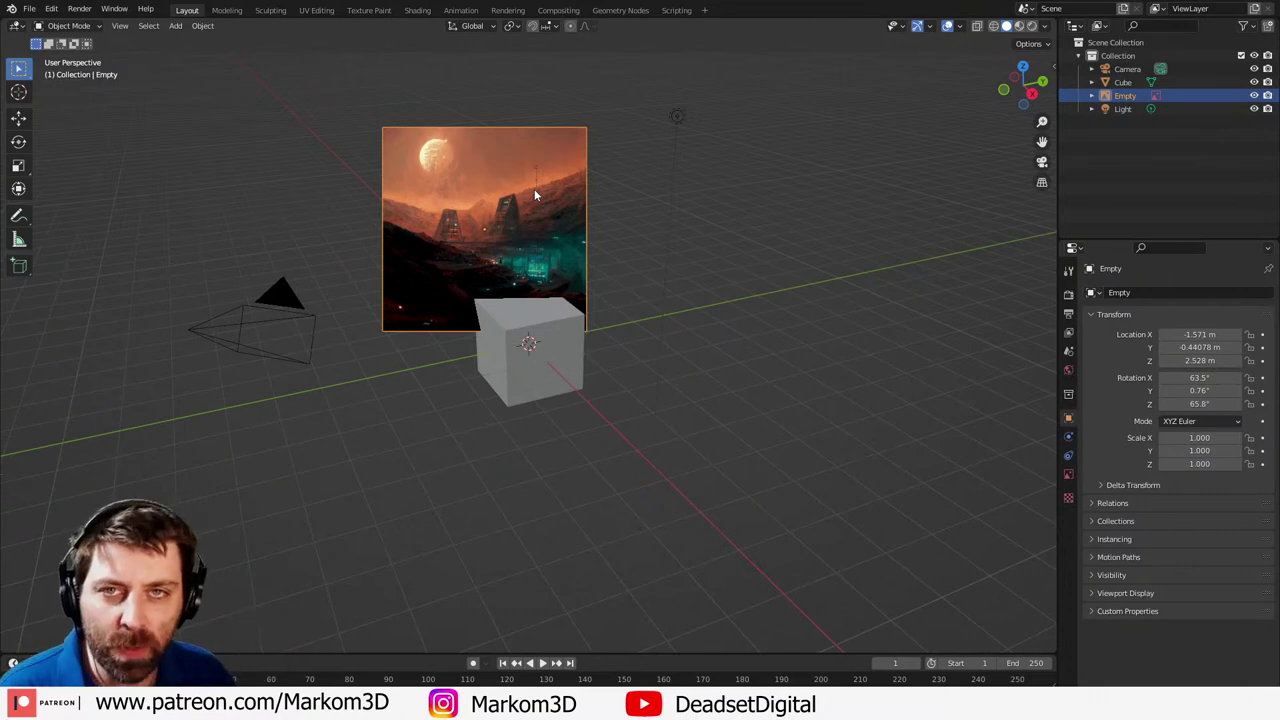
- Clear the reference image's rotation and location, then rotate it 90° about the X axis
{"action": "key", "text": "alt+r"}
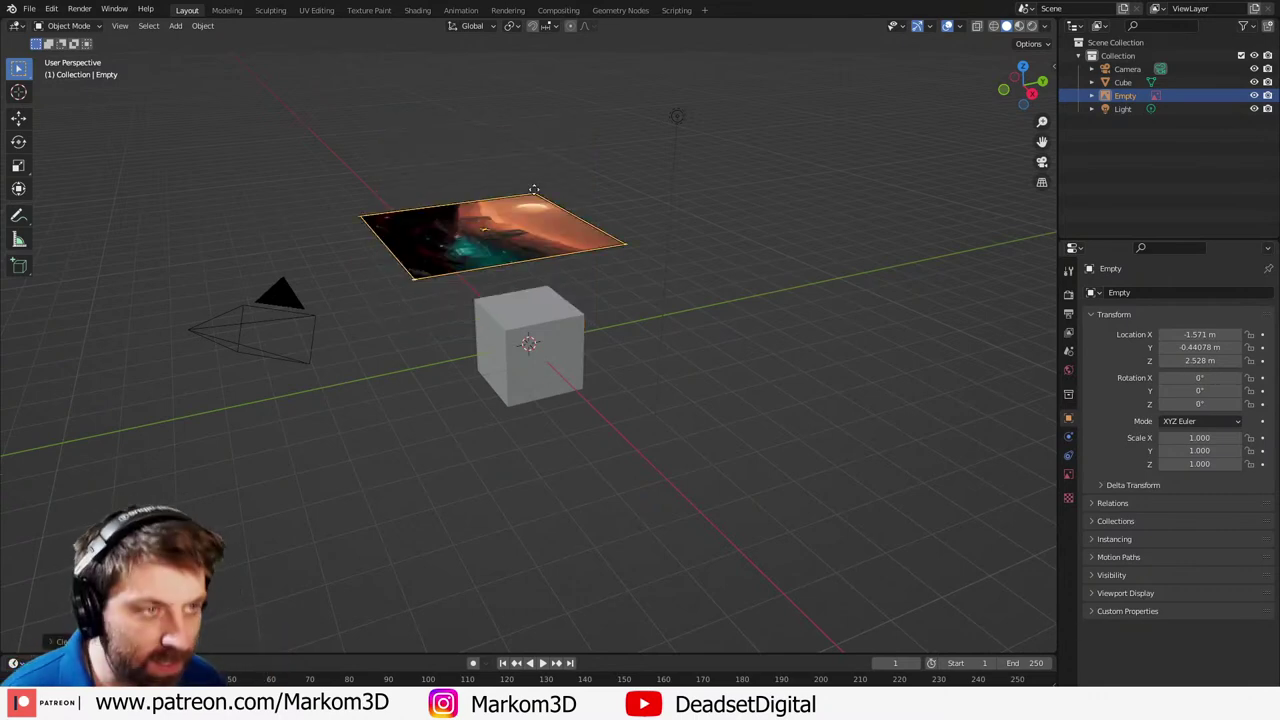
{"action": "key", "text": "alt+g"}
{"action": "type", "text": "r"}
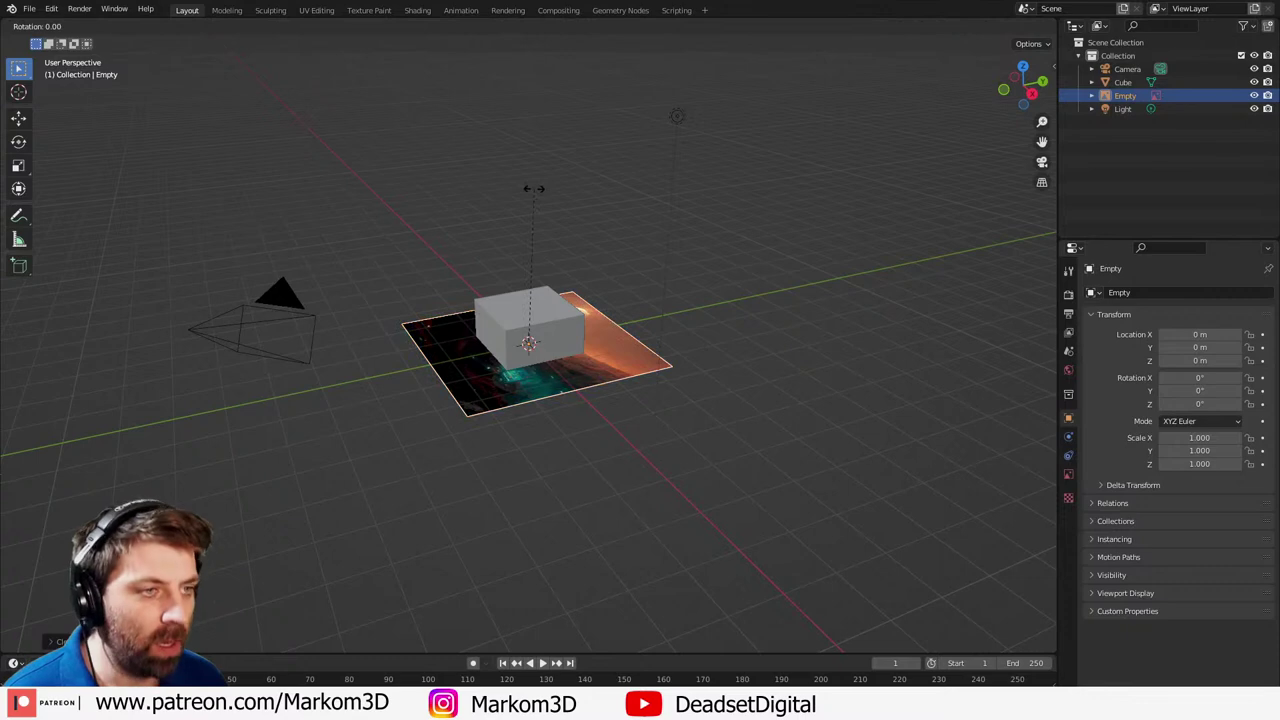
{"action": "type", "text": "x90"}
{"action": "key", "text": "Return"}
- In front view, scale the reference image to about 1.88 and place it above the cube at about X -2.74 m, Z 6.11 m
{"action": "key", "text": "KP_1"}
{"action": "key", "text": "g"}
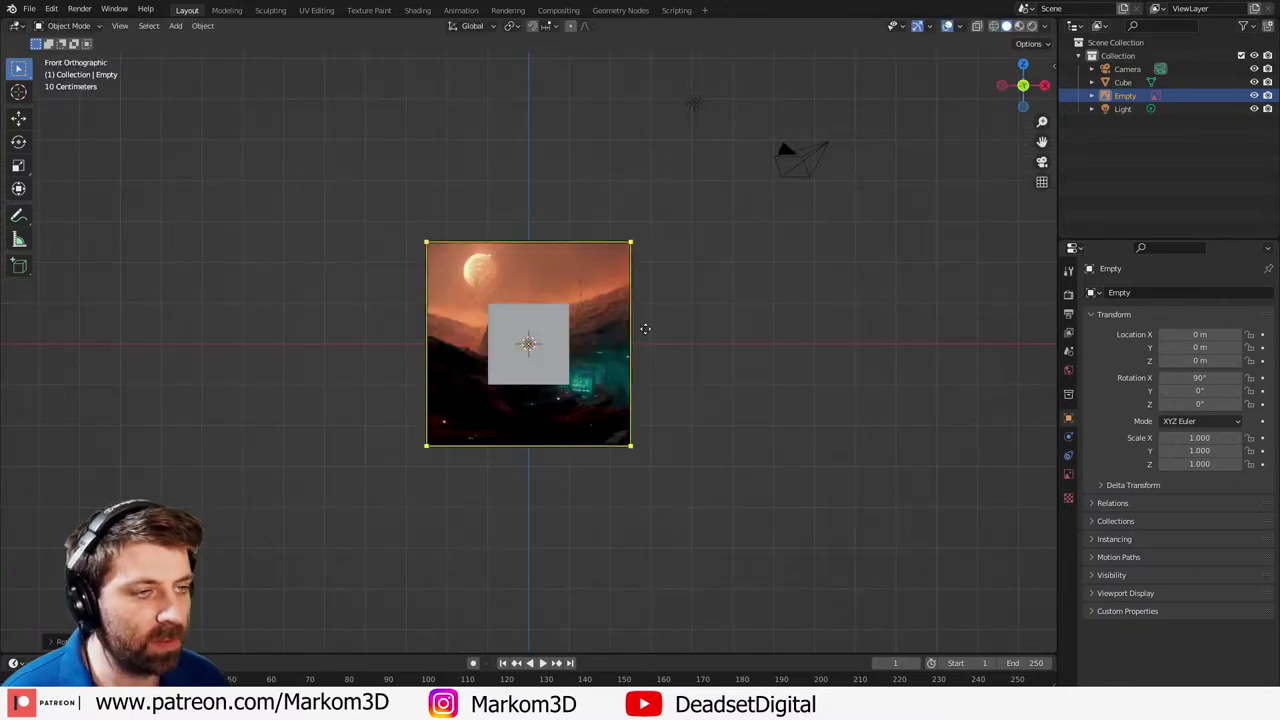
{"action": "left_click", "coordinate": [498, 204]}
{"action": "key", "text": "s"}
{"action": "left_click", "coordinate": [603, 289]}
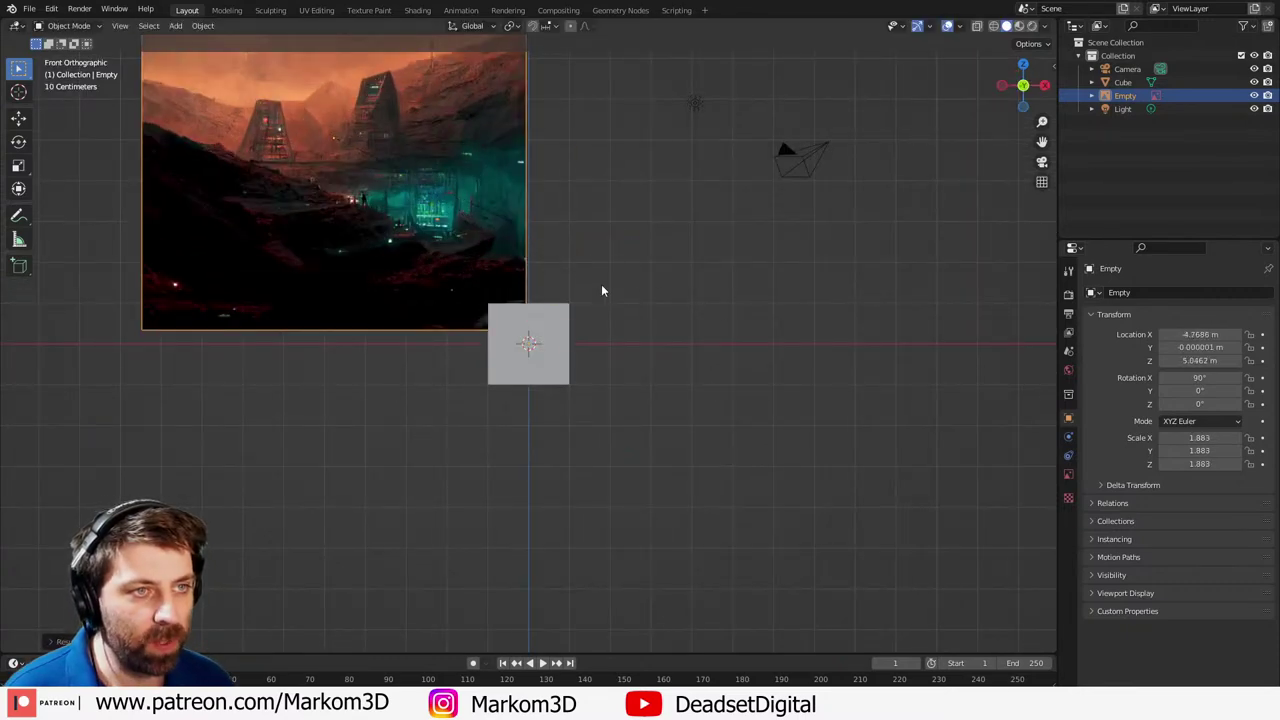
{"action": "middle_click_drag", "start_coordinate": [437, 182], "coordinate": [486, 257], "text": "shift"}
{"action": "key", "text": "g"}
{"action": "left_click", "coordinate": [549, 287]}
- Move the reference image back along the Y axis to about 14.6 m, behind the cube
{"action": "middle_click_drag", "start_coordinate": [549, 287], "coordinate": [691, 423]}
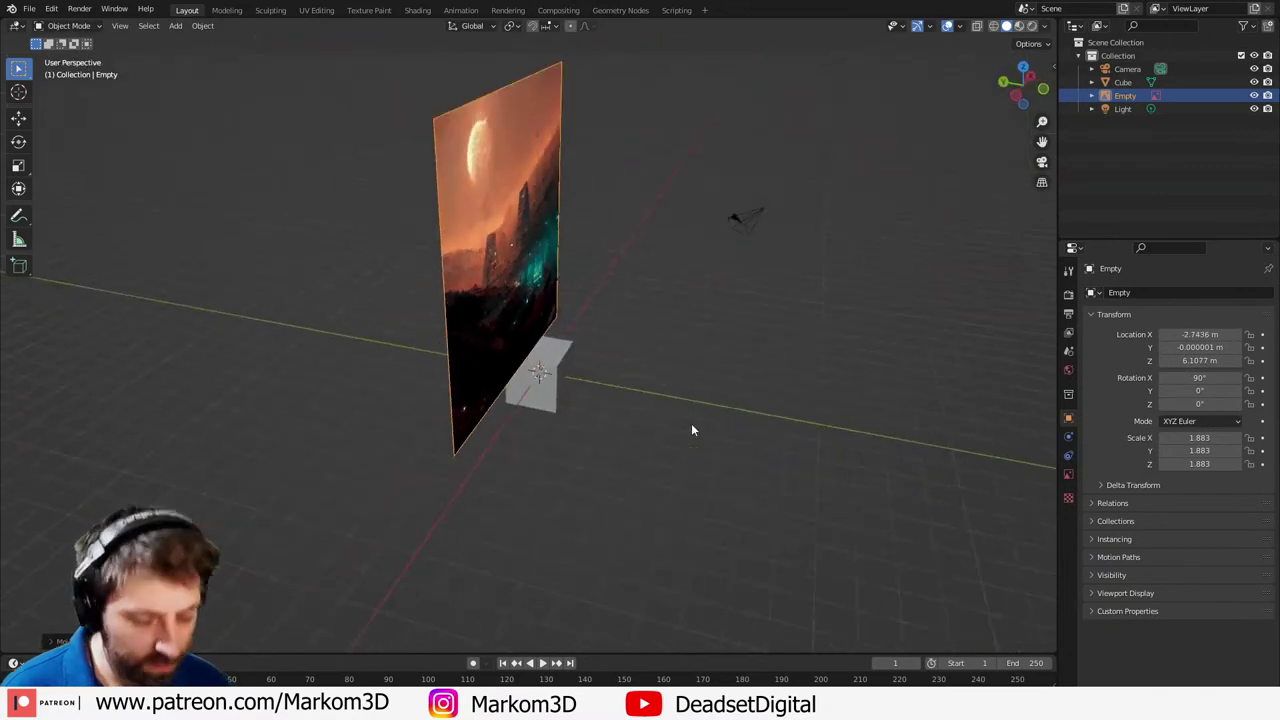
{"action": "key", "text": "g"}
{"action": "key", "text": "y"}
{"action": "left_click", "coordinate": [434, 354]}
{"action": "scroll", "coordinate": [406, 311], "scroll_direction": "up", "scroll_amount": 5}
{"action": "middle_click_drag", "start_coordinate": [434, 354], "coordinate": [511, 466]}
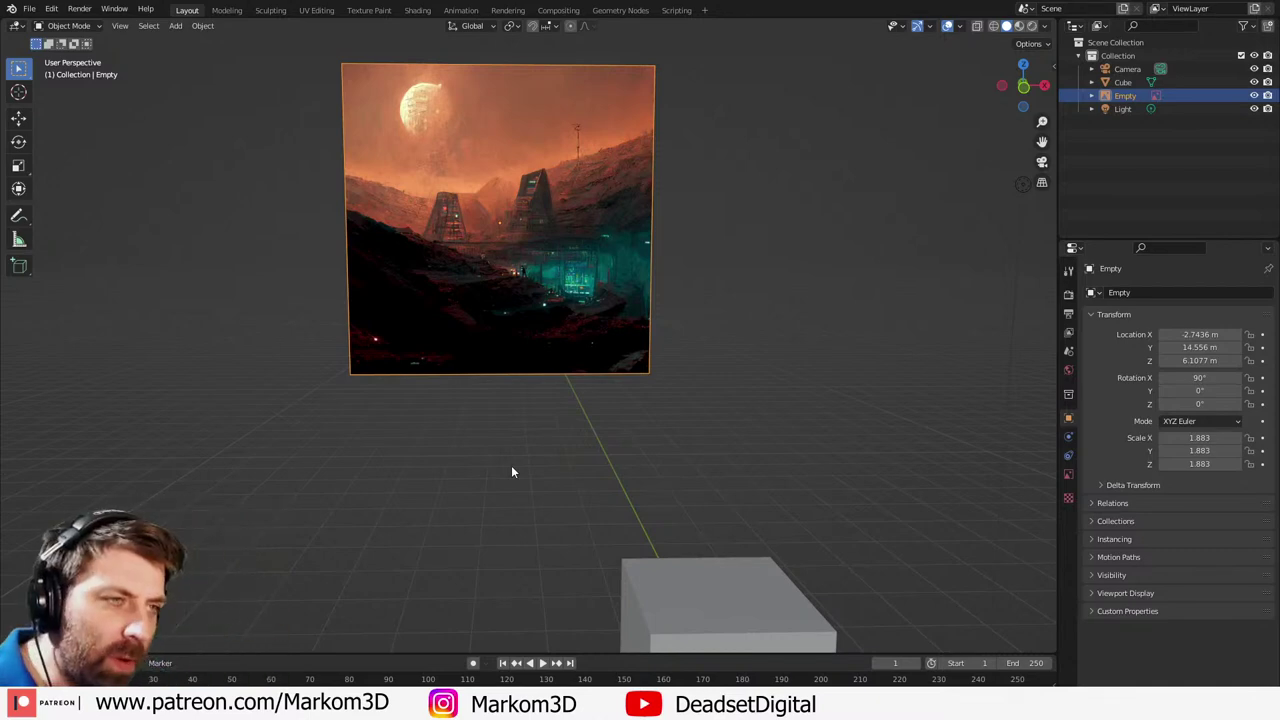
{"action": "mouse_move", "coordinate": [524, 372]}
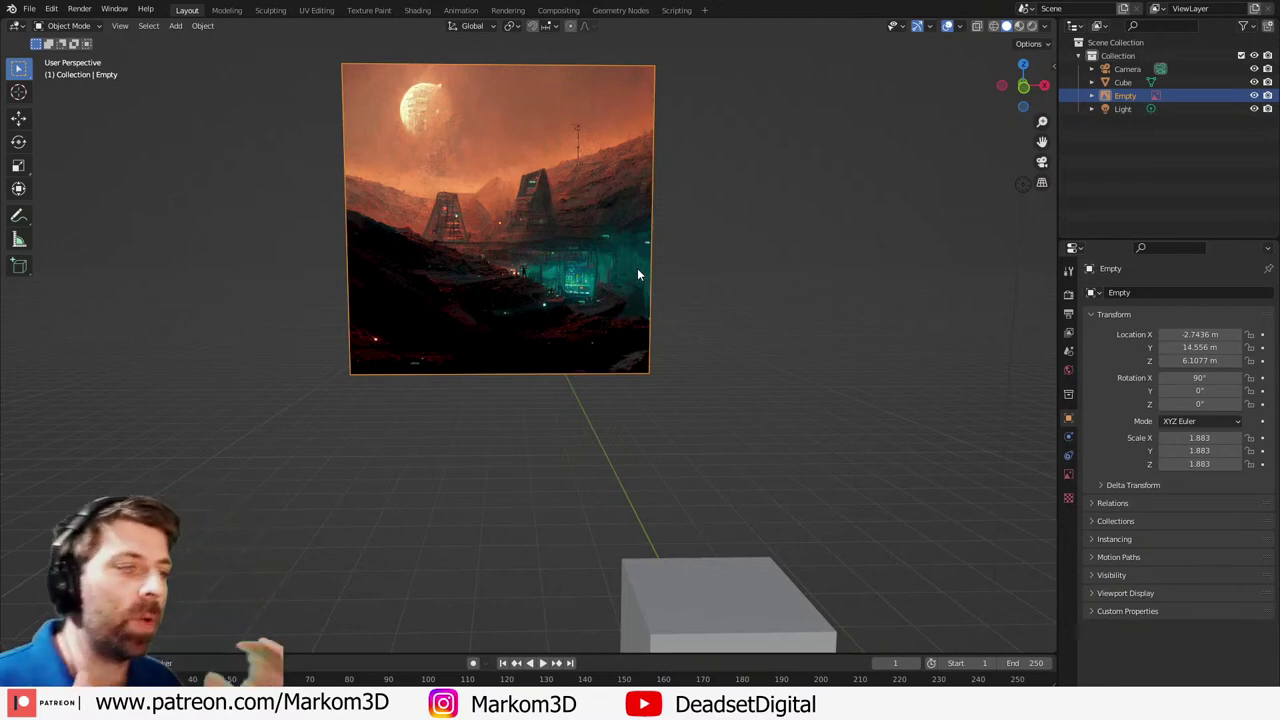
- Delete the default cube
{"action": "scroll", "coordinate": [525, 365], "scroll_direction": "down", "scroll_amount": 6}
{"action": "left_click", "coordinate": [568, 393]}
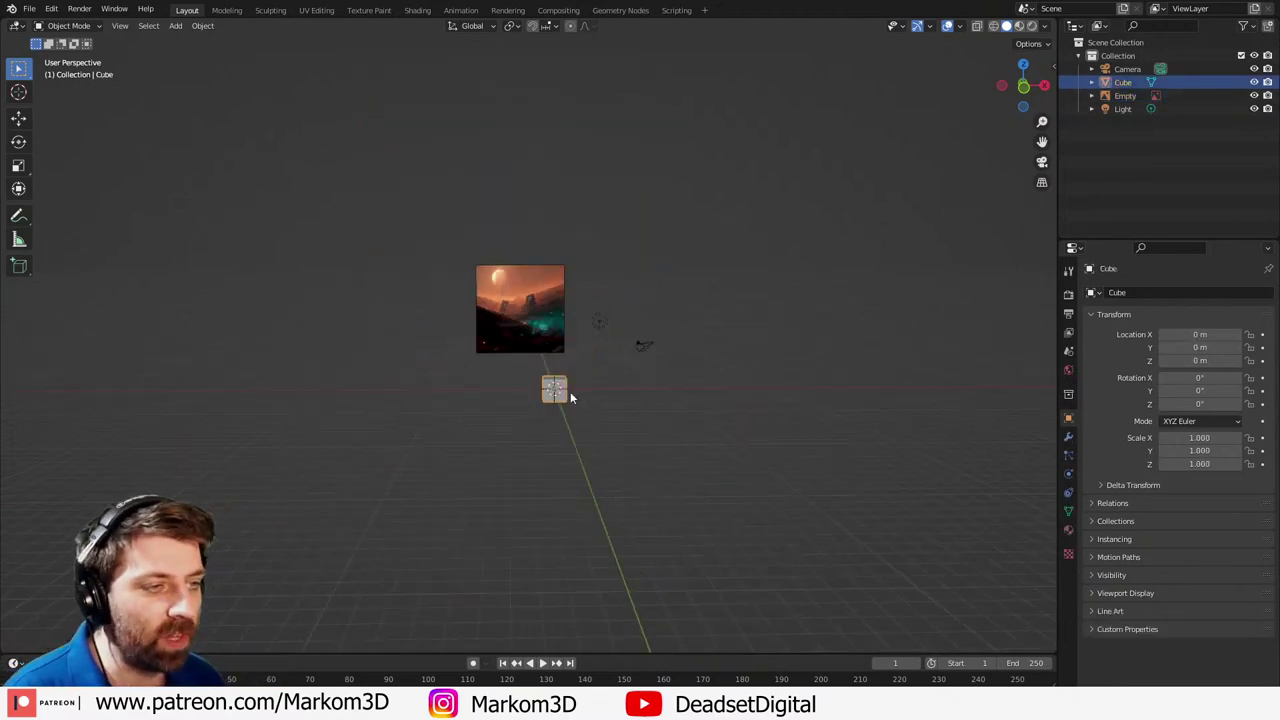
{"action": "scroll", "coordinate": [568, 395], "scroll_direction": "up", "scroll_amount": 2}
{"action": "key", "text": "Delete"}
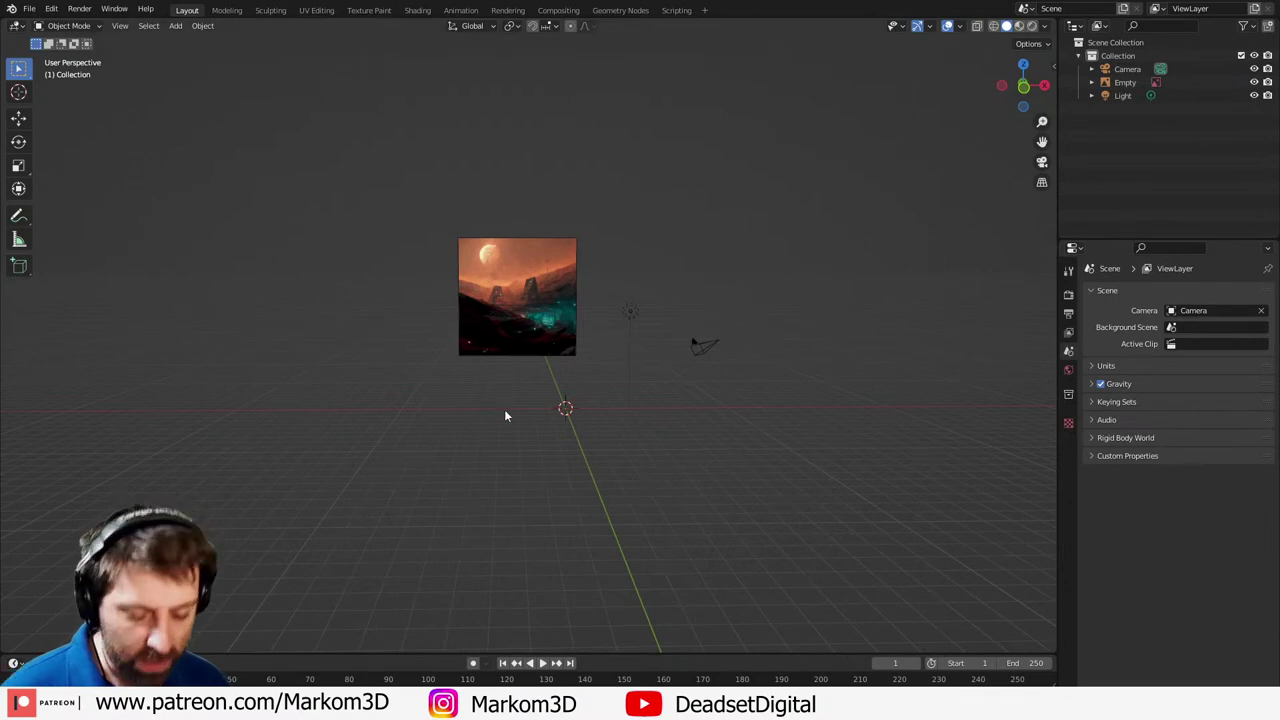
- Add a Landscape mesh and apply the canyon operator preset to it
{"action": "key", "text": "shift+a"}
{"action": "mouse_move", "coordinate": [510, 405]}
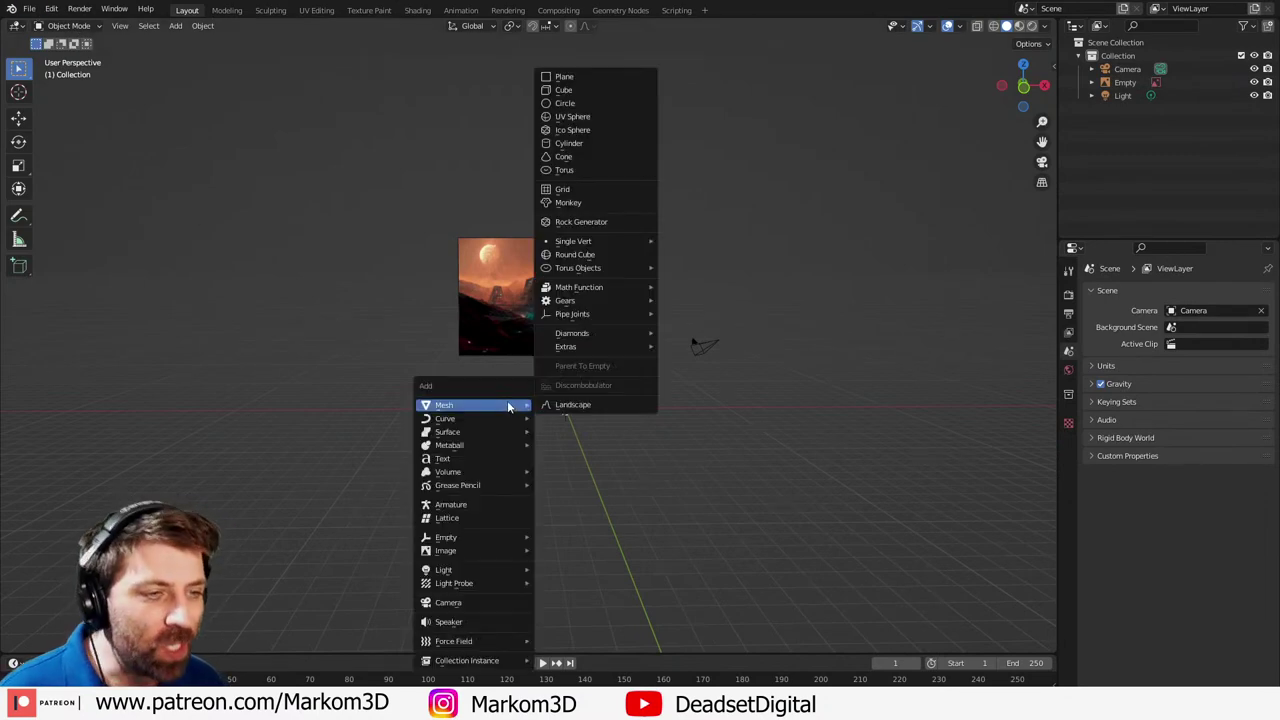
{"action": "left_click", "coordinate": [564, 406]}
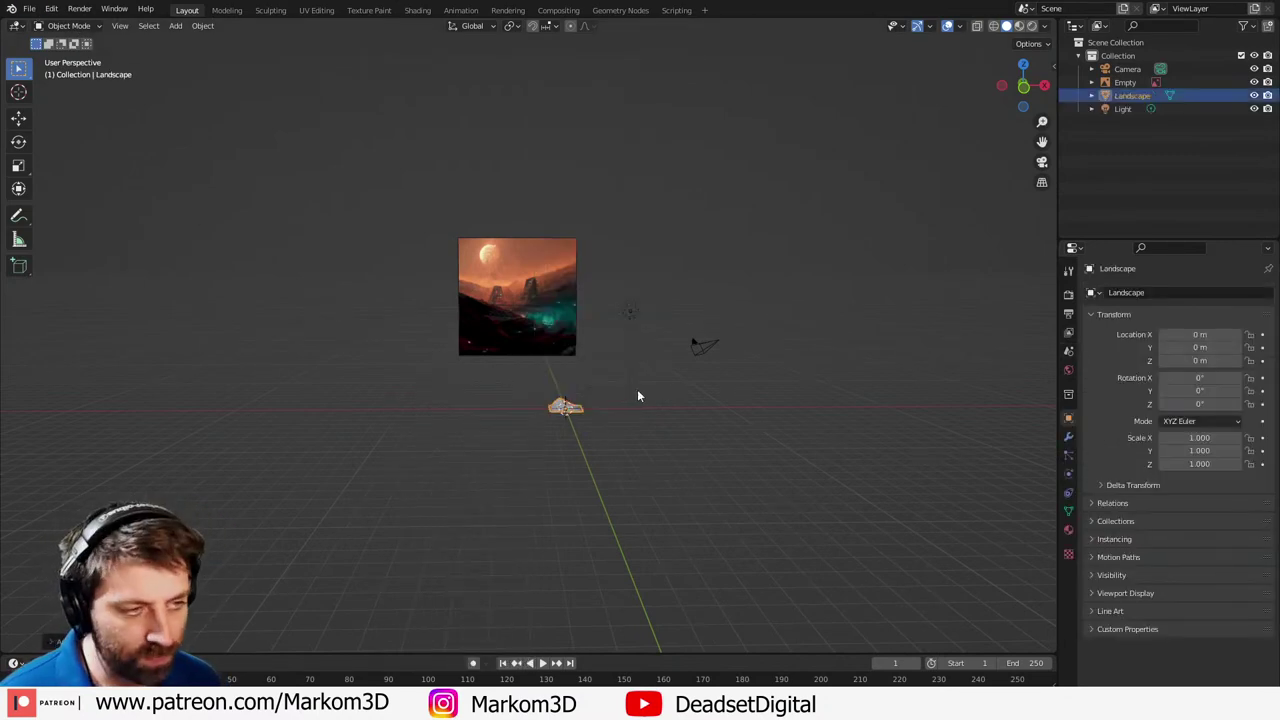
{"action": "scroll", "coordinate": [637, 396], "scroll_direction": "up", "scroll_amount": 3}
{"action": "left_click", "coordinate": [100, 641]}
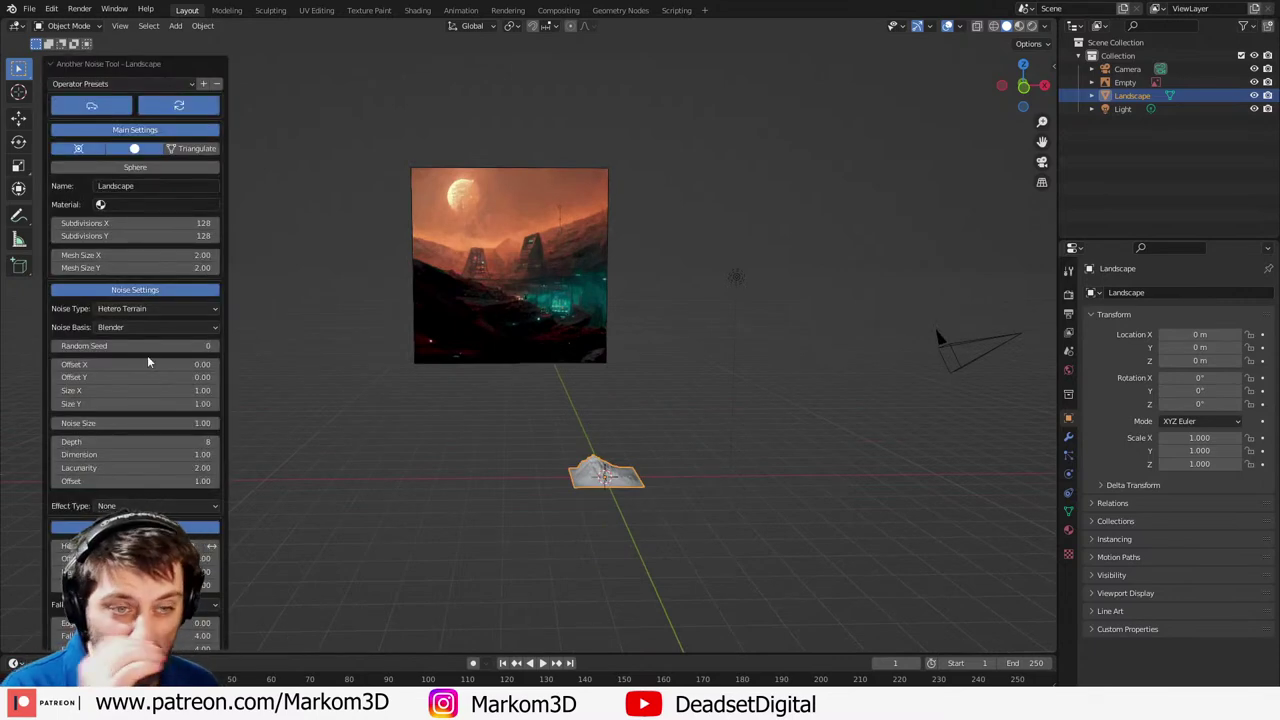
{"action": "left_click", "coordinate": [146, 186]}
{"action": "left_click", "coordinate": [146, 83]}
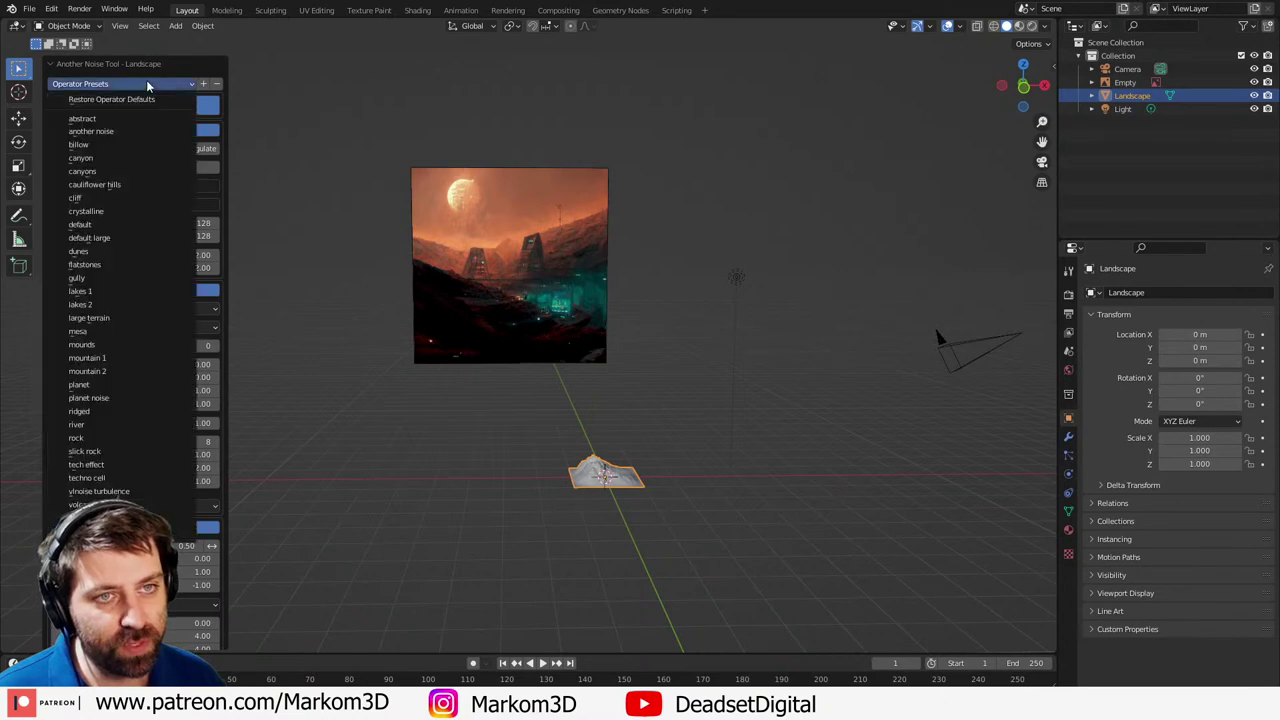
{"action": "left_click", "coordinate": [138, 162]}
- Set the canyon landscape's X and Y subdivisions to 500 each
{"action": "middle_click_drag", "start_coordinate": [450, 400], "coordinate": [632, 487]}
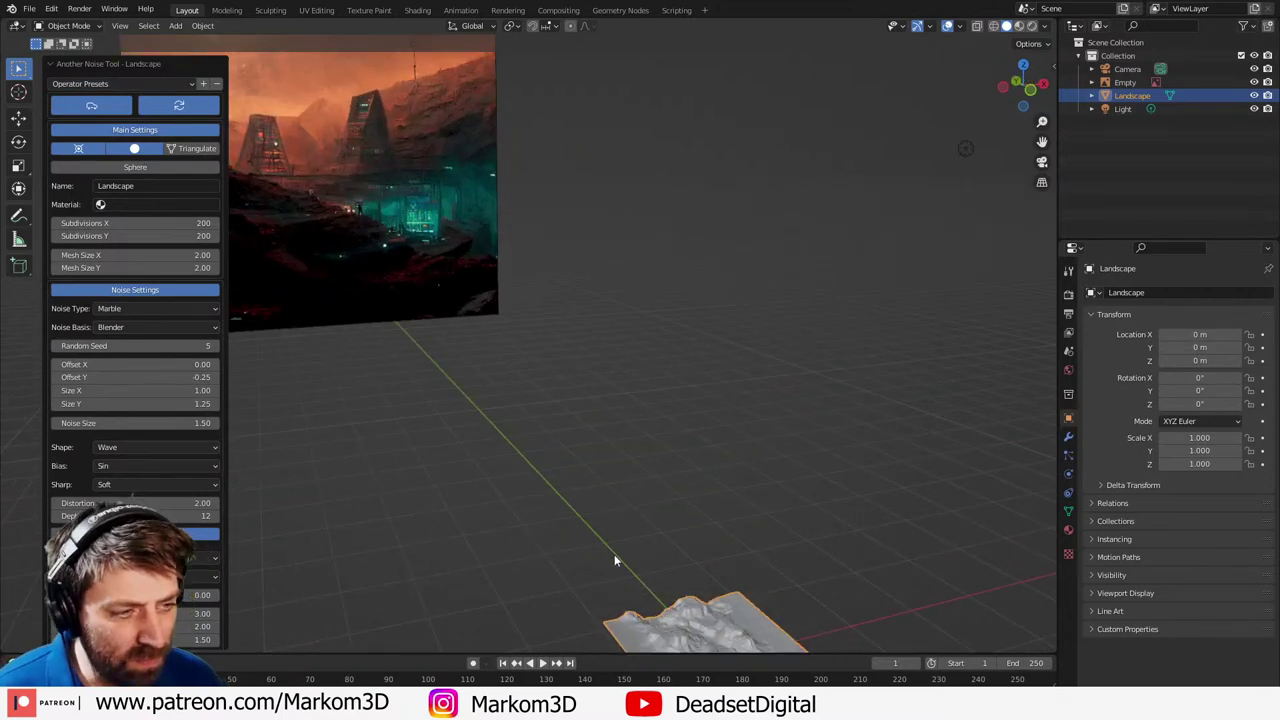
{"action": "middle_click_drag", "start_coordinate": [614, 554], "coordinate": [498, 251], "text": "shift"}
{"action": "scroll", "coordinate": [498, 251], "scroll_direction": "up", "scroll_amount": 4}
{"action": "middle_click_drag", "start_coordinate": [590, 440], "coordinate": [523, 397]}
{"action": "middle_click_drag", "start_coordinate": [666, 506], "coordinate": [600, 431]}
{"action": "scroll", "coordinate": [620, 438], "scroll_direction": "up", "scroll_amount": 2}
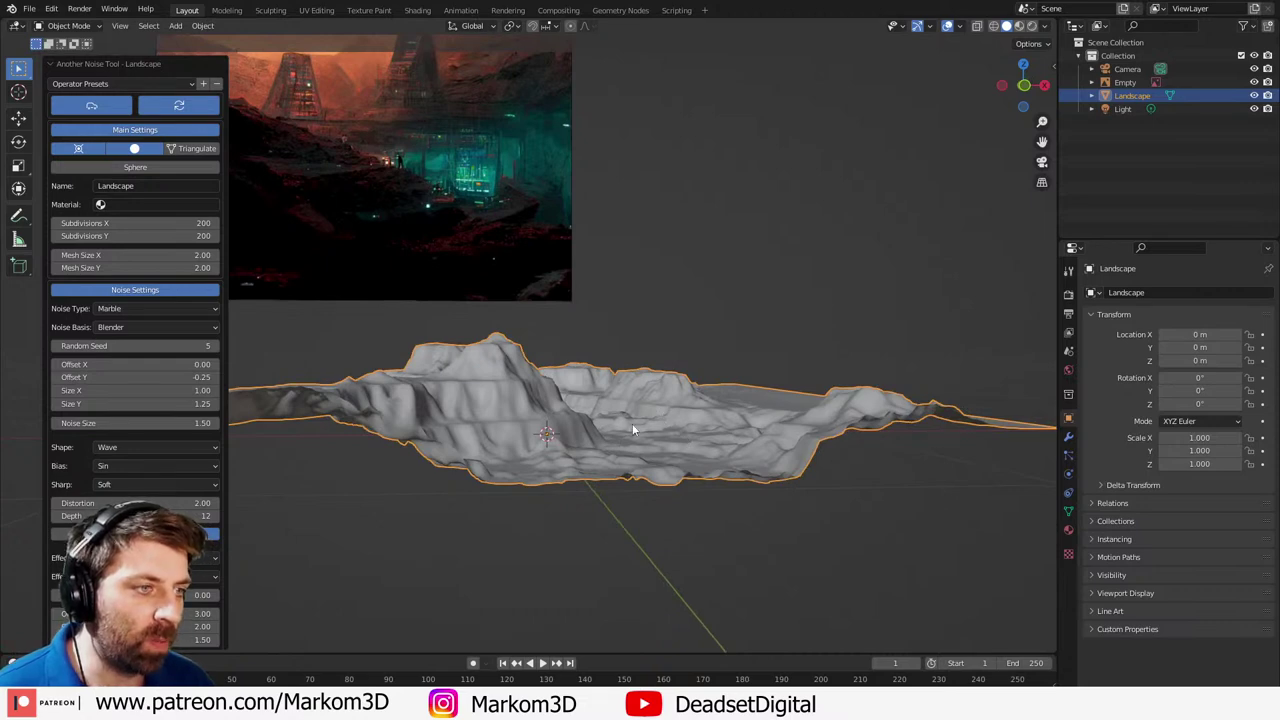
{"action": "middle_click_drag", "start_coordinate": [562, 424], "coordinate": [533, 434]}
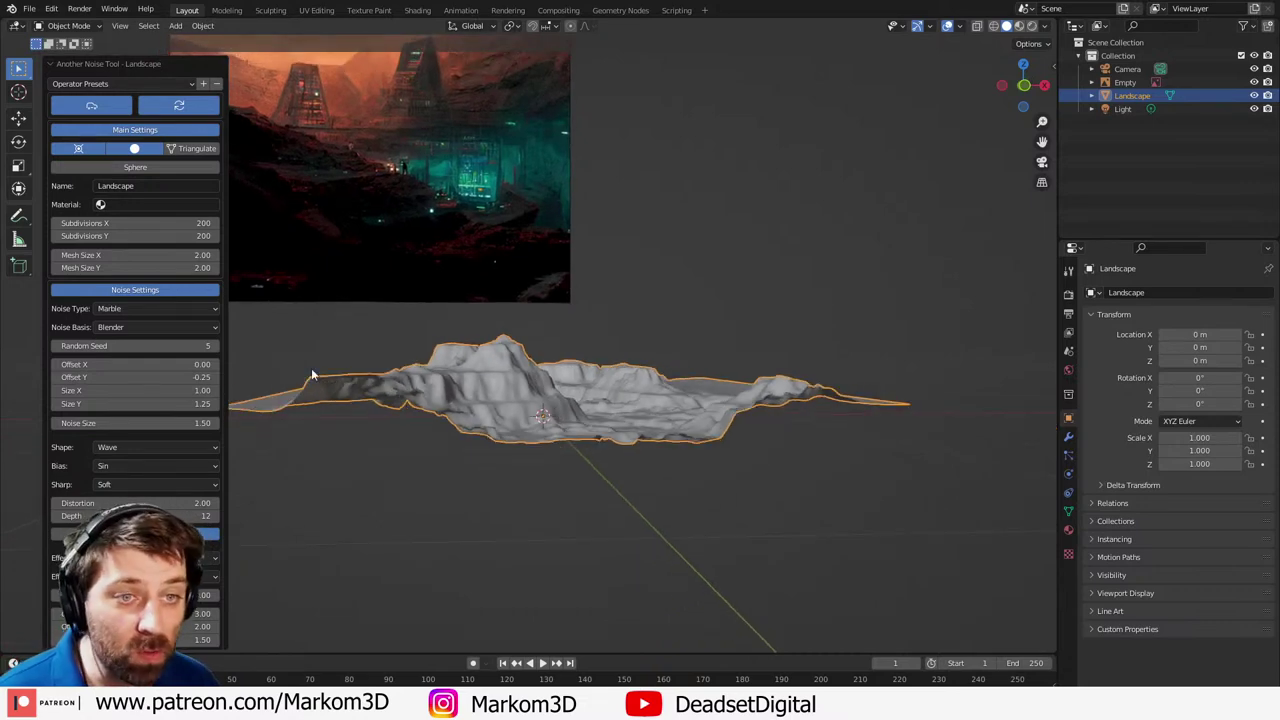
{"action": "left_click", "coordinate": [152, 224]}
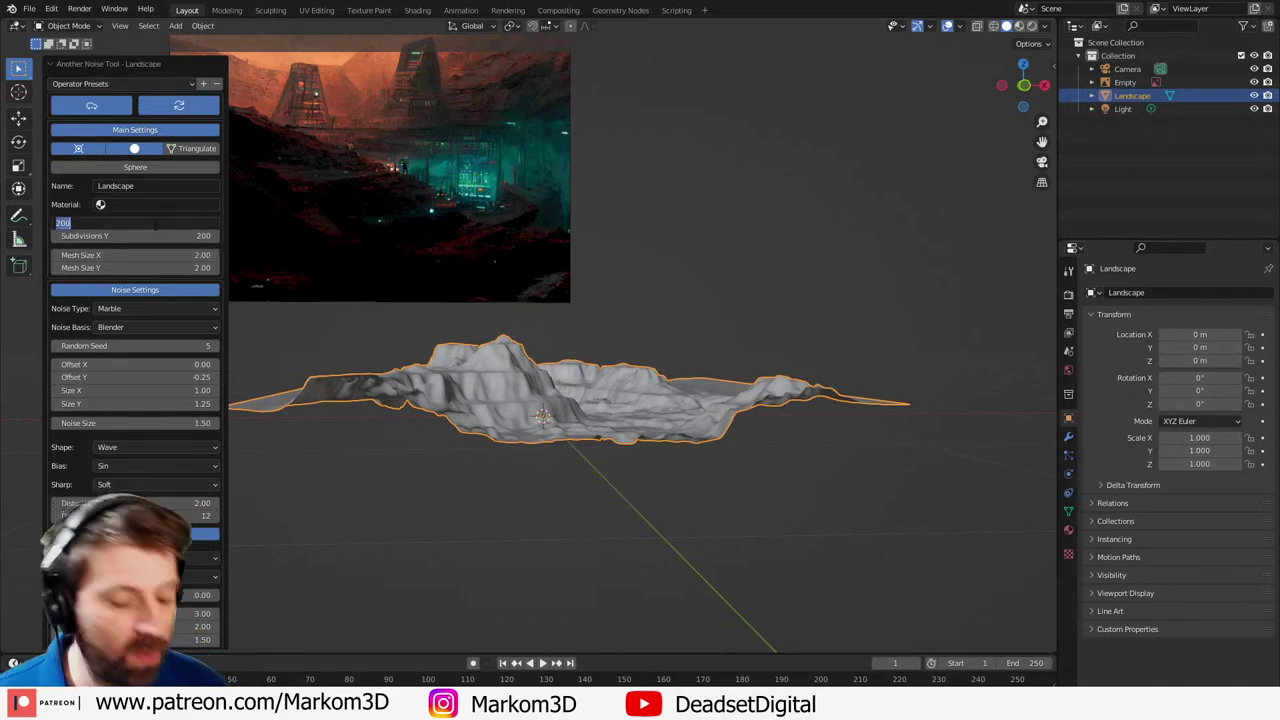
{"action": "type", "text": "500"}
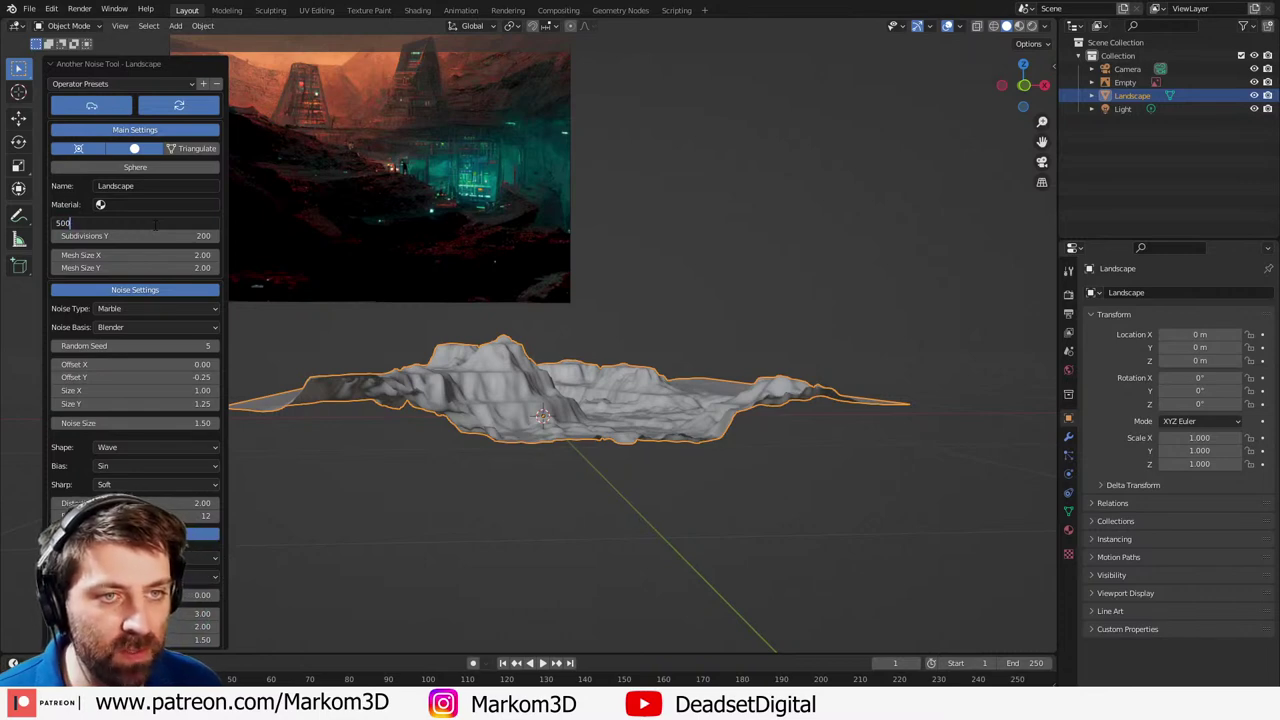
{"action": "key", "text": "Tab"}
{"action": "type", "text": "500"}
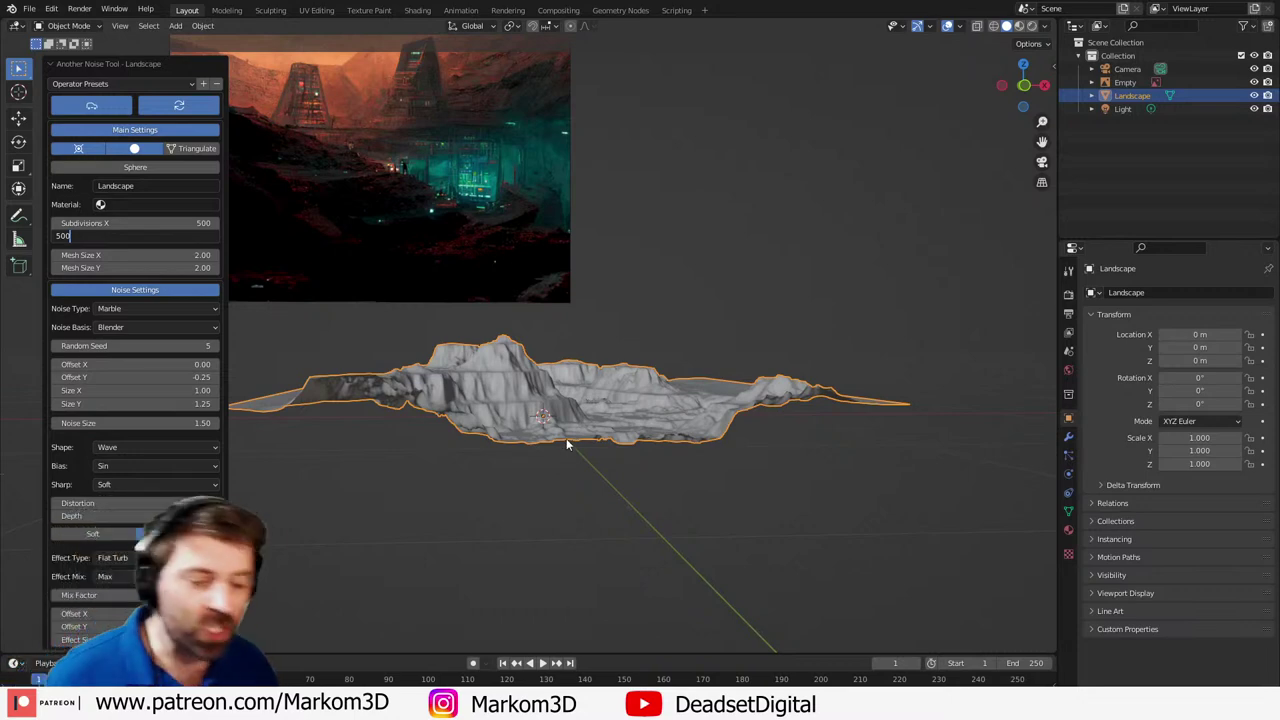
{"action": "key", "text": "Return"}
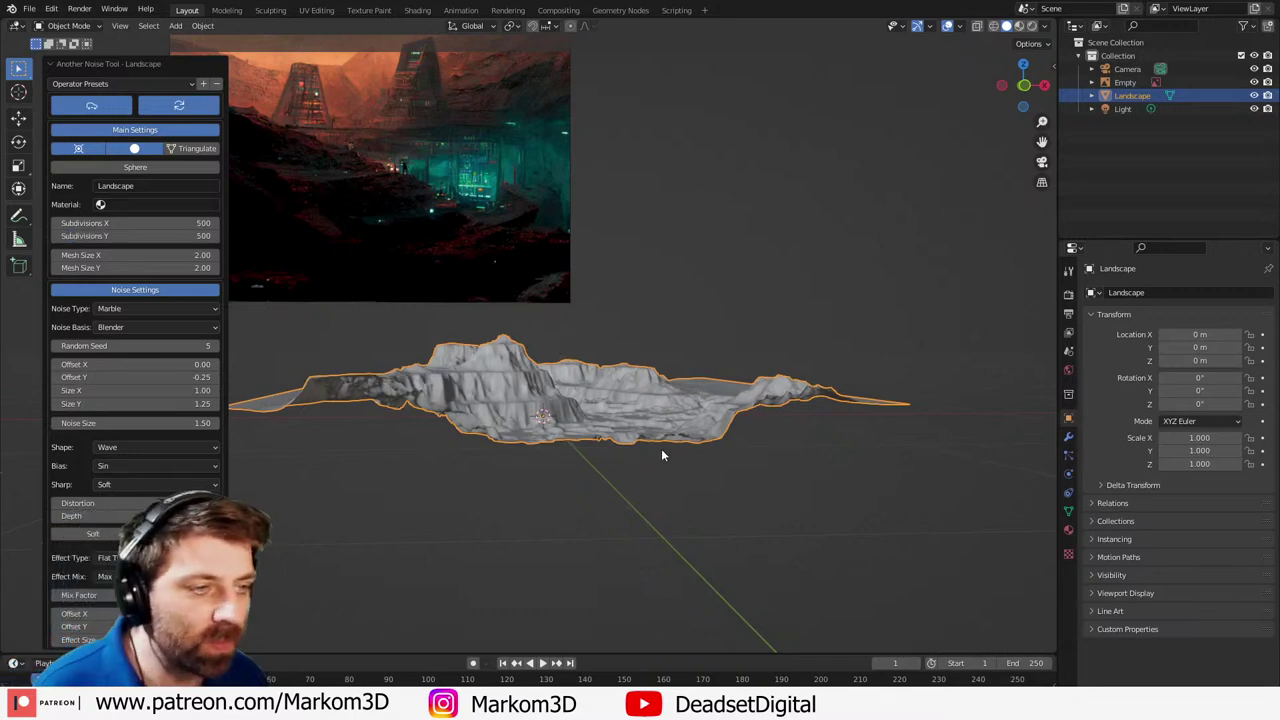
- Scale the landscape up by a factor of 10, and by a factor of 10 again
{"action": "middle_click_drag", "start_coordinate": [661, 448], "coordinate": [578, 371]}
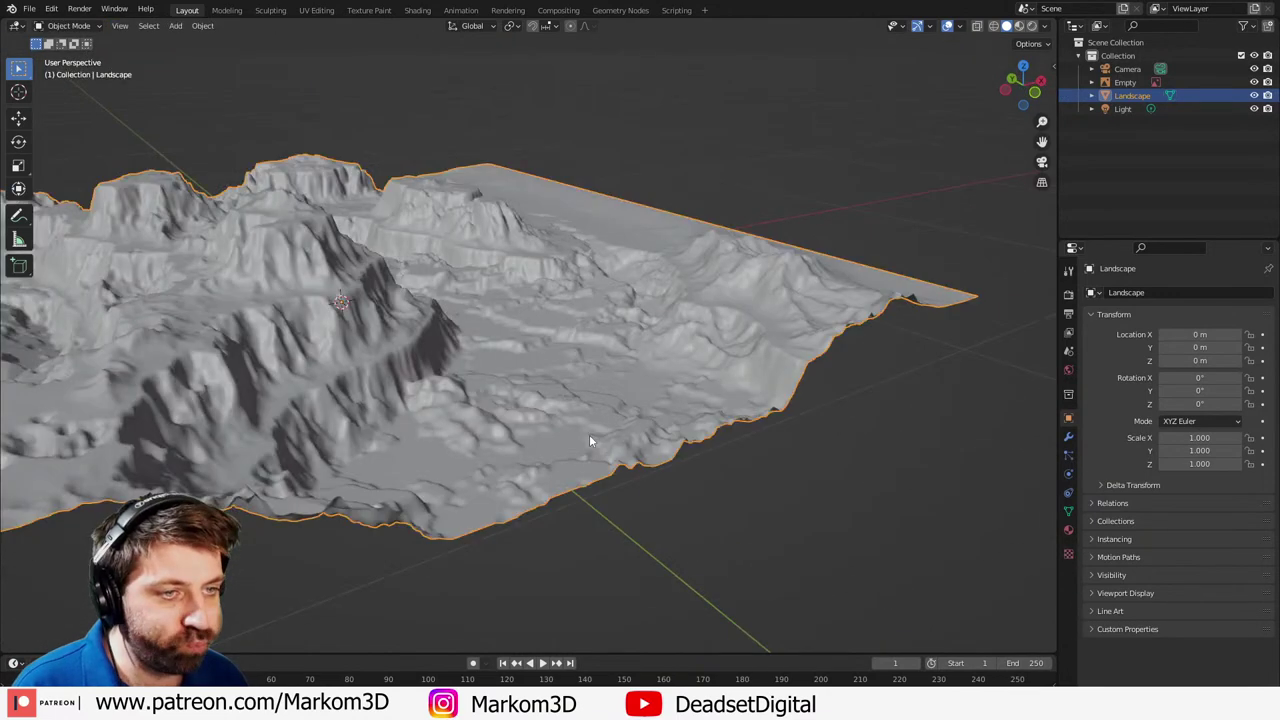
{"action": "middle_click_drag", "start_coordinate": [589, 436], "coordinate": [552, 410]}
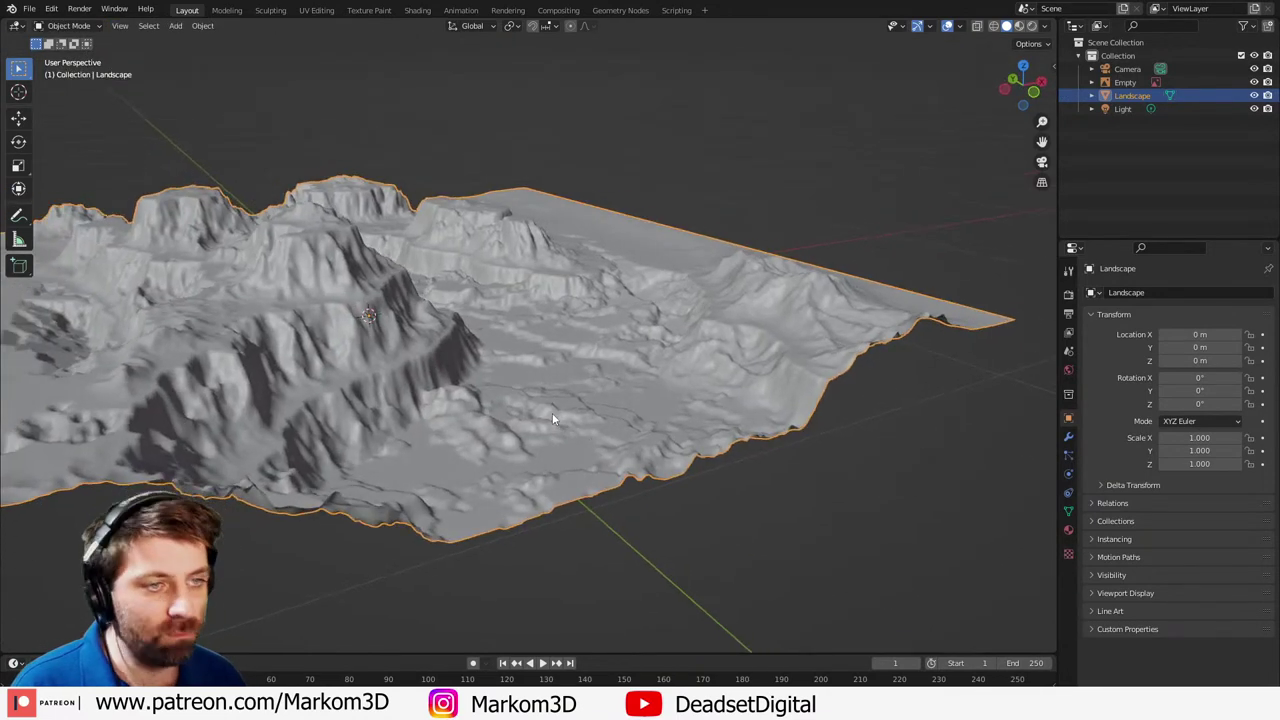
{"action": "scroll", "coordinate": [552, 410], "scroll_direction": "down", "scroll_amount": 5}
{"action": "key", "text": "Tab"}
{"action": "key", "text": "Tab"}
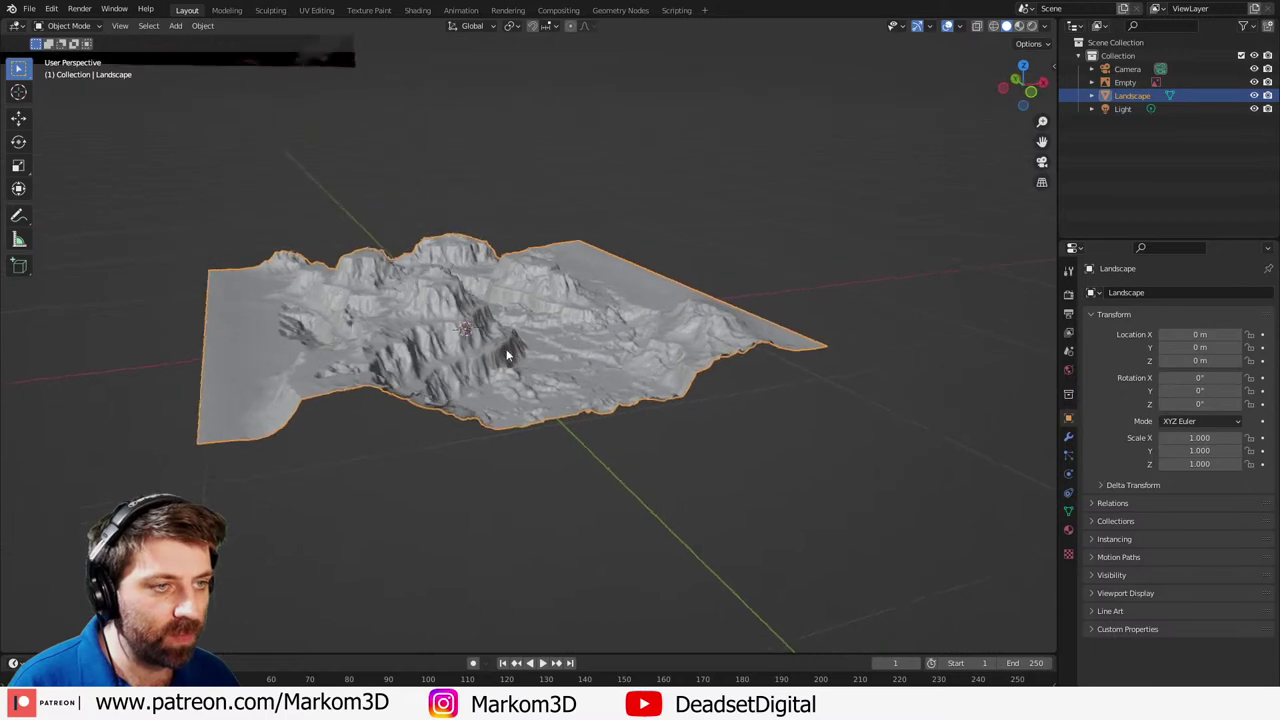
{"action": "type", "text": "s10"}
{"action": "key", "text": "Return"}
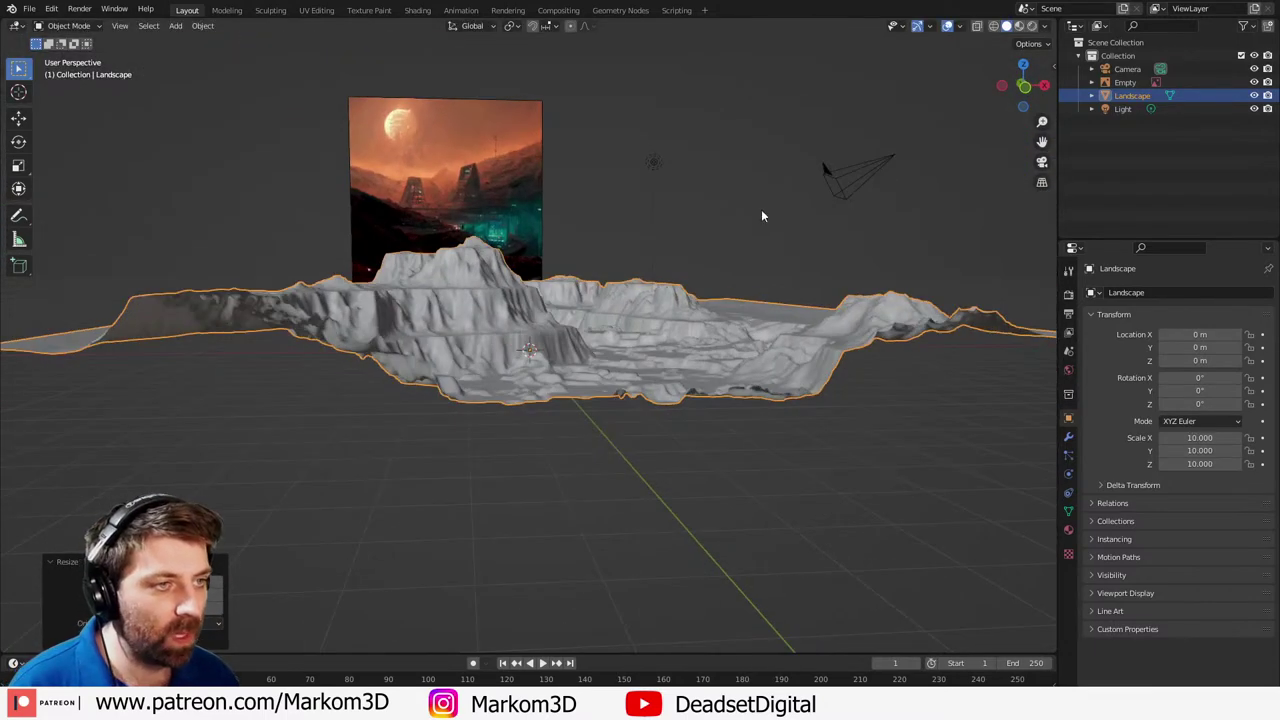
{"action": "scroll", "coordinate": [657, 346], "scroll_direction": "up", "scroll_amount": 3}
{"action": "middle_click_drag", "start_coordinate": [657, 346], "coordinate": [508, 298]}
{"action": "type", "text": "s10"}
{"action": "key", "text": "Return"}
- Raise the reference image above the terrain, scale it to about 14.6 and reposition it at about X 12.6 m, Y 22.8 m, Z 51.9 m
{"action": "scroll", "coordinate": [531, 387], "scroll_direction": "down", "scroll_amount": 5}
{"action": "left_click", "coordinate": [541, 291]}
{"action": "key", "text": "h"}
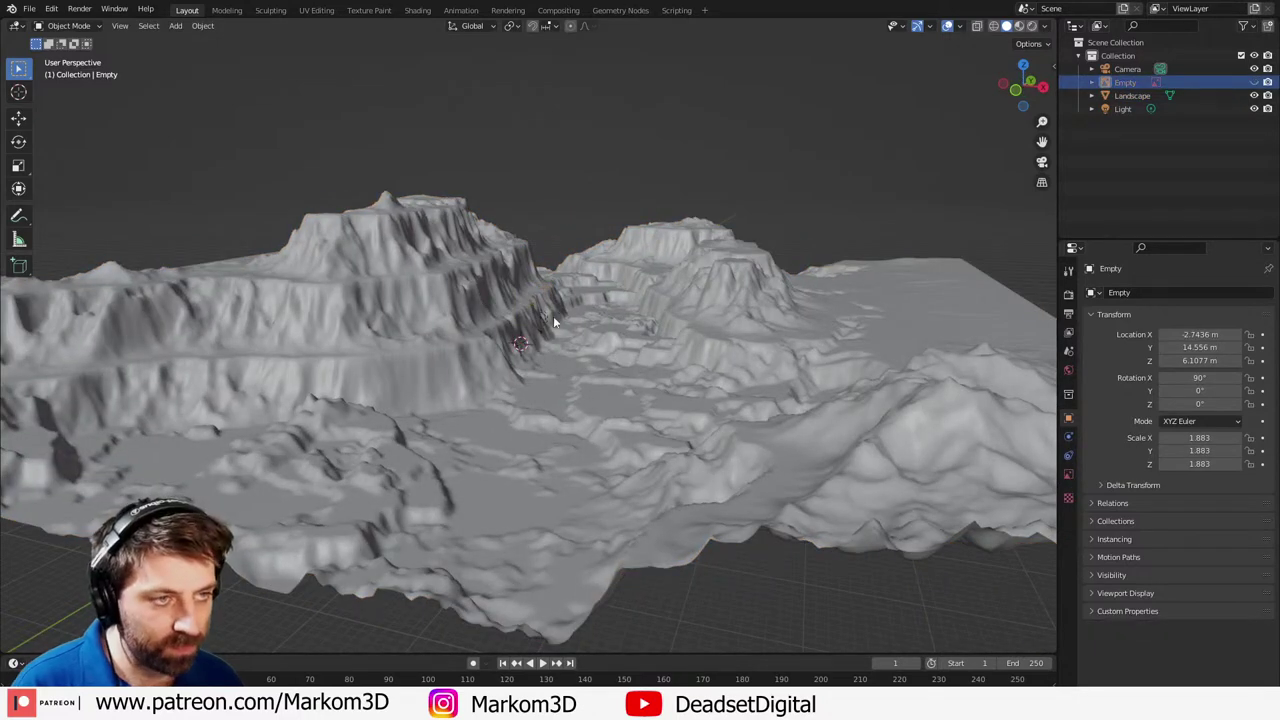
{"action": "key", "text": "ctrl+z"}
{"action": "key", "text": "g"}
{"action": "key", "text": "z"}
{"action": "left_click", "coordinate": [572, 156]}
{"action": "key", "text": "s"}
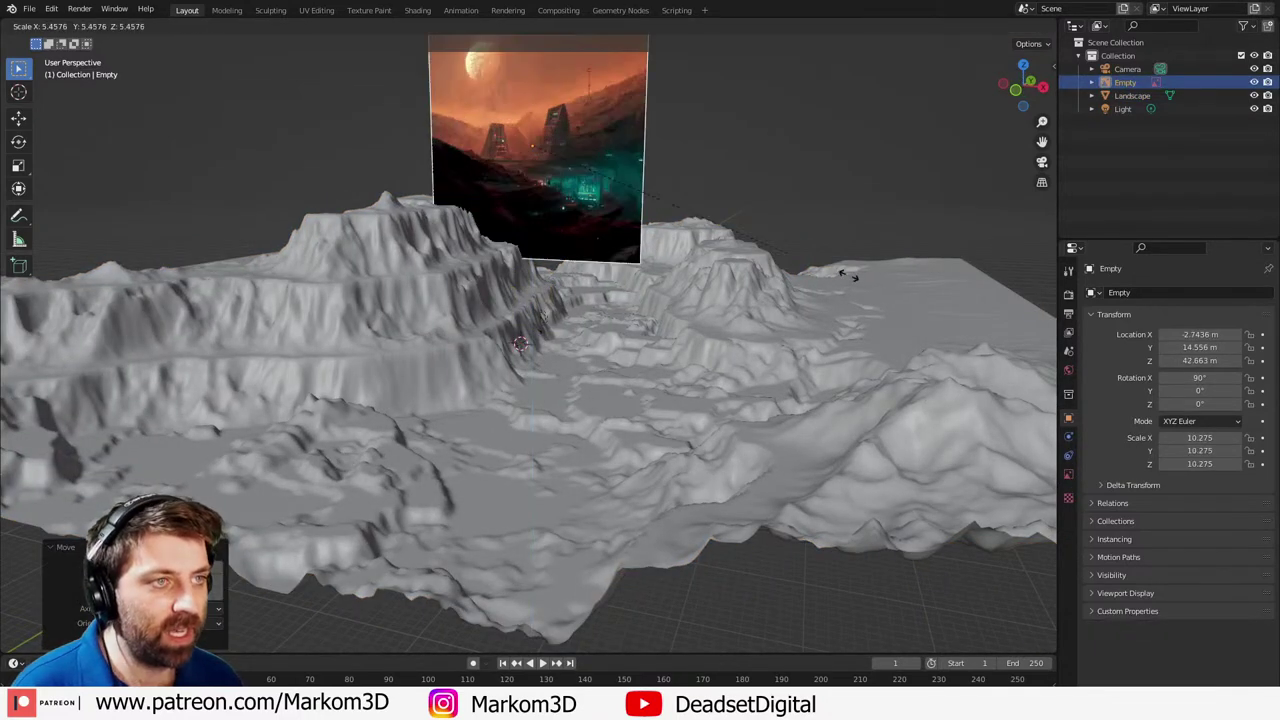
{"action": "left_click", "coordinate": [764, 290]}
{"action": "key", "text": "g"}
{"action": "left_click", "coordinate": [779, 264]}
- Frame the canyon valley with the reference image behind it and align the camera to that view
{"action": "scroll", "coordinate": [660, 372], "scroll_direction": "up", "scroll_amount": 4}
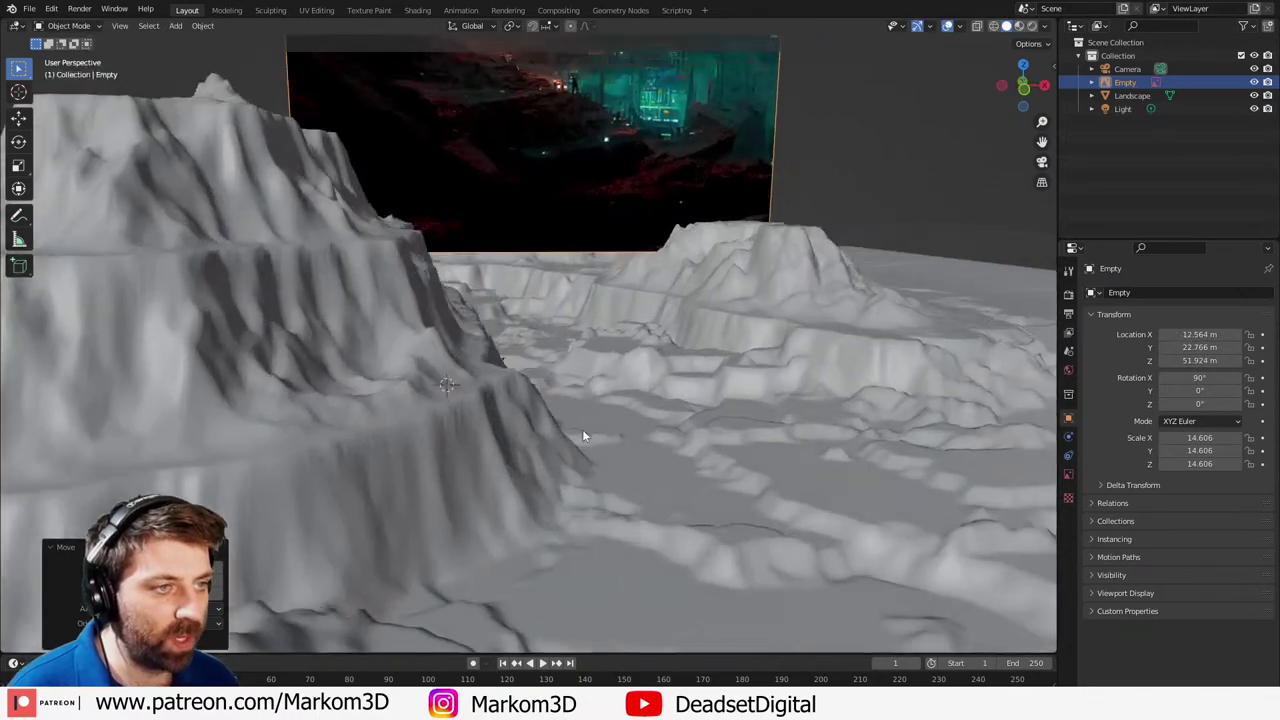
{"action": "scroll", "coordinate": [583, 434], "scroll_direction": "down", "scroll_amount": 4}
{"action": "middle_click_drag", "start_coordinate": [583, 434], "coordinate": [626, 385]}
{"action": "scroll", "coordinate": [643, 377], "scroll_direction": "down", "scroll_amount": 3}
{"action": "scroll", "coordinate": [626, 385], "scroll_direction": "up", "scroll_amount": 2}
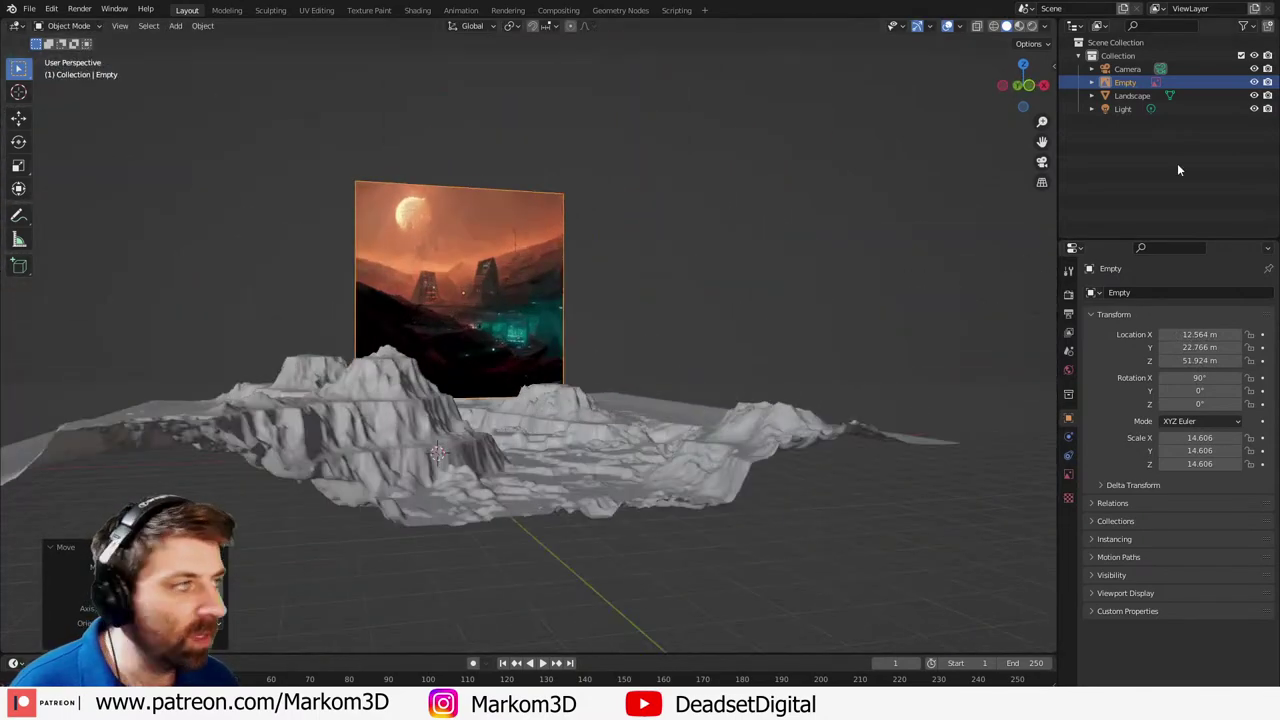
{"action": "left_click", "coordinate": [1125, 57]}
{"action": "left_click", "coordinate": [1127, 69]}
{"action": "scroll", "coordinate": [516, 483], "scroll_direction": "up", "scroll_amount": 3}
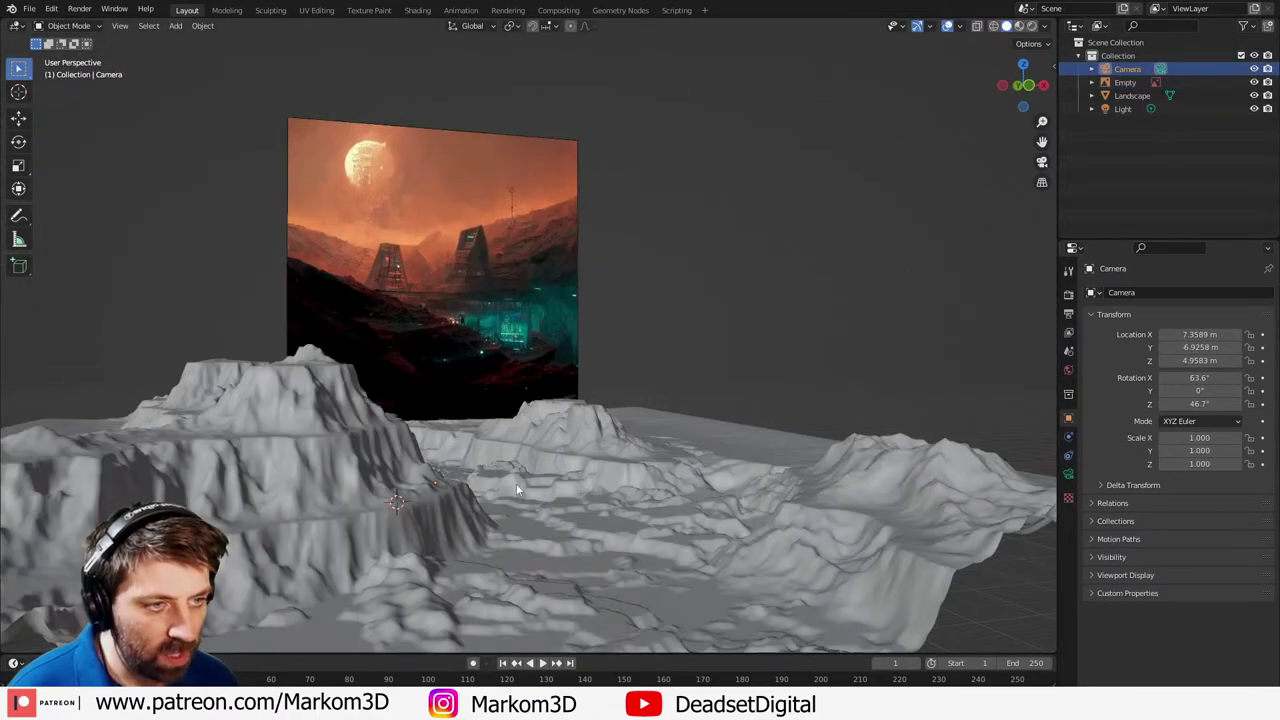
{"action": "middle_click_drag", "start_coordinate": [516, 483], "coordinate": [516, 397]}
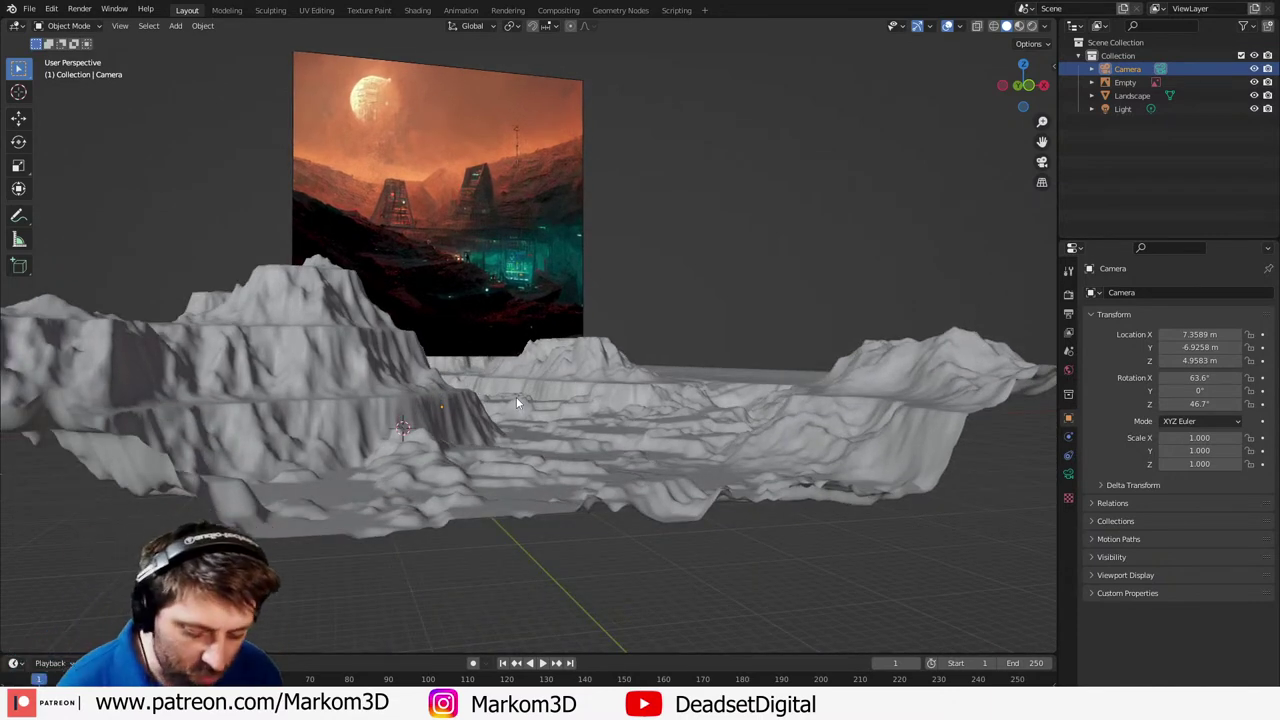
{"action": "key", "text": "ctrl+alt+KP_0"}
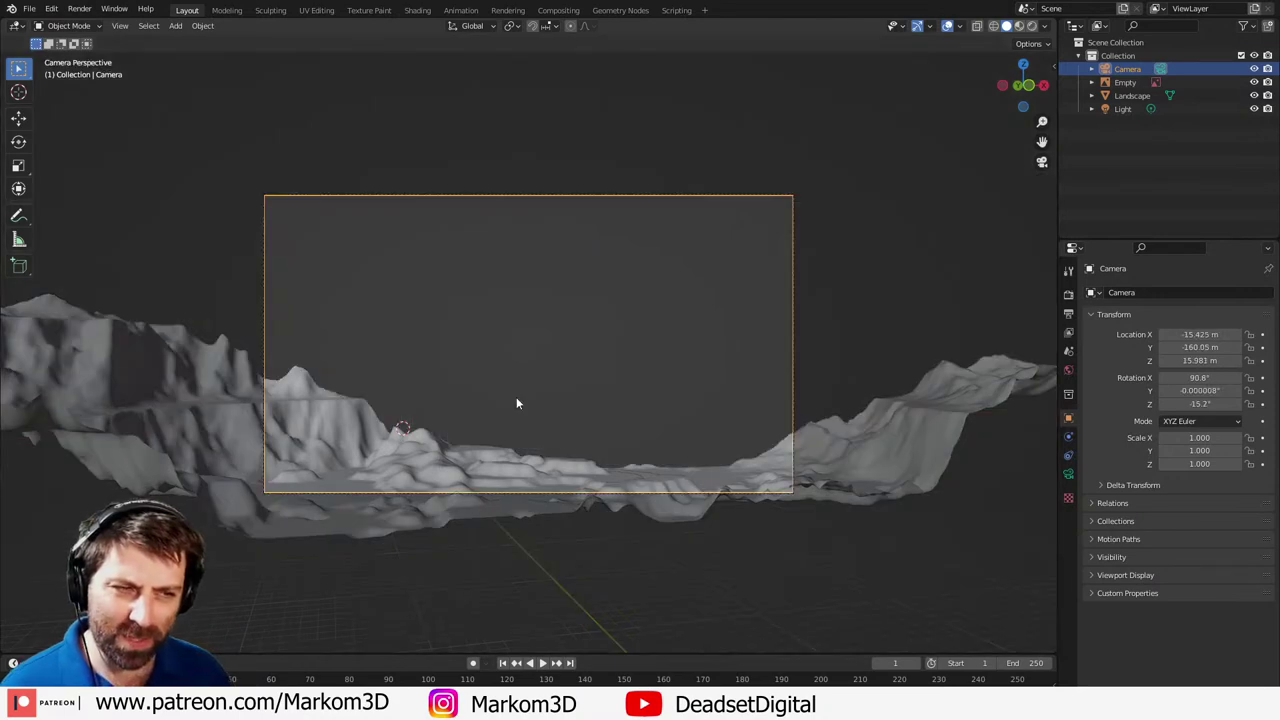
- Set the camera's clip end distance to 1000 m
{"action": "left_click", "coordinate": [1069, 474]}
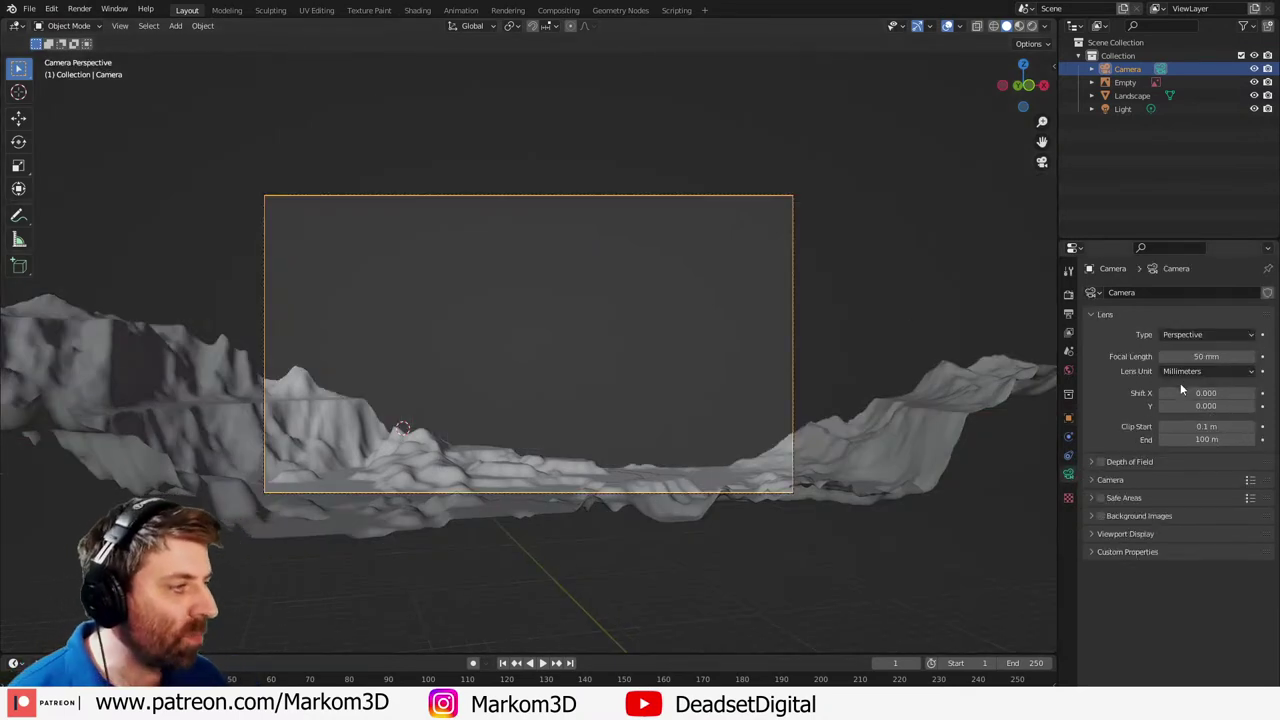
{"action": "double_click", "coordinate": [1210, 438]}
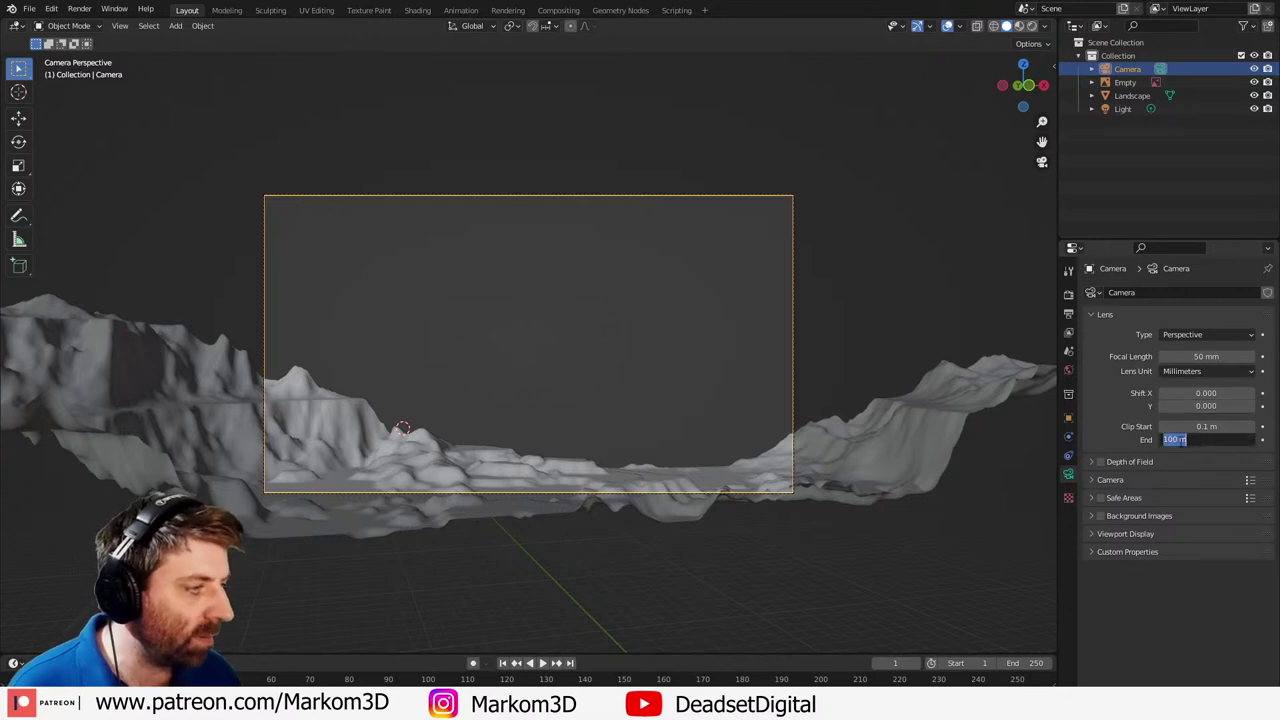
{"action": "left_click", "coordinate": [1178, 439]}
{"action": "type", "text": "00"}
{"action": "key", "text": "Return"}
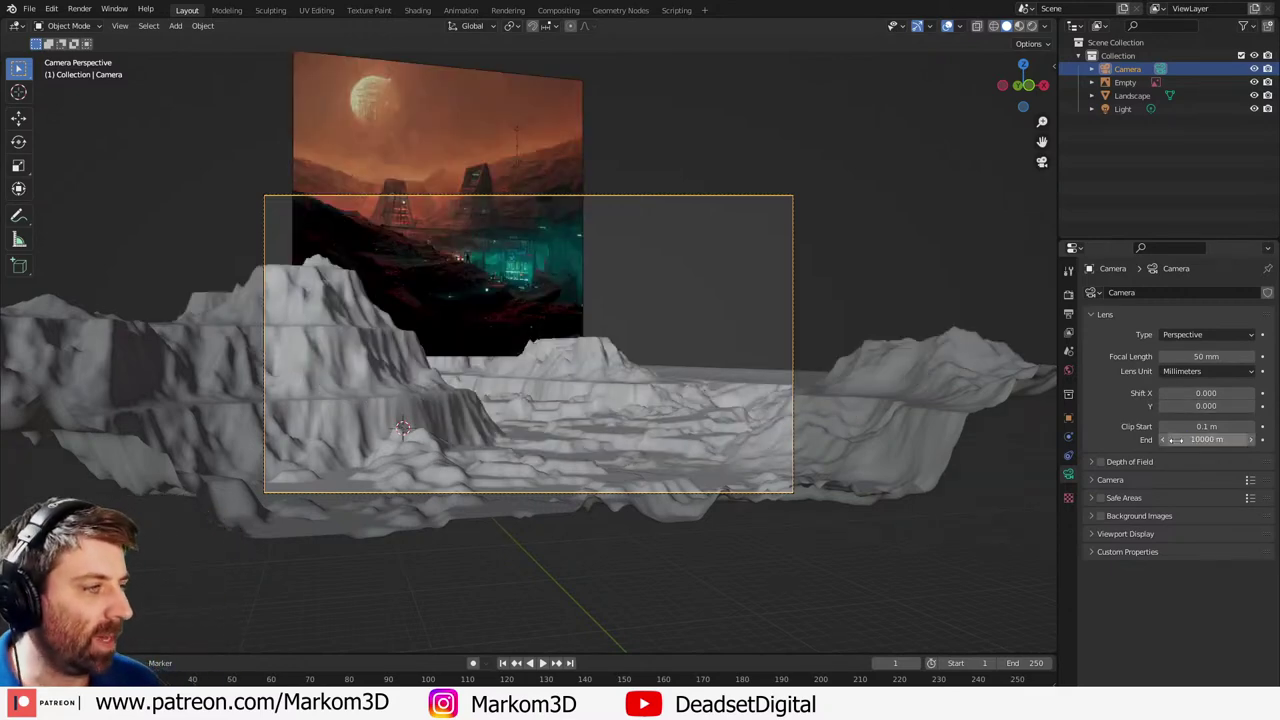
{"action": "double_click", "coordinate": [1172, 439]}
{"action": "left_click", "coordinate": [1172, 439]}
{"action": "key", "text": "BackSpace"}
{"action": "key", "text": "Return"}
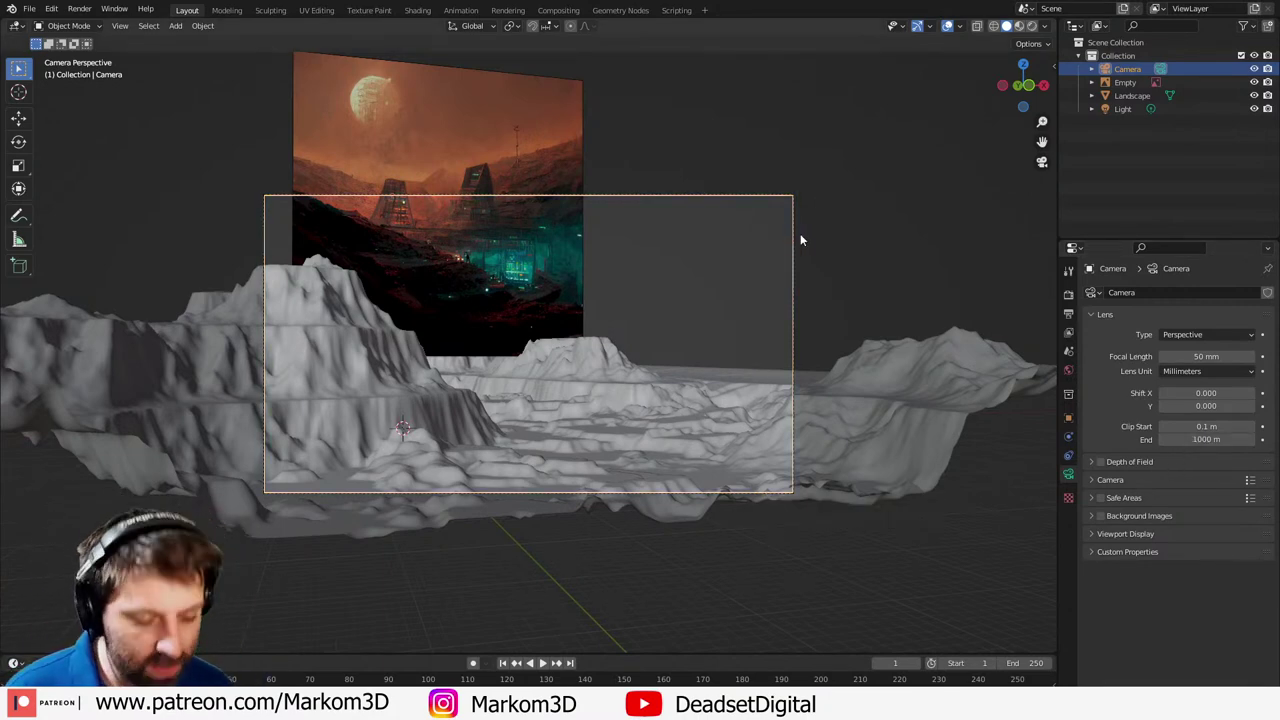
- Move the camera forward along its local Z axis and reposition it so the foreground cliff and distant mesa fill the frame
{"action": "key", "text": "g"}
{"action": "key", "text": "z"}
{"action": "key", "text": "z"}
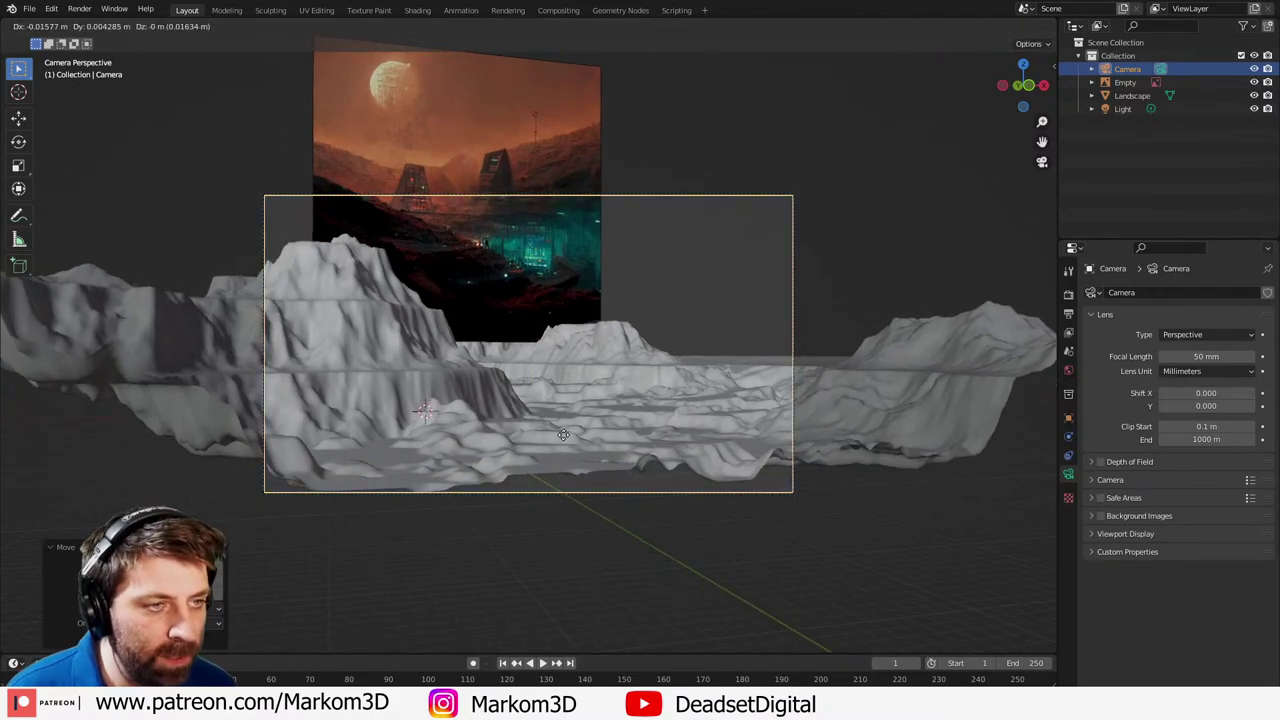
{"action": "left_click", "coordinate": [573, 586]}
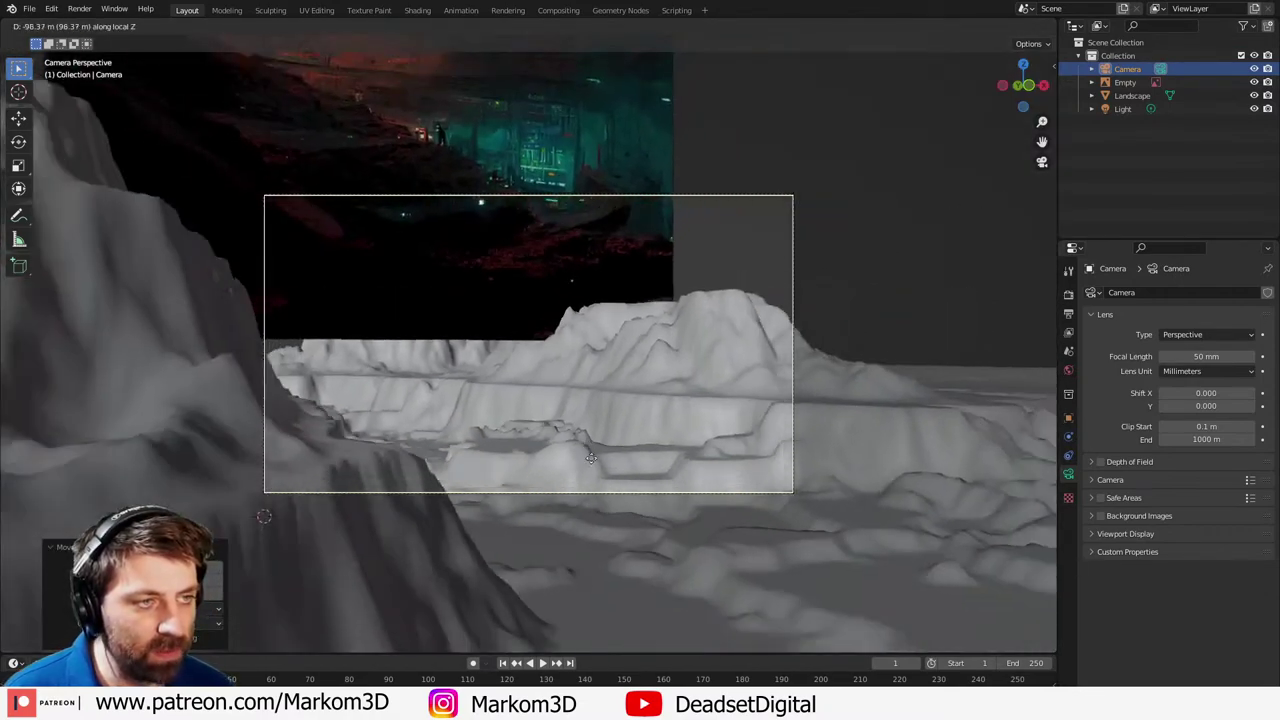
{"action": "left_click", "coordinate": [614, 556]}
{"action": "key", "text": "g"}
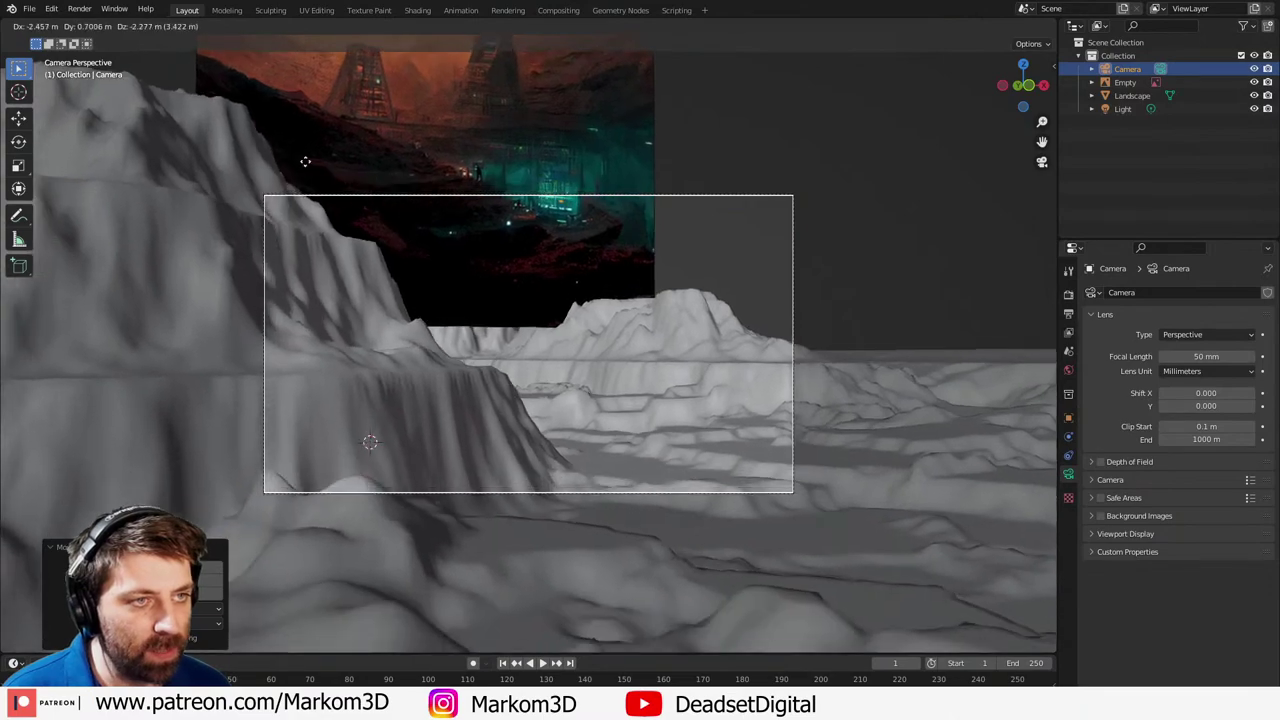
{"action": "left_click", "coordinate": [293, 251]}
{"action": "key", "text": "g"}
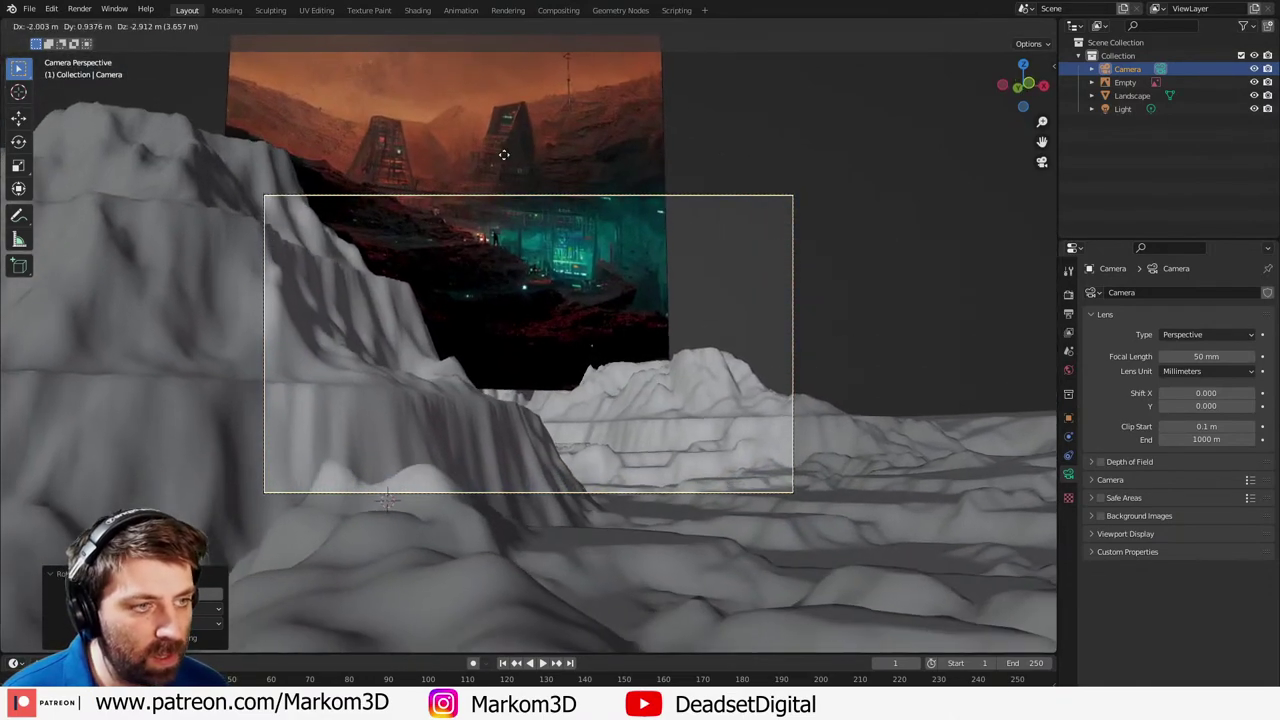
{"action": "left_click", "coordinate": [525, 190]}
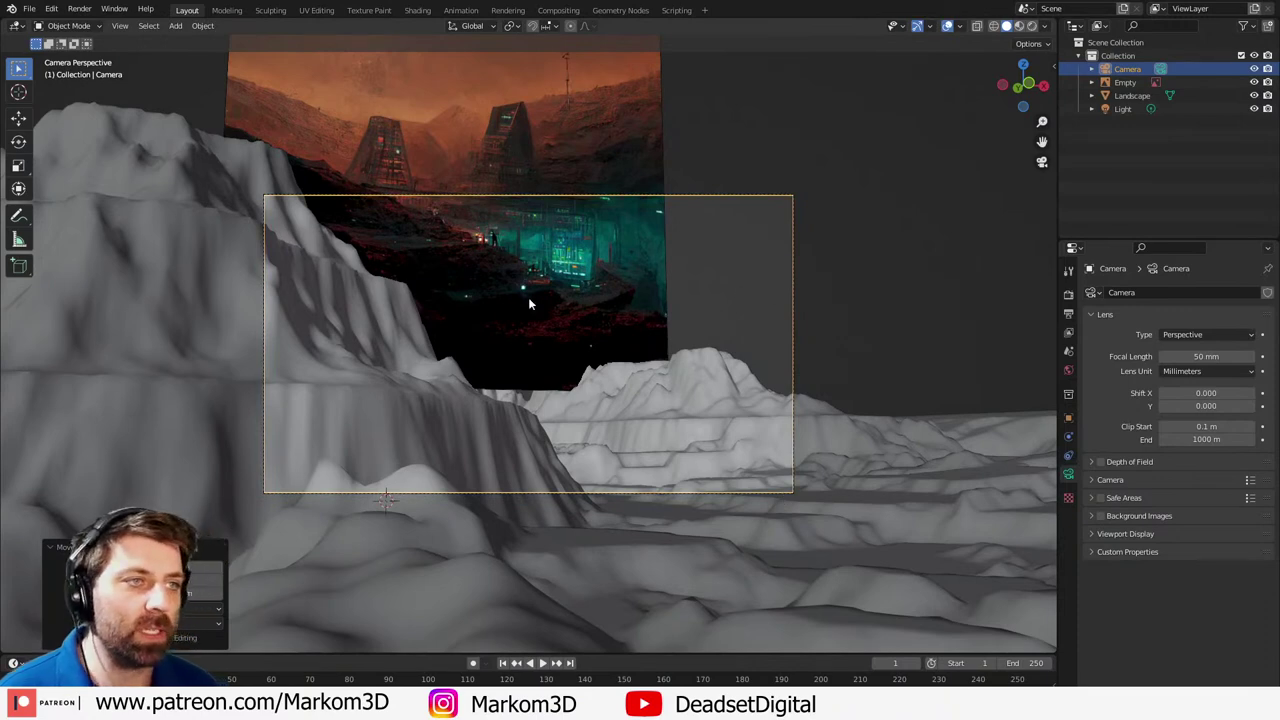
- Shrink the reference image, rotate it about Z to face the camera and place it above the distant mesa
{"action": "left_click", "coordinate": [507, 237]}
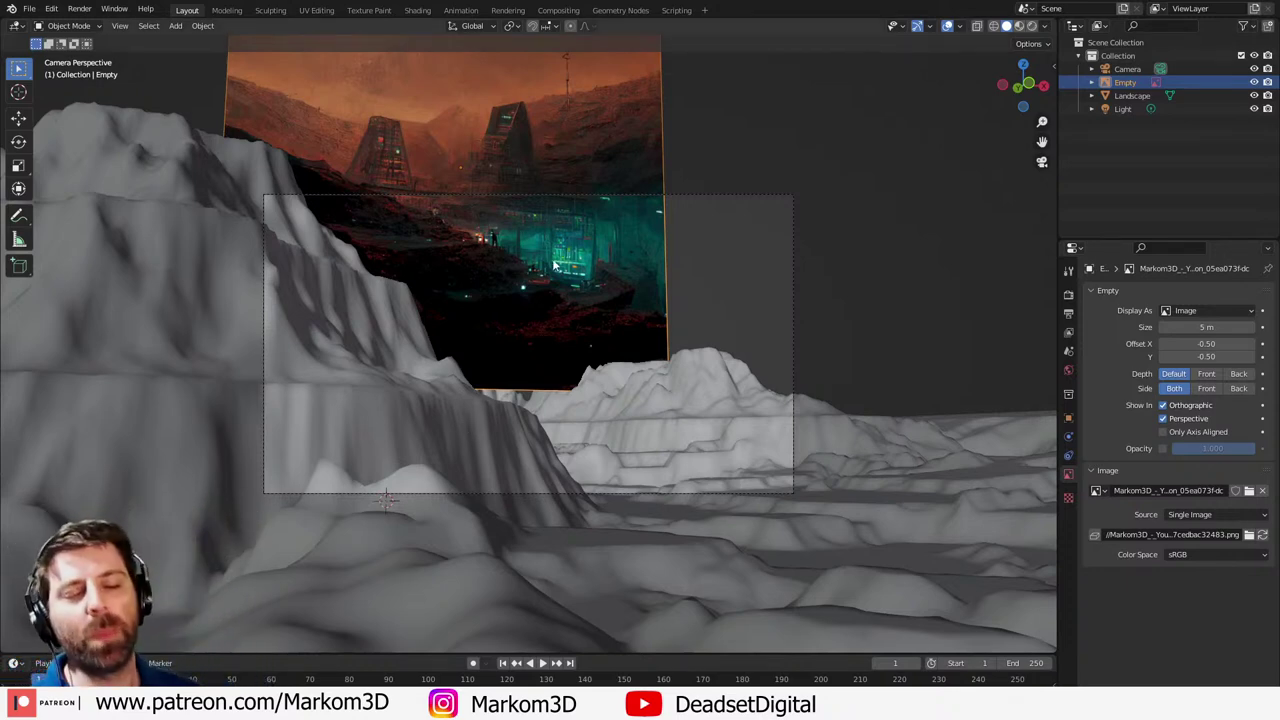
{"action": "key", "text": "s"}
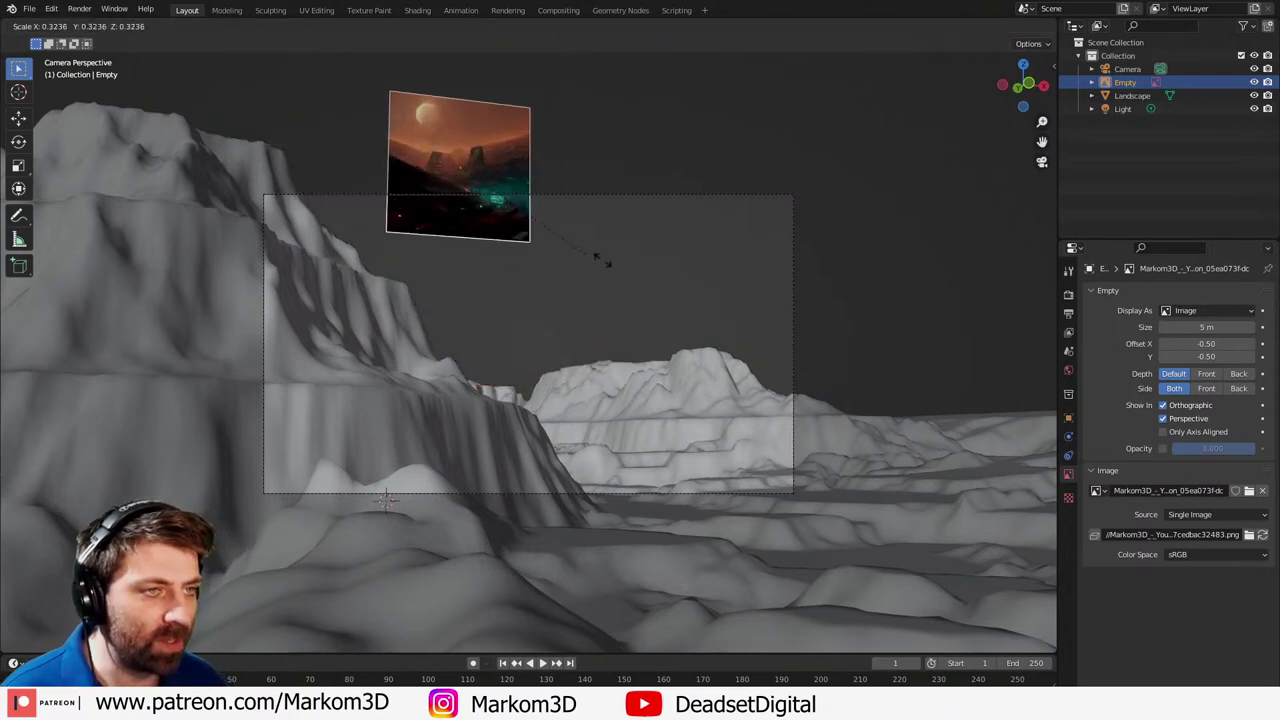
{"action": "left_click", "coordinate": [741, 321]}
{"action": "key", "text": "g"}
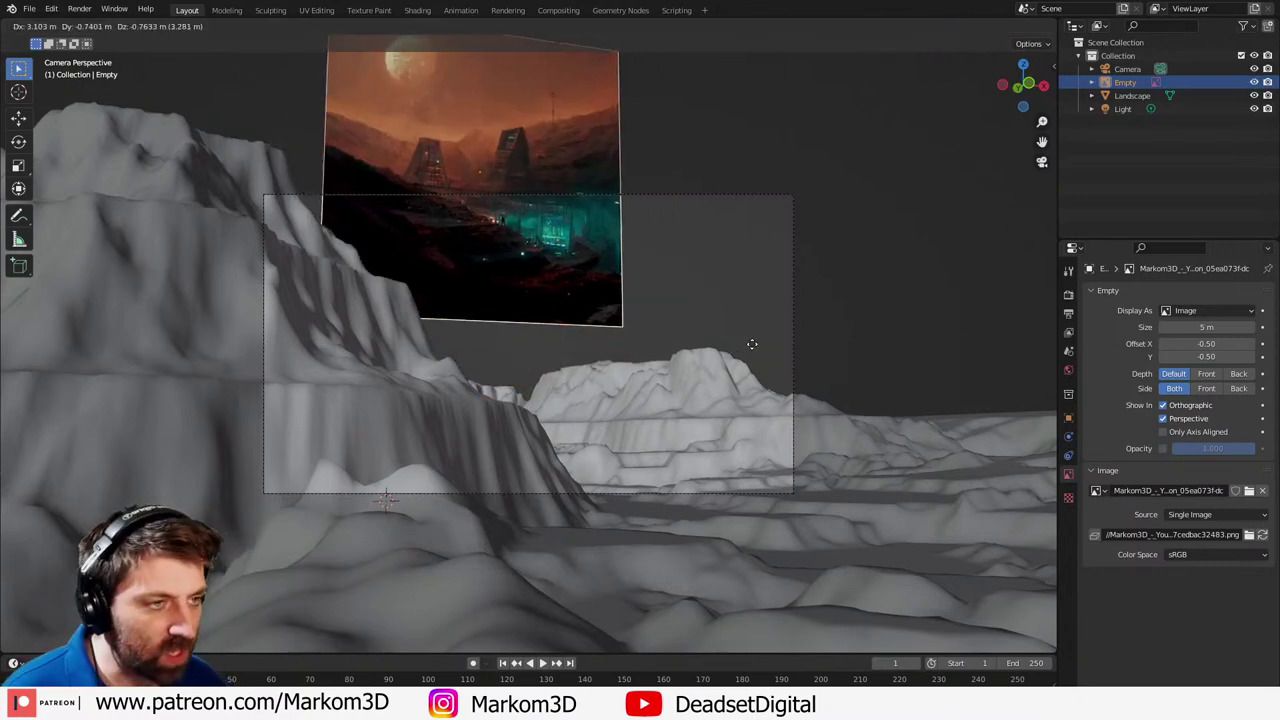
{"action": "left_click", "coordinate": [874, 340]}
{"action": "key", "text": "r"}
{"action": "key", "text": "z"}
{"action": "left_click", "coordinate": [874, 215]}
{"action": "key", "text": "g"}
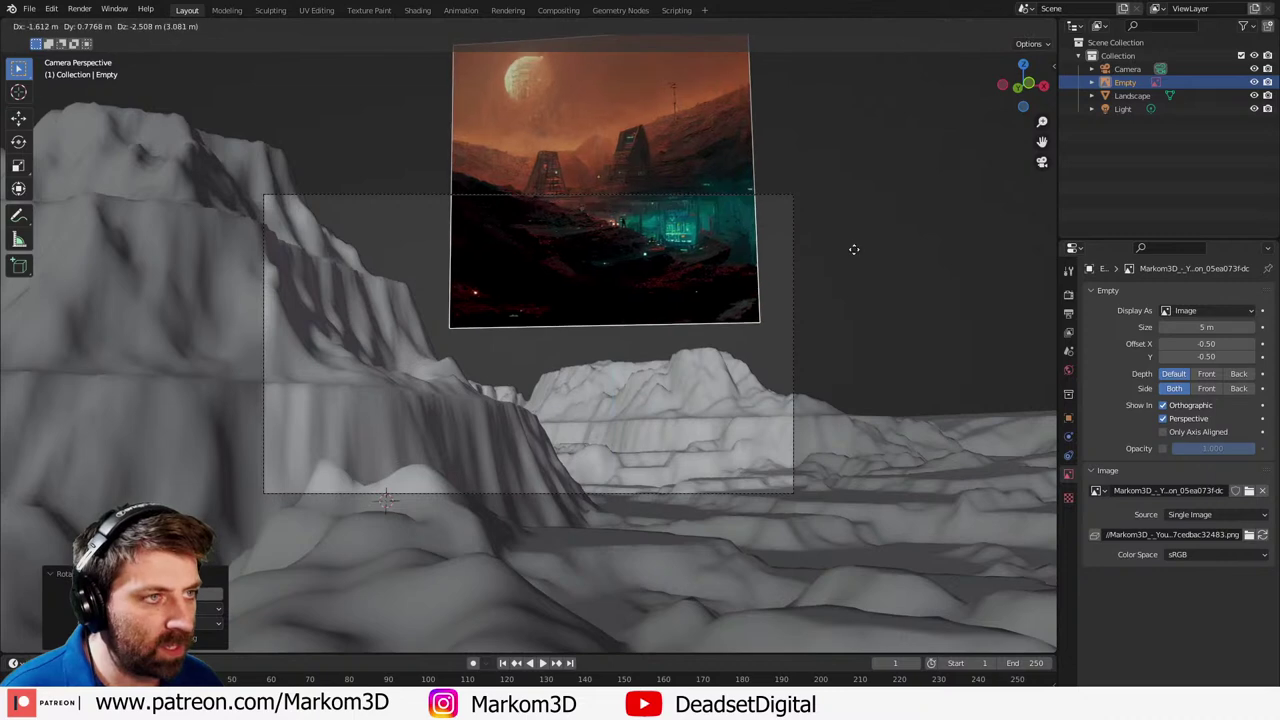
{"action": "left_click", "coordinate": [852, 249]}
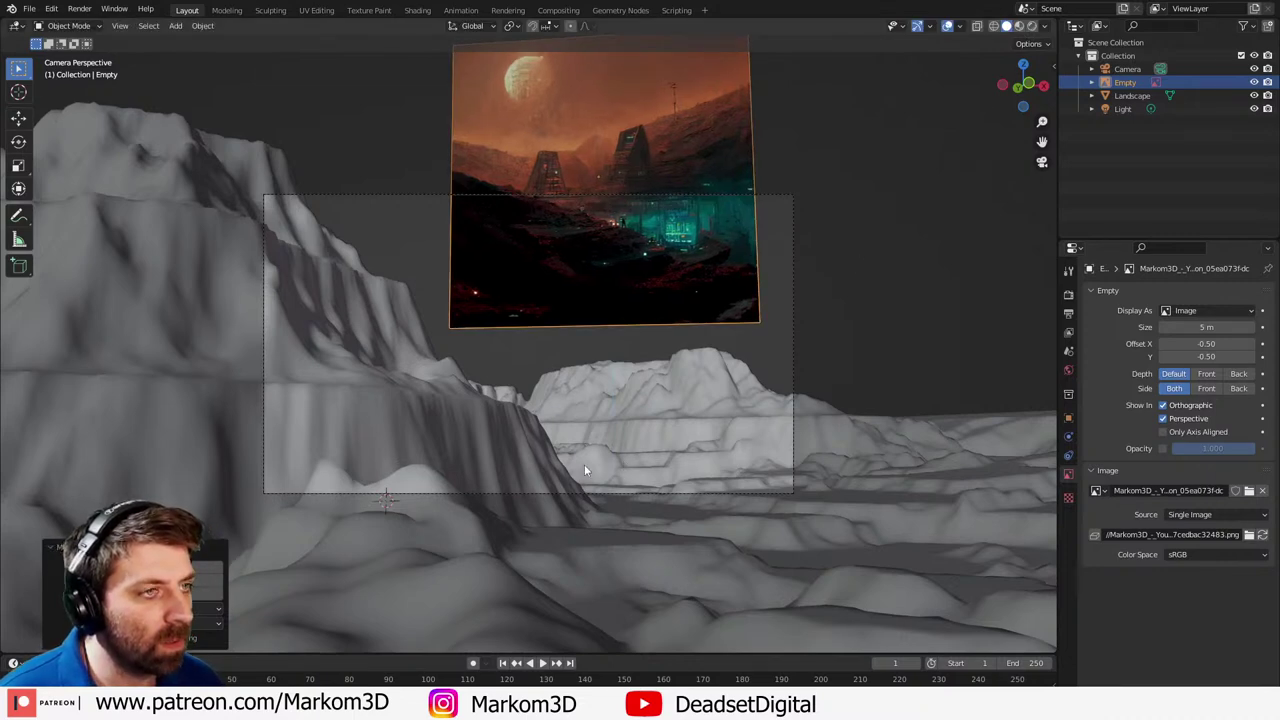
{"action": "middle_click_drag", "start_coordinate": [632, 188], "coordinate": [578, 454]}
{"action": "key", "text": "KP_0"}
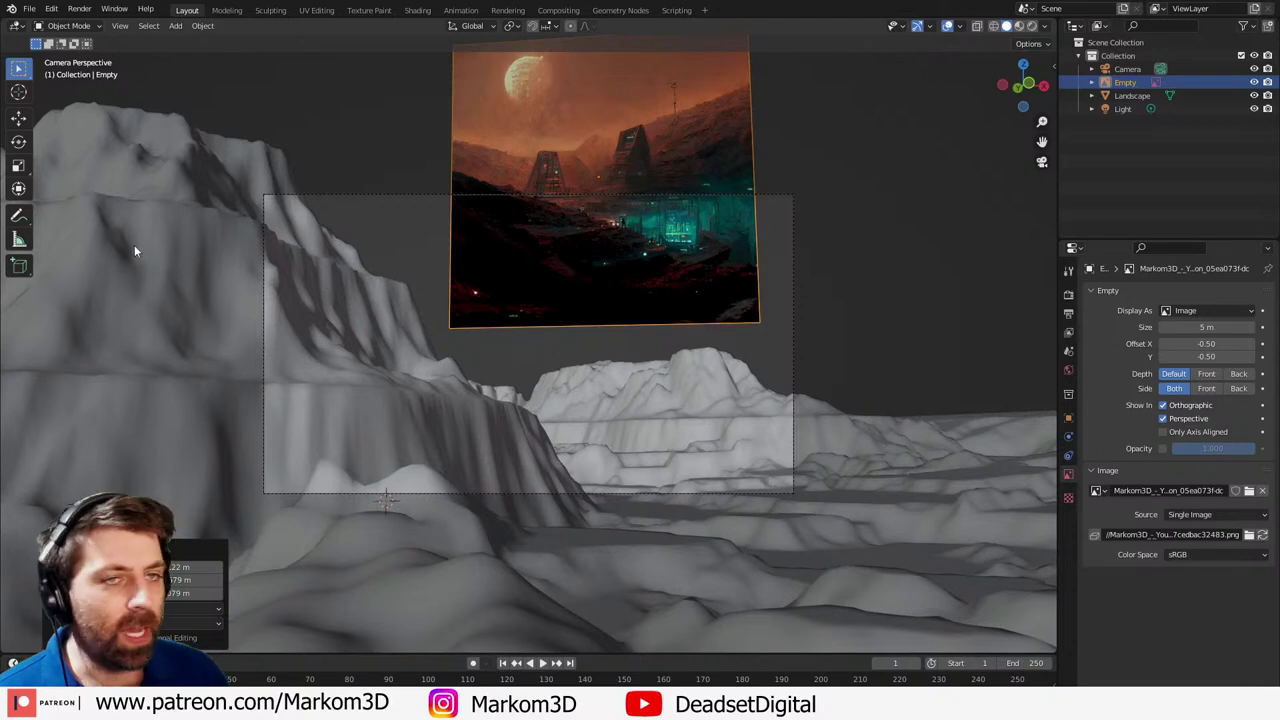
- Search the add-on preferences for "lands" and view the details of the A.N.T.Landscape add-on
{"action": "left_click", "coordinate": [47, 10]}
{"action": "left_click", "coordinate": [82, 199]}
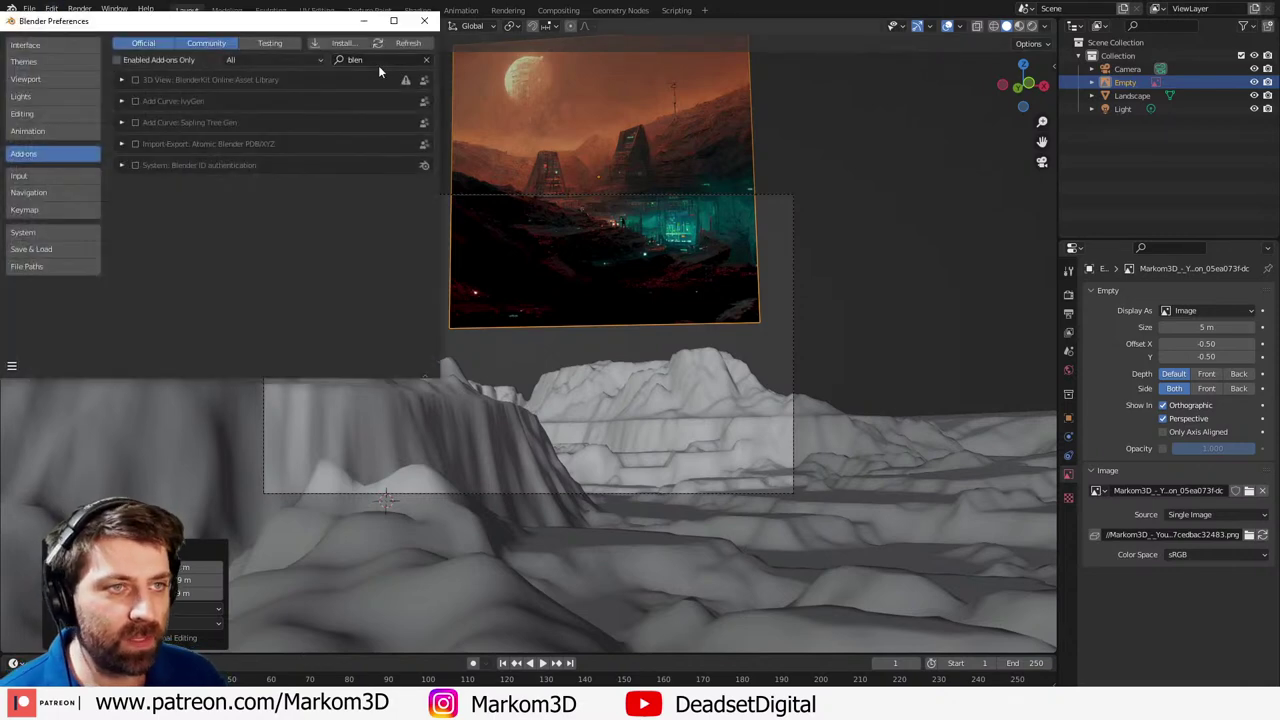
{"action": "left_click", "coordinate": [376, 61]}
{"action": "type", "text": "ant"}
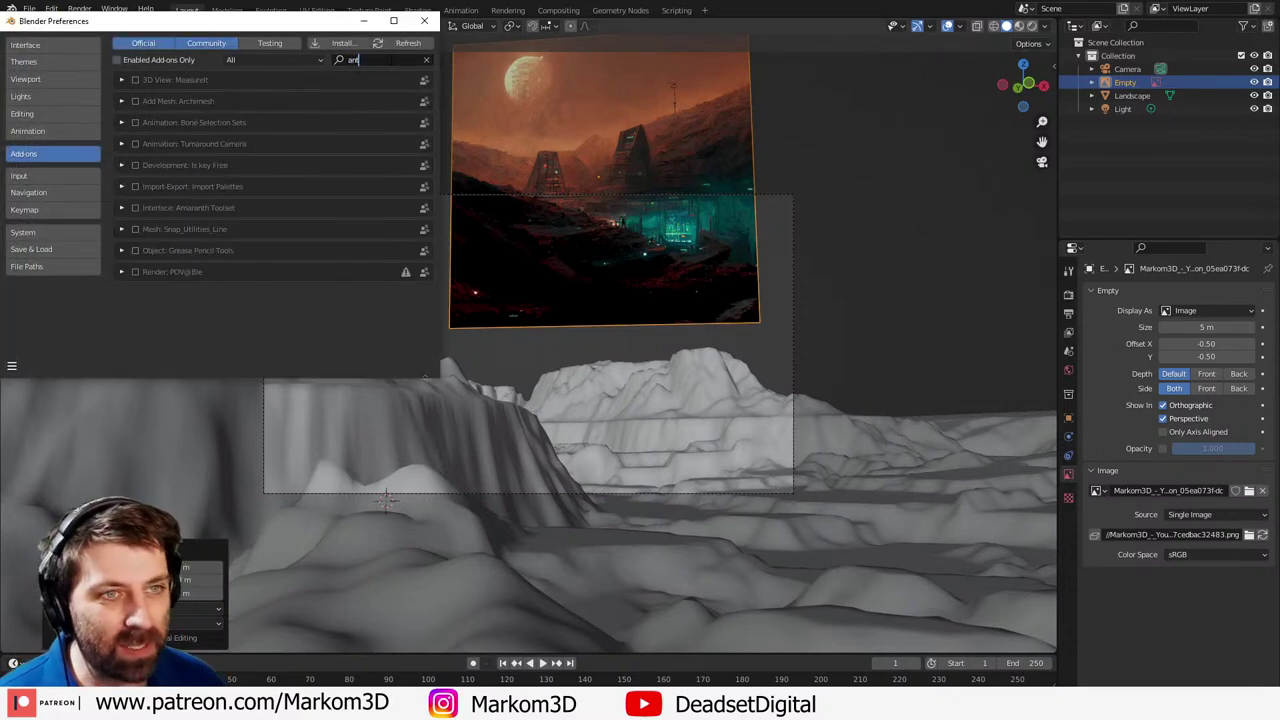
{"action": "key", "text": "BackSpace"}
{"action": "key", "text": "BackSpace"}
{"action": "key", "text": "BackSpace"}
{"action": "type", "text": "land"}
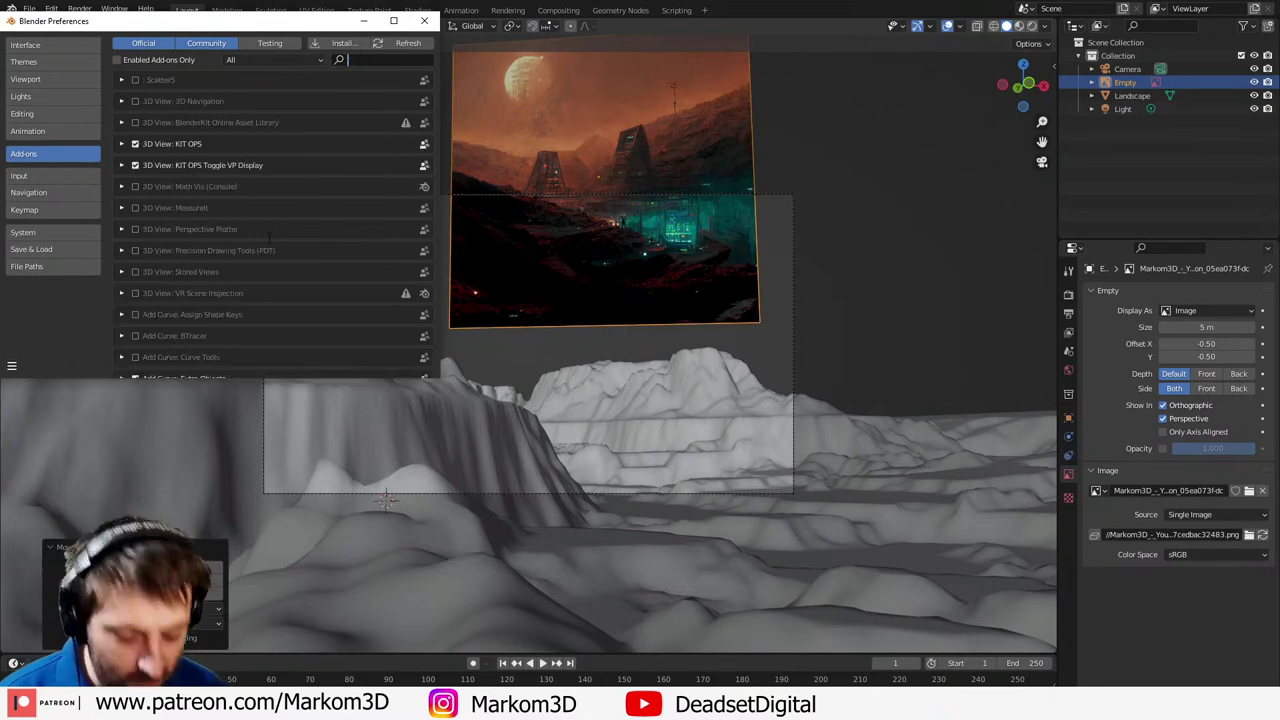
{"action": "type", "text": "s"}
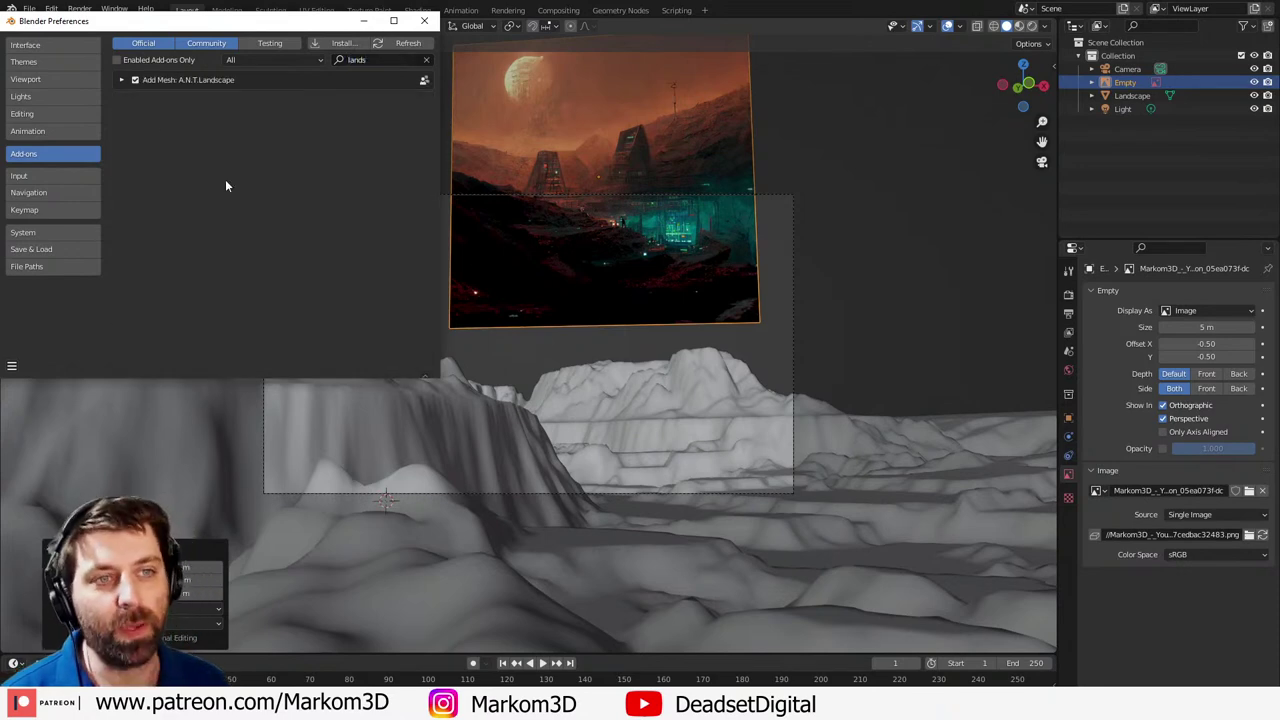
{"action": "left_click", "coordinate": [170, 79]}
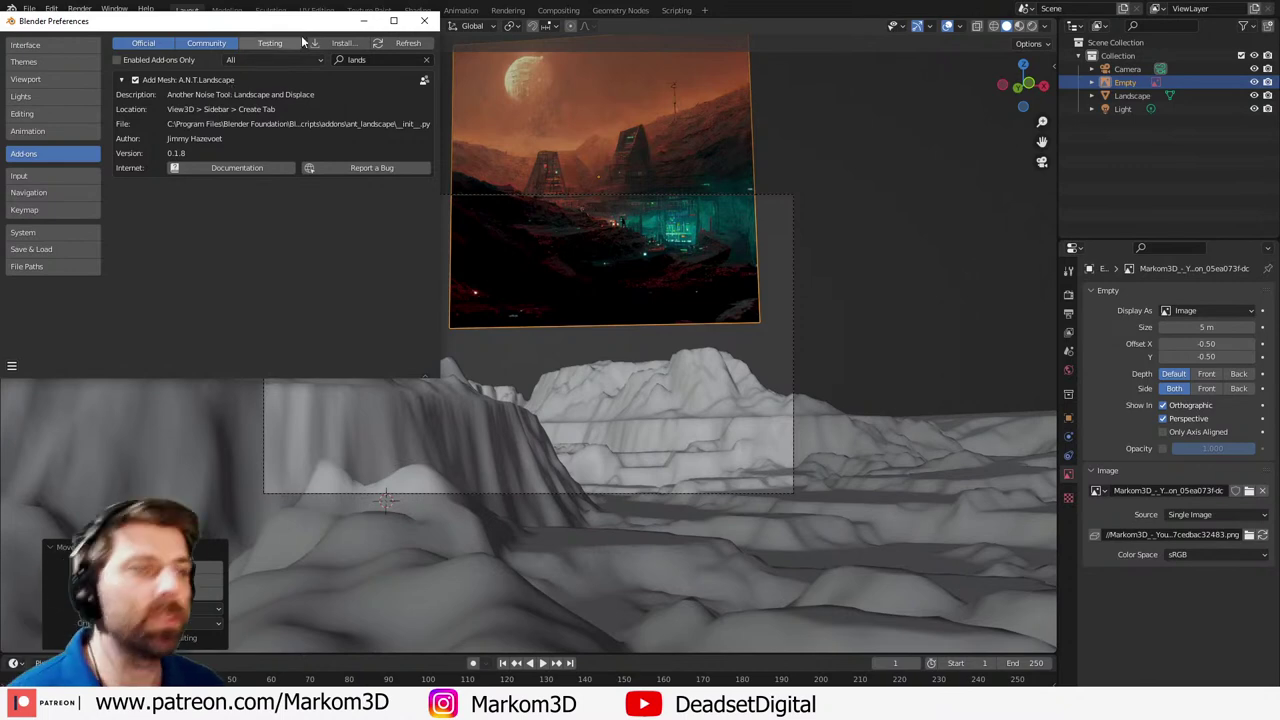
{"action": "left_click", "coordinate": [424, 20]}
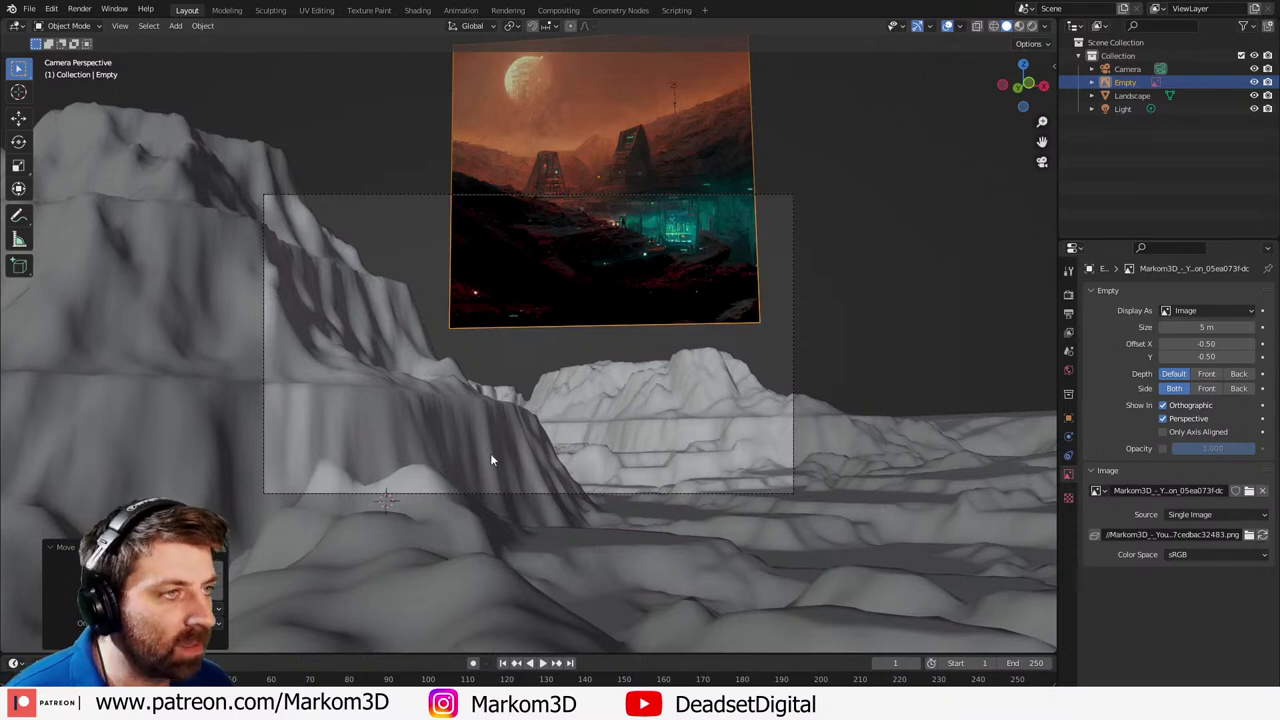
- Reshape the lower end of the foreground cliff by moving landscape vertices with smooth proportional editing at a size of about 10.8 m
{"action": "left_click", "coordinate": [516, 425]}
{"action": "key", "text": "Tab"}
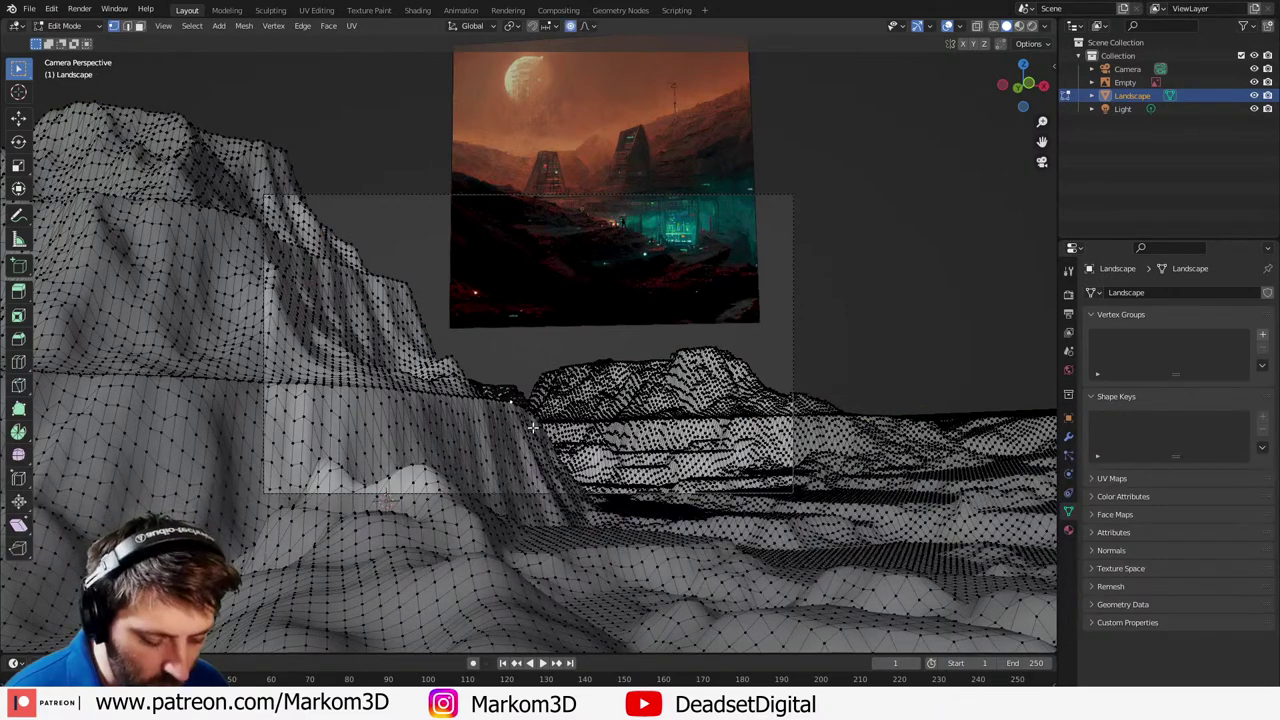
{"action": "key", "text": "g"}
{"action": "scroll", "coordinate": [531, 426], "scroll_direction": "down", "scroll_amount": 5}
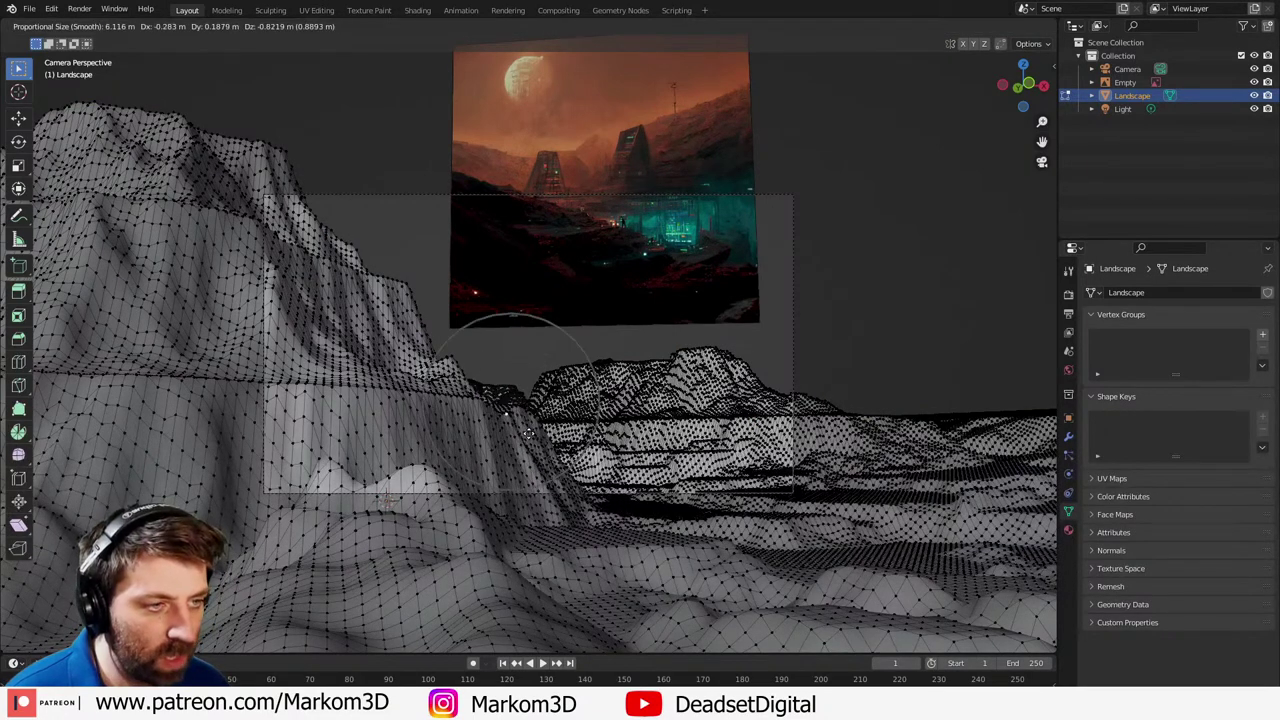
{"action": "scroll", "coordinate": [531, 426], "scroll_direction": "up", "scroll_amount": 15}
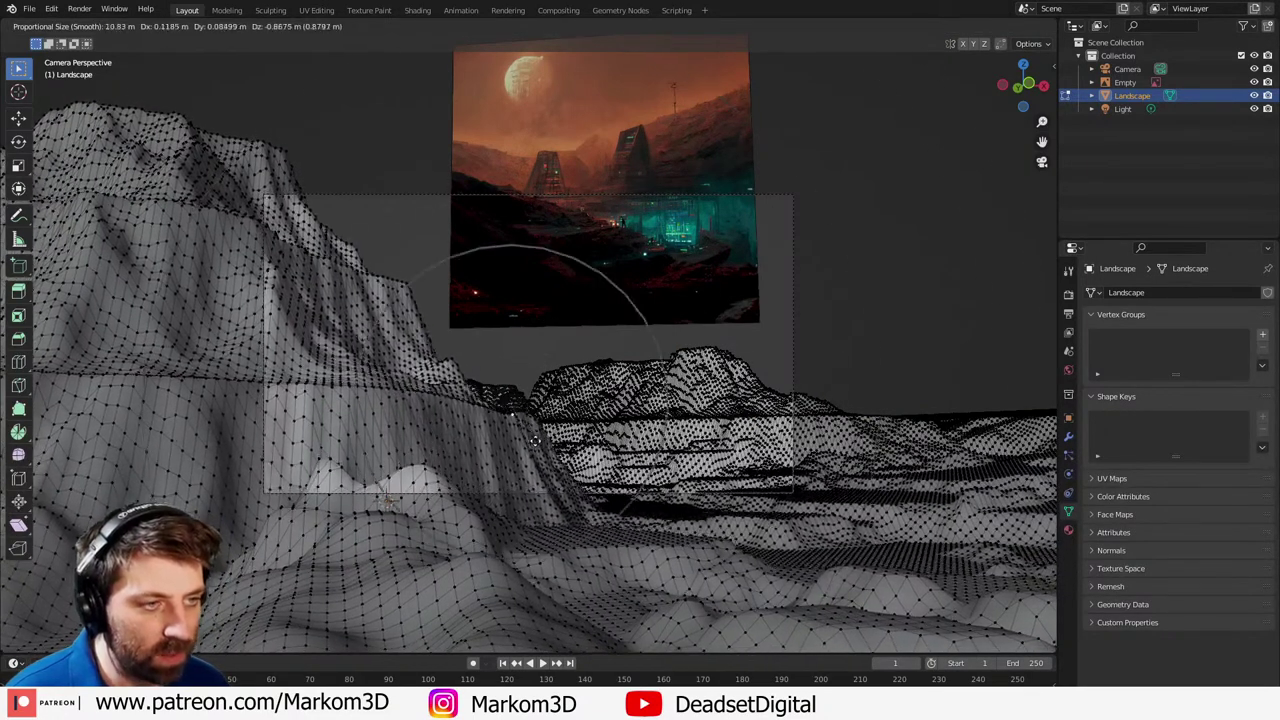
{"action": "left_click", "coordinate": [539, 427]}
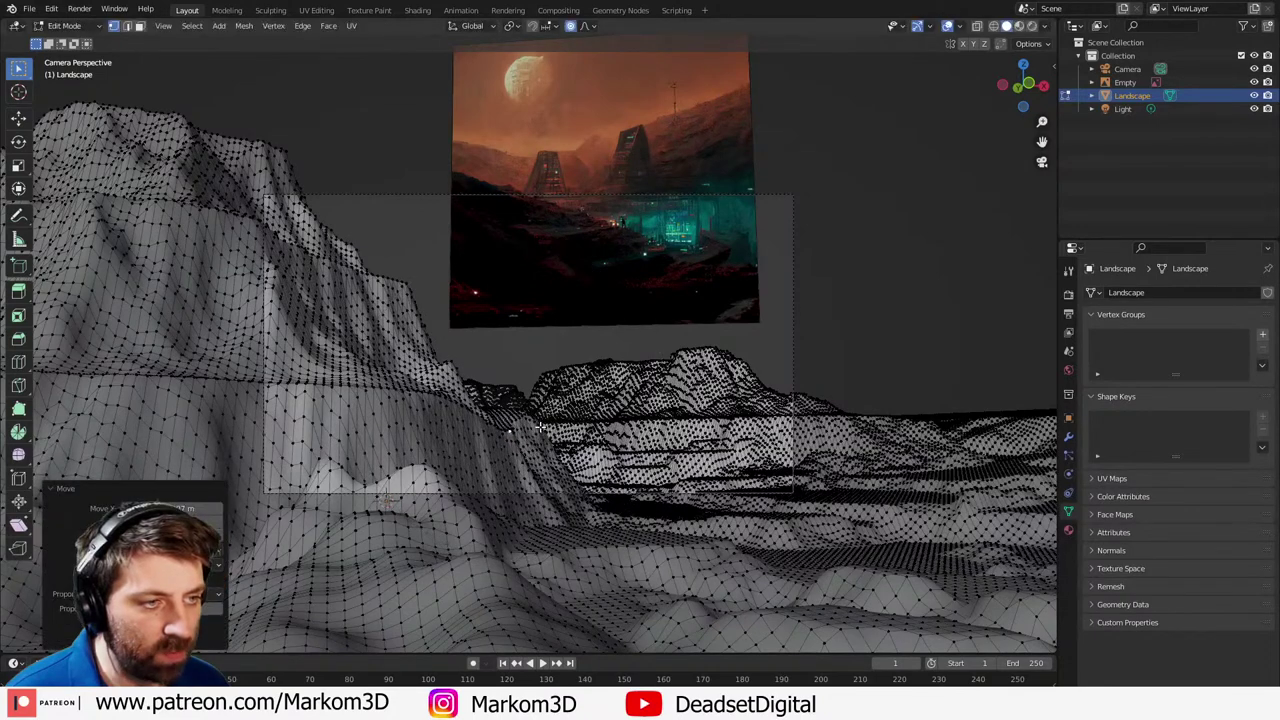
{"action": "key", "text": "g"}
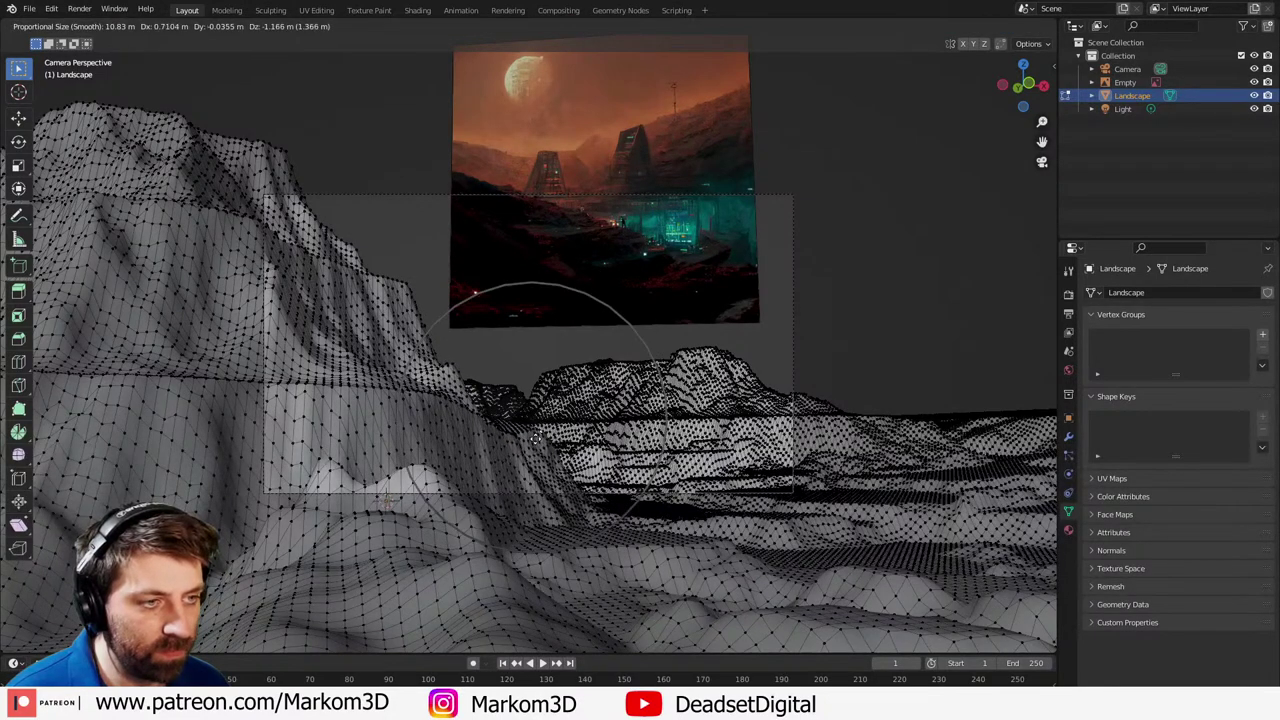
{"action": "left_click", "coordinate": [444, 424]}
{"action": "key", "text": "g"}
{"action": "left_click", "coordinate": [373, 339]}
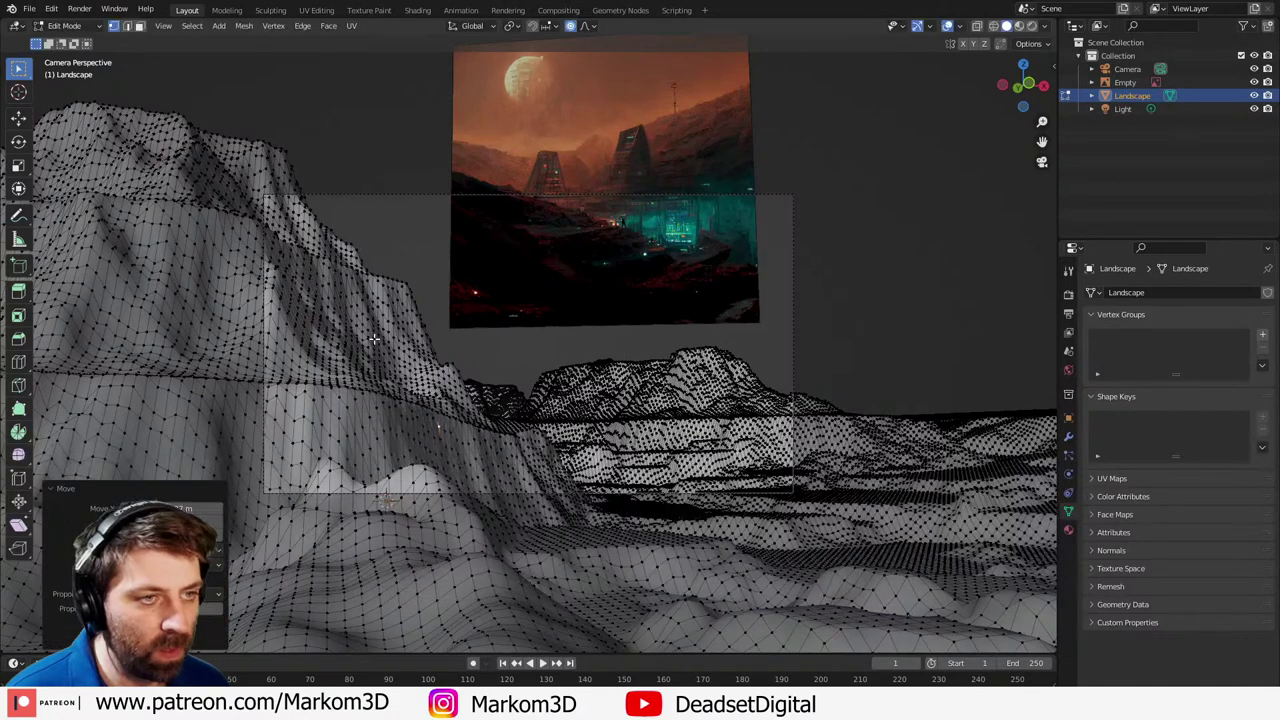
- Lower points along the foreground cliff's ridge line with smooth proportional sizes from about 9 m down to 4.6 m, and finish mesh editing
{"action": "key", "text": "g"}
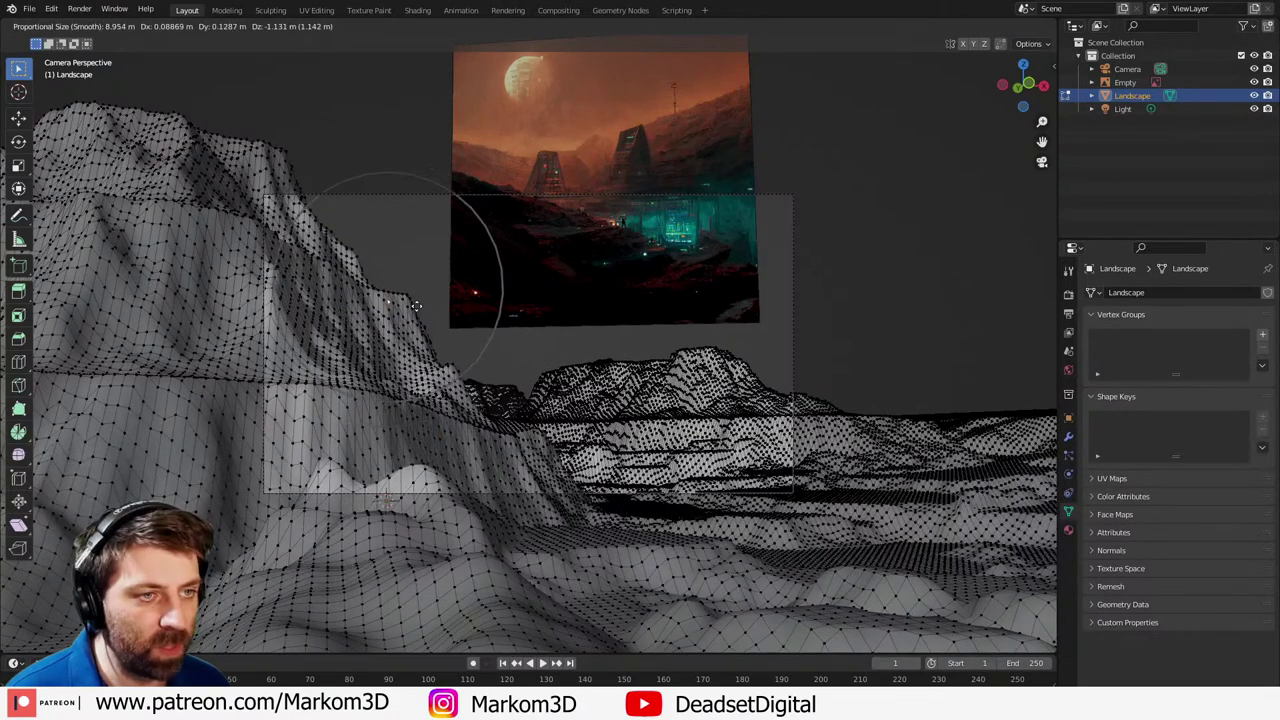
{"action": "left_click", "coordinate": [414, 306]}
{"action": "key", "text": "g"}
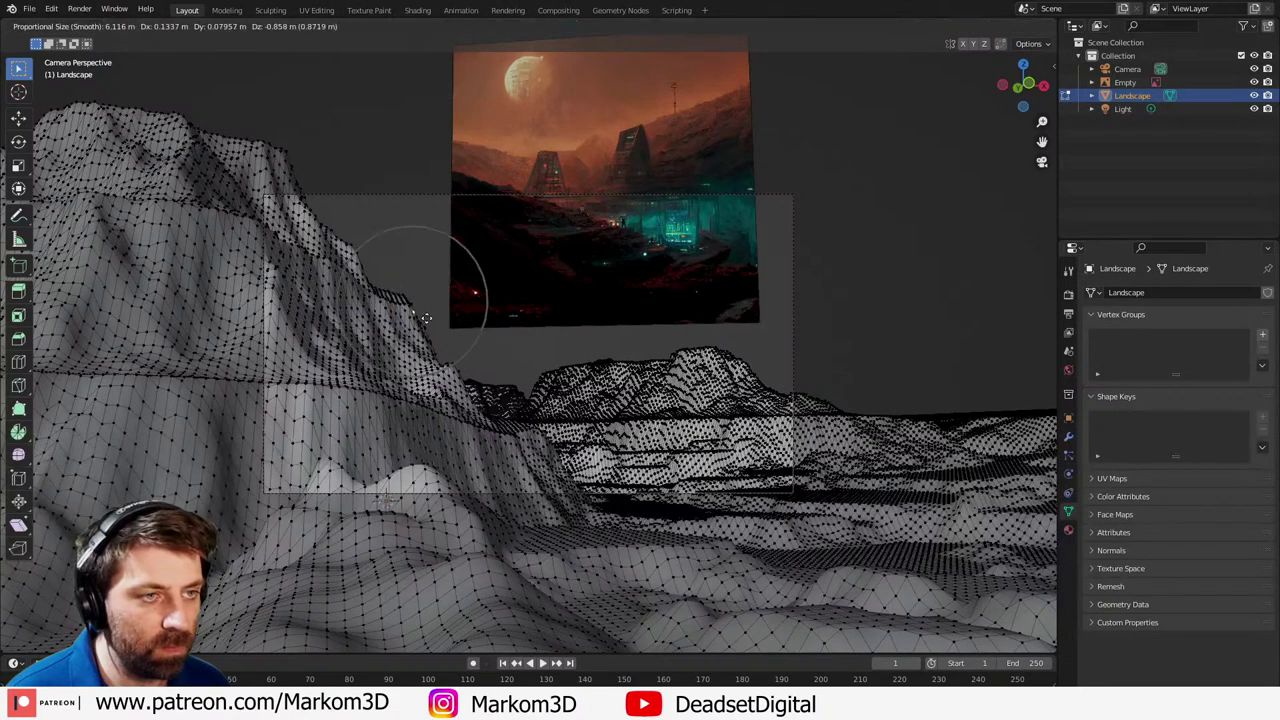
{"action": "left_click", "coordinate": [340, 275]}
{"action": "key", "text": "g"}
{"action": "left_click", "coordinate": [342, 288]}
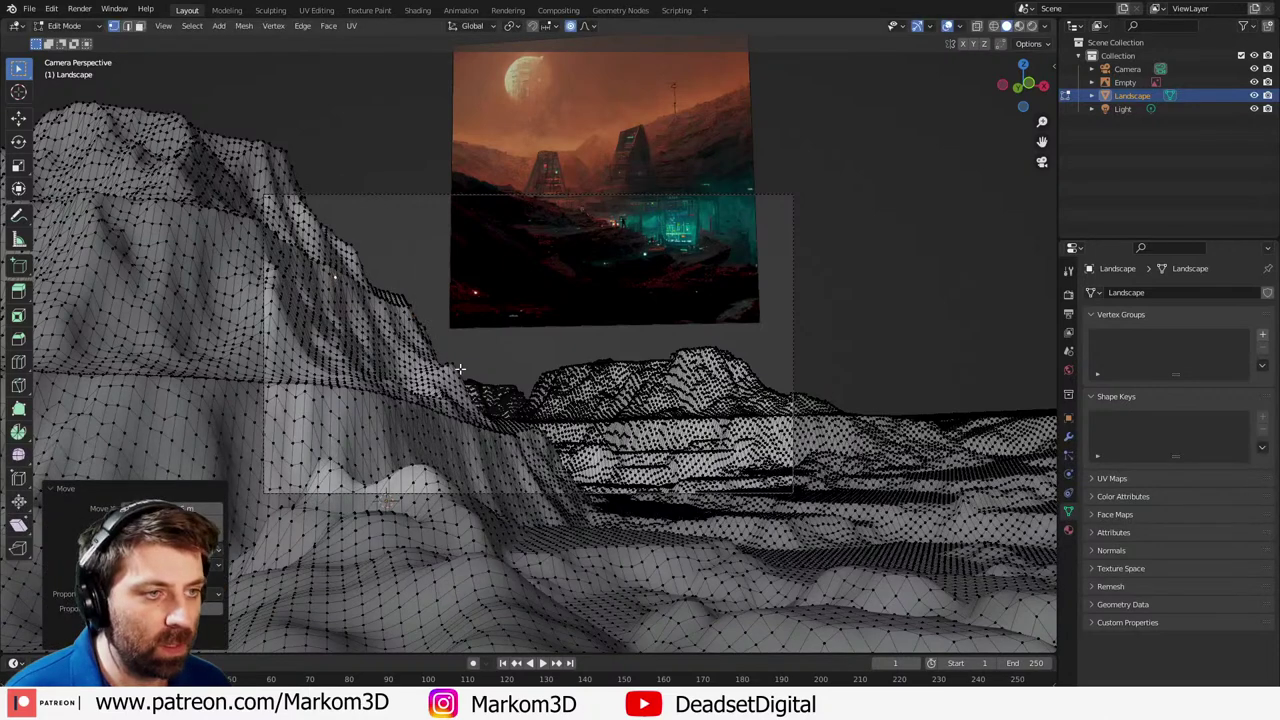
{"action": "key", "text": "g"}
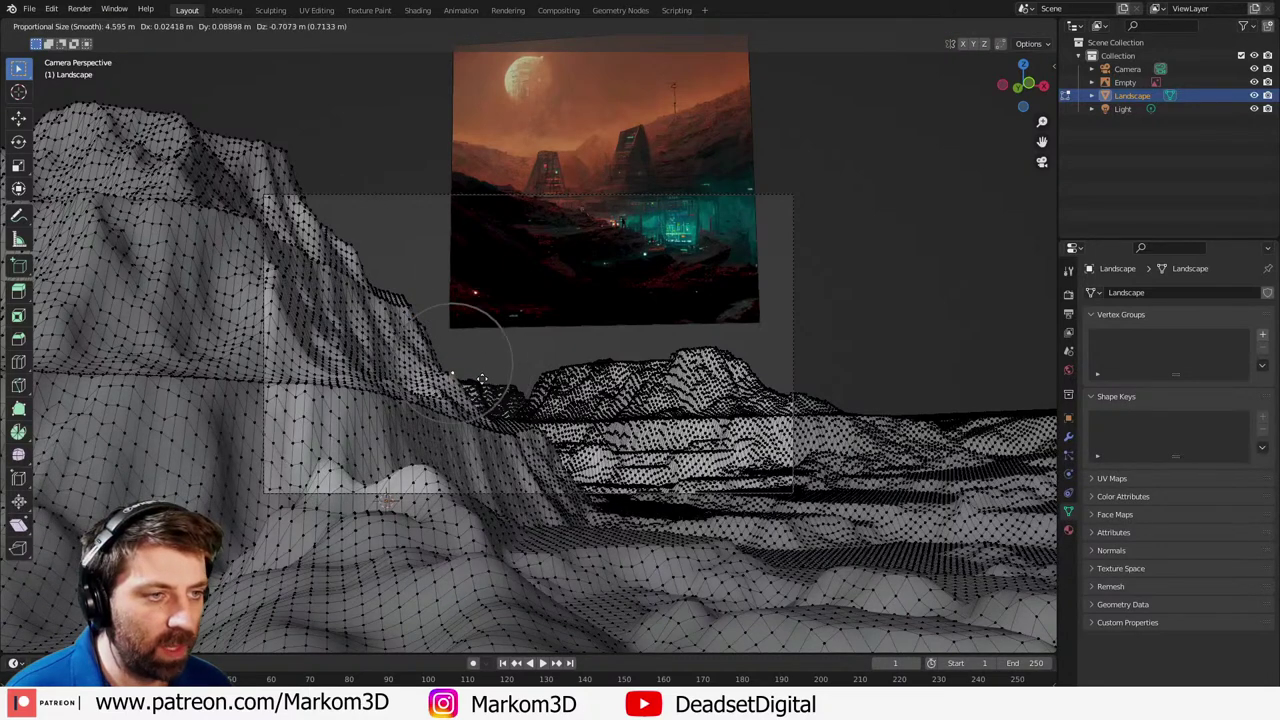
{"action": "left_click", "coordinate": [483, 380]}
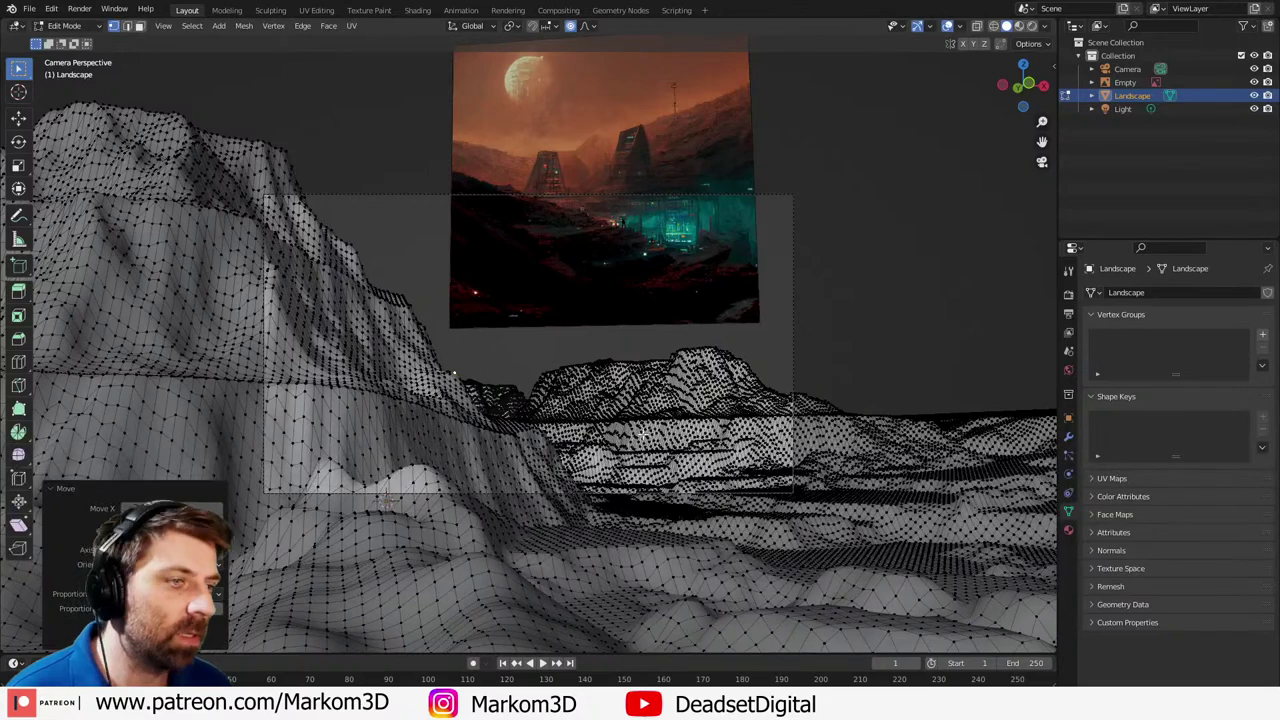
{"action": "key", "text": "Tab"}
- Add a cube at the middle of the landscape, scale it up and raise it along Z
{"action": "middle_click_drag", "start_coordinate": [696, 454], "coordinate": [568, 472], "text": "shift"}
{"action": "scroll", "coordinate": [566, 472], "scroll_direction": "down", "scroll_amount": 5}
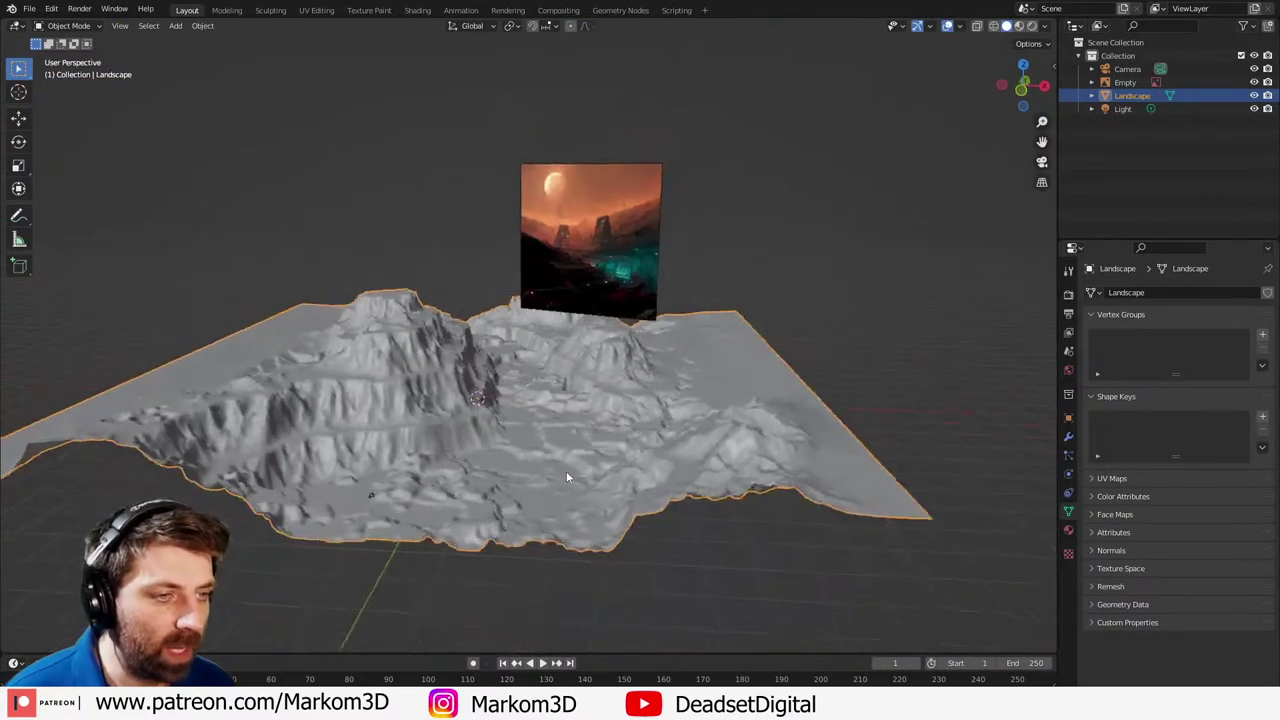
{"action": "key", "text": "shift+a"}
{"action": "mouse_move", "coordinate": [525, 416]}
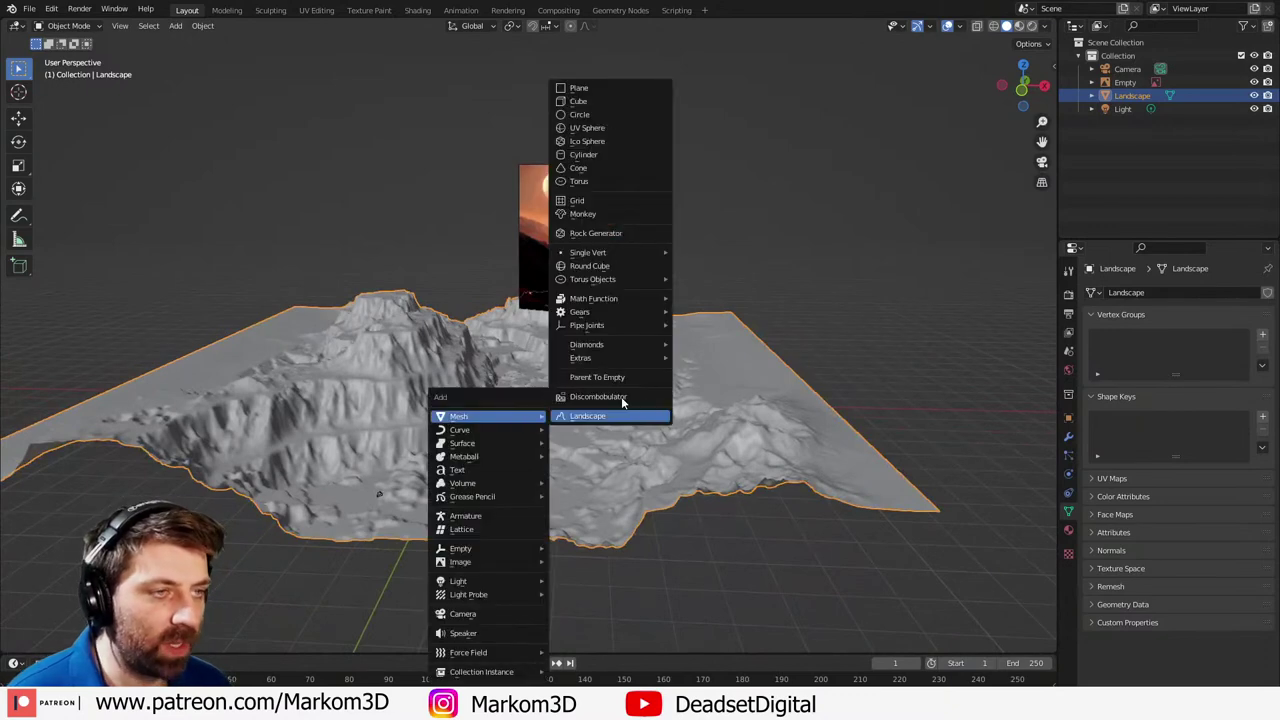
{"action": "left_click", "coordinate": [600, 100]}
{"action": "key", "text": "s"}
{"action": "left_click", "coordinate": [111, 337]}
{"action": "key", "text": "g"}
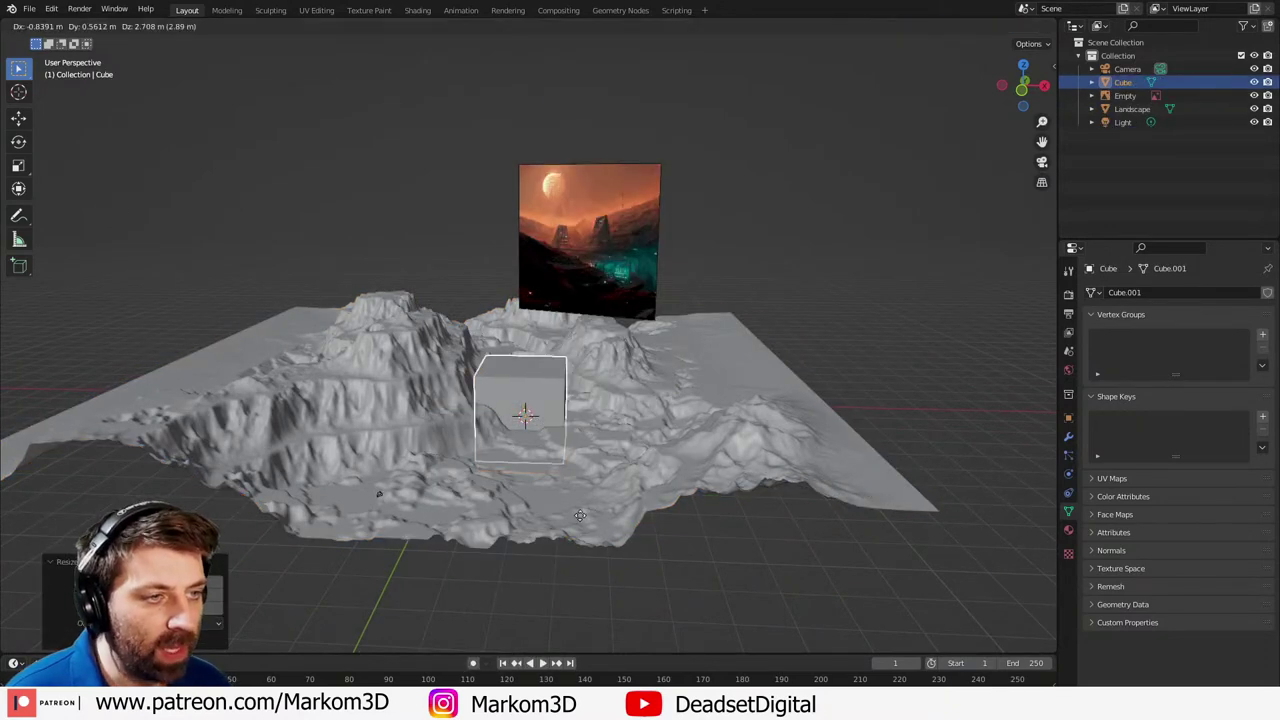
{"action": "key", "text": "z"}
{"action": "left_click", "coordinate": [574, 476]}
- Scale the cube up until it encloses the central canyon area of the landscape
{"action": "key", "text": "s"}
{"action": "left_click", "coordinate": [11, 491]}
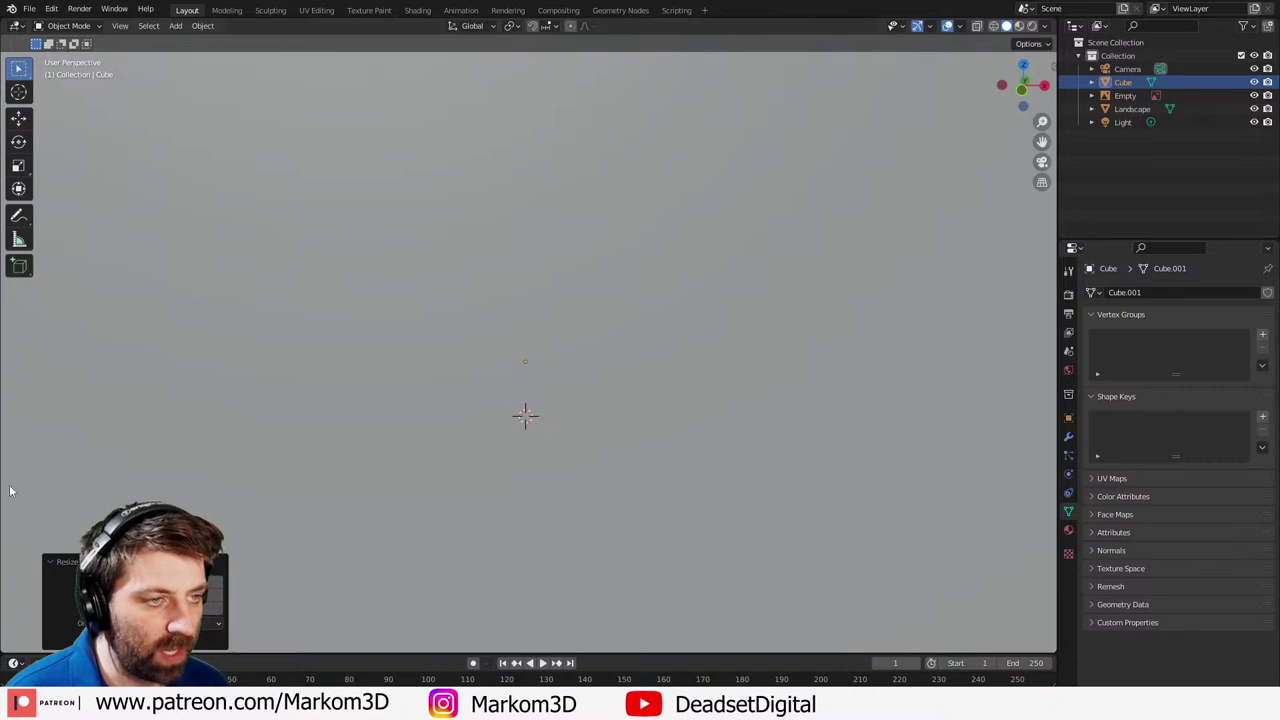
{"action": "scroll", "coordinate": [557, 449], "scroll_direction": "down", "scroll_amount": 12}
{"action": "key", "text": "s"}
{"action": "left_click", "coordinate": [584, 397]}
{"action": "scroll", "coordinate": [584, 397], "scroll_direction": "up", "scroll_amount": 12}
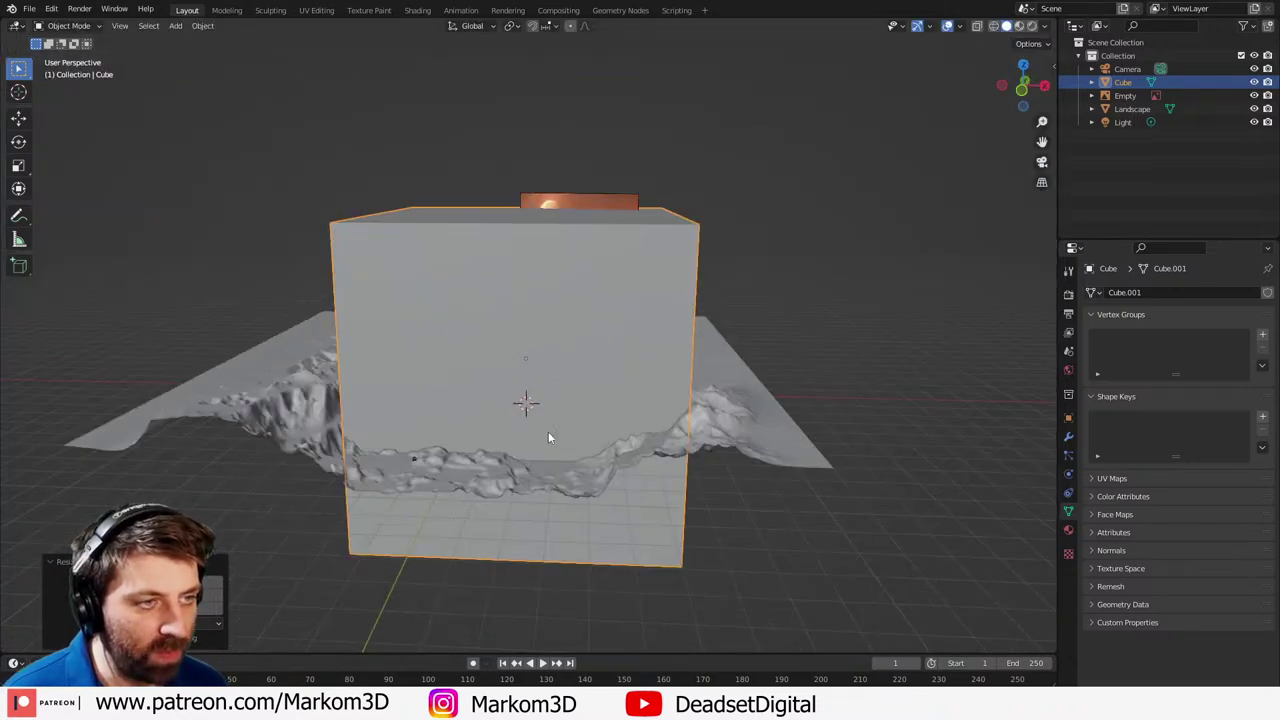
- Switch to the Shading workspace and close its file browser and image areas to widen the viewport and node editor
{"action": "middle_click_drag", "start_coordinate": [548, 431], "coordinate": [634, 418]}
{"action": "scroll", "coordinate": [646, 413], "scroll_direction": "up", "scroll_amount": 1}
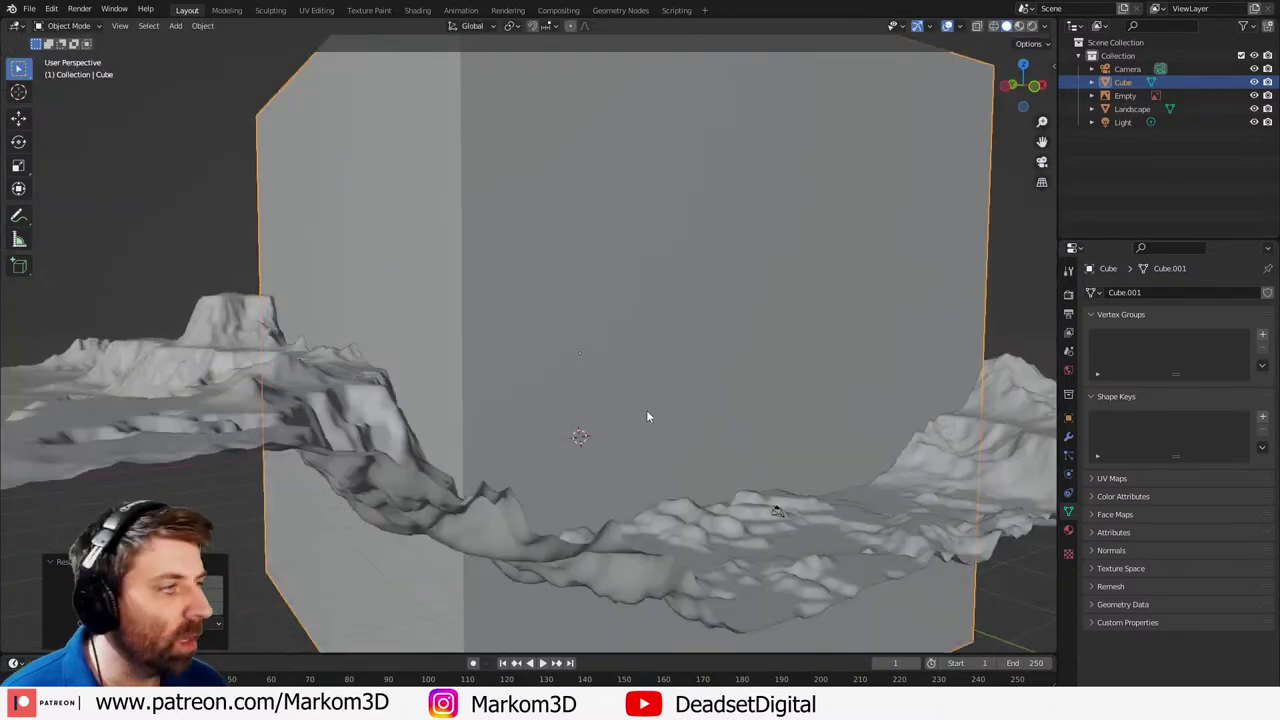
{"action": "left_click", "coordinate": [417, 10]}
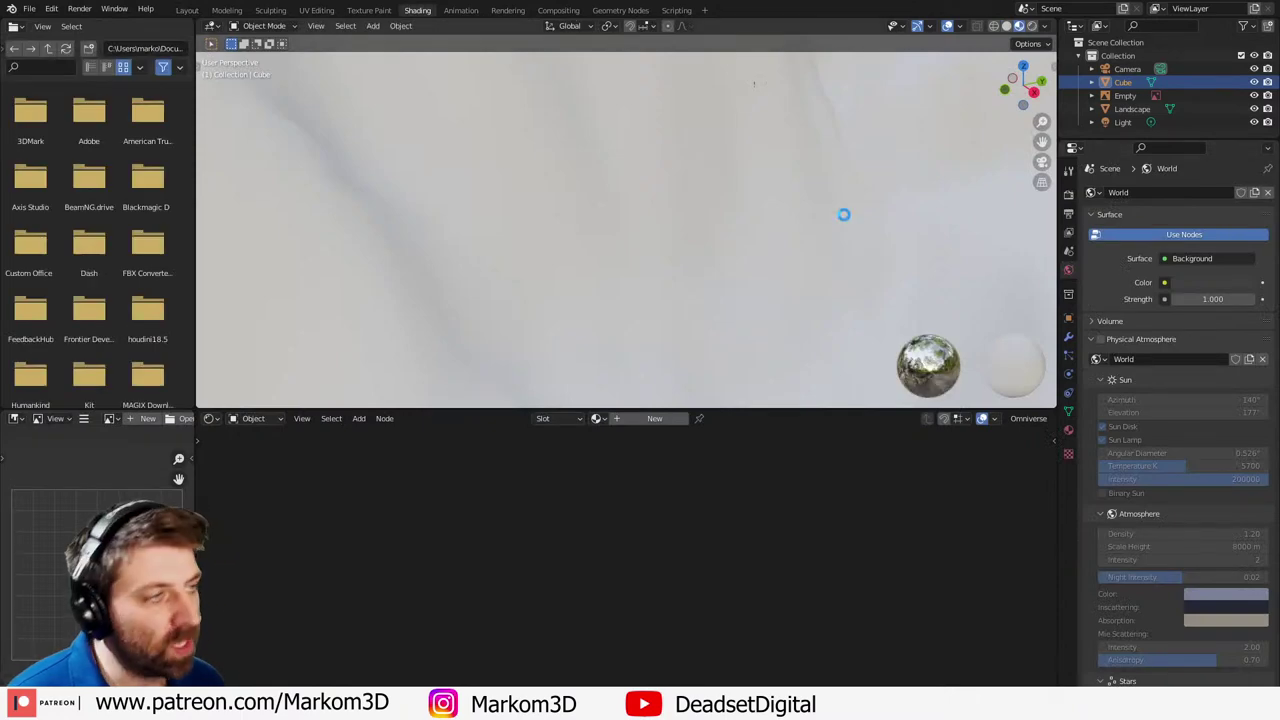
{"action": "left_click_drag", "start_coordinate": [199, 414], "coordinate": [160, 398]}
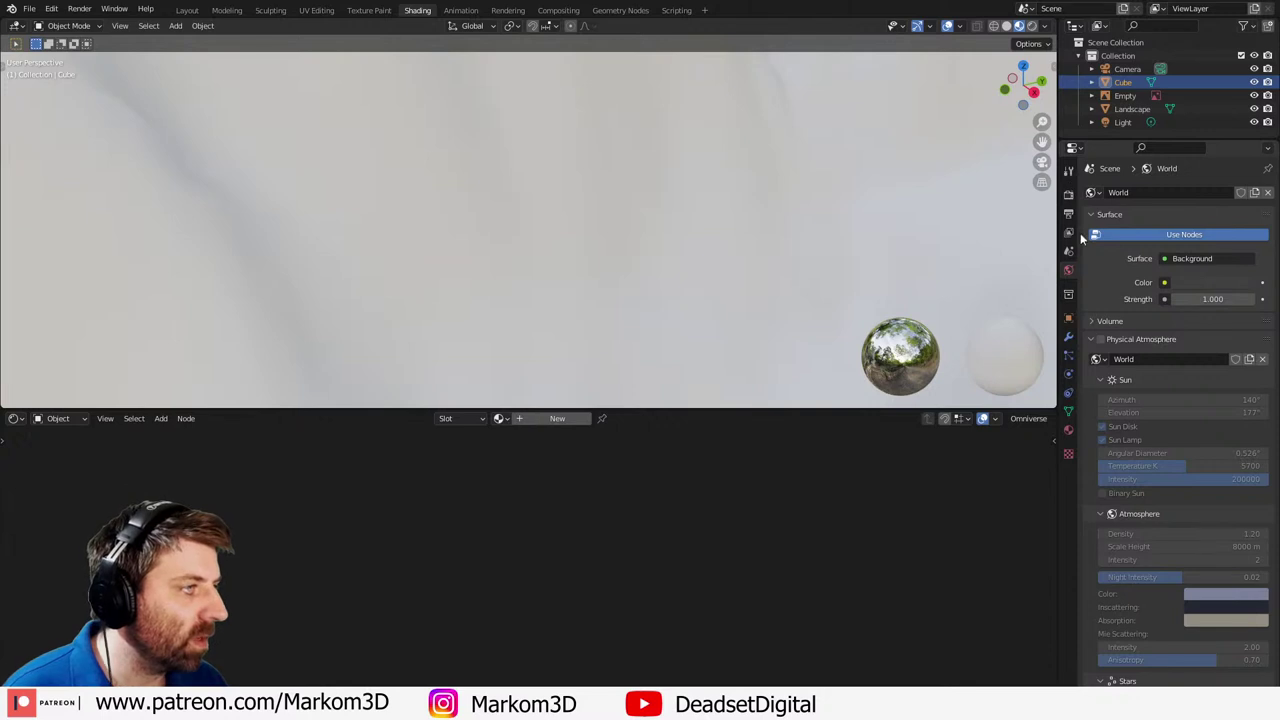
- Create a new material on the cube and name it Volume
{"action": "left_click", "coordinate": [557, 418]}
{"action": "double_click", "coordinate": [530, 418]}
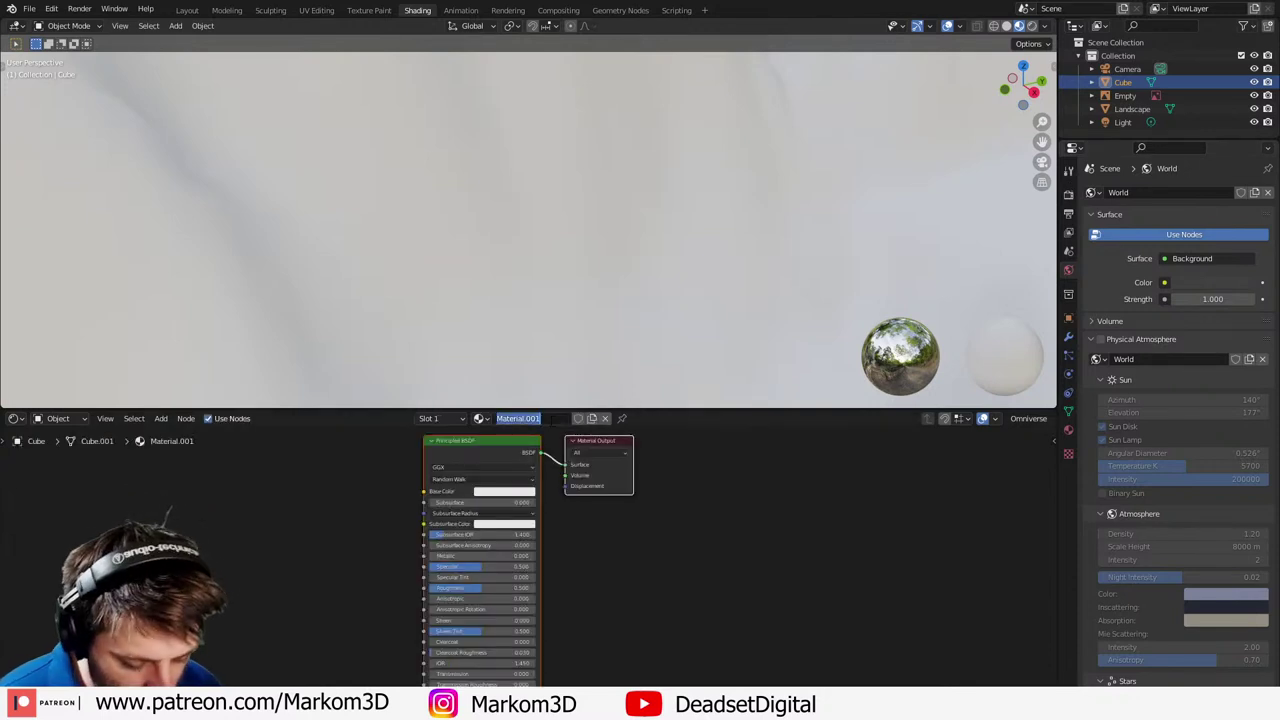
{"action": "type", "text": "vOLUME"}
{"action": "key", "text": "Return"}
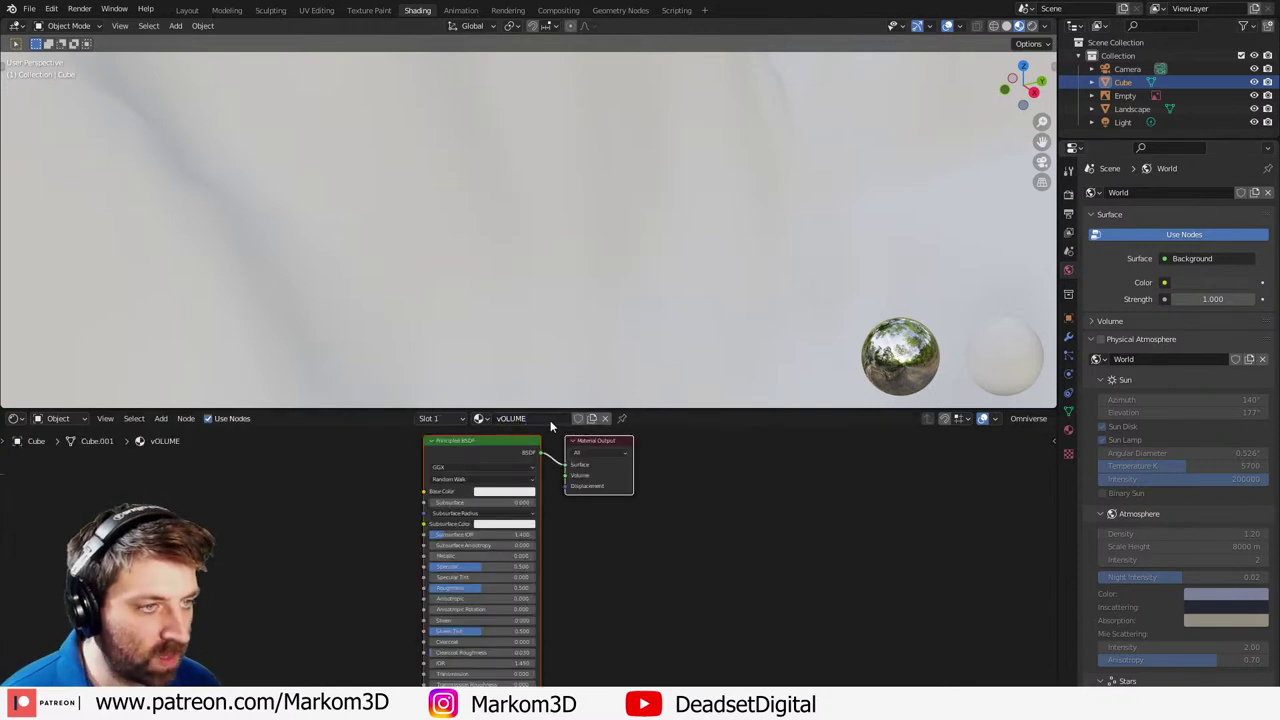
{"action": "double_click", "coordinate": [551, 420]}
{"action": "type", "text": "C"}
{"action": "key", "text": "BackSpace"}
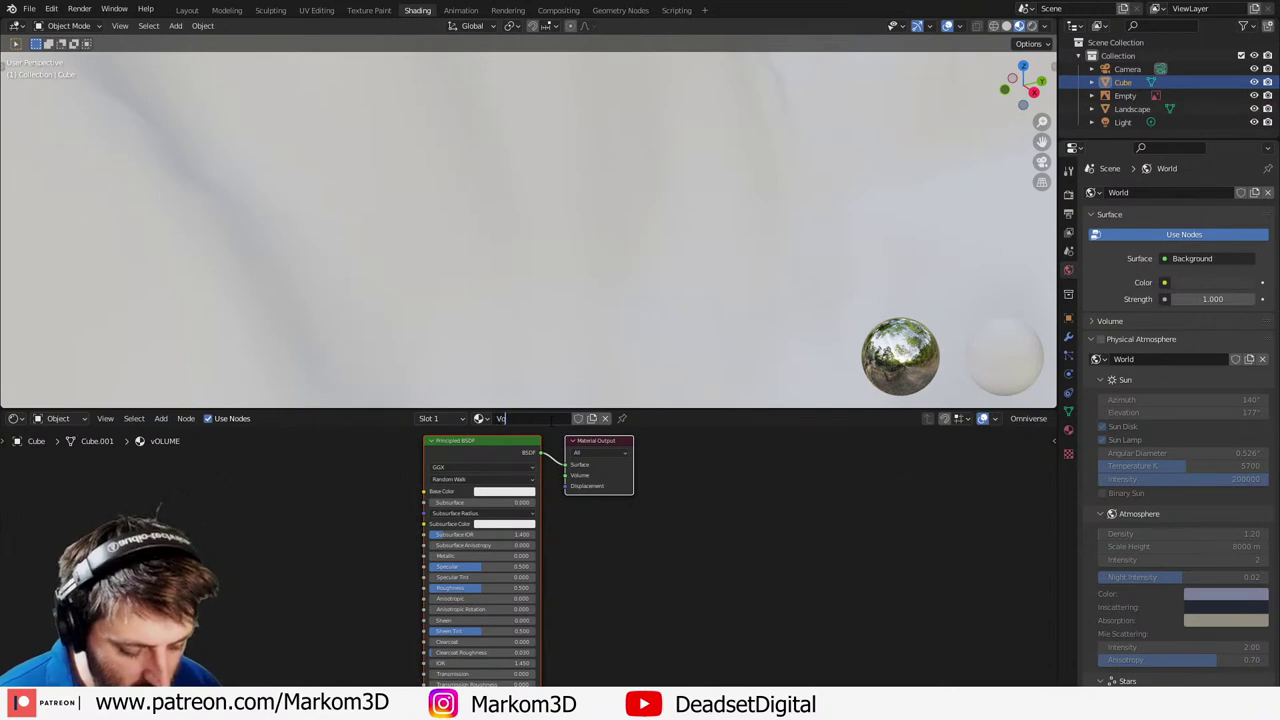
- Replace the Principled BSDF with a Volume Scatter node feeding the Volume input of the Material Output
{"action": "left_click", "coordinate": [528, 443]}
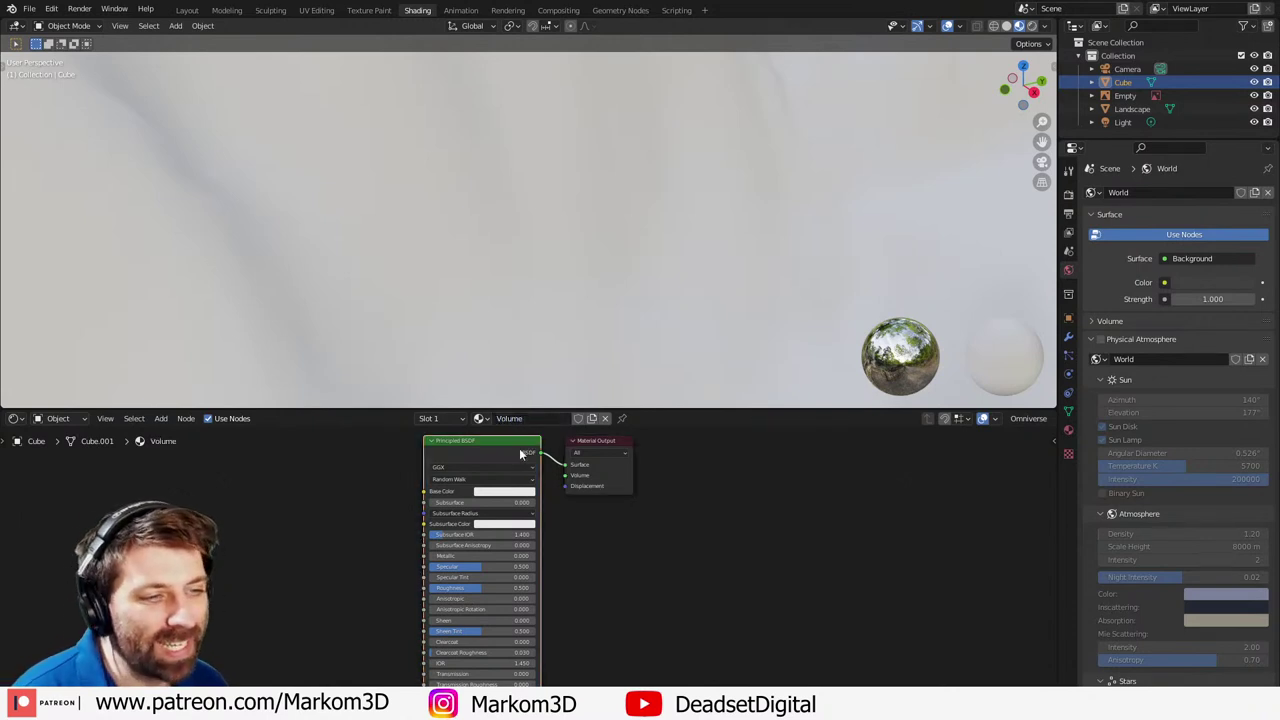
{"action": "key", "text": "Delete"}
{"action": "key", "text": "shift+a"}
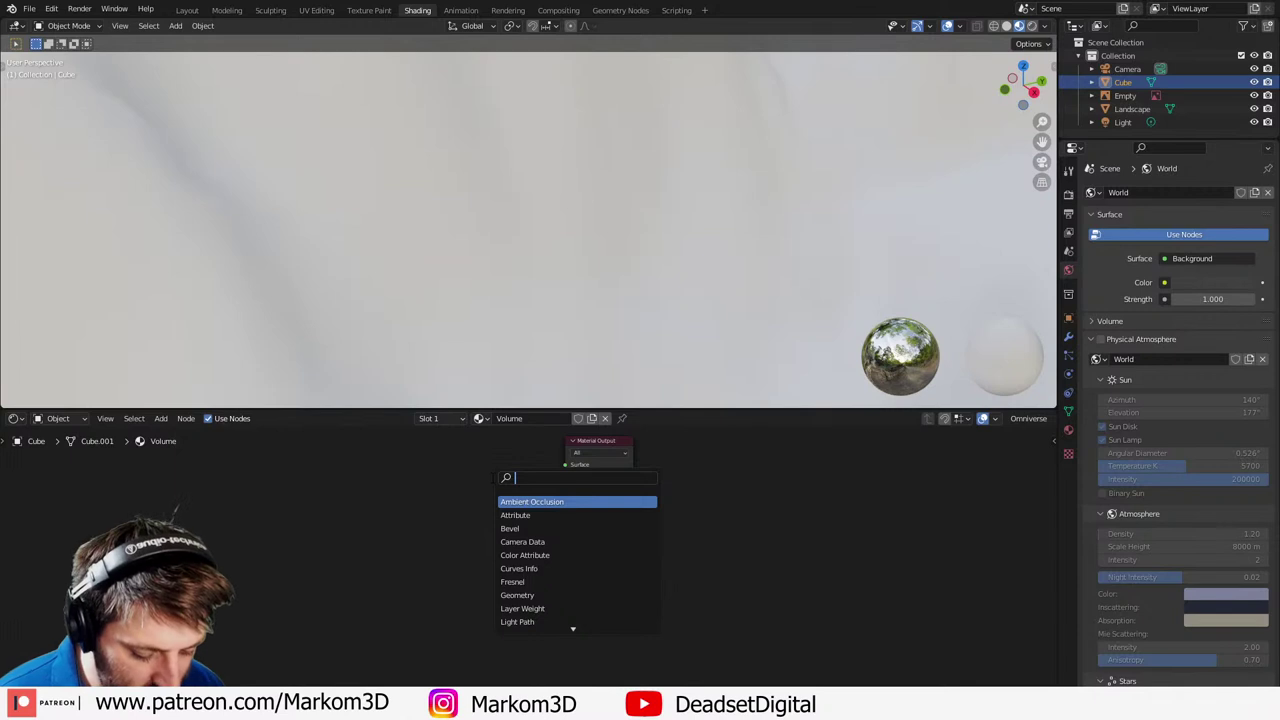
{"action": "type", "text": "scatter"}
{"action": "key", "text": "Return"}
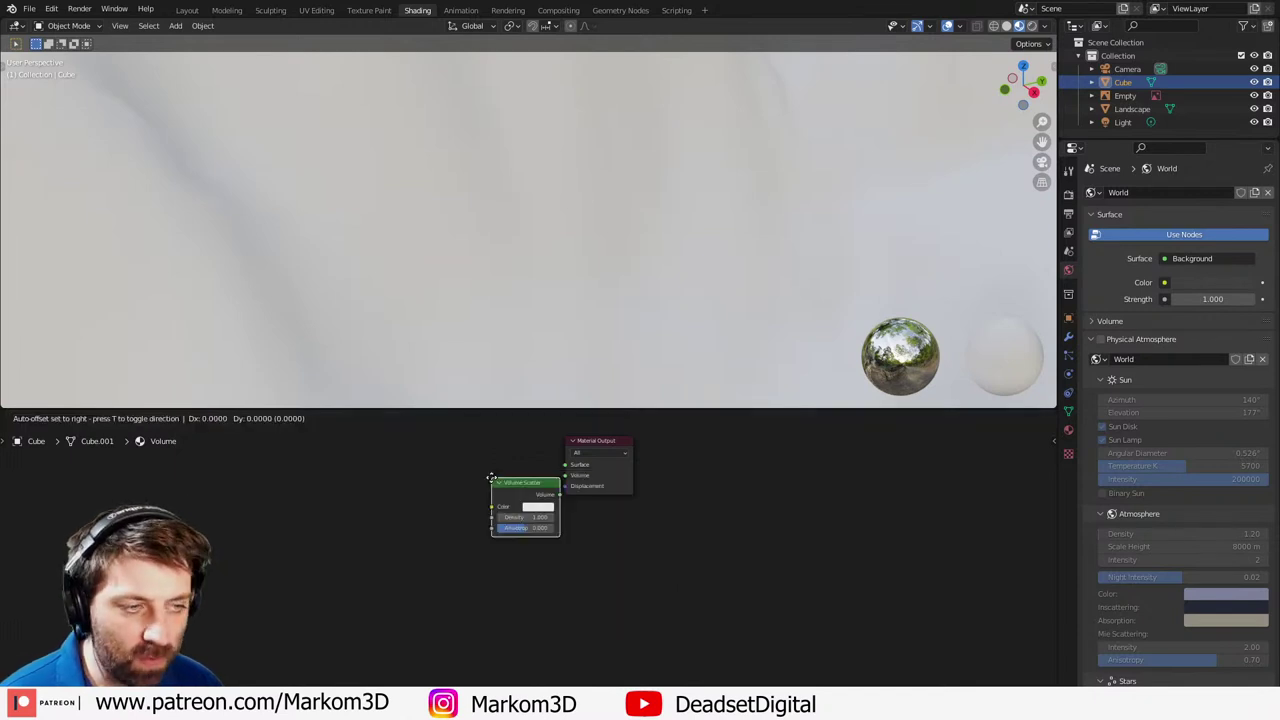
{"action": "left_click", "coordinate": [468, 481]}
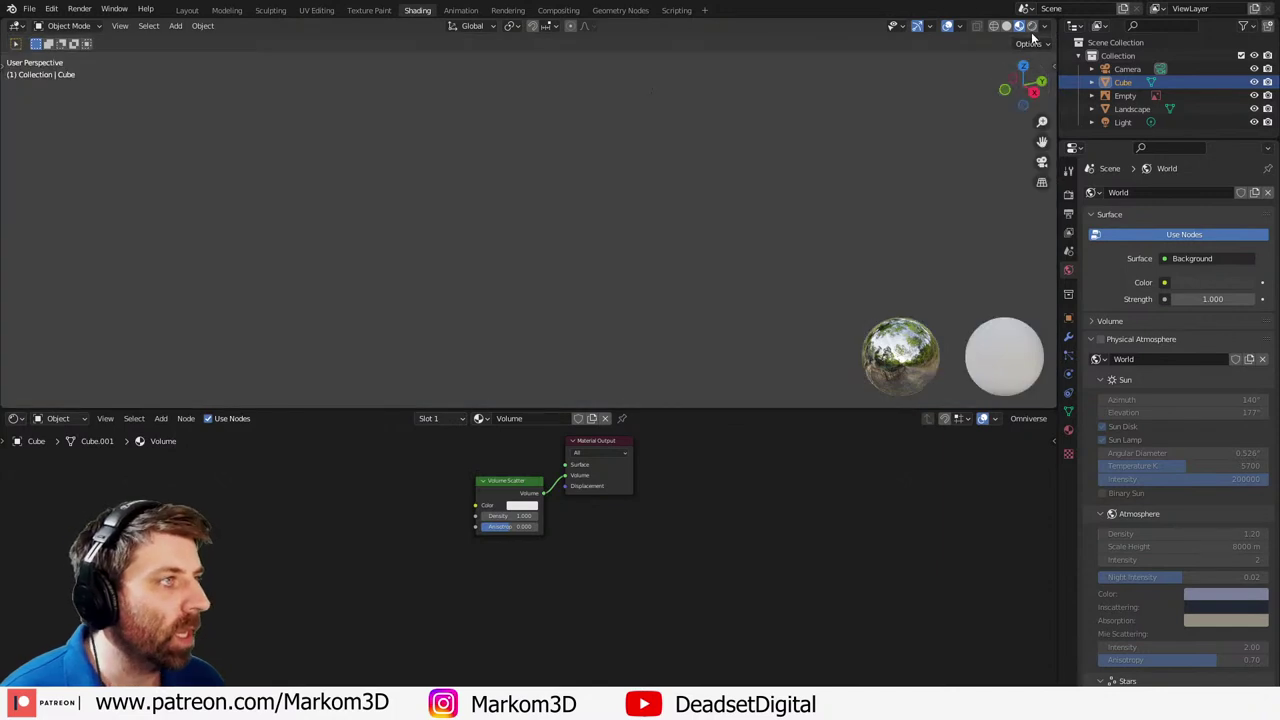
- Show the viewport in rendered shading and set the render engine to Cycles with GPU Compute as the device
{"action": "left_click", "coordinate": [1032, 27]}
{"action": "left_click", "coordinate": [1068, 194]}
{"action": "left_click", "coordinate": [1178, 192]}
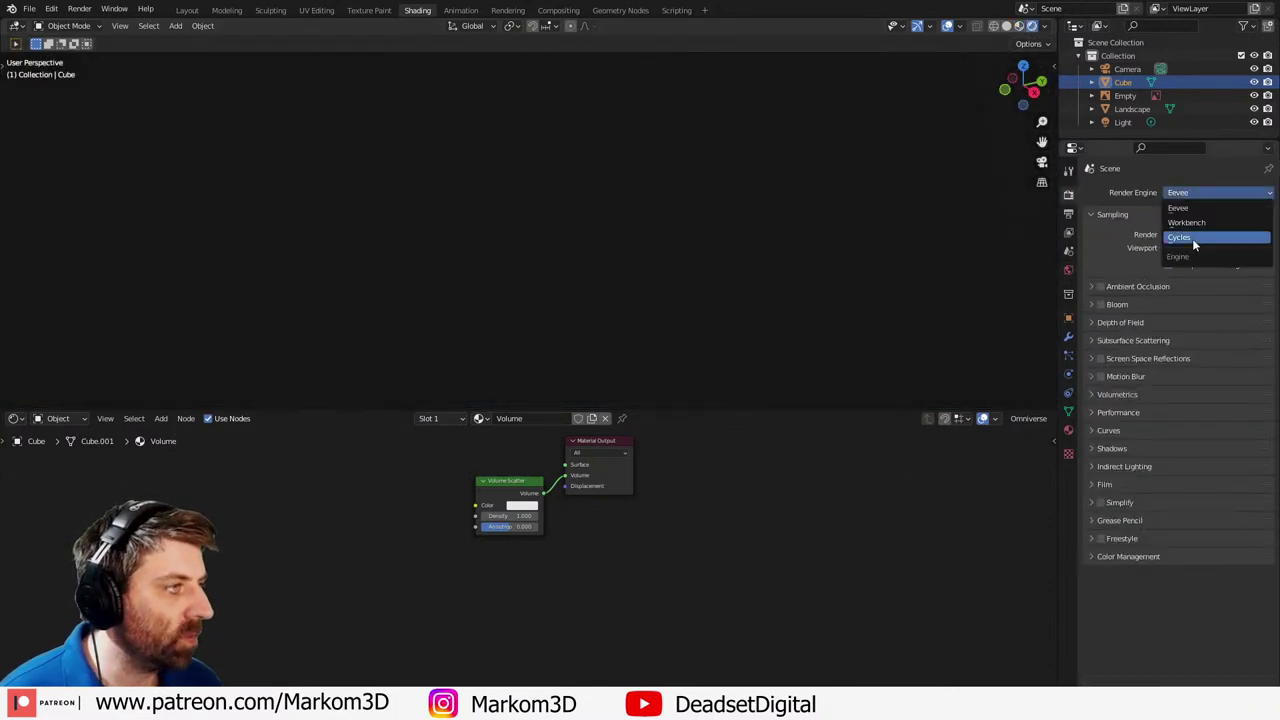
{"action": "left_click", "coordinate": [1192, 238]}
{"action": "left_click", "coordinate": [1195, 226]}
{"action": "left_click", "coordinate": [1190, 257]}
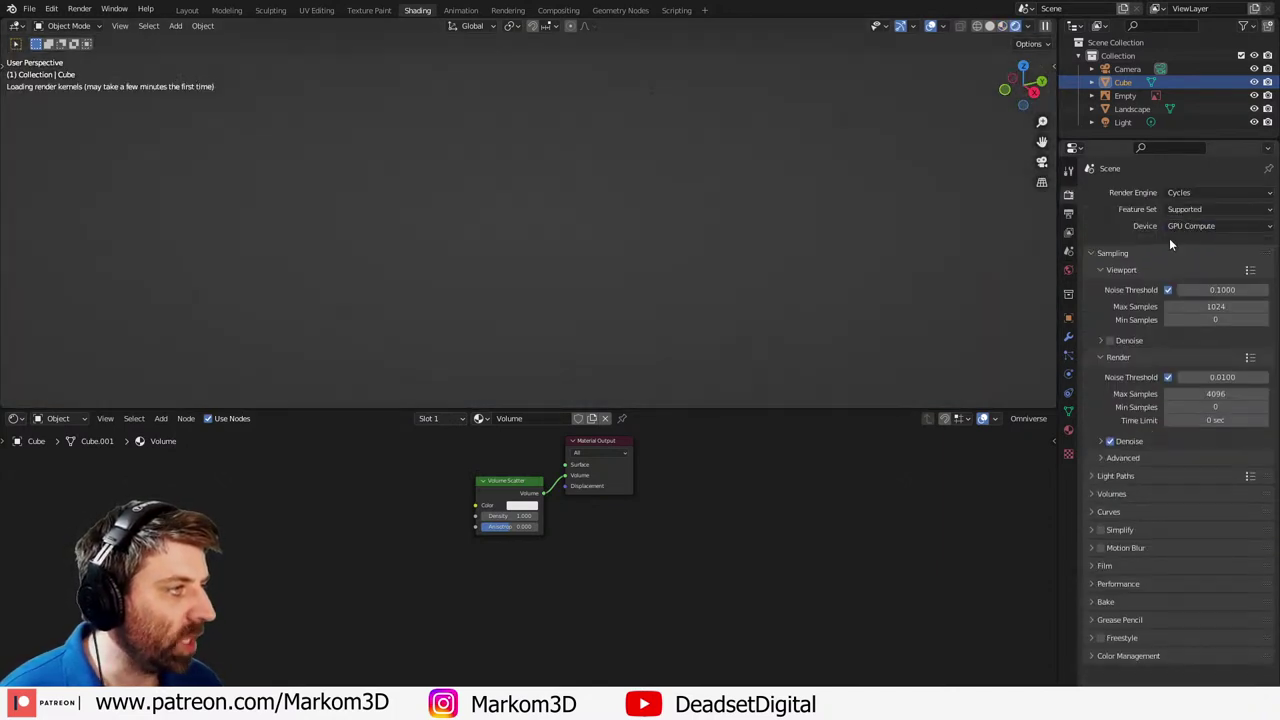
- Lower the Volume Scatter density in stages to 0.001
{"action": "left_click", "coordinate": [510, 515]}
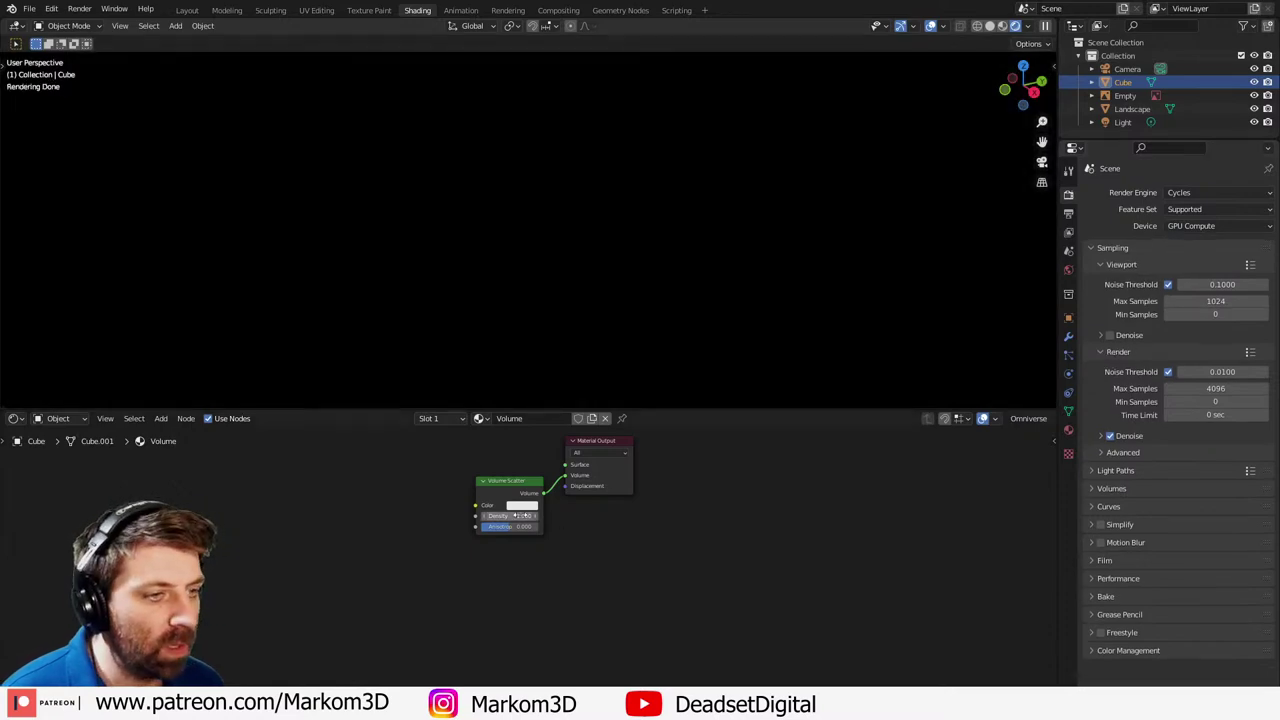
{"action": "type", "text": "2"}
{"action": "key", "text": "Return"}
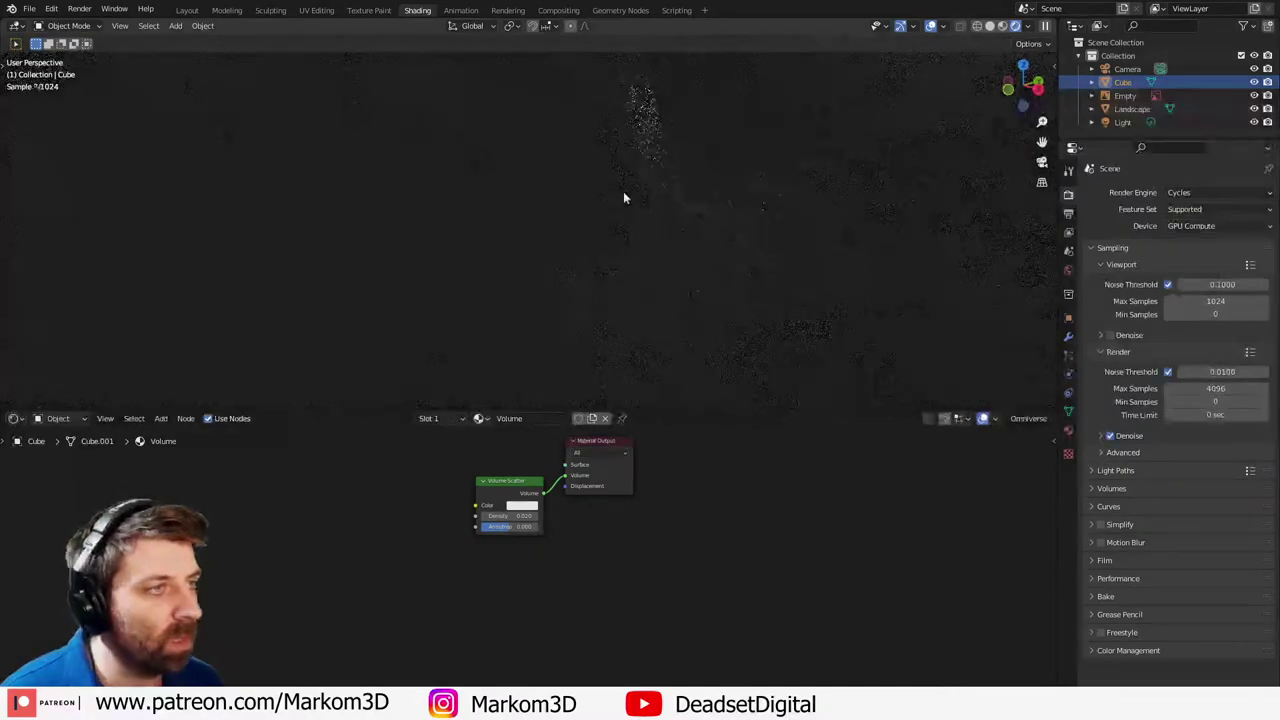
{"action": "left_click", "coordinate": [510, 515]}
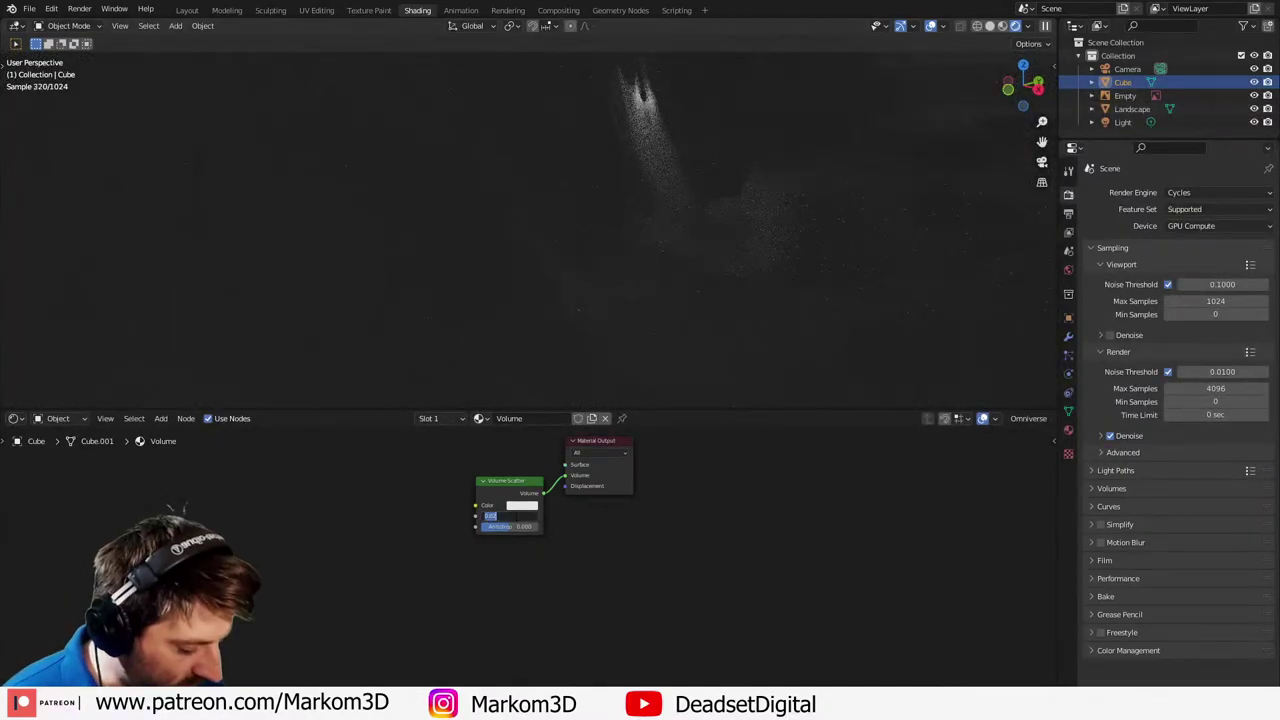
{"action": "type", "text": ".001"}
{"action": "key", "text": "Return"}
{"action": "middle_click_drag", "start_coordinate": [606, 250], "coordinate": [656, 210]}
{"action": "scroll", "coordinate": [656, 220], "scroll_direction": "down", "scroll_amount": 4}
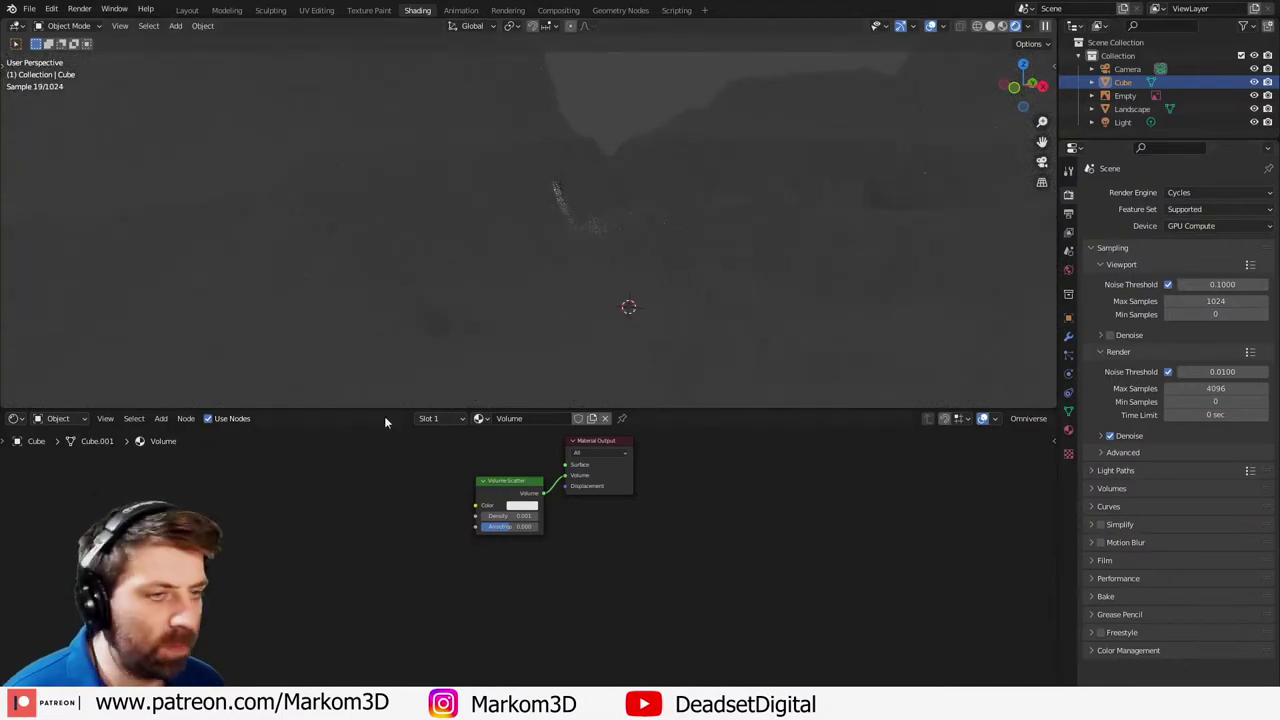
- Add a Sky Texture to the world shader and connect its color to the Background node's color
{"action": "left_click", "coordinate": [57, 418]}
{"action": "left_click", "coordinate": [78, 438]}
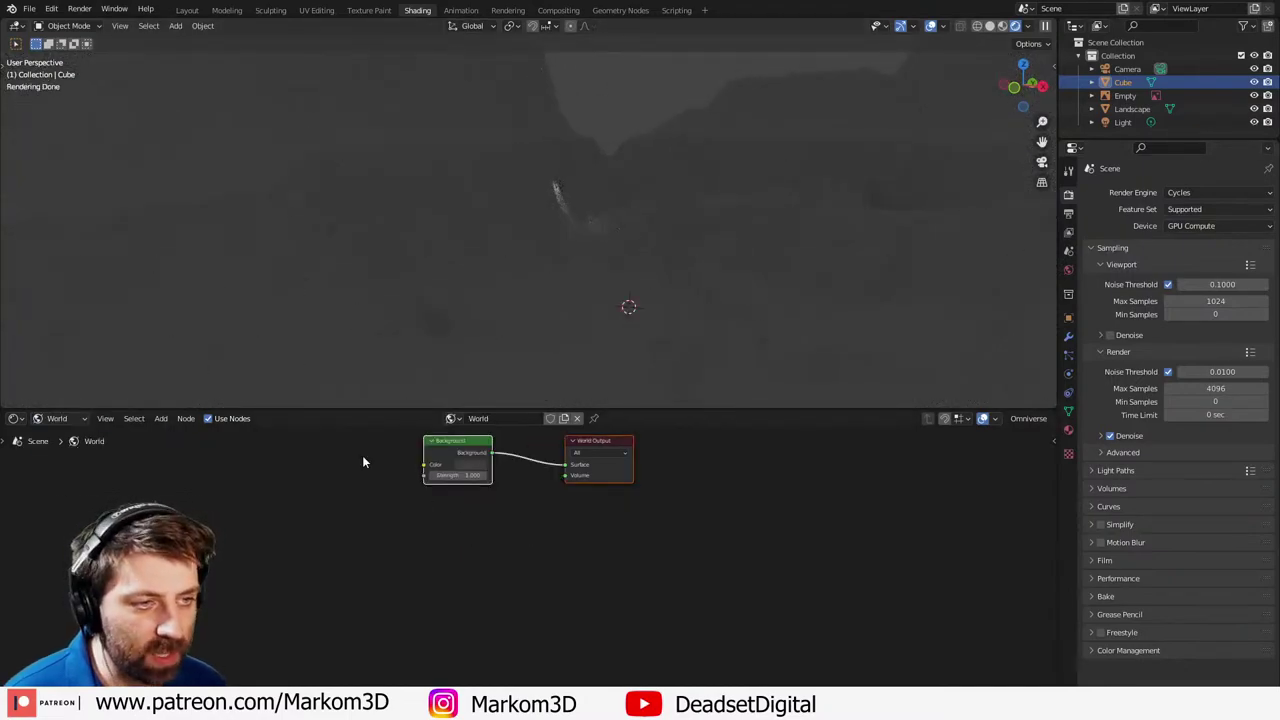
{"action": "key", "text": "shift+a"}
{"action": "type", "text": "sky"}
{"action": "key", "text": "Return"}
{"action": "left_click", "coordinate": [309, 470]}
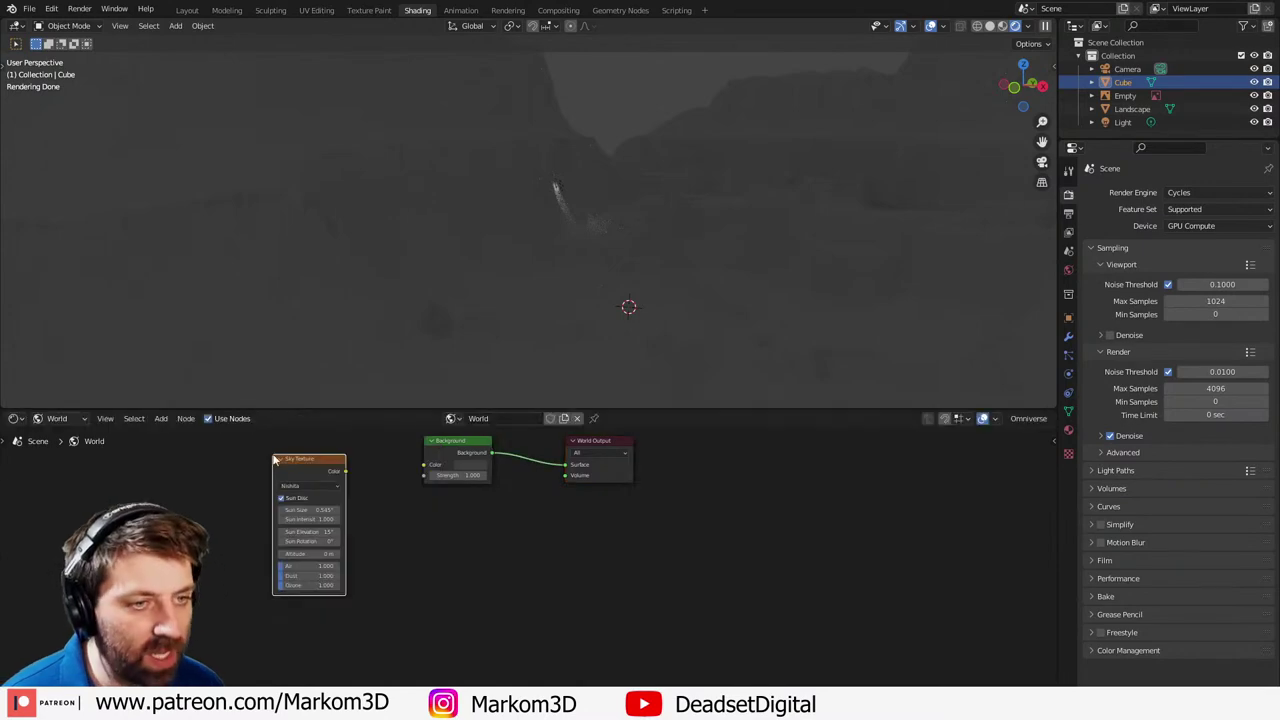
{"action": "left_click_drag", "start_coordinate": [345, 471], "coordinate": [433, 466]}
{"action": "key", "text": "Escape"}
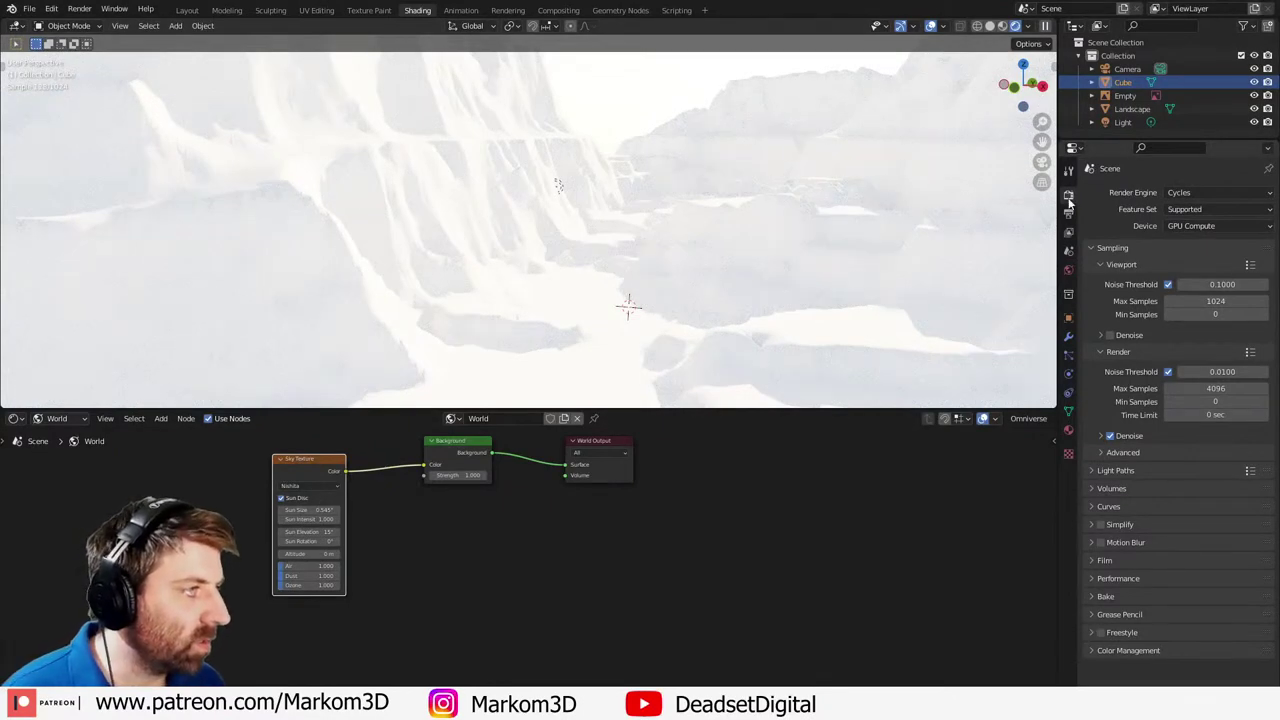
- Set the film exposure in the render settings to 0.1
{"action": "left_click", "coordinate": [1105, 560]}
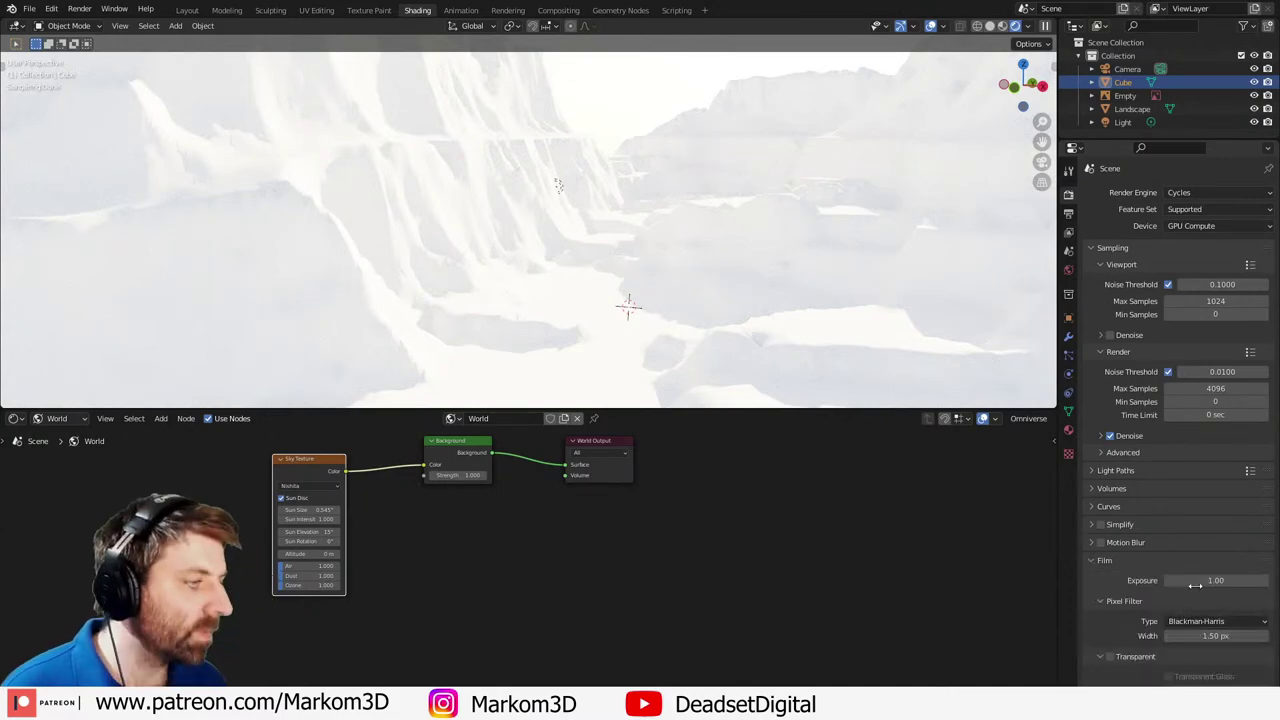
{"action": "double_click", "coordinate": [1200, 580]}
{"action": "type", "text": "0.1"}
{"action": "key", "text": "Return"}
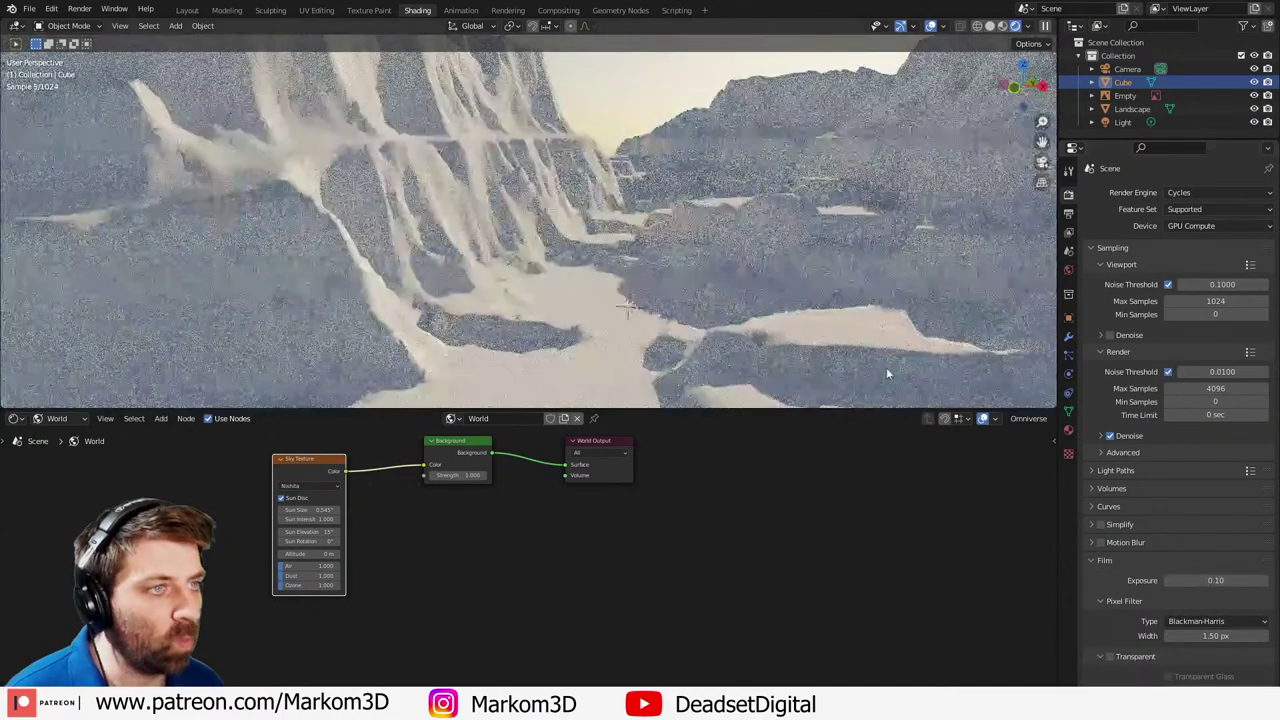
- Look through the camera, delete the scene's light, and set the Sky Texture's sun elevation to 2°
{"action": "key", "text": "KP_0"}
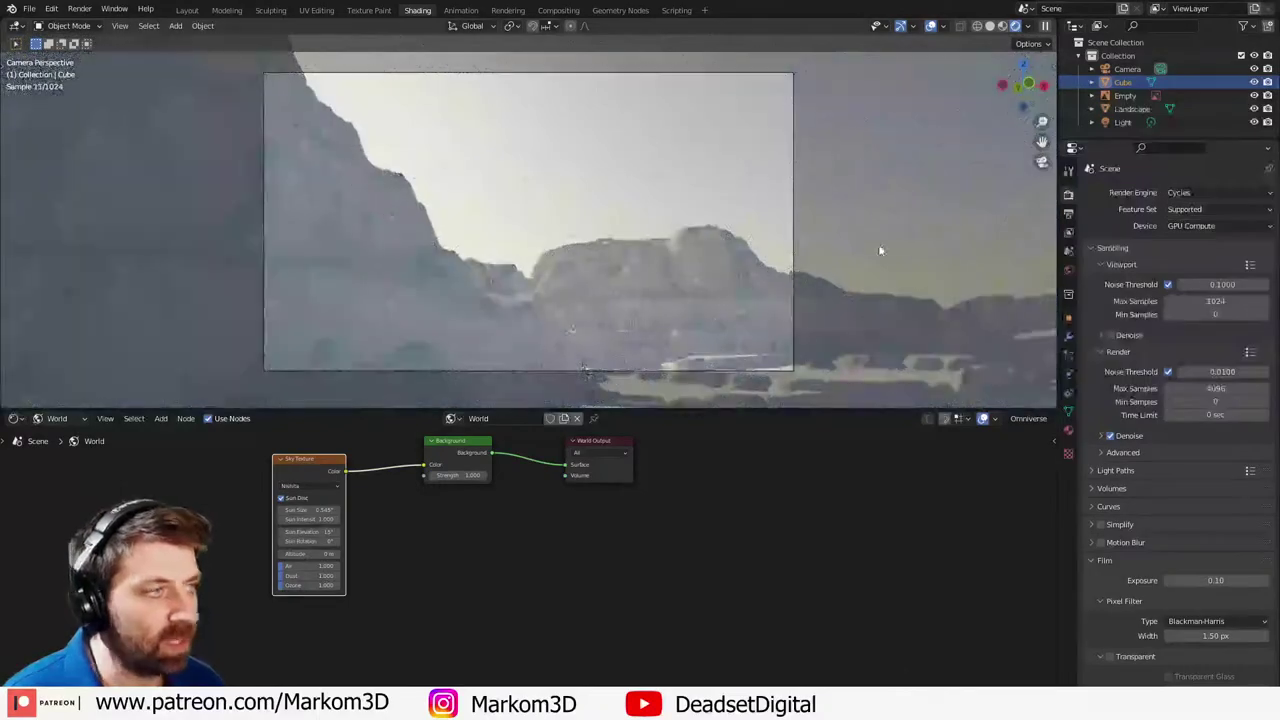
{"action": "left_click", "coordinate": [1122, 122]}
{"action": "key", "text": "Delete"}
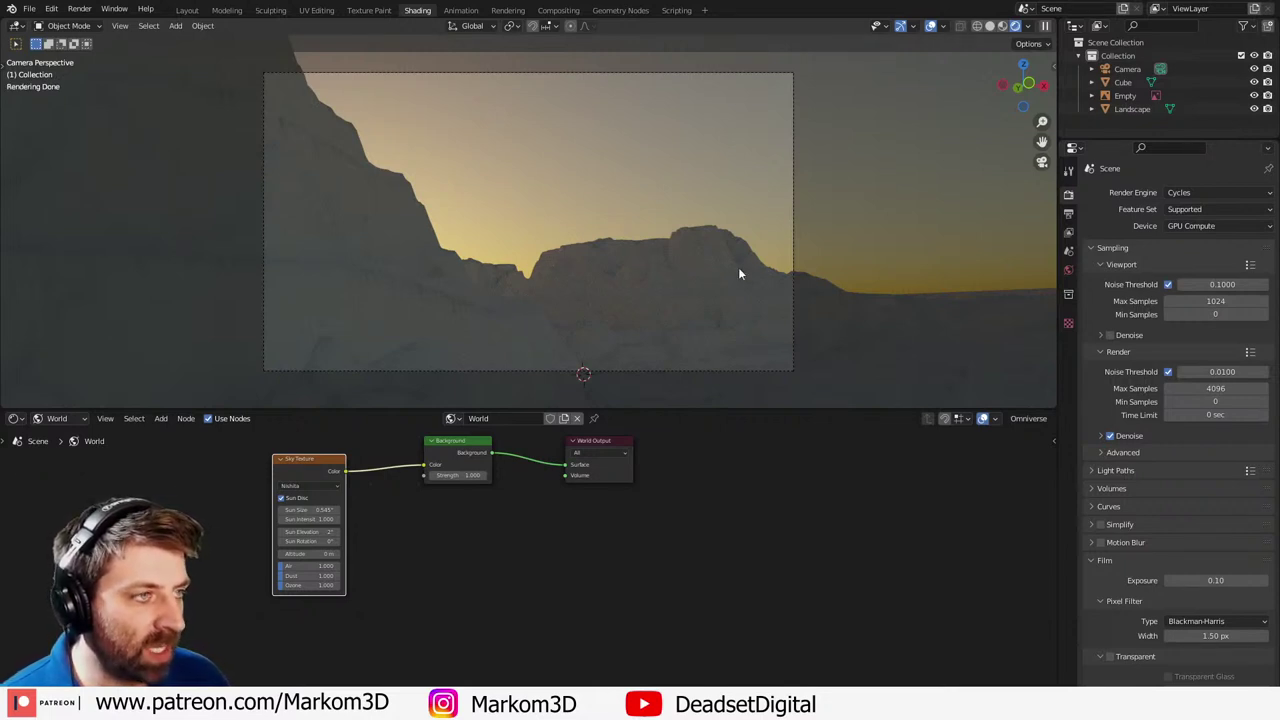
- Rename the Cube object as Volume
{"action": "left_click", "coordinate": [1123, 82]}
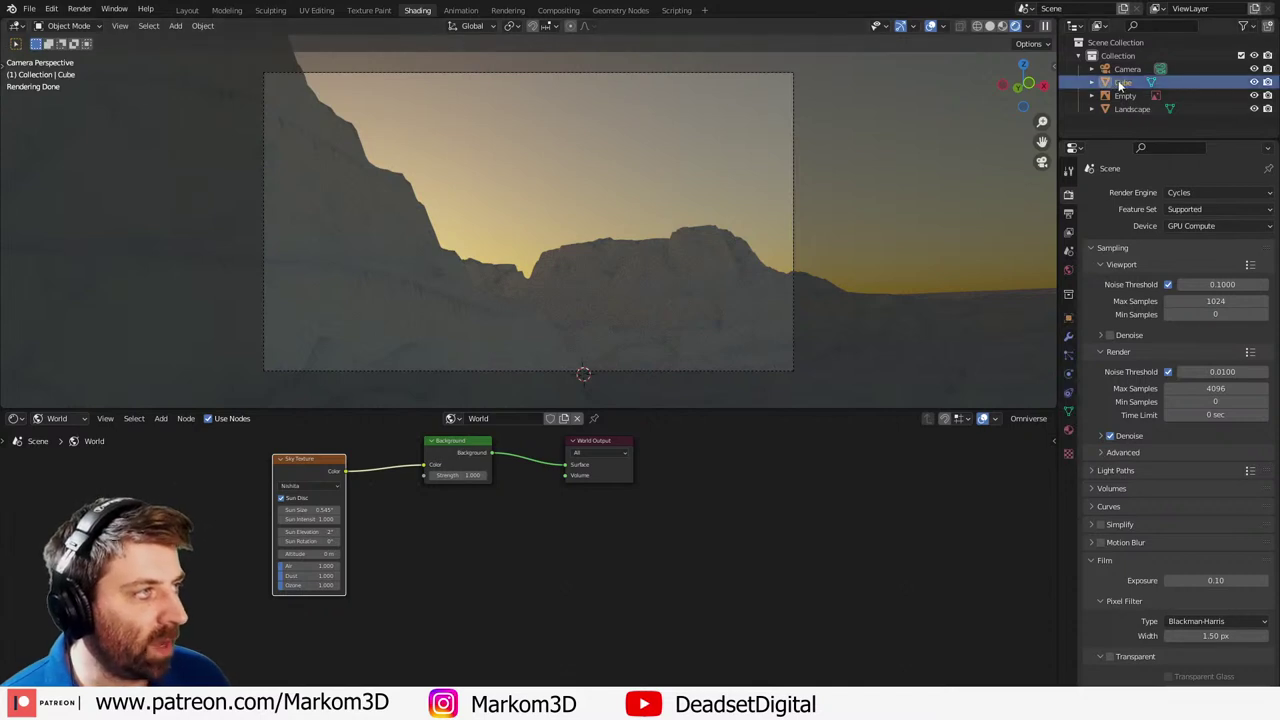
{"action": "double_click", "coordinate": [1123, 82]}
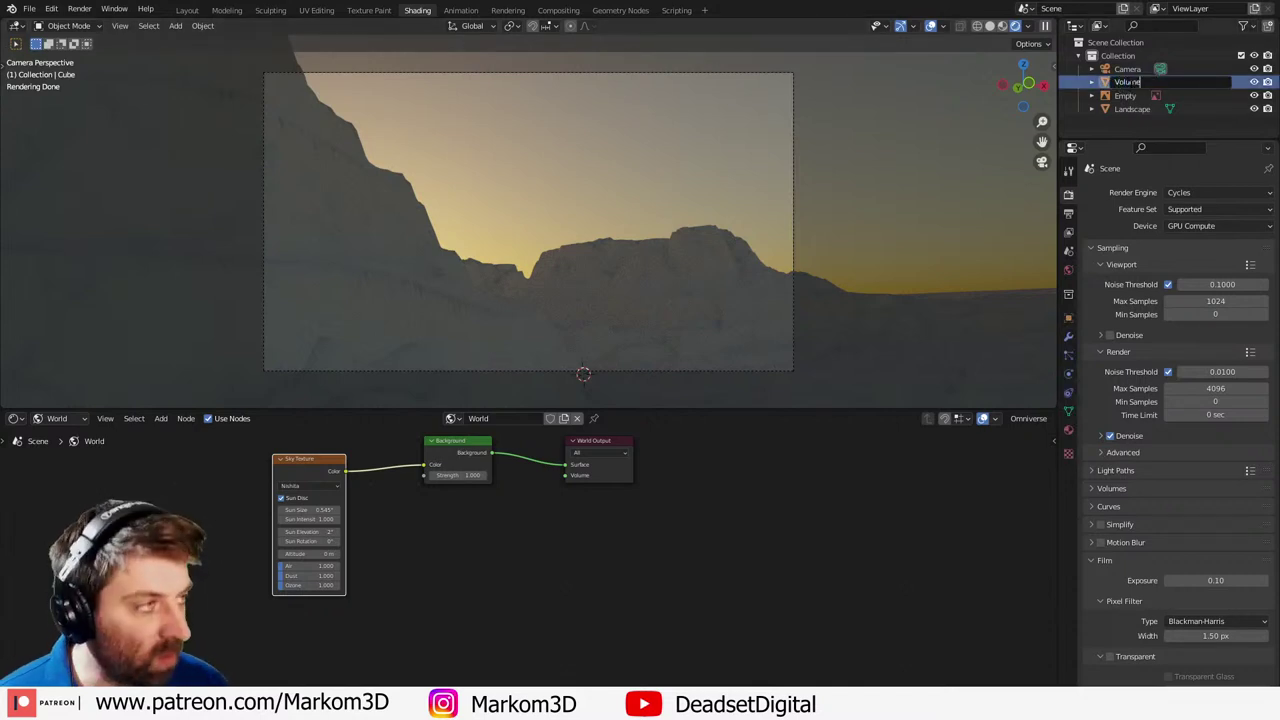
{"action": "key", "text": "Return"}
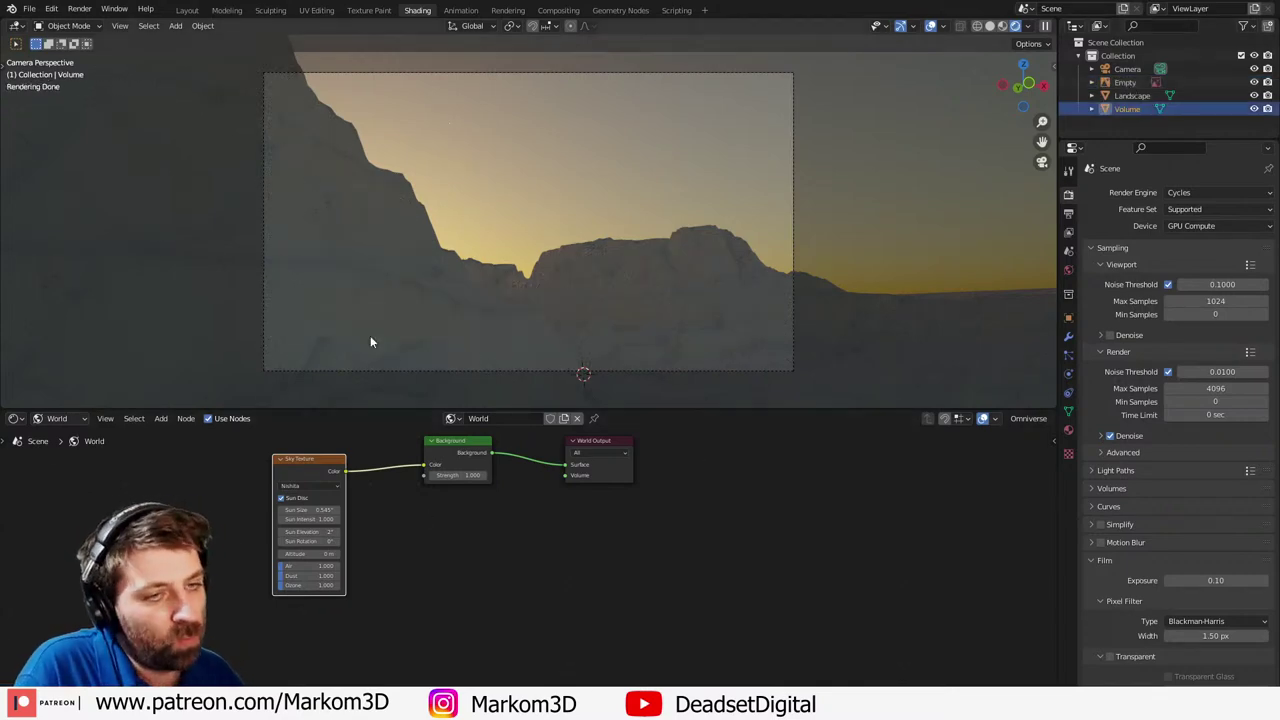
- Return to the object's Volume material and change the Volume Scatter color to a pale orange-yellow
{"action": "left_click", "coordinate": [62, 434]}
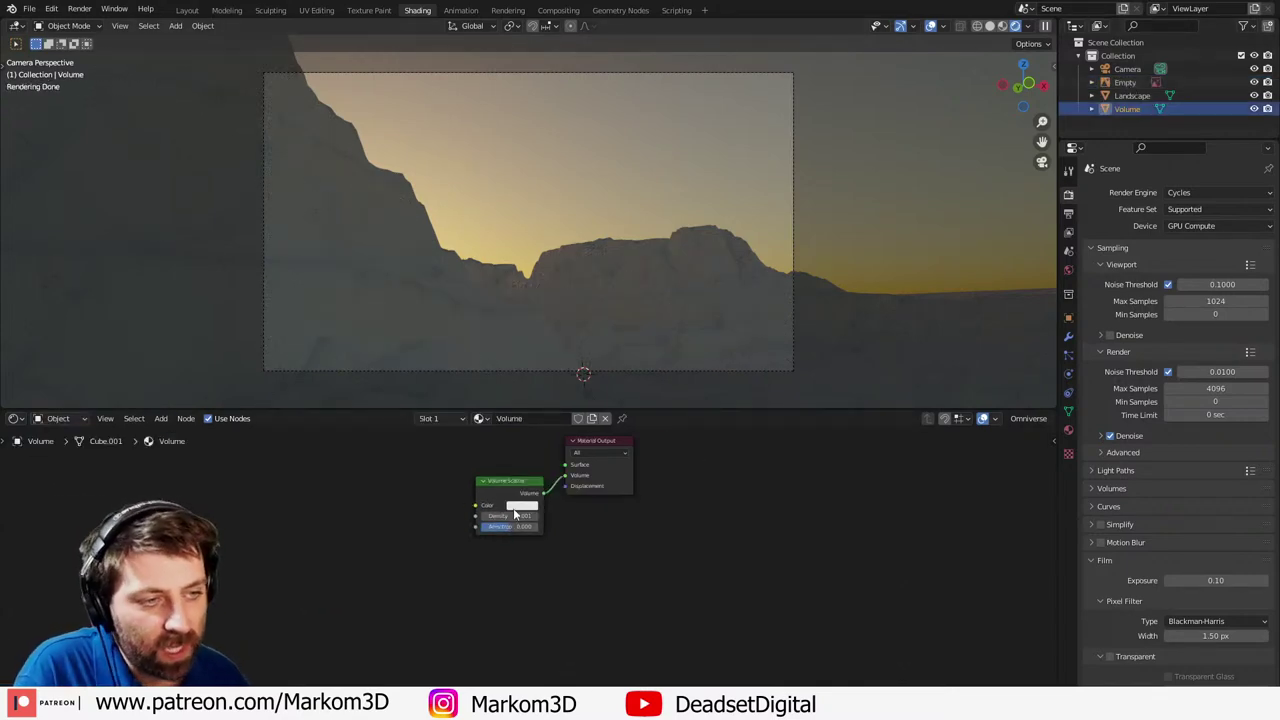
{"action": "left_click", "coordinate": [521, 505]}
{"action": "left_click", "coordinate": [536, 412]}
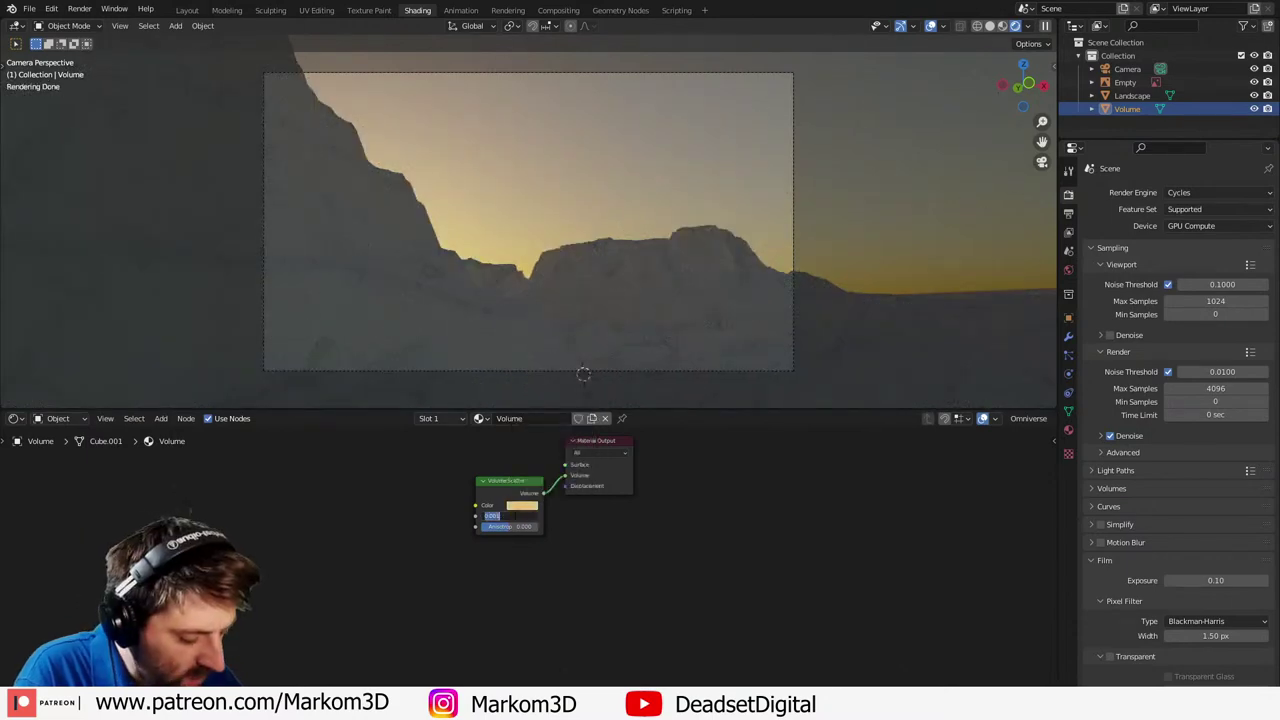
- Try Volume Scatter densities of 0.002 and 0.02
{"action": "left_click", "coordinate": [515, 516]}
{"action": "type", "text": ".002"}
{"action": "key", "text": "Return"}
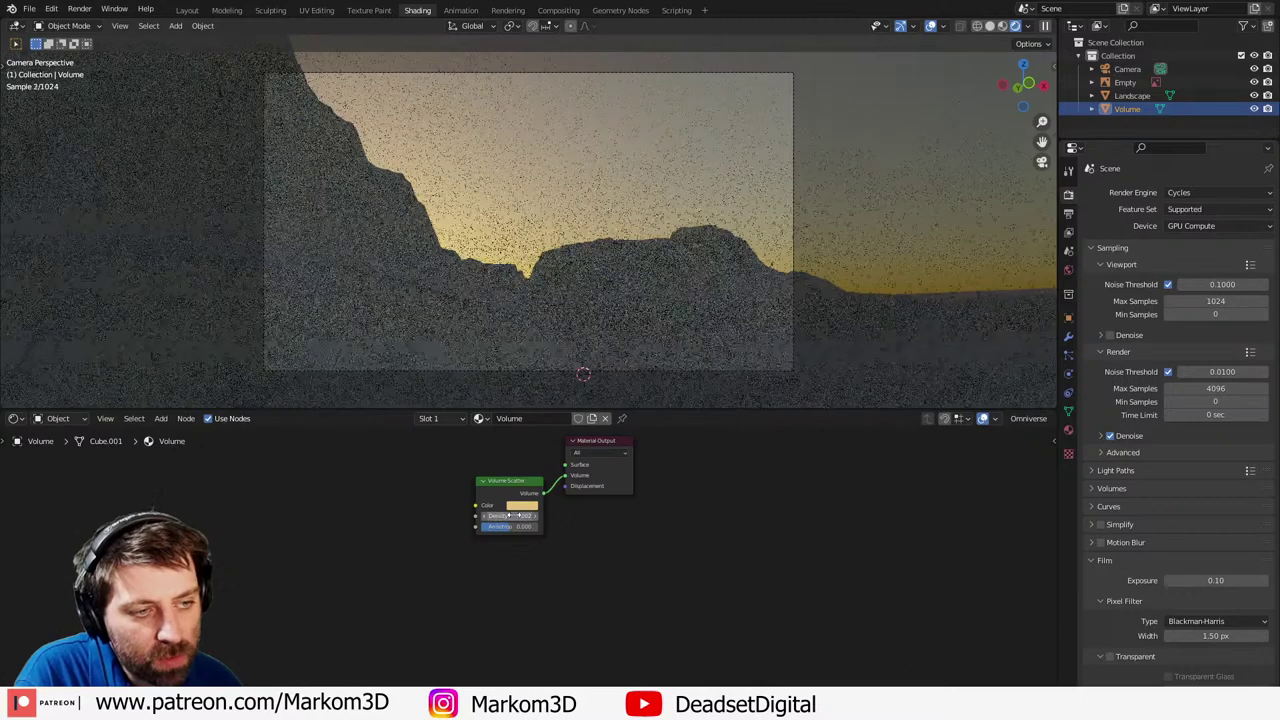
{"action": "left_click", "coordinate": [515, 516]}
{"action": "key", "text": "Return"}
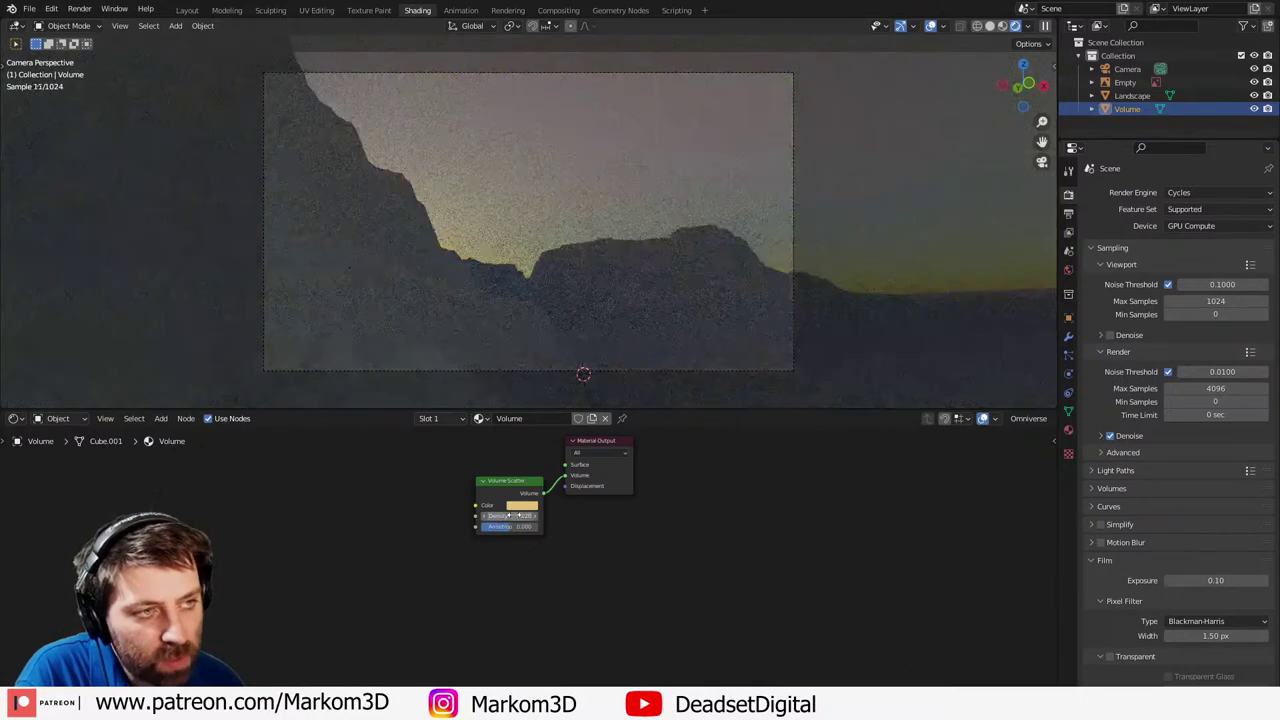
- Raise the Volume Scatter anisotropy to 1.000 and set its density to 0.01
{"action": "left_click_drag", "start_coordinate": [511, 527], "coordinate": [540, 527]}
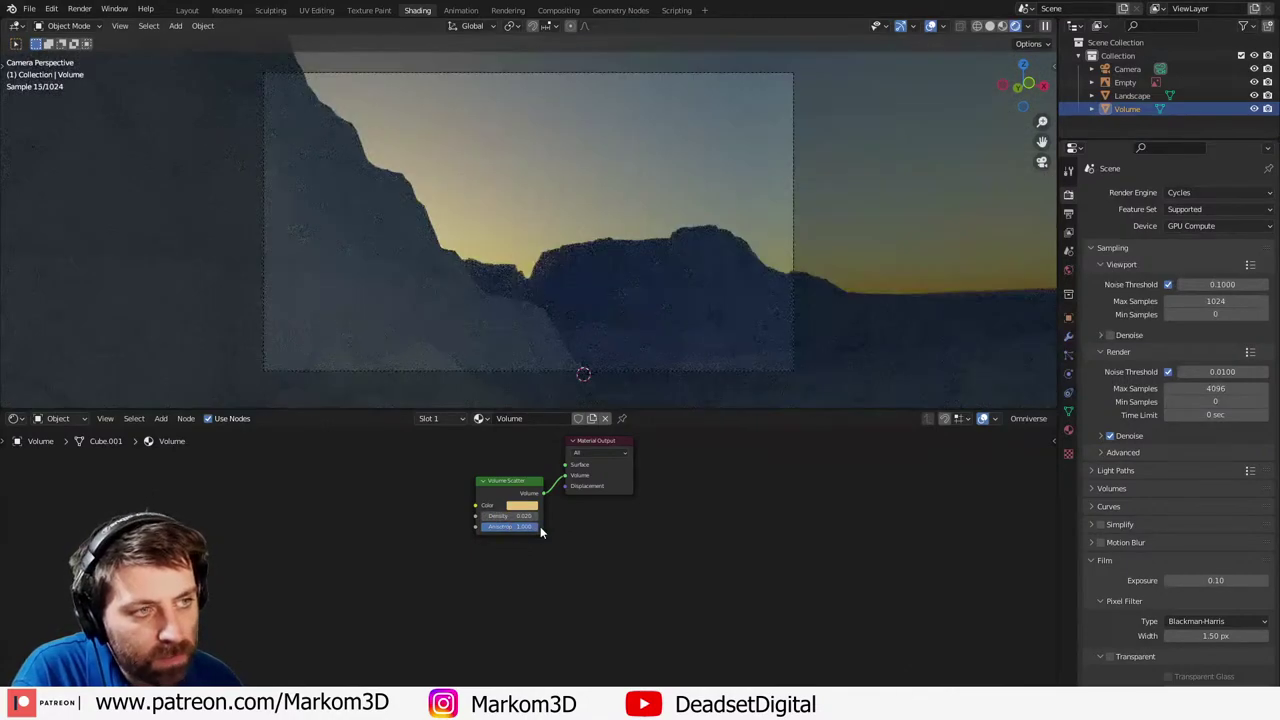
{"action": "double_click", "coordinate": [508, 516]}
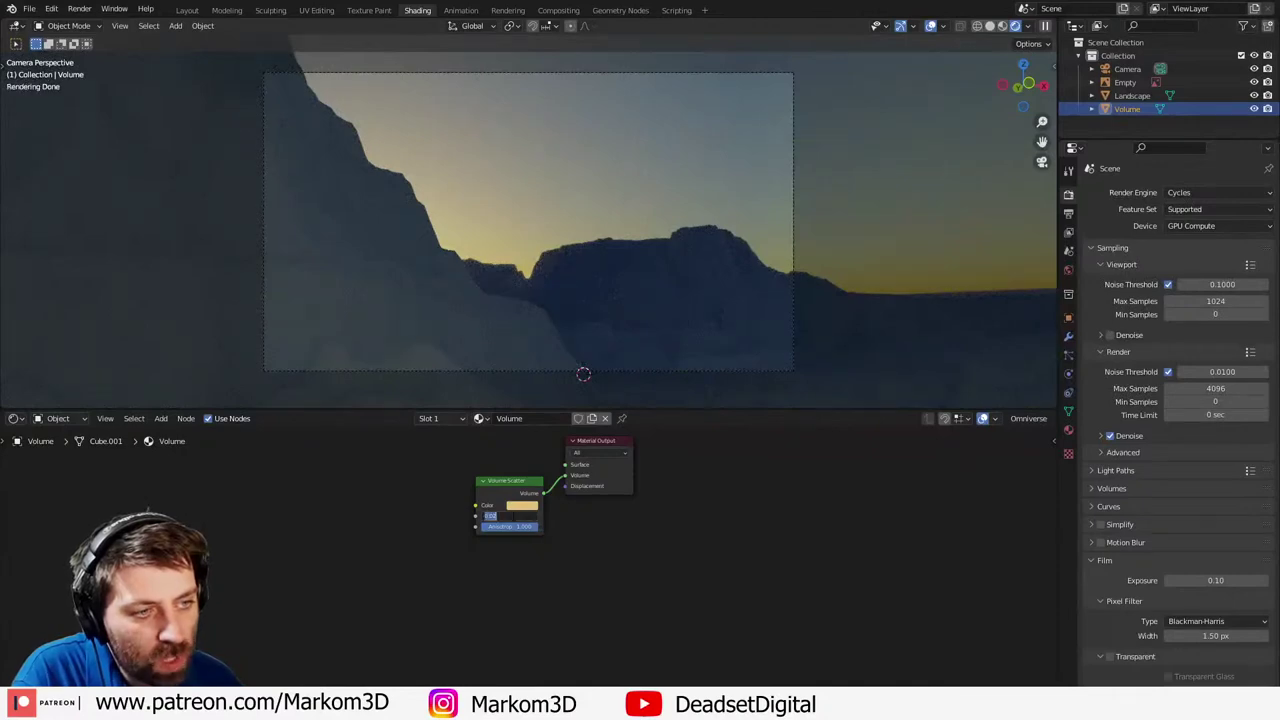
{"action": "key", "text": "Return"}
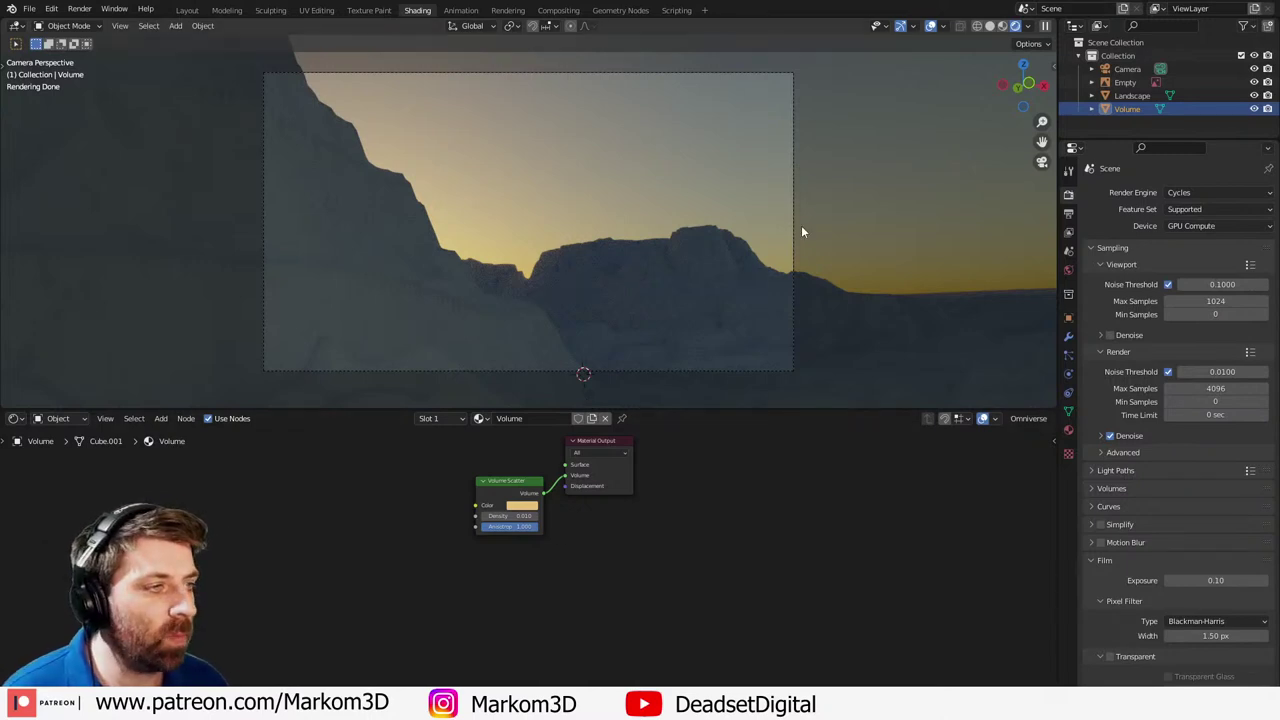
- In the world shader, set the Sky Texture's sun rotation to about -41.7° so the sun lights the distant cliff
{"action": "left_click", "coordinate": [84, 418]}
{"action": "left_click", "coordinate": [78, 449]}
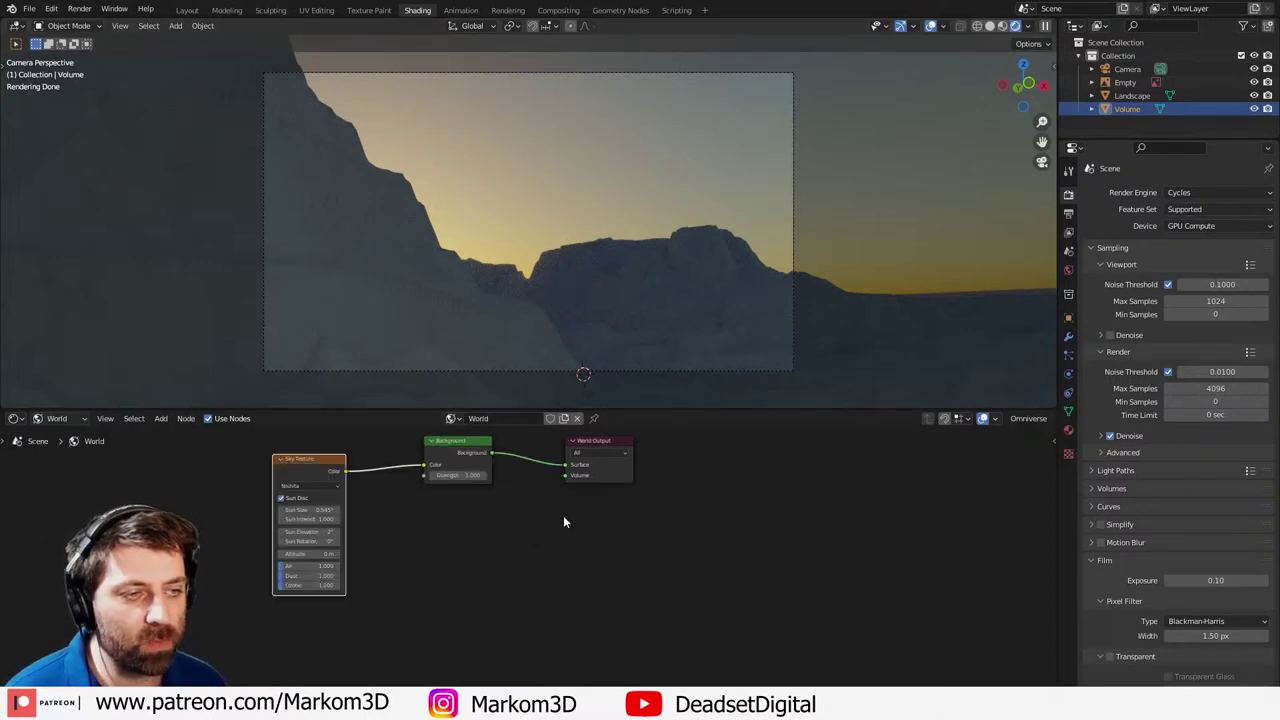
{"action": "left_click_drag", "start_coordinate": [312, 541], "coordinate": [254, 541]}
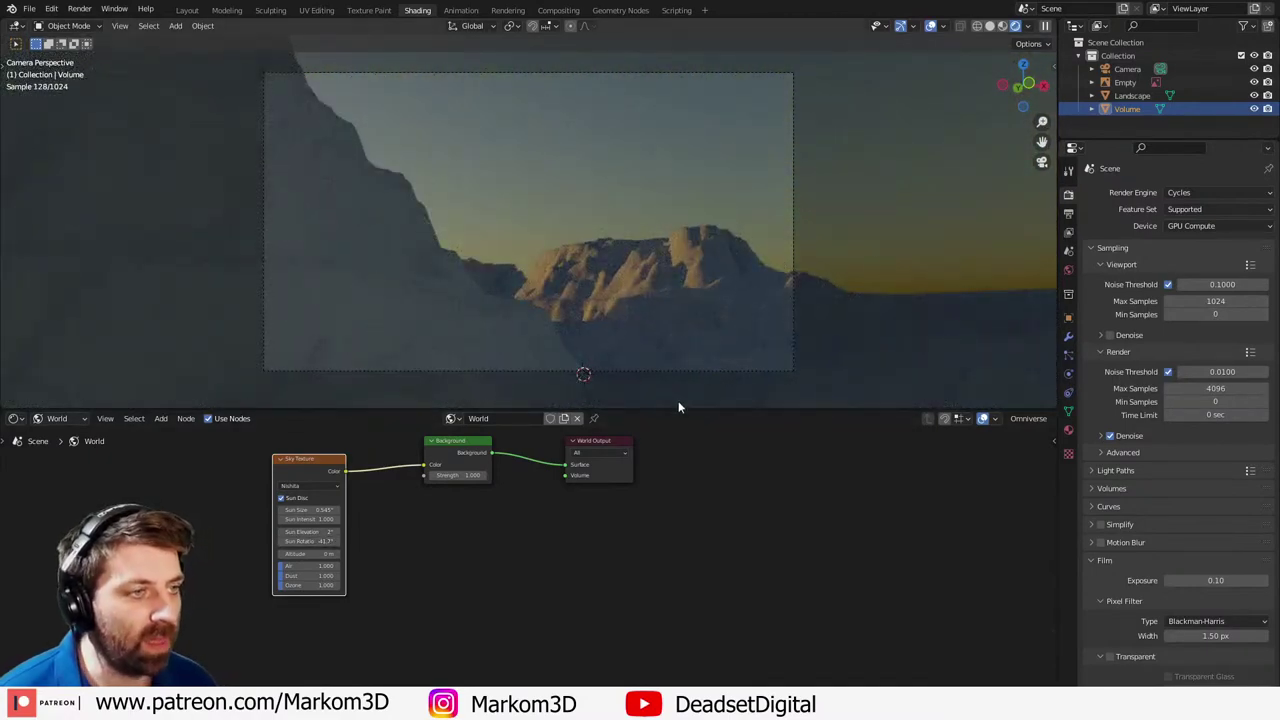
- Add an area light at the valley floor near the distant cliff and rotate it 180° about the X axis
{"action": "key", "text": "shift+a"}
{"action": "mouse_move", "coordinate": [663, 383]}
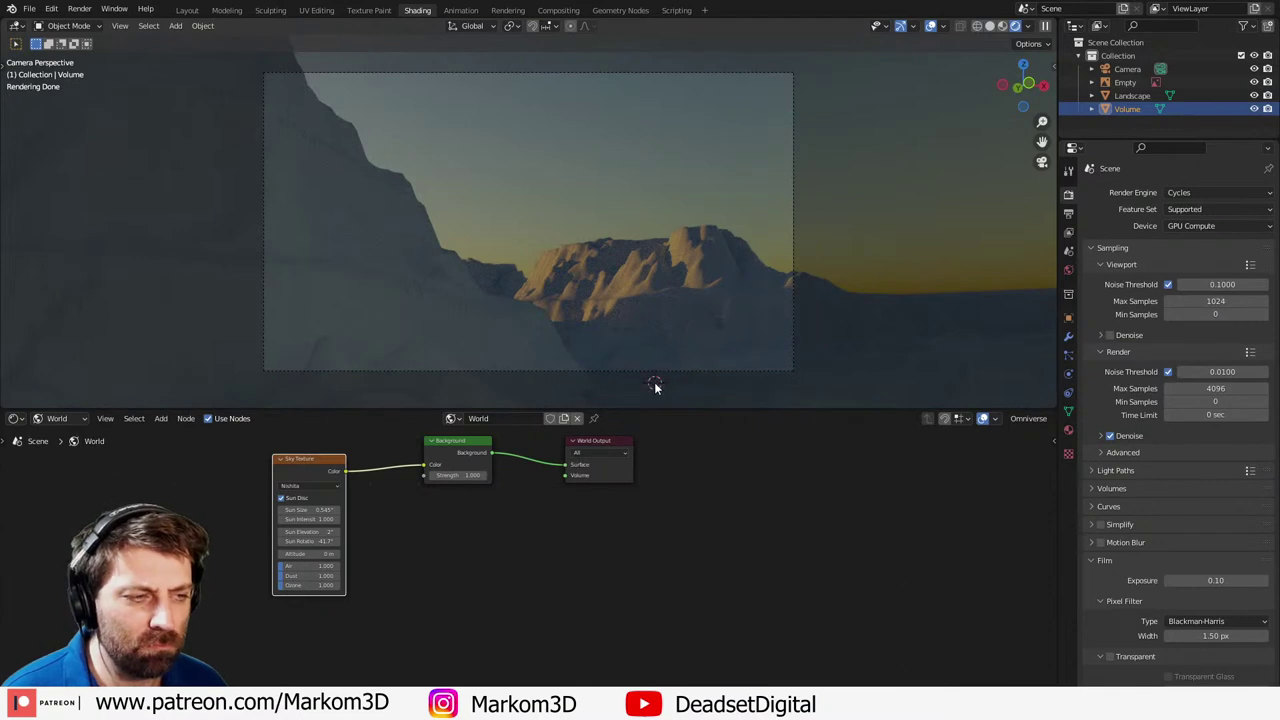
{"action": "key", "text": "shift+a"}
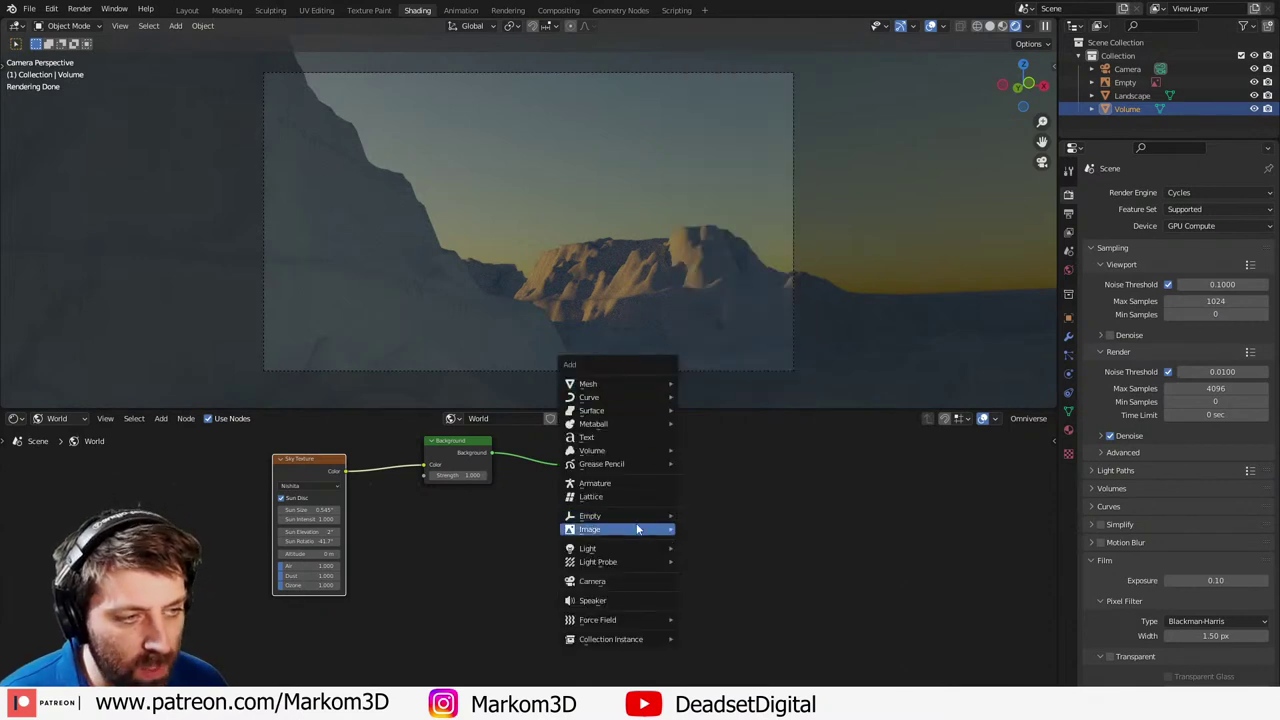
{"action": "mouse_move", "coordinate": [634, 525]}
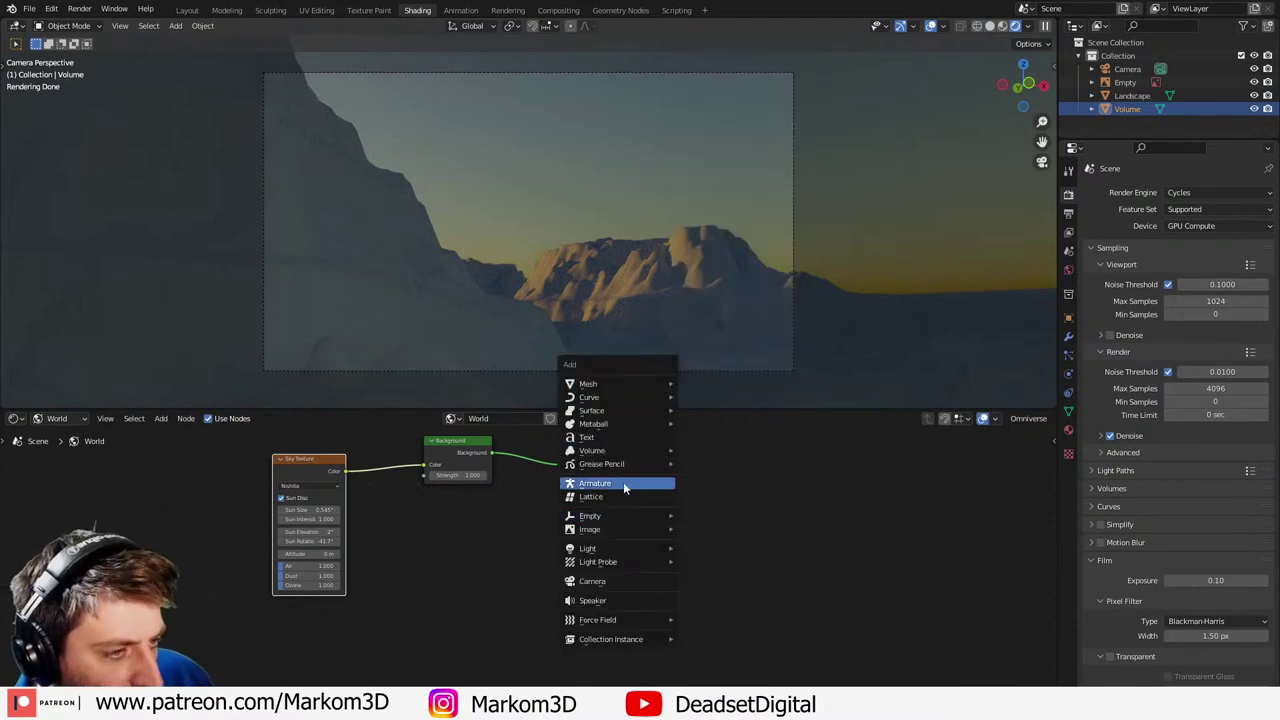
{"action": "mouse_move", "coordinate": [624, 552]}
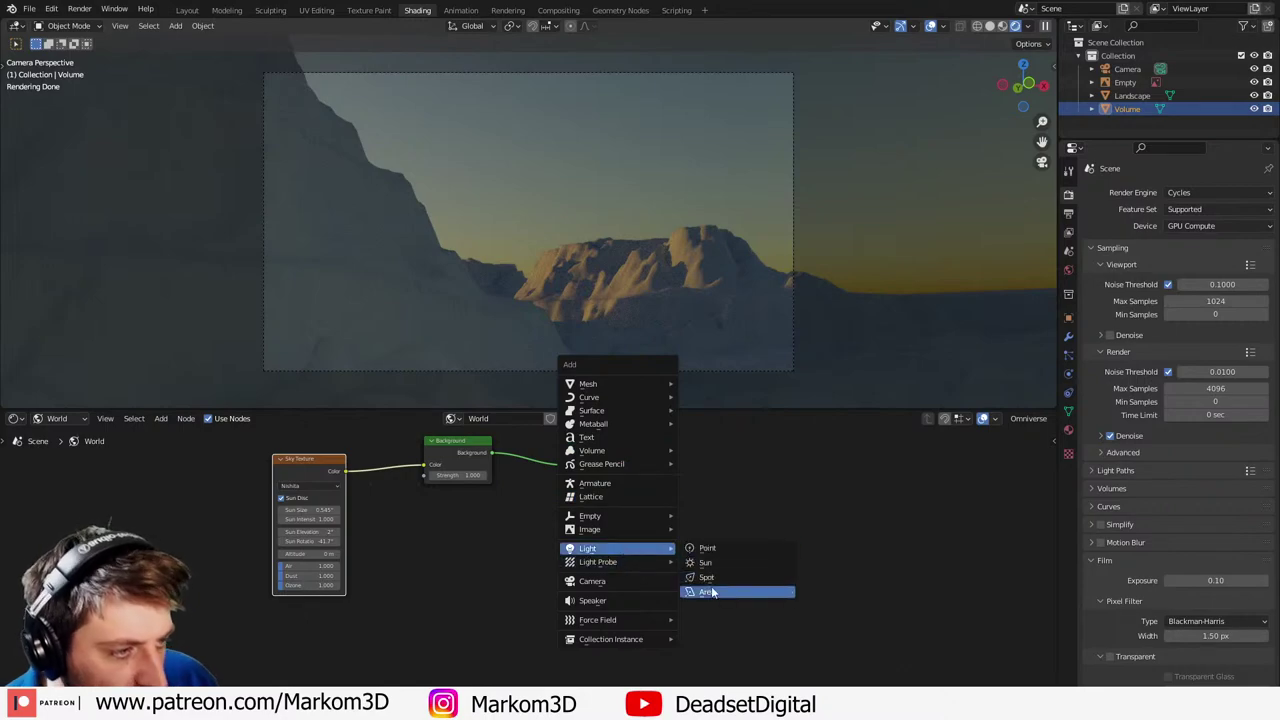
{"action": "left_click", "coordinate": [720, 591]}
{"action": "type", "text": "rx"}
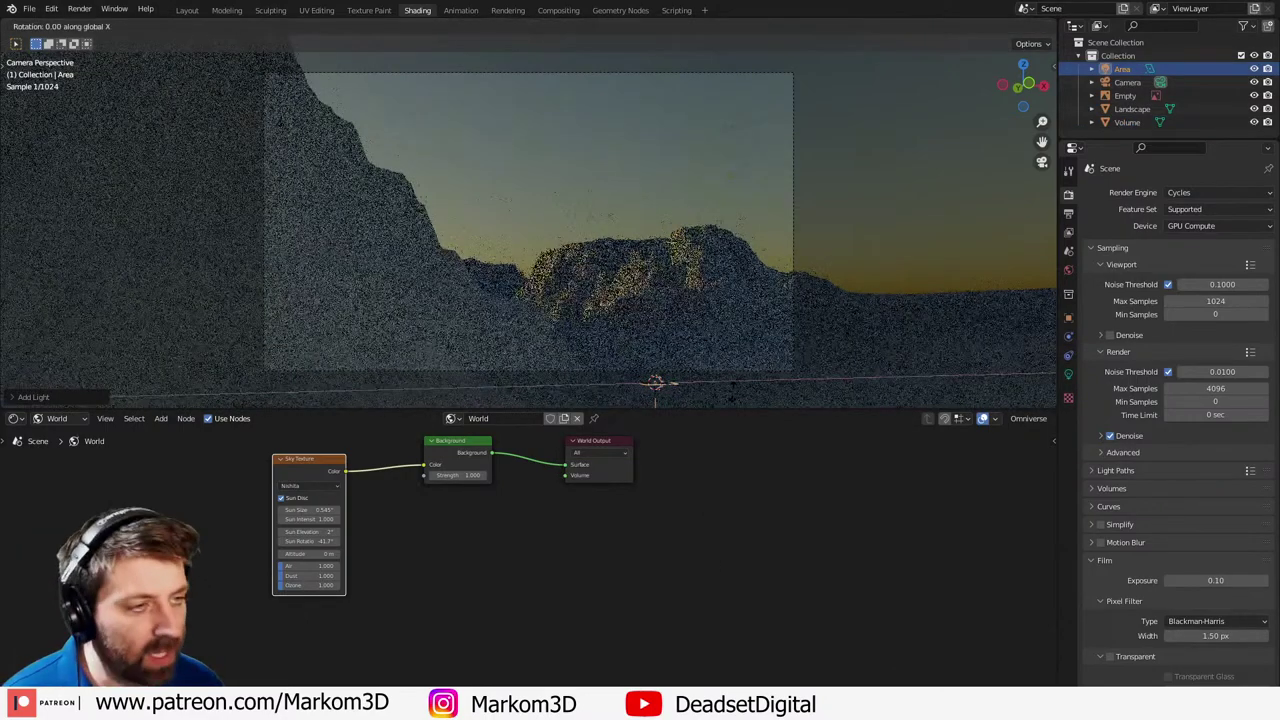
{"action": "type", "text": "180"}
{"action": "key", "text": "Return"}
- Scale up the area light and move it vertically along the Z axis
{"action": "key", "text": "s"}
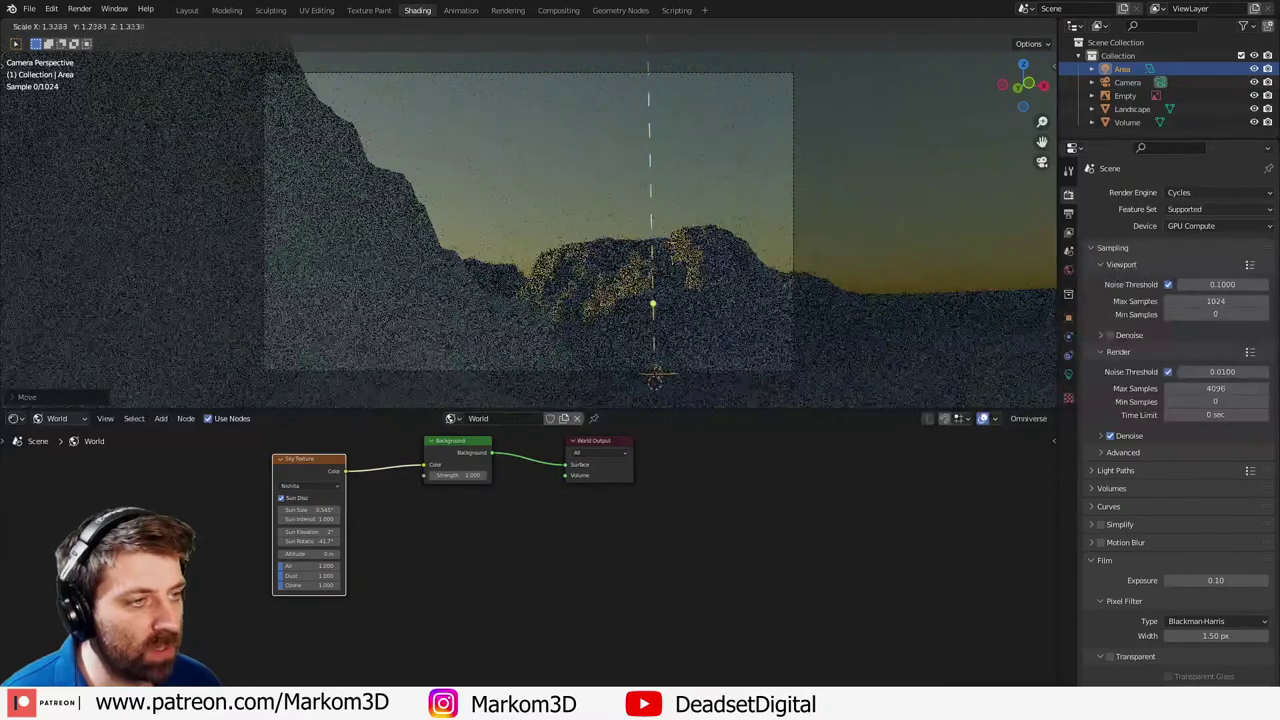
{"action": "left_click", "coordinate": [818, 400]}
{"action": "middle_click_drag", "start_coordinate": [773, 361], "coordinate": [640, 300]}
{"action": "key", "text": "KP_Decimal"}
{"action": "key", "text": "g"}
{"action": "key", "text": "z"}
{"action": "left_click", "coordinate": [622, 206]}
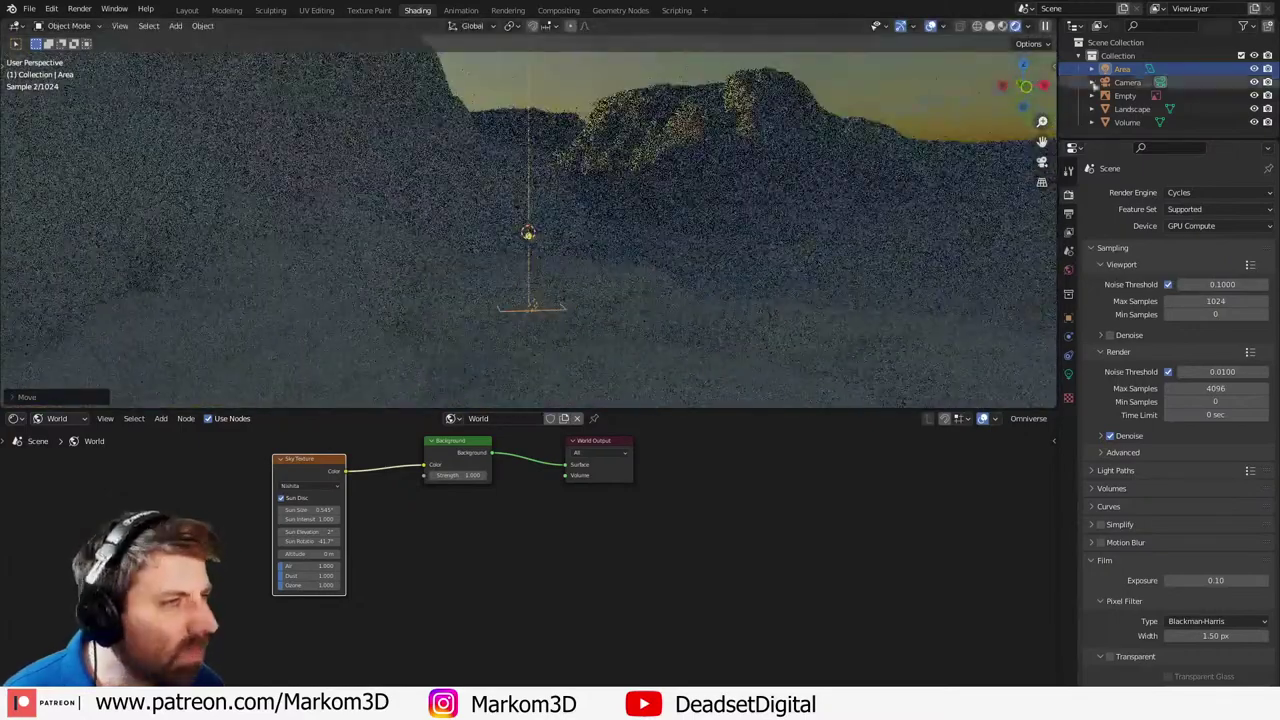
- Hide the Volume cube in solid shading and select the area light among the rocks
{"action": "left_click", "coordinate": [990, 27]}
{"action": "middle_click_drag", "start_coordinate": [760, 210], "coordinate": [567, 280]}
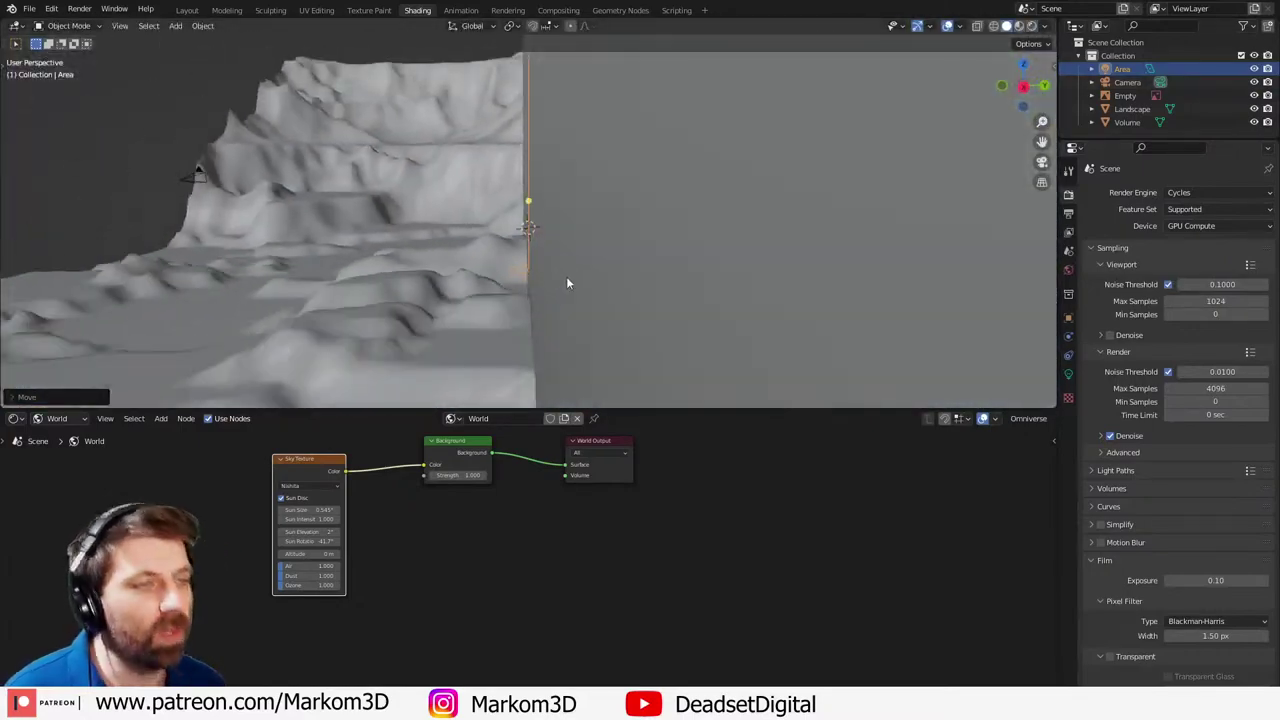
{"action": "left_click", "coordinate": [1249, 122]}
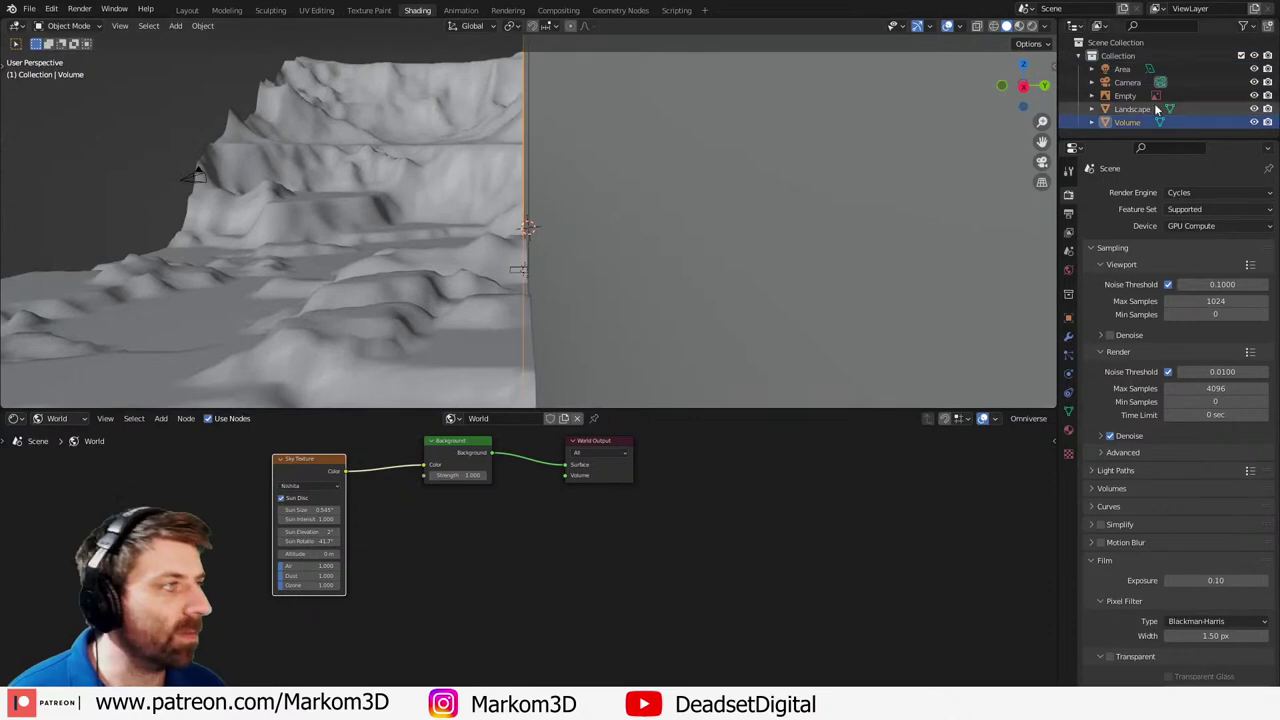
{"action": "left_click", "coordinate": [1254, 122]}
{"action": "middle_click_drag", "start_coordinate": [790, 270], "coordinate": [537, 272]}
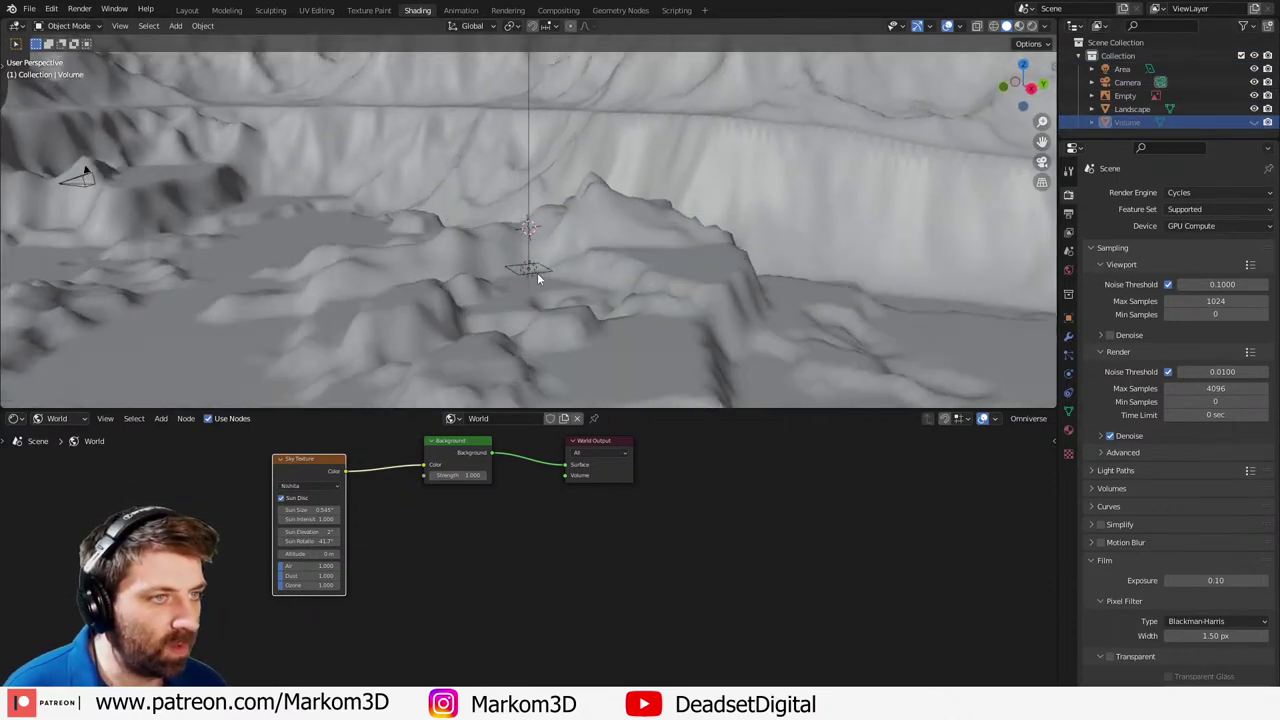
{"action": "left_click", "coordinate": [537, 272]}
- From the camera view, try area light powers of 500 W and 50000 W, using rendered shading to judge the lighting
{"action": "key", "text": "KP_0"}
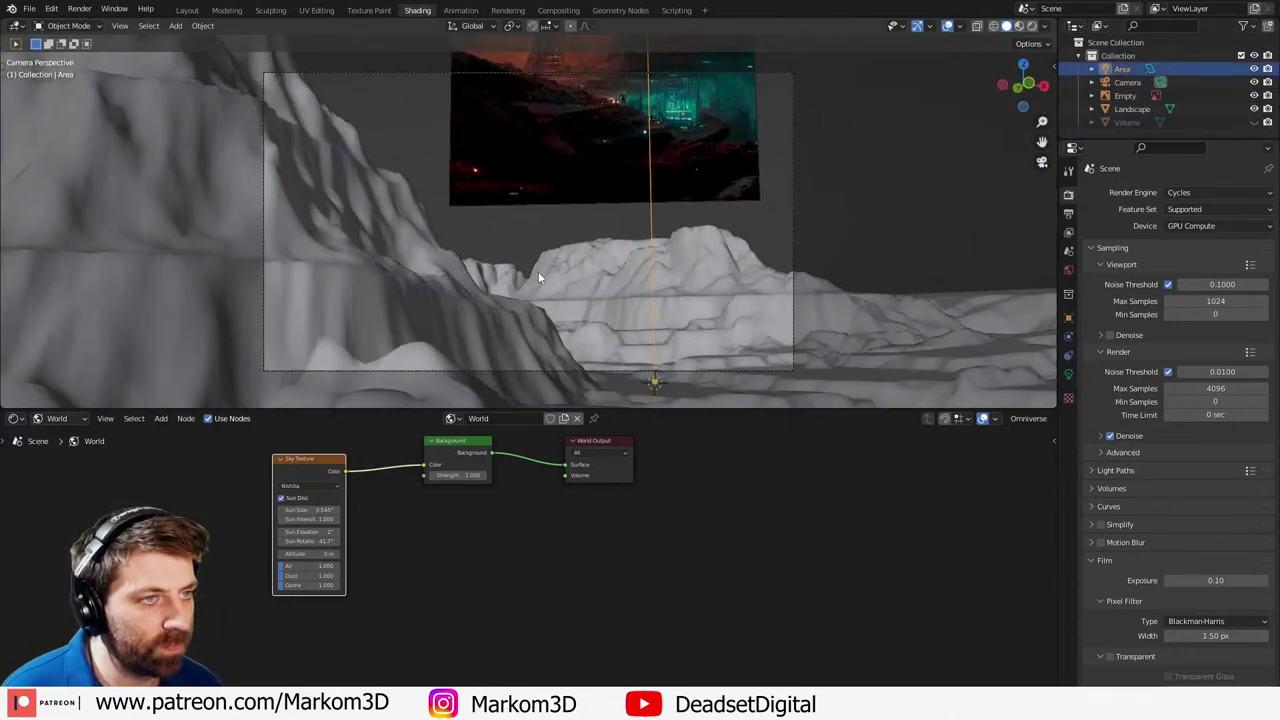
{"action": "left_click", "coordinate": [1068, 374]}
{"action": "left_click", "coordinate": [1190, 284]}
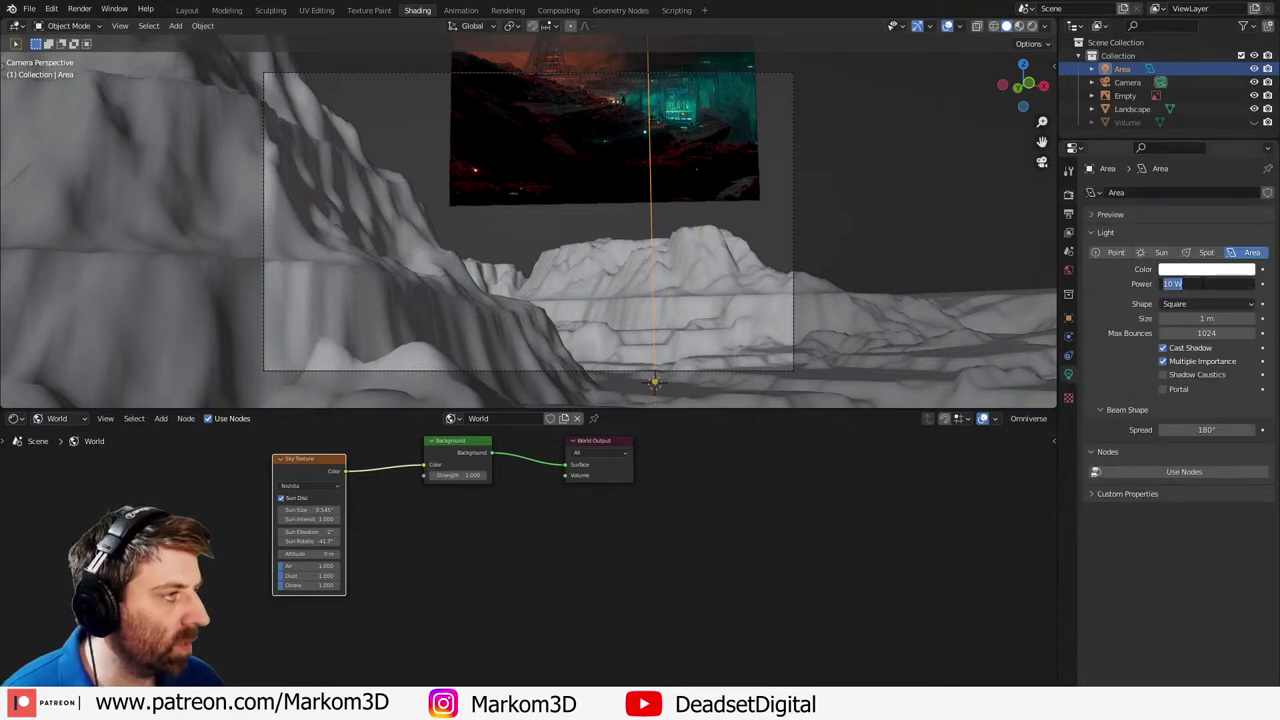
{"action": "type", "text": "500"}
{"action": "key", "text": "Return"}
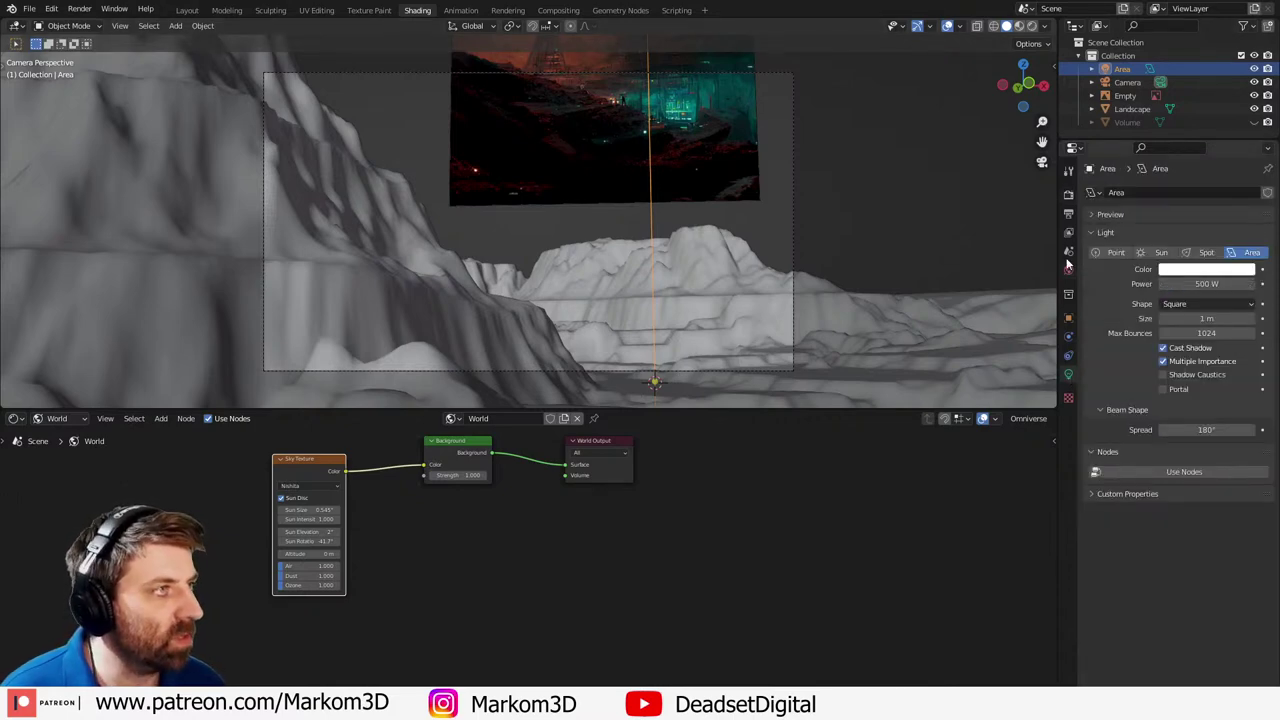
{"action": "left_click", "coordinate": [1019, 26]}
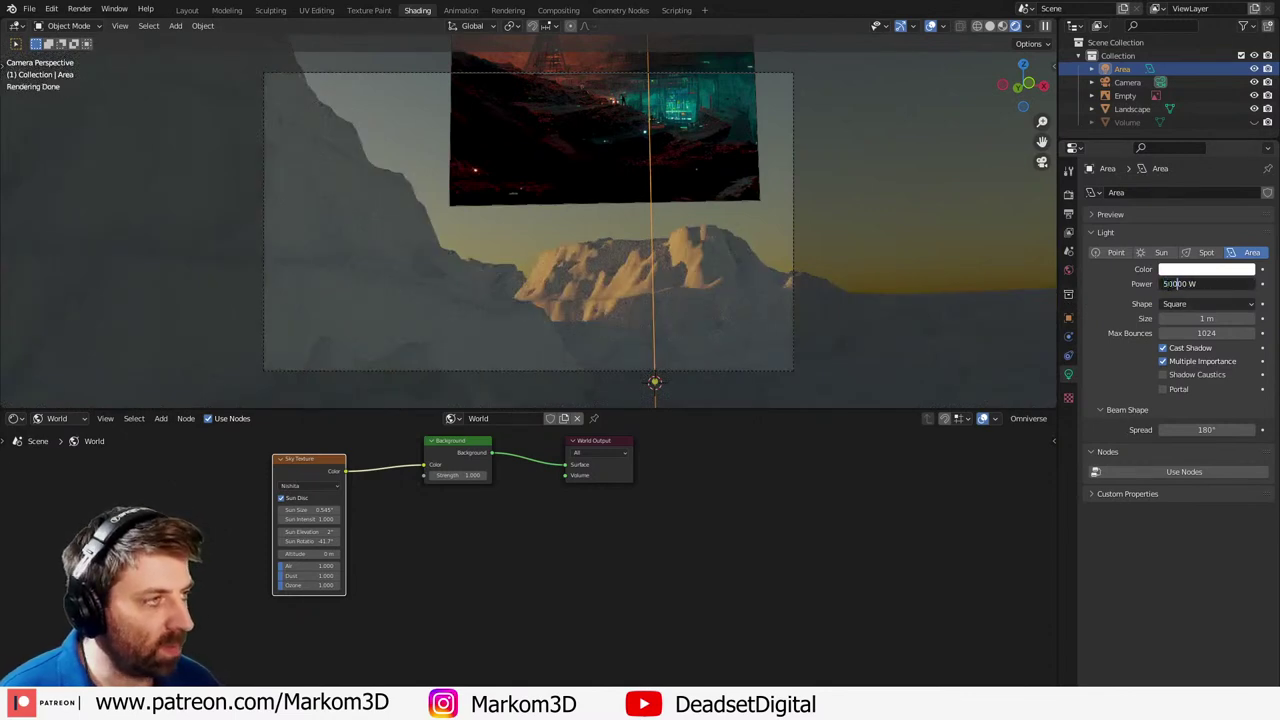
{"action": "key", "text": "Return"}
- Give the area light a light blue color and set its power to 5000 W
{"action": "left_click", "coordinate": [1187, 270]}
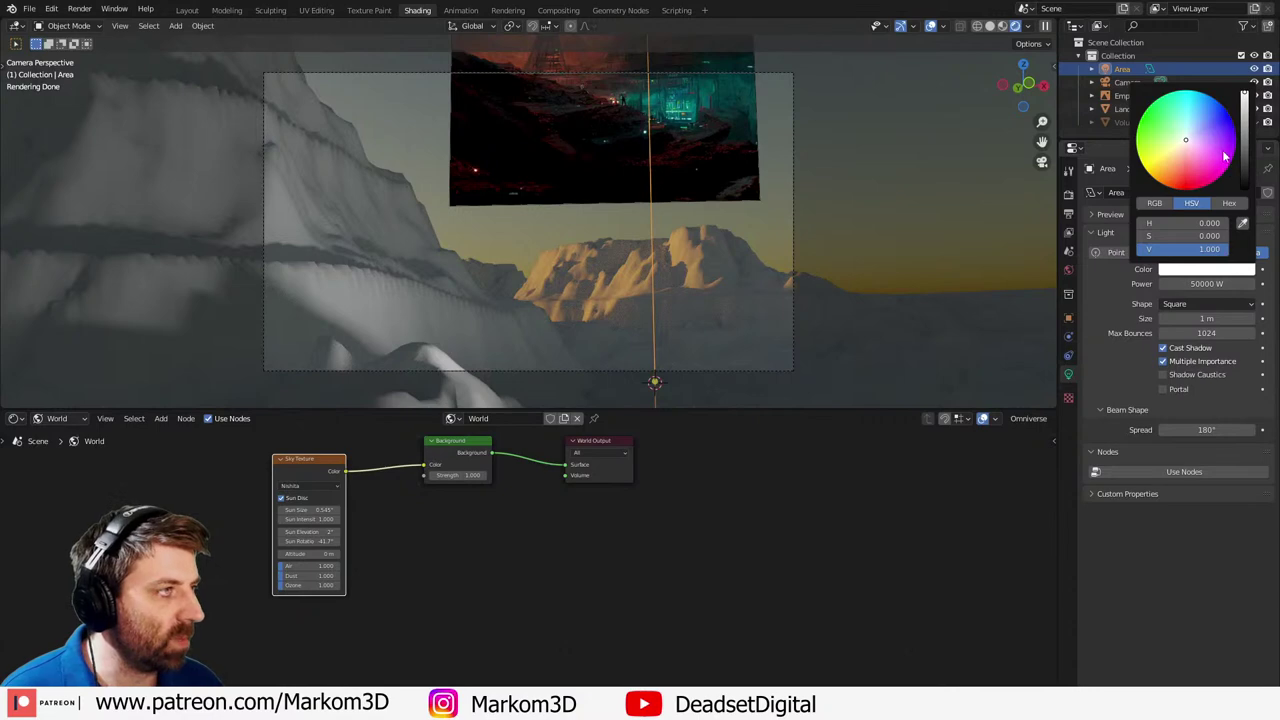
{"action": "left_click", "coordinate": [1196, 121]}
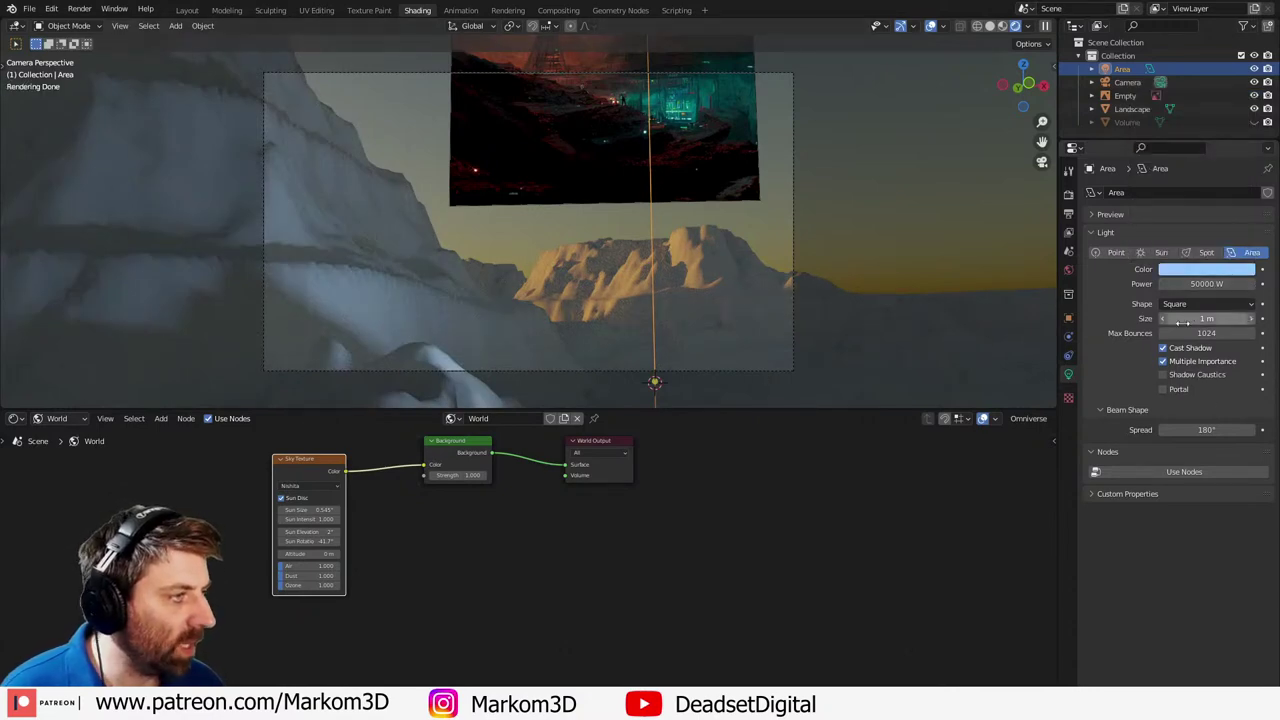
{"action": "left_click", "coordinate": [1209, 286]}
{"action": "type", "text": "5000"}
{"action": "key", "text": "Return"}
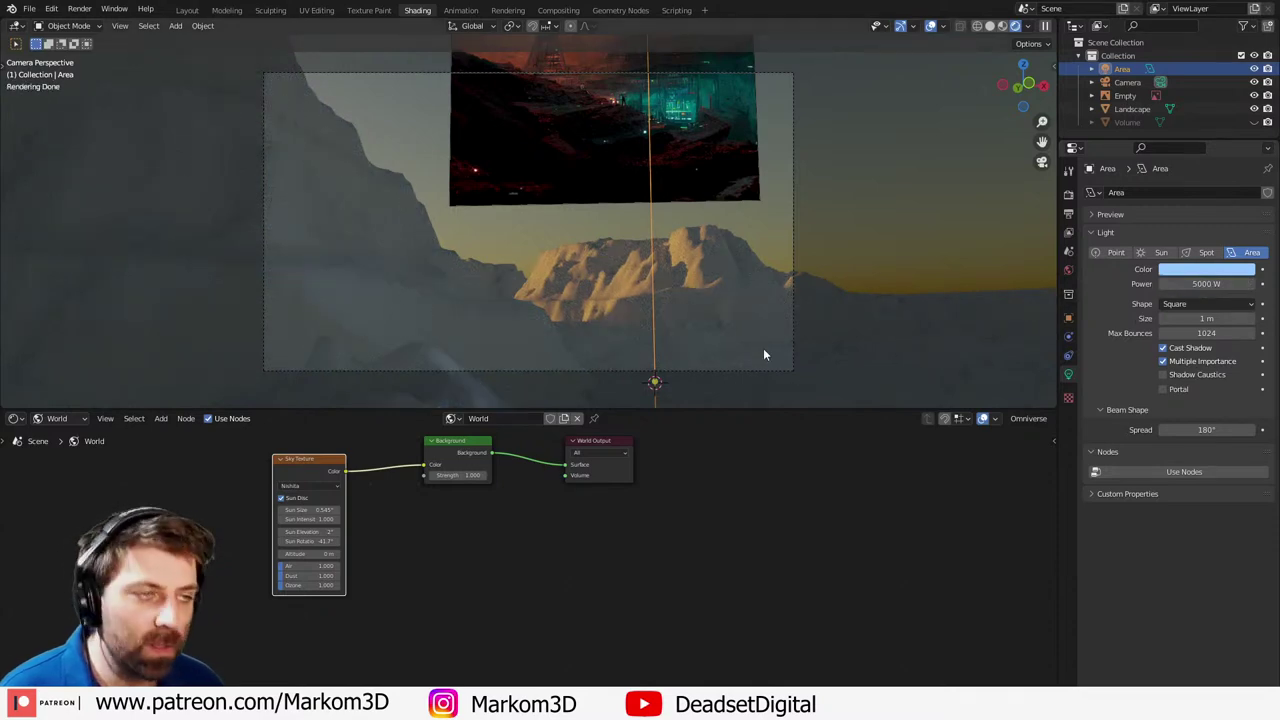
- Open the Volume object's material nodes and set the Volume Scatter anisotropy to 0
{"action": "left_click", "coordinate": [1126, 121]}
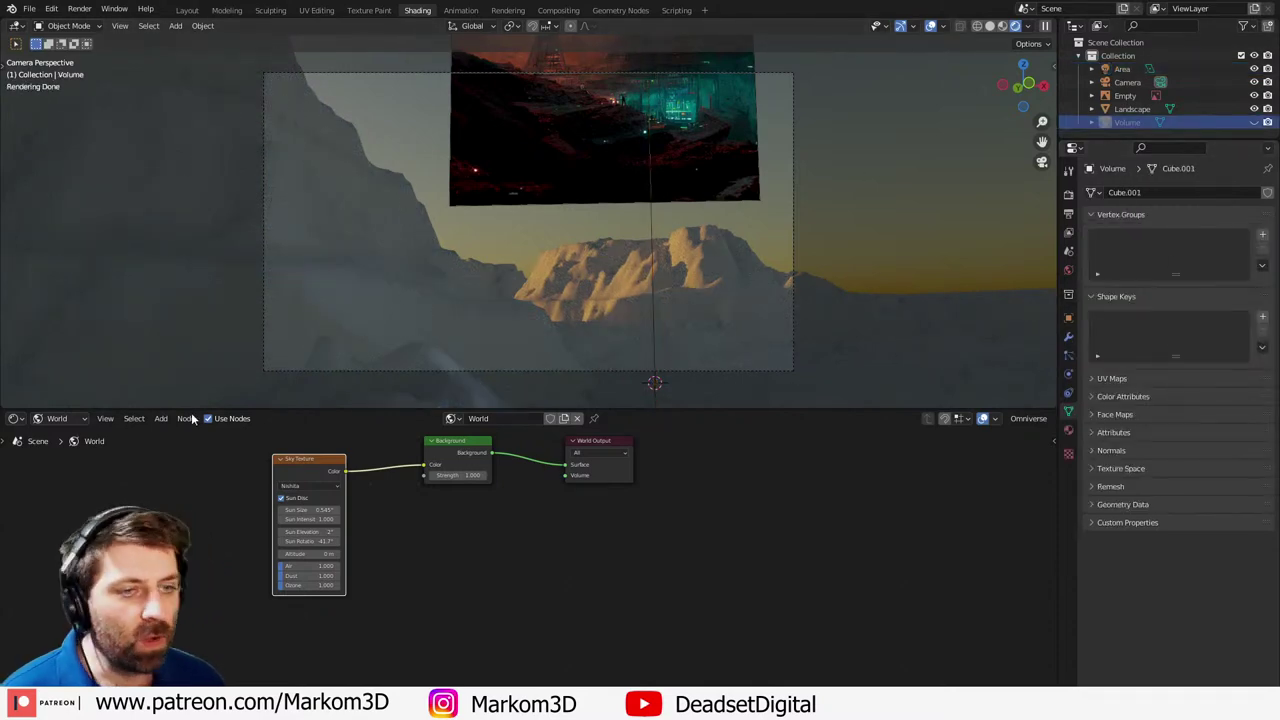
{"action": "left_click", "coordinate": [57, 418]}
{"action": "left_click", "coordinate": [62, 433]}
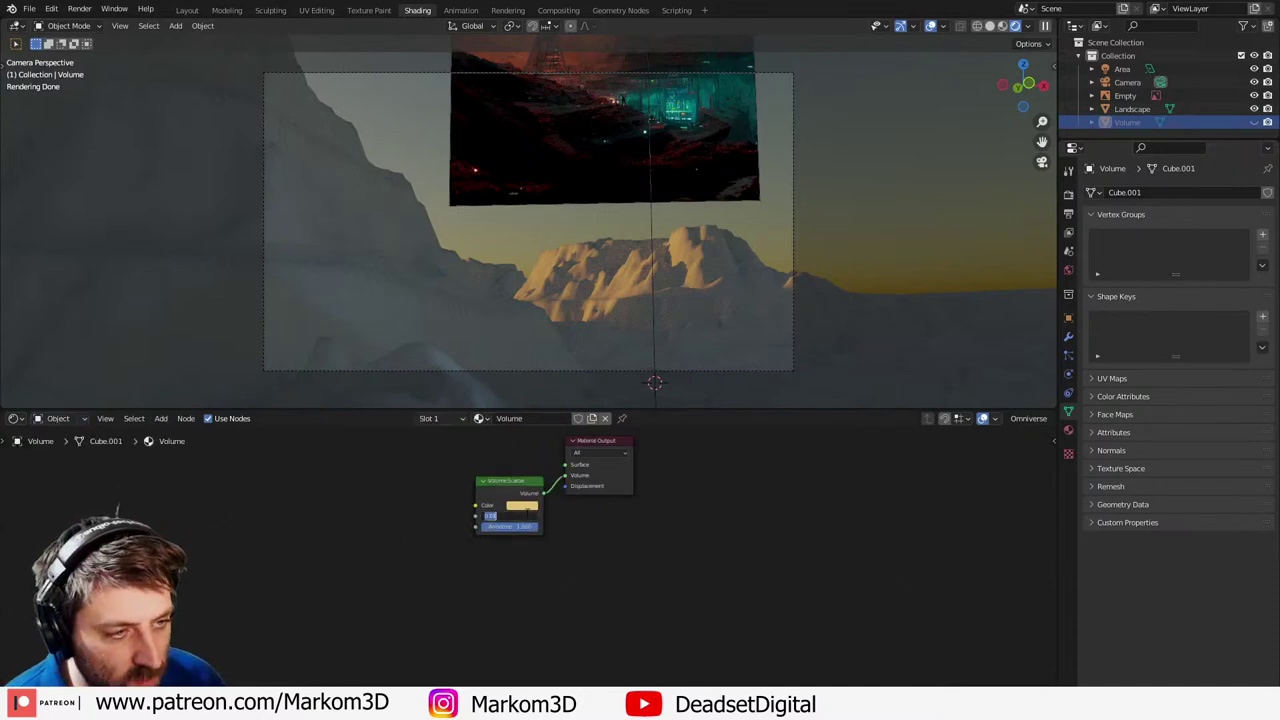
{"action": "left_click", "coordinate": [529, 526]}
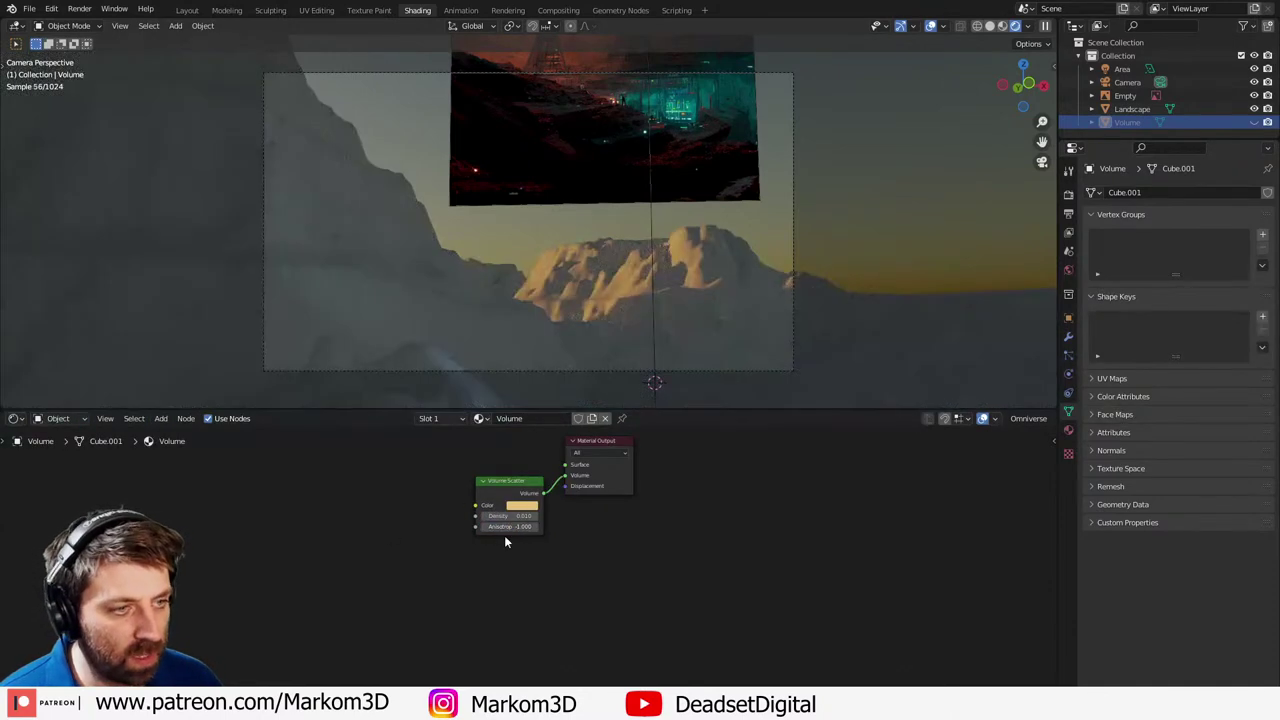
{"action": "type", "text": "0"}
{"action": "key", "text": "Return"}
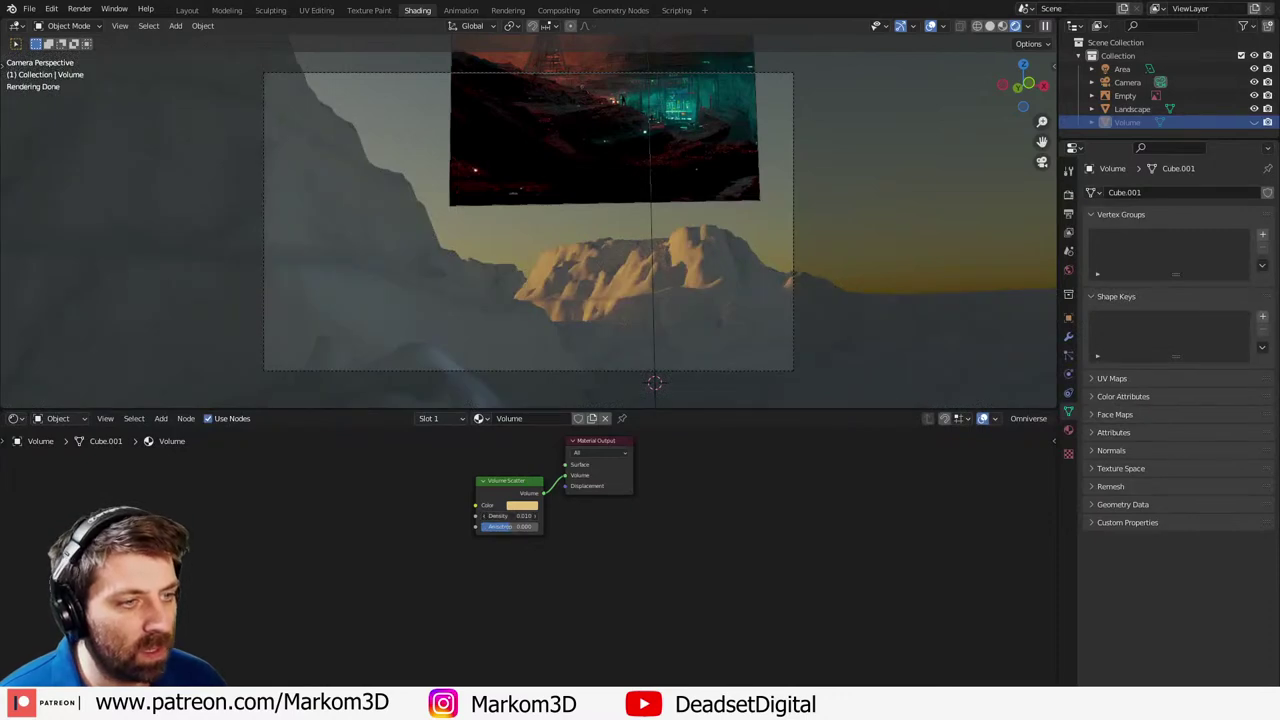
- Show the Volume cube again and try lower Volume Scatter densities, ending at 0.05
{"action": "left_click", "coordinate": [521, 516]}
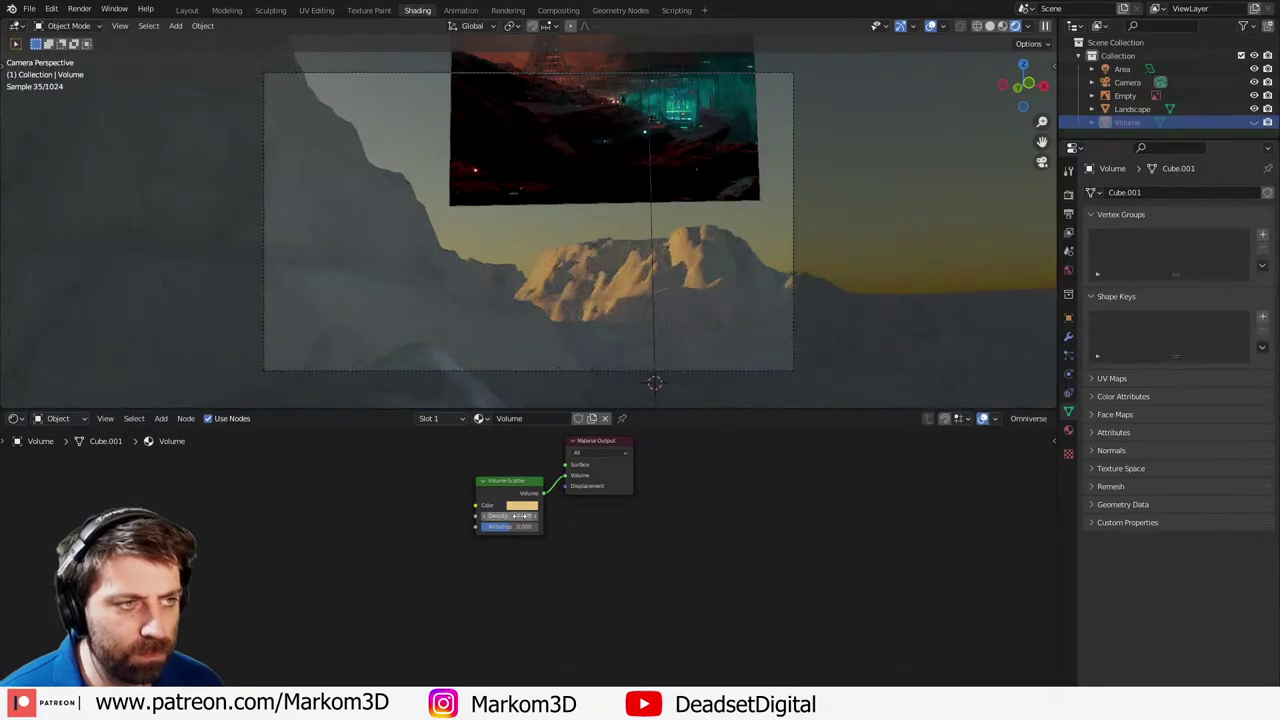
{"action": "left_click", "coordinate": [1254, 122]}
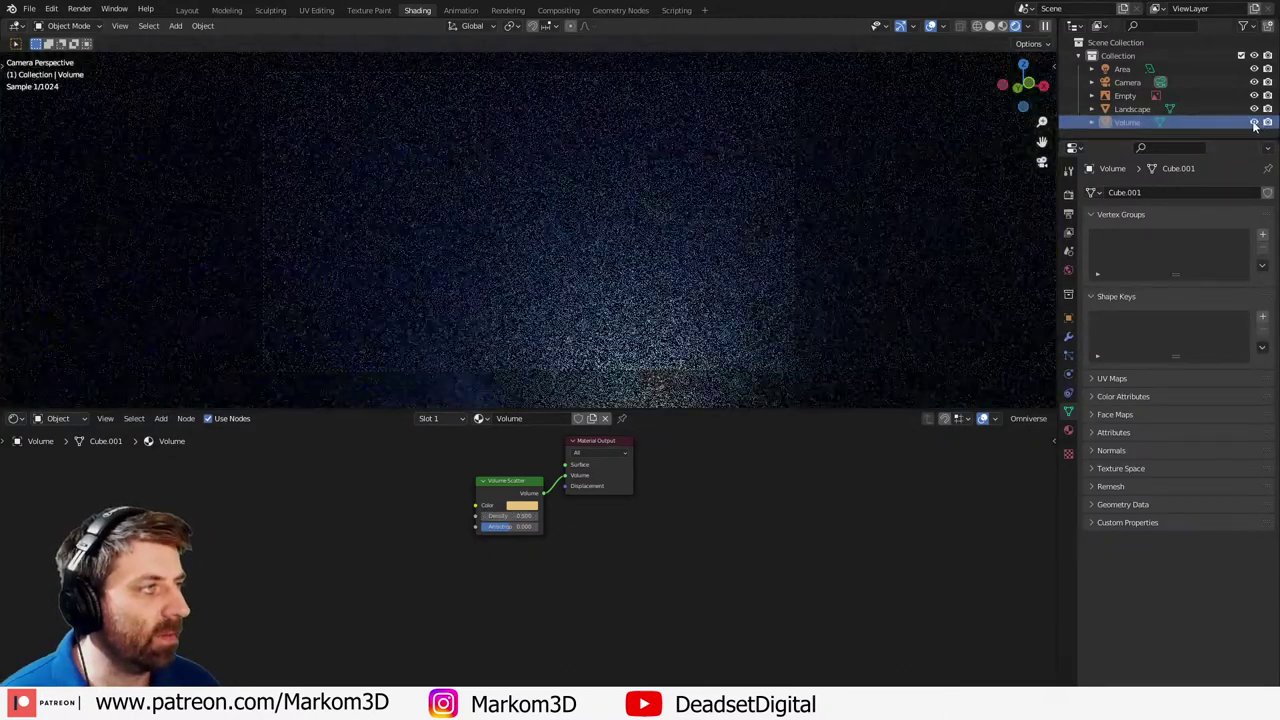
{"action": "type", "text": "0.2"}
{"action": "key", "text": "Return"}
{"action": "double_click", "coordinate": [522, 513]}
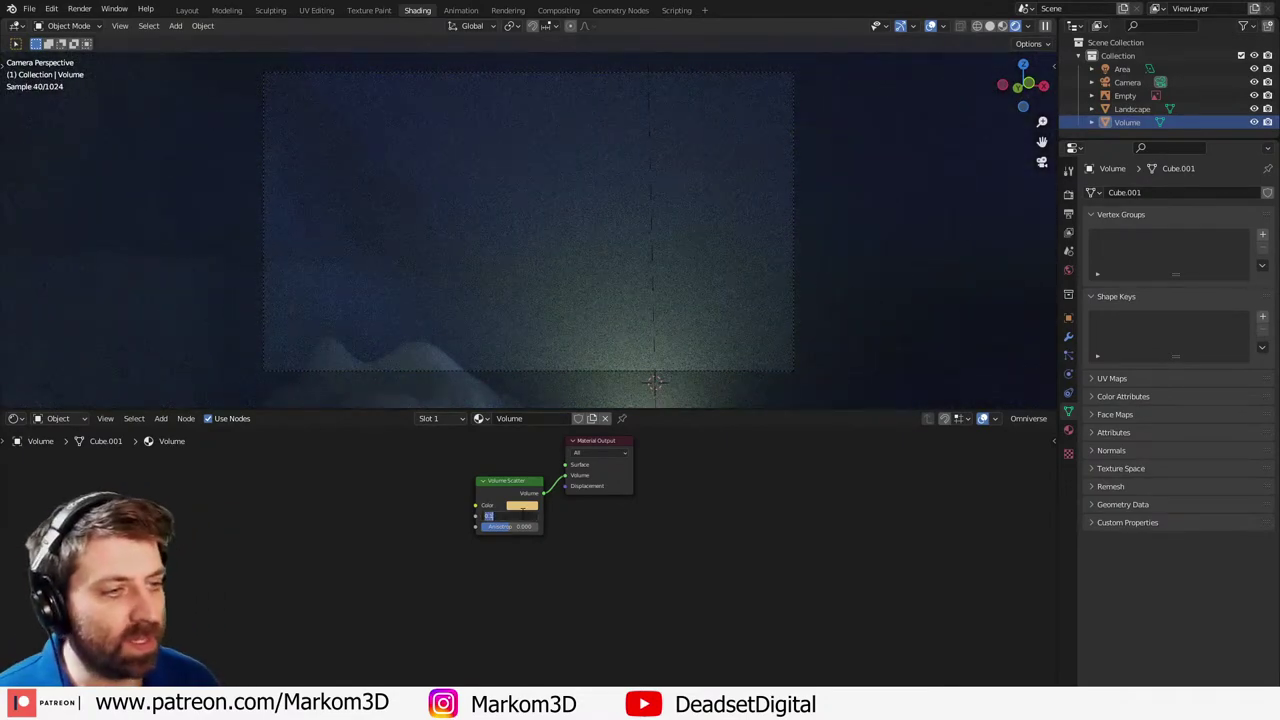
{"action": "key", "text": "Return"}
{"action": "double_click", "coordinate": [522, 513]}
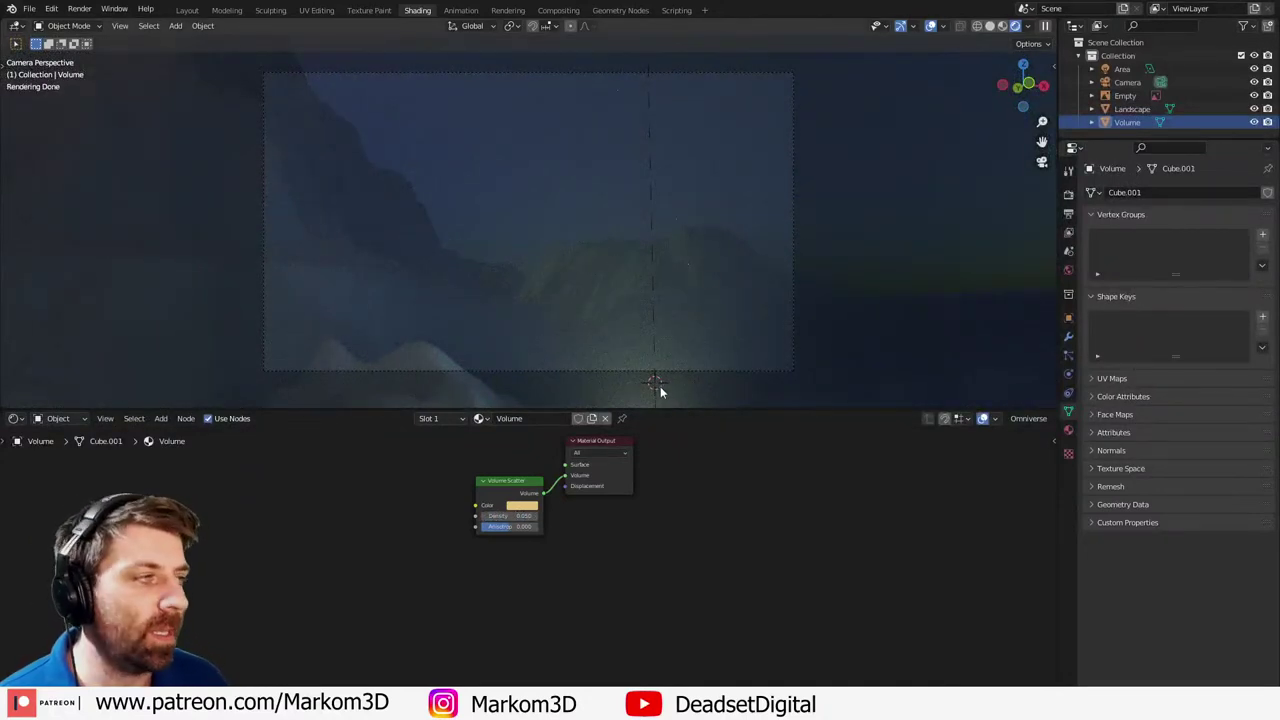
- Change the area light's color to a paler, less saturated blue
{"action": "left_click", "coordinate": [1122, 69]}
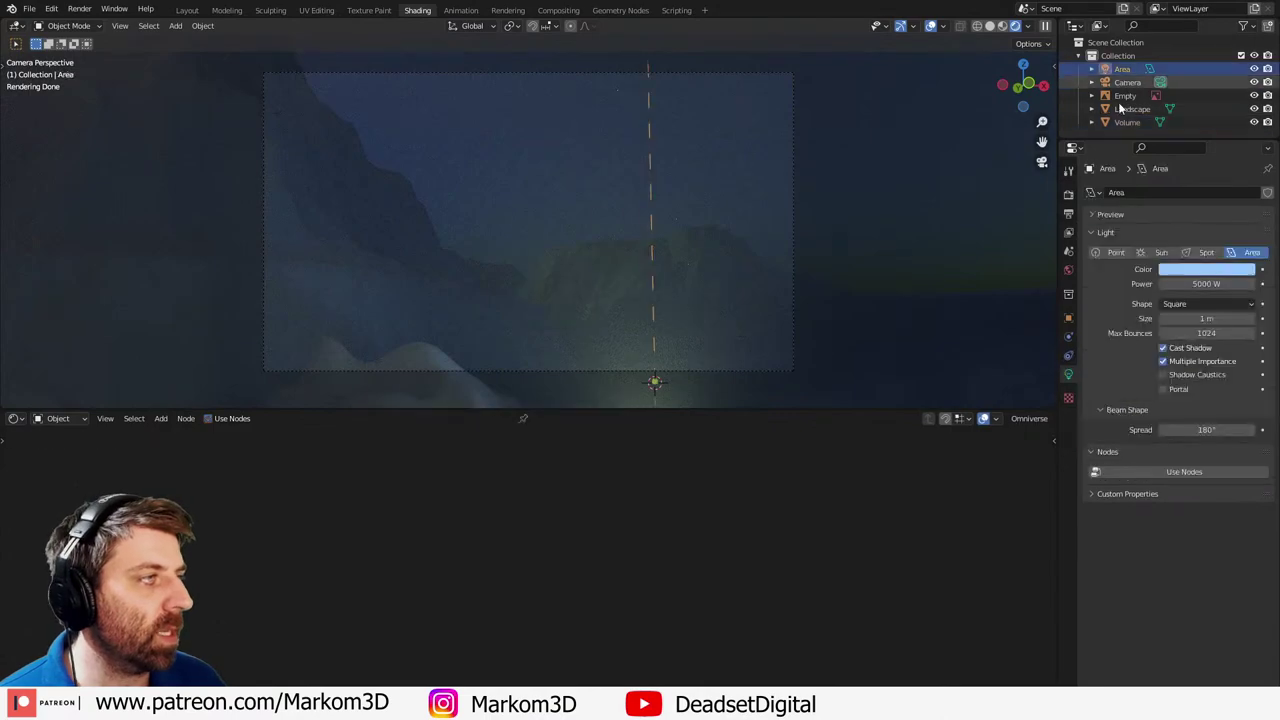
{"action": "left_click", "coordinate": [1215, 270]}
{"action": "left_click_drag", "start_coordinate": [1191, 158], "coordinate": [1186, 137]}
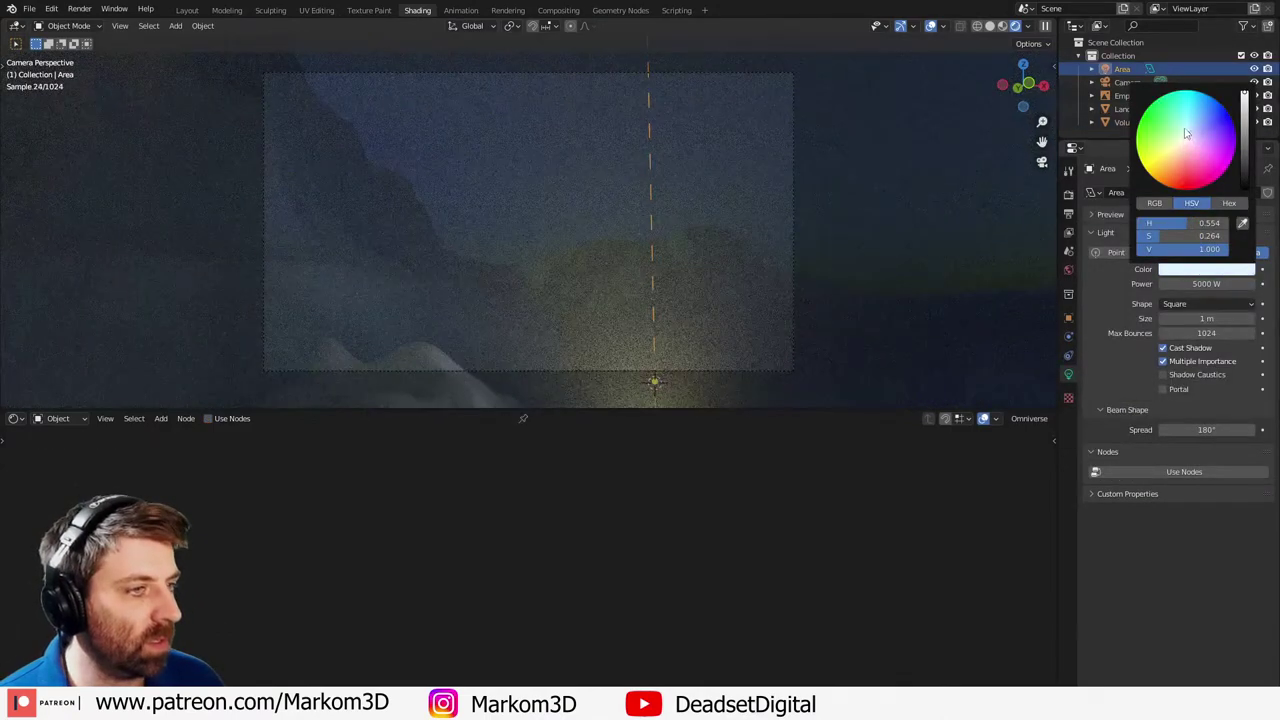
- Select the Volume cube and set its Volume Scatter anisotropy to about 0.85 and density to 0.01
{"action": "left_click", "coordinate": [1011, 168]}
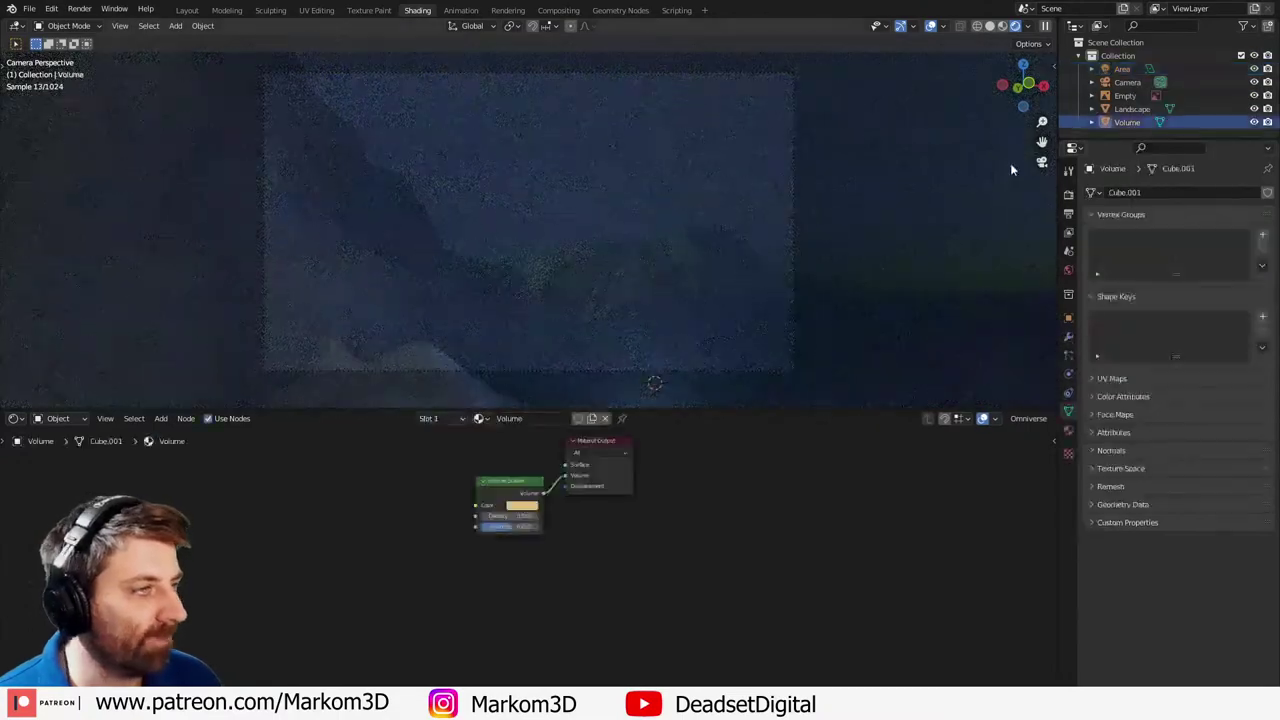
{"action": "left_click_drag", "start_coordinate": [512, 529], "coordinate": [545, 529]}
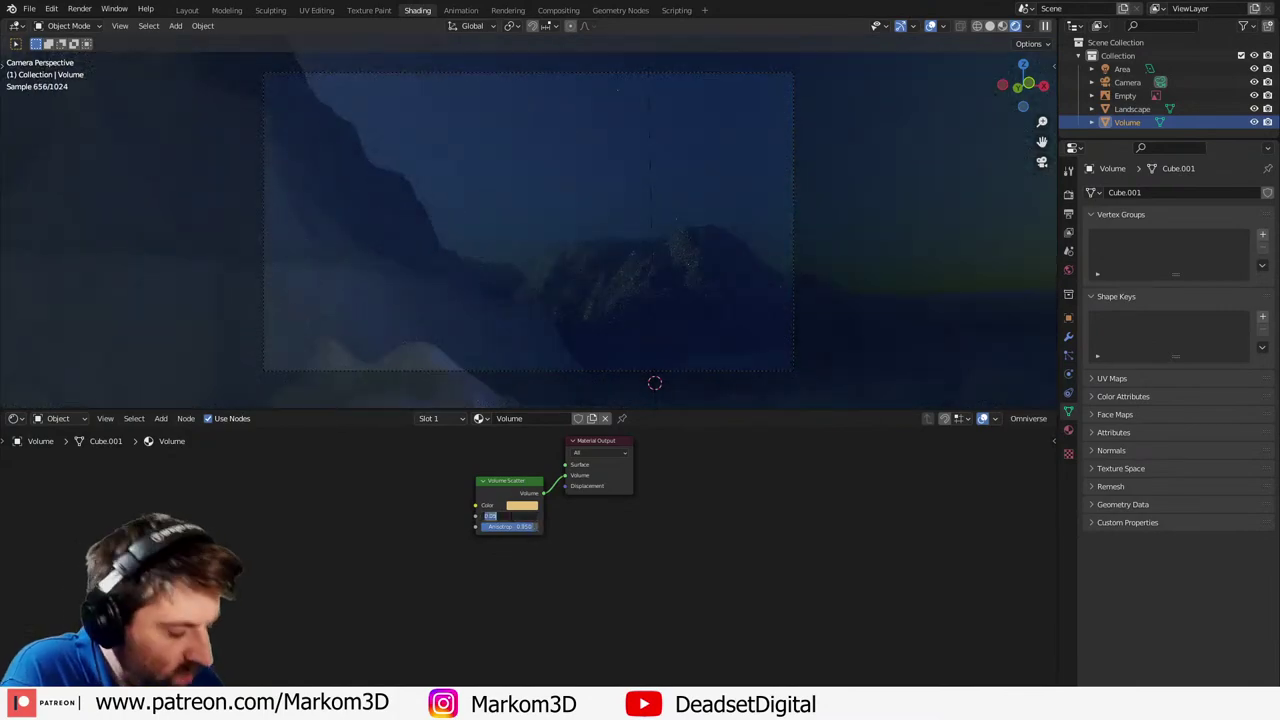
{"action": "type", "text": "0.01"}
{"action": "key", "text": "Return"}
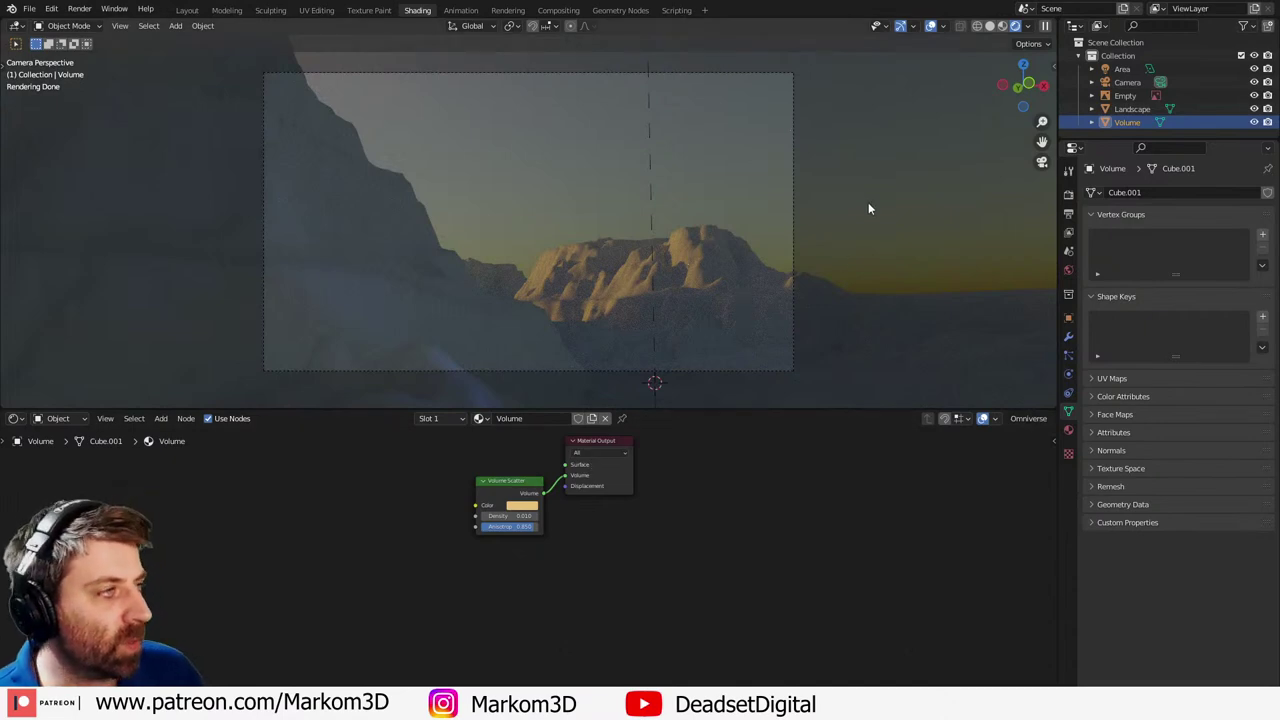
- Toggle the Volume cube's visibility to compare the render with and without haze, leaving the cube hidden
{"action": "left_click", "coordinate": [1254, 122]}
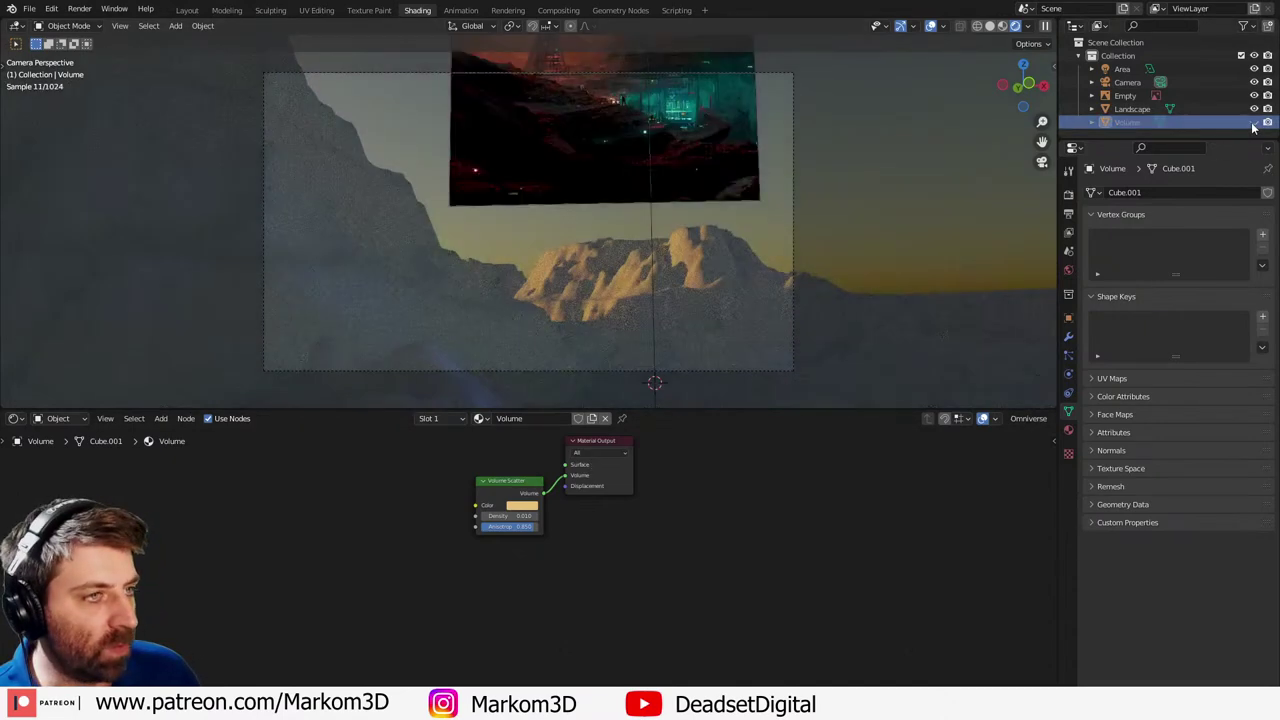
{"action": "left_click", "coordinate": [1254, 122]}
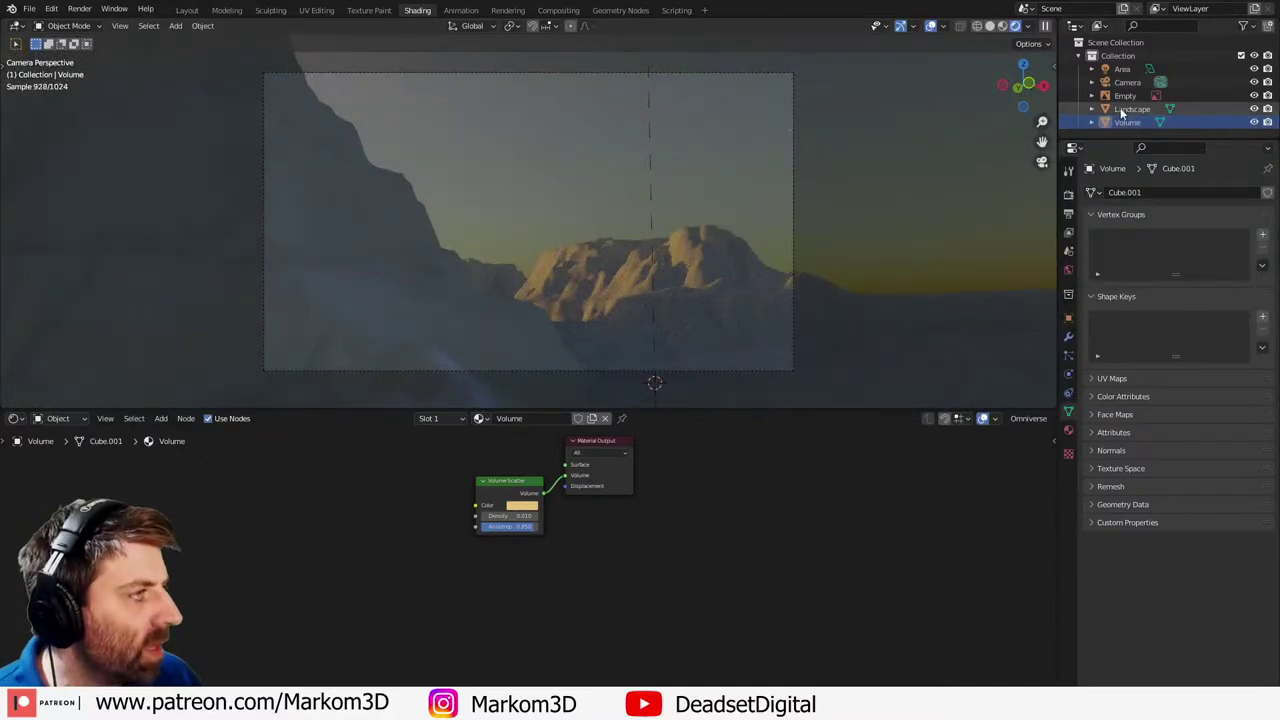
{"action": "left_click", "coordinate": [1254, 122]}
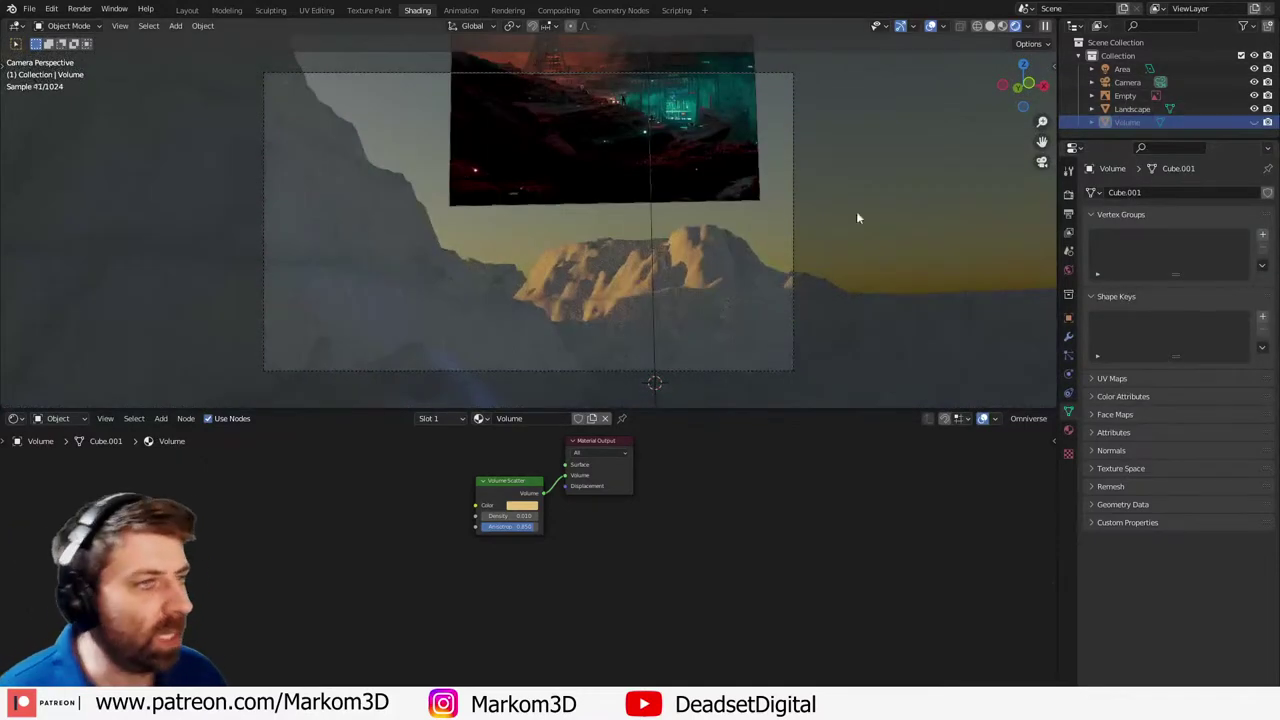
- Select the reference image and switch the node view from the object's material to the World nodes
{"action": "left_click", "coordinate": [548, 175]}
{"action": "scroll", "coordinate": [548, 175], "scroll_direction": "down", "scroll_amount": 3}
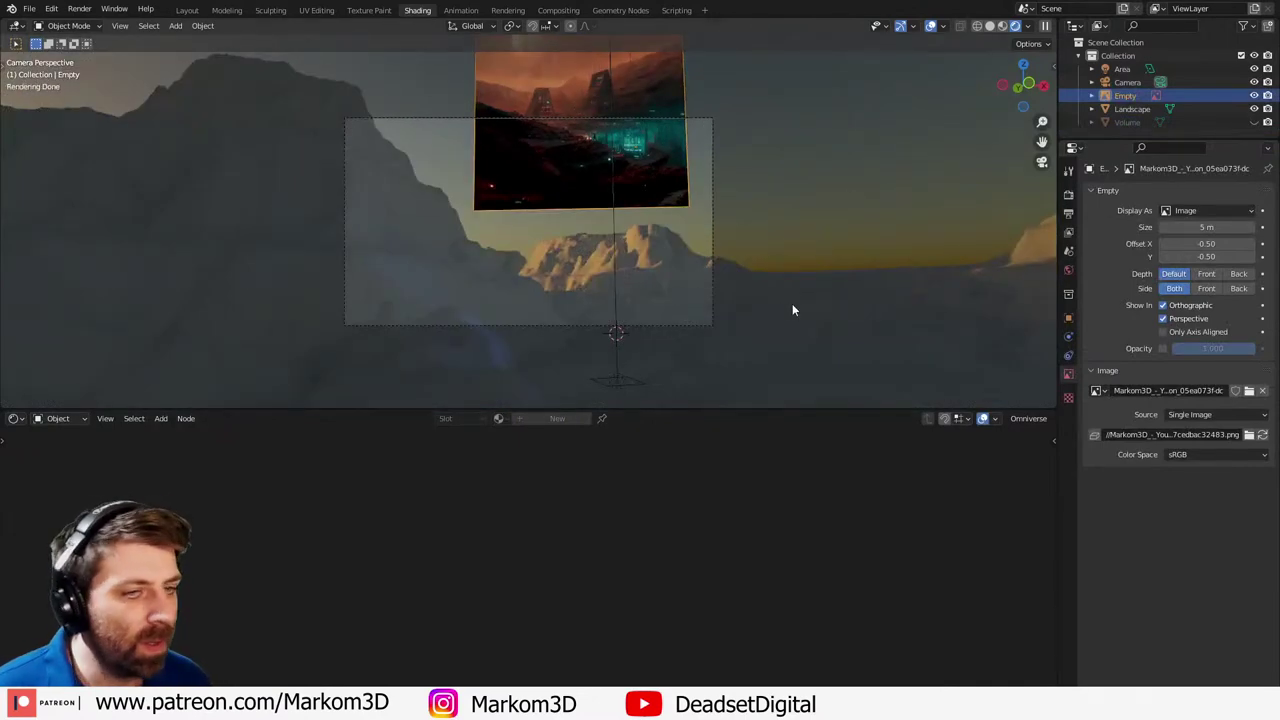
{"action": "left_click", "coordinate": [62, 419]}
{"action": "left_click", "coordinate": [84, 442]}
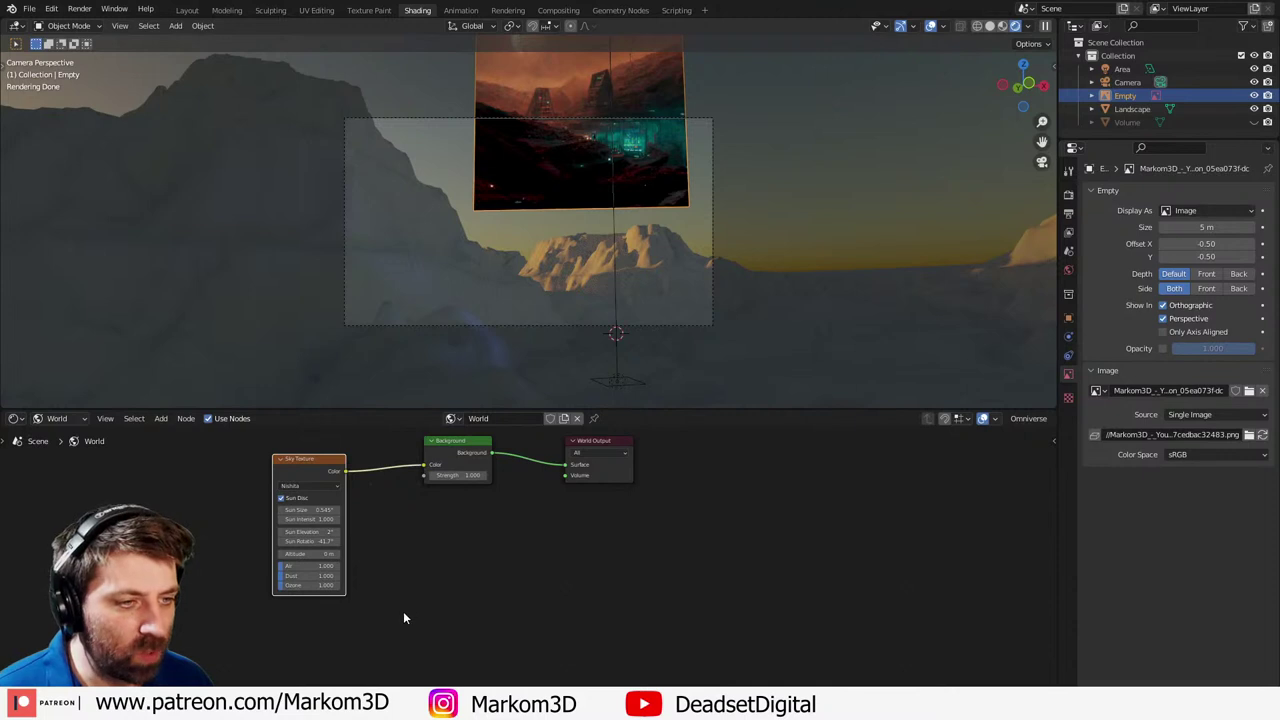
- Try the Preetham and Hosek / Wilkie sky models on the Sky Texture and return it to Nishita
{"action": "left_click", "coordinate": [328, 487]}
{"action": "left_click", "coordinate": [321, 497]}
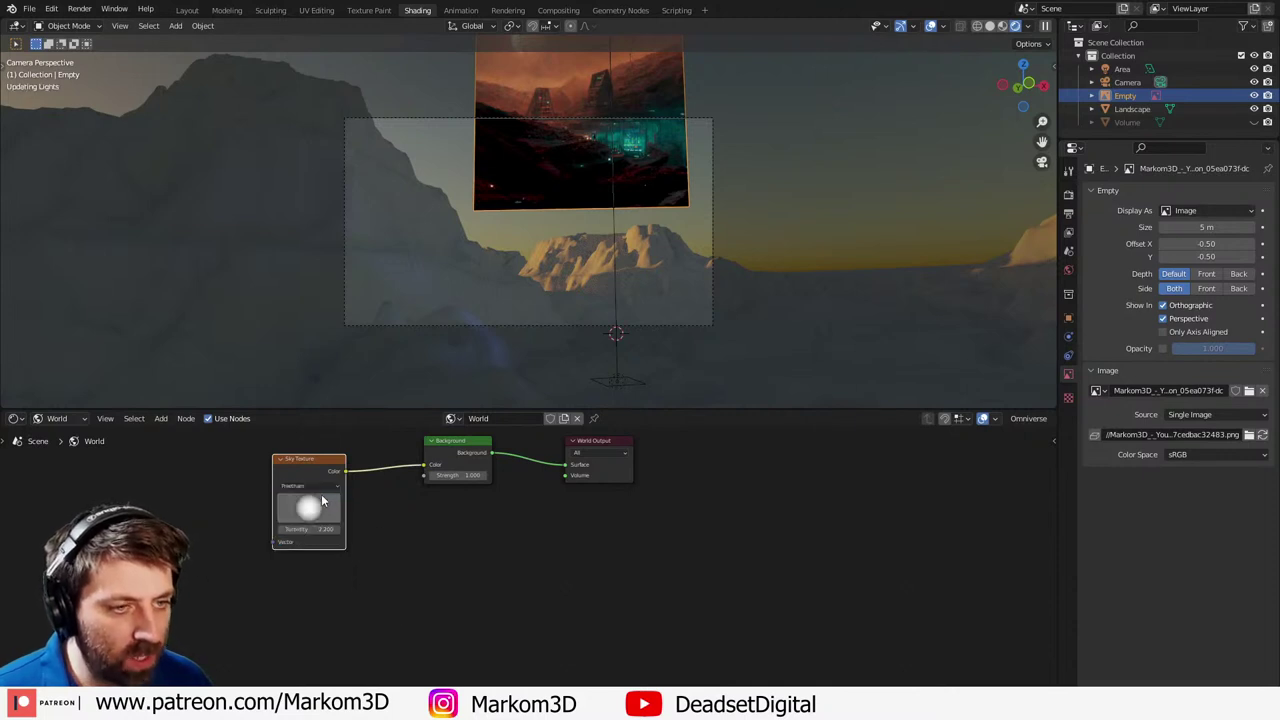
{"action": "left_click", "coordinate": [320, 485]}
{"action": "left_click", "coordinate": [318, 490]}
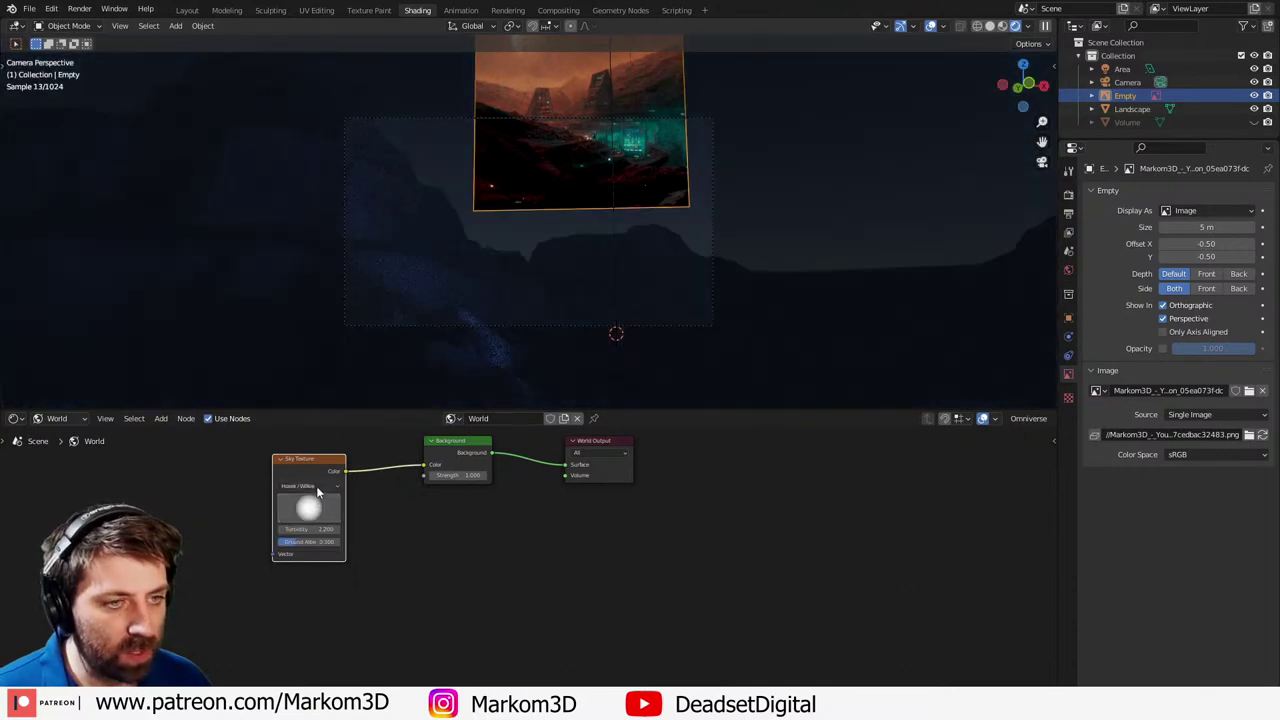
{"action": "left_click", "coordinate": [318, 487]}
{"action": "left_click", "coordinate": [310, 508]}
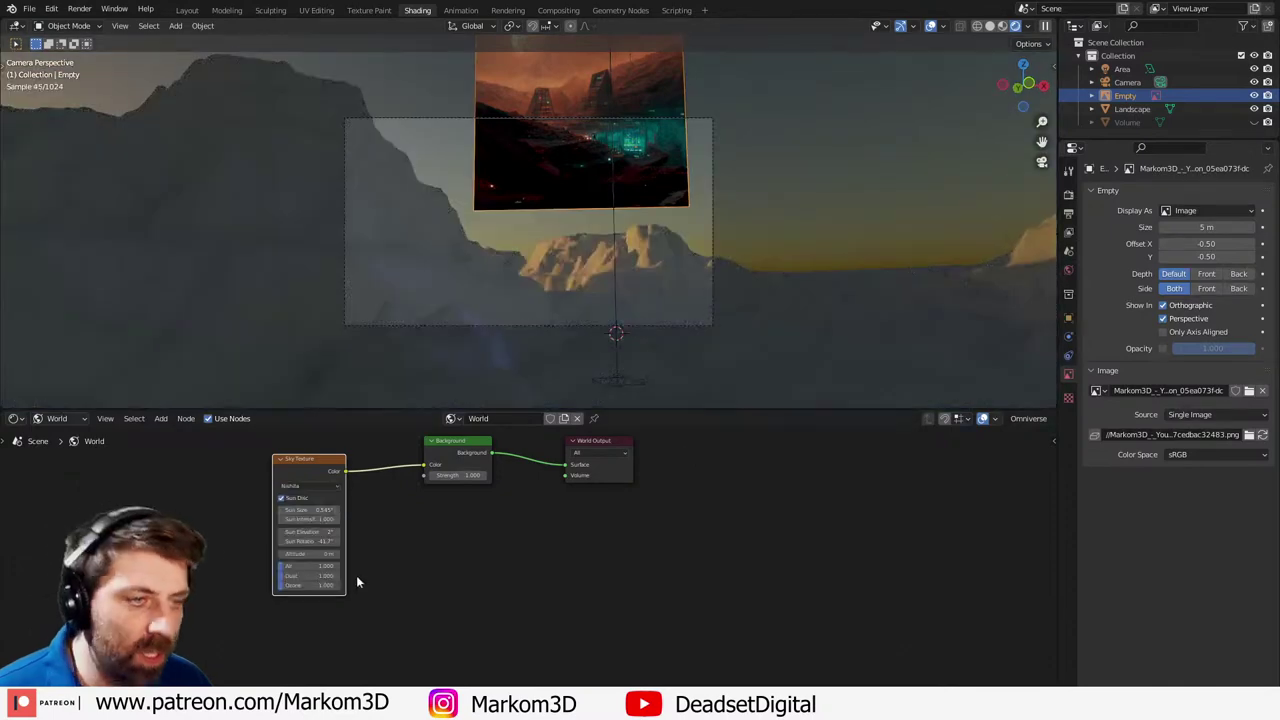
- Try a Sky Texture dust value of 1.077 and ozone value of 1.846, and undo both changes
{"action": "scroll", "coordinate": [356, 582], "scroll_direction": "up", "scroll_amount": 2}
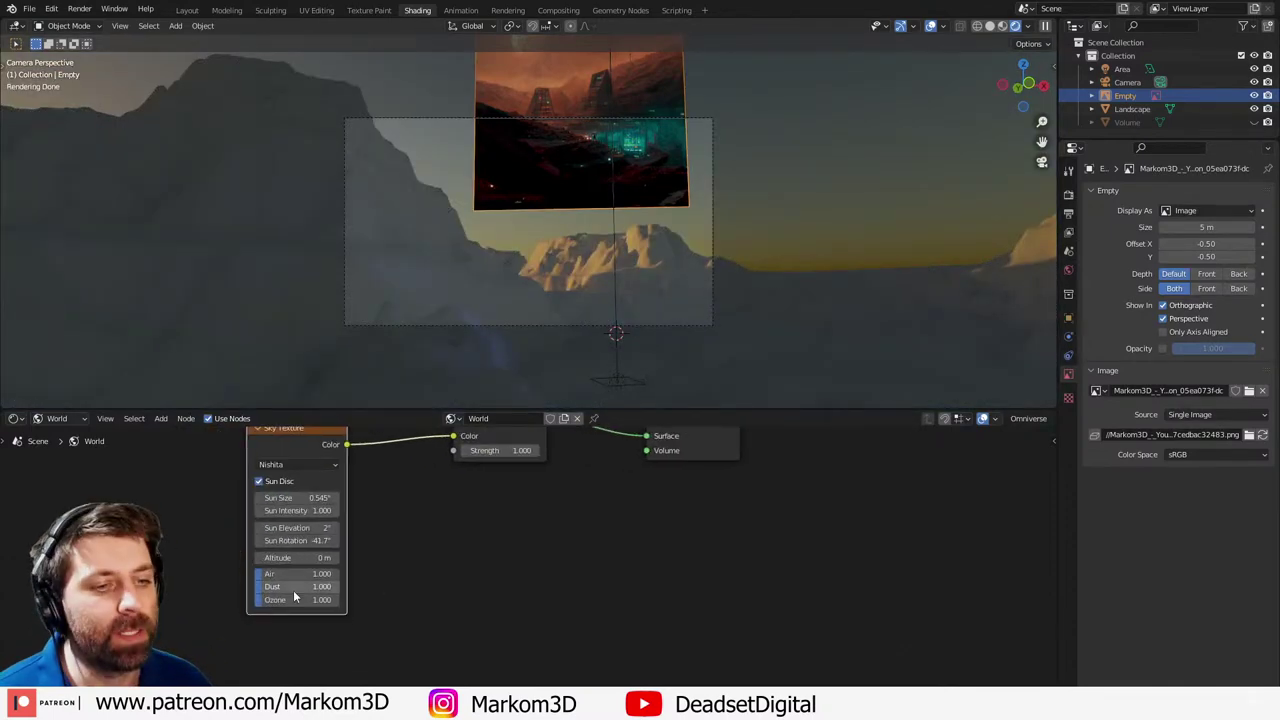
{"action": "mouse_move", "coordinate": [294, 590]}
{"action": "left_mouse_down"}
{"action": "mouse_move", "coordinate": [334, 588]}
{"action": "mouse_move", "coordinate": [261, 588]}
{"action": "mouse_move", "coordinate": [317, 601]}
{"action": "mouse_move", "coordinate": [281, 602]}
{"action": "left_mouse_up"}
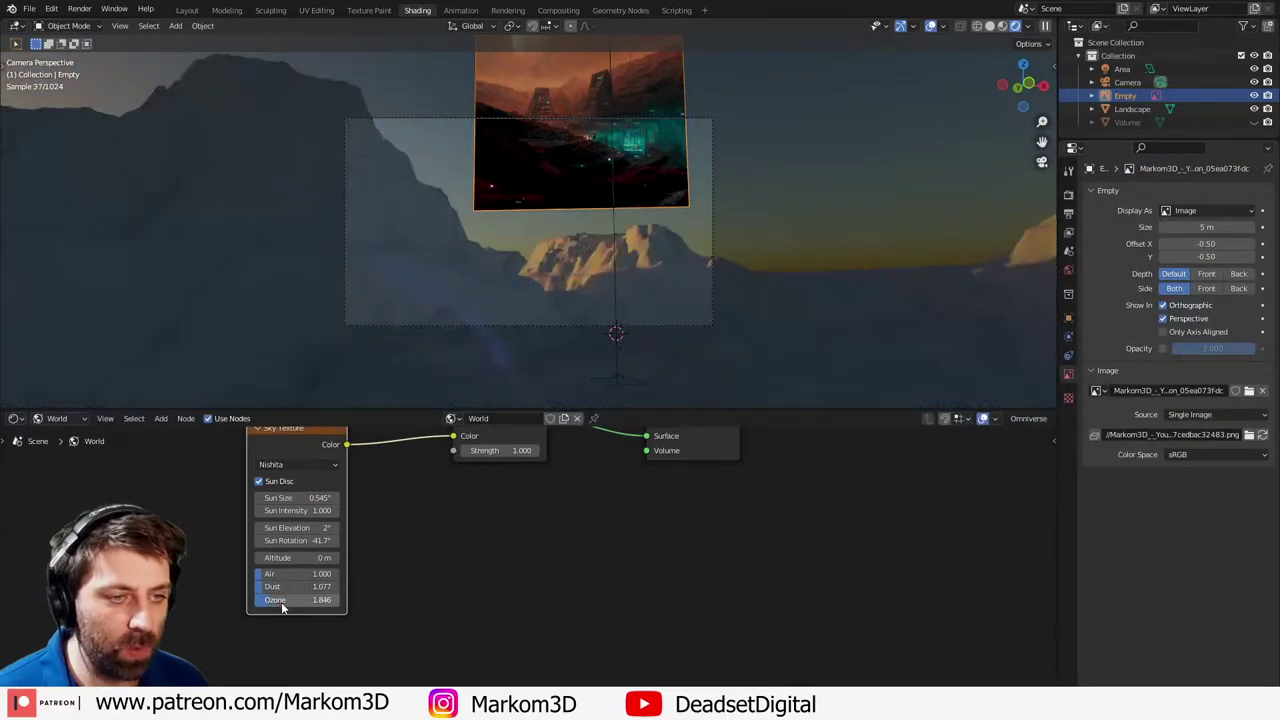
{"action": "key", "text": "ctrl+z"}
{"action": "key", "text": "ctrl+z"}
{"action": "key", "text": "ctrl+z"}
- Set the Sky Texture's sun elevation to 10°, air to about 5.92 and dust to about 3.39
{"action": "mouse_move", "coordinate": [284, 576]}
{"action": "left_mouse_down"}
{"action": "mouse_move", "coordinate": [309, 576]}
{"action": "mouse_move", "coordinate": [288, 574]}
{"action": "mouse_move", "coordinate": [284, 587]}
{"action": "left_mouse_up"}
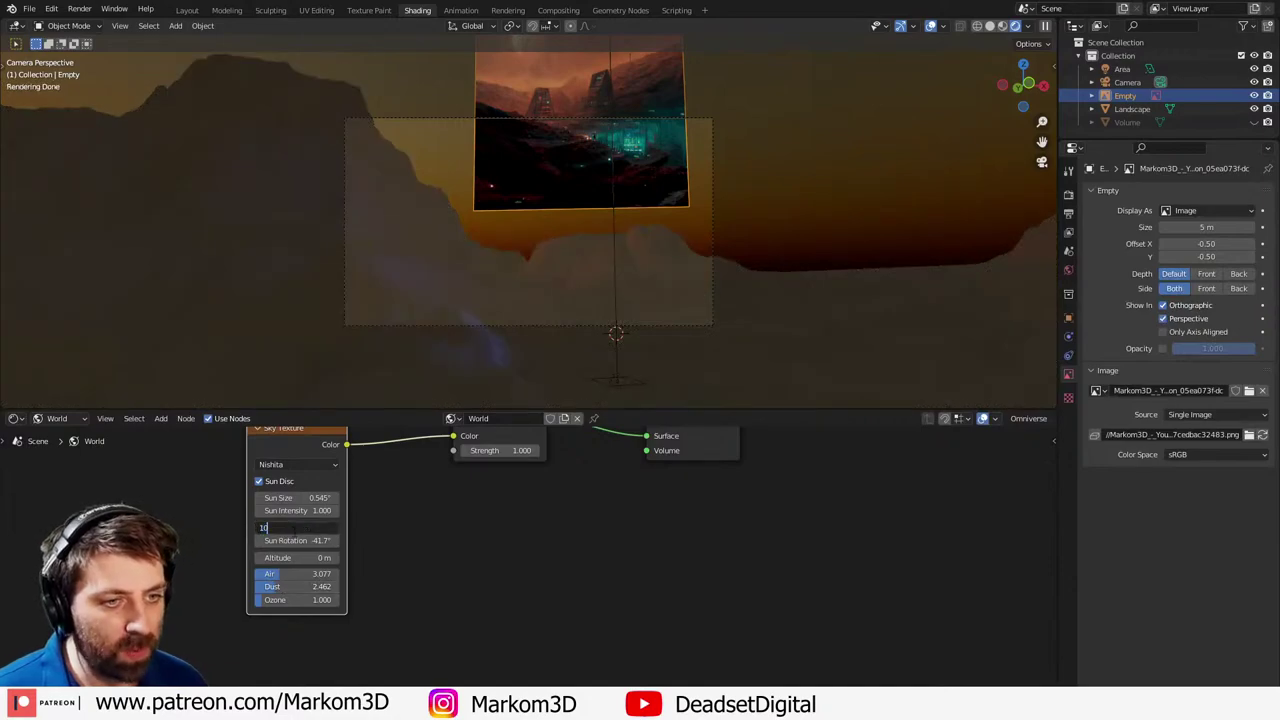
{"action": "key", "text": "Return"}
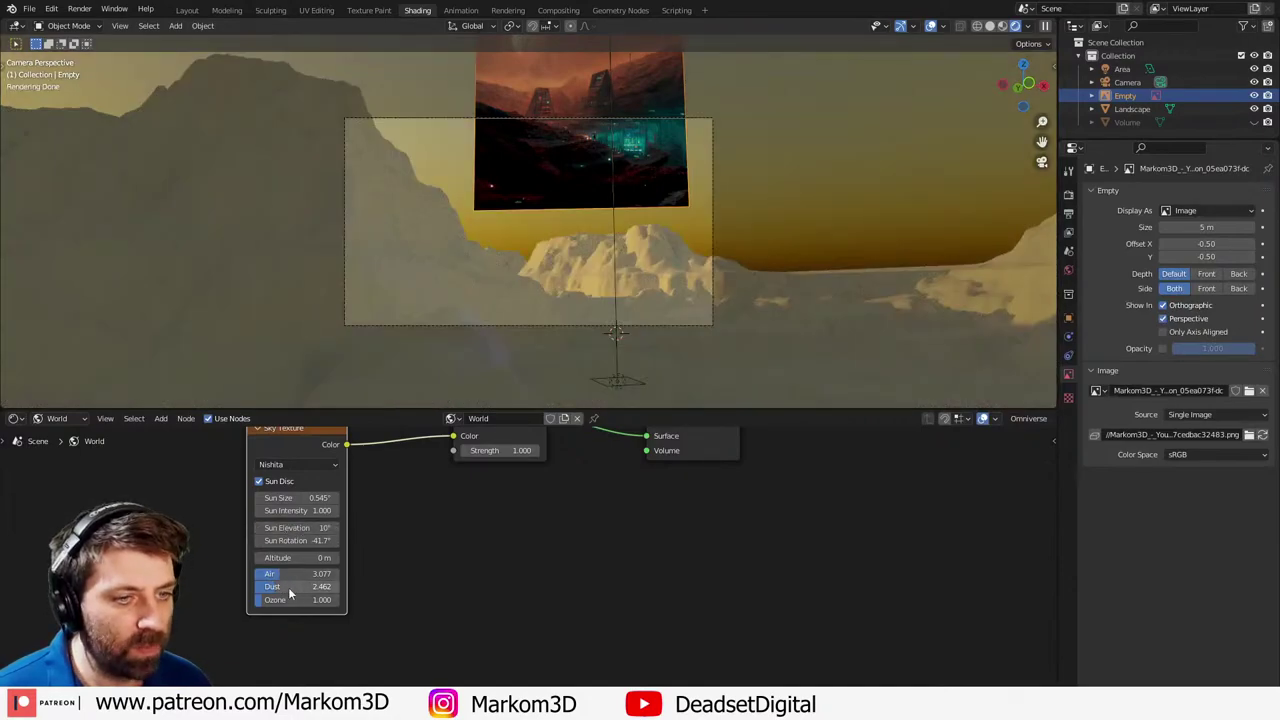
{"action": "mouse_move", "coordinate": [275, 587]}
{"action": "left_mouse_down"}
{"action": "mouse_move", "coordinate": [315, 576]}
{"action": "mouse_move", "coordinate": [284, 586]}
{"action": "left_mouse_up"}
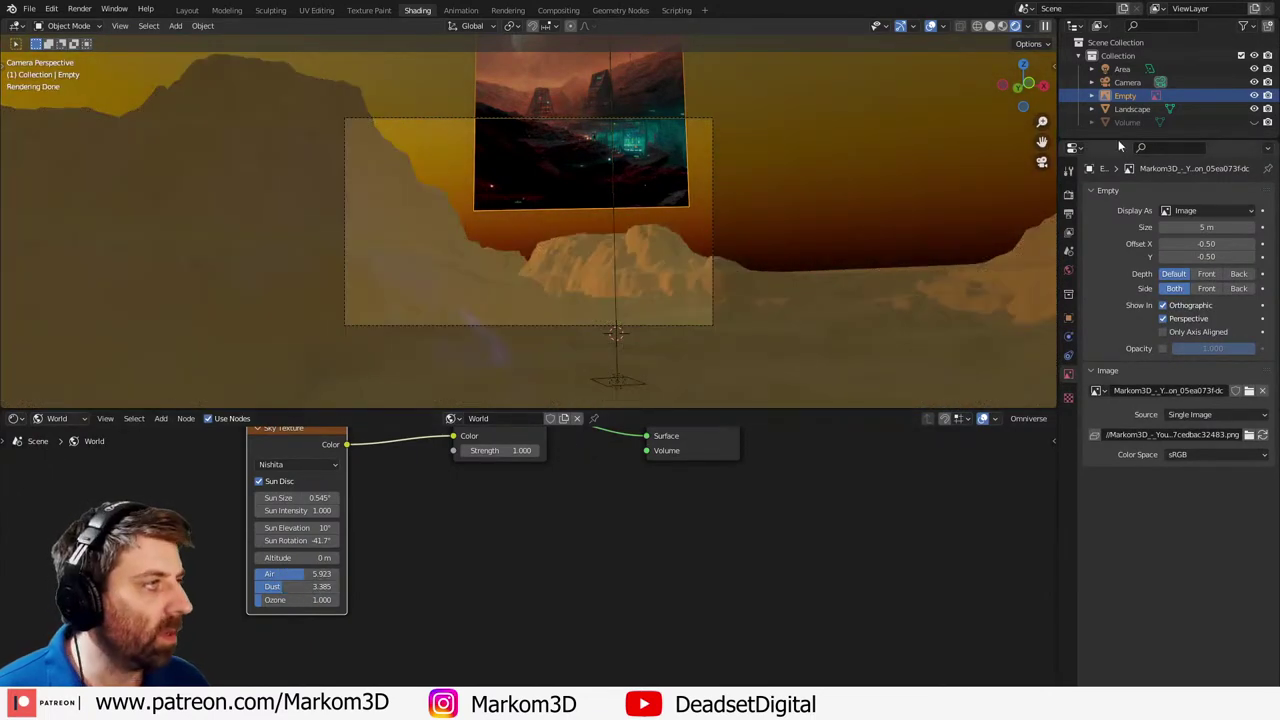
- Make the Volume cube visible again and delete the blue area light from the scene
{"action": "left_click", "coordinate": [1150, 122]}
{"action": "left_click", "coordinate": [1255, 122]}
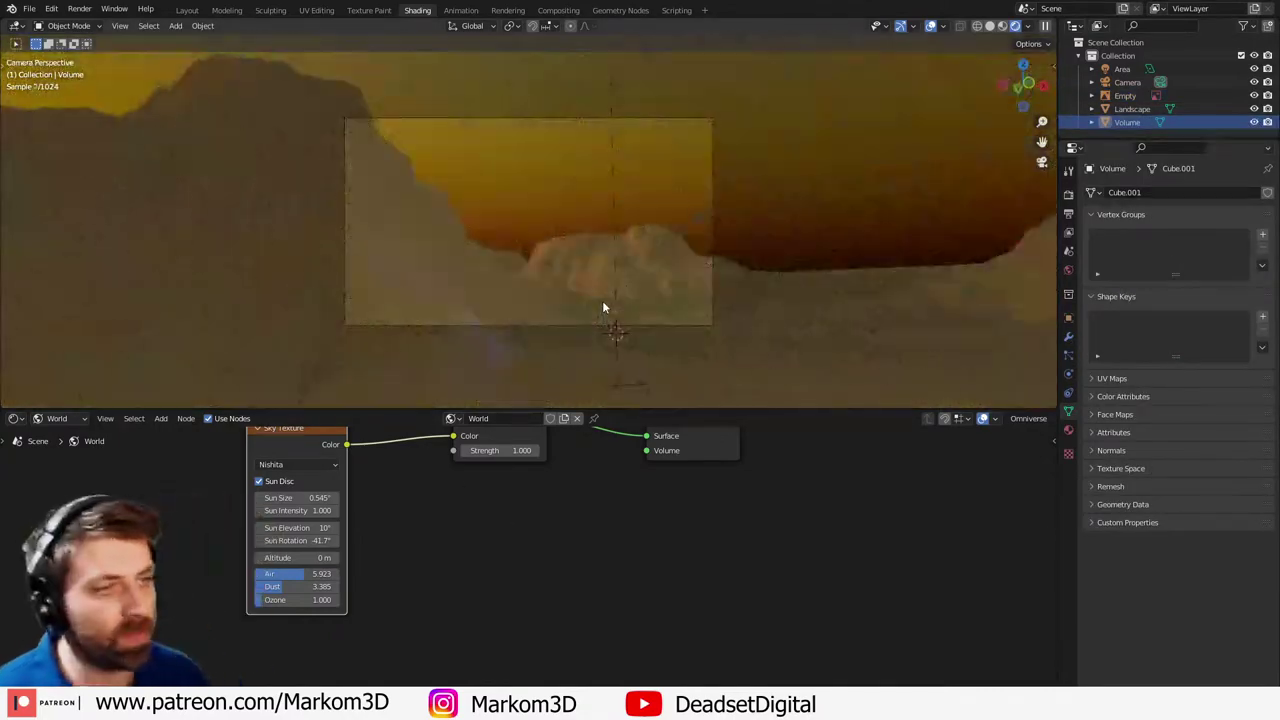
{"action": "left_click", "coordinate": [619, 382]}
{"action": "scroll", "coordinate": [623, 325], "scroll_direction": "up", "scroll_amount": 2}
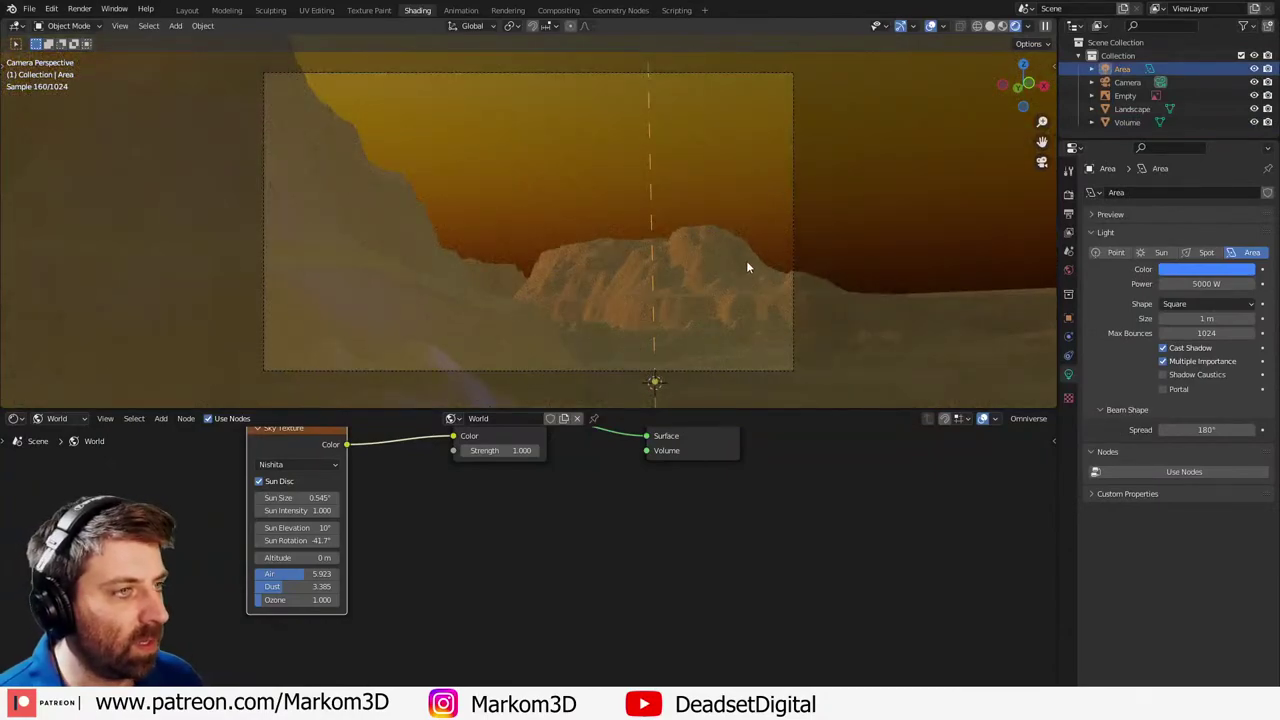
{"action": "key", "text": "Delete"}
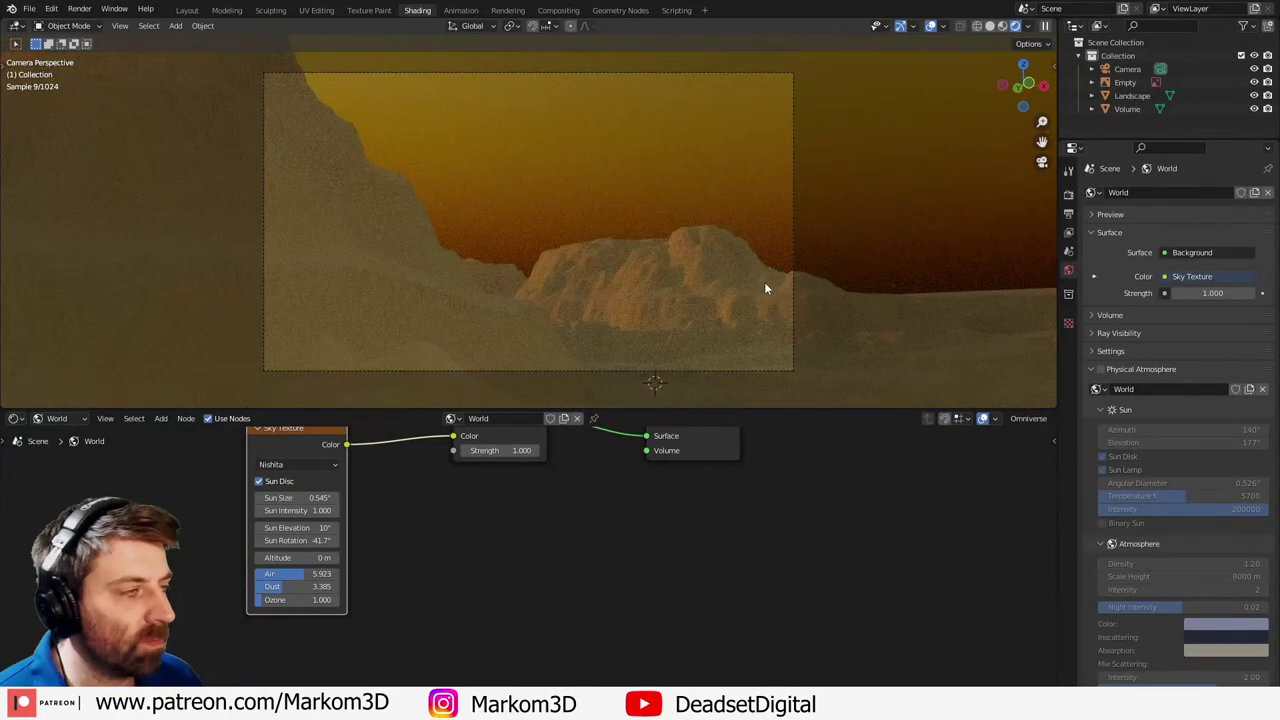
- Compare the render with and without the Volume cube, keep it visible and bring up its material nodes
{"action": "left_click", "coordinate": [1255, 109]}
{"action": "left_click", "coordinate": [1255, 109]}
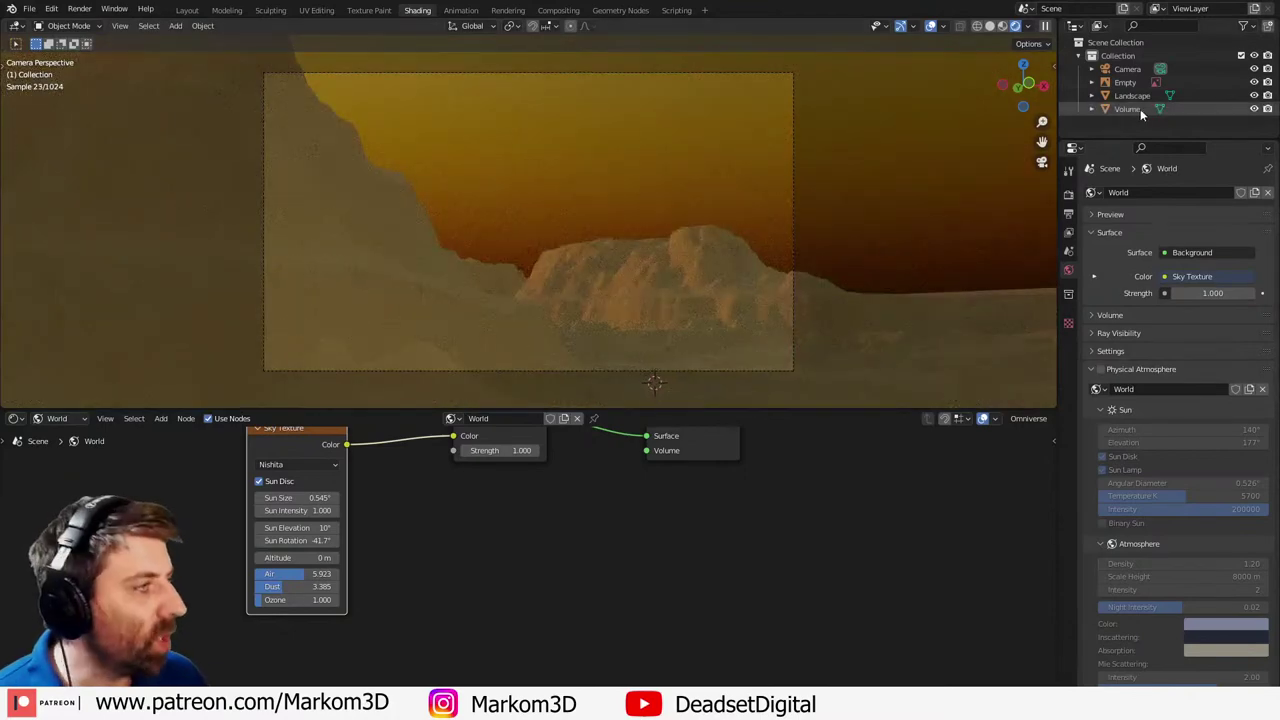
{"action": "left_click", "coordinate": [1159, 108]}
{"action": "left_click", "coordinate": [57, 418]}
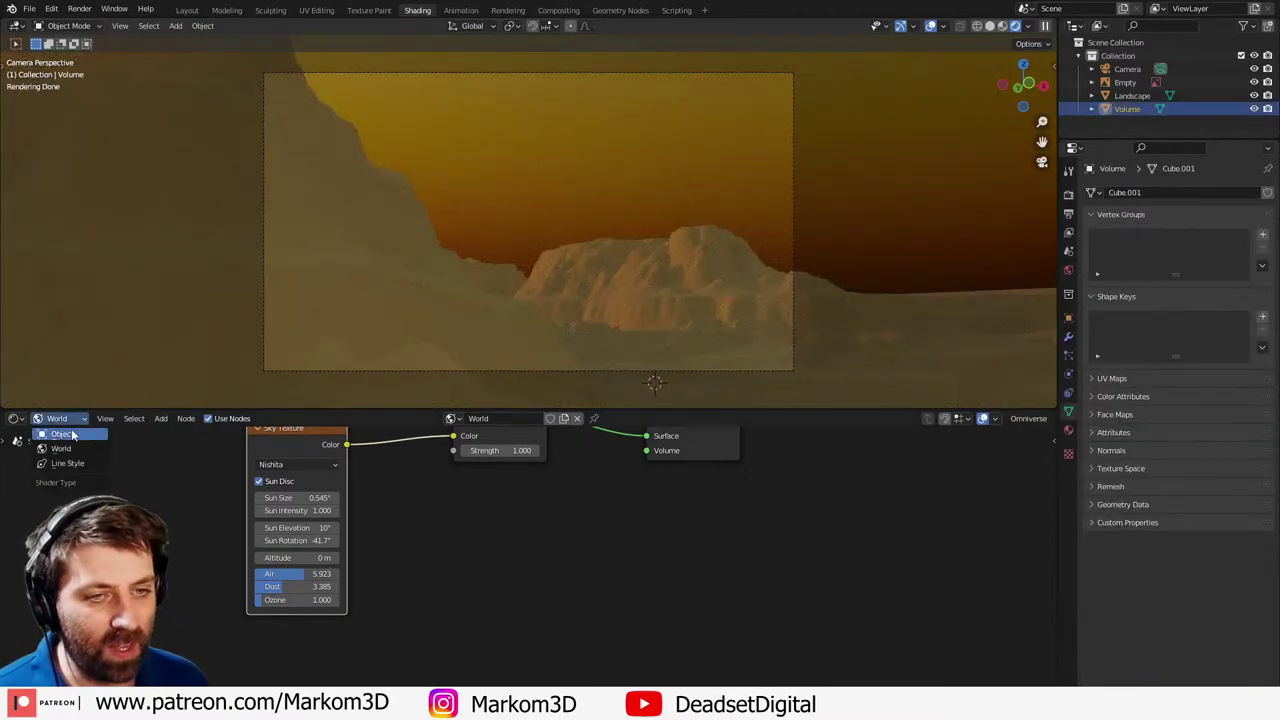
{"action": "left_click", "coordinate": [60, 432]}
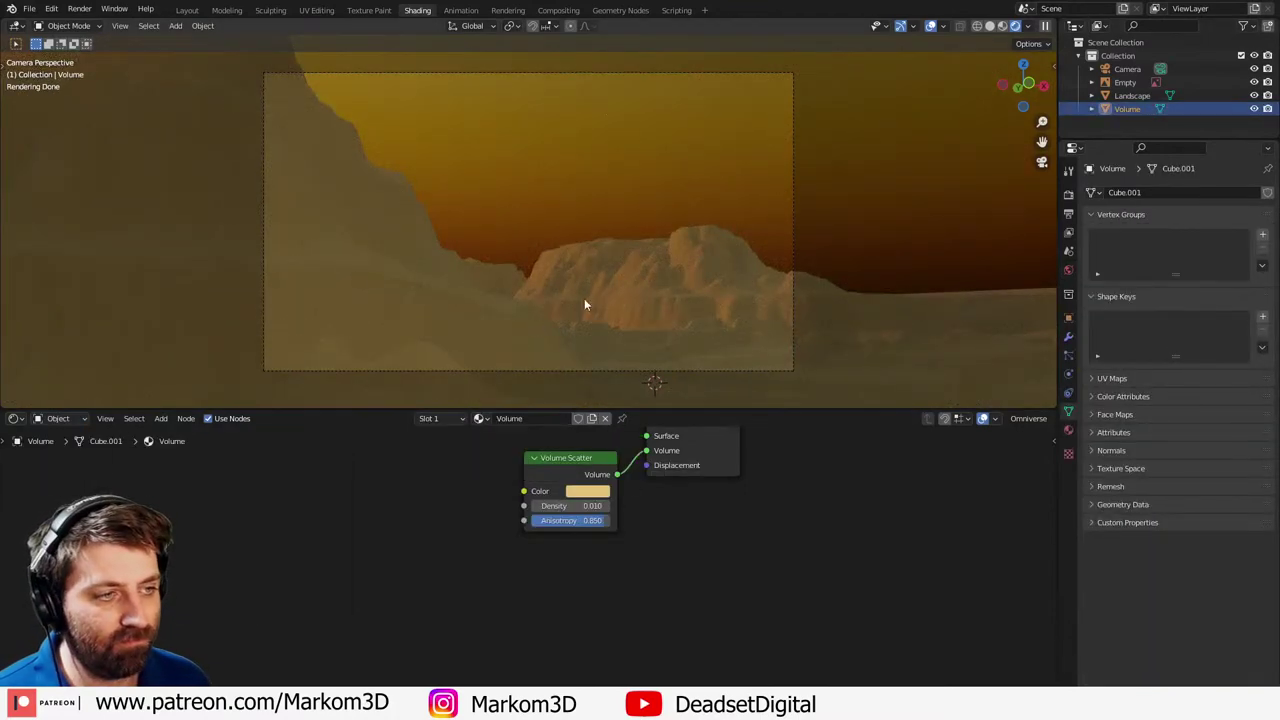
- Try higher Volume Scatter densities such as 0.1, settle on 0.02 and set the anisotropy to 0.3
{"action": "left_click_drag", "start_coordinate": [579, 506], "coordinate": [636, 506]}
{"action": "left_click", "coordinate": [574, 507]}
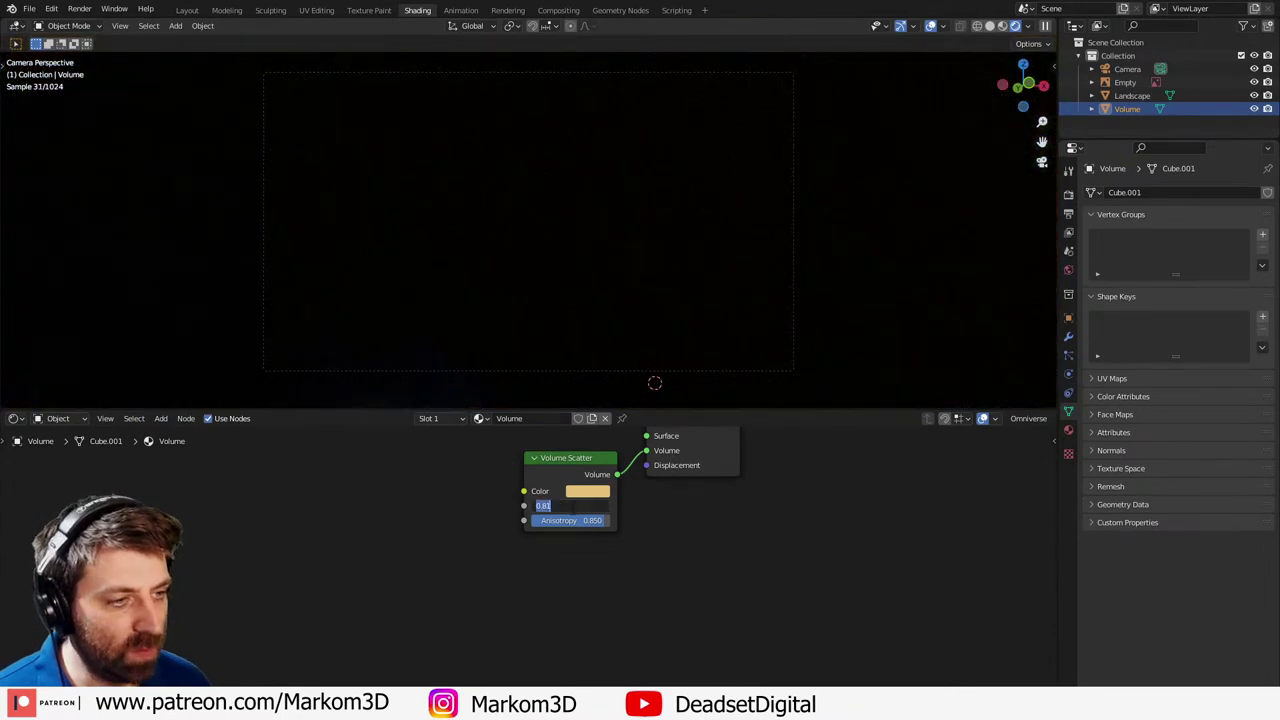
{"action": "type", "text": ".1"}
{"action": "key", "text": "Return"}
{"action": "left_click", "coordinate": [573, 508]}
{"action": "type", "text": "0.02"}
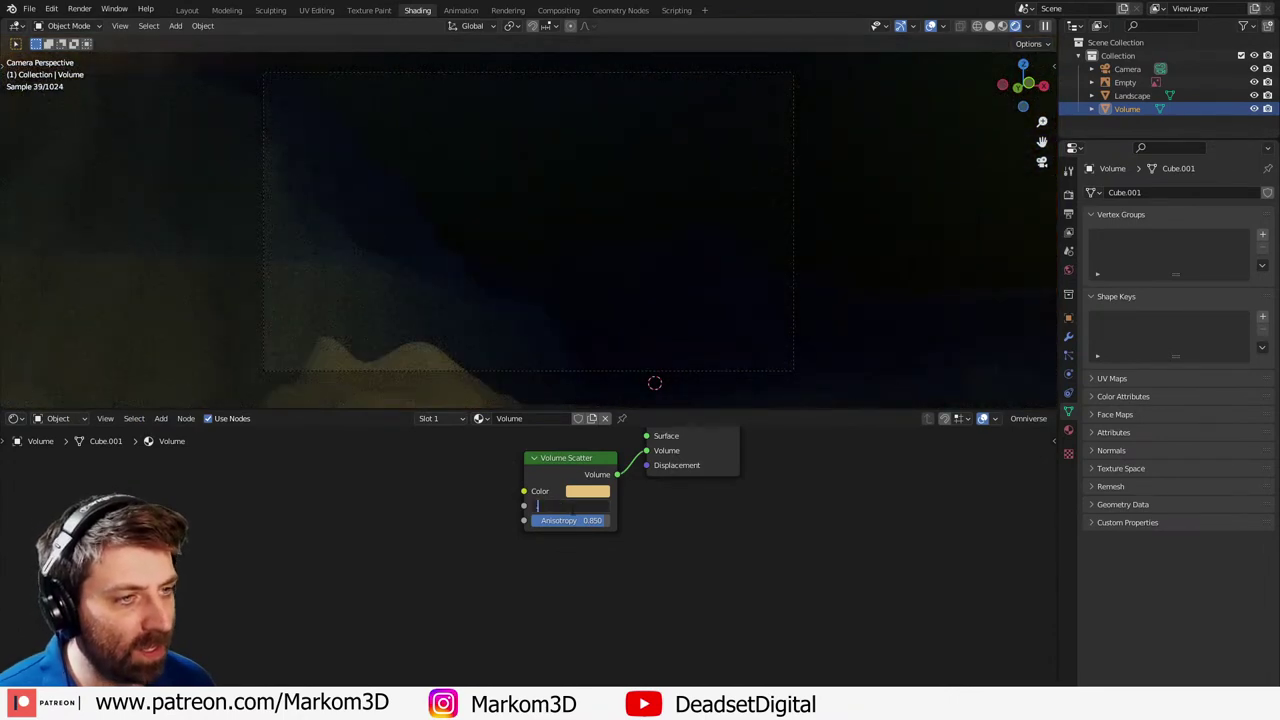
{"action": "key", "text": "Return"}
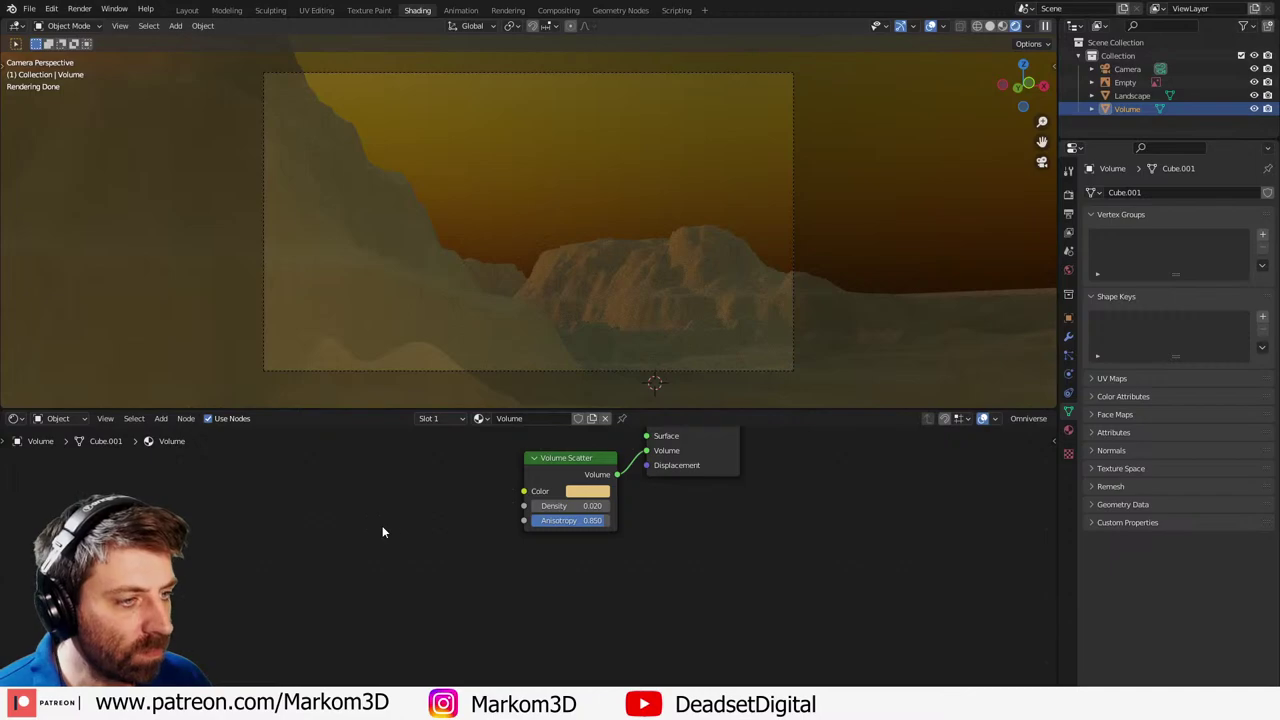
{"action": "left_click_drag", "start_coordinate": [563, 525], "coordinate": [540, 525]}
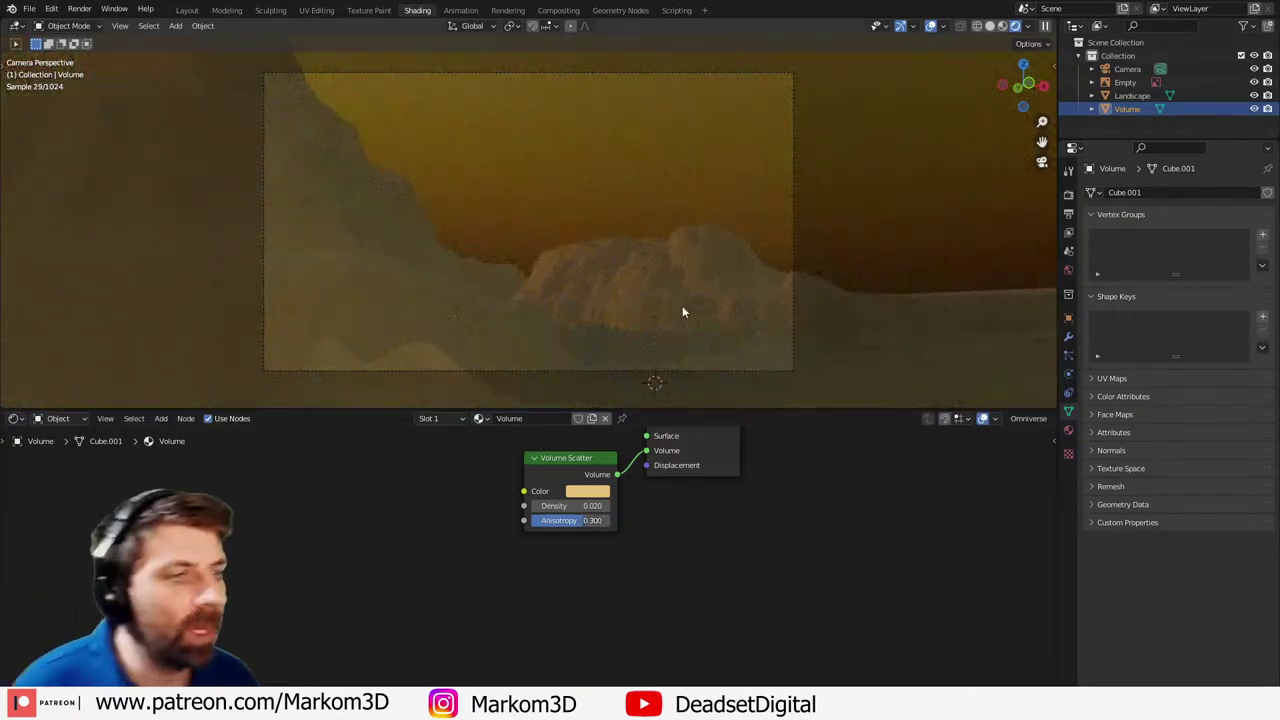
- Hide the Volume cube and show the whole landscape in solid shading outside the camera view
{"action": "left_click", "coordinate": [1254, 109]}
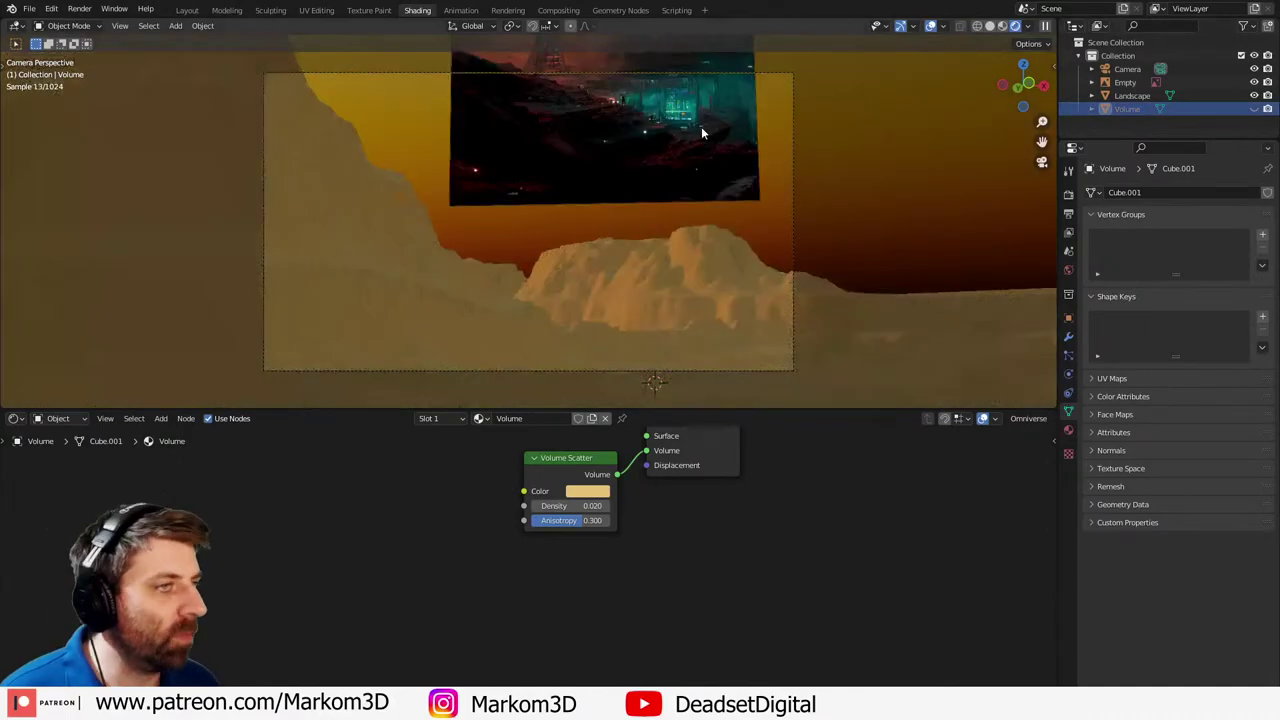
{"action": "mouse_move", "coordinate": [701, 126]}
{"action": "middle_mouse_down"}
{"action": "mouse_move", "coordinate": [687, 151]}
{"action": "mouse_move", "coordinate": [622, 132]}
{"action": "mouse_move", "coordinate": [600, 190]}
{"action": "mouse_move", "coordinate": [526, 273]}
{"action": "mouse_move", "coordinate": [524, 341]}
{"action": "middle_mouse_up"}
{"action": "scroll", "coordinate": [683, 153], "scroll_direction": "down", "scroll_amount": 6}
{"action": "left_click", "coordinate": [990, 27]}
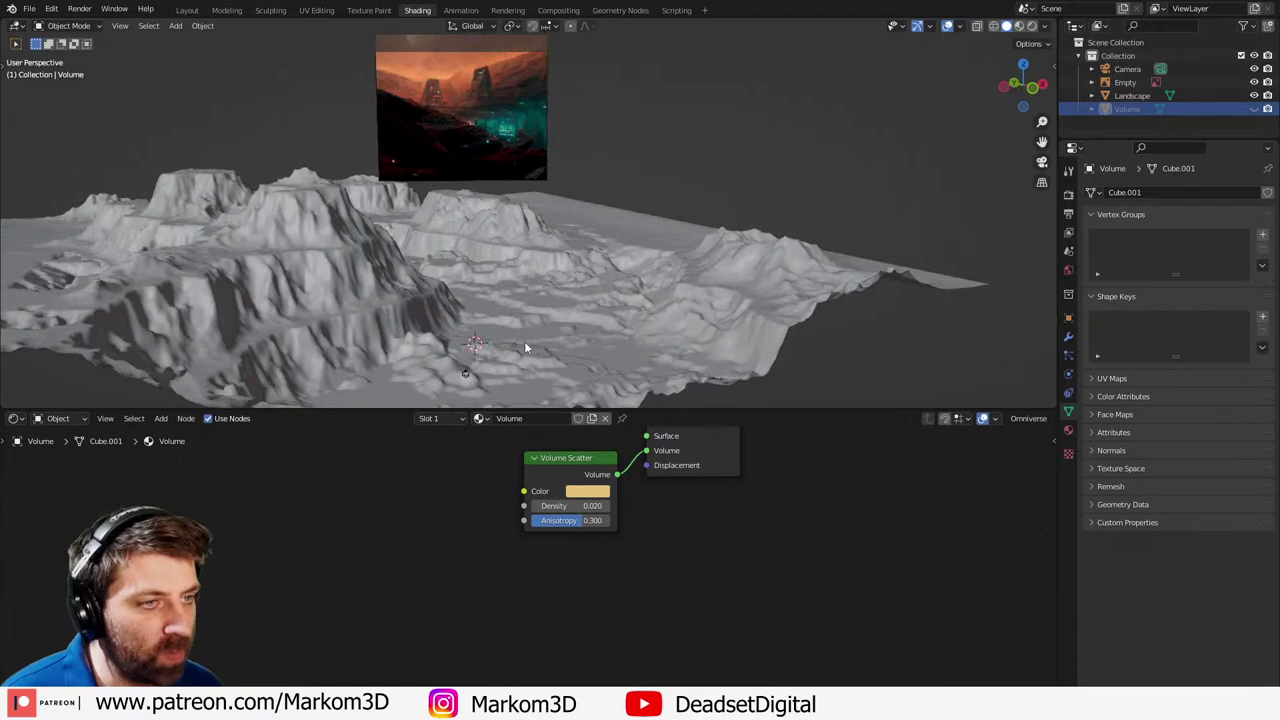
- Place the 3D cursor at the world origin and add a mesh cube there
{"action": "key", "text": "shift+a"}
{"action": "mouse_move", "coordinate": [527, 343]}
{"action": "key", "text": "Escape"}
{"action": "key", "text": "shift+s"}
{"action": "left_click", "coordinate": [462, 295]}
{"action": "key", "text": "shift+a"}
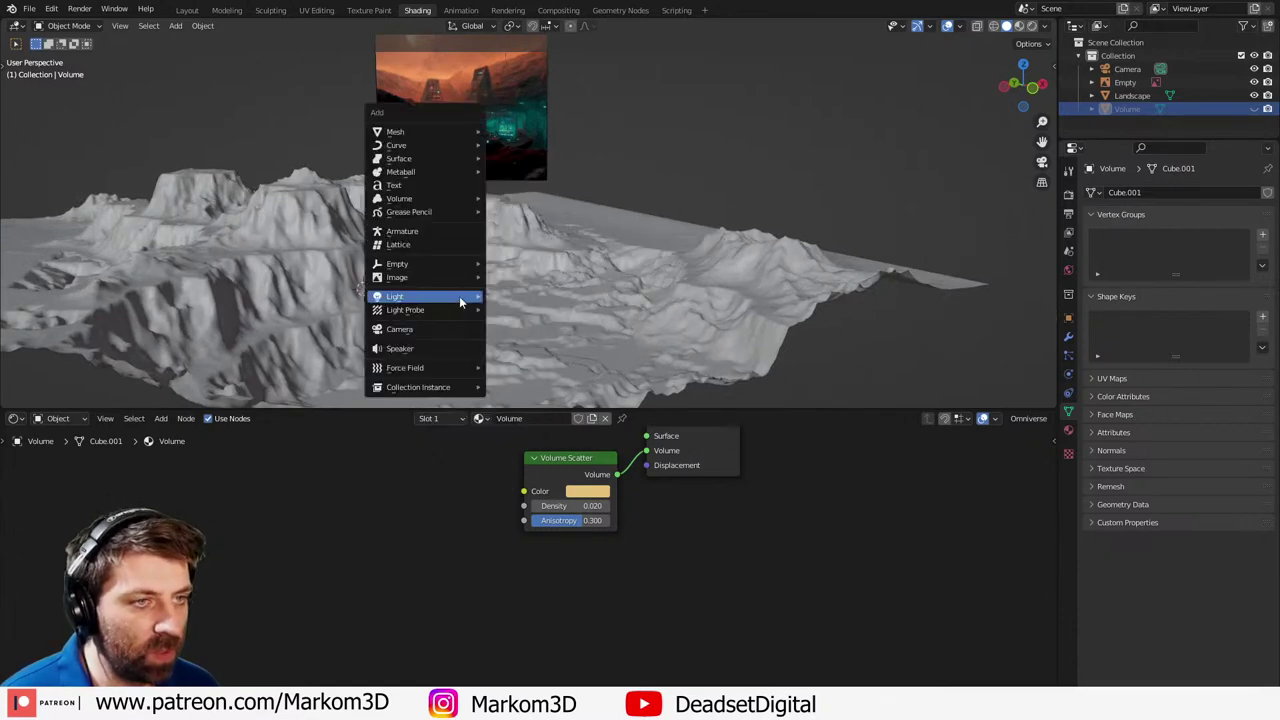
{"action": "mouse_move", "coordinate": [419, 132]}
{"action": "left_click", "coordinate": [527, 142]}
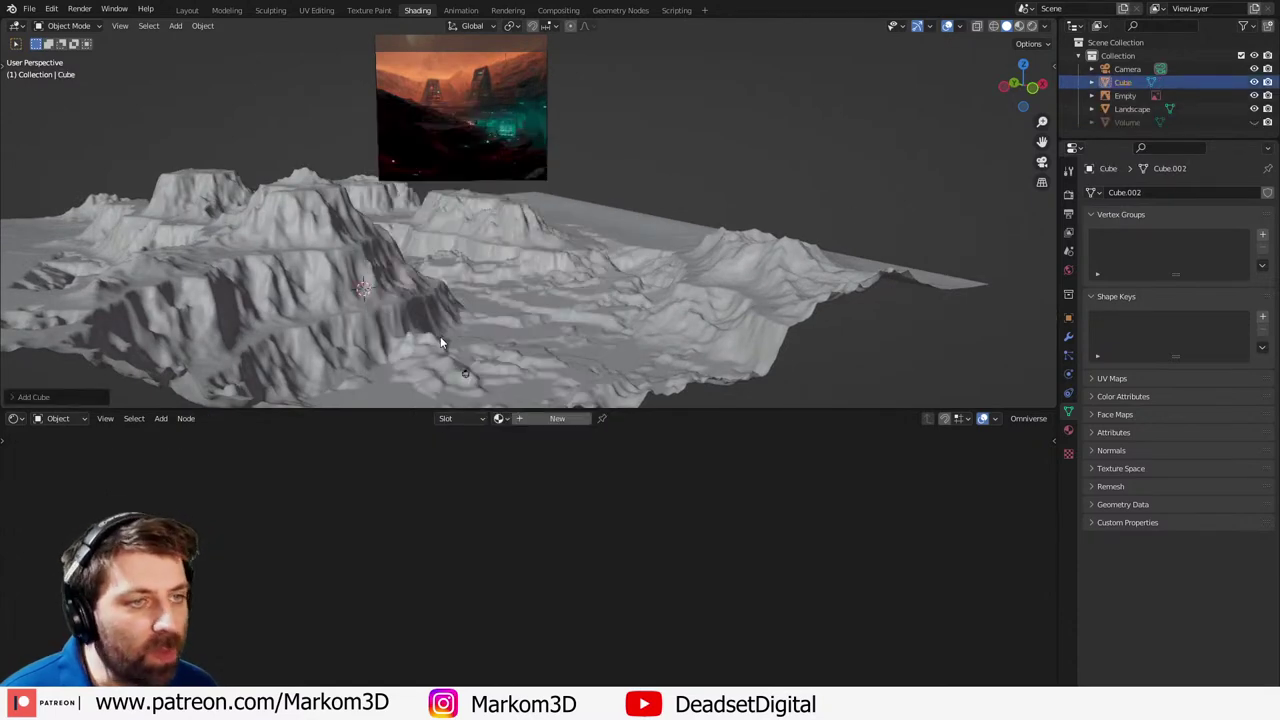
- Move the new cube along the X axis from the cliff toward the valley floor
{"action": "key", "text": "g"}
{"action": "key", "text": "x"}
{"action": "left_click", "coordinate": [540, 303]}
{"action": "scroll", "coordinate": [540, 302], "scroll_direction": "up", "scroll_amount": 2}
{"action": "key", "text": "Tab"}
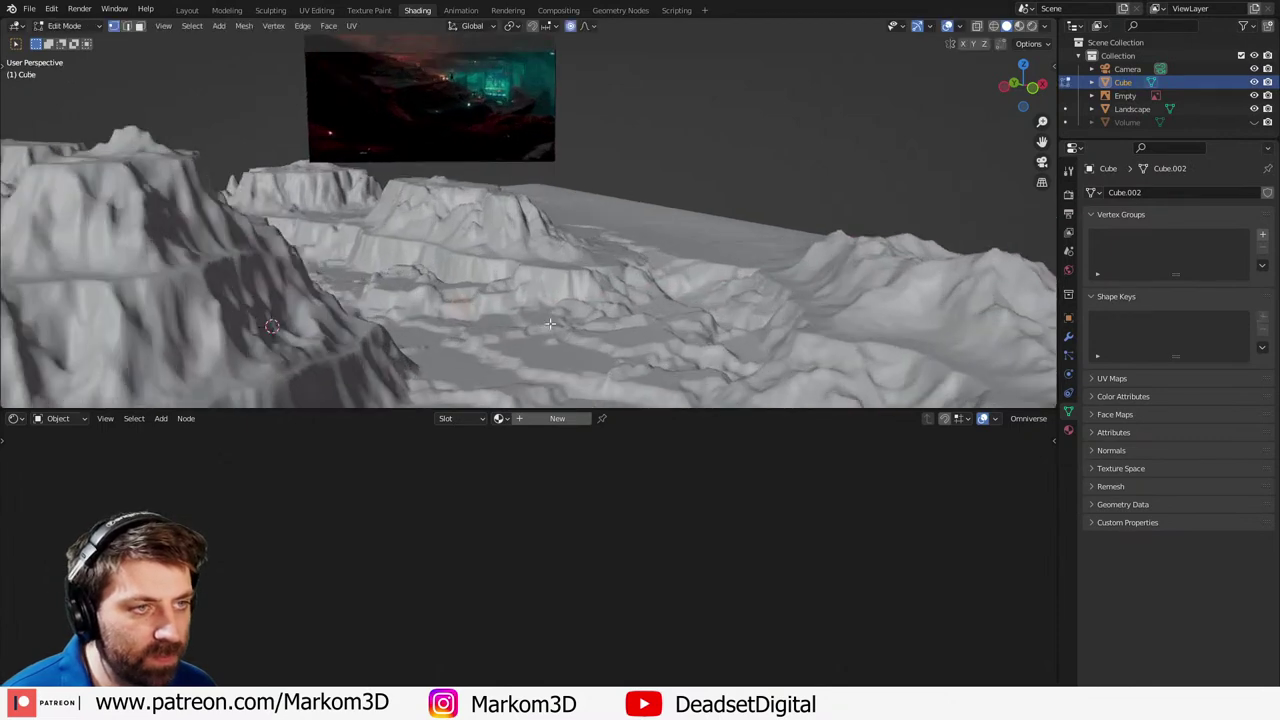
{"action": "key", "text": "Tab"}
- In a wireframe top view, move the cube across the landscape by about -16.7 m in X and -43.4 m in Y
{"action": "key", "text": "KP_7"}
{"action": "scroll", "coordinate": [548, 320], "scroll_direction": "down", "scroll_amount": 3}
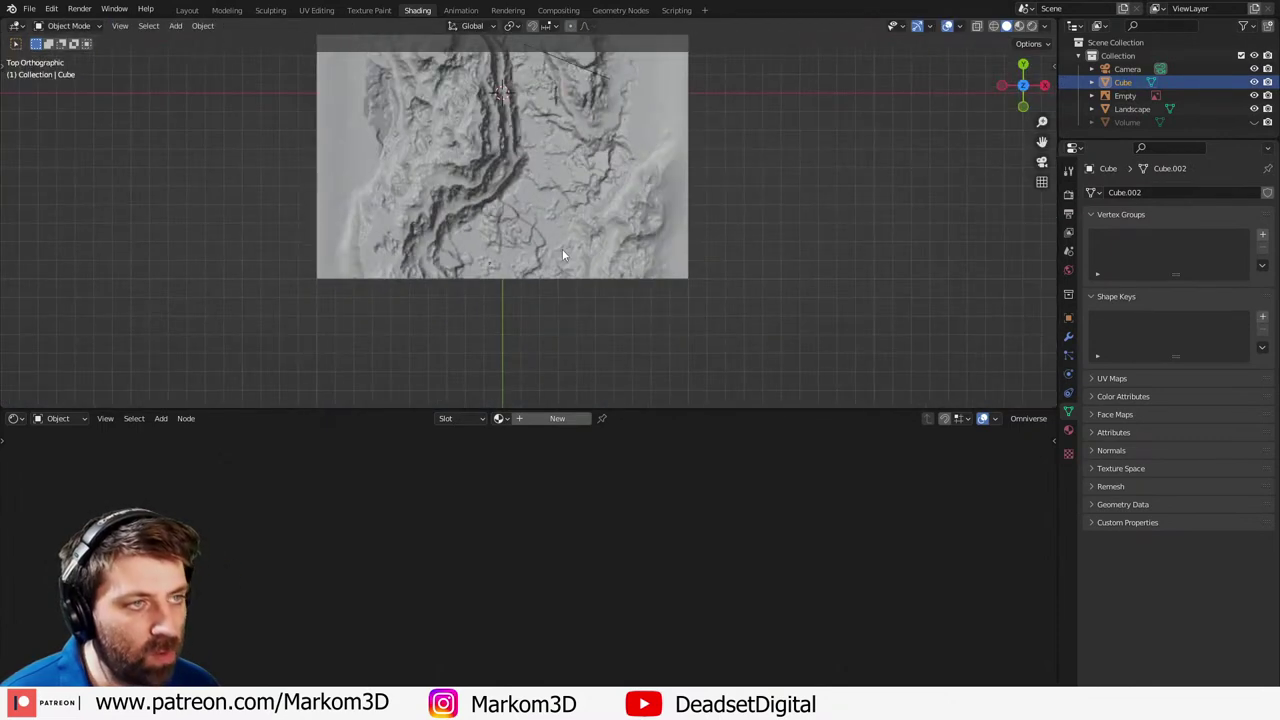
{"action": "key", "text": "z"}
{"action": "left_click", "coordinate": [484, 251]}
{"action": "scroll", "coordinate": [586, 158], "scroll_direction": "down", "scroll_amount": 3}
{"action": "key", "text": "g"}
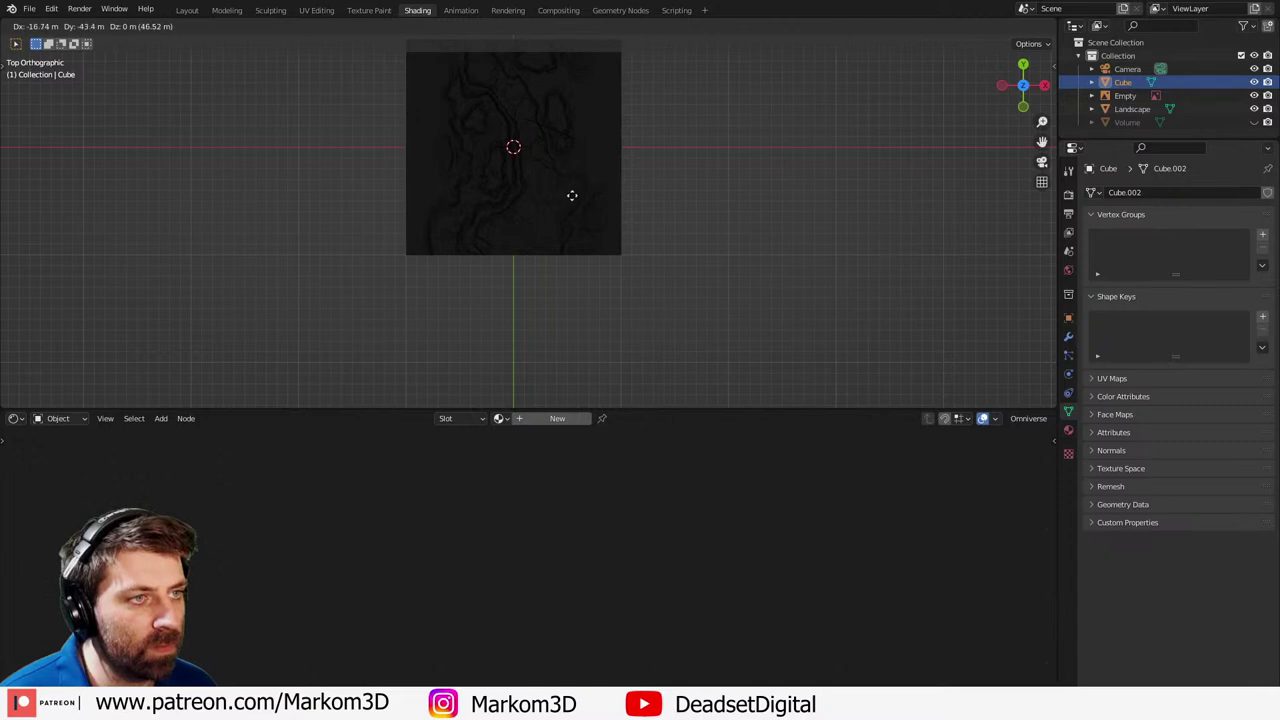
{"action": "left_click", "coordinate": [571, 194]}
- Raise the cube along the Z axis so it sits above the terrain
{"action": "middle_click_drag", "start_coordinate": [582, 205], "coordinate": [575, 155]}
{"action": "key", "text": "g"}
{"action": "key", "text": "z"}
{"action": "left_click", "coordinate": [561, 204]}
{"action": "scroll", "coordinate": [575, 140], "scroll_direction": "up", "scroll_amount": 8}
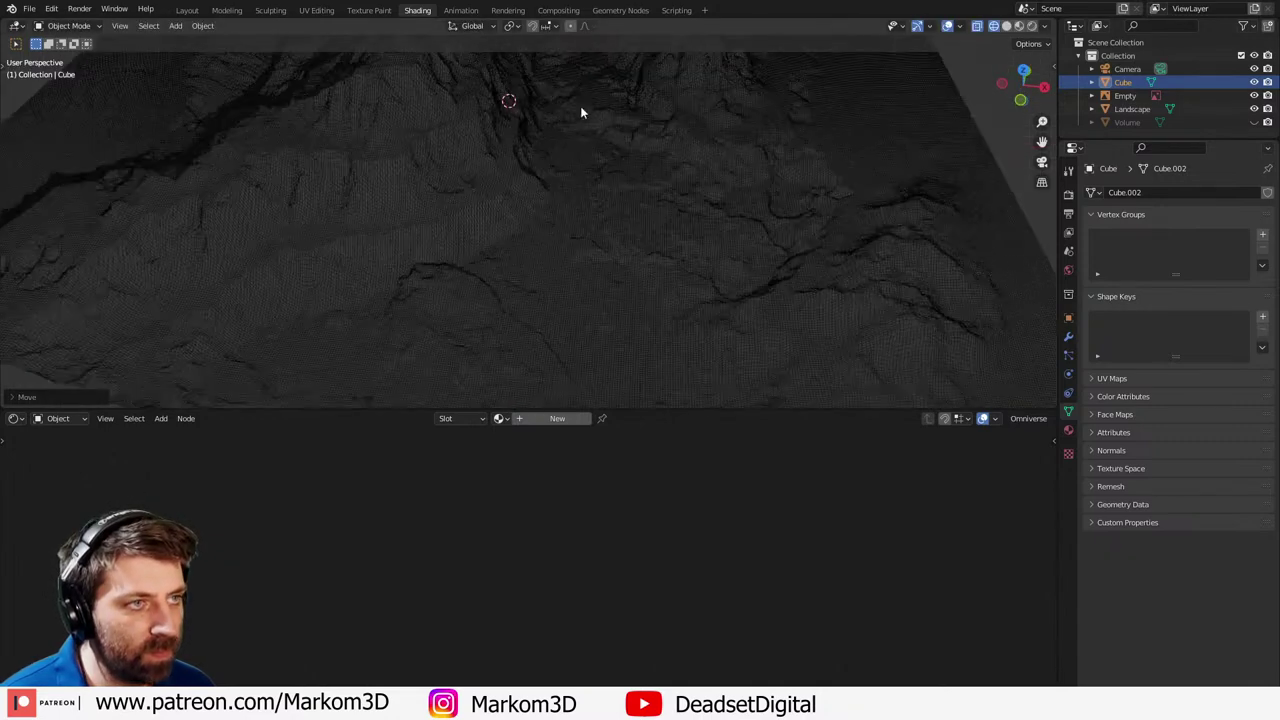
{"action": "scroll", "coordinate": [580, 114], "scroll_direction": "down", "scroll_amount": 7}
{"action": "middle_click_drag", "start_coordinate": [619, 192], "coordinate": [637, 160]}
- In Edit Mode, select the cube's upper edges and scale them along X, leaving proportional editing switched off
{"action": "key", "text": "Tab"}
{"action": "scroll", "coordinate": [586, 220], "scroll_direction": "up", "scroll_amount": 4}
{"action": "key", "text": "2"}
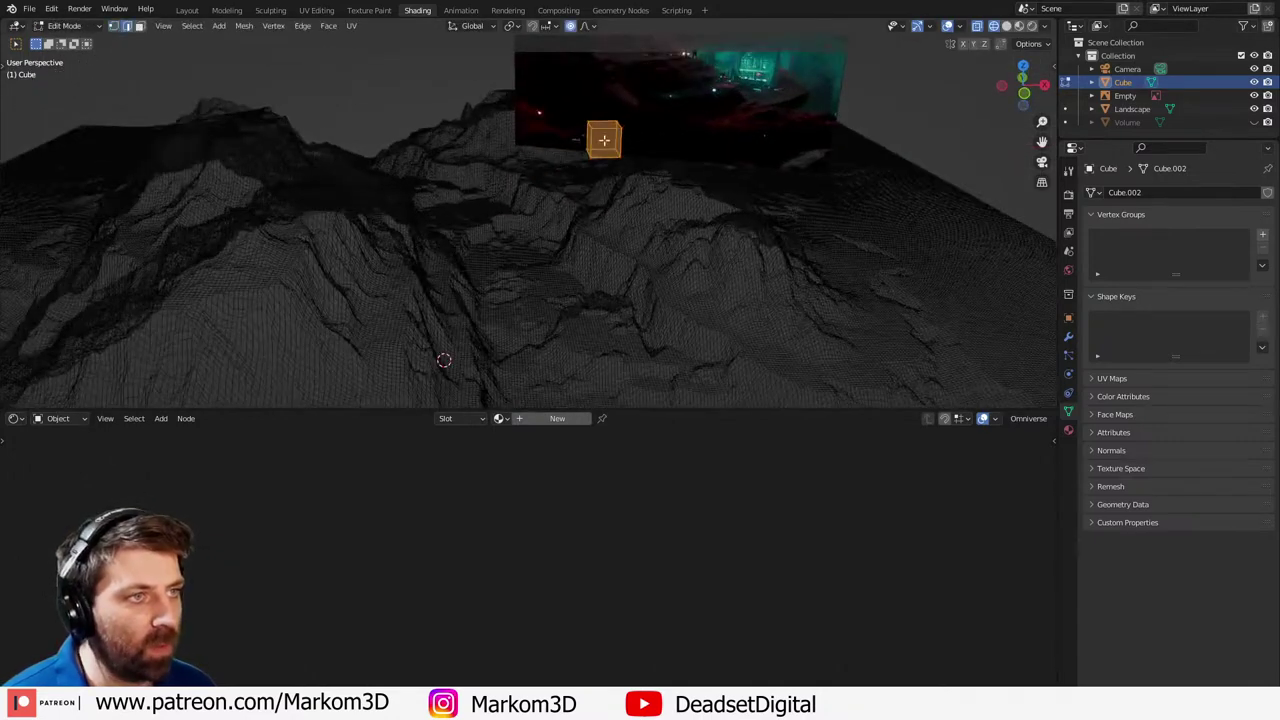
{"action": "left_click", "coordinate": [603, 123]}
{"action": "left_click", "coordinate": [603, 133], "text": "shift"}
{"action": "key", "text": "s"}
{"action": "key", "text": "x"}
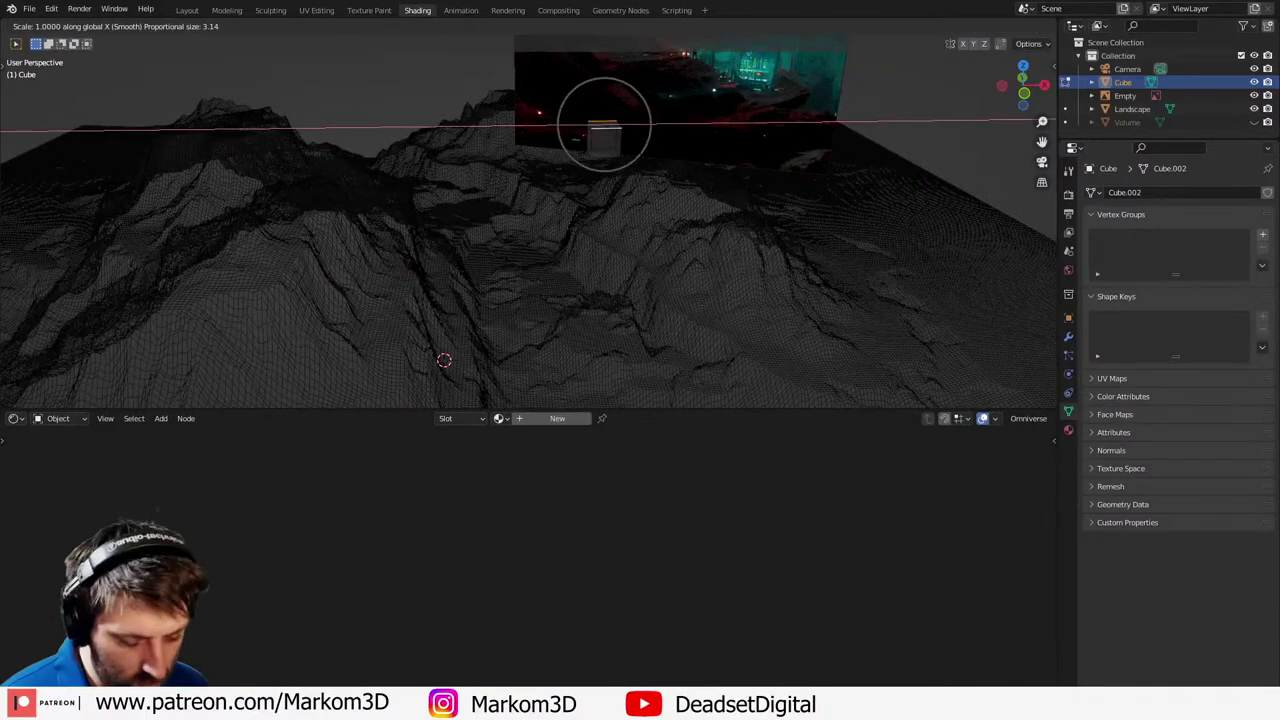
{"action": "left_click", "coordinate": [650, 170]}
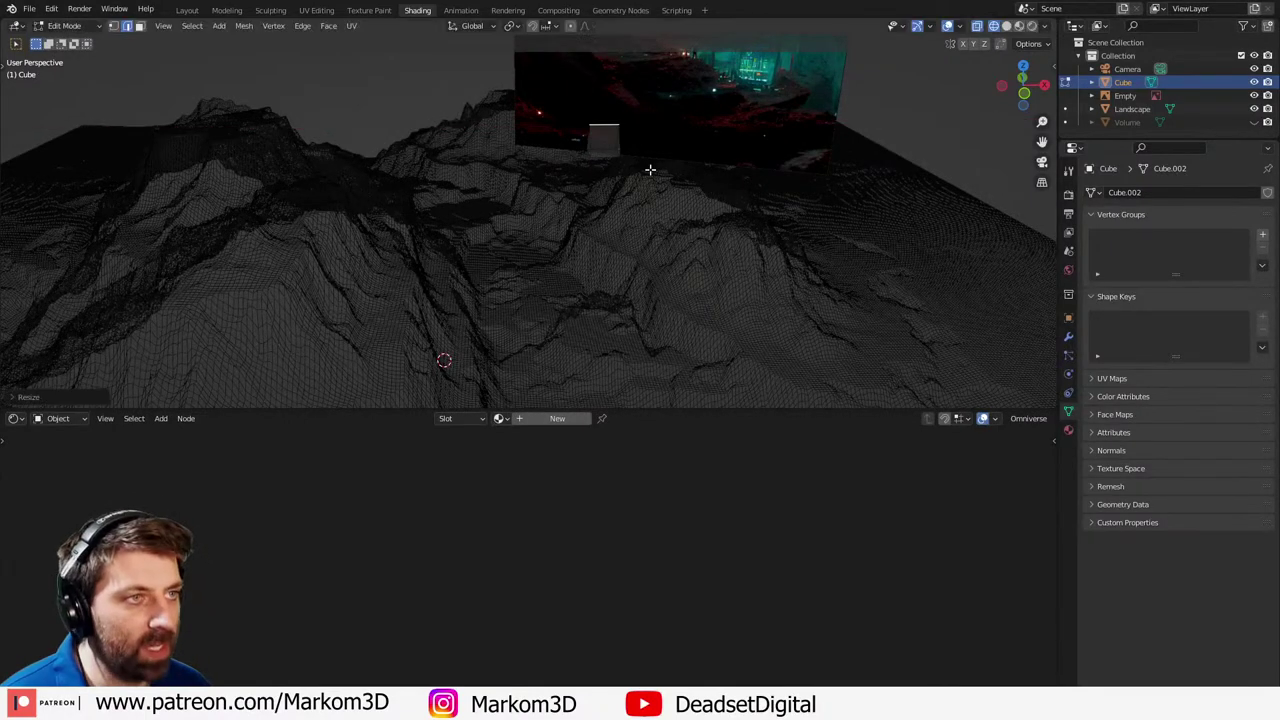
- Pull the cube's lower face down along Z by over 4 m and fine-tune its height into a tall column
{"action": "key", "text": "g"}
{"action": "key", "text": "z"}
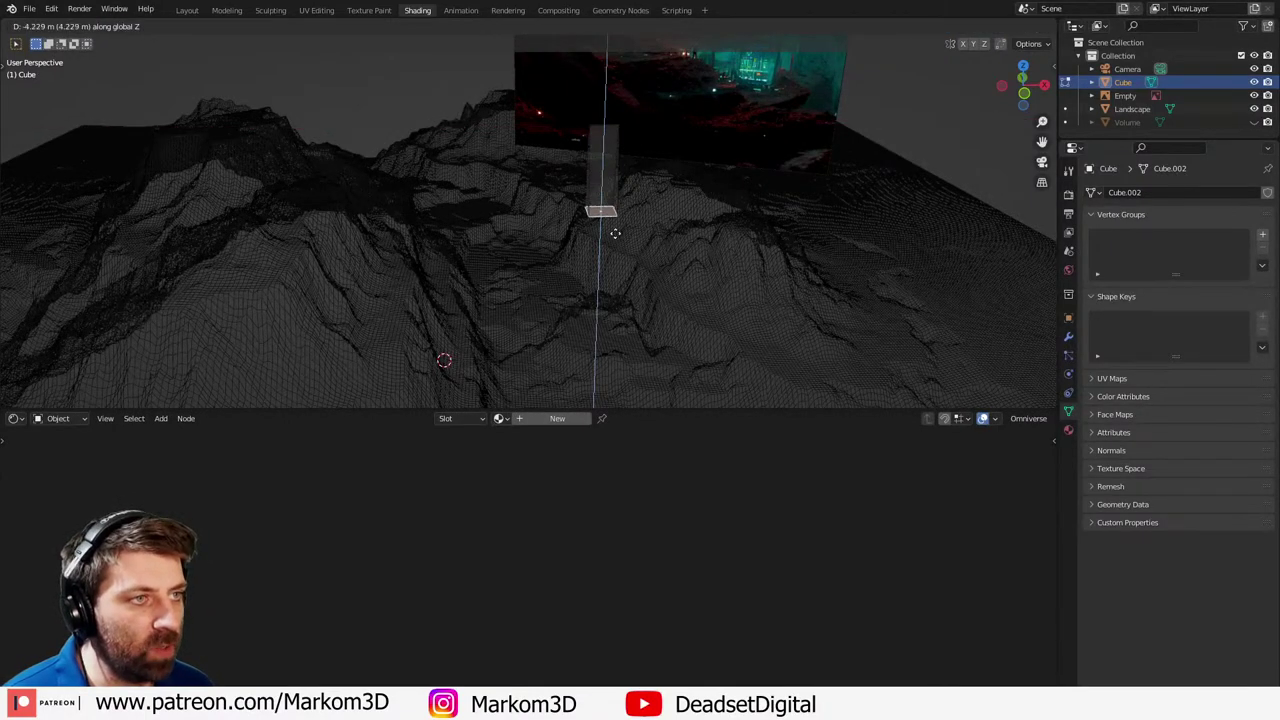
{"action": "left_click", "coordinate": [614, 245]}
{"action": "scroll", "coordinate": [630, 180], "scroll_direction": "down", "scroll_amount": 2}
{"action": "middle_click_drag", "start_coordinate": [643, 151], "coordinate": [582, 210], "text": "shift"}
{"action": "scroll", "coordinate": [571, 336], "scroll_direction": "up", "scroll_amount": 2}
{"action": "scroll", "coordinate": [570, 341], "scroll_direction": "up", "scroll_amount": 2}
{"action": "scroll", "coordinate": [571, 342], "scroll_direction": "down", "scroll_amount": 3}
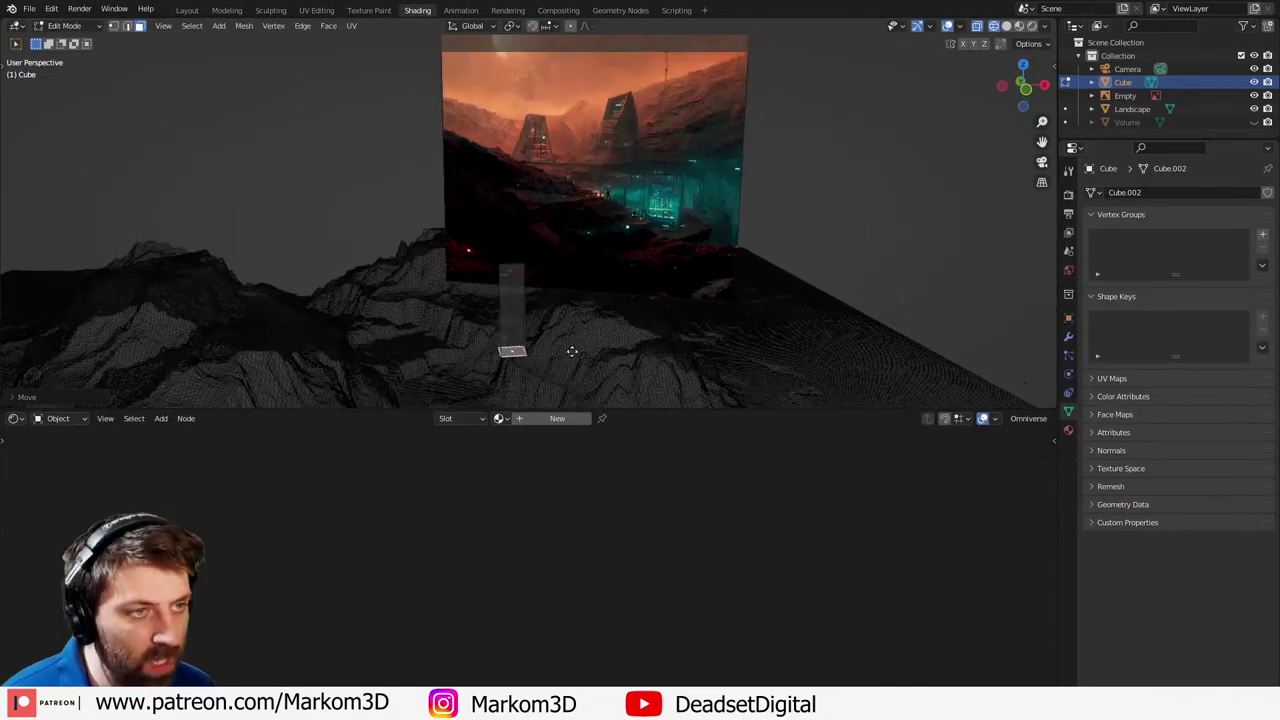
{"action": "key", "text": "g"}
{"action": "key", "text": "z"}
{"action": "left_click", "coordinate": [572, 307]}
- Extrude the column's lower face a short distance and select the whole linked mesh
{"action": "scroll", "coordinate": [571, 307], "scroll_direction": "down", "scroll_amount": 2}
{"action": "key", "text": "e"}
{"action": "left_click", "coordinate": [567, 380]}
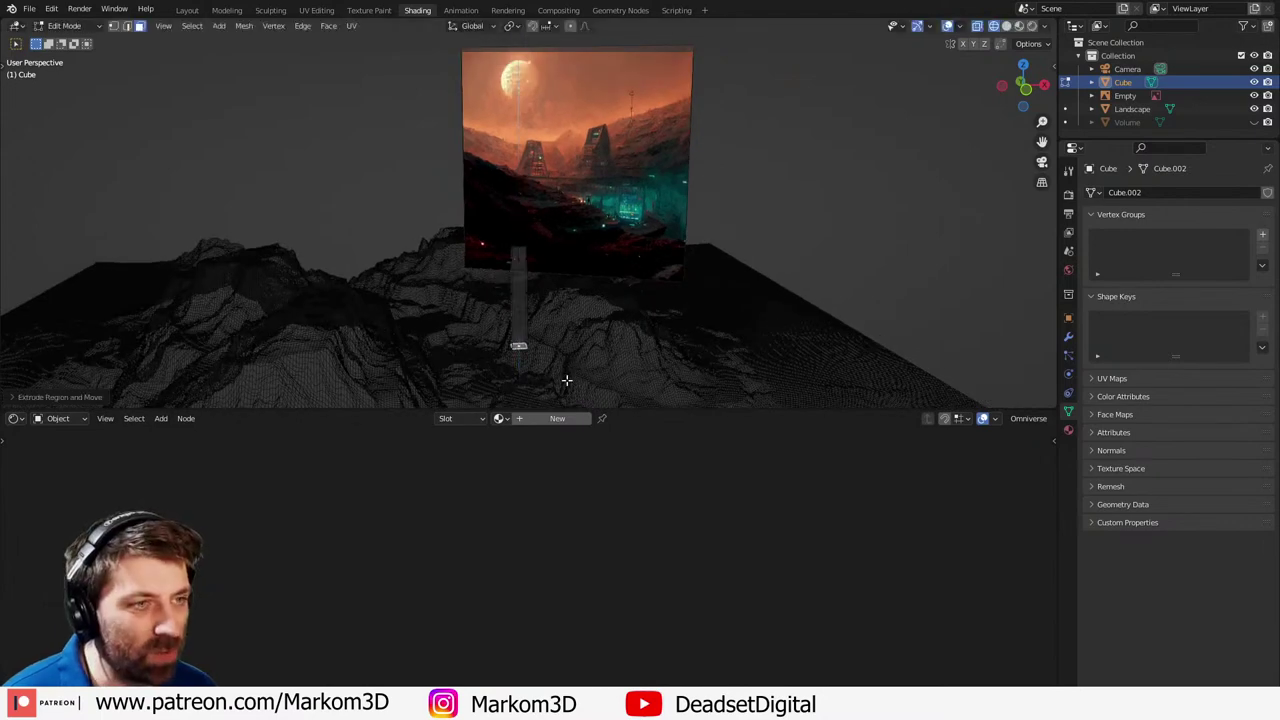
{"action": "key", "text": "ctrl+l"}
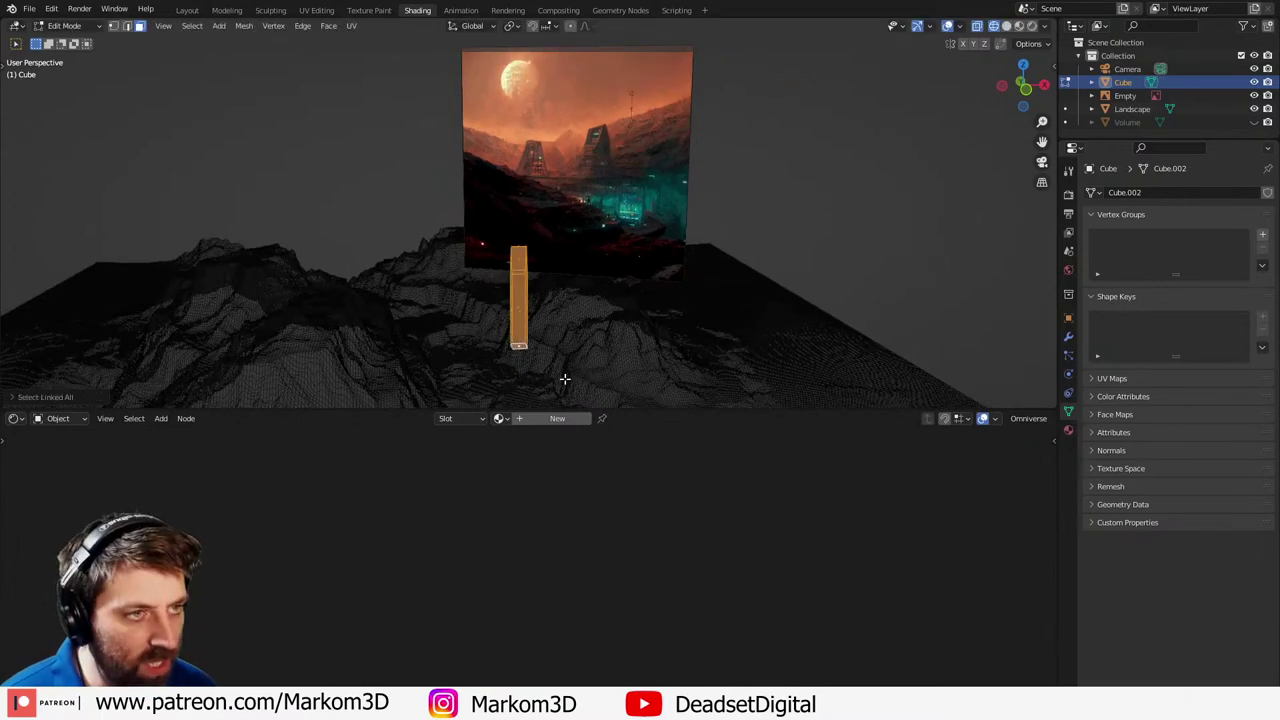
- Lower the column mesh toward the terrain as seen by the camera, rotate it about the Z axis, and leave Edit Mode
{"action": "key", "text": "KP_1"}
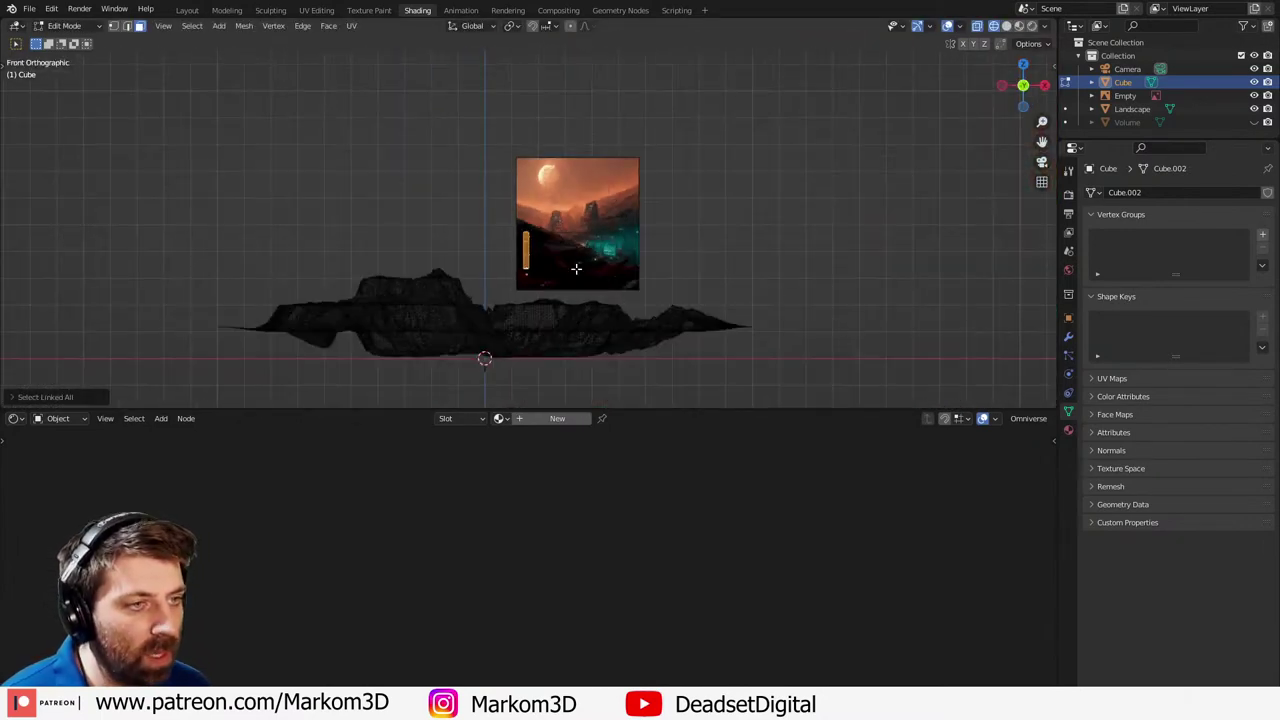
{"action": "key", "text": "KP_0"}
{"action": "key", "text": "g"}
{"action": "key", "text": "z"}
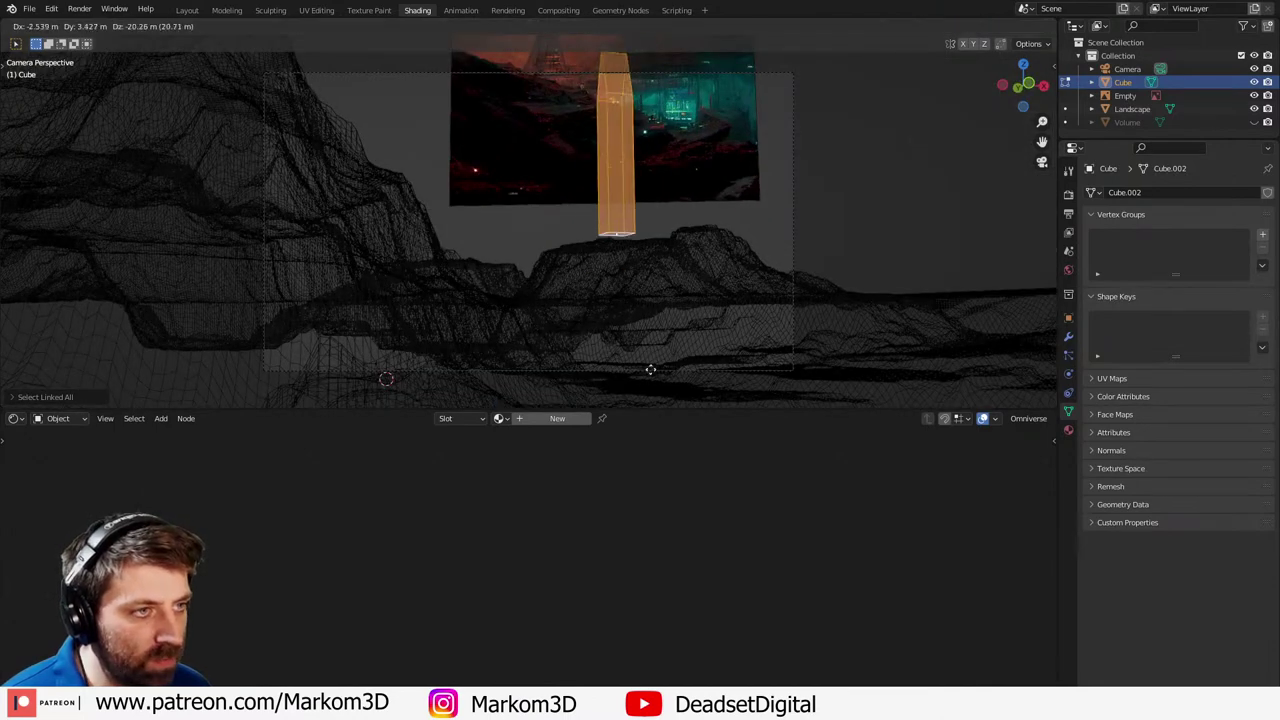
{"action": "left_click", "coordinate": [622, 114]}
{"action": "key", "text": "r"}
{"action": "key", "text": "z"}
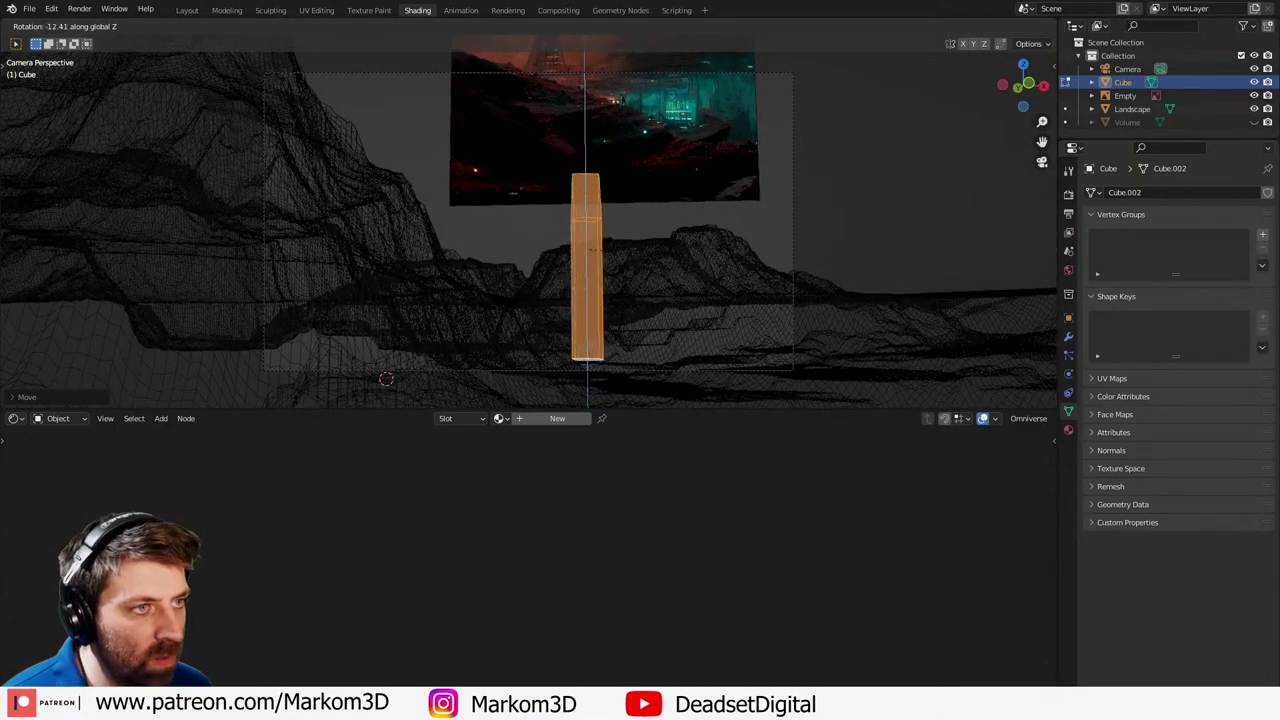
{"action": "left_click", "coordinate": [711, 255]}
{"action": "key", "text": "Tab"}
- Set the column's origin to its geometry and rotate it about the Z axis until a flat side faces the camera
{"action": "right_click", "coordinate": [744, 255]}
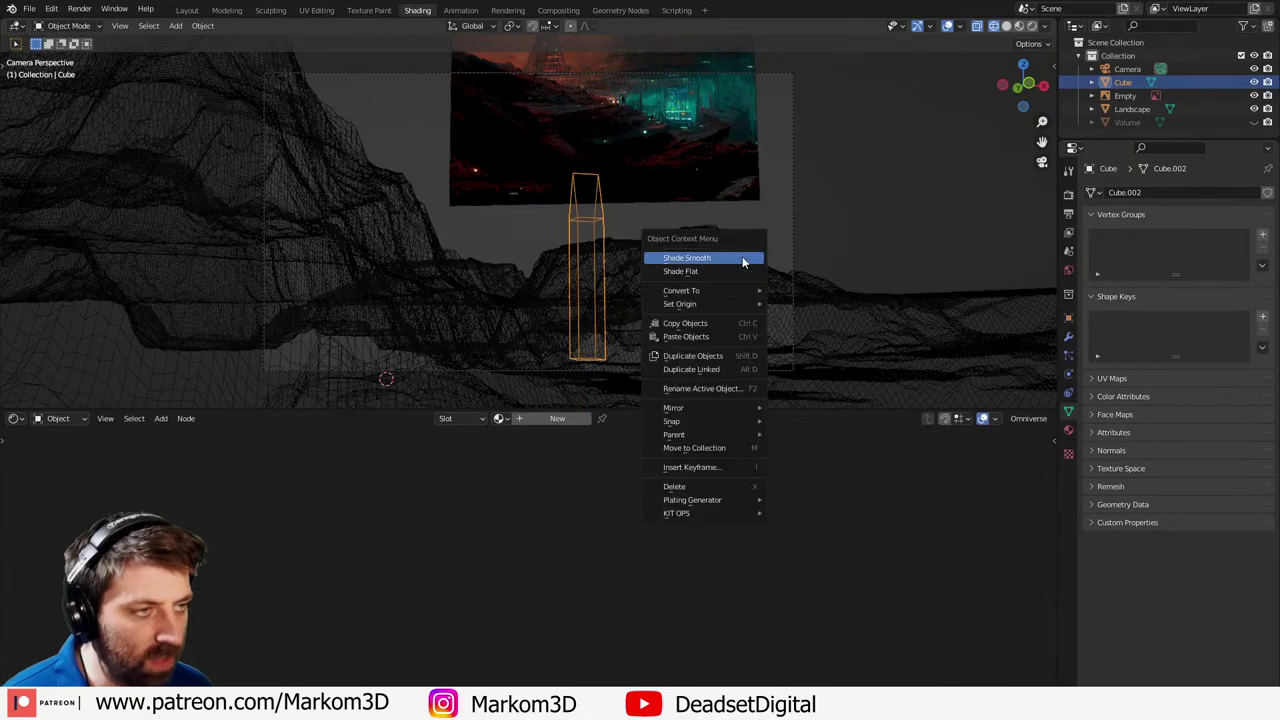
{"action": "key", "text": "shift+s"}
{"action": "right_click", "coordinate": [672, 194]}
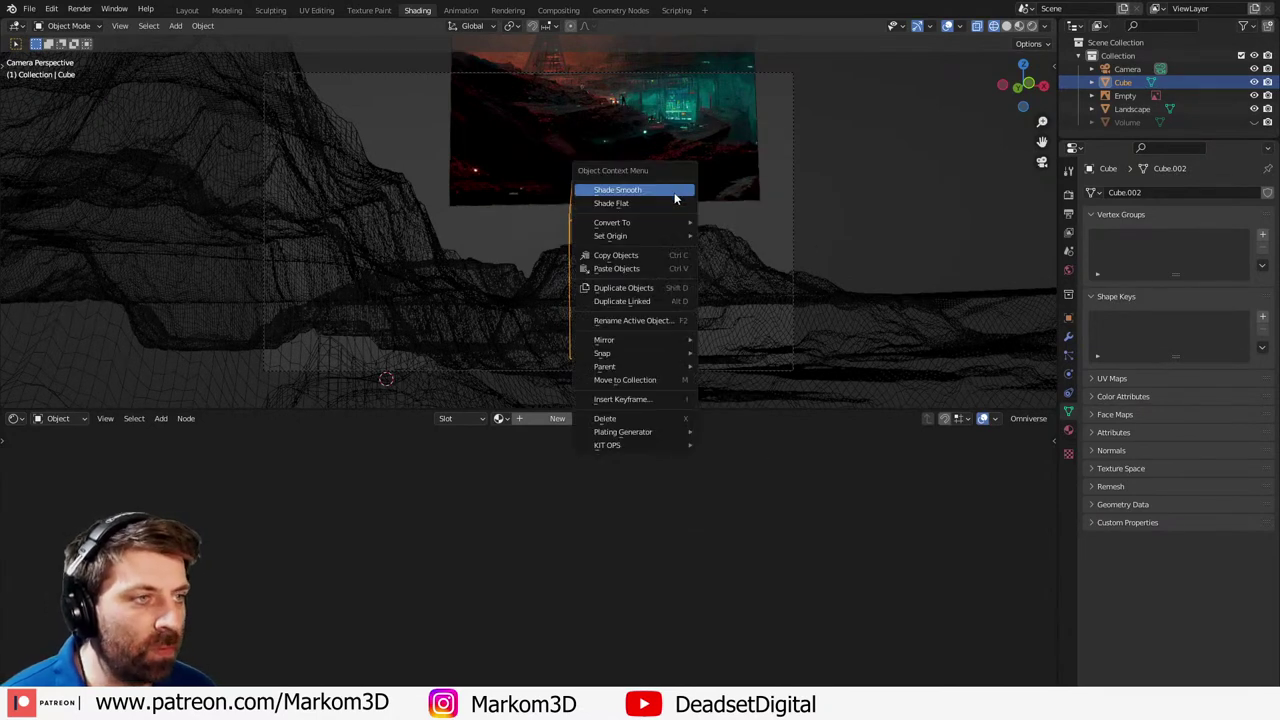
{"action": "mouse_move", "coordinate": [644, 238]}
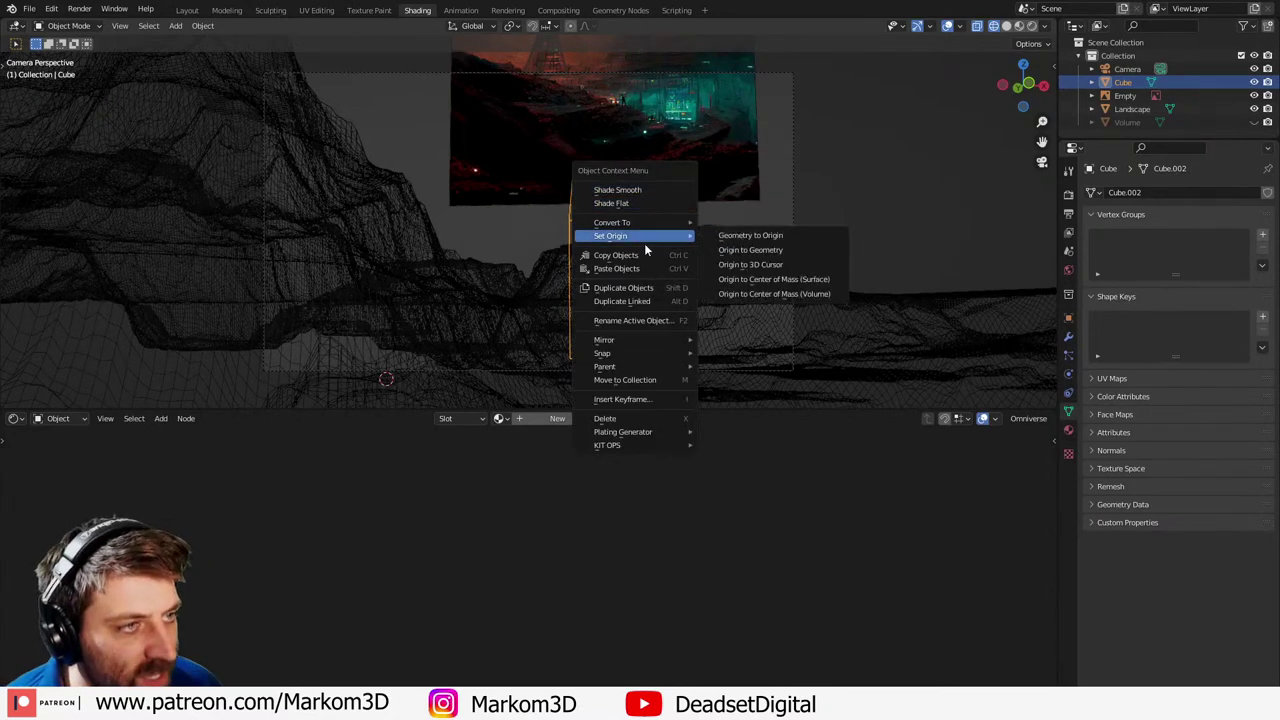
{"action": "left_click", "coordinate": [753, 250]}
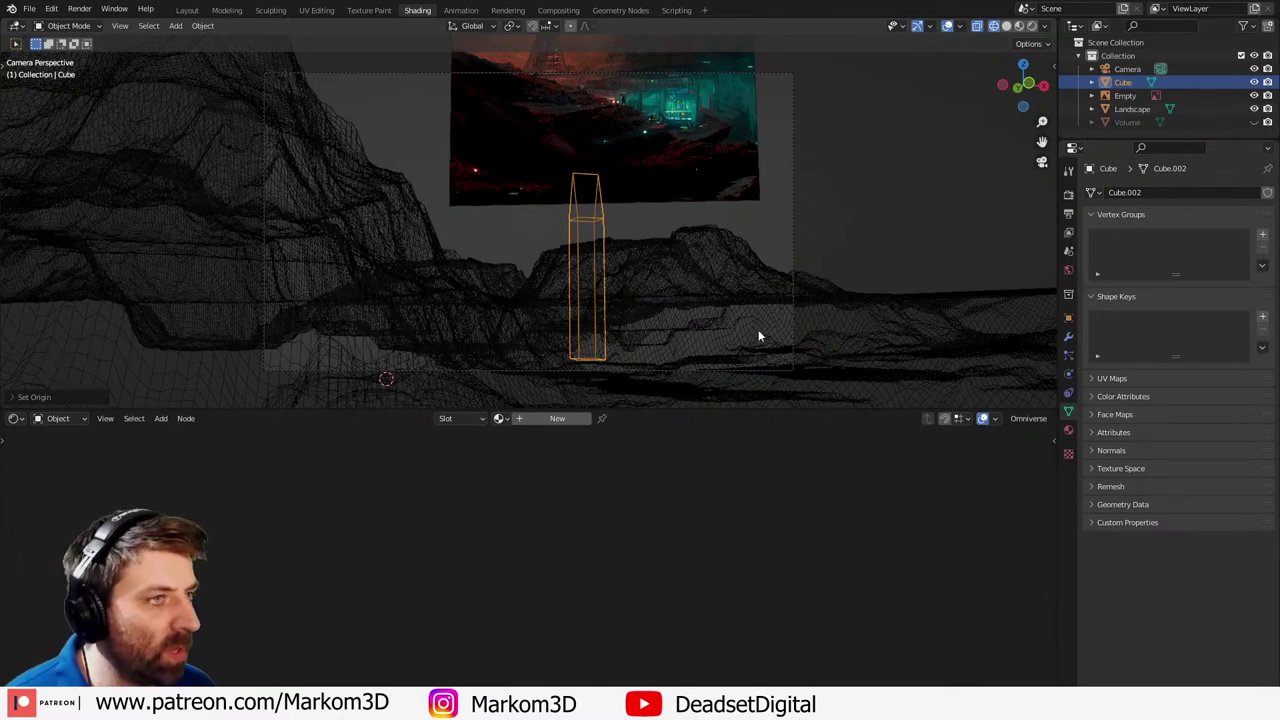
{"action": "key", "text": "r"}
{"action": "key", "text": "z"}
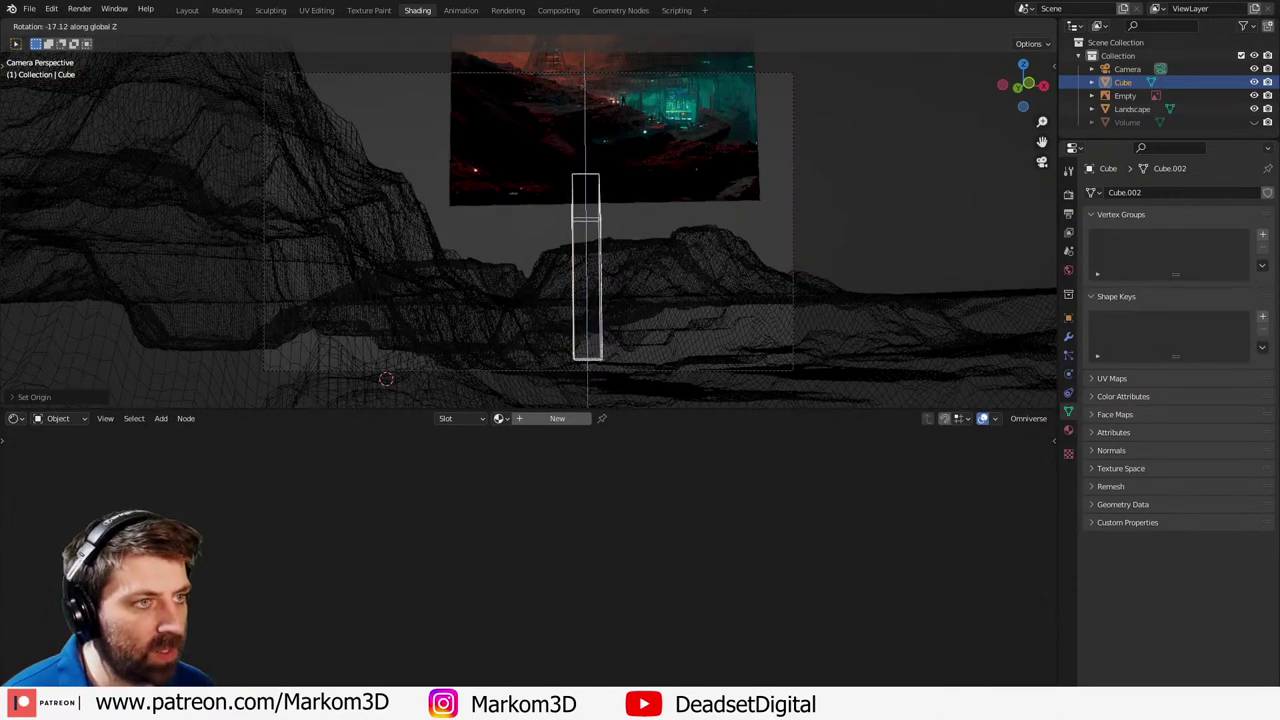
{"action": "left_click", "coordinate": [717, 255]}
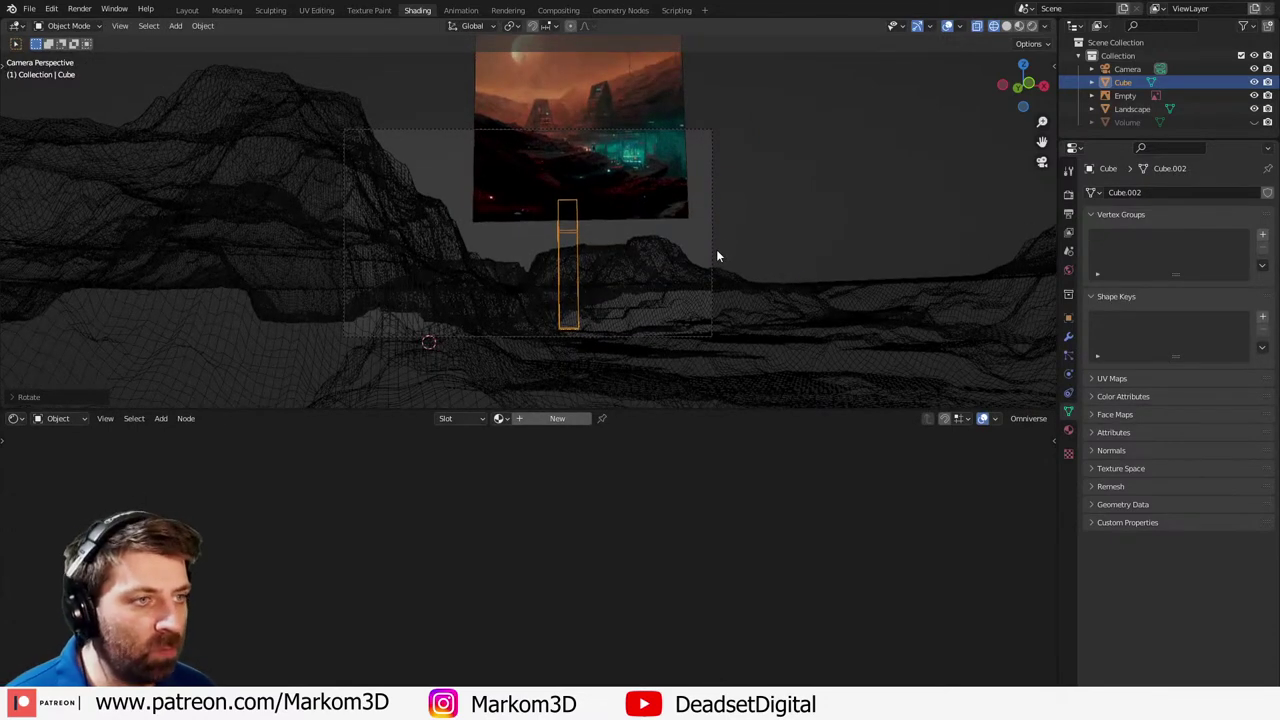
- Lower and enlarge the tower, and rotate it about the Z axis so a corner points toward the camera
{"action": "key", "text": "s"}
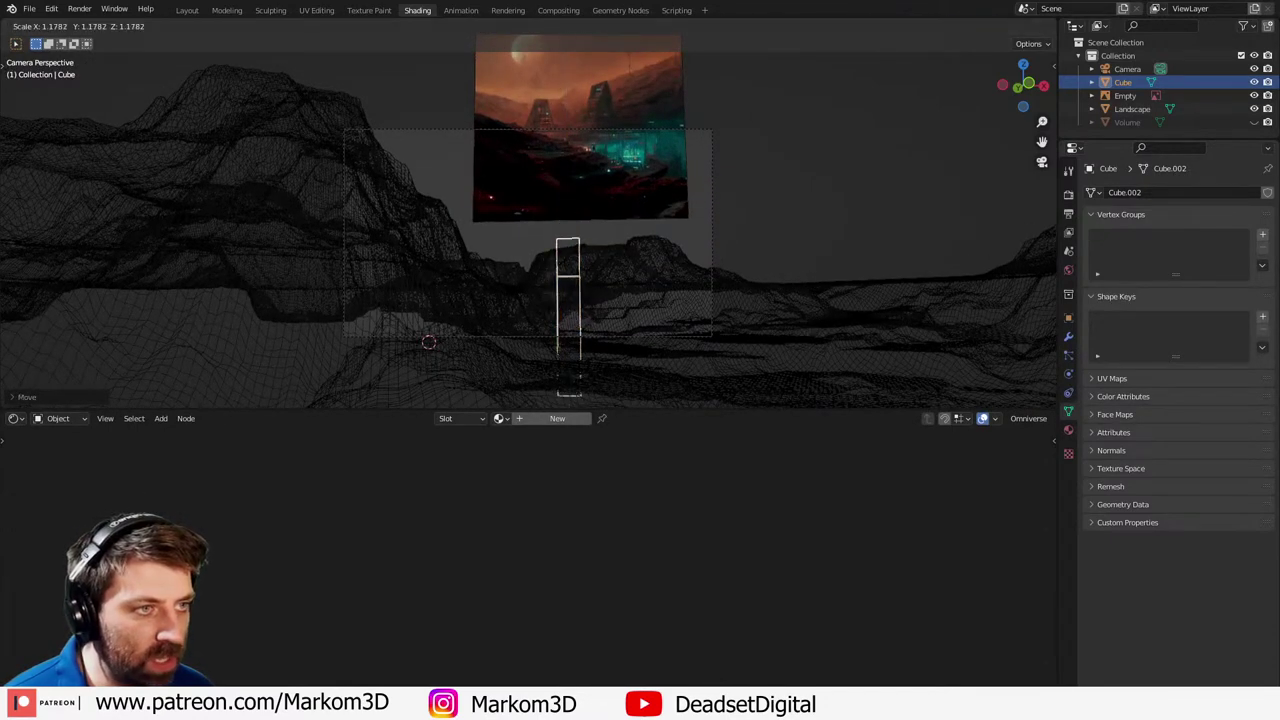
{"action": "left_click", "coordinate": [846, 334]}
{"action": "key", "text": "r"}
{"action": "key", "text": "z"}
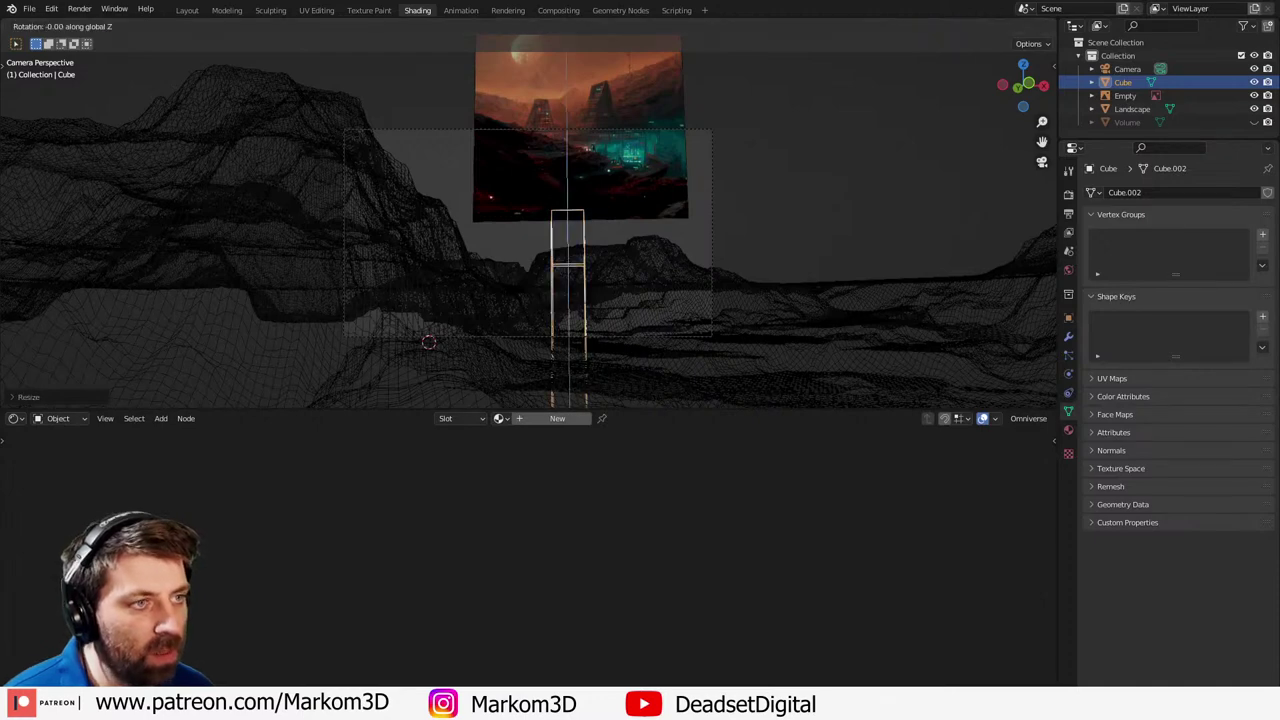
{"action": "left_click", "coordinate": [779, 164]}
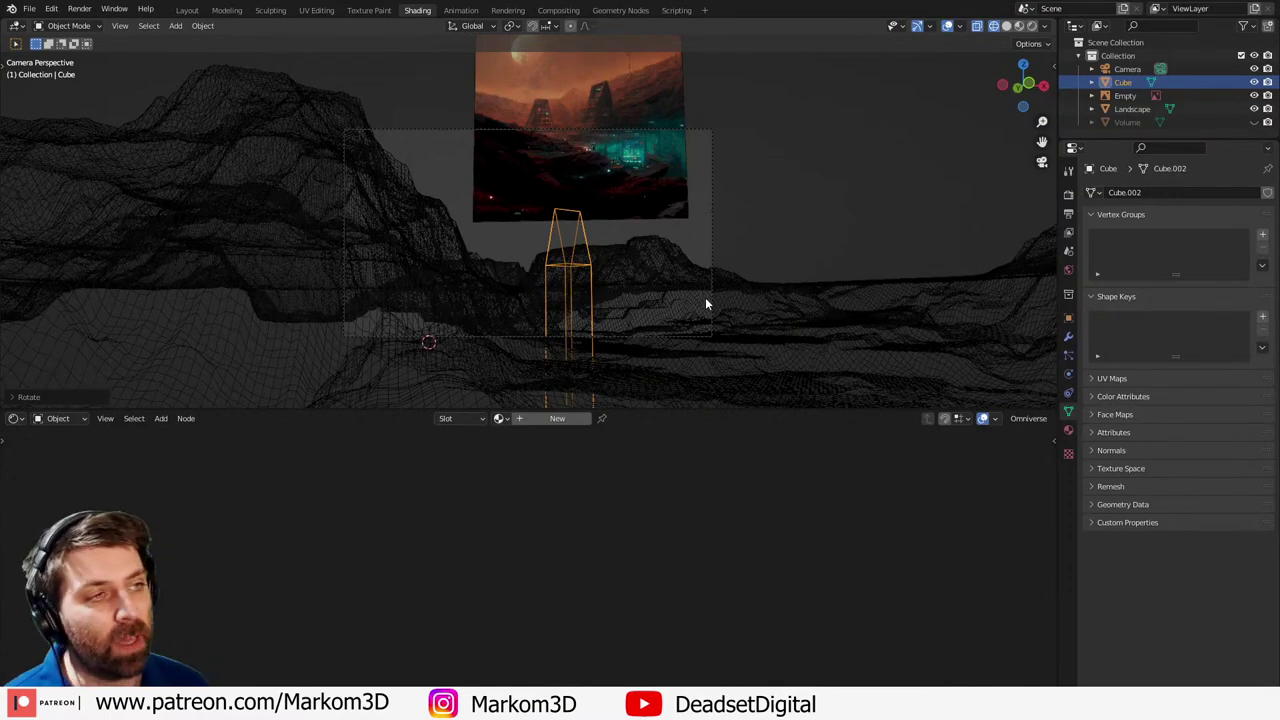
- Switch the viewport to solid shading and rotate the tower 90° about the Z axis
{"action": "key", "text": "z"}
{"action": "left_click", "coordinate": [636, 270]}
{"action": "mouse_move", "coordinate": [636, 272]}
{"action": "middle_mouse_down"}
{"action": "mouse_move", "coordinate": [608, 291]}
{"action": "mouse_move", "coordinate": [650, 283]}
{"action": "middle_mouse_up"}
{"action": "type", "text": "rz90"}
{"action": "key", "text": "Return"}
{"action": "key", "text": "KP_0"}
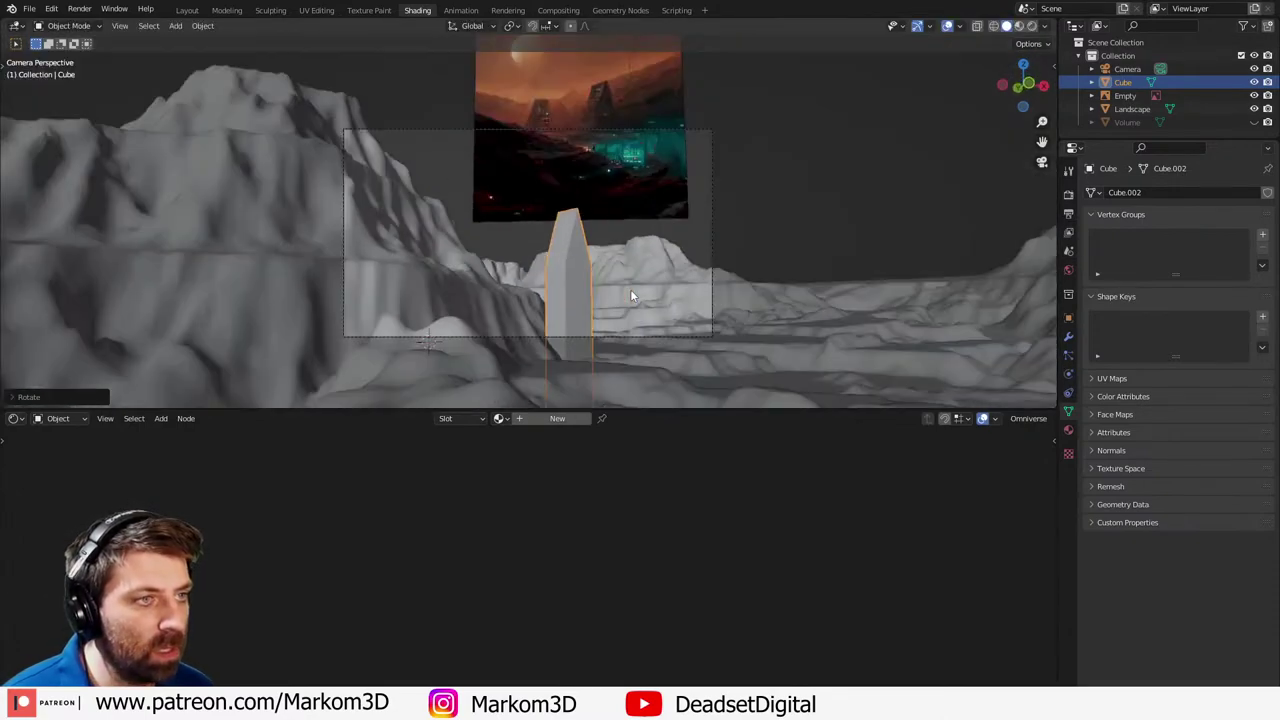
- Move the tower onto the canyon floor beside the cliff, checking its placement from above and through the camera
{"action": "key", "text": "g"}
{"action": "left_click", "coordinate": [640, 337]}
{"action": "key", "text": "KP_7"}
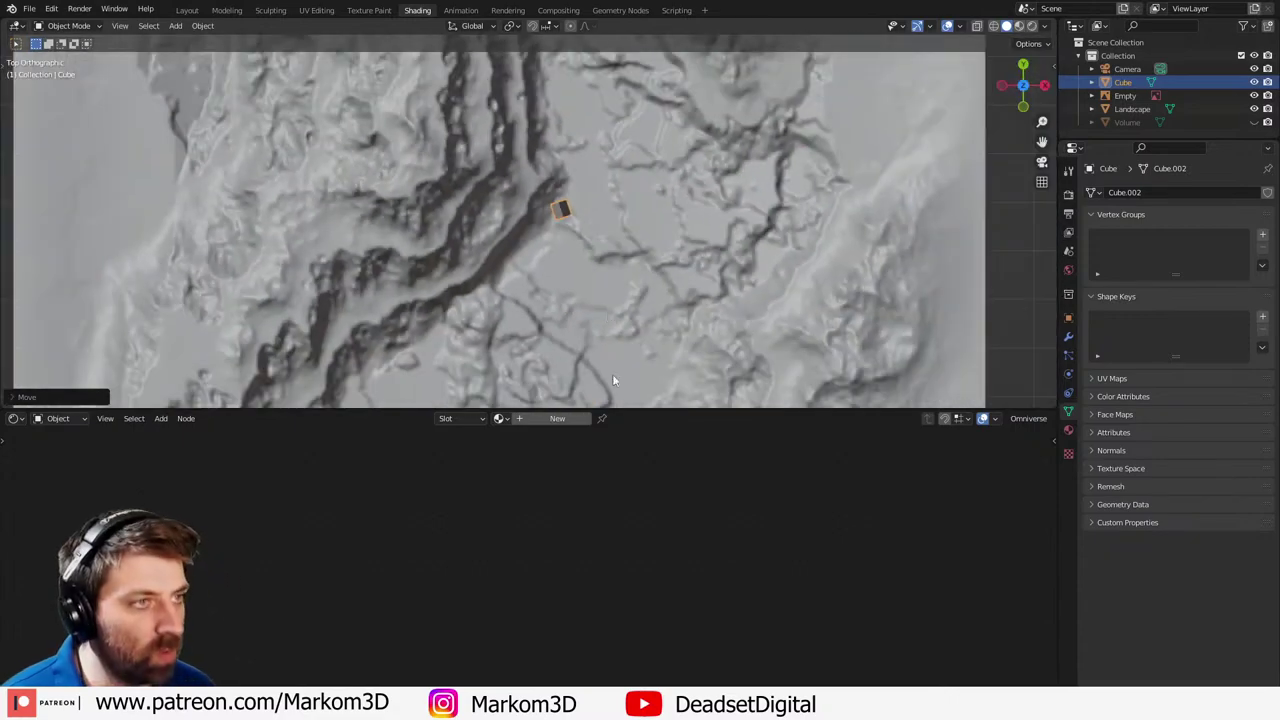
{"action": "middle_click_drag", "start_coordinate": [614, 380], "coordinate": [694, 162]}
{"action": "key", "text": "KP_0"}
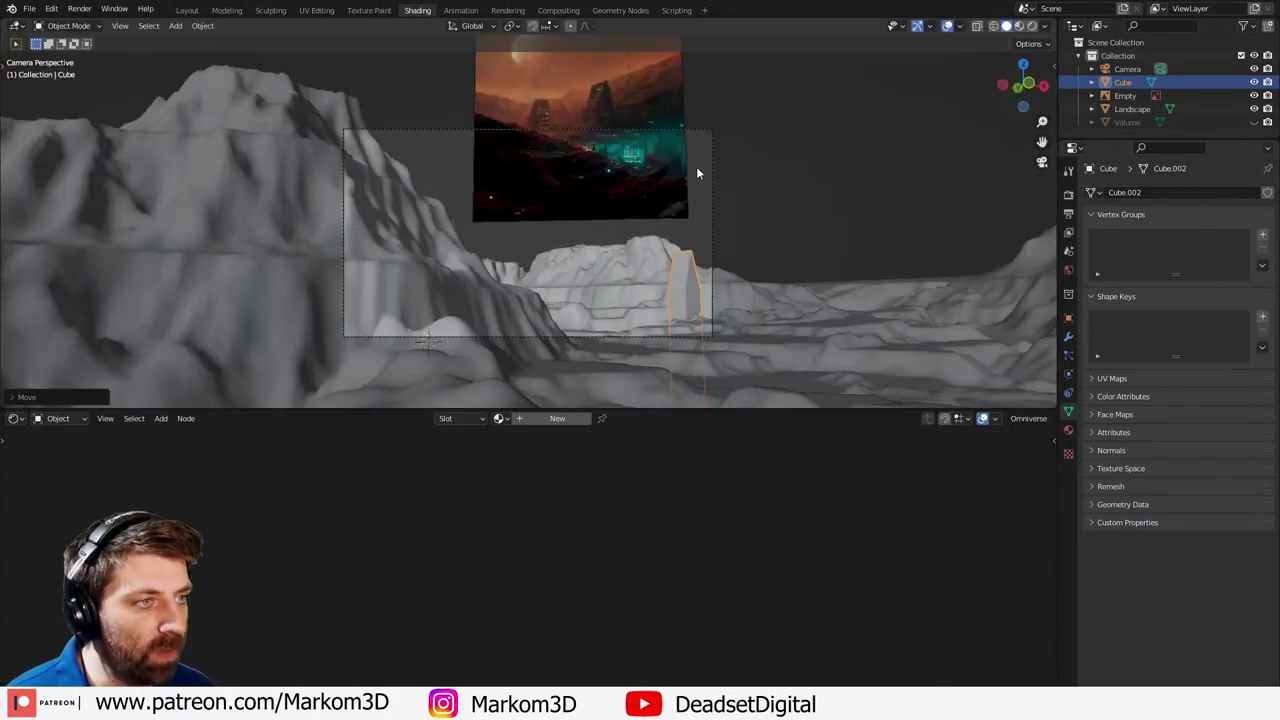
{"action": "key", "text": "g"}
{"action": "left_click", "coordinate": [625, 261]}
- Rotate the tower about the Z axis by roughly 26° and raise it slightly along Z
{"action": "key", "text": "r"}
{"action": "key", "text": "z"}
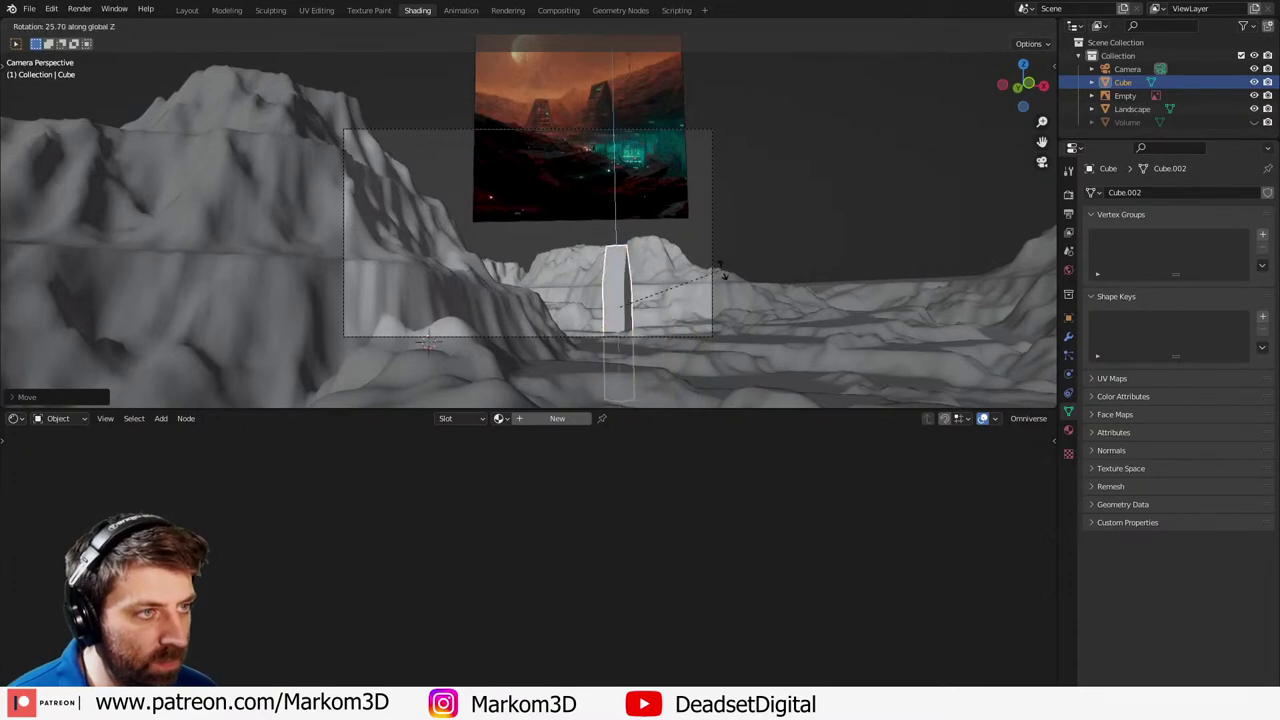
{"action": "left_click", "coordinate": [716, 275]}
{"action": "key", "text": "g"}
{"action": "key", "text": "z"}
{"action": "left_click", "coordinate": [690, 301]}
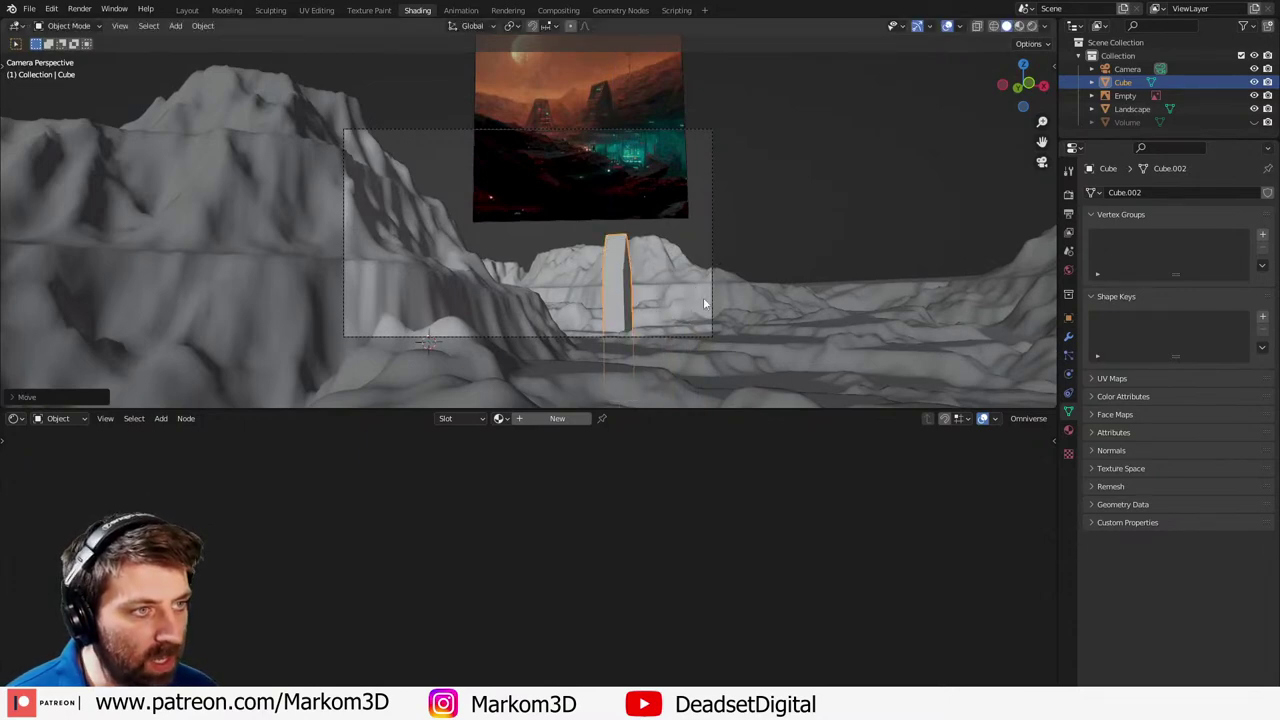
- Duplicate the tower and place the copy beside the cliff edge, keeping its original scale
{"action": "key", "text": "shift+d"}
{"action": "left_click", "coordinate": [630, 298]}
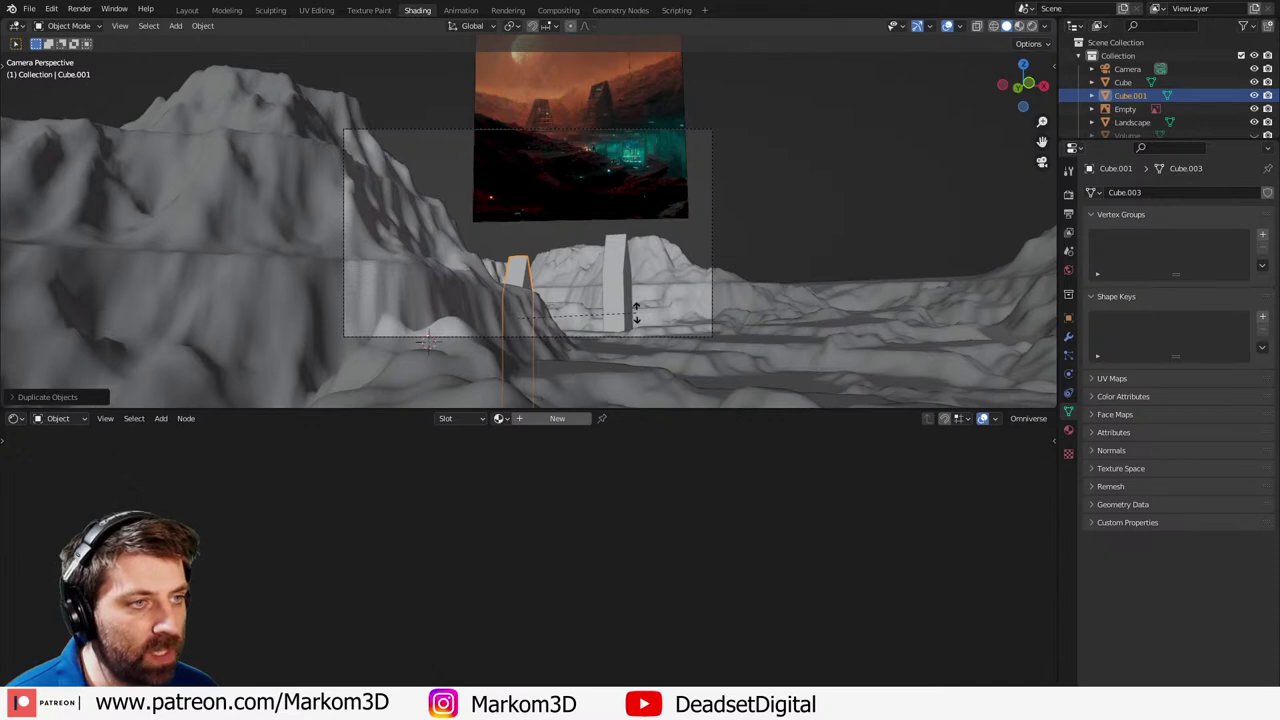
{"action": "key", "text": "g"}
{"action": "left_click", "coordinate": [646, 335]}
{"action": "key", "text": "s"}
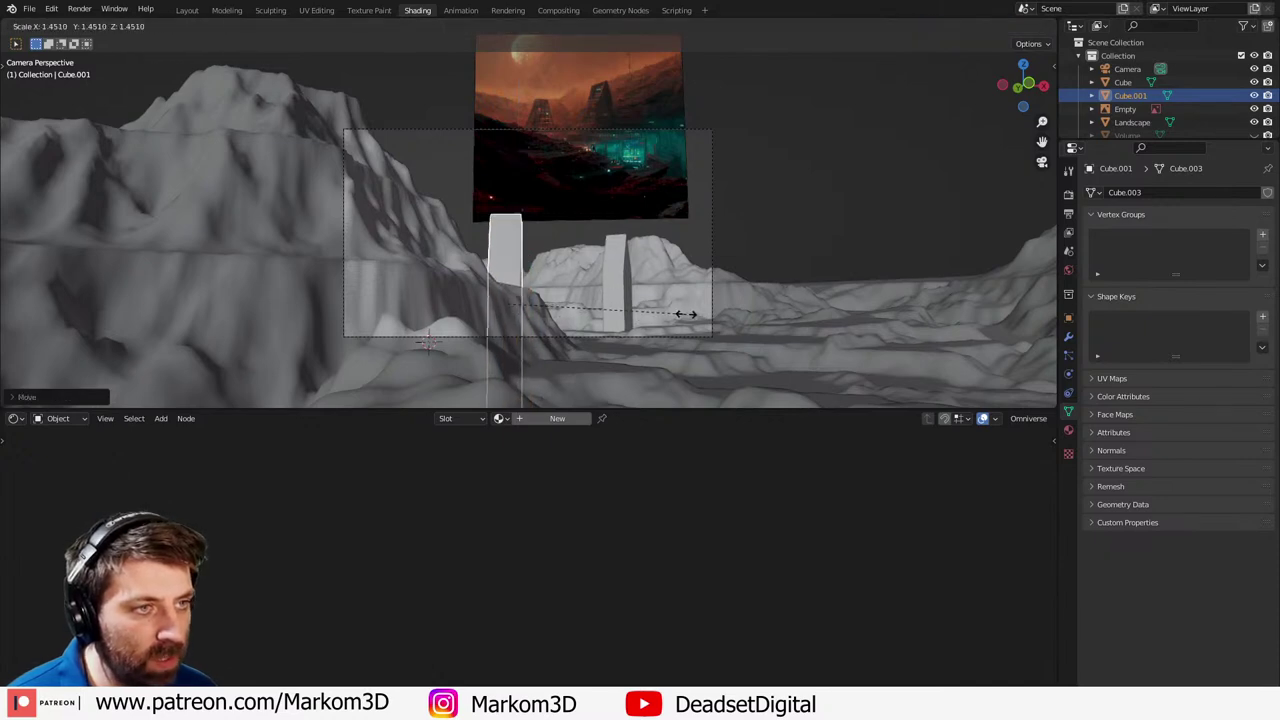
{"action": "right_click", "coordinate": [686, 314]}
- Move the duplicate tower farther back behind the first one and adjust its position beside the cliff in the camera view
{"action": "mouse_move", "coordinate": [686, 311]}
{"action": "middle_mouse_down"}
{"action": "mouse_move", "coordinate": [595, 343]}
{"action": "mouse_move", "coordinate": [701, 302]}
{"action": "middle_mouse_up"}
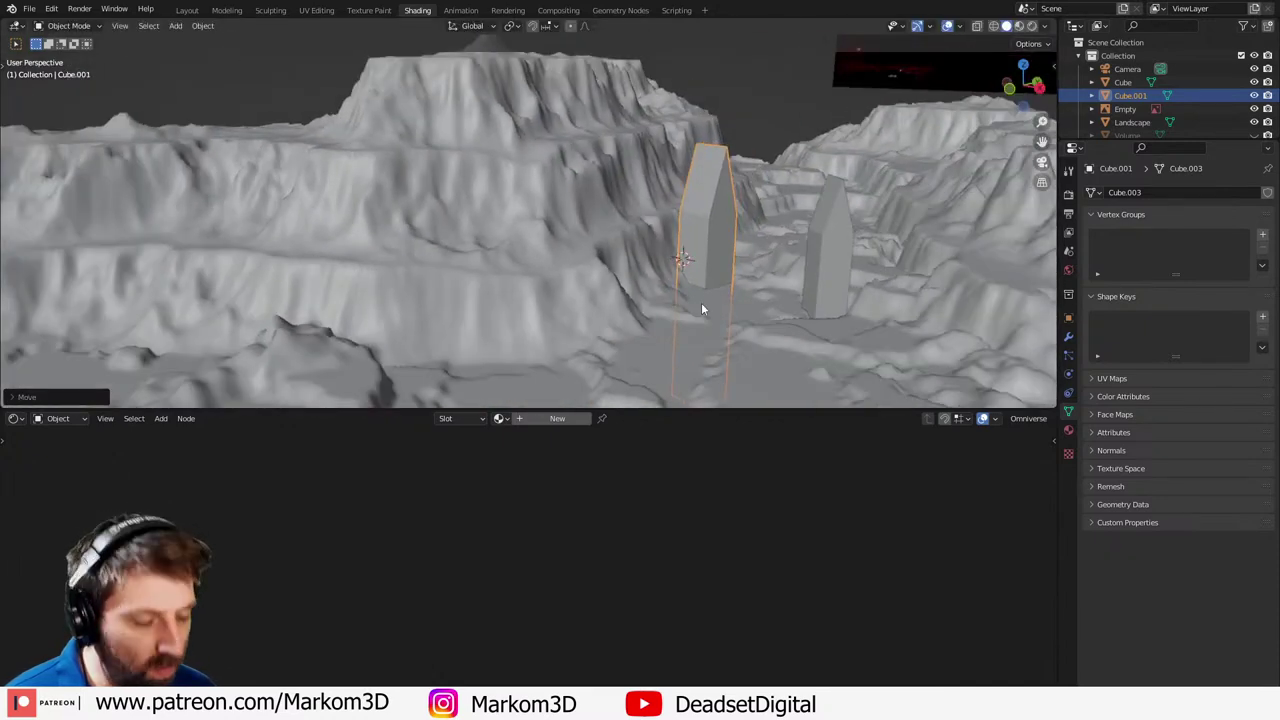
{"action": "key", "text": "g"}
{"action": "left_click", "coordinate": [838, 222]}
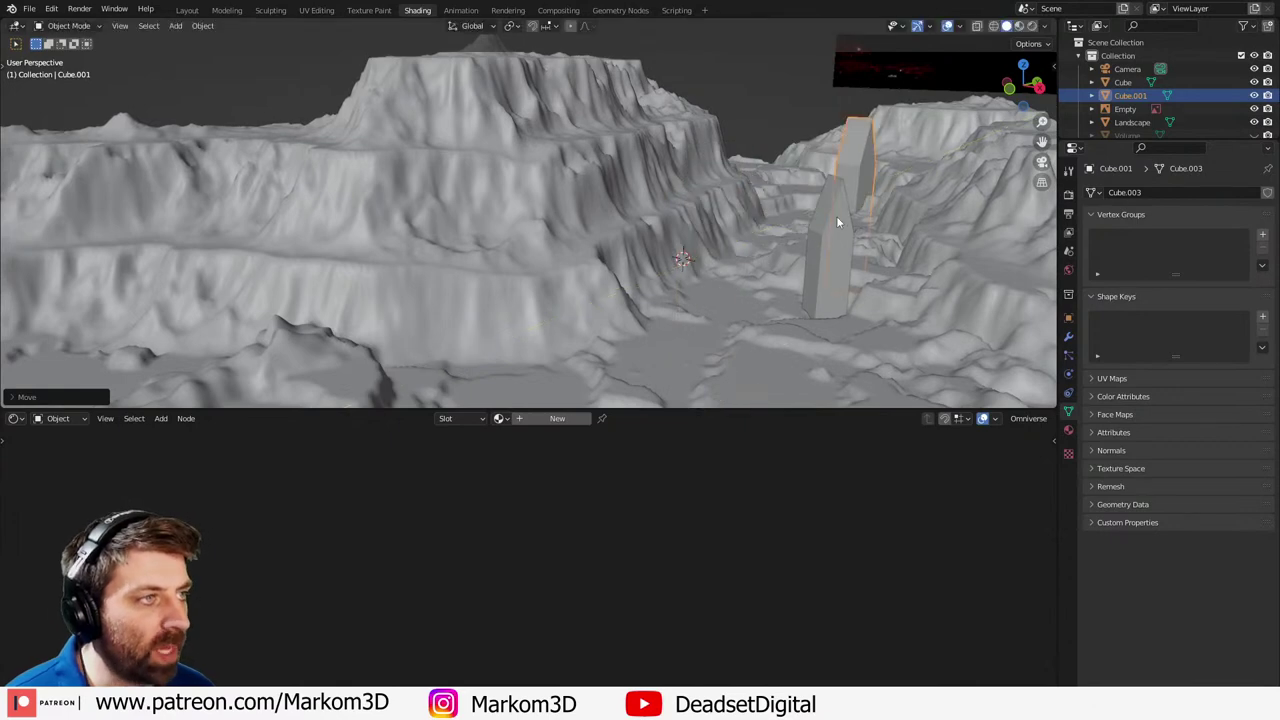
{"action": "key", "text": "KP_0"}
{"action": "key", "text": "g"}
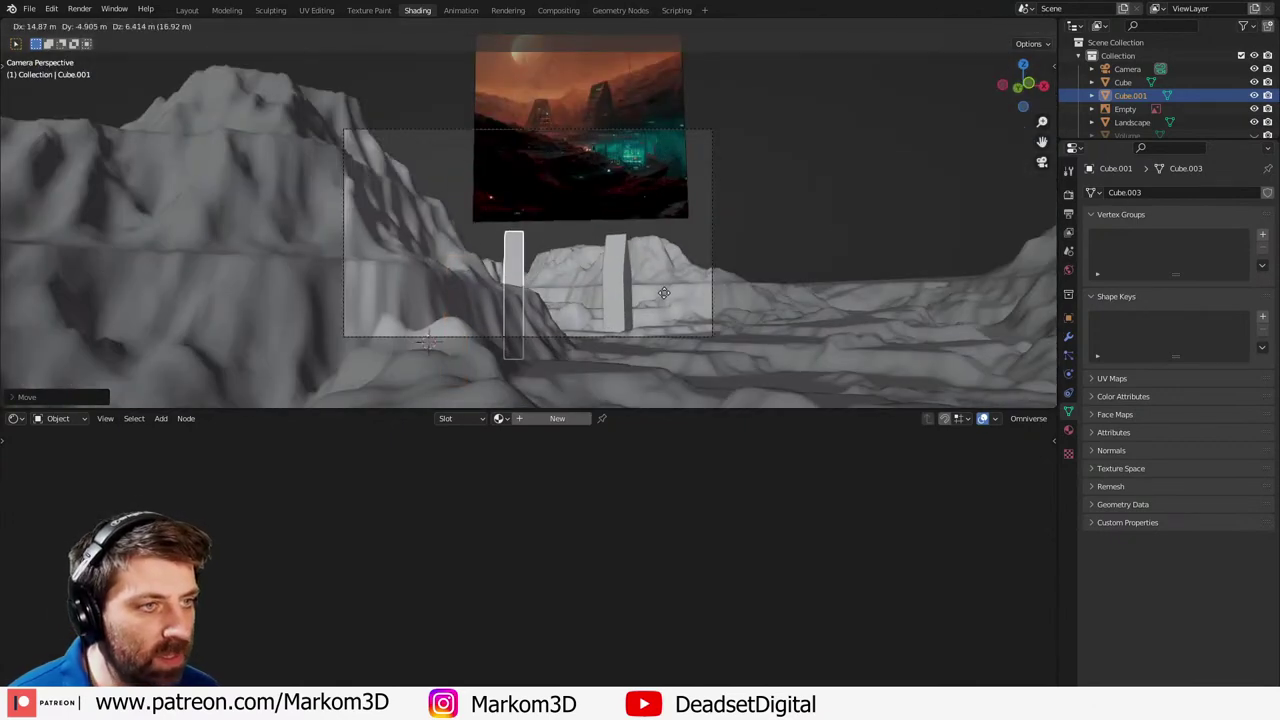
{"action": "left_click", "coordinate": [641, 287]}
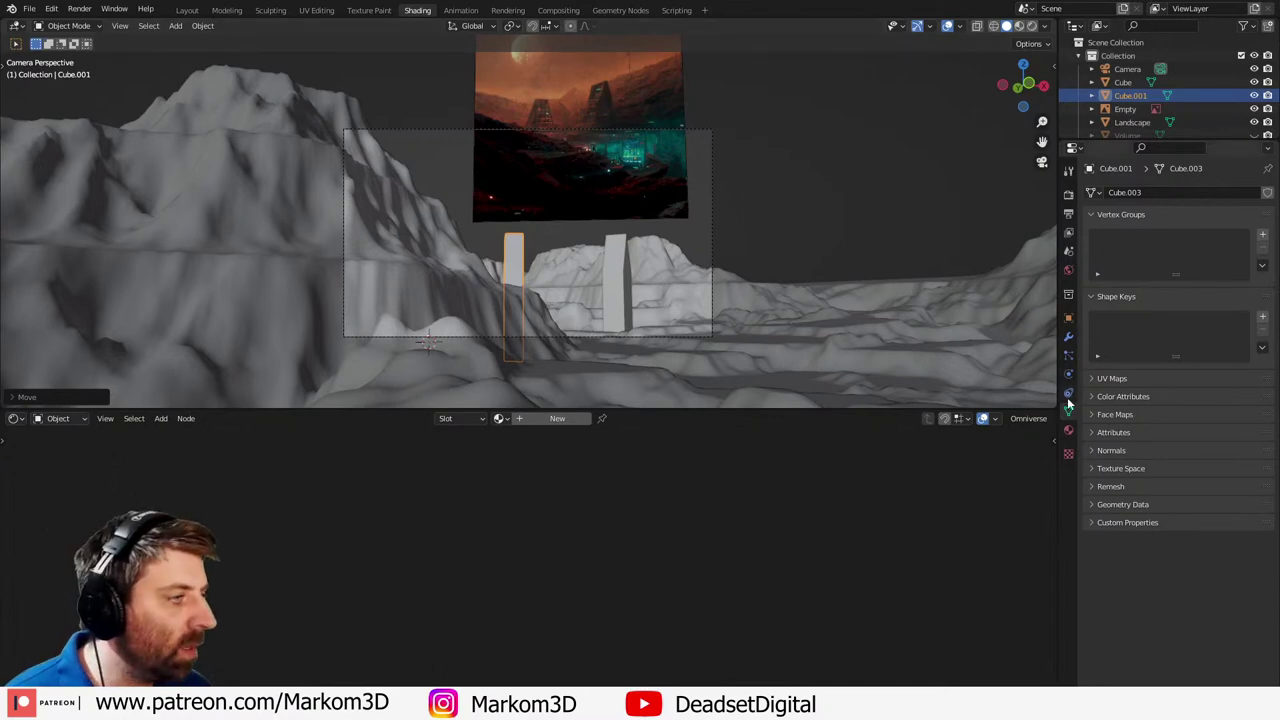
- Select the camera and enable the Thirds composition guide in its viewport display settings
{"action": "left_click", "coordinate": [712, 223]}
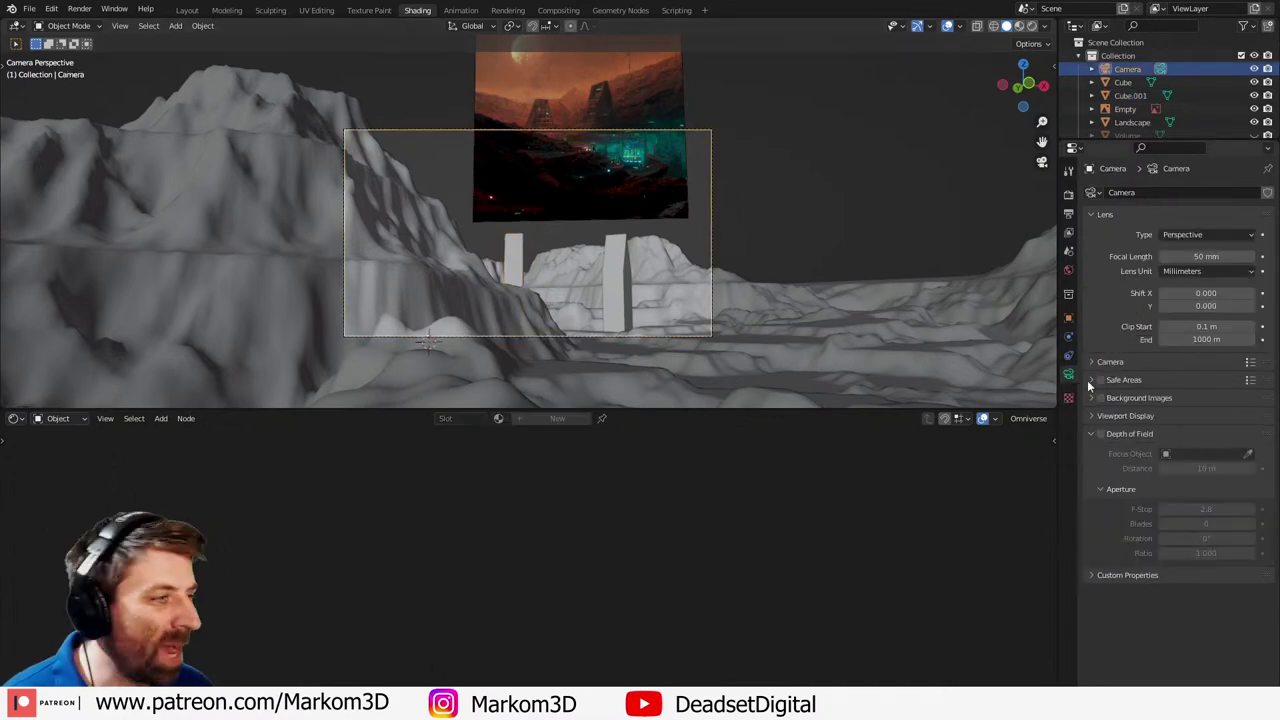
{"action": "left_click", "coordinate": [1093, 414]}
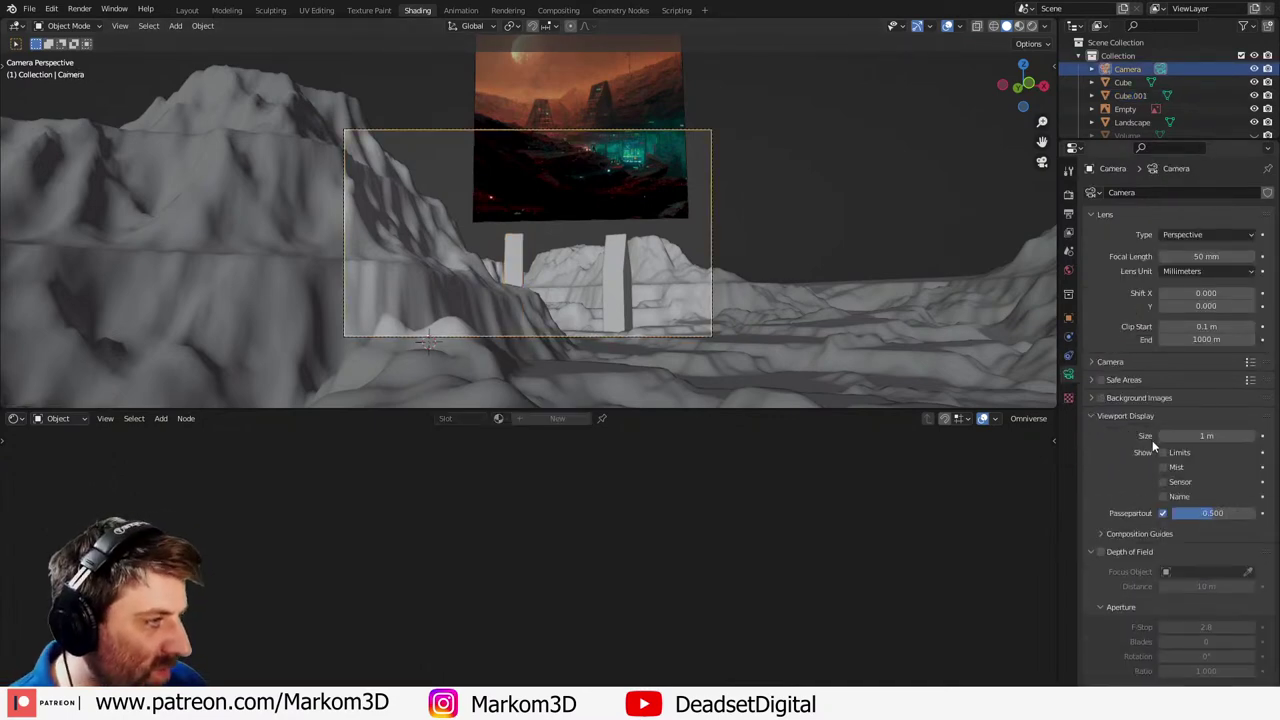
{"action": "left_click", "coordinate": [1100, 534]}
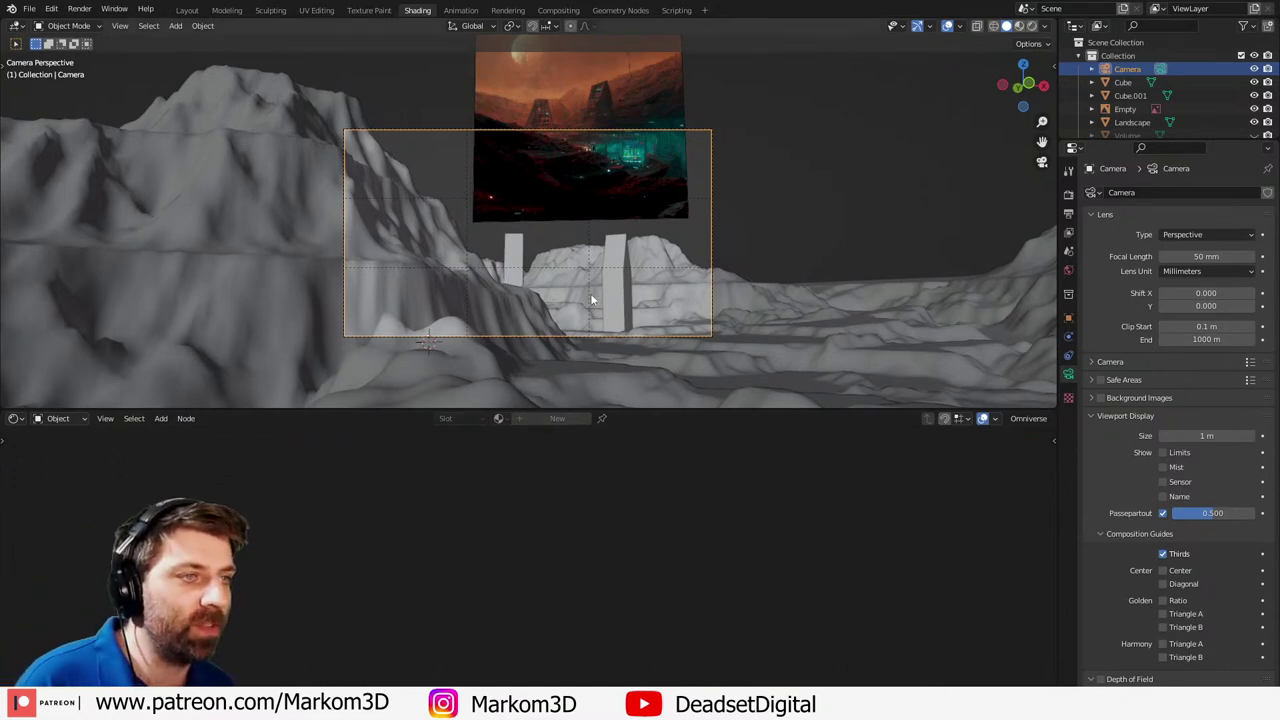
- Add a new cube, move it to the canyon floor near the cliff, and scale it up into a large block
{"action": "key", "text": "shift+a"}
{"action": "mouse_move", "coordinate": [536, 306]}
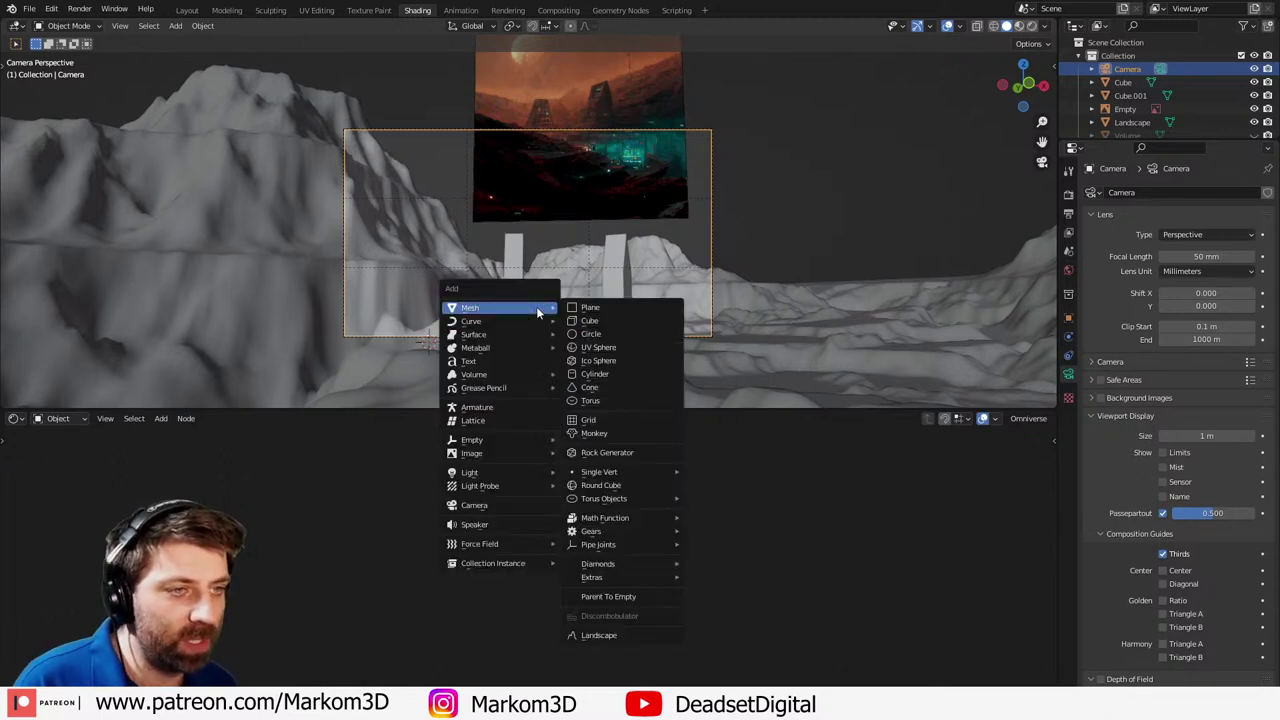
{"action": "left_click", "coordinate": [613, 320]}
{"action": "middle_click_drag", "start_coordinate": [566, 303], "coordinate": [573, 346]}
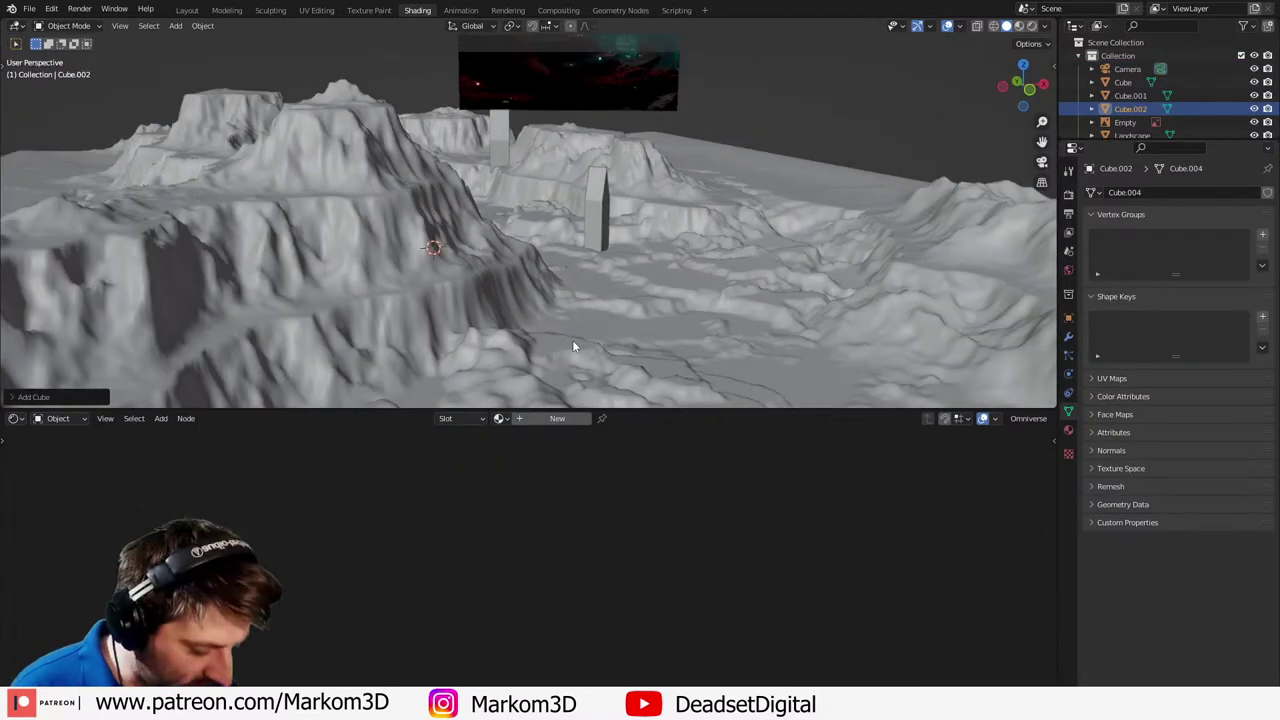
{"action": "key", "text": "KP_7"}
{"action": "key", "text": "s"}
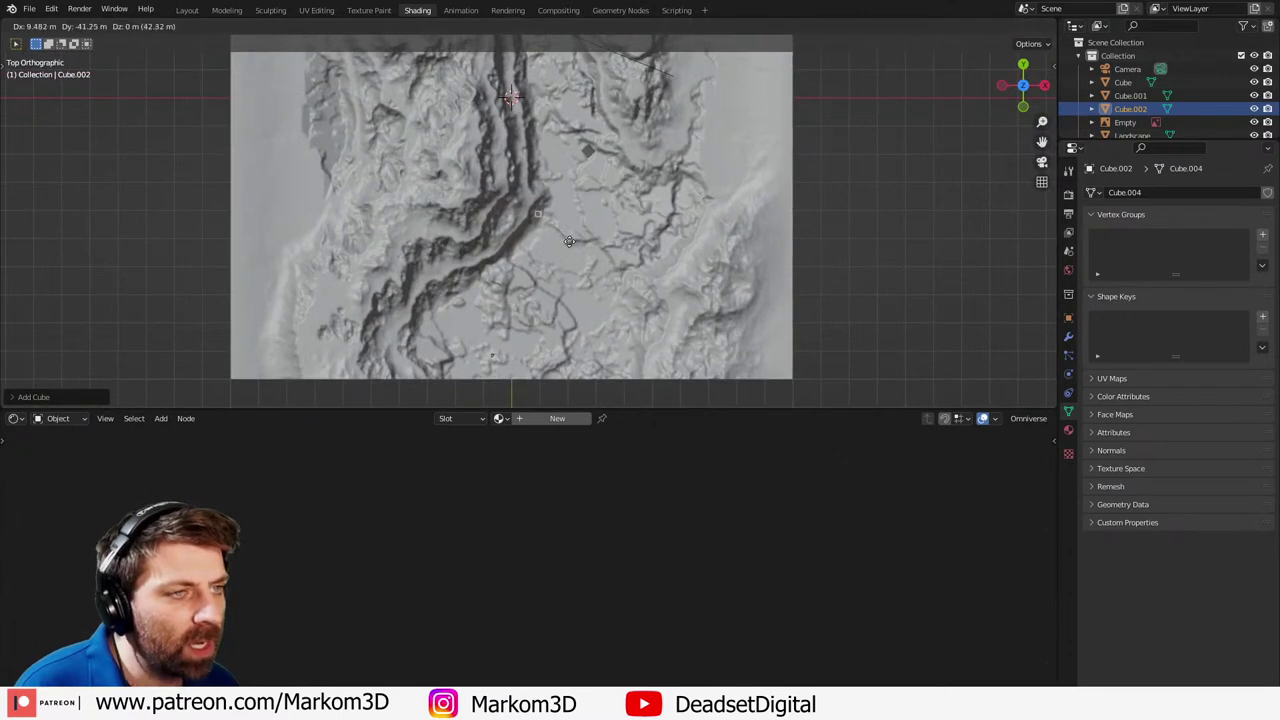
{"action": "left_click", "coordinate": [901, 285]}
- Raise the large block in front of the towers, turn it about the Z axis to face the camera, and adjust its position
{"action": "key", "text": "KP_0"}
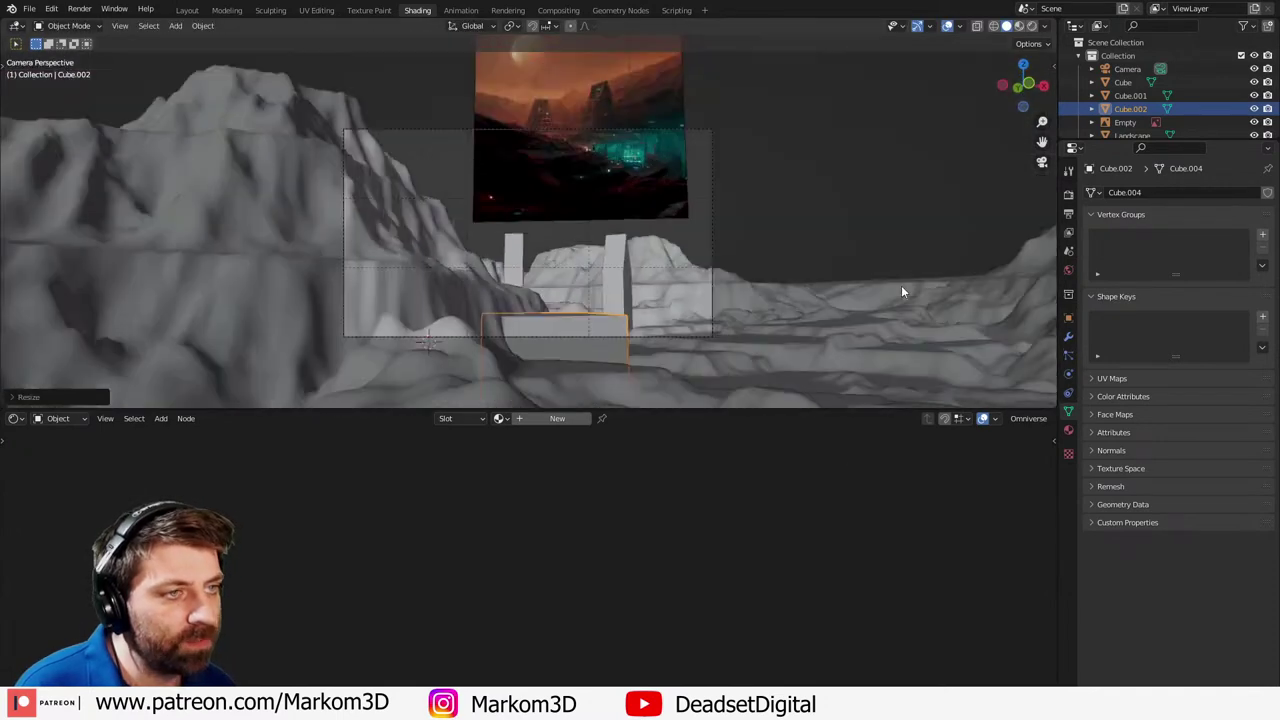
{"action": "key", "text": "g"}
{"action": "left_click", "coordinate": [614, 312]}
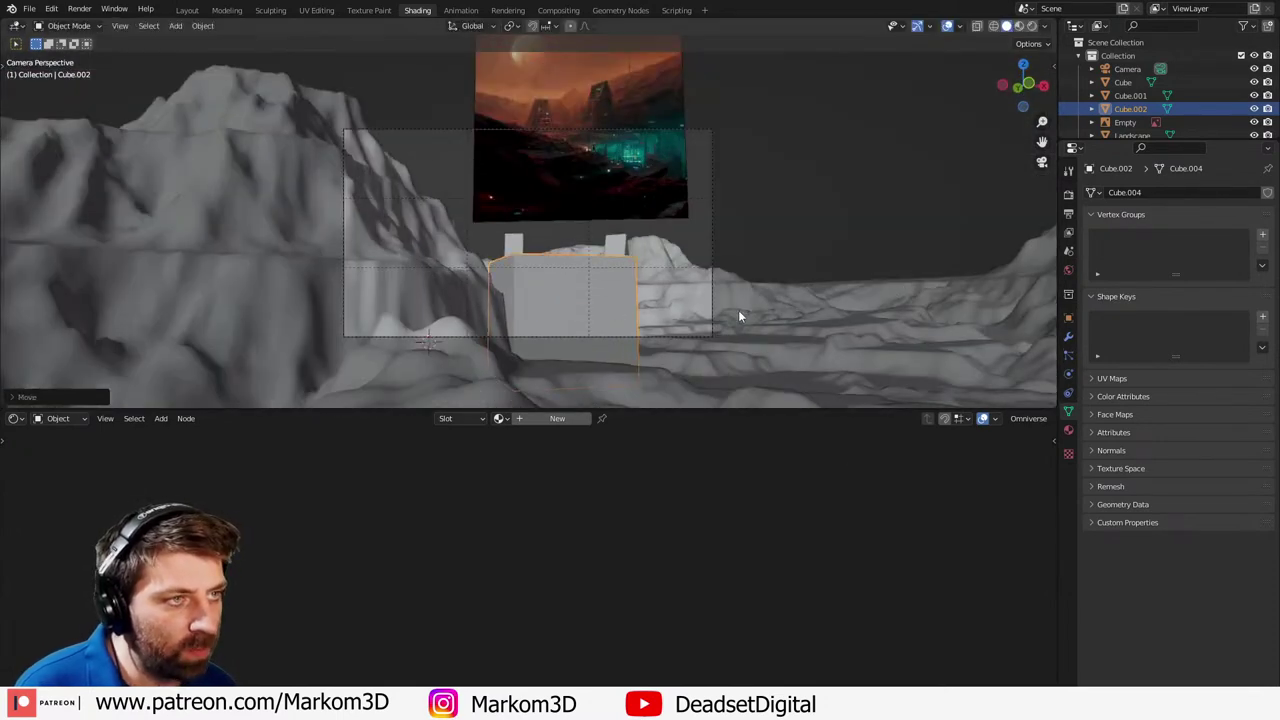
{"action": "key", "text": "r"}
{"action": "key", "text": "z"}
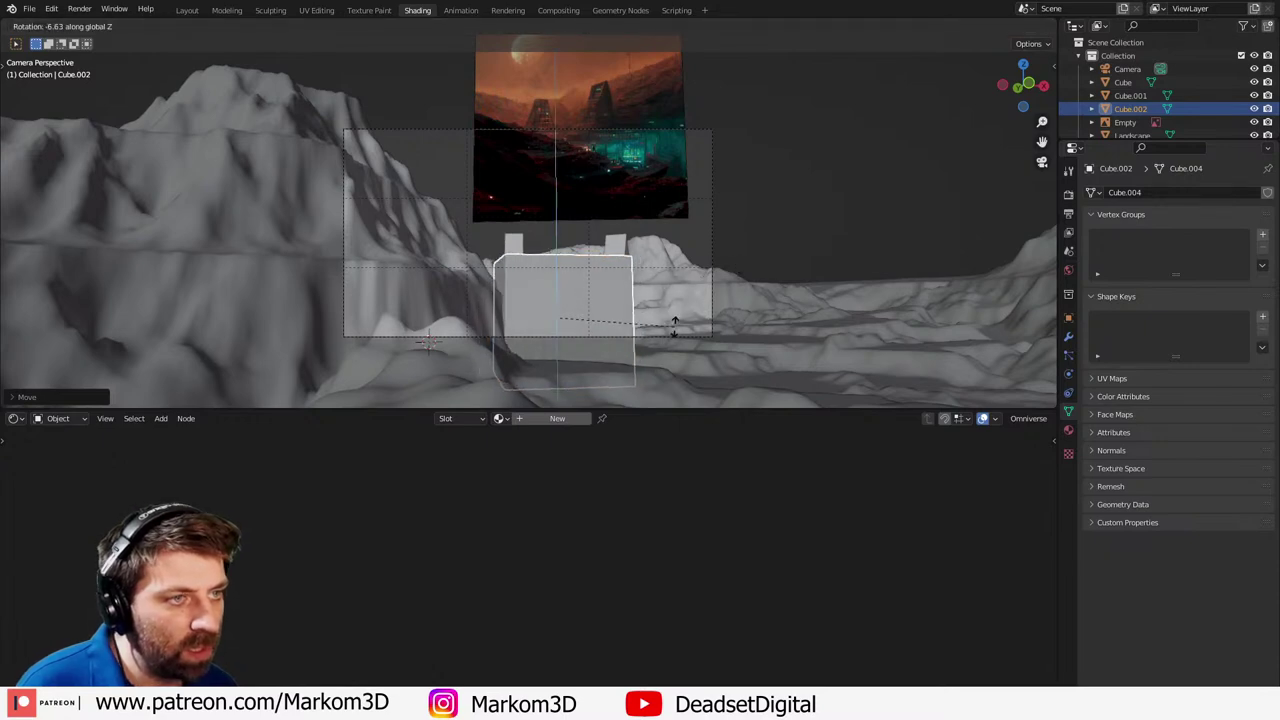
{"action": "left_click", "coordinate": [624, 354]}
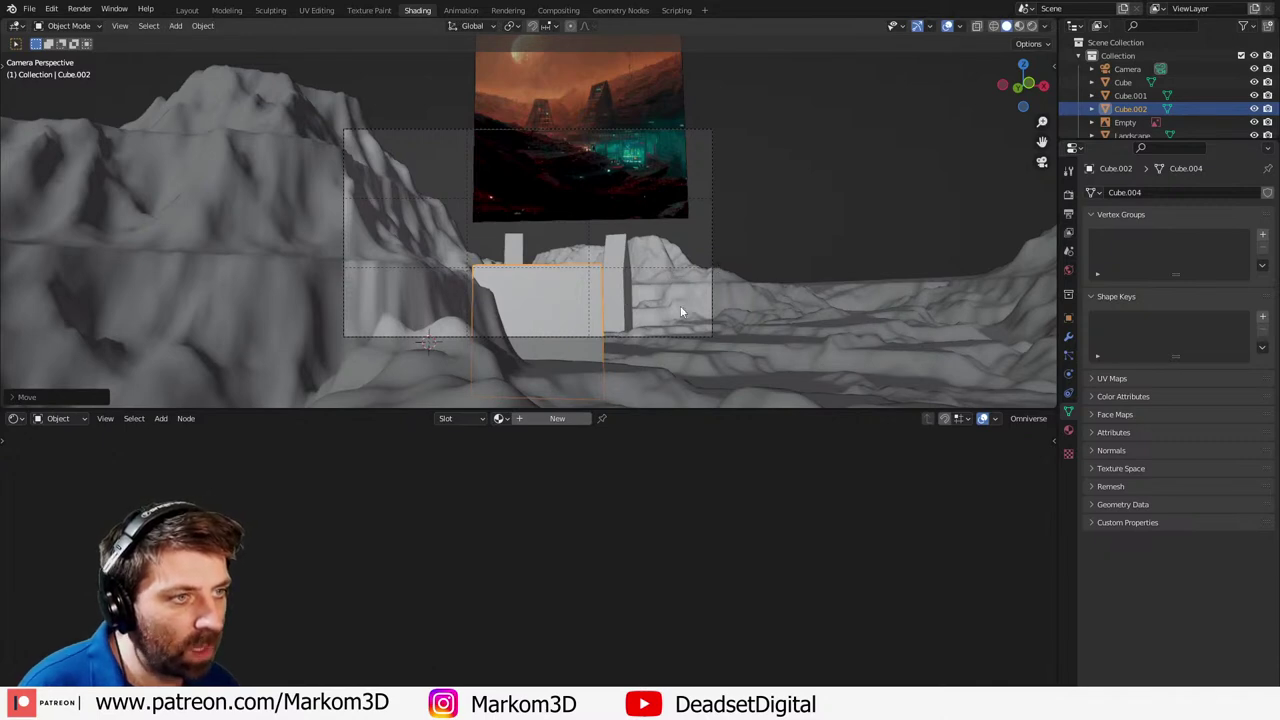
- Lengthen the large block by moving its exposed end face outward along its local X axis
{"action": "middle_click_drag", "start_coordinate": [681, 312], "coordinate": [616, 319]}
{"action": "key", "text": "Tab"}
{"action": "key", "text": "F2"}
{"action": "key", "text": "Escape"}
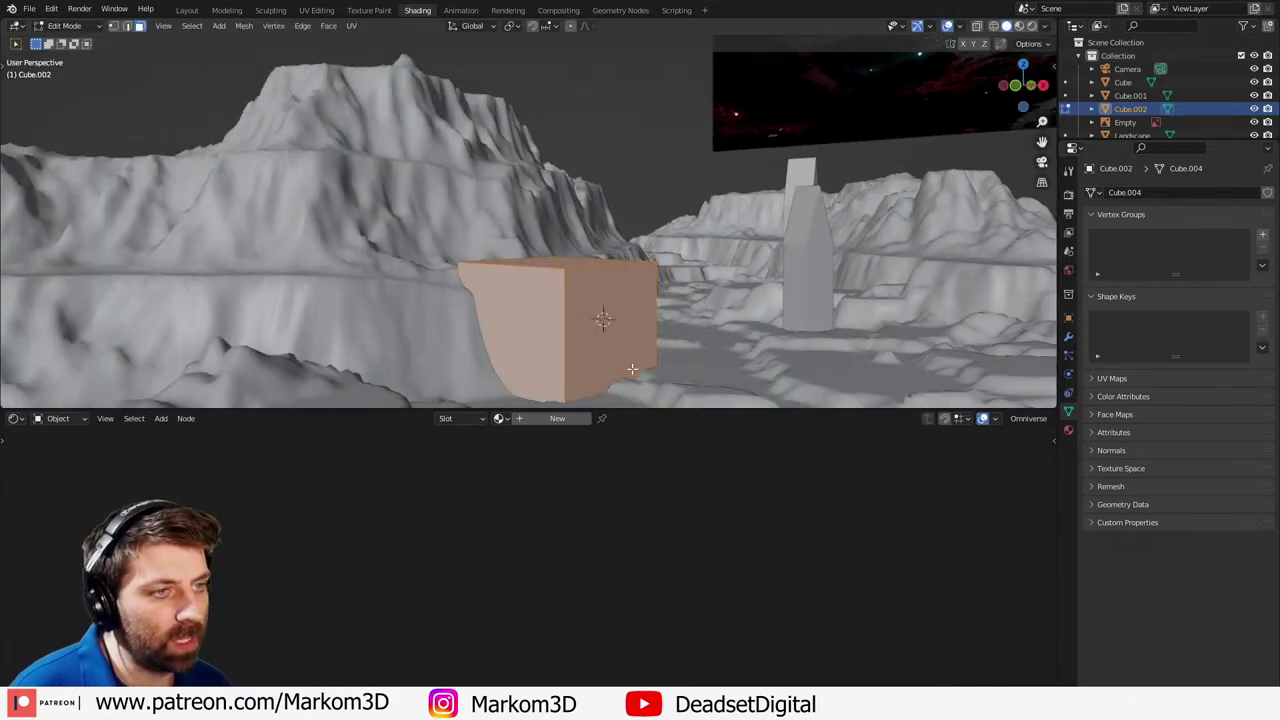
{"action": "key", "text": "alt+a"}
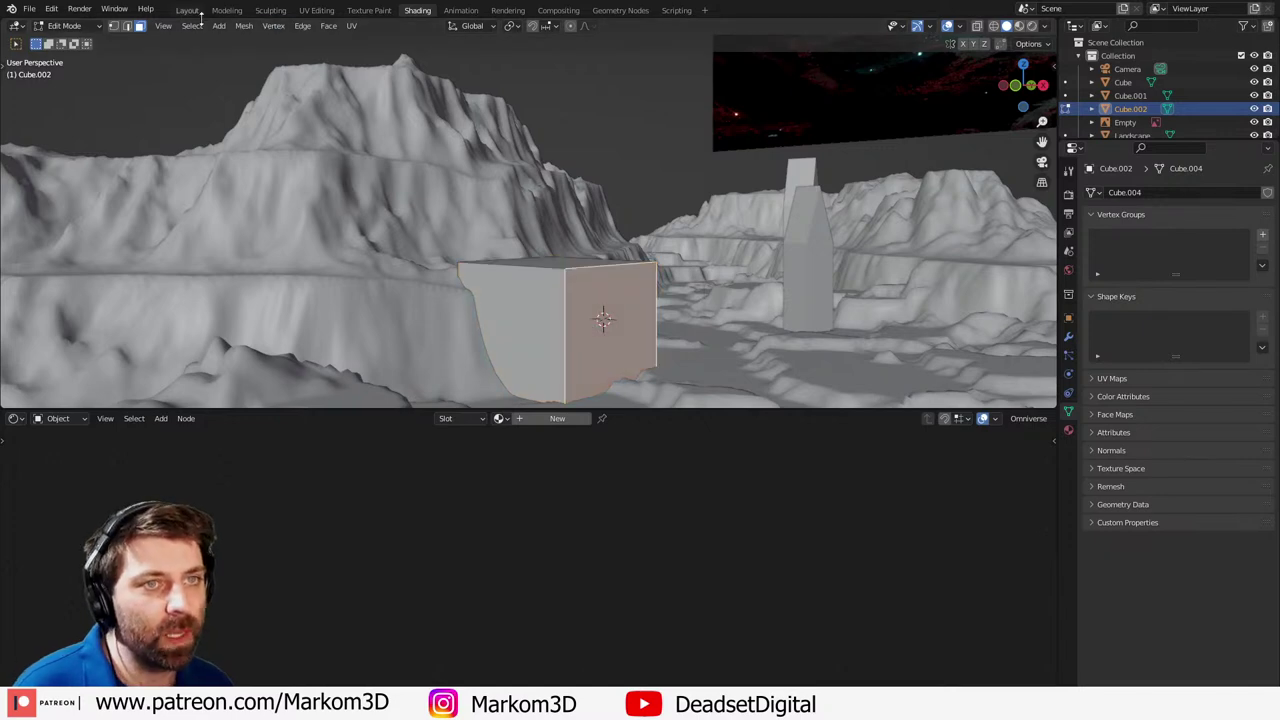
{"action": "left_click", "coordinate": [188, 11]}
{"action": "middle_click_drag", "start_coordinate": [666, 432], "coordinate": [635, 452]}
{"action": "key", "text": "g"}
{"action": "key", "text": "x"}
{"action": "key", "text": "x"}
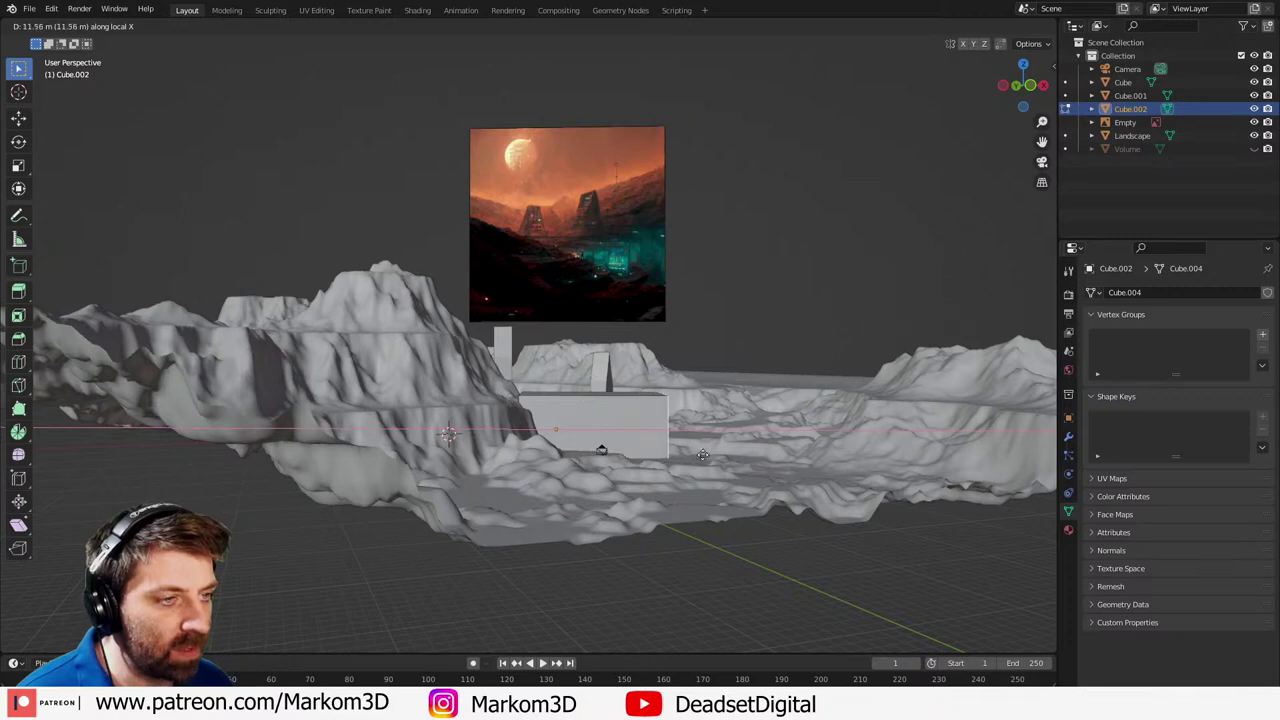
{"action": "left_click", "coordinate": [684, 456]}
{"action": "key", "text": "KP_0"}
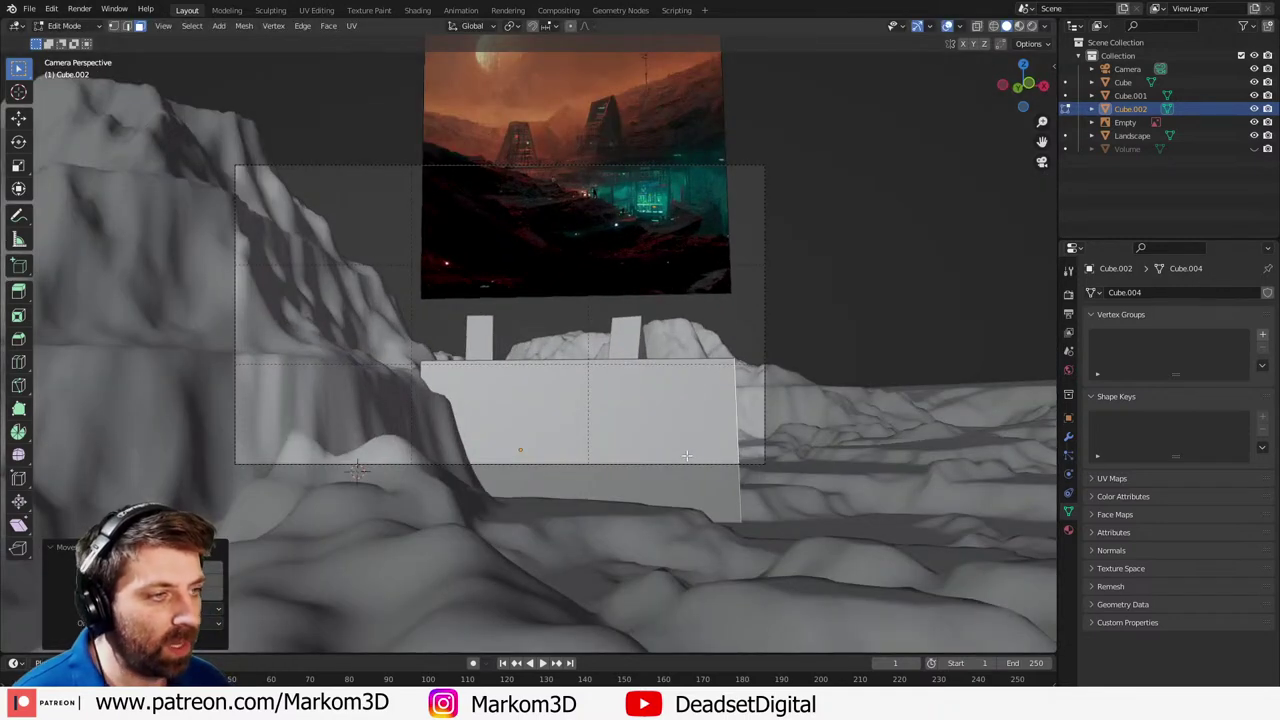
- Move the nearer tower so it rises above the large block around the middle of the camera frame
{"action": "key", "text": "Tab"}
{"action": "left_click", "coordinate": [633, 347]}
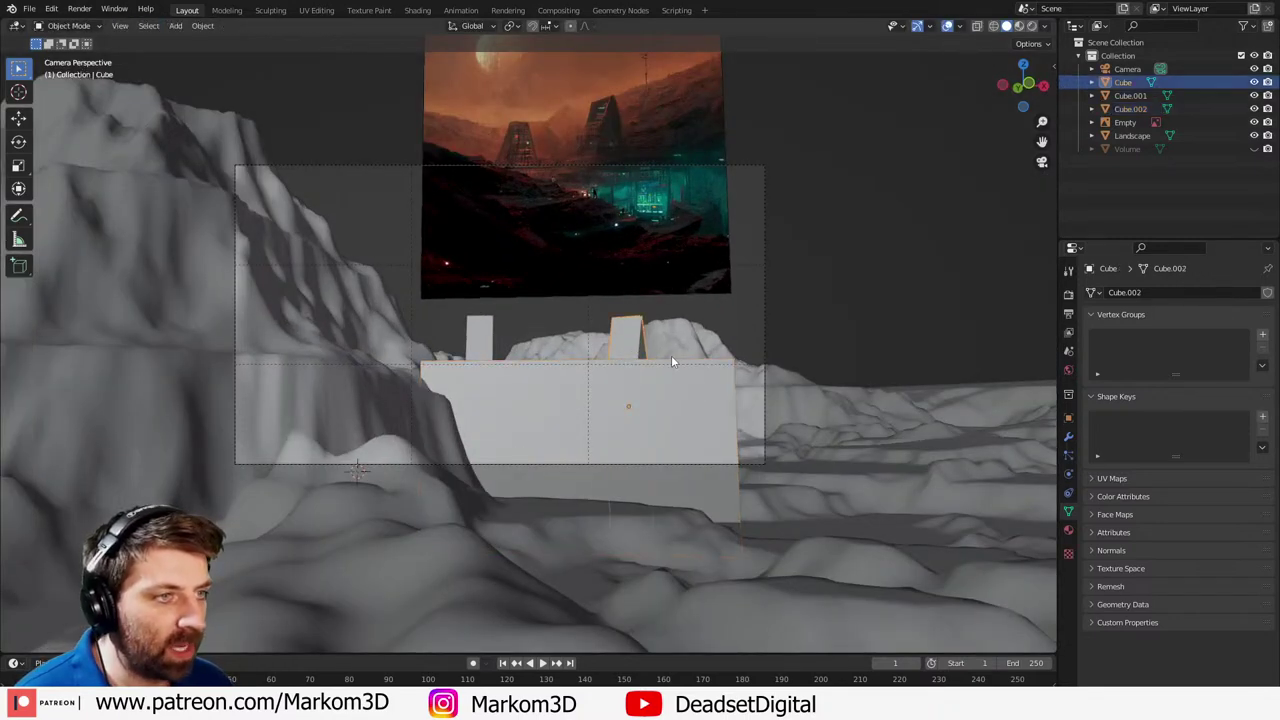
{"action": "key", "text": "g"}
{"action": "left_click", "coordinate": [643, 412]}
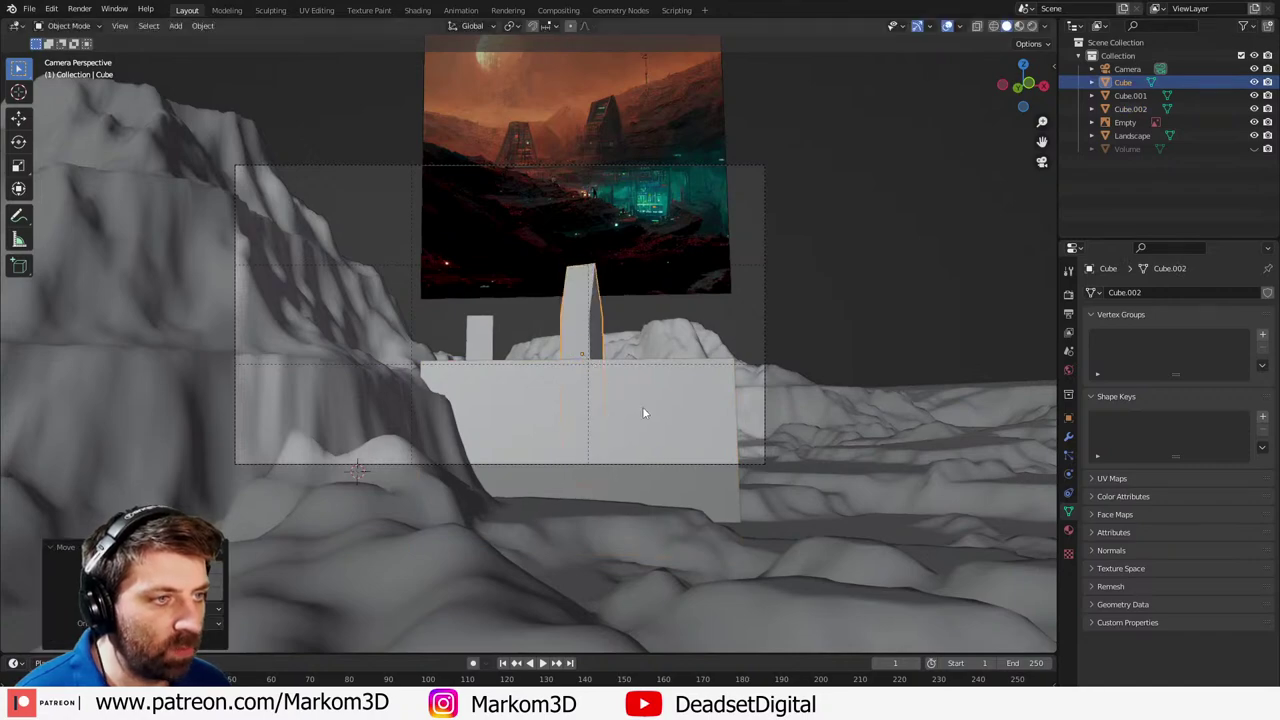
- Duplicate the landscape from top view, placing the copy over its +X/+Y corner and rotating it about 137°
{"action": "left_click", "coordinate": [493, 350]}
{"action": "left_click", "coordinate": [674, 348]}
{"action": "middle_click_drag", "start_coordinate": [674, 348], "coordinate": [662, 432]}
{"action": "scroll", "coordinate": [662, 432], "scroll_direction": "down", "scroll_amount": 5}
{"action": "key", "text": "KP_7"}
{"action": "scroll", "coordinate": [660, 428], "scroll_direction": "down", "scroll_amount": 3}
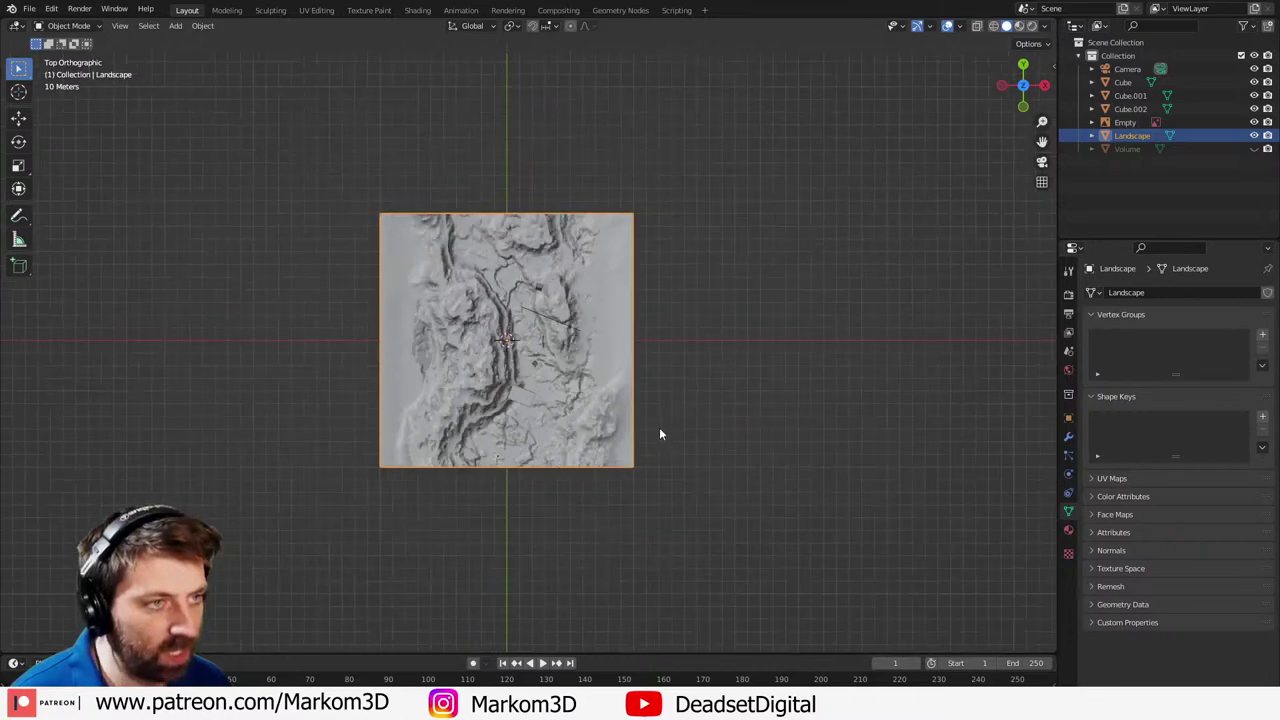
{"action": "key", "text": "shift+d"}
{"action": "left_click", "coordinate": [755, 343]}
{"action": "key", "text": "r"}
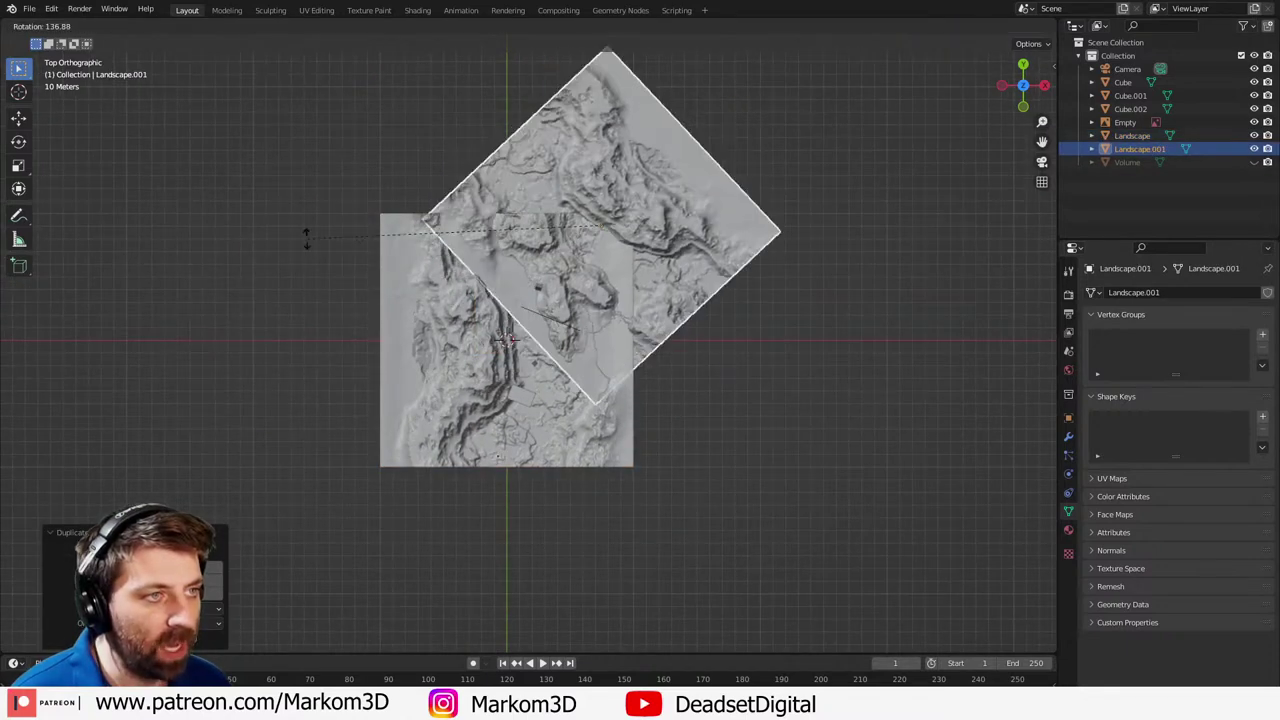
{"action": "left_click", "coordinate": [306, 239]}
- Delete the vertices of the duplicate landscape's flat outer strip that overlaps the original terrain
{"action": "key", "text": "Tab"}
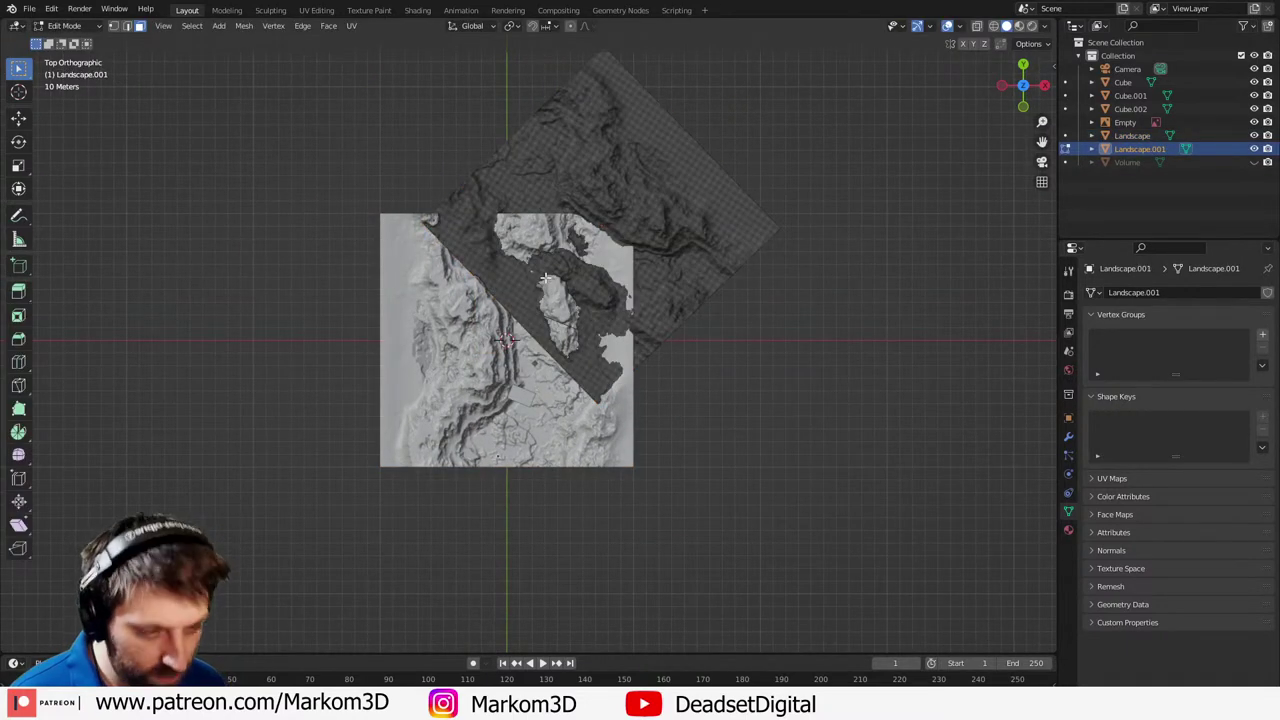
{"action": "scroll", "coordinate": [500, 265], "scroll_direction": "down", "scroll_amount": 4}
{"action": "mouse_move", "coordinate": [455, 236]}
{"action": "left_mouse_down"}
{"action": "mouse_move", "coordinate": [586, 357]}
{"action": "mouse_move", "coordinate": [644, 378]}
{"action": "left_mouse_up"}
{"action": "key", "text": "Escape"}
{"action": "key", "text": "x"}
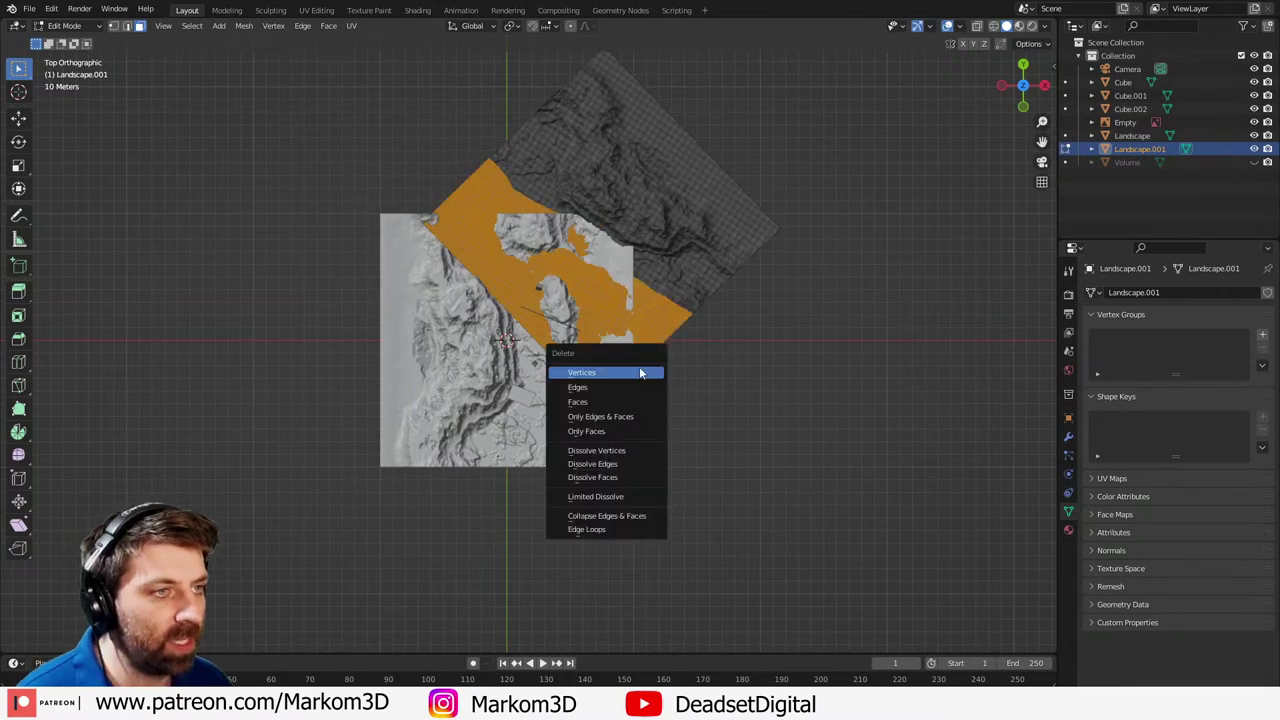
{"action": "left_click", "coordinate": [643, 372]}
{"action": "middle_click_drag", "start_coordinate": [643, 372], "coordinate": [673, 248]}
{"action": "key", "text": "Tab"}
- Scale up the duplicate landscape and raise it along the Z axis as a distant backdrop in the camera view
{"action": "key", "text": "KP_0"}
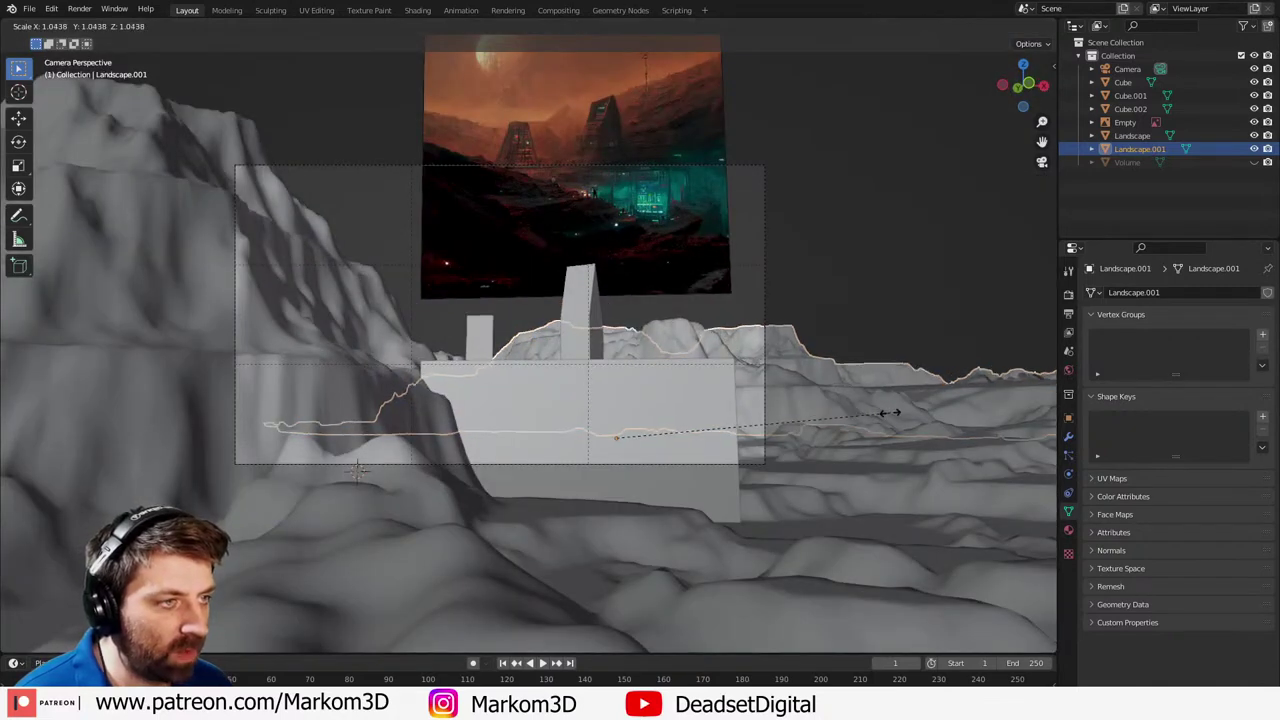
{"action": "left_click", "coordinate": [951, 429]}
{"action": "key", "text": "g"}
{"action": "key", "text": "z"}
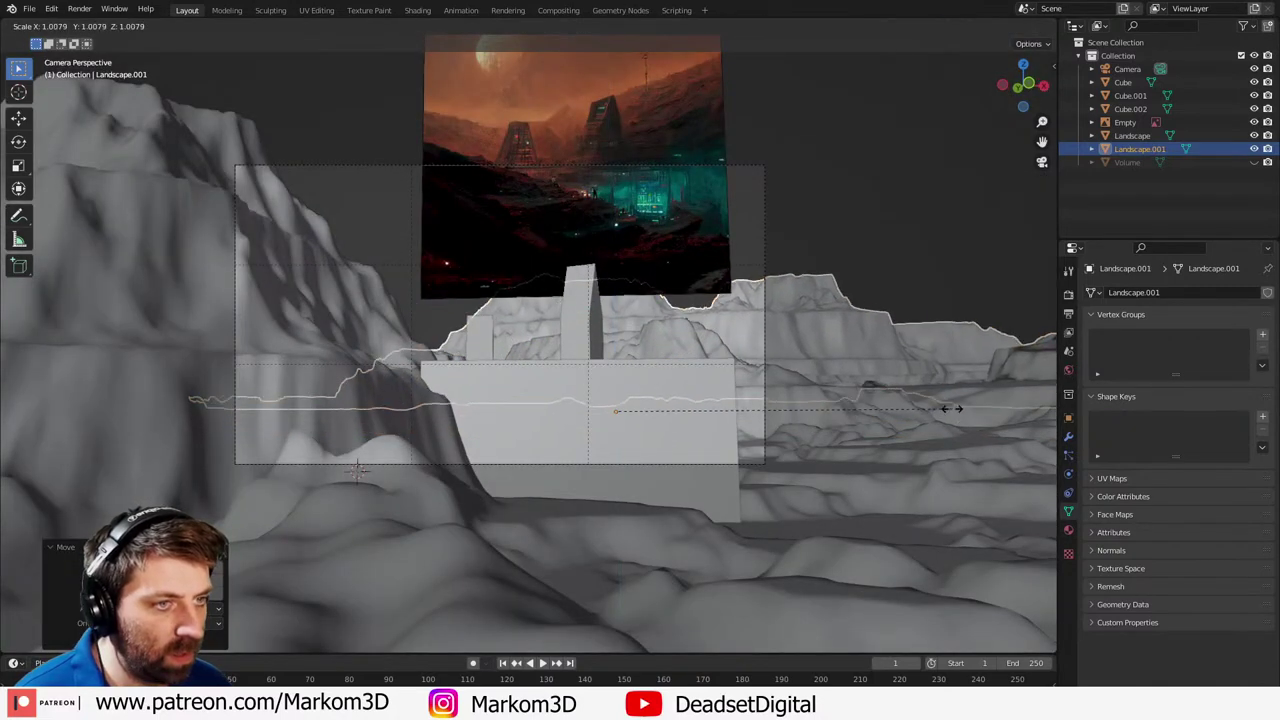
{"action": "left_click", "coordinate": [941, 410]}
- Shift the duplicate landscape sideways behind the towers and rotate it about the Z axis
{"action": "key", "text": "g"}
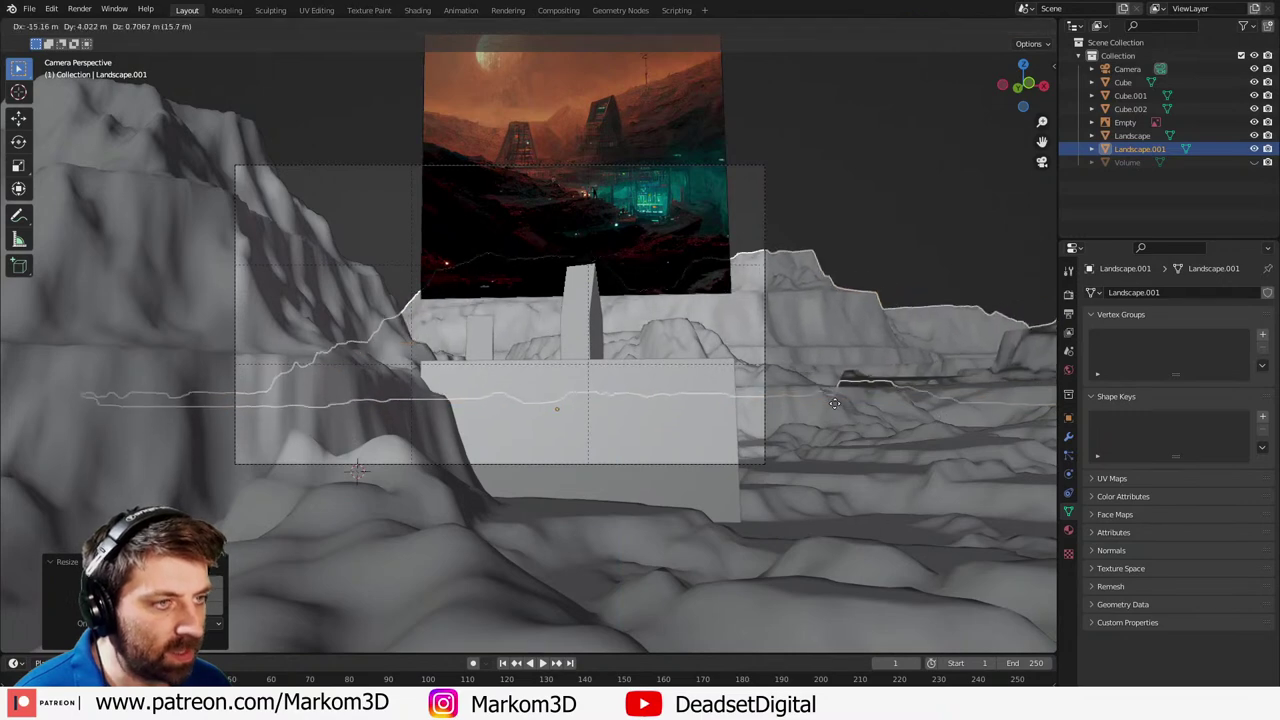
{"action": "left_click", "coordinate": [836, 385]}
{"action": "key", "text": "r"}
{"action": "key", "text": "z"}
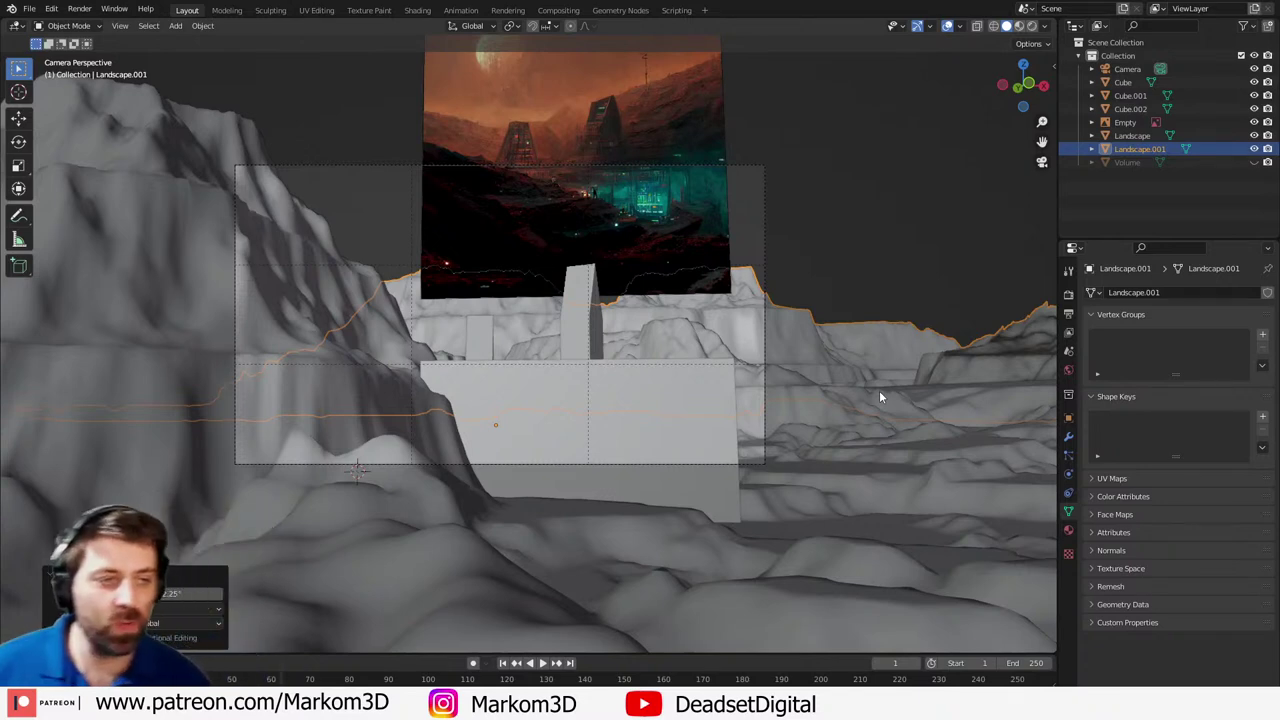
- Reposition the duplicate landscape from top view, and fine-tune its placement behind the towers in the camera view
{"action": "left_click", "coordinate": [909, 495]}
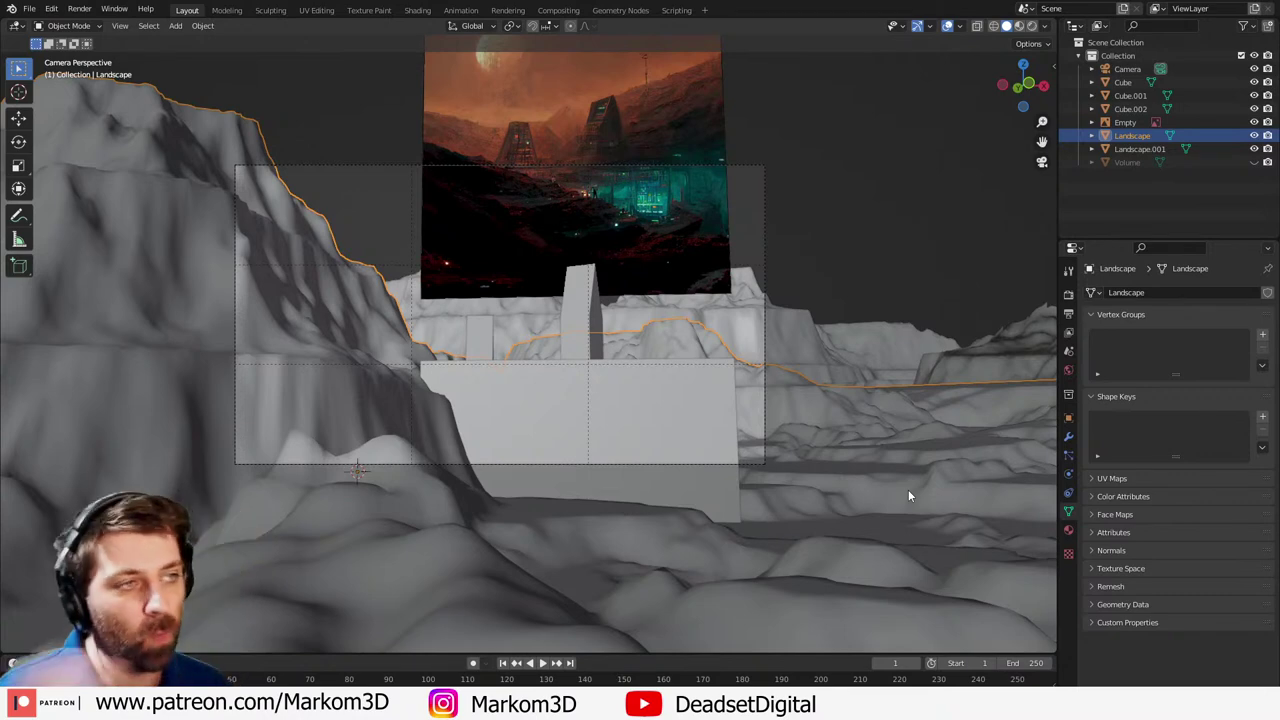
{"action": "key", "text": "KP_7"}
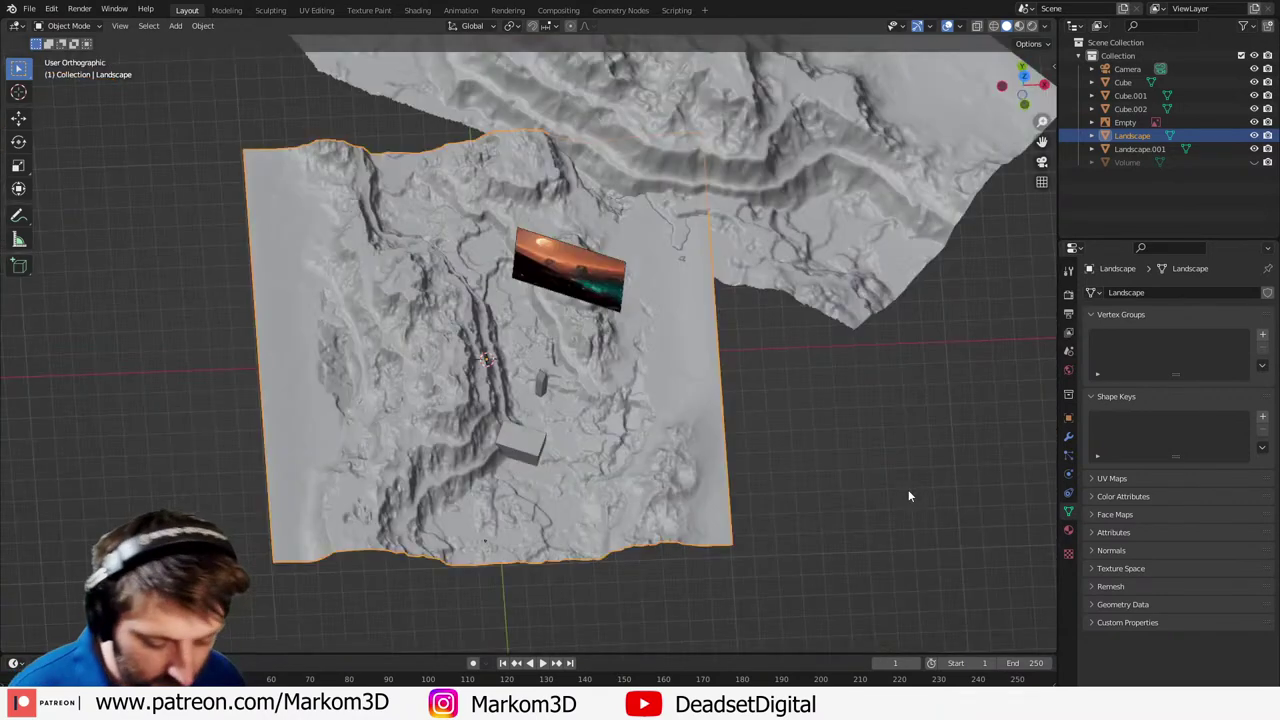
{"action": "key", "text": "g"}
{"action": "right_click", "coordinate": [861, 364]}
{"action": "left_click", "coordinate": [786, 343]}
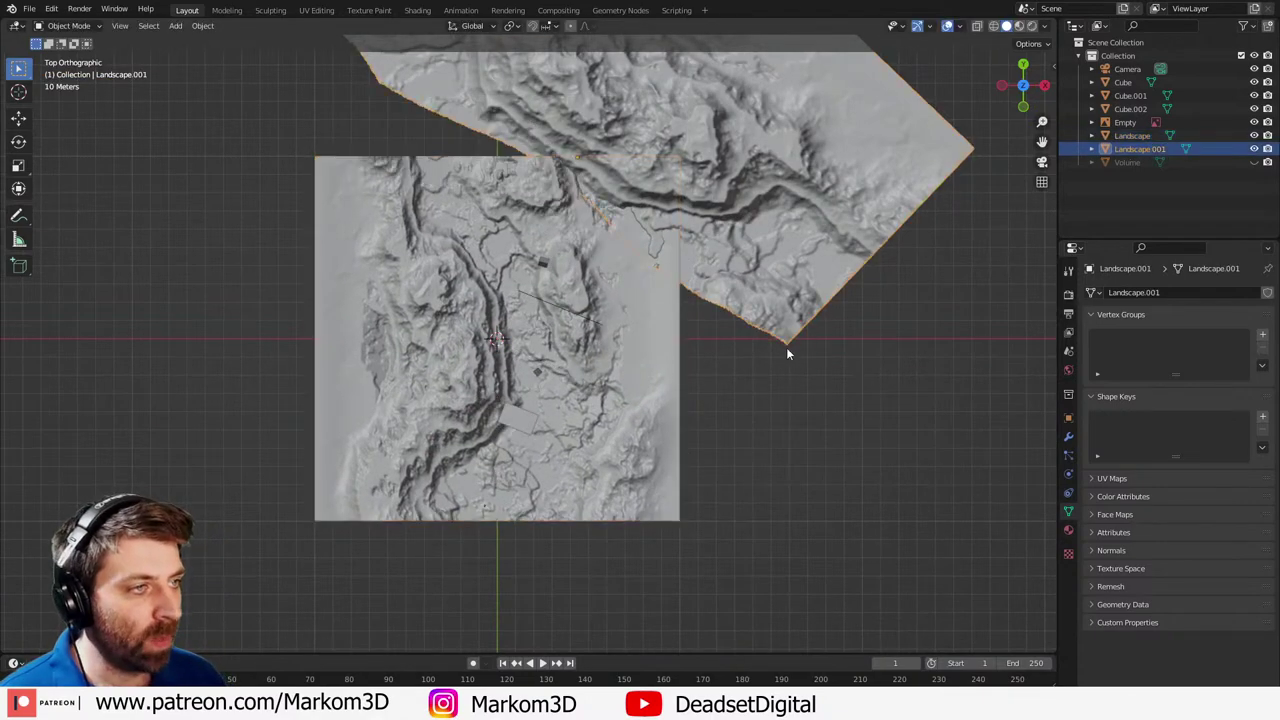
{"action": "middle_click_drag", "start_coordinate": [786, 340], "coordinate": [788, 445], "text": "shift"}
{"action": "key", "text": "g"}
{"action": "left_click", "coordinate": [844, 367]}
{"action": "key", "text": "KP_0"}
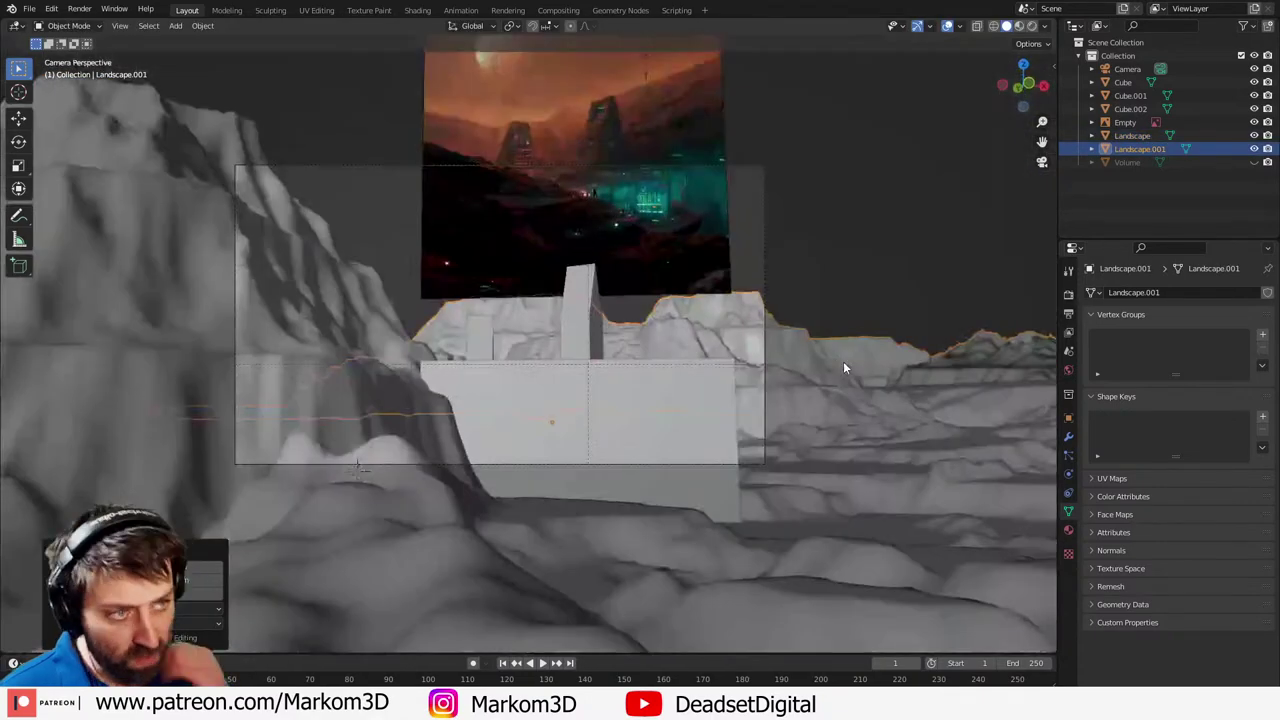
{"action": "key", "text": "g"}
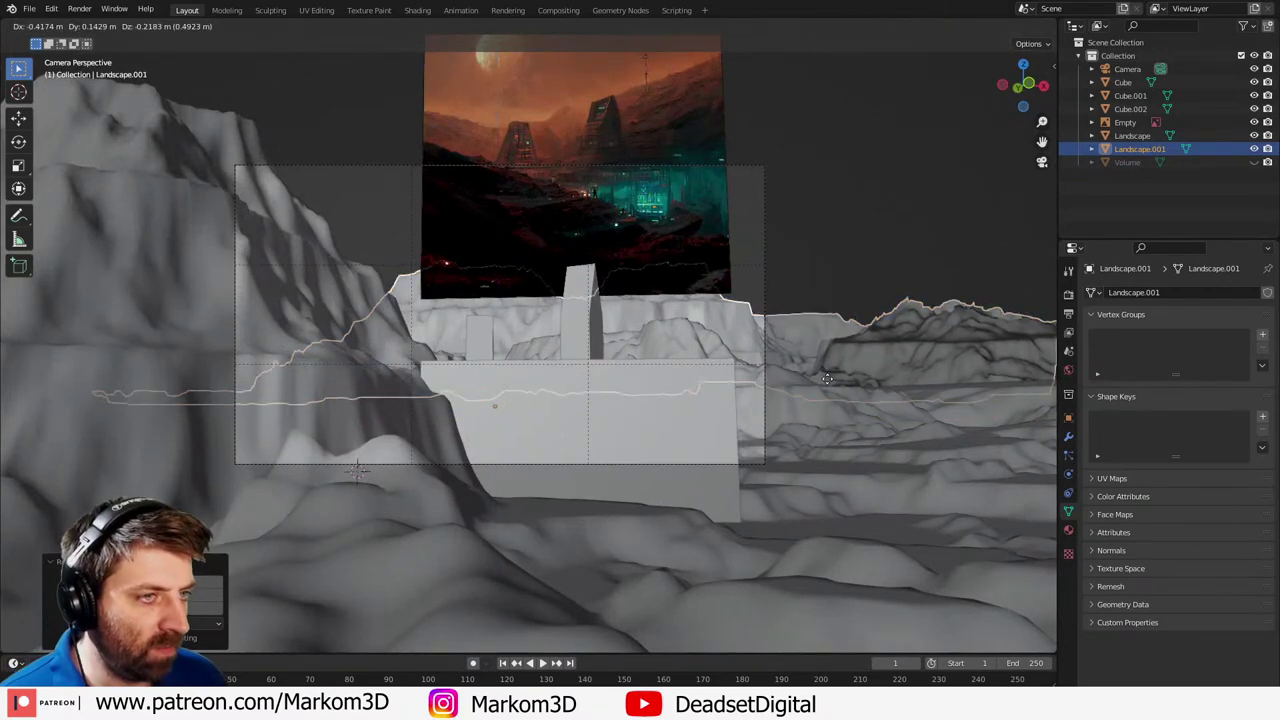
{"action": "left_click", "coordinate": [815, 382]}
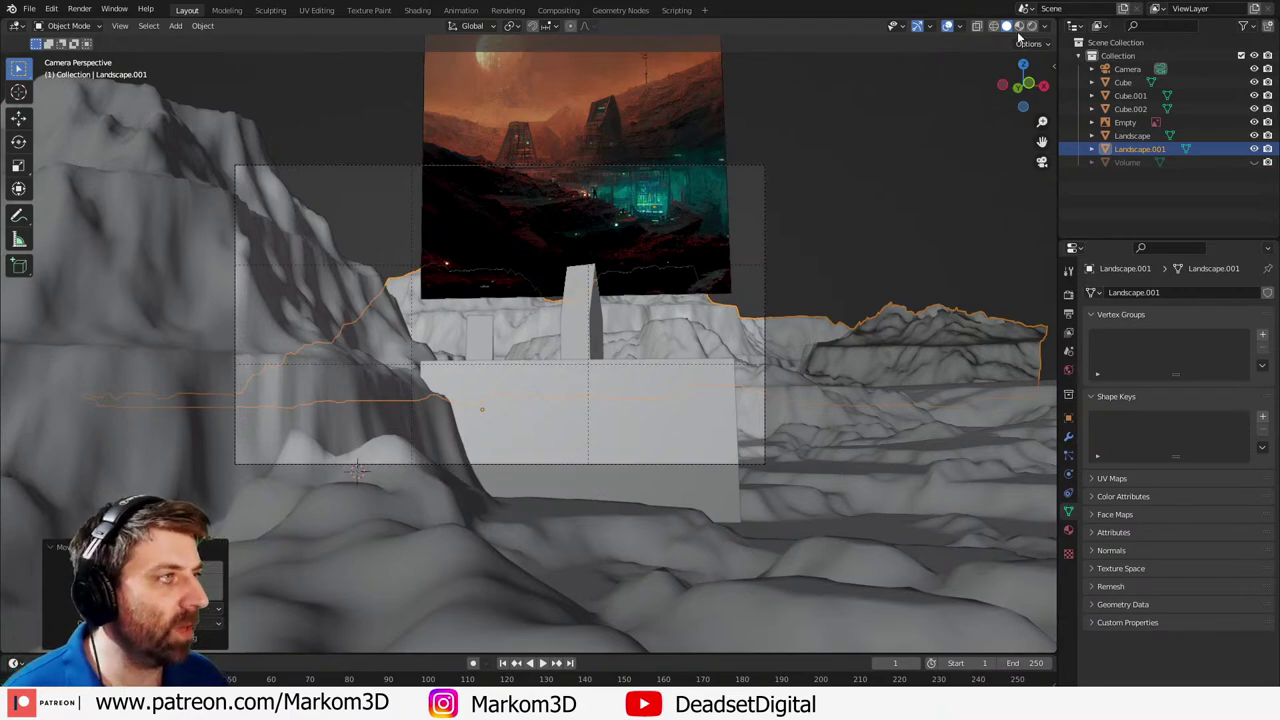
- Preview the scene in rendered shading and hide the reference image and the Volume object
{"action": "left_click", "coordinate": [1031, 26]}
{"action": "left_click", "coordinate": [688, 226]}
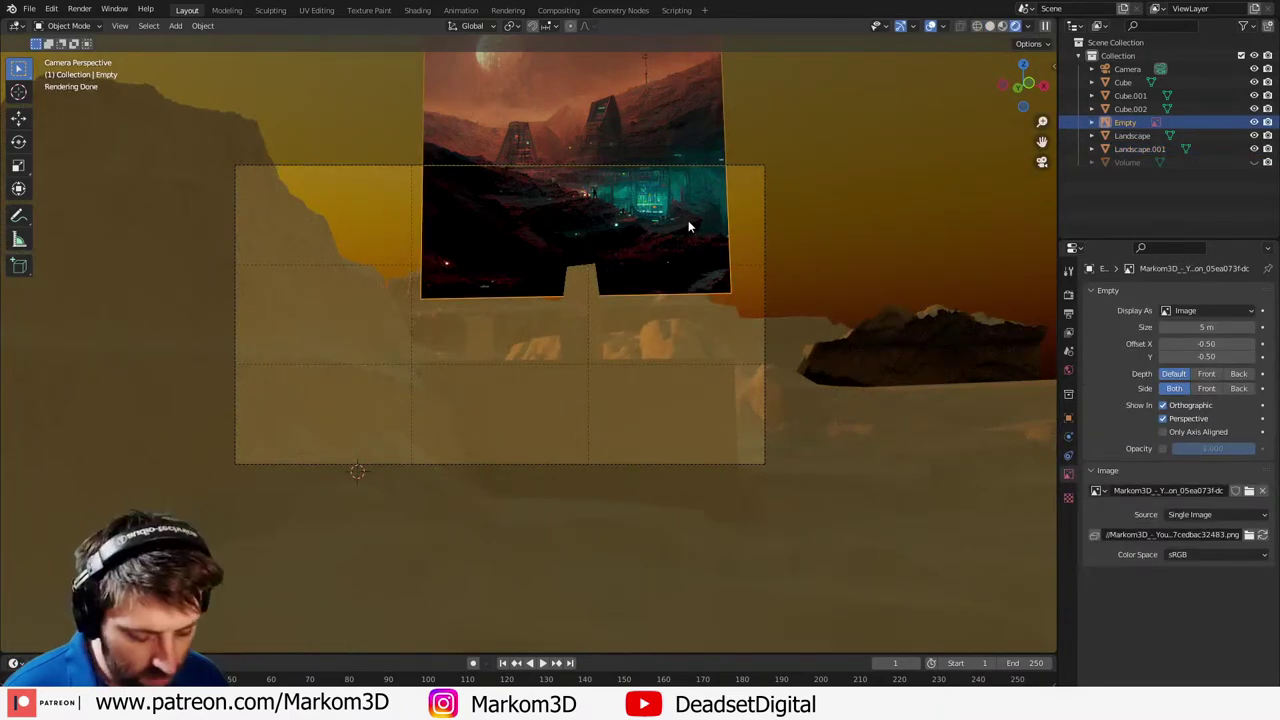
{"action": "key", "text": "h"}
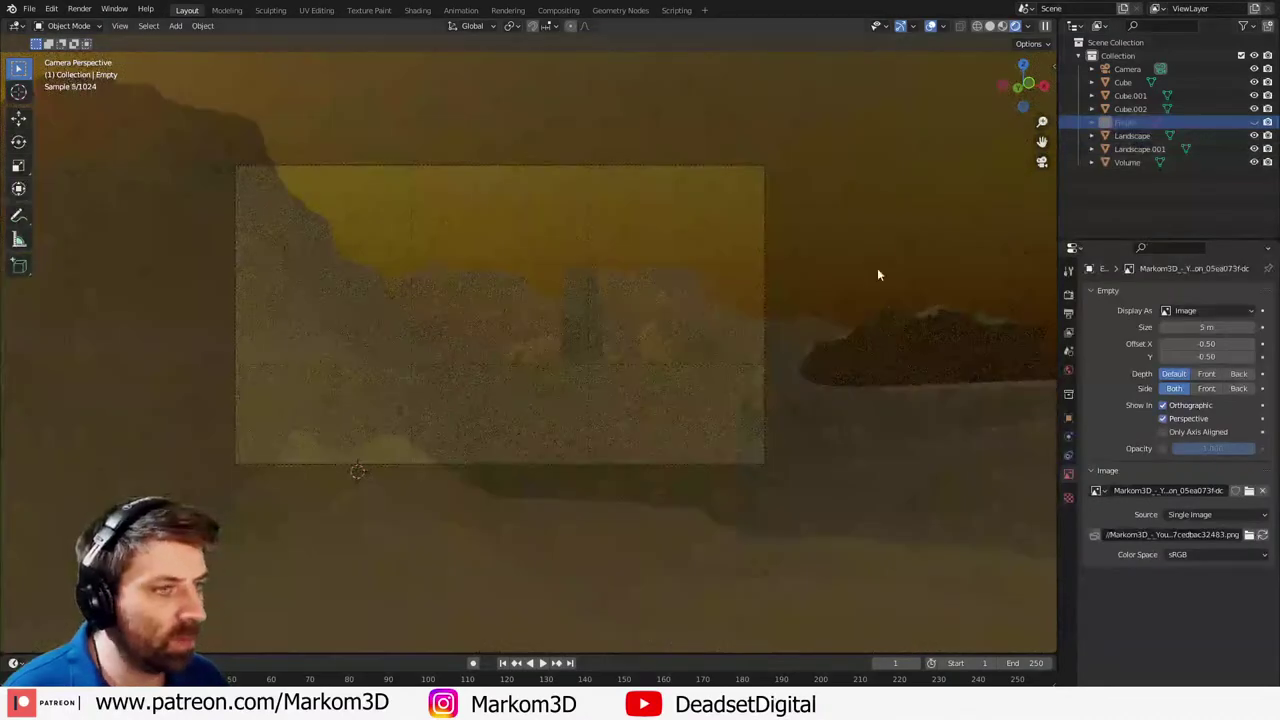
{"action": "left_click", "coordinate": [728, 347]}
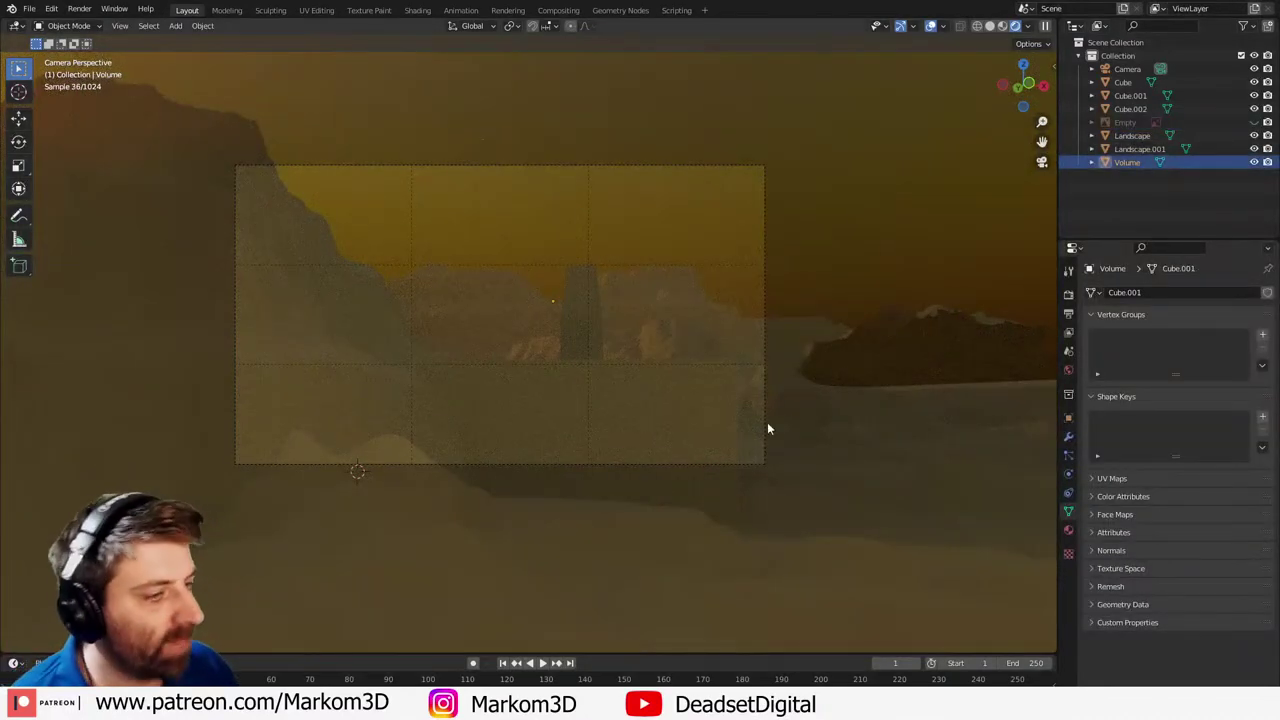
{"action": "left_click", "coordinate": [1255, 162]}
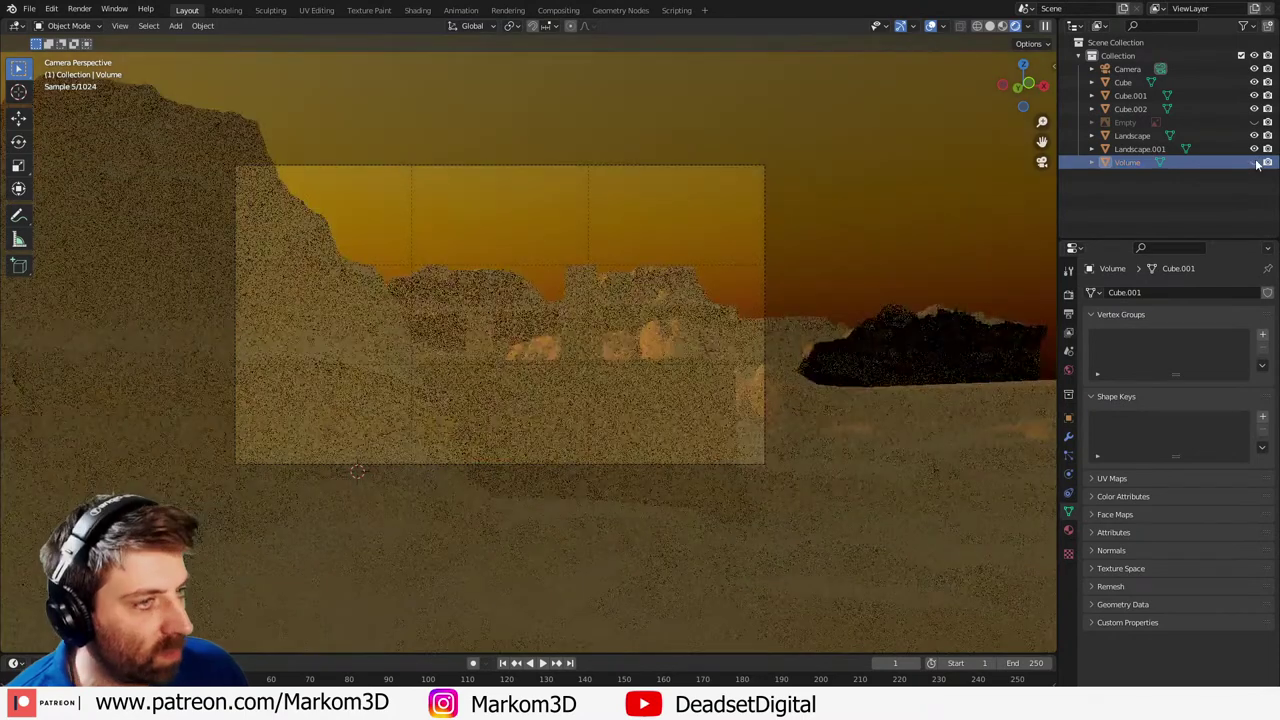
- Open the World shader nodes in the Shading workspace and show the rendered camera view
{"action": "left_click", "coordinate": [417, 10]}
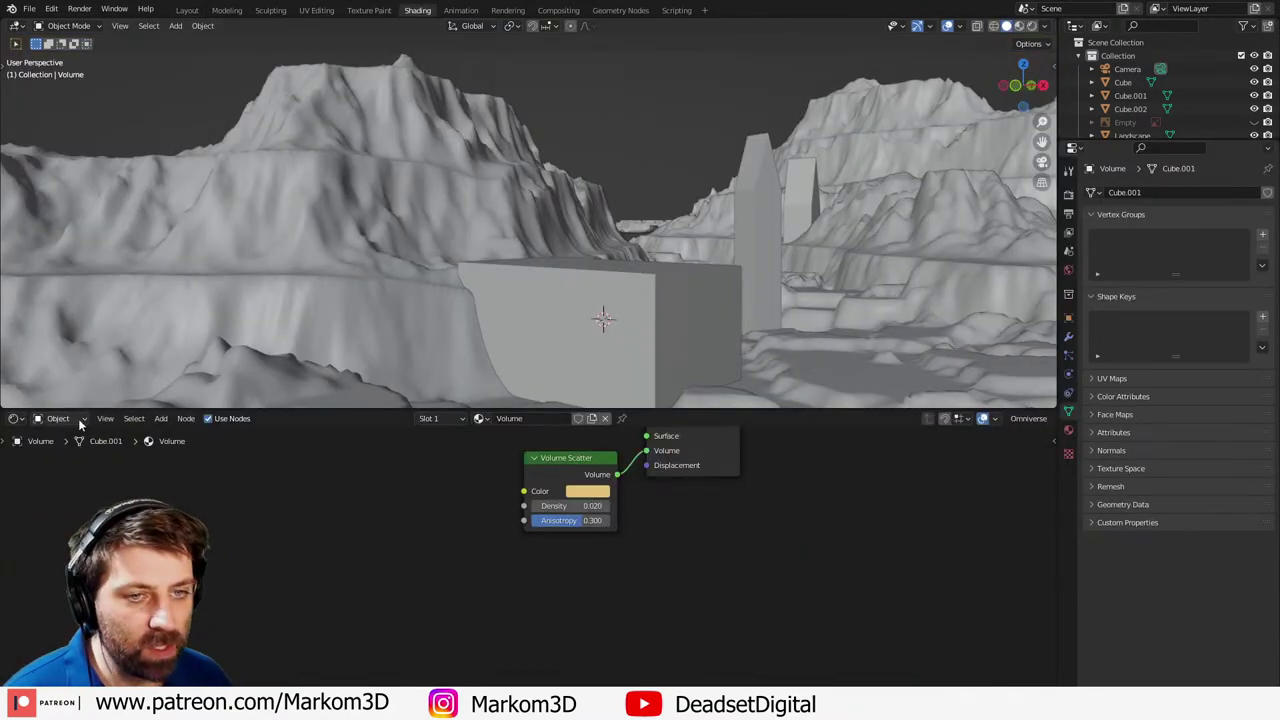
{"action": "left_click", "coordinate": [80, 420]}
{"action": "left_click", "coordinate": [70, 462]}
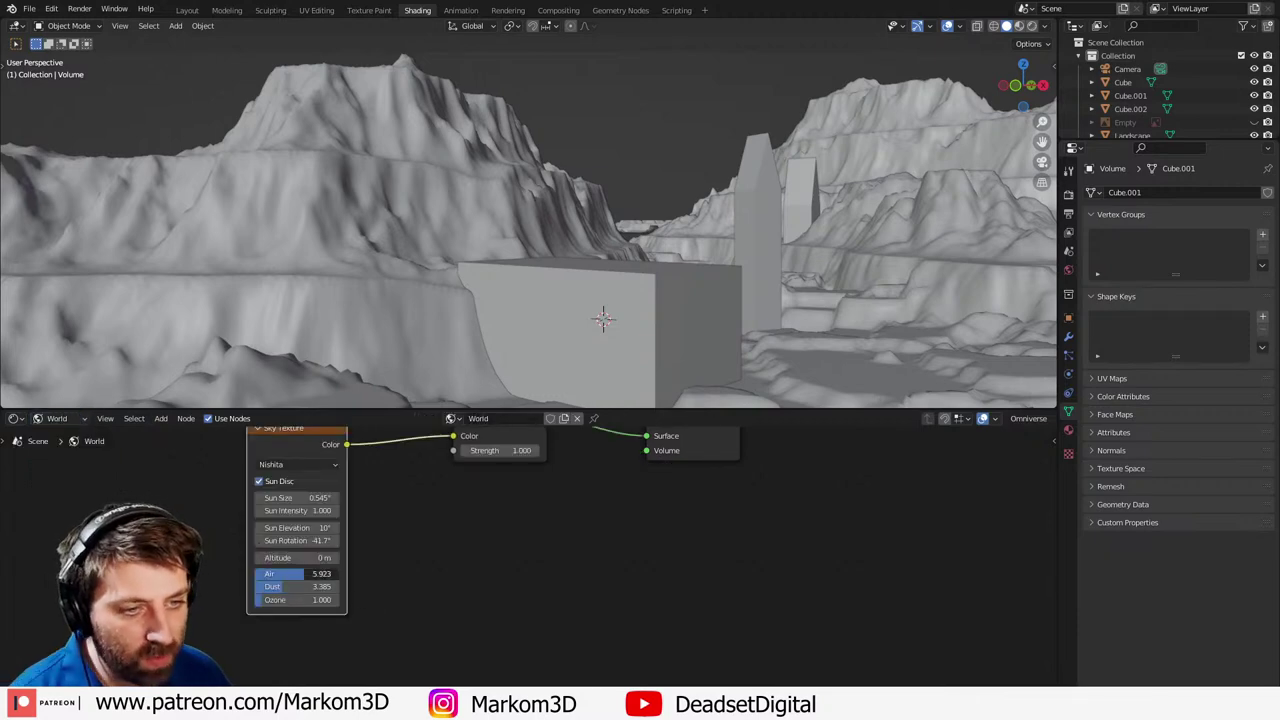
{"action": "left_click", "coordinate": [1032, 26]}
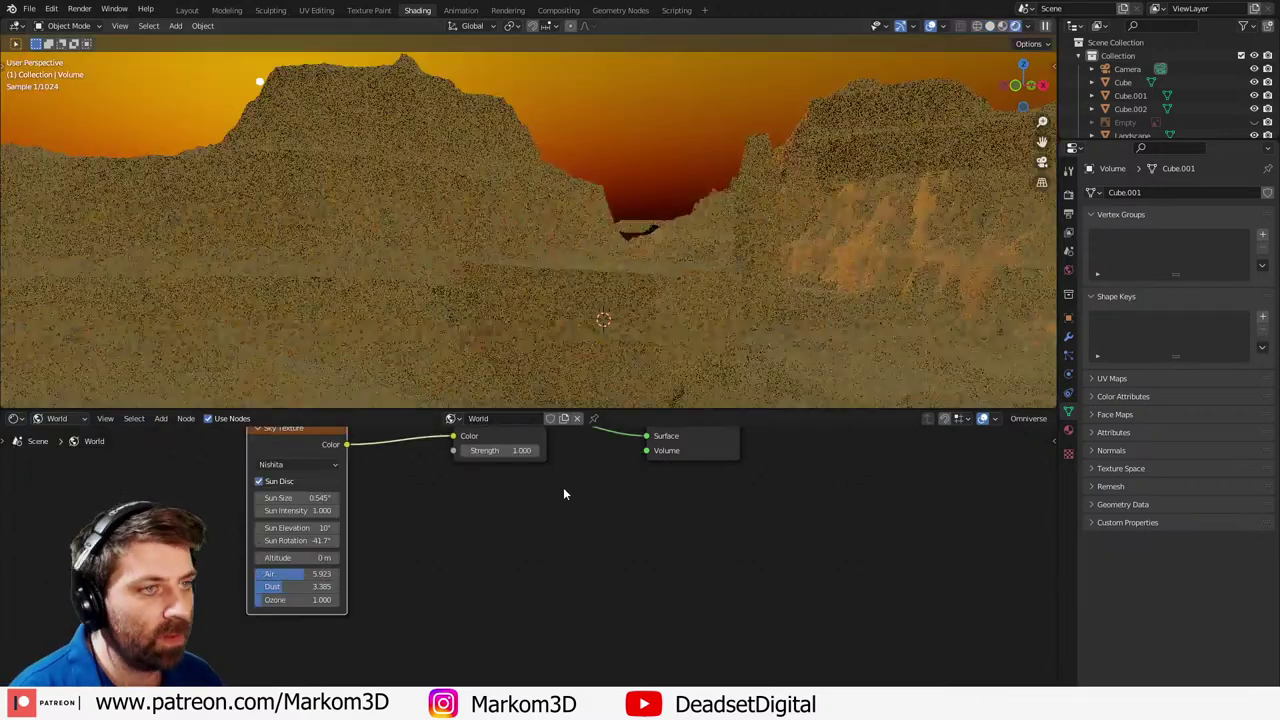
{"action": "key", "text": "KP_0"}
- Set the Sky Texture's Air to 1 and its Dust to 1
{"action": "left_click", "coordinate": [318, 573]}
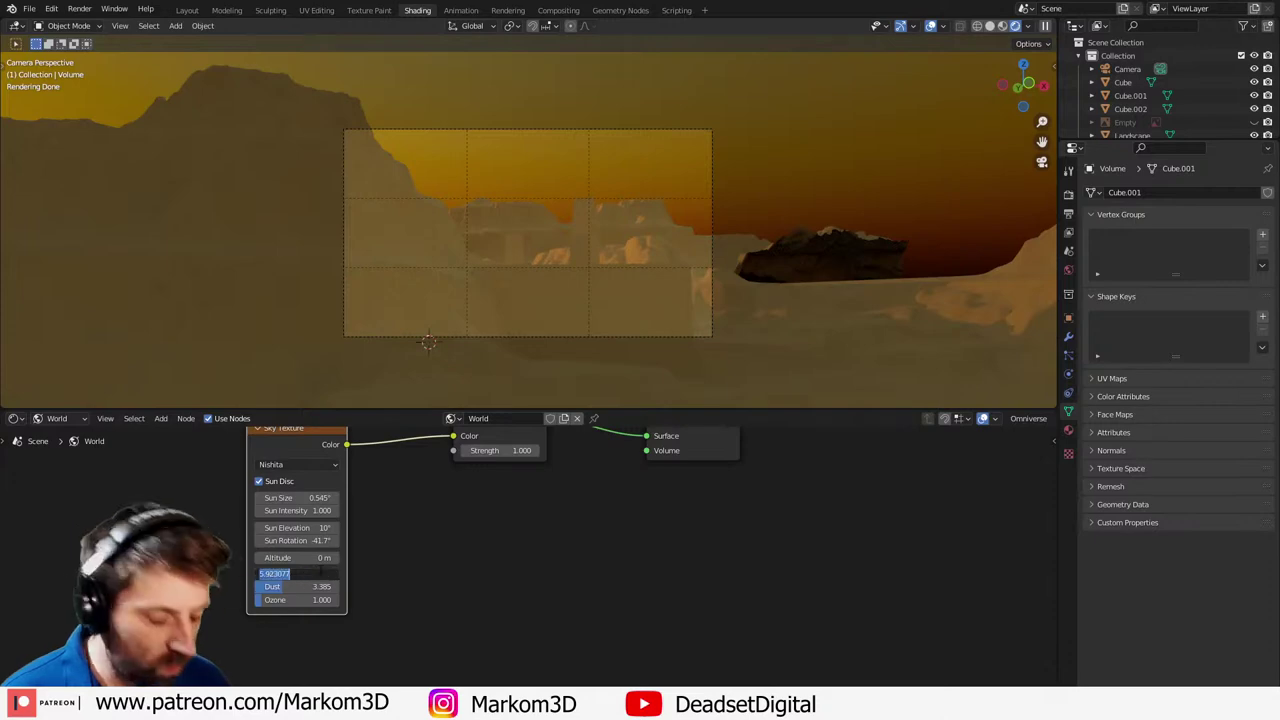
{"action": "type", "text": "1"}
{"action": "key", "text": "Return"}
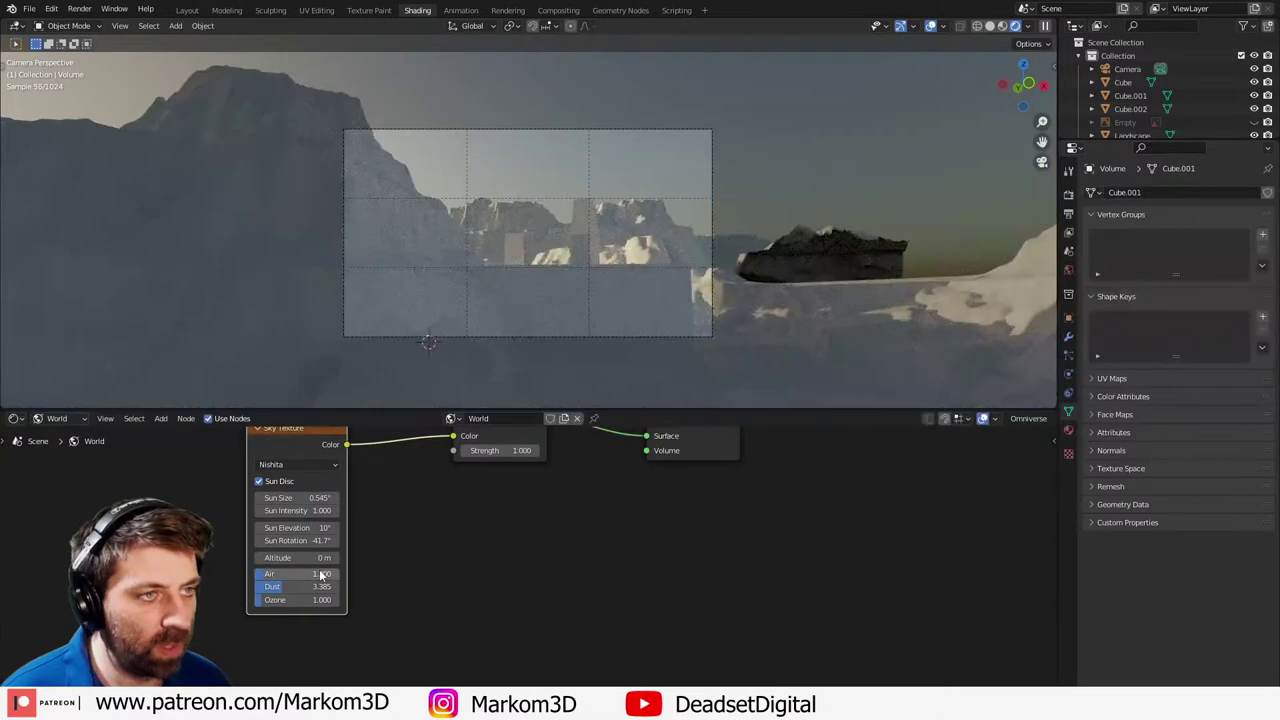
{"action": "left_click", "coordinate": [311, 590]}
{"action": "type", "text": "1"}
{"action": "key", "text": "Return"}
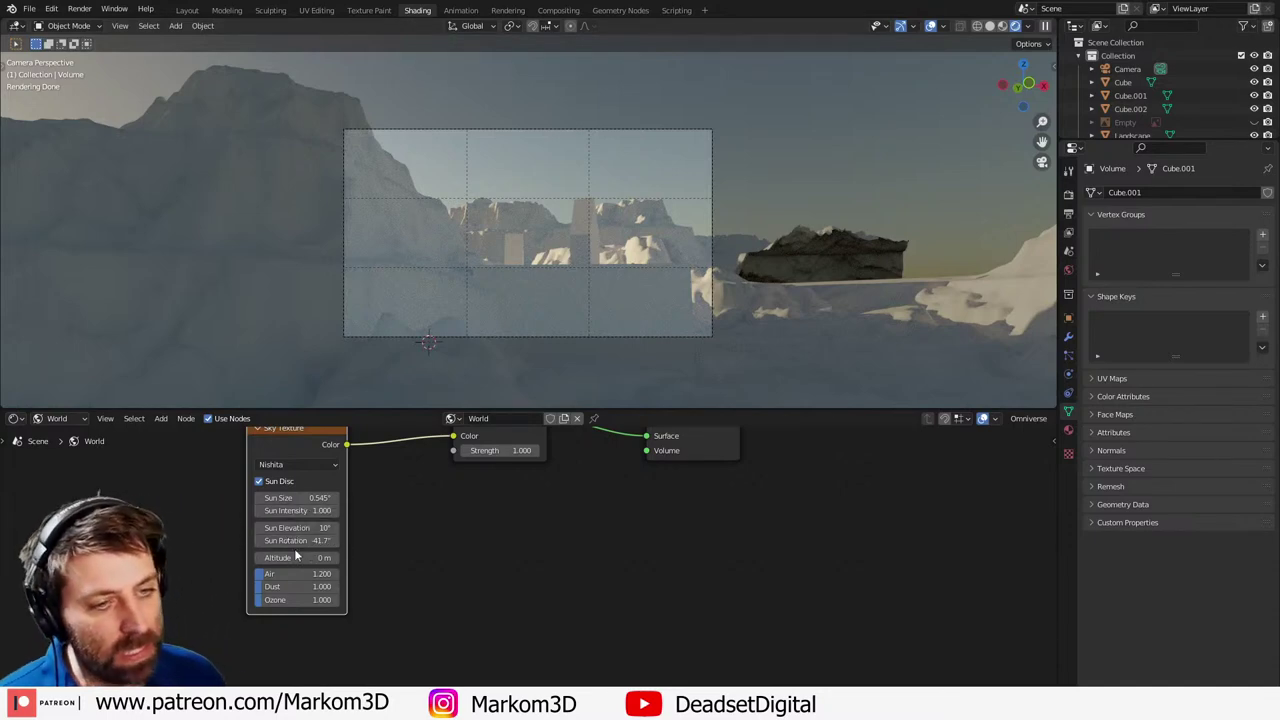
- Try Sky Texture altitudes of 16 m, 800 m and 100 m
{"action": "left_click_drag", "start_coordinate": [296, 556], "coordinate": [316, 556]}
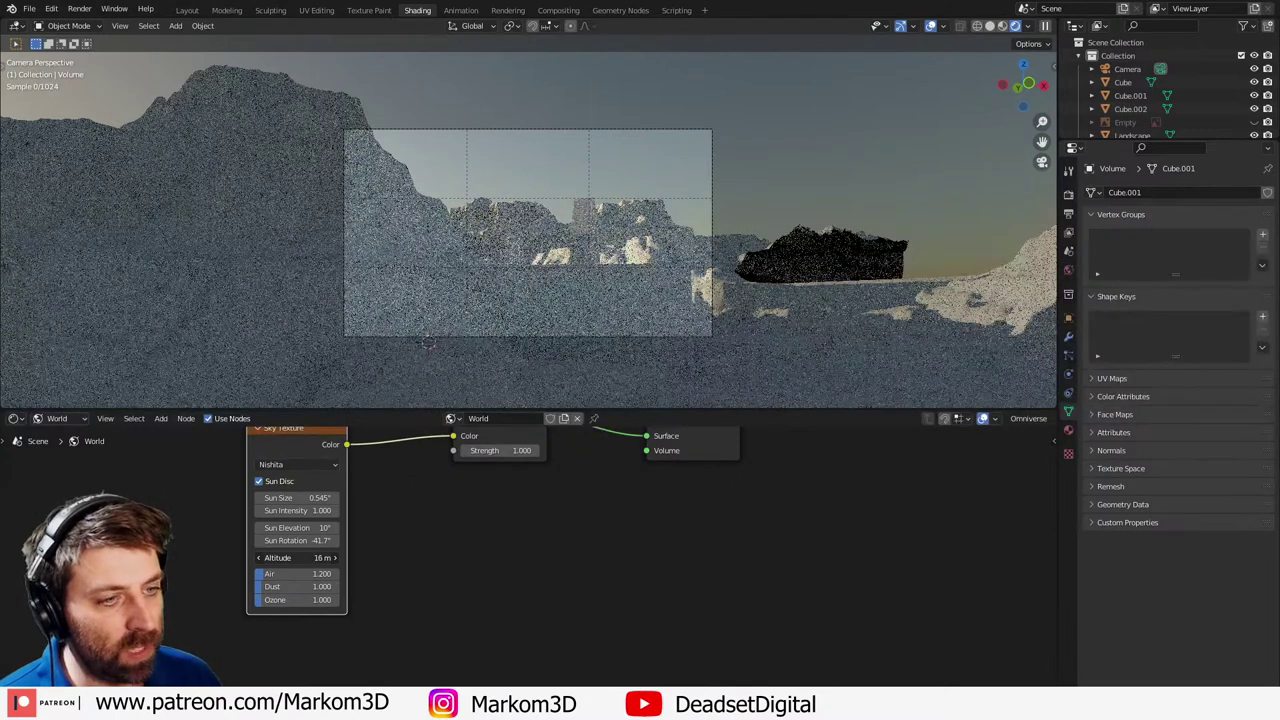
{"action": "left_click", "coordinate": [298, 557]}
{"action": "type", "text": "80"}
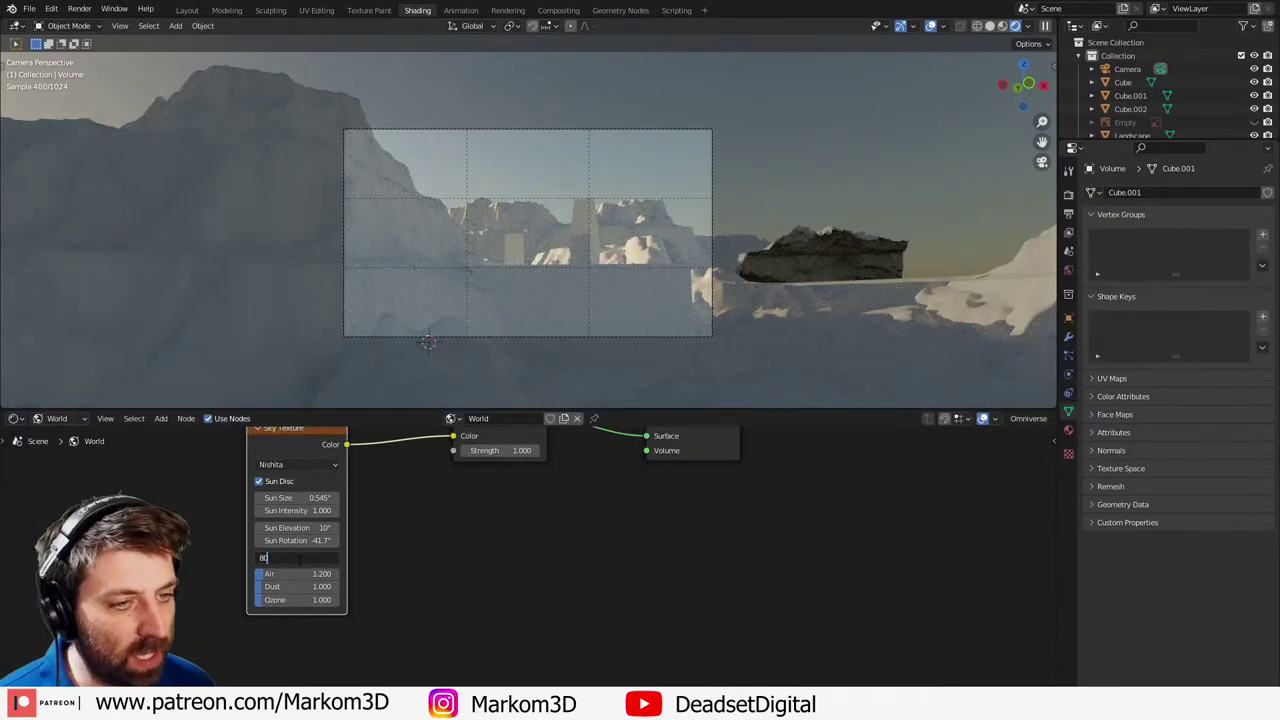
{"action": "type", "text": "0"}
{"action": "key", "text": "Return"}
{"action": "left_click", "coordinate": [299, 559]}
{"action": "type", "text": "100"}
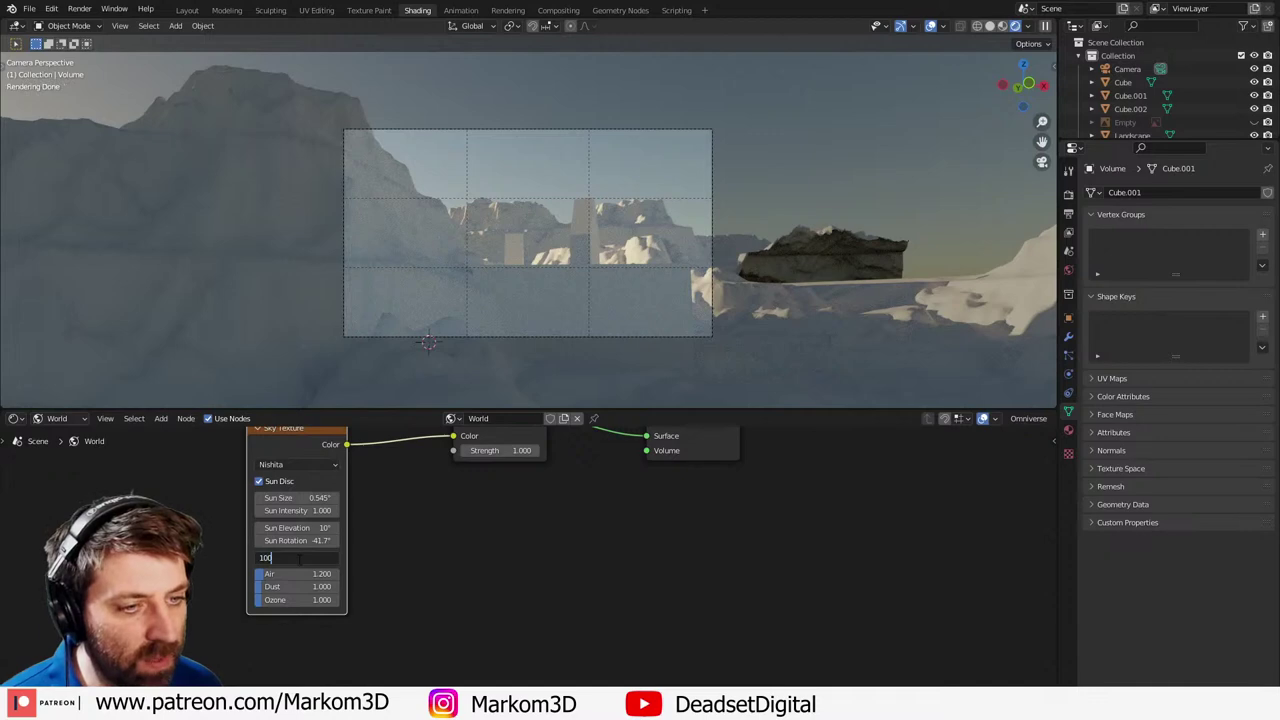
{"action": "key", "text": "Return"}
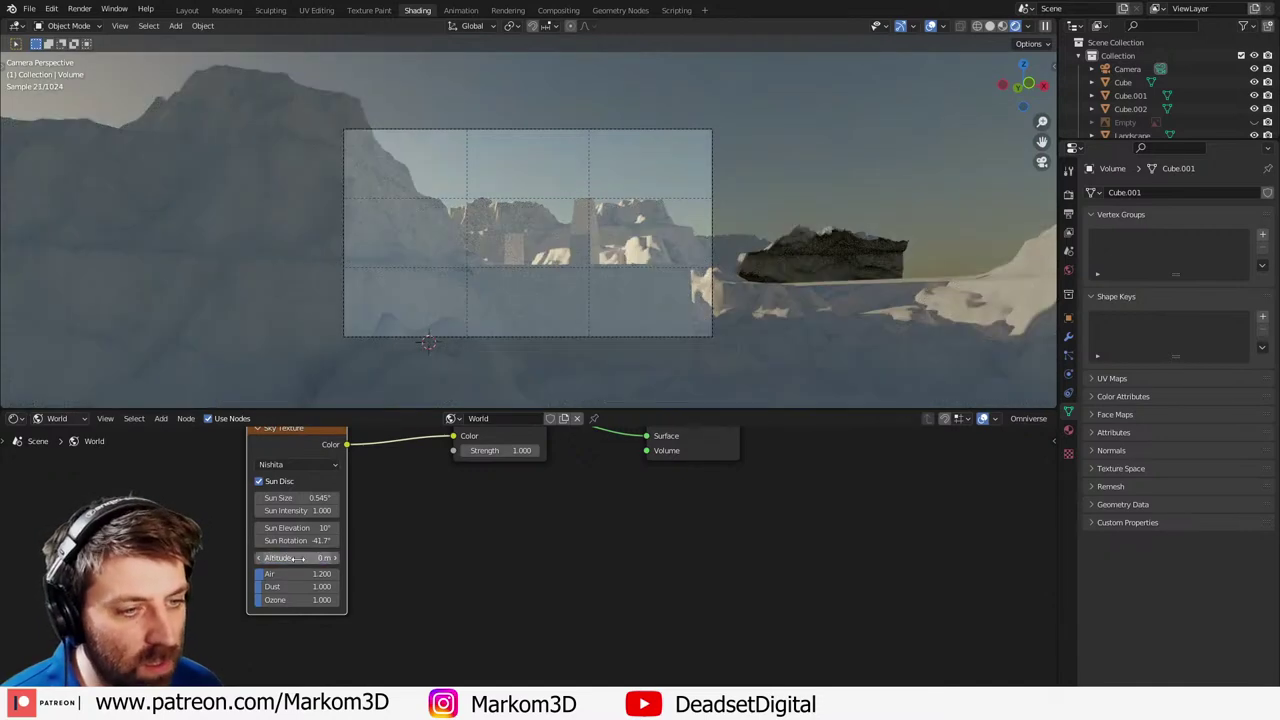
- Try the Sky Texture's Air at 2, then return it to 1.2
{"action": "left_click", "coordinate": [297, 572]}
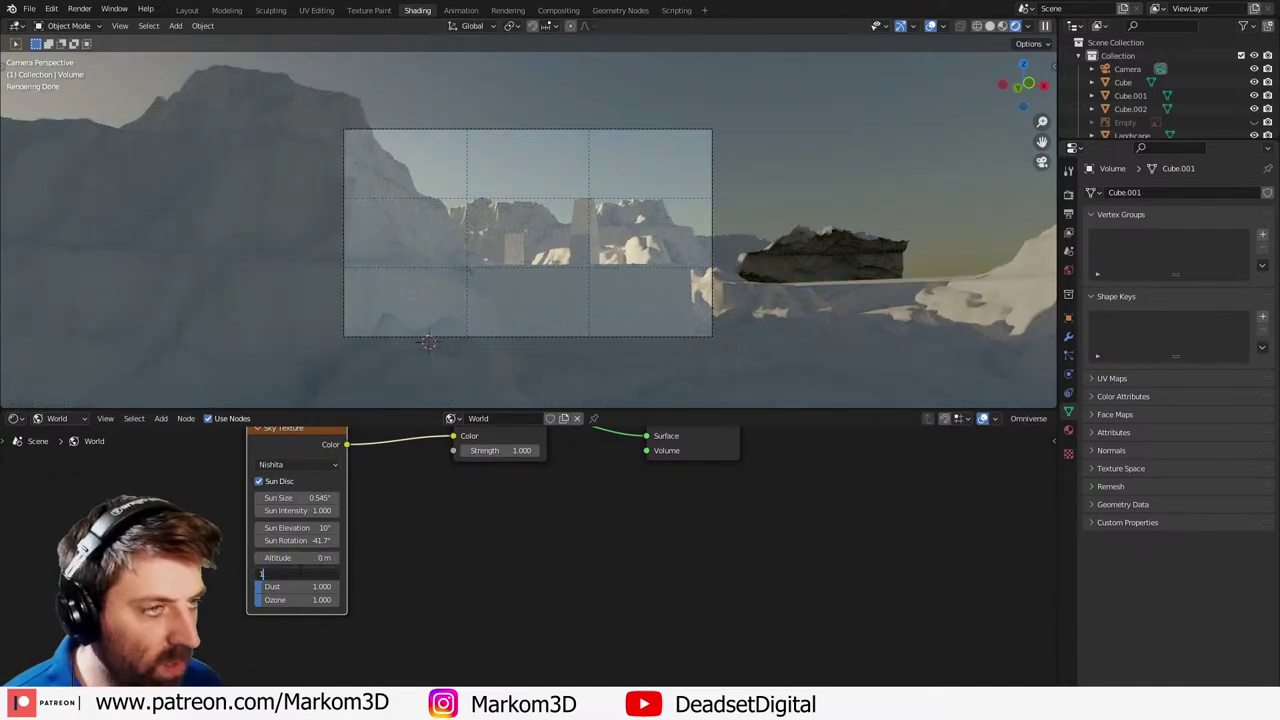
{"action": "type", "text": "2"}
{"action": "key", "text": "Return"}
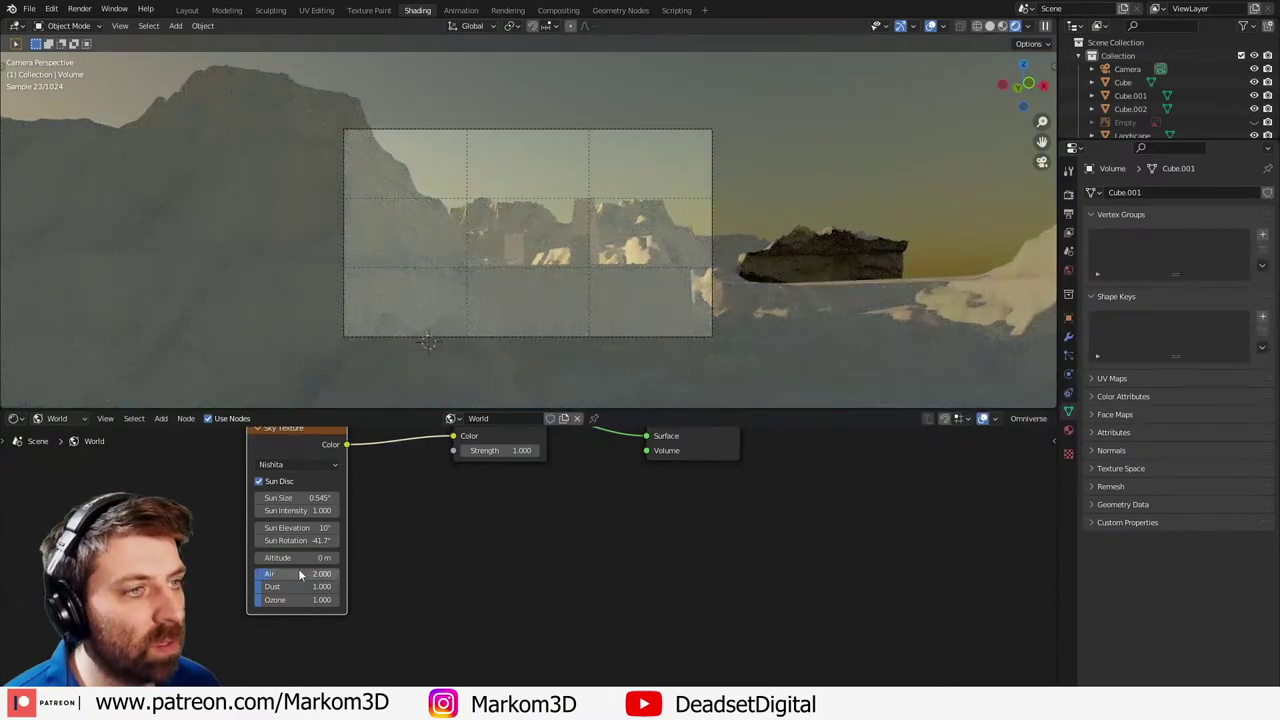
{"action": "left_click", "coordinate": [299, 573]}
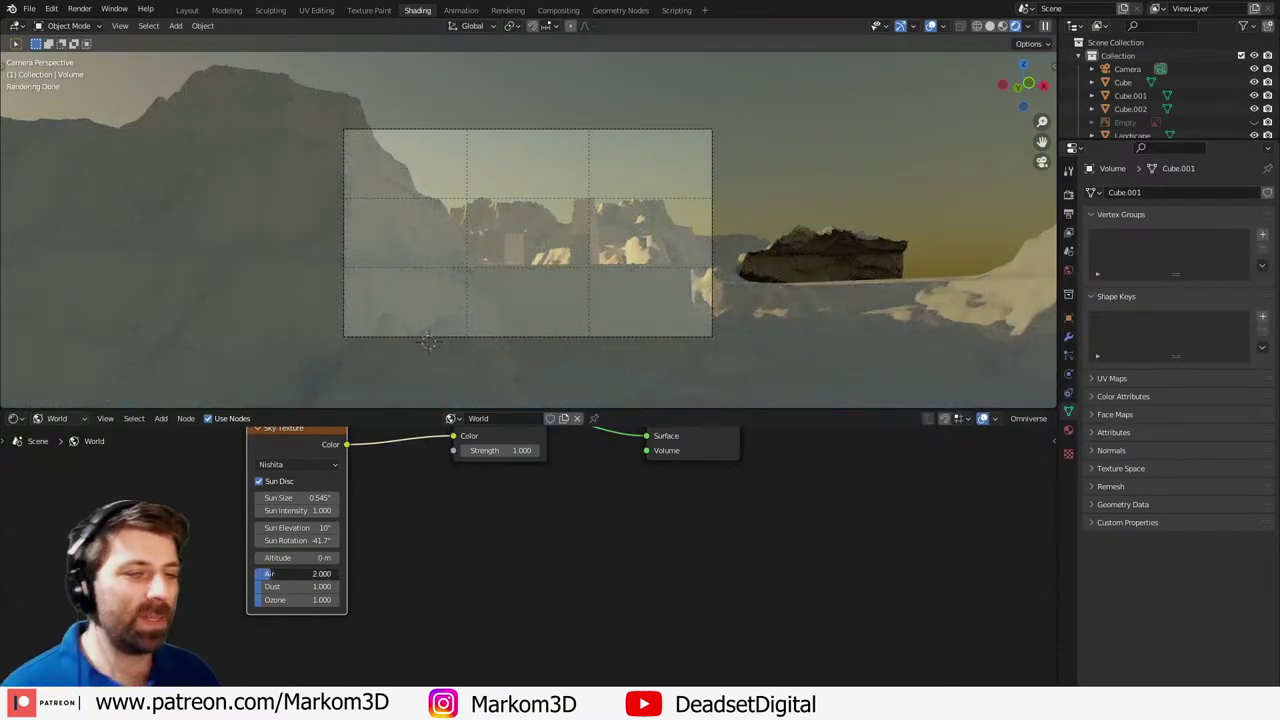
{"action": "type", "text": "1.2"}
{"action": "key", "text": "Return"}
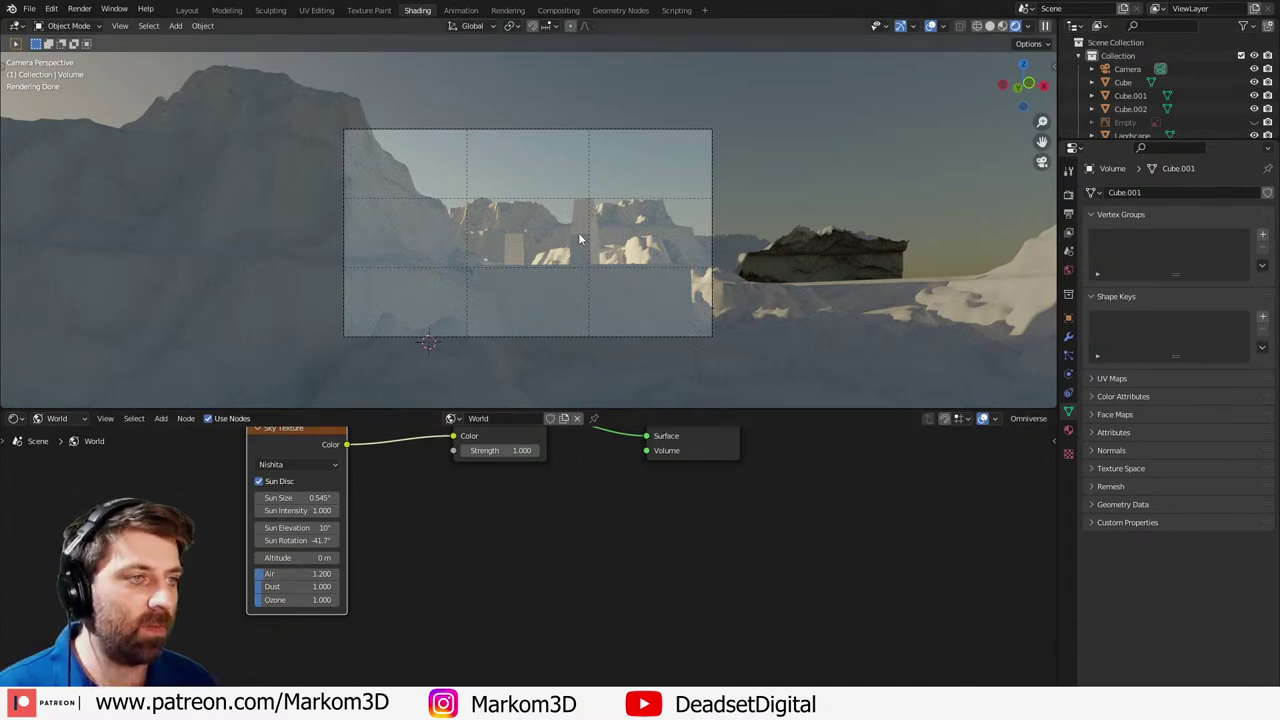
{"action": "left_click", "coordinate": [657, 301]}
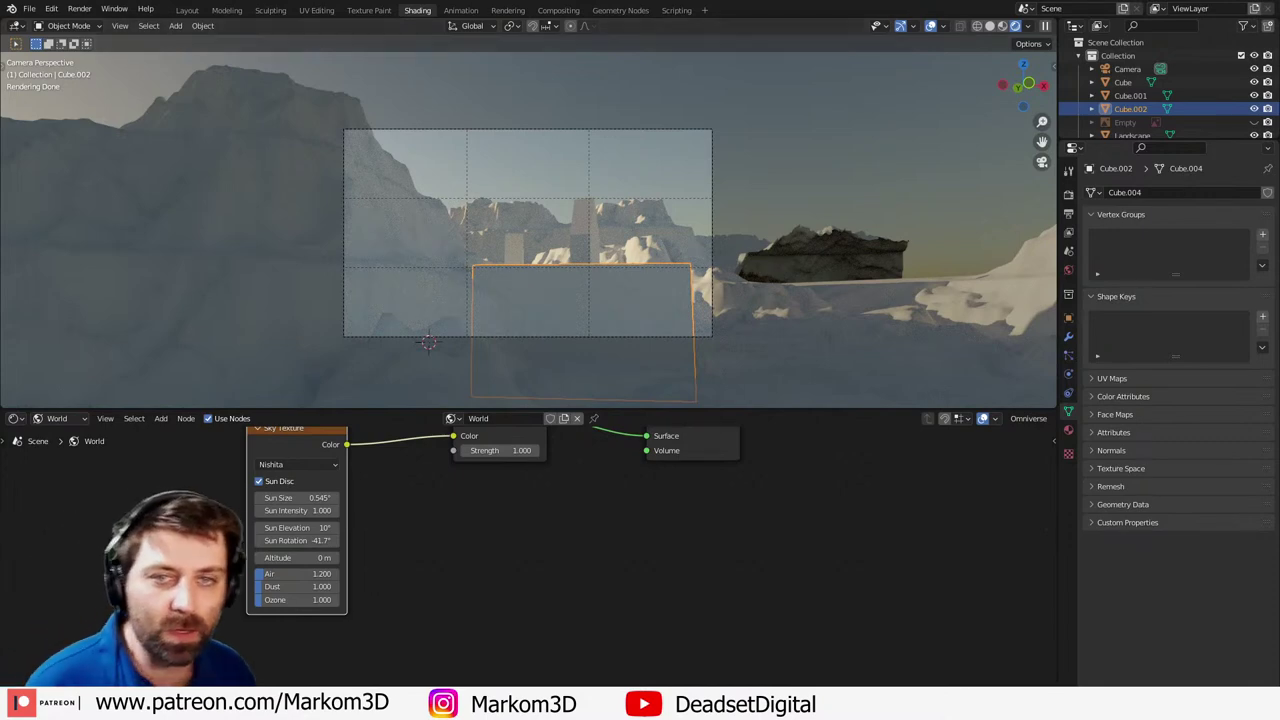
{"action": "left_click", "coordinate": [624, 222]}
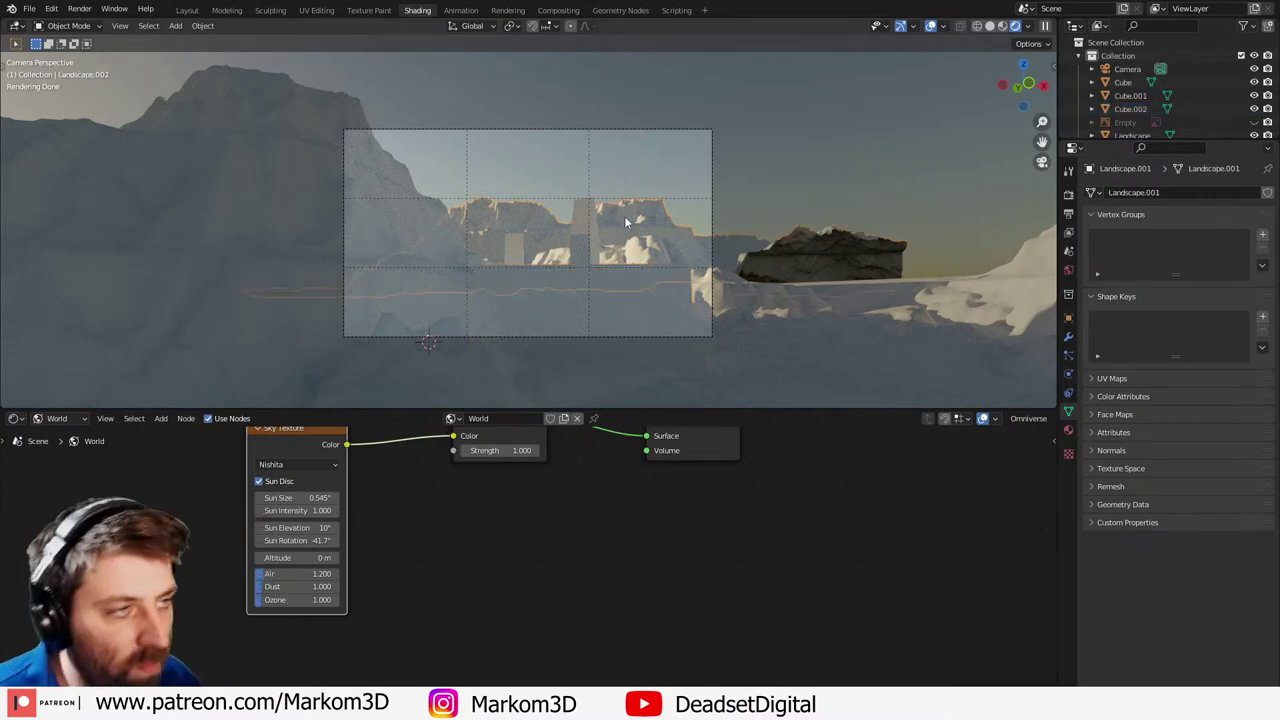
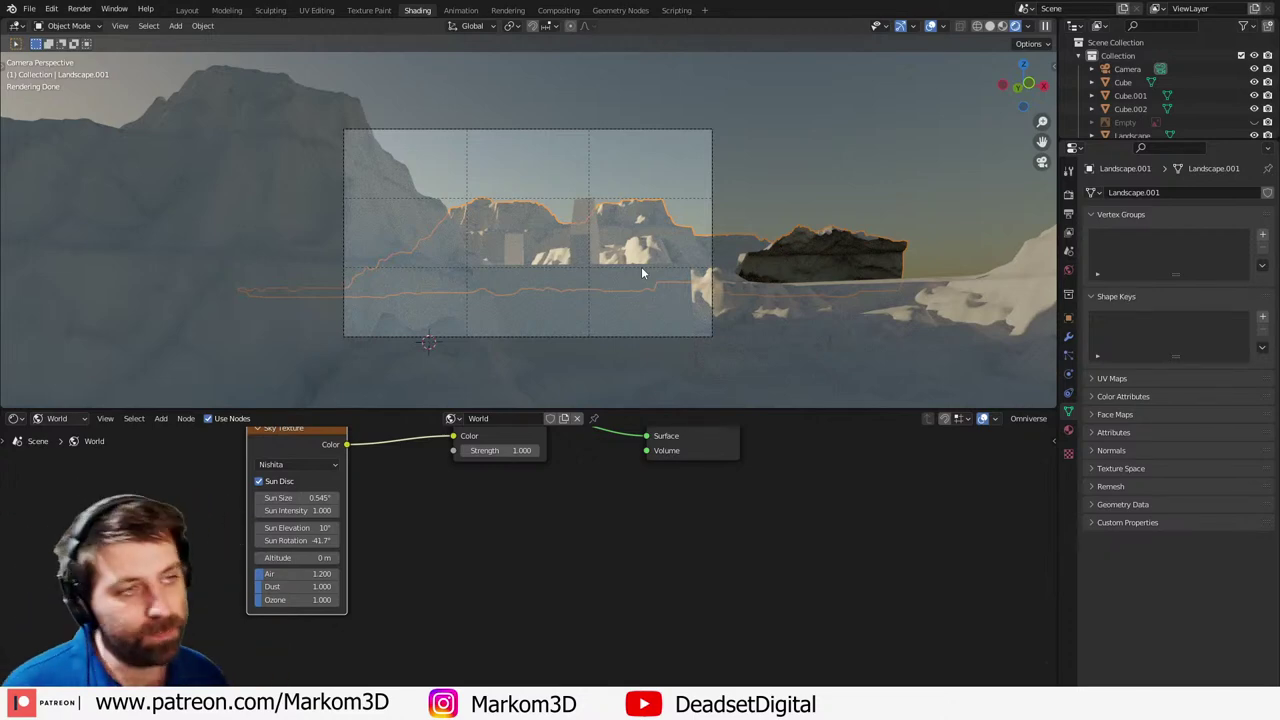
{"action": "left_click", "coordinate": [572, 286]}
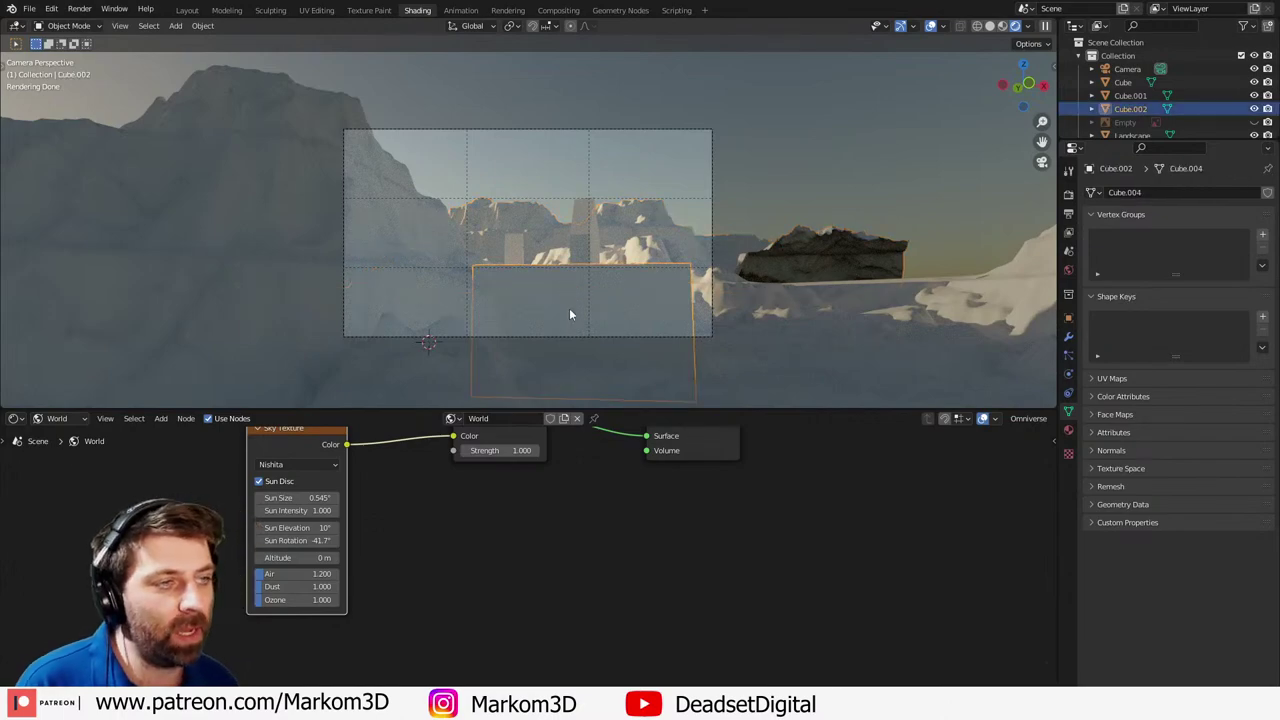
{"action": "middle_click_drag", "start_coordinate": [624, 324], "coordinate": [566, 284], "text": "shift"}
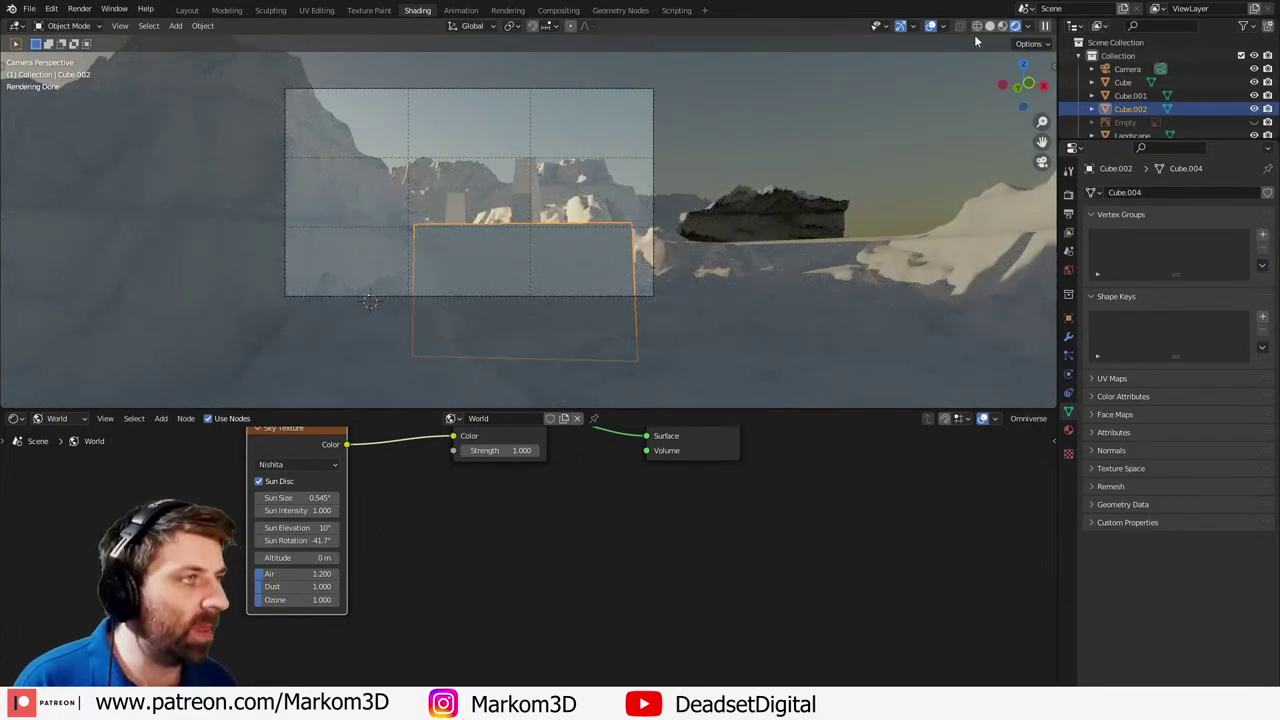
- Switch the viewport to solid shading and hide the Landscape.001 background cliffs
{"action": "left_click", "coordinate": [989, 27]}
{"action": "scroll", "coordinate": [618, 283], "scroll_direction": "down", "scroll_amount": 3}
{"action": "middle_click_drag", "start_coordinate": [615, 281], "coordinate": [585, 198]}
{"action": "scroll", "coordinate": [595, 272], "scroll_direction": "down", "scroll_amount": 5}
{"action": "left_click", "coordinate": [793, 232]}
{"action": "key", "text": "h"}
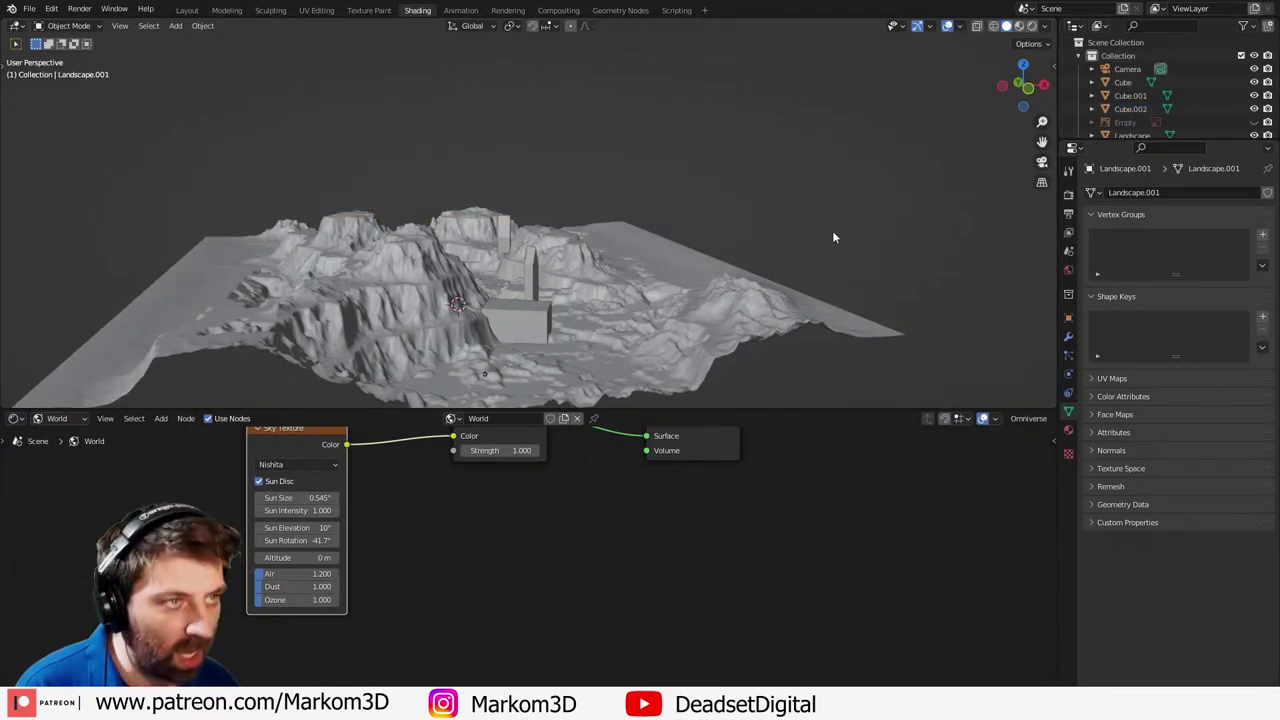
- Unhide the Empty reference image and examine its glowing teal structure up close
{"action": "left_click", "coordinate": [1254, 122]}
{"action": "scroll", "coordinate": [567, 241], "scroll_direction": "down", "scroll_amount": 3}
{"action": "scroll", "coordinate": [567, 241], "scroll_direction": "up", "scroll_amount": 6}
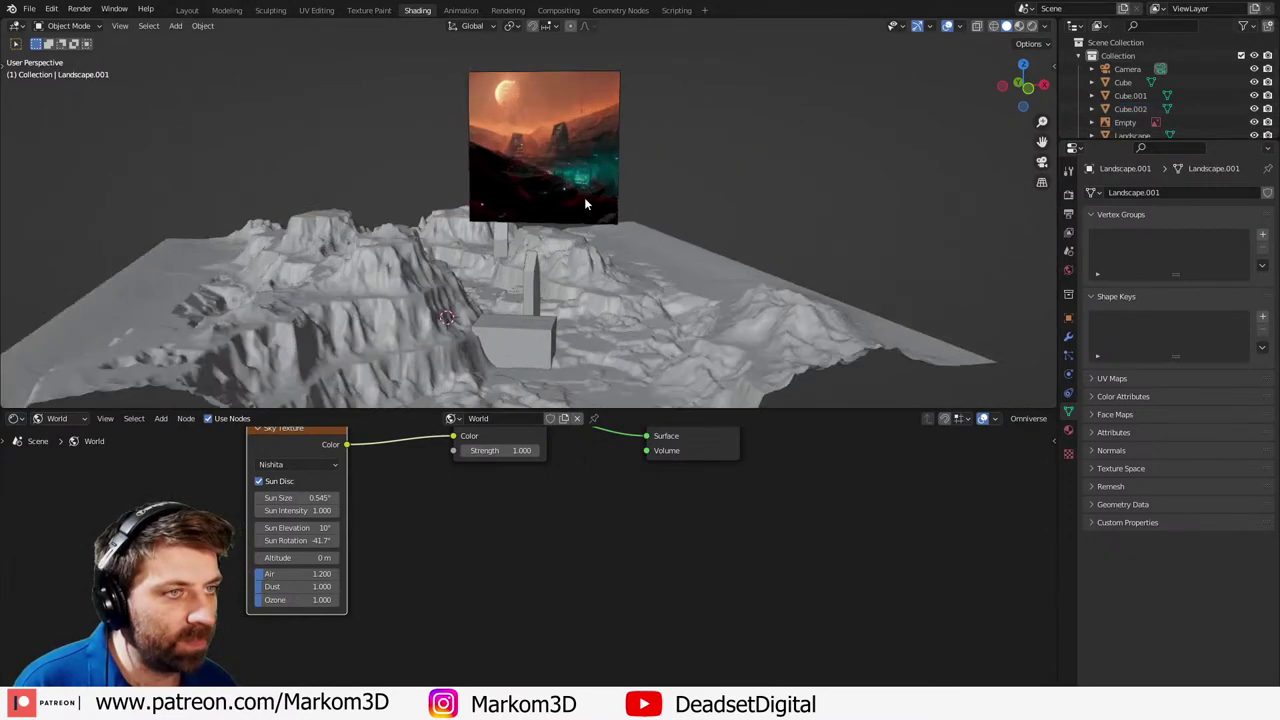
{"action": "left_click", "coordinate": [620, 168]}
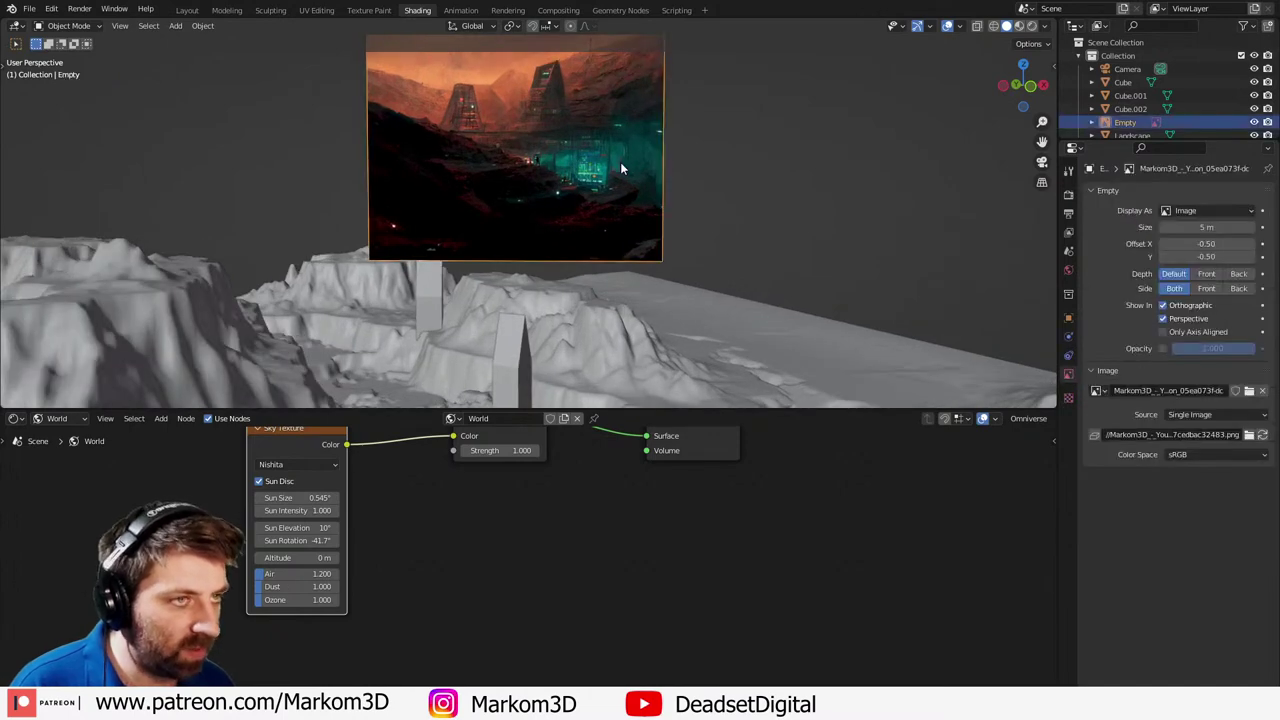
{"action": "key", "text": "KP_Decimal"}
{"action": "middle_click_drag", "start_coordinate": [620, 160], "coordinate": [484, 196]}
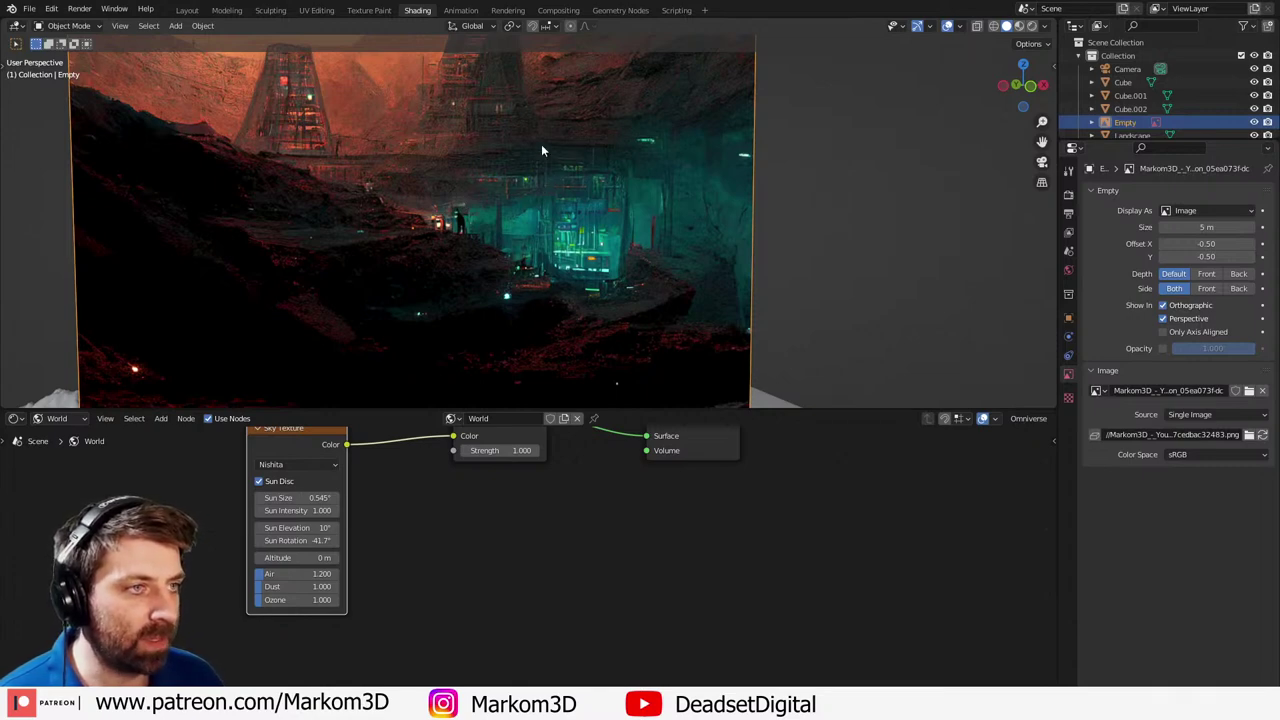
- Make a linked duplicate of the large block Cube.002, leaving it in place
{"action": "scroll", "coordinate": [720, 288], "scroll_direction": "down", "scroll_amount": 5}
{"action": "scroll", "coordinate": [640, 360], "scroll_direction": "down", "scroll_amount": 4}
{"action": "middle_click_drag", "start_coordinate": [720, 289], "coordinate": [561, 235]}
{"action": "scroll", "coordinate": [609, 248], "scroll_direction": "up", "scroll_amount": 4}
{"action": "left_click", "coordinate": [596, 222]}
{"action": "key", "text": "Tab"}
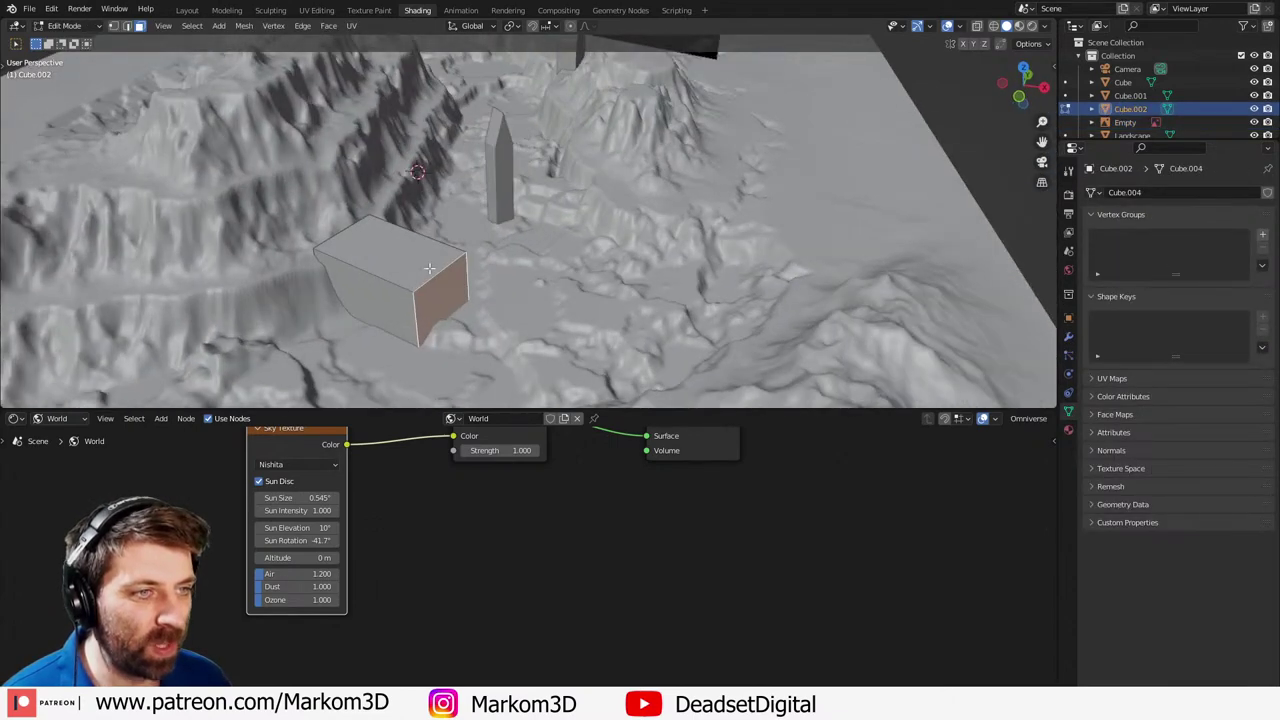
{"action": "middle_click_drag", "start_coordinate": [428, 268], "coordinate": [578, 230]}
{"action": "key", "text": "Tab"}
{"action": "scroll", "coordinate": [578, 230], "scroll_direction": "down", "scroll_amount": 5}
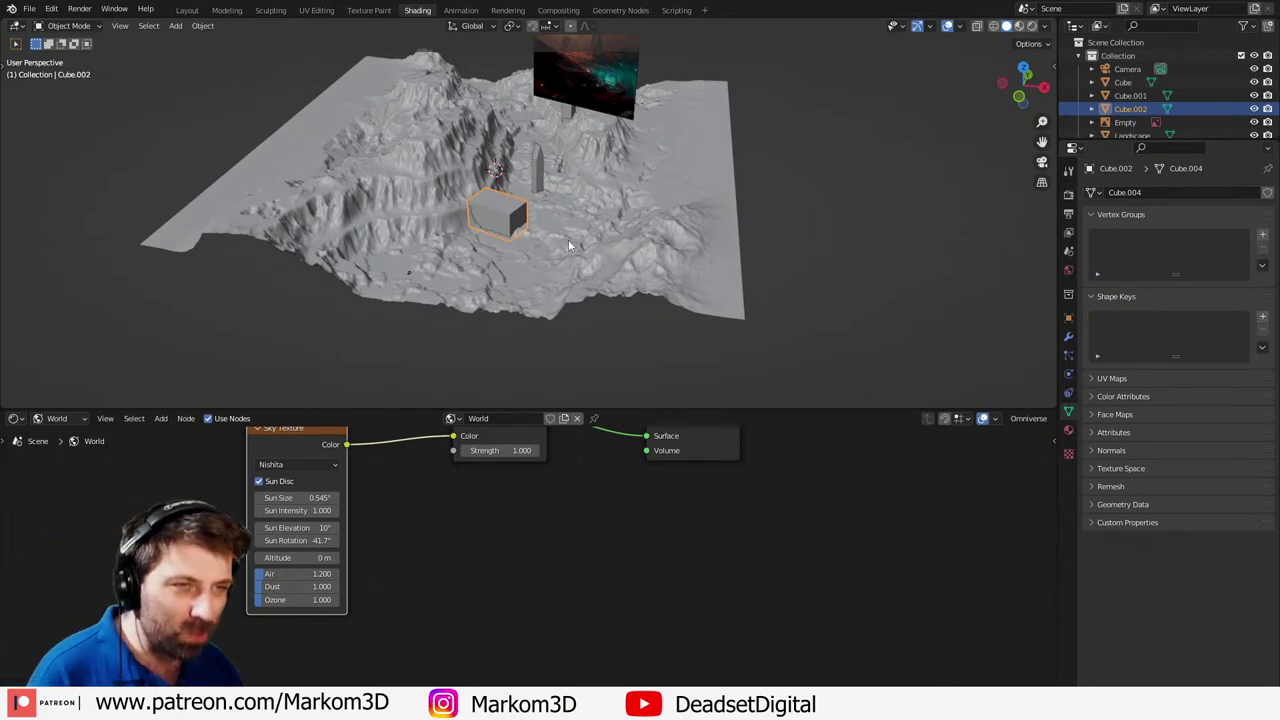
{"action": "key", "text": "alt+d"}
{"action": "right_click", "coordinate": [537, 240]}
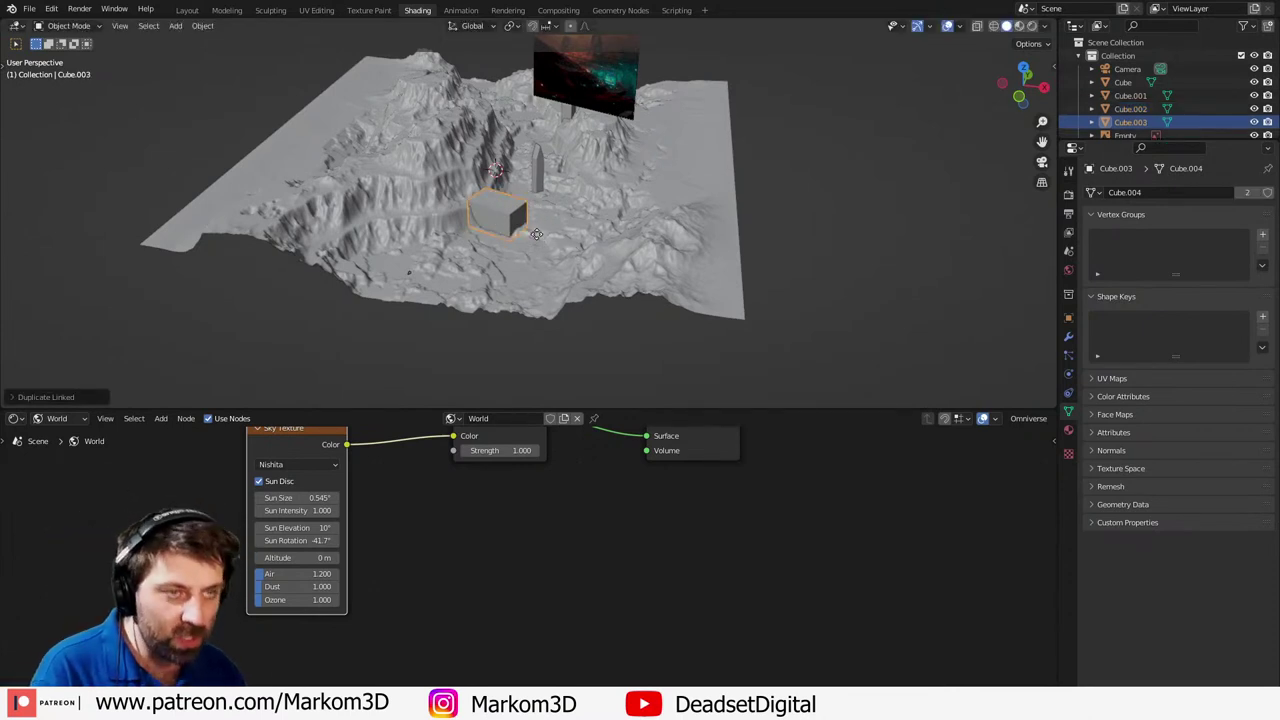
- Move the linked duplicate straight up along Z, well above the landscape
{"action": "scroll", "coordinate": [556, 217], "scroll_direction": "down", "scroll_amount": 6}
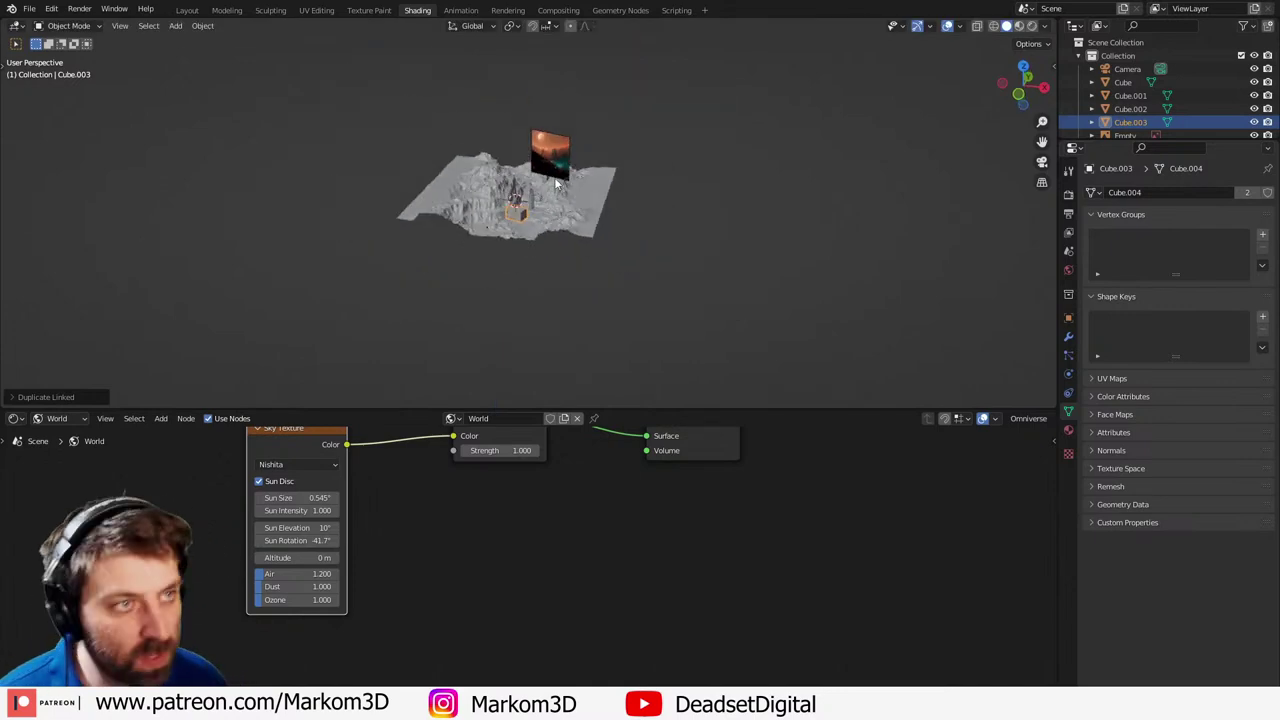
{"action": "key", "text": "g"}
{"action": "key", "text": "z"}
{"action": "left_click", "coordinate": [531, 104]}
{"action": "scroll", "coordinate": [567, 208], "scroll_direction": "up", "scroll_amount": 5}
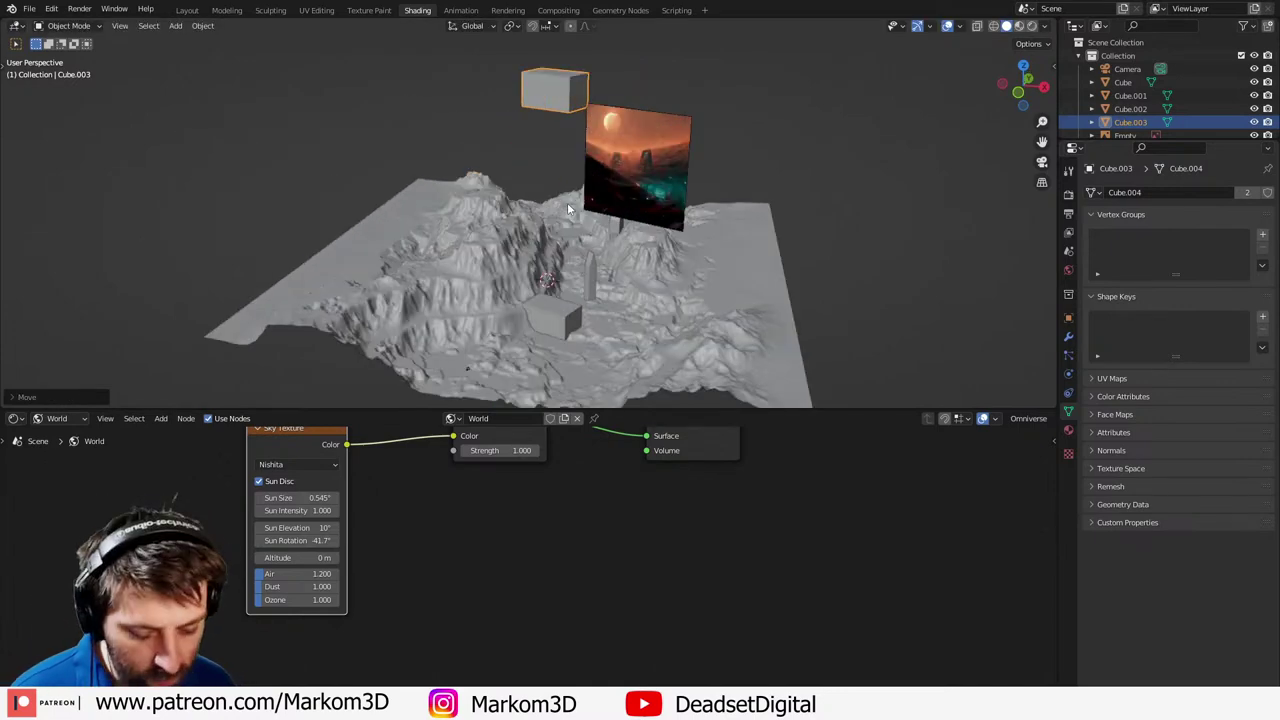
- Divide the raised block with two centred loop cuts, one lengthwise and one crosswise
{"action": "key", "text": "Tab"}
{"action": "middle_click_drag", "start_coordinate": [566, 206], "coordinate": [440, 182]}
{"action": "scroll", "coordinate": [440, 182], "scroll_direction": "up", "scroll_amount": 3}
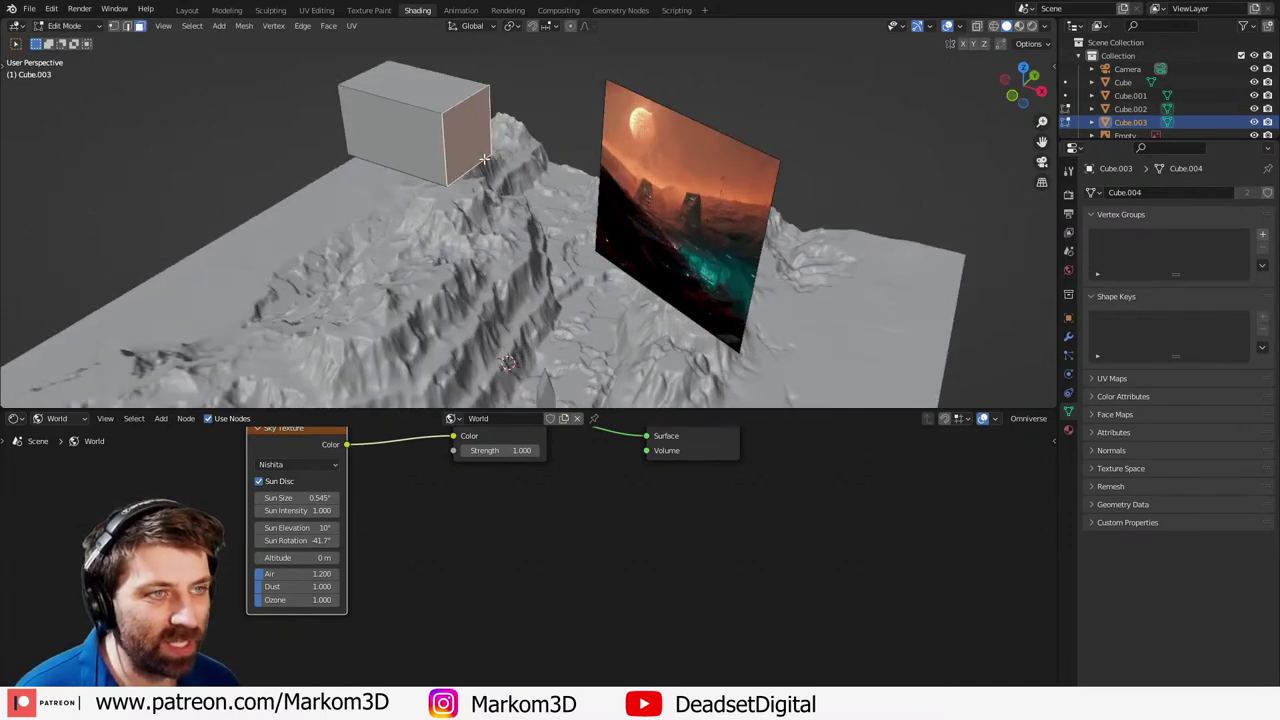
{"action": "key", "text": "ctrl+r"}
{"action": "left_click", "coordinate": [462, 170]}
{"action": "right_click", "coordinate": [455, 175]}
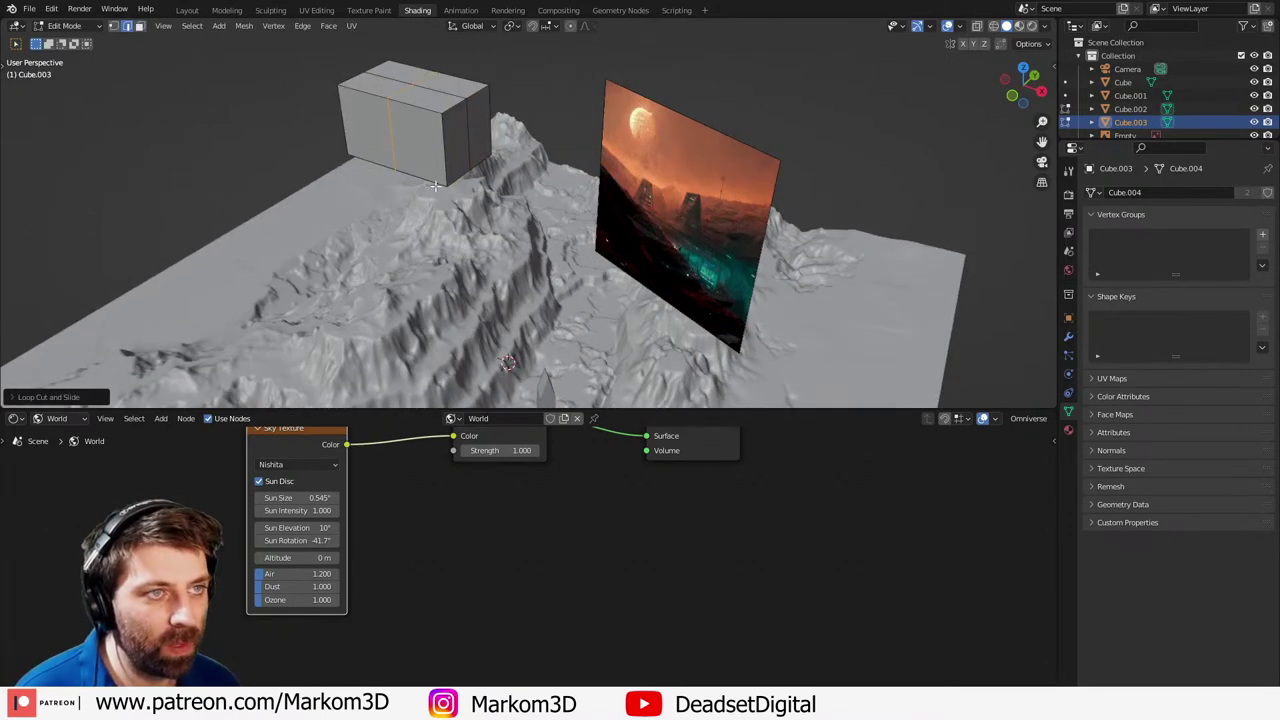
- Move the block's crosswise edge loop along X, closer to the end facing the reference image
{"action": "key", "text": "g"}
{"action": "key", "text": "y"}
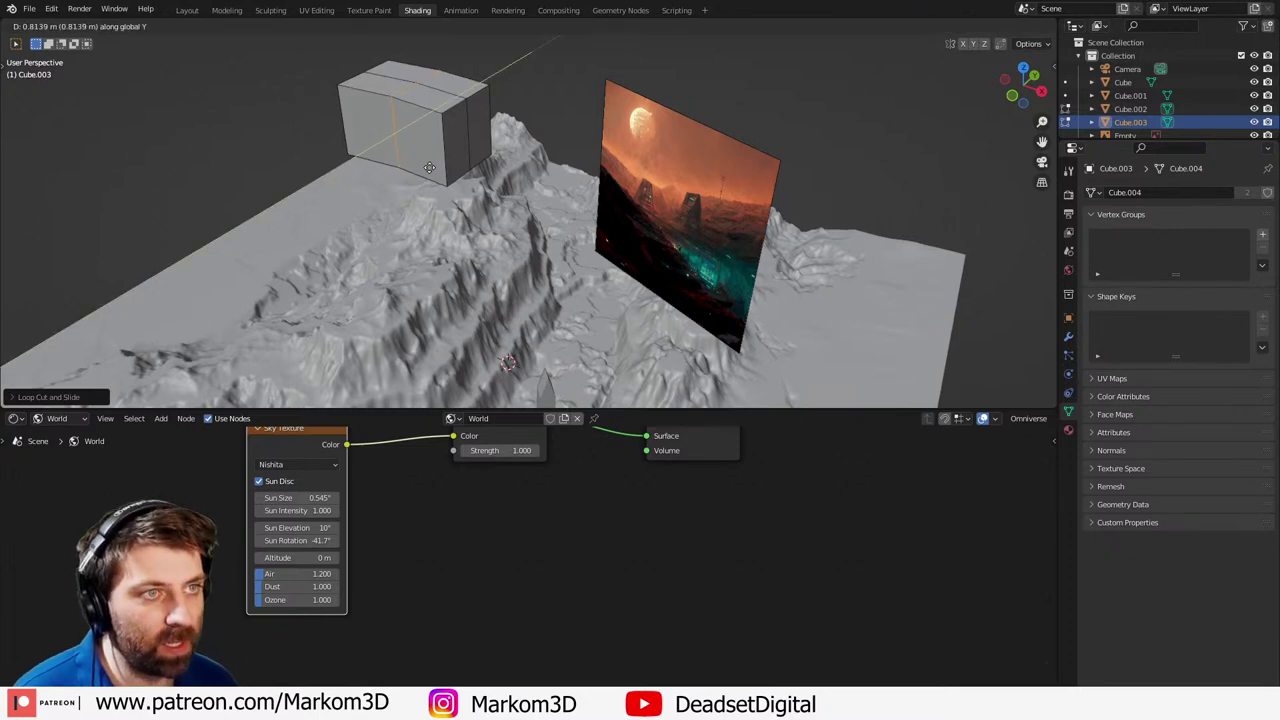
{"action": "right_click", "coordinate": [421, 168]}
{"action": "key", "text": "g"}
{"action": "key", "text": "x"}
{"action": "left_click", "coordinate": [434, 169]}
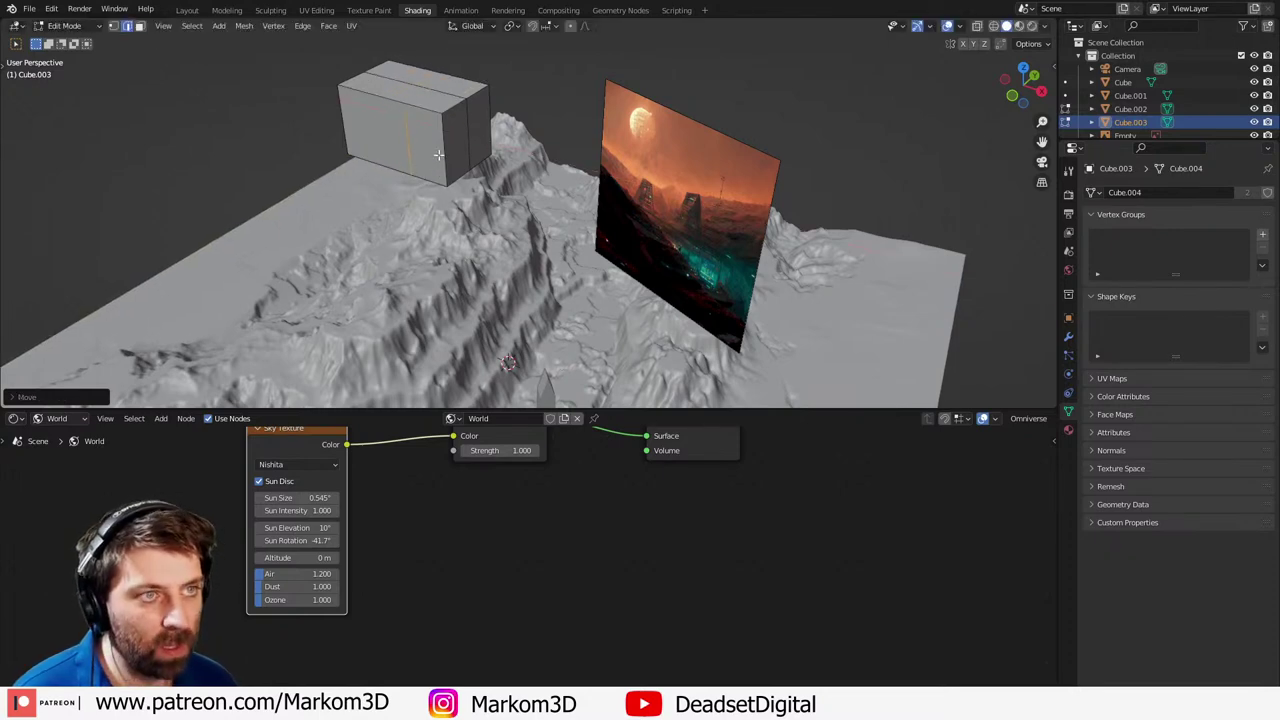
- Delete the top and outer side faces of the block's front corner section to open a notch
{"action": "key", "text": "3"}
{"action": "left_click", "coordinate": [434, 150]}
{"action": "left_click", "coordinate": [455, 133], "text": "shift"}
{"action": "left_click", "coordinate": [451, 122], "text": "shift"}
{"action": "left_click", "coordinate": [440, 100]}
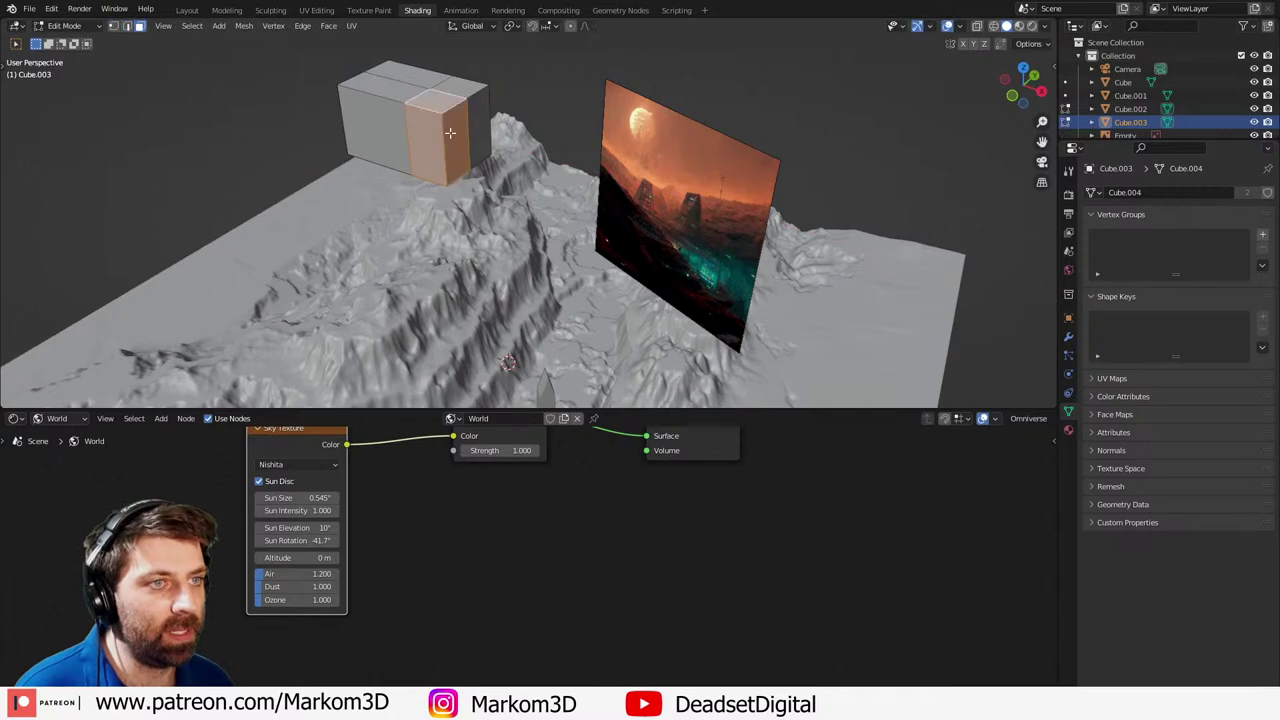
{"action": "key", "text": "x"}
{"action": "left_click", "coordinate": [444, 197]}
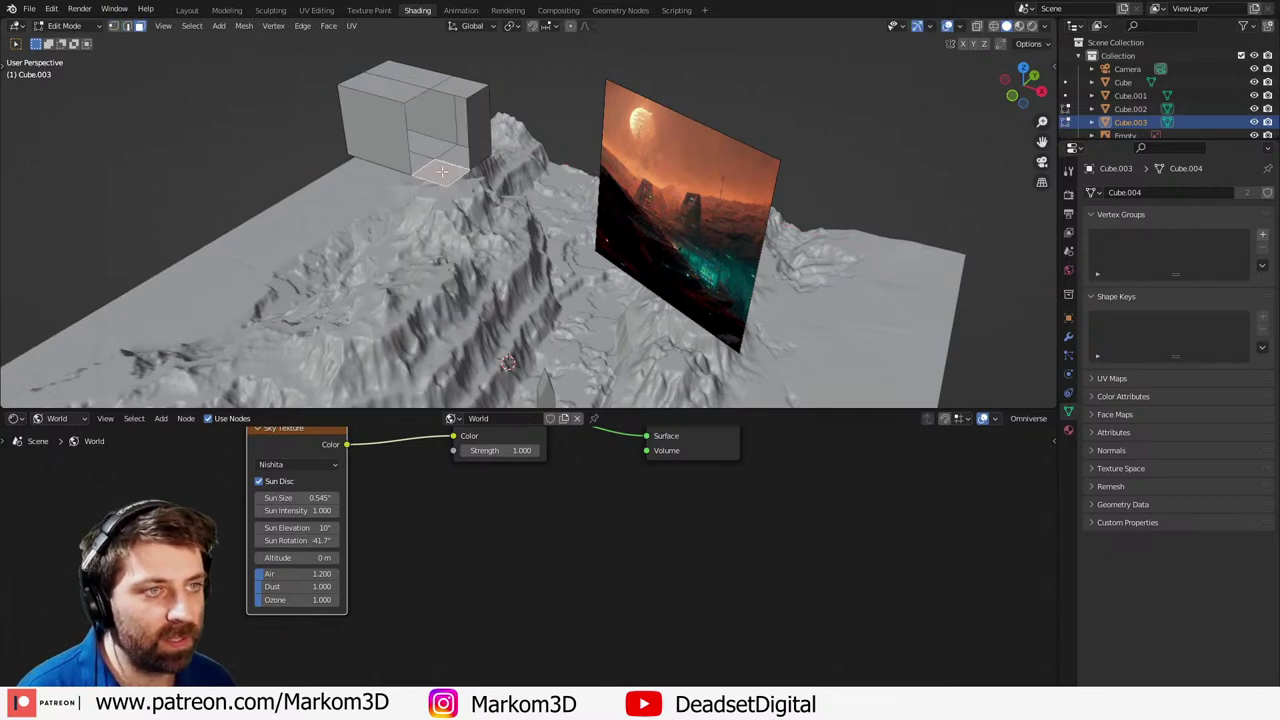
- Fill the open inner sides of the block's corner notch with new faces
{"action": "scroll", "coordinate": [466, 200], "scroll_direction": "down", "scroll_amount": 3}
{"action": "middle_click_drag", "start_coordinate": [466, 200], "coordinate": [484, 262]}
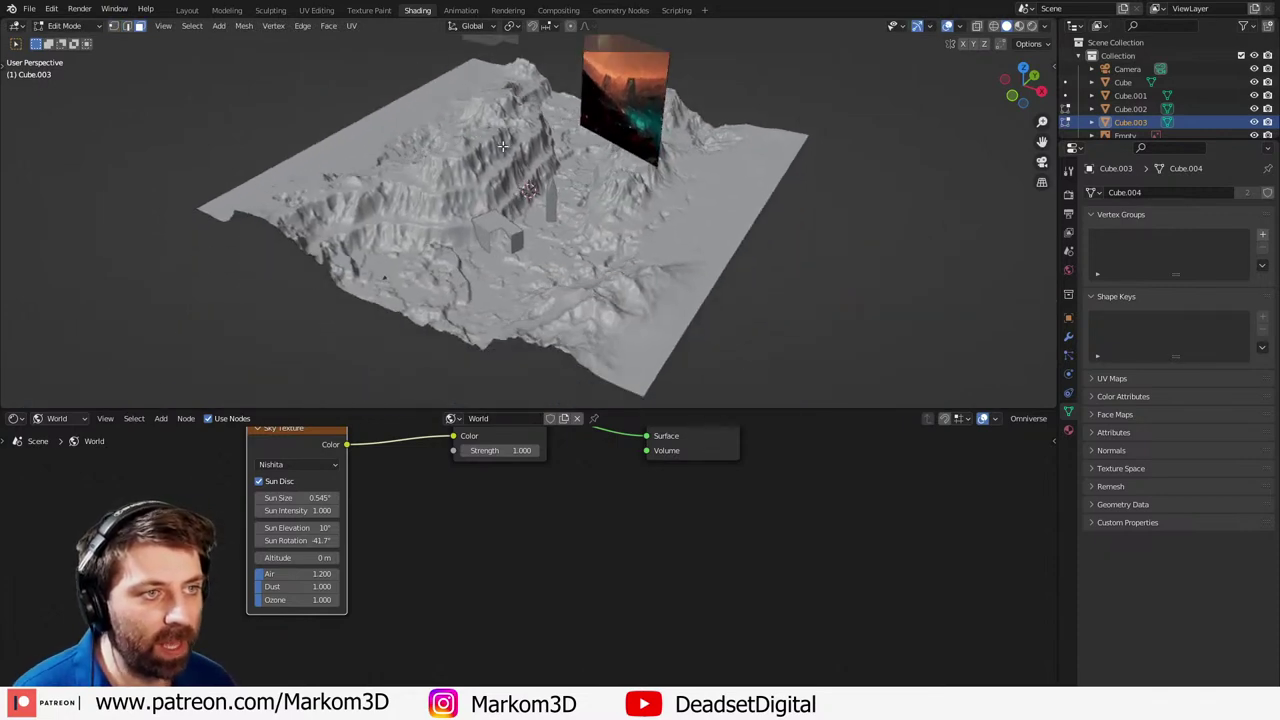
{"action": "middle_click_drag", "start_coordinate": [503, 146], "coordinate": [489, 256], "text": "shift"}
{"action": "scroll", "coordinate": [489, 256], "scroll_direction": "up", "scroll_amount": 5}
{"action": "key", "text": "2"}
{"action": "middle_click_drag", "start_coordinate": [436, 130], "coordinate": [446, 200], "text": "shift"}
{"action": "left_click", "coordinate": [411, 215]}
{"action": "key", "text": "f"}
{"action": "key", "text": "f"}
{"action": "scroll", "coordinate": [424, 266], "scroll_direction": "down", "scroll_amount": 6}
{"action": "scroll", "coordinate": [532, 264], "scroll_direction": "up", "scroll_amount": 6}
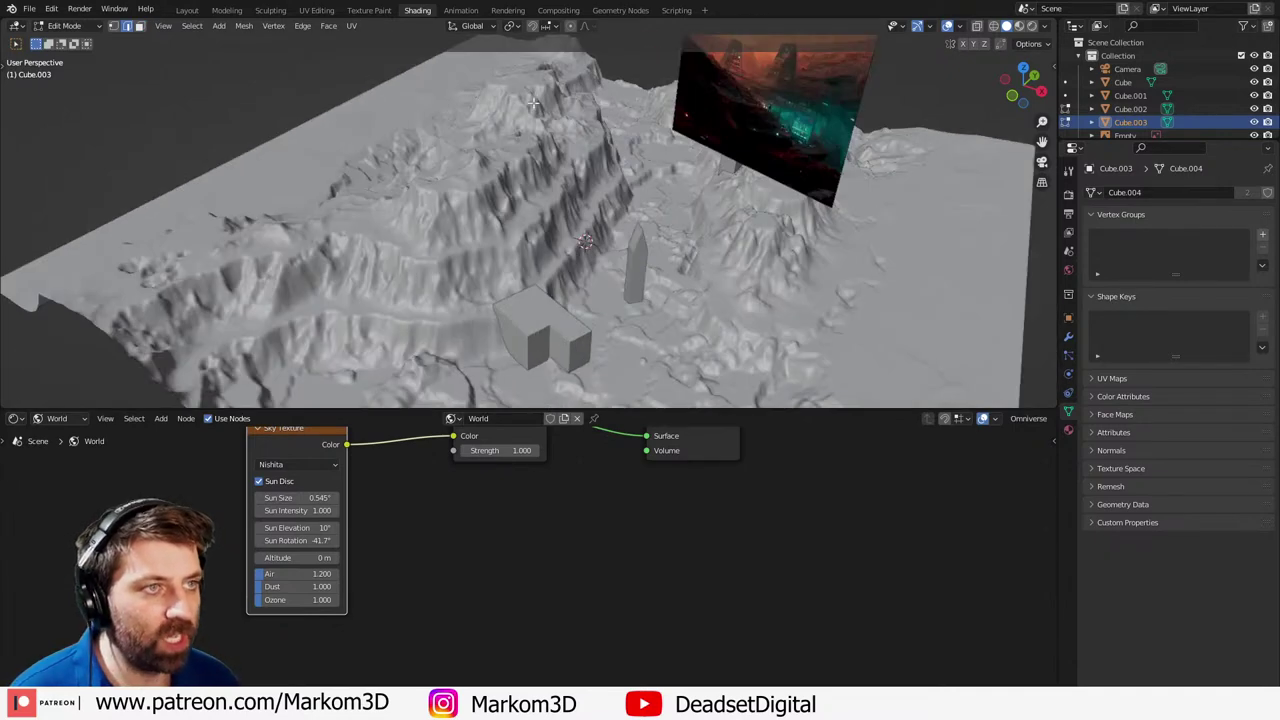
- Leave mesh editing and lower the notched duplicate block about 41 m along Z
{"action": "scroll", "coordinate": [532, 117], "scroll_direction": "down", "scroll_amount": 2}
{"action": "scroll", "coordinate": [538, 133], "scroll_direction": "down", "scroll_amount": 2}
{"action": "key", "text": "Tab"}
{"action": "key", "text": "g"}
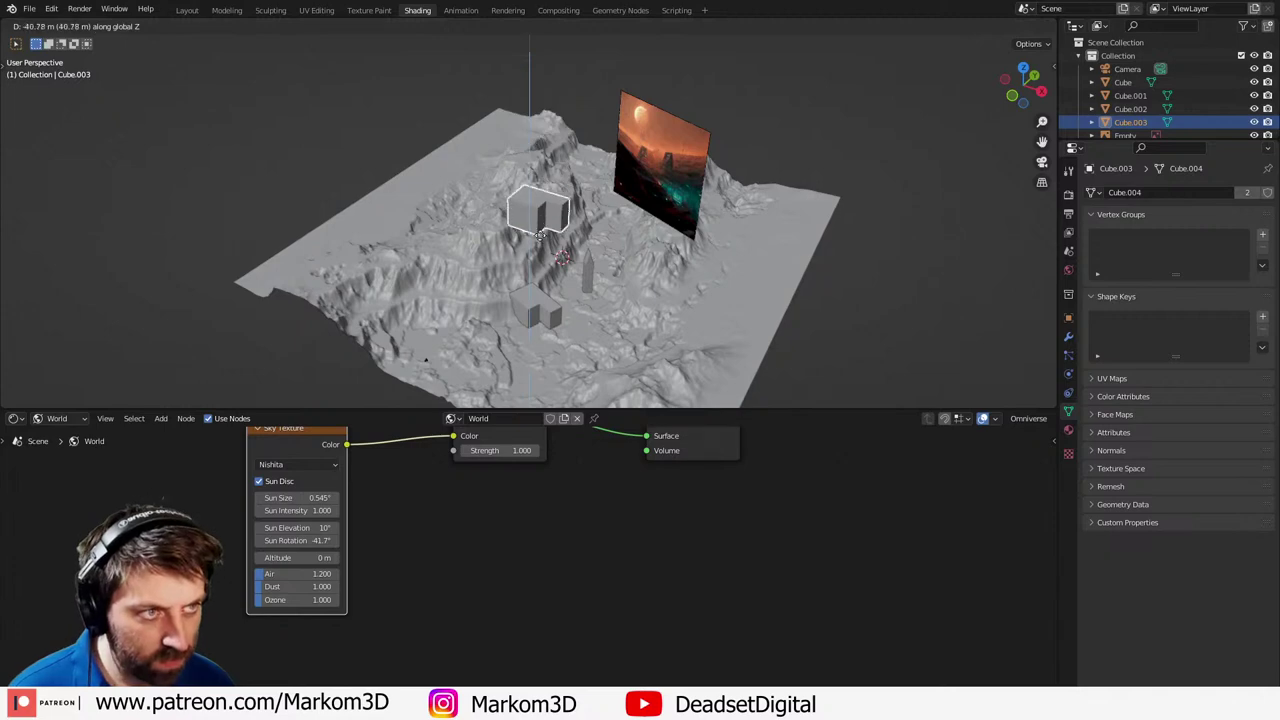
{"action": "left_click", "coordinate": [540, 235]}
{"action": "scroll", "coordinate": [537, 298], "scroll_direction": "up", "scroll_amount": 3}
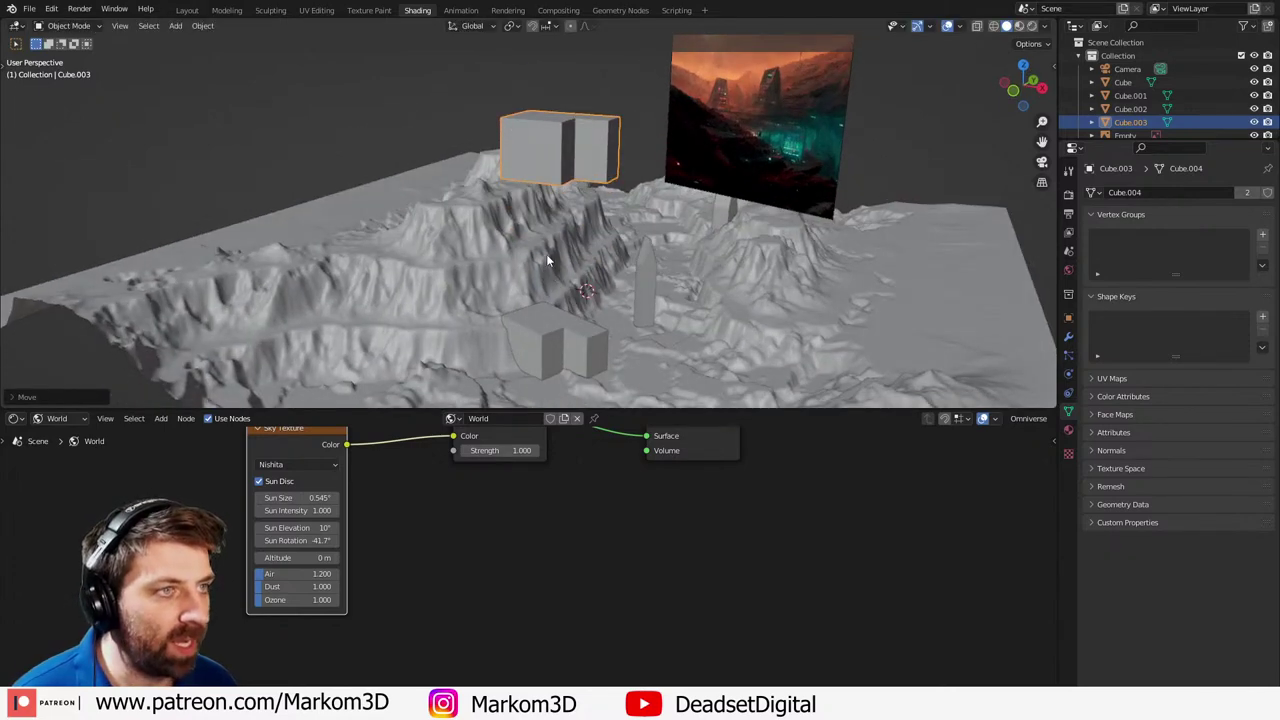
- Lower all the top faces of the notched block along Z to make it shorter
{"action": "middle_click_drag", "start_coordinate": [547, 261], "coordinate": [566, 206]}
{"action": "scroll", "coordinate": [566, 206], "scroll_direction": "up", "scroll_amount": 2}
{"action": "key", "text": "Tab"}
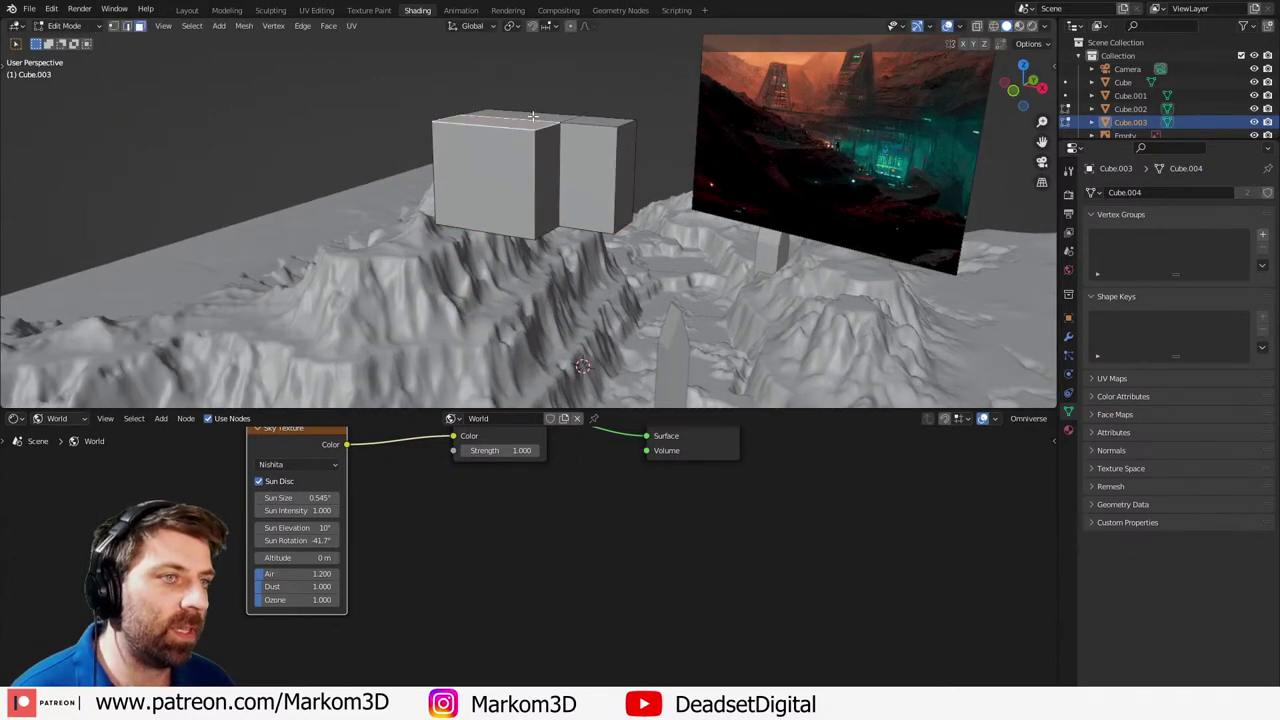
{"action": "left_click", "coordinate": [591, 122], "text": "shift"}
{"action": "key", "text": "g"}
{"action": "key", "text": "z"}
{"action": "left_click", "coordinate": [586, 165]}
{"action": "scroll", "coordinate": [563, 166], "scroll_direction": "down", "scroll_amount": 1}
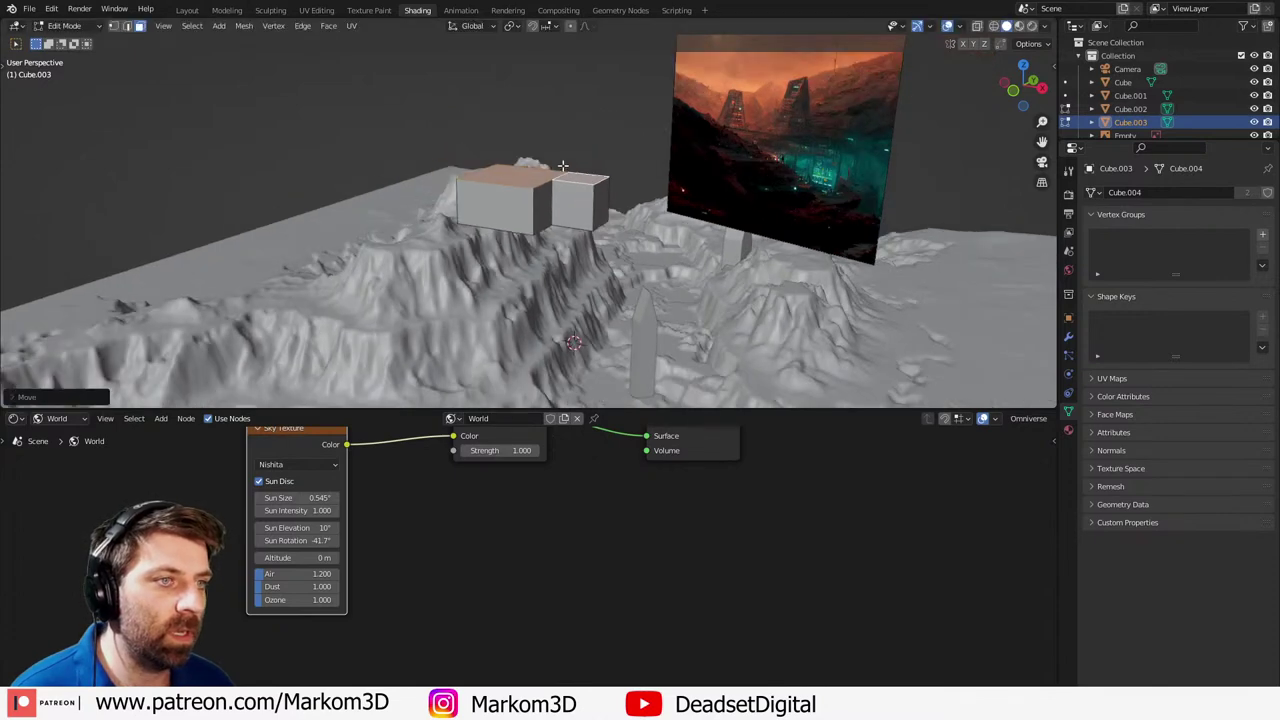
- Duplicate the long rear face on top of the notched block, keeping the copy in place
{"action": "key", "text": "2"}
{"action": "left_click", "coordinate": [551, 174]}
{"action": "scroll", "coordinate": [551, 174], "scroll_direction": "up", "scroll_amount": 4}
{"action": "middle_click_drag", "start_coordinate": [560, 97], "coordinate": [561, 167]}
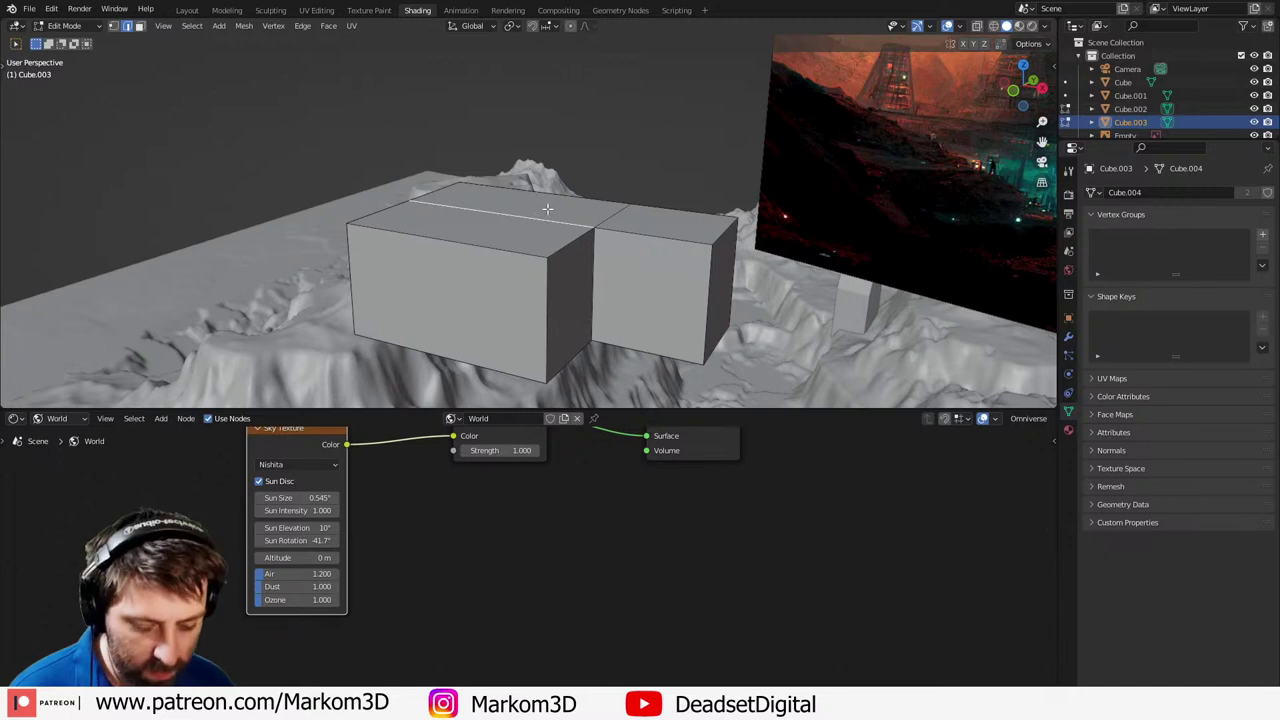
{"action": "key", "text": "3"}
{"action": "left_click", "coordinate": [547, 208]}
{"action": "key", "text": "shift+d"}
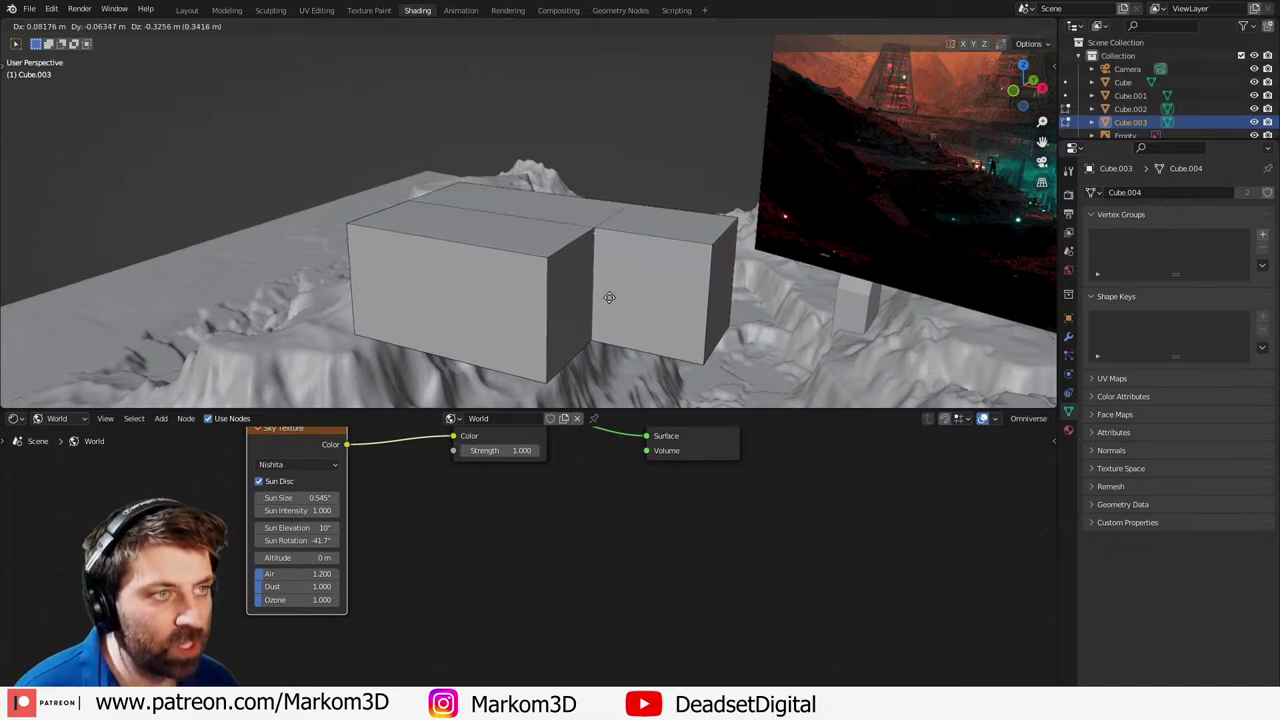
{"action": "right_click", "coordinate": [610, 296]}
- Narrow the duplicated top face along Y and raise it slightly along Z above the block
{"action": "key", "text": "s"}
{"action": "key", "text": "x"}
{"action": "right_click", "coordinate": [716, 249]}
{"action": "key", "text": "s"}
{"action": "key", "text": "y"}
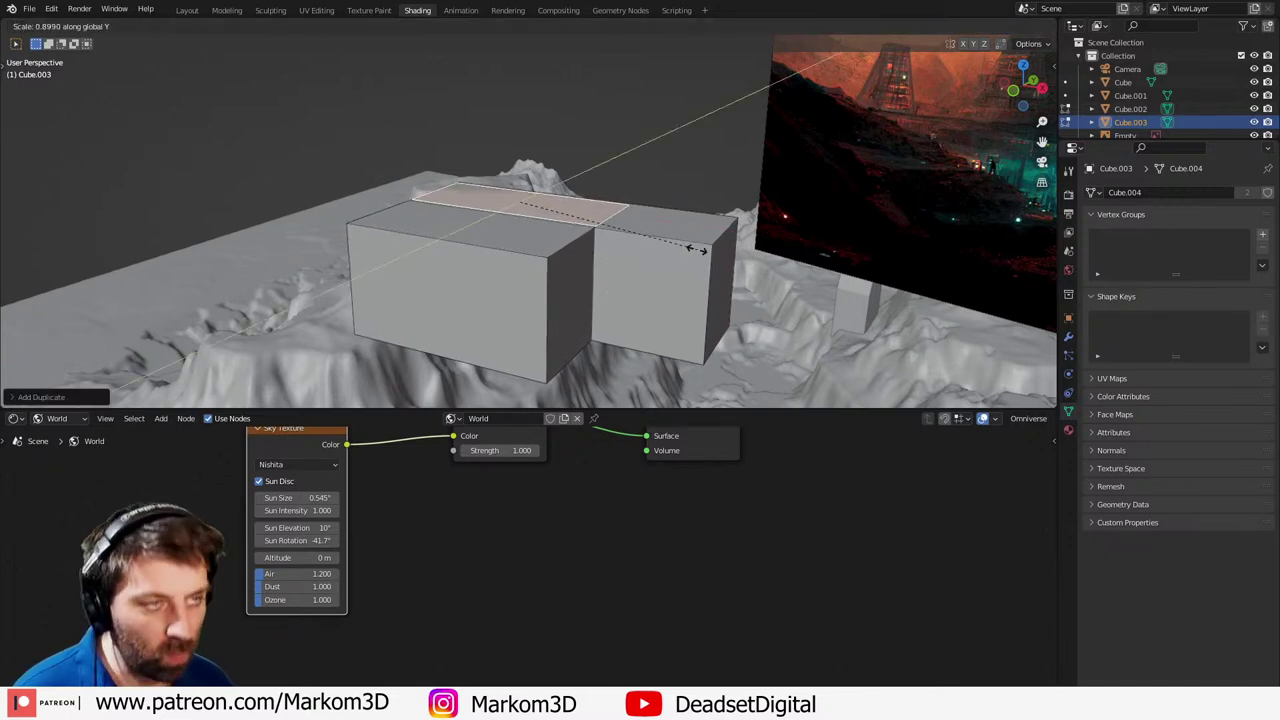
{"action": "left_click", "coordinate": [617, 241]}
{"action": "key", "text": "g"}
{"action": "key", "text": "z"}
{"action": "left_click", "coordinate": [617, 235]}
{"action": "middle_click_drag", "start_coordinate": [617, 235], "coordinate": [585, 238]}
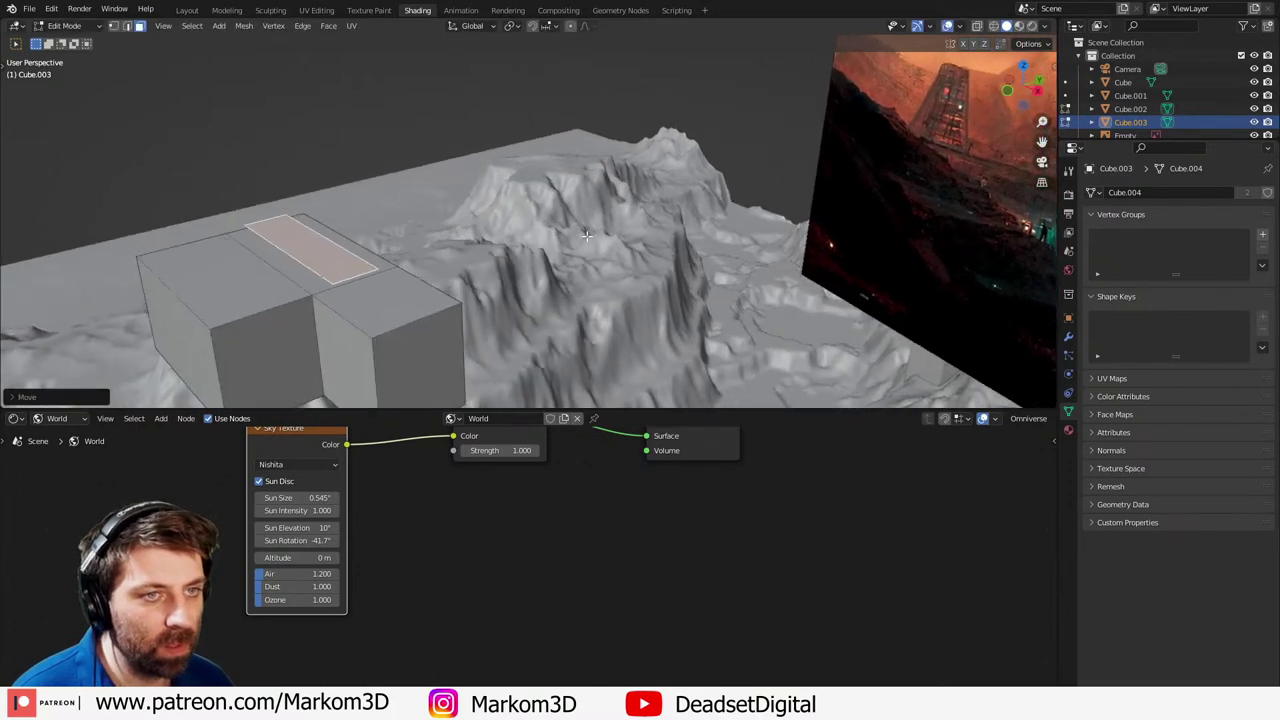
{"action": "scroll", "coordinate": [570, 240], "scroll_direction": "up", "scroll_amount": 2}
{"action": "scroll", "coordinate": [434, 292], "scroll_direction": "down", "scroll_amount": 5}
{"action": "middle_click_drag", "start_coordinate": [440, 285], "coordinate": [477, 246]}
{"action": "key", "text": "Tab"}
{"action": "key", "text": "Tab"}
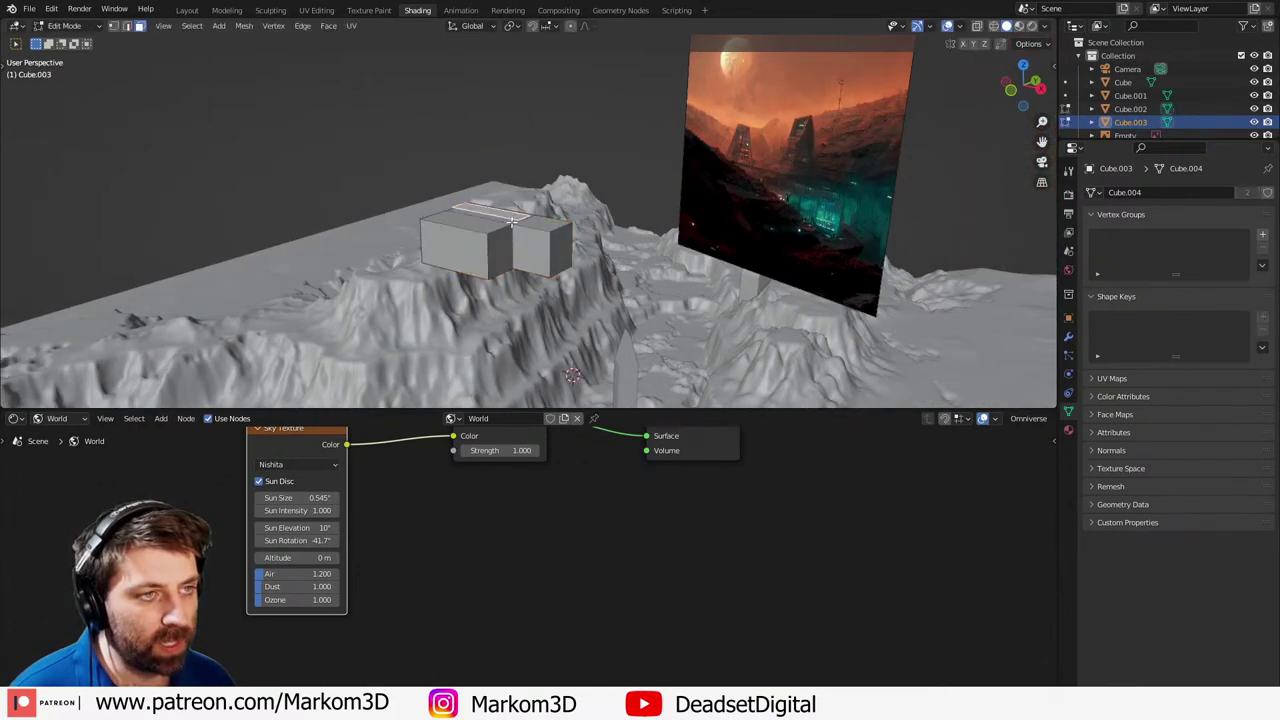
- Snap the 3D cursor to the selected narrow face on top of the notched block
{"action": "key", "text": "shift+s"}
{"action": "left_click", "coordinate": [497, 300]}
{"action": "key", "text": "shift+a"}
{"action": "left_click", "coordinate": [497, 307]}
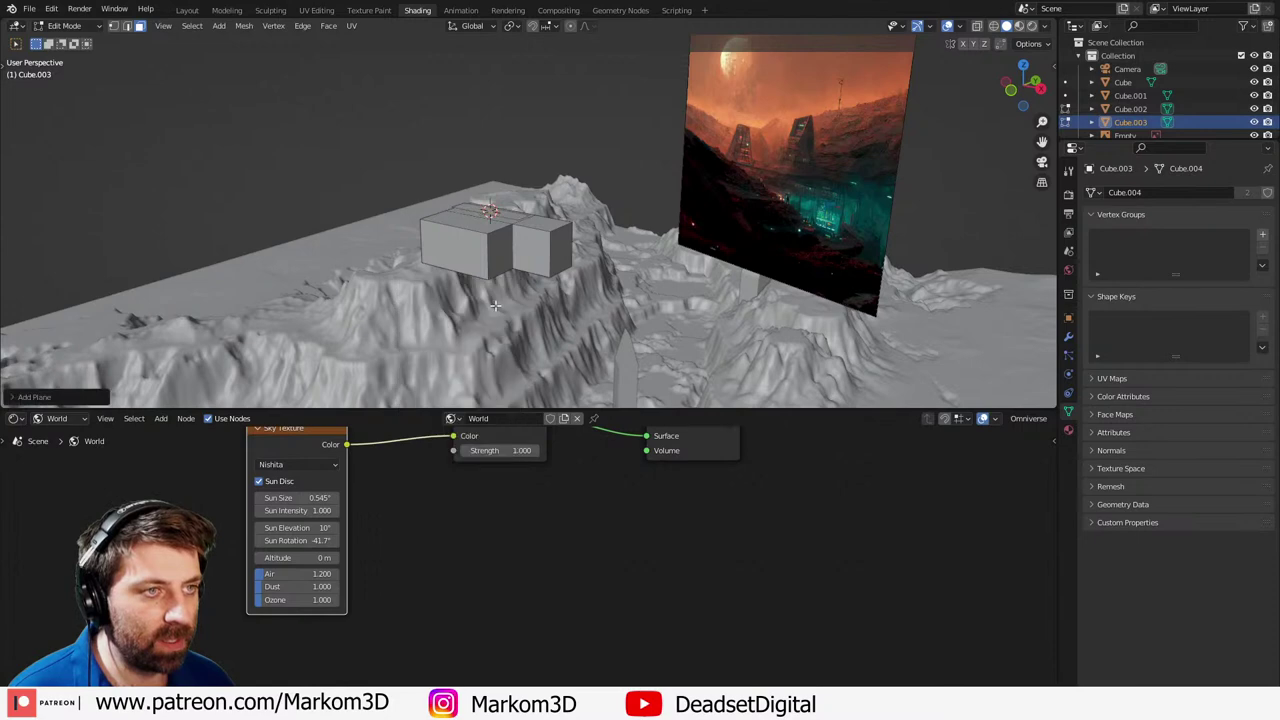
{"action": "key", "text": "x"}
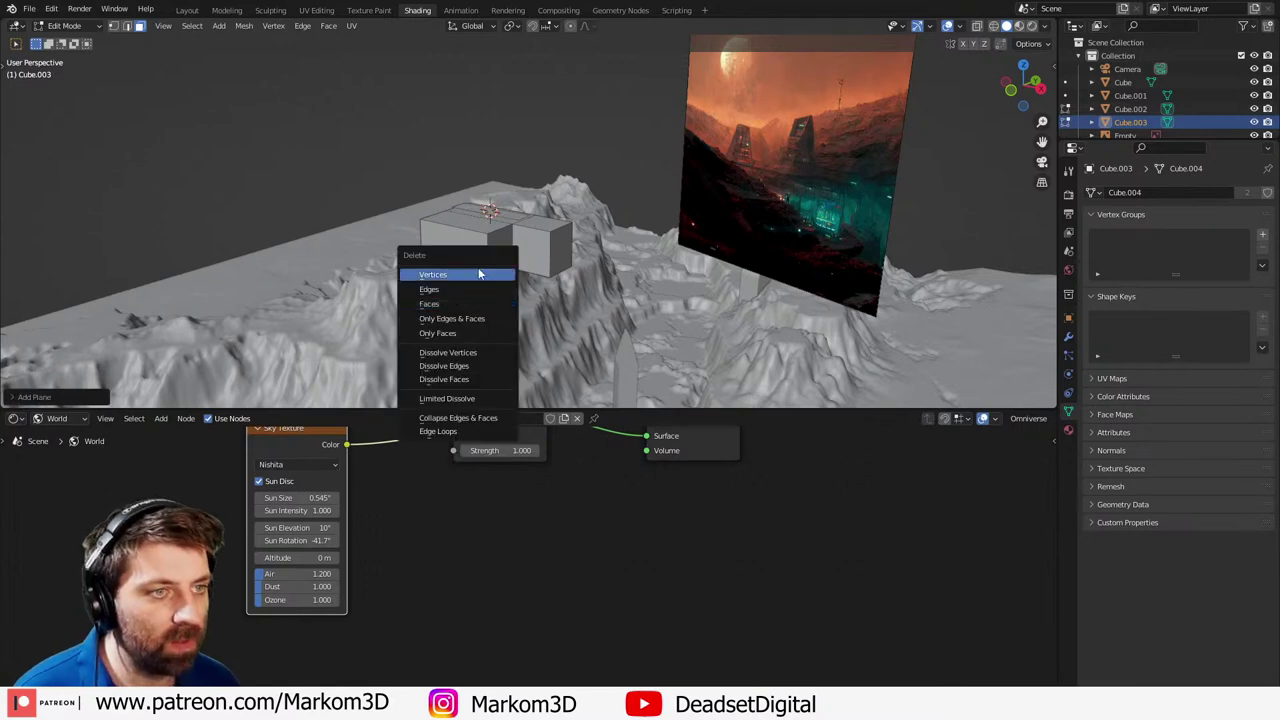
{"action": "left_click", "coordinate": [479, 274]}
{"action": "key", "text": "shift+s"}
{"action": "key", "text": "Escape"}
- Add a cube at the 3D cursor on top of the block and scale it down to a small support
{"action": "key", "text": "shift+a"}
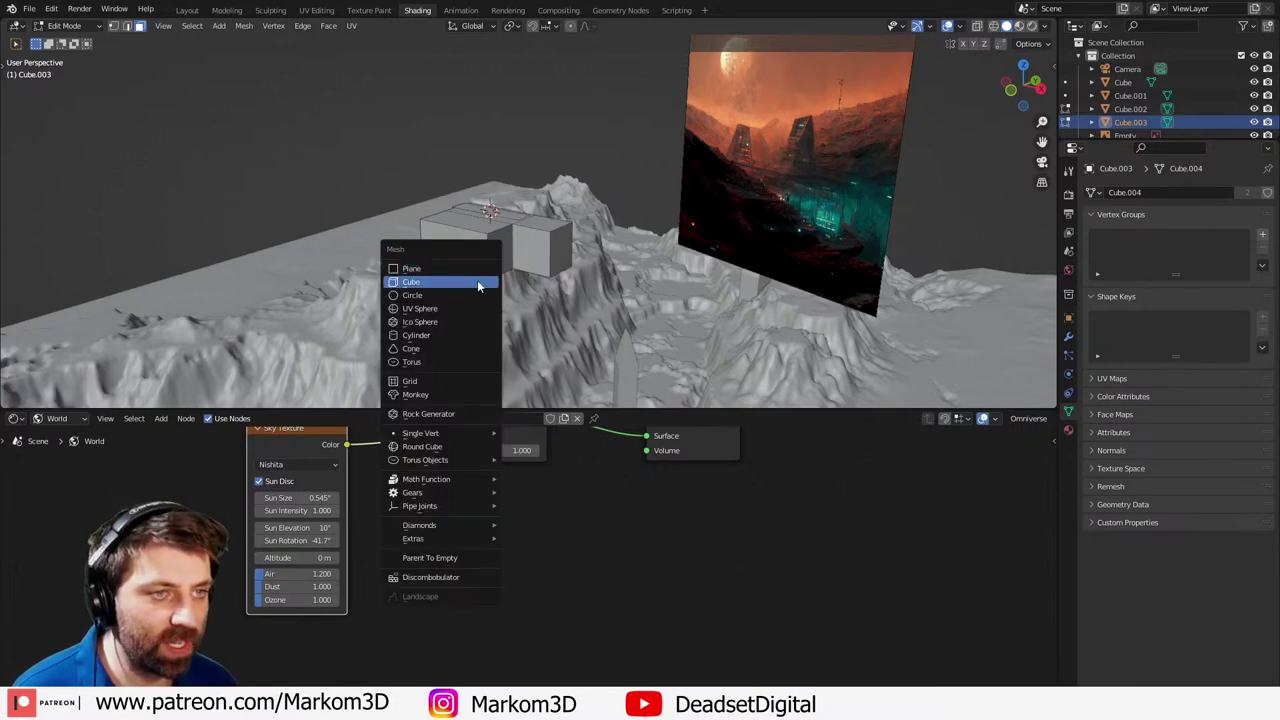
{"action": "left_click", "coordinate": [477, 280]}
{"action": "scroll", "coordinate": [504, 258], "scroll_direction": "up", "scroll_amount": 5}
{"action": "middle_click_drag", "start_coordinate": [504, 258], "coordinate": [693, 245]}
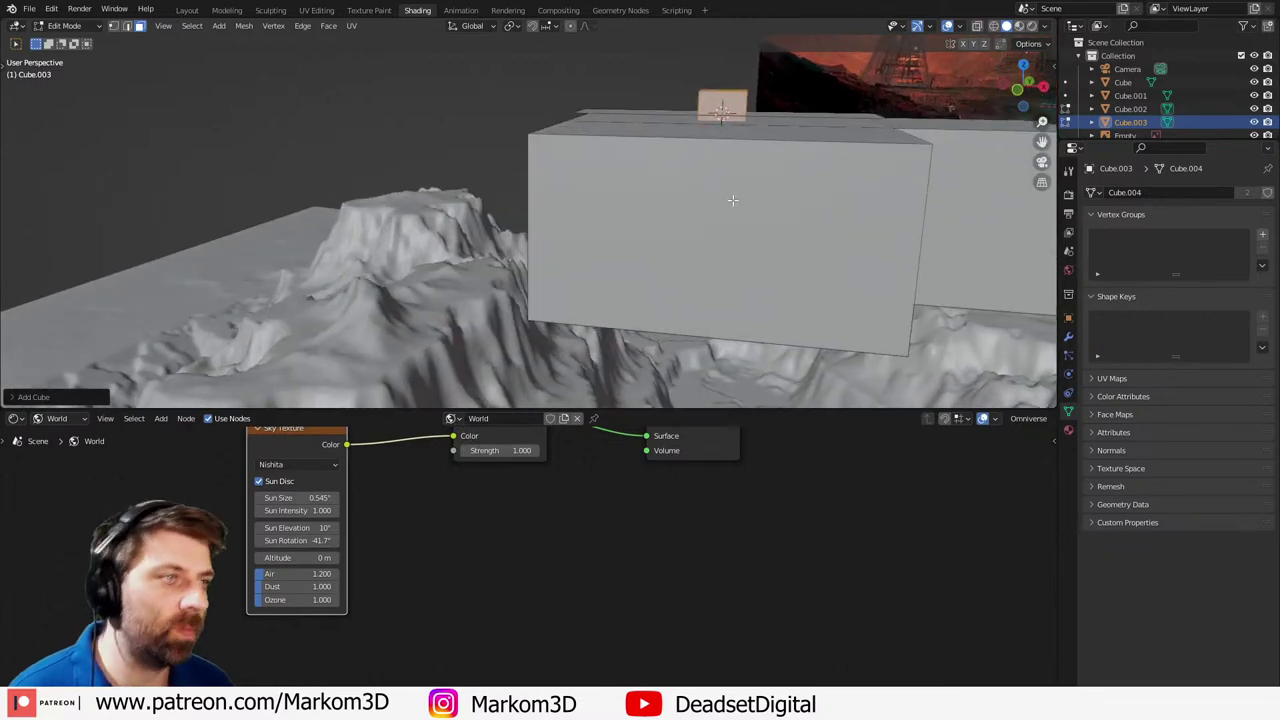
{"action": "key", "text": "g"}
{"action": "key", "text": "z"}
{"action": "left_click", "coordinate": [718, 87]}
{"action": "key", "text": "Tab"}
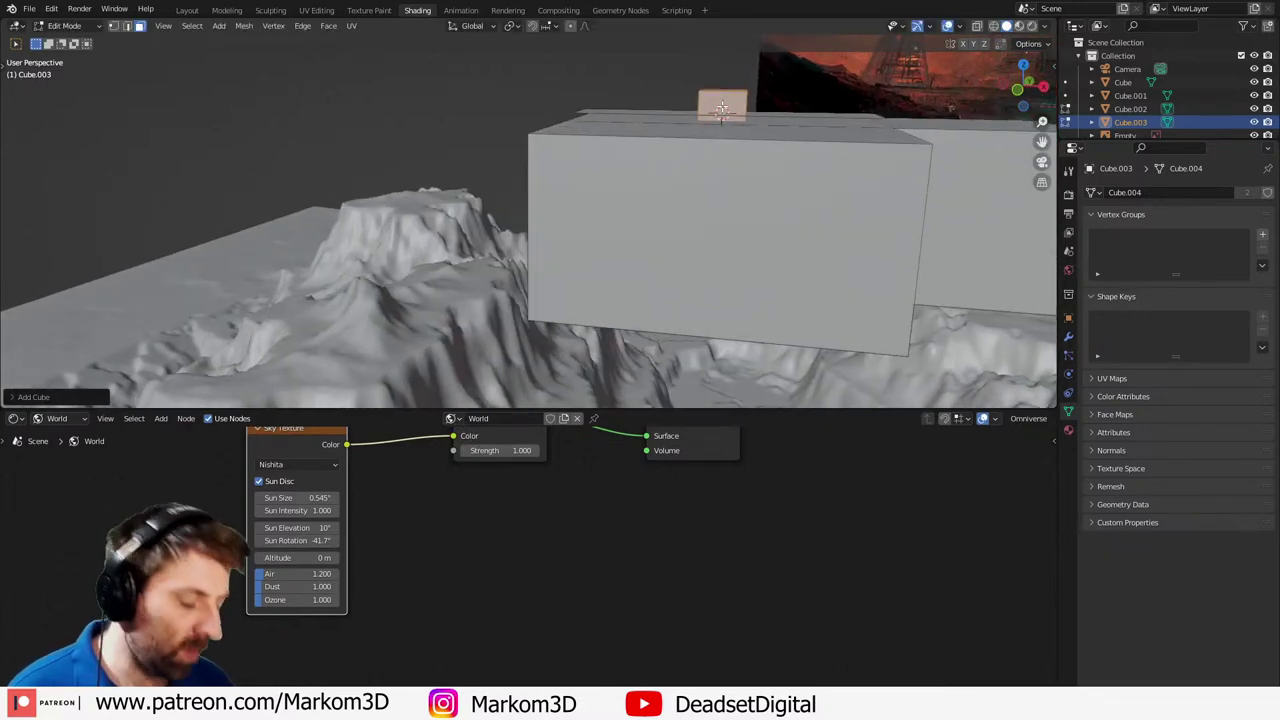
{"action": "key", "text": "s"}
{"action": "left_click", "coordinate": [720, 108]}
{"action": "middle_click_drag", "start_coordinate": [720, 108], "coordinate": [626, 154]}
{"action": "scroll", "coordinate": [617, 137], "scroll_direction": "up", "scroll_amount": 2}
{"action": "scroll", "coordinate": [624, 155], "scroll_direction": "down", "scroll_amount": 1}
{"action": "key", "text": "Tab"}
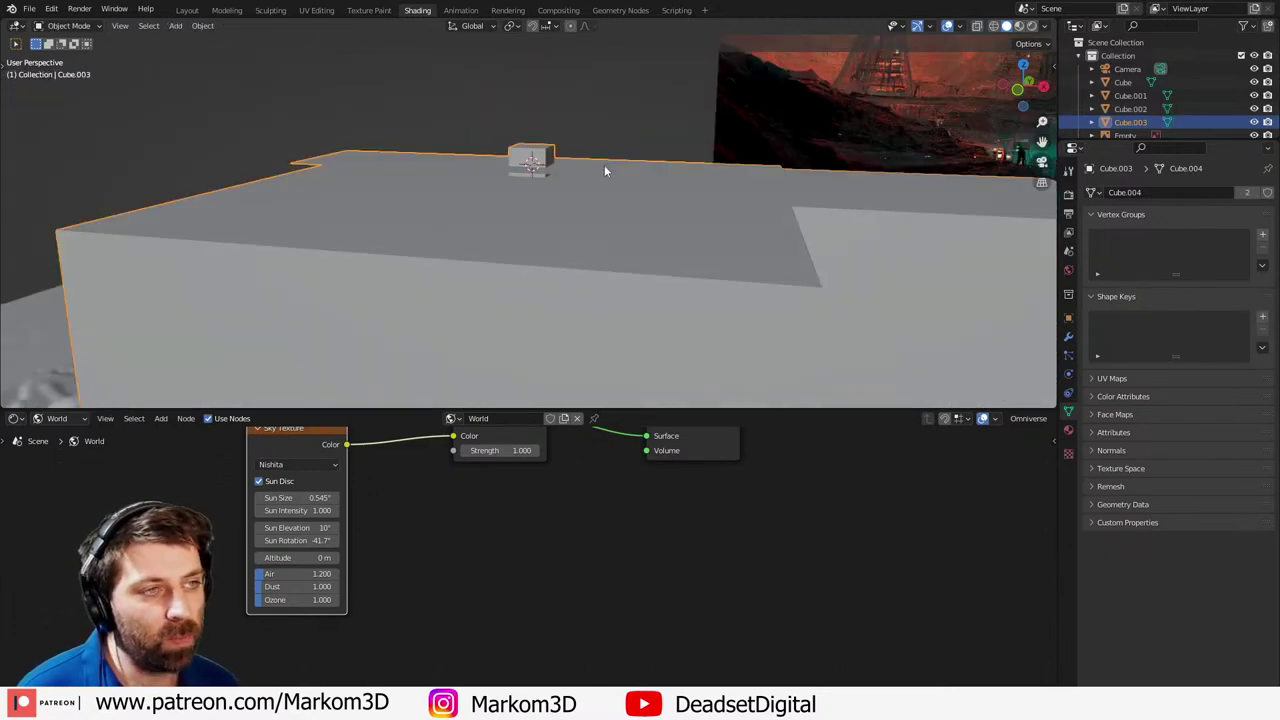
- Raise the narrow roof face along Z so that it hovers above the small cube
{"action": "key", "text": "Tab"}
{"action": "left_click", "coordinate": [585, 171]}
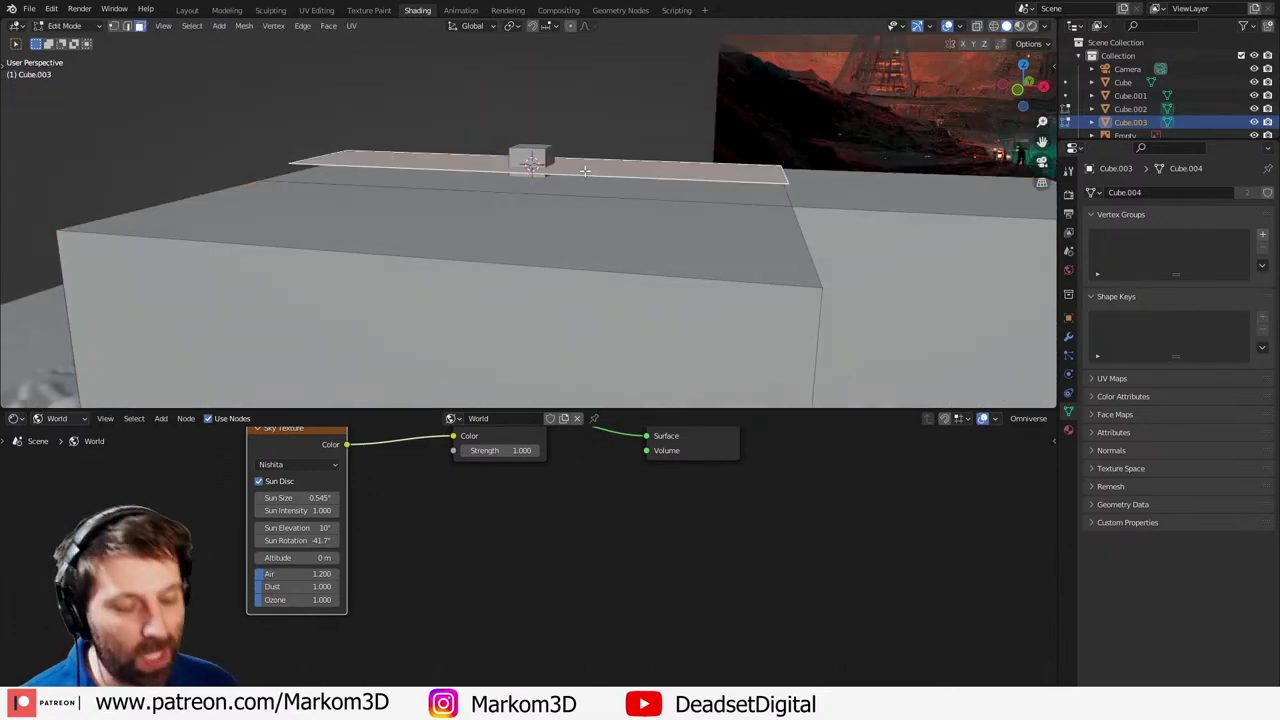
{"action": "key", "text": "ctrl+l"}
{"action": "key", "text": "g"}
{"action": "key", "text": "z"}
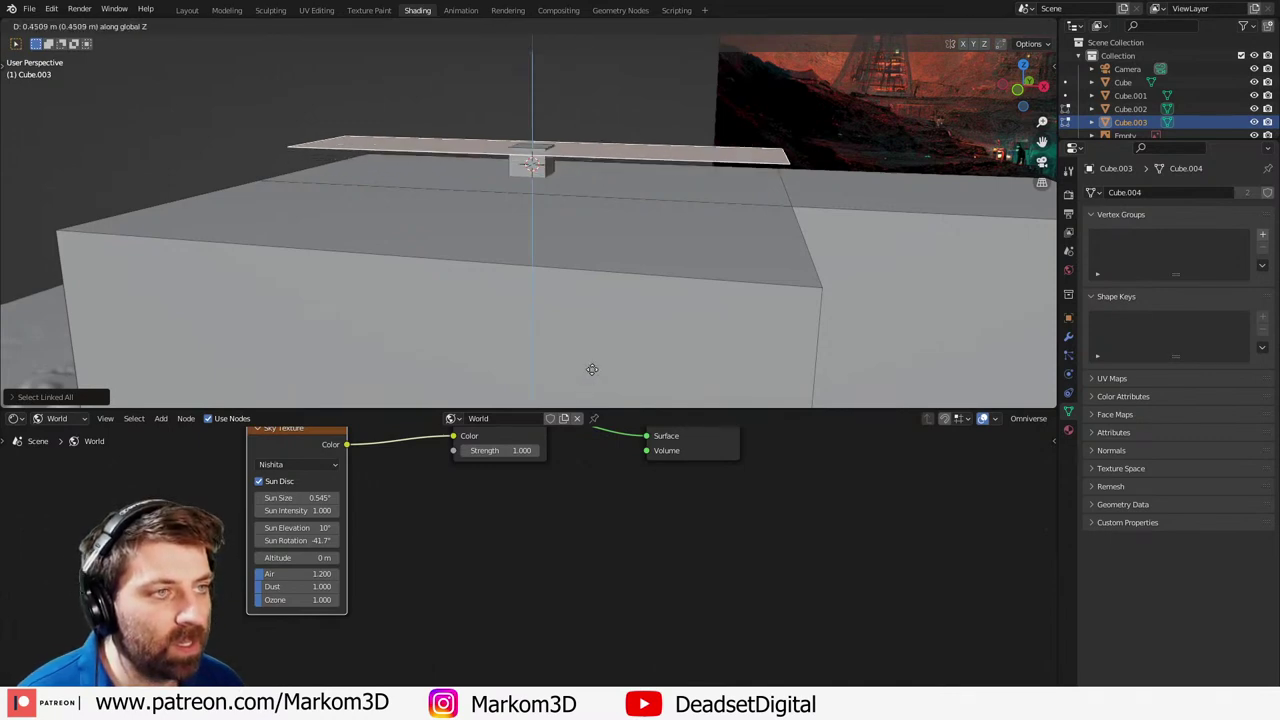
{"action": "left_click", "coordinate": [604, 255]}
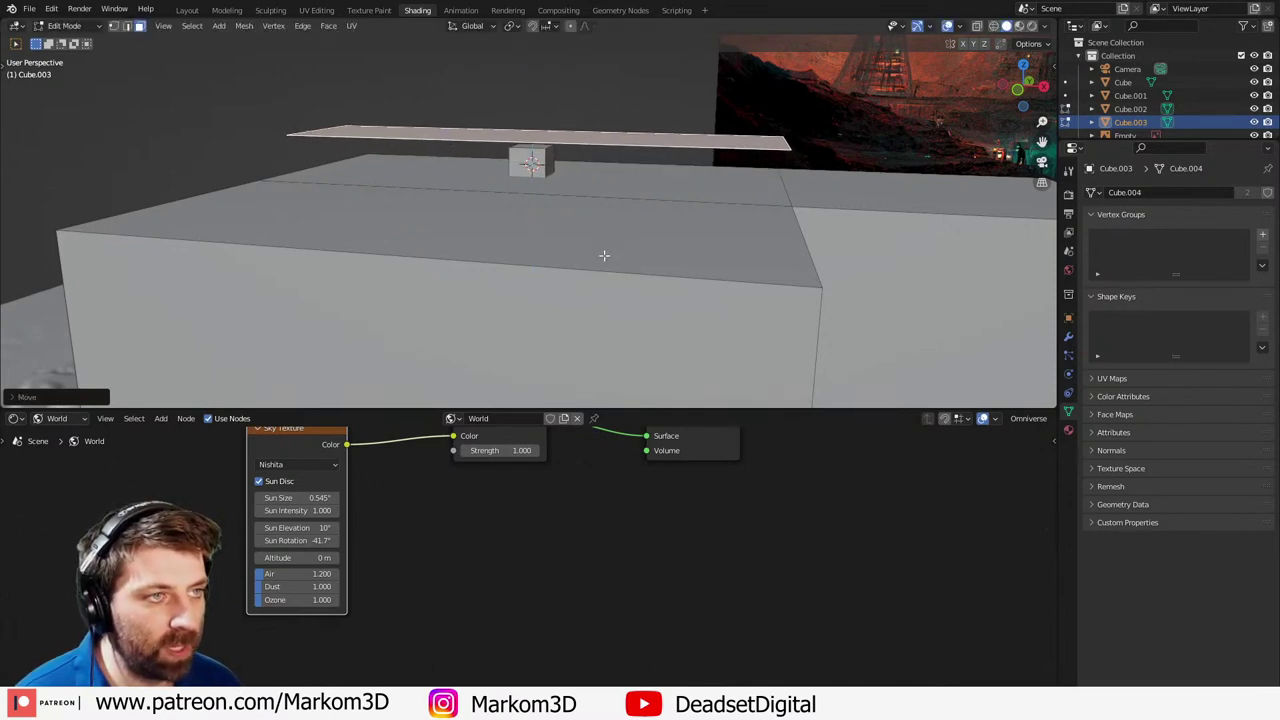
{"action": "key", "text": "KP_0"}
{"action": "key", "text": "Tab"}
{"action": "key", "text": "KP_0"}
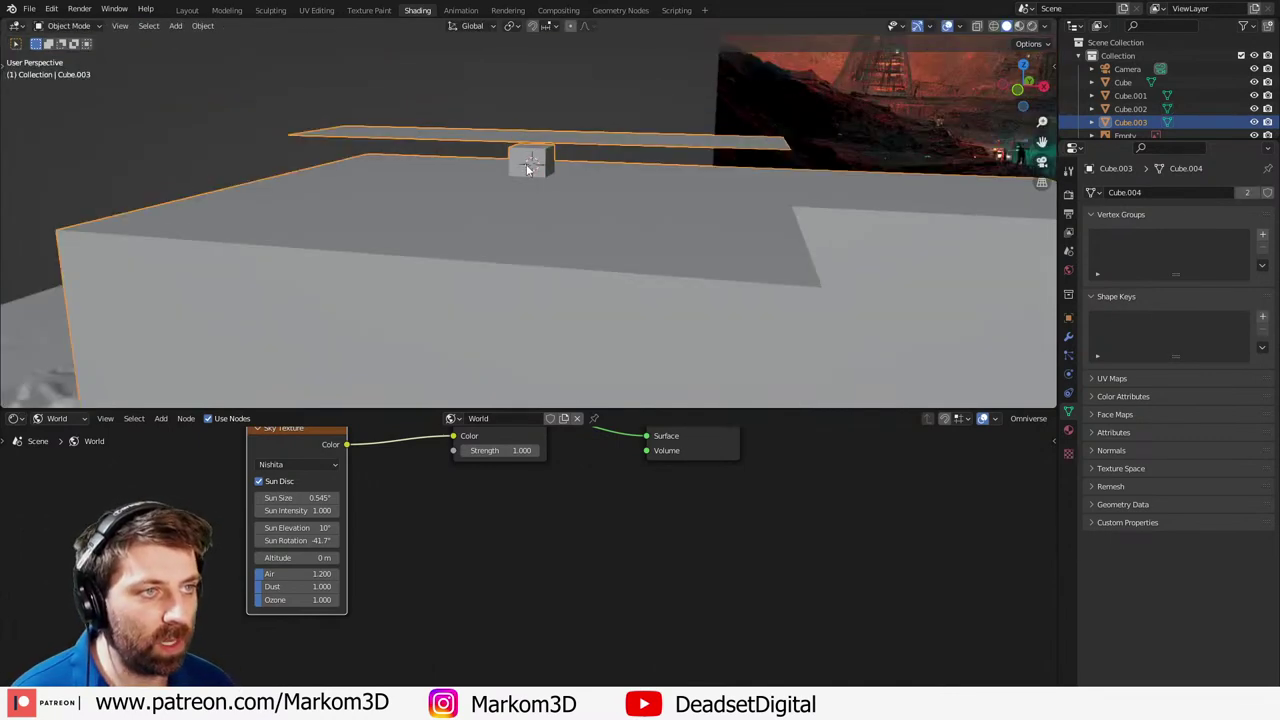
- Raise the entire small cube along Z until its base rests on top of the notched block
{"action": "key", "text": "Tab"}
{"action": "left_click", "coordinate": [524, 163]}
{"action": "key", "text": "KP_3"}
{"action": "right_click", "coordinate": [520, 163]}
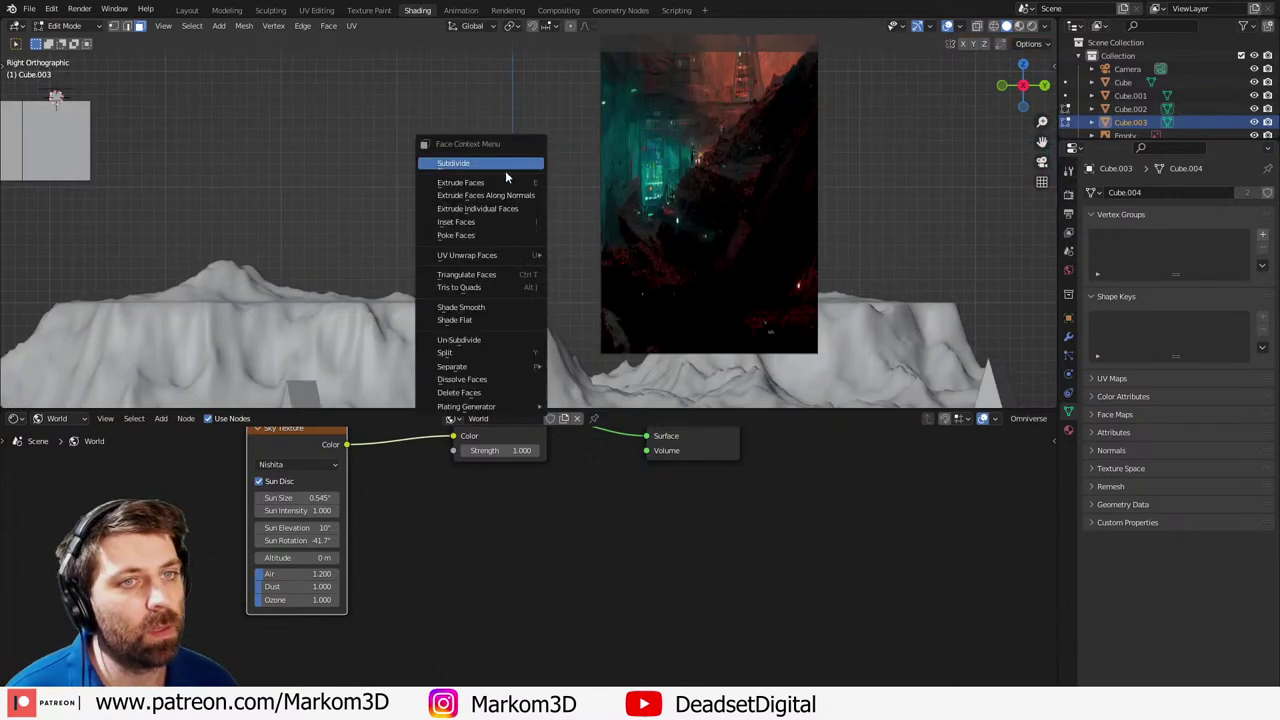
{"action": "middle_click_drag", "start_coordinate": [292, 121], "coordinate": [527, 161], "text": "shift"}
{"action": "key", "text": "KP_Decimal"}
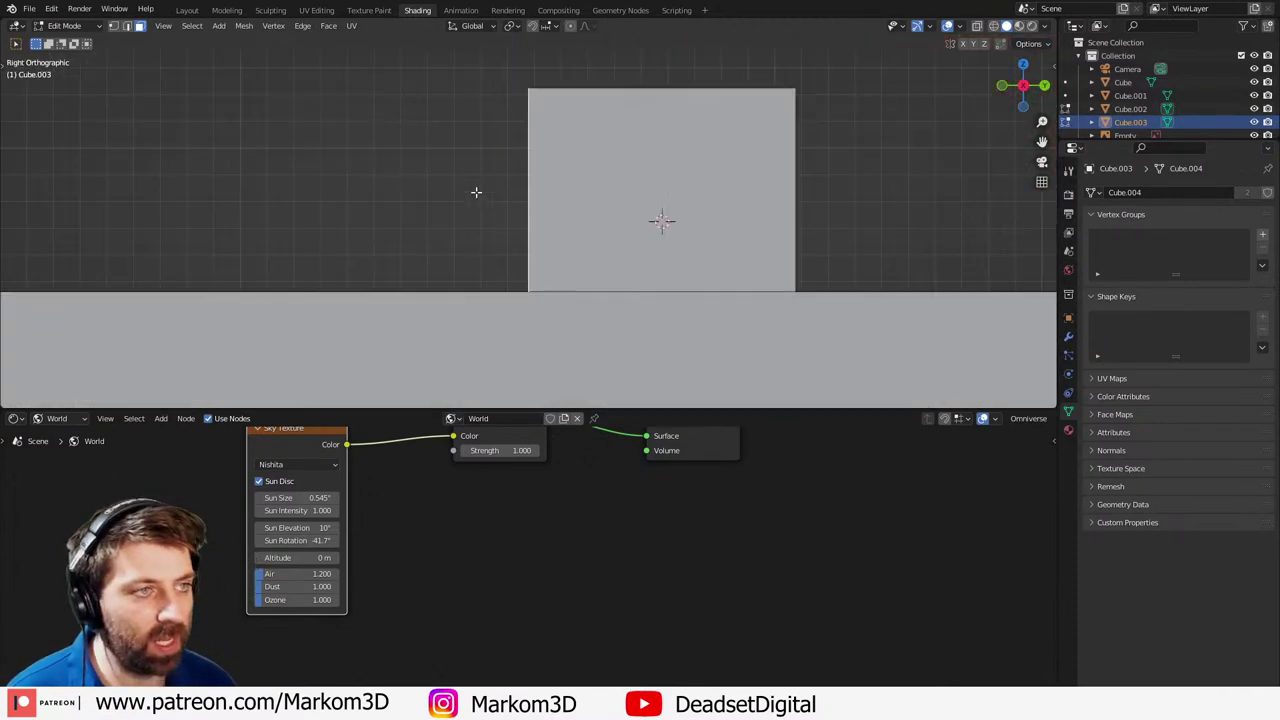
{"action": "scroll", "coordinate": [603, 255], "scroll_direction": "down", "scroll_amount": 3}
{"action": "key", "text": "ctrl+l"}
{"action": "key", "text": "g"}
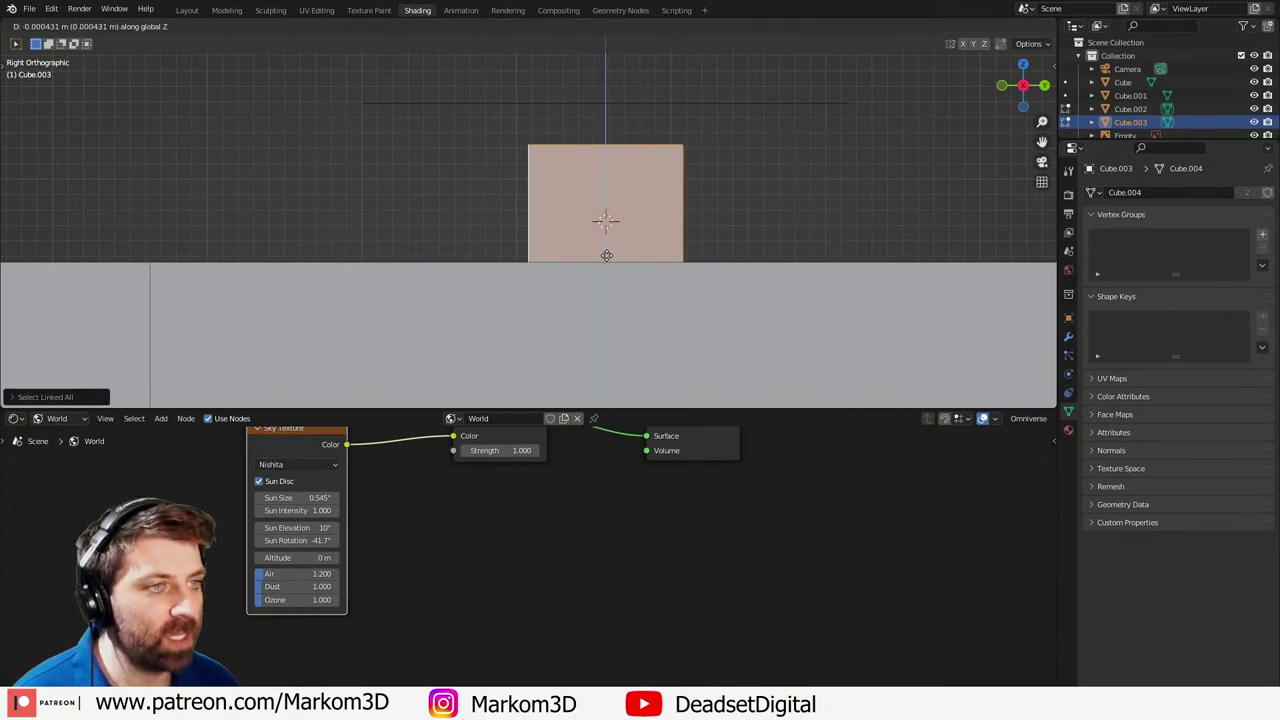
{"action": "key", "text": "z"}
{"action": "left_click", "coordinate": [669, 247]}
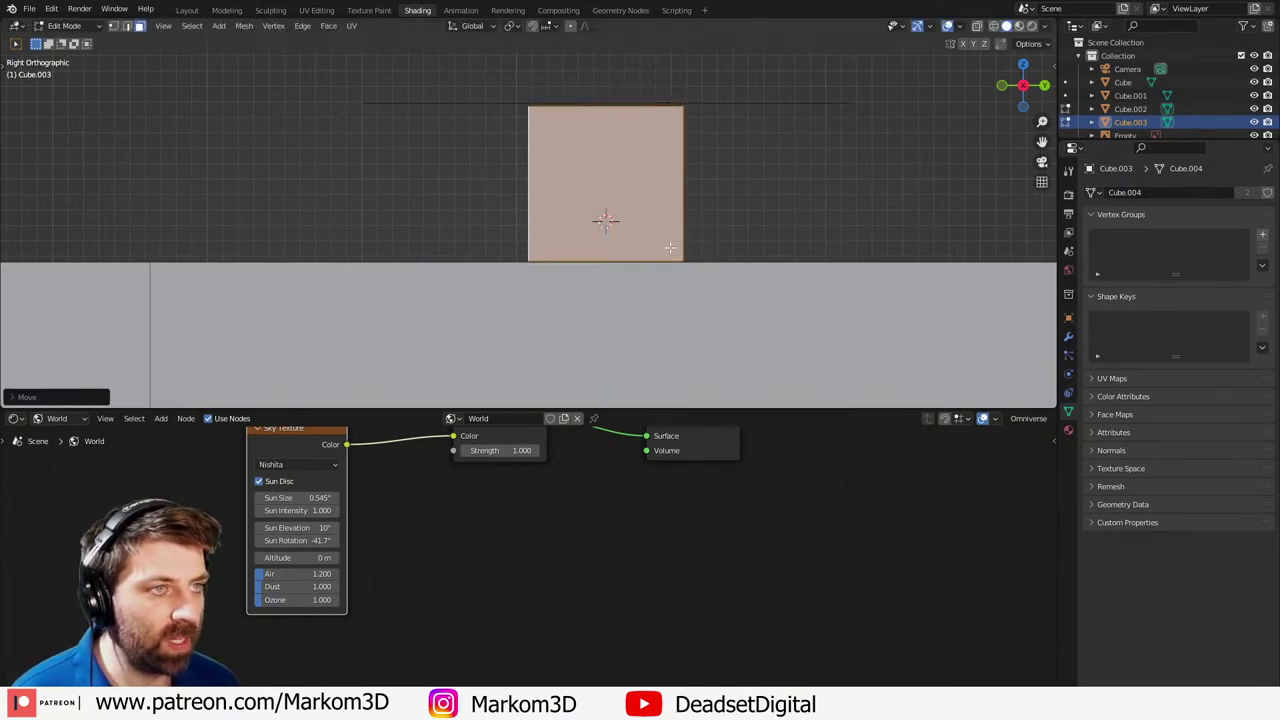
- Raise the narrow roof face about 0.26 m along Z to leave a gap above the small cube
{"action": "left_click", "coordinate": [735, 103]}
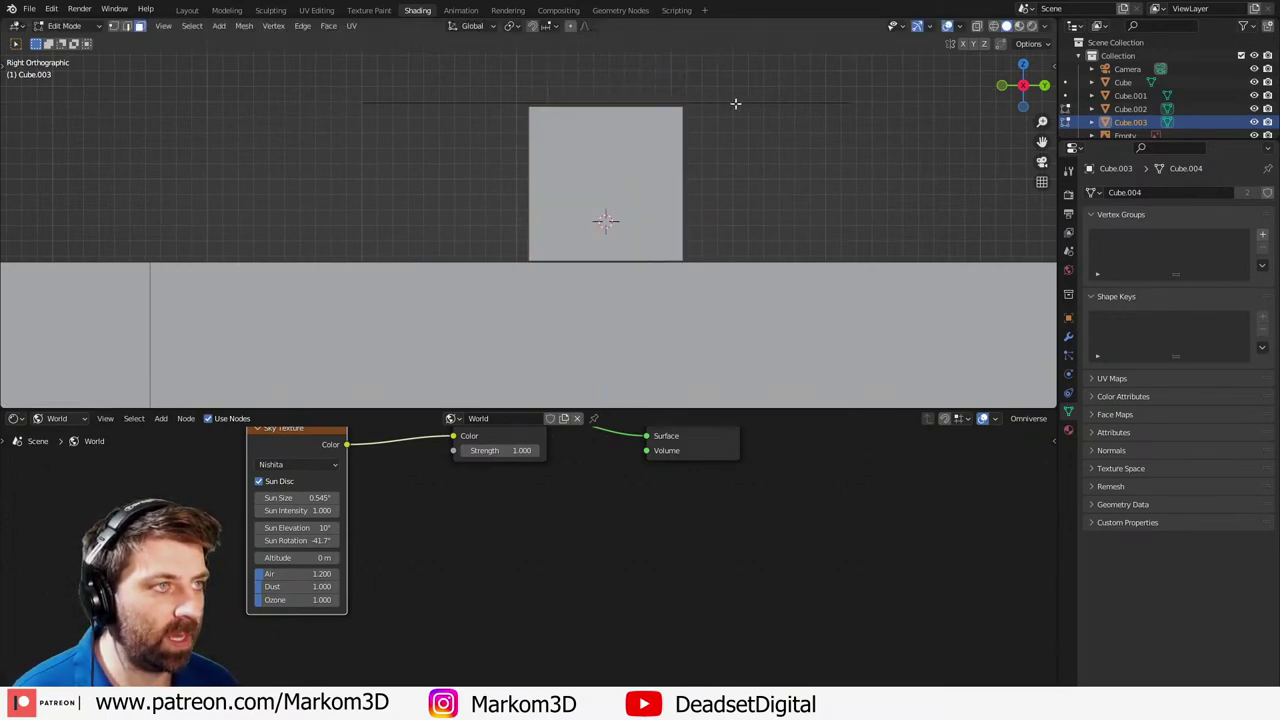
{"action": "left_click", "coordinate": [838, 118]}
{"action": "key", "text": "g"}
{"action": "key", "text": "z"}
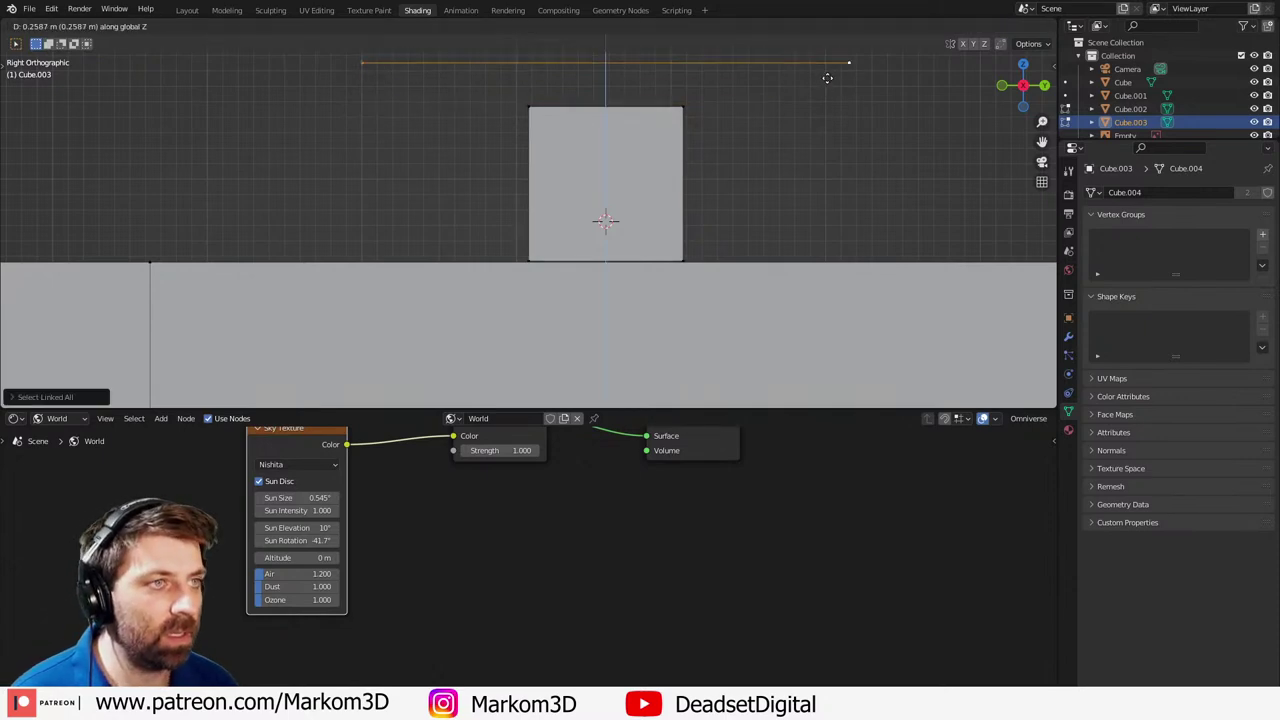
{"action": "left_click", "coordinate": [826, 78]}
{"action": "scroll", "coordinate": [672, 182], "scroll_direction": "down", "scroll_amount": 5}
{"action": "right_click", "coordinate": [672, 182]}
{"action": "middle_click_drag", "start_coordinate": [597, 220], "coordinate": [731, 217]}
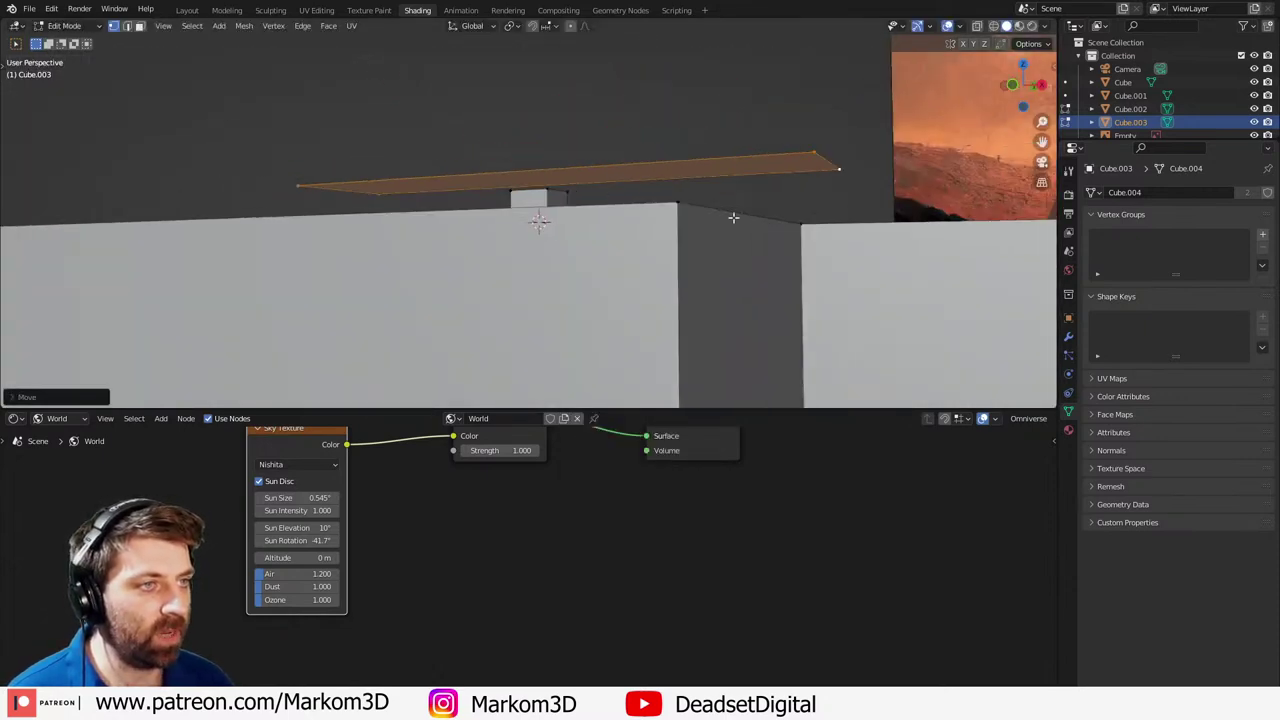
- Extrude the narrow roof face about 0.07 m along its normal to form a thin slab, and leave mesh editing
{"action": "key", "text": "Tab"}
{"action": "middle_click_drag", "start_coordinate": [614, 188], "coordinate": [682, 190]}
{"action": "key", "text": "Tab"}
{"action": "key", "text": "e"}
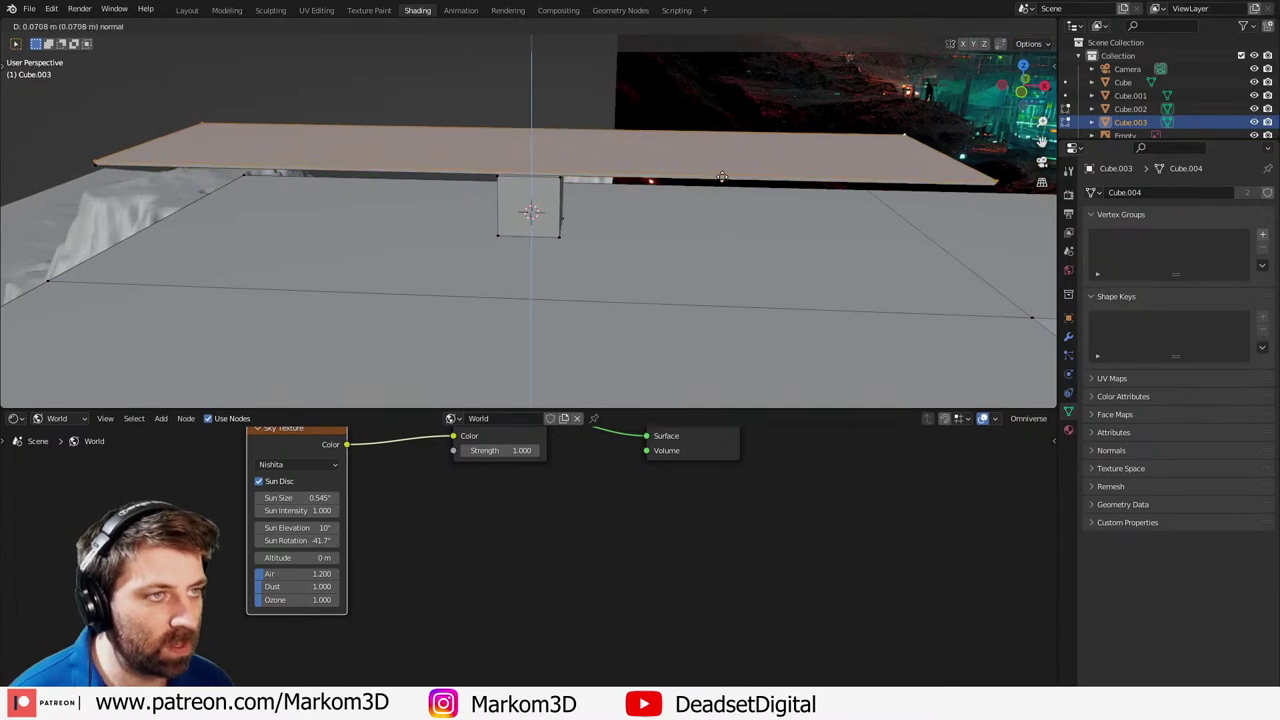
{"action": "left_click", "coordinate": [722, 193]}
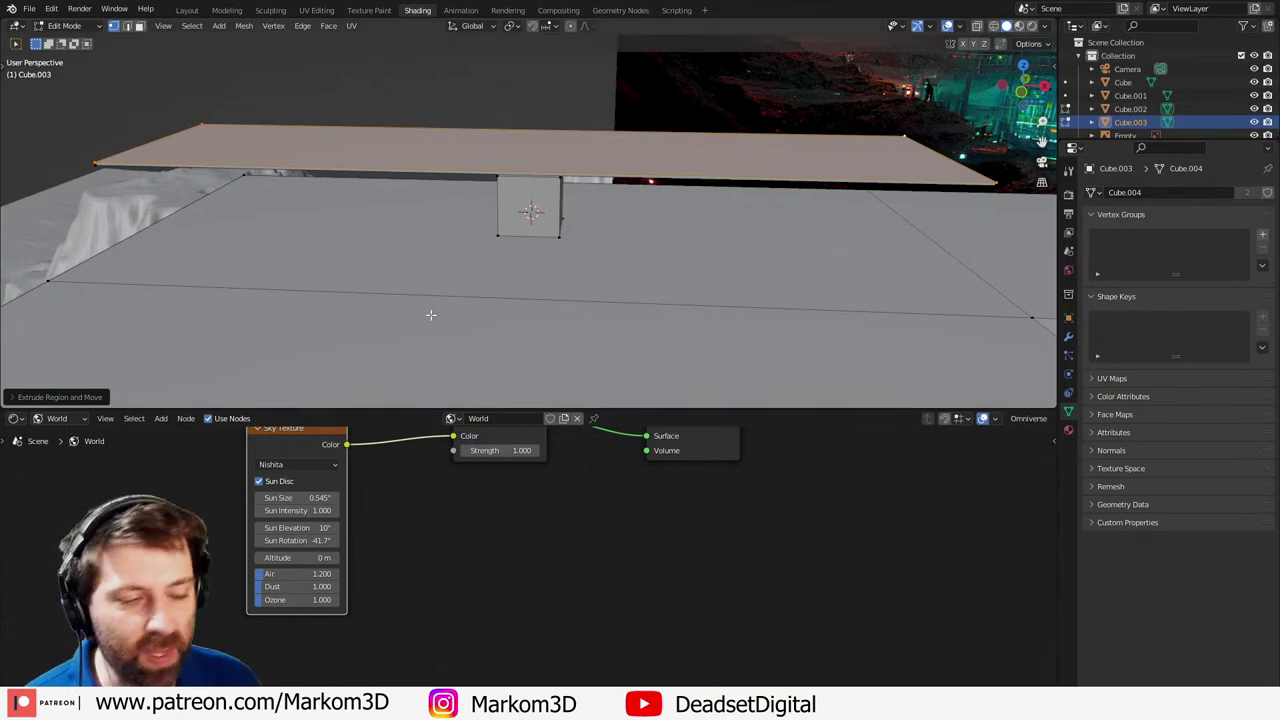
{"action": "scroll", "coordinate": [571, 331], "scroll_direction": "down", "scroll_amount": 4}
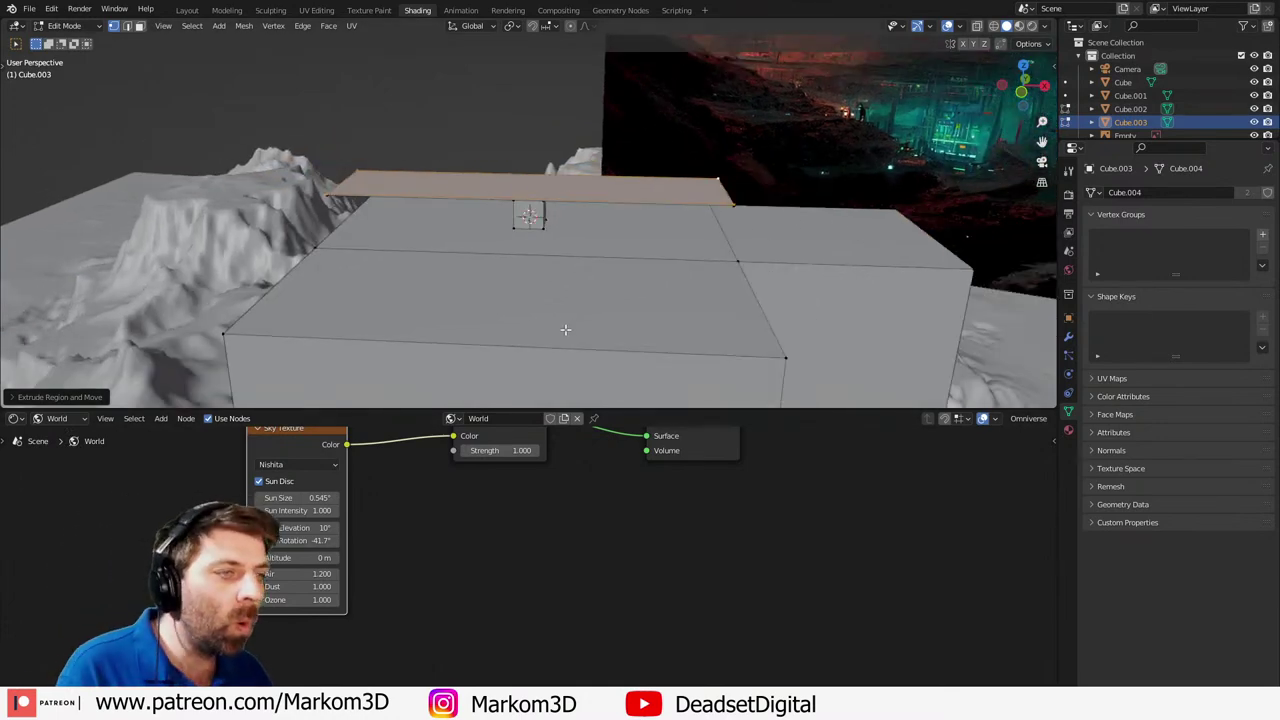
{"action": "middle_click_drag", "start_coordinate": [566, 329], "coordinate": [584, 313]}
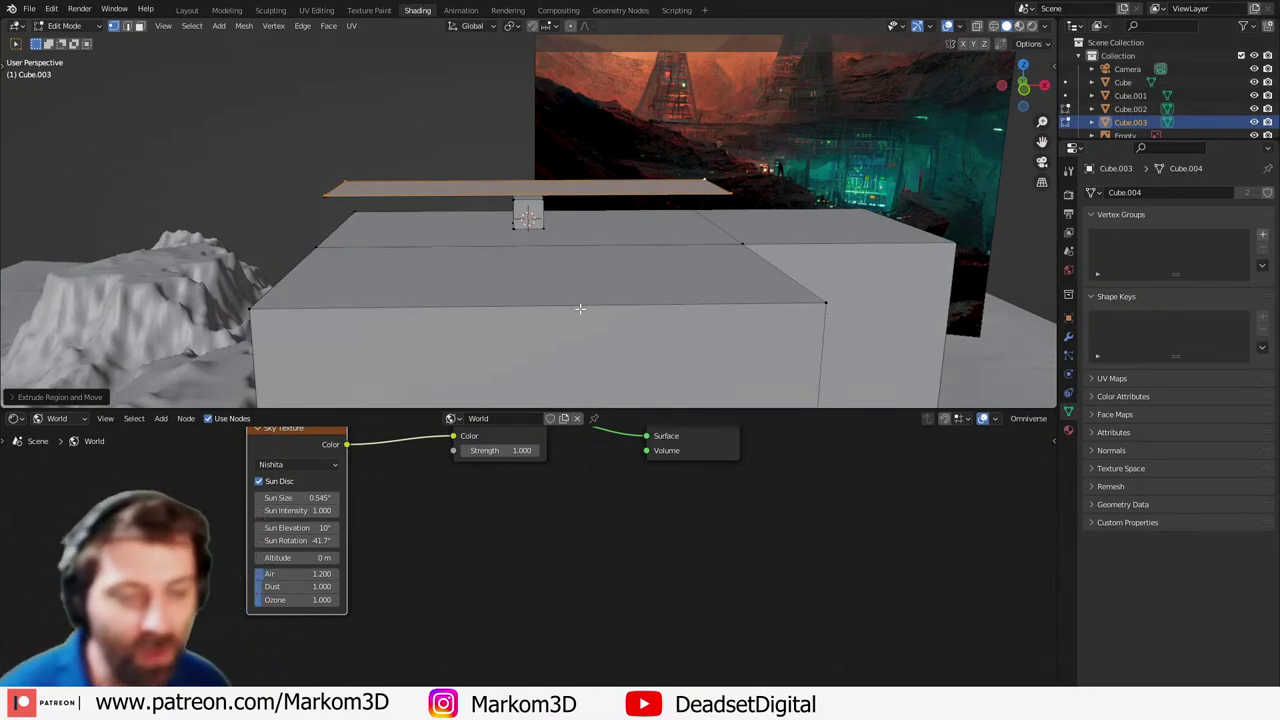
{"action": "middle_click_drag", "start_coordinate": [811, 332], "coordinate": [623, 257]}
{"action": "scroll", "coordinate": [645, 289], "scroll_direction": "down", "scroll_amount": 2}
{"action": "scroll", "coordinate": [663, 328], "scroll_direction": "up", "scroll_amount": 1}
{"action": "key", "text": "Tab"}
{"action": "middle_click_drag", "start_coordinate": [674, 308], "coordinate": [632, 276], "text": "shift"}
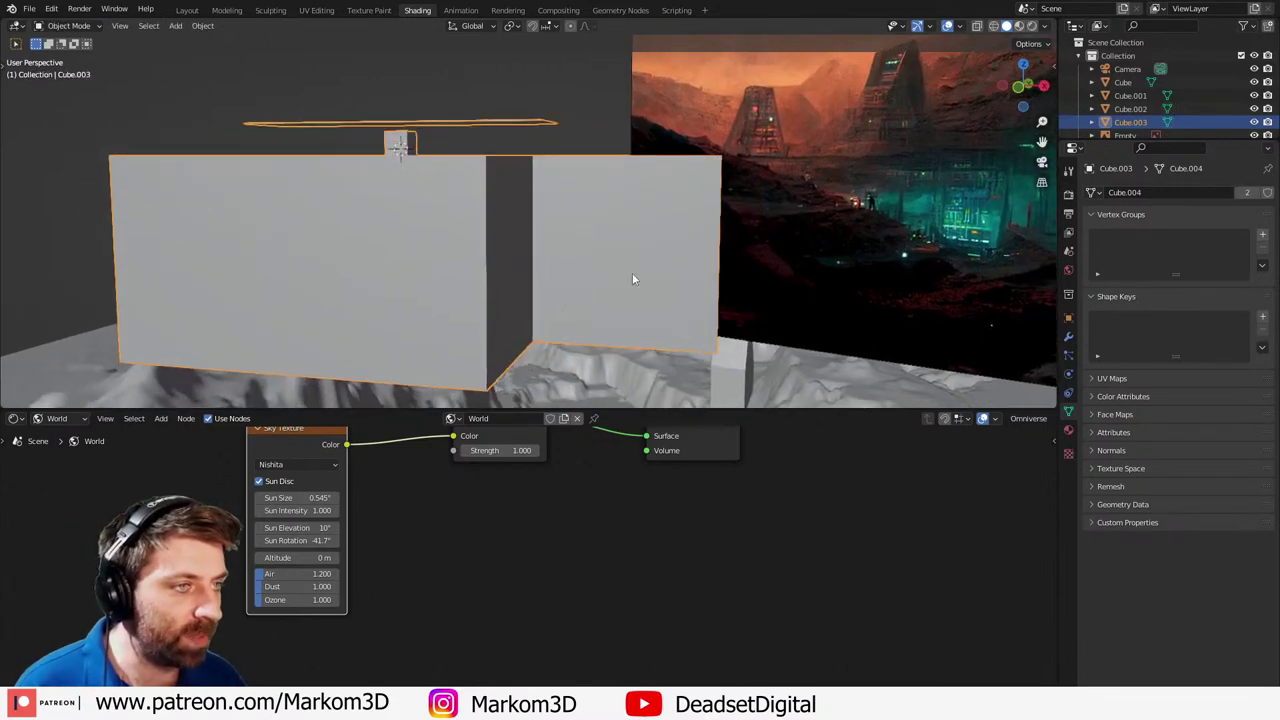
- Inset the notched block's side faces individually, leaving a thin frame around each one
{"action": "key", "text": "Tab"}
{"action": "key", "text": "3"}
{"action": "left_click", "coordinate": [632, 276]}
{"action": "scroll", "coordinate": [660, 292], "scroll_direction": "up", "scroll_amount": 2}
{"action": "middle_click_drag", "start_coordinate": [742, 366], "coordinate": [706, 318], "text": "shift"}
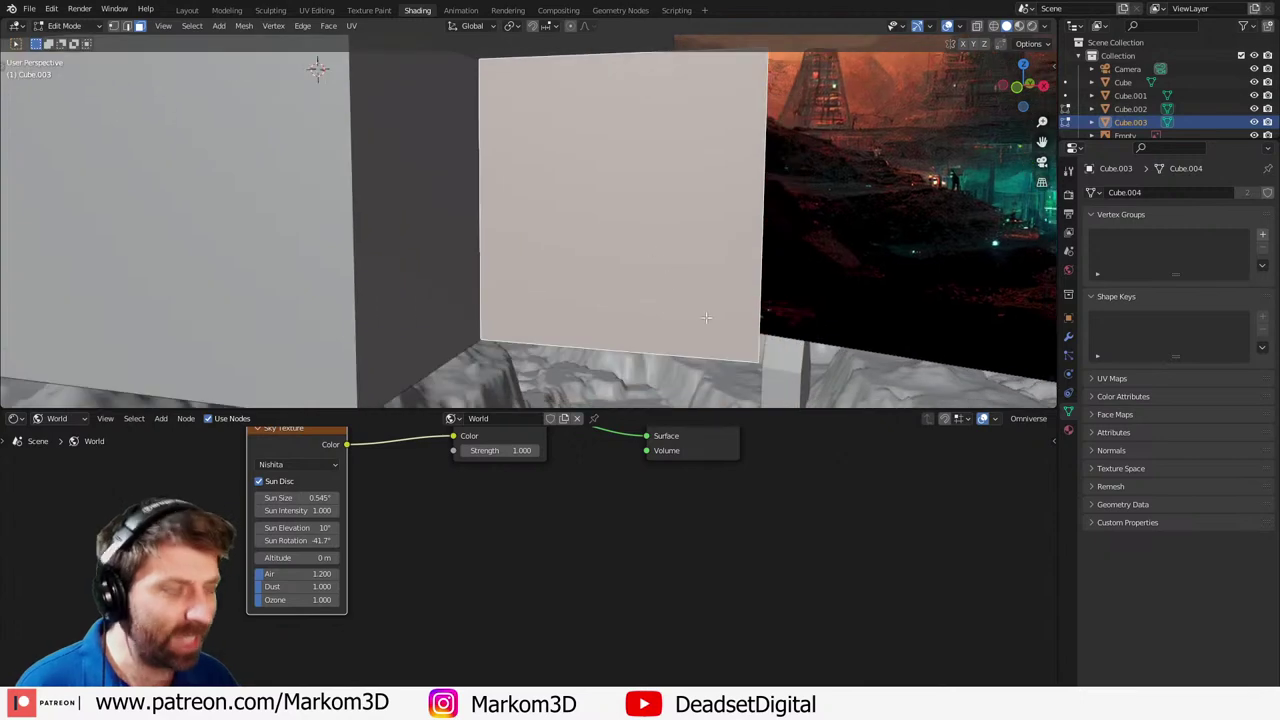
{"action": "scroll", "coordinate": [784, 301], "scroll_direction": "down", "scroll_amount": 3}
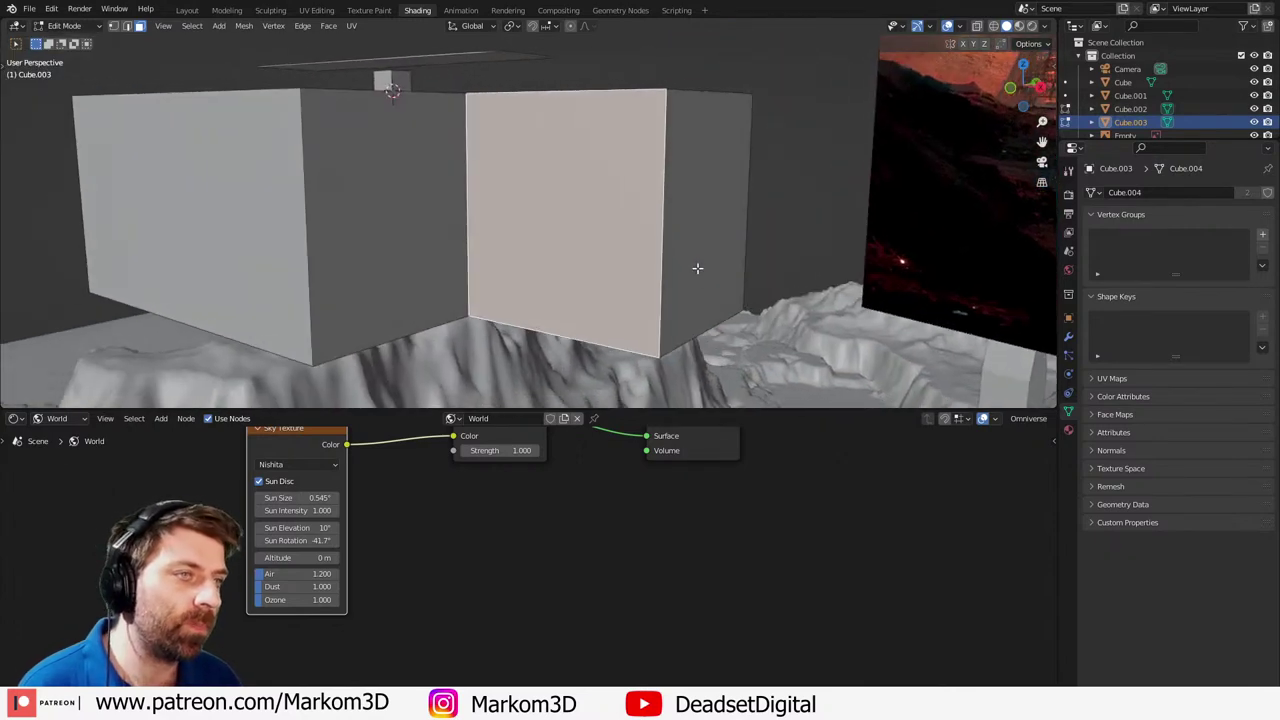
{"action": "middle_click_drag", "start_coordinate": [700, 250], "coordinate": [580, 304]}
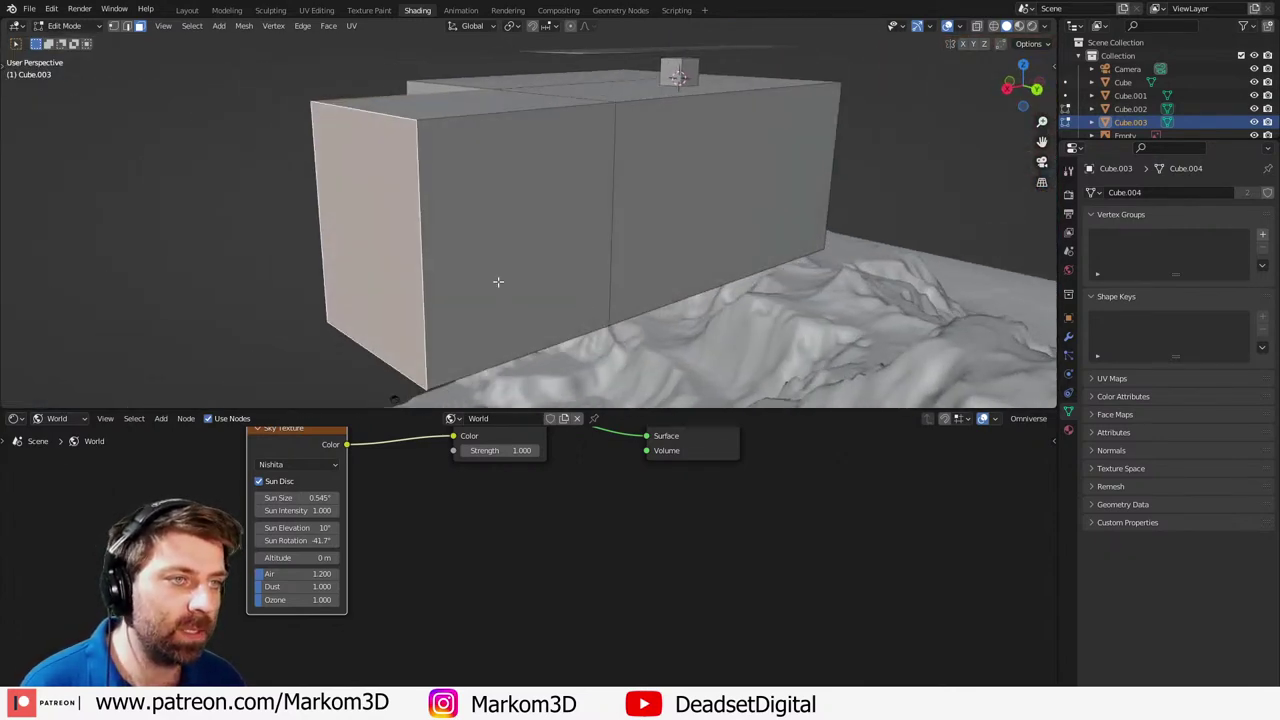
{"action": "middle_click_drag", "start_coordinate": [497, 286], "coordinate": [623, 289]}
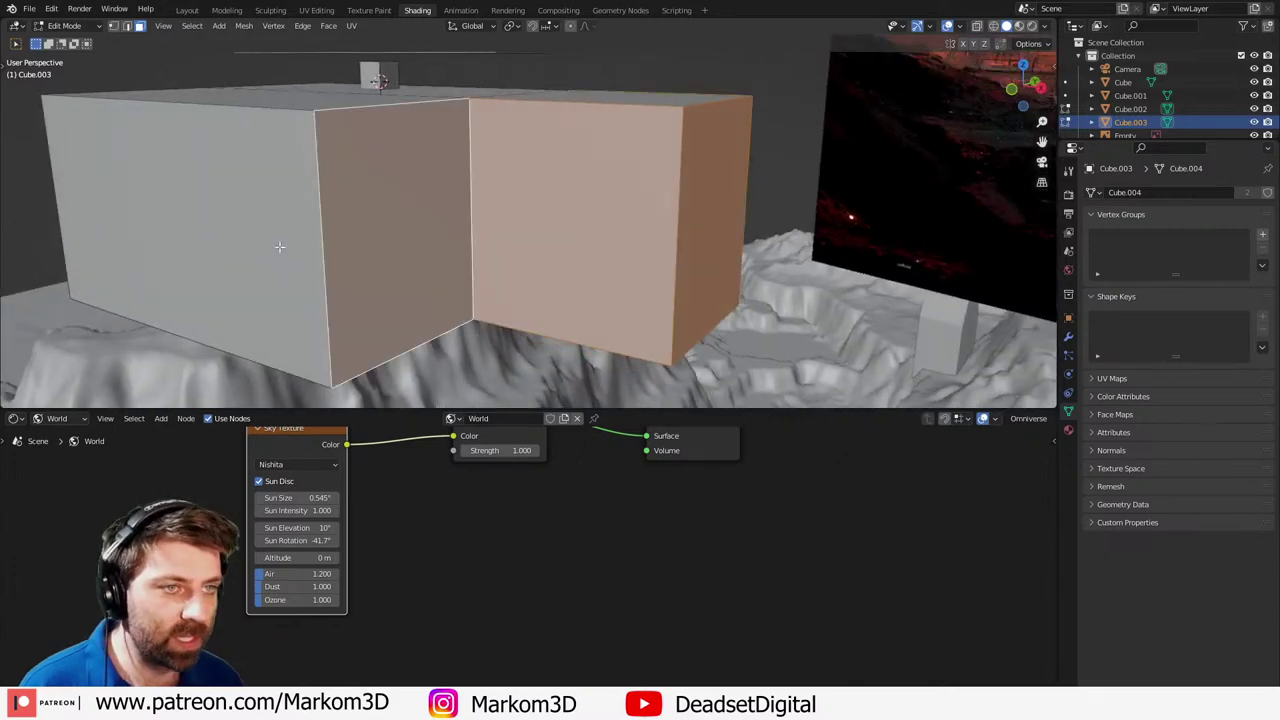
{"action": "middle_click_drag", "start_coordinate": [279, 246], "coordinate": [470, 265]}
{"action": "key", "text": "i"}
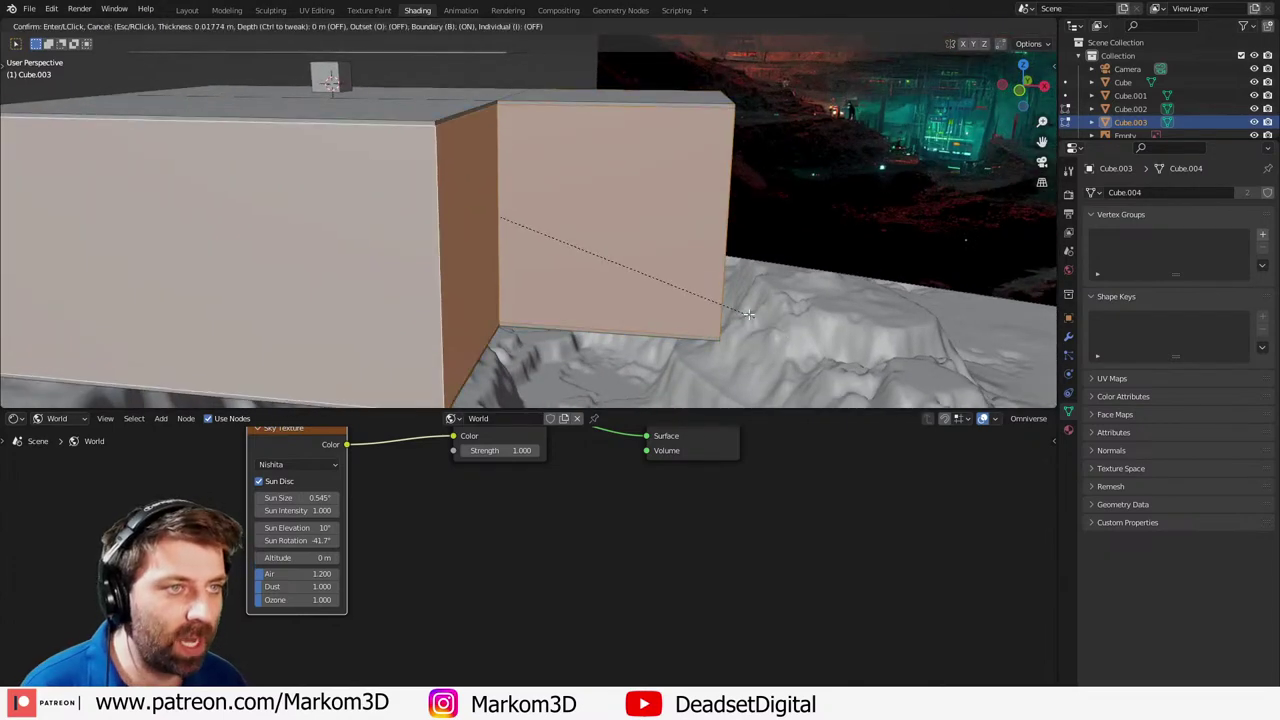
{"action": "key", "text": "i"}
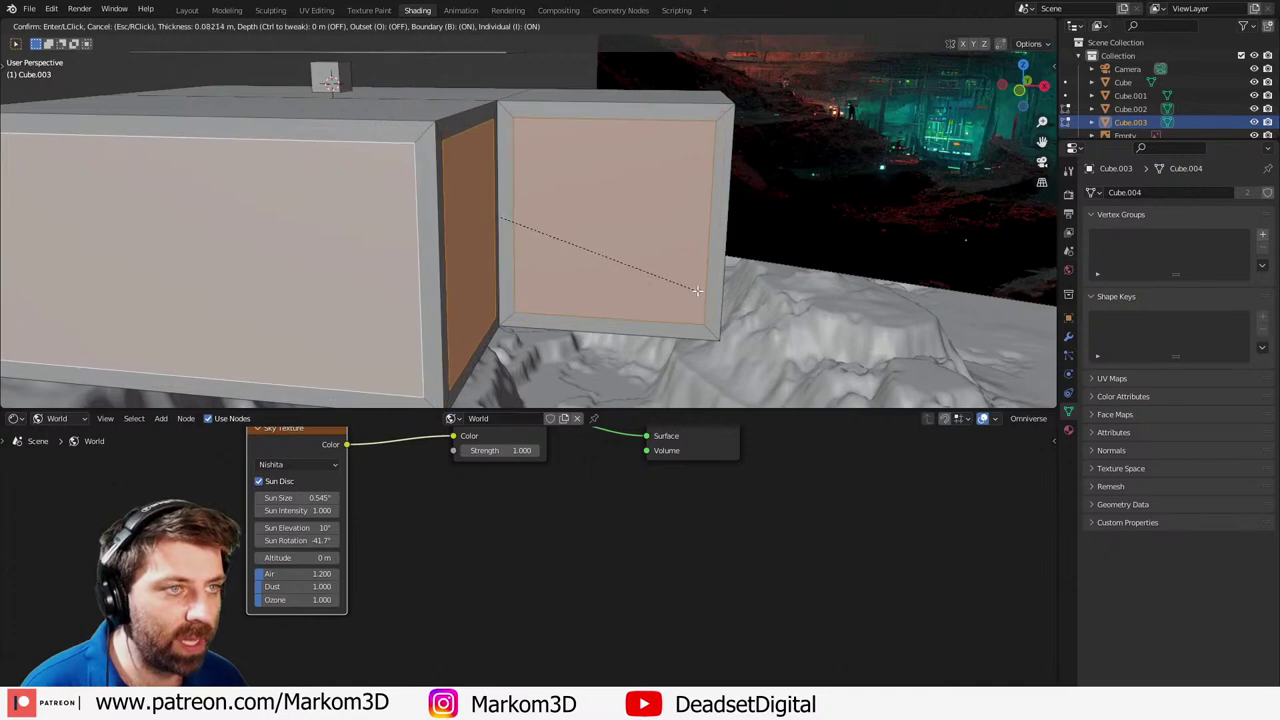
{"action": "left_click", "coordinate": [808, 344]}
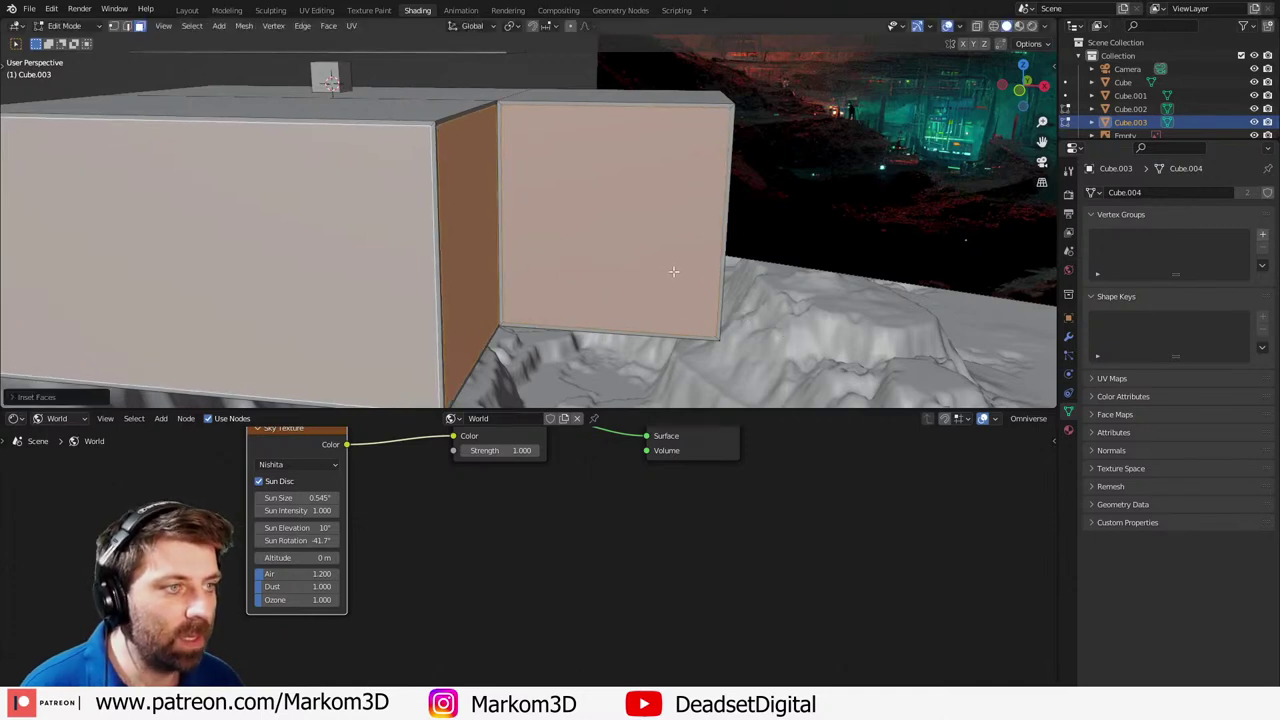
- Delete the inset side faces so that the notched block becomes an open frame
{"action": "key", "text": "x"}
{"action": "left_click", "coordinate": [672, 331]}
{"action": "middle_click_drag", "start_coordinate": [597, 244], "coordinate": [540, 228]}
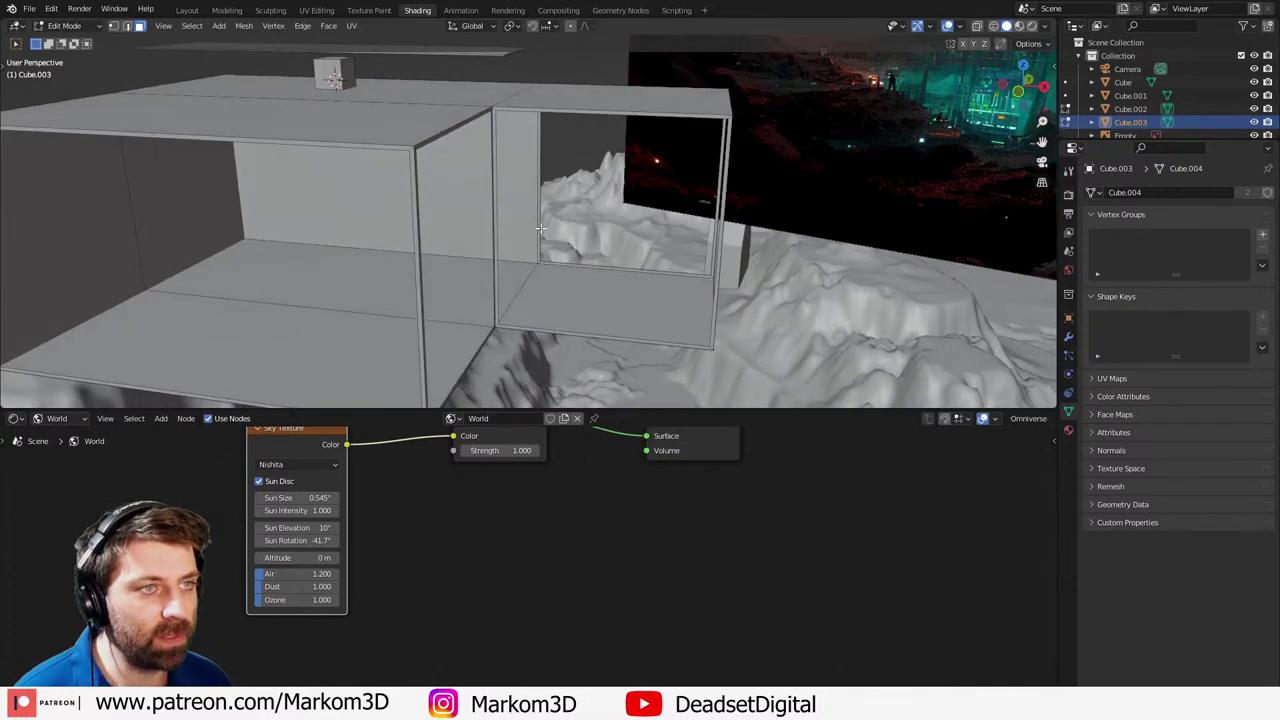
{"action": "left_click", "coordinate": [418, 134]}
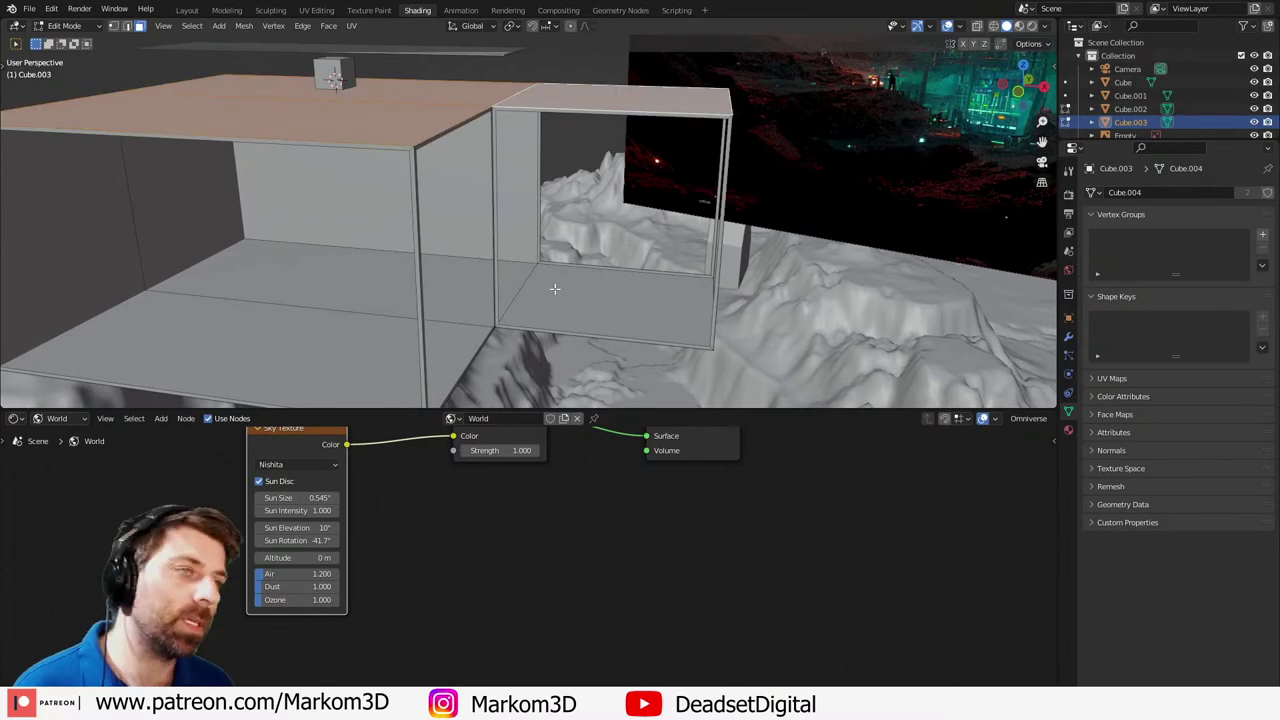
{"action": "scroll", "coordinate": [580, 280], "scroll_direction": "down", "scroll_amount": 3}
{"action": "key", "text": "Tab"}
{"action": "key", "text": "Tab"}
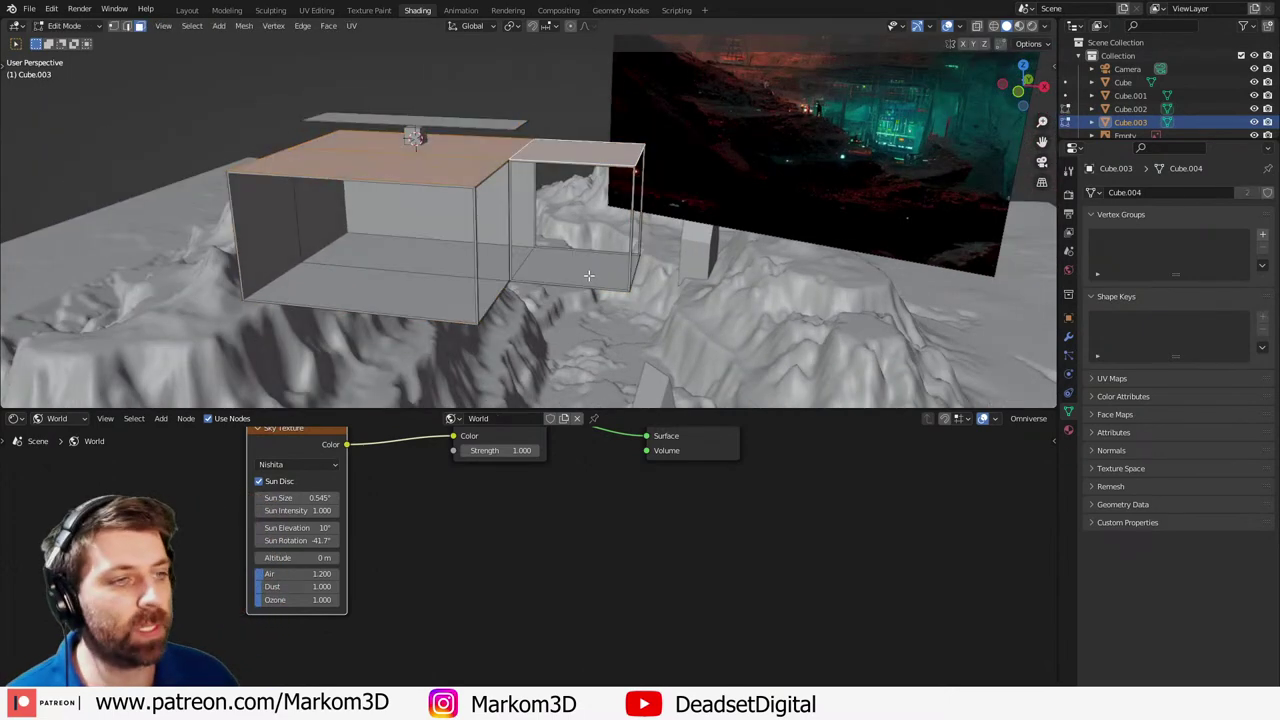
- Delete the top face of the thin slab above the small cube
{"action": "left_click", "coordinate": [484, 123]}
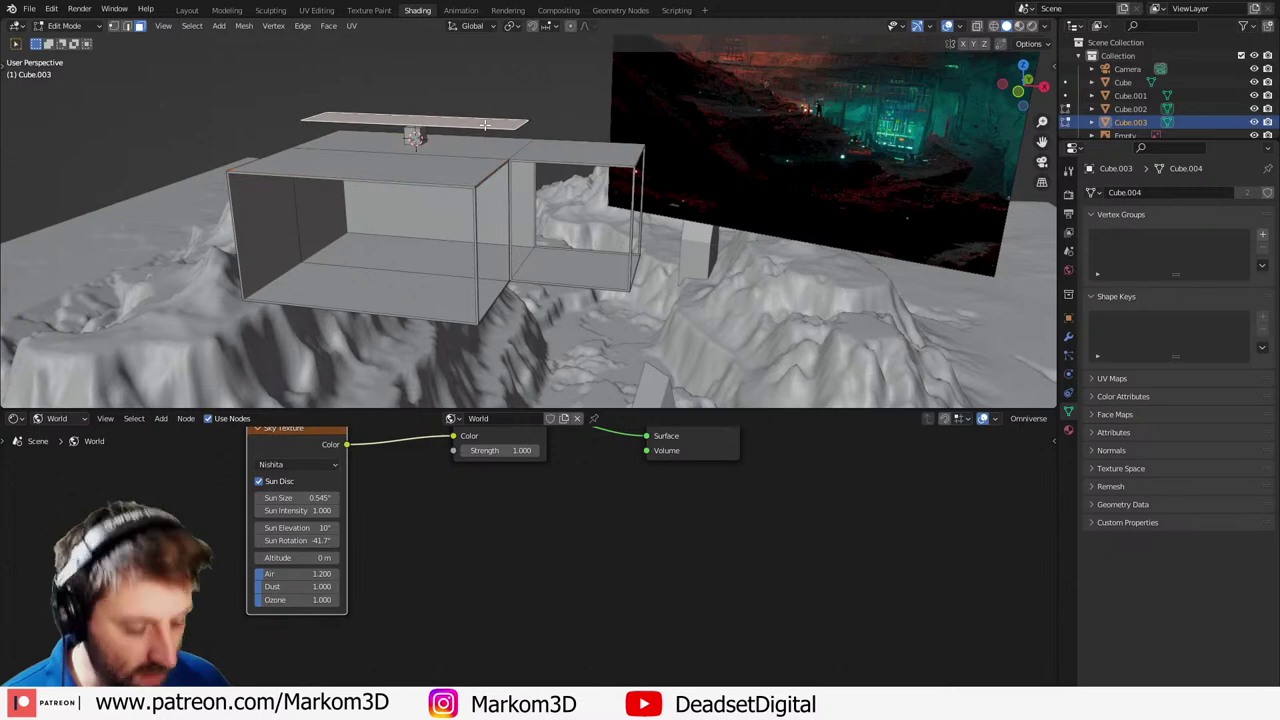
{"action": "key", "text": "x"}
{"action": "left_click", "coordinate": [461, 96]}
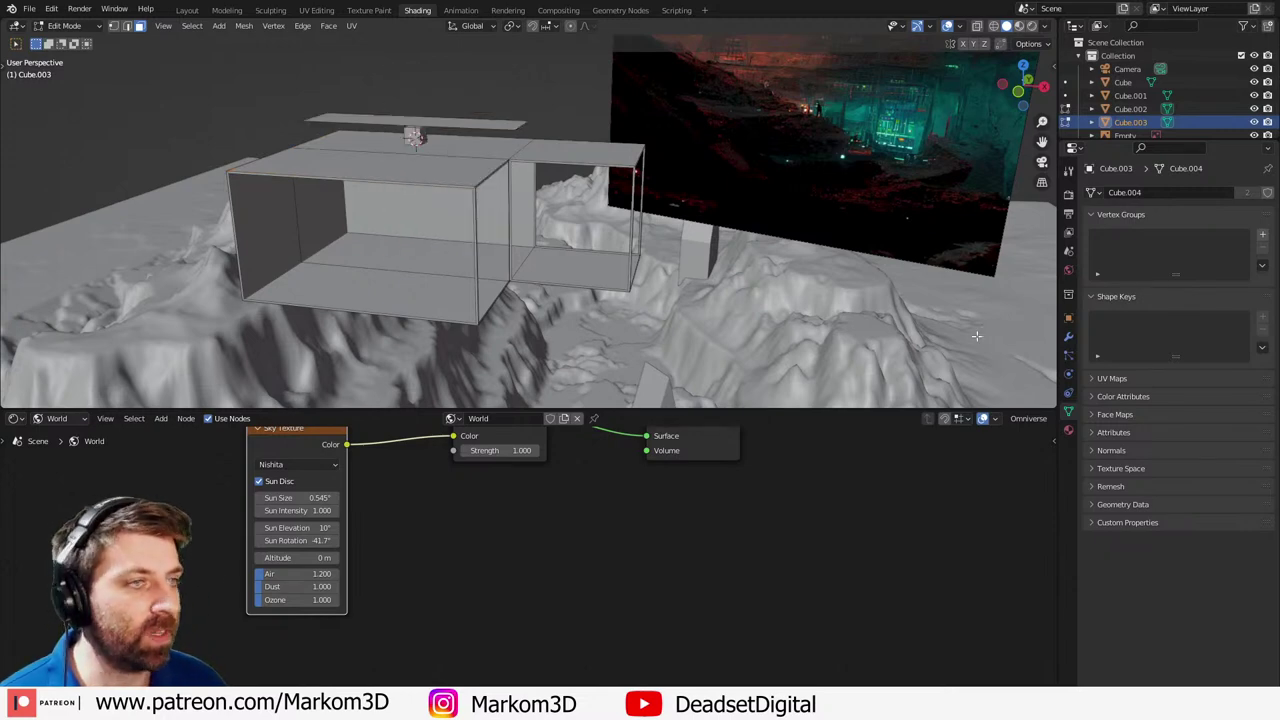
- Add a Solidify modifier to the open-framed block with a thickness of 0.021 m and Even Thickness on, and leave mesh editing
{"action": "left_click", "coordinate": [1069, 338]}
{"action": "left_click", "coordinate": [1106, 193]}
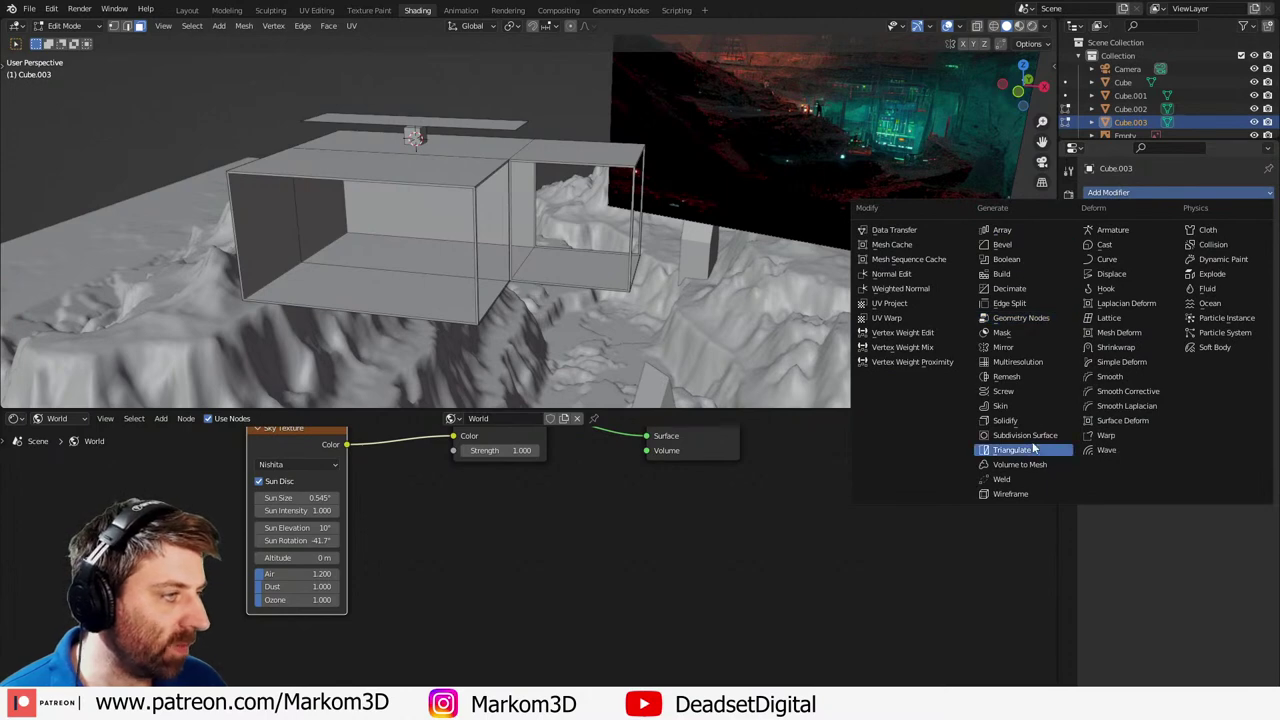
{"action": "left_click", "coordinate": [1005, 420]}
{"action": "scroll", "coordinate": [612, 317], "scroll_direction": "up", "scroll_amount": 3}
{"action": "scroll", "coordinate": [606, 287], "scroll_direction": "up", "scroll_amount": 4}
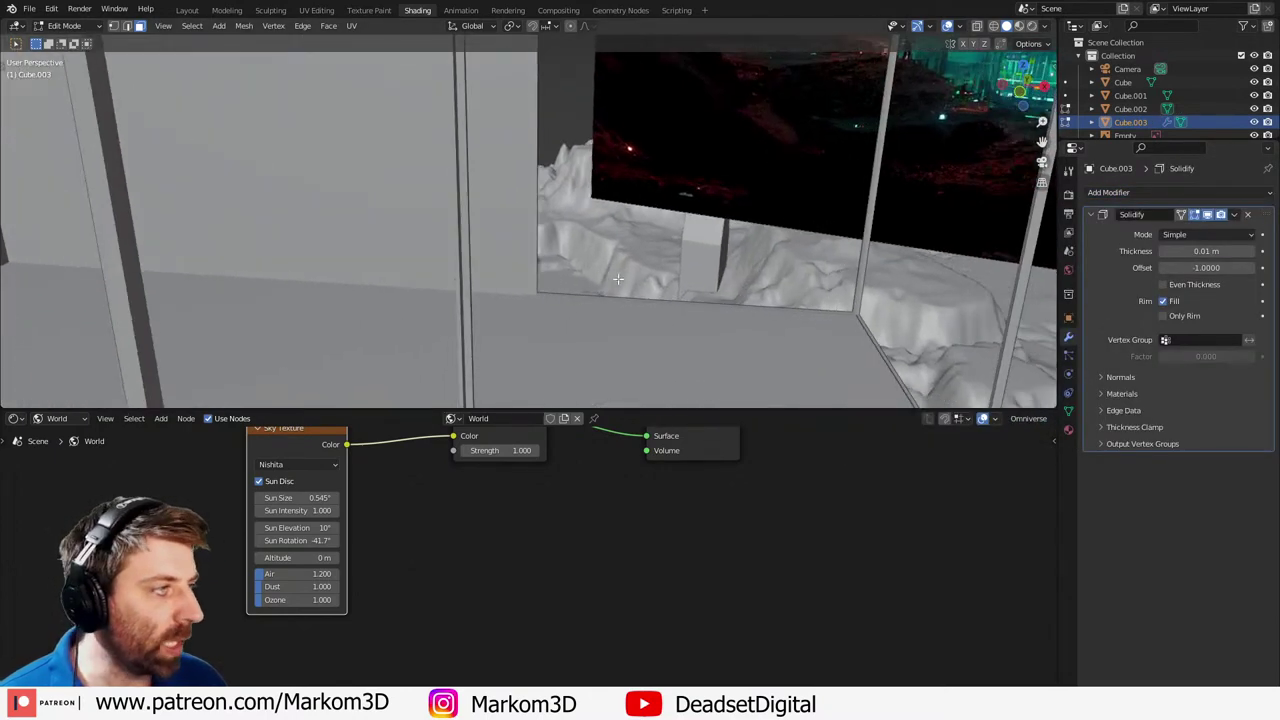
{"action": "left_click_drag", "start_coordinate": [1206, 251], "coordinate": [1226, 251]}
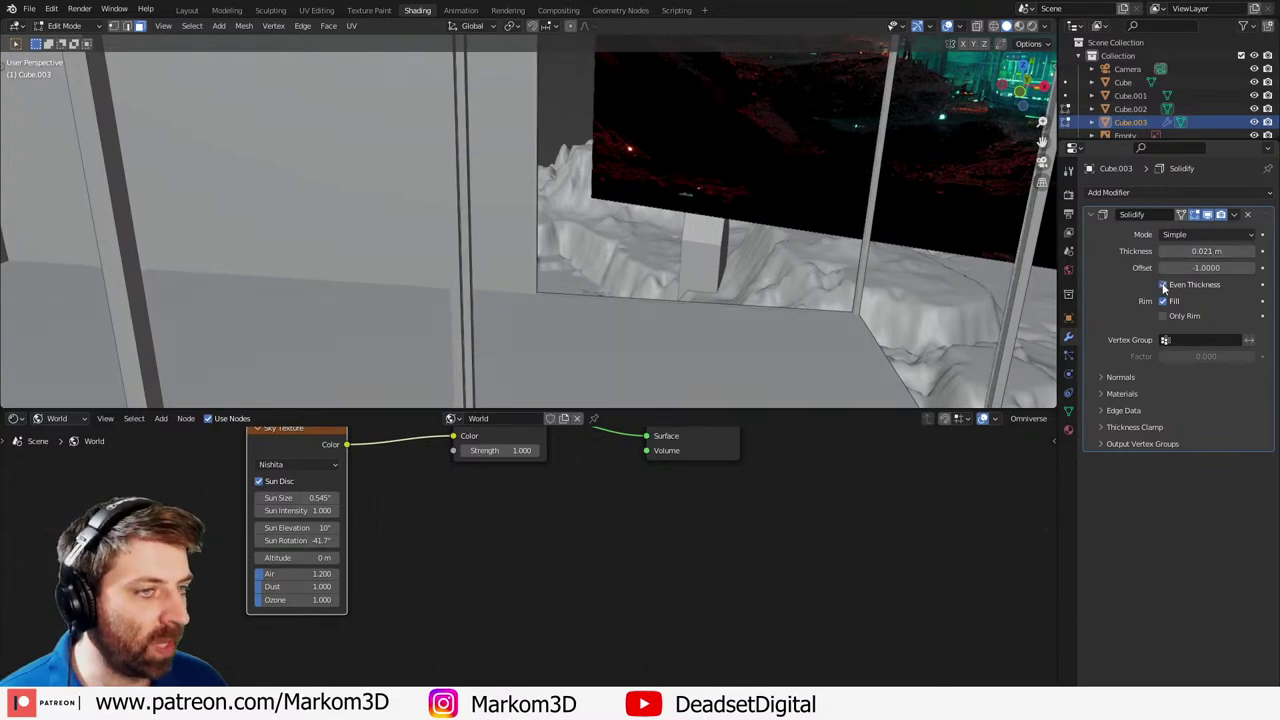
{"action": "scroll", "coordinate": [655, 262], "scroll_direction": "down", "scroll_amount": 7}
{"action": "key", "text": "Tab"}
- Examine the thickened building frame from several angles and through the scene camera
{"action": "middle_click_drag", "start_coordinate": [642, 256], "coordinate": [523, 251]}
{"action": "scroll", "coordinate": [575, 312], "scroll_direction": "down", "scroll_amount": 6}
{"action": "scroll", "coordinate": [545, 304], "scroll_direction": "up", "scroll_amount": 5}
{"action": "middle_click_drag", "start_coordinate": [546, 304], "coordinate": [549, 210]}
{"action": "scroll", "coordinate": [505, 311], "scroll_direction": "up", "scroll_amount": 2}
{"action": "key", "text": "KP_5"}
{"action": "key", "text": "KP_5"}
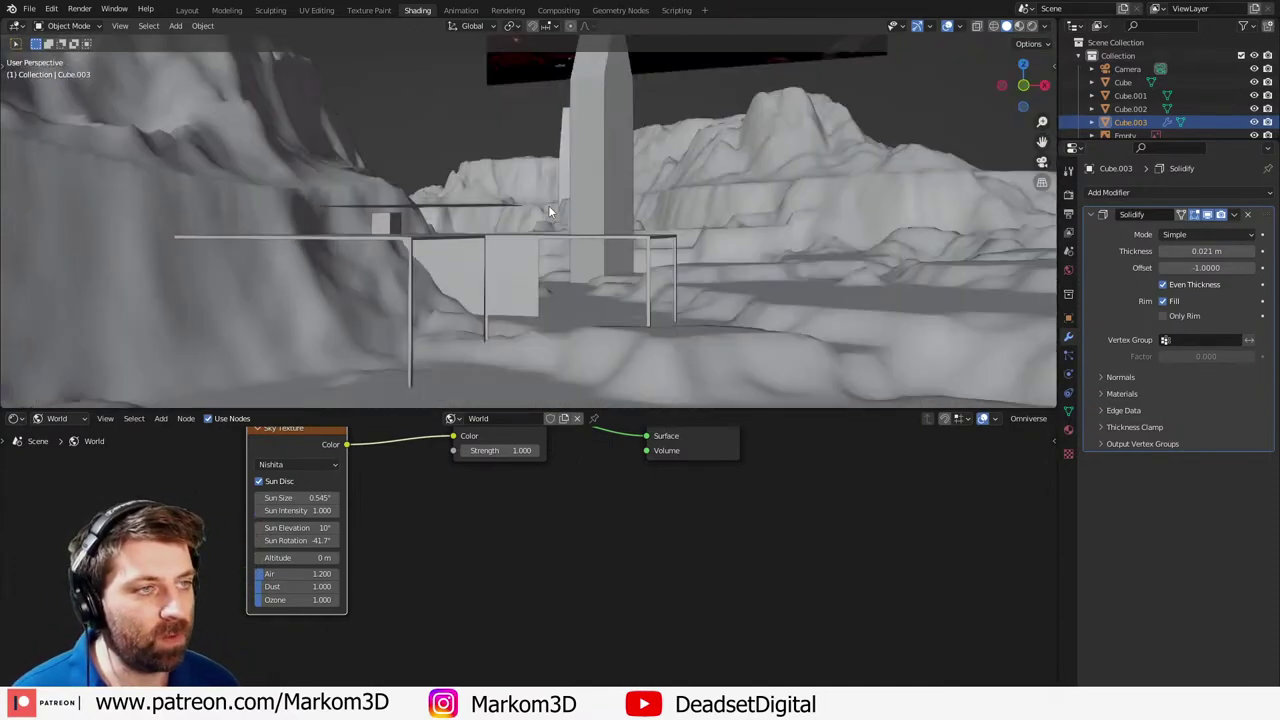
{"action": "key", "text": "KP_0"}
{"action": "scroll", "coordinate": [543, 247], "scroll_direction": "up", "scroll_amount": 2}
{"action": "middle_click_drag", "start_coordinate": [541, 253], "coordinate": [538, 190], "text": "shift"}
{"action": "scroll", "coordinate": [540, 192], "scroll_direction": "up", "scroll_amount": 3}
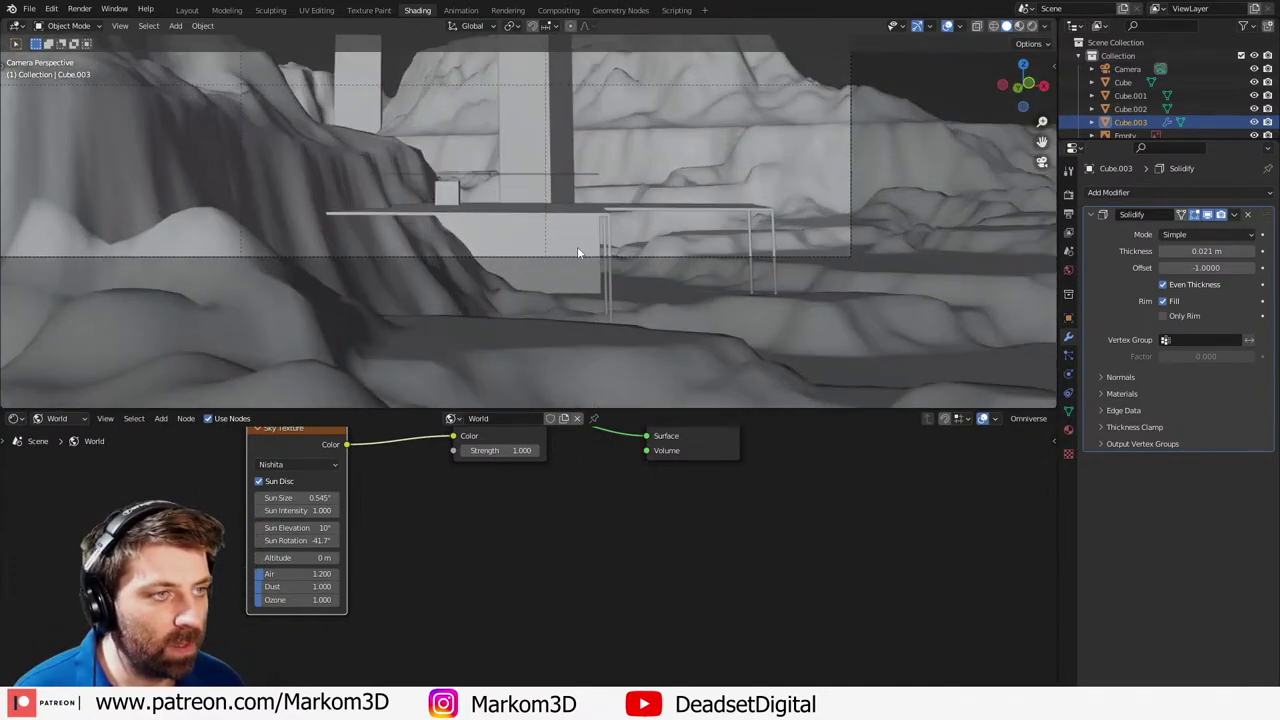
- Raise the framed building Cube.002 about 2.09 m along the global Z axis
{"action": "middle_click_drag", "start_coordinate": [577, 252], "coordinate": [530, 257], "text": "shift"}
{"action": "left_click", "coordinate": [530, 256]}
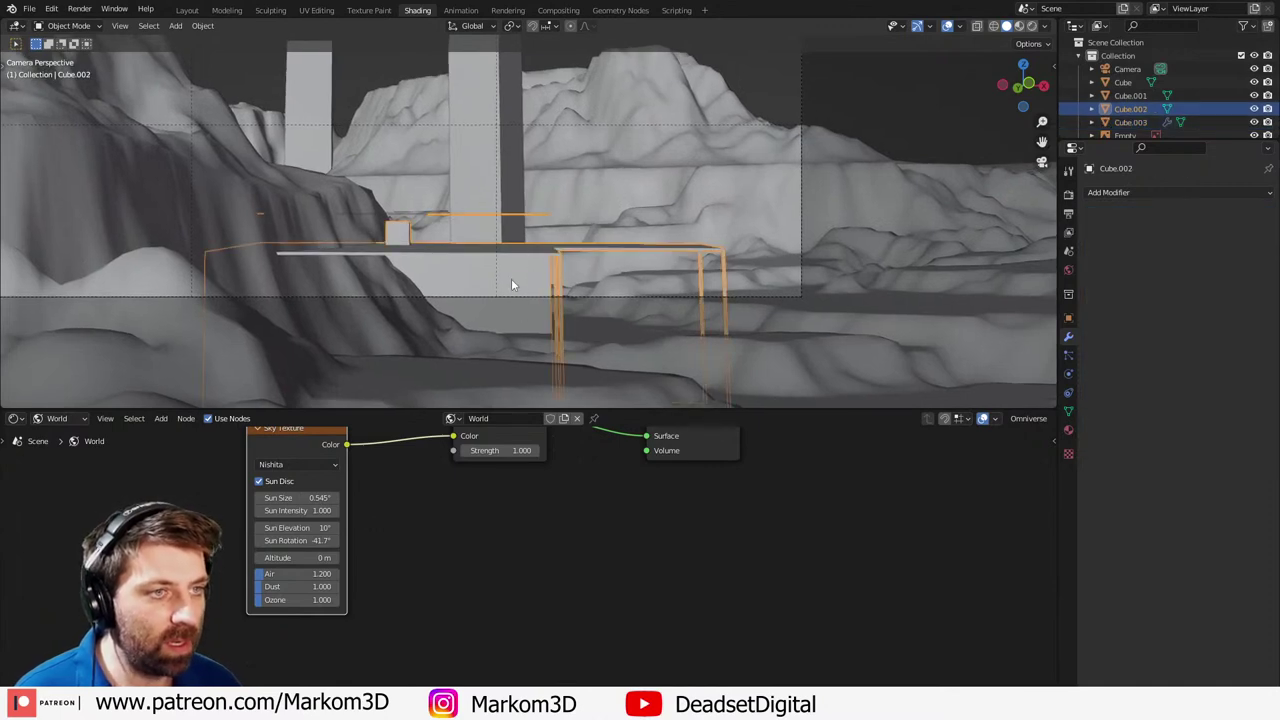
{"action": "key", "text": "g"}
{"action": "key", "text": "z"}
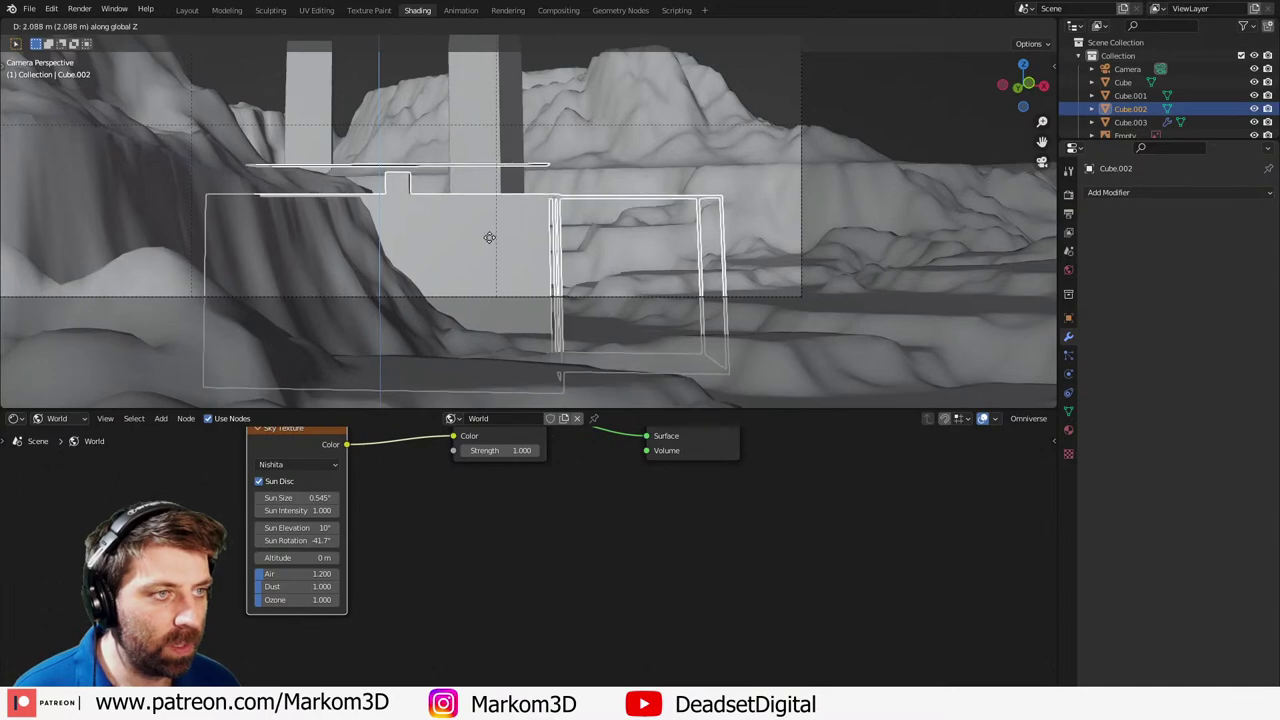
{"action": "left_click", "coordinate": [489, 237]}
- Switch to File Explorer, browse to the Engine-Holden folder in M:\Library\ScannedLibrary, and view its preview image
{"action": "mouse_move", "coordinate": [616, 249]}
{"action": "middle_mouse_down"}
{"action": "mouse_move", "coordinate": [530, 279]}
{"action": "mouse_move", "coordinate": [628, 378]}
{"action": "mouse_move", "coordinate": [550, 234]}
{"action": "mouse_move", "coordinate": [607, 230]}
{"action": "middle_mouse_up"}
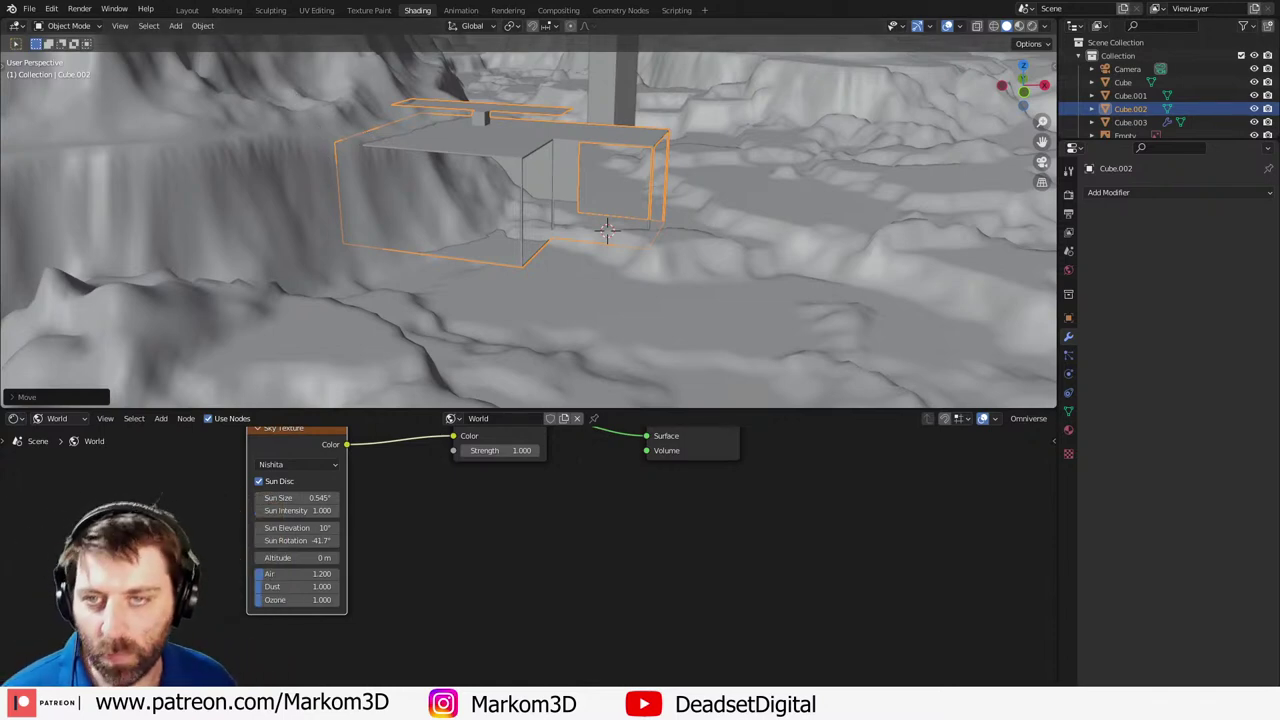
{"action": "left_click_drag", "start_coordinate": [0, 125], "coordinate": [505, 46]}
{"action": "scroll", "coordinate": [236, 509], "scroll_direction": "down", "scroll_amount": 2}
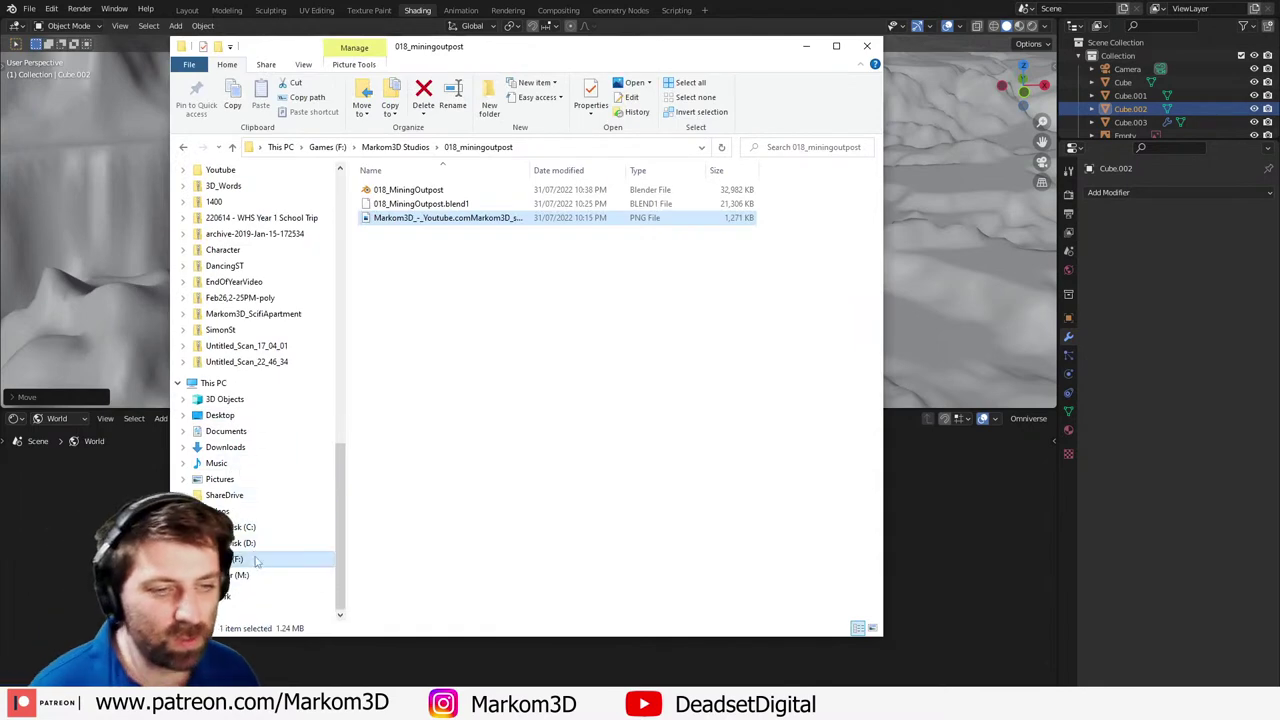
{"action": "left_click", "coordinate": [257, 560]}
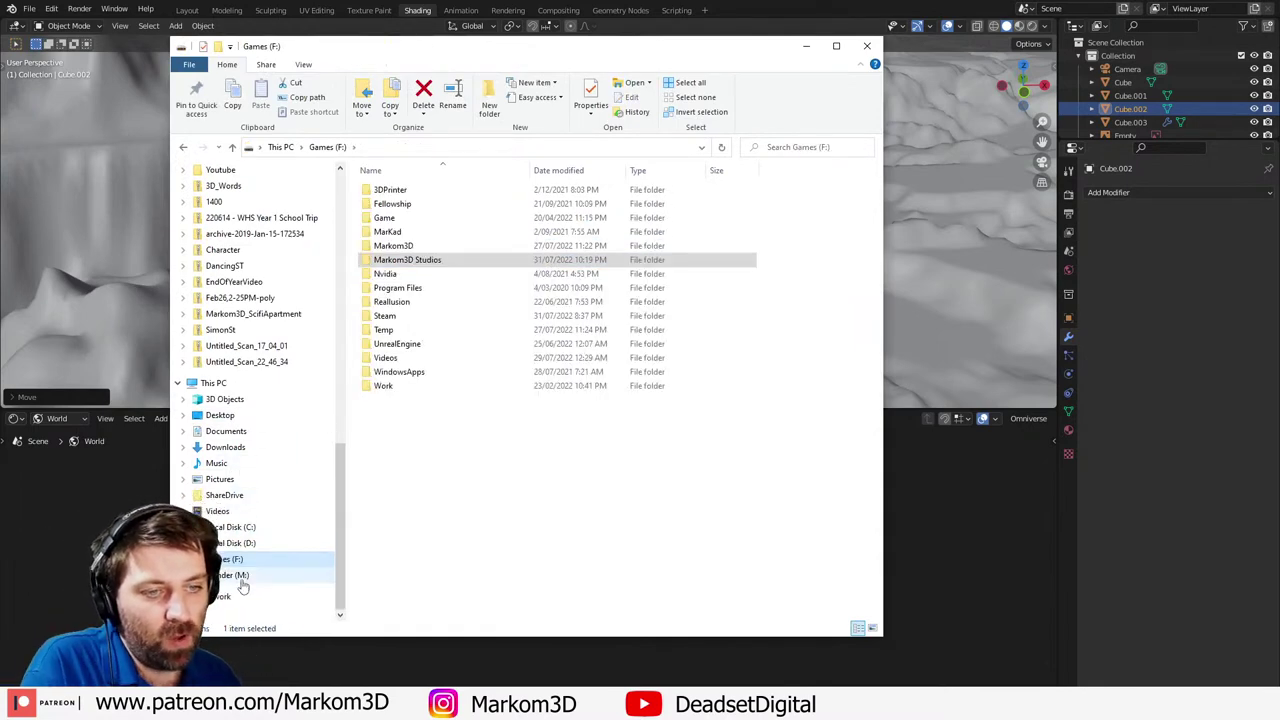
{"action": "left_click", "coordinate": [240, 576]}
{"action": "double_click", "coordinate": [425, 248]}
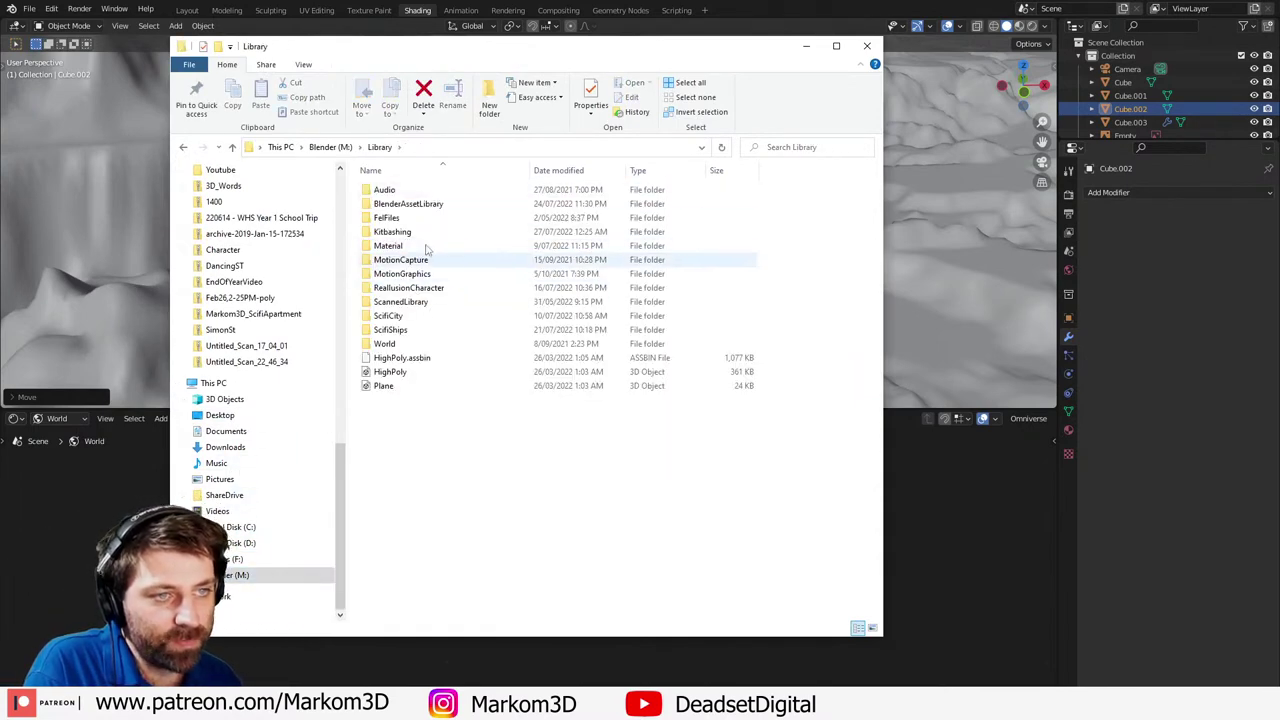
{"action": "double_click", "coordinate": [430, 301]}
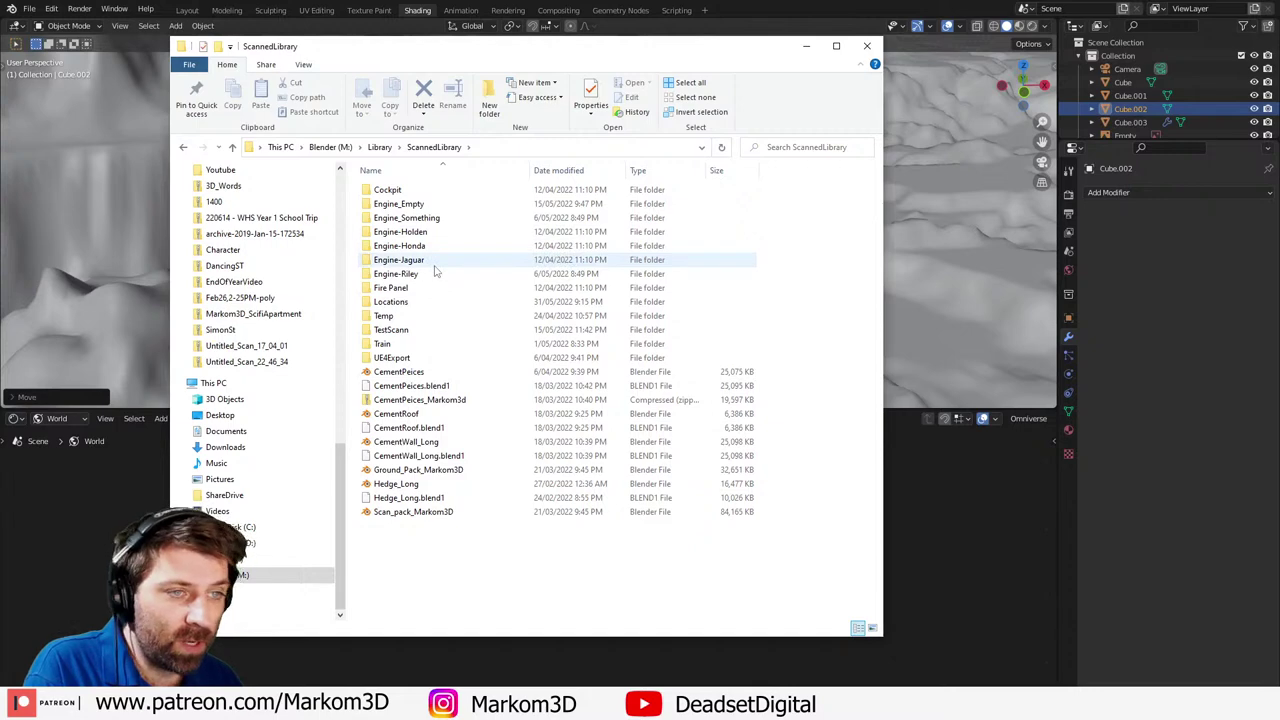
{"action": "double_click", "coordinate": [428, 234]}
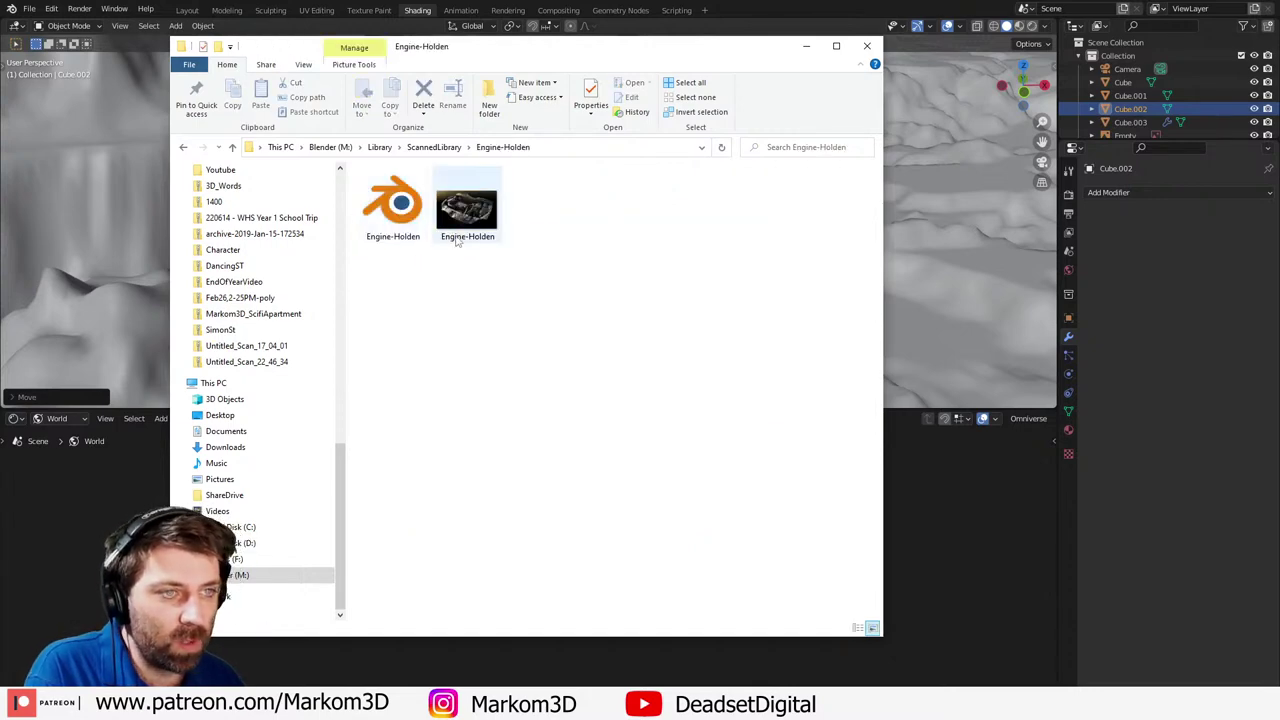
{"action": "double_click", "coordinate": [466, 210]}
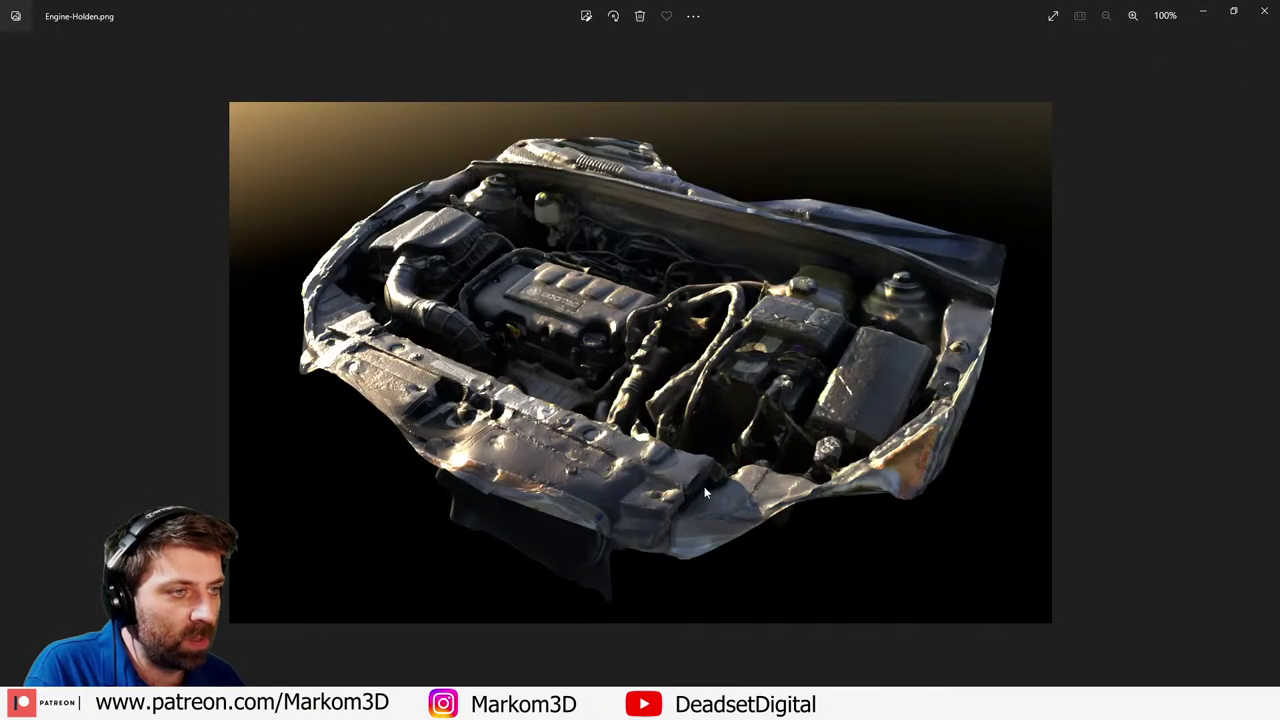
{"action": "left_click", "coordinate": [1264, 14]}
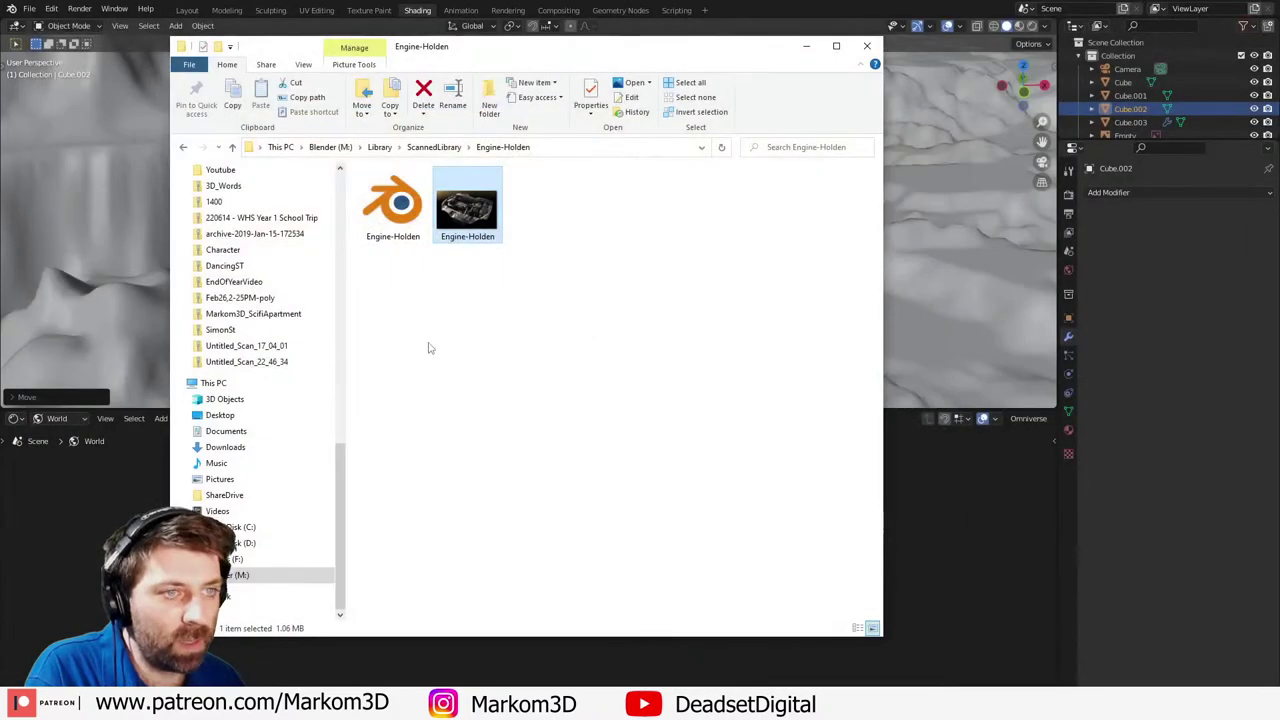
- Open the Engine-Holden Blender file, copy the scanned engine, and paste it into the canyon scene
{"action": "double_click", "coordinate": [393, 210]}
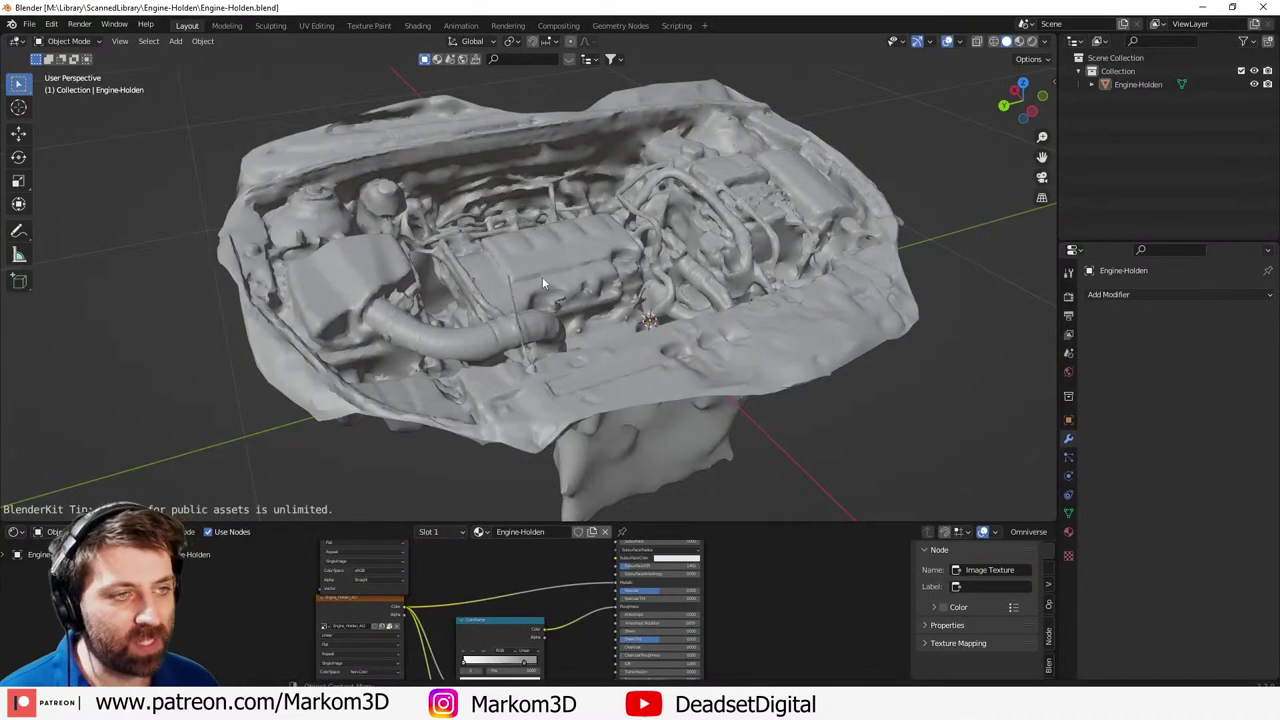
{"action": "left_click", "coordinate": [544, 282]}
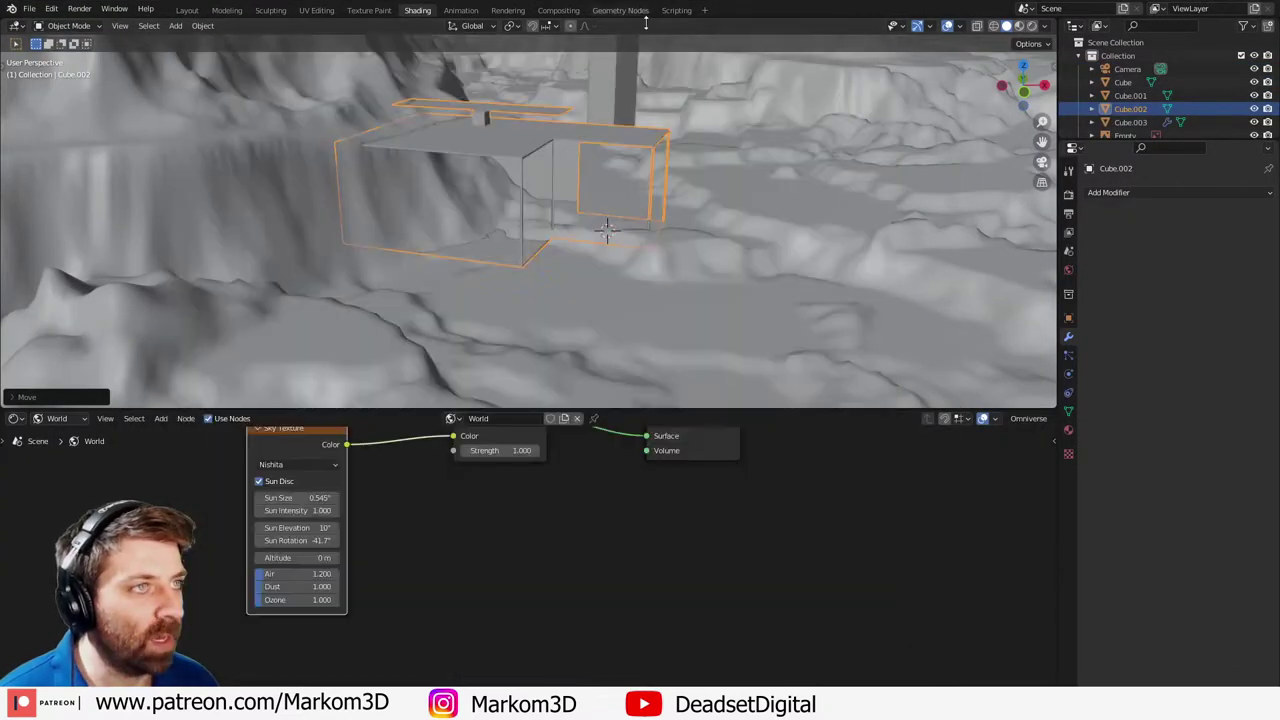
{"action": "key", "text": "ctrl+v"}
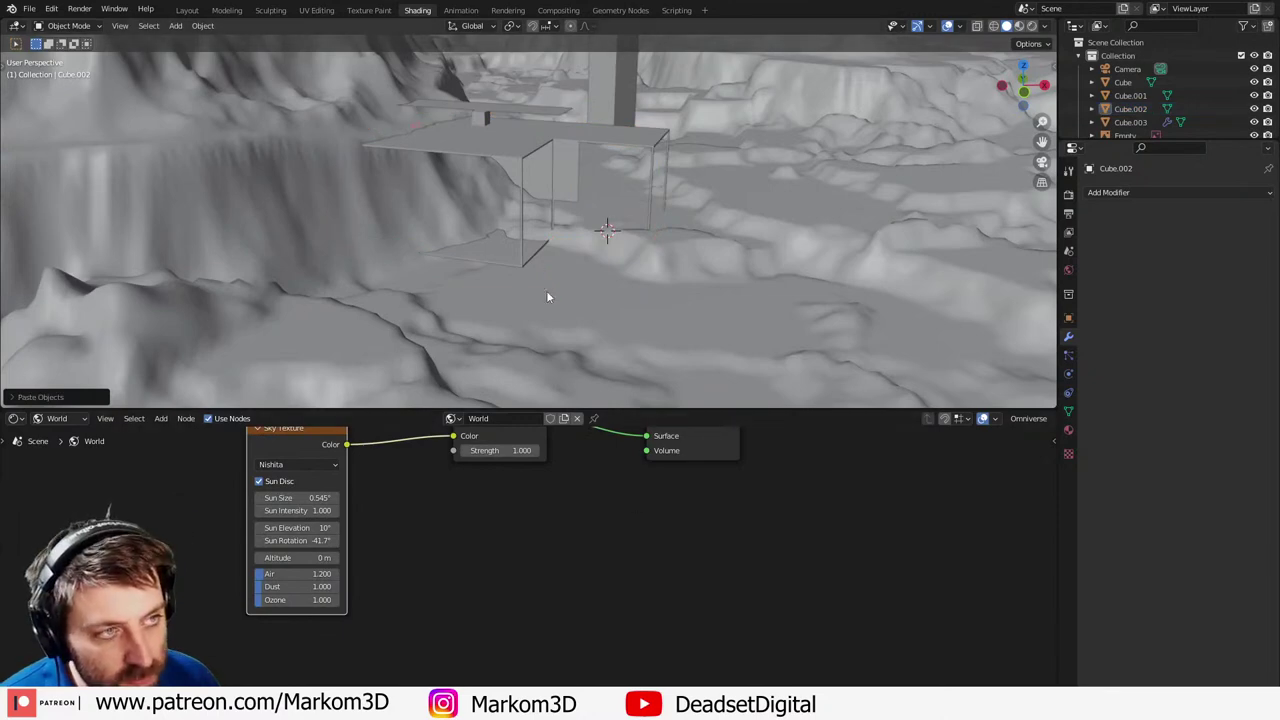
- Snap the pasted engine to the 3D cursor and scale it up to roughly the size of the building's smaller frame
{"action": "scroll", "coordinate": [546, 290], "scroll_direction": "down", "scroll_amount": 6}
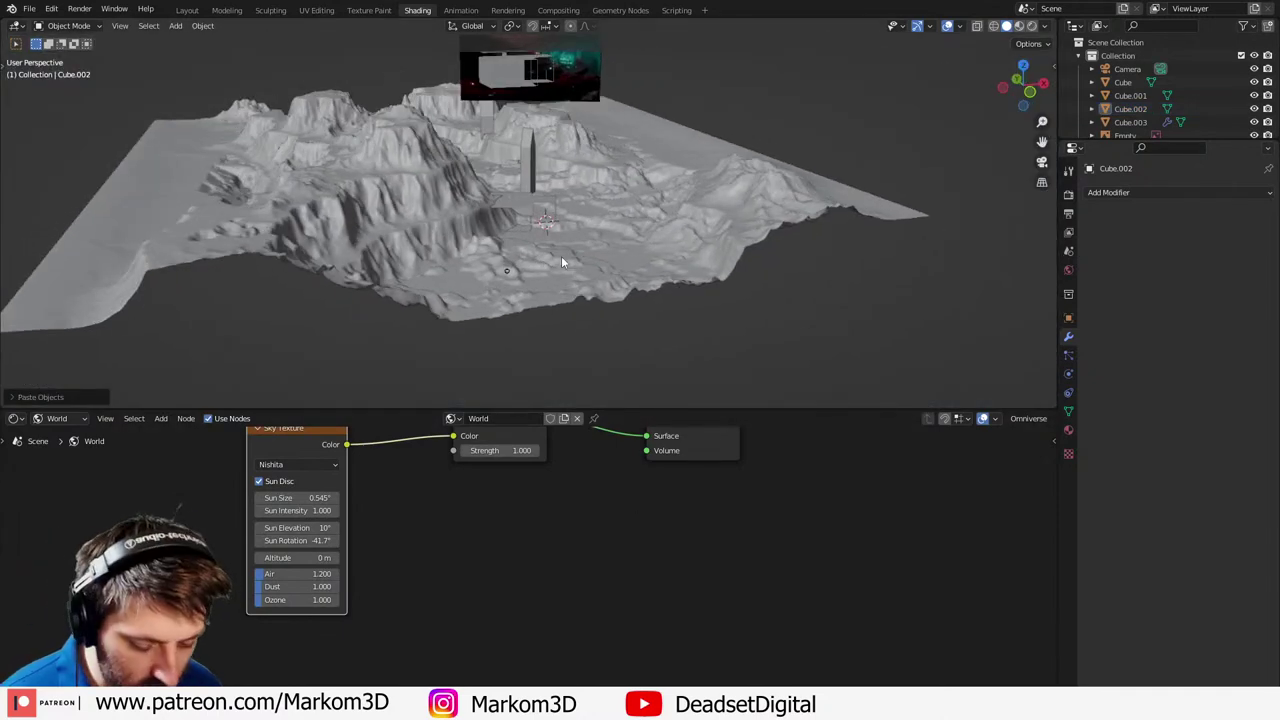
{"action": "key", "text": "shift+s"}
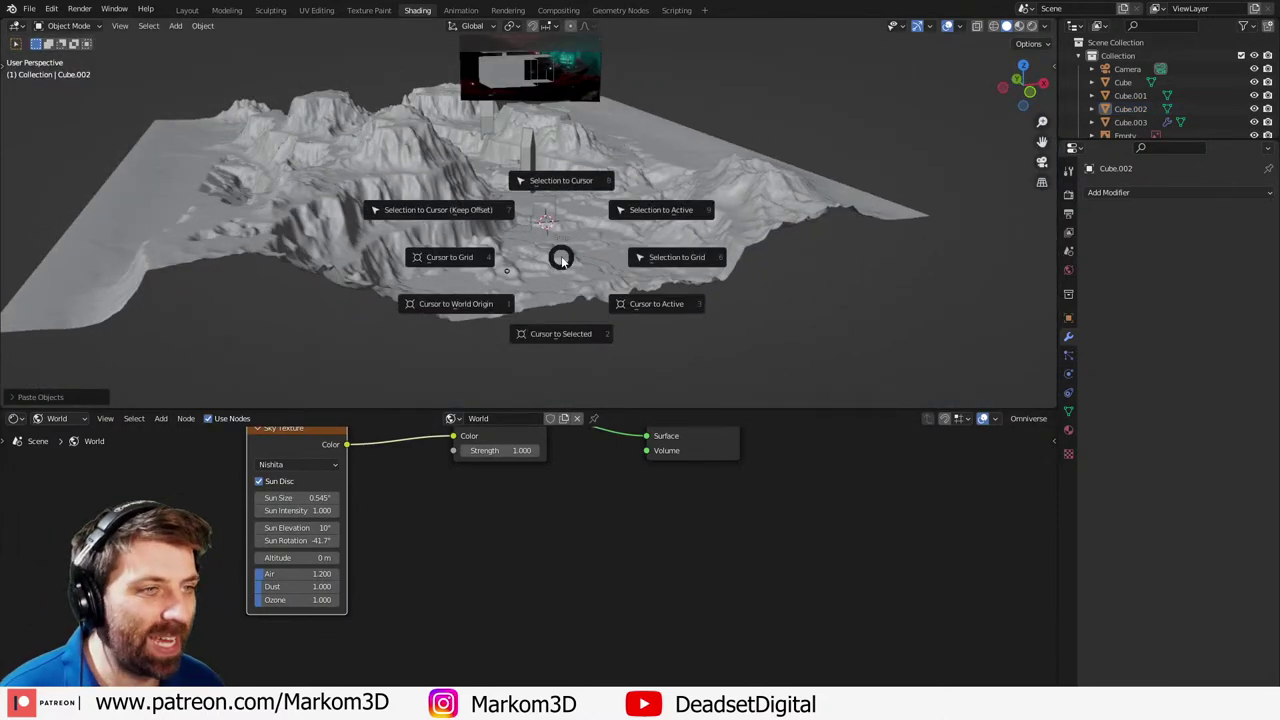
{"action": "left_click", "coordinate": [566, 184]}
{"action": "scroll", "coordinate": [616, 291], "scroll_direction": "up", "scroll_amount": 7}
{"action": "key", "text": "s"}
{"action": "left_click", "coordinate": [58, 273]}
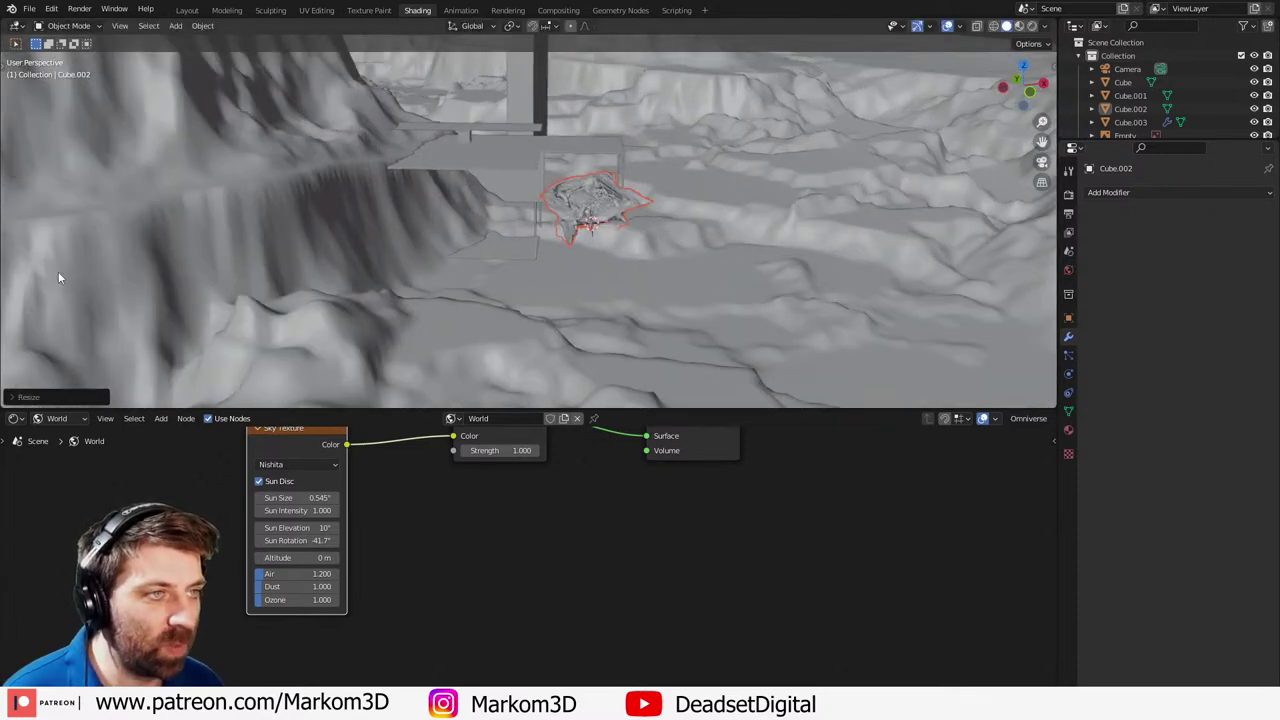
- Rotate the engine 90° about the X axis to stand it upright, and turn it slightly about the global Z axis
{"action": "type", "text": "rx90"}
{"action": "key", "text": "Return"}
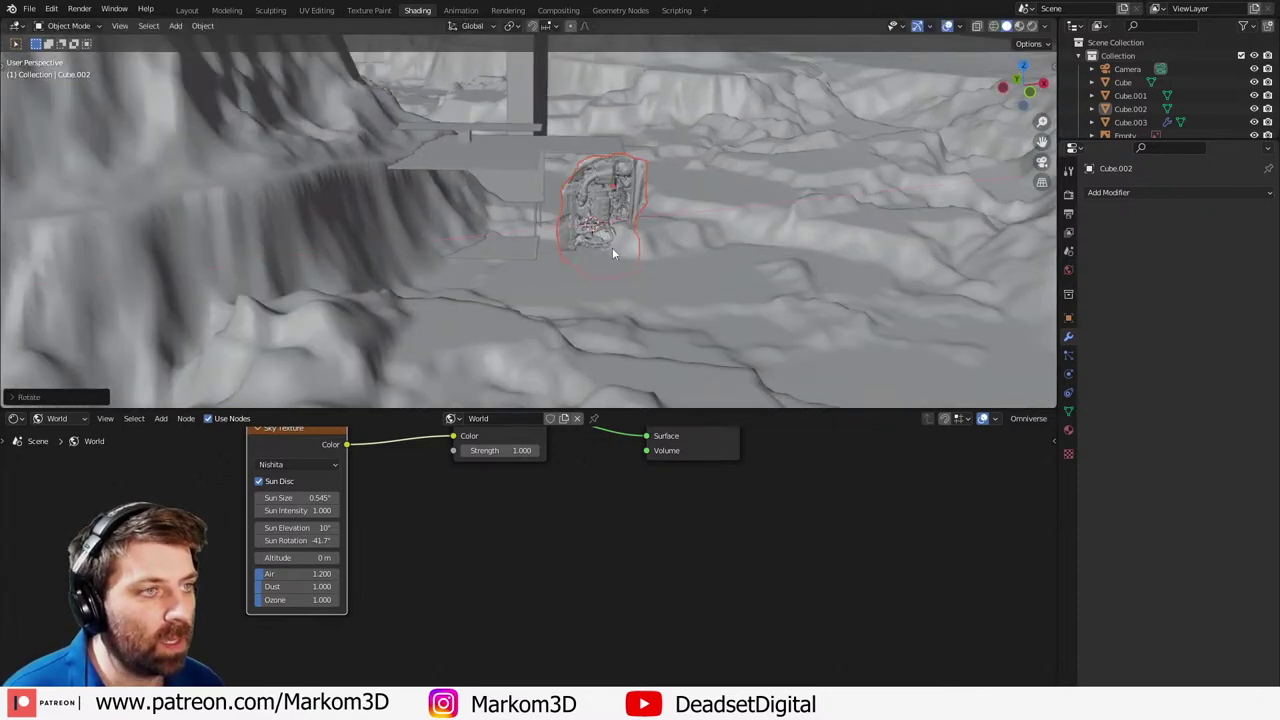
{"action": "key", "text": "r"}
{"action": "key", "text": "z"}
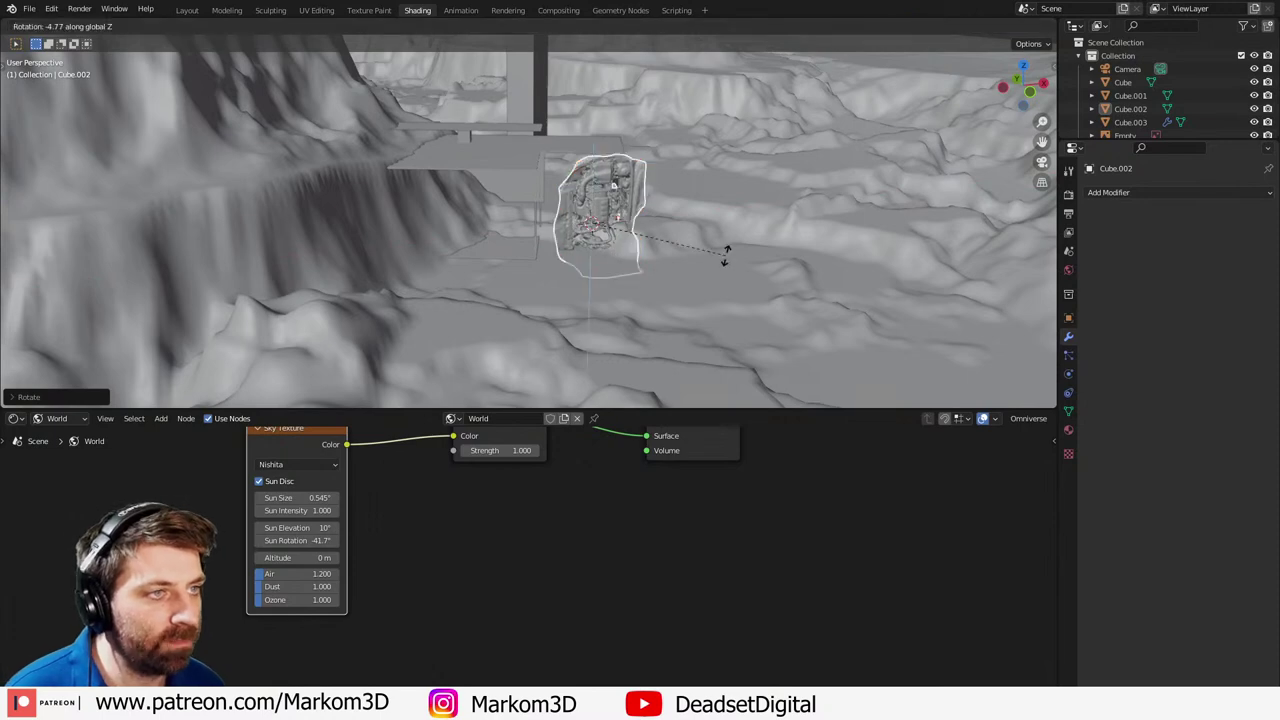
{"action": "left_click", "coordinate": [699, 274]}
- In a top wireframe view, move the engine into the building's smaller frame and rotate it to match the frame's angle
{"action": "scroll", "coordinate": [730, 242], "scroll_direction": "up", "scroll_amount": 4}
{"action": "middle_click_drag", "start_coordinate": [737, 243], "coordinate": [759, 312], "text": "shift"}
{"action": "scroll", "coordinate": [759, 312], "scroll_direction": "up", "scroll_amount": 4}
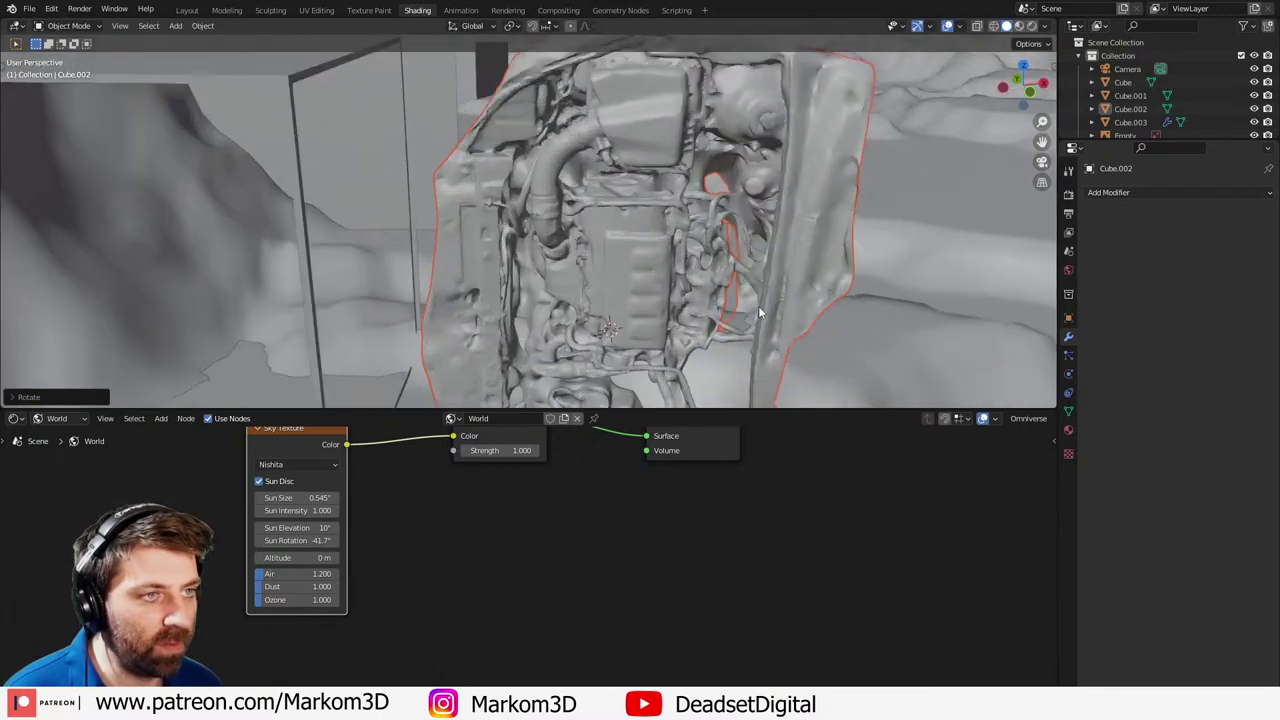
{"action": "key", "text": "KP_7"}
{"action": "key", "text": "z"}
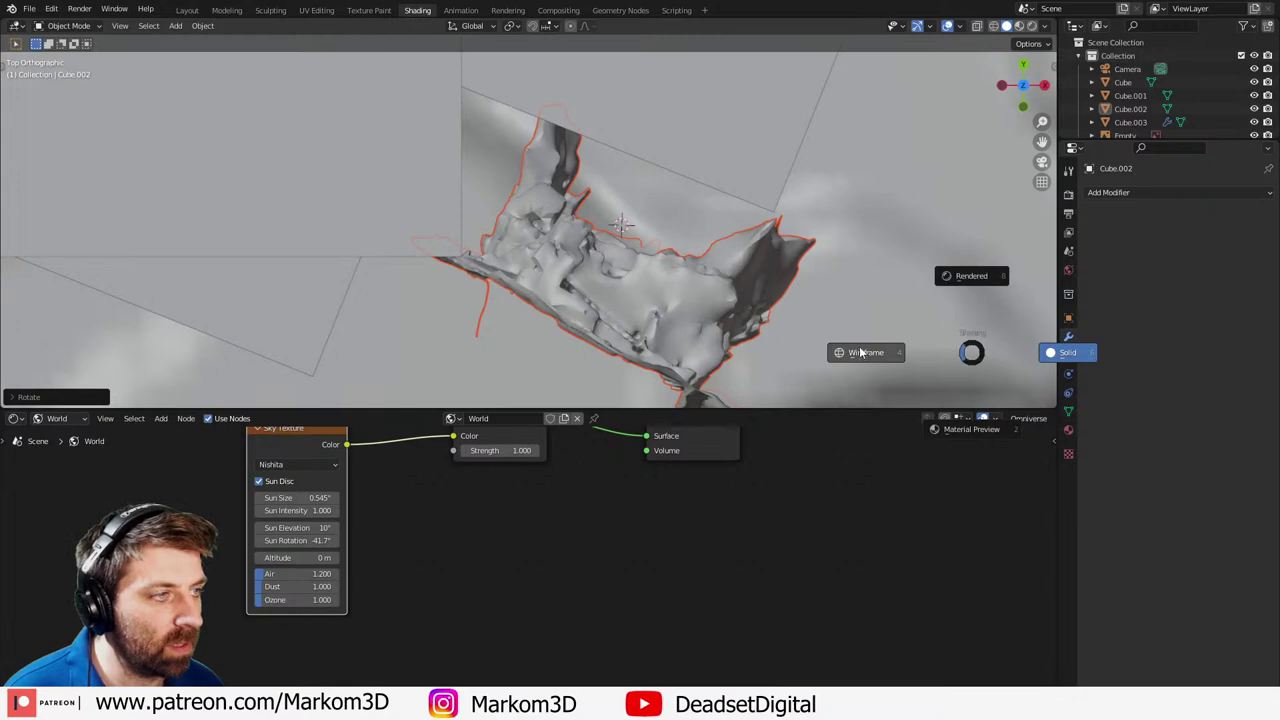
{"action": "left_click", "coordinate": [860, 352]}
{"action": "scroll", "coordinate": [842, 325], "scroll_direction": "down", "scroll_amount": 5}
{"action": "key", "text": "g"}
{"action": "left_click", "coordinate": [719, 254]}
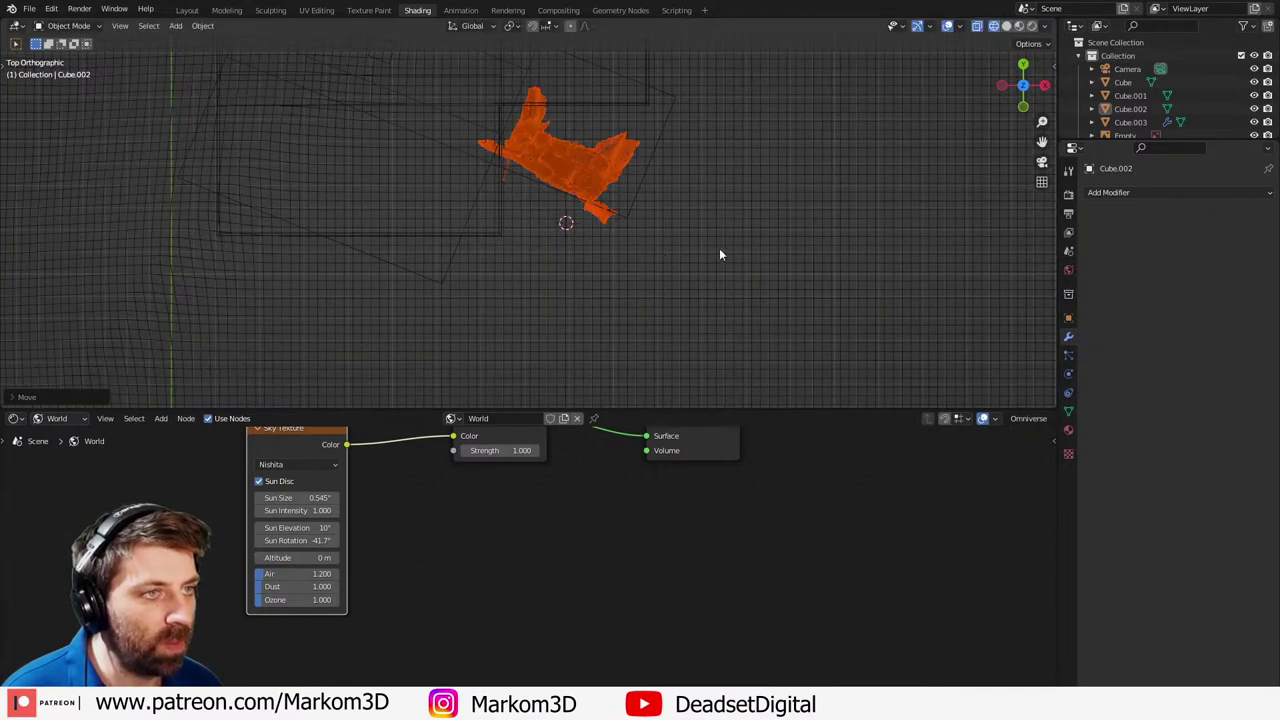
{"action": "key", "text": "r"}
{"action": "left_click", "coordinate": [724, 247]}
- Return to solid shading, scale the engine slightly to fill the frame opening, and shift it along its local Y axis
{"action": "middle_click_drag", "start_coordinate": [720, 258], "coordinate": [672, 130]}
{"action": "key", "text": "z"}
{"action": "left_click", "coordinate": [705, 260]}
{"action": "key", "text": "s"}
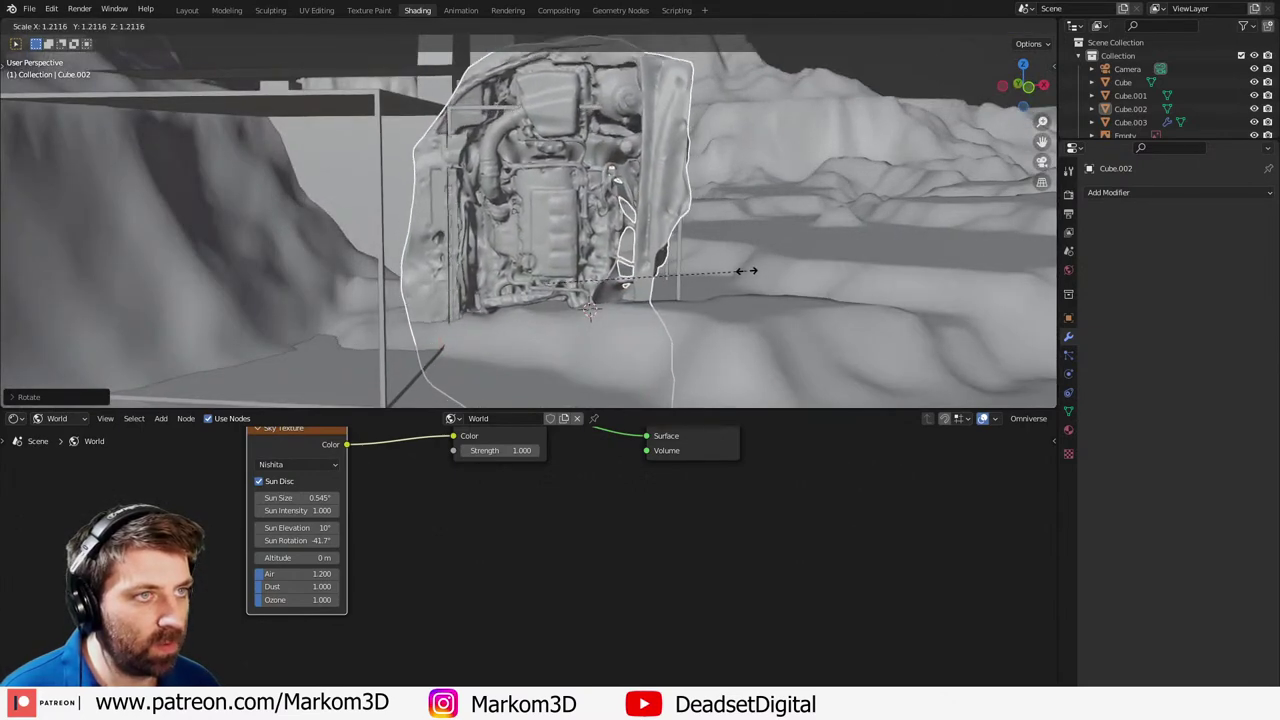
{"action": "left_click", "coordinate": [716, 289]}
{"action": "middle_click_drag", "start_coordinate": [716, 289], "coordinate": [625, 298]}
{"action": "key", "text": "g"}
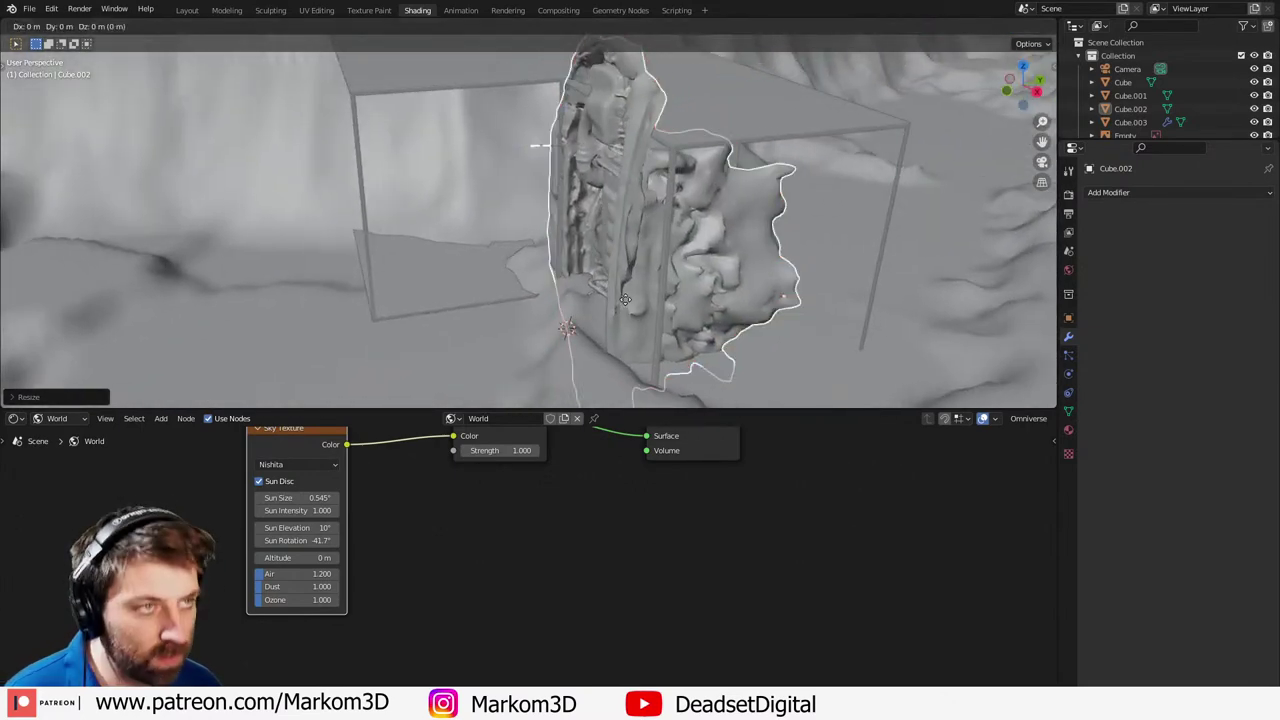
{"action": "key", "text": "y"}
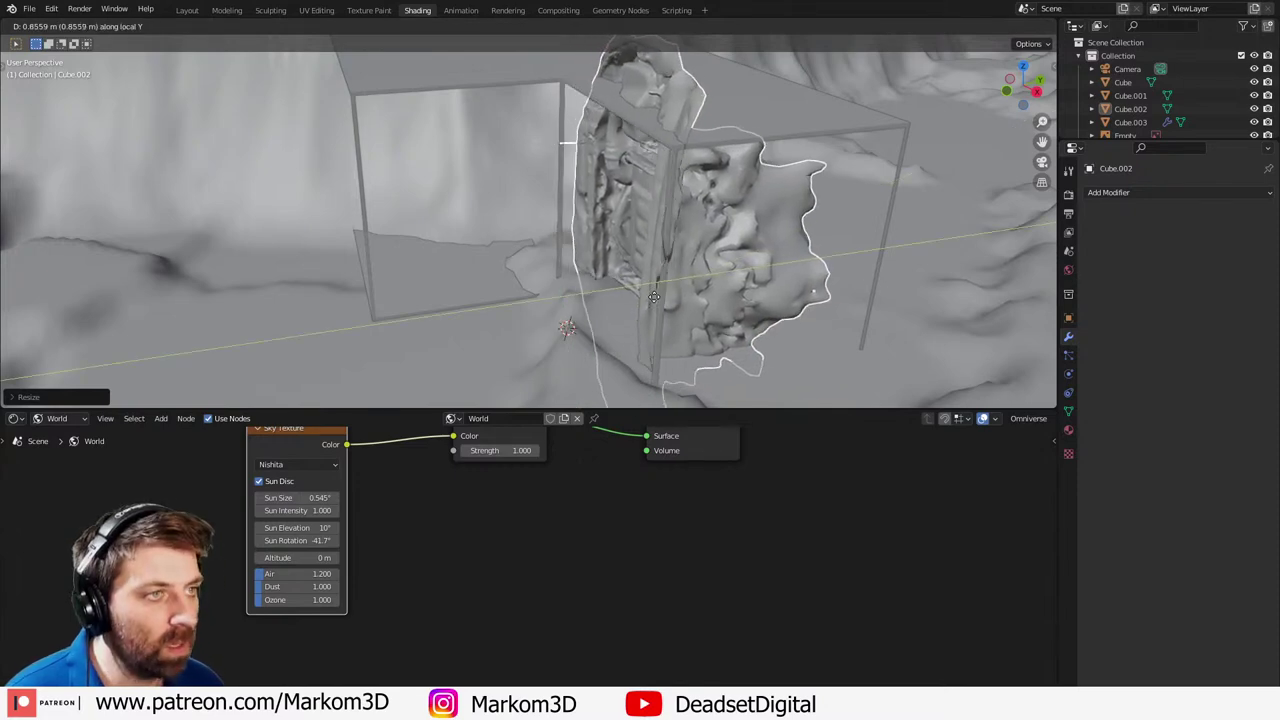
{"action": "left_click", "coordinate": [636, 292]}
- In vertex editing of the engine mesh, circle-select the vertices sticking out above and on both sides of the building's smaller frame
{"action": "middle_click_drag", "start_coordinate": [636, 292], "coordinate": [760, 251]}
{"action": "scroll", "coordinate": [760, 251], "scroll_direction": "up", "scroll_amount": 5}
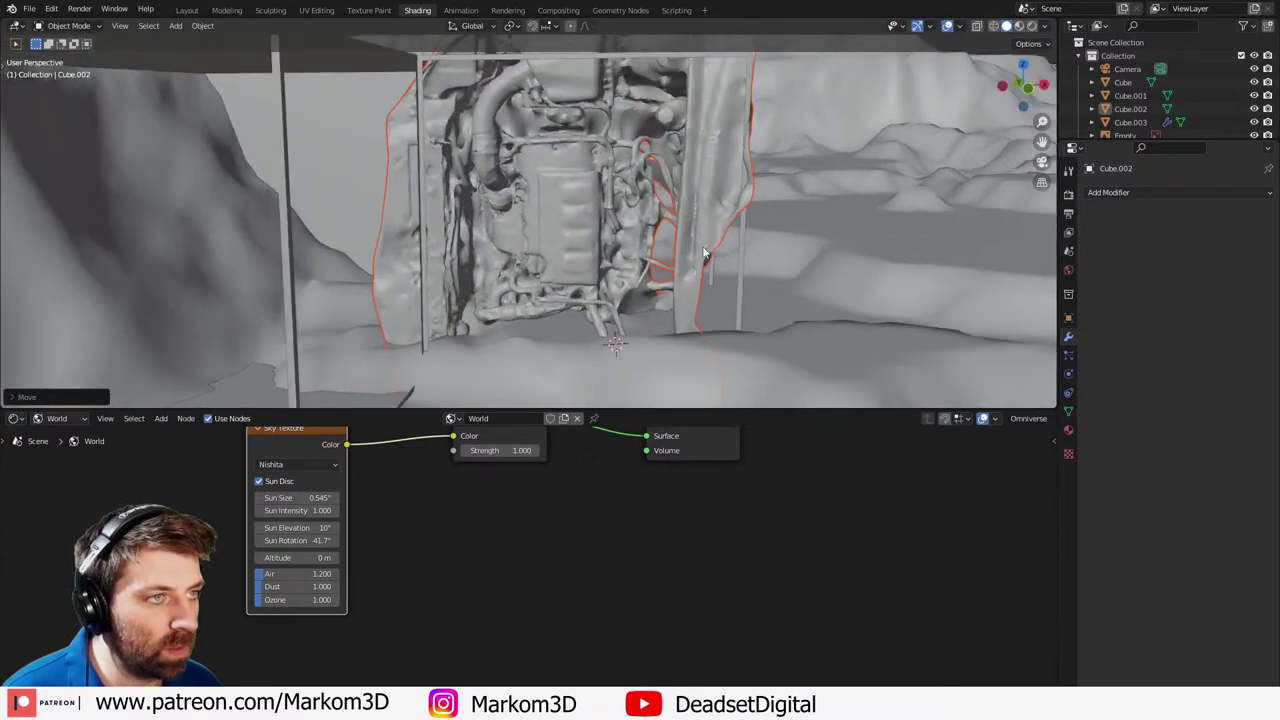
{"action": "key", "text": "KP_3"}
{"action": "key", "text": "KP_1"}
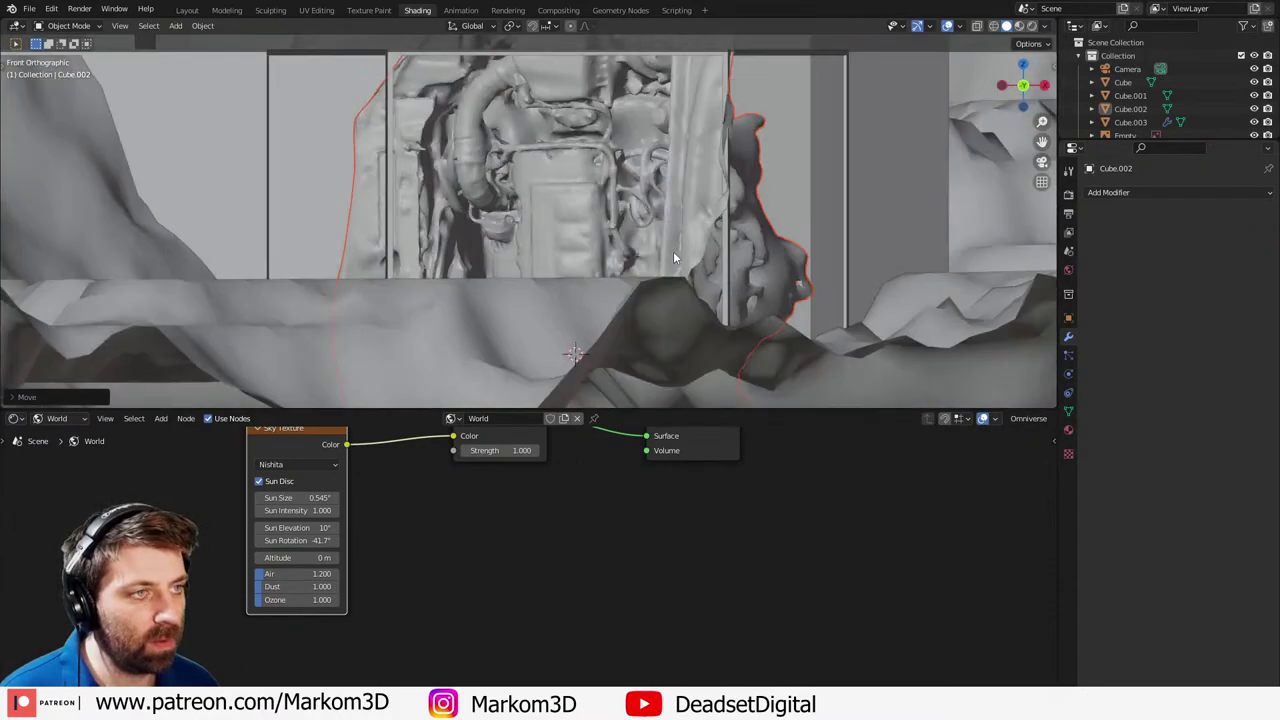
{"action": "mouse_move", "coordinate": [674, 253]}
{"action": "middle_mouse_down"}
{"action": "mouse_move", "coordinate": [648, 252]}
{"action": "mouse_move", "coordinate": [661, 247]}
{"action": "middle_mouse_up"}
{"action": "scroll", "coordinate": [661, 247], "scroll_direction": "down", "scroll_amount": 2}
{"action": "key", "text": "Tab"}
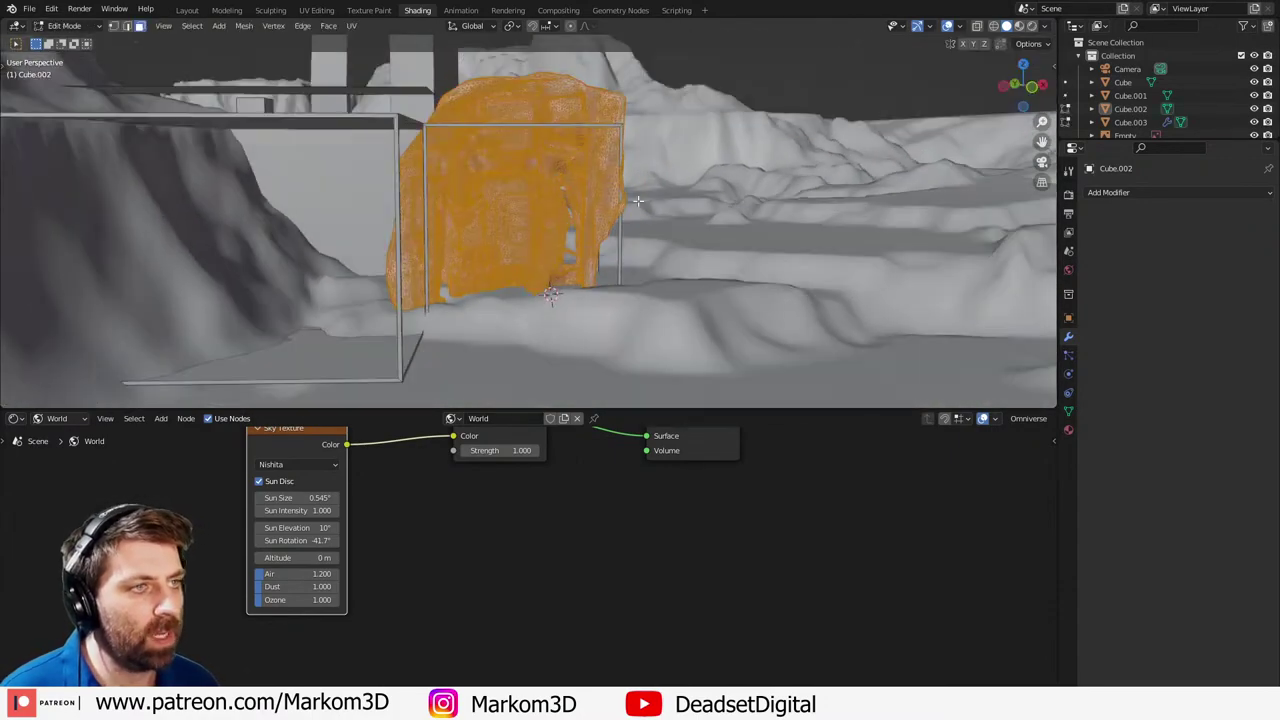
{"action": "key", "text": "1"}
{"action": "left_click", "coordinate": [620, 192]}
{"action": "middle_click_drag", "start_coordinate": [620, 192], "coordinate": [630, 194]}
{"action": "key", "text": "c"}
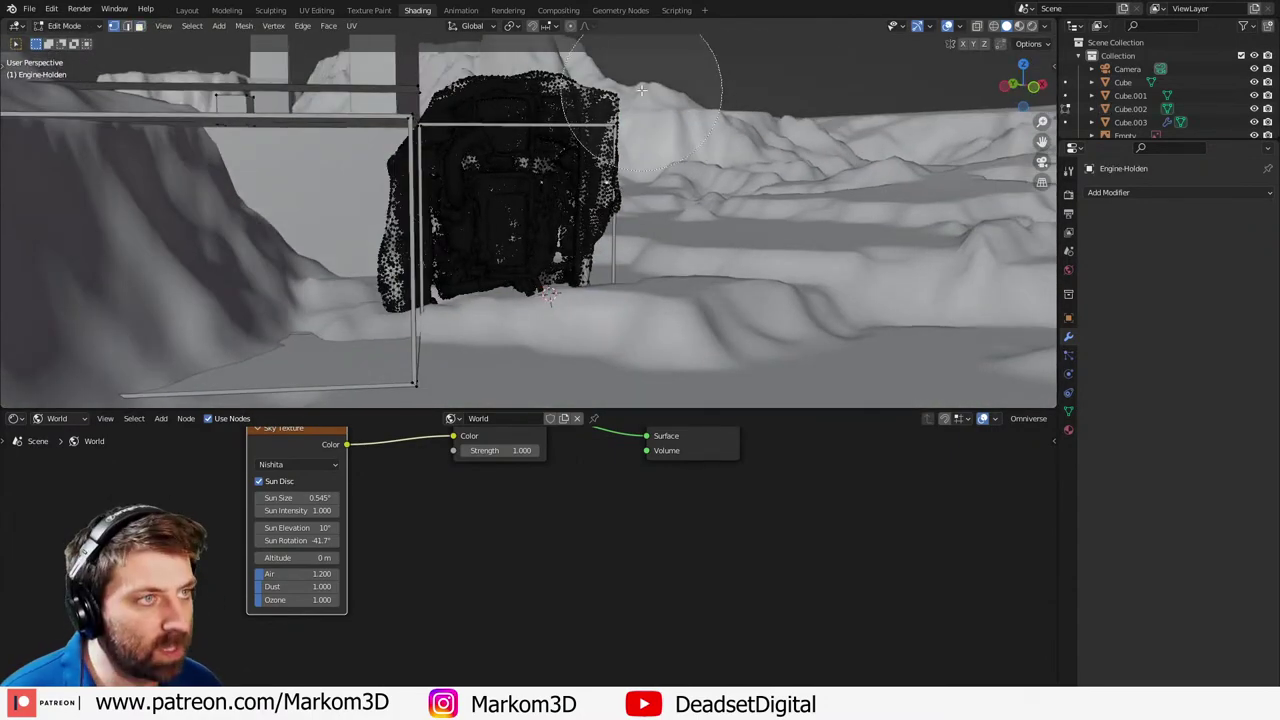
{"action": "left_click_drag", "start_coordinate": [662, 95], "coordinate": [673, 182]}
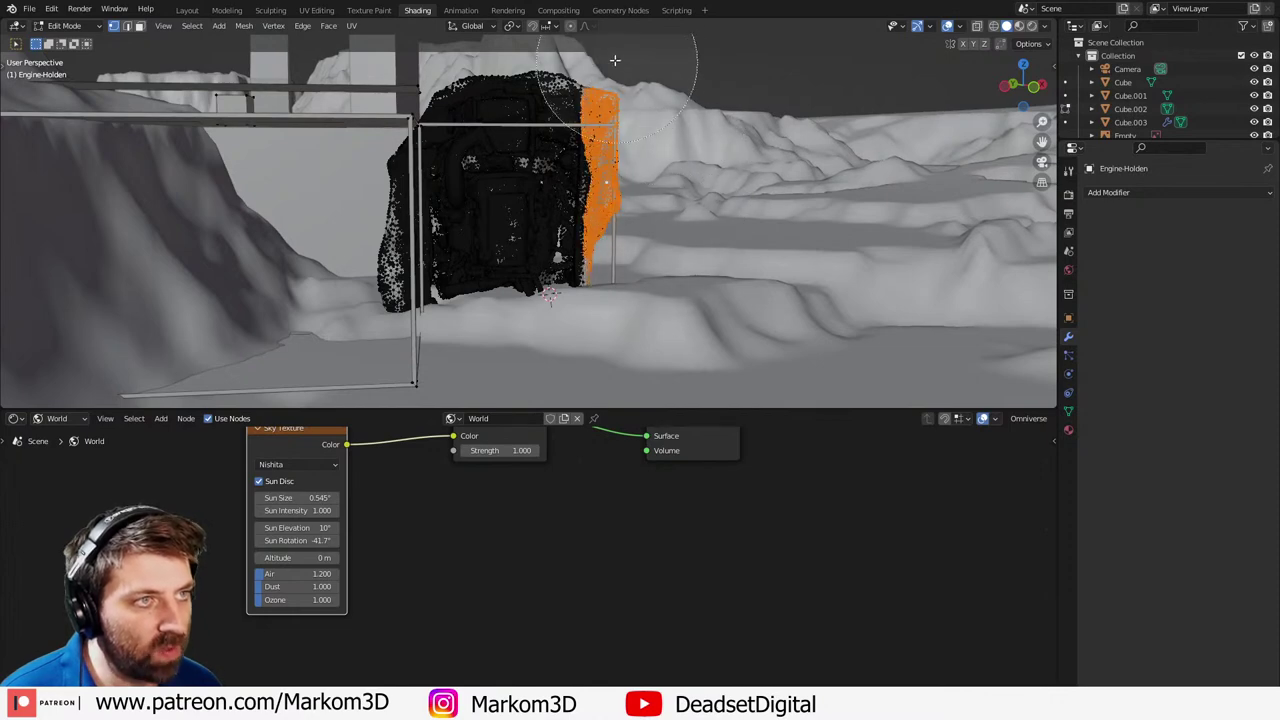
{"action": "mouse_move", "coordinate": [614, 60]}
{"action": "left_mouse_down"}
{"action": "mouse_move", "coordinate": [560, 80]}
{"action": "mouse_move", "coordinate": [400, 95]}
{"action": "mouse_move", "coordinate": [334, 168]}
{"action": "left_mouse_up"}
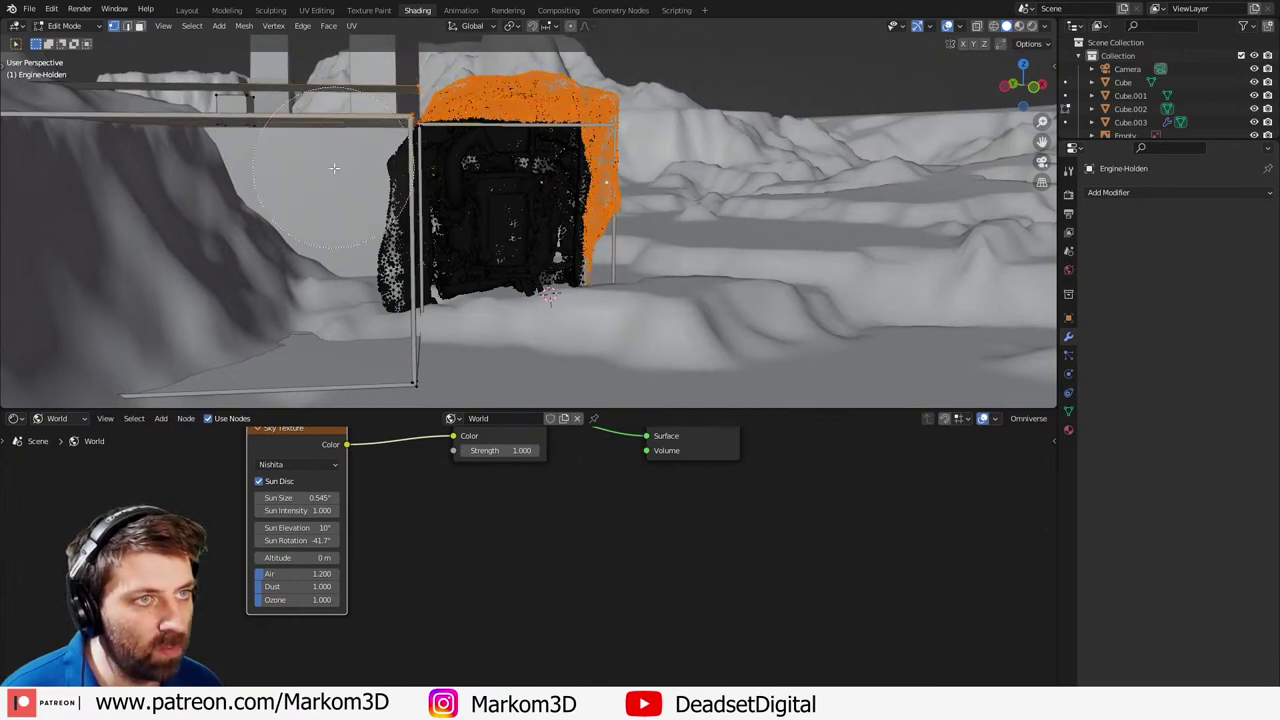
{"action": "key", "text": "Tab"}
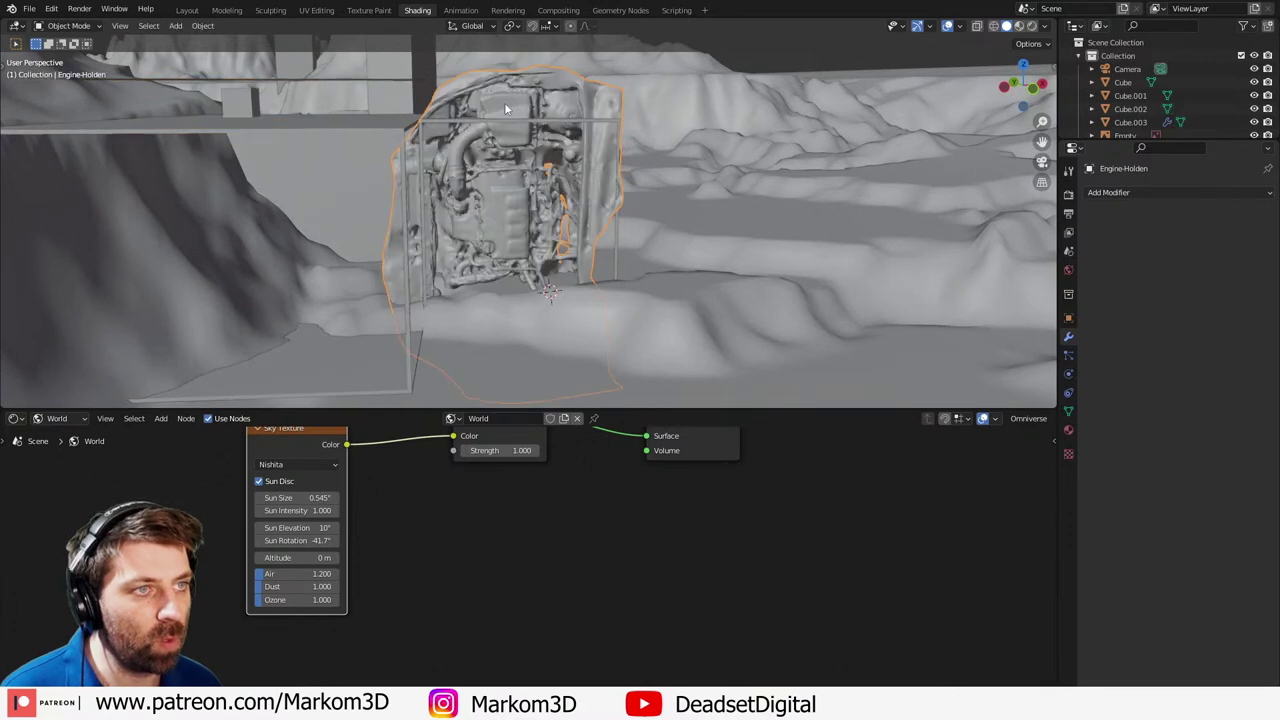
{"action": "key", "text": "Tab"}
{"action": "middle_click_drag", "start_coordinate": [505, 108], "coordinate": [464, 137]}
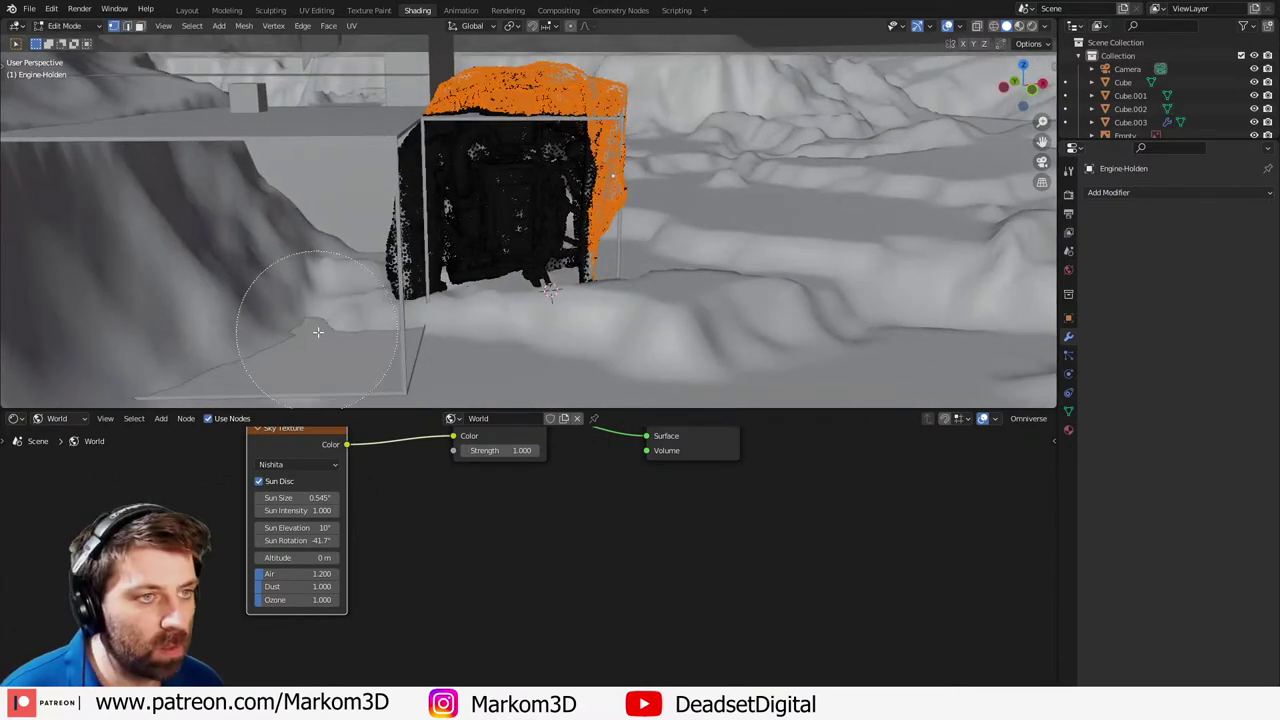
- Try to delete the selected engine vertices outside the smaller frame, and undo the deletion
{"action": "key", "text": "x"}
{"action": "left_click", "coordinate": [311, 120]}
{"action": "key", "text": "Tab"}
{"action": "key", "text": "Tab"}
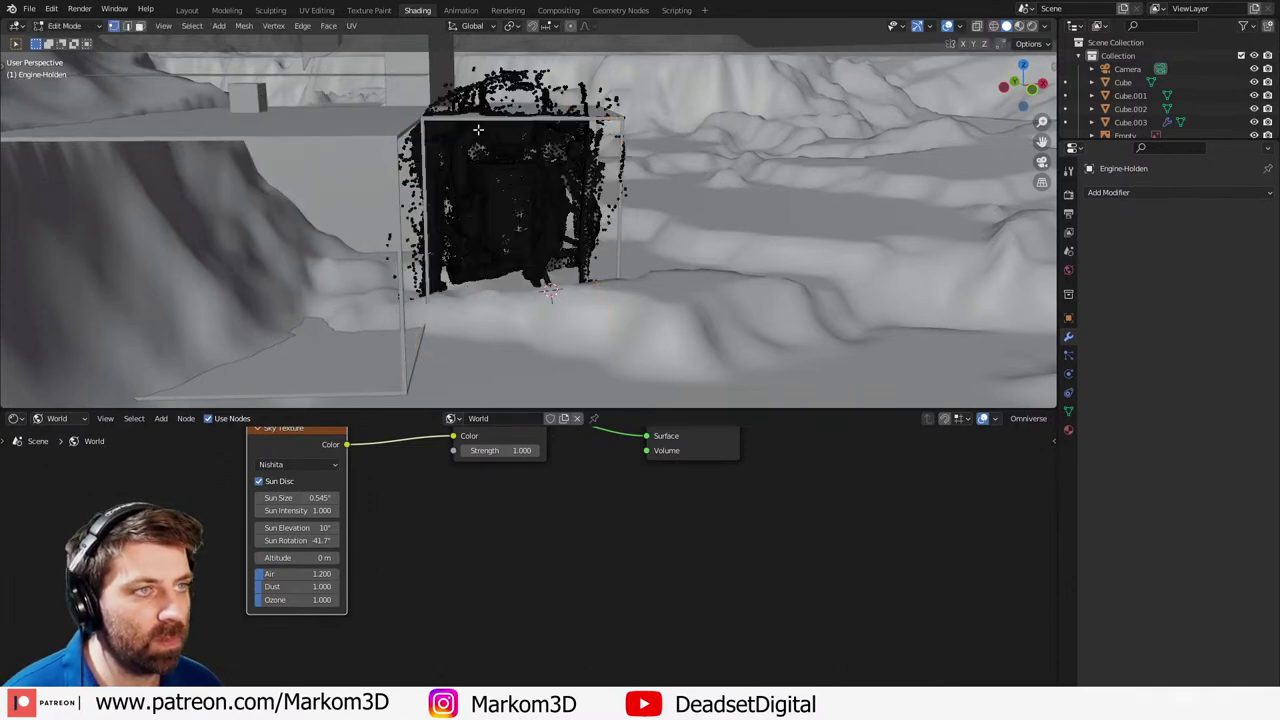
{"action": "key", "text": "ctrl+z"}
{"action": "key", "text": "ctrl+z"}
{"action": "key", "text": "ctrl+z"}
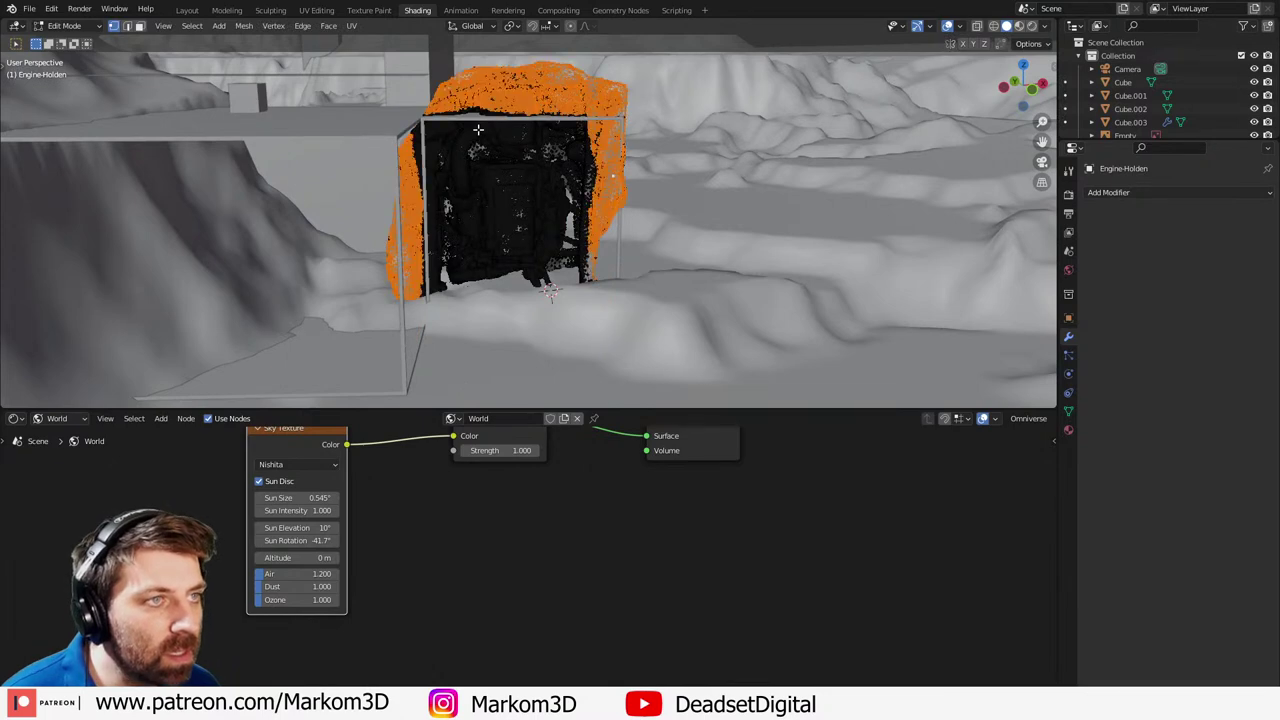
- Grow the engine vertex selection by one ring, try deleting it again, and undo the deletion
{"action": "scroll", "coordinate": [548, 186], "scroll_direction": "up", "scroll_amount": 2}
{"action": "key", "text": "ctrl+KP_Add"}
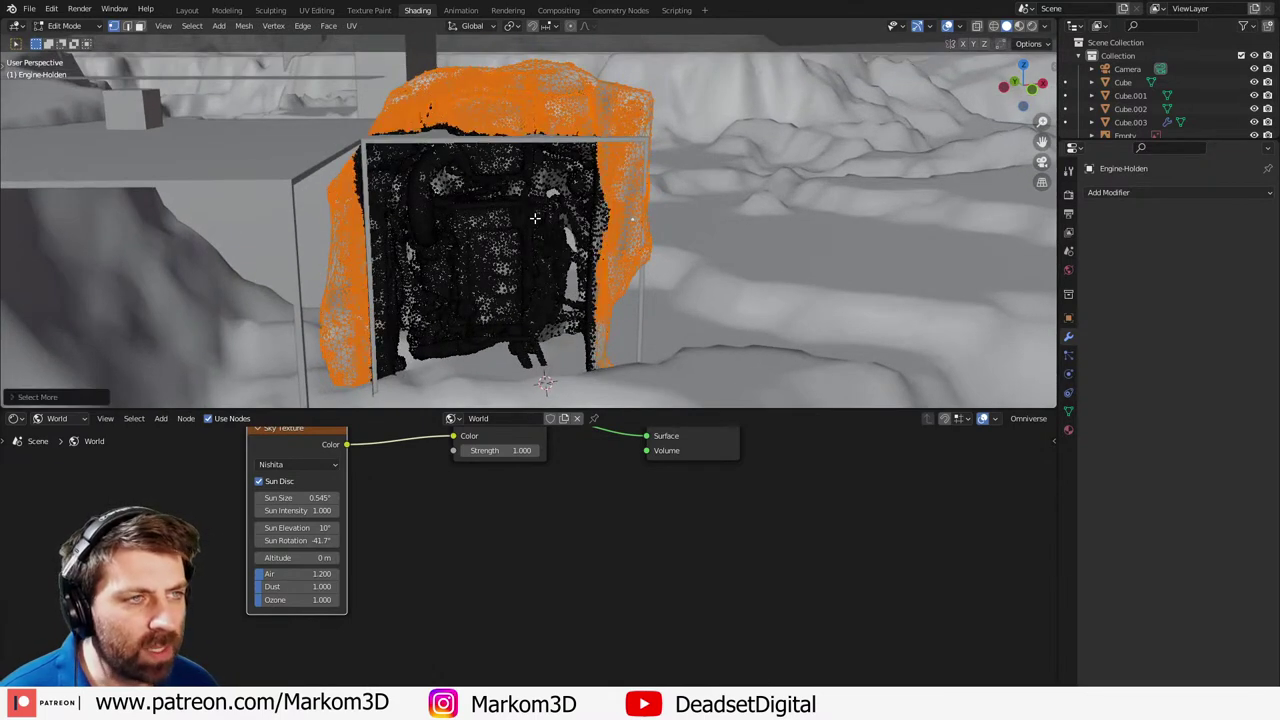
{"action": "key", "text": "x"}
{"action": "left_click", "coordinate": [535, 217]}
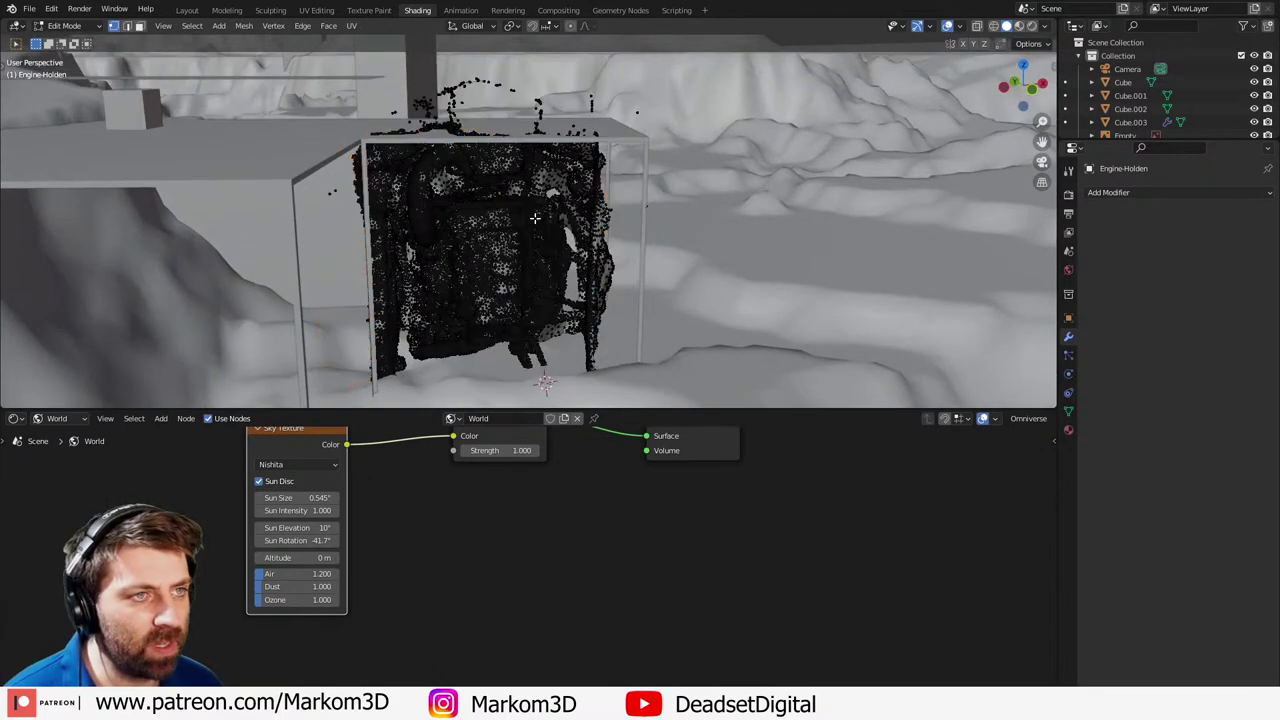
{"action": "scroll", "coordinate": [493, 165], "scroll_direction": "up", "scroll_amount": 5}
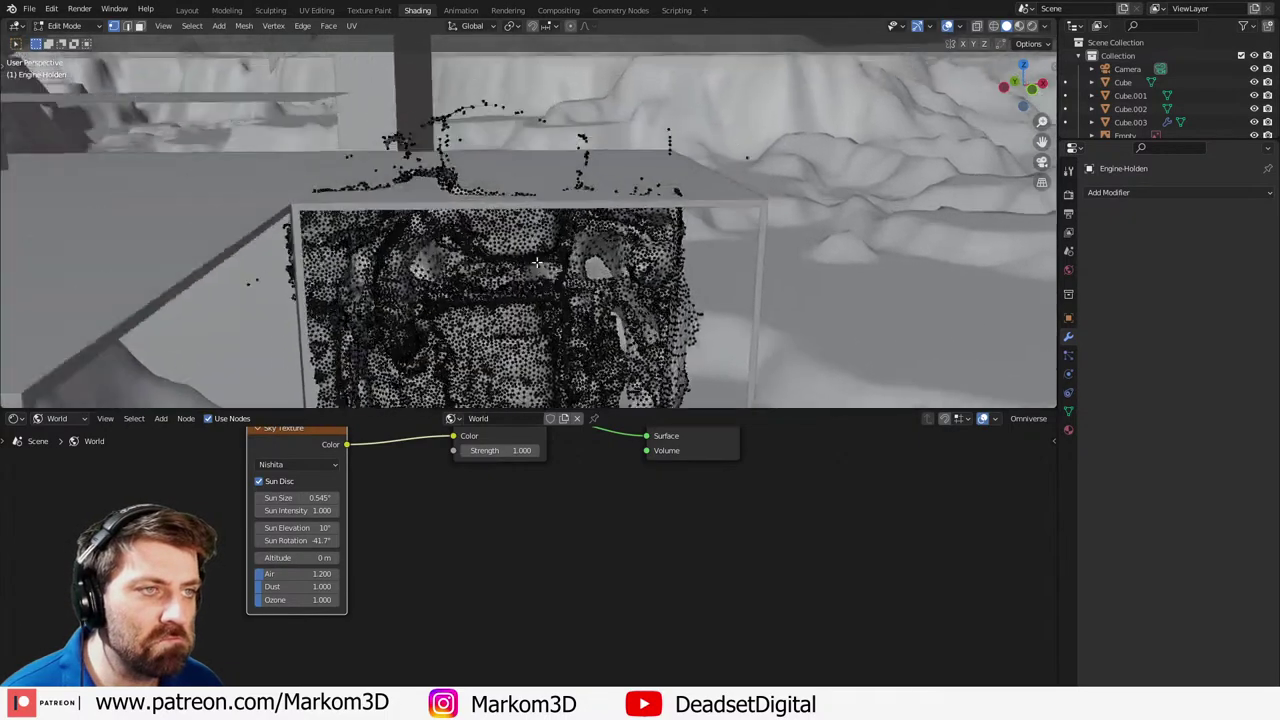
{"action": "key", "text": "ctrl+z"}
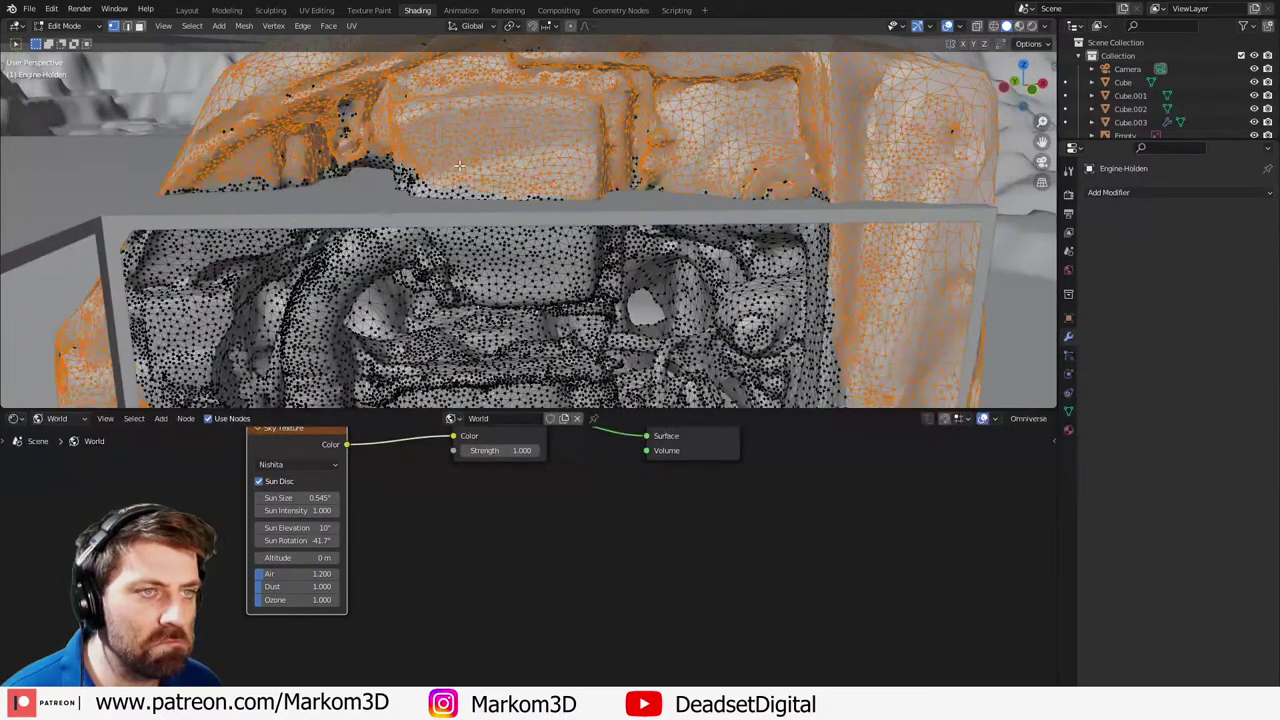
- In wireframe, circle-select the protruding engine vertices through the mesh's full depth and down its sides, delete them, and return to solid Object Mode
{"action": "scroll", "coordinate": [459, 165], "scroll_direction": "down", "scroll_amount": 8}
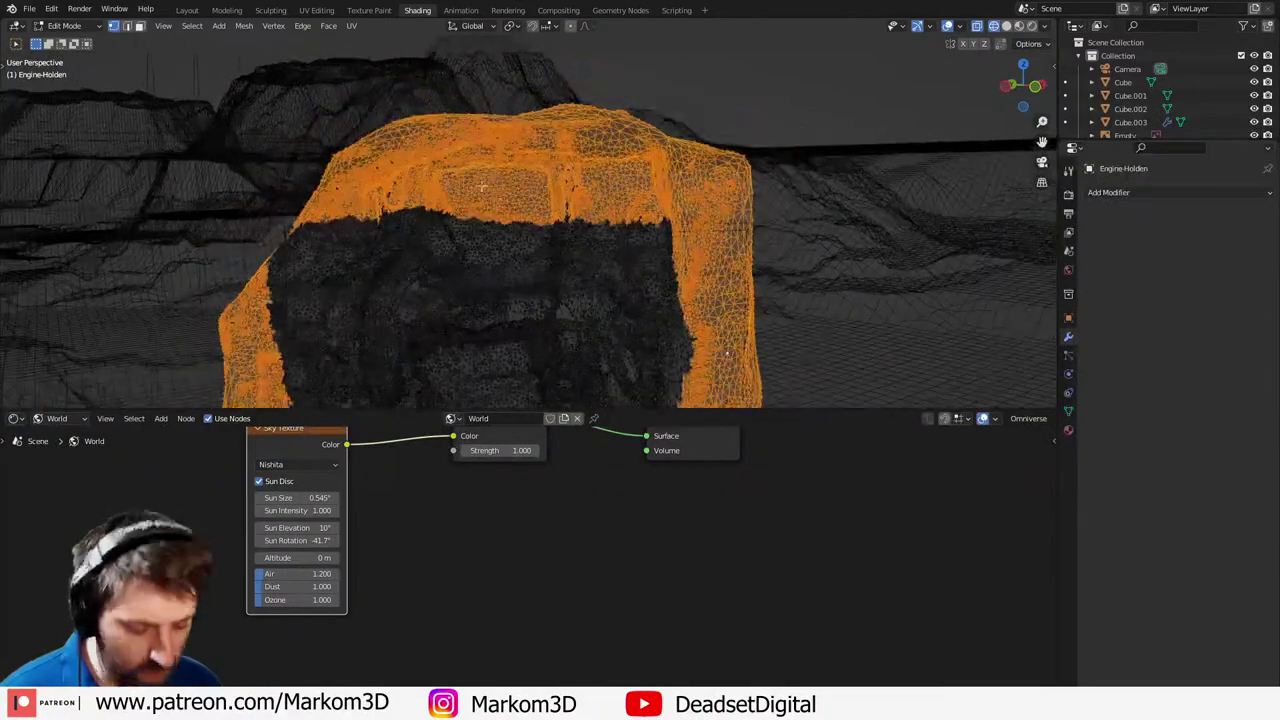
{"action": "key", "text": "c"}
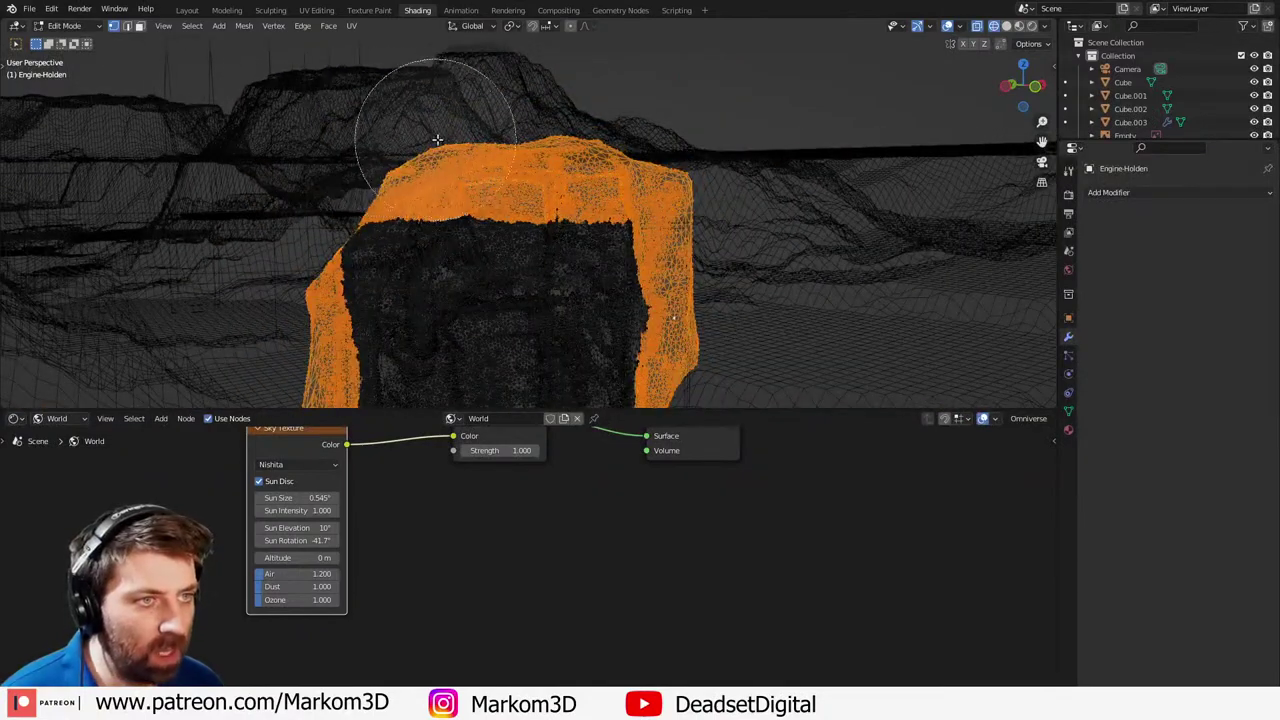
{"action": "middle_click_drag", "start_coordinate": [731, 306], "coordinate": [723, 114]}
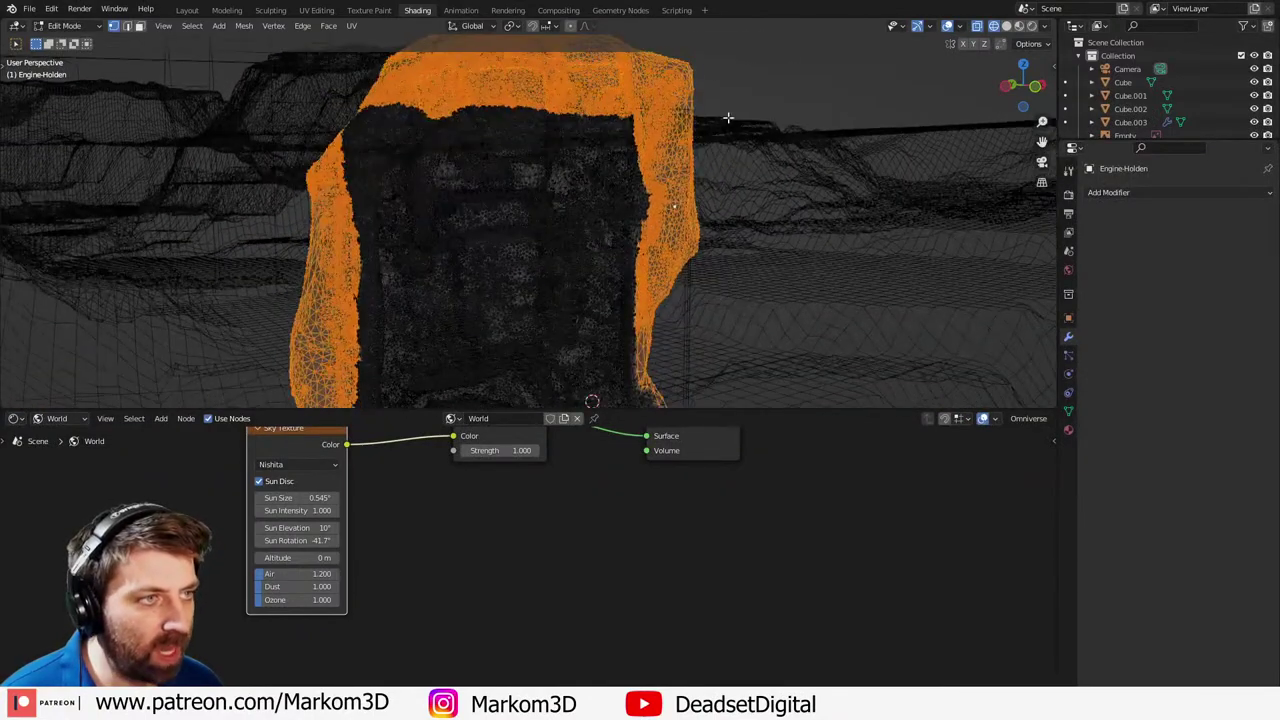
{"action": "key", "text": "Escape"}
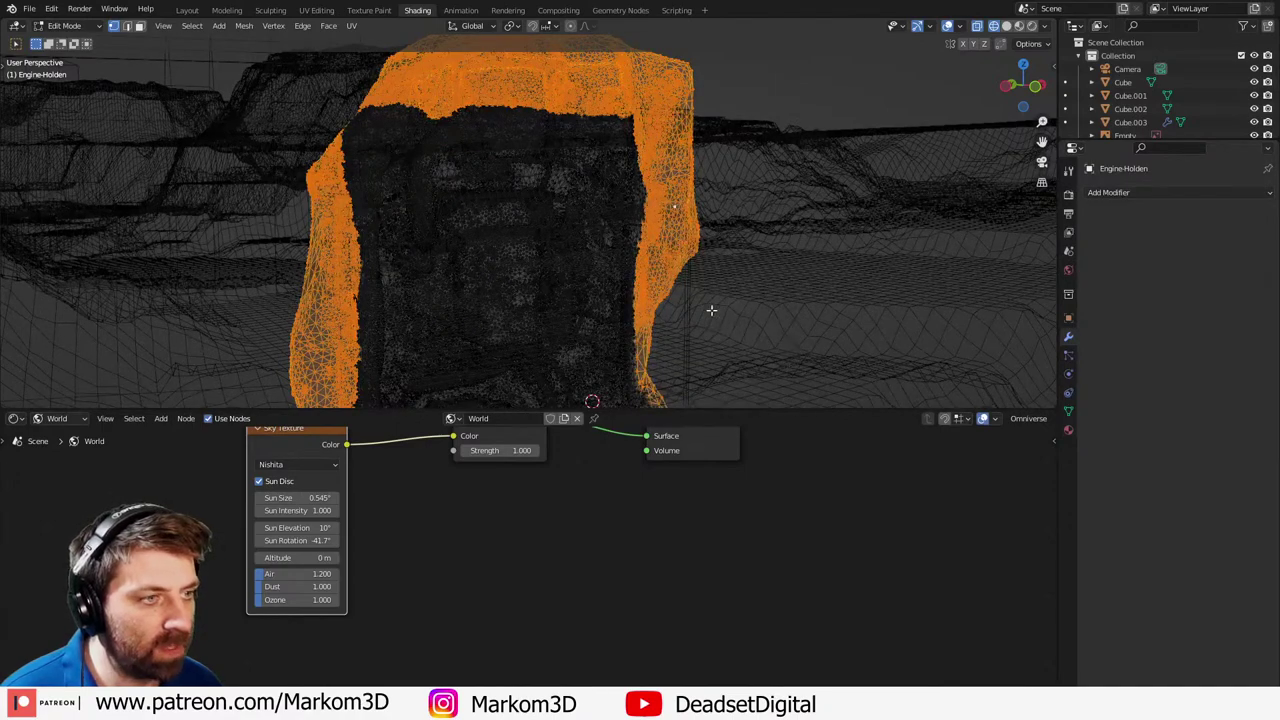
{"action": "middle_click_drag", "start_coordinate": [711, 304], "coordinate": [713, 161], "text": "shift"}
{"action": "key", "text": "c"}
{"action": "left_click_drag", "start_coordinate": [717, 224], "coordinate": [720, 342]}
{"action": "key", "text": "Escape"}
{"action": "middle_click_drag", "start_coordinate": [705, 195], "coordinate": [703, 306], "text": "shift"}
{"action": "key", "text": "c"}
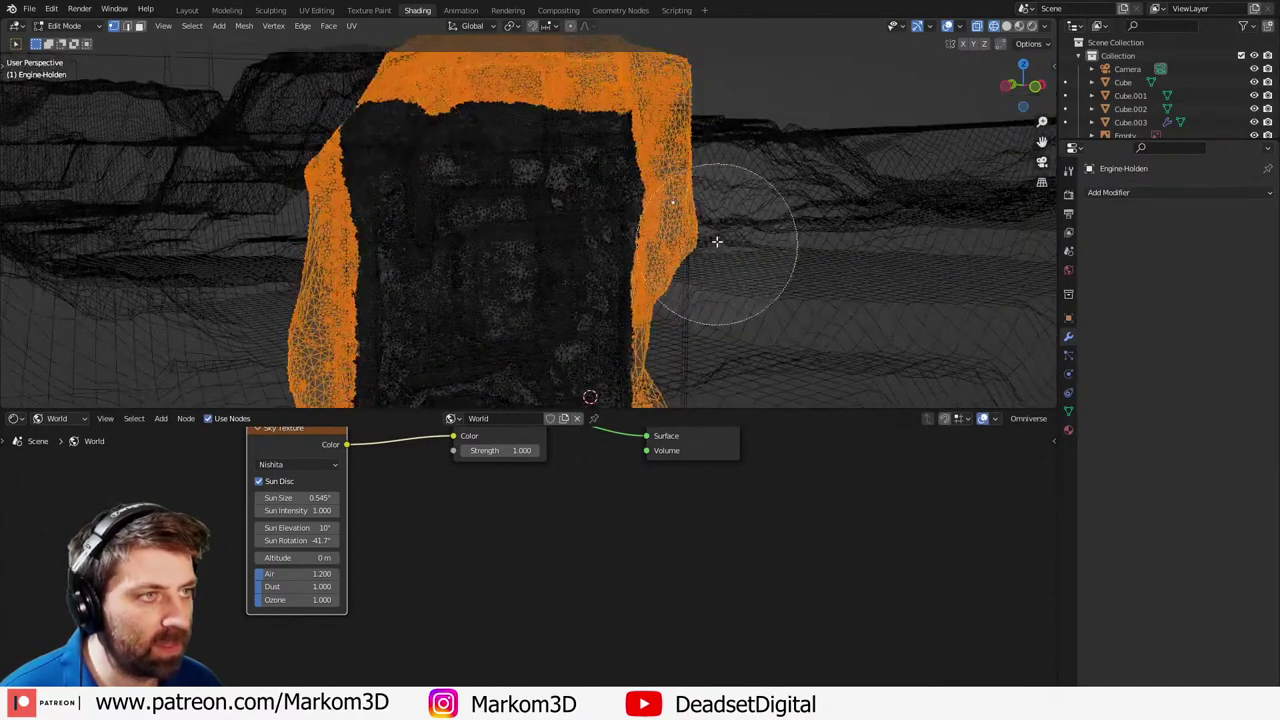
{"action": "key", "text": "Escape"}
{"action": "scroll", "coordinate": [740, 266], "scroll_direction": "down", "scroll_amount": 4}
{"action": "middle_click_drag", "start_coordinate": [728, 232], "coordinate": [732, 162], "text": "shift"}
{"action": "key", "text": "c"}
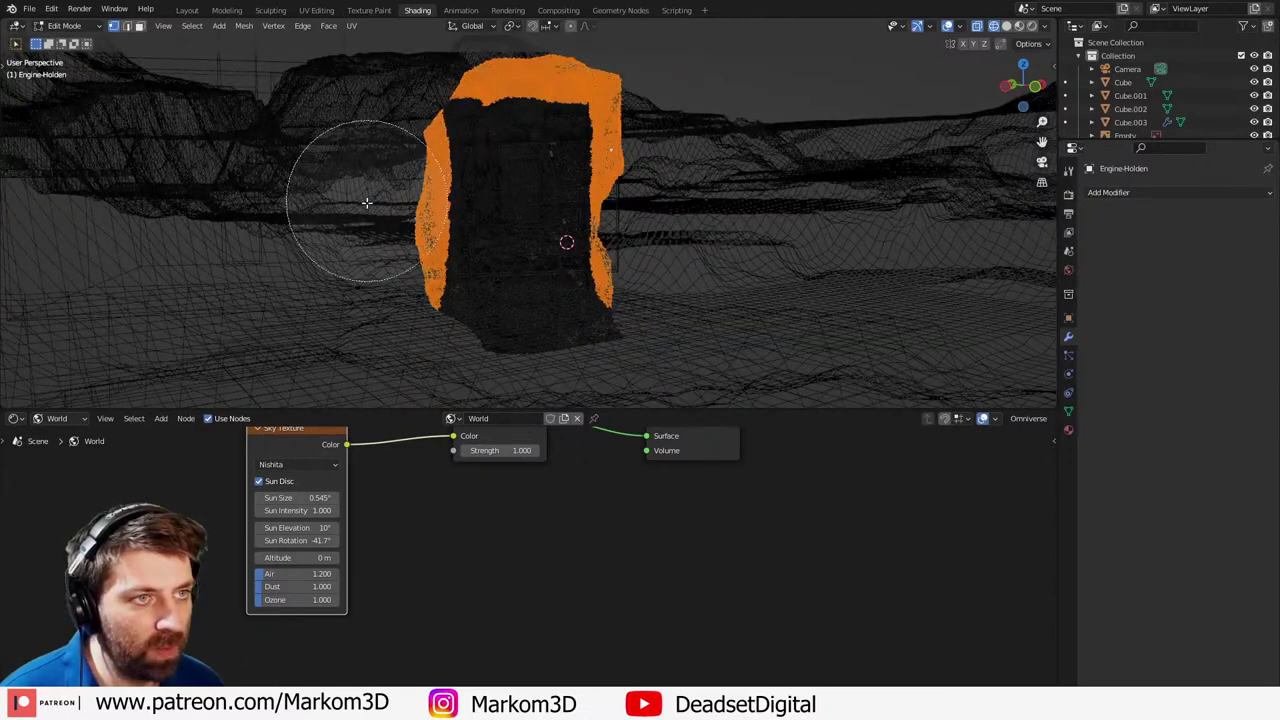
{"action": "right_click", "coordinate": [341, 284]}
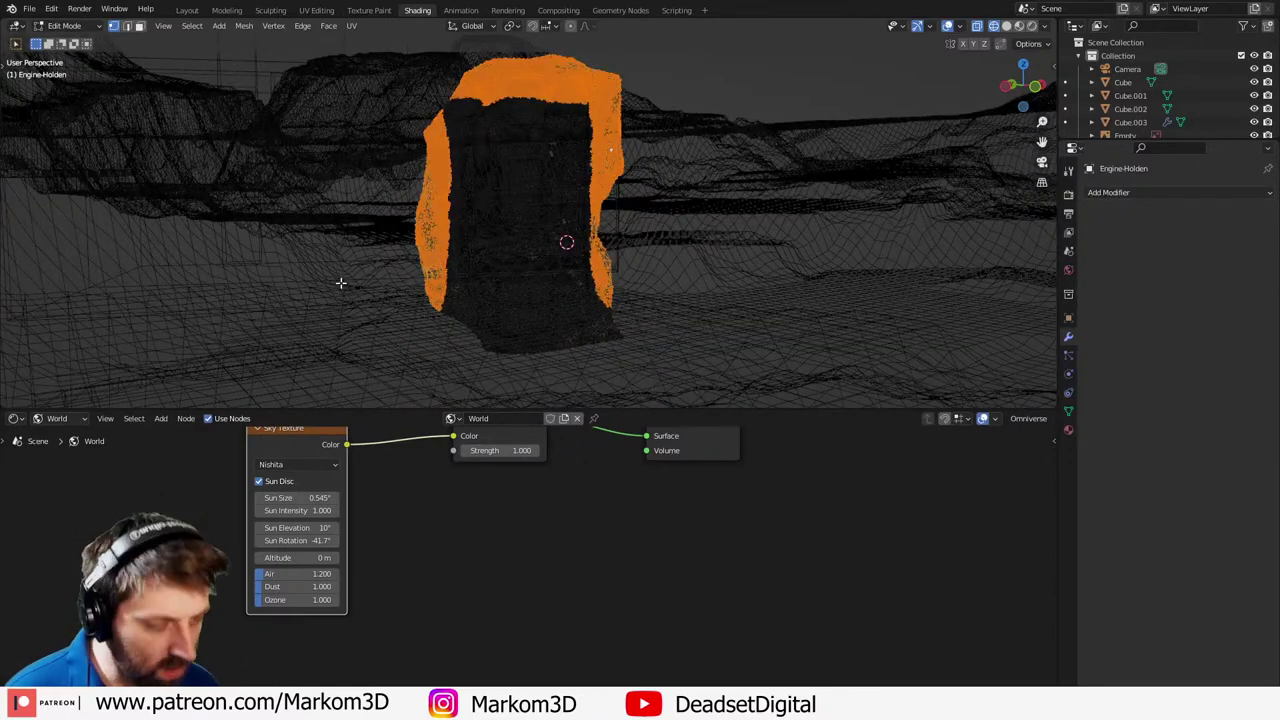
{"action": "key", "text": "x"}
{"action": "left_click", "coordinate": [341, 284]}
{"action": "key", "text": "shift+z"}
{"action": "key", "text": "Tab"}
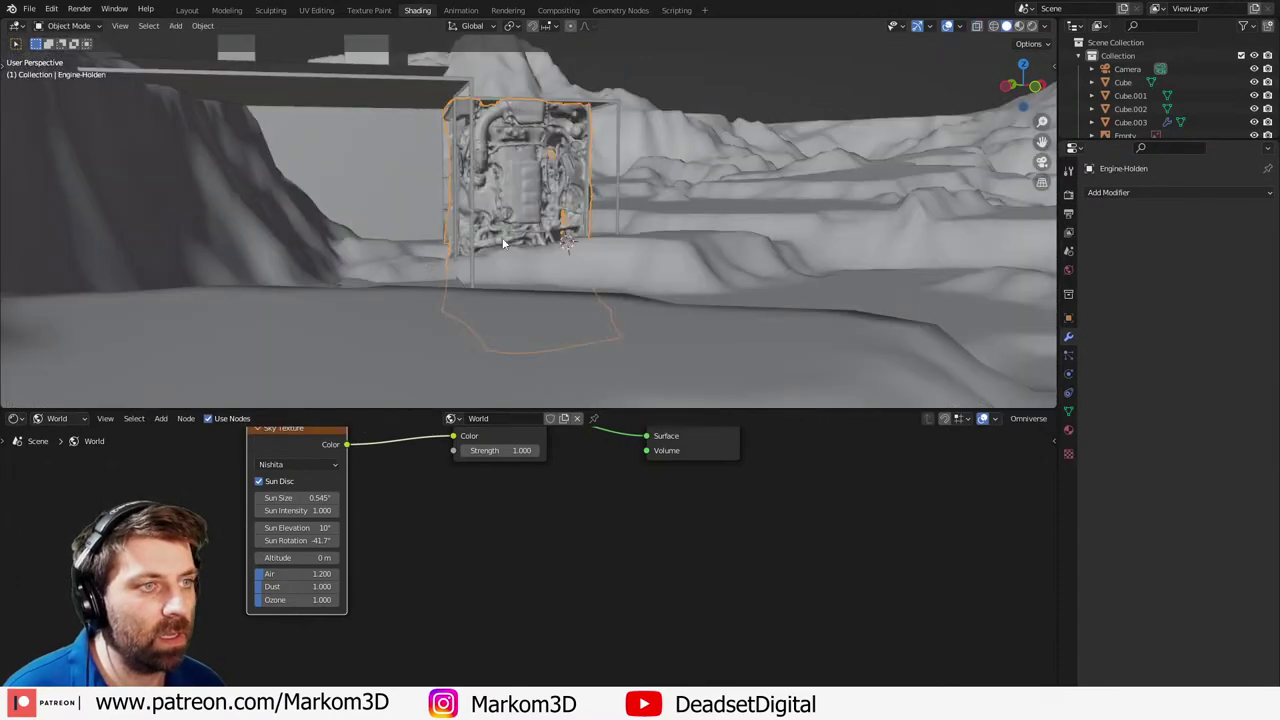
- Move the trimmed engine about 0.34 m along the global X axis within the smaller frame
{"action": "middle_click_drag", "start_coordinate": [503, 242], "coordinate": [597, 206]}
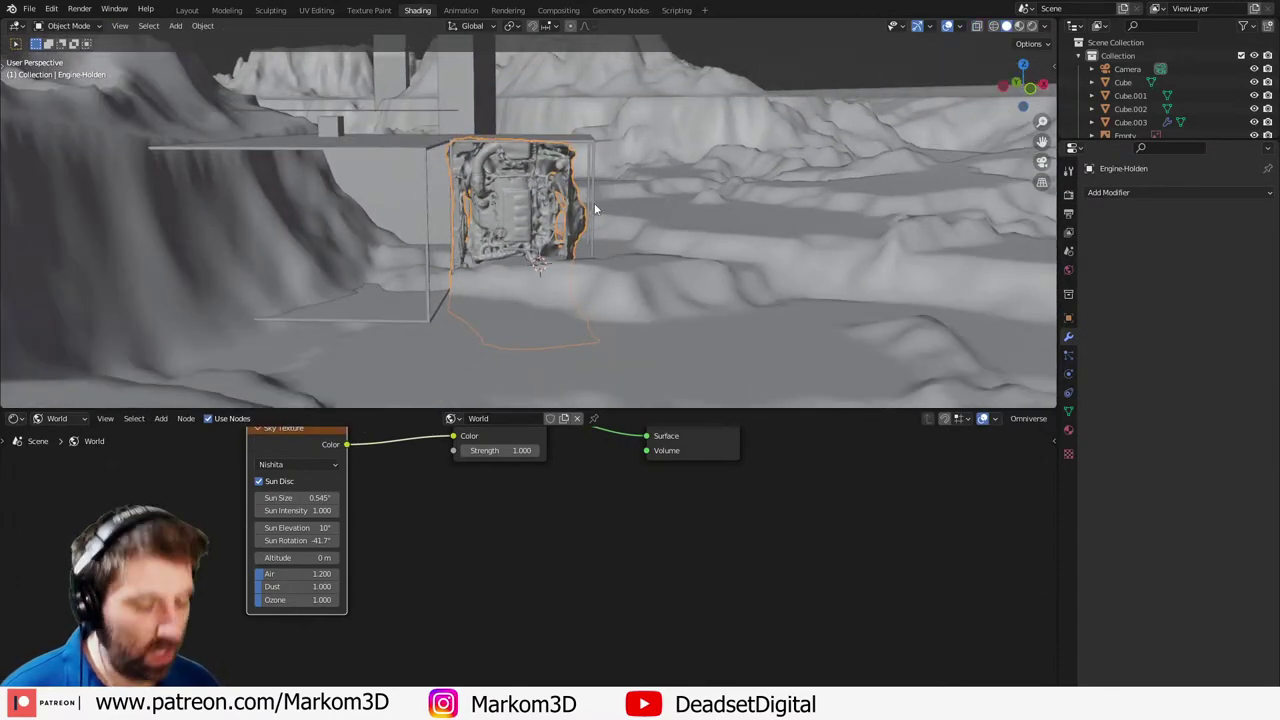
{"action": "key", "text": "g"}
{"action": "key", "text": "x"}
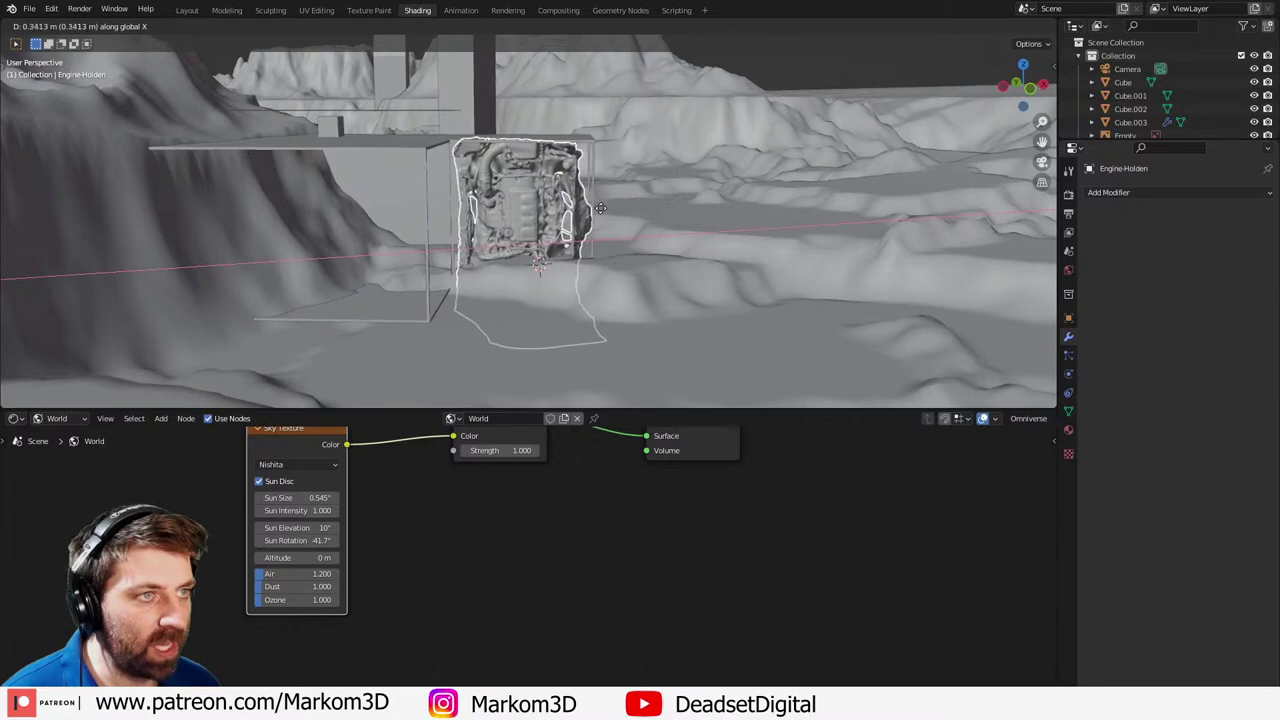
{"action": "left_click", "coordinate": [600, 208]}
- Show the scene through the camera in rendered shading and examine the engine inside the smaller frame
{"action": "key", "text": "z"}
{"action": "key", "text": "KP_0"}
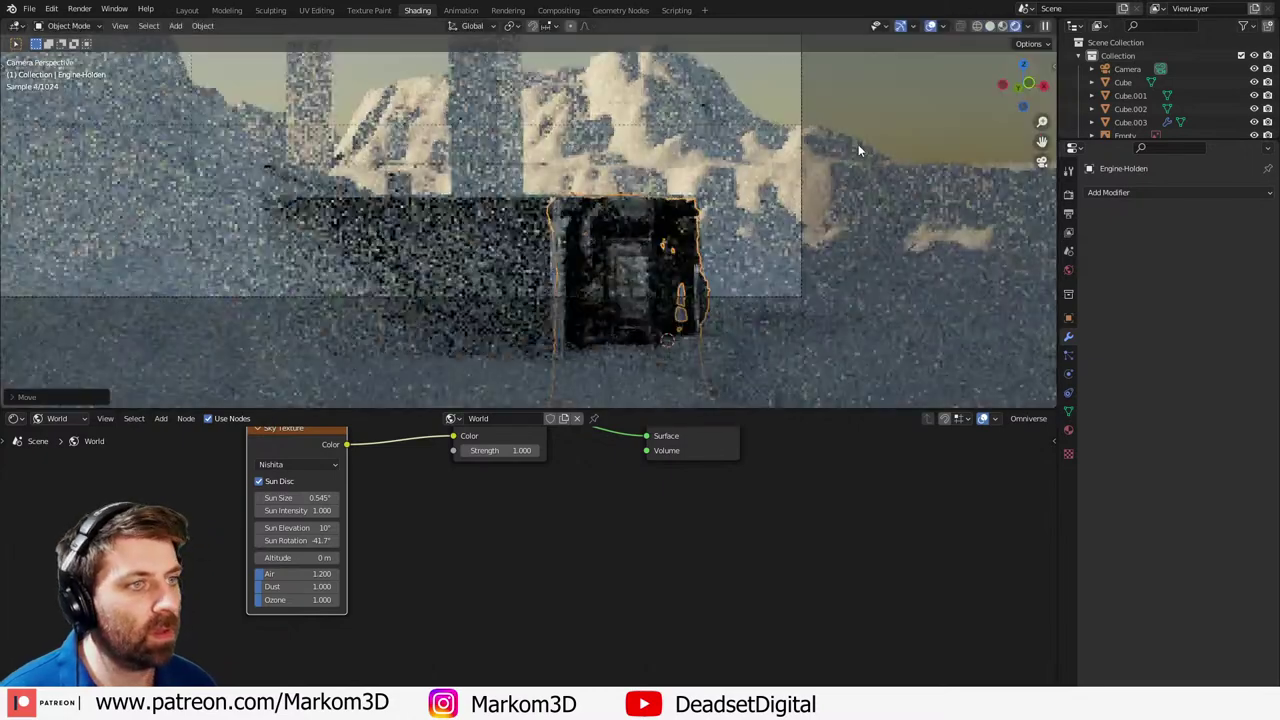
{"action": "scroll", "coordinate": [819, 266], "scroll_direction": "up", "scroll_amount": 3}
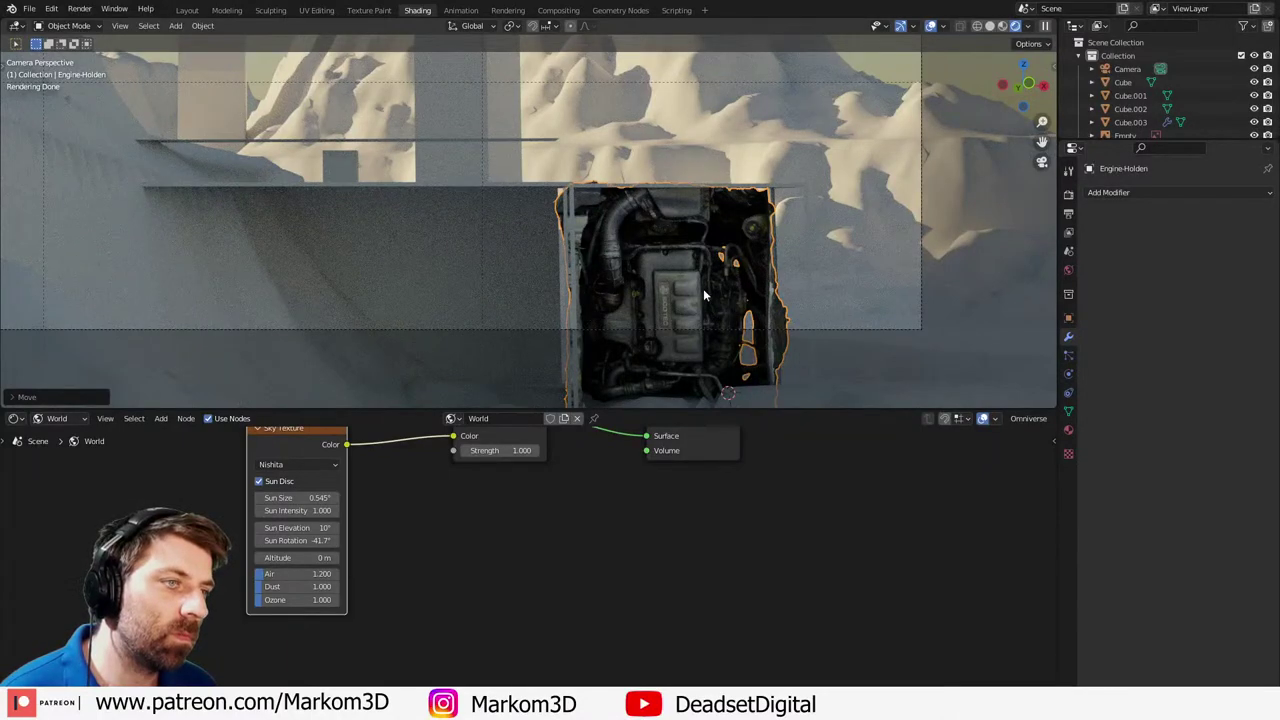
{"action": "scroll", "coordinate": [703, 290], "scroll_direction": "down", "scroll_amount": 1}
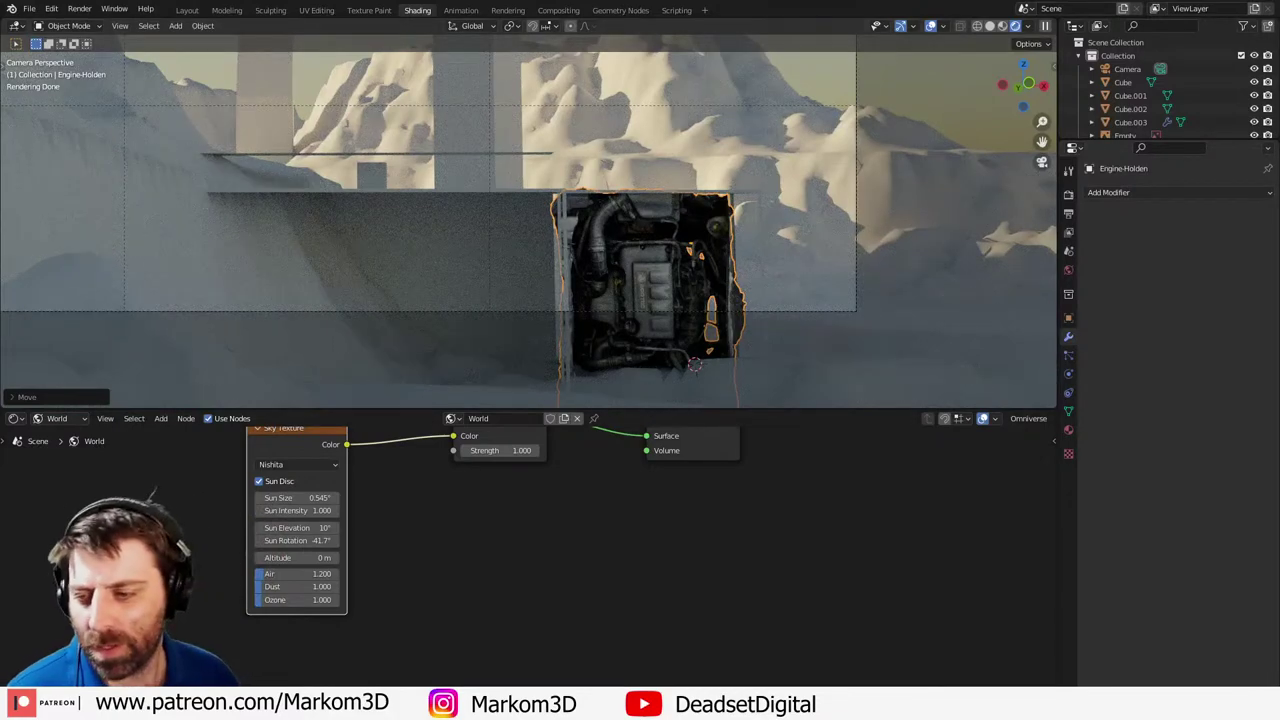
- Switch to File Explorer and preview the Engine-Jaguar image in the ScannedLibrary's Engine-Jaguar folder
{"action": "key", "text": "alt+Tab"}
{"action": "key", "text": "alt+Up"}
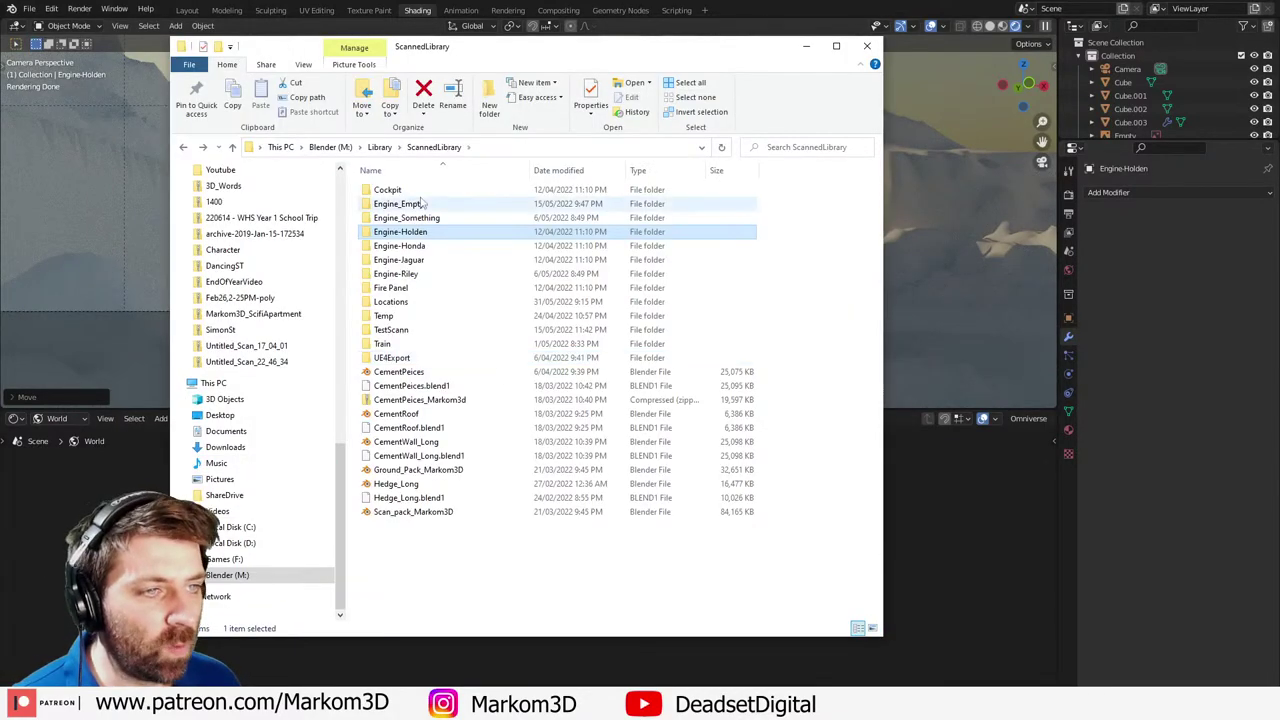
{"action": "double_click", "coordinate": [432, 262]}
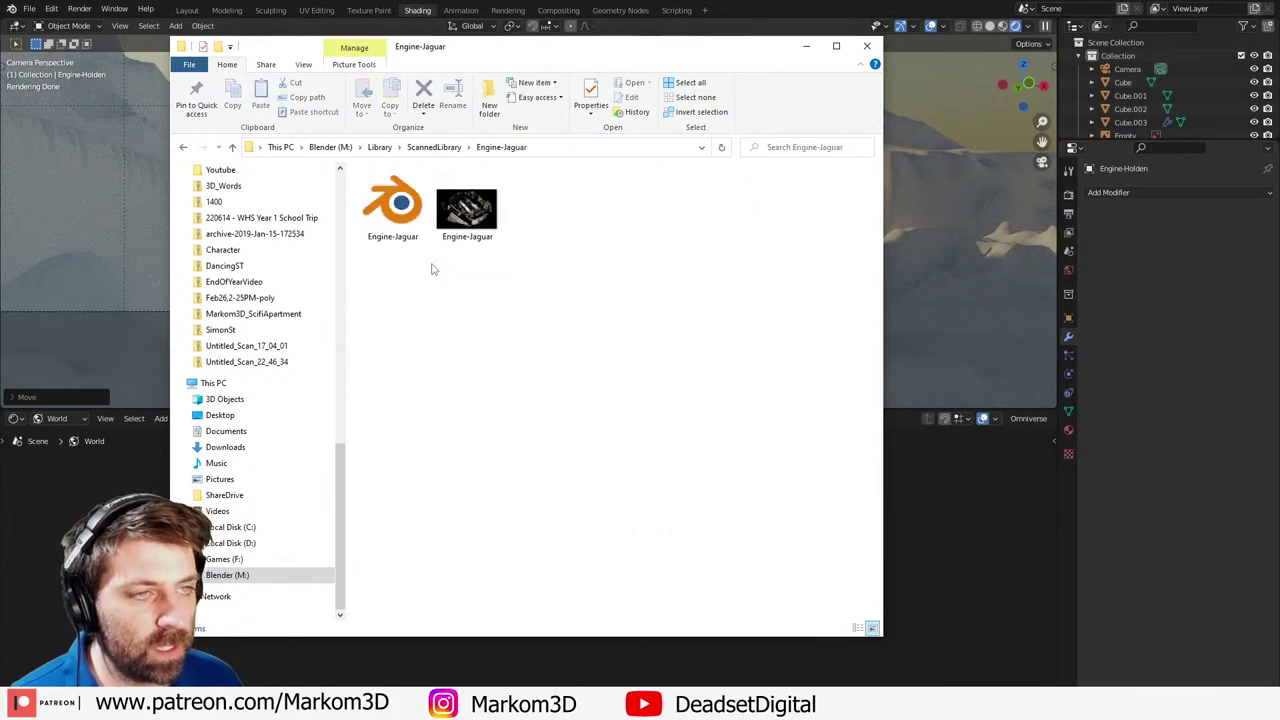
{"action": "double_click", "coordinate": [483, 222]}
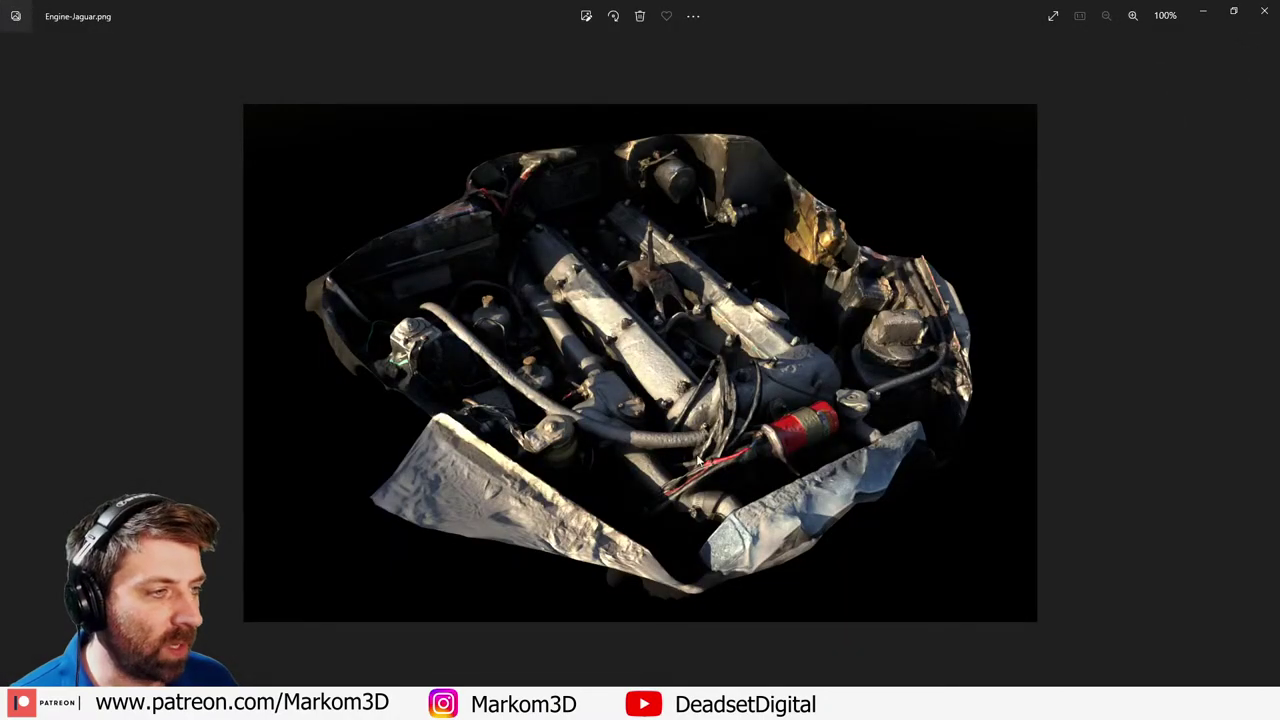
{"action": "left_click", "coordinate": [1264, 10]}
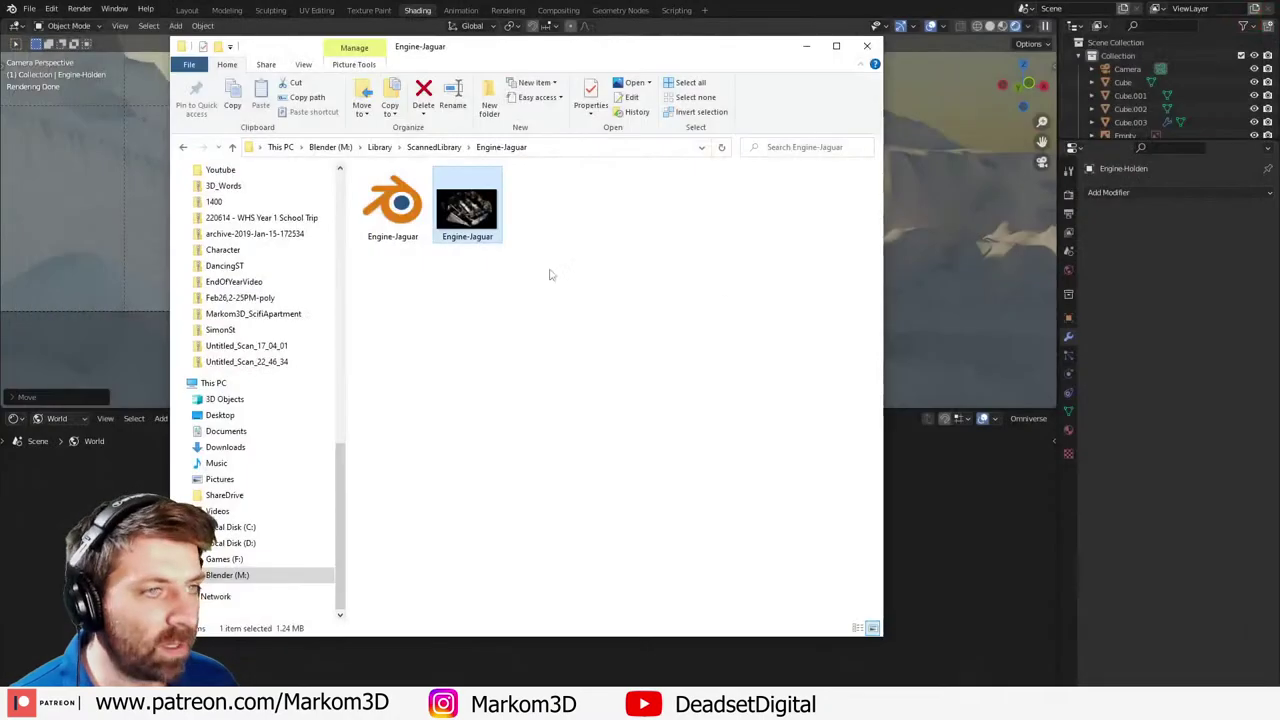
- Preview the Engine_Riley image in the scanned library's Engine-Riley folder
{"action": "key", "text": "alt+Up"}
{"action": "left_click", "coordinate": [430, 274]}
{"action": "double_click", "coordinate": [430, 274]}
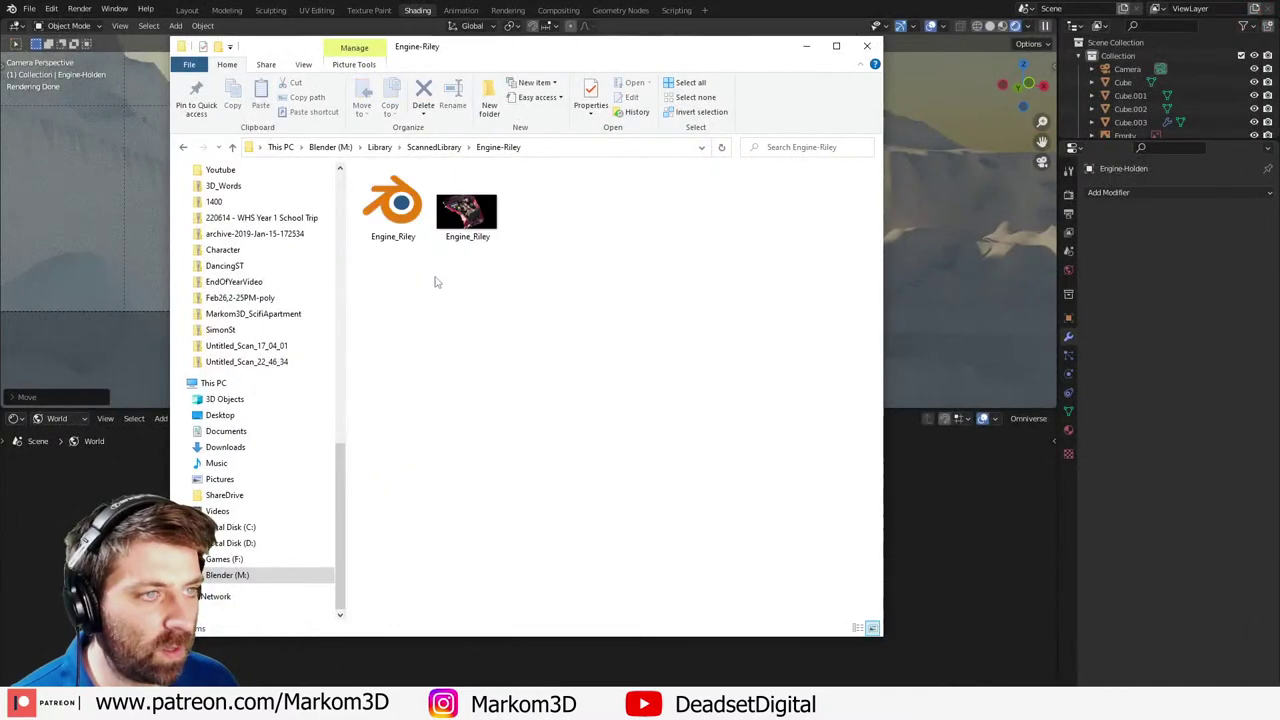
{"action": "double_click", "coordinate": [501, 229]}
{"action": "left_click", "coordinate": [1262, 12]}
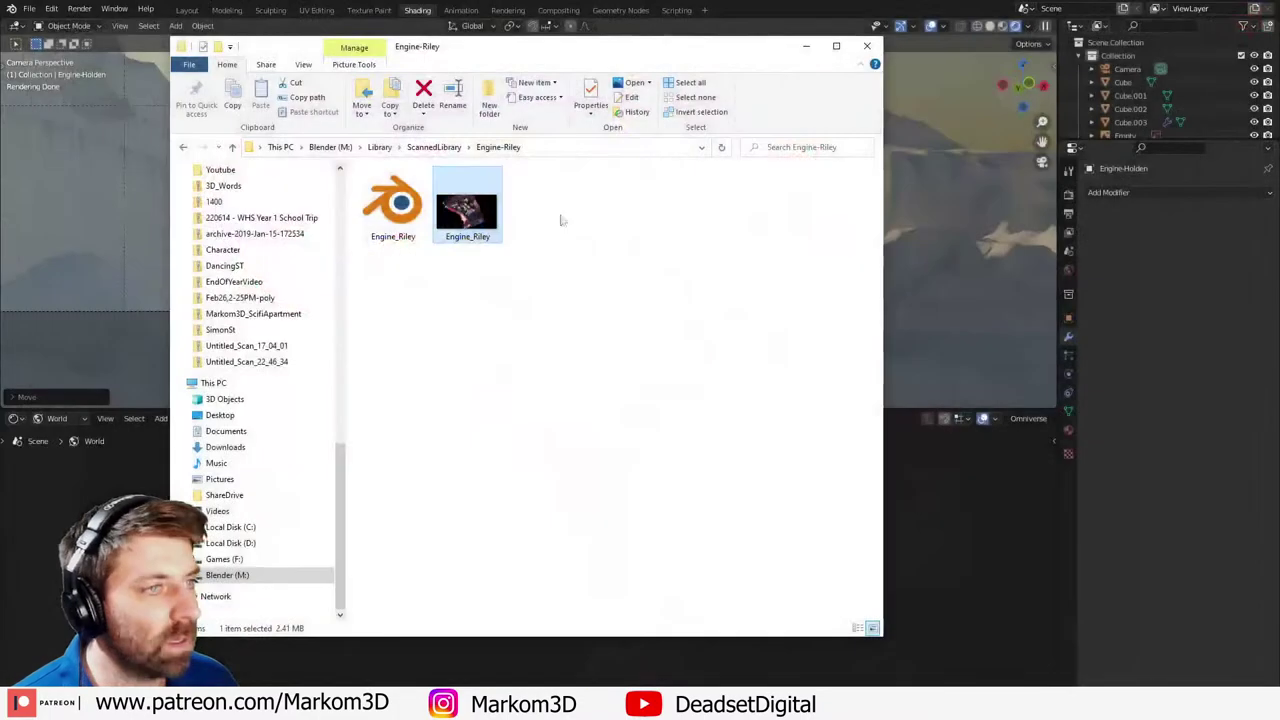
- Check the Fire Panel and Engine-Holden folders, and preview the Engine_Something image in the Engine_Something folder
{"action": "key", "text": "alt+Up"}
{"action": "double_click", "coordinate": [463, 290]}
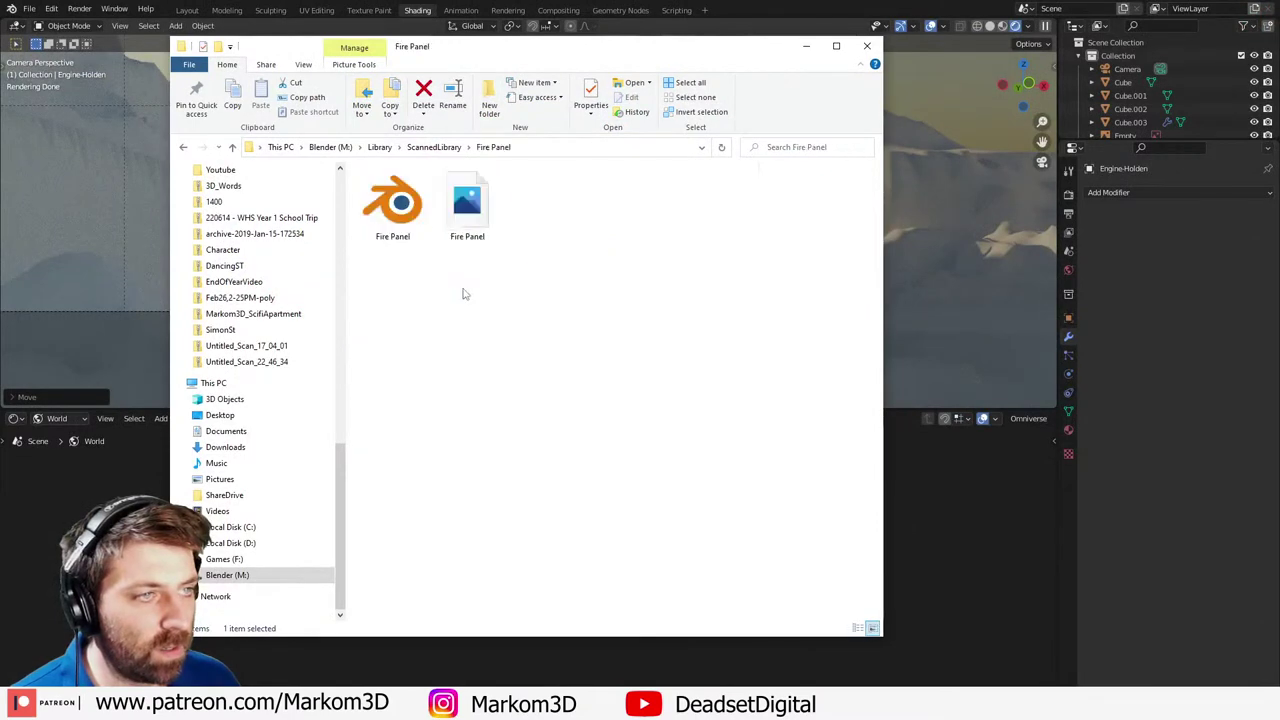
{"action": "key", "text": "alt+Up"}
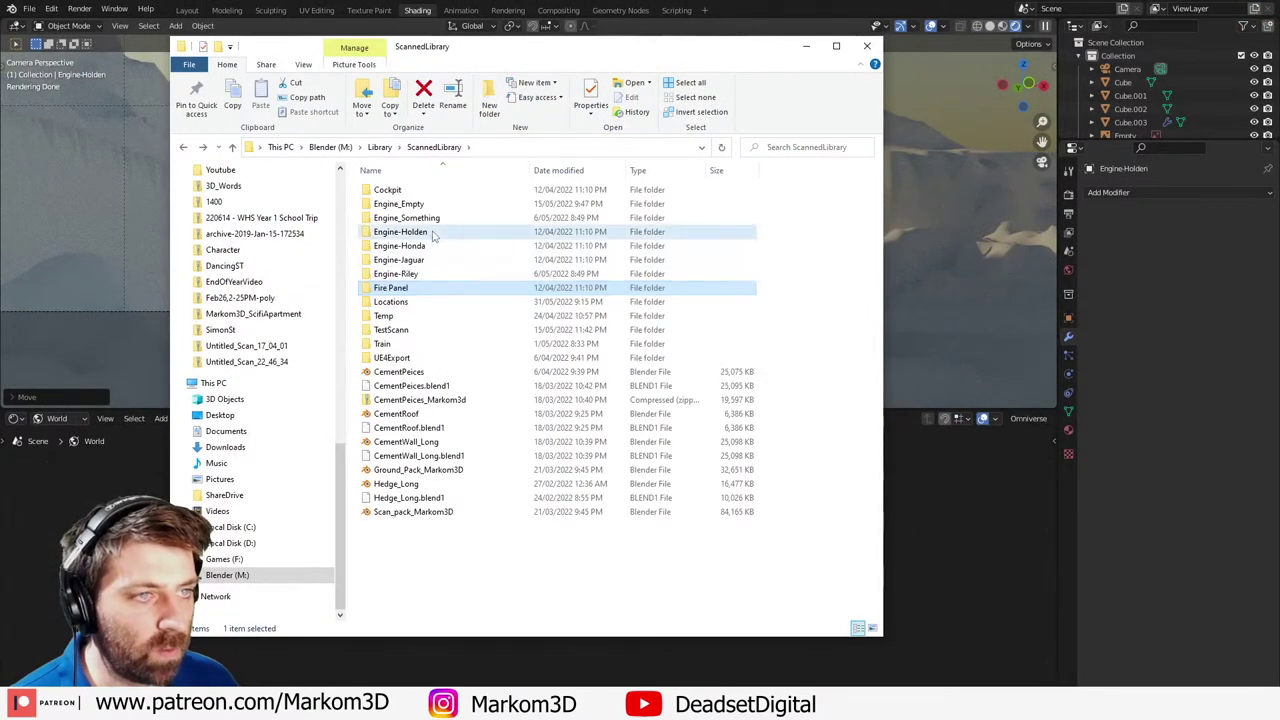
{"action": "double_click", "coordinate": [433, 234]}
{"action": "key", "text": "alt+Up"}
{"action": "double_click", "coordinate": [451, 220]}
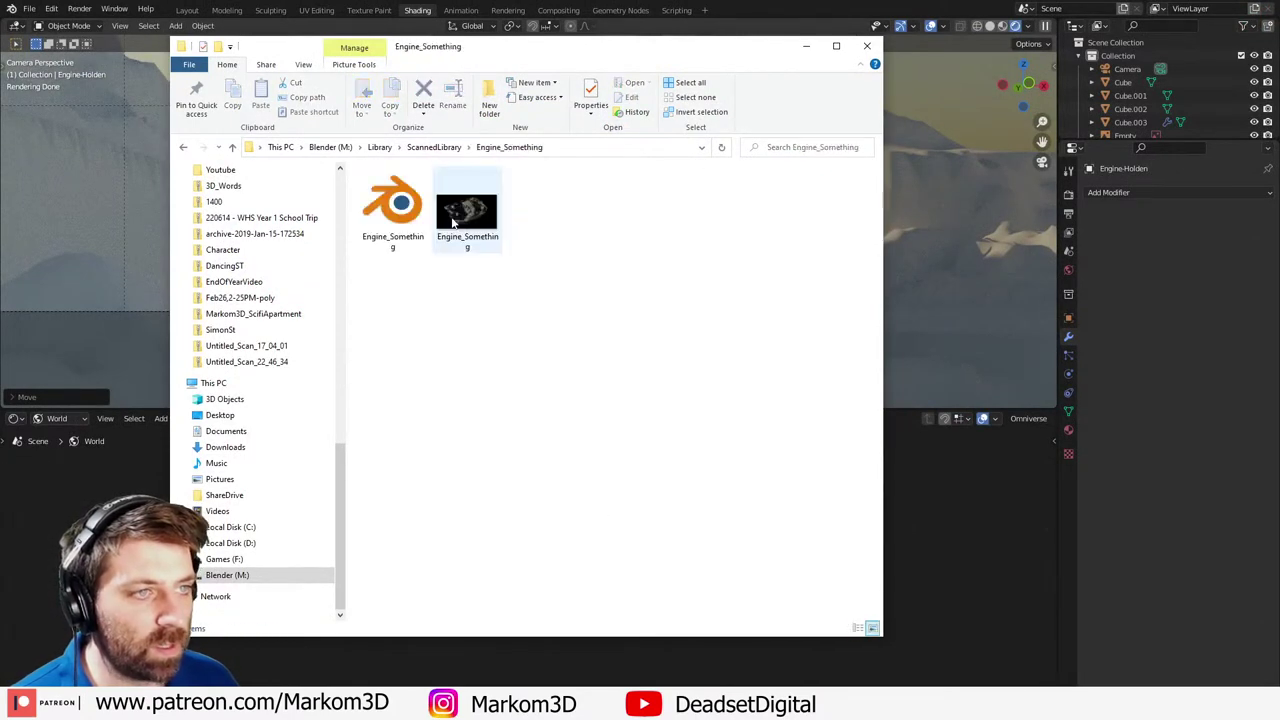
{"action": "double_click", "coordinate": [466, 206]}
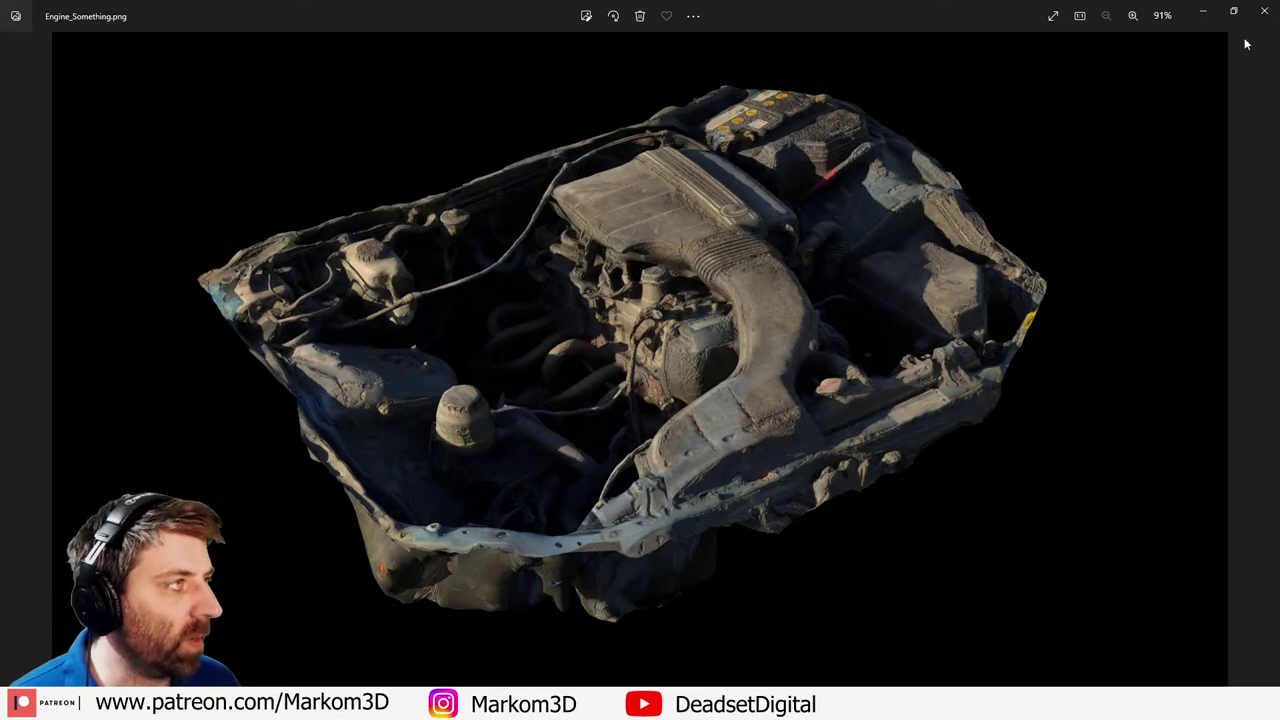
- Open Engine_Something.blend, copy its CarEngine mesh, and switch back to the desert scene file to paste it there
{"action": "left_click", "coordinate": [1264, 10]}
{"action": "double_click", "coordinate": [410, 200]}
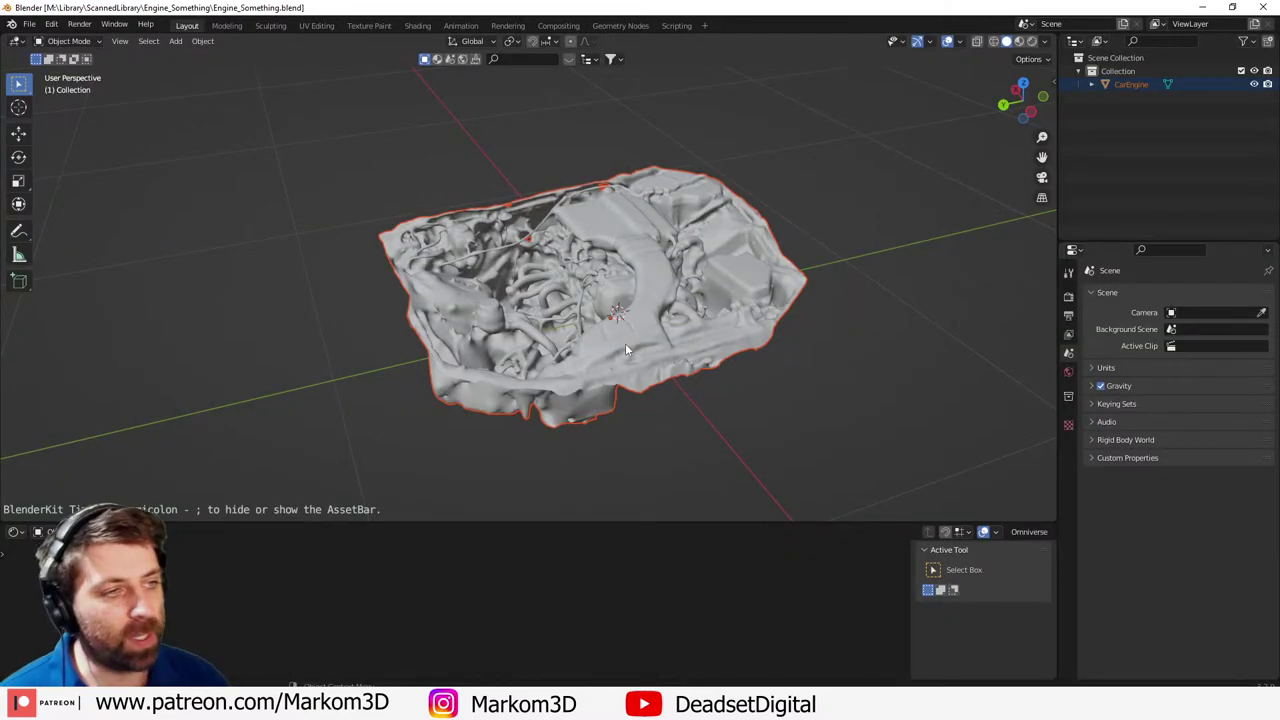
{"action": "left_click", "coordinate": [611, 269]}
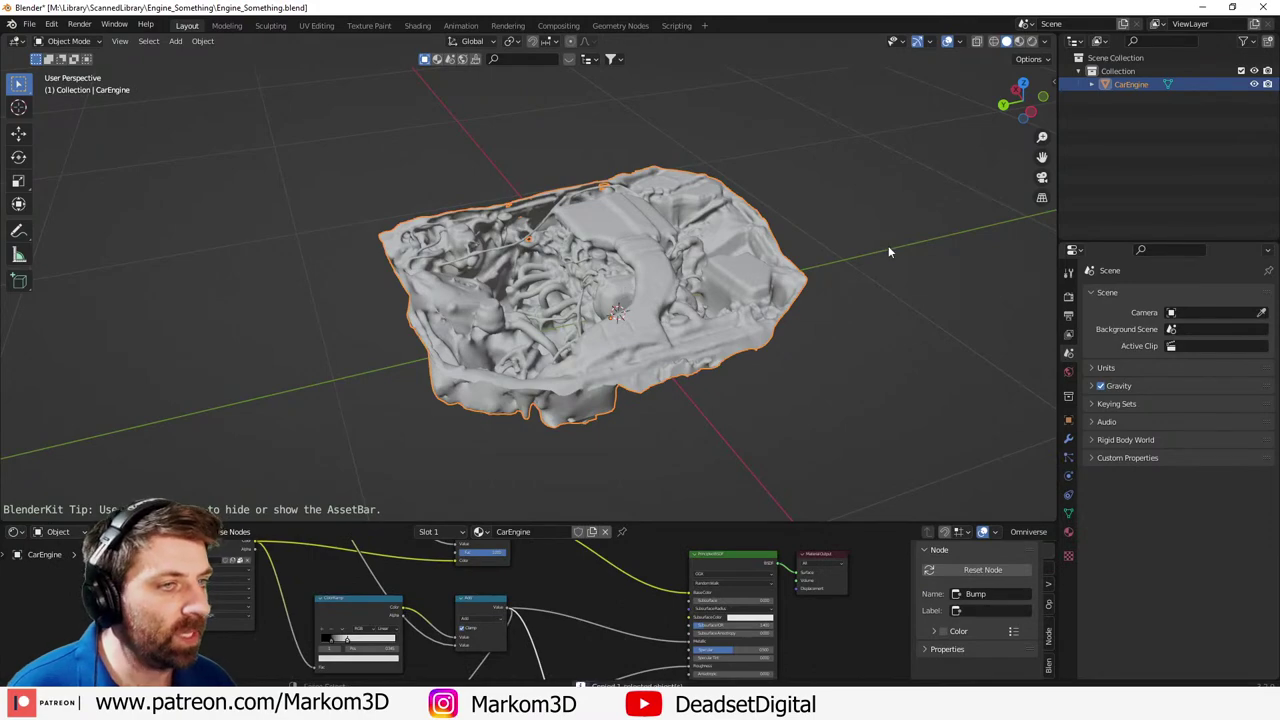
{"action": "left_click", "coordinate": [1201, 9]}
{"action": "left_click", "coordinate": [786, 6]}
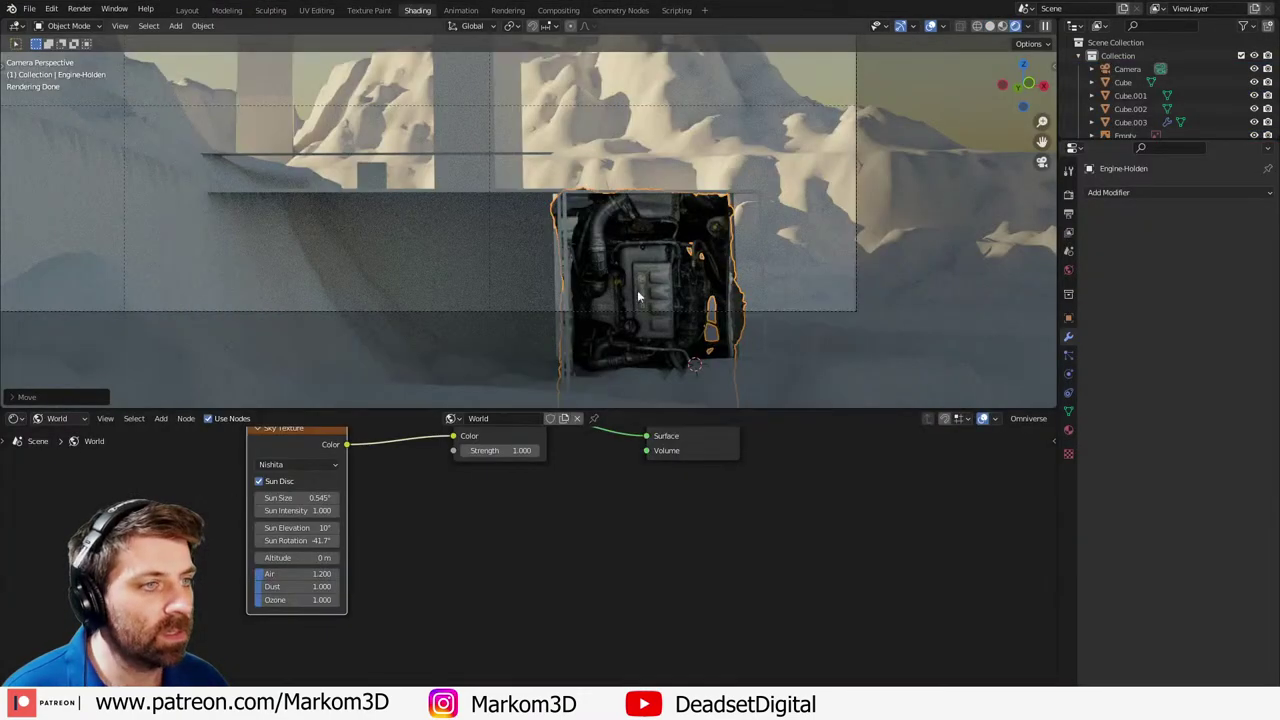
{"action": "scroll", "coordinate": [645, 267], "scroll_direction": "down", "scroll_amount": 4}
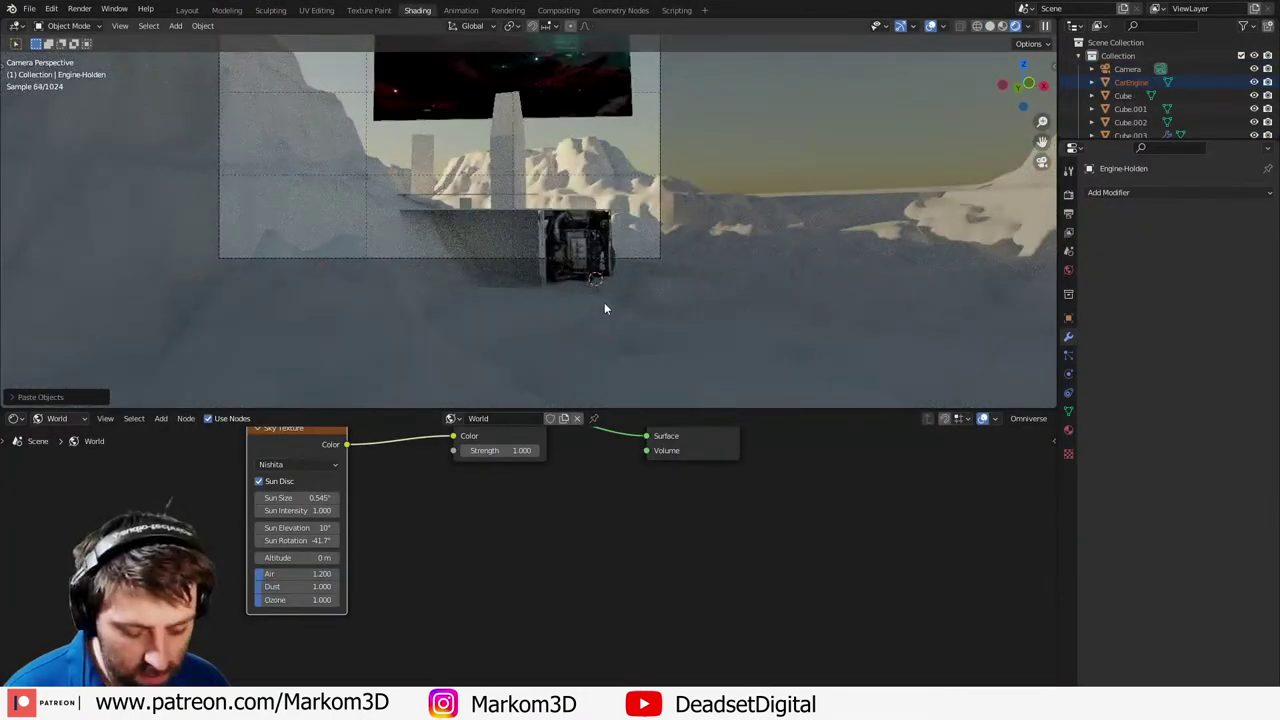
- Snap the pasted CarEngine to the 3D cursor and raise it along the global Z axis
{"action": "key", "text": "shift+s"}
{"action": "left_click", "coordinate": [620, 232]}
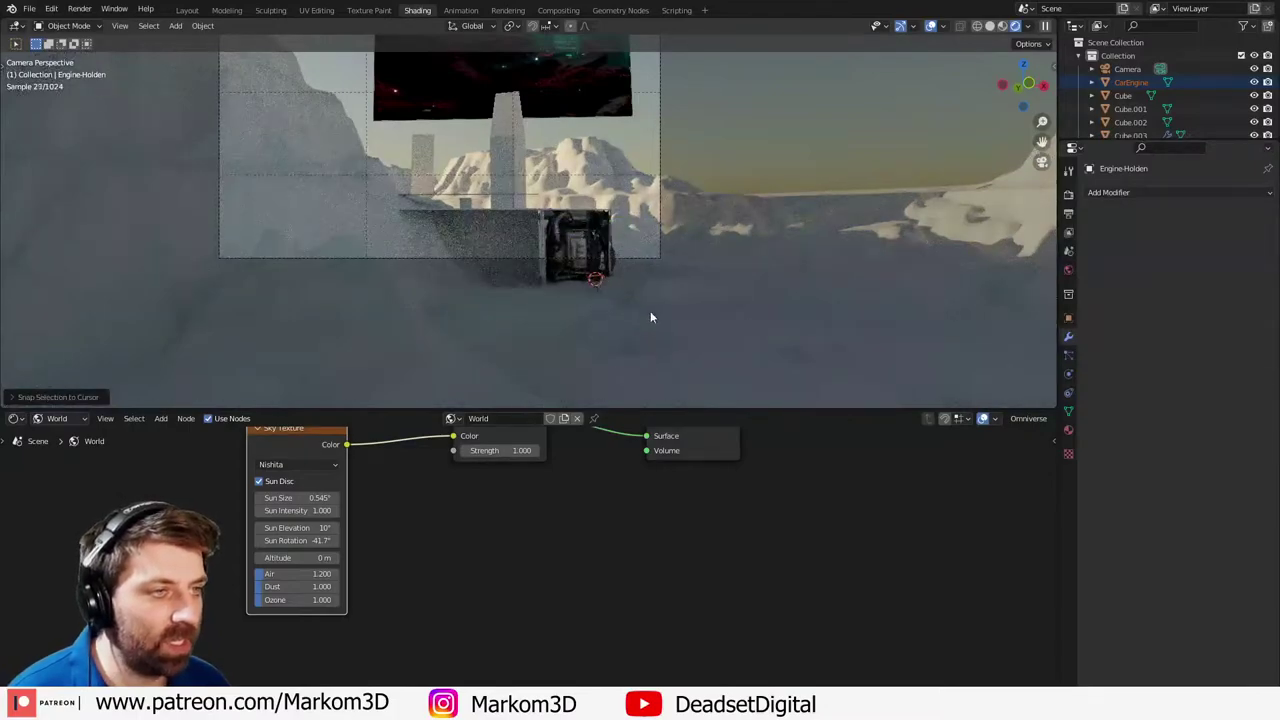
{"action": "key", "text": "g"}
{"action": "key", "text": "z"}
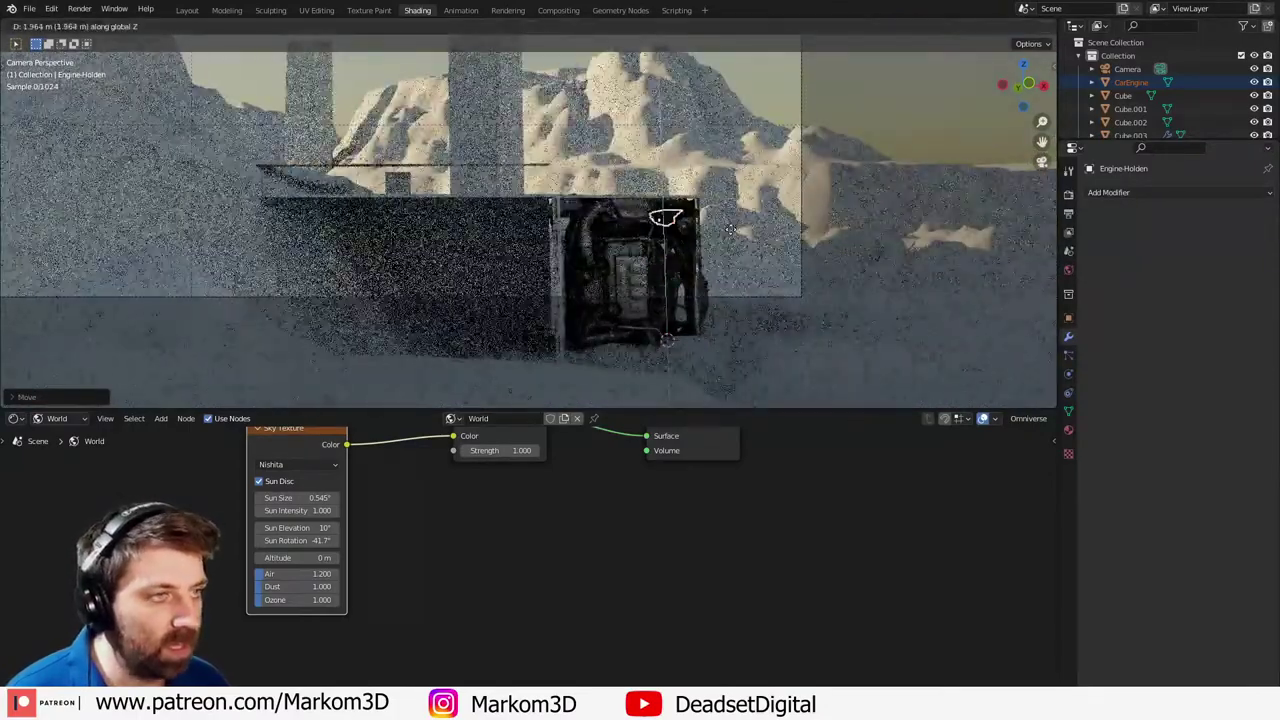
{"action": "left_click", "coordinate": [730, 229]}
- Switch to the Layout workspace and open the CarEngine mesh in Edit Mode, seen from the top in wireframe
{"action": "middle_click_drag", "start_coordinate": [730, 229], "coordinate": [620, 265]}
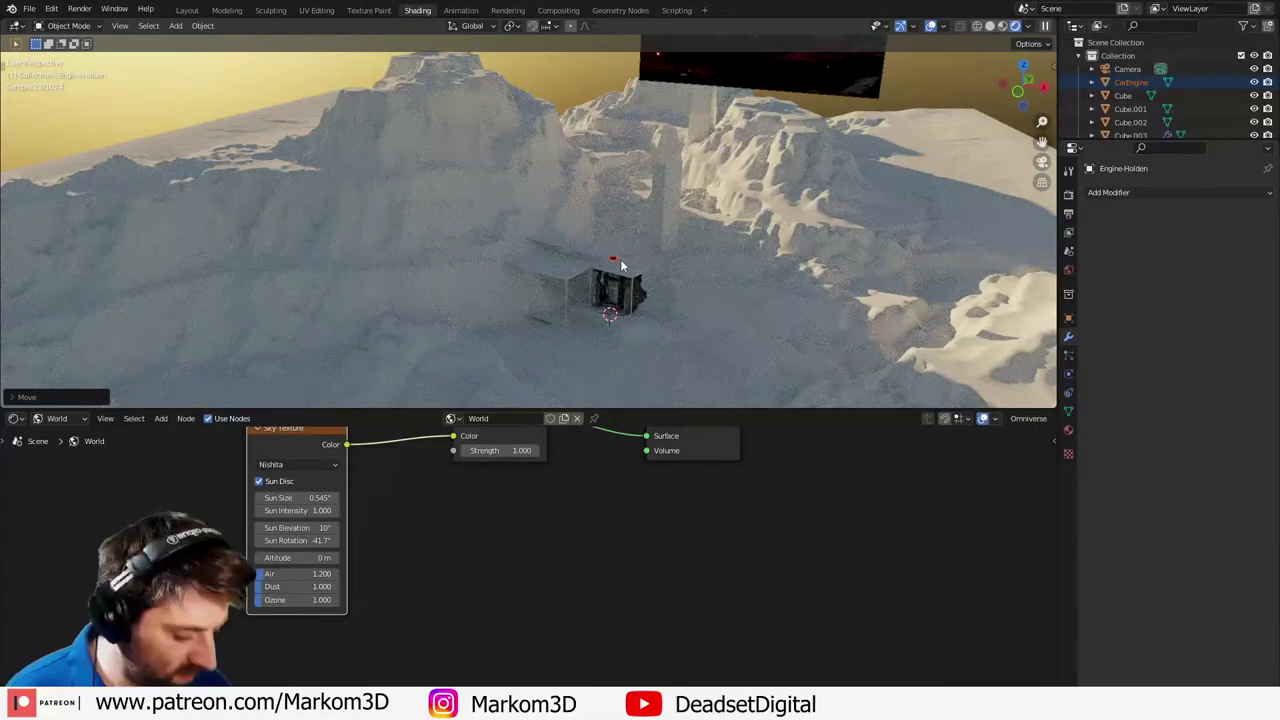
{"action": "key", "text": "KP_7"}
{"action": "scroll", "coordinate": [620, 259], "scroll_direction": "up", "scroll_amount": 8}
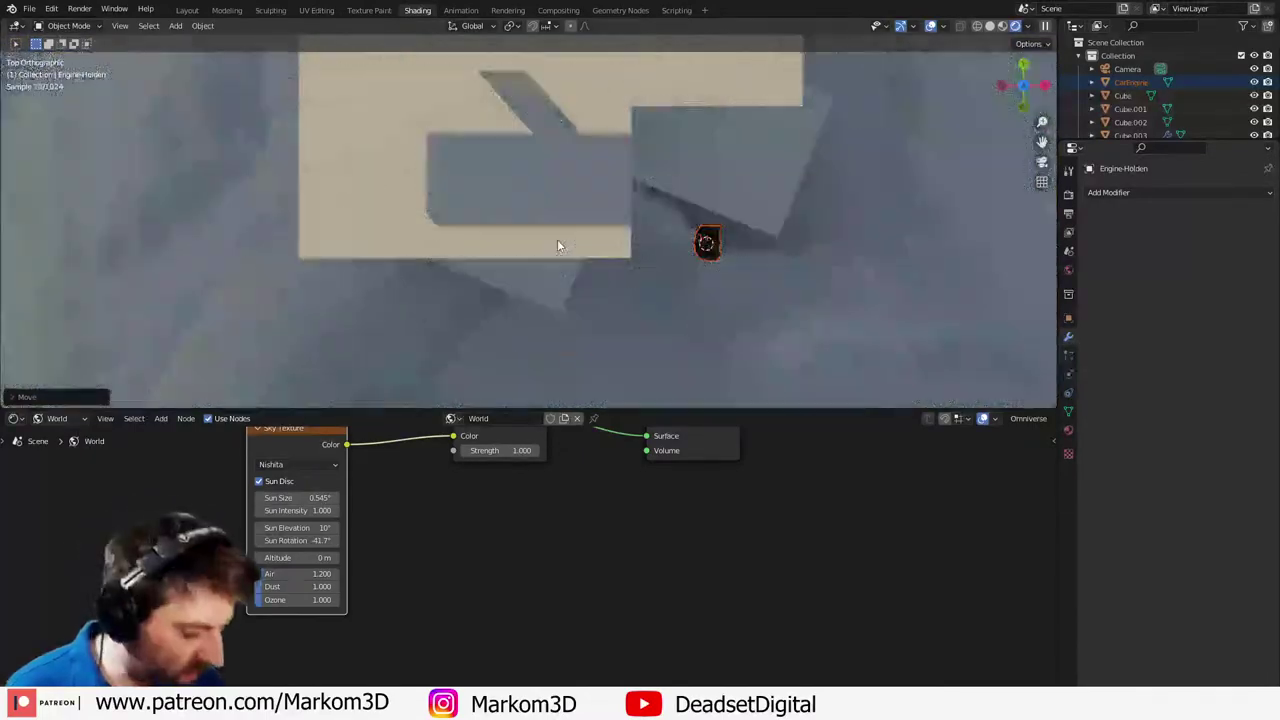
{"action": "key", "text": "KP_Decimal"}
{"action": "left_click", "coordinate": [187, 10]}
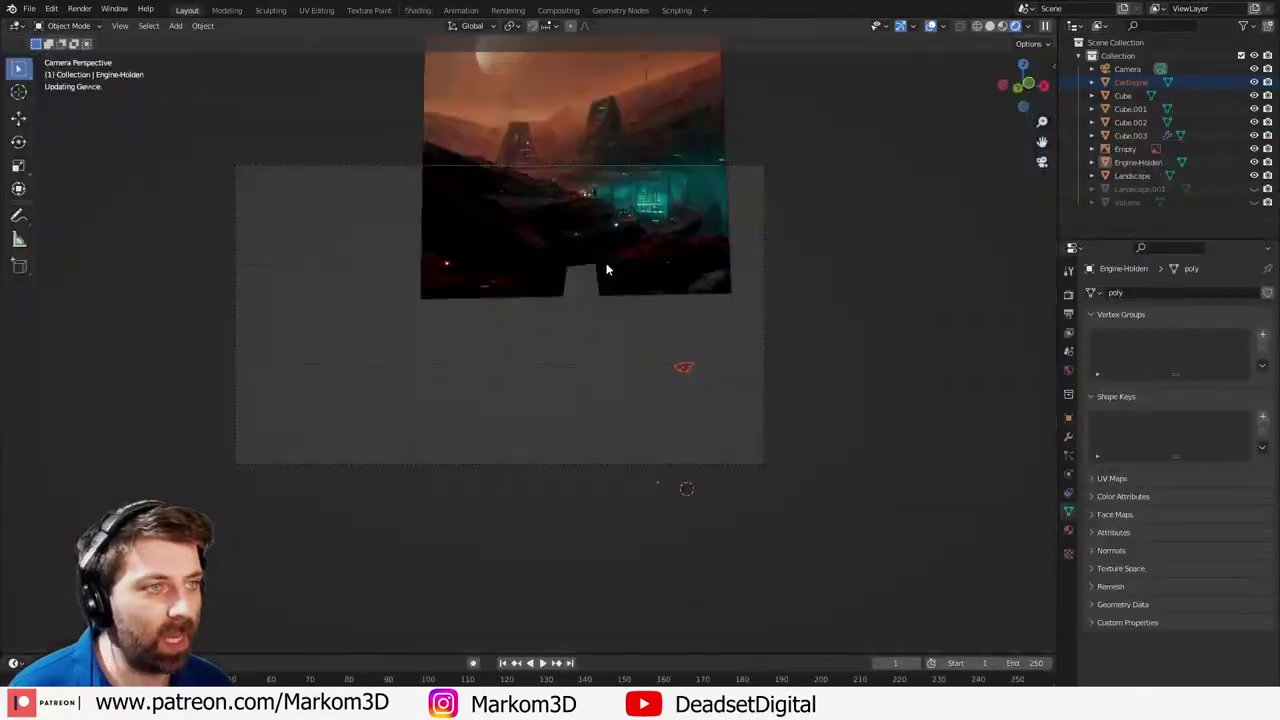
{"action": "scroll", "coordinate": [606, 268], "scroll_direction": "up", "scroll_amount": 3}
{"action": "key", "text": "KP_Decimal"}
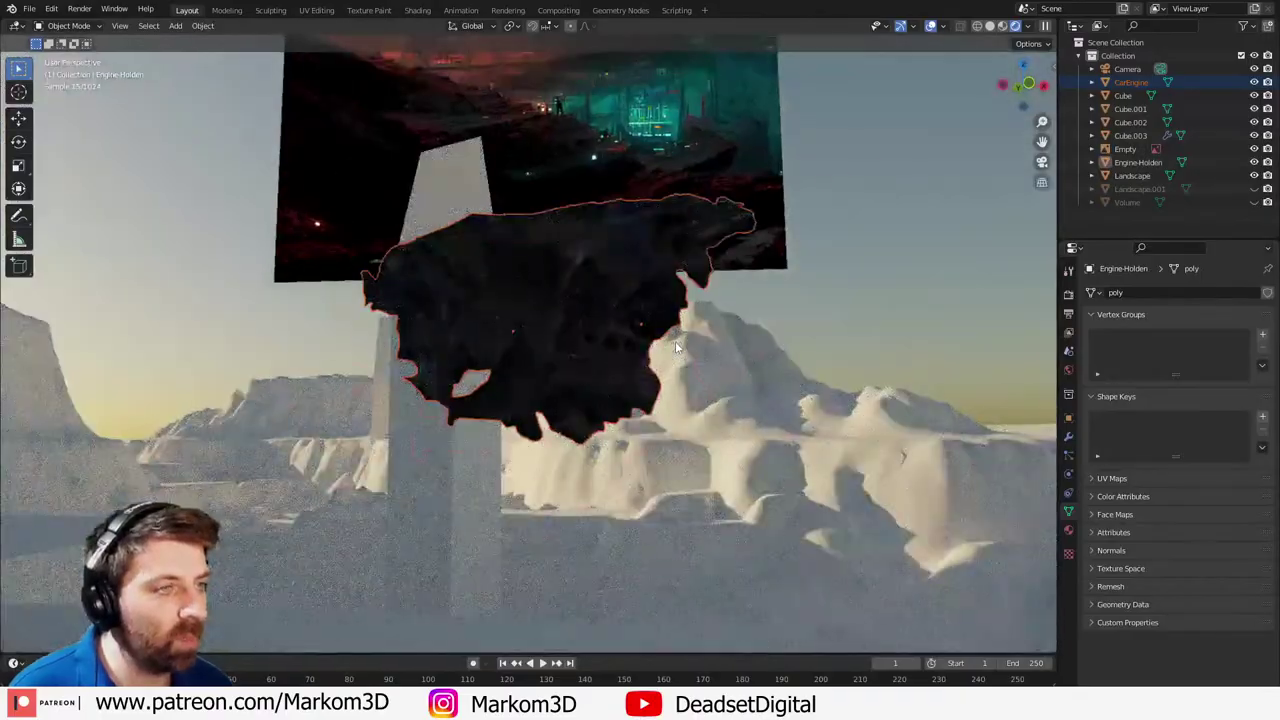
{"action": "scroll", "coordinate": [675, 347], "scroll_direction": "up", "scroll_amount": 4}
{"action": "middle_click_drag", "start_coordinate": [675, 347], "coordinate": [797, 466]}
{"action": "scroll", "coordinate": [666, 381], "scroll_direction": "down", "scroll_amount": 5}
{"action": "key", "text": "Tab"}
{"action": "scroll", "coordinate": [640, 380], "scroll_direction": "up", "scroll_amount": 3}
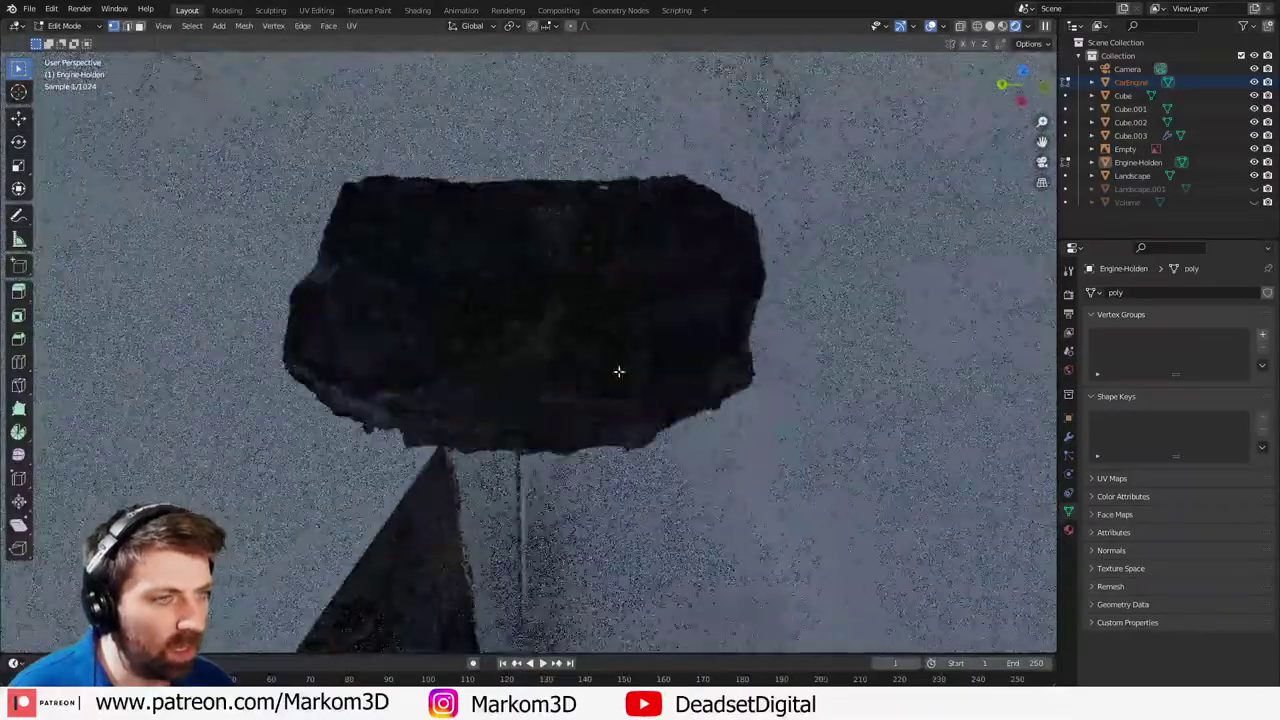
{"action": "key", "text": "KP_7"}
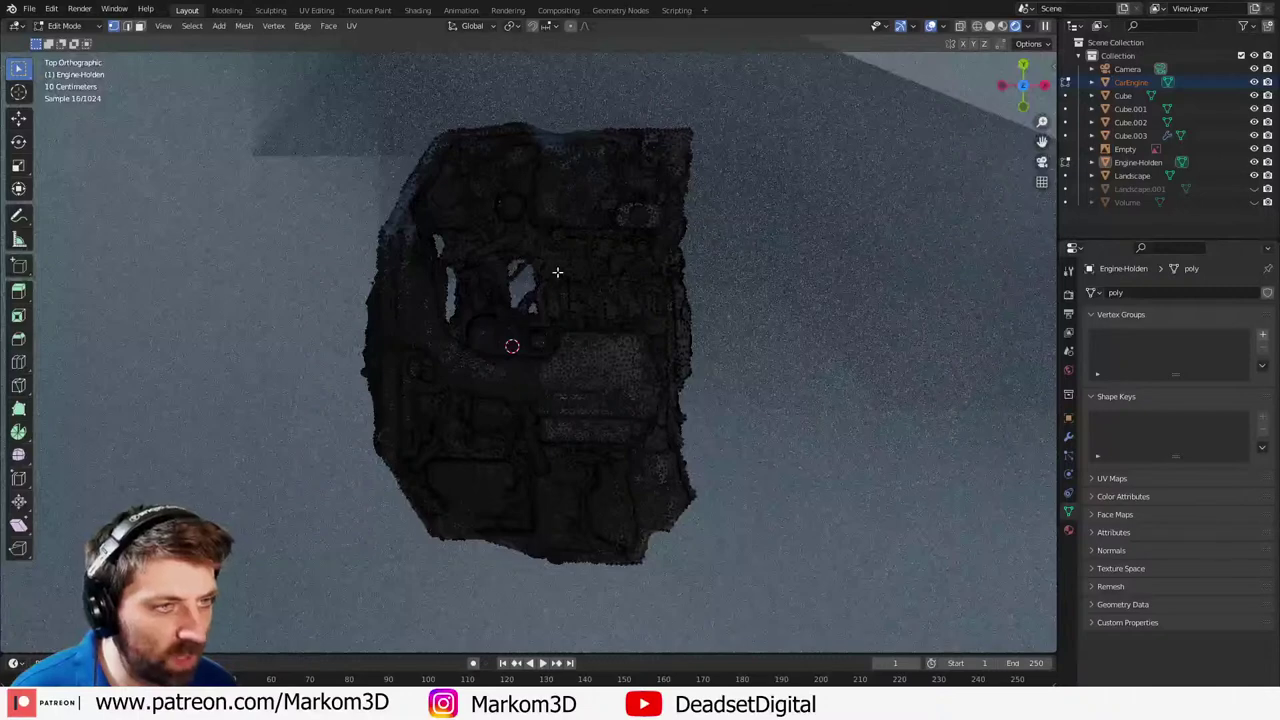
{"action": "left_click", "coordinate": [446, 284]}
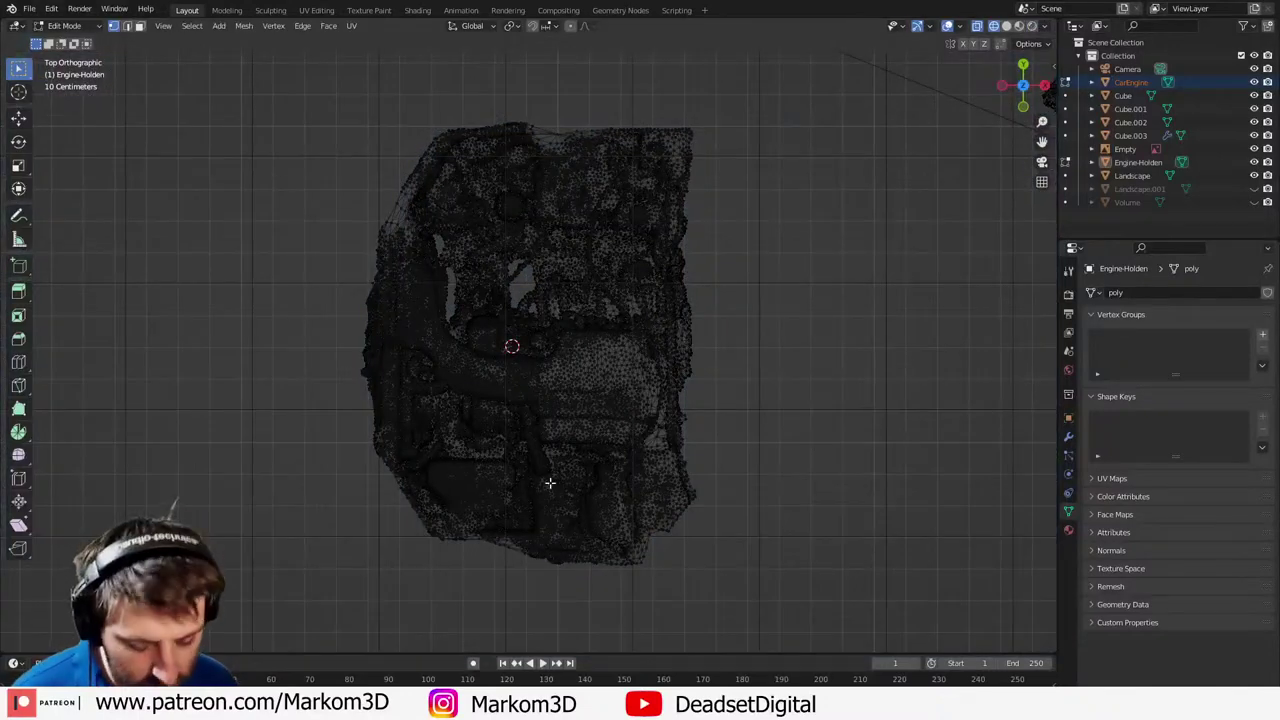
- Select the outer border geometry on all four sides of CarEngine and delete it, keeping only the rectangular centre
{"action": "key", "text": "c"}
{"action": "left_click_drag", "start_coordinate": [660, 530], "coordinate": [390, 540]}
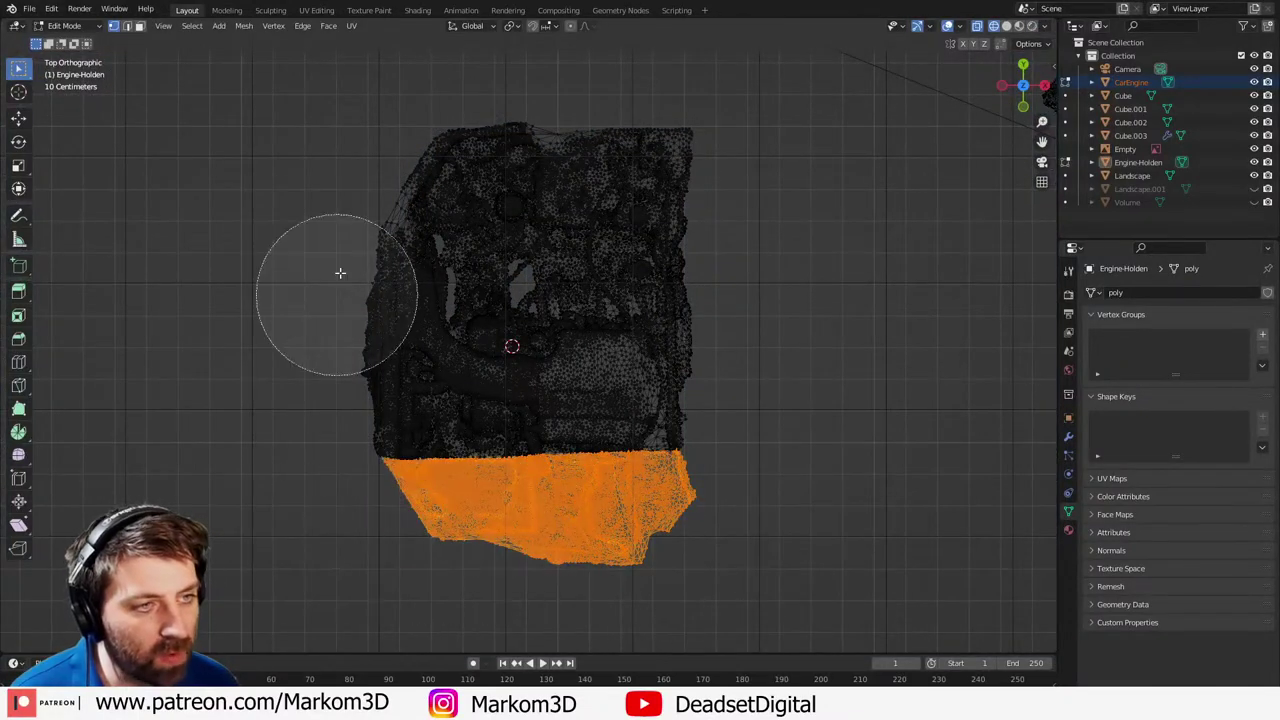
{"action": "mouse_move", "coordinate": [340, 272]}
{"action": "left_mouse_down"}
{"action": "mouse_move", "coordinate": [357, 157]}
{"action": "mouse_move", "coordinate": [663, 129]}
{"action": "mouse_move", "coordinate": [513, 146]}
{"action": "mouse_move", "coordinate": [760, 194]}
{"action": "mouse_move", "coordinate": [743, 289]}
{"action": "mouse_move", "coordinate": [749, 449]}
{"action": "mouse_move", "coordinate": [343, 506]}
{"action": "mouse_move", "coordinate": [309, 466]}
{"action": "mouse_move", "coordinate": [320, 396]}
{"action": "mouse_move", "coordinate": [309, 189]}
{"action": "mouse_move", "coordinate": [331, 449]}
{"action": "left_mouse_up"}
{"action": "key", "text": "Escape"}
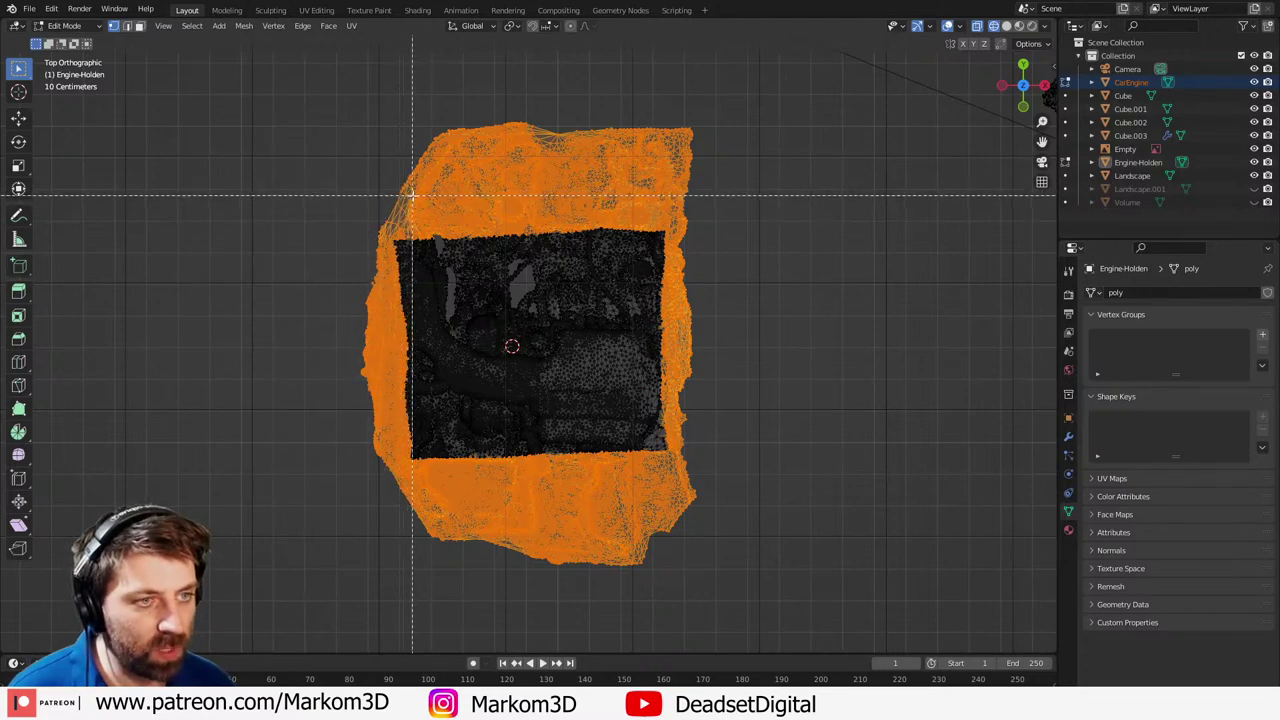
{"action": "left_click_drag", "start_coordinate": [414, 192], "coordinate": [88, 570]}
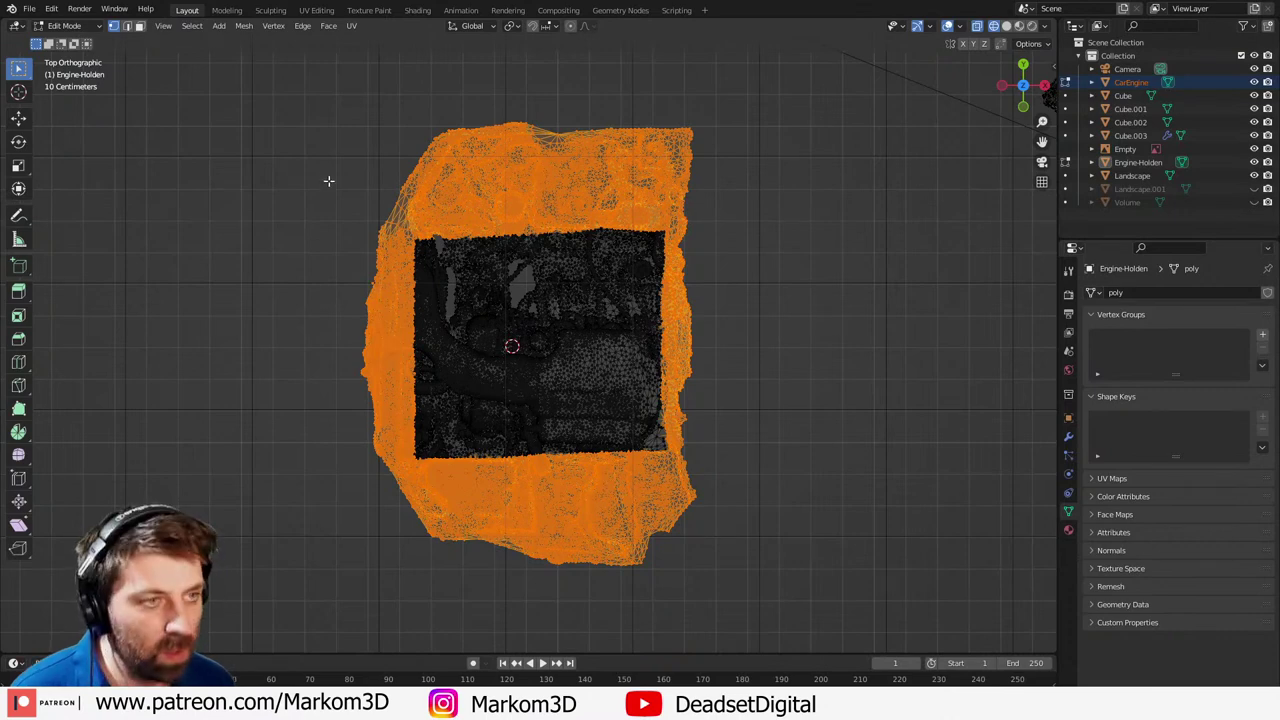
{"action": "left_click_drag", "start_coordinate": [758, 177], "coordinate": [660, 524]}
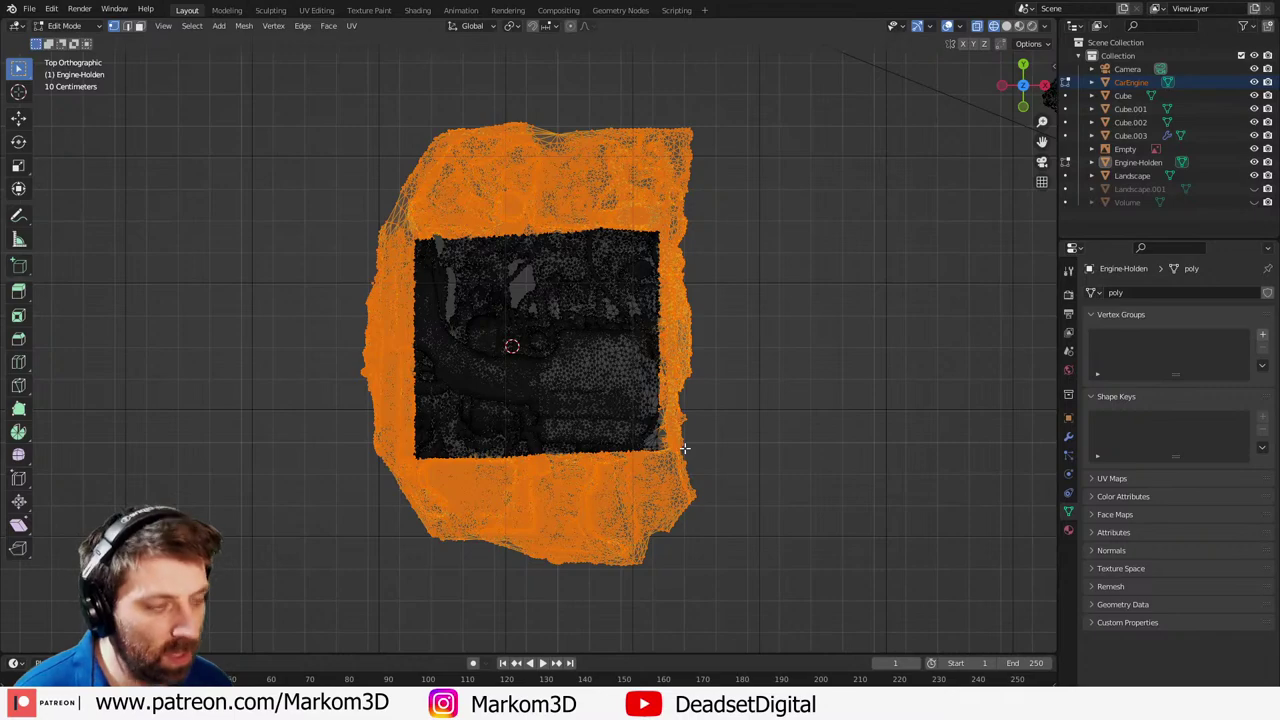
{"action": "key", "text": "x"}
{"action": "left_click", "coordinate": [685, 448]}
{"action": "scroll", "coordinate": [630, 440], "scroll_direction": "down", "scroll_amount": 2}
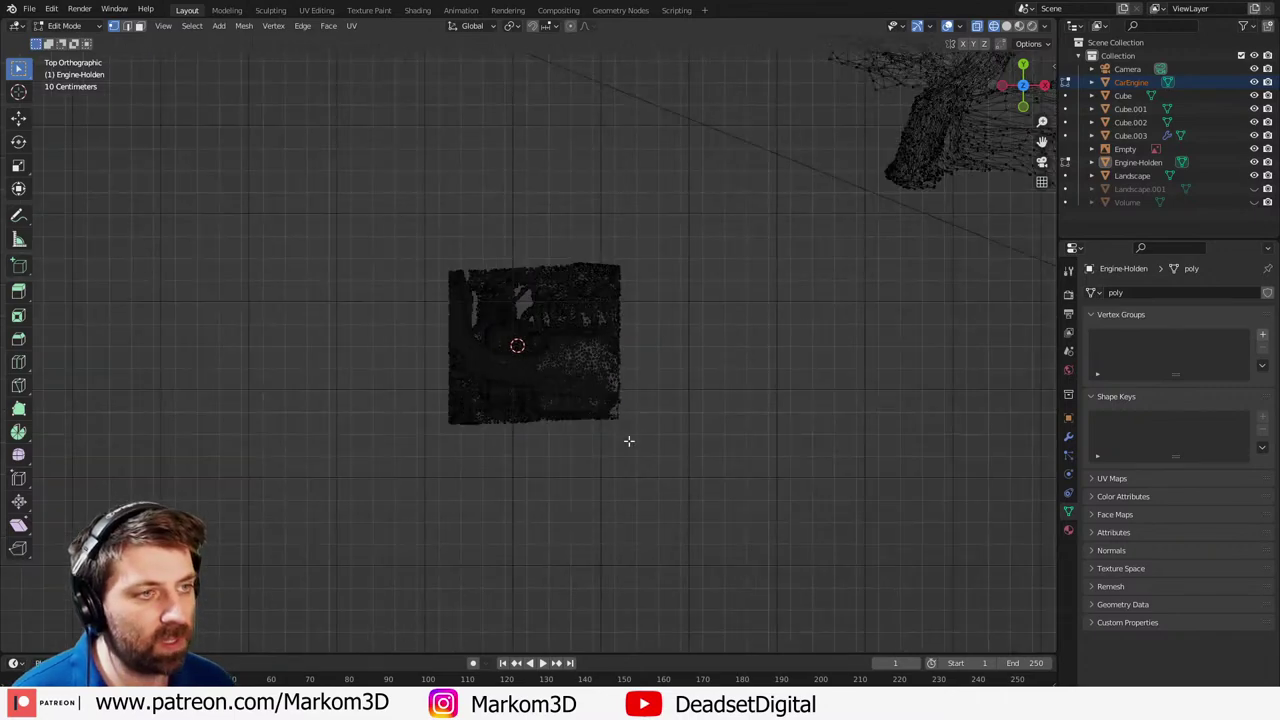
- Return to Object Mode, snap the trimmed CarEngine alone to the 3D cursor, and display the scene in Solid shading
{"action": "key", "text": "Tab"}
{"action": "left_click", "coordinate": [584, 361]}
{"action": "middle_click_drag", "start_coordinate": [584, 361], "coordinate": [509, 453]}
{"action": "scroll", "coordinate": [634, 402], "scroll_direction": "down", "scroll_amount": 5}
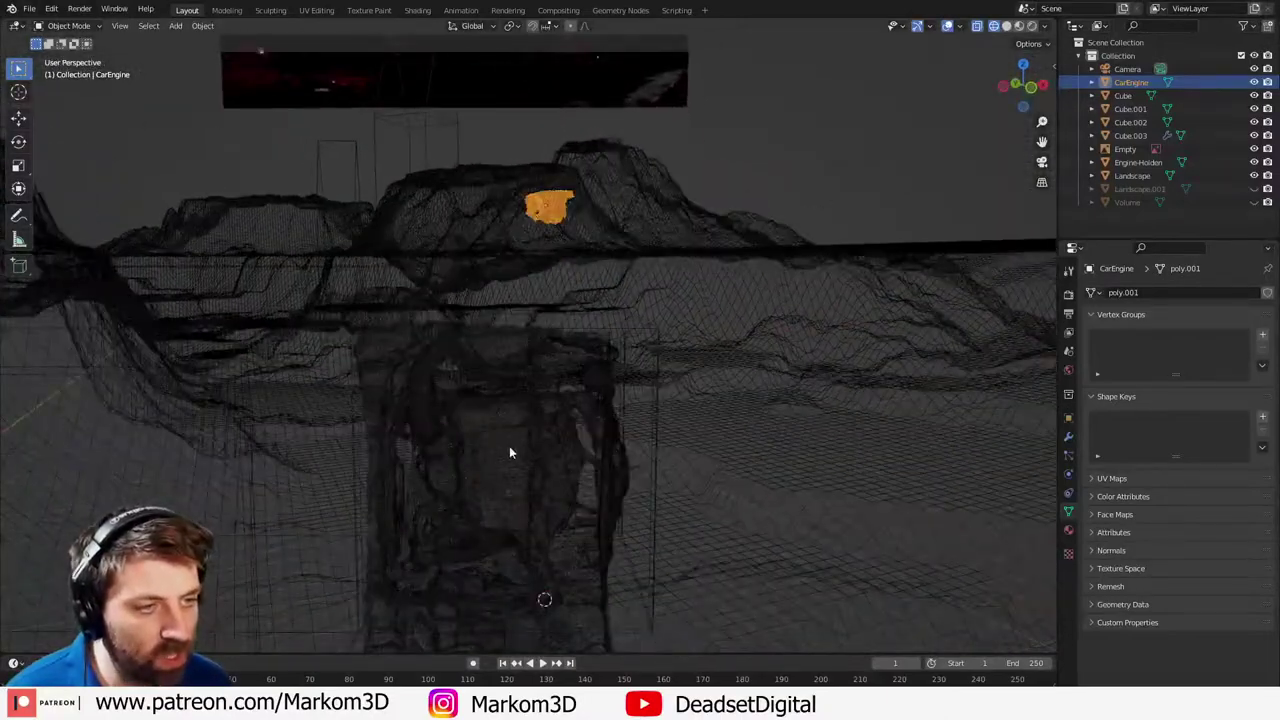
{"action": "key", "text": "shift+s"}
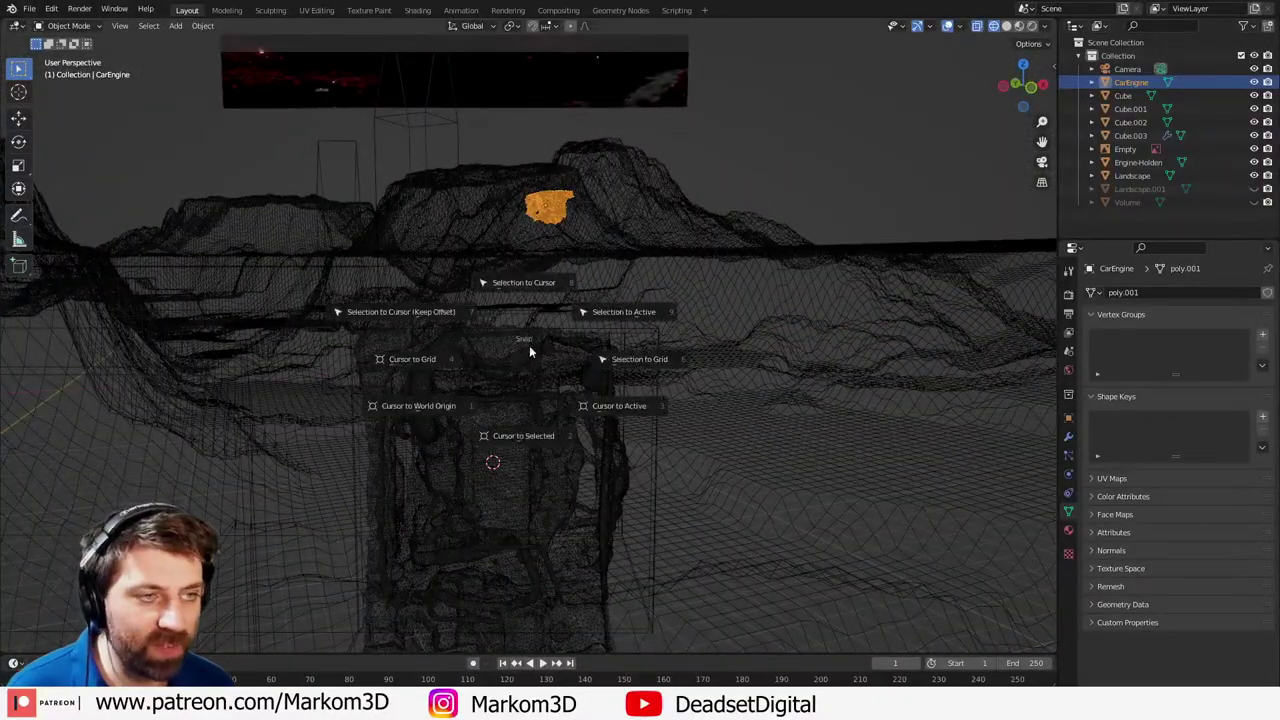
{"action": "left_click", "coordinate": [530, 287]}
{"action": "key", "text": "shift+z"}
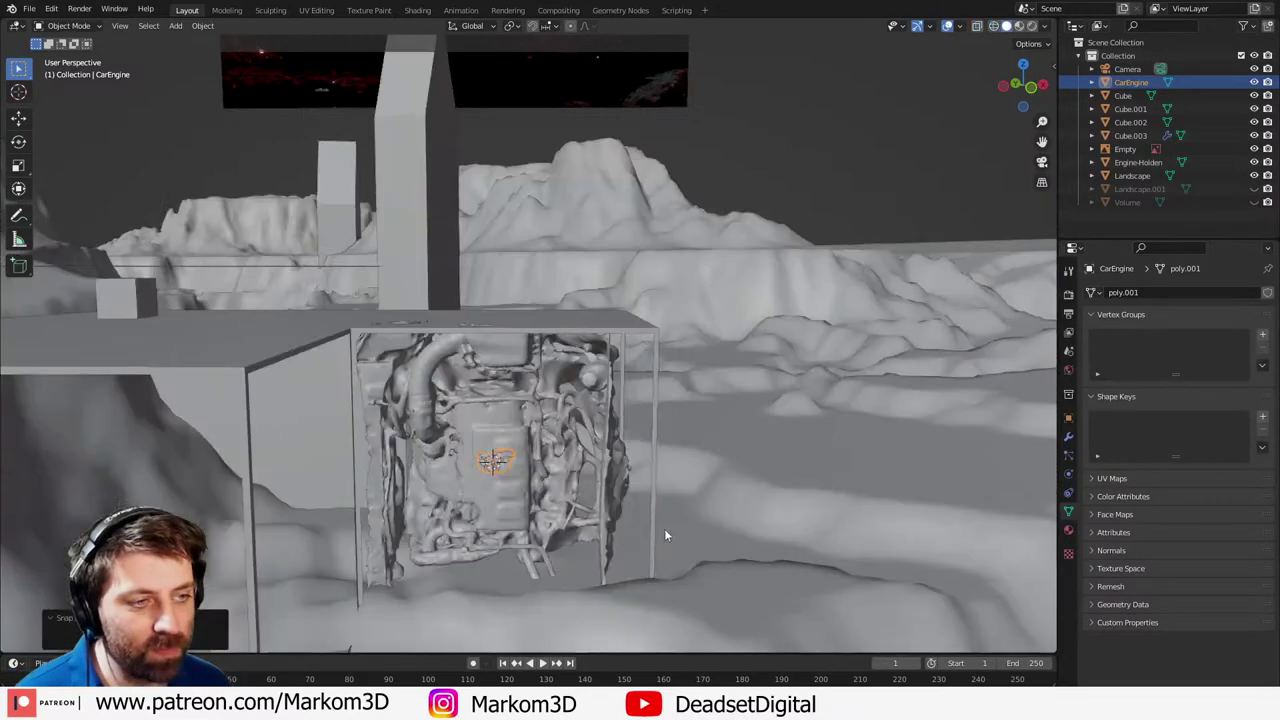
- Turn CarEngine upright with a 90° rotation about the global Y axis and enlarge it over the middle of Engine-Holden
{"action": "key", "text": "r"}
{"action": "left_click", "coordinate": [627, 510]}
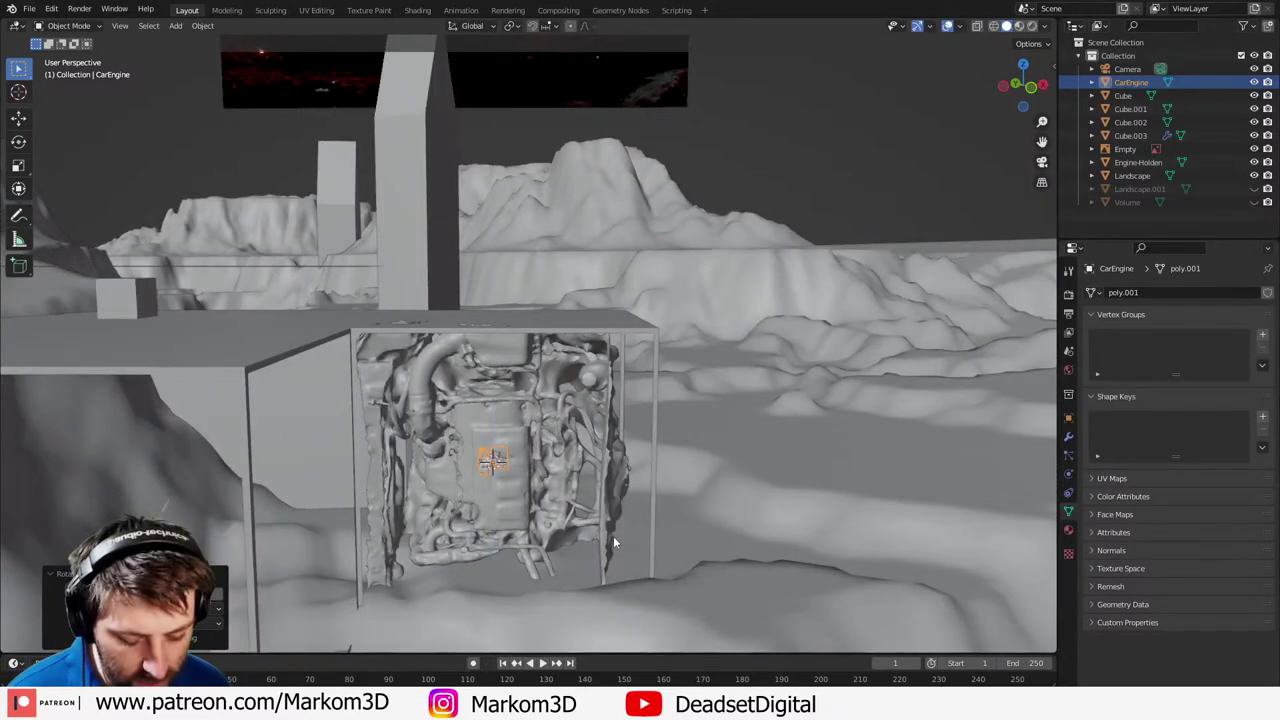
{"action": "key", "text": "r"}
{"action": "key", "text": "x"}
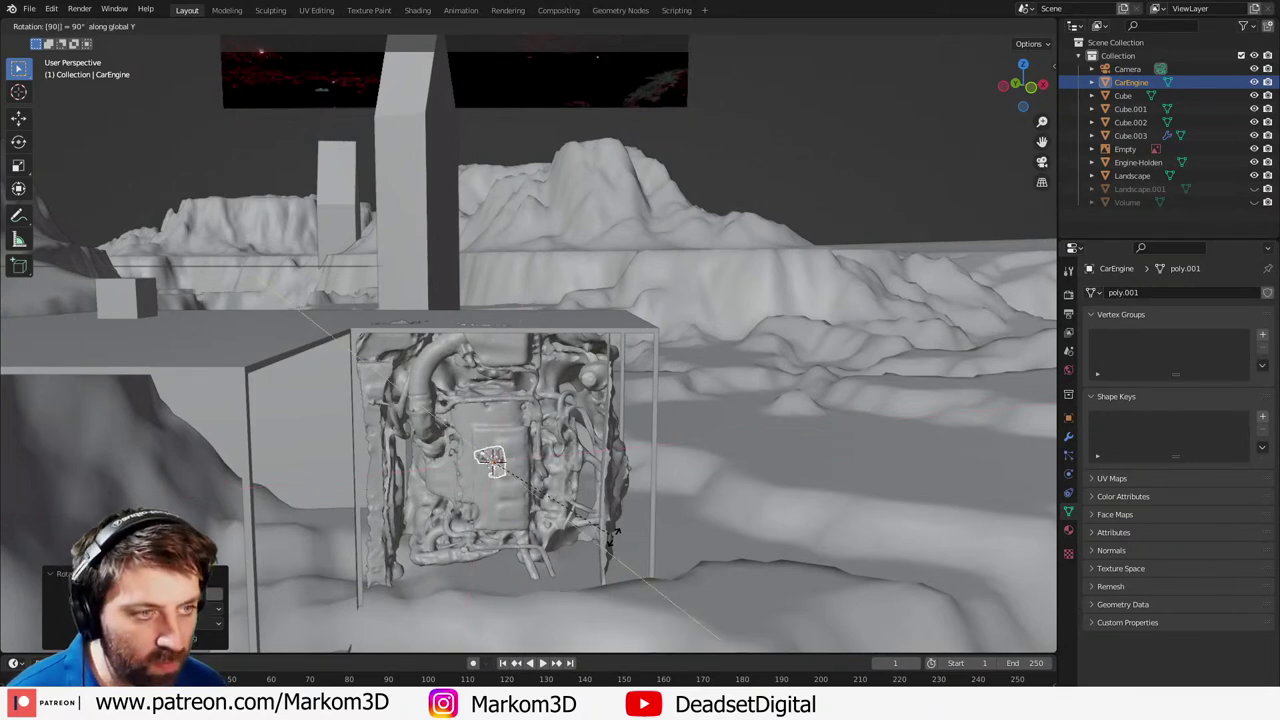
{"action": "key", "text": "Return"}
{"action": "key", "text": "s"}
{"action": "left_click", "coordinate": [868, 573]}
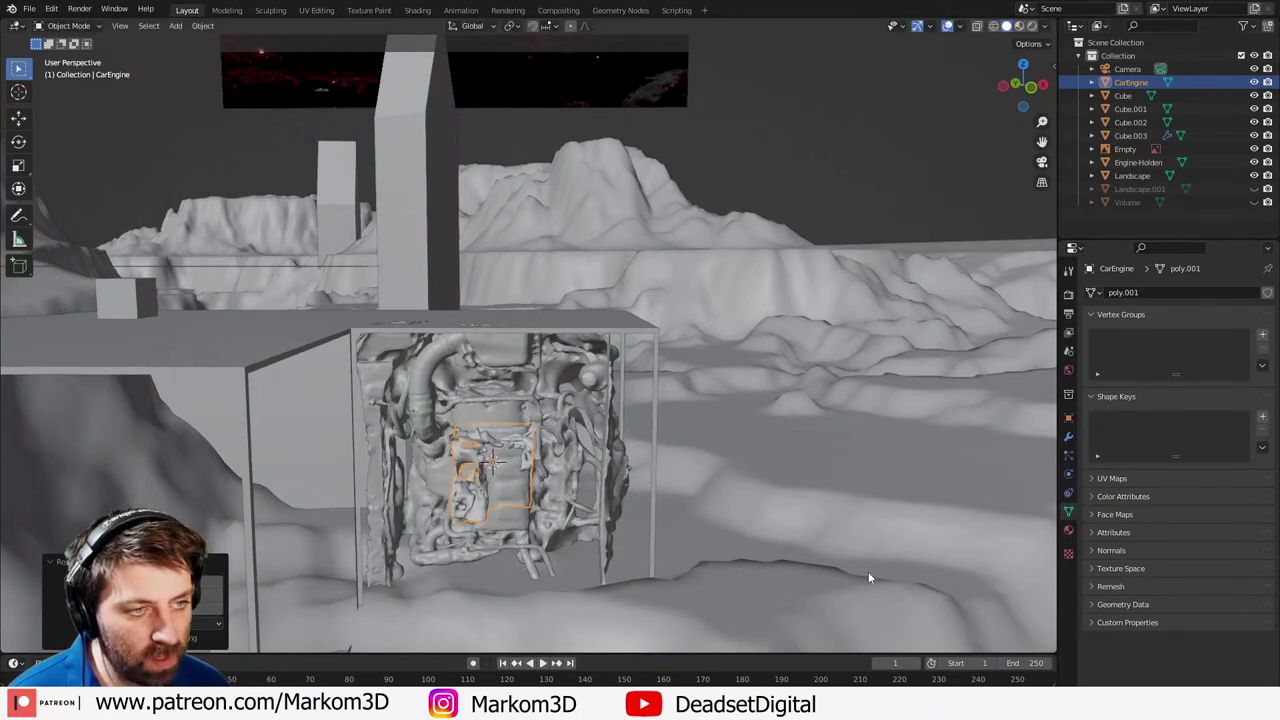
{"action": "scroll", "coordinate": [643, 488], "scroll_direction": "down", "scroll_amount": 2}
{"action": "middle_click_drag", "start_coordinate": [643, 487], "coordinate": [537, 520]}
{"action": "scroll", "coordinate": [648, 503], "scroll_direction": "up", "scroll_amount": 4}
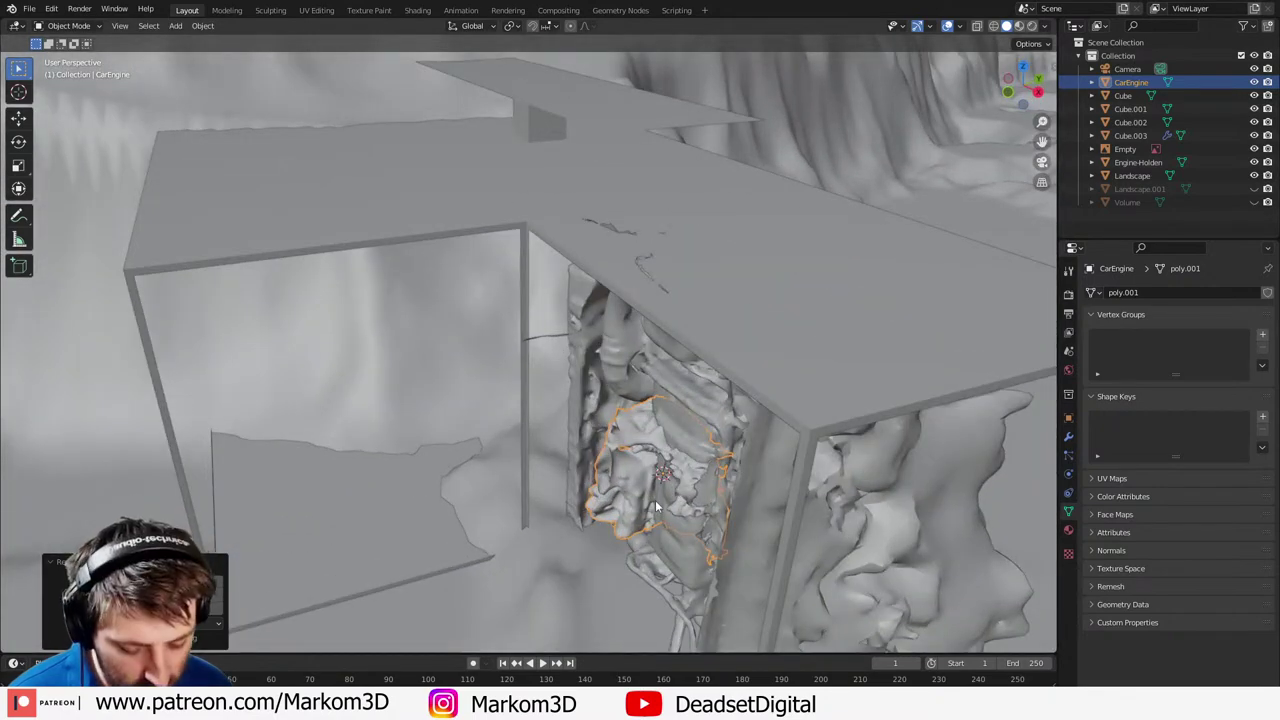
{"action": "key", "text": "g"}
{"action": "key", "text": "y"}
{"action": "key", "text": "y"}
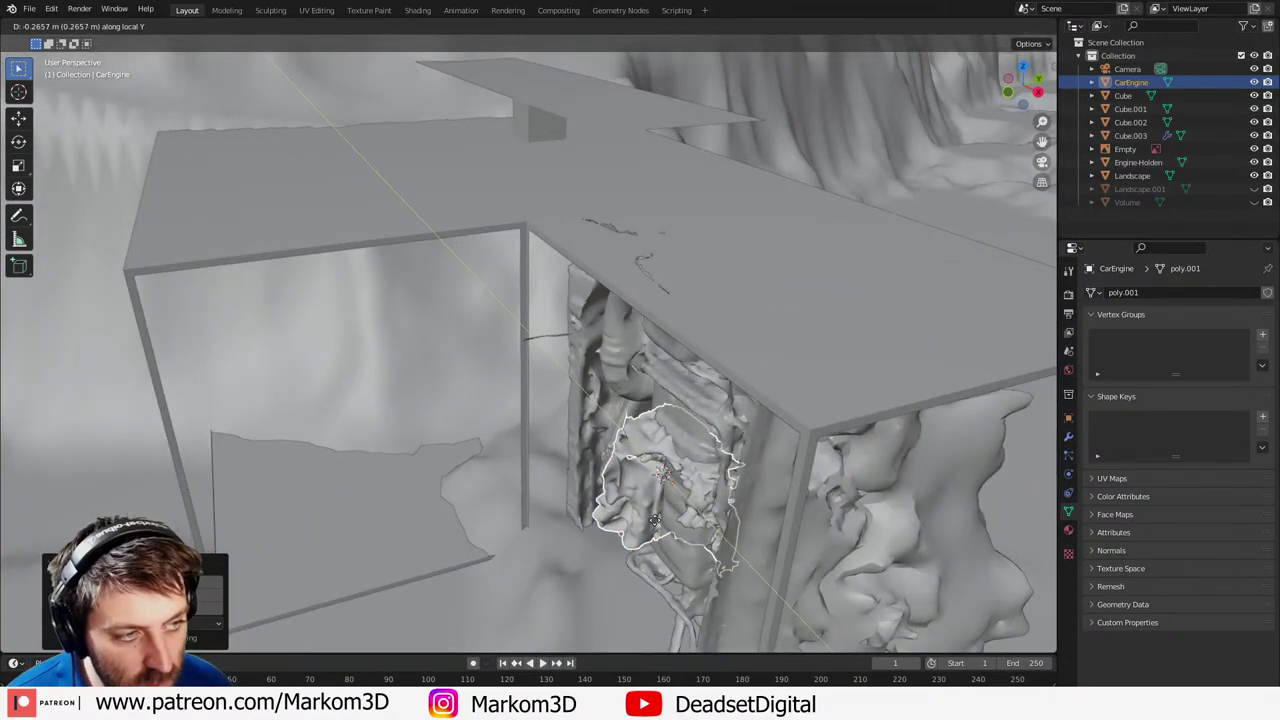
{"action": "key", "text": "x"}
{"action": "key", "text": "x"}
{"action": "right_click", "coordinate": [629, 531]}
- Move CarEngine along its local X axis relative to the Engine-Holden wall
{"action": "key", "text": "g"}
{"action": "key", "text": "y"}
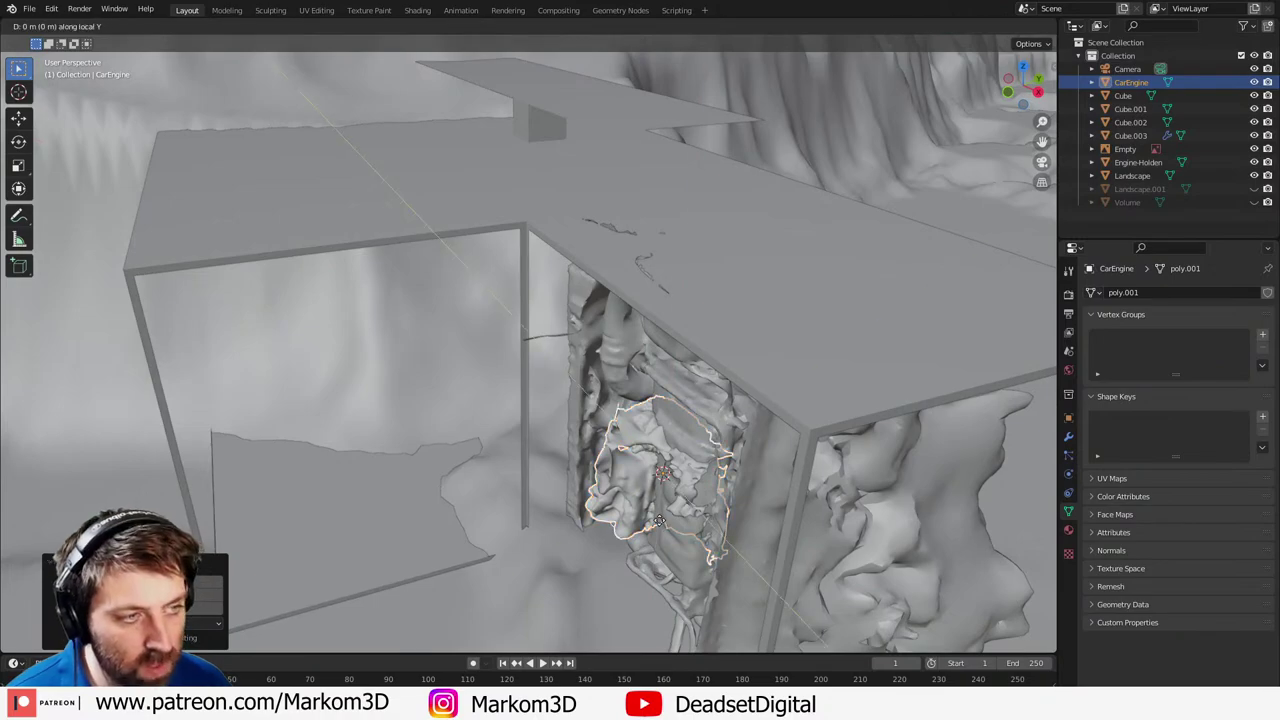
{"action": "key", "text": "x"}
{"action": "key", "text": "x"}
{"action": "left_click", "coordinate": [573, 540]}
- Switch the viewport to Rendered shading and rotate CarEngine 180° about the global Z axis
{"action": "middle_click_drag", "start_coordinate": [573, 540], "coordinate": [641, 321]}
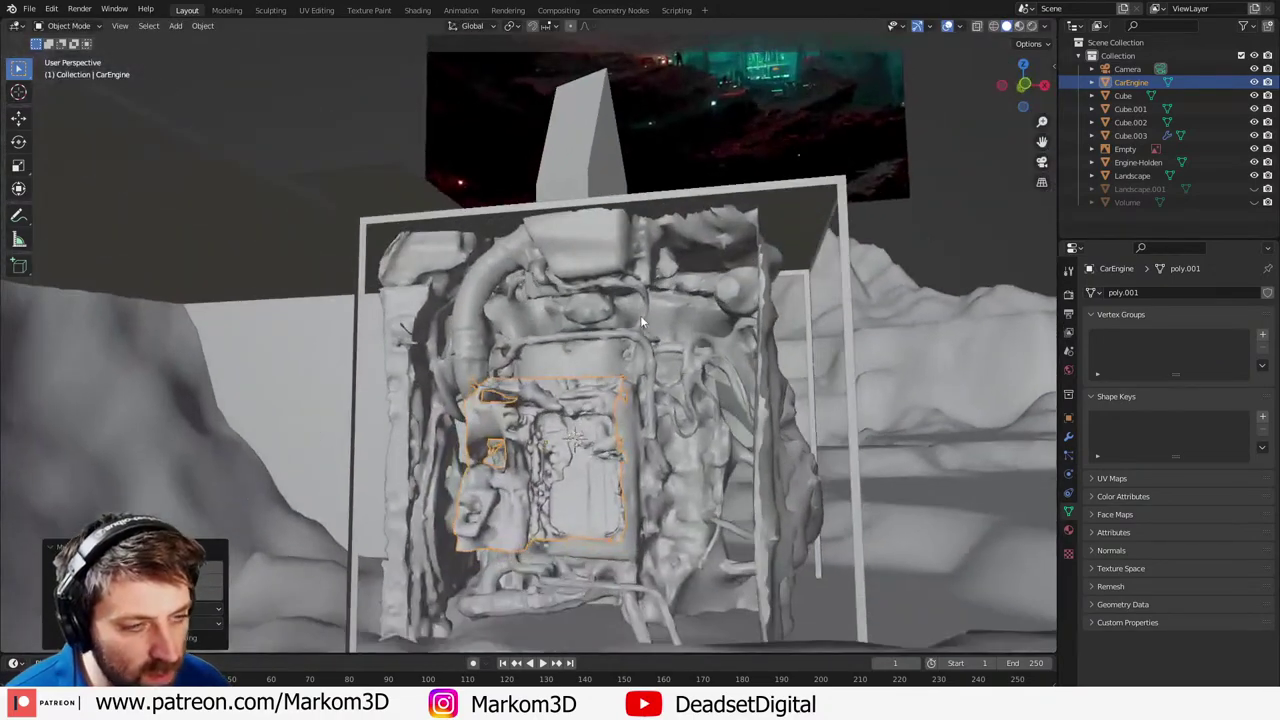
{"action": "left_click", "coordinate": [1033, 26]}
{"action": "middle_click_drag", "start_coordinate": [600, 514], "coordinate": [631, 469]}
{"action": "type", "text": "rz"}
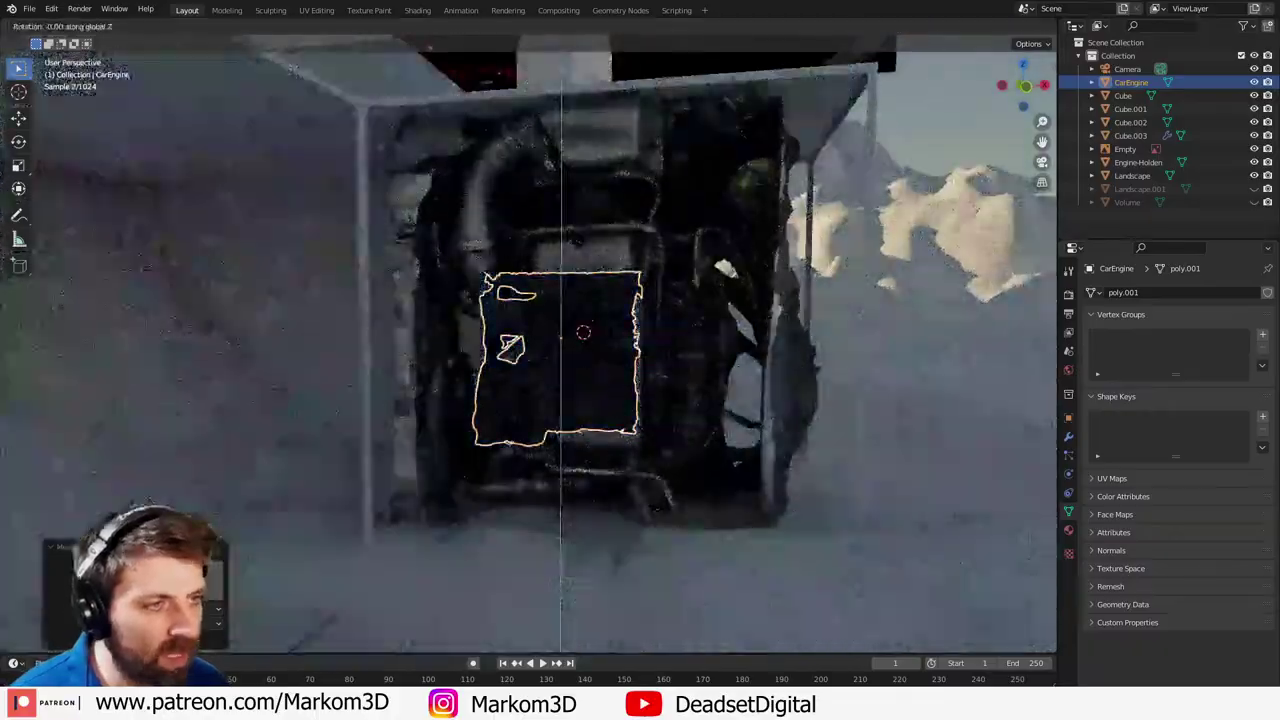
{"action": "type", "text": "180"}
{"action": "key", "text": "Return"}
- Shift the rotated CarEngine along the Y and X axes over the central part of Engine-Holden
{"action": "scroll", "coordinate": [633, 478], "scroll_direction": "up", "scroll_amount": 2}
{"action": "key", "text": "g"}
{"action": "key", "text": "y"}
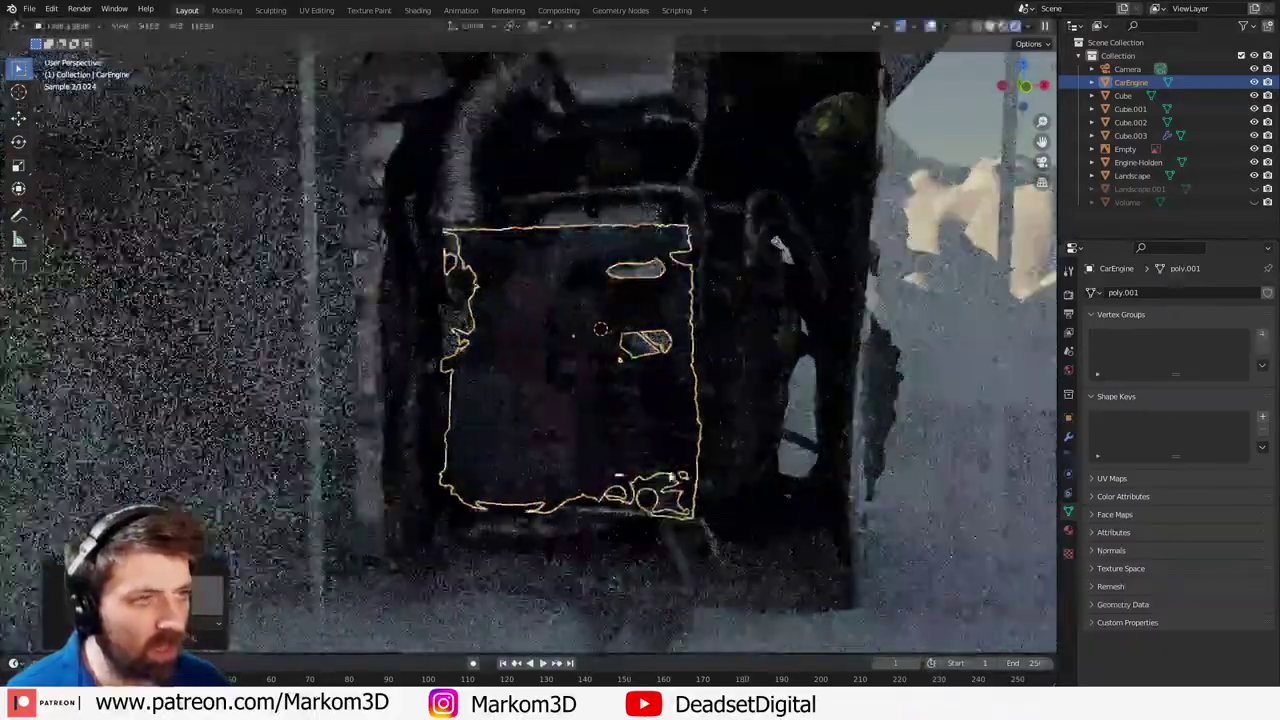
{"action": "left_click", "coordinate": [680, 453]}
{"action": "key", "text": "g"}
{"action": "key", "text": "x"}
{"action": "left_click", "coordinate": [714, 455]}
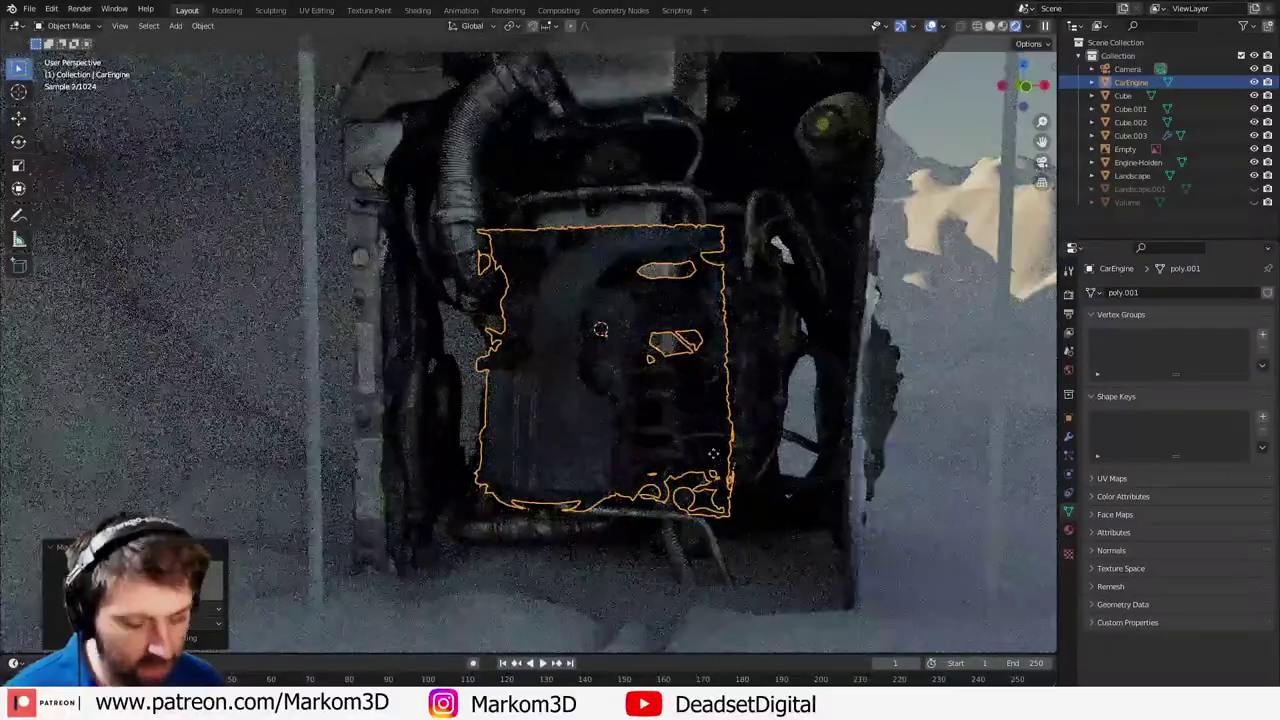
- Push CarEngine back into the Engine-Holden wall along its local Z axis
{"action": "key", "text": "g"}
{"action": "key", "text": "y"}
{"action": "key", "text": "y"}
{"action": "left_click", "coordinate": [687, 446]}
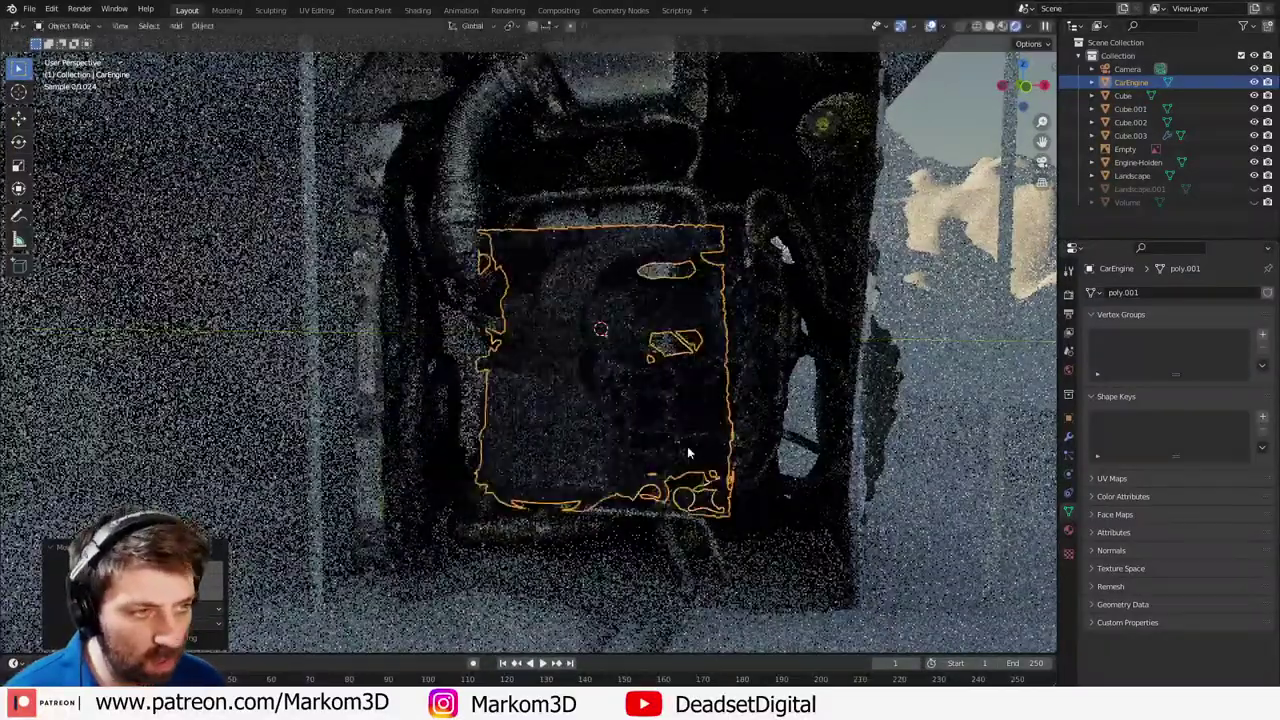
{"action": "key", "text": "g"}
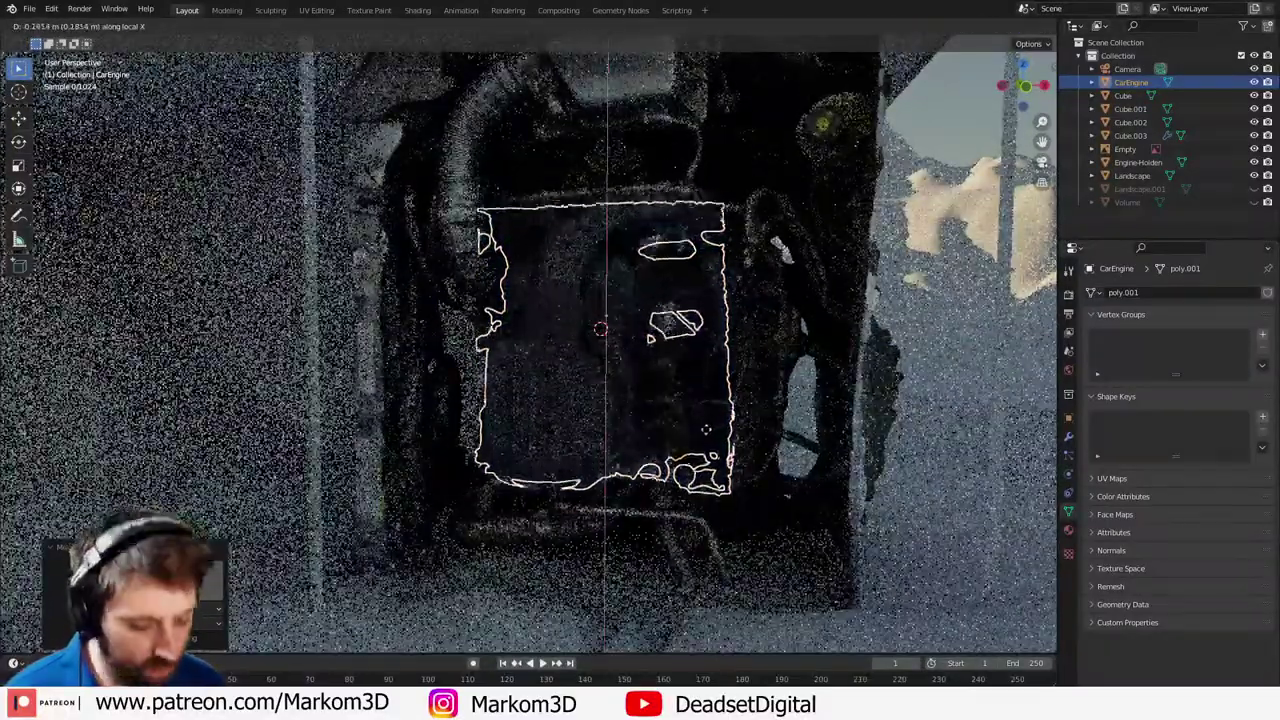
{"action": "key", "text": "z"}
{"action": "key", "text": "z"}
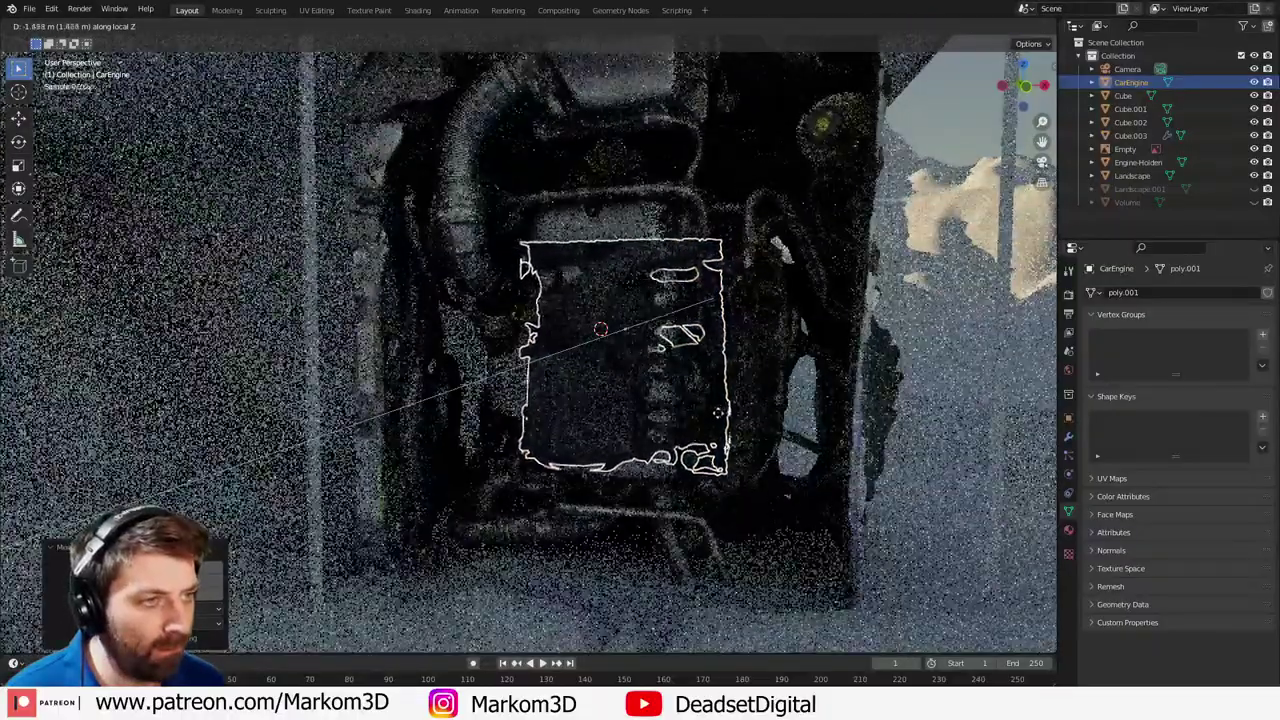
{"action": "left_click", "coordinate": [713, 426]}
- Scale CarEngine up and lower it along the global Z axis so its base sinks into the ground
{"action": "scroll", "coordinate": [711, 429], "scroll_direction": "down", "scroll_amount": 2}
{"action": "key", "text": "s"}
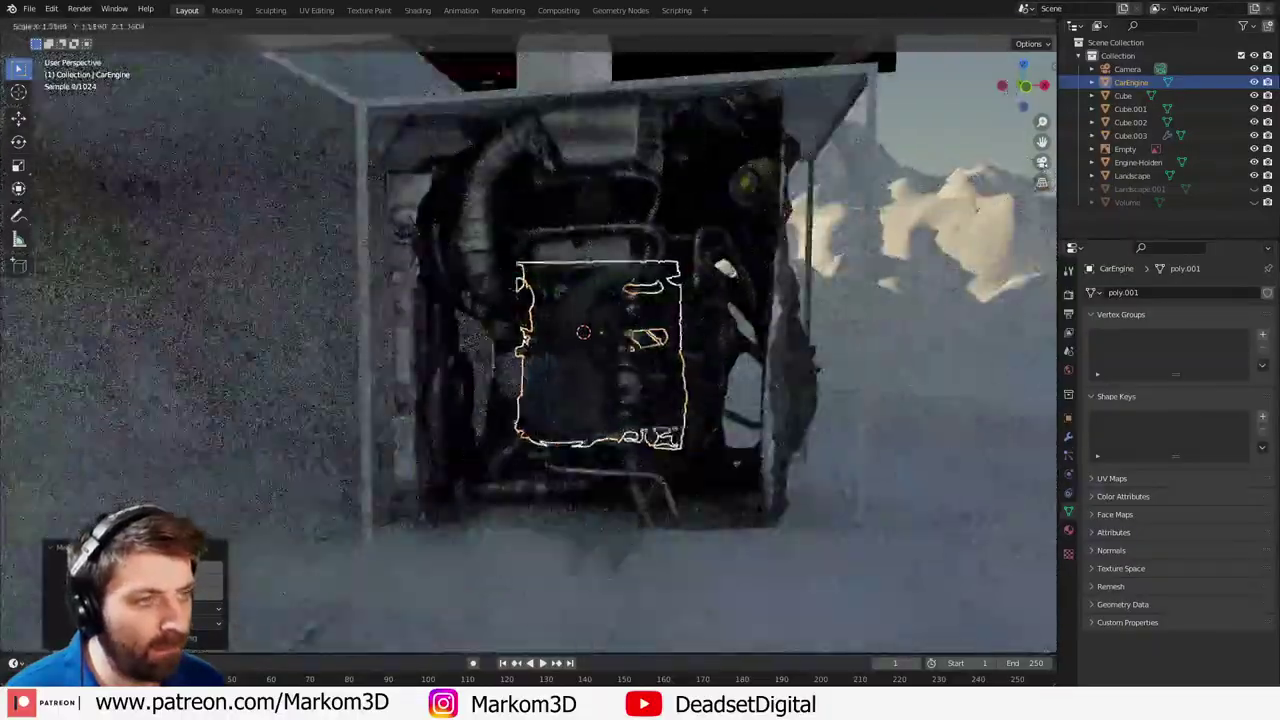
{"action": "left_click", "coordinate": [758, 464]}
{"action": "key", "text": "g"}
{"action": "key", "text": "z"}
{"action": "left_click", "coordinate": [791, 508]}
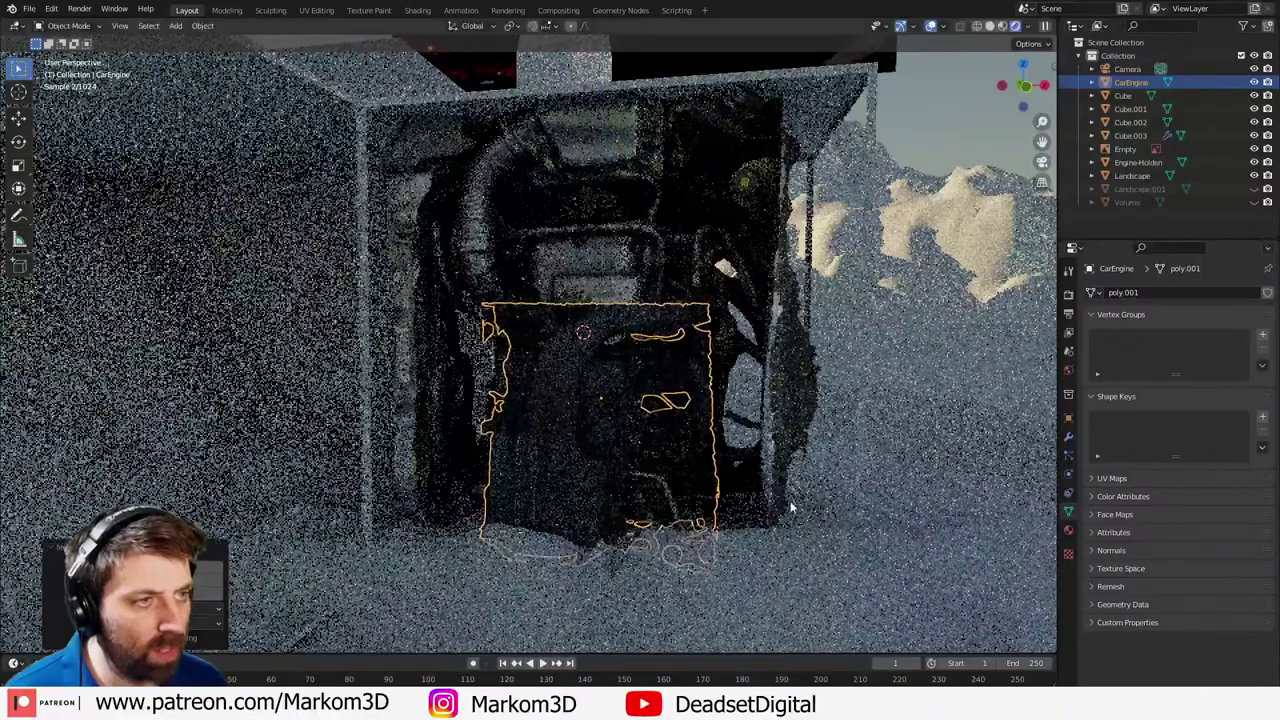
- Inspect how CarEngine sits against the Engine-Holden wall, both close up and through the scene camera
{"action": "scroll", "coordinate": [791, 508], "scroll_direction": "down", "scroll_amount": 1}
{"action": "middle_click_drag", "start_coordinate": [791, 506], "coordinate": [868, 378]}
{"action": "left_click", "coordinate": [869, 376]}
{"action": "scroll", "coordinate": [610, 392], "scroll_direction": "up", "scroll_amount": 2}
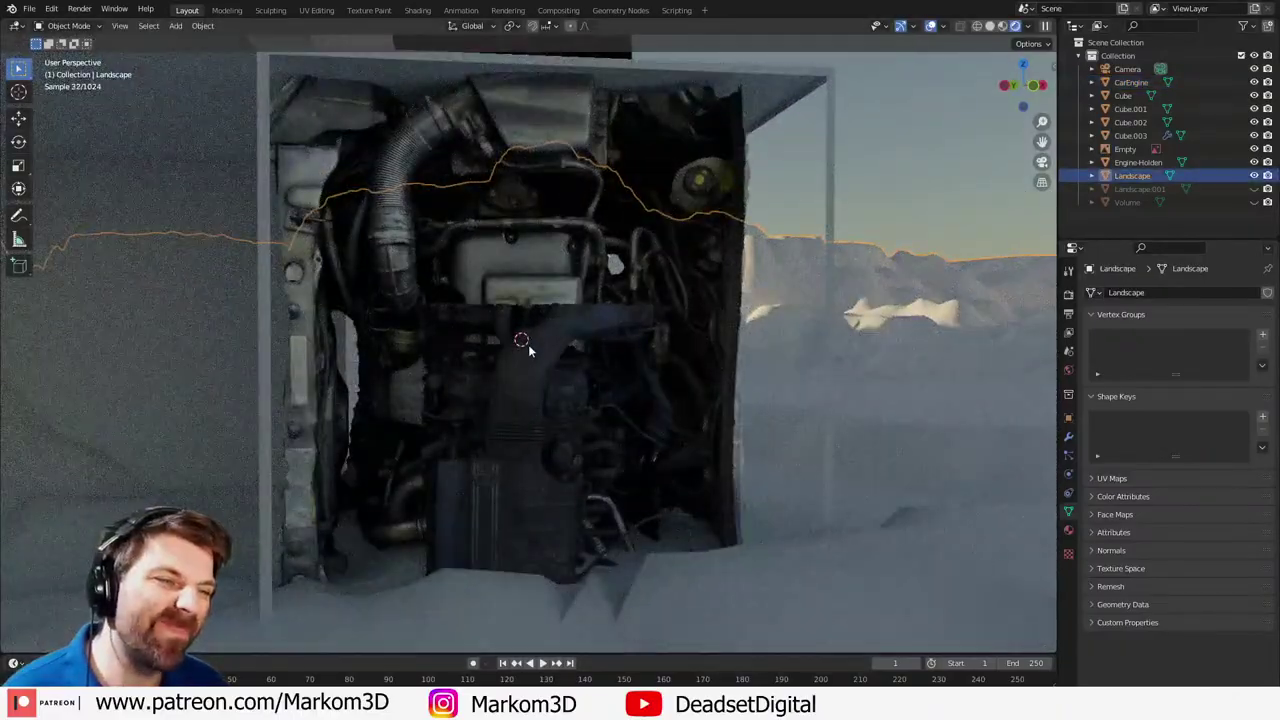
{"action": "key", "text": "Tab"}
{"action": "key", "text": "Tab"}
{"action": "left_click", "coordinate": [485, 343]}
{"action": "key", "text": "KP_0"}
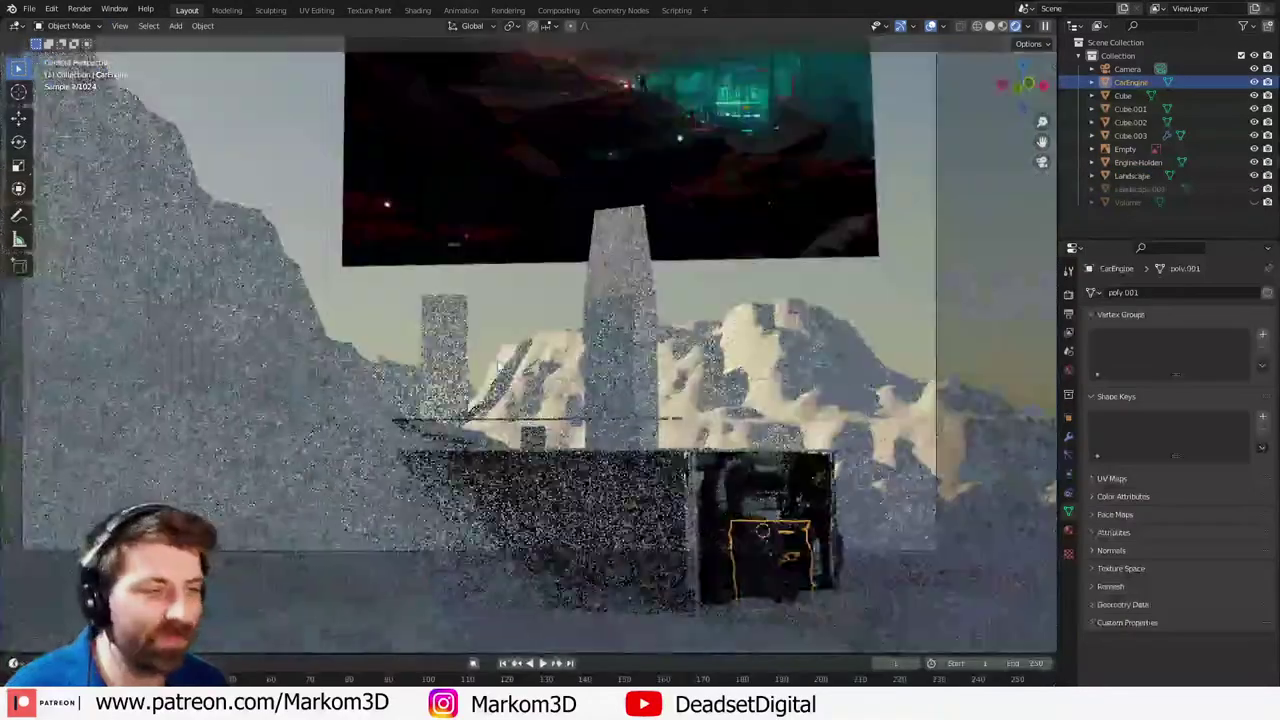
- Fine-tune CarEngine's height along the global Z axis while judging it through the camera
{"action": "middle_click_drag", "start_coordinate": [911, 503], "coordinate": [879, 401], "text": "shift"}
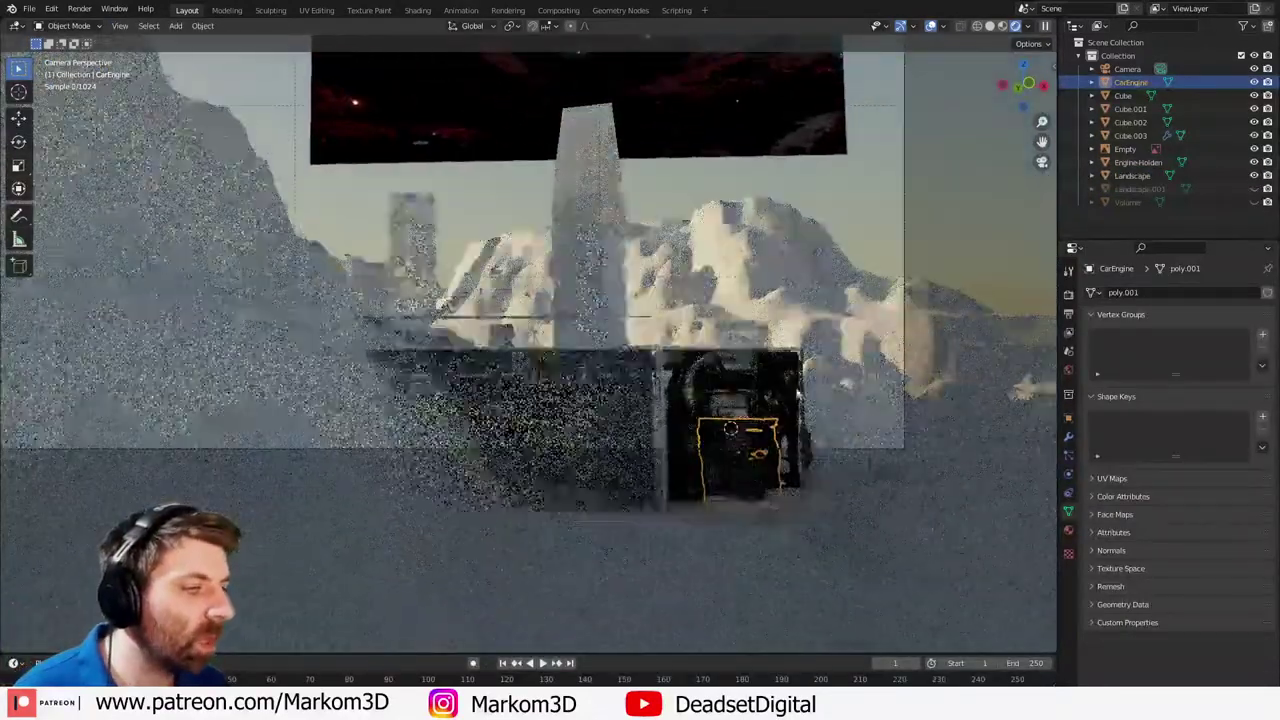
{"action": "left_click", "coordinate": [984, 260]}
{"action": "left_click", "coordinate": [733, 444]}
{"action": "middle_click_drag", "start_coordinate": [771, 517], "coordinate": [727, 451], "text": "shift"}
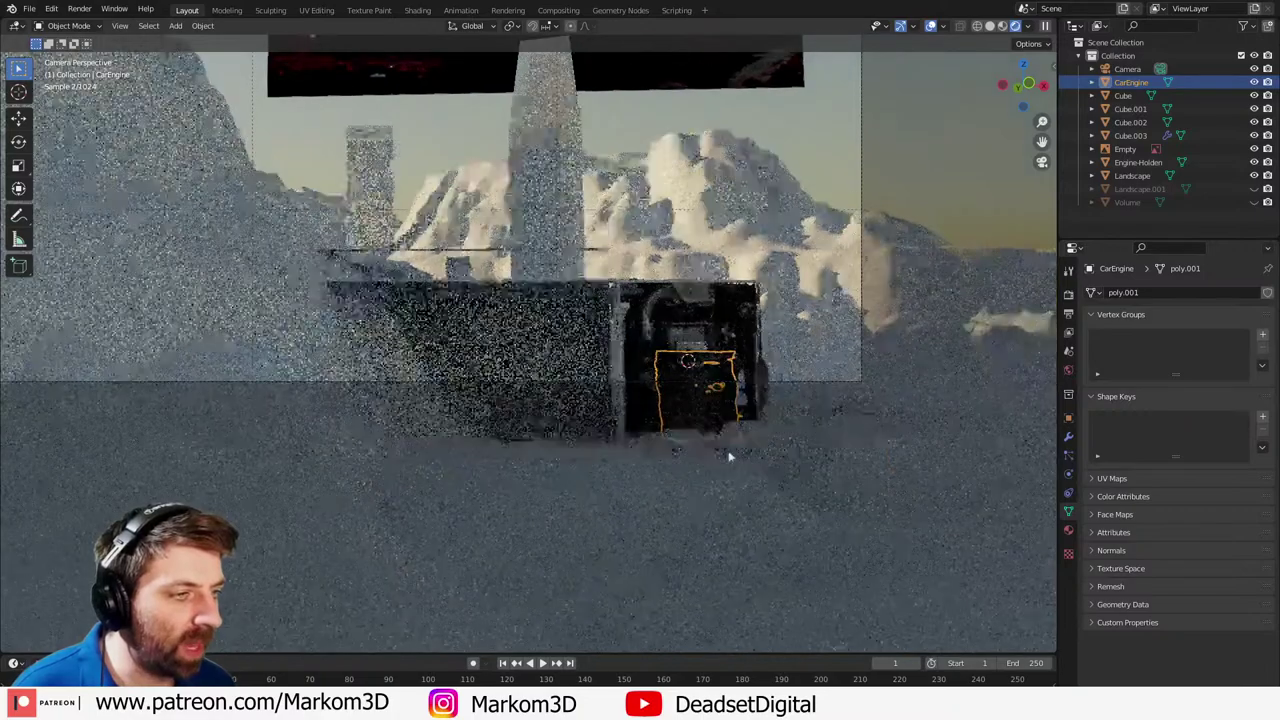
{"action": "scroll", "coordinate": [733, 460], "scroll_direction": "up", "scroll_amount": 3}
{"action": "key", "text": "g"}
{"action": "key", "text": "z"}
{"action": "left_click", "coordinate": [737, 380]}
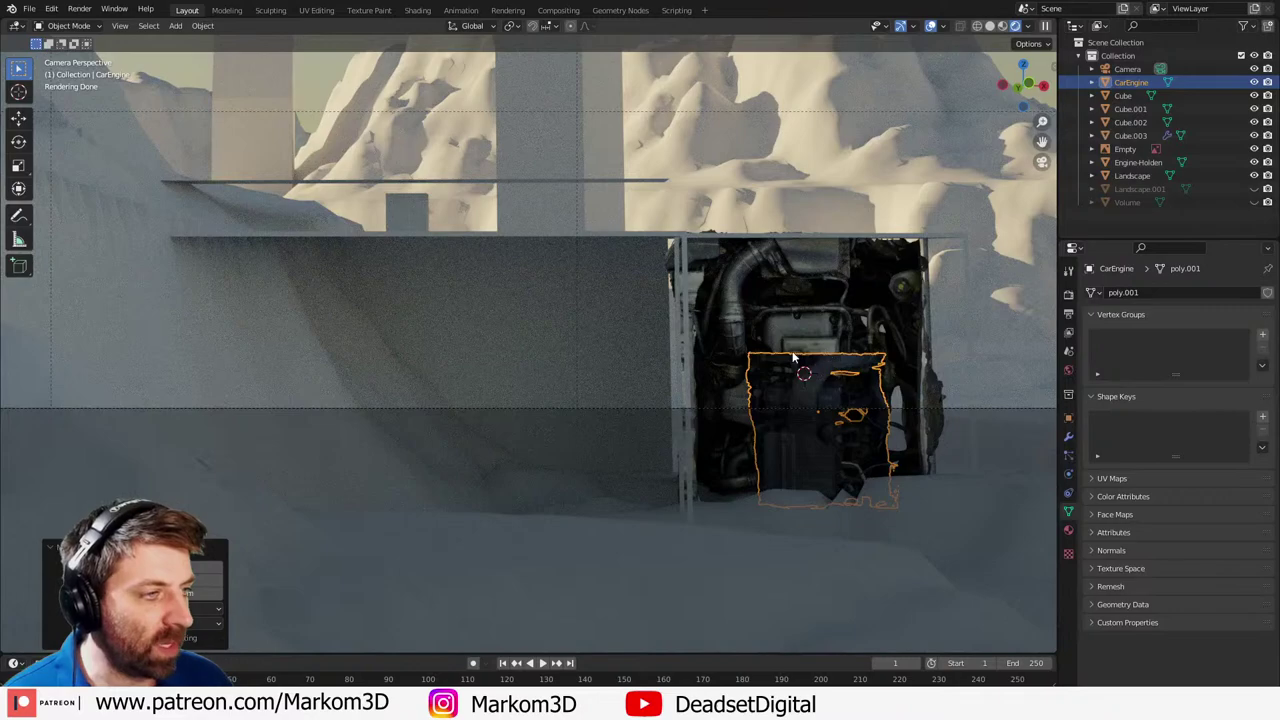
- Add a cylinder mesh in front of the engines, scale its geometry down in Edit Mode and rotate it 90°
{"action": "key", "text": "shift+a"}
{"action": "mouse_move", "coordinate": [806, 356]}
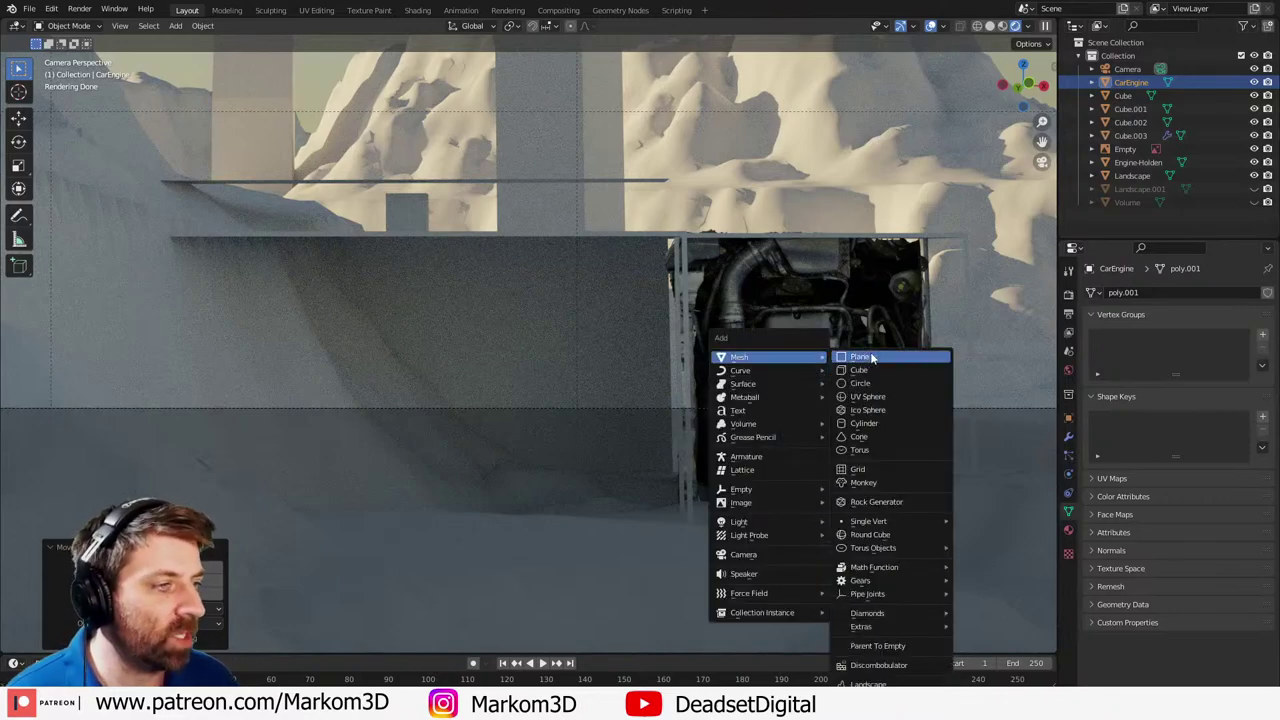
{"action": "left_click", "coordinate": [872, 426]}
{"action": "key", "text": "Tab"}
{"action": "key", "text": "s"}
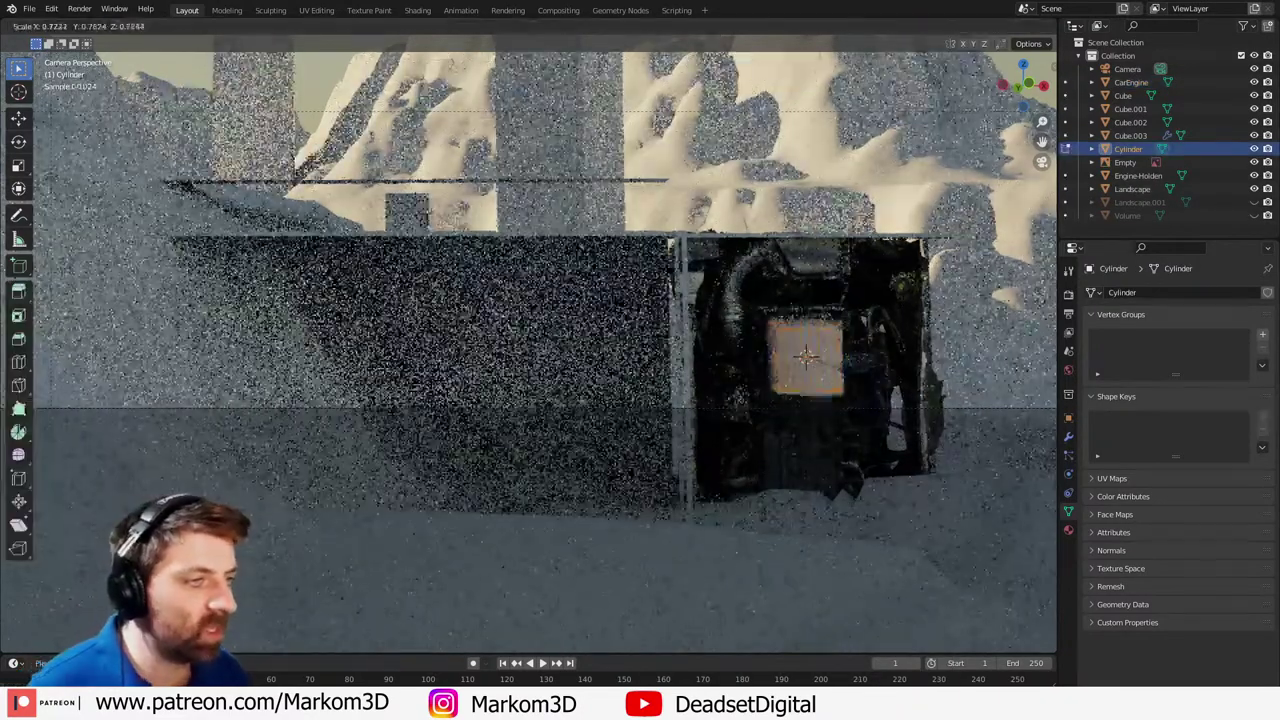
{"action": "left_click", "coordinate": [806, 356]}
{"action": "type", "text": "r"}
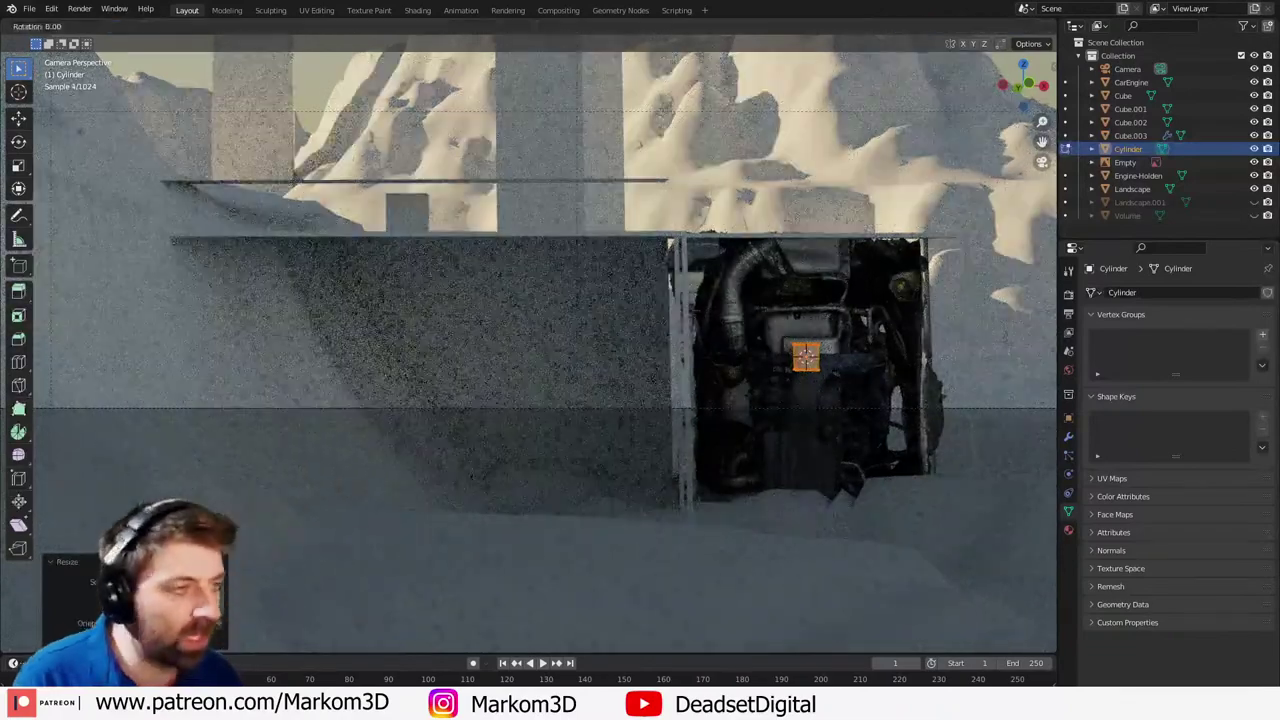
{"action": "type", "text": "90"}
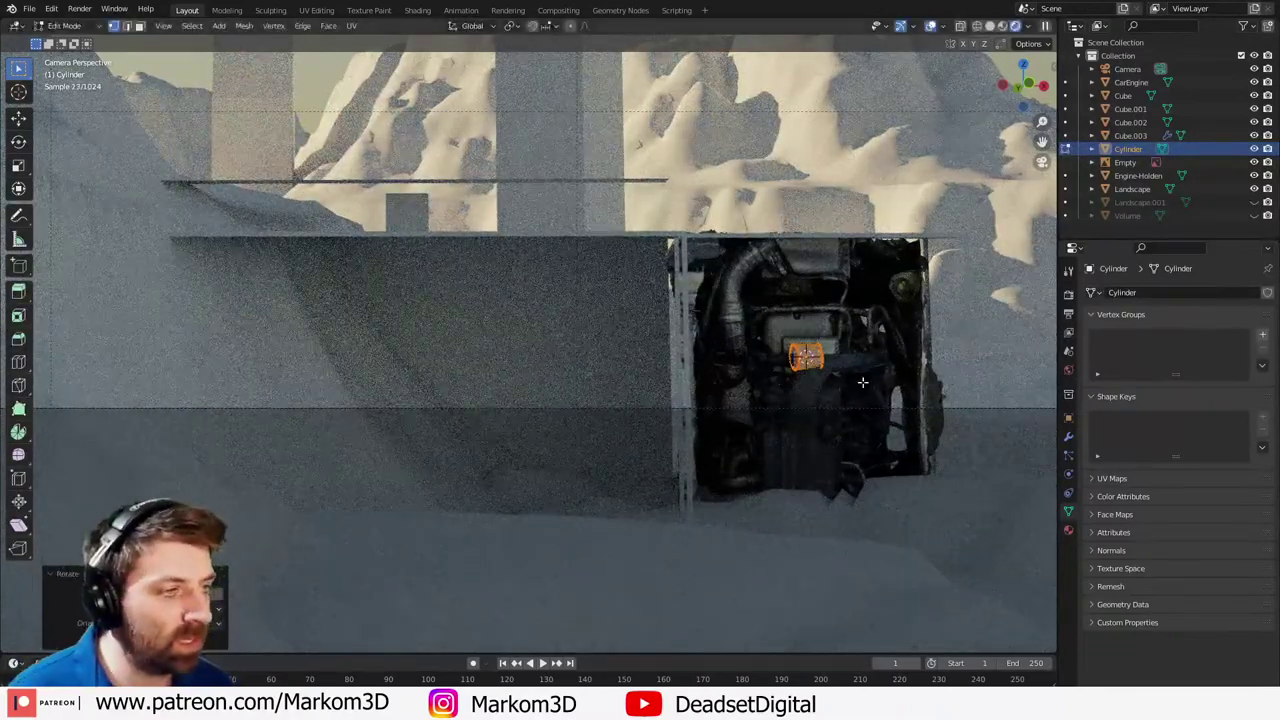
- Stretch the cylinder into a long pipe by moving one end face along the X axis
{"action": "type", "text": "3"}
{"action": "left_click", "coordinate": [797, 357]}
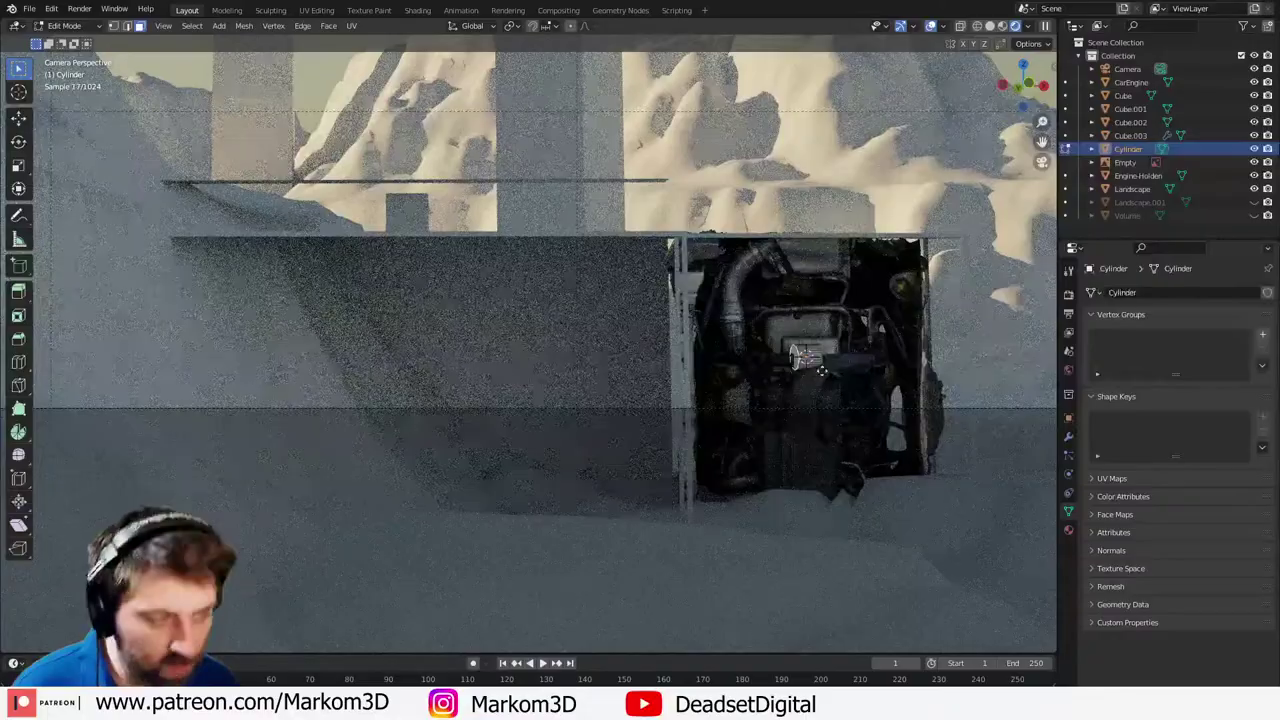
{"action": "key", "text": "g"}
{"action": "key", "text": "x"}
{"action": "left_click", "coordinate": [632, 405]}
- Examine the pipe's alignment with the engine wall in front view, comparing orthographic and perspective projections
{"action": "middle_click_drag", "start_coordinate": [632, 405], "coordinate": [735, 427]}
{"action": "scroll", "coordinate": [735, 427], "scroll_direction": "up", "scroll_amount": 3}
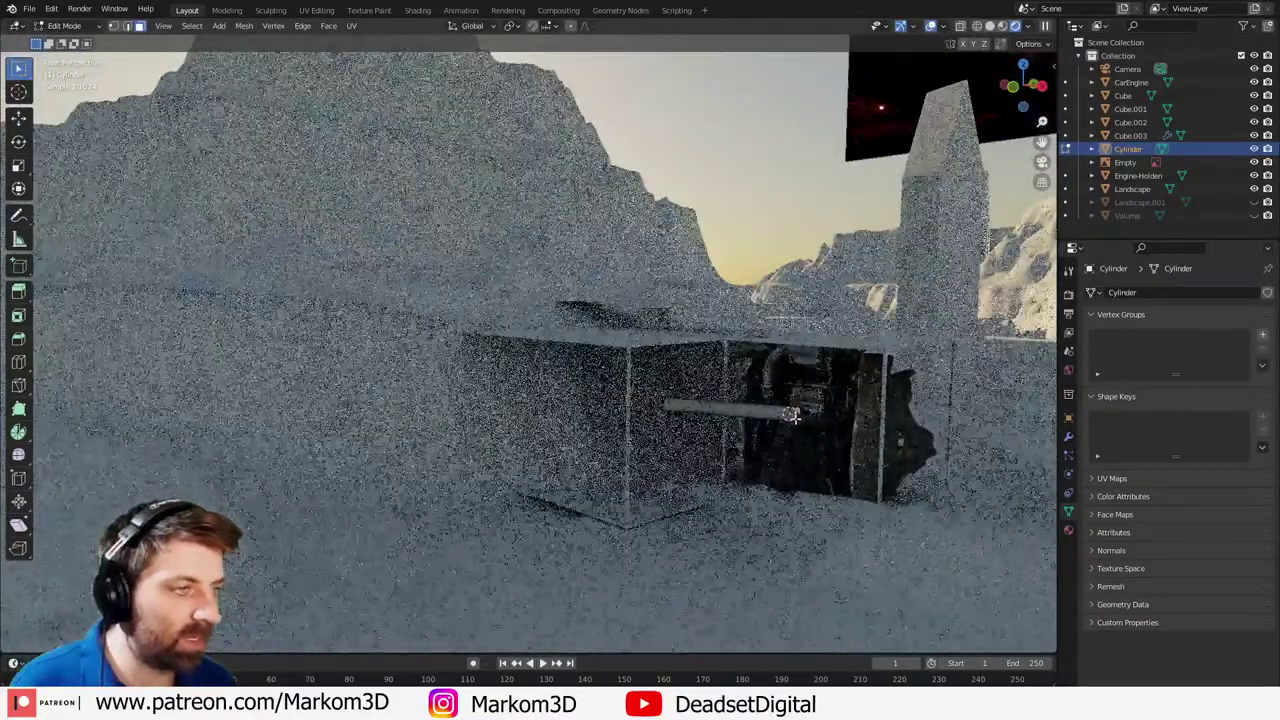
{"action": "key", "text": "KP_Decimal"}
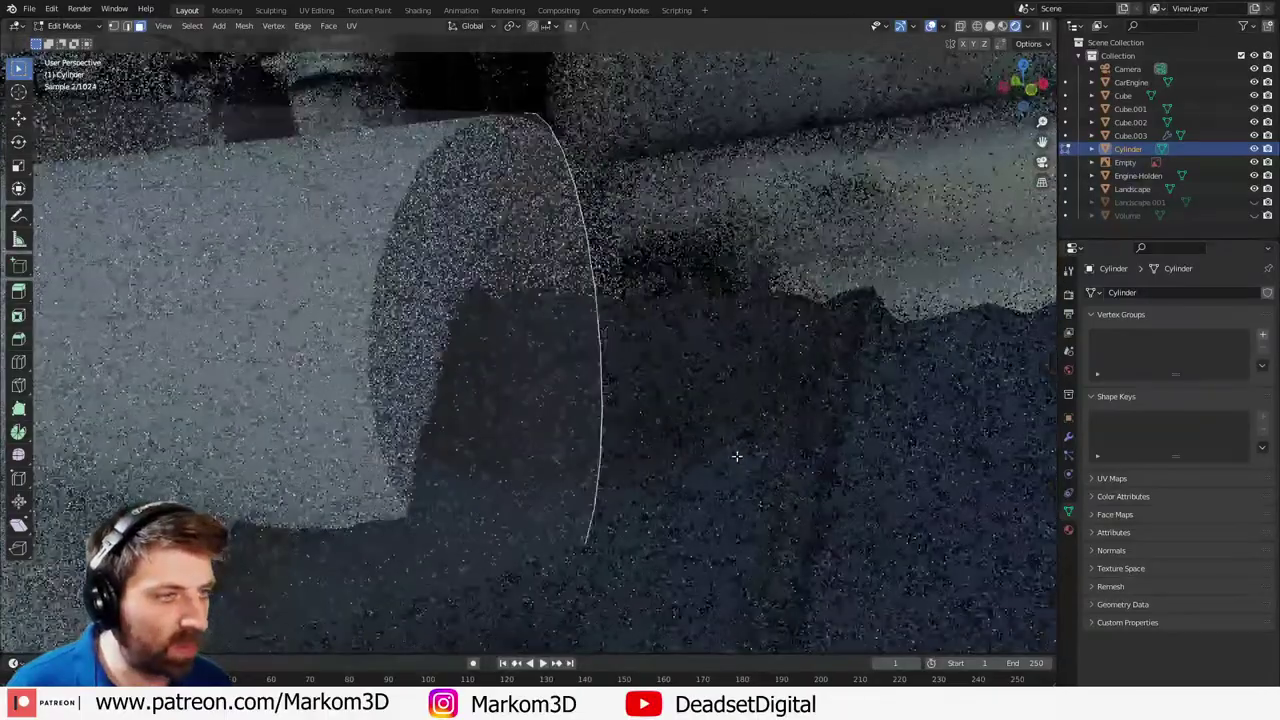
{"action": "key", "text": "KP_1"}
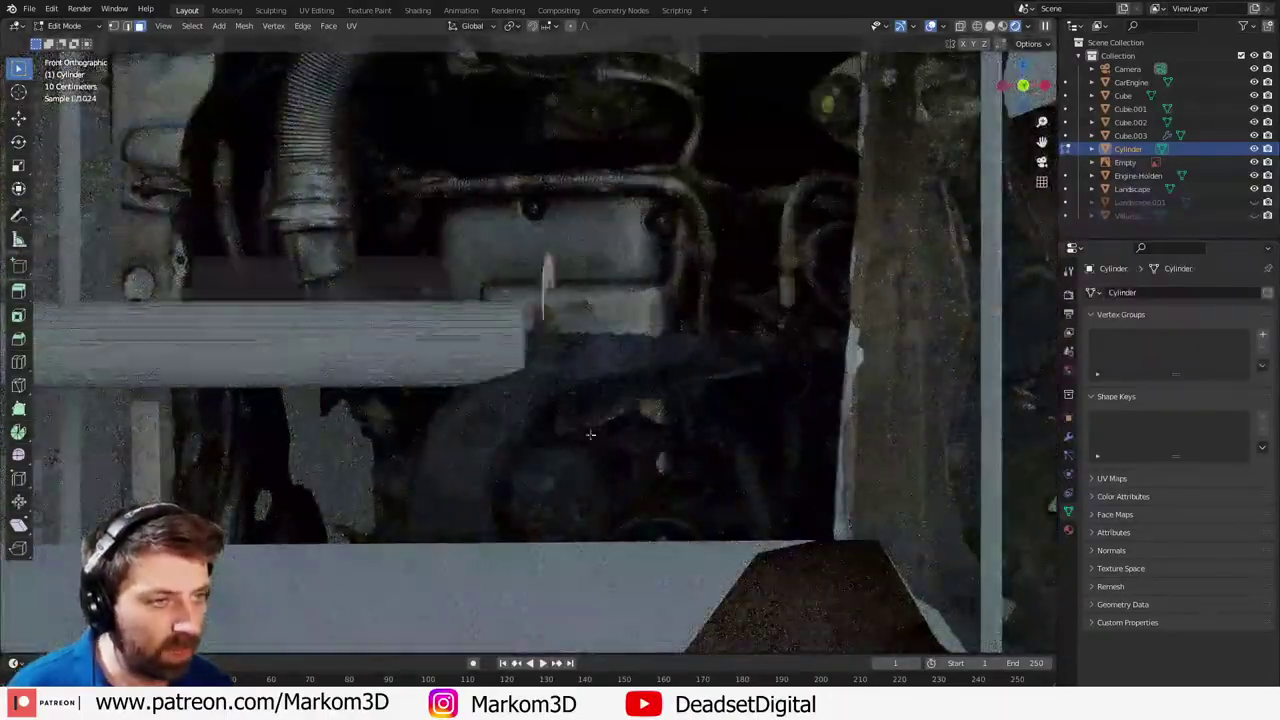
{"action": "middle_click_drag", "start_coordinate": [590, 434], "coordinate": [647, 347], "text": "shift"}
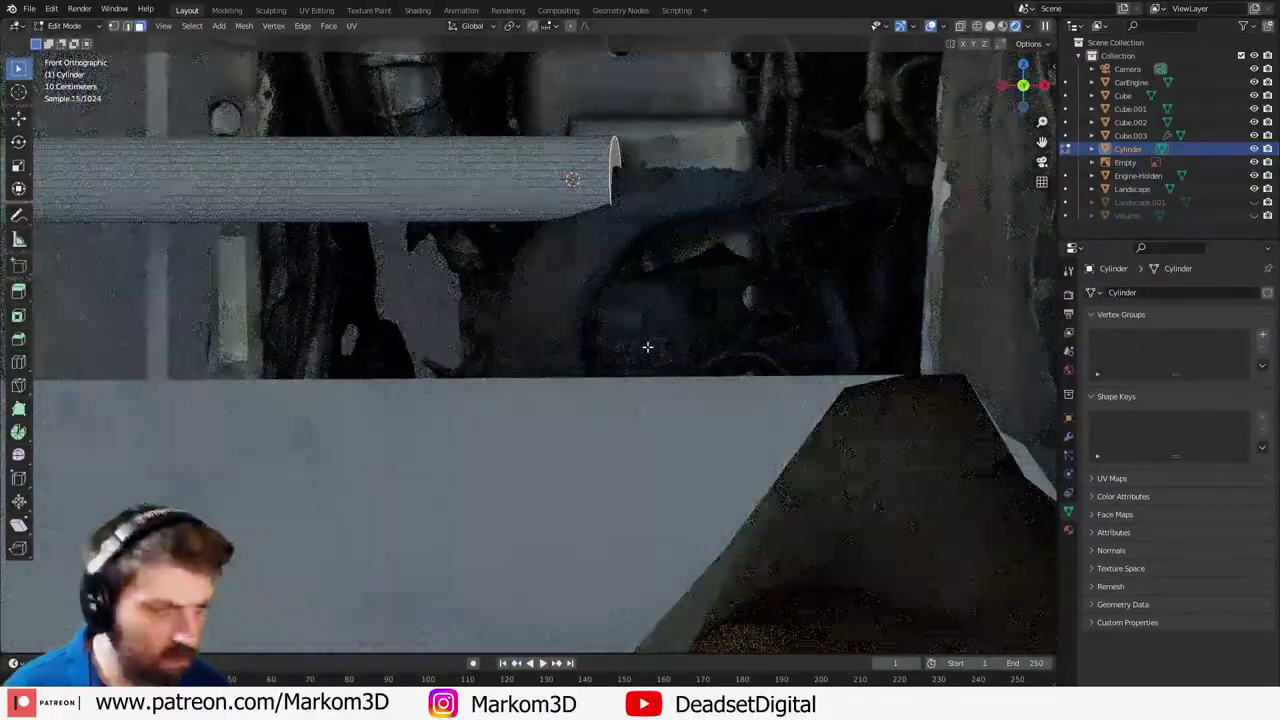
{"action": "scroll", "coordinate": [662, 345], "scroll_direction": "down", "scroll_amount": 6}
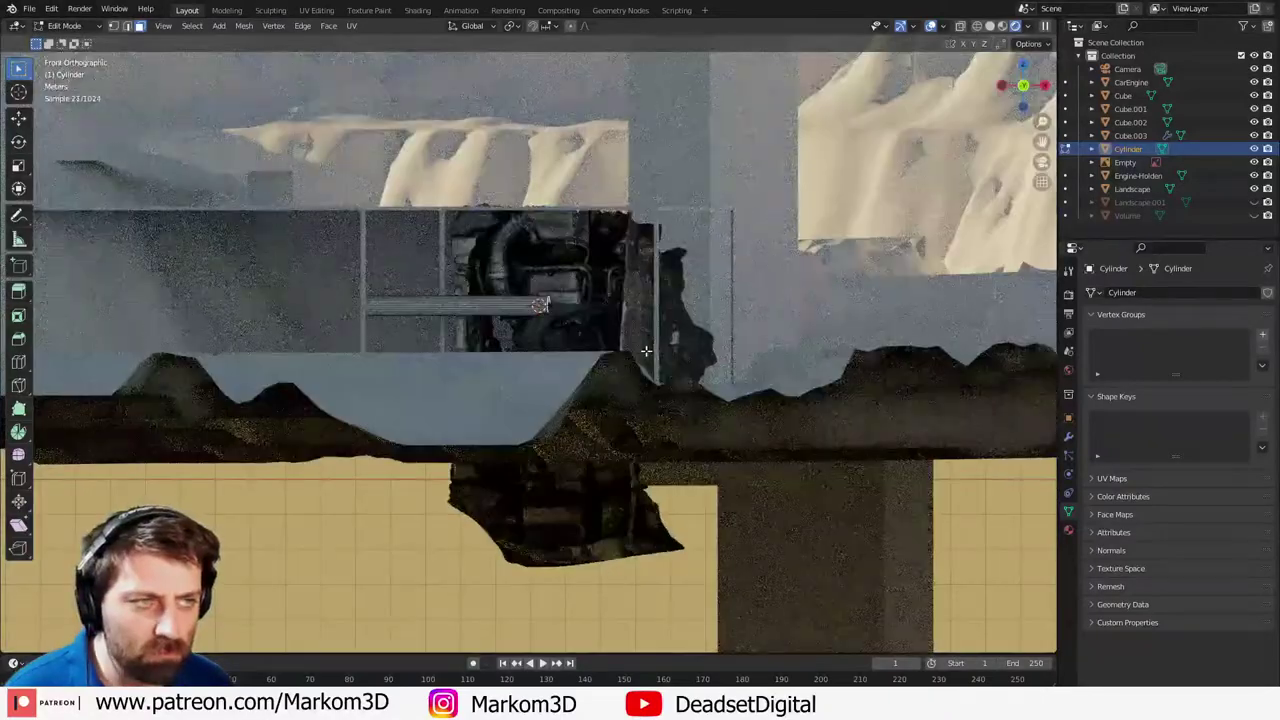
{"action": "scroll", "coordinate": [554, 358], "scroll_direction": "up", "scroll_amount": 10}
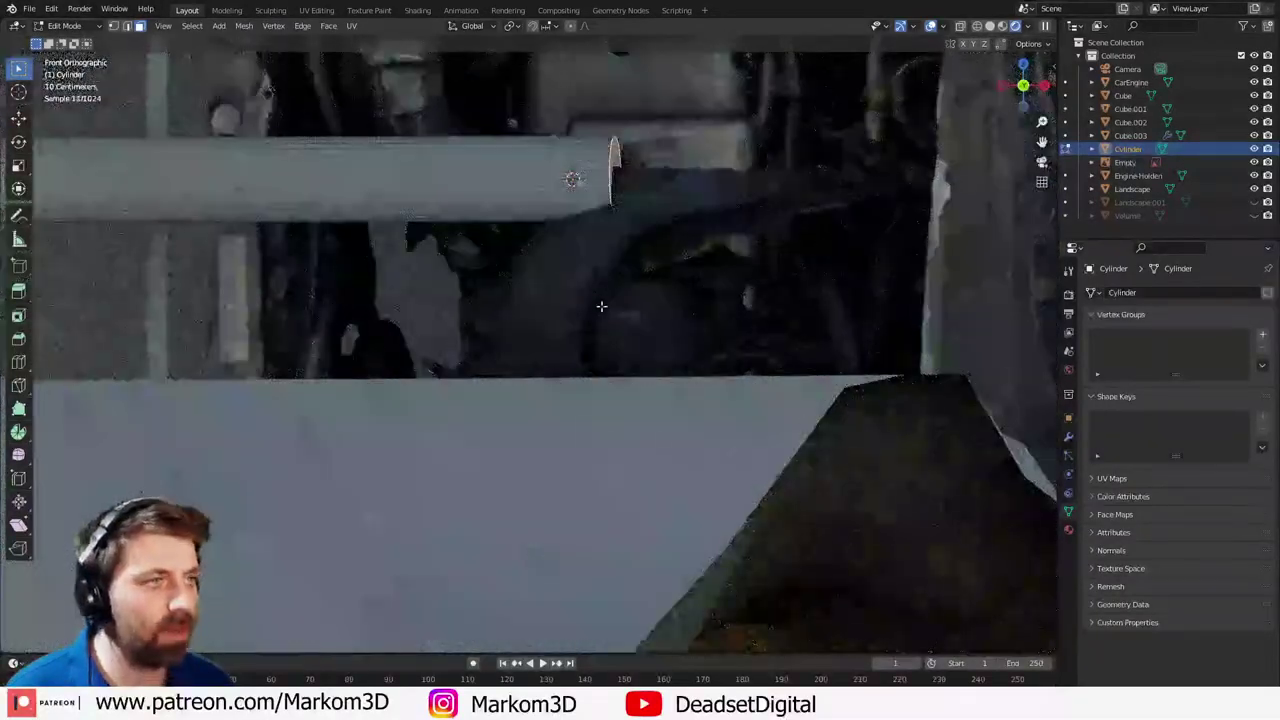
{"action": "key", "text": "KP_5"}
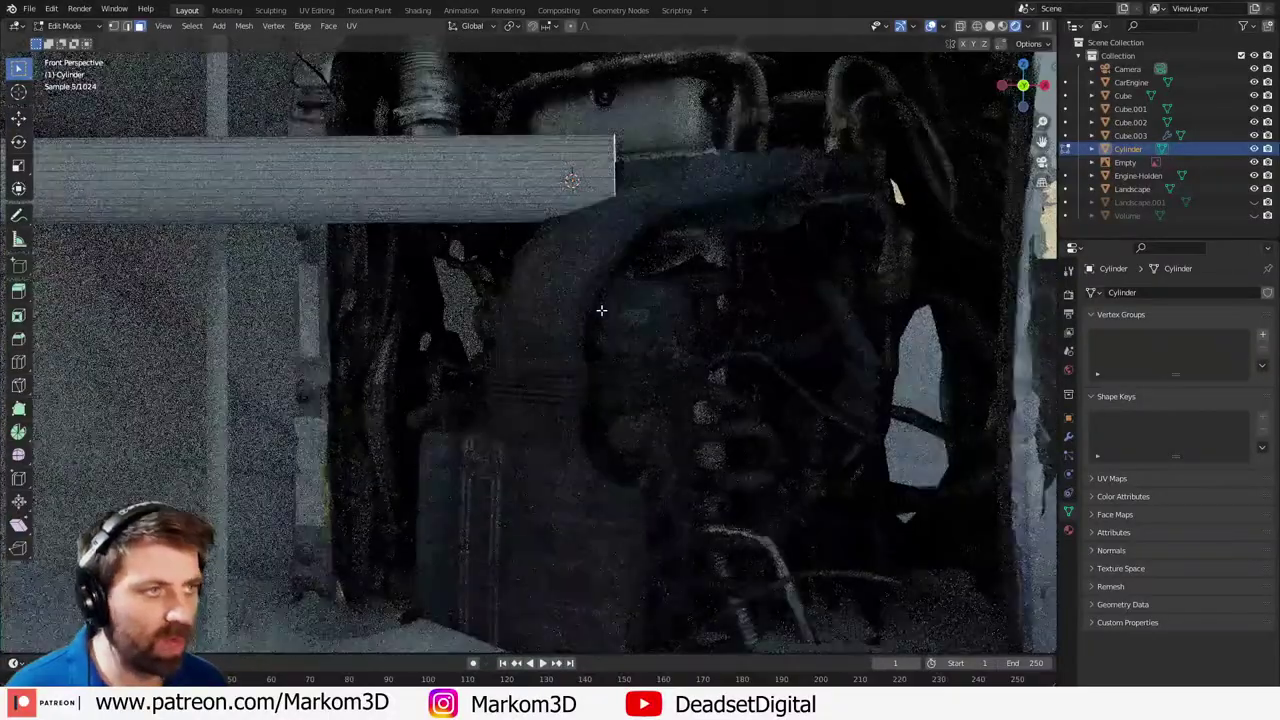
{"action": "scroll", "coordinate": [601, 310], "scroll_direction": "down", "scroll_amount": 7}
{"action": "scroll", "coordinate": [572, 373], "scroll_direction": "up", "scroll_amount": 3}
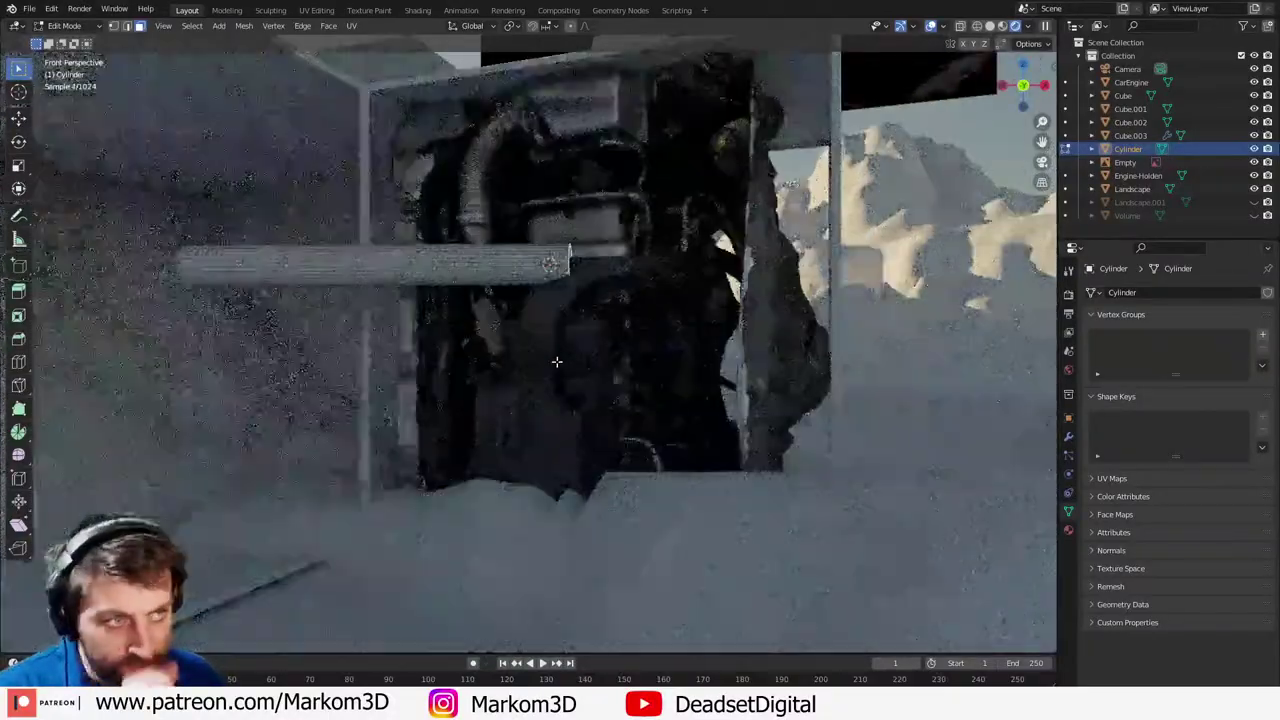
{"action": "key", "text": "KP_5"}
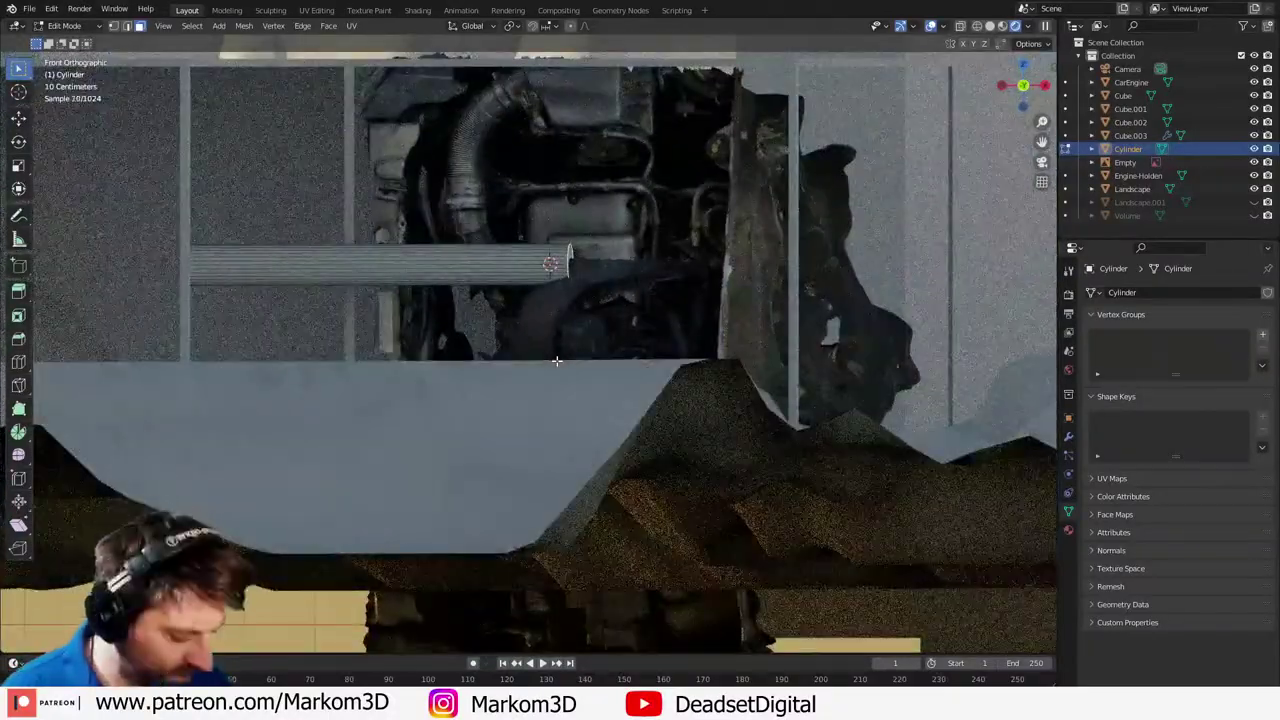
{"action": "key", "text": "KP_5"}
{"action": "scroll", "coordinate": [557, 361], "scroll_direction": "up", "scroll_amount": 5}
{"action": "middle_click_drag", "start_coordinate": [557, 361], "coordinate": [493, 413]}
{"action": "scroll", "coordinate": [491, 376], "scroll_direction": "down", "scroll_amount": 4}
{"action": "scroll", "coordinate": [491, 376], "scroll_direction": "down", "scroll_amount": 5}
- Clear the Cylinder object's rotation and check its alignment from above
{"action": "key", "text": "Tab"}
{"action": "key", "text": "alt+a"}
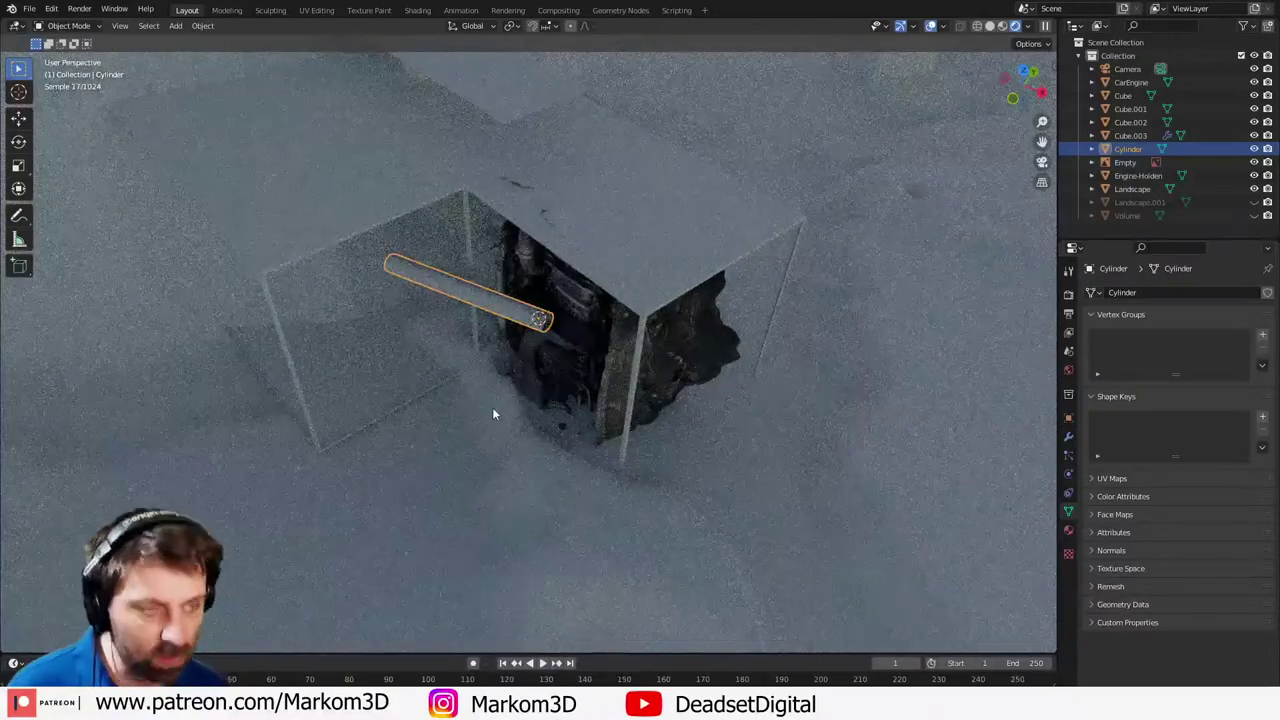
{"action": "key", "text": "alt+r"}
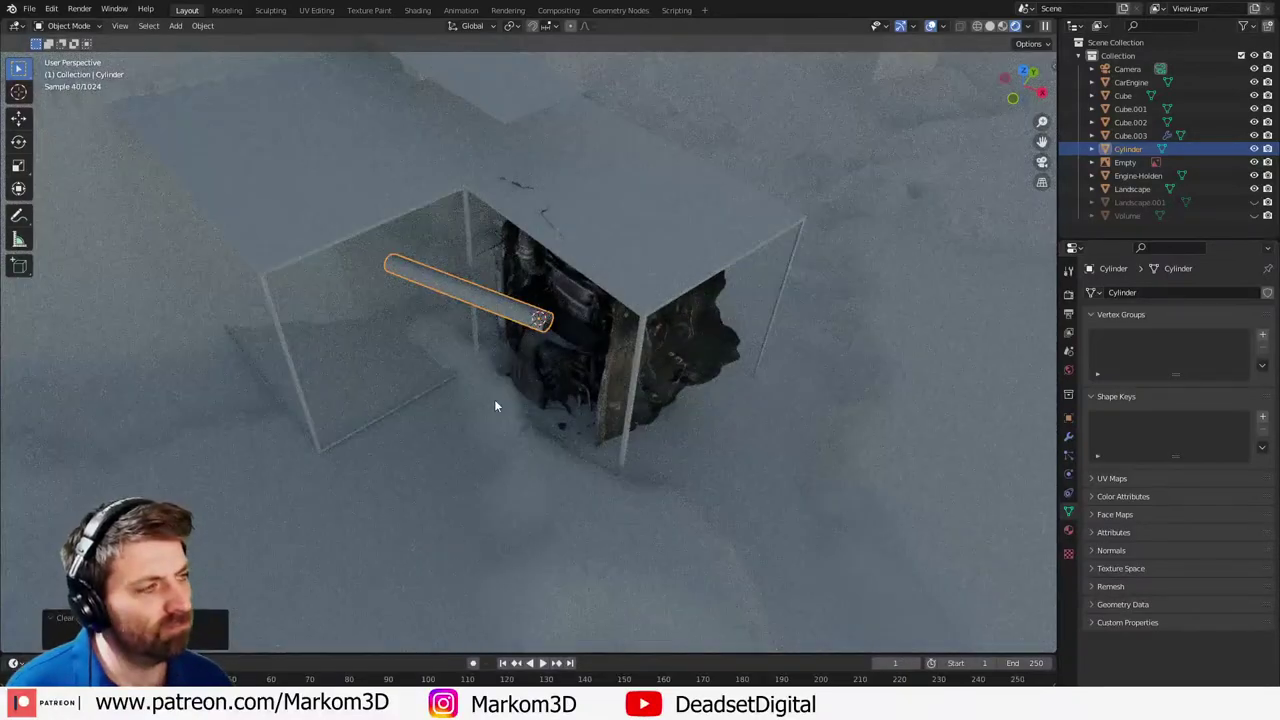
{"action": "middle_click_drag", "start_coordinate": [495, 405], "coordinate": [510, 447]}
{"action": "key", "text": "KP_7"}
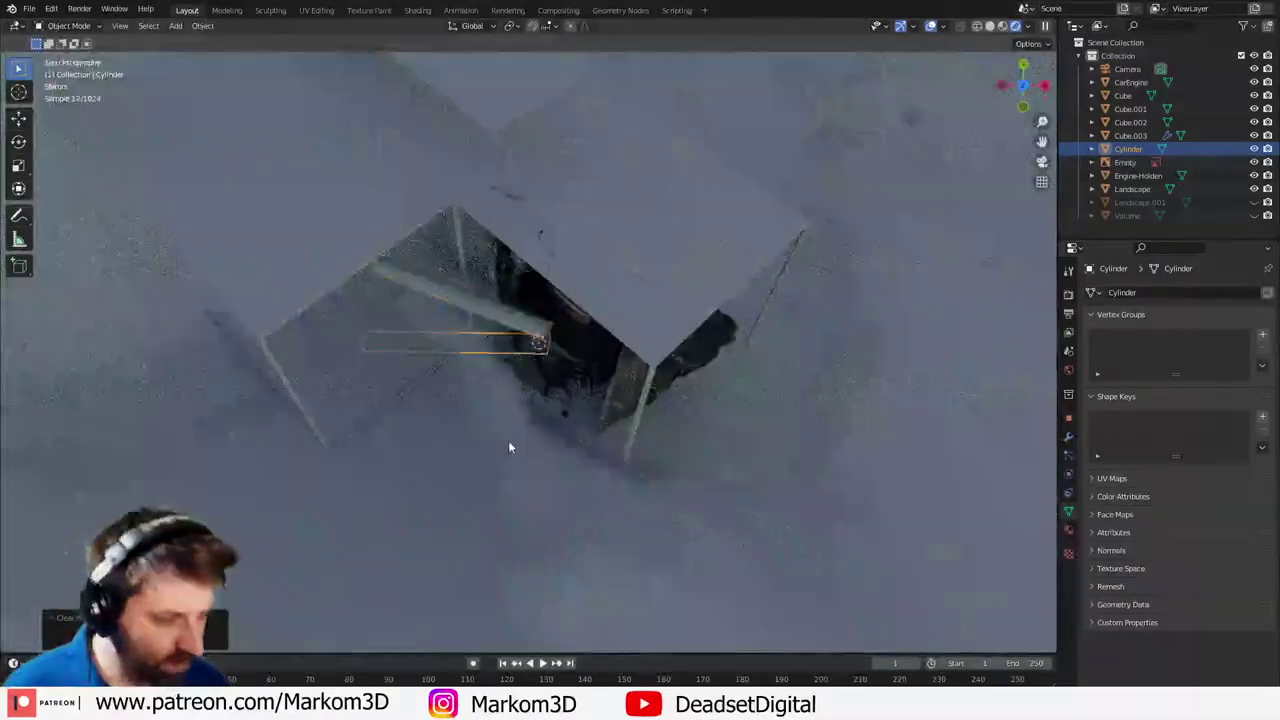
- Replace the Cylinder object's geometry with a new 32-vertex cylinder, radius 1 m and depth 2 m, rotated 90° to lie along X
{"action": "key", "text": "Tab"}
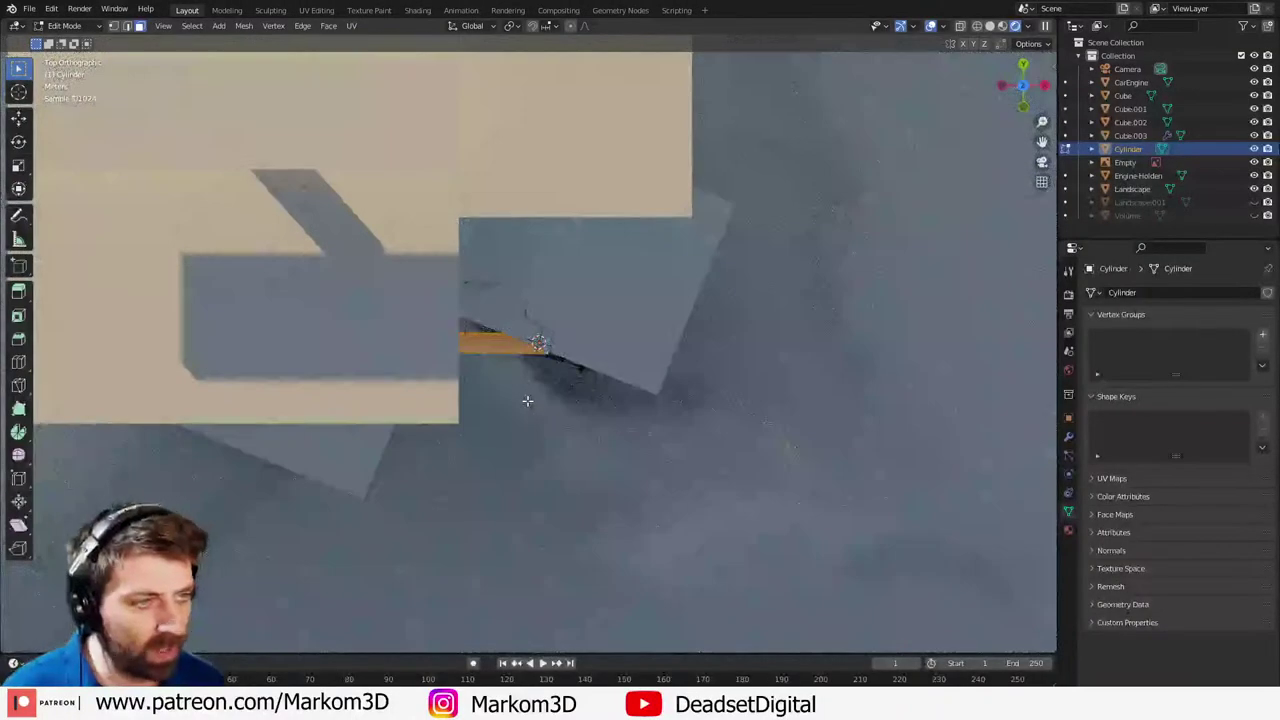
{"action": "key", "text": "x"}
{"action": "left_click", "coordinate": [527, 403]}
{"action": "key", "text": "shift+a"}
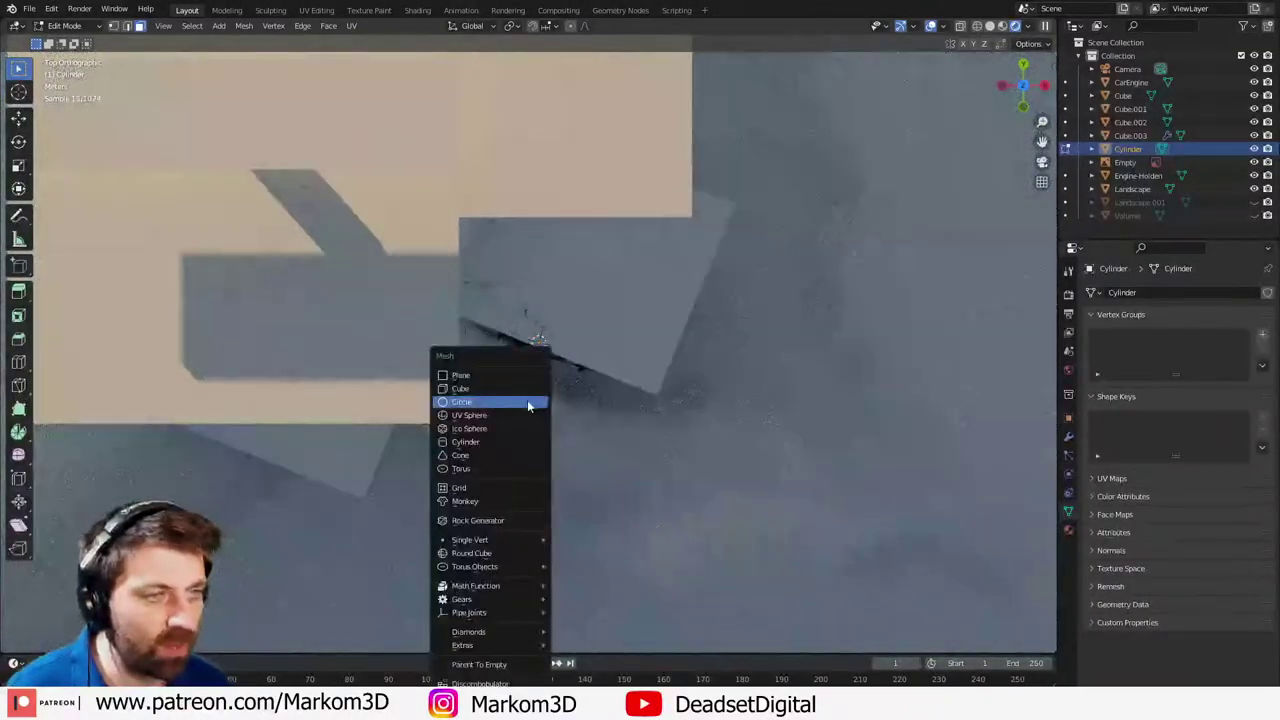
{"action": "left_click", "coordinate": [512, 445]}
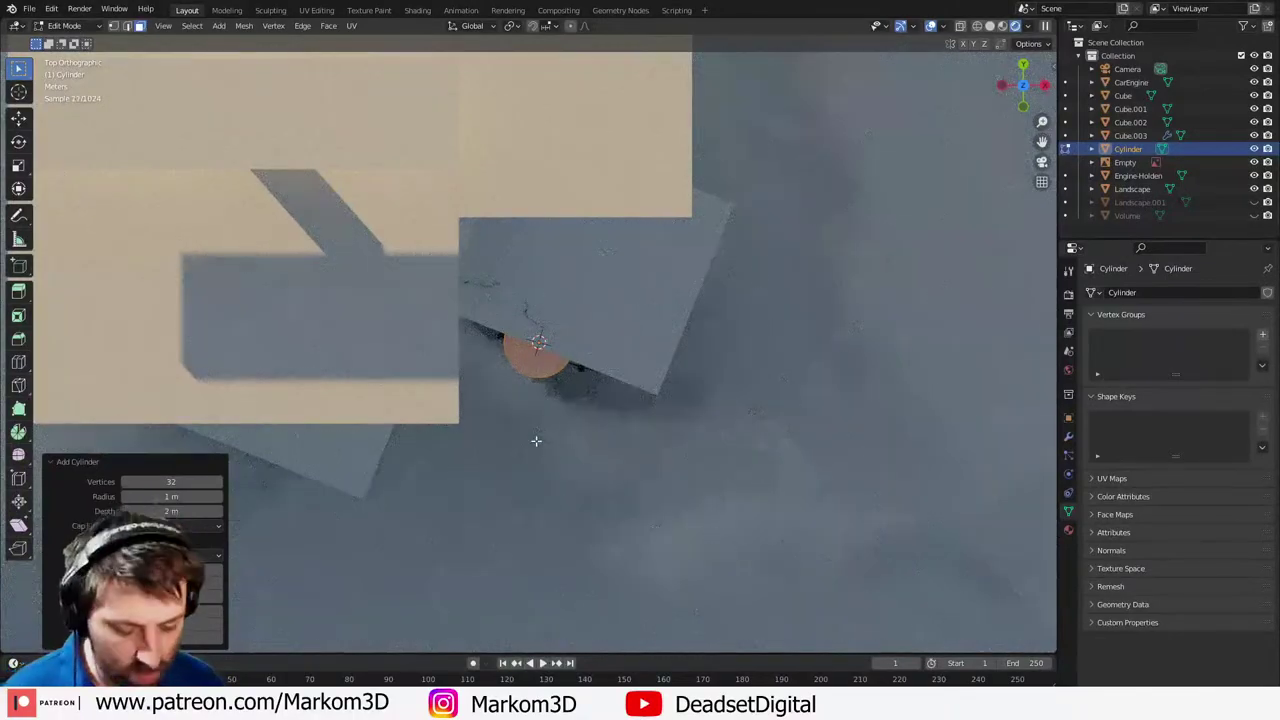
{"action": "key", "text": "r"}
{"action": "key", "text": "x"}
{"action": "key", "text": "9"}
{"action": "key", "text": "0"}
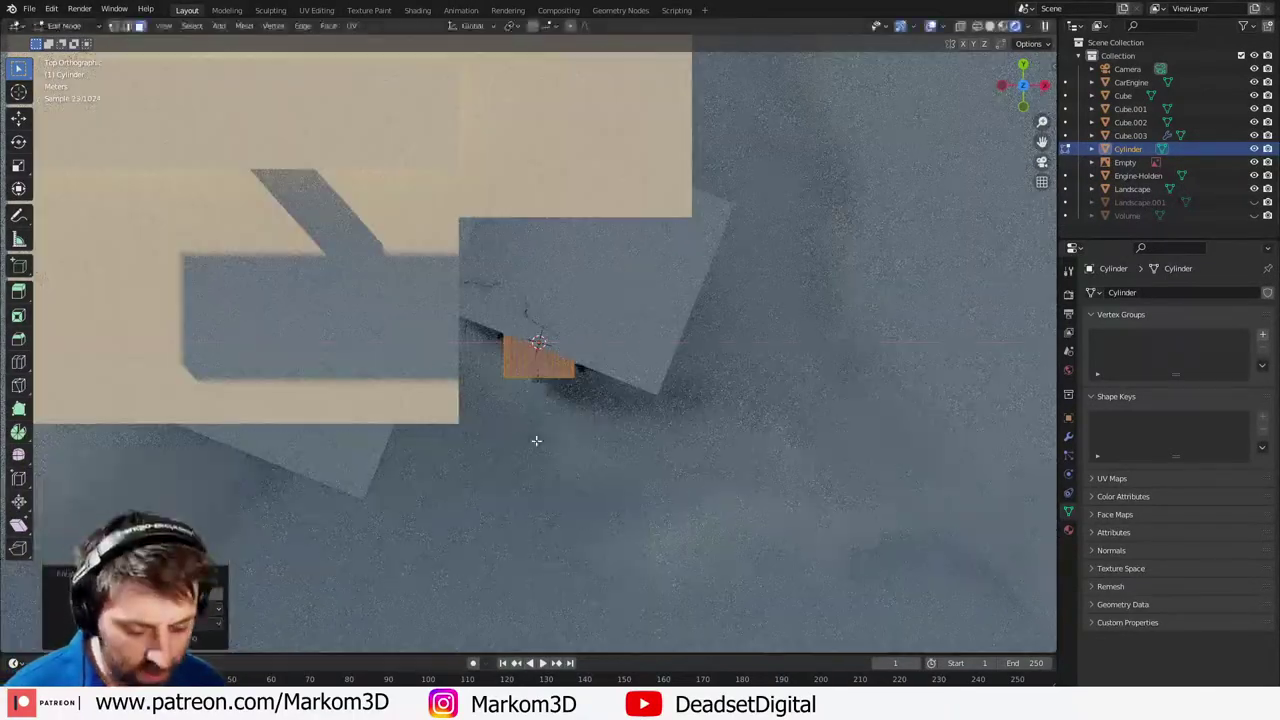
{"action": "key", "text": "Return"}
- Pull one end face of the new cylinder outward along the global X axis to form a long pipe
{"action": "middle_click_drag", "start_coordinate": [534, 443], "coordinate": [508, 348]}
{"action": "key", "text": "alt+a"}
{"action": "key", "text": "g"}
{"action": "key", "text": "y"}
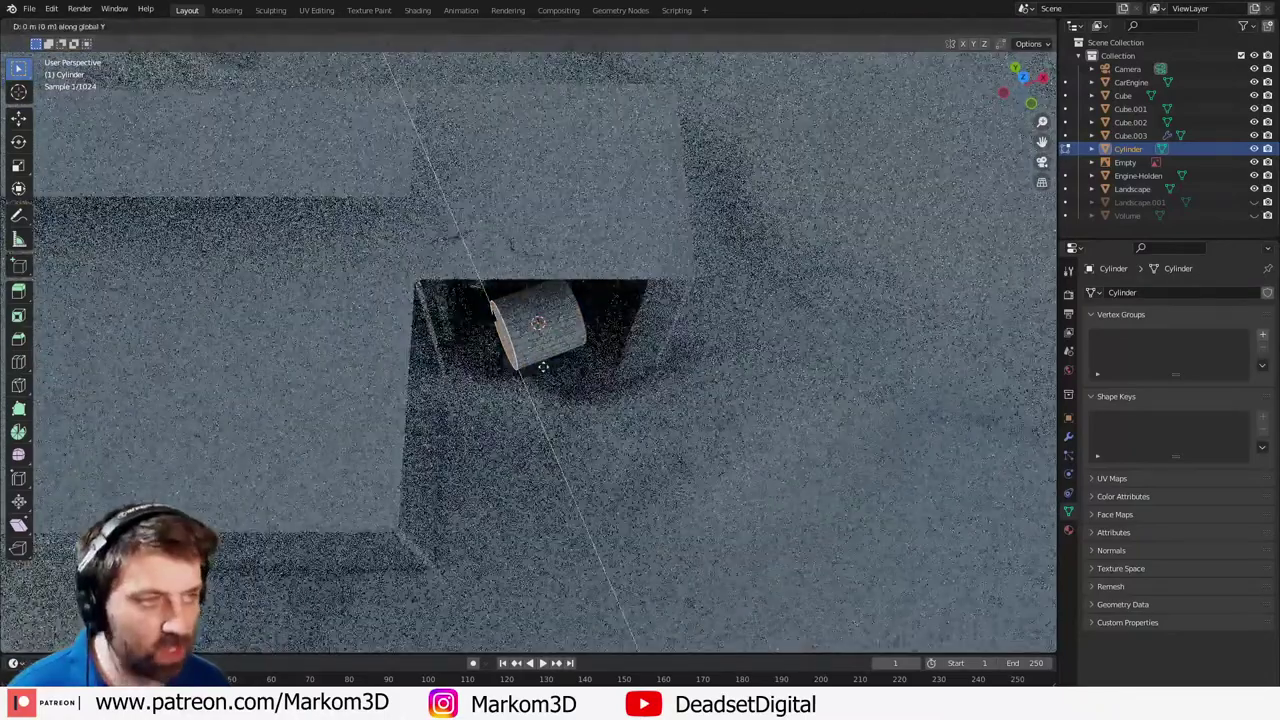
{"action": "key", "text": "x"}
{"action": "left_click", "coordinate": [391, 387]}
- Bend the pipe's opposite end downward by spinning its end face around the Y axis in 12 steps
{"action": "middle_click_drag", "start_coordinate": [390, 387], "coordinate": [554, 322]}
{"action": "left_click", "coordinate": [554, 322]}
{"action": "key", "text": "KP_3"}
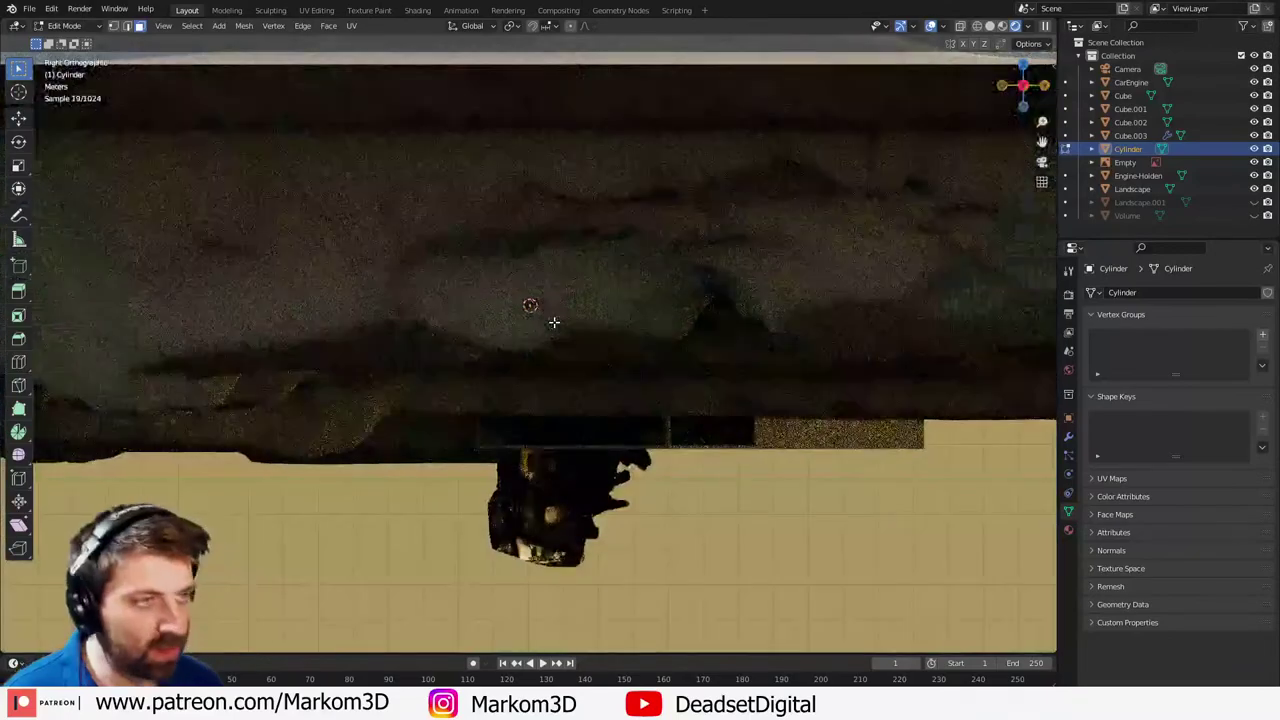
{"action": "key", "text": "KP_1"}
{"action": "scroll", "coordinate": [556, 330], "scroll_direction": "up", "scroll_amount": 3}
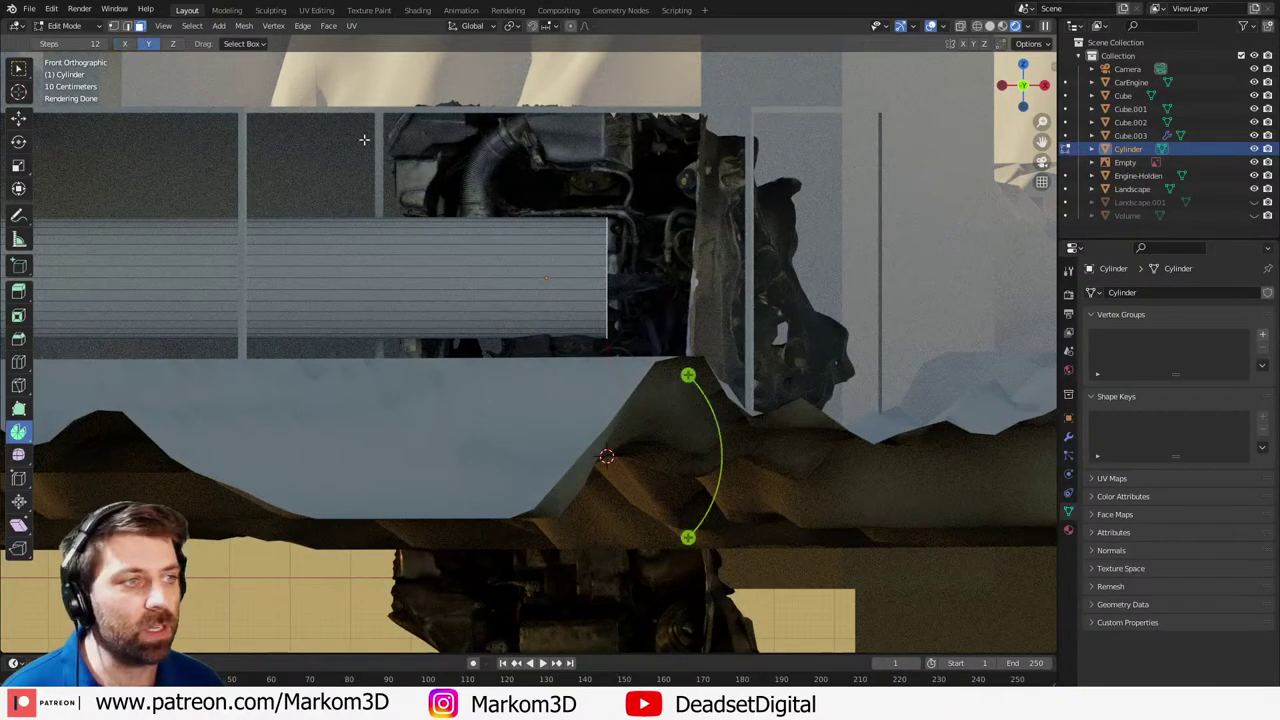
{"action": "left_click_drag", "start_coordinate": [709, 378], "coordinate": [780, 514]}
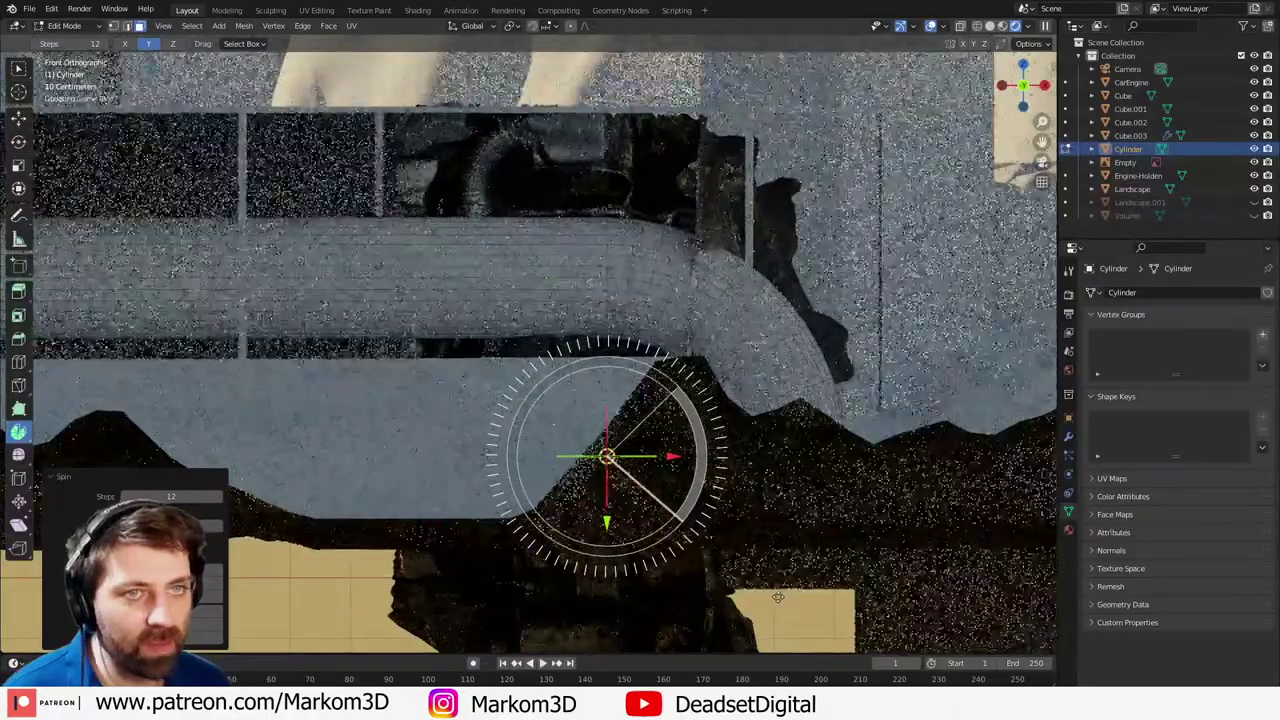
{"action": "mouse_move", "coordinate": [776, 600]}
{"action": "left_mouse_down"}
{"action": "mouse_move", "coordinate": [818, 562]}
{"action": "mouse_move", "coordinate": [795, 615]}
{"action": "mouse_move", "coordinate": [776, 625]}
{"action": "left_mouse_up"}
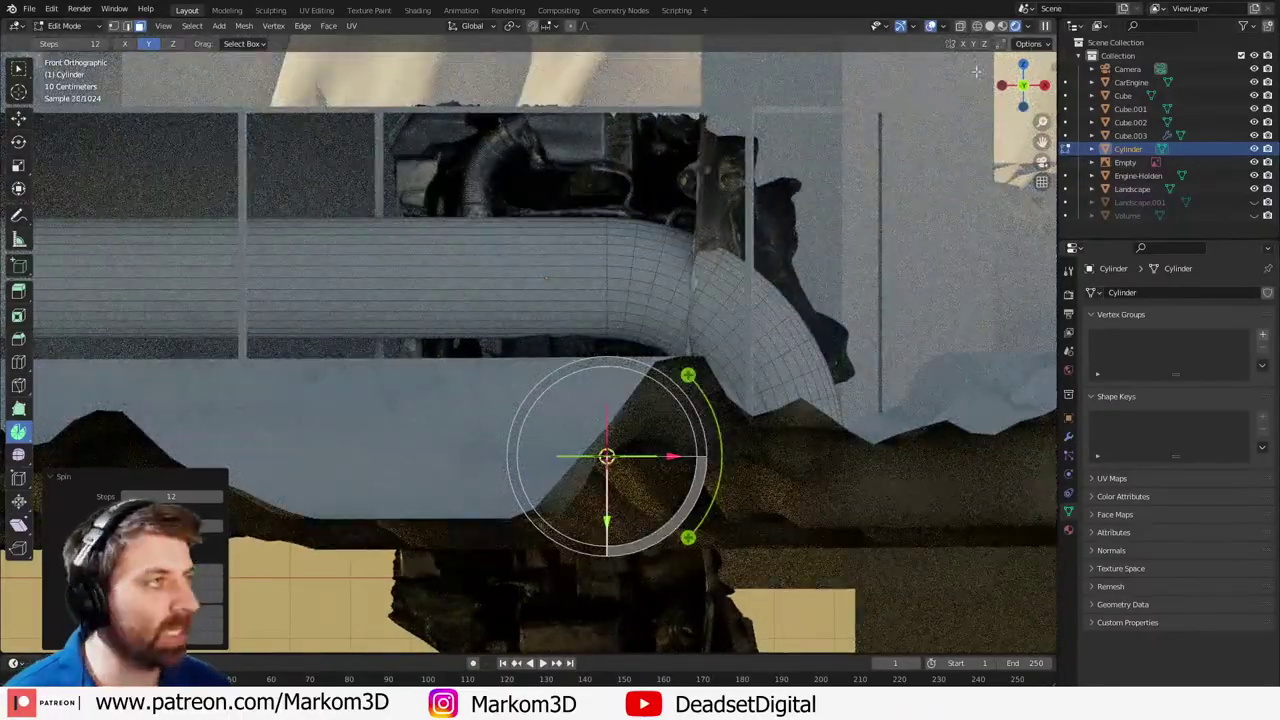
- Switch the viewport to Solid shading and extrude the bend's end face straight down below the landscape
{"action": "left_click", "coordinate": [992, 27]}
{"action": "scroll", "coordinate": [804, 416], "scroll_direction": "down", "scroll_amount": 3}
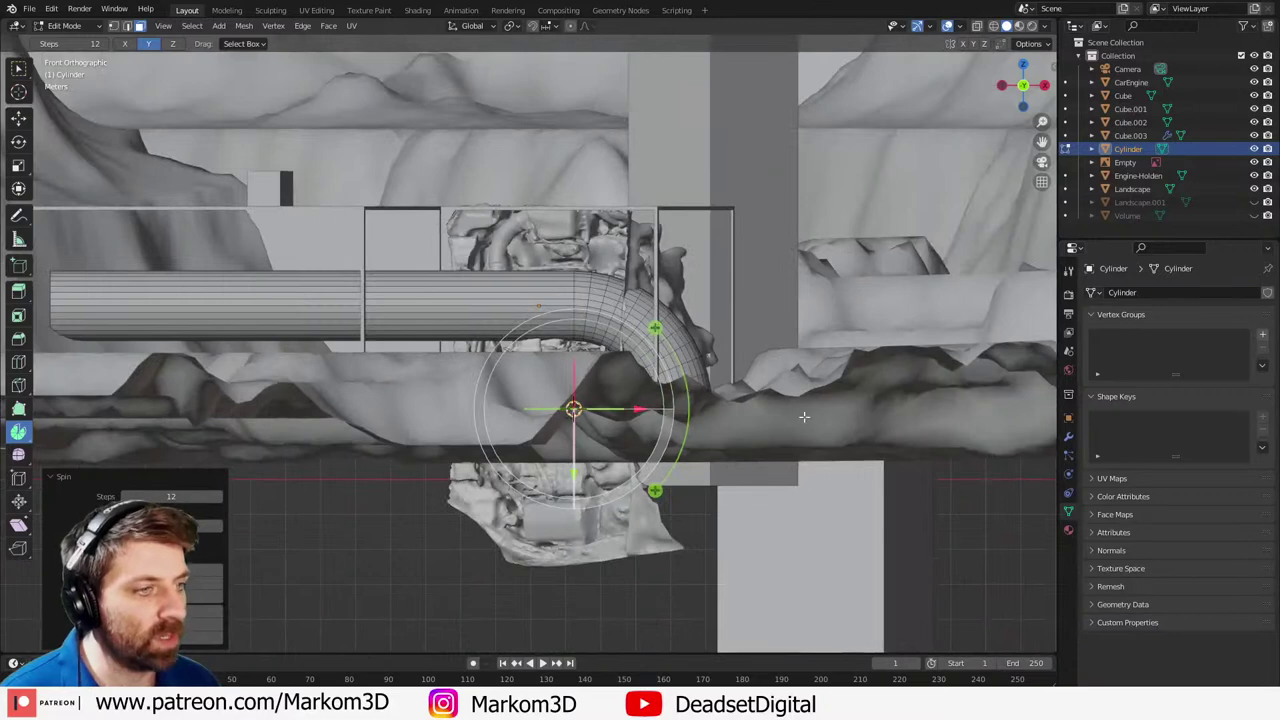
{"action": "key", "text": "e"}
{"action": "left_click", "coordinate": [790, 638]}
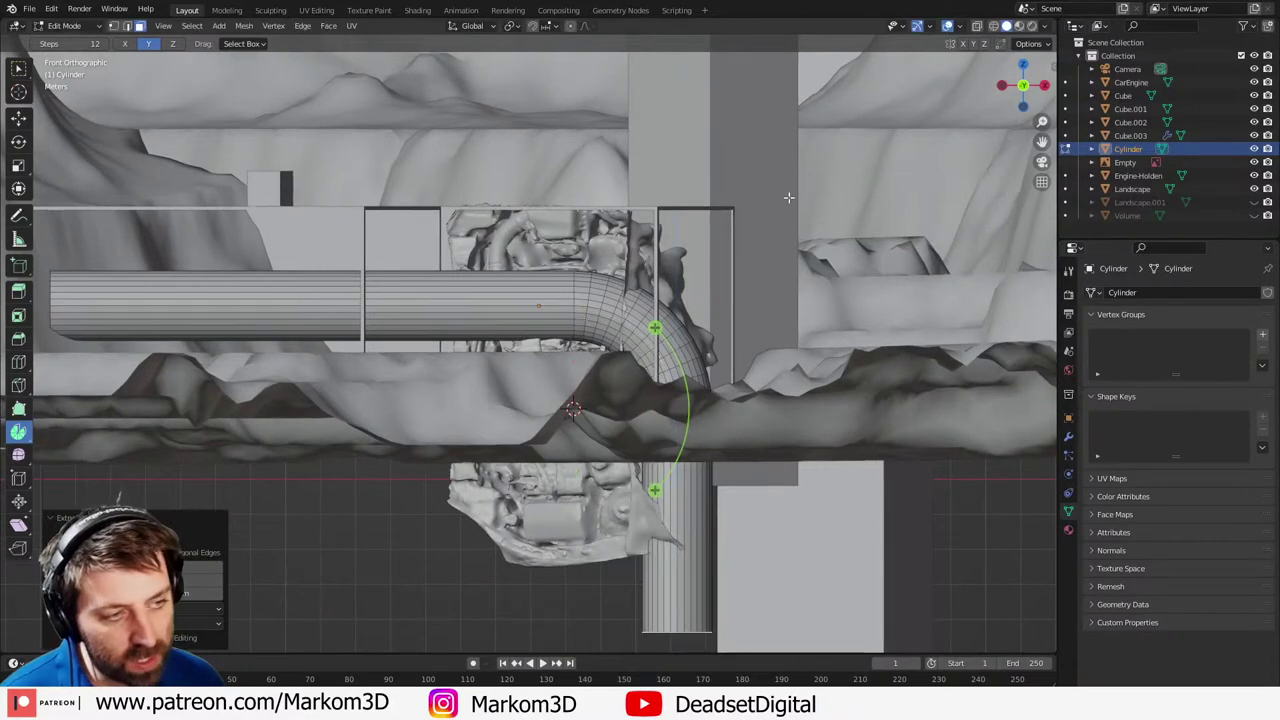
- Scale the whole bent pipe down and raise it in front of the engine inside the frame
{"action": "scroll", "coordinate": [808, 277], "scroll_direction": "down", "scroll_amount": 1}
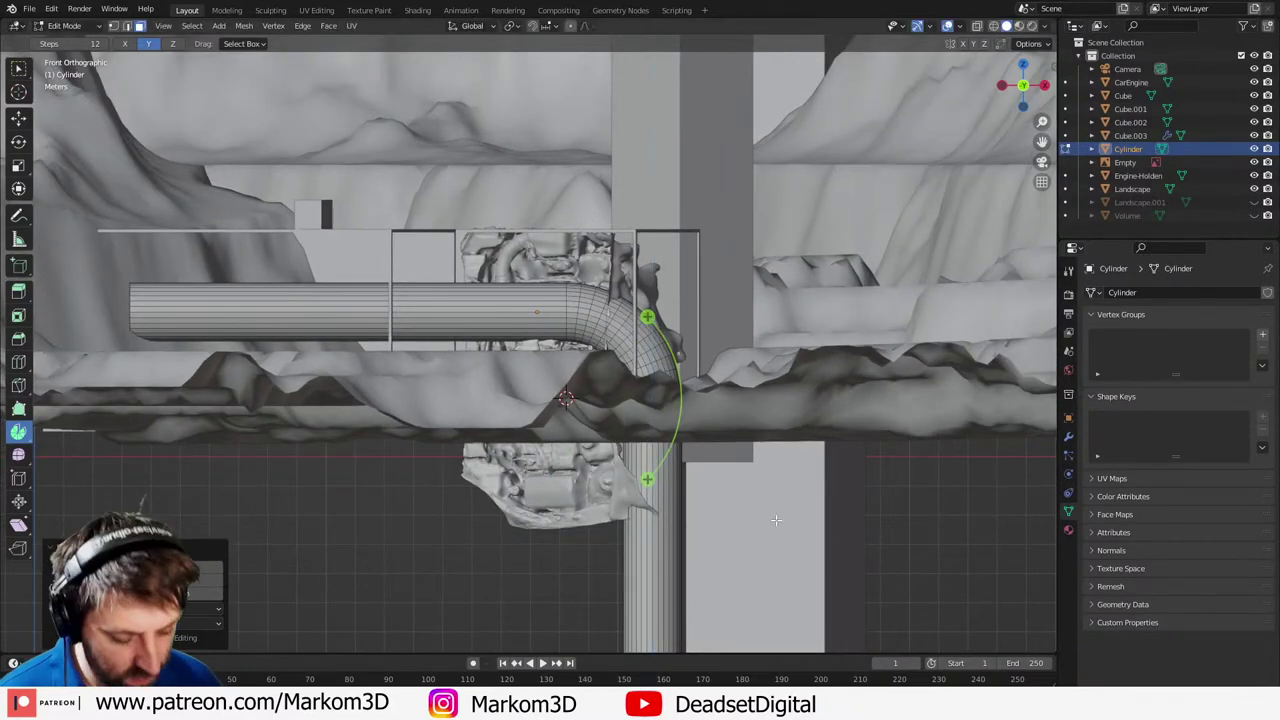
{"action": "key", "text": "a"}
{"action": "key", "text": "h"}
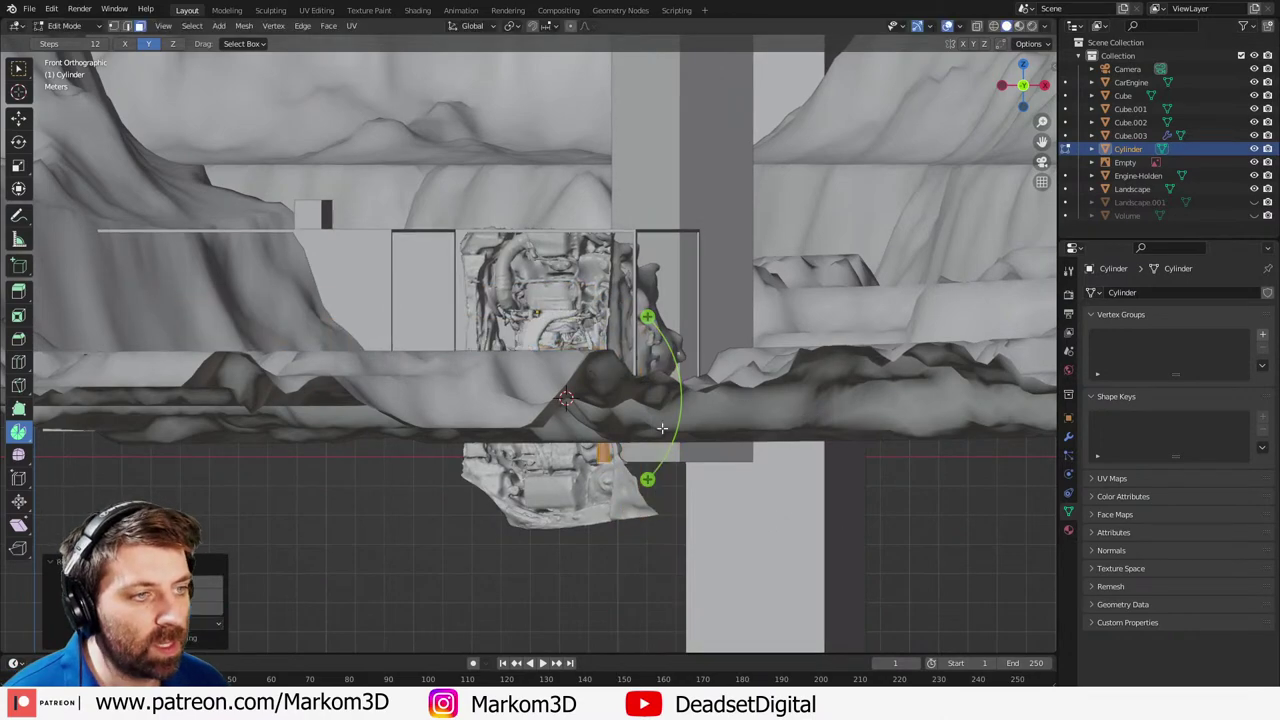
{"action": "key", "text": "alt+h"}
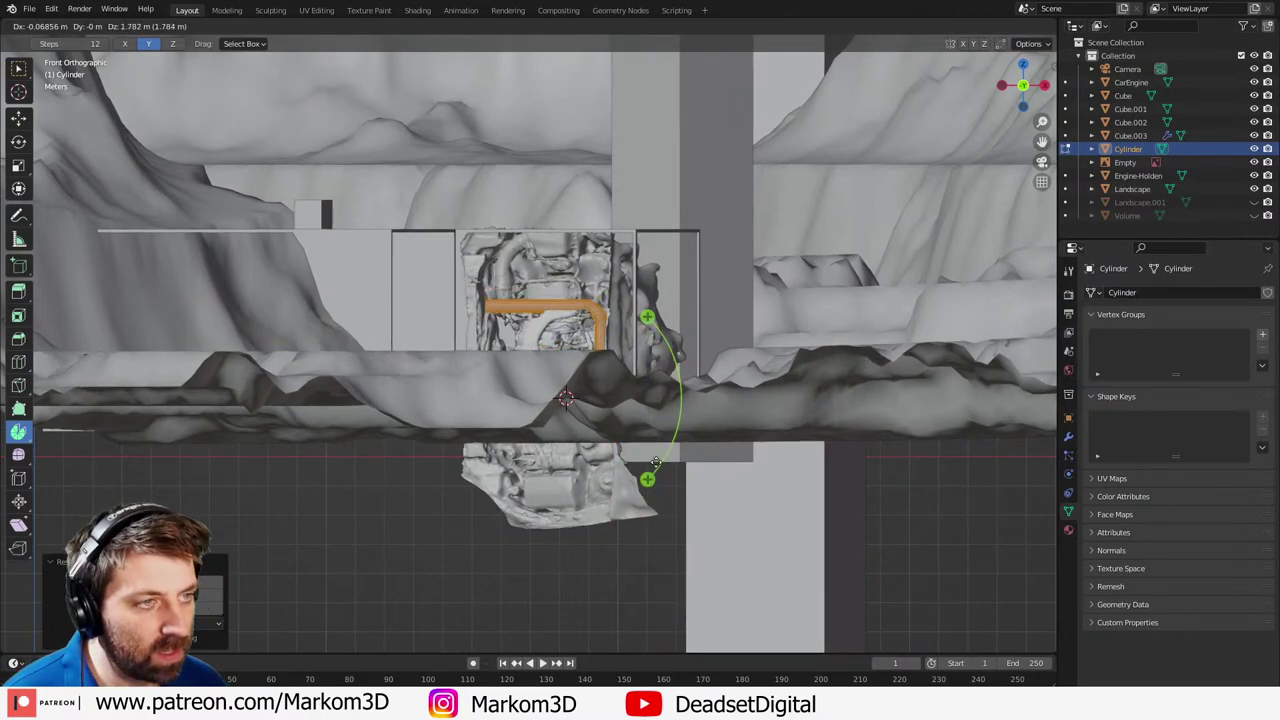
{"action": "scroll", "coordinate": [765, 364], "scroll_direction": "up", "scroll_amount": 4}
- Using a top wireframe view, rotate the pipe to match the engine's angle and move it along the engine's front
{"action": "middle_click_drag", "start_coordinate": [765, 364], "coordinate": [778, 436]}
{"action": "key", "text": "KP_7"}
{"action": "key", "text": "z"}
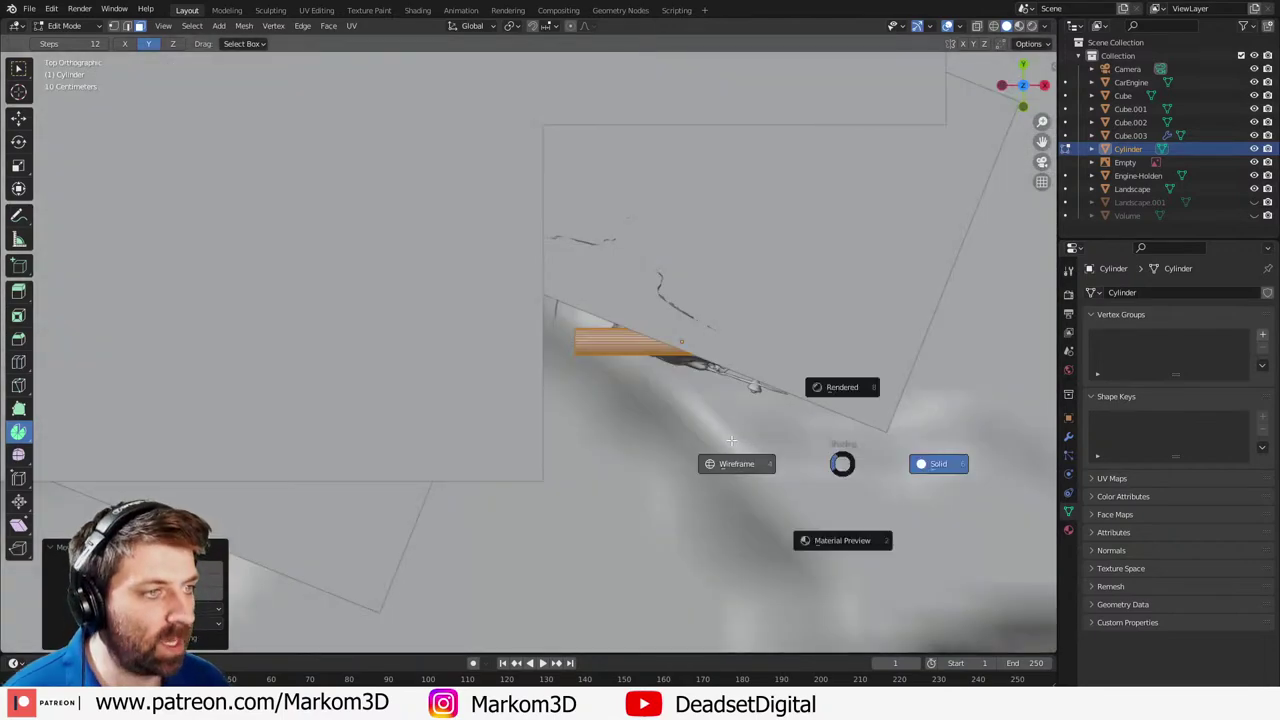
{"action": "left_click", "coordinate": [738, 463]}
{"action": "key", "text": "r"}
{"action": "left_click", "coordinate": [880, 445]}
{"action": "key", "text": "r"}
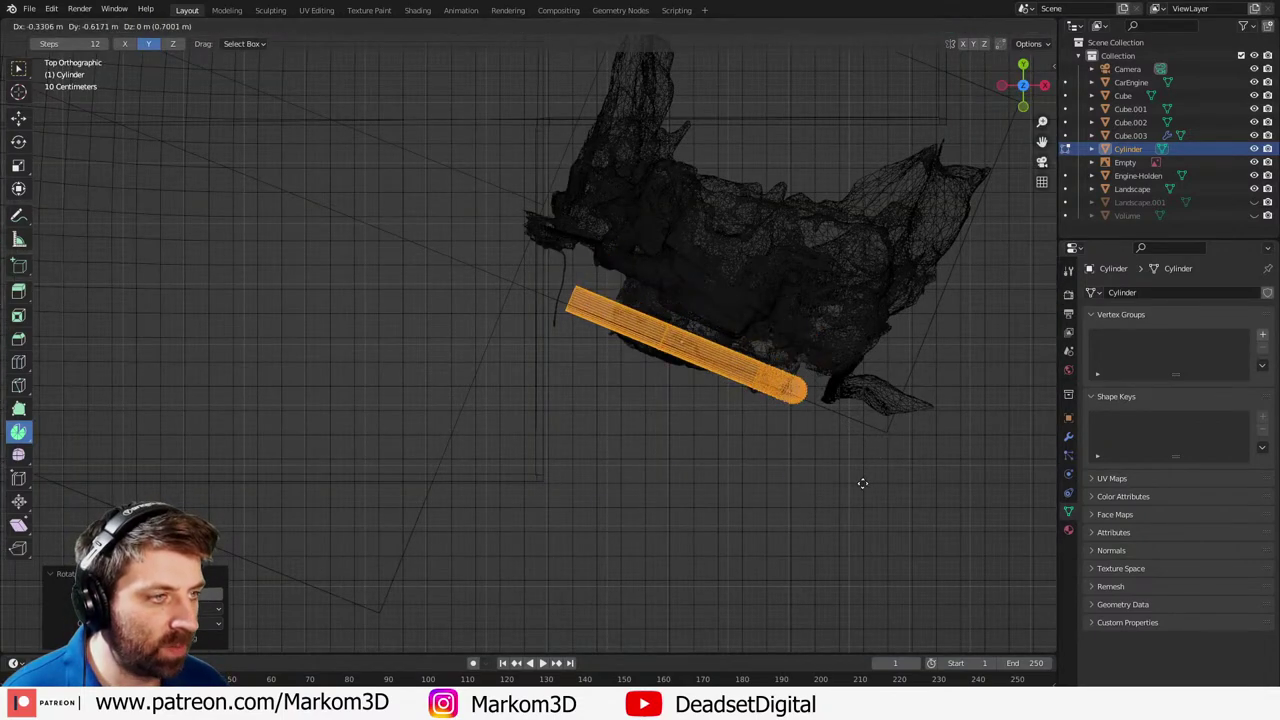
{"action": "left_click", "coordinate": [863, 480]}
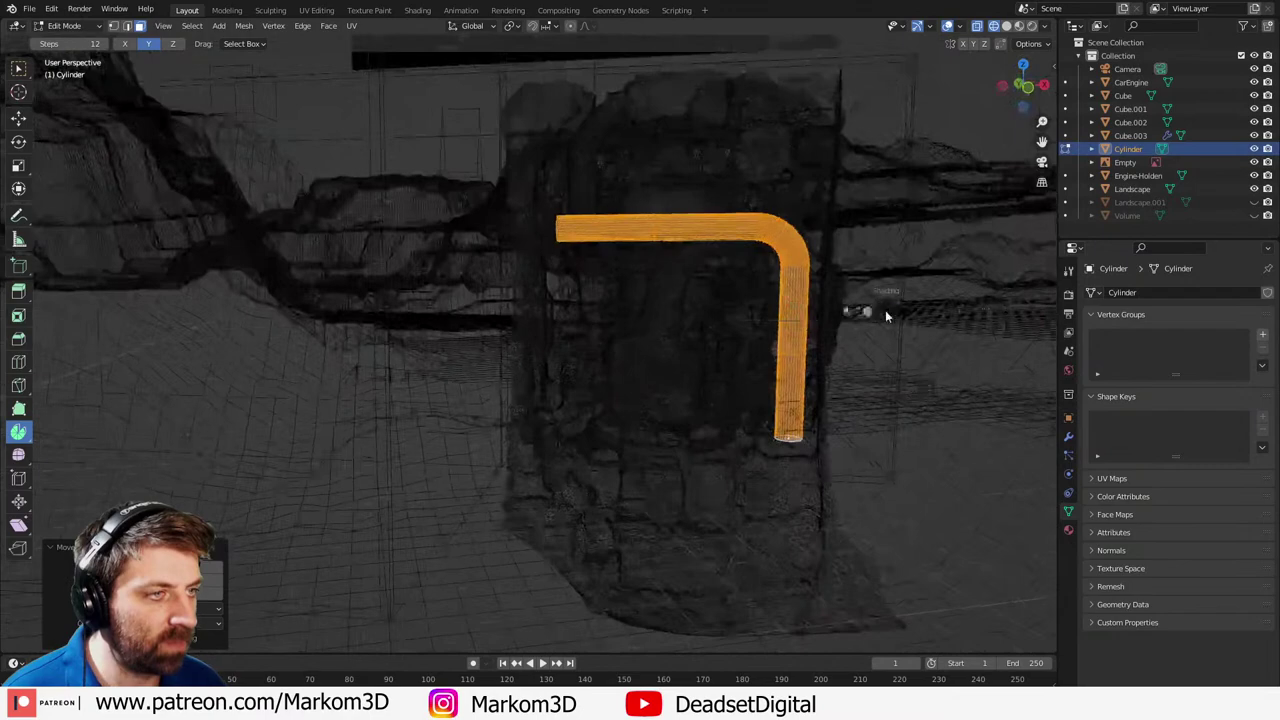
- Return to Solid shading and extrude the end face of the pipe's horizontal run about 4.3 m outward
{"action": "left_click", "coordinate": [944, 303]}
{"action": "scroll", "coordinate": [945, 297], "scroll_direction": "up", "scroll_amount": 3}
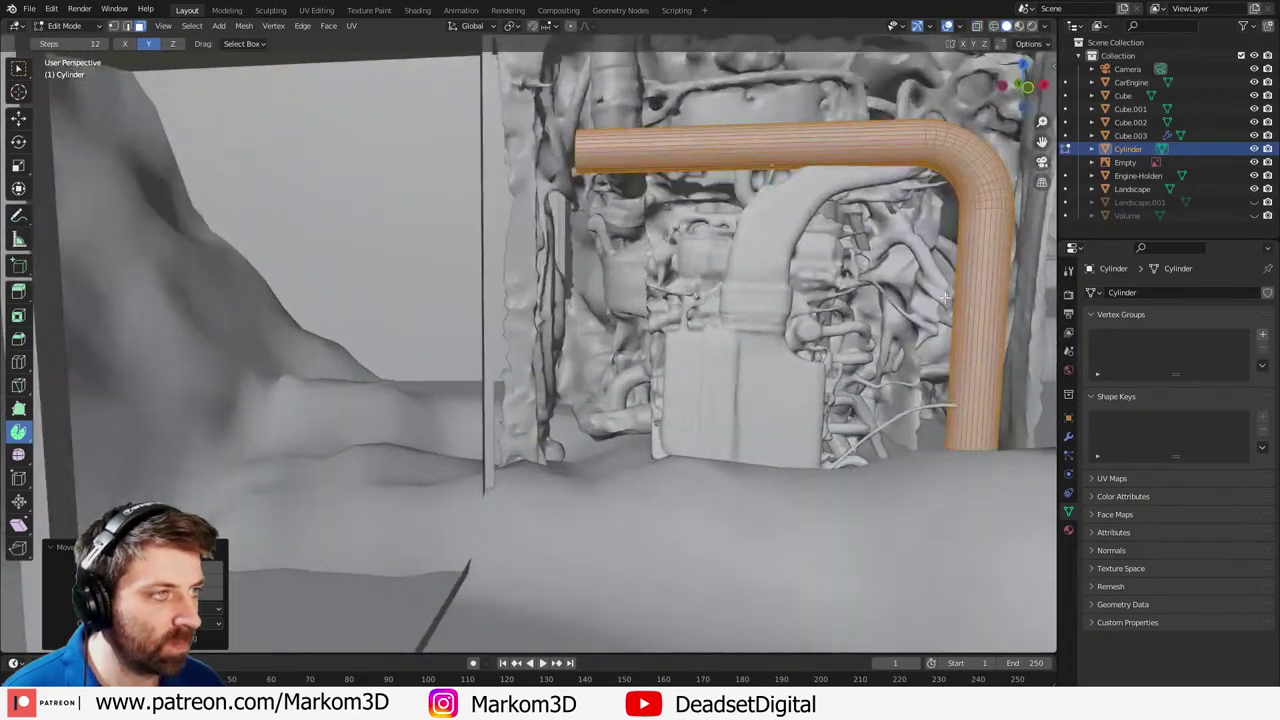
{"action": "middle_click_drag", "start_coordinate": [937, 317], "coordinate": [1020, 319]}
{"action": "key", "text": "Tab"}
{"action": "key", "text": "Tab"}
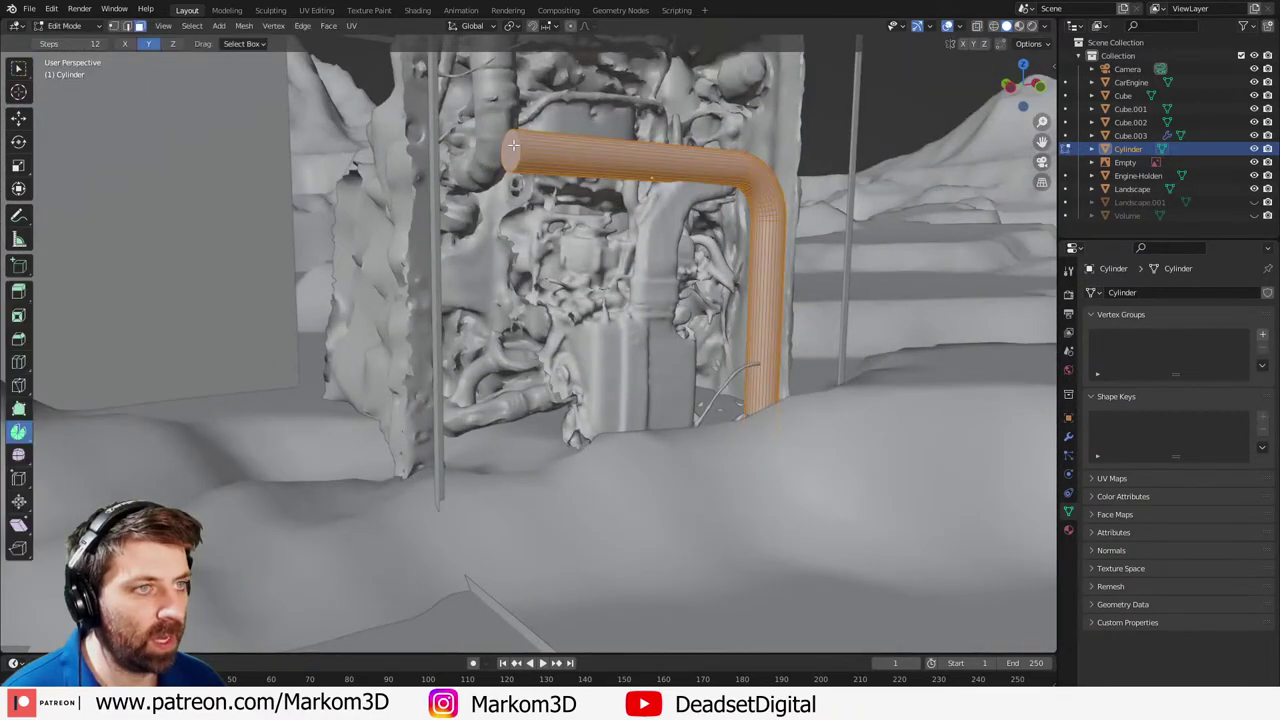
{"action": "left_click", "coordinate": [514, 148]}
{"action": "key", "text": "e"}
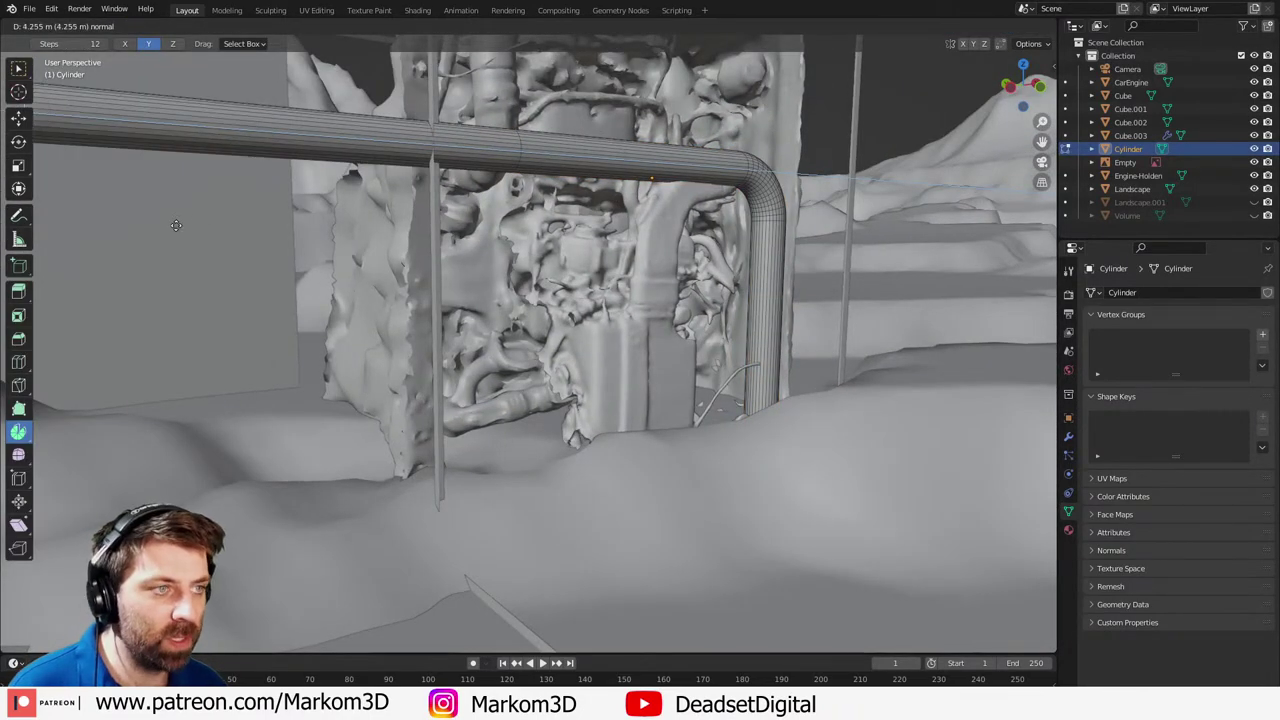
{"action": "left_click", "coordinate": [172, 224]}
- Return to Object Mode and view the pipe through the camera in Rendered shading
{"action": "scroll", "coordinate": [772, 280], "scroll_direction": "down", "scroll_amount": 6}
{"action": "key", "text": "Tab"}
{"action": "middle_click_drag", "start_coordinate": [772, 280], "coordinate": [645, 245]}
{"action": "key", "text": "KP_0"}
{"action": "key", "text": "z"}
{"action": "left_click", "coordinate": [681, 289]}
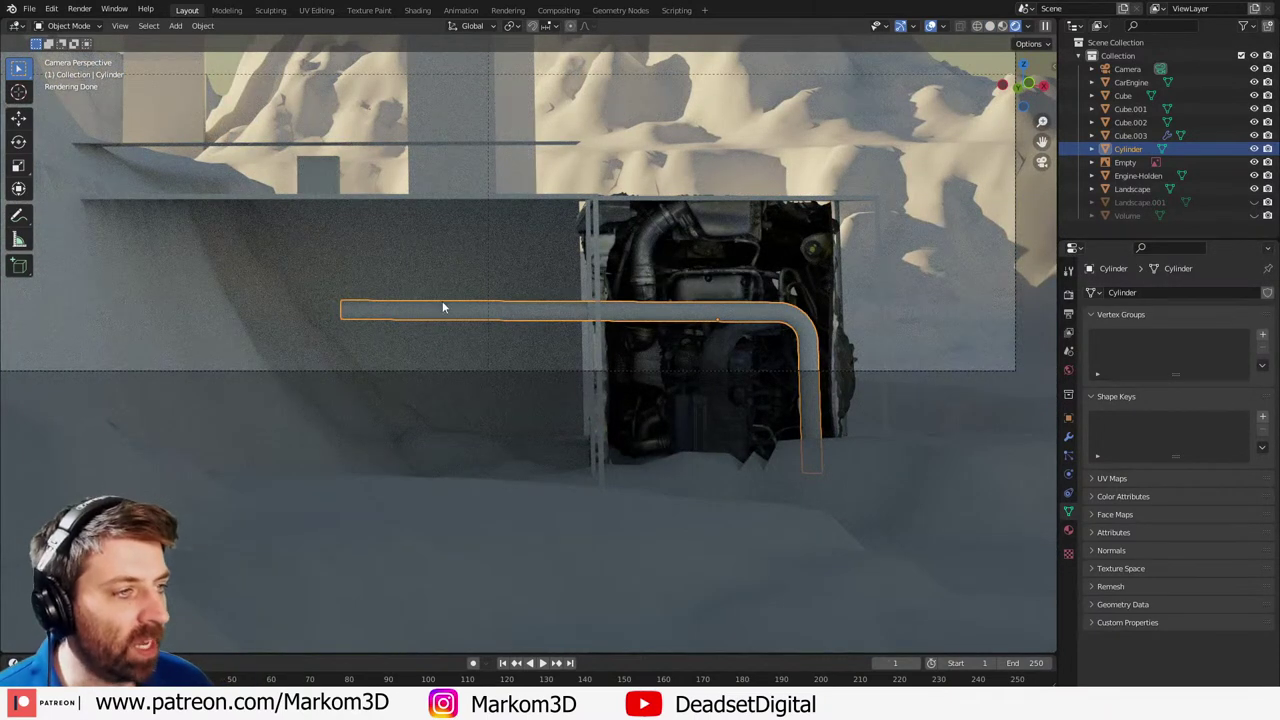
- Examine the rendered pipe and surrounding structure from several angles and distances
{"action": "key", "text": "Tab"}
{"action": "key", "text": "Tab"}
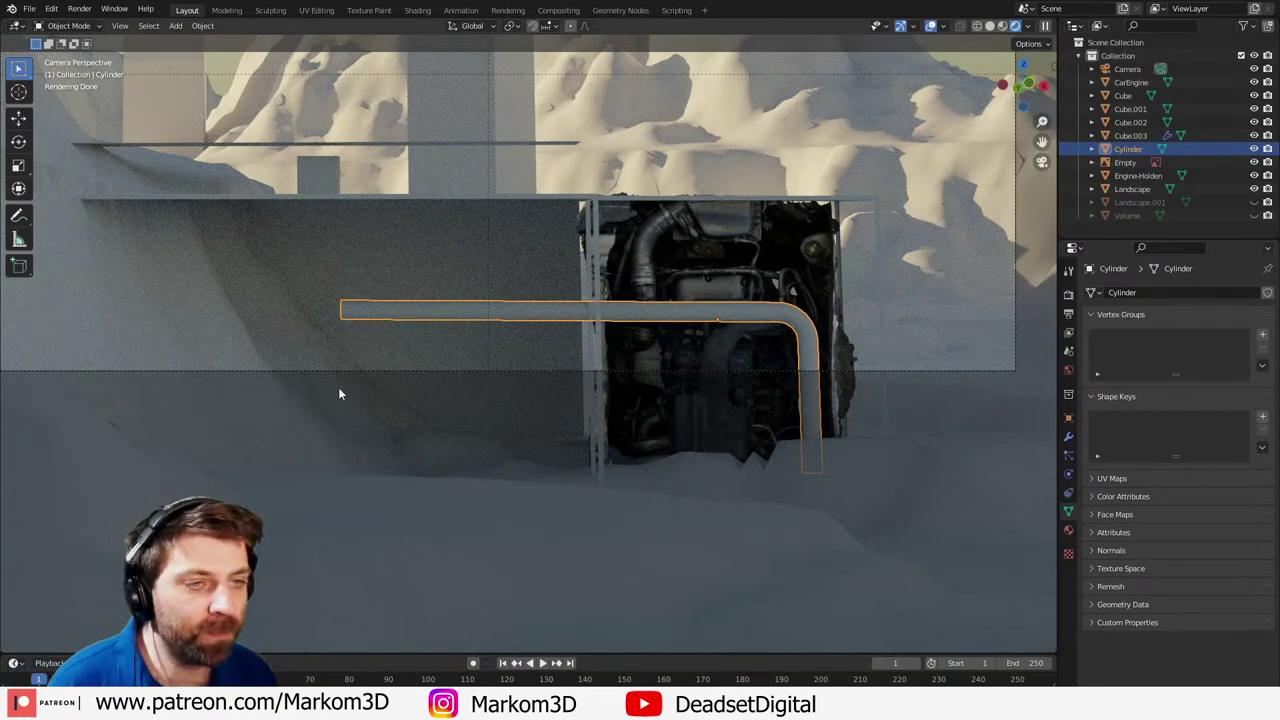
{"action": "key", "text": "Tab"}
{"action": "middle_click_drag", "start_coordinate": [317, 349], "coordinate": [450, 260]}
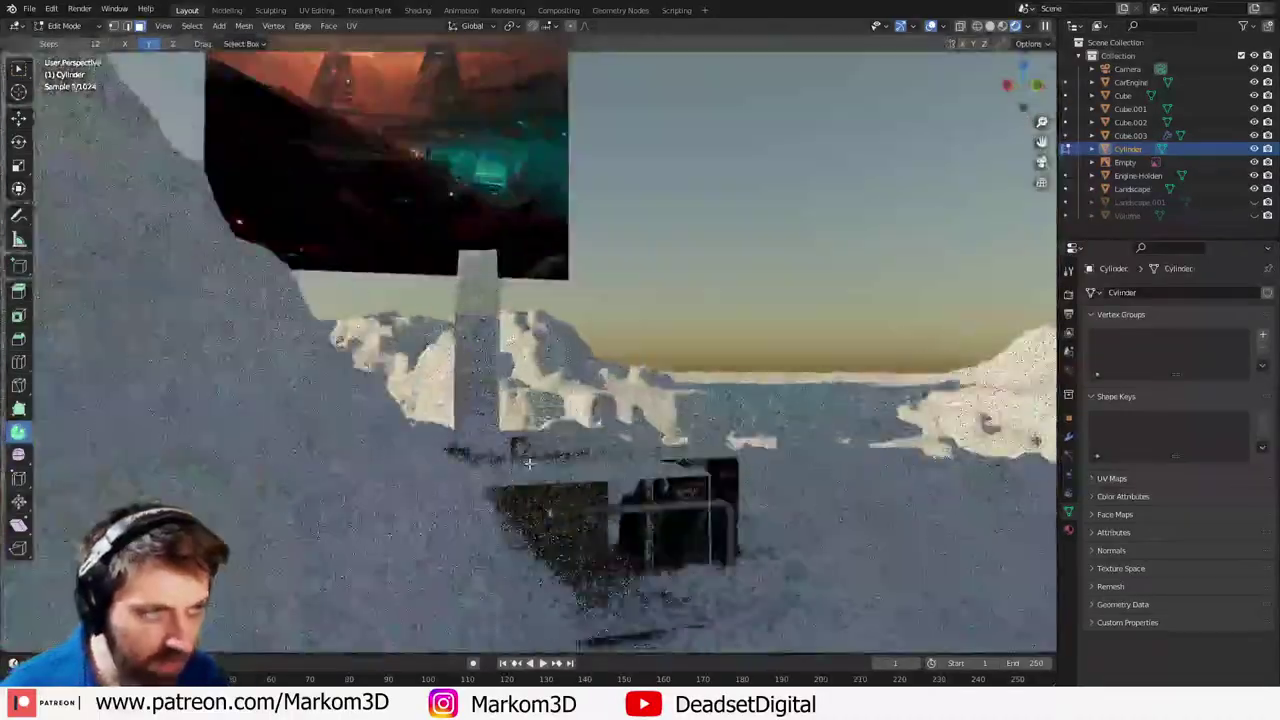
{"action": "middle_click_drag", "start_coordinate": [528, 462], "coordinate": [495, 464]}
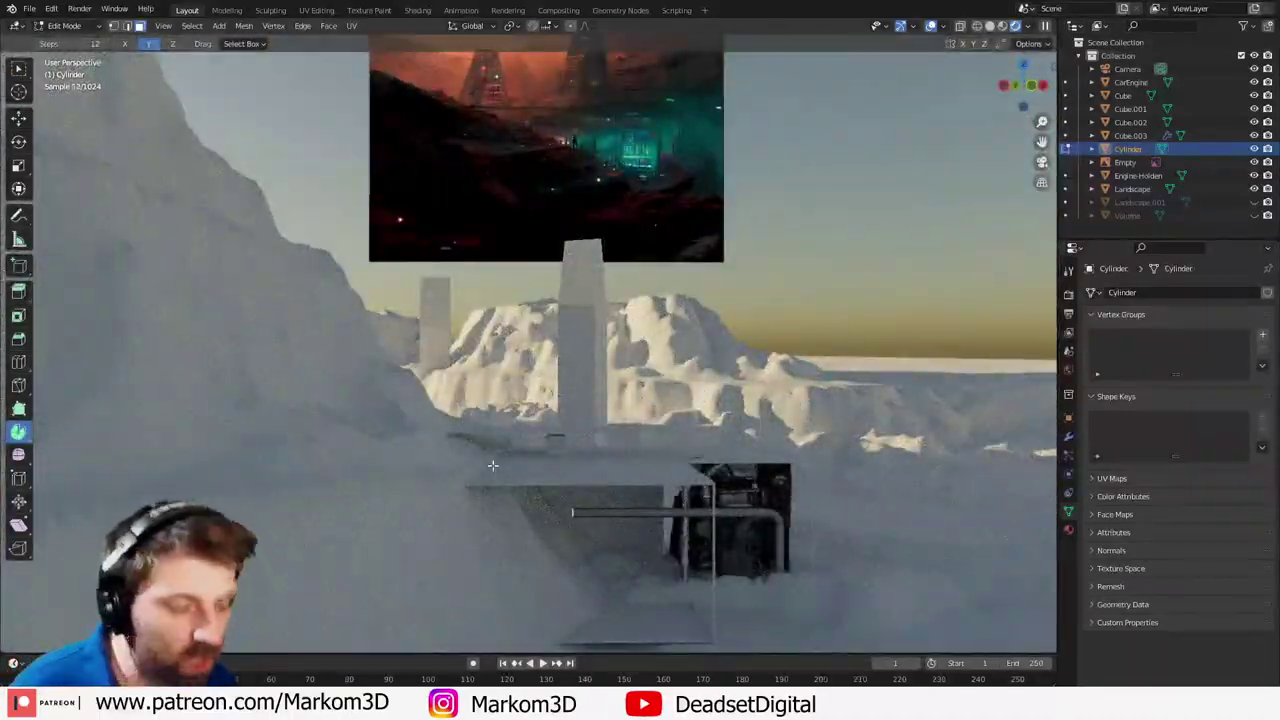
{"action": "key", "text": "Tab"}
{"action": "middle_click_drag", "start_coordinate": [596, 479], "coordinate": [543, 497]}
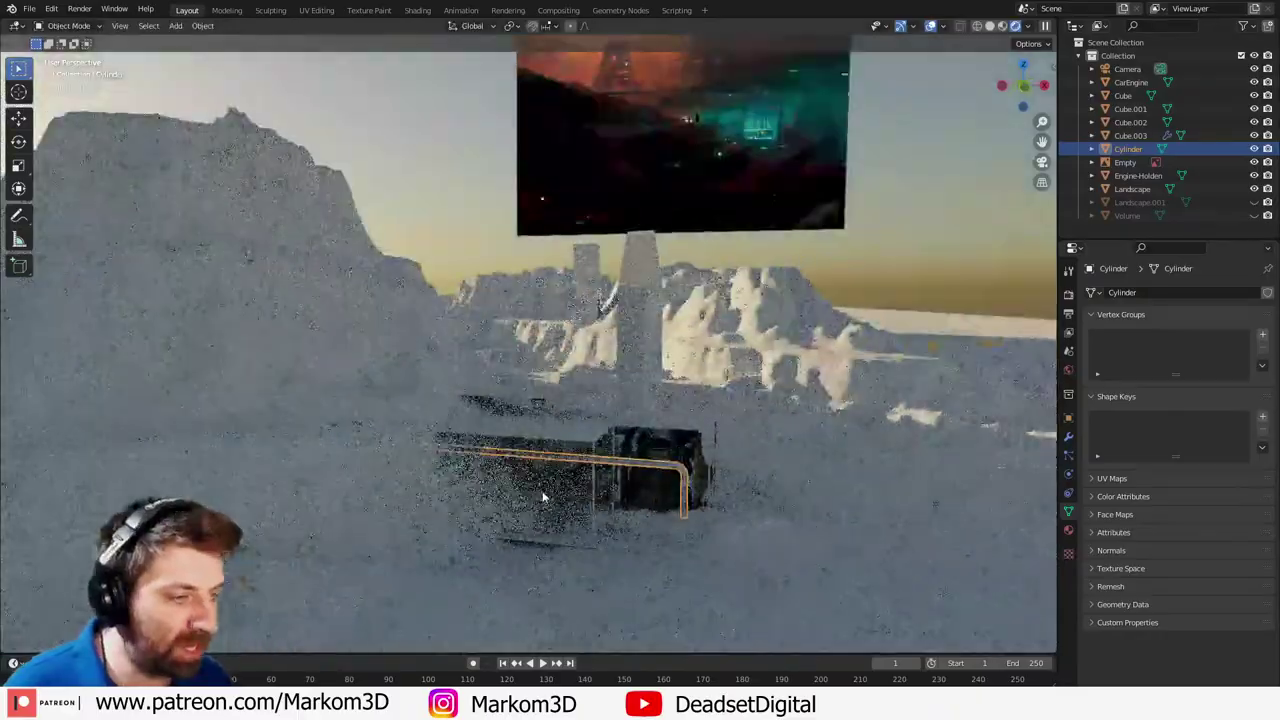
{"action": "key", "text": "KP_Decimal"}
{"action": "scroll", "coordinate": [543, 495], "scroll_direction": "up", "scroll_amount": 3}
{"action": "middle_click_drag", "start_coordinate": [900, 440], "coordinate": [651, 429], "text": "shift"}
{"action": "scroll", "coordinate": [677, 425], "scroll_direction": "up", "scroll_amount": 5}
{"action": "scroll", "coordinate": [655, 429], "scroll_direction": "down", "scroll_amount": 6}
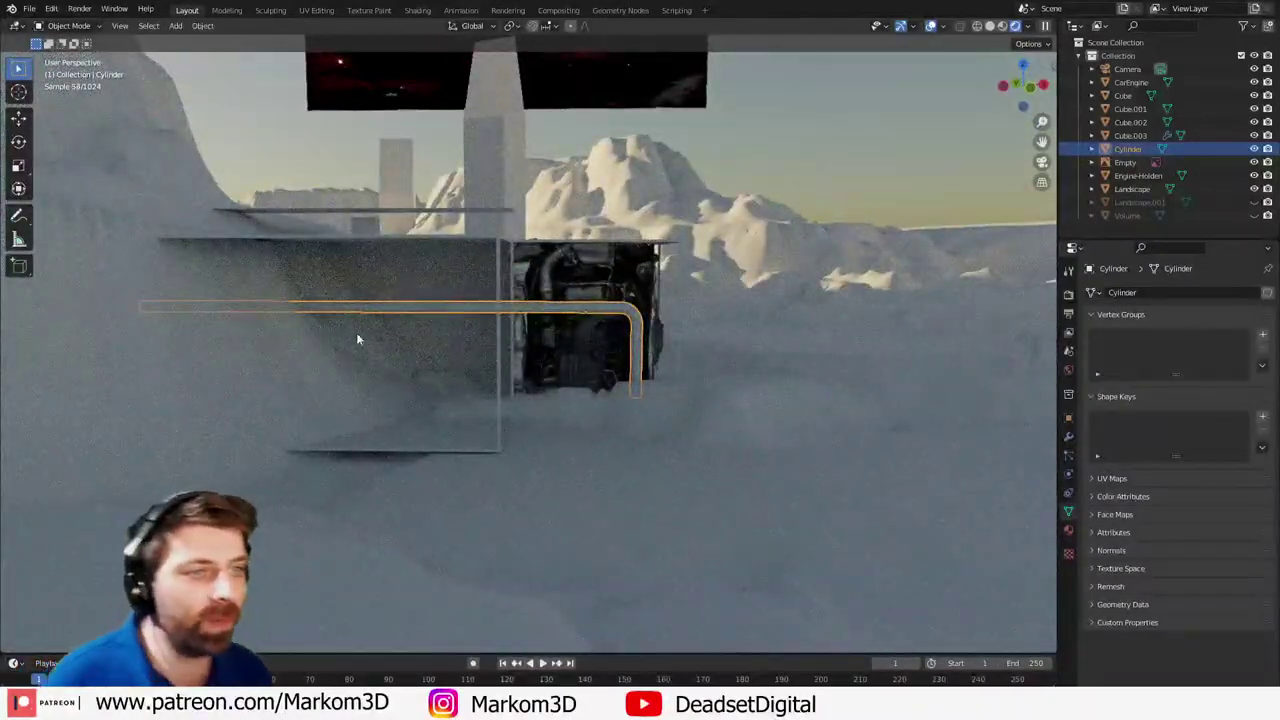
{"action": "scroll", "coordinate": [468, 320], "scroll_direction": "down", "scroll_amount": 3}
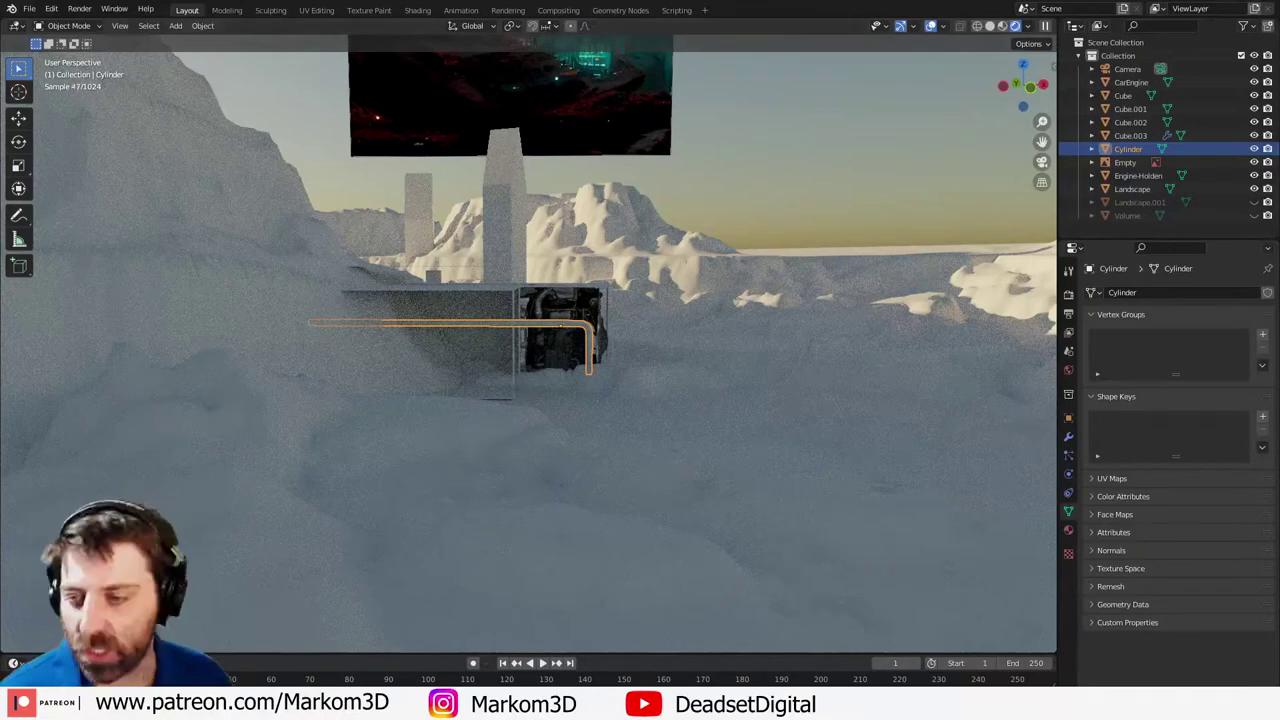
- Switch to File Explorer, open the Engine-Riley folder in ScannedLibrary and preview the Engine_Riley image
{"action": "key", "text": "alt+Tab"}
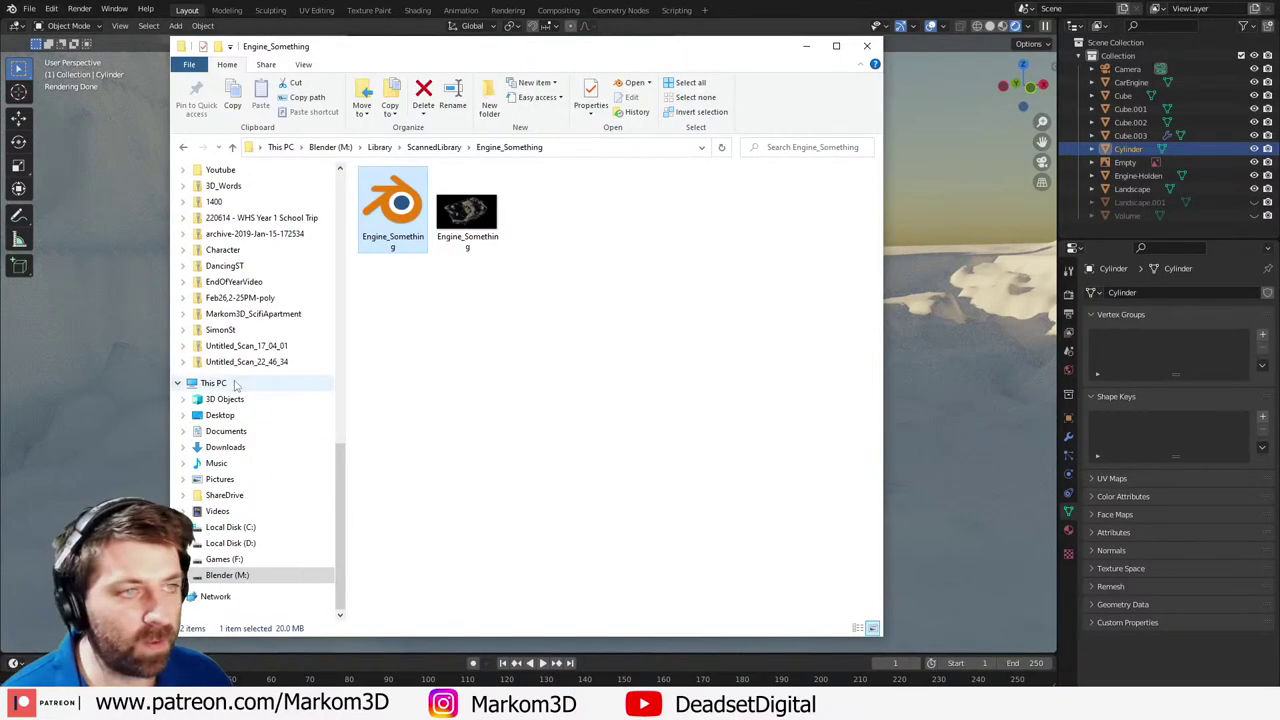
{"action": "left_click", "coordinate": [385, 351]}
{"action": "key", "text": "alt+Left"}
{"action": "double_click", "coordinate": [396, 273]}
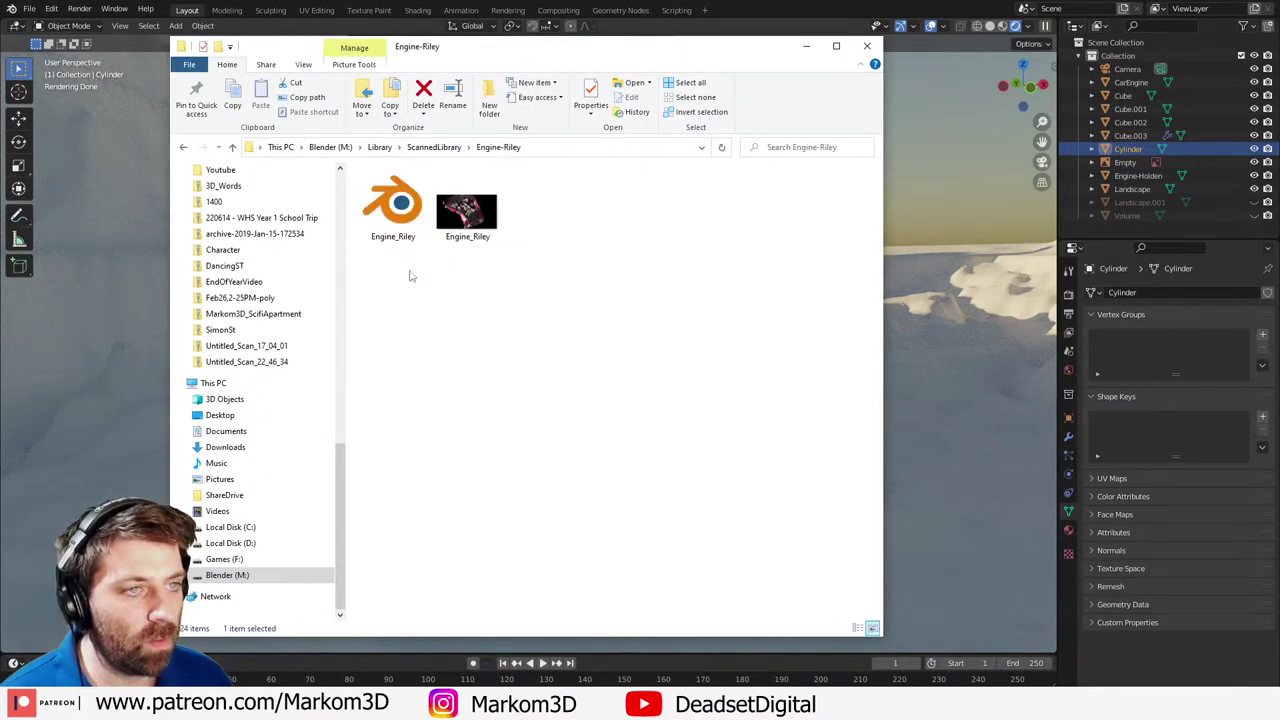
{"action": "double_click", "coordinate": [460, 228]}
{"action": "scroll", "coordinate": [794, 426], "scroll_direction": "up", "scroll_amount": 4}
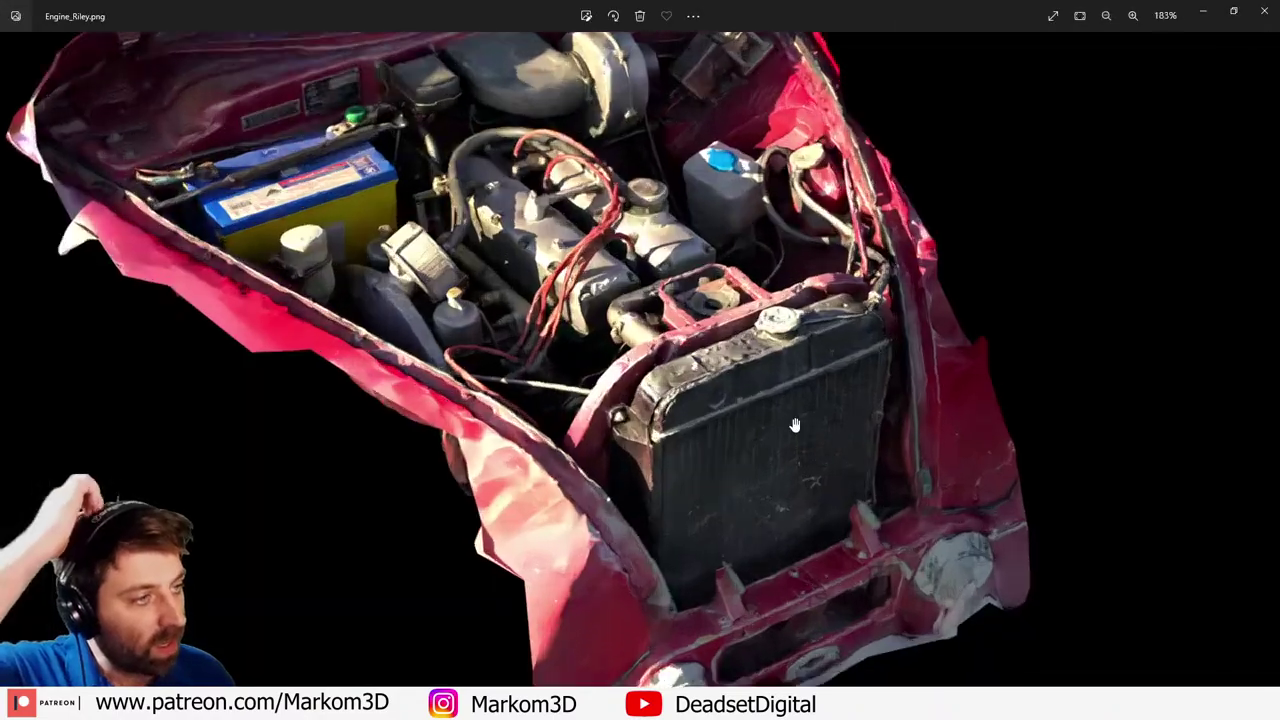
{"action": "scroll", "coordinate": [826, 340], "scroll_direction": "down", "scroll_amount": 2}
{"action": "key", "text": "alt+F4"}
- Open the Engine_Riley Blender file, copy its poly engine scan and return to the desert scene
{"action": "double_click", "coordinate": [390, 210]}
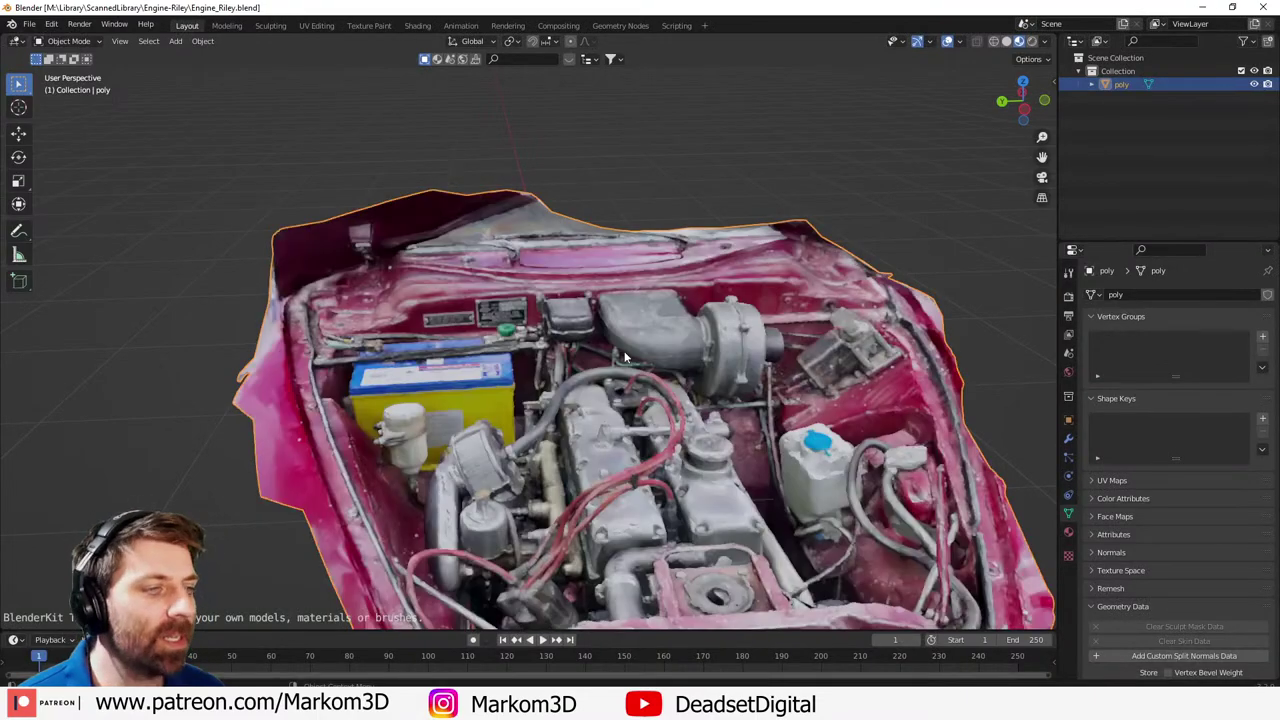
{"action": "left_click", "coordinate": [1204, 8]}
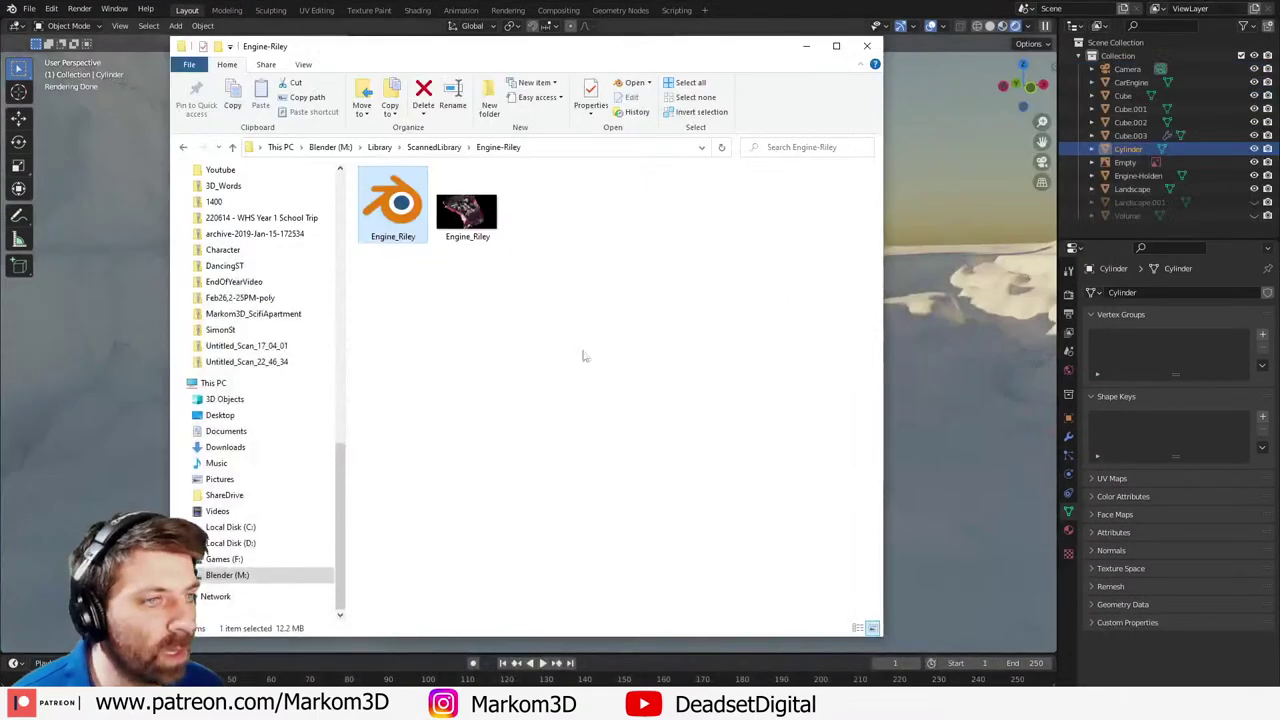
{"action": "left_click", "coordinate": [807, 47]}
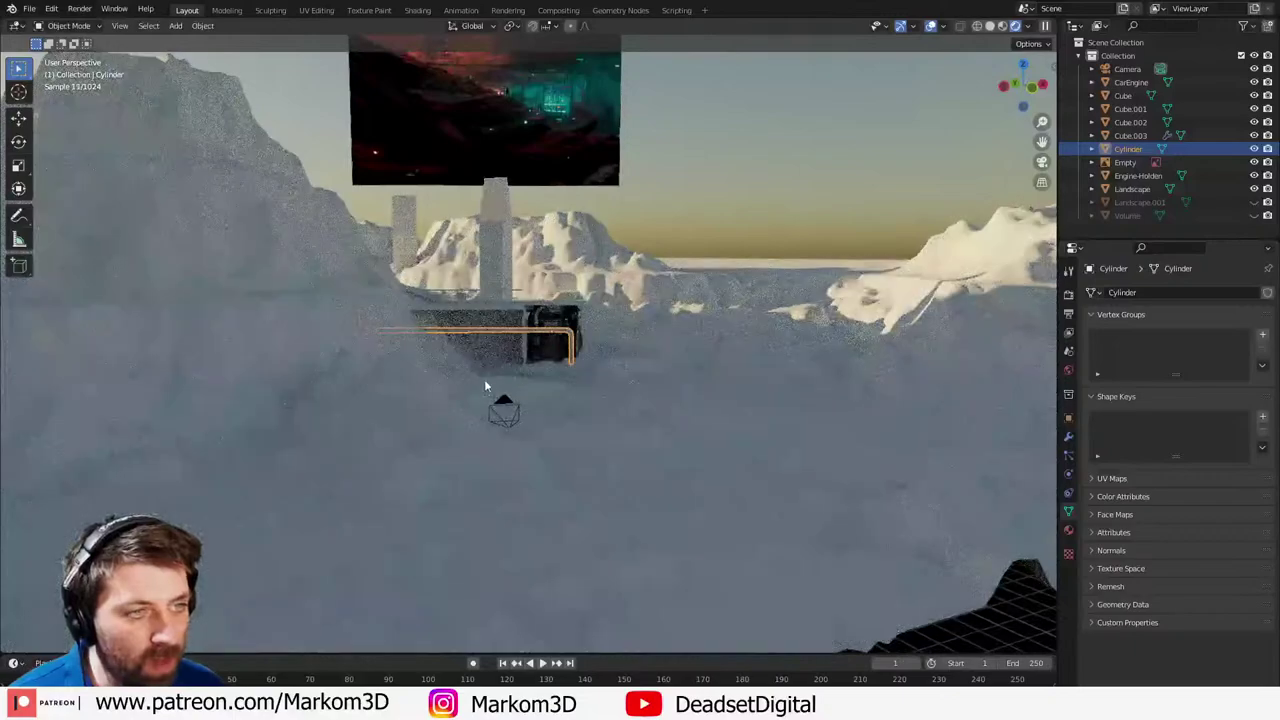
- Paste the copied engine scan into the scene and snap it to the 3D cursor
{"action": "key", "text": "ctrl+v"}
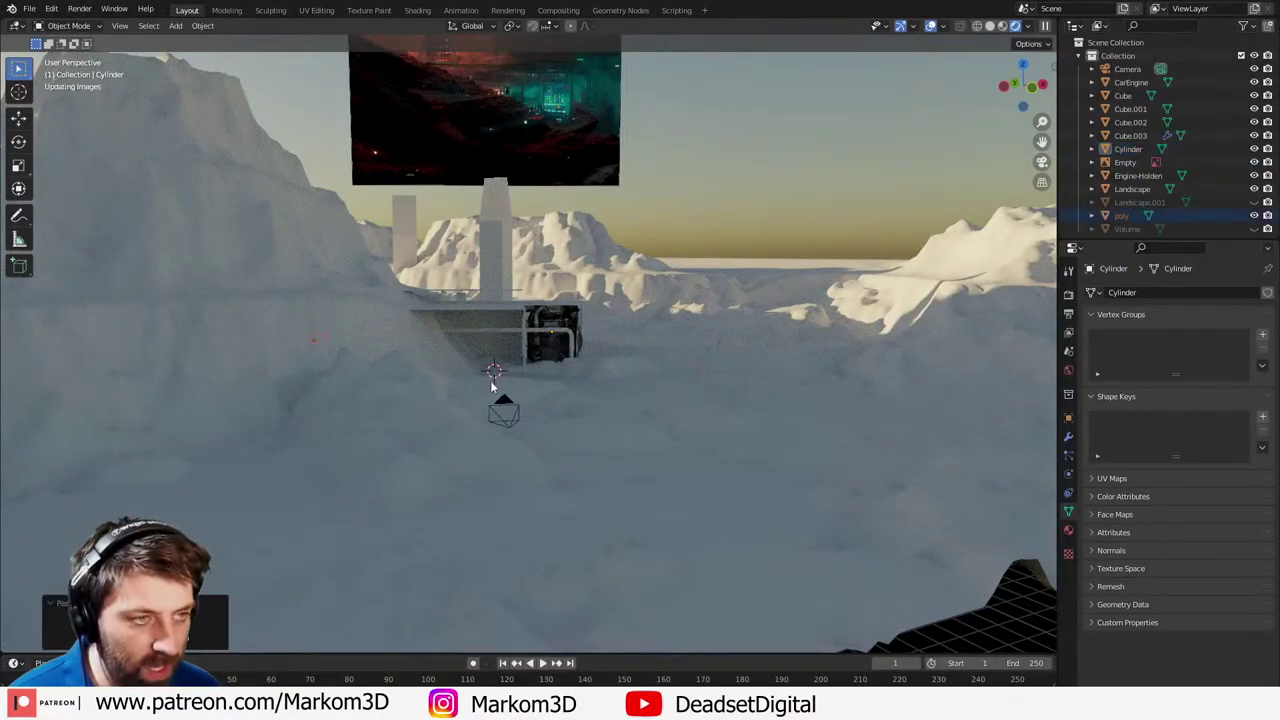
{"action": "key", "text": "shift+s"}
{"action": "left_click", "coordinate": [495, 306]}
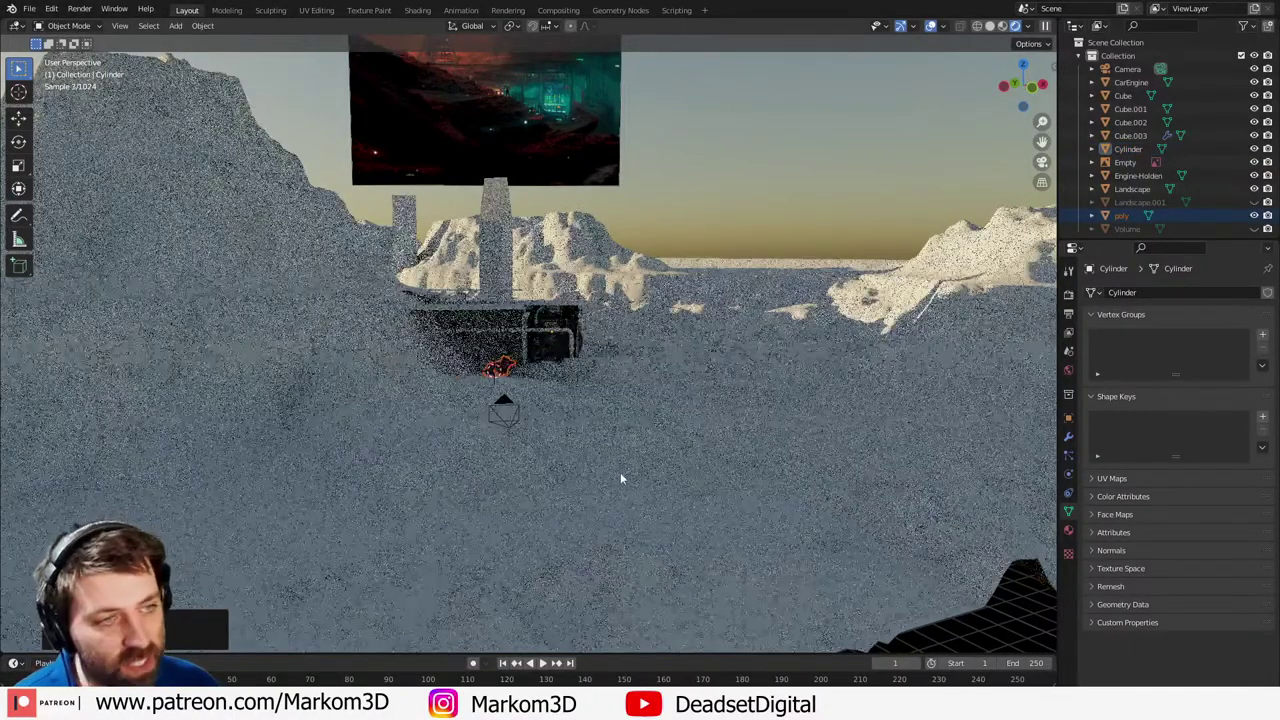
- Rotate the pasted engine scan around the Z axis so its radiator faces outward, and scale it up to fill the structure
{"action": "scroll", "coordinate": [610, 460], "scroll_direction": "up", "scroll_amount": 4}
{"action": "key", "text": "r"}
{"action": "key", "text": "z"}
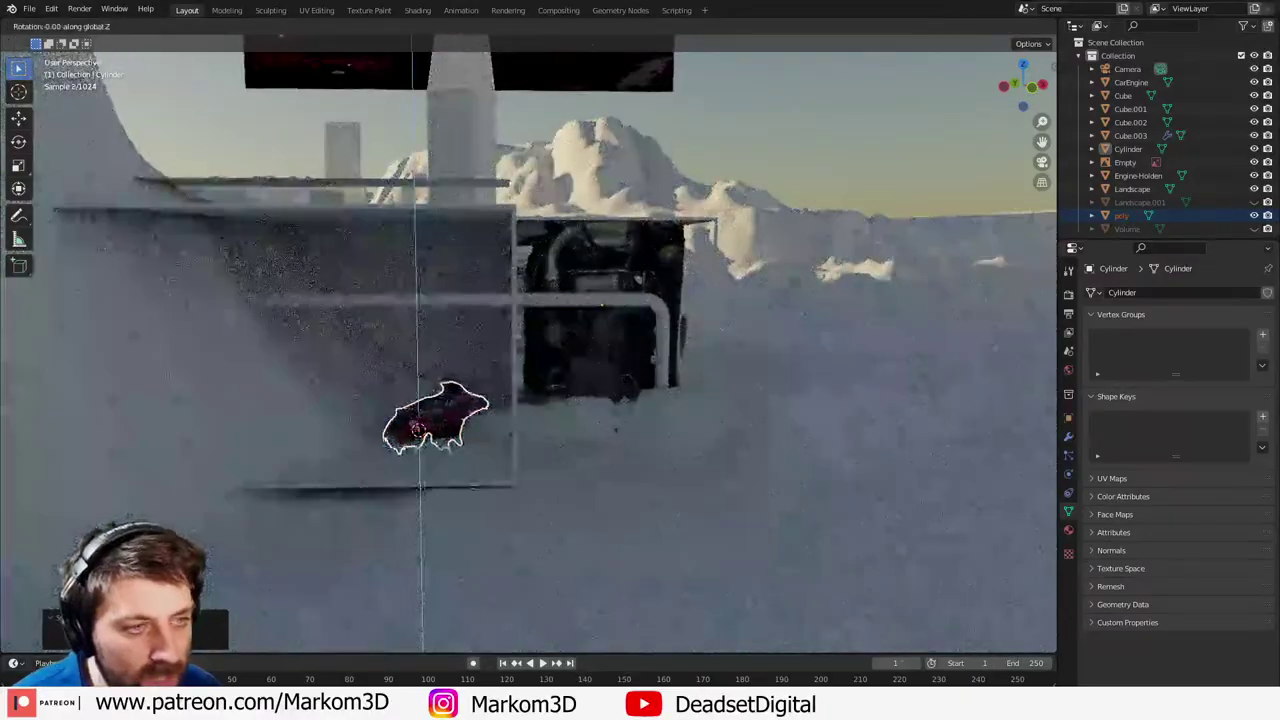
{"action": "key", "text": "Return"}
{"action": "key", "text": "s"}
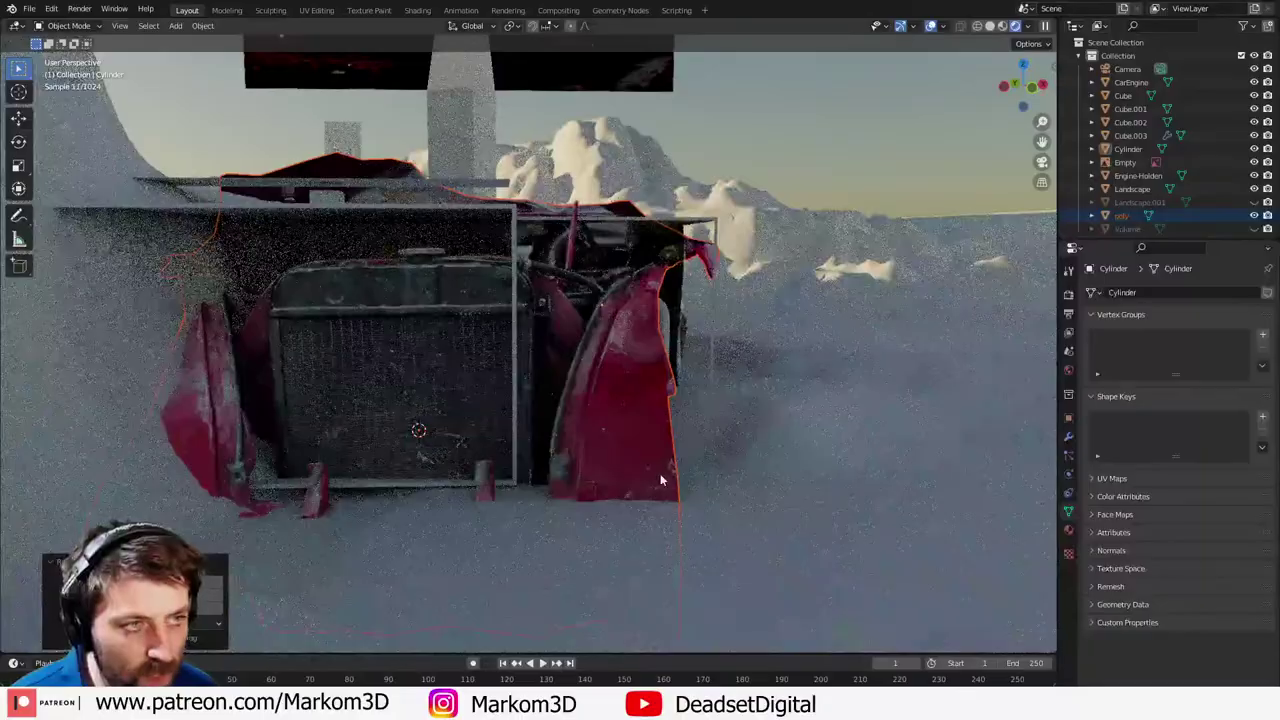
{"action": "key", "text": "Return"}
- Move the enlarged engine scan behind the frame and lower it about 2 m along Z
{"action": "key", "text": "g"}
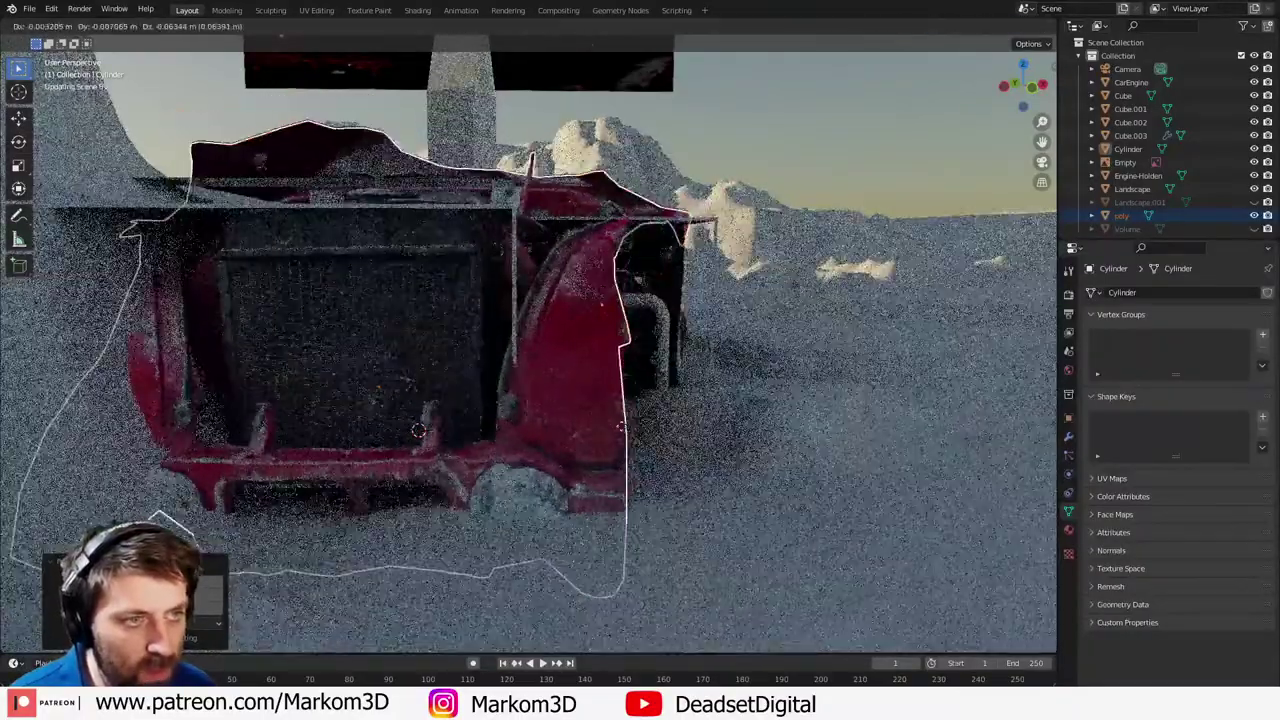
{"action": "key", "text": "Return"}
{"action": "key", "text": "g"}
{"action": "key", "text": "z"}
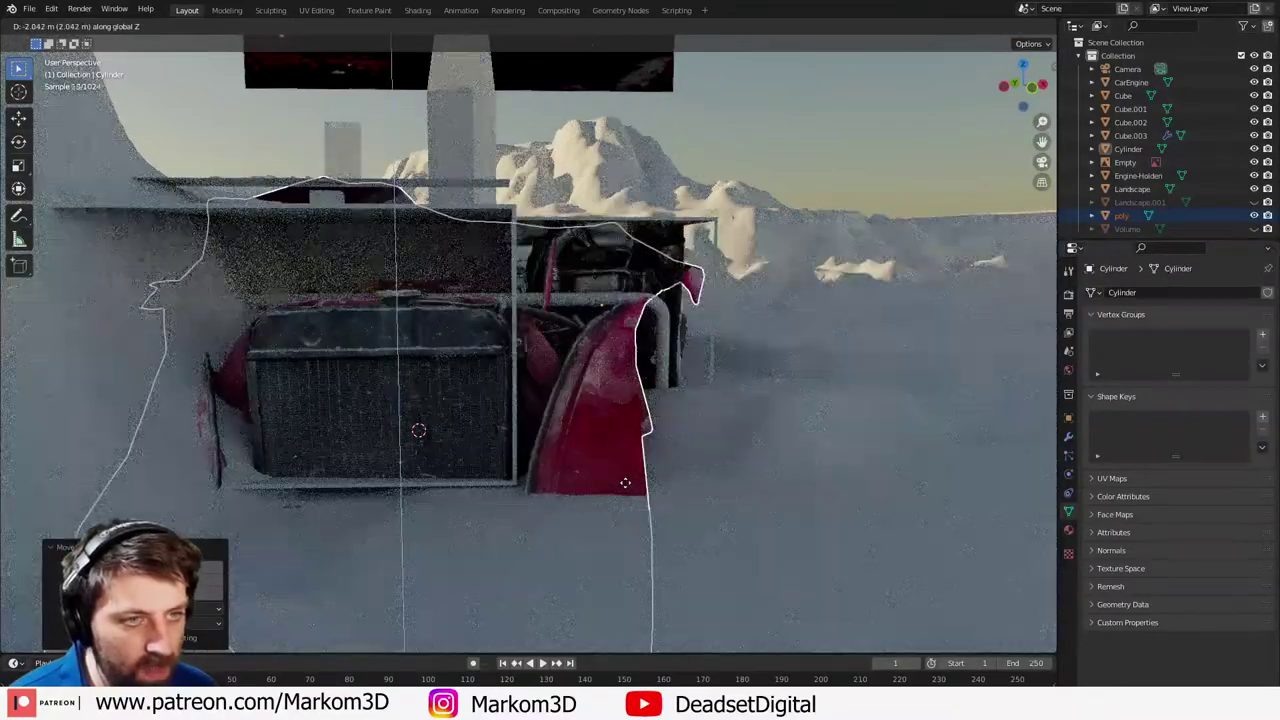
{"action": "left_click", "coordinate": [625, 483]}
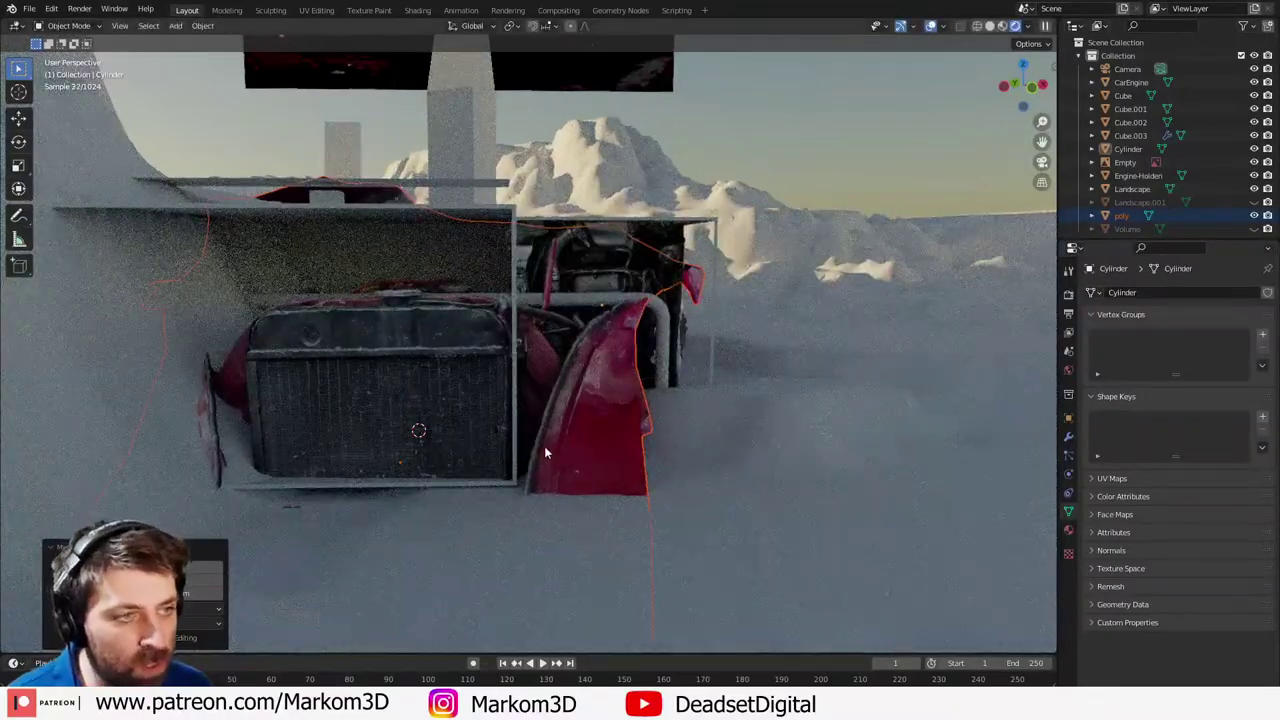
- Circle-select the engine scan's red fender side outside the frame, together with the overlapping pipe section, and delete the selected vertices
{"action": "key", "text": "Tab"}
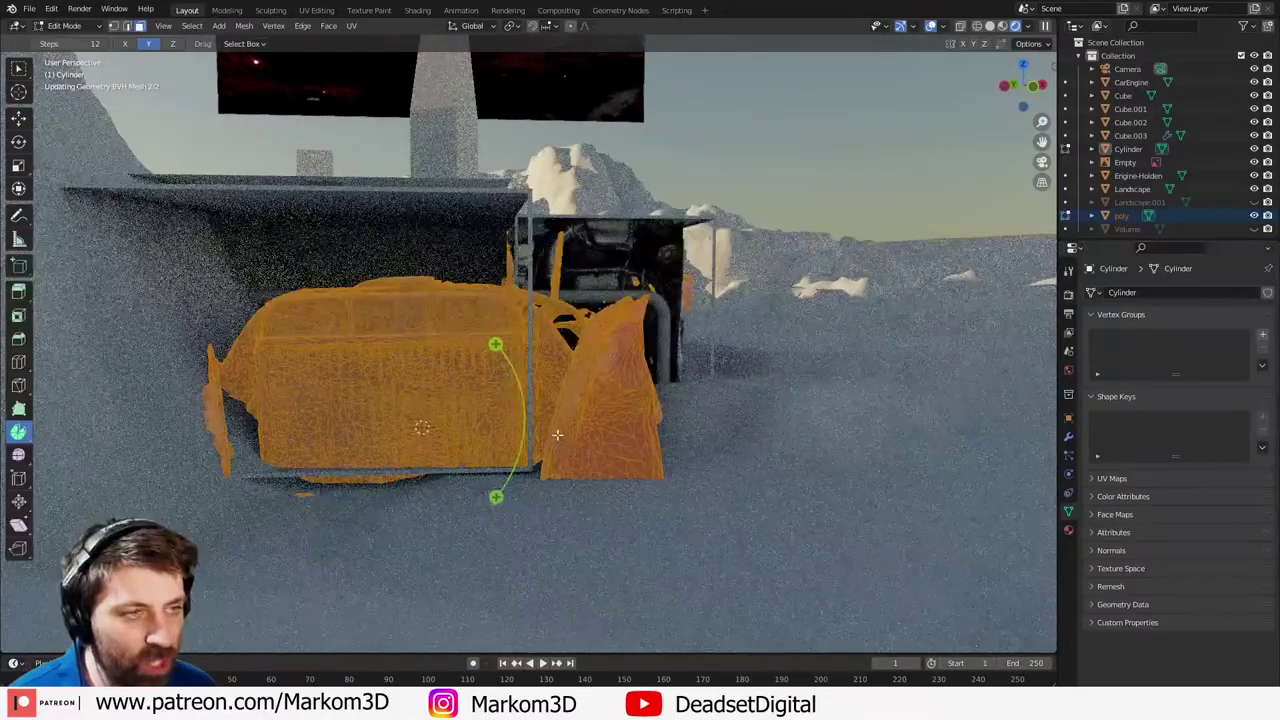
{"action": "middle_click_drag", "start_coordinate": [557, 435], "coordinate": [574, 405]}
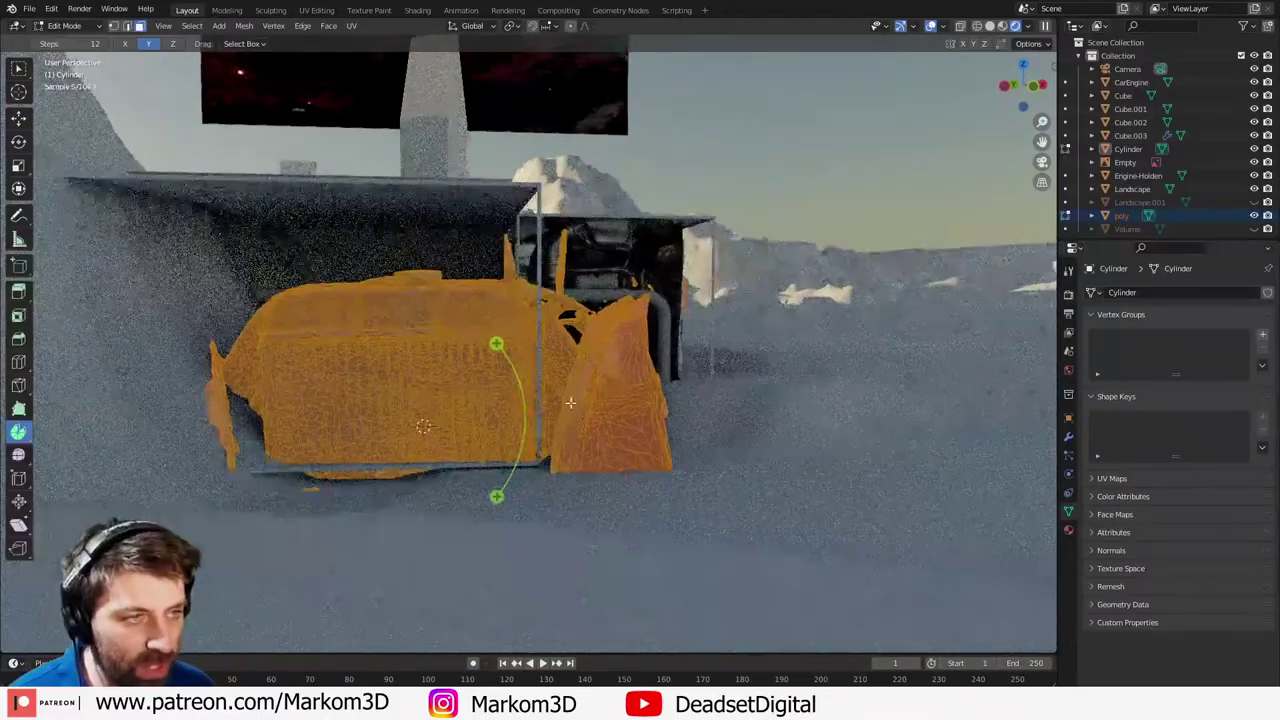
{"action": "left_click", "coordinate": [575, 404]}
{"action": "key", "text": "z"}
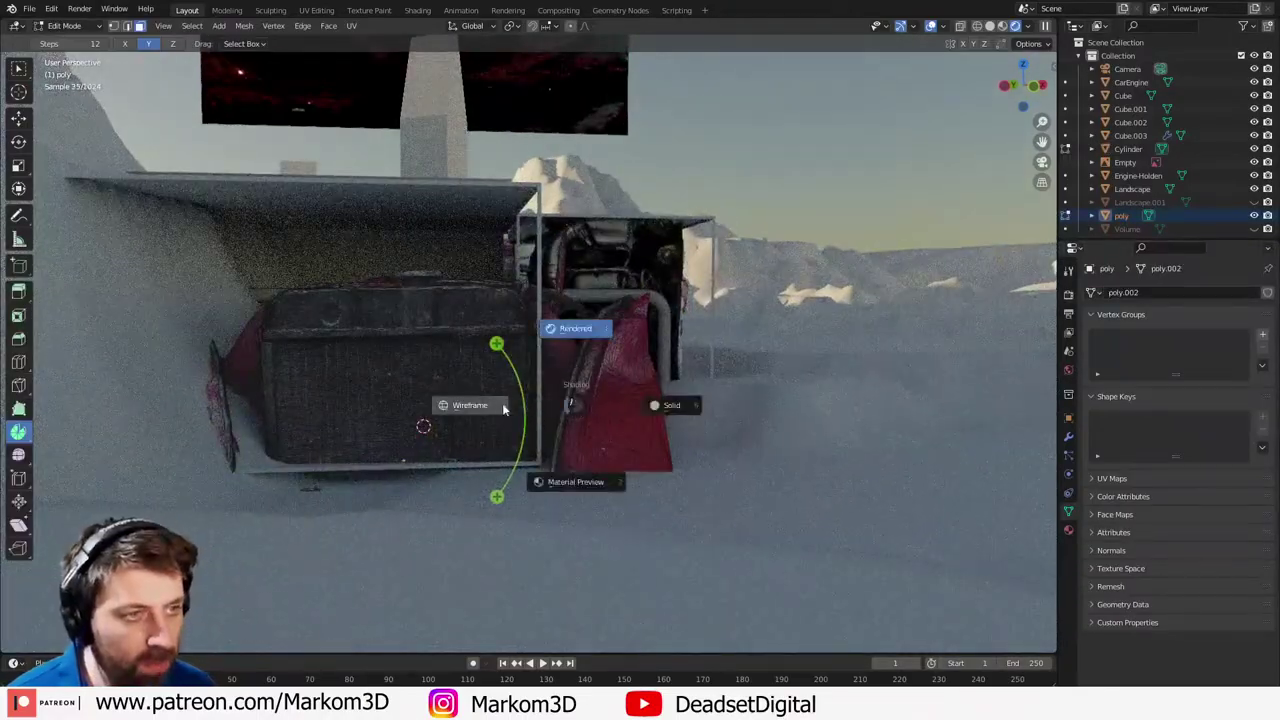
{"action": "key", "text": "c"}
{"action": "scroll", "coordinate": [660, 360], "scroll_direction": "down", "scroll_amount": 4}
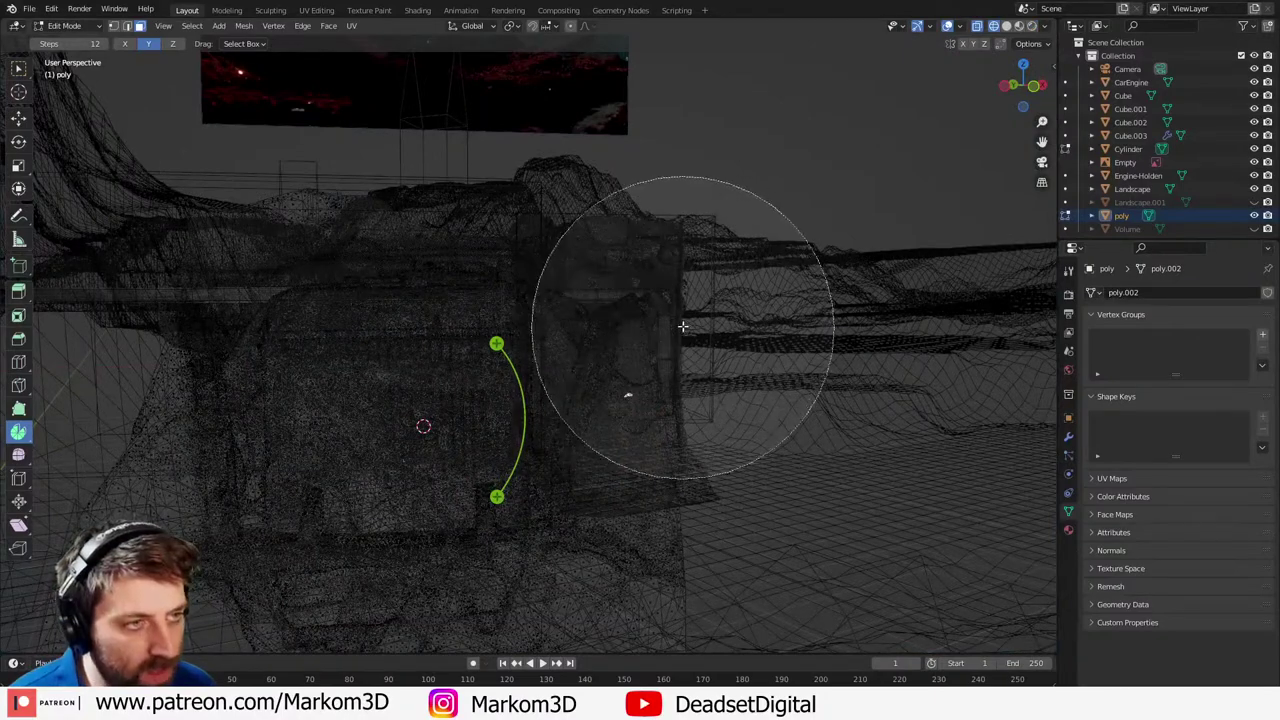
{"action": "left_click_drag", "start_coordinate": [683, 313], "coordinate": [708, 548]}
{"action": "right_click", "coordinate": [708, 551]}
{"action": "key", "text": "z"}
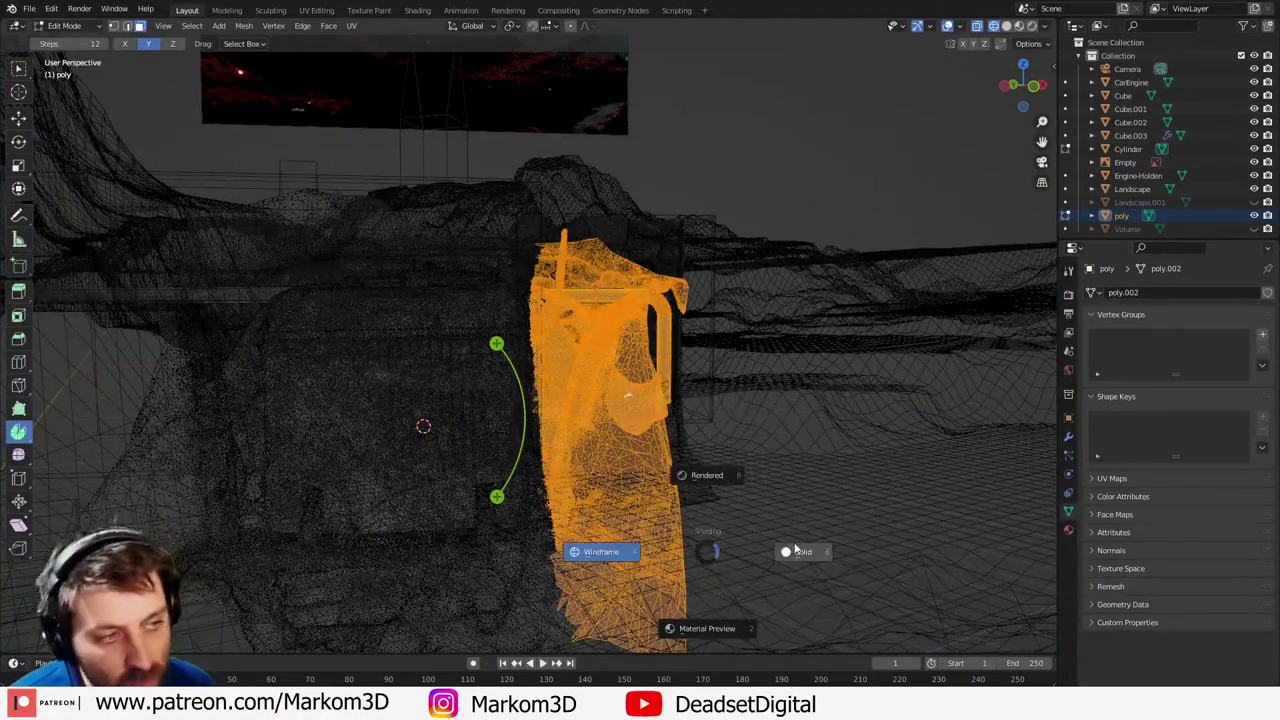
{"action": "left_click", "coordinate": [794, 546]}
{"action": "middle_click_drag", "start_coordinate": [683, 486], "coordinate": [594, 394]}
{"action": "scroll", "coordinate": [594, 394], "scroll_direction": "up", "scroll_amount": 2}
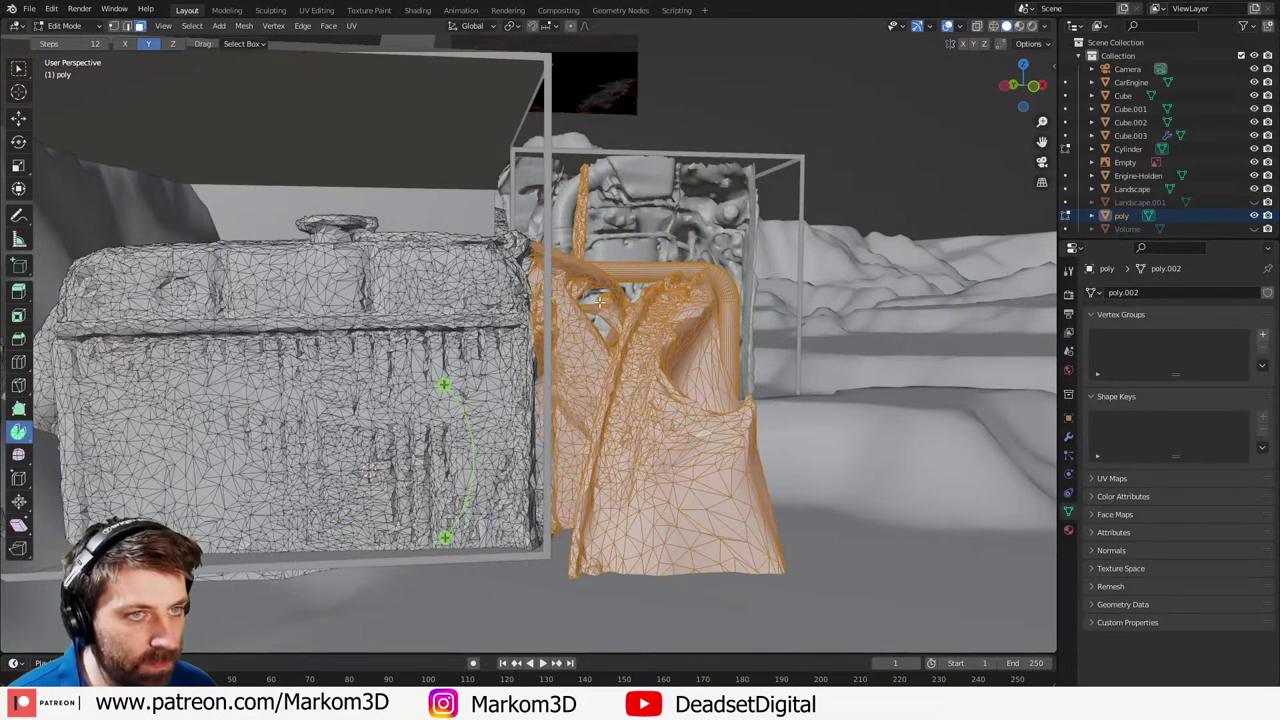
{"action": "middle_click_drag", "start_coordinate": [600, 303], "coordinate": [341, 346]}
{"action": "key", "text": "x"}
{"action": "left_click", "coordinate": [406, 342]}
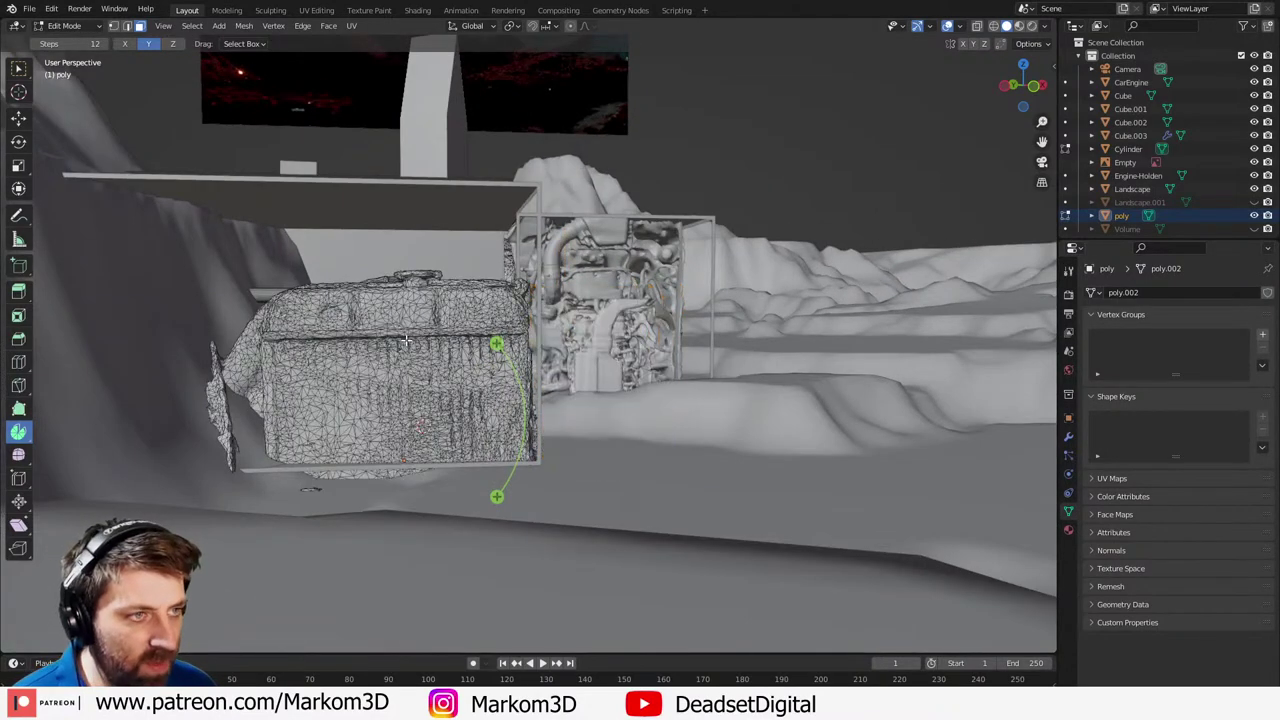
- Circle-select the part of the engine scan protruding behind the structure and delete its vertices
{"action": "key", "text": "Tab"}
{"action": "middle_click_drag", "start_coordinate": [491, 260], "coordinate": [287, 294]}
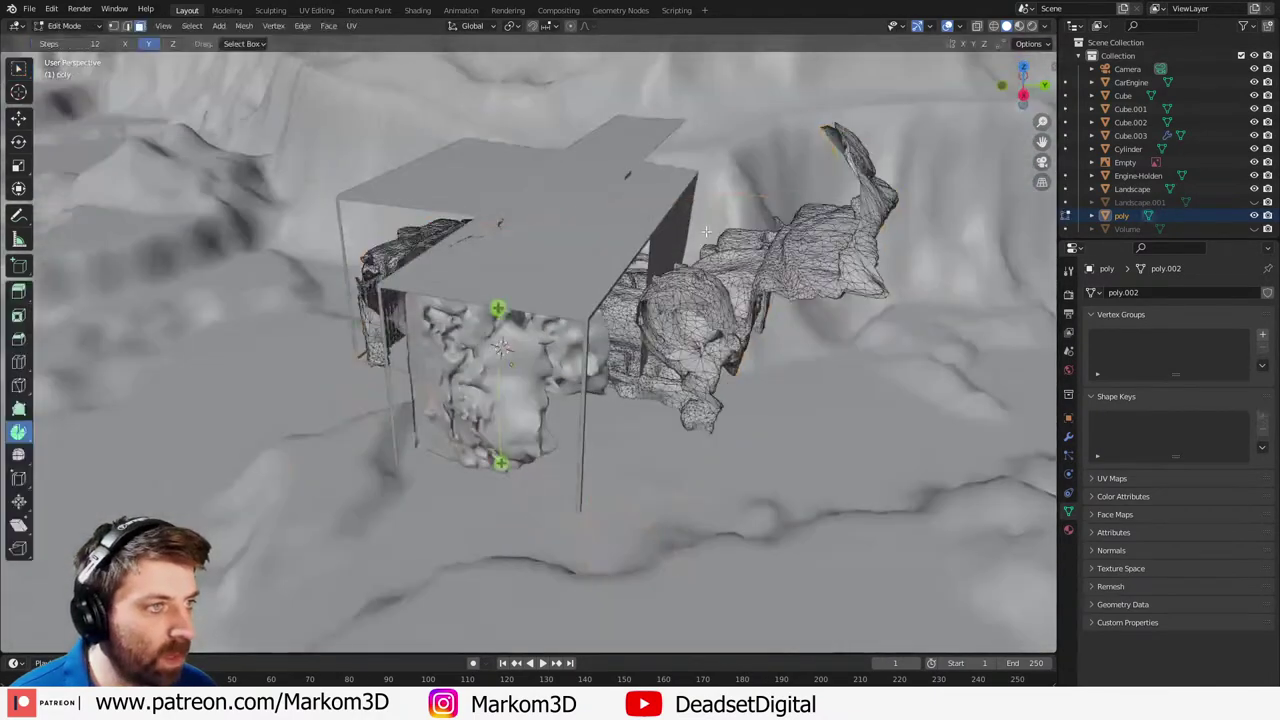
{"action": "scroll", "coordinate": [750, 275], "scroll_direction": "down", "scroll_amount": 2}
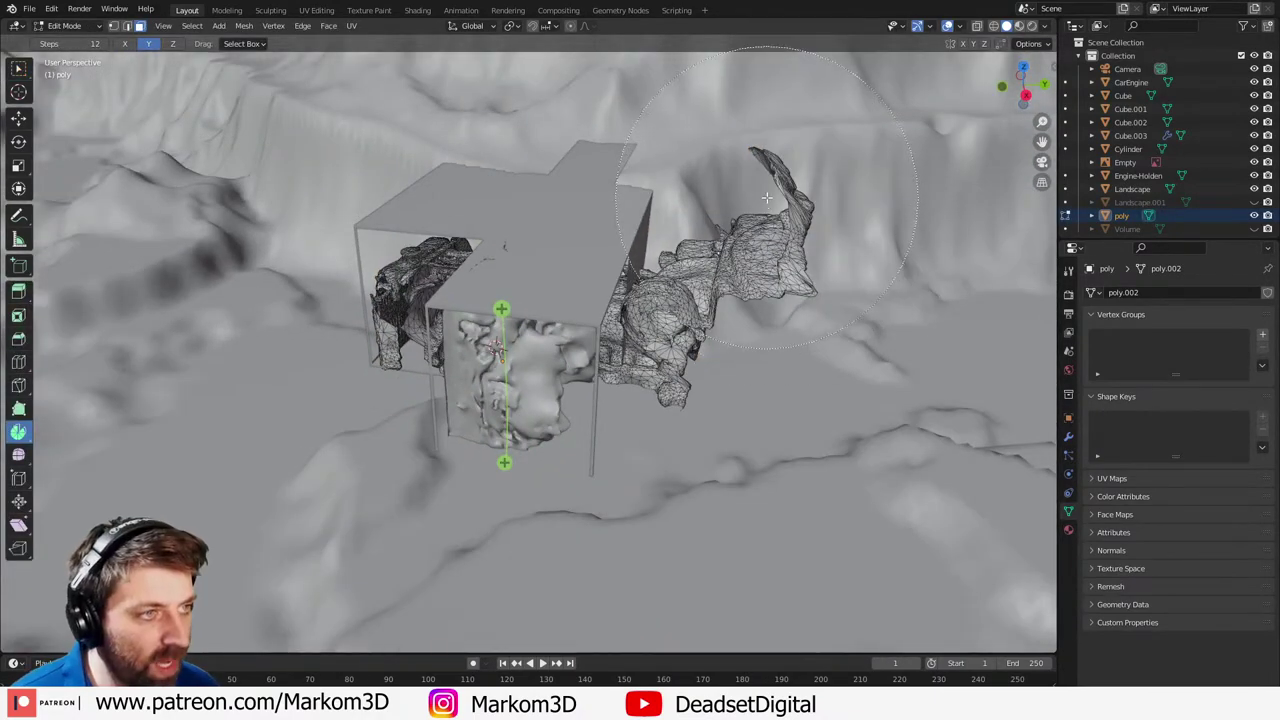
{"action": "key", "text": "z"}
{"action": "key", "text": "z"}
{"action": "key", "text": "Escape"}
{"action": "key", "text": "c"}
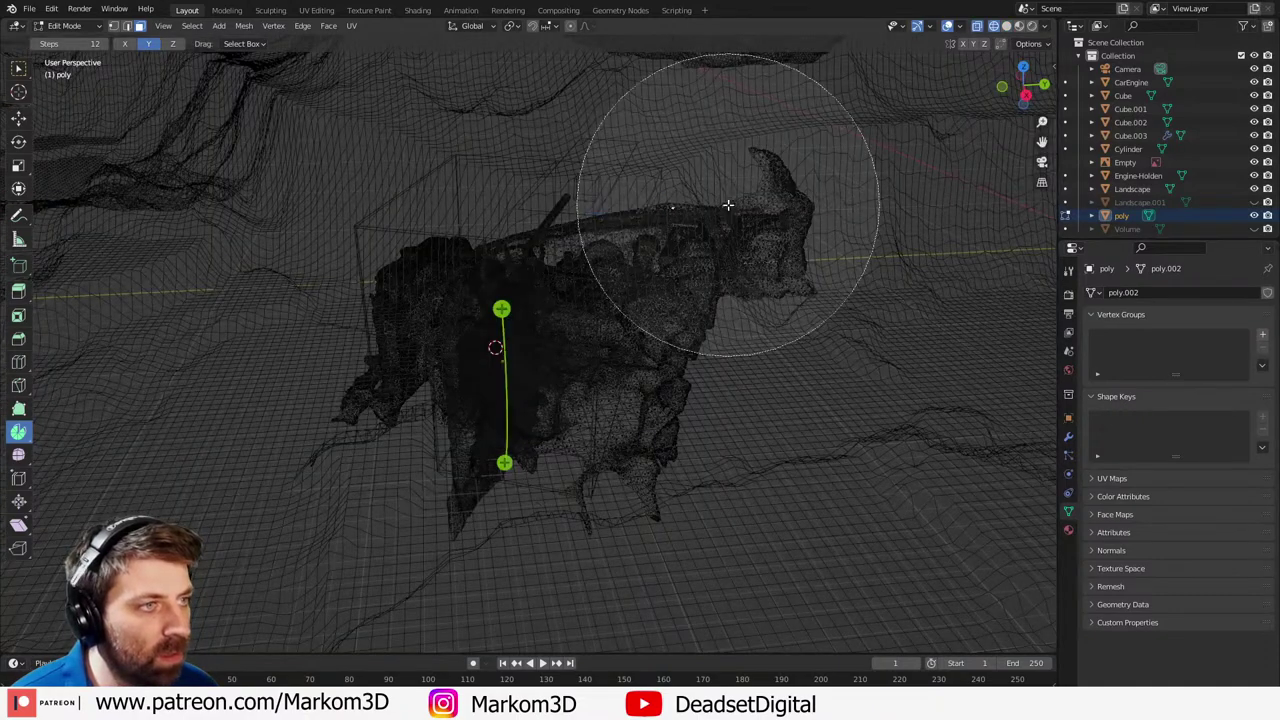
{"action": "left_click_drag", "start_coordinate": [764, 208], "coordinate": [711, 452]}
{"action": "key", "text": "Escape"}
{"action": "key", "text": "x"}
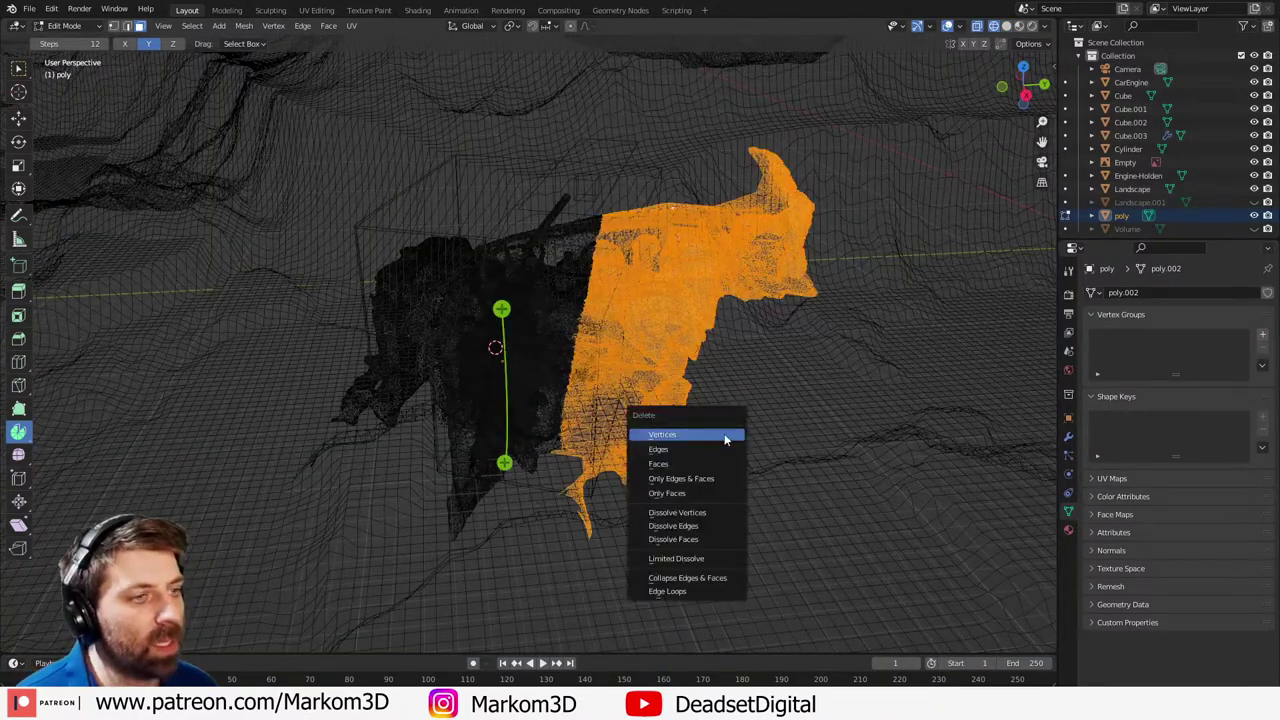
{"action": "left_click", "coordinate": [725, 436]}
{"action": "middle_click_drag", "start_coordinate": [600, 380], "coordinate": [683, 347]}
{"action": "key", "text": "Tab"}
{"action": "scroll", "coordinate": [656, 353], "scroll_direction": "down", "scroll_amount": 2}
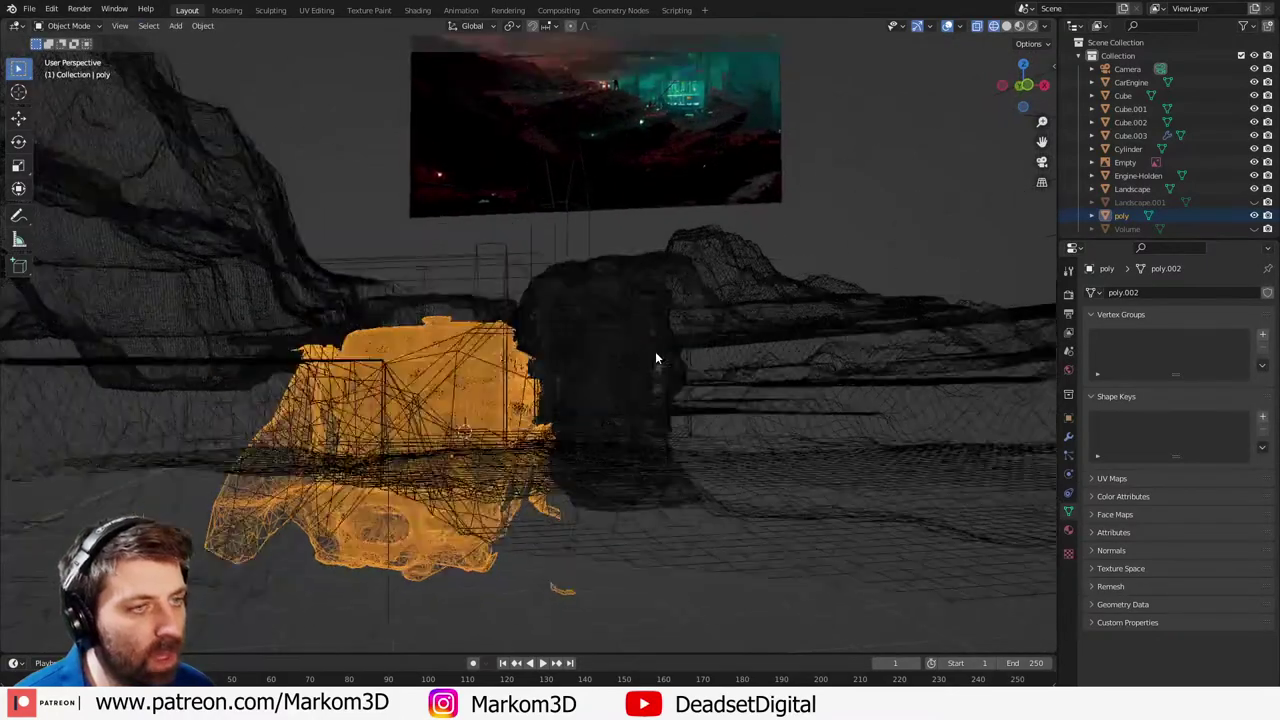
- In the rendered camera view, raise the trimmed engine scan along Z by about 1.4 m
{"action": "key", "text": "KP_0"}
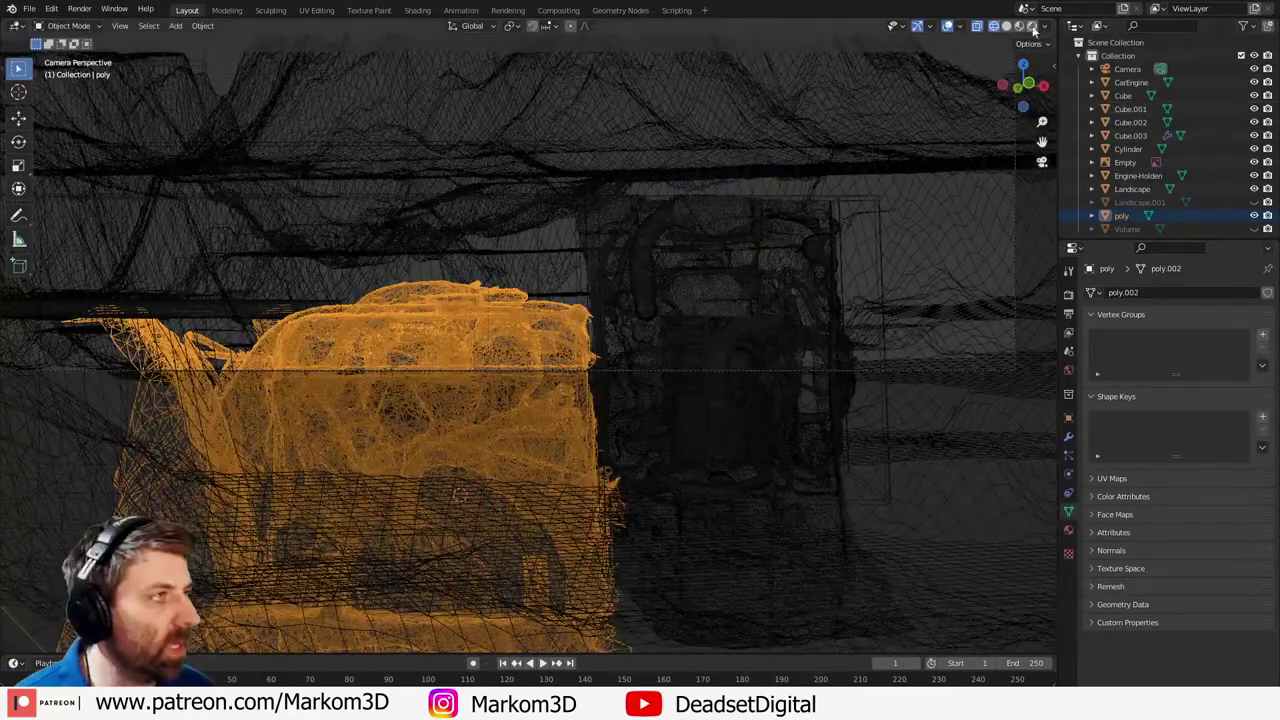
{"action": "scroll", "coordinate": [672, 342], "scroll_direction": "down", "scroll_amount": 5}
{"action": "left_click", "coordinate": [782, 213]}
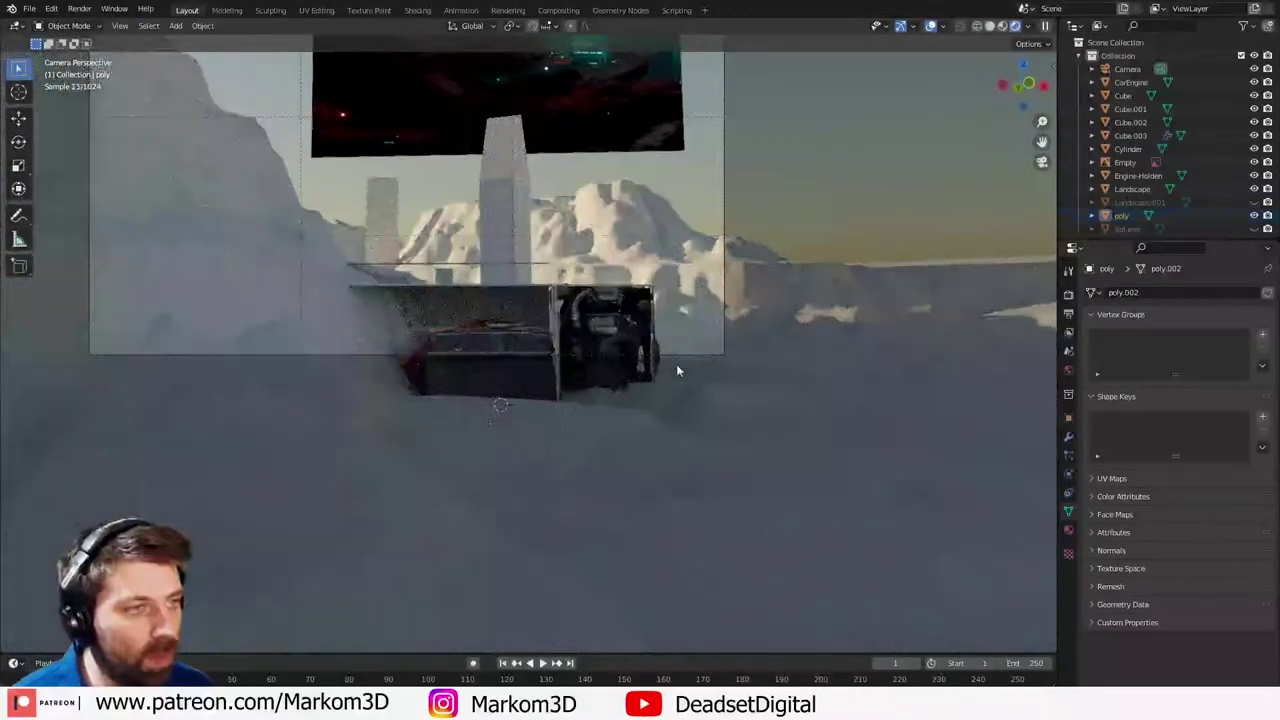
{"action": "left_click", "coordinate": [512, 374]}
{"action": "key", "text": "g"}
{"action": "key", "text": "z"}
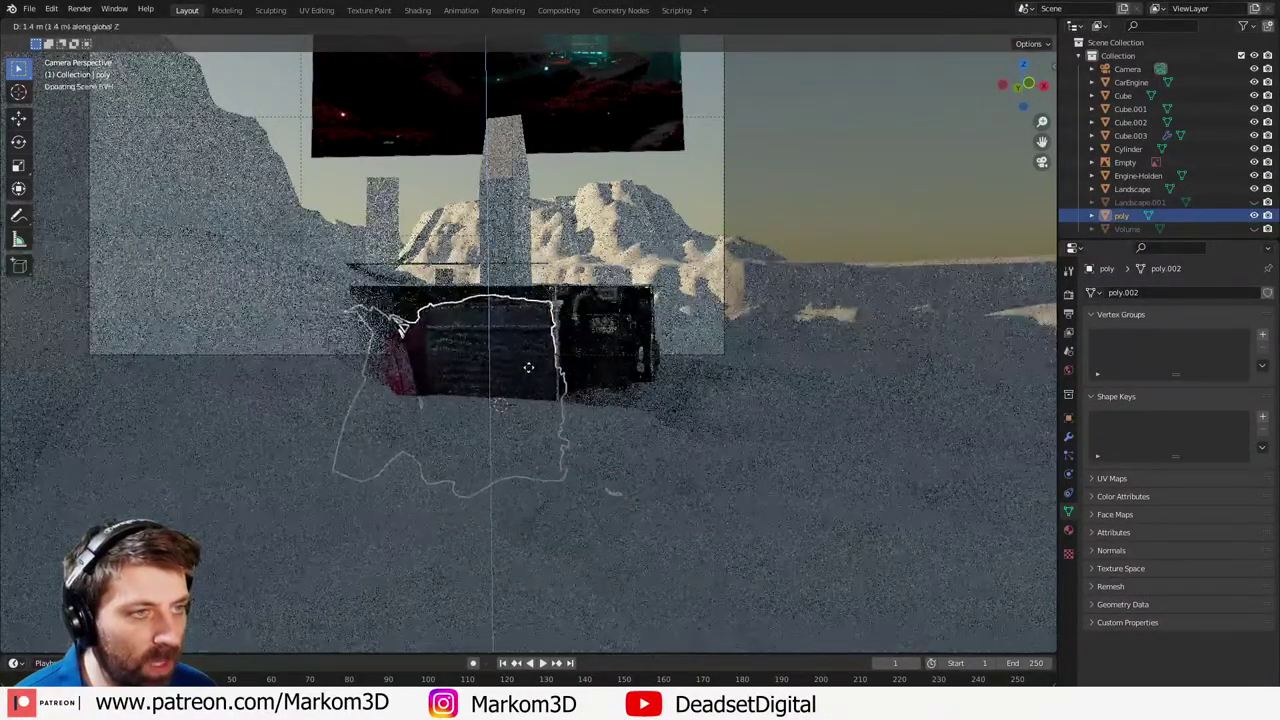
{"action": "left_click", "coordinate": [525, 364]}
{"action": "scroll", "coordinate": [578, 377], "scroll_direction": "up", "scroll_amount": 2}
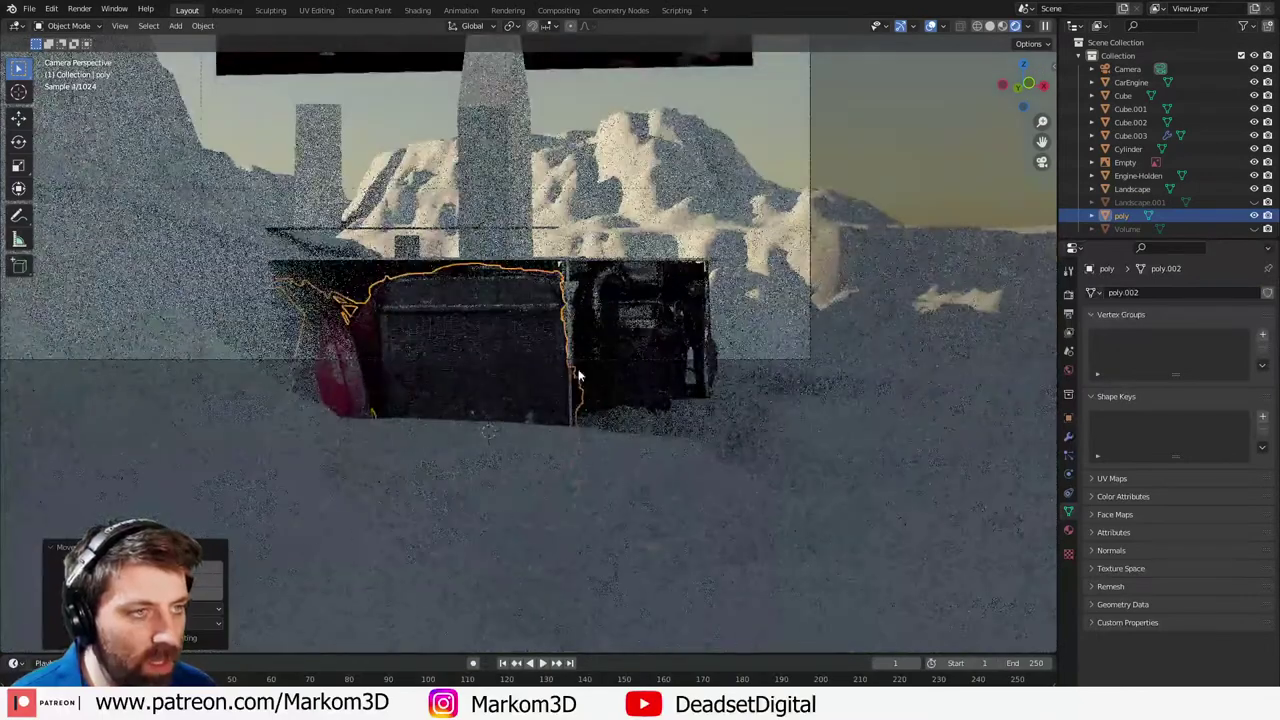
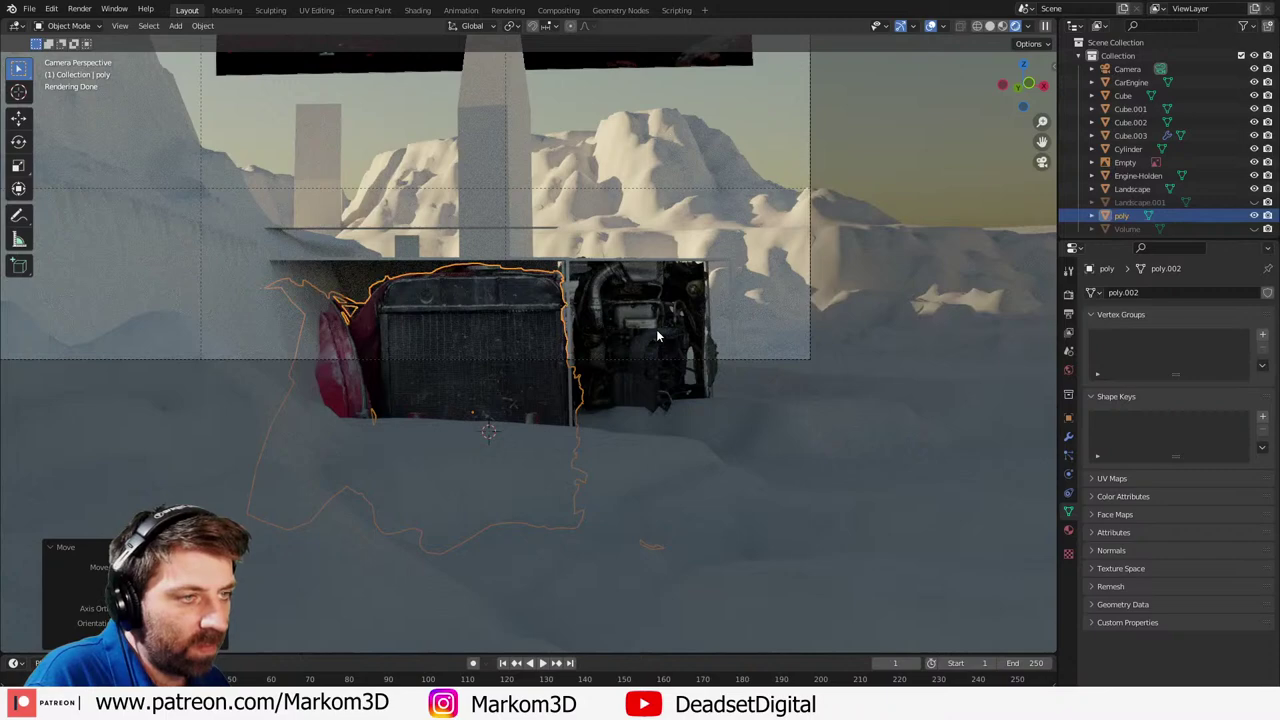
- Select the remaining pipe in wireframe and move it about -0.63 m along its local Y axis
{"action": "scroll", "coordinate": [1134, 214], "scroll_direction": "down", "scroll_amount": 1}
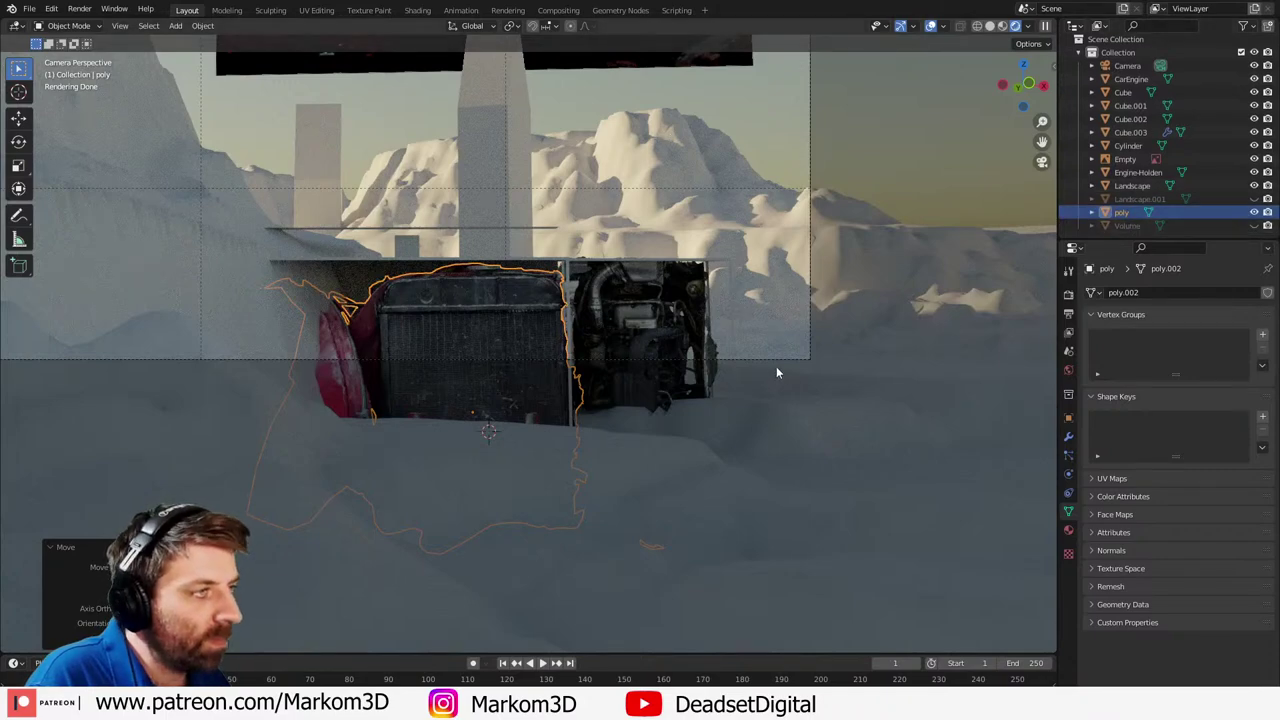
{"action": "middle_click_drag", "start_coordinate": [776, 372], "coordinate": [645, 607]}
{"action": "mouse_move", "coordinate": [648, 534]}
{"action": "middle_mouse_down", "text": "shift"}
{"action": "mouse_move", "coordinate": [634, 457]}
{"action": "mouse_move", "coordinate": [536, 511]}
{"action": "mouse_move", "coordinate": [665, 485]}
{"action": "middle_mouse_up", "text": "shift"}
{"action": "key", "text": "z"}
{"action": "left_click", "coordinate": [548, 464]}
{"action": "key", "text": "a"}
{"action": "left_click", "coordinate": [489, 430]}
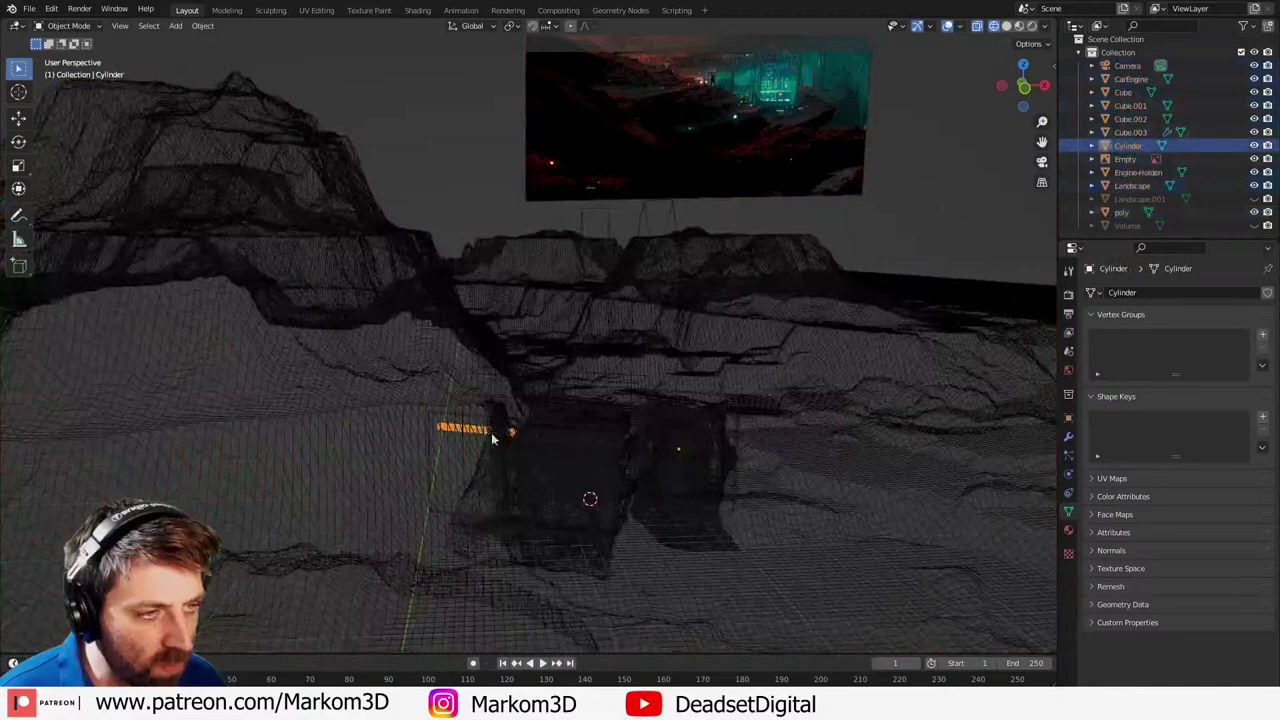
{"action": "middle_click_drag", "start_coordinate": [489, 432], "coordinate": [698, 490]}
{"action": "key", "text": "g"}
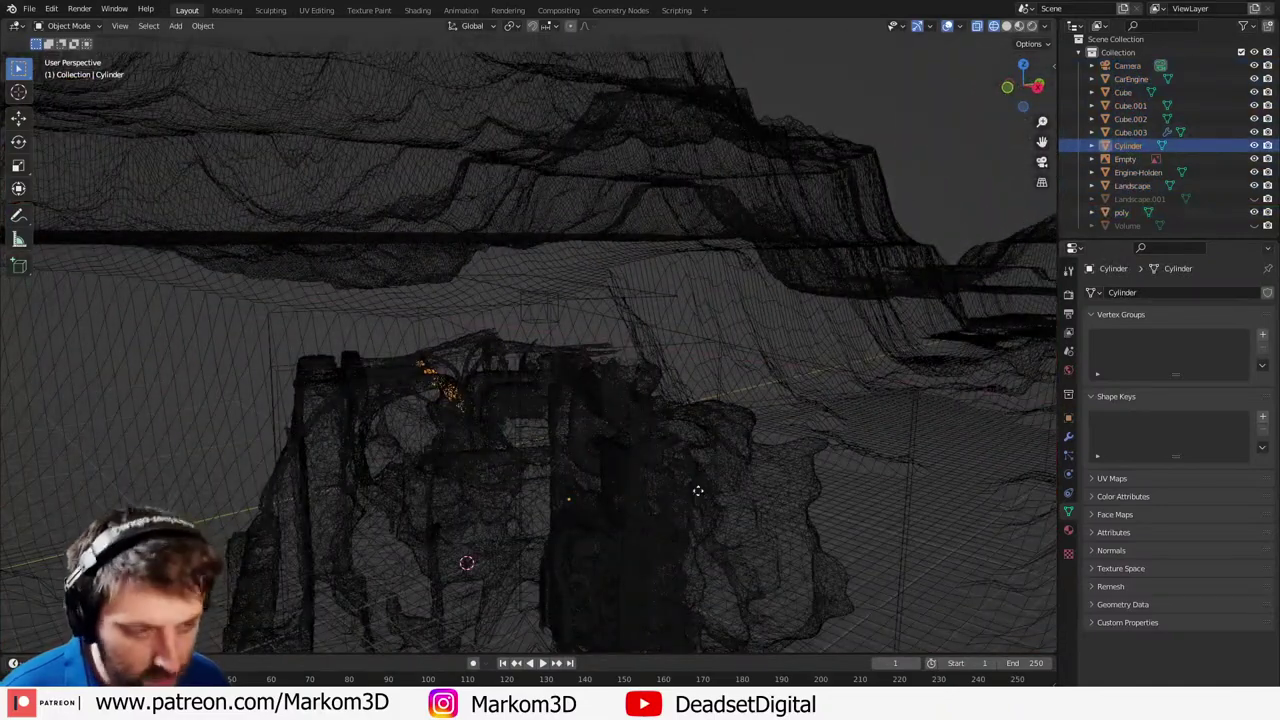
{"action": "key", "text": "y"}
{"action": "key", "text": "y"}
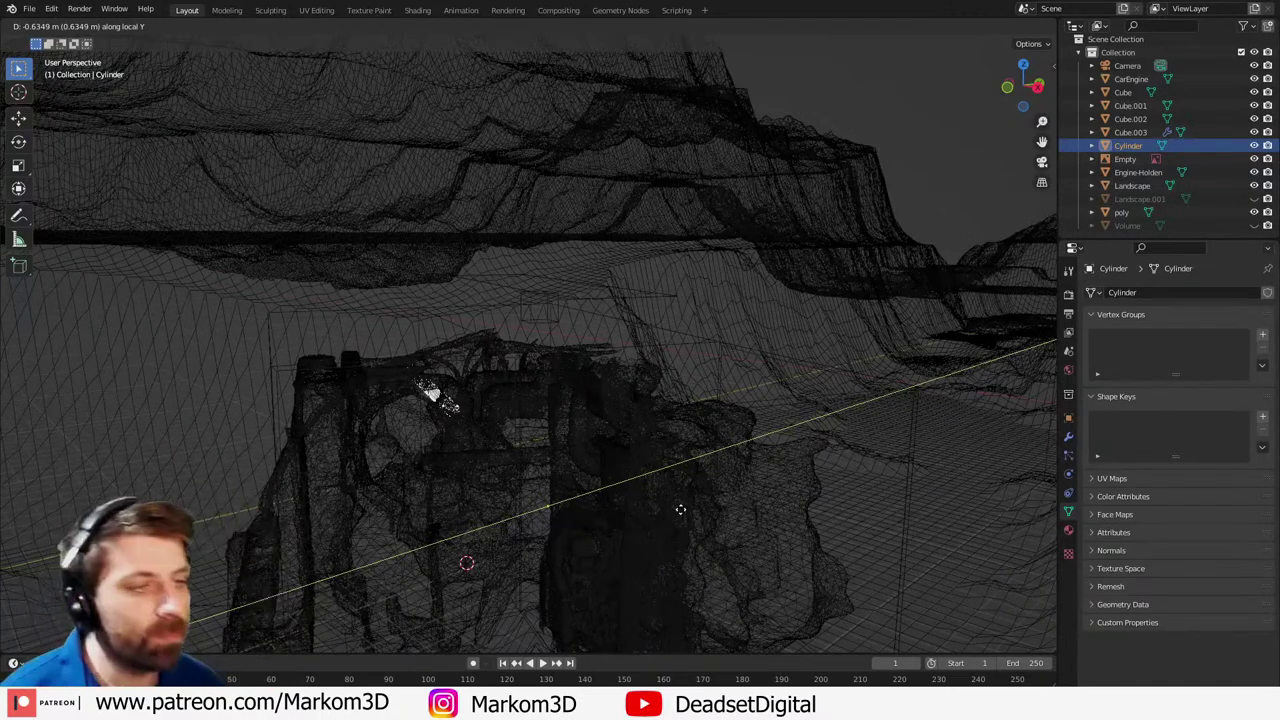
{"action": "left_click", "coordinate": [680, 510]}
- Try to select the edge loop at the pipe's open end facing the engines
{"action": "key", "text": "Tab"}
{"action": "middle_click_drag", "start_coordinate": [519, 506], "coordinate": [609, 494]}
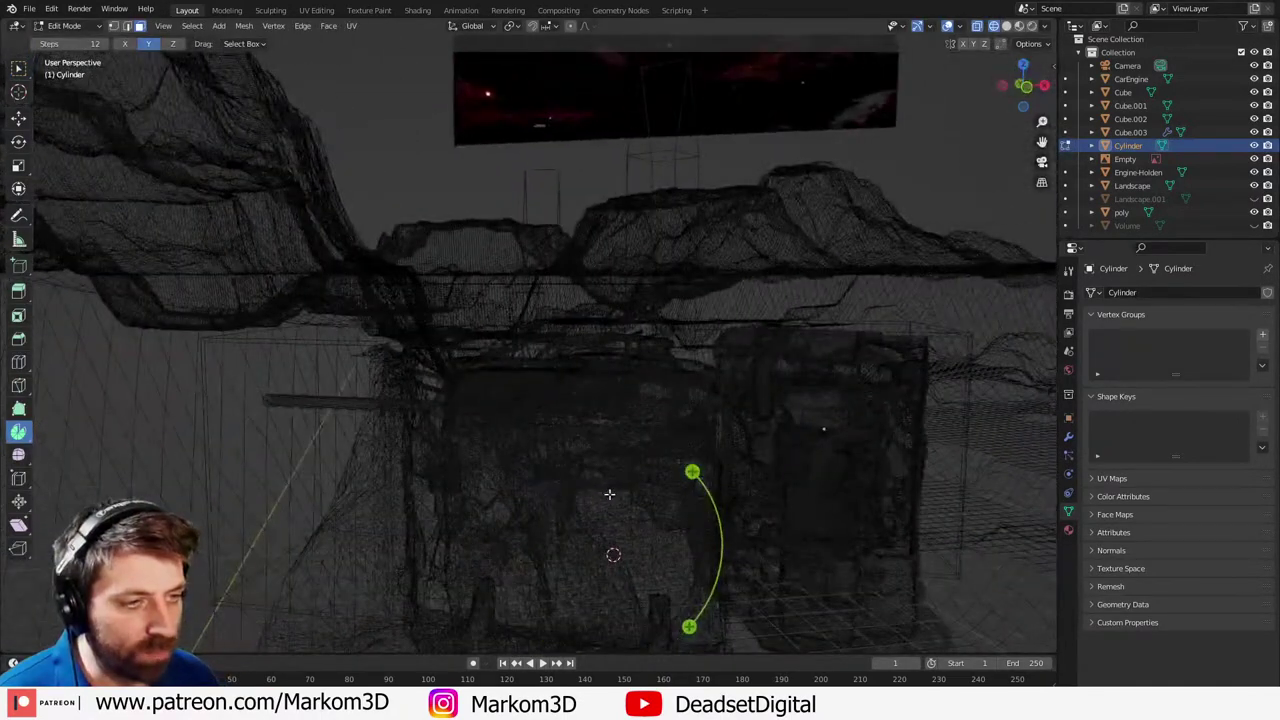
{"action": "key", "text": "z"}
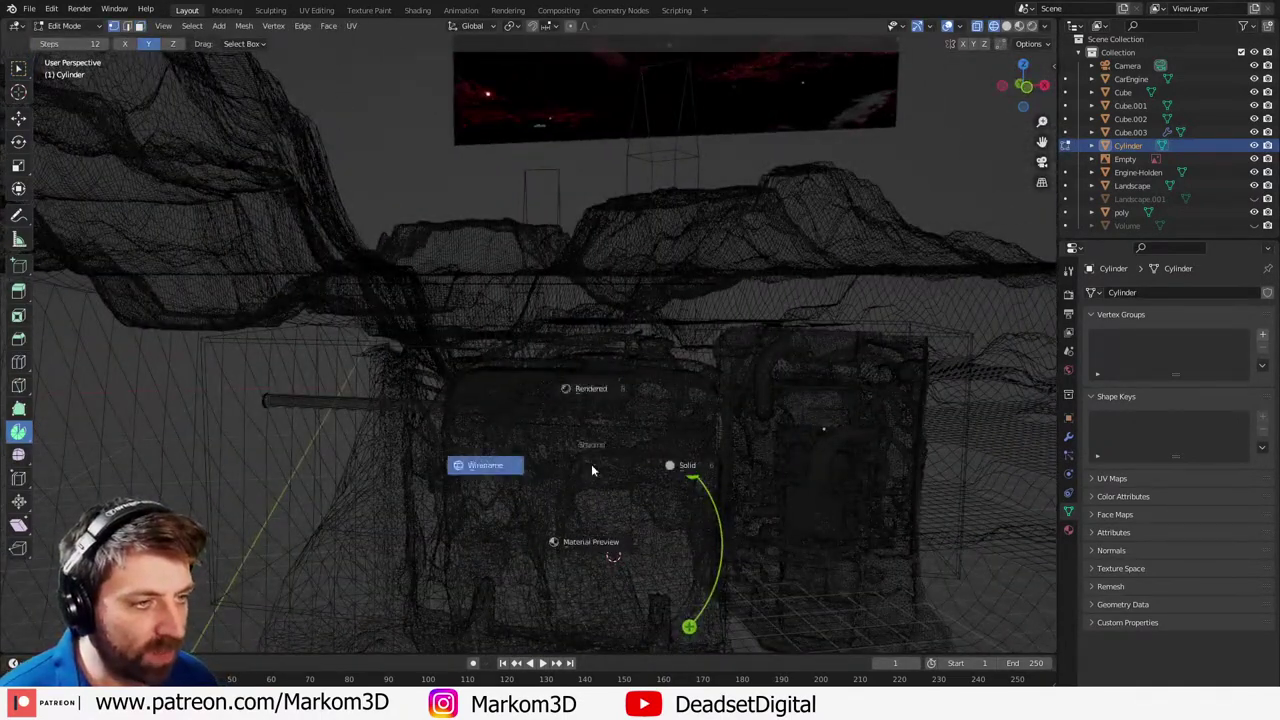
{"action": "left_click", "coordinate": [603, 461]}
{"action": "middle_click_drag", "start_coordinate": [535, 421], "coordinate": [522, 460]}
{"action": "left_click", "coordinate": [516, 456], "text": "alt"}
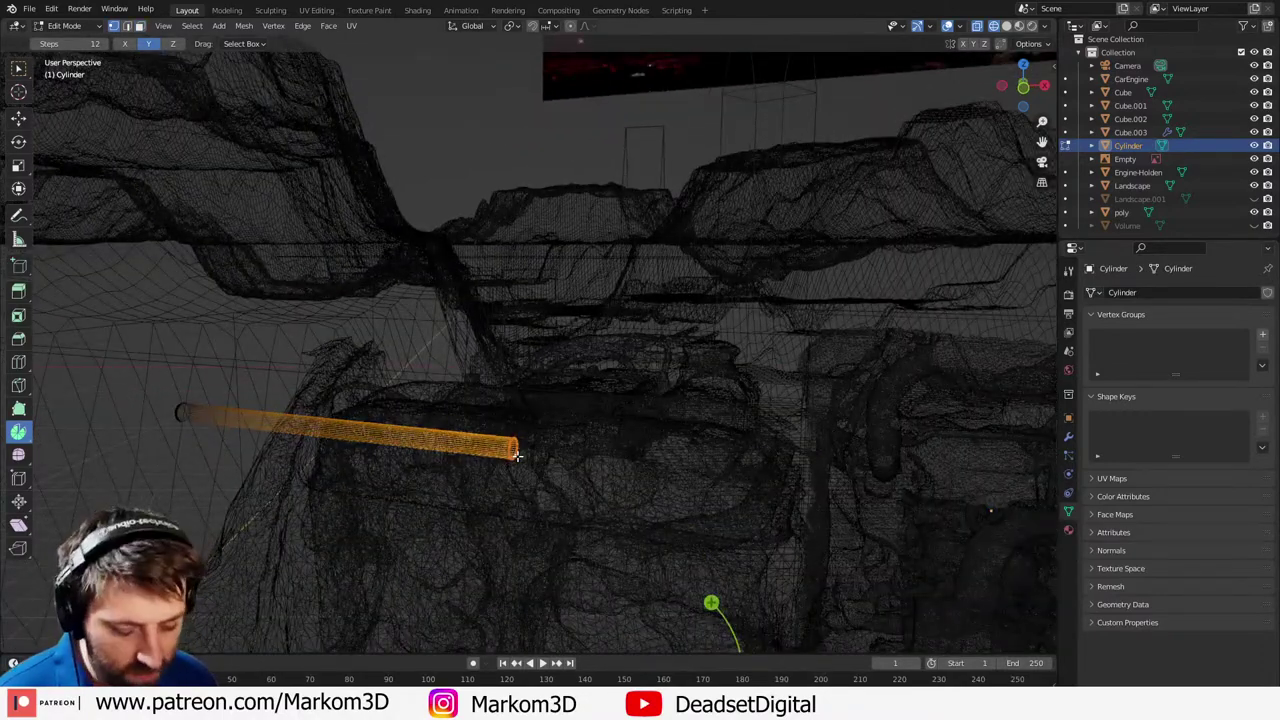
{"action": "middle_click_drag", "start_coordinate": [552, 491], "coordinate": [482, 470]}
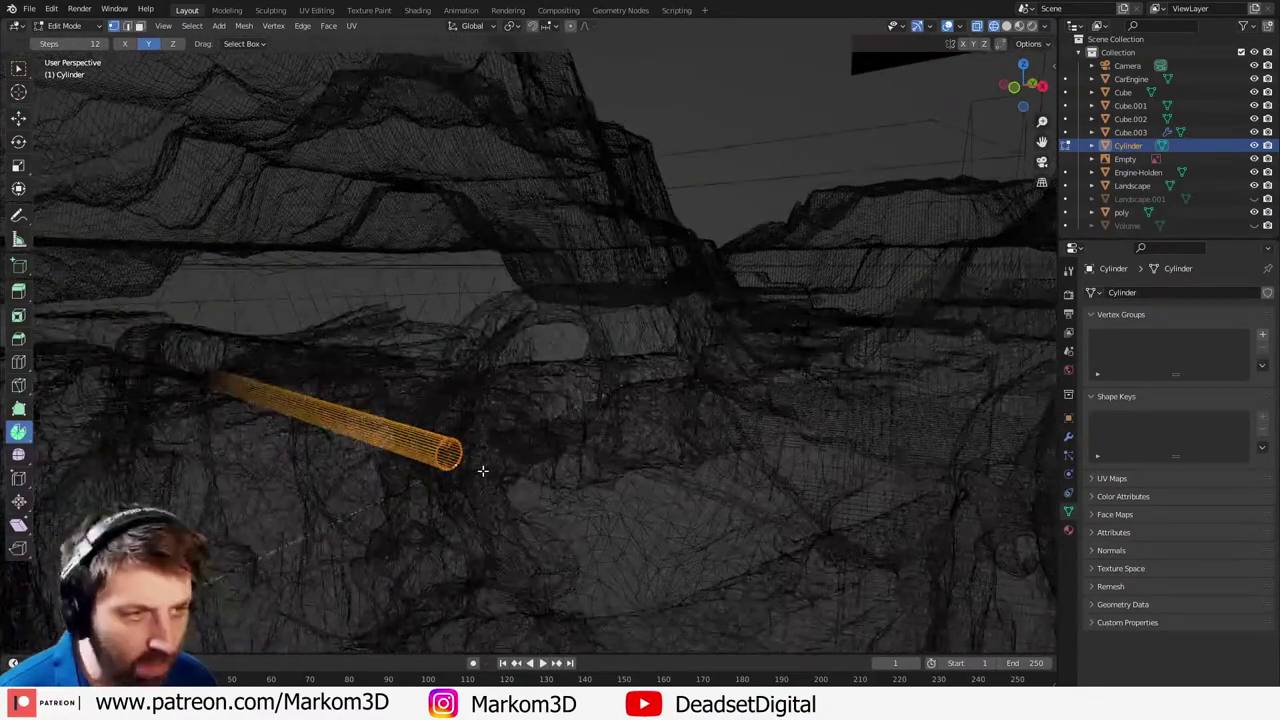
{"action": "left_click", "coordinate": [457, 466], "text": "alt"}
{"action": "key", "text": "a"}
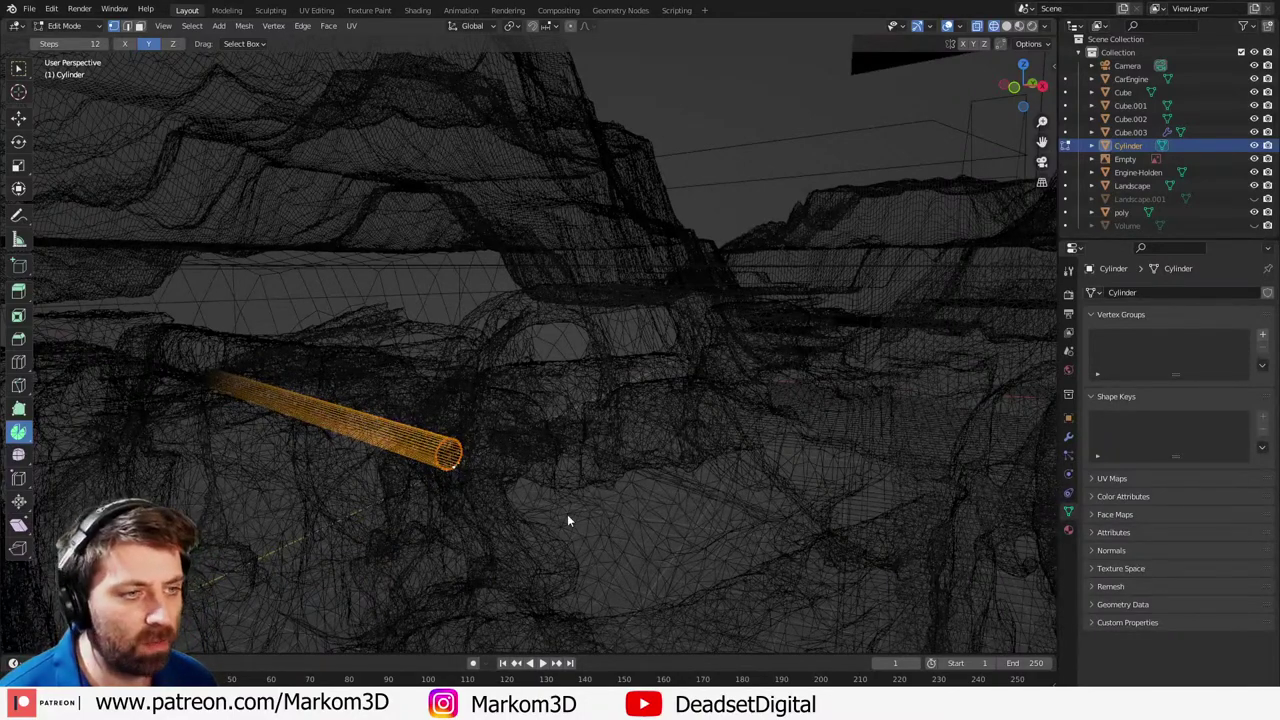
- Select only the end face of the pipe mesh on the side facing the engines
{"action": "key", "text": "Tab"}
{"action": "mouse_move", "coordinate": [567, 514]}
{"action": "middle_mouse_down"}
{"action": "mouse_move", "coordinate": [541, 516]}
{"action": "mouse_move", "coordinate": [605, 511]}
{"action": "mouse_move", "coordinate": [596, 469]}
{"action": "mouse_move", "coordinate": [520, 477]}
{"action": "mouse_move", "coordinate": [585, 472]}
{"action": "middle_mouse_up"}
{"action": "key", "text": "shift+z"}
{"action": "scroll", "coordinate": [596, 469], "scroll_direction": "up", "scroll_amount": 4}
{"action": "scroll", "coordinate": [589, 471], "scroll_direction": "down", "scroll_amount": 5}
{"action": "scroll", "coordinate": [545, 483], "scroll_direction": "up", "scroll_amount": 3}
{"action": "key", "text": "Tab"}
{"action": "scroll", "coordinate": [618, 466], "scroll_direction": "up", "scroll_amount": 3}
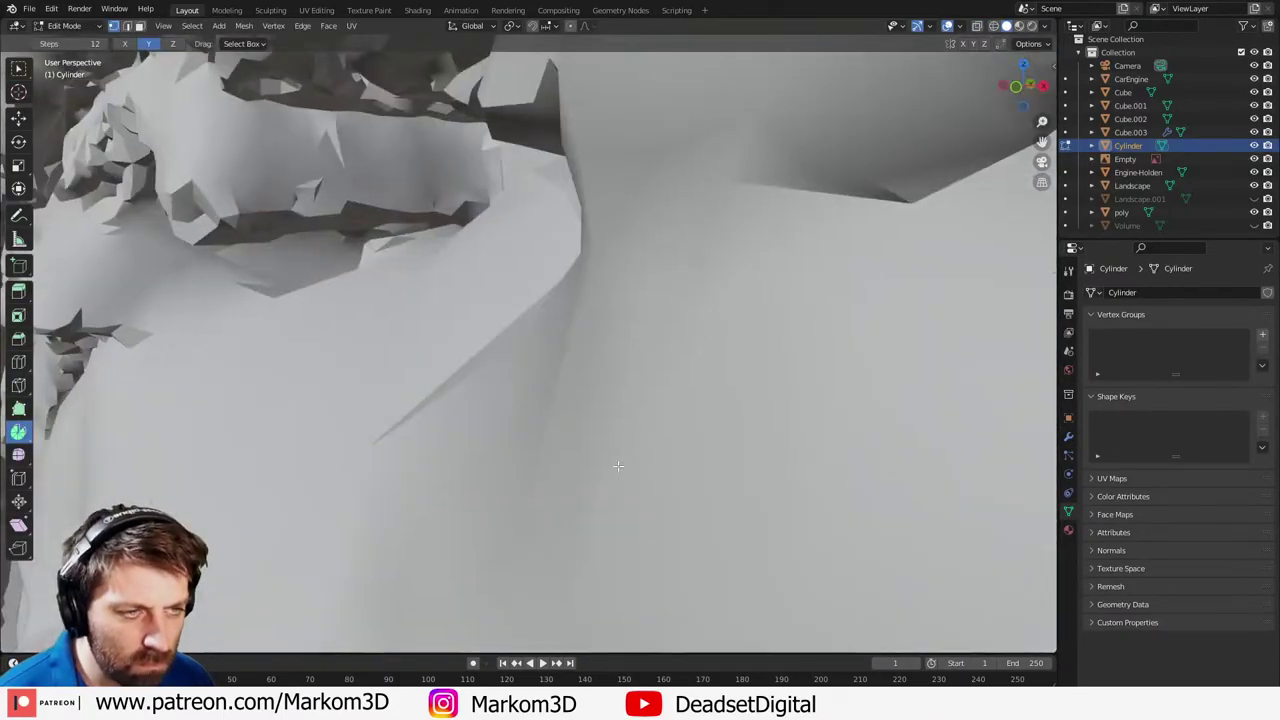
{"action": "key", "text": "z"}
{"action": "left_click", "coordinate": [583, 472]}
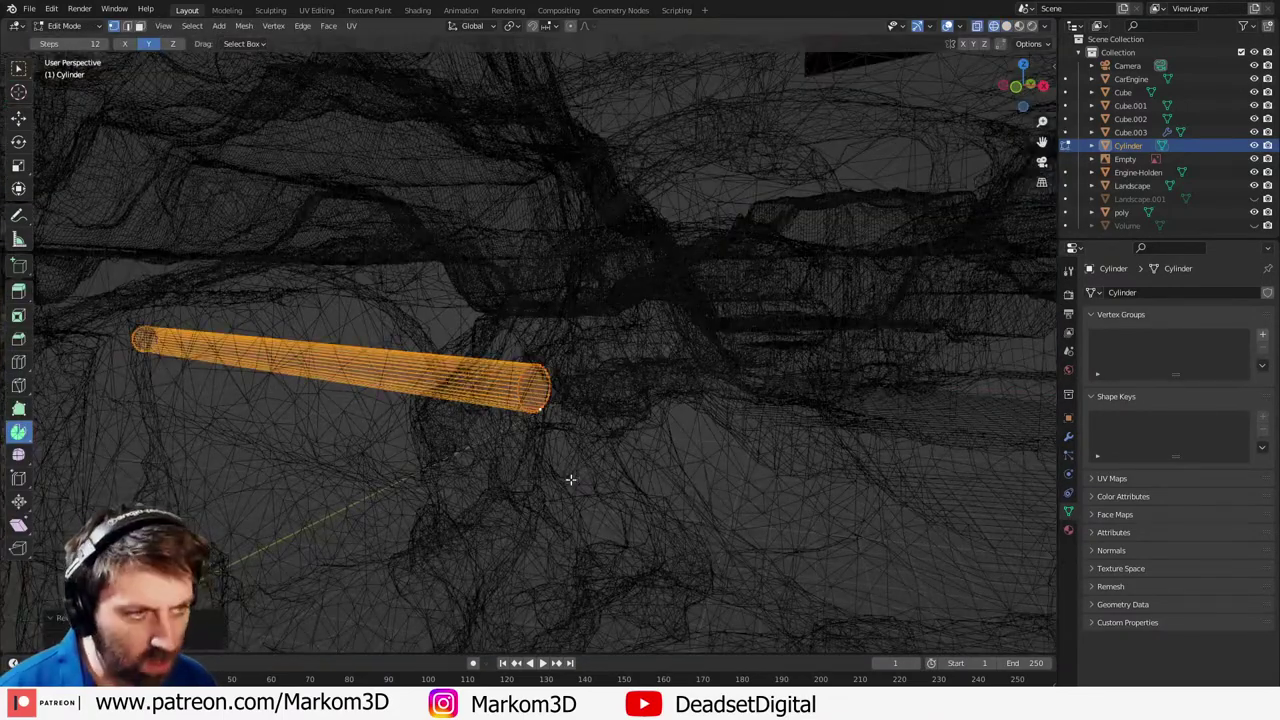
{"action": "middle_click_drag", "start_coordinate": [570, 479], "coordinate": [566, 452]}
{"action": "left_click", "coordinate": [563, 443]}
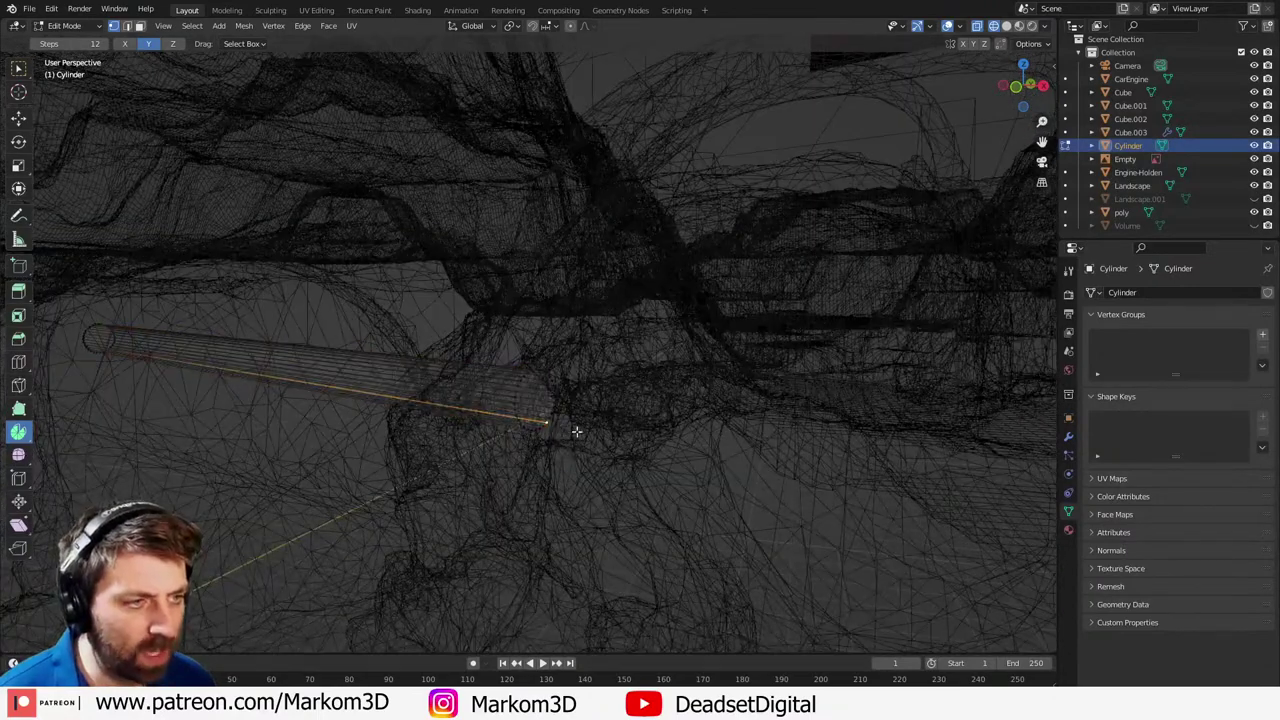
{"action": "key", "text": "3"}
{"action": "left_click", "coordinate": [537, 411]}
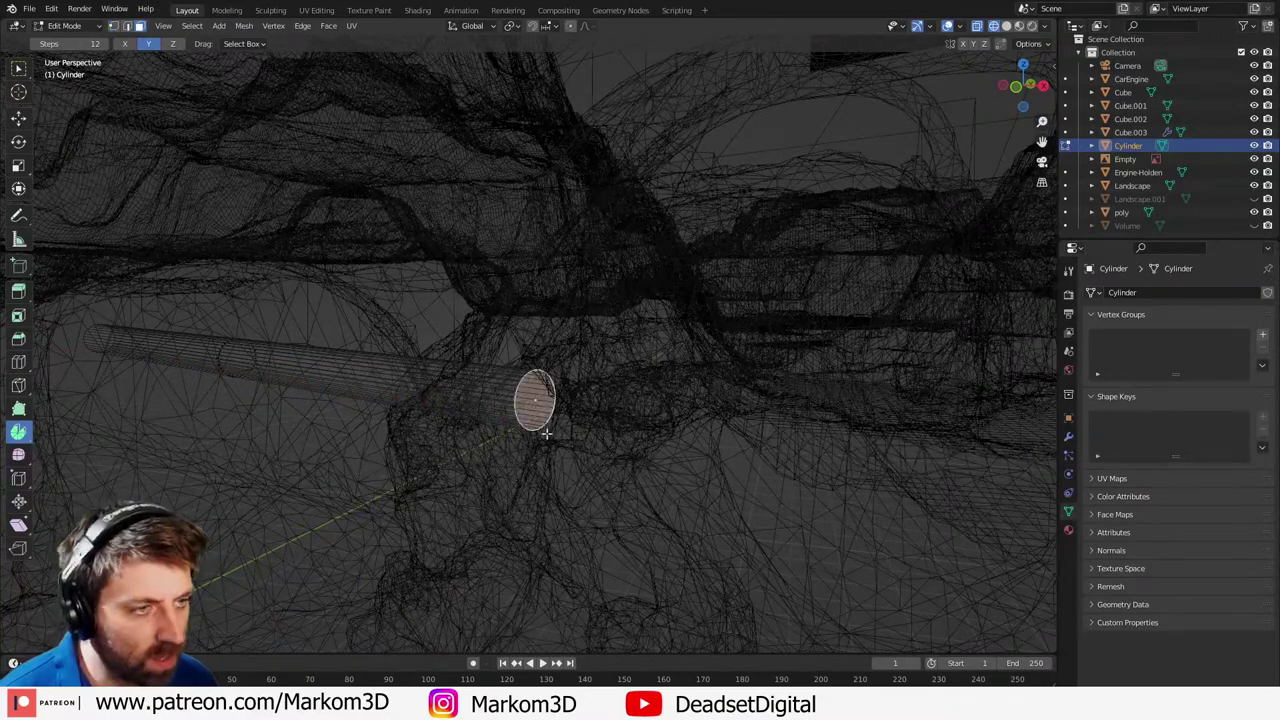
- Rotate the pipe in the top view so it points across toward the second engine
{"action": "scroll", "coordinate": [565, 455], "scroll_direction": "down", "scroll_amount": 5}
{"action": "key", "text": "KP_3"}
{"action": "key", "text": "KP_1"}
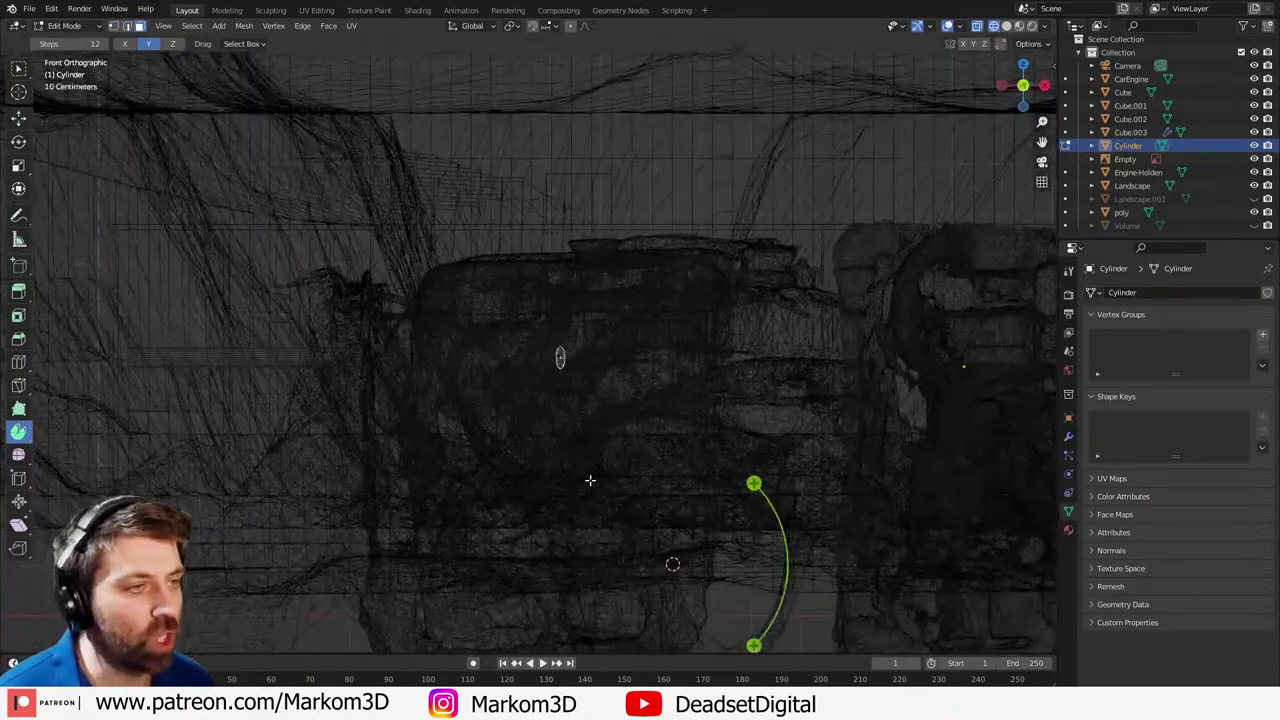
{"action": "scroll", "coordinate": [591, 480], "scroll_direction": "down", "scroll_amount": 1}
{"action": "middle_click_drag", "start_coordinate": [696, 482], "coordinate": [597, 457], "text": "shift"}
{"action": "scroll", "coordinate": [613, 466], "scroll_direction": "down", "scroll_amount": 3}
{"action": "key", "text": "Tab"}
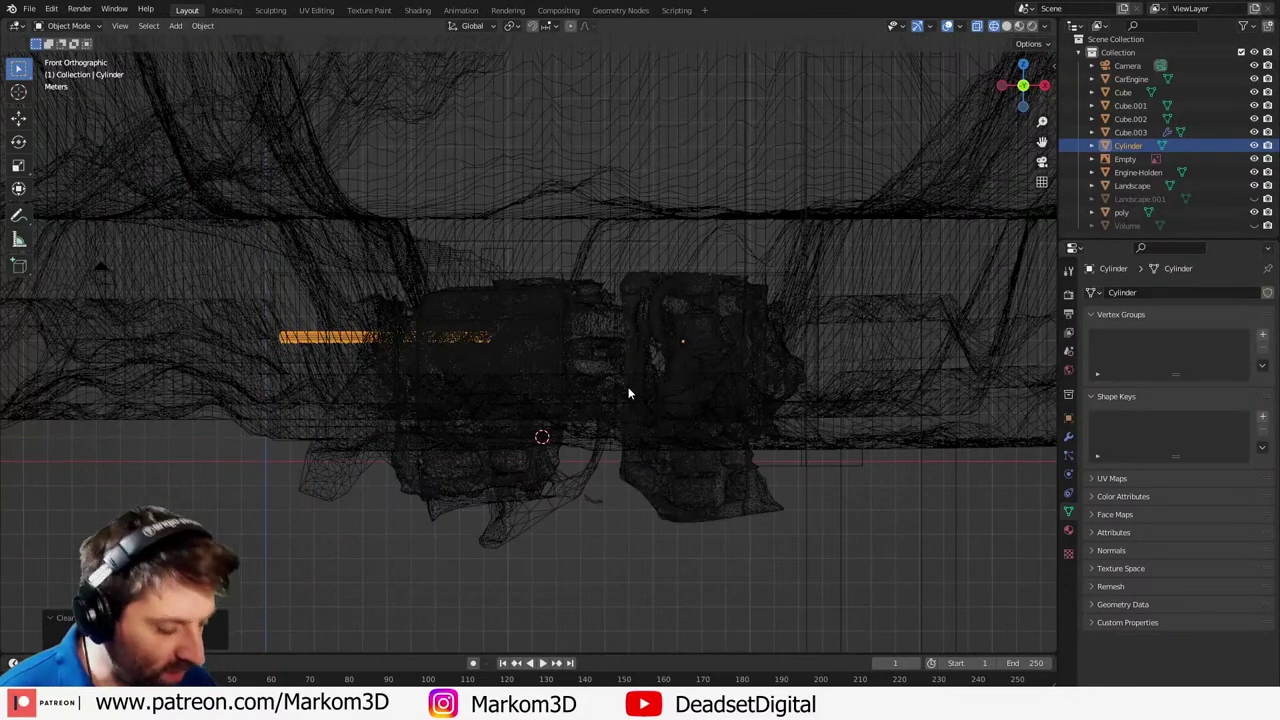
{"action": "key", "text": "KP_7"}
{"action": "key", "text": "r"}
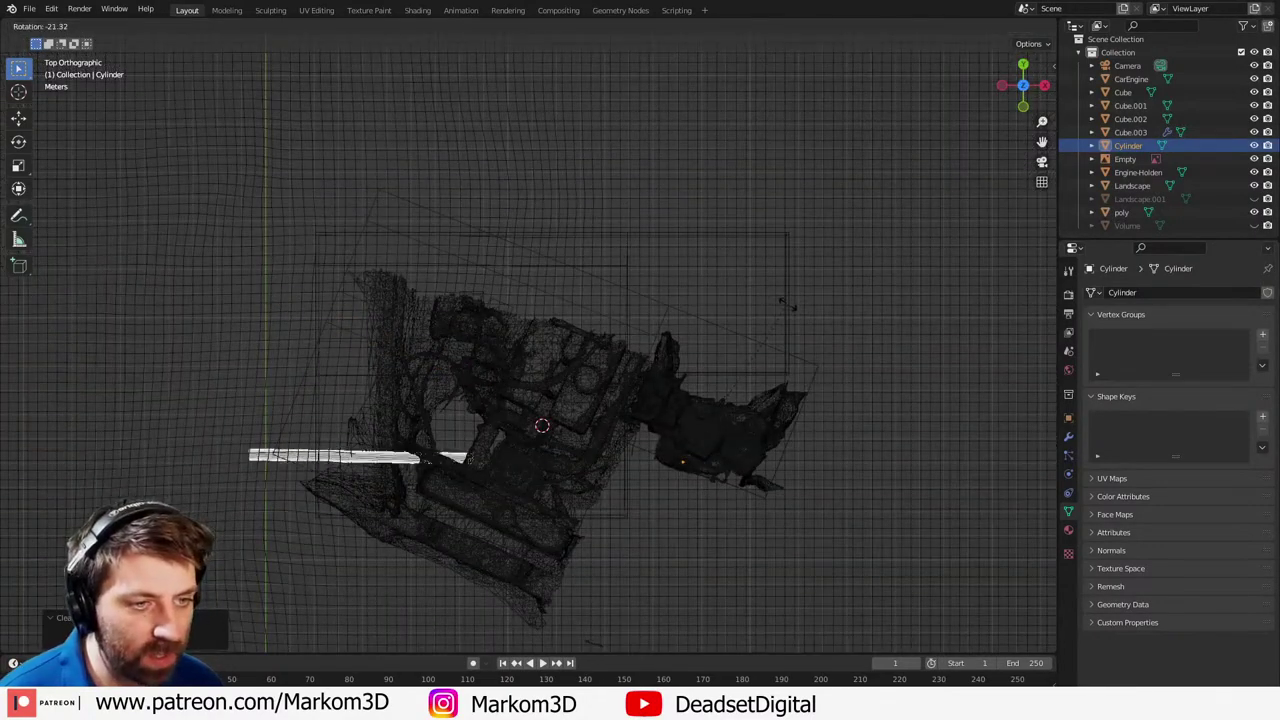
{"action": "left_click", "coordinate": [724, 374]}
- Extrude the pipe's end face about 8.5 m along its normal toward the second engine
{"action": "middle_click_drag", "start_coordinate": [724, 374], "coordinate": [489, 467]}
{"action": "key", "text": "Tab"}
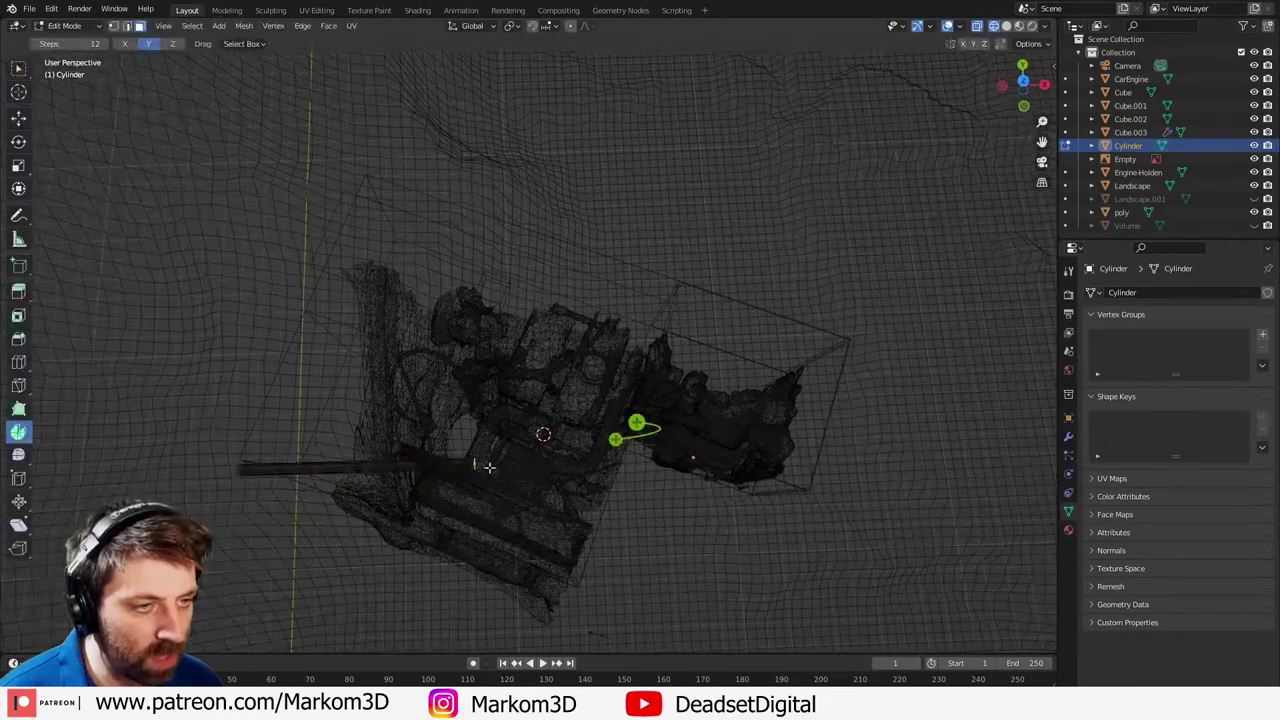
{"action": "key", "text": "e"}
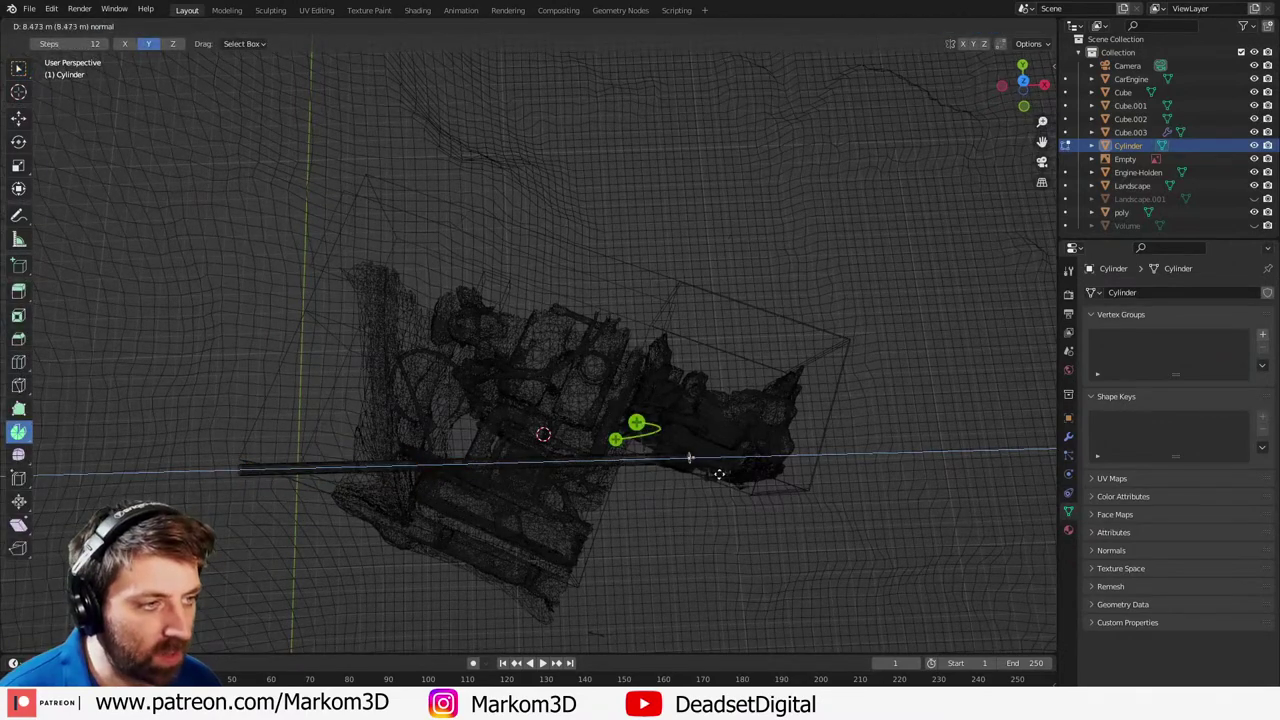
{"action": "left_click", "coordinate": [720, 474]}
- In the front view with solid shading, extrude the pipe's end face a short distance farther across the second engine
{"action": "key", "text": "KP_3"}
{"action": "key", "text": "KP_1"}
{"action": "middle_click_drag", "start_coordinate": [712, 450], "coordinate": [636, 416], "text": "shift"}
{"action": "key", "text": "shift+z"}
{"action": "middle_click_drag", "start_coordinate": [683, 253], "coordinate": [572, 378], "text": "shift"}
{"action": "key", "text": "z"}
{"action": "left_click", "coordinate": [633, 327]}
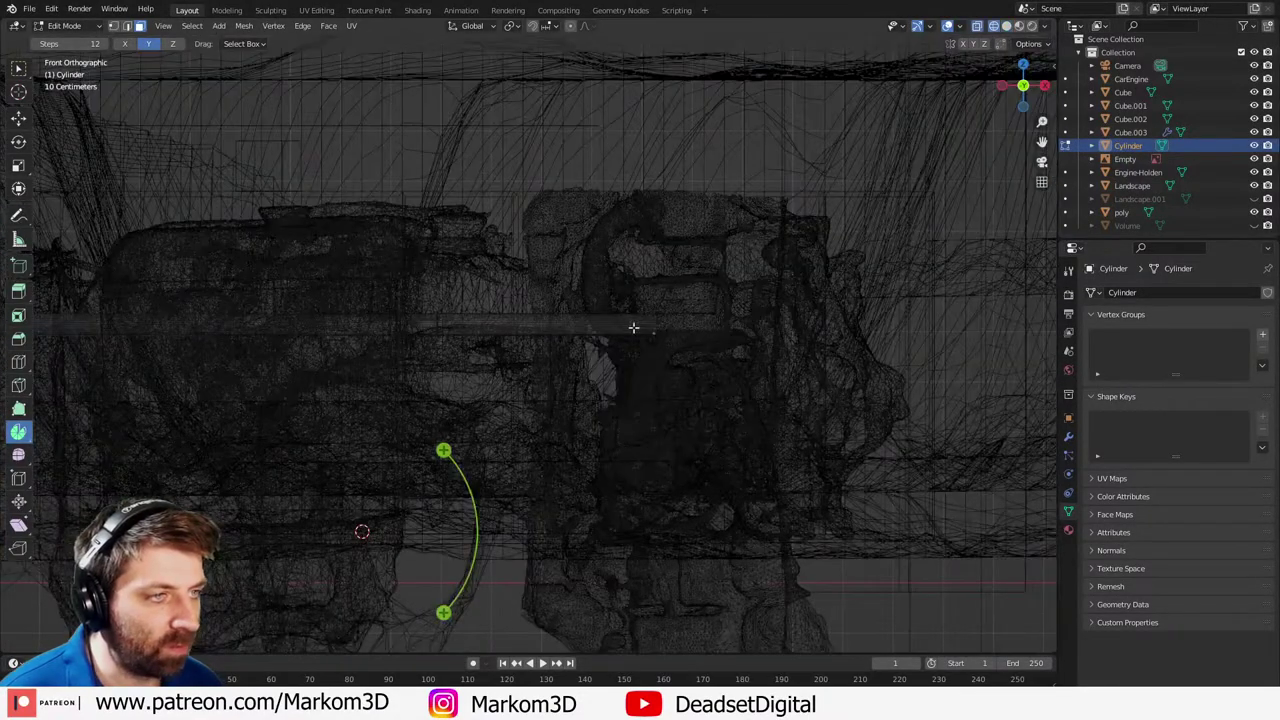
{"action": "key", "text": "shift+z"}
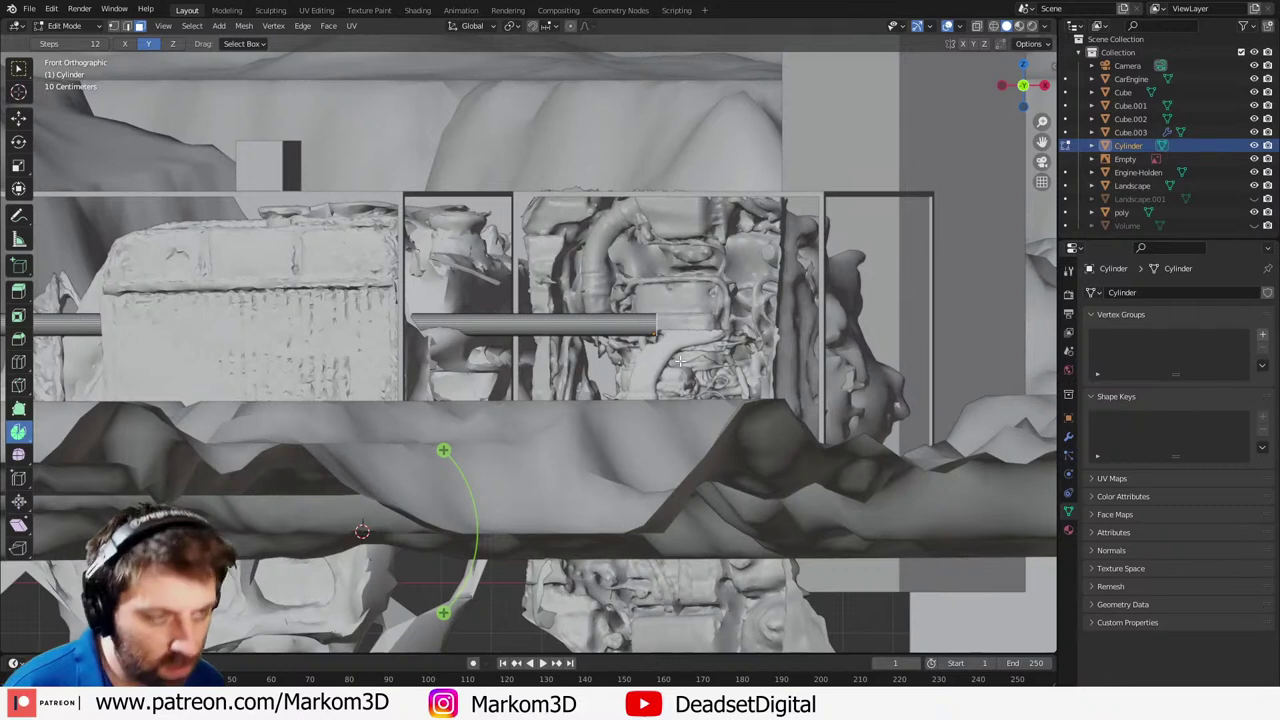
{"action": "key", "text": "e"}
{"action": "left_click", "coordinate": [770, 357]}
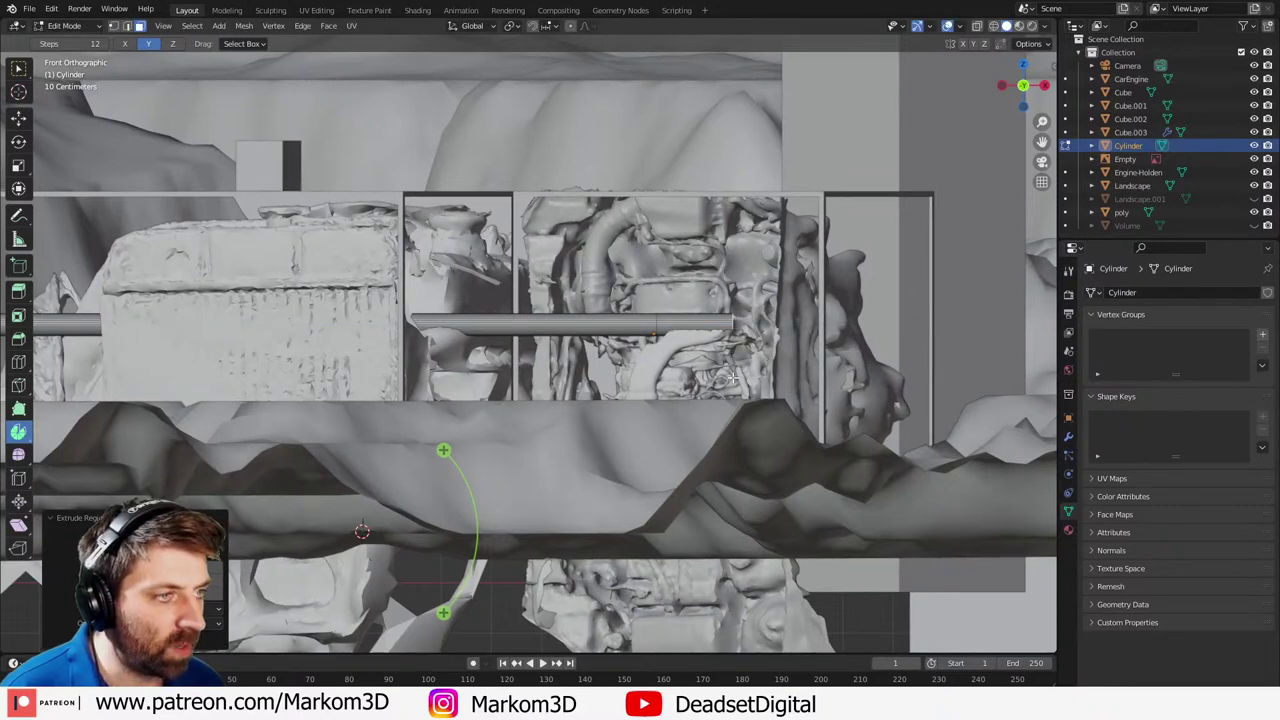
- Spin the pipe's end face around a pivot just below it into a 12-step downward elbow, and extrude it down past the terrain
{"action": "right_click", "coordinate": [732, 359], "text": "shift"}
{"action": "middle_click_drag", "start_coordinate": [800, 300], "coordinate": [750, 291], "text": "shift"}
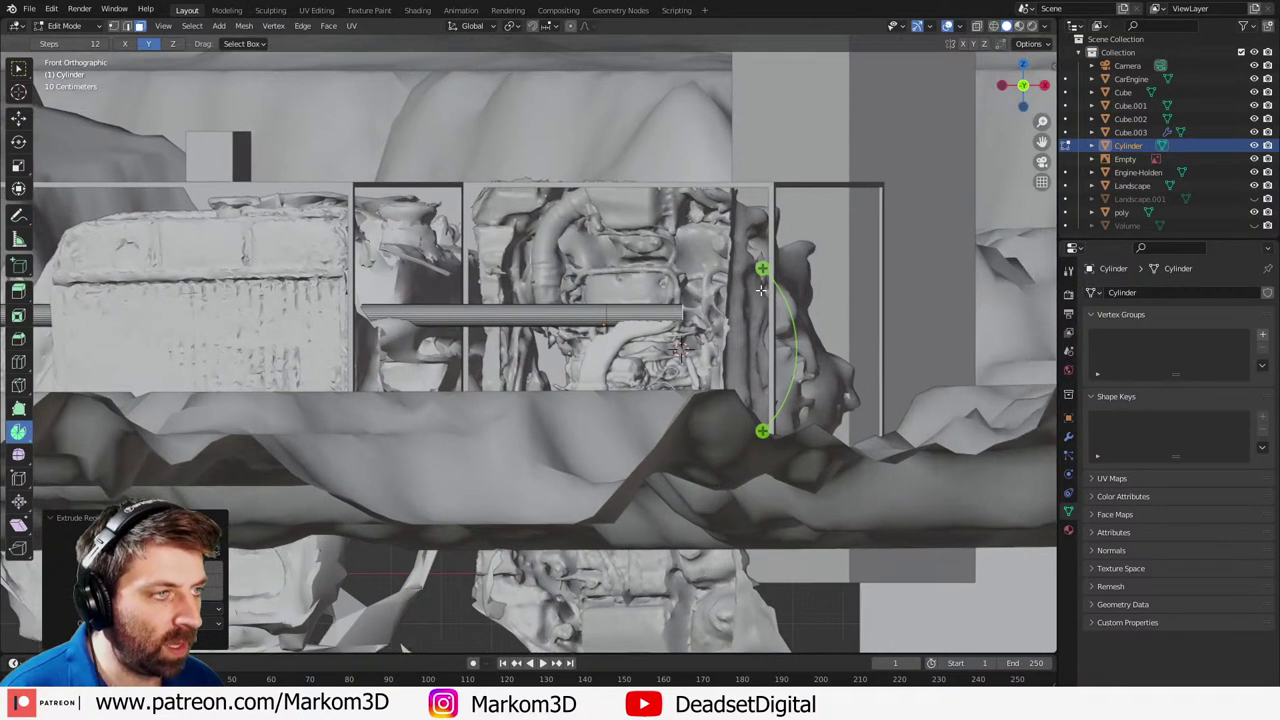
{"action": "left_click_drag", "start_coordinate": [763, 270], "coordinate": [760, 445]}
{"action": "key", "text": "e"}
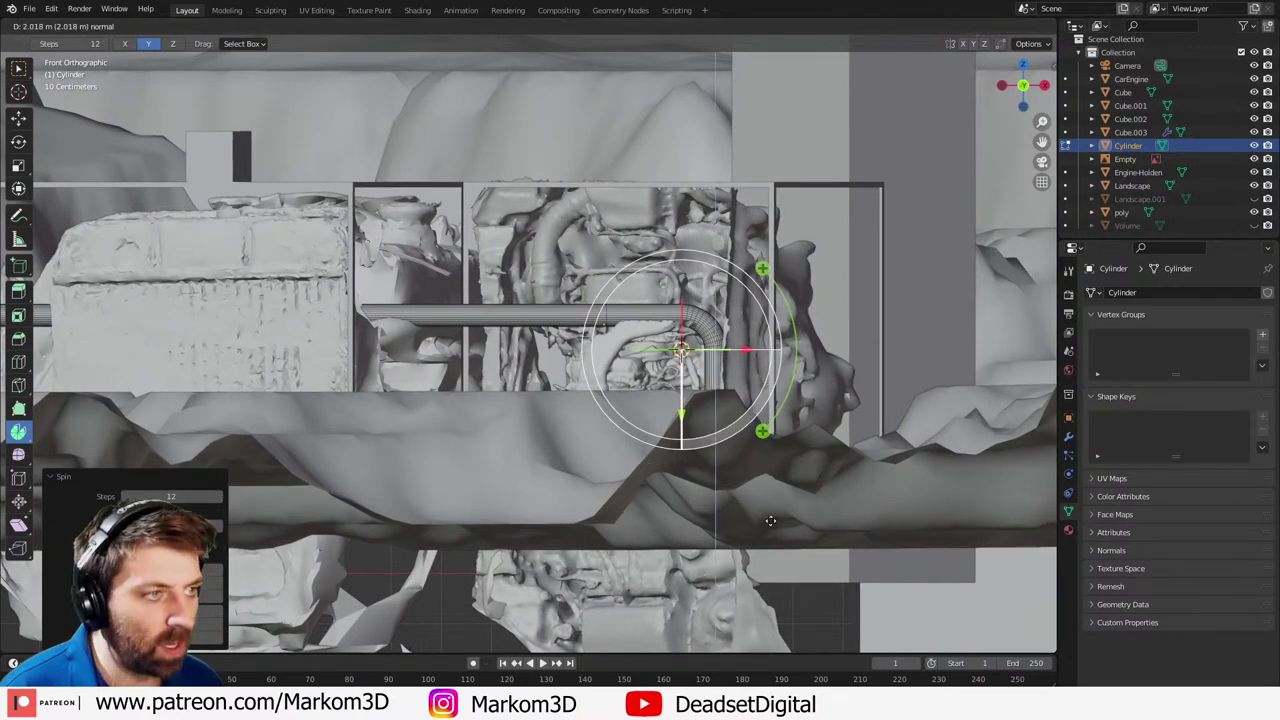
{"action": "left_click", "coordinate": [786, 607]}
- Move the whole bent pipe slightly in the front view to position it against the engines
{"action": "scroll", "coordinate": [710, 450], "scroll_direction": "down", "scroll_amount": 3}
{"action": "key", "text": "Tab"}
{"action": "key", "text": "g"}
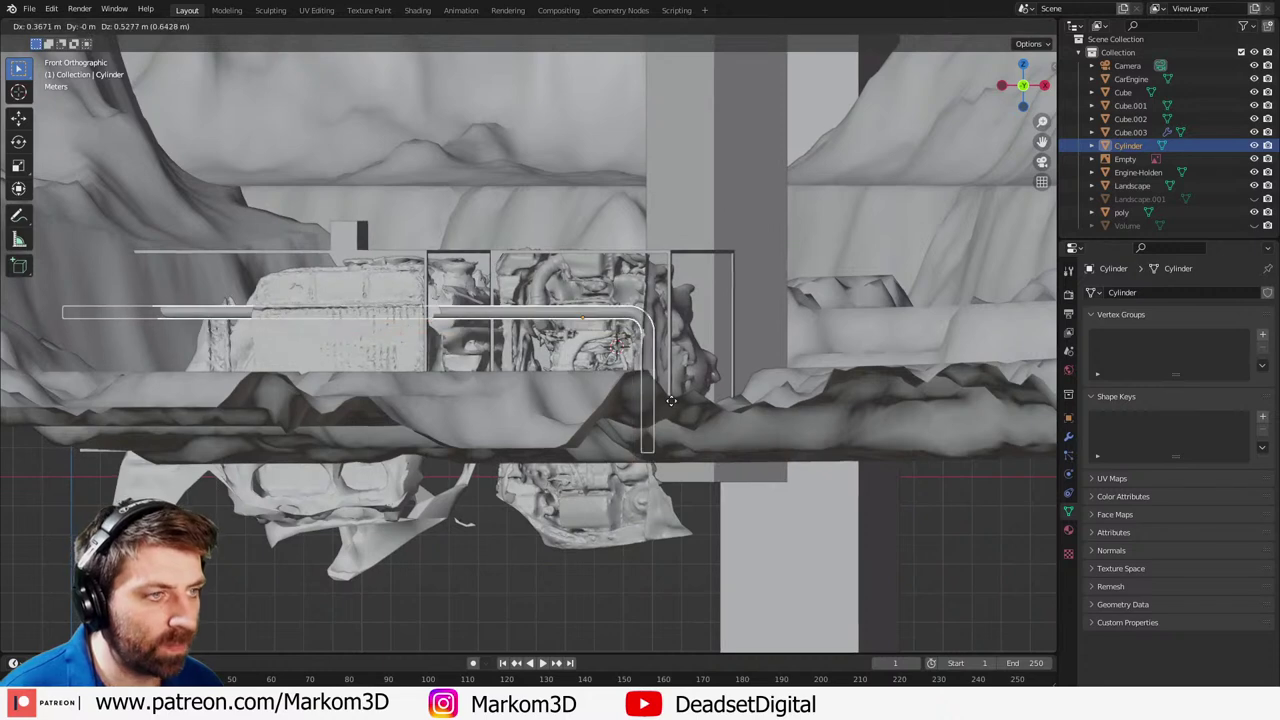
{"action": "left_click", "coordinate": [666, 419]}
- Rotate the pipe in the top view to match the slant of the engines, and return the viewport to solid shading
{"action": "key", "text": "KP_7"}
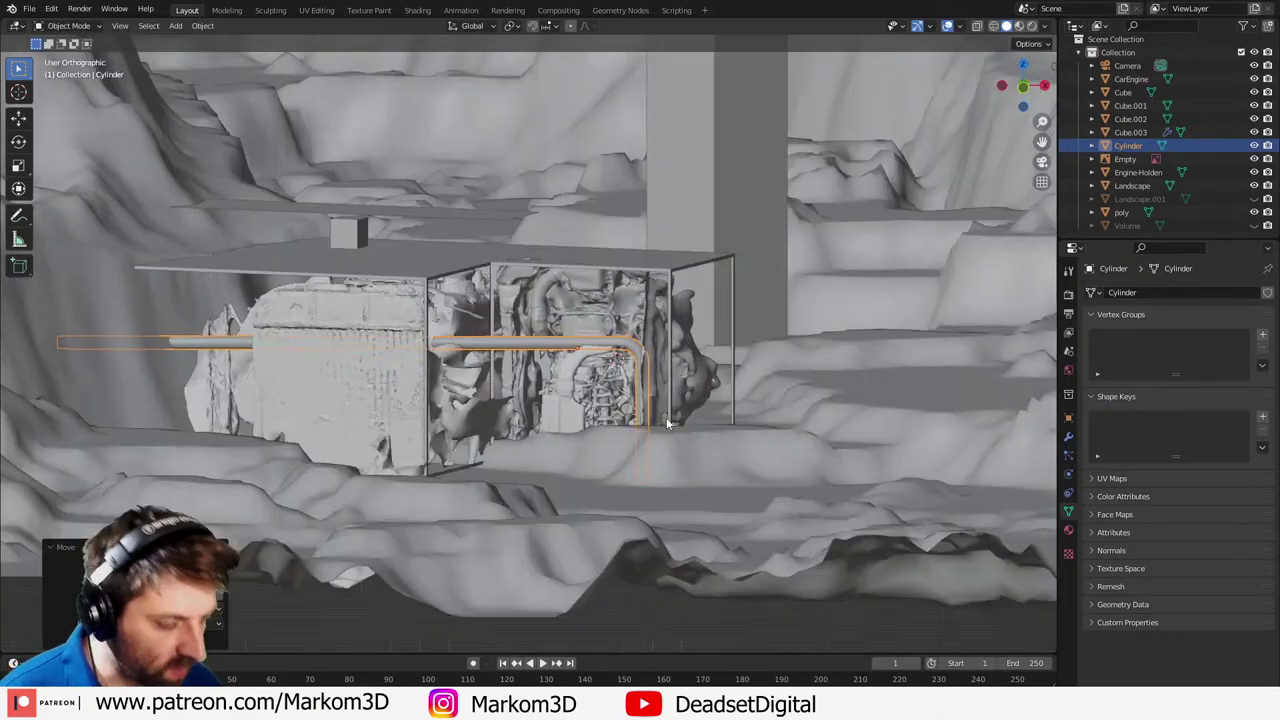
{"action": "key", "text": "z"}
{"action": "key", "text": "4"}
{"action": "key", "text": "r"}
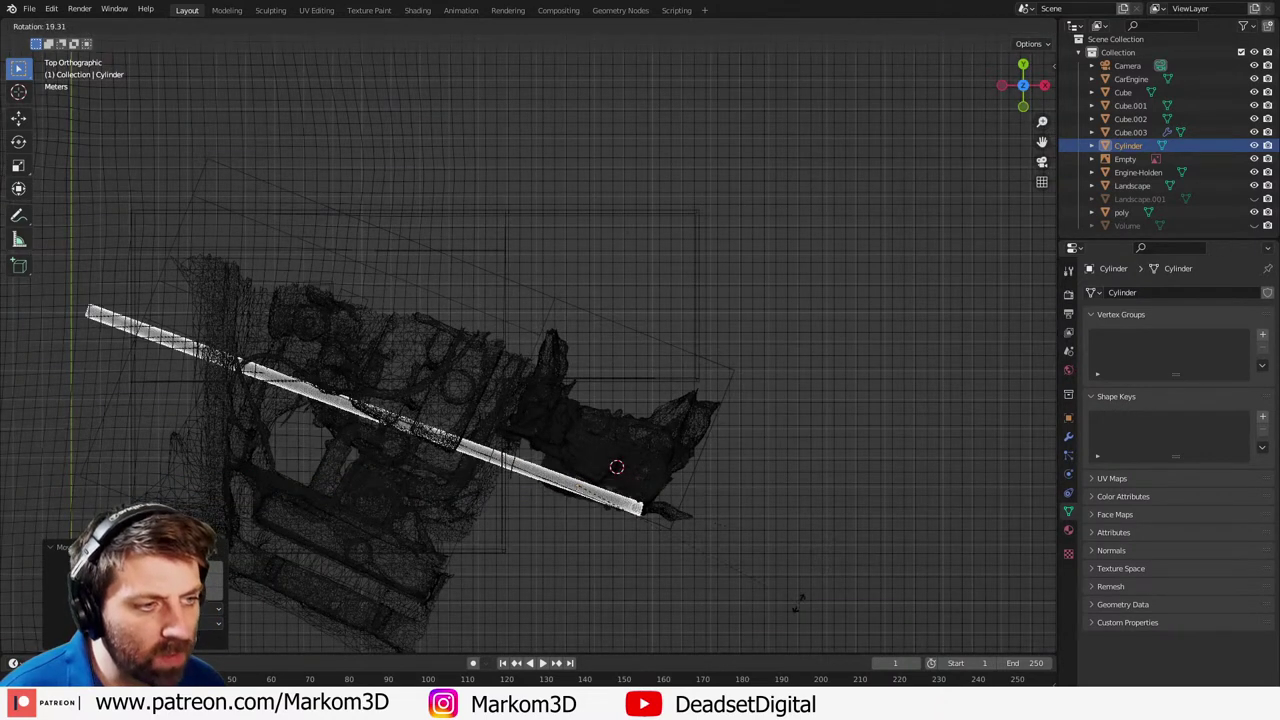
{"action": "left_click", "coordinate": [790, 610]}
{"action": "key", "text": "g"}
{"action": "left_click", "coordinate": [787, 609]}
{"action": "key", "text": "r"}
{"action": "left_click", "coordinate": [786, 618]}
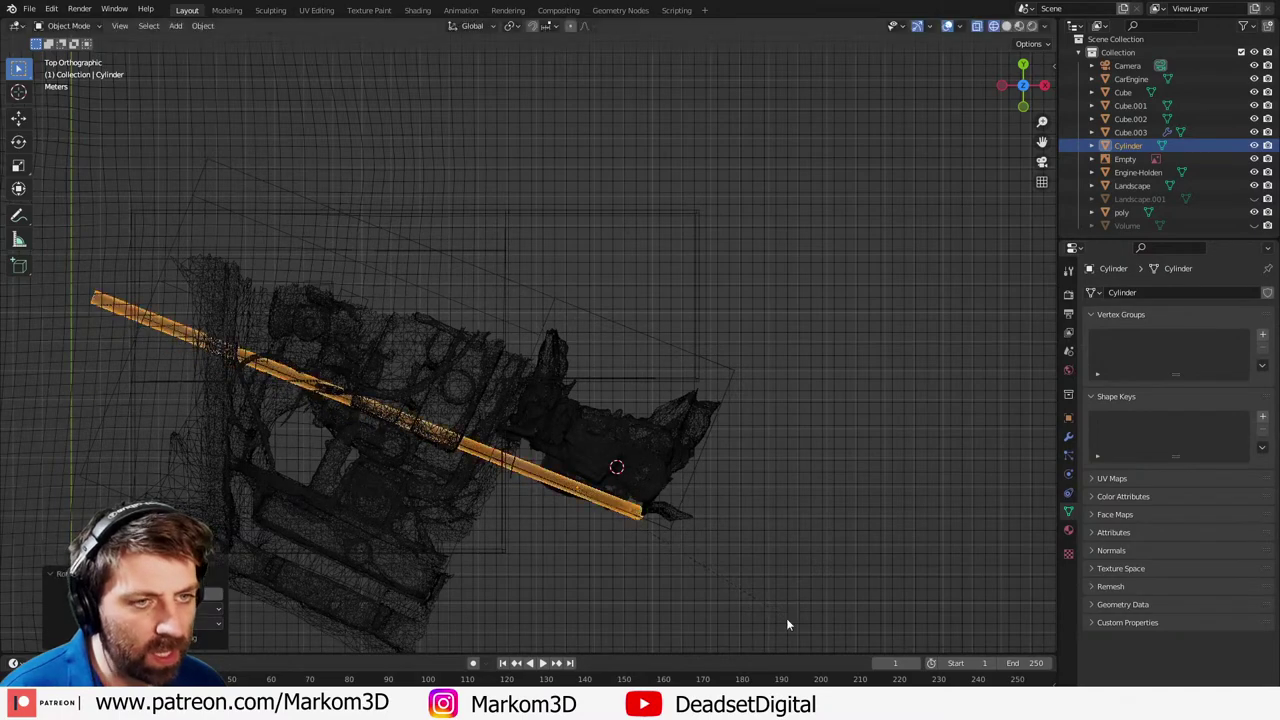
{"action": "mouse_move", "coordinate": [786, 618]}
{"action": "middle_mouse_down"}
{"action": "mouse_move", "coordinate": [737, 401]}
{"action": "mouse_move", "coordinate": [756, 367]}
{"action": "mouse_move", "coordinate": [528, 413]}
{"action": "mouse_move", "coordinate": [588, 354]}
{"action": "mouse_move", "coordinate": [440, 305]}
{"action": "middle_mouse_up"}
{"action": "key", "text": "z"}
{"action": "left_click", "coordinate": [802, 388]}
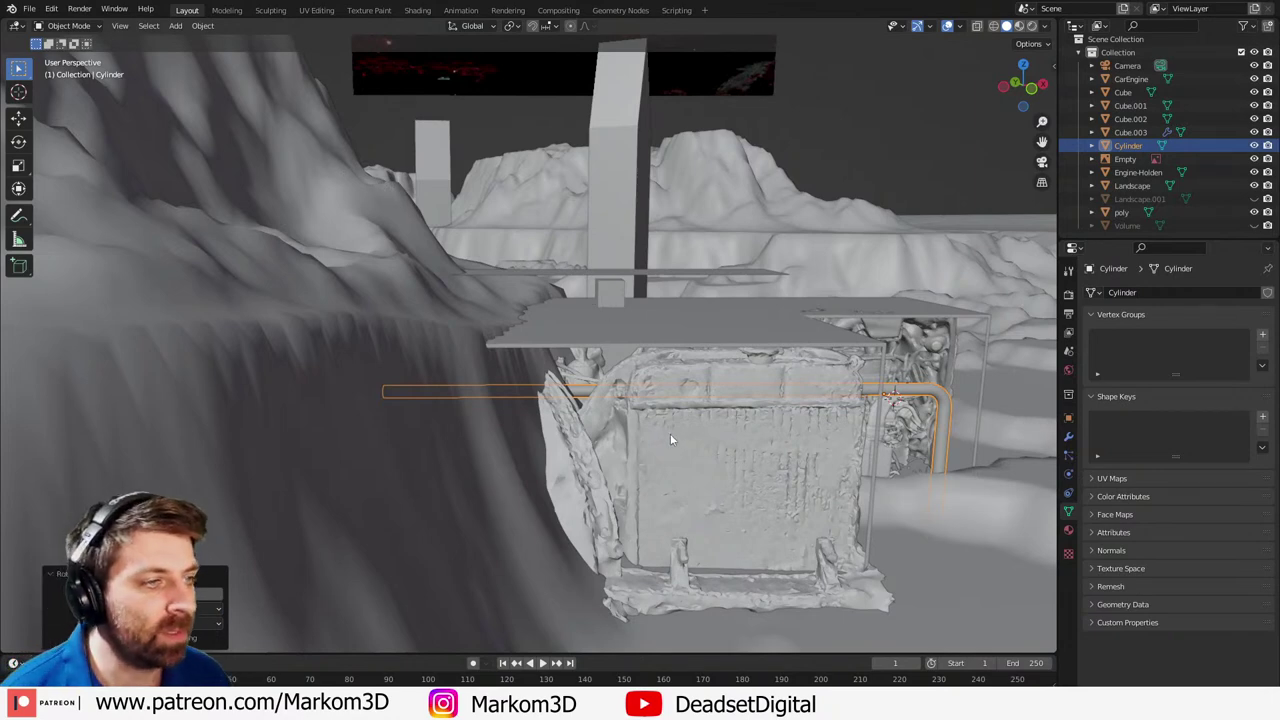
{"action": "middle_click_drag", "start_coordinate": [678, 410], "coordinate": [878, 441]}
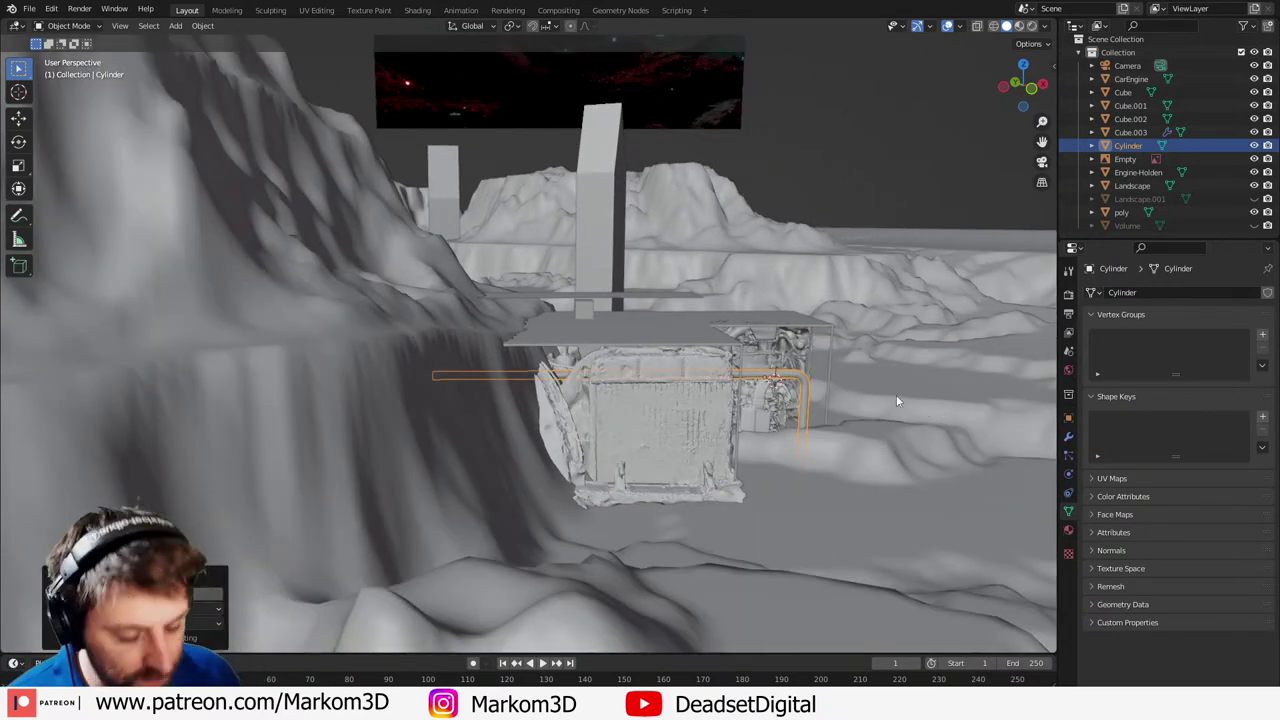
- Find the botaniq_full add-on in the preferences by searching "bota", enable it and expand its settings
{"action": "key", "text": "n"}
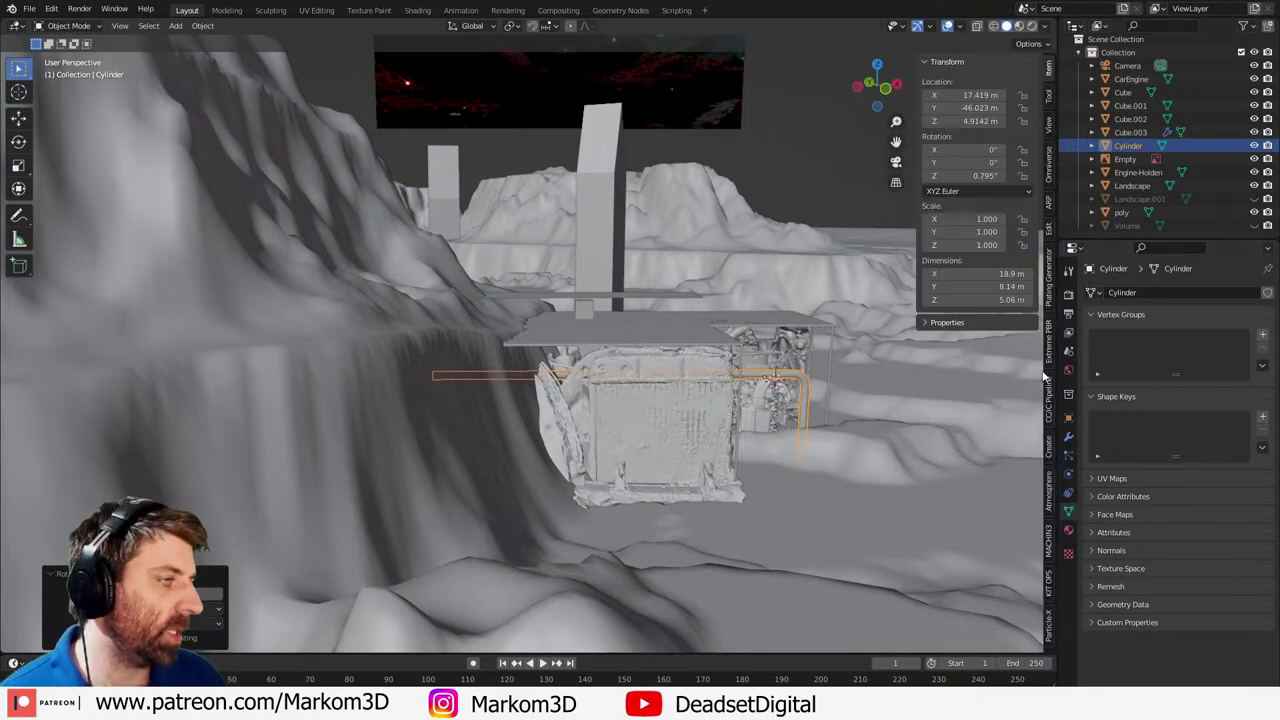
{"action": "left_click", "coordinate": [51, 8]}
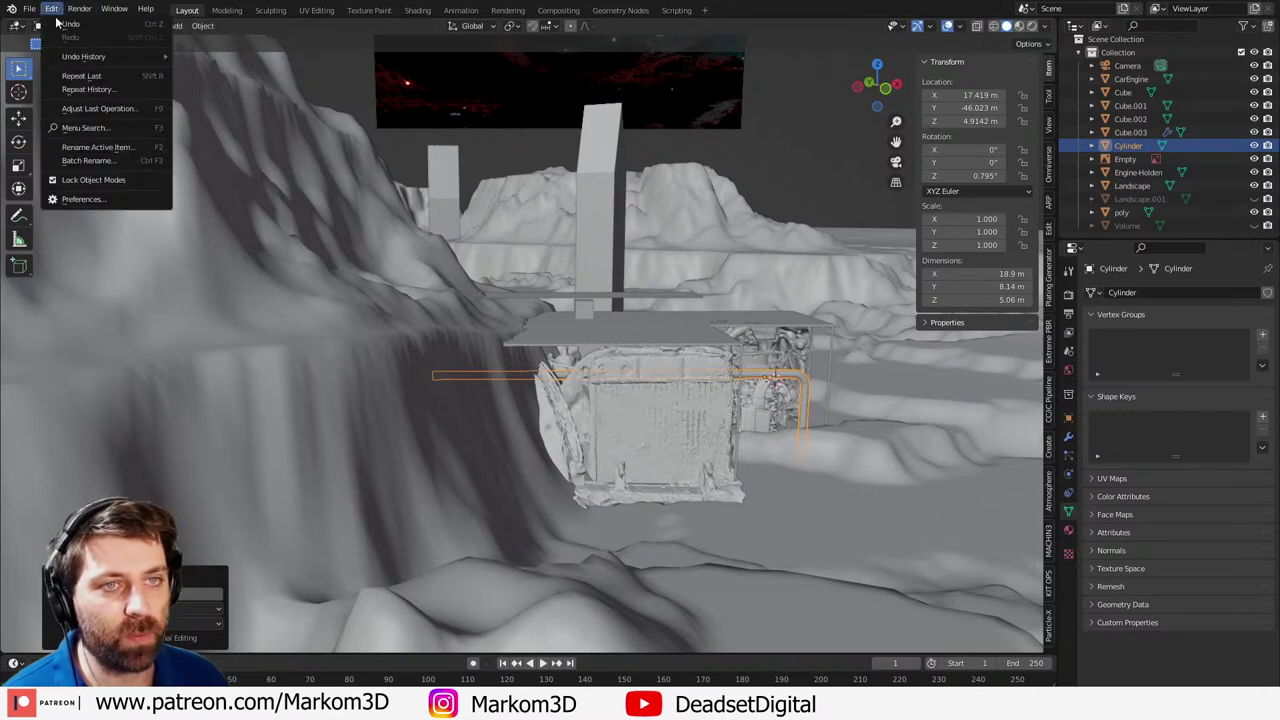
{"action": "left_click", "coordinate": [91, 205]}
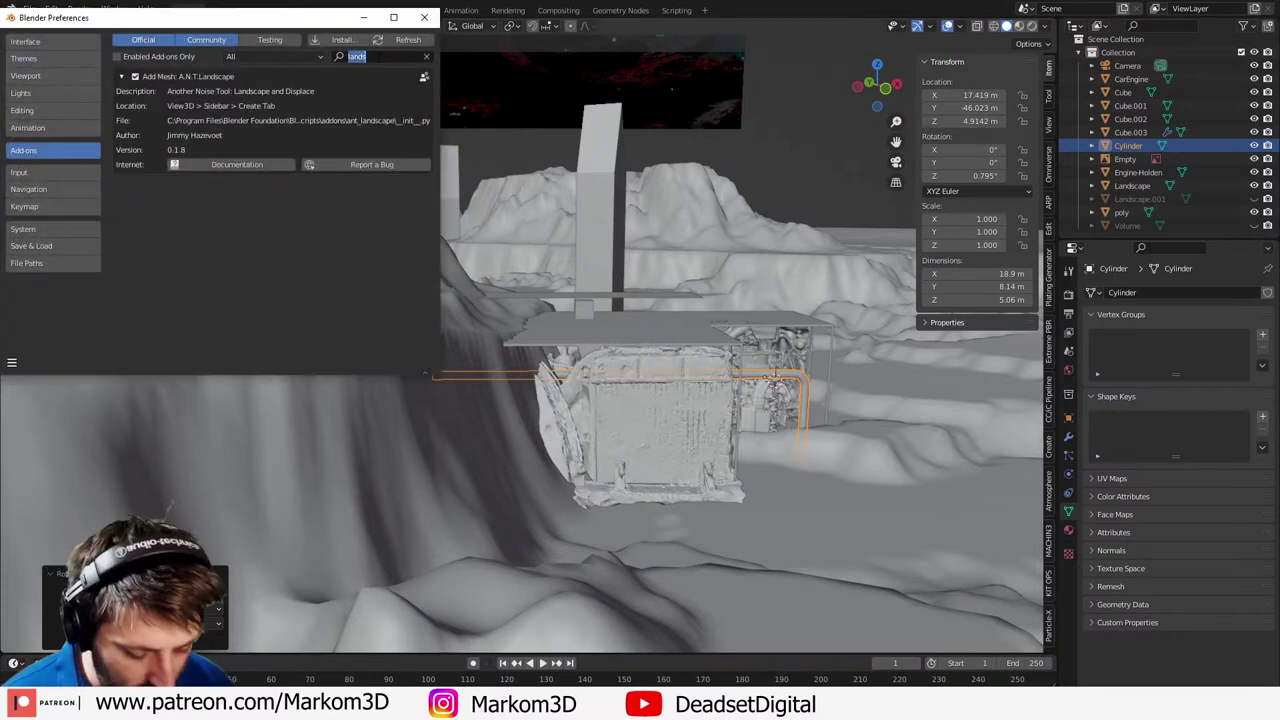
{"action": "left_click", "coordinate": [362, 57]}
{"action": "type", "text": "bota"}
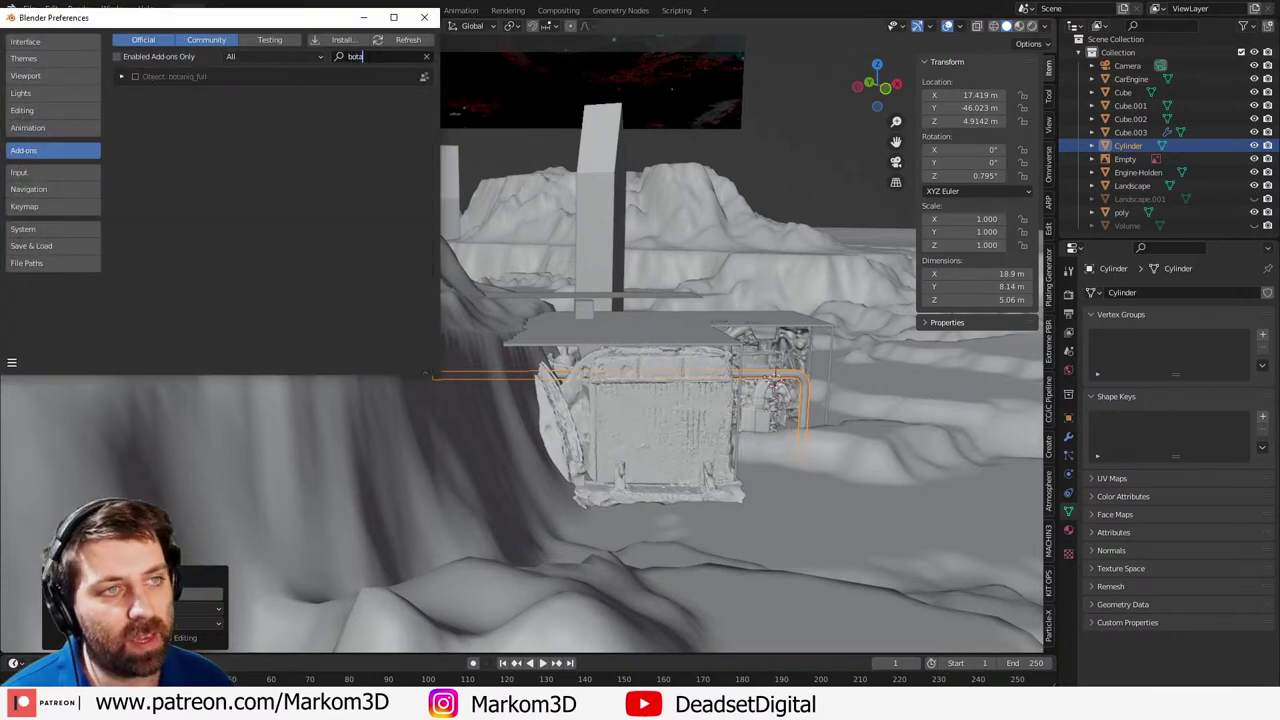
{"action": "left_click", "coordinate": [135, 77]}
{"action": "left_click", "coordinate": [121, 77]}
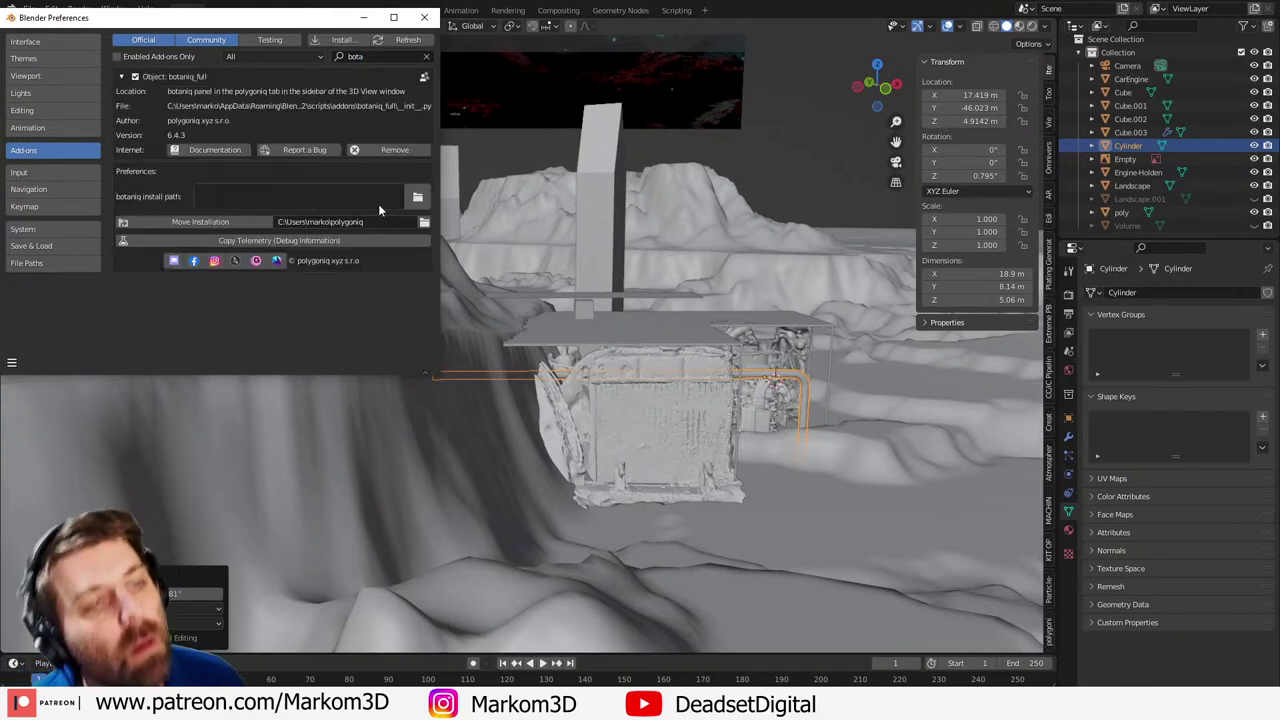
- Set the botaniq install path to M:\3D Stuff\3D Assets\botaniq\botaniq
{"action": "left_click", "coordinate": [417, 196]}
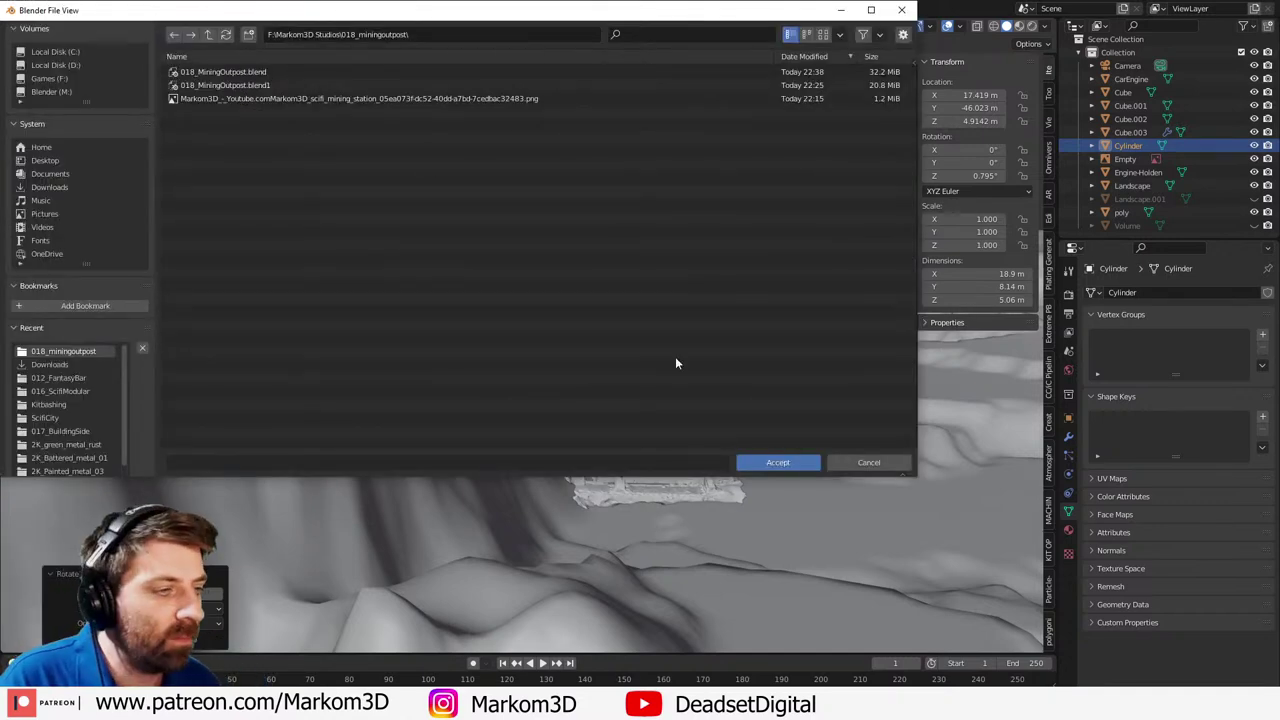
{"action": "left_click", "coordinate": [58, 90]}
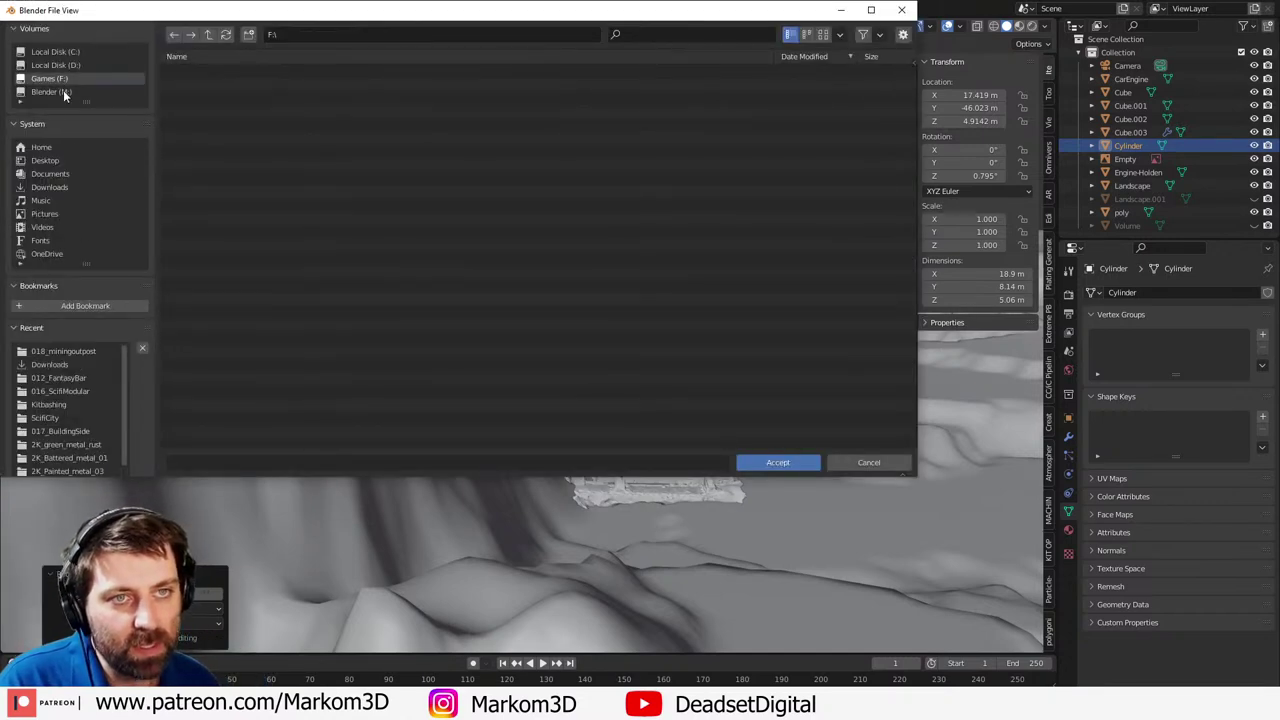
{"action": "left_click", "coordinate": [209, 56]}
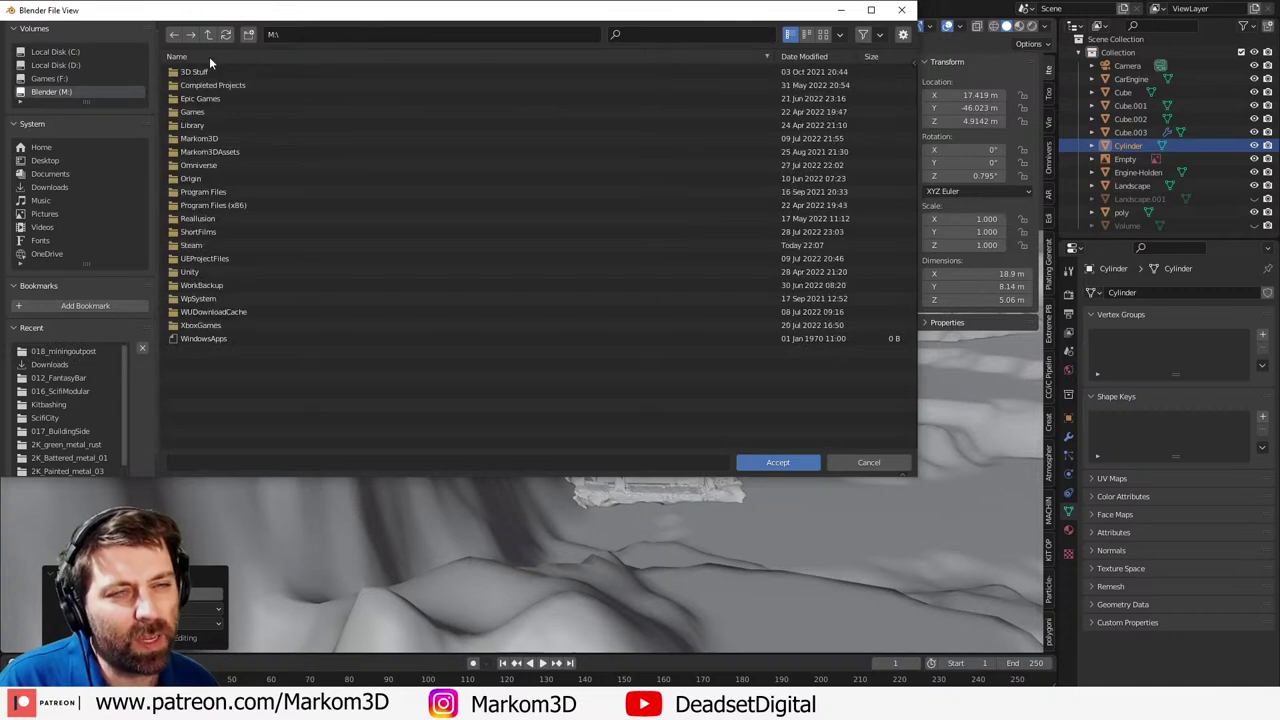
{"action": "double_click", "coordinate": [216, 125]}
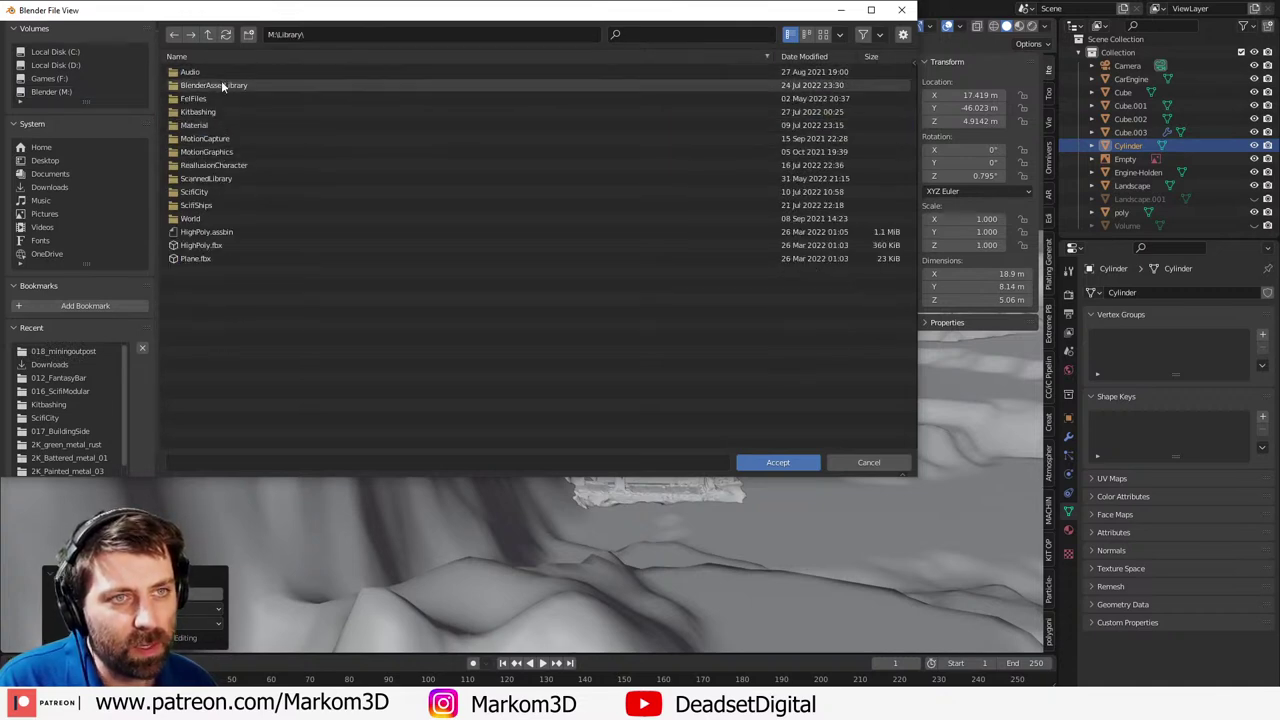
{"action": "left_click", "coordinate": [208, 34]}
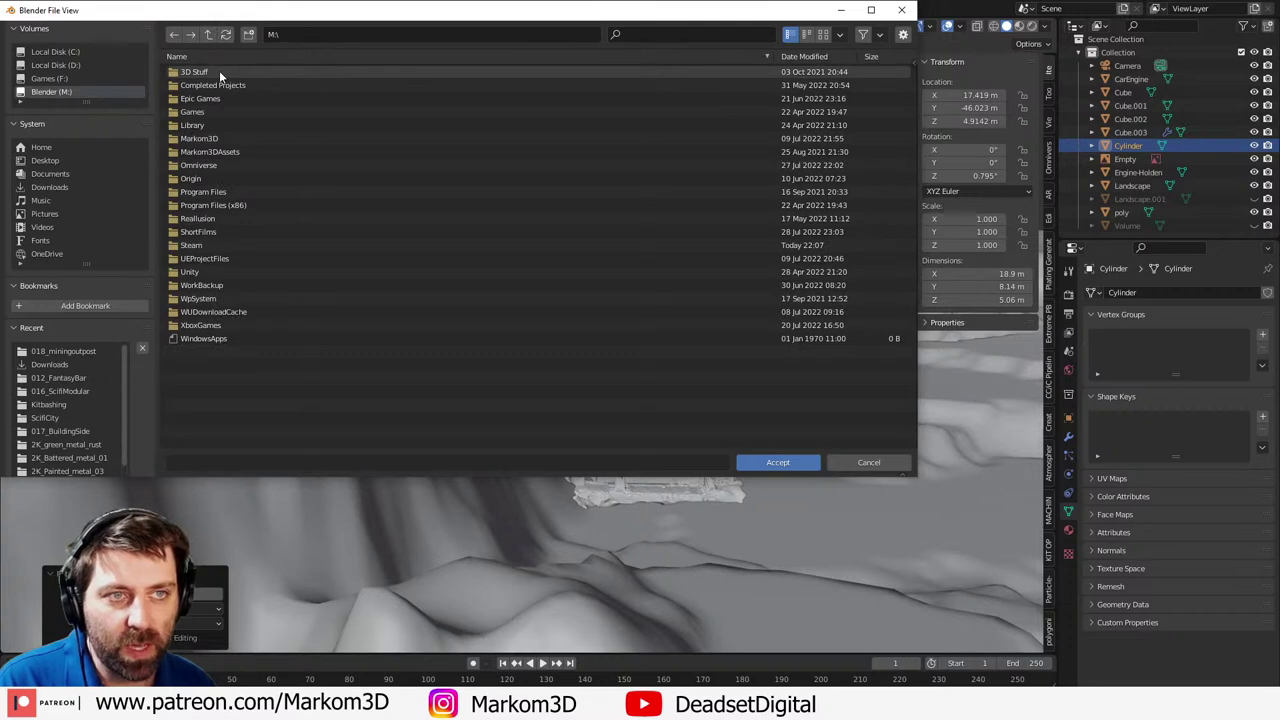
{"action": "double_click", "coordinate": [219, 72]}
{"action": "double_click", "coordinate": [219, 70]}
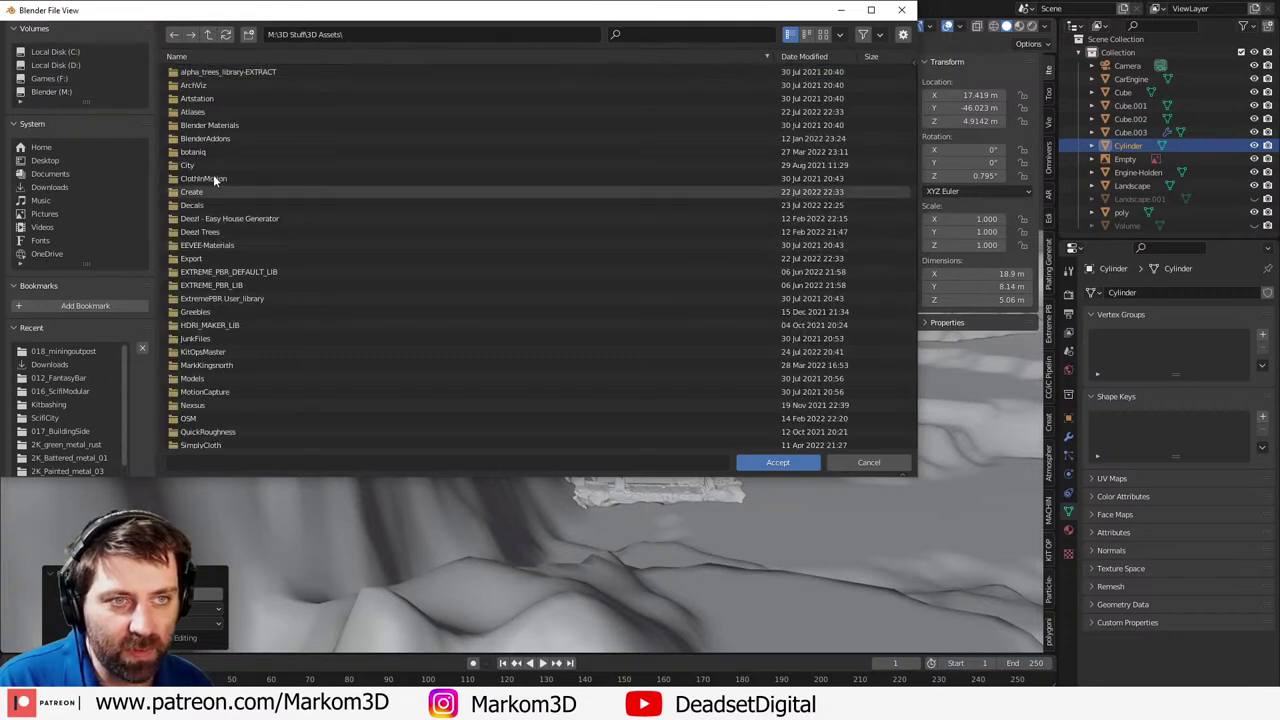
{"action": "double_click", "coordinate": [213, 150]}
{"action": "double_click", "coordinate": [209, 72]}
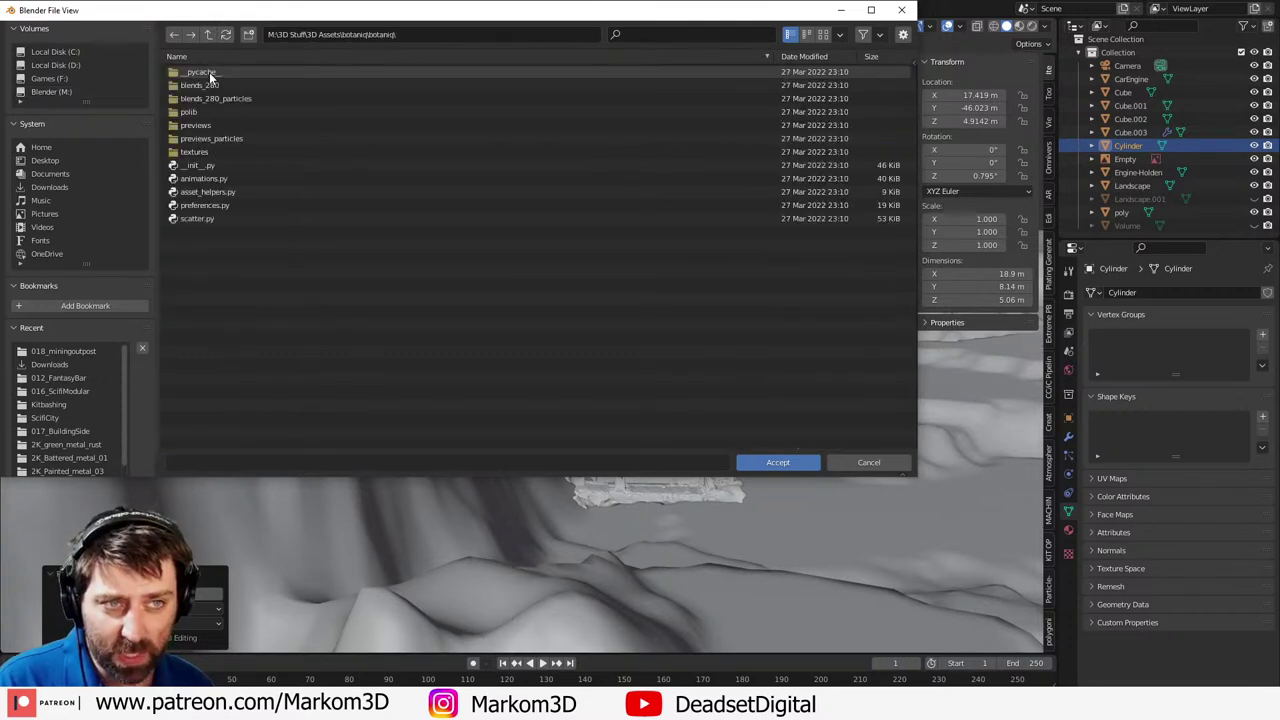
{"action": "left_click", "coordinate": [752, 460]}
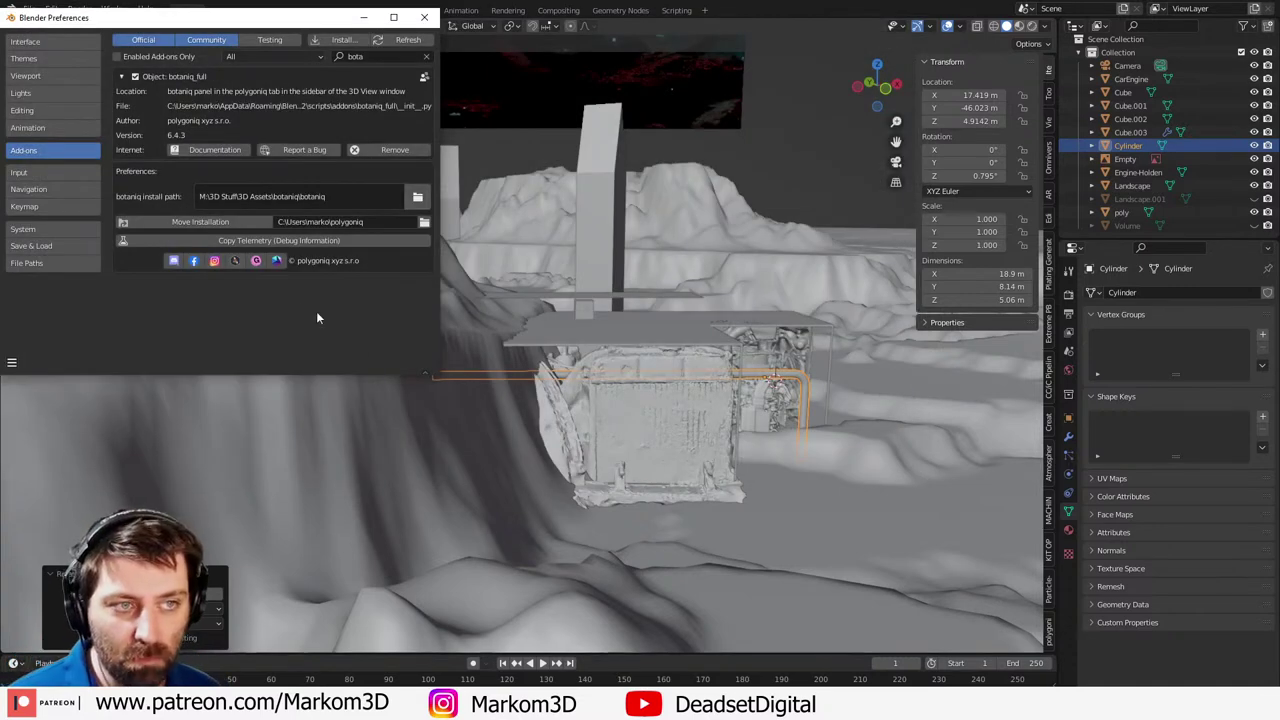
- View botaniq's Spawn Asset options and the Save & Load preferences, and close the Preferences window
{"action": "left_click", "coordinate": [1047, 630]}
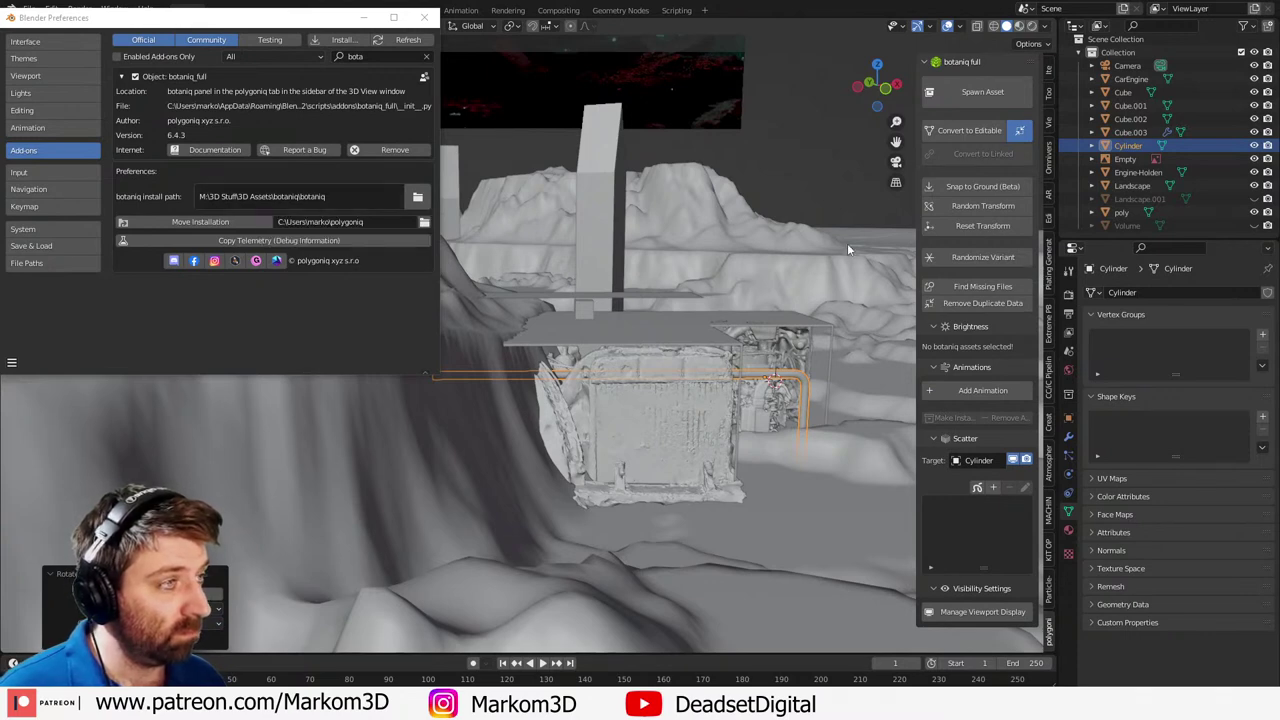
{"action": "left_click", "coordinate": [976, 87]}
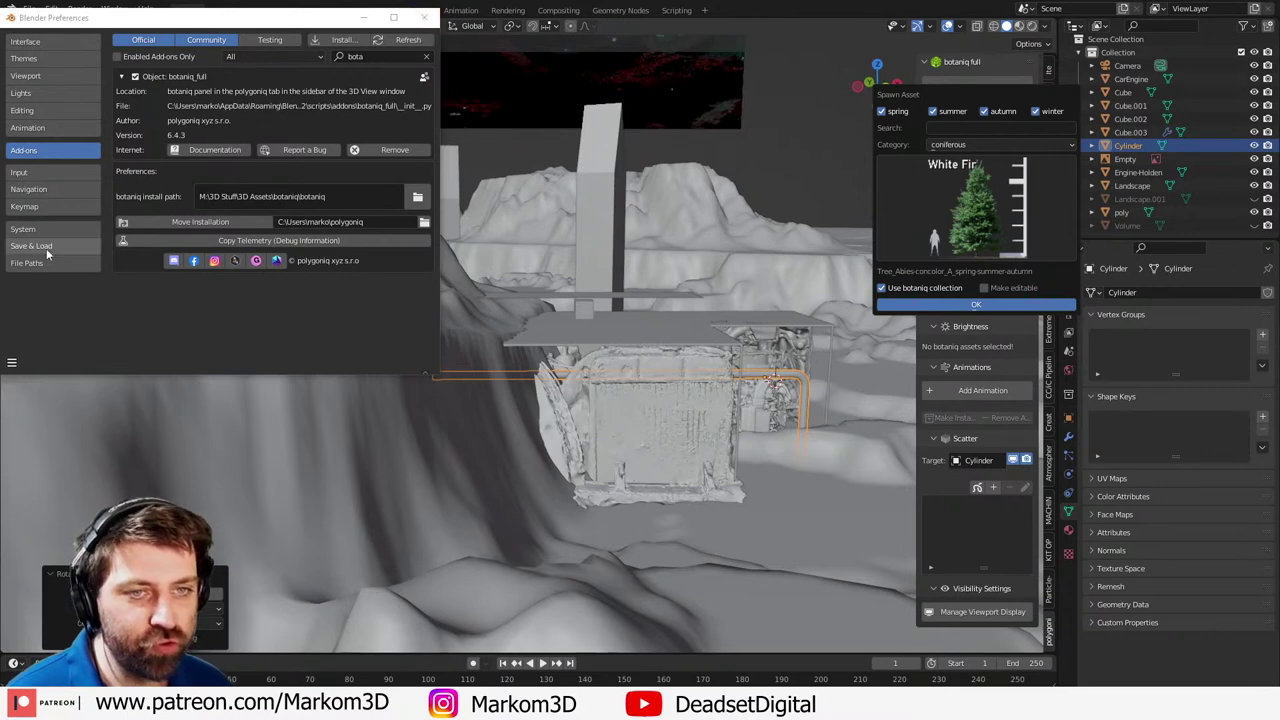
{"action": "left_click", "coordinate": [44, 247]}
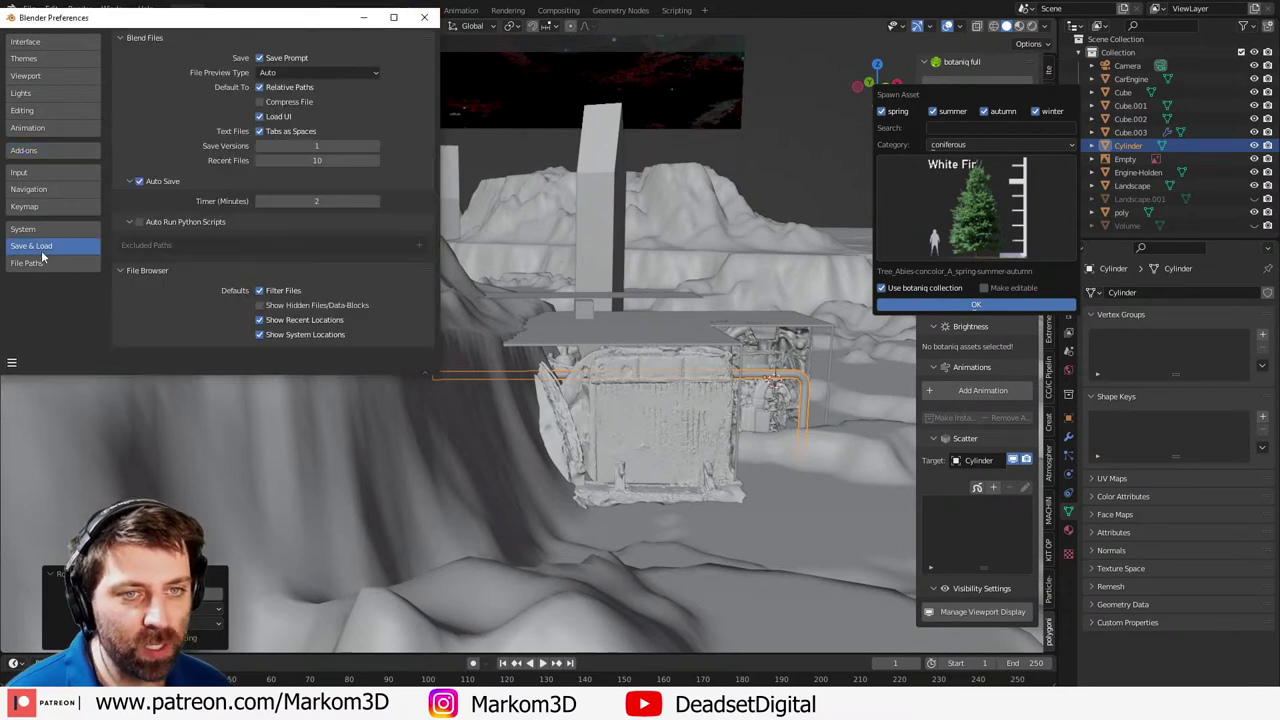
{"action": "left_click", "coordinate": [13, 364]}
{"action": "left_click", "coordinate": [424, 18]}
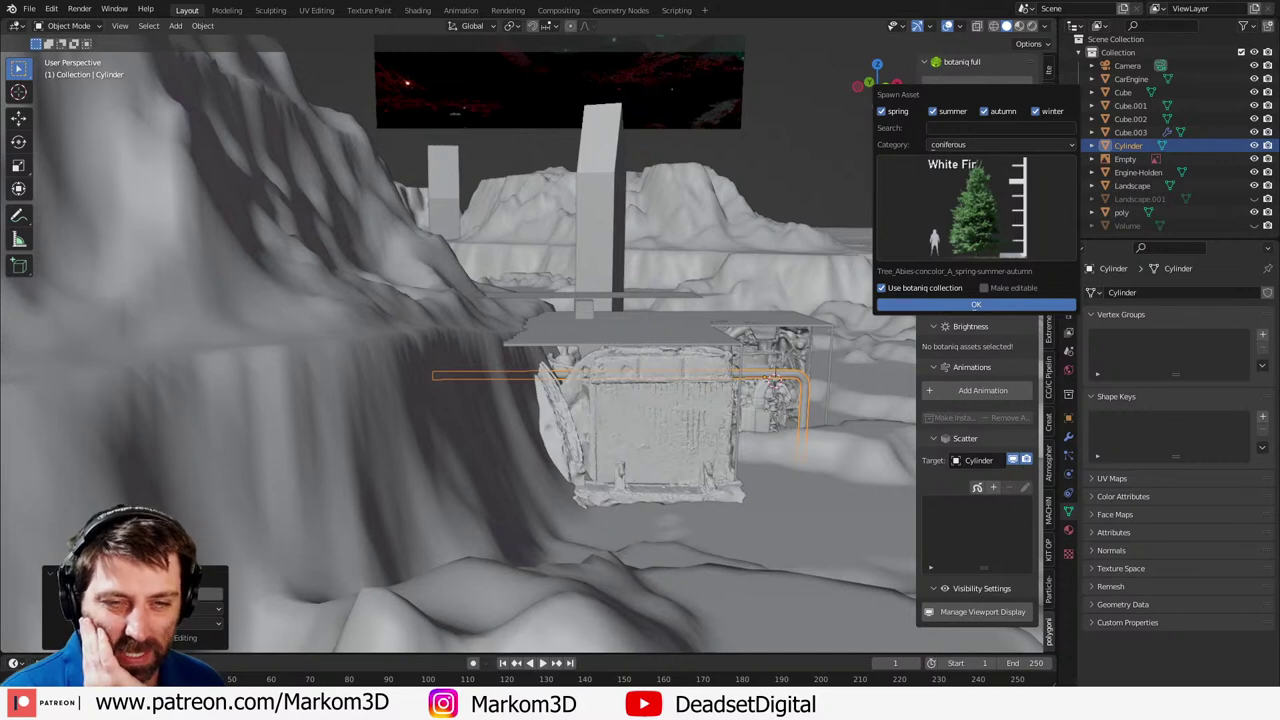
- Dismiss the asset dialog and enter Edit Mode on the blockout structure in front of the reference image
{"action": "left_click", "coordinate": [643, 205]}
{"action": "scroll", "coordinate": [644, 206], "scroll_direction": "down", "scroll_amount": 5}
{"action": "middle_click_drag", "start_coordinate": [681, 185], "coordinate": [585, 258], "text": "shift"}
{"action": "scroll", "coordinate": [640, 262], "scroll_direction": "down", "scroll_amount": 4}
{"action": "scroll", "coordinate": [526, 261], "scroll_direction": "up", "scroll_amount": 3}
{"action": "left_click", "coordinate": [511, 198]}
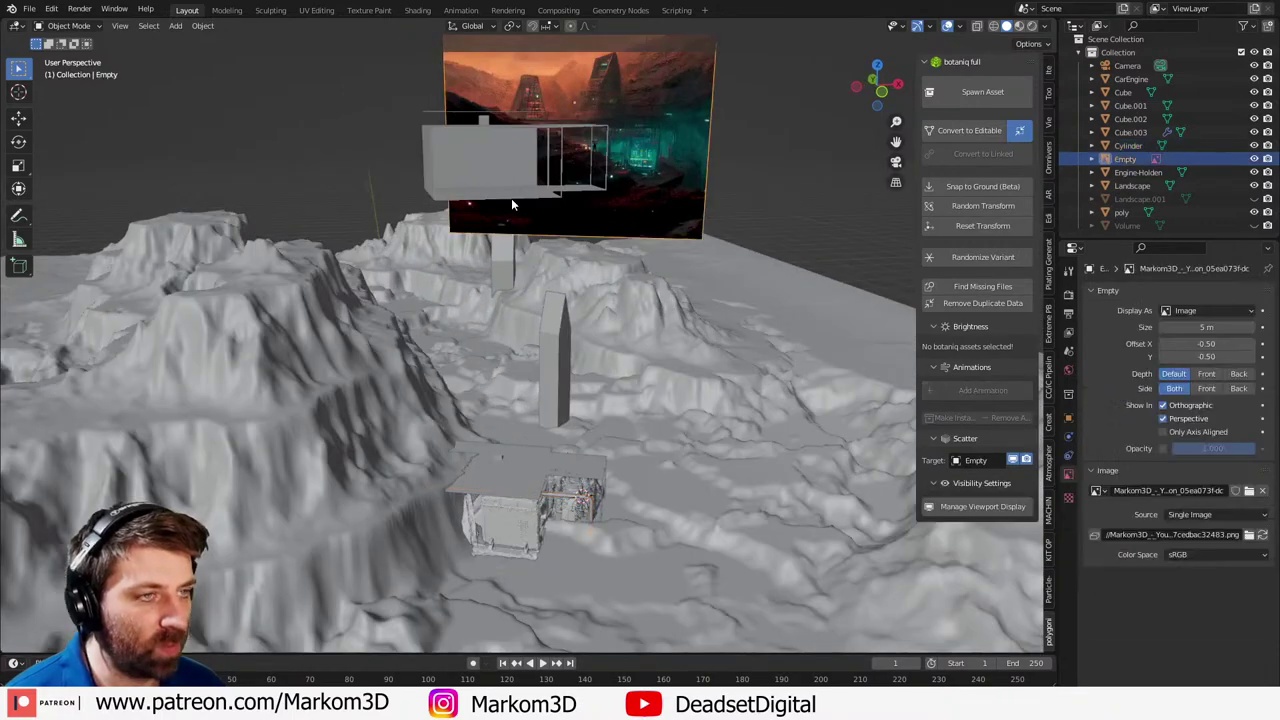
{"action": "middle_click_drag", "start_coordinate": [511, 204], "coordinate": [521, 270], "text": "shift"}
{"action": "scroll", "coordinate": [530, 235], "scroll_direction": "up", "scroll_amount": 2}
{"action": "left_click", "coordinate": [534, 210]}
{"action": "key", "text": "Tab"}
{"action": "middle_click_drag", "start_coordinate": [534, 210], "coordinate": [522, 275]}
{"action": "scroll", "coordinate": [520, 250], "scroll_direction": "up", "scroll_amount": 5}
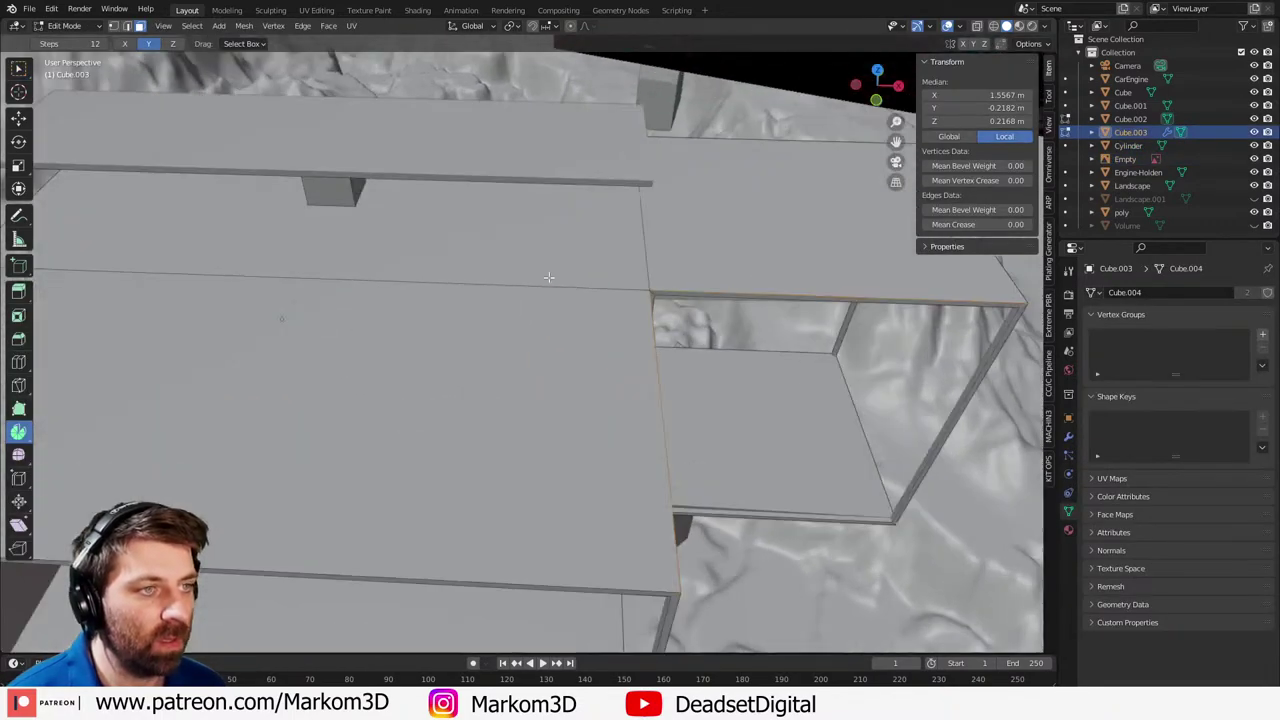
- Duplicate the thin roof slab and move the copy straight up along Z to a median height of about 0.696 m
{"action": "left_click", "coordinate": [590, 157]}
{"action": "mouse_move", "coordinate": [588, 162]}
{"action": "middle_mouse_down"}
{"action": "mouse_move", "coordinate": [557, 214]}
{"action": "mouse_move", "coordinate": [586, 243]}
{"action": "middle_mouse_up"}
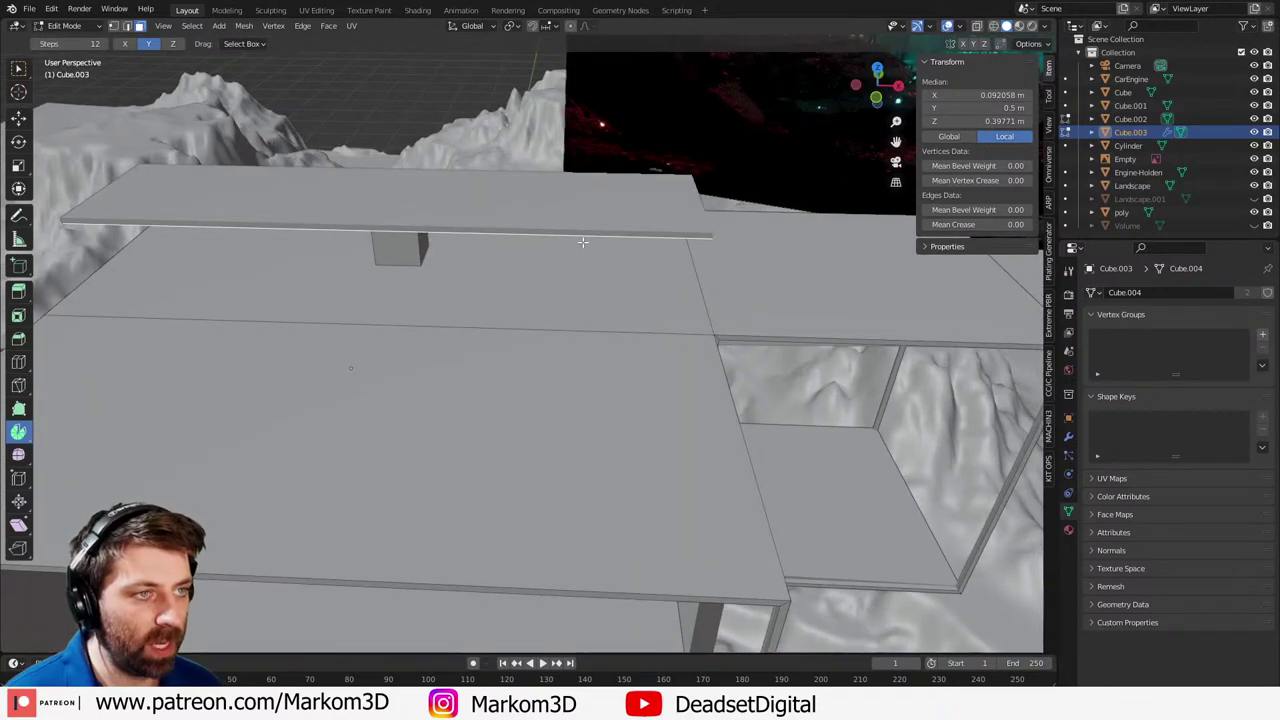
{"action": "key", "text": "z"}
{"action": "key", "text": "1"}
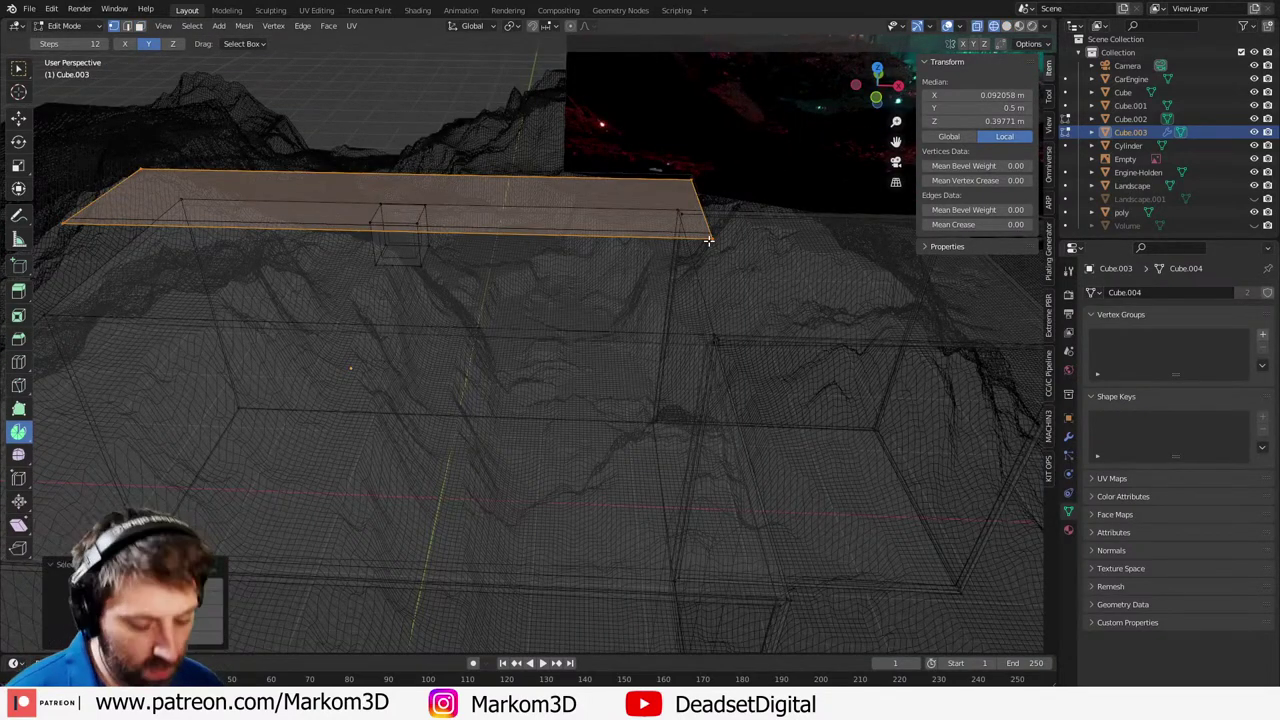
{"action": "key", "text": "KP_3"}
{"action": "key", "text": "KP_1"}
{"action": "middle_click_drag", "start_coordinate": [630, 186], "coordinate": [652, 297], "text": "shift"}
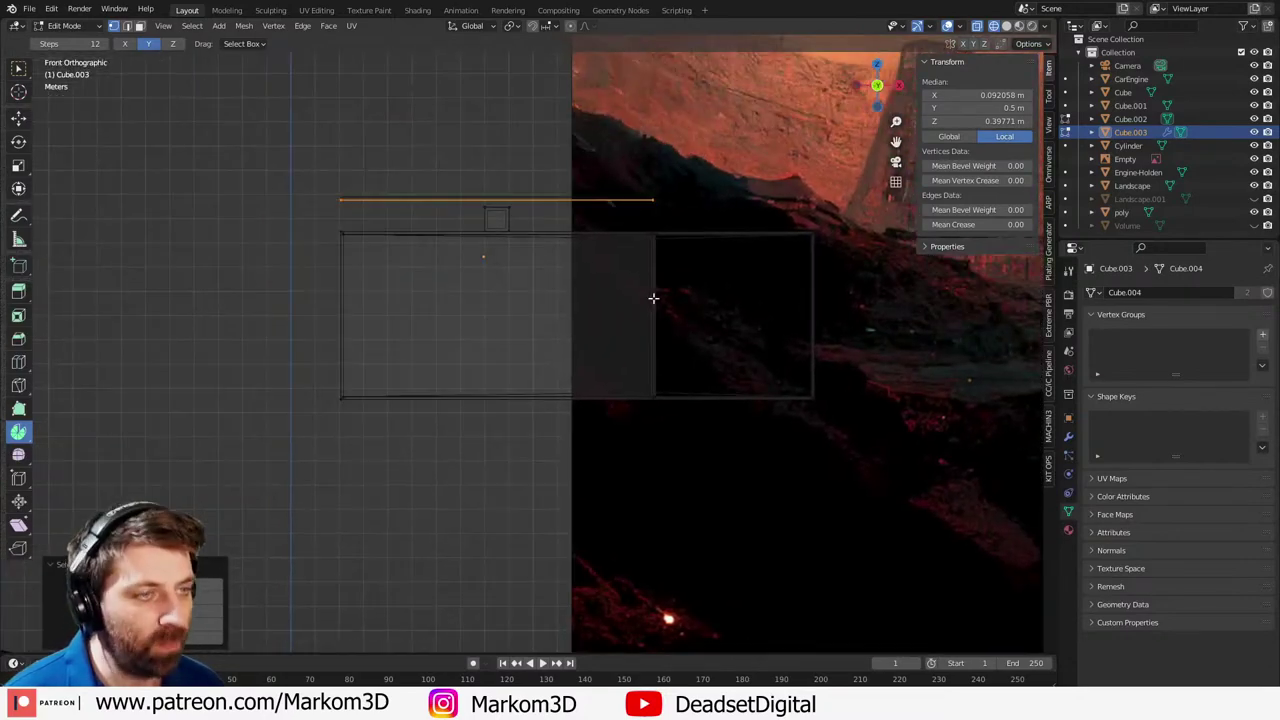
{"action": "scroll", "coordinate": [653, 298], "scroll_direction": "up", "scroll_amount": 2}
{"action": "key", "text": "g"}
{"action": "key", "text": "z"}
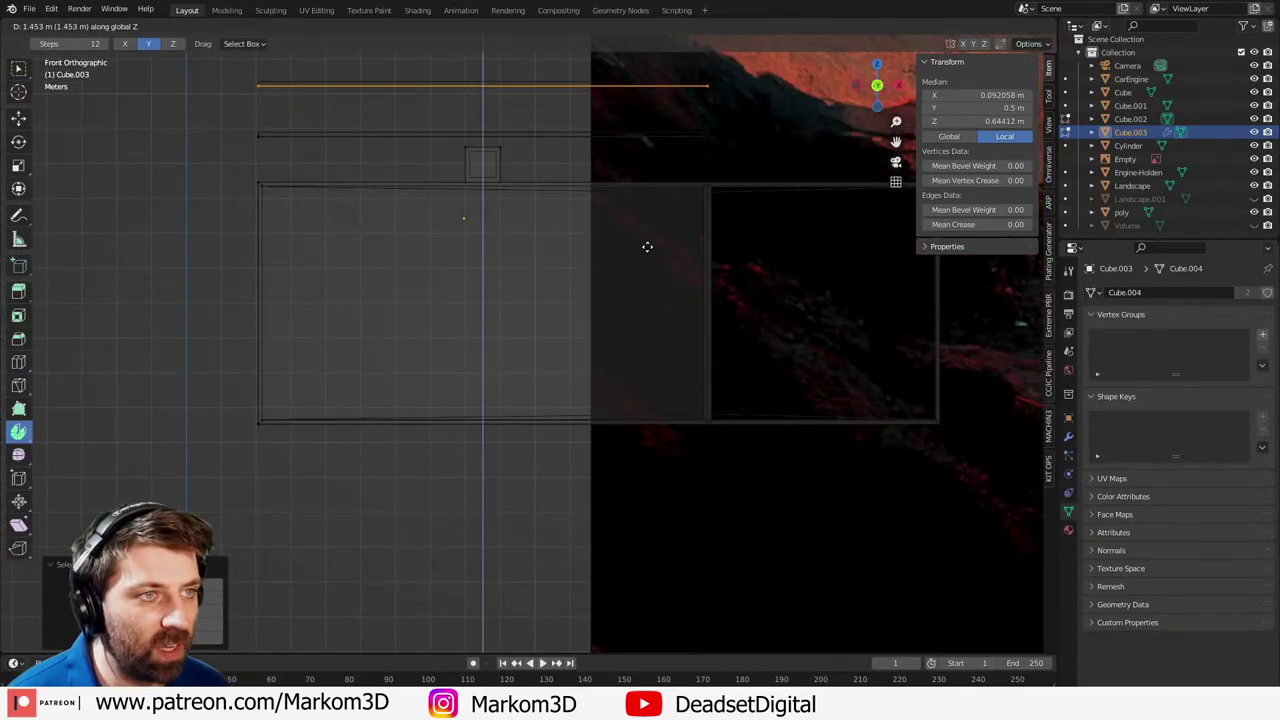
{"action": "left_click", "coordinate": [646, 236]}
{"action": "middle_click_drag", "start_coordinate": [666, 188], "coordinate": [650, 274], "text": "shift"}
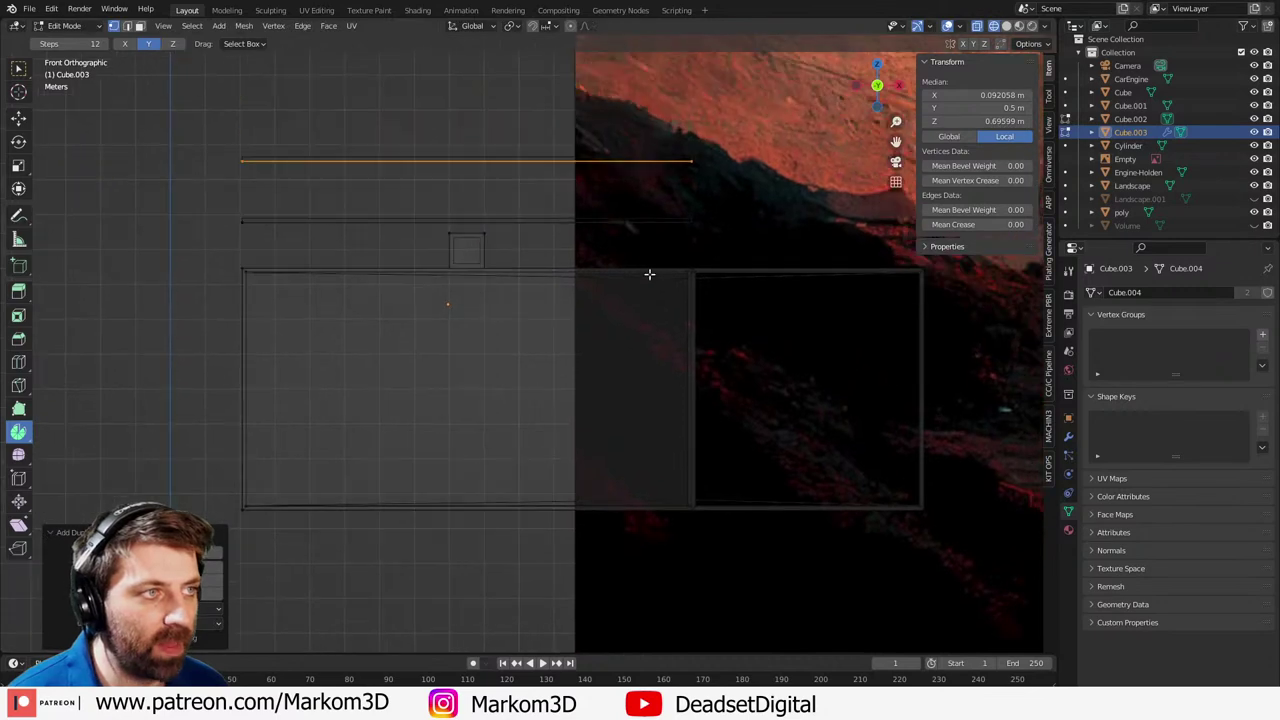
- Shorten the upper slab by moving its positive-X end edge along X to about 0.387 m
{"action": "left_click", "coordinate": [692, 159]}
{"action": "key", "text": "z"}
{"action": "left_click_drag", "start_coordinate": [676, 172], "coordinate": [700, 156]}
{"action": "key", "text": "g"}
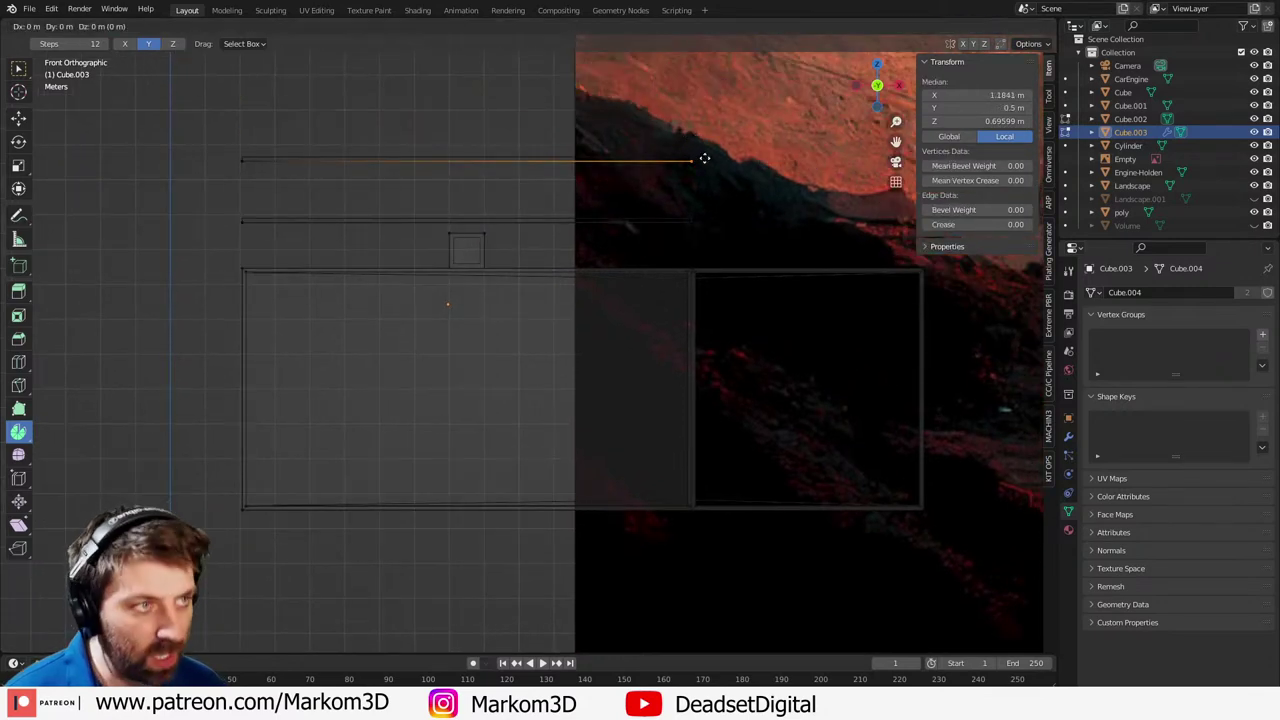
{"action": "key", "text": "x"}
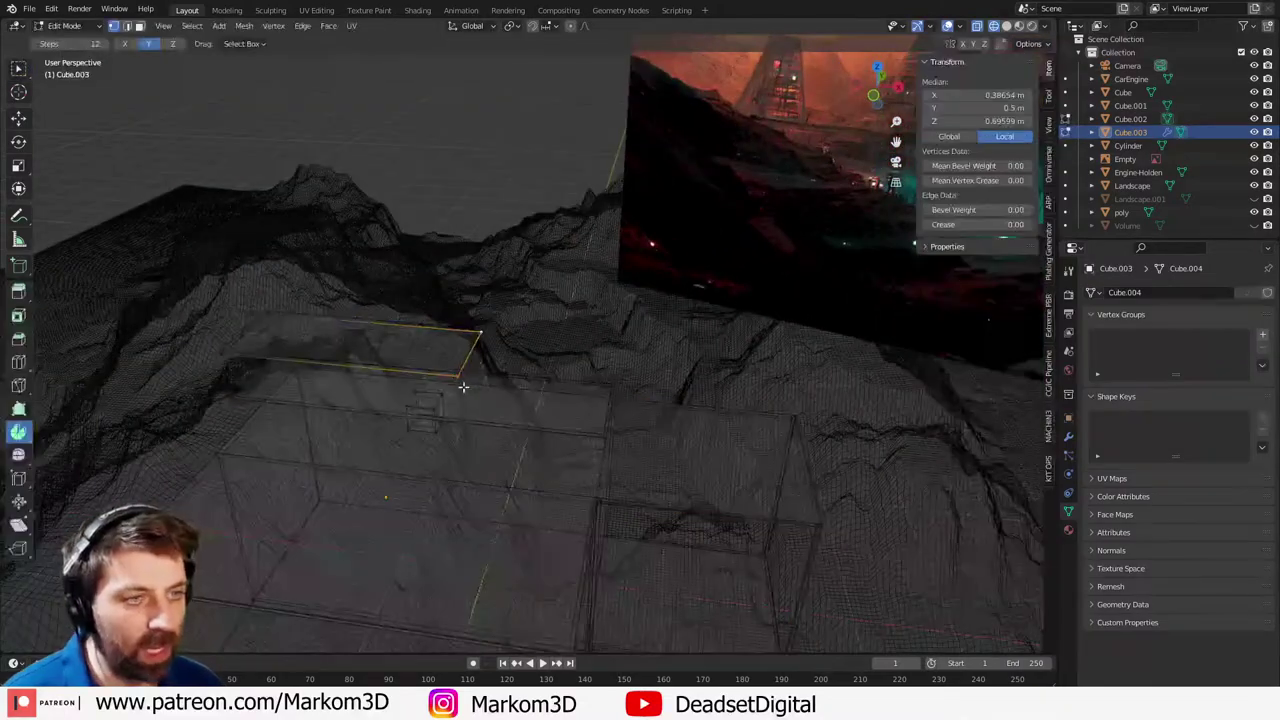
- Duplicate the upper slab's front corner vertex and extrude it along X into a short edge ending at about 0.344 m
{"action": "left_click", "coordinate": [462, 384]}
{"action": "key", "text": "KP_7"}
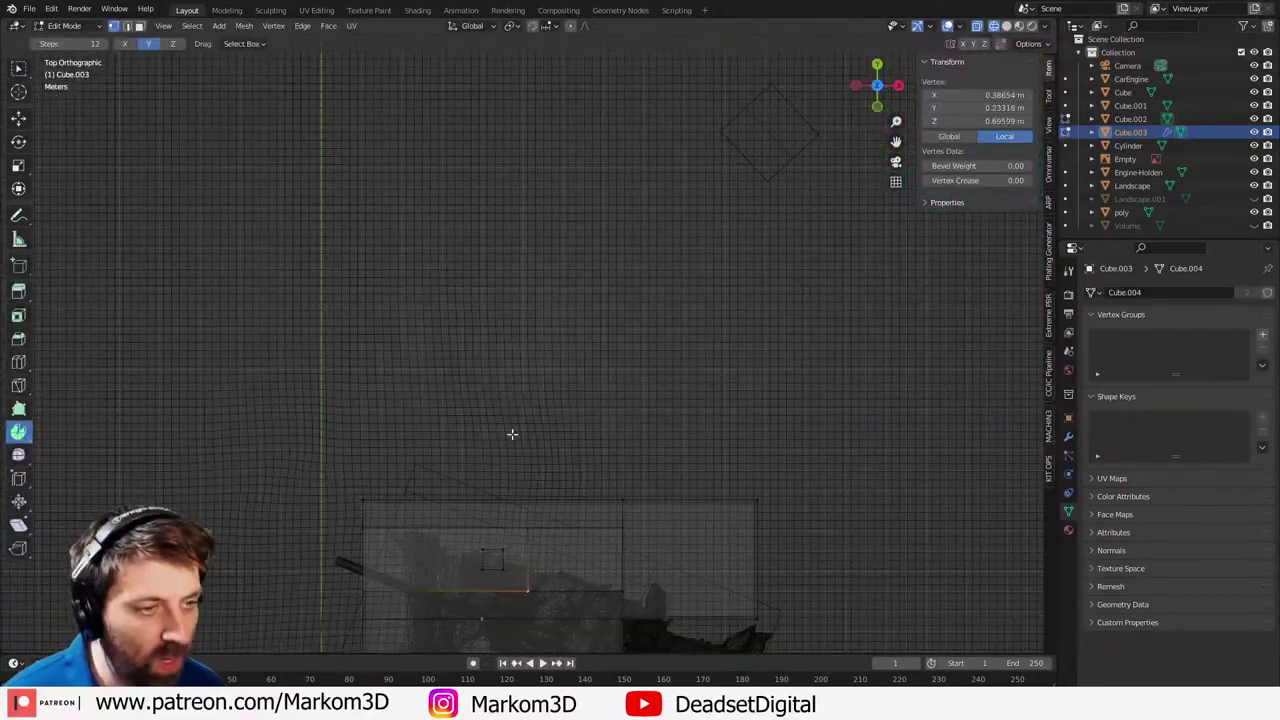
{"action": "scroll", "coordinate": [511, 433], "scroll_direction": "up", "scroll_amount": 4}
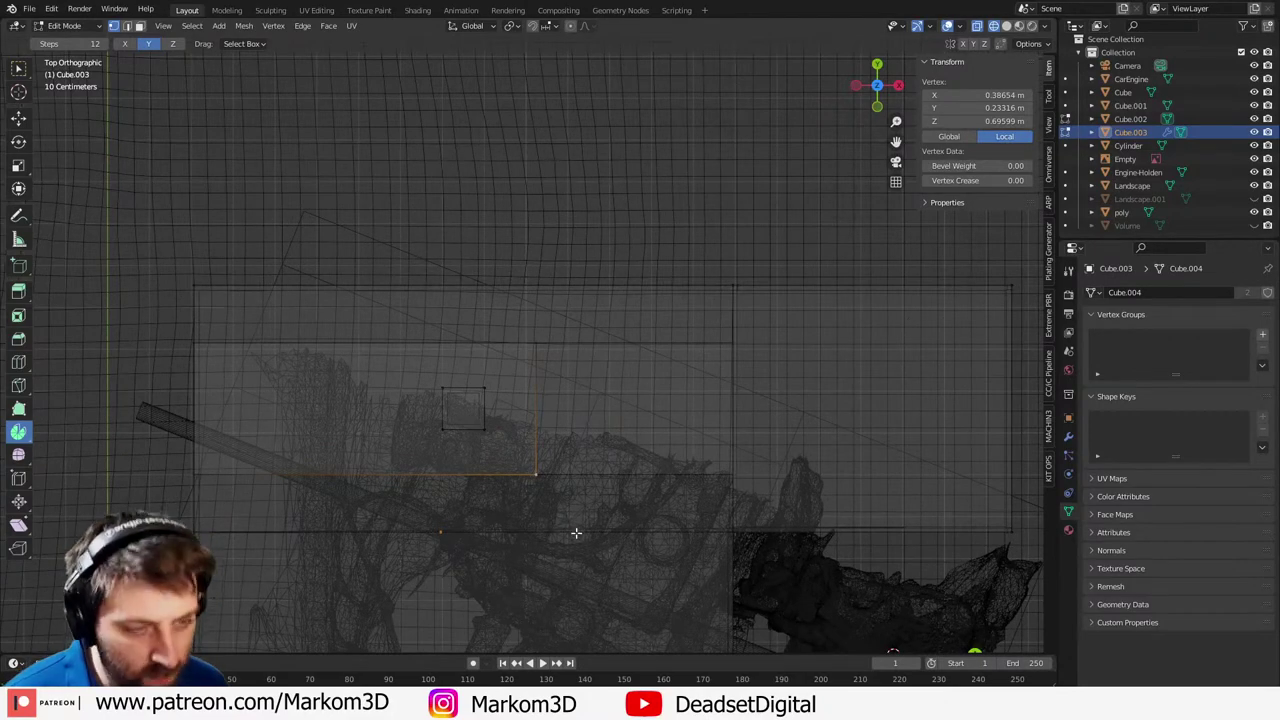
{"action": "key", "text": "shift+d"}
{"action": "key", "text": "g"}
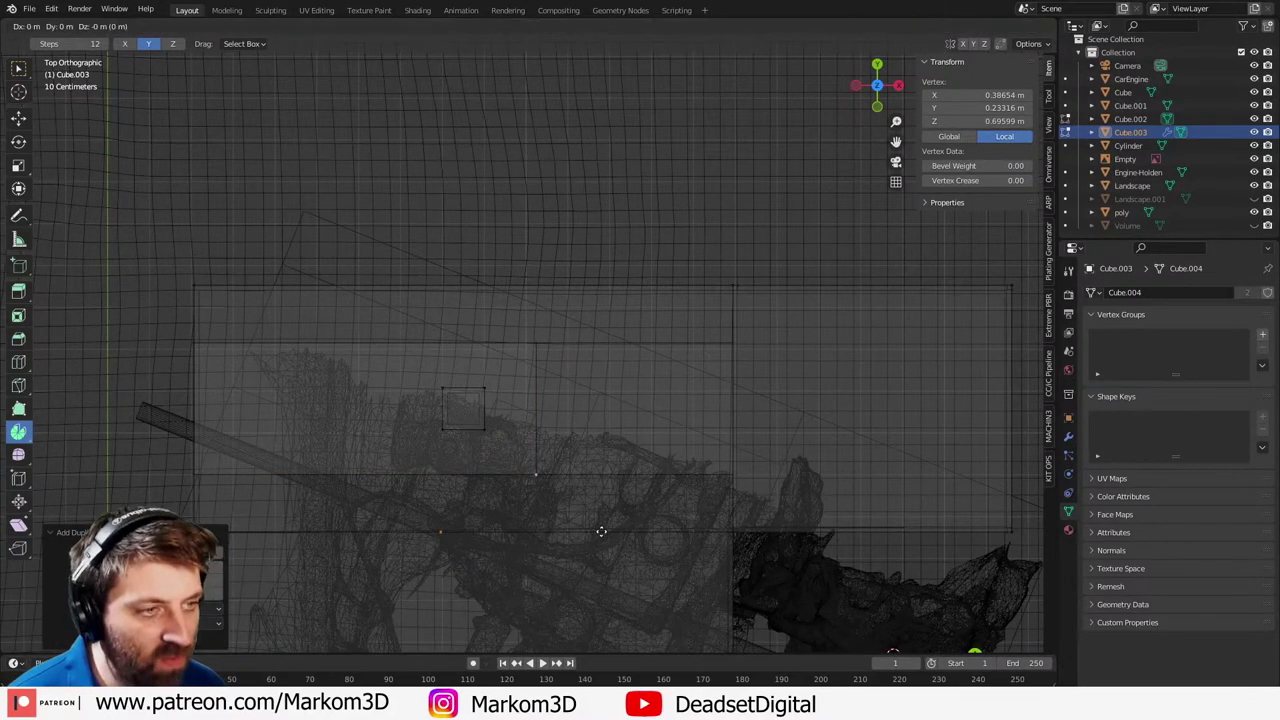
{"action": "key", "text": "x"}
{"action": "left_click", "coordinate": [507, 535]}
{"action": "middle_click_drag", "start_coordinate": [507, 532], "coordinate": [500, 378]}
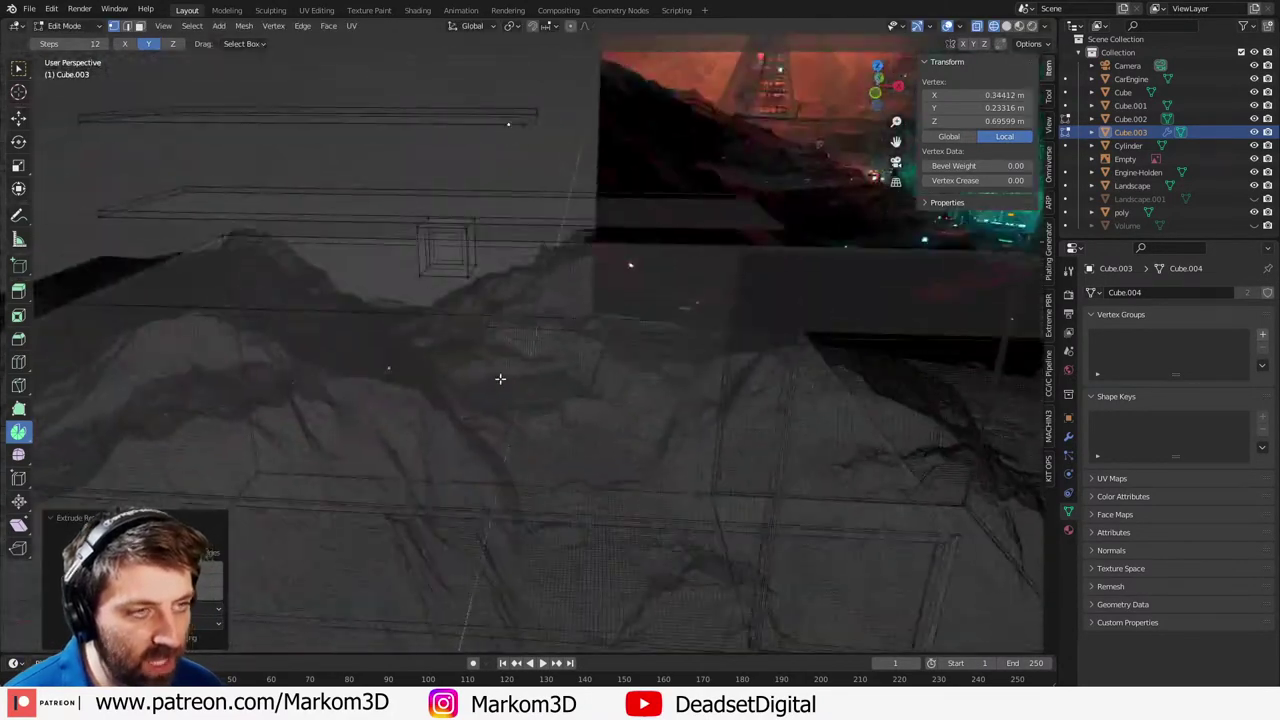
- Extrude the short edge down along Z into a pillar and adjust its lower end to about Z 0.411 m, meeting the lower slab
{"action": "key", "text": "e"}
{"action": "key", "text": "z"}
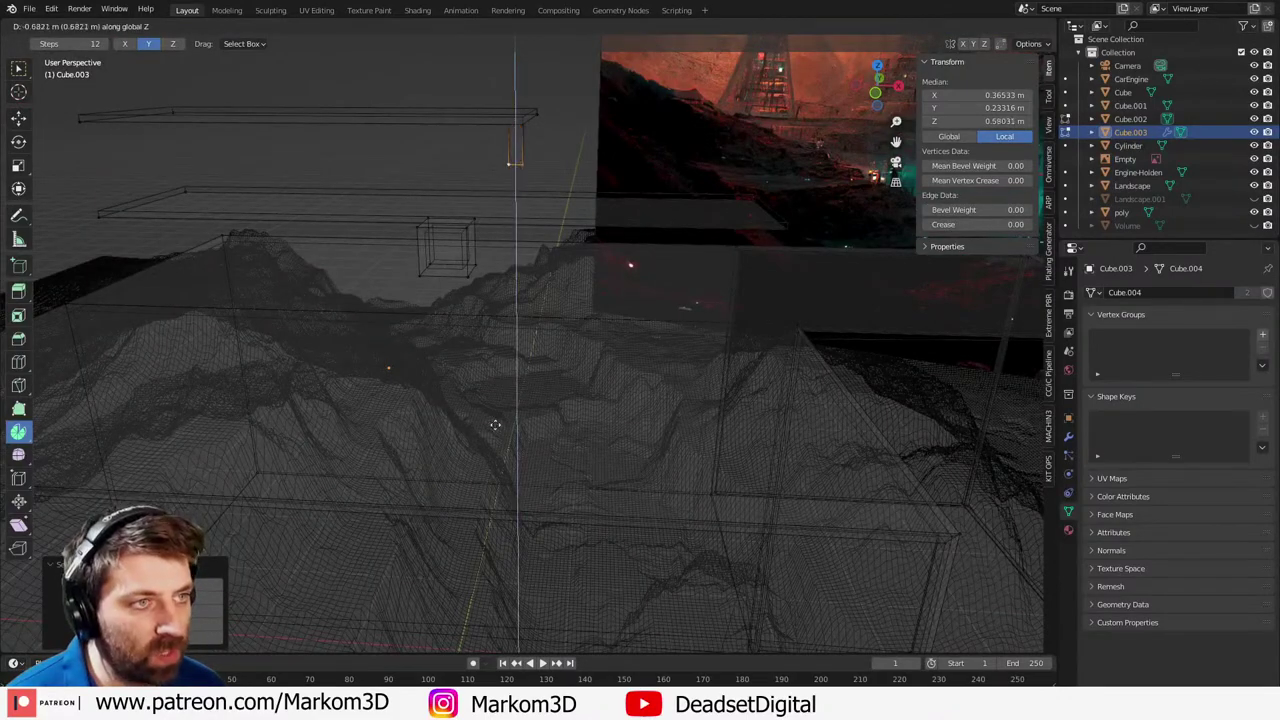
{"action": "left_click", "coordinate": [494, 478]}
{"action": "key", "text": "KP_1"}
{"action": "scroll", "coordinate": [494, 478], "scroll_direction": "up", "scroll_amount": 5}
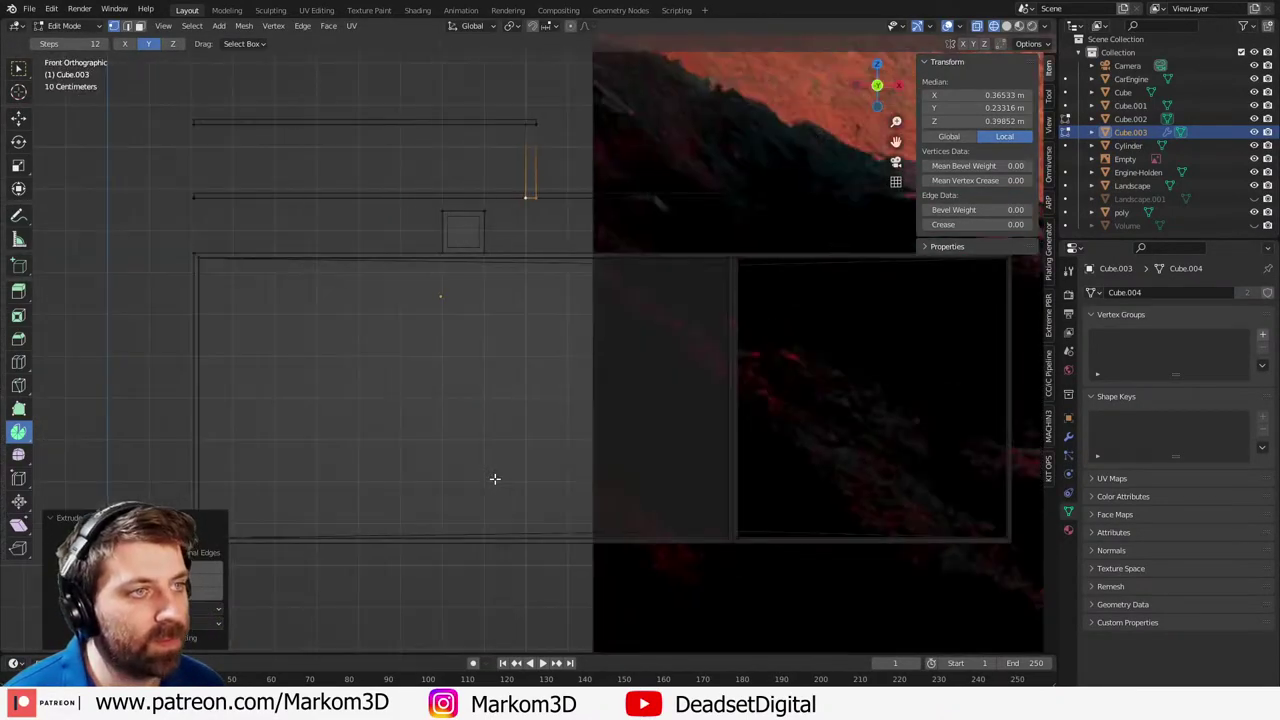
{"action": "key", "text": "g"}
{"action": "key", "text": "z"}
{"action": "left_click", "coordinate": [565, 186]}
{"action": "scroll", "coordinate": [565, 186], "scroll_direction": "down", "scroll_amount": 5}
{"action": "middle_click_drag", "start_coordinate": [560, 163], "coordinate": [623, 252], "text": "shift"}
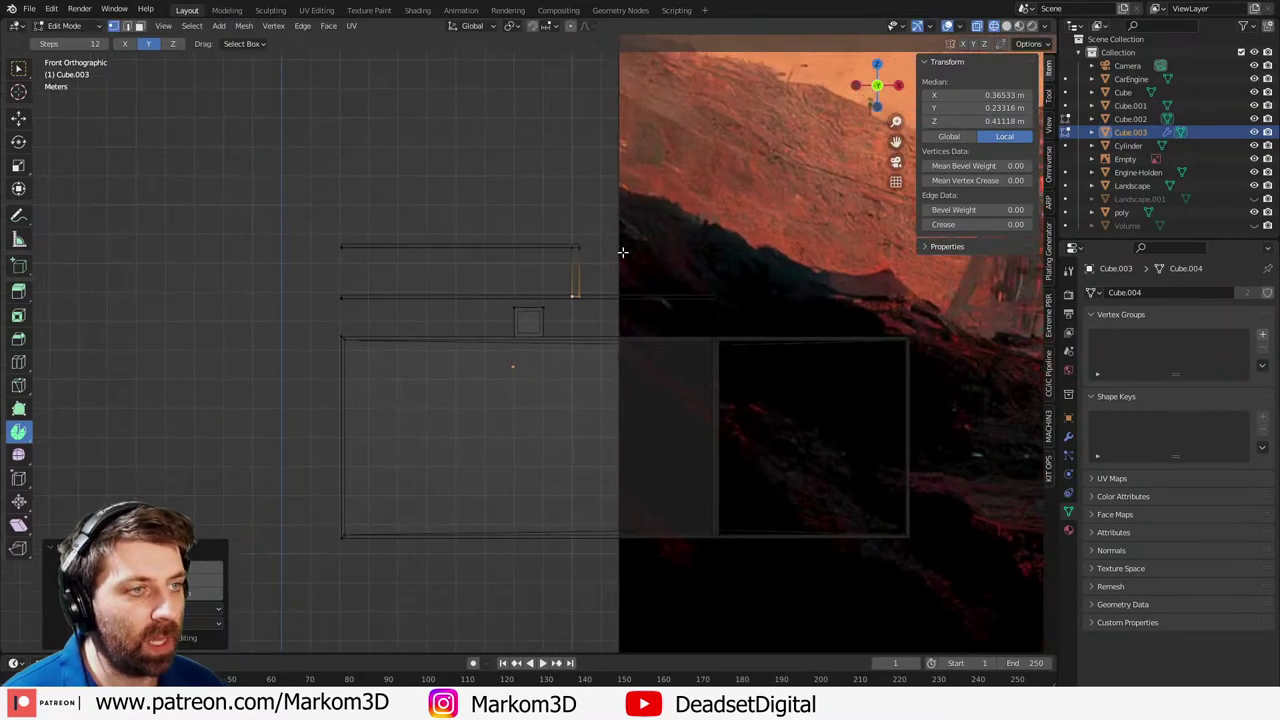
- Duplicate the whole pillar along X to the opposite end of the upper slab
{"action": "key", "text": "ctrl+l"}
{"action": "key", "text": "g"}
{"action": "key", "text": "x"}
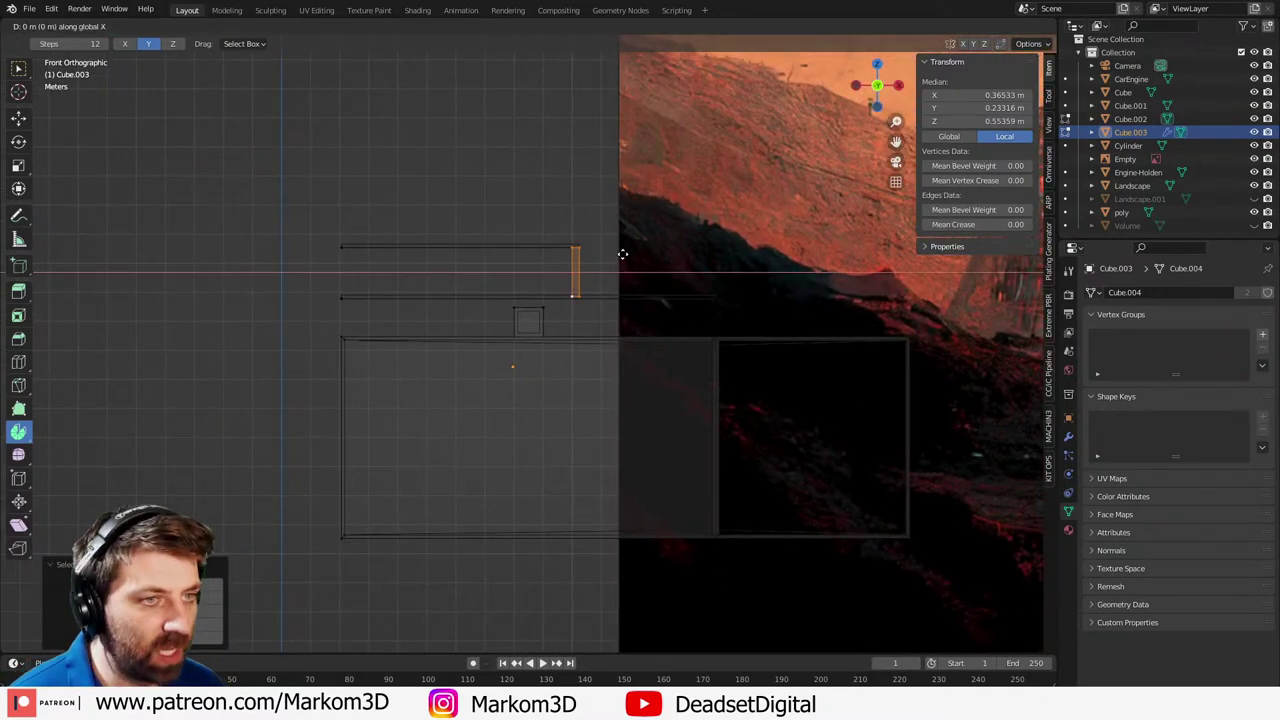
{"action": "left_click", "coordinate": [392, 252]}
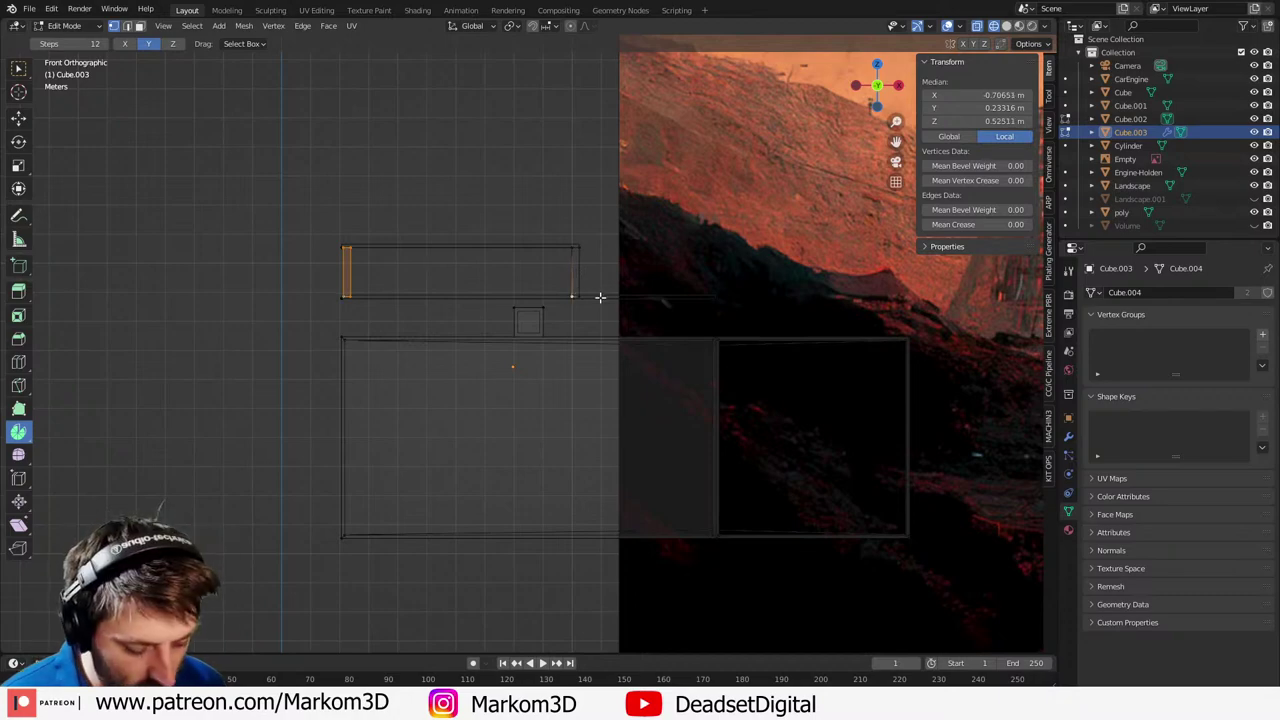
- Duplicate both front pillars along Y to the rear edge of the upper slab
{"action": "middle_click_drag", "start_coordinate": [599, 297], "coordinate": [493, 374]}
{"action": "key", "text": "shift+d"}
{"action": "key", "text": "y"}
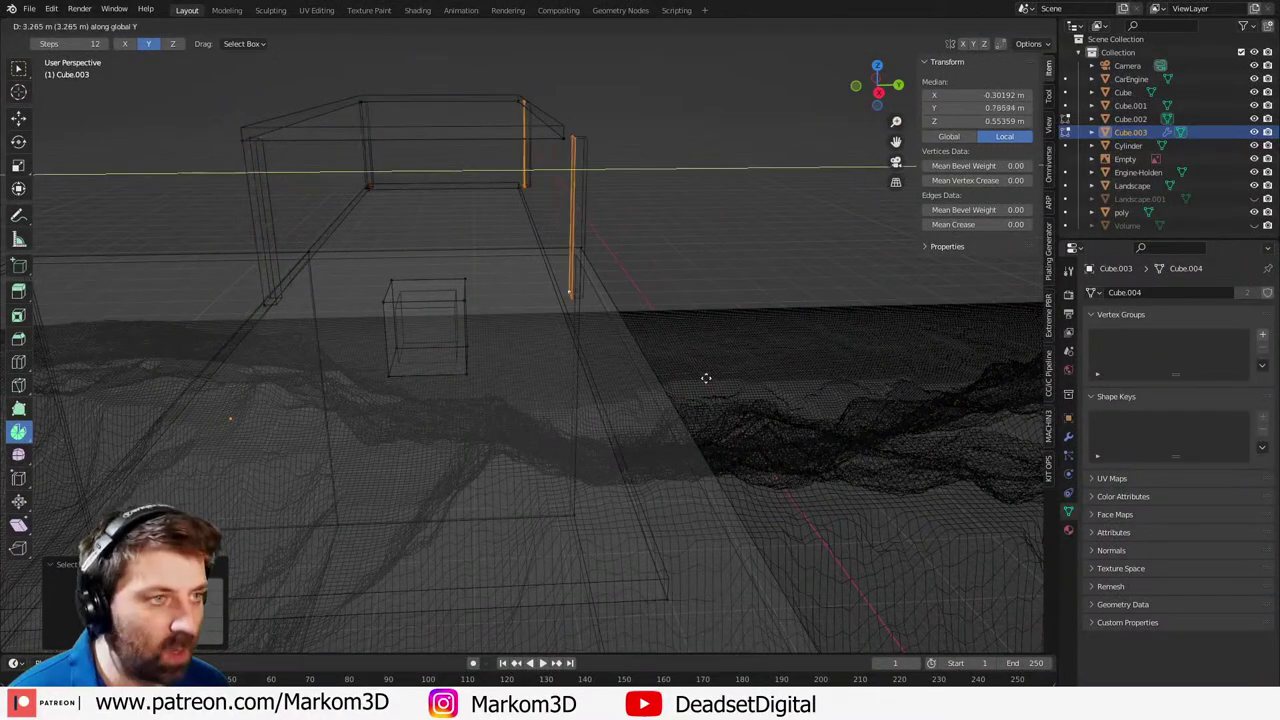
{"action": "left_click", "coordinate": [690, 381]}
- Select the rear vertices of both slabs and the rear pillars and move them outward along Y to deepen the upper levels
{"action": "scroll", "coordinate": [556, 388], "scroll_direction": "down", "scroll_amount": 5}
{"action": "middle_click_drag", "start_coordinate": [551, 386], "coordinate": [521, 370]}
{"action": "left_click", "coordinate": [540, 372]}
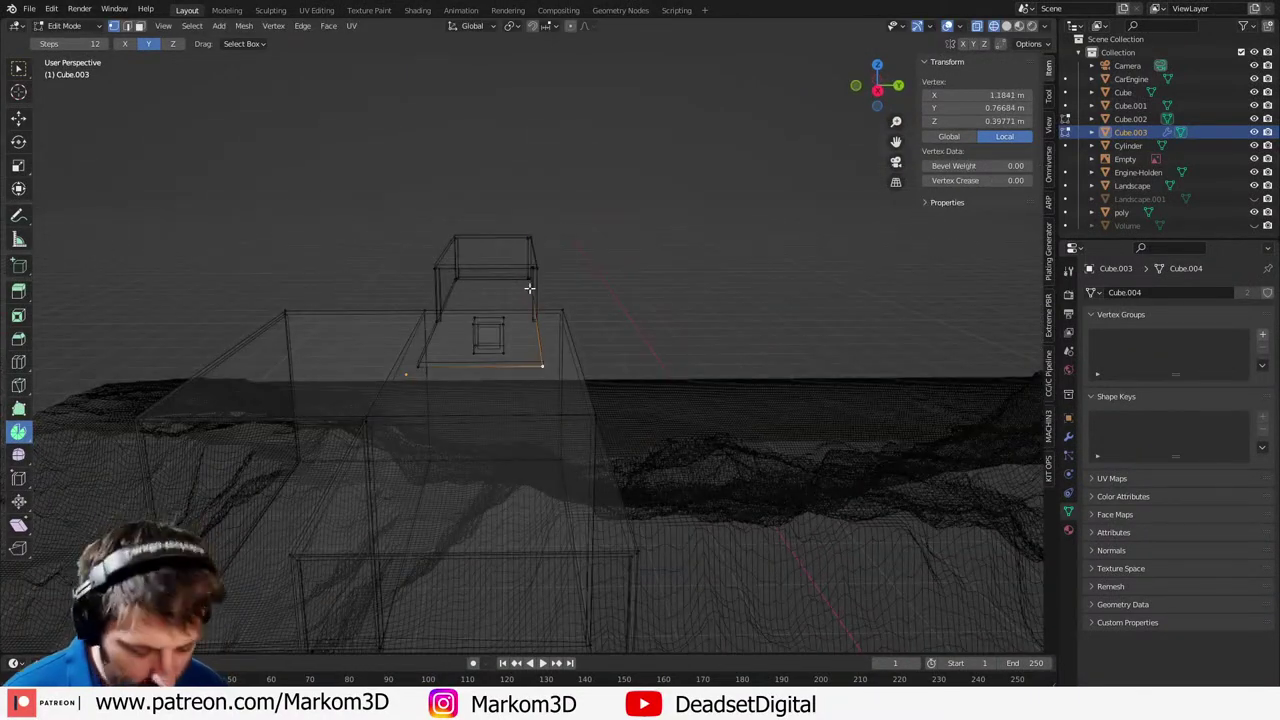
{"action": "key", "text": "c"}
{"action": "scroll", "coordinate": [528, 242], "scroll_direction": "up", "scroll_amount": 5}
{"action": "left_click_drag", "start_coordinate": [526, 240], "coordinate": [531, 376]}
{"action": "key", "text": "Escape"}
{"action": "key", "text": "g"}
{"action": "key", "text": "y"}
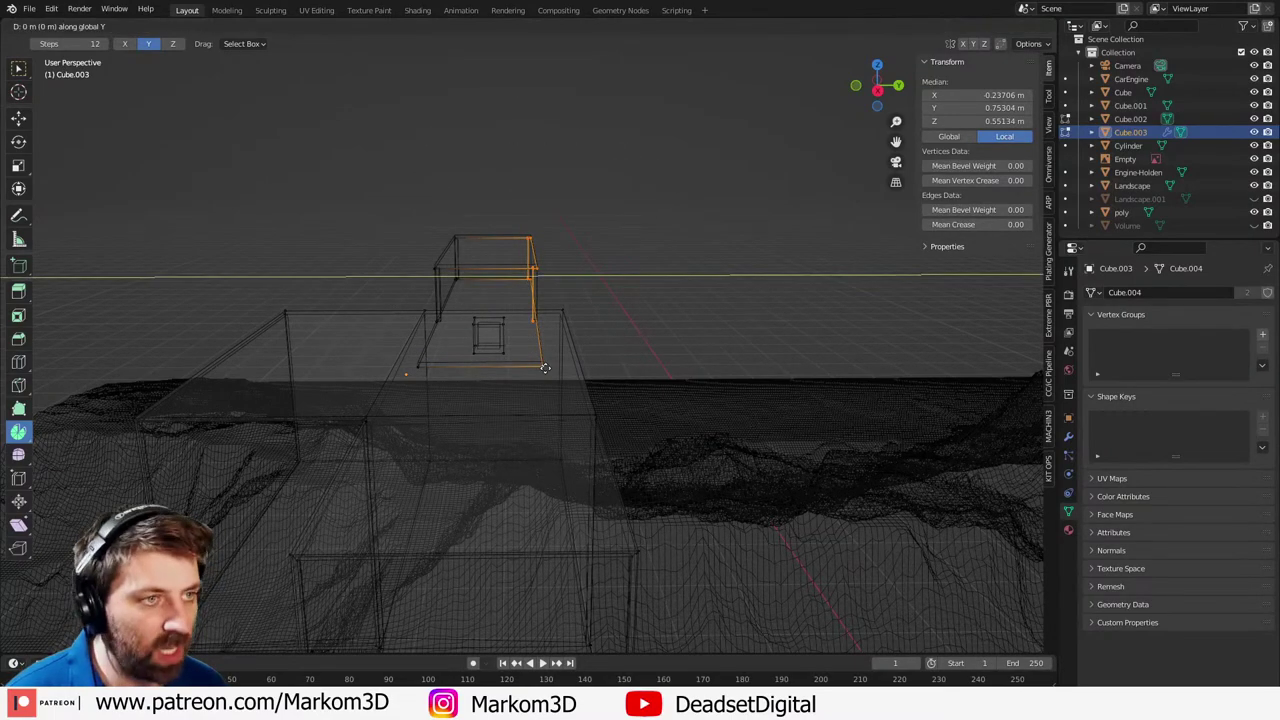
{"action": "left_click", "coordinate": [590, 371]}
{"action": "scroll", "coordinate": [501, 368], "scroll_direction": "down", "scroll_amount": 4}
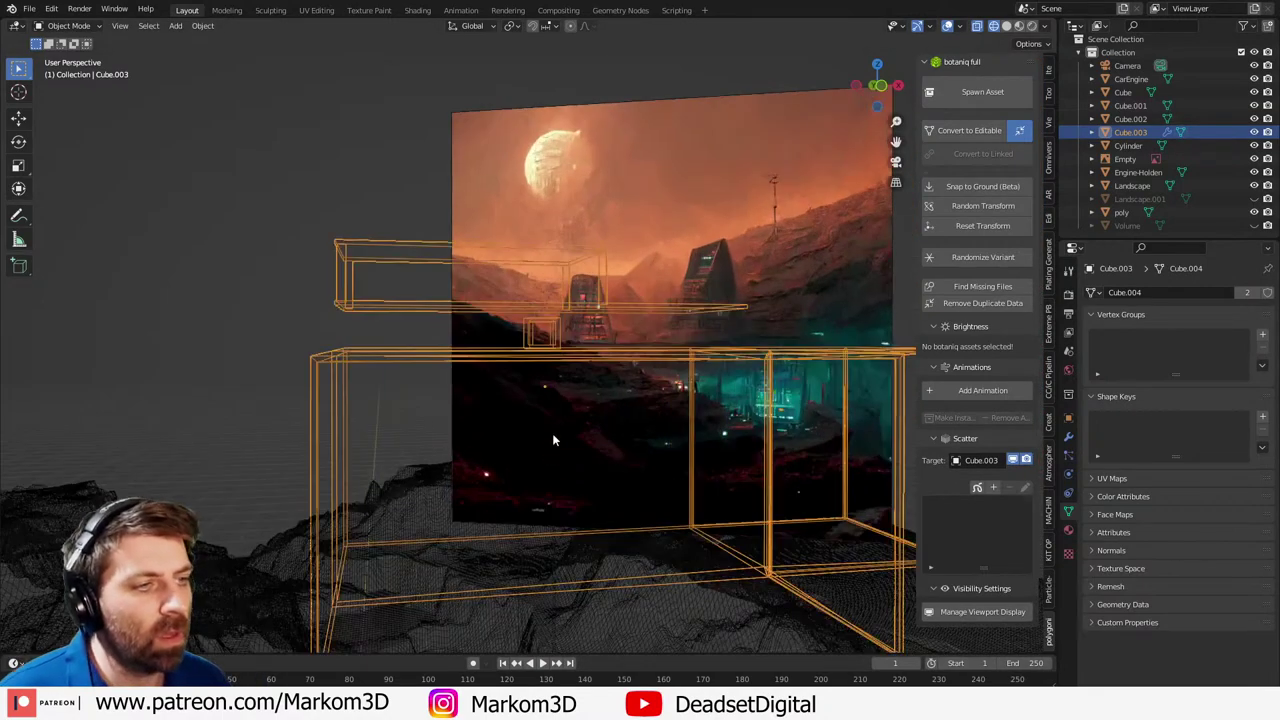
- Duplicate the front and rear pillars at the negative-X end and move the copies down along Z beneath the lower slab
{"action": "key", "text": "Tab"}
{"action": "middle_click_drag", "start_coordinate": [491, 443], "coordinate": [475, 450]}
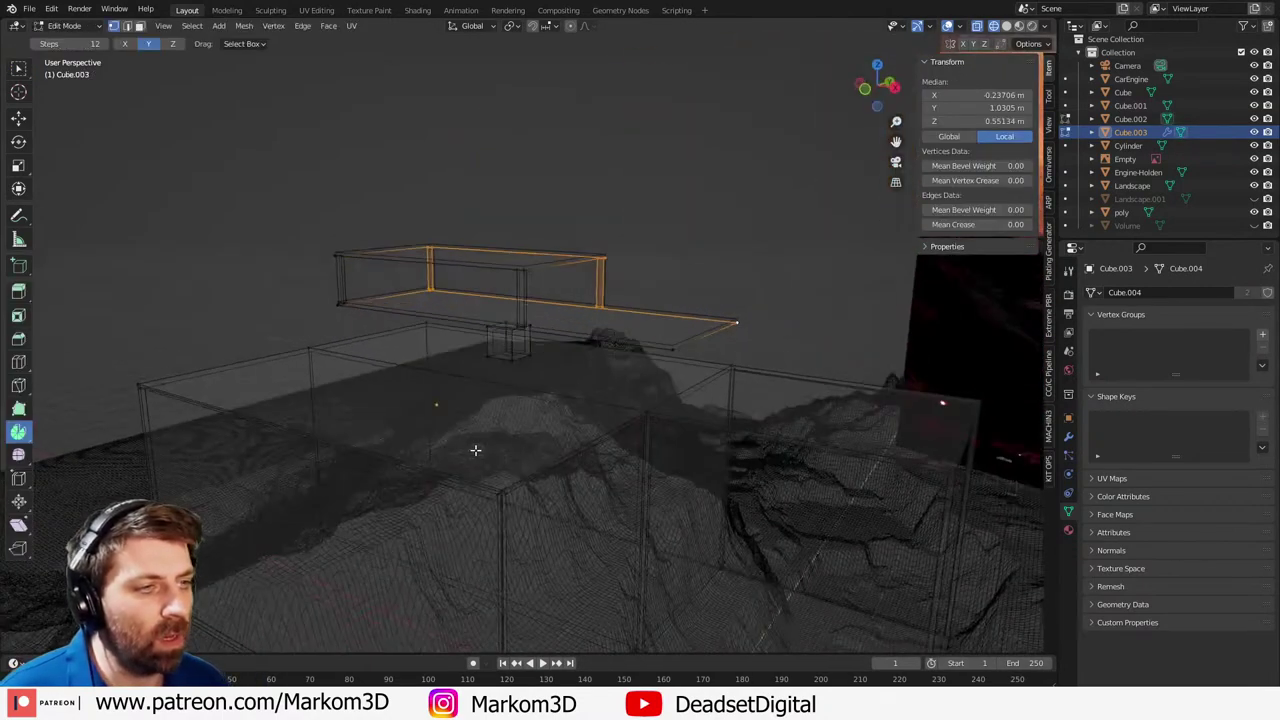
{"action": "left_click", "coordinate": [522, 326]}
{"action": "key", "text": "ctrl+l"}
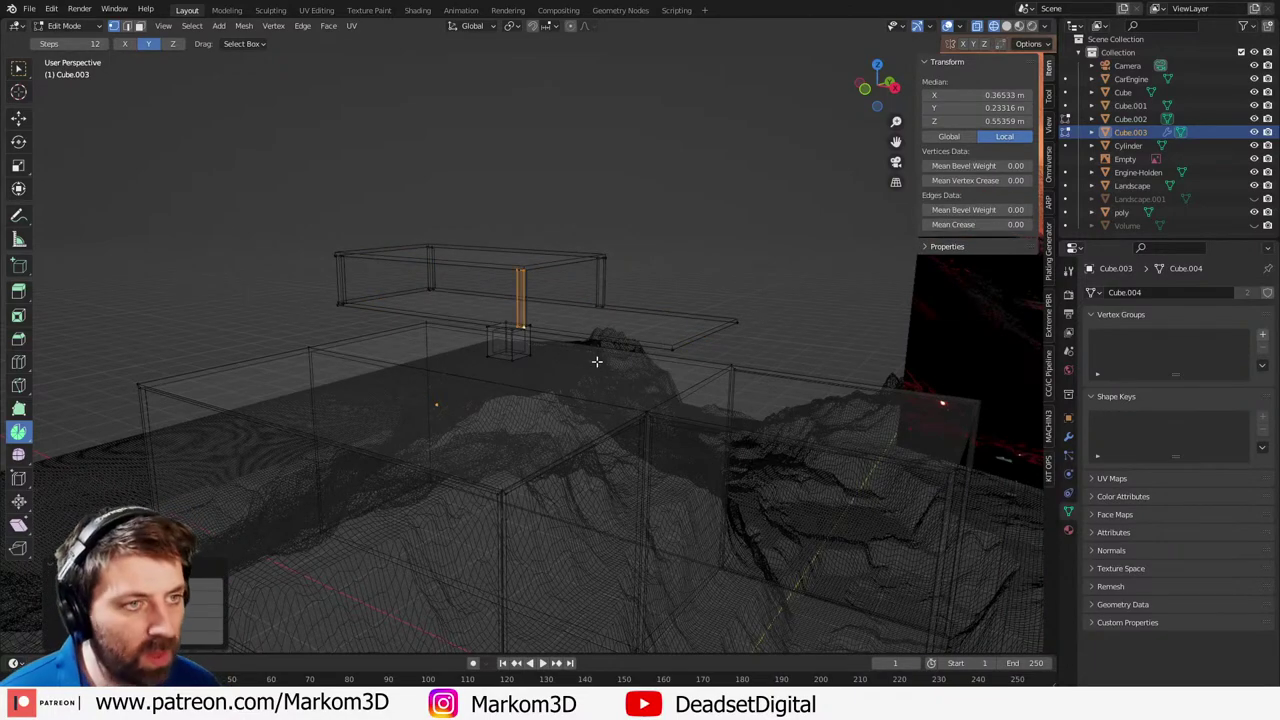
{"action": "scroll", "coordinate": [360, 286], "scroll_direction": "up", "scroll_amount": 6}
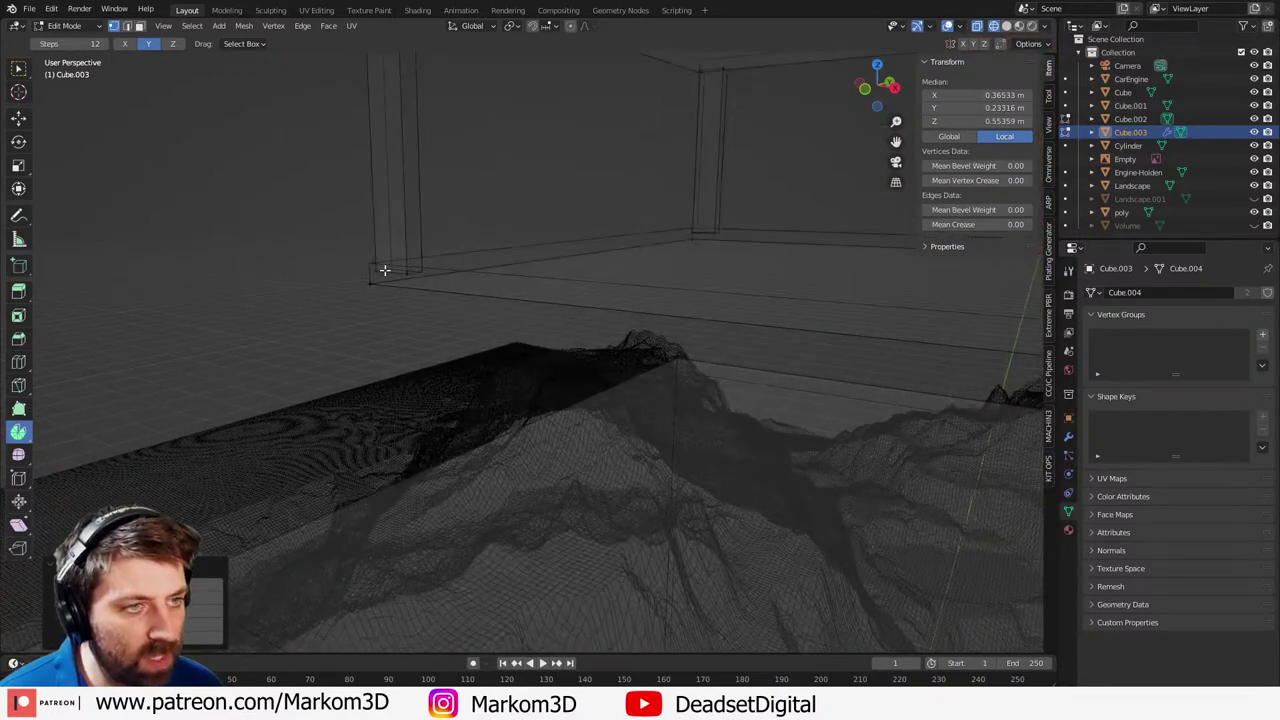
{"action": "left_click", "coordinate": [406, 271]}
{"action": "left_click", "coordinate": [719, 236], "text": "shift"}
{"action": "key", "text": "ctrl+KP_Add"}
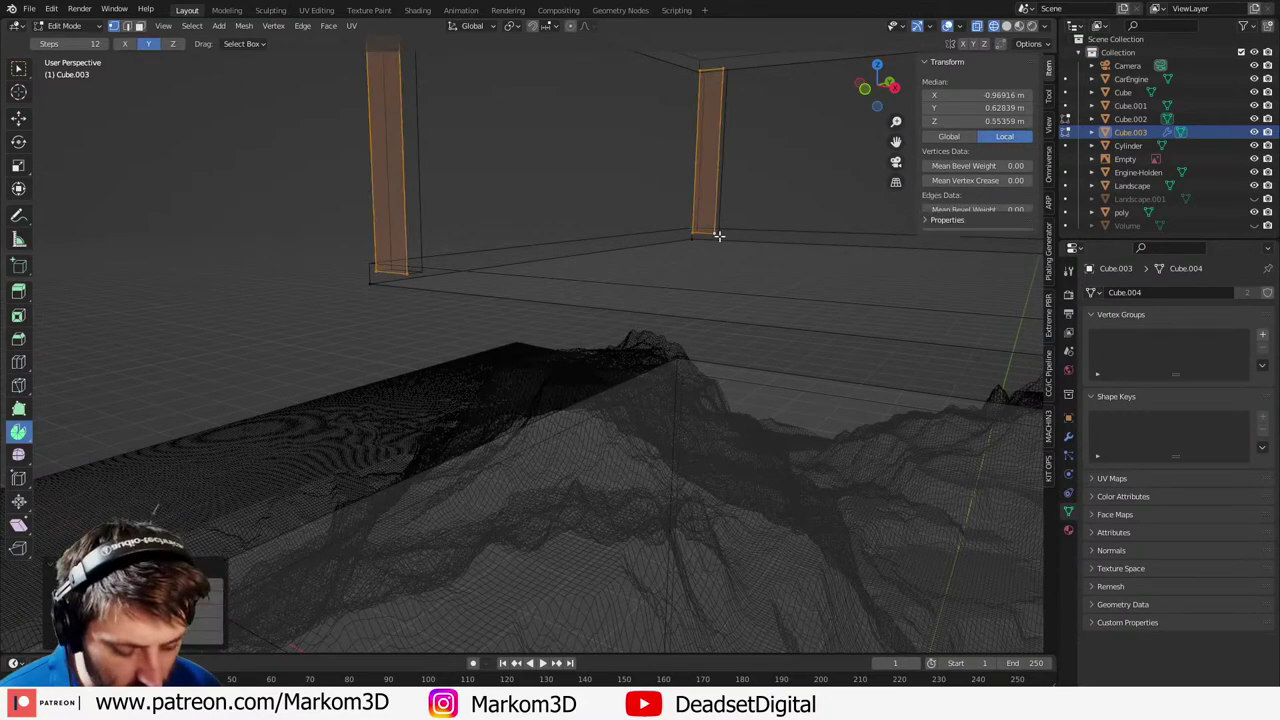
{"action": "key", "text": "g"}
{"action": "key", "text": "z"}
{"action": "left_click", "coordinate": [766, 447]}
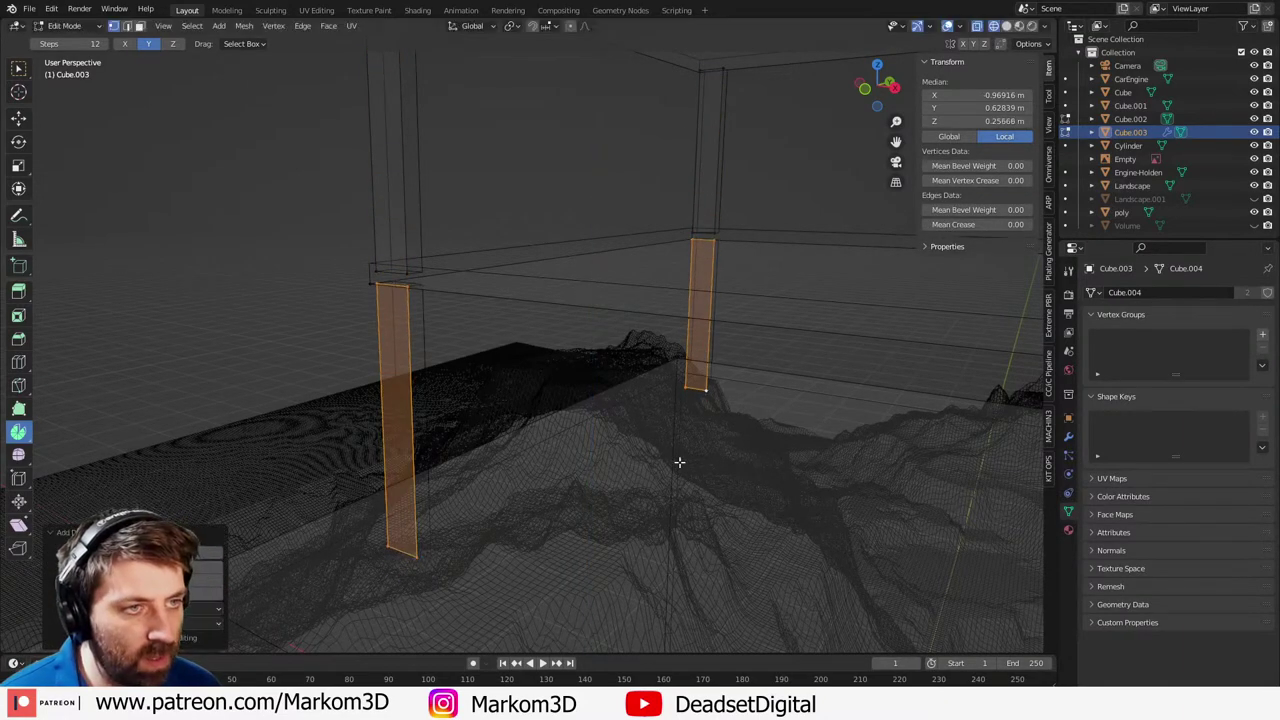
- Raise the duplicated lower pillars slightly along Z to a median height of about 0.266 m, against the slab above
{"action": "key", "text": "z"}
{"action": "mouse_move", "coordinate": [680, 463]}
{"action": "middle_mouse_down"}
{"action": "mouse_move", "coordinate": [700, 438]}
{"action": "mouse_move", "coordinate": [690, 460]}
{"action": "middle_mouse_up"}
{"action": "left_click", "coordinate": [755, 457]}
{"action": "scroll", "coordinate": [700, 459], "scroll_direction": "down", "scroll_amount": 3}
{"action": "key", "text": "g"}
{"action": "key", "text": "z"}
{"action": "left_click", "coordinate": [689, 415]}
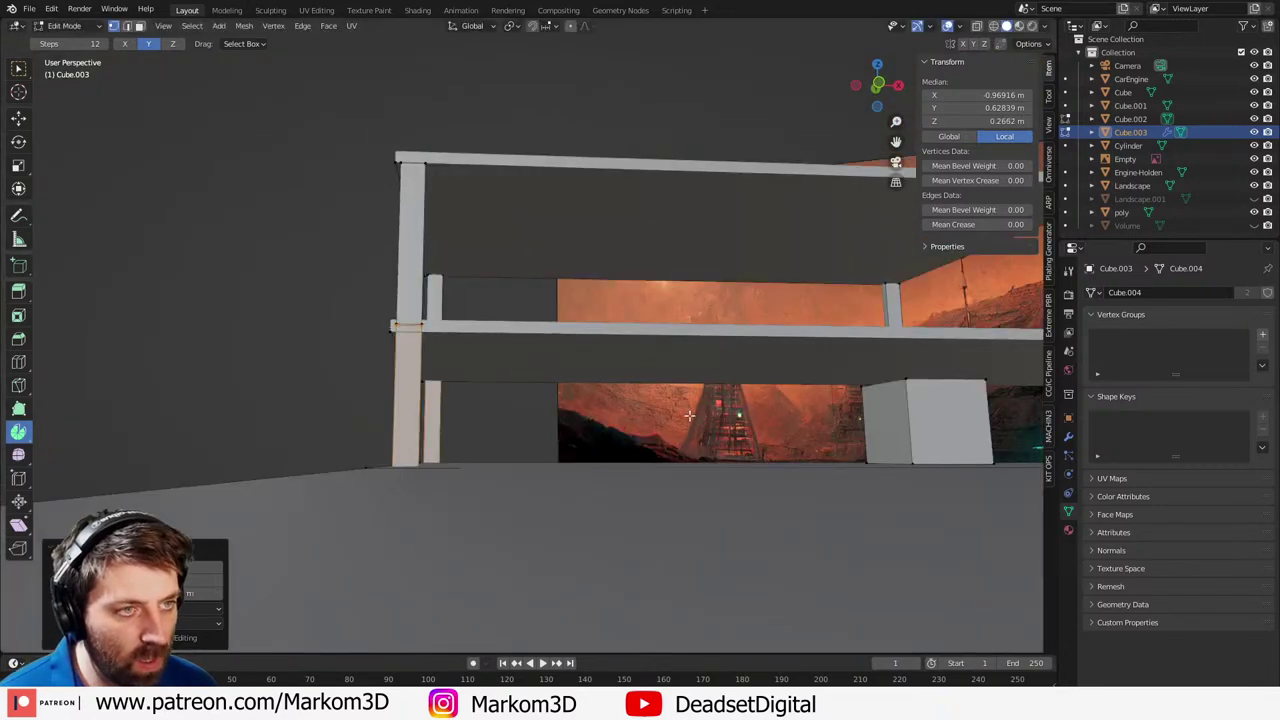
- Duplicate the two lower pillars along X to the far end of the lower slab, at a median X of about 1.159 m
{"action": "key", "text": "KP_1"}
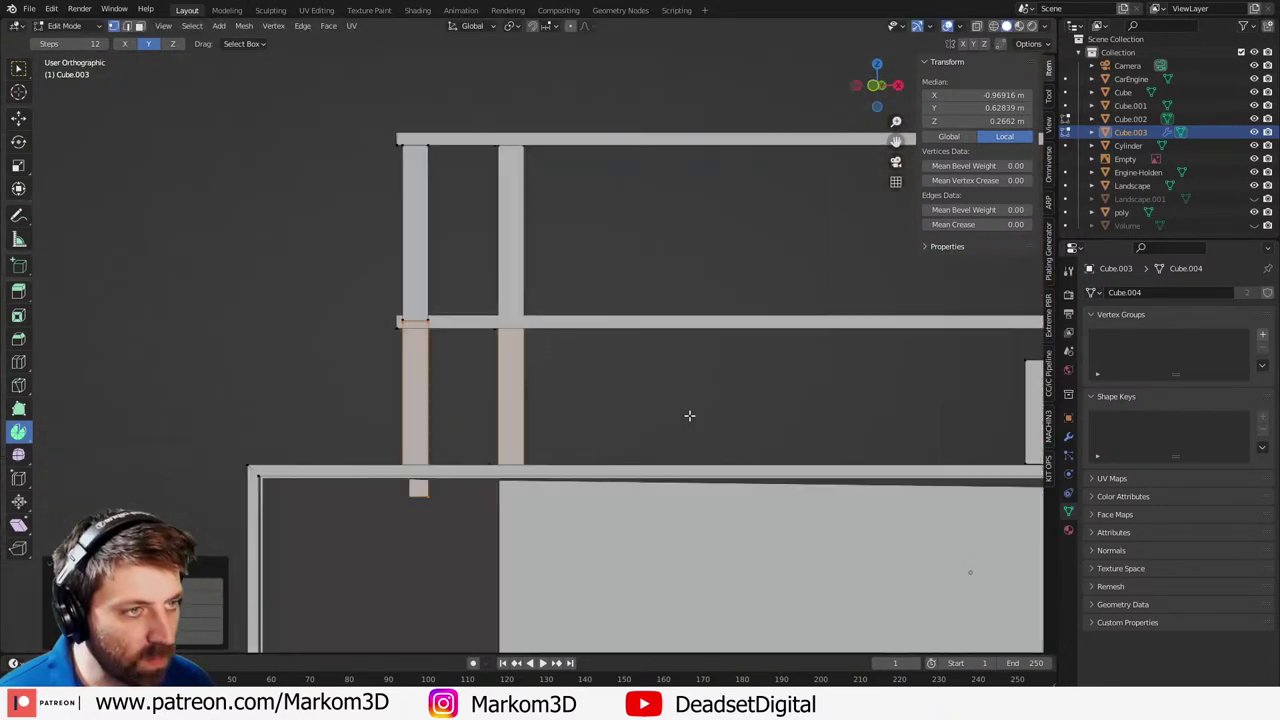
{"action": "scroll", "coordinate": [690, 416], "scroll_direction": "down", "scroll_amount": 5}
{"action": "middle_click_drag", "start_coordinate": [848, 430], "coordinate": [663, 434], "text": "shift"}
{"action": "scroll", "coordinate": [667, 436], "scroll_direction": "up", "scroll_amount": 3}
{"action": "scroll", "coordinate": [668, 436], "scroll_direction": "down", "scroll_amount": 1}
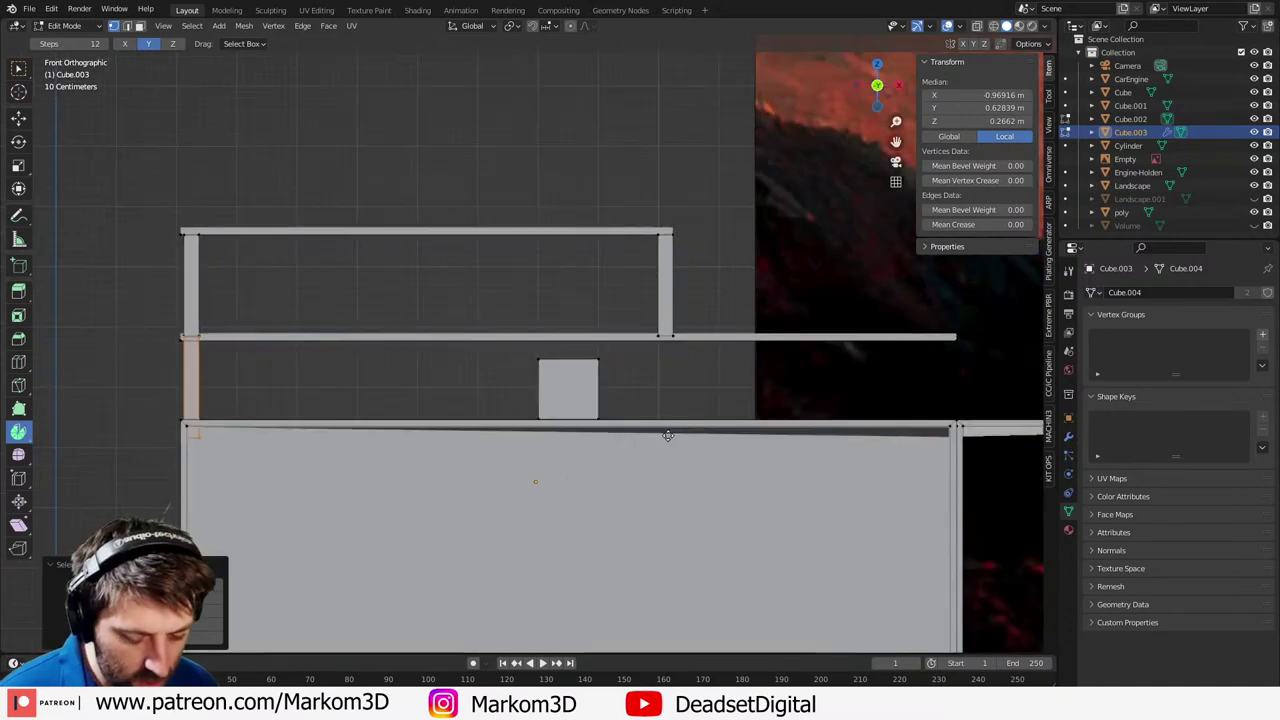
{"action": "key", "text": "g"}
{"action": "key", "text": "x"}
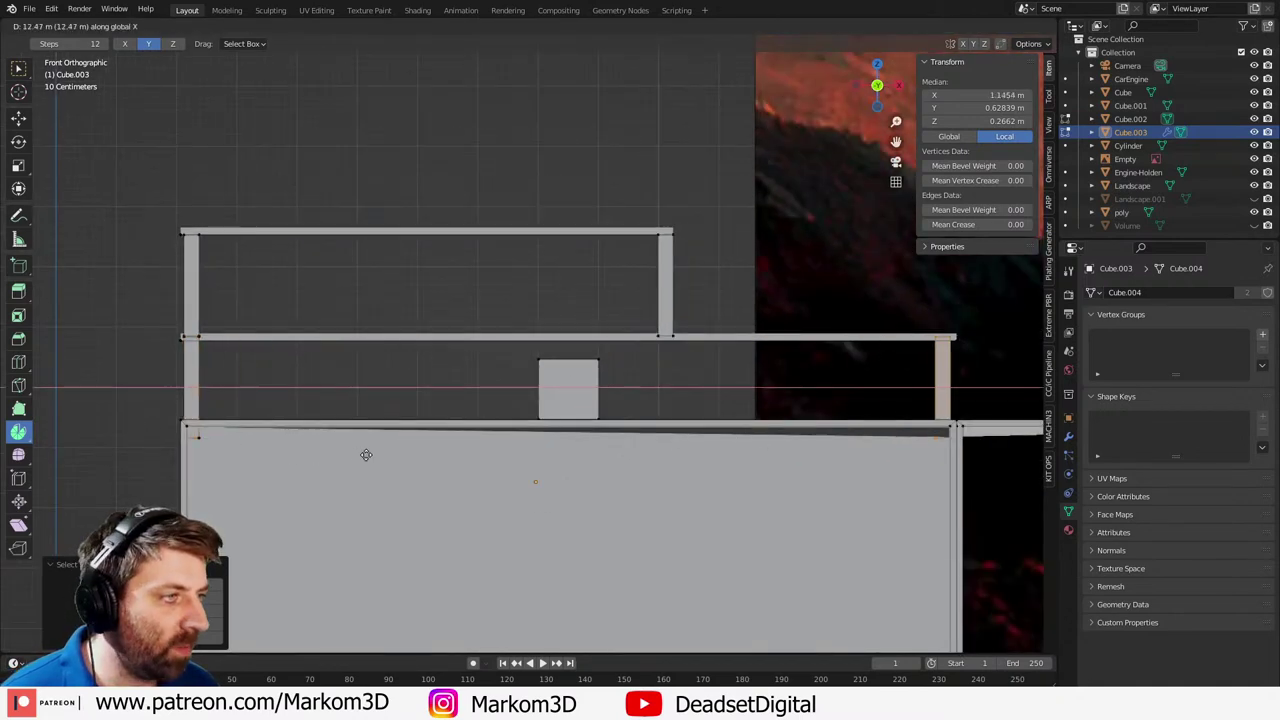
{"action": "left_click", "coordinate": [365, 453]}
{"action": "middle_click_drag", "start_coordinate": [368, 455], "coordinate": [676, 497]}
{"action": "scroll", "coordinate": [676, 497], "scroll_direction": "up", "scroll_amount": 7}
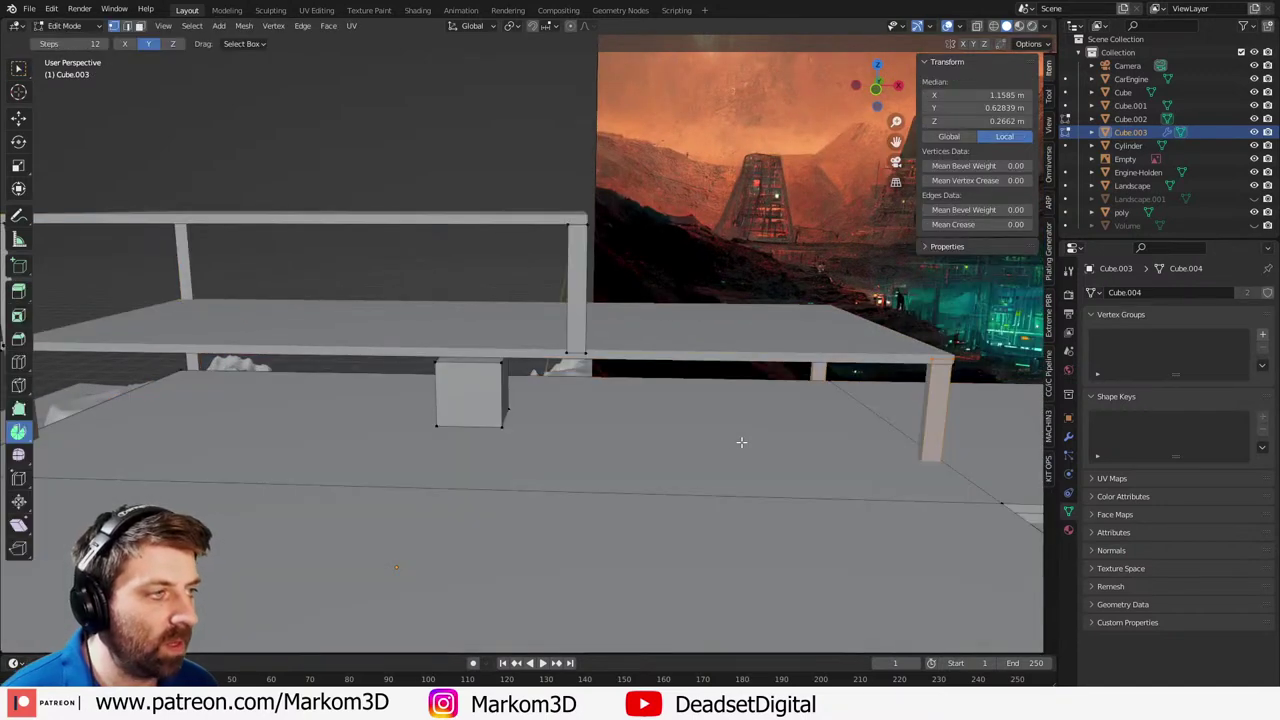
- Duplicate the front vertical edge of the far lower pillar and move the copy slightly inward along X
{"action": "key", "text": "2"}
{"action": "left_click", "coordinate": [916, 441]}
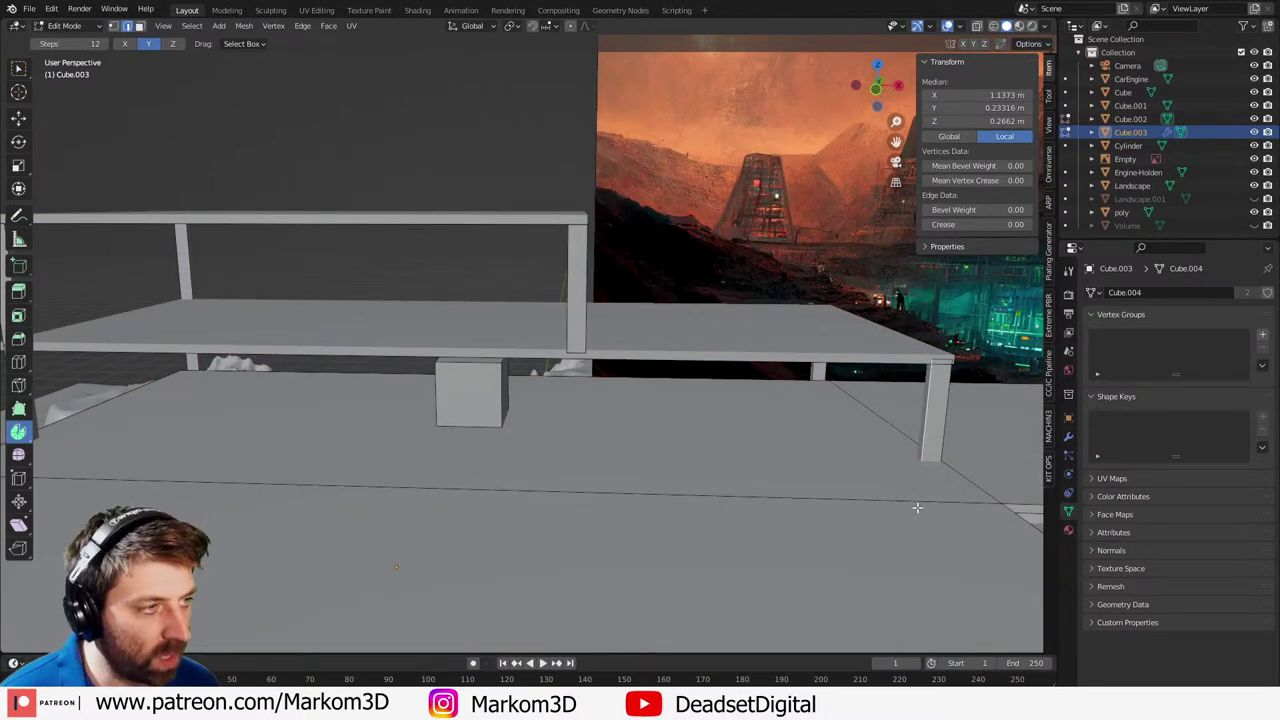
{"action": "key", "text": "shift+d"}
{"action": "right_click", "coordinate": [913, 507]}
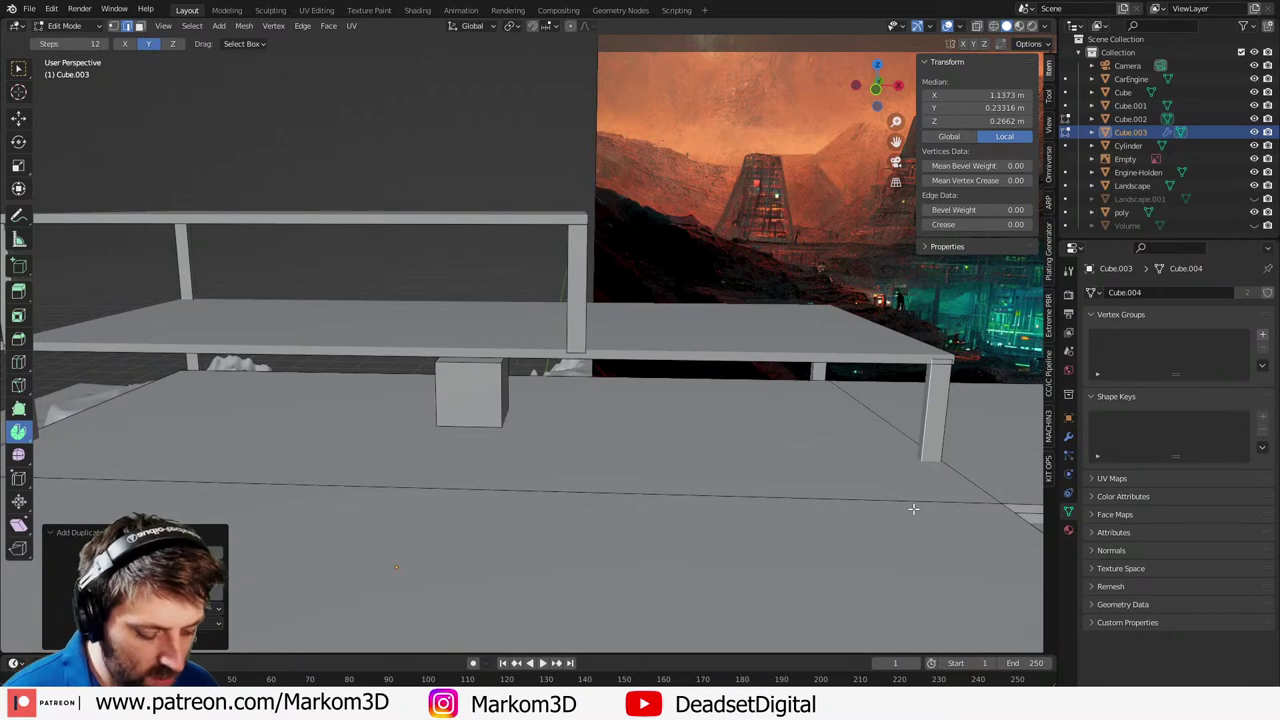
{"action": "key", "text": "g"}
{"action": "key", "text": "z"}
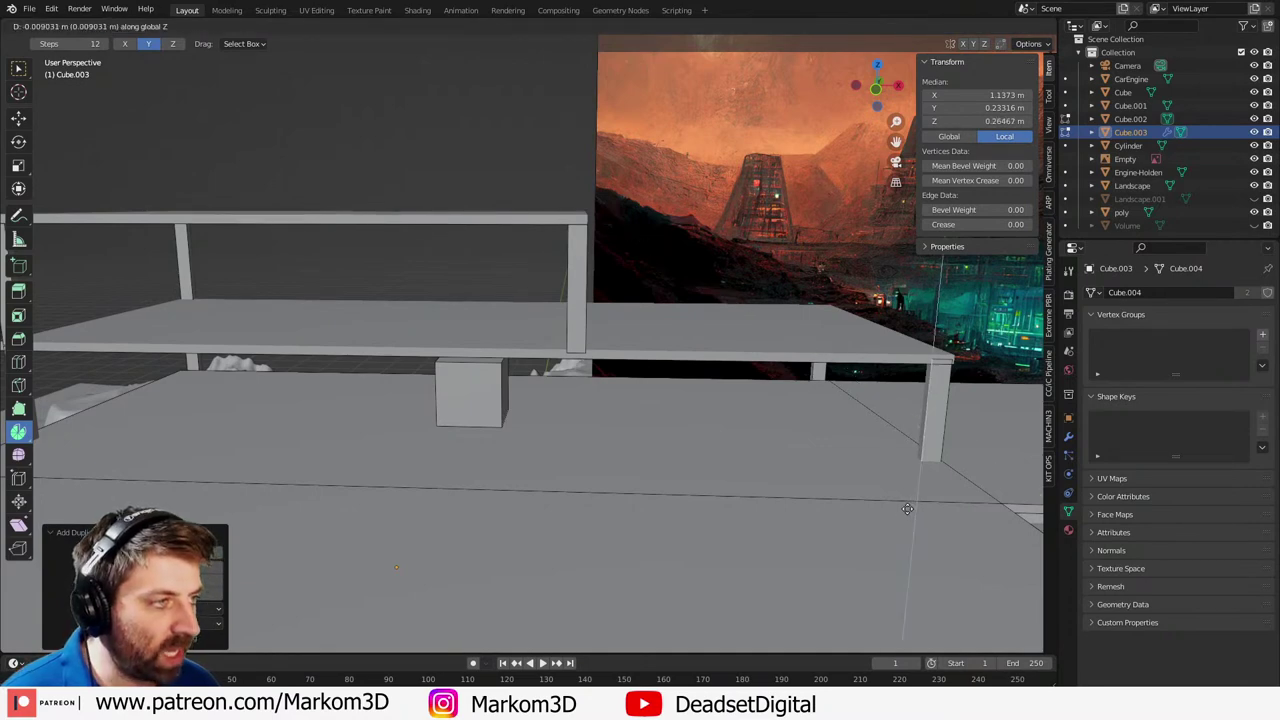
{"action": "key", "text": "x"}
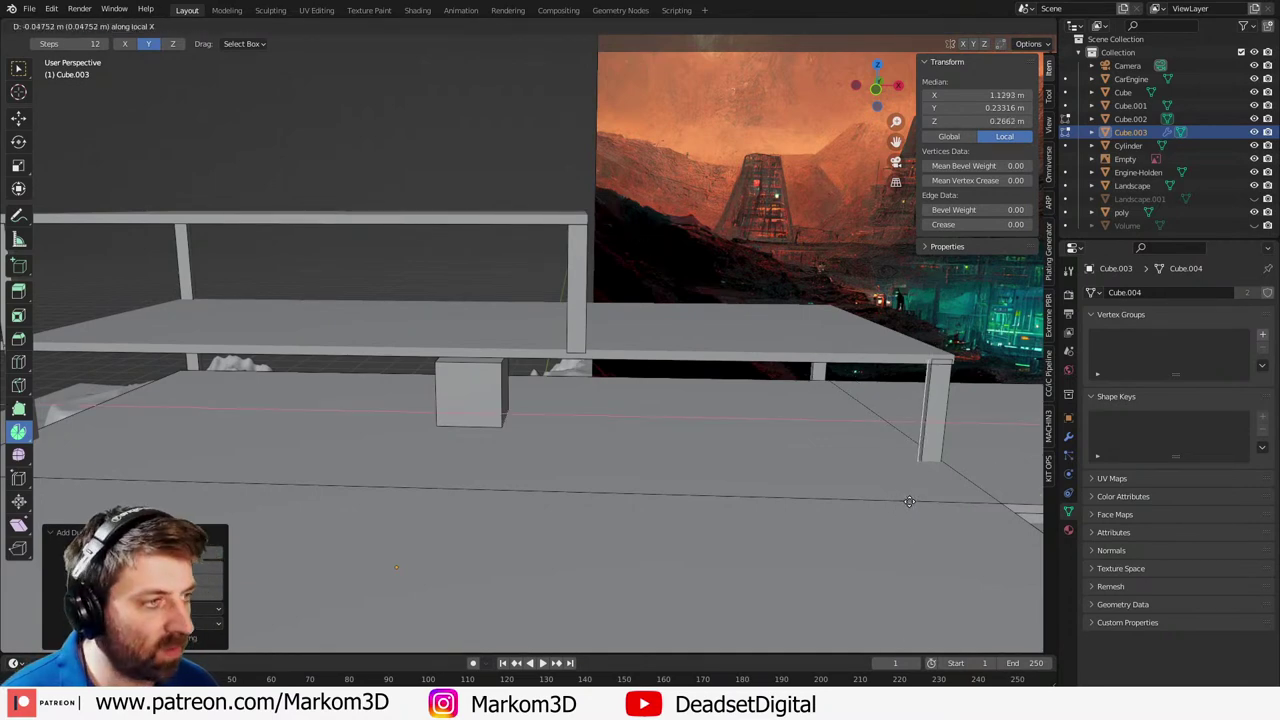
{"action": "left_click", "coordinate": [866, 503]}
- Extrude the duplicated edge along X to the opposite lower pillar, at a median X of about -0.895 m, forming a flat wall panel
{"action": "key", "text": "e"}
{"action": "key", "text": "x"}
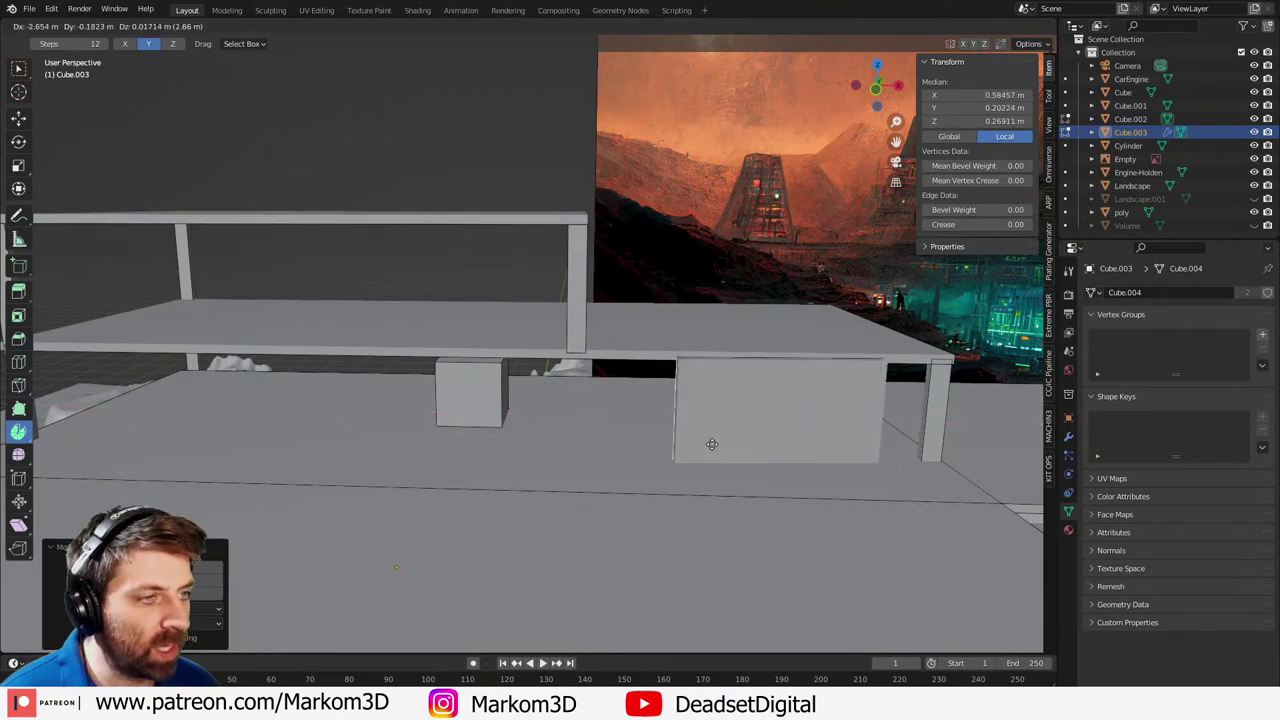
{"action": "left_click", "coordinate": [175, 447]}
{"action": "middle_click_drag", "start_coordinate": [175, 447], "coordinate": [417, 440]}
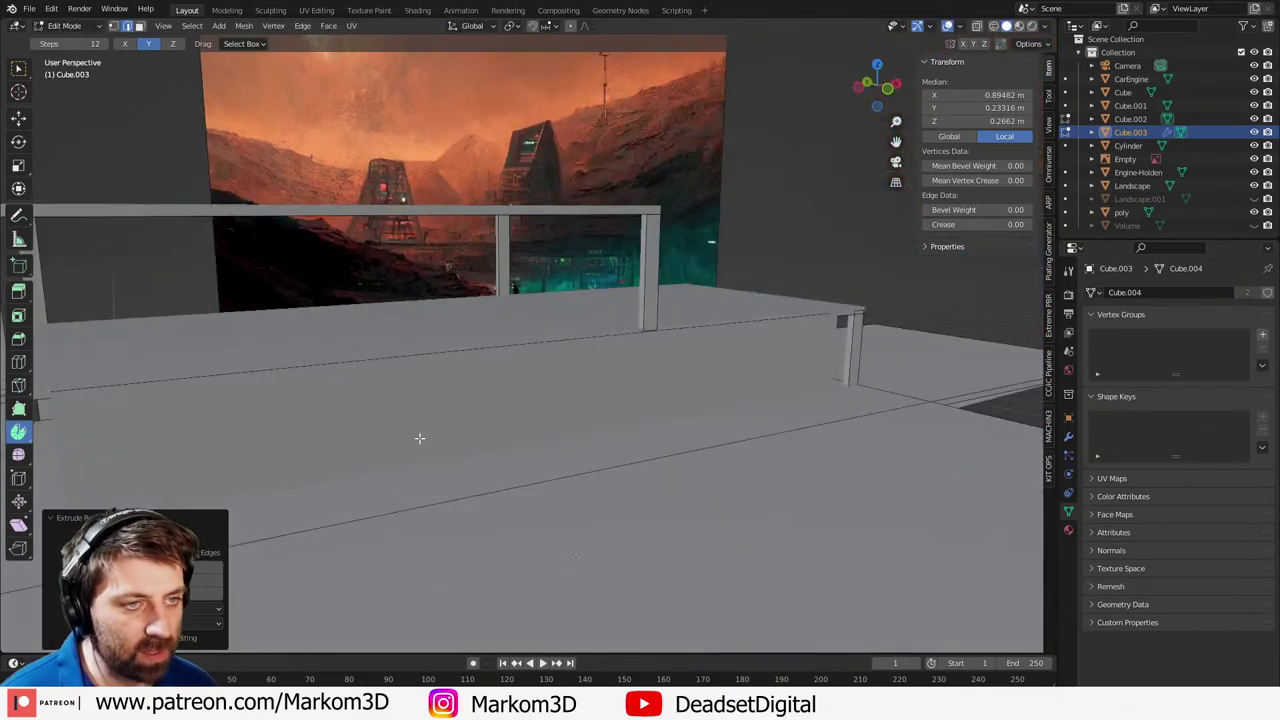
- Show the model in wireframe and divide the new wall panel with nine evenly spaced vertical loop cuts
{"action": "key", "text": "z"}
{"action": "left_click", "coordinate": [335, 451]}
{"action": "mouse_move", "coordinate": [329, 454]}
{"action": "middle_mouse_down"}
{"action": "mouse_move", "coordinate": [449, 443]}
{"action": "mouse_move", "coordinate": [494, 397]}
{"action": "middle_mouse_up"}
{"action": "key", "text": "3"}
{"action": "left_click", "coordinate": [530, 405]}
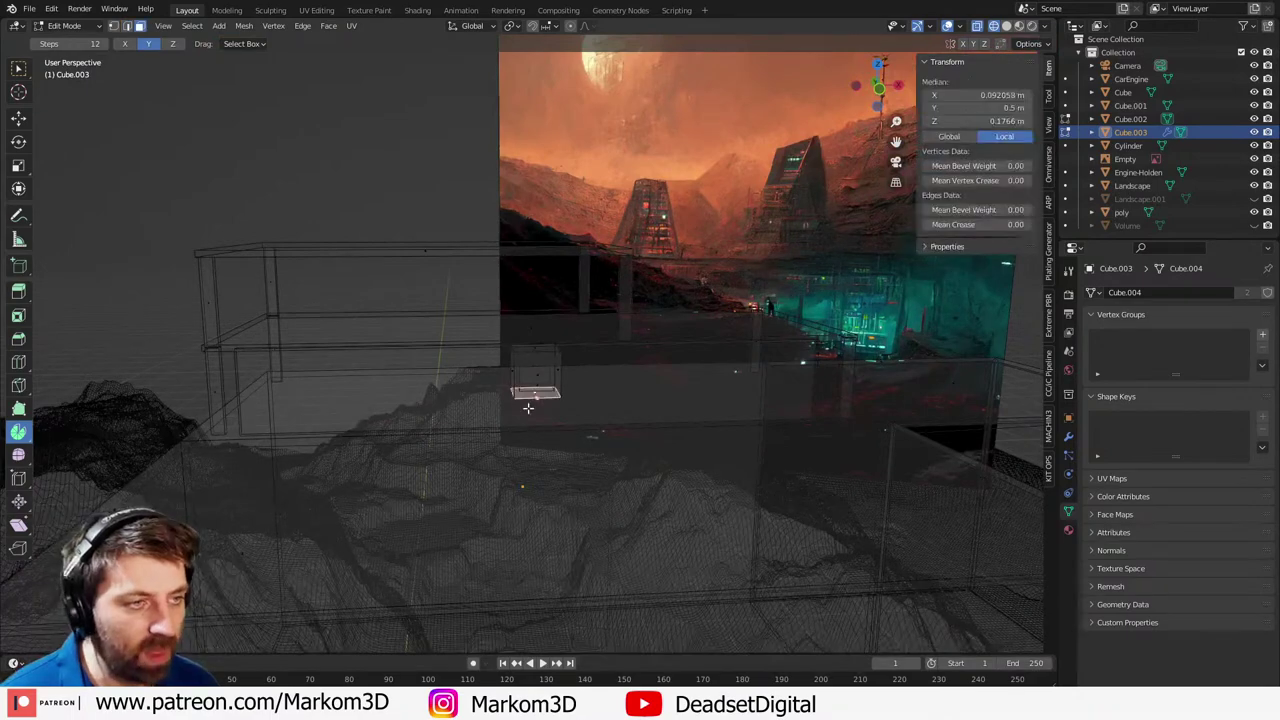
{"action": "left_click", "coordinate": [544, 424]}
{"action": "mouse_move", "coordinate": [572, 404]}
{"action": "middle_mouse_down"}
{"action": "mouse_move", "coordinate": [663, 395]}
{"action": "mouse_move", "coordinate": [556, 417]}
{"action": "middle_mouse_up"}
{"action": "left_click", "coordinate": [663, 395]}
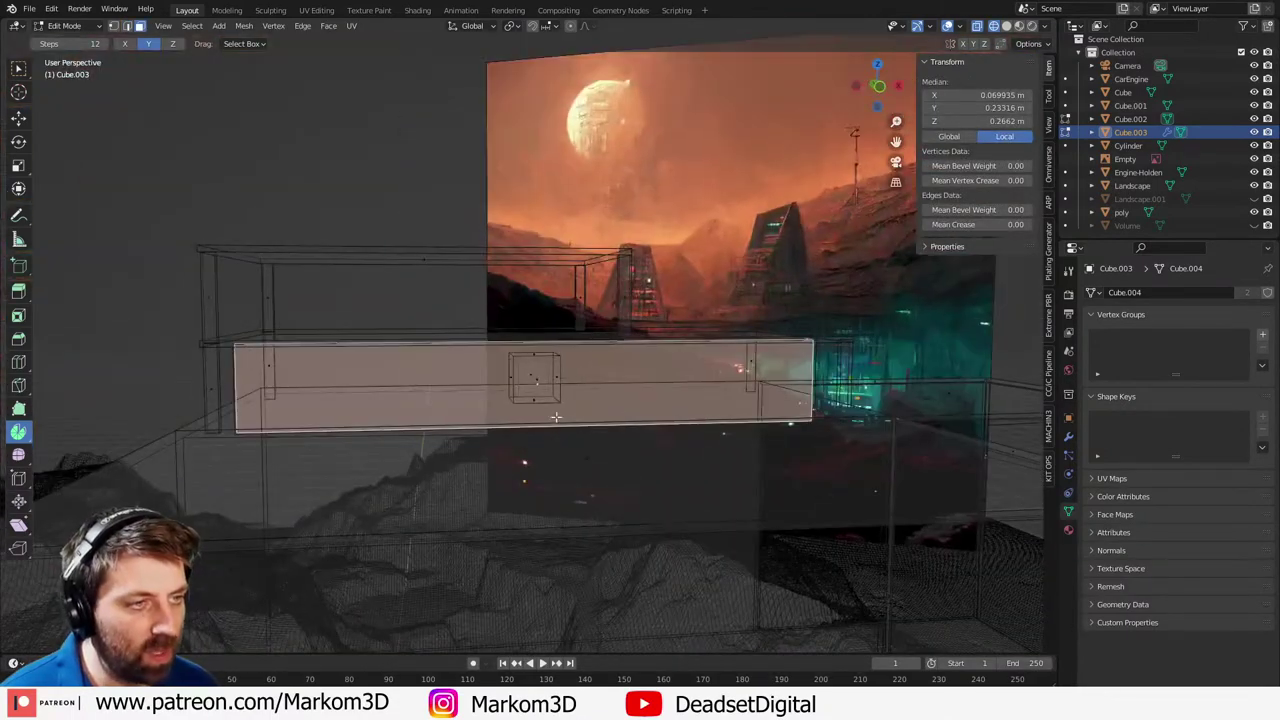
{"action": "key", "text": "ctrl+r"}
{"action": "scroll", "coordinate": [539, 427], "scroll_direction": "up", "scroll_amount": 8}
{"action": "left_click", "coordinate": [539, 427]}
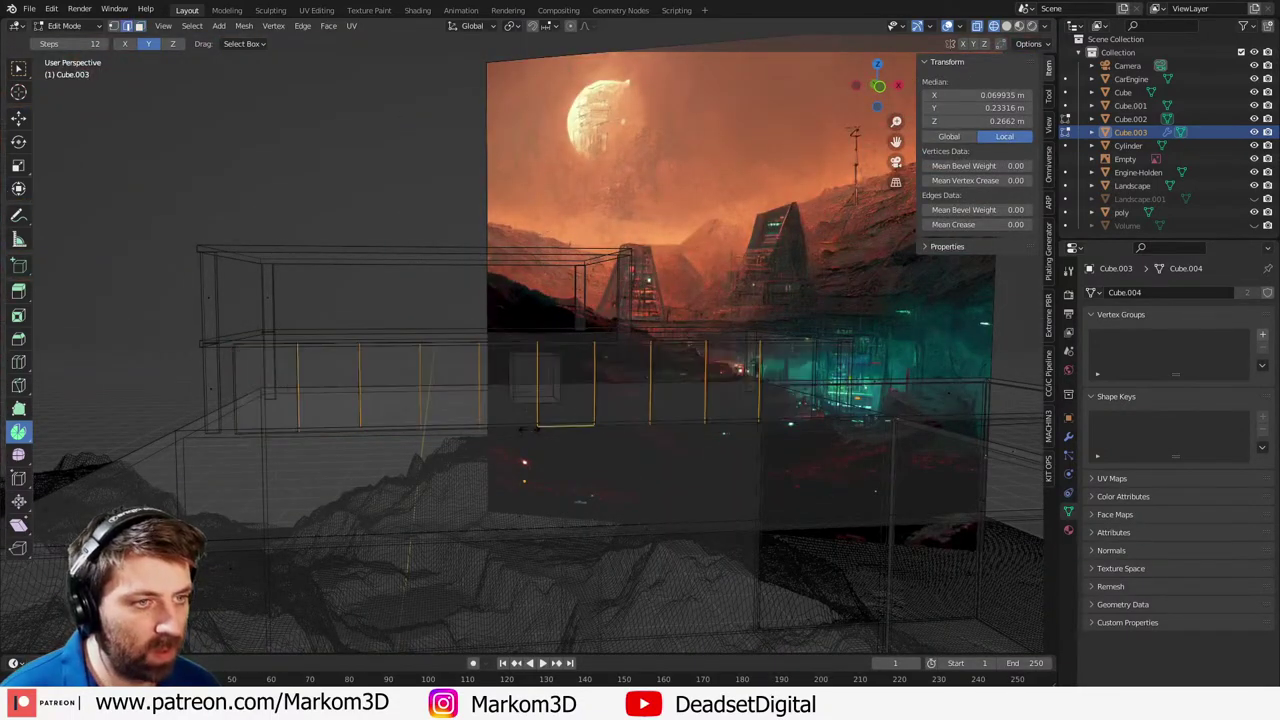
- Slide the upper vertices of the first, third and fourth panel dividers along the top edge to slant them into truss braces
{"action": "key", "text": "1"}
{"action": "left_click", "coordinate": [321, 361]}
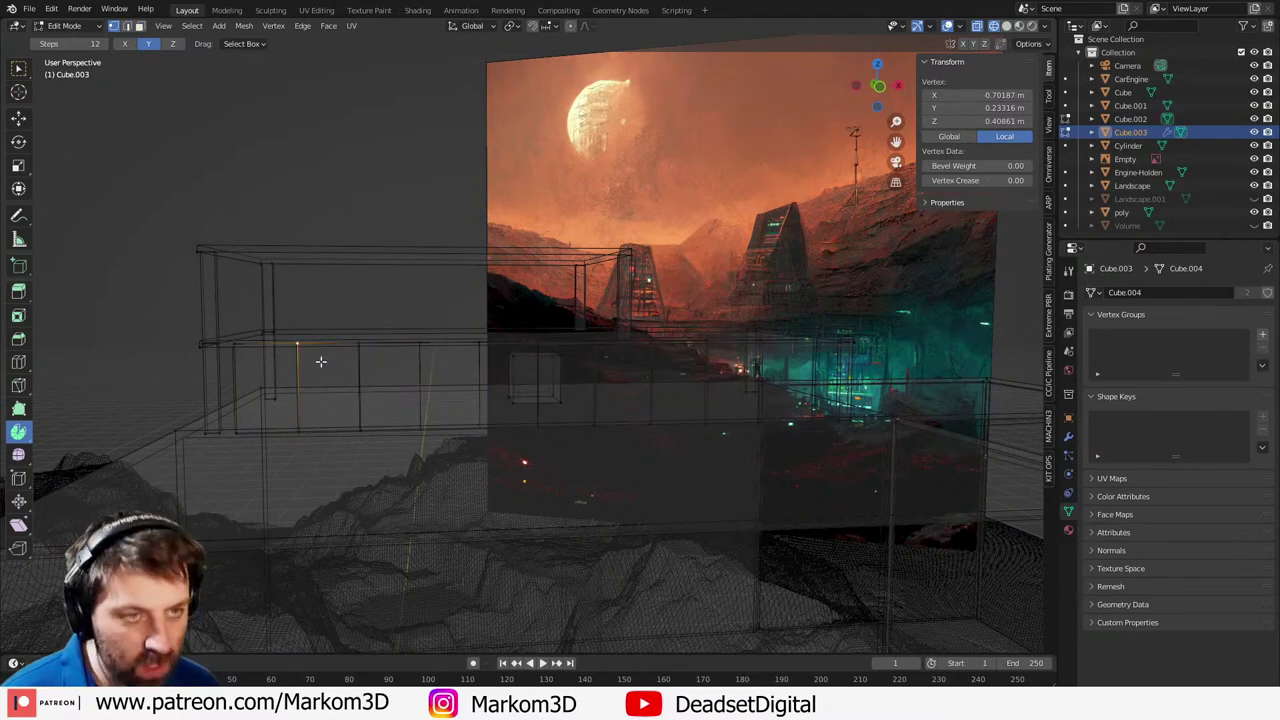
{"action": "key", "text": "g"}
{"action": "key", "text": "g"}
{"action": "left_click", "coordinate": [345, 361]}
{"action": "left_click", "coordinate": [407, 338]}
{"action": "key", "text": "g"}
{"action": "key", "text": "g"}
{"action": "left_click", "coordinate": [427, 346]}
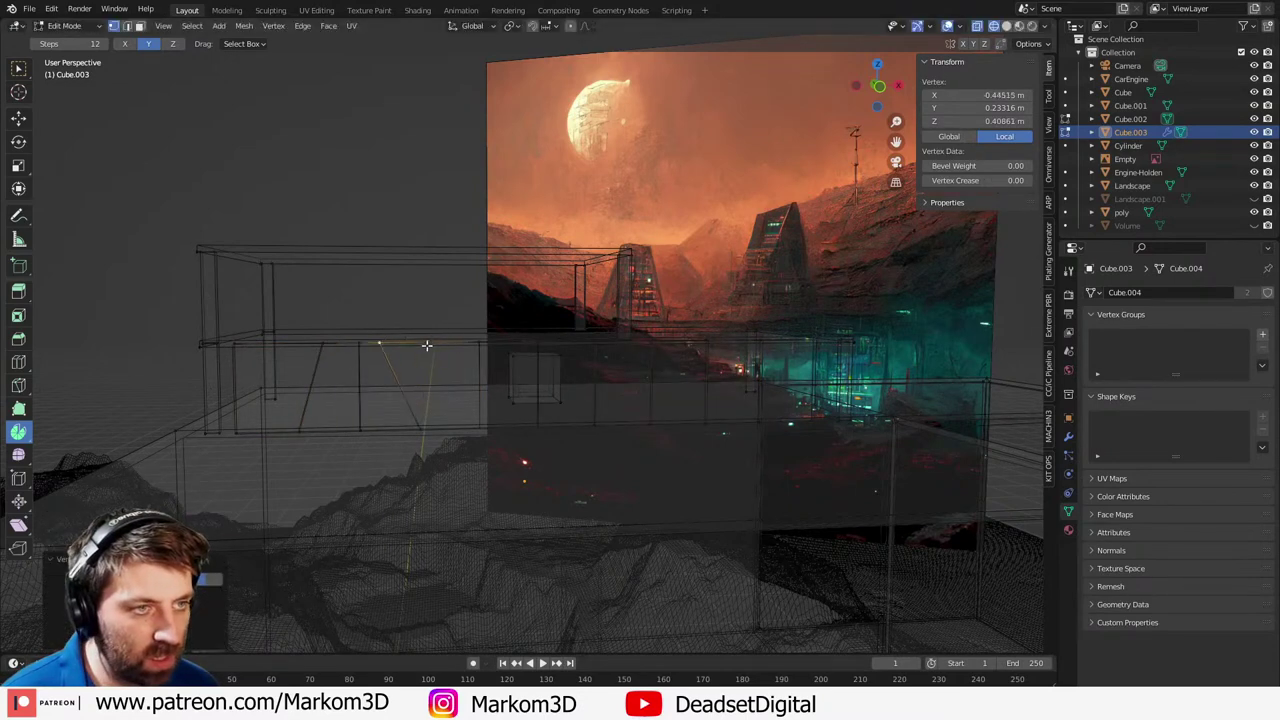
{"action": "key", "text": "g"}
{"action": "key", "text": "g"}
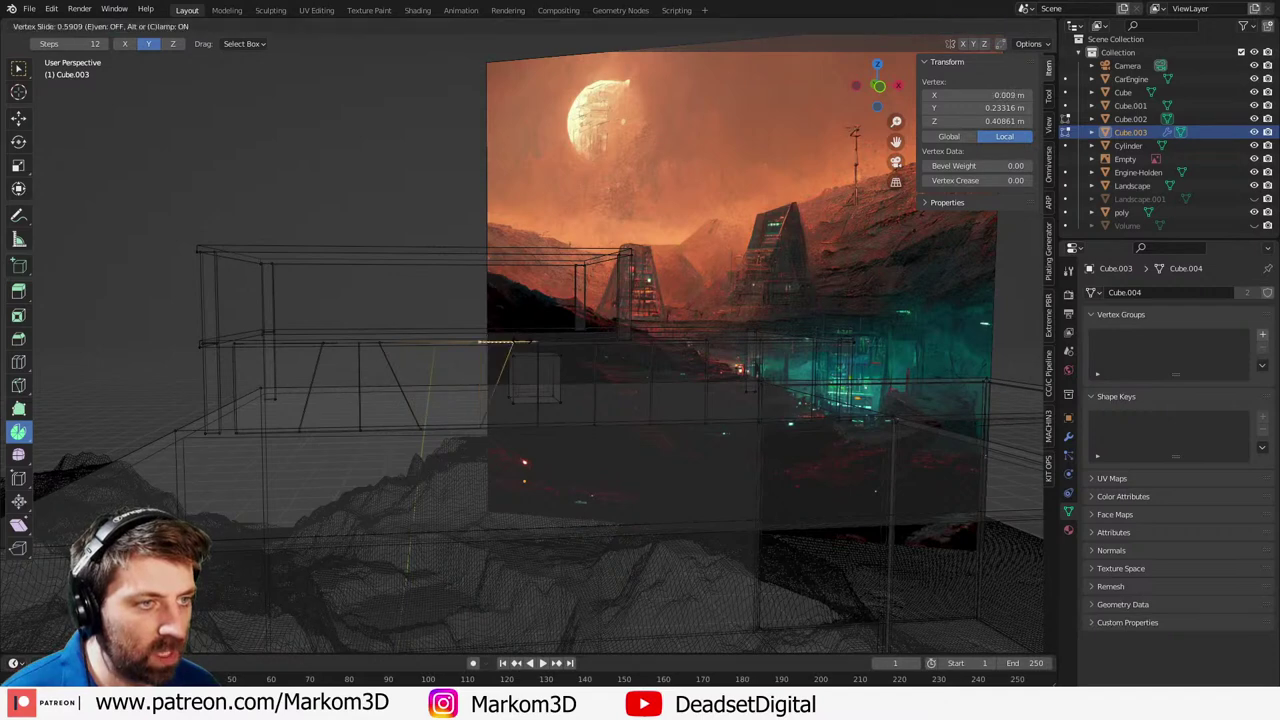
{"action": "left_click", "coordinate": [528, 340]}
- Slide the lower vertex of a divider past the panel's middle and the far lower corner along the bottom edge to slant them
{"action": "left_click", "coordinate": [592, 412]}
{"action": "key", "text": "g"}
{"action": "key", "text": "g"}
{"action": "left_click", "coordinate": [623, 412]}
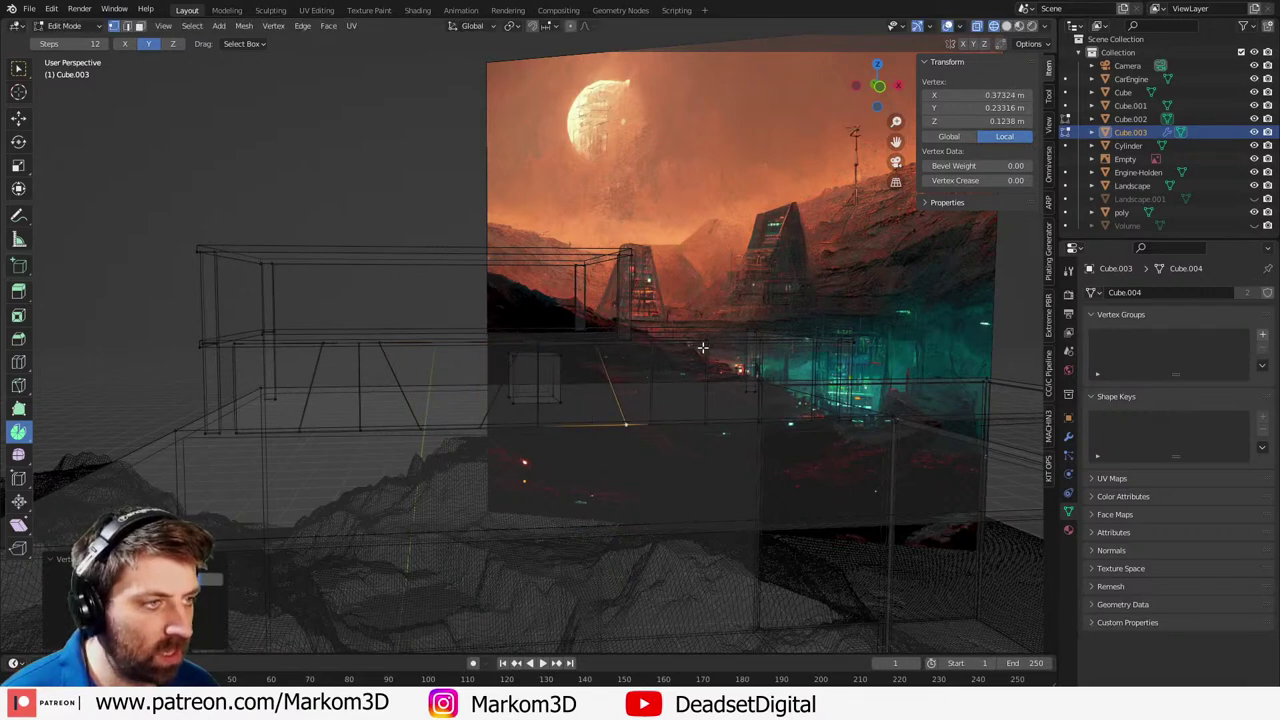
{"action": "key", "text": "g"}
{"action": "key", "text": "g"}
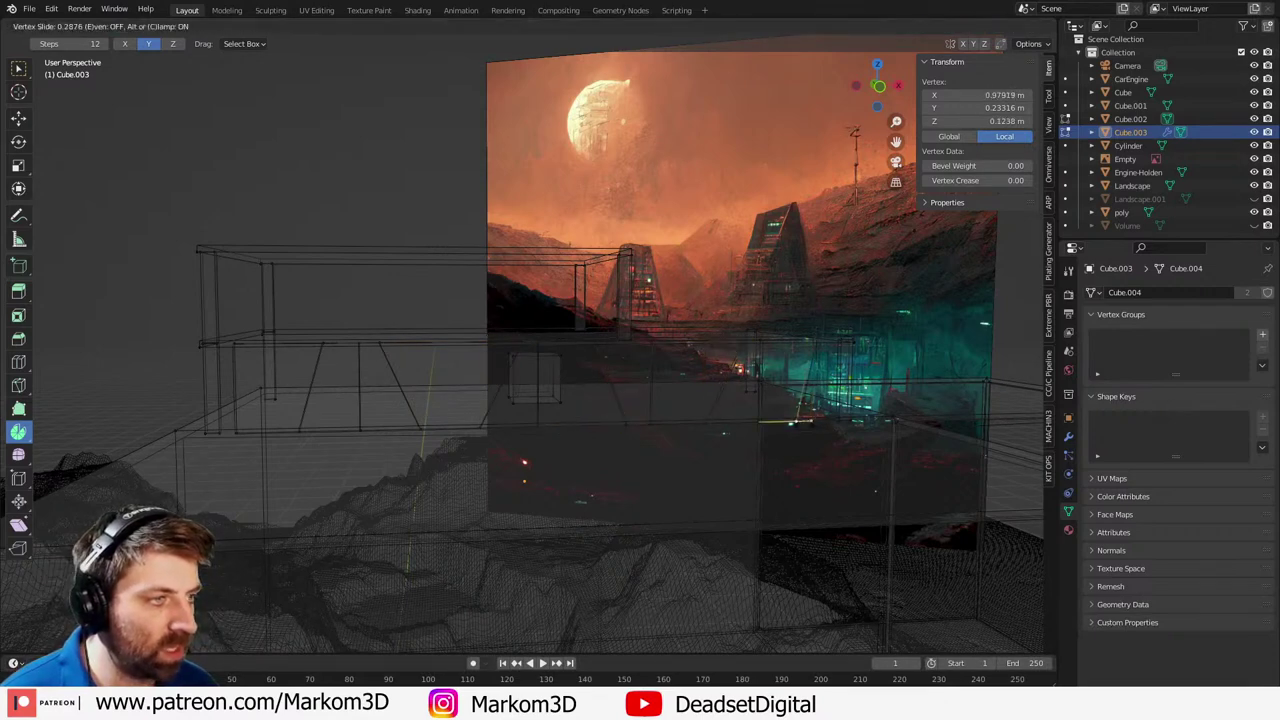
{"action": "left_click", "coordinate": [790, 421]}
- Inset all faces of the divided panel individually and delete the inner faces to leave an open truss, back in solid shading
{"action": "middle_click_drag", "start_coordinate": [790, 421], "coordinate": [734, 426]}
{"action": "key", "text": "ctrl+l"}
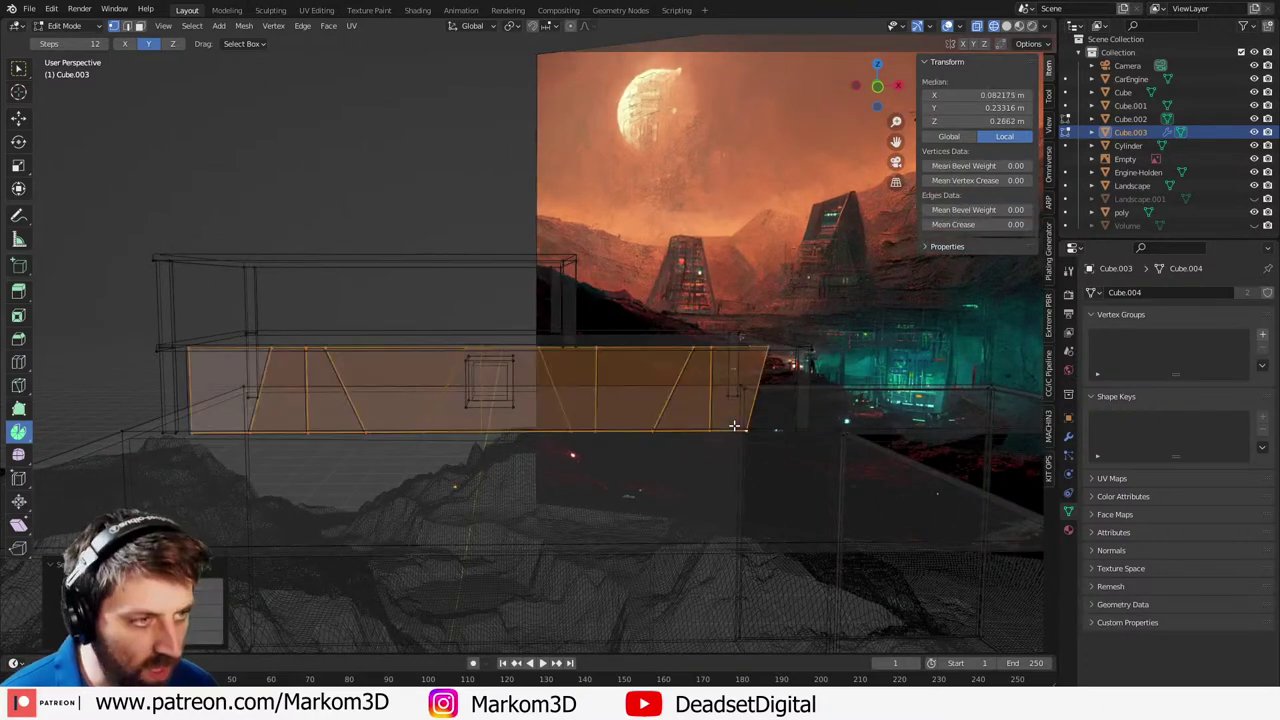
{"action": "key", "text": "i"}
{"action": "key", "text": "i"}
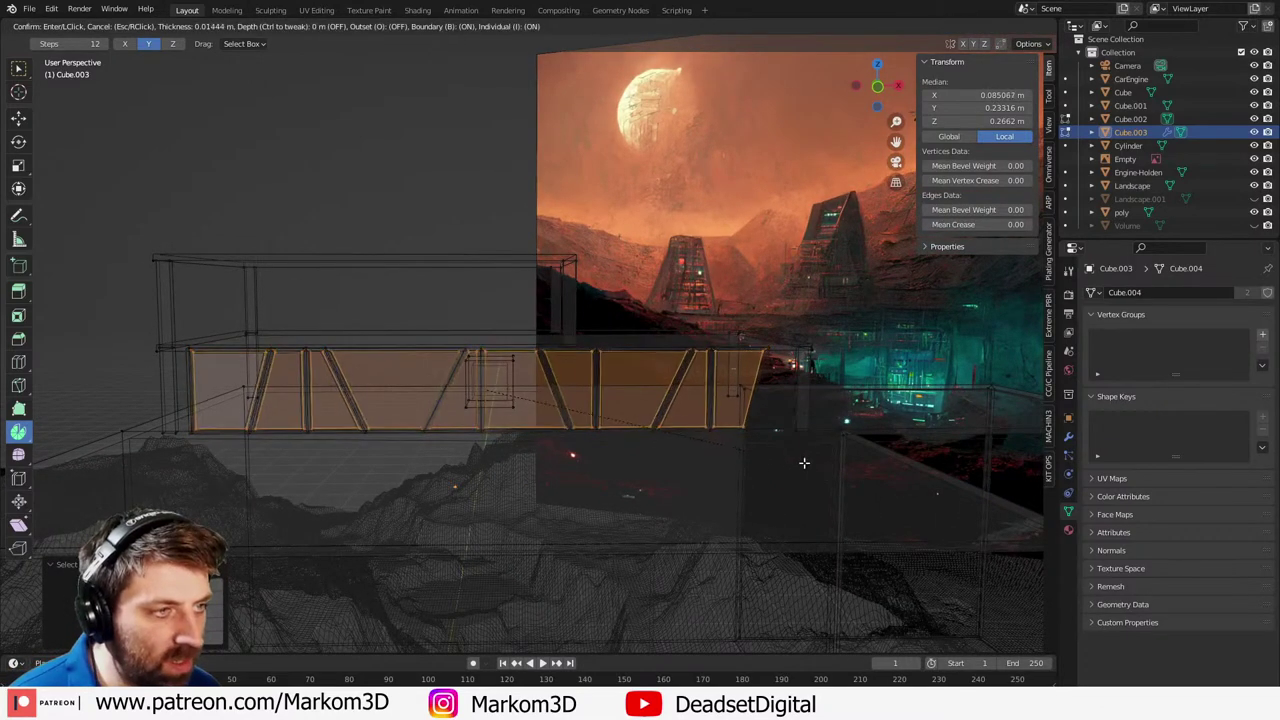
{"action": "left_click", "coordinate": [774, 452]}
{"action": "key", "text": "x"}
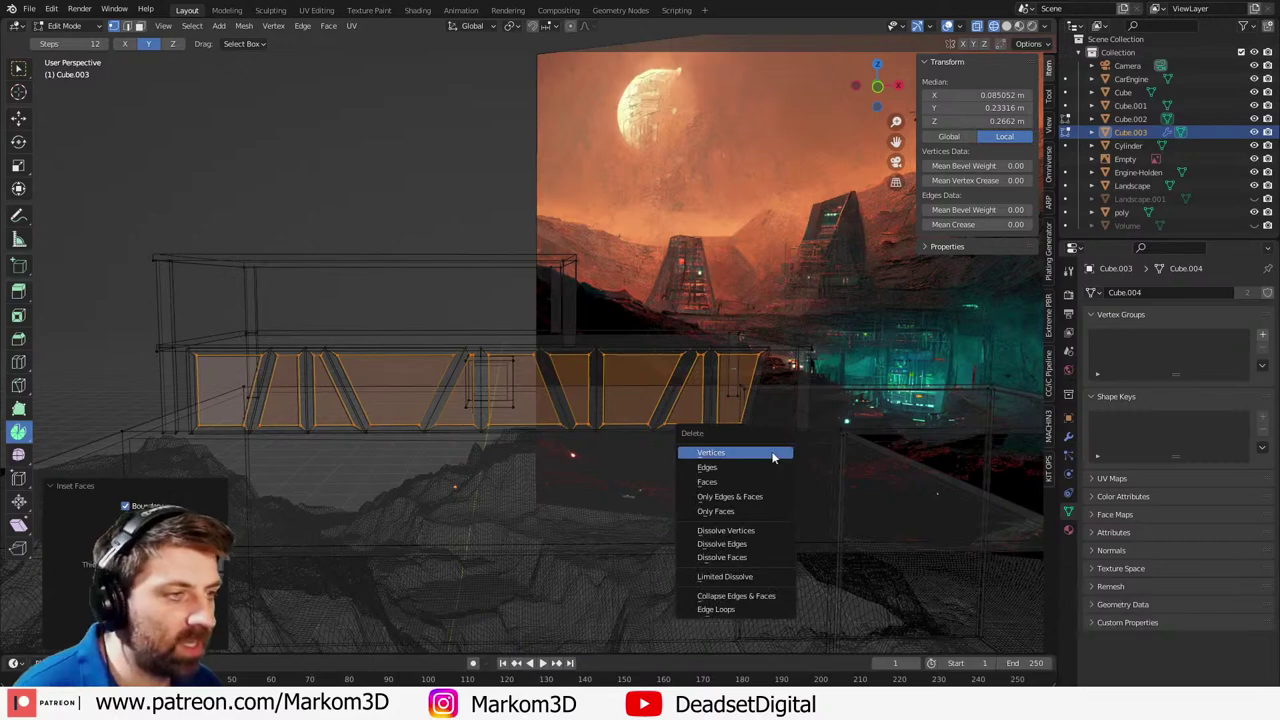
{"action": "left_click", "coordinate": [762, 484]}
{"action": "key", "text": "z"}
{"action": "mouse_move", "coordinate": [680, 457]}
{"action": "middle_mouse_down"}
{"action": "mouse_move", "coordinate": [705, 448]}
{"action": "mouse_move", "coordinate": [758, 479]}
{"action": "middle_mouse_up"}
{"action": "left_click", "coordinate": [774, 451]}
{"action": "scroll", "coordinate": [758, 479], "scroll_direction": "down", "scroll_amount": 3}
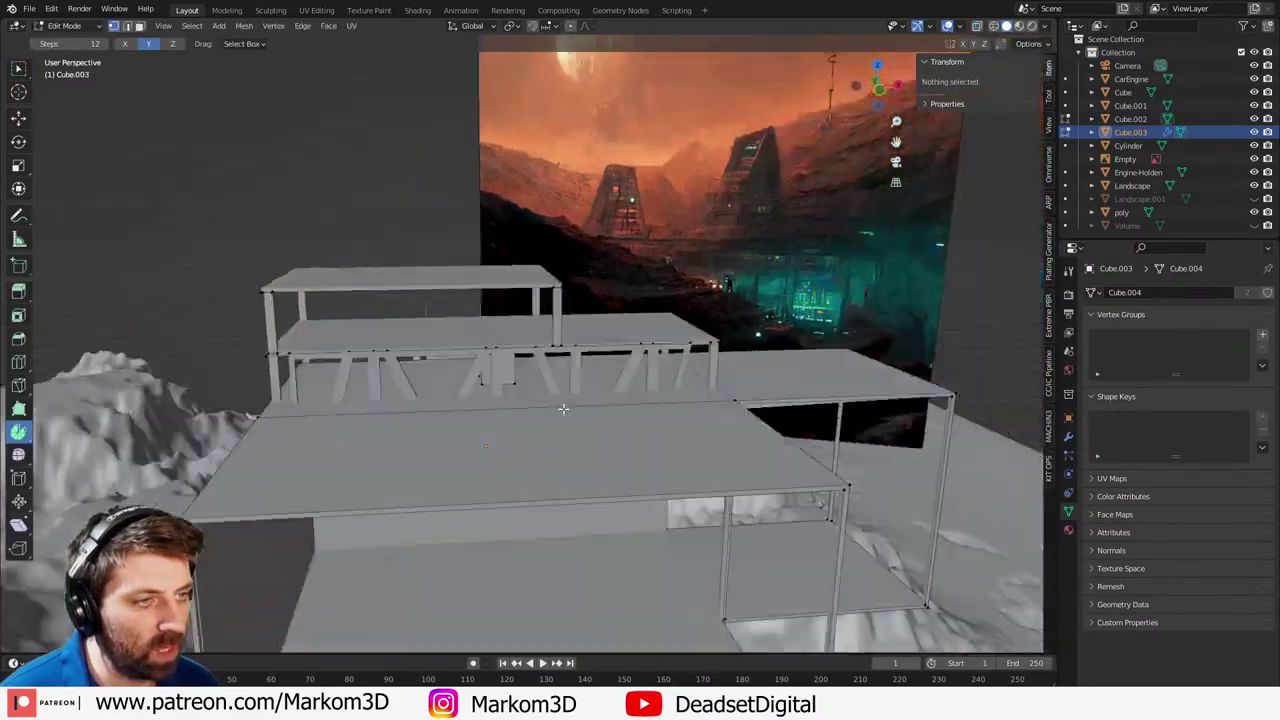
- Select the whole truss, scale it slightly along Z in front view and raise it against the slab, to a median Z of about 0.281 m
{"action": "middle_click_drag", "start_coordinate": [564, 409], "coordinate": [606, 391]}
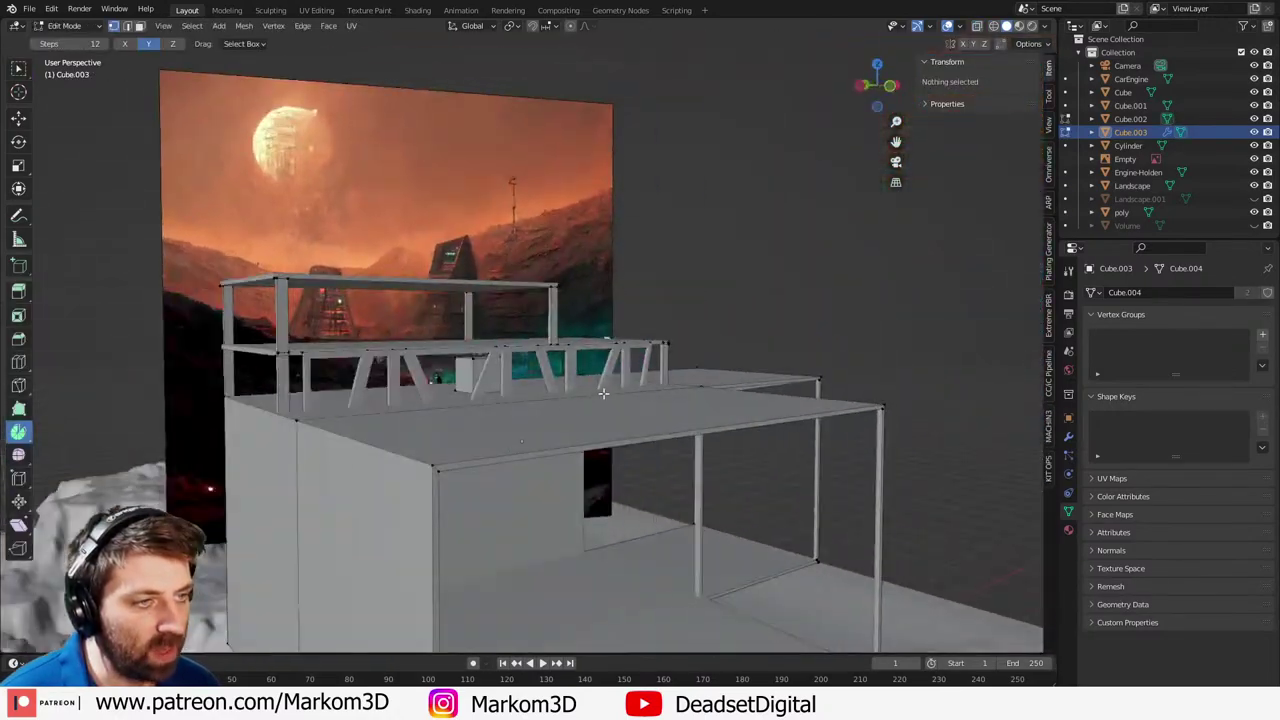
{"action": "middle_click_drag", "start_coordinate": [479, 394], "coordinate": [450, 401]}
{"action": "left_click", "coordinate": [385, 354]}
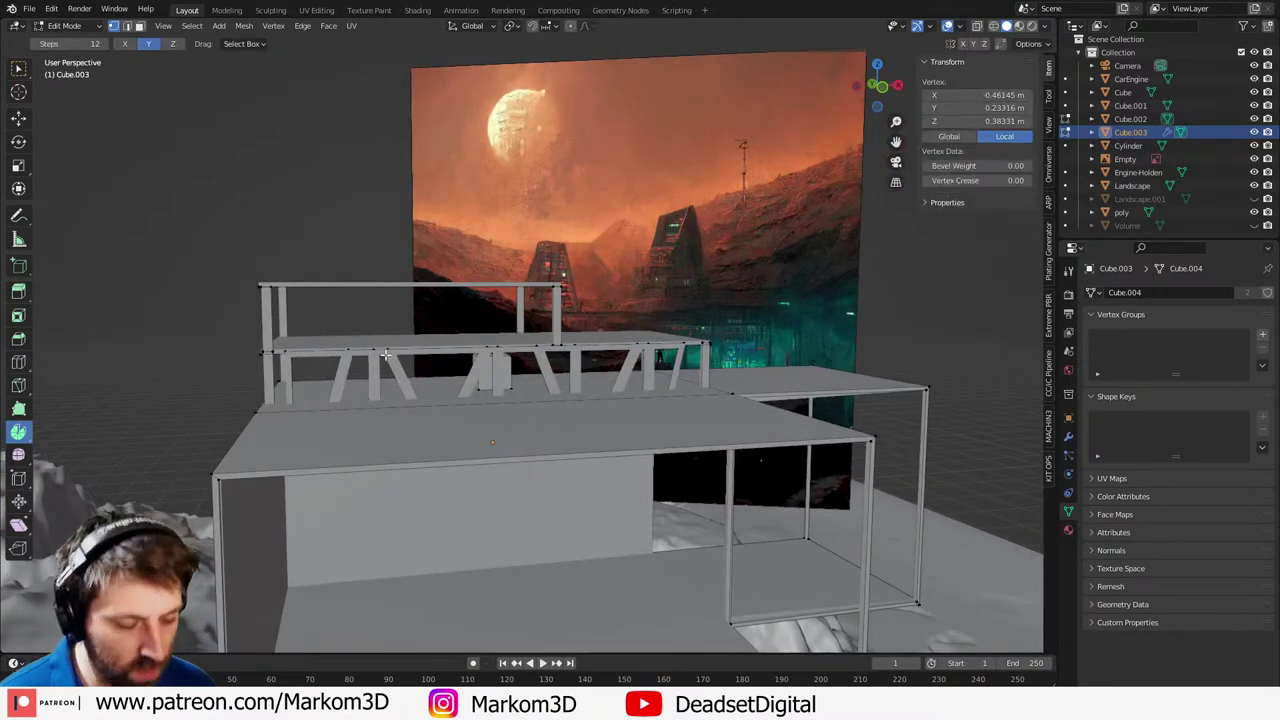
{"action": "key", "text": "ctrl+l"}
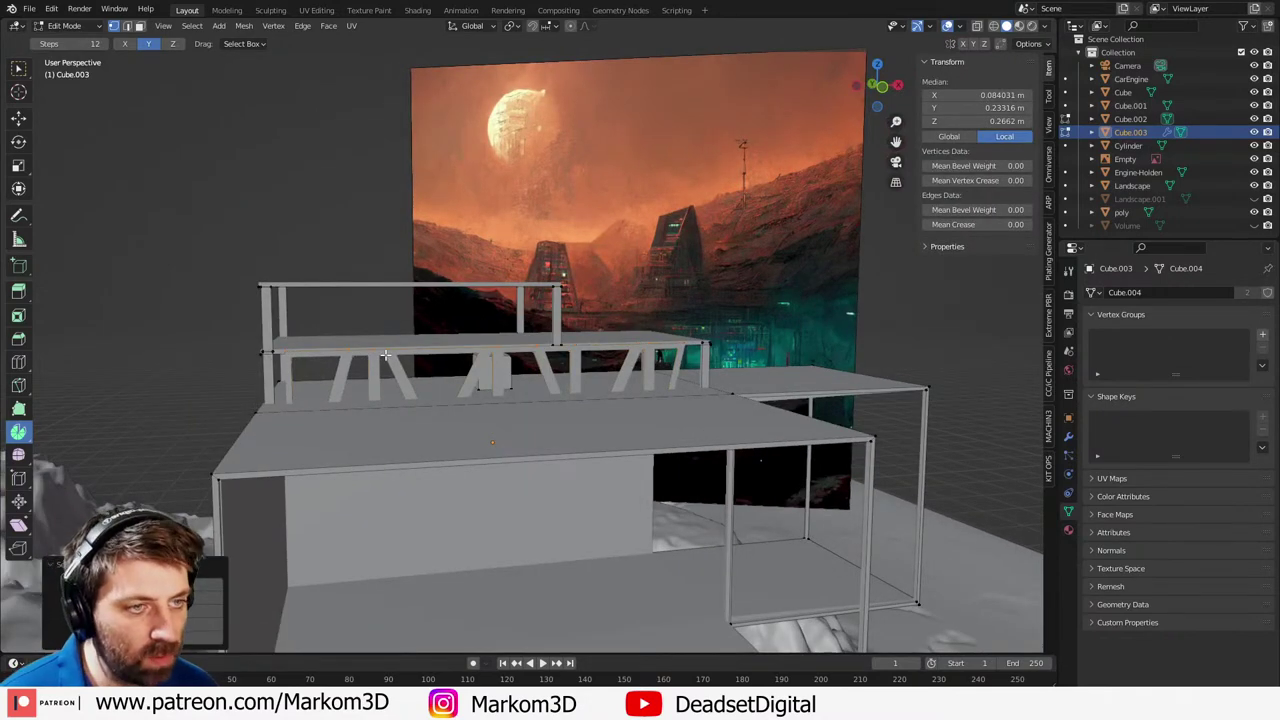
{"action": "key", "text": "KP_1"}
{"action": "key", "text": "KP_Decimal"}
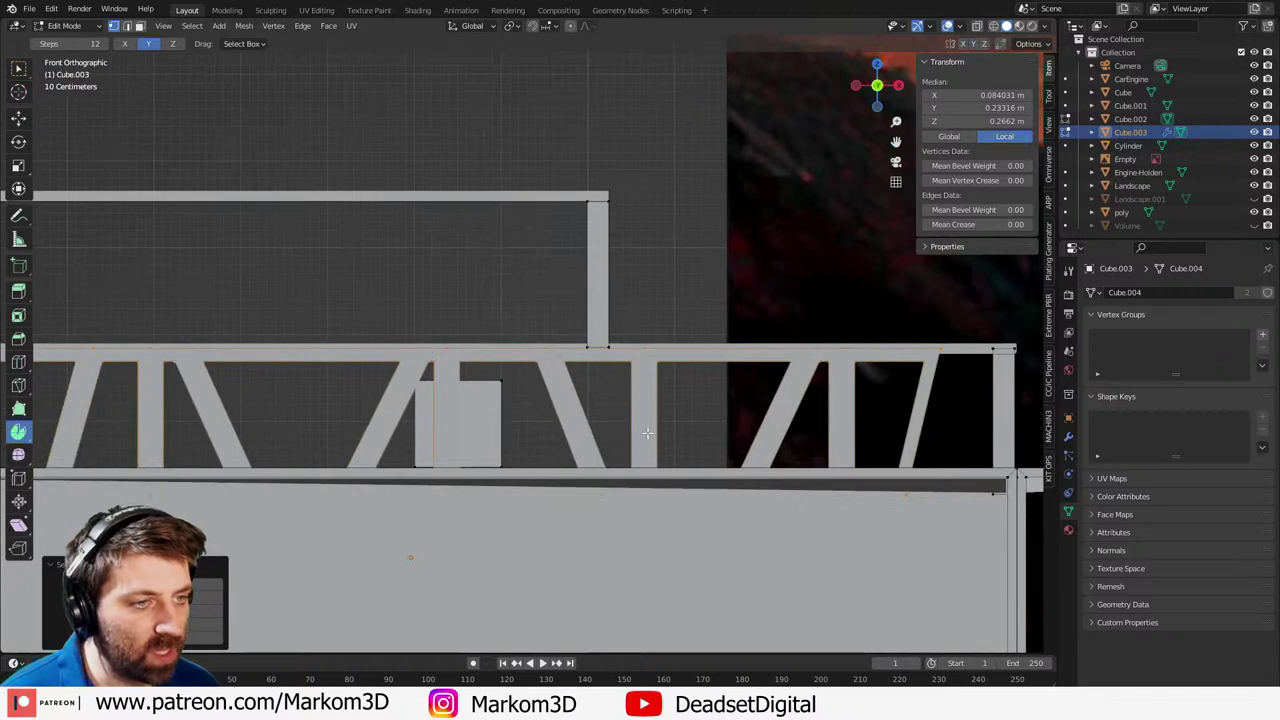
{"action": "key", "text": "s"}
{"action": "key", "text": "z"}
{"action": "left_click", "coordinate": [628, 429]}
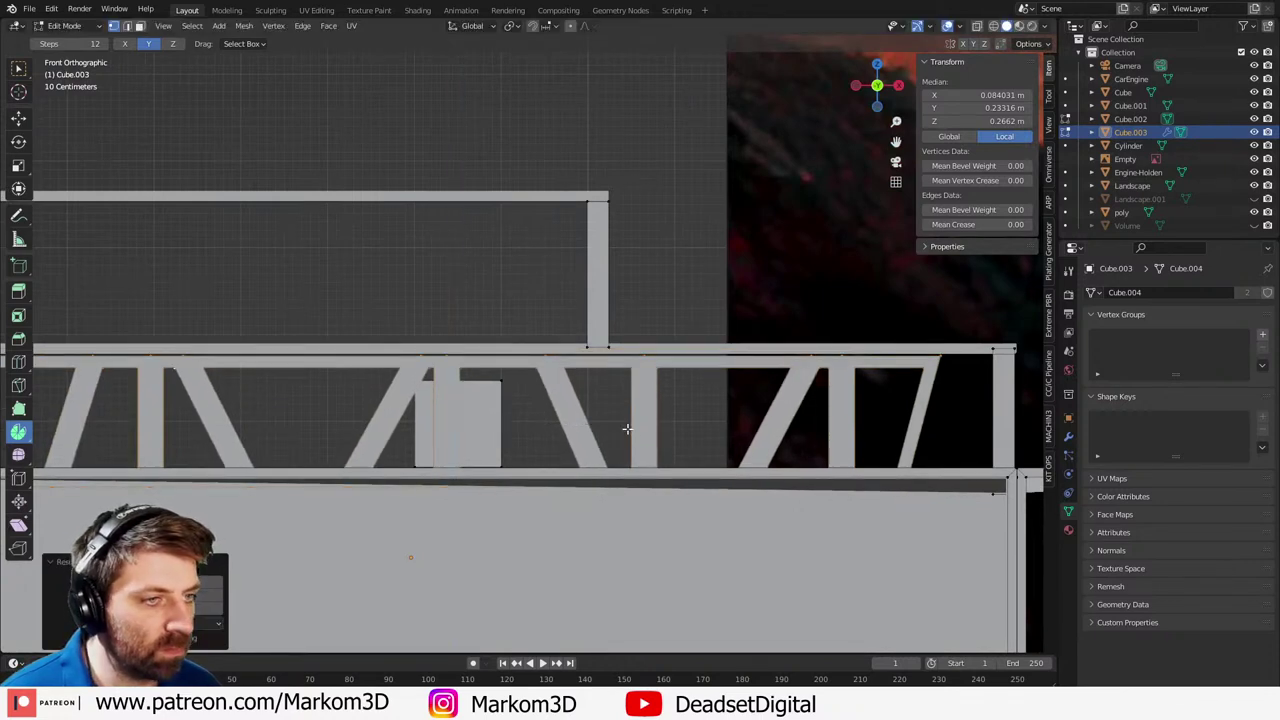
{"action": "key", "text": "g"}
{"action": "key", "text": "z"}
{"action": "left_click", "coordinate": [620, 379]}
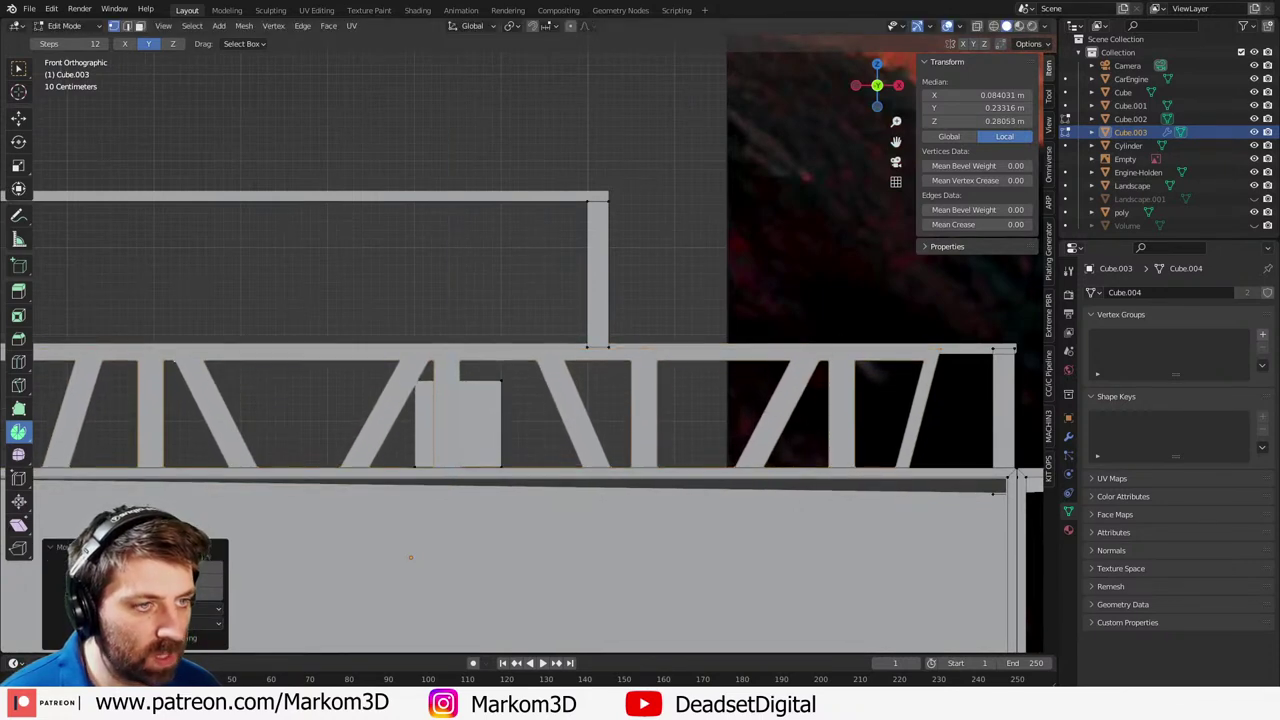
- Scale the truss along Z again and raise it to a median Z of about 0.284 m
{"action": "key", "text": "s"}
{"action": "key", "text": "z"}
{"action": "left_click", "coordinate": [778, 409]}
{"action": "key", "text": "g"}
{"action": "key", "text": "z"}
{"action": "left_click", "coordinate": [777, 390]}
- Examine the truss and the complete blockout from the front, from the side and from a distance
{"action": "scroll", "coordinate": [742, 460], "scroll_direction": "down", "scroll_amount": 7}
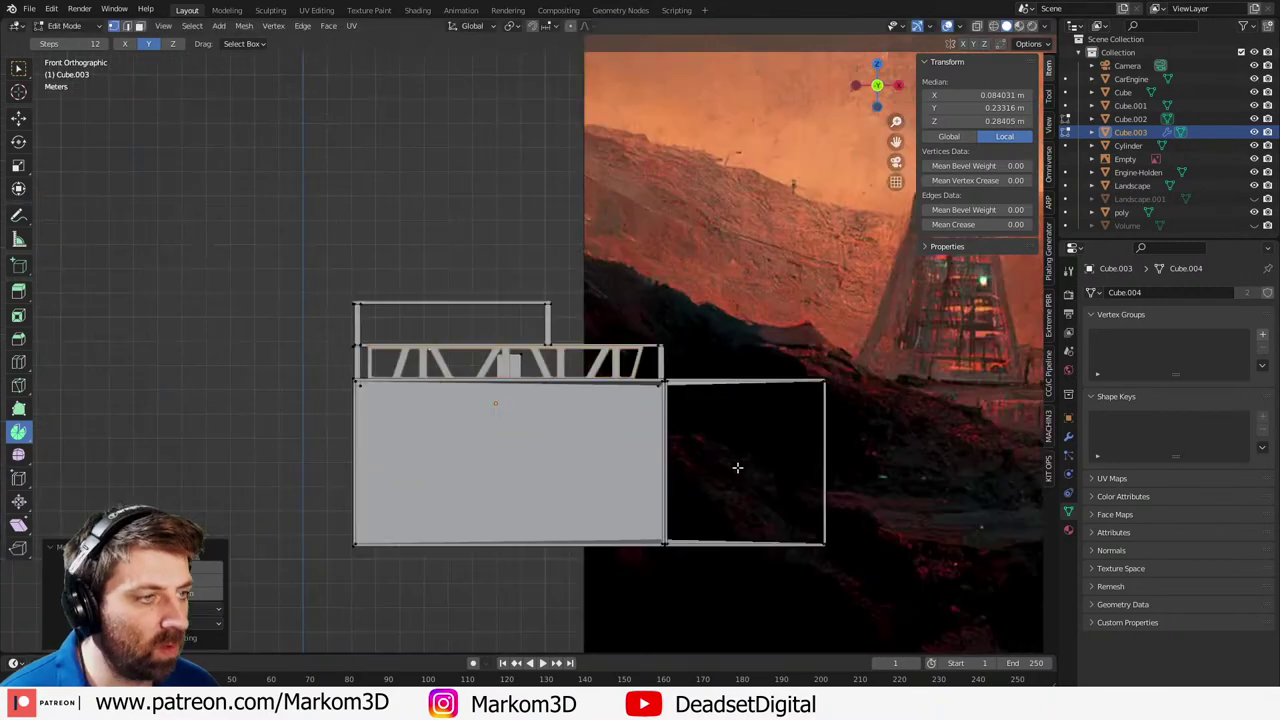
{"action": "key", "text": "Tab"}
{"action": "scroll", "coordinate": [653, 430], "scroll_direction": "up", "scroll_amount": 2}
{"action": "key", "text": "Tab"}
{"action": "middle_click_drag", "start_coordinate": [715, 422], "coordinate": [642, 396], "text": "shift"}
{"action": "key", "text": "a"}
{"action": "scroll", "coordinate": [614, 409], "scroll_direction": "down", "scroll_amount": 4}
{"action": "key", "text": "Tab"}
{"action": "key", "text": "Tab"}
{"action": "scroll", "coordinate": [686, 403], "scroll_direction": "up", "scroll_amount": 3}
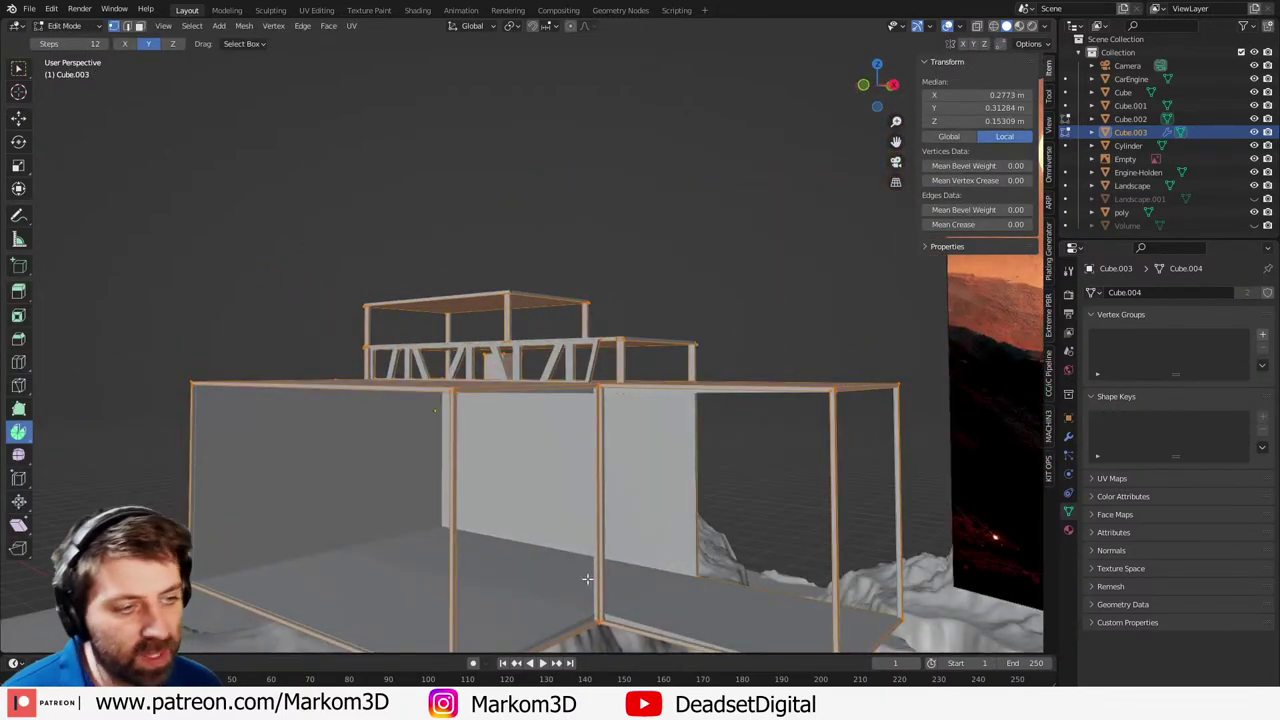
{"action": "scroll", "coordinate": [414, 471], "scroll_direction": "down", "scroll_amount": 5}
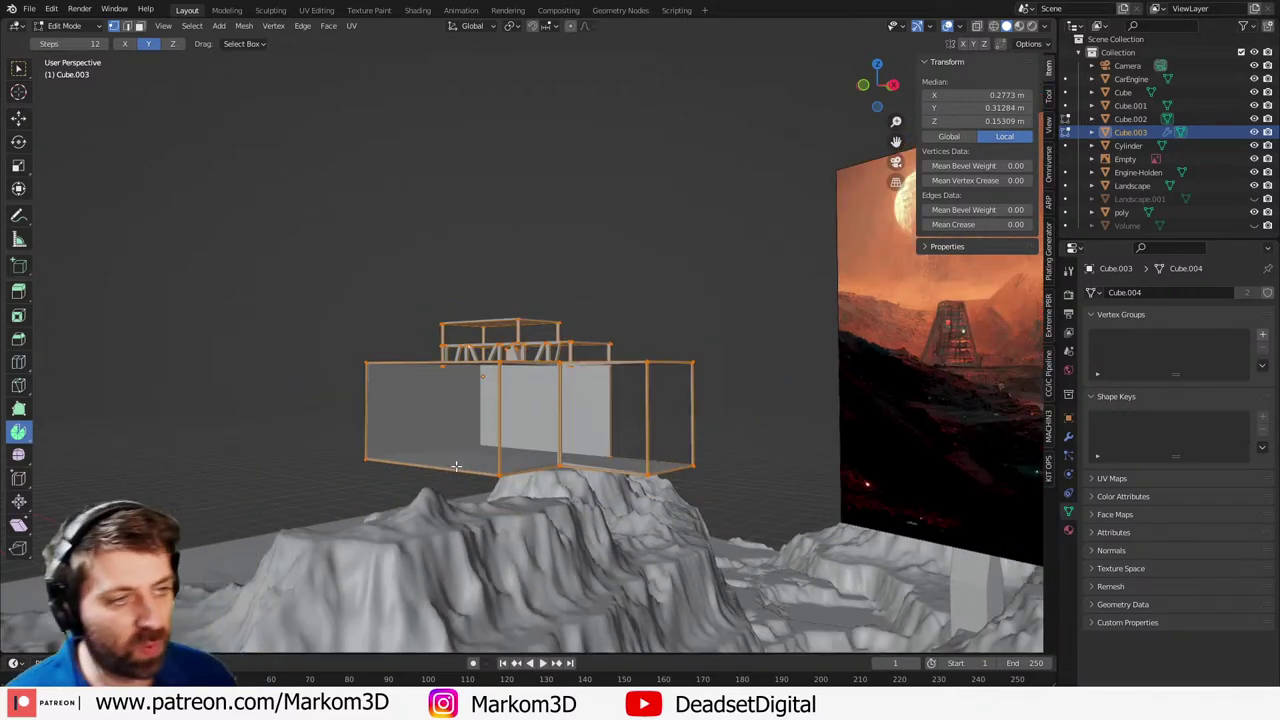
{"action": "middle_click_drag", "start_coordinate": [430, 470], "coordinate": [366, 481]}
{"action": "middle_click_drag", "start_coordinate": [460, 408], "coordinate": [590, 482]}
{"action": "scroll", "coordinate": [481, 456], "scroll_direction": "up", "scroll_amount": 4}
- Select the dividing edges of the lower box along Y 0, on its roof and floor
{"action": "key", "text": "2"}
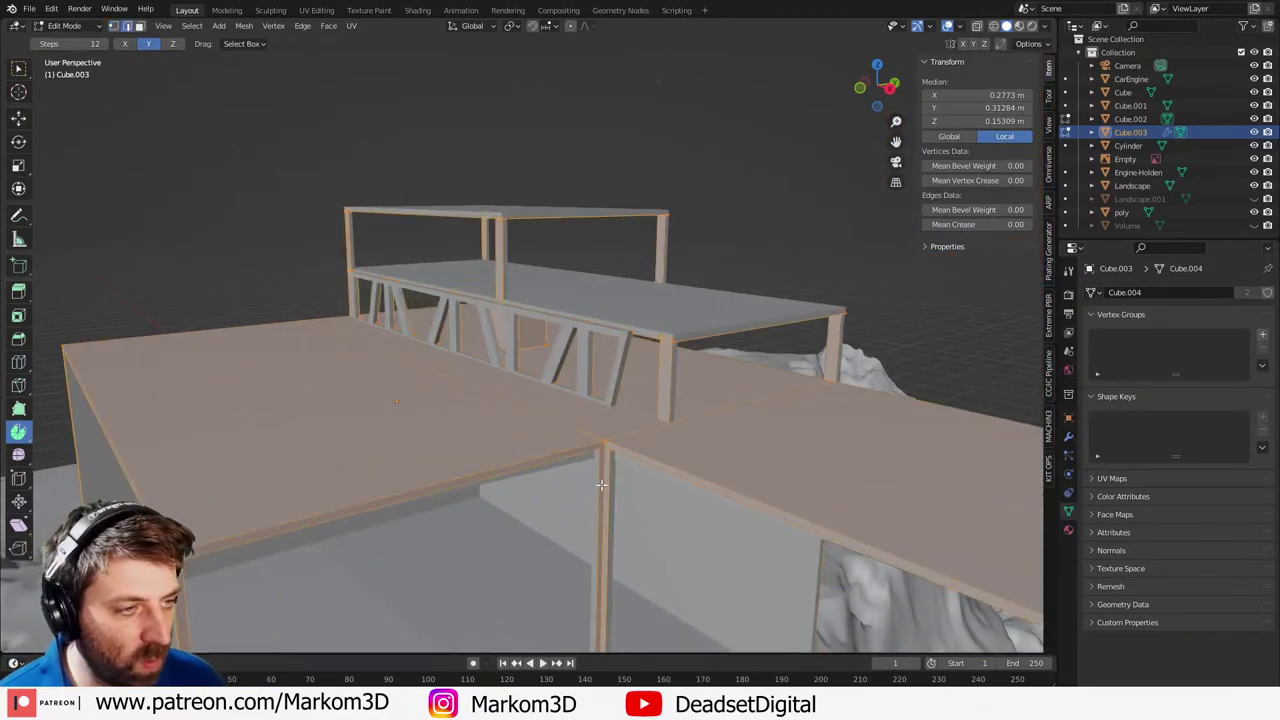
{"action": "left_click", "coordinate": [604, 483]}
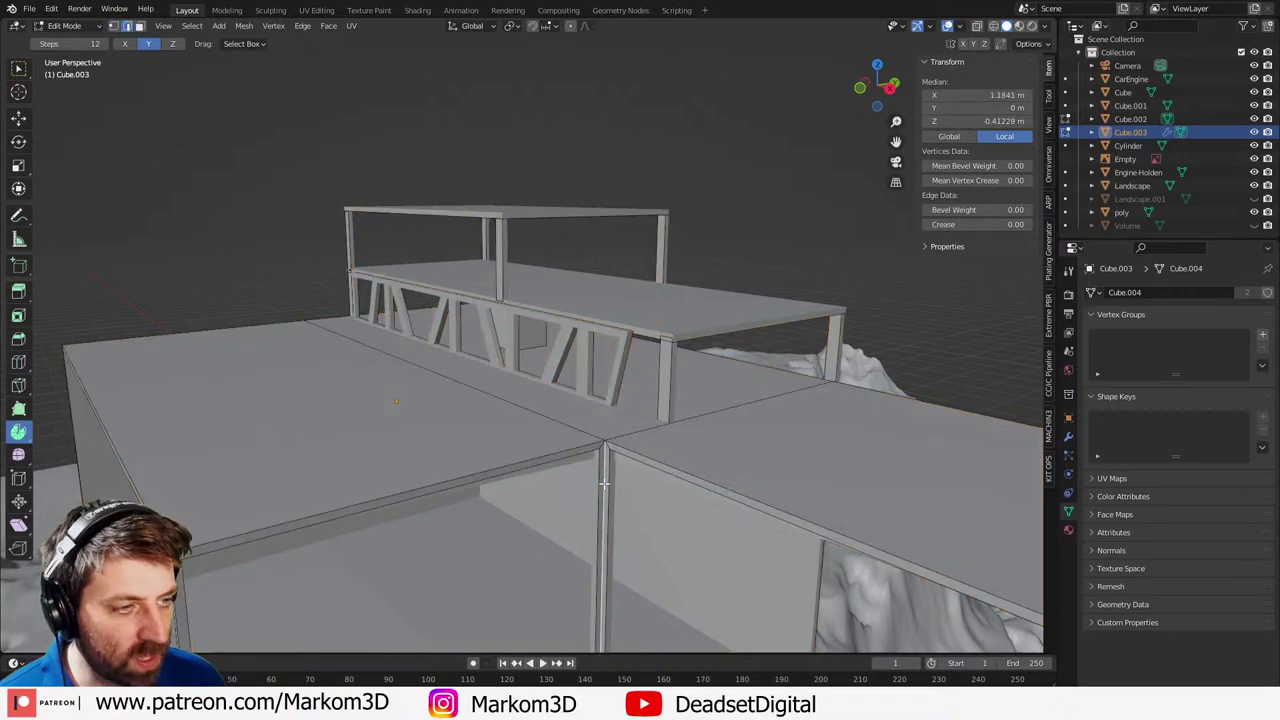
{"action": "left_click", "coordinate": [508, 405], "text": "shift"}
{"action": "middle_click_drag", "start_coordinate": [423, 429], "coordinate": [597, 414]}
{"action": "scroll", "coordinate": [597, 414], "scroll_direction": "down", "scroll_amount": 3}
{"action": "left_click", "coordinate": [292, 506], "text": "shift"}
{"action": "middle_click_drag", "start_coordinate": [462, 537], "coordinate": [626, 527]}
- Select the entire blockout mesh and examine the lower box's interior, floor and ceiling up close
{"action": "key", "text": "Tab"}
{"action": "key", "text": "Tab"}
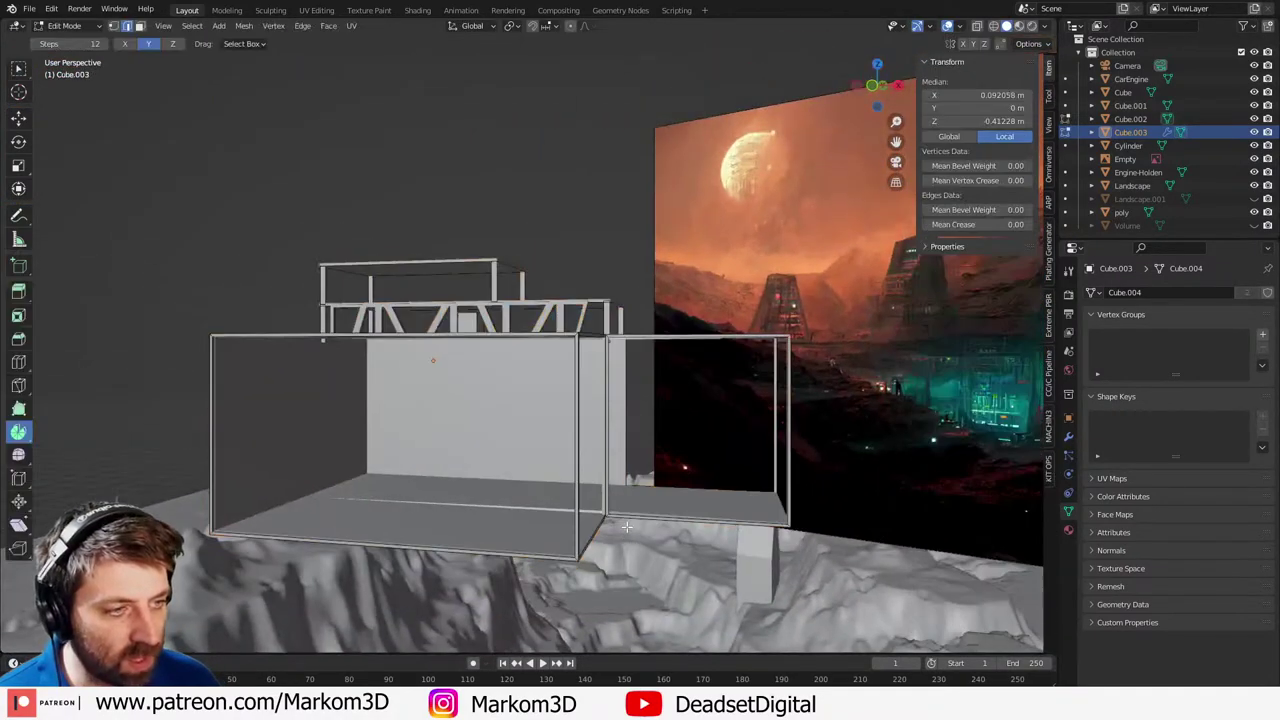
{"action": "key", "text": "a"}
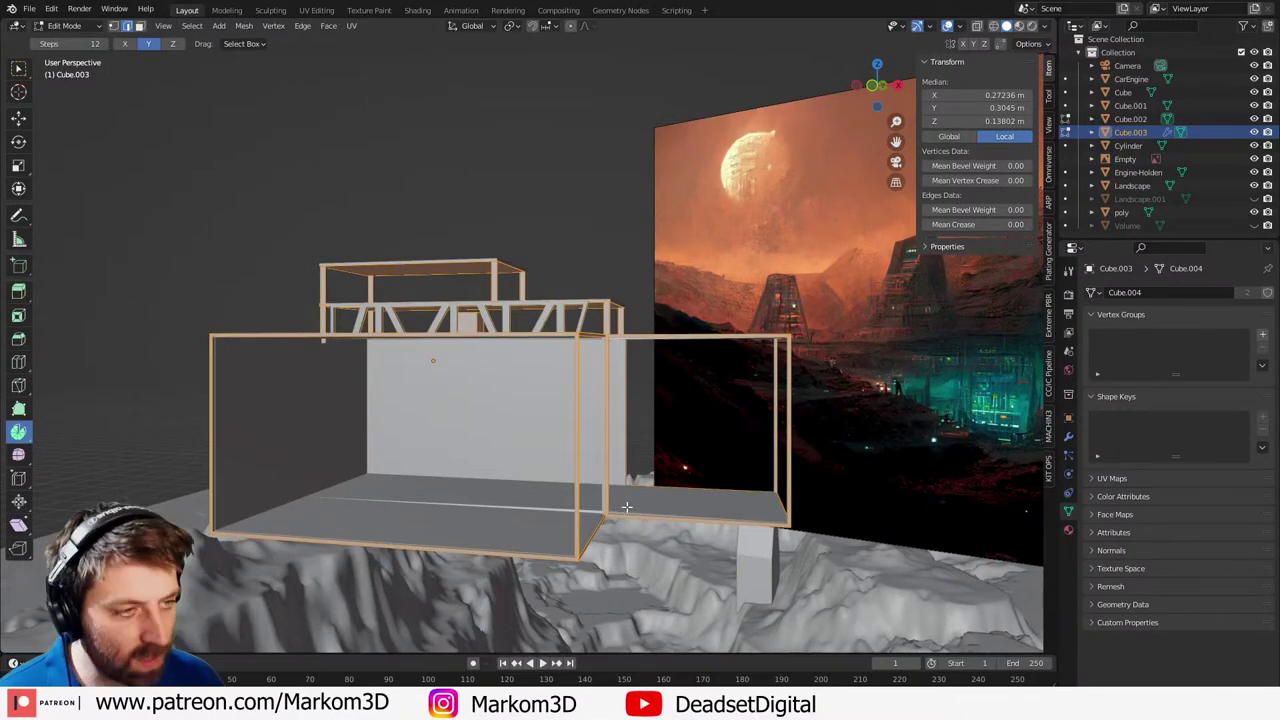
{"action": "middle_click_drag", "start_coordinate": [626, 508], "coordinate": [598, 428]}
{"action": "scroll", "coordinate": [523, 545], "scroll_direction": "up", "scroll_amount": 3}
{"action": "scroll", "coordinate": [549, 420], "scroll_direction": "up", "scroll_amount": 2}
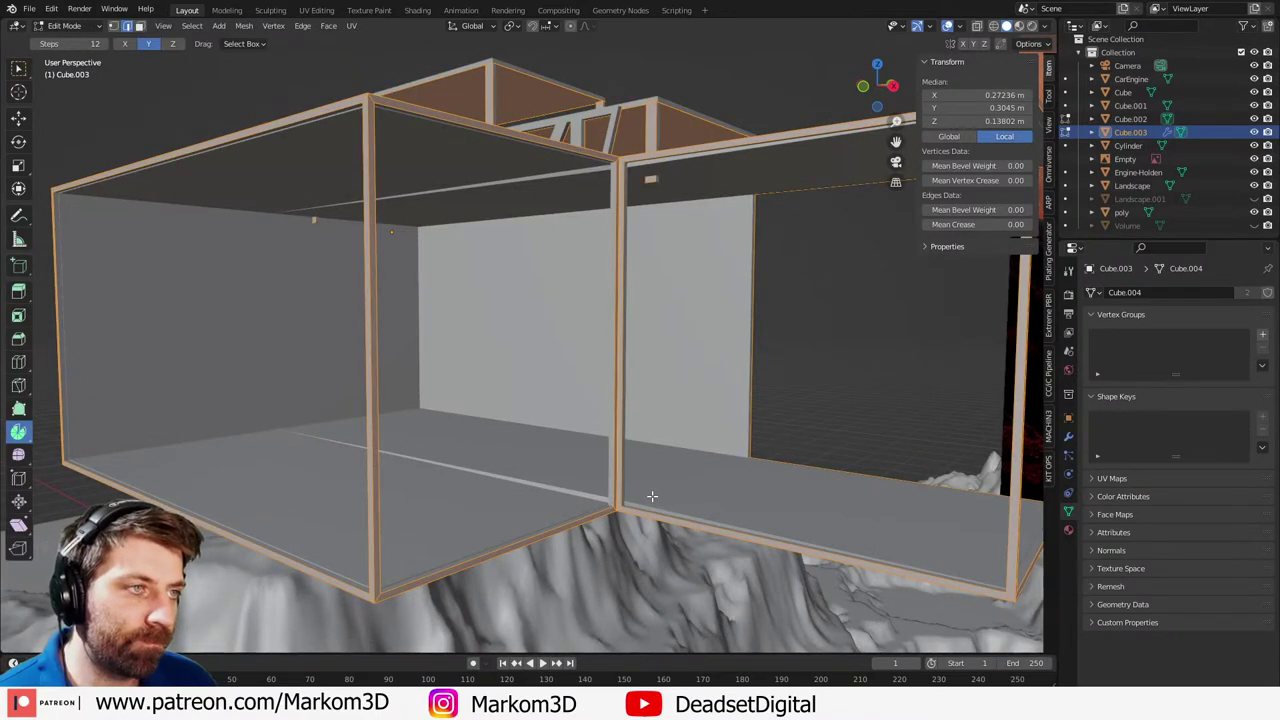
{"action": "scroll", "coordinate": [650, 496], "scroll_direction": "down", "scroll_amount": 5}
{"action": "middle_click_drag", "start_coordinate": [526, 504], "coordinate": [582, 517]}
- Return to Object Mode and look through the scene camera, framed on the truss and the engines below it
{"action": "key", "text": "Tab"}
{"action": "scroll", "coordinate": [582, 517], "scroll_direction": "down", "scroll_amount": 2}
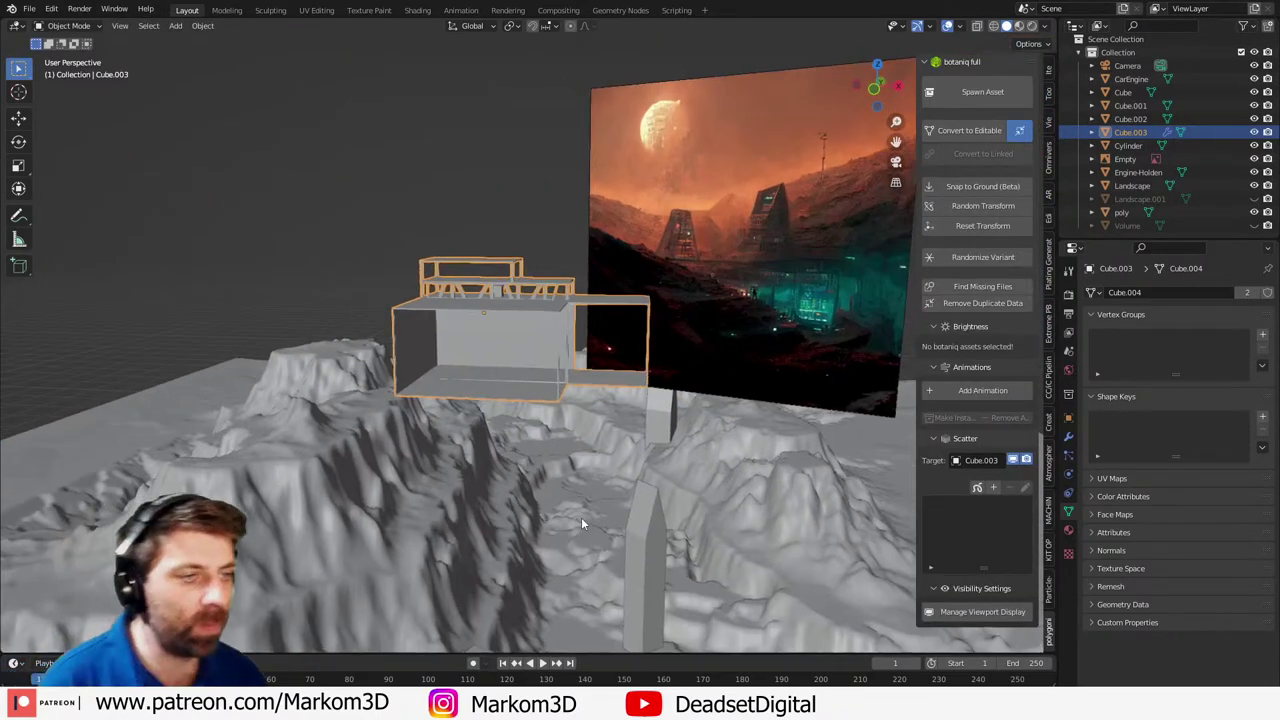
{"action": "scroll", "coordinate": [581, 517], "scroll_direction": "up", "scroll_amount": 2}
{"action": "scroll", "coordinate": [581, 517], "scroll_direction": "down", "scroll_amount": 4}
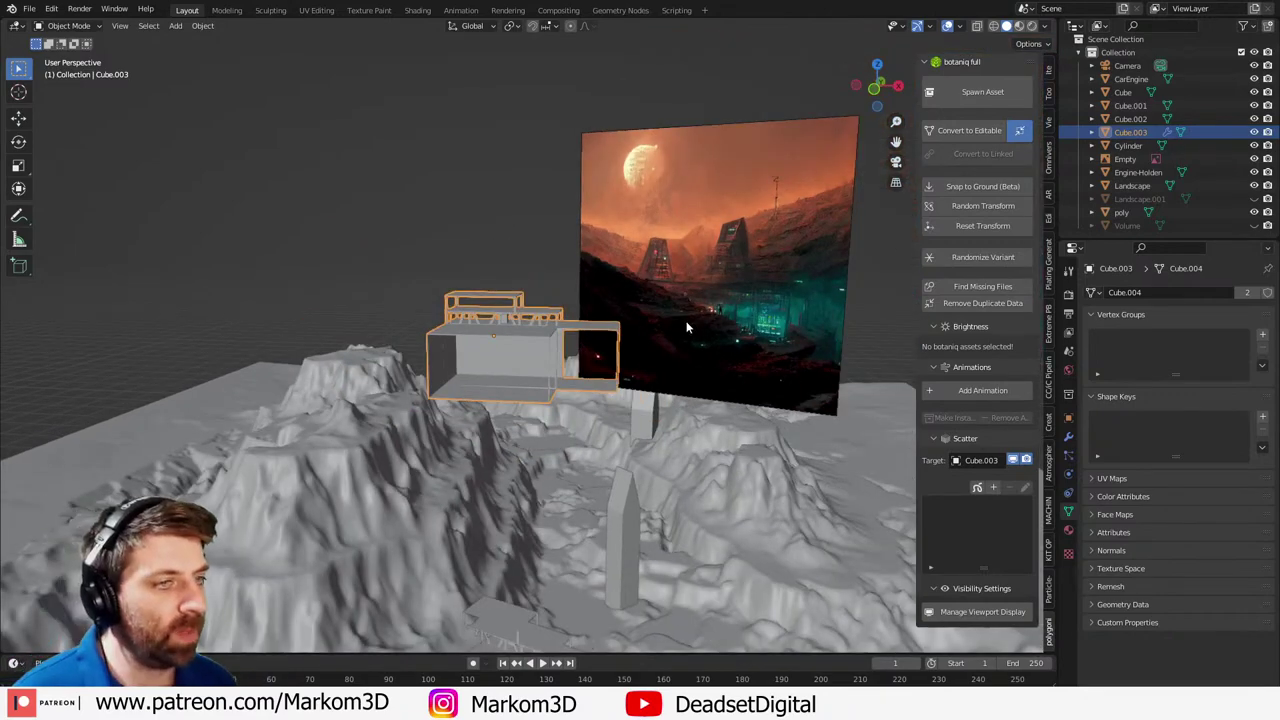
{"action": "key", "text": "KP_0"}
{"action": "middle_click_drag", "start_coordinate": [720, 238], "coordinate": [742, 280], "text": "shift"}
{"action": "scroll", "coordinate": [602, 299], "scroll_direction": "up", "scroll_amount": 1}
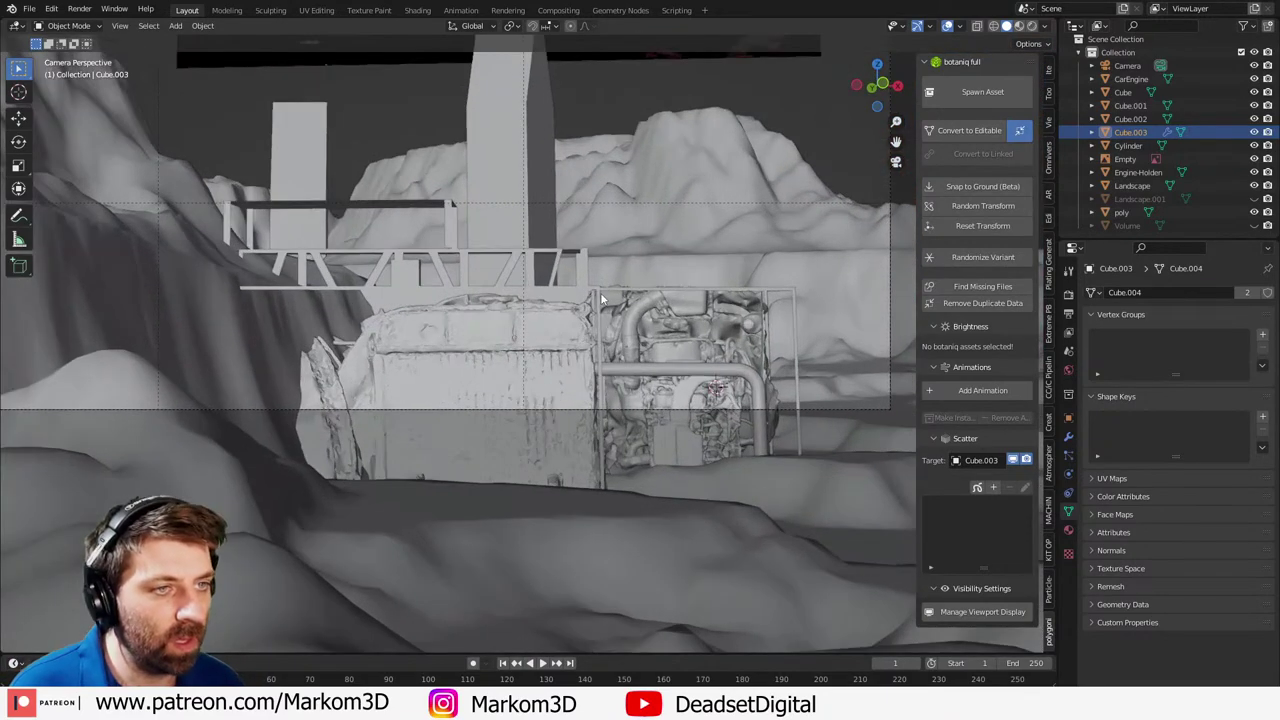
- Examine the blockout through the scene camera, then up close and from a distance beside the reference image
{"action": "middle_click_drag", "start_coordinate": [467, 255], "coordinate": [534, 292], "text": "shift"}
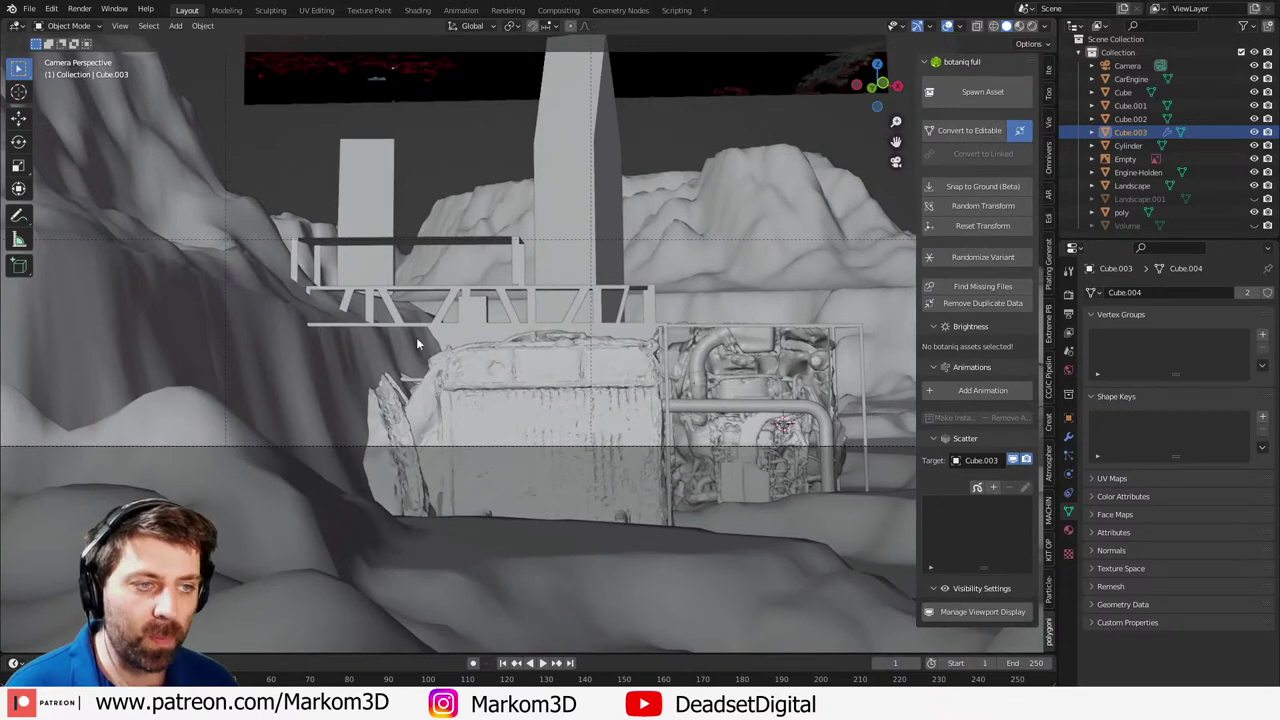
{"action": "scroll", "coordinate": [440, 225], "scroll_direction": "down", "scroll_amount": 7}
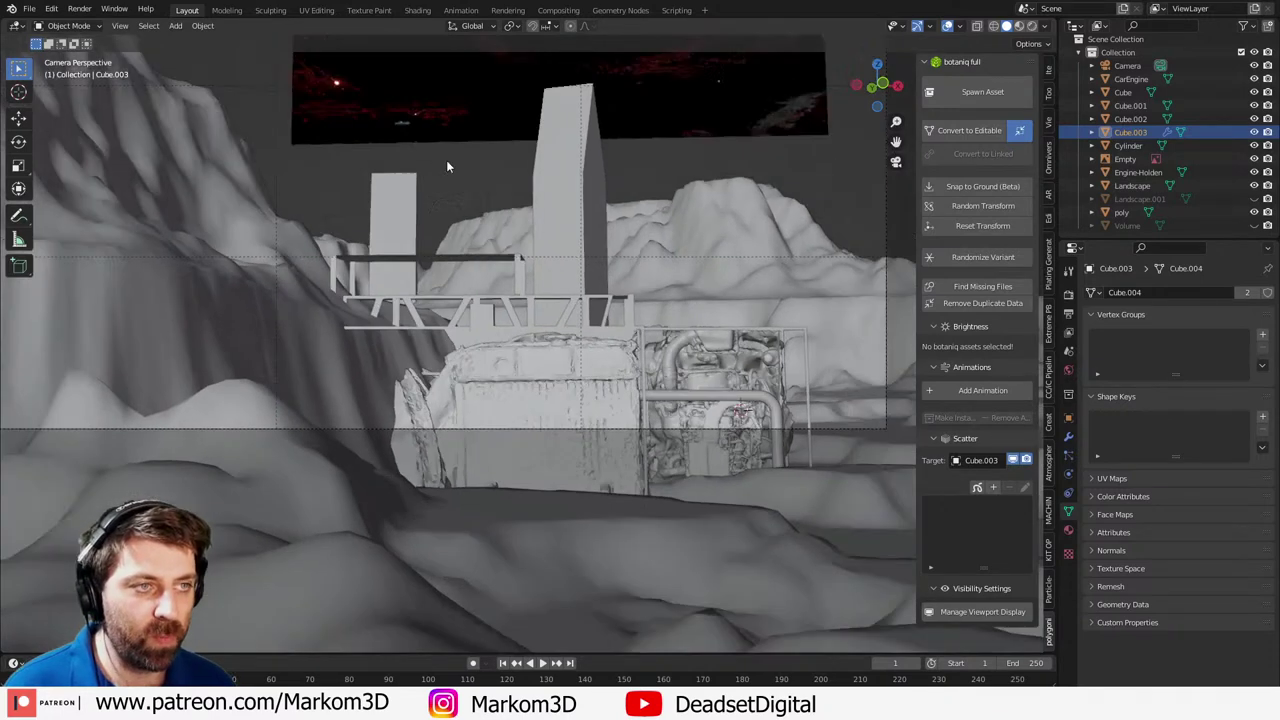
{"action": "middle_click_drag", "start_coordinate": [446, 160], "coordinate": [422, 324], "text": "shift"}
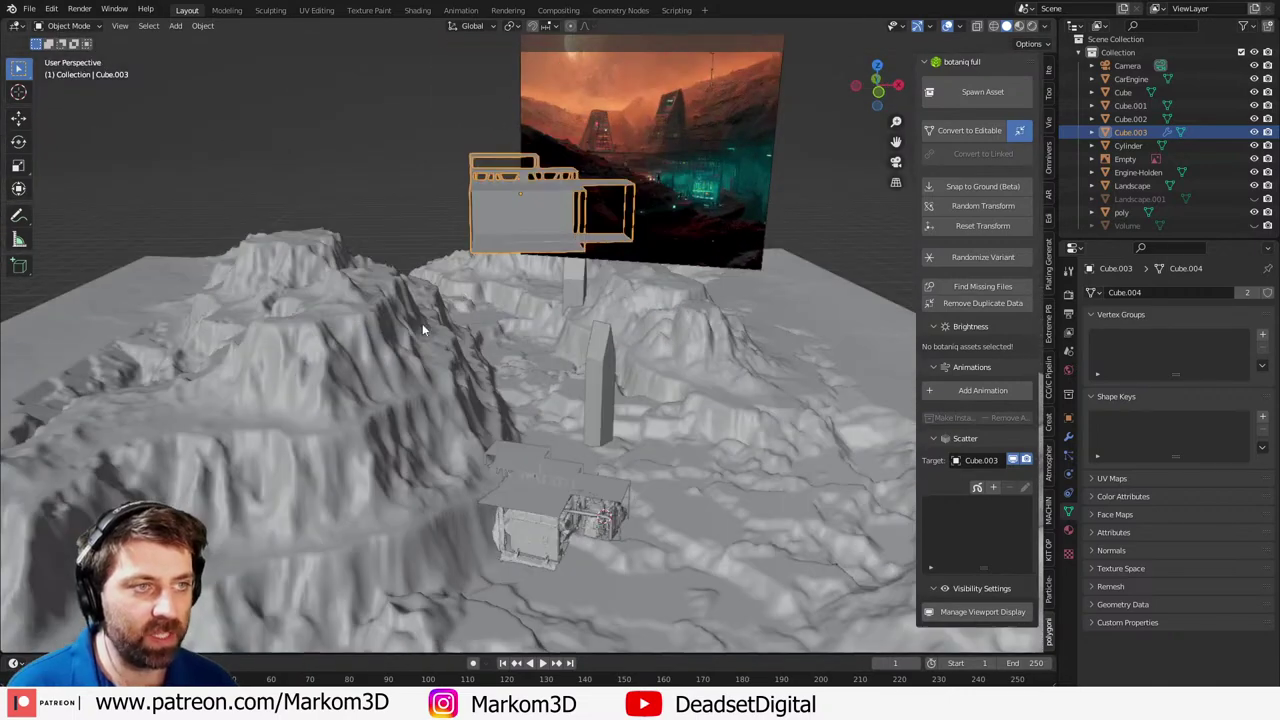
{"action": "scroll", "coordinate": [422, 326], "scroll_direction": "up", "scroll_amount": 3}
{"action": "key", "text": "Tab"}
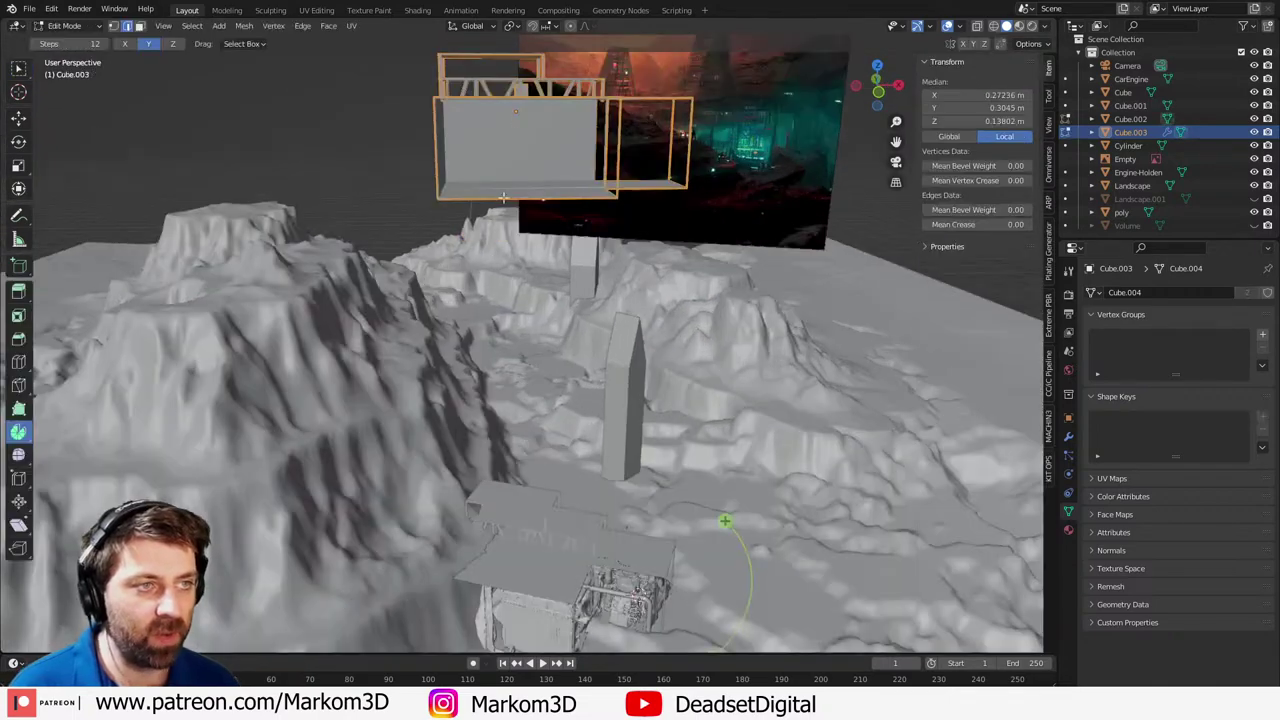
{"action": "middle_click_drag", "start_coordinate": [505, 182], "coordinate": [536, 292], "text": "shift"}
{"action": "scroll", "coordinate": [537, 292], "scroll_direction": "up", "scroll_amount": 3}
{"action": "left_click", "coordinate": [494, 181]}
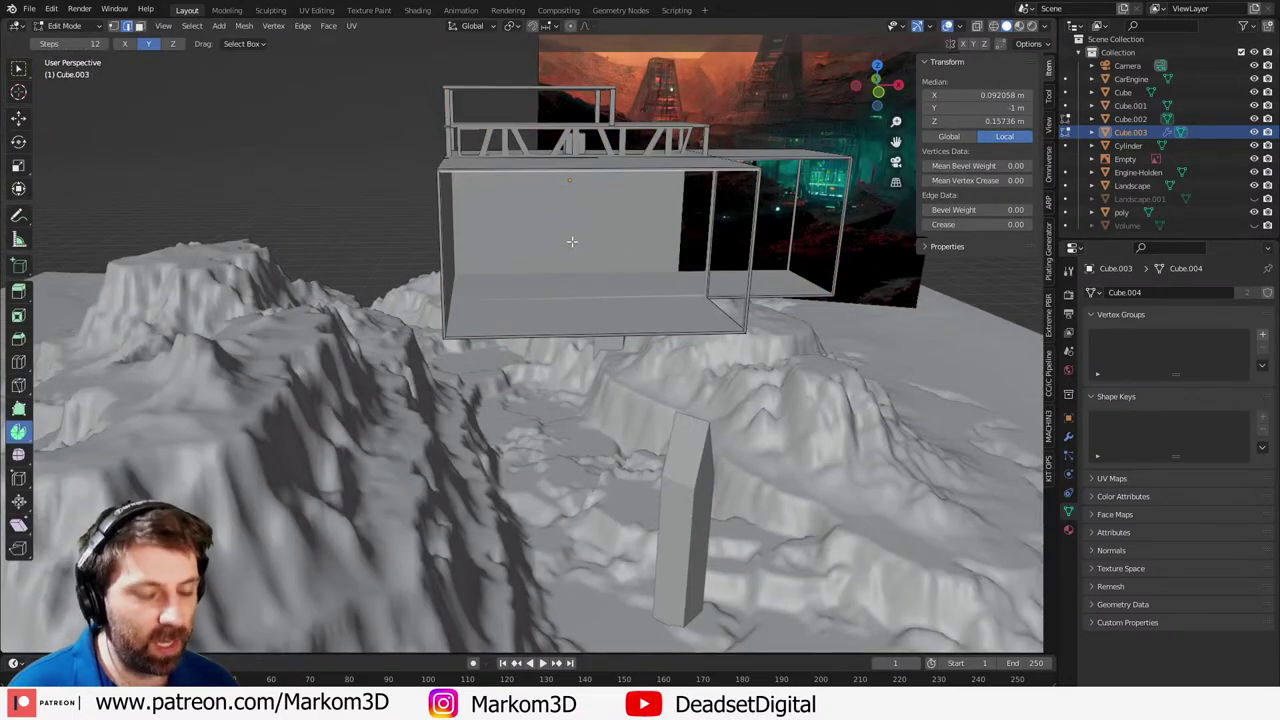
{"action": "scroll", "coordinate": [629, 335], "scroll_direction": "down", "scroll_amount": 8}
{"action": "key", "text": "Tab"}
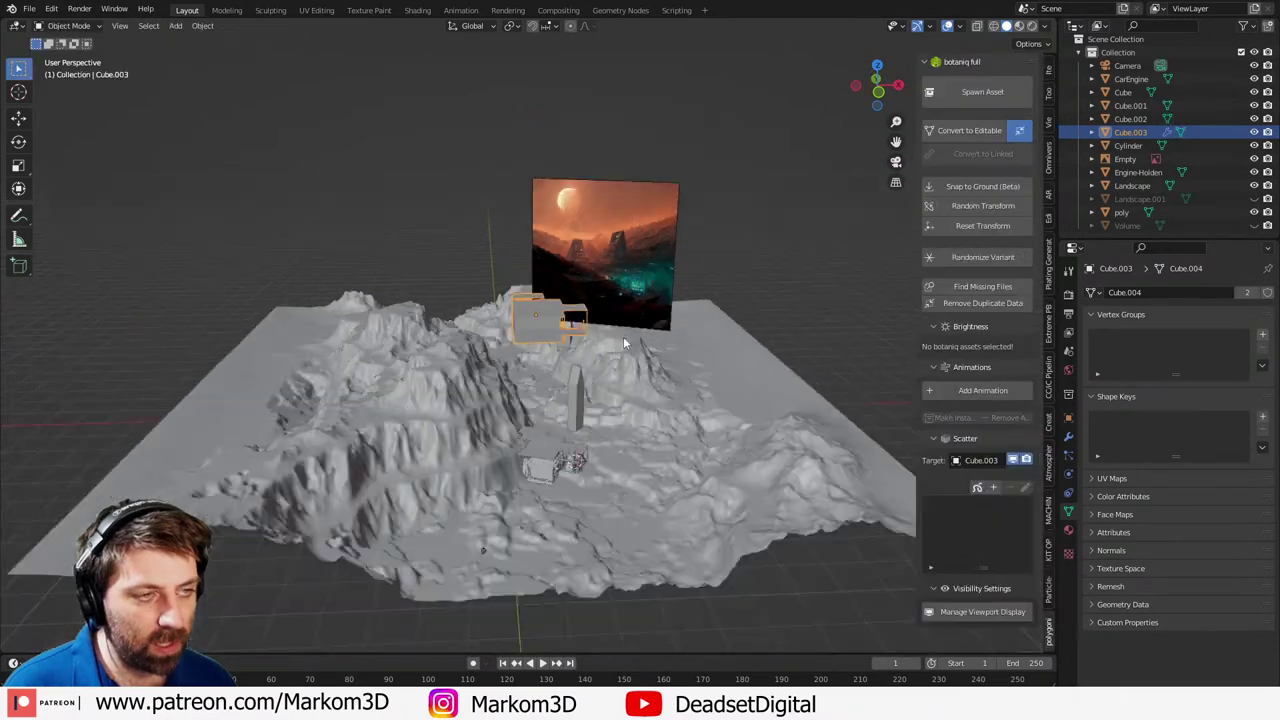
- Add a plane mesh to the scene and move it up along Z, high above the landscape
{"action": "key", "text": "shift+a"}
{"action": "mouse_move", "coordinate": [612, 447]}
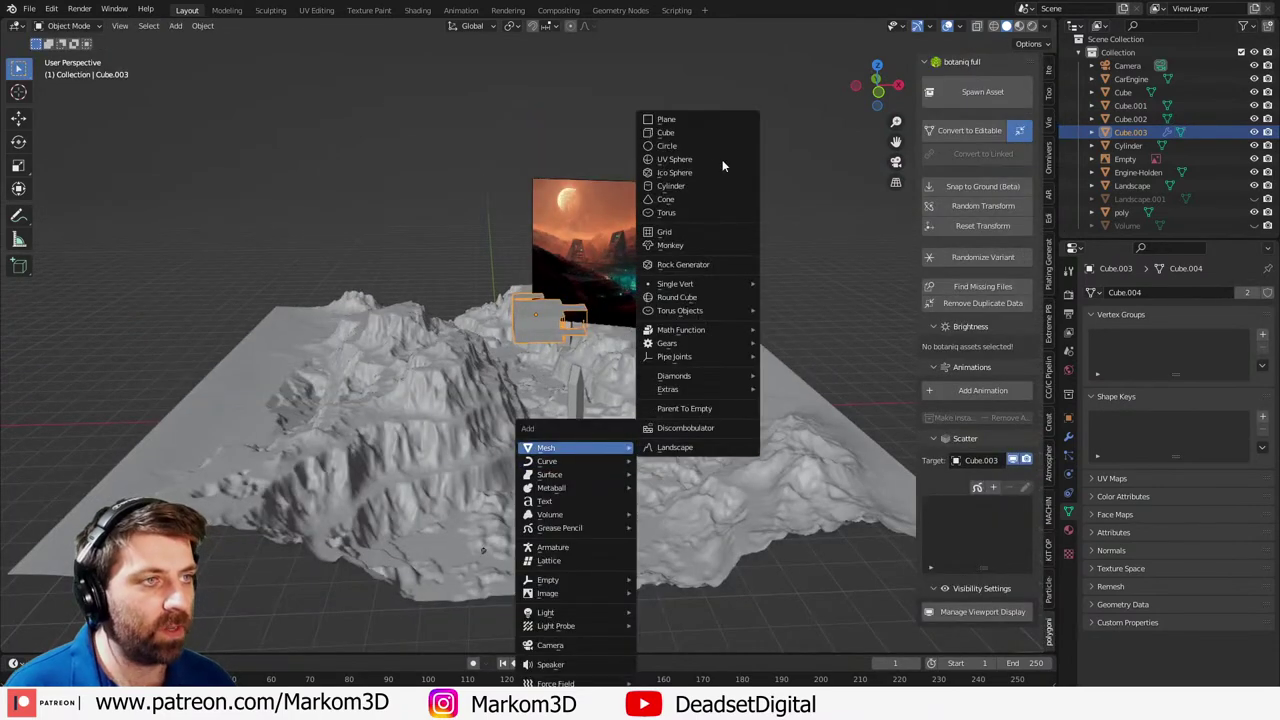
{"action": "left_click", "coordinate": [691, 118]}
{"action": "key", "text": "g"}
{"action": "key", "text": "z"}
{"action": "left_click", "coordinate": [634, 52]}
{"action": "middle_click_drag", "start_coordinate": [627, 88], "coordinate": [620, 293], "text": "shift"}
{"action": "scroll", "coordinate": [620, 293], "scroll_direction": "up", "scroll_amount": 4}
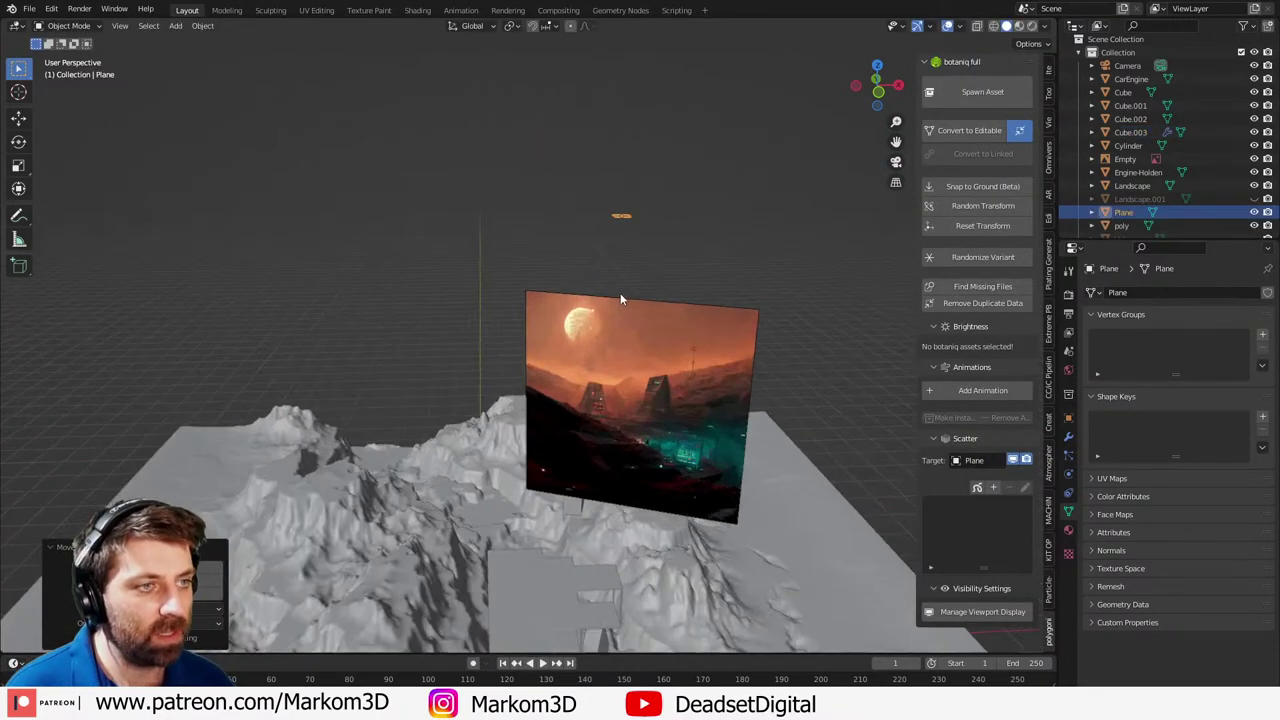
- Stand the new plane upright by rotating its mesh 90 degrees about the X axis in Edit Mode
{"action": "key", "text": "Tab"}
{"action": "key", "text": "KP_Decimal"}
{"action": "key", "text": "g"}
{"action": "key", "text": "x"}
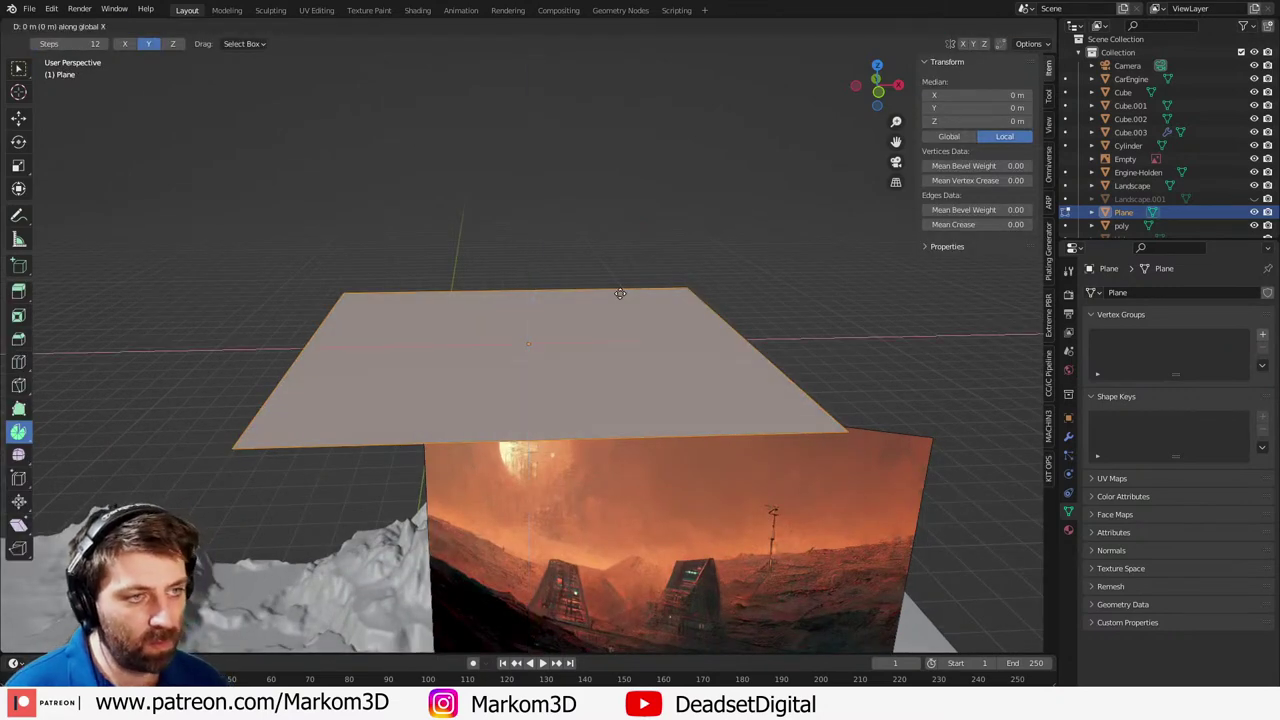
{"action": "right_click", "coordinate": [620, 293]}
{"action": "type", "text": "r"}
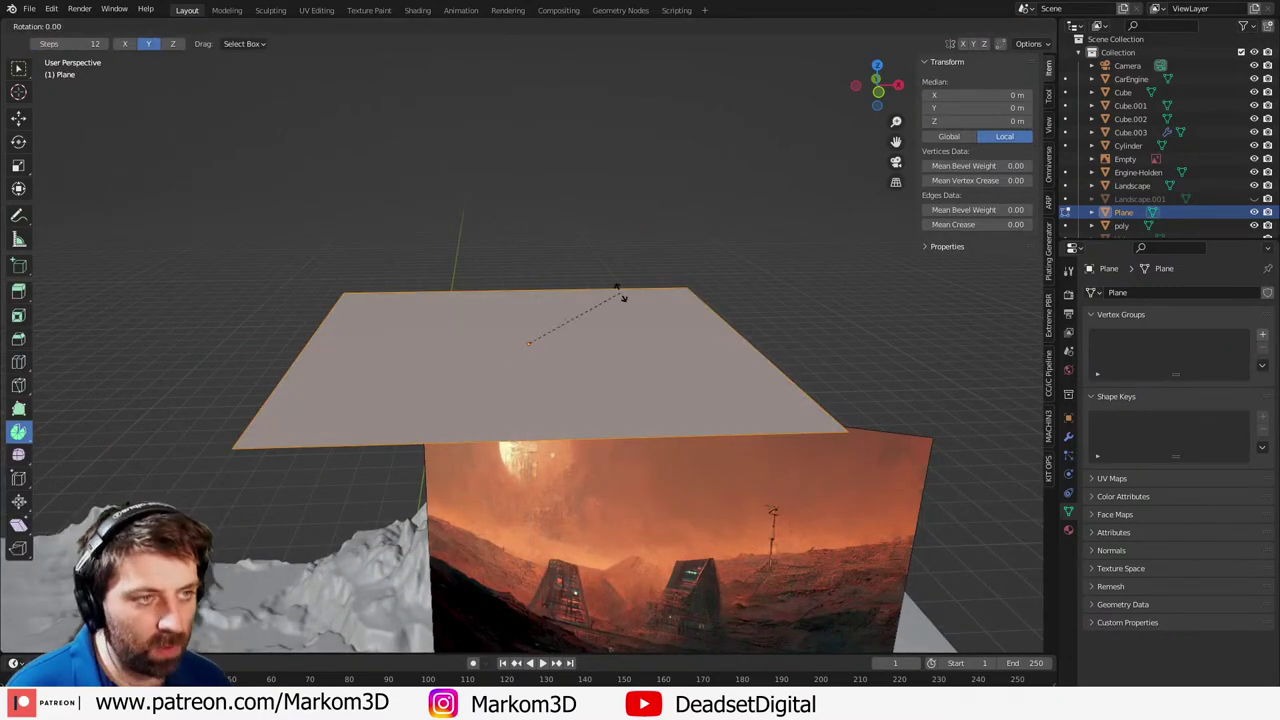
{"action": "type", "text": "x90"}
{"action": "key", "text": "Return"}
- Scale the upright plane's mesh along its height only, making it a tall rectangle
{"action": "scroll", "coordinate": [544, 280], "scroll_direction": "down", "scroll_amount": 4}
{"action": "key", "text": "s"}
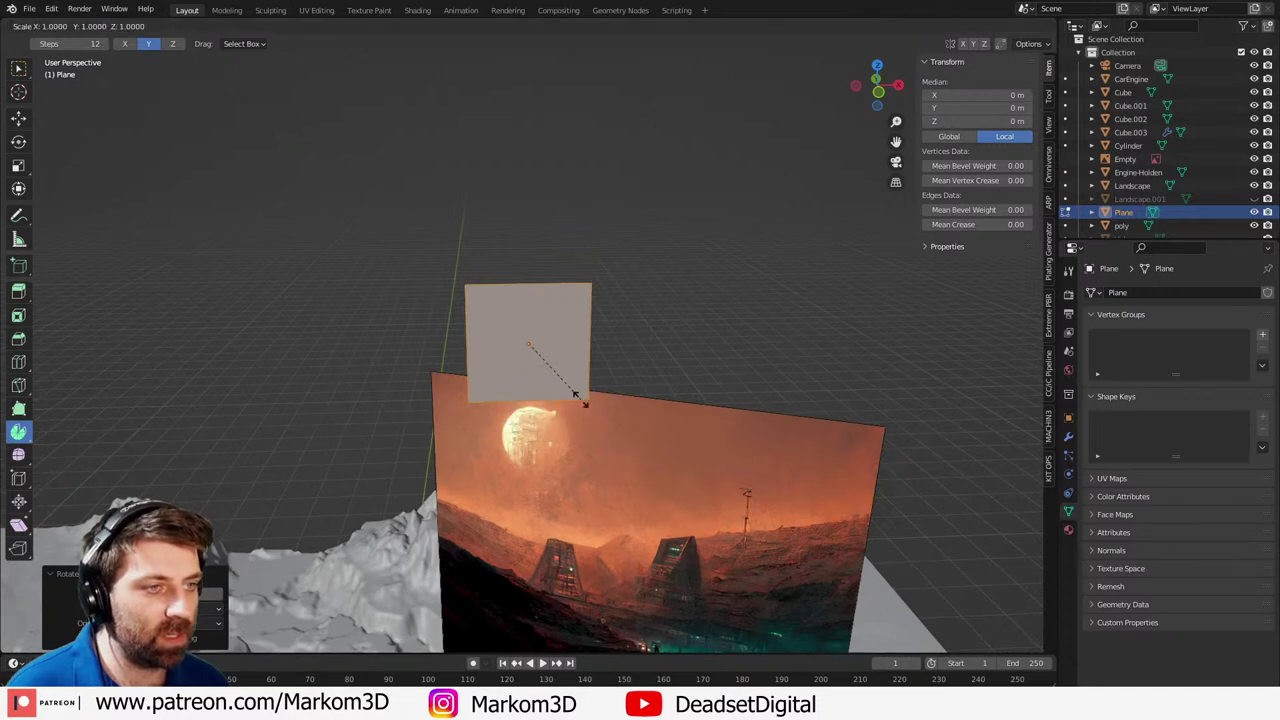
{"action": "key", "text": "x"}
{"action": "left_click", "coordinate": [618, 443]}
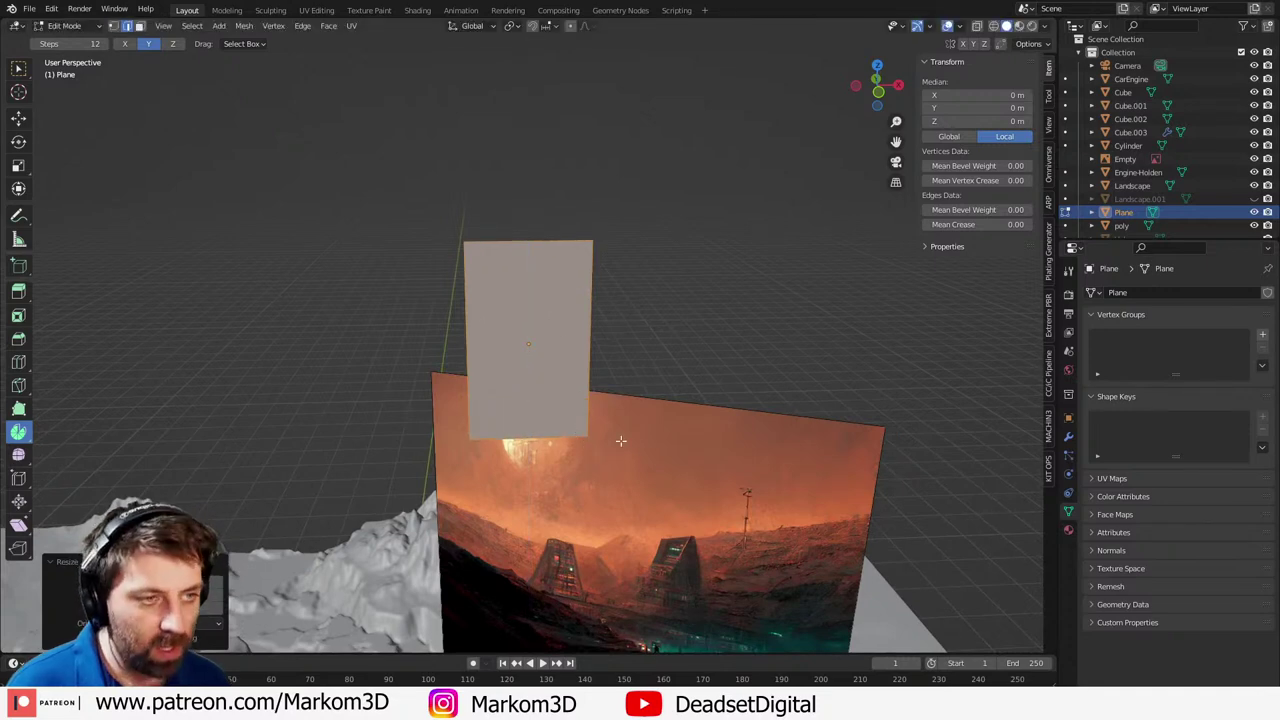
- Subdivide the tall plane repeatedly into a fine grid and return to Object Mode
{"action": "left_click", "coordinate": [604, 352]}
{"action": "left_click", "coordinate": [640, 360]}
{"action": "right_click", "coordinate": [671, 366]}
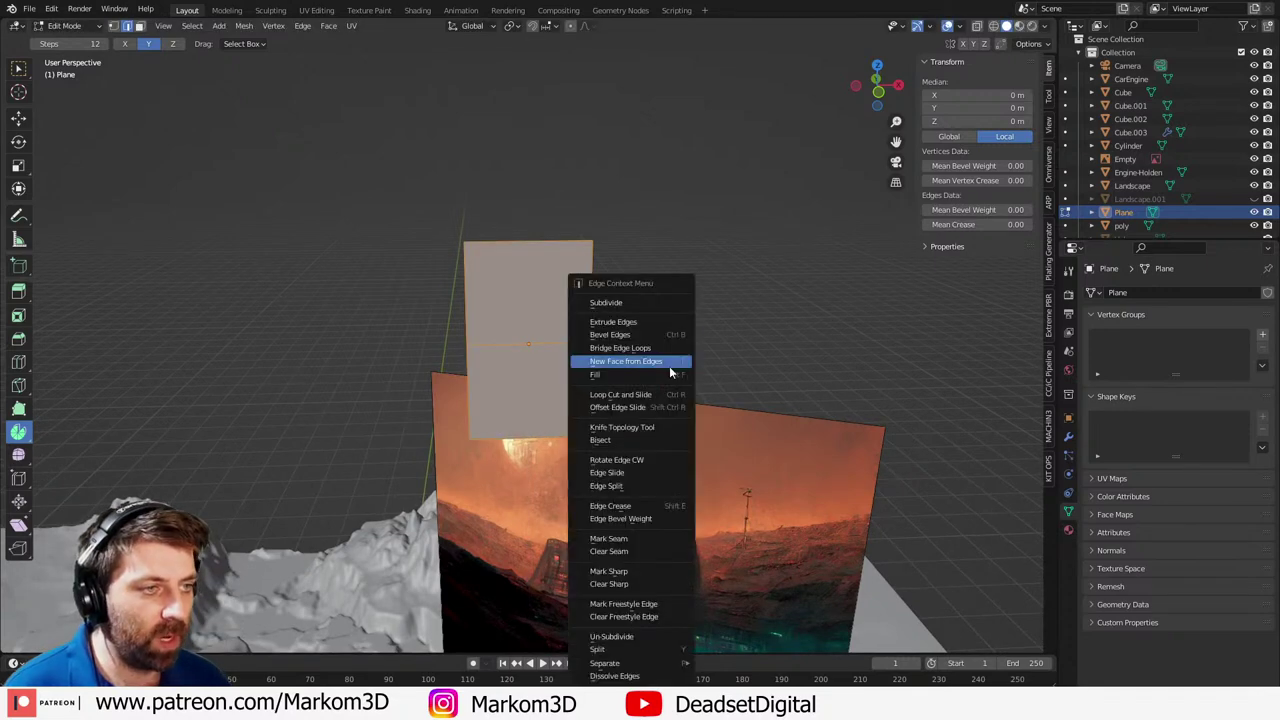
{"action": "left_click", "coordinate": [651, 302]}
{"action": "left_click", "coordinate": [651, 303]}
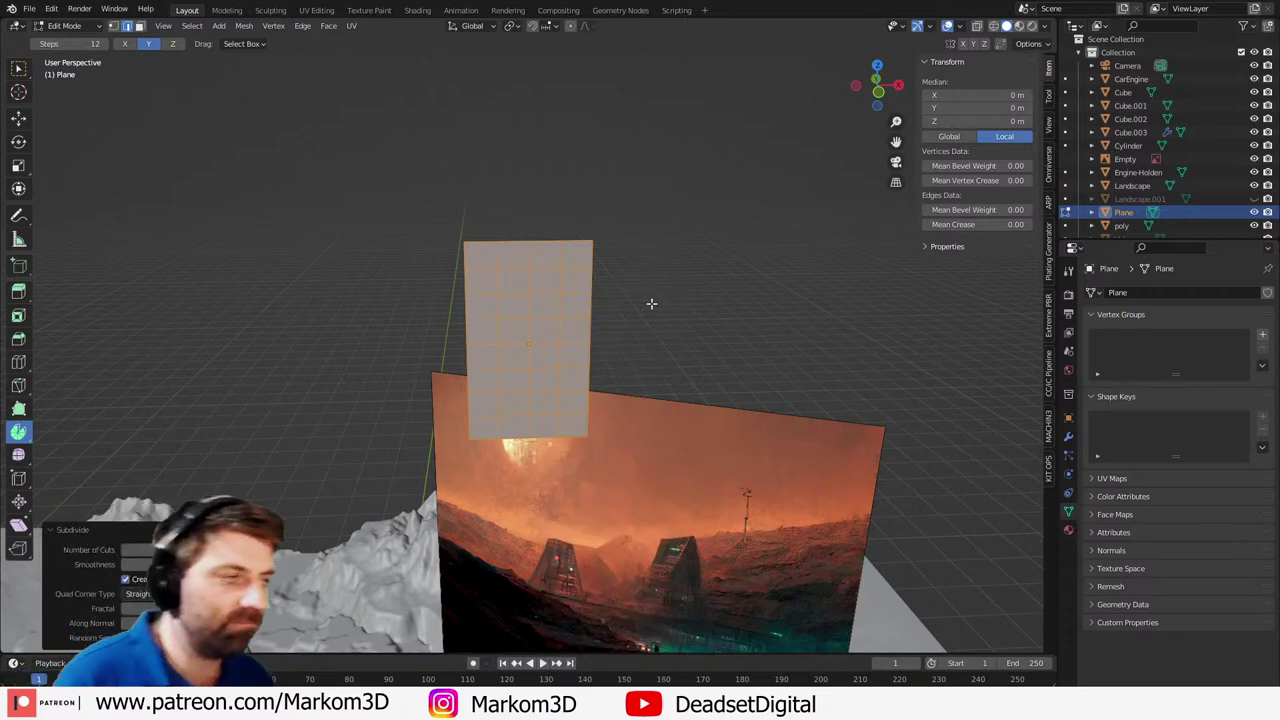
{"action": "key", "text": "Tab"}
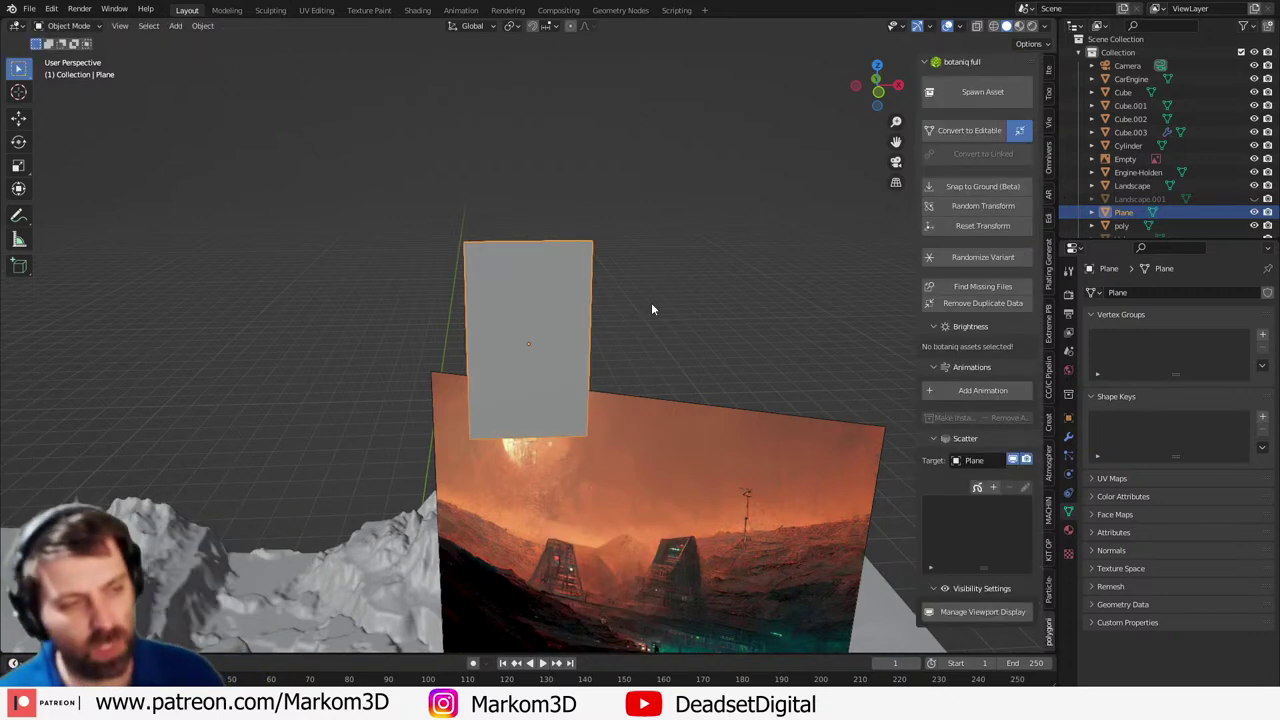
{"action": "right_click", "coordinate": [651, 302]}
{"action": "key", "text": "ctrl+q"}
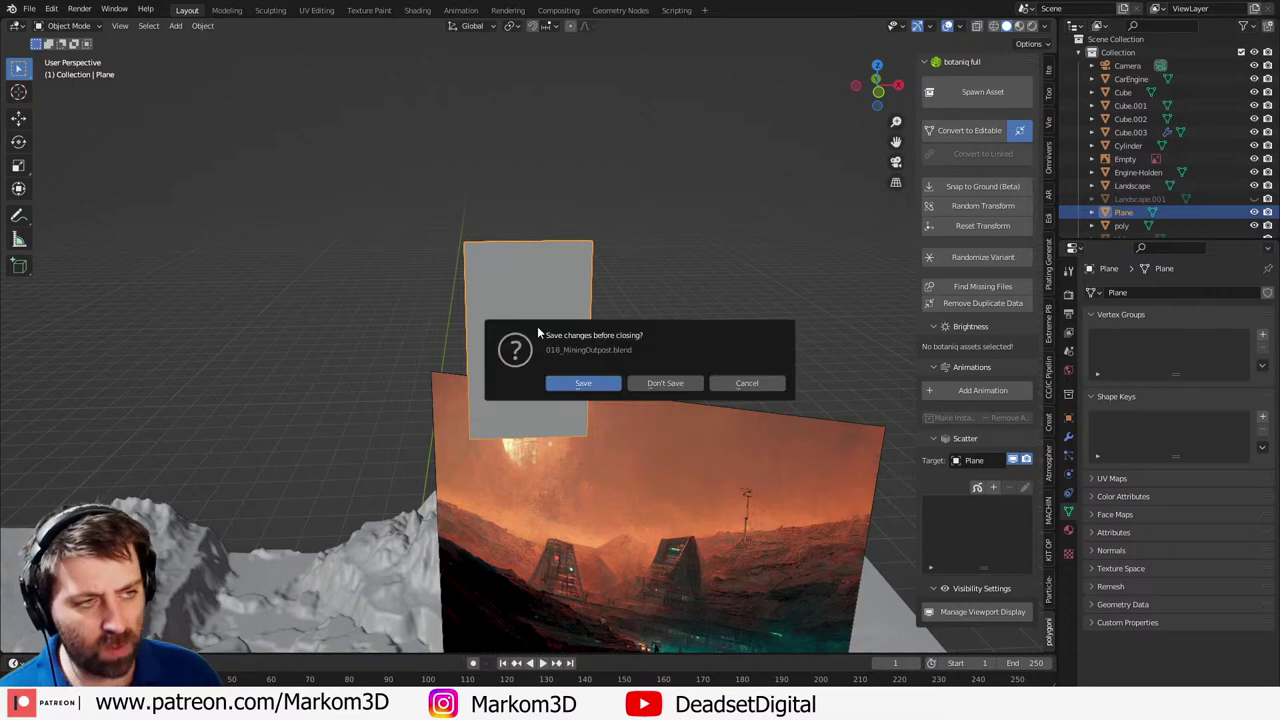
{"action": "left_click", "coordinate": [764, 385]}
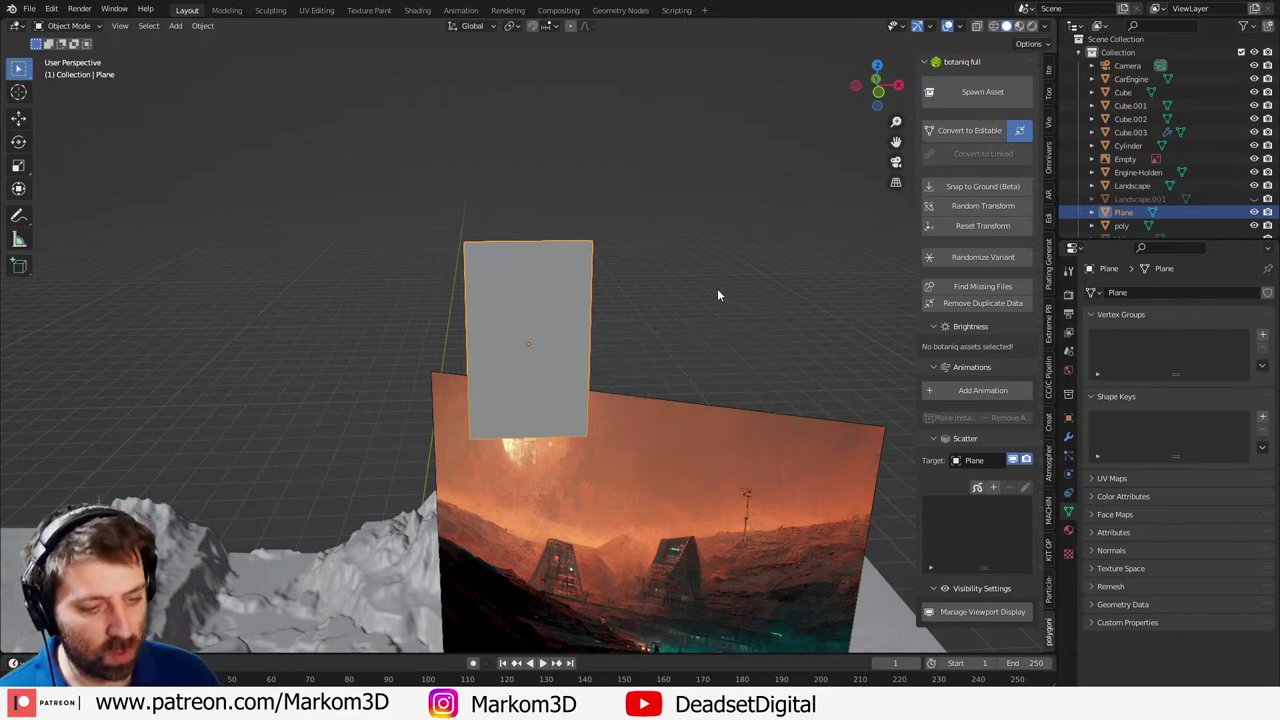
{"action": "key", "text": "shift+s"}
{"action": "key", "text": "Escape"}
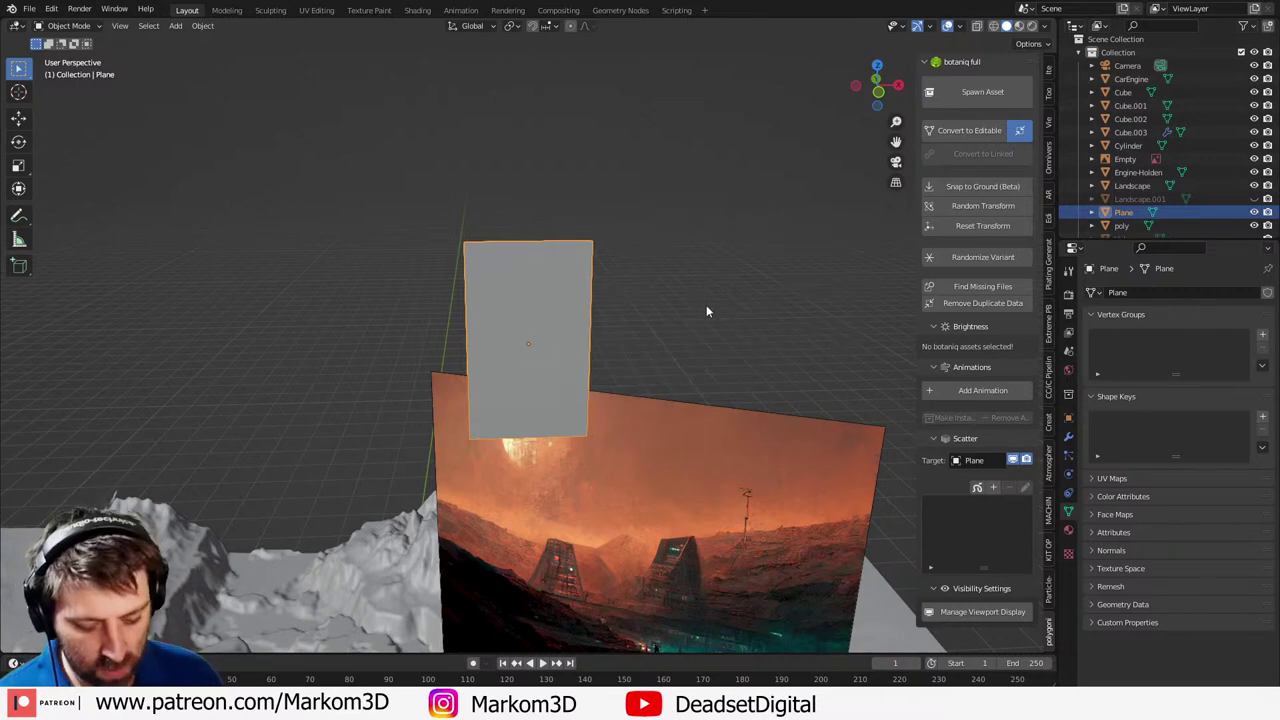
{"action": "key", "text": "shift+s"}
{"action": "key", "text": "Escape"}
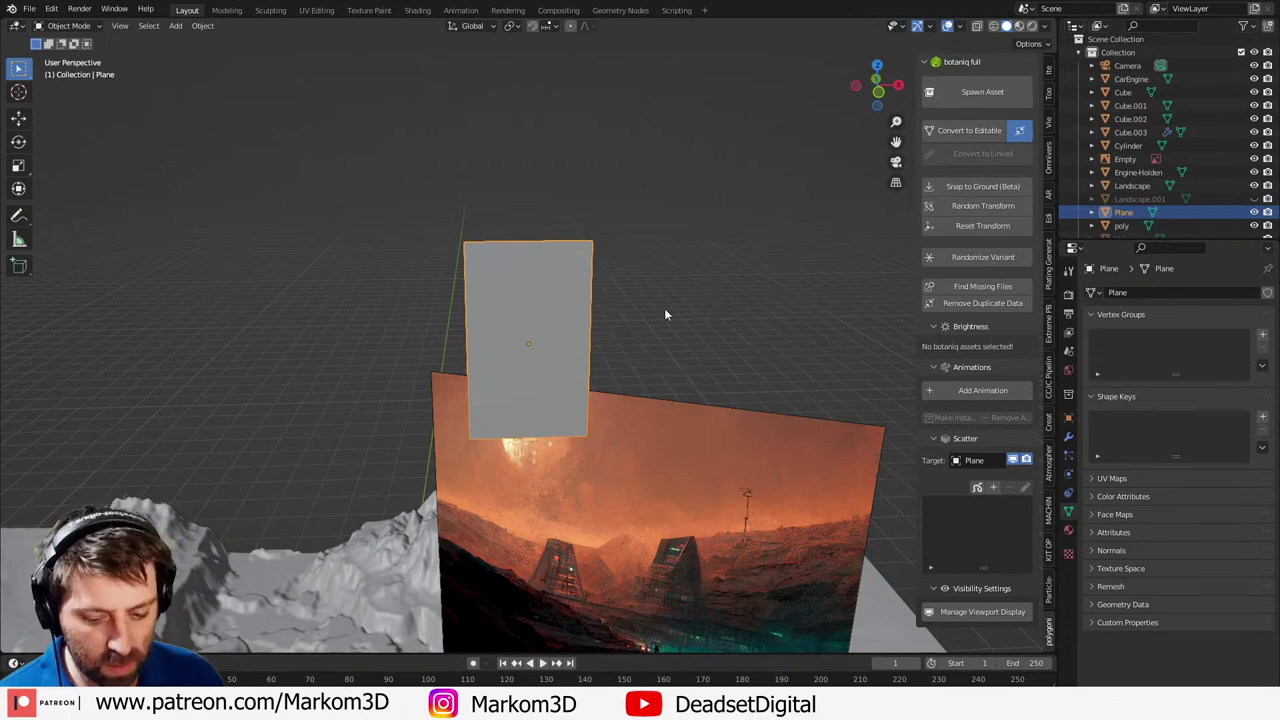
- Try Random Panels with a different panel seed on the subdivided plane, and undo it
{"action": "key", "text": "shift+q"}
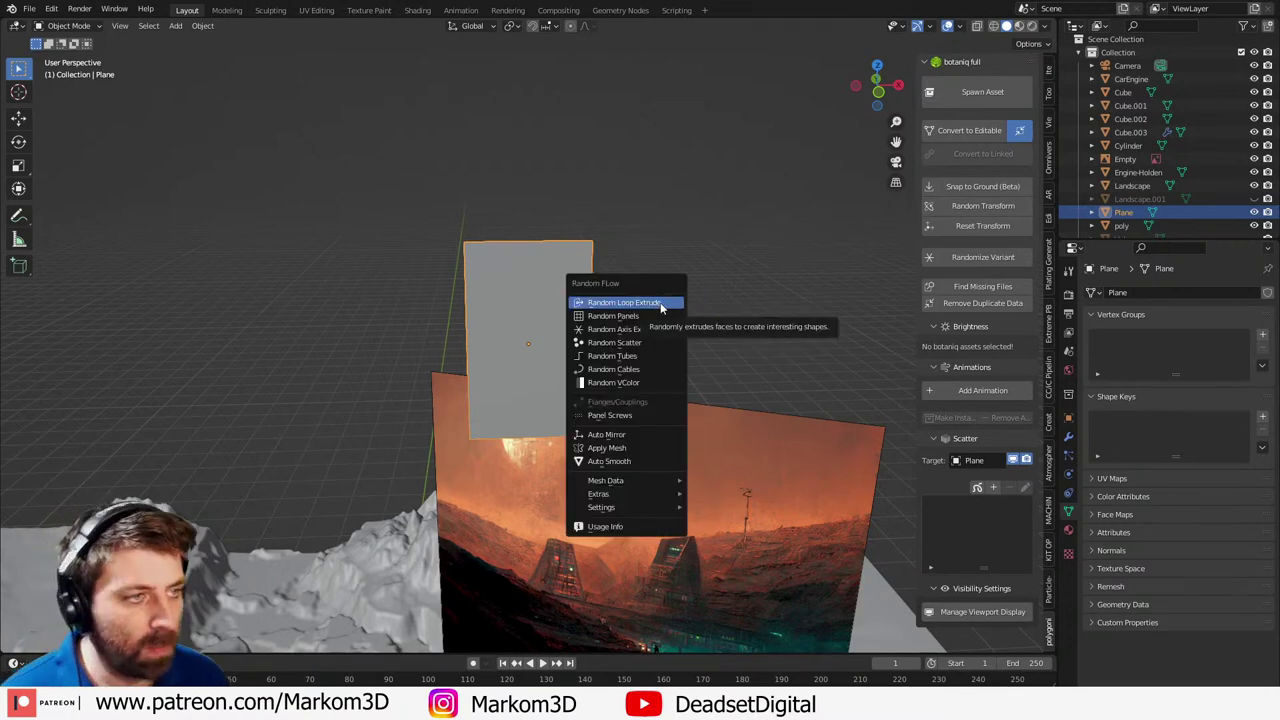
{"action": "left_click", "coordinate": [656, 316]}
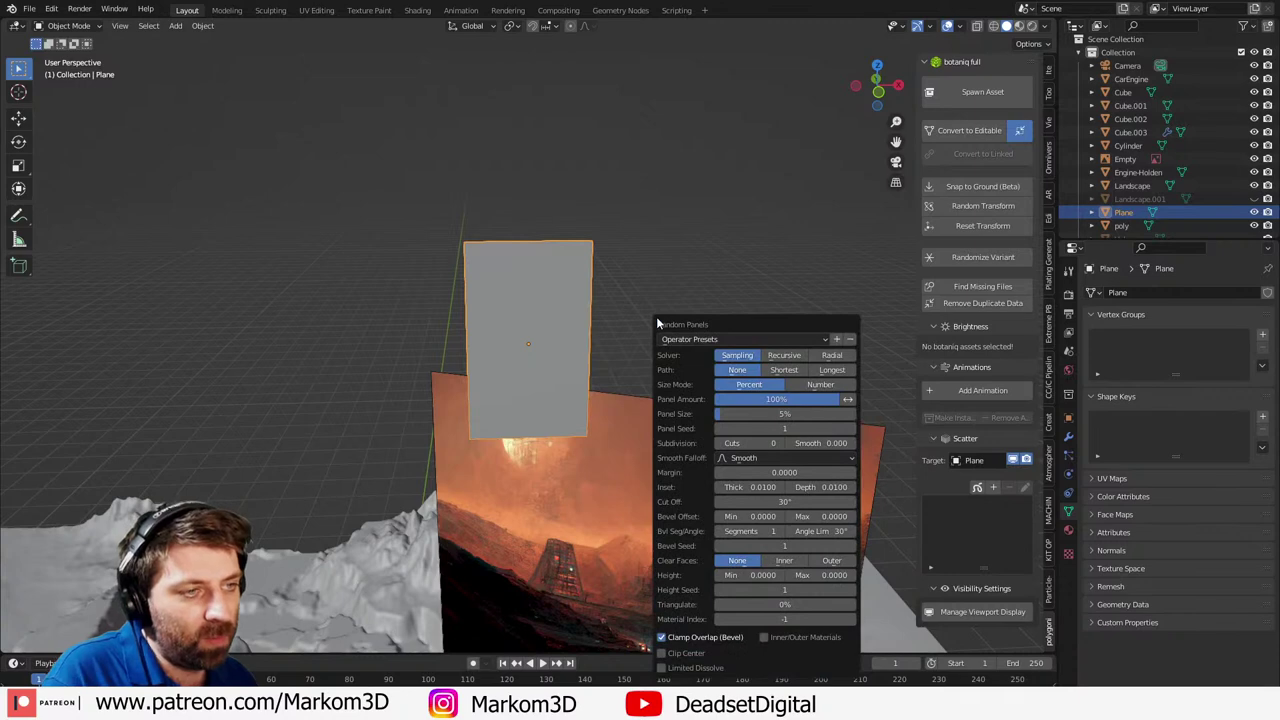
{"action": "left_click", "coordinate": [851, 428]}
{"action": "left_click", "coordinate": [851, 428]}
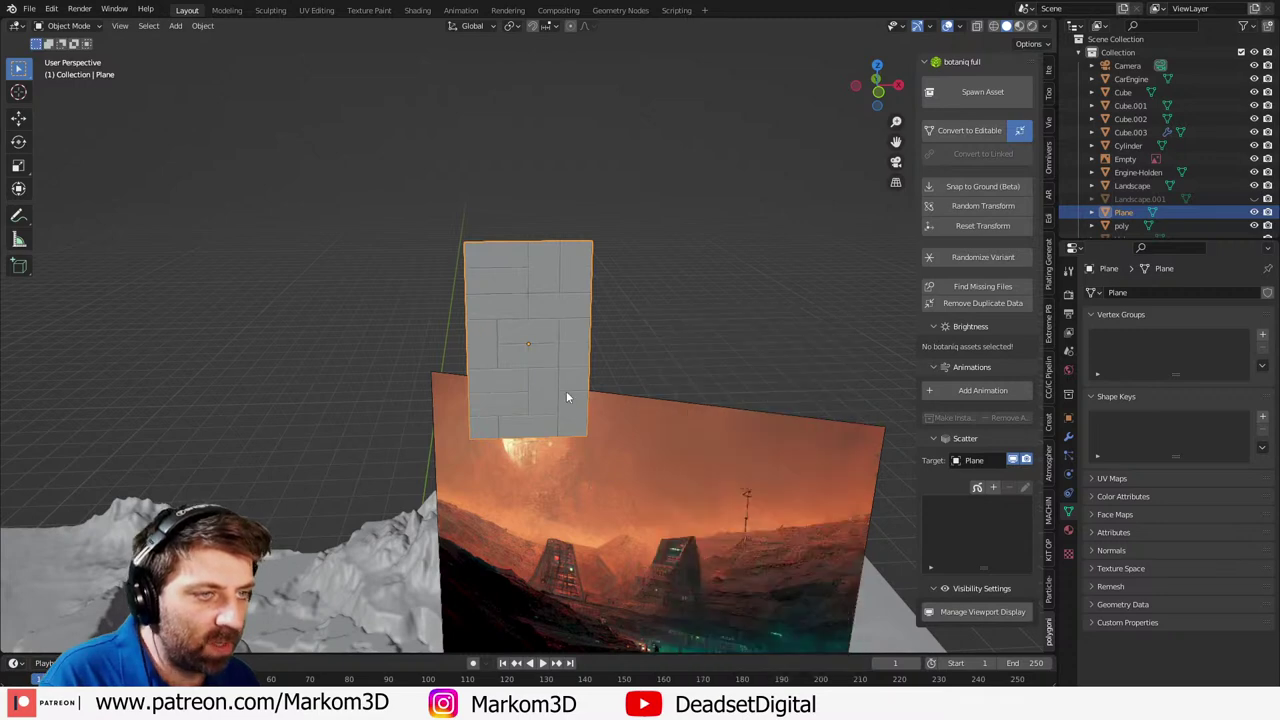
{"action": "key", "text": "ctrl+z"}
{"action": "key", "text": "Tab"}
{"action": "key", "text": "Tab"}
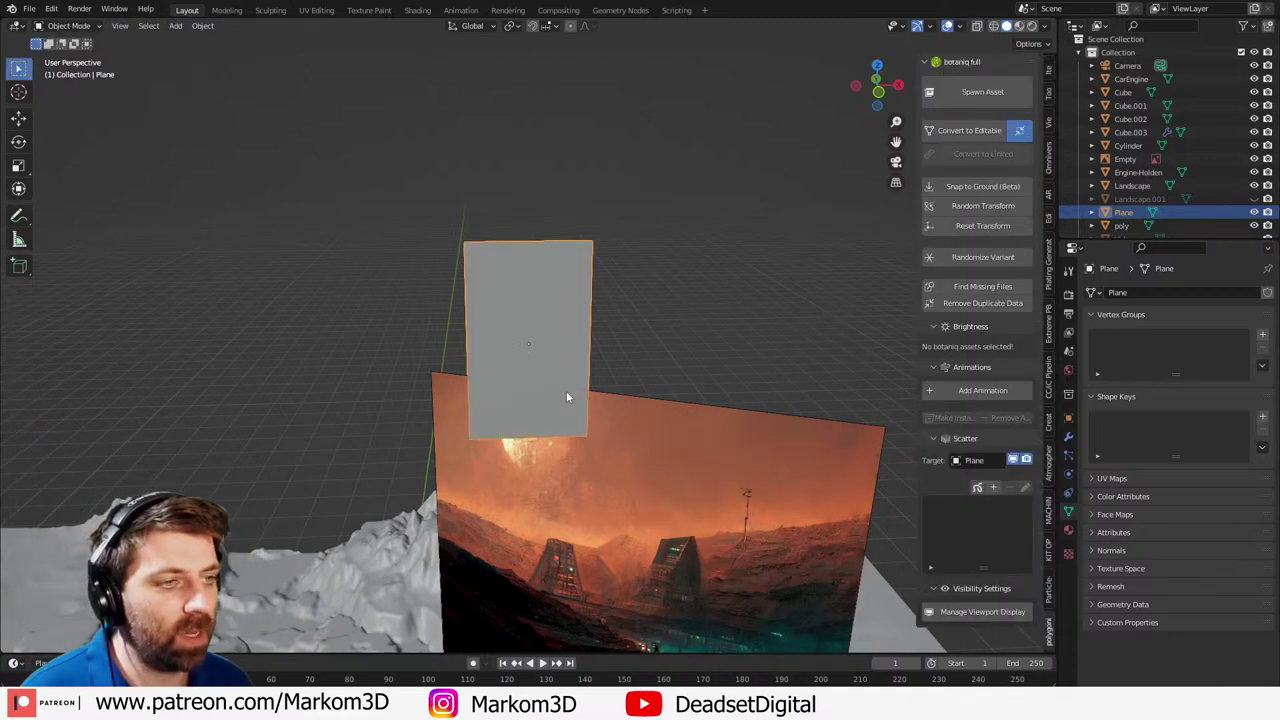
- Apply Random Loop Extrude to the subdivided plane with loops 1, 2 and 3 enabled
{"action": "key", "text": "shift+q"}
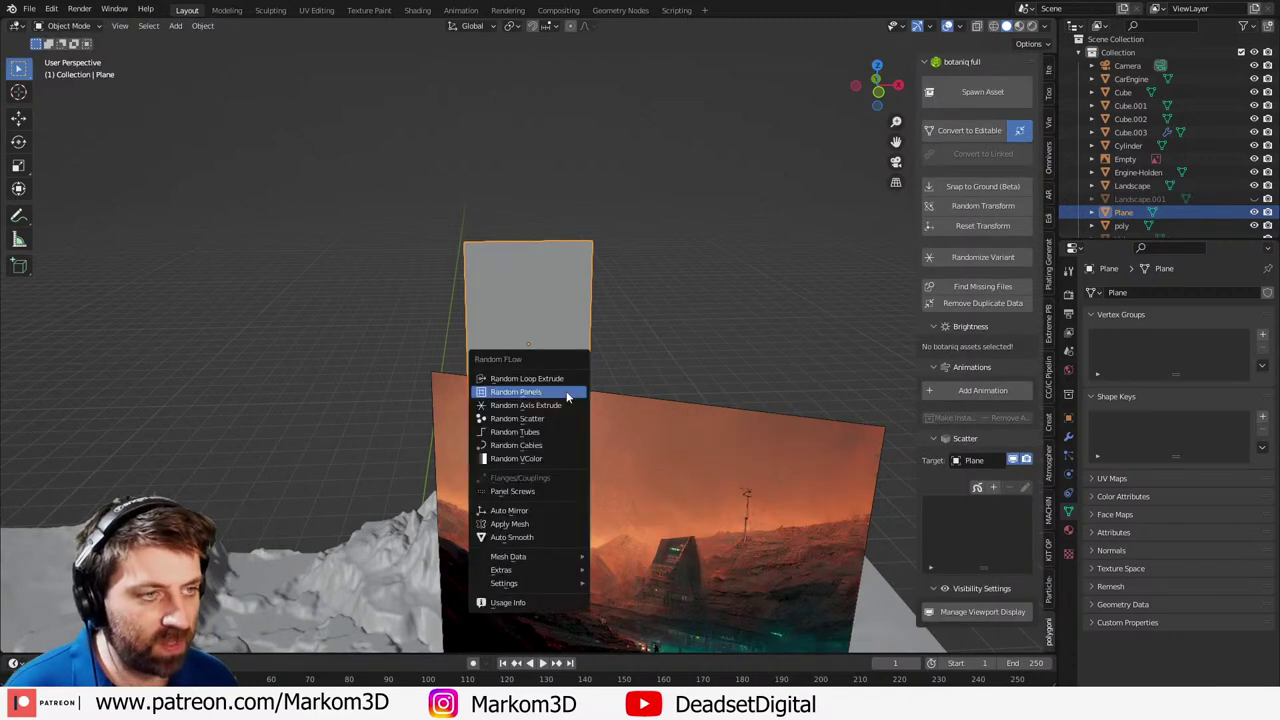
{"action": "left_click", "coordinate": [562, 381]}
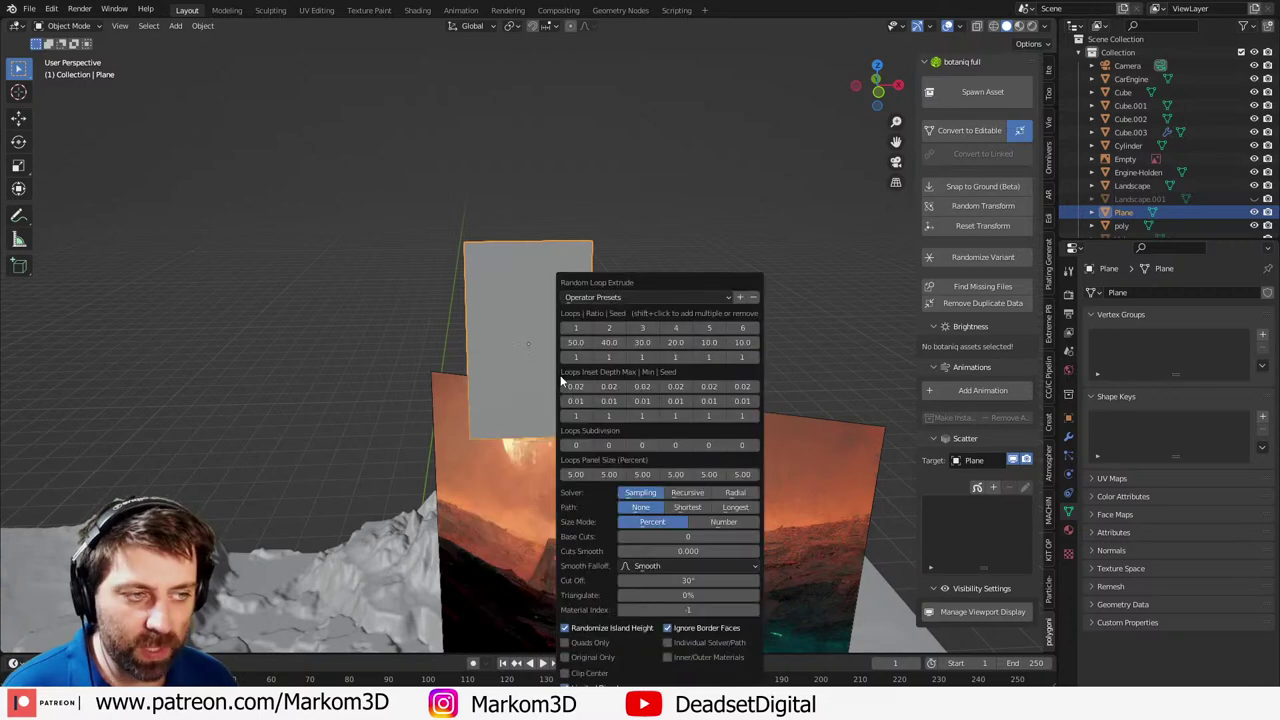
{"action": "left_click_drag", "start_coordinate": [651, 283], "coordinate": [748, 228]}
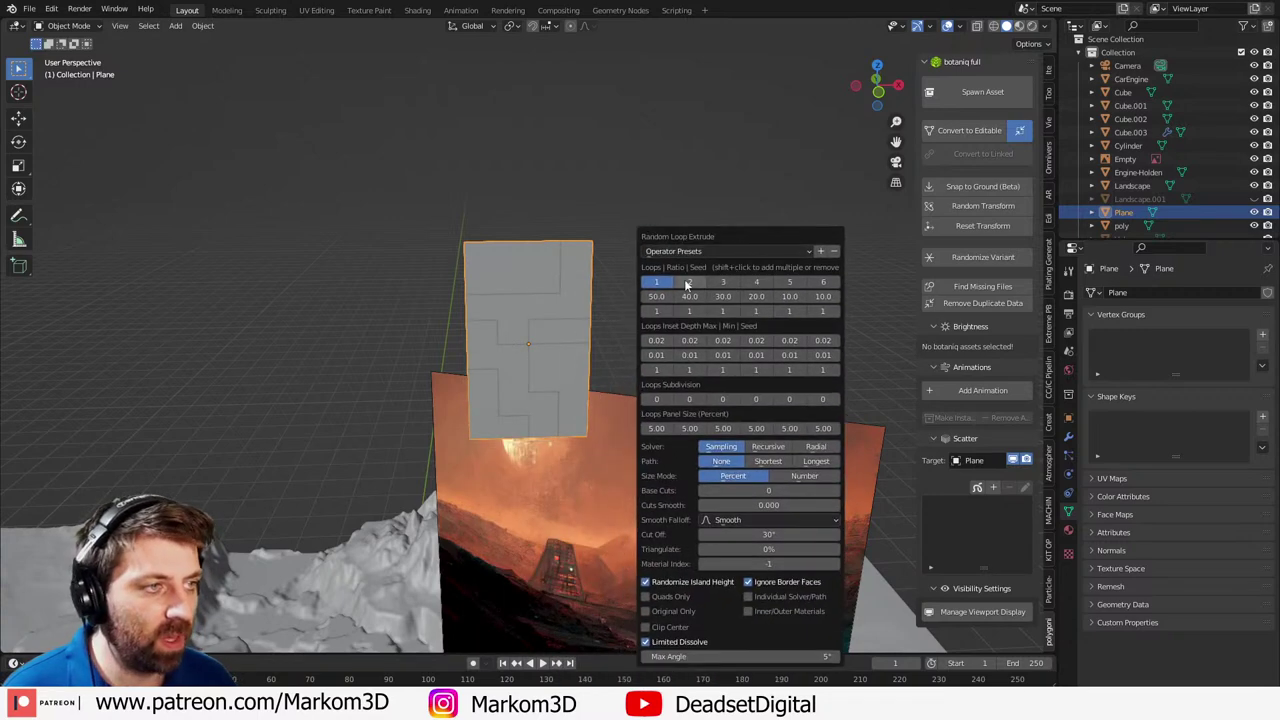
{"action": "left_click", "coordinate": [723, 284], "text": "shift"}
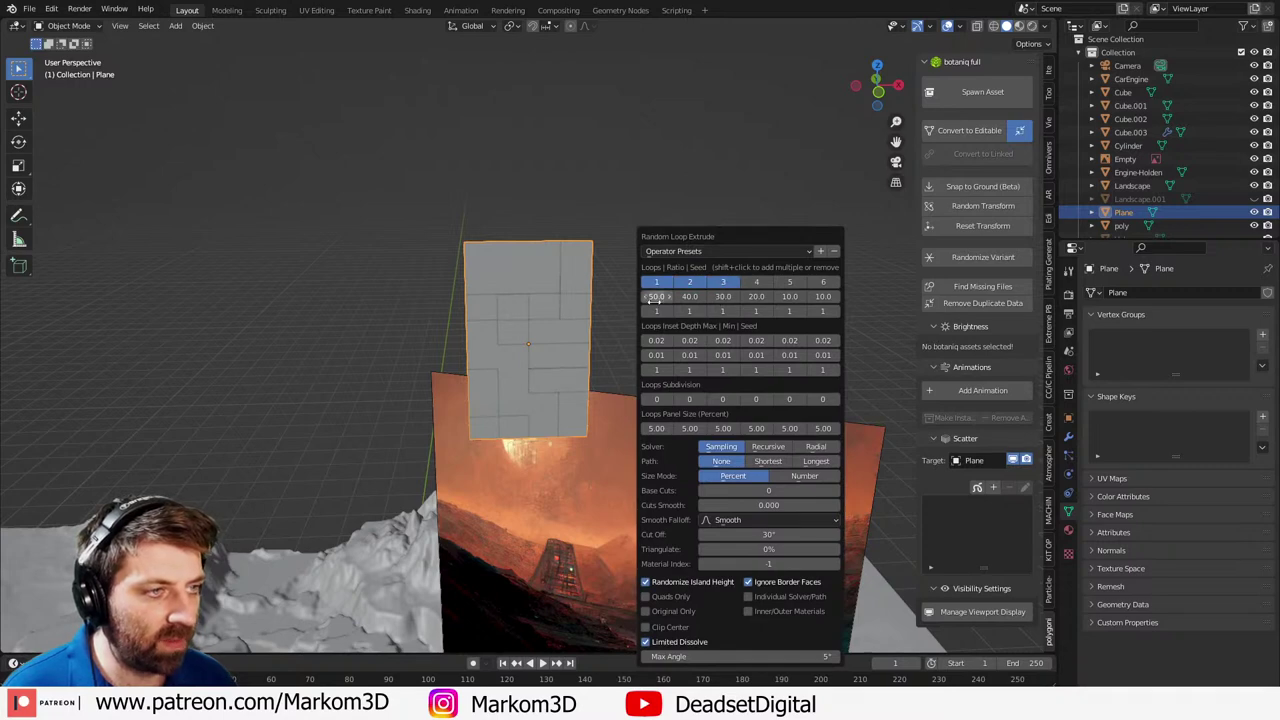
- Try a ratio of 20 for the first extrude loop, settle on 80, and set that loop's seed to 4
{"action": "left_click", "coordinate": [656, 296]}
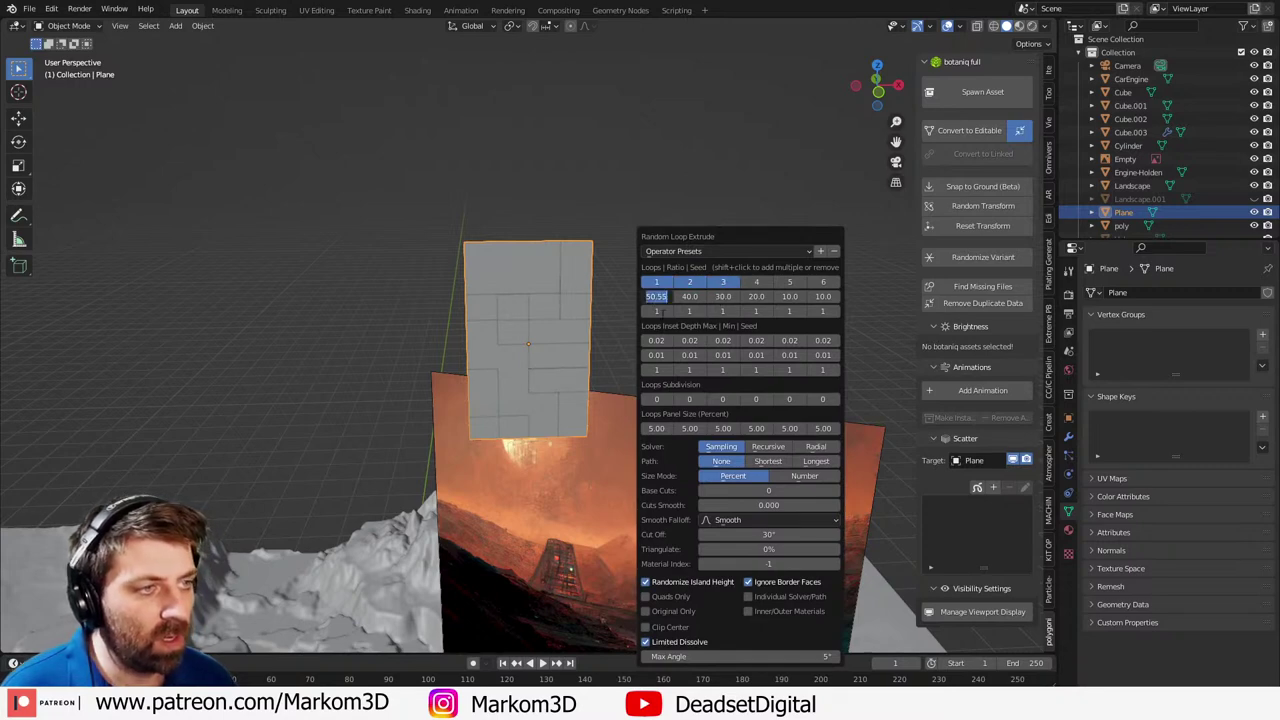
{"action": "type", "text": "20"}
{"action": "key", "text": "Return"}
{"action": "left_click", "coordinate": [656, 311]}
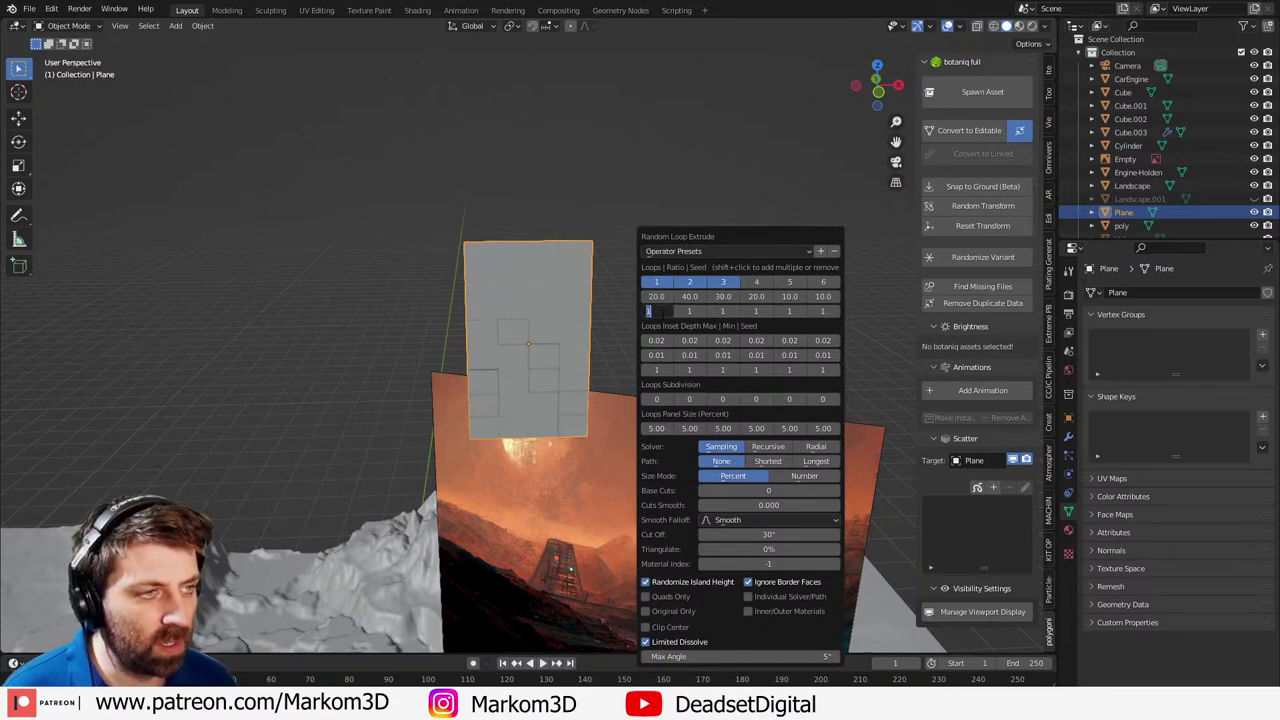
{"action": "left_click", "coordinate": [654, 298]}
{"action": "left_click", "coordinate": [654, 298]}
{"action": "type", "text": "80"}
{"action": "key", "text": "Return"}
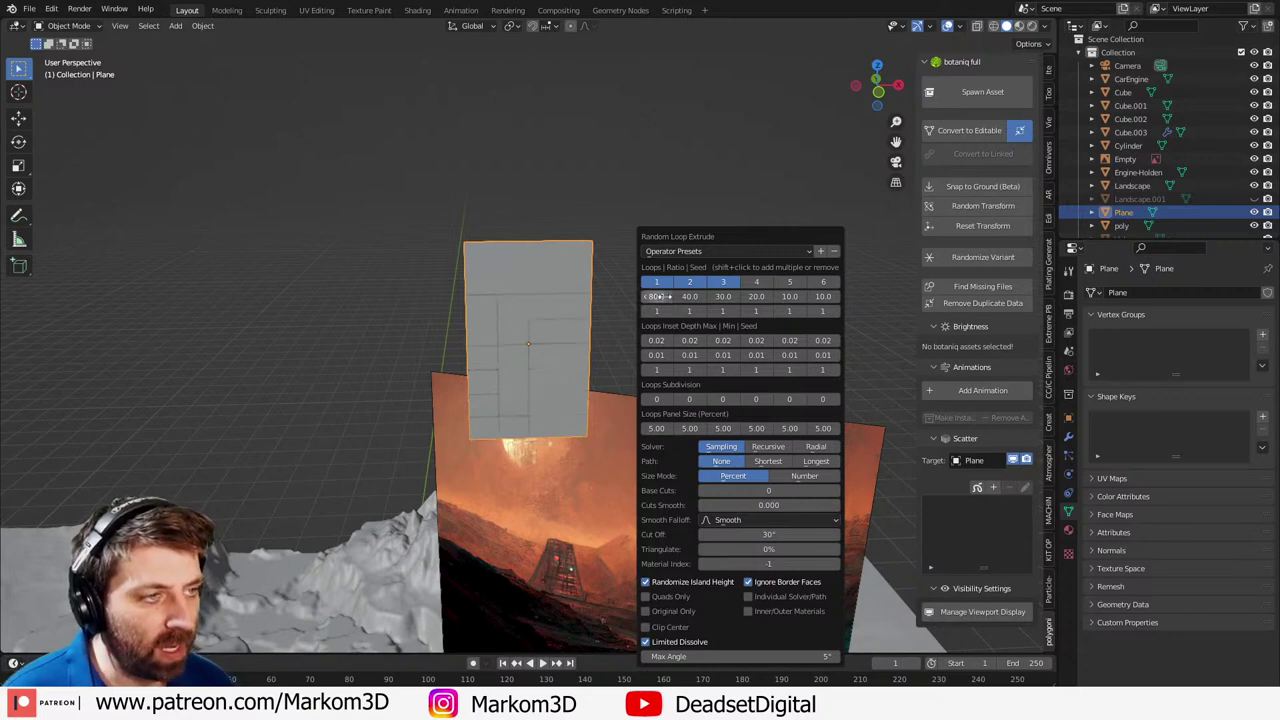
{"action": "scroll", "coordinate": [650, 311], "scroll_direction": "up", "scroll_amount": 3, "text": "ctrl"}
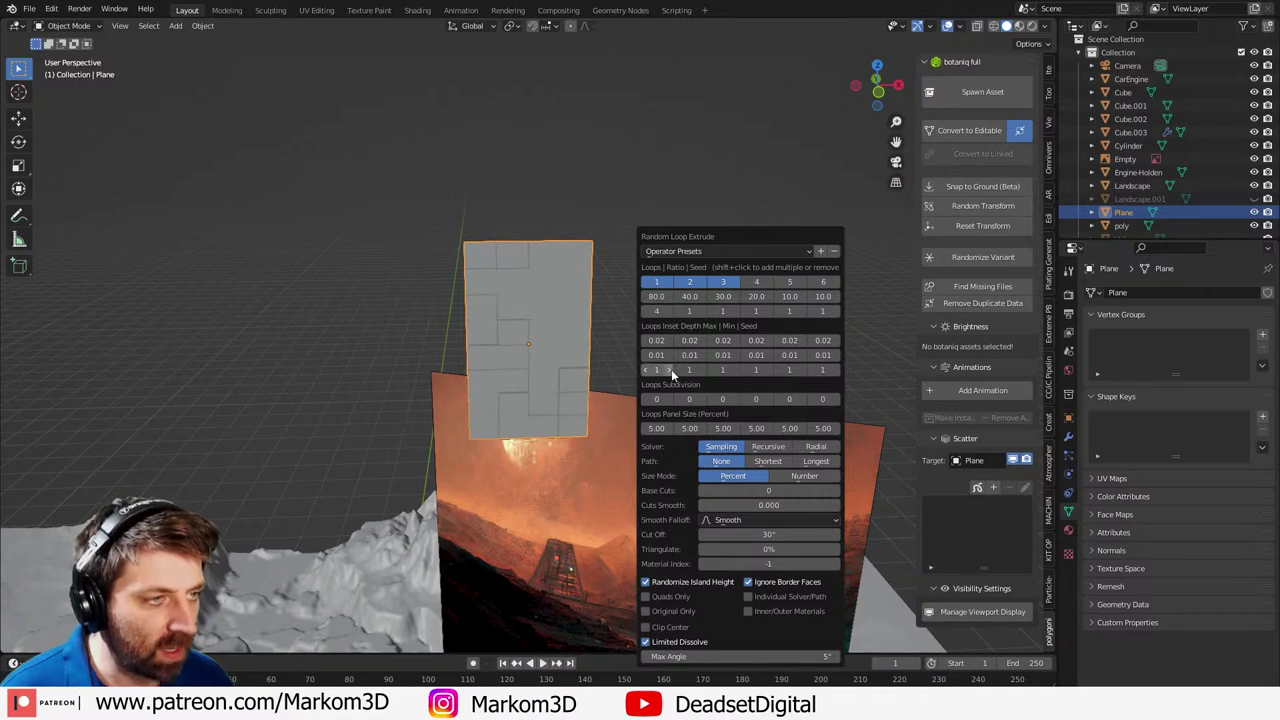
- Set the first loop's subdivision to 4 and vary the second loop's seed to refine the panel pattern
{"action": "scroll", "coordinate": [673, 401], "scroll_direction": "up", "scroll_amount": 3, "text": "ctrl"}
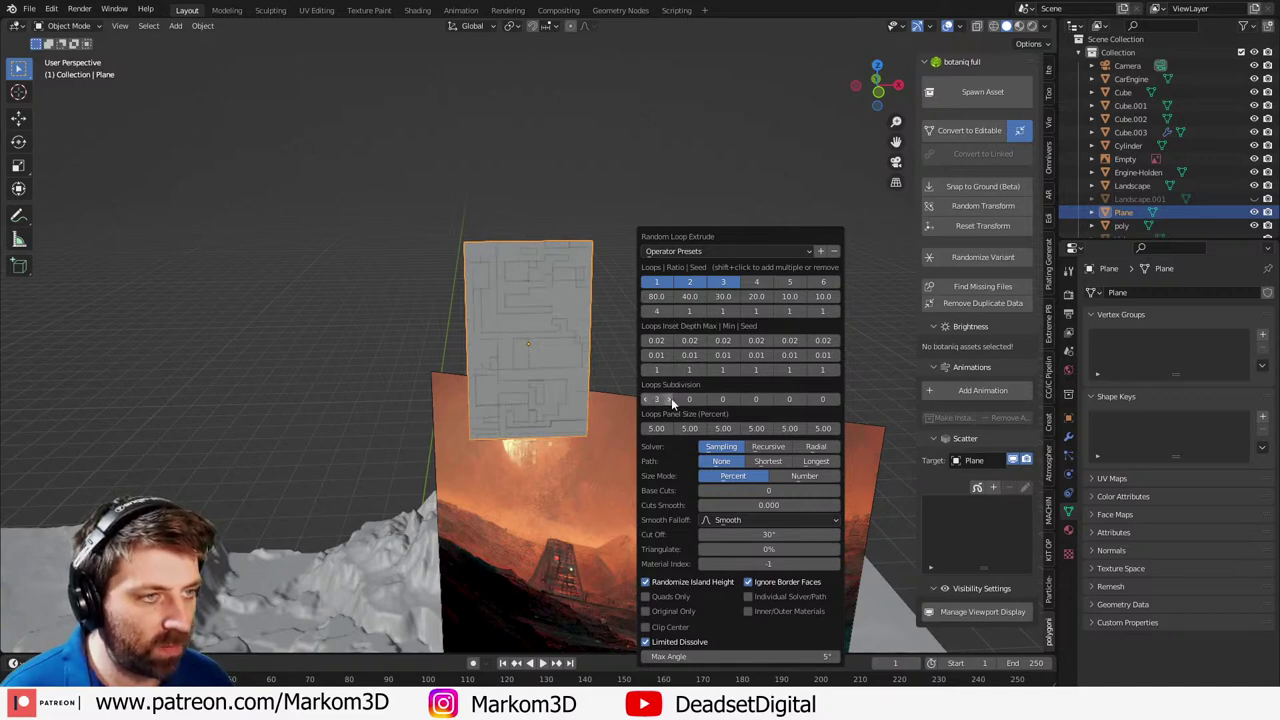
{"action": "scroll", "coordinate": [671, 398], "scroll_direction": "up", "scroll_amount": 1, "text": "ctrl"}
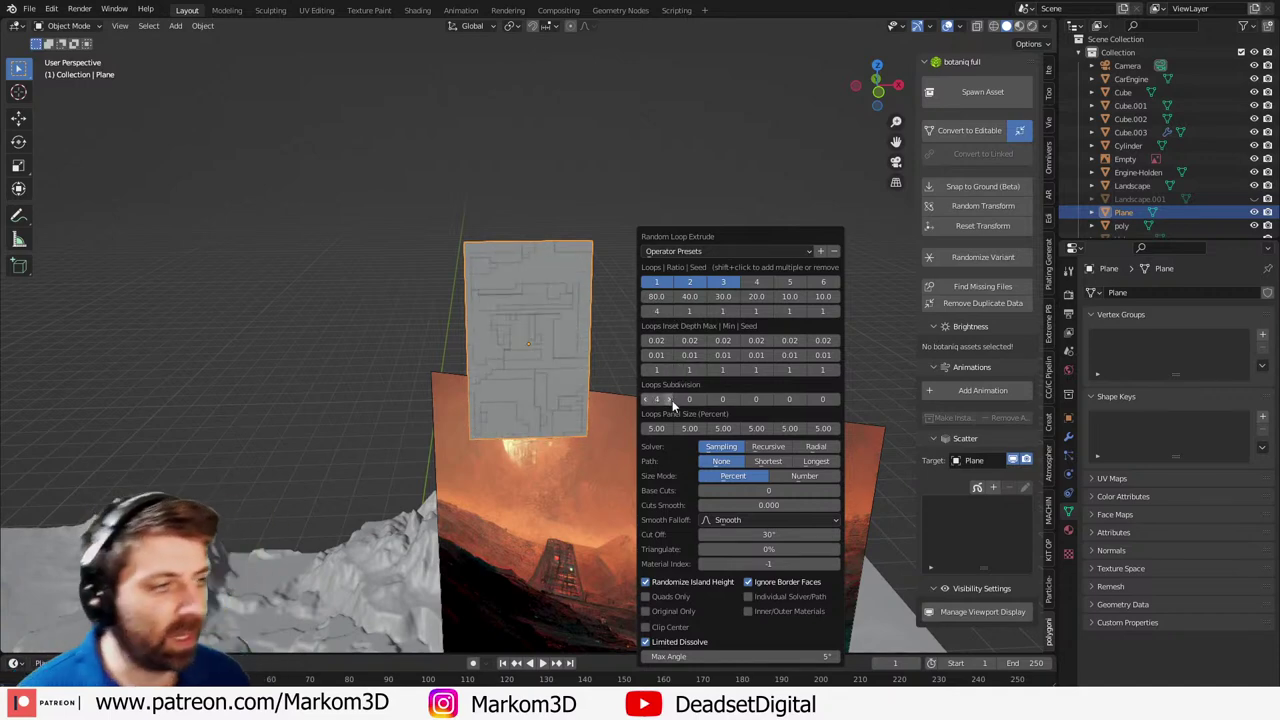
{"action": "scroll", "coordinate": [703, 312], "scroll_direction": "up", "scroll_amount": 3, "text": "ctrl"}
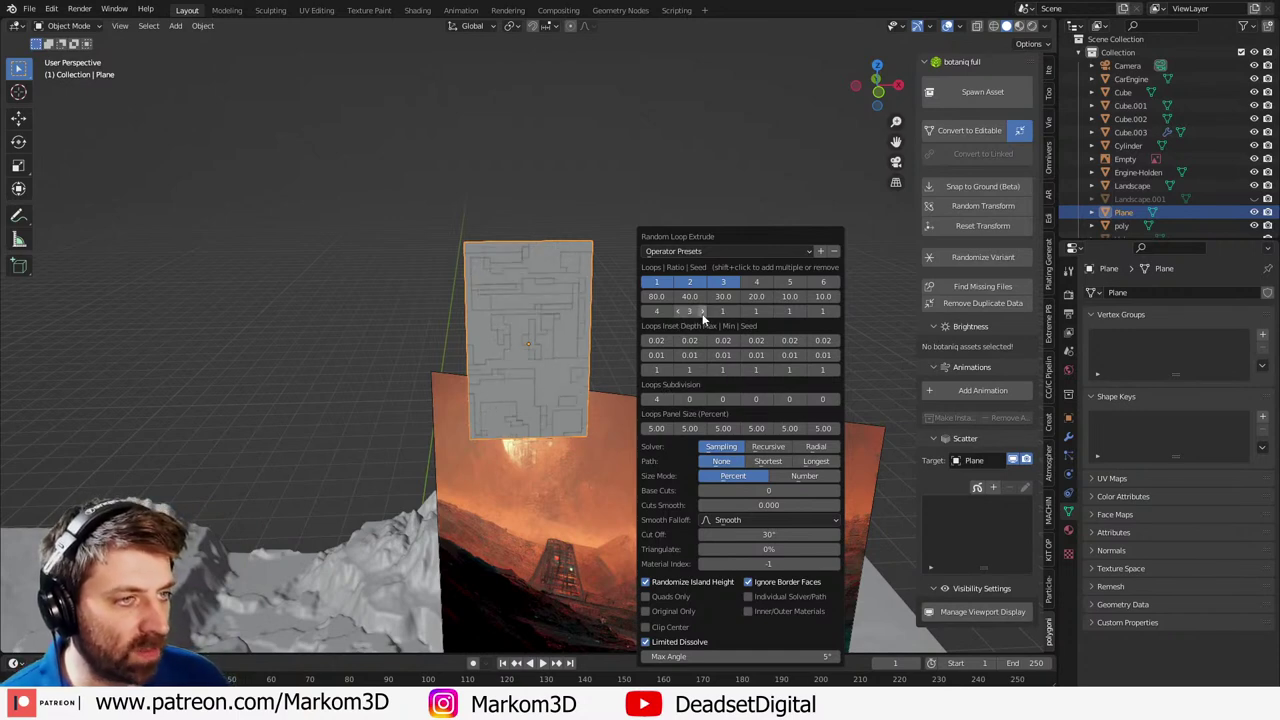
{"action": "scroll", "coordinate": [735, 314], "scroll_direction": "up", "scroll_amount": 2, "text": "ctrl"}
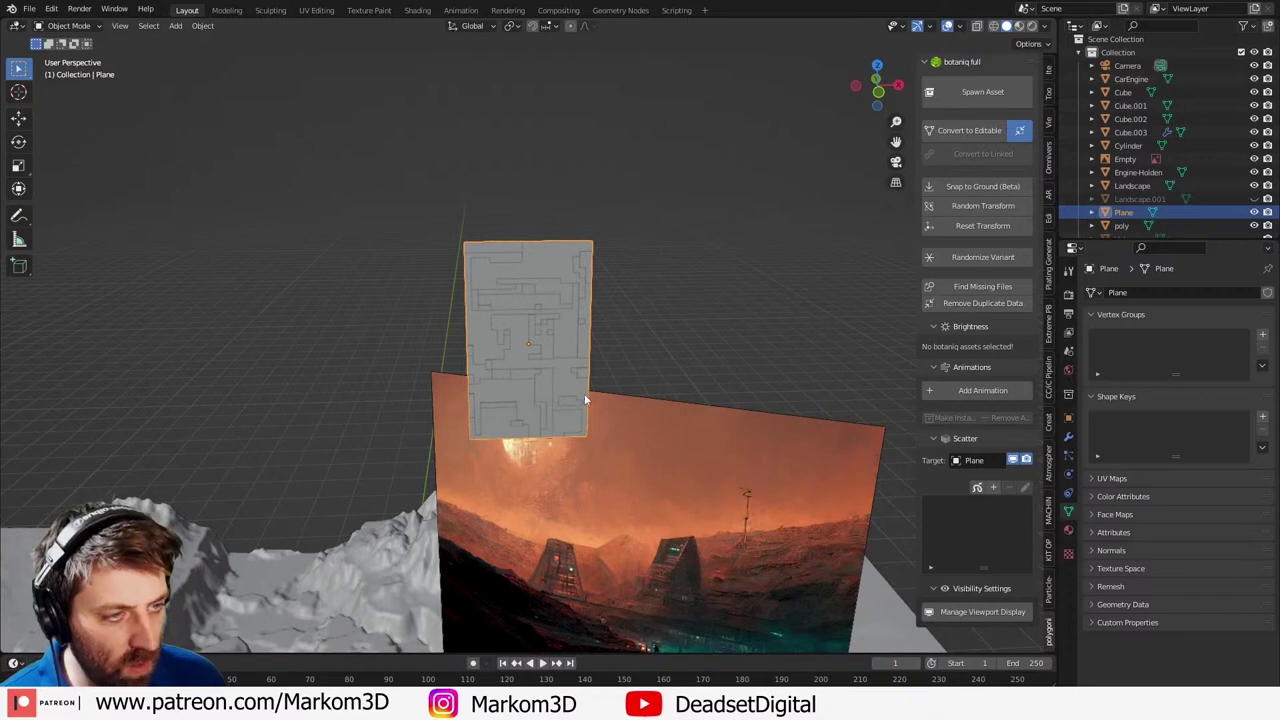
- Raise the random extrude's maximum depths to 0.21, 0.13 and 0.04 for loops 1 to 3, and loop 1's minimum to 0.06
{"action": "key", "text": "F9"}
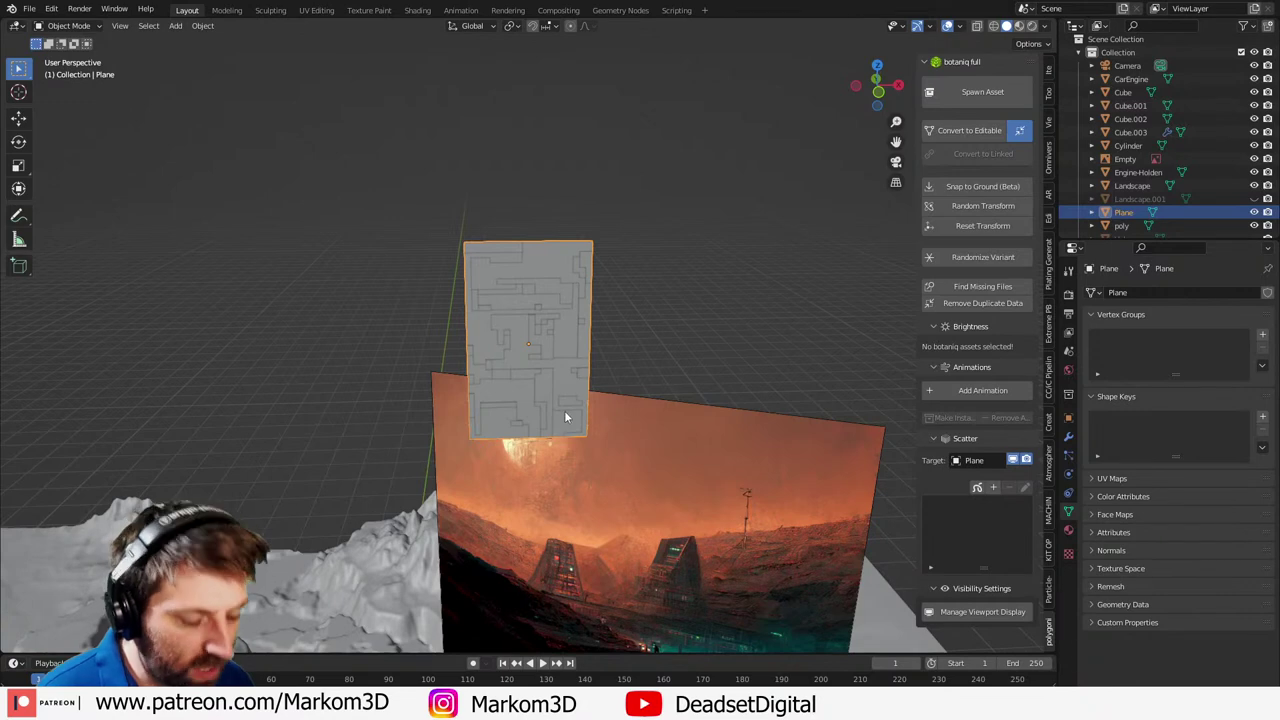
{"action": "key", "text": "F9"}
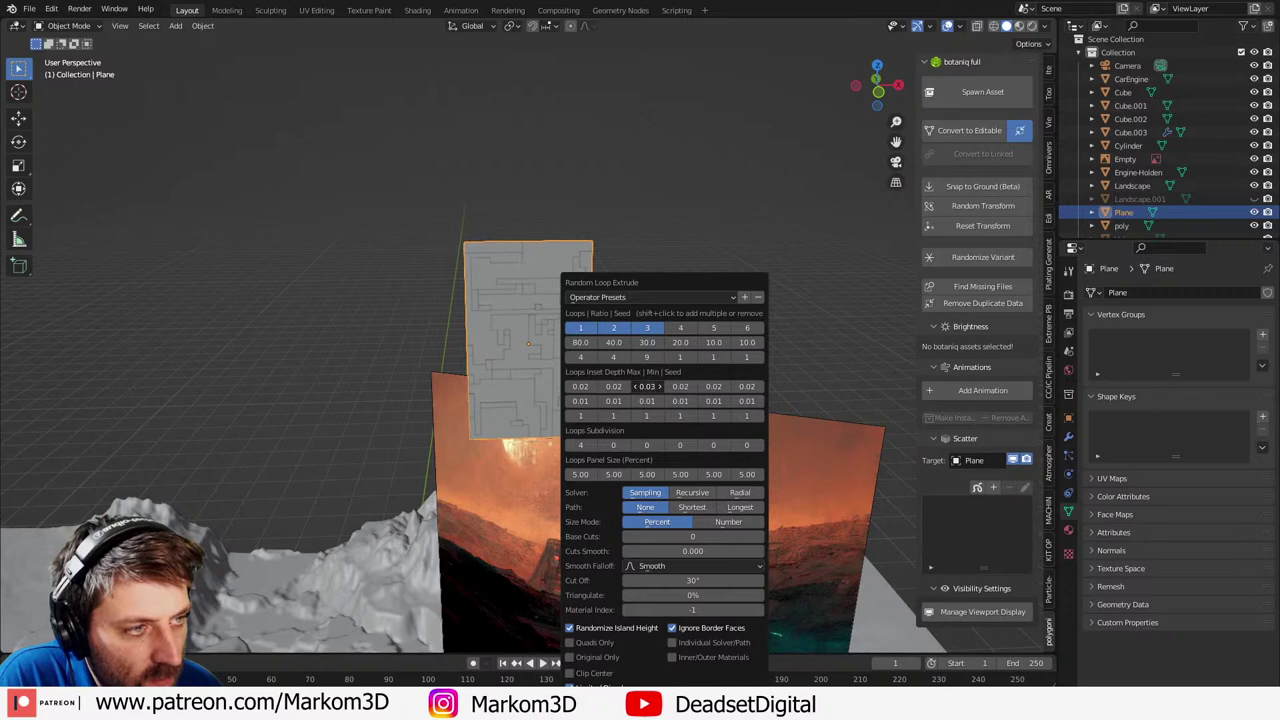
{"action": "left_click", "coordinate": [659, 387]}
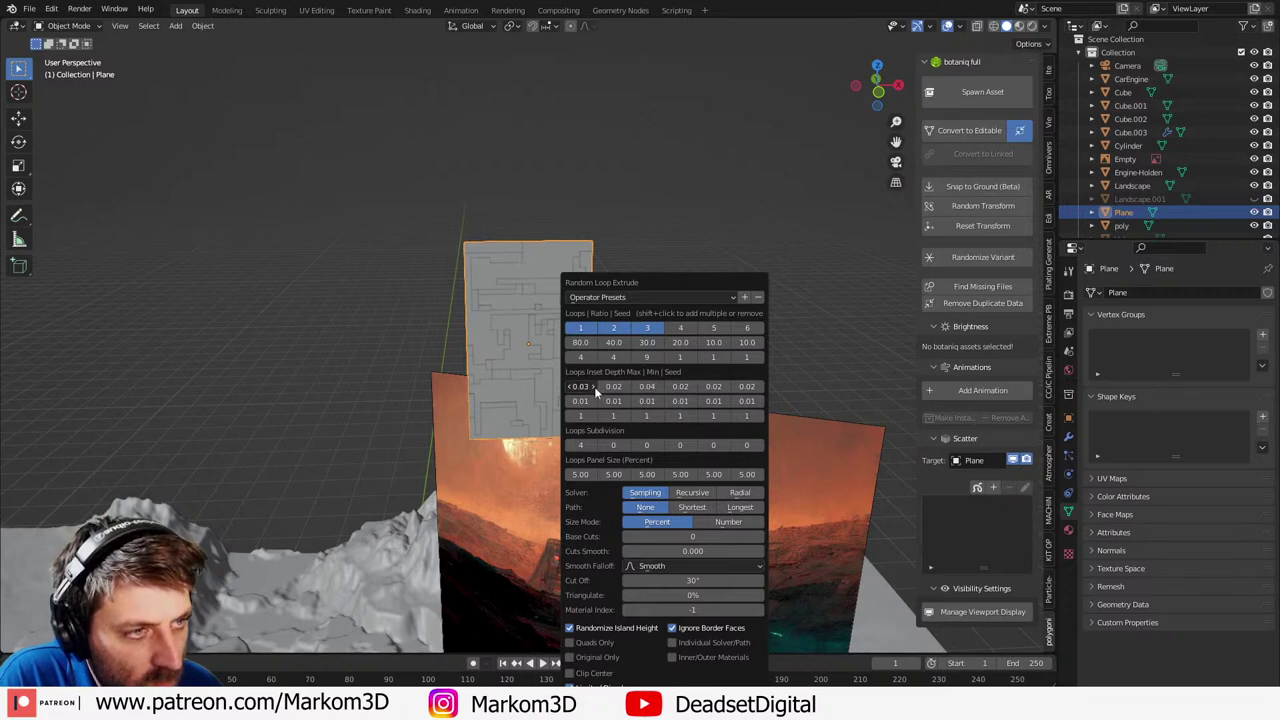
{"action": "left_click", "coordinate": [593, 386]}
{"action": "left_click_drag", "start_coordinate": [574, 392], "coordinate": [610, 386]}
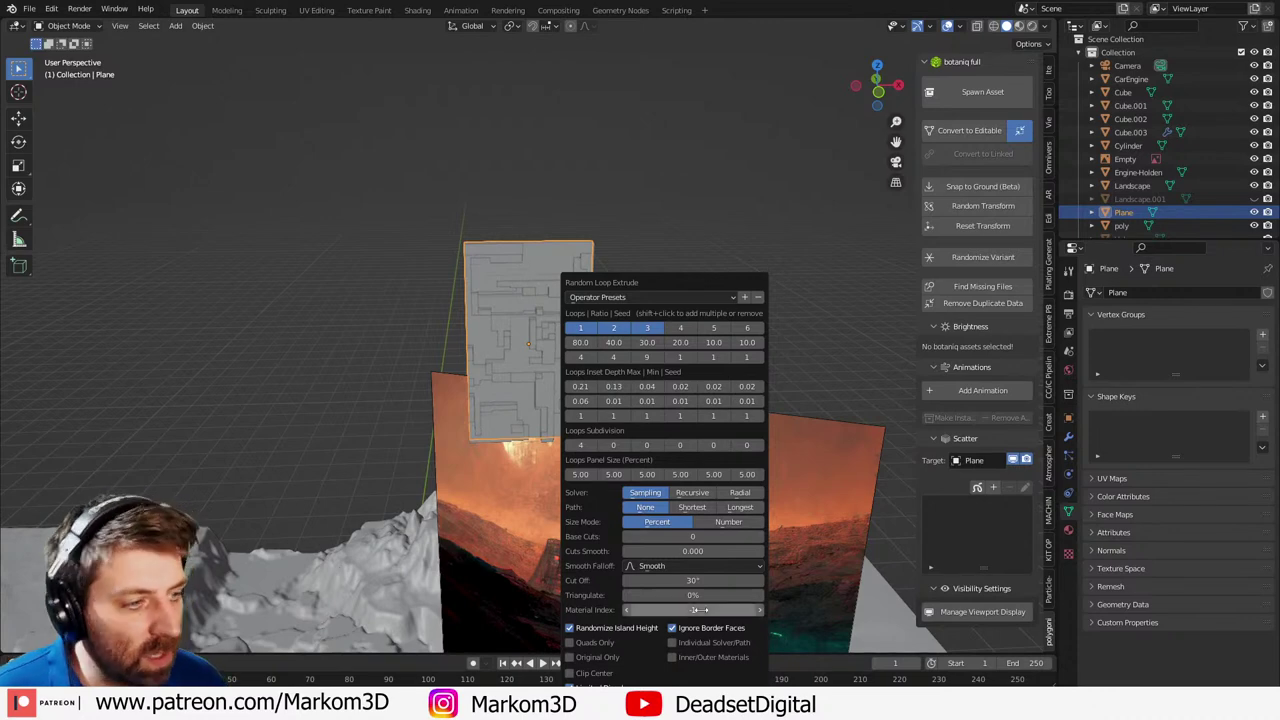
{"action": "left_click", "coordinate": [803, 316]}
- Select the three extruded panel objects together with the base plane, keeping the plane active
{"action": "middle_click_drag", "start_coordinate": [556, 372], "coordinate": [515, 348]}
{"action": "left_click", "coordinate": [530, 376]}
{"action": "left_click", "coordinate": [1123, 212]}
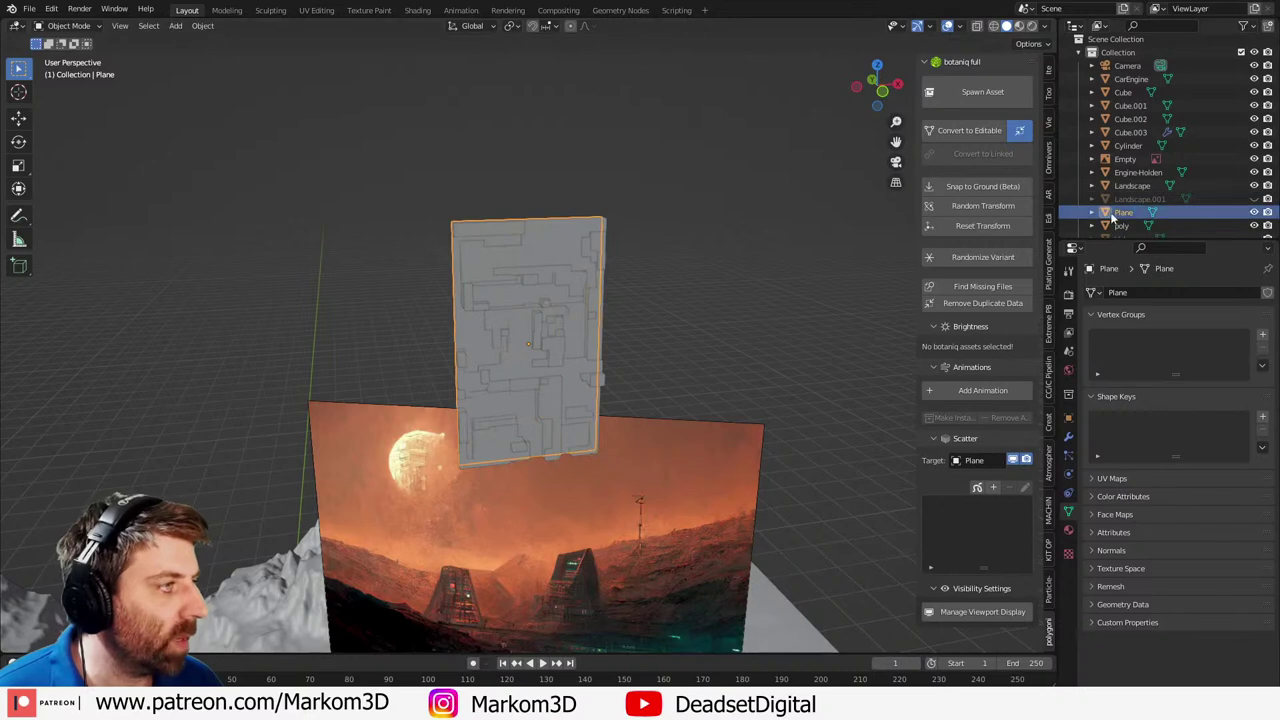
{"action": "scroll", "coordinate": [1127, 217], "scroll_direction": "down", "scroll_amount": 2}
{"action": "left_click", "coordinate": [1124, 224]}
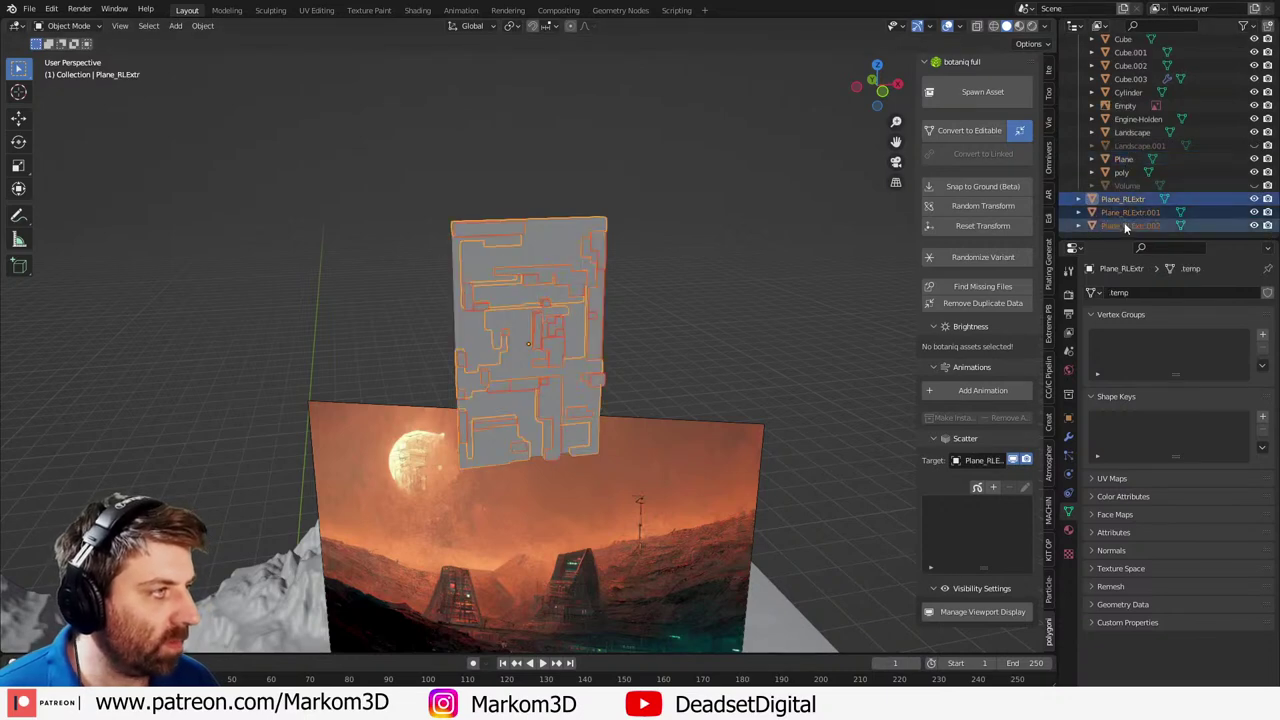
{"action": "left_click", "coordinate": [1123, 199], "text": "shift"}
{"action": "left_click", "coordinate": [1124, 160], "text": "ctrl"}
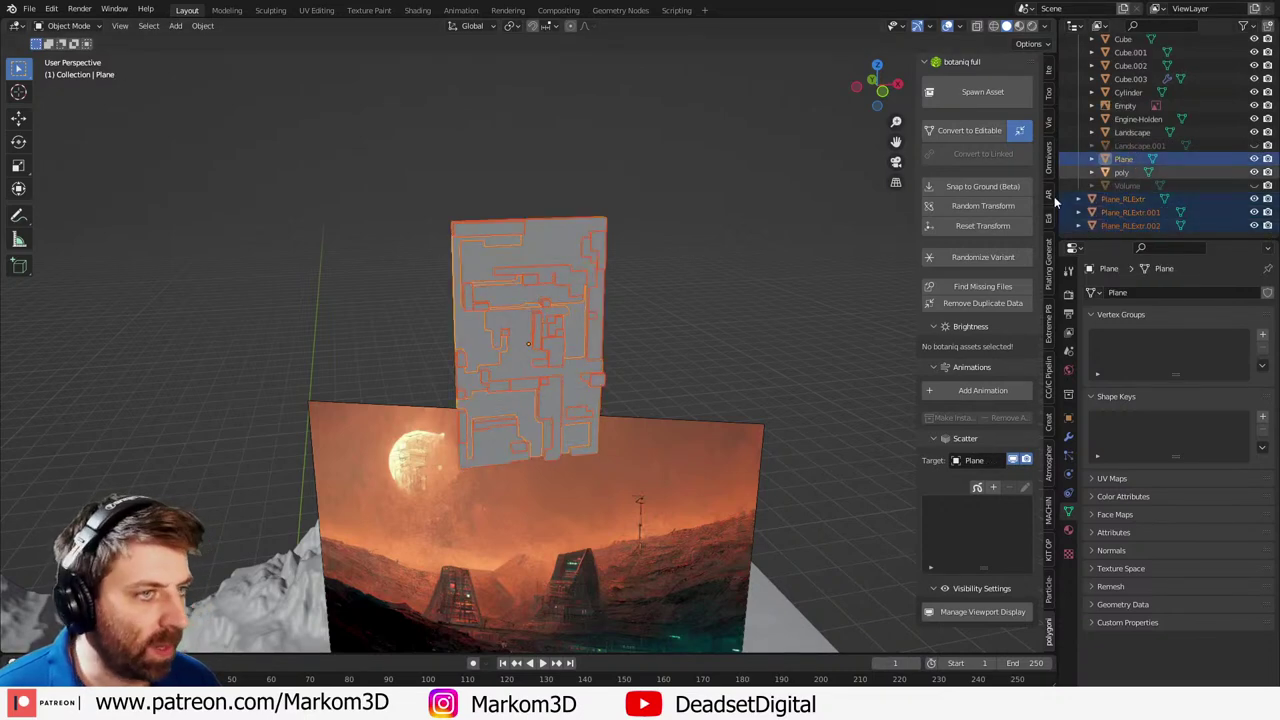
- Lower the selected panel wall along the Z axis to the structure on the landscape
{"action": "scroll", "coordinate": [584, 390], "scroll_direction": "down", "scroll_amount": 4}
{"action": "middle_click_drag", "start_coordinate": [584, 391], "coordinate": [576, 377]}
{"action": "key", "text": "KP_3"}
{"action": "scroll", "coordinate": [368, 382], "scroll_direction": "down", "scroll_amount": 6}
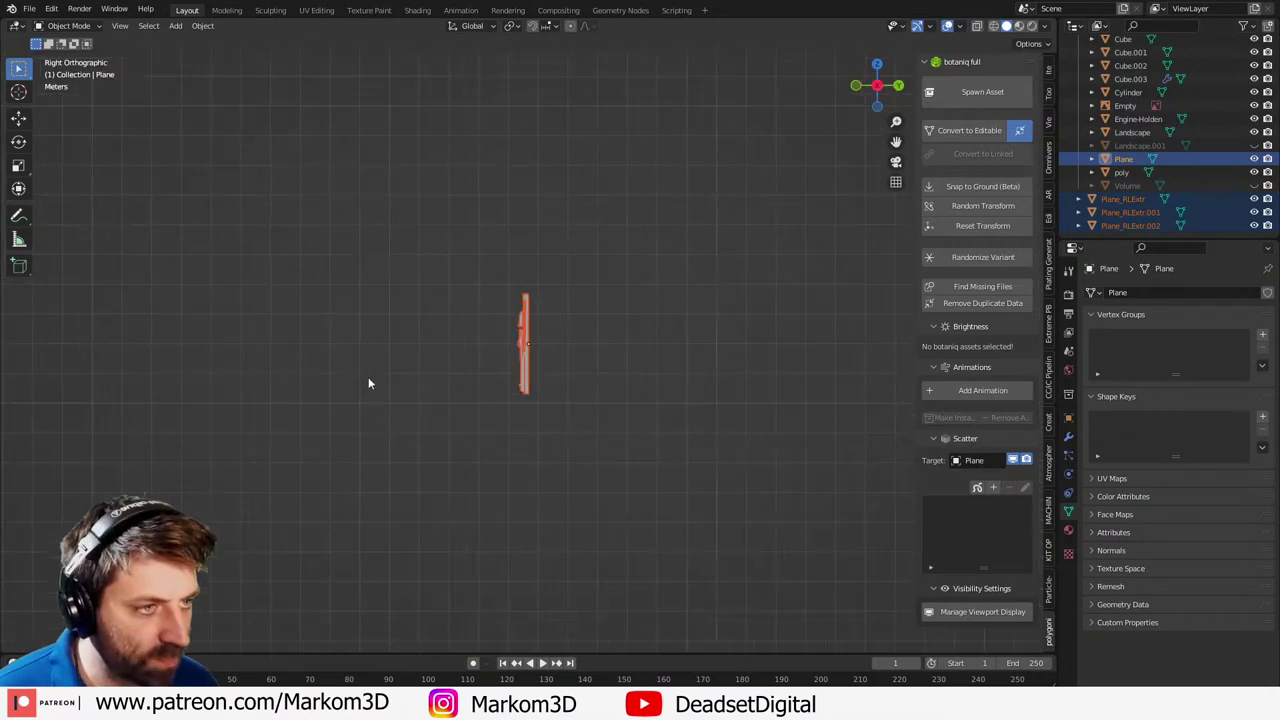
{"action": "middle_click_drag", "start_coordinate": [368, 382], "coordinate": [549, 320]}
{"action": "scroll", "coordinate": [537, 406], "scroll_direction": "down", "scroll_amount": 6}
{"action": "key", "text": "g"}
{"action": "key", "text": "z"}
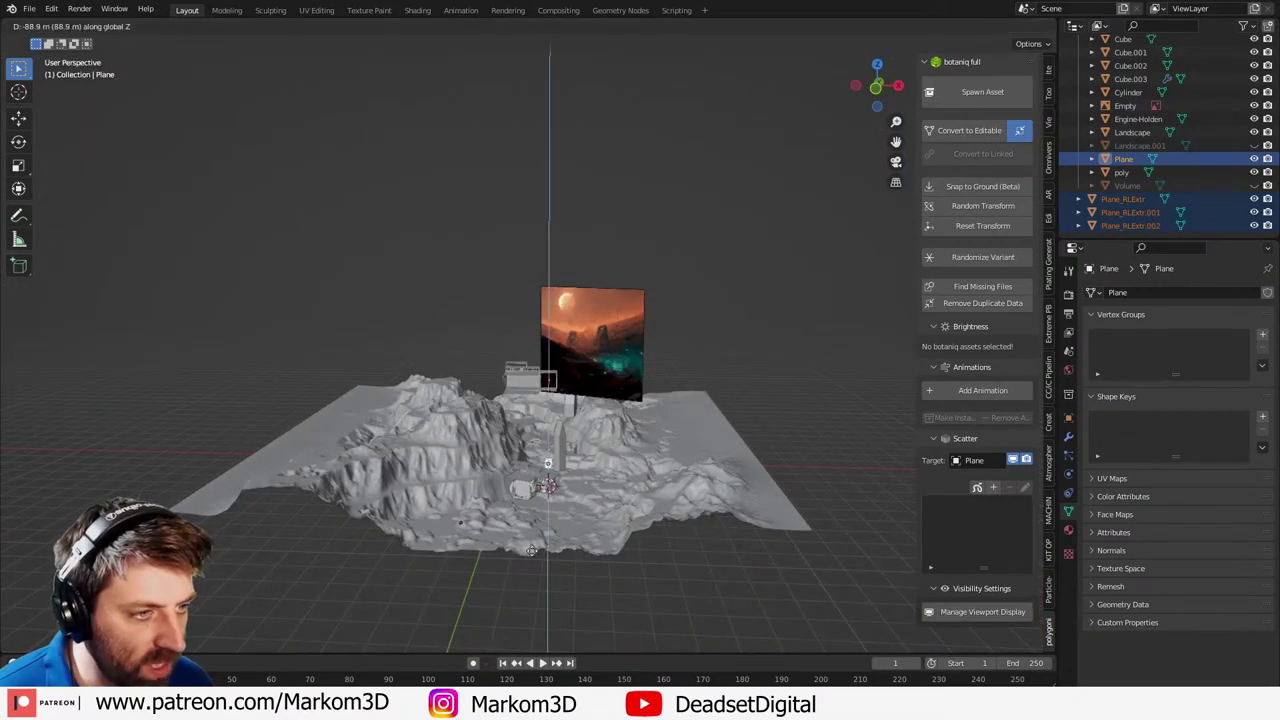
{"action": "left_click", "coordinate": [549, 570]}
- Rotate the panel wall about the Z axis to match the angle of the structure's front wall
{"action": "middle_click_drag", "start_coordinate": [549, 570], "coordinate": [608, 567]}
{"action": "scroll", "coordinate": [608, 567], "scroll_direction": "up", "scroll_amount": 4}
{"action": "middle_click_drag", "start_coordinate": [736, 556], "coordinate": [690, 373]}
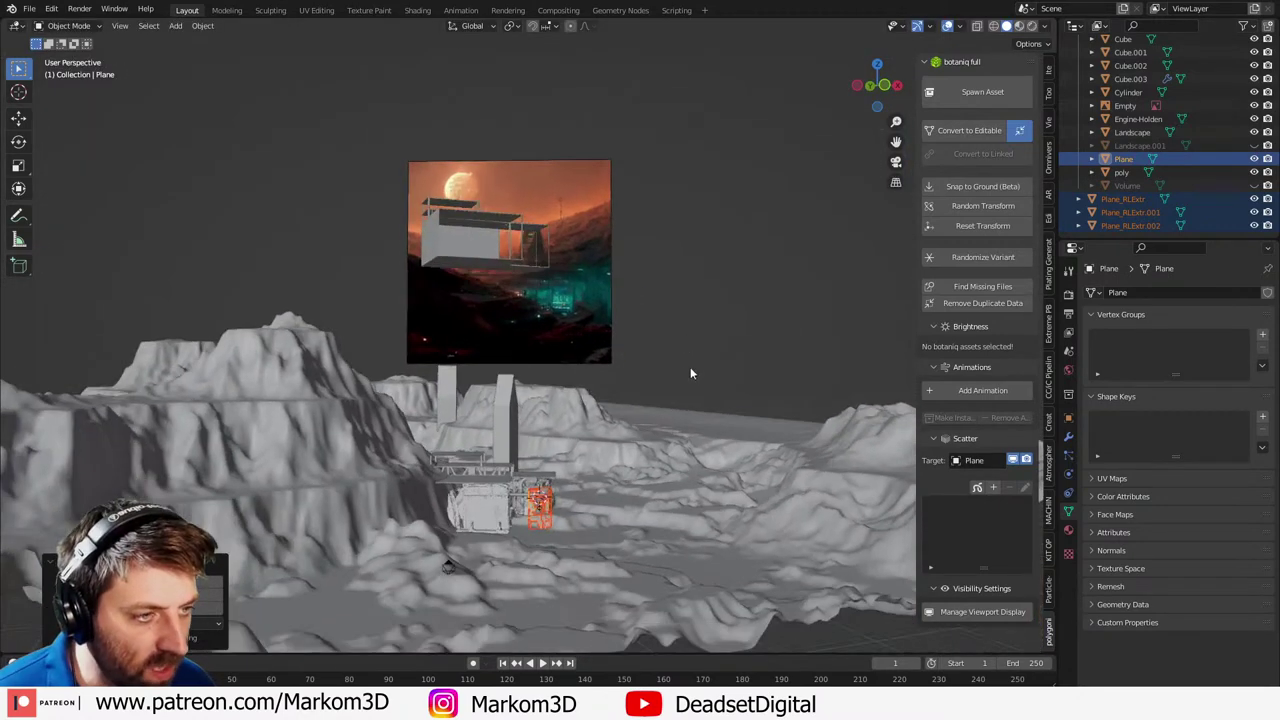
{"action": "key", "text": "z"}
{"action": "left_click", "coordinate": [669, 520]}
{"action": "key", "text": "KP_7"}
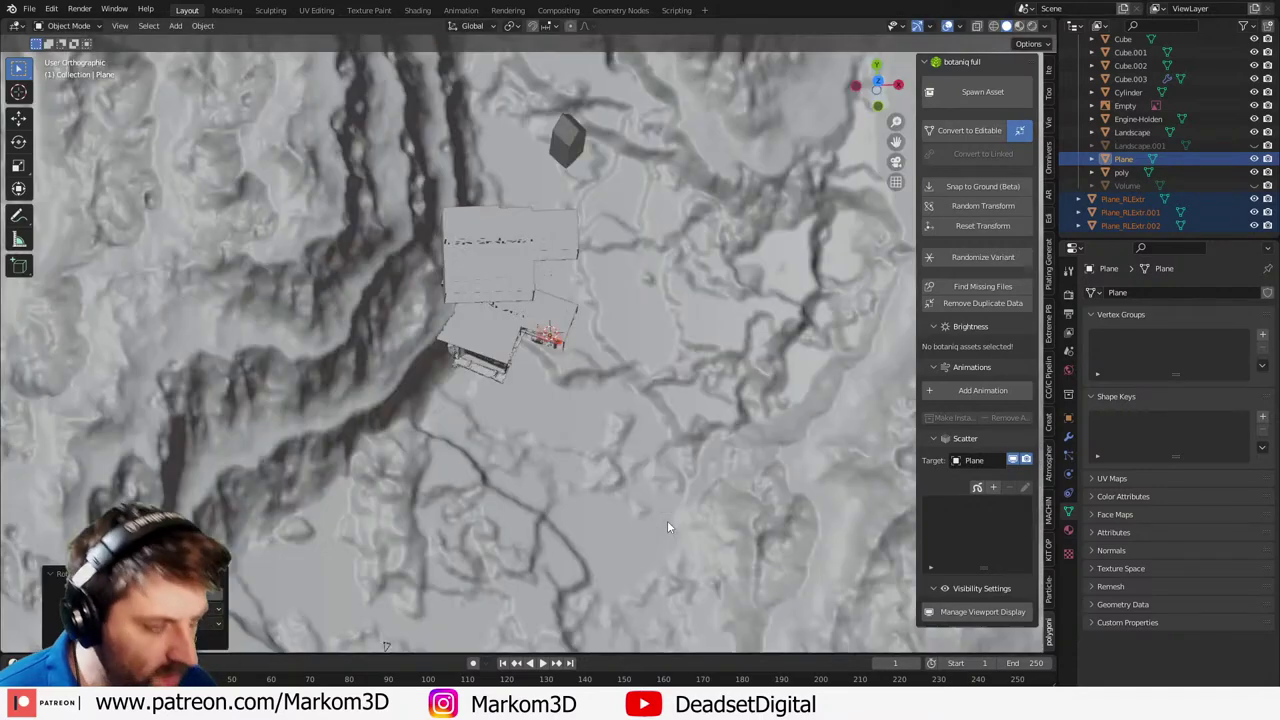
{"action": "scroll", "coordinate": [682, 312], "scroll_direction": "up", "scroll_amount": 3}
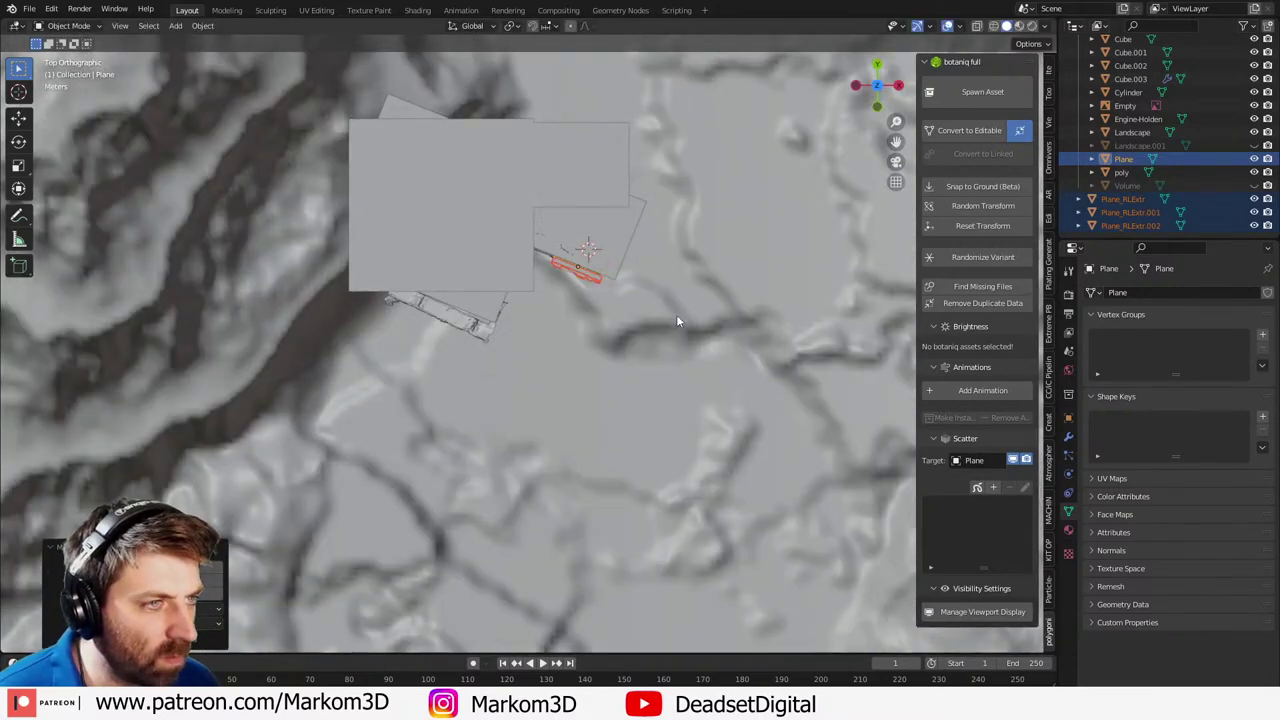
- Scale up the panel wall and move it to the cliff end of the structure in top view
{"action": "left_click", "coordinate": [677, 312]}
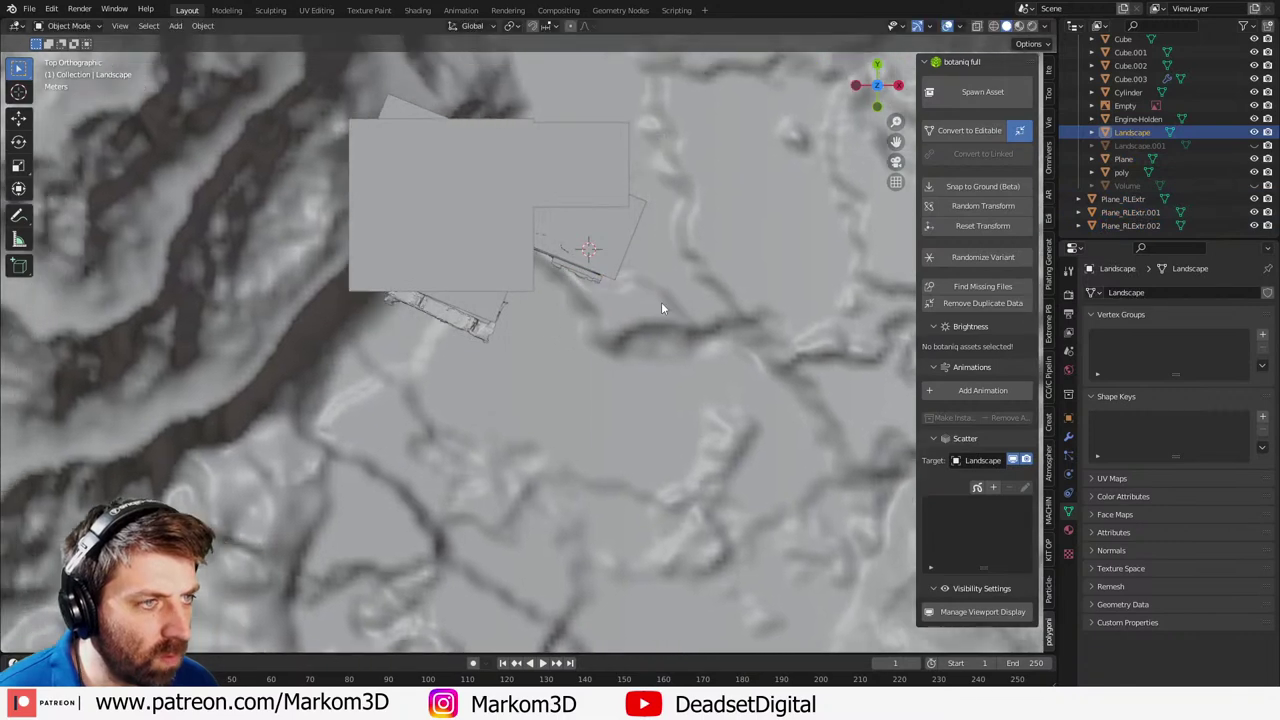
{"action": "left_click", "coordinate": [605, 295]}
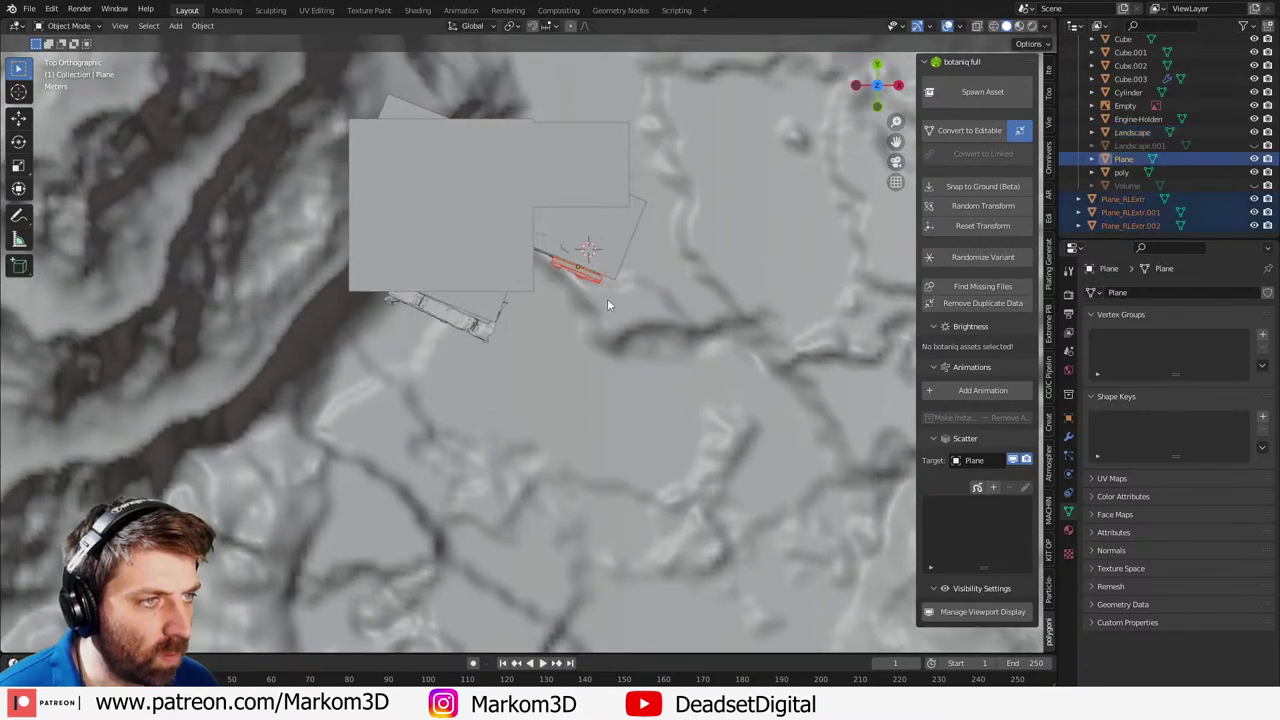
{"action": "key", "text": "g"}
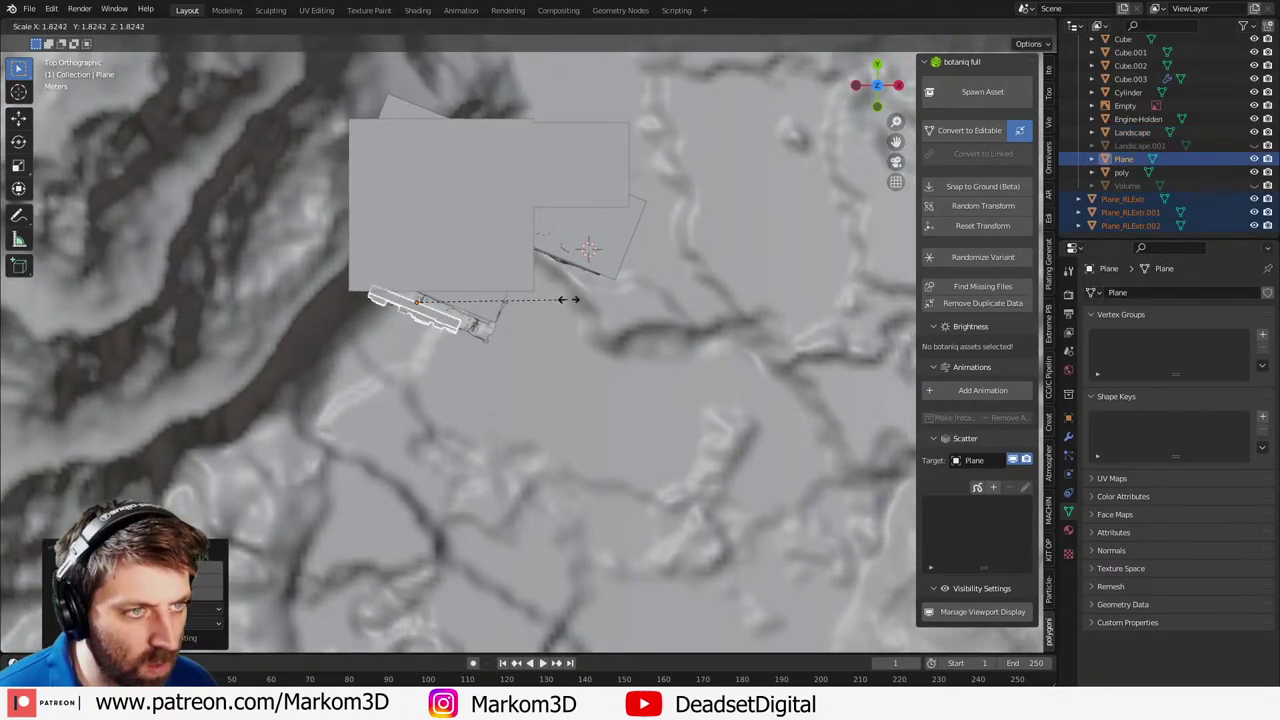
{"action": "left_click", "coordinate": [533, 264]}
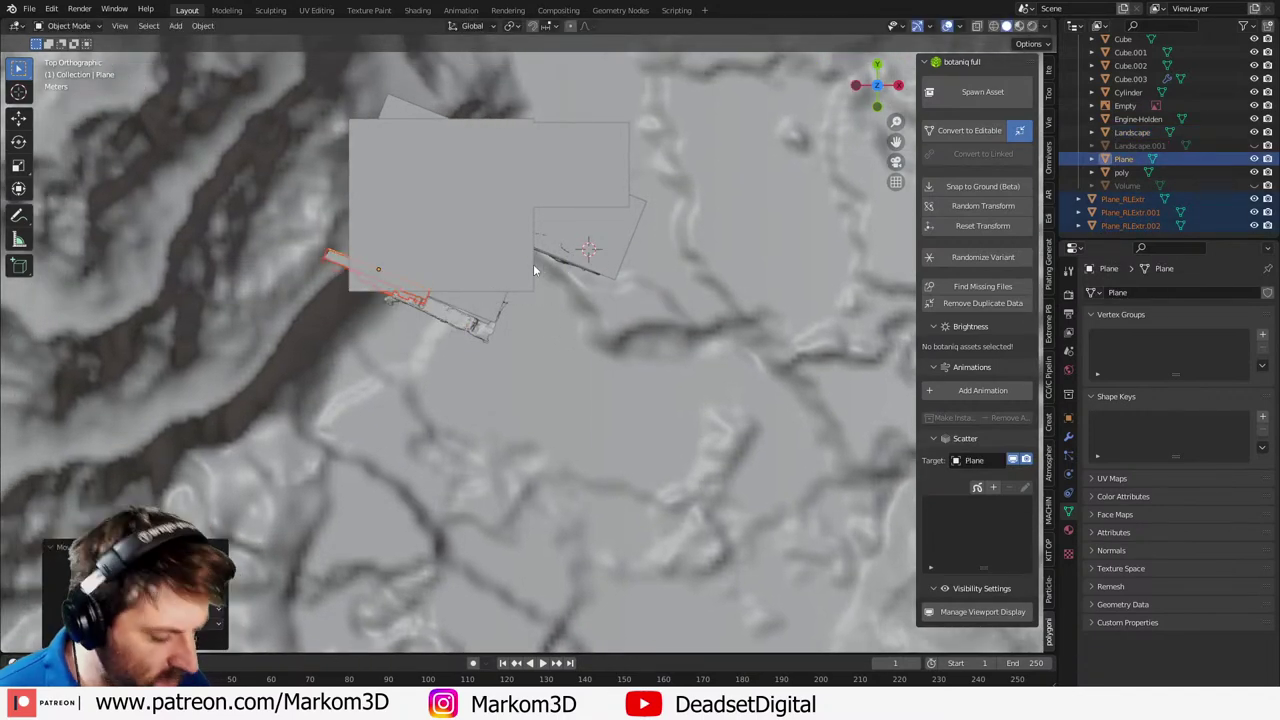
- Lower the panel wall along Z in camera view to sit beneath the structure's roof
{"action": "key", "text": "KP_0"}
{"action": "scroll", "coordinate": [533, 264], "scroll_direction": "up", "scroll_amount": 5}
{"action": "key", "text": "g"}
{"action": "key", "text": "z"}
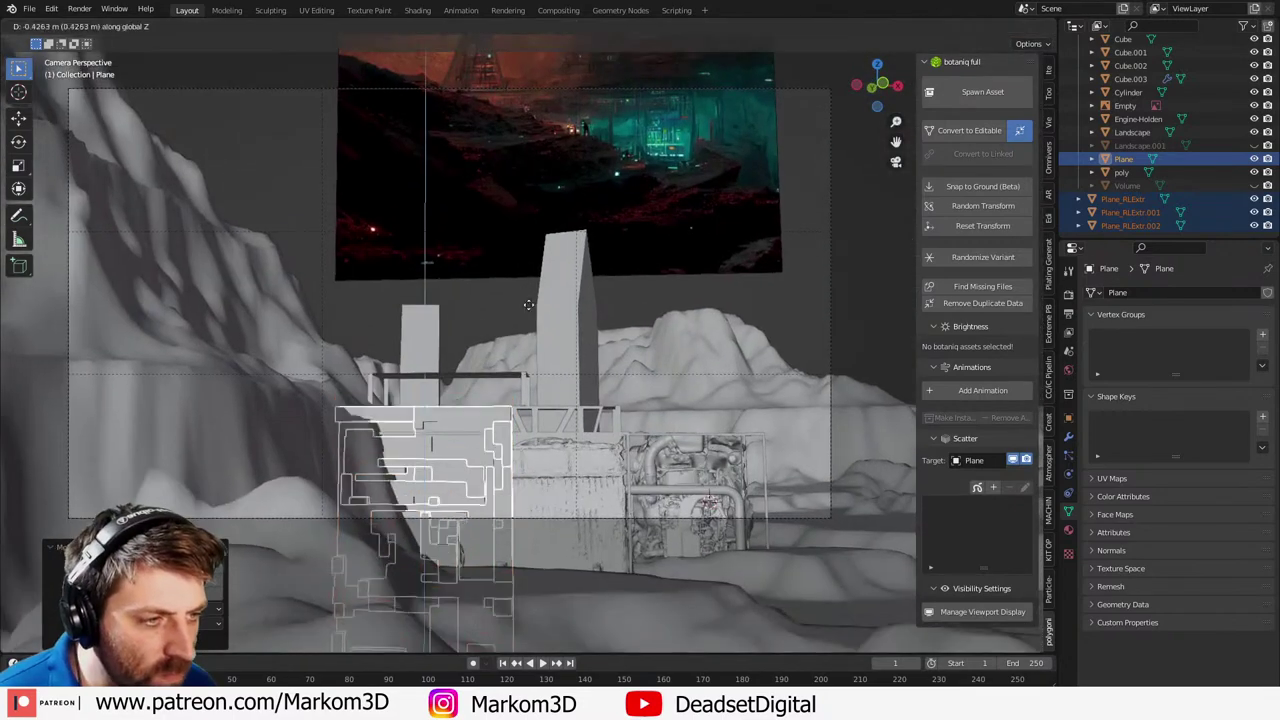
{"action": "left_click", "coordinate": [531, 330]}
- Move the panel wall about 2.07 m along its local Y axis toward the structure
{"action": "middle_click_drag", "start_coordinate": [531, 335], "coordinate": [440, 437]}
{"action": "key", "text": "g"}
{"action": "key", "text": "y"}
{"action": "key", "text": "y"}
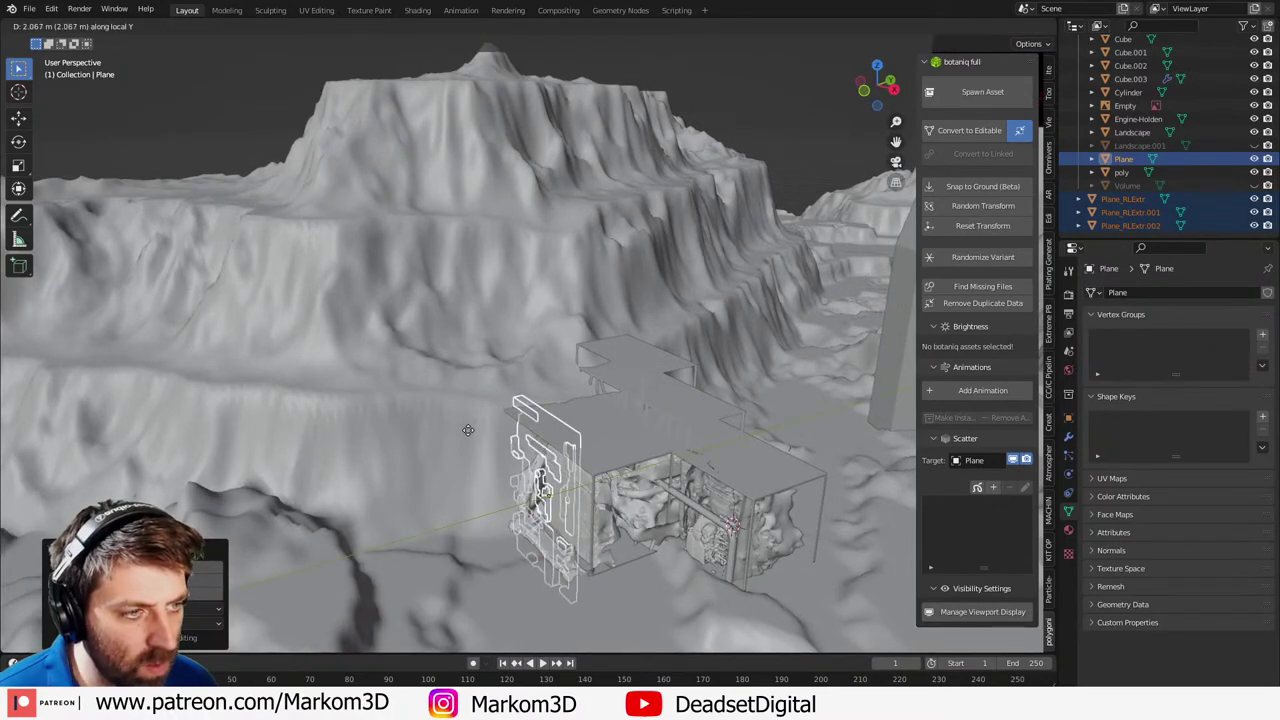
{"action": "left_click", "coordinate": [469, 430]}
{"action": "middle_click_drag", "start_coordinate": [469, 430], "coordinate": [526, 416]}
{"action": "key", "text": "KP_0"}
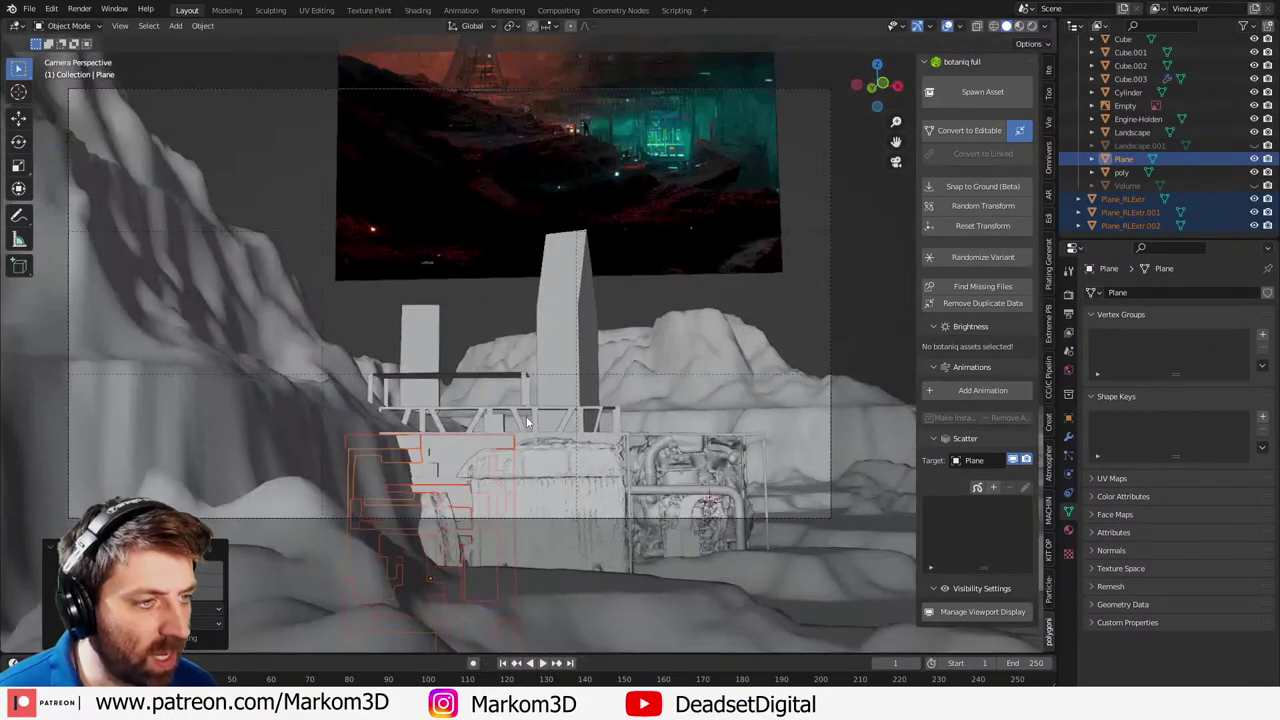
- Preview the scene through the camera in rendered shading and return to solid shading
{"action": "left_click", "coordinate": [864, 189]}
{"action": "left_click", "coordinate": [1019, 26]}
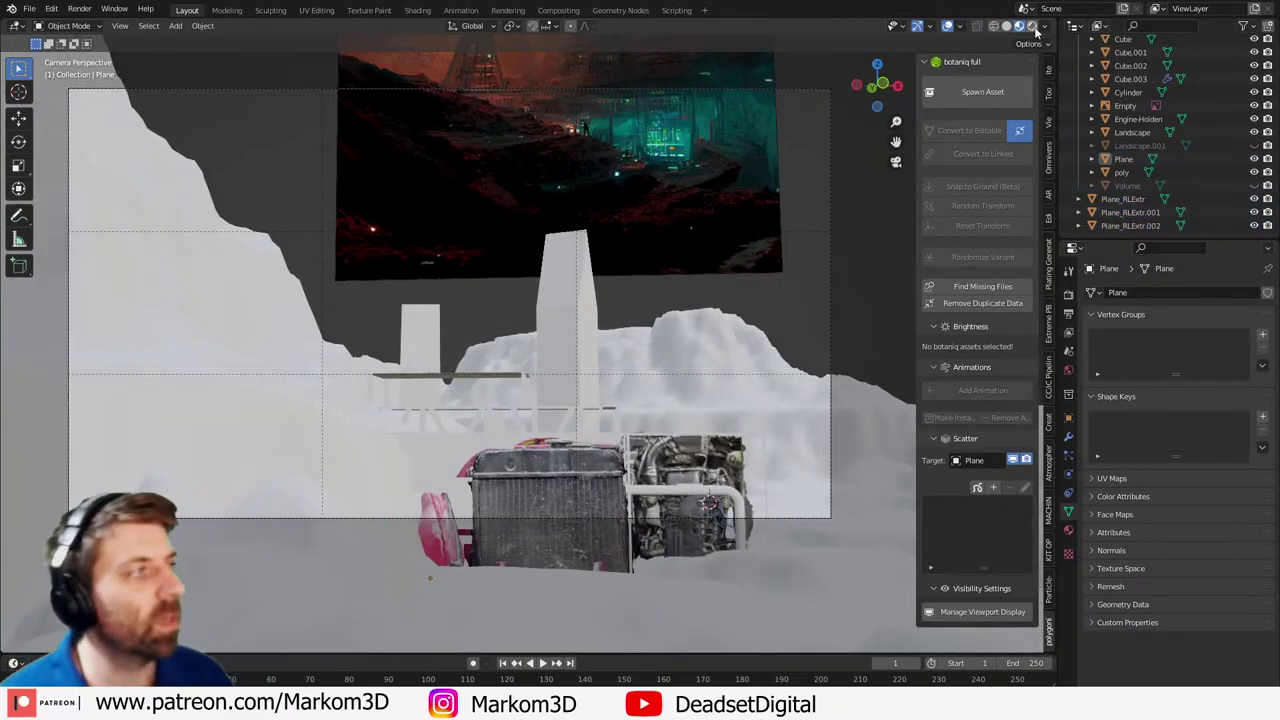
{"action": "left_click", "coordinate": [1031, 27]}
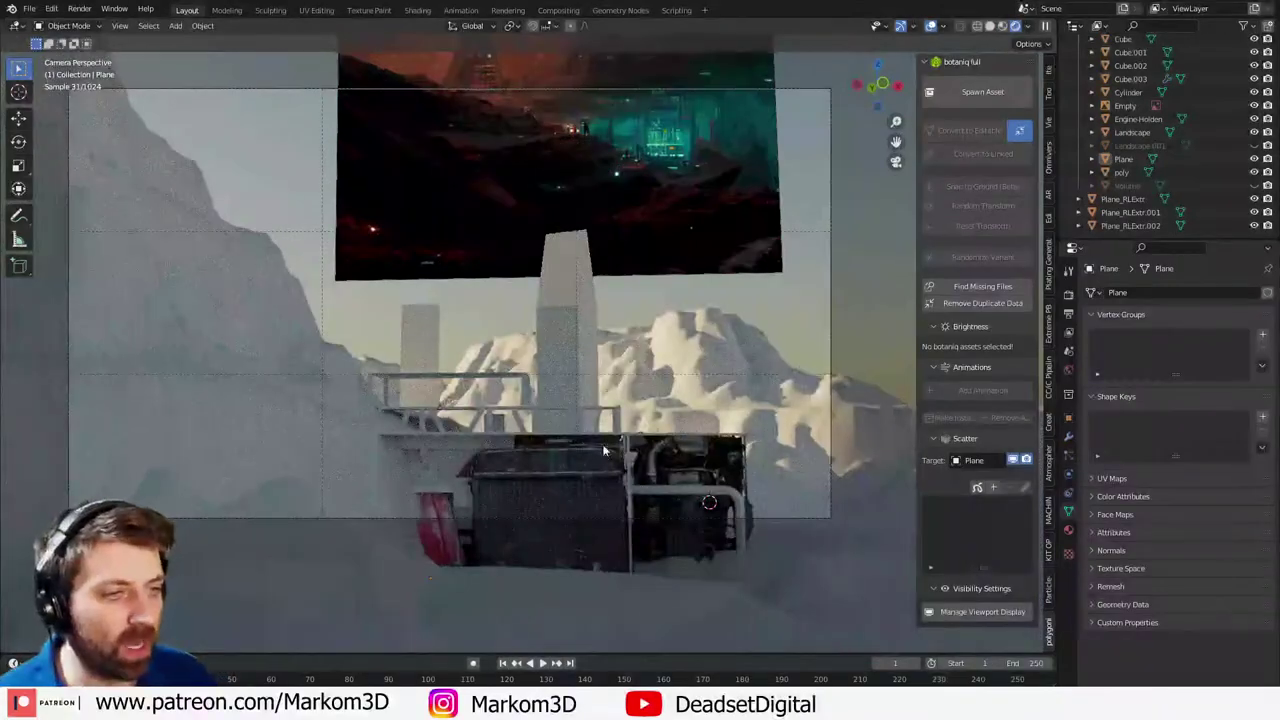
{"action": "middle_click_drag", "start_coordinate": [471, 479], "coordinate": [441, 412], "text": "shift"}
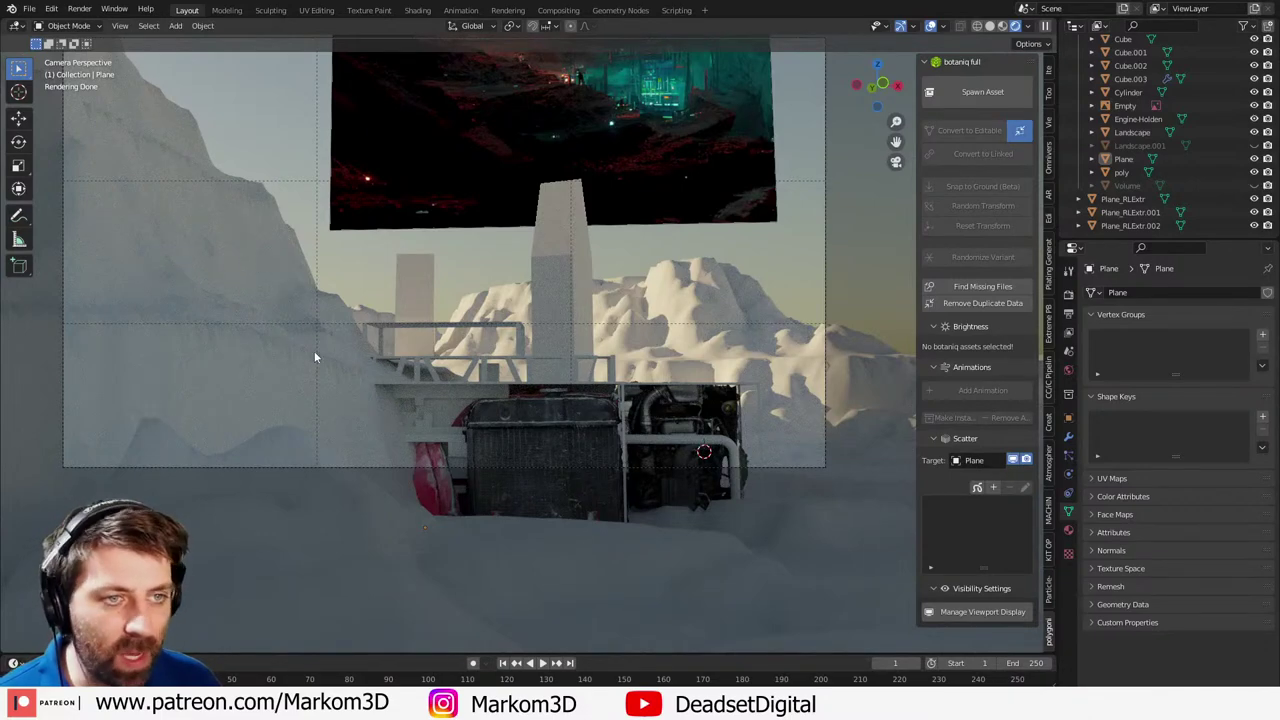
{"action": "middle_click_drag", "start_coordinate": [256, 250], "coordinate": [855, 110]}
{"action": "left_click", "coordinate": [990, 26]}
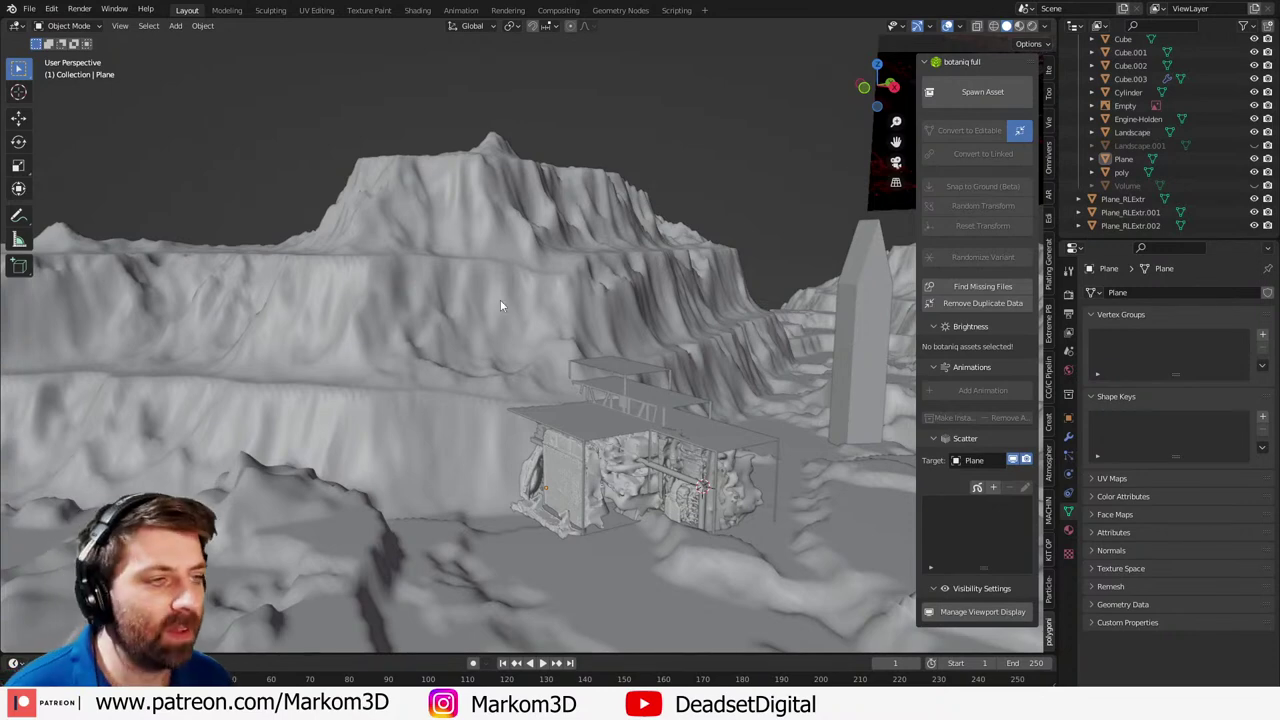
- Add a Bezier curve and delete its default points in Edit Mode, leaving an empty curve object
{"action": "middle_click_drag", "start_coordinate": [500, 299], "coordinate": [526, 310]}
{"action": "key", "text": "shift+a"}
{"action": "mouse_move", "coordinate": [524, 313]}
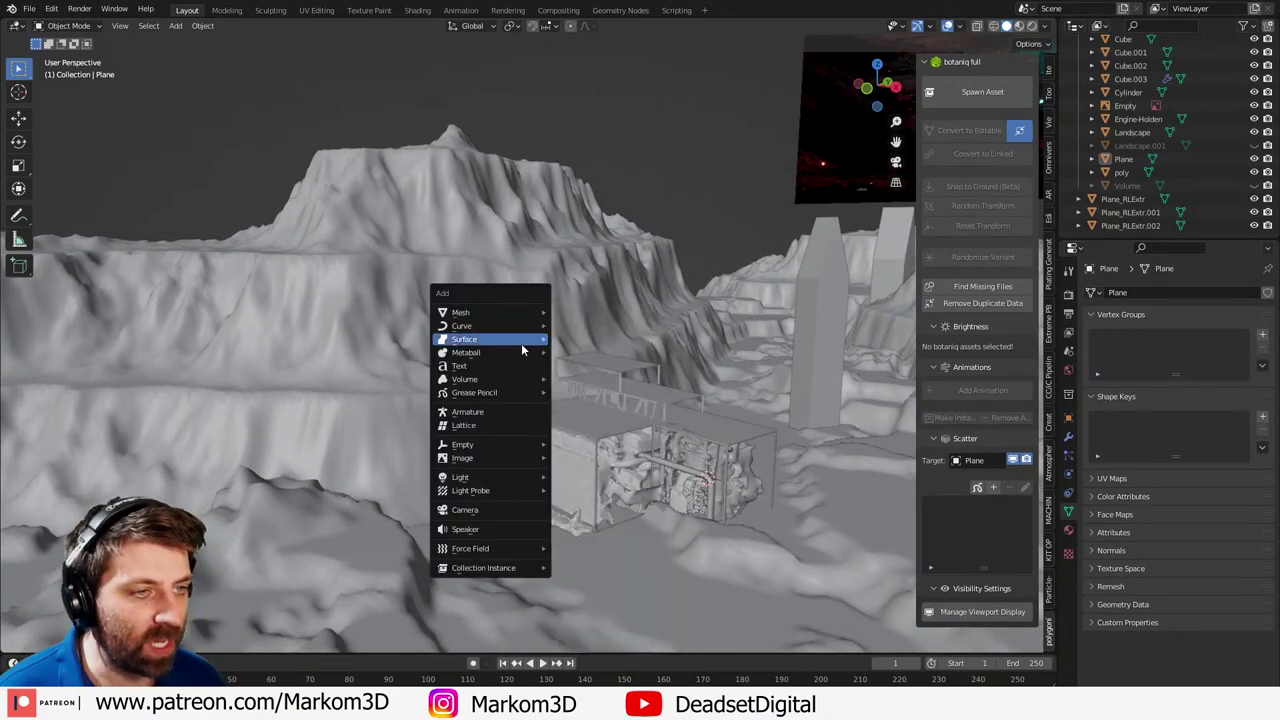
{"action": "left_click", "coordinate": [605, 325]}
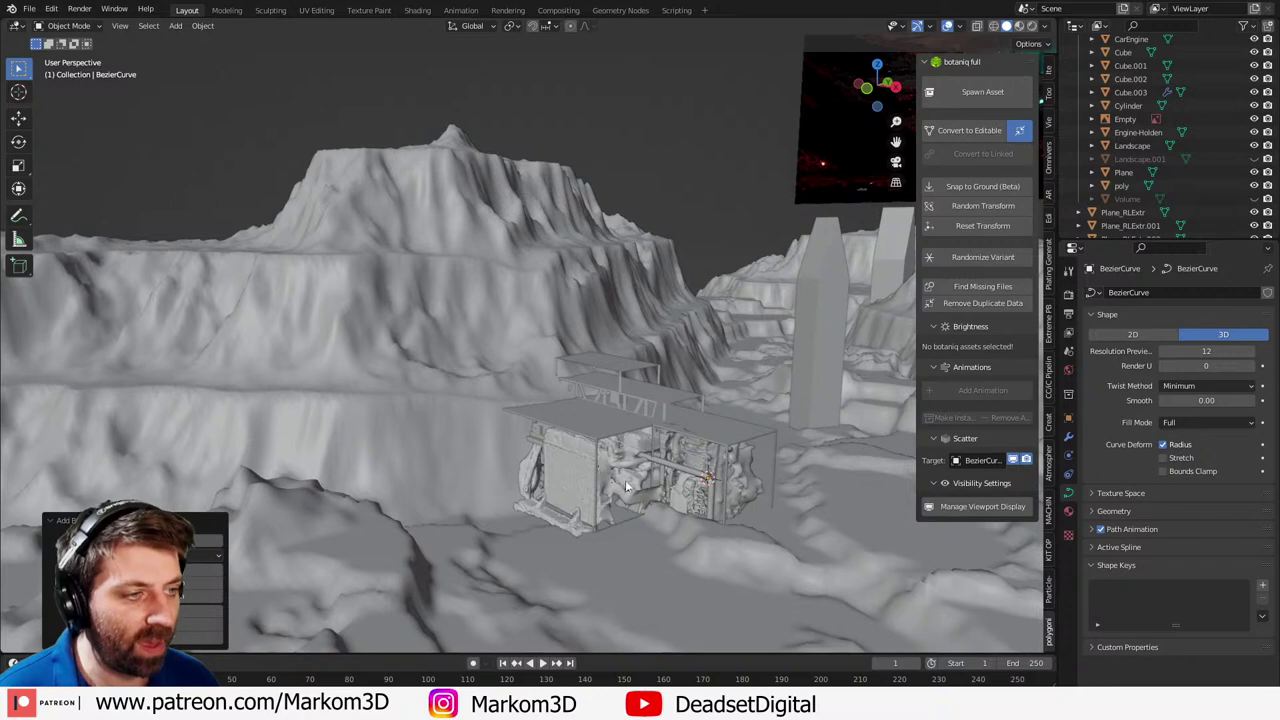
{"action": "key", "text": "Tab"}
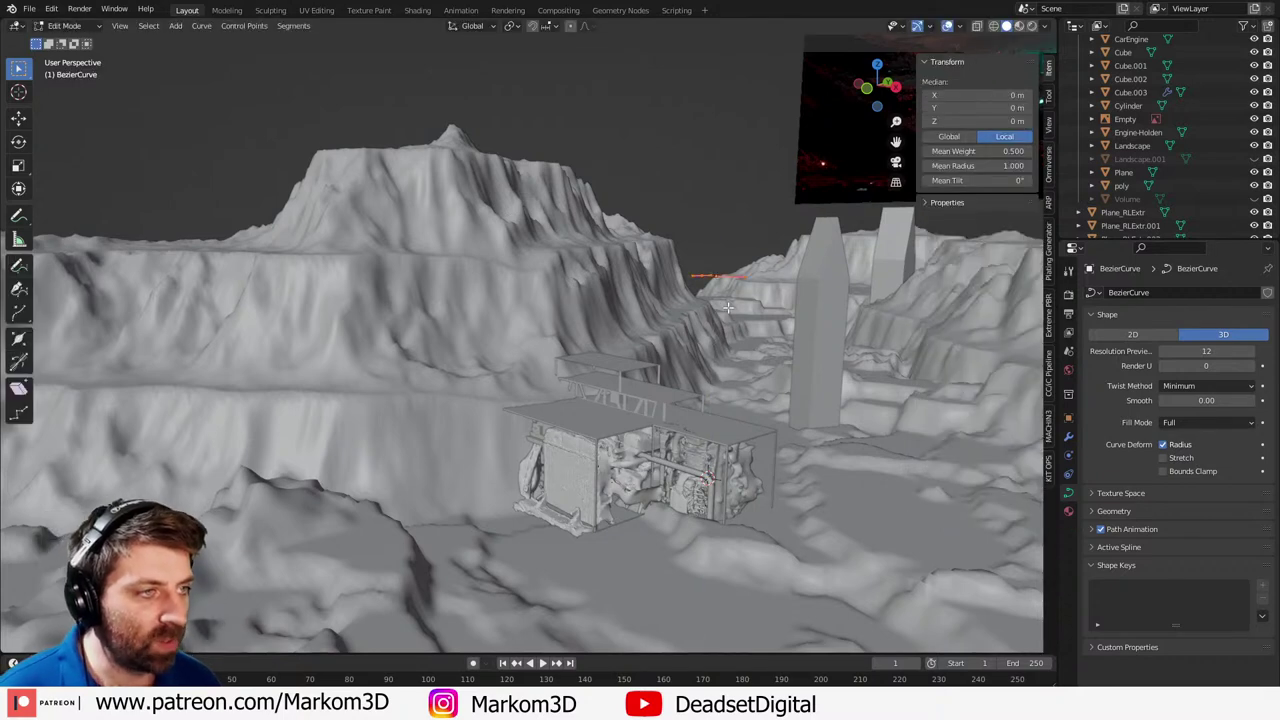
{"action": "key", "text": "x"}
{"action": "left_click", "coordinate": [702, 282]}
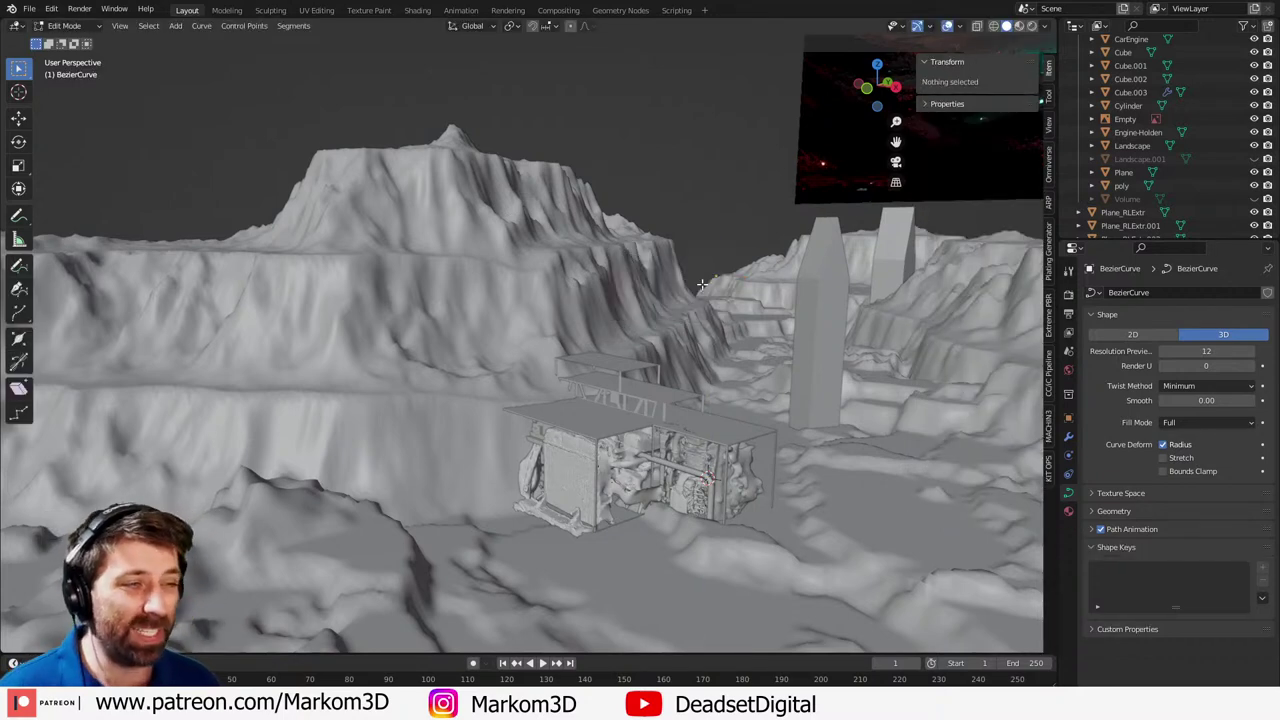
- Activate the freehand curve Draw tool in its settings with the Bezier type
{"action": "left_click", "coordinate": [1068, 270]}
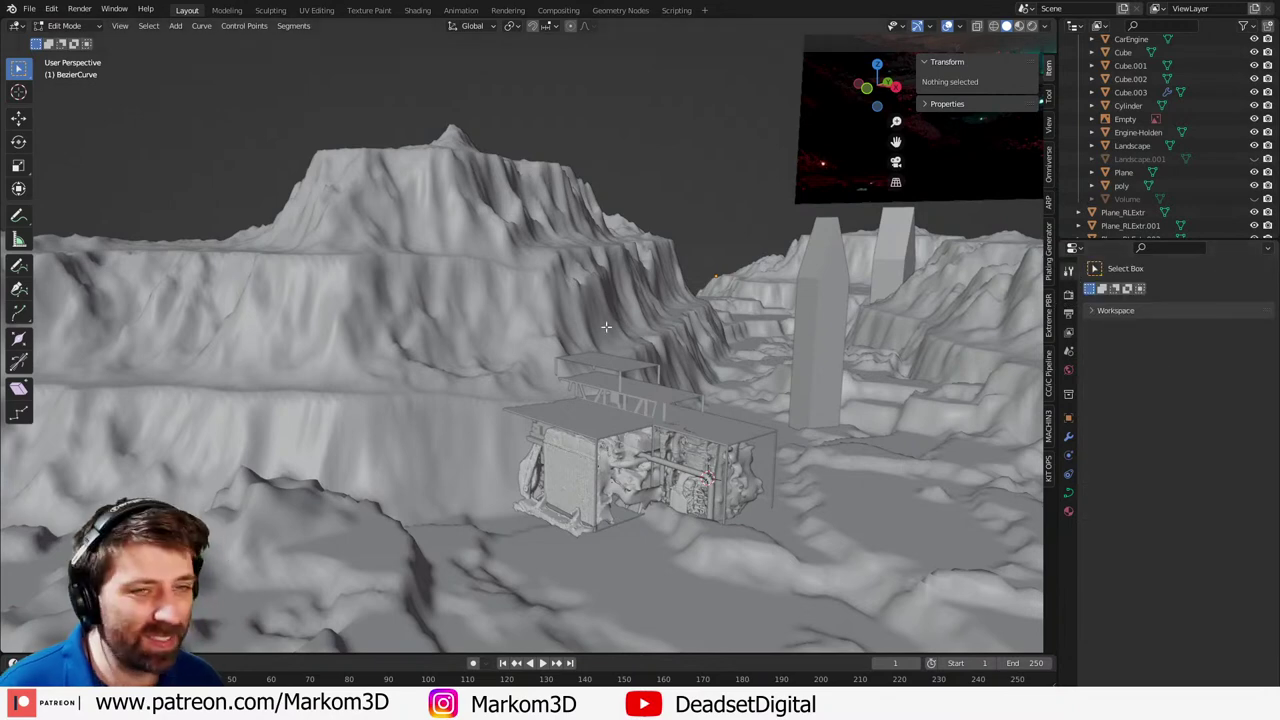
{"action": "left_click", "coordinate": [1092, 311]}
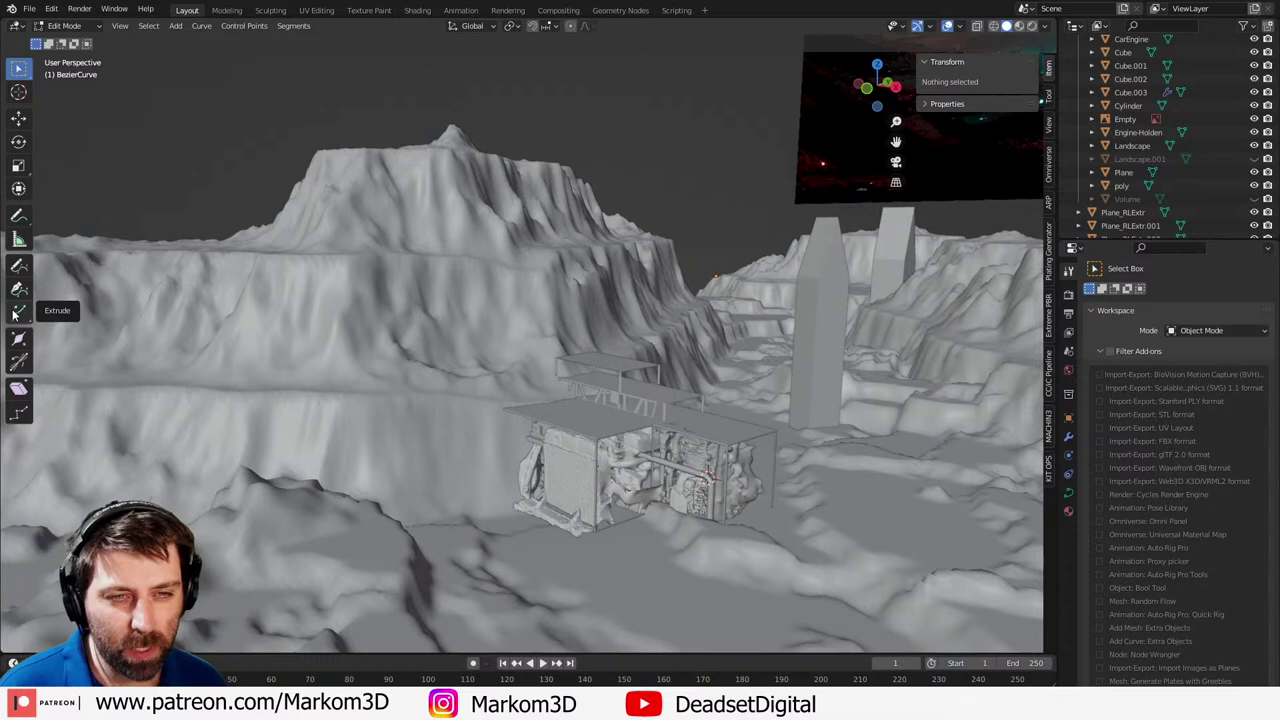
{"action": "left_click", "coordinate": [18, 265]}
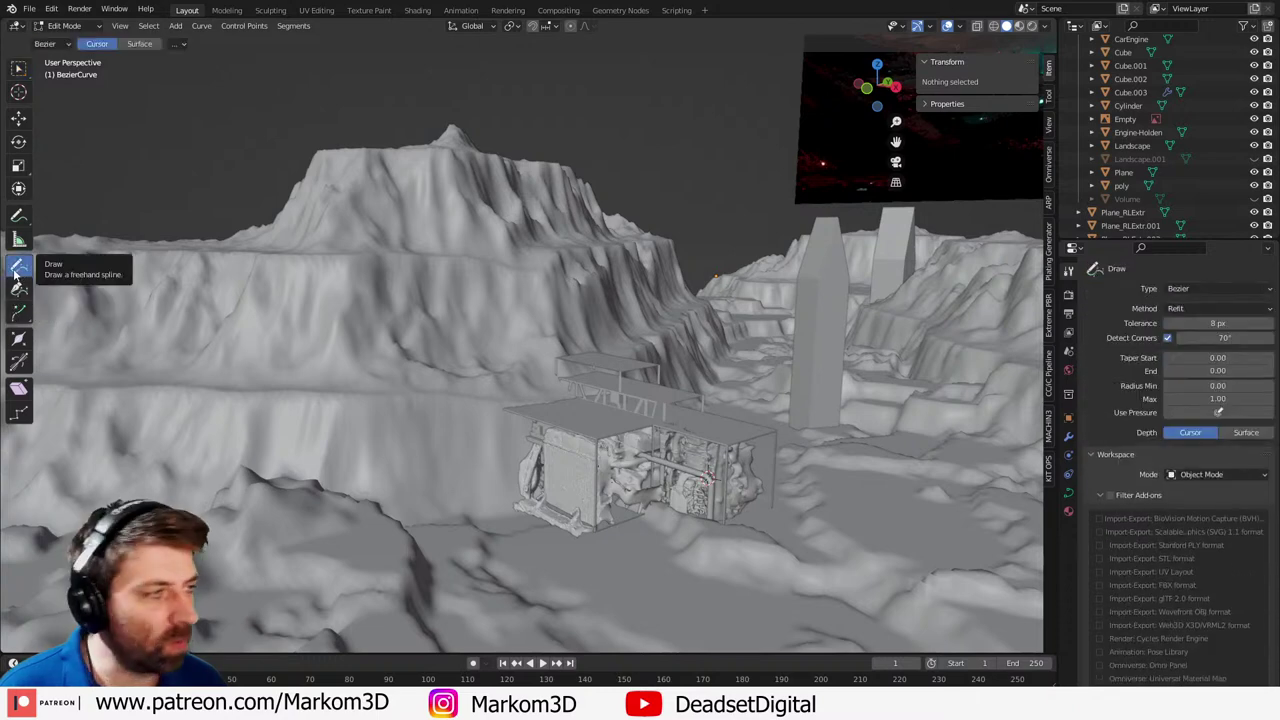
{"action": "left_click", "coordinate": [1195, 289]}
{"action": "left_click", "coordinate": [1196, 289]}
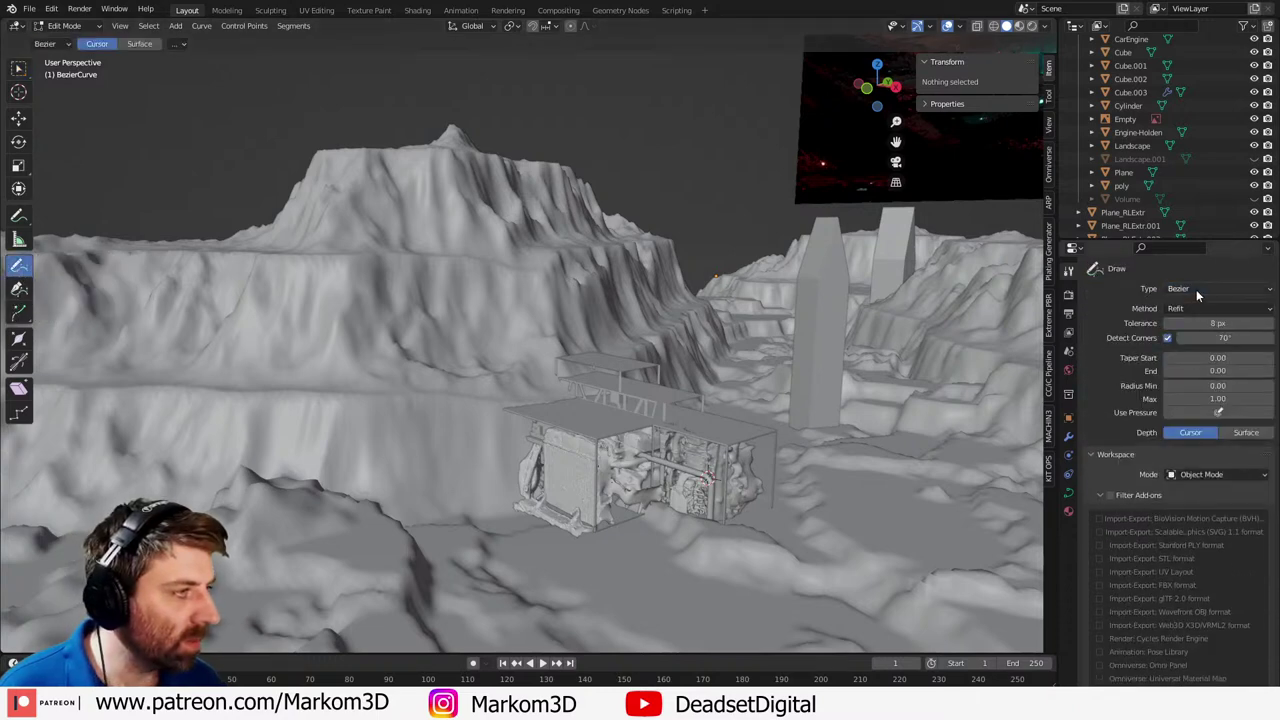
- Try a freehand cable from the cliff to the structure's roof, undo it, and set the drawing depth to Surface
{"action": "left_click_drag", "start_coordinate": [520, 254], "coordinate": [563, 408]}
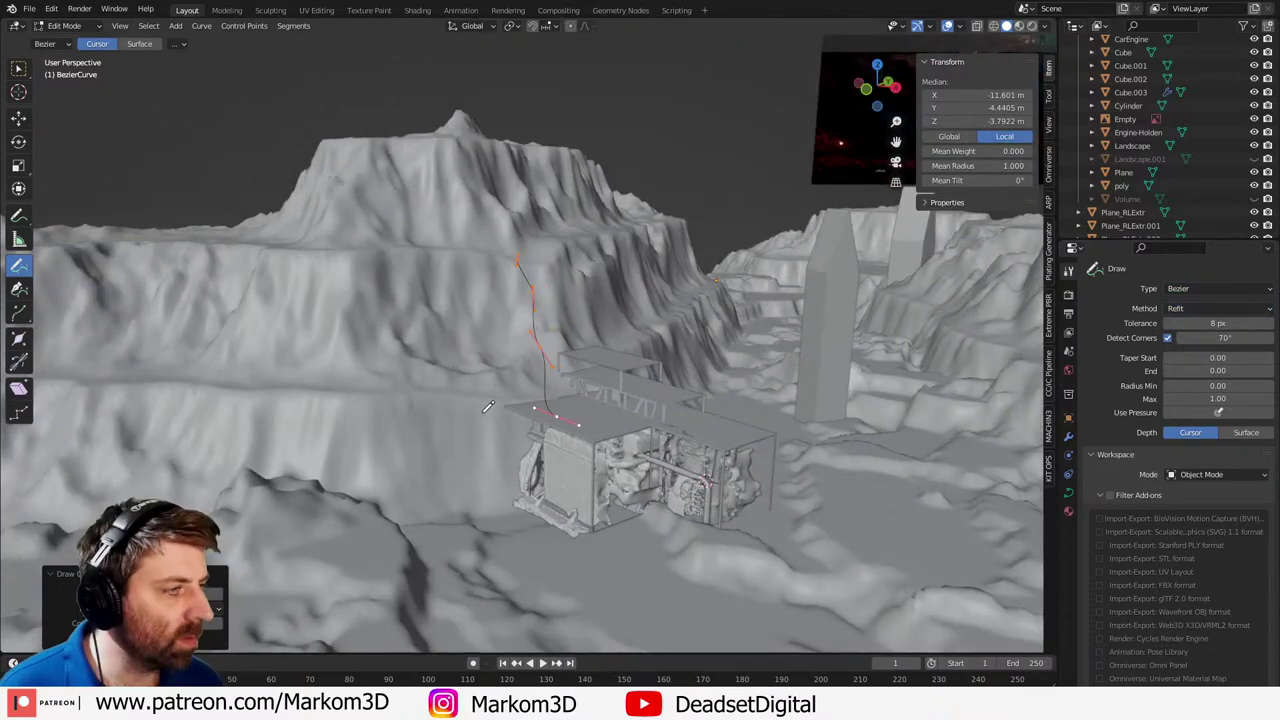
{"action": "key", "text": "ctrl+z"}
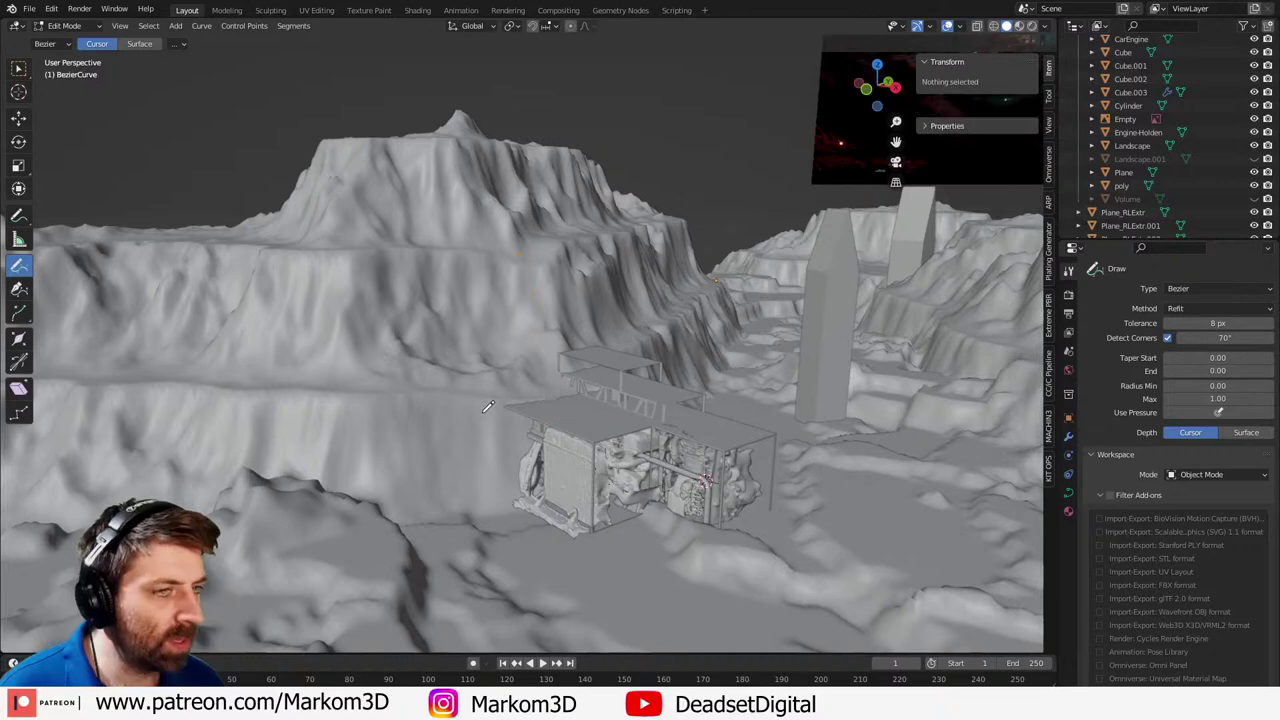
{"action": "left_click", "coordinate": [1245, 432]}
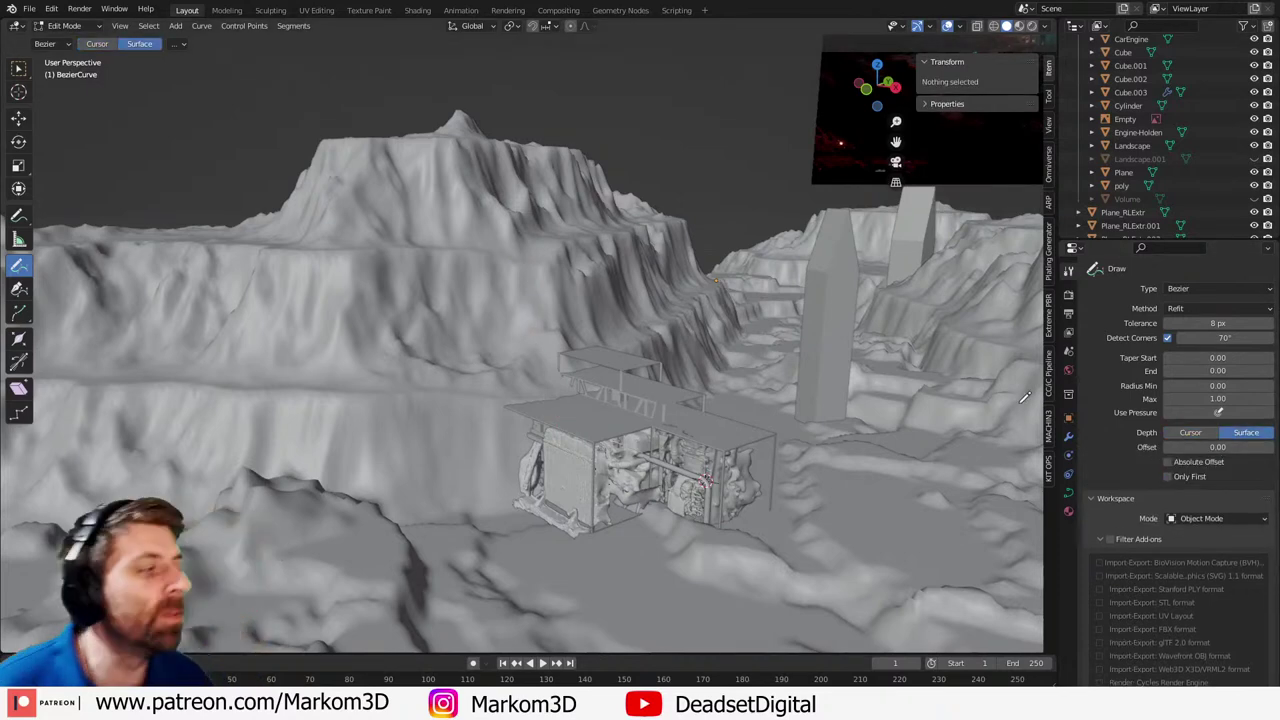
{"action": "middle_click_drag", "start_coordinate": [657, 334], "coordinate": [680, 340]}
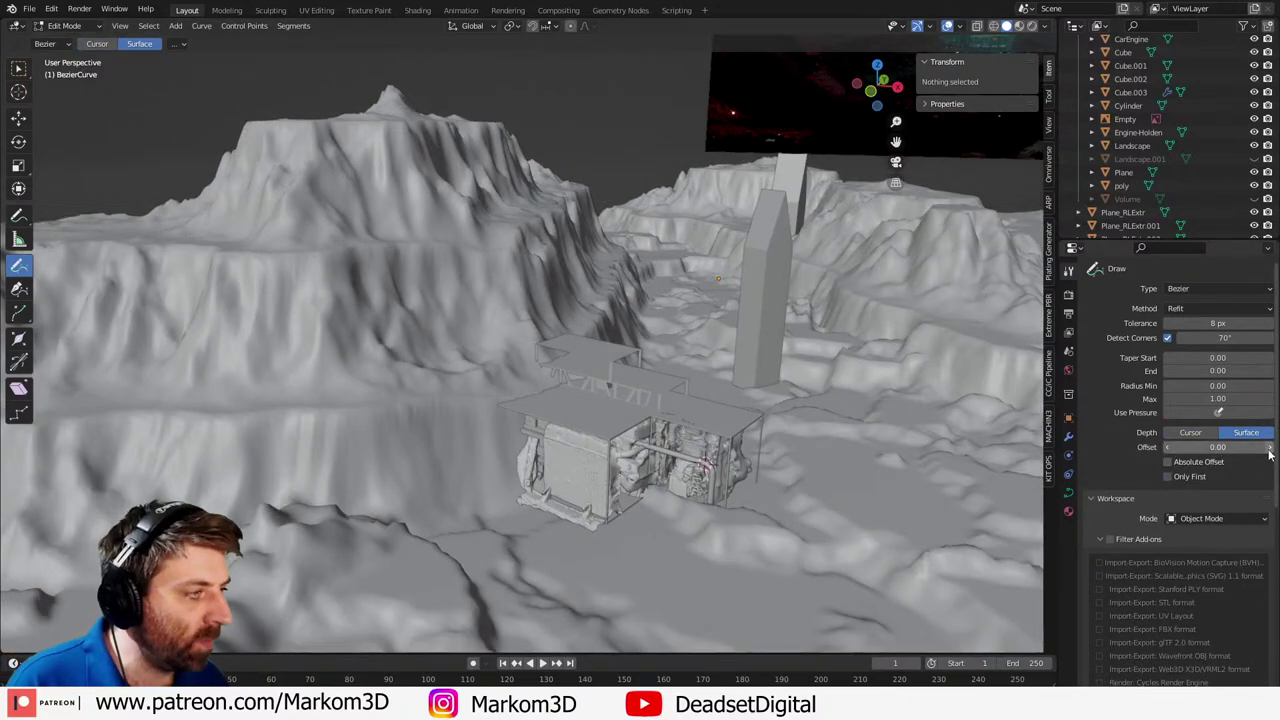
- Set the surface drawing offset to 0.03 and draw a freehand cable down the cliff onto the structure's roof
{"action": "left_click", "coordinate": [1269, 448]}
{"action": "left_click", "coordinate": [1269, 448]}
{"action": "left_click", "coordinate": [1269, 448]}
{"action": "middle_click_drag", "start_coordinate": [789, 413], "coordinate": [807, 411]}
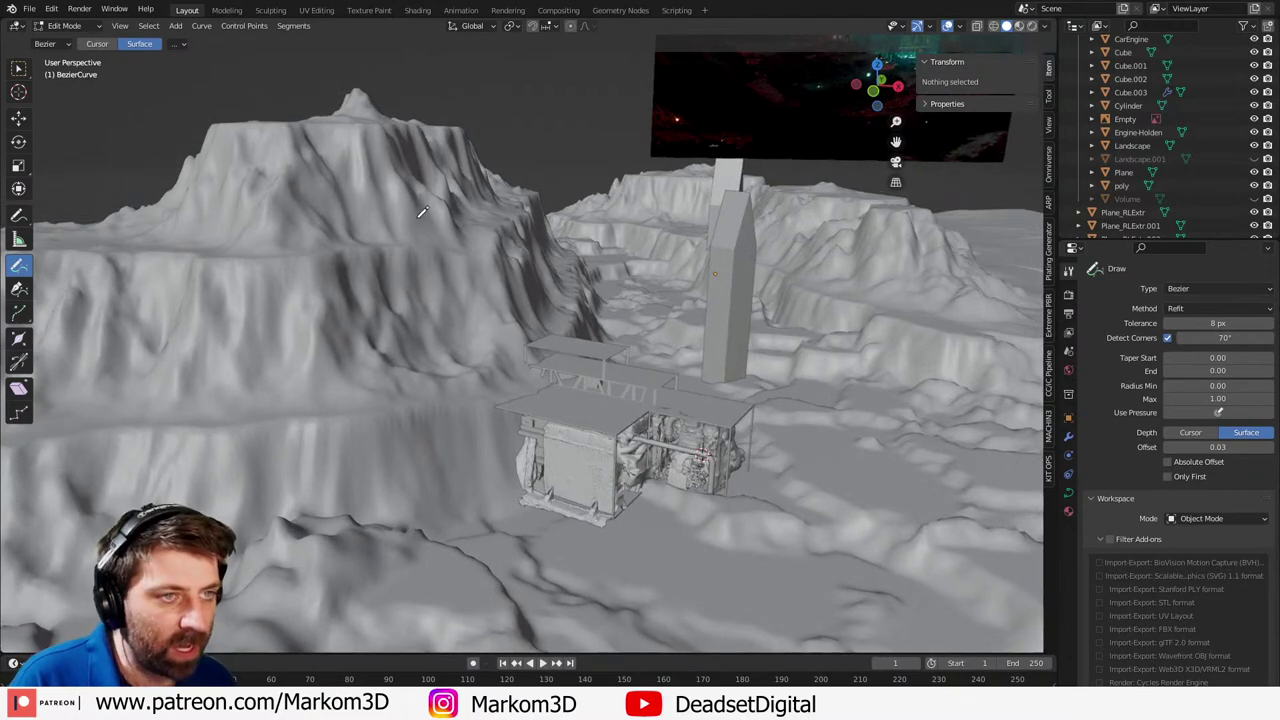
{"action": "mouse_move", "coordinate": [404, 195]}
{"action": "left_mouse_down"}
{"action": "mouse_move", "coordinate": [478, 349]}
{"action": "mouse_move", "coordinate": [533, 385]}
{"action": "left_mouse_up"}
{"action": "mouse_move", "coordinate": [533, 385]}
{"action": "middle_mouse_down"}
{"action": "mouse_move", "coordinate": [510, 372]}
{"action": "mouse_move", "coordinate": [416, 391]}
{"action": "middle_mouse_up"}
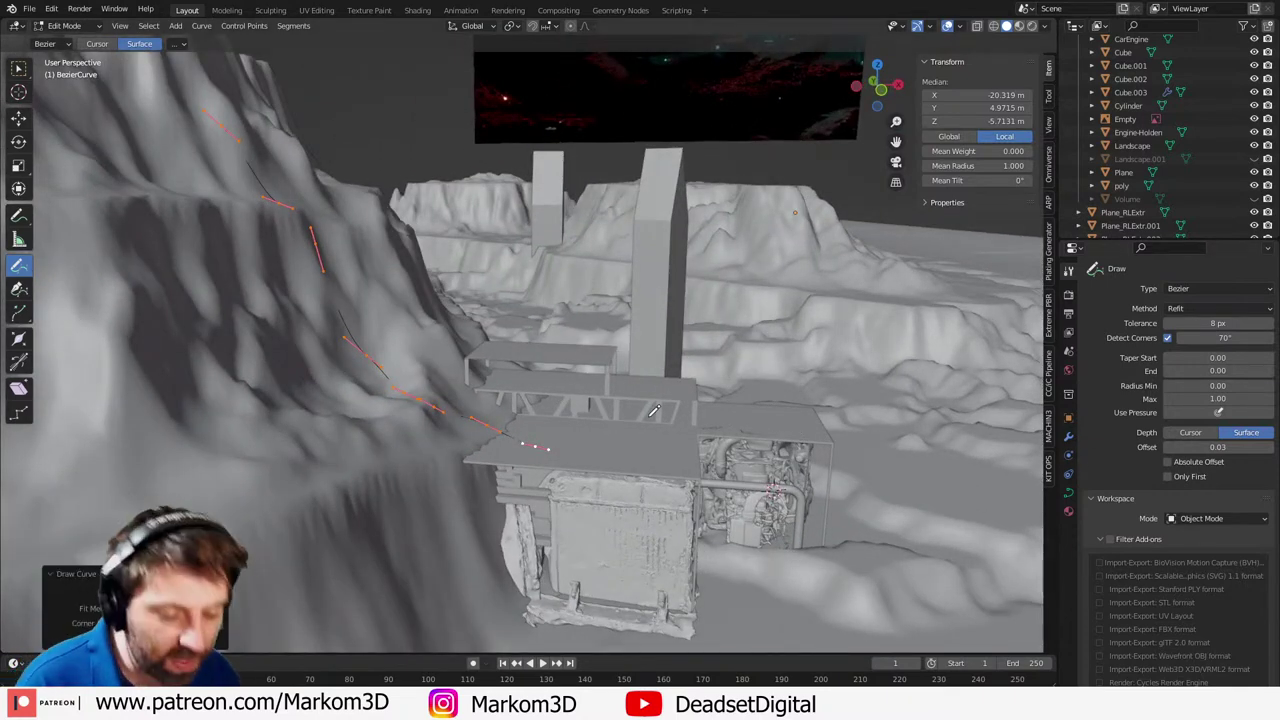
- Move the drawn cable about 0.24 m along X and raise it about 0.3 m along Z
{"action": "key", "text": "g"}
{"action": "key", "text": "x"}
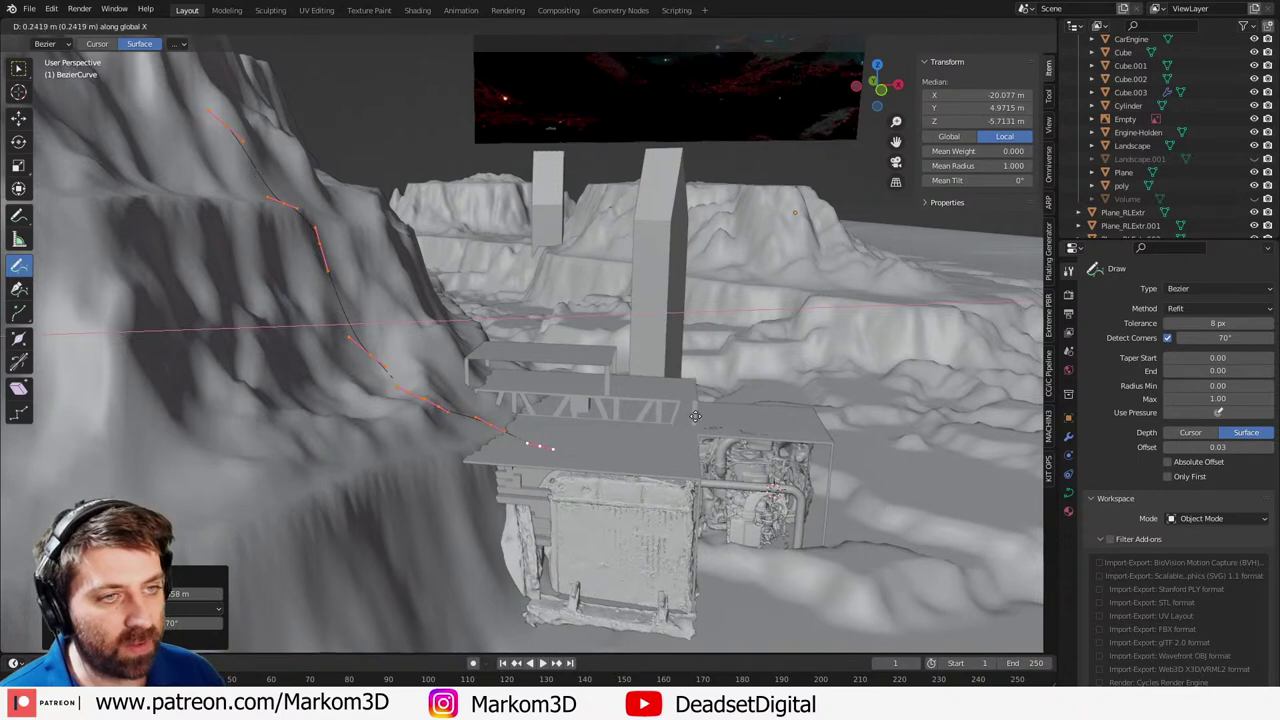
{"action": "left_click", "coordinate": [695, 416]}
{"action": "key", "text": "g"}
{"action": "key", "text": "z"}
{"action": "left_click", "coordinate": [703, 355]}
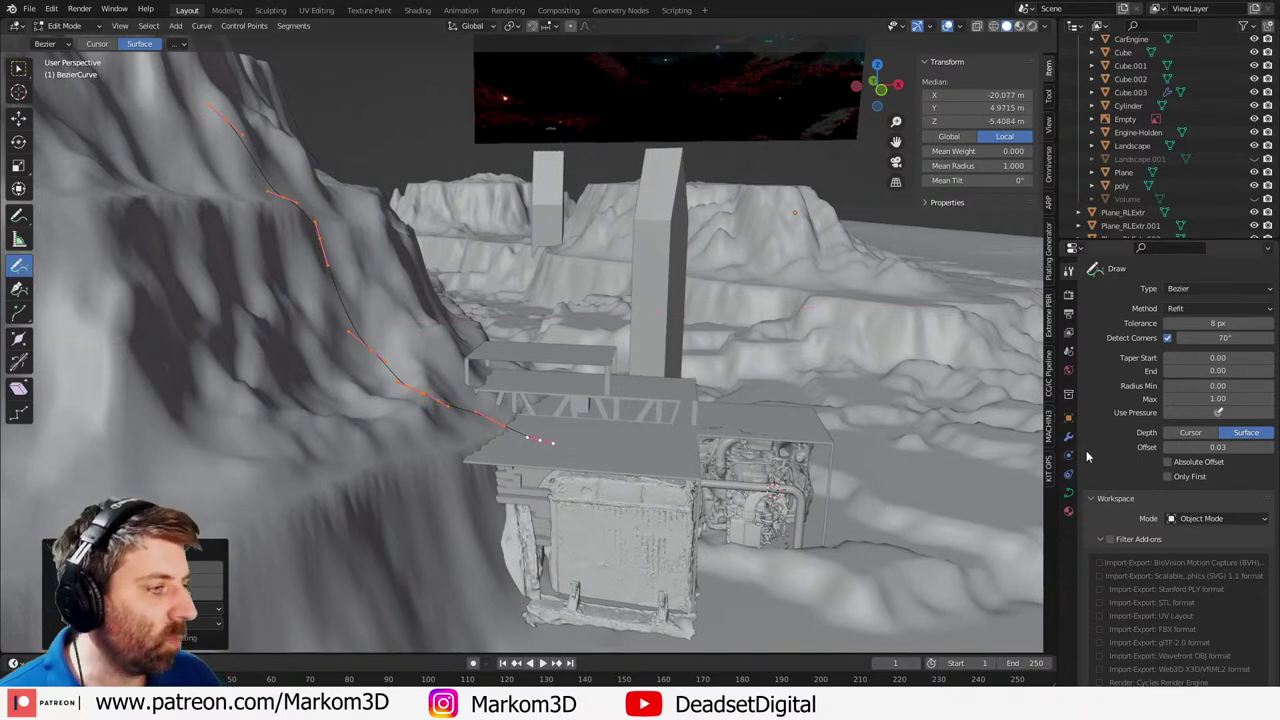
- Give the cable curve a round bevel with a depth of 0.31 m and check it through the camera
{"action": "left_click", "coordinate": [1068, 494]}
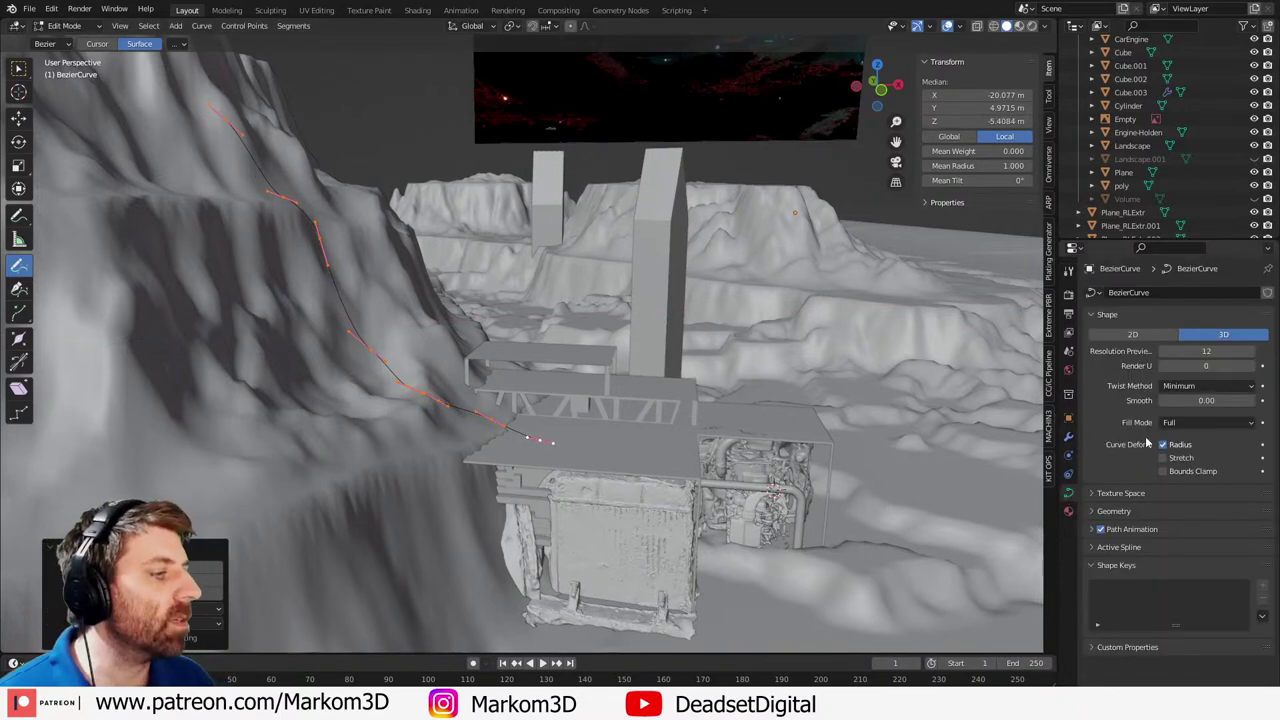
{"action": "left_click", "coordinate": [1106, 512]}
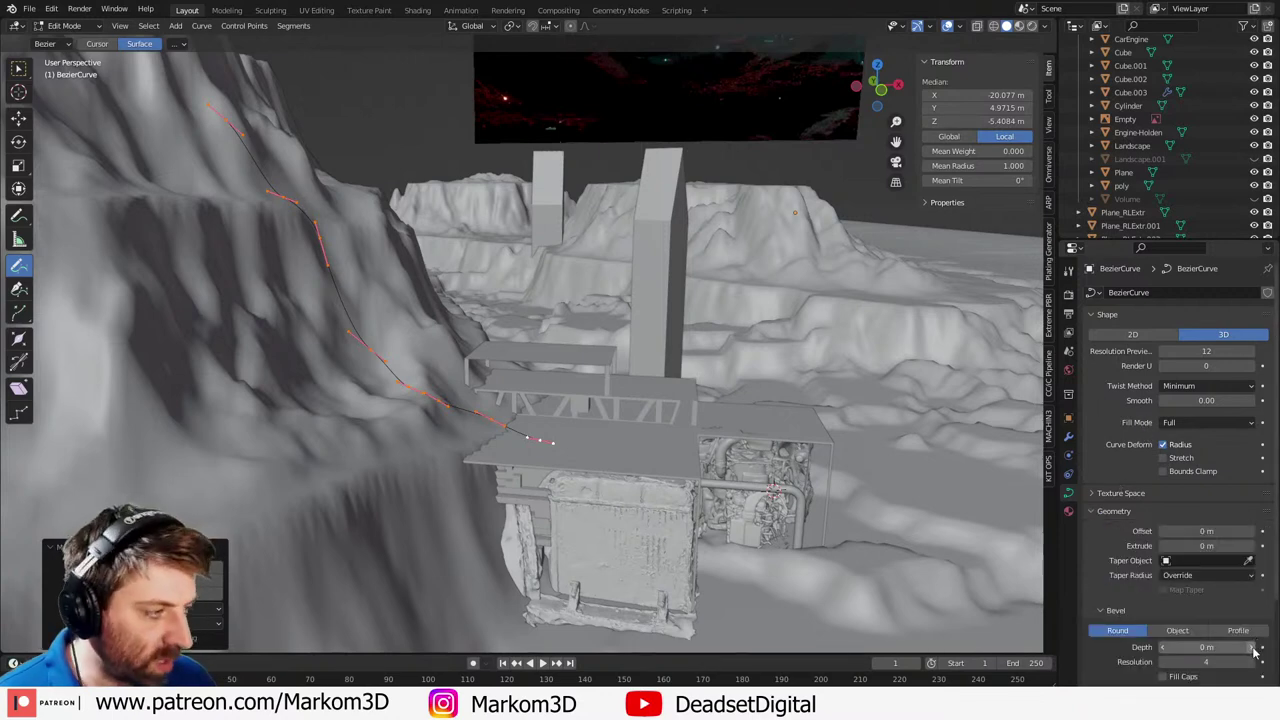
{"action": "left_click_drag", "start_coordinate": [1256, 651], "coordinate": [1277, 651]}
{"action": "key", "text": "KP_0"}
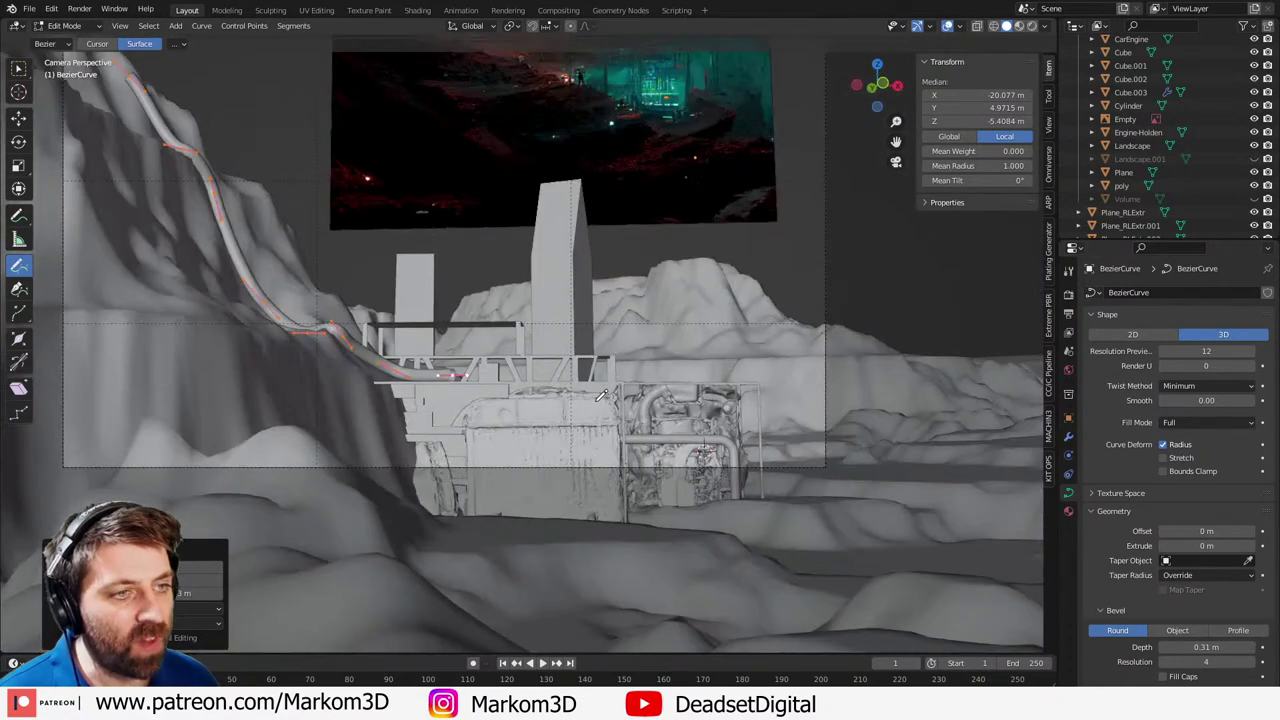
{"action": "key", "text": "Tab"}
{"action": "key", "text": "Tab"}
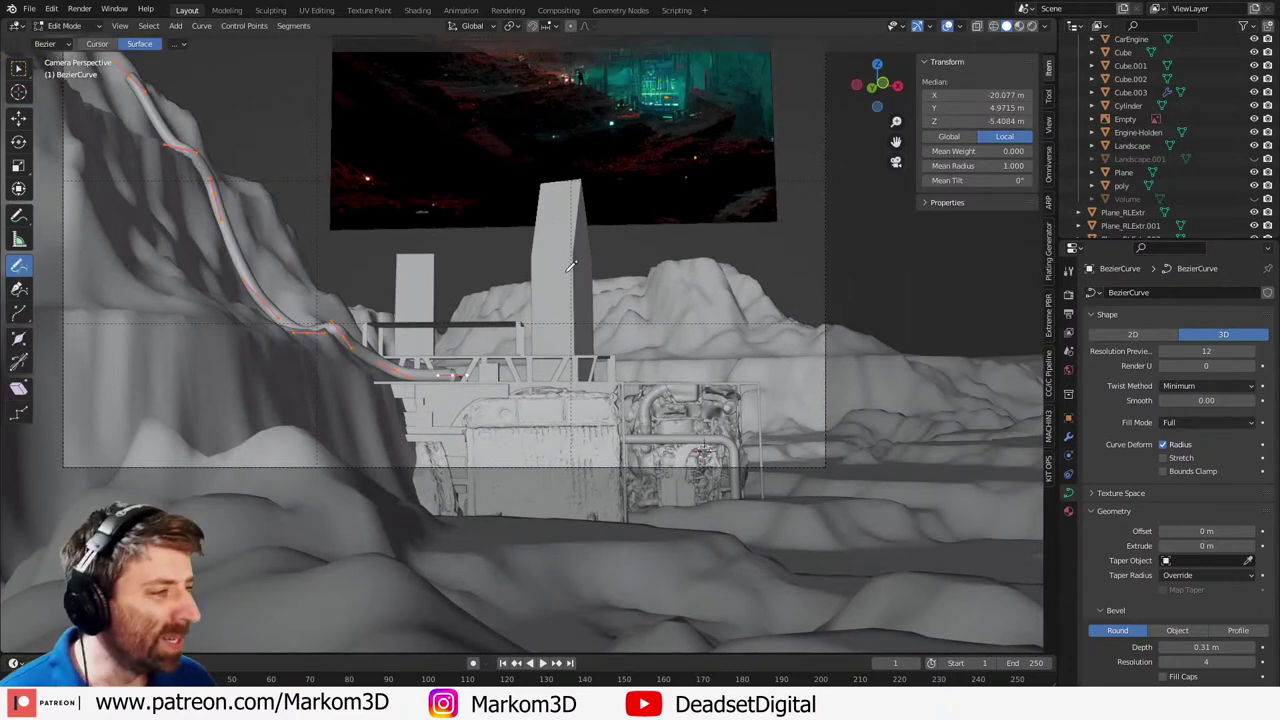
- Set the curve drawing depth to Cursor and place the 3D cursor on the cable's low bend at the cliff
{"action": "left_click", "coordinate": [96, 44]}
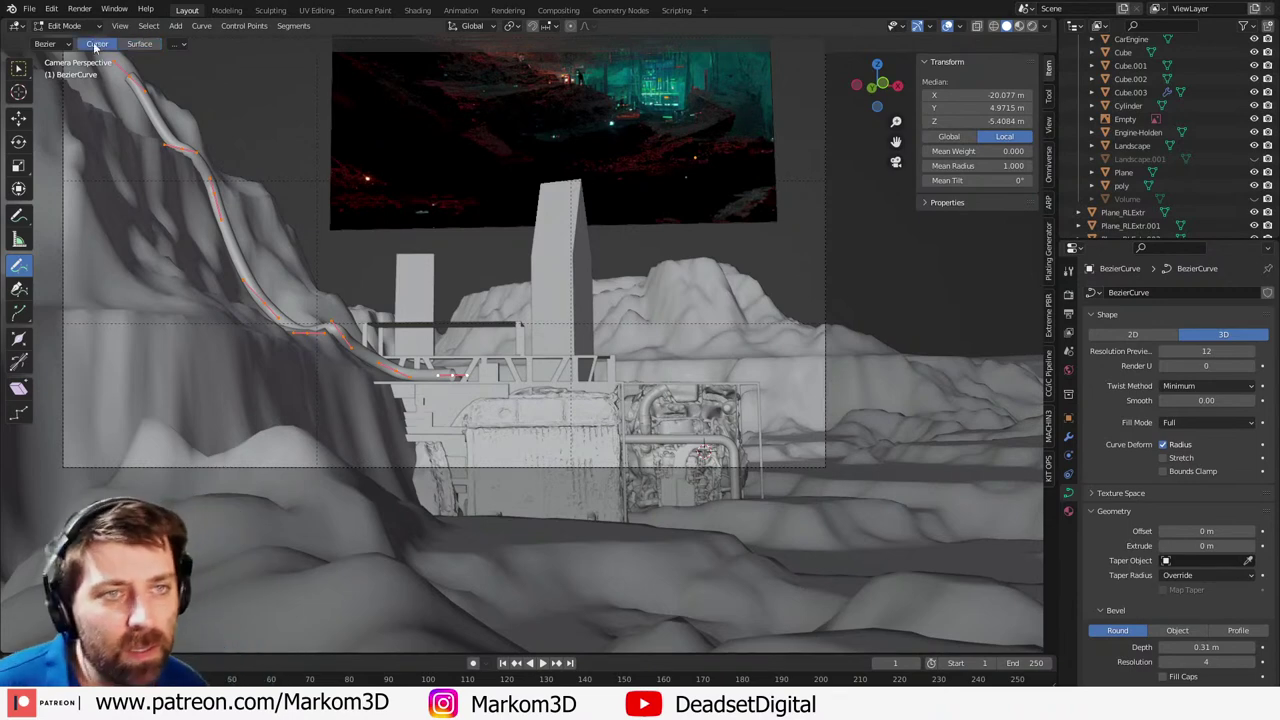
{"action": "left_click", "coordinate": [18, 92]}
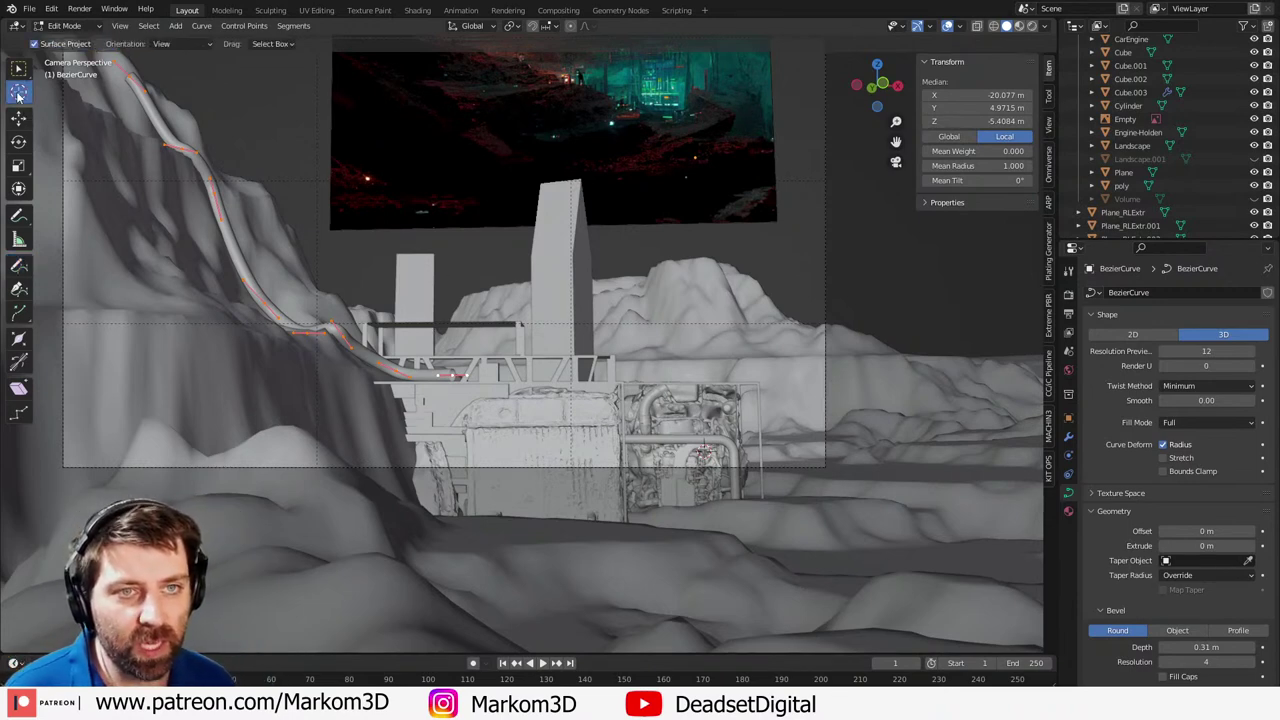
{"action": "left_click", "coordinate": [300, 332]}
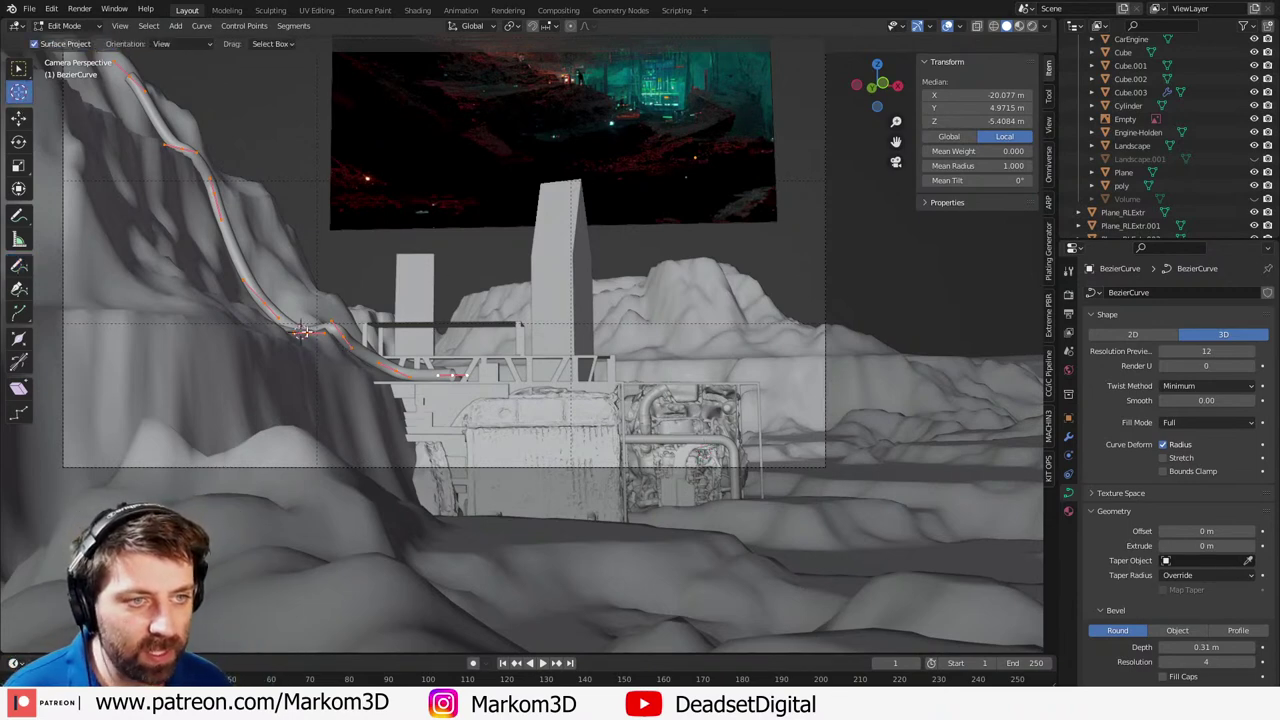
{"action": "left_click", "coordinate": [310, 333]}
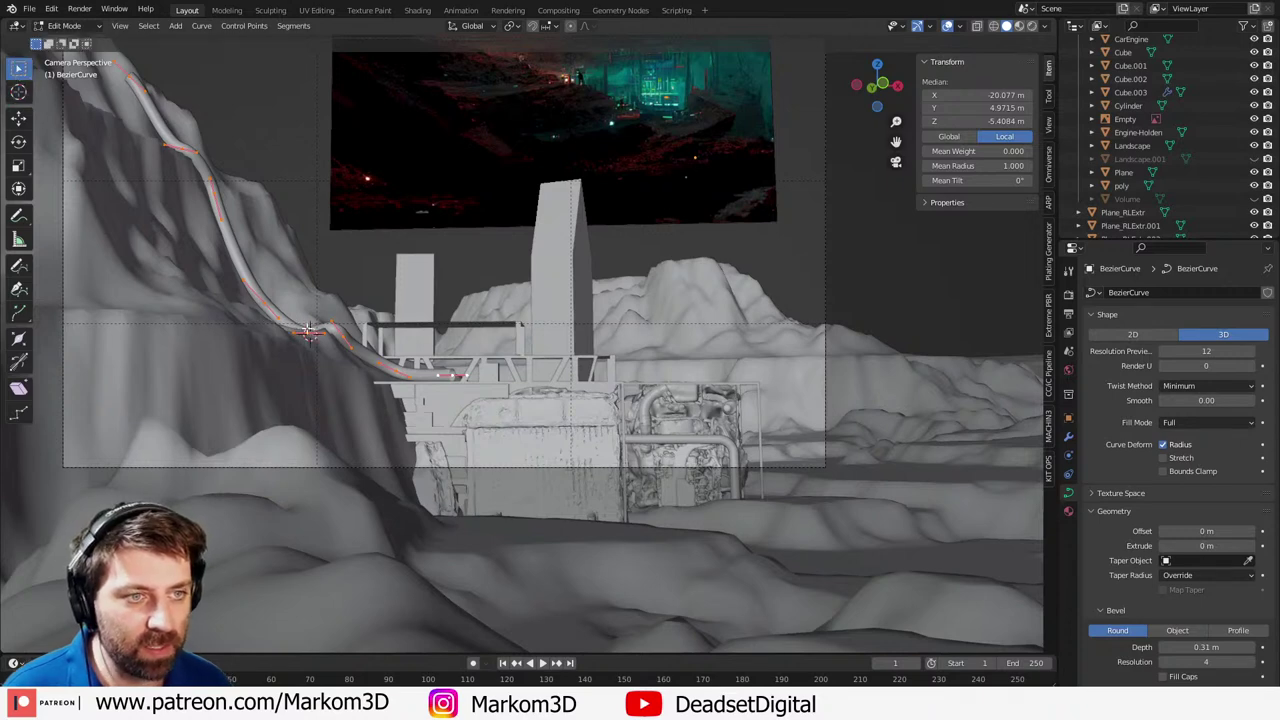
- Raise the control point at the cable's low bend about 0.5 m along Z
{"action": "left_click", "coordinate": [308, 333]}
{"action": "key", "text": "f"}
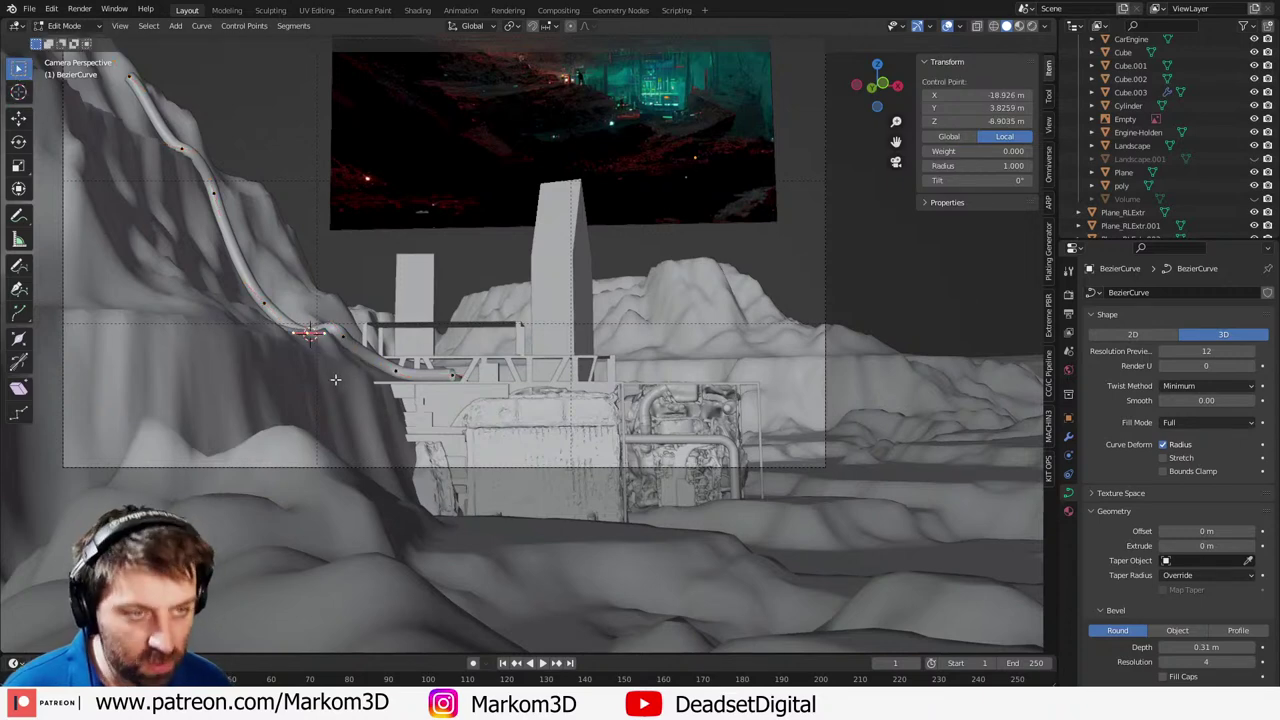
{"action": "key", "text": "g"}
{"action": "key", "text": "z"}
{"action": "left_click", "coordinate": [329, 369]}
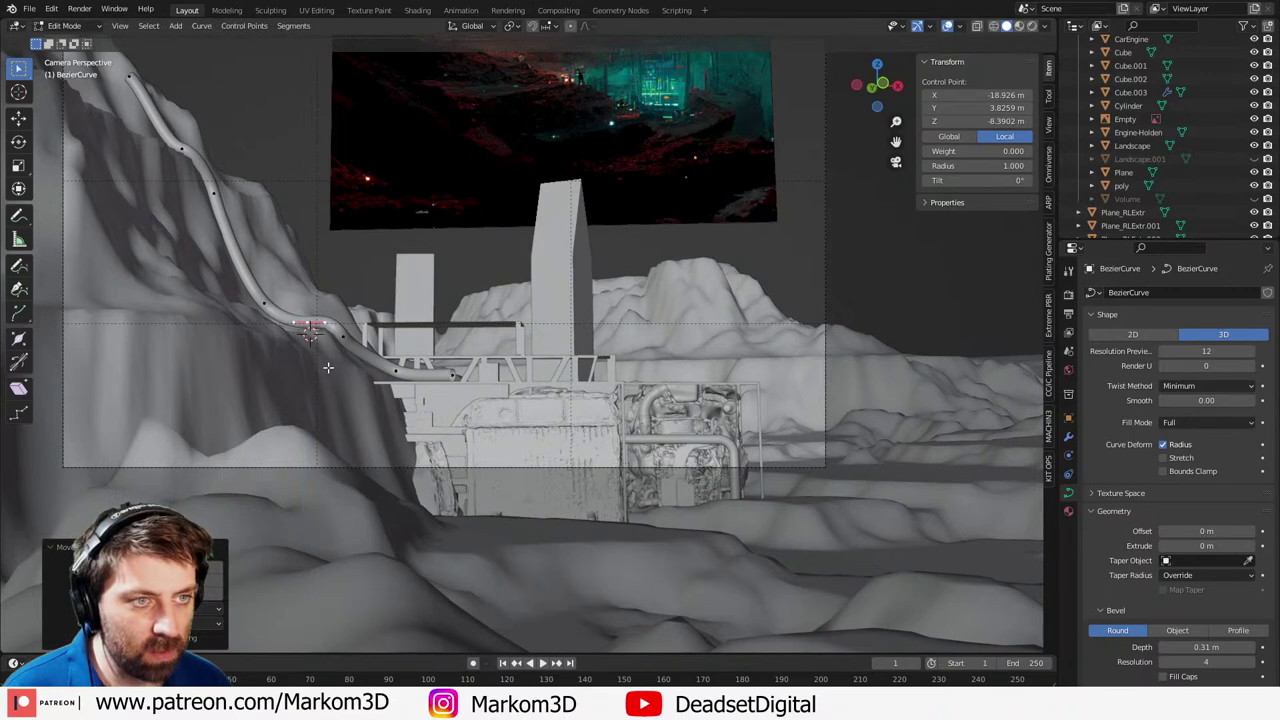
{"action": "key", "text": "g"}
{"action": "right_click", "coordinate": [323, 361]}
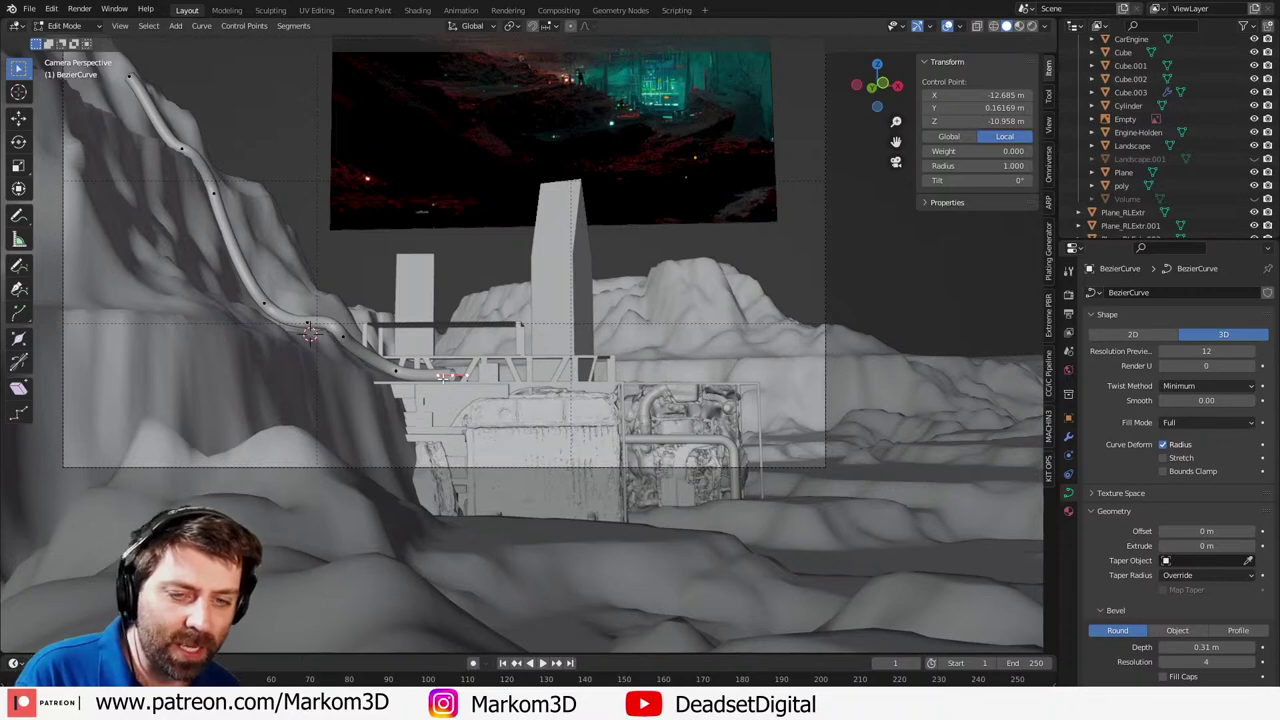
- Show the camera view in rendered shading and return the cable to Object Mode
{"action": "left_click", "coordinate": [1033, 26]}
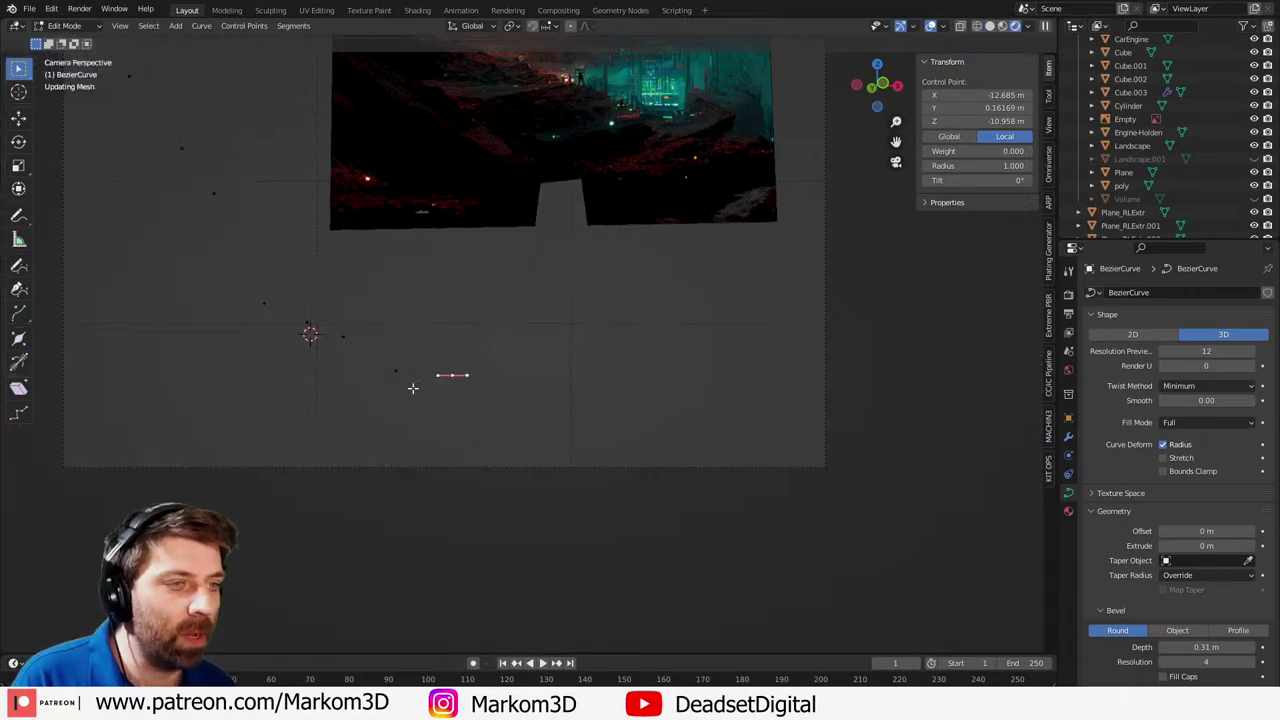
{"action": "key", "text": "Tab"}
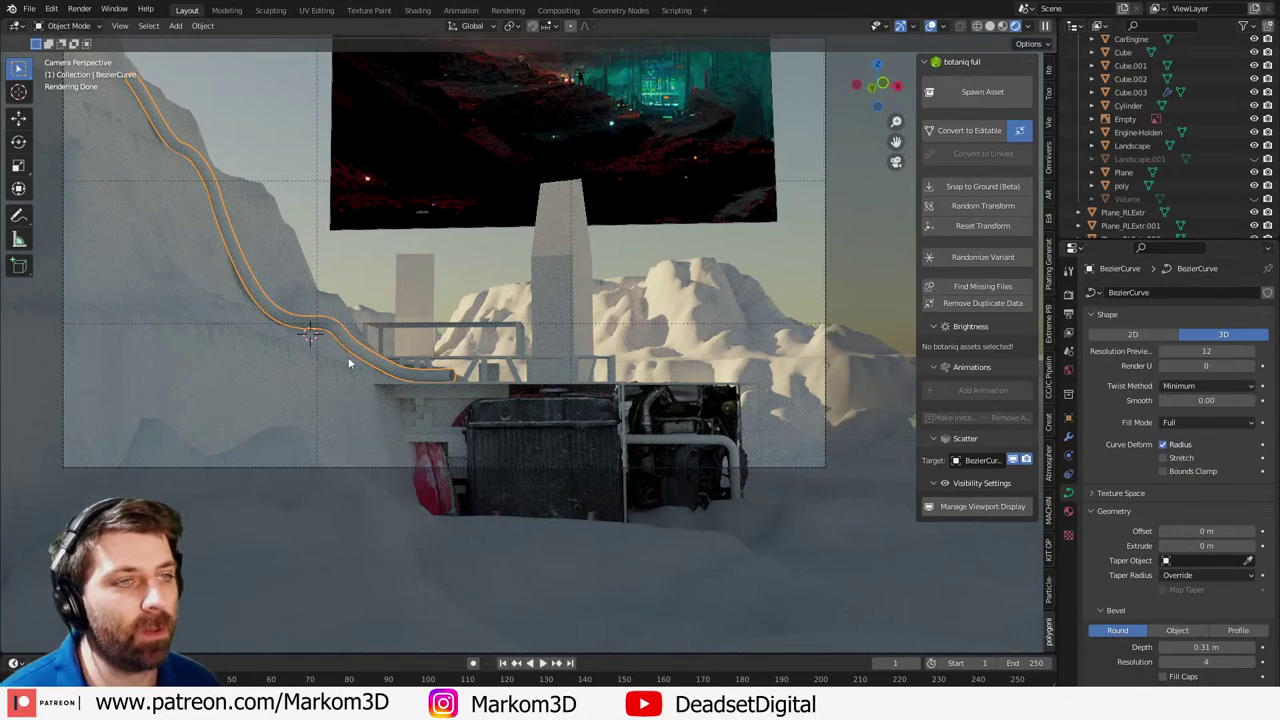
{"action": "scroll", "coordinate": [348, 356], "scroll_direction": "down", "scroll_amount": 1}
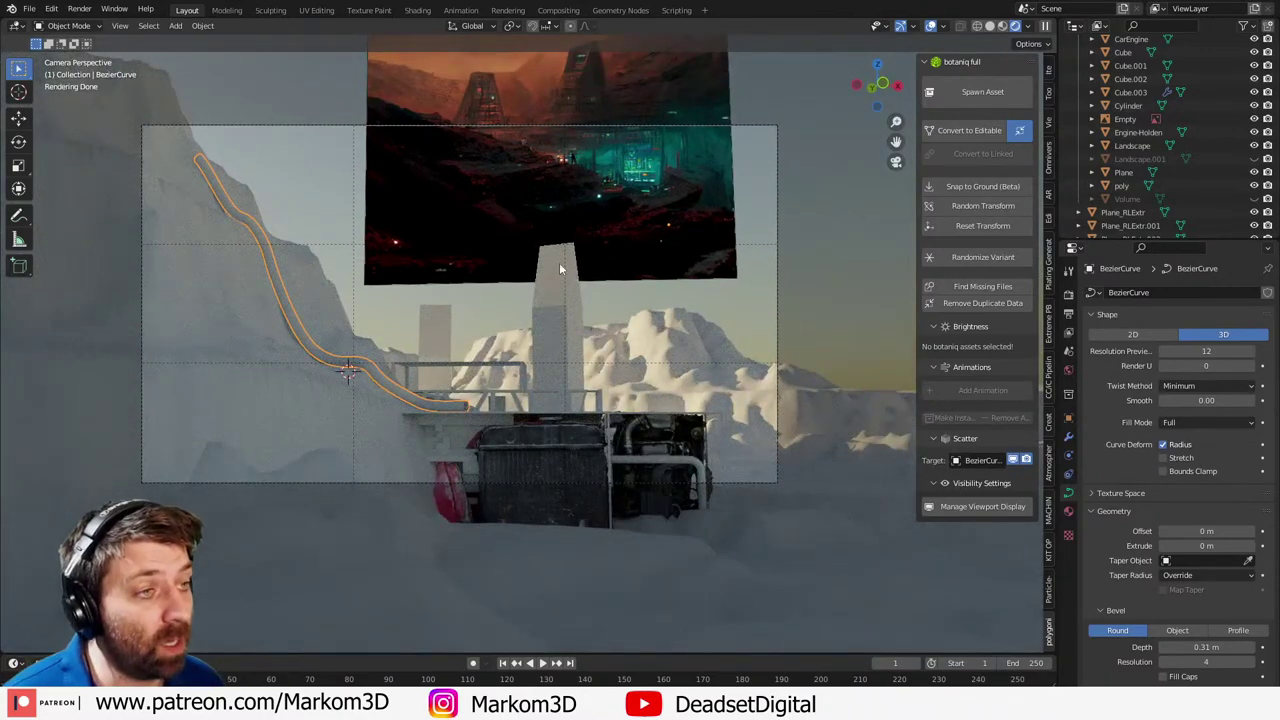
- Tilt the camera down by rotating it -5.63° about its local X axis
{"action": "left_click", "coordinate": [618, 92]}
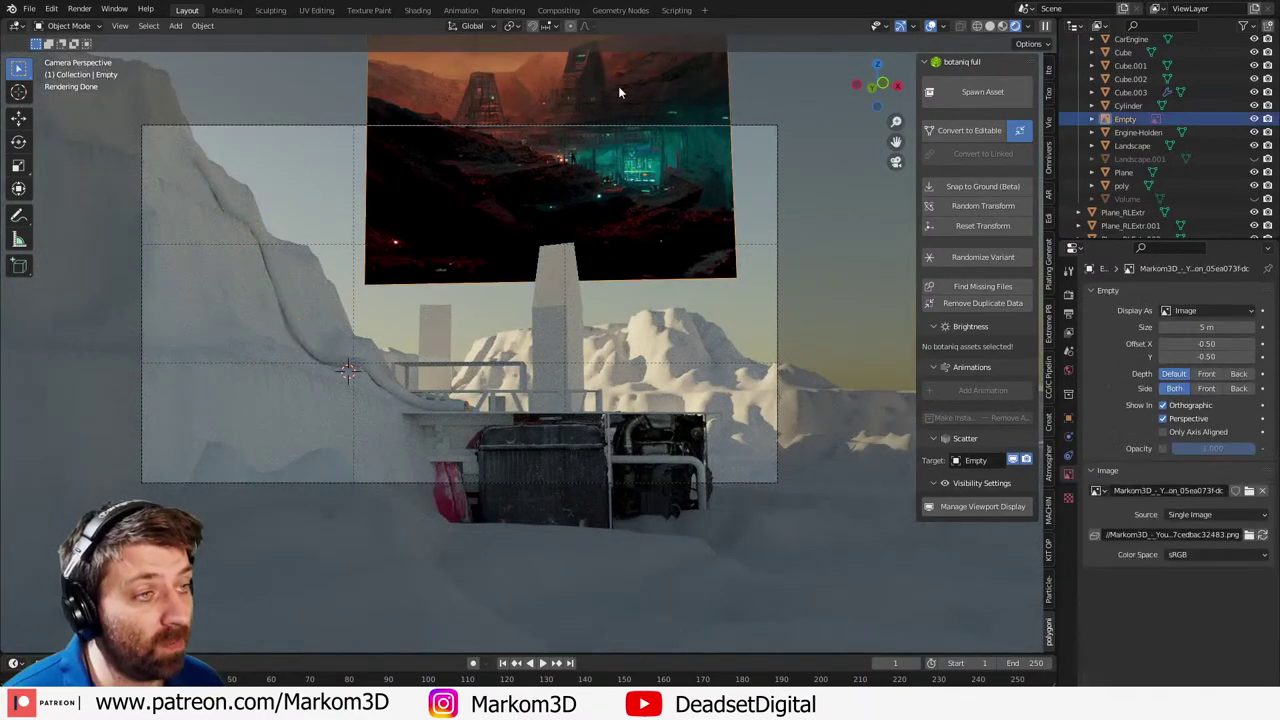
{"action": "left_click", "coordinate": [777, 376]}
{"action": "key", "text": "r"}
{"action": "key", "text": "z"}
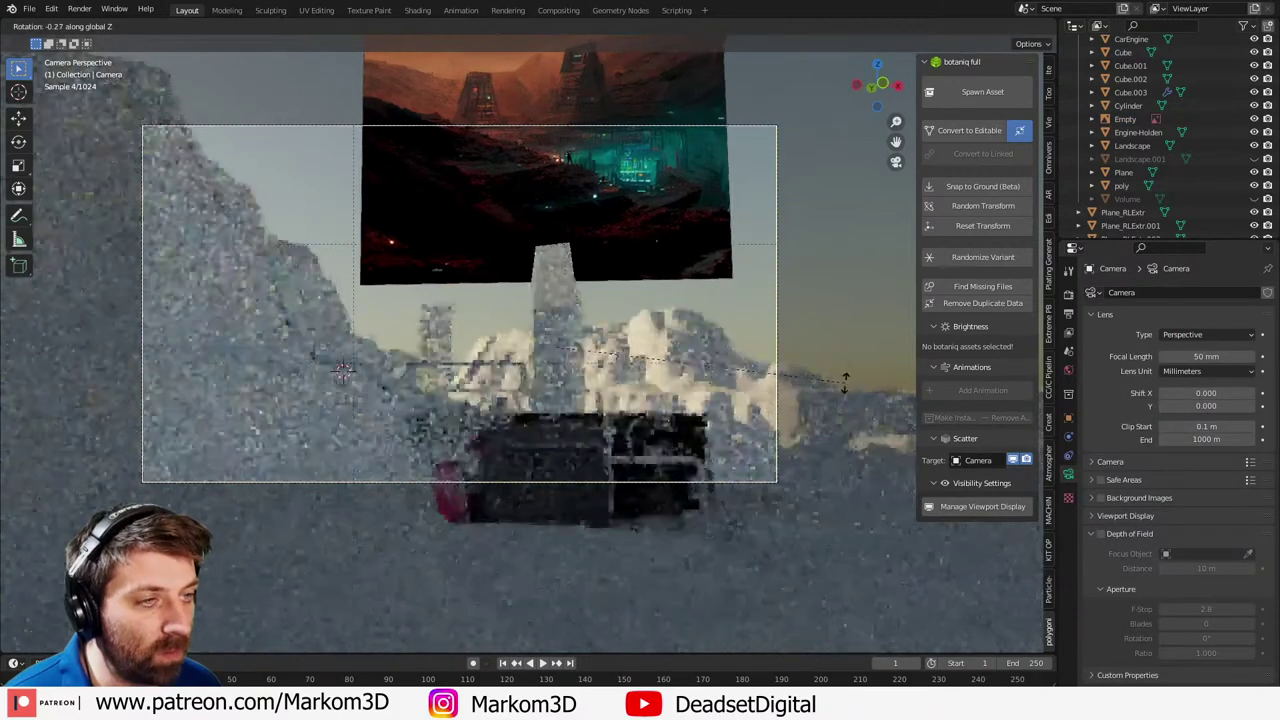
{"action": "key", "text": "x"}
{"action": "key", "text": "x"}
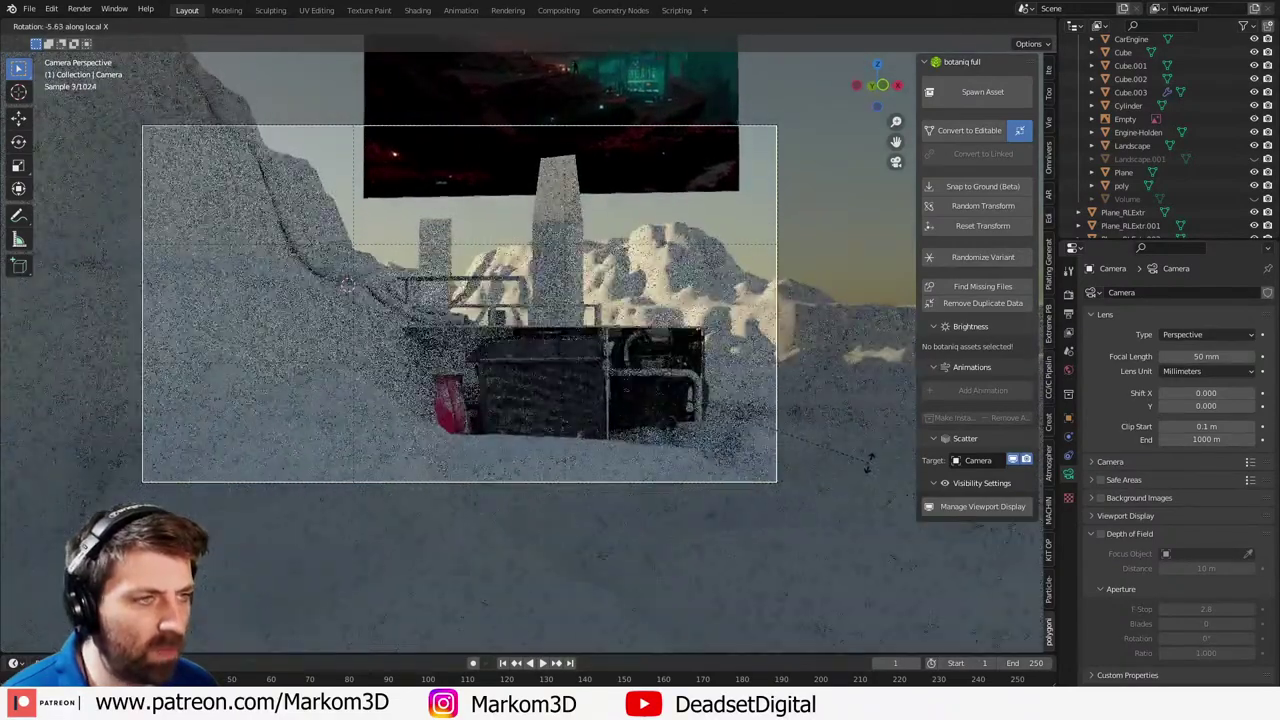
{"action": "left_click", "coordinate": [866, 462]}
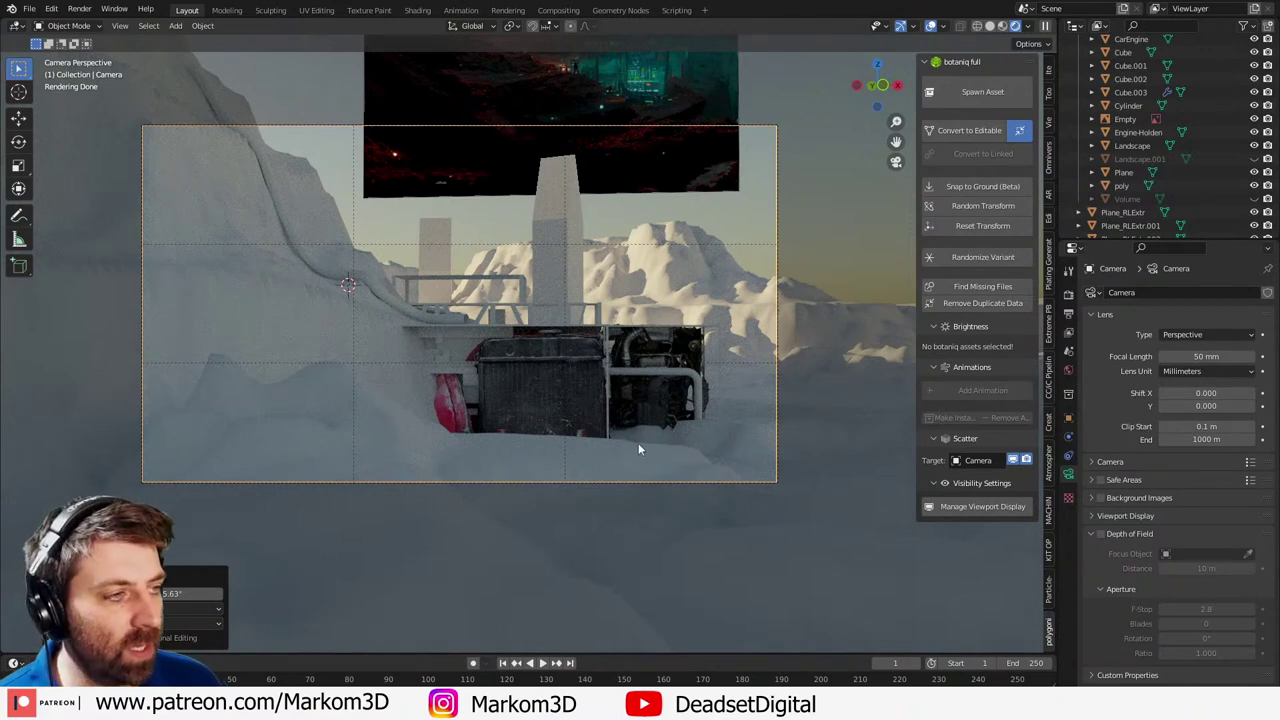
- Switch to the Shading workspace's camera view and set the Sky Texture's sun elevation to 0°
{"action": "left_click", "coordinate": [410, 12]}
{"action": "key", "text": "KP_0"}
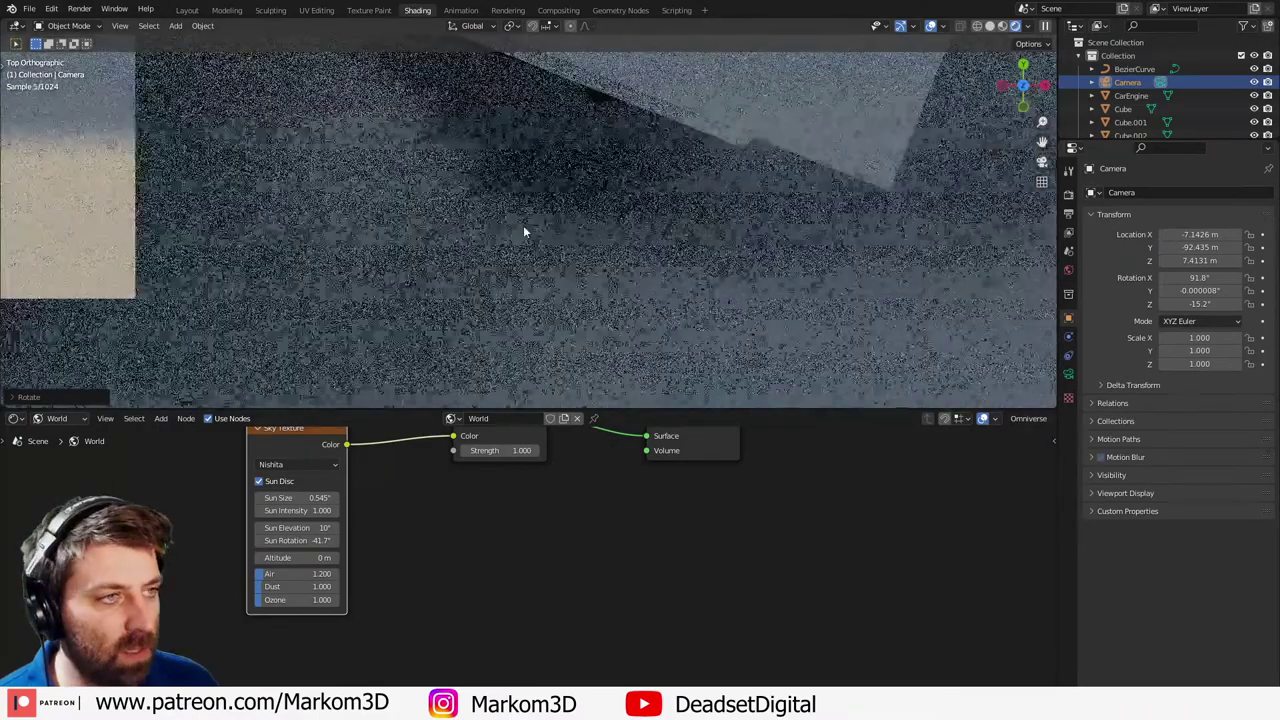
{"action": "scroll", "coordinate": [532, 252], "scroll_direction": "down", "scroll_amount": 4}
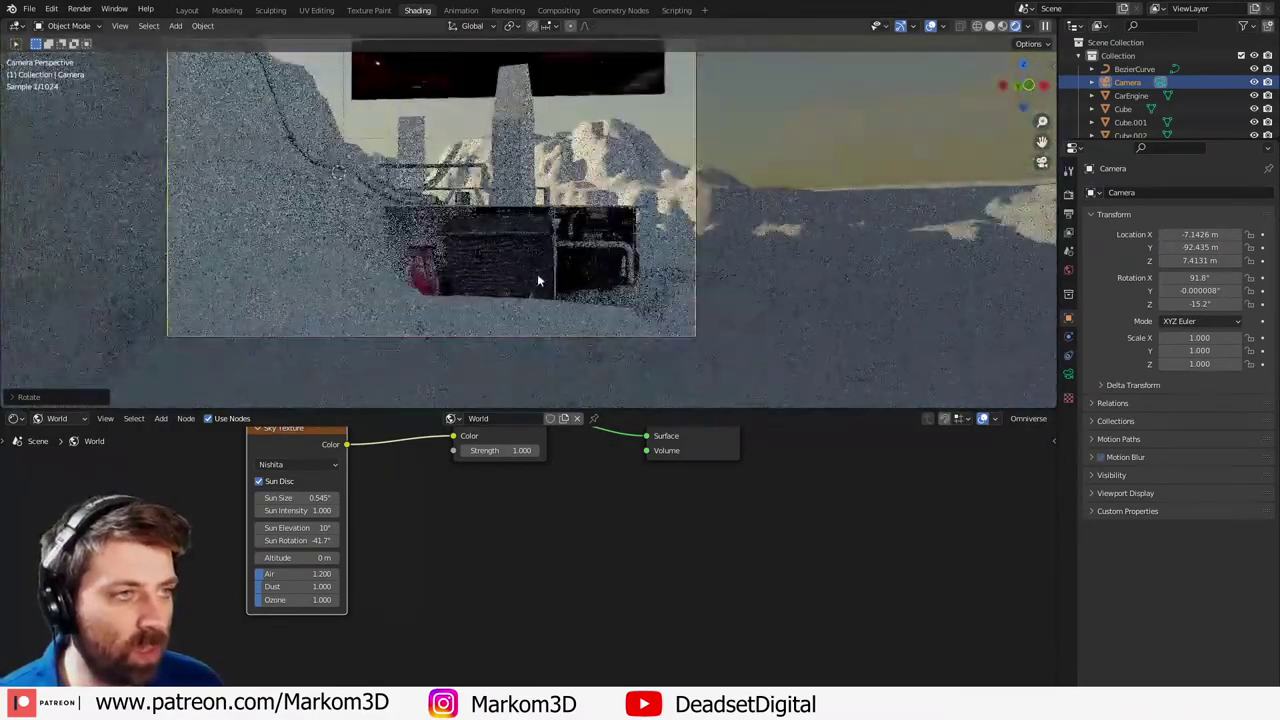
{"action": "middle_click_drag", "start_coordinate": [330, 450], "coordinate": [340, 483]}
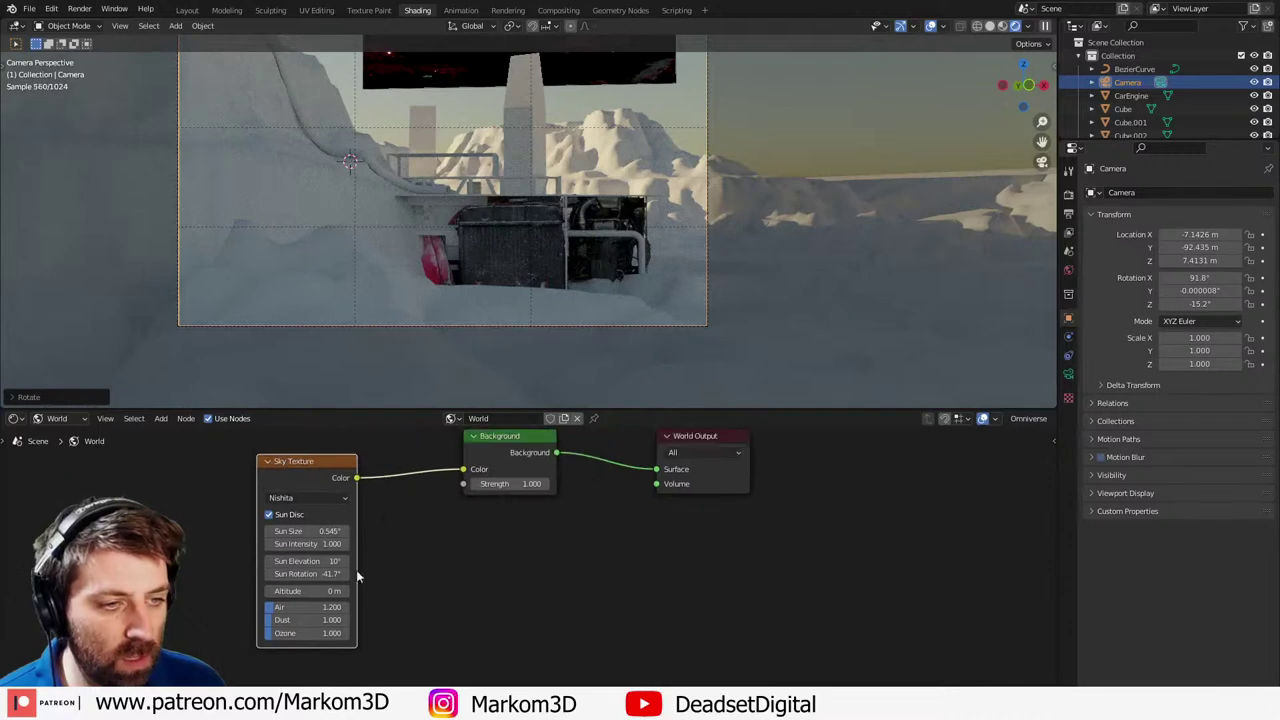
{"action": "left_click", "coordinate": [323, 565]}
{"action": "type", "text": "0"}
{"action": "key", "text": "Return"}
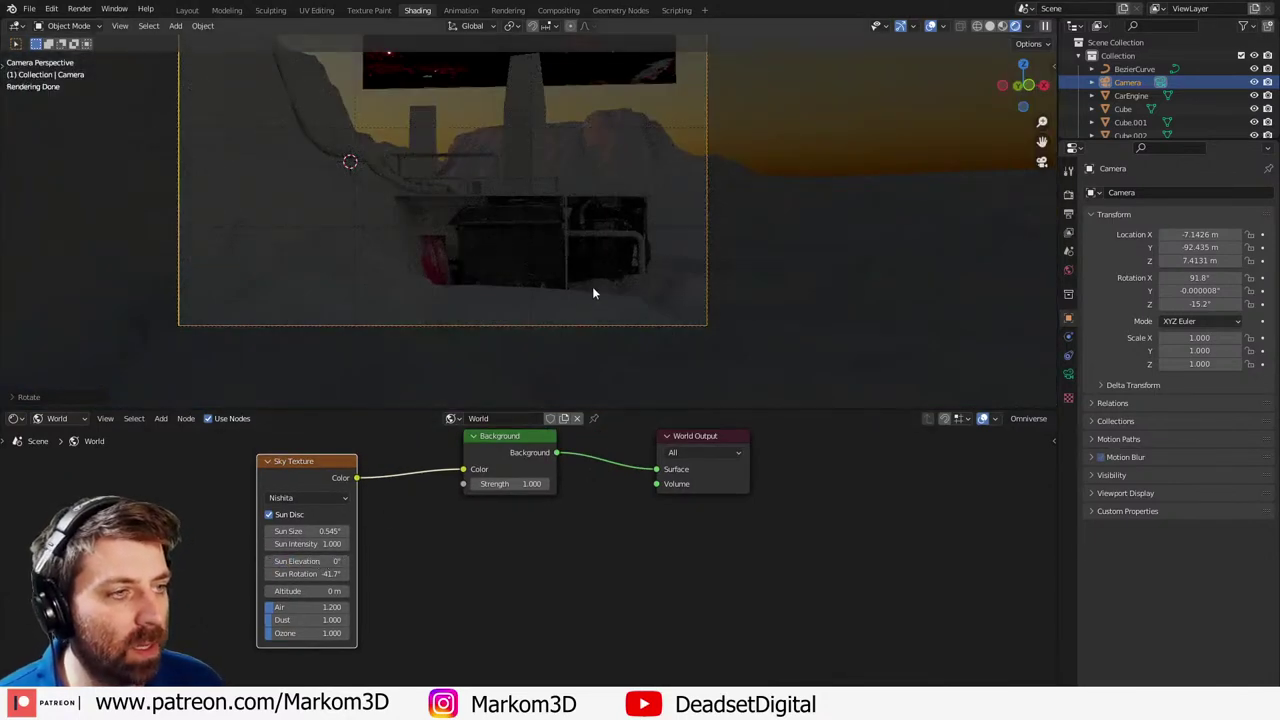
- Add a point light on the ground in front of the exposed engine and raise it slightly along Z
{"action": "key", "text": "shift+a"}
{"action": "mouse_move", "coordinate": [575, 439]}
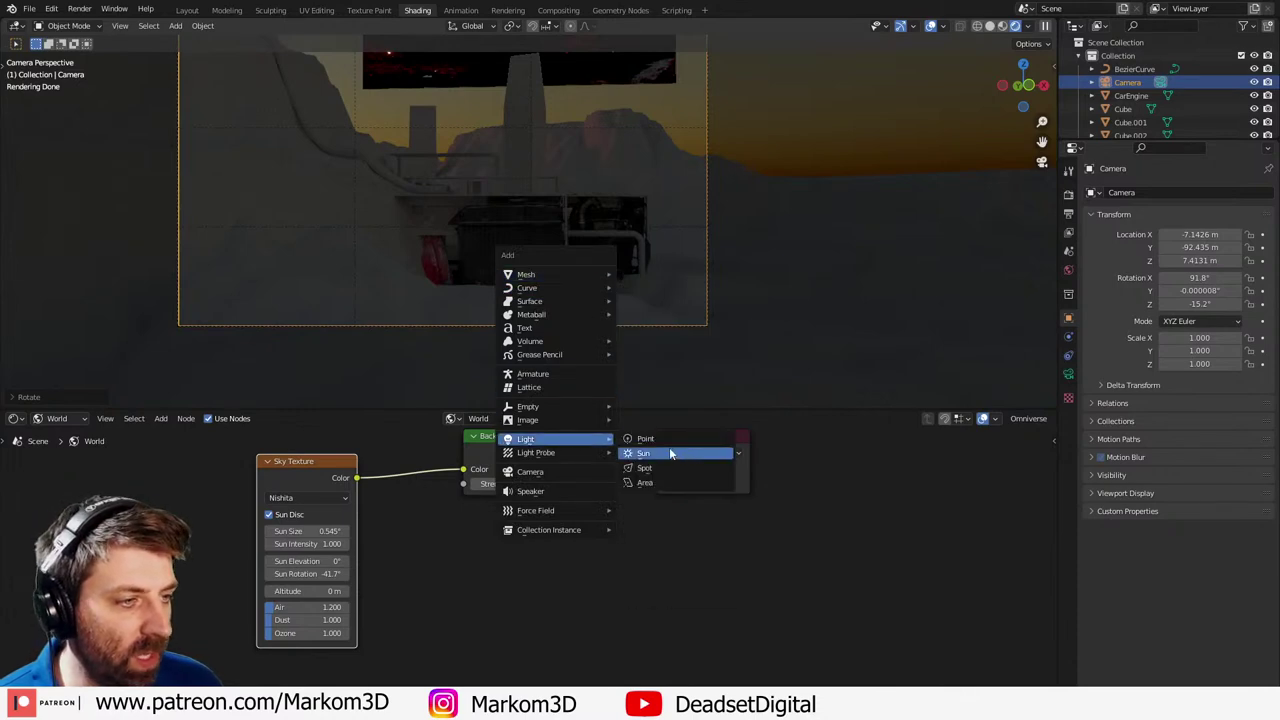
{"action": "left_click", "coordinate": [660, 437]}
{"action": "key", "text": "g"}
{"action": "key", "text": "z"}
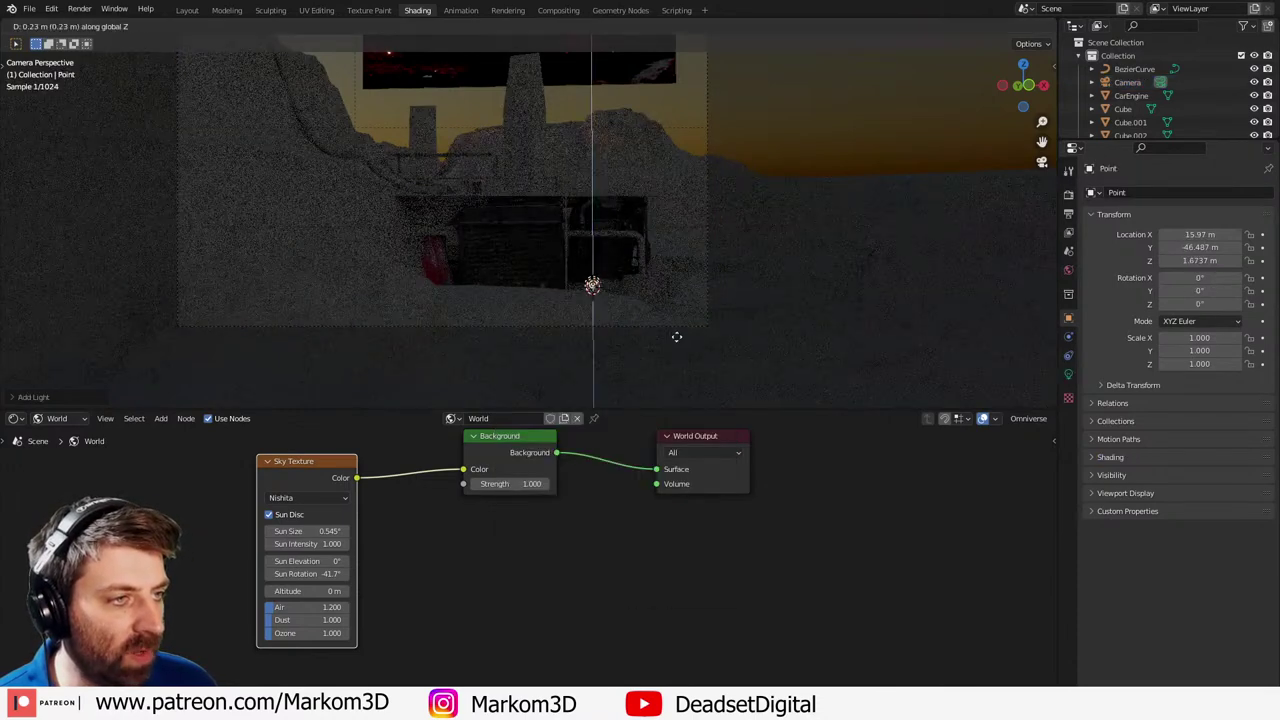
{"action": "left_click", "coordinate": [680, 337]}
- Give the point light a pale blue colour and set its power to 500 W
{"action": "left_click", "coordinate": [1068, 374]}
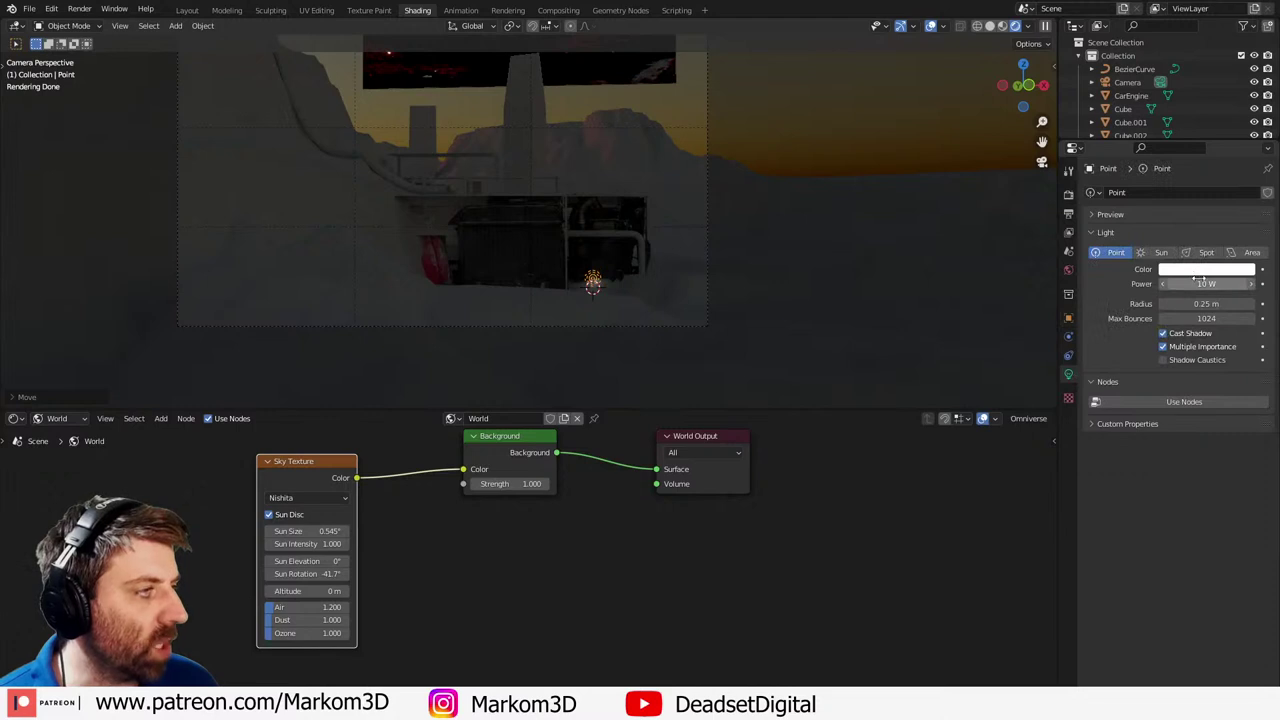
{"action": "left_click", "coordinate": [1200, 270]}
{"action": "left_click", "coordinate": [1189, 130]}
{"action": "double_click", "coordinate": [1194, 282]}
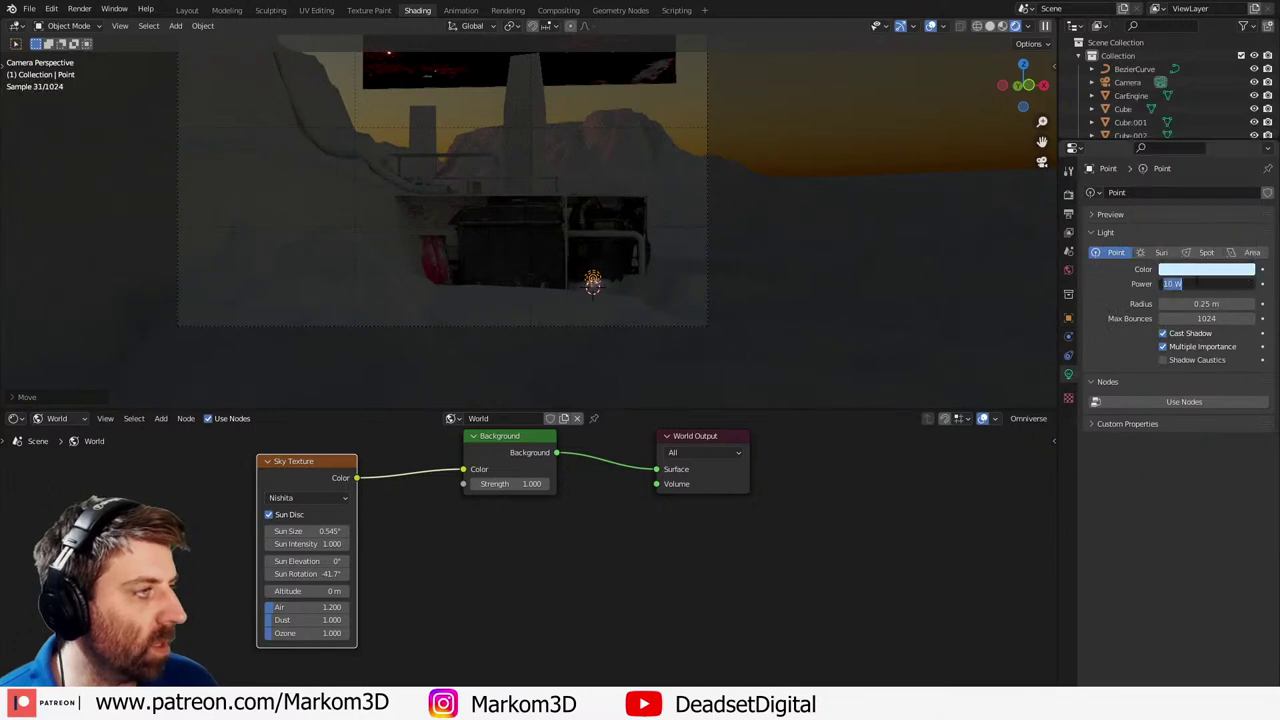
{"action": "type", "text": "500"}
{"action": "key", "text": "Return"}
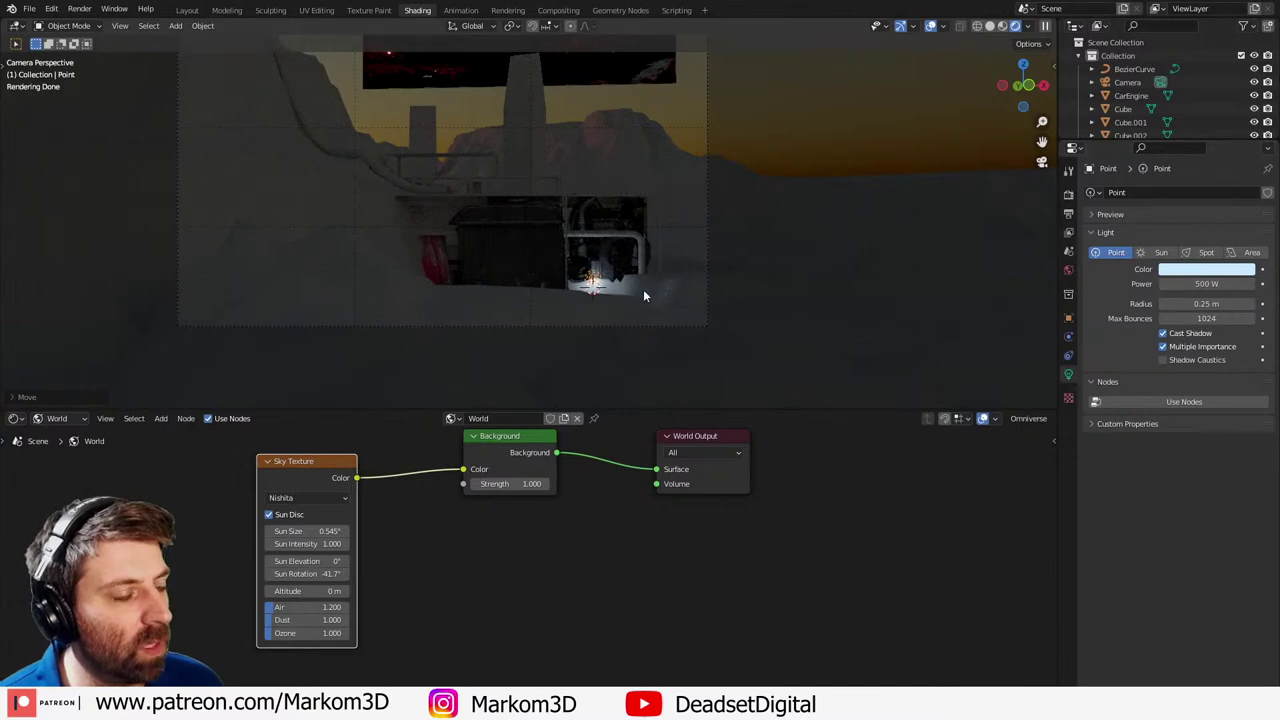
- Select the landscape around the exposed engine and open its mesh in Edit Mode
{"action": "middle_click_drag", "start_coordinate": [643, 289], "coordinate": [667, 320]}
{"action": "left_click", "coordinate": [676, 312]}
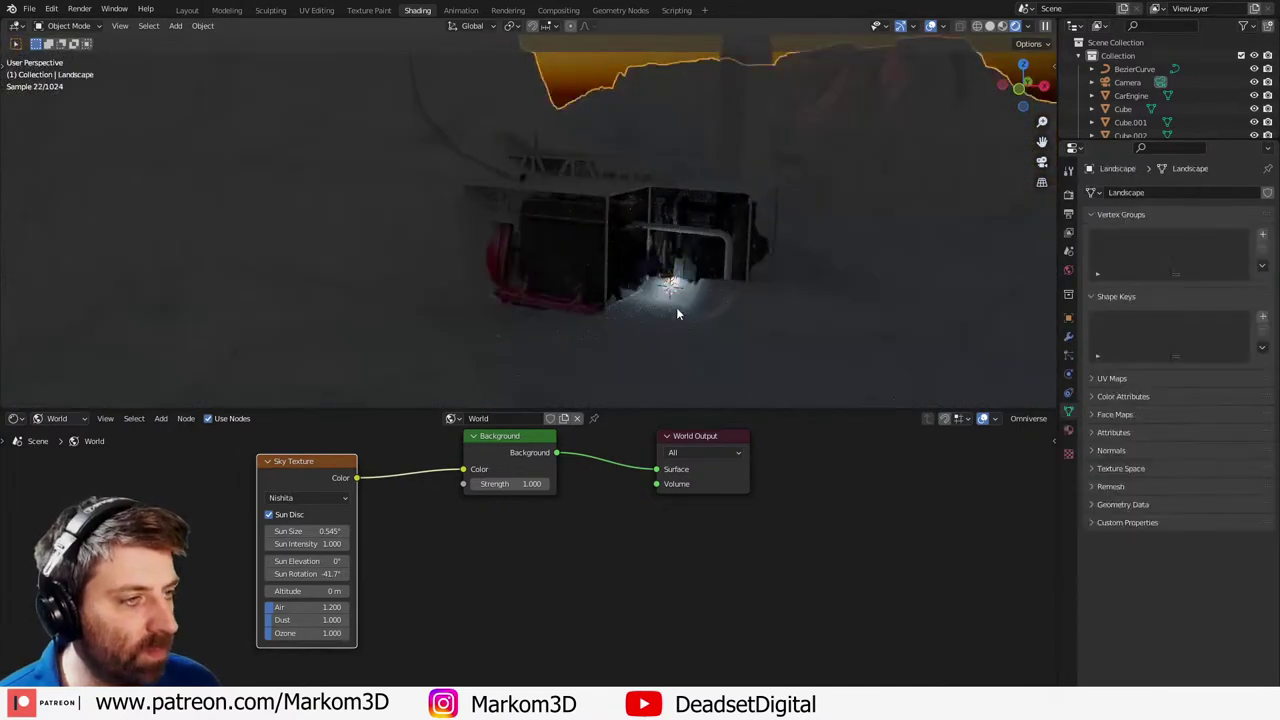
{"action": "key", "text": "Tab"}
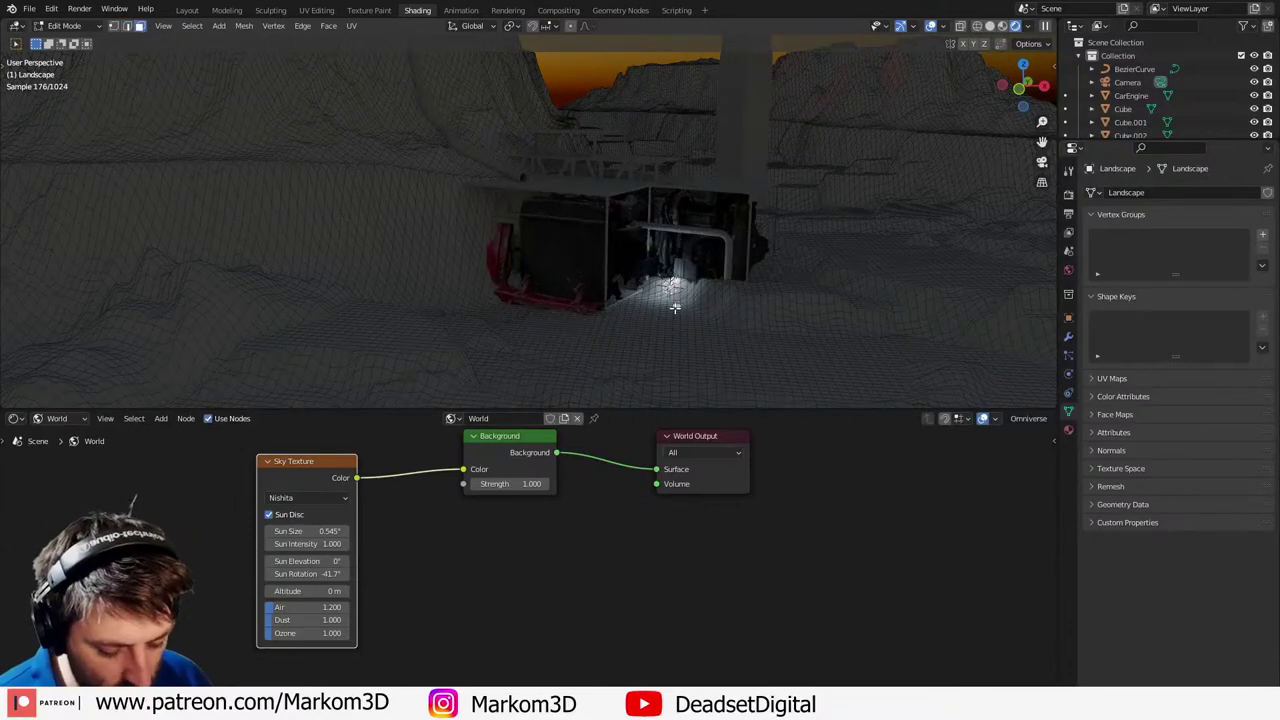
- Try lowering the ground in front of the engine along Z with proportional editing at about 5 m radius, and undo it
{"action": "key", "text": "g"}
{"action": "key", "text": "z"}
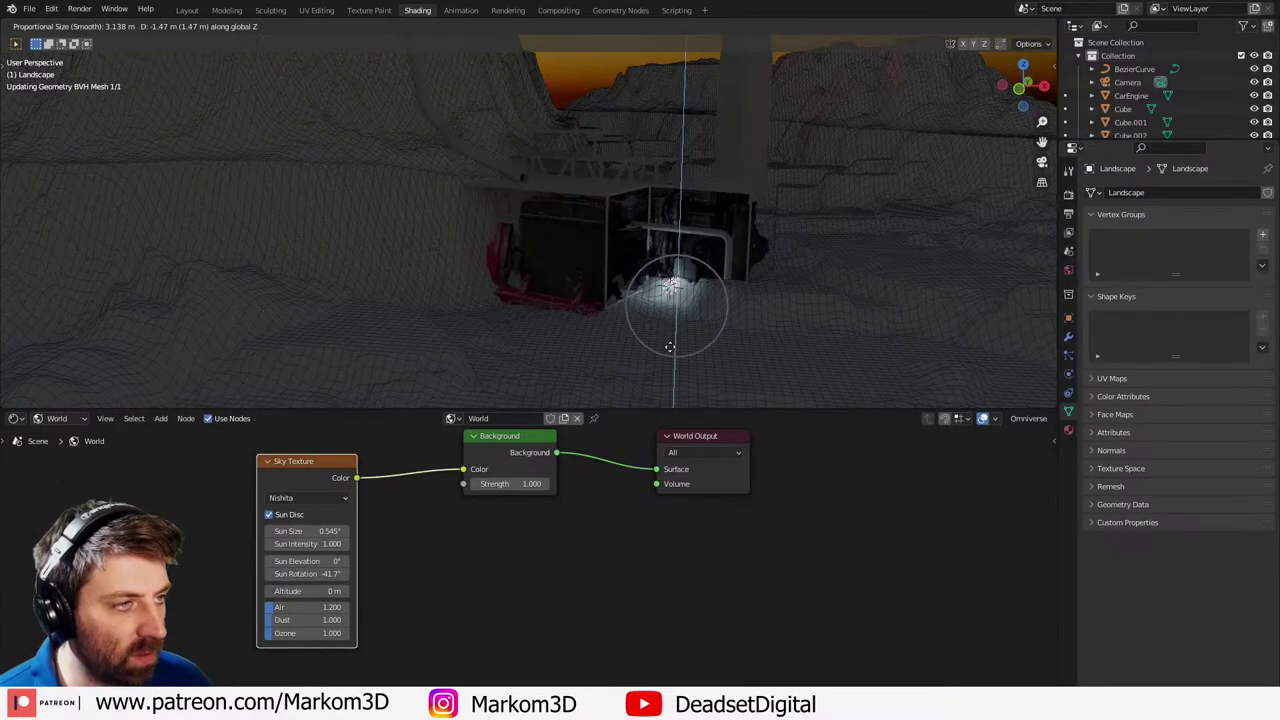
{"action": "scroll", "coordinate": [678, 150], "scroll_direction": "down", "scroll_amount": 2}
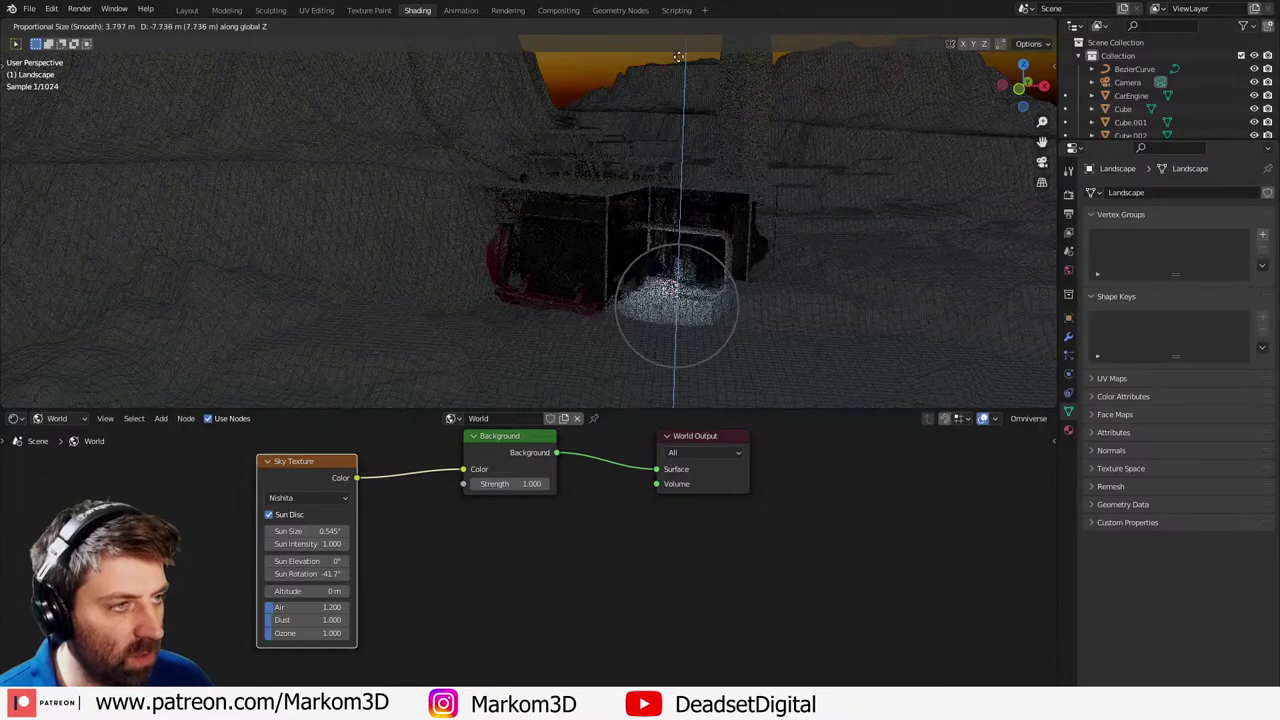
{"action": "scroll", "coordinate": [678, 60], "scroll_direction": "down", "scroll_amount": 3}
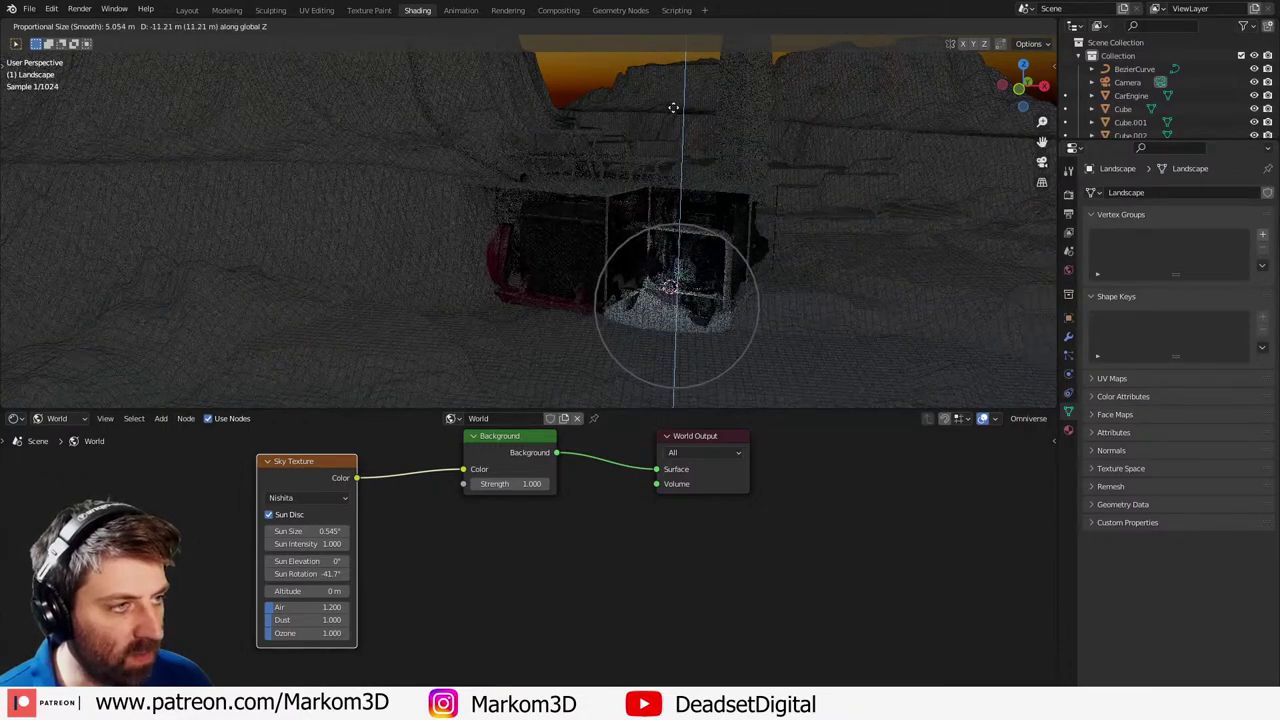
{"action": "left_click", "coordinate": [683, 188]}
{"action": "key", "text": "ctrl+z"}
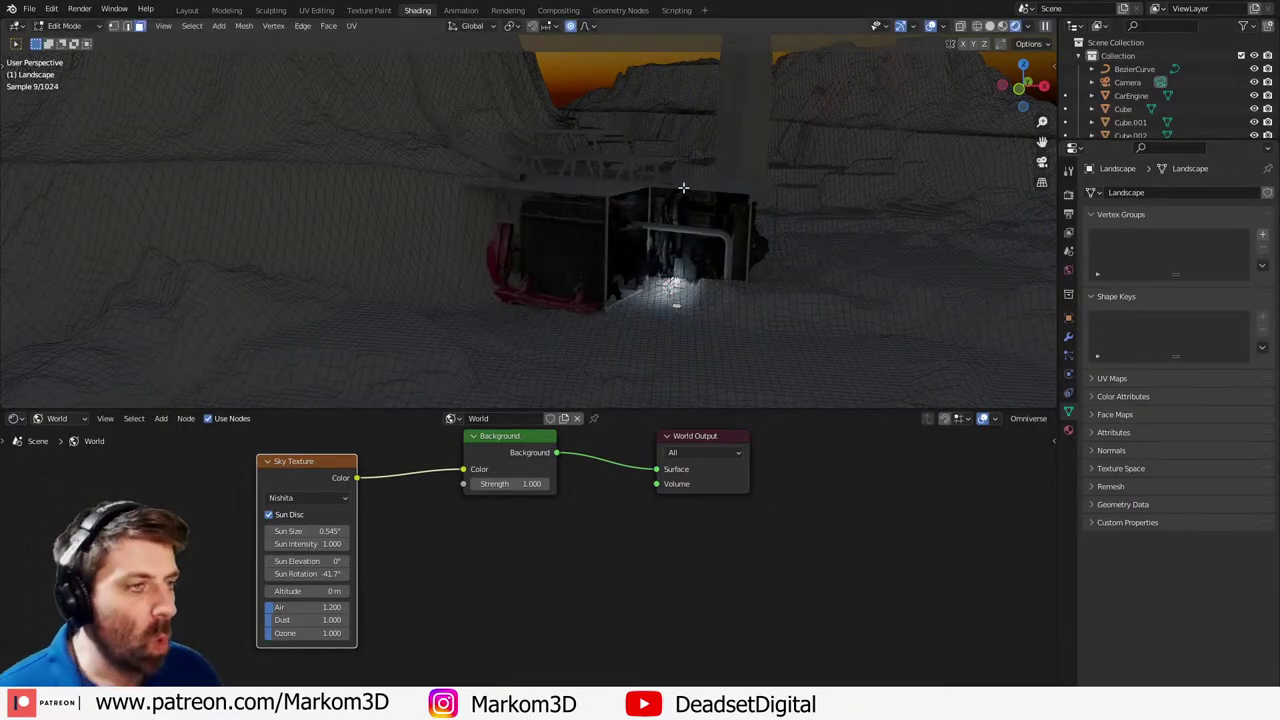
{"action": "key", "text": "Tab"}
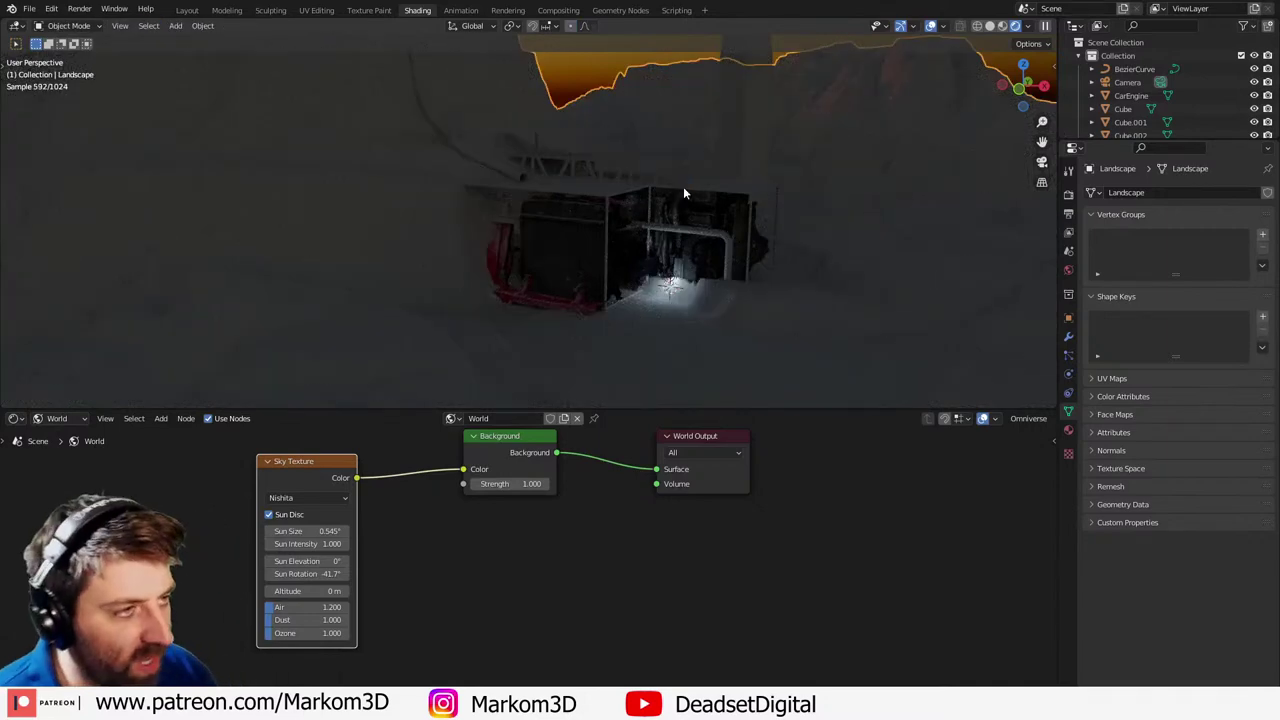
{"action": "key", "text": "Tab"}
- Sink the selected landscape area in front of the engine along Z, using proportional editing with a radius of about 5 m
{"action": "key", "text": "g"}
{"action": "key", "text": "z"}
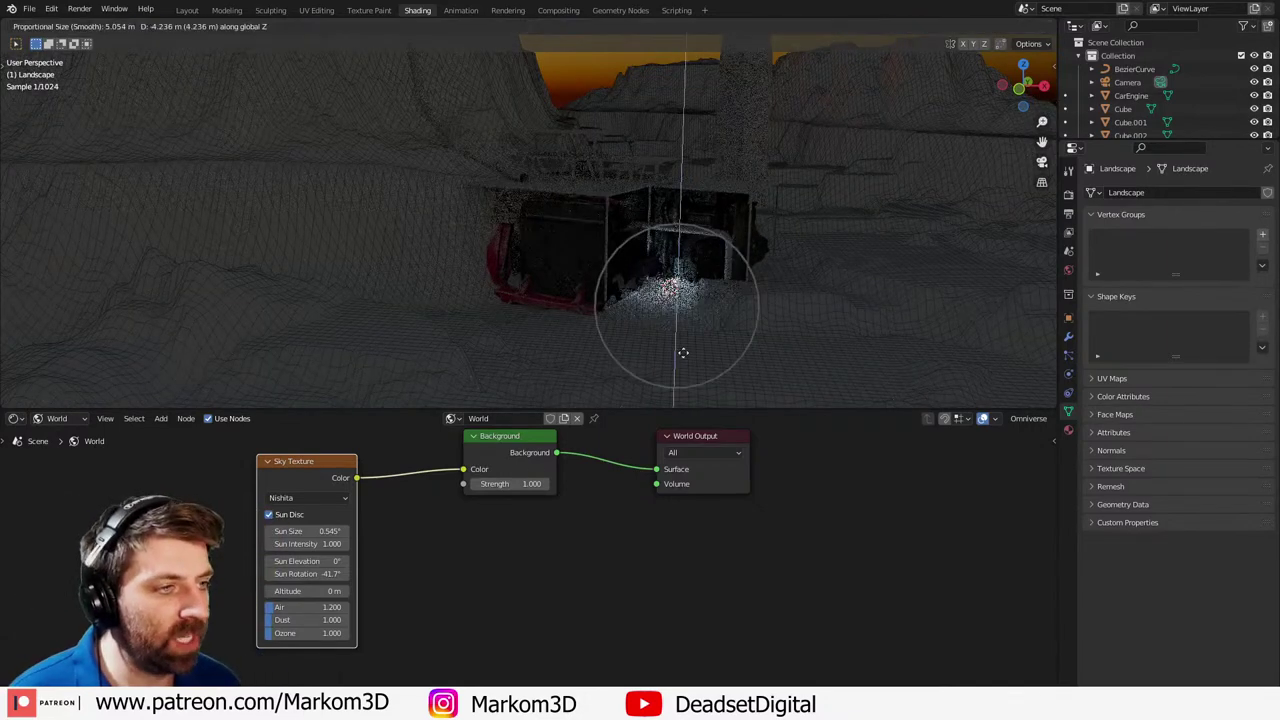
{"action": "left_click", "coordinate": [680, 214]}
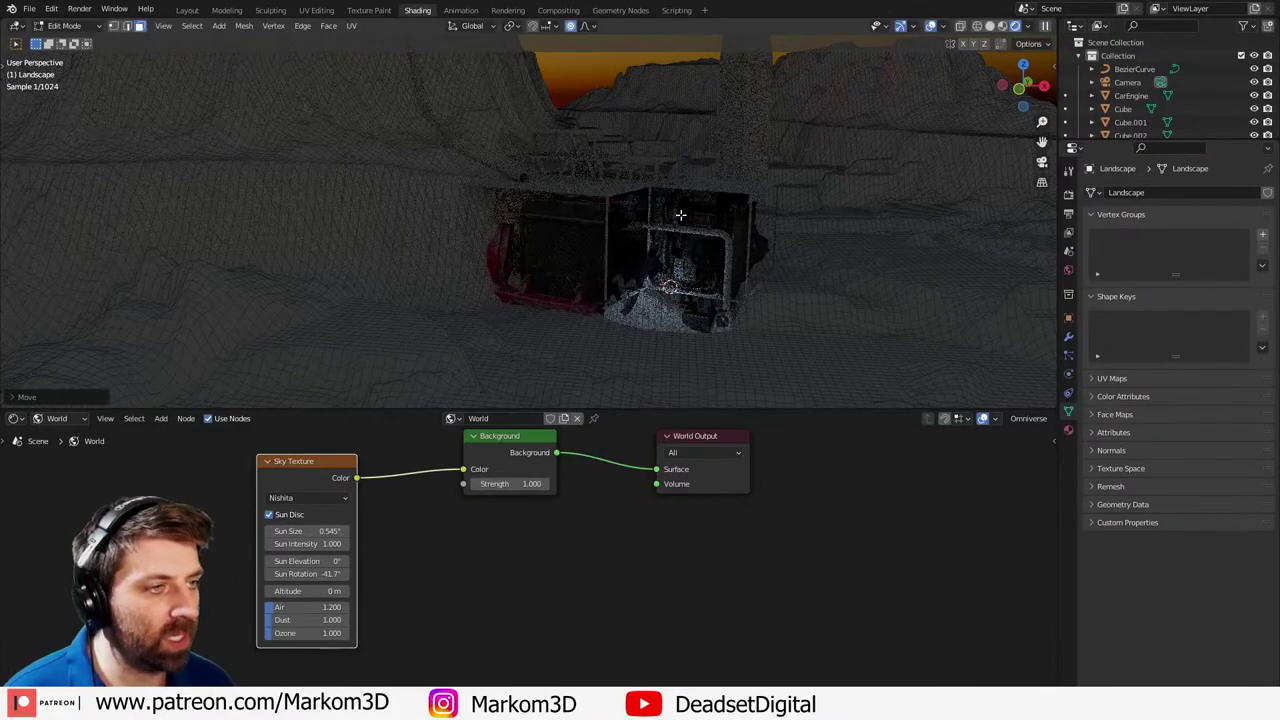
{"action": "key", "text": "Tab"}
- Move the point light into the hollow in front of the engine, positioning it from the camera view and the top view
{"action": "key", "text": "KP_0"}
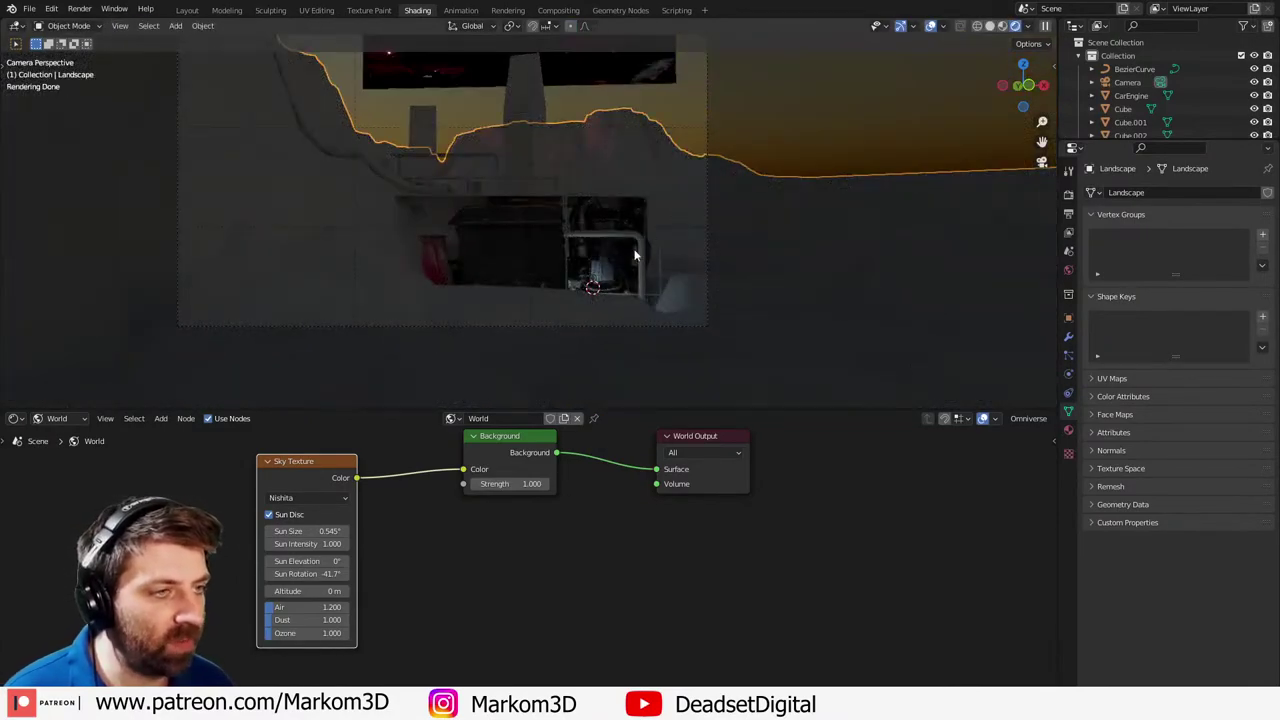
{"action": "left_click", "coordinate": [593, 288]}
{"action": "key", "text": "g"}
{"action": "left_click", "coordinate": [687, 298]}
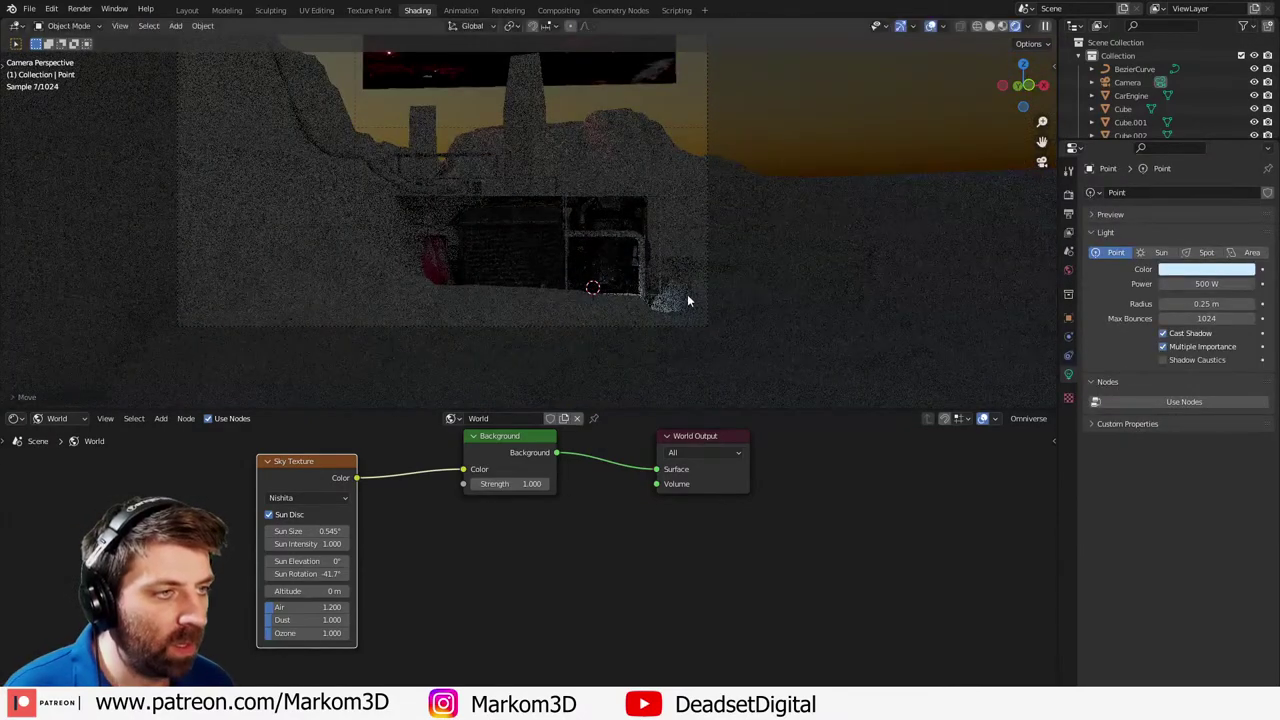
{"action": "middle_click_drag", "start_coordinate": [687, 300], "coordinate": [622, 397]}
{"action": "key", "text": "KP_7"}
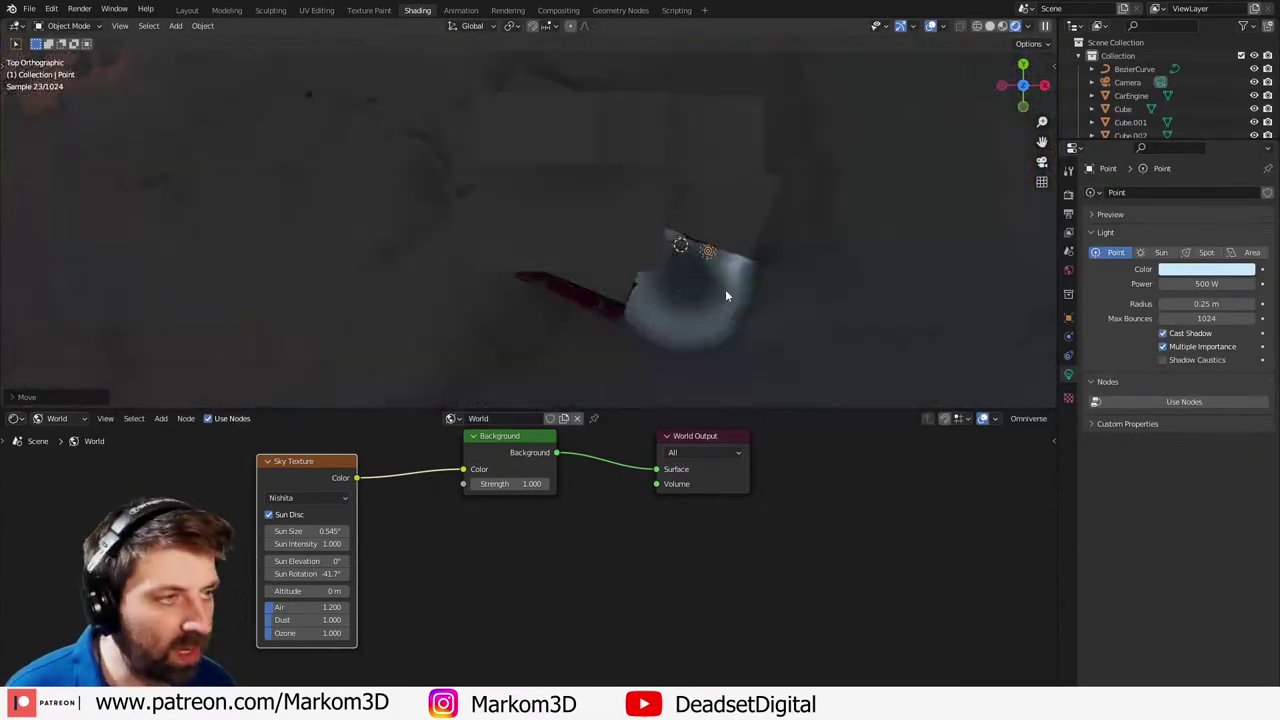
{"action": "key", "text": "g"}
{"action": "left_click", "coordinate": [712, 300]}
- Lower the point light along global Z towards the bottom of the hollow
{"action": "middle_click_drag", "start_coordinate": [712, 305], "coordinate": [722, 202]}
{"action": "key", "text": "g"}
{"action": "key", "text": "z"}
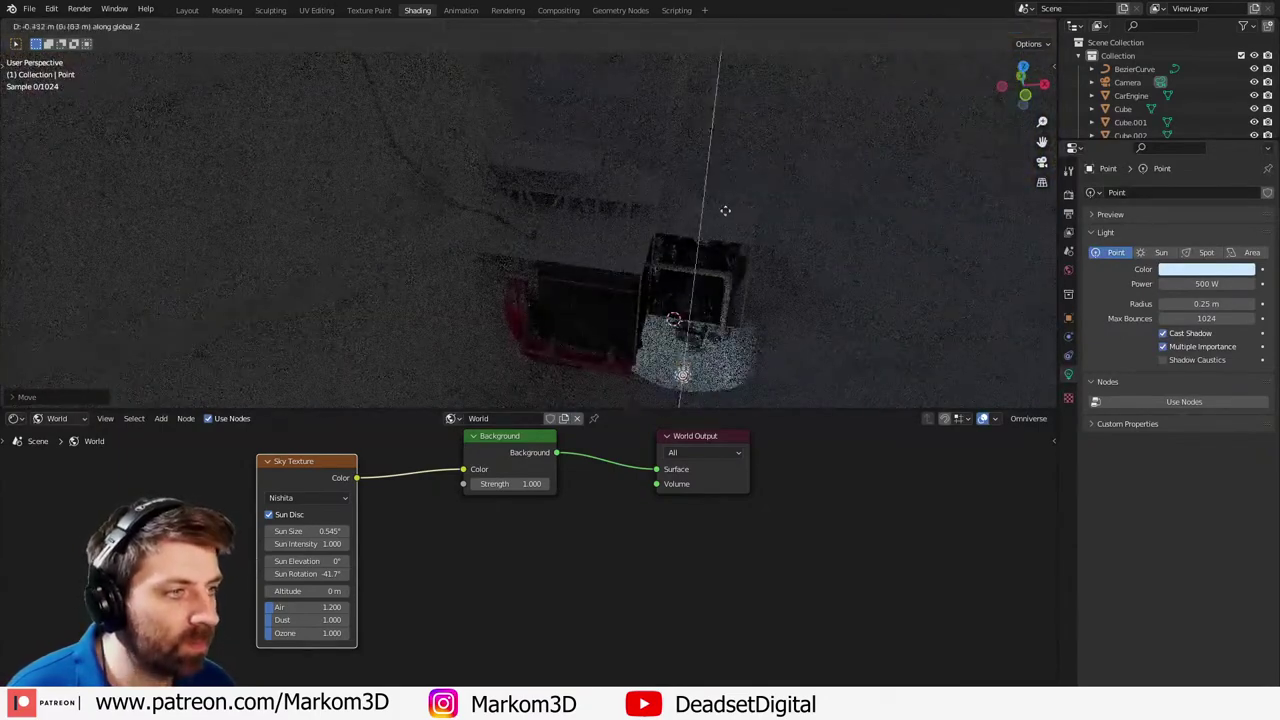
{"action": "left_click", "coordinate": [725, 218]}
- Set the point light's power to 5000 W and return to the camera view
{"action": "double_click", "coordinate": [1186, 284]}
{"action": "type", "text": "500"}
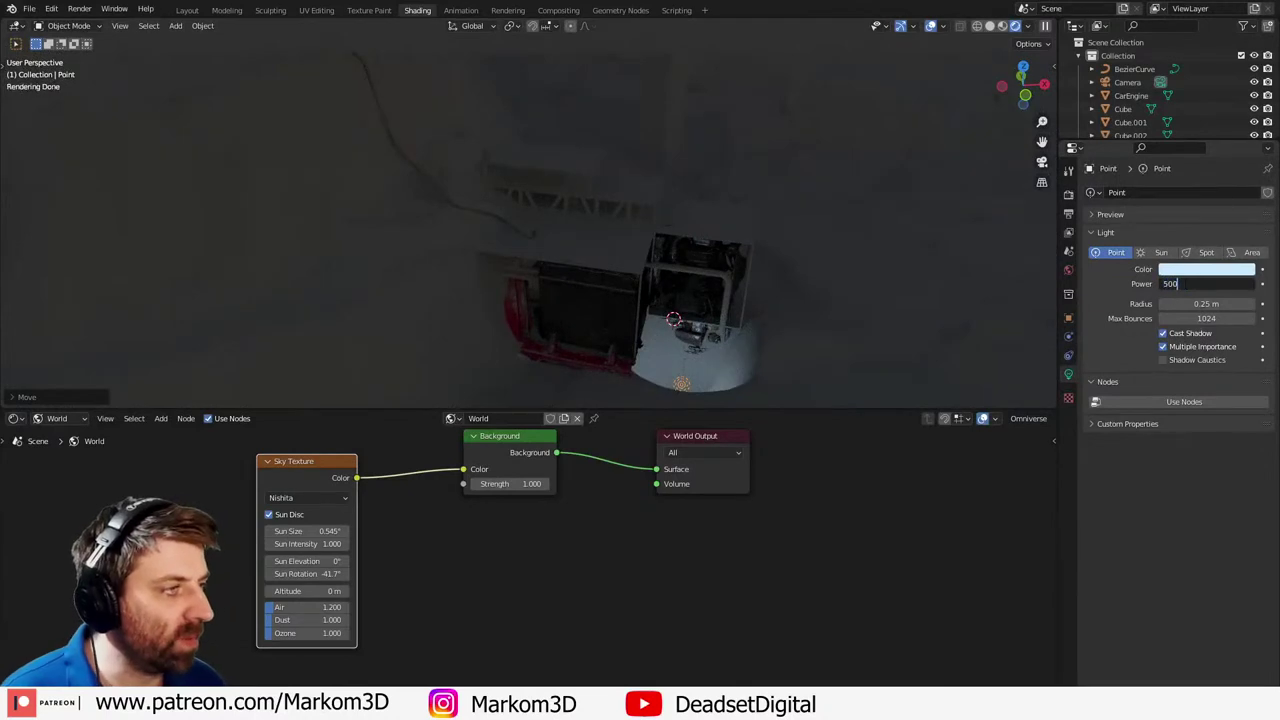
{"action": "type", "text": "0"}
{"action": "key", "text": "Return"}
{"action": "key", "text": "KP_0"}
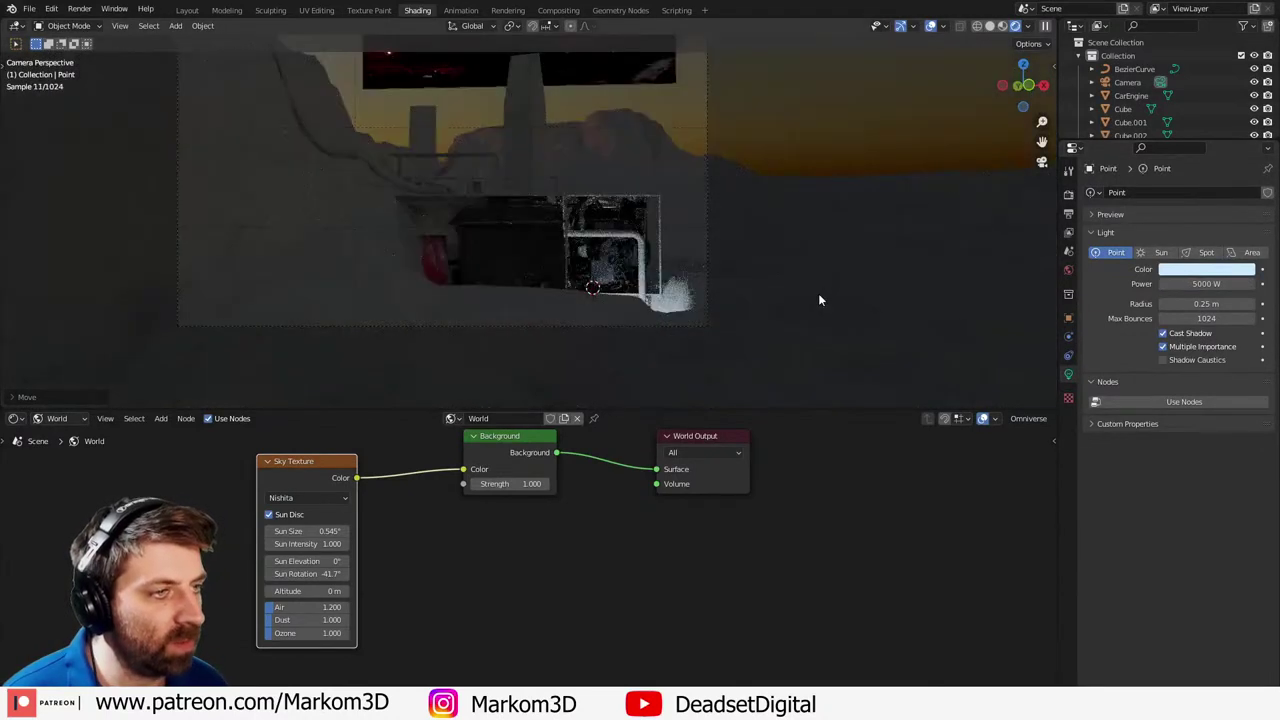
- Enlarge the object list and bring up the Volume object's material nodes using the Object shader type
{"action": "scroll", "coordinate": [1160, 105], "scroll_direction": "down", "scroll_amount": 5}
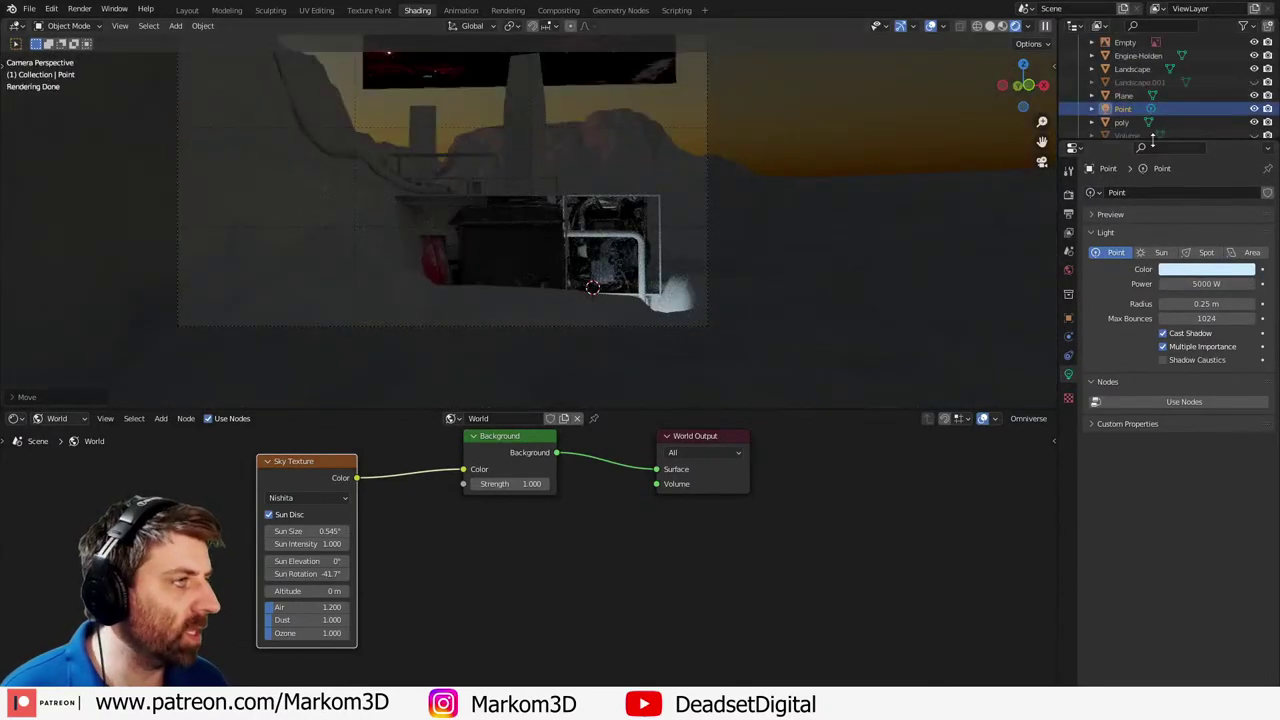
{"action": "left_click_drag", "start_coordinate": [1152, 140], "coordinate": [1152, 298]}
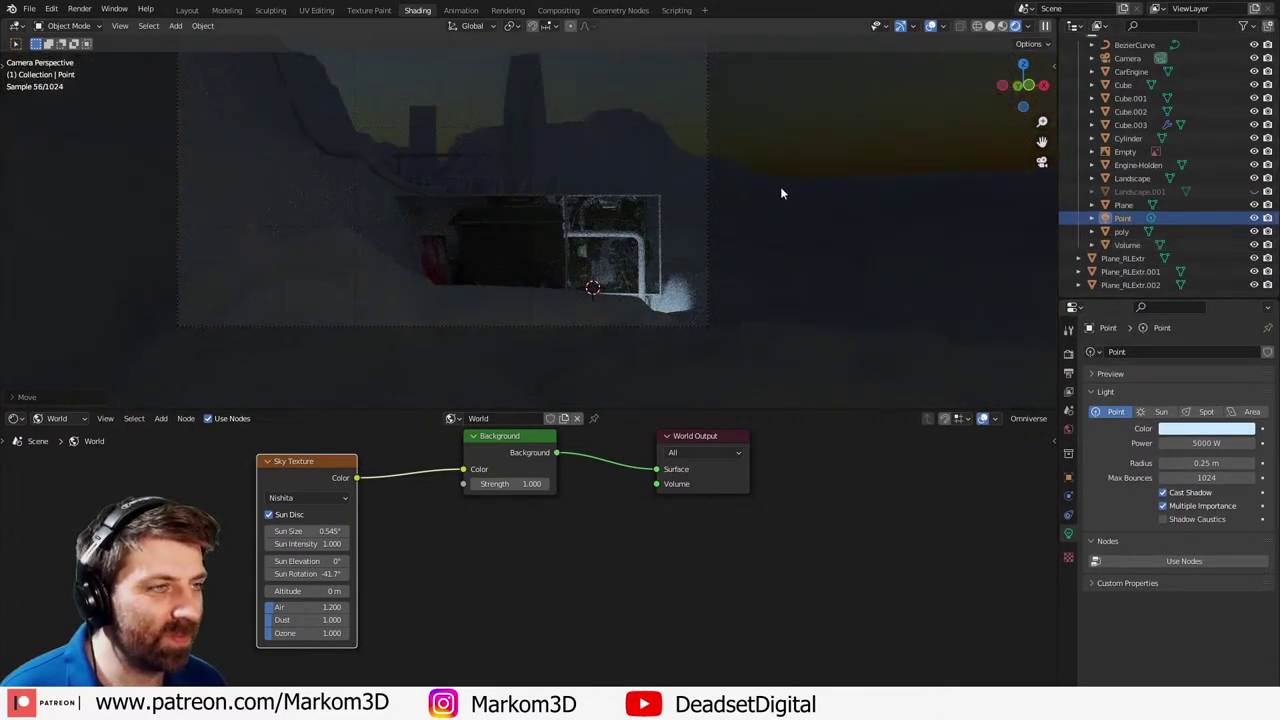
{"action": "scroll", "coordinate": [776, 189], "scroll_direction": "down", "scroll_amount": 1}
{"action": "middle_click_drag", "start_coordinate": [766, 188], "coordinate": [854, 202], "text": "shift"}
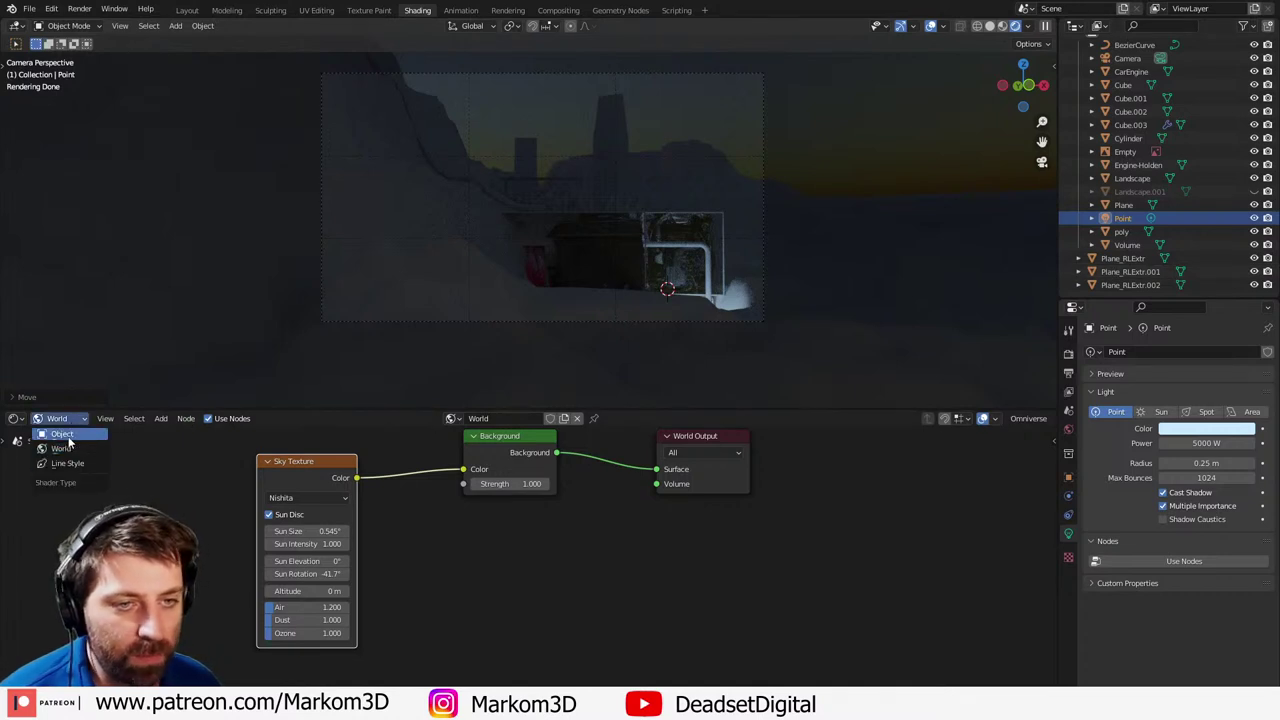
{"action": "left_click", "coordinate": [62, 433]}
{"action": "left_click", "coordinate": [1128, 245]}
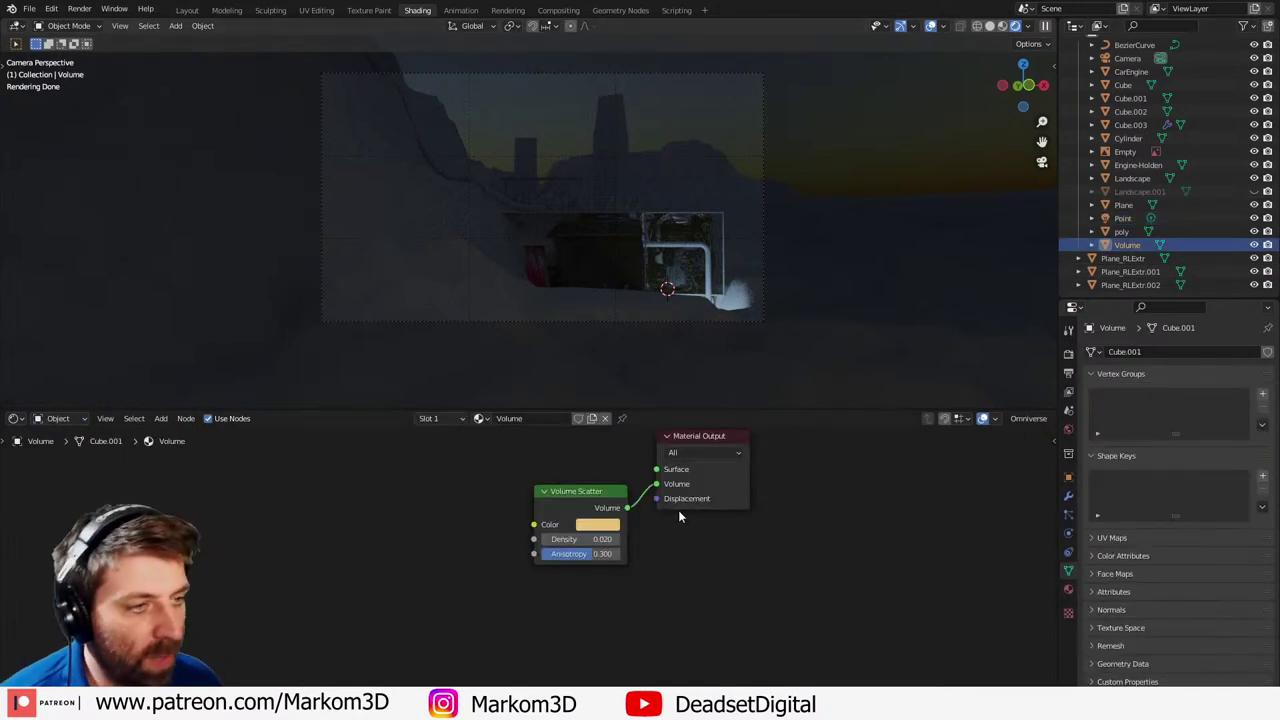
- Darken the Volume Scatter colour slightly and set its anisotropy to 0.667
{"action": "left_click", "coordinate": [599, 527]}
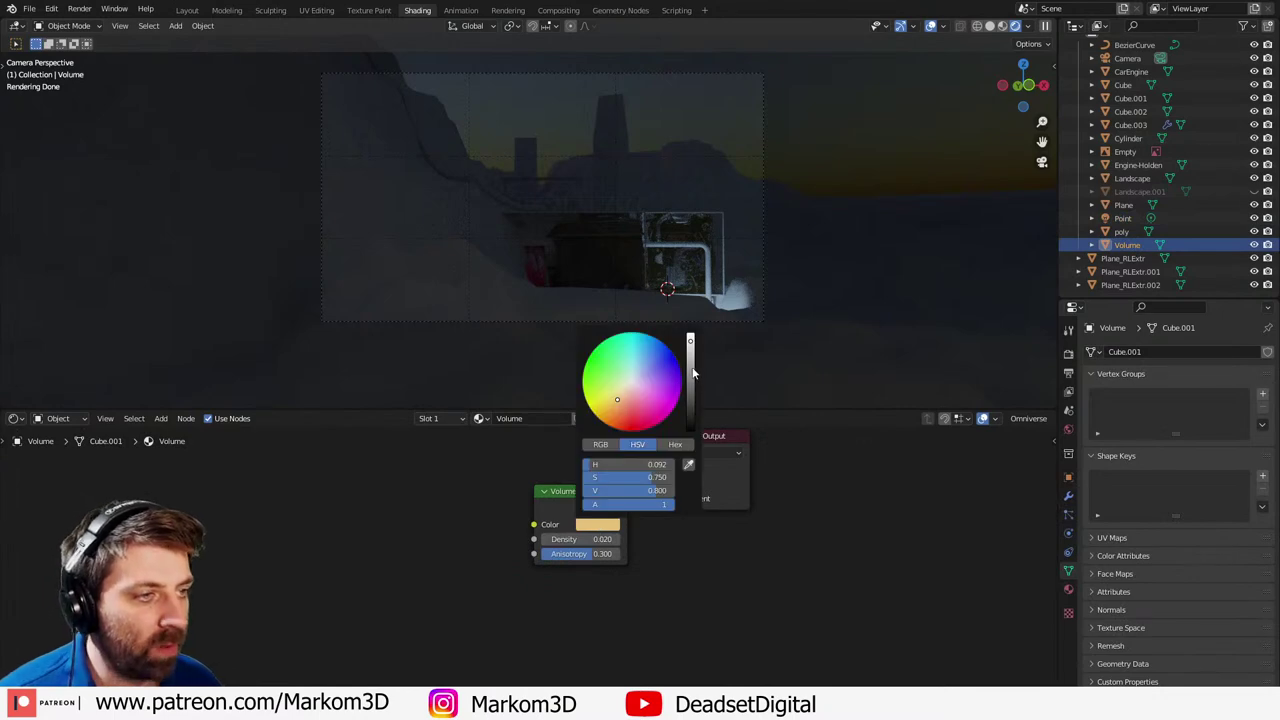
{"action": "left_click_drag", "start_coordinate": [693, 372], "coordinate": [691, 346]}
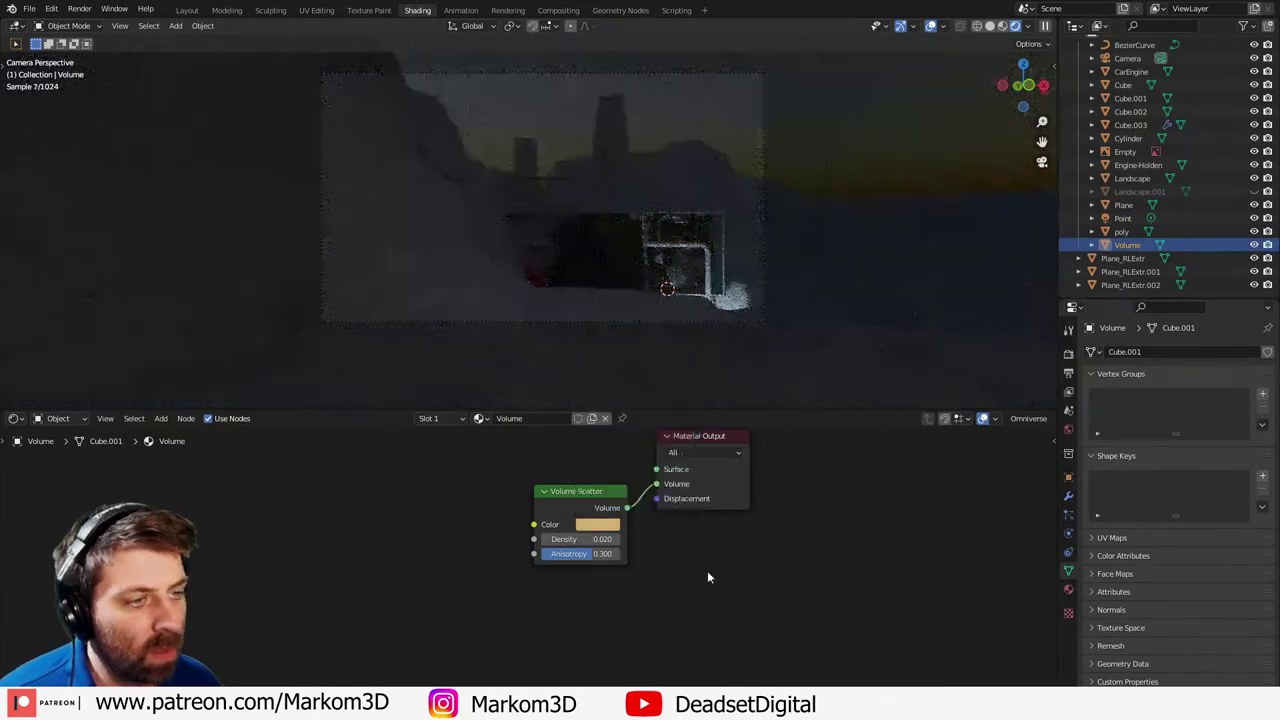
{"action": "scroll", "coordinate": [640, 562], "scroll_direction": "up", "scroll_amount": 2}
{"action": "left_click_drag", "start_coordinate": [617, 562], "coordinate": [619, 532]}
{"action": "left_click", "coordinate": [614, 532]}
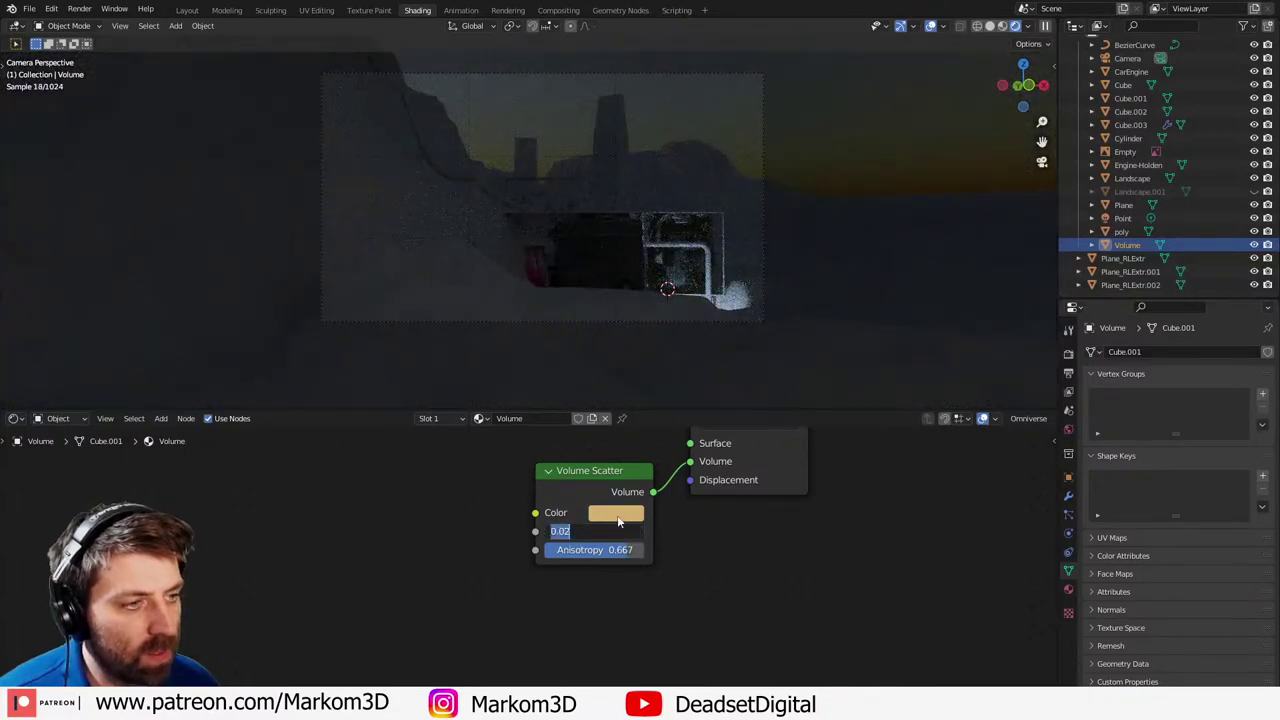
- Change the Volume Scatter colour to a bright pale blue with value 0.916 and set its anisotropy to 0.800
{"action": "left_click", "coordinate": [617, 516]}
{"action": "left_click_drag", "start_coordinate": [734, 290], "coordinate": [734, 274]}
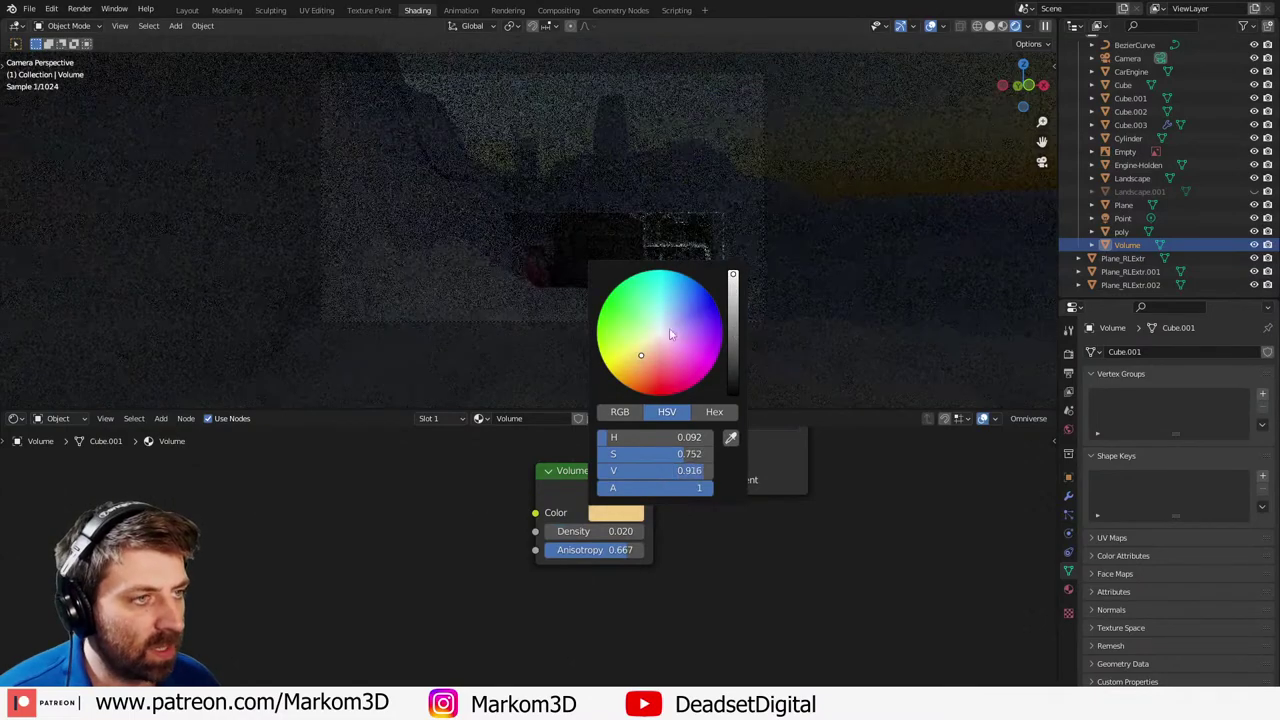
{"action": "left_click_drag", "start_coordinate": [641, 354], "coordinate": [666, 321]}
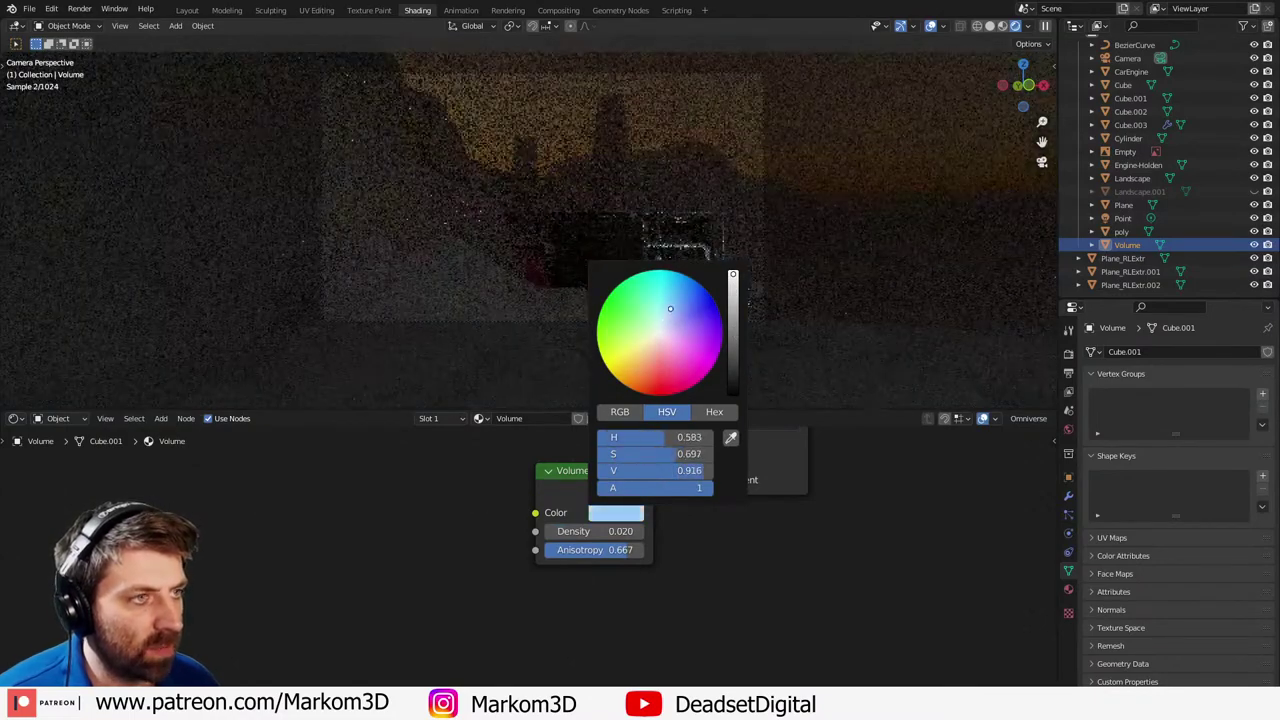
{"action": "left_click_drag", "start_coordinate": [617, 553], "coordinate": [624, 553]}
{"action": "left_click", "coordinate": [626, 515]}
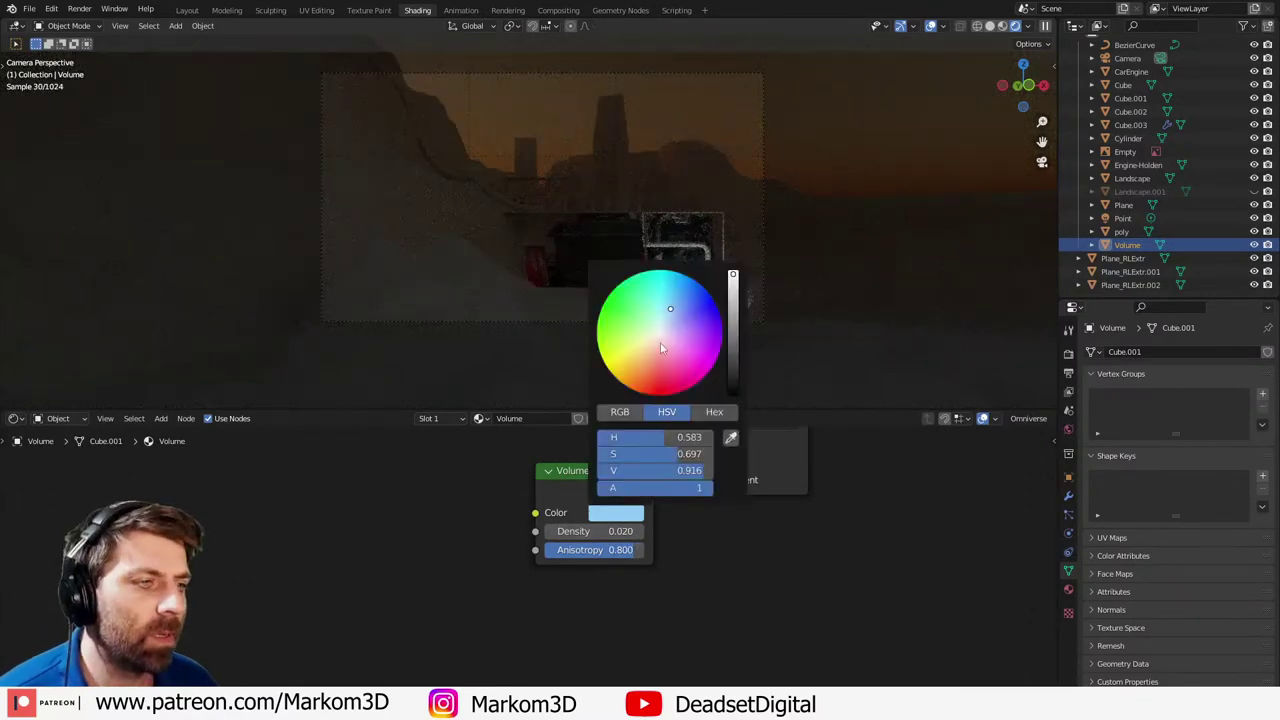
{"action": "left_click_drag", "start_coordinate": [669, 315], "coordinate": [665, 323]}
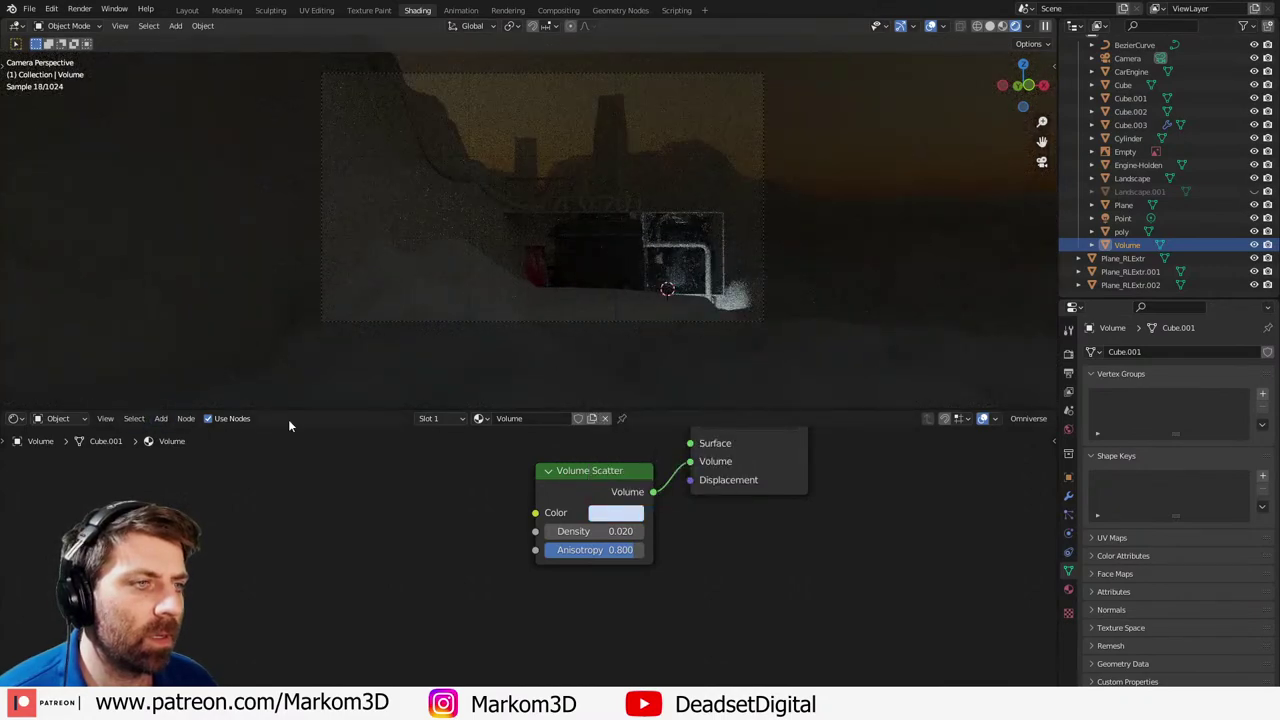
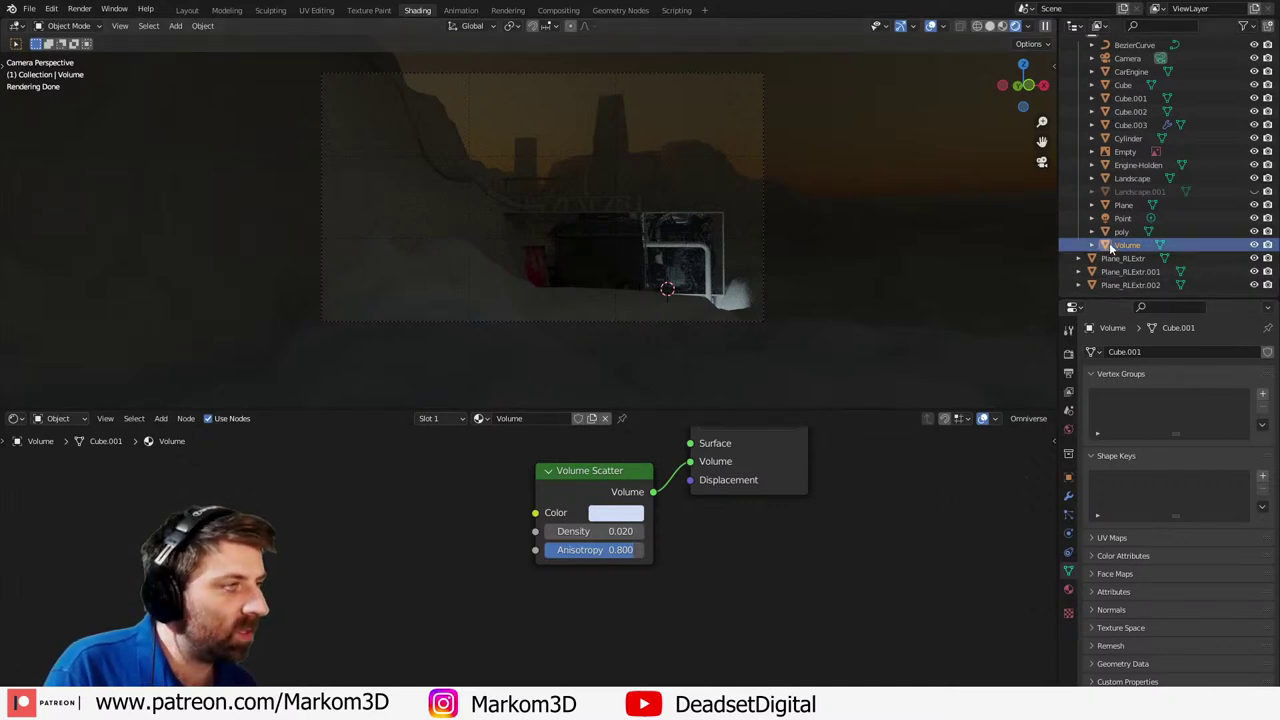
- Give the point light a more saturated sky-blue colour
{"action": "scroll", "coordinate": [1109, 242], "scroll_direction": "up", "scroll_amount": 1}
{"action": "scroll", "coordinate": [1138, 208], "scroll_direction": "down", "scroll_amount": 1}
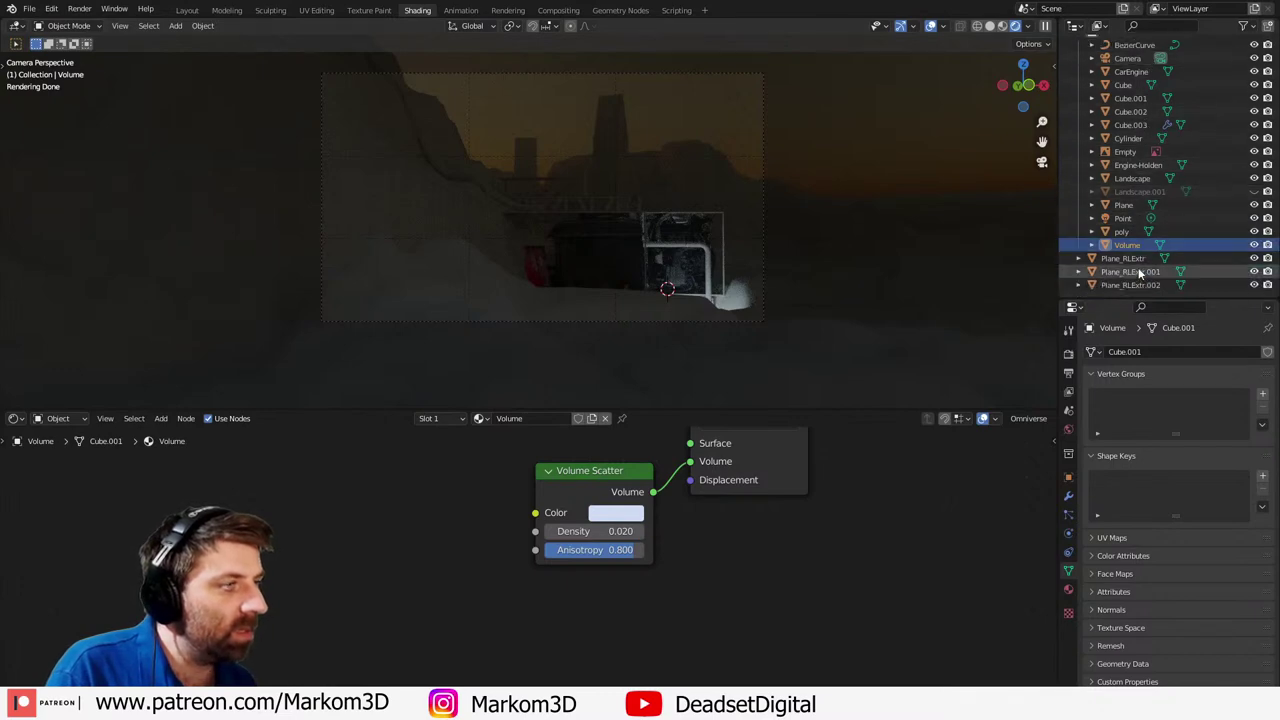
{"action": "left_click", "coordinate": [1122, 231]}
{"action": "left_click", "coordinate": [1122, 218]}
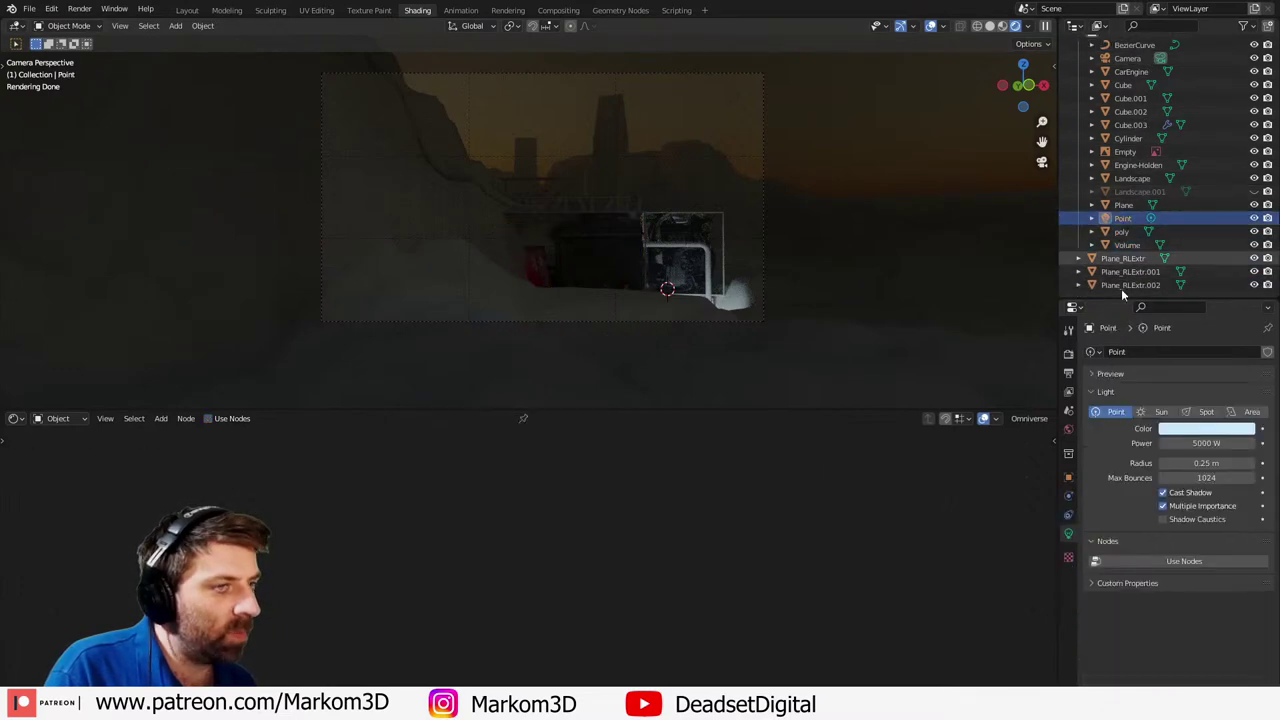
{"action": "left_click", "coordinate": [1207, 429]}
{"action": "left_click_drag", "start_coordinate": [1190, 289], "coordinate": [1195, 273]}
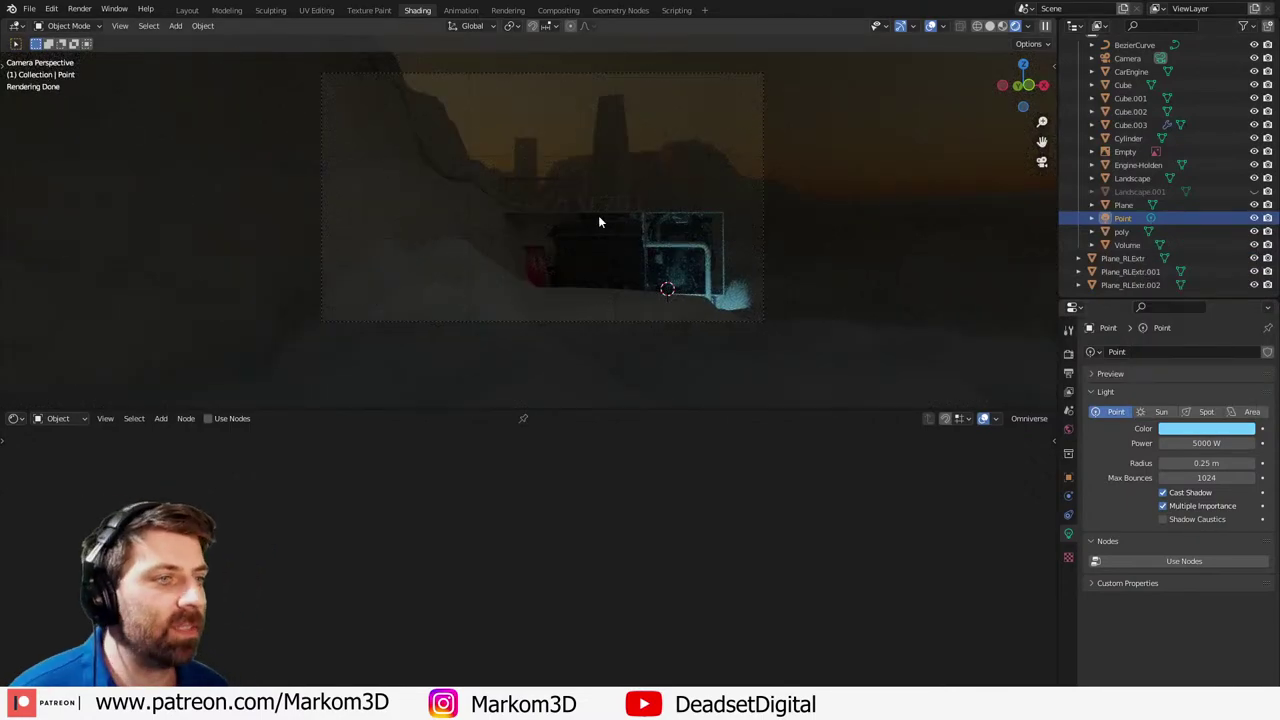
- Toggle the Volume object's viewport visibility to compare the scene with and without haze, leaving it hidden
{"action": "left_click", "coordinate": [604, 119]}
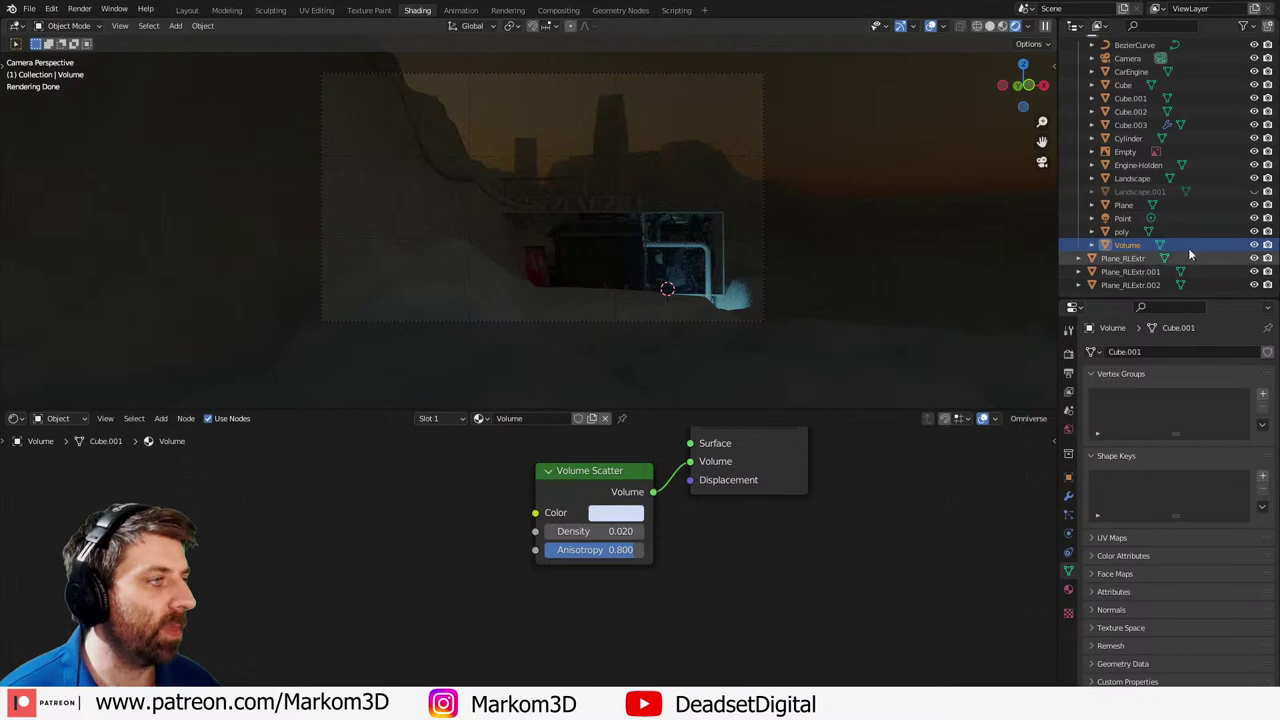
{"action": "left_click", "coordinate": [1254, 245]}
{"action": "left_click", "coordinate": [1255, 247]}
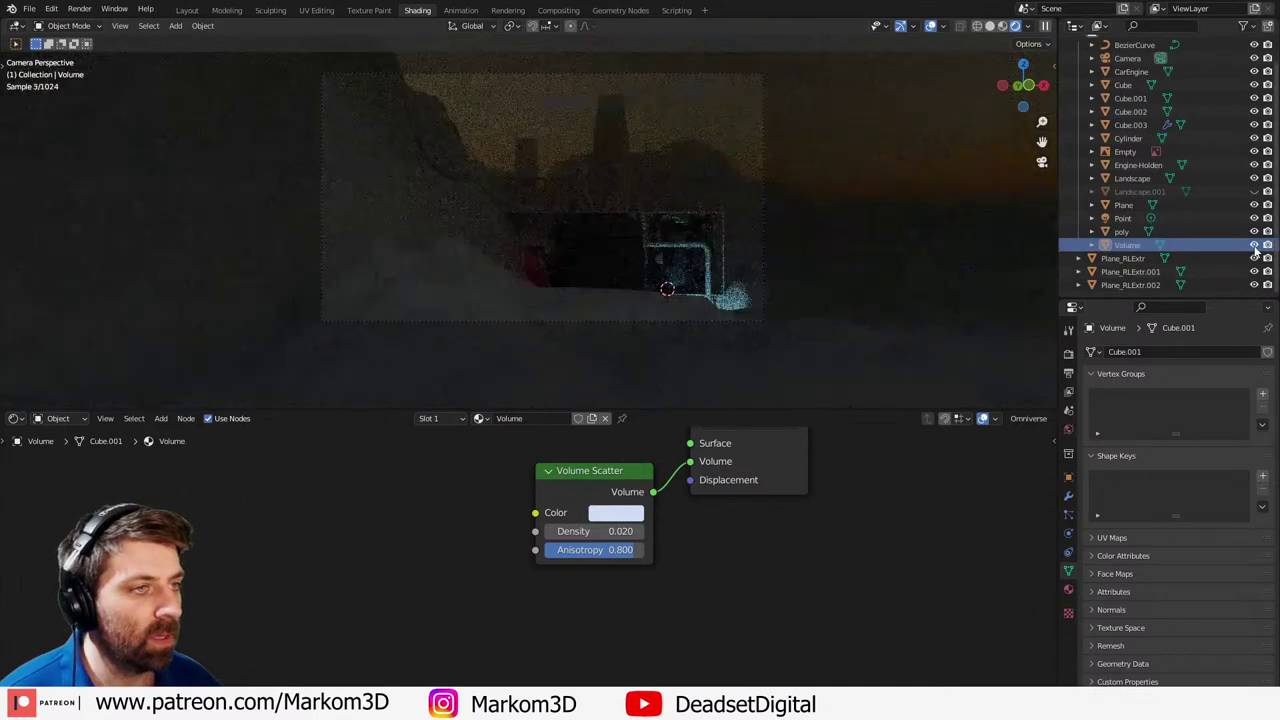
{"action": "left_click", "coordinate": [1255, 247]}
{"action": "left_click", "coordinate": [1255, 248]}
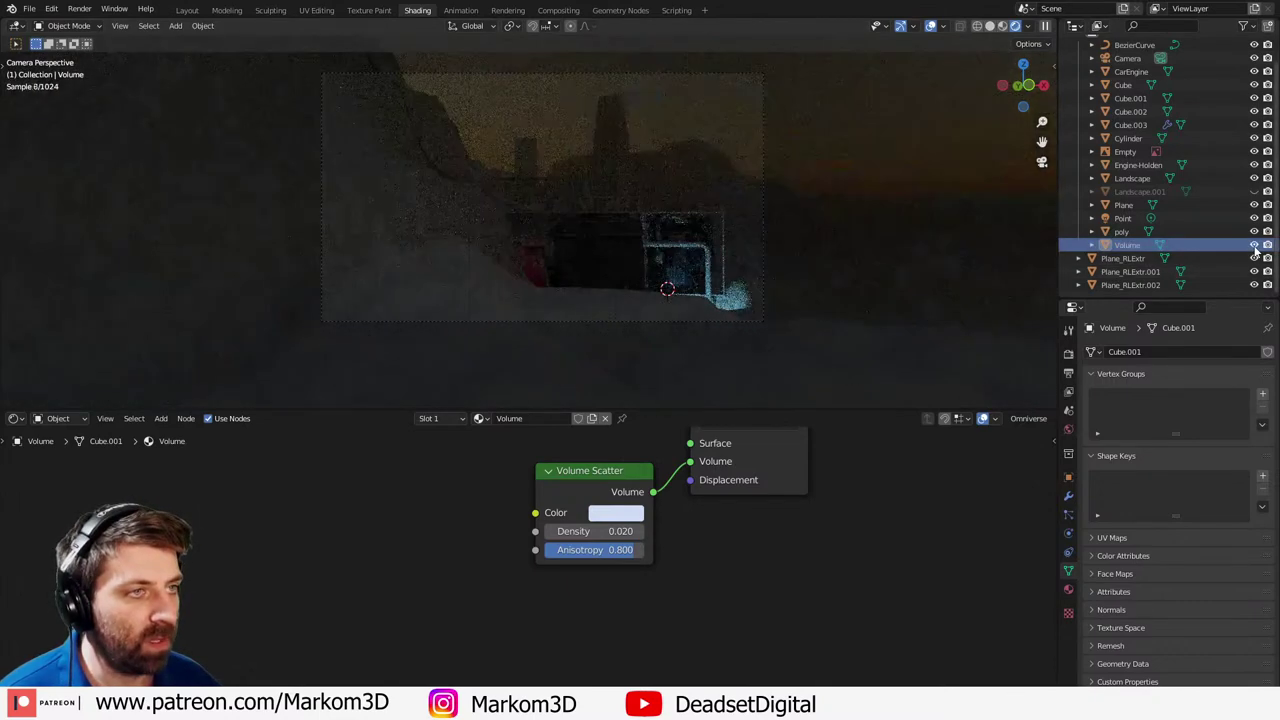
{"action": "left_click", "coordinate": [1255, 248]}
{"action": "left_click", "coordinate": [1255, 248]}
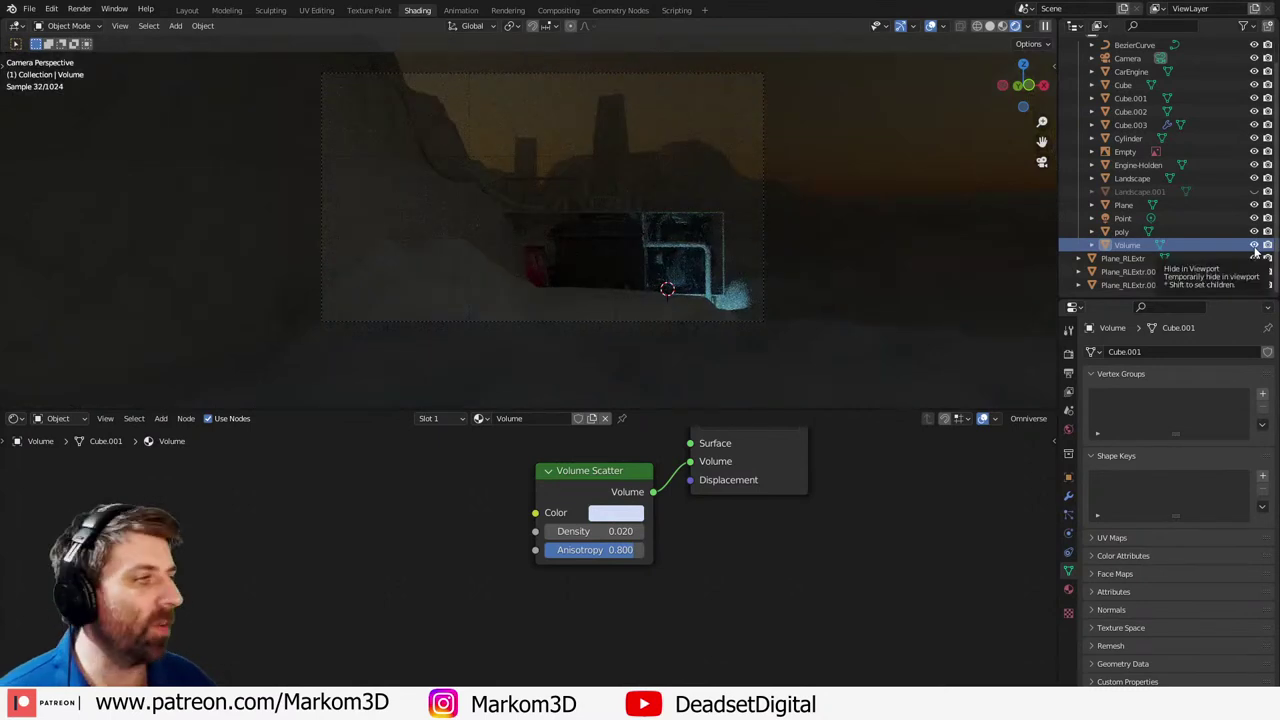
{"action": "left_click", "coordinate": [1254, 245]}
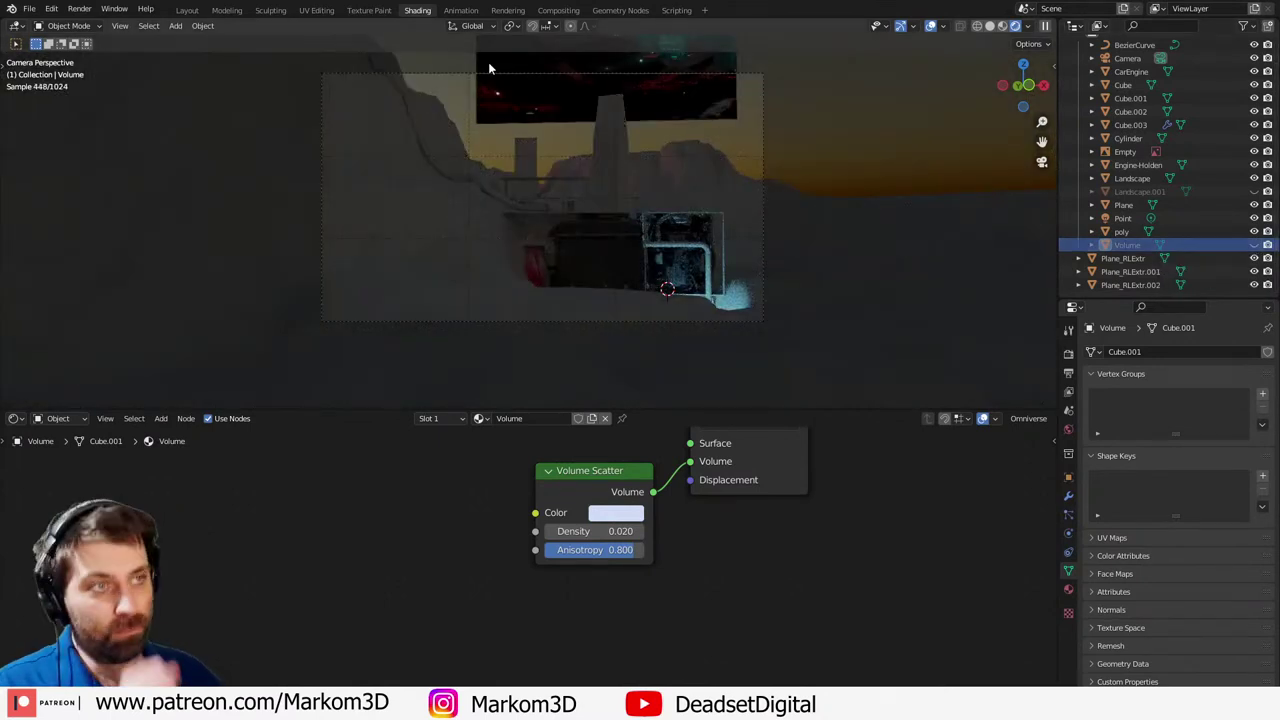
- Hide the overlays in the Shading workspace's viewport and set the Layout workspace's viewport to solid shading
{"action": "left_click", "coordinate": [933, 28]}
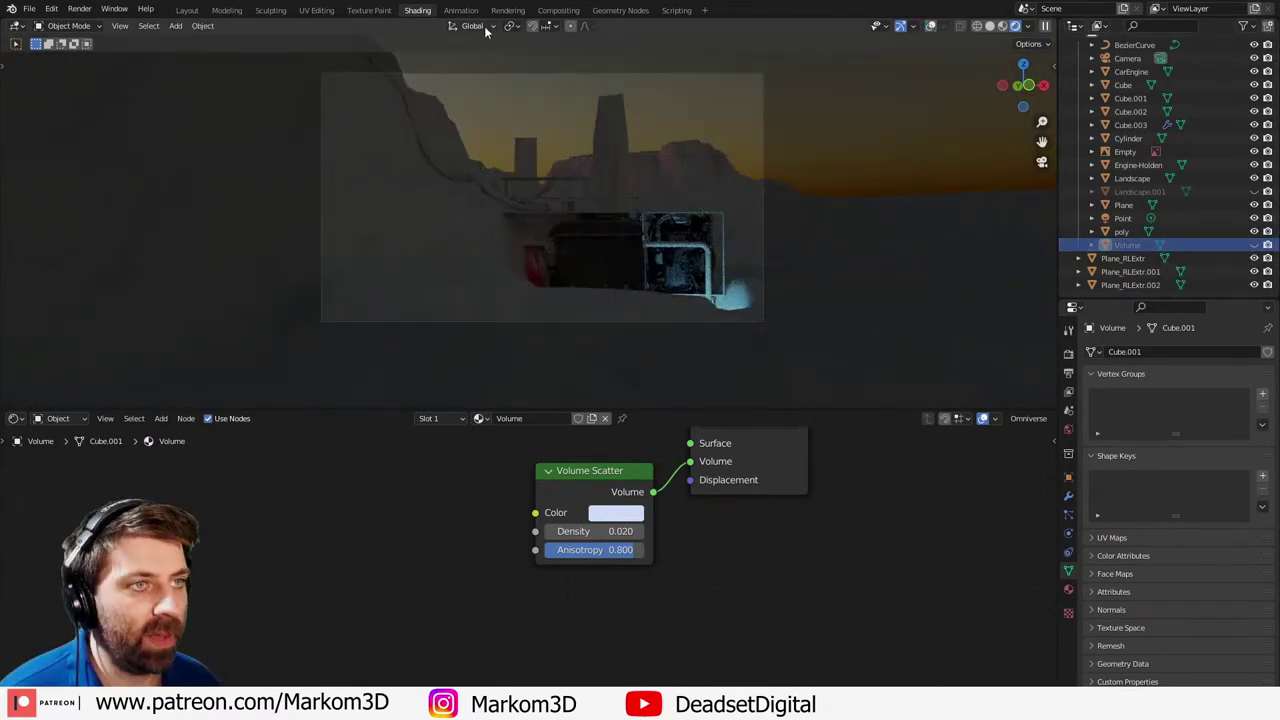
{"action": "left_click", "coordinate": [186, 11]}
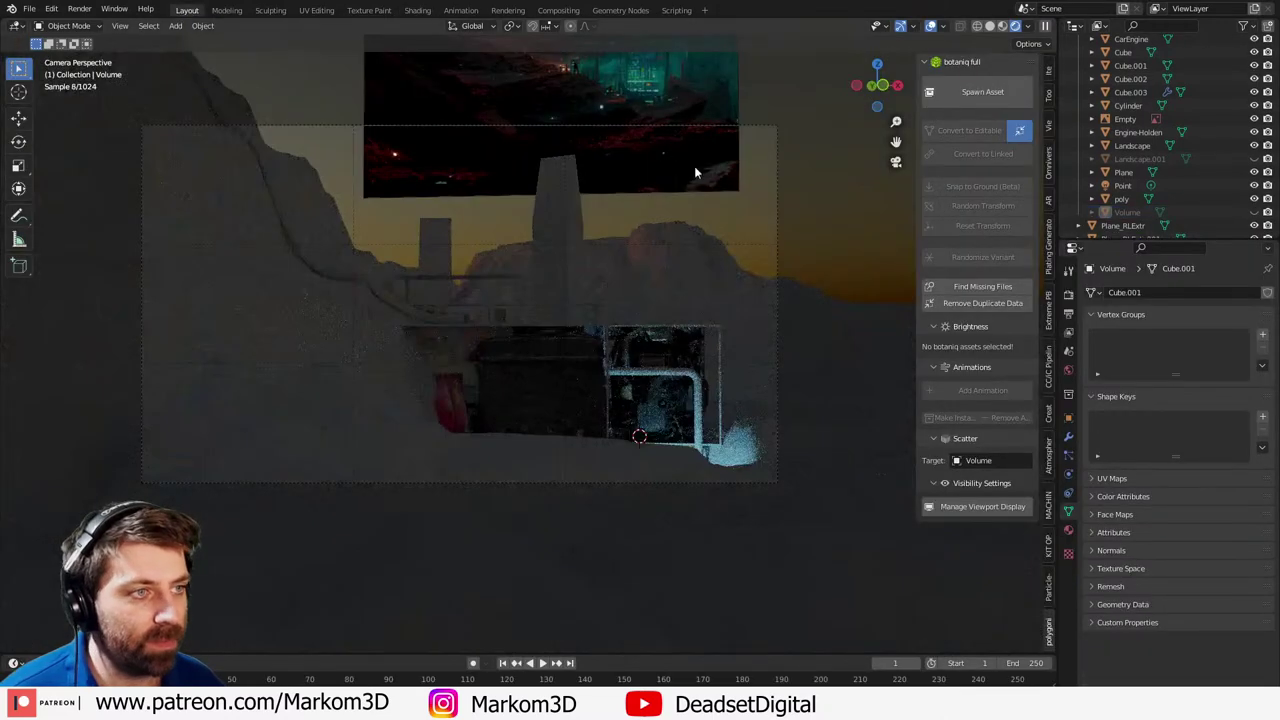
{"action": "left_click", "coordinate": [990, 27]}
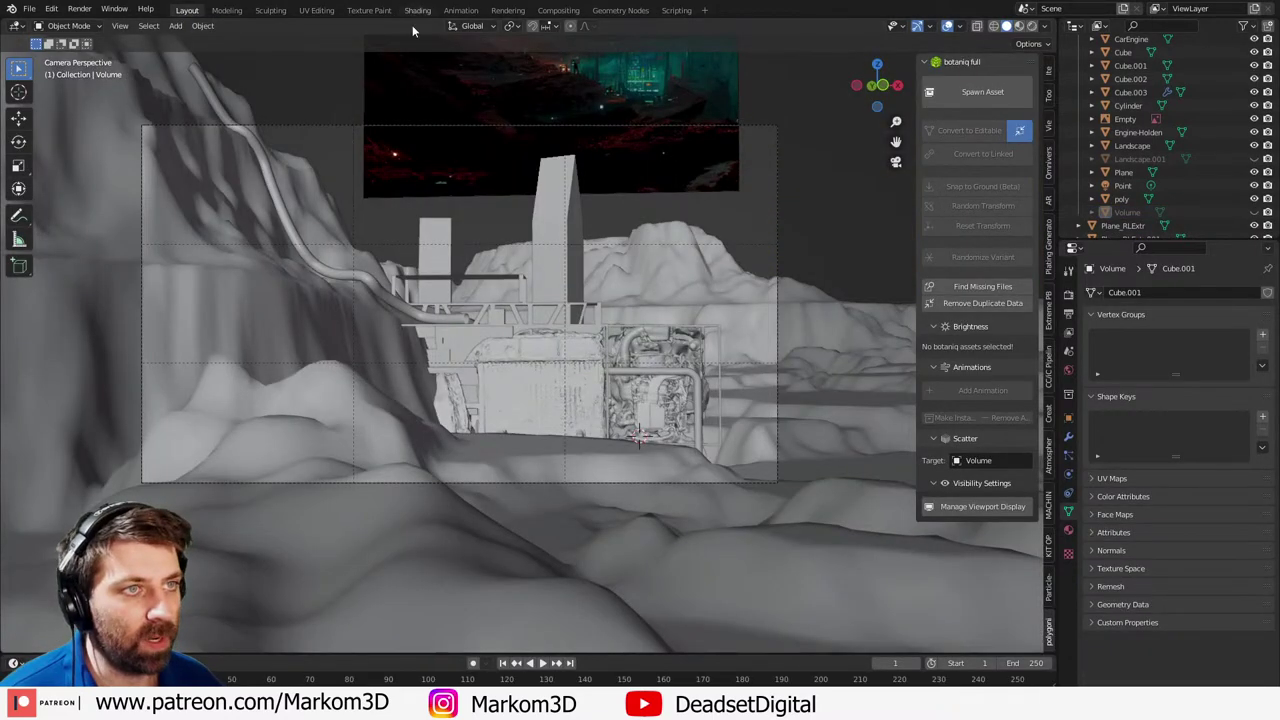
- Return to the Shading workspace, select the Landscape terrain and bring up the Rock category's material previews from the Extreme PBR library
{"action": "left_click", "coordinate": [417, 10]}
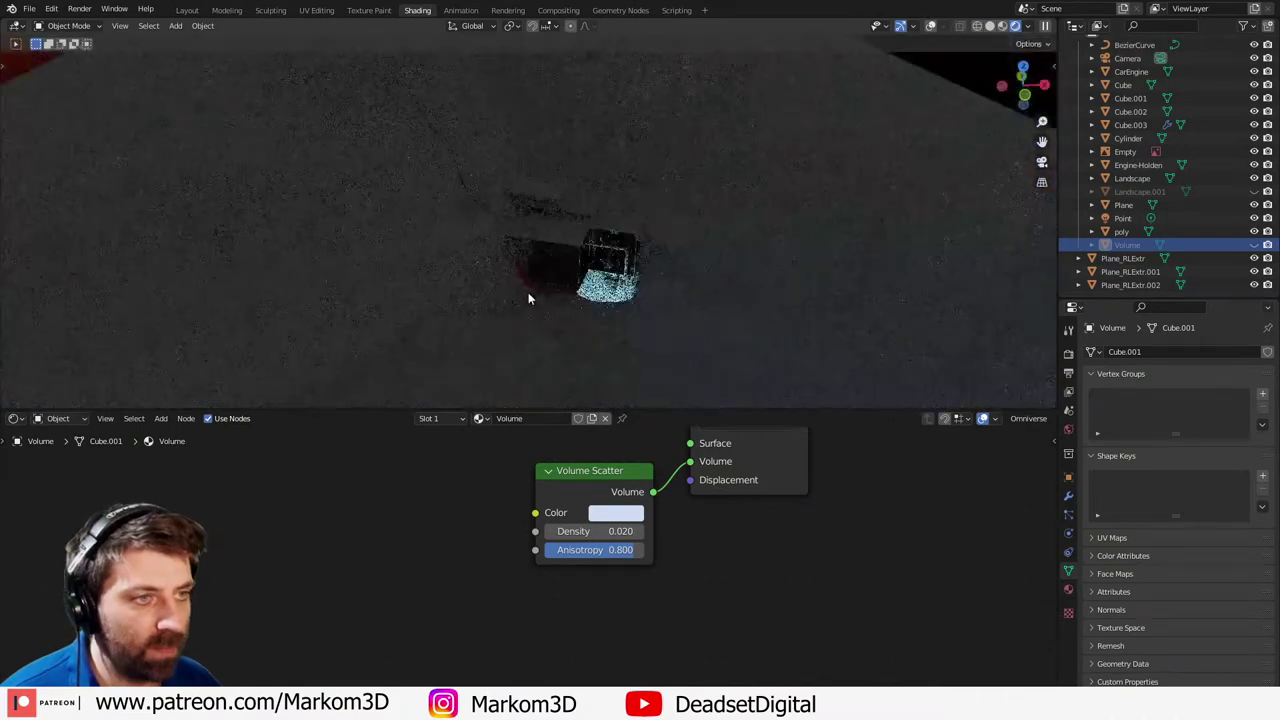
{"action": "middle_click_drag", "start_coordinate": [530, 298], "coordinate": [526, 226], "text": "shift"}
{"action": "scroll", "coordinate": [572, 200], "scroll_direction": "down", "scroll_amount": 3}
{"action": "left_click", "coordinate": [738, 286]}
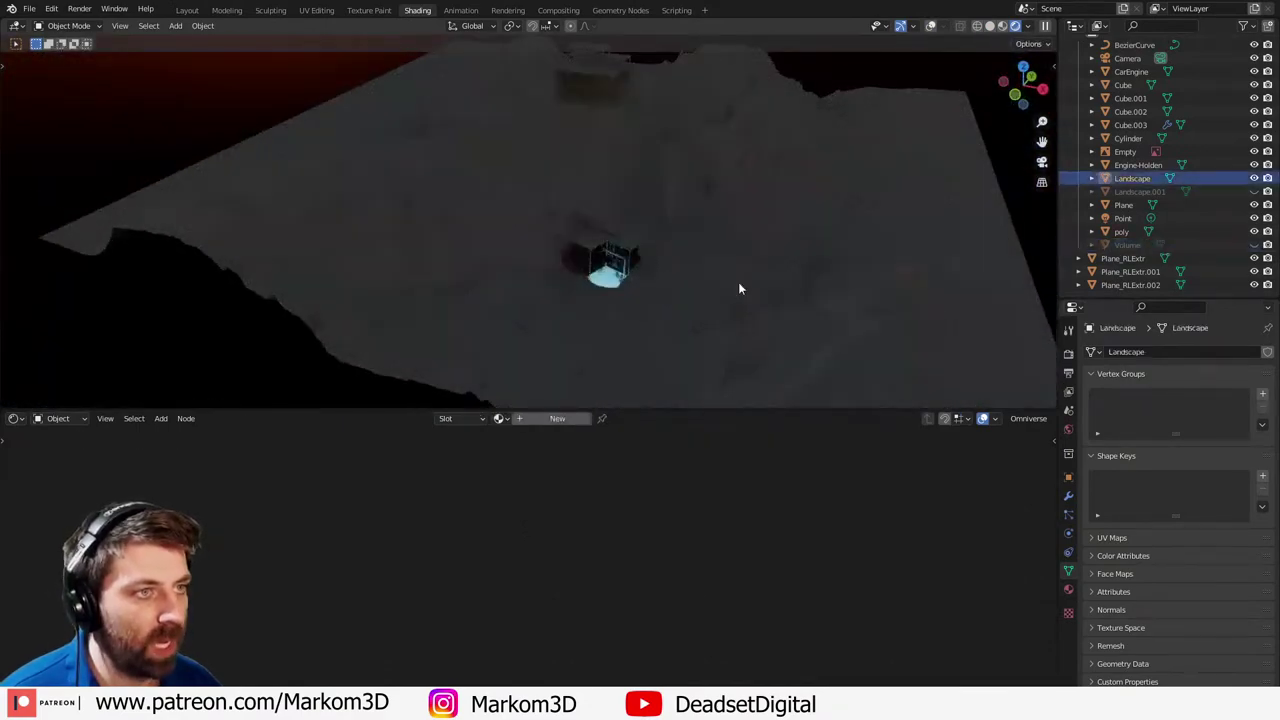
{"action": "key", "text": "n"}
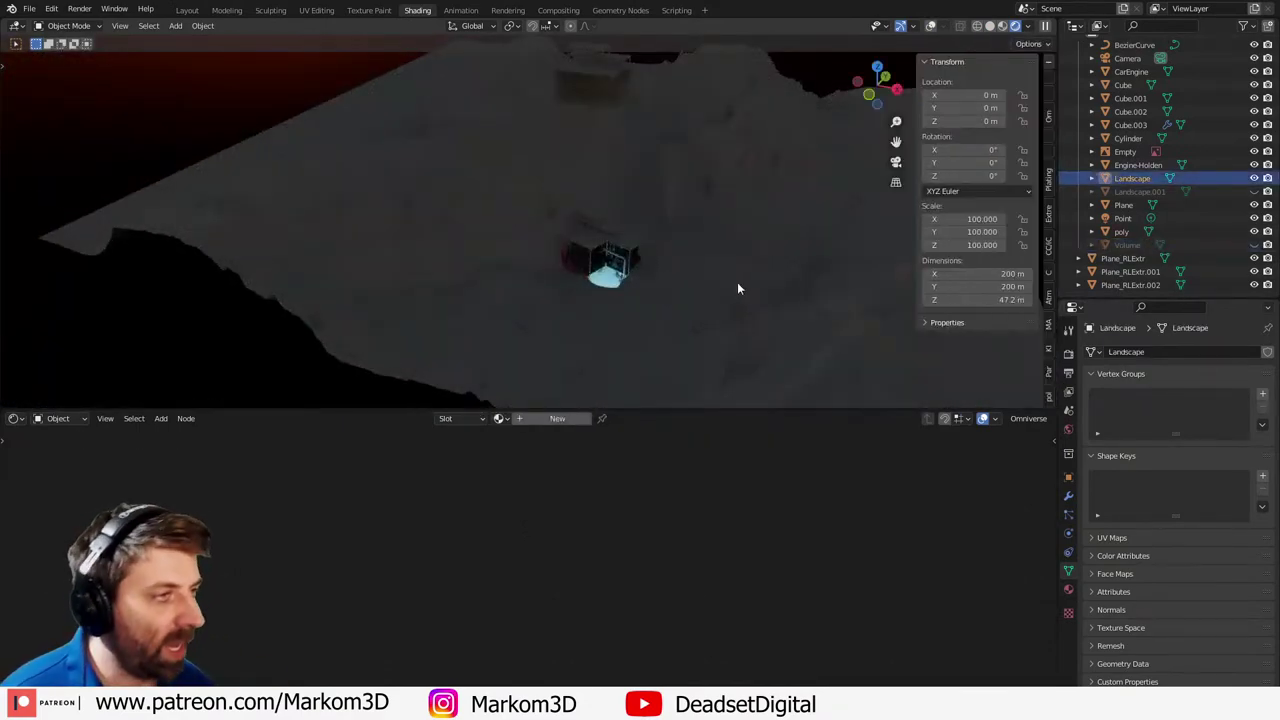
{"action": "left_click", "coordinate": [1048, 213]}
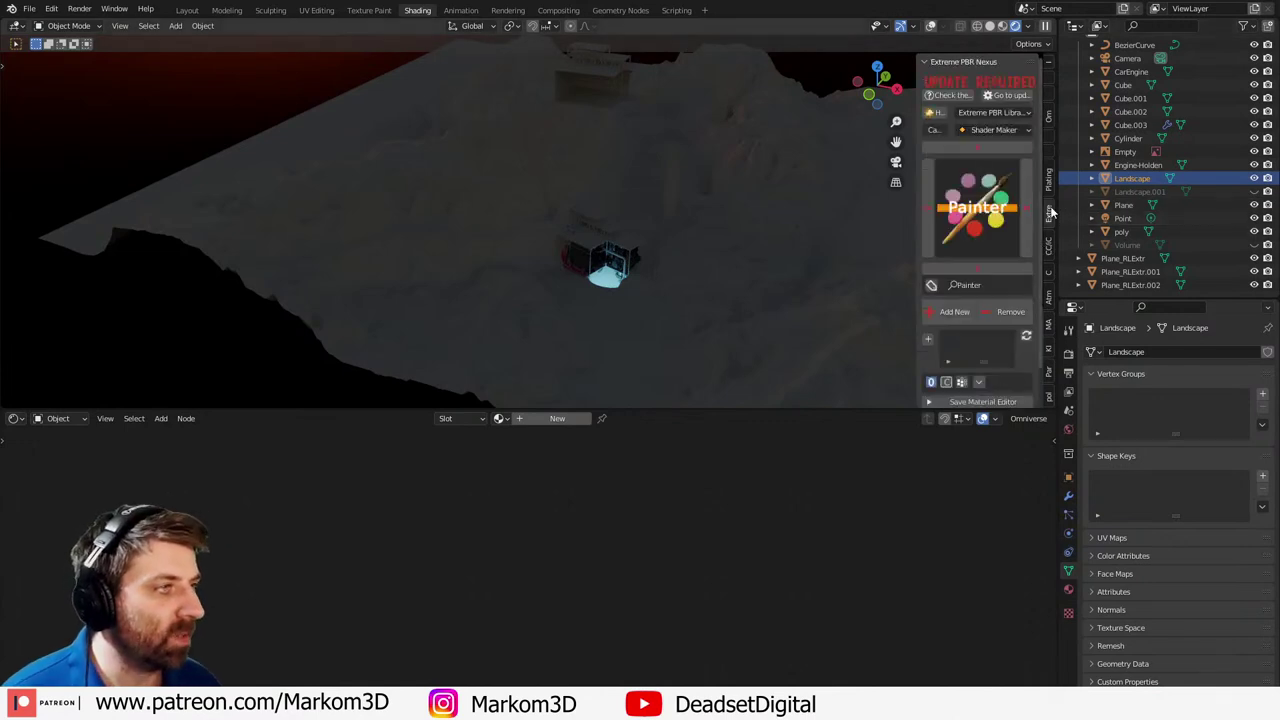
{"action": "left_click", "coordinate": [993, 130]}
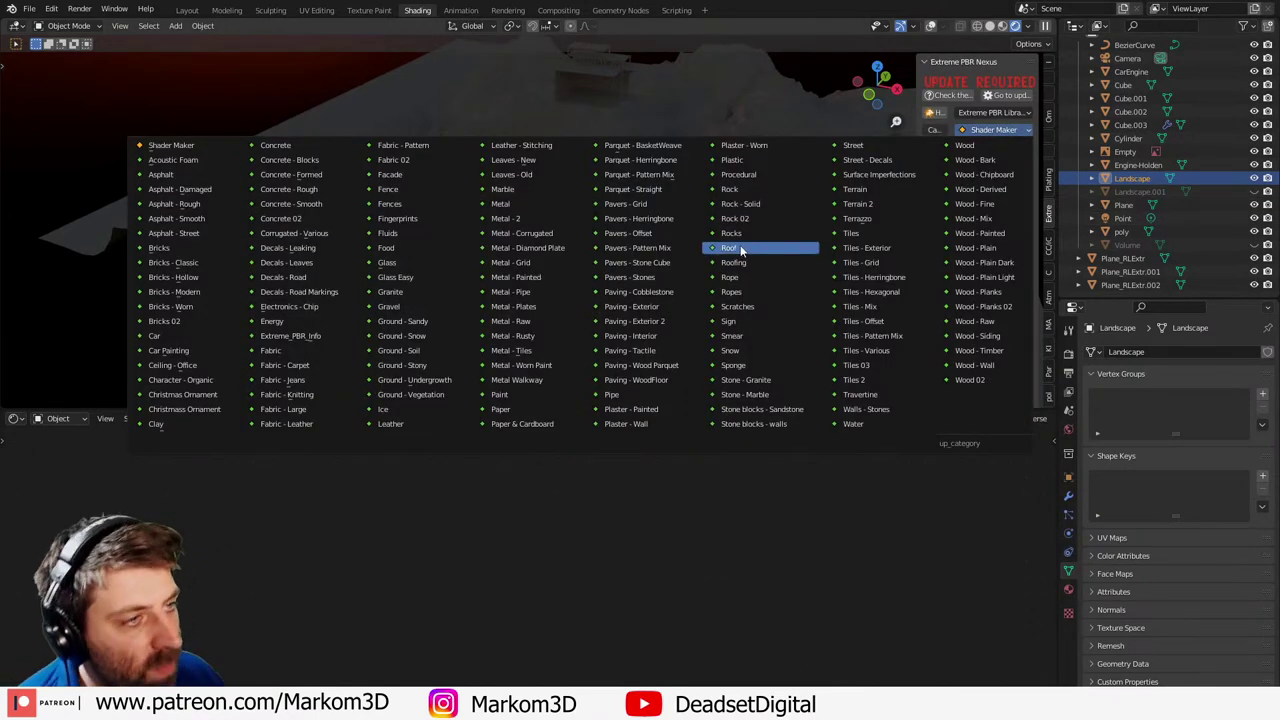
{"action": "left_click", "coordinate": [748, 190]}
{"action": "left_click", "coordinate": [972, 210]}
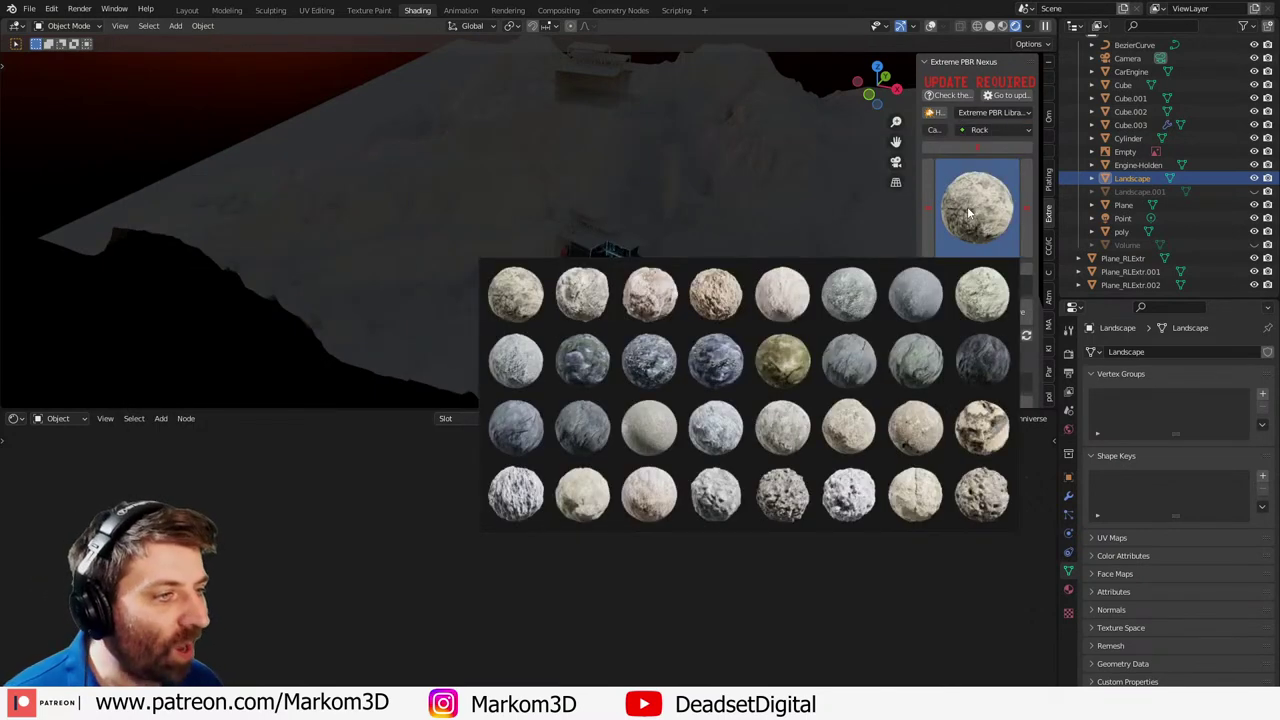
- Switch the Extreme PBR library category to Rock - Solid and choose the Brown Rock 009 material preview
{"action": "left_click", "coordinate": [990, 131]}
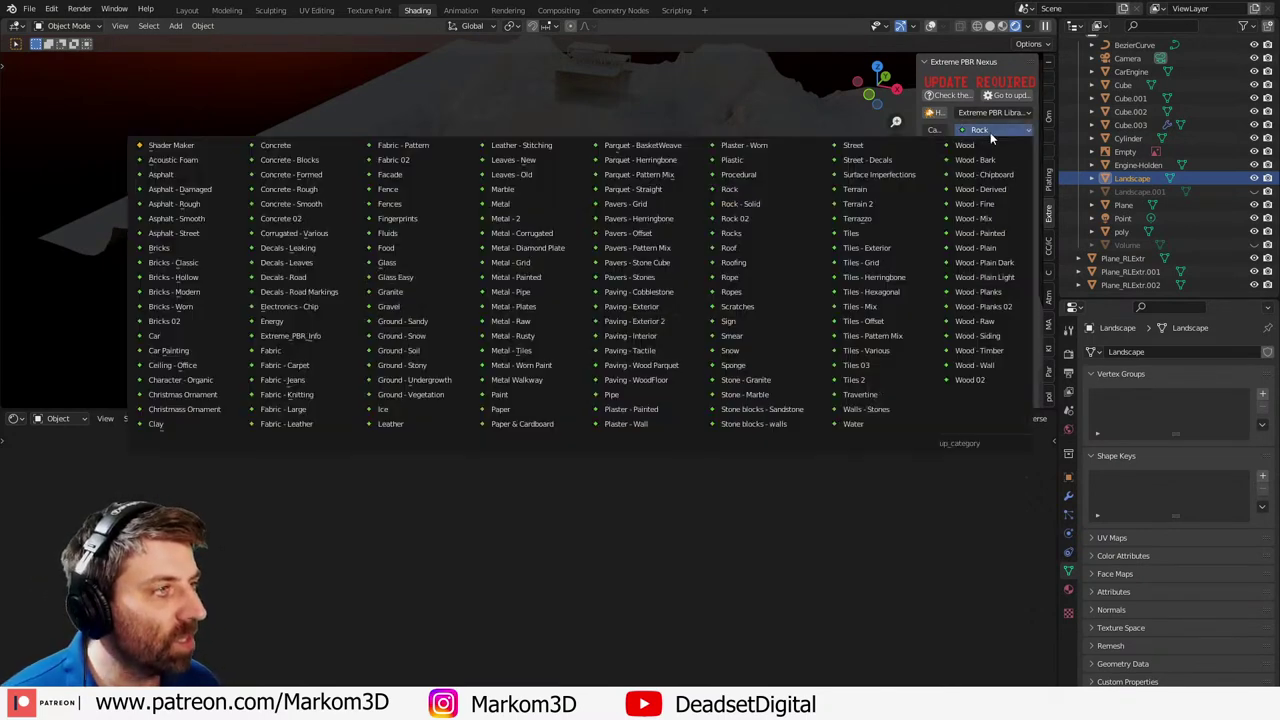
{"action": "left_click", "coordinate": [785, 205]}
{"action": "left_click", "coordinate": [984, 195]}
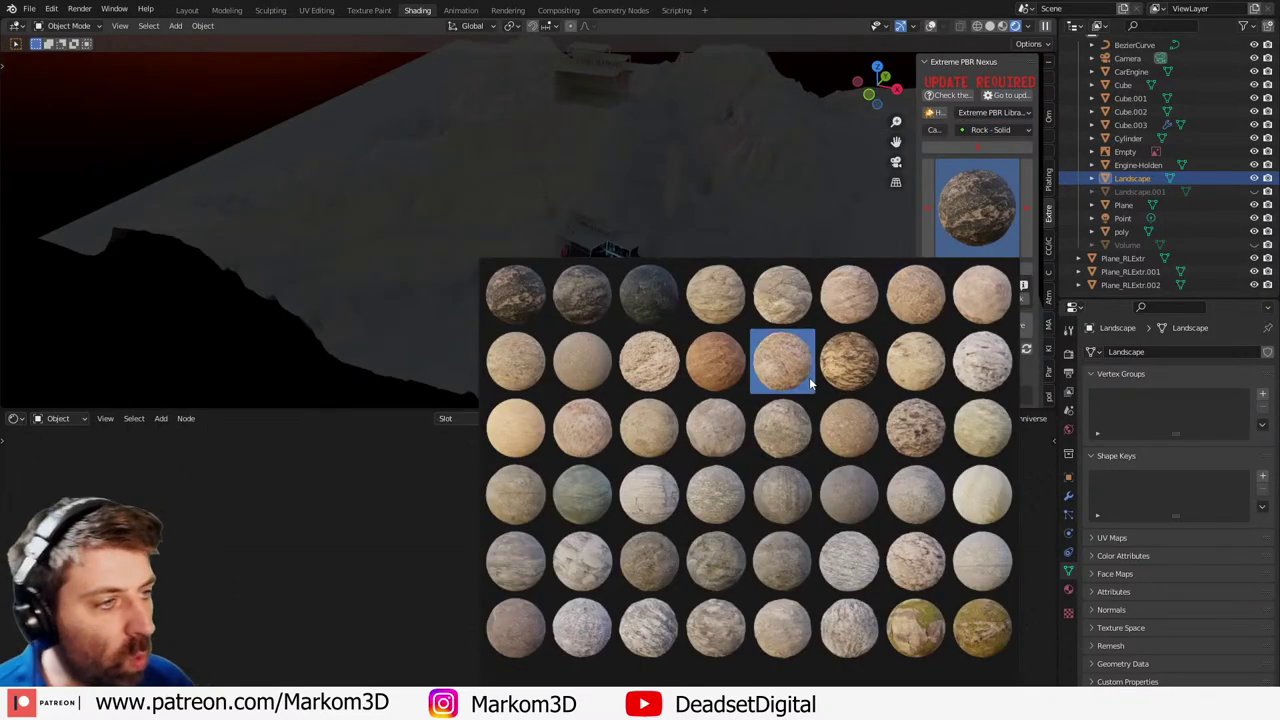
{"action": "left_click", "coordinate": [716, 380]}
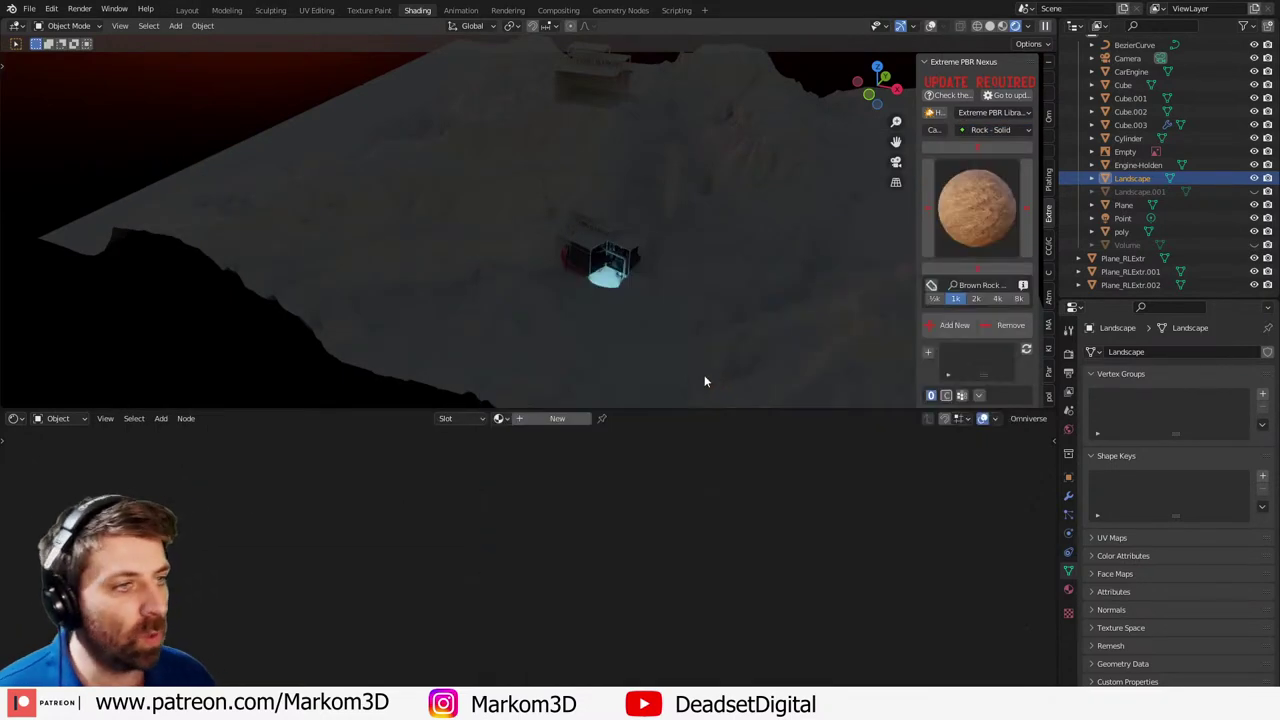
{"action": "left_click", "coordinate": [982, 210]}
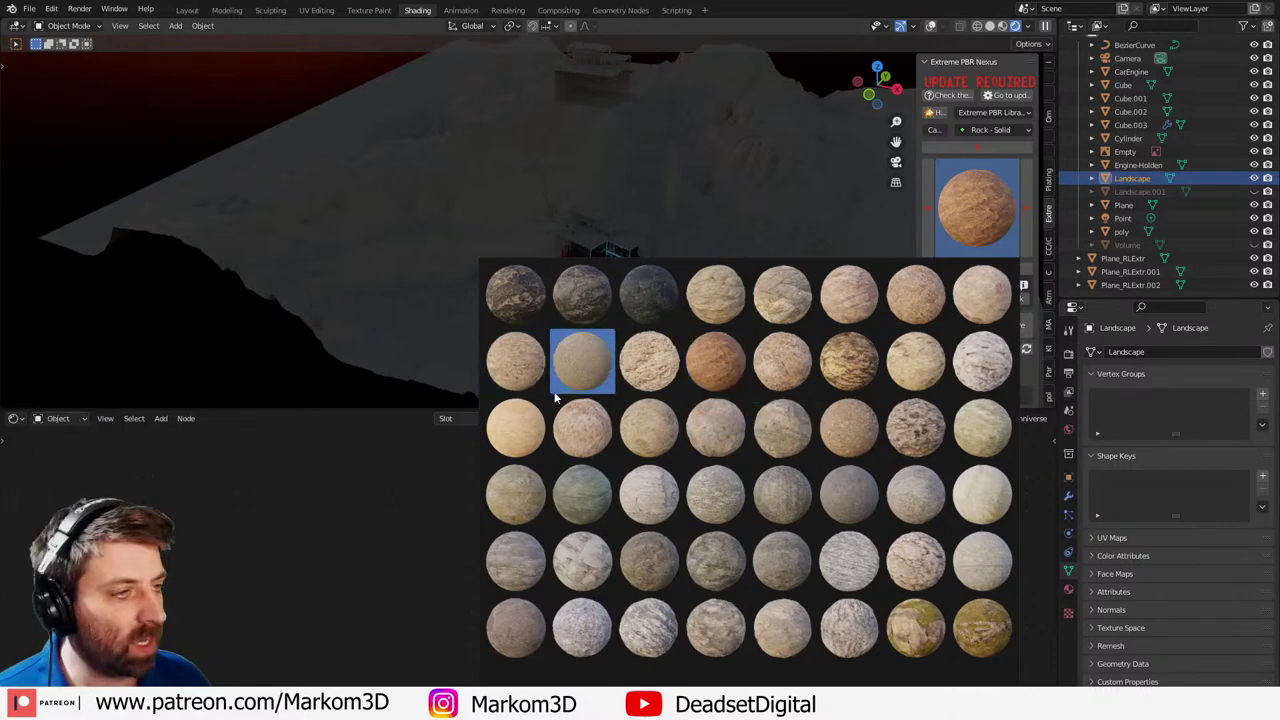
{"action": "right_click", "coordinate": [715, 360]}
{"action": "left_click", "coordinate": [716, 361]}
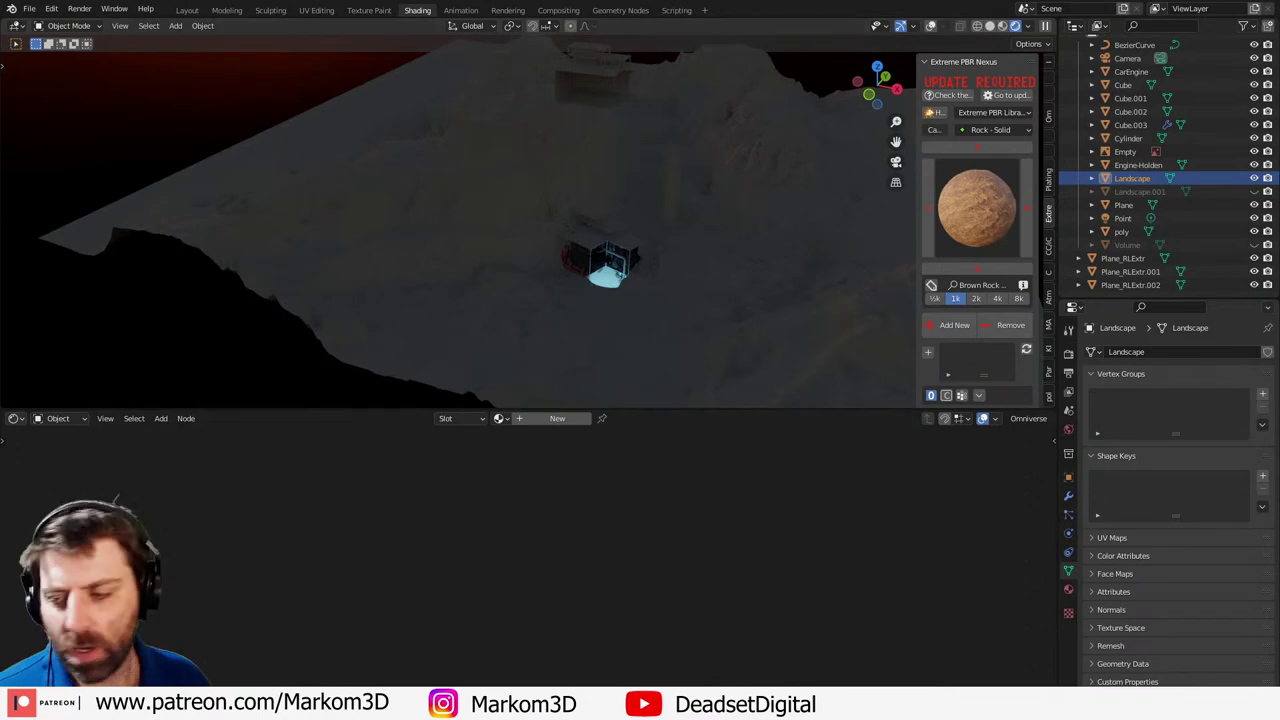
- Switch to File Explorer and open the EXTREME_PBR_DEFAULT_LIB folder inside 3D Stuff\3D Assets on drive M:
{"action": "key", "text": "alt+Tab"}
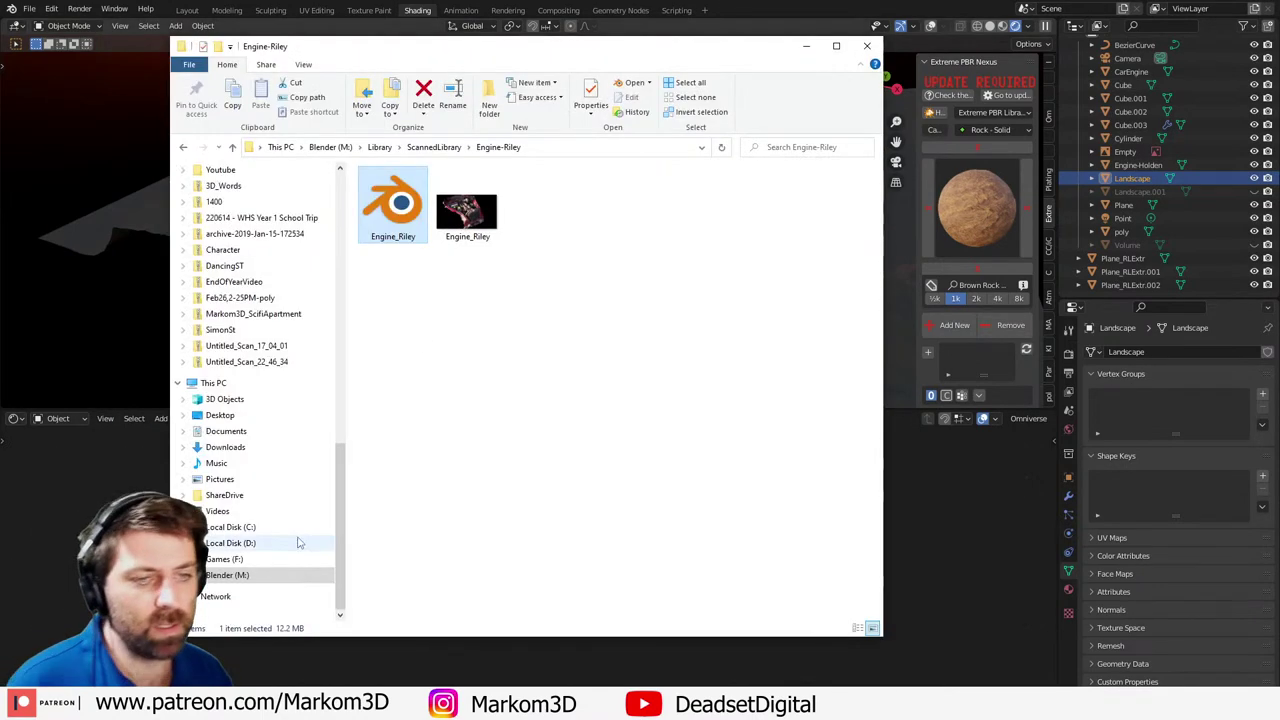
{"action": "left_click", "coordinate": [251, 577]}
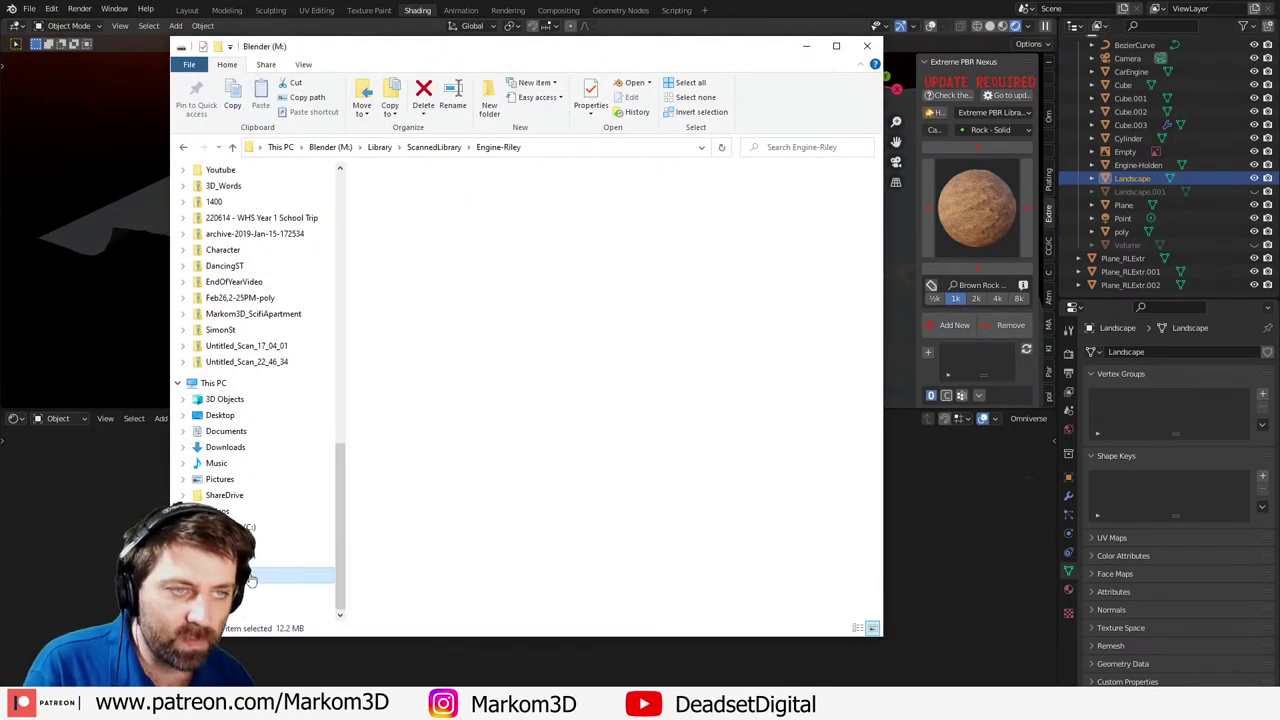
{"action": "double_click", "coordinate": [390, 190]}
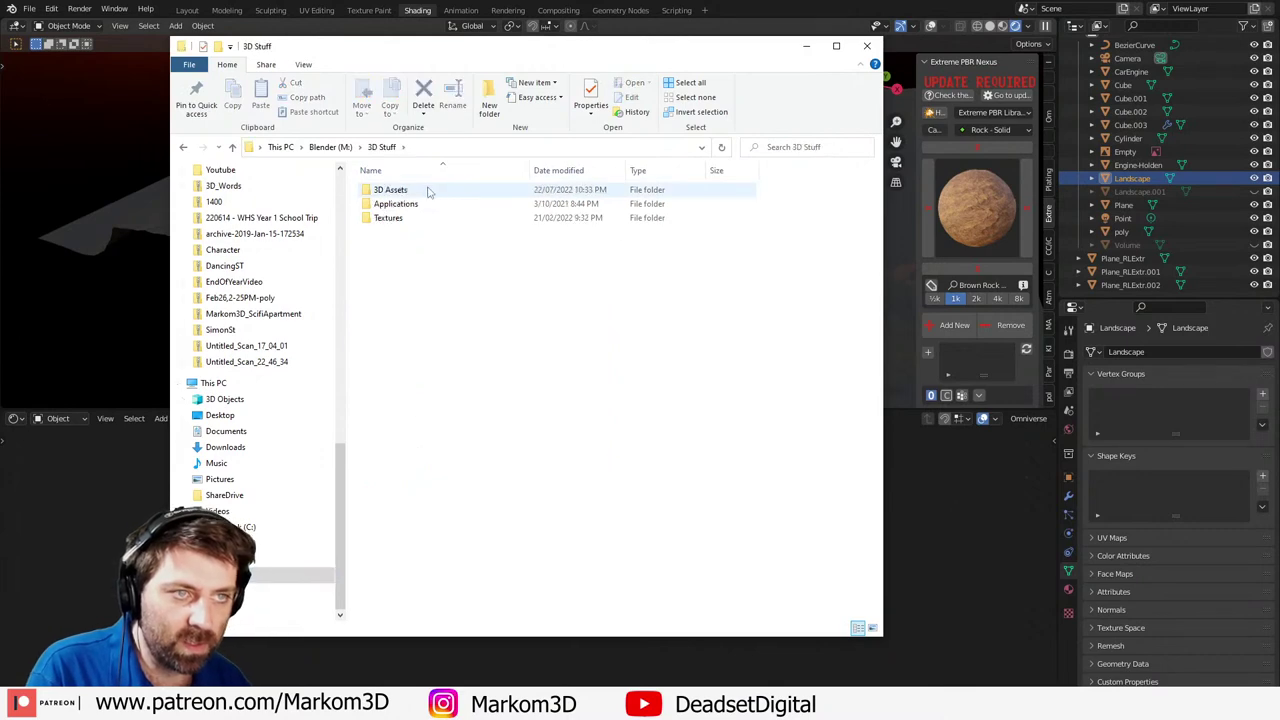
{"action": "double_click", "coordinate": [428, 190]}
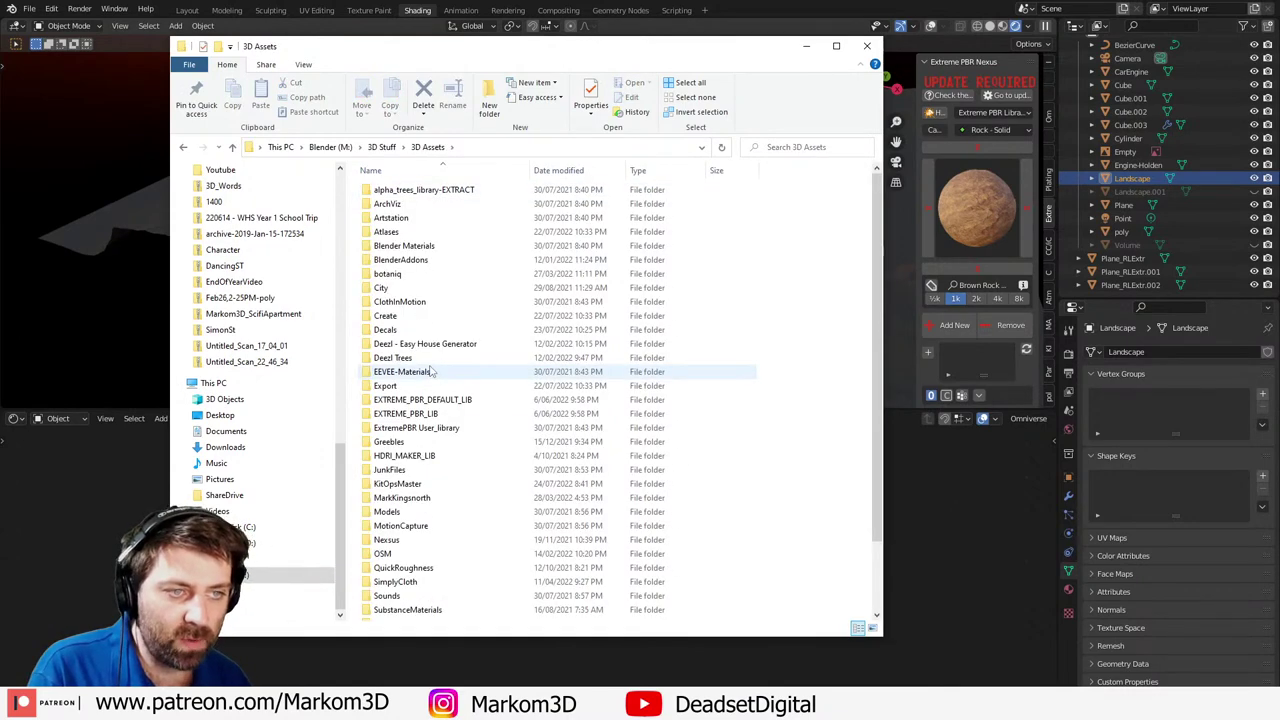
{"action": "double_click", "coordinate": [422, 399]}
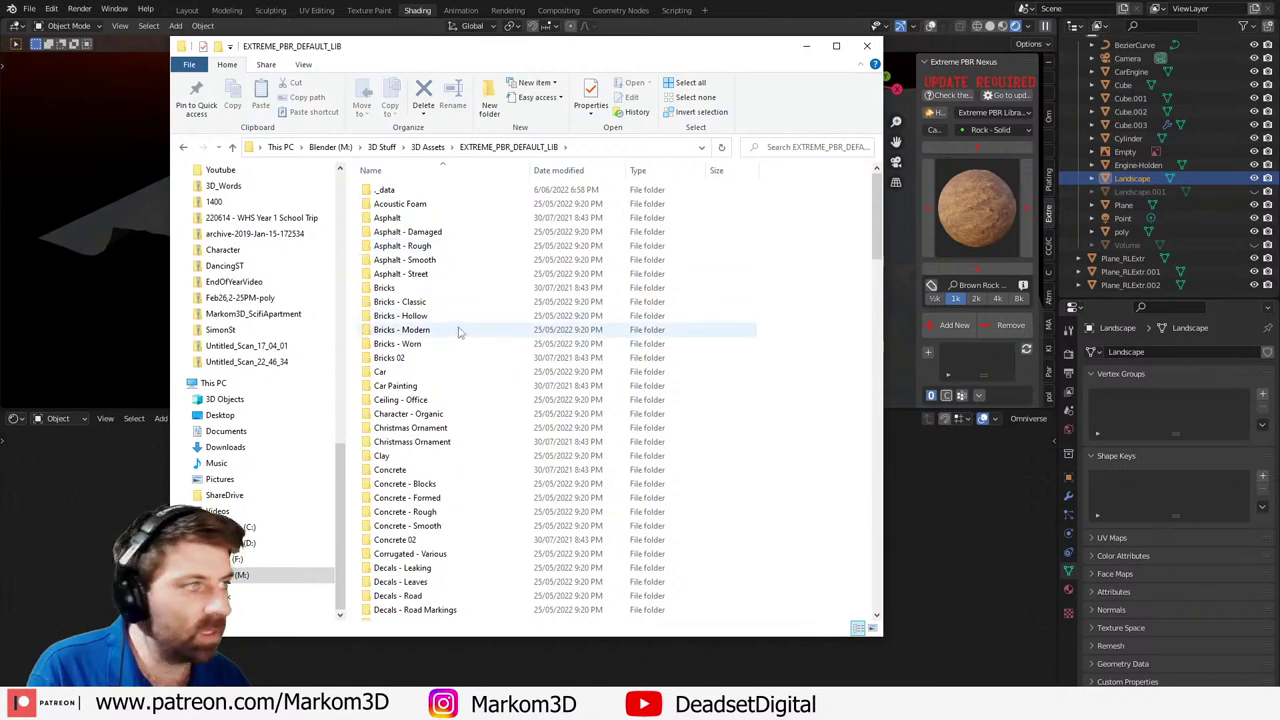
- Open the 2k texture folder of Brown Rock 009 in Rock - Solid, and move the window out of Blender's way
{"action": "scroll", "coordinate": [463, 420], "scroll_direction": "down", "scroll_amount": 20}
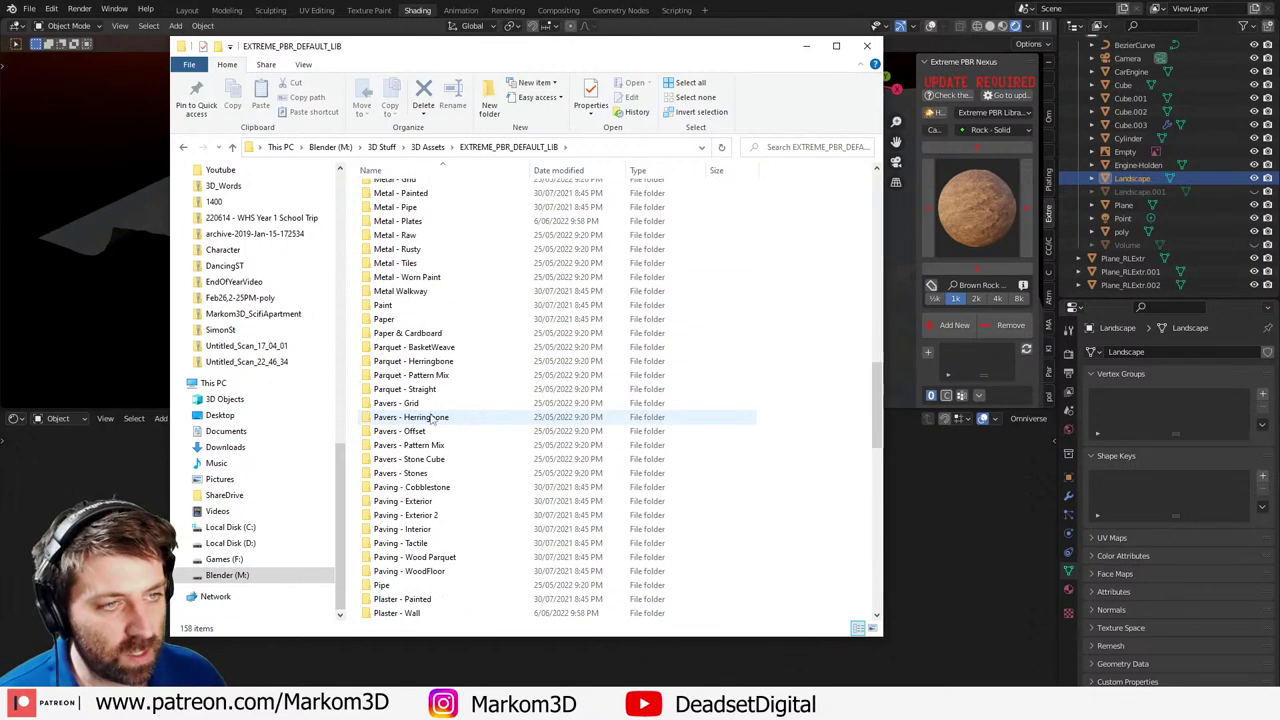
{"action": "scroll", "coordinate": [443, 400], "scroll_direction": "down", "scroll_amount": 5}
{"action": "double_click", "coordinate": [444, 472]}
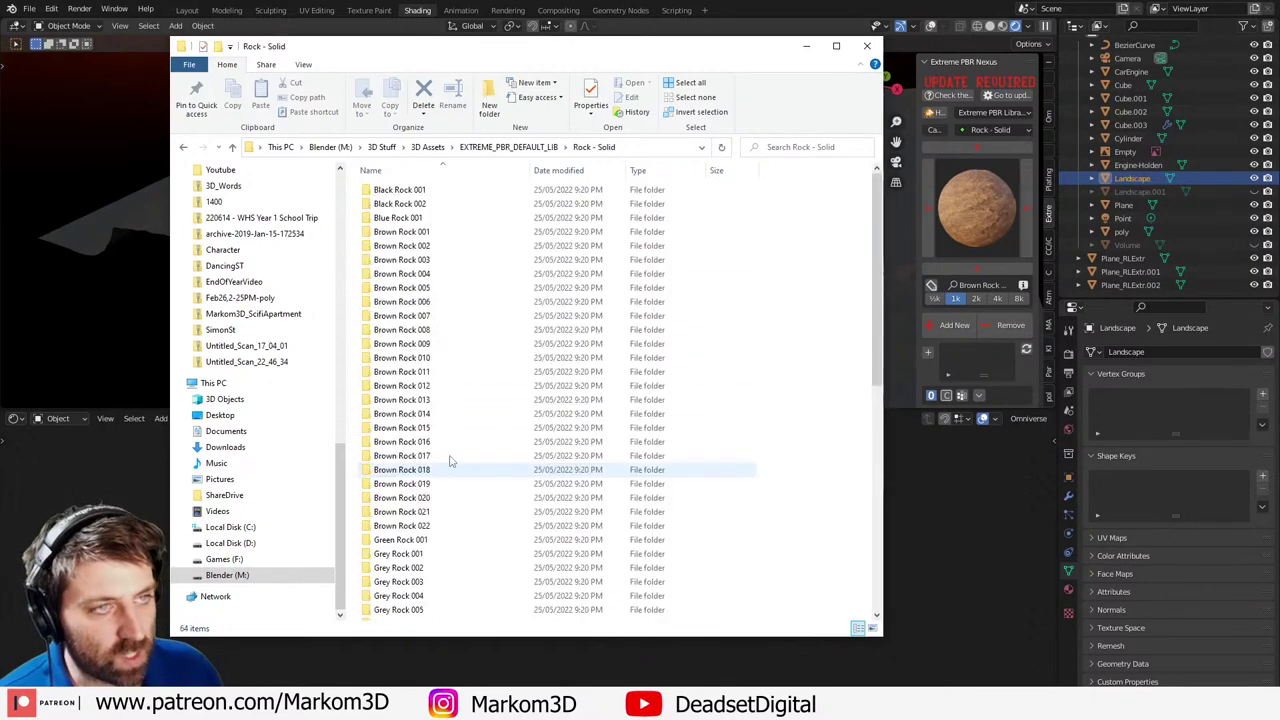
{"action": "double_click", "coordinate": [446, 345]}
{"action": "double_click", "coordinate": [425, 206]}
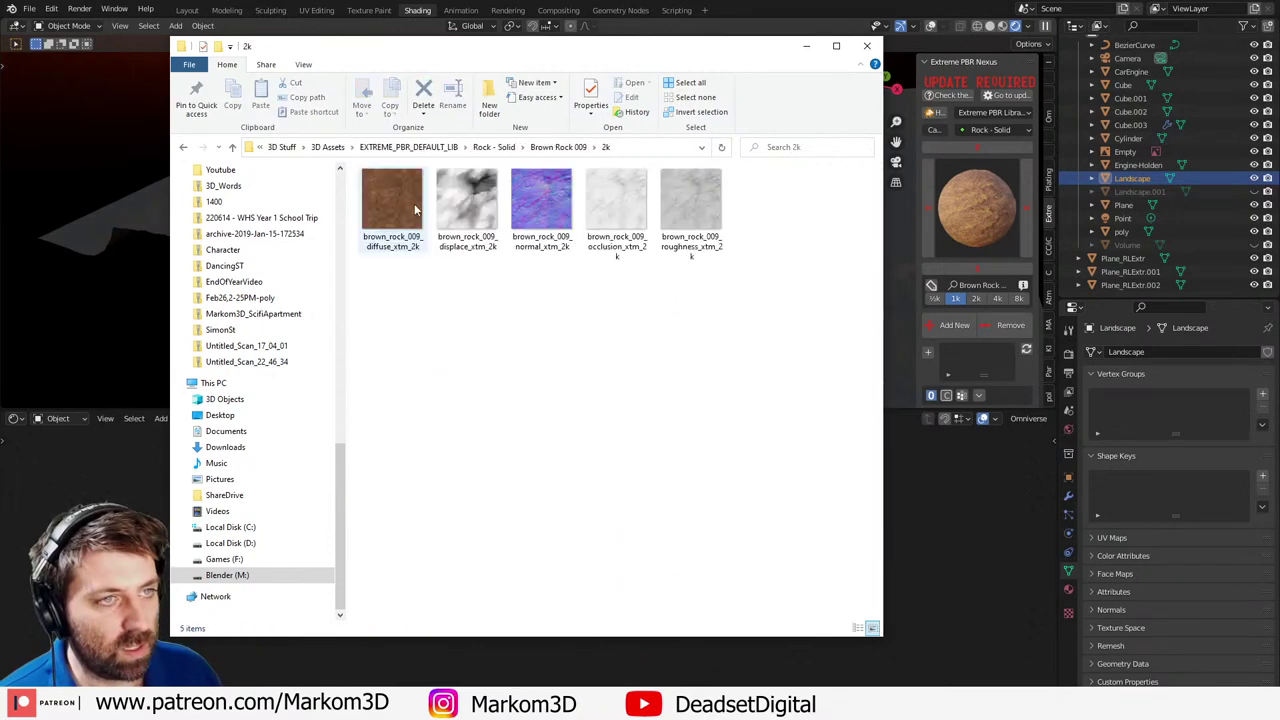
{"action": "left_click_drag", "start_coordinate": [439, 49], "coordinate": [0, 115]}
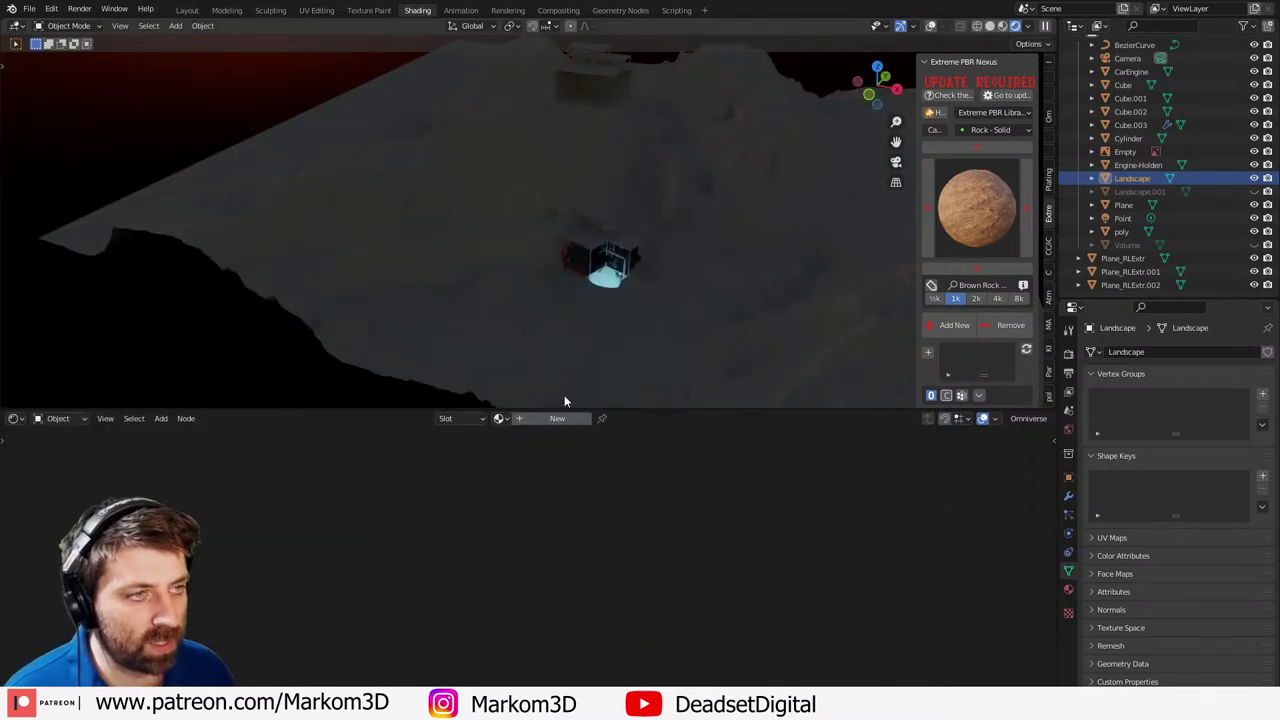
- Create a new material on the Landscape object and name it Ground
{"action": "left_click", "coordinate": [553, 418]}
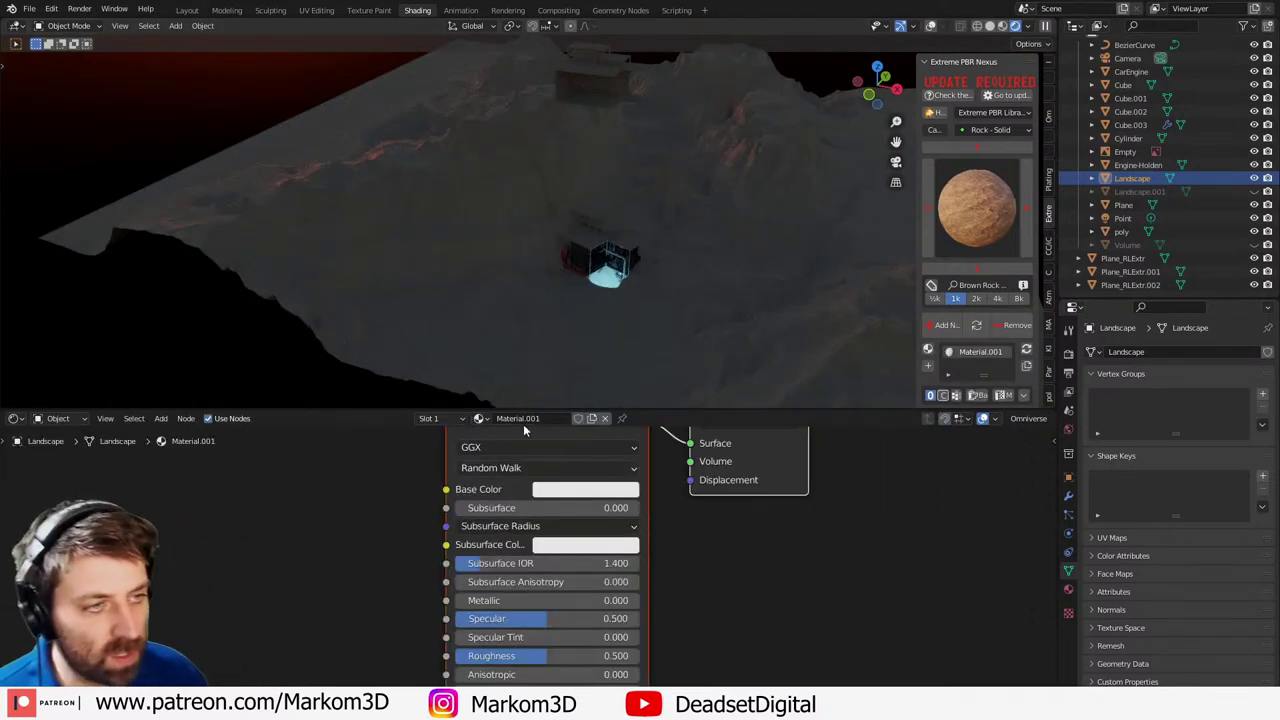
{"action": "type", "text": "Rock"}
{"action": "key", "text": "Return"}
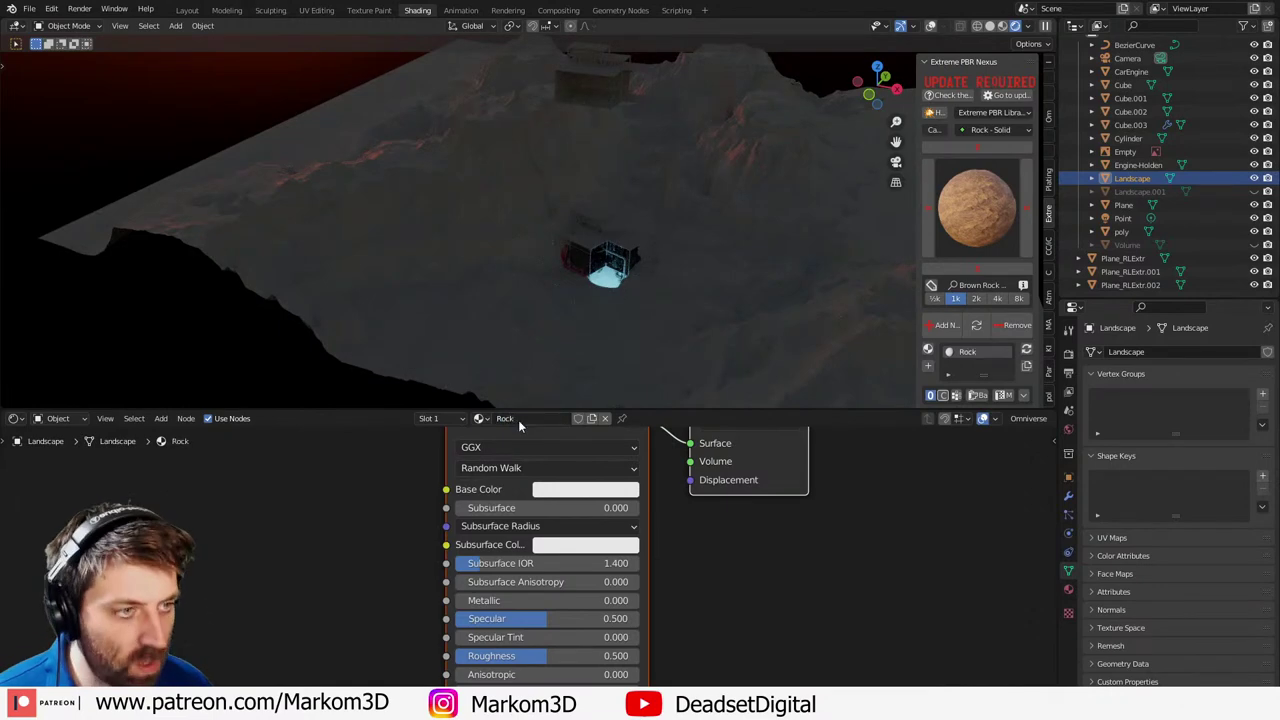
{"action": "type", "text": "Grou"}
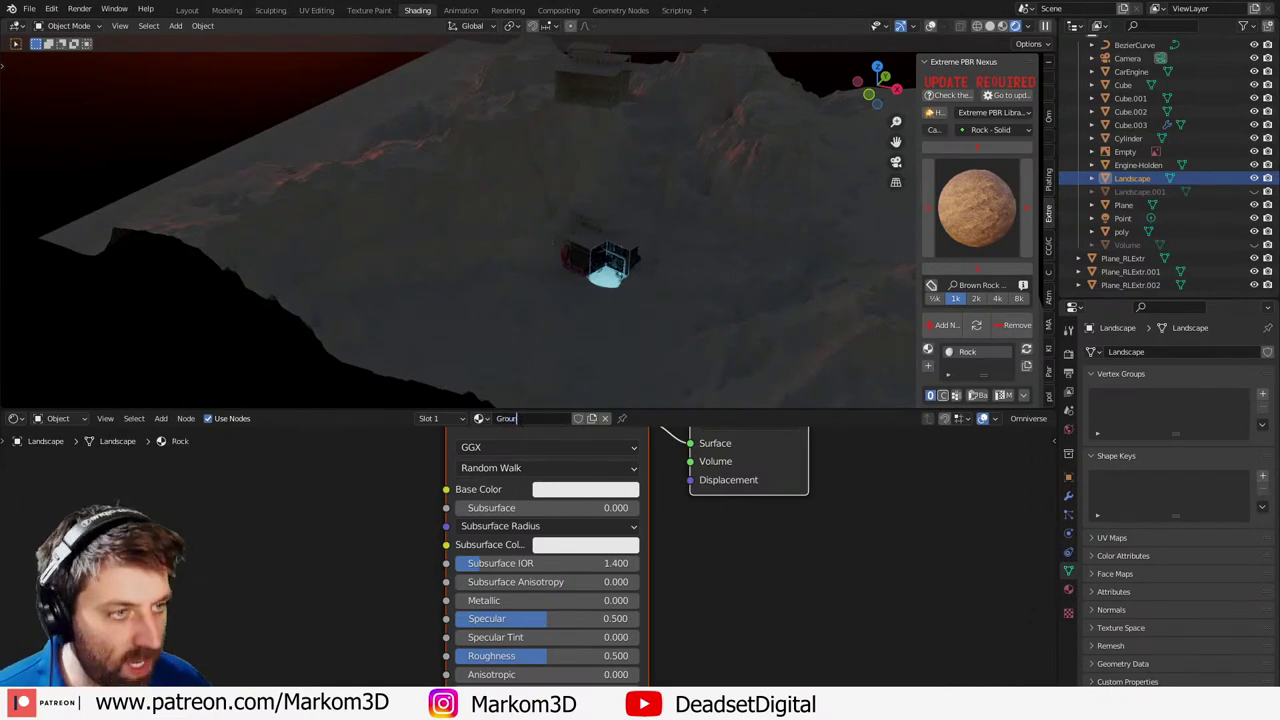
{"action": "type", "text": "nd"}
{"action": "key", "text": "Return"}
- Run Principled Texture Setup on the Ground material with all five brown_rock_009 2k maps from the Brown Rock 009\2k folder
{"action": "scroll", "coordinate": [578, 507], "scroll_direction": "down", "scroll_amount": 2}
{"action": "key", "text": "ctrl+shift+t"}
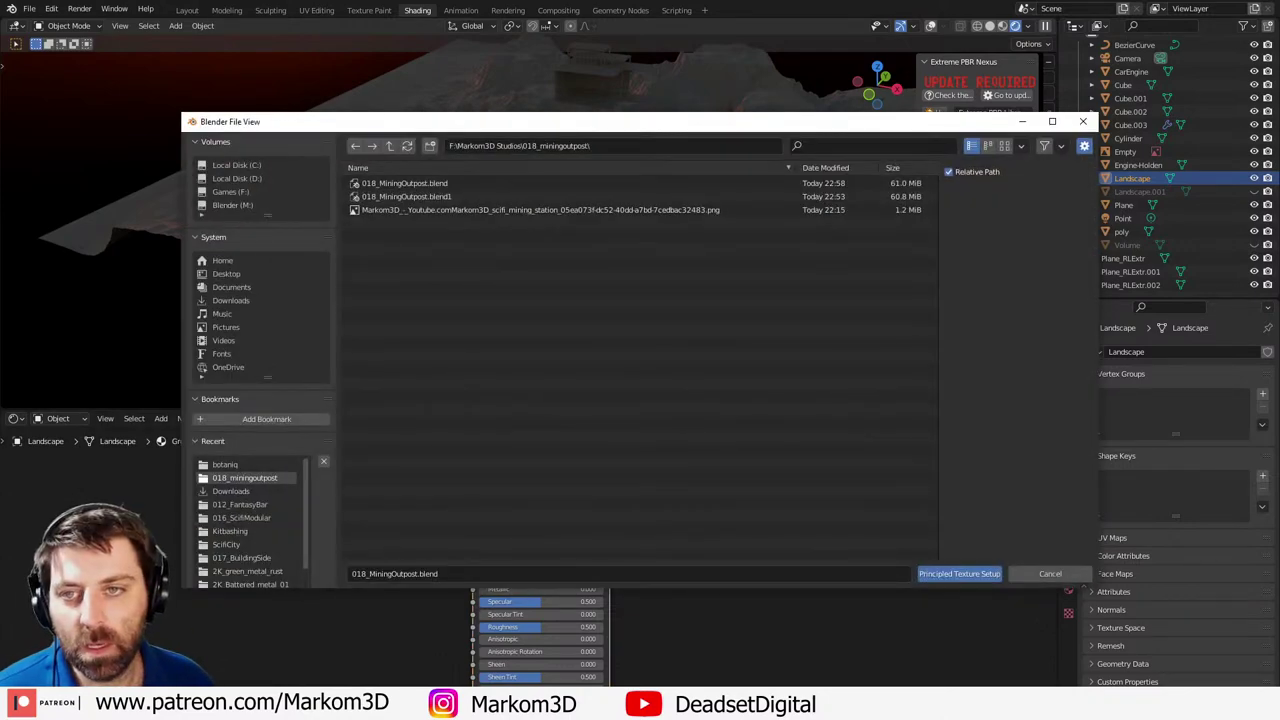
{"action": "left_click", "coordinate": [720, 146]}
{"action": "type", "text": "M:\\3D Stuff\\3D Assets\\EXTREME_PBR_DEFAULT_LIB\\Rock - Solid\\Brown Rock 009\\2k"}
{"action": "key", "text": "Return"}
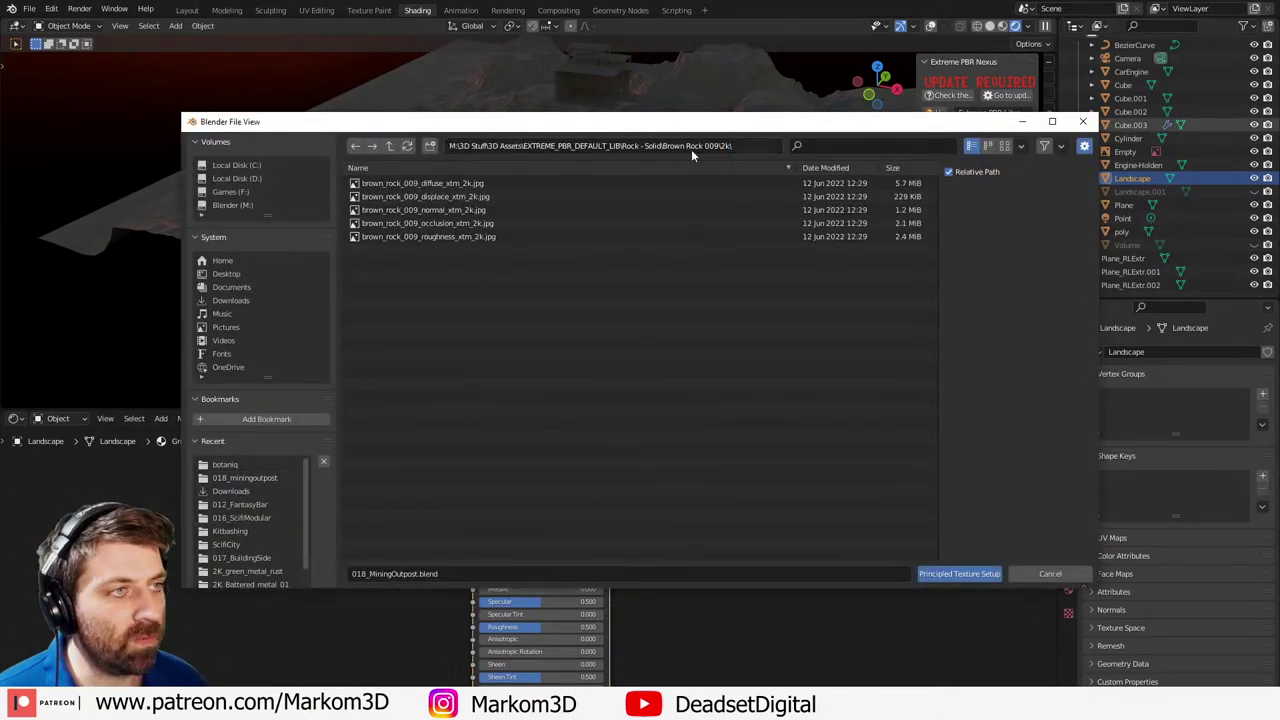
{"action": "left_click", "coordinate": [437, 186]}
{"action": "left_click_drag", "start_coordinate": [437, 186], "coordinate": [526, 284]}
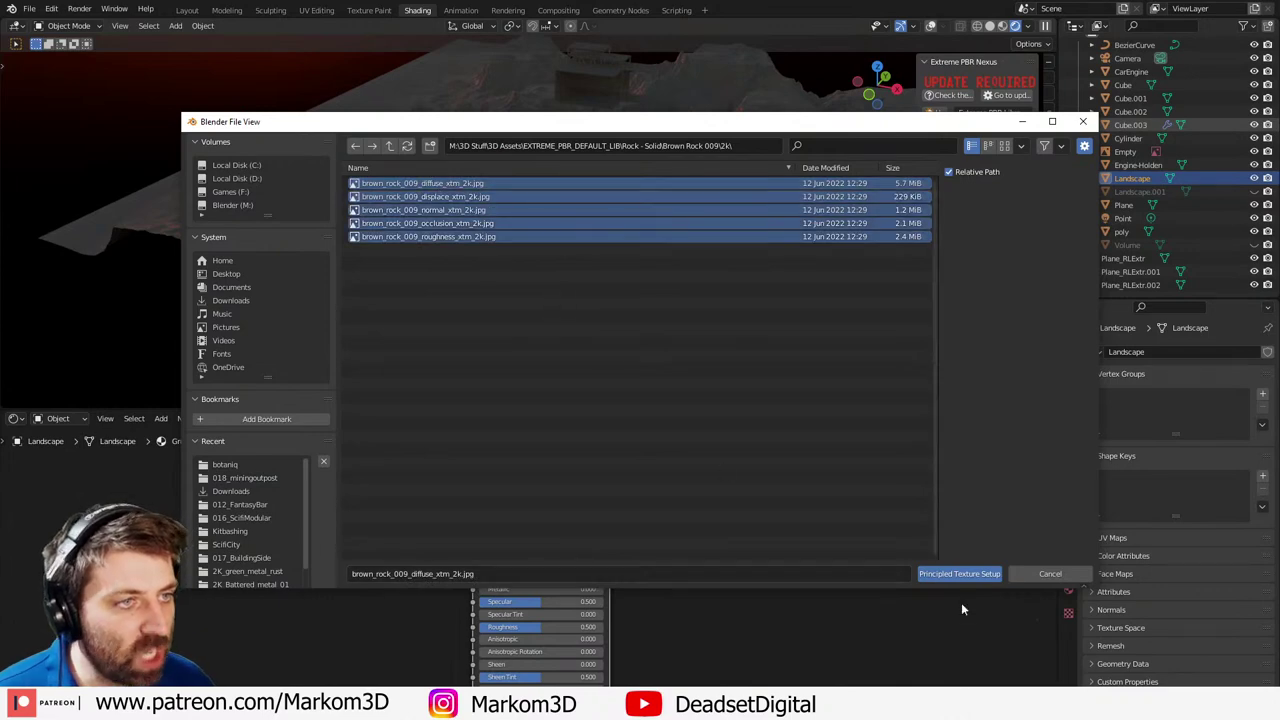
{"action": "left_click", "coordinate": [980, 576]}
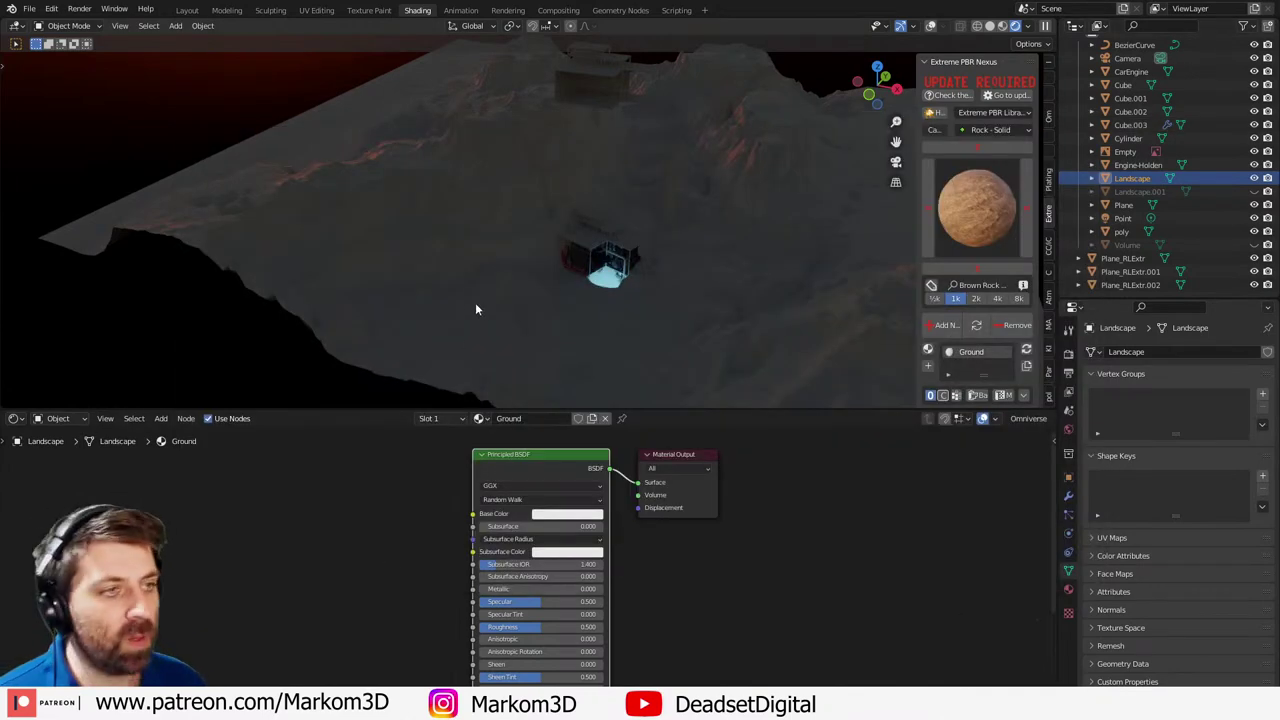
- Set the Mapping node's scale to 10 on X, Y and Z in the Ground material
{"action": "middle_click_drag", "start_coordinate": [474, 286], "coordinate": [533, 262]}
{"action": "scroll", "coordinate": [548, 312], "scroll_direction": "up", "scroll_amount": 2}
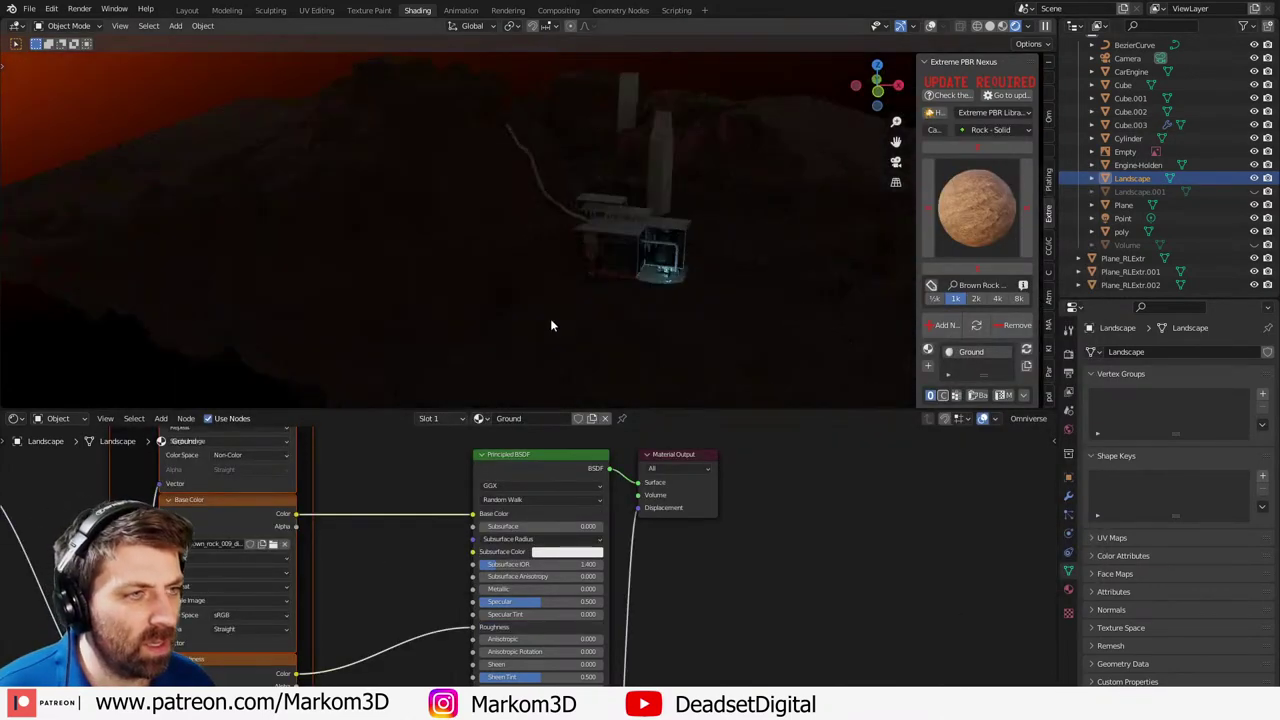
{"action": "middle_click_drag", "start_coordinate": [550, 325], "coordinate": [453, 214]}
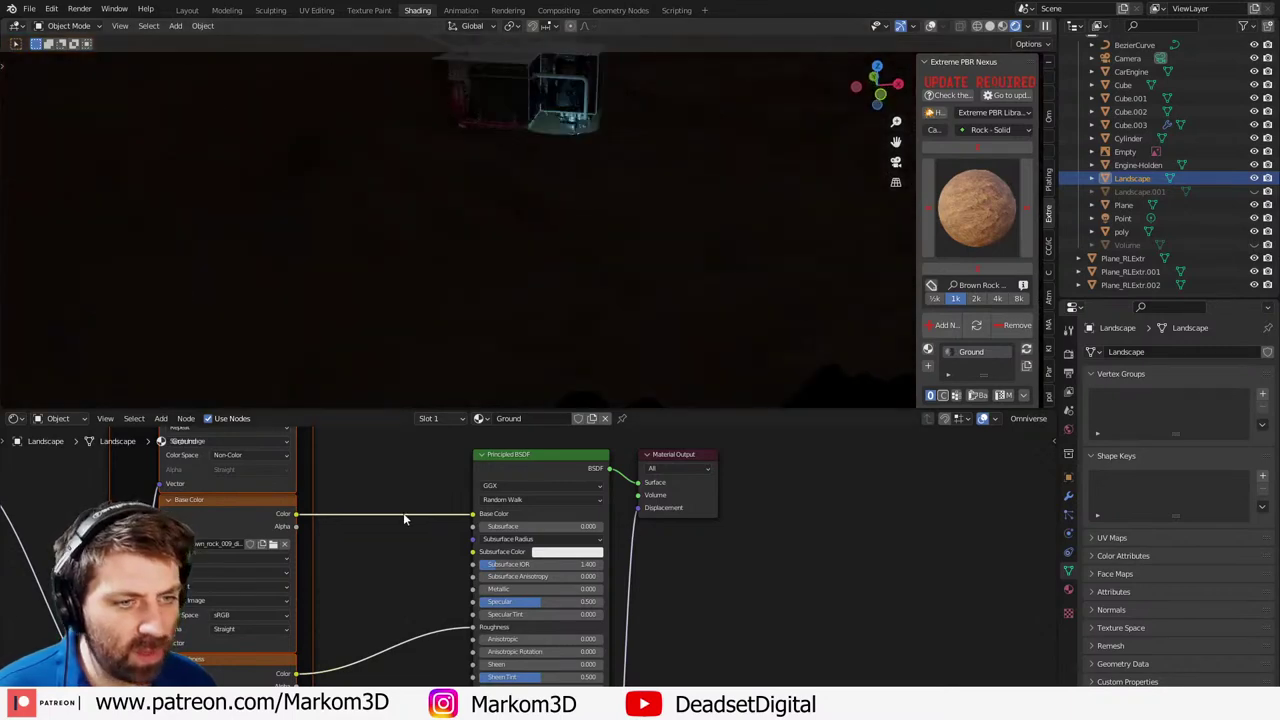
{"action": "scroll", "coordinate": [360, 510], "scroll_direction": "down", "scroll_amount": 5}
{"action": "middle_click_drag", "start_coordinate": [354, 508], "coordinate": [565, 498]}
{"action": "scroll", "coordinate": [360, 596], "scroll_direction": "up", "scroll_amount": 4}
{"action": "left_click", "coordinate": [243, 561]}
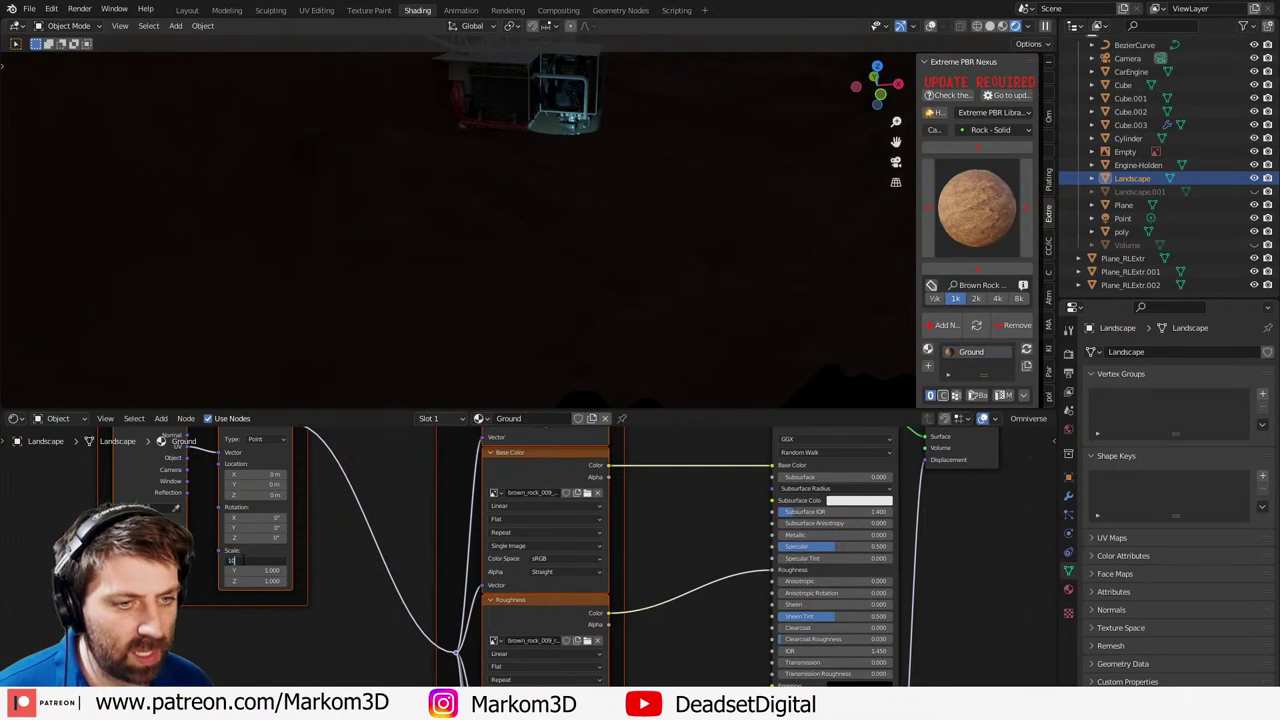
{"action": "type", "text": "10"}
{"action": "key", "text": "Return"}
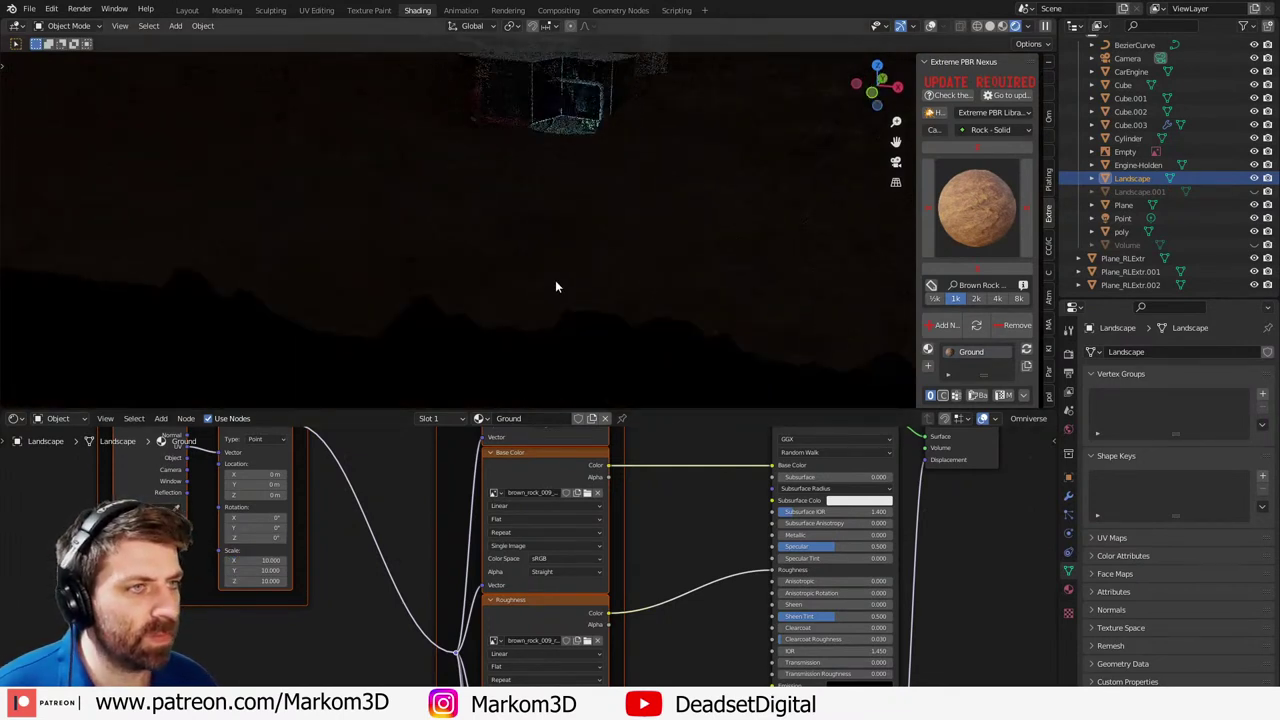
- Examine how the rock texture sits on the landscape through the camera and from several other angles
{"action": "key", "text": "KP_0"}
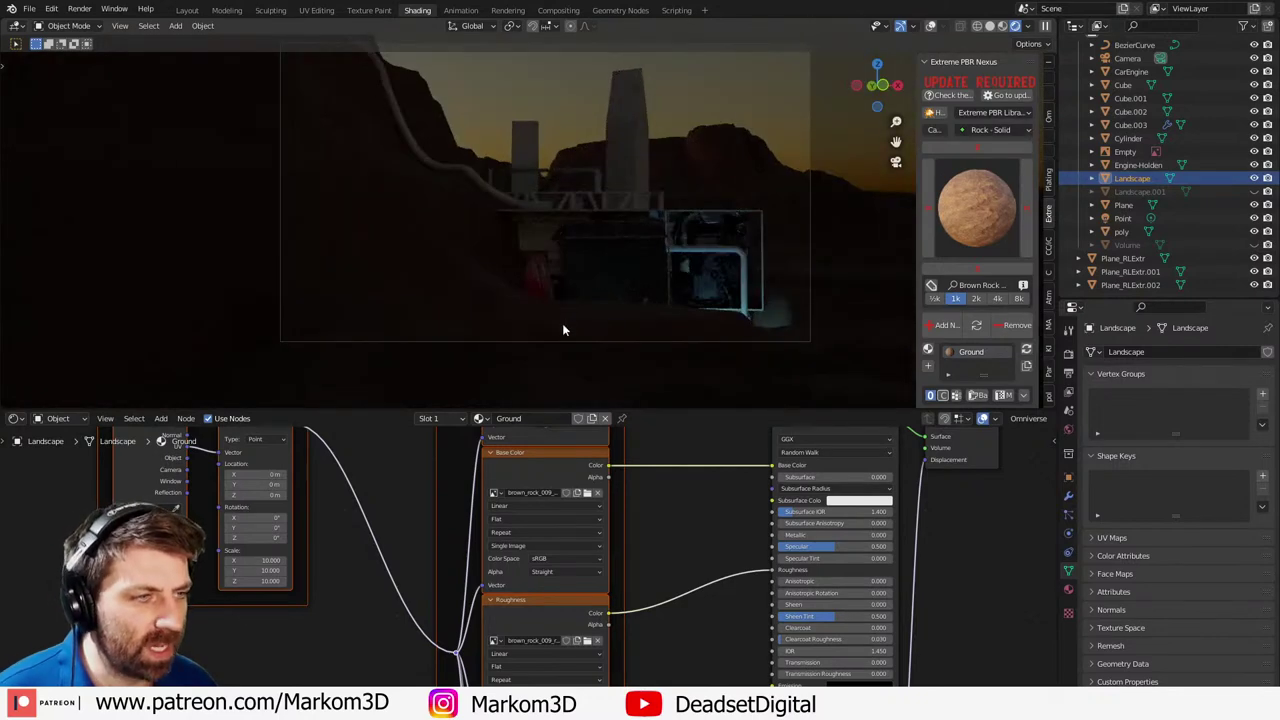
{"action": "left_click", "coordinate": [990, 25]}
{"action": "mouse_move", "coordinate": [575, 305]}
{"action": "middle_mouse_down"}
{"action": "mouse_move", "coordinate": [546, 384]}
{"action": "mouse_move", "coordinate": [759, 97]}
{"action": "middle_mouse_up"}
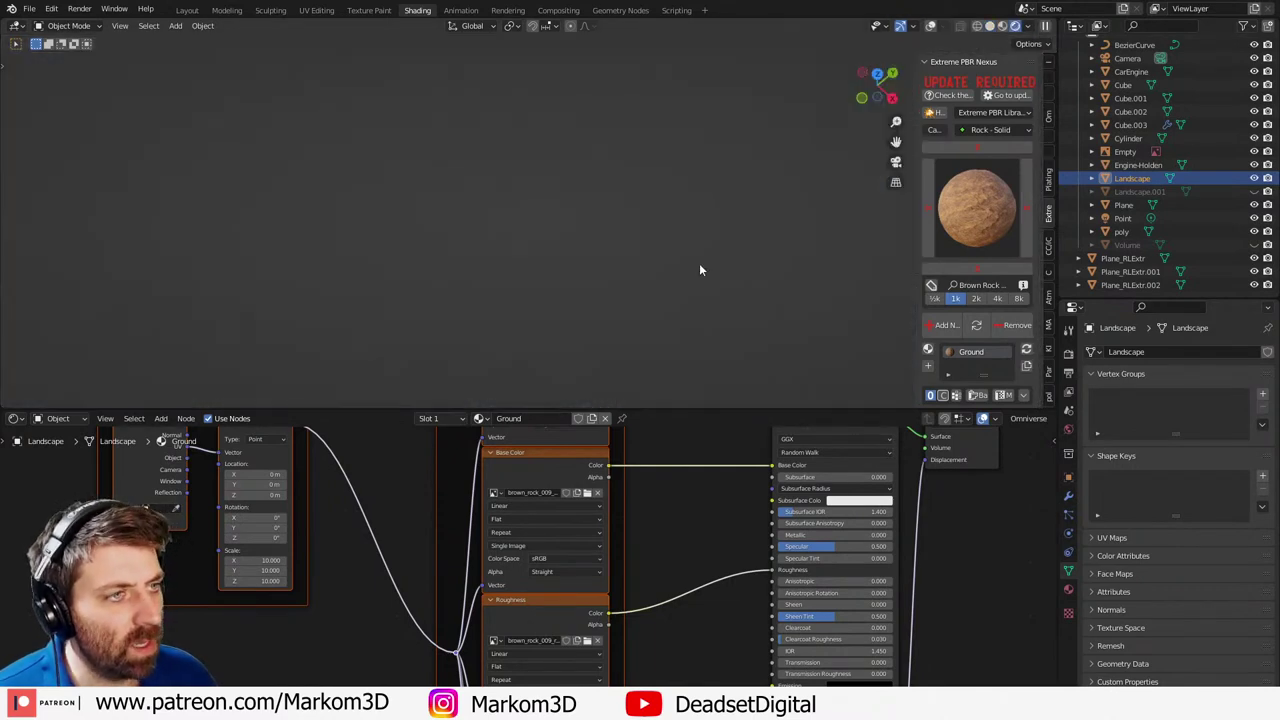
{"action": "middle_click_drag", "start_coordinate": [699, 266], "coordinate": [426, 248]}
{"action": "scroll", "coordinate": [426, 248], "scroll_direction": "down", "scroll_amount": 5}
{"action": "middle_click_drag", "start_coordinate": [530, 300], "coordinate": [575, 298]}
{"action": "scroll", "coordinate": [563, 293], "scroll_direction": "up", "scroll_amount": 5}
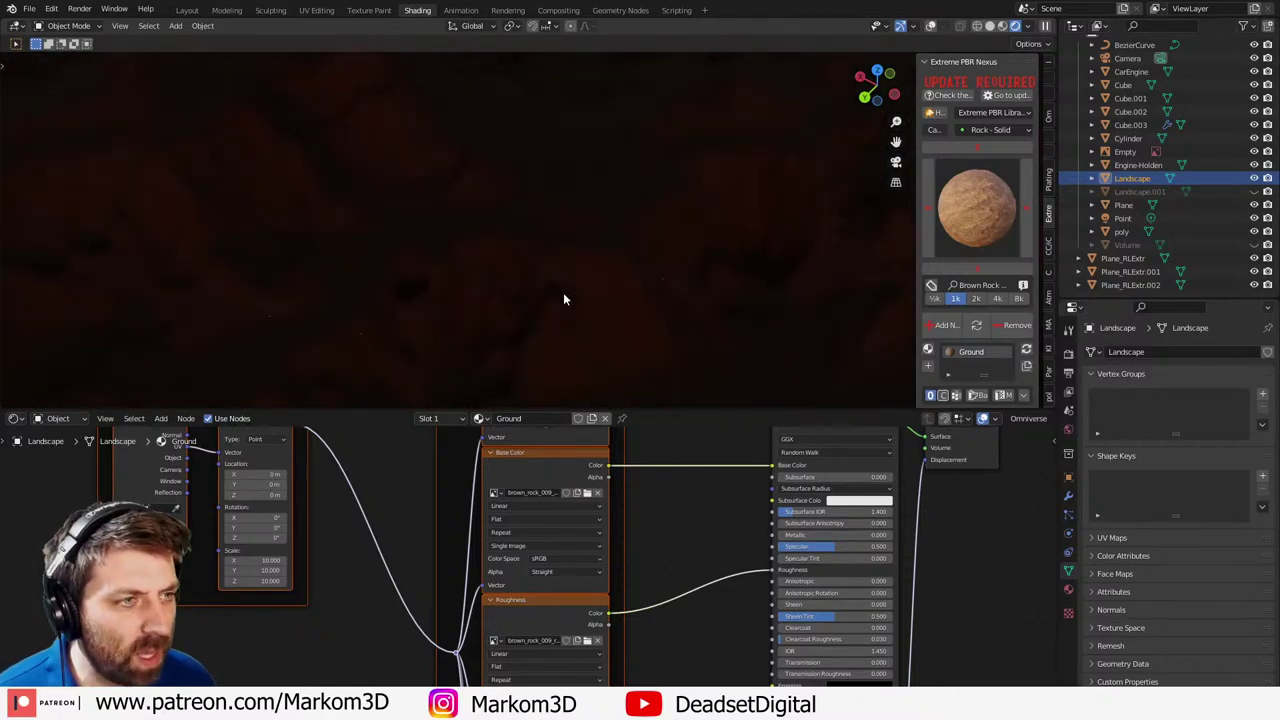
{"action": "key", "text": "KP_0"}
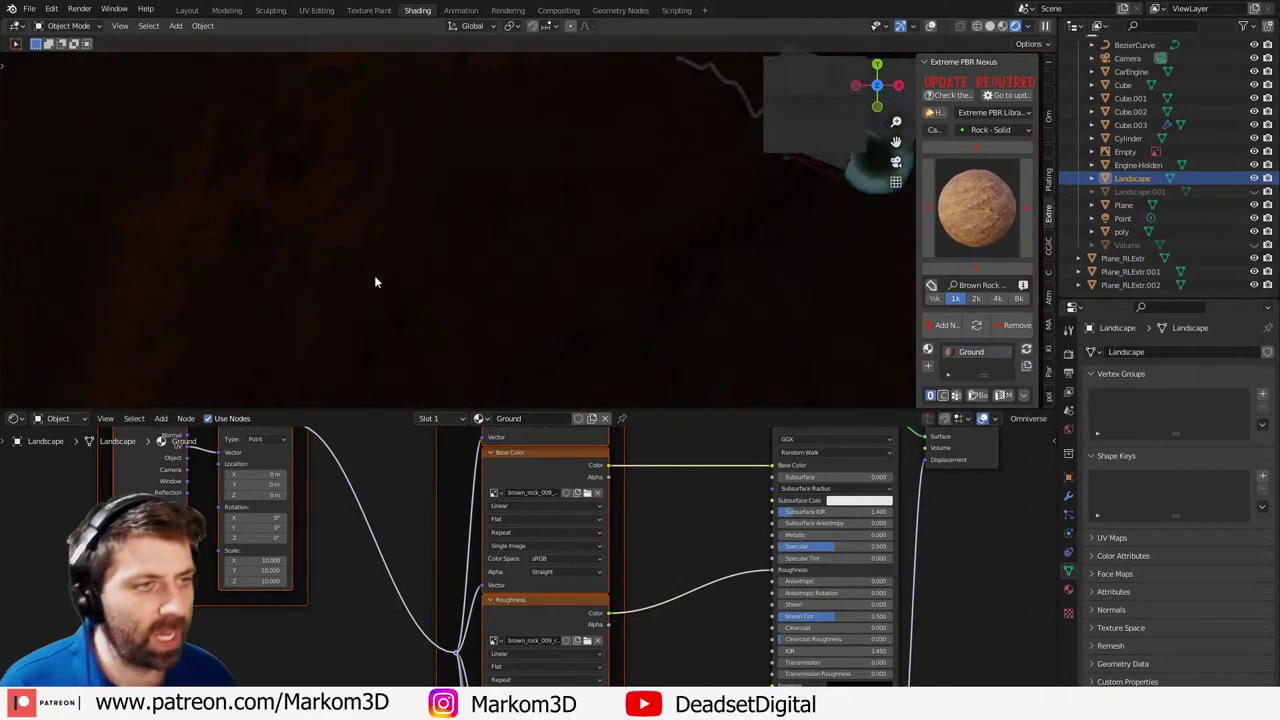
{"action": "scroll", "coordinate": [518, 273], "scroll_direction": "down", "scroll_amount": 2}
{"action": "middle_click_drag", "start_coordinate": [520, 270], "coordinate": [487, 427], "text": "shift"}
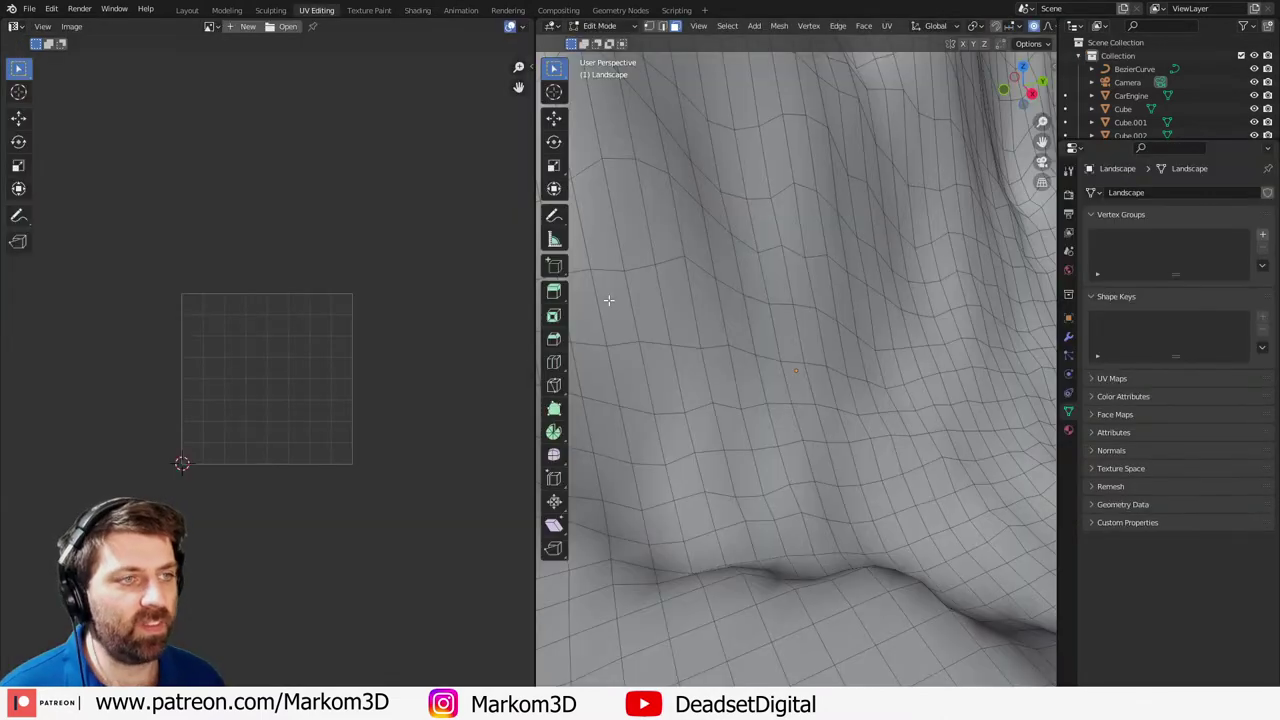
- Select the whole landscape mesh and UV-map it from the top view using Project from View (Bounds)
{"action": "scroll", "coordinate": [835, 346], "scroll_direction": "down", "scroll_amount": 3}
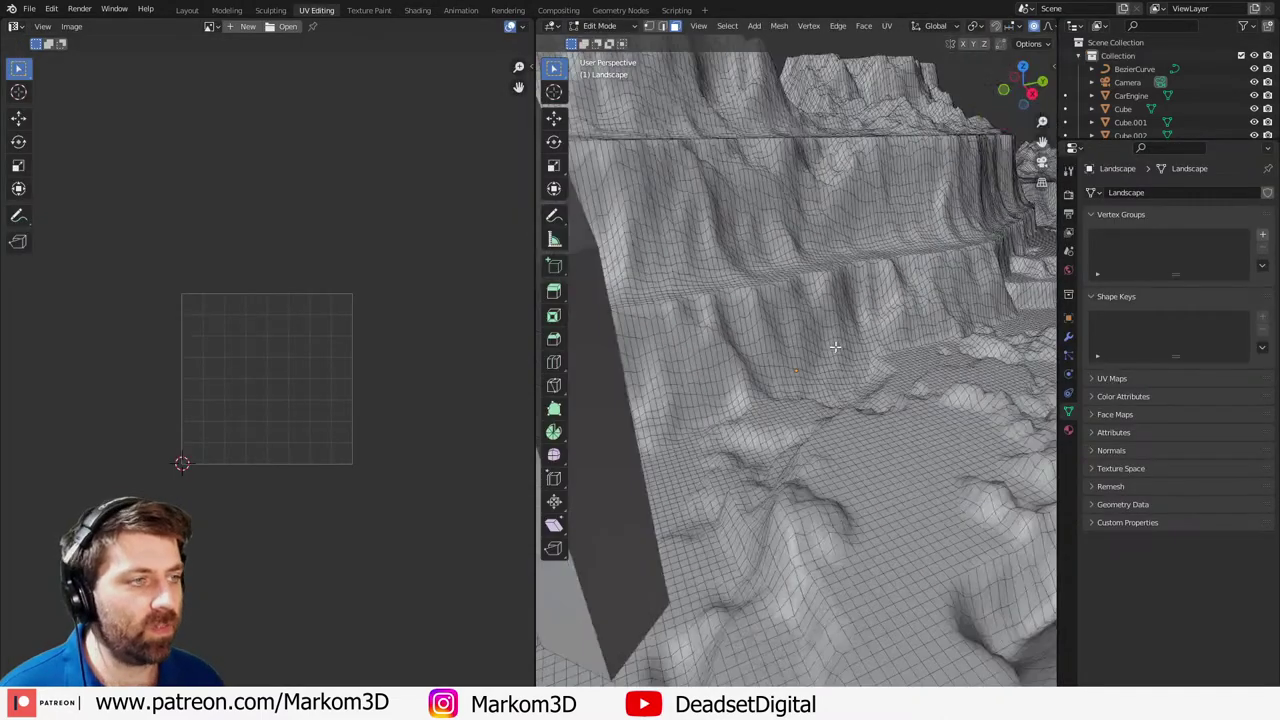
{"action": "key", "text": "a"}
{"action": "key", "text": "KP_7"}
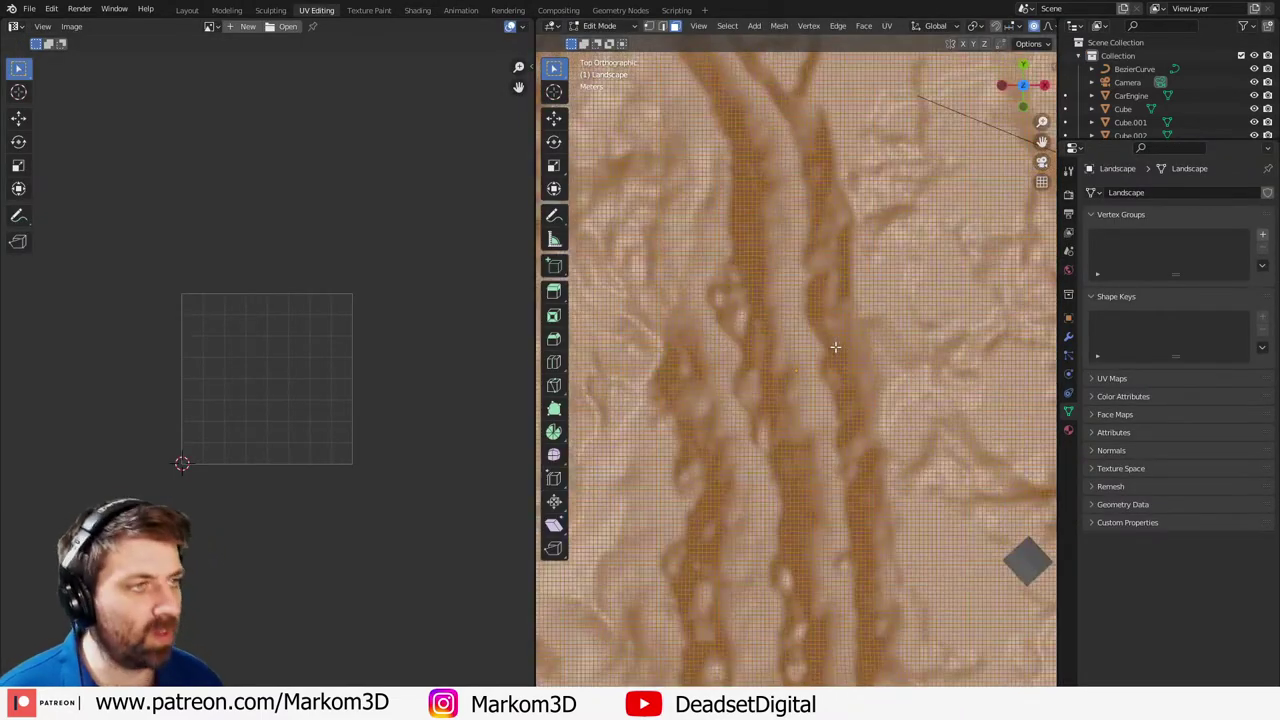
{"action": "scroll", "coordinate": [835, 346], "scroll_direction": "down", "scroll_amount": 6}
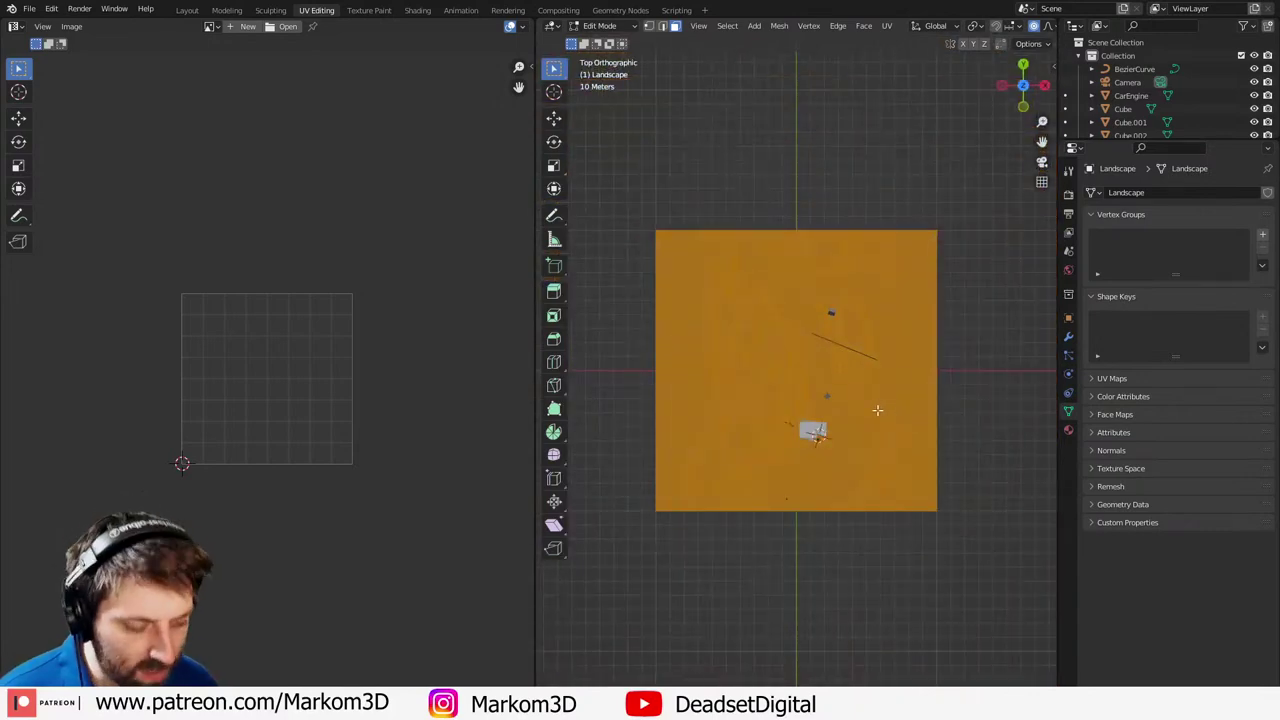
{"action": "key", "text": "u"}
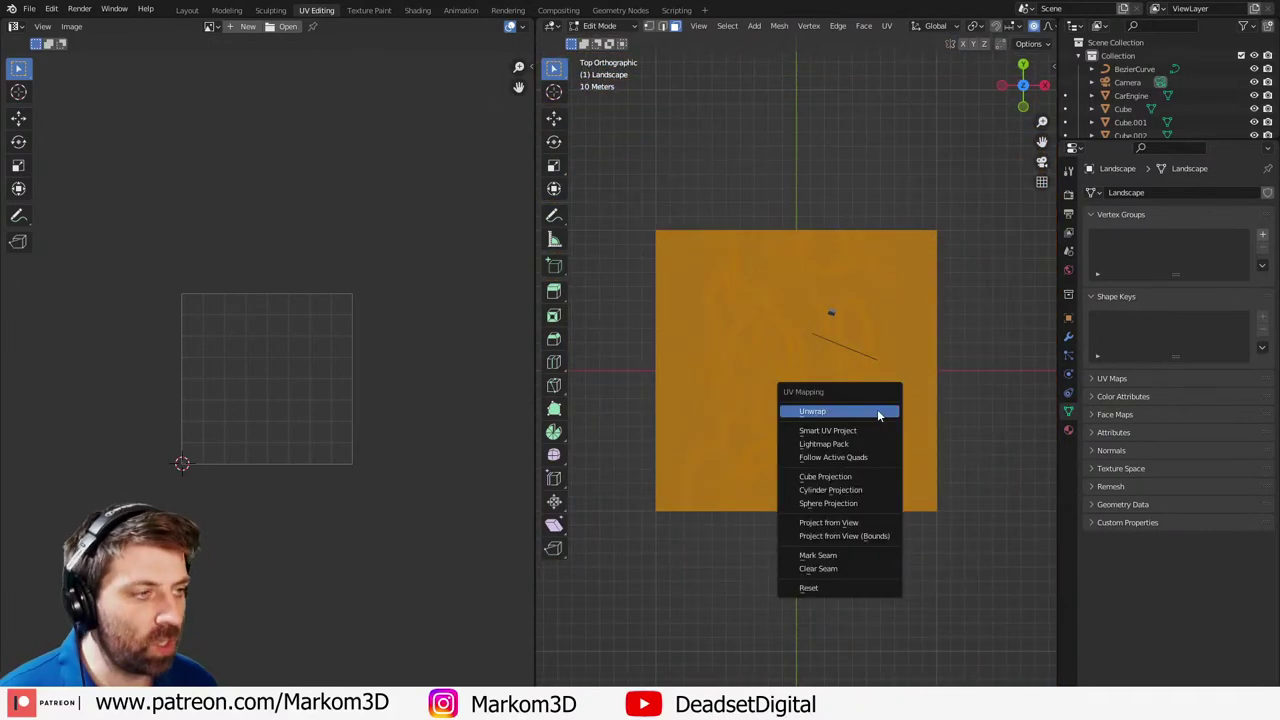
{"action": "left_click", "coordinate": [853, 537]}
{"action": "key", "text": "Home"}
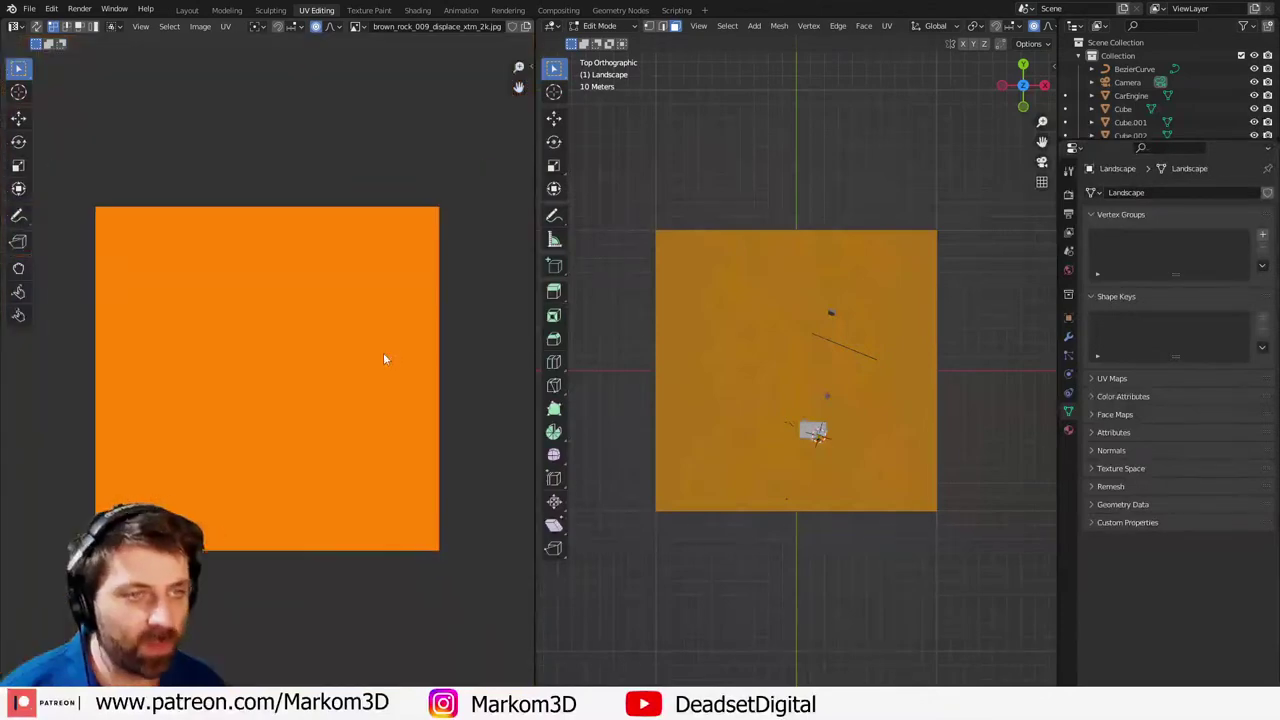
- Preview the UV-mapped landscape through the scene camera with rendered shading
{"action": "left_click", "coordinate": [190, 10]}
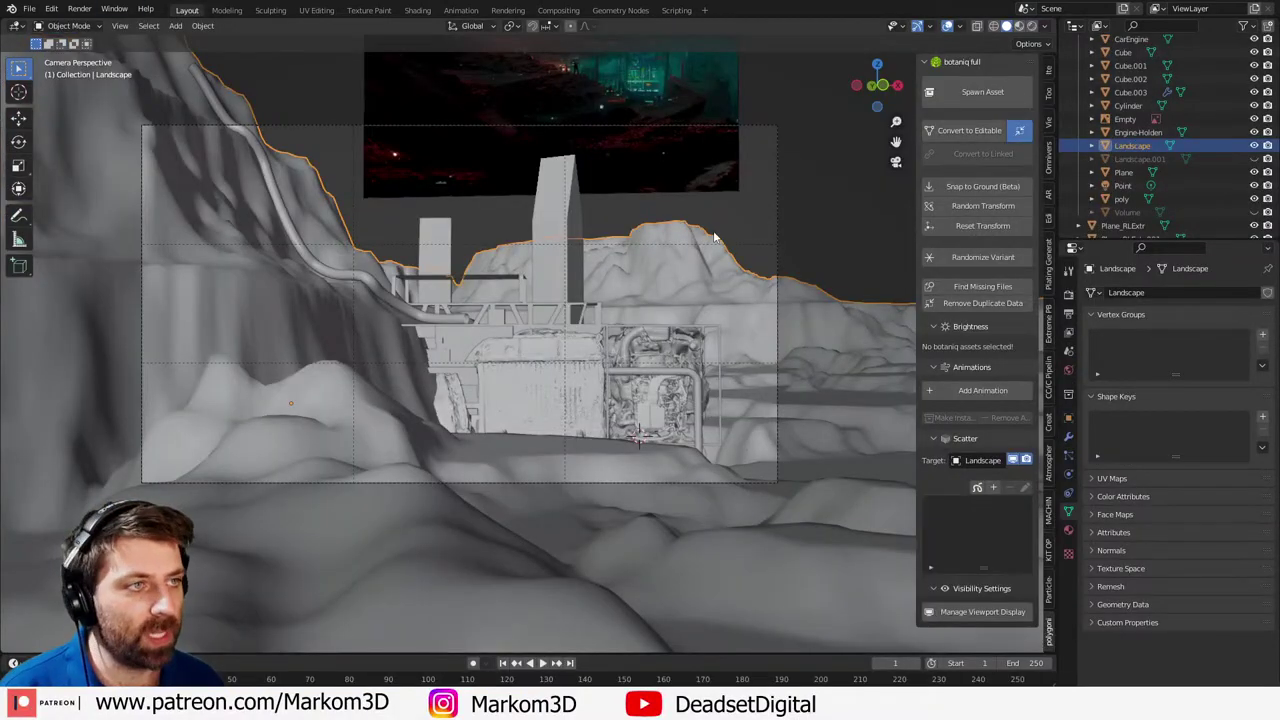
{"action": "key", "text": "Tab"}
{"action": "key", "text": "Tab"}
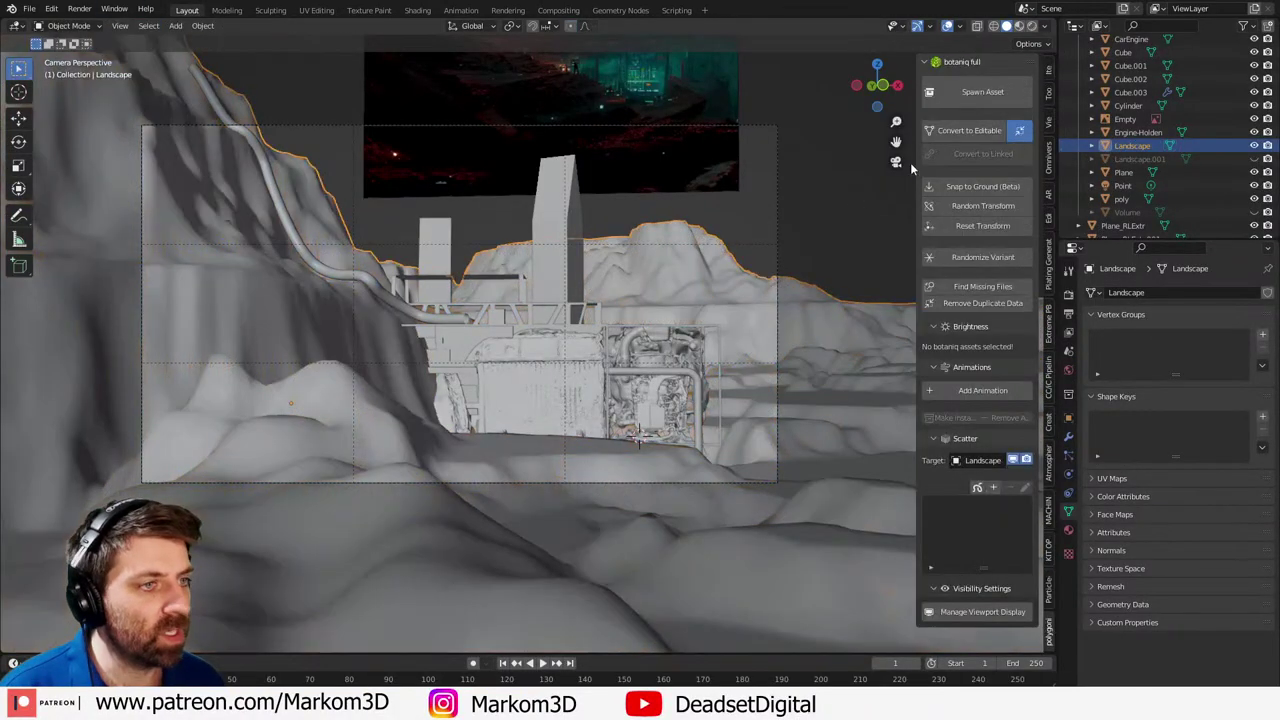
{"action": "left_click", "coordinate": [1032, 27]}
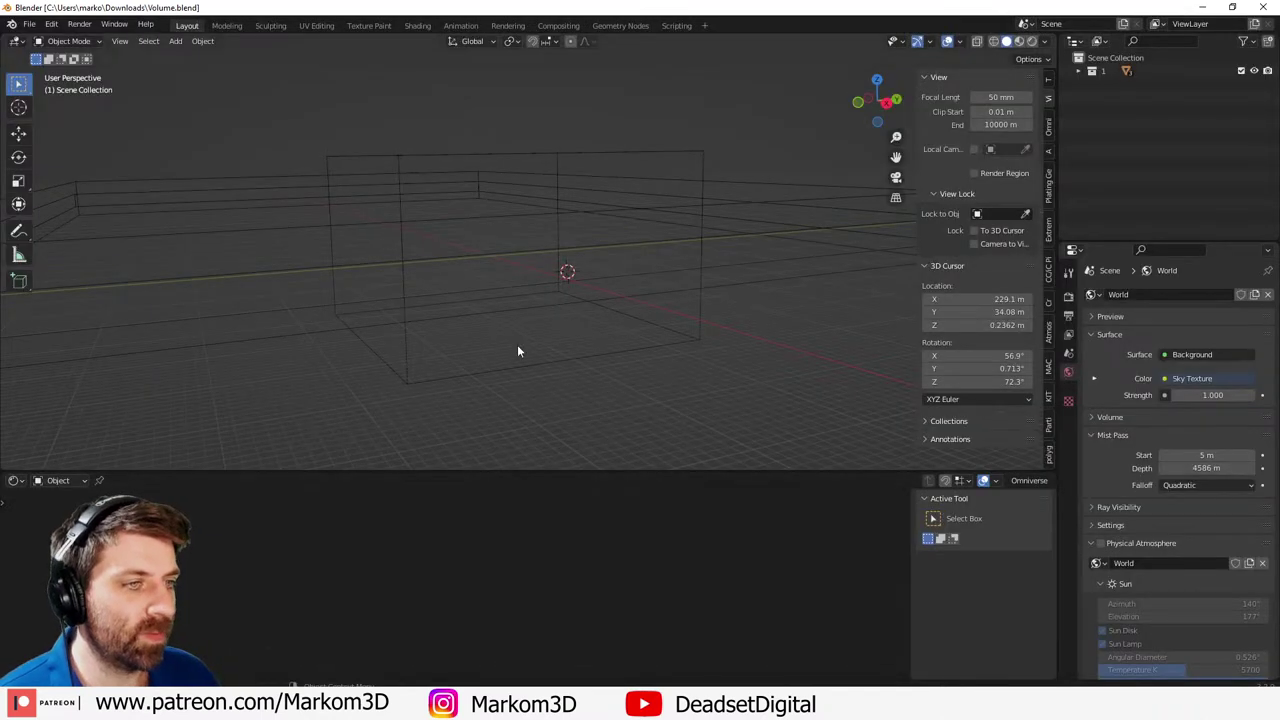
- Preview Volume.blend with rendered shading and examine the volume shader nodes of Cube.001, Cube.002 and Cube.003
{"action": "left_click", "coordinate": [1032, 41]}
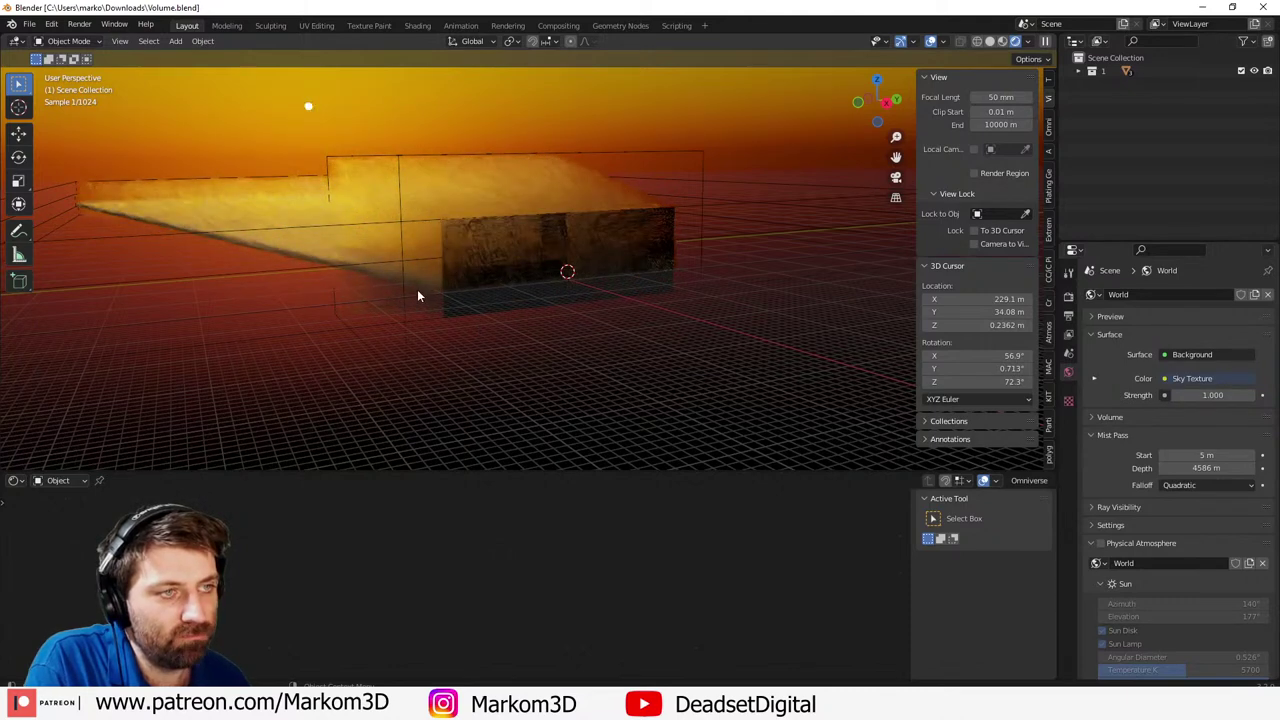
{"action": "scroll", "coordinate": [417, 292], "scroll_direction": "up", "scroll_amount": 2}
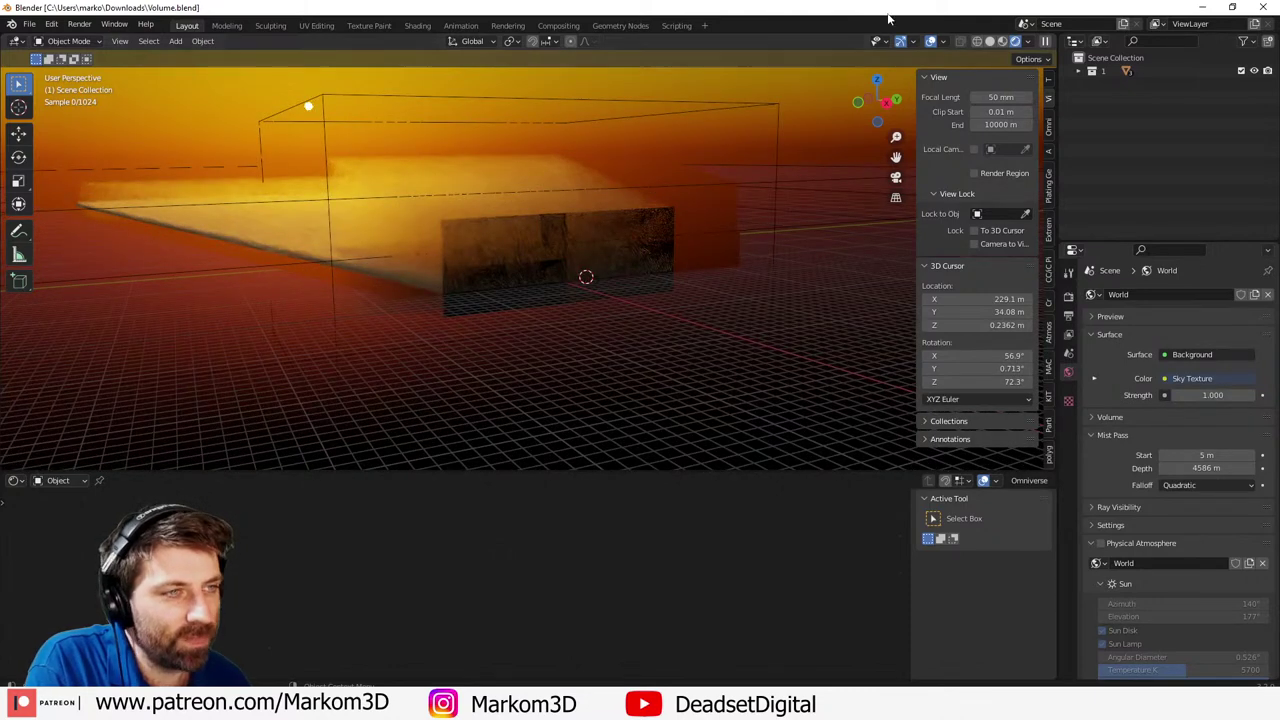
{"action": "left_click", "coordinate": [778, 111]}
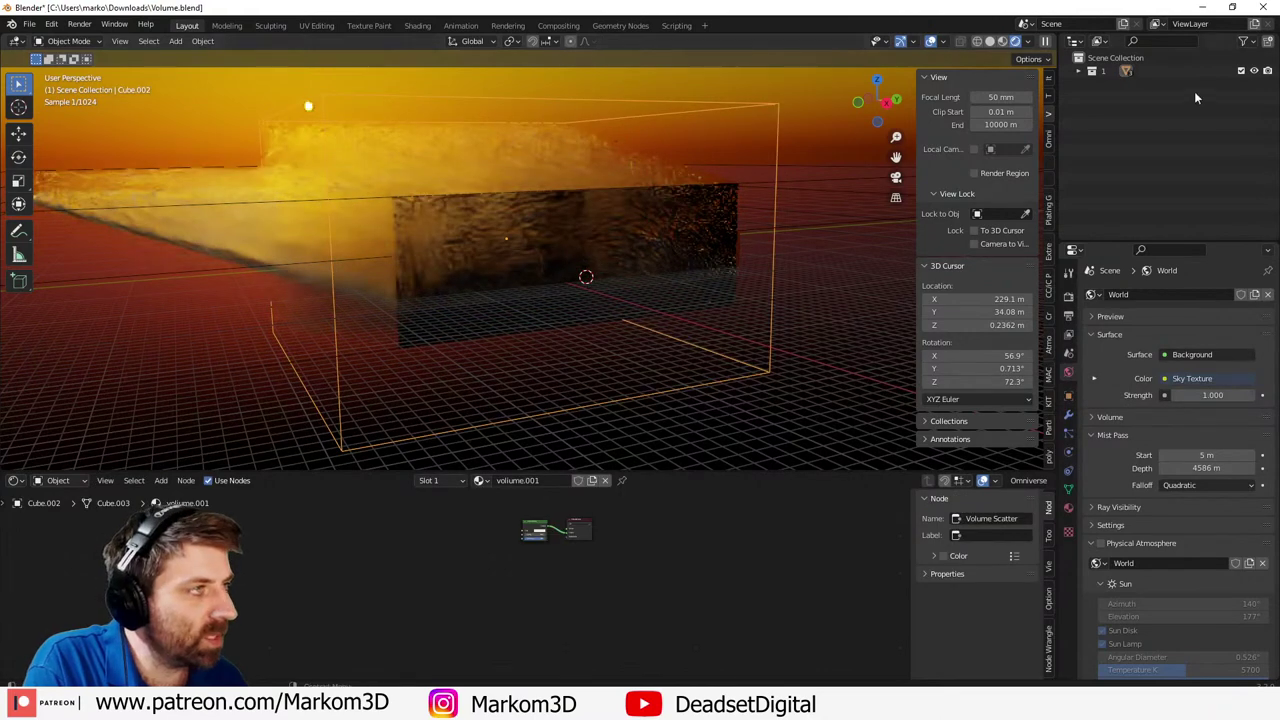
{"action": "left_click", "coordinate": [1079, 72]}
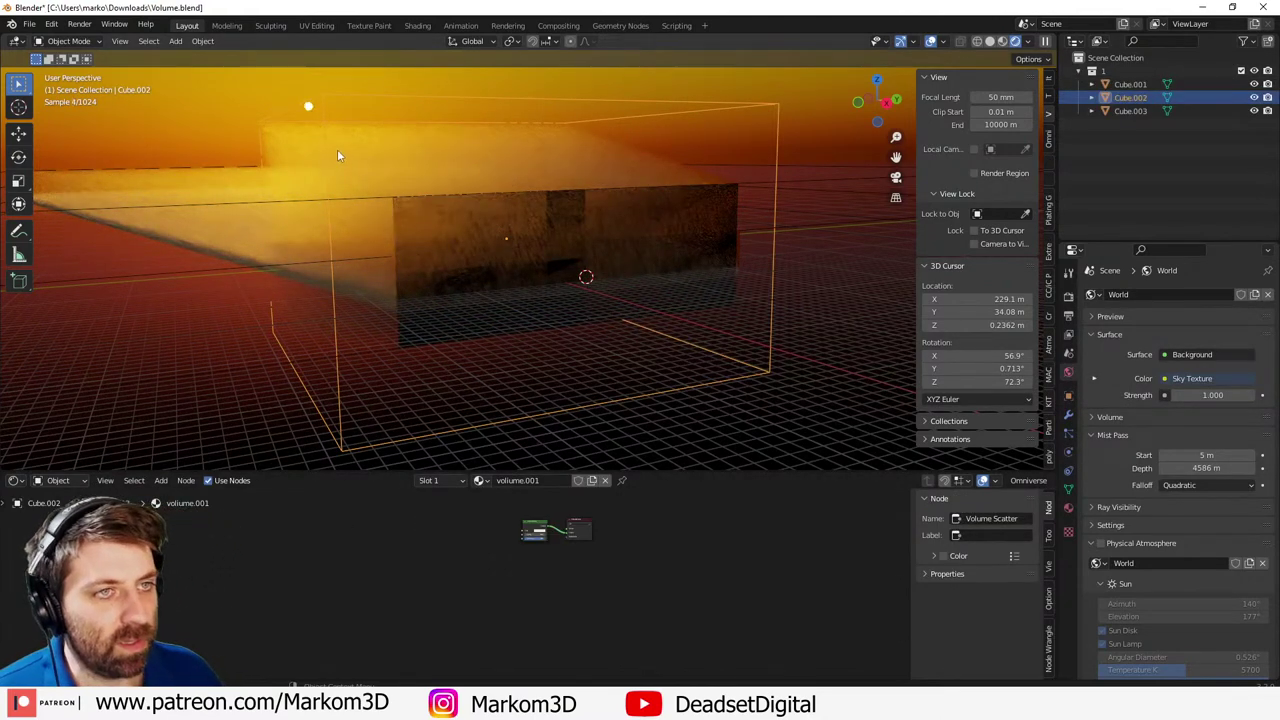
{"action": "middle_click_drag", "start_coordinate": [338, 155], "coordinate": [411, 202]}
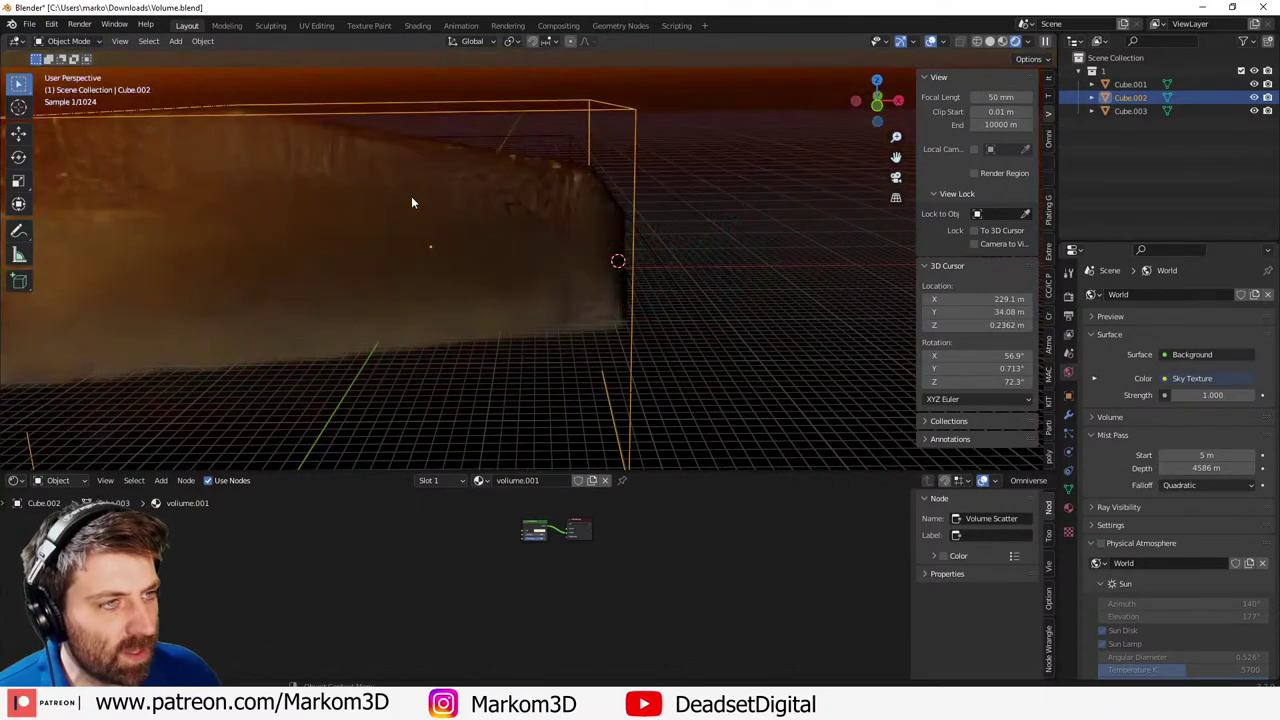
{"action": "left_click", "coordinate": [581, 152]}
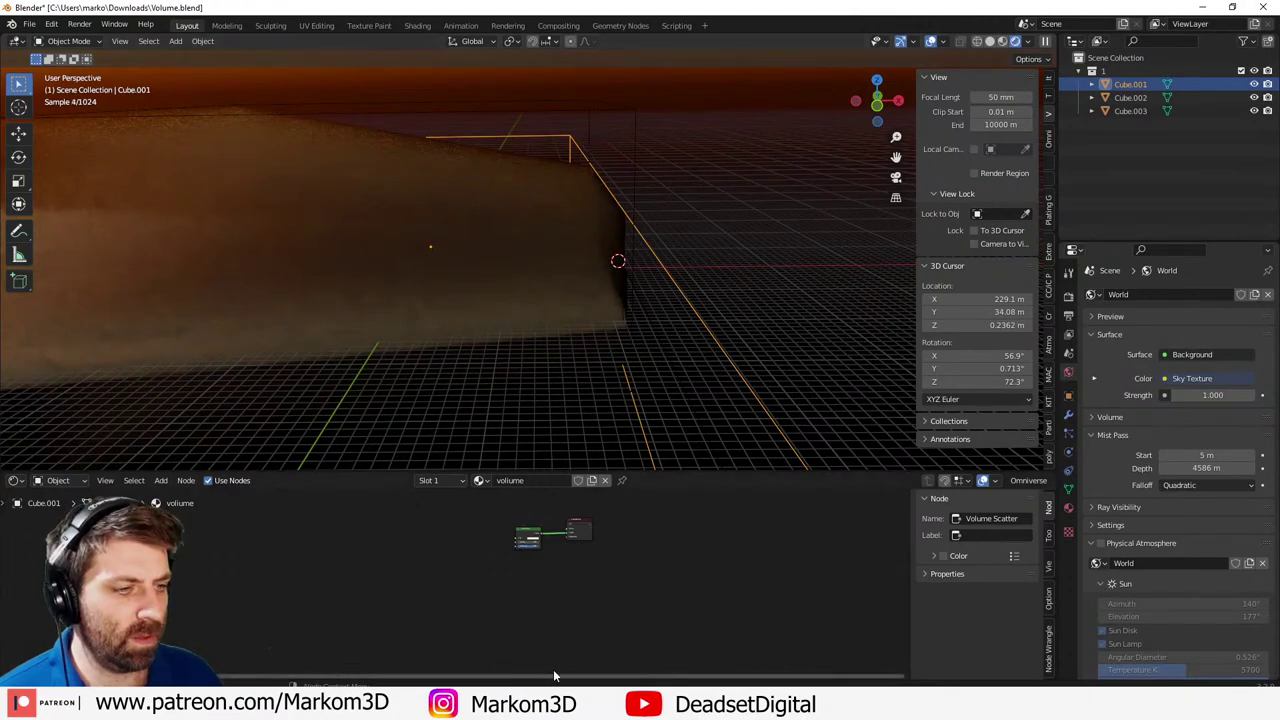
{"action": "scroll", "coordinate": [560, 560], "scroll_direction": "up", "scroll_amount": 5}
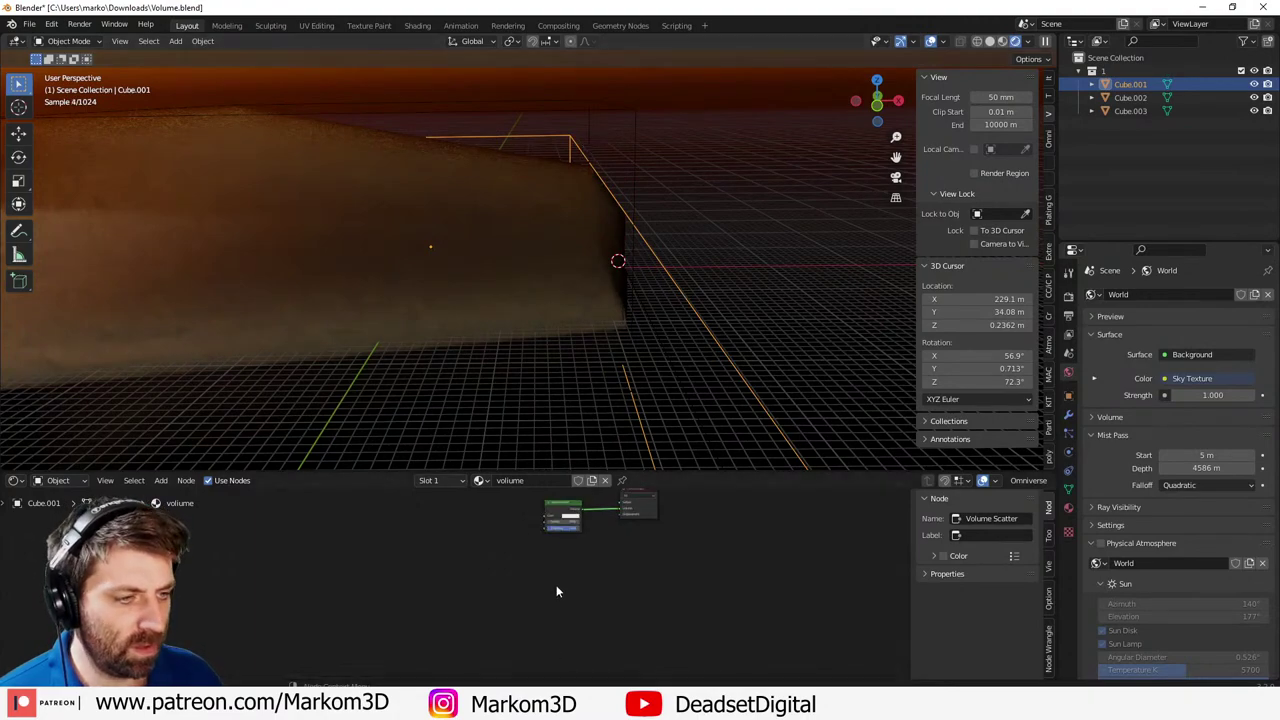
{"action": "left_click", "coordinate": [630, 205]}
{"action": "middle_click_drag", "start_coordinate": [623, 366], "coordinate": [682, 180]}
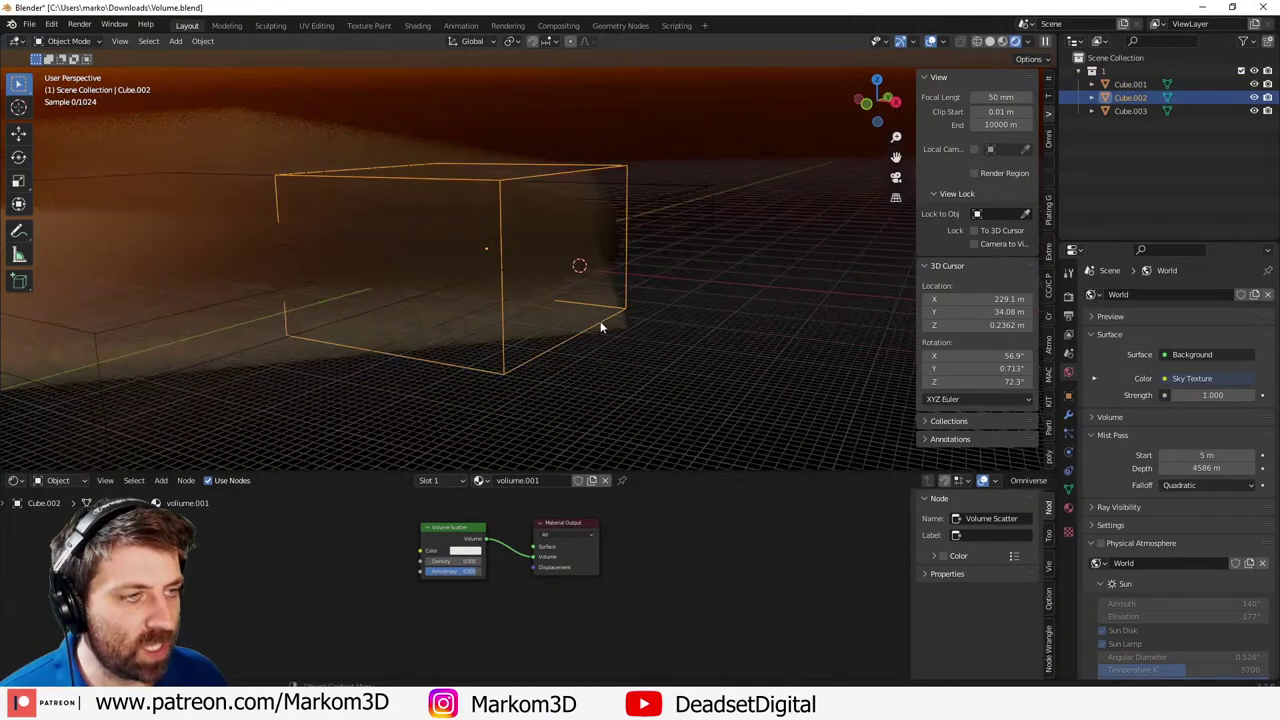
{"action": "left_click", "coordinate": [714, 201]}
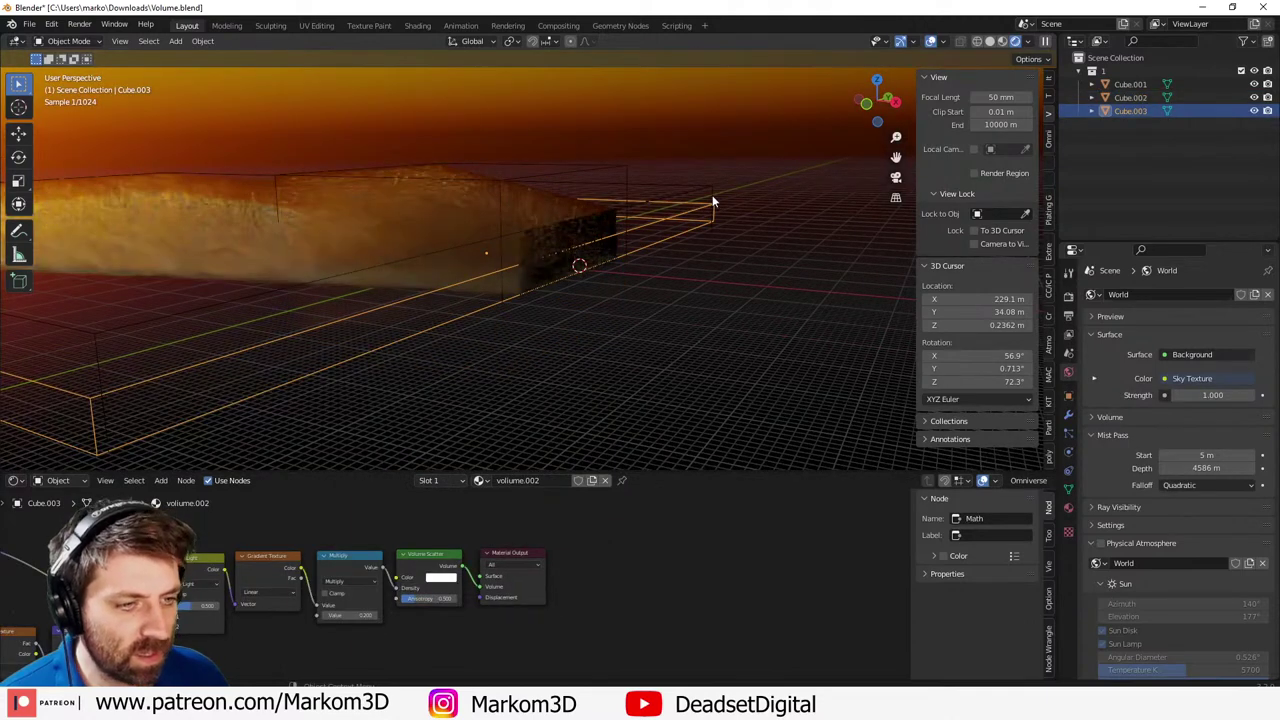
{"action": "middle_click_drag", "start_coordinate": [260, 530], "coordinate": [489, 497]}
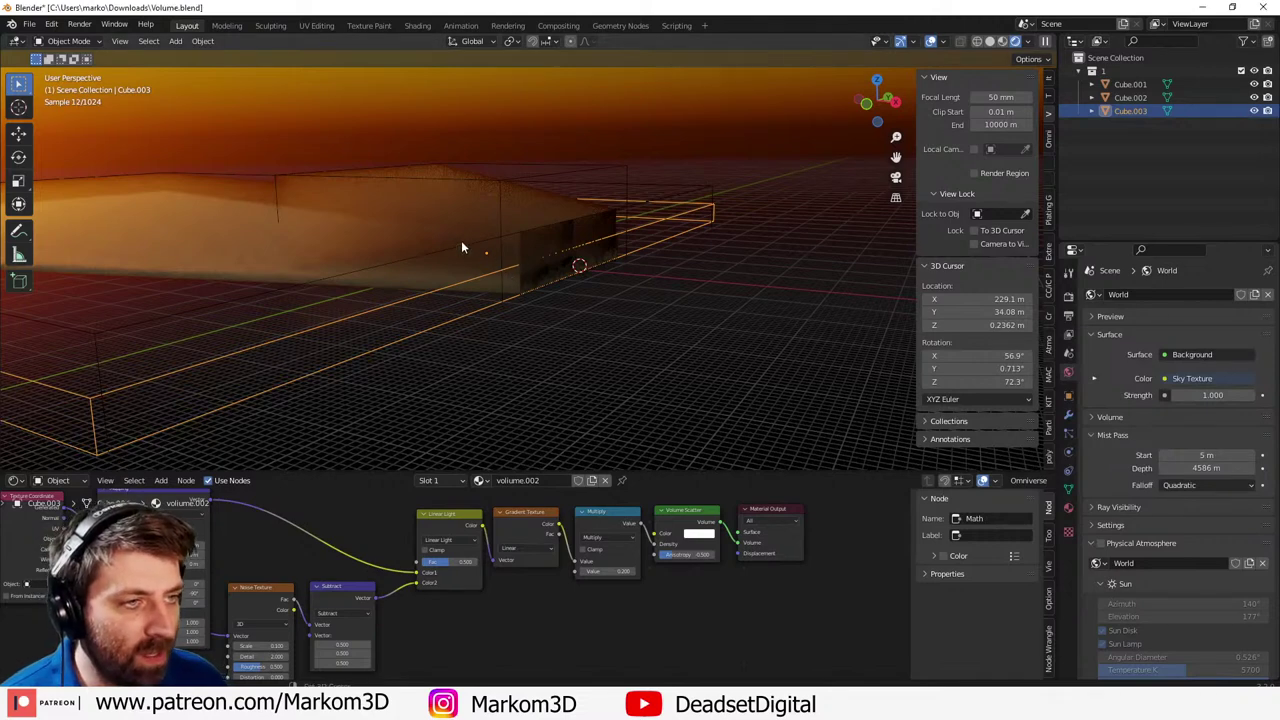
- Copy the three volume cubes from Volume.blend and paste them into the mining outpost scene
{"action": "left_click", "coordinate": [484, 290]}
{"action": "key", "text": "c"}
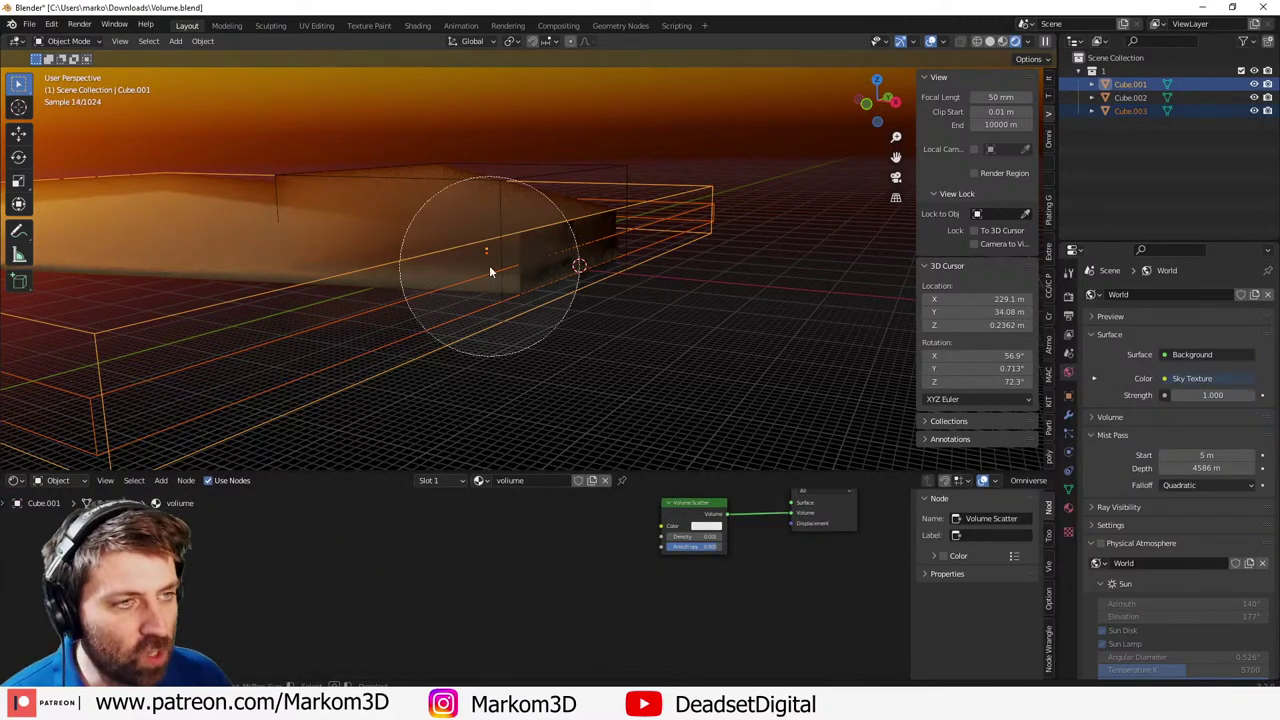
{"action": "left_click", "coordinate": [484, 262]}
{"action": "right_click", "coordinate": [477, 266]}
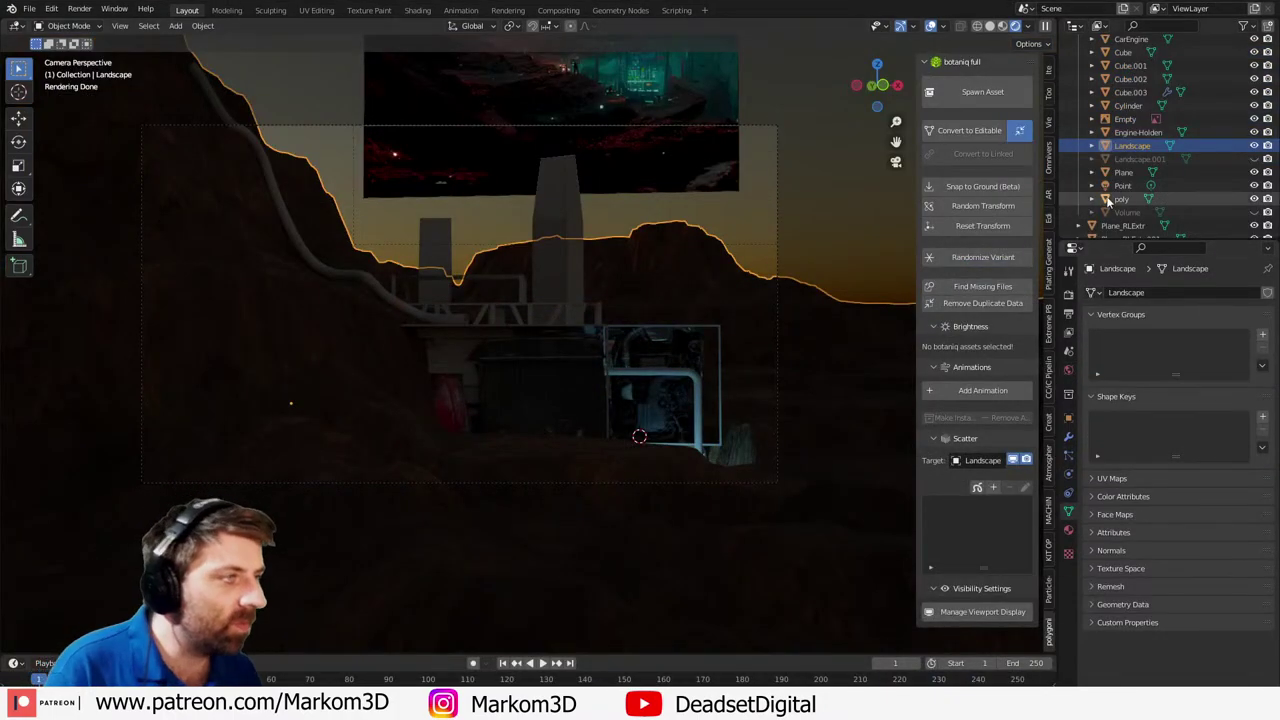
{"action": "scroll", "coordinate": [1107, 200], "scroll_direction": "down", "scroll_amount": 1}
{"action": "scroll", "coordinate": [451, 420], "scroll_direction": "down", "scroll_amount": 3}
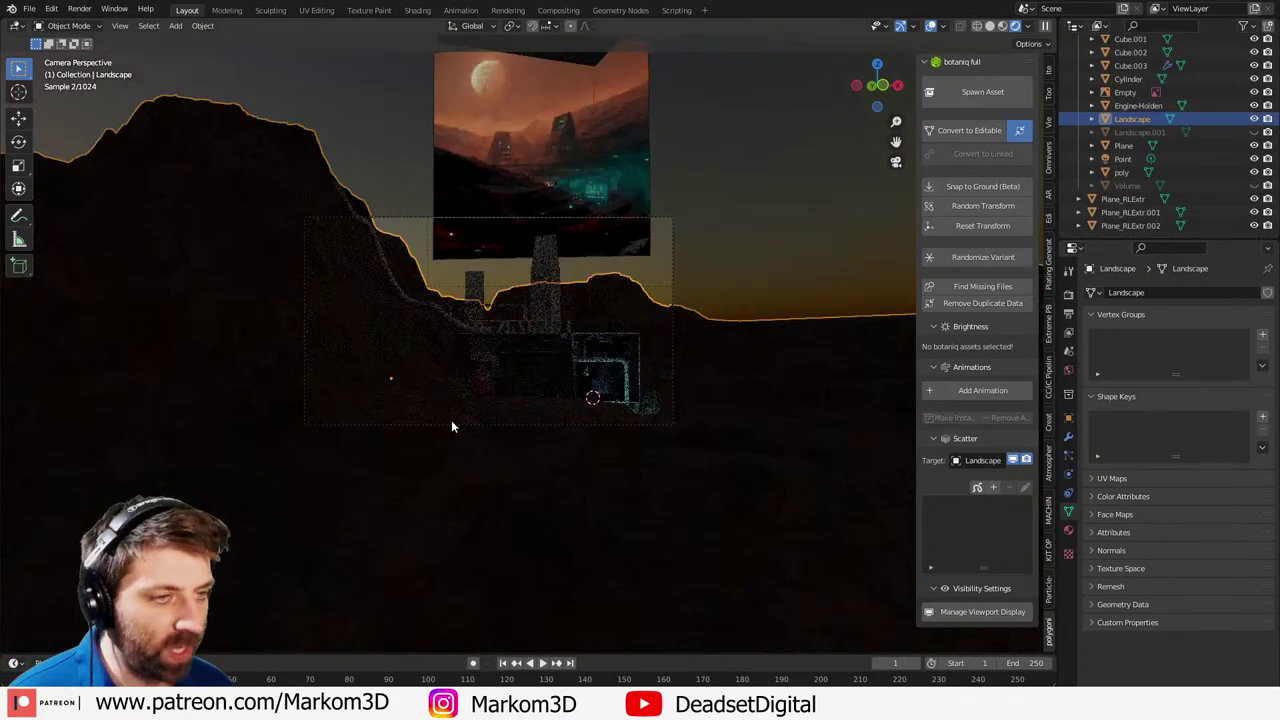
{"action": "key", "text": "ctrl+v"}
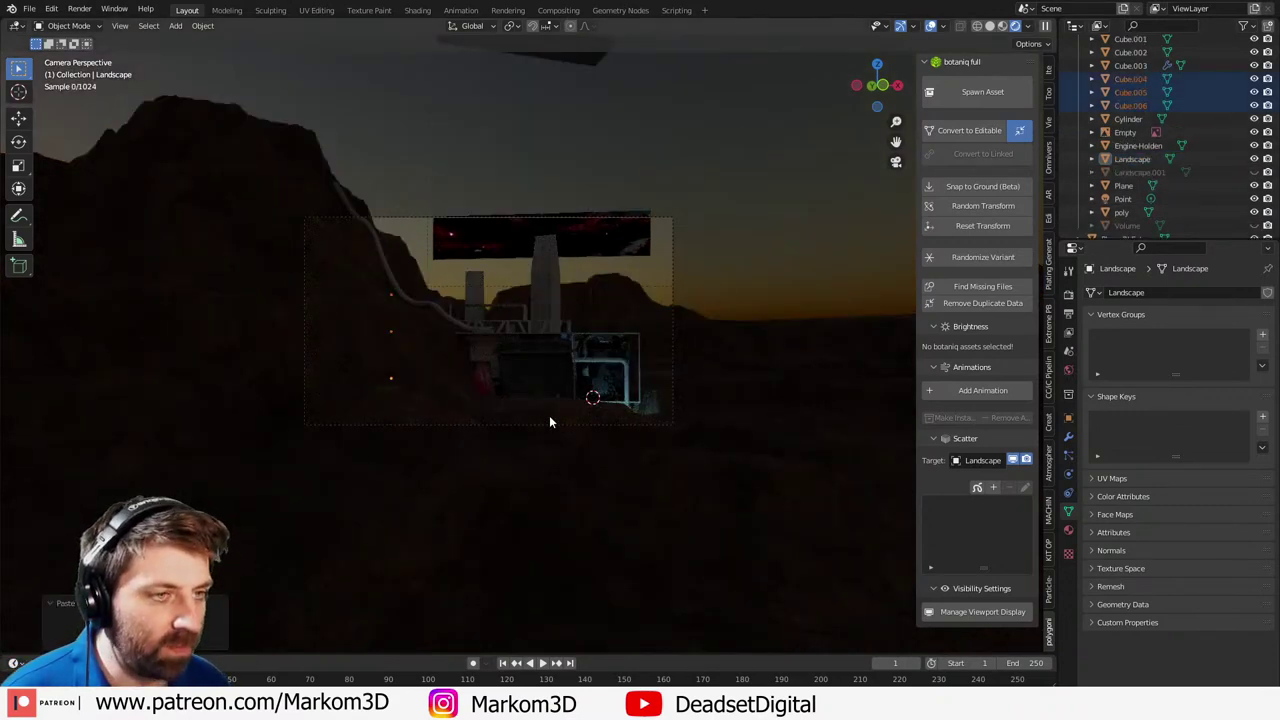
{"action": "middle_click_drag", "start_coordinate": [549, 421], "coordinate": [457, 427]}
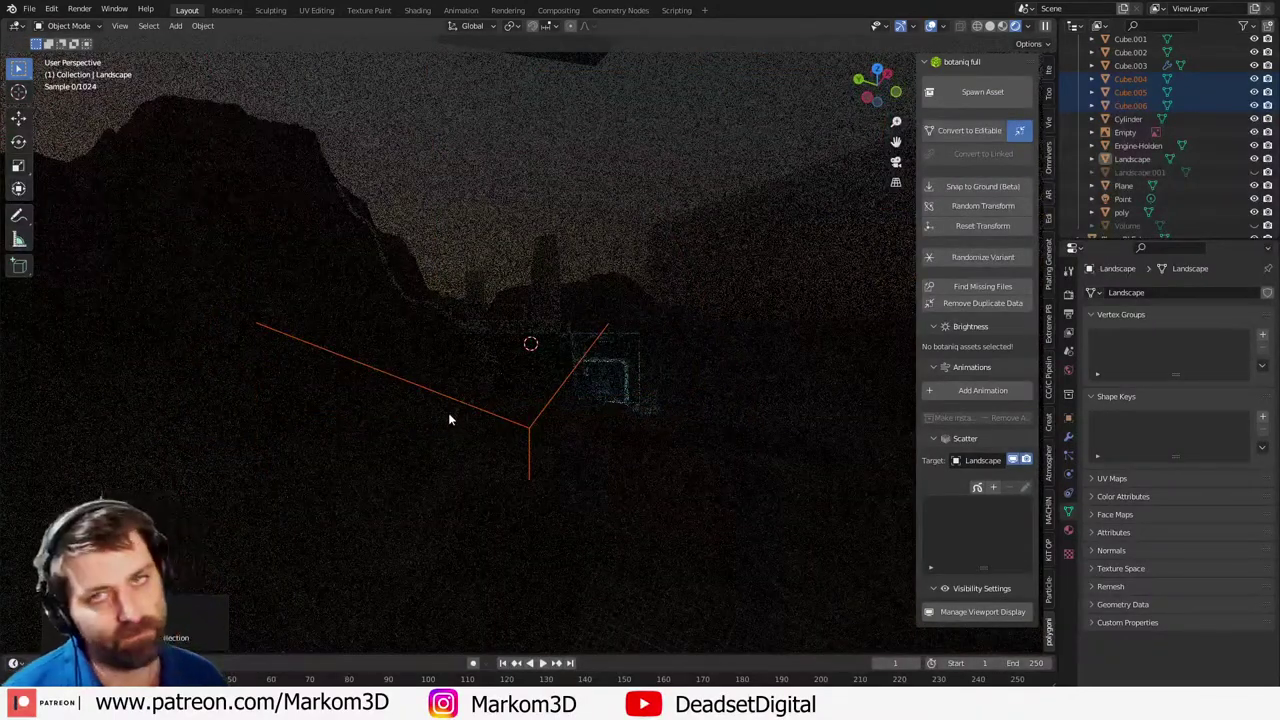
{"action": "key", "text": "KP_0"}
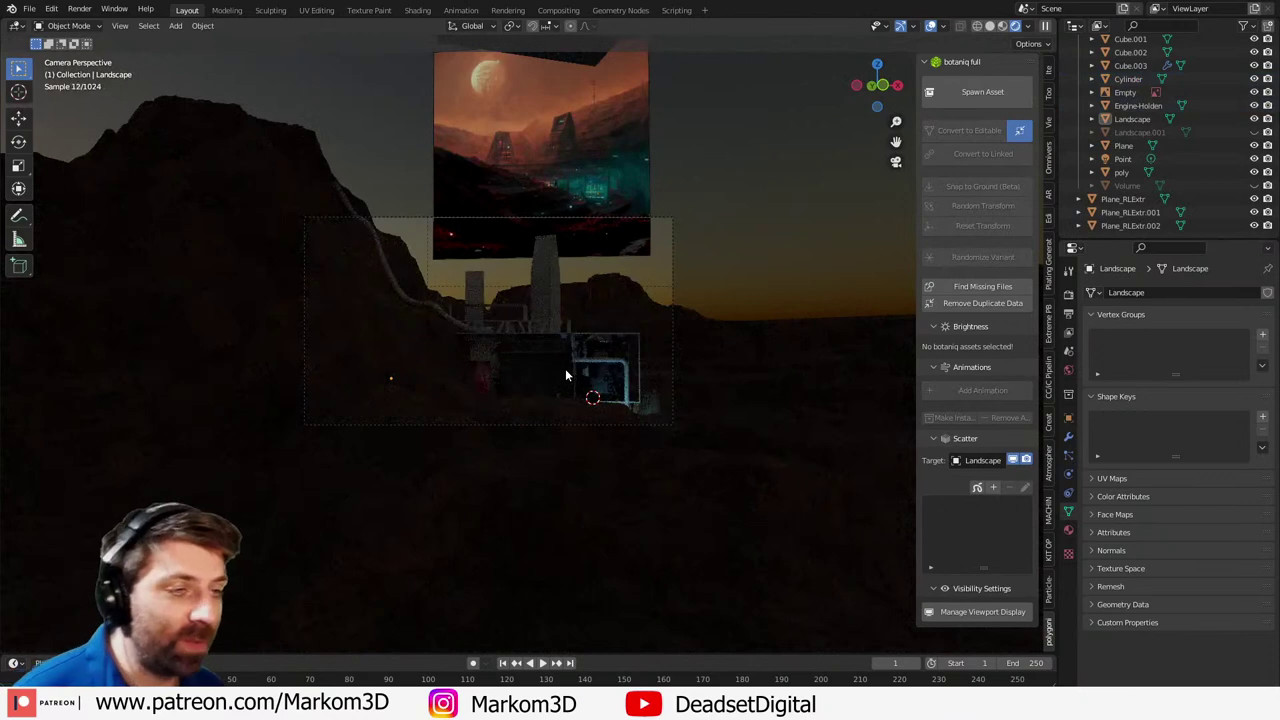
- Compare the camera render with and without the Volume object, and leave Volume shown in the viewport
{"action": "scroll", "coordinate": [562, 376], "scroll_direction": "up", "scroll_amount": 4}
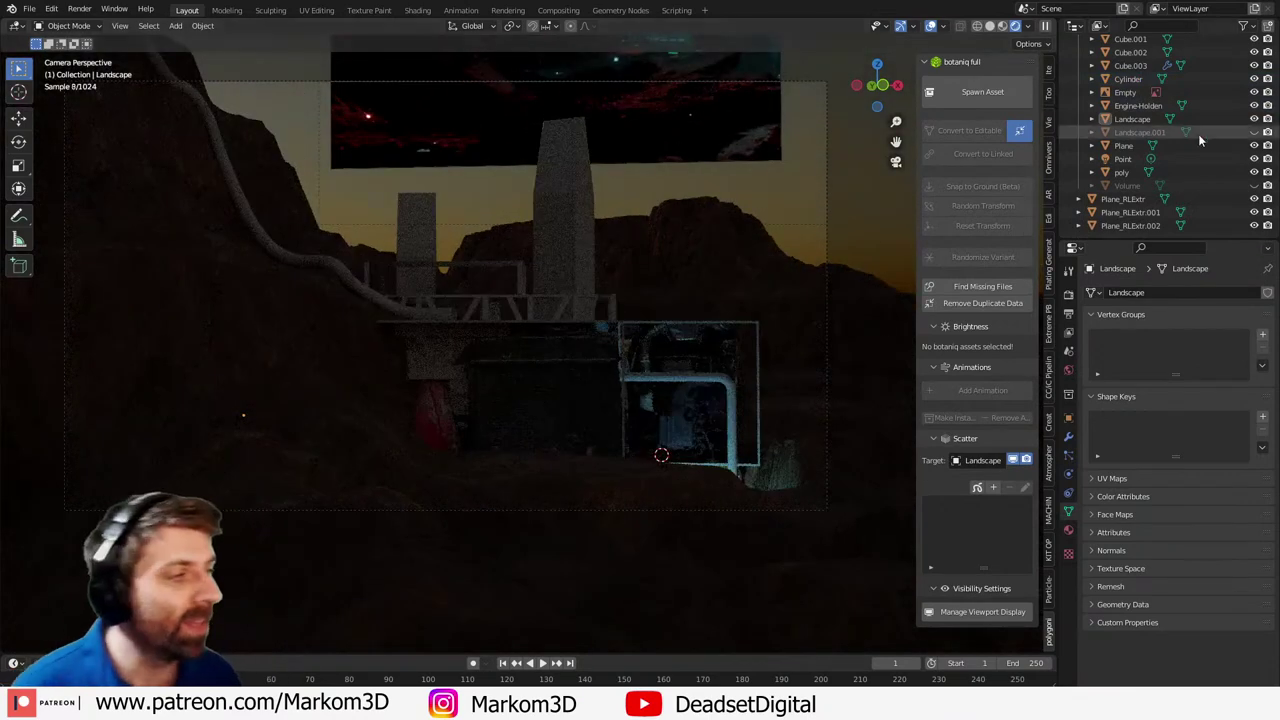
{"action": "left_click", "coordinate": [1254, 186]}
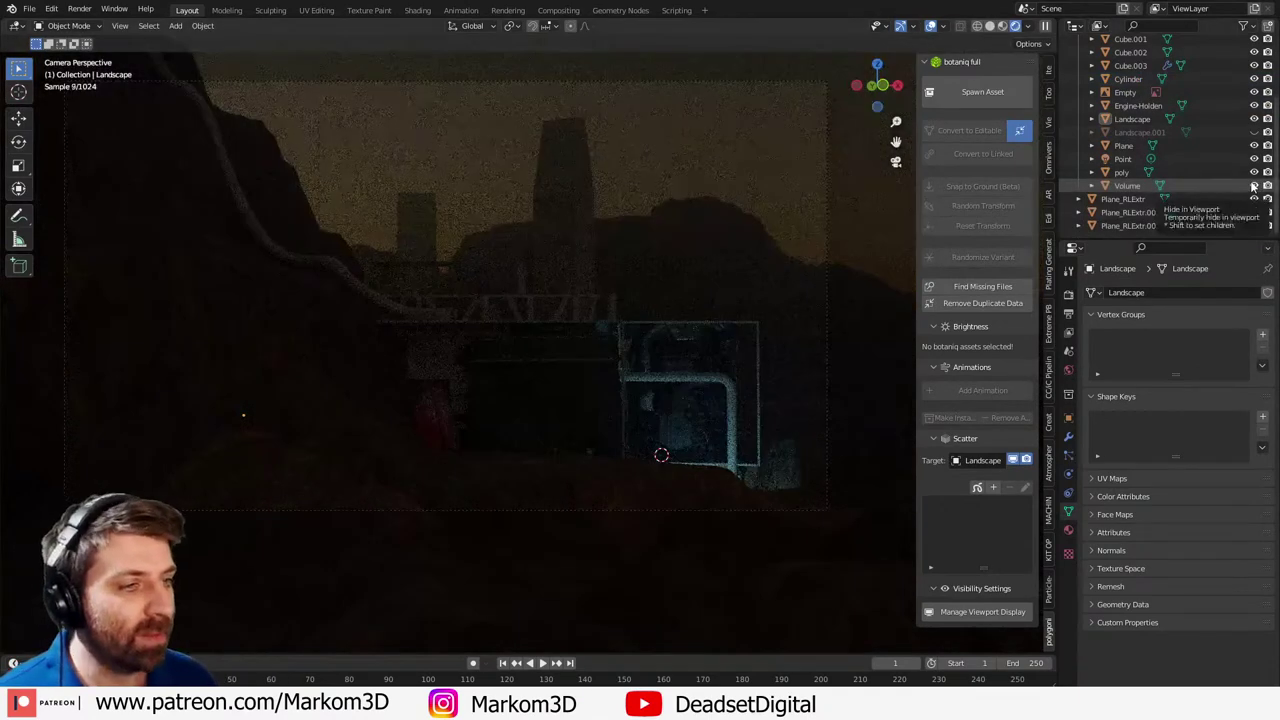
{"action": "left_click", "coordinate": [1254, 186]}
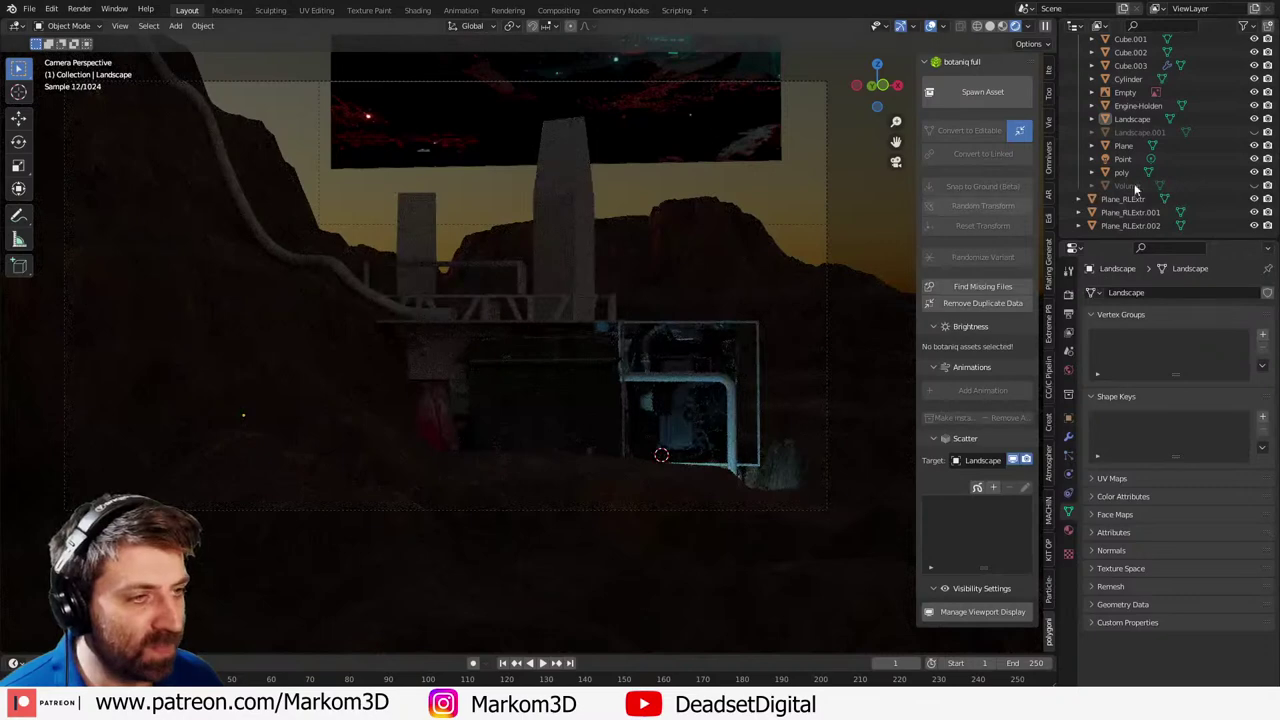
{"action": "left_click", "coordinate": [1254, 186]}
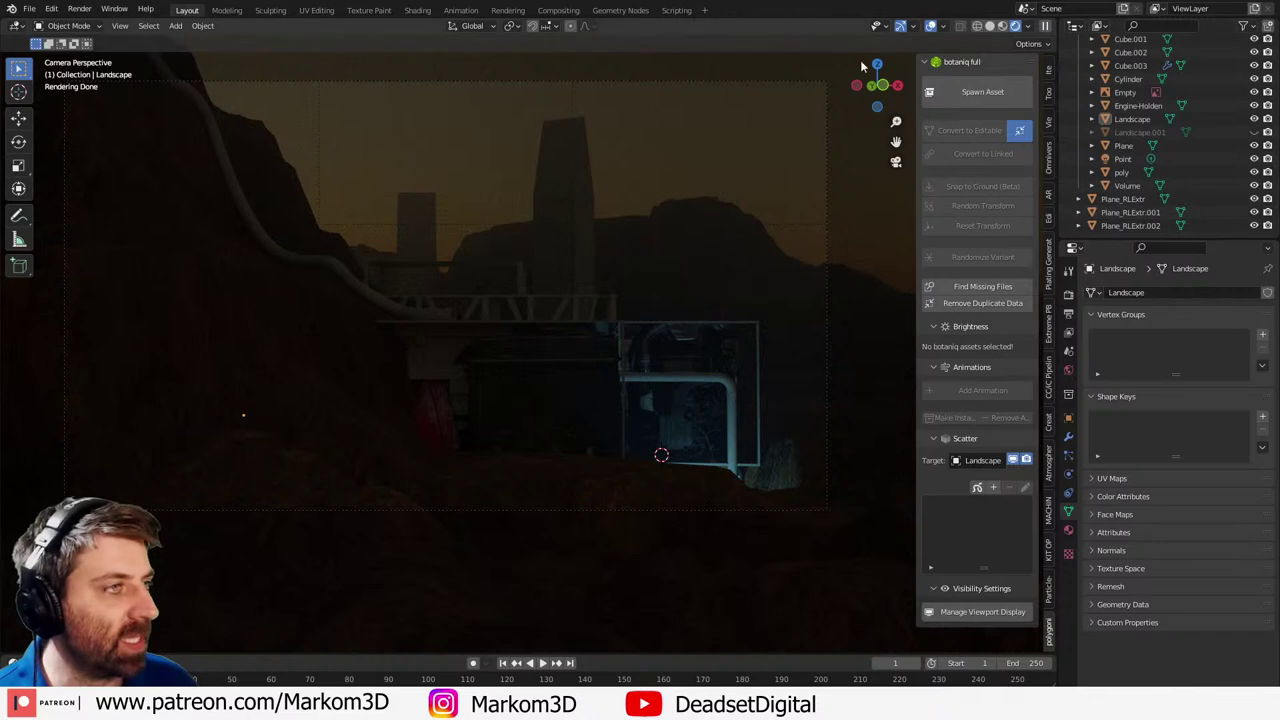
- Browse the Rock - Solid previews of the Extreme PBR library and move the Ground material's Material Output node farther from the shader
{"action": "left_click", "coordinate": [1049, 336]}
{"action": "left_click", "coordinate": [977, 186]}
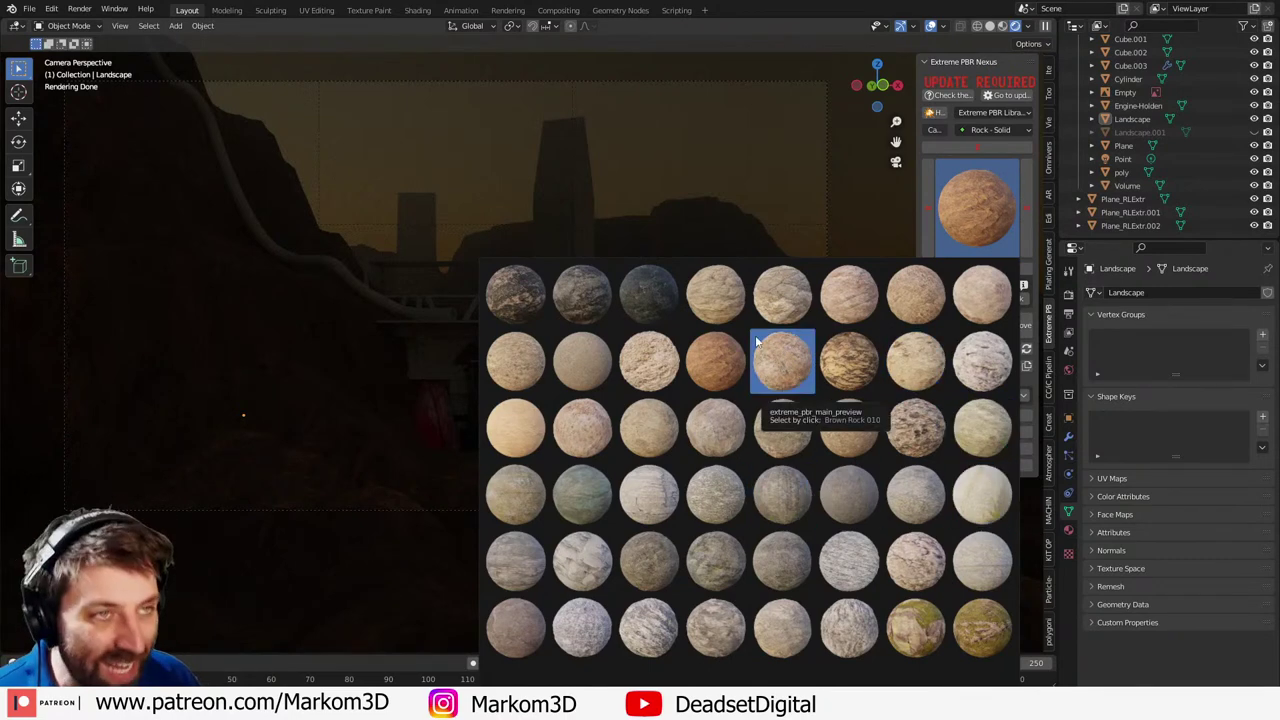
{"action": "left_click", "coordinate": [417, 10]}
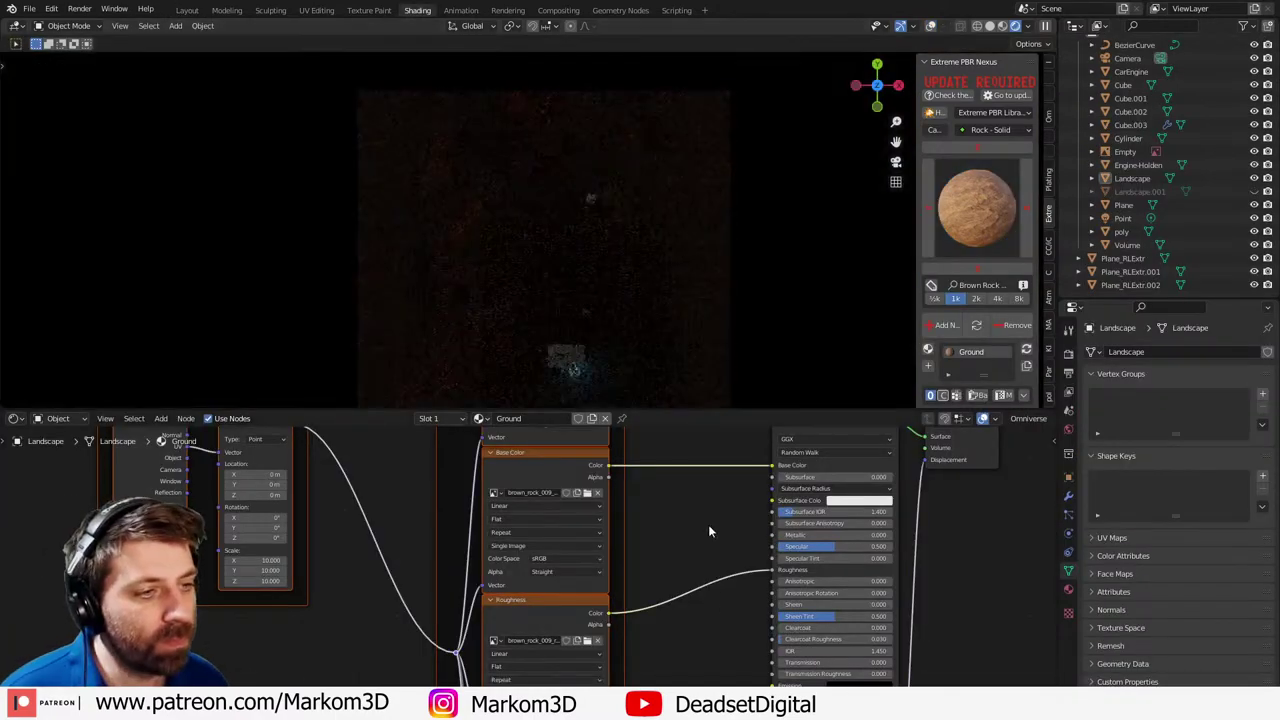
{"action": "scroll", "coordinate": [640, 570], "scroll_direction": "down", "scroll_amount": 5}
{"action": "scroll", "coordinate": [588, 562], "scroll_direction": "down", "scroll_amount": 1}
{"action": "left_click", "coordinate": [588, 562]}
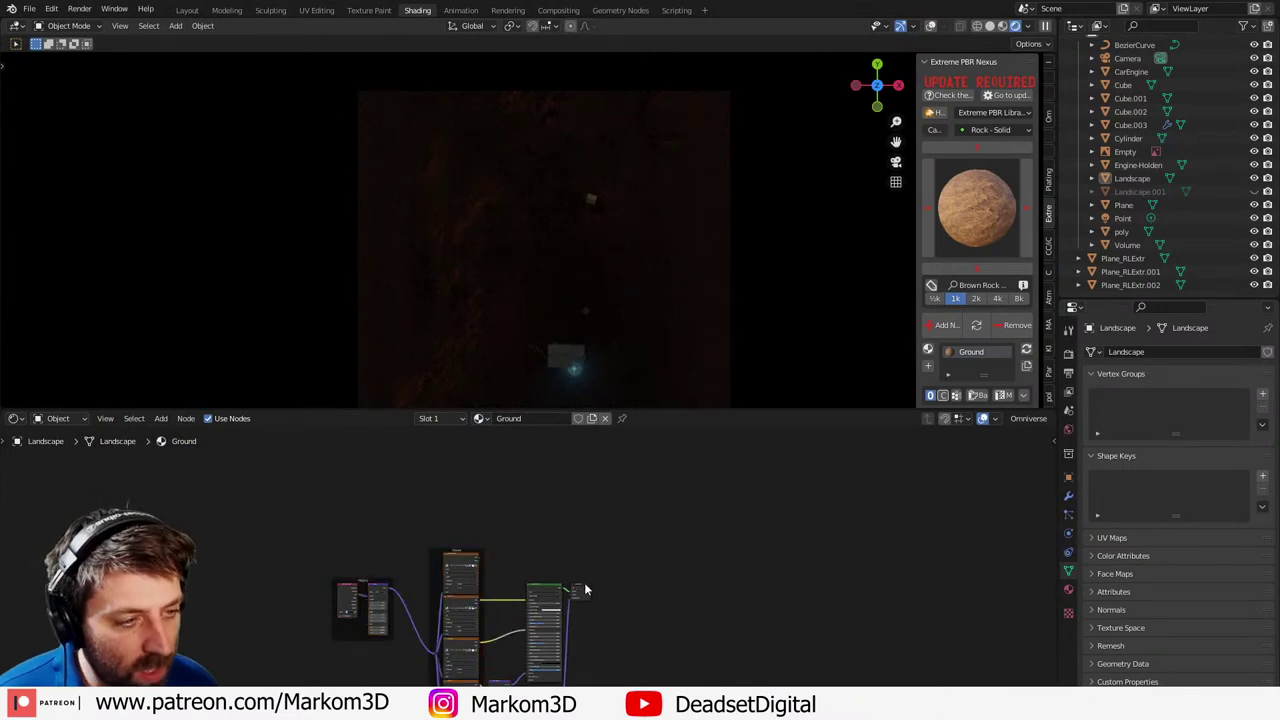
{"action": "left_click", "coordinate": [583, 590]}
{"action": "left_click_drag", "start_coordinate": [580, 591], "coordinate": [669, 546]}
{"action": "middle_click_drag", "start_coordinate": [549, 547], "coordinate": [553, 521]}
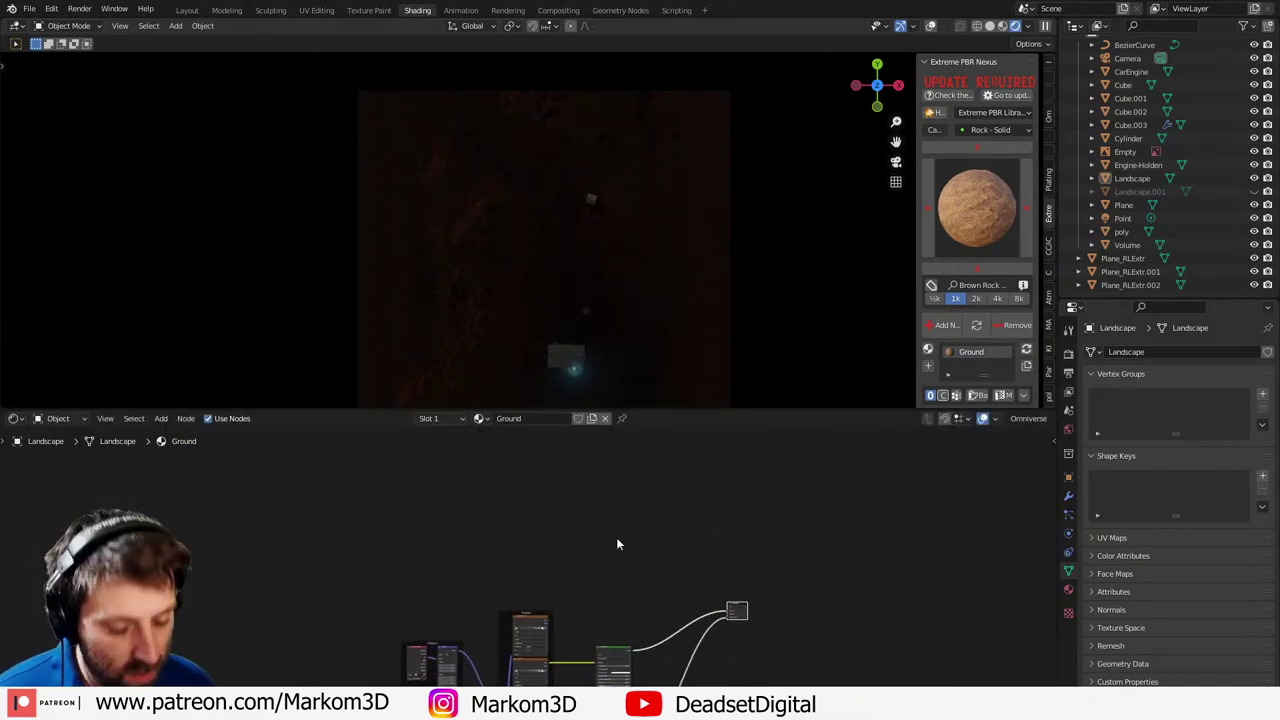
- Add a second Principled BSDF node to the Ground material and place it above the existing nodes
{"action": "key", "text": "shift+a"}
{"action": "left_click", "coordinate": [616, 537]}
{"action": "type", "text": "p"}
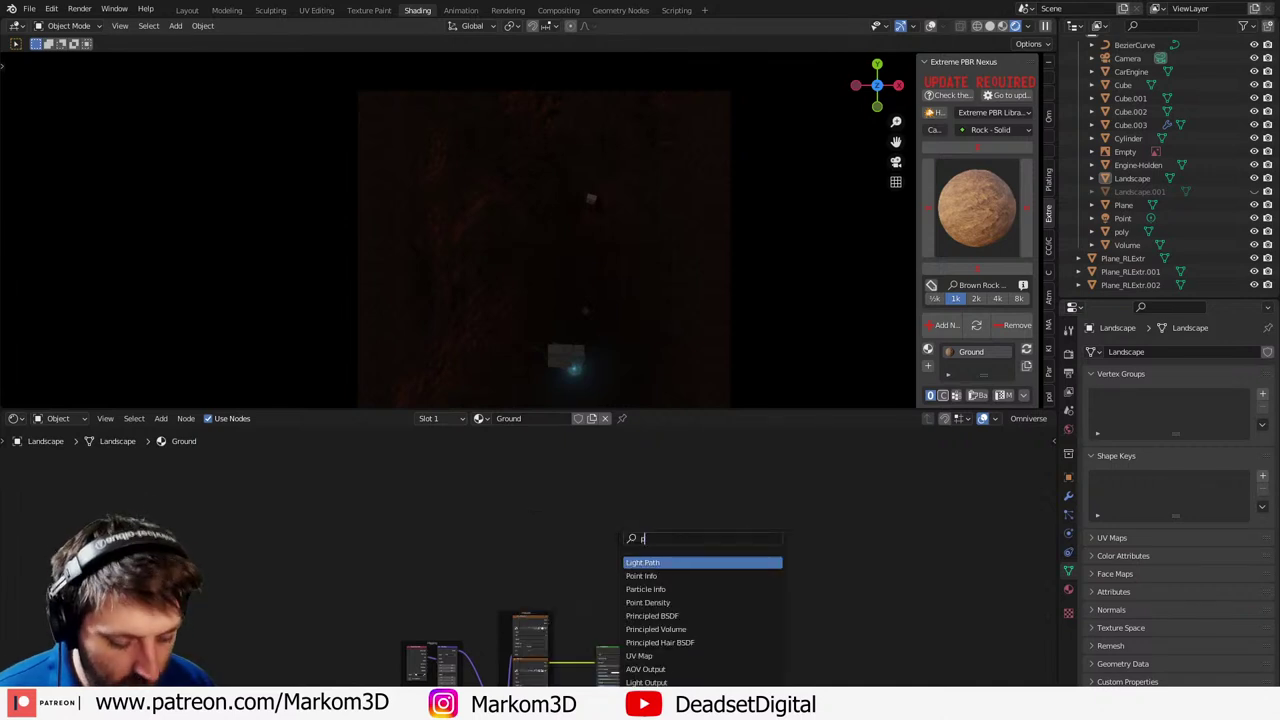
{"action": "key", "text": "Down"}
{"action": "key", "text": "Down"}
{"action": "key", "text": "Down"}
{"action": "key", "text": "Down"}
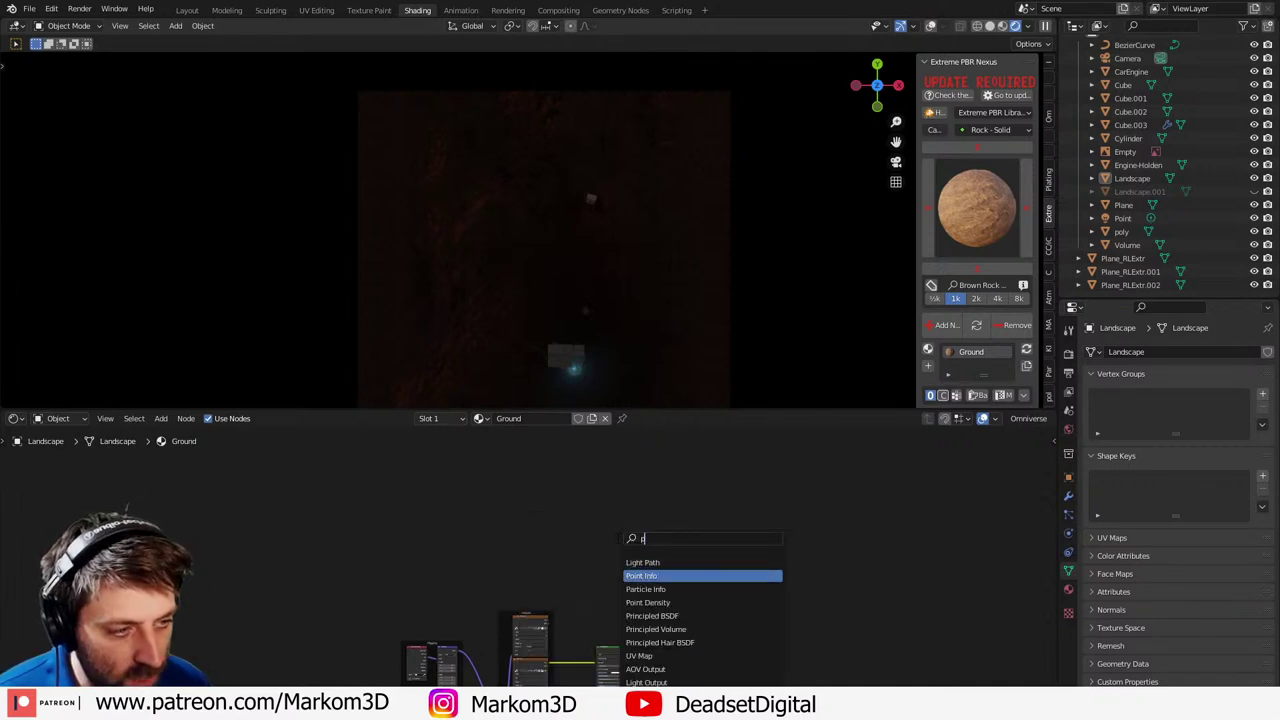
{"action": "key", "text": "Return"}
{"action": "left_click", "coordinate": [572, 450]}
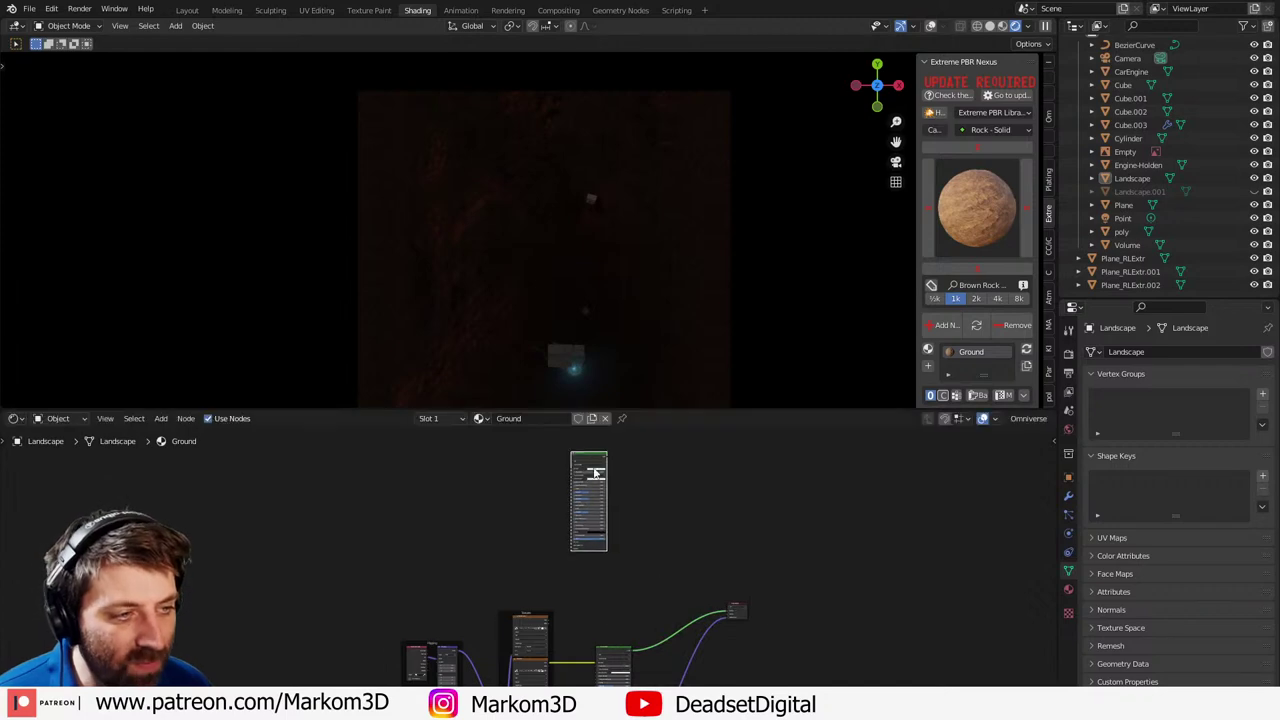
- Run Principled Texture Setup on the new Principled BSDF with all five brown_rock_010 2k maps from the Brown Rock 010\2k folder
{"action": "scroll", "coordinate": [605, 480], "scroll_direction": "up", "scroll_amount": 2}
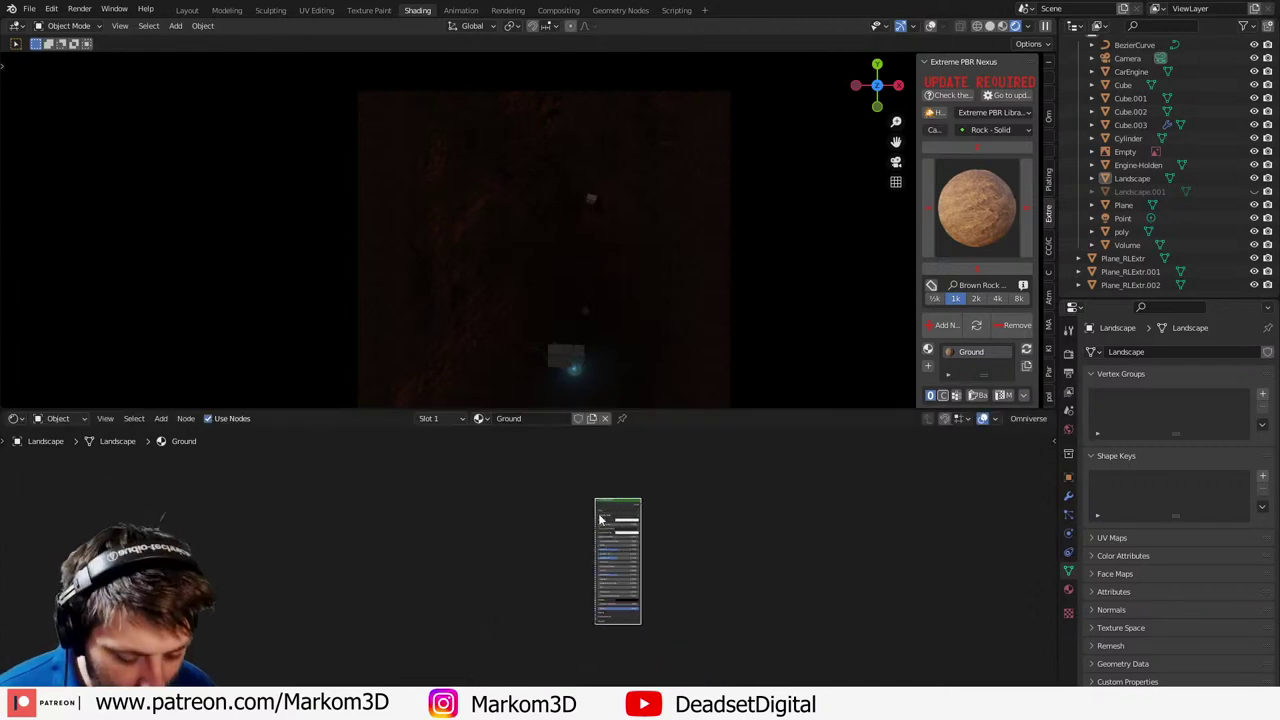
{"action": "key", "text": "ctrl+shift+t"}
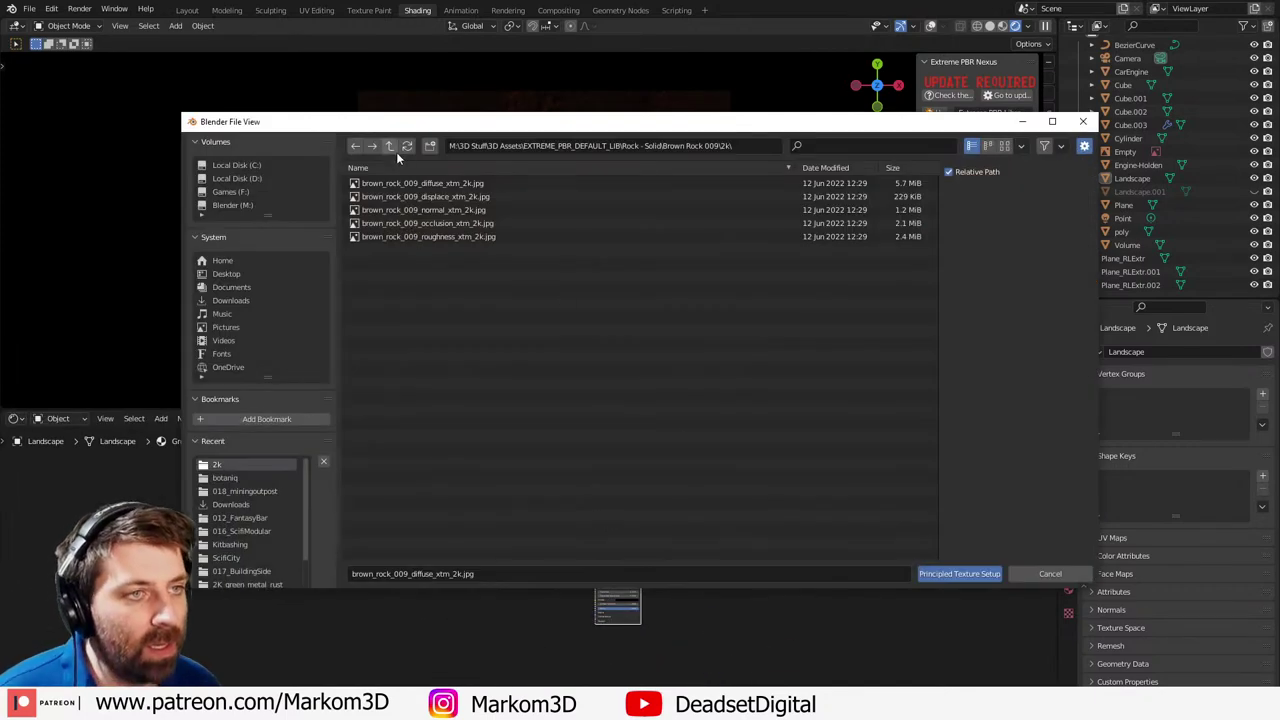
{"action": "left_click", "coordinate": [392, 148]}
{"action": "left_click", "coordinate": [389, 146]}
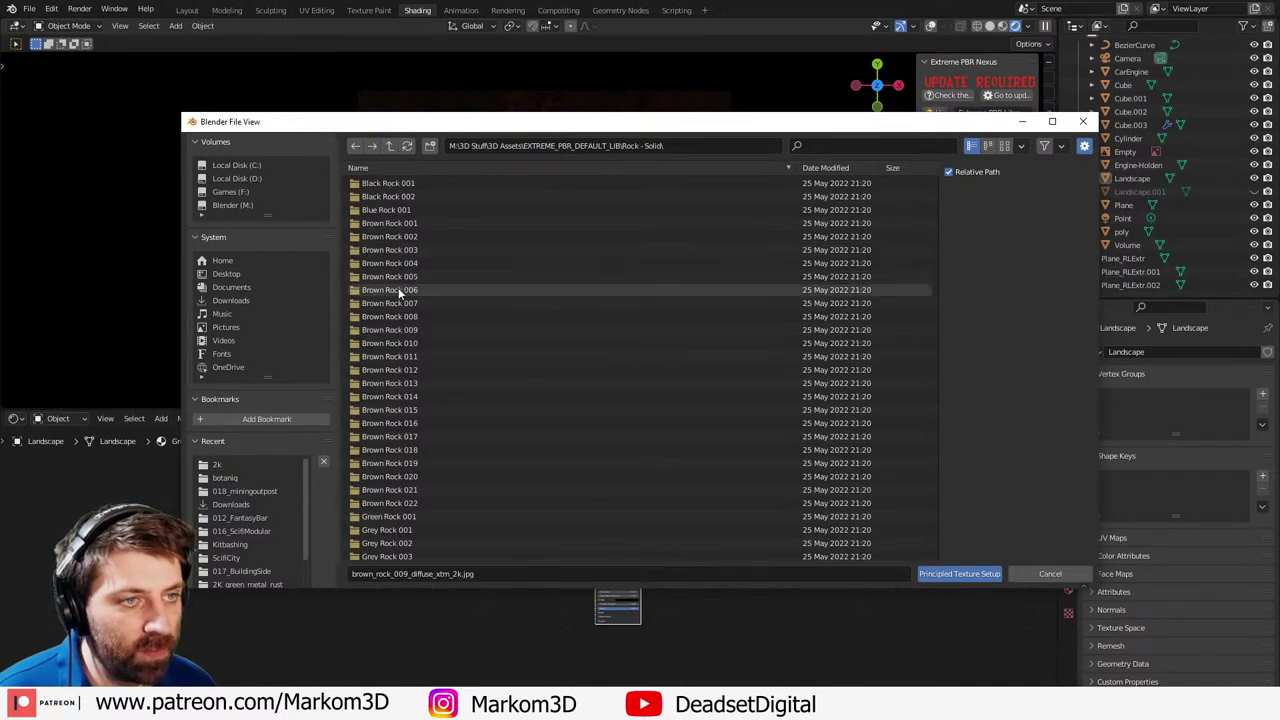
{"action": "double_click", "coordinate": [398, 343]}
{"action": "double_click", "coordinate": [390, 196]}
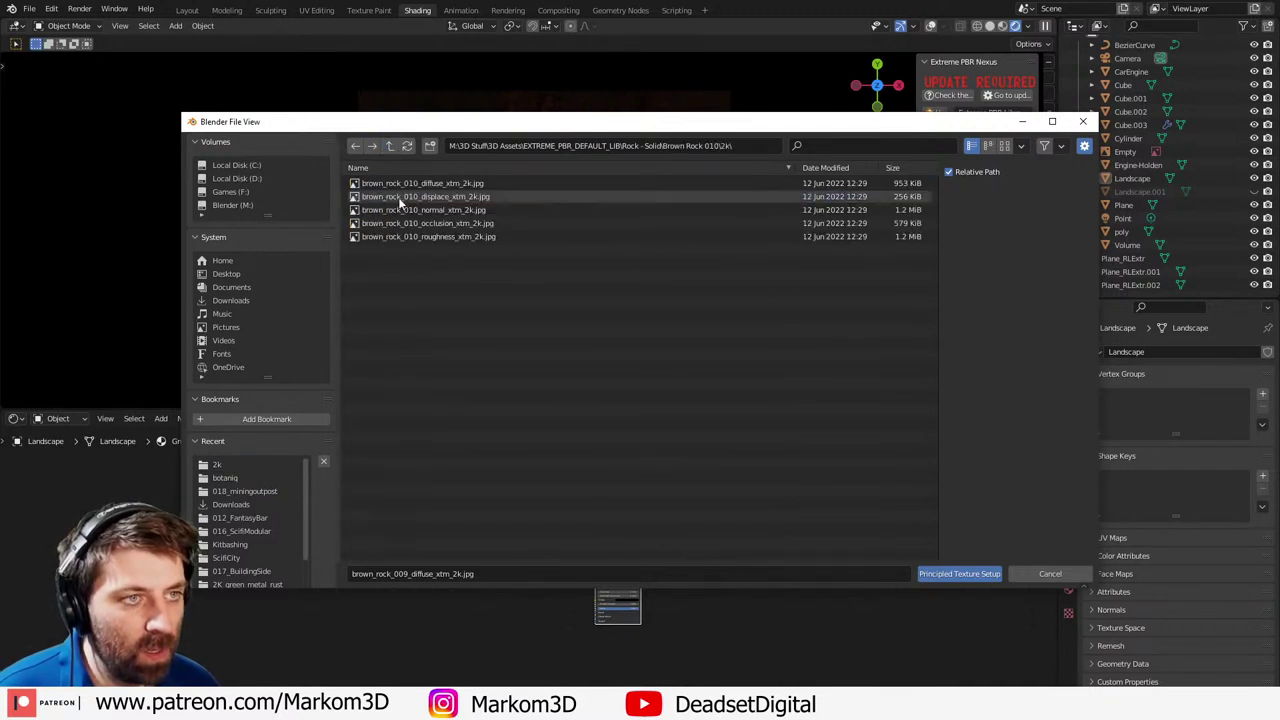
{"action": "key", "text": "a"}
{"action": "left_click", "coordinate": [987, 573]}
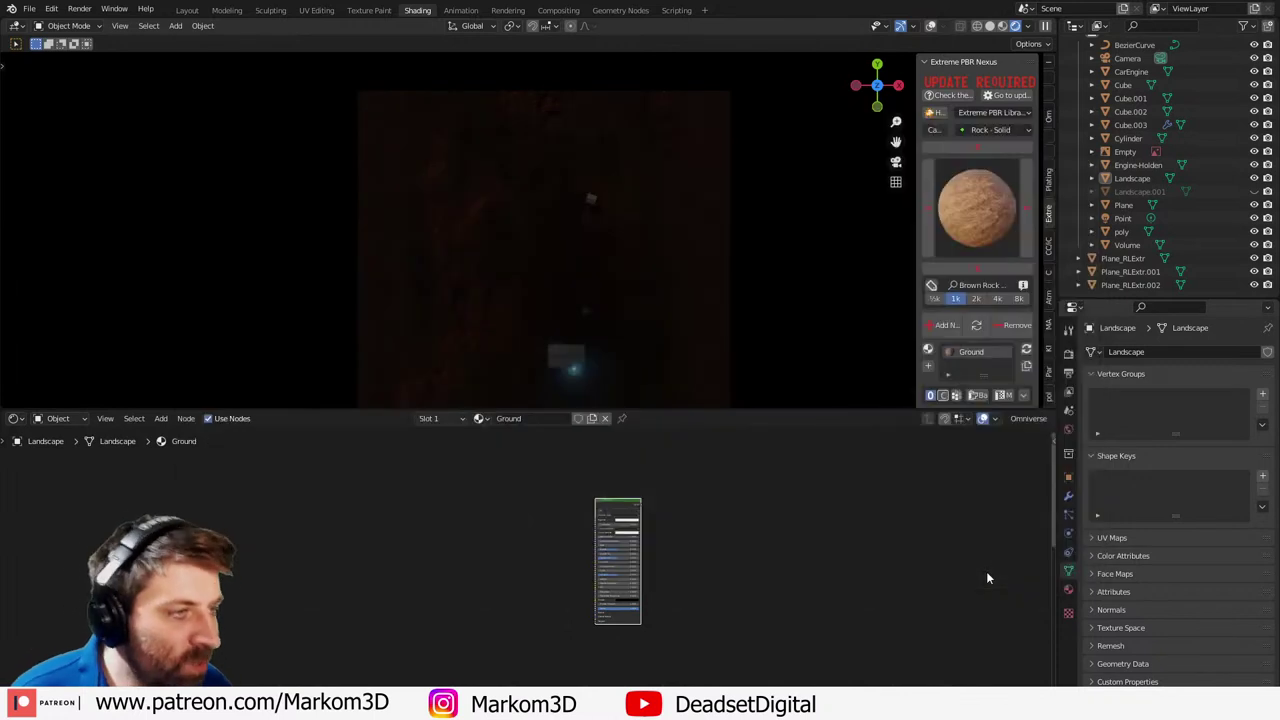
- Move the new Principled BSDF together with its brown_rock_010 texture nodes clear of the existing rock texture nodes
{"action": "scroll", "coordinate": [731, 523], "scroll_direction": "up", "scroll_amount": 4}
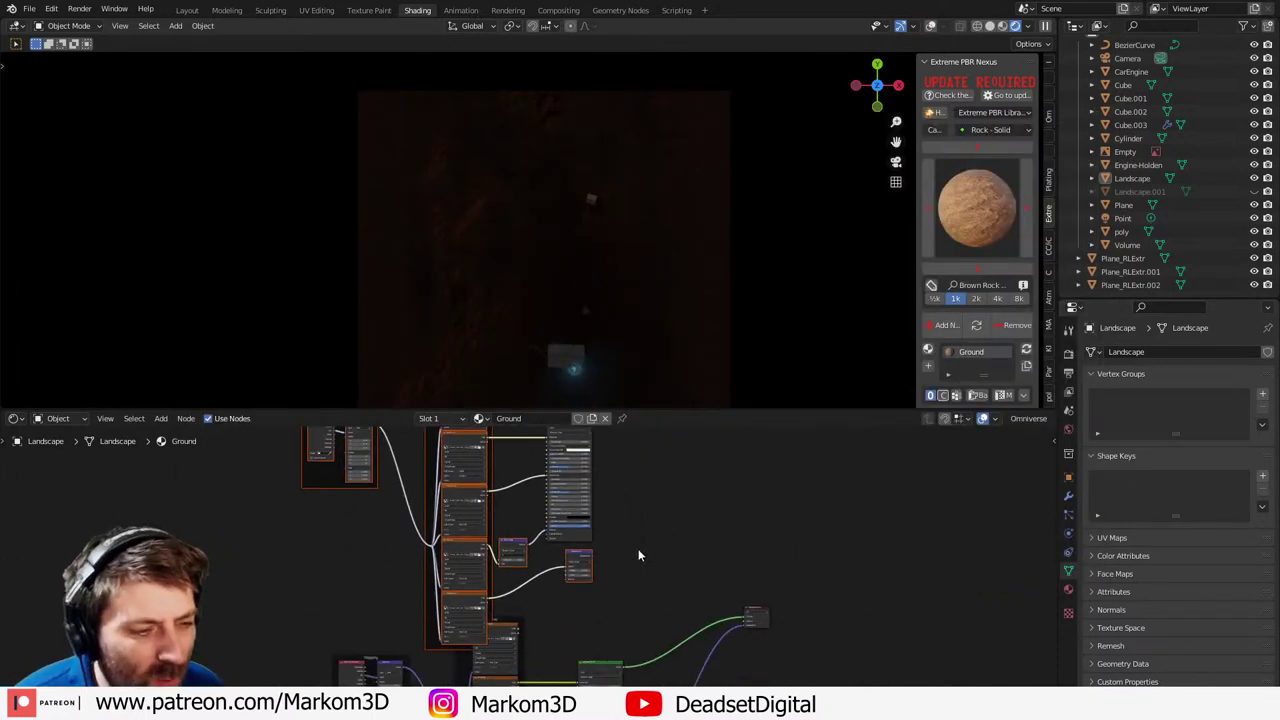
{"action": "scroll", "coordinate": [610, 507], "scroll_direction": "up", "scroll_amount": 1}
{"action": "left_click", "coordinate": [603, 475], "text": "shift"}
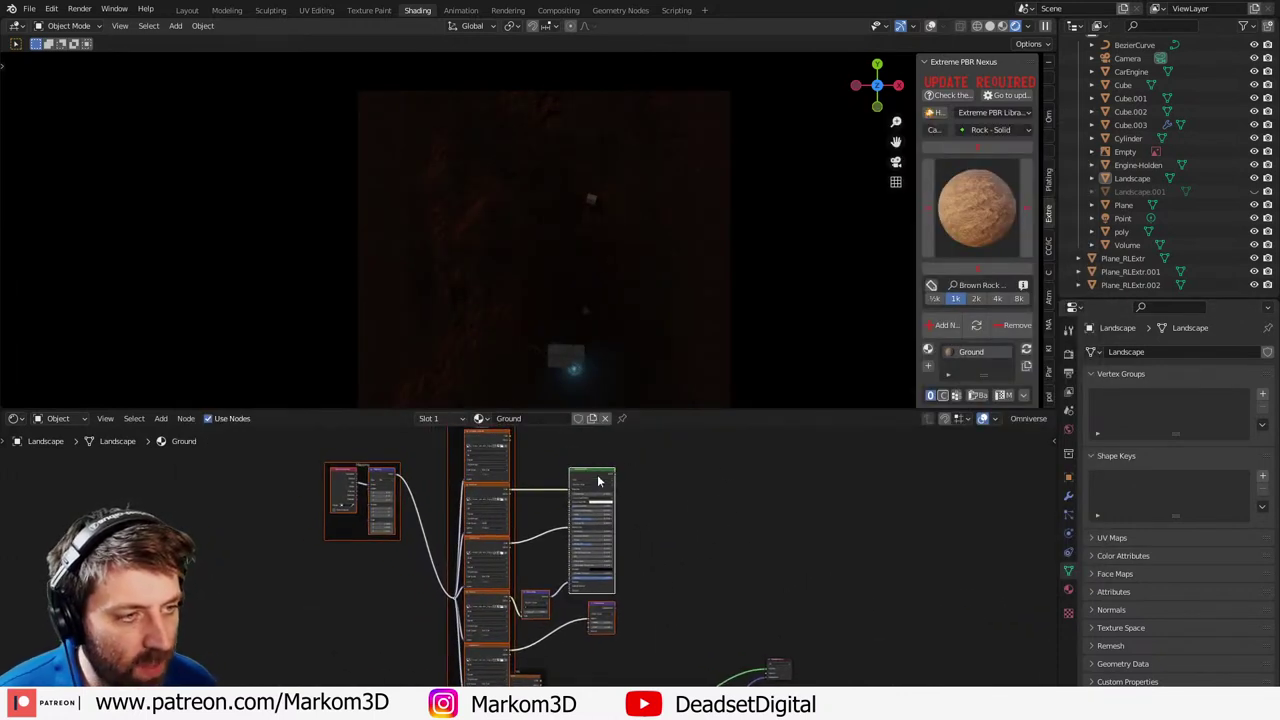
{"action": "key", "text": "g"}
{"action": "left_click", "coordinate": [557, 450]}
{"action": "middle_click_drag", "start_coordinate": [592, 511], "coordinate": [541, 503]}
- Insert a Mix Shader between the original Principled BSDF and the Material Output, and connect the new Principled BSDF to its other Shader input
{"action": "key", "text": "shift+a"}
{"action": "left_click", "coordinate": [634, 567]}
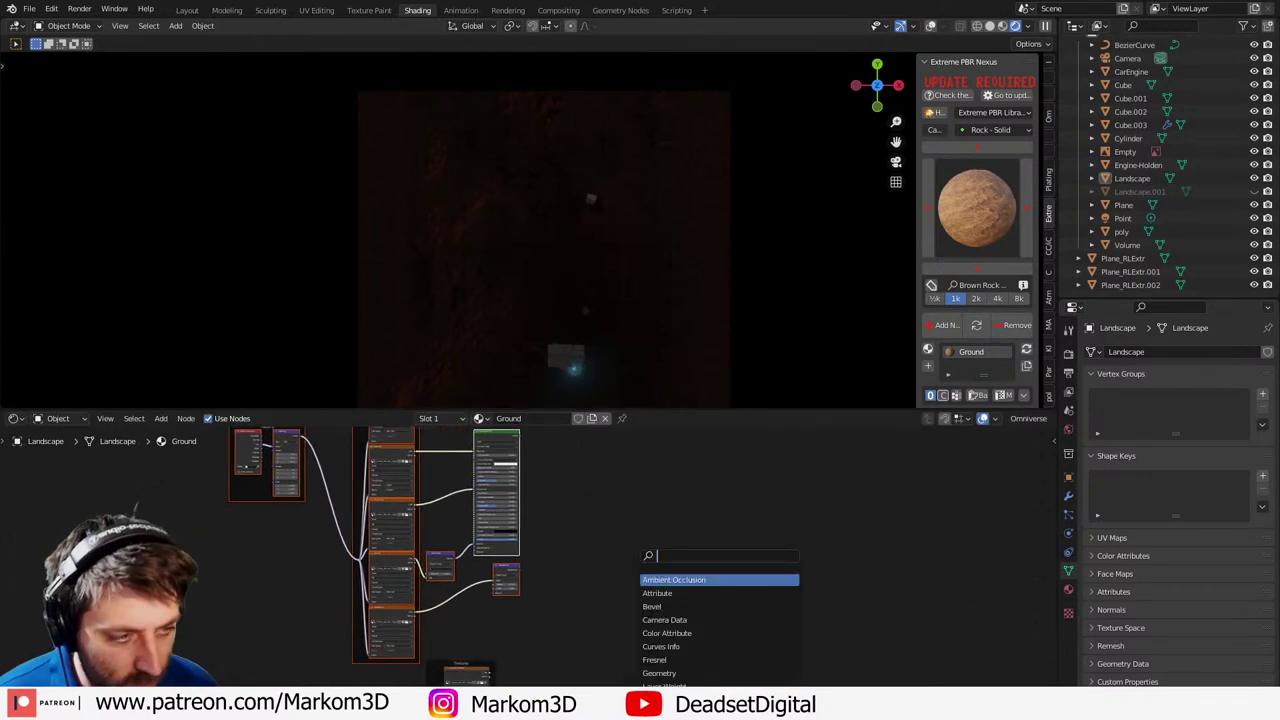
{"action": "type", "text": "mix"}
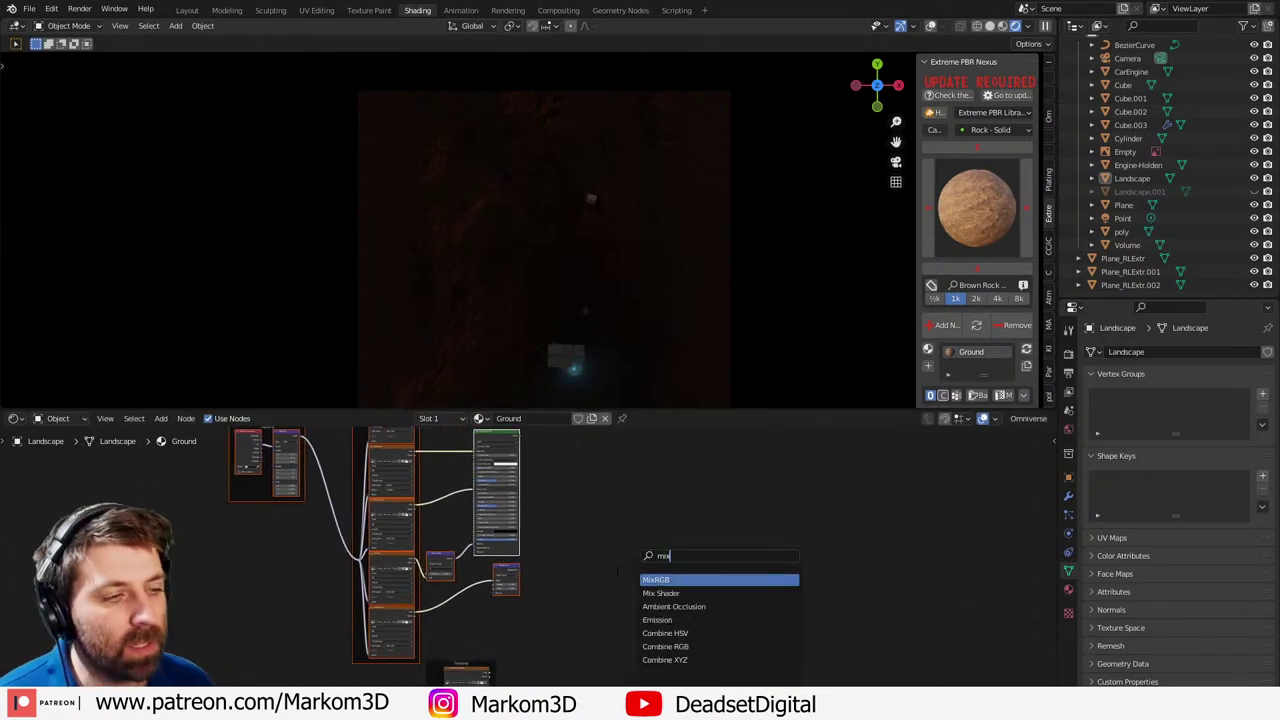
{"action": "key", "text": "Return"}
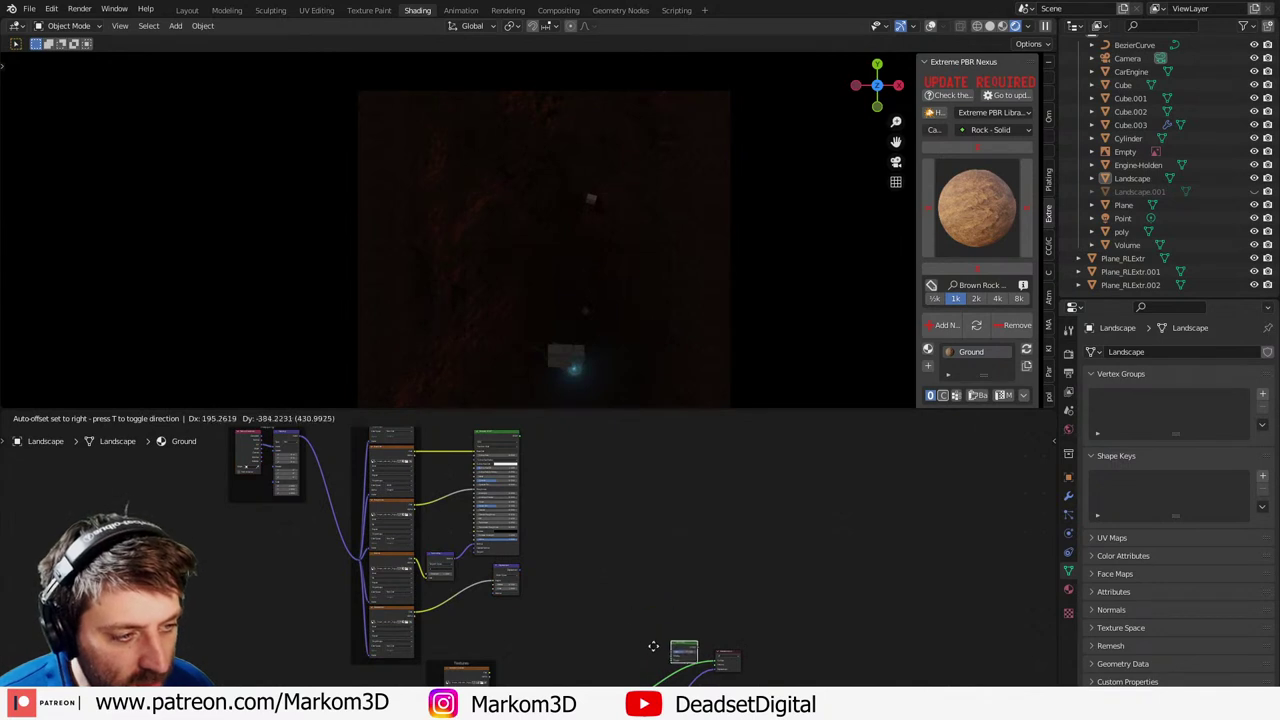
{"action": "left_click", "coordinate": [680, 668]}
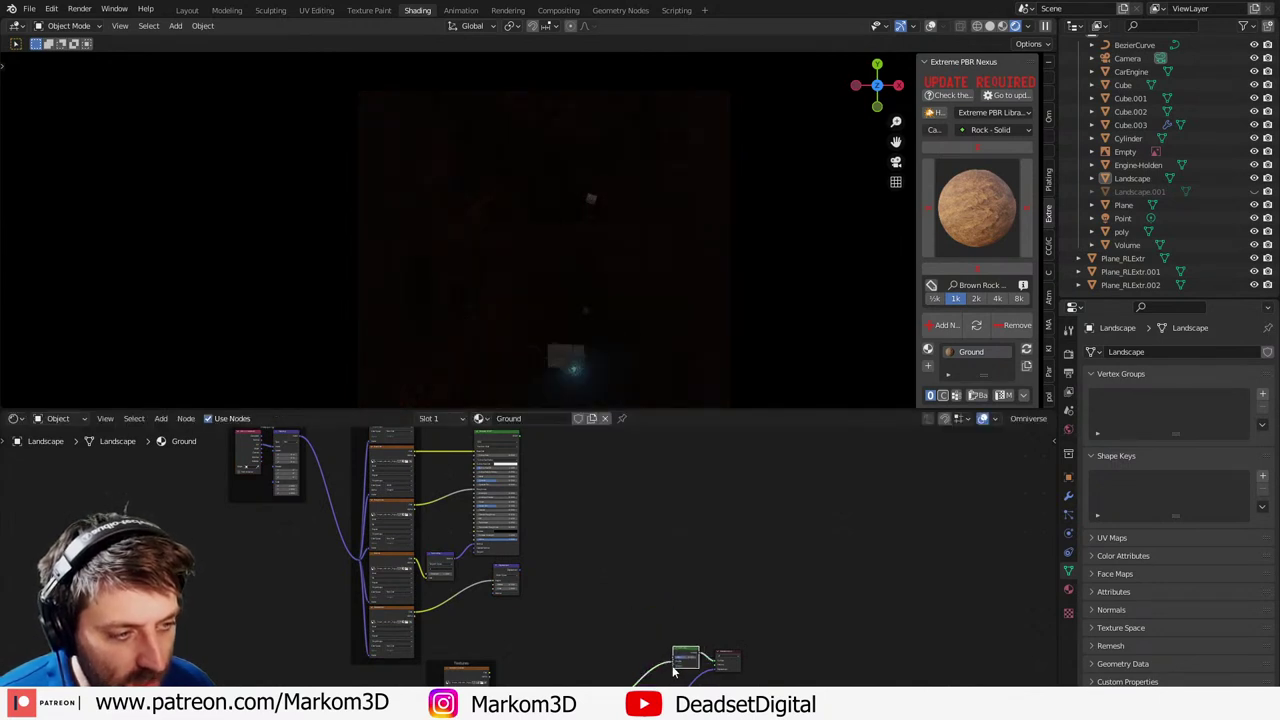
{"action": "left_click_drag", "start_coordinate": [703, 656], "coordinate": [521, 491]}
{"action": "left_click", "coordinate": [642, 645]}
{"action": "scroll", "coordinate": [616, 662], "scroll_direction": "up", "scroll_amount": 4}
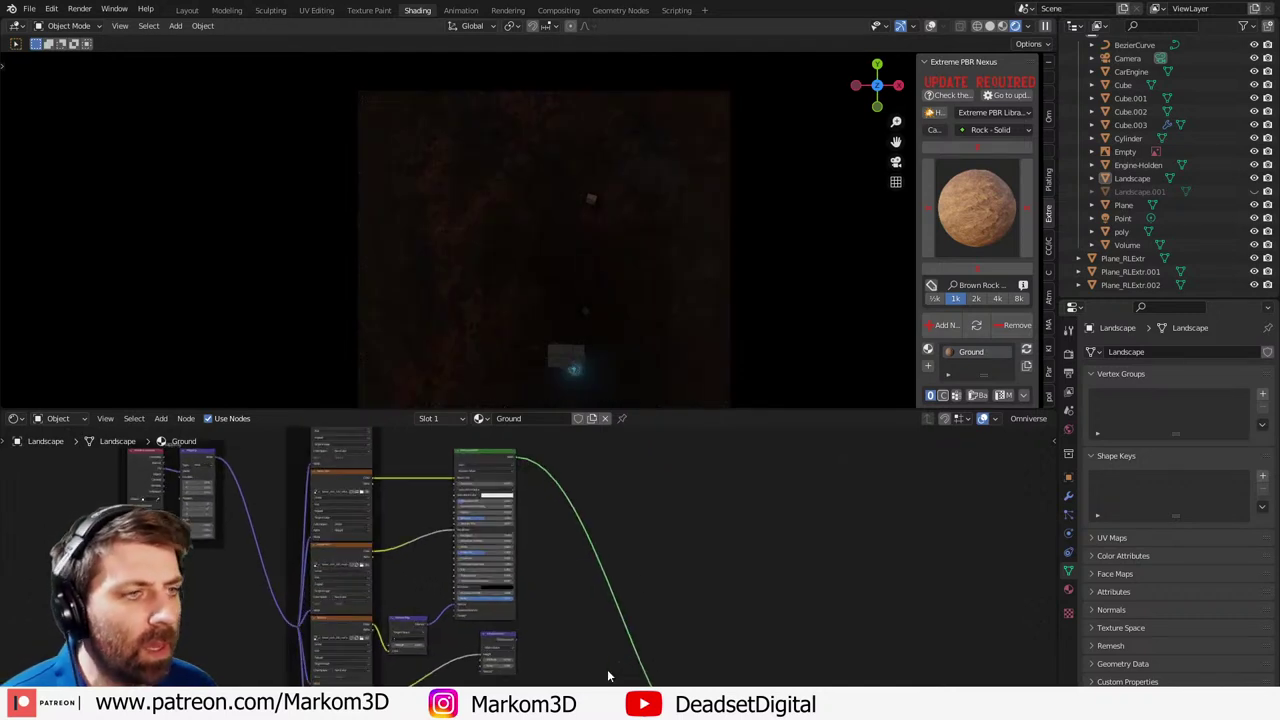
{"action": "middle_click_drag", "start_coordinate": [607, 671], "coordinate": [467, 436]}
{"action": "scroll", "coordinate": [517, 483], "scroll_direction": "up", "scroll_amount": 4}
{"action": "middle_click_drag", "start_coordinate": [517, 483], "coordinate": [530, 544]}
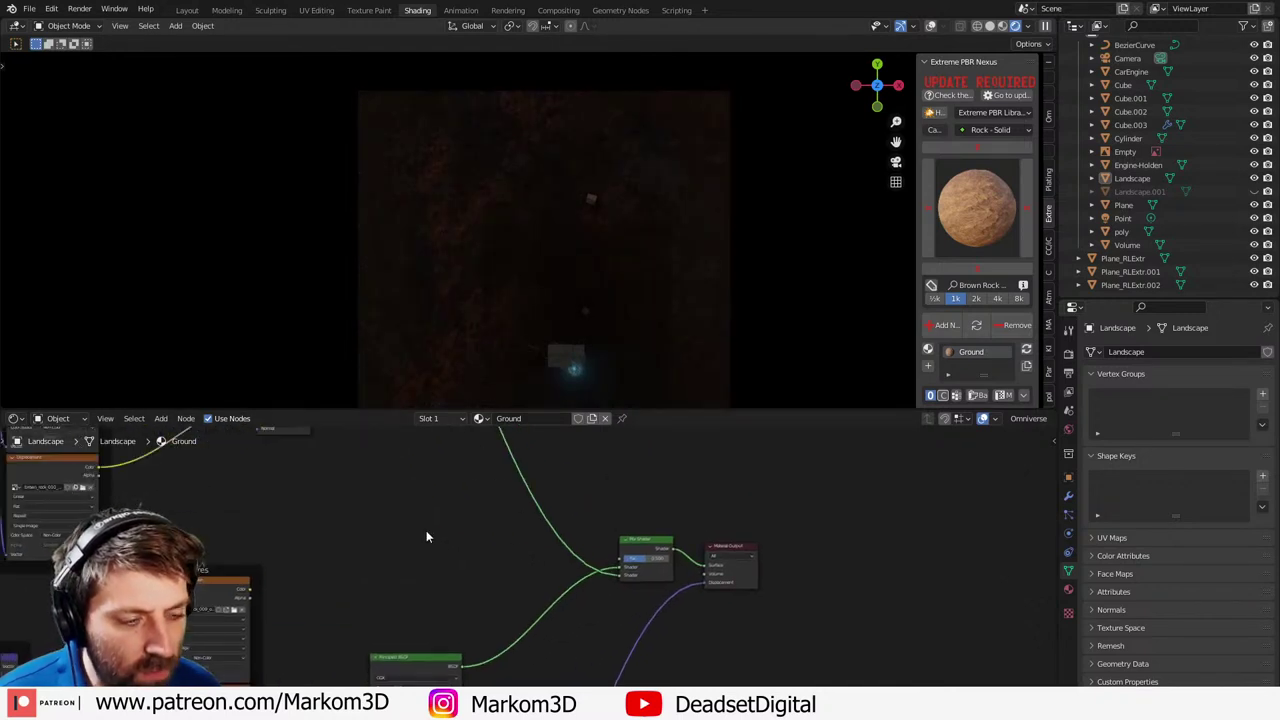
{"action": "key", "text": "shift+a"}
{"action": "left_click", "coordinate": [427, 532]}
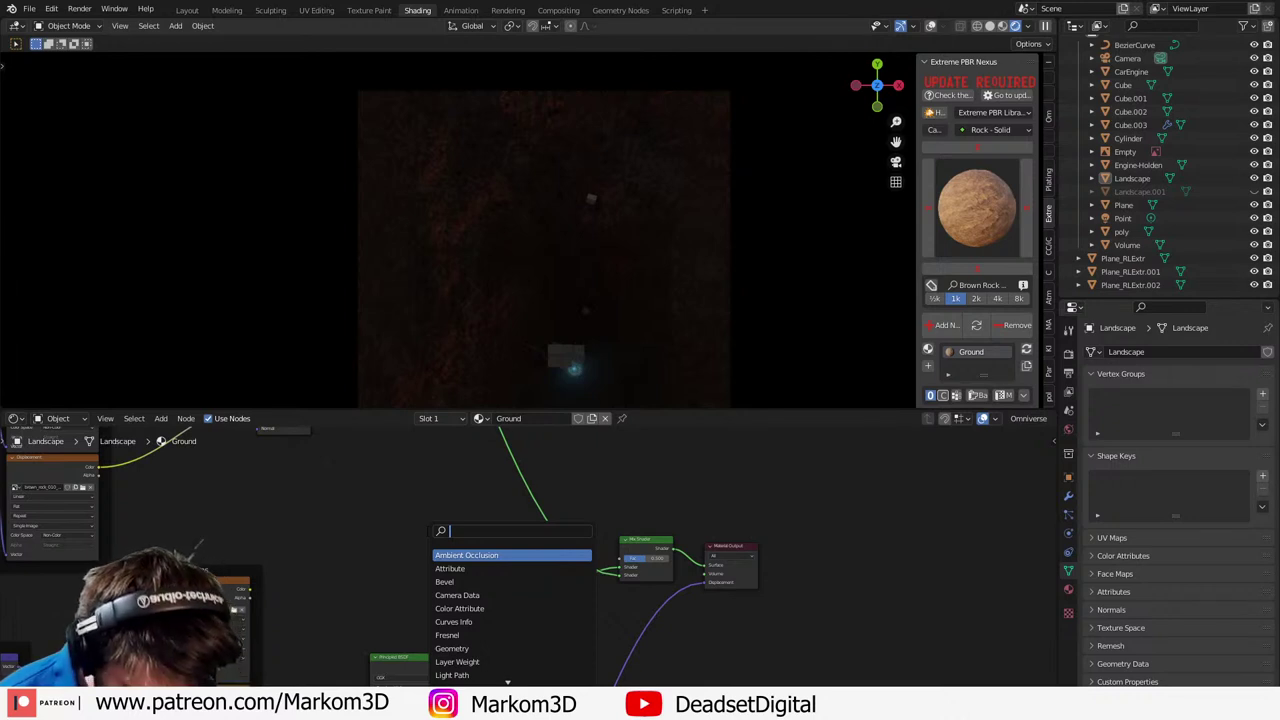
{"action": "type", "text": "normal"}
{"action": "key", "text": "Return"}
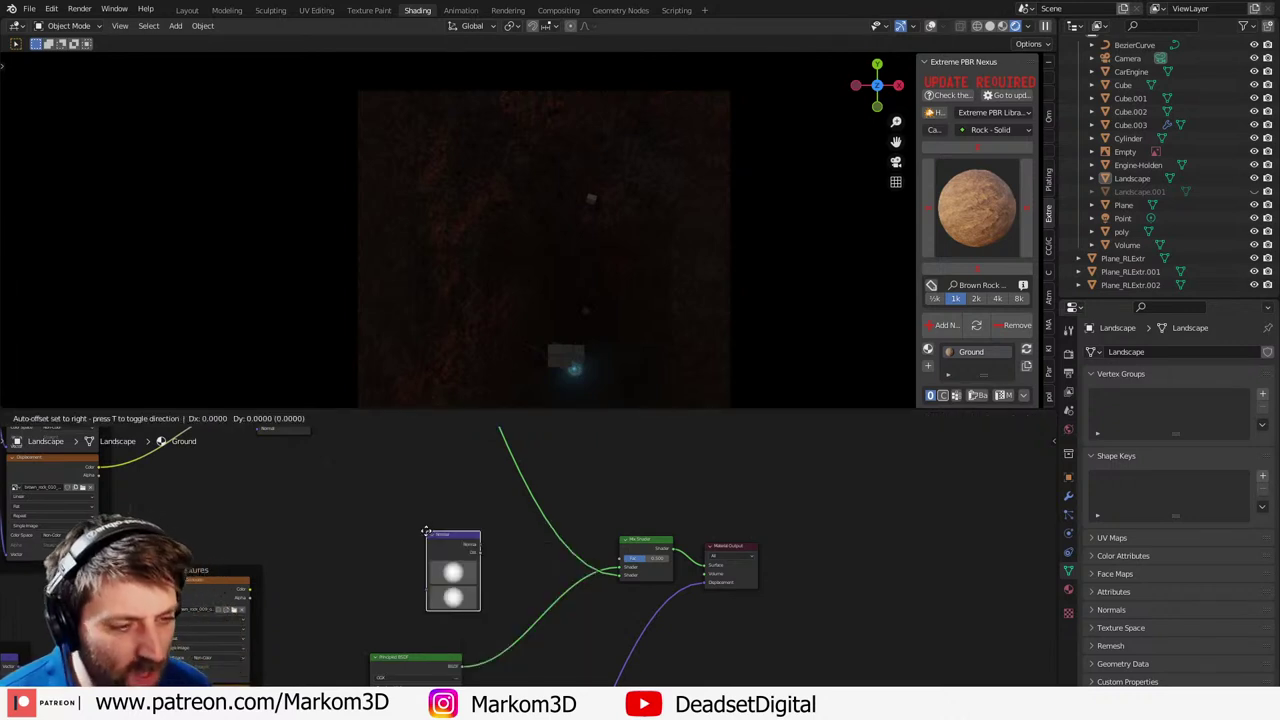
{"action": "left_click", "coordinate": [427, 531]}
{"action": "key", "text": "x"}
- Add a Geometry node and place it well before the Mix Shader, leaving room for nodes in between
{"action": "key", "text": "shift+a"}
{"action": "left_click", "coordinate": [437, 521]}
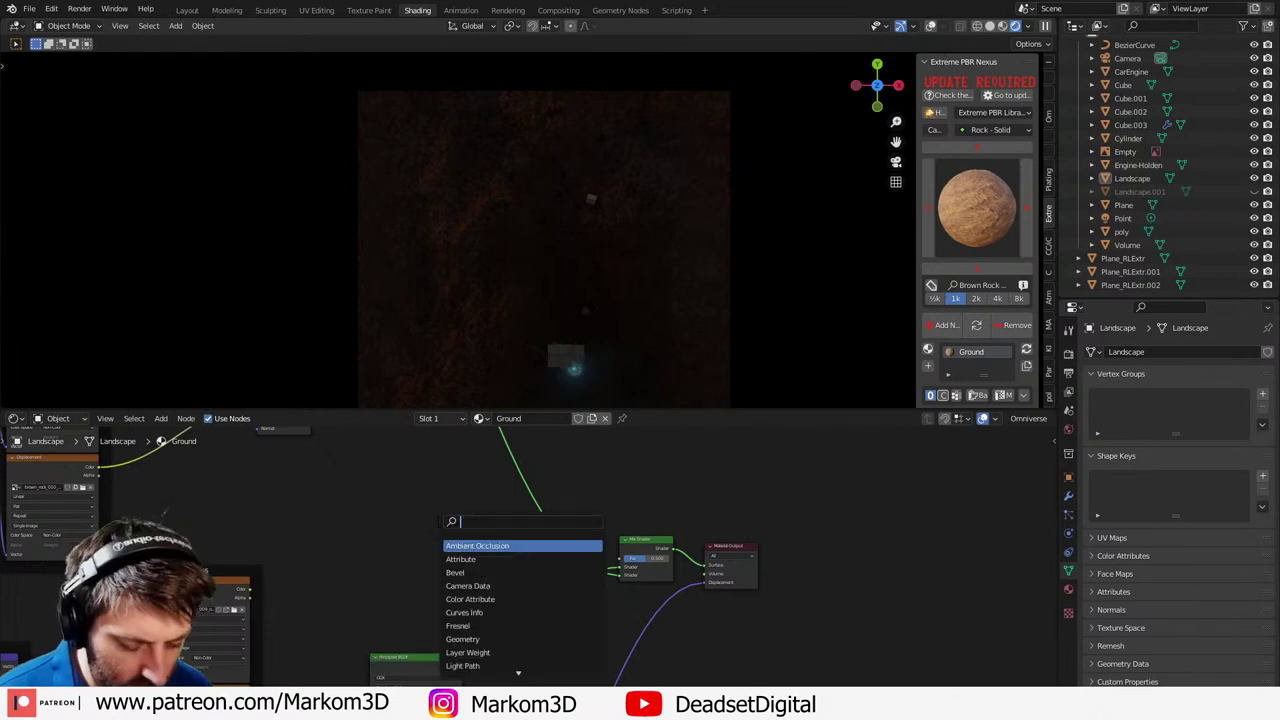
{"action": "type", "text": "geo"}
{"action": "key", "text": "Return"}
{"action": "left_click", "coordinate": [369, 518]}
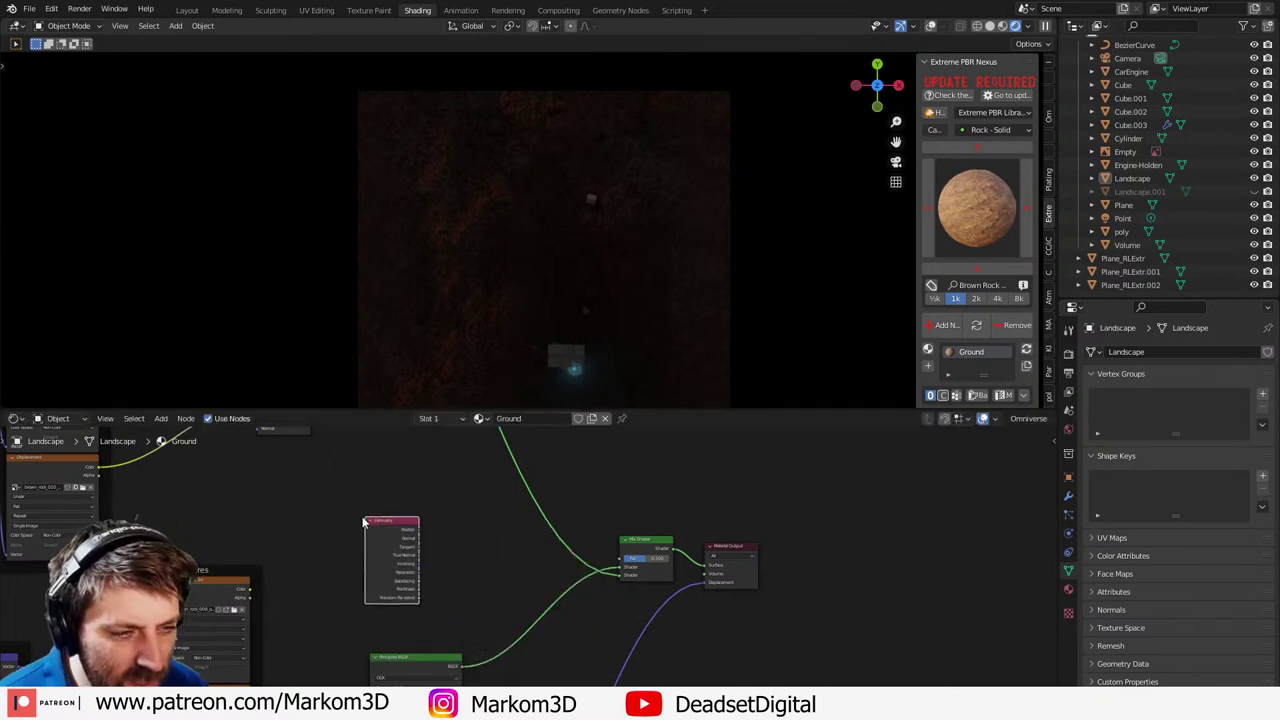
{"action": "scroll", "coordinate": [340, 510], "scroll_direction": "up", "scroll_amount": 3}
{"action": "left_click_drag", "start_coordinate": [306, 497], "coordinate": [182, 480]}
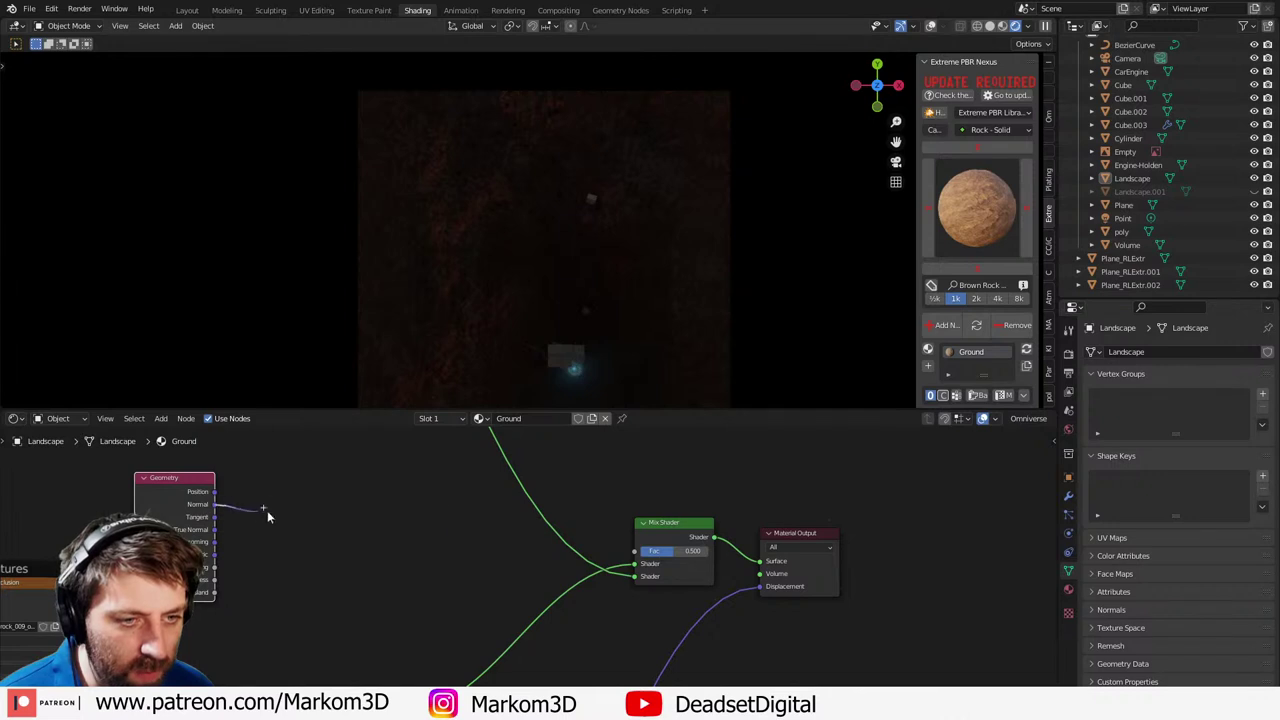
{"action": "key", "text": "shift+a"}
{"action": "type", "text": "s"}
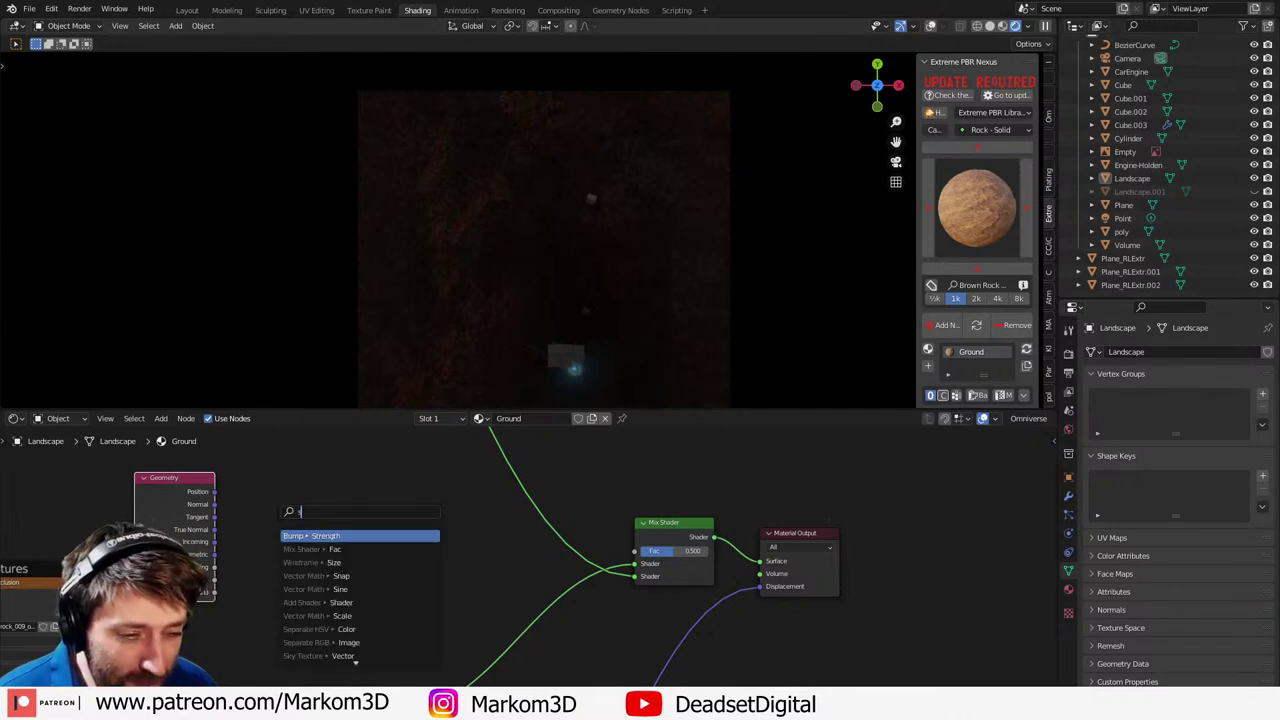
{"action": "type", "text": "plit"}
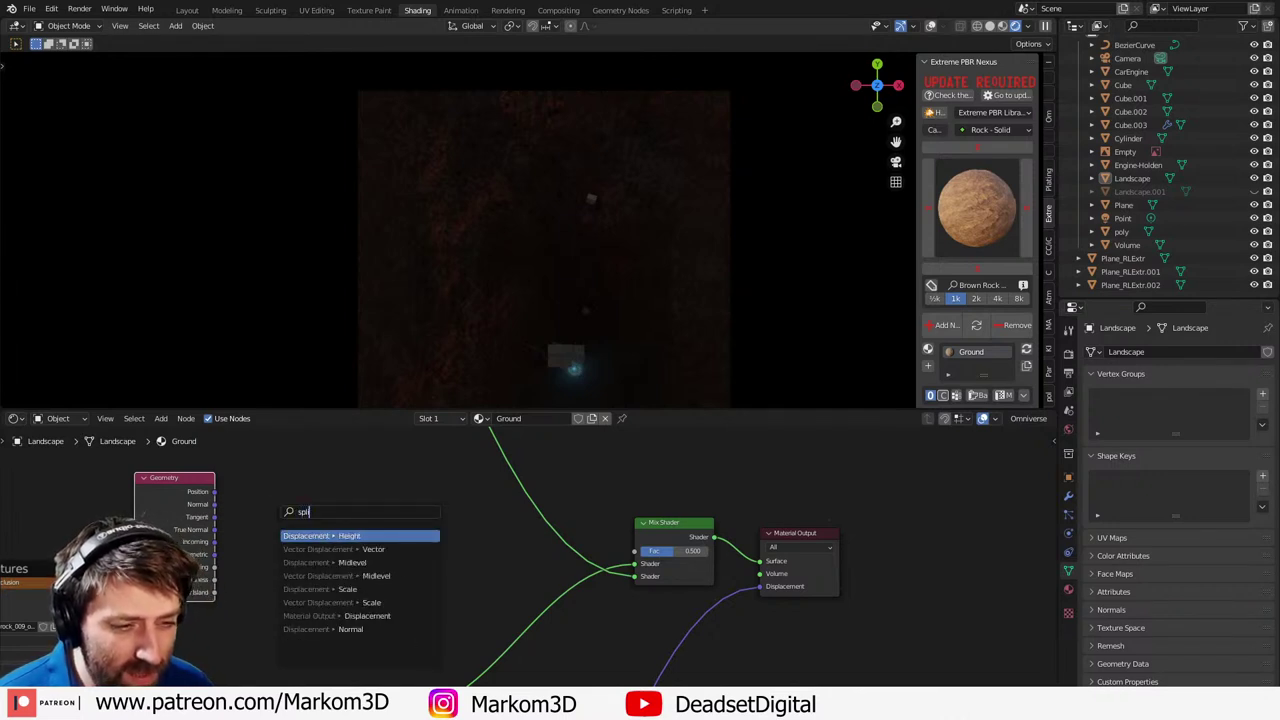
{"action": "key", "text": "BackSpace"}
{"action": "key", "text": "BackSpace"}
{"action": "key", "text": "BackSpace"}
{"action": "key", "text": "BackSpace"}
{"action": "key", "text": "BackSpace"}
{"action": "type", "text": "x"}
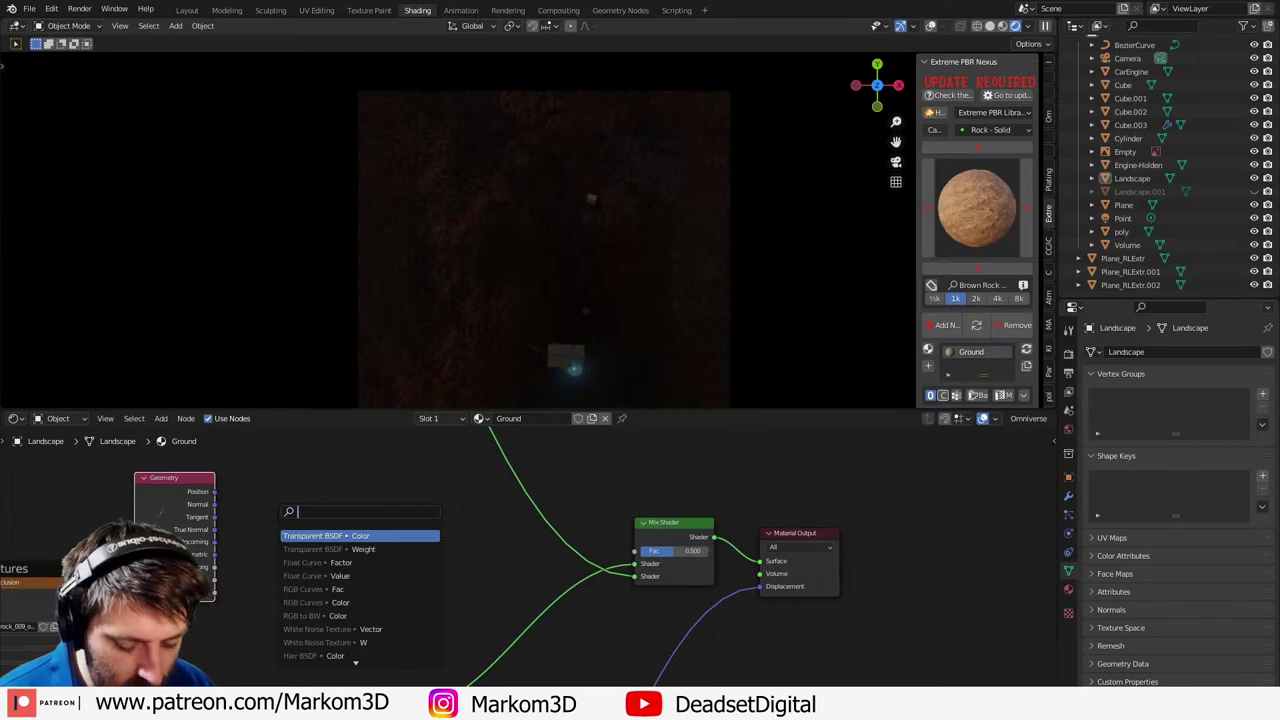
{"action": "type", "text": "yz"}
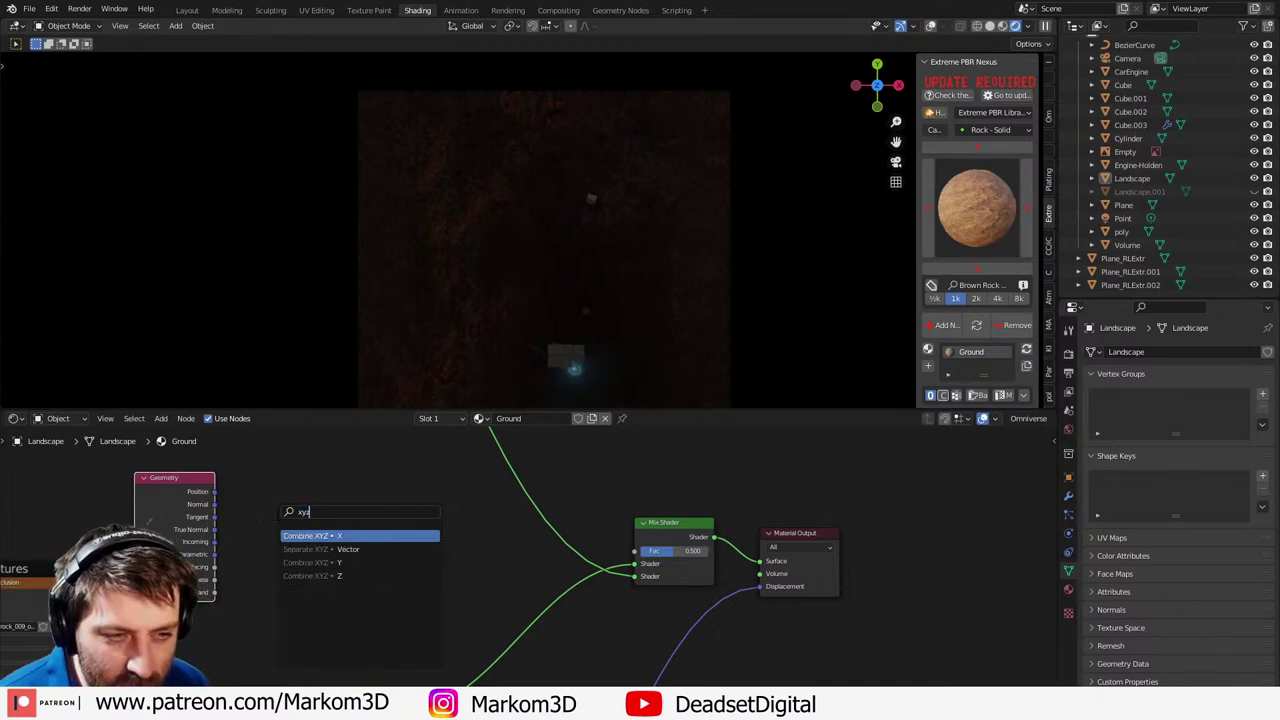
{"action": "key", "text": "Down"}
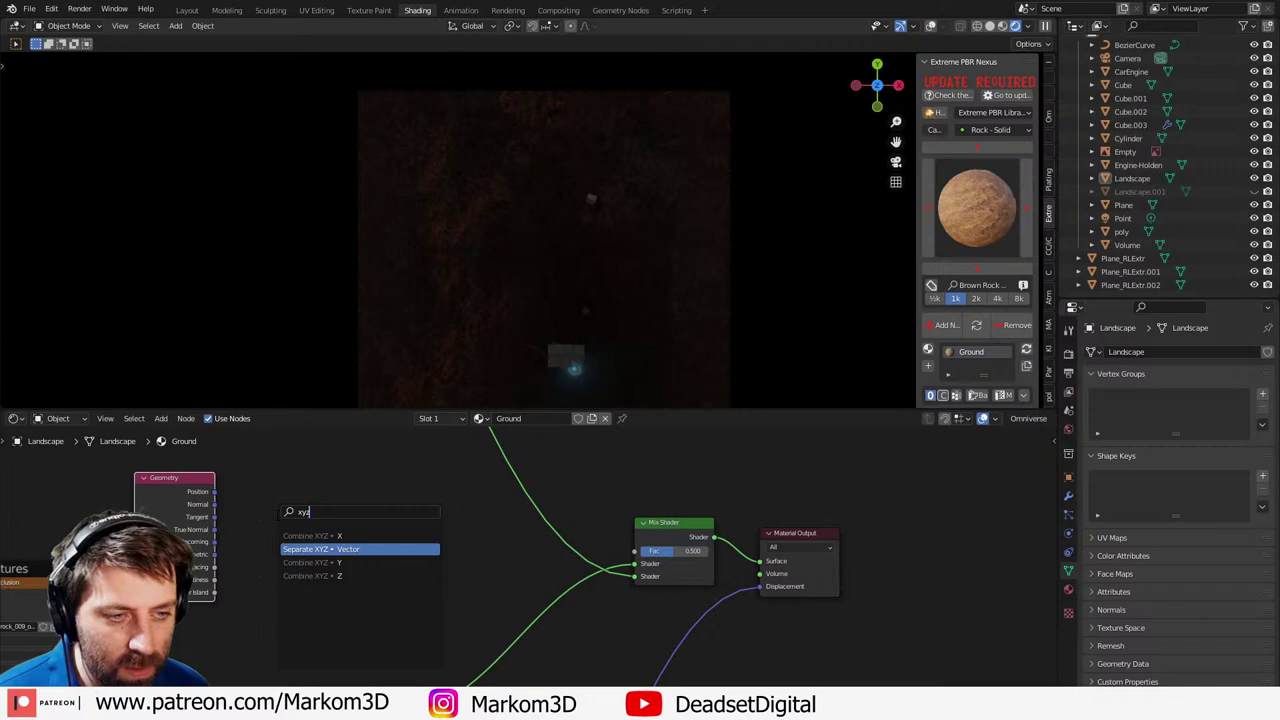
{"action": "key", "text": "Down"}
{"action": "key", "text": "Down"}
{"action": "key", "text": "Return"}
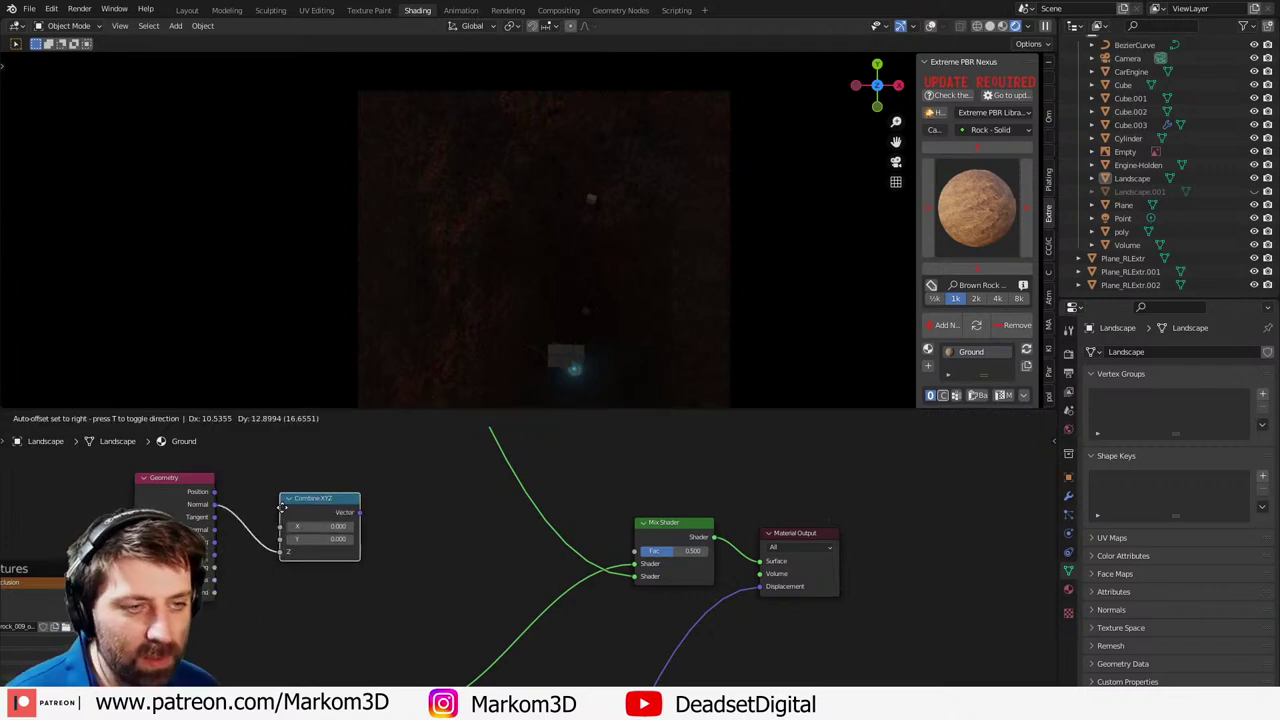
{"action": "left_click", "coordinate": [362, 521]}
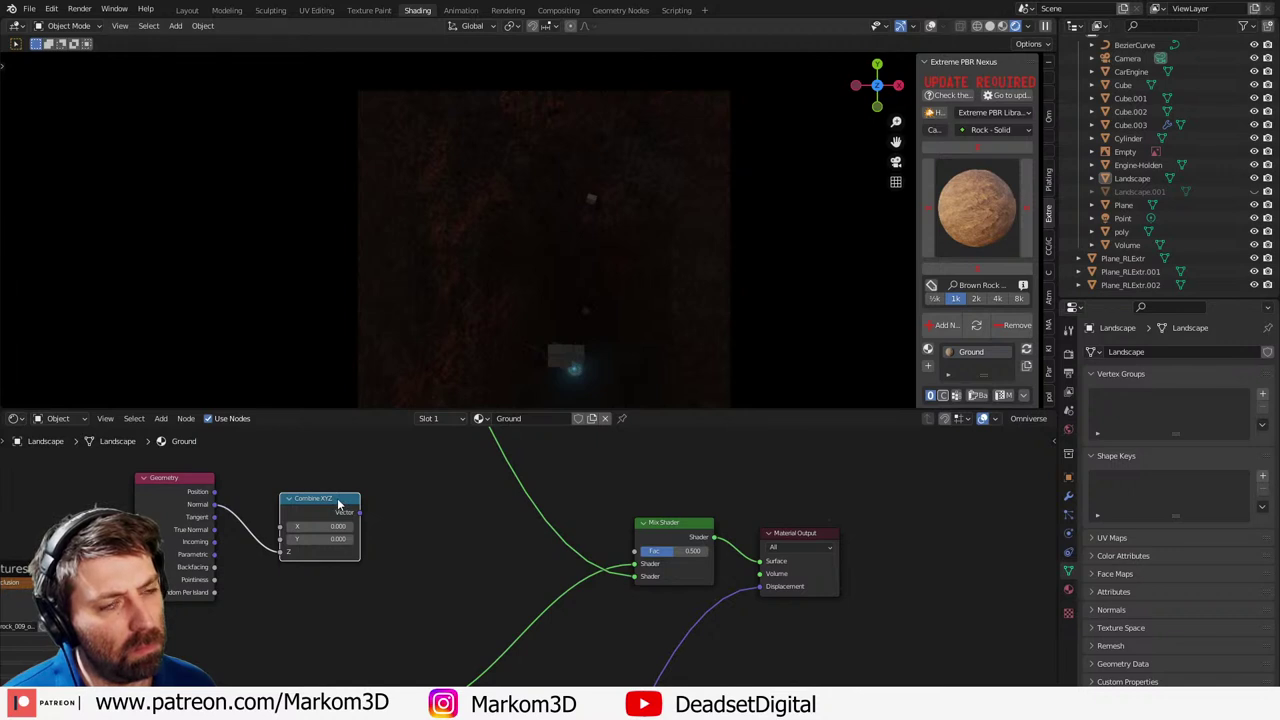
{"action": "mouse_move", "coordinate": [360, 512]}
{"action": "left_mouse_down"}
{"action": "mouse_move", "coordinate": [634, 564]}
{"action": "mouse_move", "coordinate": [435, 560]}
{"action": "mouse_move", "coordinate": [362, 510]}
{"action": "left_mouse_up"}
{"action": "key", "text": "x"}
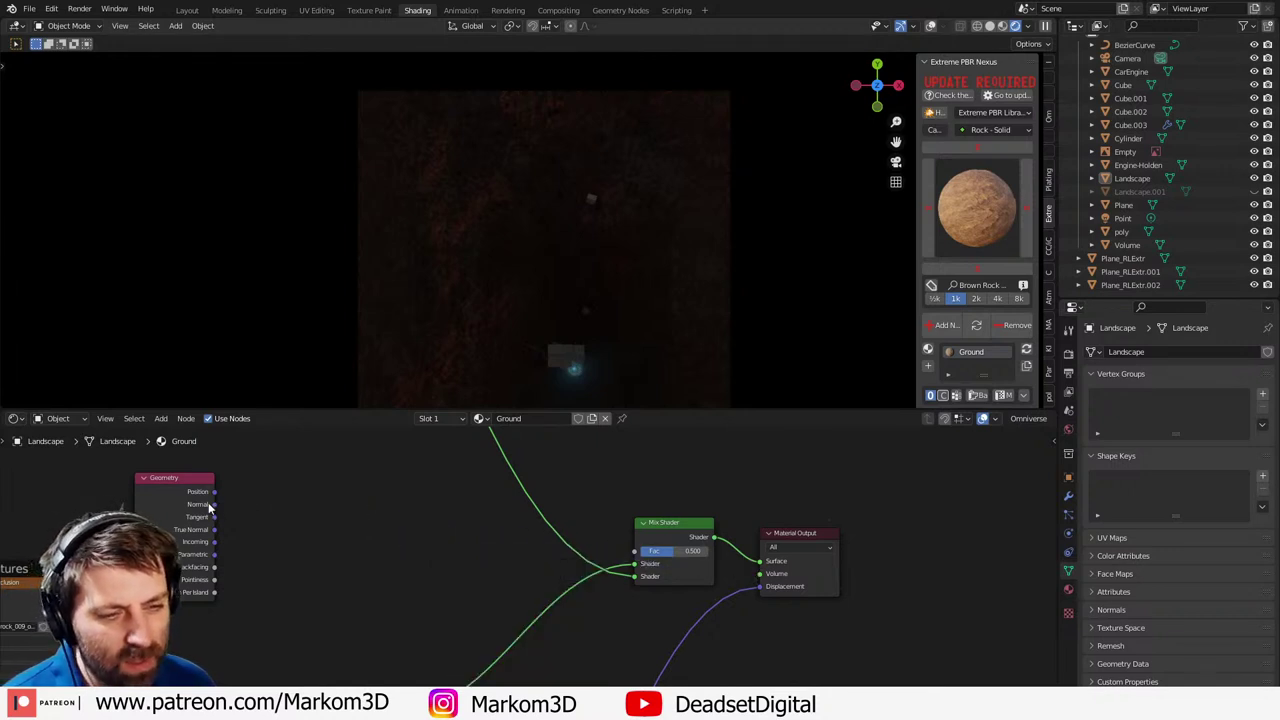
- Add a Separate XYZ node fed by the Geometry node's Normal output
{"action": "left_click_drag", "start_coordinate": [214, 504], "coordinate": [284, 510]}
{"action": "type", "text": "sep"}
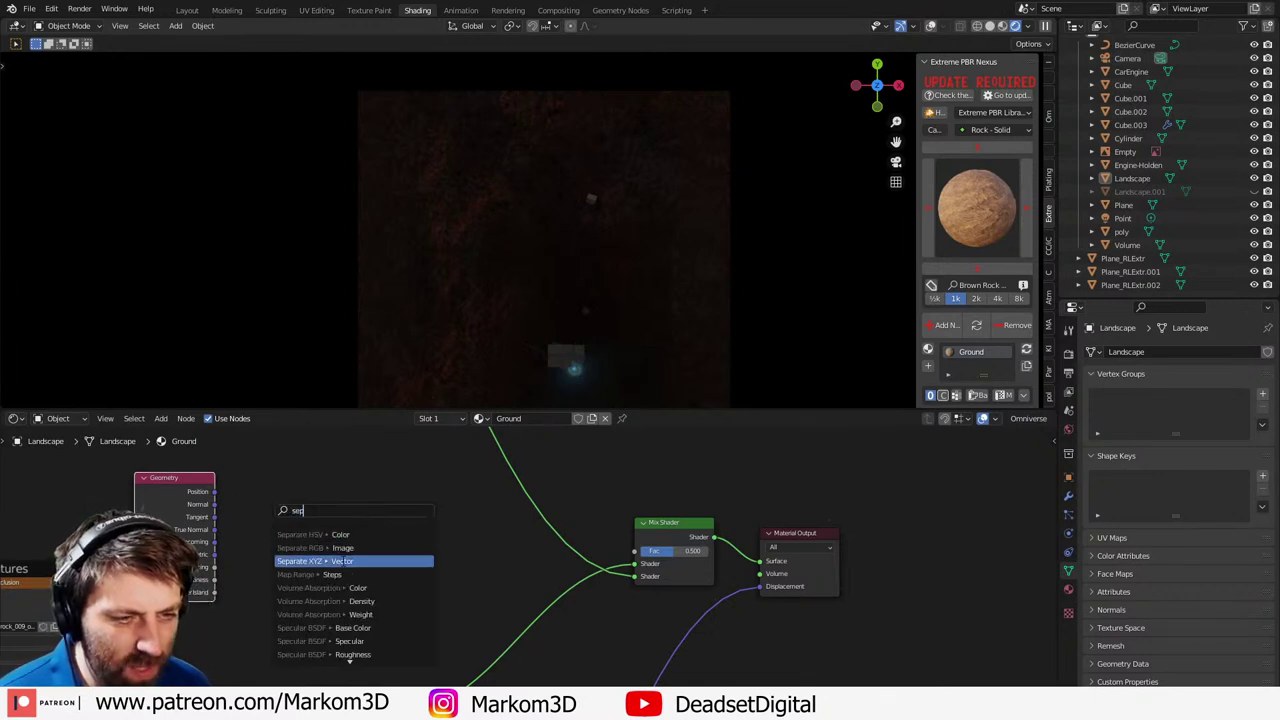
{"action": "left_click", "coordinate": [342, 561]}
{"action": "left_click", "coordinate": [307, 575]}
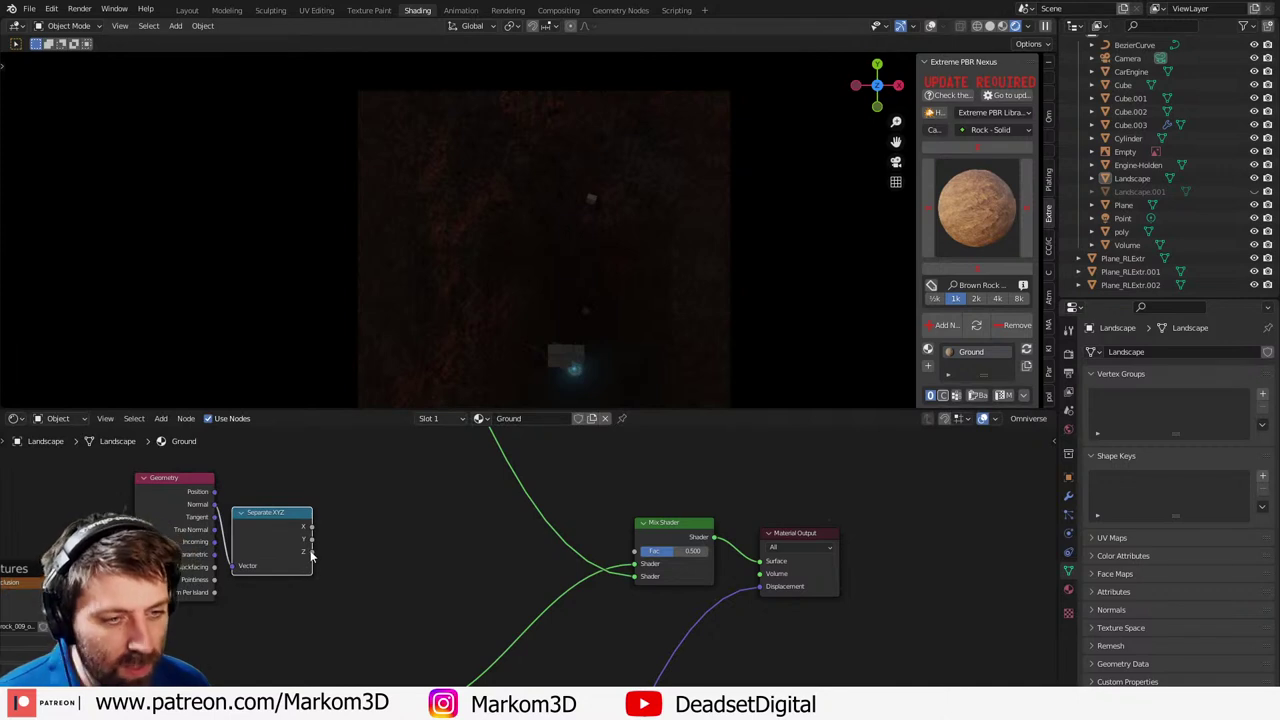
- Add a ColorRamp driven by the Separate XYZ node's Z output and connect its Color to the Mix Shader's Fac
{"action": "left_click_drag", "start_coordinate": [312, 551], "coordinate": [361, 538]}
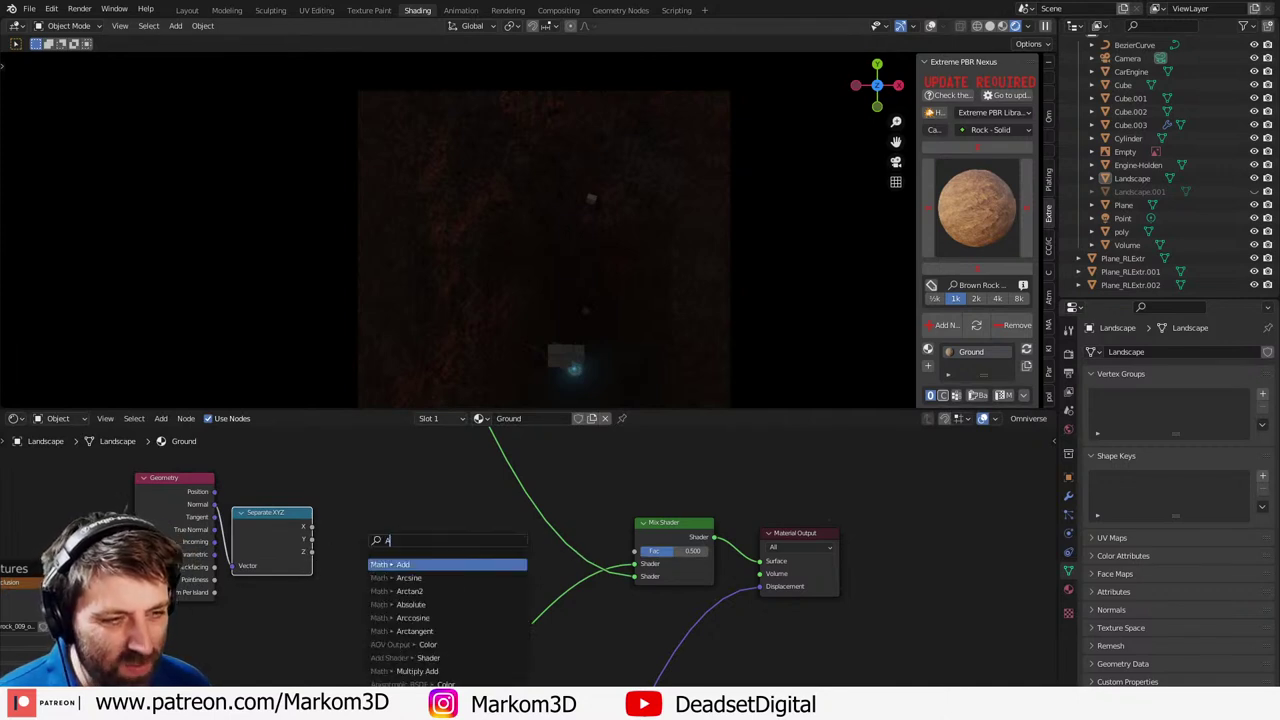
{"action": "key", "text": "Escape"}
{"action": "key", "text": "shift+a"}
{"action": "left_click", "coordinate": [348, 503]}
{"action": "type", "text": "col"}
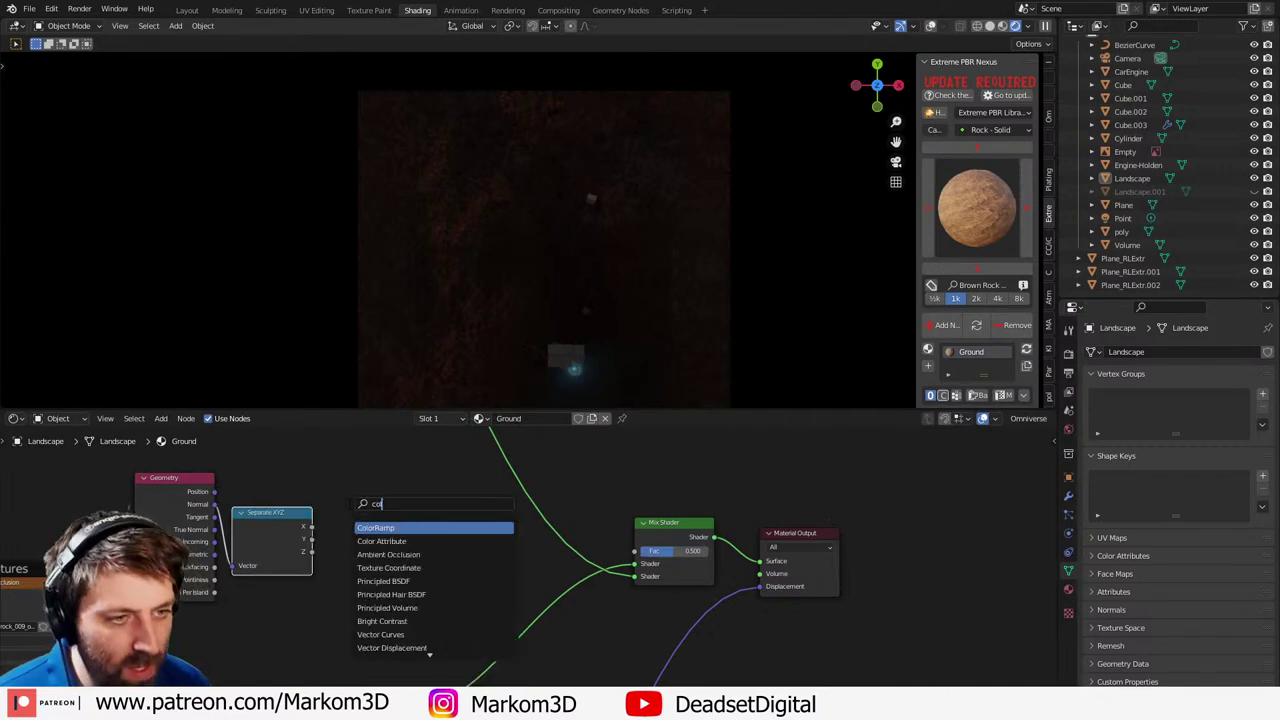
{"action": "key", "text": "Return"}
{"action": "left_click", "coordinate": [359, 486]}
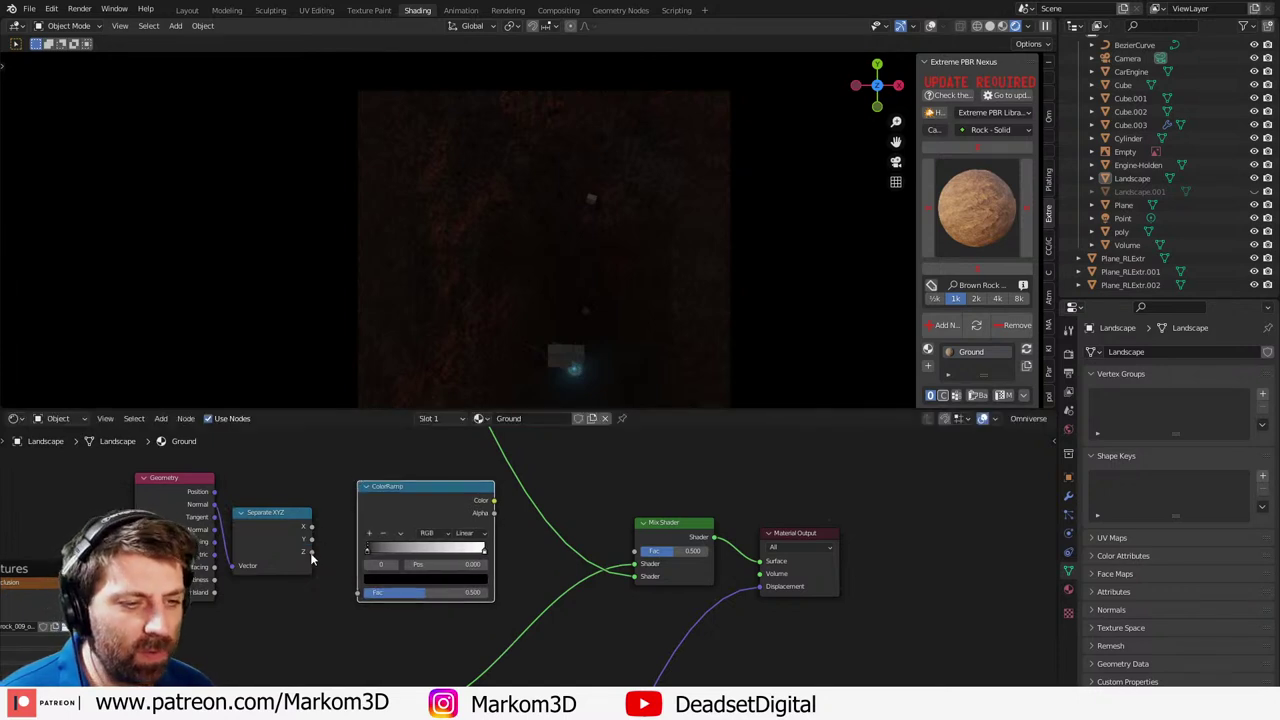
{"action": "left_click_drag", "start_coordinate": [312, 551], "coordinate": [359, 592]}
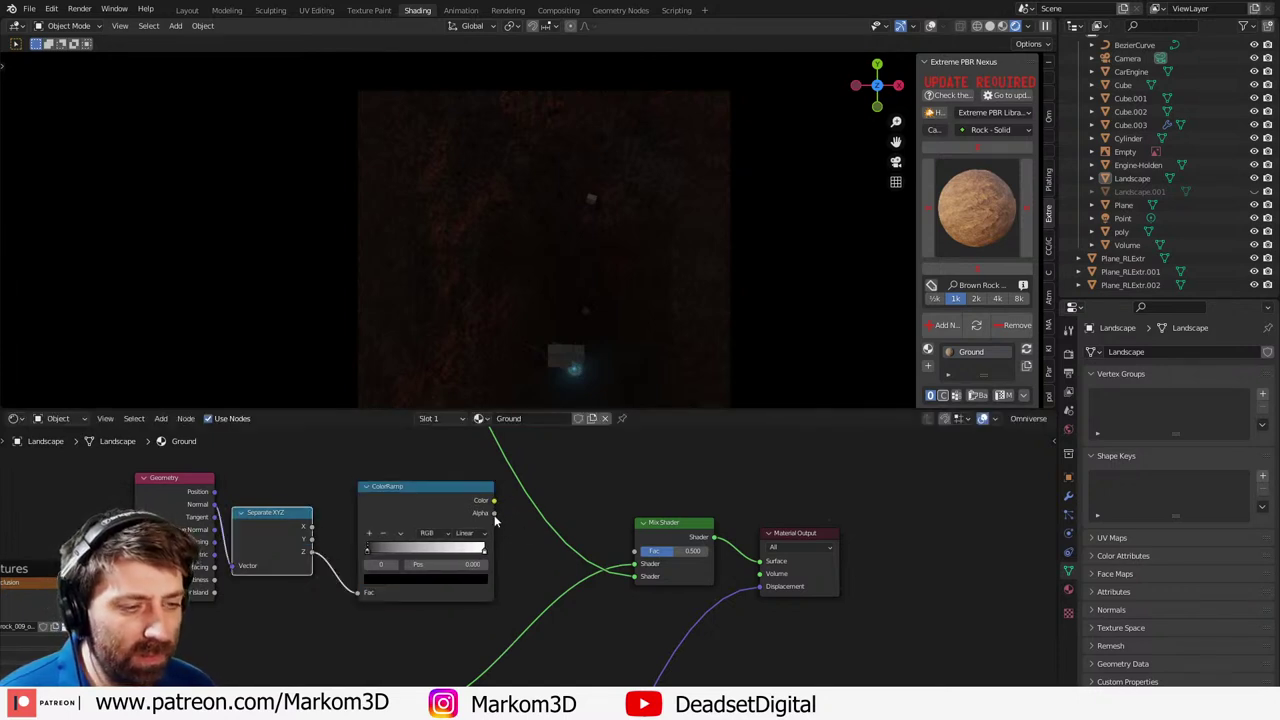
{"action": "left_click_drag", "start_coordinate": [494, 500], "coordinate": [675, 566]}
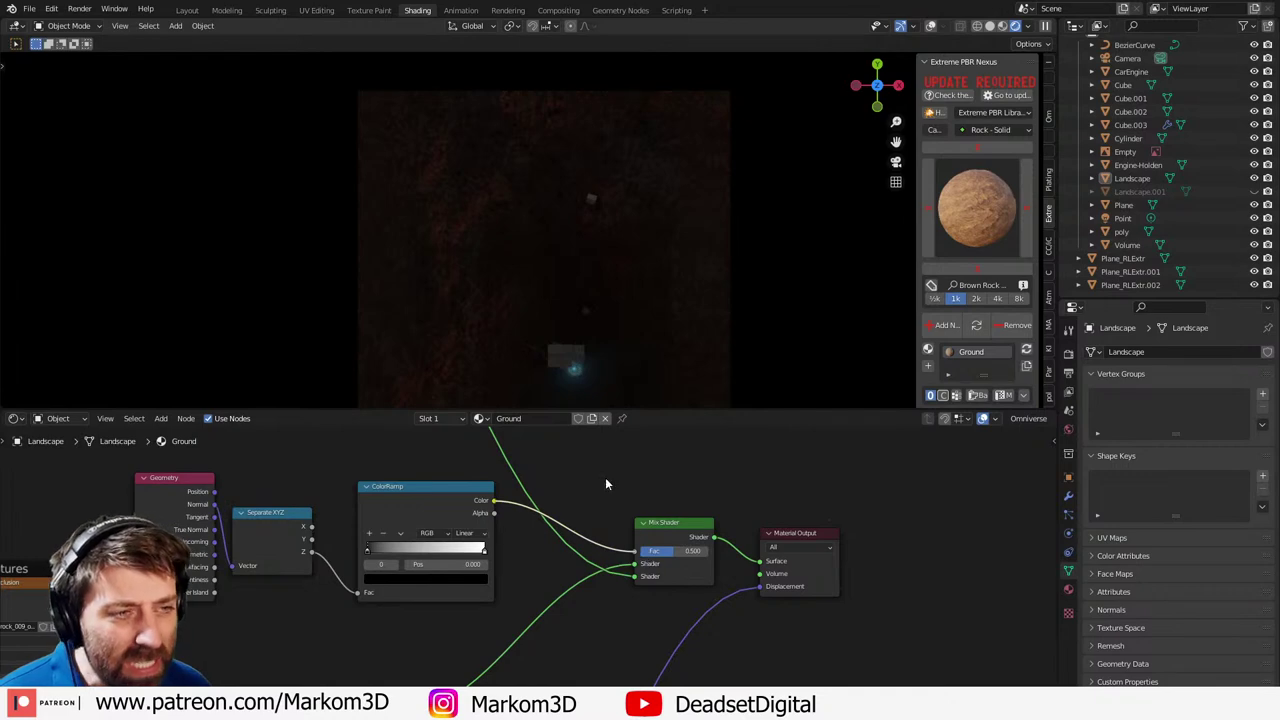
- Hide the Volume object in the viewport and view the landscape up close at an angle
{"action": "scroll", "coordinate": [618, 296], "scroll_direction": "up", "scroll_amount": 4}
{"action": "middle_click_drag", "start_coordinate": [622, 297], "coordinate": [651, 184]}
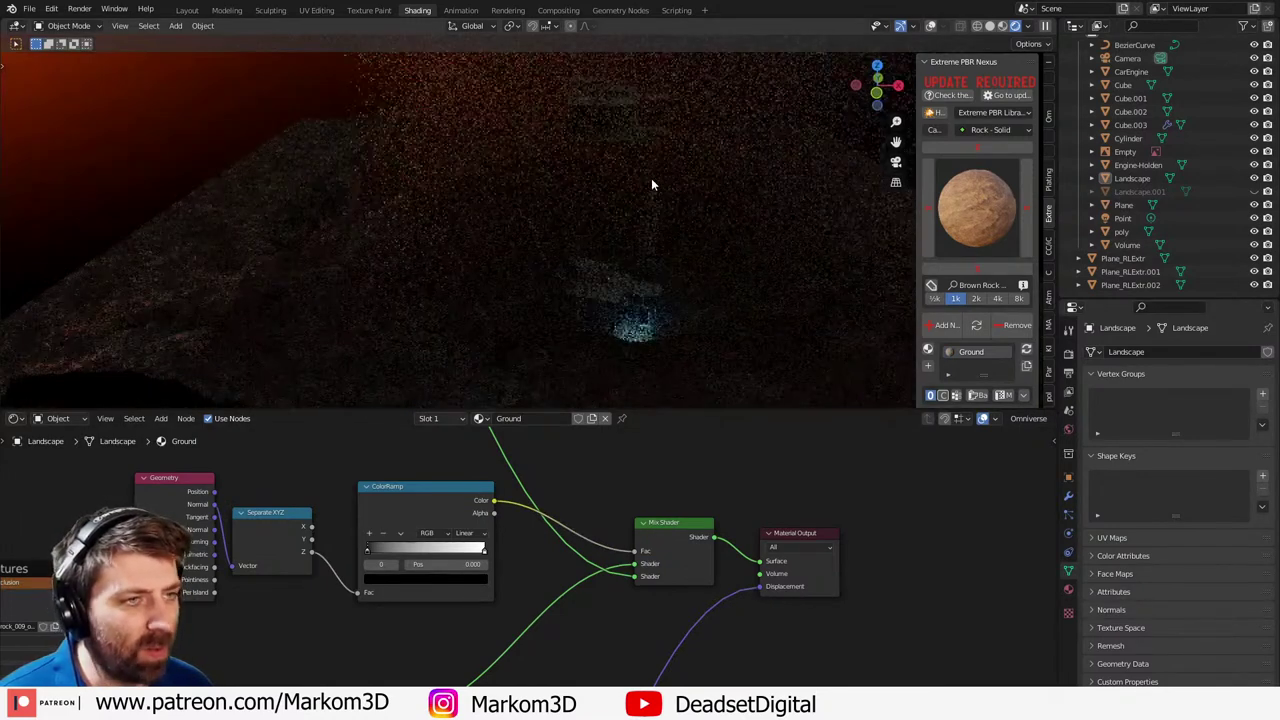
{"action": "left_click", "coordinate": [1254, 244]}
{"action": "scroll", "coordinate": [414, 365], "scroll_direction": "up", "scroll_amount": 2}
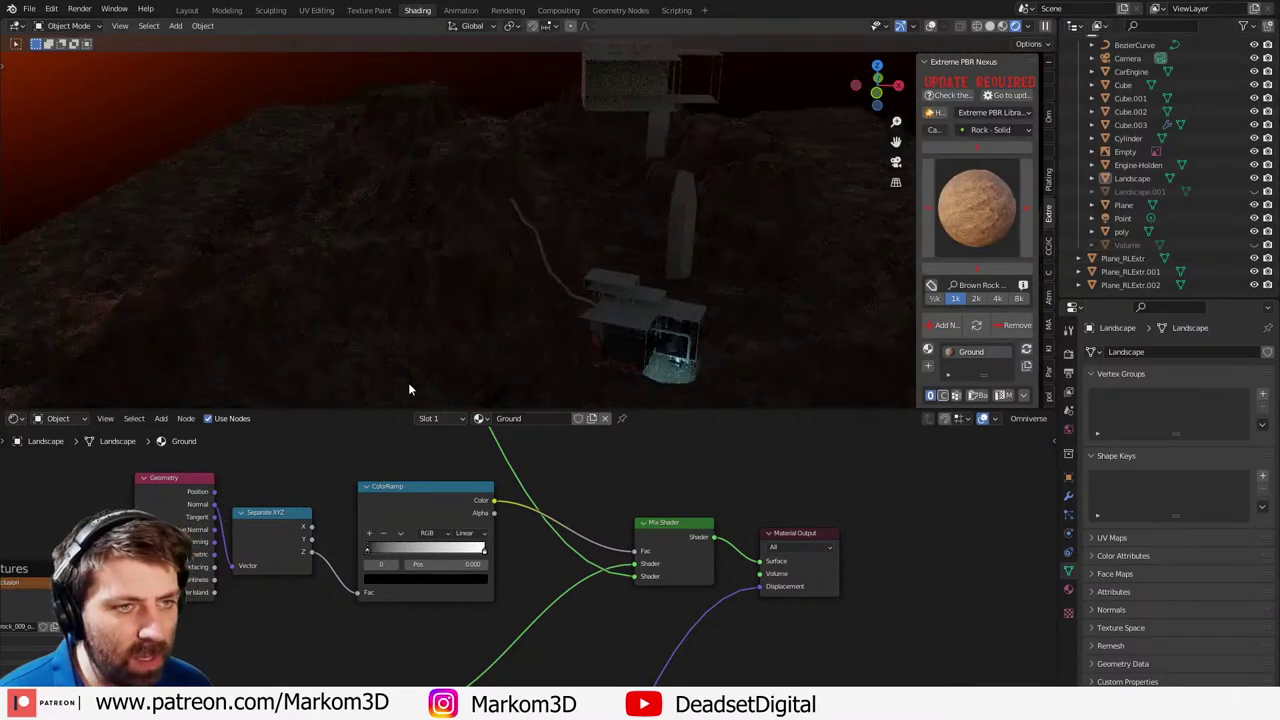
- Move the ColorRamp's black stop close to the white end and connect its Color directly to the Material Output's Surface
{"action": "mouse_move", "coordinate": [398, 552]}
{"action": "left_mouse_down"}
{"action": "mouse_move", "coordinate": [473, 549]}
{"action": "mouse_move", "coordinate": [423, 556]}
{"action": "left_mouse_up"}
{"action": "left_click", "coordinate": [474, 551]}
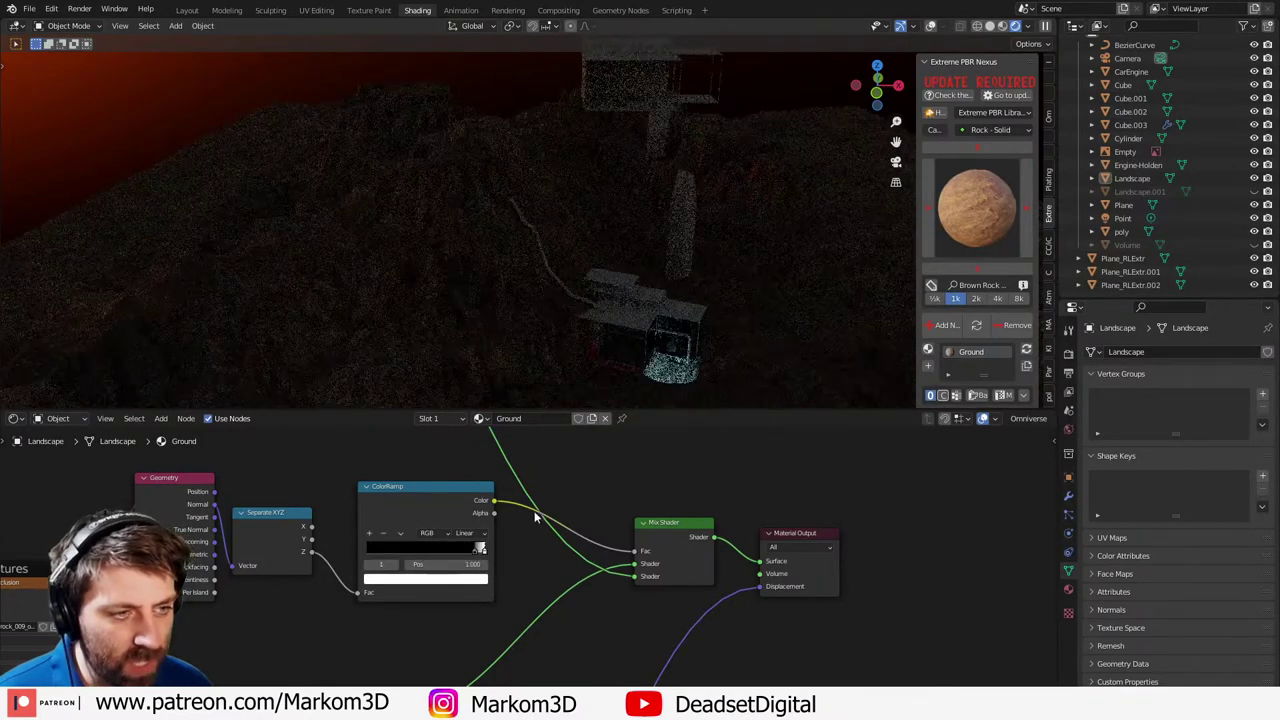
{"action": "left_click_drag", "start_coordinate": [493, 502], "coordinate": [762, 563]}
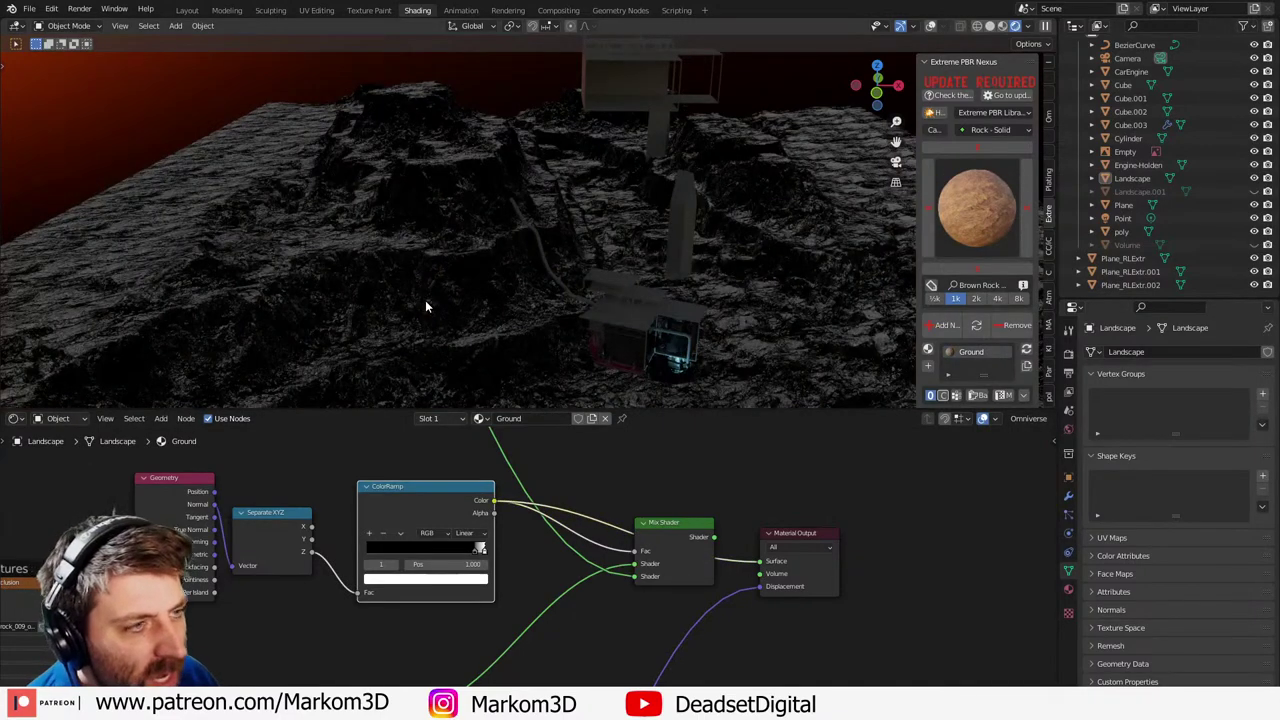
- Rework the ColorRamp to run from white to black with the stops close together near the middle, the black stop at about 0.614
{"action": "left_click", "coordinate": [477, 551]}
{"action": "left_click_drag", "start_coordinate": [430, 553], "coordinate": [431, 553]}
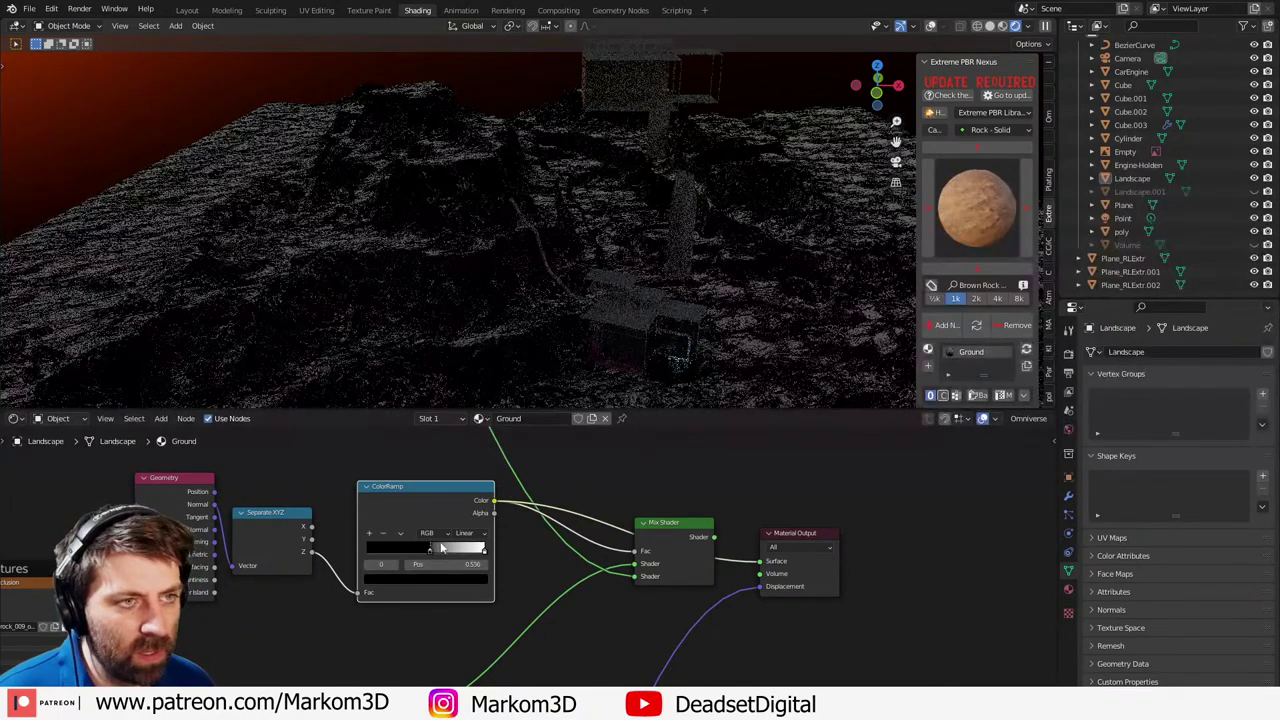
{"action": "left_click", "coordinate": [483, 549]}
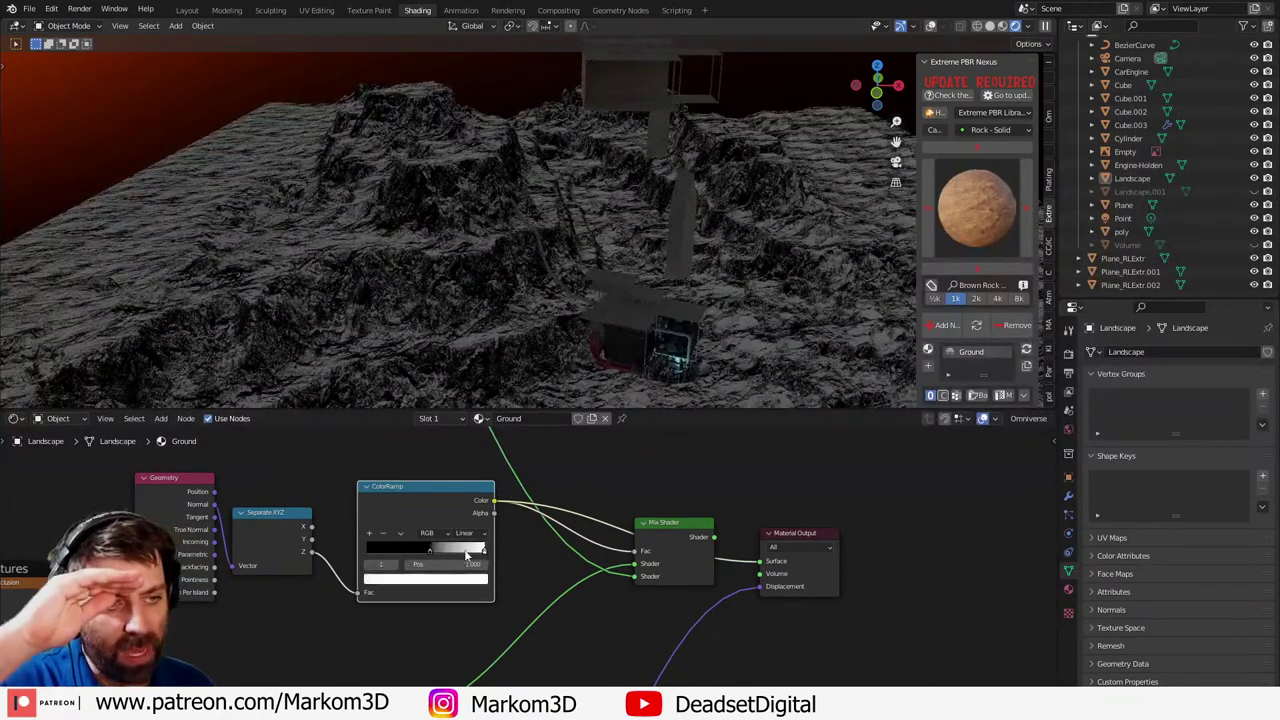
{"action": "left_click_drag", "start_coordinate": [448, 553], "coordinate": [423, 551]}
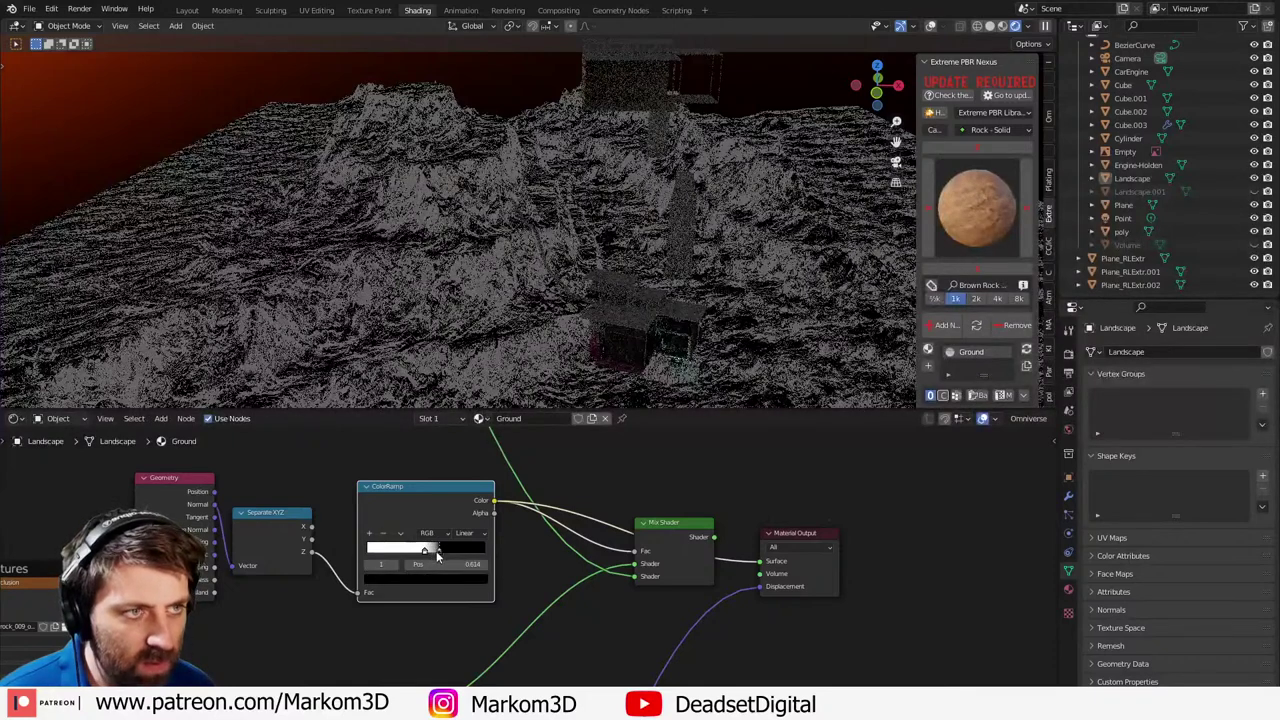
- Shift the ColorRamp's stops toward the white end, with the black stop at about 0.382, and disconnect the Material Output's Displacement input
{"action": "left_click", "coordinate": [426, 551]}
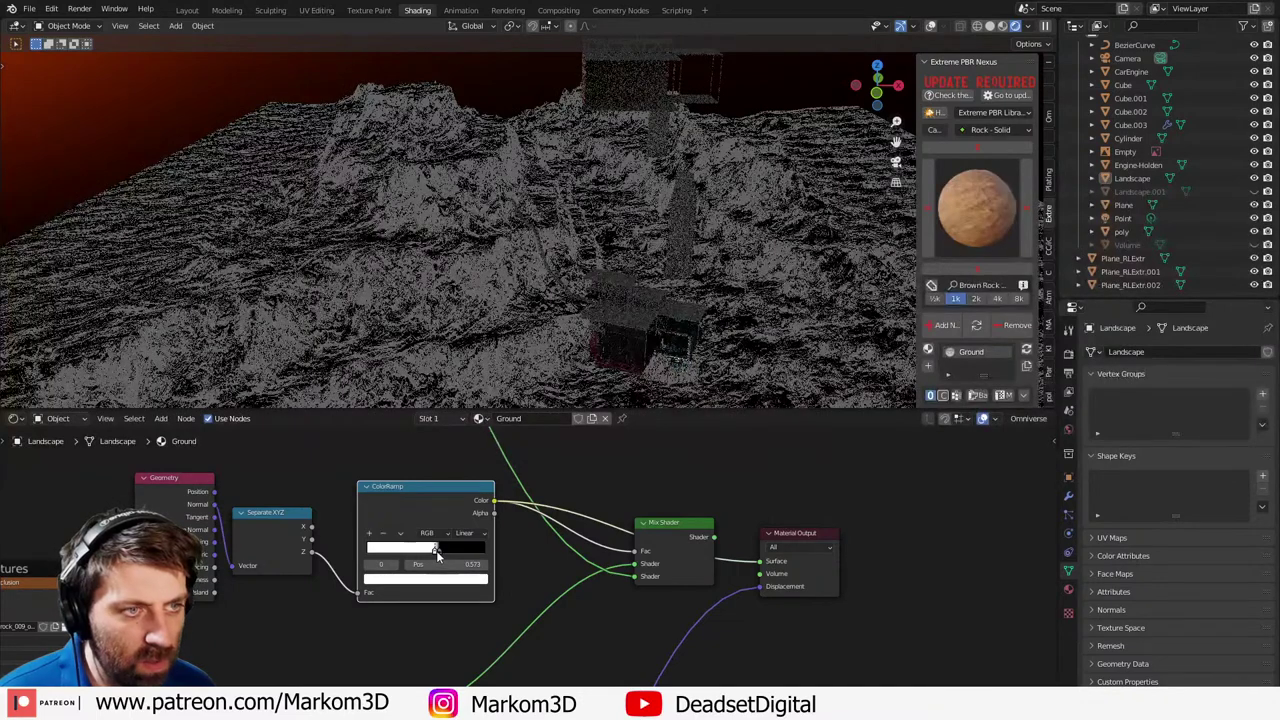
{"action": "left_click_drag", "start_coordinate": [421, 551], "coordinate": [410, 555]}
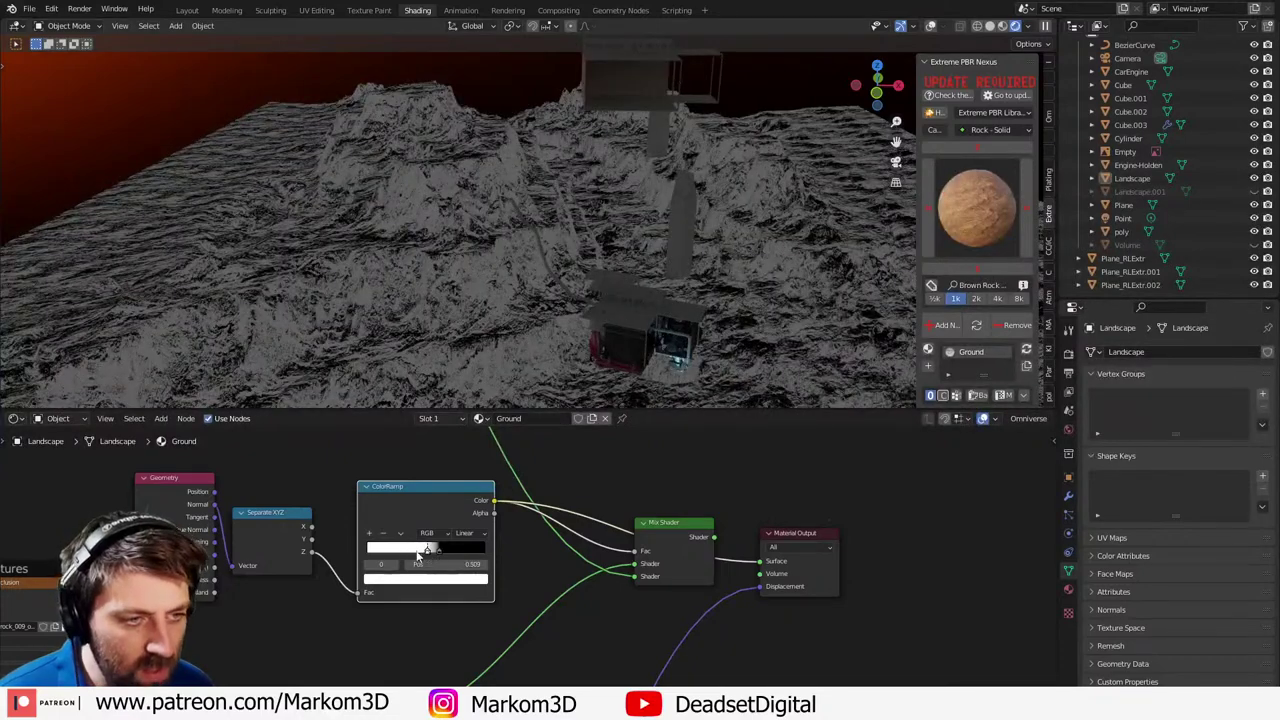
{"action": "left_click", "coordinate": [401, 550]}
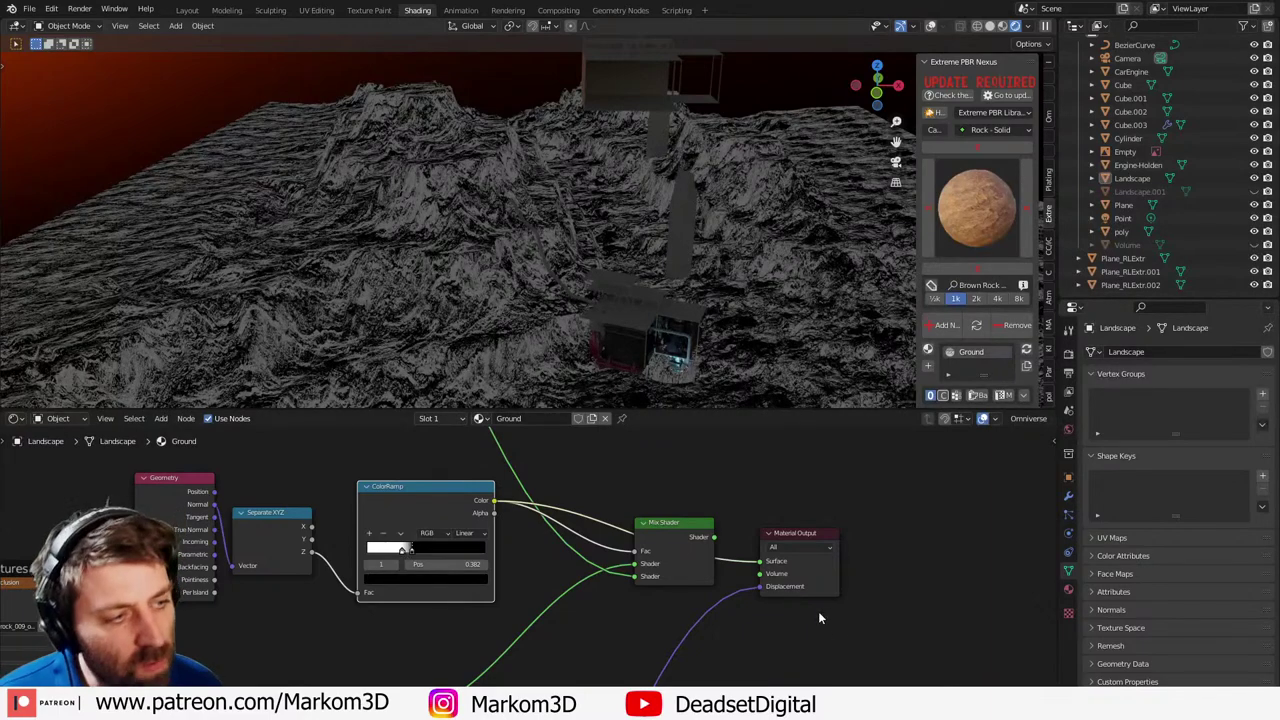
{"action": "left_click", "coordinate": [762, 590]}
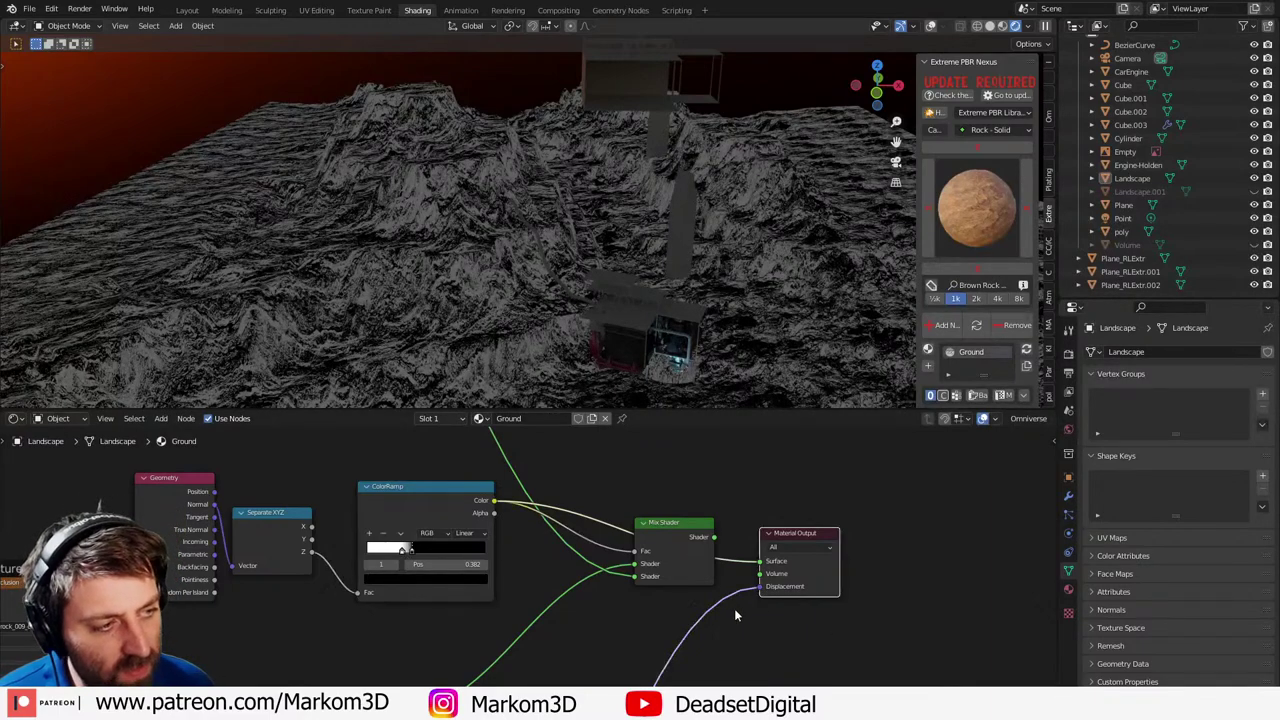
{"action": "left_click_drag", "start_coordinate": [761, 586], "coordinate": [737, 600]}
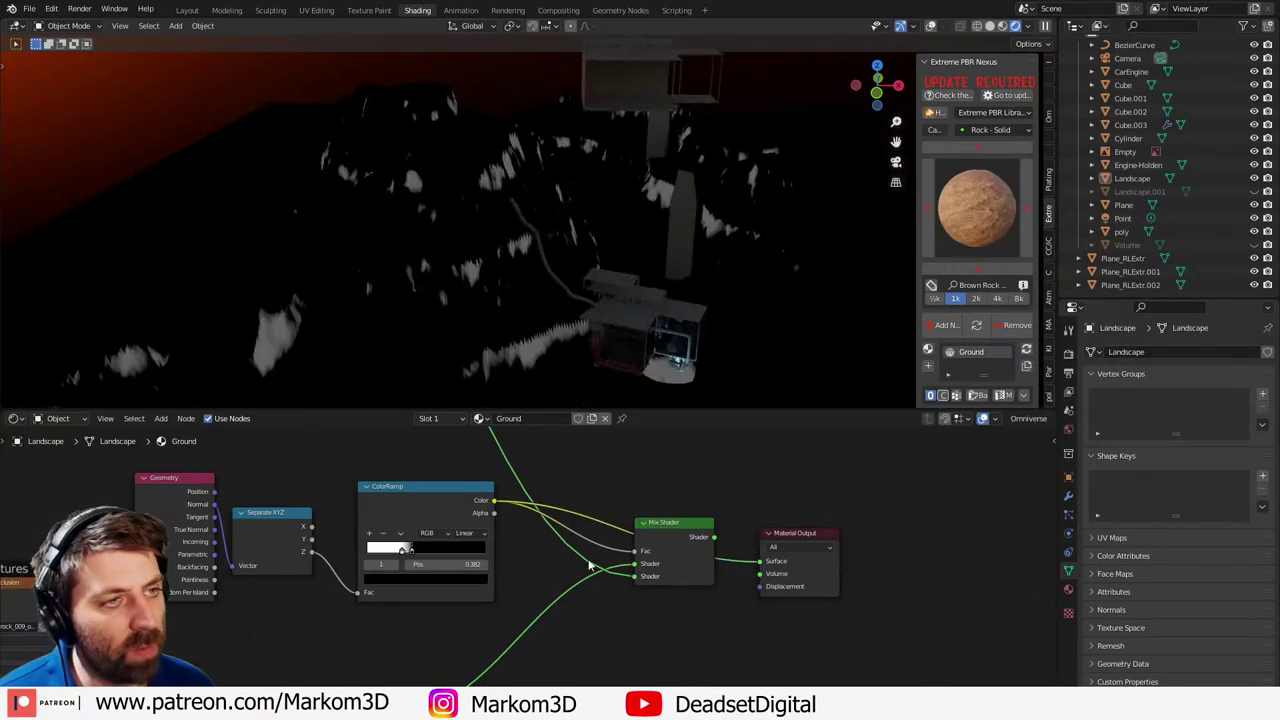
- Move the ColorRamp's stops back near the middle, white at about 0.536, and connect the Mix Shader to the Material Output's Surface
{"action": "mouse_move", "coordinate": [413, 549]}
{"action": "left_mouse_down"}
{"action": "mouse_move", "coordinate": [441, 554]}
{"action": "mouse_move", "coordinate": [406, 551]}
{"action": "mouse_move", "coordinate": [430, 552]}
{"action": "left_mouse_up"}
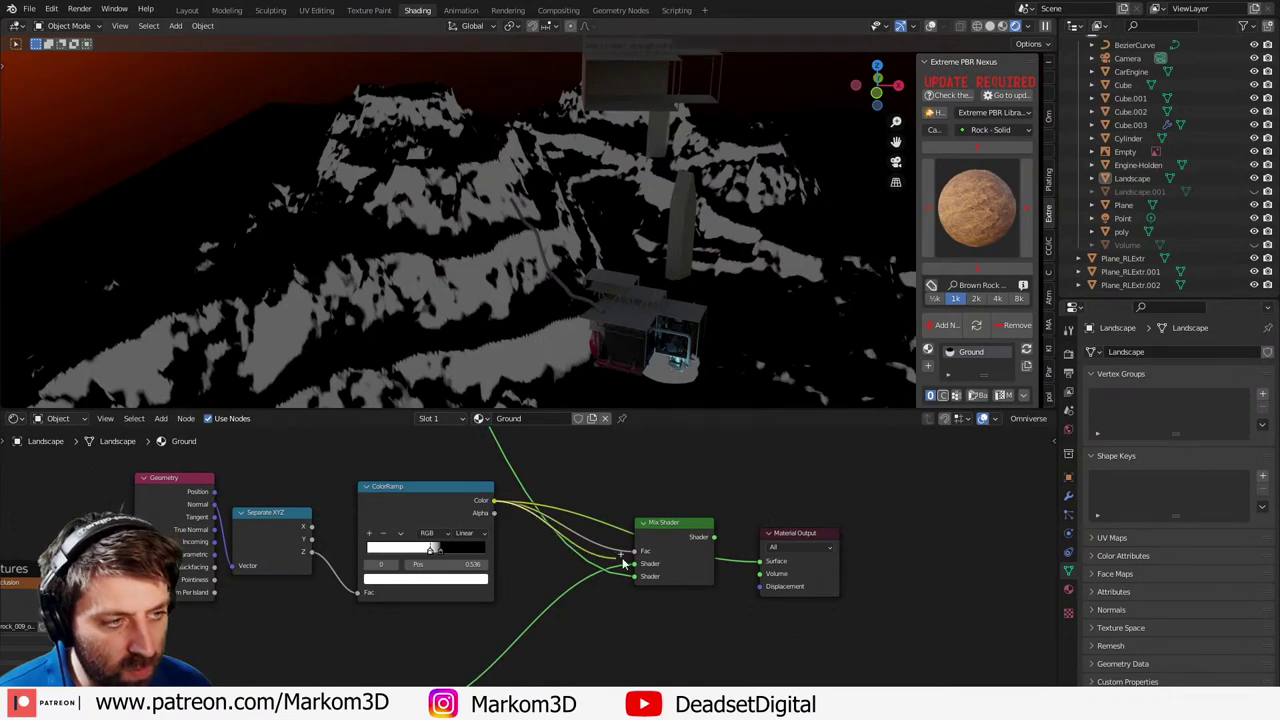
{"action": "left_click_drag", "start_coordinate": [622, 559], "coordinate": [635, 557]}
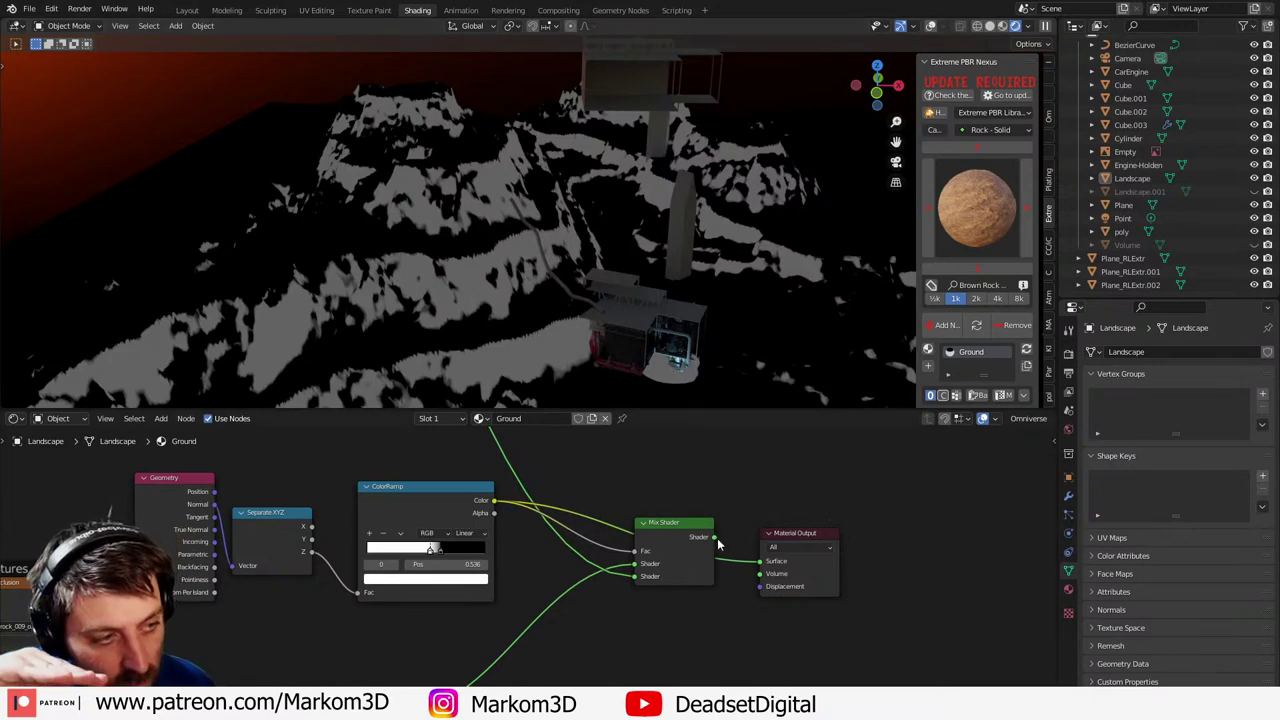
{"action": "left_click_drag", "start_coordinate": [760, 570], "coordinate": [761, 562]}
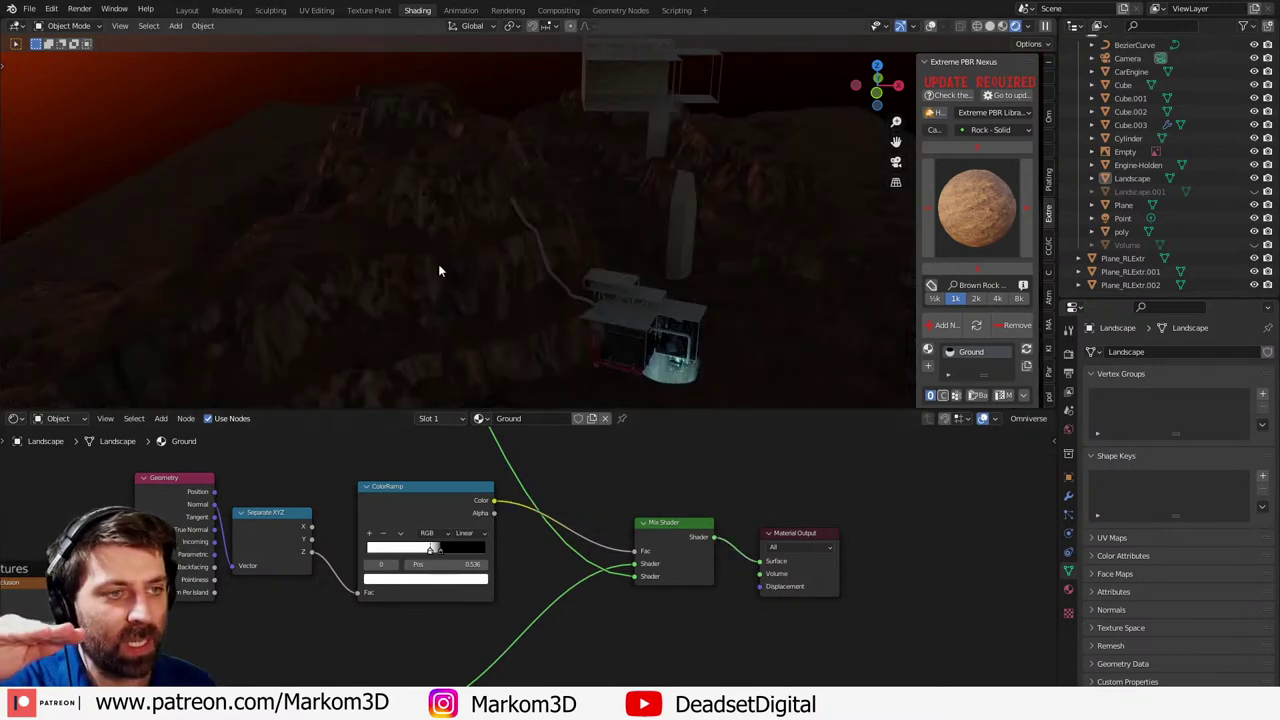
- Set the scale of the Mapping node feeding the brown_rock_010 textures to 5 on all three axes
{"action": "scroll", "coordinate": [470, 272], "scroll_direction": "up", "scroll_amount": 6}
{"action": "scroll", "coordinate": [480, 297], "scroll_direction": "down", "scroll_amount": 3}
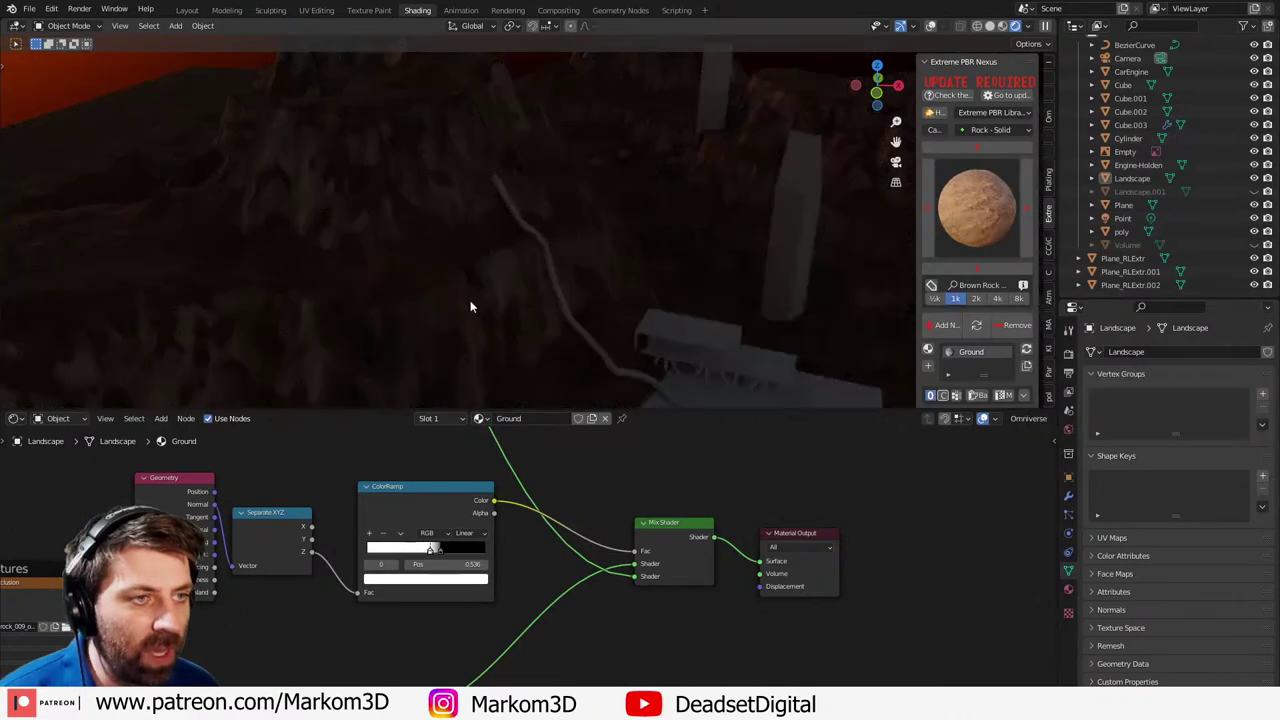
{"action": "middle_click_drag", "start_coordinate": [337, 537], "coordinate": [485, 614]}
{"action": "scroll", "coordinate": [408, 546], "scroll_direction": "down", "scroll_amount": 4}
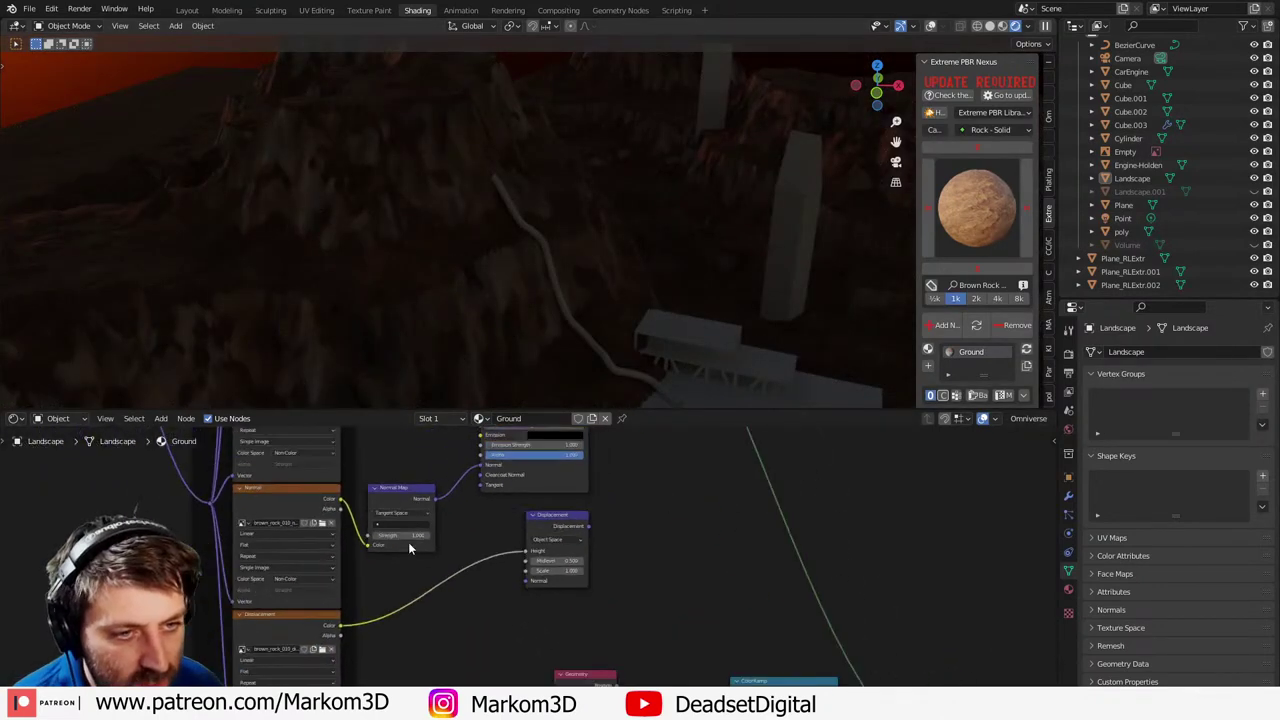
{"action": "middle_click_drag", "start_coordinate": [281, 515], "coordinate": [490, 615]}
{"action": "middle_click_drag", "start_coordinate": [354, 534], "coordinate": [345, 584]}
{"action": "scroll", "coordinate": [391, 543], "scroll_direction": "up", "scroll_amount": 7}
{"action": "middle_click_drag", "start_coordinate": [408, 530], "coordinate": [454, 593]}
{"action": "scroll", "coordinate": [454, 600], "scroll_direction": "up", "scroll_amount": 2}
{"action": "double_click", "coordinate": [365, 607]}
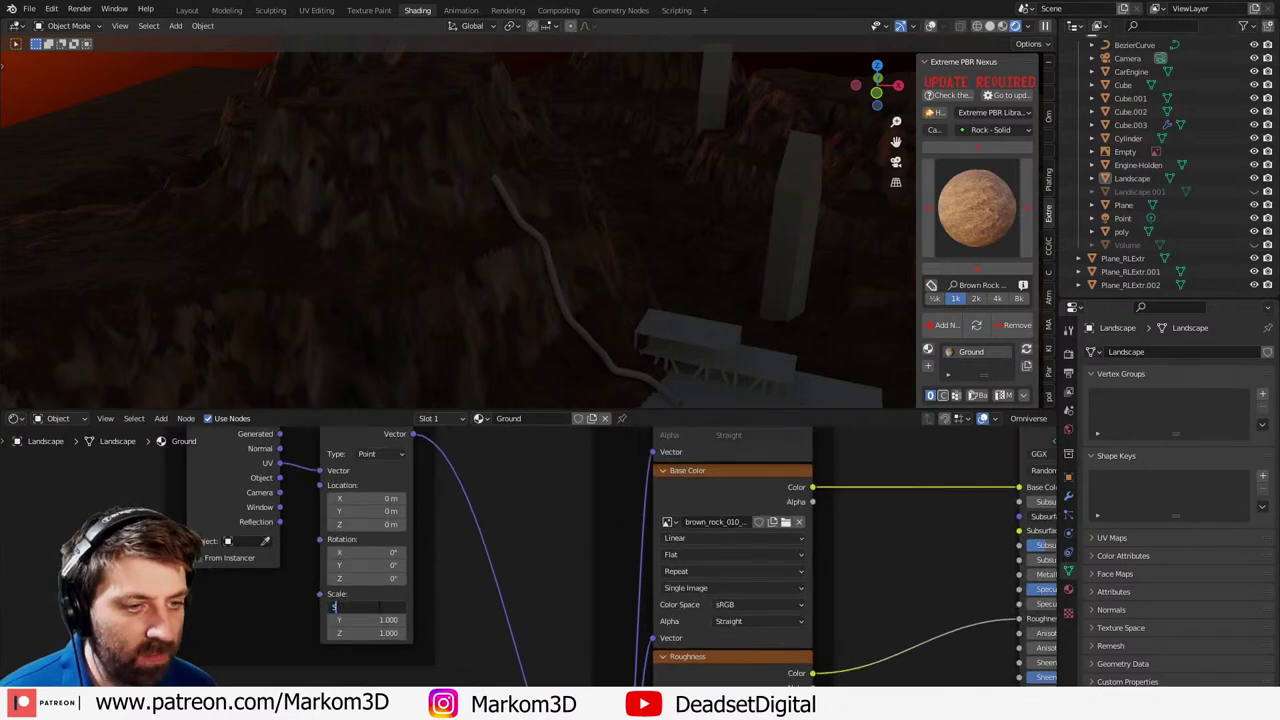
{"action": "key", "text": "Return"}
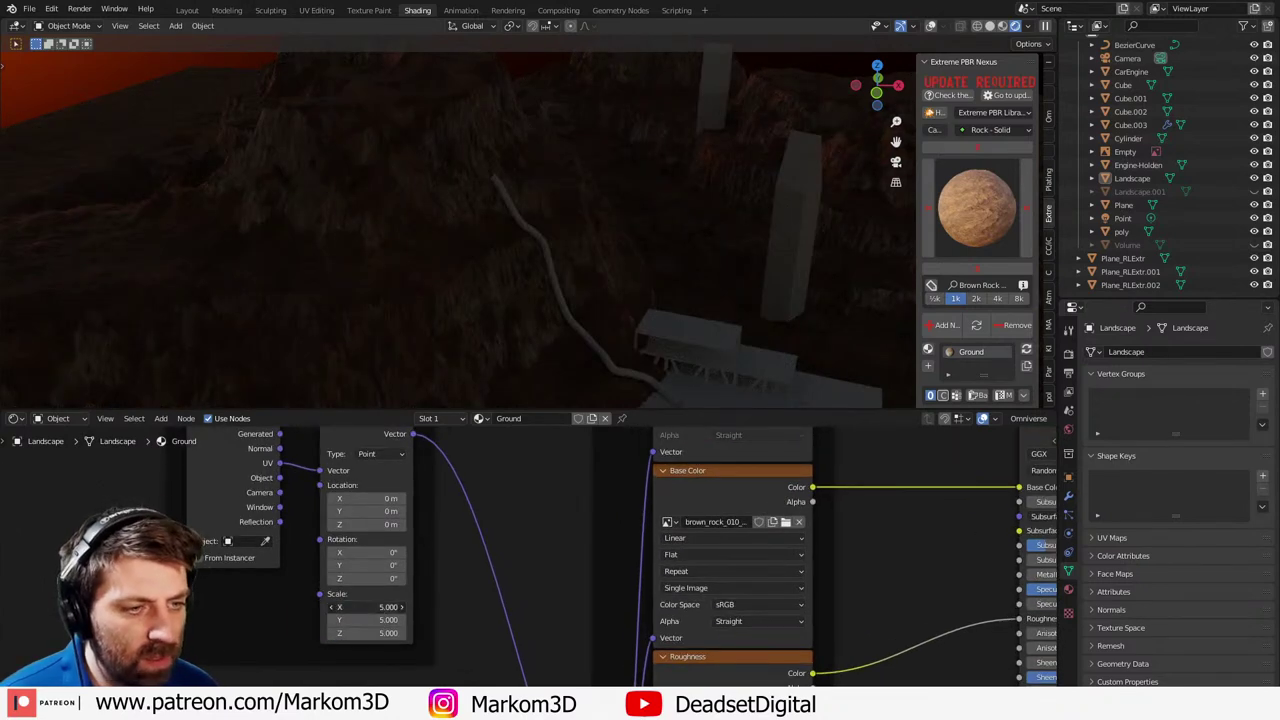
- Set the Mapping node's X, Y and Z scale to 10 for the brown_rock_010 textures
{"action": "type", "text": "10"}
{"action": "key", "text": "Tab"}
{"action": "type", "text": "10"}
{"action": "key", "text": "Tab"}
{"action": "type", "text": "10"}
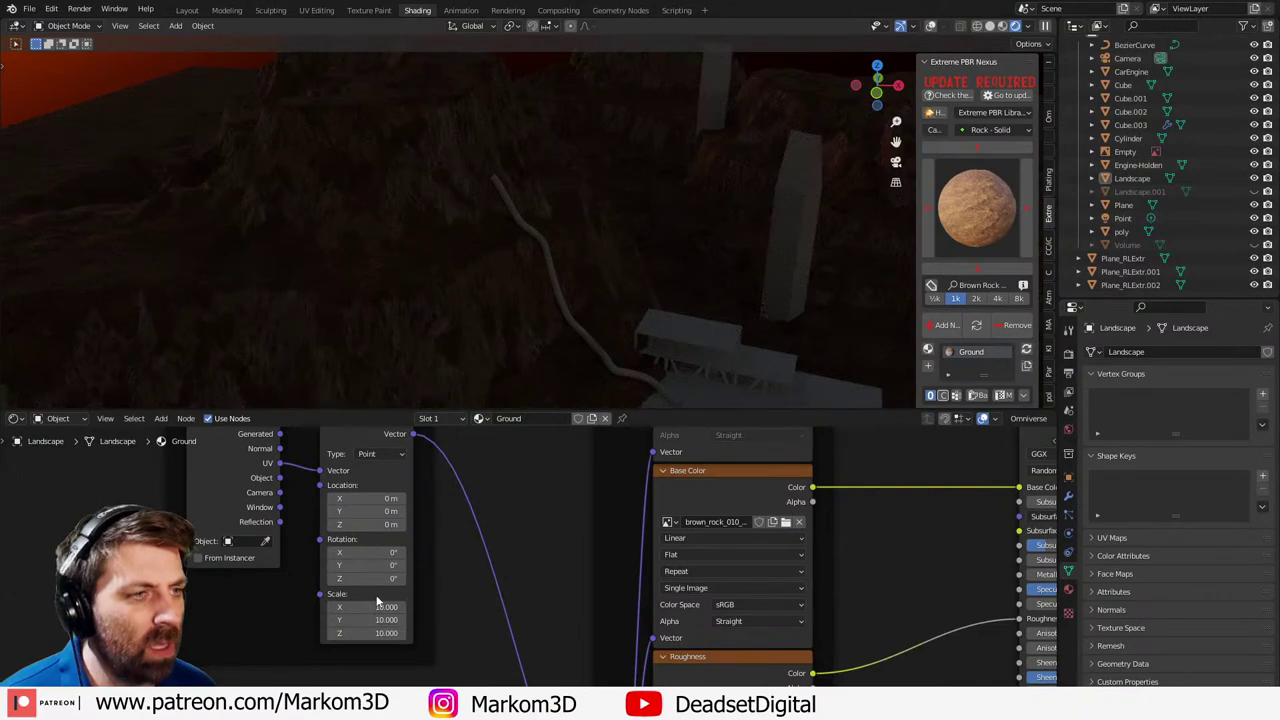
{"action": "key", "text": "Return"}
- Connect the brown_rock_010 set's Displacement node to the Material Output's Displacement input
{"action": "middle_click_drag", "start_coordinate": [588, 582], "coordinate": [334, 494]}
{"action": "middle_click_drag", "start_coordinate": [602, 623], "coordinate": [394, 497]}
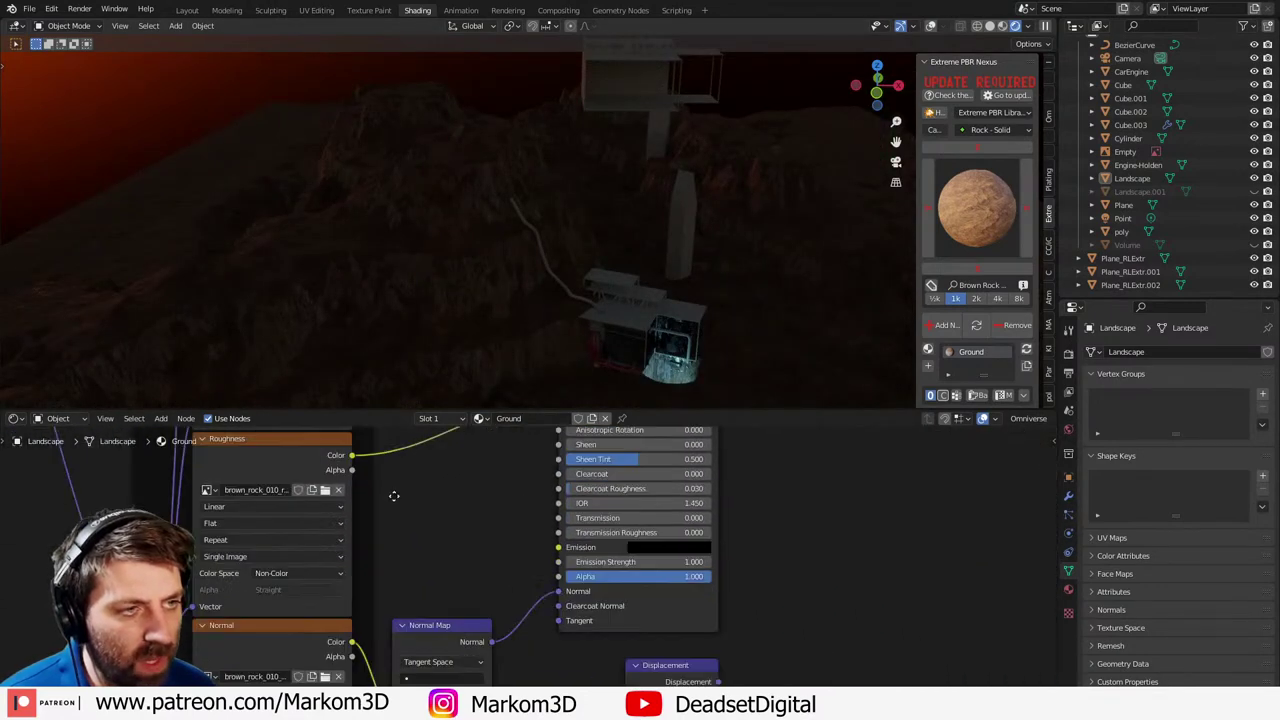
{"action": "middle_click_drag", "start_coordinate": [655, 665], "coordinate": [547, 563]}
{"action": "scroll", "coordinate": [548, 562], "scroll_direction": "right", "scroll_amount": 4, "text": "ctrl"}
{"action": "scroll", "coordinate": [463, 600], "scroll_direction": "down", "scroll_amount": 3, "text": "shift"}
{"action": "middle_click_drag", "start_coordinate": [439, 659], "coordinate": [371, 649]}
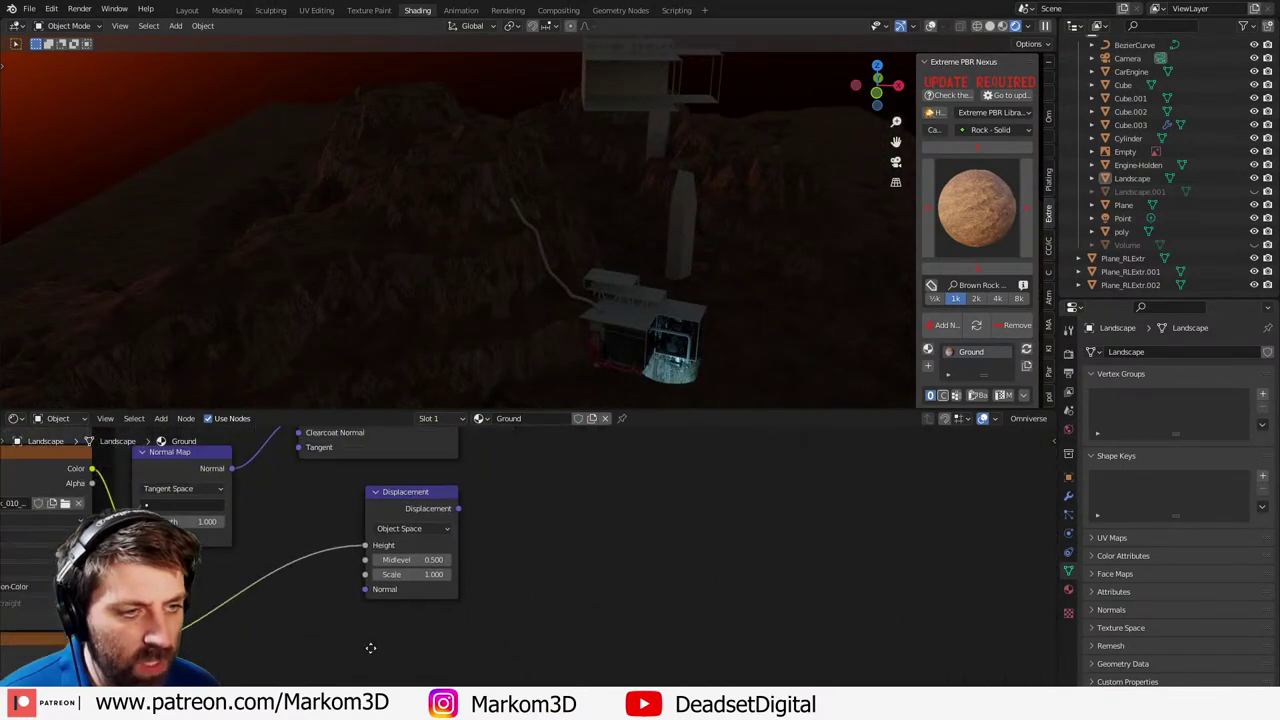
{"action": "middle_click_drag", "start_coordinate": [477, 499], "coordinate": [454, 645]}
{"action": "middle_click_drag", "start_coordinate": [507, 525], "coordinate": [448, 659]}
{"action": "scroll", "coordinate": [448, 659], "scroll_direction": "down", "scroll_amount": 4}
{"action": "scroll", "coordinate": [474, 599], "scroll_direction": "down", "scroll_amount": 4}
{"action": "middle_click_drag", "start_coordinate": [474, 598], "coordinate": [400, 484]}
{"action": "left_click_drag", "start_coordinate": [720, 633], "coordinate": [705, 627]}
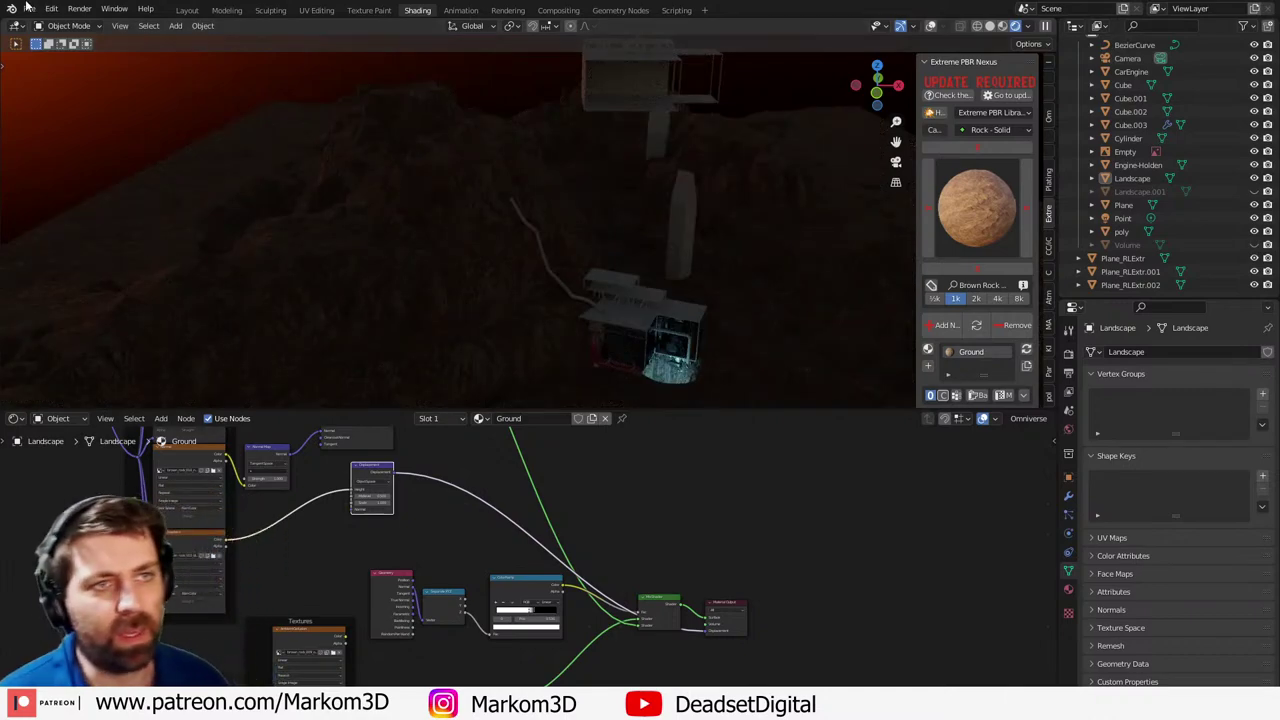
- In the Layout workspace, set the render settings' Volumes Max Steps to 32 and unhide the Volume object in the viewport
{"action": "key", "text": "ctrl+Page_Up"}
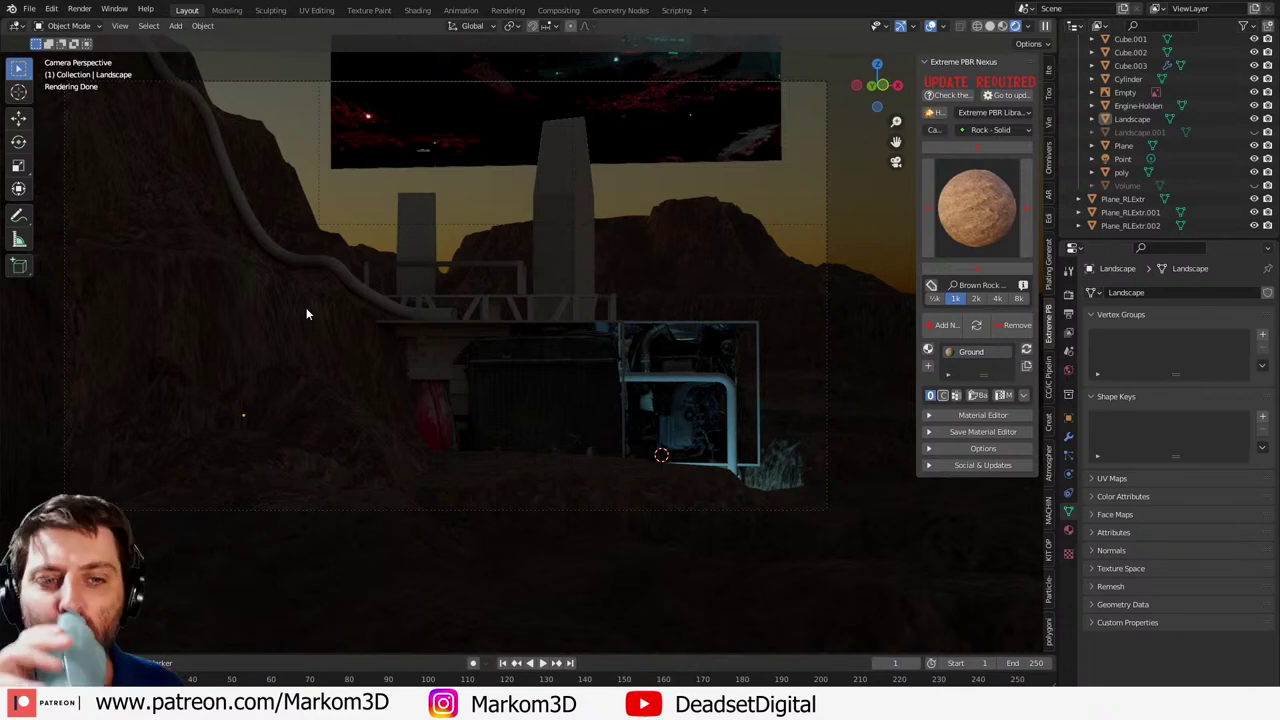
{"action": "left_click", "coordinate": [1068, 294]}
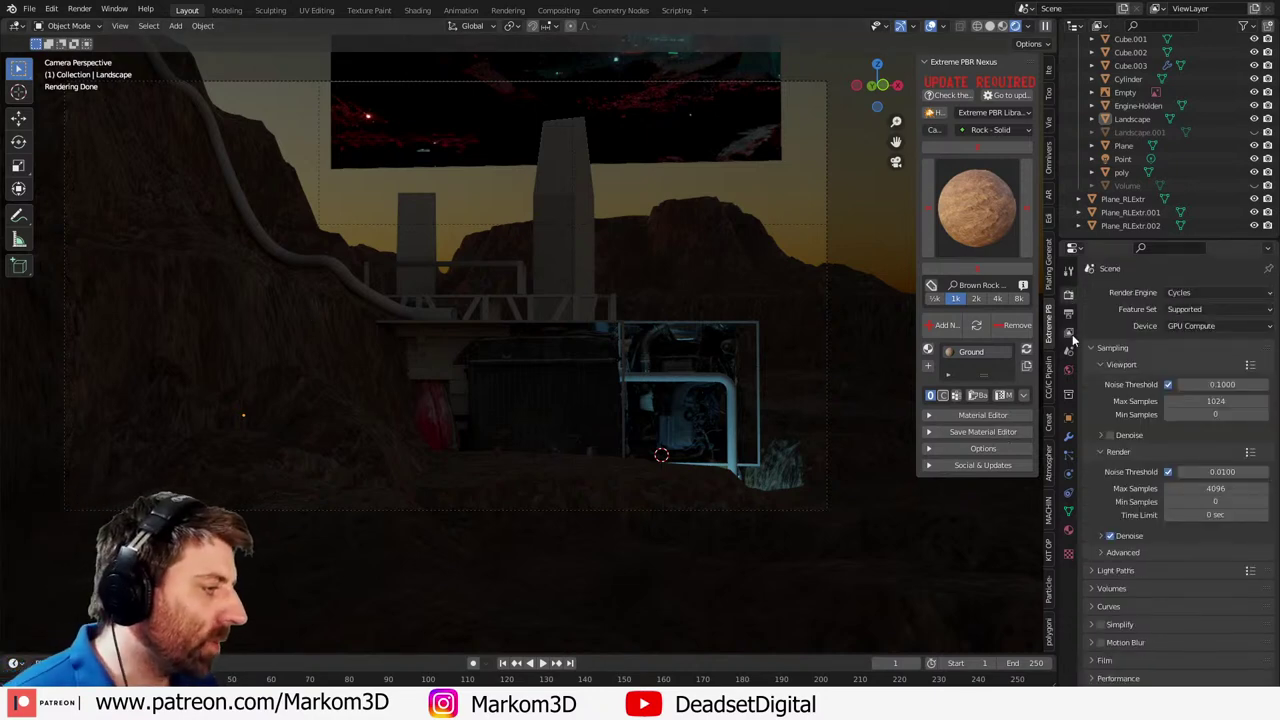
{"action": "left_click", "coordinate": [1108, 588]}
{"action": "scroll", "coordinate": [1130, 601], "scroll_direction": "down", "scroll_amount": 2}
{"action": "left_click", "coordinate": [1210, 596]}
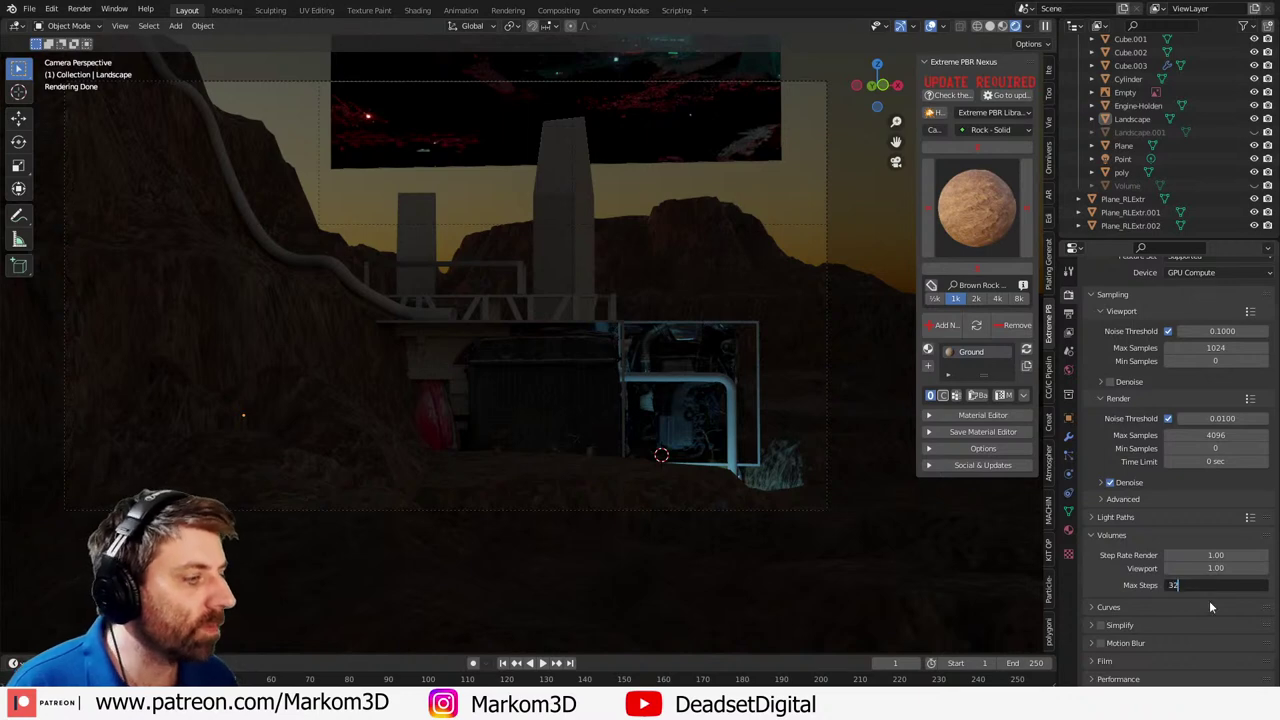
{"action": "type", "text": "32"}
{"action": "key", "text": "Return"}
{"action": "left_click", "coordinate": [1254, 186]}
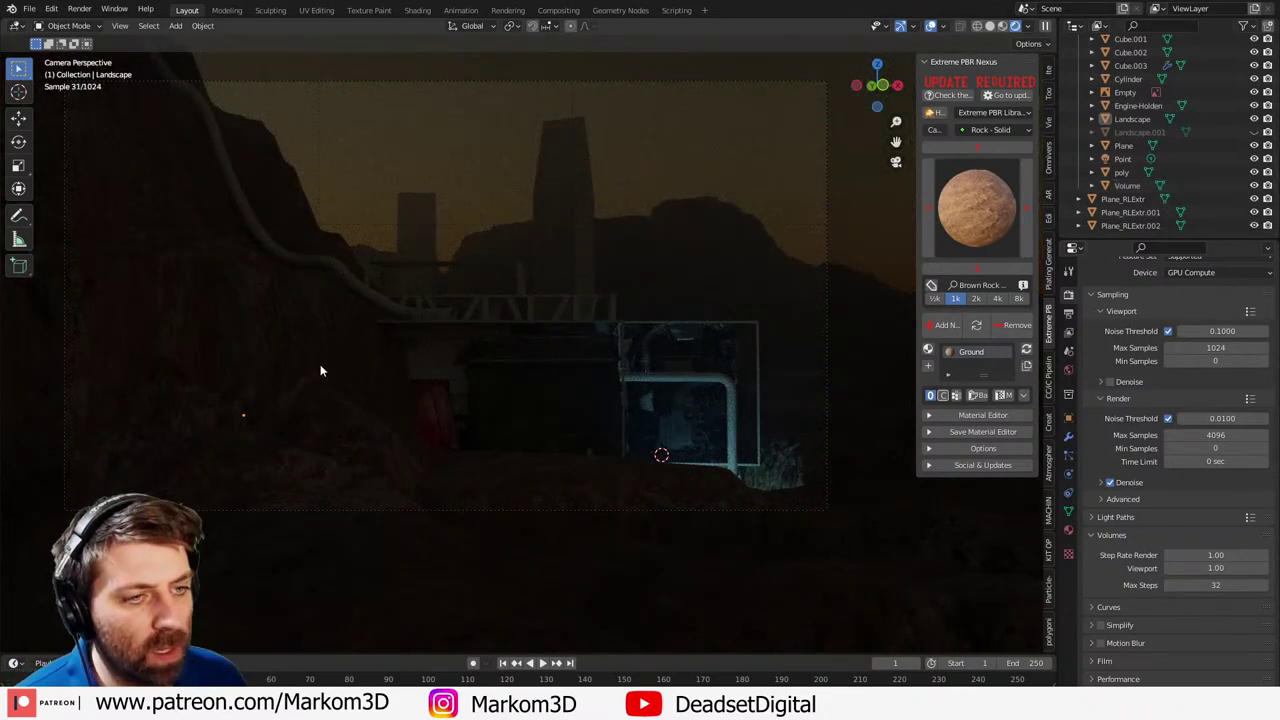
- Spawn the Limestone (A) asset from botaniq's rocks category into the scene
{"action": "left_click", "coordinate": [1049, 628]}
{"action": "left_click", "coordinate": [984, 92]}
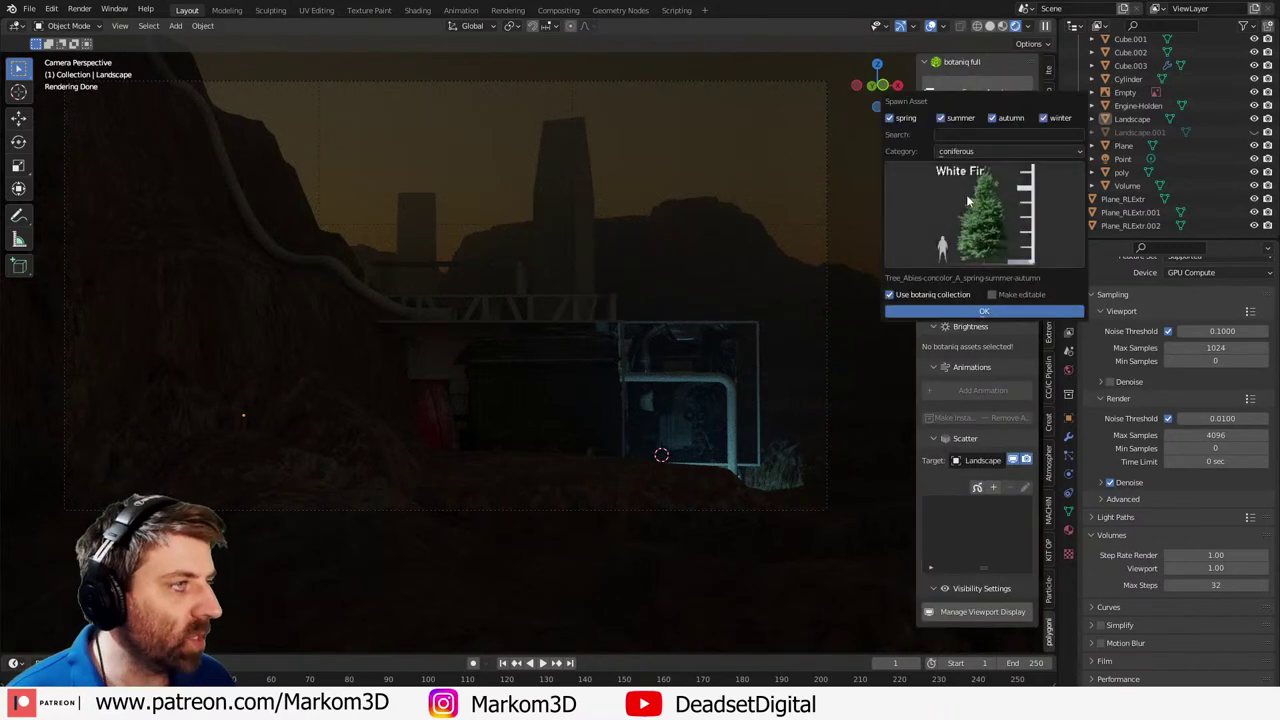
{"action": "left_click", "coordinate": [982, 152]}
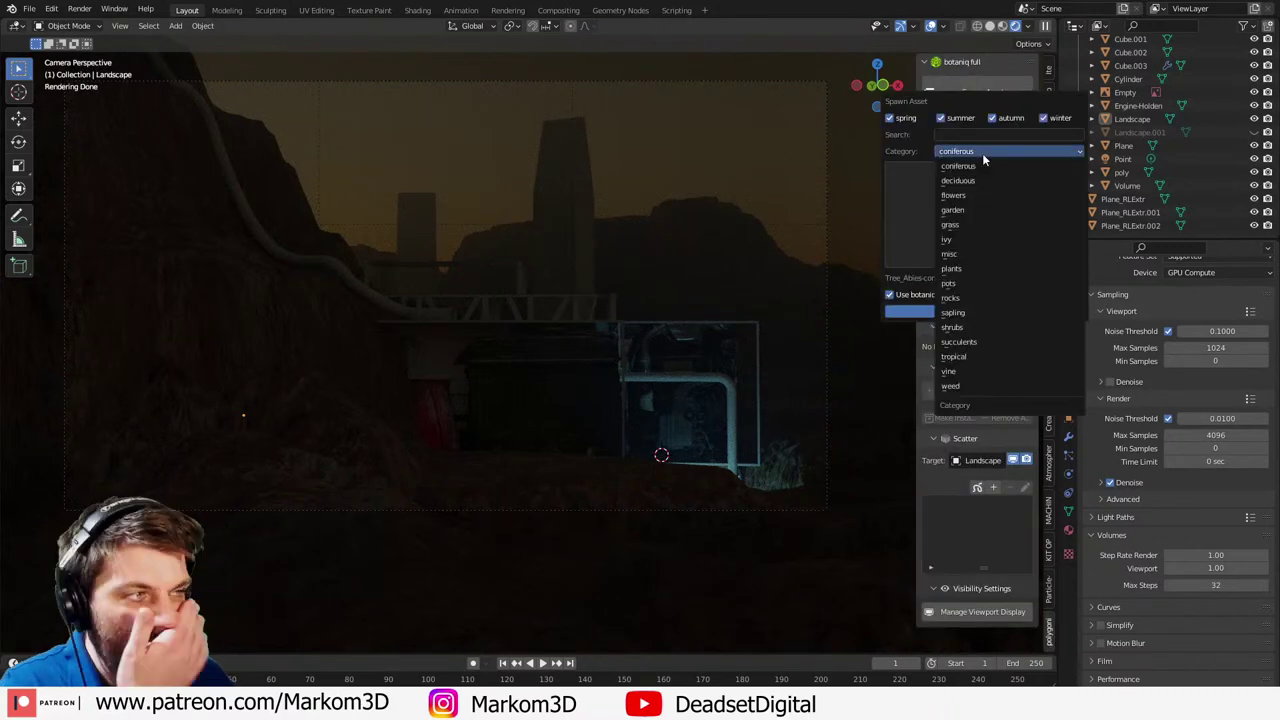
{"action": "left_click", "coordinate": [977, 298]}
{"action": "left_click", "coordinate": [976, 231]}
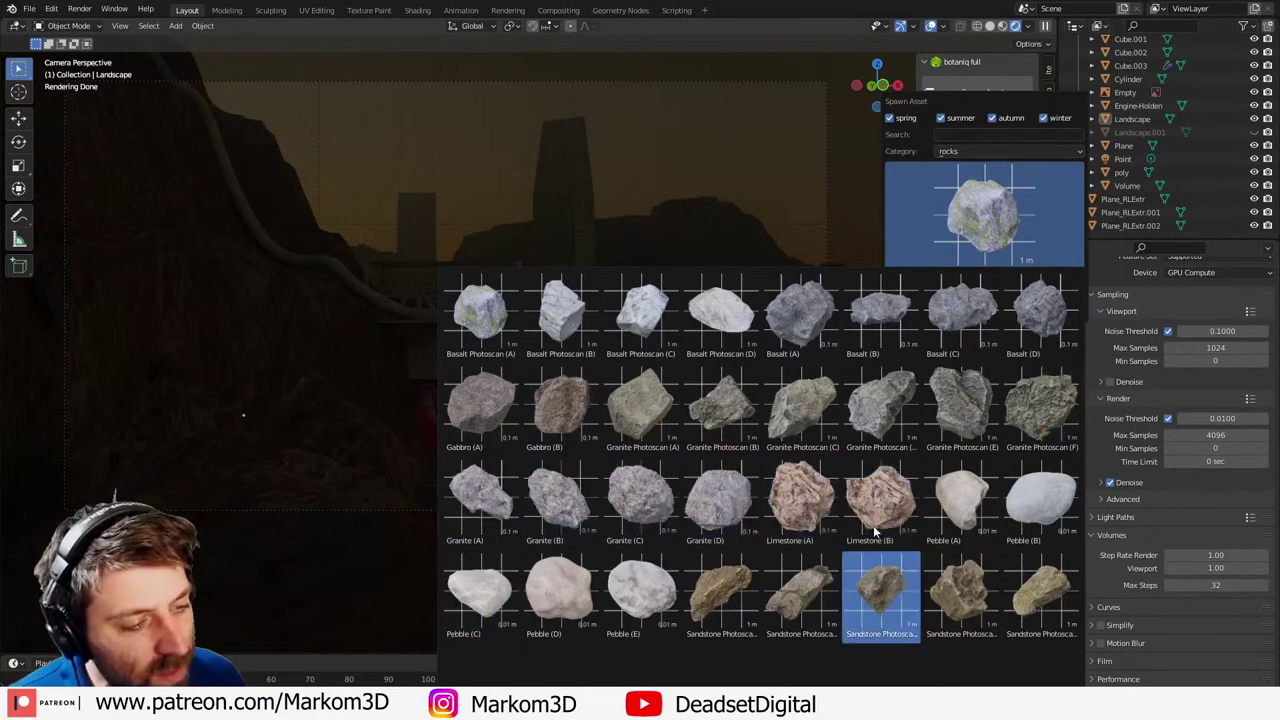
{"action": "scroll", "coordinate": [873, 531], "scroll_direction": "up", "scroll_amount": 2}
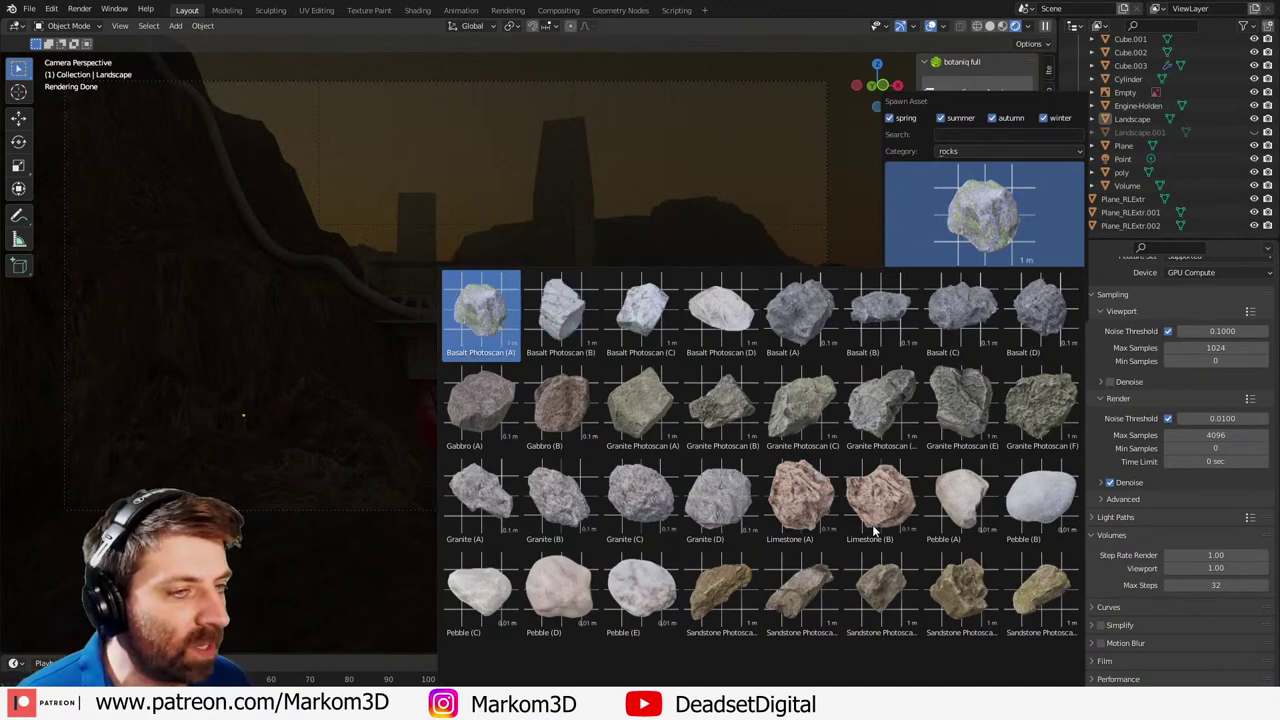
{"action": "scroll", "coordinate": [873, 531], "scroll_direction": "down", "scroll_amount": 5}
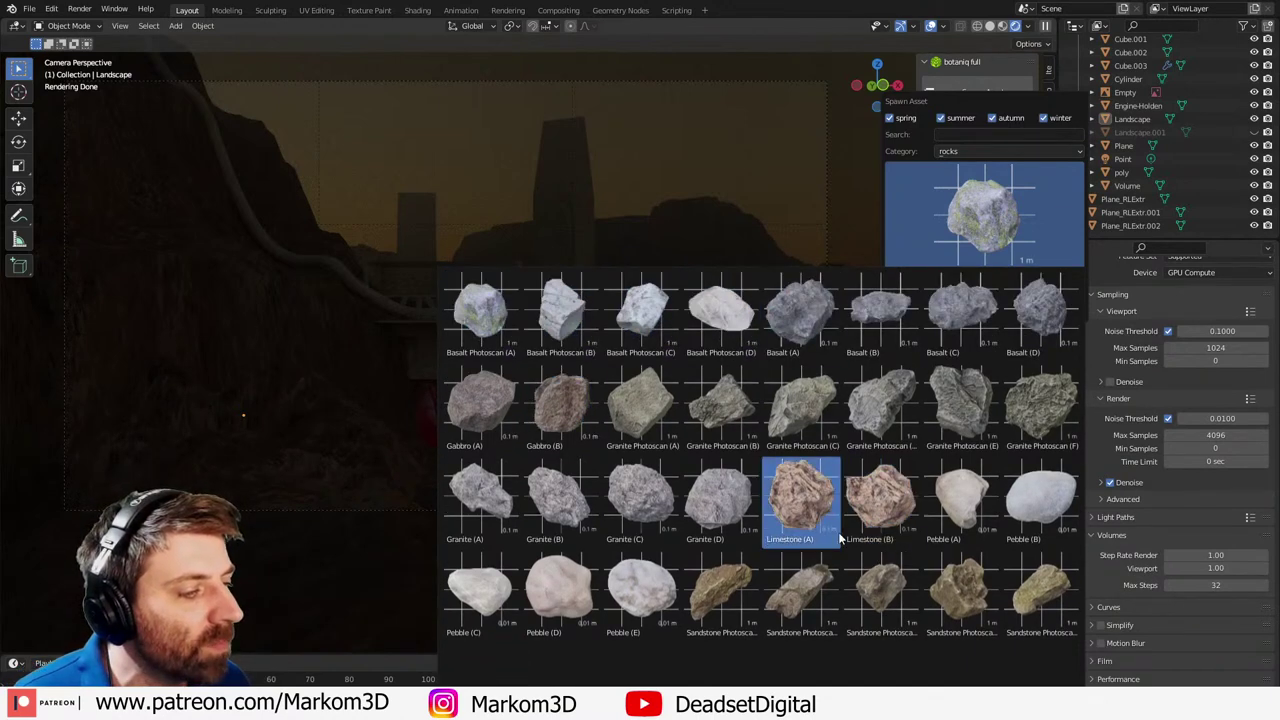
{"action": "left_click", "coordinate": [824, 539]}
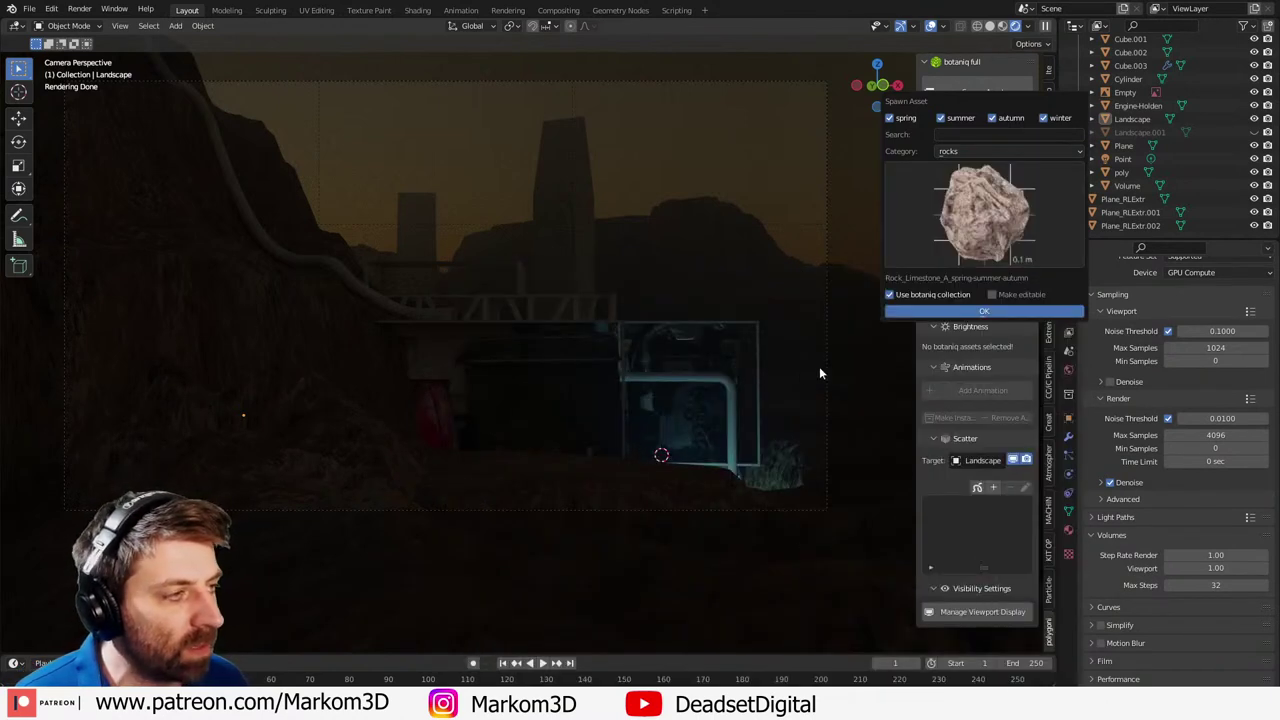
{"action": "left_click", "coordinate": [1000, 312]}
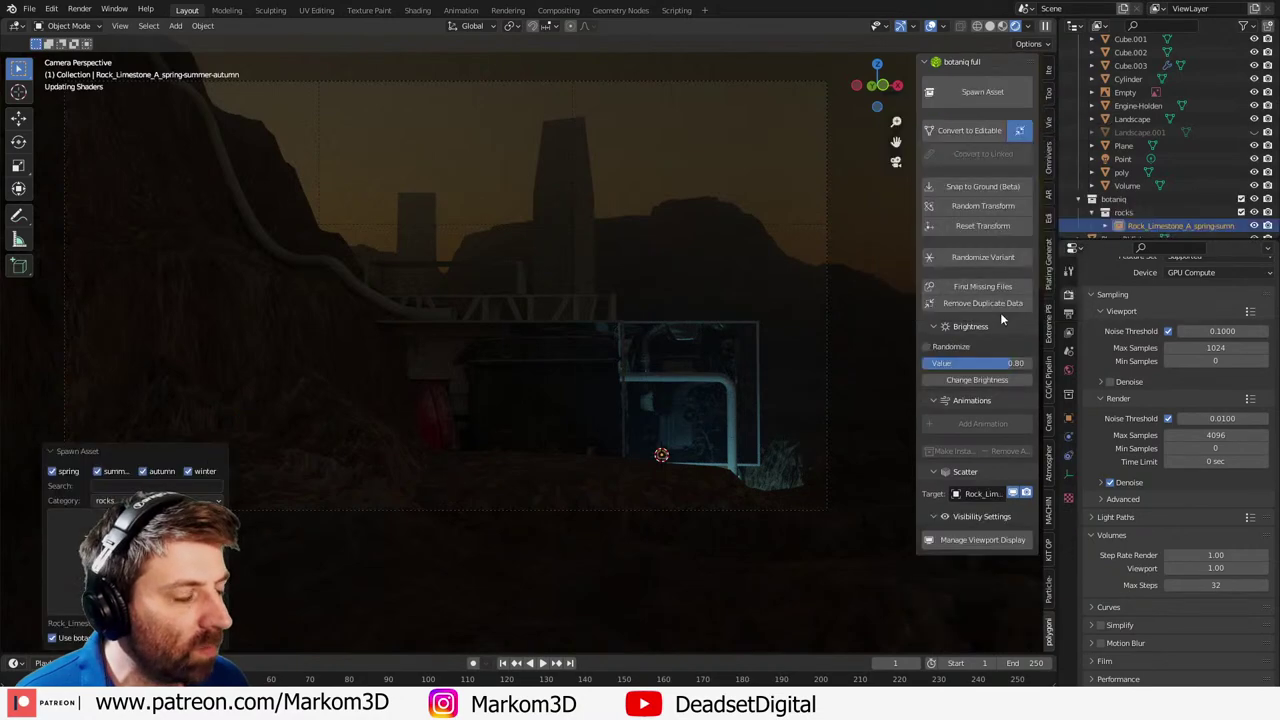
- Scale up the spawned limestone rock and move it out beside the outpost building
{"action": "key", "text": "KP_Decimal"}
{"action": "scroll", "coordinate": [615, 522], "scroll_direction": "down", "scroll_amount": 3}
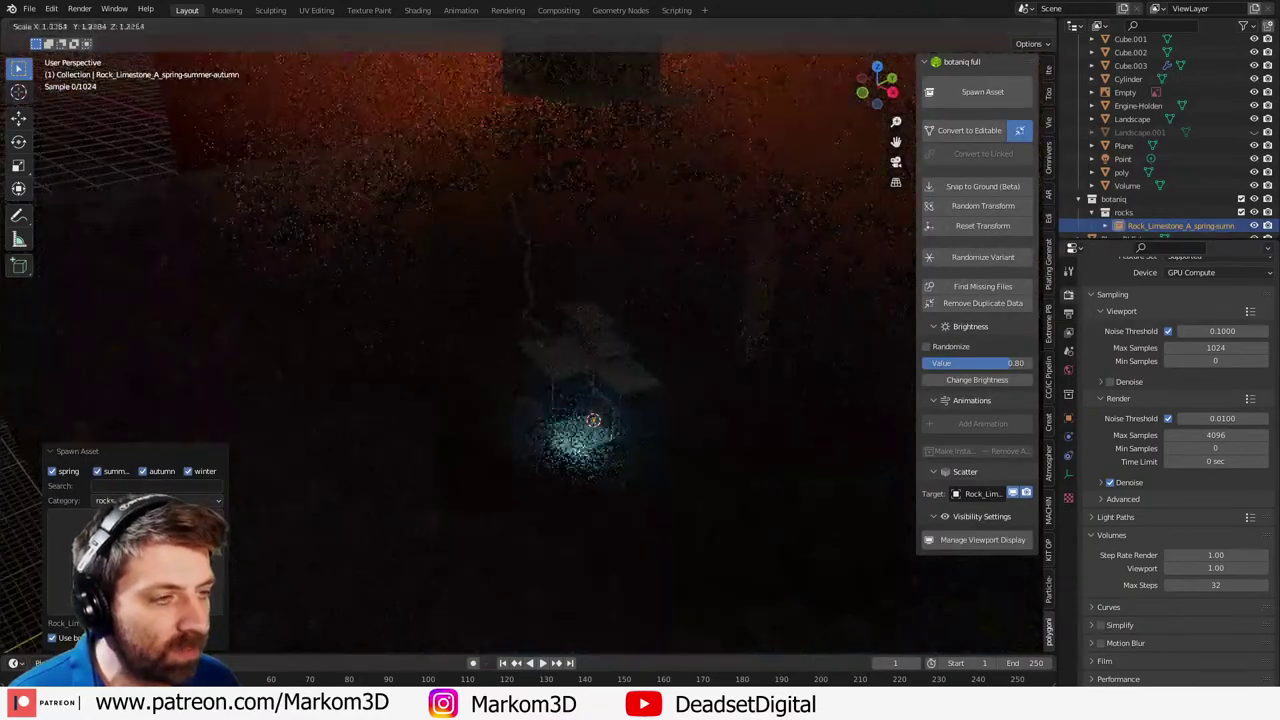
{"action": "key", "text": "g"}
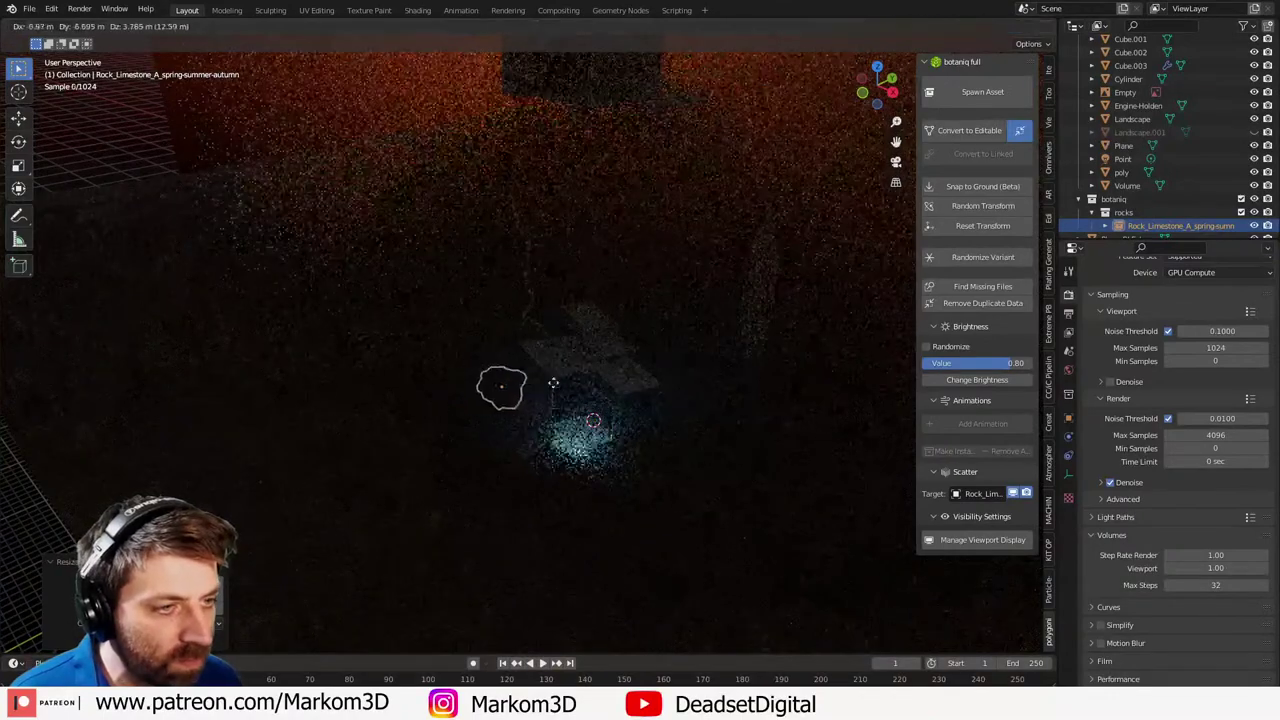
{"action": "left_click", "coordinate": [523, 384]}
{"action": "middle_click_drag", "start_coordinate": [499, 413], "coordinate": [519, 418]}
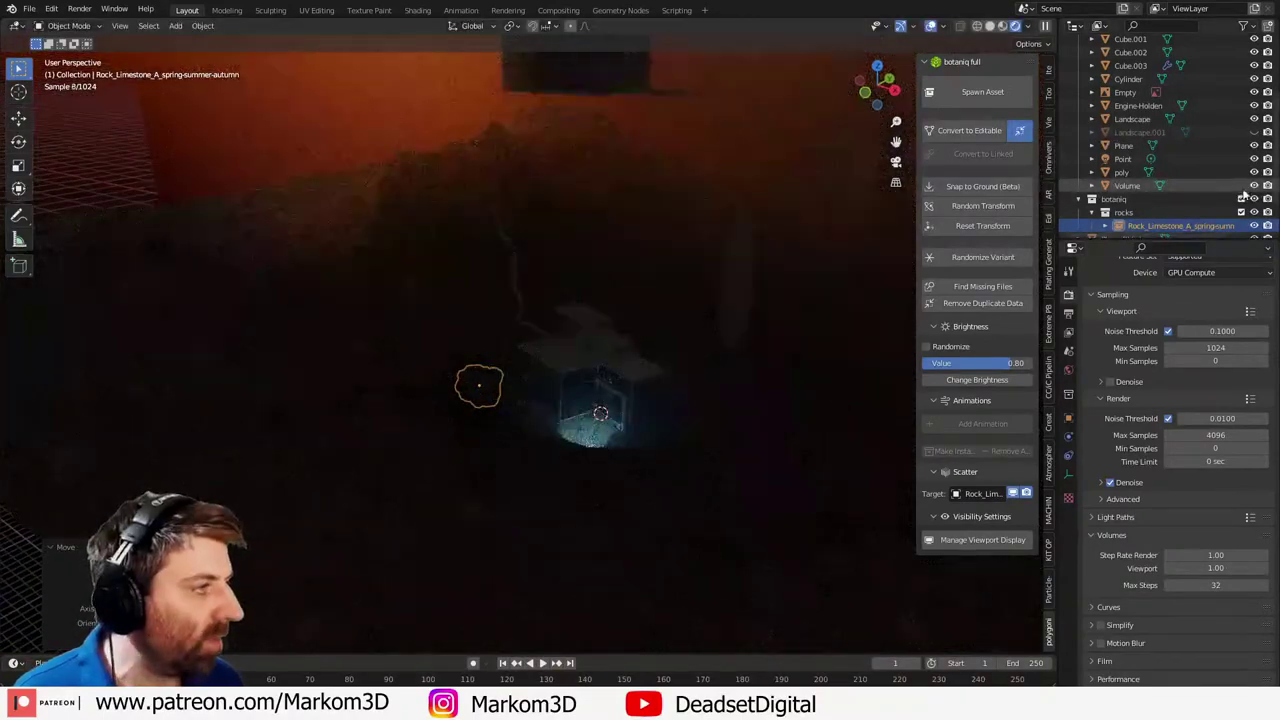
- Hide the Volume object in the viewport, then move the limestone rock farther from the building and resize it
{"action": "left_click", "coordinate": [1254, 186]}
{"action": "middle_click_drag", "start_coordinate": [375, 522], "coordinate": [592, 432]}
{"action": "scroll", "coordinate": [595, 400], "scroll_direction": "up", "scroll_amount": 6}
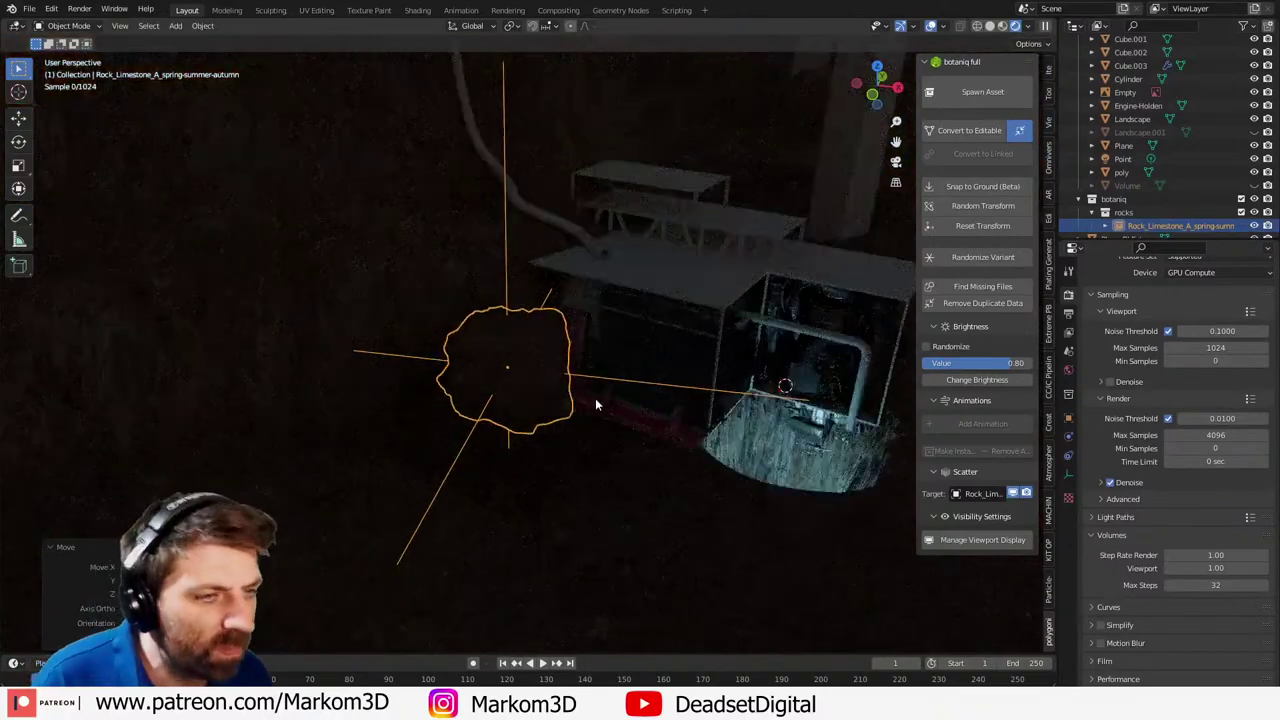
{"action": "key", "text": "g"}
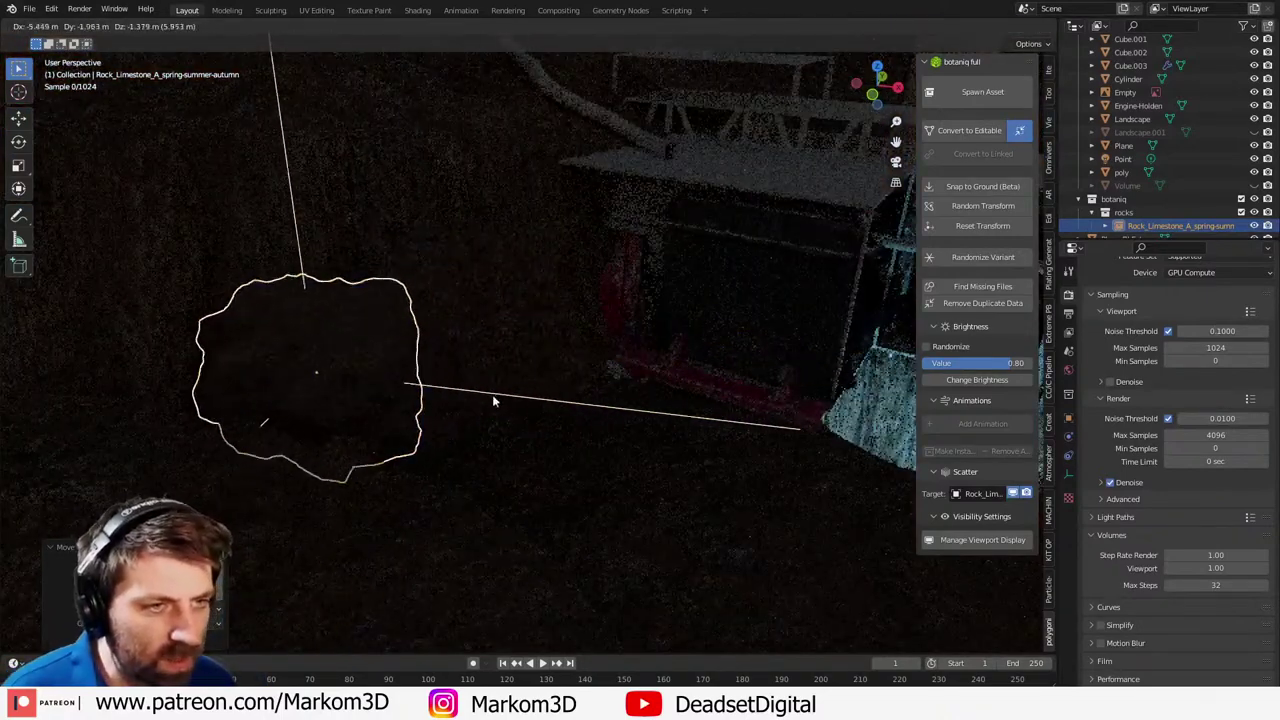
{"action": "left_click", "coordinate": [493, 396]}
{"action": "key", "text": "s"}
{"action": "left_click", "coordinate": [540, 407]}
- Reposition the limestone rock at the foot of the cliff beside the outpost building, checking its placement through the camera
{"action": "middle_click_drag", "start_coordinate": [374, 446], "coordinate": [483, 437]}
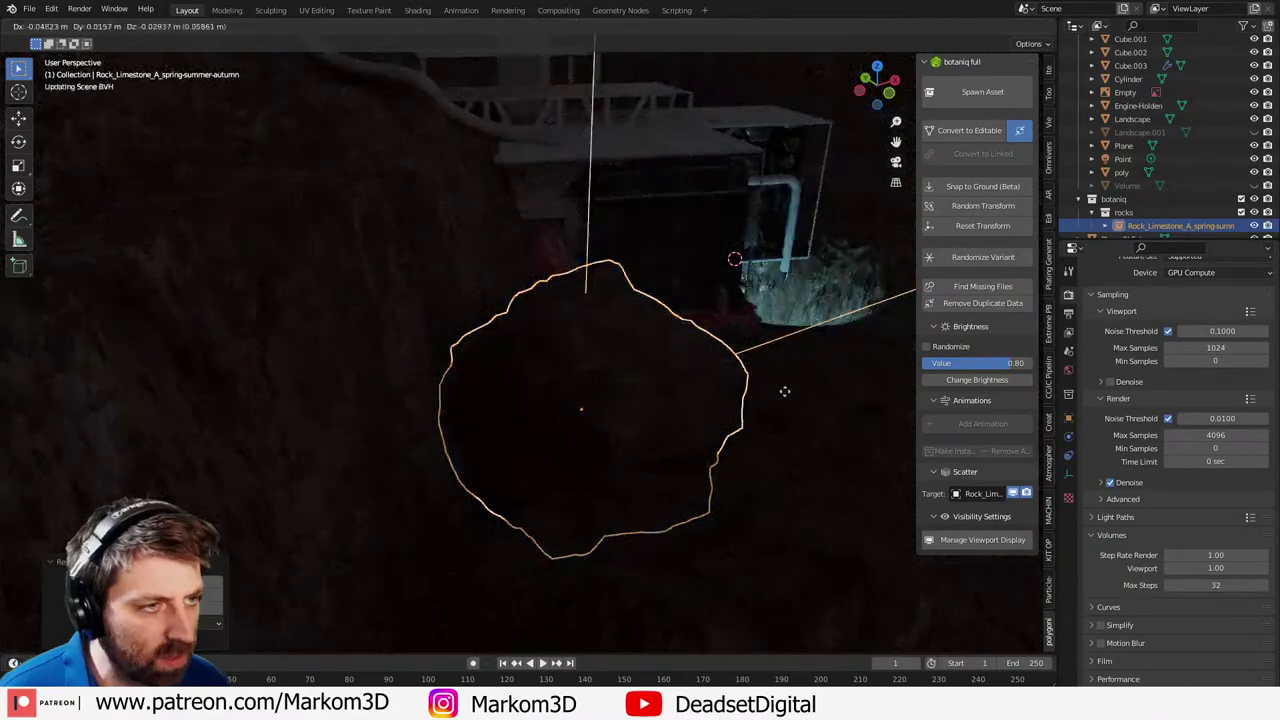
{"action": "key", "text": "g"}
{"action": "left_click", "coordinate": [605, 447]}
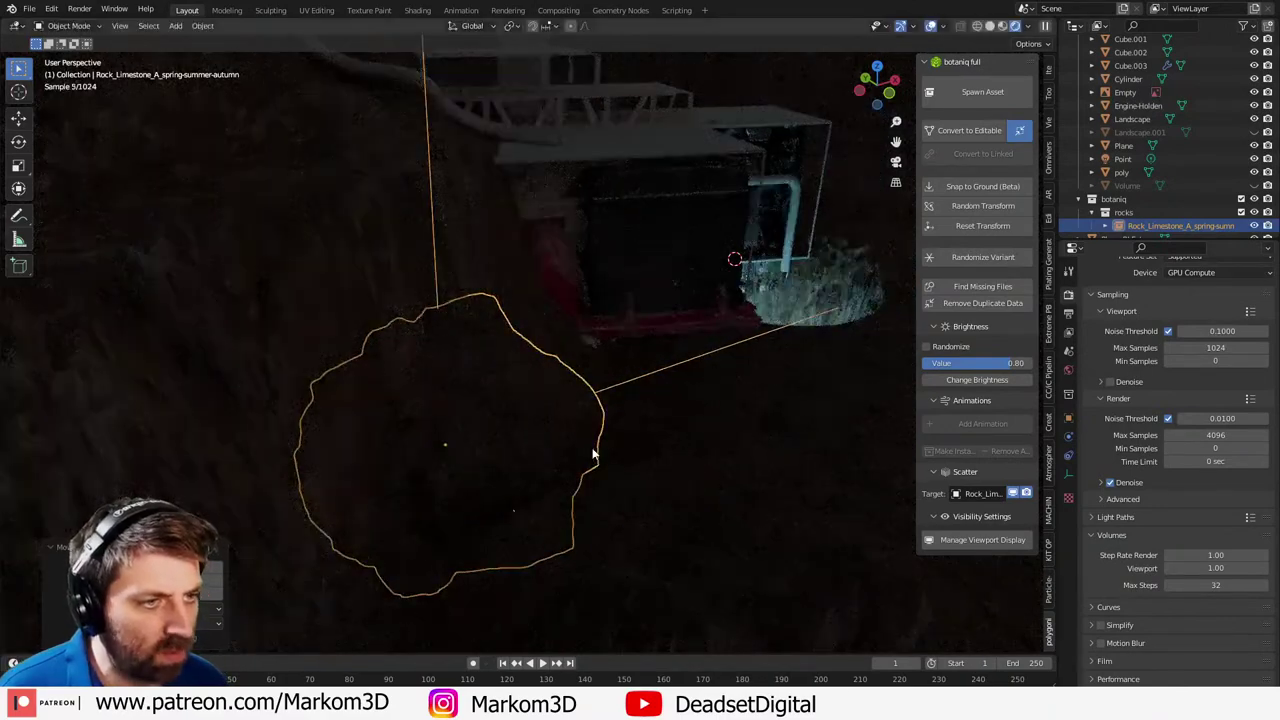
{"action": "key", "text": "KP_0"}
{"action": "key", "text": "g"}
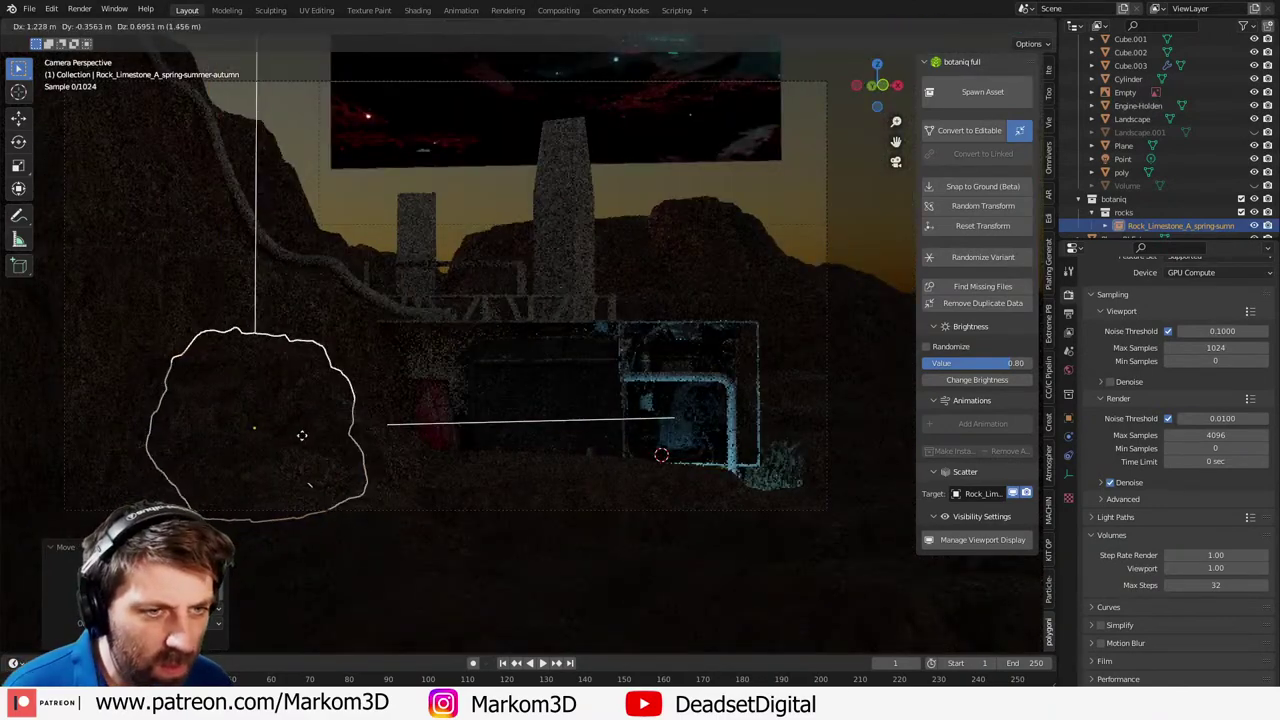
{"action": "left_click", "coordinate": [322, 460]}
- Duplicate the limestone rock, rotate the copy about Z, and move it out into the foreground away from the building
{"action": "key", "text": "shift+d"}
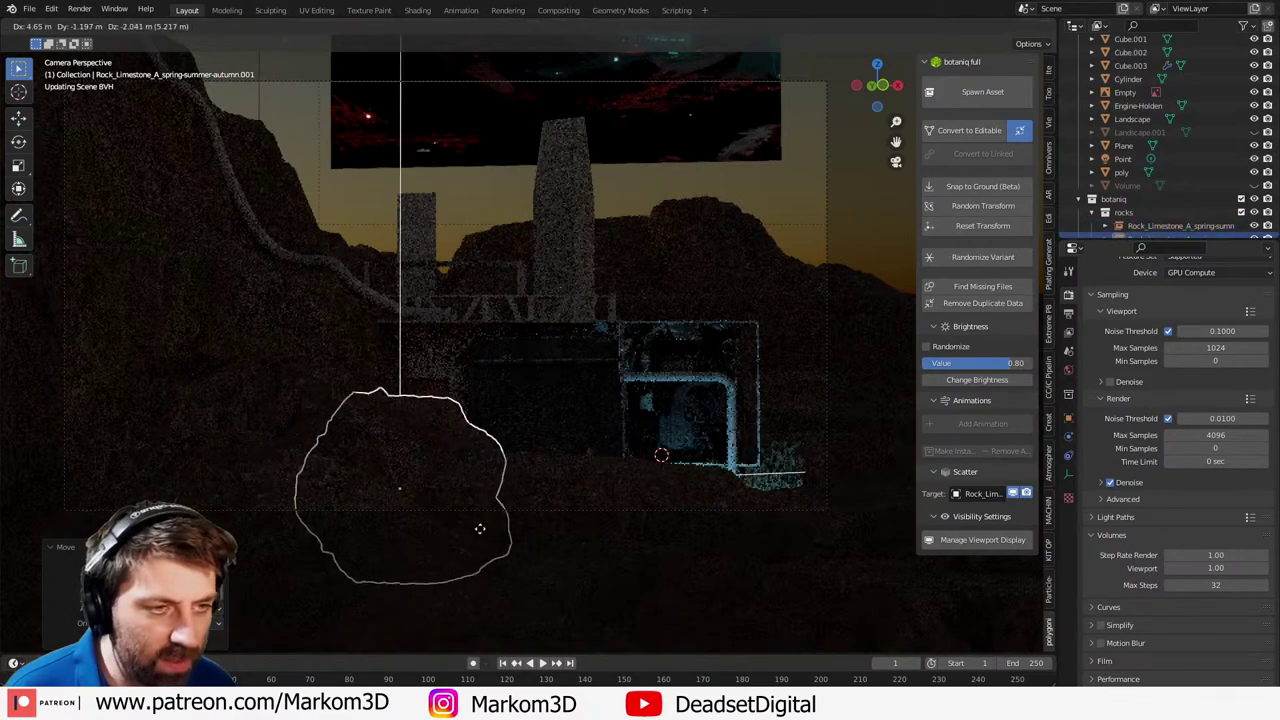
{"action": "left_click", "coordinate": [492, 531]}
{"action": "key", "text": "r"}
{"action": "key", "text": "z"}
{"action": "left_click", "coordinate": [353, 580]}
{"action": "key", "text": "KP_7"}
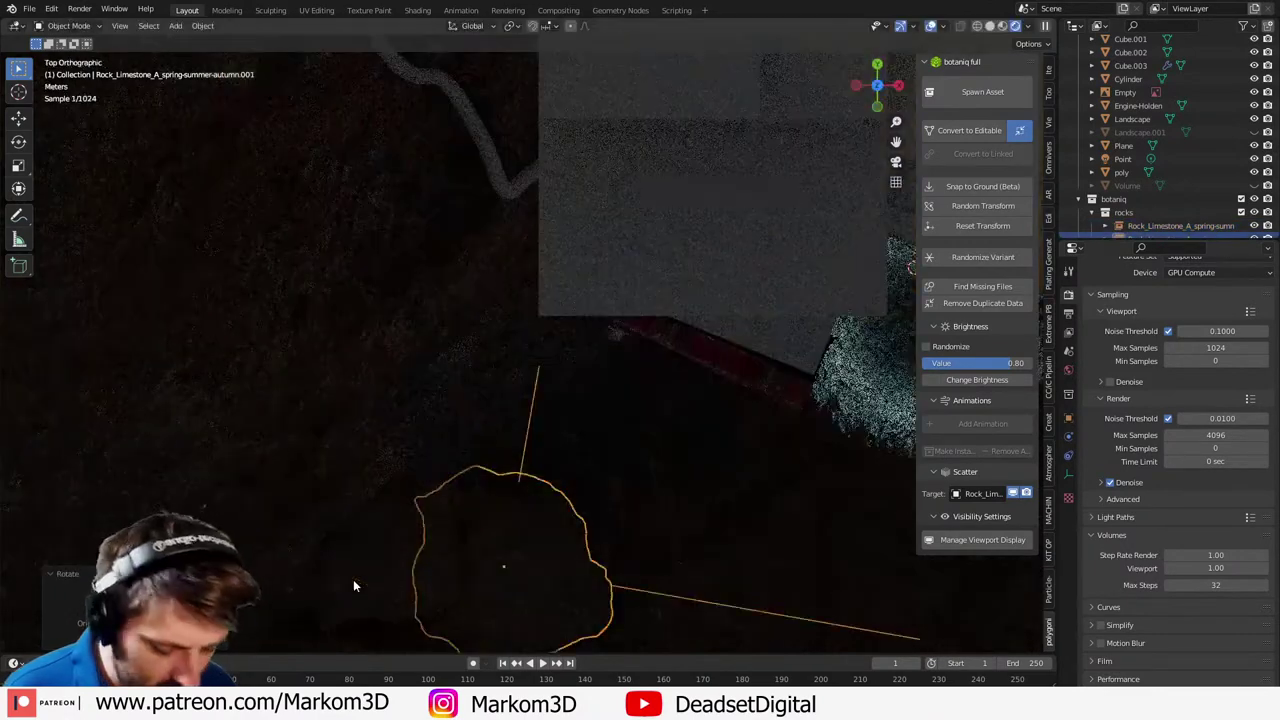
{"action": "scroll", "coordinate": [567, 492], "scroll_direction": "down", "scroll_amount": 4}
{"action": "key", "text": "g"}
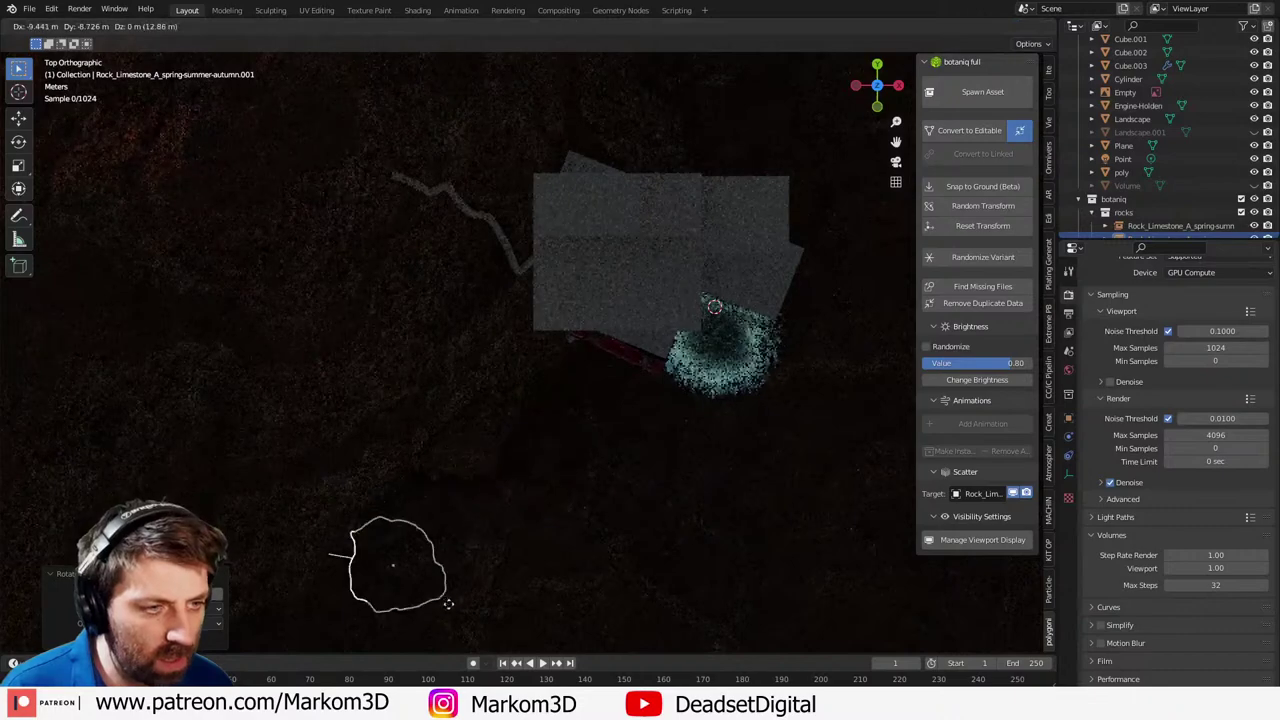
{"action": "left_click", "coordinate": [445, 614]}
{"action": "key", "text": "KP_0"}
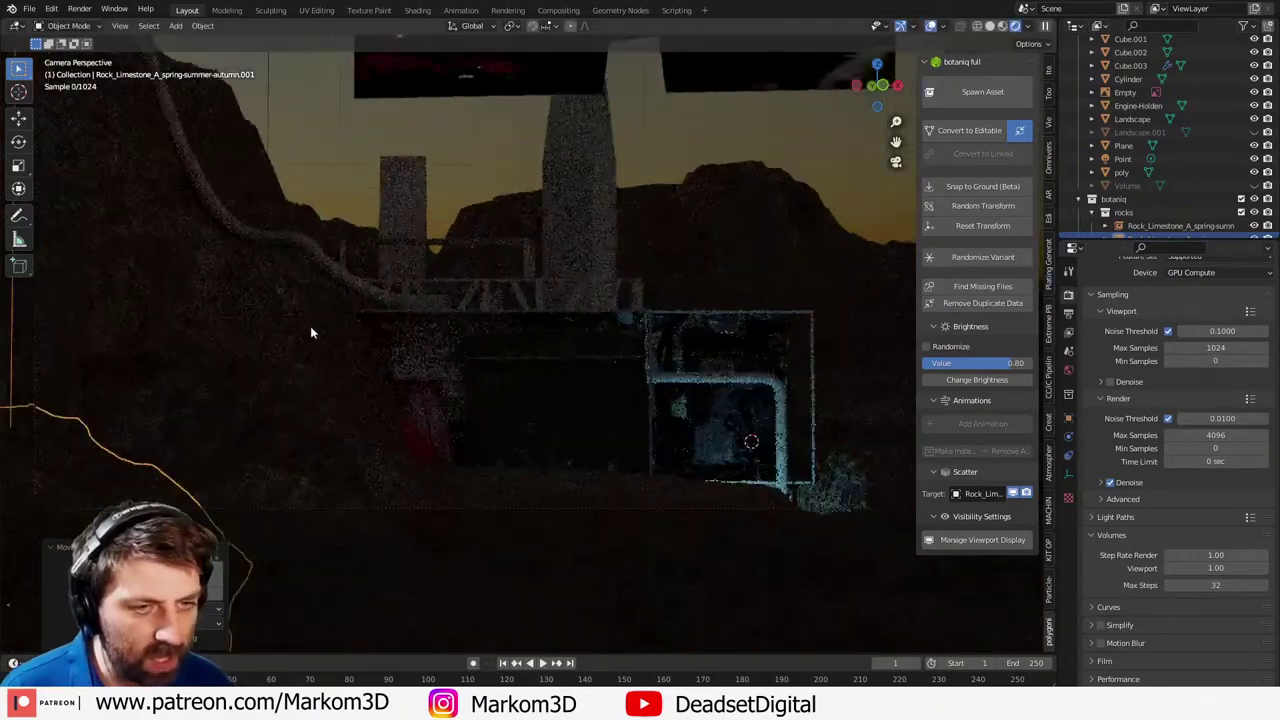
- Rotate and enlarge the foreground rock copy, then lower it in the camera view so it sits partly in the ground
{"action": "key", "text": "KP_7"}
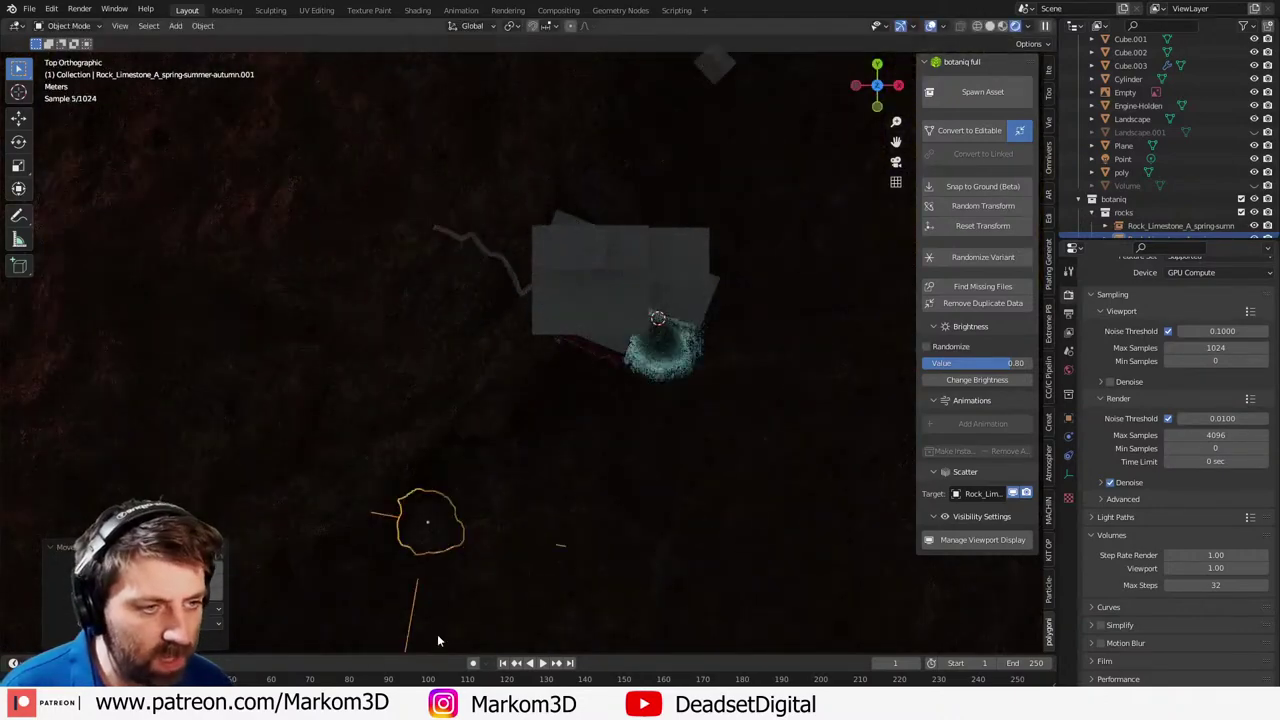
{"action": "key", "text": "r"}
{"action": "left_click", "coordinate": [545, 560]}
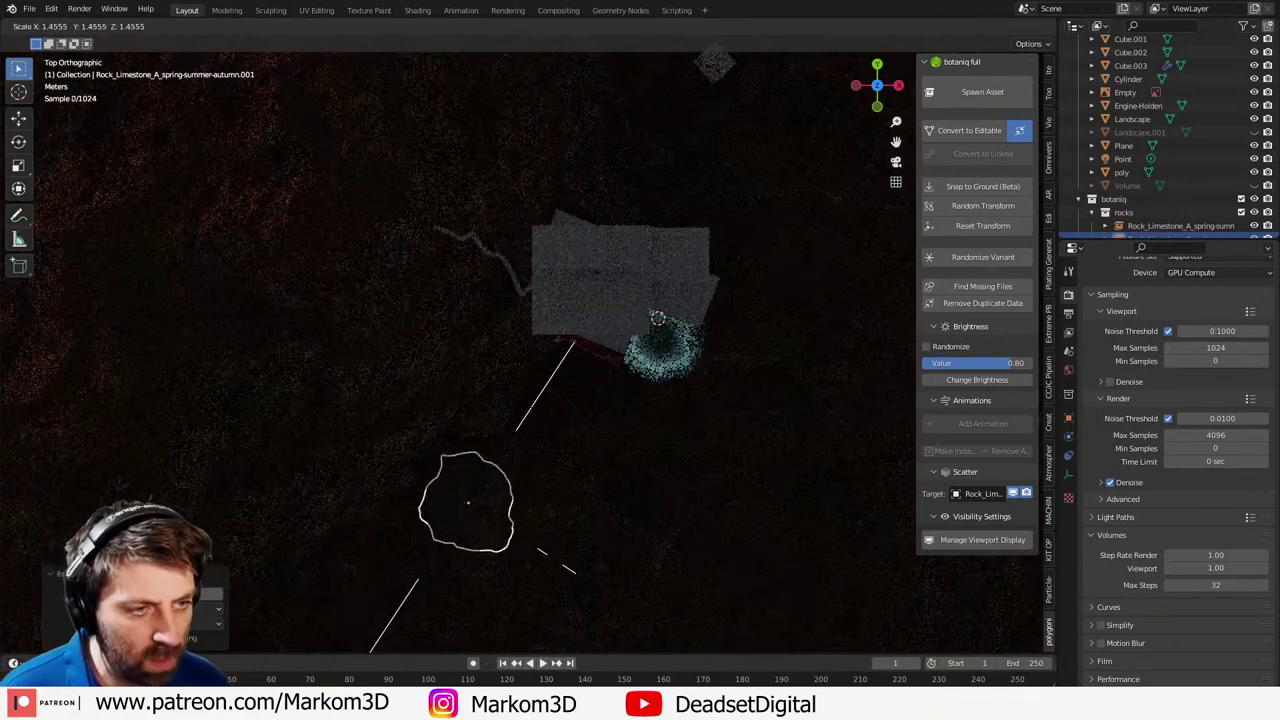
{"action": "middle_click_drag", "start_coordinate": [540, 560], "coordinate": [552, 462]}
{"action": "key", "text": "KP_0"}
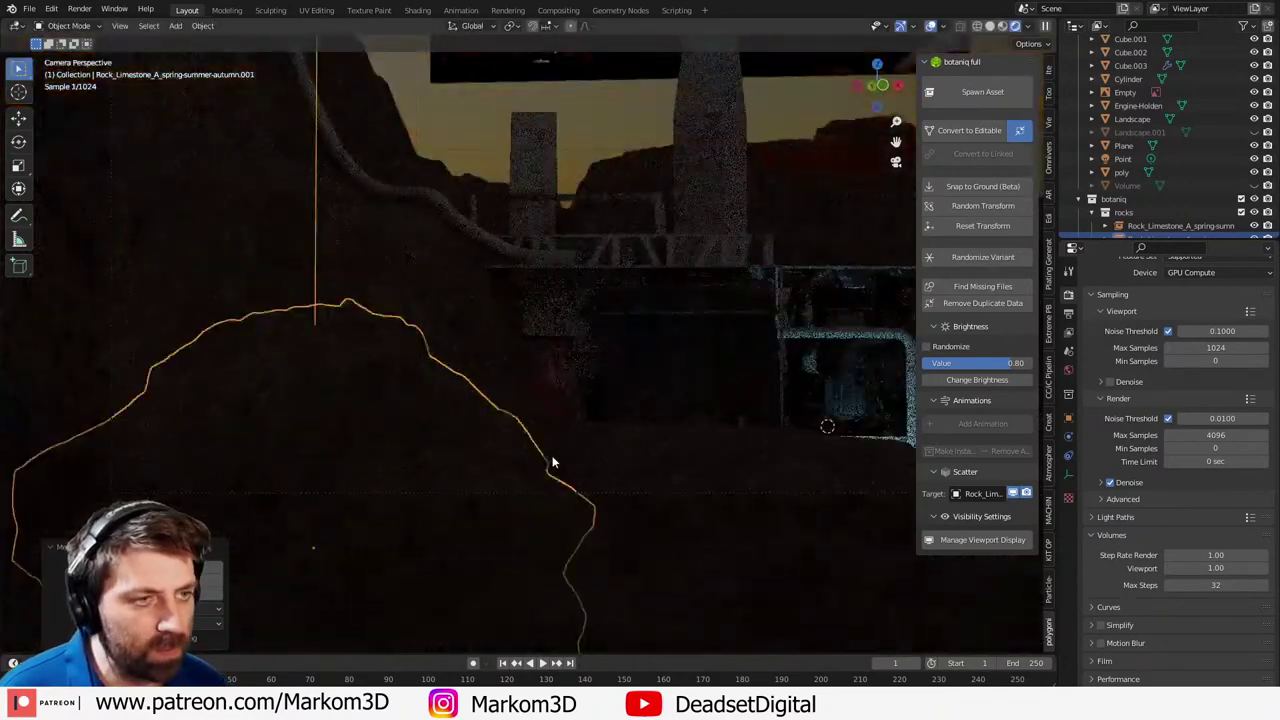
{"action": "key", "text": "g"}
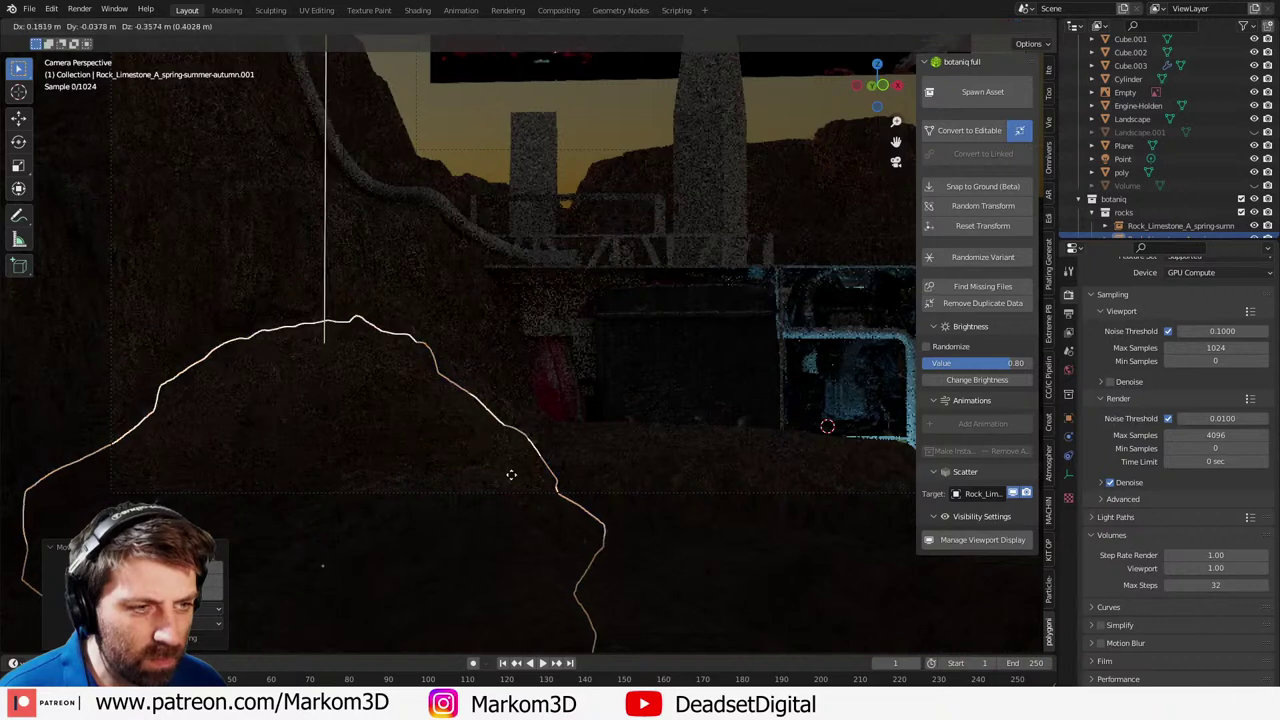
{"action": "left_click", "coordinate": [523, 503]}
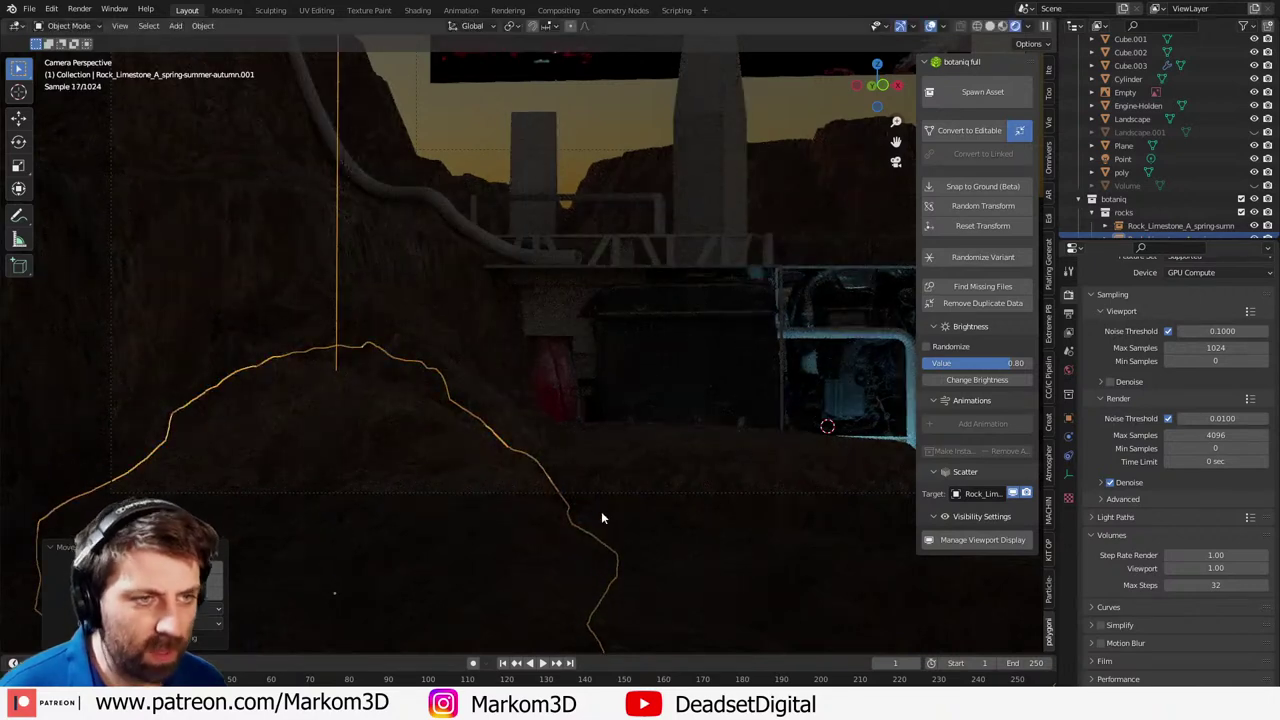
- Duplicate the foreground rock, place the copy back near the cliff-side rock, and scale it down
{"action": "key", "text": "KP_7"}
{"action": "scroll", "coordinate": [503, 541], "scroll_direction": "down", "scroll_amount": 3}
{"action": "key", "text": "shift+d"}
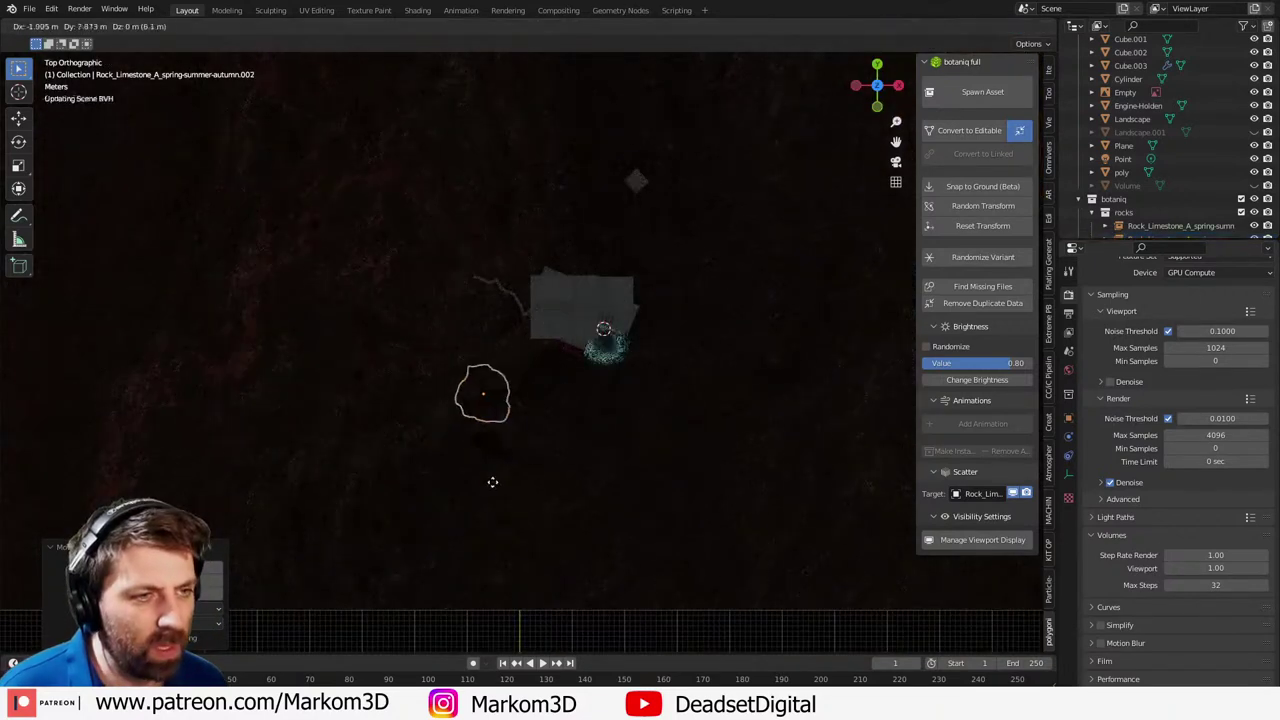
{"action": "left_click", "coordinate": [486, 472]}
{"action": "key", "text": "s"}
{"action": "left_click", "coordinate": [540, 452]}
{"action": "key", "text": "g"}
{"action": "left_click", "coordinate": [546, 466]}
- Switch the viewport to Solid shading, adjust the new copy's height along Z, and rotate it about Z
{"action": "mouse_move", "coordinate": [546, 466]}
{"action": "middle_mouse_down"}
{"action": "mouse_move", "coordinate": [606, 371]}
{"action": "mouse_move", "coordinate": [546, 350]}
{"action": "mouse_move", "coordinate": [476, 391]}
{"action": "middle_mouse_up"}
{"action": "scroll", "coordinate": [534, 412], "scroll_direction": "up", "scroll_amount": 5}
{"action": "key", "text": "z"}
{"action": "left_click", "coordinate": [588, 434]}
{"action": "key", "text": "g"}
{"action": "key", "text": "z"}
{"action": "left_click", "coordinate": [502, 342]}
{"action": "key", "text": "z"}
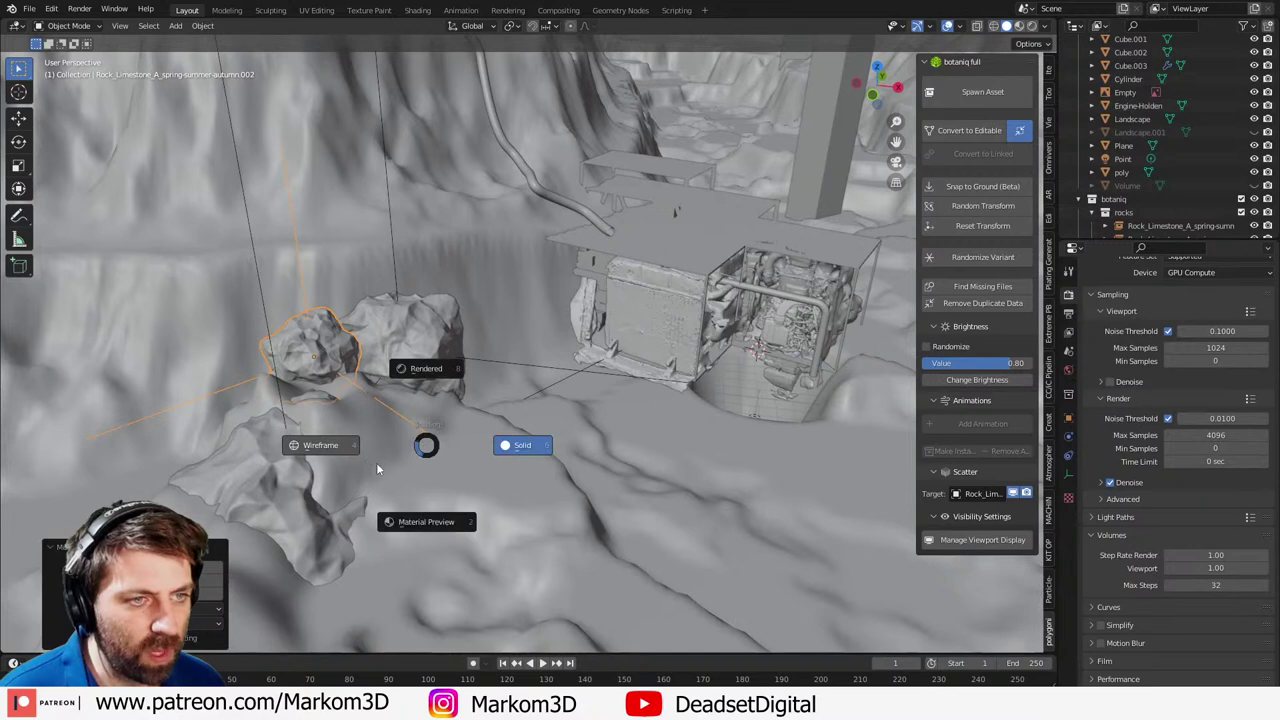
{"action": "key", "text": "r"}
{"action": "key", "text": "z"}
{"action": "left_click", "coordinate": [318, 494]}
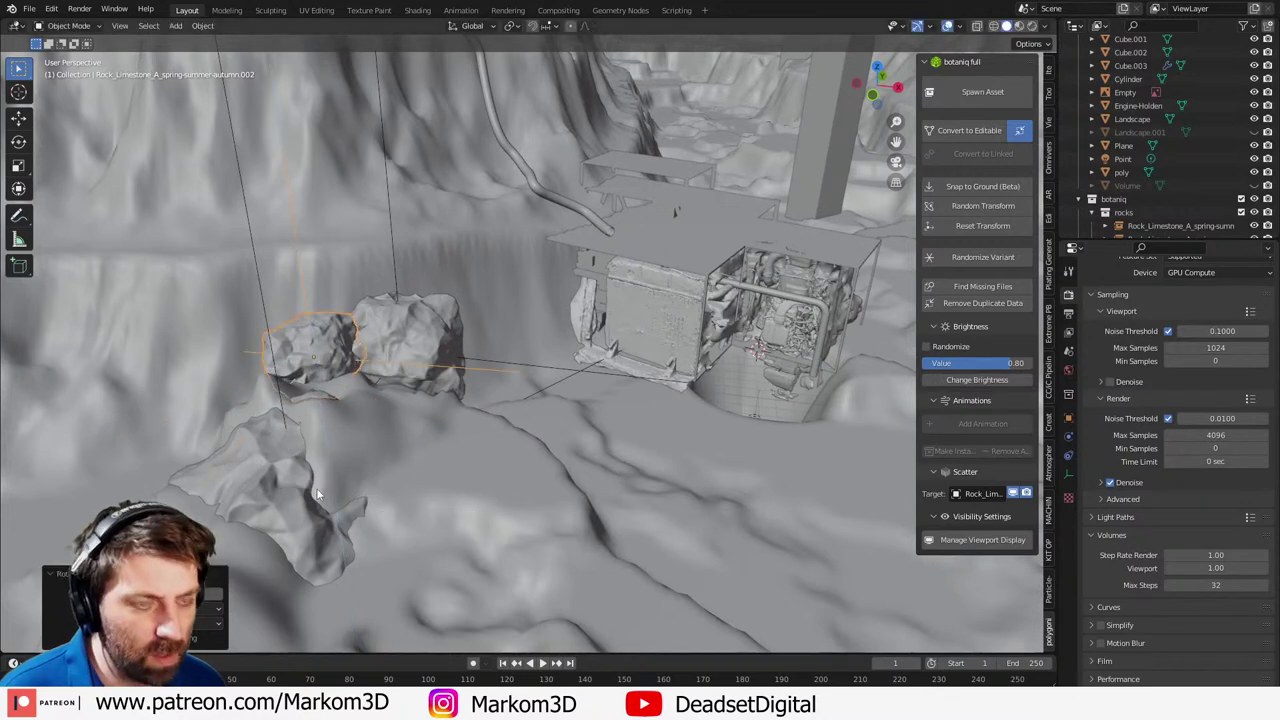
- Duplicate the small cliff-side rock beside the building's near corner, then resize the copy and sink it into the ground
{"action": "key", "text": "KP_7"}
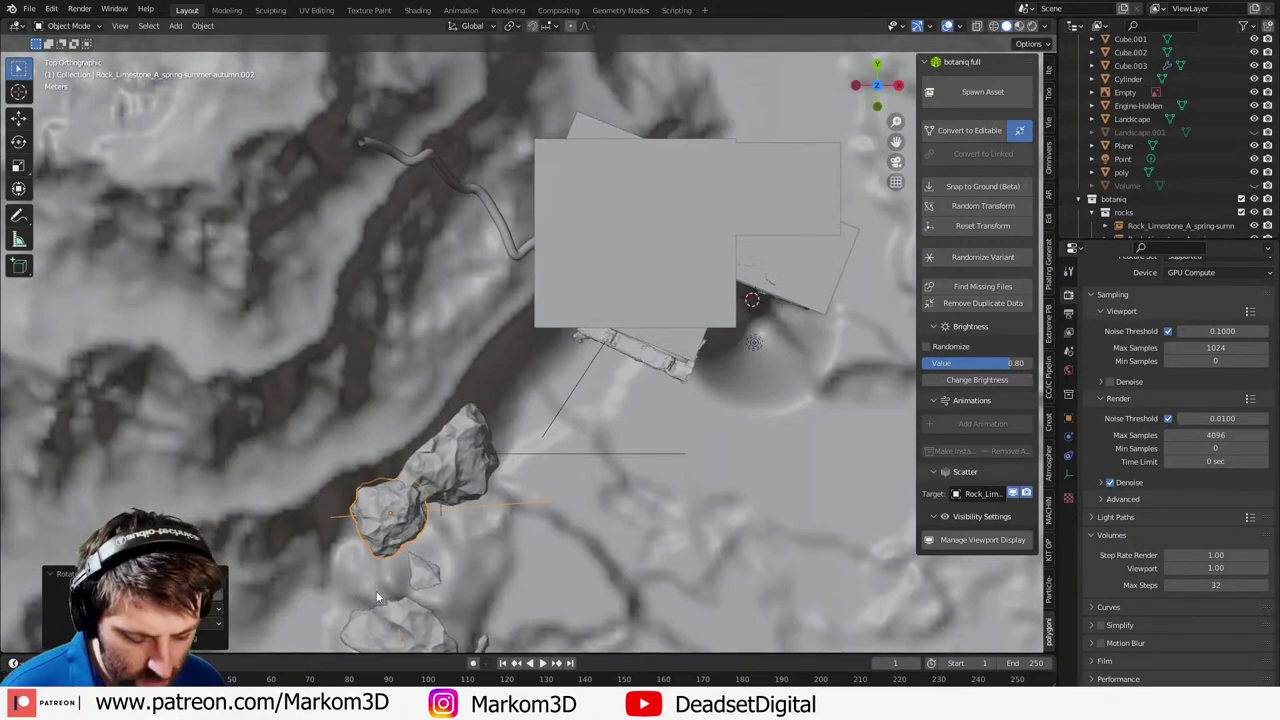
{"action": "key", "text": "shift+d"}
{"action": "left_click", "coordinate": [550, 508]}
{"action": "key", "text": "g"}
{"action": "left_click", "coordinate": [588, 358]}
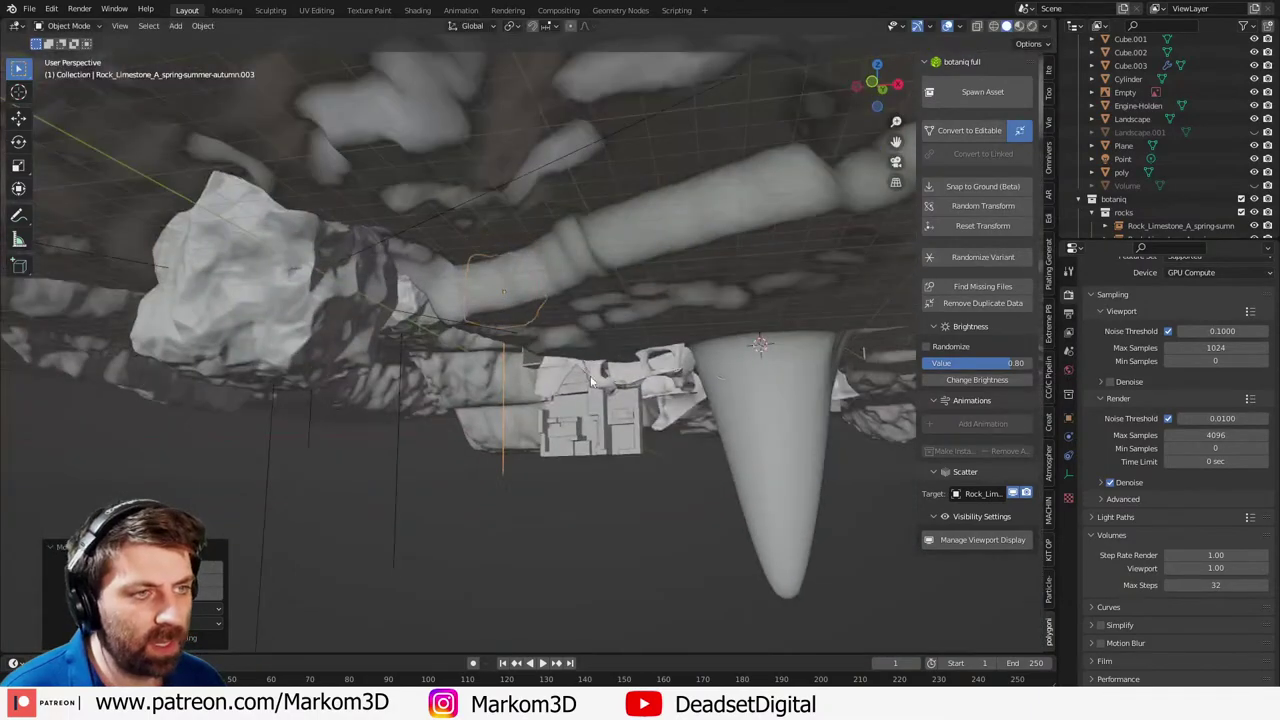
{"action": "middle_click_drag", "start_coordinate": [588, 358], "coordinate": [572, 416]}
{"action": "key", "text": "KP_0"}
{"action": "key", "text": "s"}
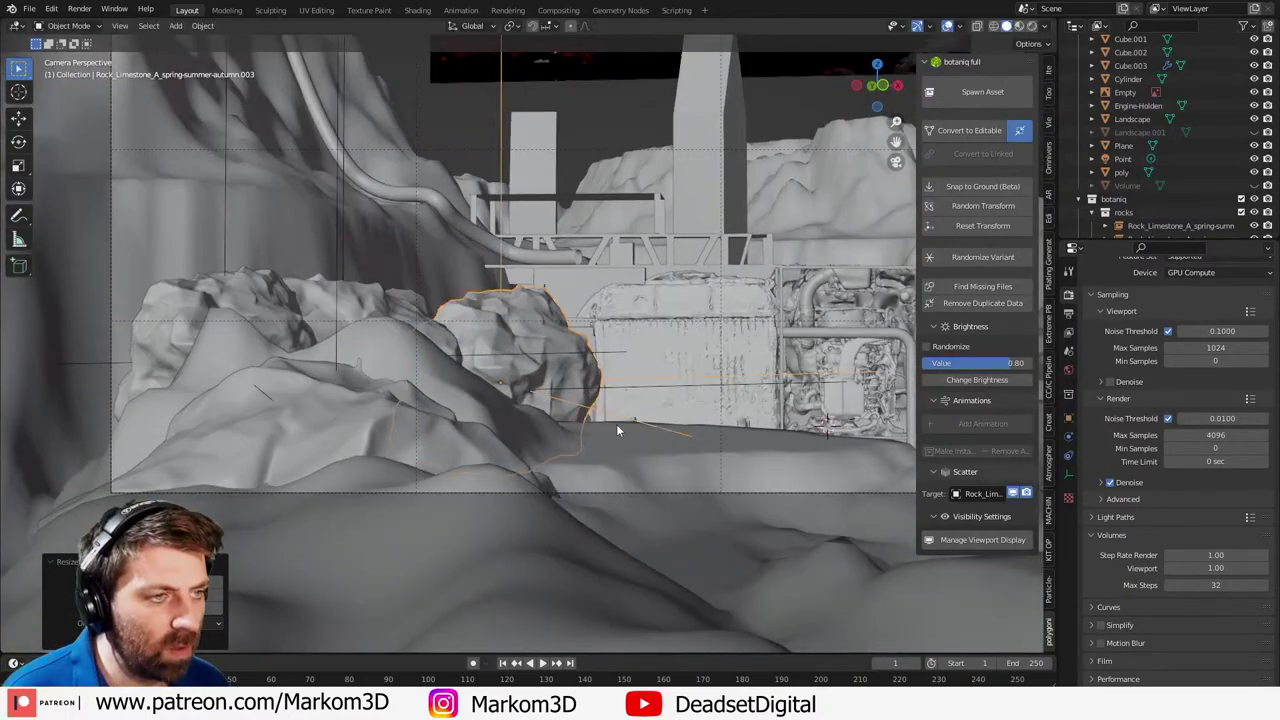
{"action": "left_click", "coordinate": [629, 500]}
- Duplicate the rock onto the open ground in front of the building, scale the copy down, and raise it along Z
{"action": "middle_click_drag", "start_coordinate": [629, 500], "coordinate": [488, 339]}
{"action": "key", "text": "KP_7"}
{"action": "key", "text": "shift+d"}
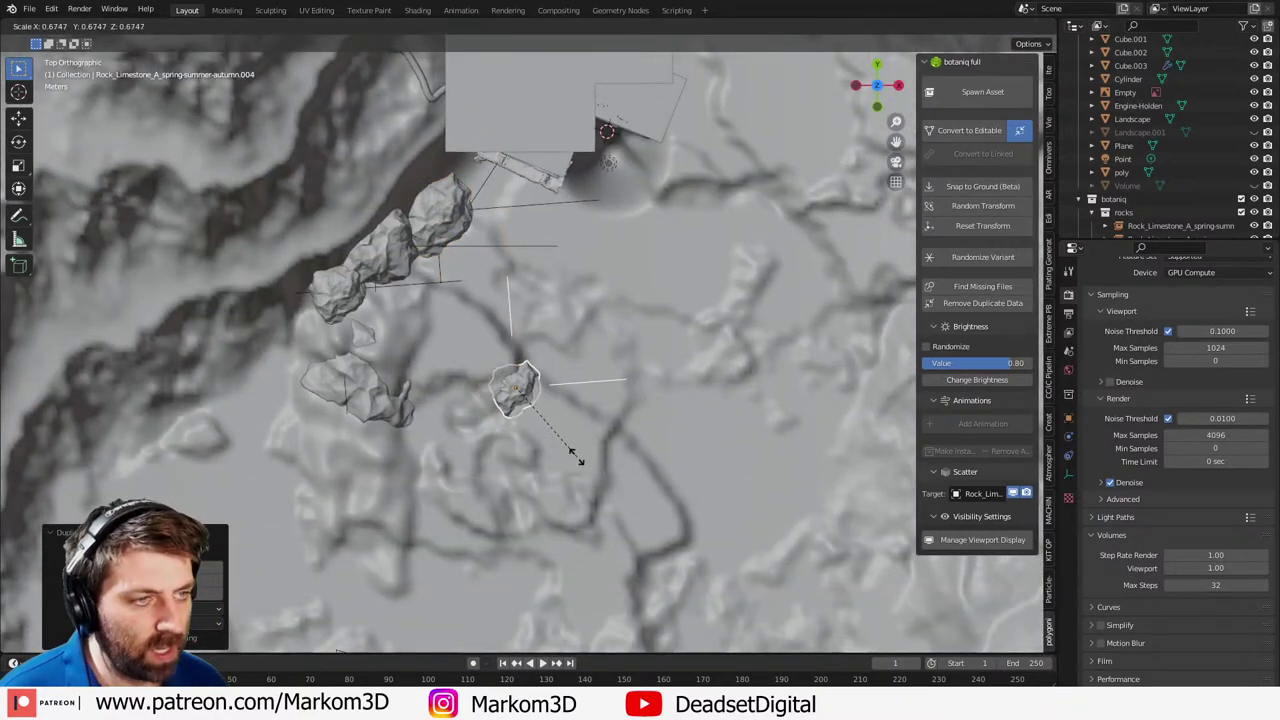
{"action": "left_click", "coordinate": [576, 435]}
{"action": "key", "text": "KP_0"}
{"action": "key", "text": "g"}
{"action": "key", "text": "z"}
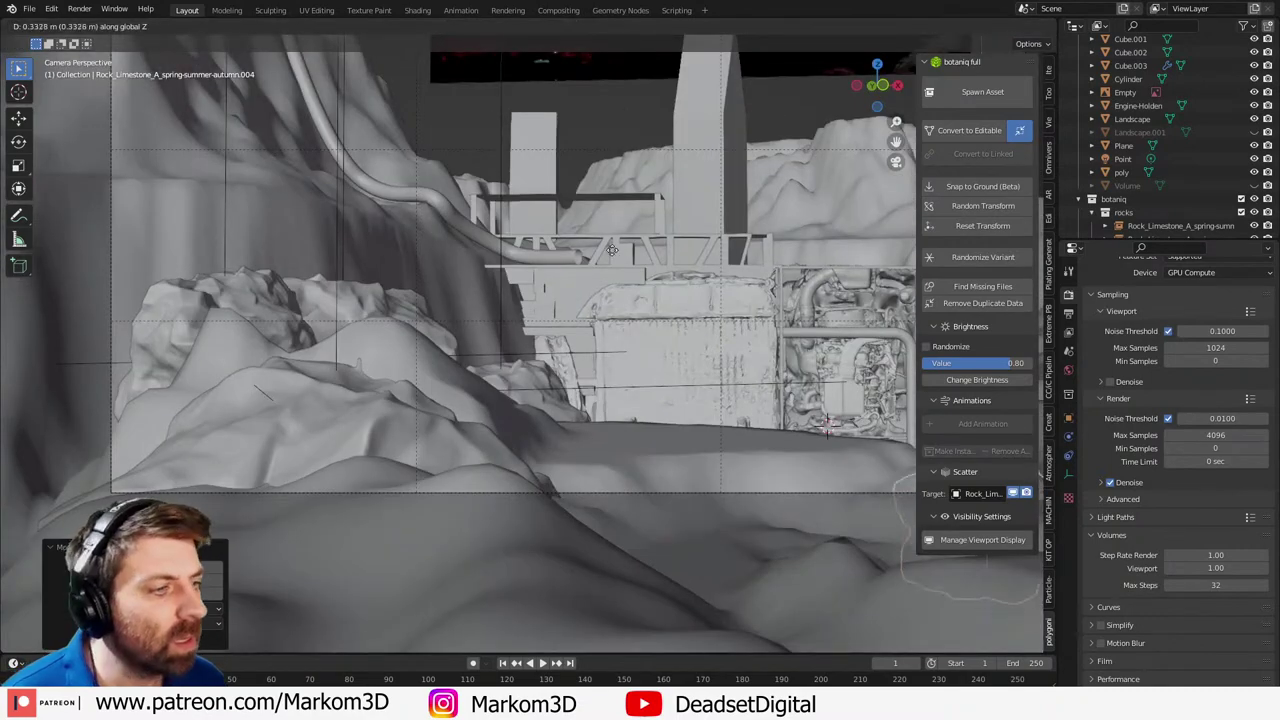
{"action": "left_click", "coordinate": [845, 226]}
{"action": "middle_click_drag", "start_coordinate": [860, 361], "coordinate": [568, 340], "text": "shift"}
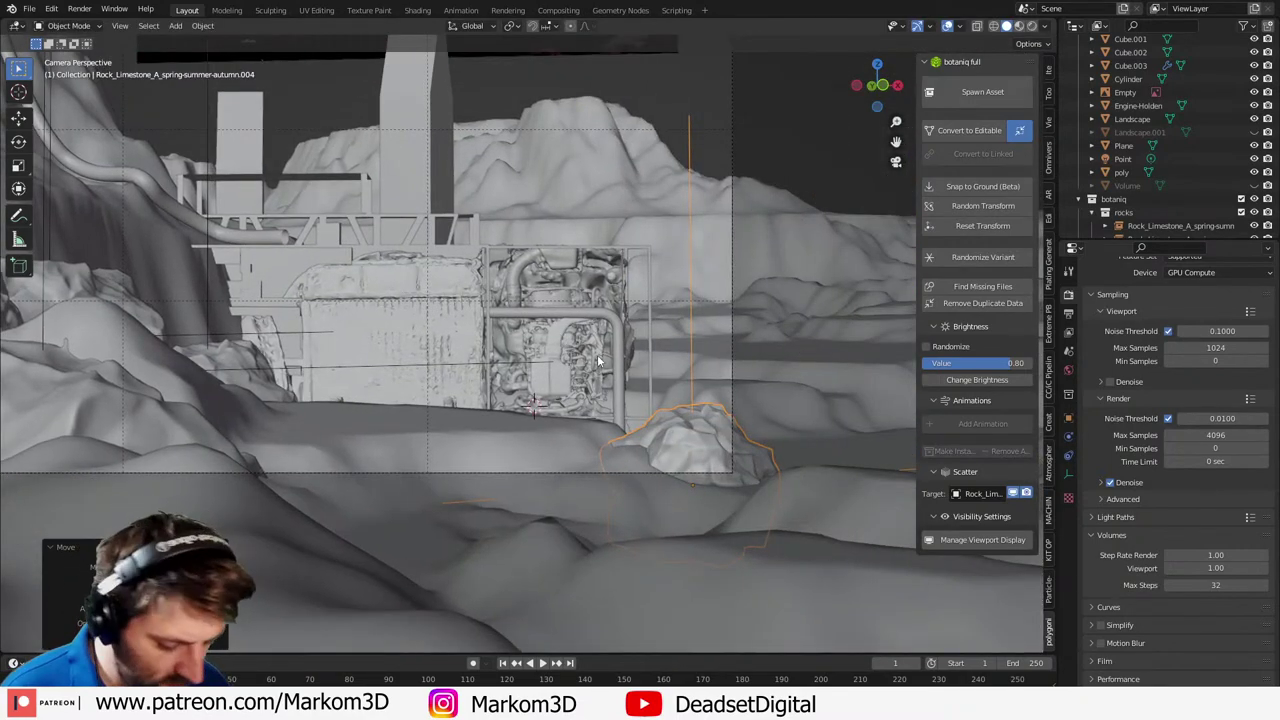
- Set snapping to Face with Median as the snap point, and try moving the open-ground rock across the terrain
{"action": "key", "text": "KP_7"}
{"action": "scroll", "coordinate": [520, 400], "scroll_direction": "up", "scroll_amount": 5}
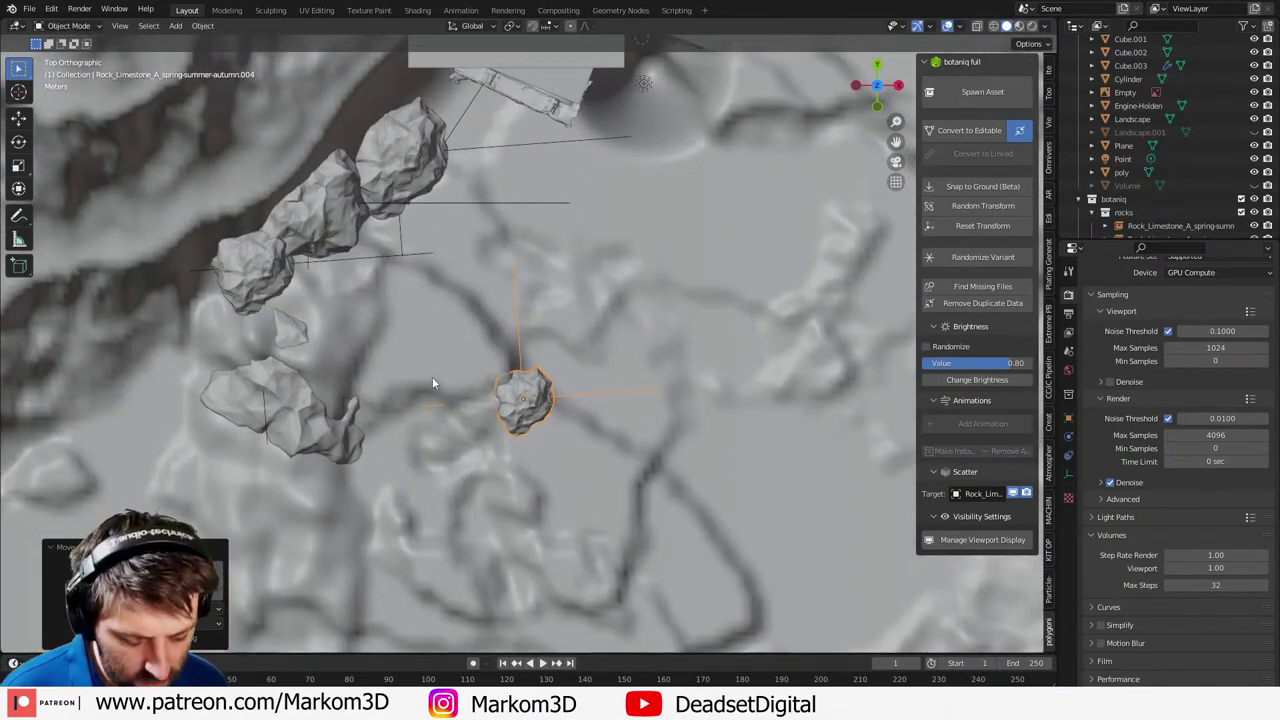
{"action": "left_click", "coordinate": [548, 27]}
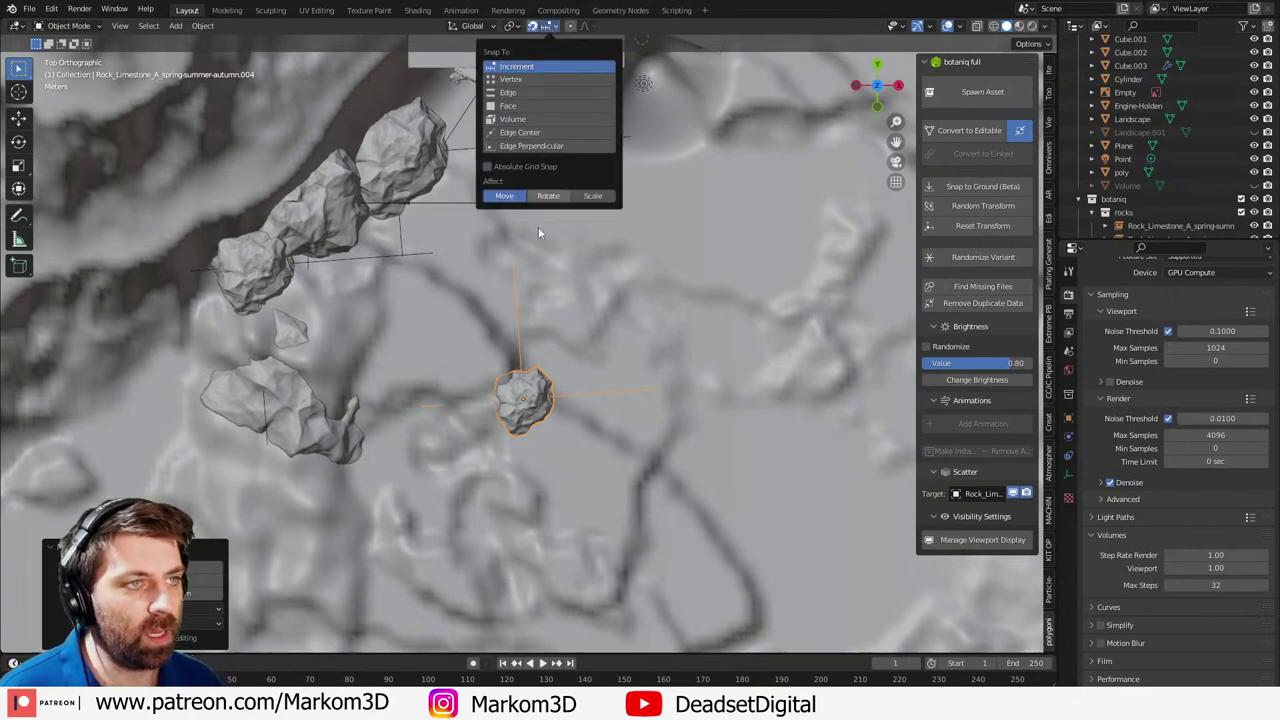
{"action": "left_click", "coordinate": [506, 105]}
{"action": "left_click", "coordinate": [563, 181]}
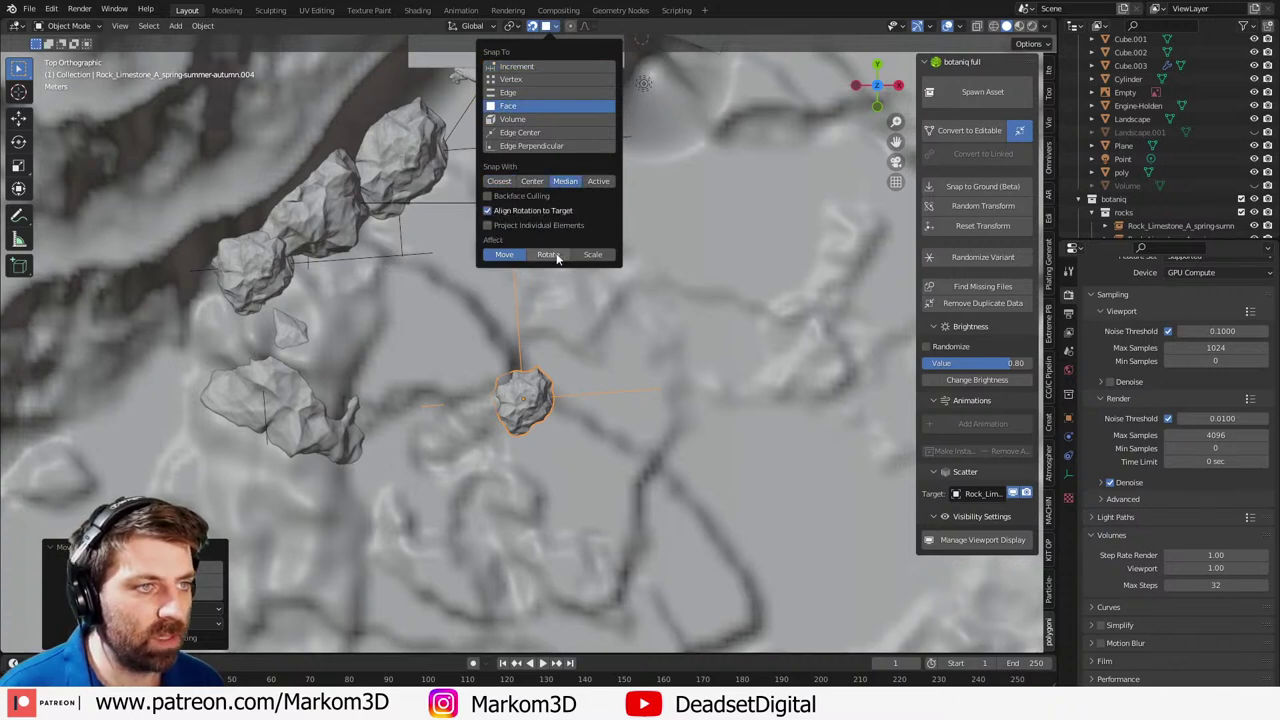
{"action": "key", "text": "g"}
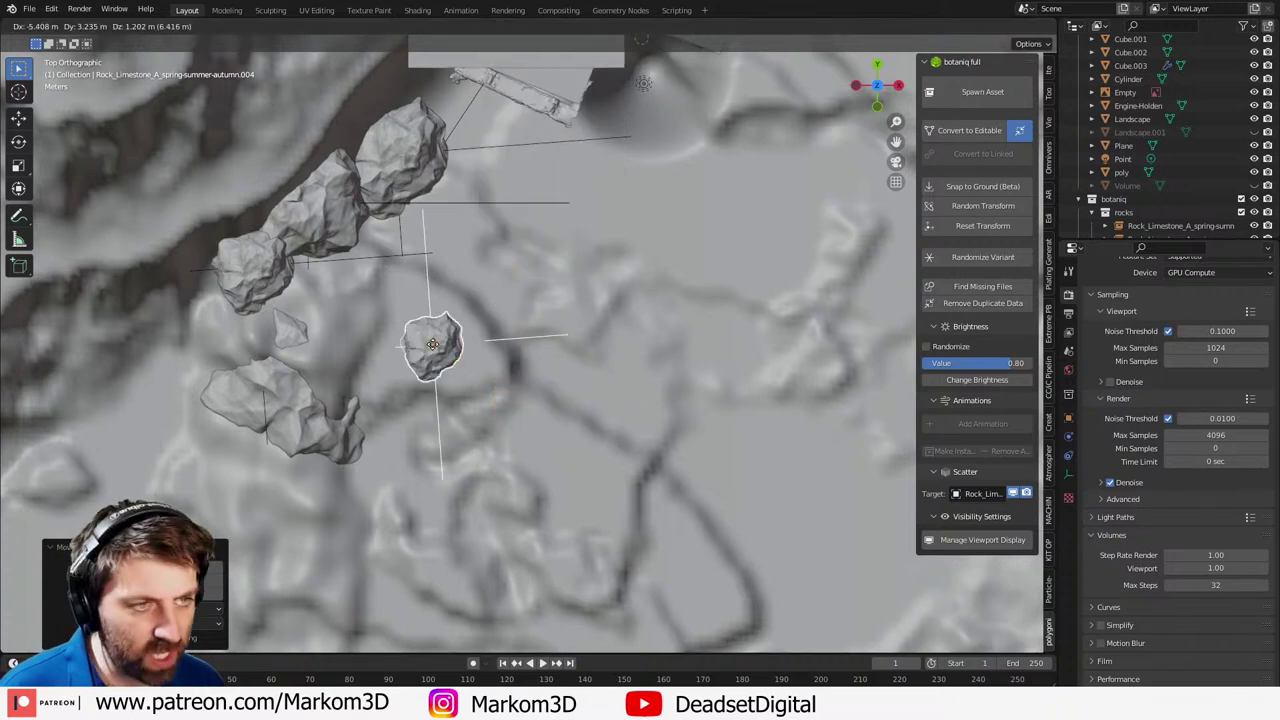
{"action": "left_click", "coordinate": [476, 398]}
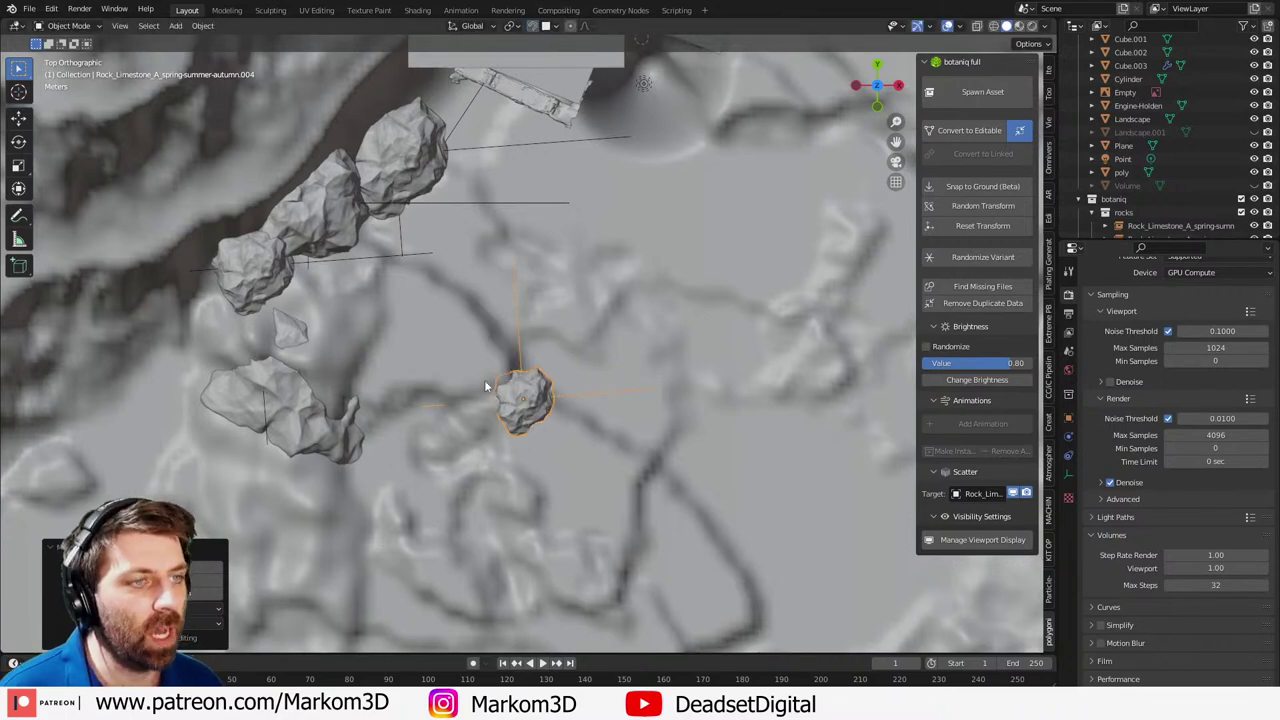
- Duplicate the open-ground rock, snap the copy to the terrain closer to the cliff rocks, and scale it down
{"action": "key", "text": "shift+d"}
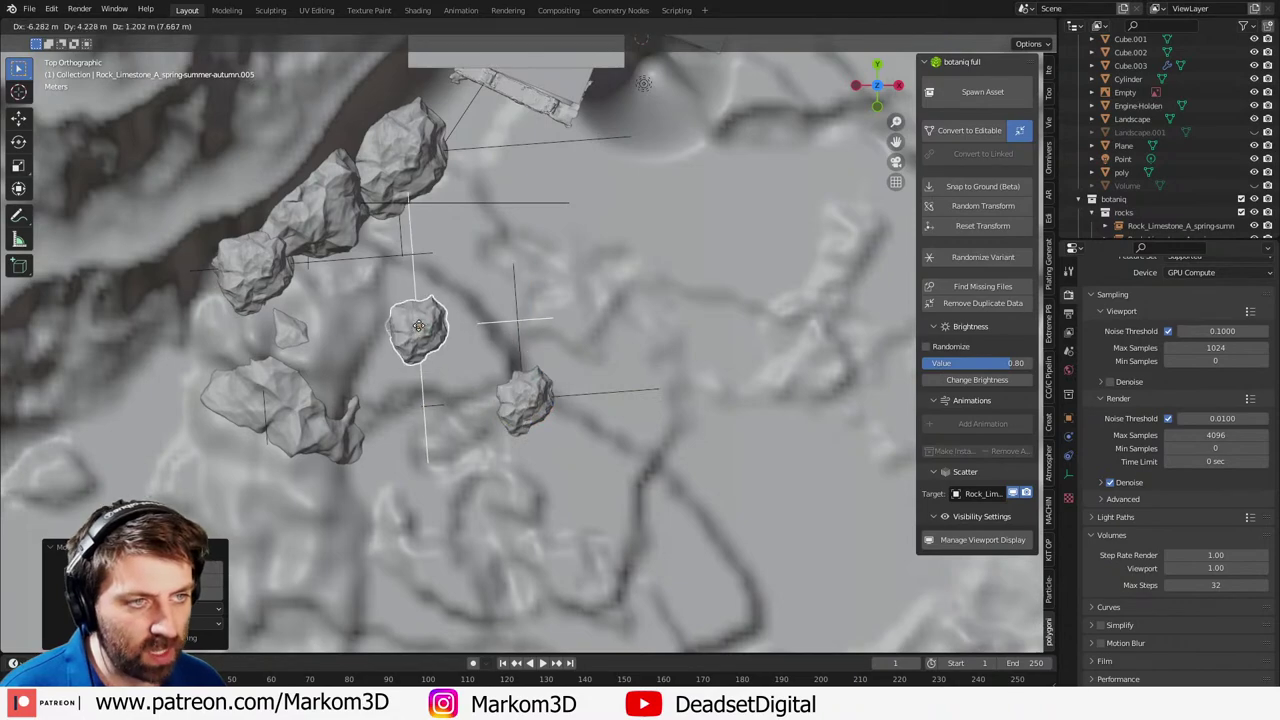
{"action": "left_click", "coordinate": [368, 309]}
{"action": "middle_click_drag", "start_coordinate": [450, 350], "coordinate": [488, 232]}
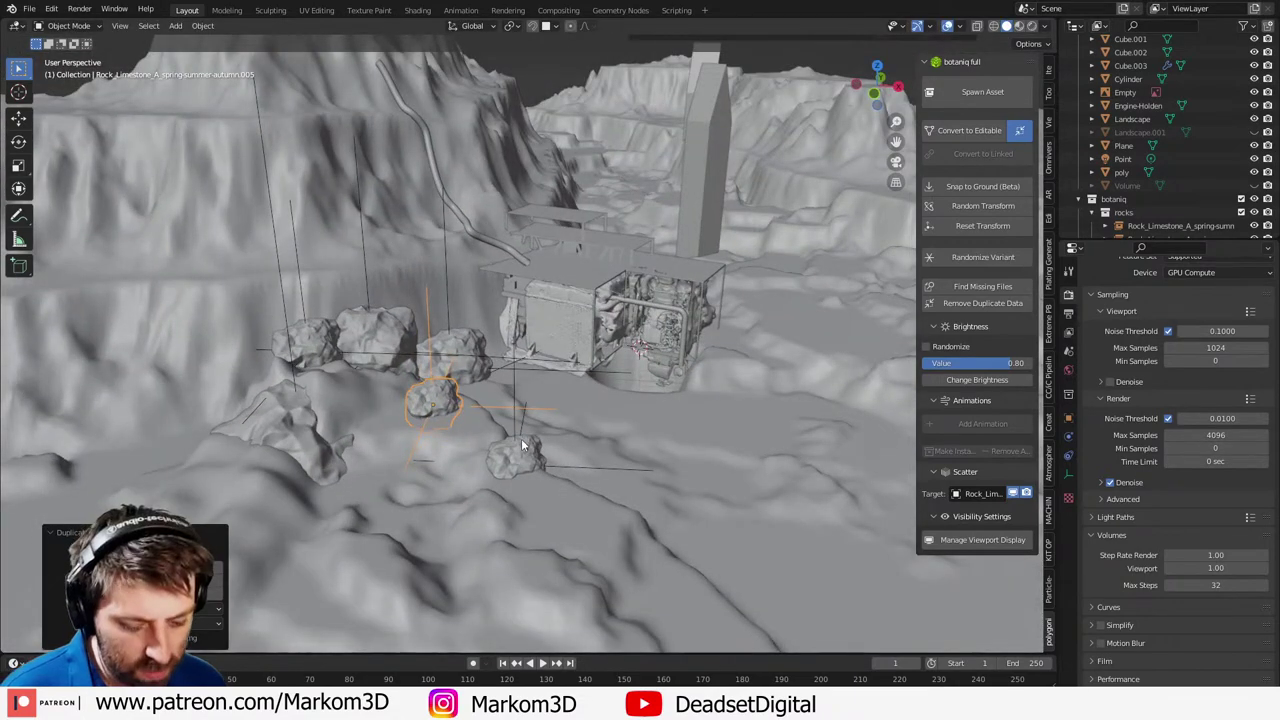
{"action": "key", "text": "s"}
{"action": "left_click", "coordinate": [424, 428]}
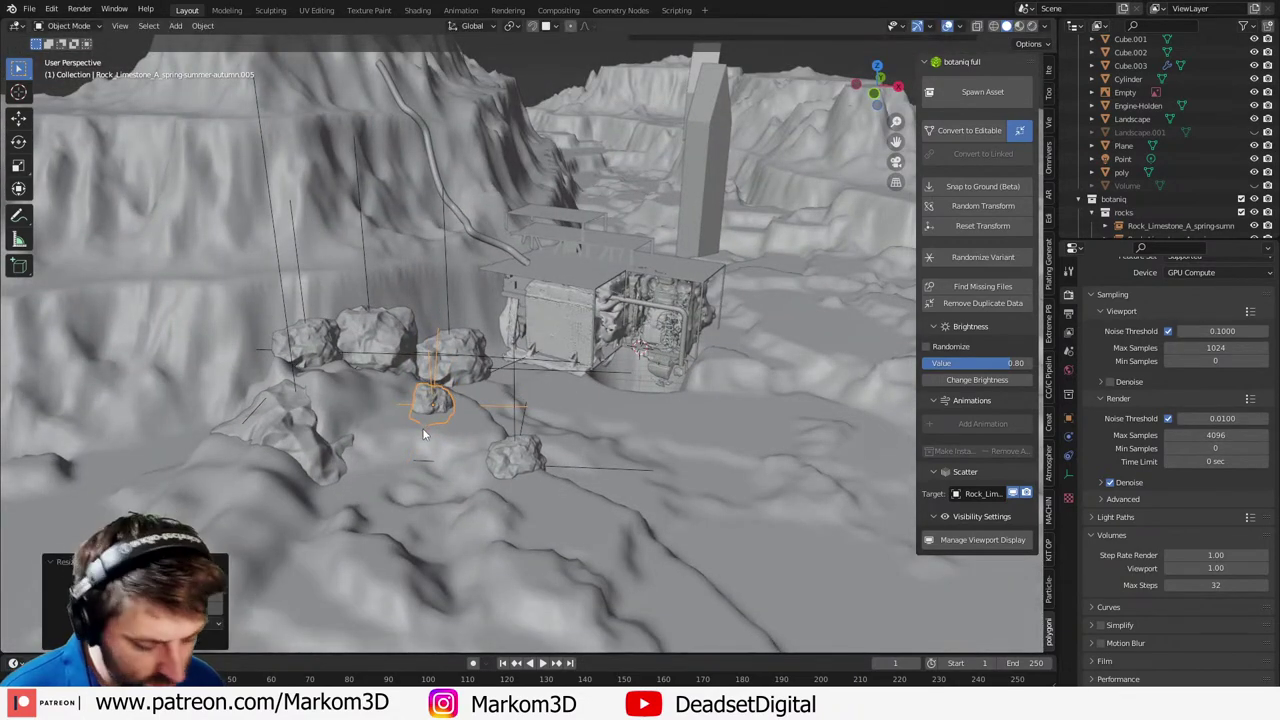
- Duplicate the smallest rock between its neighbours, rotate the copy freely, and scale it up
{"action": "key", "text": "KP_7"}
{"action": "key", "text": "shift+d"}
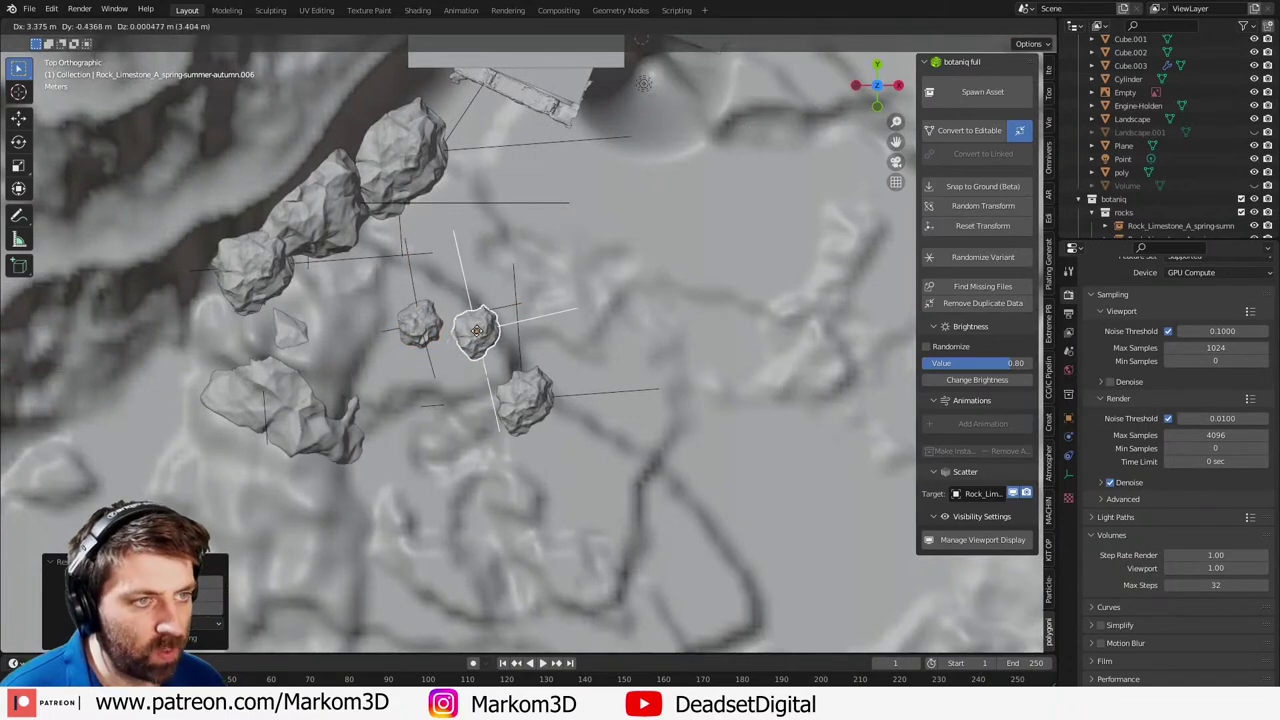
{"action": "left_click", "coordinate": [480, 330]}
{"action": "key", "text": "r"}
{"action": "key", "text": "r"}
{"action": "left_click", "coordinate": [545, 333]}
{"action": "key", "text": "s"}
{"action": "left_click", "coordinate": [569, 336]}
{"action": "middle_click_drag", "start_coordinate": [569, 341], "coordinate": [568, 263]}
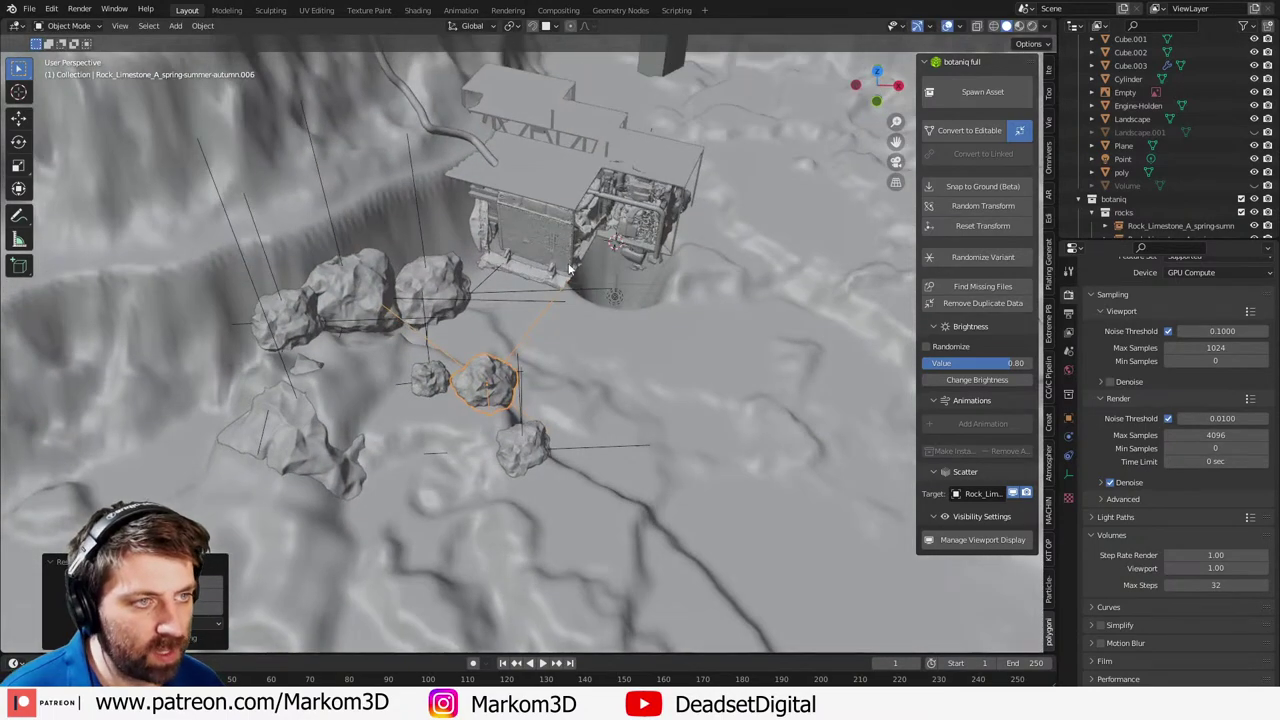
- Lower the enlarged rock copy along Z in the camera view until it is partly buried in the terrain
{"action": "key", "text": "KP_0"}
{"action": "key", "text": "g"}
{"action": "key", "text": "z"}
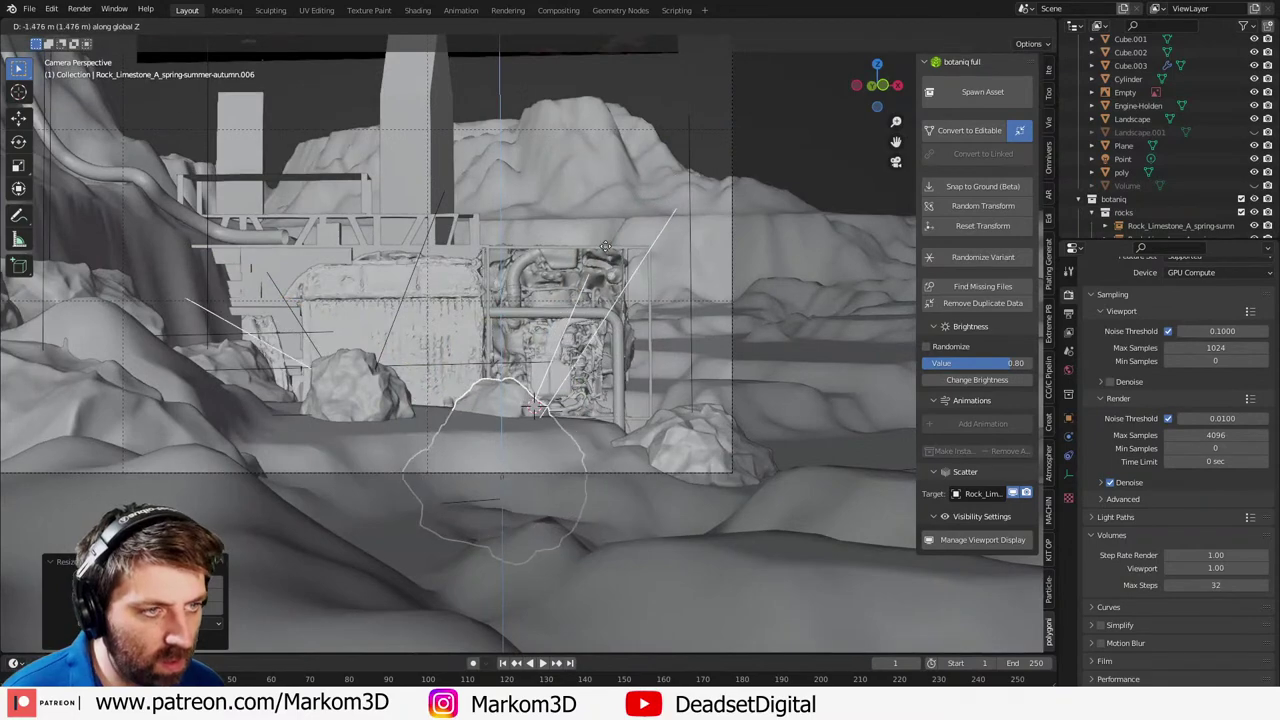
{"action": "left_click", "coordinate": [578, 343]}
- Duplicate the tilted rock into the foreground near the large rock and adjust its position in the camera view
{"action": "key", "text": "KP_7"}
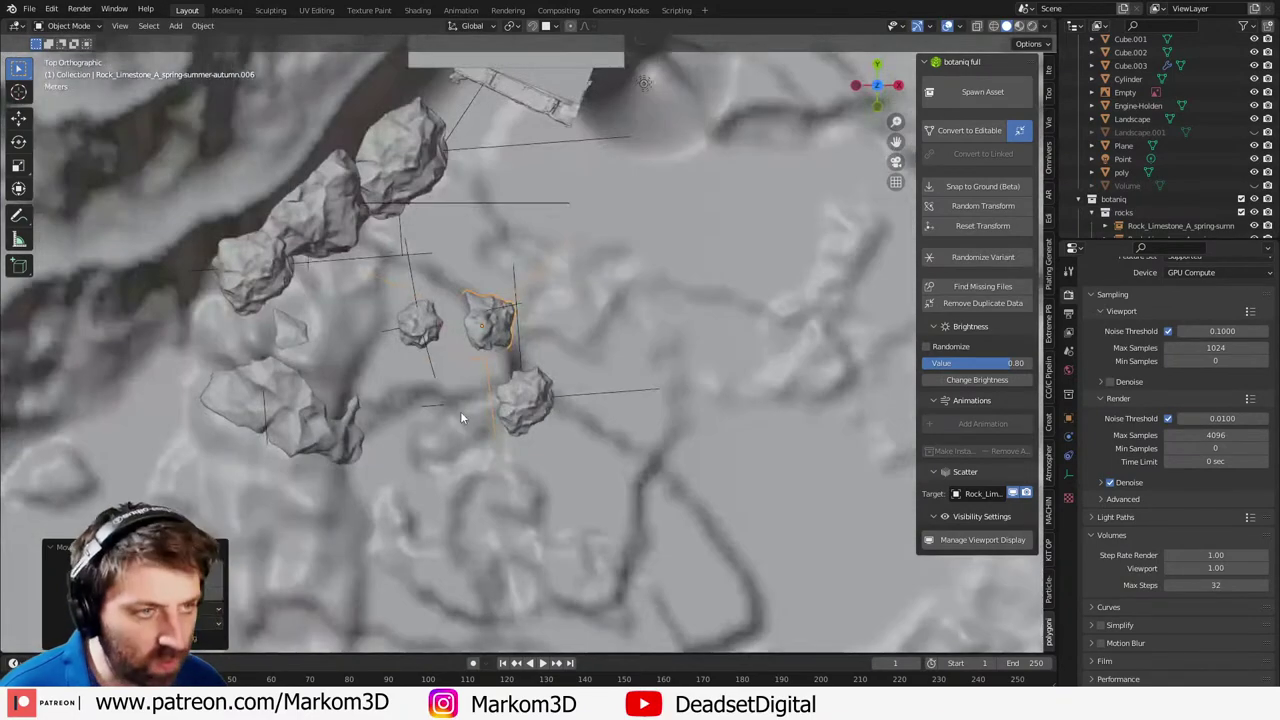
{"action": "key", "text": "shift+d"}
{"action": "left_click", "coordinate": [418, 463]}
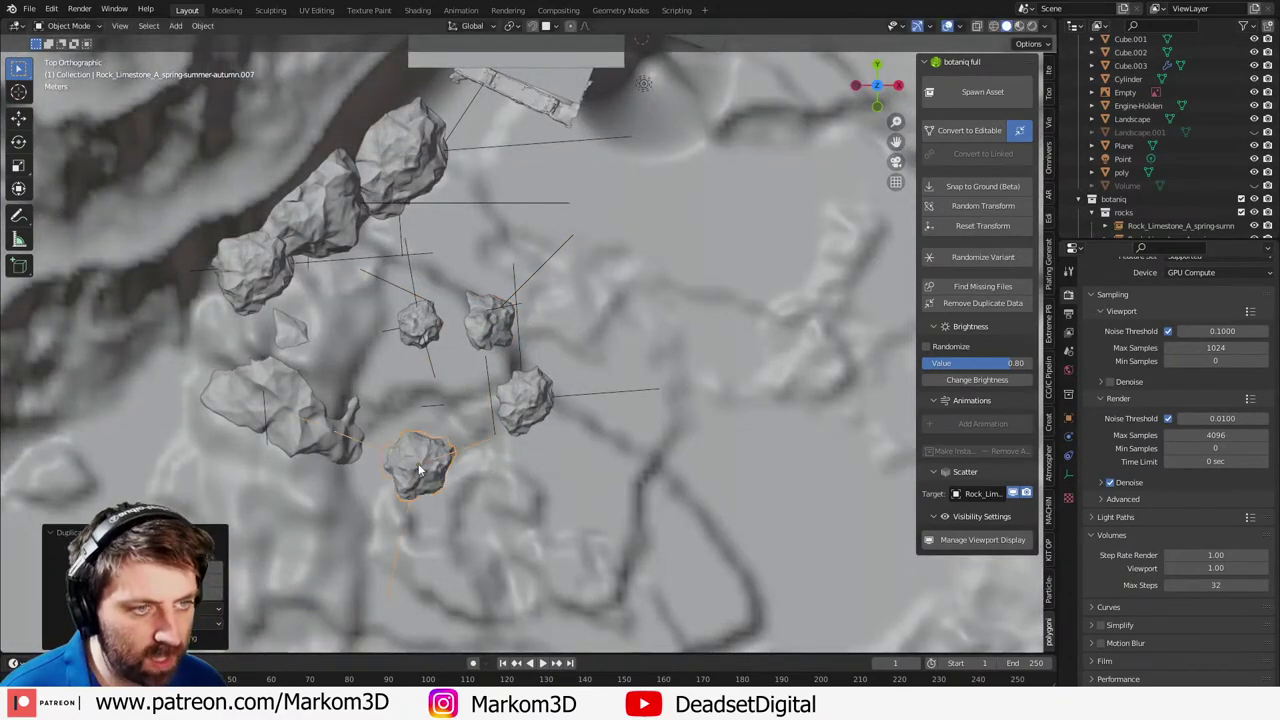
{"action": "key", "text": "KP_0"}
{"action": "key", "text": "g"}
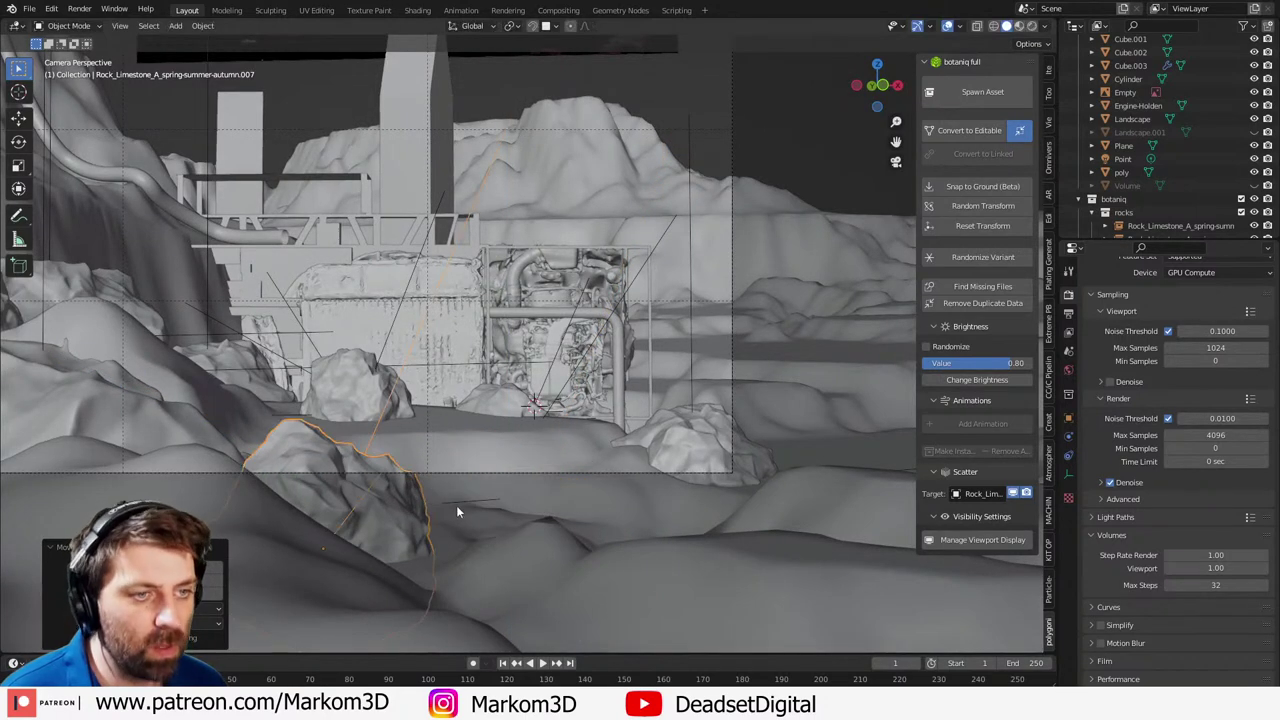
- Place the foreground rock copy, scale it, and shift it slightly so it sits in the slope beside the camera frame
{"action": "left_click", "coordinate": [461, 506]}
{"action": "key", "text": "s"}
{"action": "left_click", "coordinate": [519, 506]}
{"action": "key", "text": "g"}
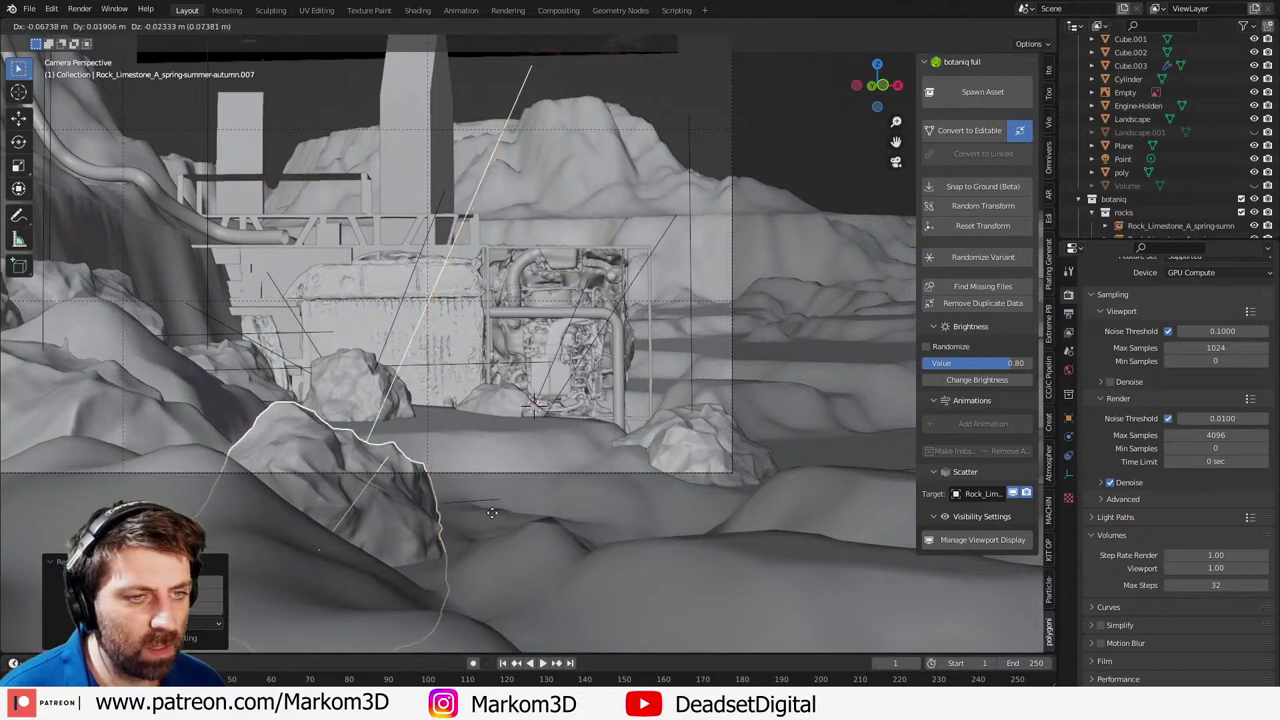
{"action": "left_click", "coordinate": [511, 508]}
- Switch the viewport to rendered shading and frame the cliff above the foreground rocks
{"action": "scroll", "coordinate": [511, 508], "scroll_direction": "down", "scroll_amount": 2}
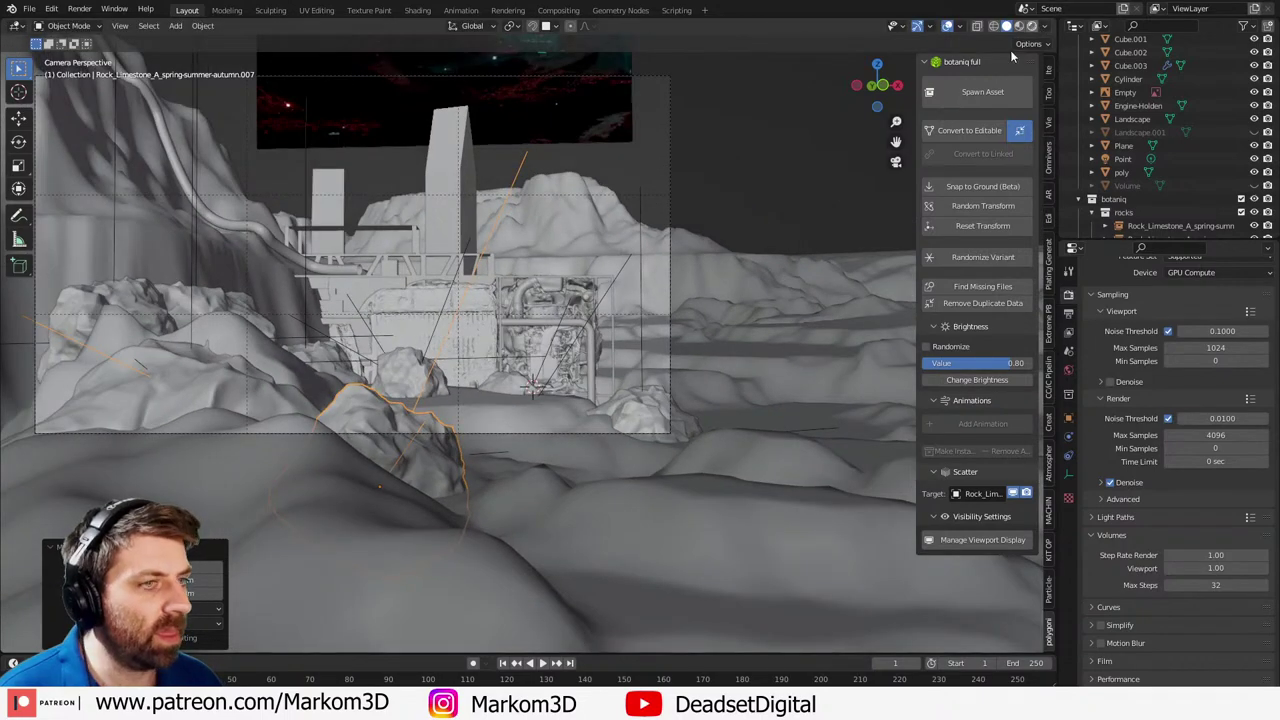
{"action": "key", "text": "z"}
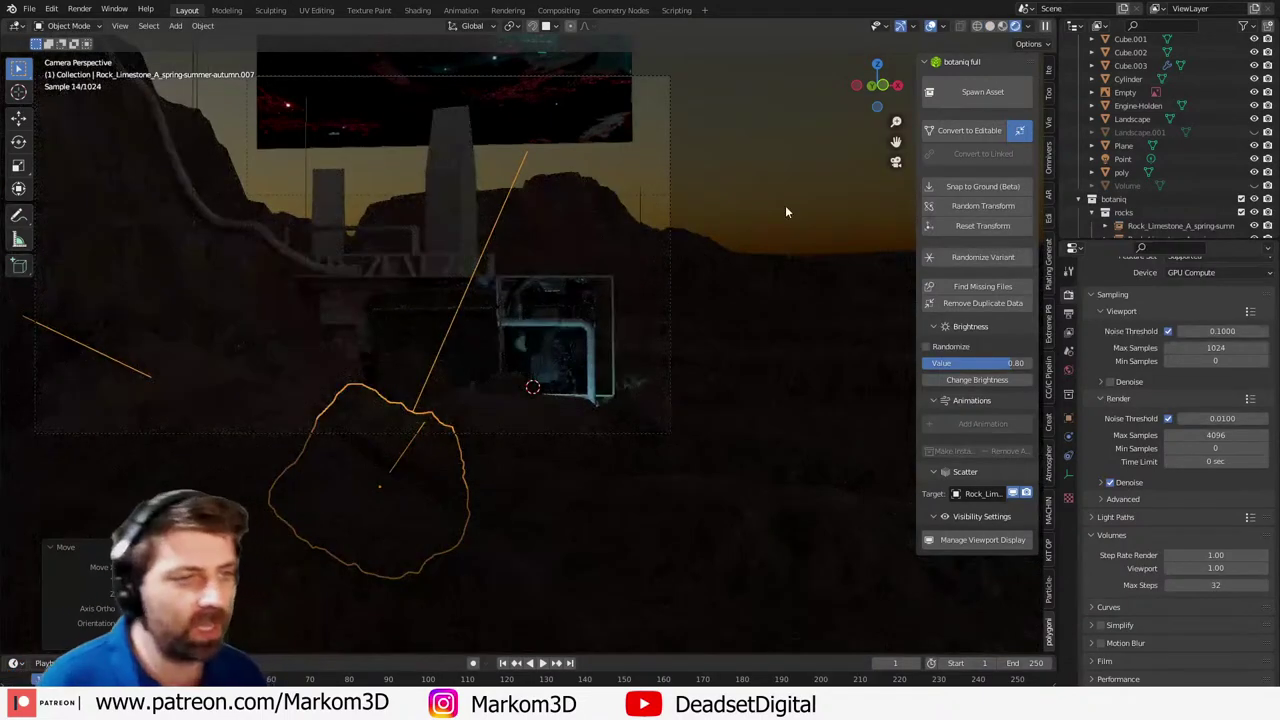
{"action": "left_click", "coordinate": [800, 190]}
{"action": "left_click", "coordinate": [384, 417]}
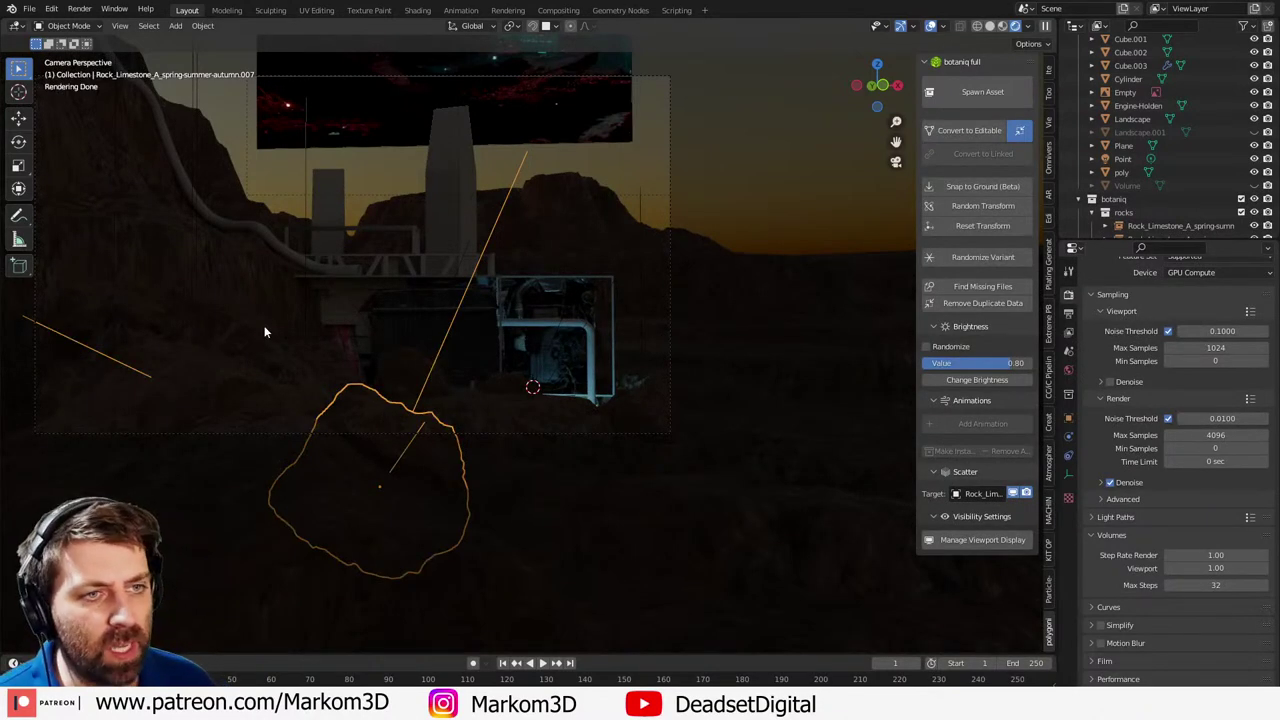
{"action": "middle_click_drag", "start_coordinate": [282, 334], "coordinate": [423, 391], "text": "shift"}
{"action": "scroll", "coordinate": [312, 339], "scroll_direction": "up", "scroll_amount": 1}
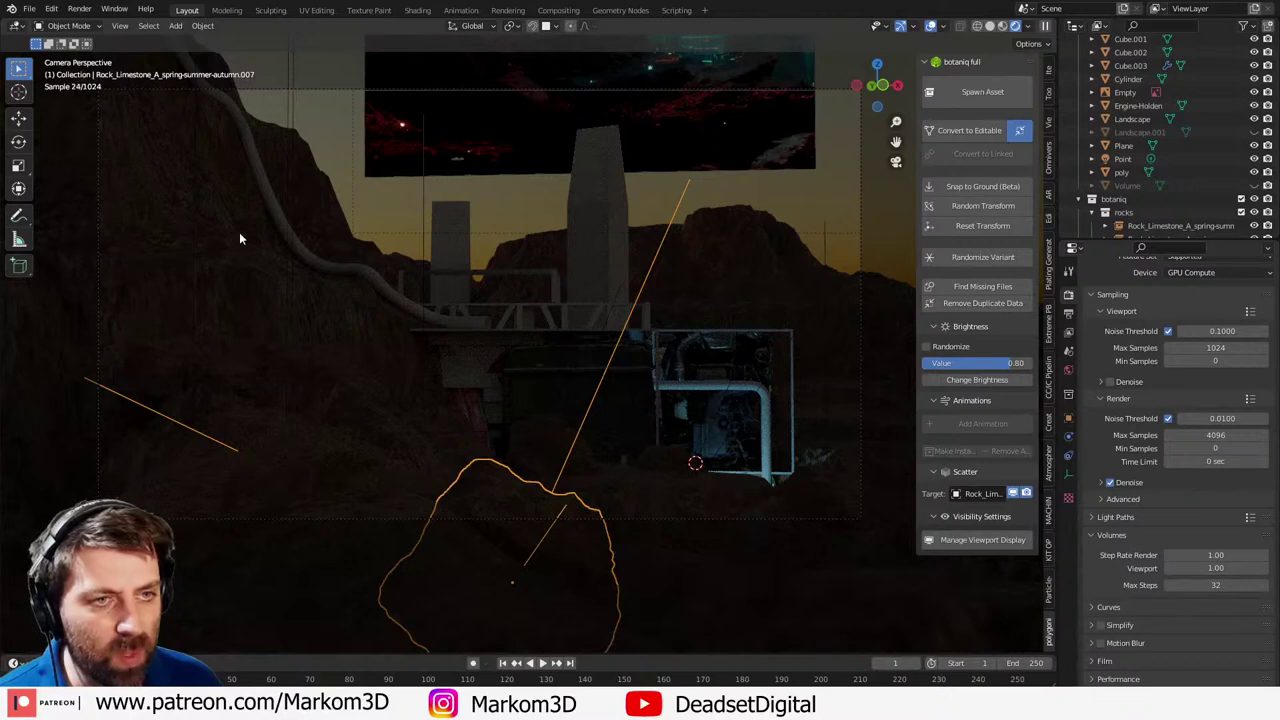
- Duplicate the foreground rock three times along the cliff ledge near the pipe, scaling the second copy down slightly
{"action": "key", "text": "shift+d"}
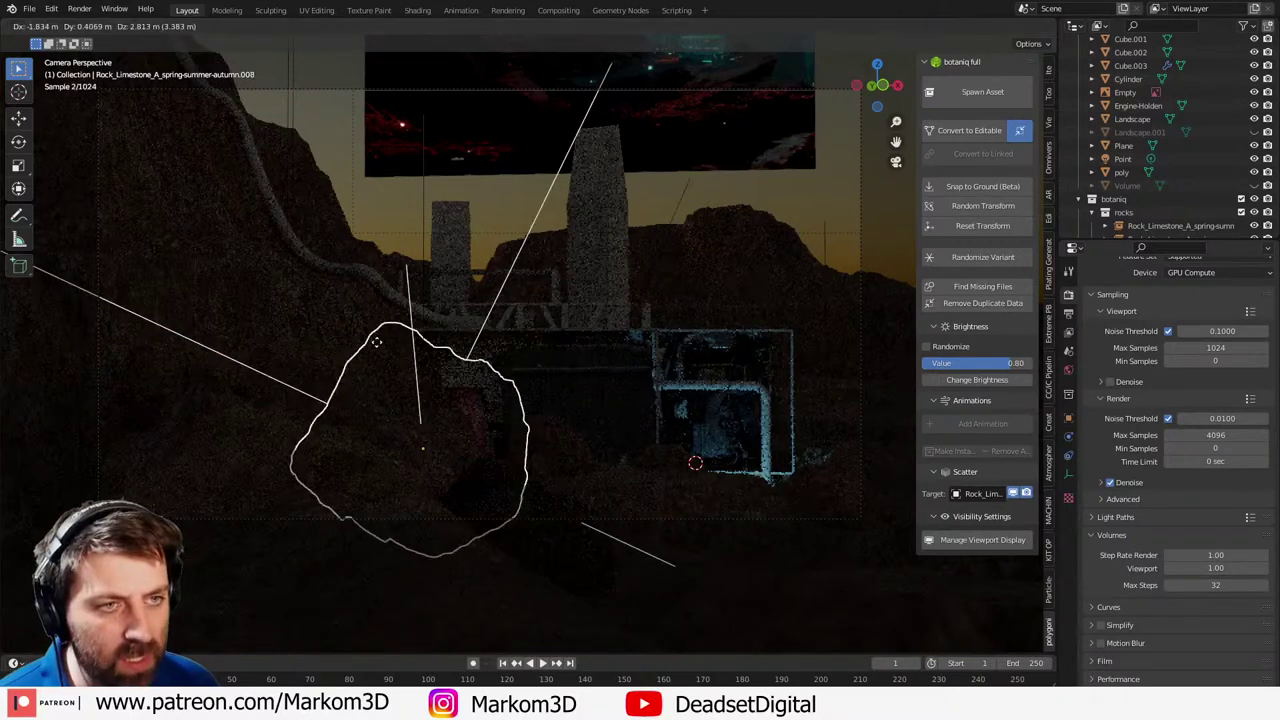
{"action": "left_click", "coordinate": [187, 239]}
{"action": "key", "text": "shift+d"}
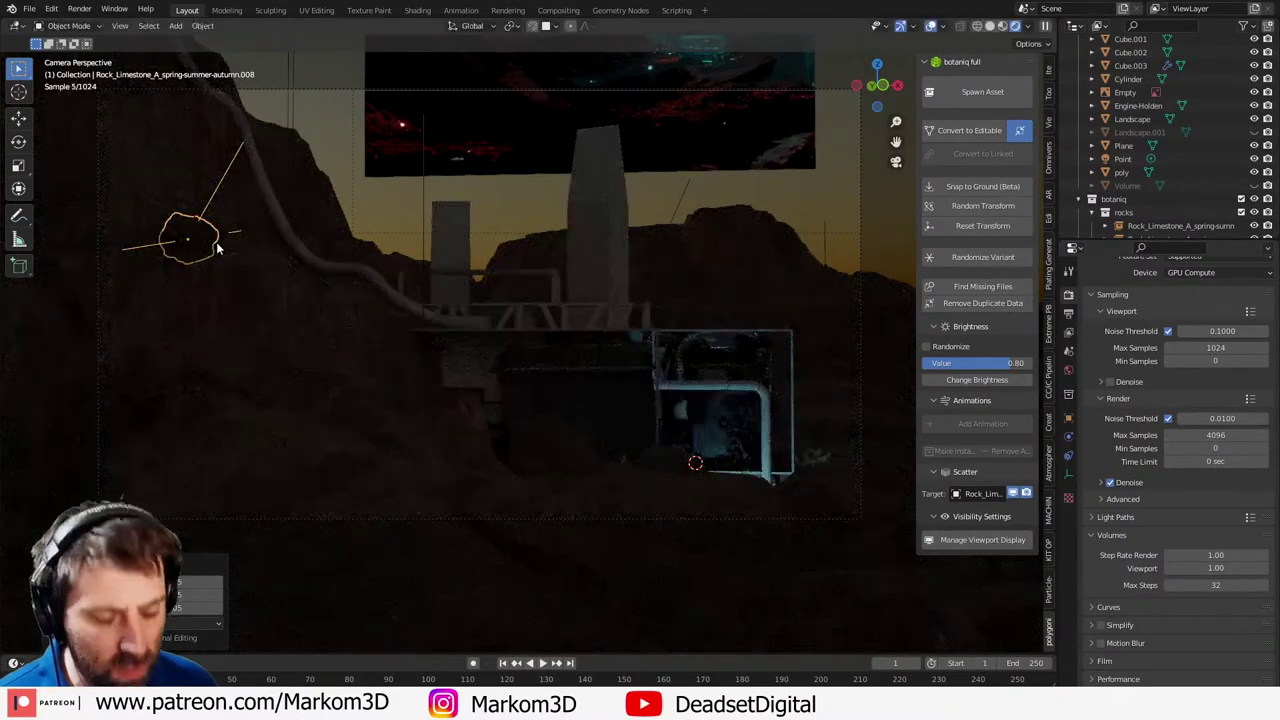
{"action": "left_click", "coordinate": [246, 250]}
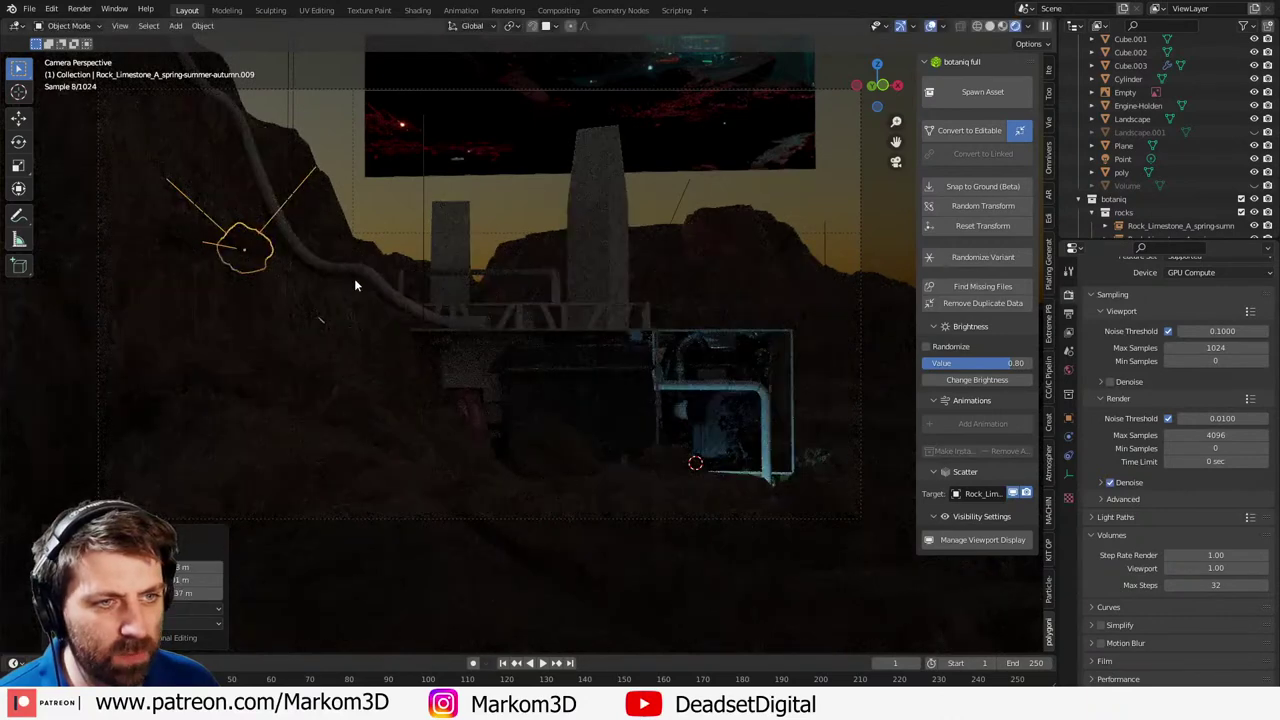
{"action": "key", "text": "s"}
{"action": "left_click", "coordinate": [298, 287]}
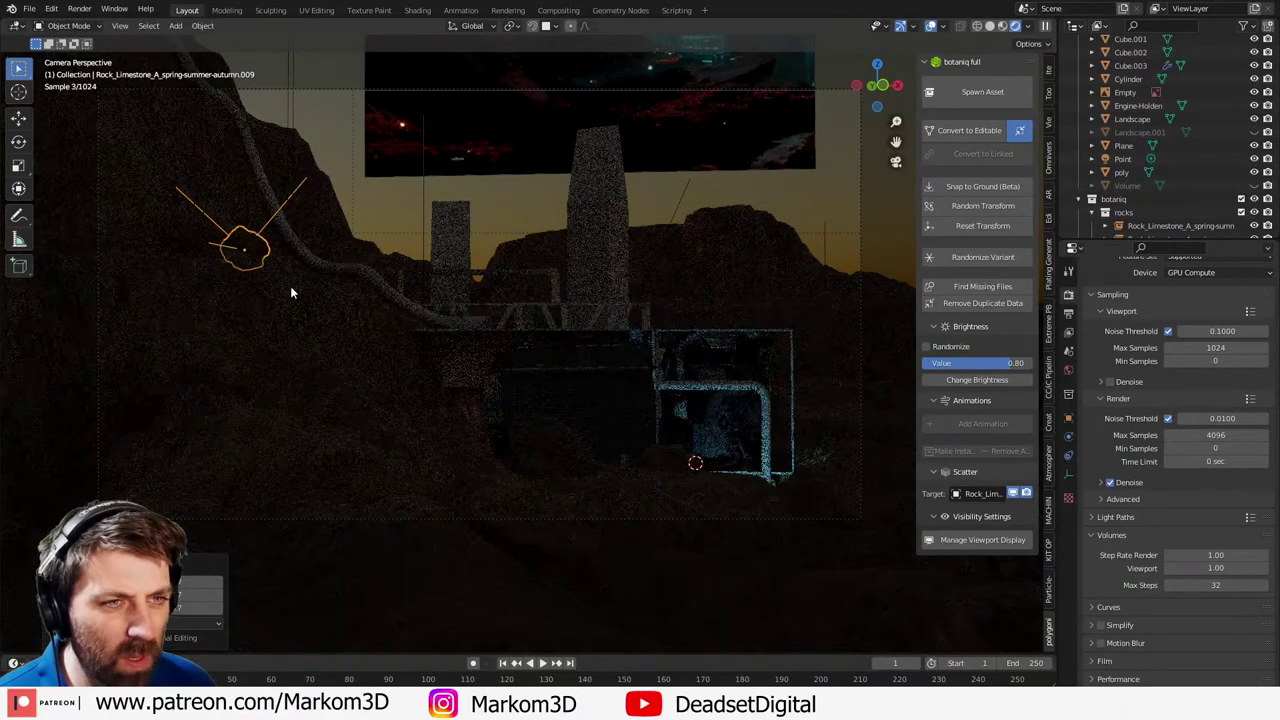
{"action": "key", "text": "shift+d"}
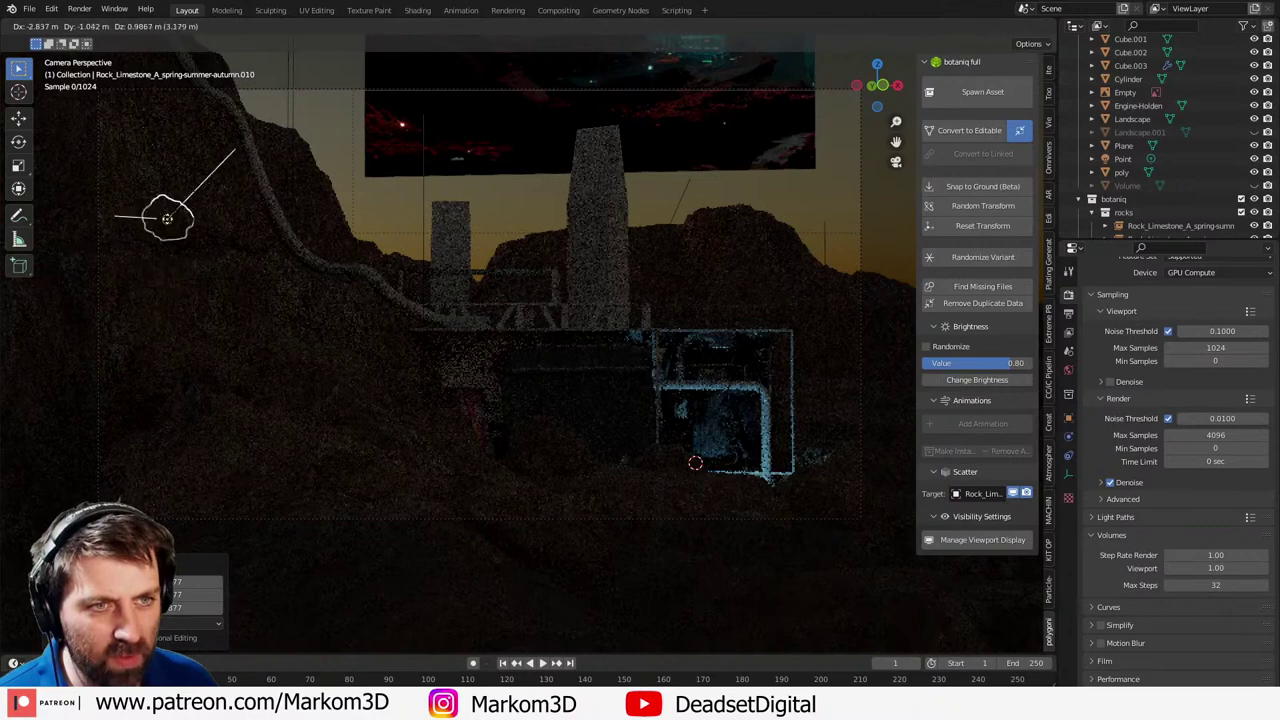
{"action": "left_click", "coordinate": [122, 262]}
- Switch to the Shading workspace and bring up the World node tree with its Sky Texture settings
{"action": "scroll", "coordinate": [357, 265], "scroll_direction": "down", "scroll_amount": 4}
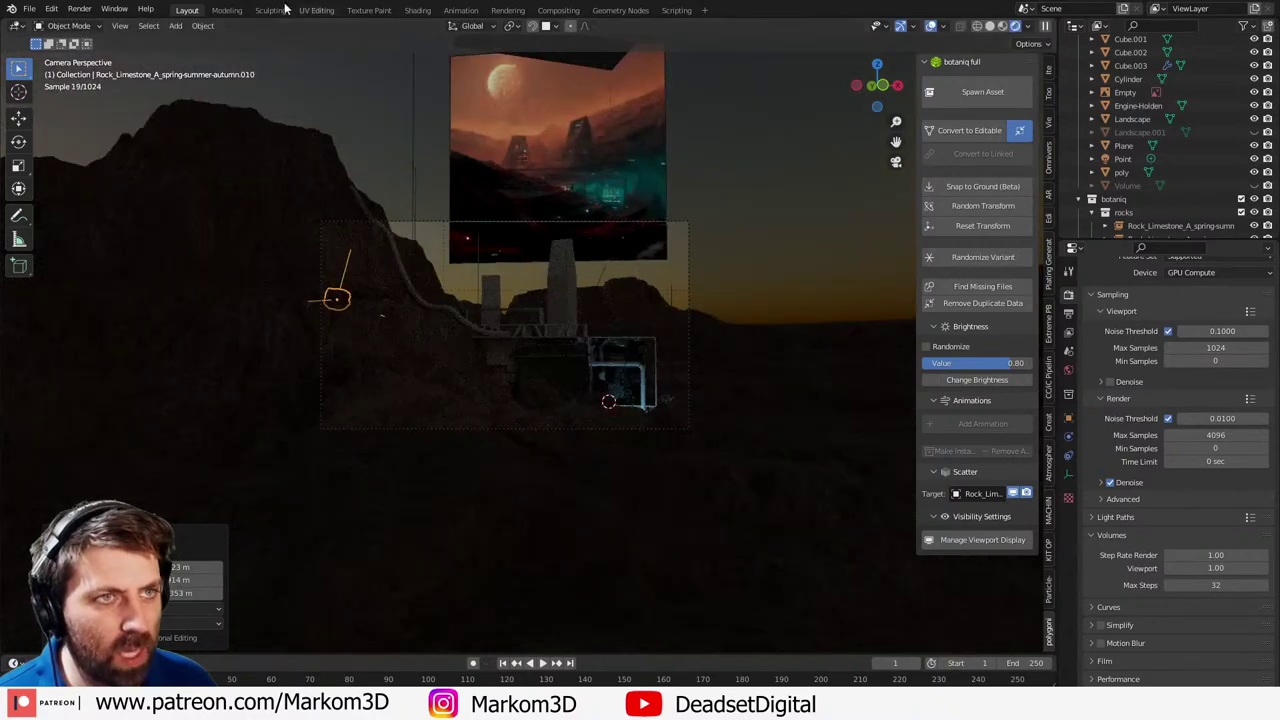
{"action": "left_click", "coordinate": [418, 11]}
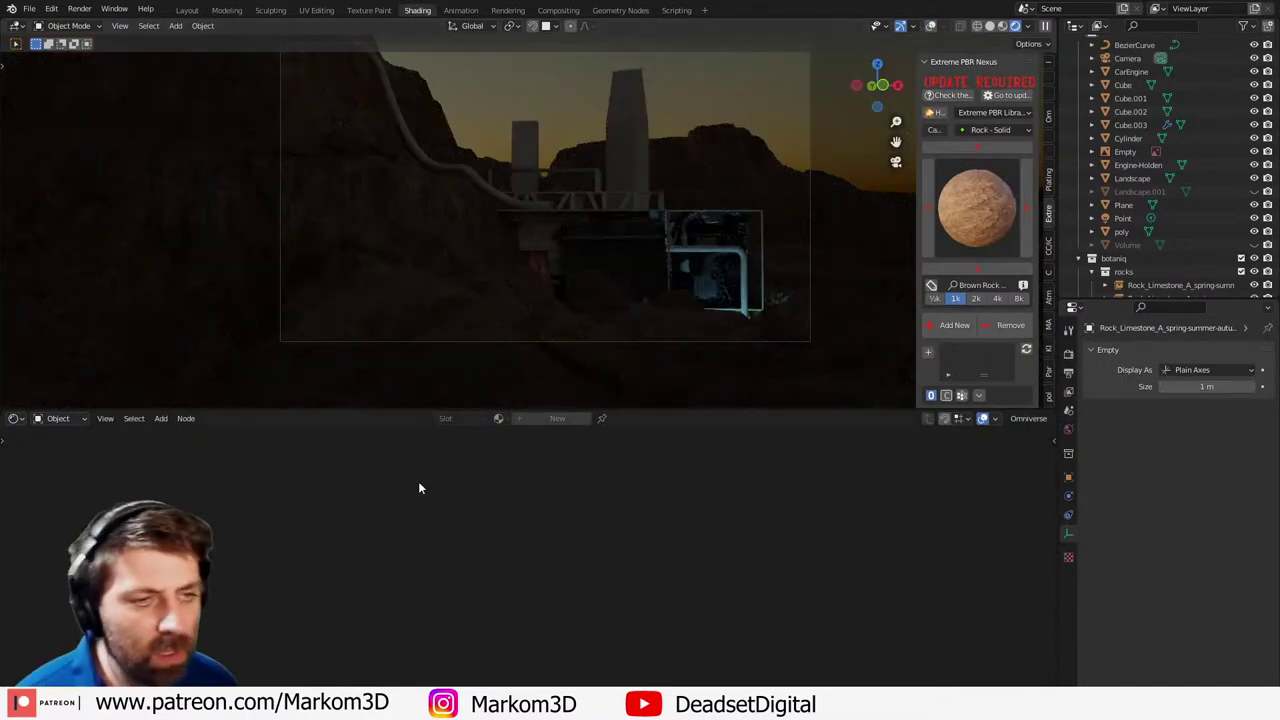
{"action": "left_click", "coordinate": [60, 418]}
{"action": "left_click", "coordinate": [90, 451]}
{"action": "middle_click_drag", "start_coordinate": [522, 665], "coordinate": [545, 453]}
{"action": "scroll", "coordinate": [440, 555], "scroll_direction": "up", "scroll_amount": 8}
{"action": "middle_click_drag", "start_coordinate": [401, 558], "coordinate": [580, 594]}
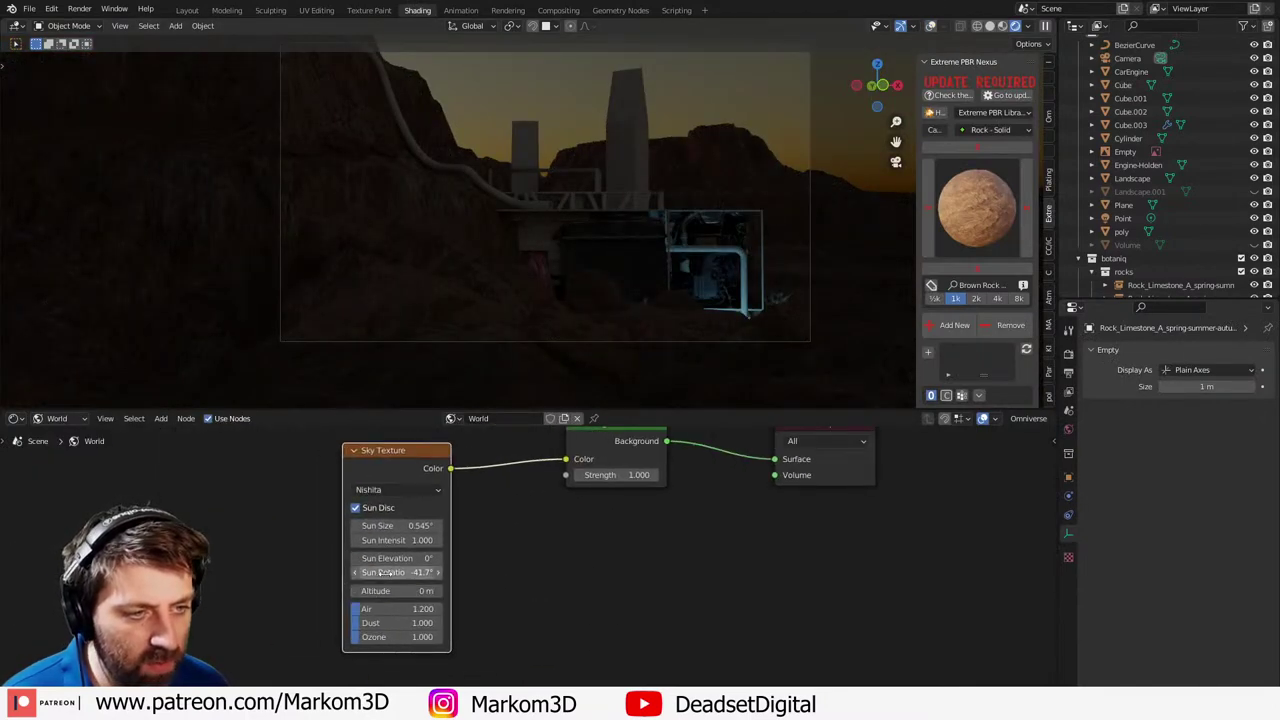
- Try a sun rotation of 154° on the Sky Texture and check the lighting on the cliff and outpost
{"action": "left_click_drag", "start_coordinate": [398, 573], "coordinate": [550, 572]}
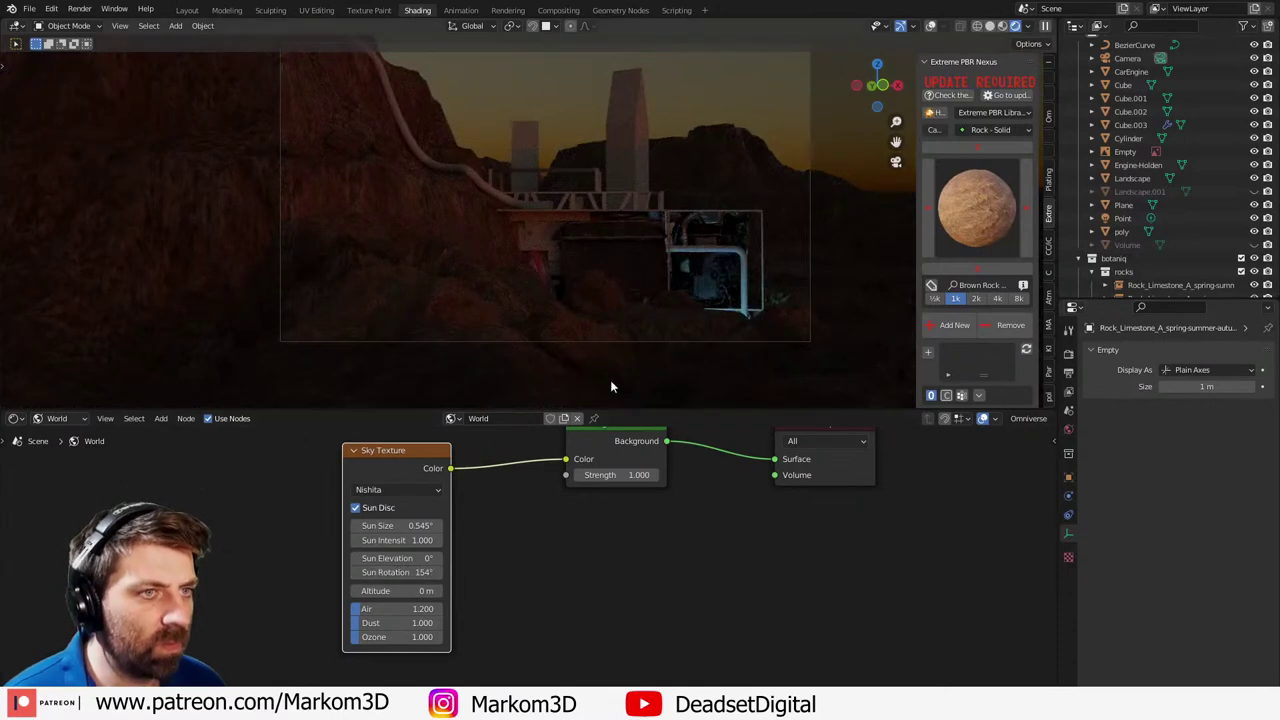
{"action": "middle_click_drag", "start_coordinate": [701, 203], "coordinate": [615, 279], "text": "shift"}
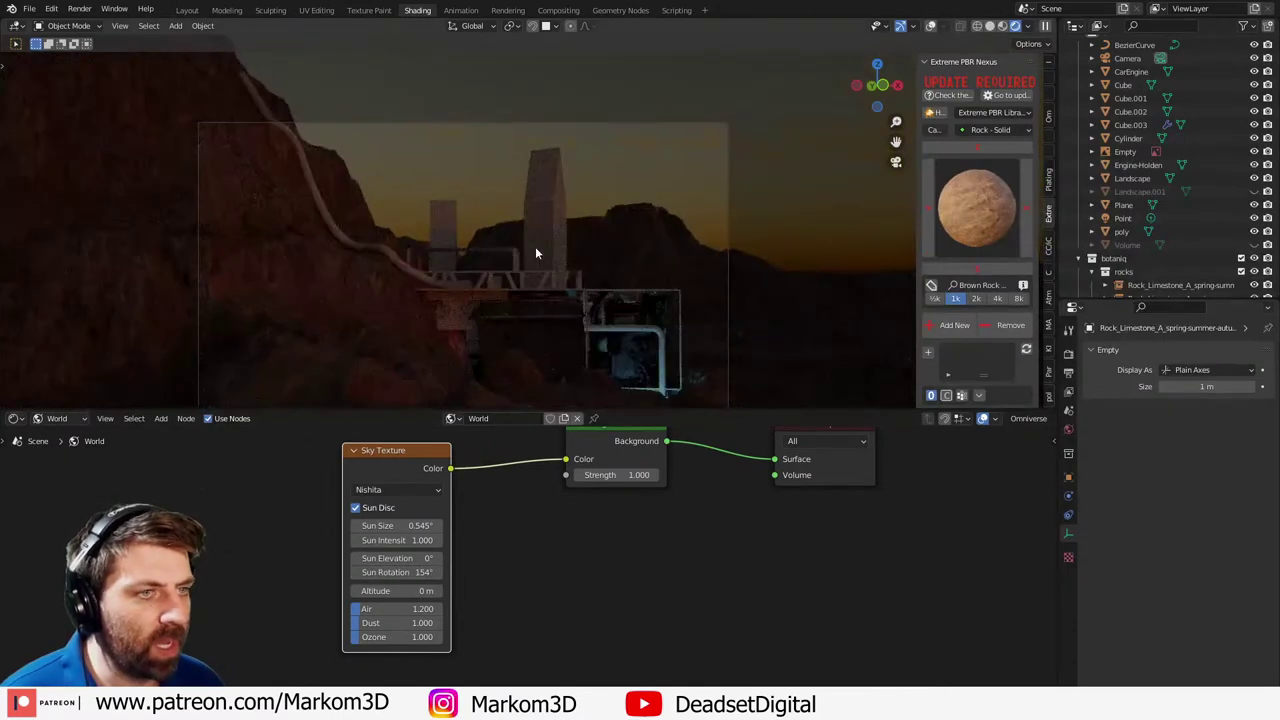
{"action": "middle_click_drag", "start_coordinate": [540, 248], "coordinate": [584, 199], "text": "shift"}
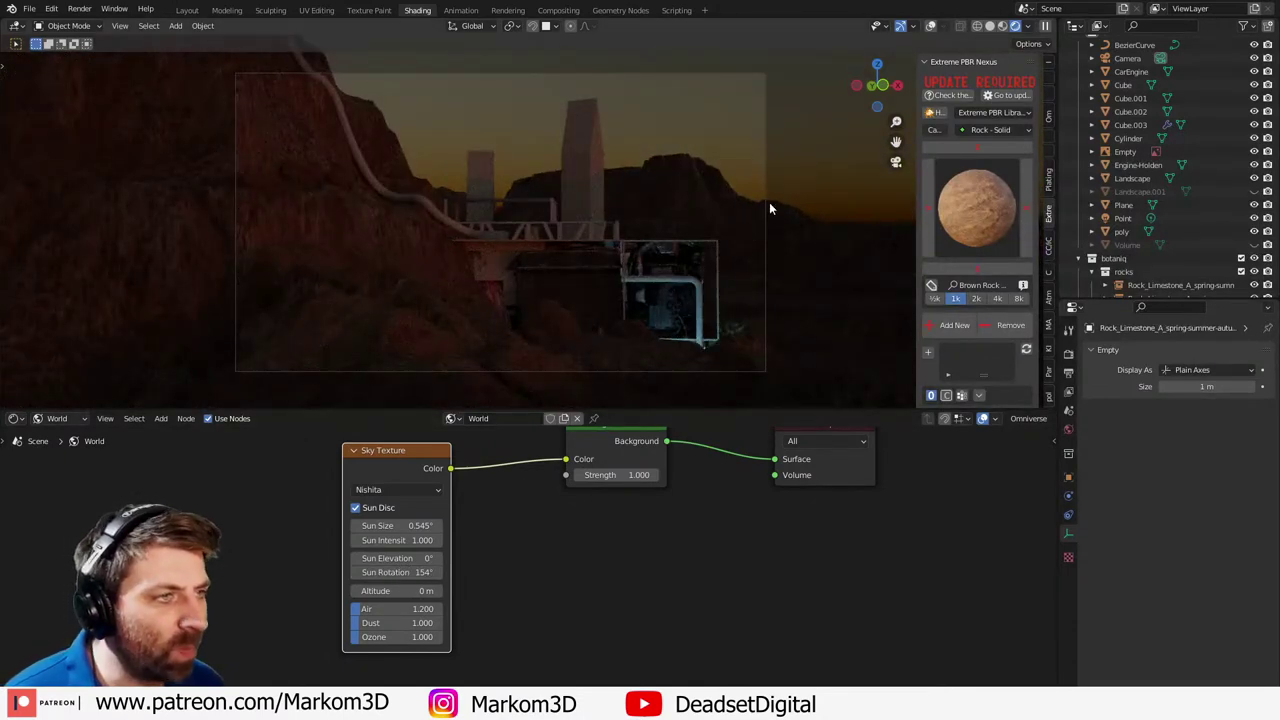
{"action": "scroll", "coordinate": [251, 168], "scroll_direction": "up", "scroll_amount": 2}
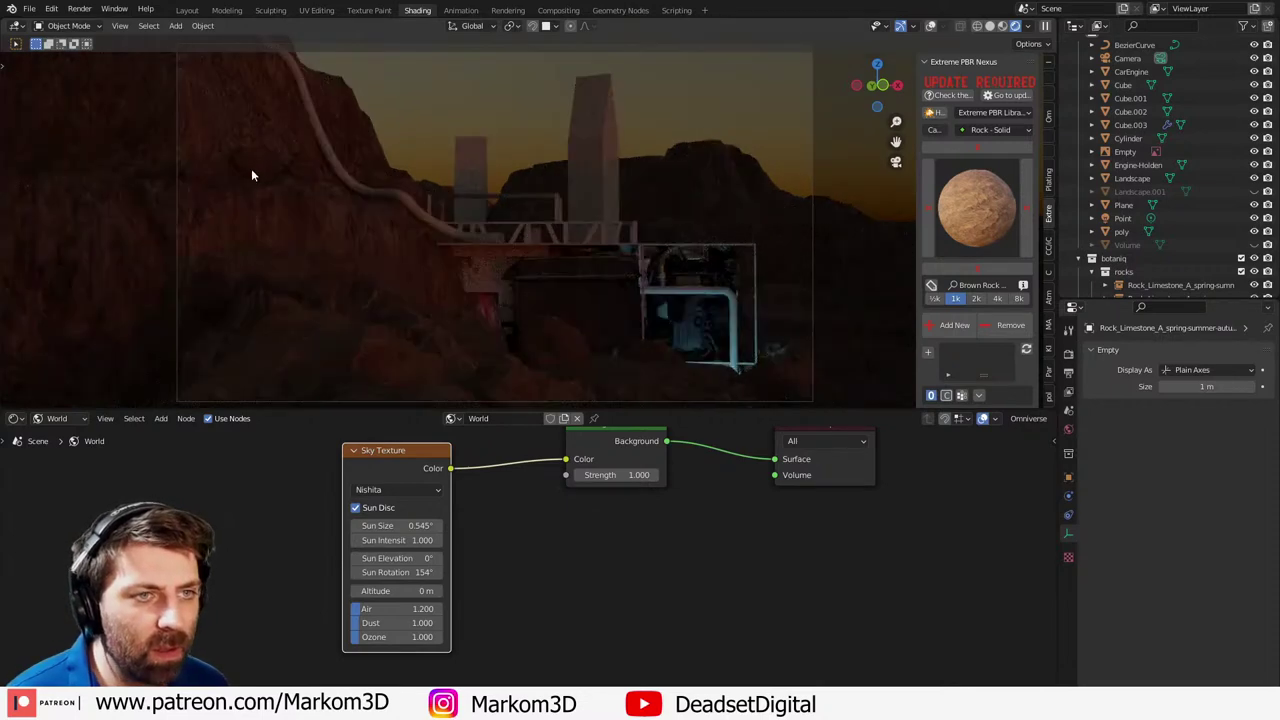
- Deselect everything, unhide the Volume object, and set the Sky Texture's sun rotation to 121°
{"action": "key", "text": "alt+a"}
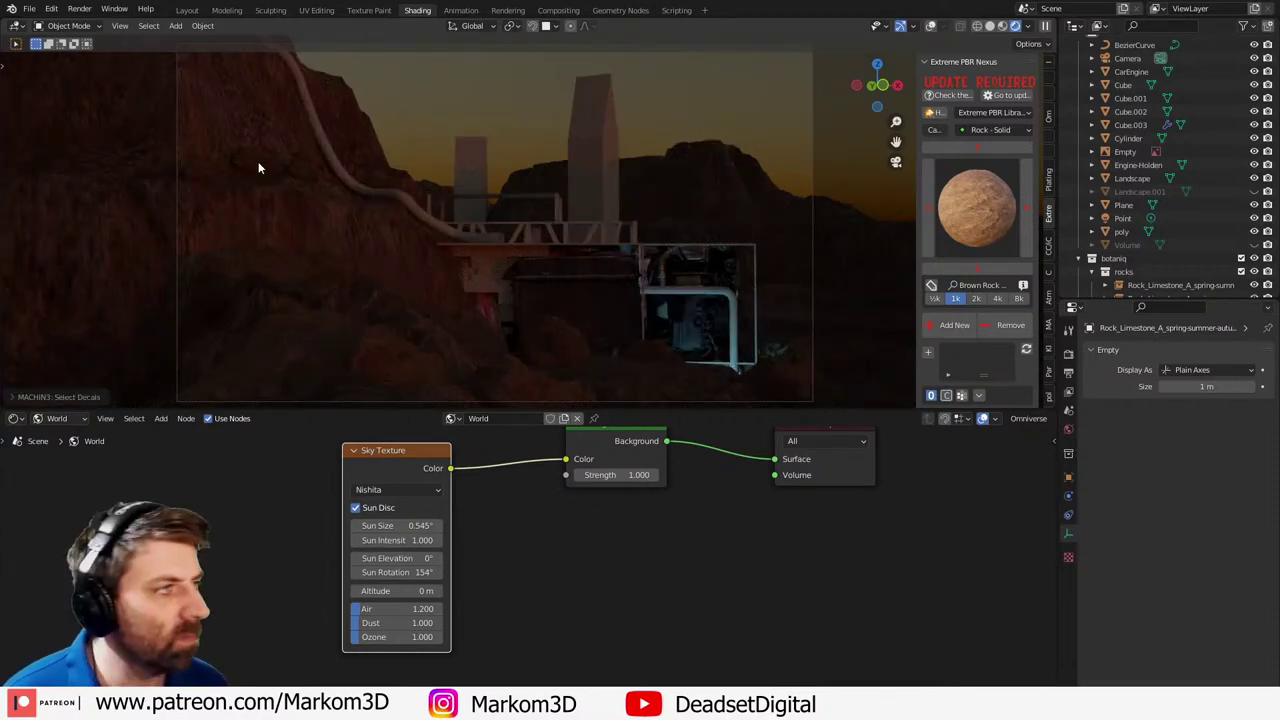
{"action": "left_click", "coordinate": [1254, 245]}
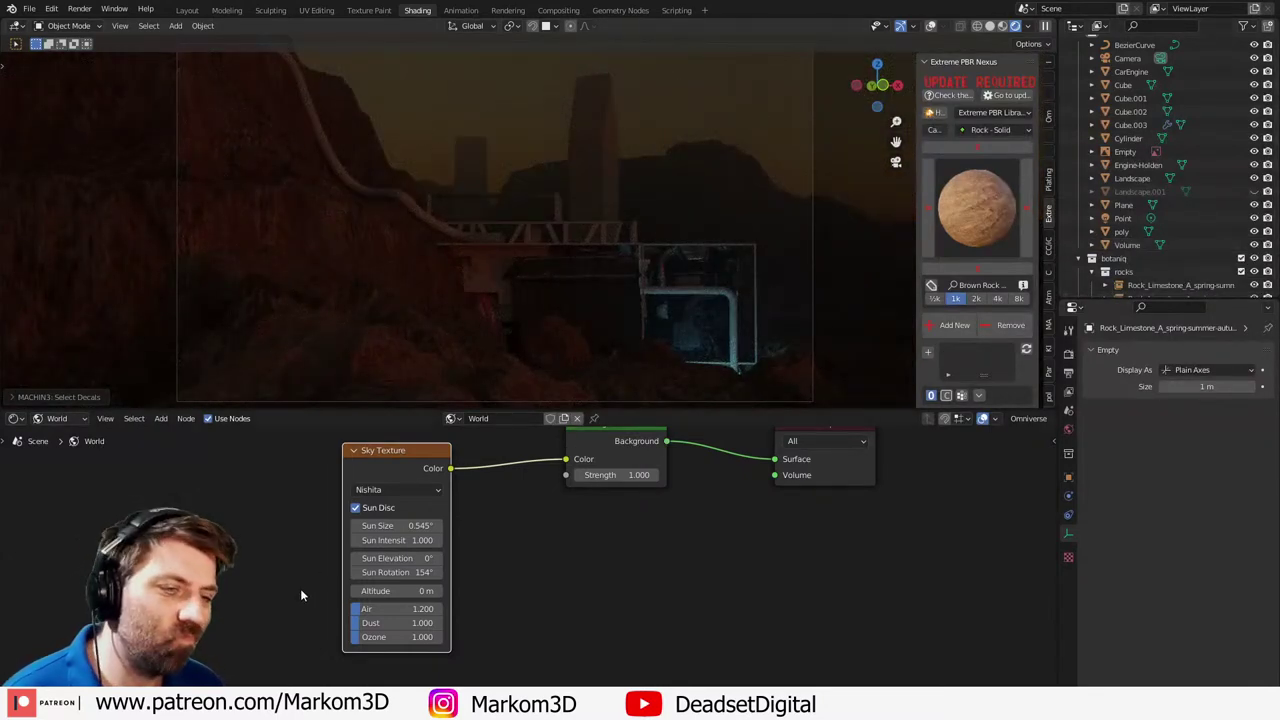
{"action": "left_click_drag", "start_coordinate": [410, 572], "coordinate": [366, 572]}
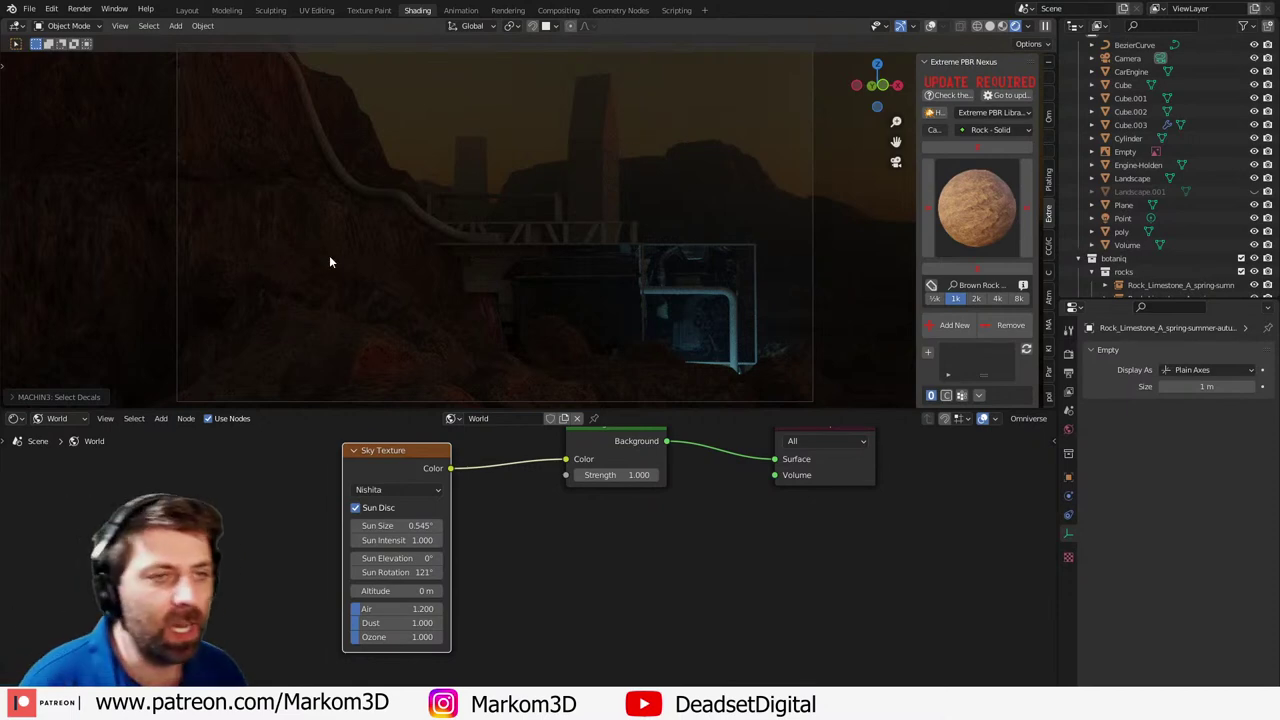
- Select the second limestone rock in the rocks collection and turn on the viewport overlays
{"action": "left_click", "coordinate": [270, 161]}
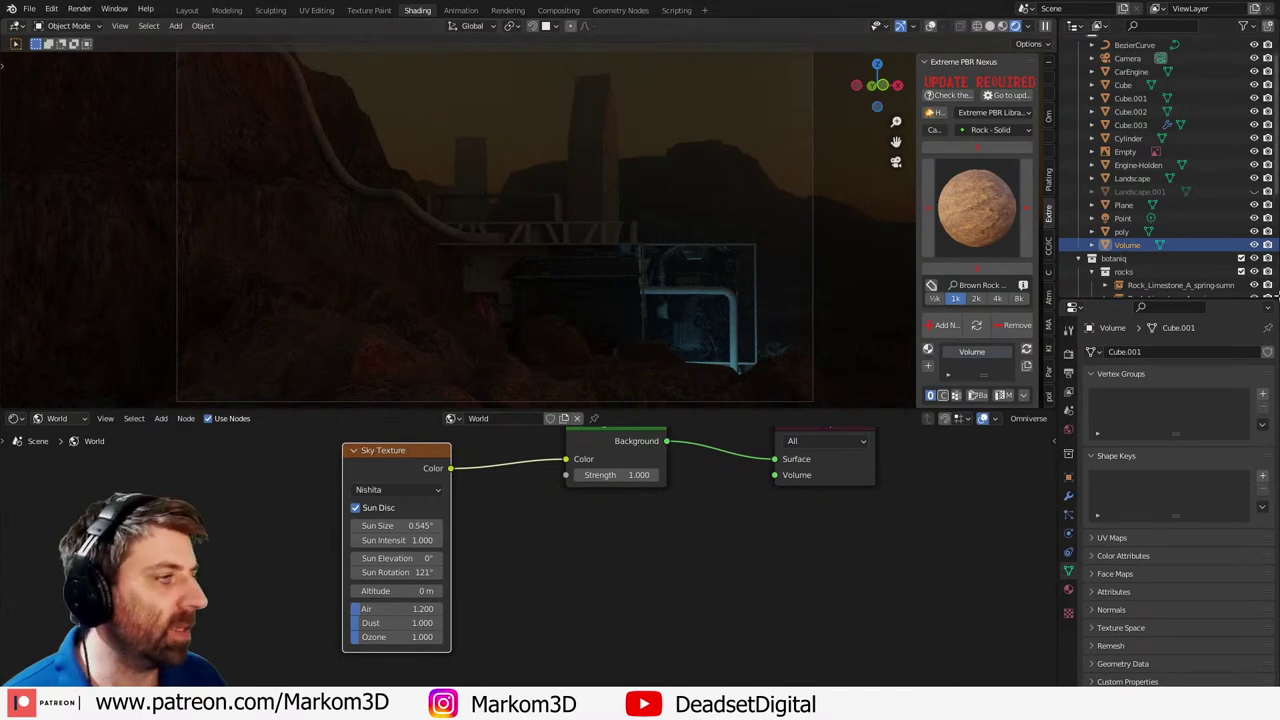
{"action": "scroll", "coordinate": [1150, 270], "scroll_direction": "down", "scroll_amount": 2}
{"action": "left_click", "coordinate": [1160, 219]}
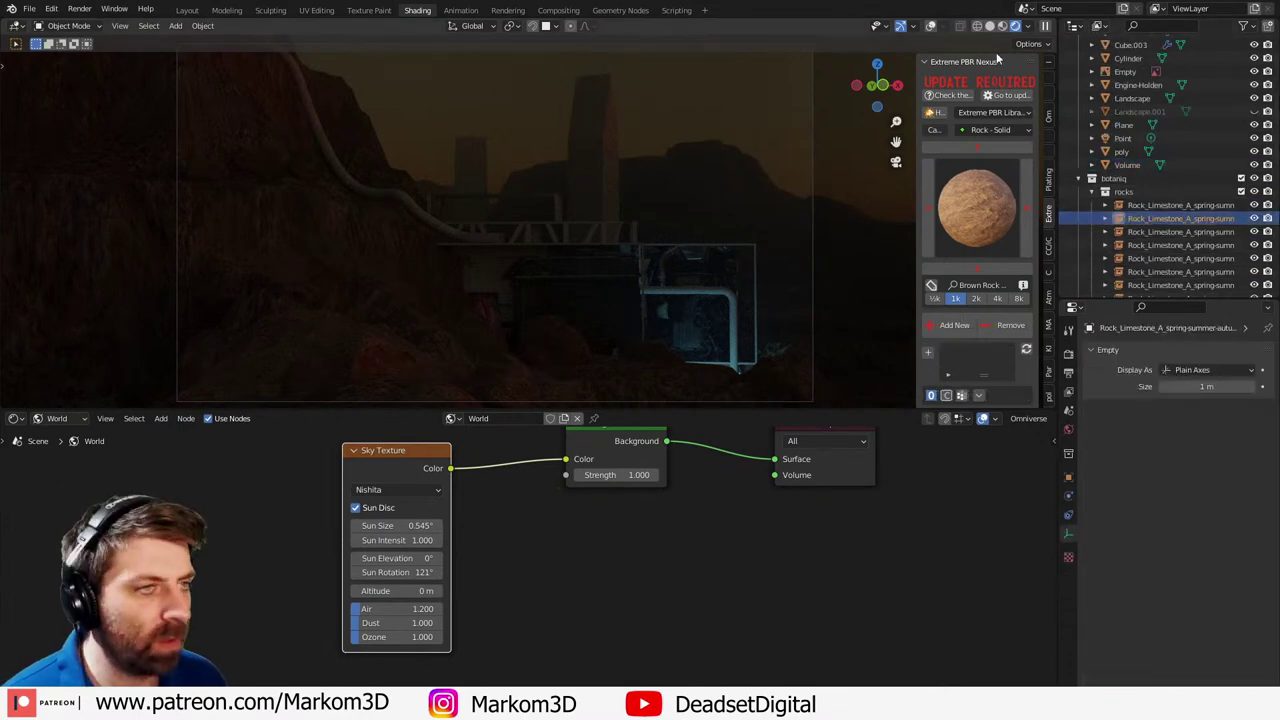
{"action": "left_click", "coordinate": [931, 26]}
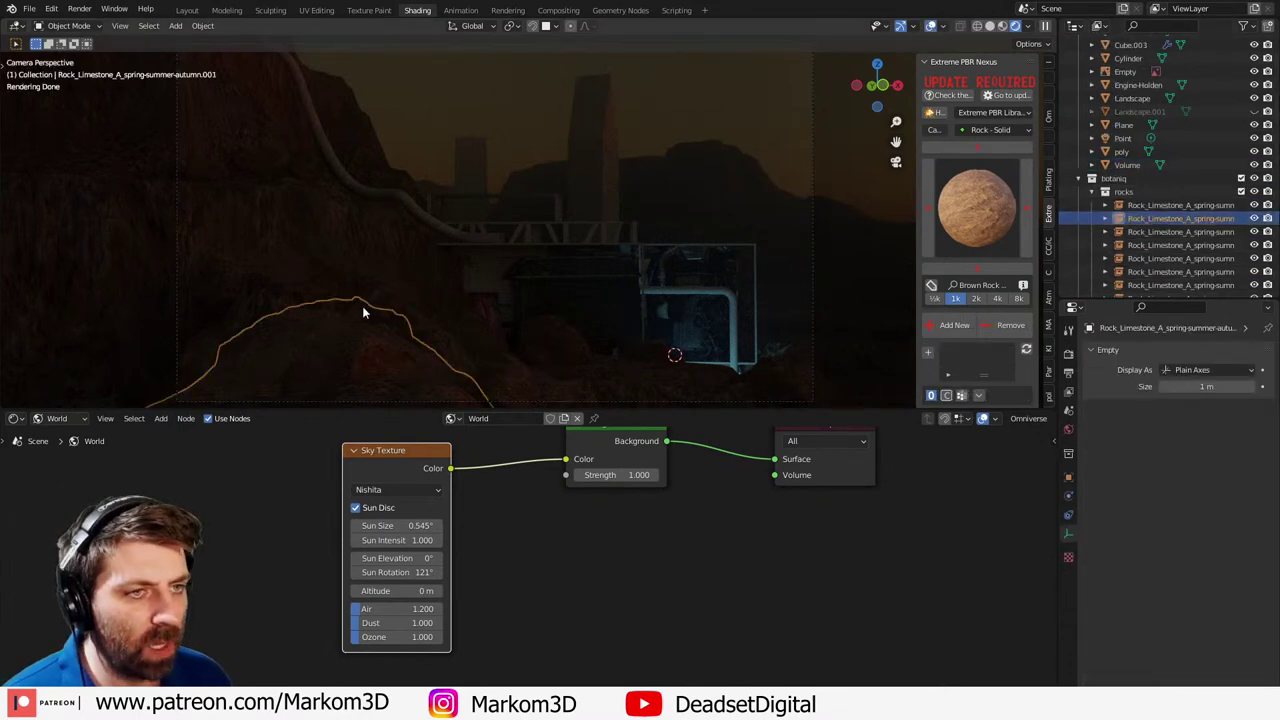
- Make a linked duplicate of the selected limestone rock and scale the copy down to a small rock
{"action": "key", "text": "g"}
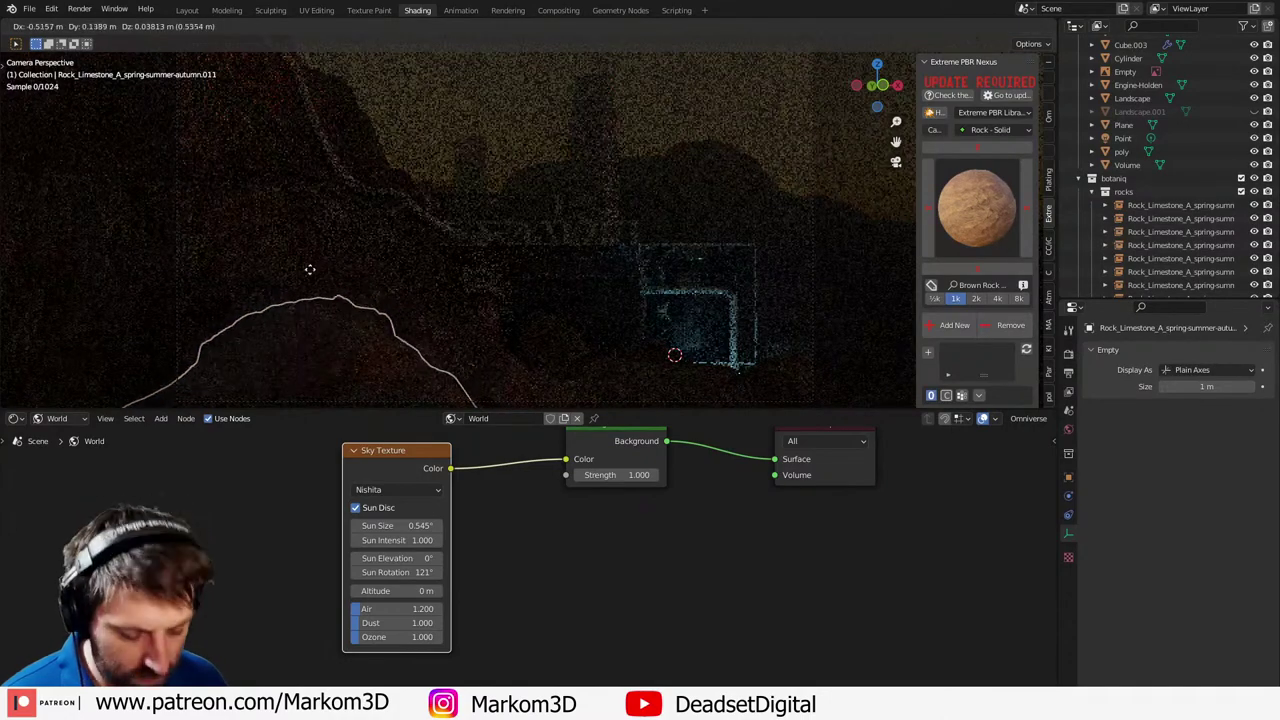
{"action": "left_click", "coordinate": [326, 236]}
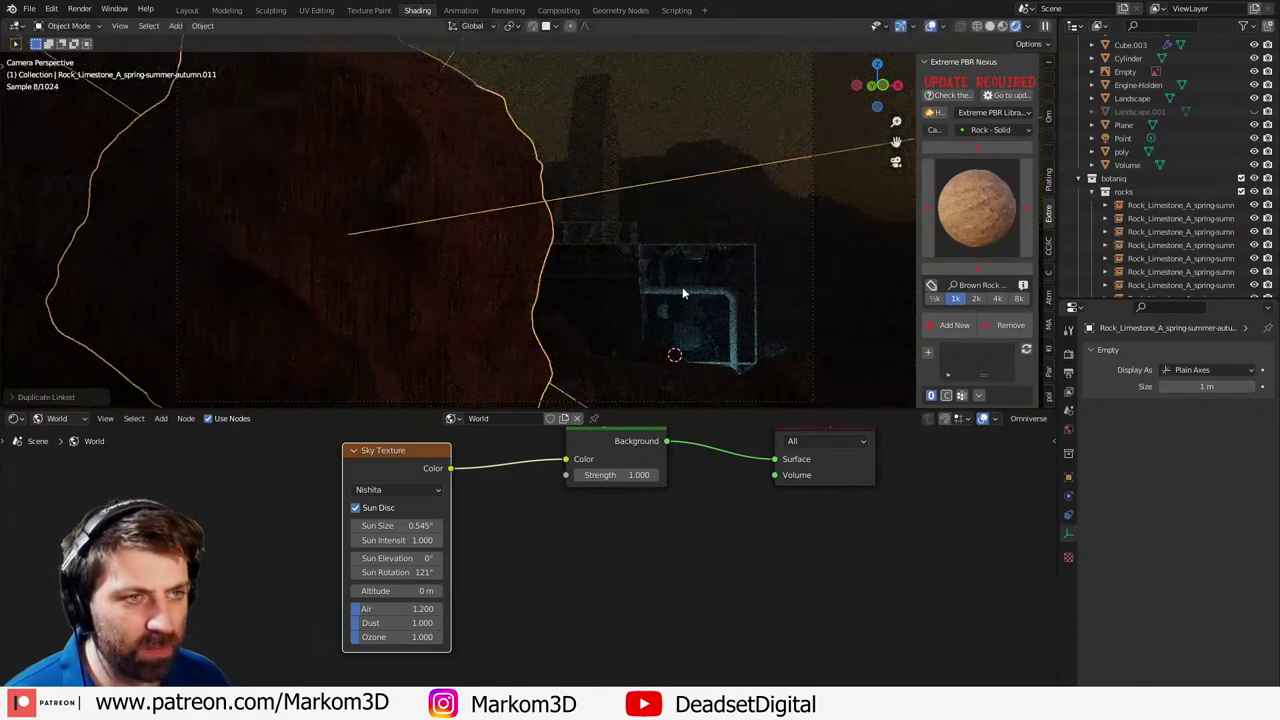
{"action": "key", "text": "s"}
{"action": "left_click", "coordinate": [386, 280]}
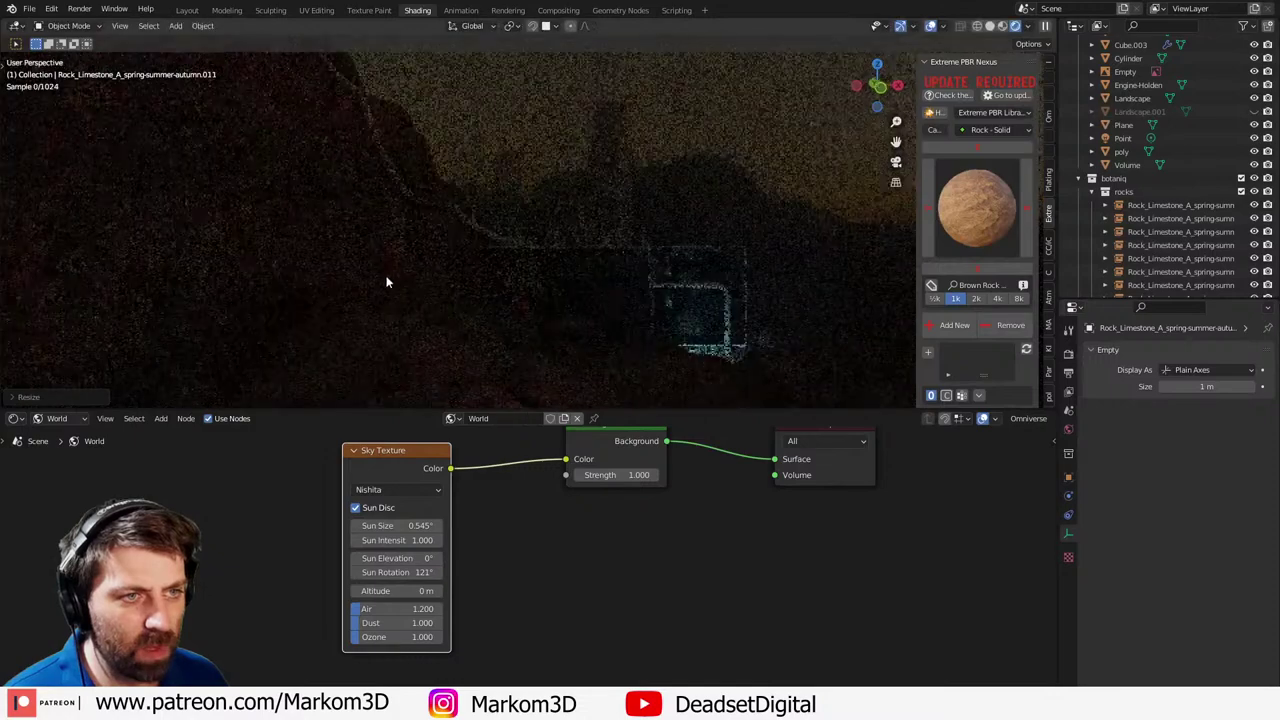
- Hide the Volume object and switch the viewport to solid shading around the outpost
{"action": "middle_click_drag", "start_coordinate": [386, 280], "coordinate": [523, 297]}
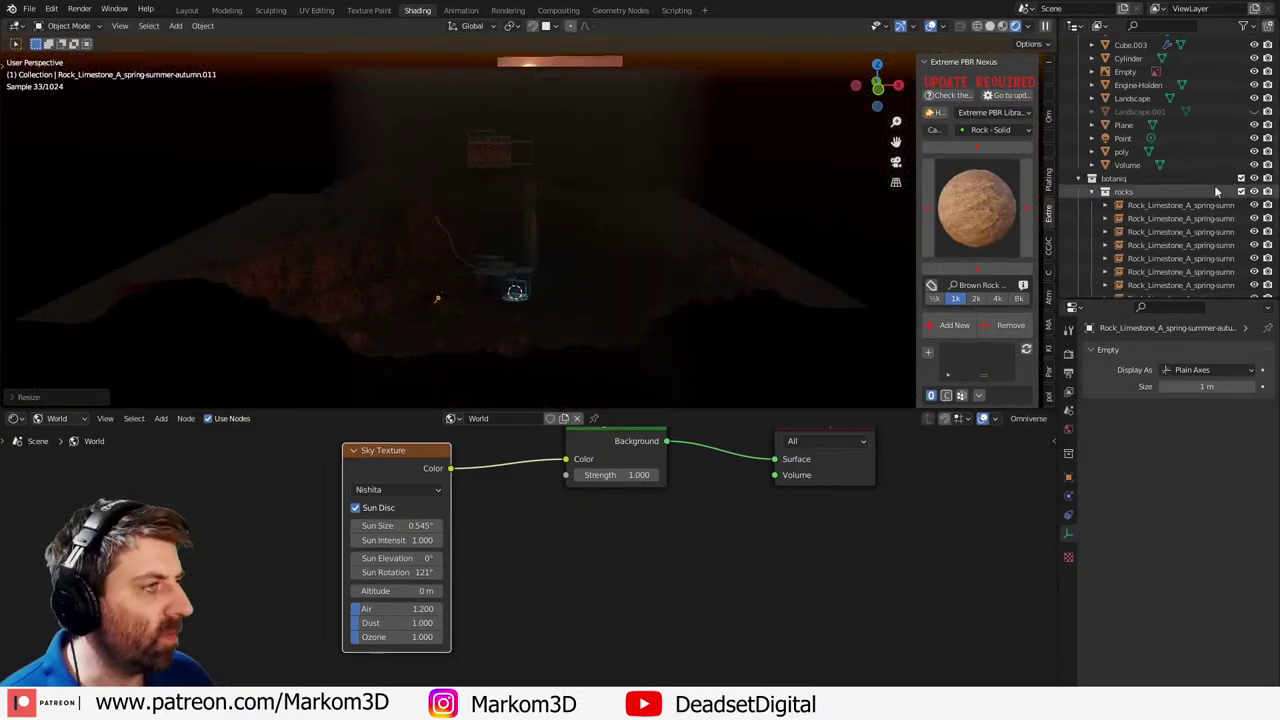
{"action": "left_click", "coordinate": [1254, 165]}
{"action": "scroll", "coordinate": [378, 324], "scroll_direction": "up", "scroll_amount": 6}
{"action": "middle_click_drag", "start_coordinate": [378, 324], "coordinate": [480, 170], "text": "shift"}
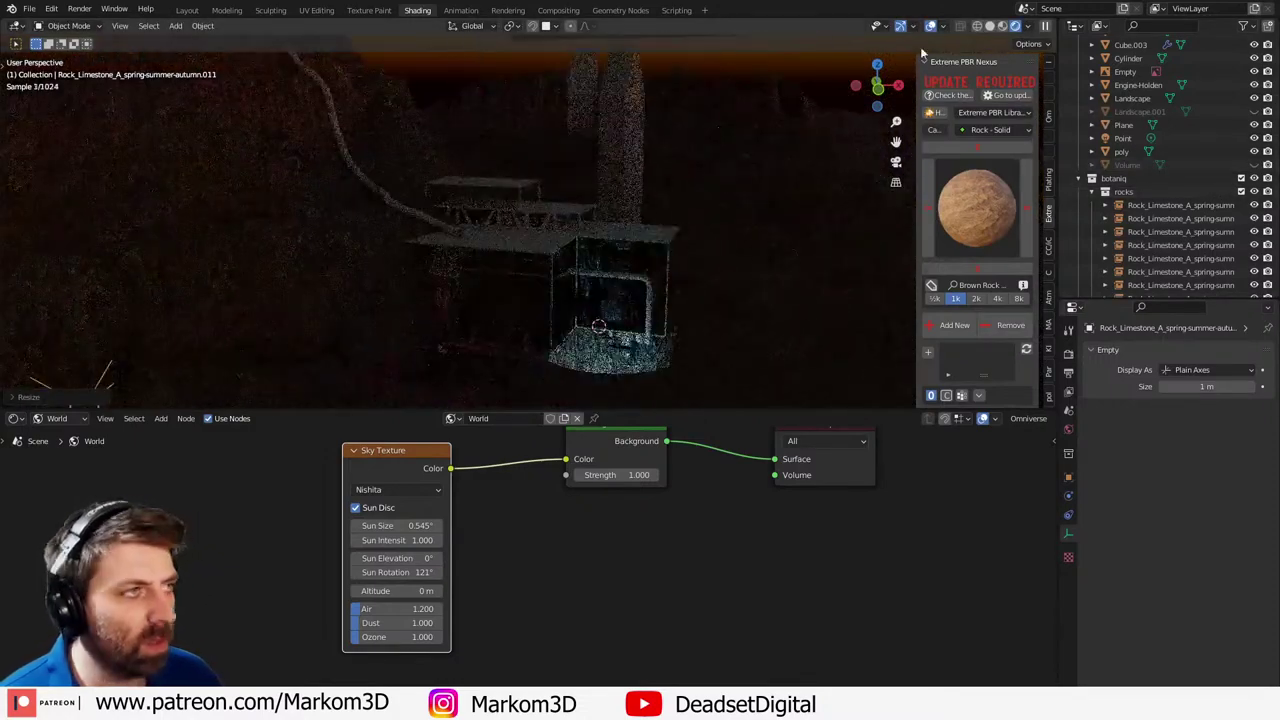
{"action": "left_click", "coordinate": [990, 26]}
{"action": "scroll", "coordinate": [450, 340], "scroll_direction": "down", "scroll_amount": 3}
- Move the small rock copy onto the cliff ledge between the other ledge rocks and the pipe
{"action": "mouse_move", "coordinate": [450, 340]}
{"action": "middle_mouse_down"}
{"action": "mouse_move", "coordinate": [390, 367]}
{"action": "mouse_move", "coordinate": [455, 284]}
{"action": "middle_mouse_up"}
{"action": "key", "text": "g"}
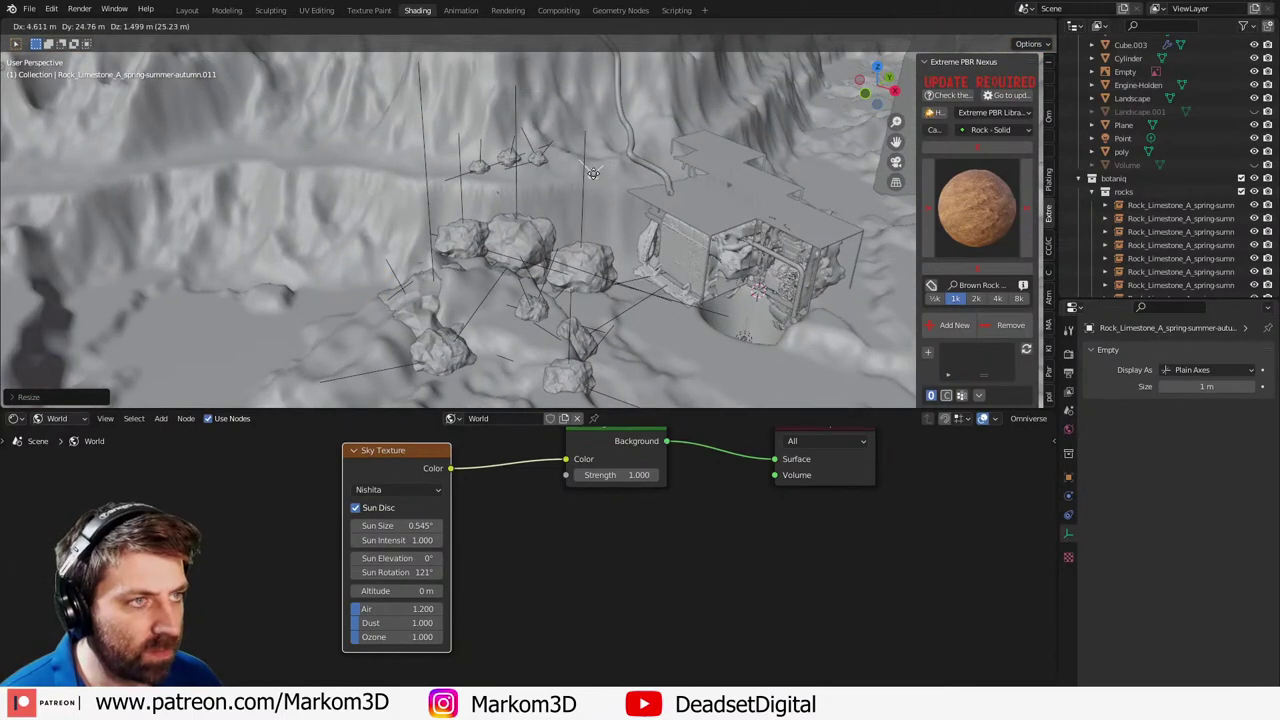
{"action": "left_click", "coordinate": [611, 185]}
{"action": "scroll", "coordinate": [611, 185], "scroll_direction": "up", "scroll_amount": 7}
{"action": "middle_click_drag", "start_coordinate": [611, 185], "coordinate": [524, 261], "text": "shift"}
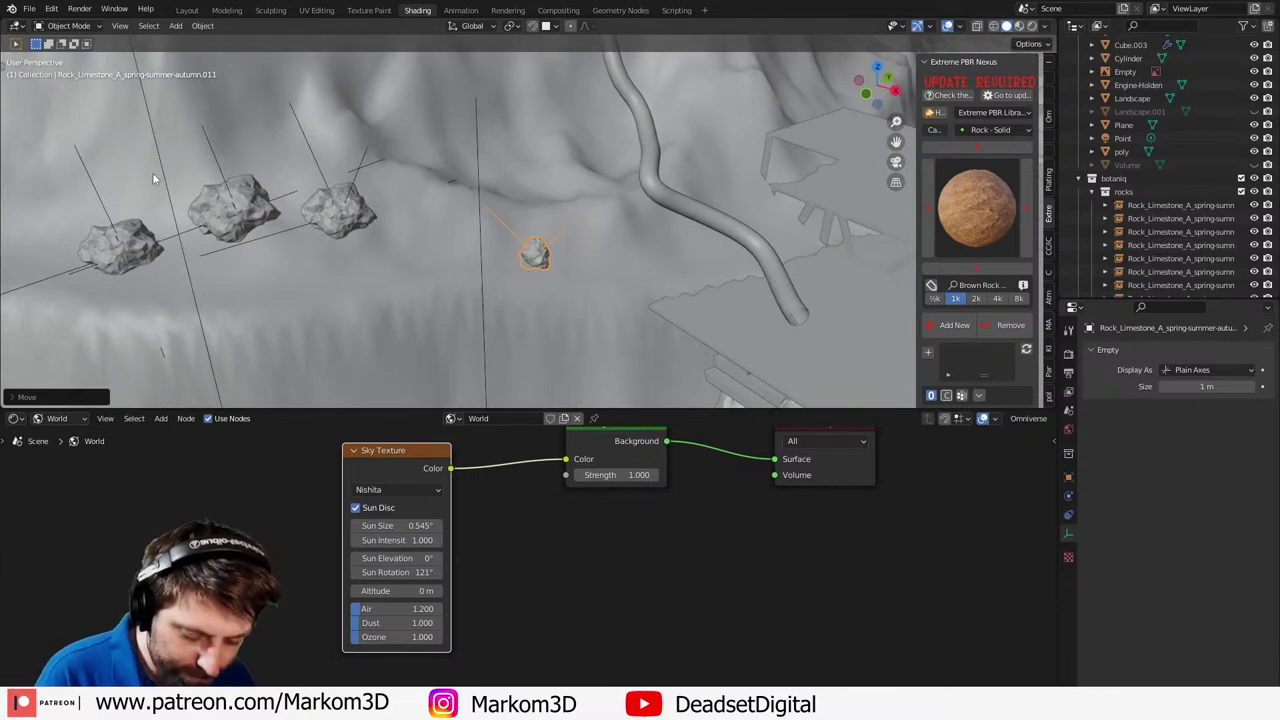
- Enable the Scatter Objects add-on in the preferences and show its Object Scatter settings in the Layout workspace
{"action": "left_click", "coordinate": [80, 8]}
{"action": "left_click", "coordinate": [80, 8]}
{"action": "left_click", "coordinate": [51, 8]}
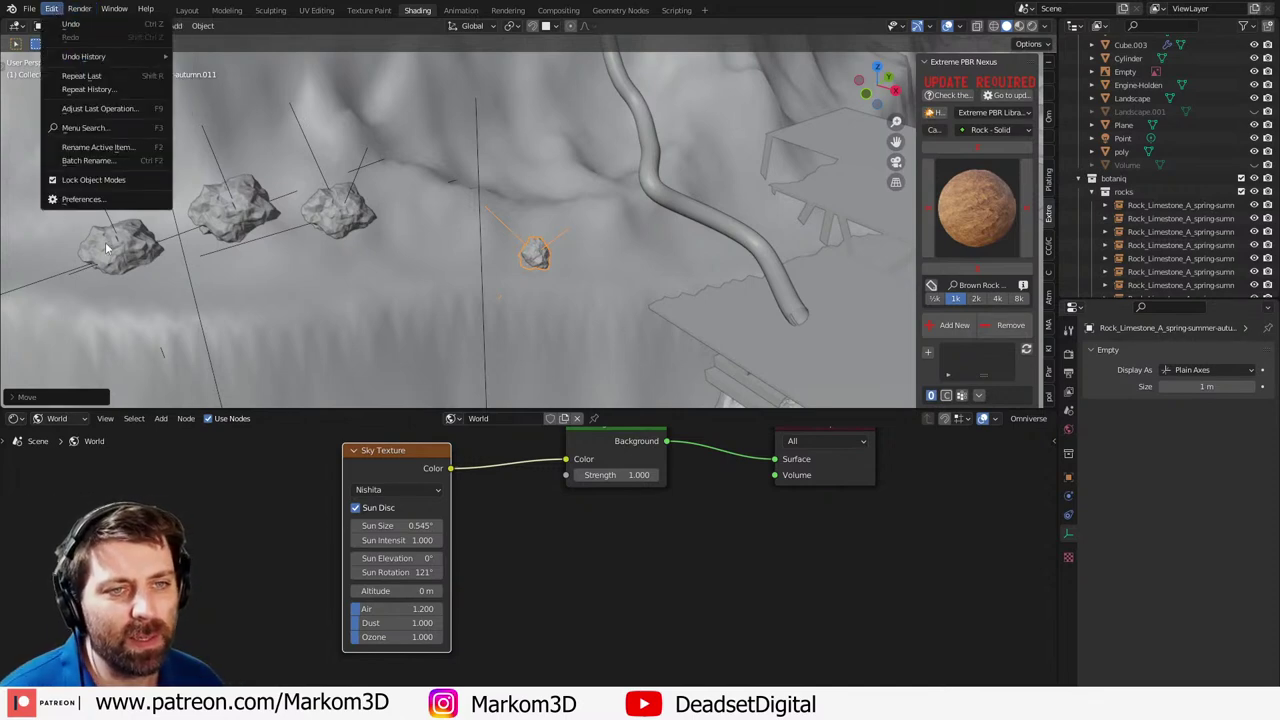
{"action": "left_click", "coordinate": [83, 199]}
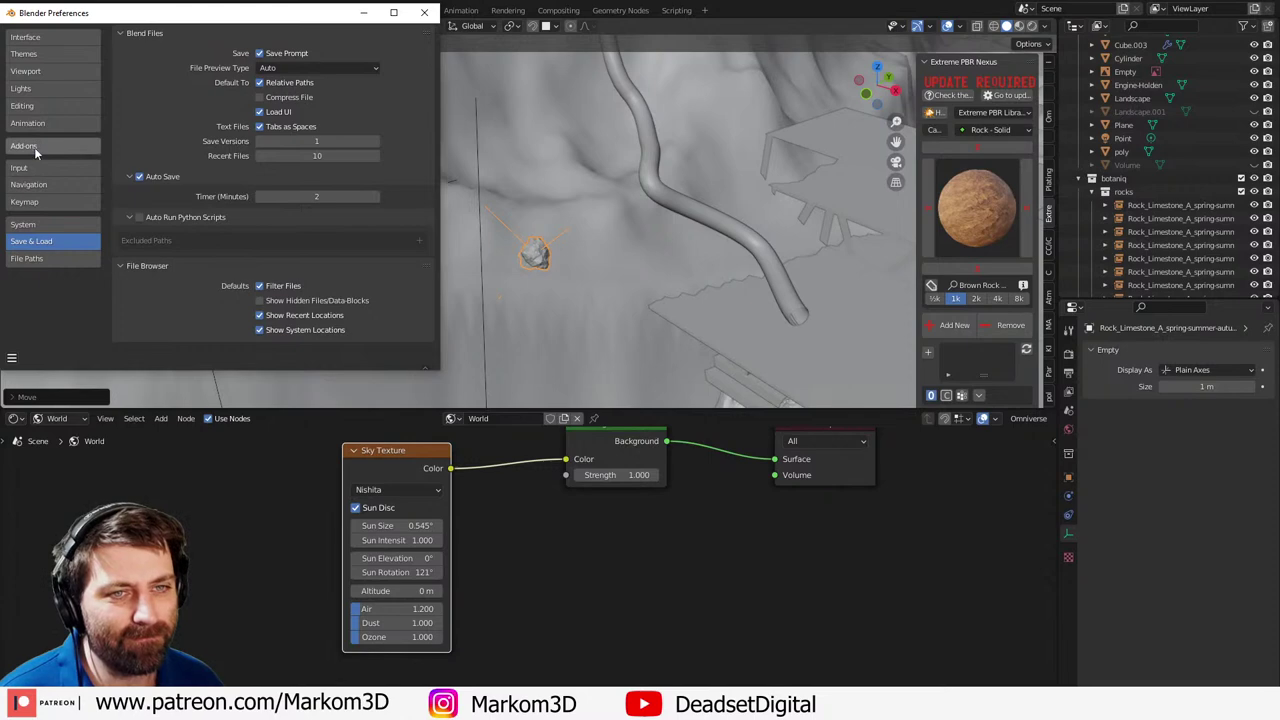
{"action": "left_click", "coordinate": [36, 148]}
{"action": "type", "text": "scatter"}
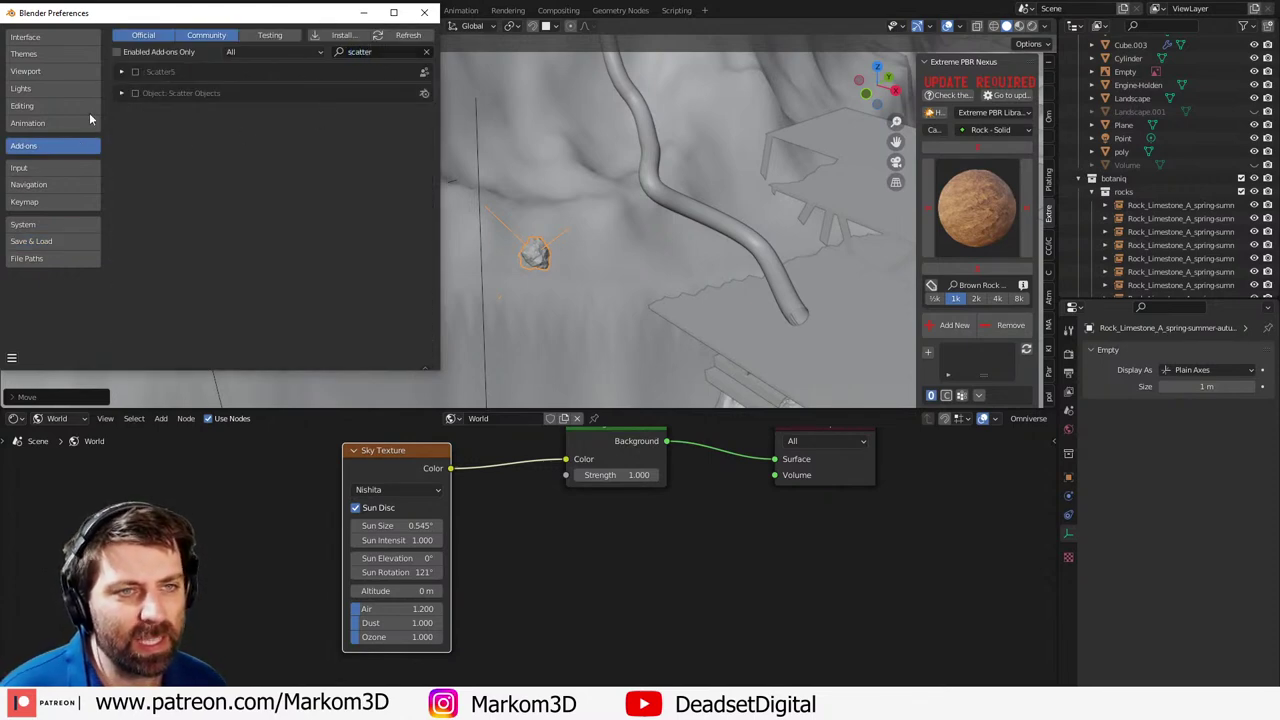
{"action": "left_click", "coordinate": [122, 93]}
{"action": "left_click", "coordinate": [426, 13]}
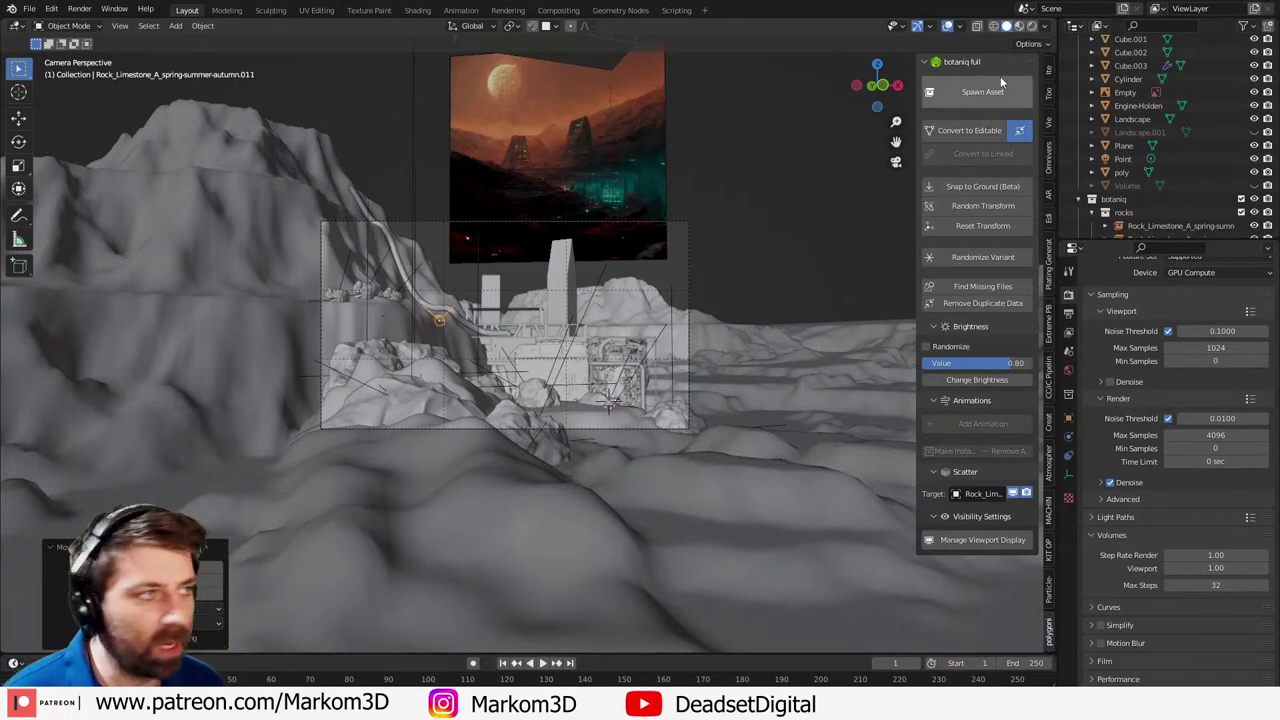
{"action": "left_click", "coordinate": [1049, 90]}
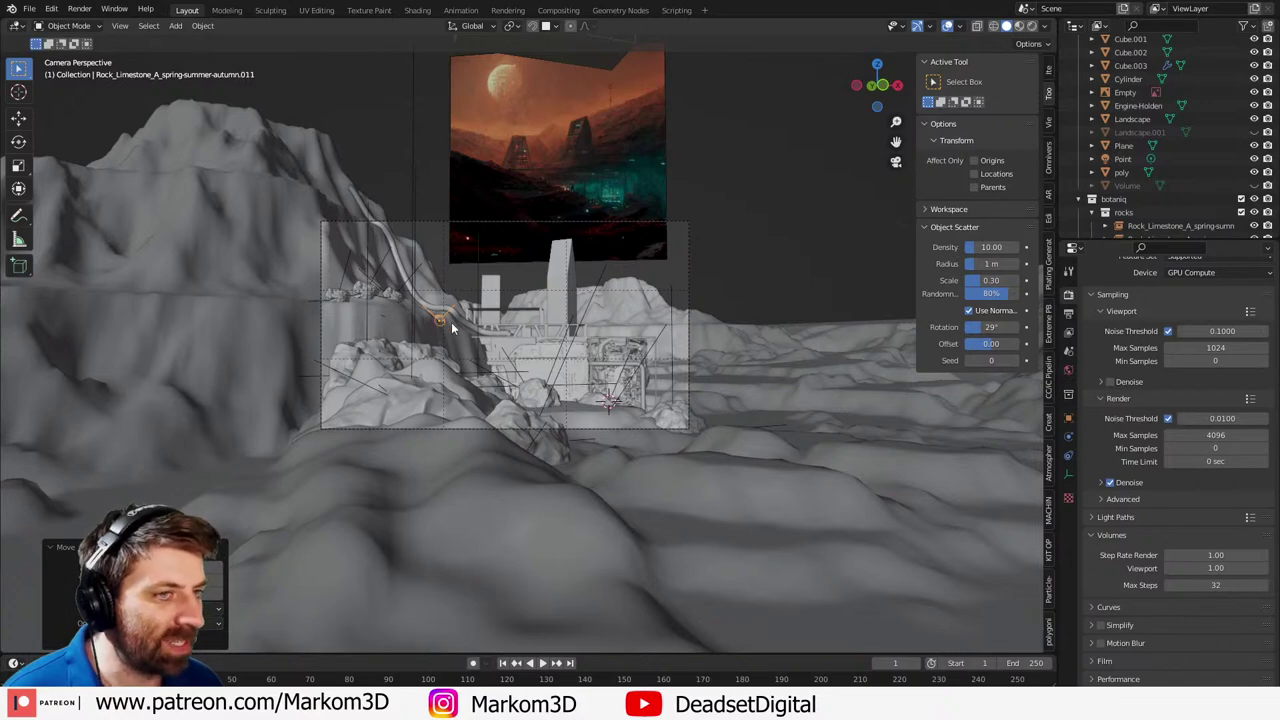
{"action": "middle_click_drag", "start_coordinate": [452, 328], "coordinate": [491, 344]}
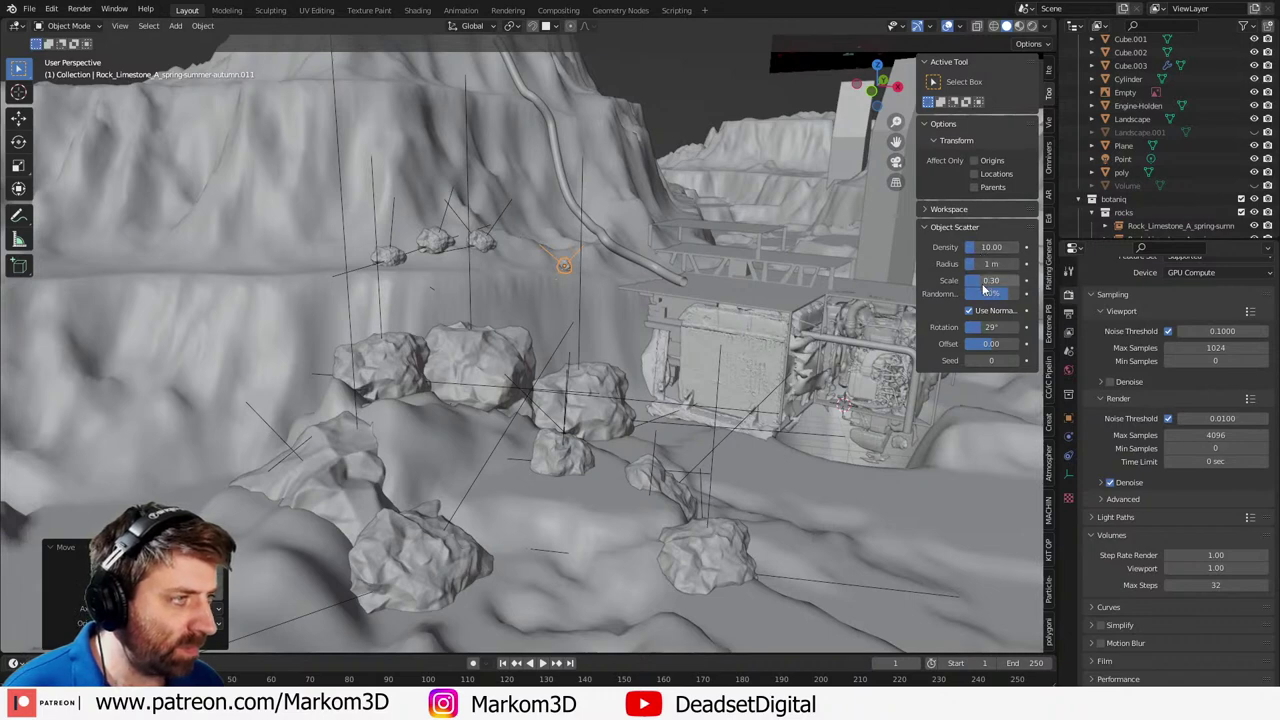
{"action": "left_click", "coordinate": [925, 211]}
{"action": "left_click", "coordinate": [925, 211]}
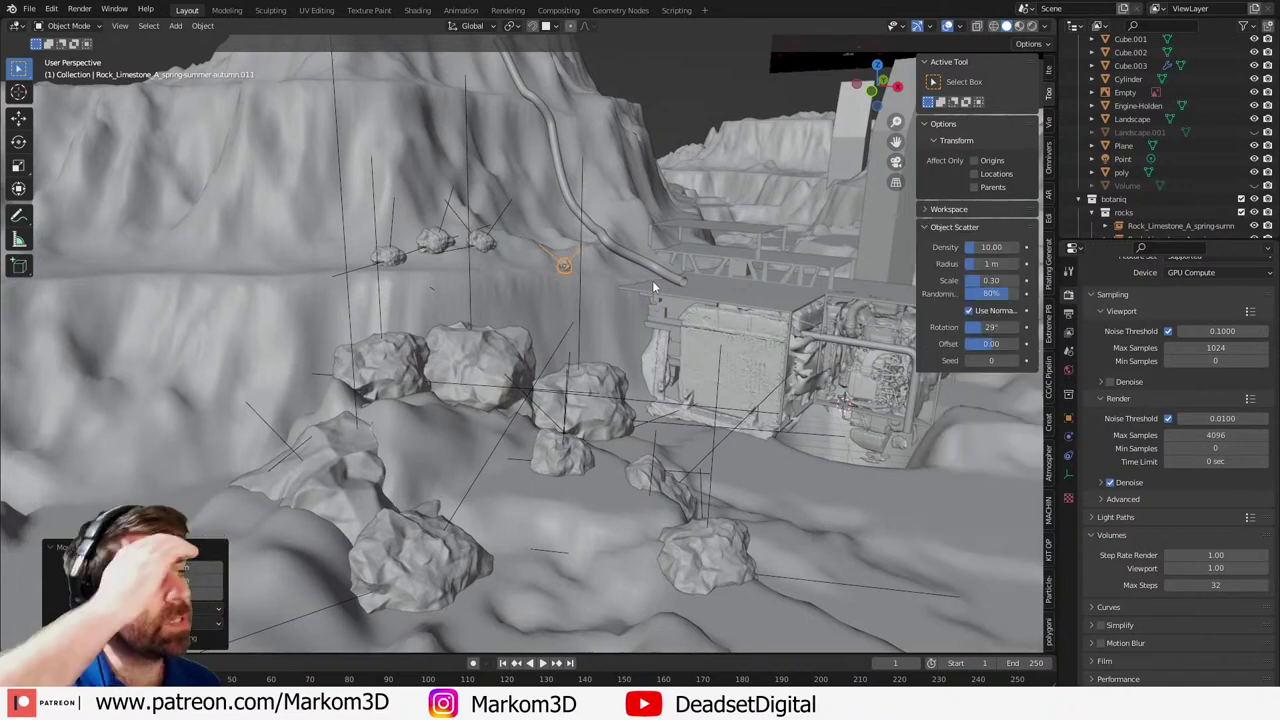
{"action": "left_click", "coordinate": [18, 215]}
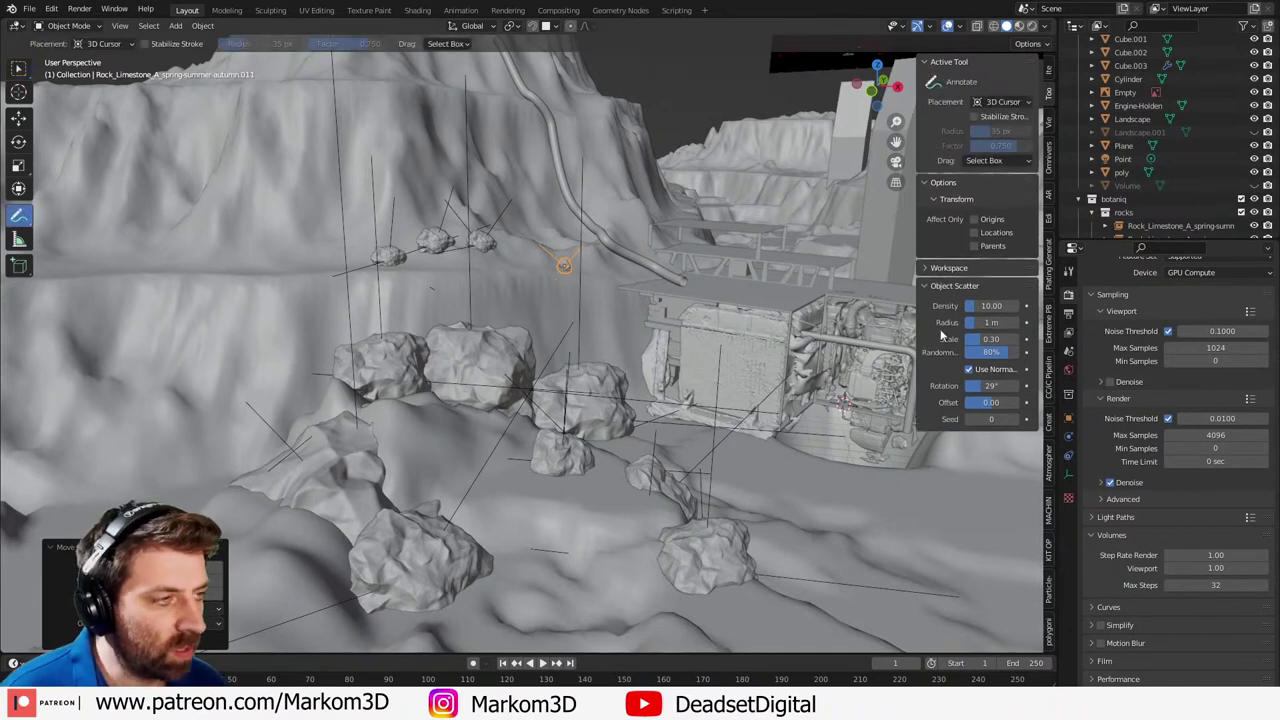
{"action": "left_click_drag", "start_coordinate": [579, 299], "coordinate": [465, 297]}
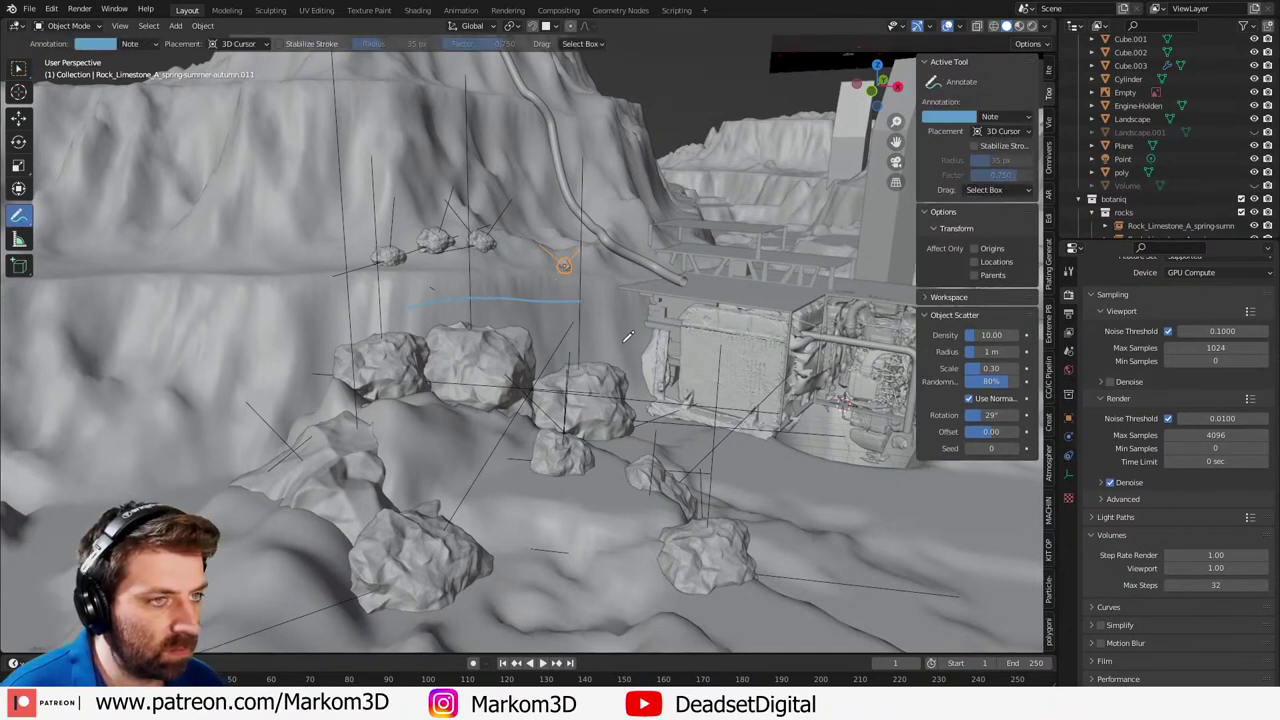
{"action": "key", "text": "ctrl+z"}
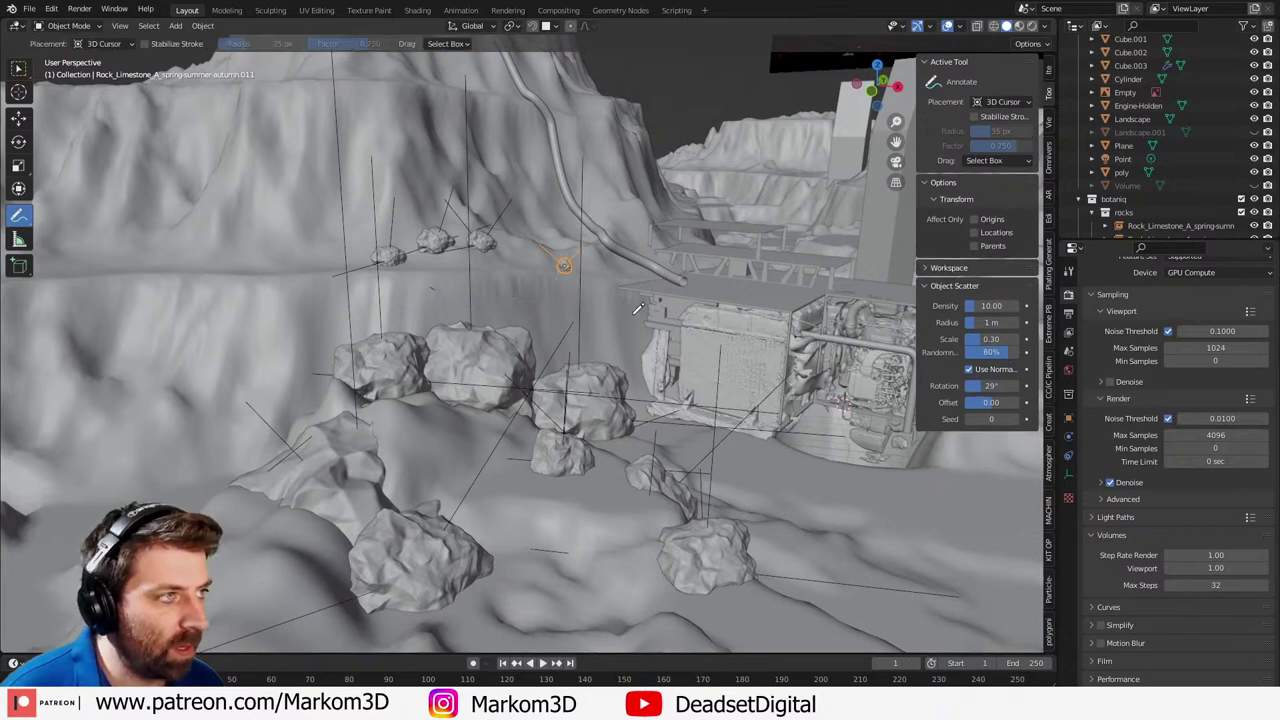
{"action": "left_click", "coordinate": [18, 91]}
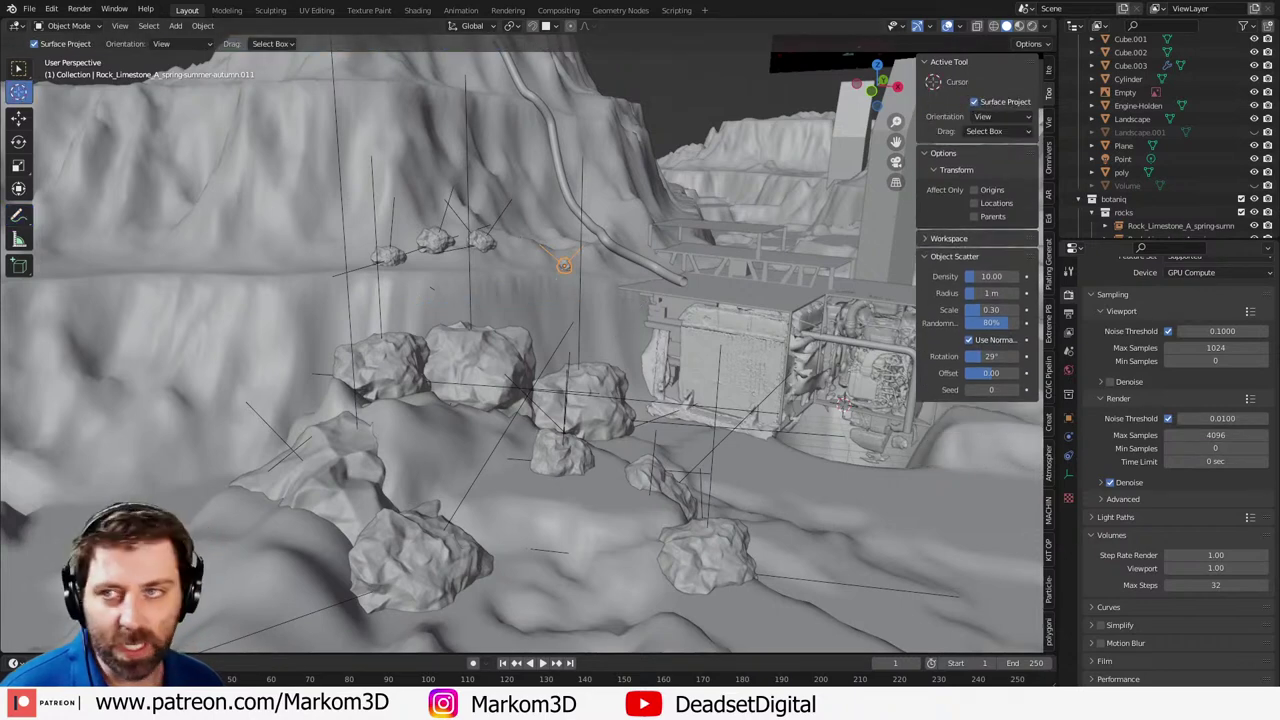
- Switch to the Chrome browser and search Google for "markom3d"
{"action": "key", "text": "alt+Tab"}
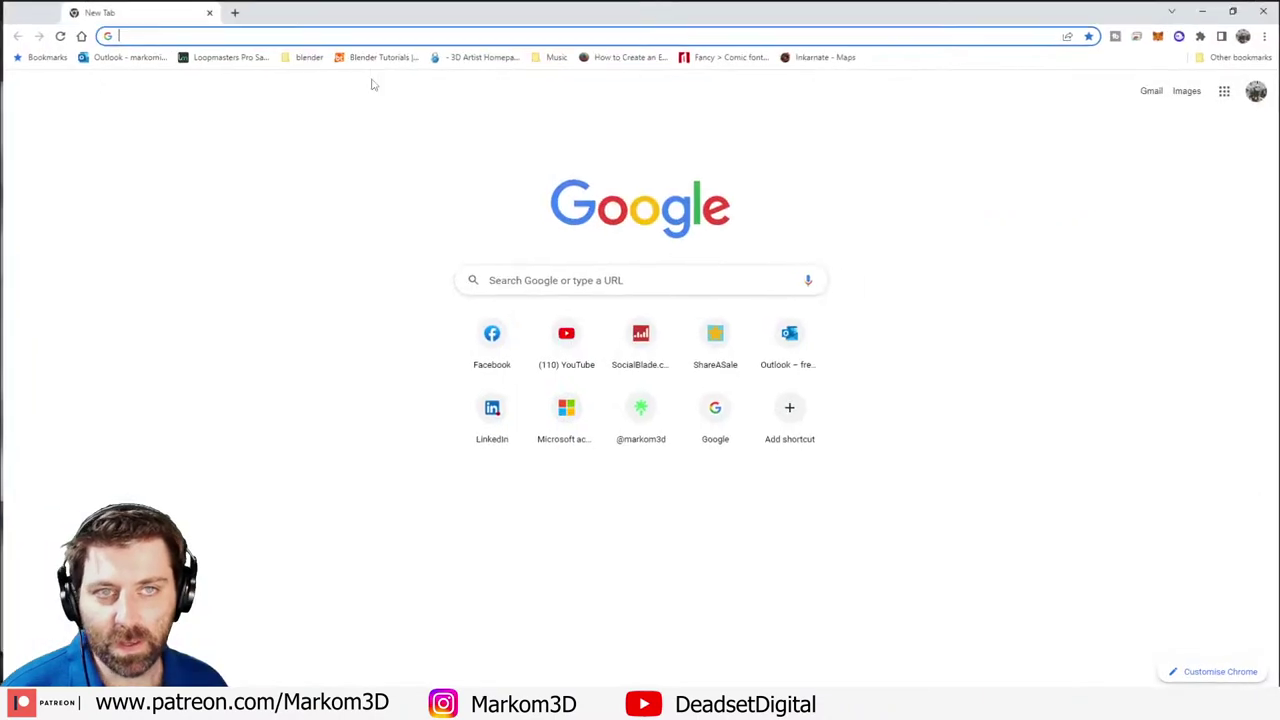
{"action": "left_click", "coordinate": [631, 281]}
{"action": "type", "text": "markom"}
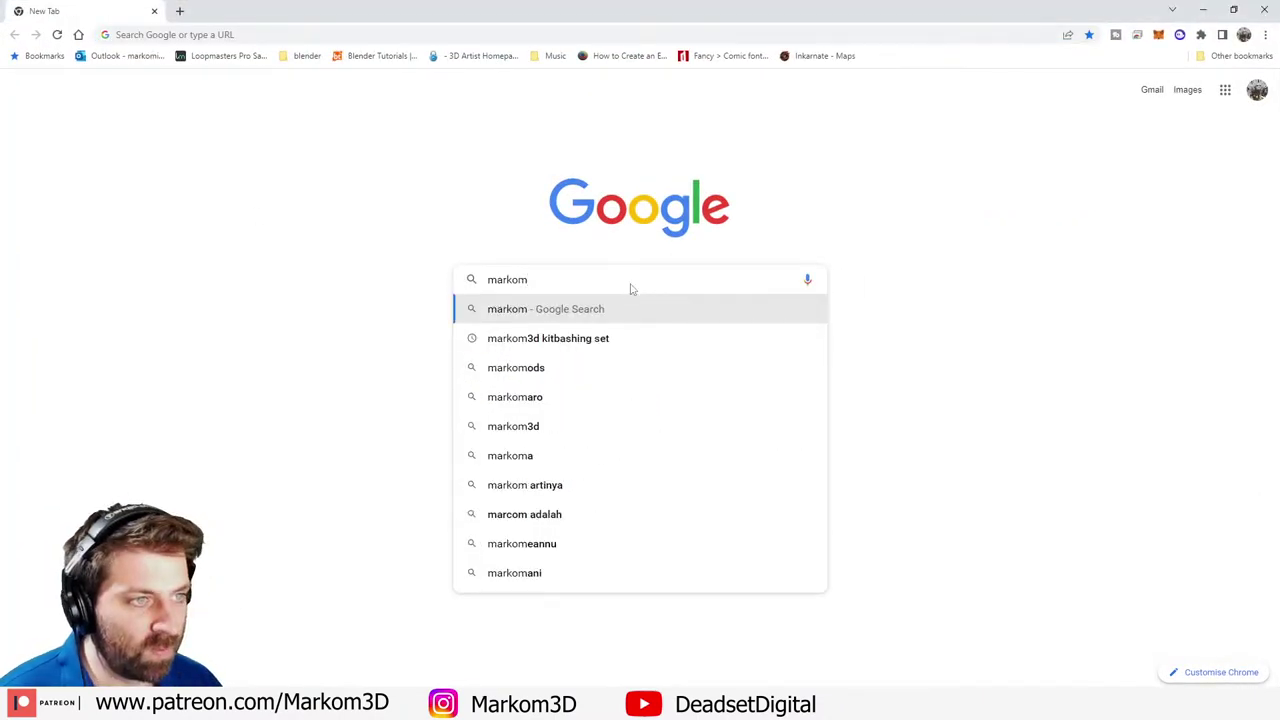
{"action": "type", "text": "23"}
{"action": "key", "text": "BackSpace"}
{"action": "key", "text": "BackSpace"}
{"action": "type", "text": "3d"}
{"action": "key", "text": "Return"}
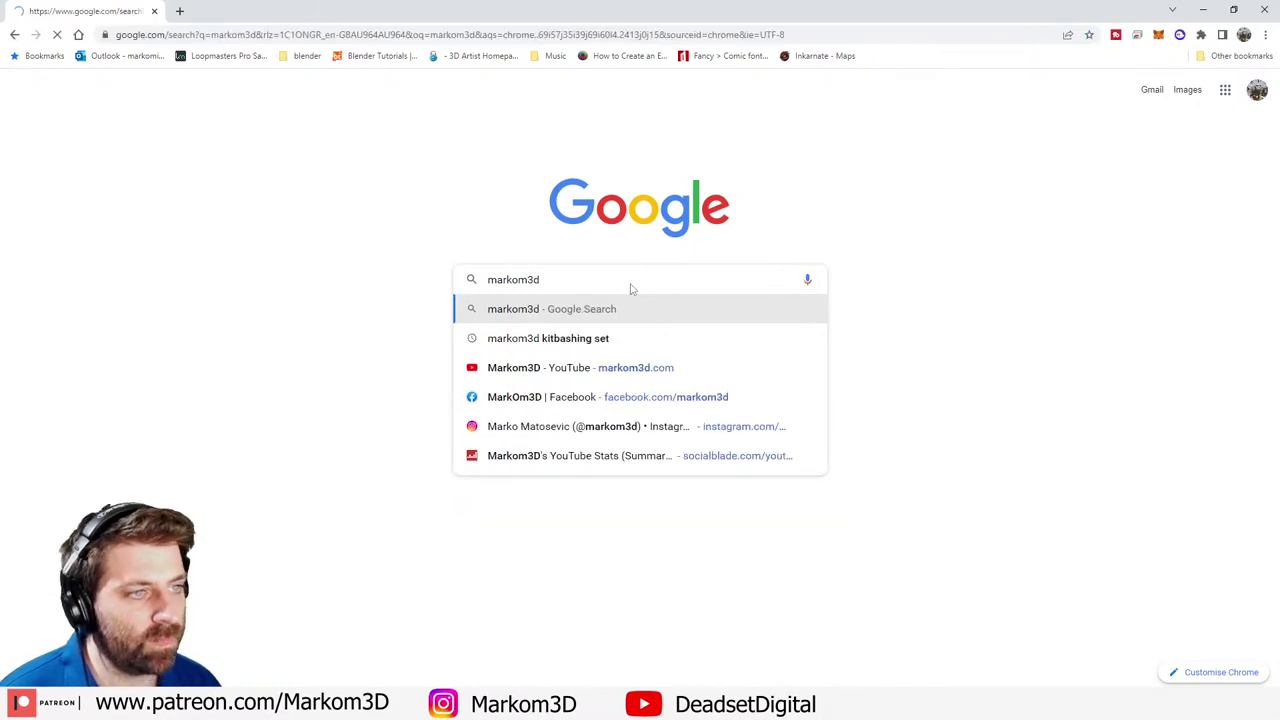
- Open the Markom3D YouTube channel and search its videos for "scatter"
{"action": "left_click", "coordinate": [191, 216]}
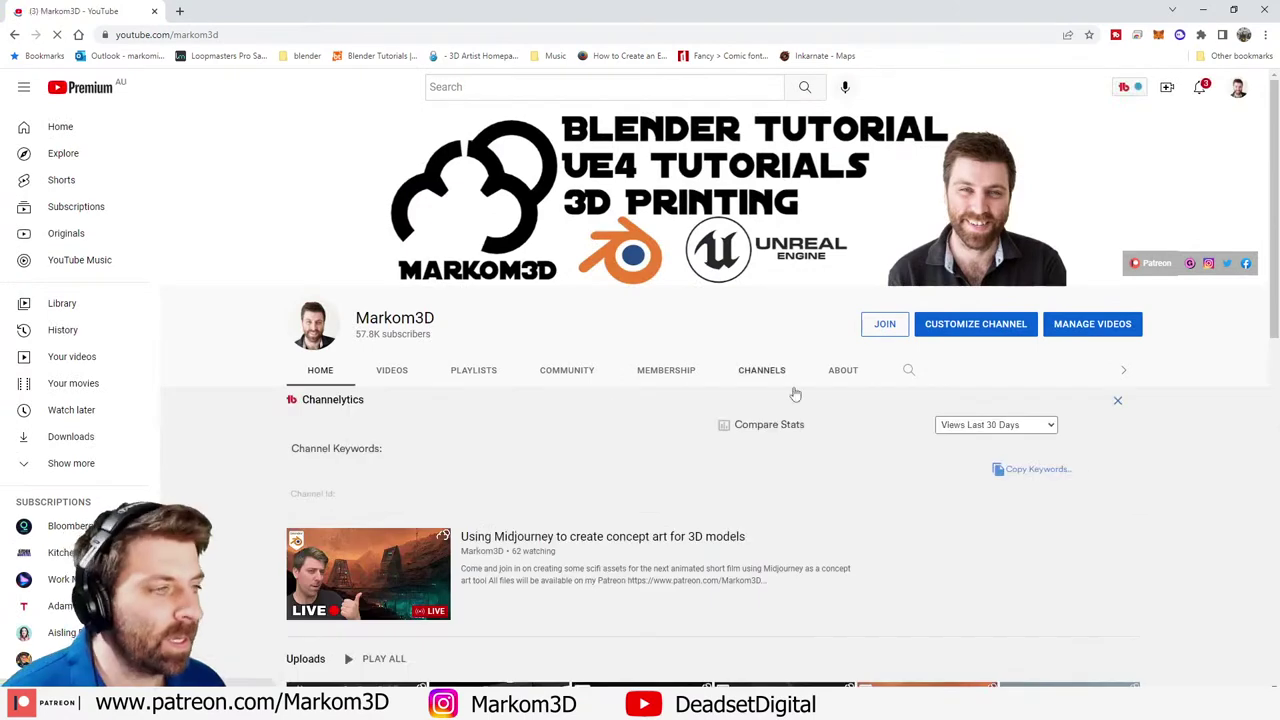
{"action": "left_click", "coordinate": [907, 372]}
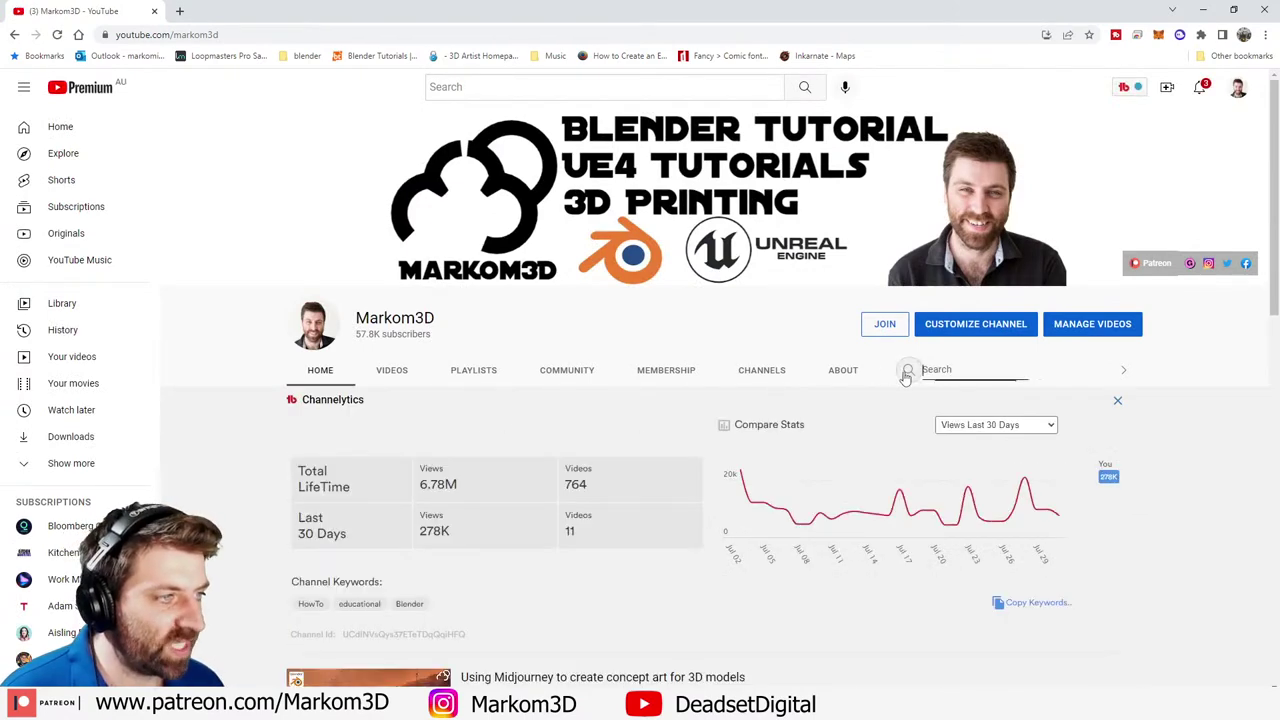
{"action": "type", "text": "scatter"}
{"action": "key", "text": "Return"}
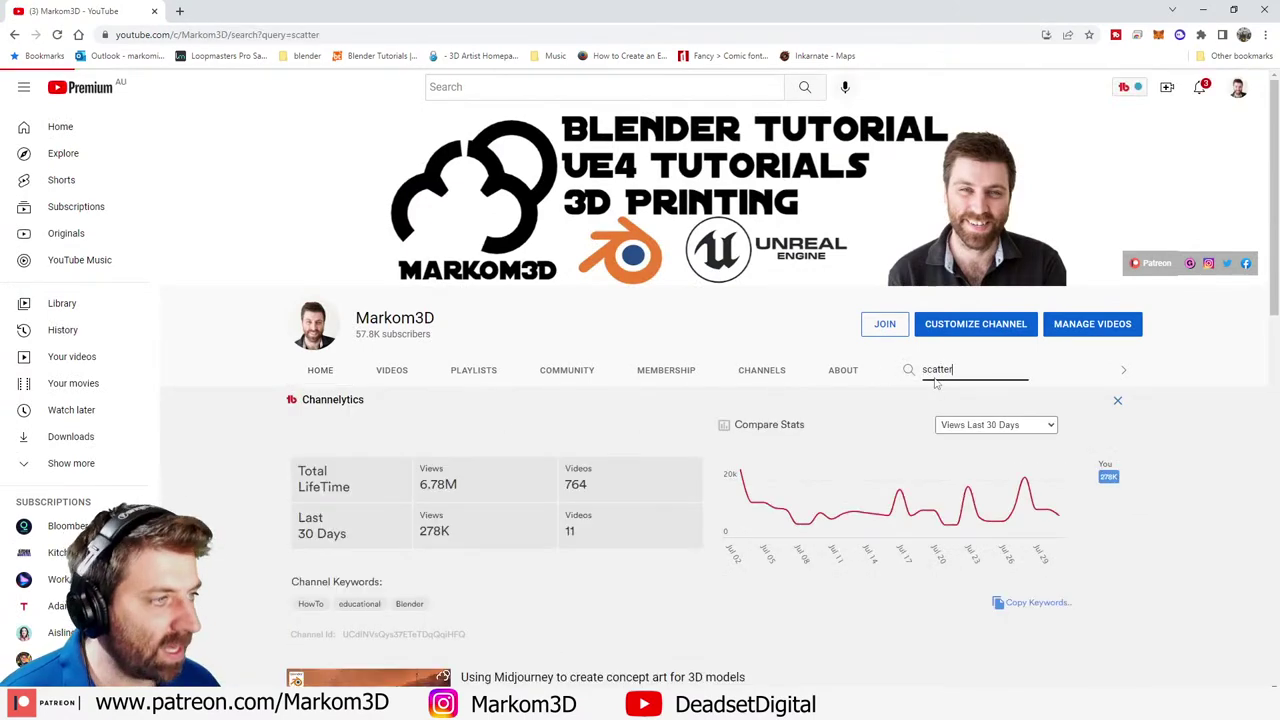
- Open the "Free Object Scatter Addon Blender Review" video, check how the scatter command is started, and return to Blender
{"action": "scroll", "coordinate": [370, 325], "scroll_direction": "down", "scroll_amount": 4}
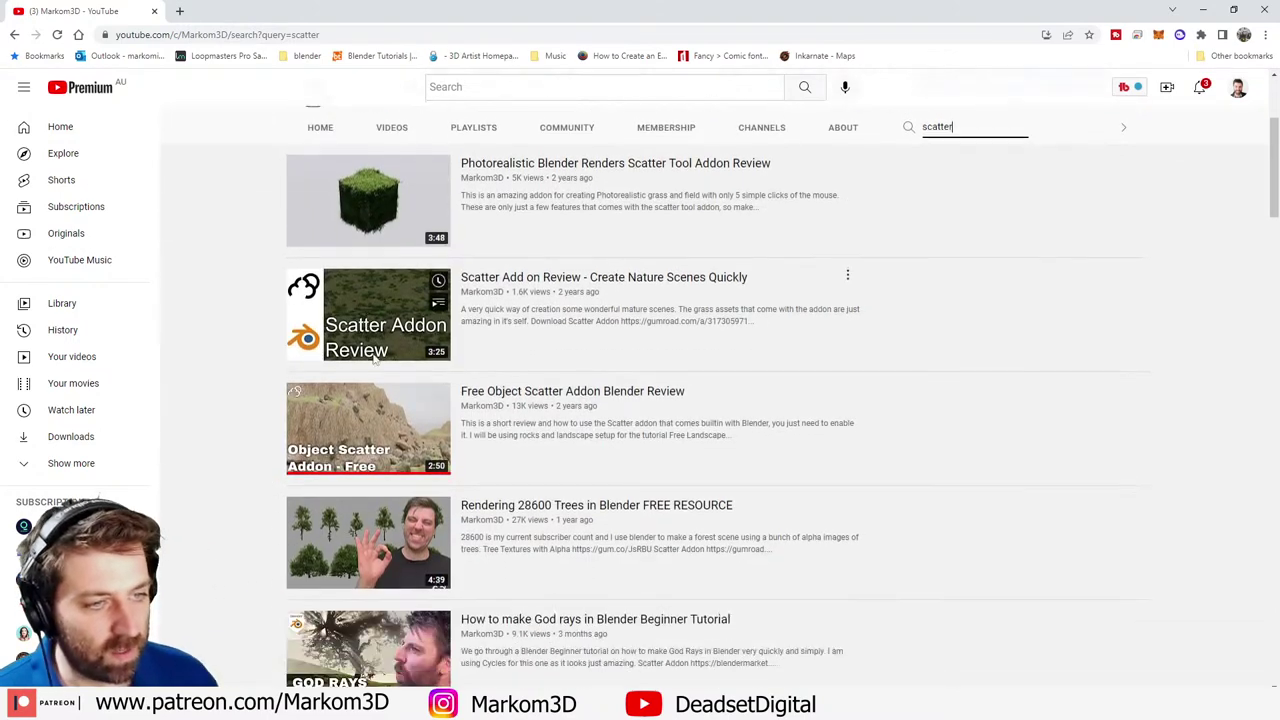
{"action": "left_click", "coordinate": [397, 222]}
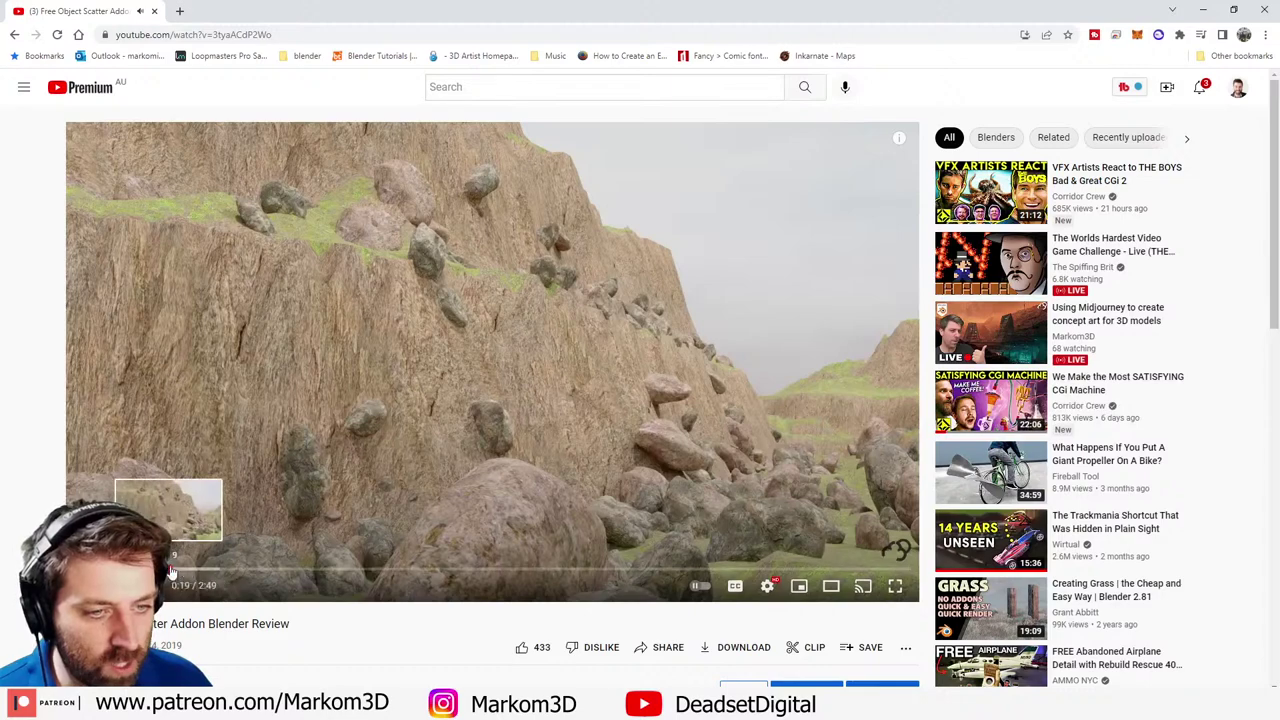
{"action": "left_click", "coordinate": [266, 572]}
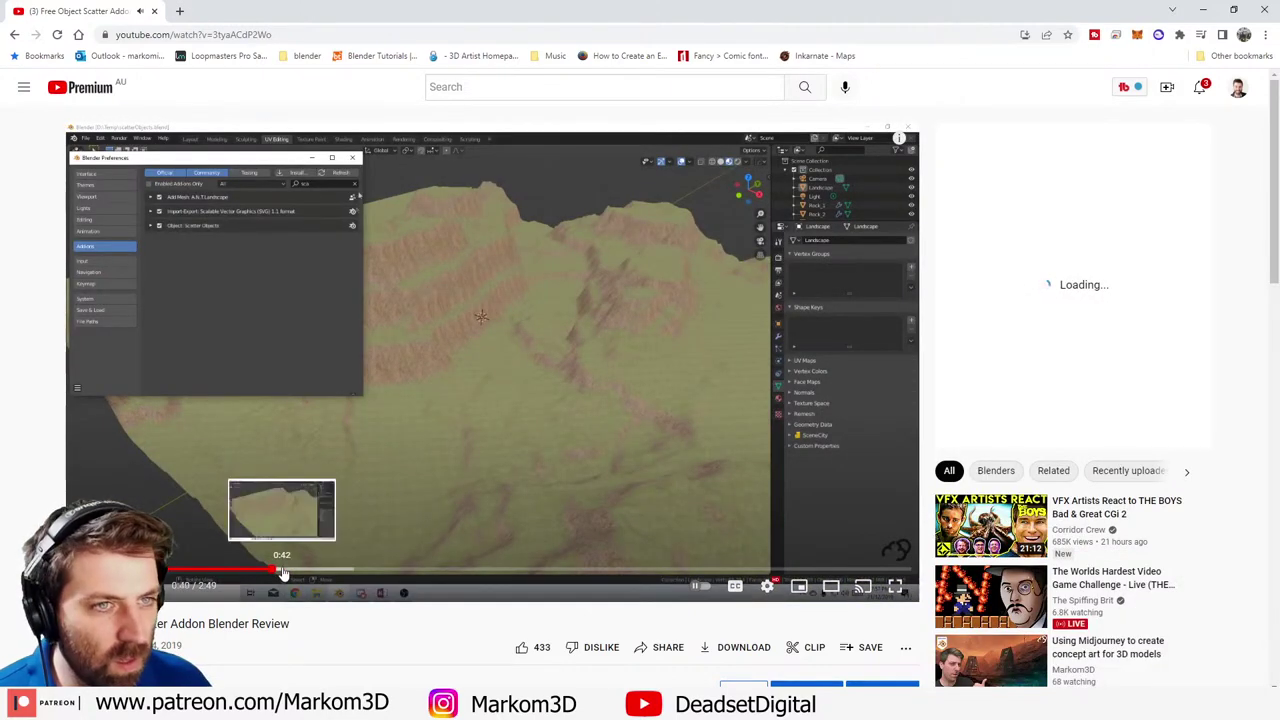
{"action": "left_click_drag", "start_coordinate": [283, 572], "coordinate": [329, 575]}
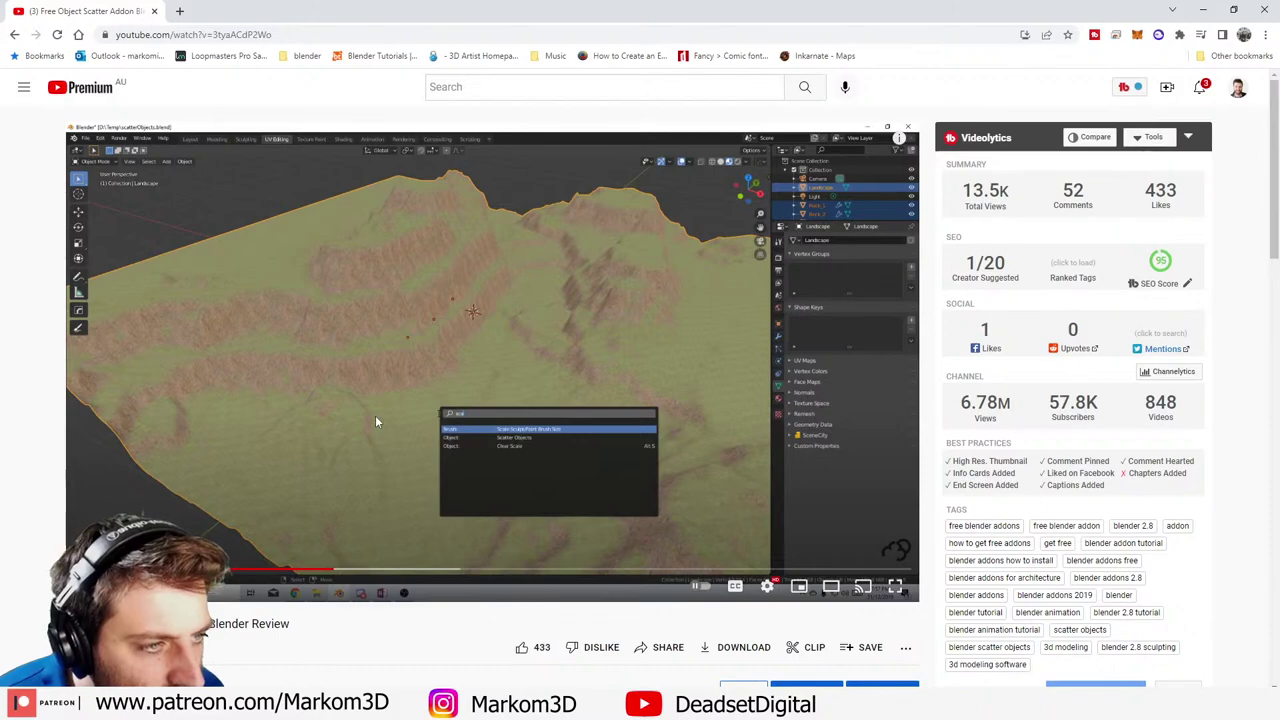
{"action": "left_click", "coordinate": [526, 454]}
{"action": "left_click", "coordinate": [1203, 10]}
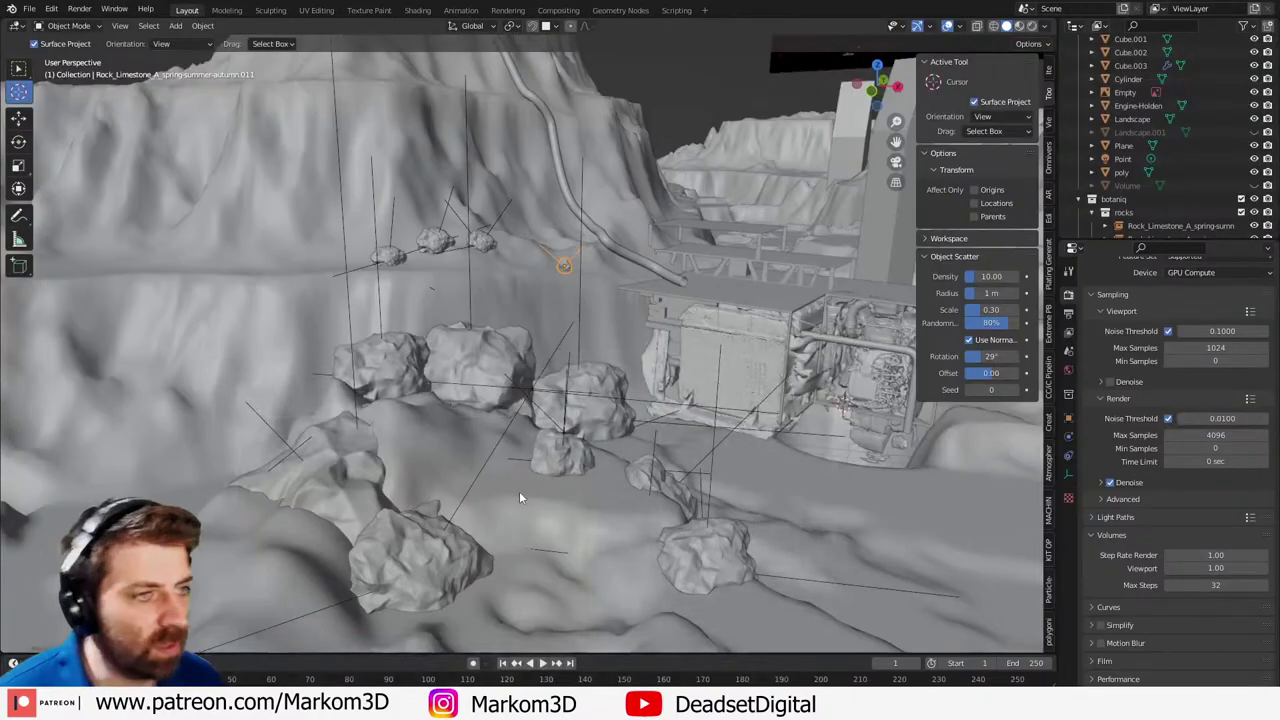
- Try to run the Scatter Objects command with only the small ledge rock selected
{"action": "middle_click_drag", "start_coordinate": [519, 491], "coordinate": [605, 378]}
{"action": "key", "text": "F3"}
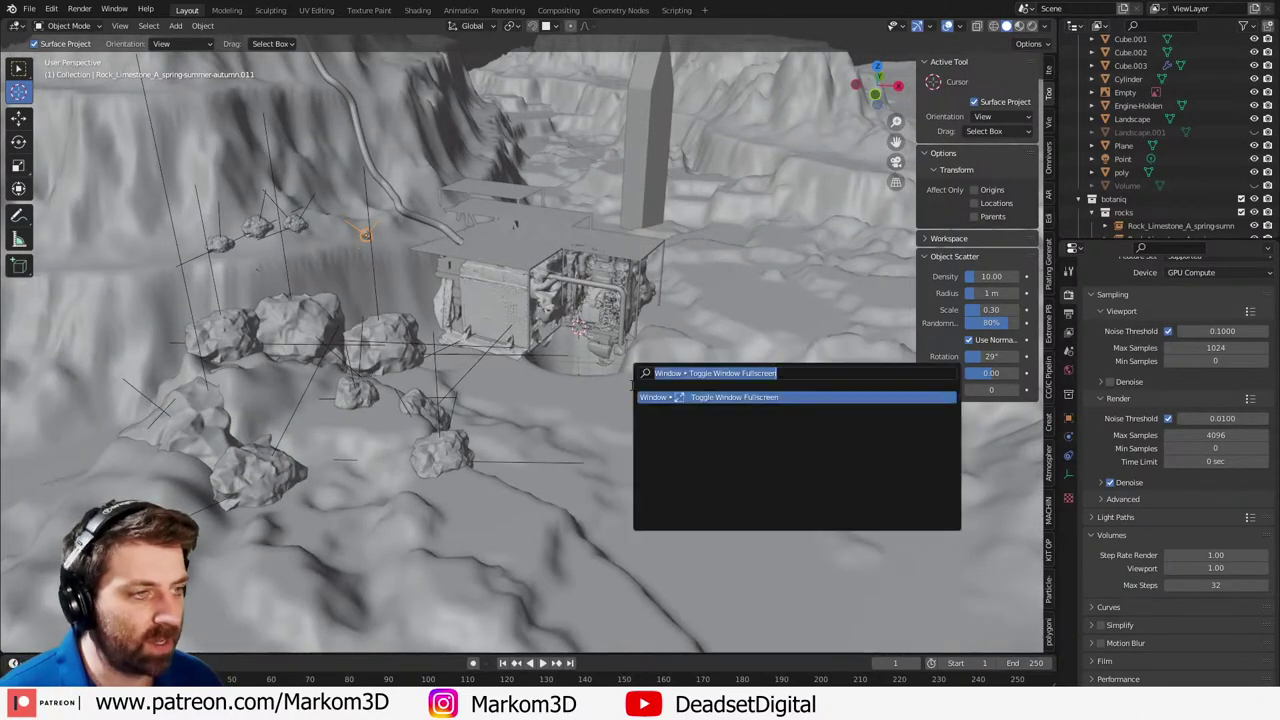
{"action": "type", "text": "o"}
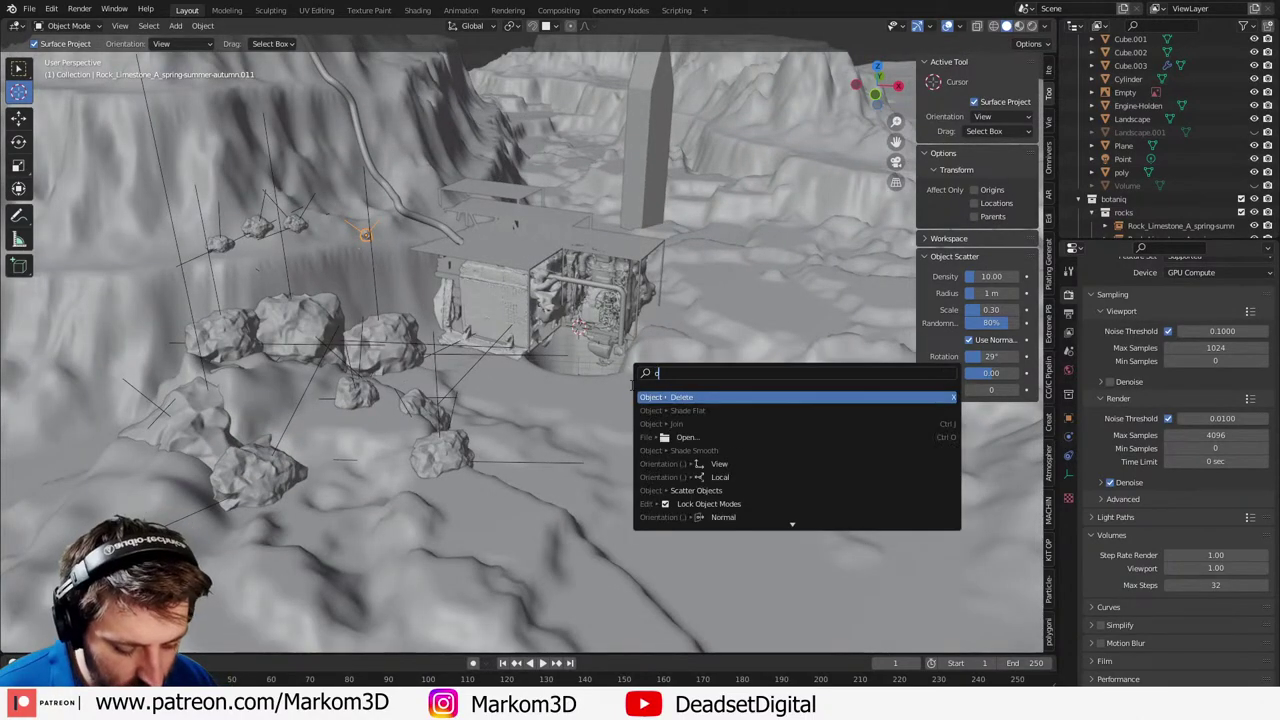
{"action": "type", "text": "bjec"}
{"action": "key", "text": "BackSpace"}
{"action": "key", "text": "BackSpace"}
{"action": "key", "text": "BackSpace"}
{"action": "key", "text": "BackSpace"}
{"action": "key", "text": "BackSpace"}
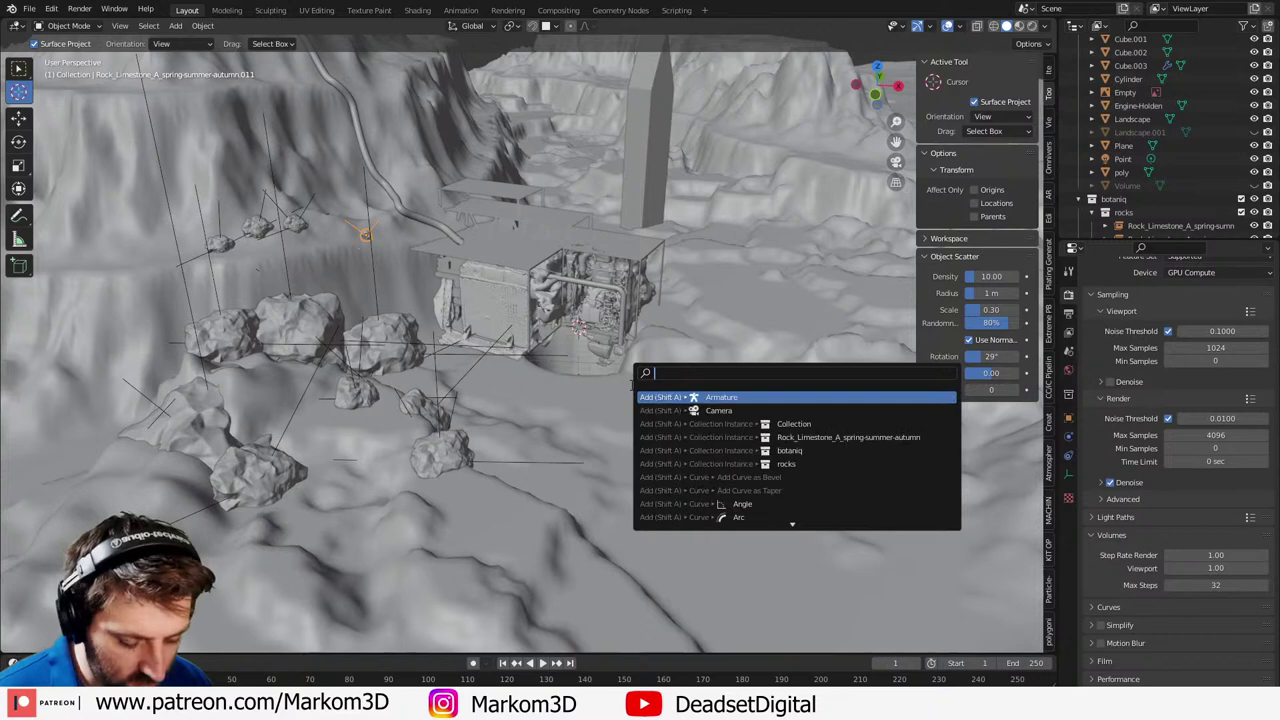
{"action": "type", "text": "scatt"}
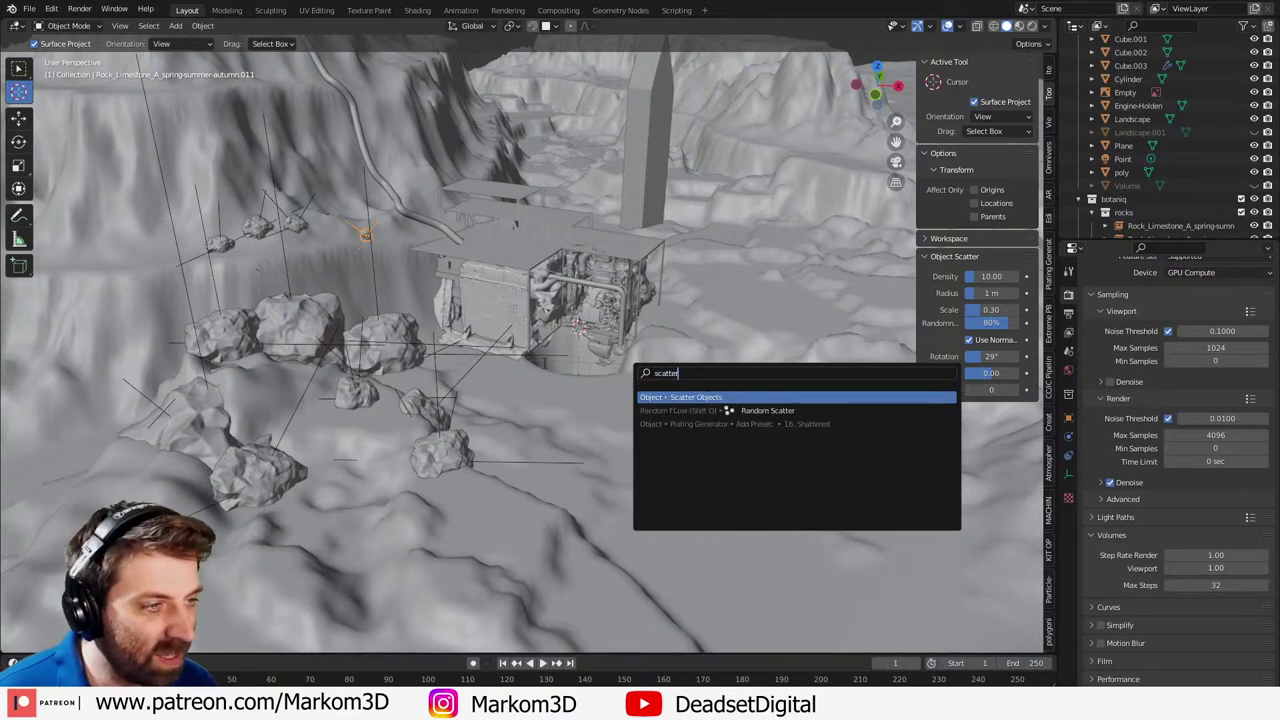
{"action": "type", "text": "er"}
{"action": "key", "text": "Return"}
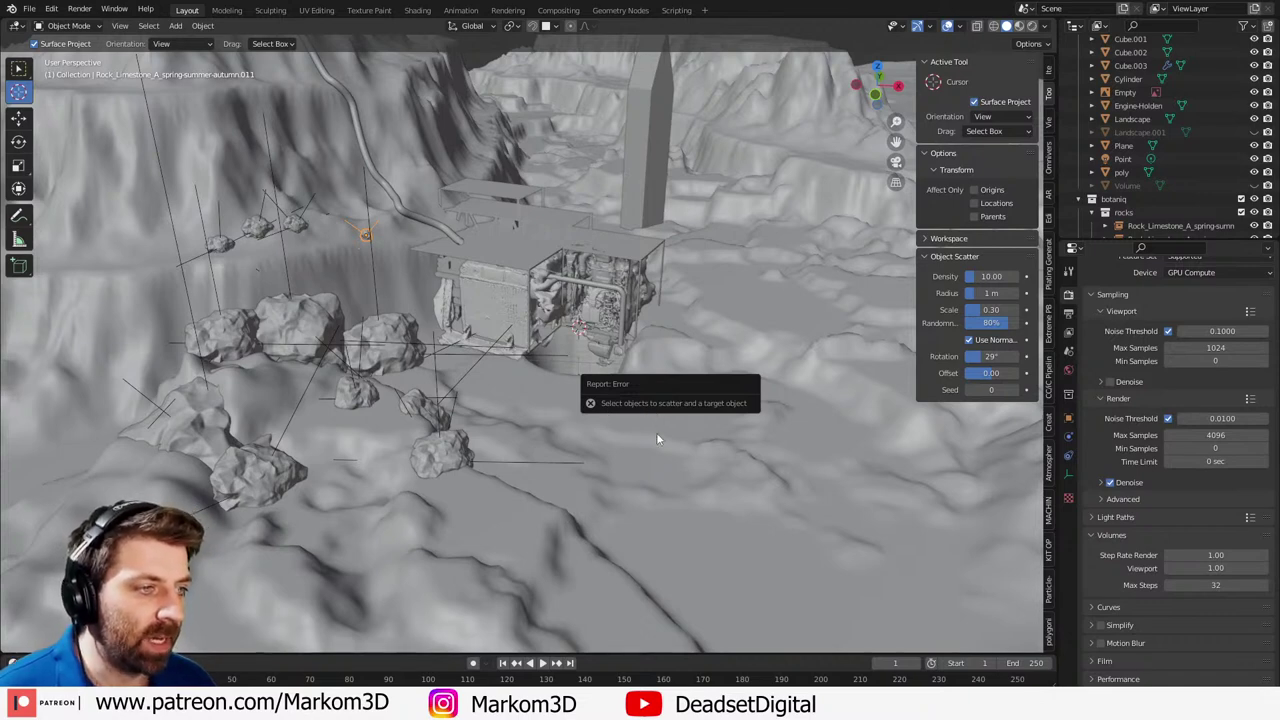
- Add the Landscape to the selection as the target, run Scatter Objects, and draw a scatter stroke along the ledge beside the pipe
{"action": "left_click", "coordinate": [508, 404]}
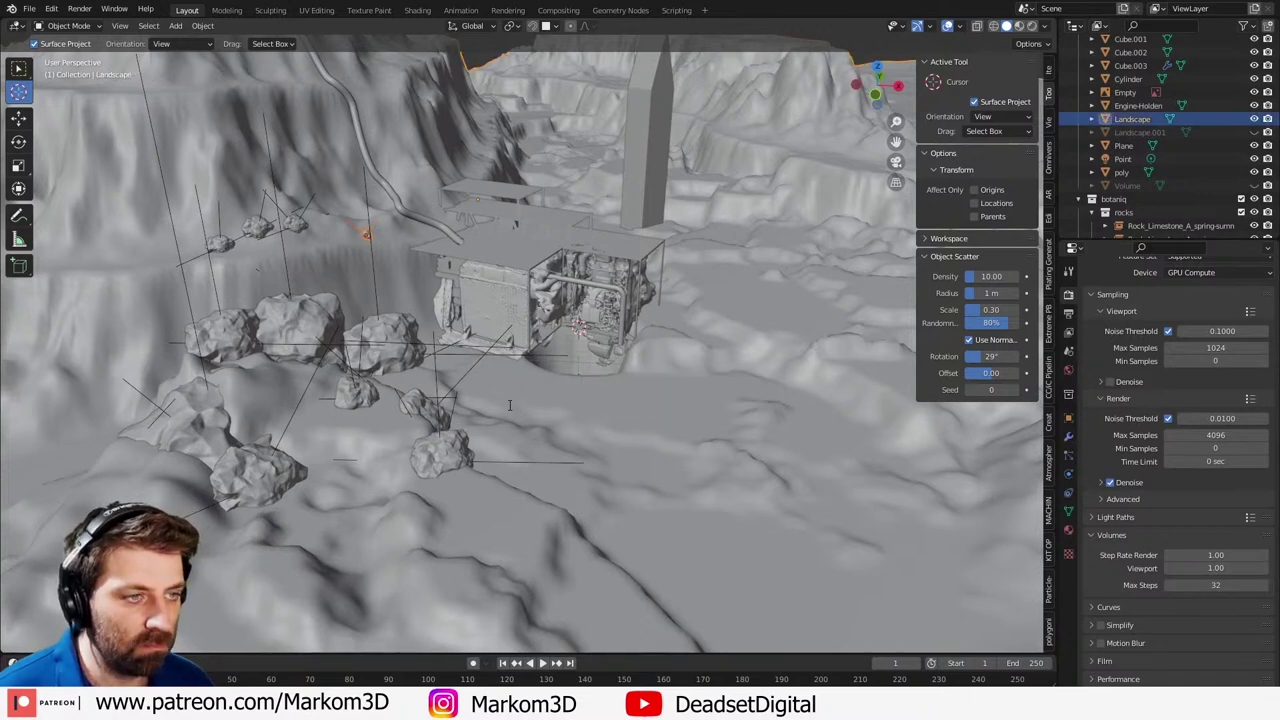
{"action": "key", "text": "F3"}
{"action": "key", "text": "Return"}
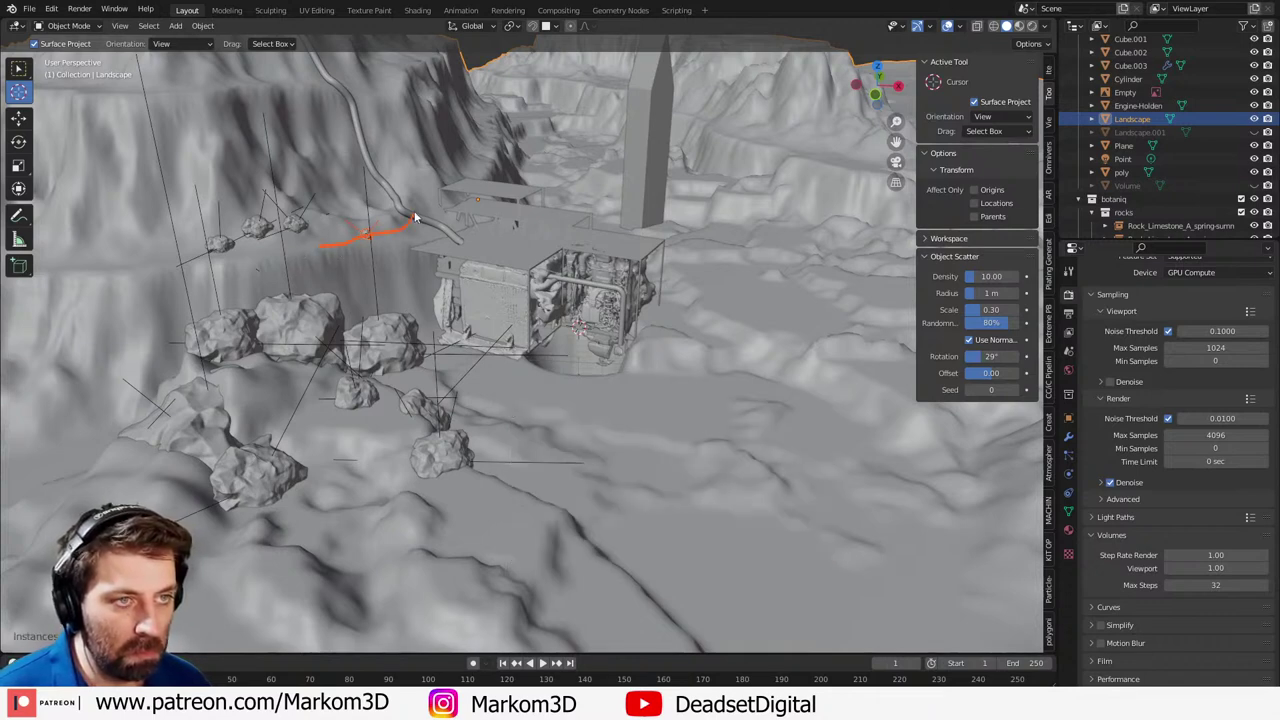
{"action": "left_click_drag", "start_coordinate": [415, 217], "coordinate": [367, 226]}
{"action": "scroll", "coordinate": [307, 268], "scroll_direction": "up", "scroll_amount": 3}
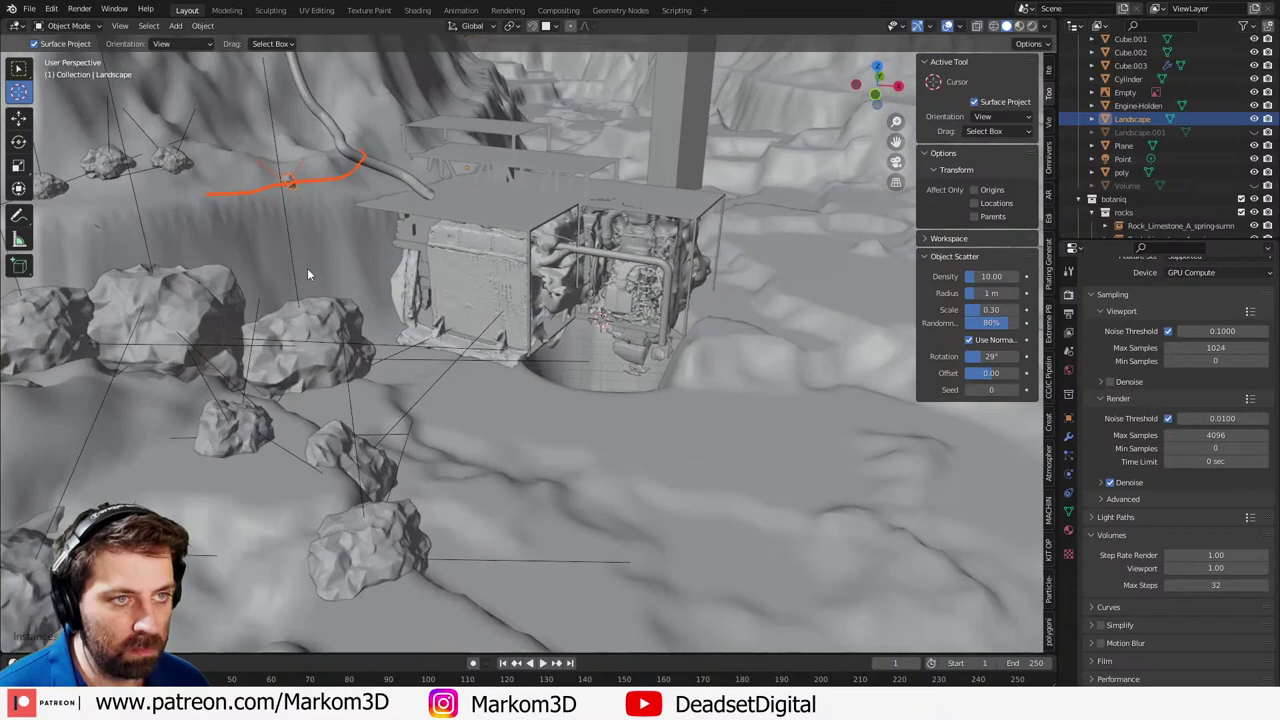
- Draw a second scatter stroke along the cliff ledge in front of the three larger ledge rocks
{"action": "mouse_move", "coordinate": [307, 268]}
{"action": "middle_mouse_down", "text": "shift"}
{"action": "mouse_move", "coordinate": [694, 434]}
{"action": "mouse_move", "coordinate": [729, 502]}
{"action": "middle_mouse_up", "text": "shift"}
{"action": "scroll", "coordinate": [729, 502], "scroll_direction": "up", "scroll_amount": 5}
{"action": "middle_click_drag", "start_coordinate": [622, 446], "coordinate": [461, 400]}
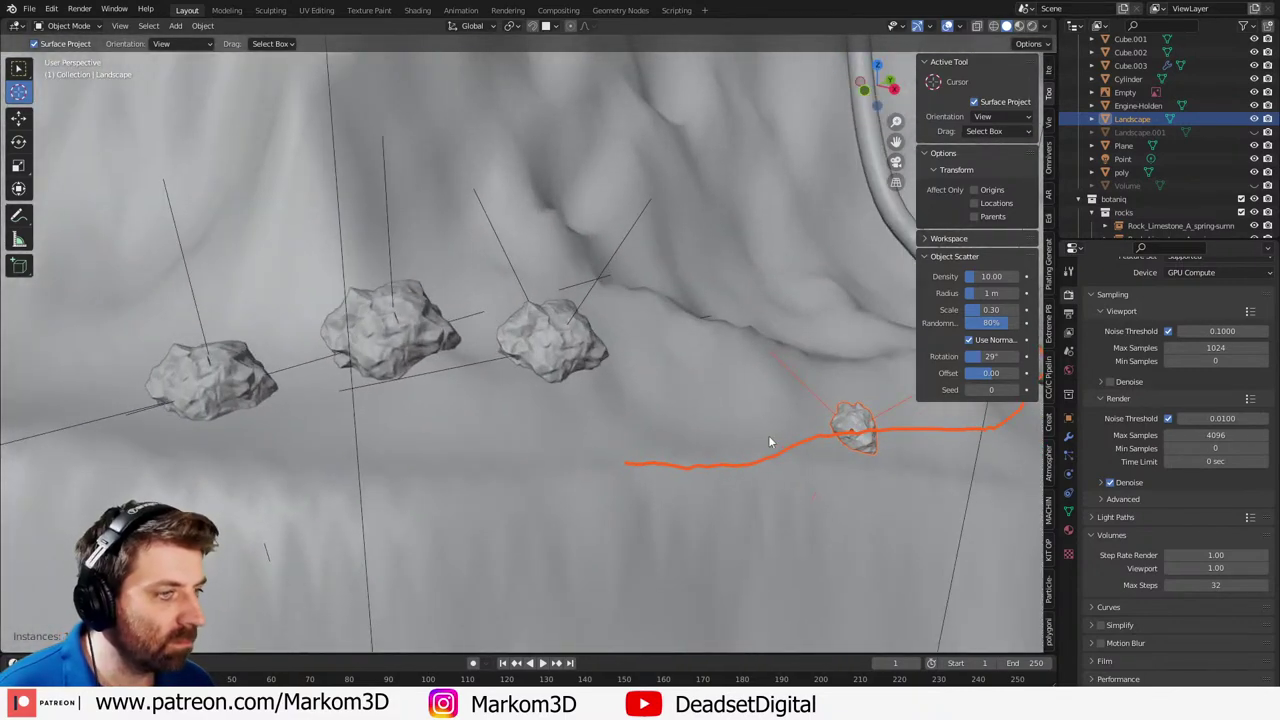
{"action": "middle_click_drag", "start_coordinate": [768, 435], "coordinate": [730, 285]}
{"action": "left_click_drag", "start_coordinate": [633, 370], "coordinate": [440, 440]}
{"action": "scroll", "coordinate": [420, 452], "scroll_direction": "down", "scroll_amount": 10}
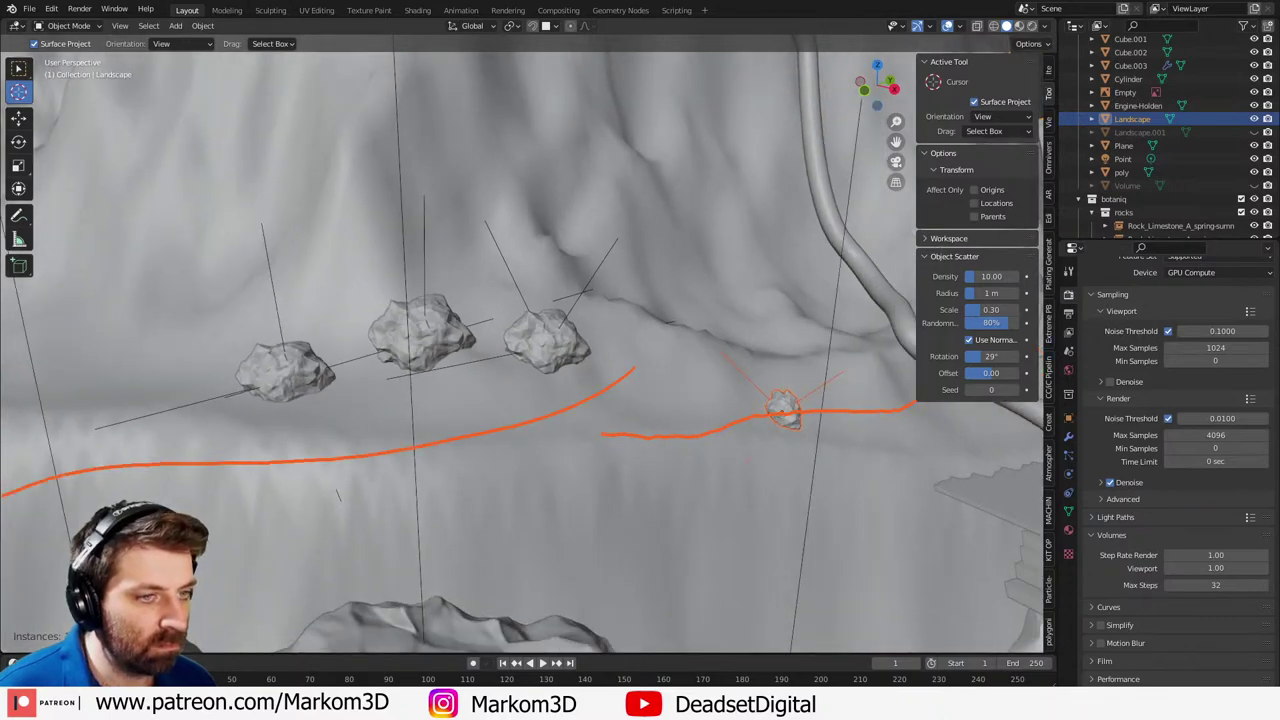
{"action": "scroll", "coordinate": [577, 436], "scroll_direction": "up", "scroll_amount": 5}
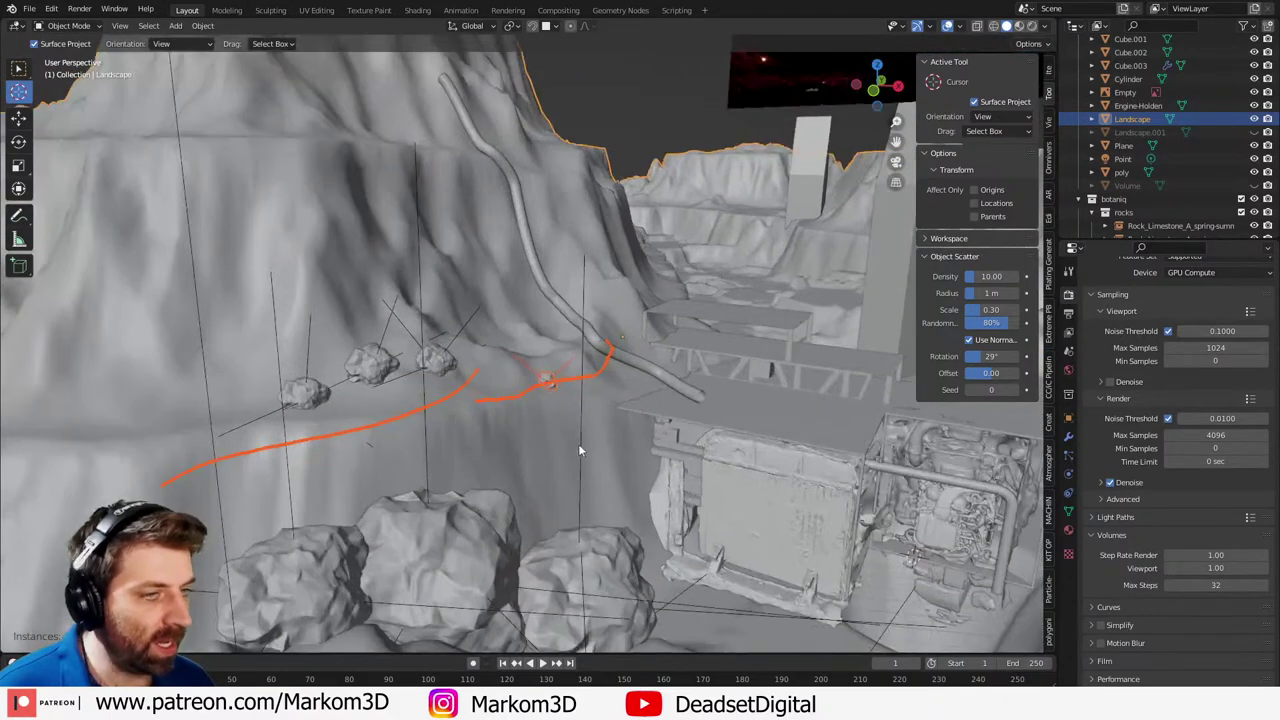
{"action": "scroll", "coordinate": [580, 453], "scroll_direction": "up", "scroll_amount": 1}
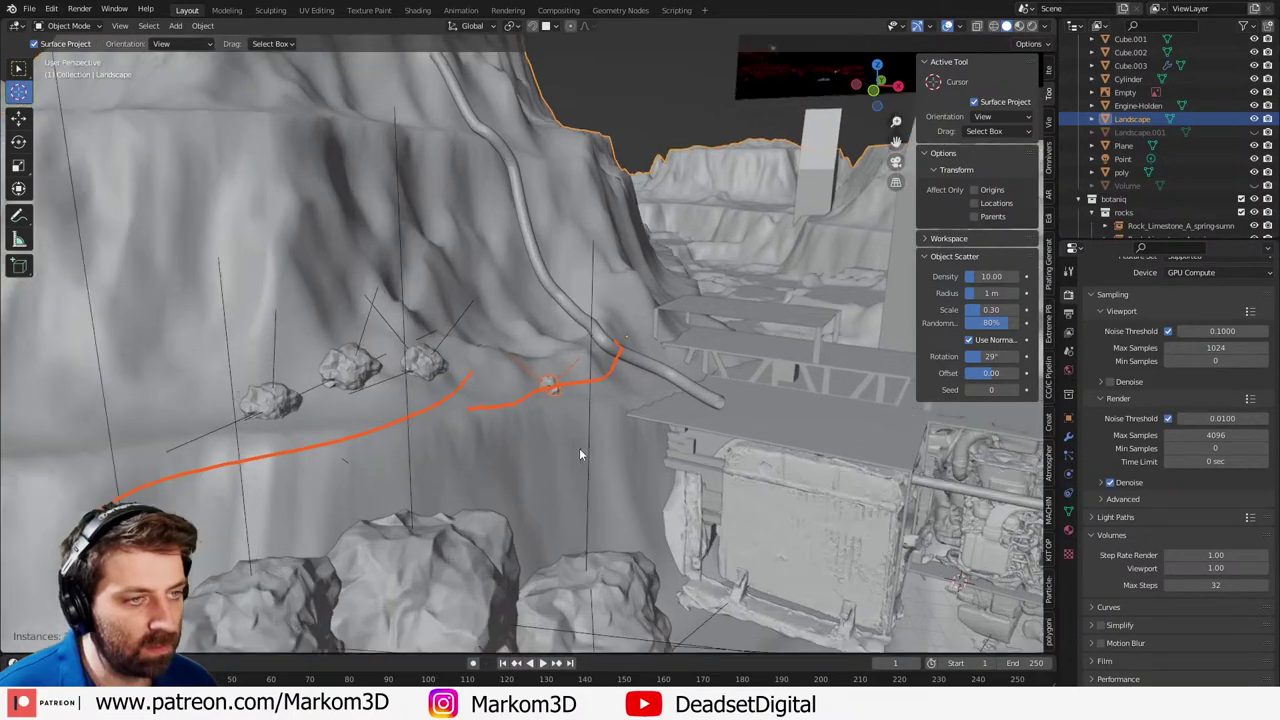
{"action": "key", "text": "Tab"}
{"action": "scroll", "coordinate": [503, 419], "scroll_direction": "down", "scroll_amount": 4}
{"action": "key", "text": "Tab"}
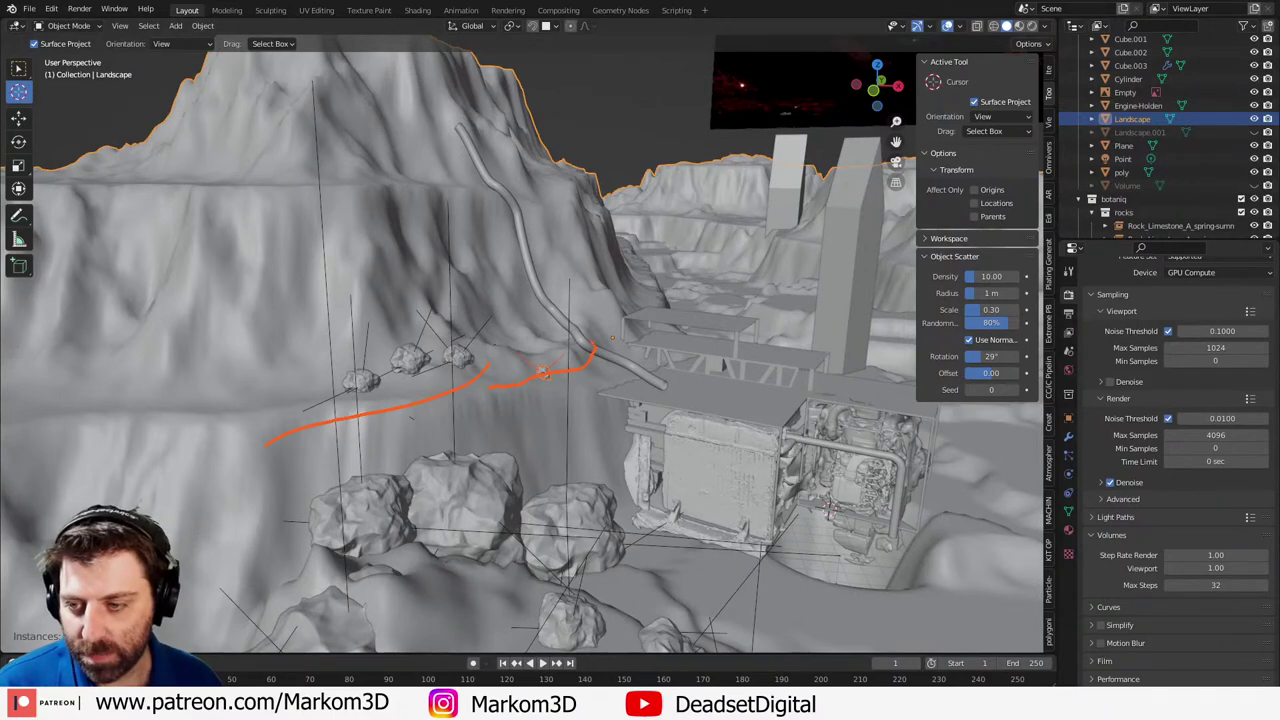
- Switch back to the Object Scatter video in Chrome and examine how strokes are drawn and the scatter settings are adjusted
{"action": "key", "text": "alt+Tab"}
{"action": "left_click", "coordinate": [410, 360]}
{"action": "left_click", "coordinate": [367, 569]}
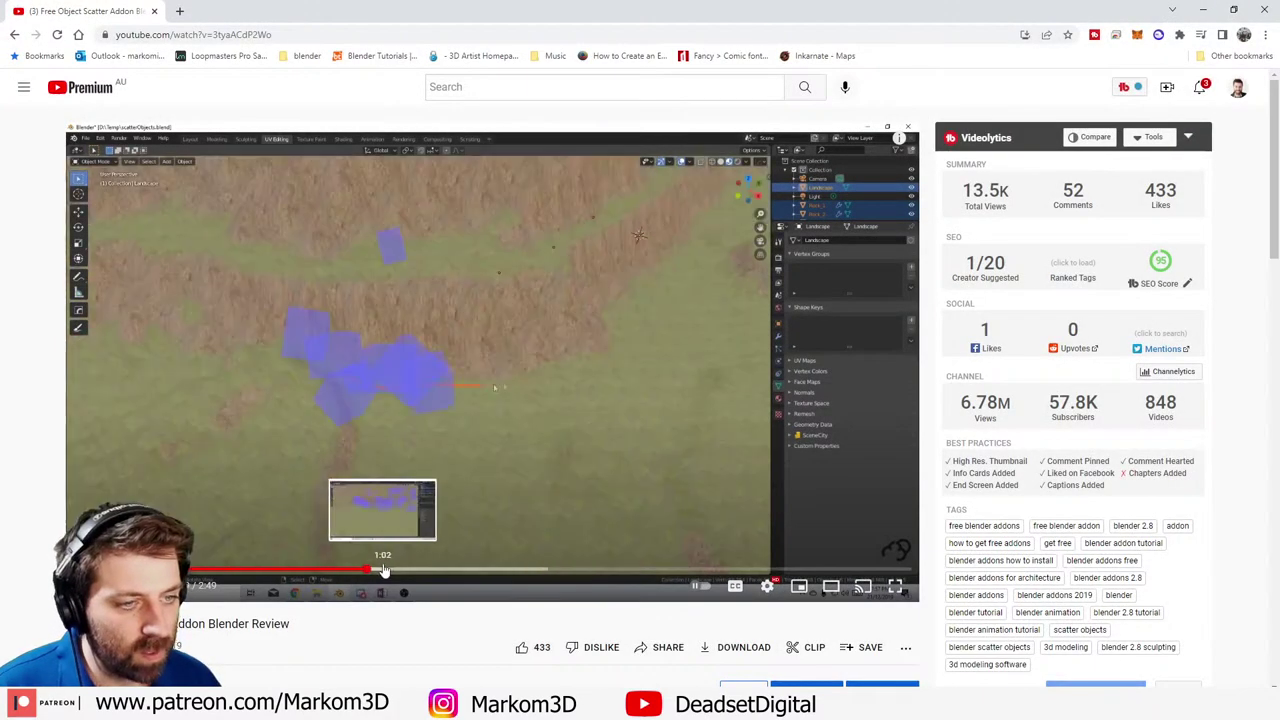
{"action": "left_click", "coordinate": [384, 570]}
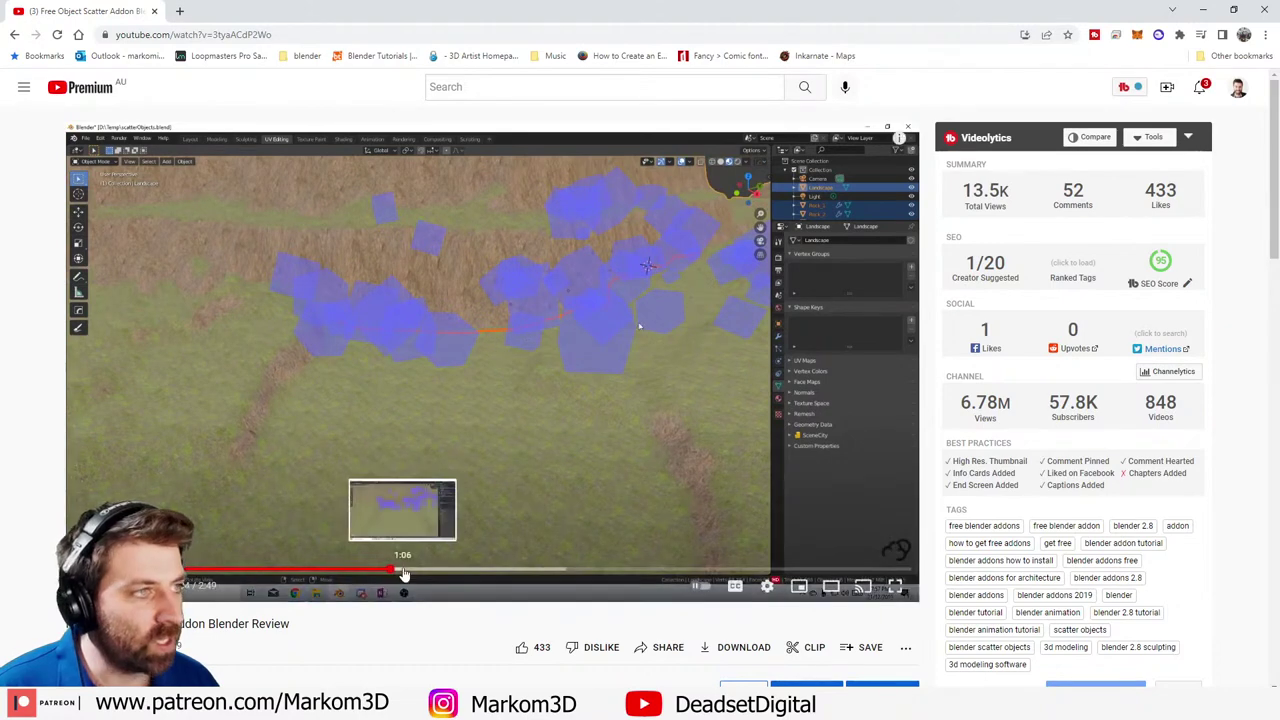
{"action": "left_click", "coordinate": [472, 572]}
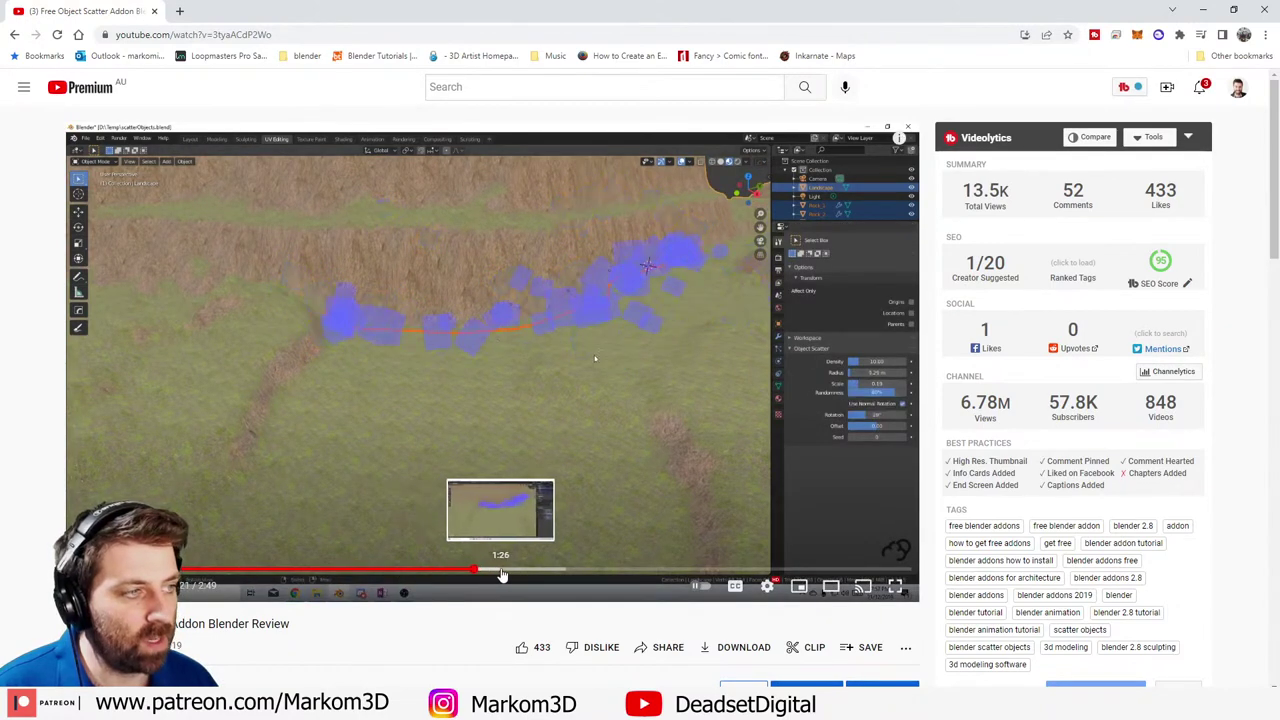
{"action": "left_click", "coordinate": [578, 572]}
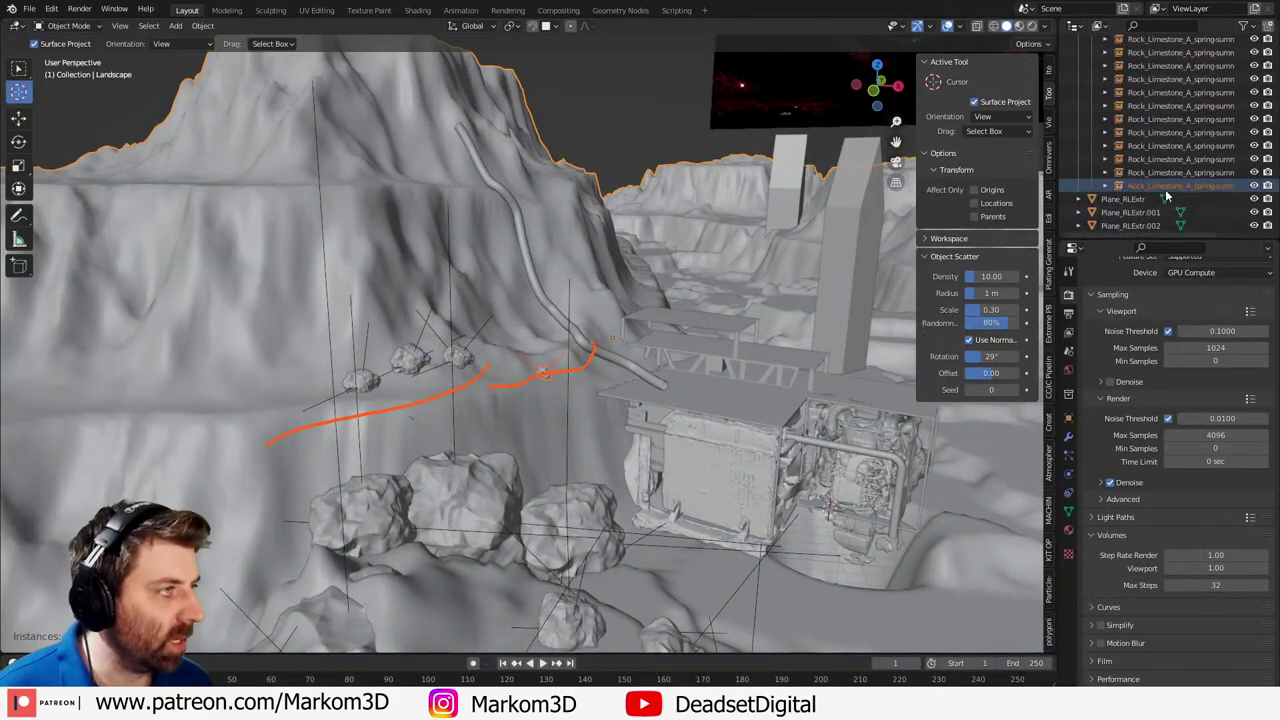
- Select the small limestone rock on the ledge beside the pipe and copy it
{"action": "left_click", "coordinate": [1155, 186]}
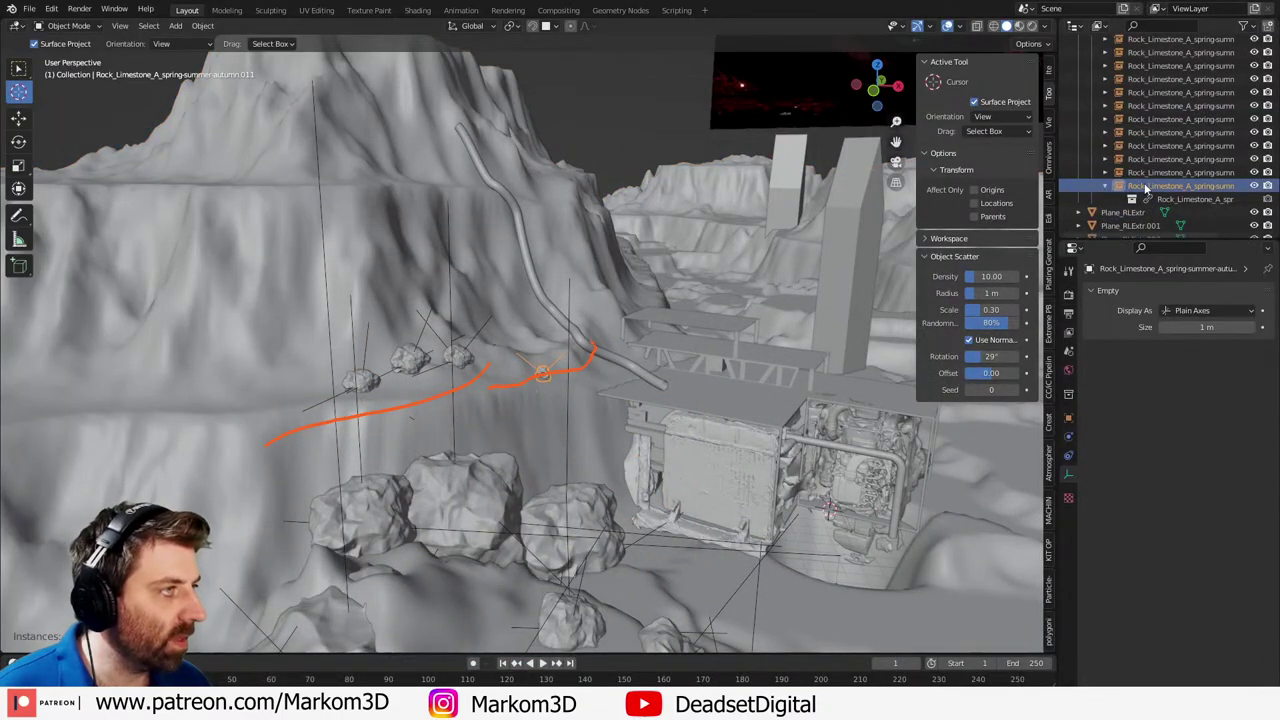
{"action": "right_click", "coordinate": [1147, 187]}
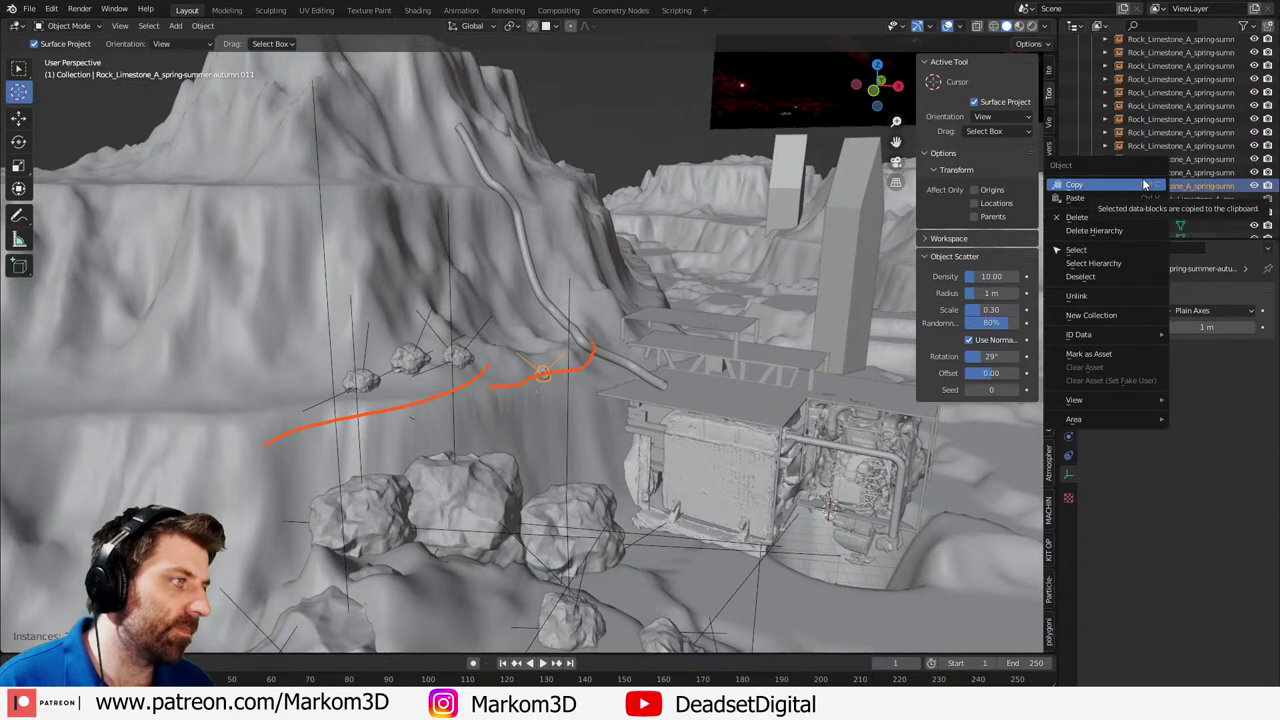
{"action": "left_click", "coordinate": [1145, 184]}
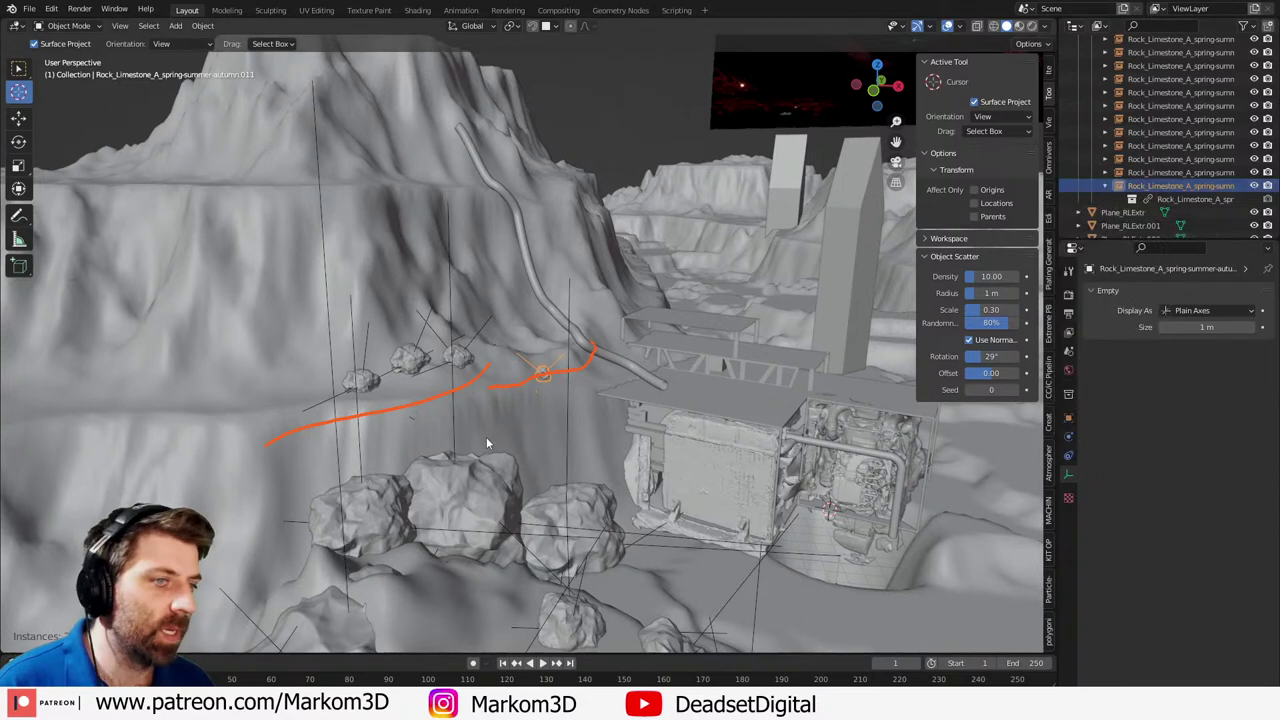
- Move the small rock beside the pipe off the ledge onto the mound in the foreground
{"action": "left_click", "coordinate": [603, 404]}
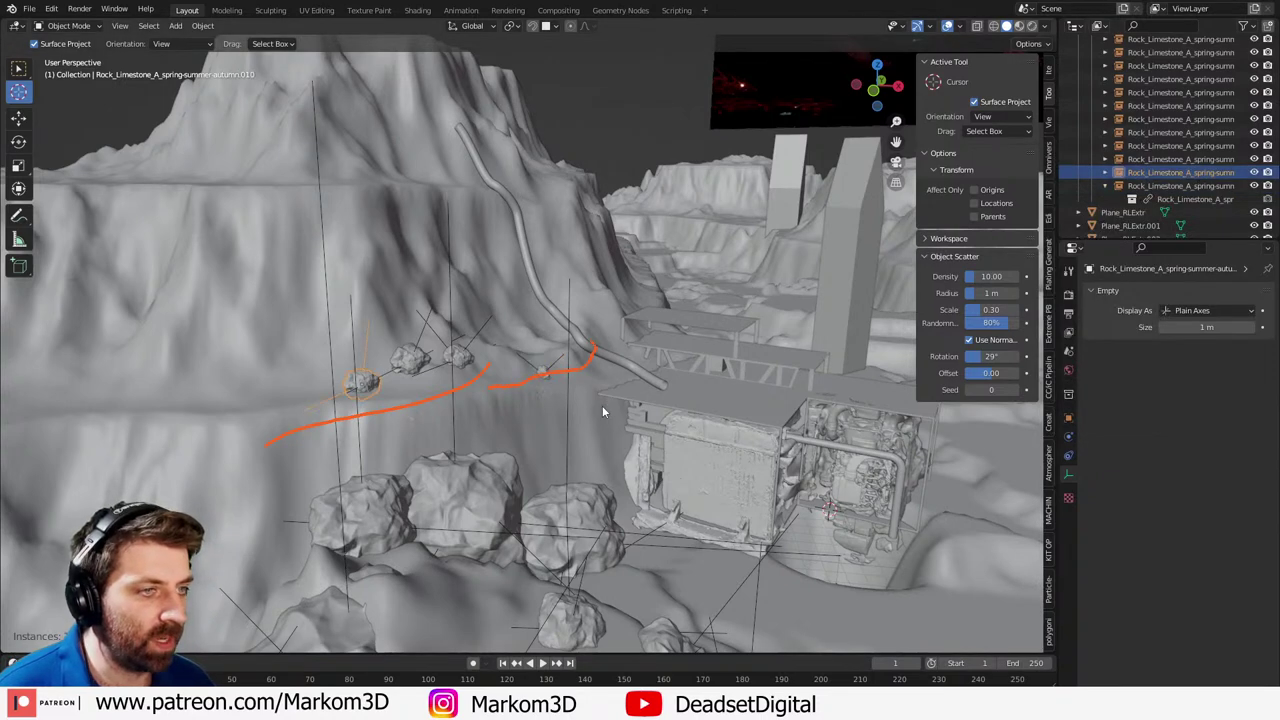
{"action": "left_click", "coordinate": [536, 380]}
{"action": "key", "text": "Return"}
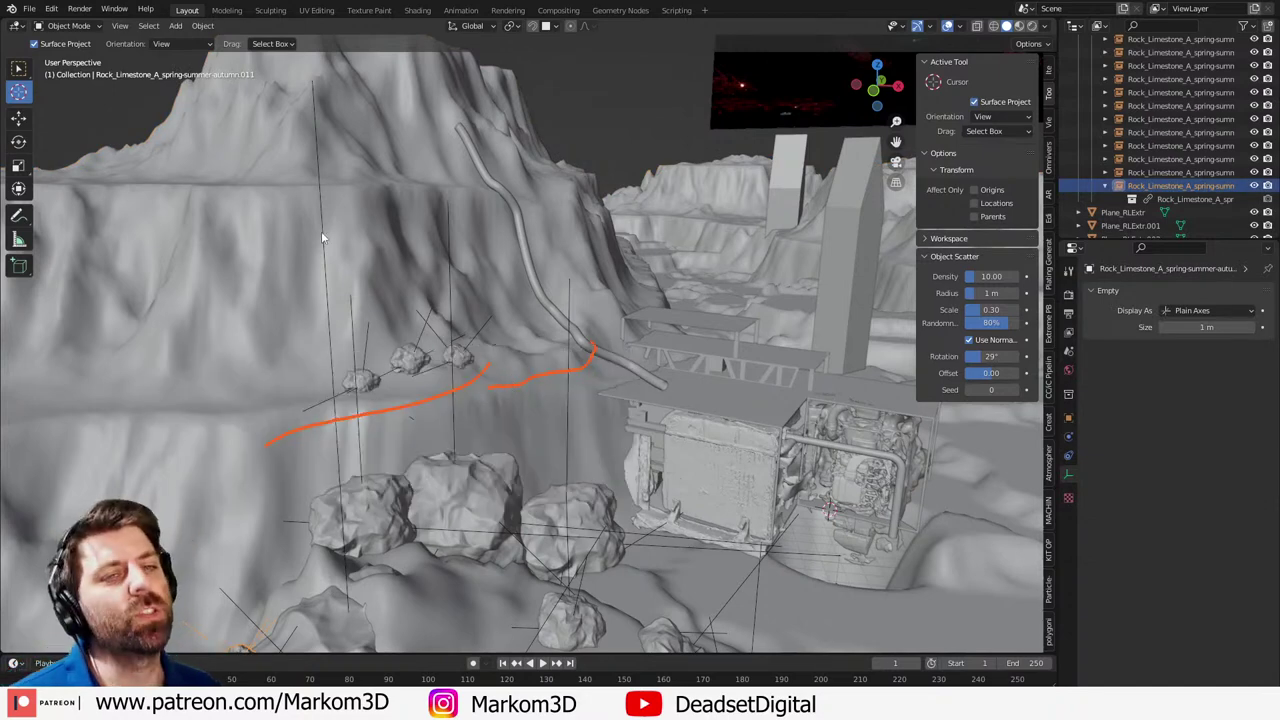
{"action": "right_click", "coordinate": [405, 410]}
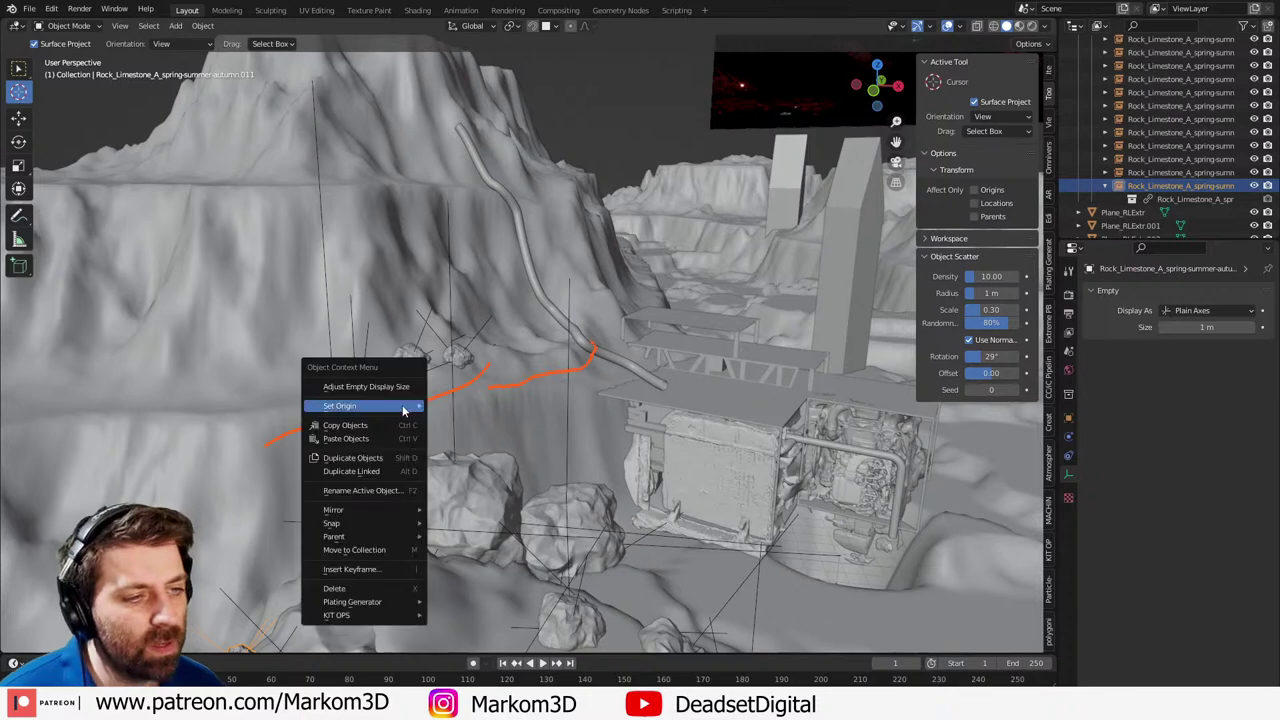
{"action": "key", "text": "Escape"}
{"action": "middle_click_drag", "start_coordinate": [304, 369], "coordinate": [437, 365]}
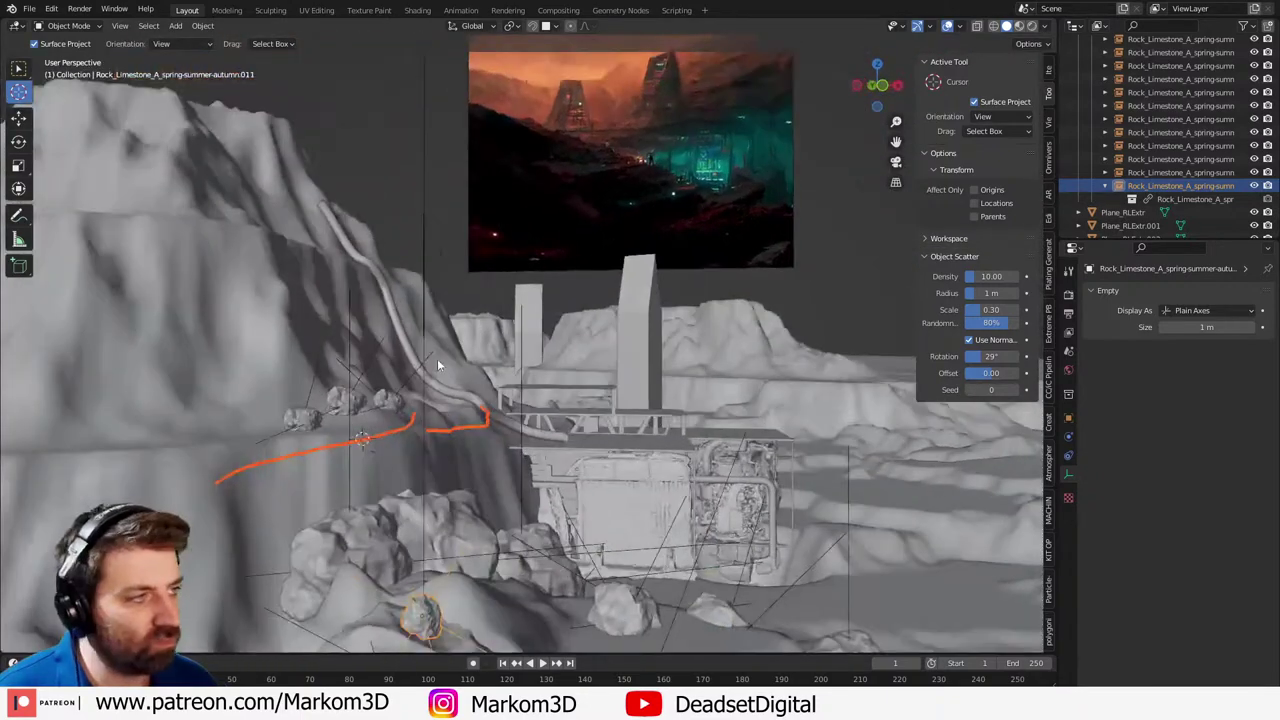
- Check the view, collection, annotation and transform settings and the scene's object list for the drawn scatter strokes
{"action": "left_click", "coordinate": [1047, 122]}
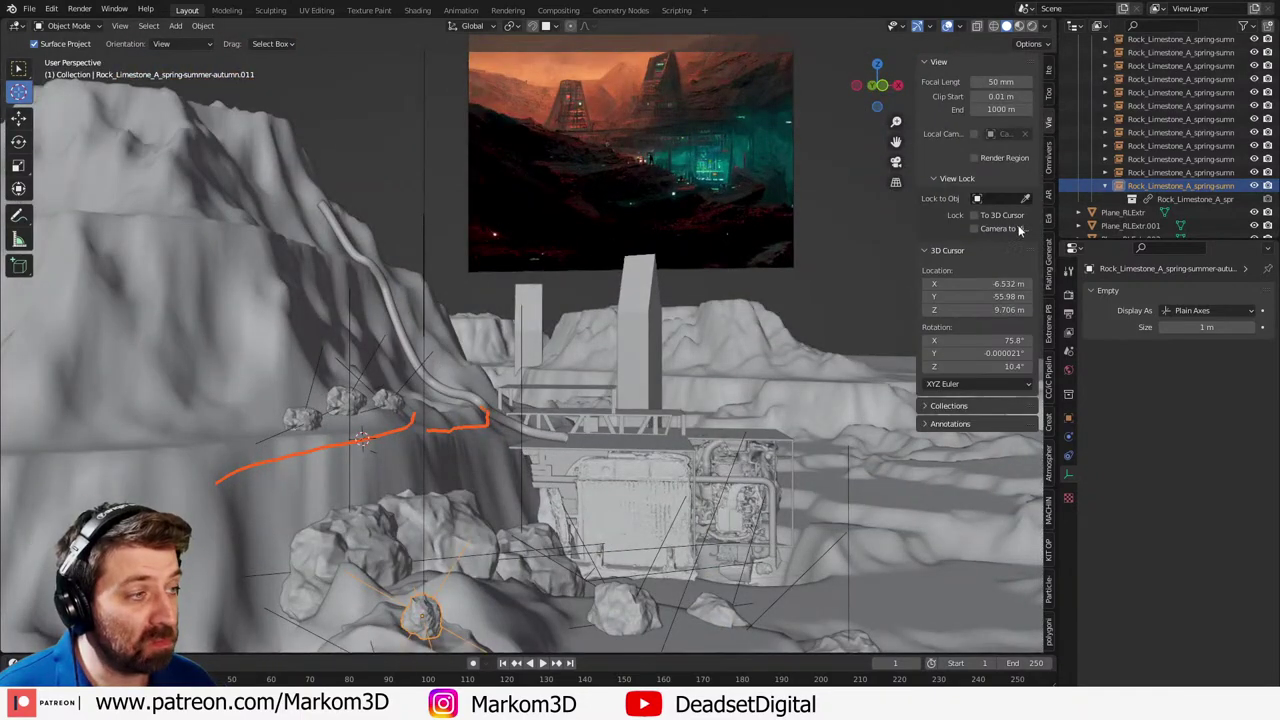
{"action": "left_click", "coordinate": [940, 406]}
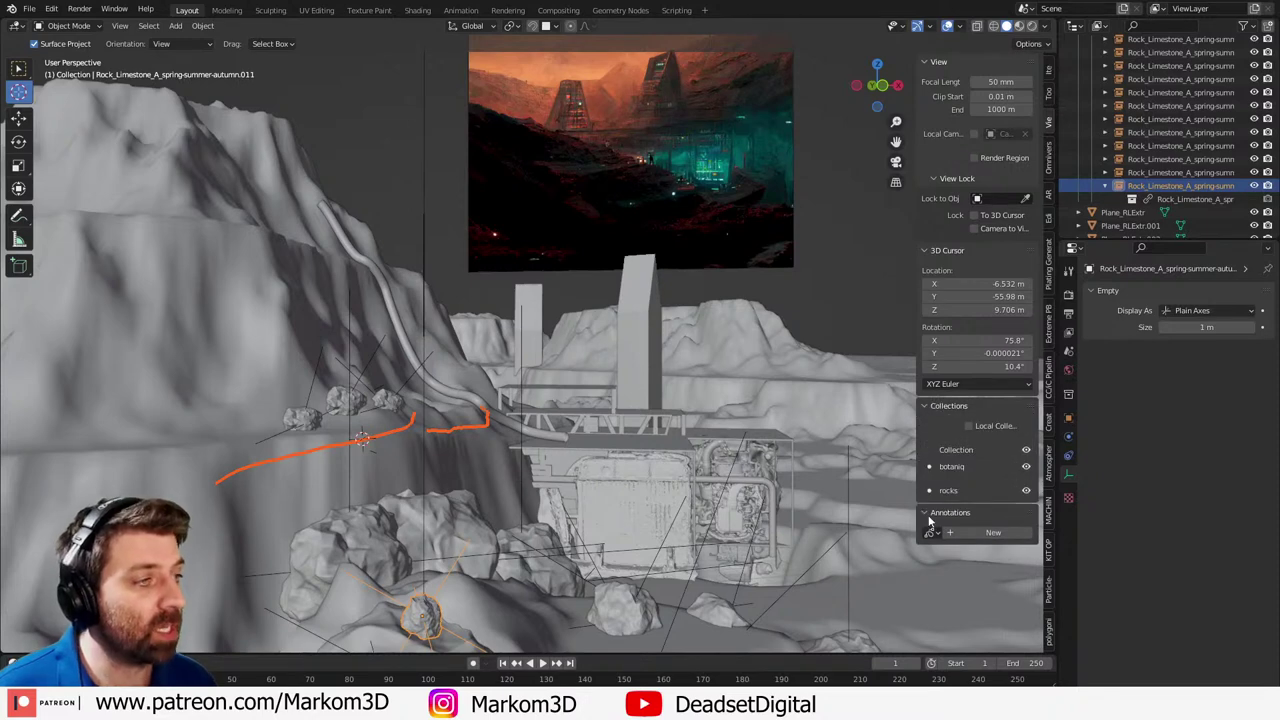
{"action": "left_click", "coordinate": [1050, 95]}
{"action": "left_click", "coordinate": [1050, 71]}
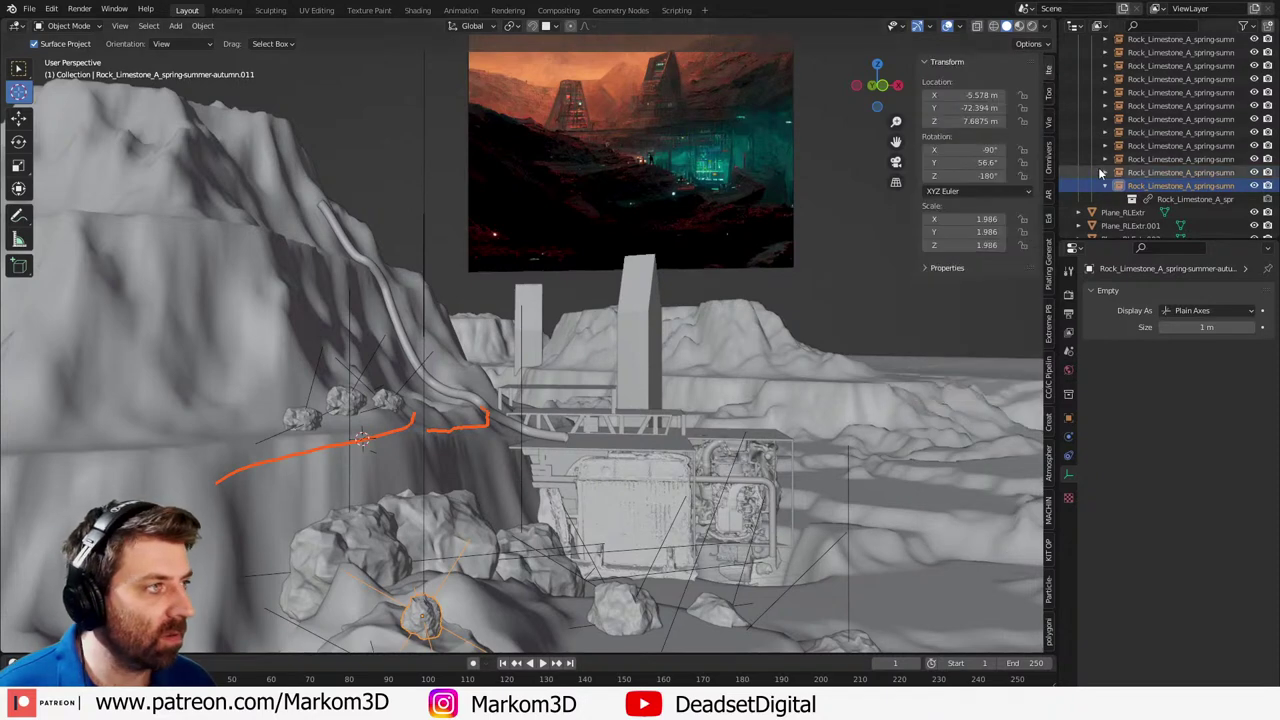
{"action": "scroll", "coordinate": [1107, 216], "scroll_direction": "up", "scroll_amount": 5}
{"action": "scroll", "coordinate": [1109, 216], "scroll_direction": "down", "scroll_amount": 2}
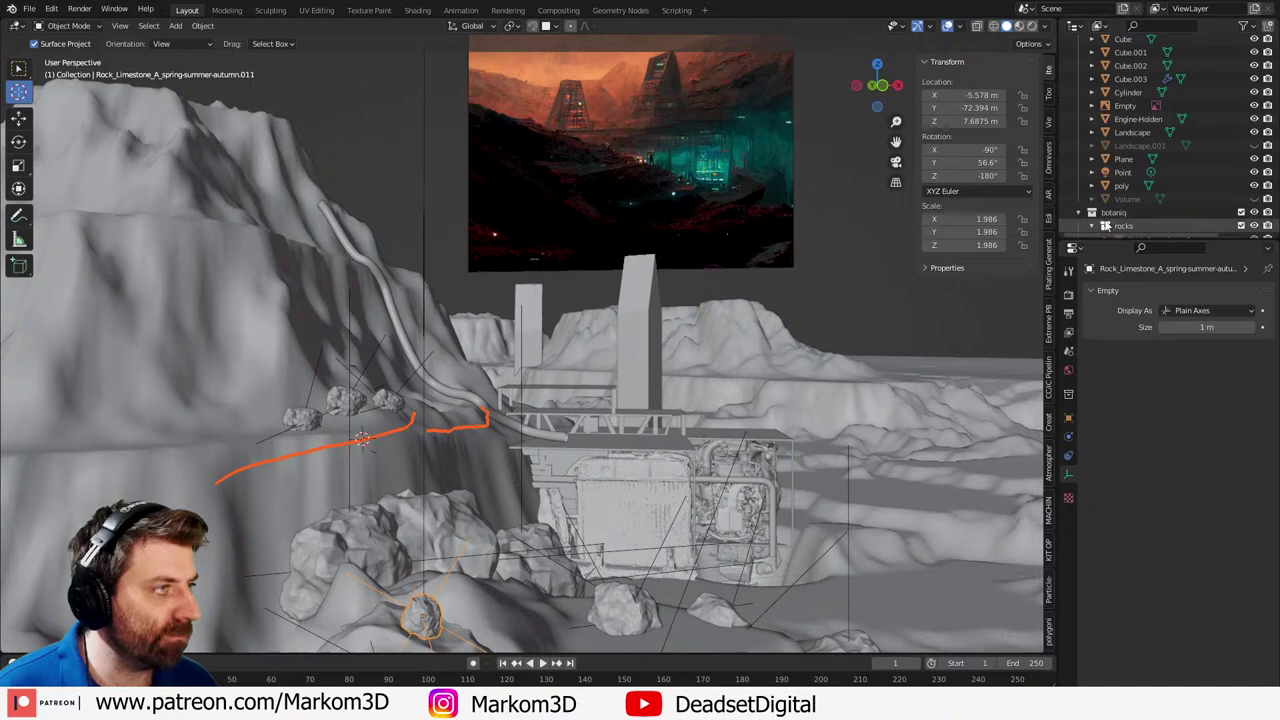
{"action": "scroll", "coordinate": [1108, 223], "scroll_direction": "down", "scroll_amount": 1}
{"action": "left_click", "coordinate": [1092, 202]}
{"action": "scroll", "coordinate": [1094, 186], "scroll_direction": "up", "scroll_amount": 3}
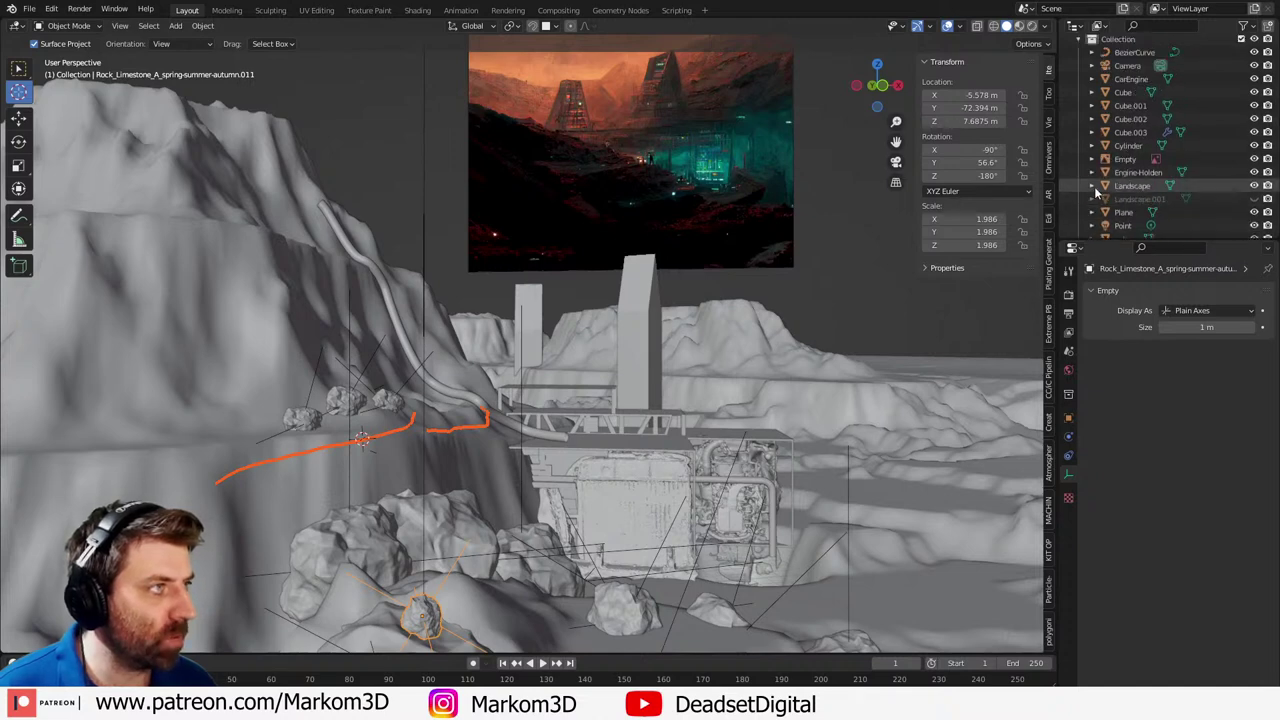
{"action": "left_click", "coordinate": [1142, 52]}
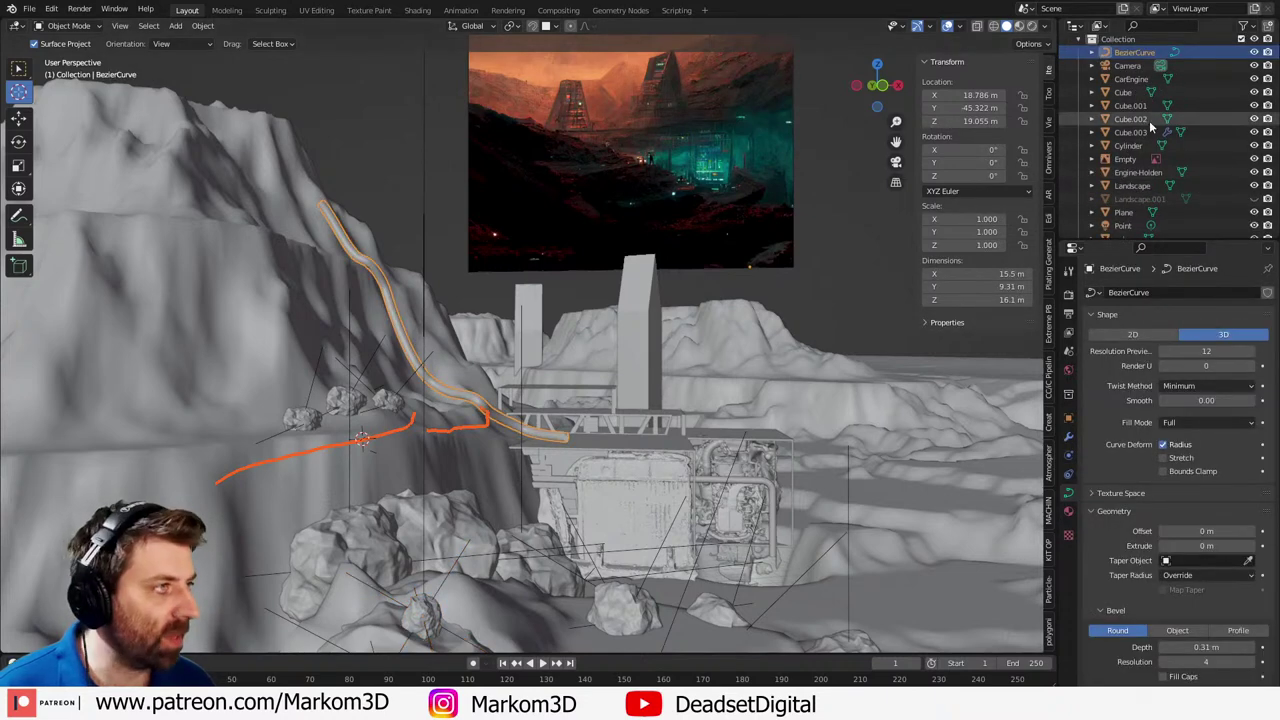
{"action": "scroll", "coordinate": [1105, 225], "scroll_direction": "down", "scroll_amount": 3}
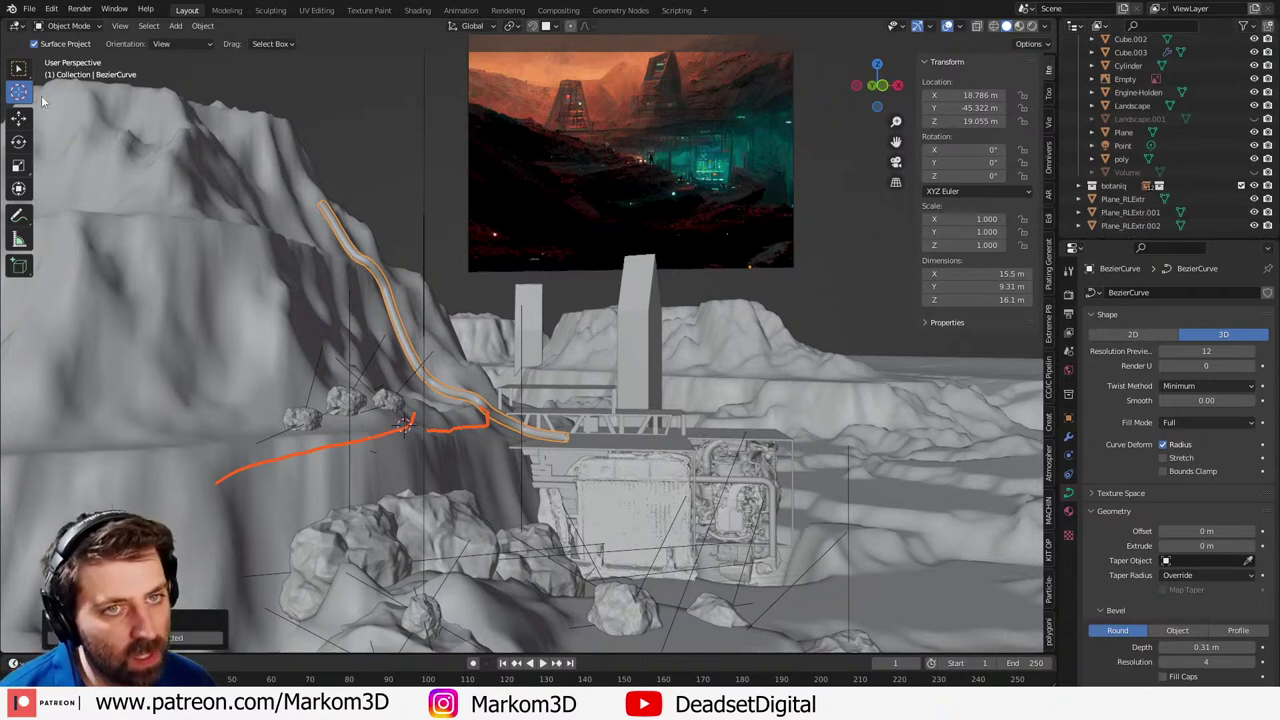
- Clear the leftover orange scatter strokes from the cliff ledge
{"action": "left_click", "coordinate": [20, 215]}
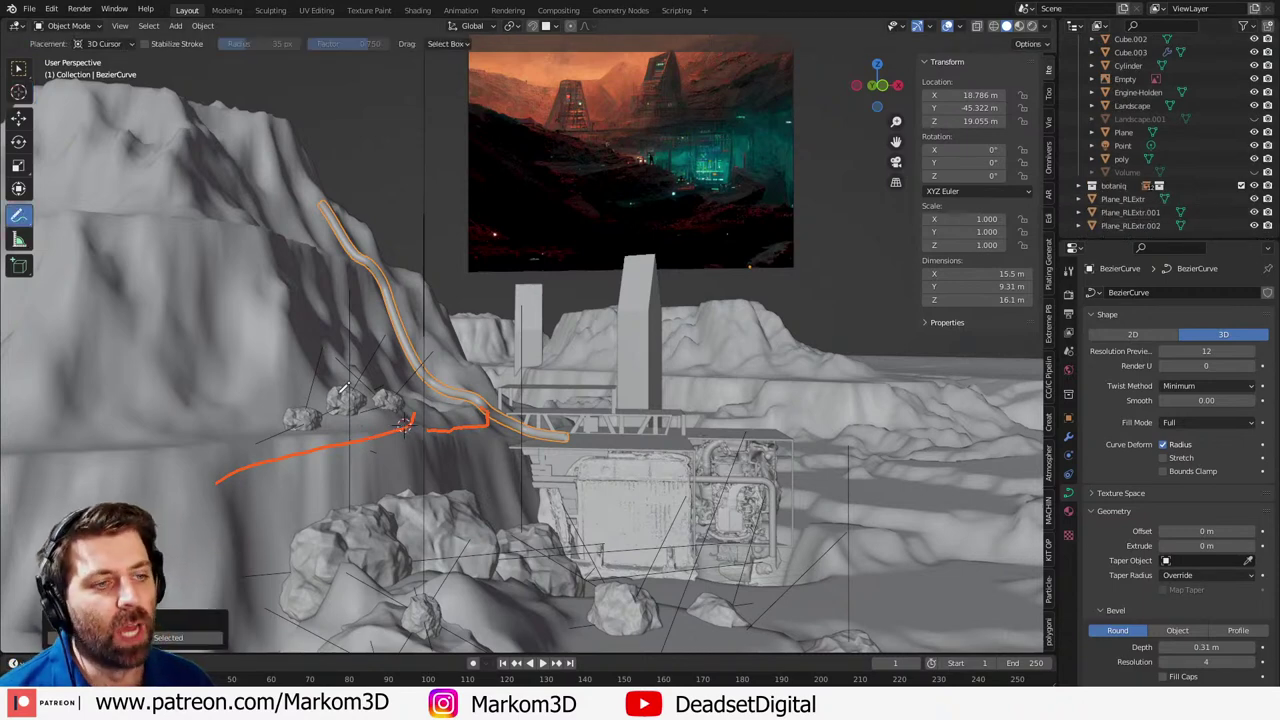
{"action": "left_click", "coordinate": [1068, 312]}
{"action": "middle_click_drag", "start_coordinate": [345, 366], "coordinate": [328, 403]}
{"action": "scroll", "coordinate": [345, 400], "scroll_direction": "up", "scroll_amount": 2}
{"action": "key", "text": "Tab"}
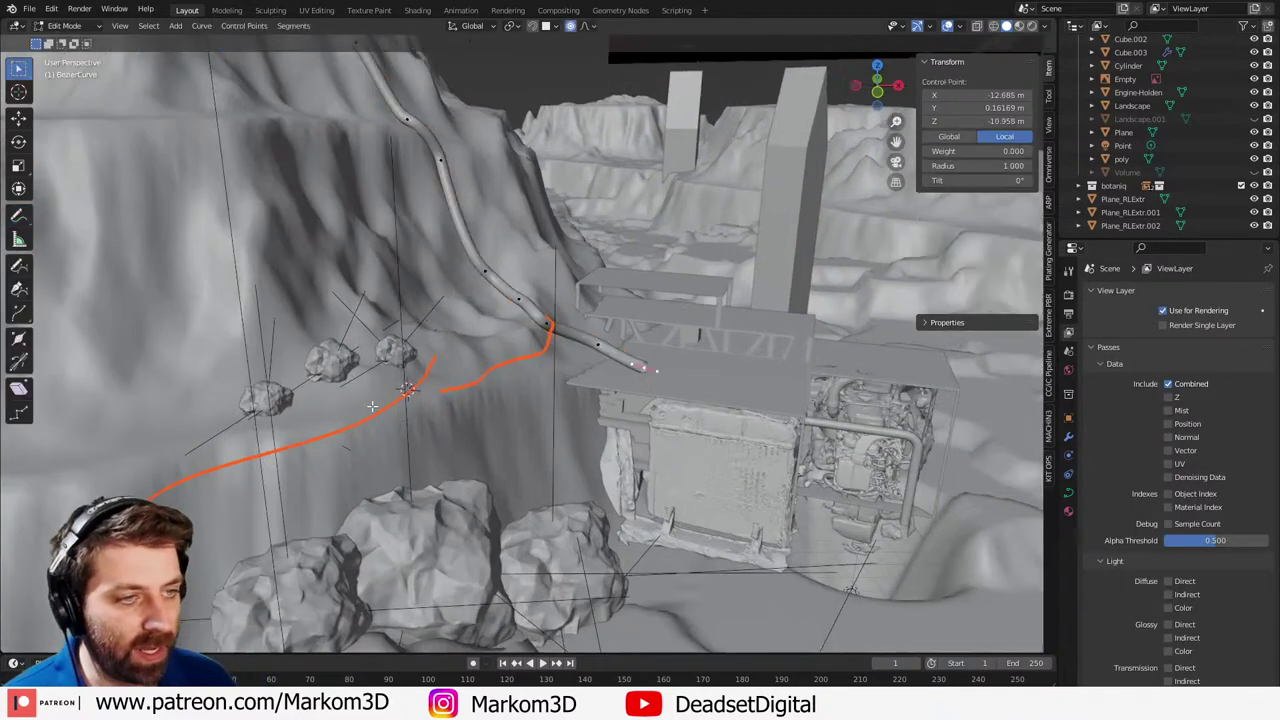
{"action": "left_click", "coordinate": [30, 8]}
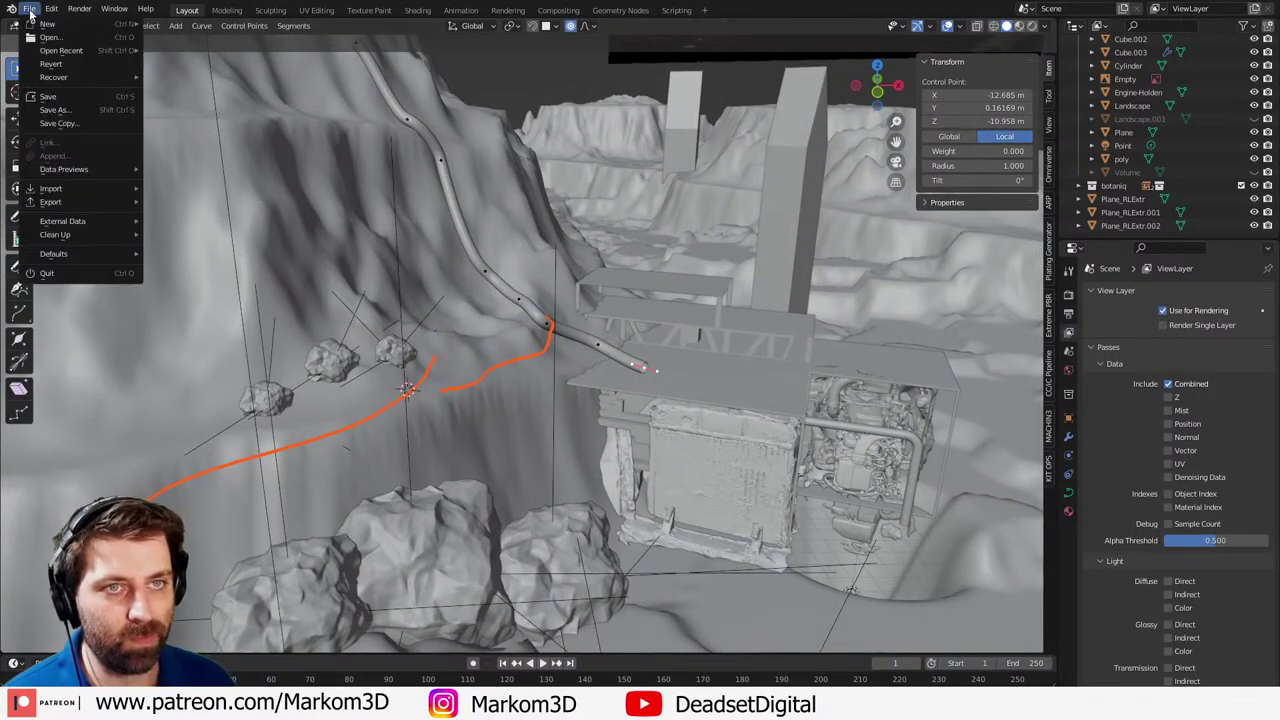
{"action": "mouse_move", "coordinate": [62, 50]}
{"action": "key", "text": "Escape"}
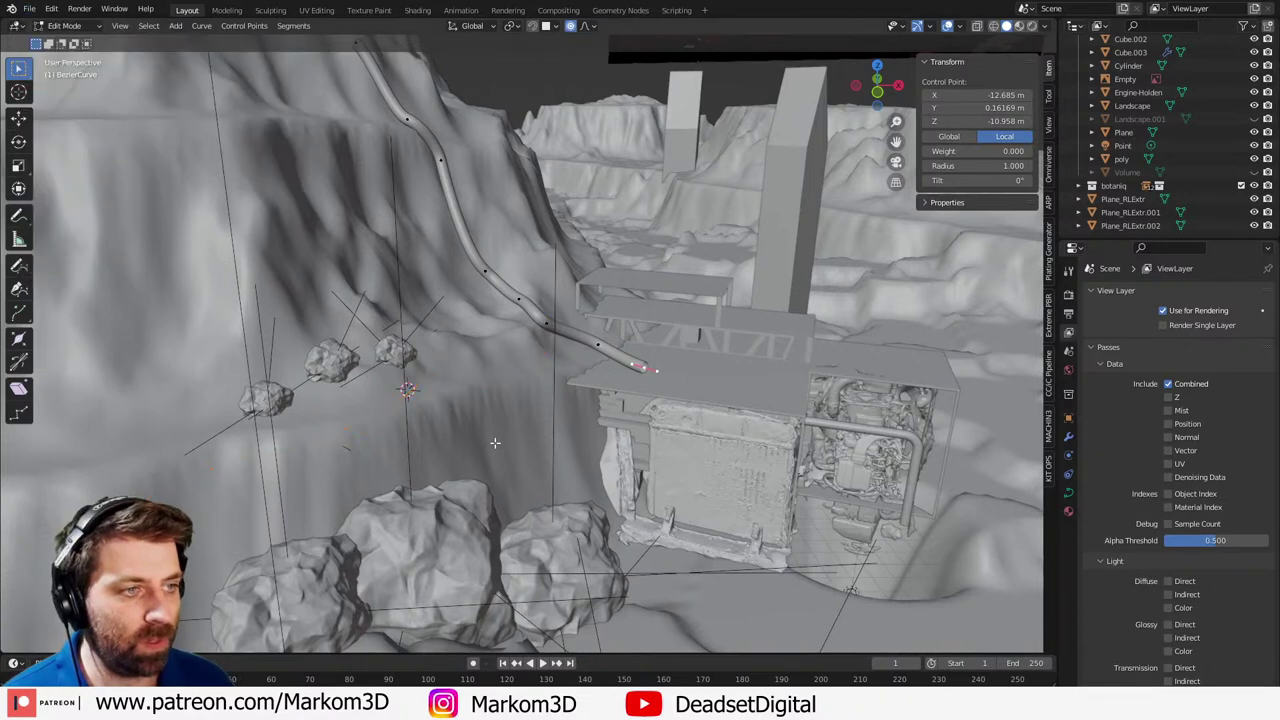
- Return from curve editing to Object Mode and activate the Select Box tool
{"action": "middle_click_drag", "start_coordinate": [490, 443], "coordinate": [420, 327]}
{"action": "key", "text": "Tab"}
{"action": "key", "text": "Tab"}
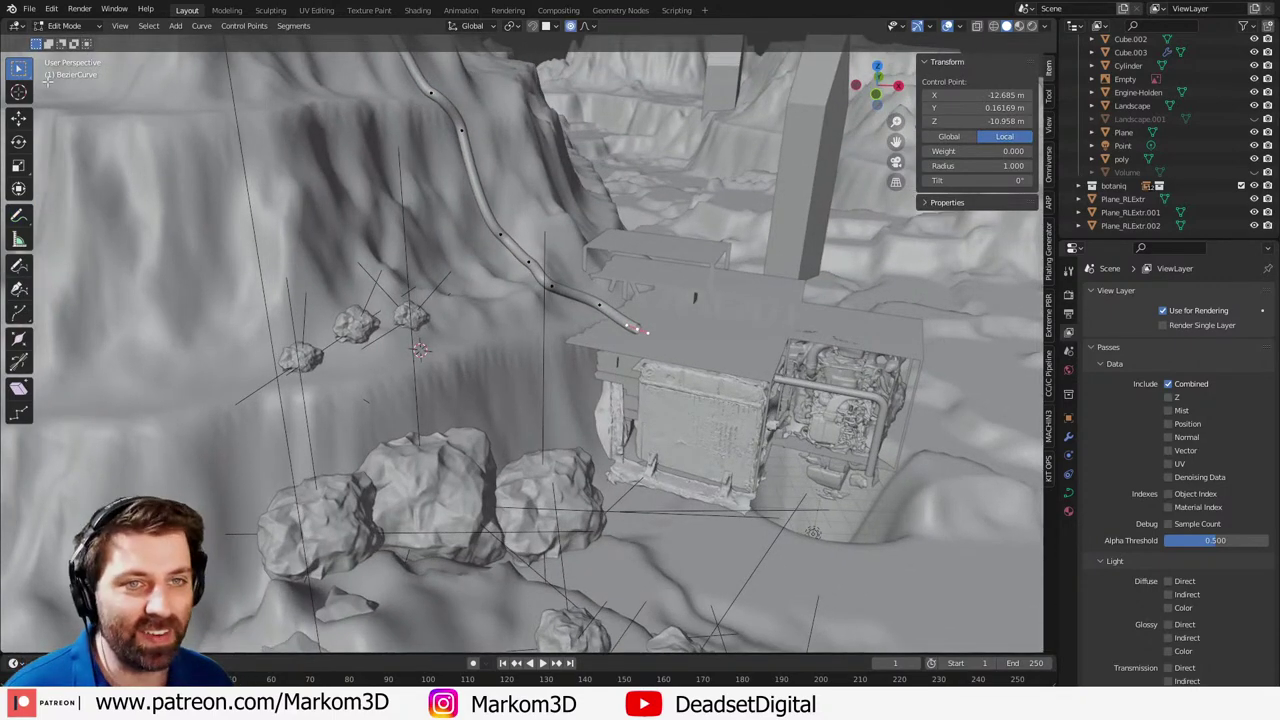
{"action": "key", "text": "Tab"}
{"action": "left_click", "coordinate": [18, 67]}
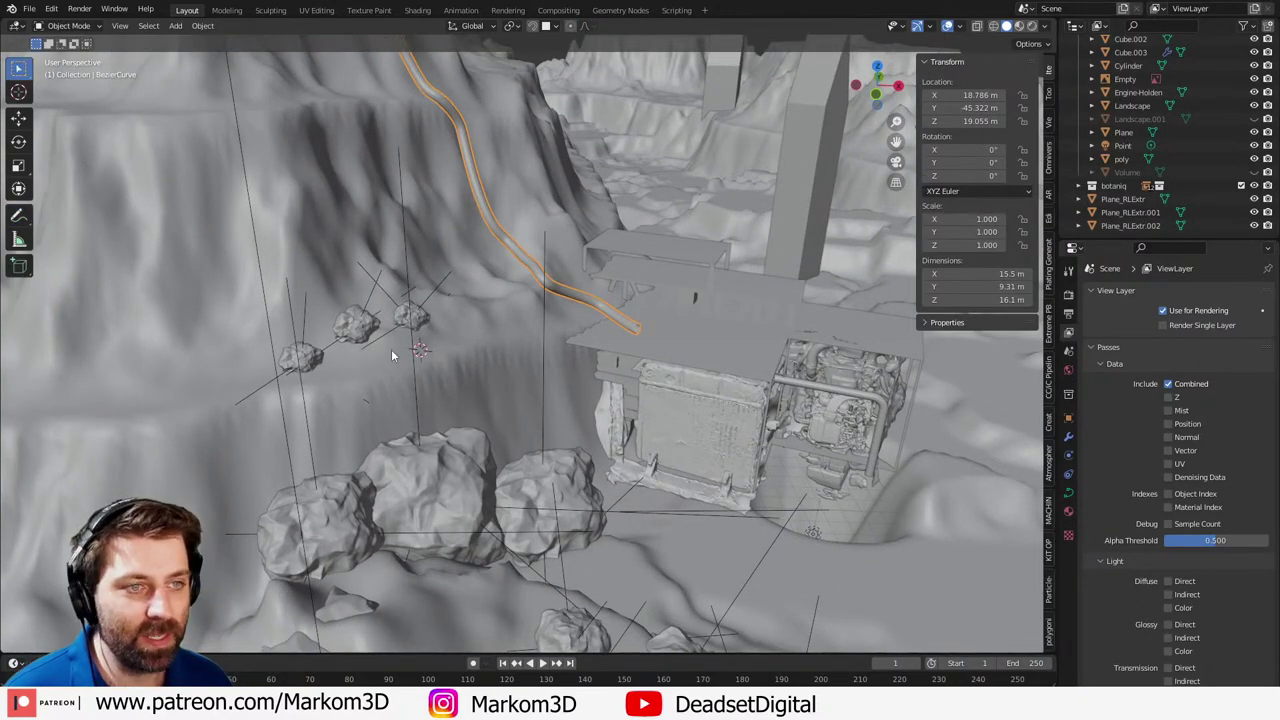
- Duplicate the ledge rock nearest the pipe onto the ledge corner beneath the pipe and scale the copy to about 5.787
{"action": "left_click", "coordinate": [411, 332]}
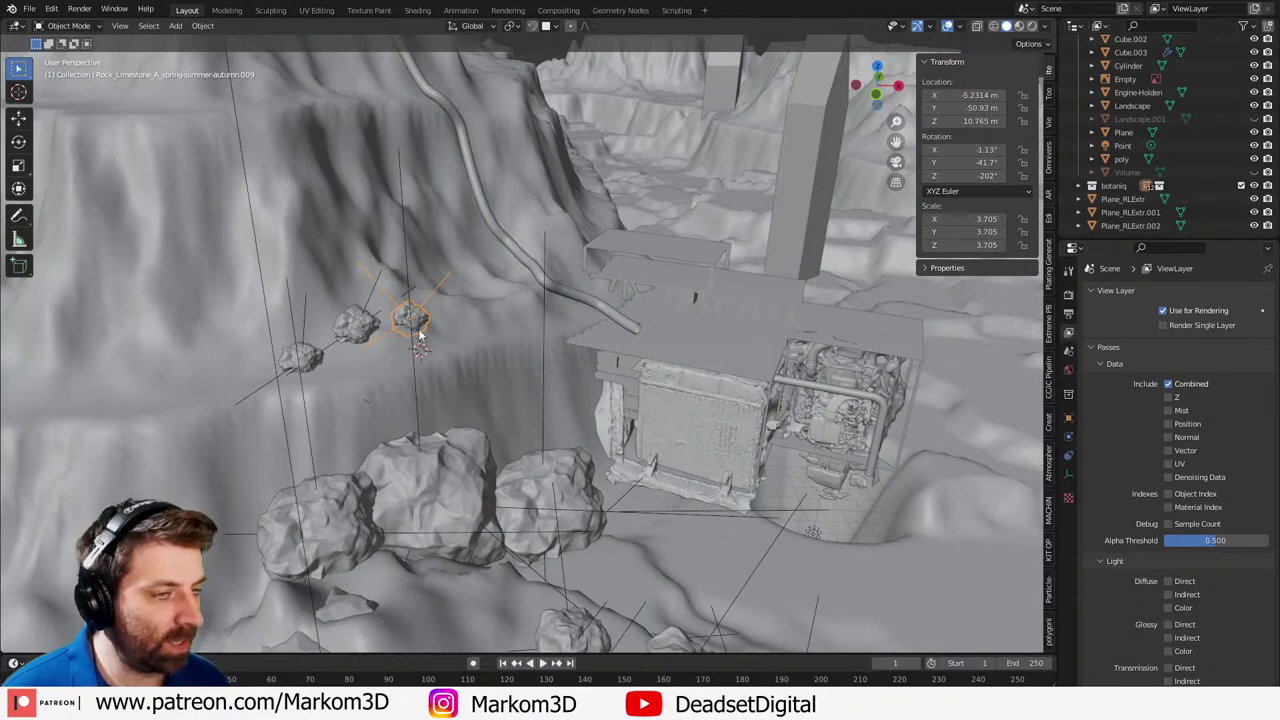
{"action": "key", "text": "shift+d"}
{"action": "left_click", "coordinate": [523, 332]}
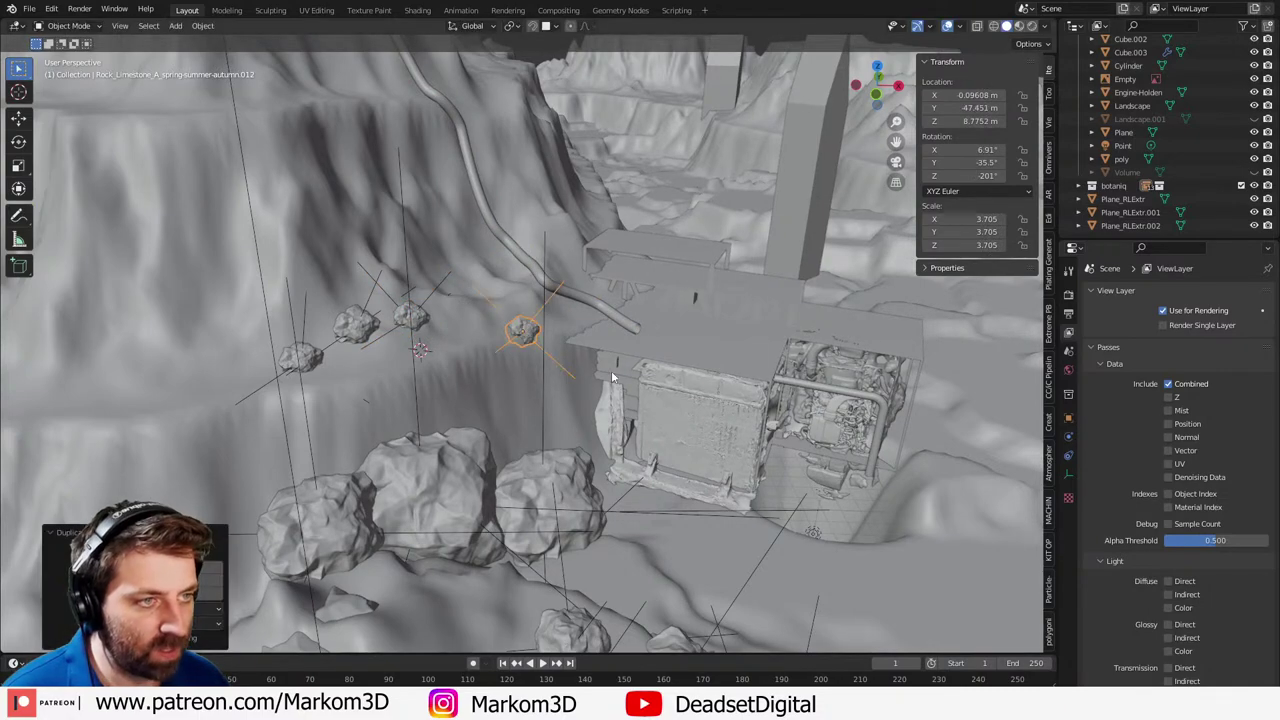
{"action": "key", "text": "s"}
{"action": "left_click", "coordinate": [686, 394]}
- Duplicate the enlarged ledge rock onto the ground in front of the engine and scale the copy down to about 1.603
{"action": "key", "text": "KP_0"}
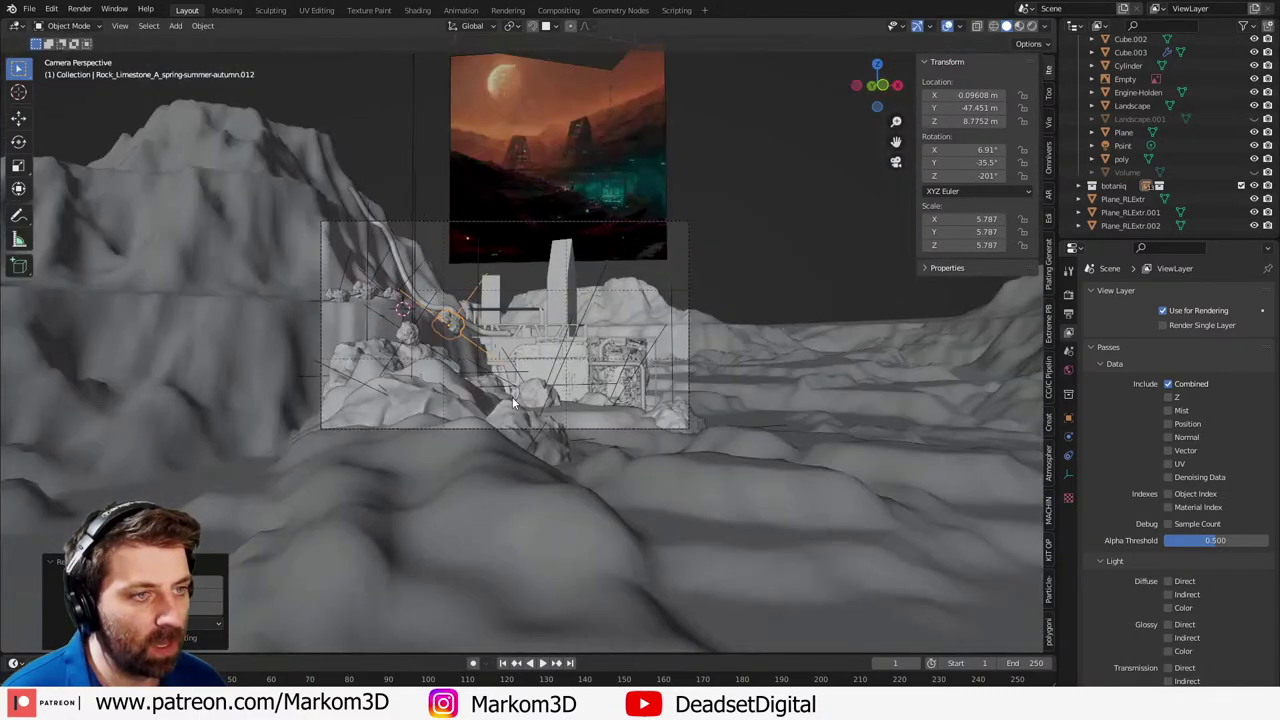
{"action": "scroll", "coordinate": [633, 392], "scroll_direction": "up", "scroll_amount": 3}
{"action": "middle_click_drag", "start_coordinate": [633, 392], "coordinate": [581, 398], "text": "shift"}
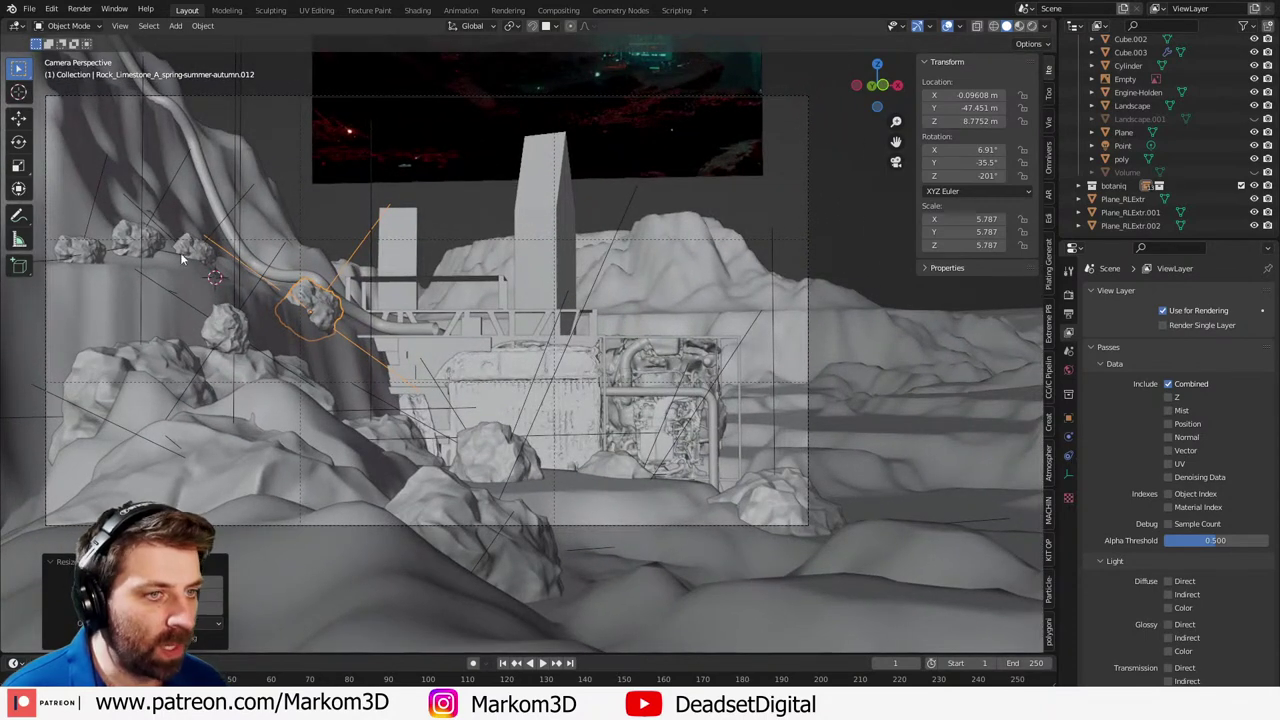
{"action": "key", "text": "shift+d"}
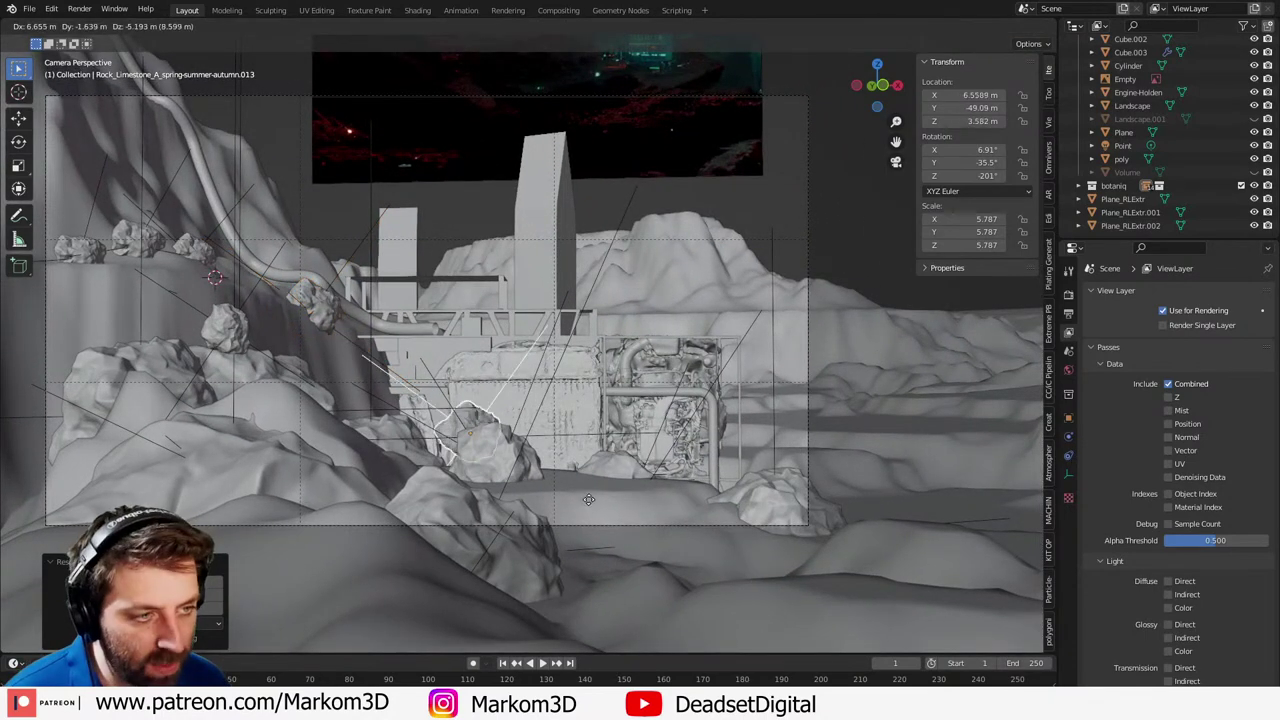
{"action": "left_click", "coordinate": [585, 489]}
{"action": "key", "text": "s"}
{"action": "left_click", "coordinate": [618, 502]}
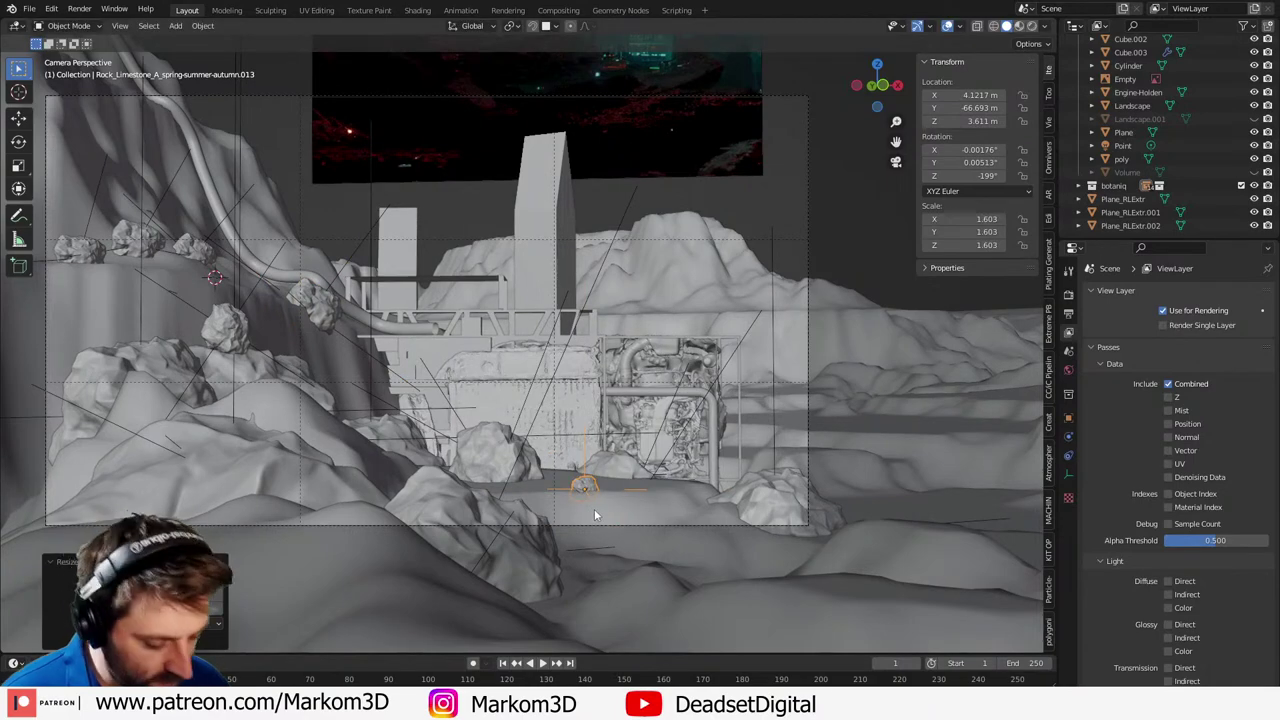
- In top view, place two more copies of the small ground rock between the larger rocks and rotate each differently
{"action": "key", "text": "KP_7"}
{"action": "scroll", "coordinate": [566, 411], "scroll_direction": "up", "scroll_amount": 4}
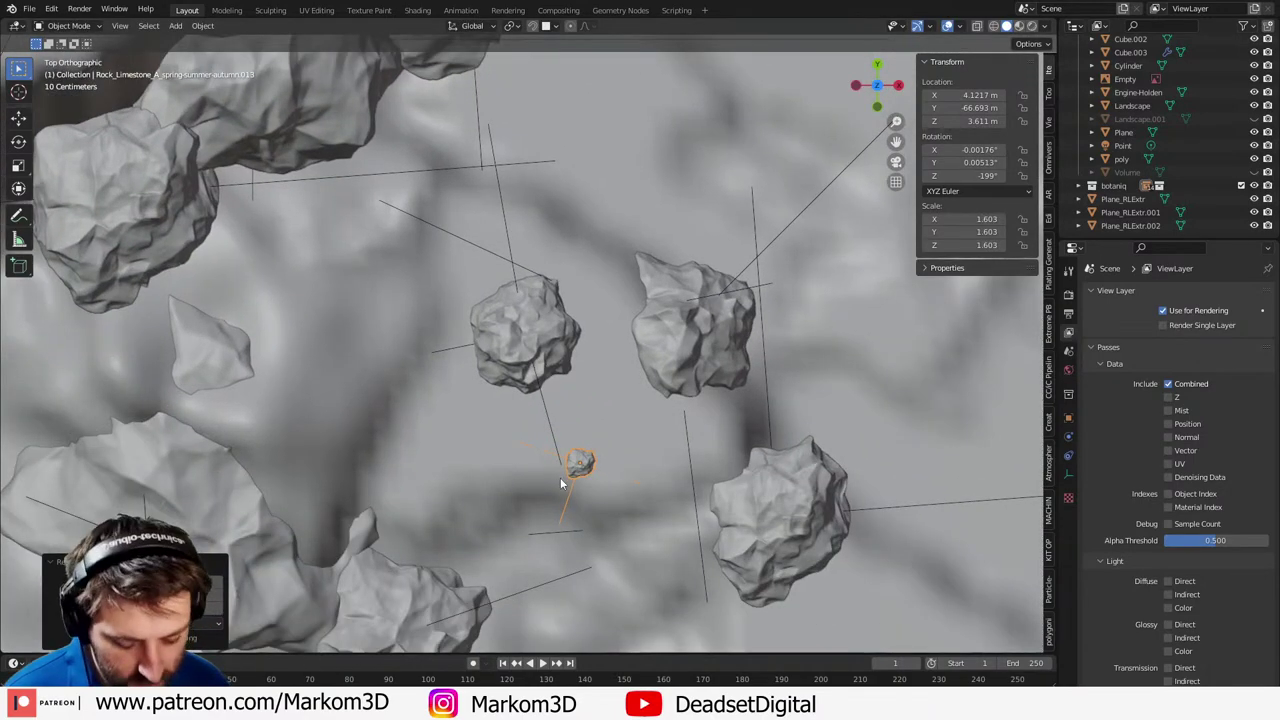
{"action": "key", "text": "shift+d"}
{"action": "left_click", "coordinate": [511, 442]}
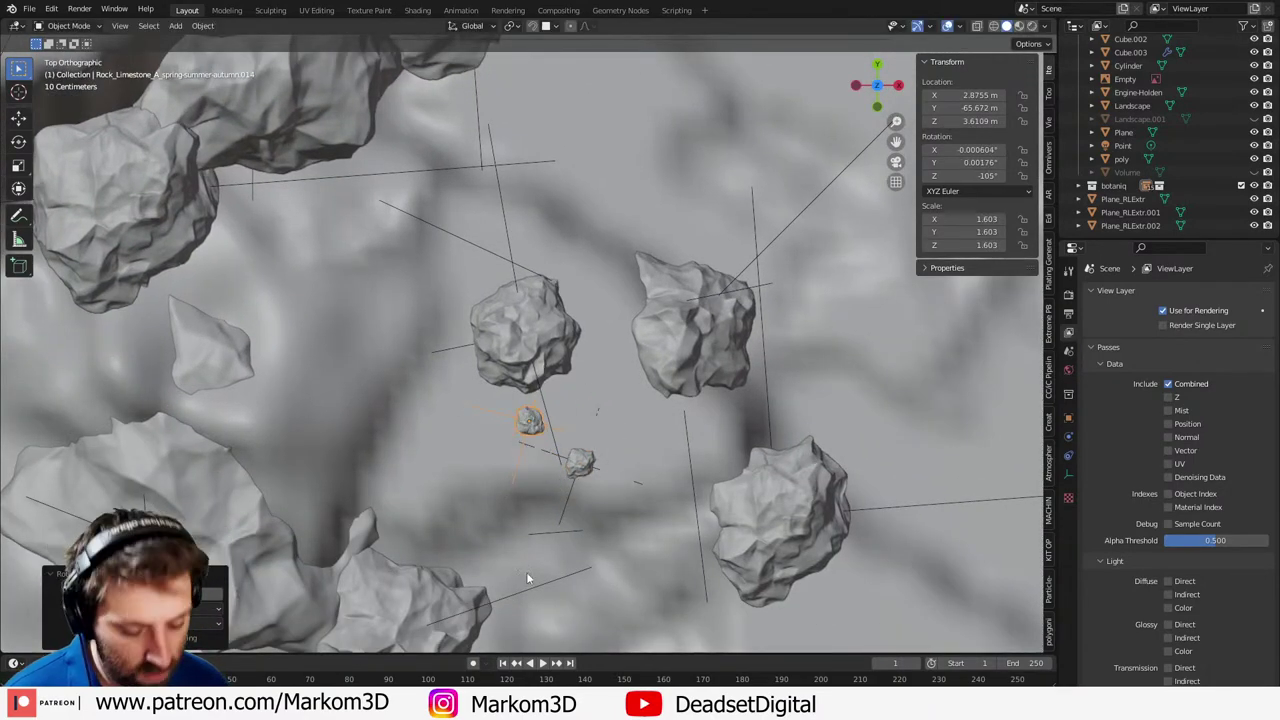
{"action": "key", "text": "shift+d"}
{"action": "left_click", "coordinate": [600, 515]}
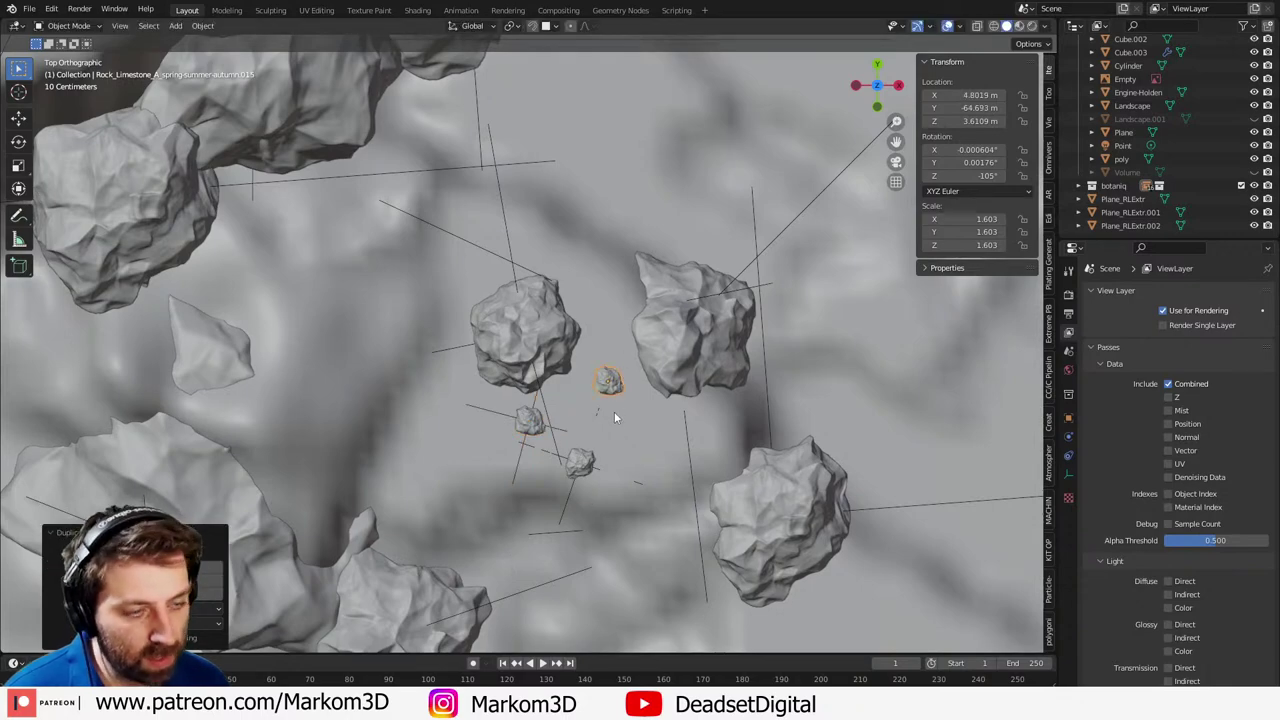
{"action": "key", "text": "r"}
{"action": "key", "text": "r"}
{"action": "left_click", "coordinate": [642, 446]}
- In camera view, add two further small rock copies on the foreground ground and rotate the second one freely
{"action": "key", "text": "KP_0"}
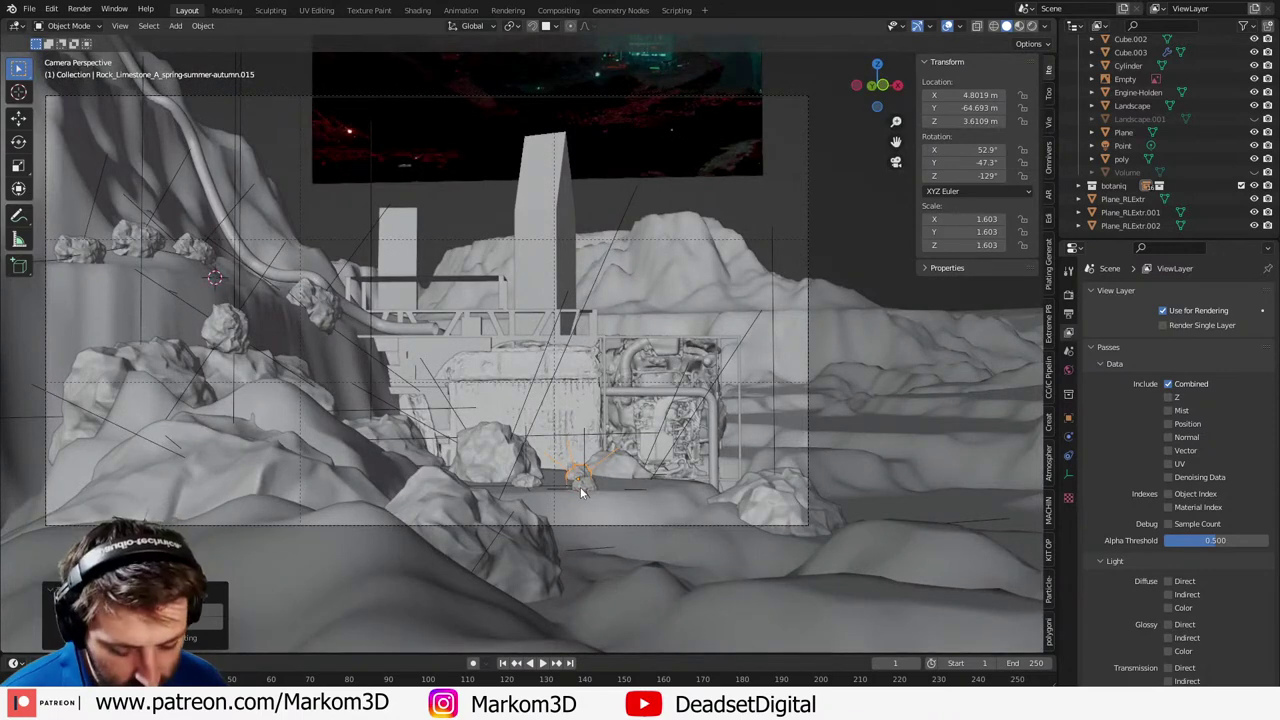
{"action": "key", "text": "shift+d"}
{"action": "left_click", "coordinate": [650, 513]}
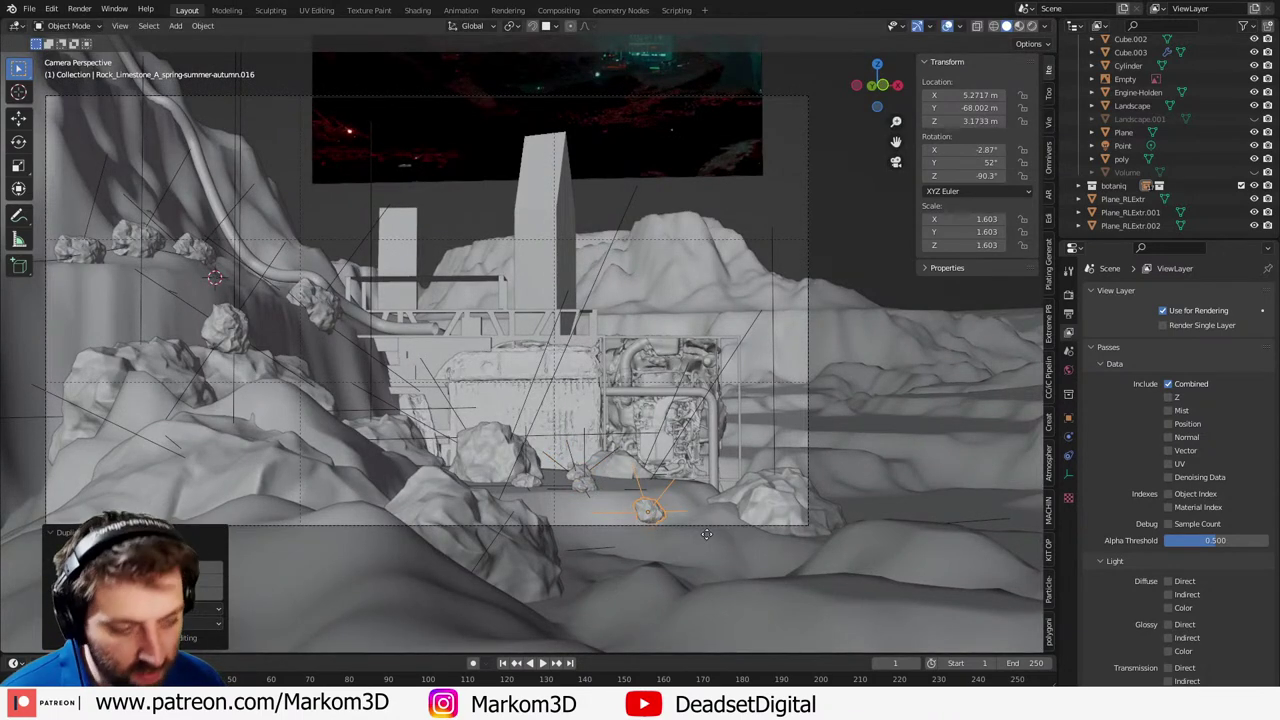
{"action": "key", "text": "shift+d"}
{"action": "left_click", "coordinate": [603, 513]}
{"action": "key", "text": "r"}
{"action": "key", "text": "r"}
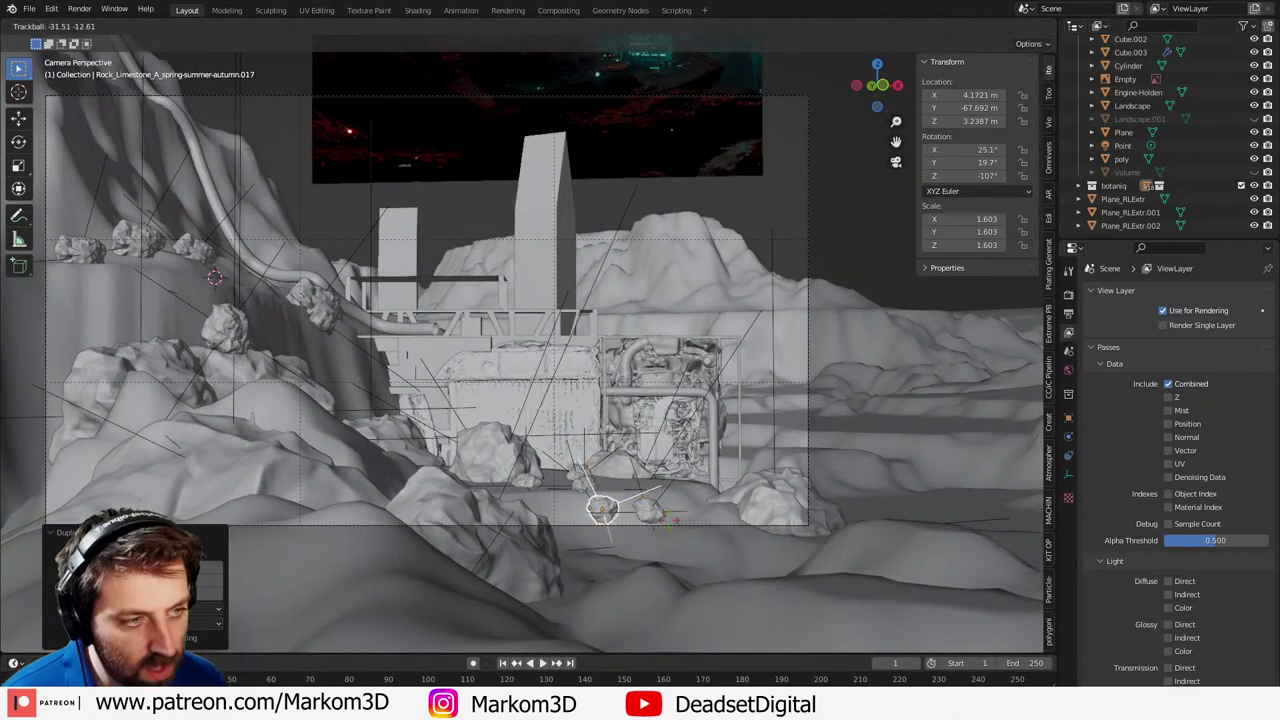
{"action": "left_click", "coordinate": [585, 527]}
- Duplicate the small rock between the two front copies, rotate it freely and scale it to about 1.766
{"action": "key", "text": "shift+d"}
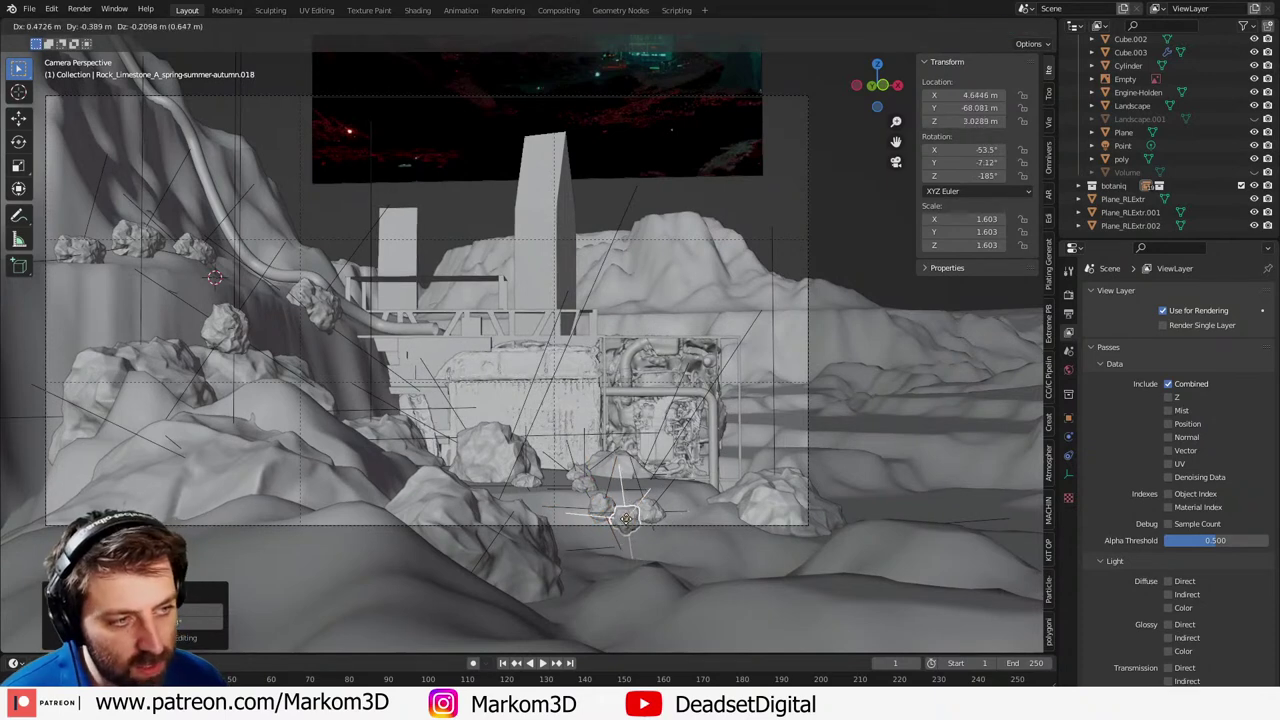
{"action": "left_click", "coordinate": [637, 558]}
{"action": "key", "text": "r"}
{"action": "key", "text": "r"}
{"action": "left_click", "coordinate": [752, 542]}
{"action": "key", "text": "s"}
{"action": "left_click", "coordinate": [770, 544]}
- Set the max samples to 32 for the viewport and 128 for renders, and render a test image of the scene
{"action": "scroll", "coordinate": [662, 519], "scroll_direction": "down", "scroll_amount": 1}
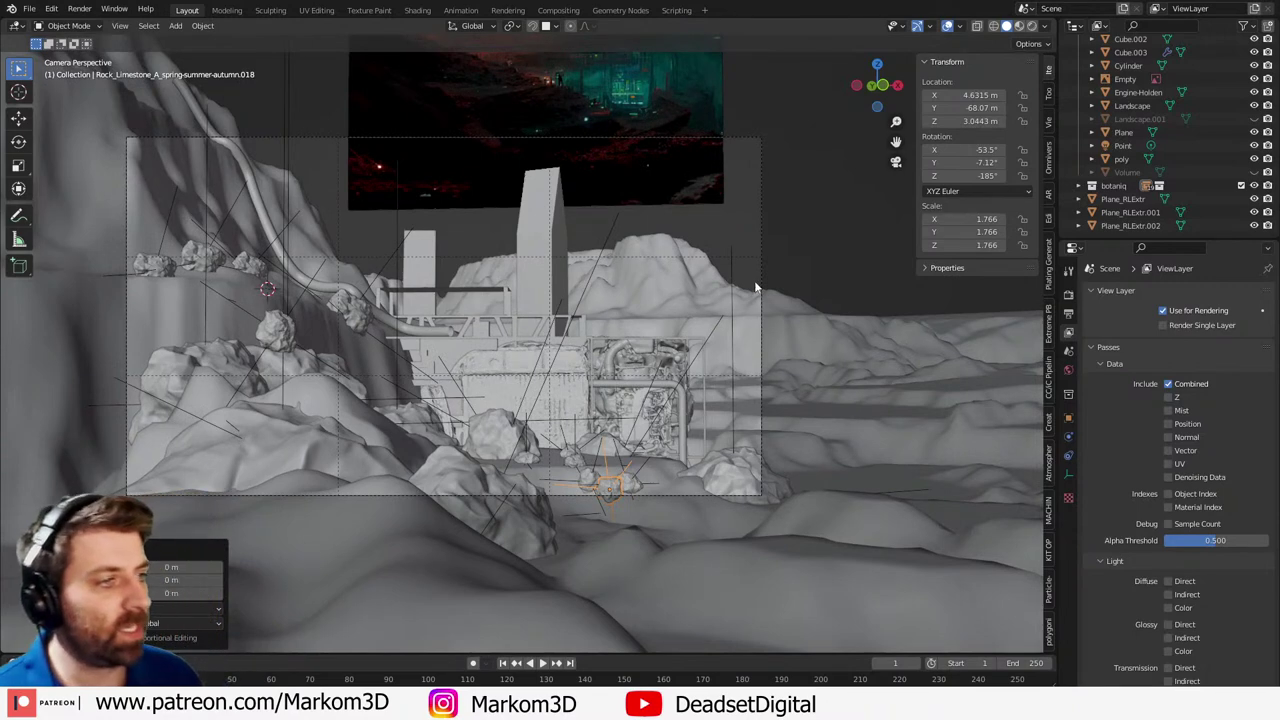
{"action": "left_click", "coordinate": [1068, 294]}
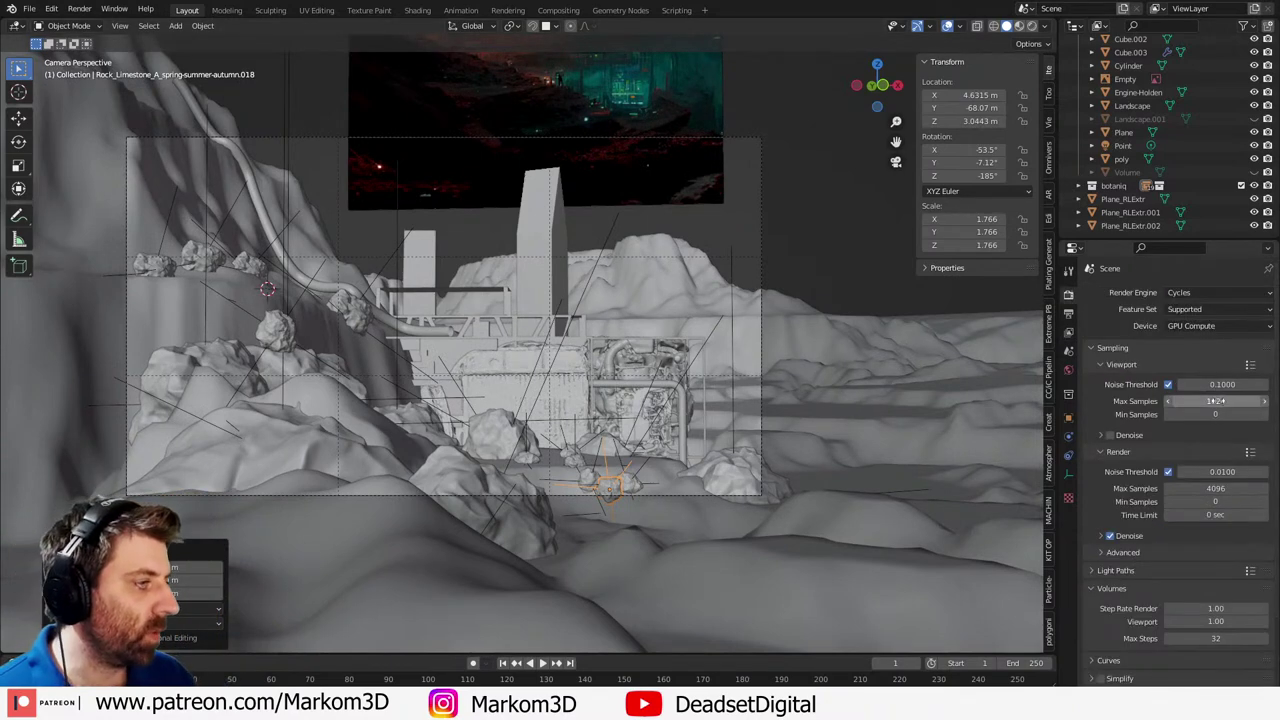
{"action": "left_click", "coordinate": [1216, 488]}
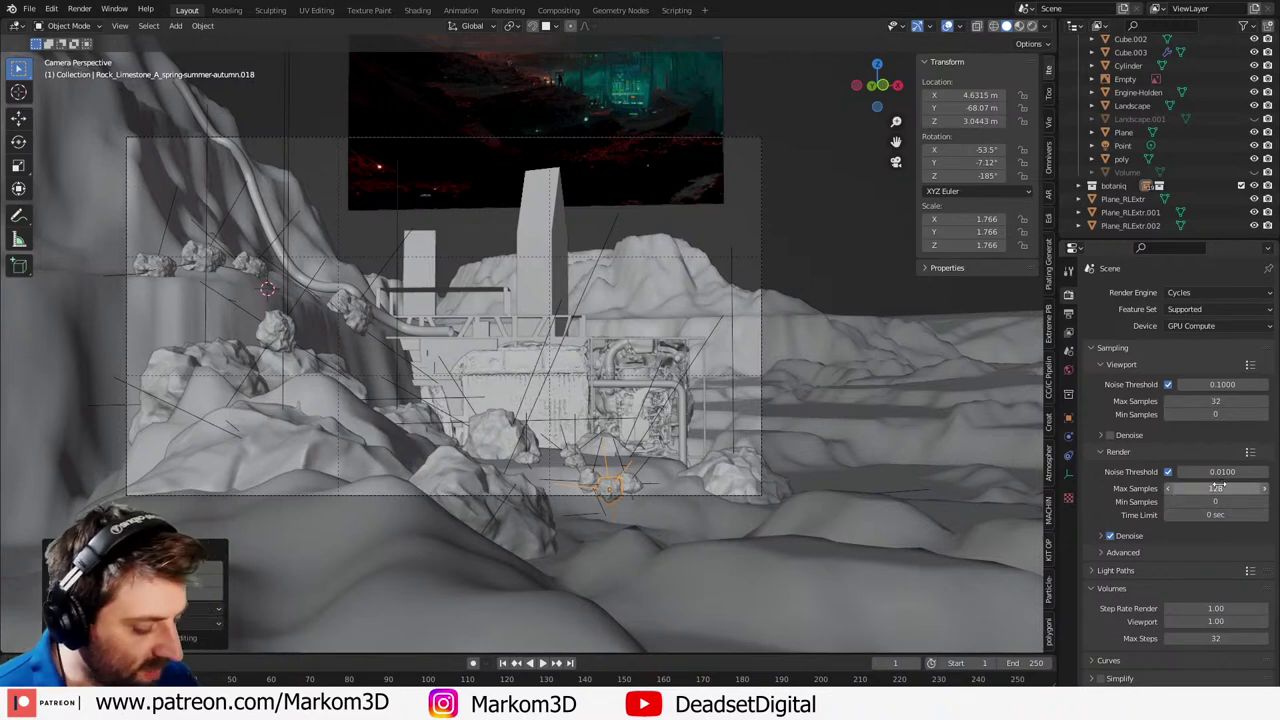
{"action": "key", "text": "F12"}
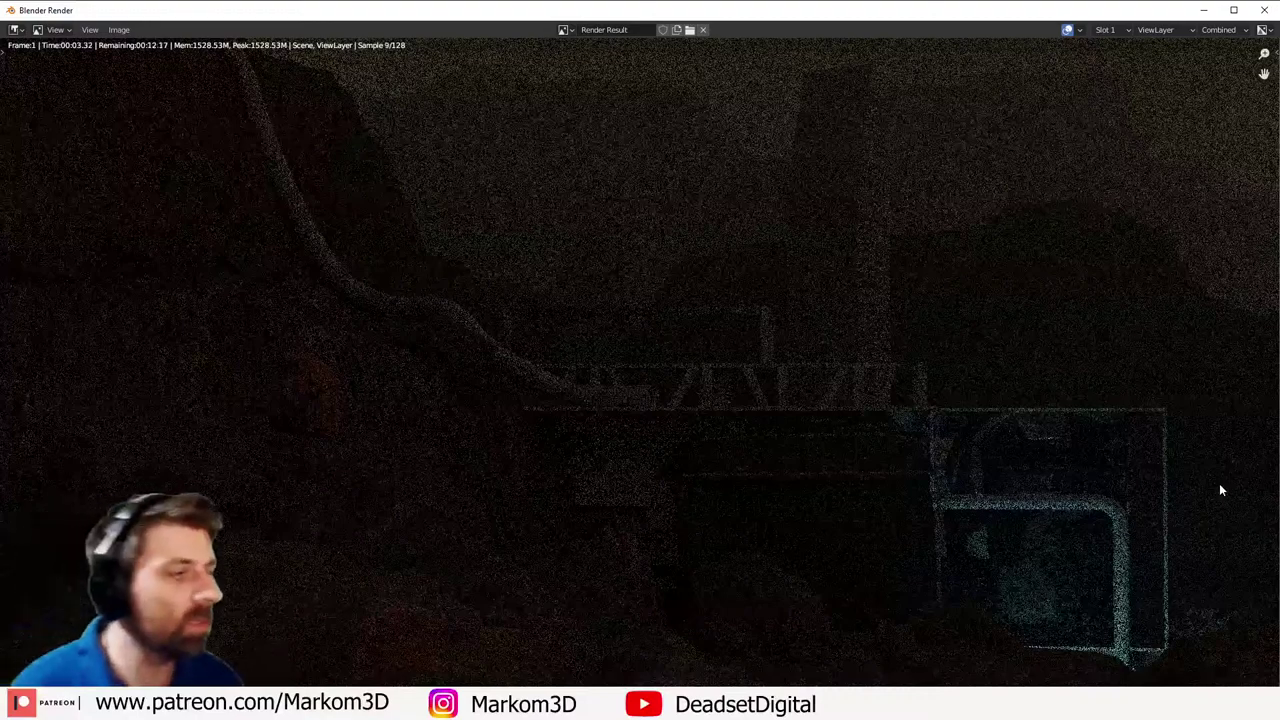
{"action": "scroll", "coordinate": [529, 301], "scroll_direction": "down", "scroll_amount": 1}
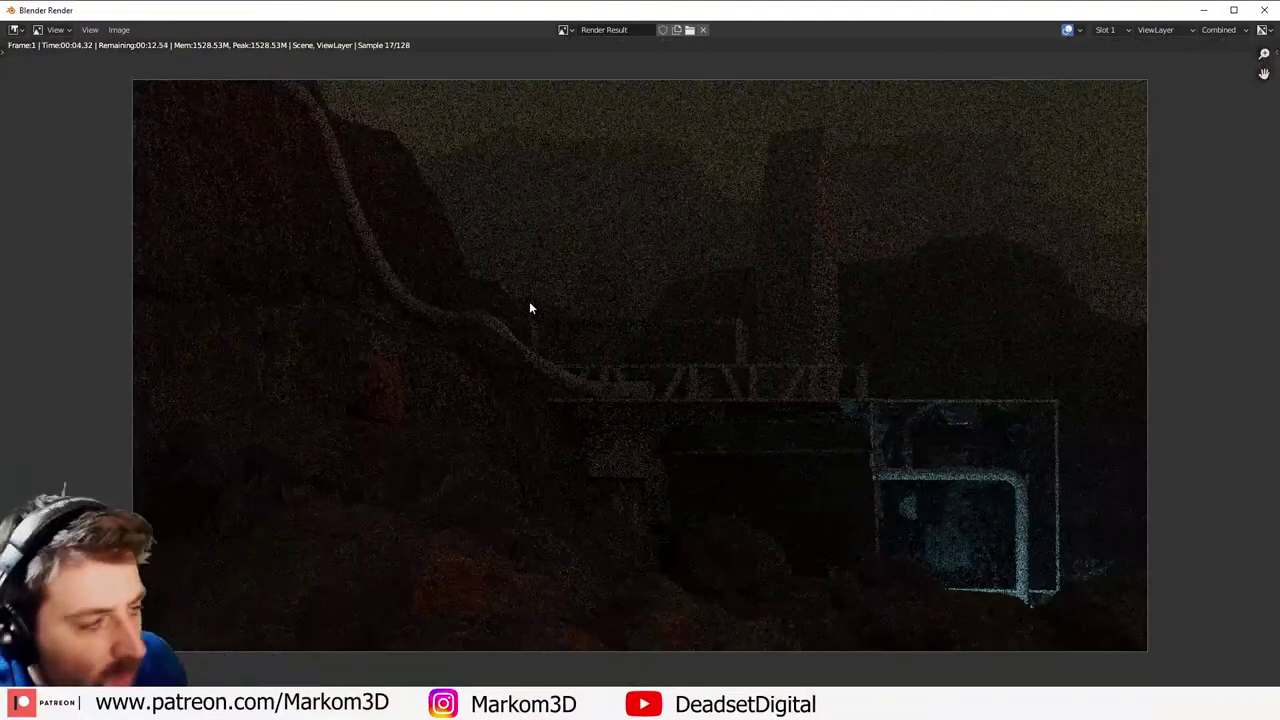
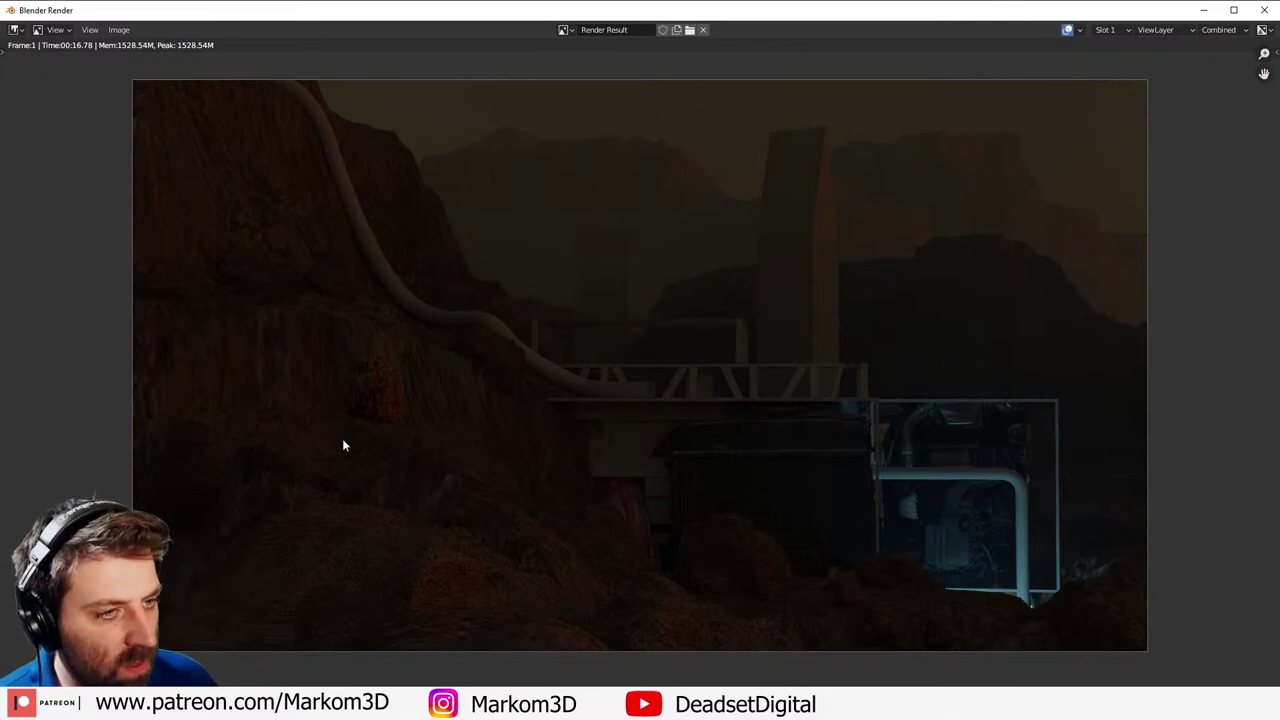
{"action": "key", "text": "Escape"}
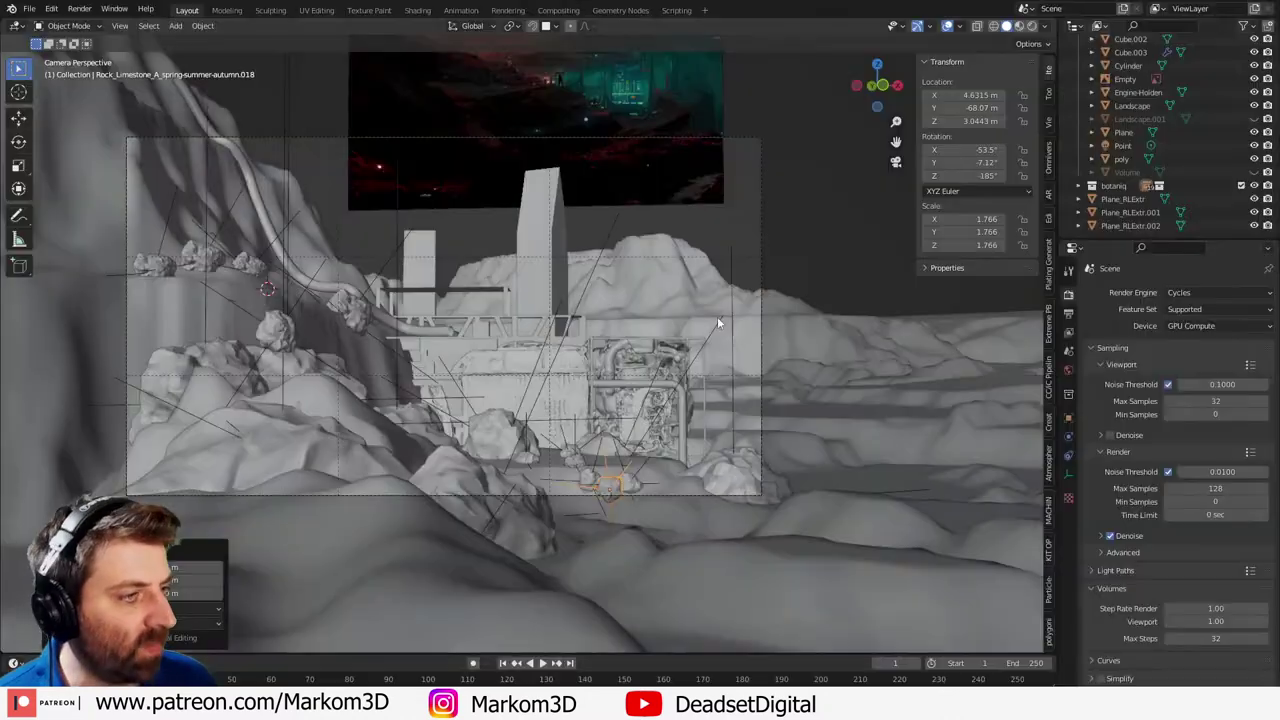
- Edit the large pipe curve and, in top view, extrude its end control point to local X -11.646 m, Y -1.1117 m
{"action": "scroll", "coordinate": [537, 327], "scroll_direction": "up", "scroll_amount": 5}
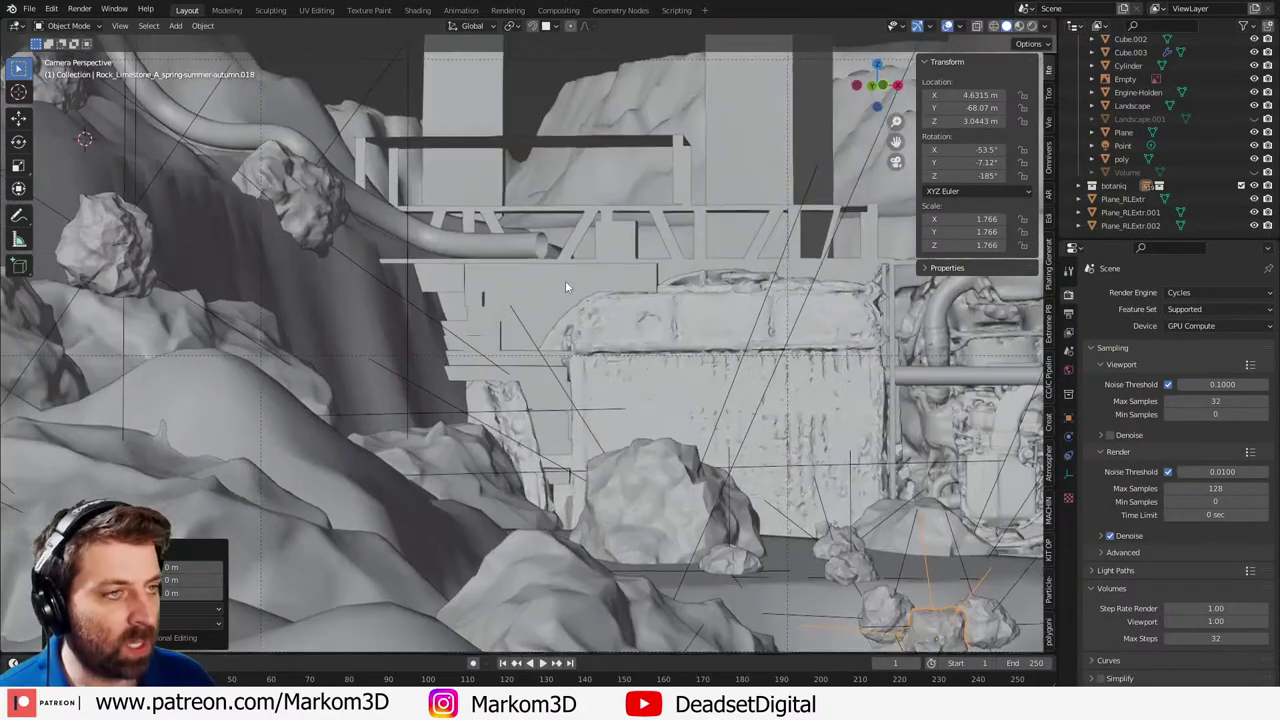
{"action": "middle_click_drag", "start_coordinate": [565, 282], "coordinate": [560, 356], "text": "shift"}
{"action": "left_click", "coordinate": [513, 307]}
{"action": "scroll", "coordinate": [518, 304], "scroll_direction": "up", "scroll_amount": 4}
{"action": "key", "text": "Tab"}
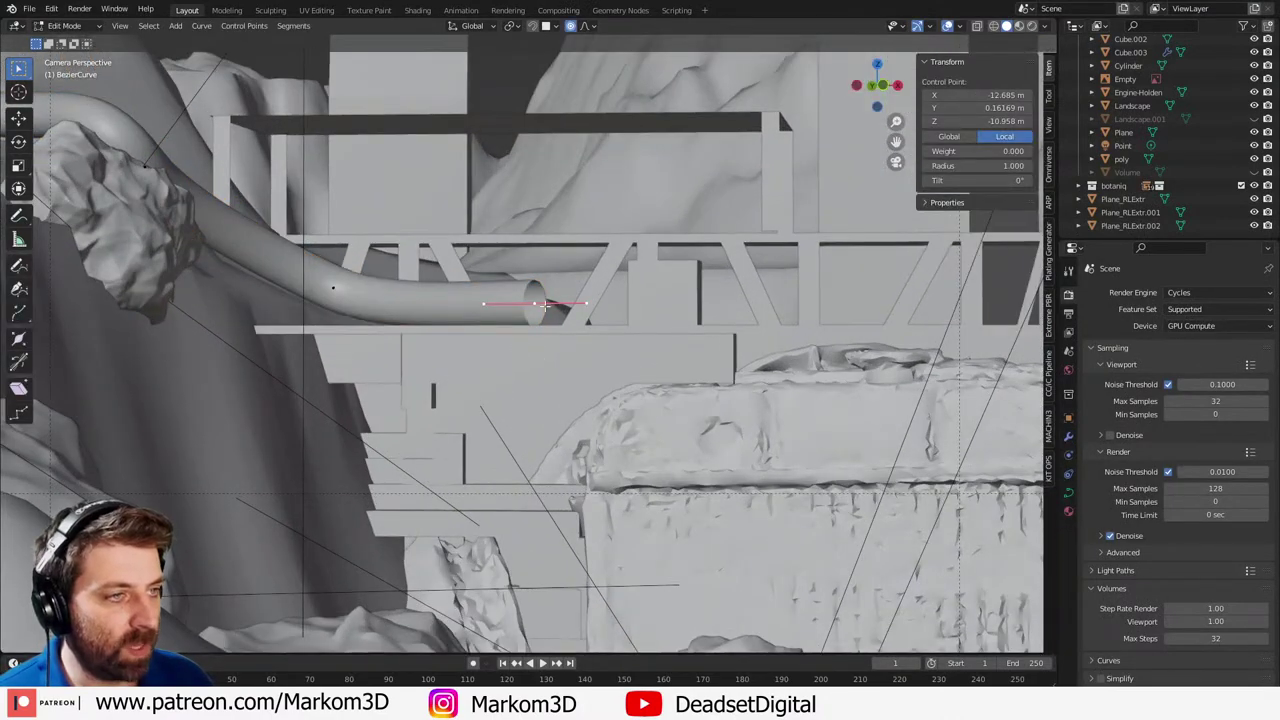
{"action": "key", "text": "KP_1"}
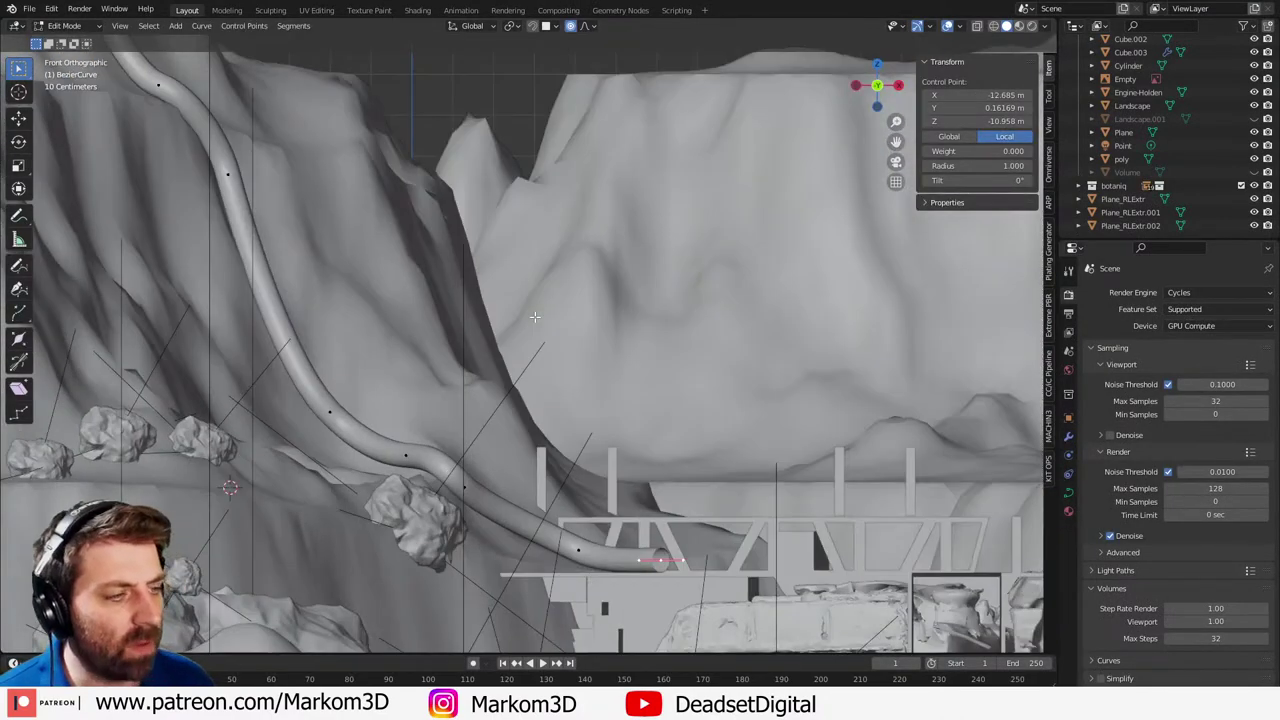
{"action": "scroll", "coordinate": [535, 317], "scroll_direction": "down", "scroll_amount": 2}
{"action": "key", "text": "KP_7"}
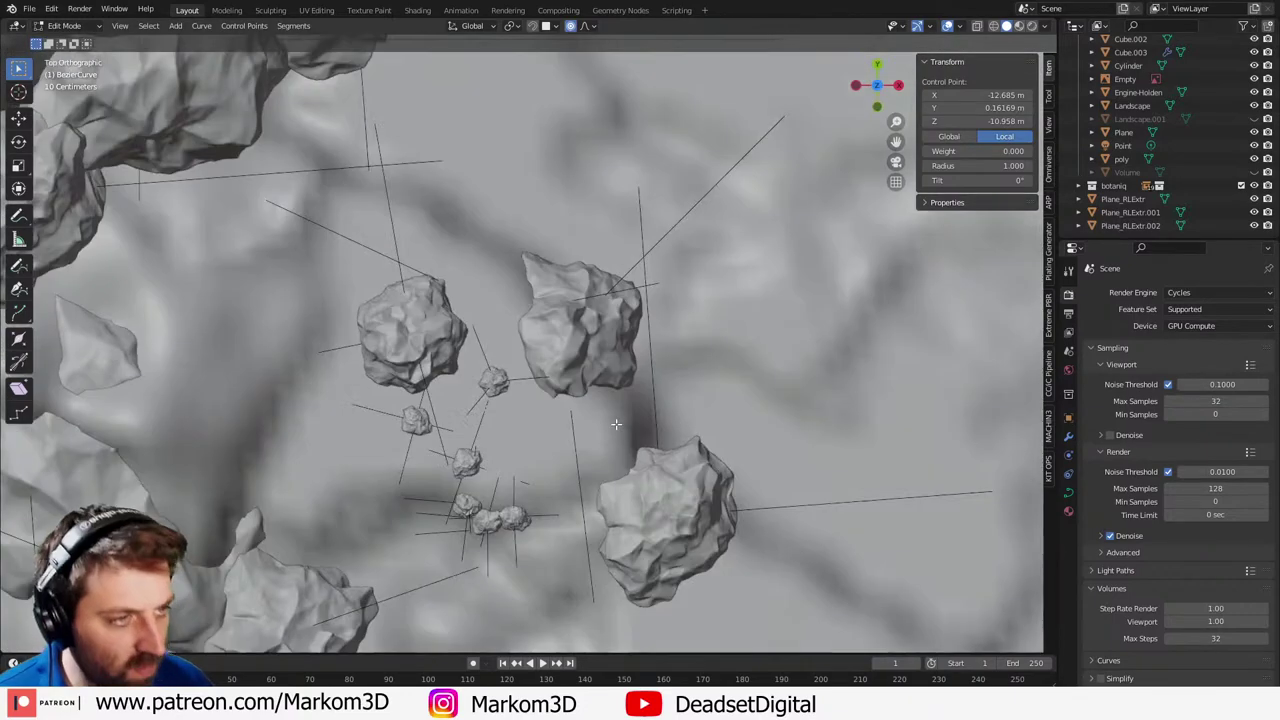
{"action": "scroll", "coordinate": [616, 424], "scroll_direction": "down", "scroll_amount": 6}
{"action": "key", "text": "z"}
{"action": "left_click", "coordinate": [436, 438]}
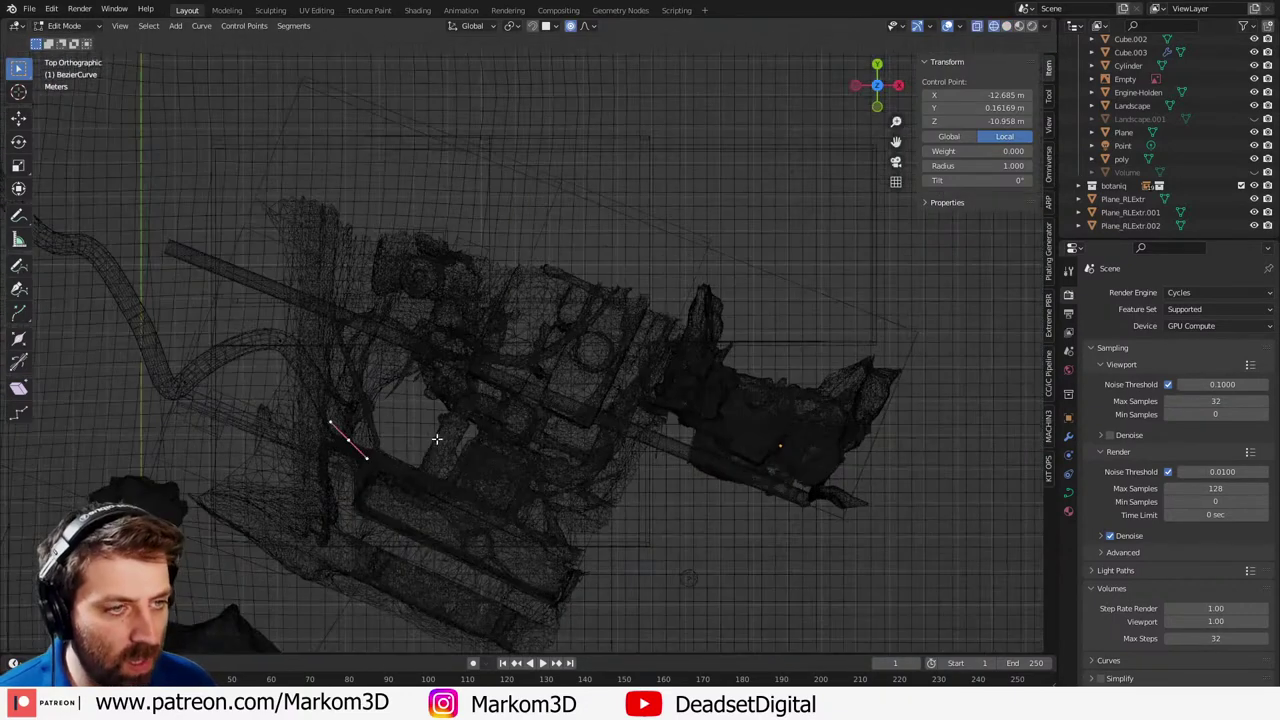
{"action": "key", "text": "g"}
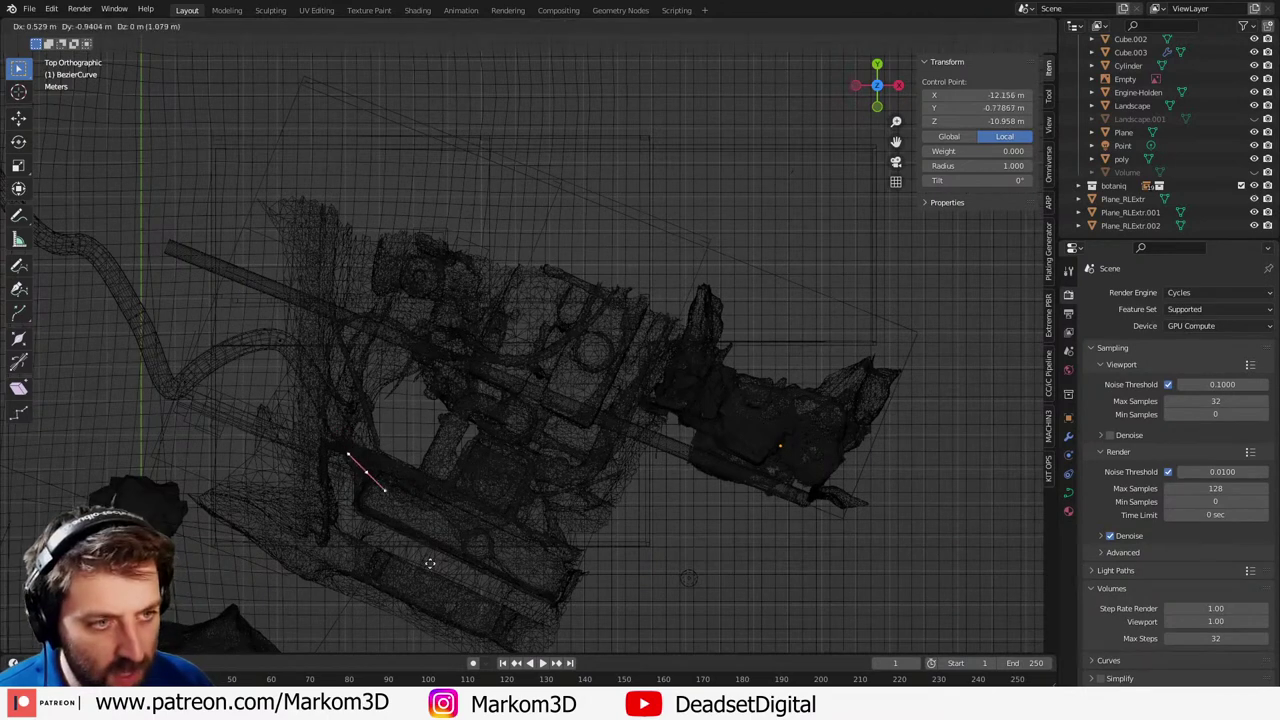
{"action": "left_click", "coordinate": [446, 575]}
- Rotate only the new pipe end point in top view, with proportional editing off
{"action": "key", "text": "r"}
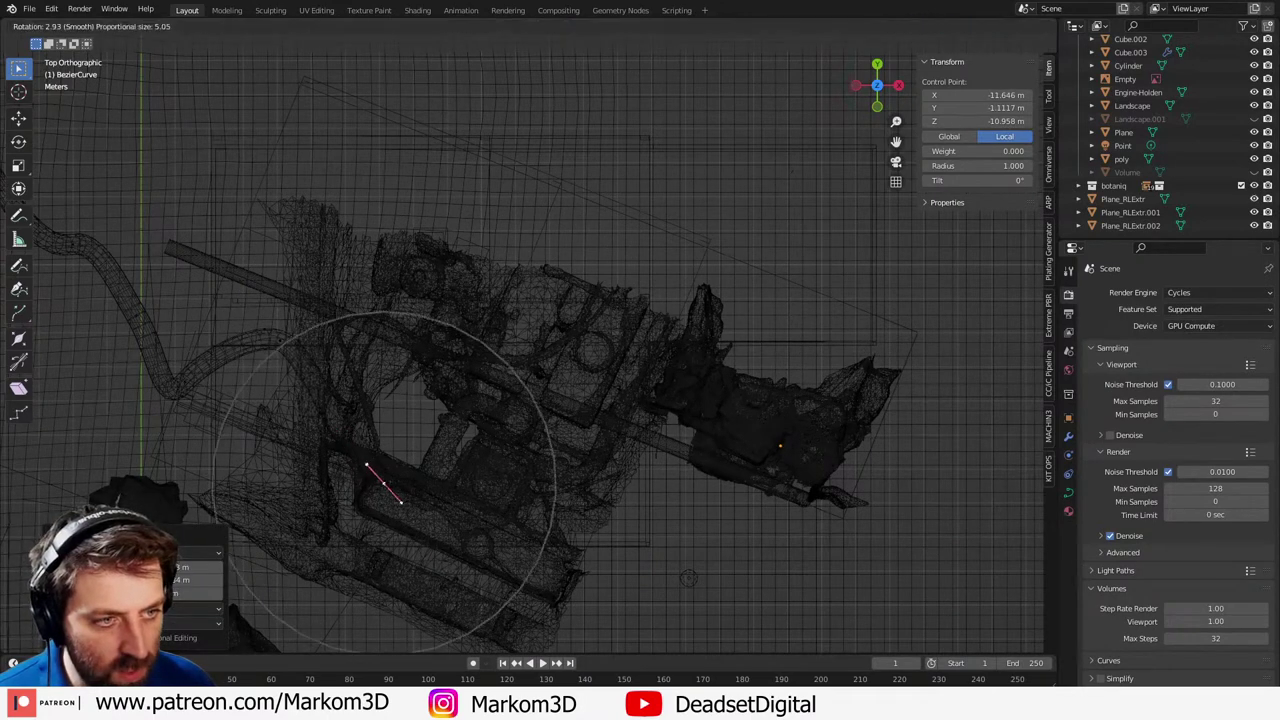
{"action": "left_click", "coordinate": [448, 582]}
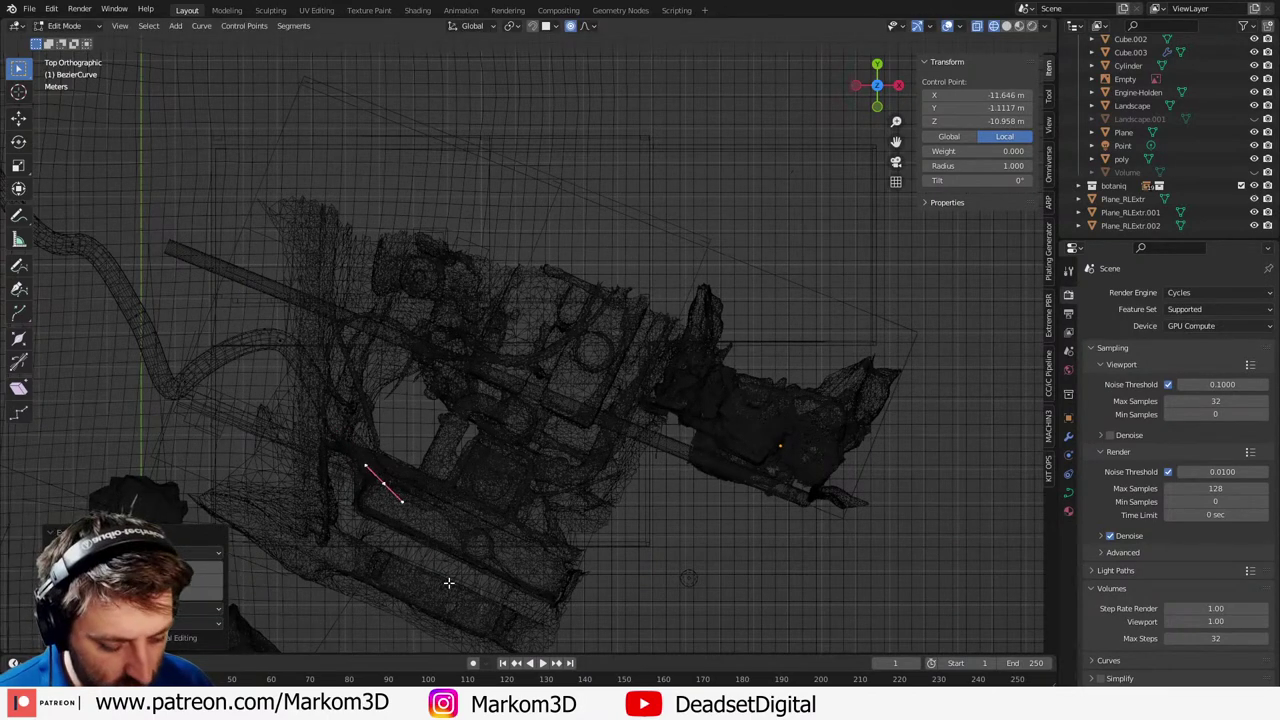
{"action": "key", "text": "r"}
{"action": "left_click", "coordinate": [501, 590]}
- In shaded front view, lower the pipe's end point vertically to local Z -11.507 m
{"action": "key", "text": "KP_1"}
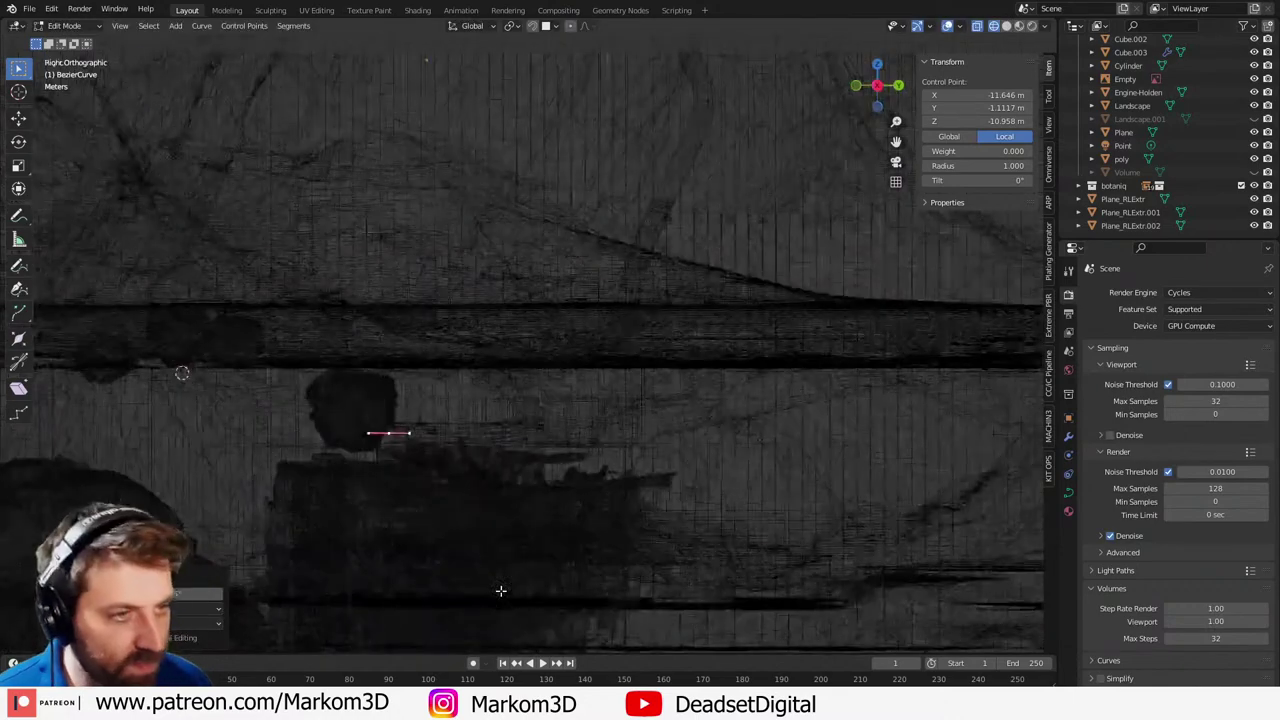
{"action": "key", "text": "z"}
{"action": "left_click", "coordinate": [548, 591]}
{"action": "middle_click_drag", "start_coordinate": [548, 591], "coordinate": [599, 449], "text": "shift"}
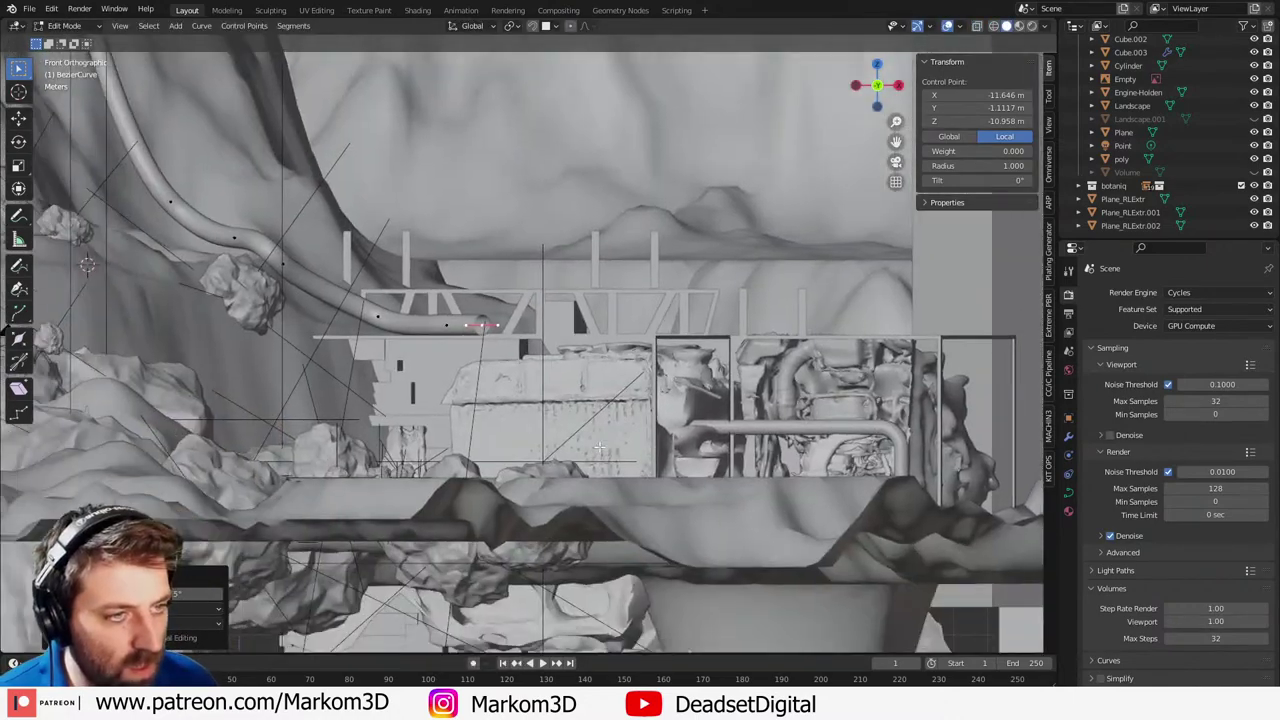
{"action": "key", "text": "g"}
{"action": "key", "text": "z"}
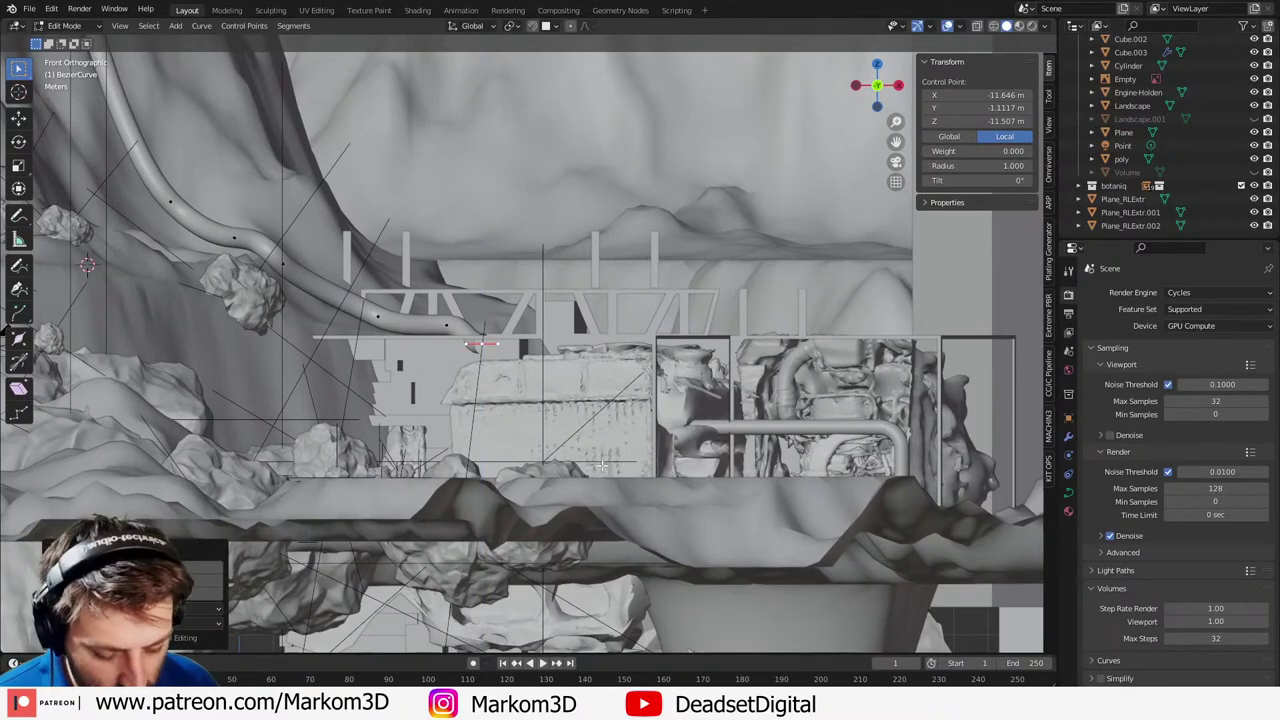
- Extrude another pipe end point, rotate it about 93° around Y and lower it to local Z -13.289 m
{"action": "key", "text": "e"}
{"action": "key", "text": "y"}
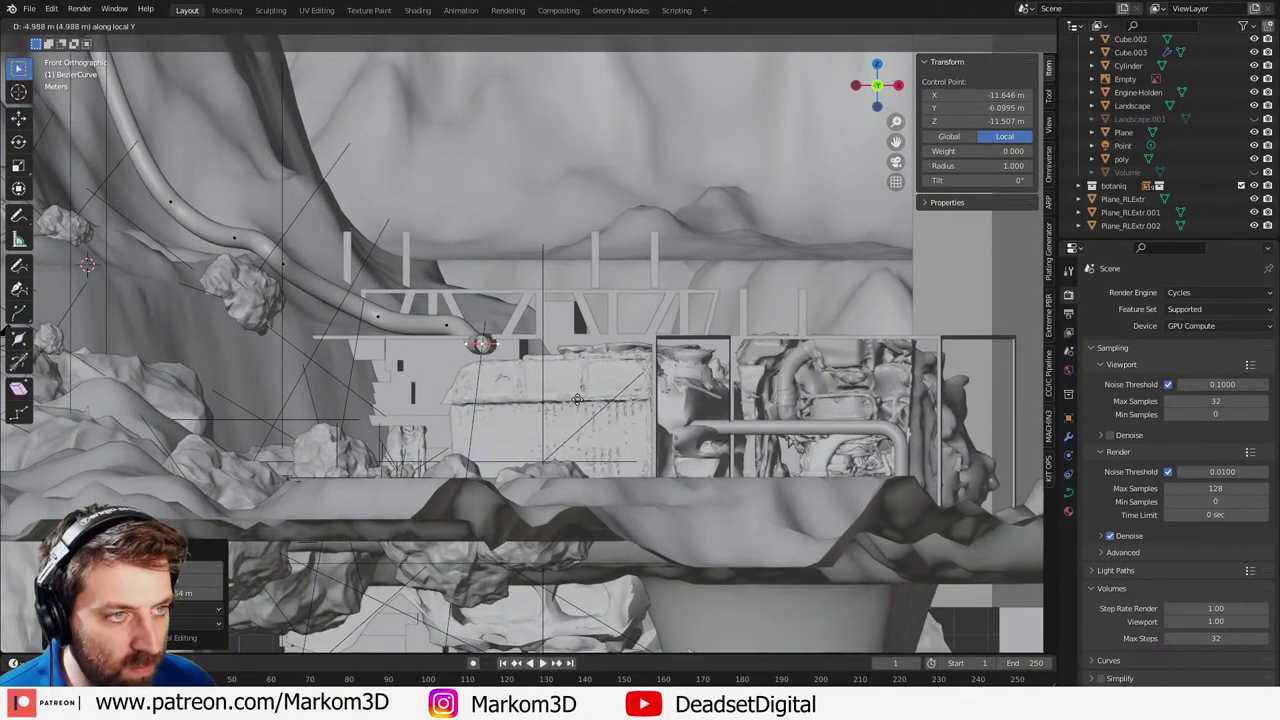
{"action": "left_click", "coordinate": [537, 441]}
{"action": "key", "text": "r"}
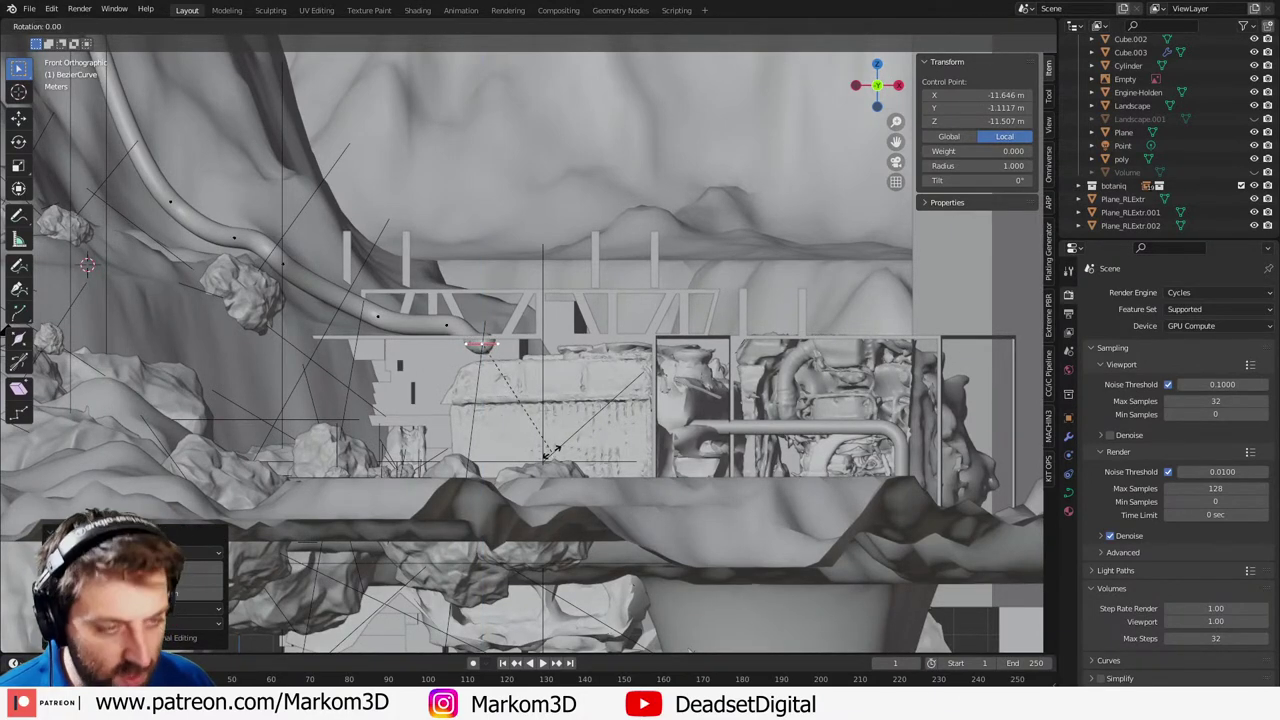
{"action": "key", "text": "y"}
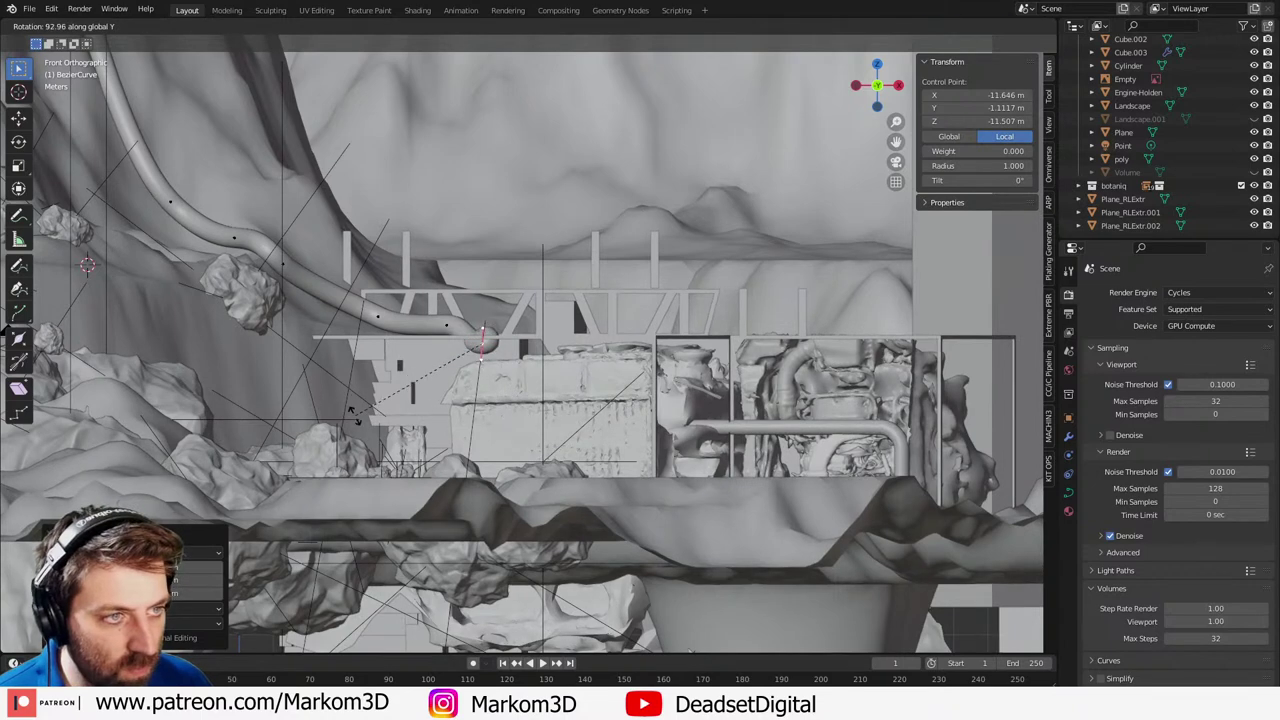
{"action": "left_click", "coordinate": [346, 404]}
{"action": "key", "text": "g"}
{"action": "key", "text": "z"}
{"action": "left_click", "coordinate": [541, 484]}
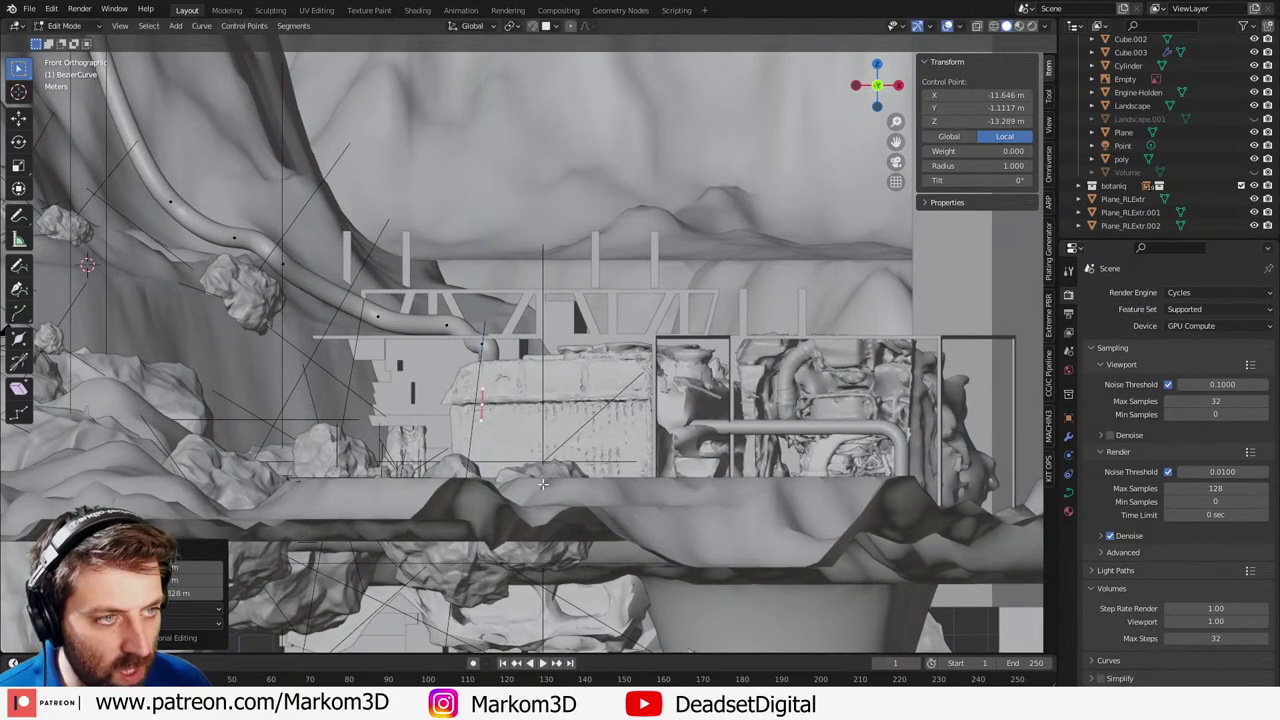
- Raise the control point at the pipe's bend vertically to local Z -11.012 m
{"action": "scroll", "coordinate": [477, 331], "scroll_direction": "up", "scroll_amount": 4}
{"action": "key", "text": "g"}
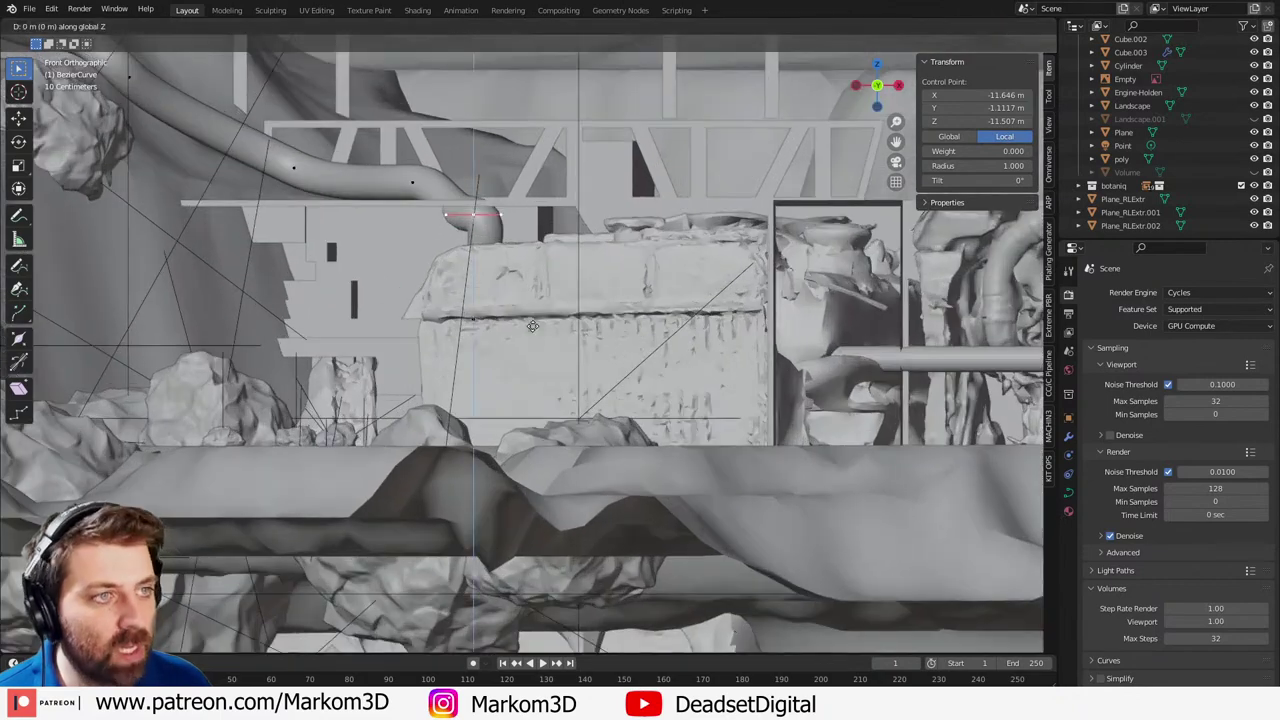
{"action": "key", "text": "z"}
{"action": "left_click", "coordinate": [507, 124]}
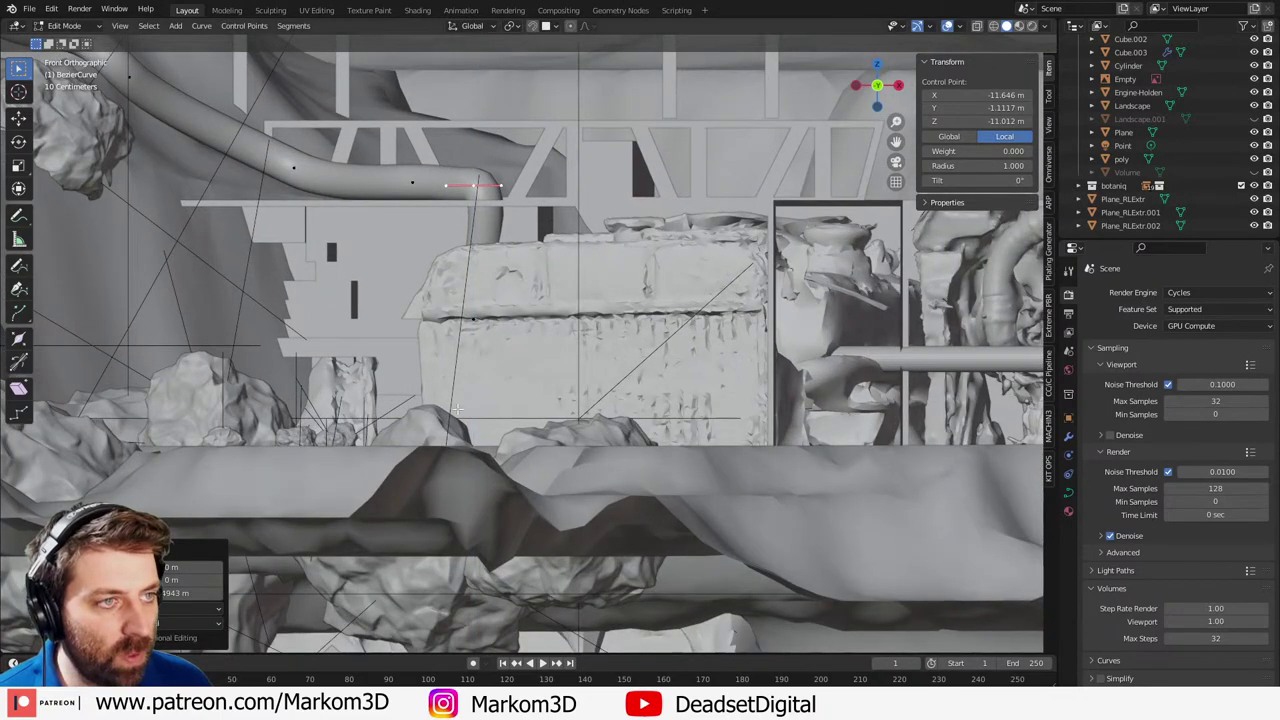
- Make the lower pipe end point's handles vertical by scaling them to 0 along X and Y in wireframe view
{"action": "middle_click_drag", "start_coordinate": [457, 409], "coordinate": [680, 444]}
{"action": "key", "text": "z"}
{"action": "left_click", "coordinate": [628, 450]}
{"action": "left_click", "coordinate": [651, 419]}
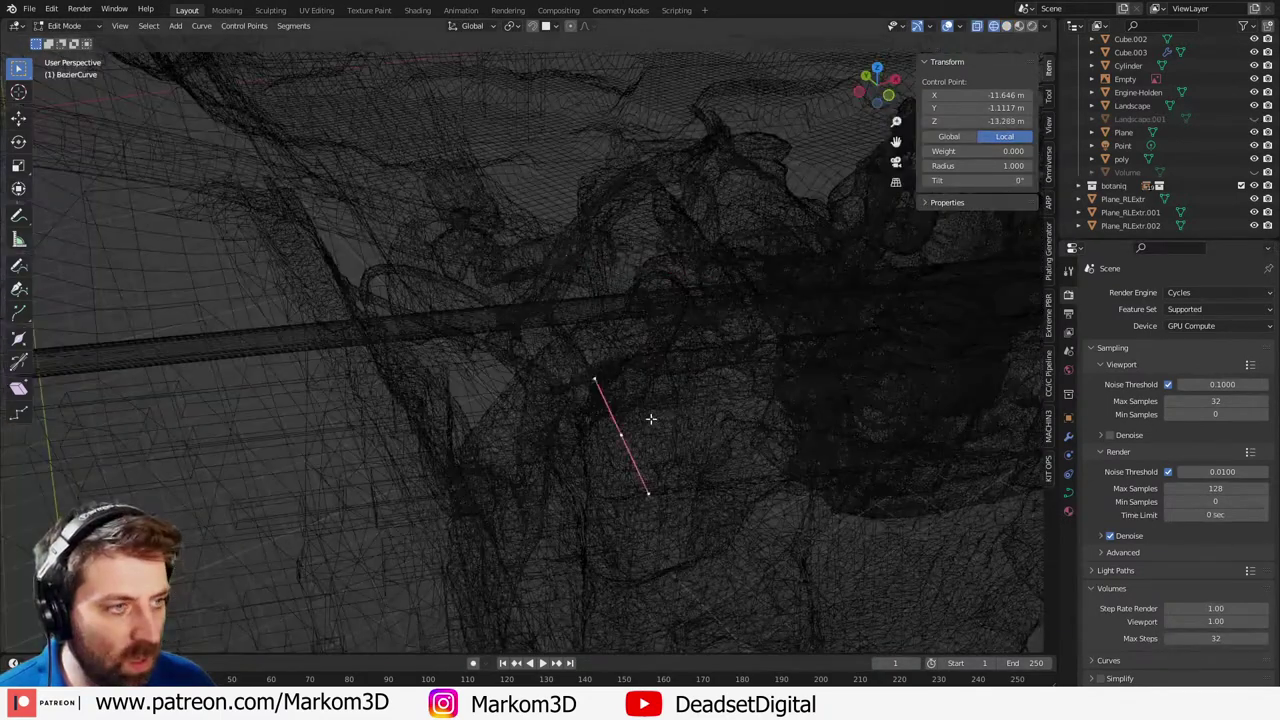
{"action": "key", "text": "a"}
{"action": "right_click", "coordinate": [634, 460]}
{"action": "middle_click_drag", "start_coordinate": [655, 492], "coordinate": [657, 473]}
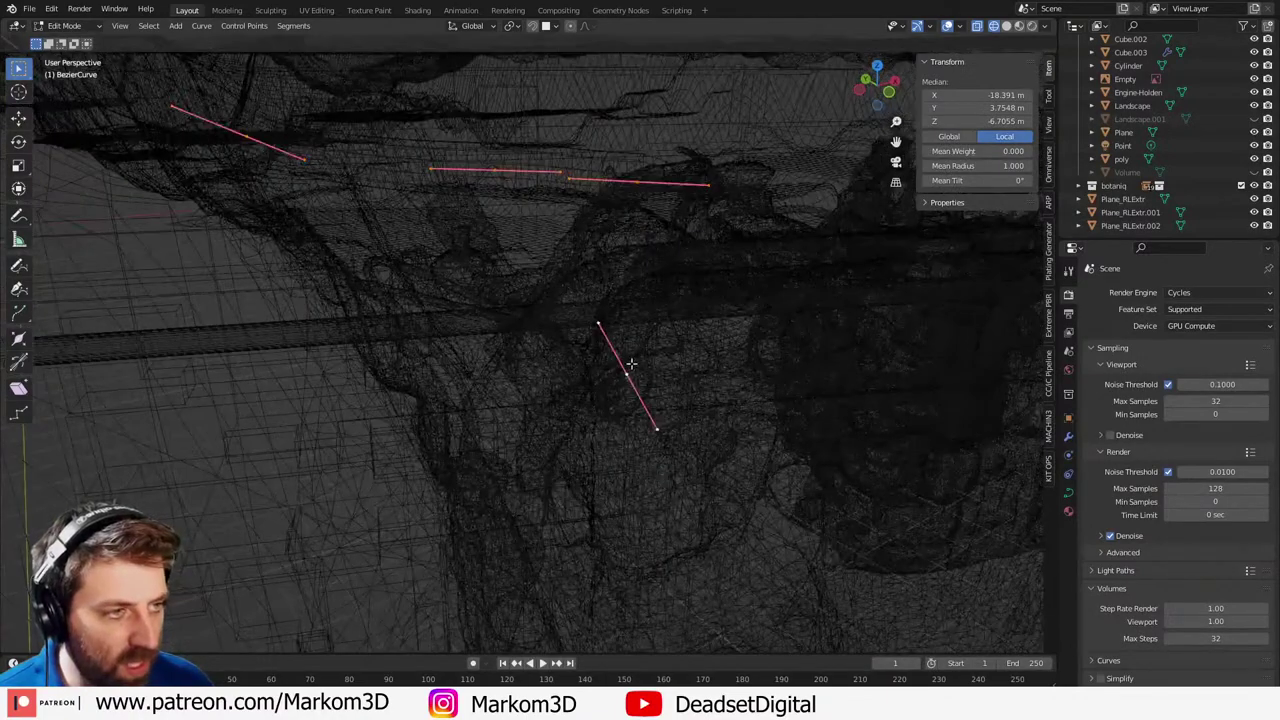
{"action": "left_click", "coordinate": [630, 366]}
{"action": "key", "text": "s"}
{"action": "key", "text": "x"}
{"action": "key", "text": "0"}
{"action": "key", "text": "Return"}
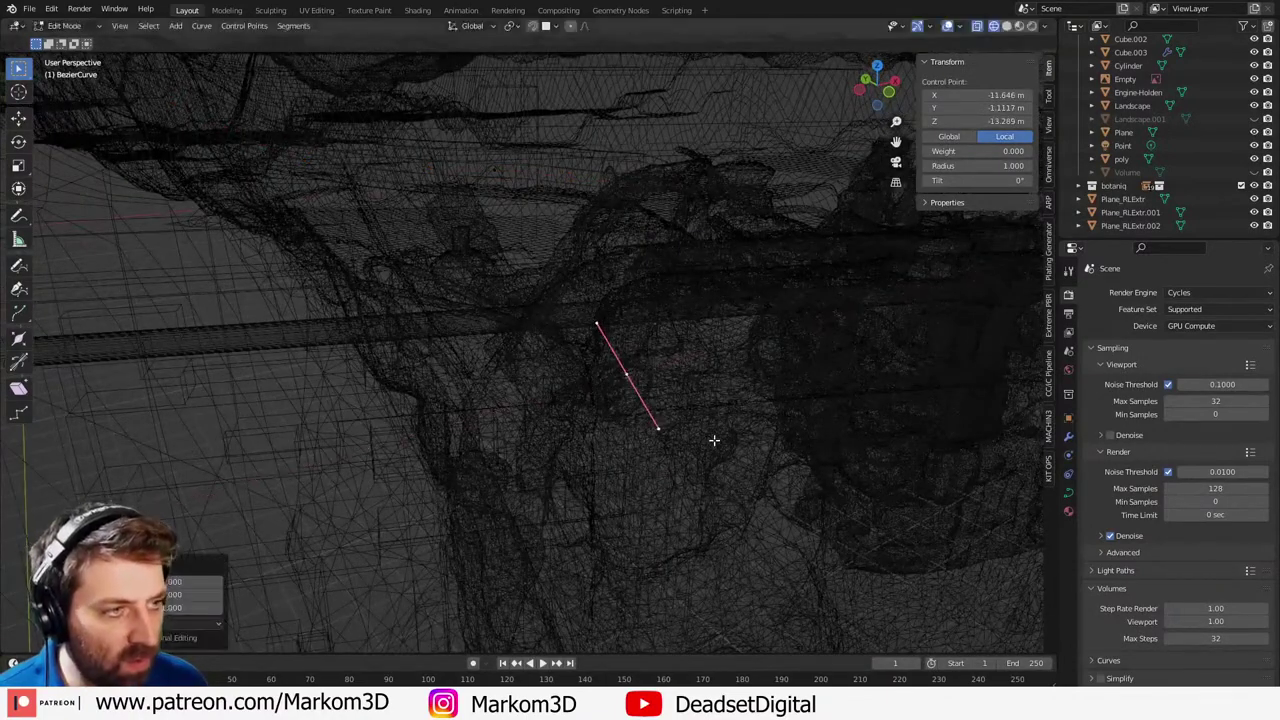
{"action": "key", "text": "s"}
{"action": "key", "text": "y"}
{"action": "key", "text": "0"}
{"action": "key", "text": "Return"}
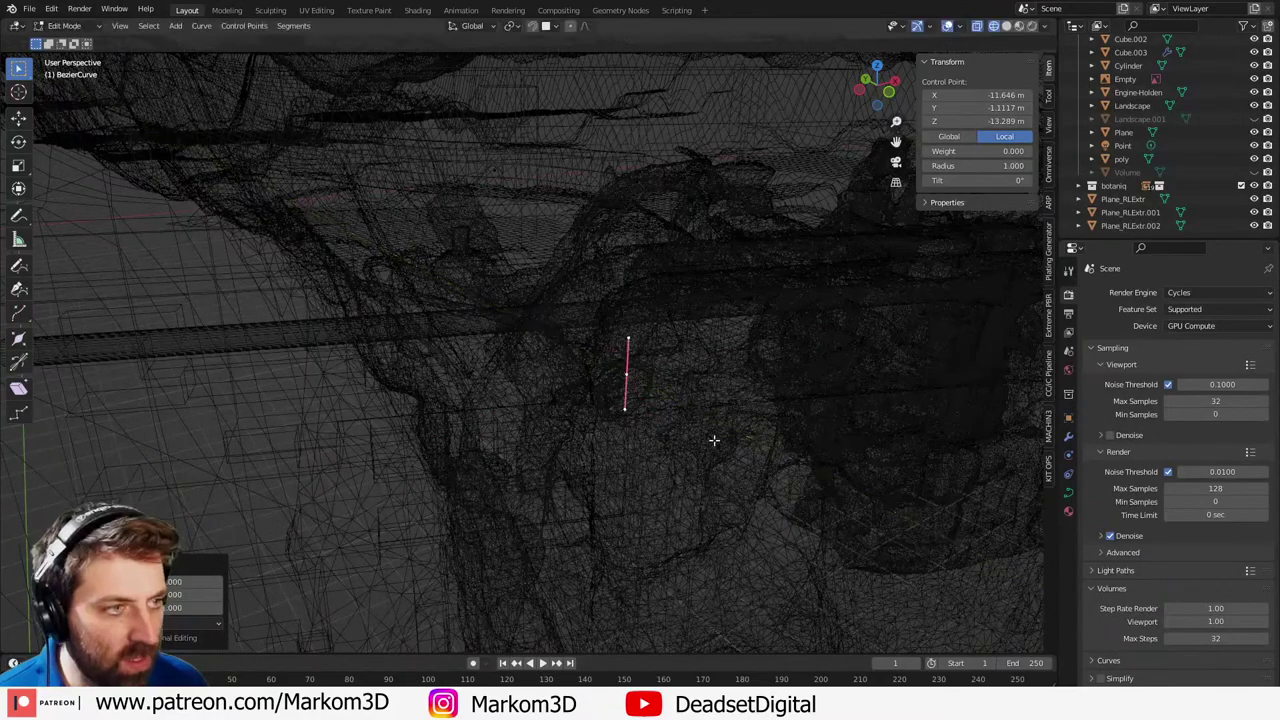
- Lower the pipe's end point vertically to about local Z -14.3 m so the pipe runs down into the engine
{"action": "key", "text": "z"}
{"action": "left_click", "coordinate": [775, 442]}
{"action": "middle_click_drag", "start_coordinate": [770, 440], "coordinate": [655, 332]}
{"action": "key", "text": "z"}
{"action": "left_click", "coordinate": [675, 346]}
{"action": "scroll", "coordinate": [675, 346], "scroll_direction": "up", "scroll_amount": 1}
{"action": "key", "text": "g"}
{"action": "key", "text": "z"}
{"action": "left_click", "coordinate": [657, 443]}
- Nudge the pipe's end point sideways, finish editing the curve and return to the shaded camera view
{"action": "key", "text": "g"}
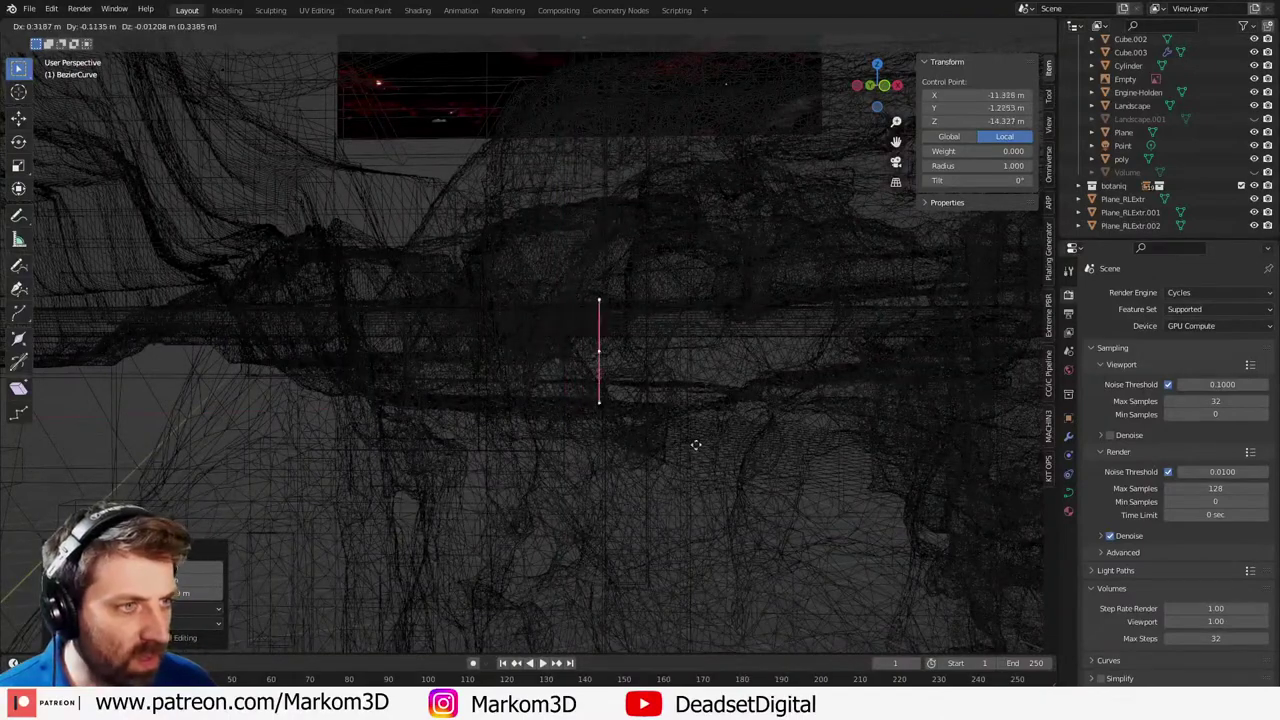
{"action": "left_click", "coordinate": [693, 447]}
{"action": "key", "text": "z"}
{"action": "left_click", "coordinate": [765, 452]}
{"action": "scroll", "coordinate": [740, 445], "scroll_direction": "down", "scroll_amount": 3}
{"action": "key", "text": "Tab"}
{"action": "mouse_move", "coordinate": [655, 375]}
{"action": "middle_mouse_down"}
{"action": "mouse_move", "coordinate": [690, 436]}
{"action": "mouse_move", "coordinate": [646, 441]}
{"action": "mouse_move", "coordinate": [716, 512]}
{"action": "middle_mouse_up"}
{"action": "key", "text": "KP_0"}
{"action": "scroll", "coordinate": [665, 434], "scroll_direction": "up", "scroll_amount": 1}
{"action": "scroll", "coordinate": [580, 347], "scroll_direction": "down", "scroll_amount": 5}
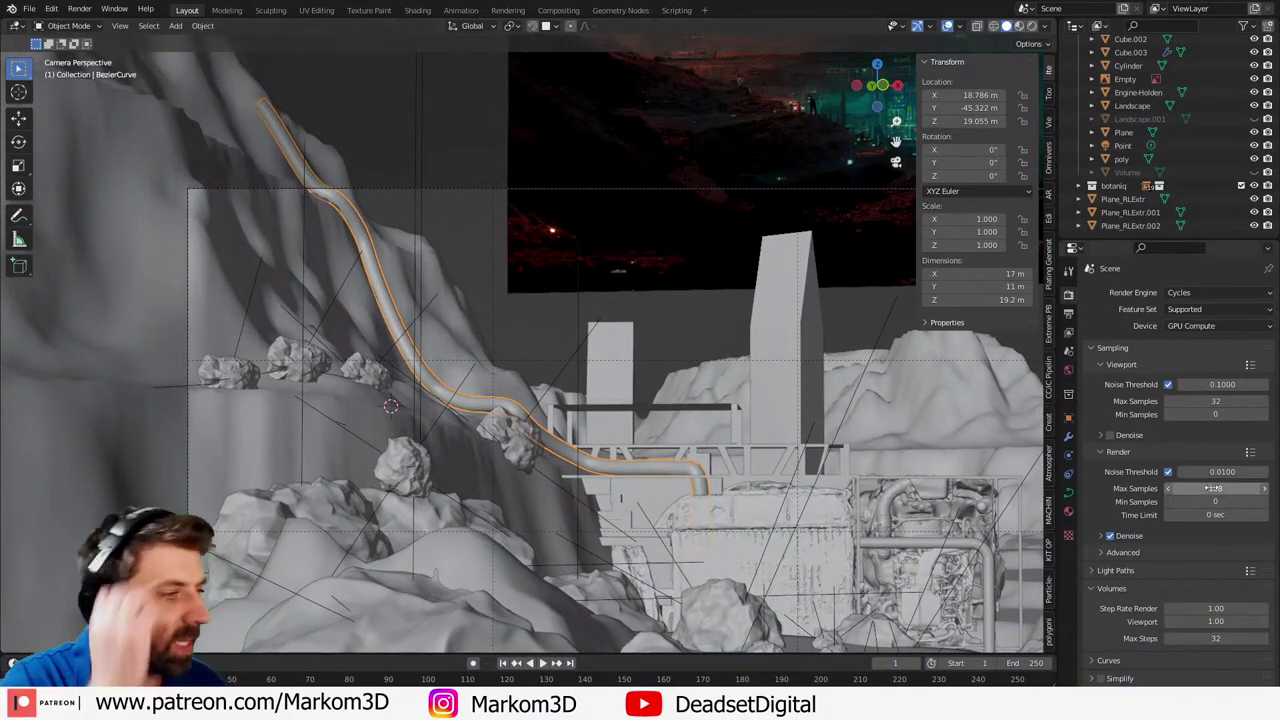
- Browse the Extreme PBR Concrete category and pick a plain pale concrete as a possible material for the pipe
{"action": "left_click", "coordinate": [1068, 511]}
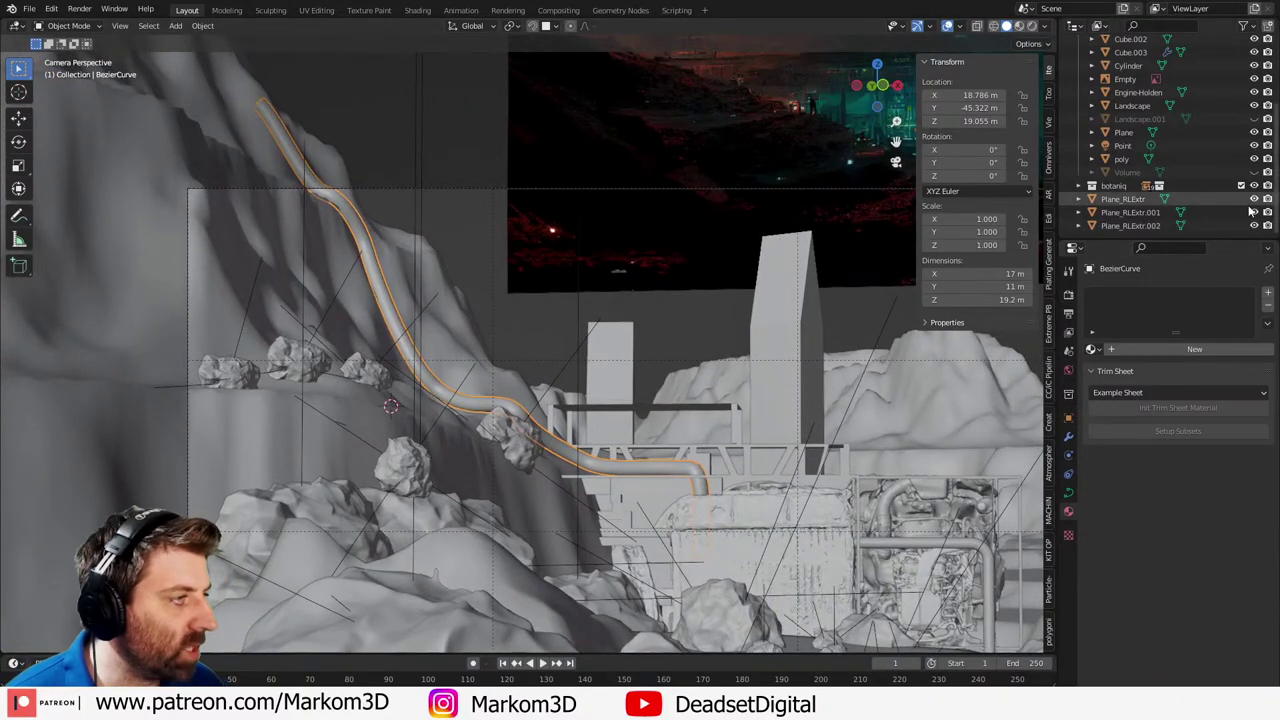
{"action": "left_click", "coordinate": [1048, 334]}
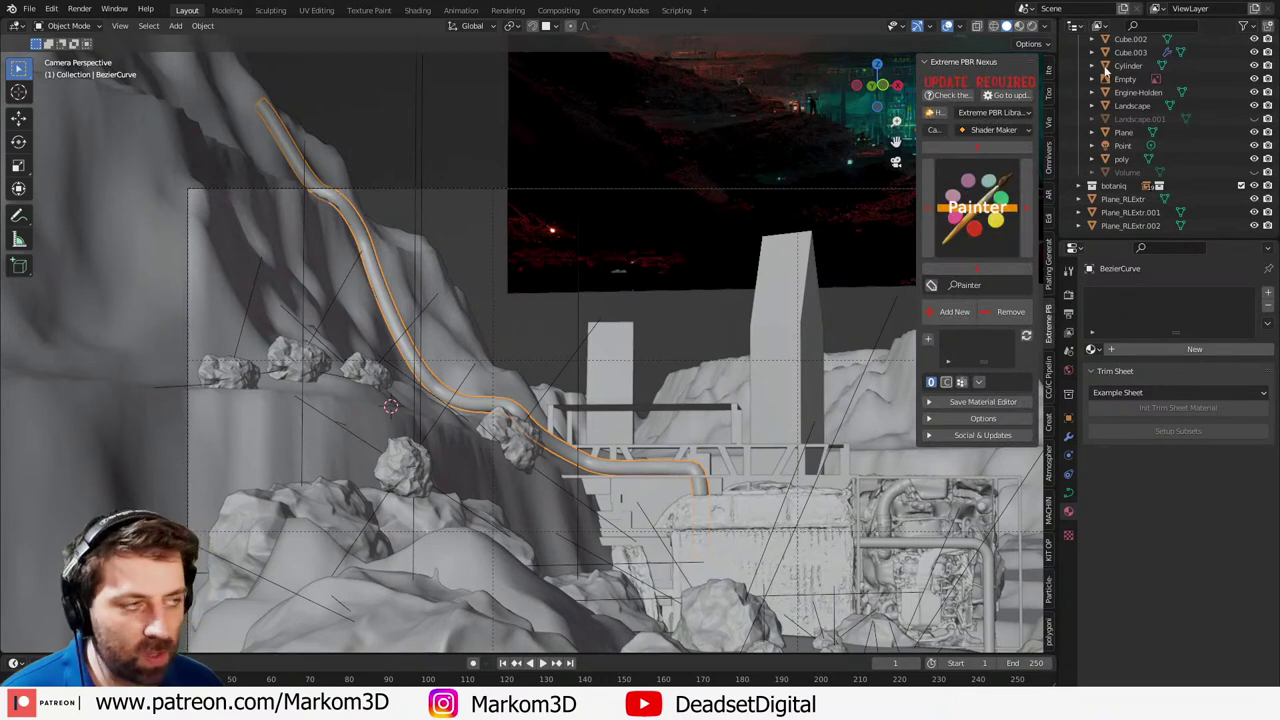
{"action": "left_click", "coordinate": [993, 131]}
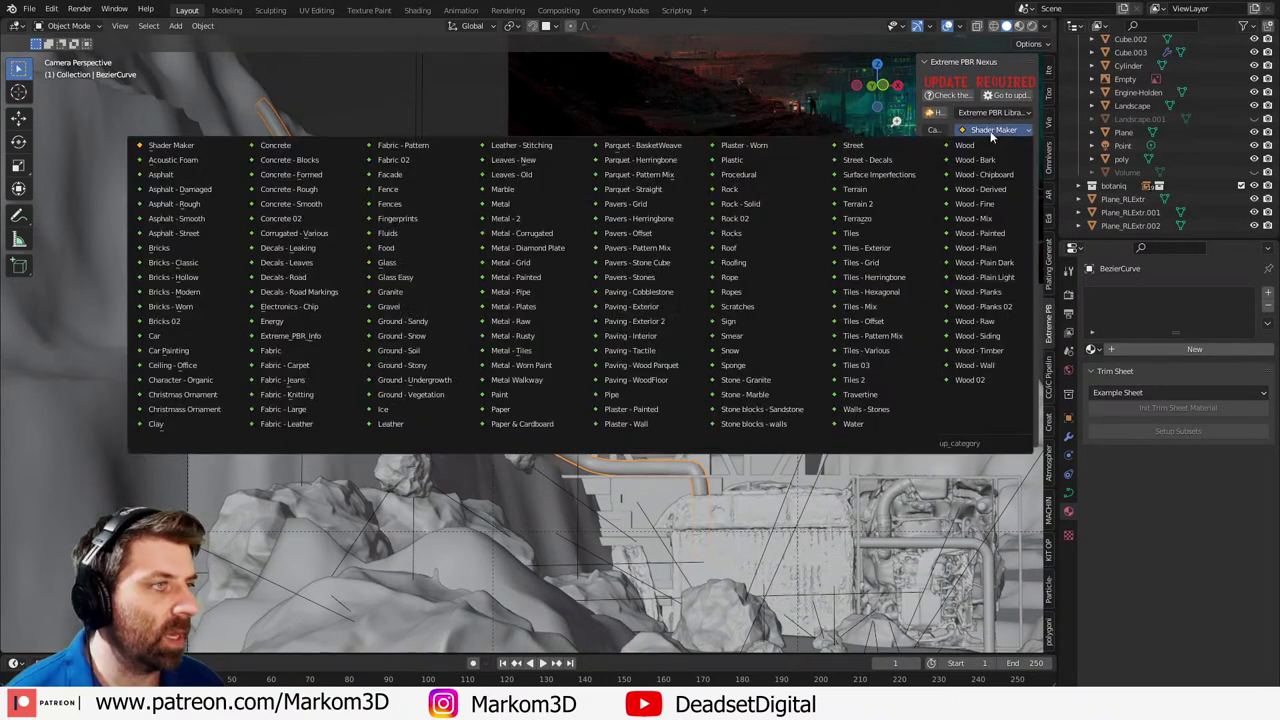
{"action": "left_click", "coordinate": [280, 146]}
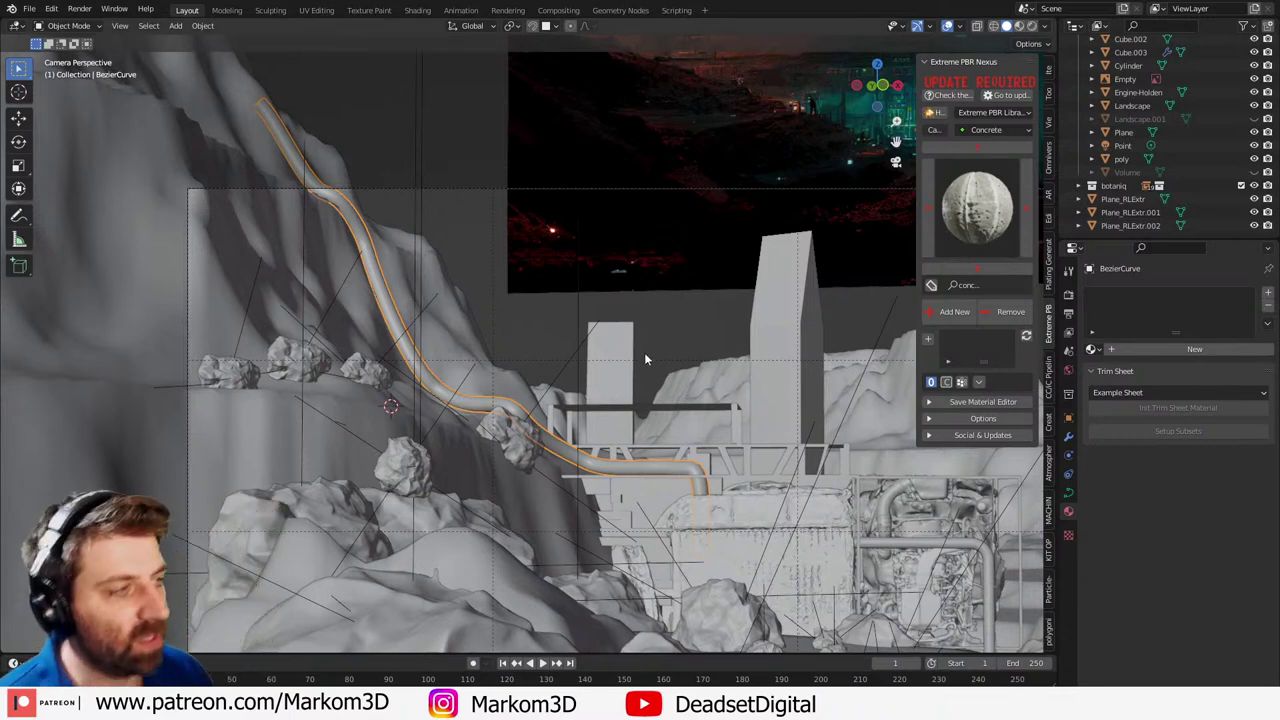
{"action": "left_click", "coordinate": [967, 192]}
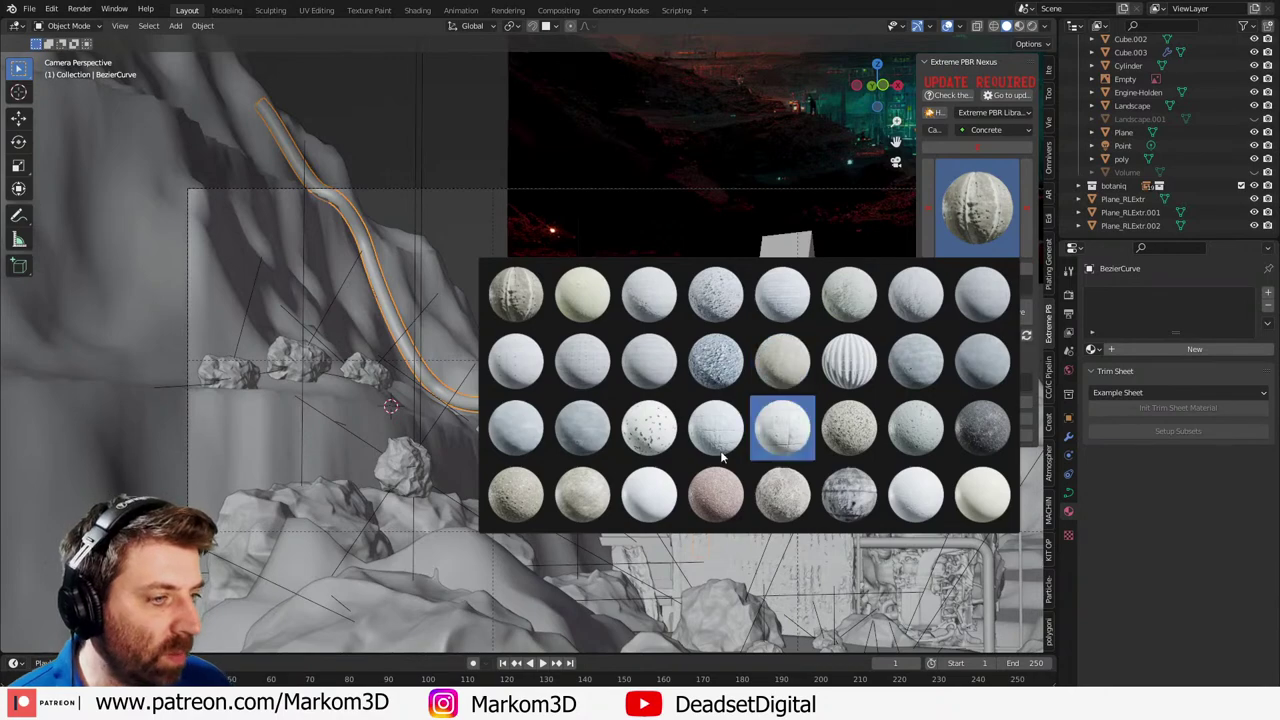
{"action": "left_click", "coordinate": [805, 382]}
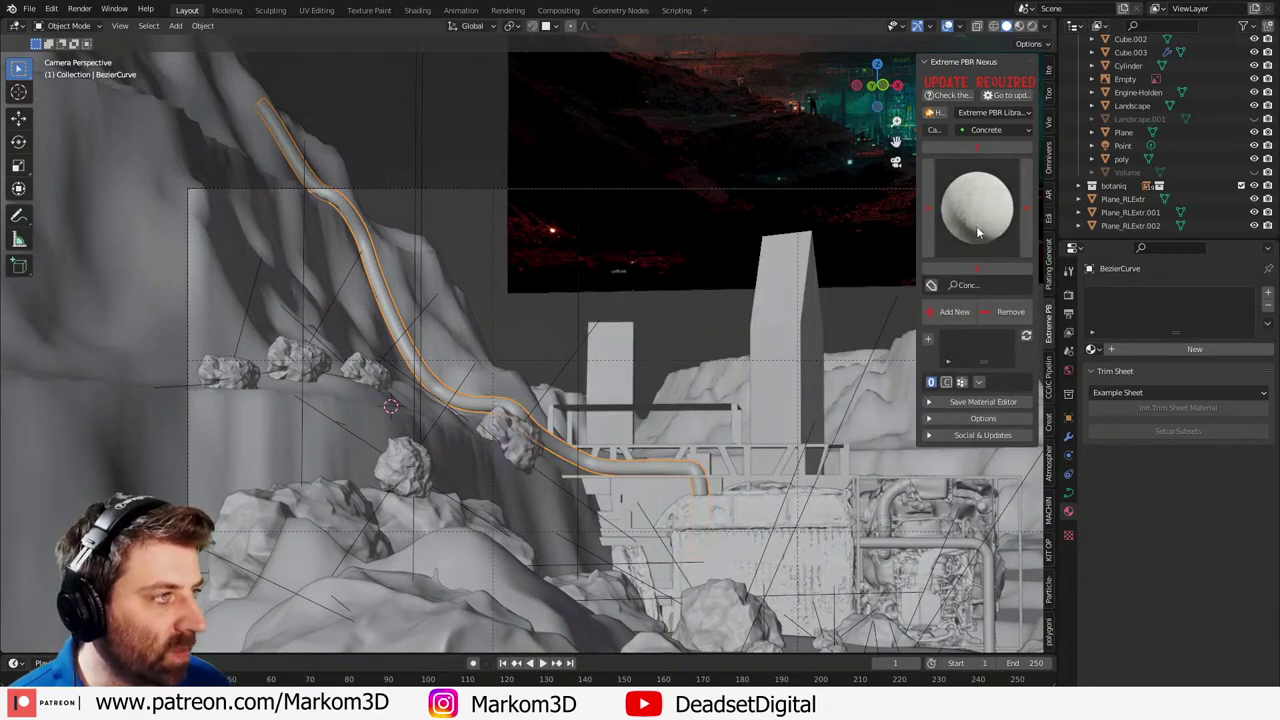
{"action": "middle_click_drag", "start_coordinate": [670, 372], "coordinate": [447, 330], "text": "shift"}
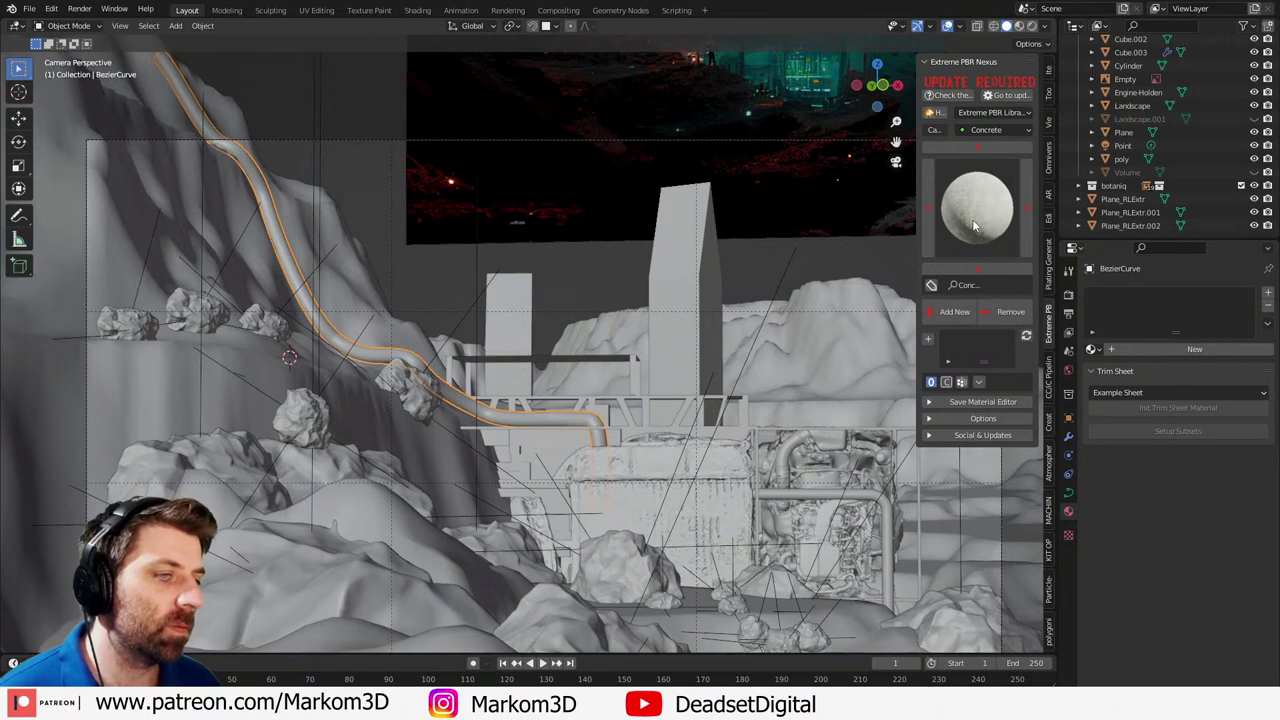
- Switch the Extreme PBR library to the Metal category and select the worn brown Metal17 material for the pipe
{"action": "left_click", "coordinate": [1013, 131]}
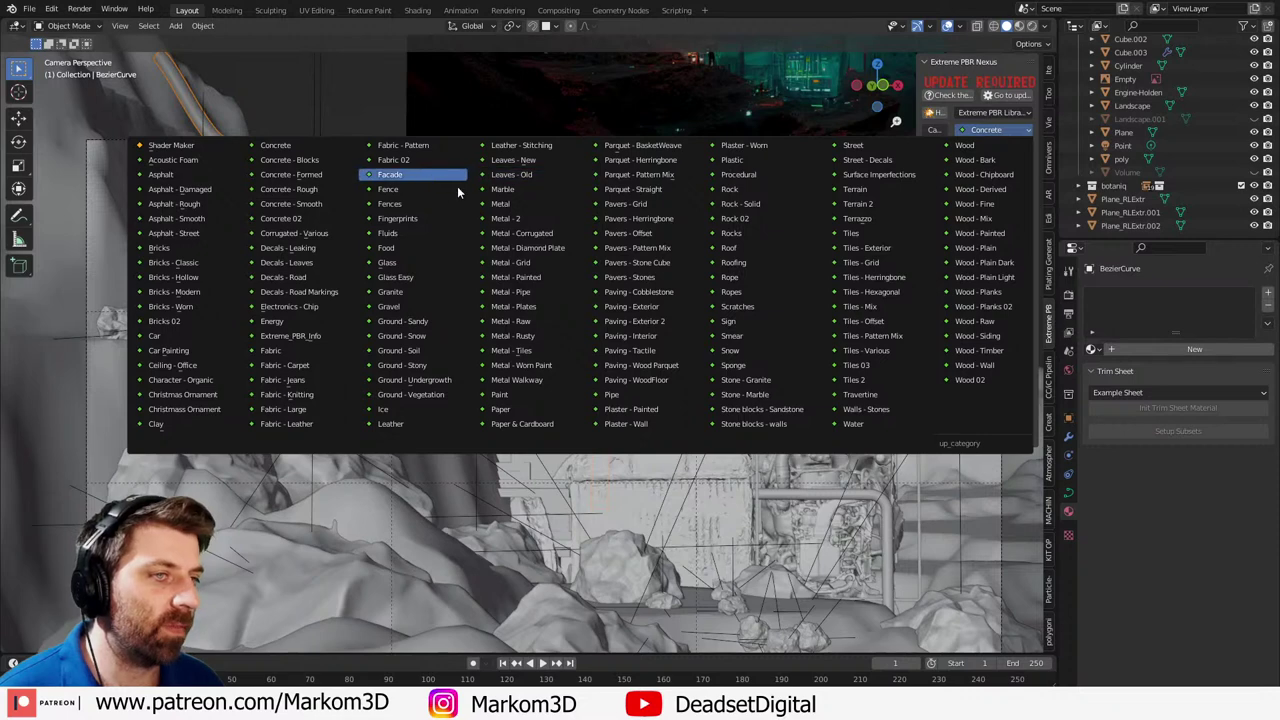
{"action": "left_click", "coordinate": [553, 203]}
{"action": "left_click", "coordinate": [988, 204]}
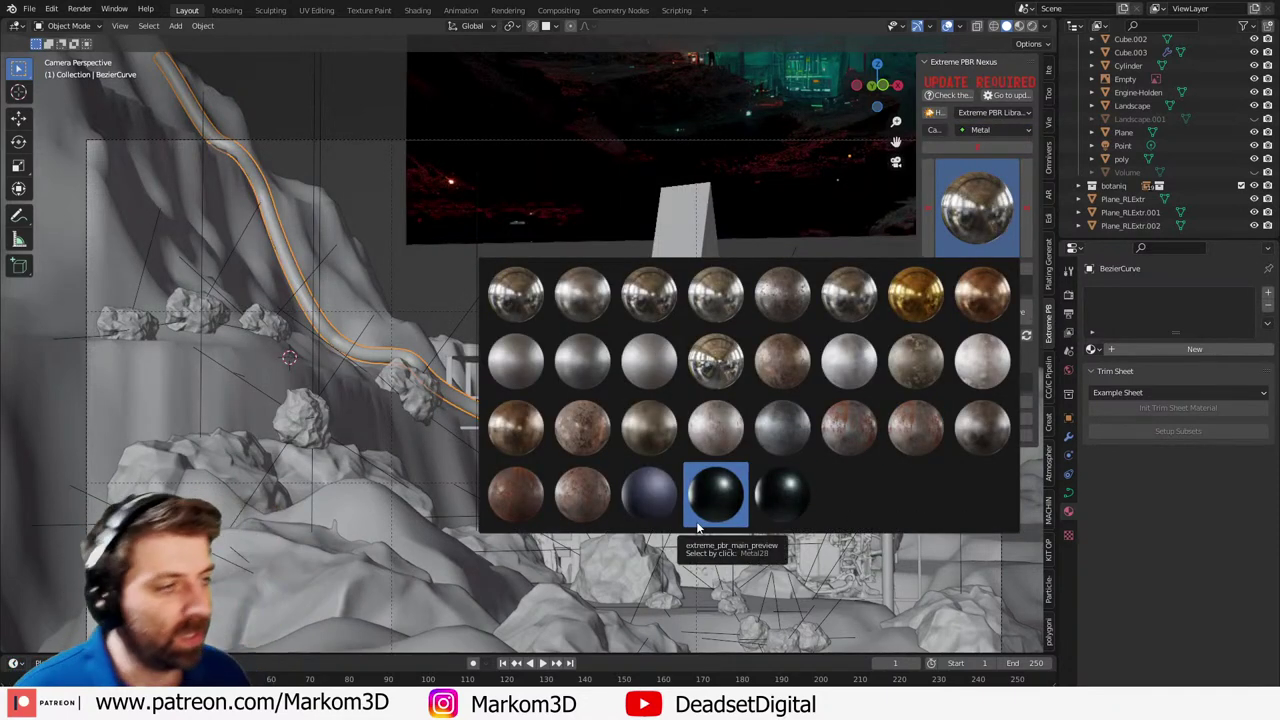
{"action": "left_click", "coordinate": [566, 432]}
{"action": "left_click", "coordinate": [945, 224]}
{"action": "left_click", "coordinate": [952, 224]}
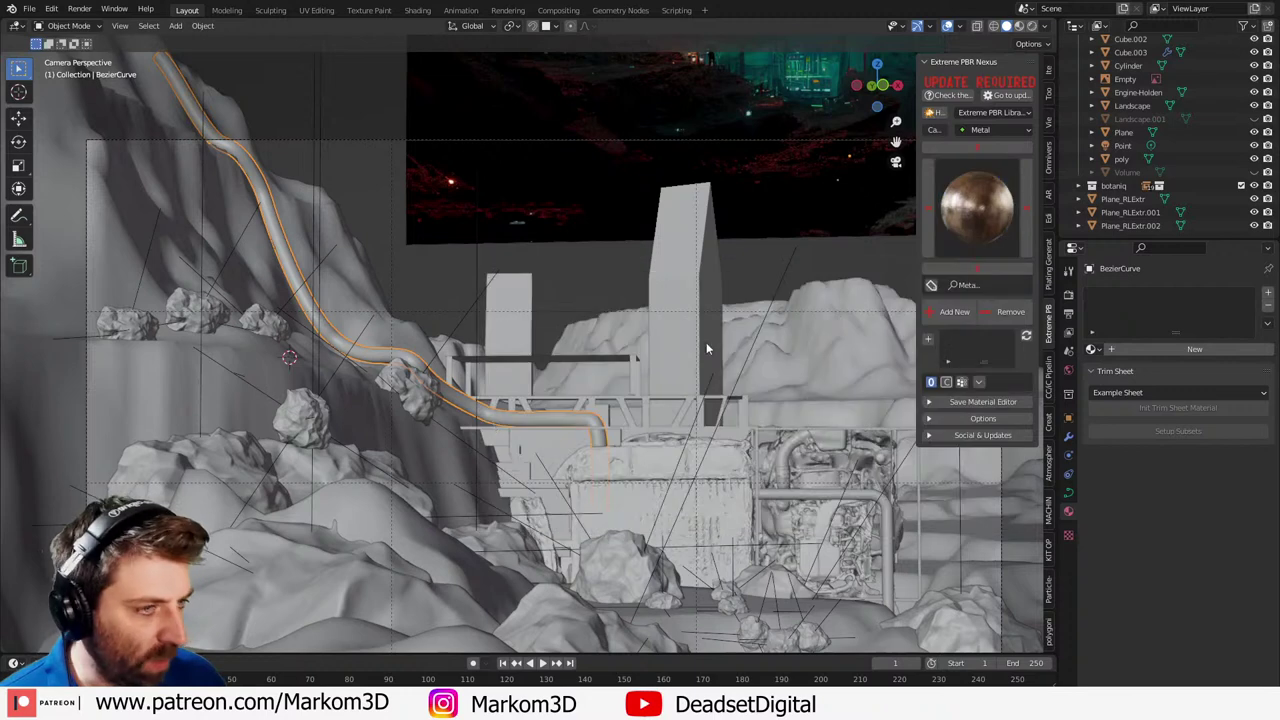
{"action": "left_click", "coordinate": [958, 220]}
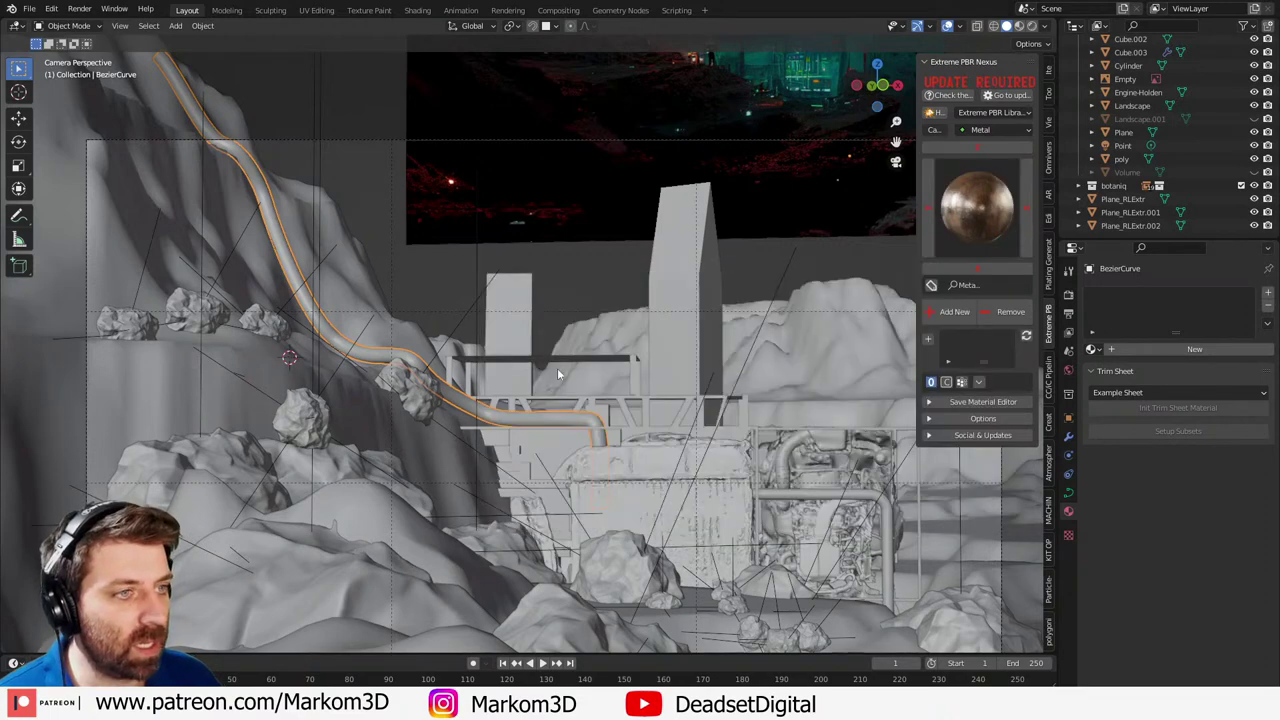
- Switch to the Shading workspace's object shader view and create a new material named Metal_Red on the pipe
{"action": "scroll", "coordinate": [557, 368], "scroll_direction": "down", "scroll_amount": 3}
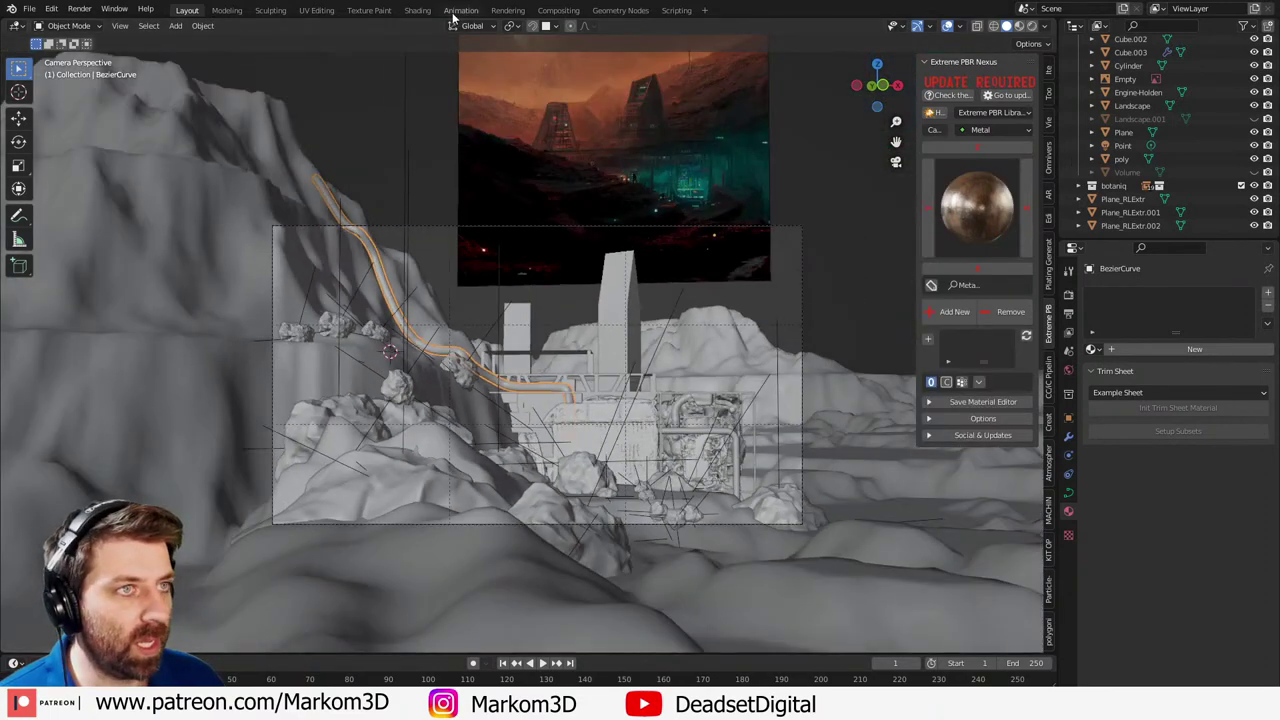
{"action": "left_click", "coordinate": [417, 10]}
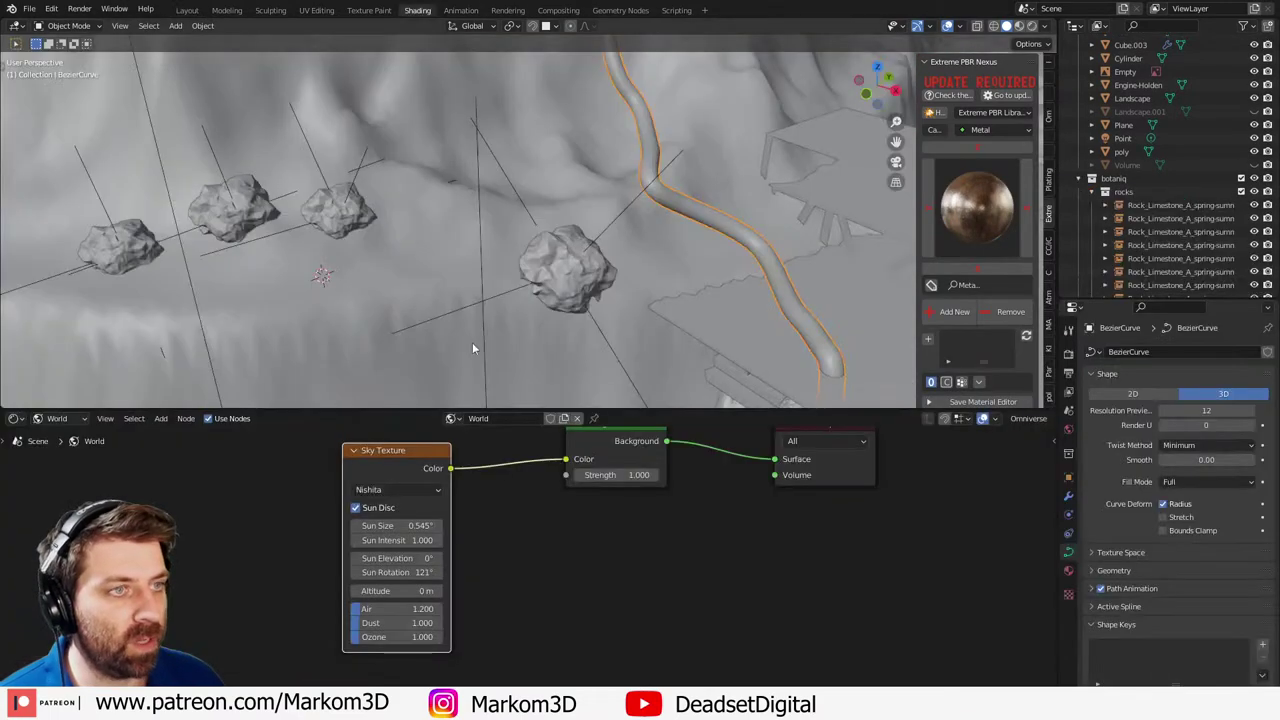
{"action": "left_click", "coordinate": [57, 418]}
{"action": "left_click", "coordinate": [60, 433]}
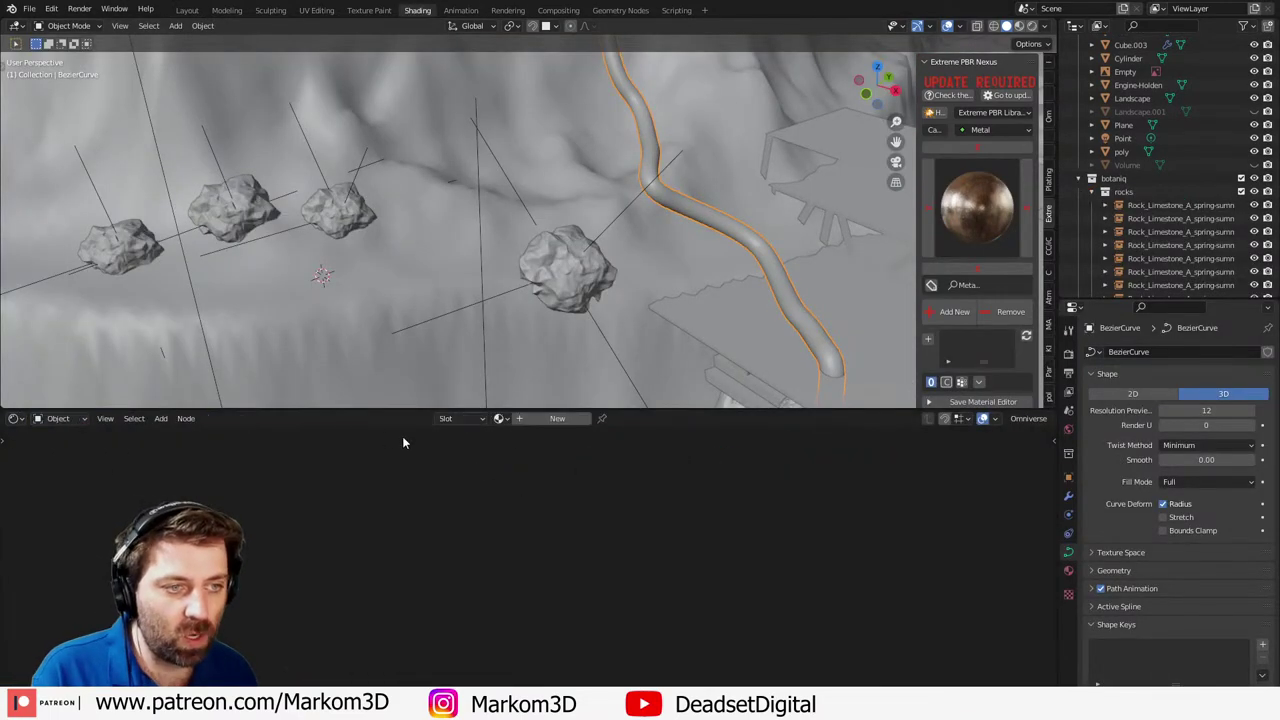
{"action": "left_click", "coordinate": [557, 418]}
{"action": "double_click", "coordinate": [540, 418]}
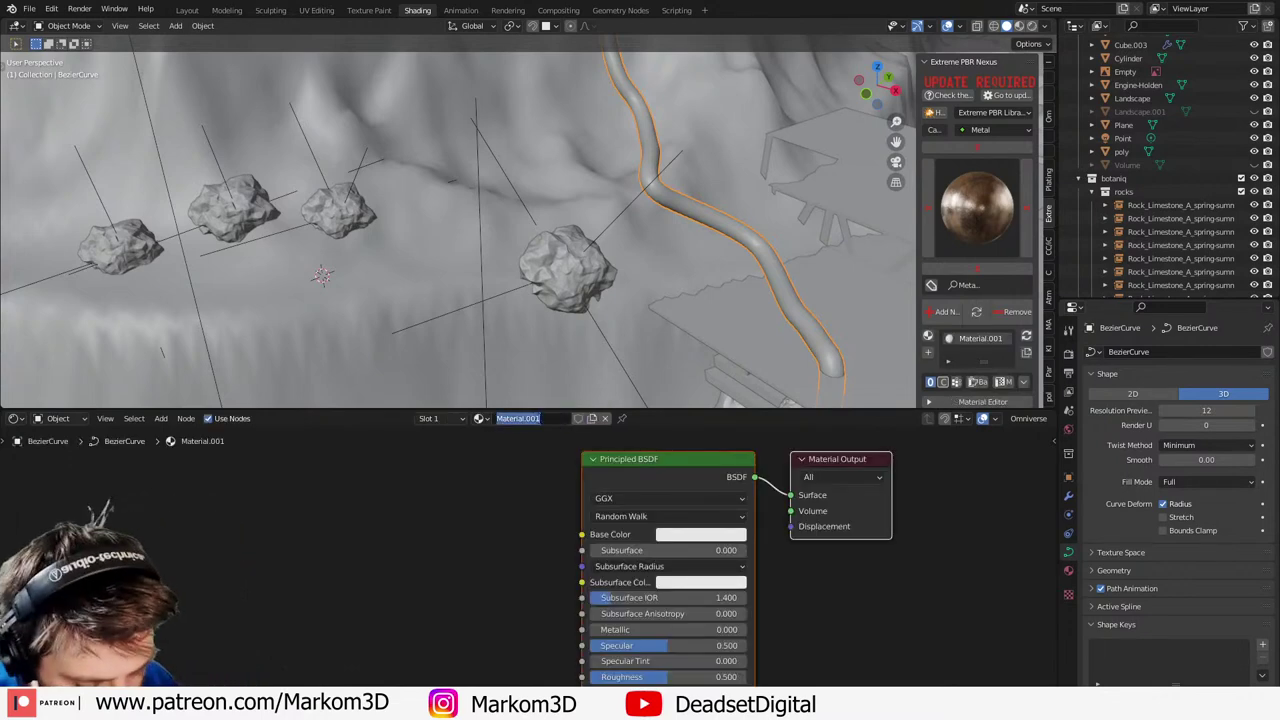
{"action": "type", "text": "Metal_Red"}
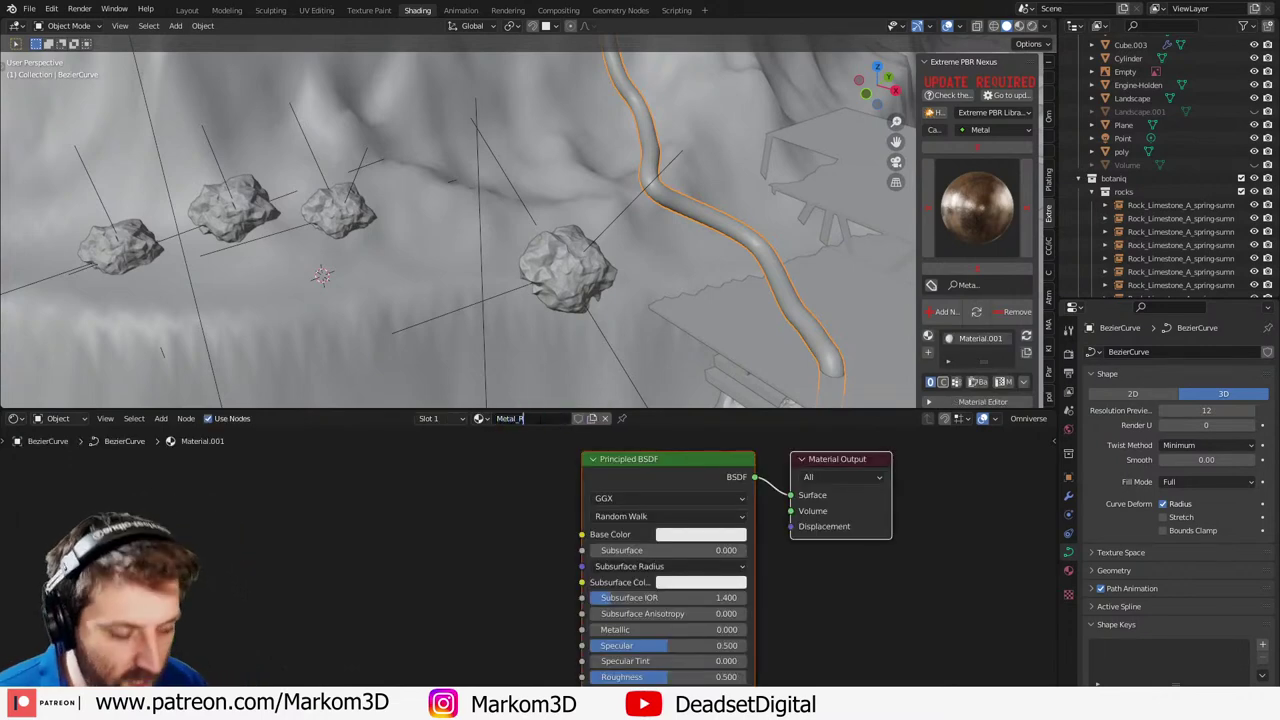
{"action": "key", "text": "Return"}
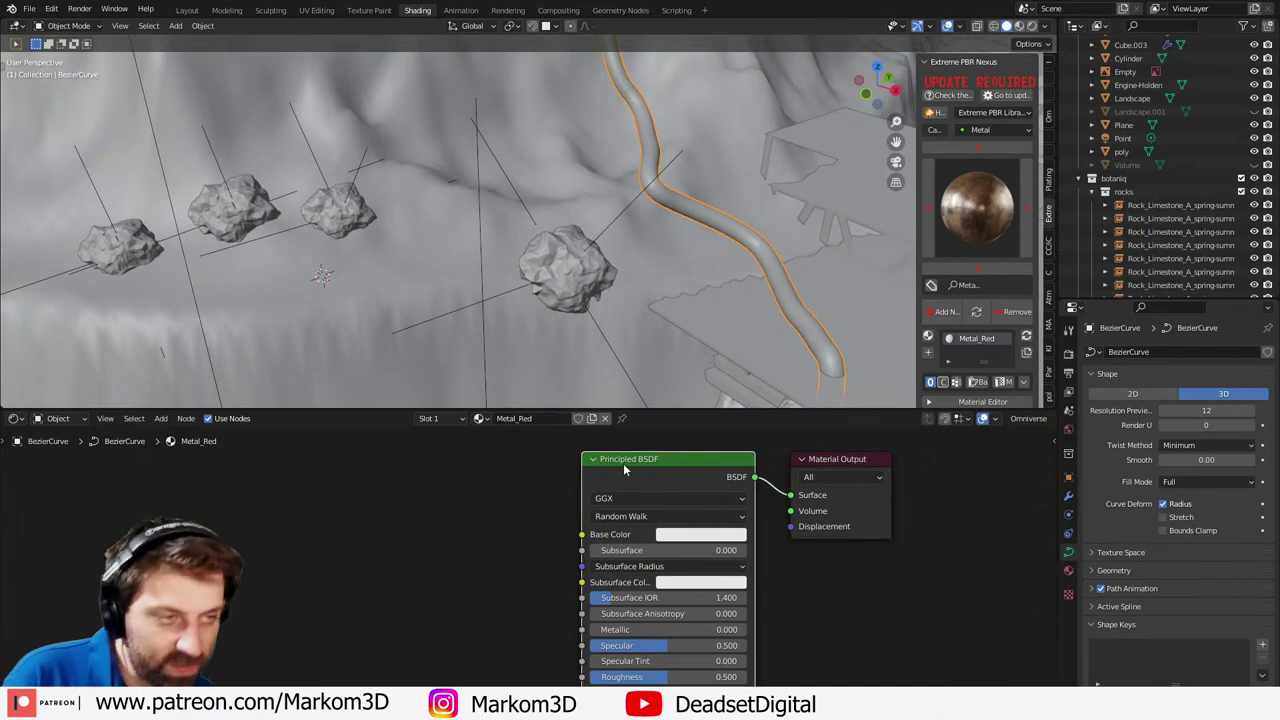
- Load all texture maps from the 2K_Metal17 folder into the Metal_Red shader with Principled Texture Setup
{"action": "key", "text": "ctrl+shift+t"}
{"action": "left_click", "coordinate": [602, 146]}
{"action": "type", "text": "M:\\3D Stuff\\3D Assets\\EXTREME_PBR_DEFAULT_LIB\\Metal\\2K_Metal17\\"}
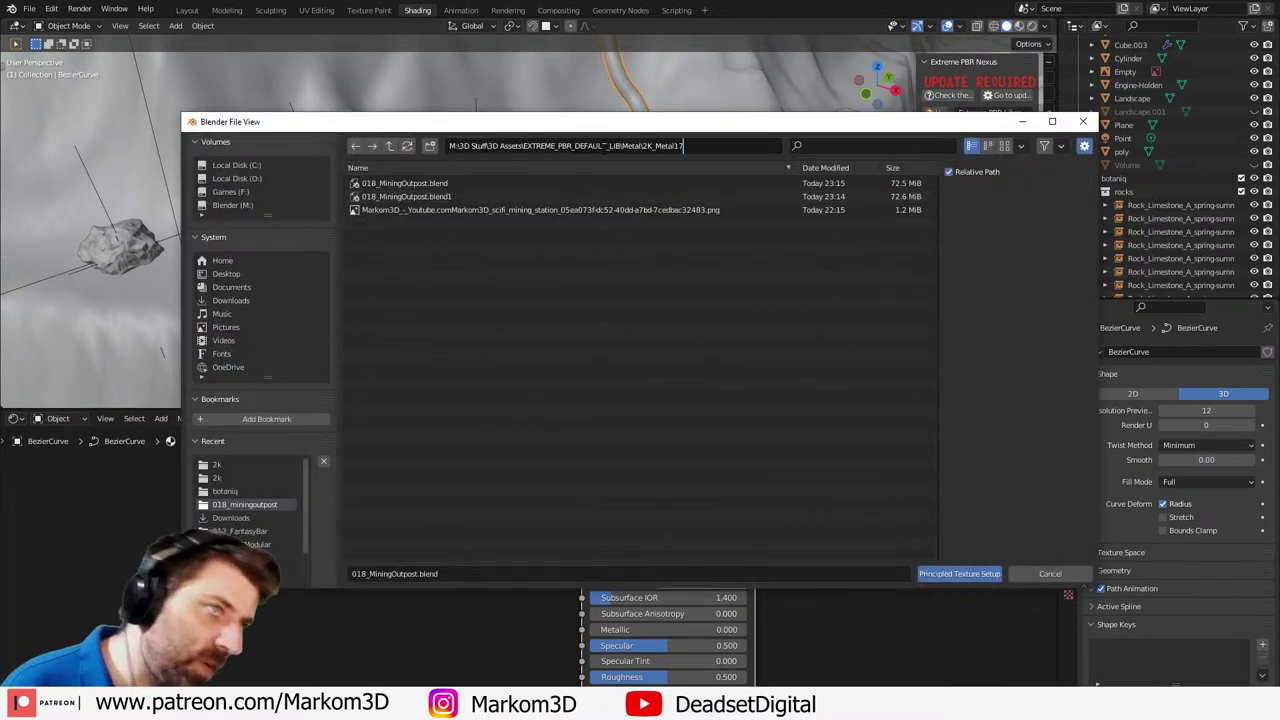
{"action": "key", "text": "Return"}
{"action": "key", "text": "a"}
{"action": "left_click", "coordinate": [935, 573]}
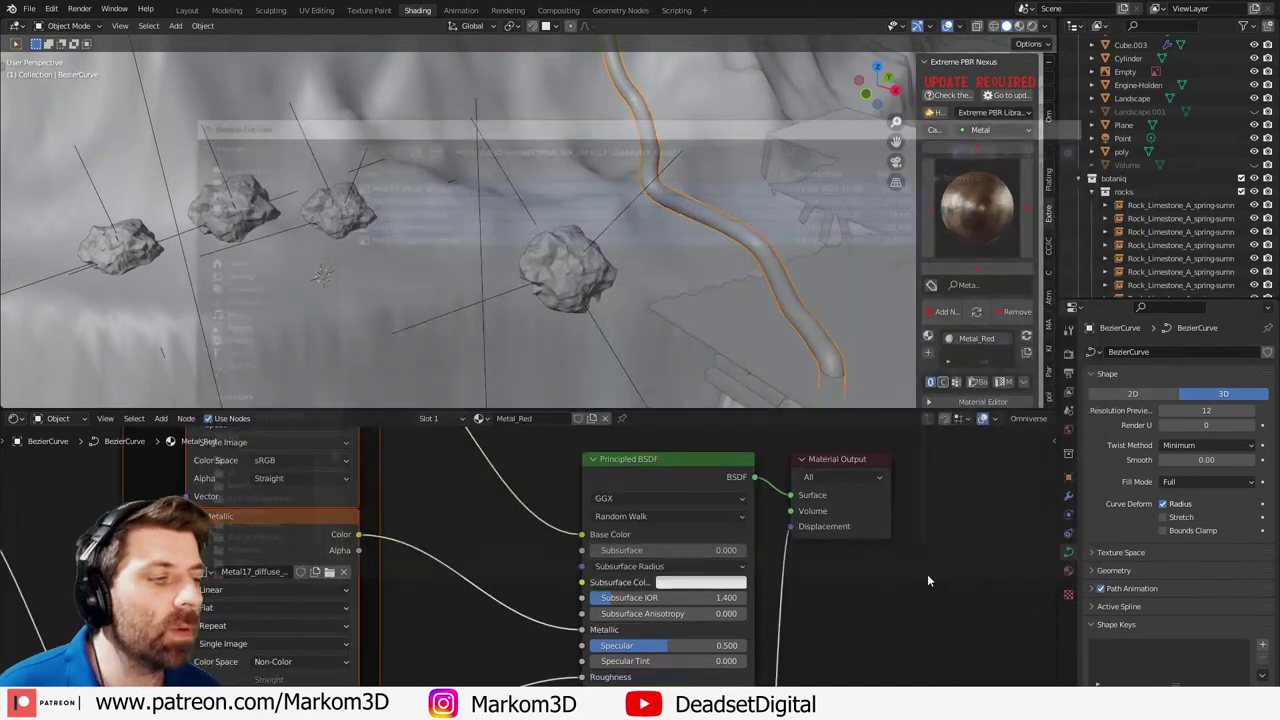
{"action": "key", "text": "Home"}
{"action": "scroll", "coordinate": [490, 506], "scroll_direction": "up", "scroll_amount": 1}
{"action": "mouse_move", "coordinate": [485, 505]}
{"action": "middle_mouse_down"}
{"action": "mouse_move", "coordinate": [483, 479]}
{"action": "mouse_move", "coordinate": [473, 524]}
{"action": "middle_mouse_up"}
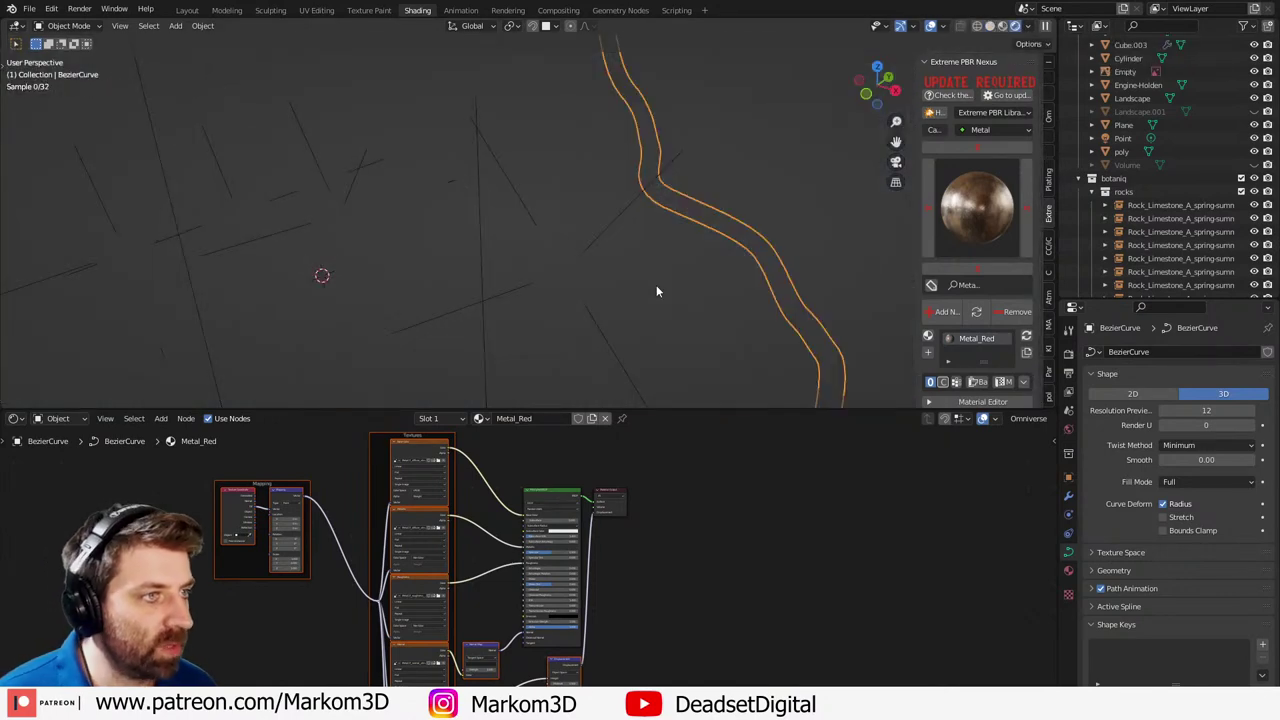
- Inspect the pipe in the rendered camera view, select the metal frame around the engine and choose Metal15 in the material library
{"action": "key", "text": "KP_0"}
{"action": "left_click", "coordinate": [826, 190]}
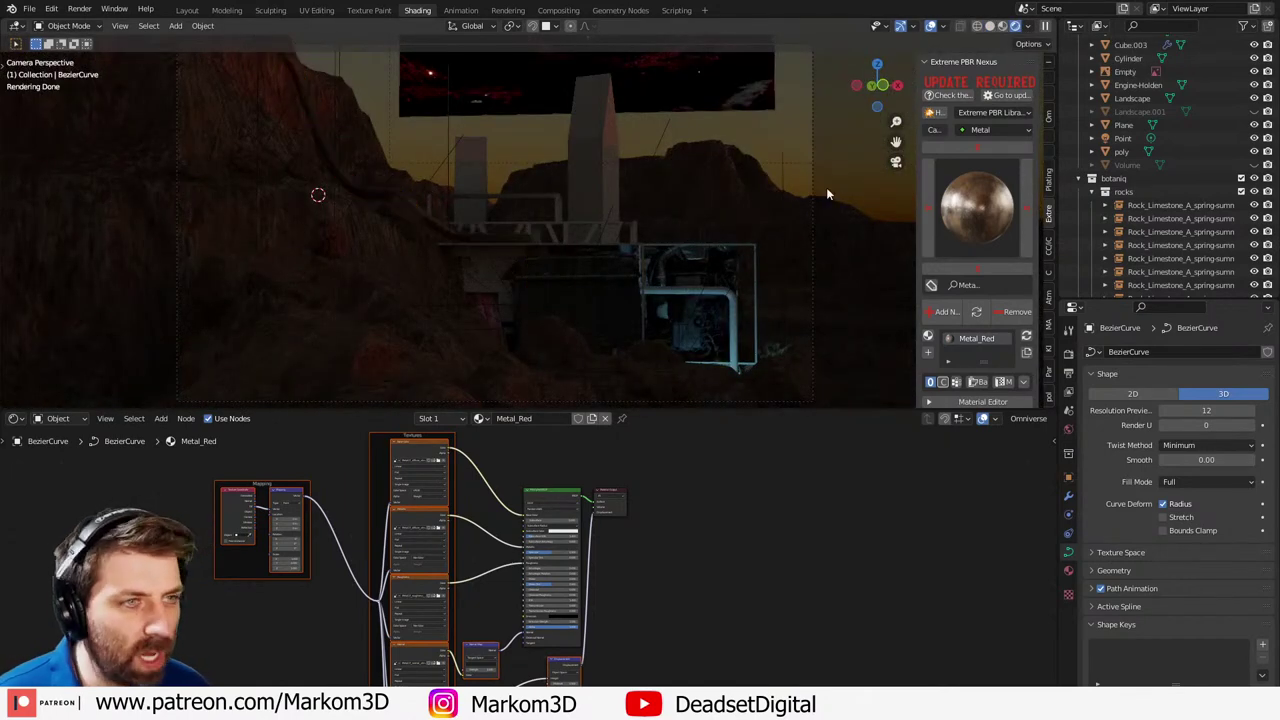
{"action": "scroll", "coordinate": [427, 196], "scroll_direction": "up", "scroll_amount": 1}
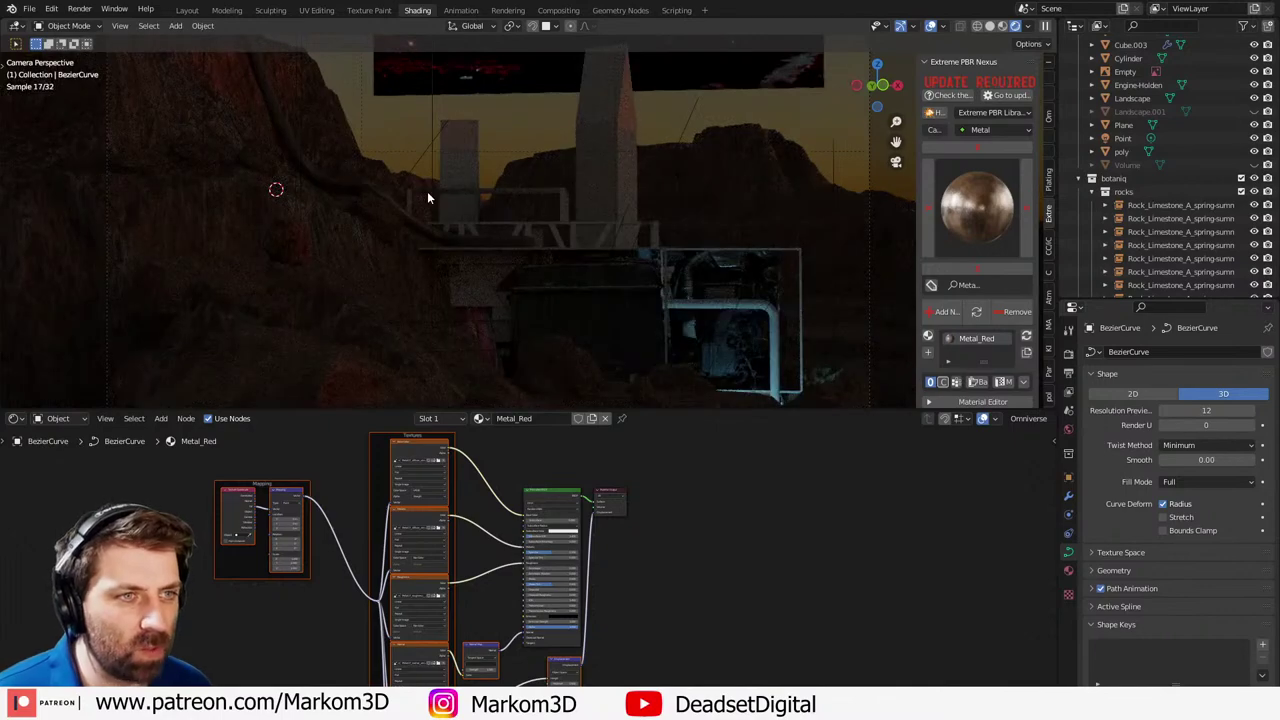
{"action": "middle_click_drag", "start_coordinate": [363, 216], "coordinate": [428, 296], "text": "shift"}
{"action": "scroll", "coordinate": [428, 297], "scroll_direction": "up", "scroll_amount": 2}
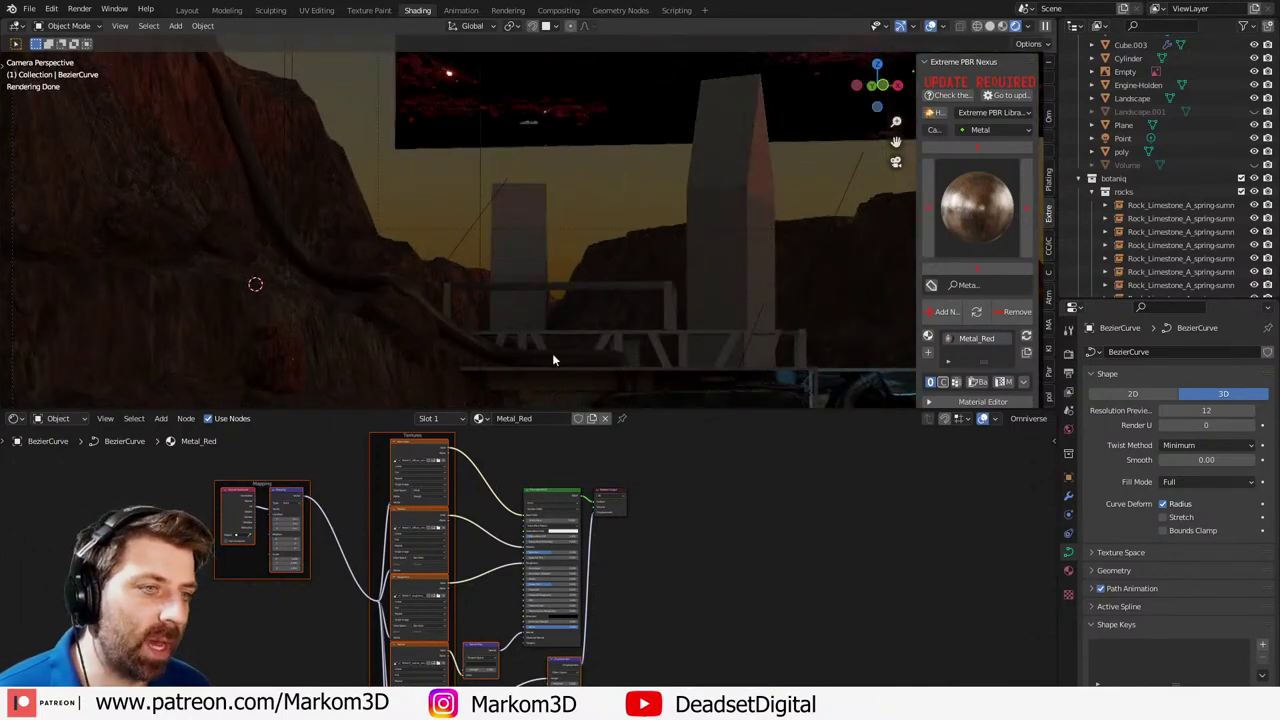
{"action": "middle_click_drag", "start_coordinate": [553, 360], "coordinate": [545, 246]}
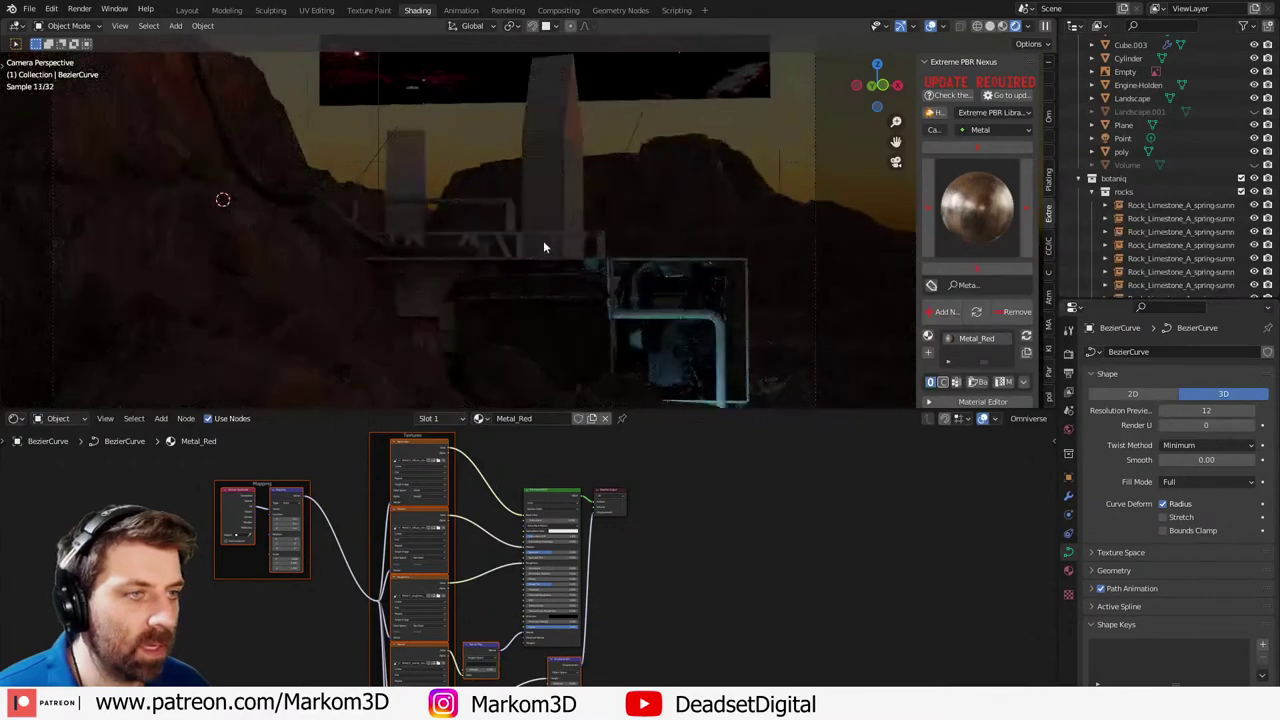
{"action": "left_click", "coordinate": [529, 278]}
{"action": "left_click", "coordinate": [1007, 215]}
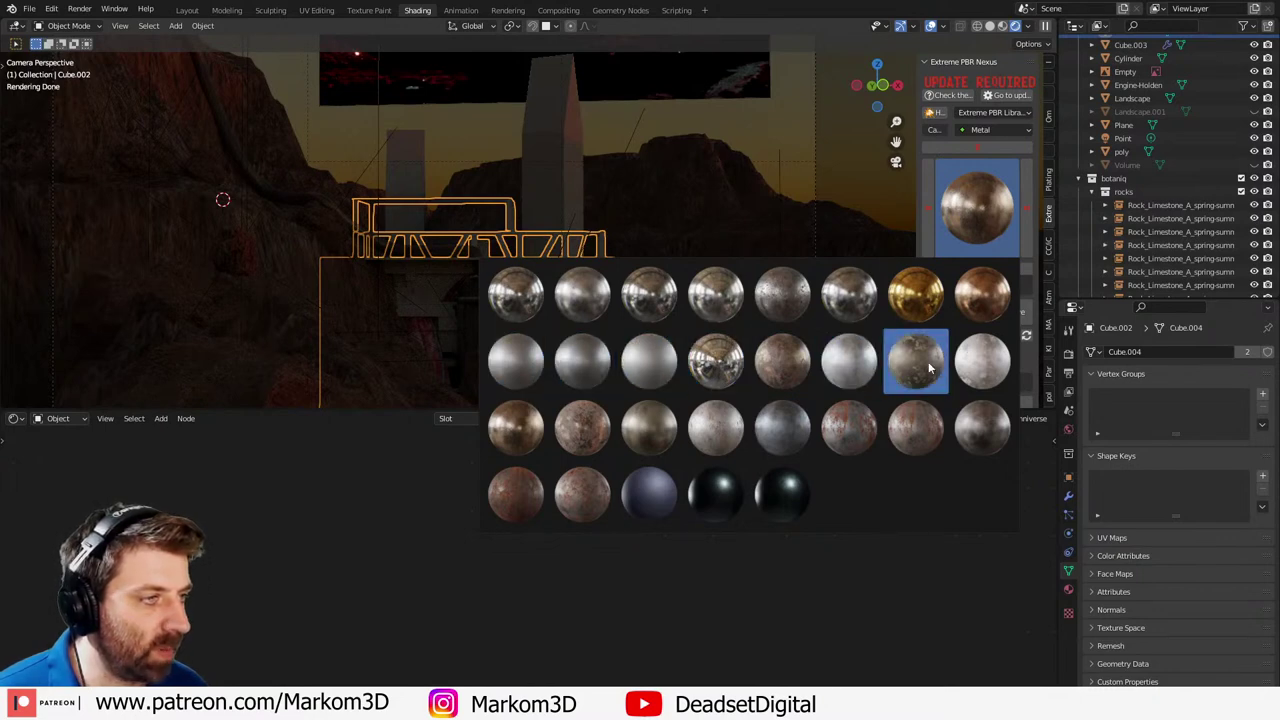
{"action": "left_click", "coordinate": [916, 362]}
{"action": "left_click", "coordinate": [990, 186]}
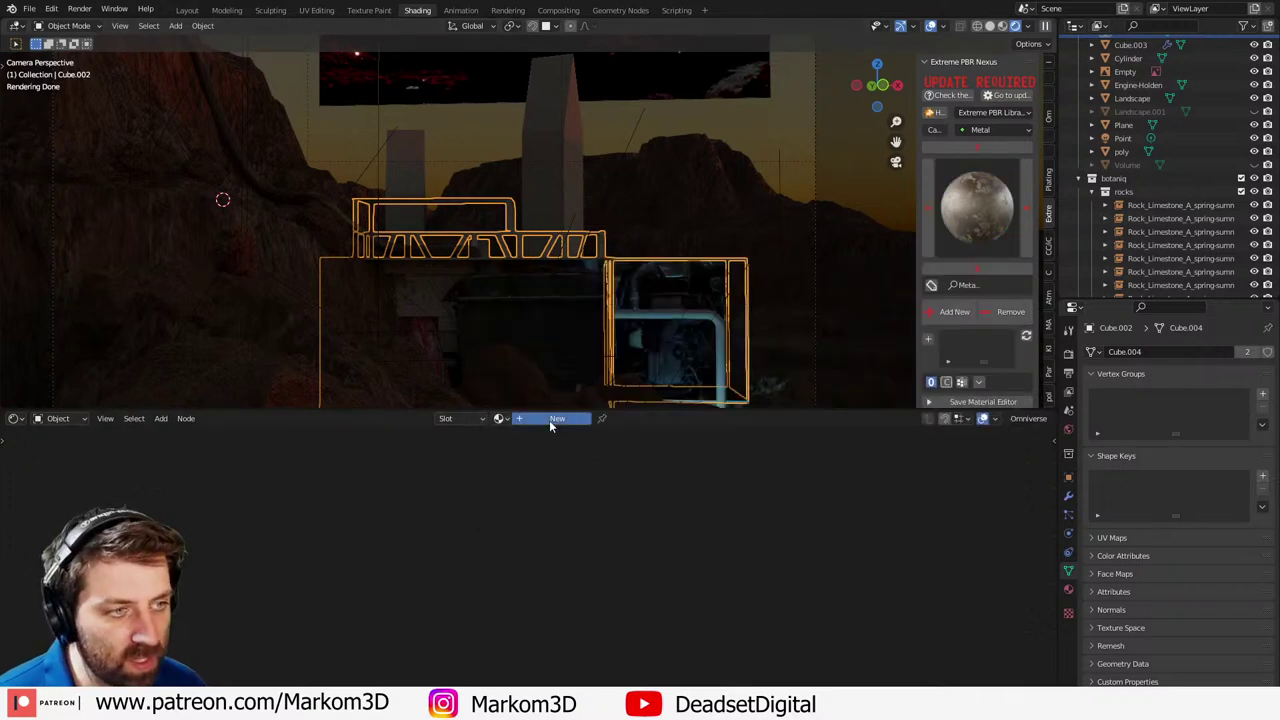
- Create a new material named Metal_Frame on the selected frame
{"action": "left_click", "coordinate": [549, 424]}
{"action": "double_click", "coordinate": [546, 425]}
{"action": "type", "text": "Ma"}
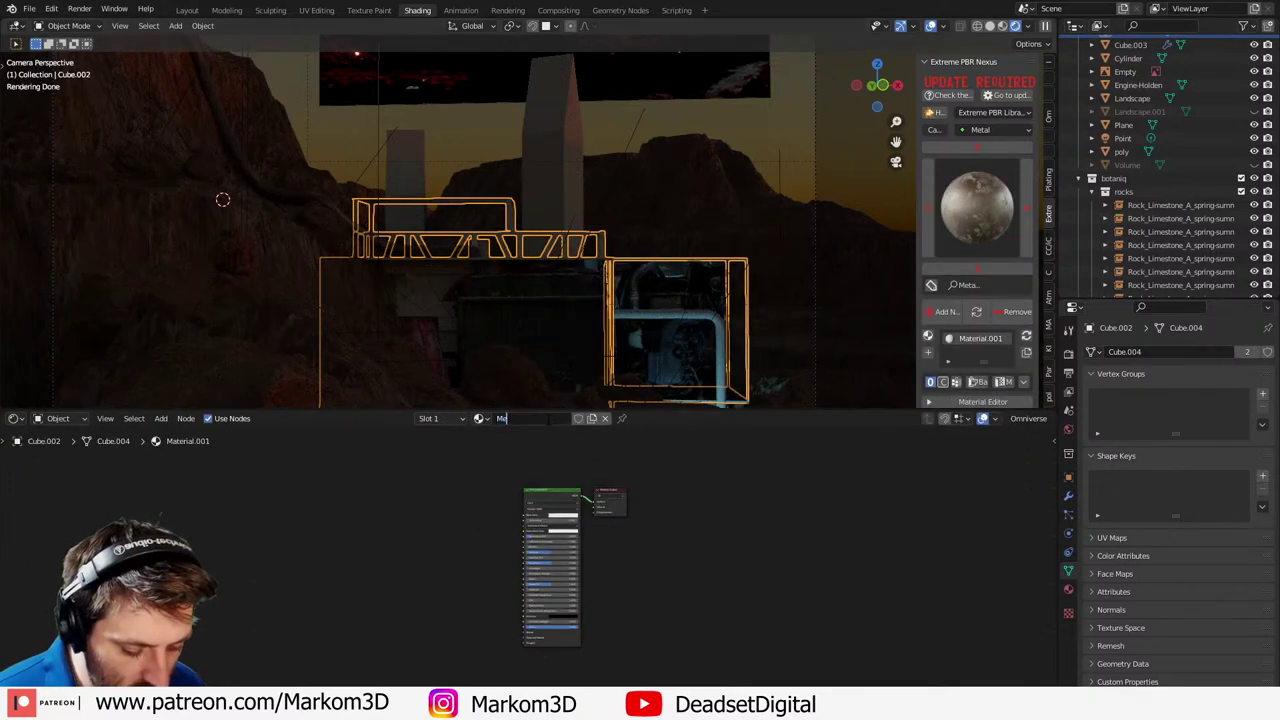
{"action": "type", "text": "tal_Frame"}
{"action": "key", "text": "Return"}
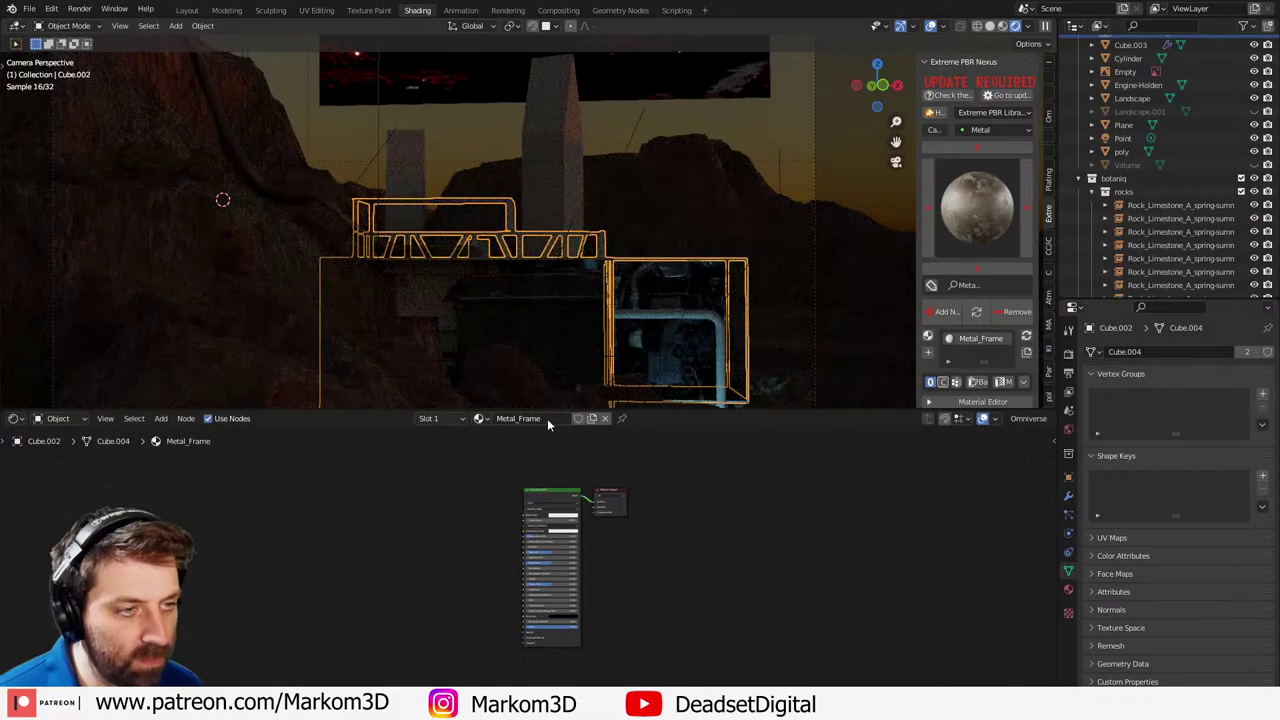
- Load all texture maps from the 2K_Metal15 folder into the Metal_Frame shader with Principled Texture Setup and deselect the frame
{"action": "left_click", "coordinate": [547, 503]}
{"action": "key", "text": "ctrl+shift+t"}
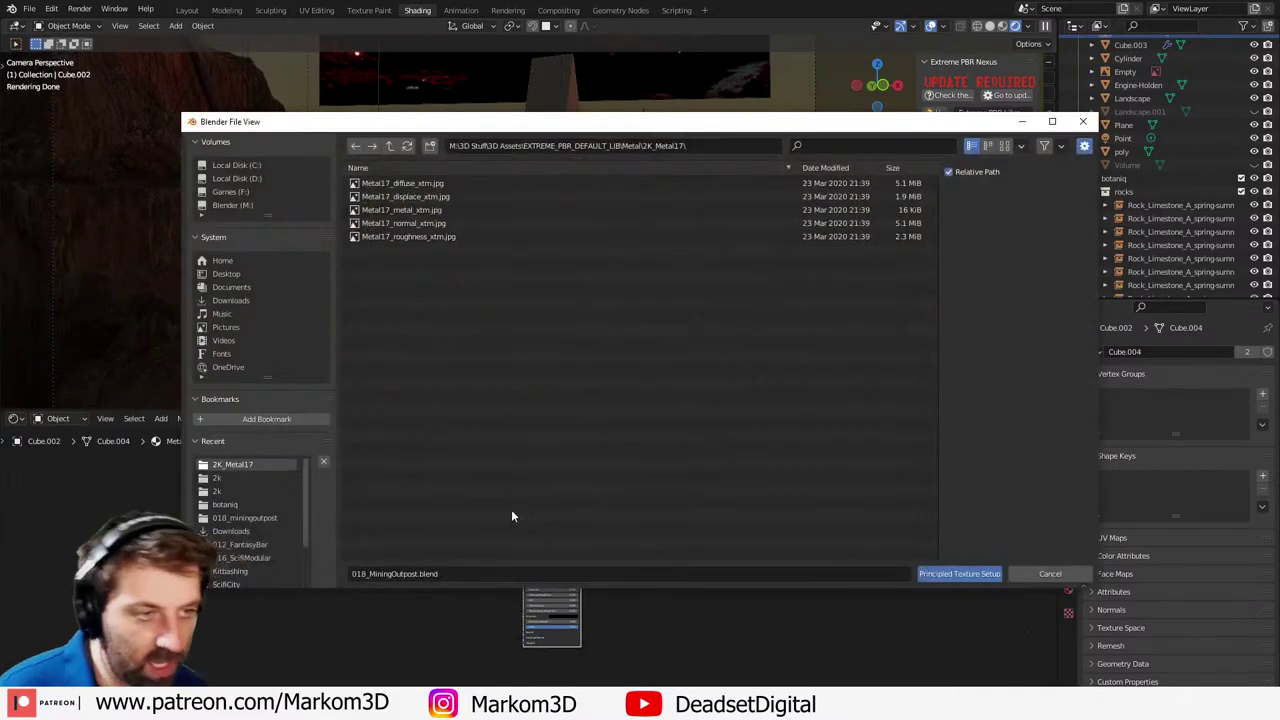
{"action": "left_click", "coordinate": [704, 148]}
{"action": "left_click", "coordinate": [705, 147]}
{"action": "key", "text": "BackSpace"}
{"action": "key", "text": "BackSpace"}
{"action": "type", "text": "5"}
{"action": "key", "text": "Return"}
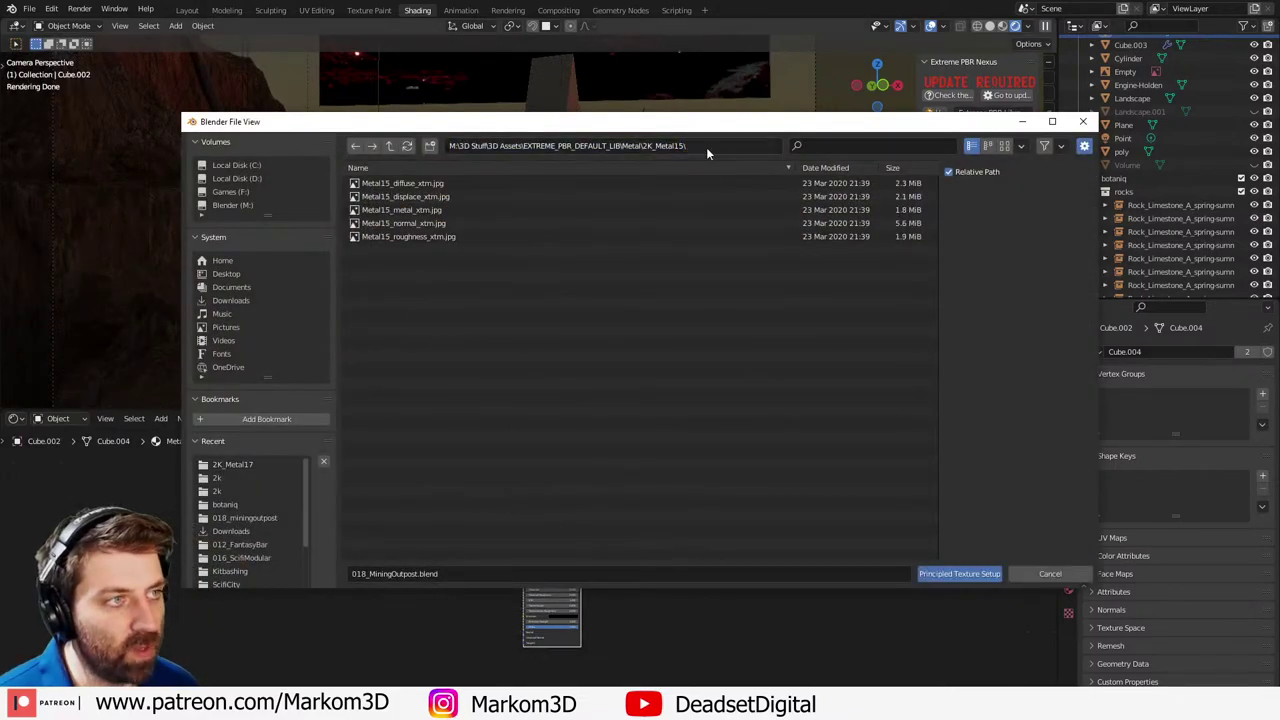
{"action": "left_click", "coordinate": [579, 211]}
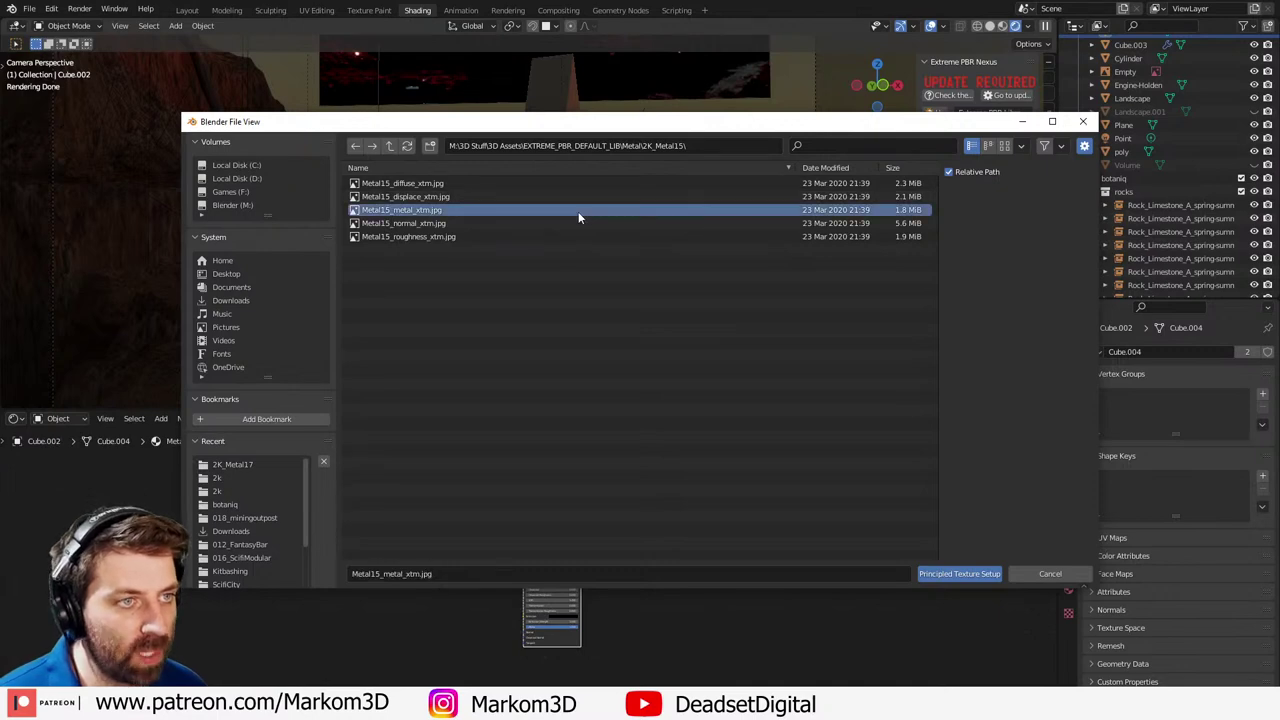
{"action": "key", "text": "a"}
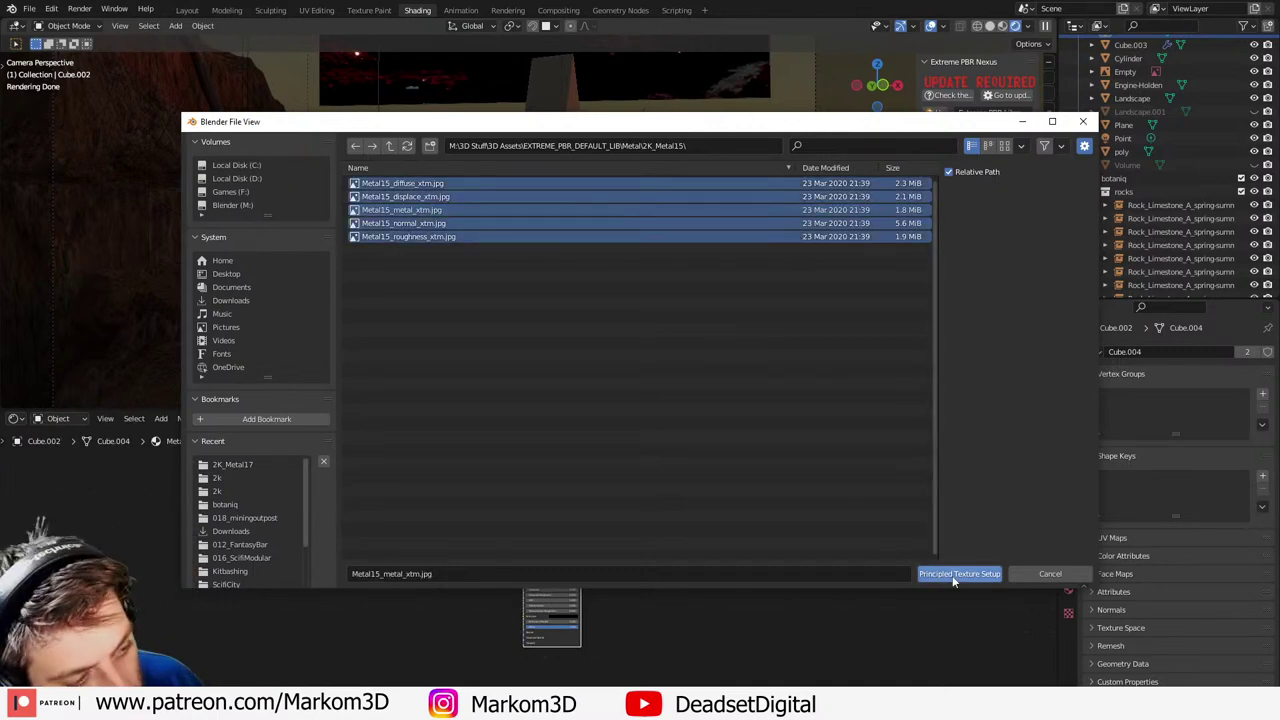
{"action": "left_click", "coordinate": [958, 573]}
{"action": "scroll", "coordinate": [564, 331], "scroll_direction": "up", "scroll_amount": 2}
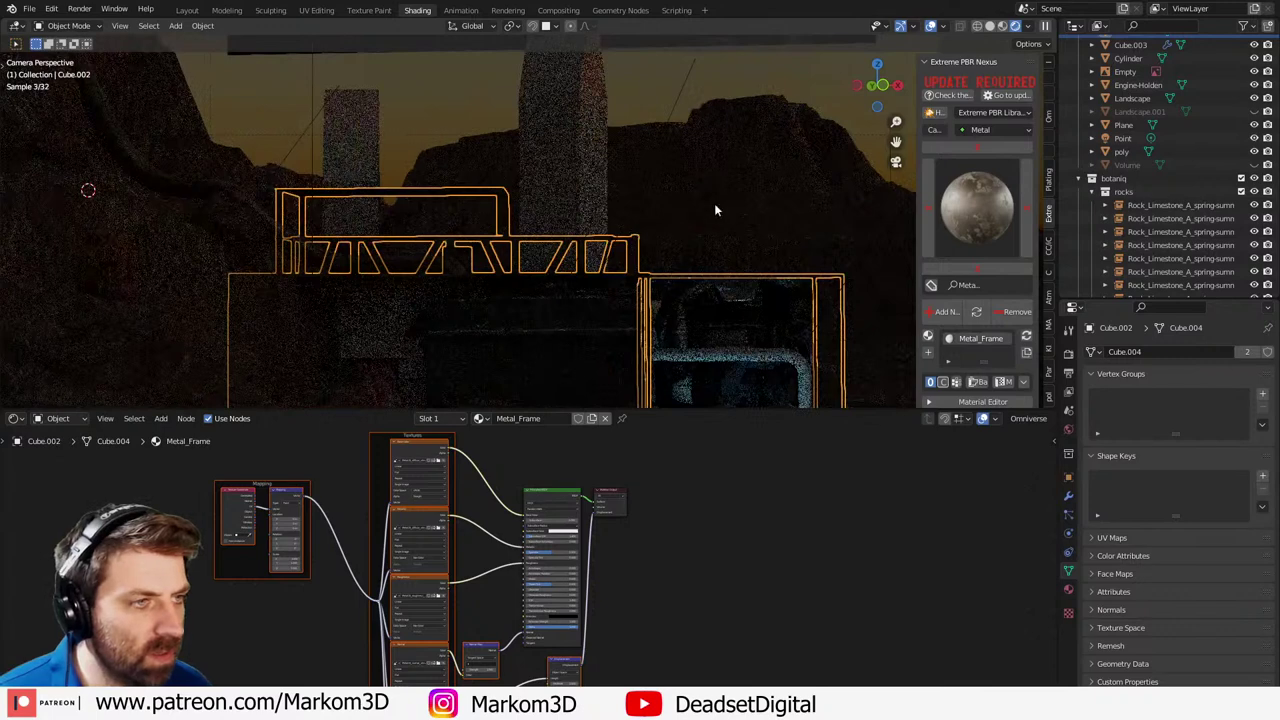
{"action": "left_click", "coordinate": [812, 66]}
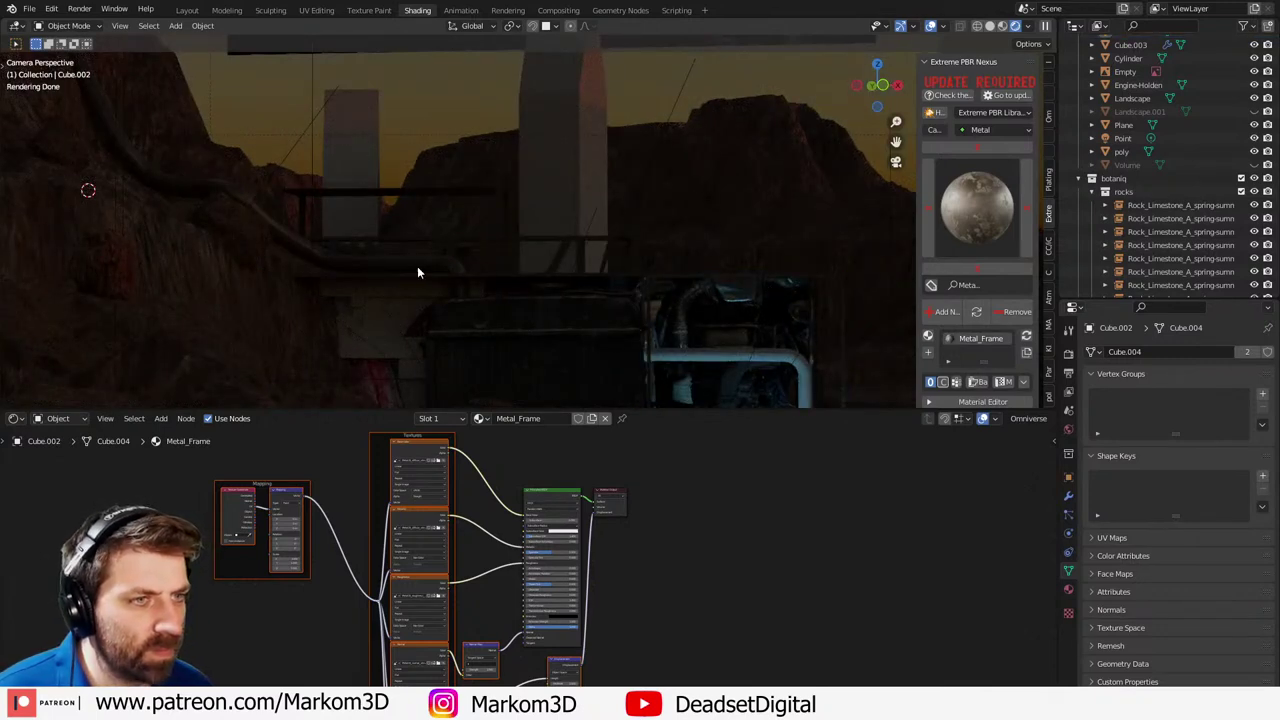
- Add an area light at the 3D cursor, raise it above the platform and turn it about the vertical axis
{"action": "mouse_move", "coordinate": [463, 255]}
{"action": "middle_mouse_down"}
{"action": "mouse_move", "coordinate": [408, 285]}
{"action": "mouse_move", "coordinate": [460, 330]}
{"action": "mouse_move", "coordinate": [411, 198]}
{"action": "mouse_move", "coordinate": [480, 309]}
{"action": "mouse_move", "coordinate": [323, 297]}
{"action": "mouse_move", "coordinate": [497, 310]}
{"action": "mouse_move", "coordinate": [438, 259]}
{"action": "middle_mouse_up"}
{"action": "key", "text": "shift+a"}
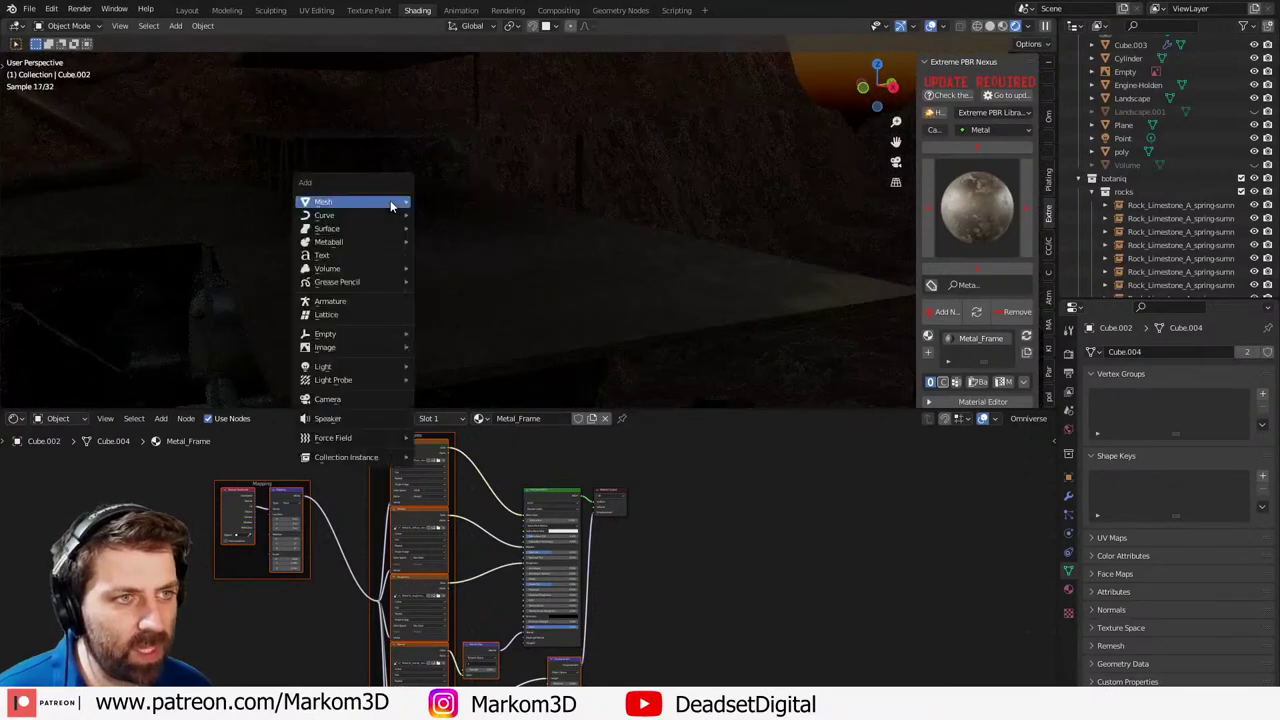
{"action": "mouse_move", "coordinate": [390, 201]}
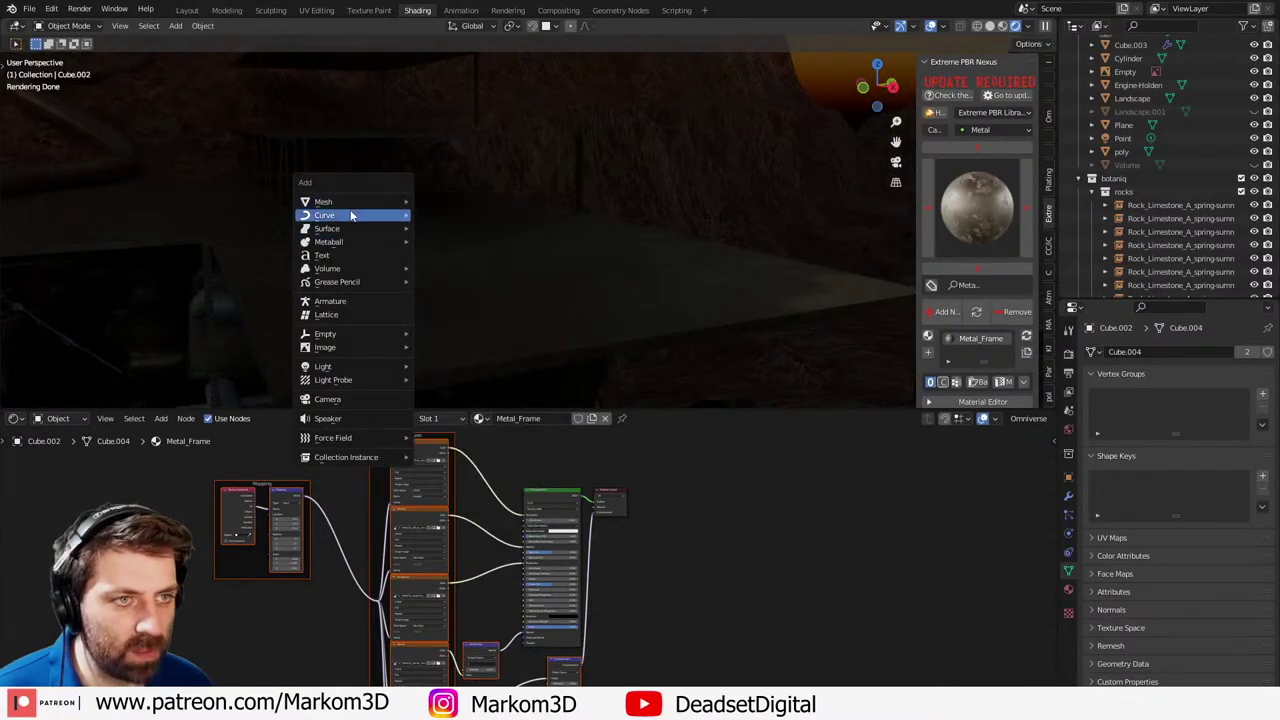
{"action": "mouse_move", "coordinate": [390, 366]}
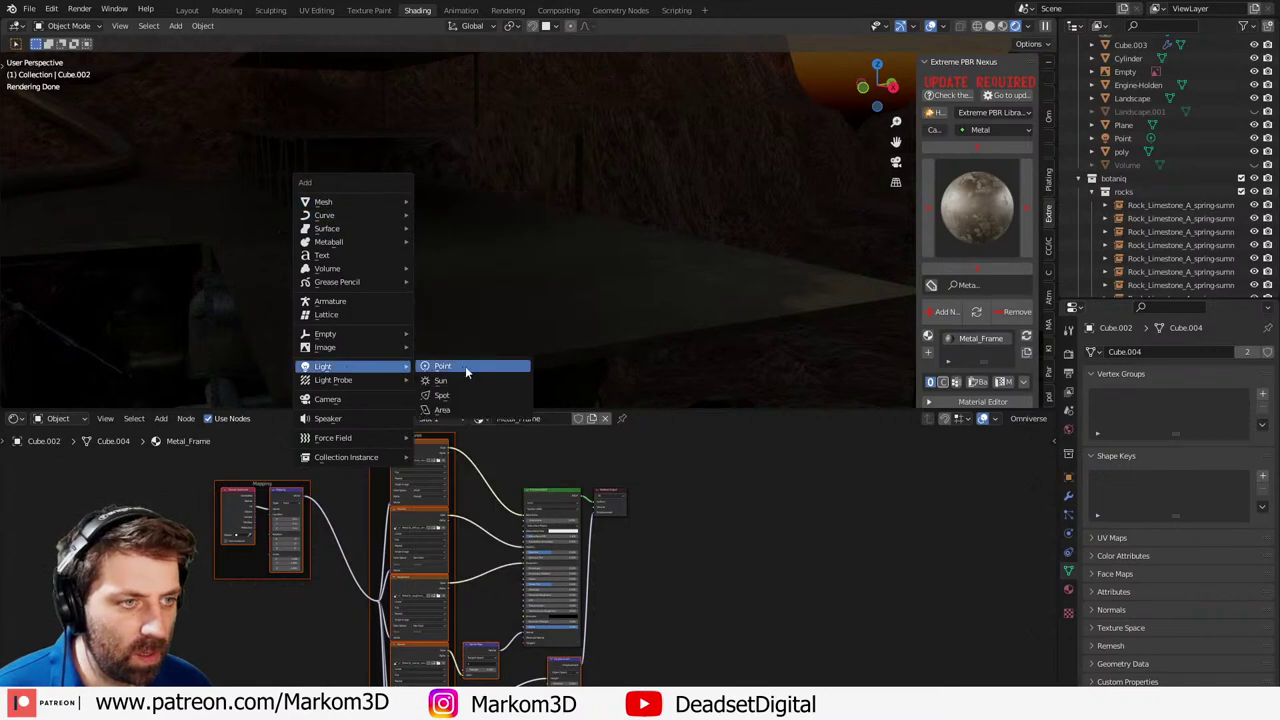
{"action": "left_click", "coordinate": [460, 409]}
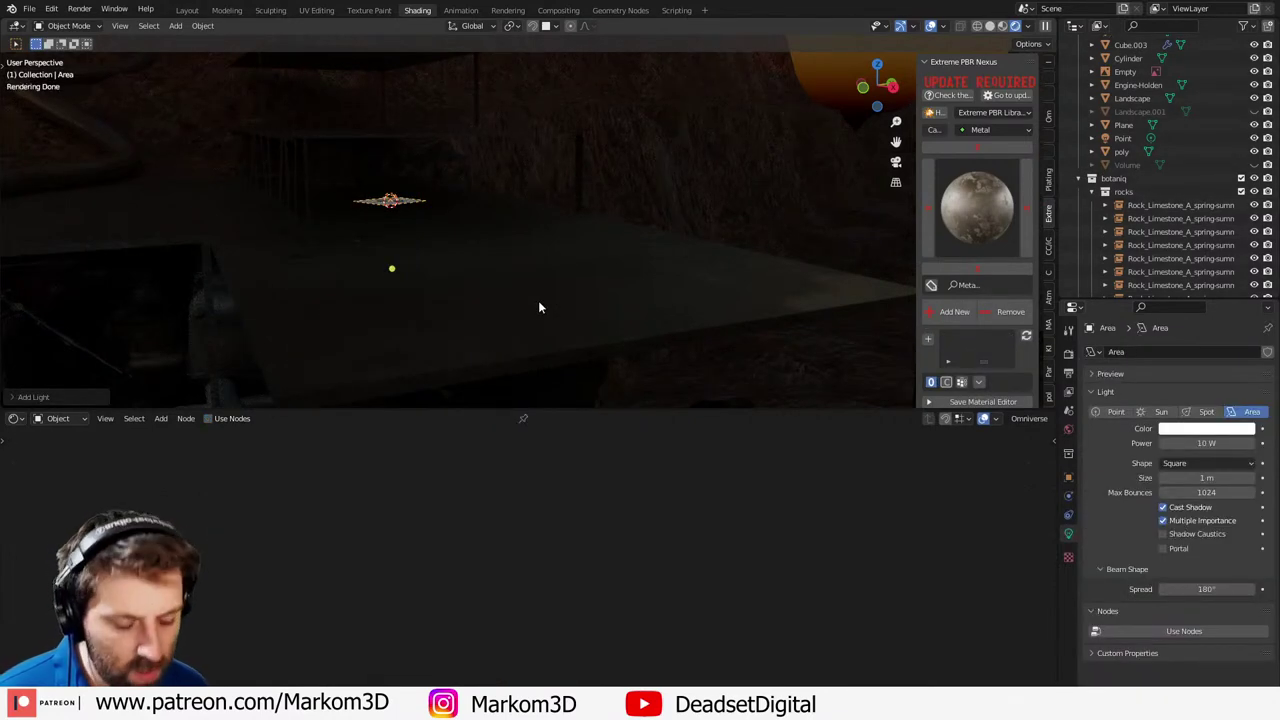
{"action": "key", "text": "g"}
{"action": "key", "text": "z"}
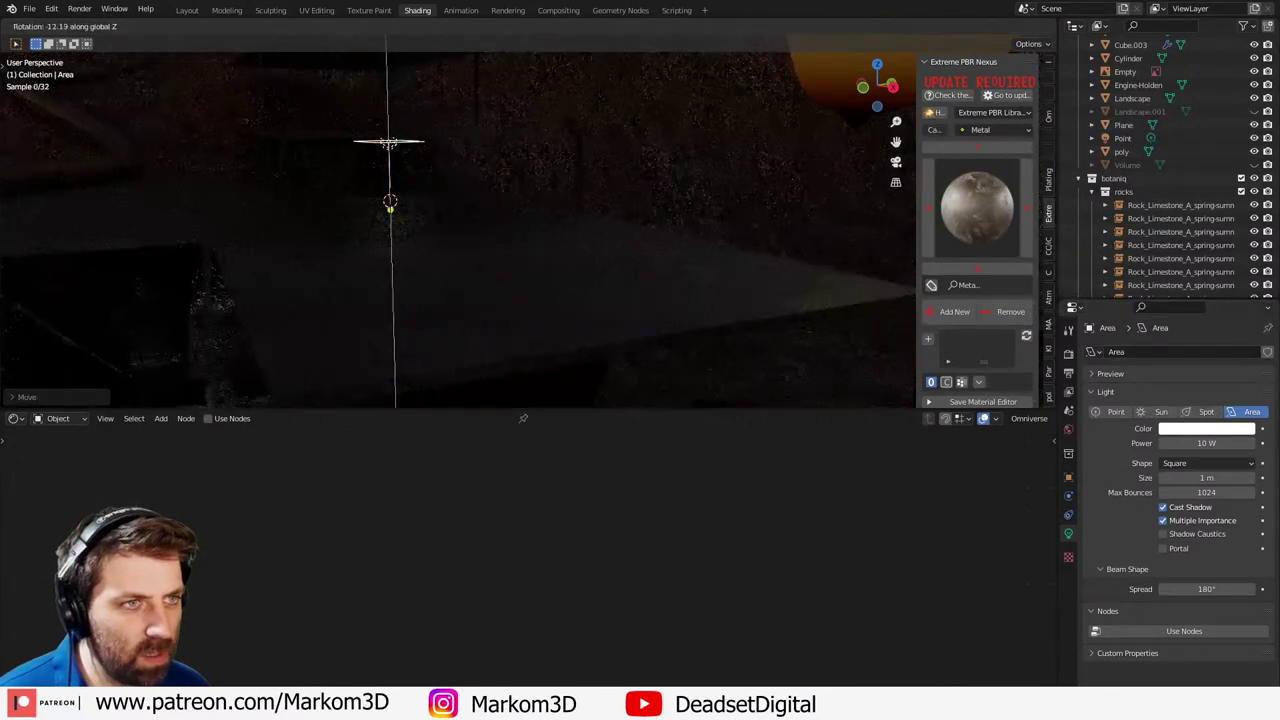
{"action": "left_click", "coordinate": [462, 266]}
- Enlarge the area light and place it over the rear part of the engine frame as seen in plan view
{"action": "key", "text": "KP_0"}
{"action": "key", "text": "s"}
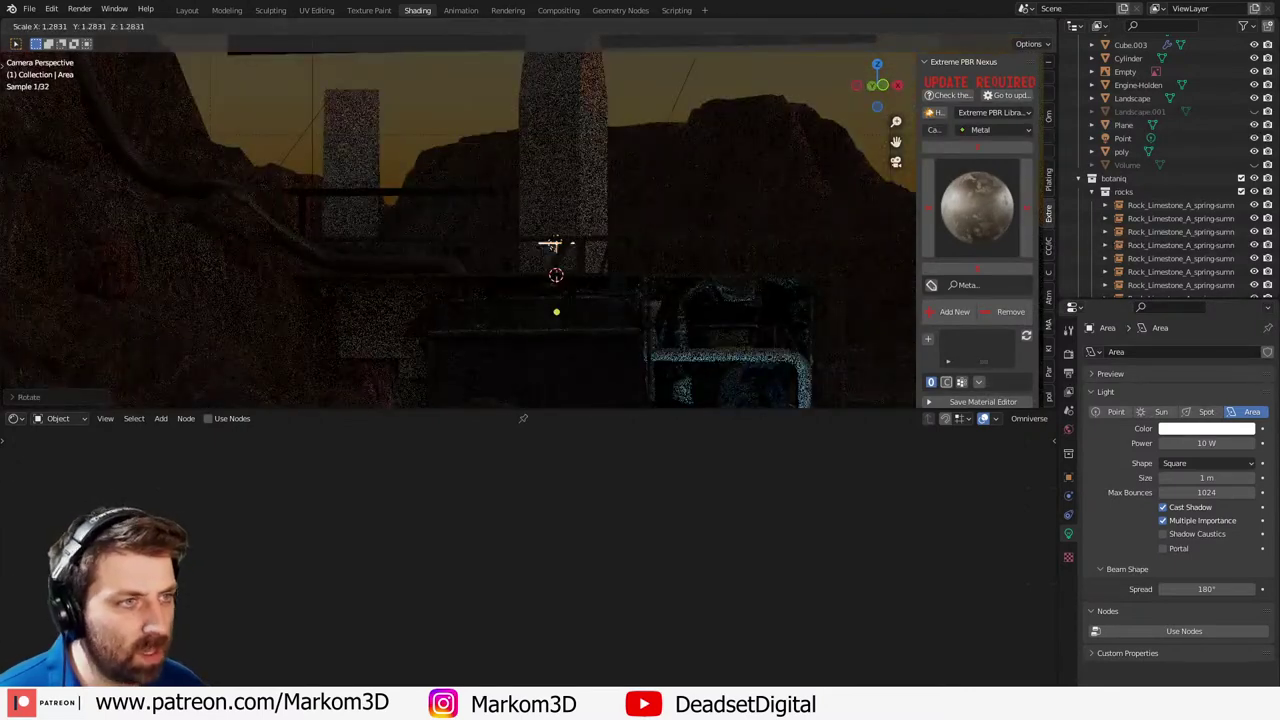
{"action": "left_click", "coordinate": [656, 305]}
{"action": "key", "text": "KP_7"}
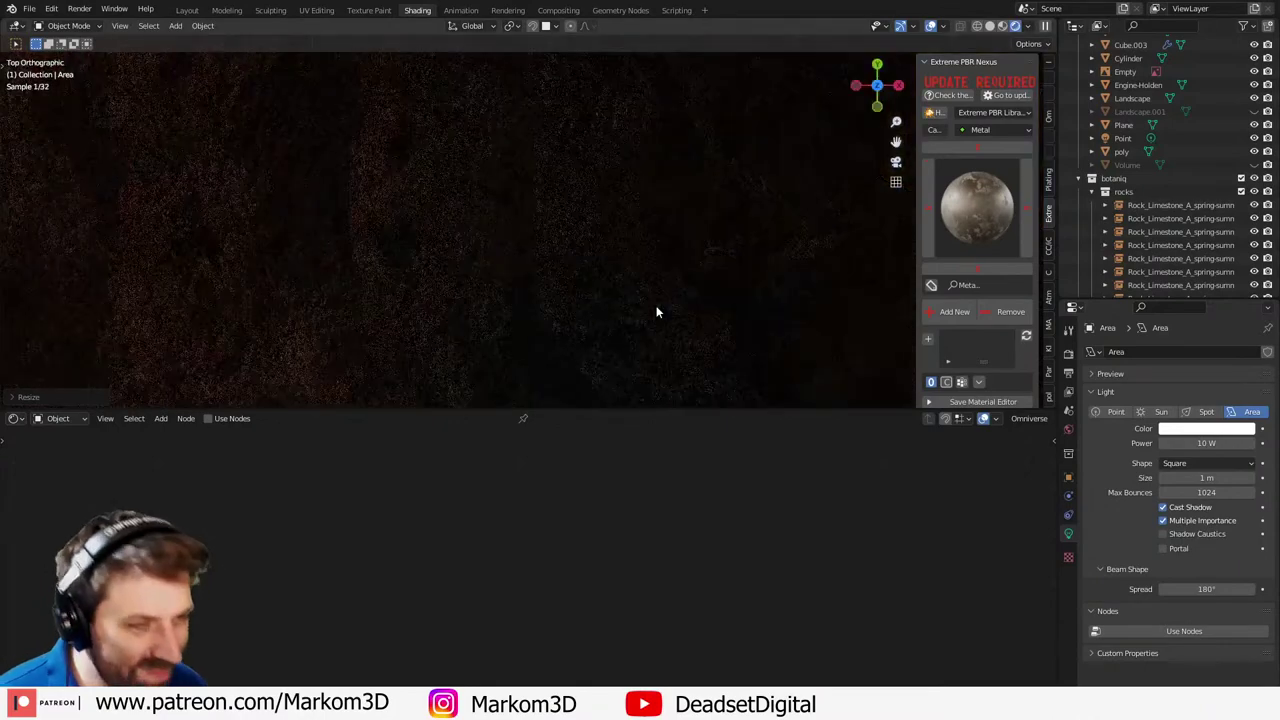
{"action": "scroll", "coordinate": [394, 286], "scroll_direction": "down", "scroll_amount": 3}
{"action": "middle_click_drag", "start_coordinate": [509, 312], "coordinate": [487, 172], "text": "shift"}
{"action": "key", "text": "z"}
{"action": "left_click", "coordinate": [366, 171]}
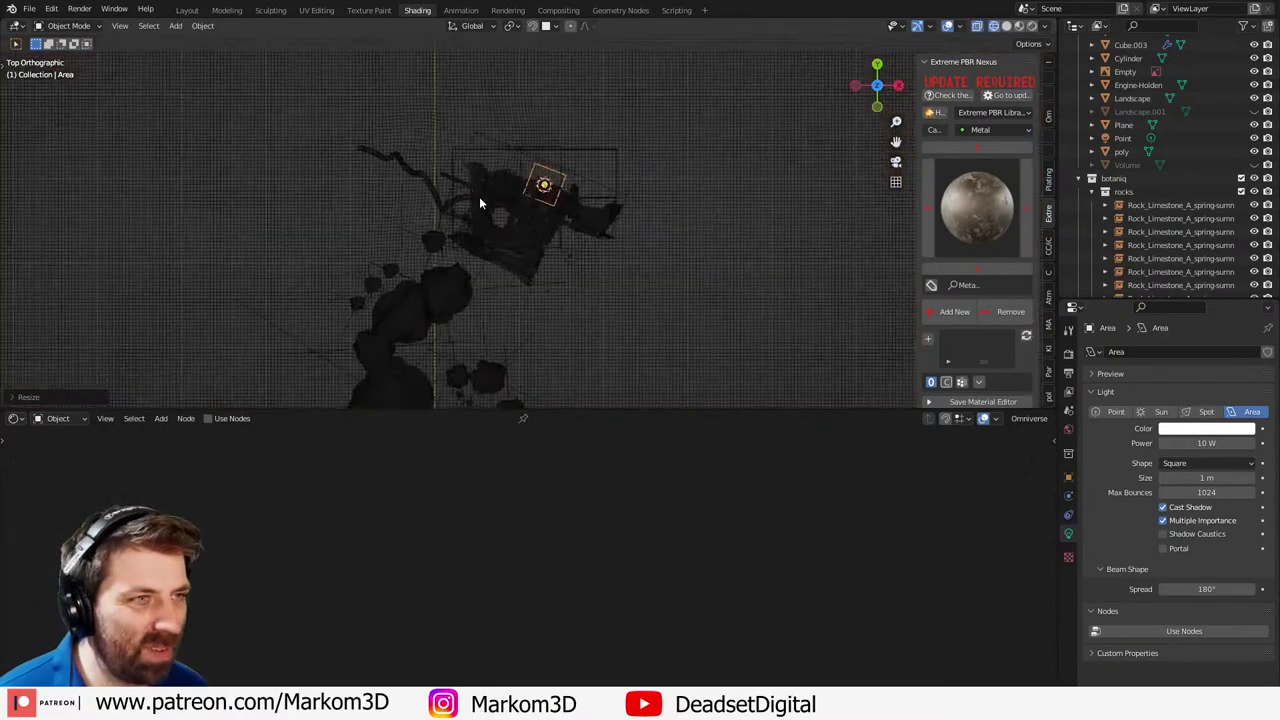
{"action": "key", "text": "KP_Decimal"}
{"action": "key", "text": "g"}
{"action": "left_click", "coordinate": [503, 249]}
{"action": "key", "text": "s"}
{"action": "left_click", "coordinate": [519, 259]}
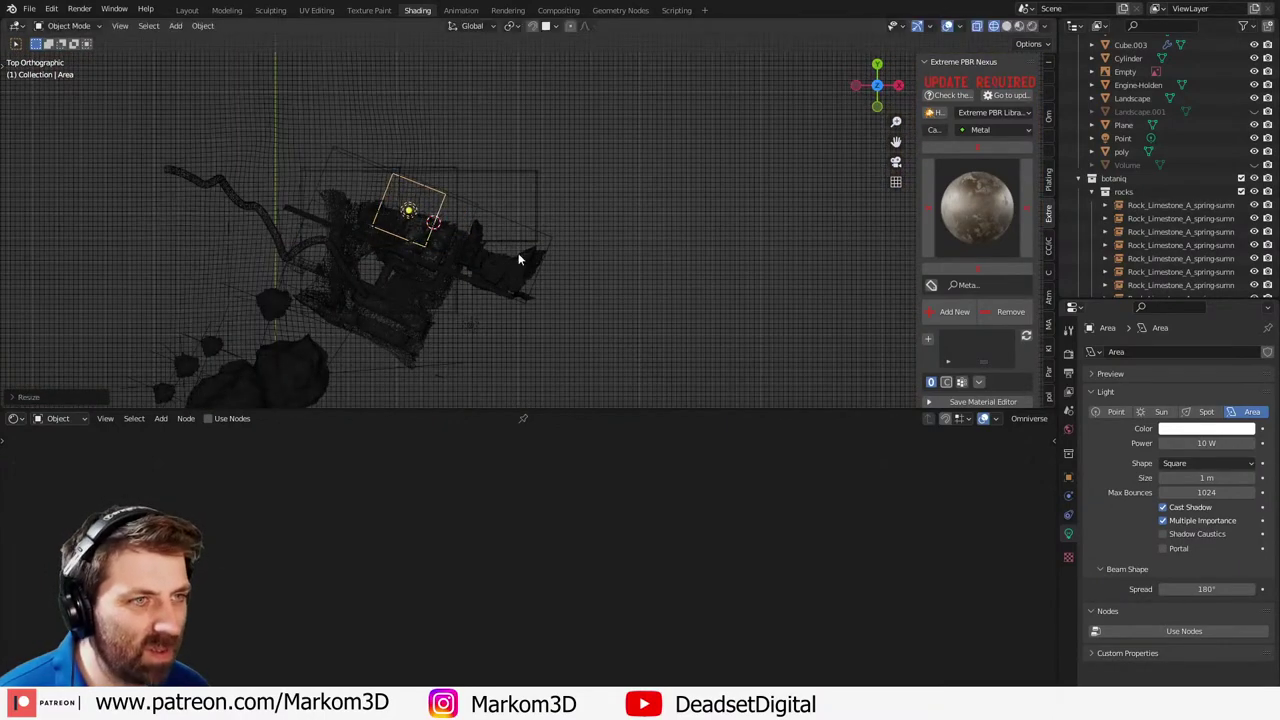
- Stretch the area light along its local X axis and adjust its position above the metal frame
{"action": "key", "text": "s"}
{"action": "key", "text": "x"}
{"action": "key", "text": "x"}
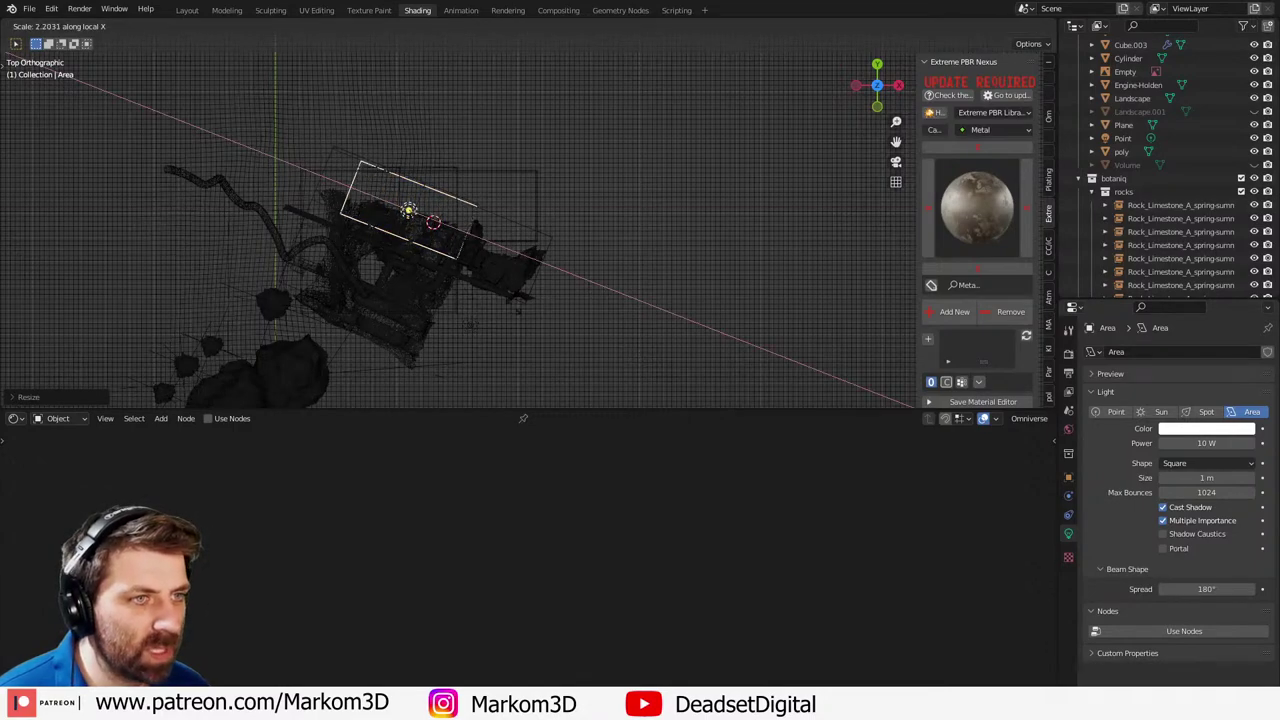
{"action": "left_click", "coordinate": [501, 304]}
{"action": "key", "text": "g"}
{"action": "left_click", "coordinate": [486, 298]}
{"action": "mouse_move", "coordinate": [522, 312]}
{"action": "middle_mouse_down"}
{"action": "mouse_move", "coordinate": [592, 191]}
{"action": "mouse_move", "coordinate": [598, 222]}
{"action": "mouse_move", "coordinate": [582, 234]}
{"action": "middle_mouse_up"}
{"action": "key", "text": "z"}
{"action": "left_click", "coordinate": [678, 220]}
{"action": "key", "text": "g"}
{"action": "key", "text": "z"}
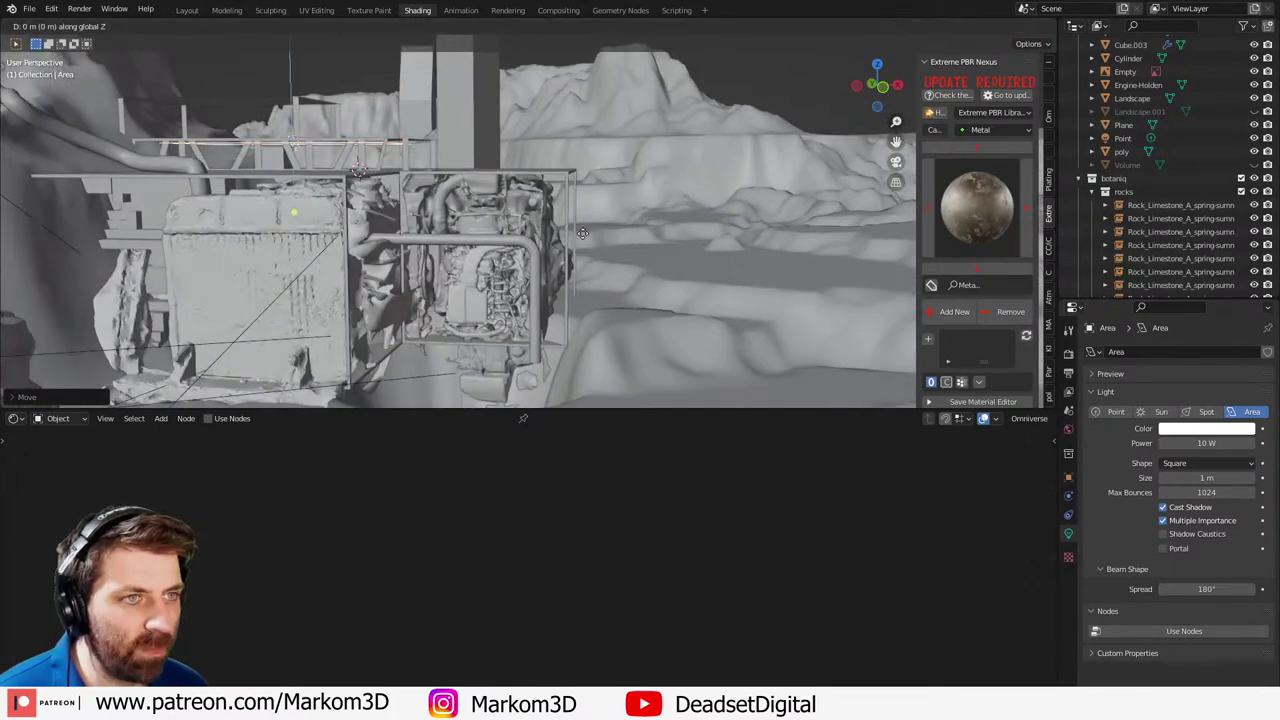
{"action": "left_click", "coordinate": [583, 235]}
- Try the area light's power at 500 W in the rendered camera view and increase it to 10000 W
{"action": "left_click", "coordinate": [1203, 443]}
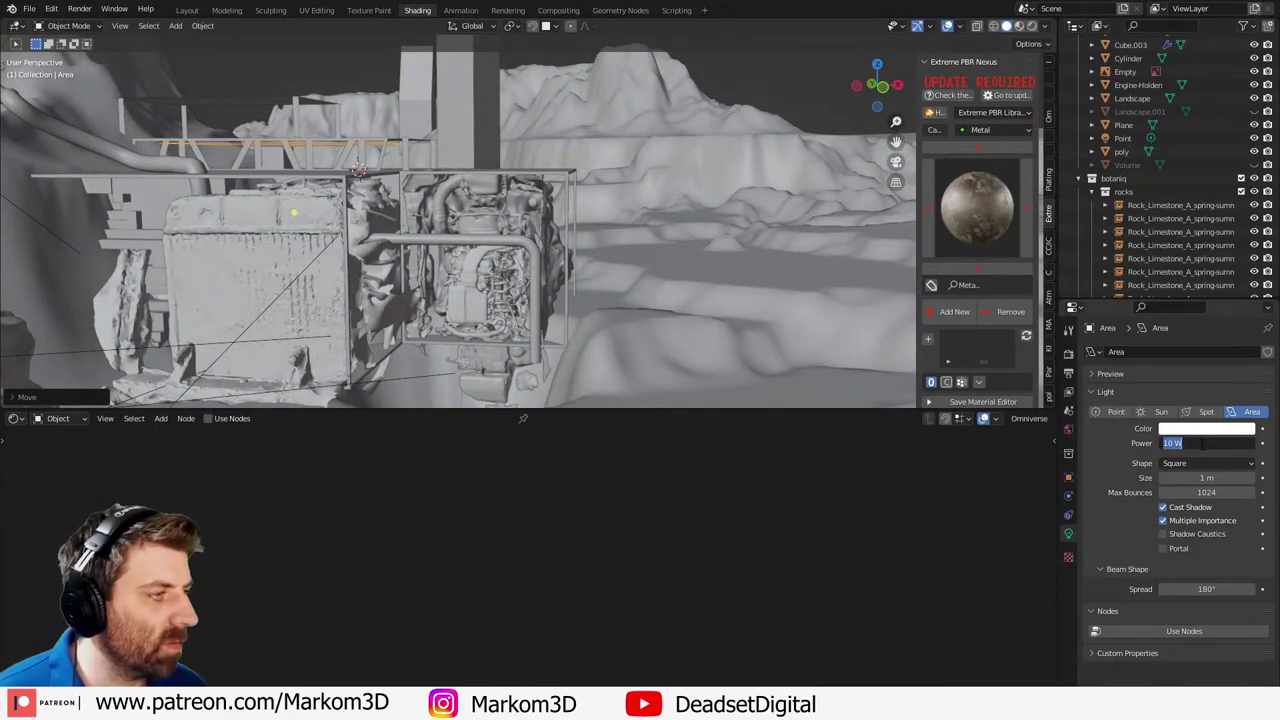
{"action": "type", "text": "500"}
{"action": "key", "text": "Return"}
{"action": "key", "text": "KP_0"}
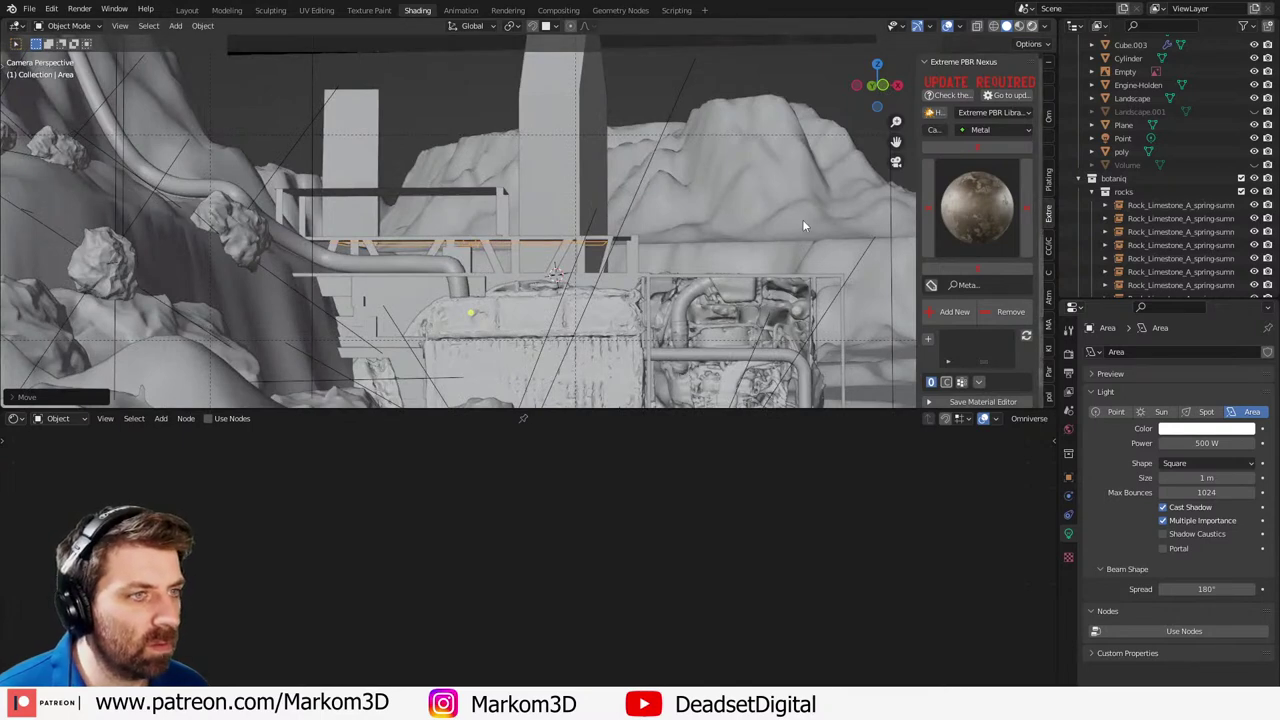
{"action": "key", "text": "z"}
{"action": "key", "text": "6"}
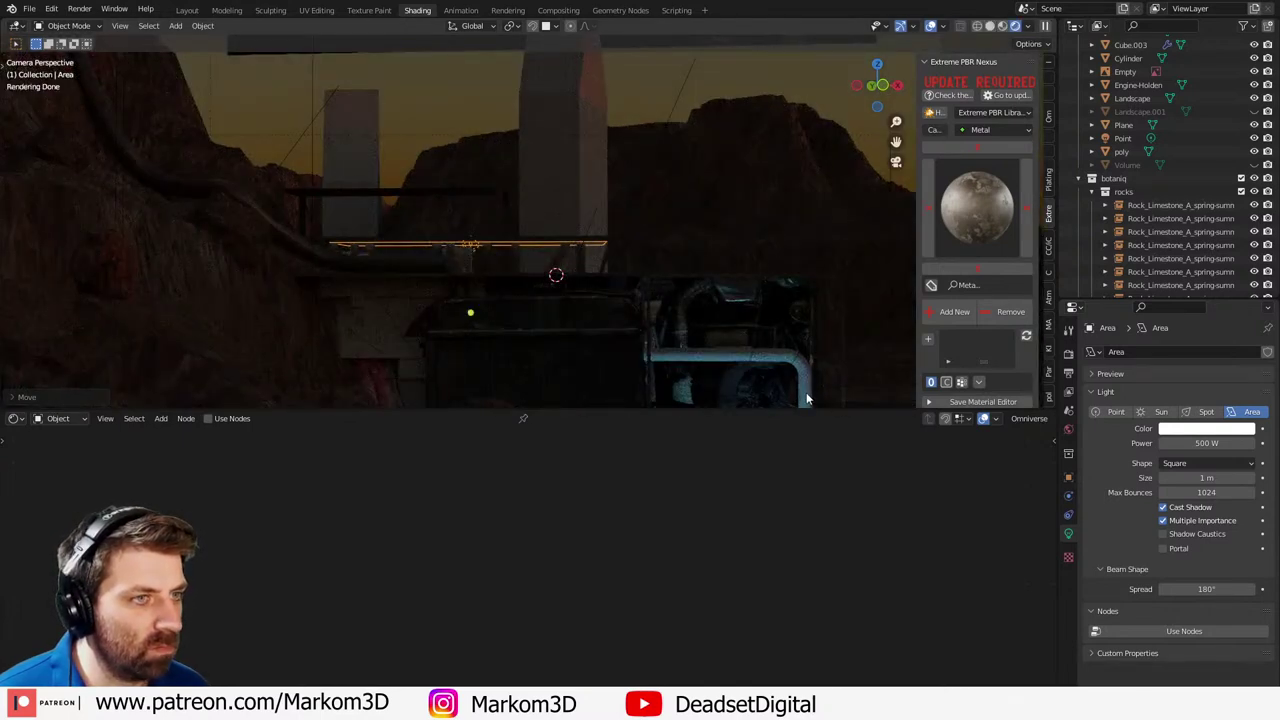
{"action": "left_click", "coordinate": [1214, 443]}
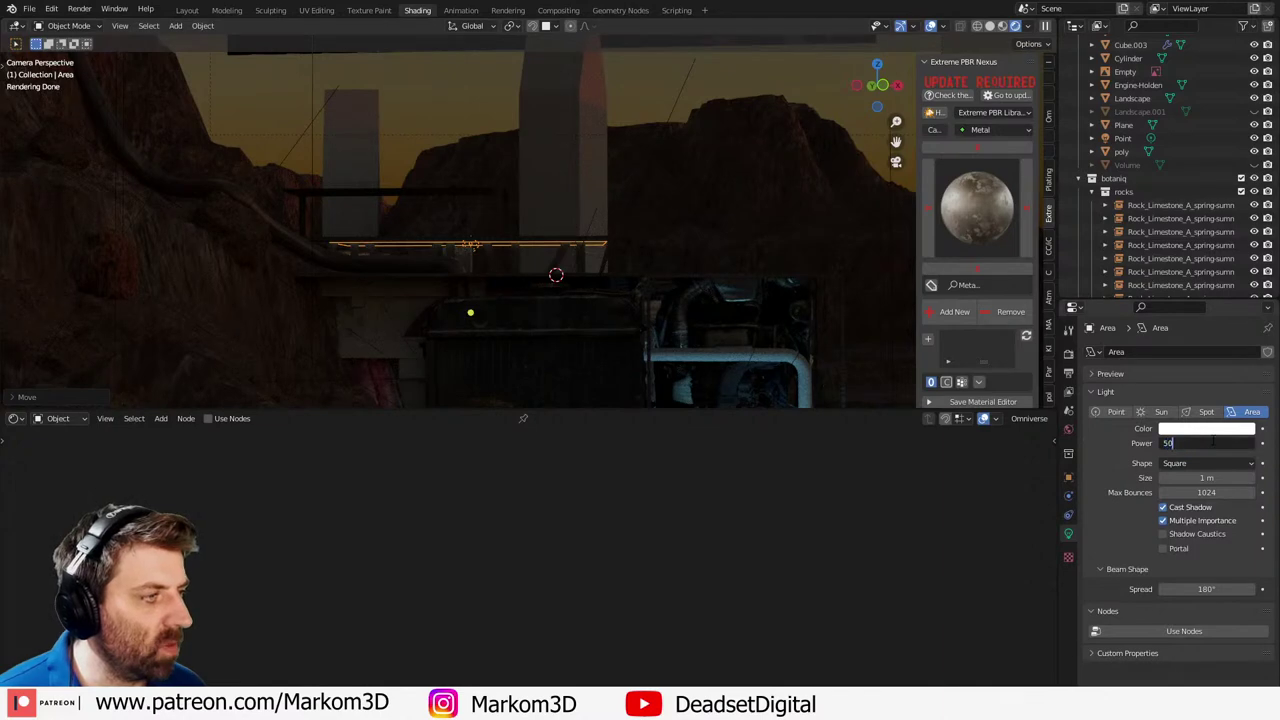
{"action": "key", "text": "Return"}
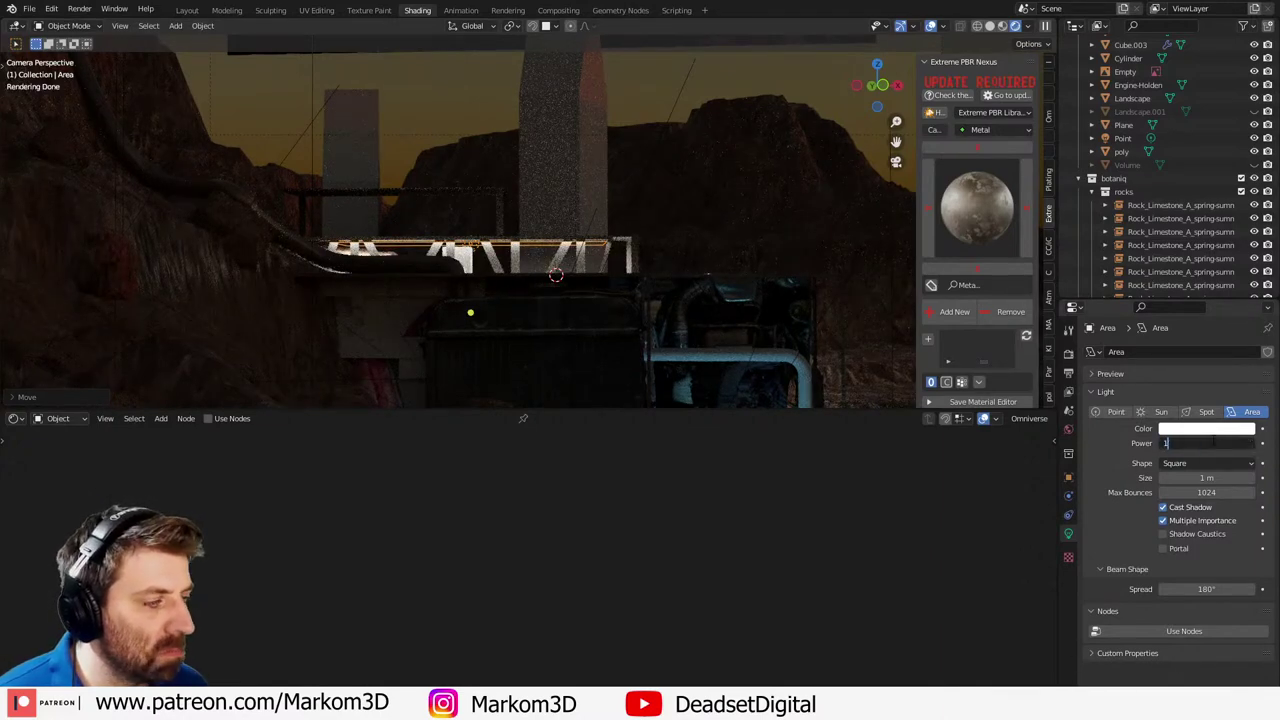
{"action": "key", "text": "Return"}
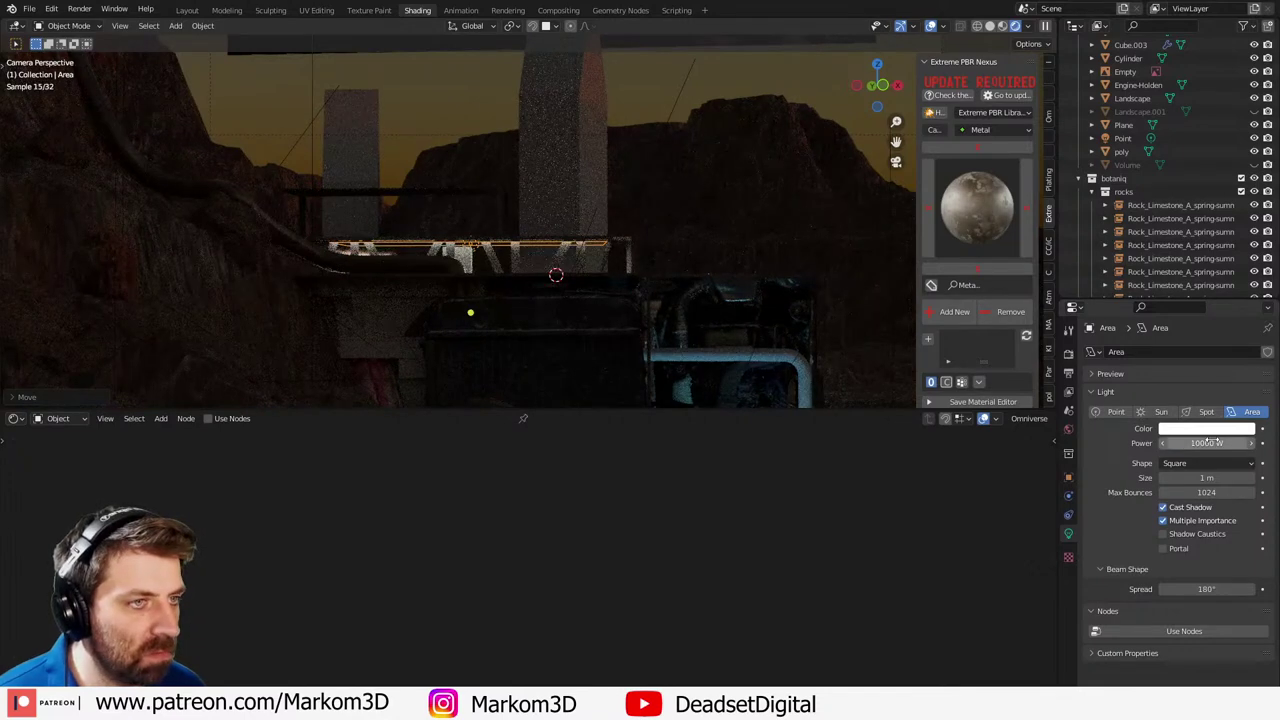
{"action": "left_click", "coordinate": [620, 82]}
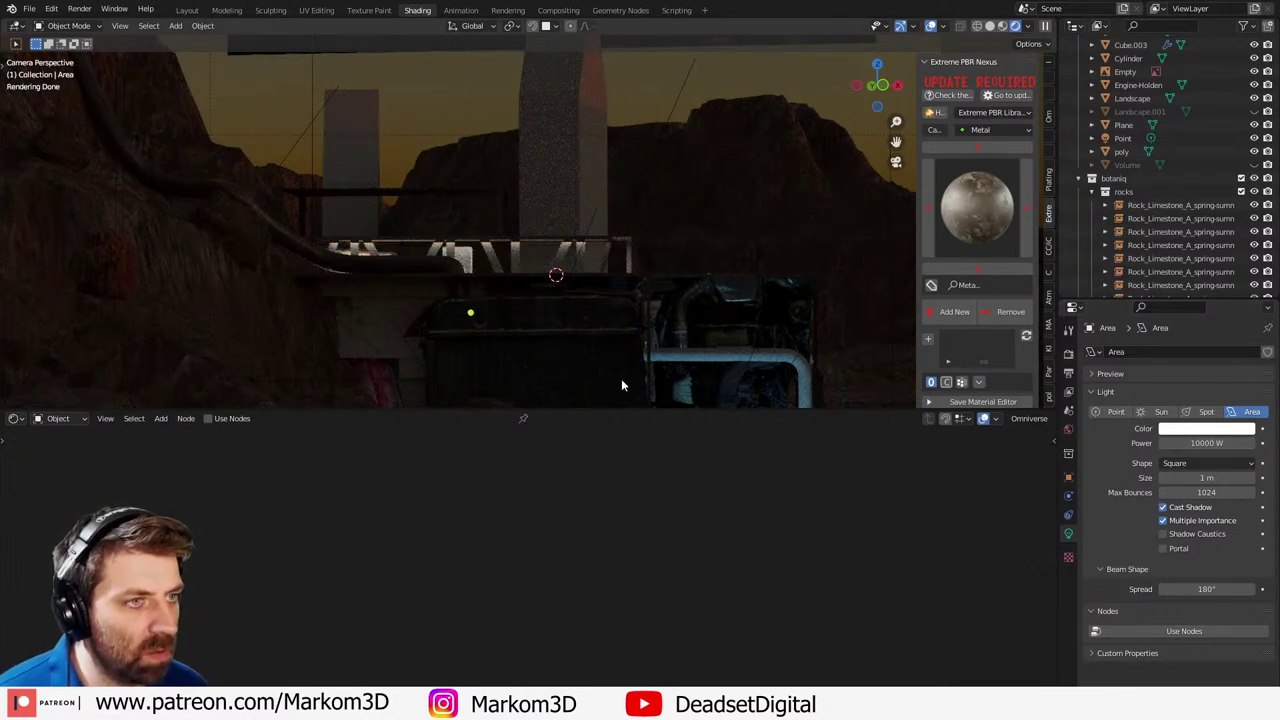
- Raise the area light by about 0.13 m along the global Z axis and deselect it
{"action": "left_click", "coordinate": [532, 247]}
{"action": "key", "text": "g"}
{"action": "key", "text": "z"}
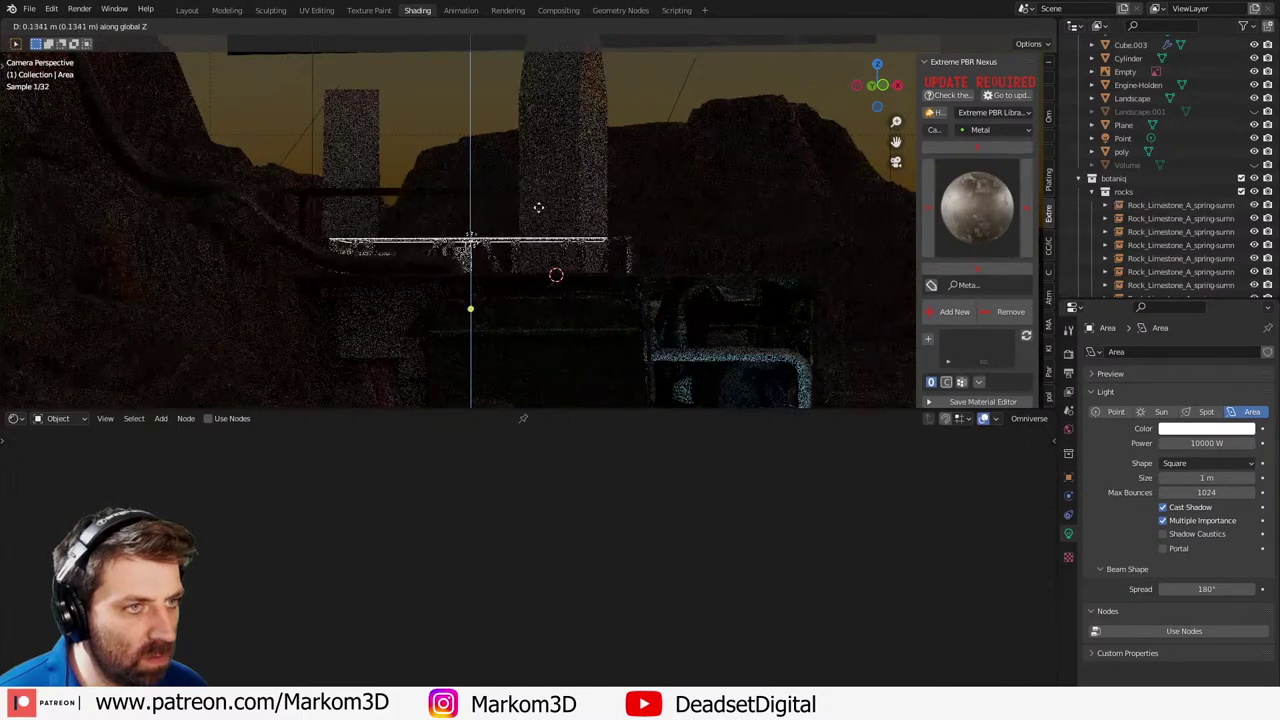
{"action": "left_click", "coordinate": [538, 207]}
{"action": "left_click", "coordinate": [618, 261]}
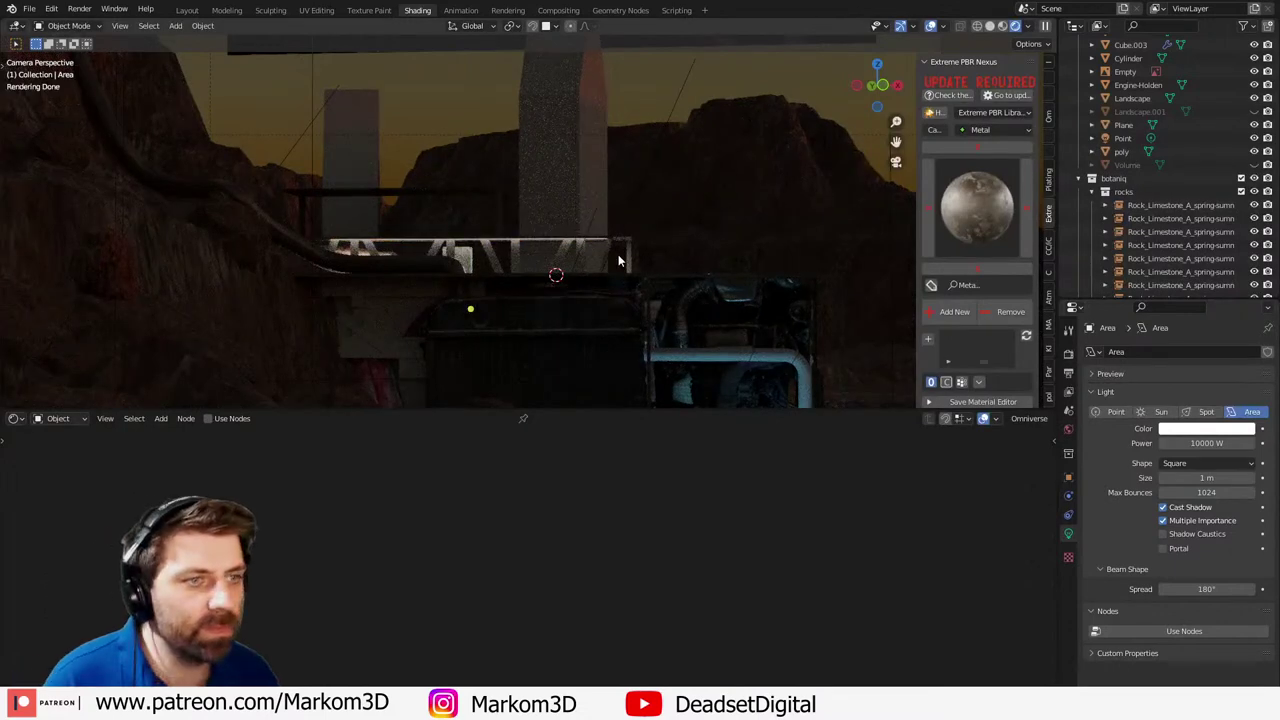
- Select the metal frame and view the landscape around it from directly above in the Layout workspace
{"action": "left_click", "coordinate": [469, 259]}
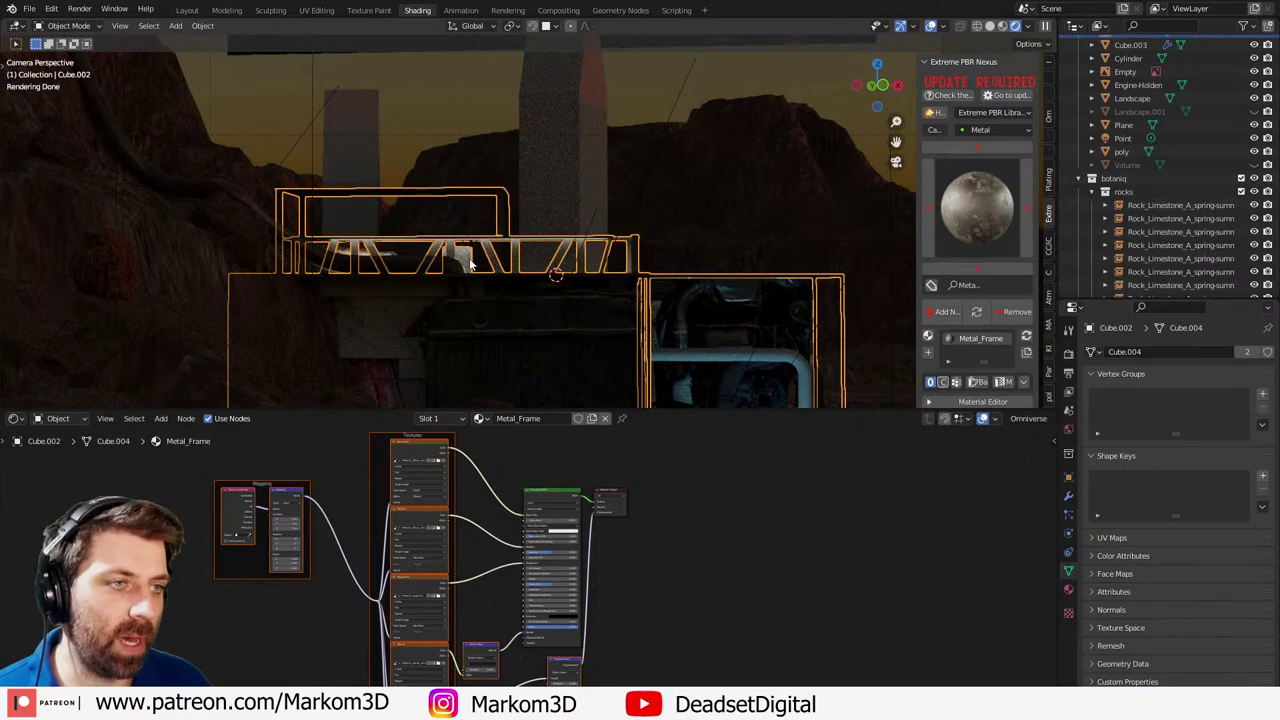
{"action": "middle_click_drag", "start_coordinate": [597, 252], "coordinate": [578, 290]}
{"action": "scroll", "coordinate": [583, 274], "scroll_direction": "down", "scroll_amount": 5}
{"action": "scroll", "coordinate": [578, 290], "scroll_direction": "down", "scroll_amount": 2}
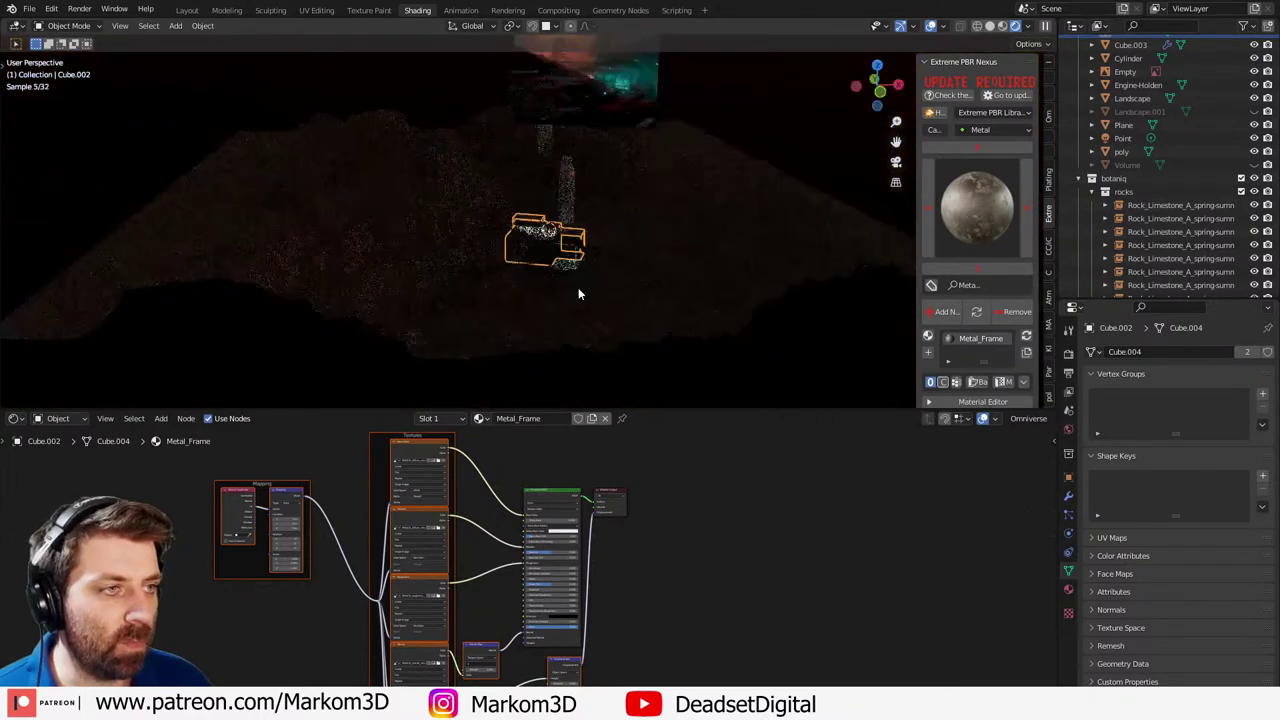
{"action": "left_click", "coordinate": [187, 10]}
{"action": "key", "text": "KP_Decimal"}
{"action": "key", "text": "KP_7"}
{"action": "scroll", "coordinate": [648, 455], "scroll_direction": "down", "scroll_amount": 6}
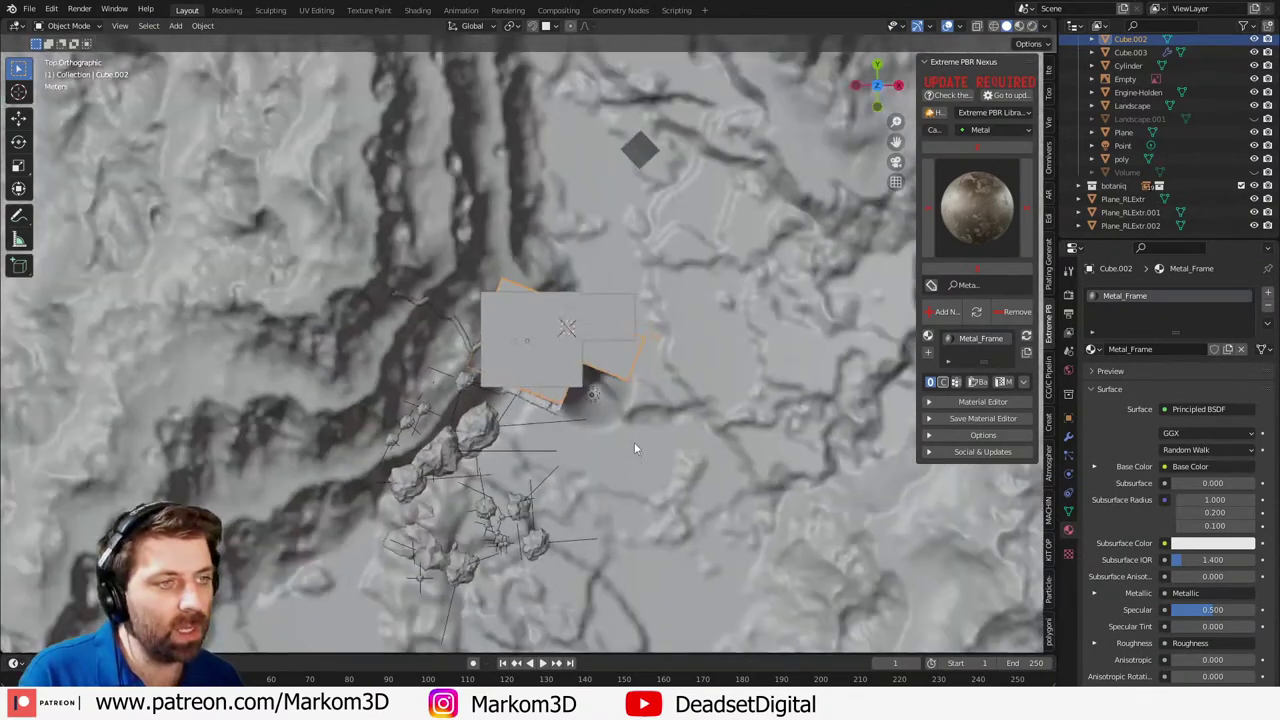
{"action": "key", "text": "shift+a"}
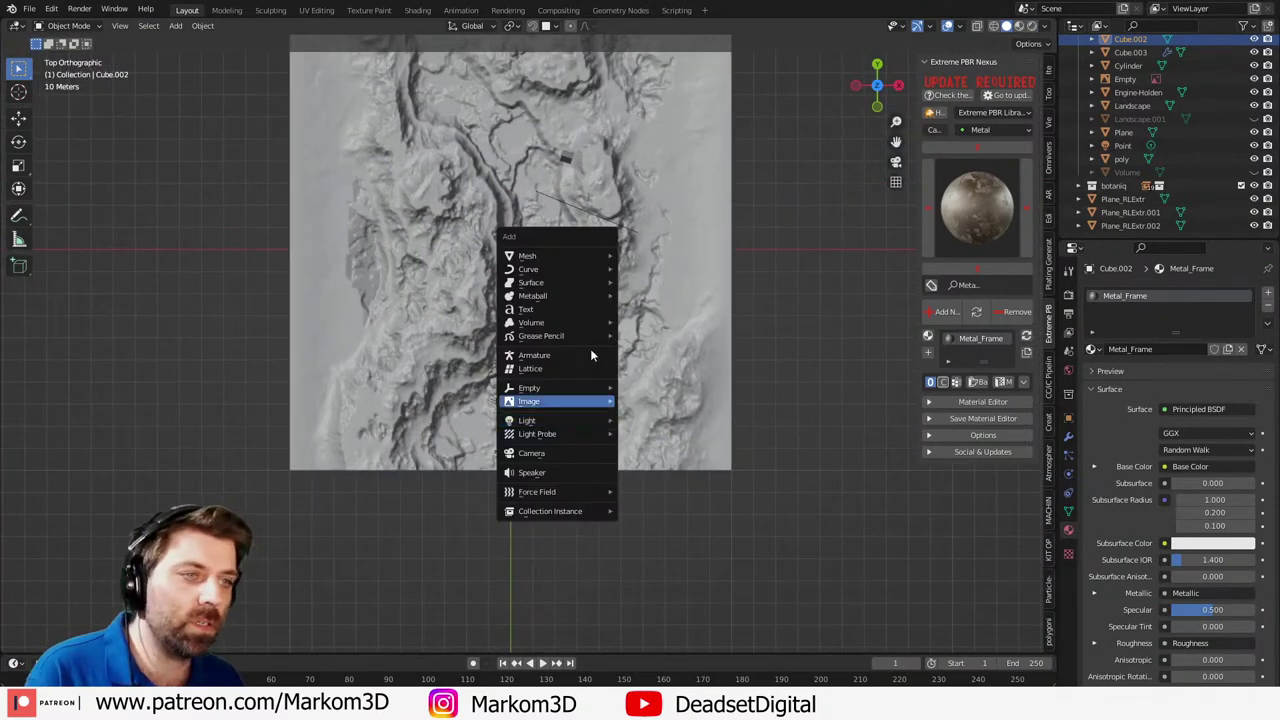
{"action": "mouse_move", "coordinate": [565, 256]}
{"action": "left_click", "coordinate": [664, 270]}
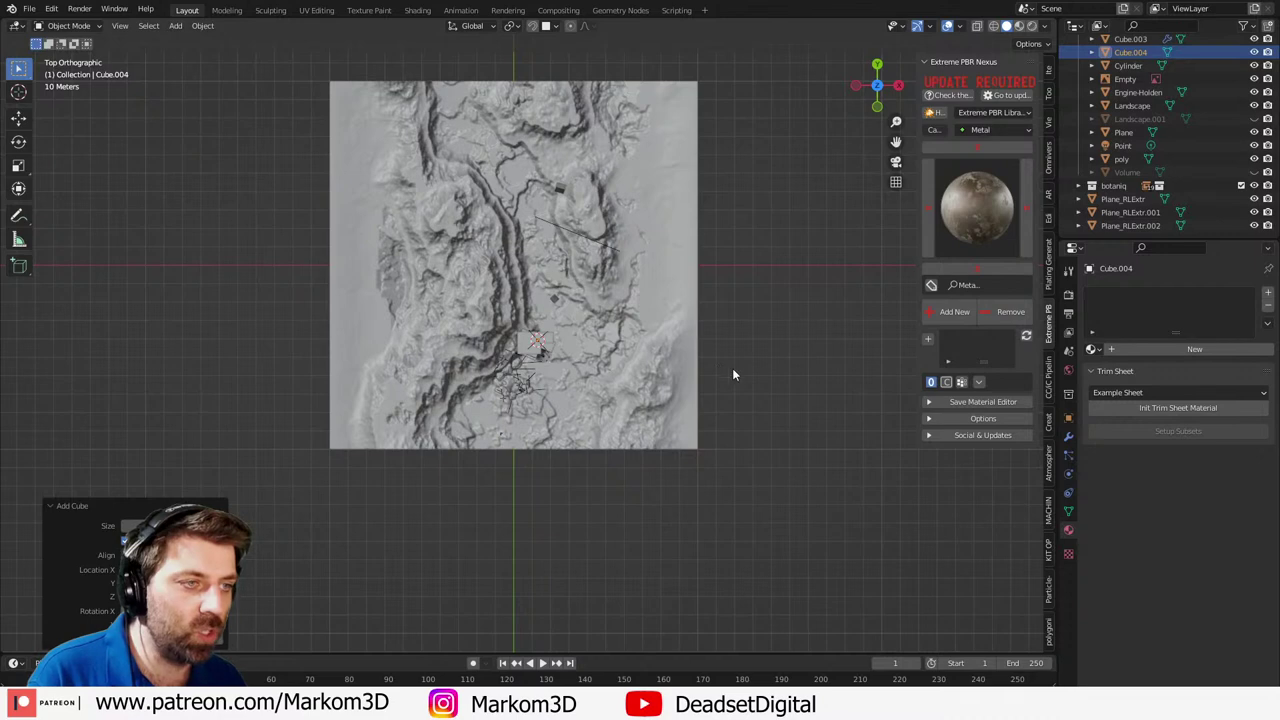
{"action": "key", "text": "g"}
{"action": "left_click", "coordinate": [768, 348]}
{"action": "scroll", "coordinate": [785, 345], "scroll_direction": "up", "scroll_amount": 5}
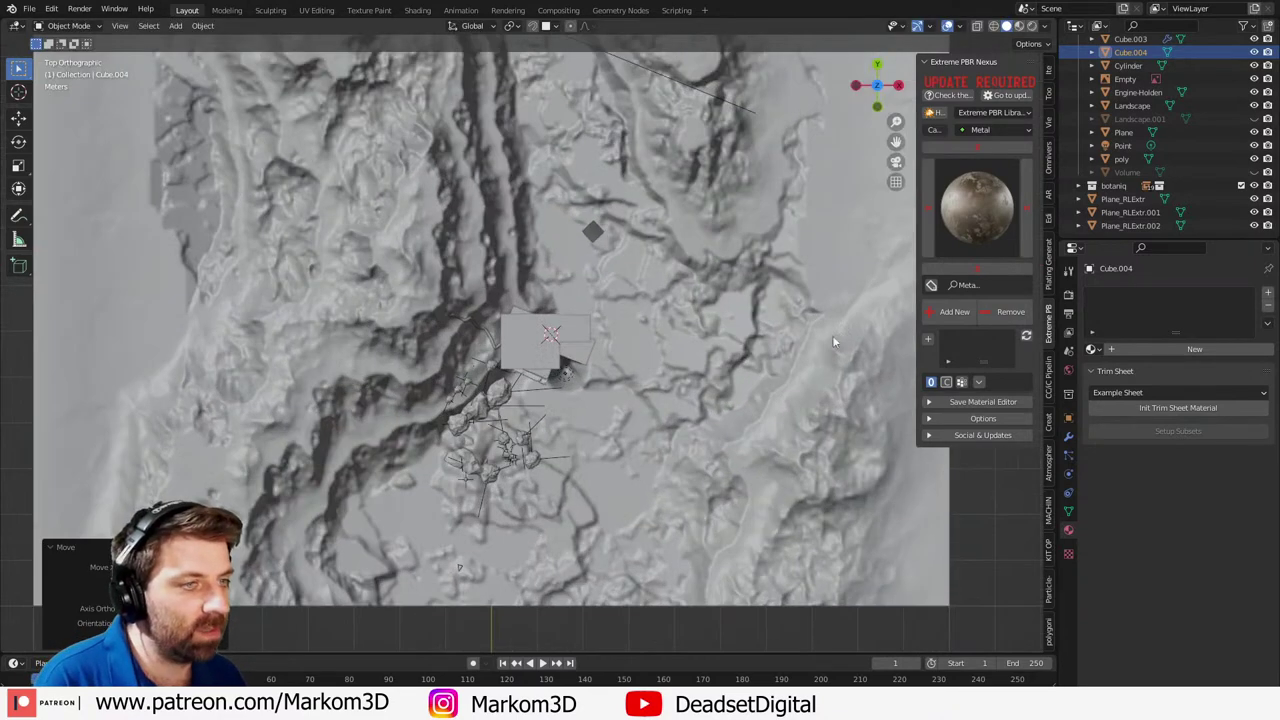
{"action": "middle_click_drag", "start_coordinate": [814, 314], "coordinate": [294, 324], "text": "shift"}
{"action": "scroll", "coordinate": [520, 315], "scroll_direction": "up", "scroll_amount": 3}
{"action": "key", "text": "Delete"}
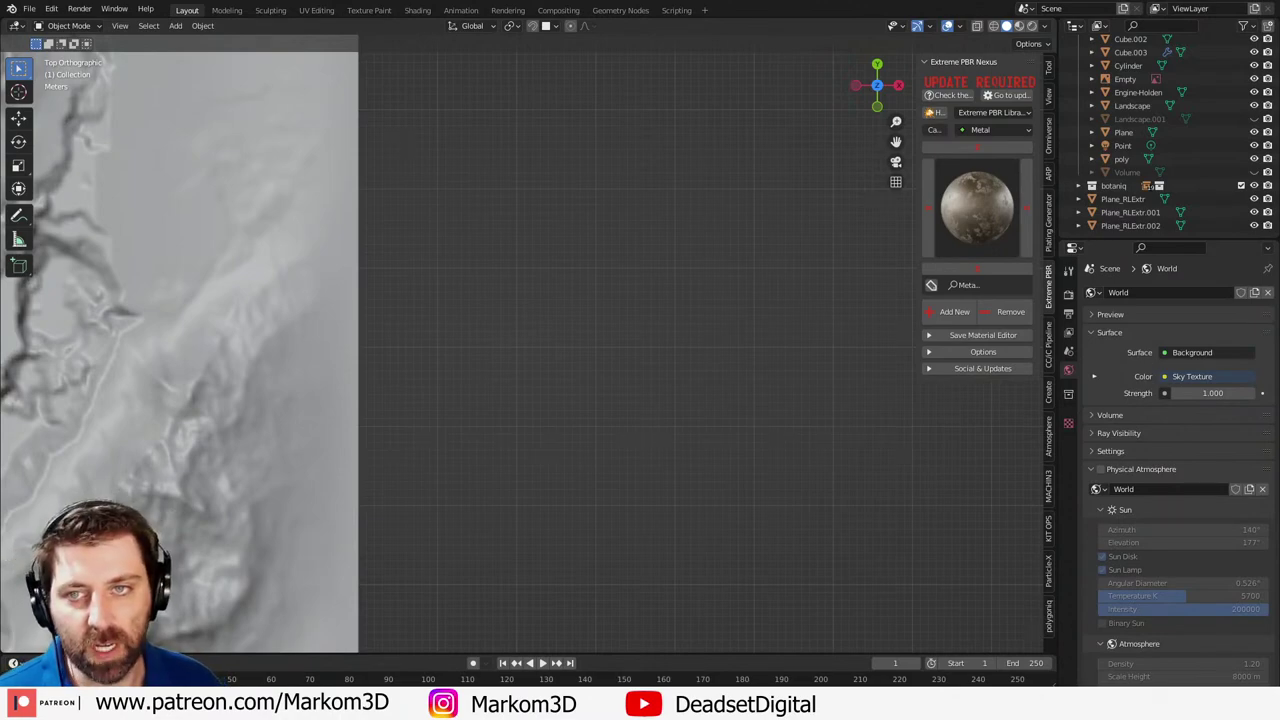
- Switch to File Explorer and open the 014Falcon Blender file from the 014_Falcon folder in Markom3D Studios on drive F
{"action": "key", "text": "super+e"}
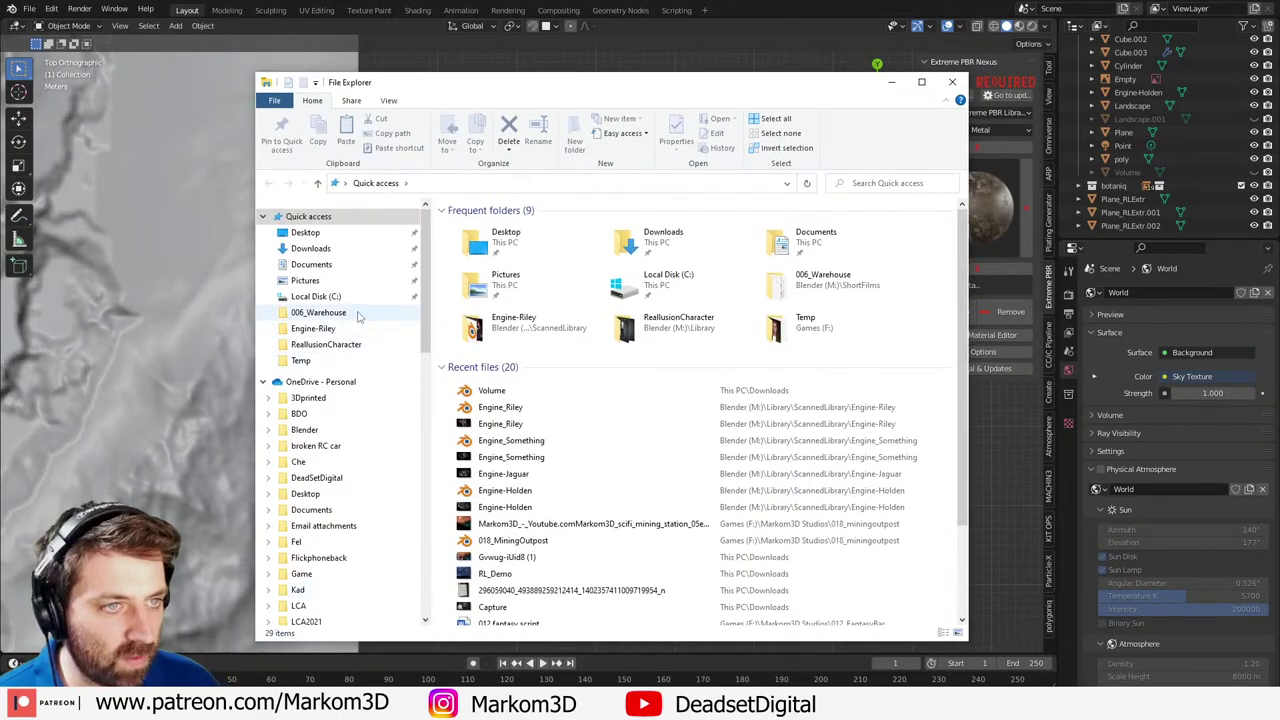
{"action": "left_click", "coordinate": [358, 316]}
{"action": "left_click", "coordinate": [468, 183]}
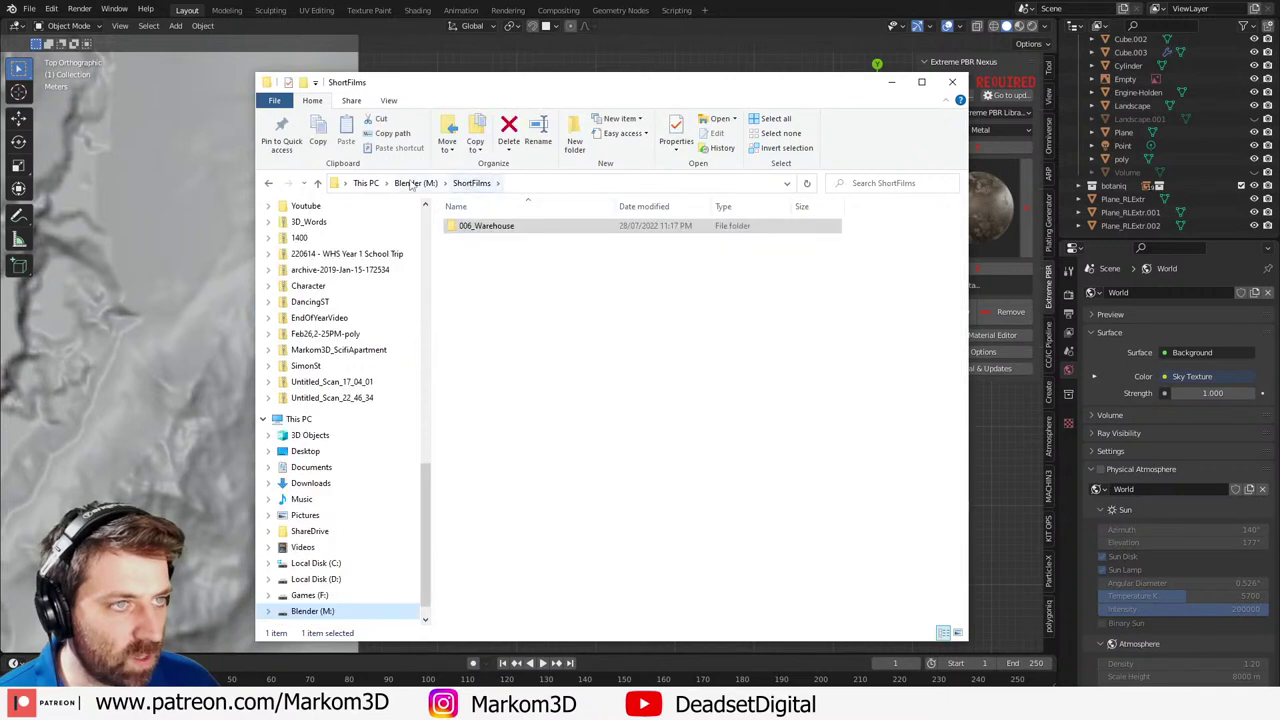
{"action": "left_click", "coordinate": [410, 184]}
{"action": "scroll", "coordinate": [332, 420], "scroll_direction": "up", "scroll_amount": 1}
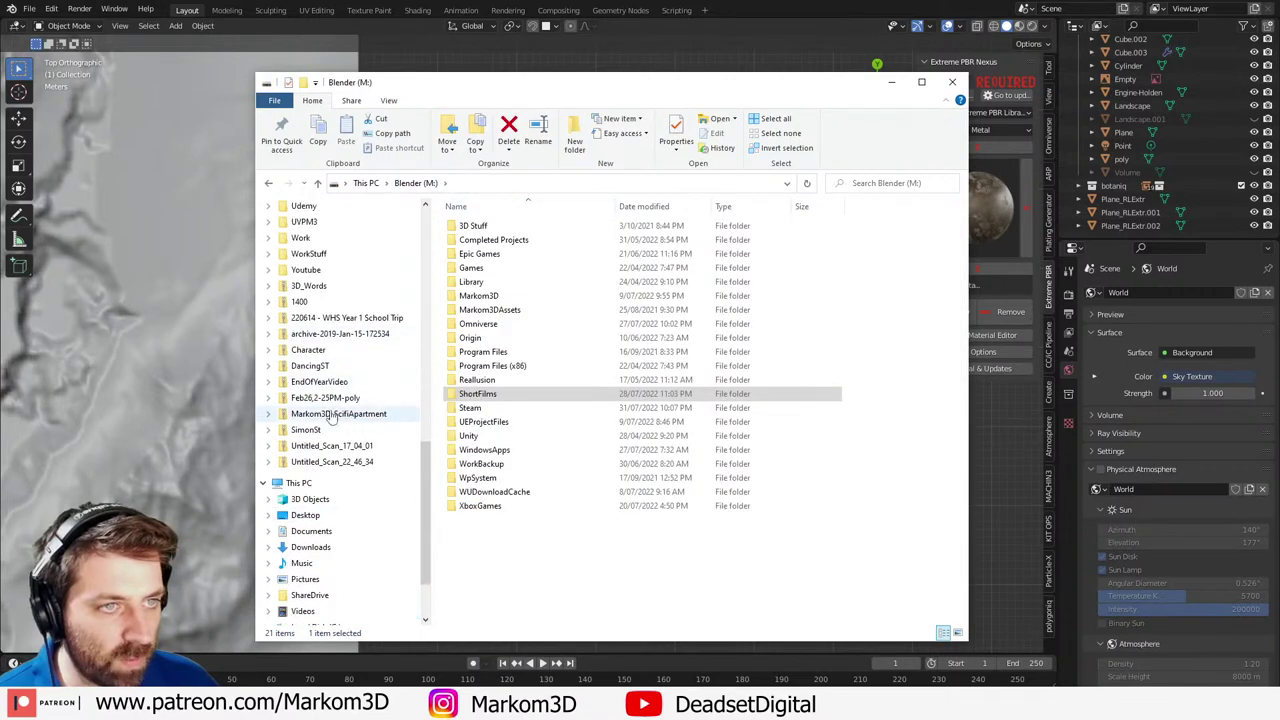
{"action": "scroll", "coordinate": [332, 420], "scroll_direction": "up", "scroll_amount": 5}
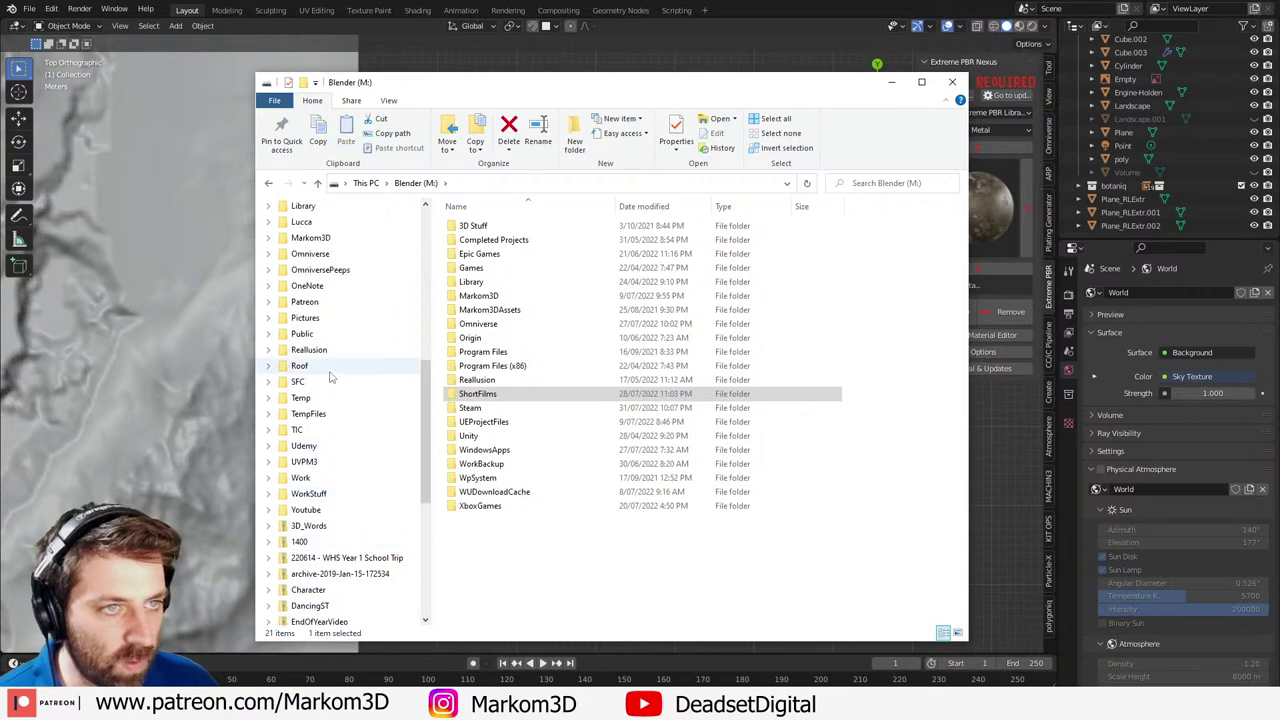
{"action": "scroll", "coordinate": [330, 376], "scroll_direction": "down", "scroll_amount": 7}
{"action": "left_click", "coordinate": [318, 563]}
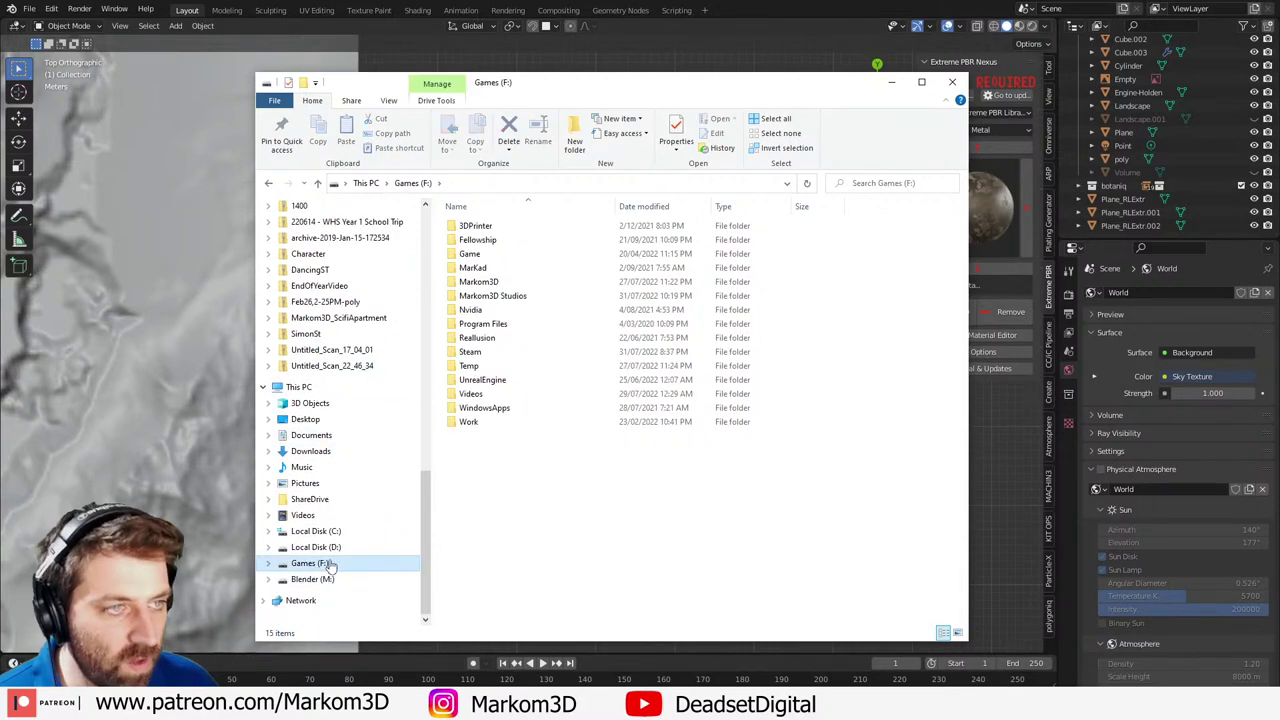
{"action": "double_click", "coordinate": [492, 296]}
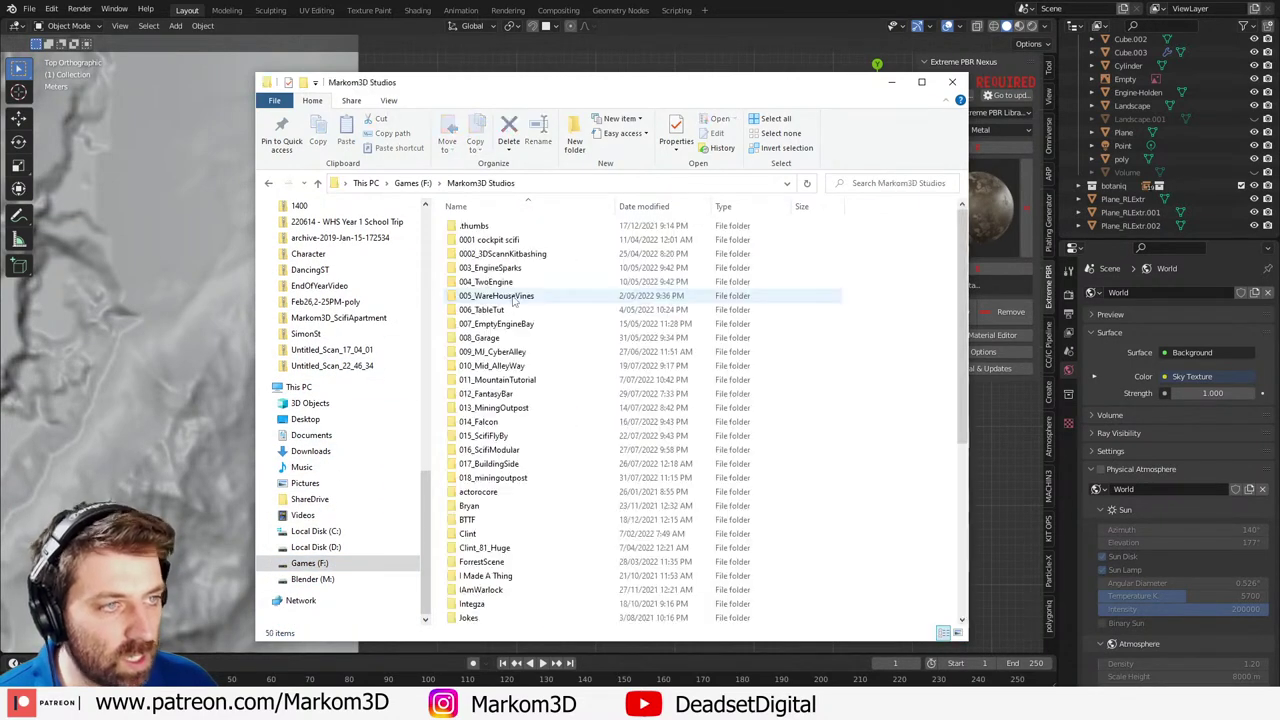
{"action": "double_click", "coordinate": [489, 426]}
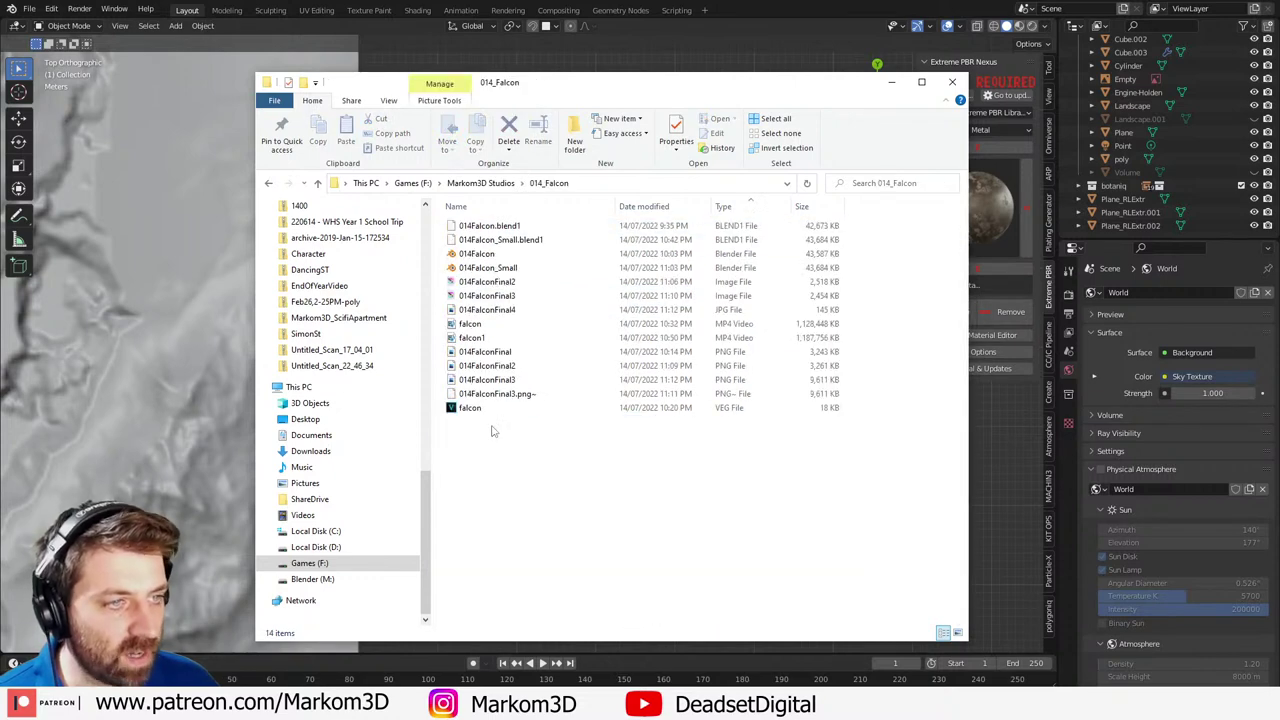
{"action": "double_click", "coordinate": [518, 267]}
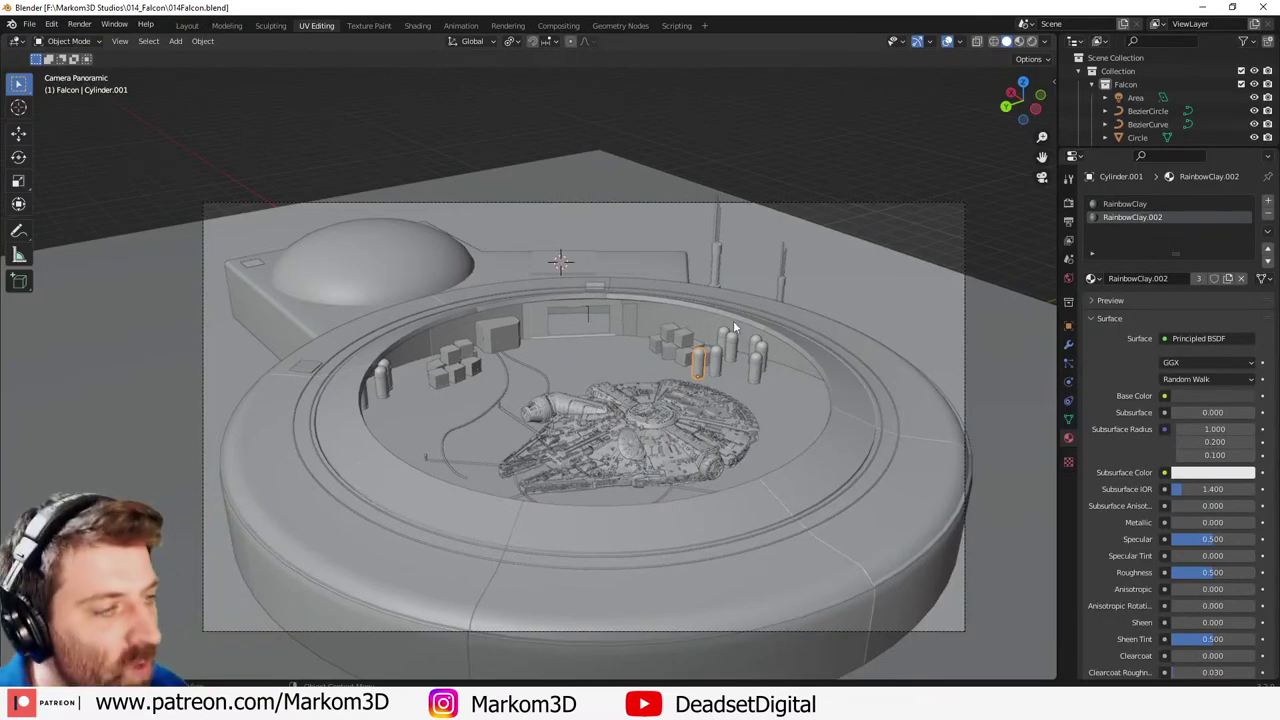
- Select and copy one crate of the stack near the wall and one of the domed canisters beside it
{"action": "scroll", "coordinate": [648, 369], "scroll_direction": "up", "scroll_amount": 6}
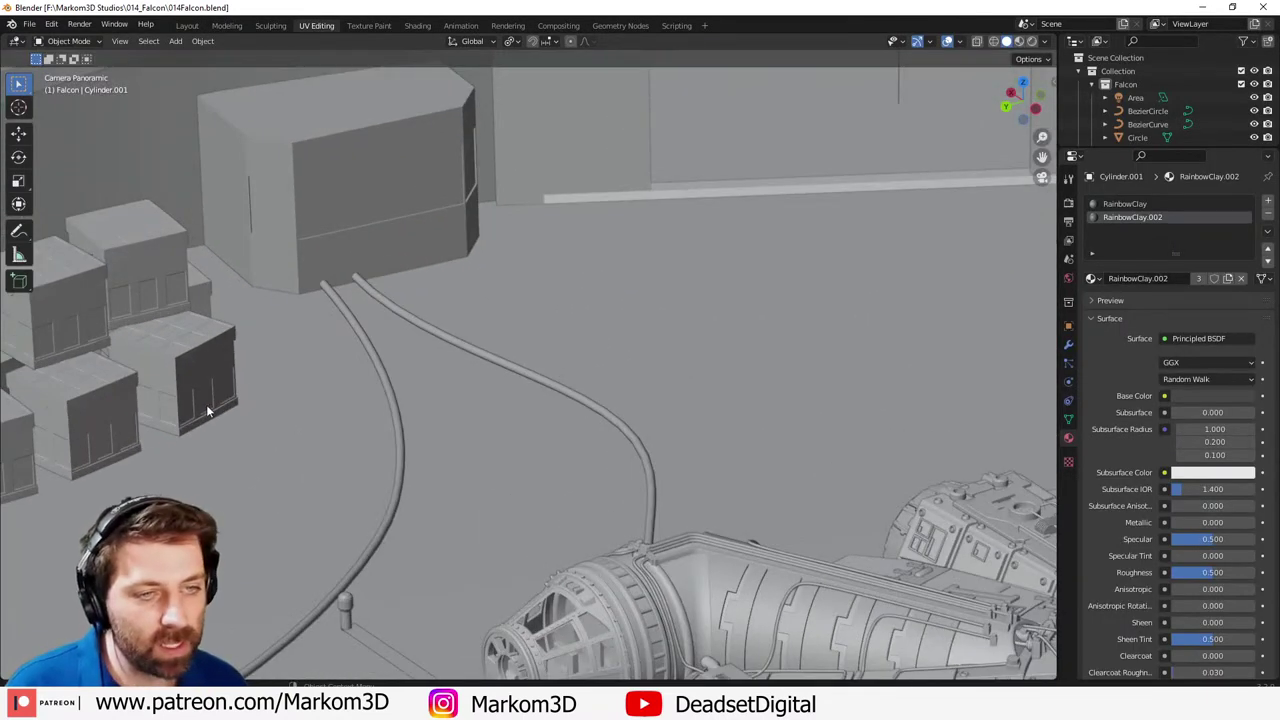
{"action": "left_click", "coordinate": [208, 411]}
{"action": "scroll", "coordinate": [208, 411], "scroll_direction": "down", "scroll_amount": 2}
{"action": "middle_click_drag", "start_coordinate": [297, 400], "coordinate": [762, 332], "text": "shift"}
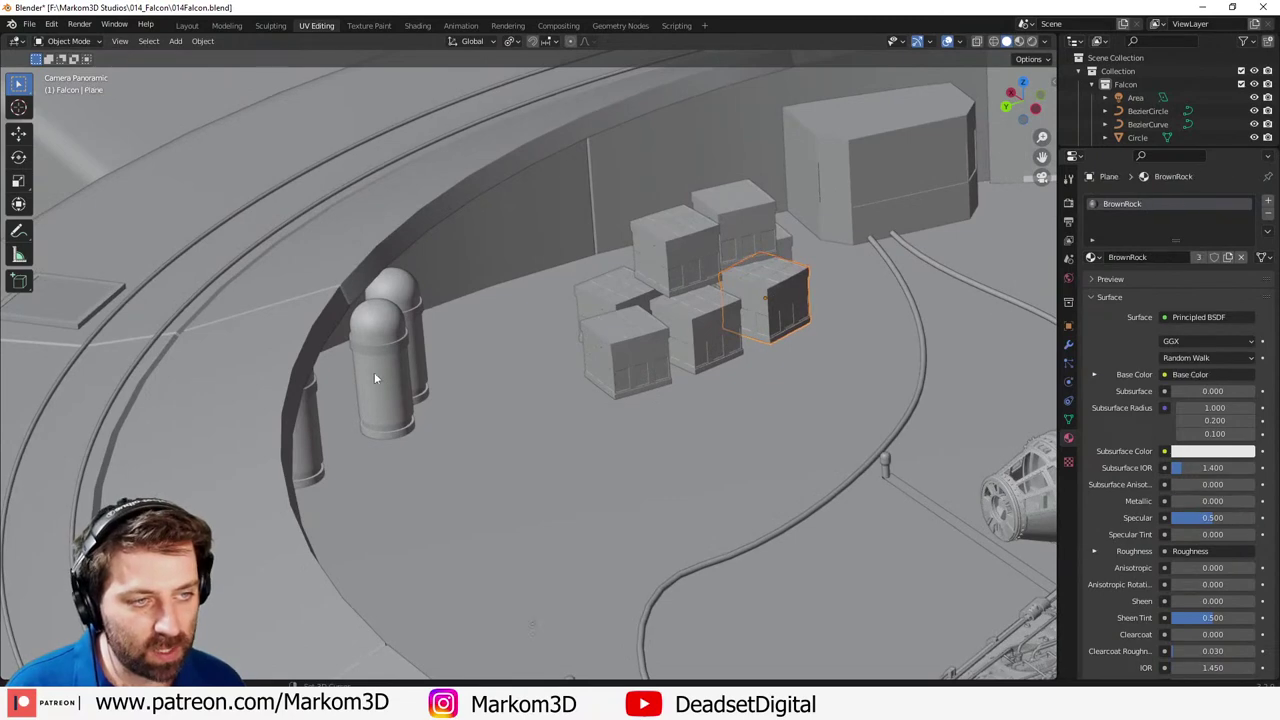
{"action": "left_click", "coordinate": [390, 407], "text": "shift"}
{"action": "middle_click_drag", "start_coordinate": [390, 407], "coordinate": [560, 432]}
{"action": "scroll", "coordinate": [606, 425], "scroll_direction": "down", "scroll_amount": 3}
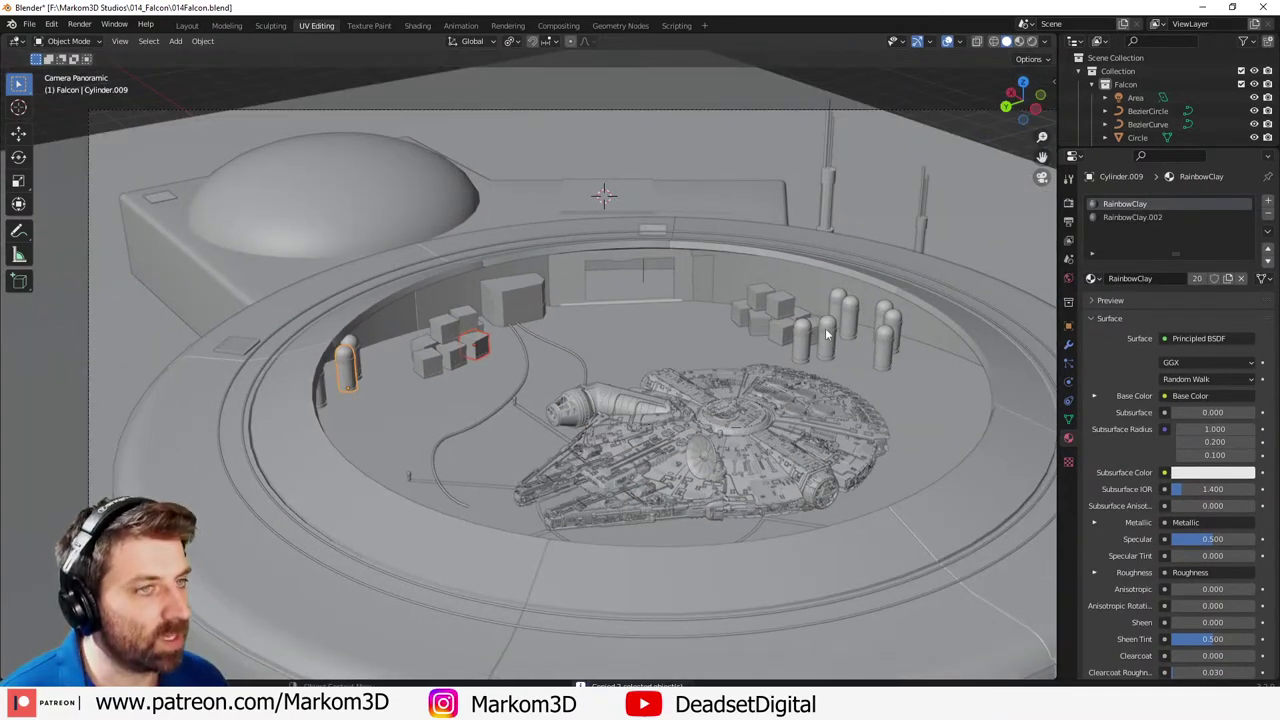
- Close 014Falcon.blend without saving and paste the copied crate and canister into the open rocky terrain scene
{"action": "left_click", "coordinate": [1262, 7]}
{"action": "left_click", "coordinate": [685, 368]}
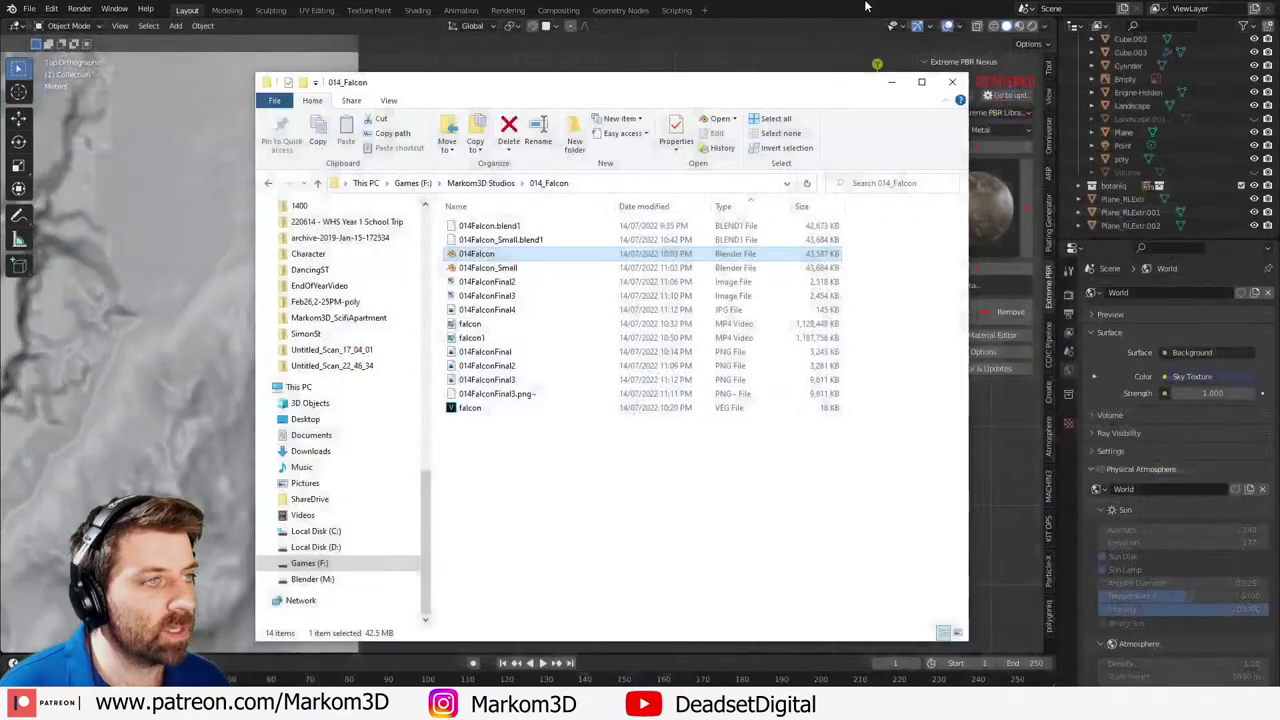
{"action": "left_click", "coordinate": [845, 17]}
{"action": "scroll", "coordinate": [180, 384], "scroll_direction": "down", "scroll_amount": 4}
{"action": "key", "text": "ctrl+v"}
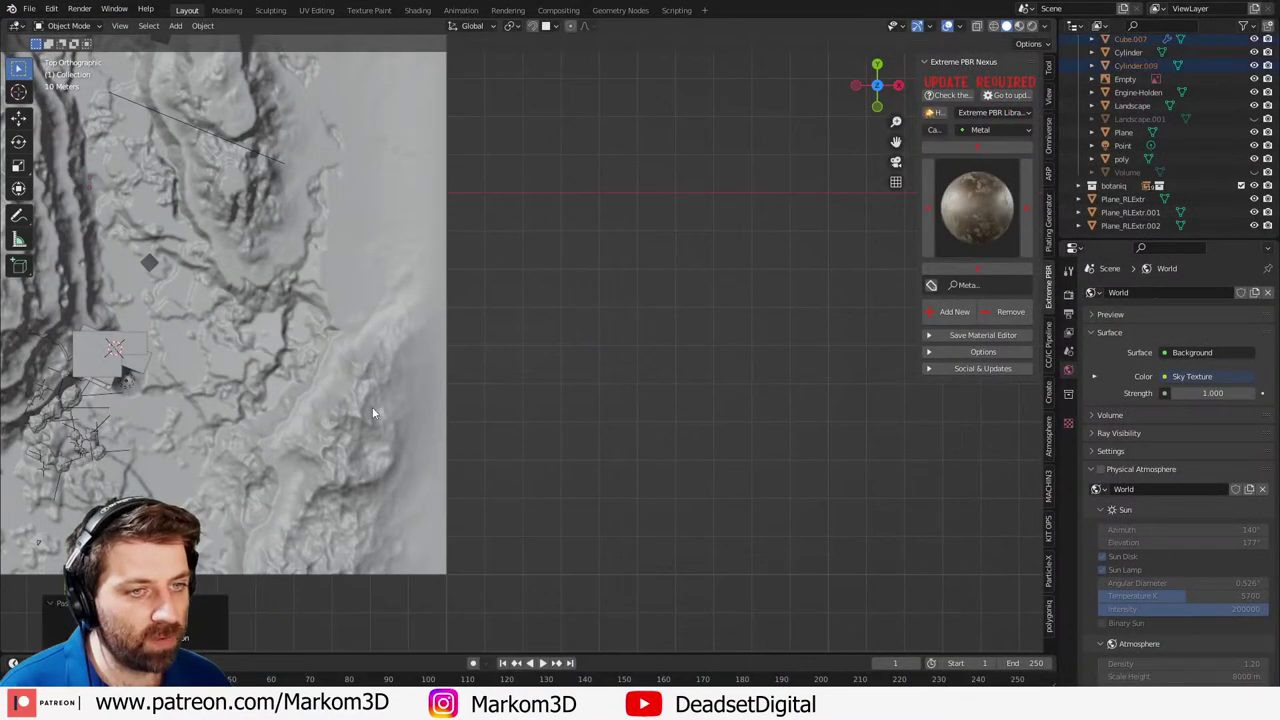
- Move the pasted crate and canister onto the empty area outside the terrain in the top view
{"action": "middle_click_drag", "start_coordinate": [372, 407], "coordinate": [635, 363], "text": "shift"}
{"action": "scroll", "coordinate": [568, 363], "scroll_direction": "down", "scroll_amount": 5}
{"action": "key", "text": "g"}
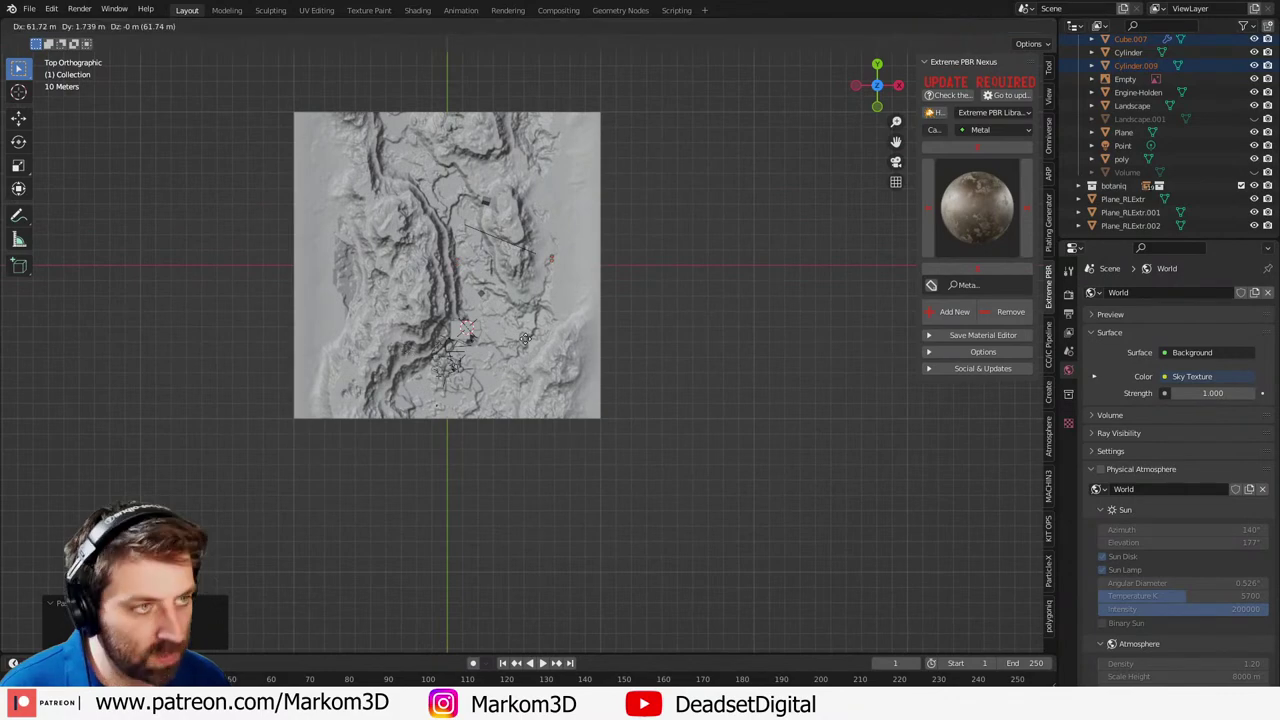
{"action": "left_click", "coordinate": [598, 398]}
{"action": "scroll", "coordinate": [650, 330], "scroll_direction": "up", "scroll_amount": 10}
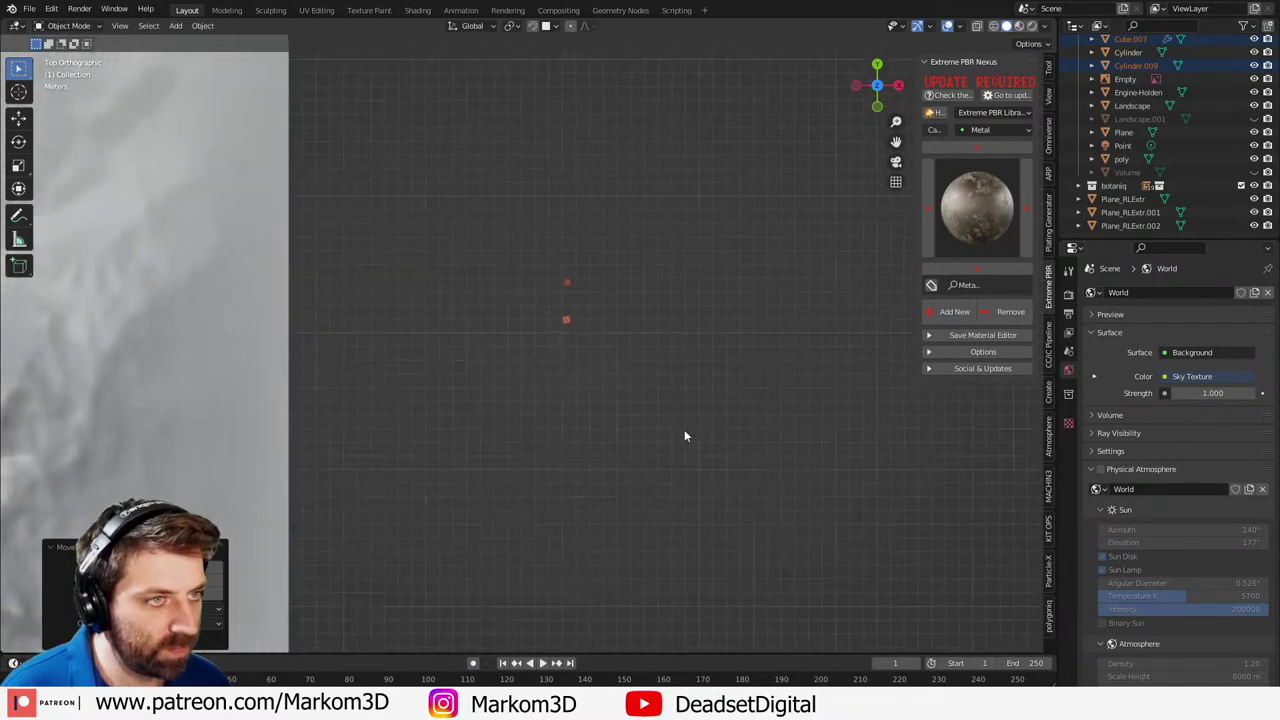
{"action": "scroll", "coordinate": [628, 291], "scroll_direction": "up", "scroll_amount": 4}
{"action": "scroll", "coordinate": [628, 291], "scroll_direction": "down", "scroll_amount": 2}
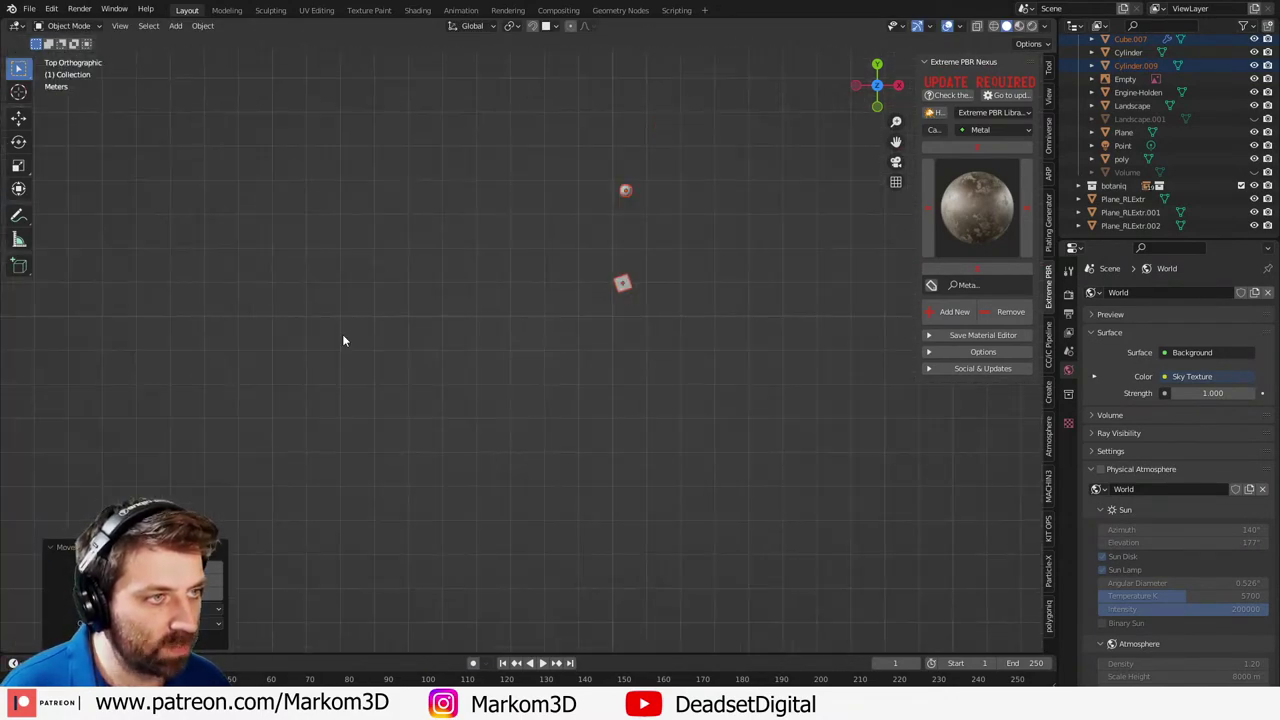
- Duplicate the pasted crate and place the copy on the building's floor in front of the truss railing
{"action": "left_click", "coordinate": [628, 285]}
{"action": "scroll", "coordinate": [628, 285], "scroll_direction": "down", "scroll_amount": 6}
{"action": "middle_click_drag", "start_coordinate": [412, 339], "coordinate": [768, 324], "text": "shift"}
{"action": "middle_click_drag", "start_coordinate": [350, 300], "coordinate": [430, 215], "text": "shift"}
{"action": "middle_click_drag", "start_coordinate": [125, 329], "coordinate": [593, 364], "text": "shift"}
{"action": "scroll", "coordinate": [610, 366], "scroll_direction": "up", "scroll_amount": 5}
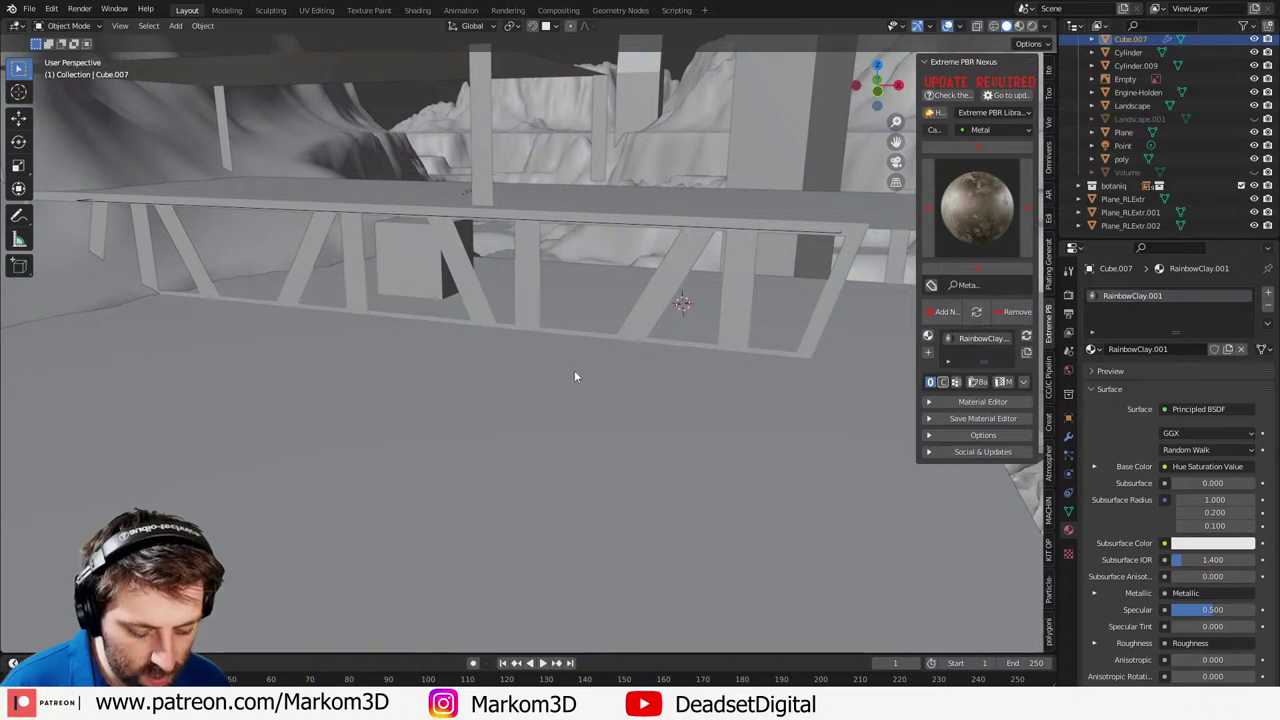
{"action": "key", "text": "shift+d"}
{"action": "left_click", "coordinate": [599, 391]}
{"action": "scroll", "coordinate": [682, 455], "scroll_direction": "up", "scroll_amount": 3}
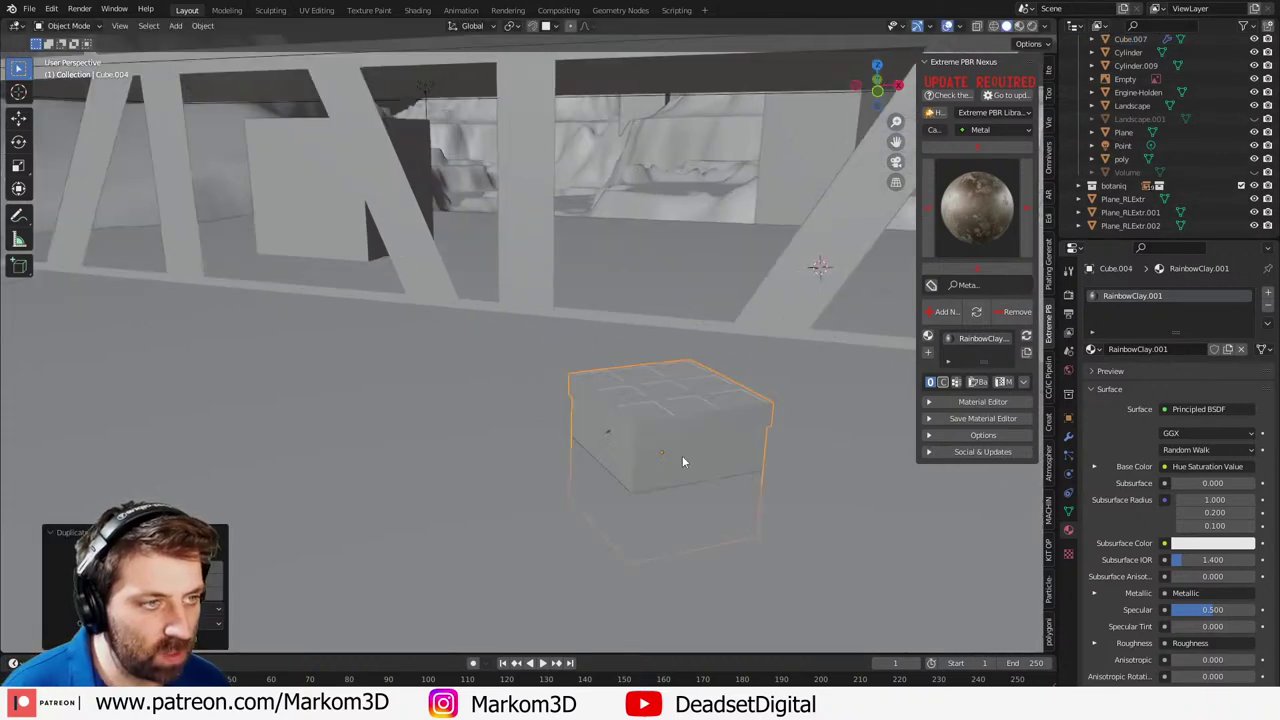
- Raise the duplicated crate about 0.19 m along Z so that it stands on the floor
{"action": "key", "text": "g"}
{"action": "key", "text": "z"}
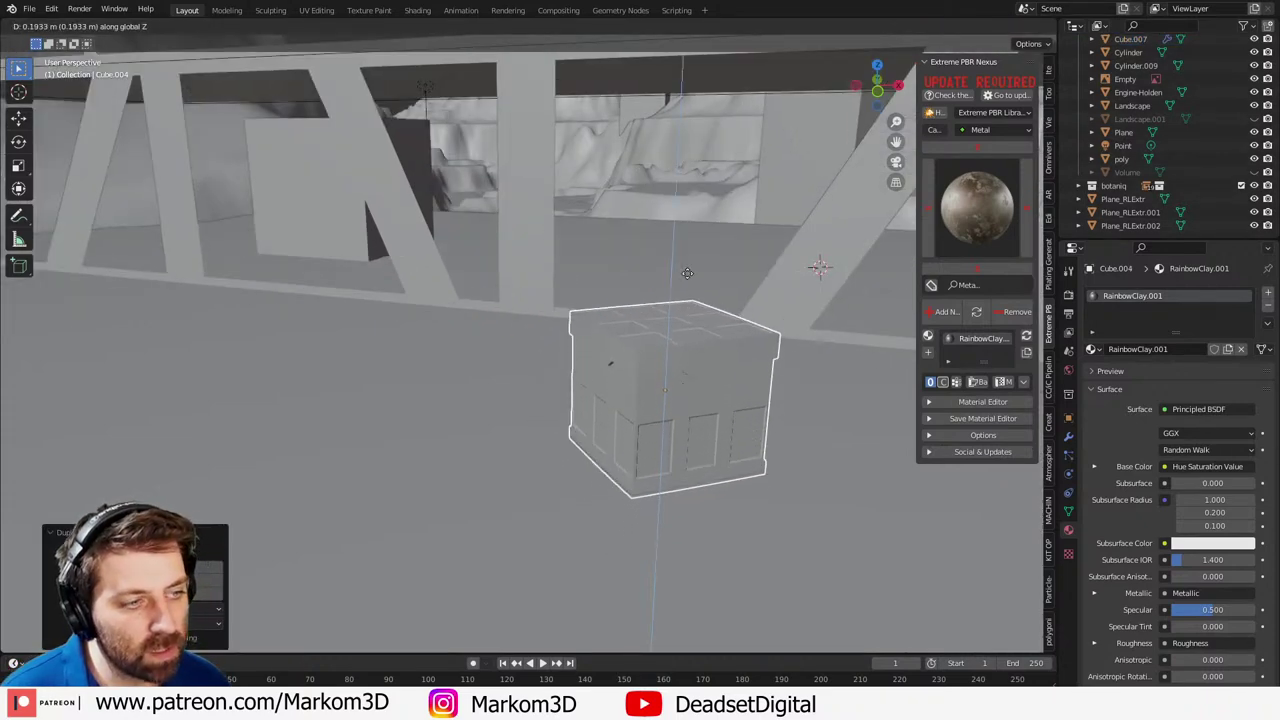
{"action": "left_click", "coordinate": [687, 273]}
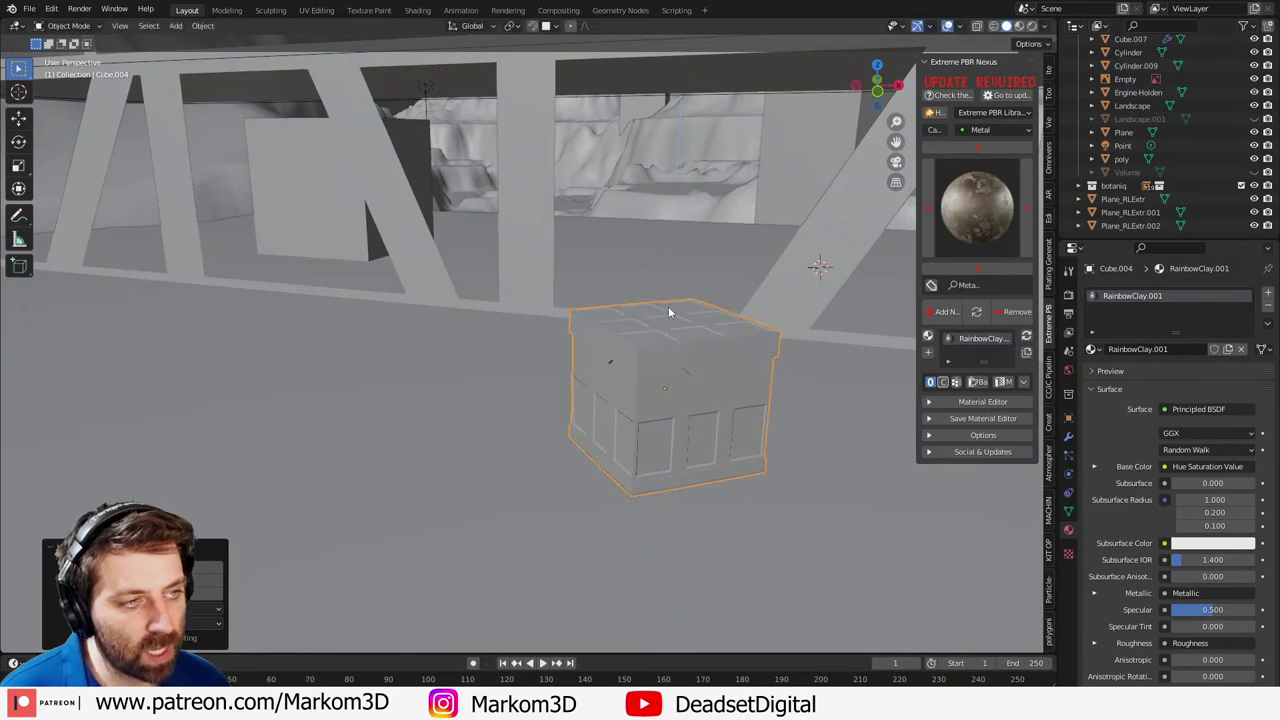
{"action": "scroll", "coordinate": [683, 378], "scroll_direction": "up", "scroll_amount": 3}
{"action": "scroll", "coordinate": [486, 364], "scroll_direction": "down", "scroll_amount": 4}
{"action": "middle_click_drag", "start_coordinate": [486, 364], "coordinate": [554, 361]}
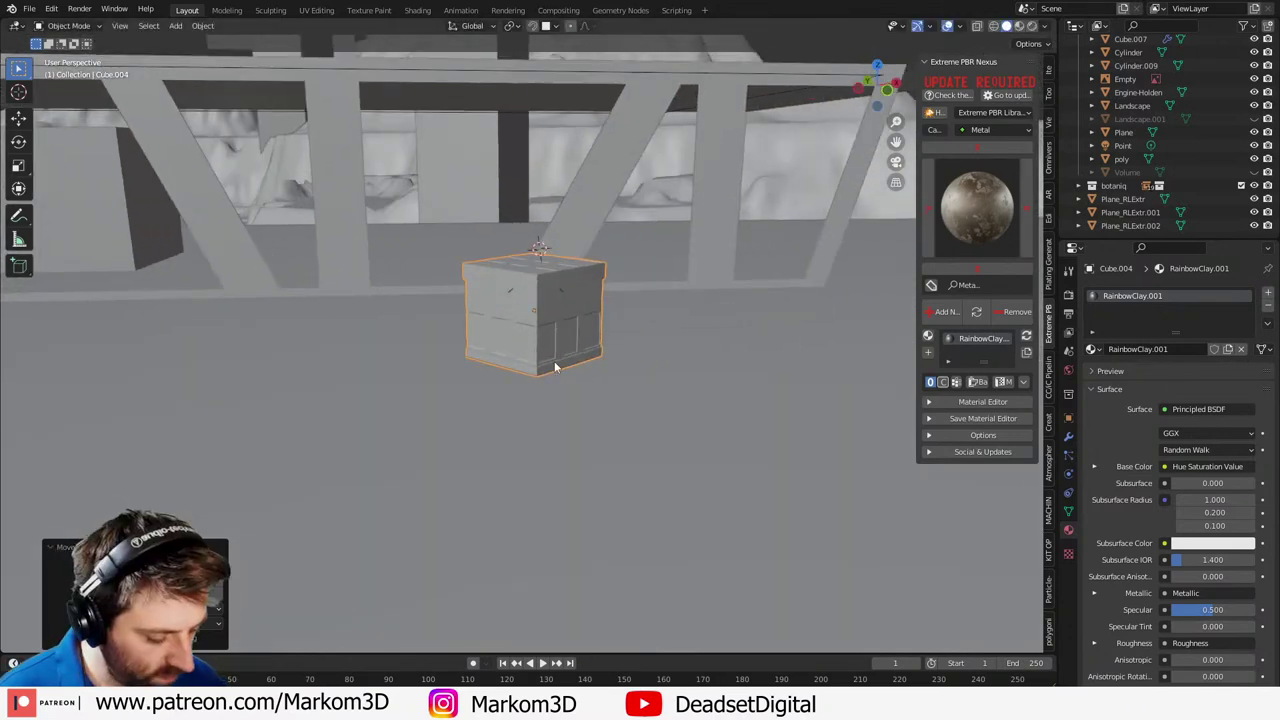
- Move the large metal-frame slab covering the building away beyond the terrain's edge in the top view
{"action": "key", "text": "KP_7"}
{"action": "scroll", "coordinate": [557, 366], "scroll_direction": "down", "scroll_amount": 5}
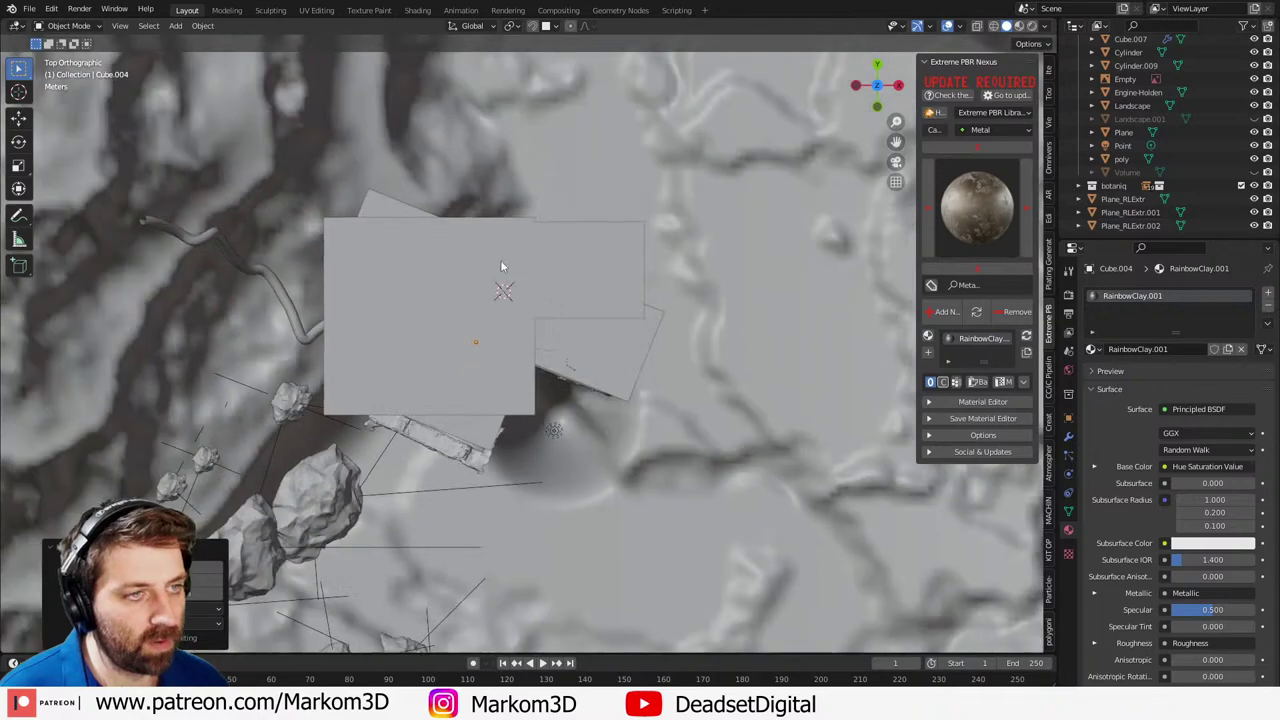
{"action": "left_click", "coordinate": [502, 266]}
{"action": "scroll", "coordinate": [550, 424], "scroll_direction": "down", "scroll_amount": 8}
{"action": "key", "text": "g"}
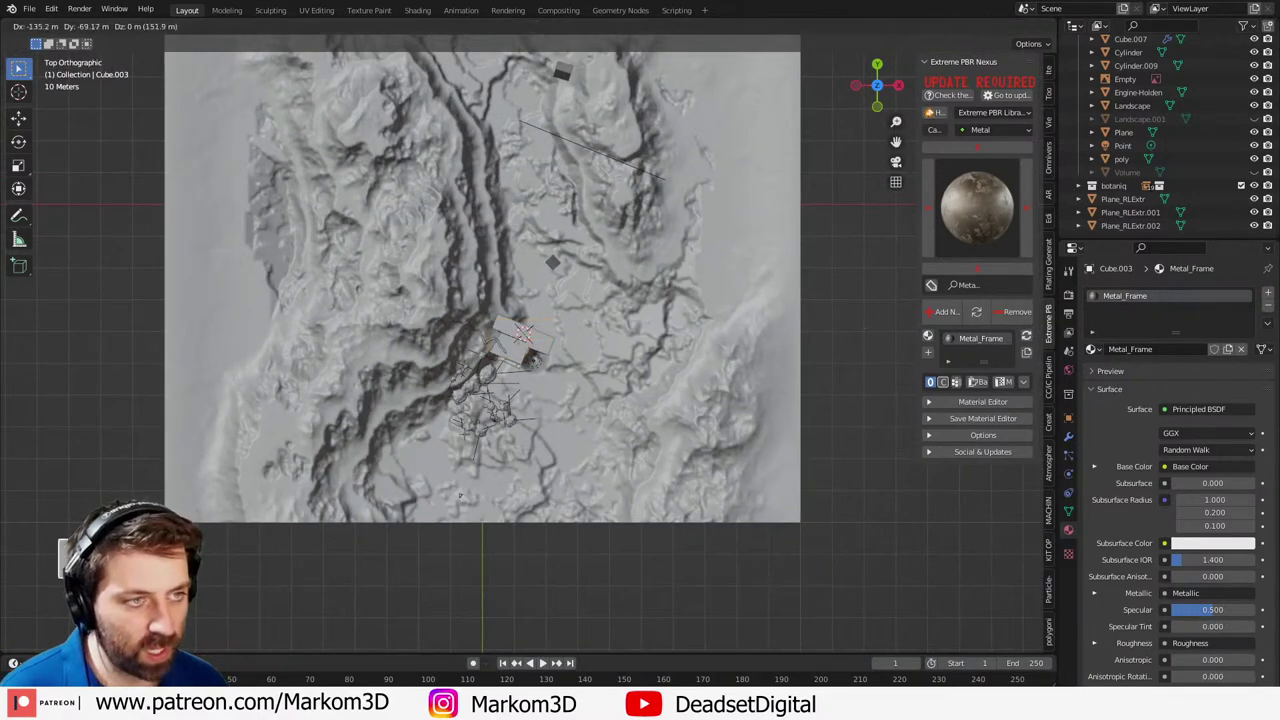
{"action": "left_click", "coordinate": [120, 640]}
{"action": "scroll", "coordinate": [571, 423], "scroll_direction": "up", "scroll_amount": 9}
- Duplicate the floor crate twice in the top view, placing the copies nearby and rotating the first copy to a different angle
{"action": "left_click", "coordinate": [463, 341]}
{"action": "scroll", "coordinate": [460, 390], "scroll_direction": "up", "scroll_amount": 4}
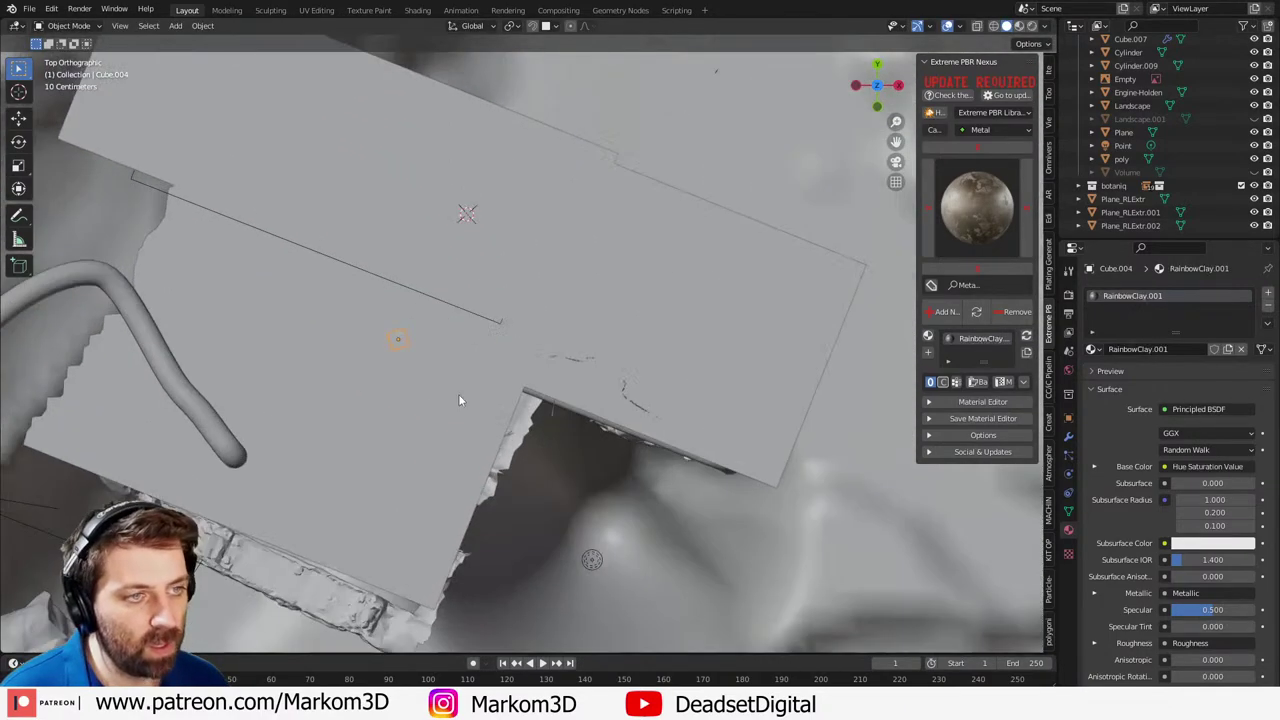
{"action": "middle_click_drag", "start_coordinate": [458, 394], "coordinate": [566, 413], "text": "shift"}
{"action": "scroll", "coordinate": [433, 400], "scroll_direction": "up", "scroll_amount": 8}
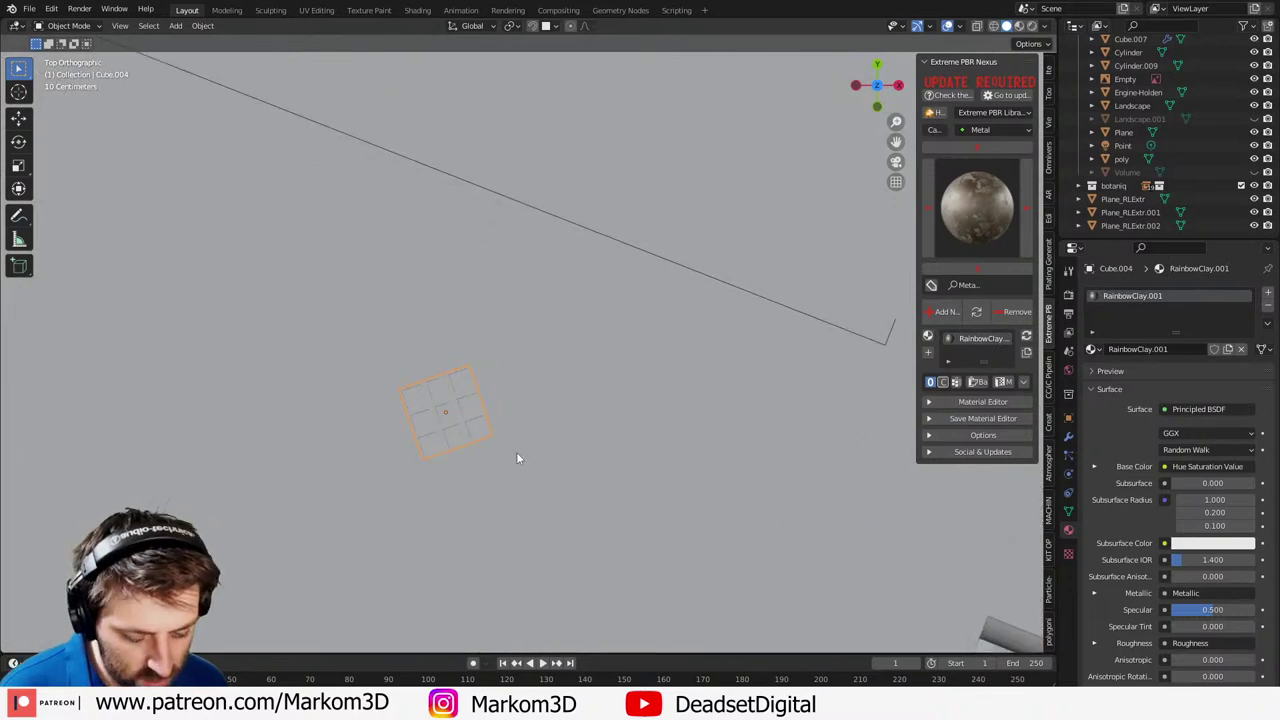
{"action": "key", "text": "shift+d"}
{"action": "left_click", "coordinate": [596, 490]}
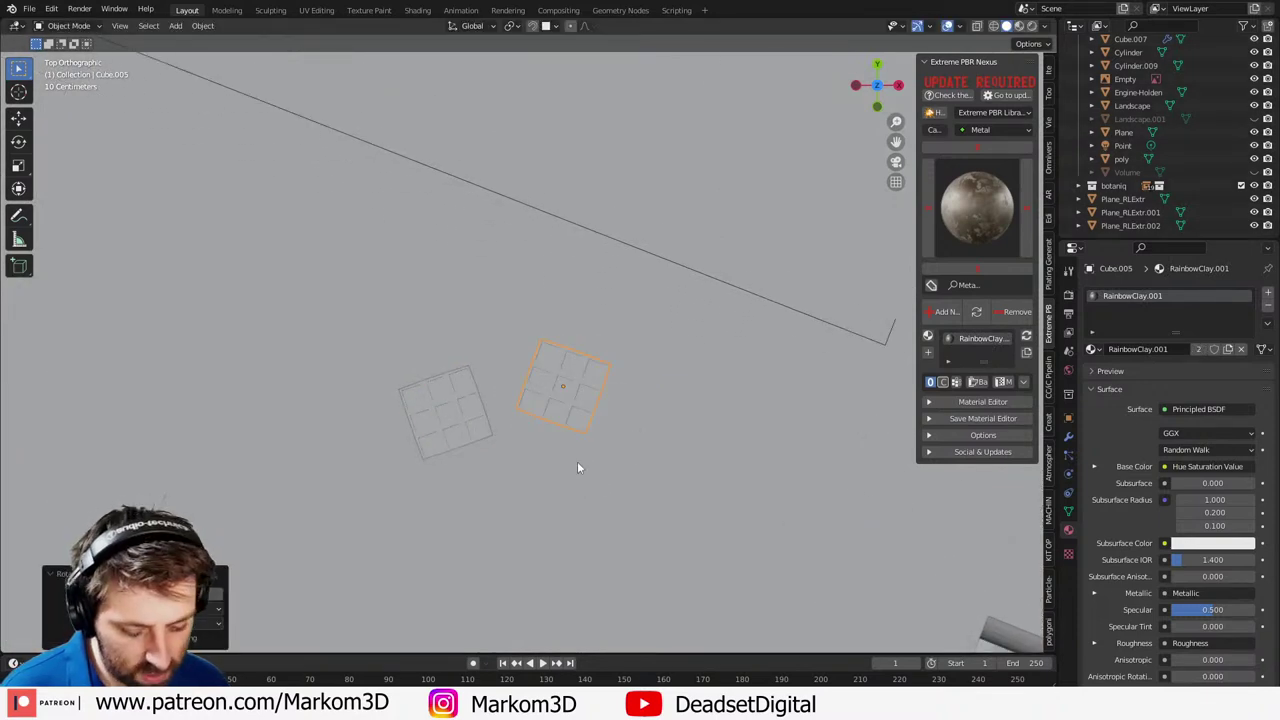
{"action": "key", "text": "shift+d"}
{"action": "left_click", "coordinate": [483, 384]}
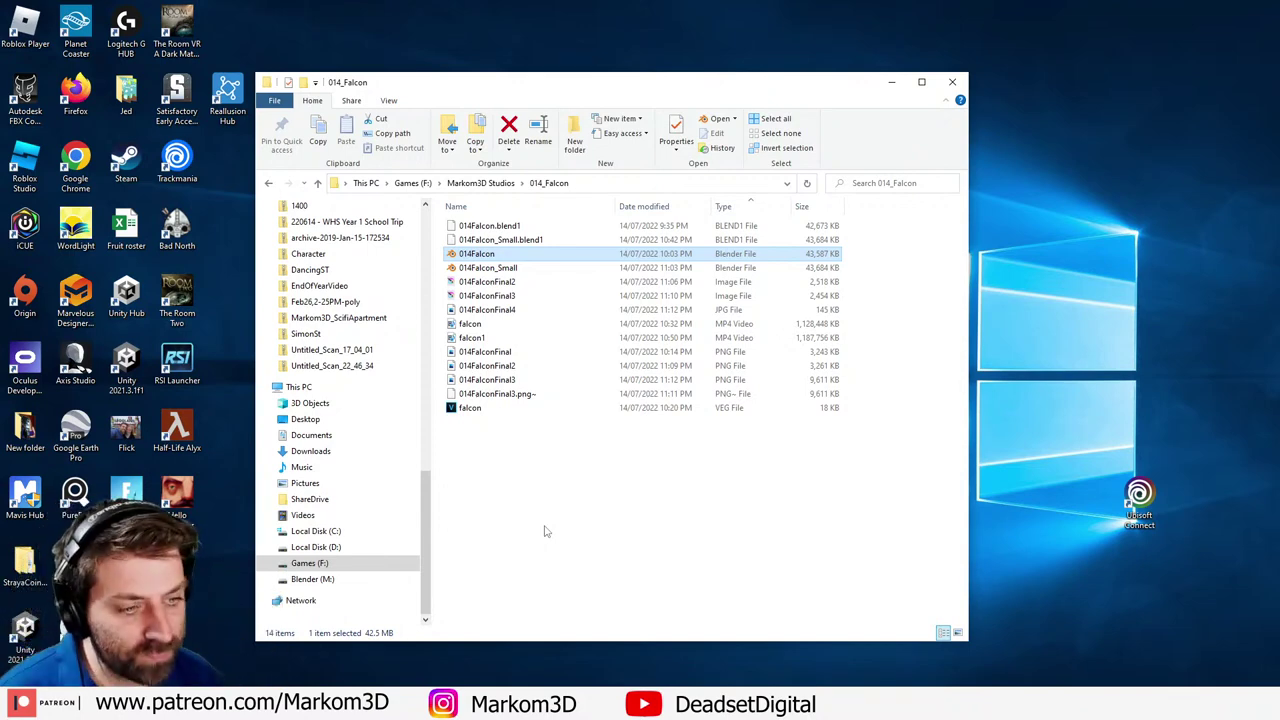
- Bring up the Volume.blend window and close it without saving the changes
{"action": "left_click", "coordinate": [474, 704]}
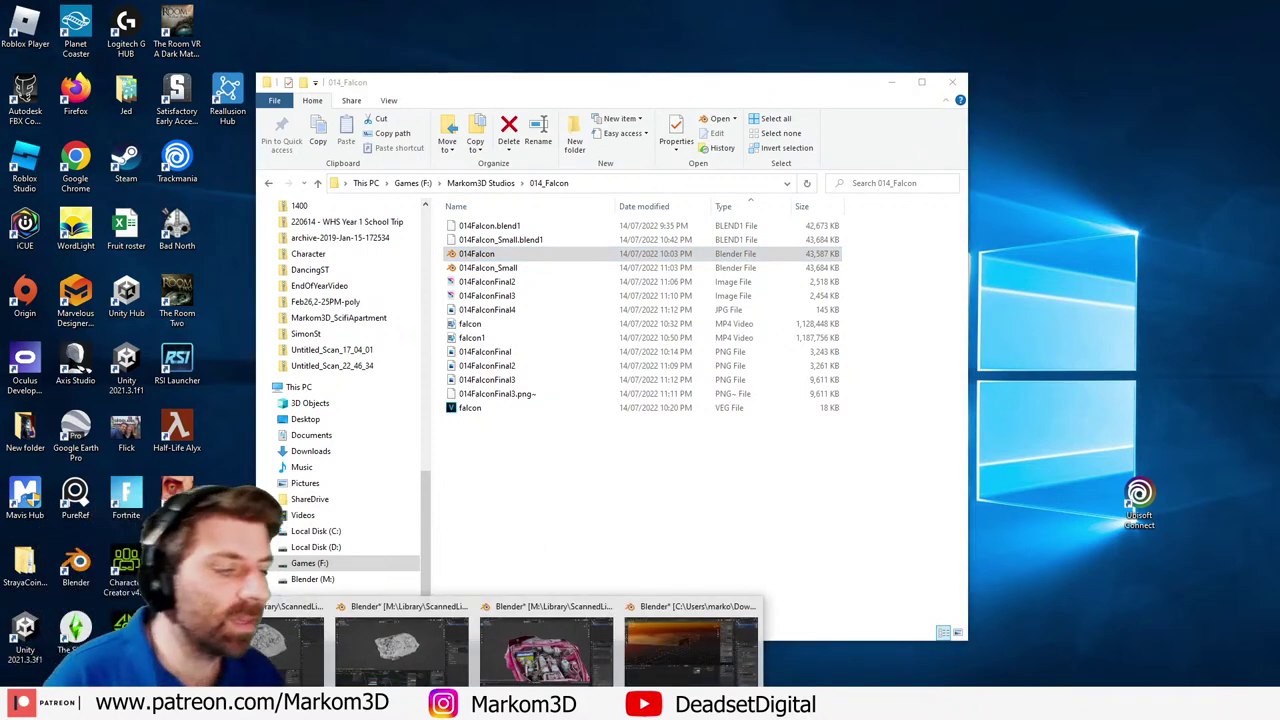
{"action": "left_click", "coordinate": [628, 668]}
{"action": "left_click", "coordinate": [1262, 7]}
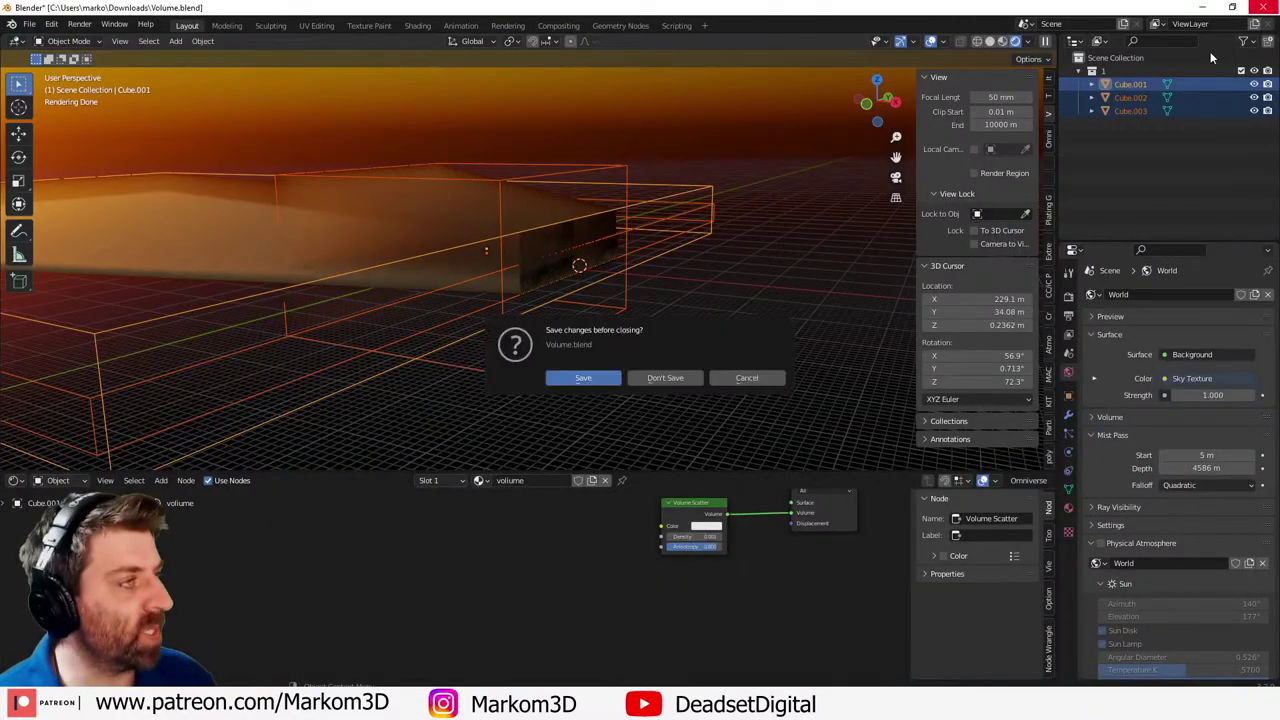
{"action": "left_click", "coordinate": [698, 379]}
- Launch a new Blender window
{"action": "mouse_move", "coordinate": [535, 678]}
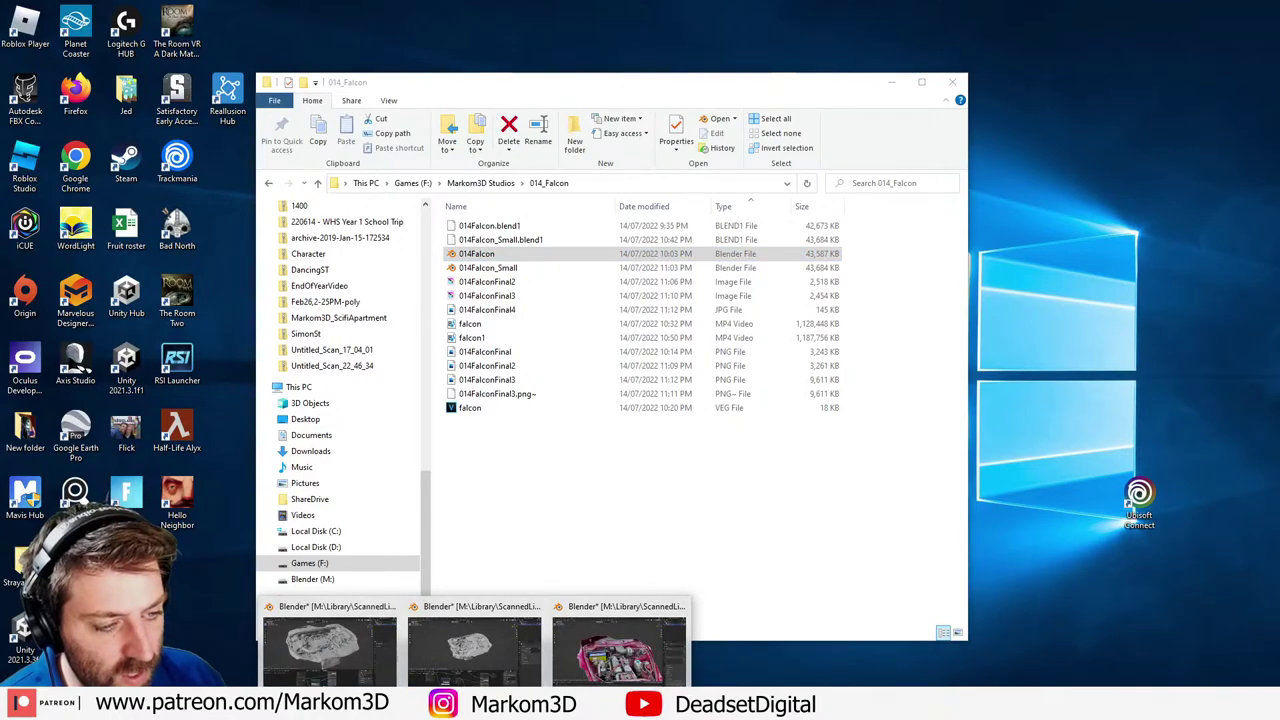
{"action": "right_click", "coordinate": [476, 705]}
{"action": "left_click", "coordinate": [459, 636]}
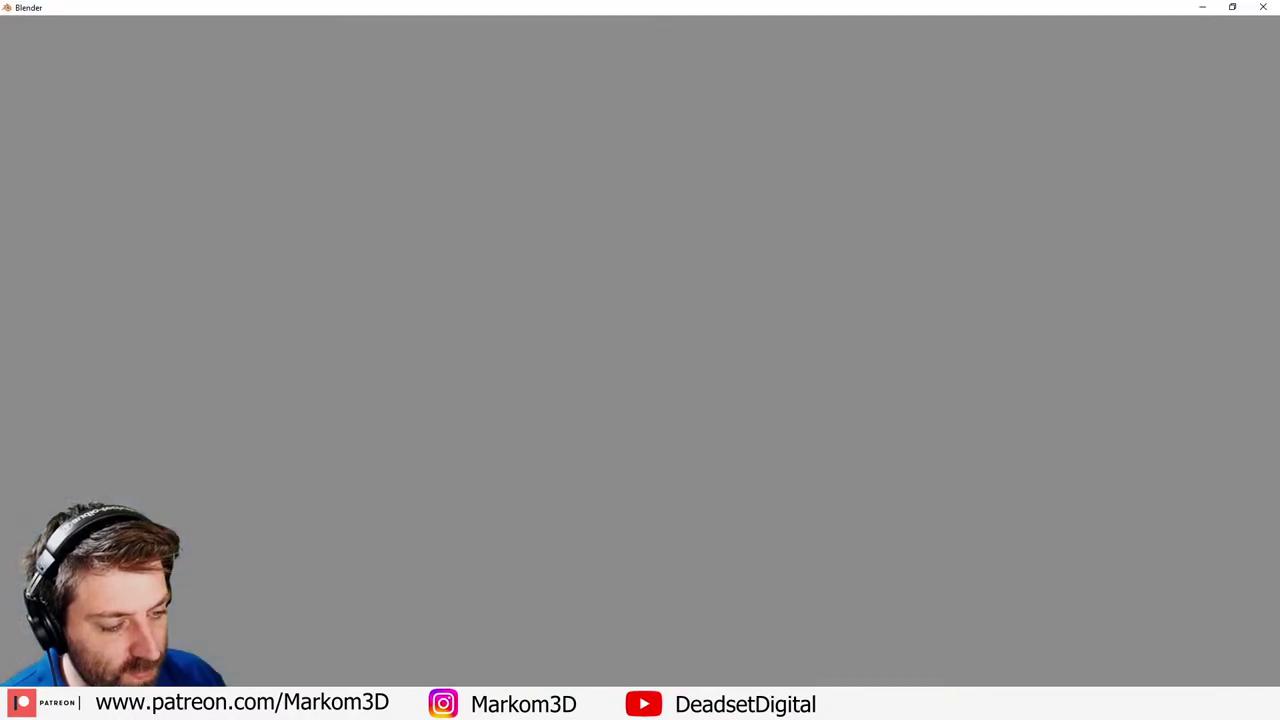
- Close the Engine_Riley, Engine_Something and Engine-Holden files without saving their changes
{"action": "mouse_move", "coordinate": [476, 705]}
{"action": "left_click", "coordinate": [534, 606]}
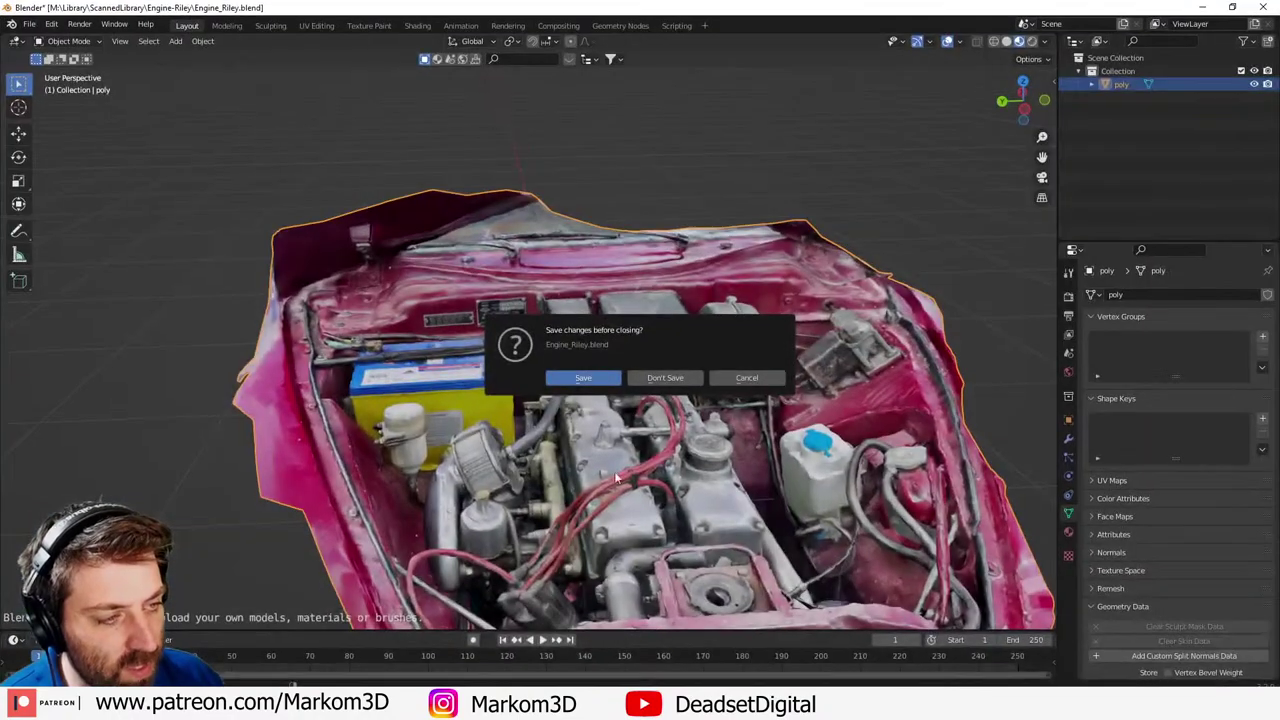
{"action": "left_click", "coordinate": [665, 378]}
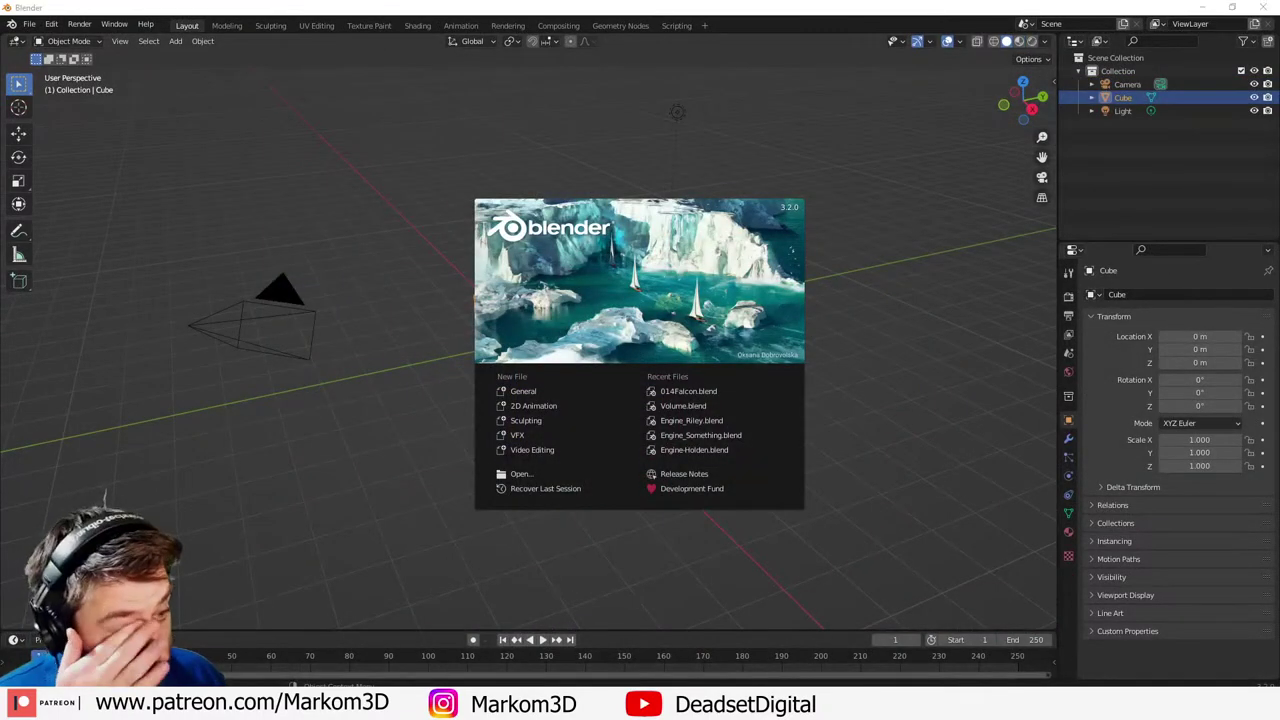
{"action": "left_click", "coordinate": [420, 645]}
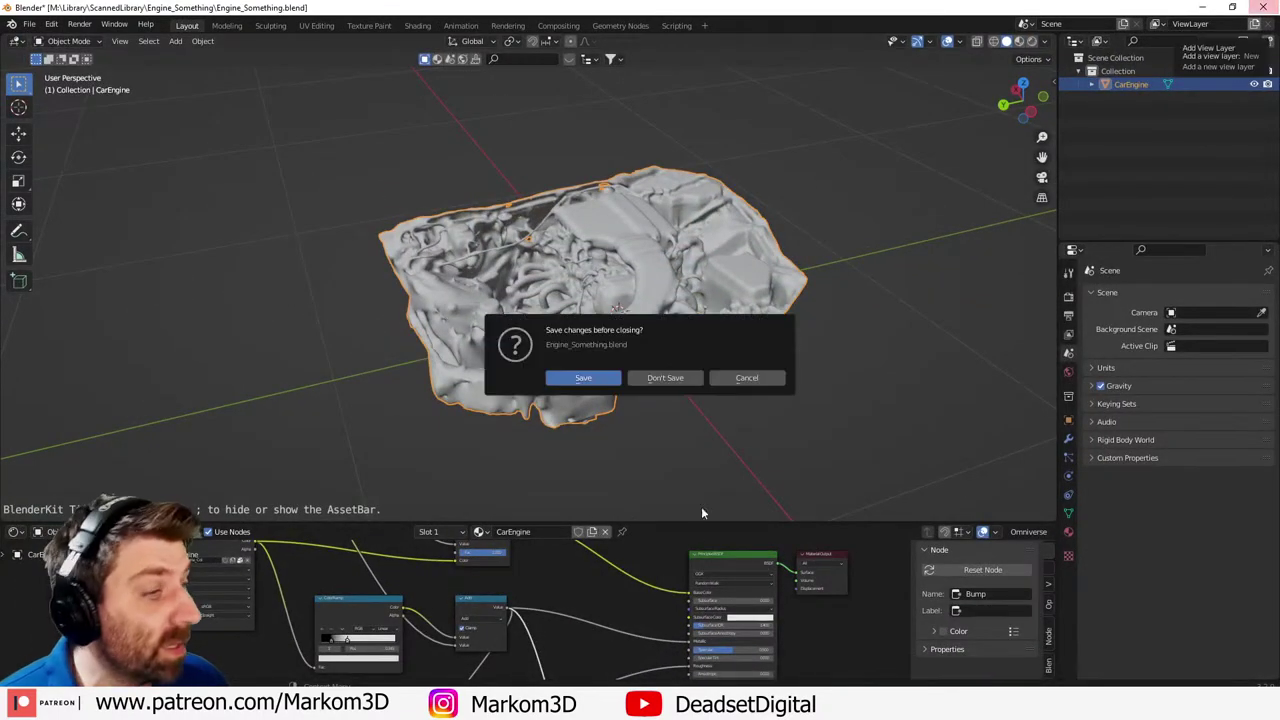
{"action": "left_click", "coordinate": [668, 380]}
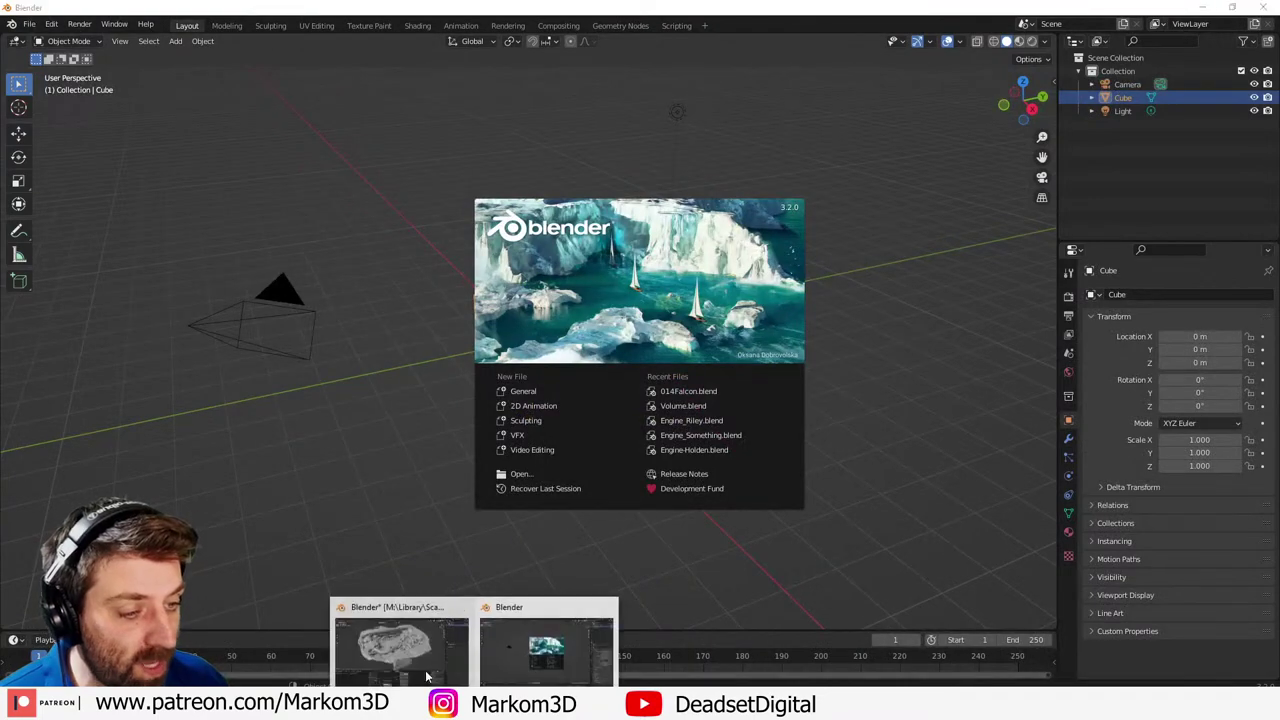
{"action": "left_click", "coordinate": [410, 648]}
{"action": "left_click", "coordinate": [1264, 9]}
{"action": "left_click", "coordinate": [668, 379]}
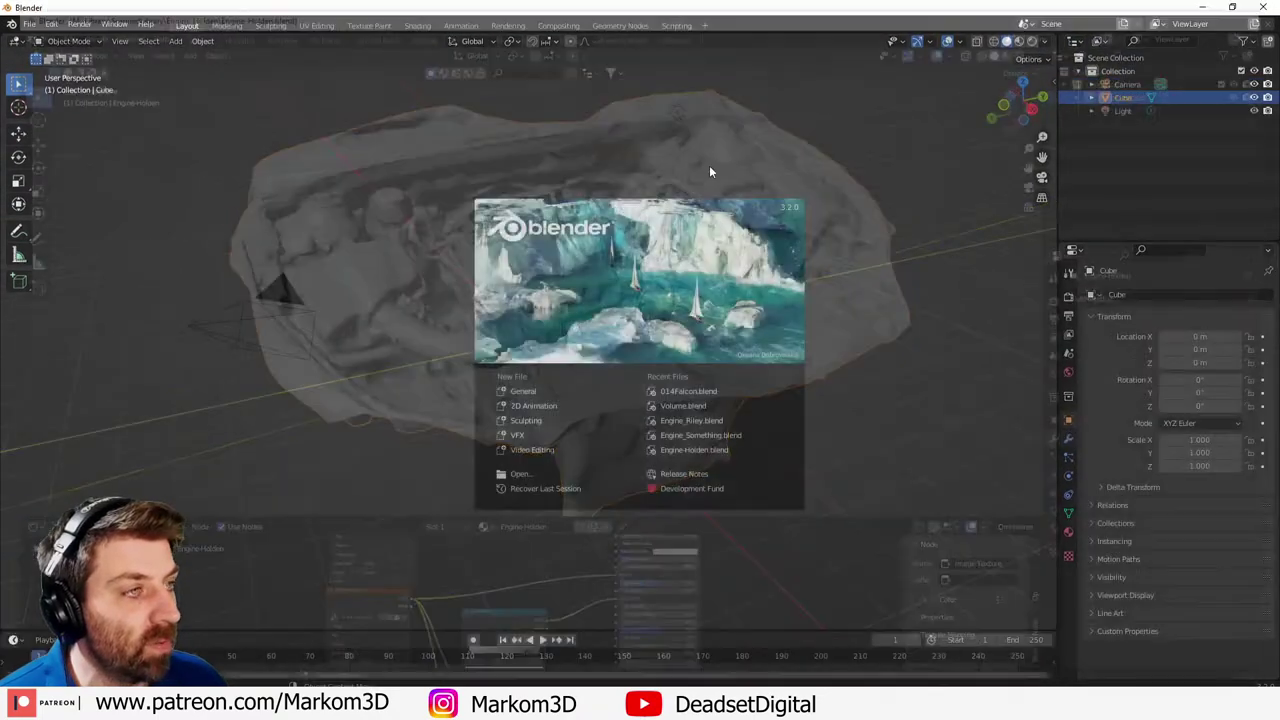
- Try to recover the lost scene from quit.blend in the auto-save files listed by date modified
{"action": "left_click", "coordinate": [55, 31]}
{"action": "left_click", "coordinate": [33, 25]}
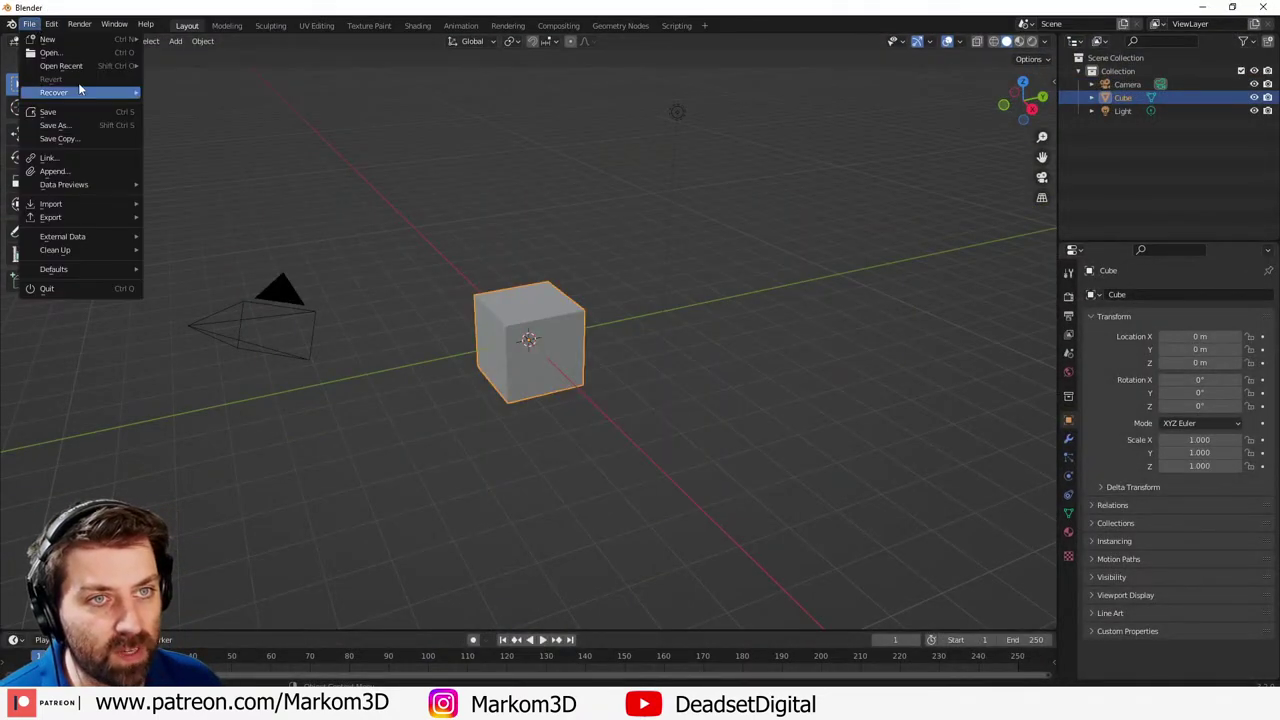
{"action": "mouse_move", "coordinate": [84, 94]}
{"action": "left_click", "coordinate": [225, 105]}
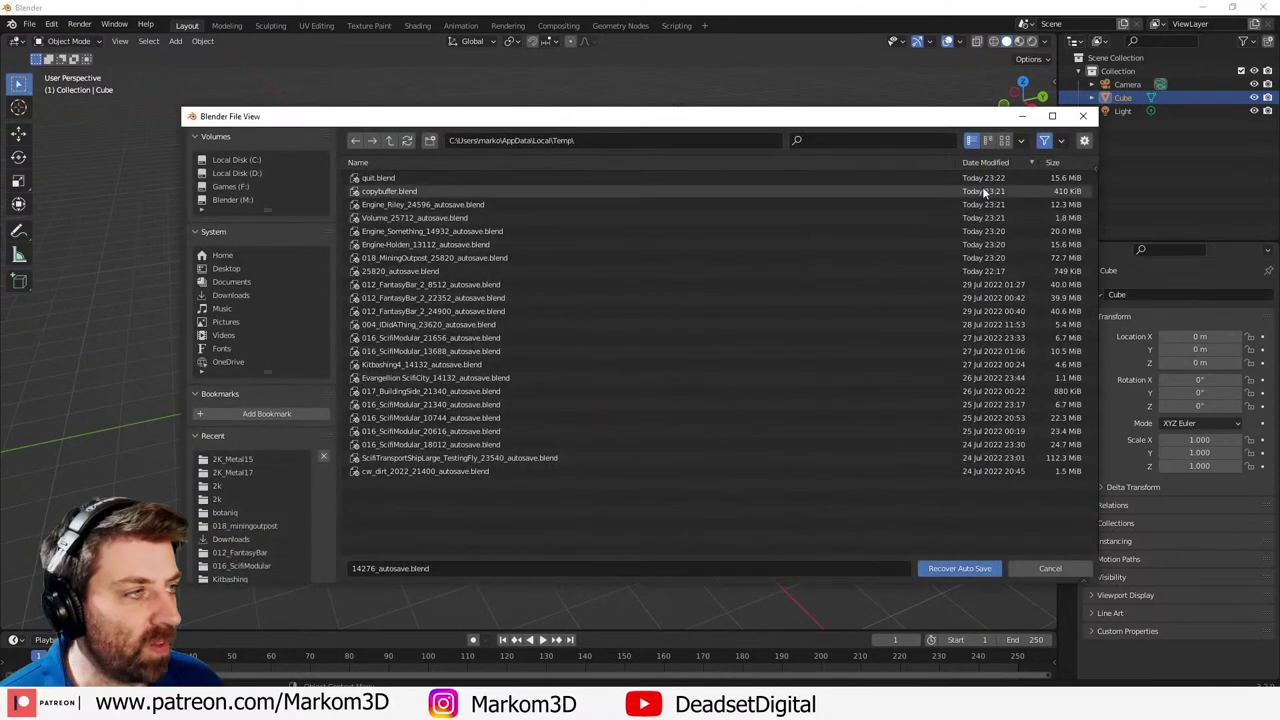
{"action": "left_click", "coordinate": [1003, 162]}
{"action": "left_click", "coordinate": [1007, 162]}
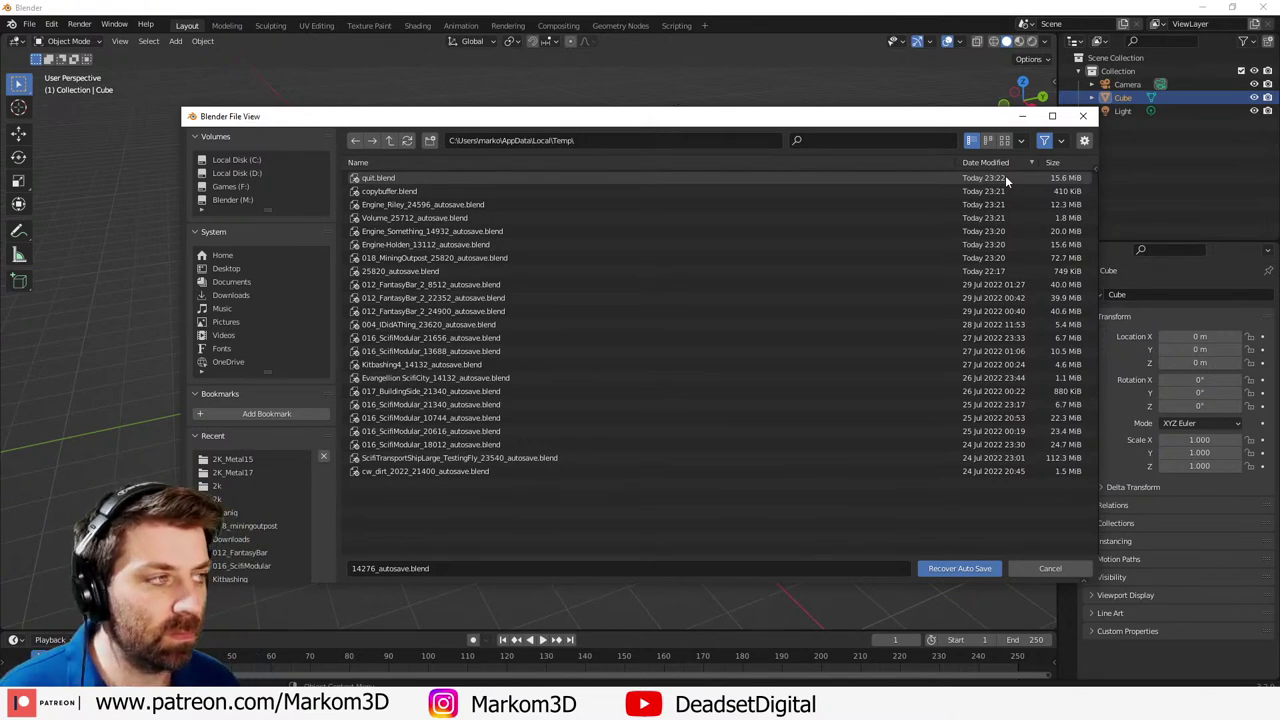
{"action": "double_click", "coordinate": [1005, 177]}
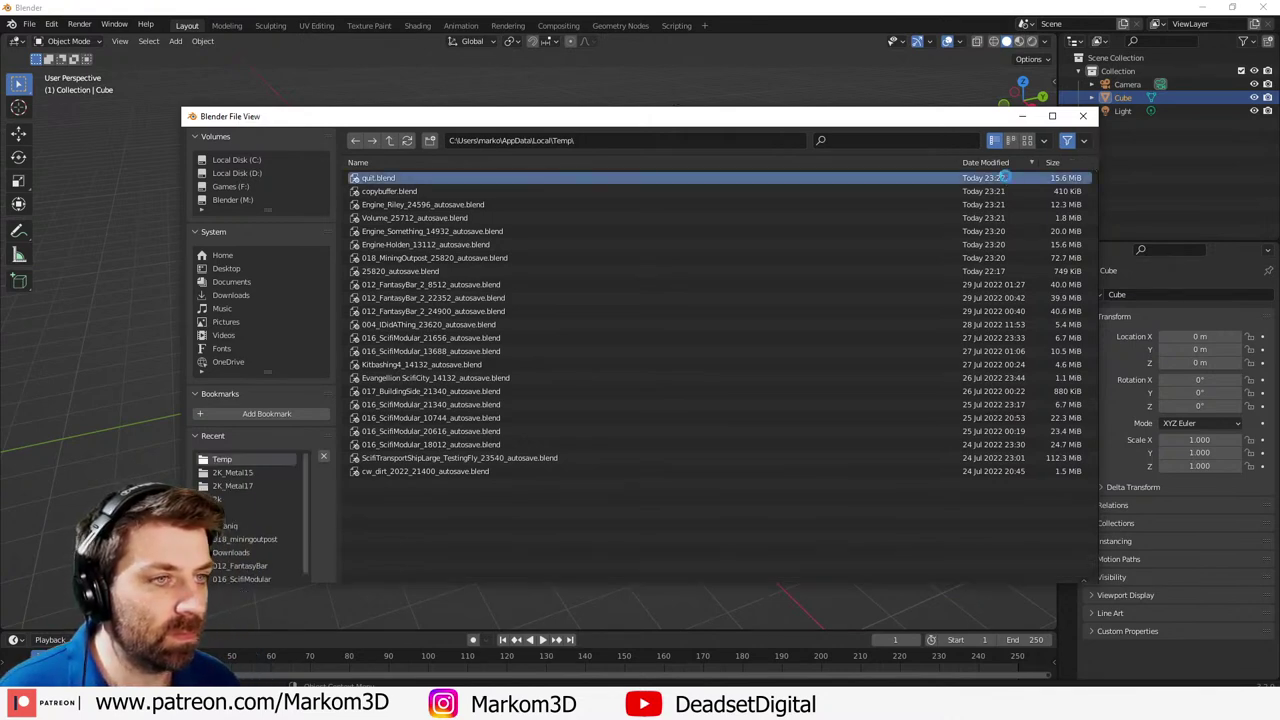
- Recover the auto-save file Volume_25712_autosave.blend
{"action": "left_click", "coordinate": [30, 25]}
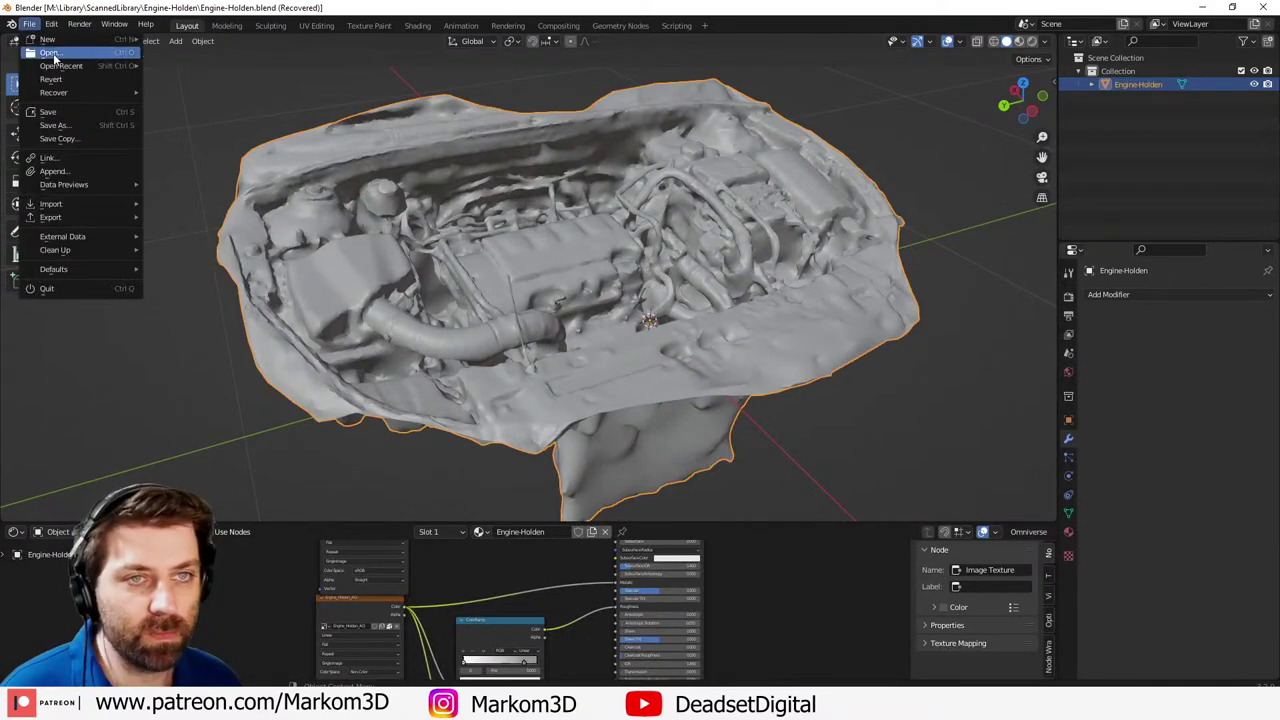
{"action": "mouse_move", "coordinate": [62, 93]}
{"action": "left_click", "coordinate": [192, 109]}
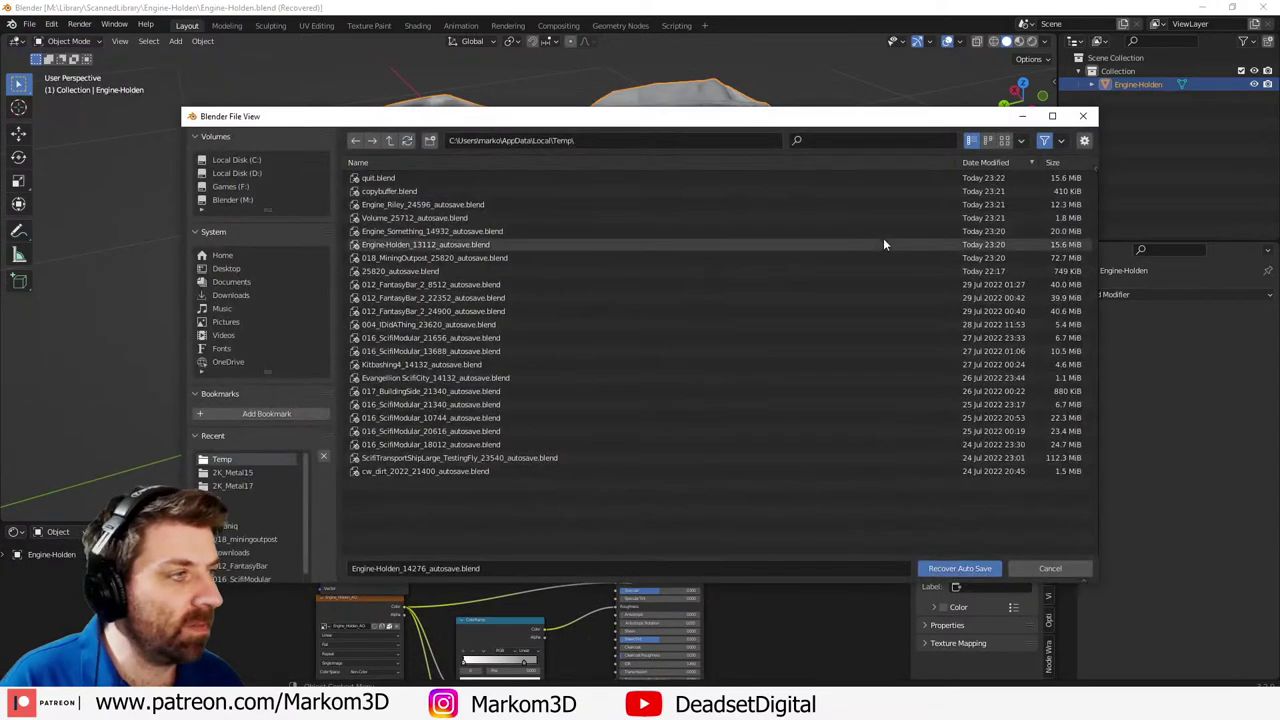
{"action": "double_click", "coordinate": [952, 219]}
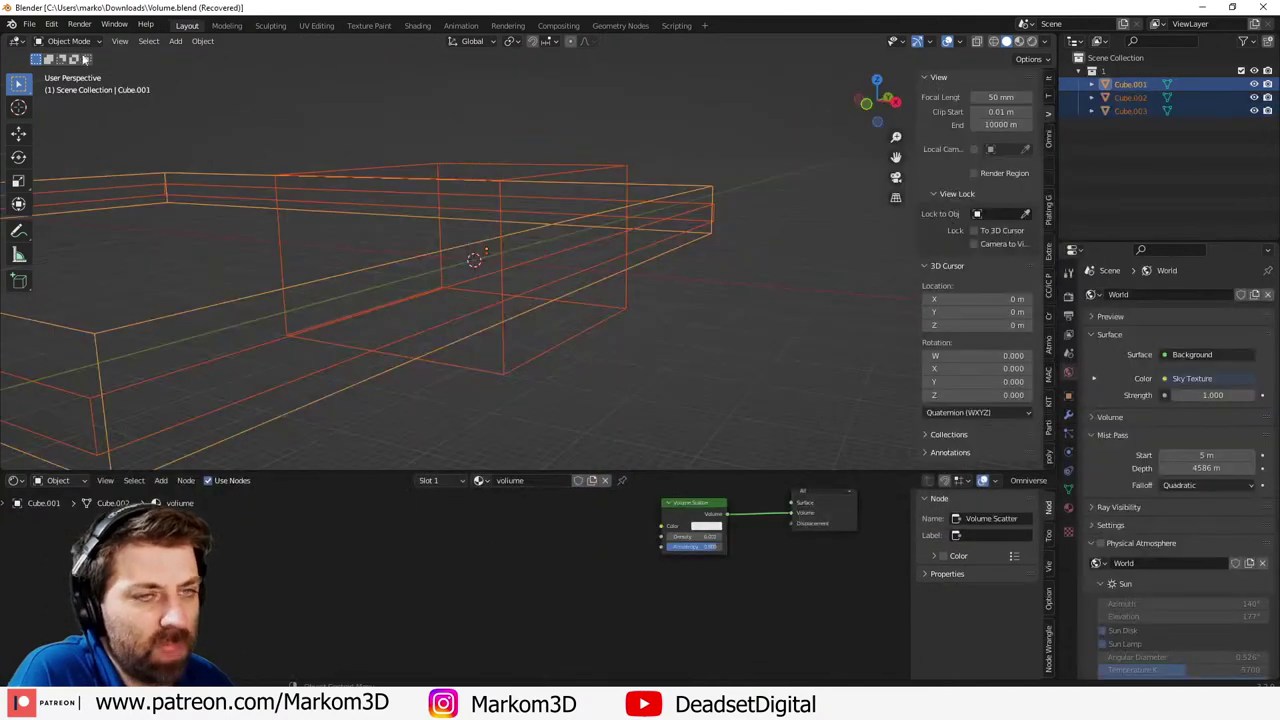
- Recover the mining outpost scene from the auto-save file 018_MiningOutpost_25820_autosave.blend
{"action": "left_click", "coordinate": [36, 25]}
{"action": "mouse_move", "coordinate": [62, 65]}
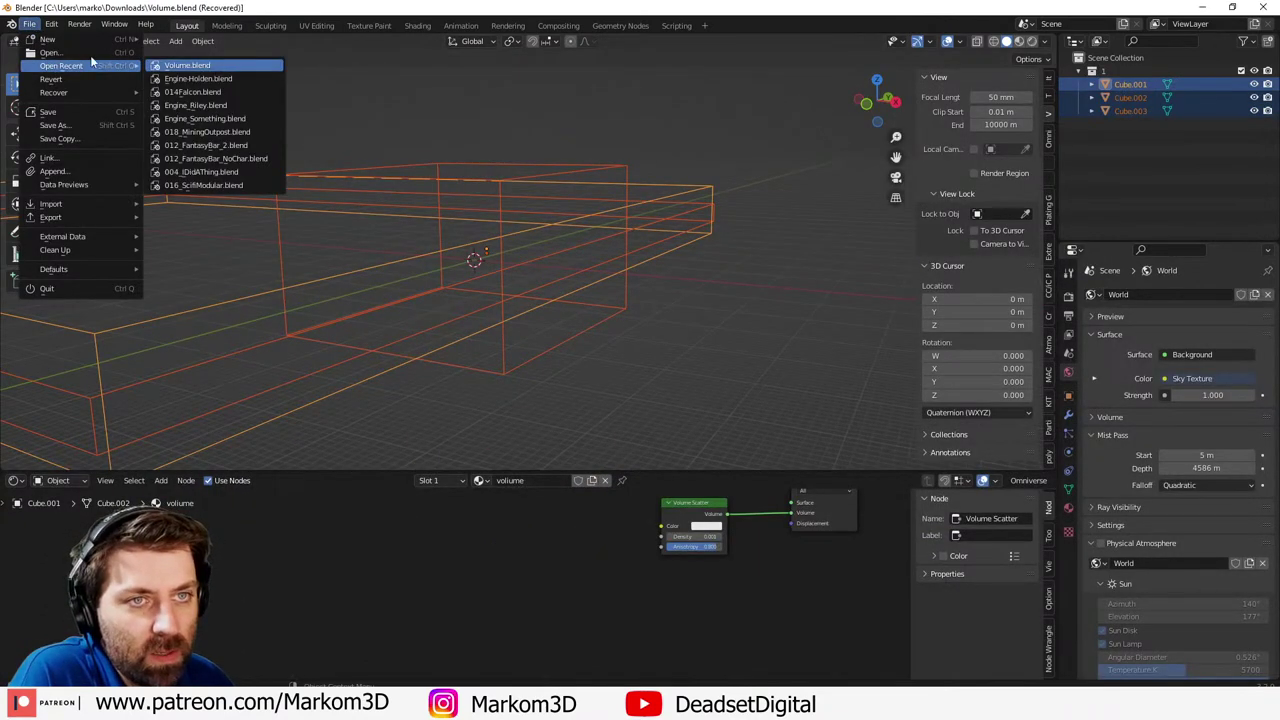
{"action": "mouse_move", "coordinate": [60, 92]}
{"action": "left_click", "coordinate": [210, 104]}
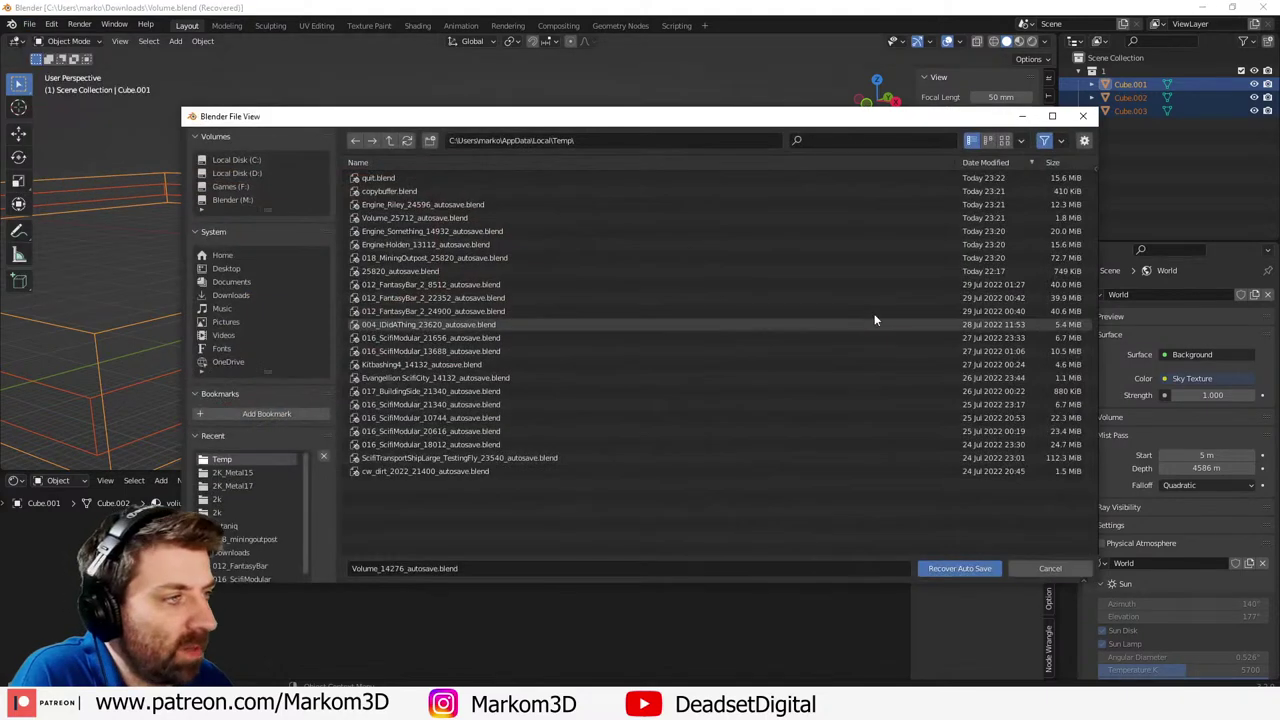
{"action": "double_click", "coordinate": [985, 259]}
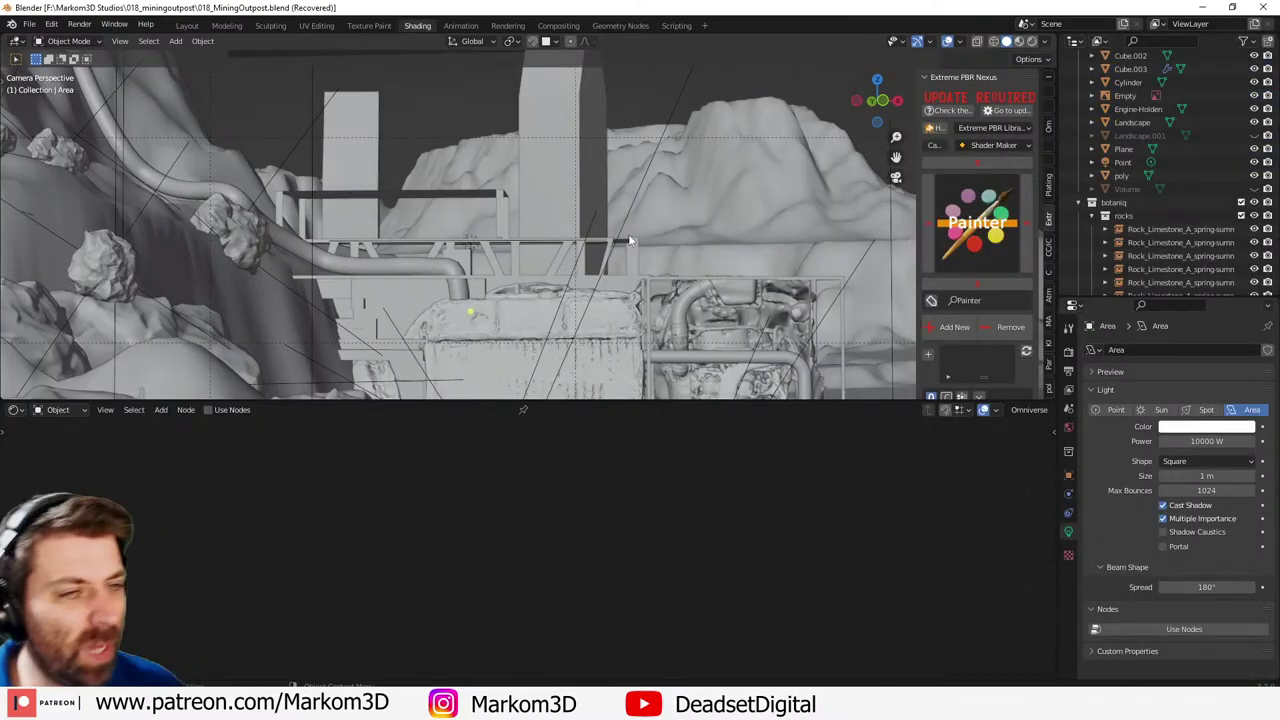
- Move the Cube.003 block off the landscape to an empty area beyond its edge
{"action": "middle_click_drag", "start_coordinate": [643, 225], "coordinate": [432, 296]}
{"action": "scroll", "coordinate": [660, 324], "scroll_direction": "down", "scroll_amount": 4}
{"action": "scroll", "coordinate": [540, 320], "scroll_direction": "up", "scroll_amount": 3}
{"action": "scroll", "coordinate": [430, 290], "scroll_direction": "down", "scroll_amount": 4}
{"action": "left_click", "coordinate": [302, 176]}
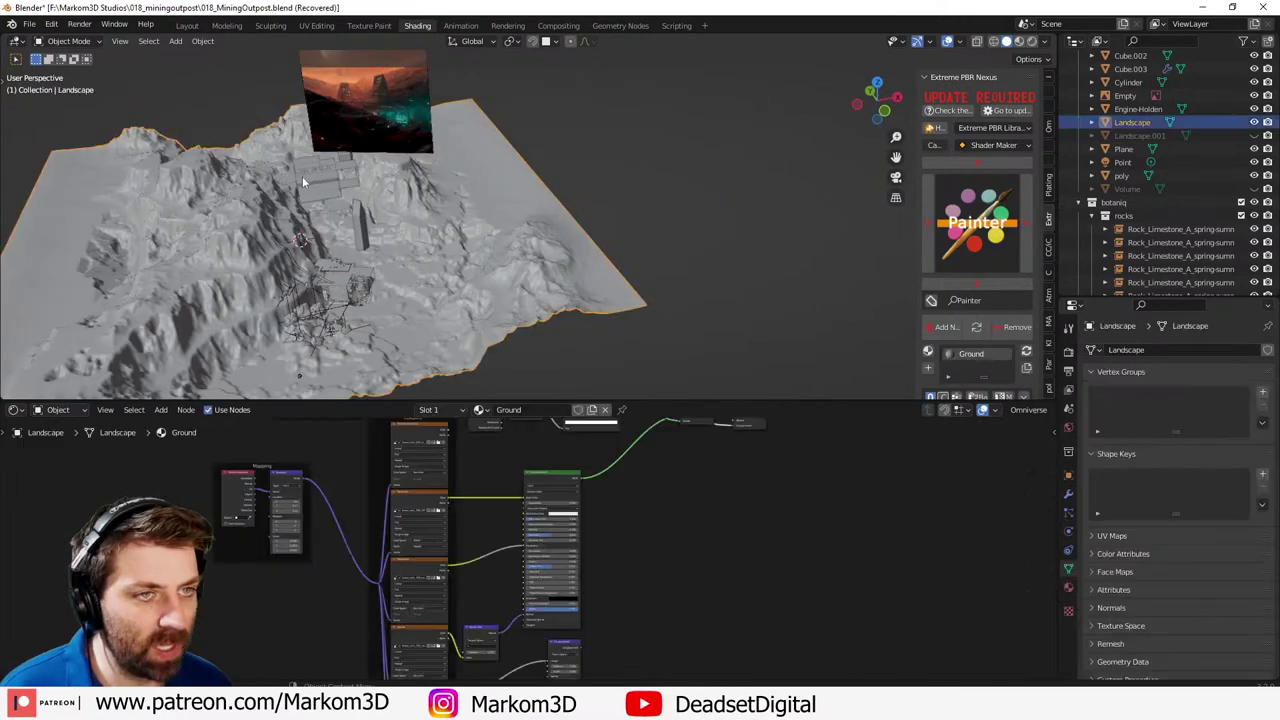
{"action": "key", "text": "KP_7"}
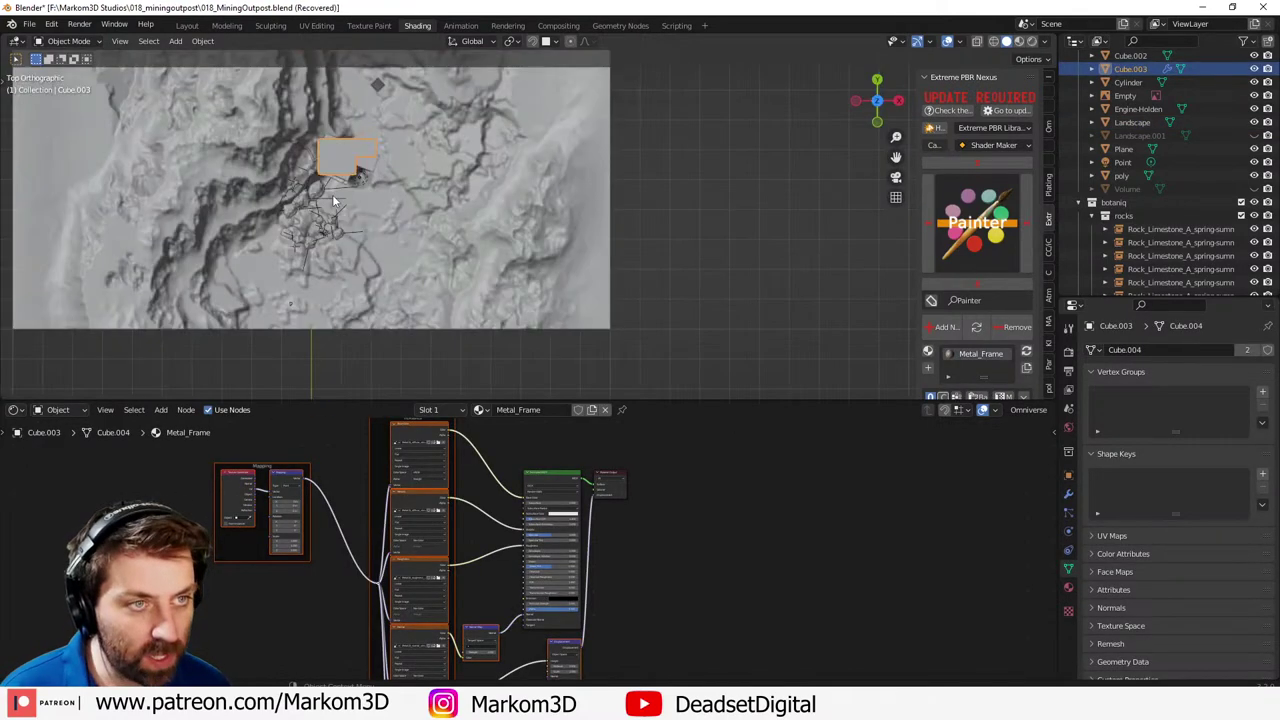
{"action": "key", "text": "g"}
{"action": "left_click", "coordinate": [137, 258]}
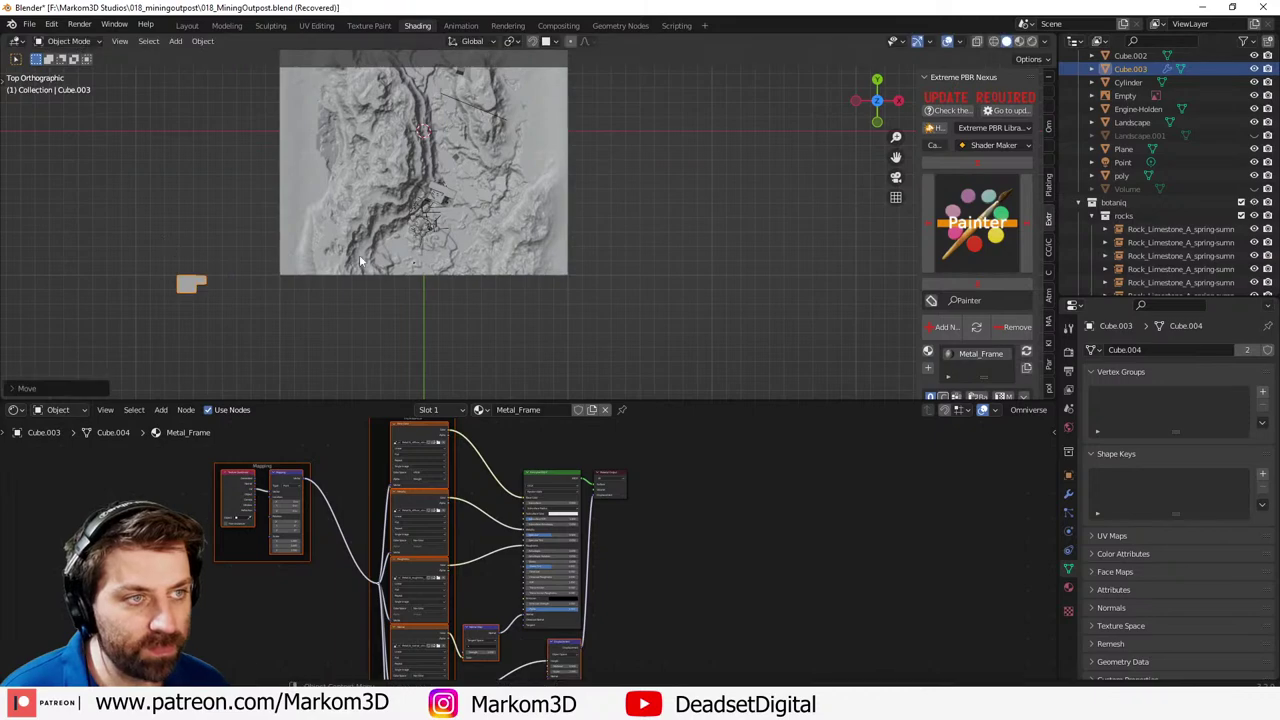
- Find the Toggle Window Fullscreen command by searching for "full" and switch the outpost window to fullscreen
{"action": "scroll", "coordinate": [520, 219], "scroll_direction": "up", "scroll_amount": 6}
{"action": "middle_click_drag", "start_coordinate": [408, 187], "coordinate": [440, 135]}
{"action": "middle_click_drag", "start_coordinate": [480, 135], "coordinate": [697, 14], "text": "shift"}
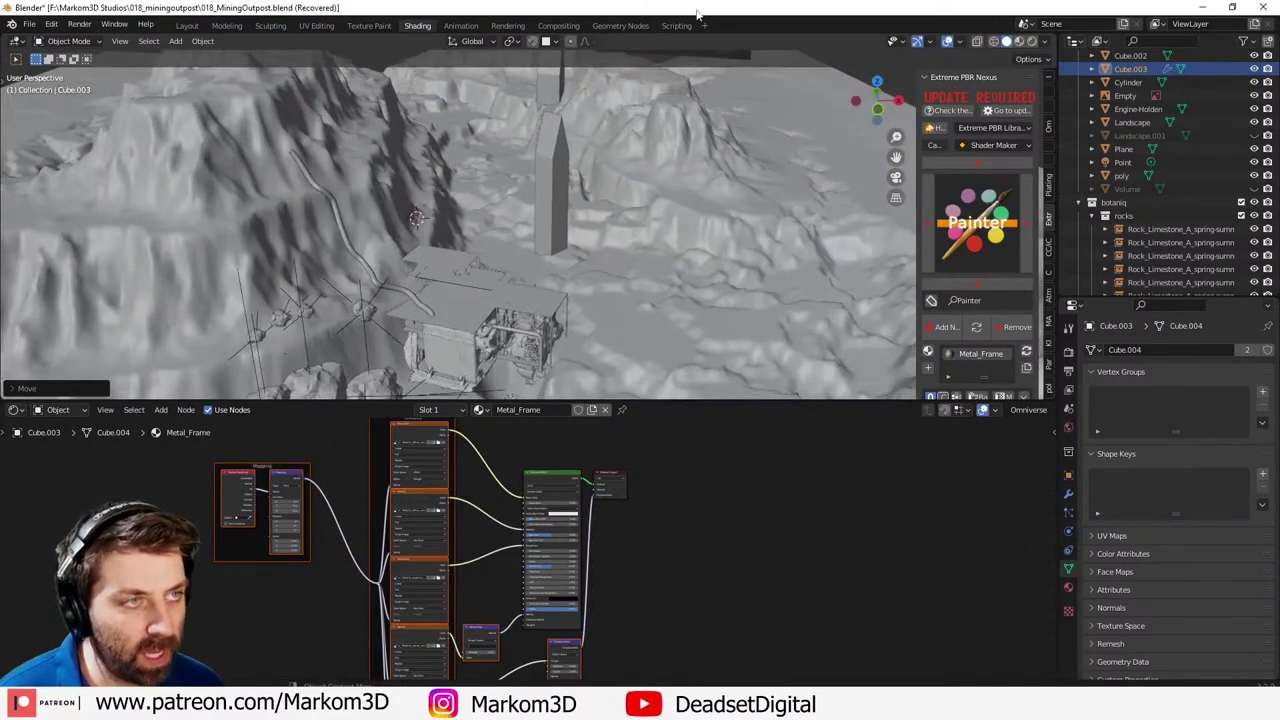
{"action": "key", "text": "F3"}
{"action": "type", "text": "ful"}
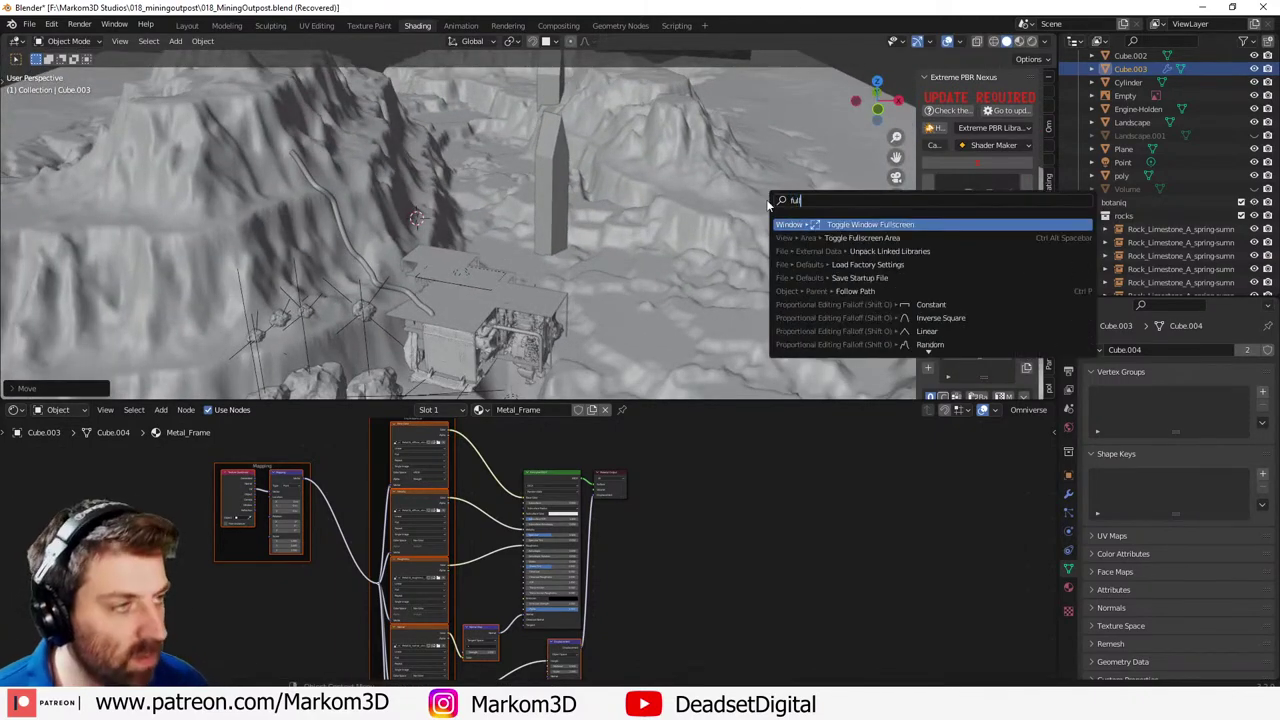
{"action": "key", "text": "Return"}
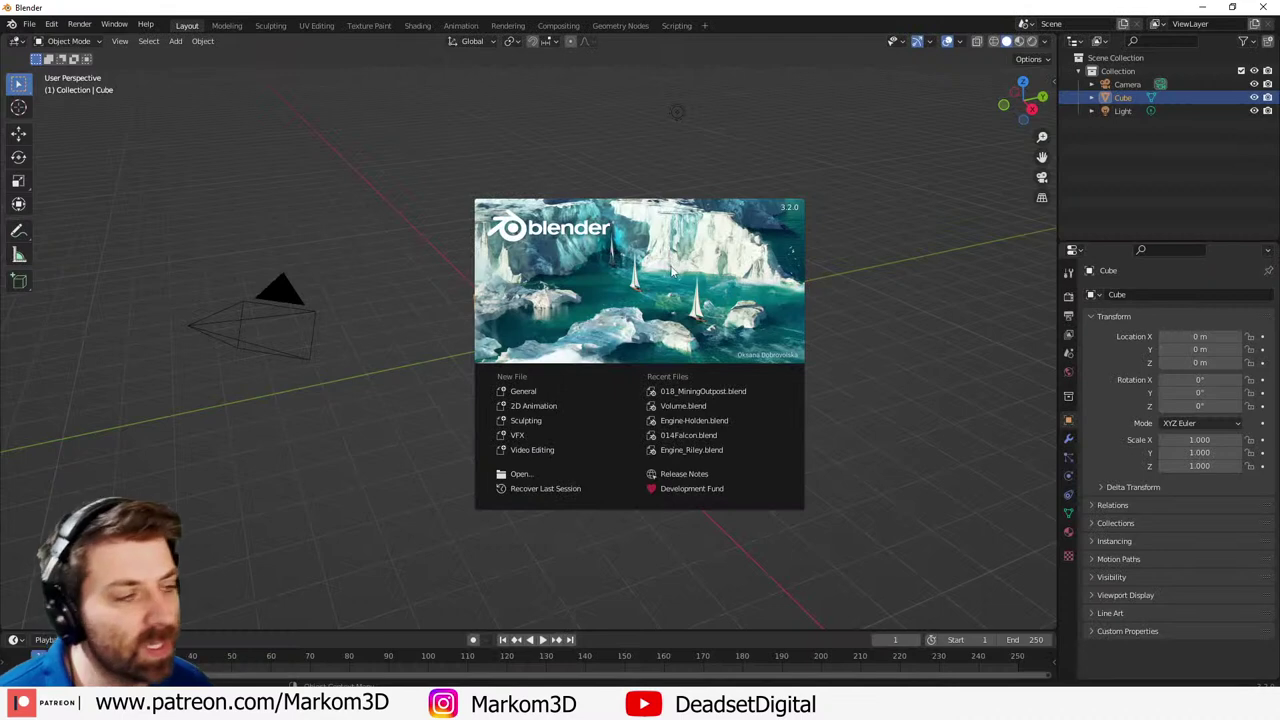
- Copy a canister and a crate from the recent file 014Falcon.blend, and close that file without saving
{"action": "left_click", "coordinate": [703, 437]}
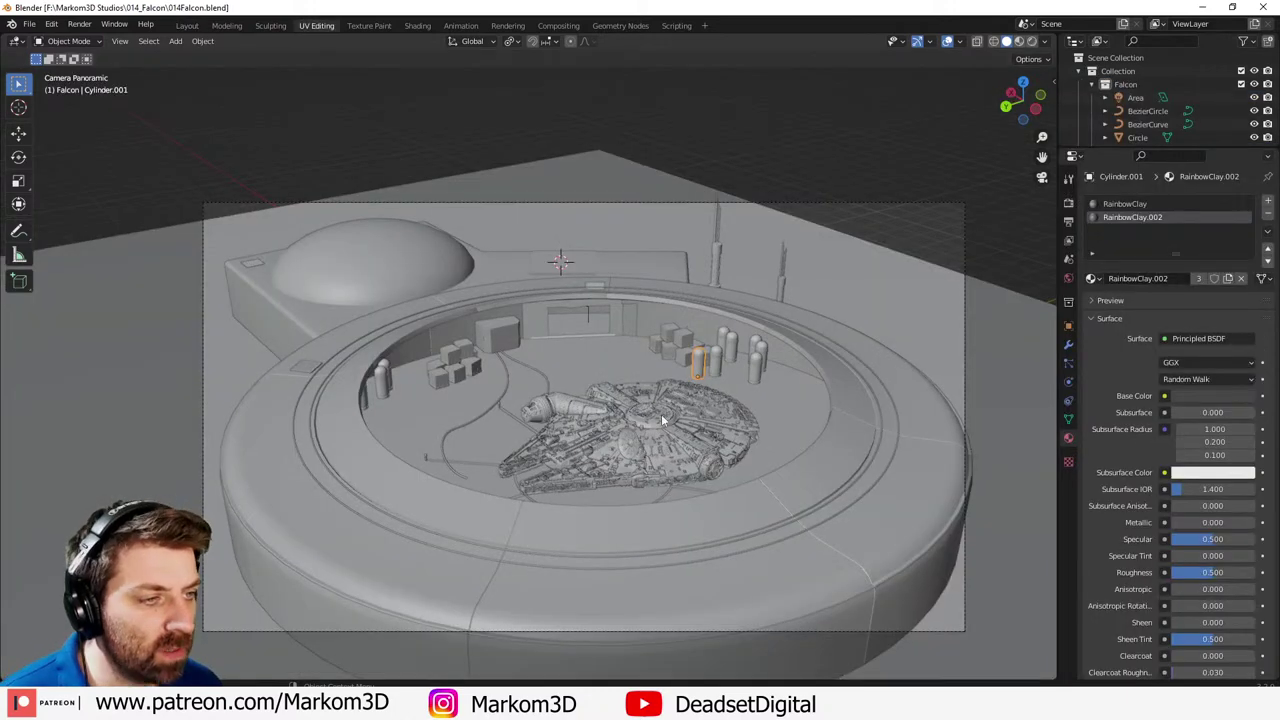
{"action": "left_click", "coordinate": [453, 376]}
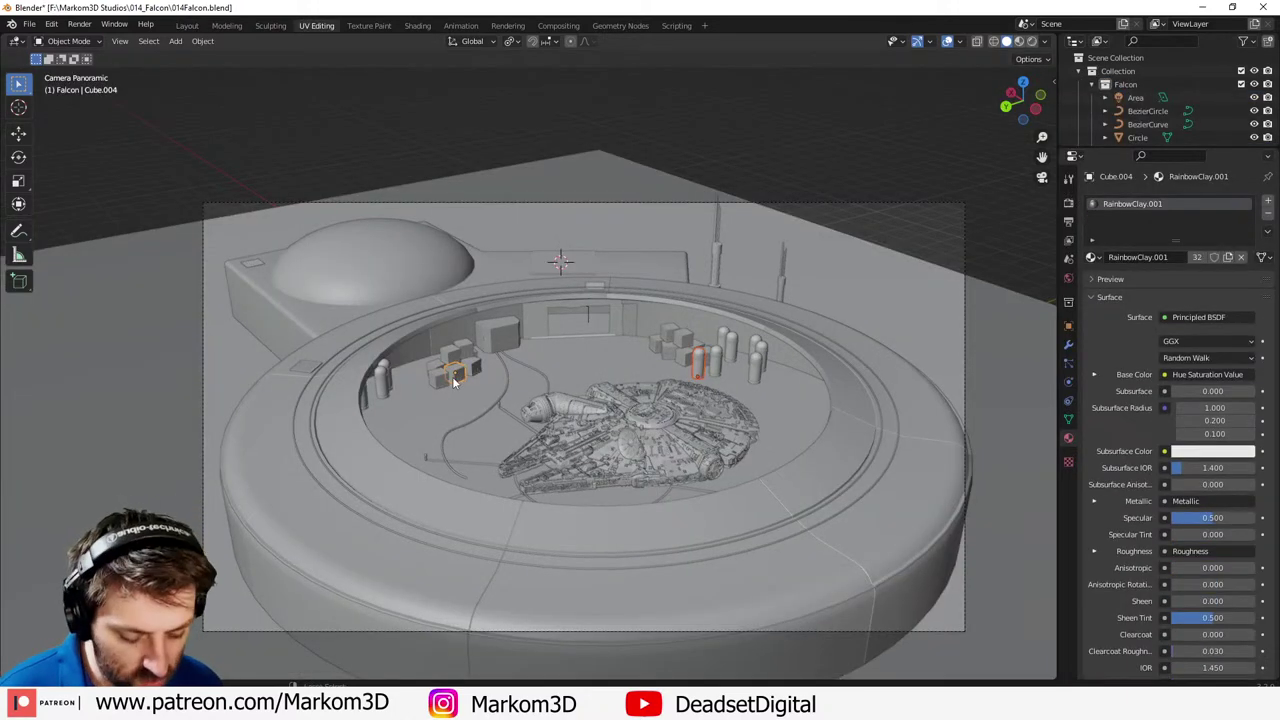
{"action": "key", "text": "ctrl+c"}
{"action": "left_click", "coordinate": [1263, 6]}
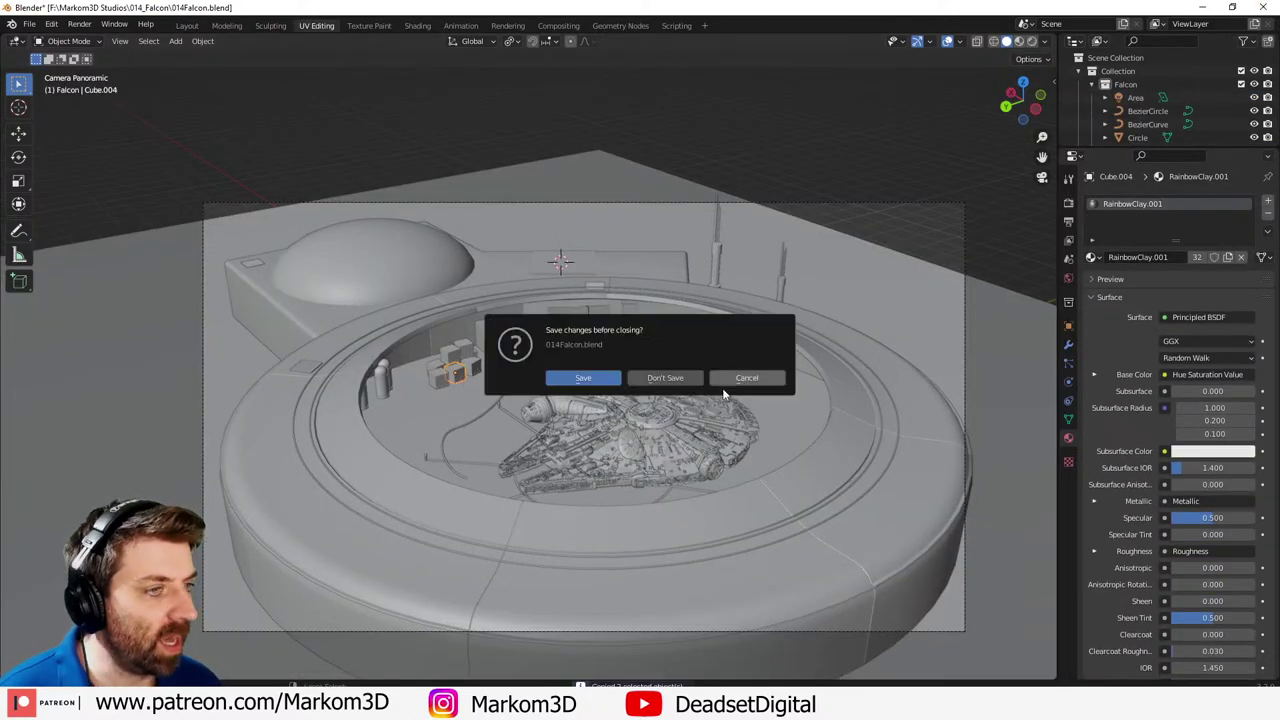
{"action": "left_click", "coordinate": [665, 377]}
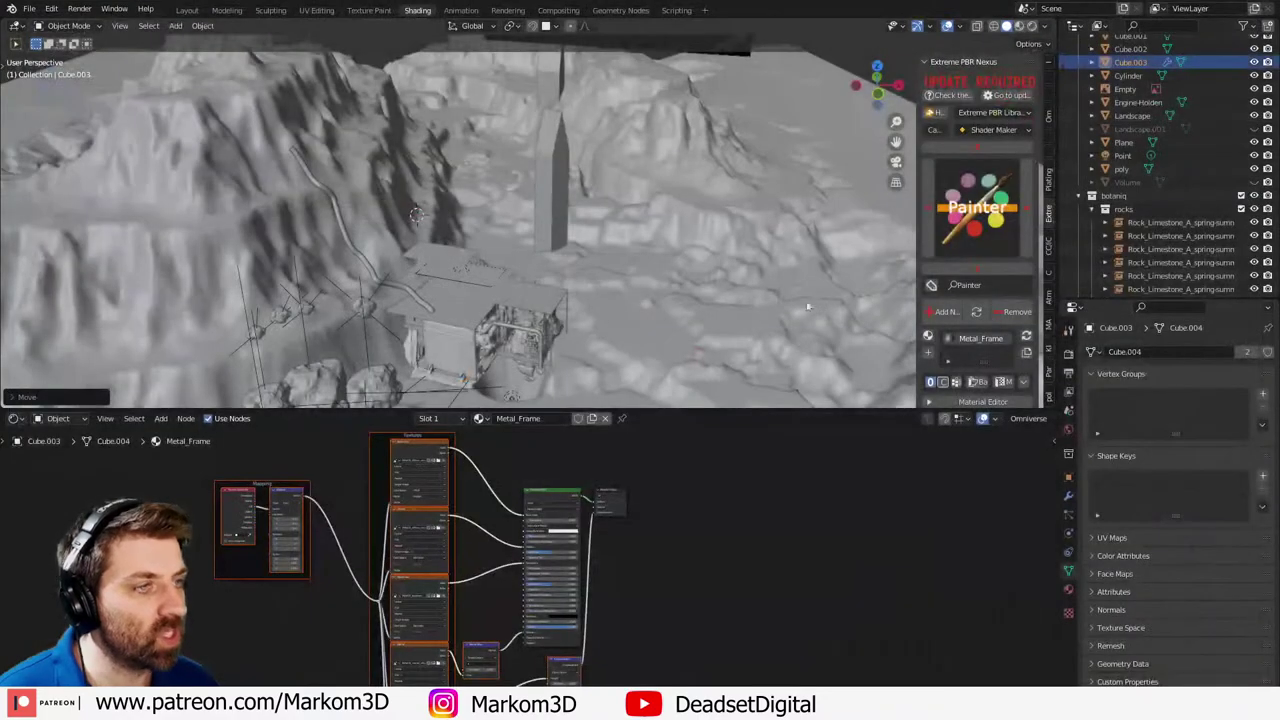
- Paste the copied crate and canister into the outpost scene and move them over to the platform structure
{"action": "key", "text": "ctrl+v"}
{"action": "scroll", "coordinate": [592, 289], "scroll_direction": "down", "scroll_amount": 4}
{"action": "key", "text": "KP_7"}
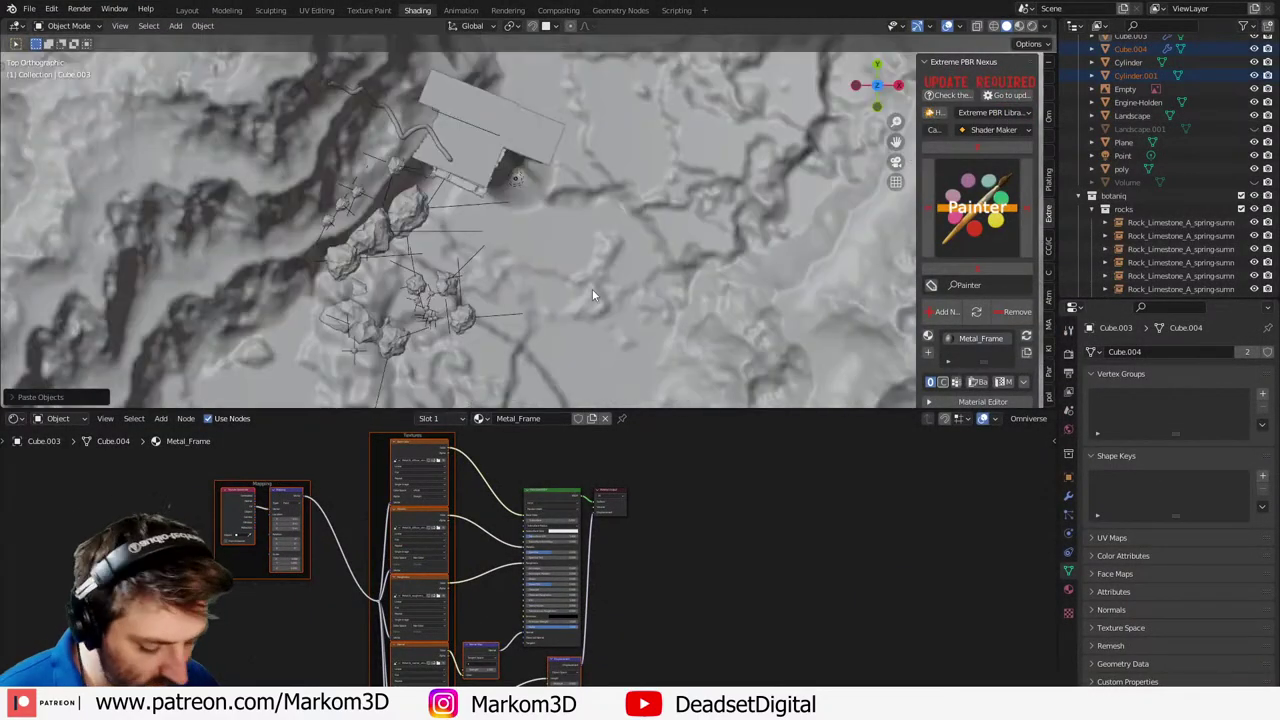
{"action": "scroll", "coordinate": [592, 290], "scroll_direction": "down", "scroll_amount": 3}
{"action": "middle_click_drag", "start_coordinate": [521, 163], "coordinate": [543, 215], "text": "shift"}
{"action": "key", "text": "g"}
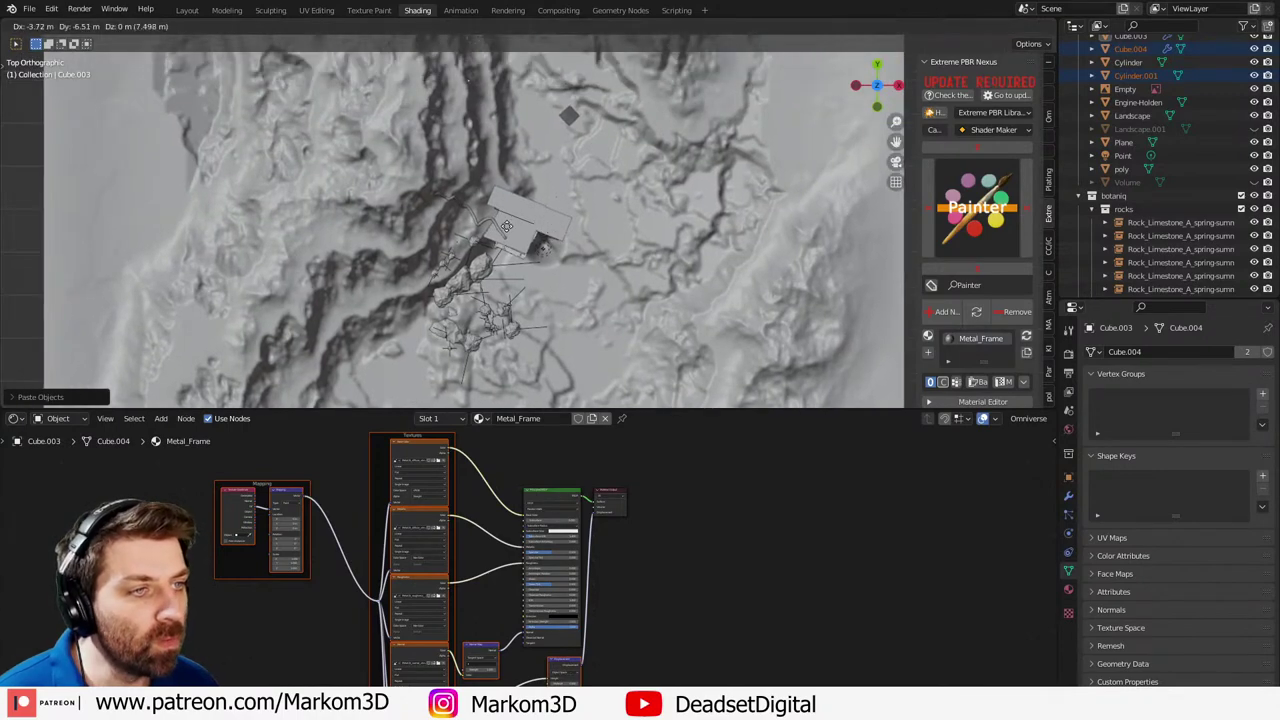
{"action": "left_click", "coordinate": [537, 262]}
- Move the canister away from the pipe's end to open floor on the outpost platform
{"action": "scroll", "coordinate": [537, 262], "scroll_direction": "up", "scroll_amount": 4}
{"action": "scroll", "coordinate": [537, 262], "scroll_direction": "up", "scroll_amount": 3}
{"action": "middle_click_drag", "start_coordinate": [466, 291], "coordinate": [576, 262]}
{"action": "scroll", "coordinate": [576, 262], "scroll_direction": "up", "scroll_amount": 3}
{"action": "left_click", "coordinate": [531, 197]}
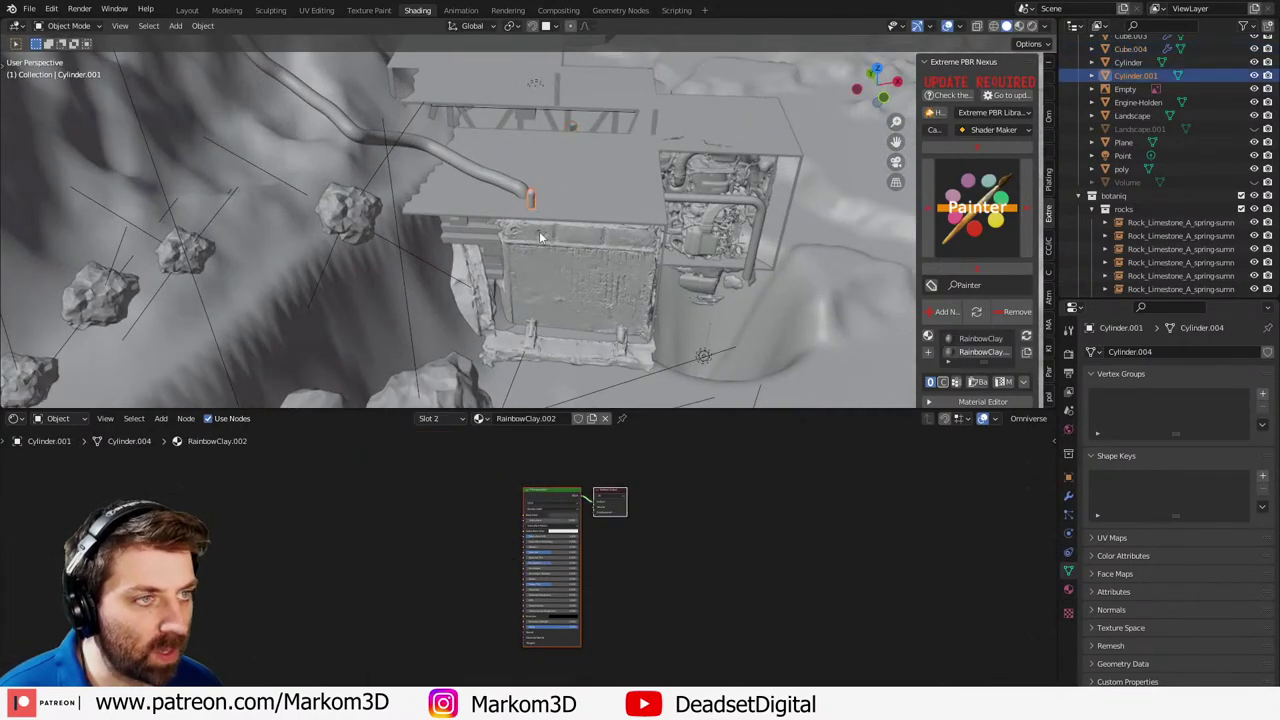
{"action": "key", "text": "g"}
{"action": "left_click", "coordinate": [603, 163]}
{"action": "middle_click_drag", "start_coordinate": [608, 163], "coordinate": [600, 165]}
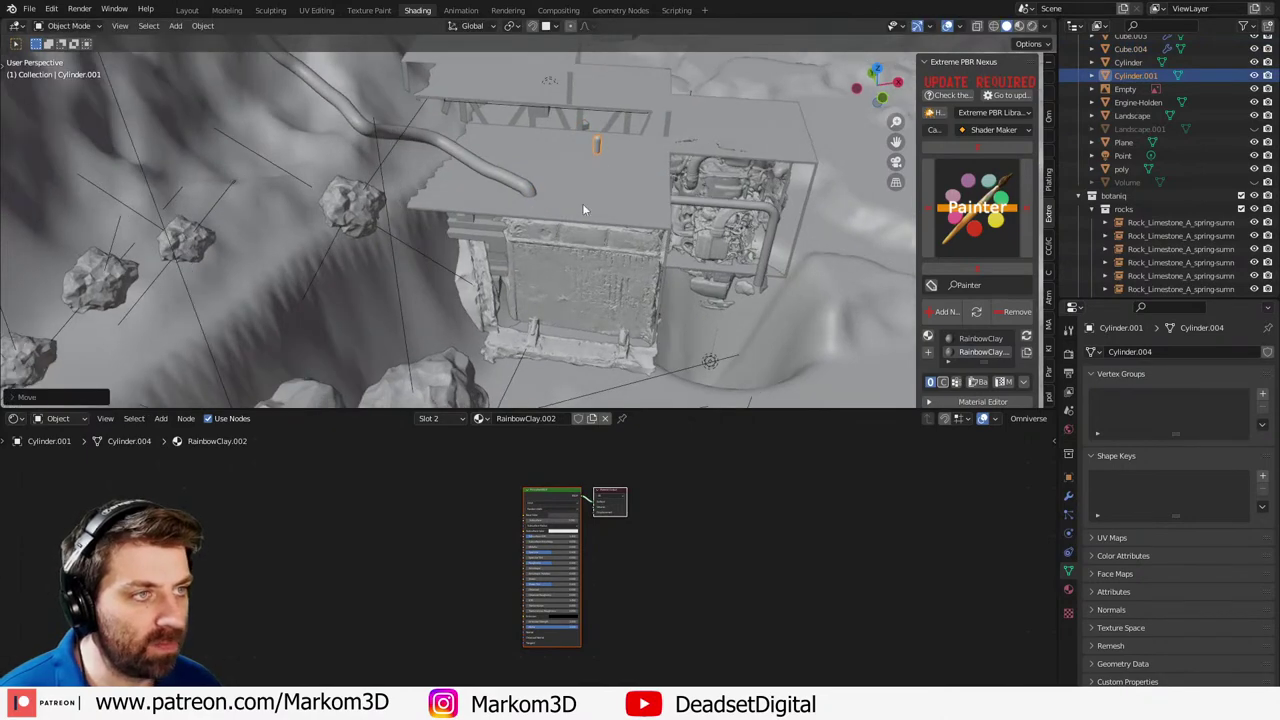
- Move the crate next to the canister on the platform, keeping its height fixed
{"action": "scroll", "coordinate": [582, 203], "scroll_direction": "up", "scroll_amount": 3}
{"action": "key", "text": "KP_Decimal"}
{"action": "middle_click_drag", "start_coordinate": [507, 232], "coordinate": [545, 208]}
{"action": "left_click", "coordinate": [372, 255]}
{"action": "key", "text": "g"}
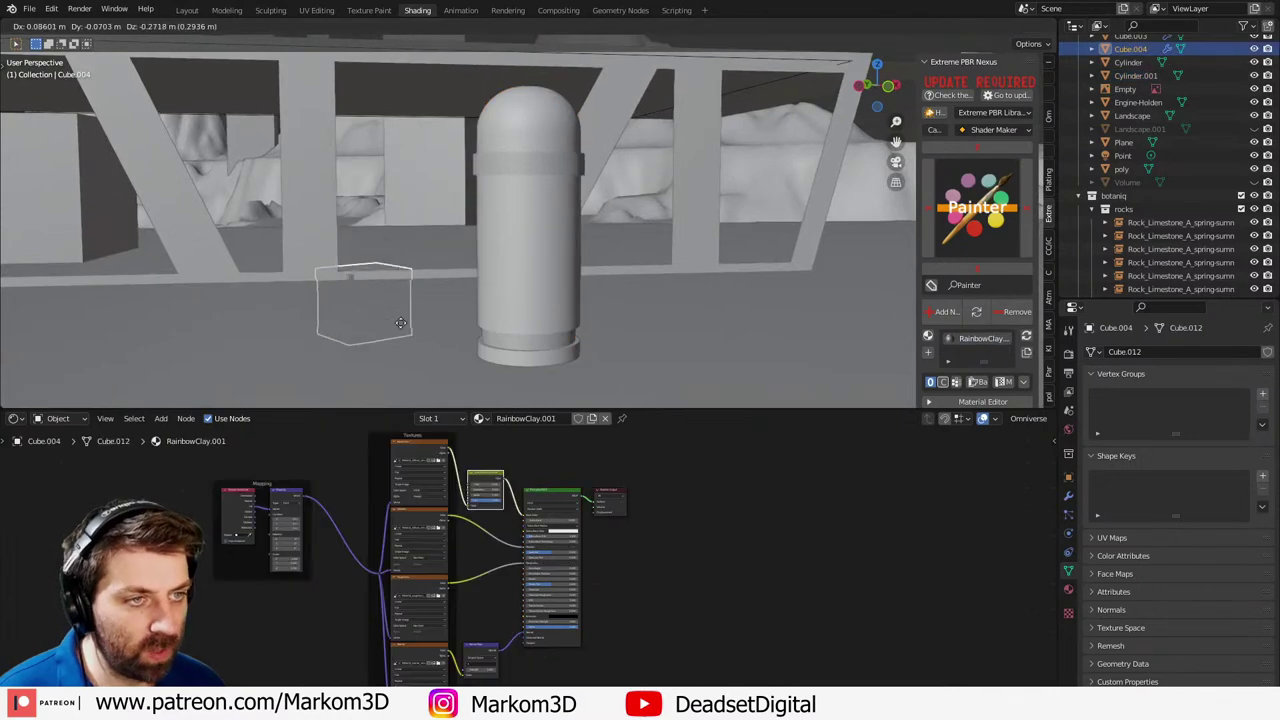
{"action": "key", "text": "shift+z"}
{"action": "left_click", "coordinate": [419, 381]}
- Raise the crate's whole mesh about 0.2 m along Z in Edit Mode so it sits on the platform floor
{"action": "key", "text": "Tab"}
{"action": "key", "text": "a"}
{"action": "middle_click_drag", "start_coordinate": [419, 378], "coordinate": [401, 306]}
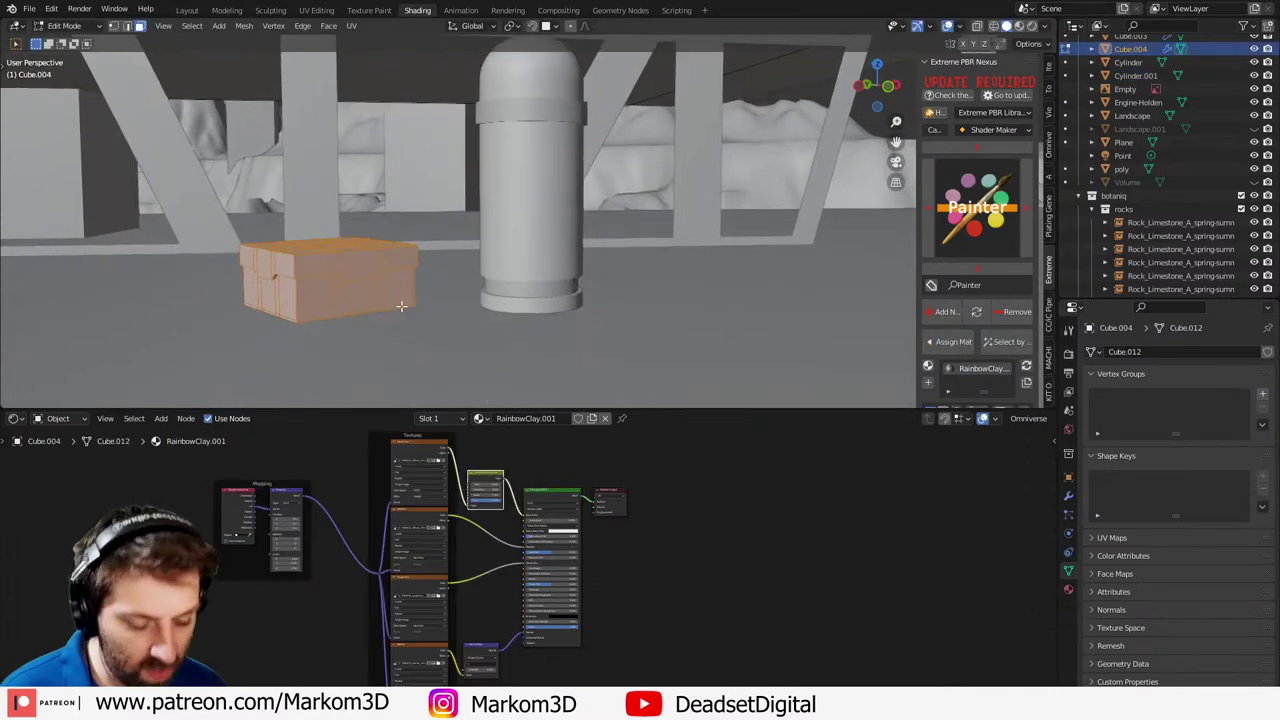
{"action": "key", "text": "g"}
{"action": "key", "text": "z"}
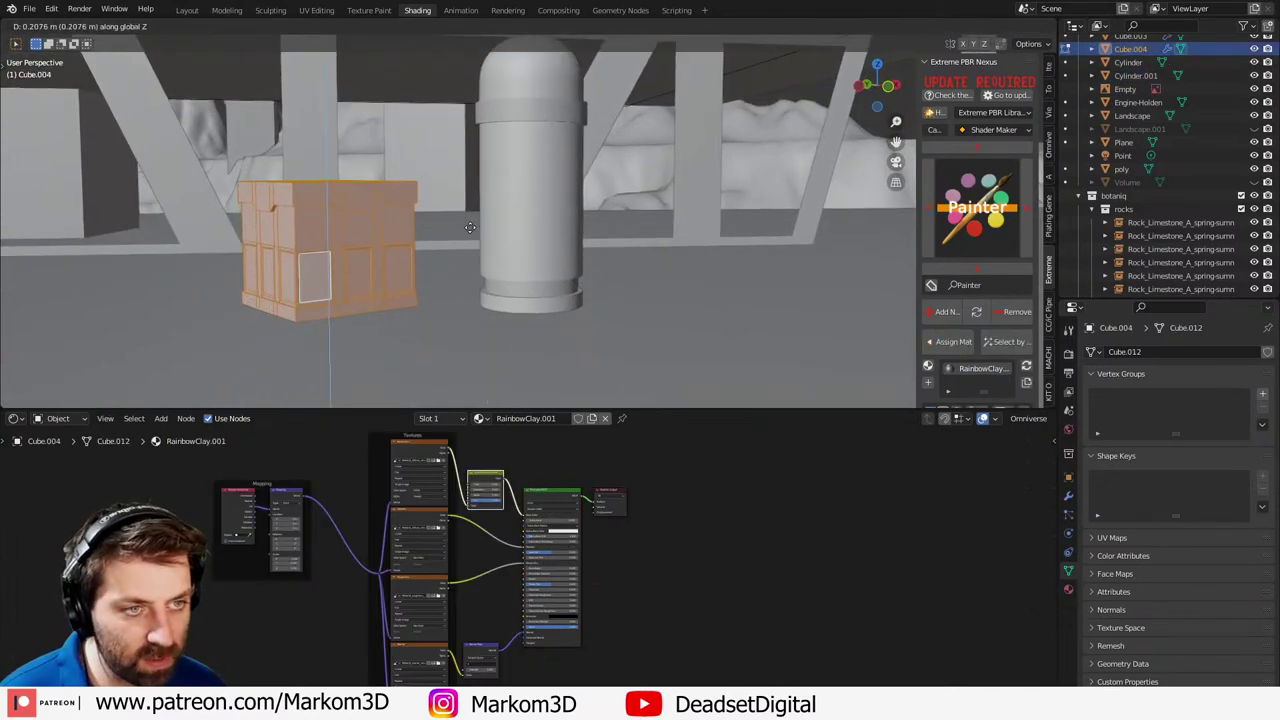
{"action": "left_click", "coordinate": [470, 249]}
{"action": "key", "text": "Tab"}
- Remove the RainbowClay.002 material slot from the canister, keeping only RainbowClay
{"action": "left_click", "coordinate": [538, 293]}
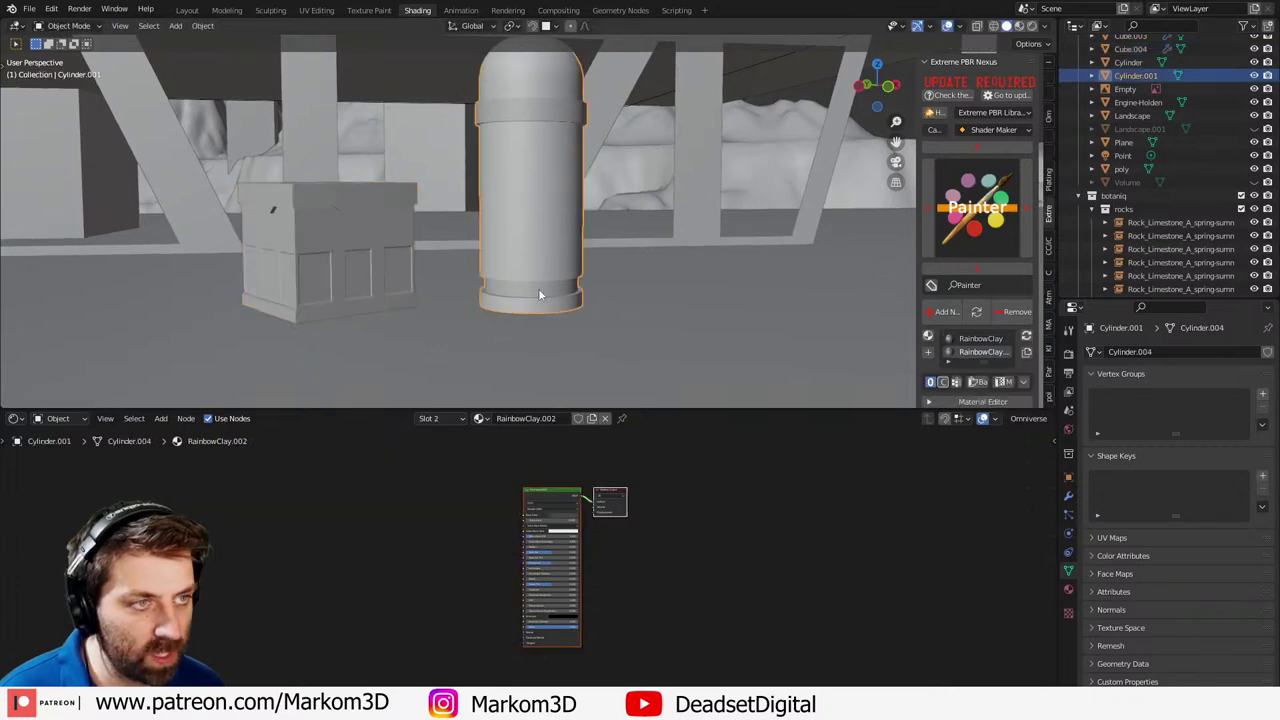
{"action": "key", "text": "KP_7"}
{"action": "scroll", "coordinate": [530, 309], "scroll_direction": "down", "scroll_amount": 5}
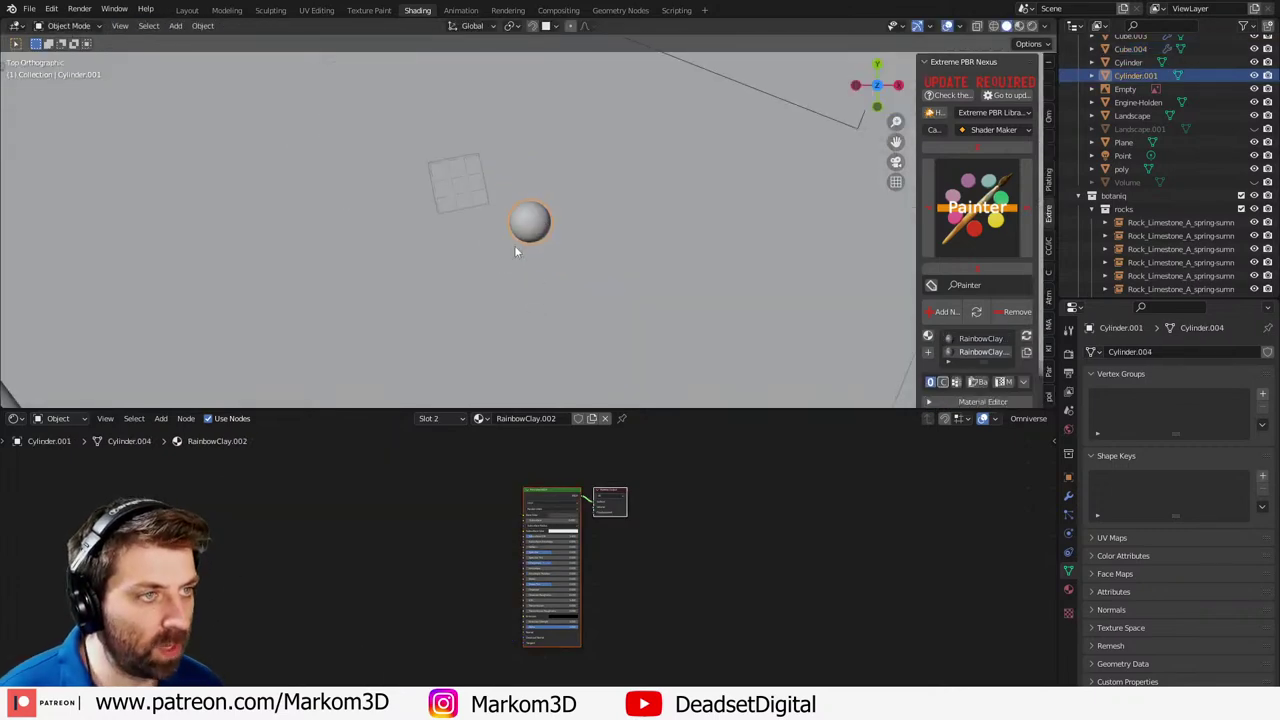
{"action": "middle_click_drag", "start_coordinate": [514, 245], "coordinate": [419, 350], "text": "shift"}
{"action": "middle_click_drag", "start_coordinate": [462, 315], "coordinate": [530, 300]}
{"action": "scroll", "coordinate": [540, 300], "scroll_direction": "up", "scroll_amount": 2}
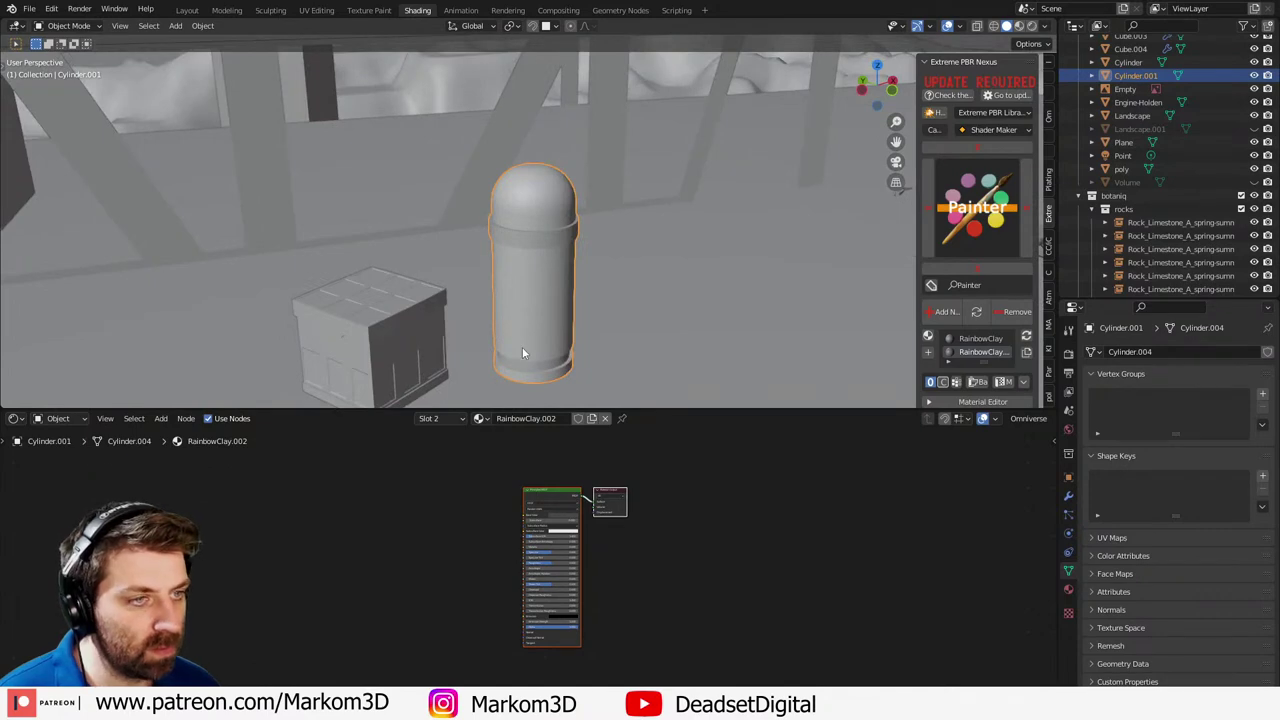
{"action": "left_click", "coordinate": [416, 350]}
{"action": "left_click", "coordinate": [526, 321]}
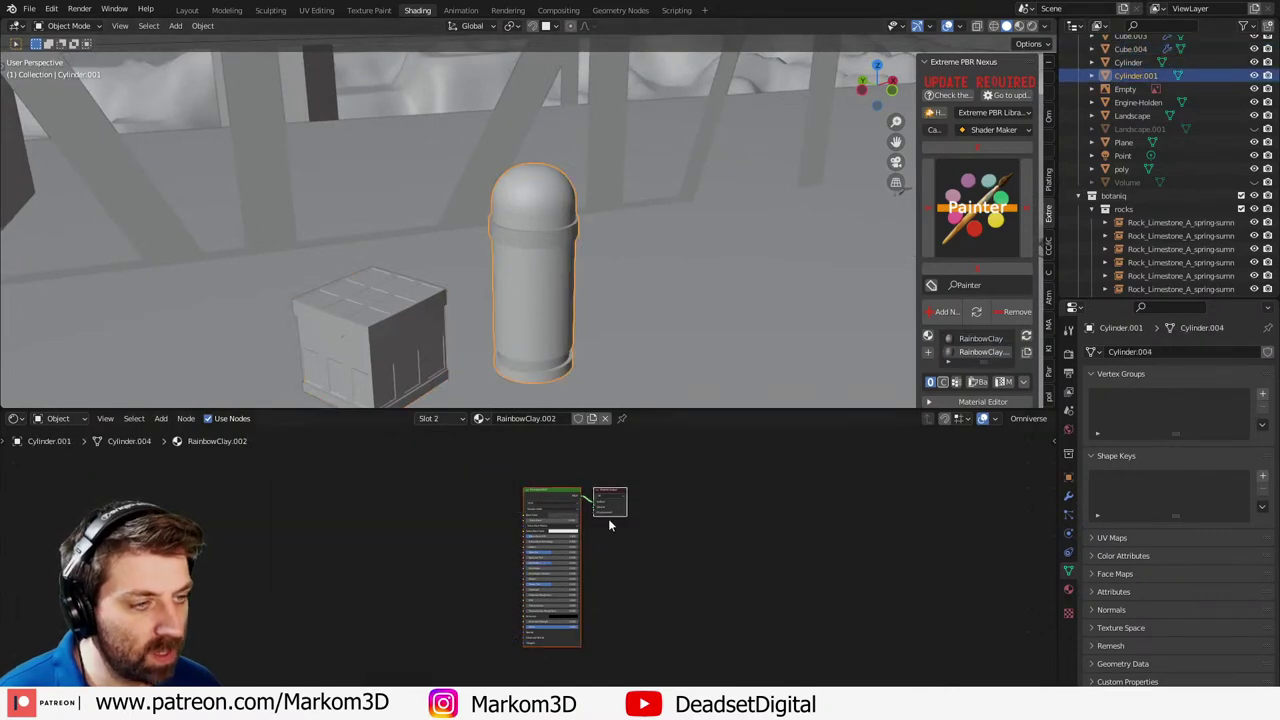
{"action": "left_click", "coordinate": [1068, 588]}
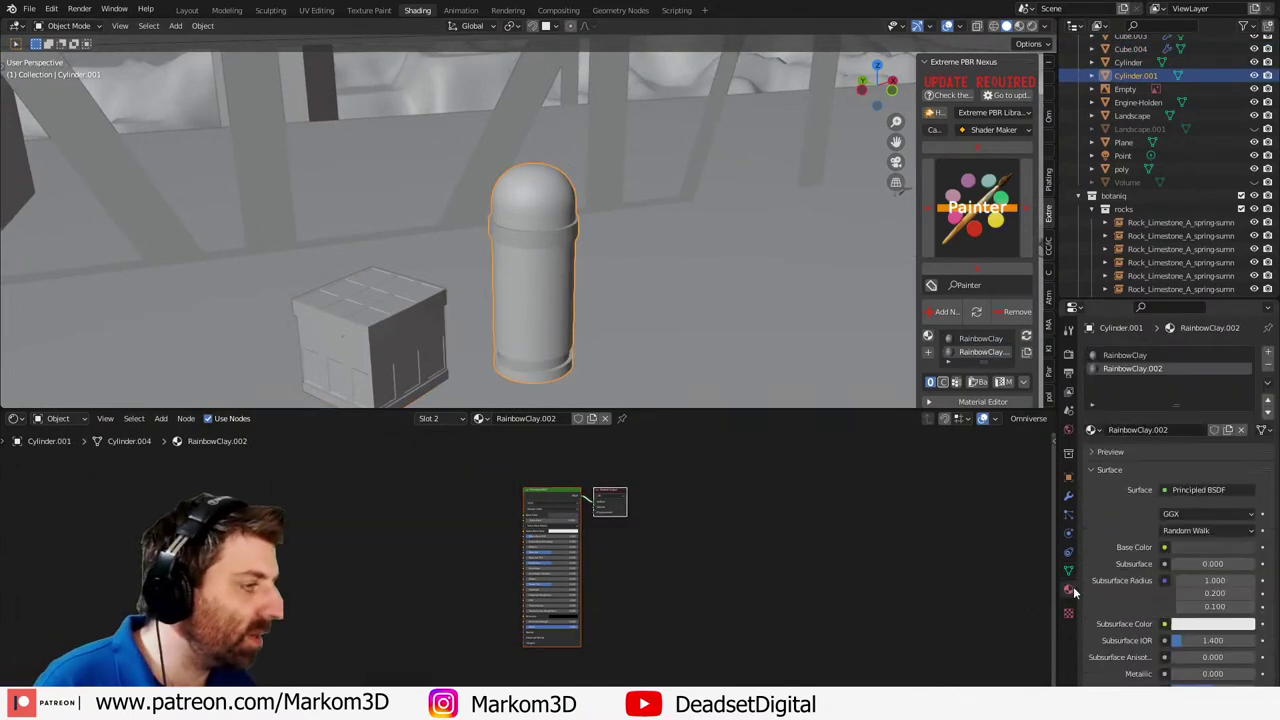
{"action": "left_click", "coordinate": [1138, 354]}
{"action": "left_click", "coordinate": [1140, 368]}
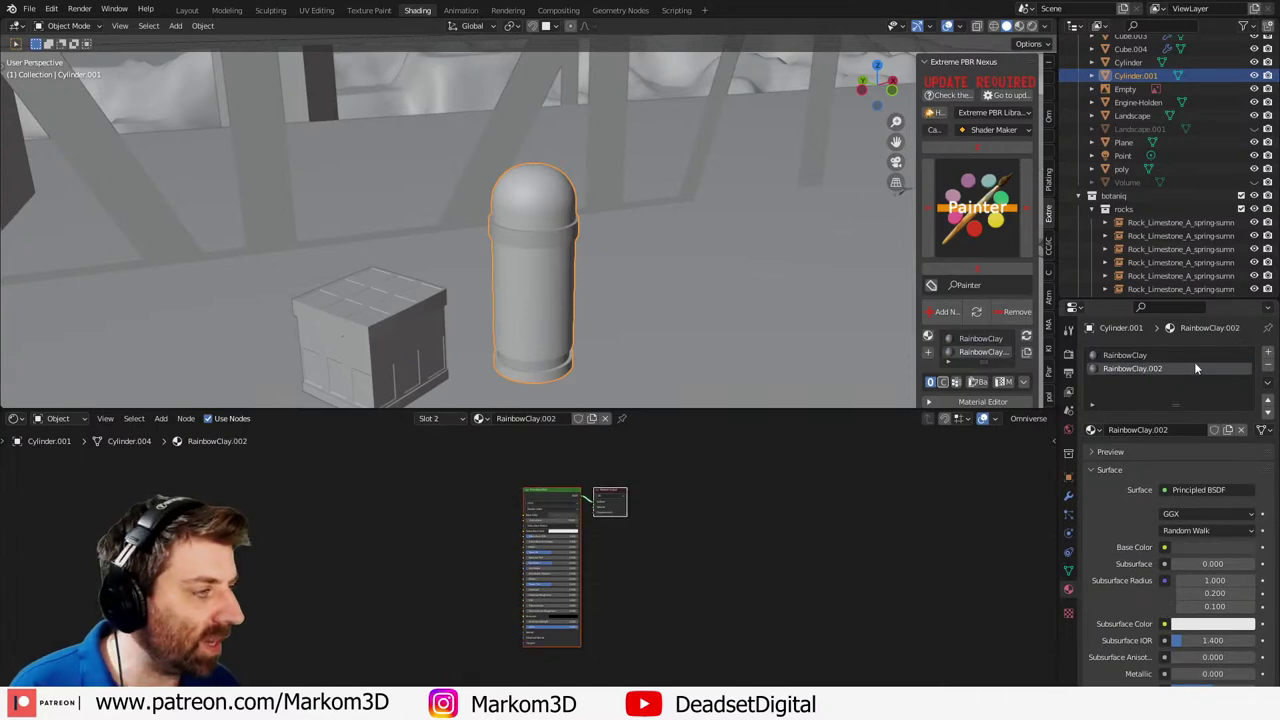
{"action": "left_click", "coordinate": [1270, 368]}
- Preview the crate and canister in rendered shading, and return to solid shading with the crate selected
{"action": "scroll", "coordinate": [529, 309], "scroll_direction": "down", "scroll_amount": 1}
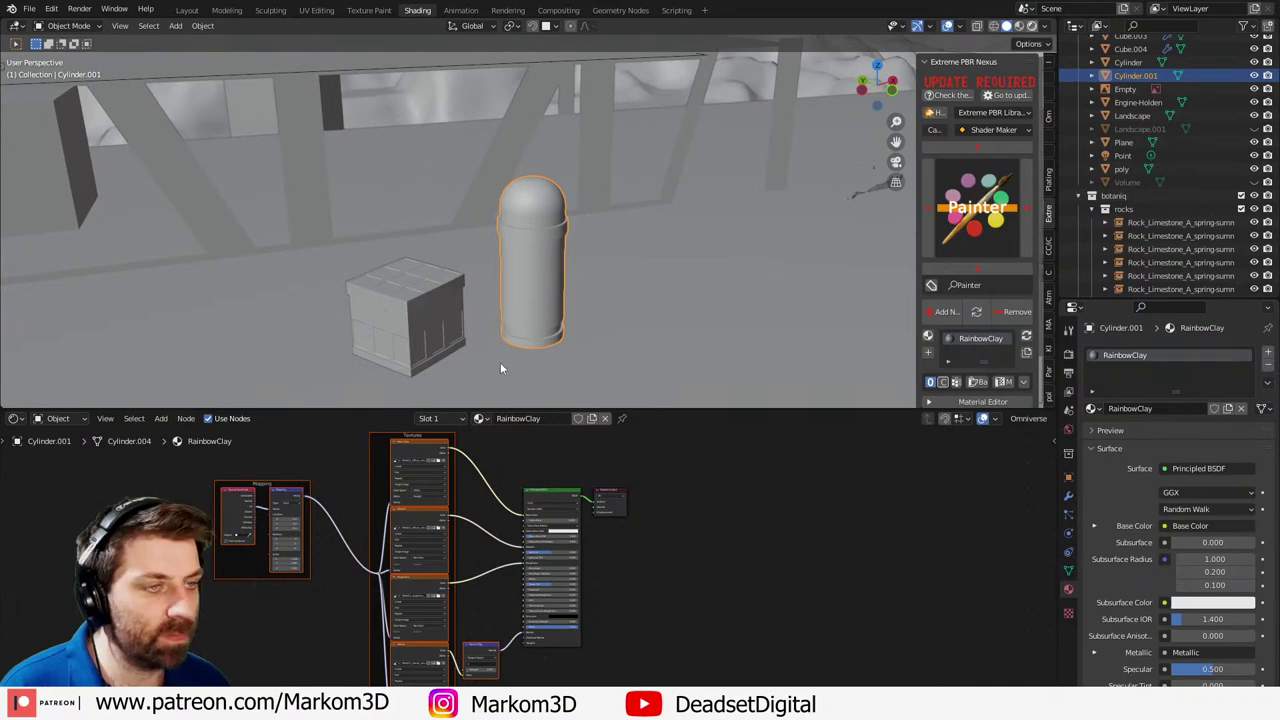
{"action": "key", "text": "shift+z"}
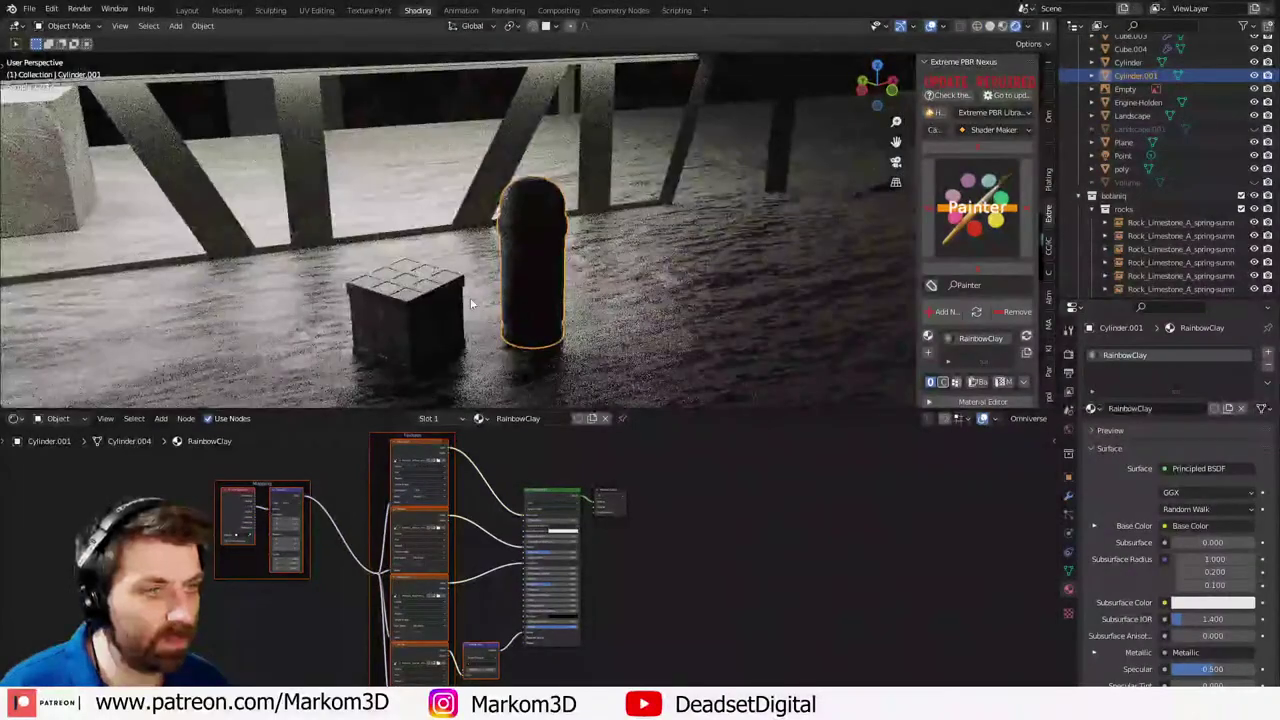
{"action": "left_click", "coordinate": [428, 310]}
{"action": "left_click", "coordinate": [990, 26]}
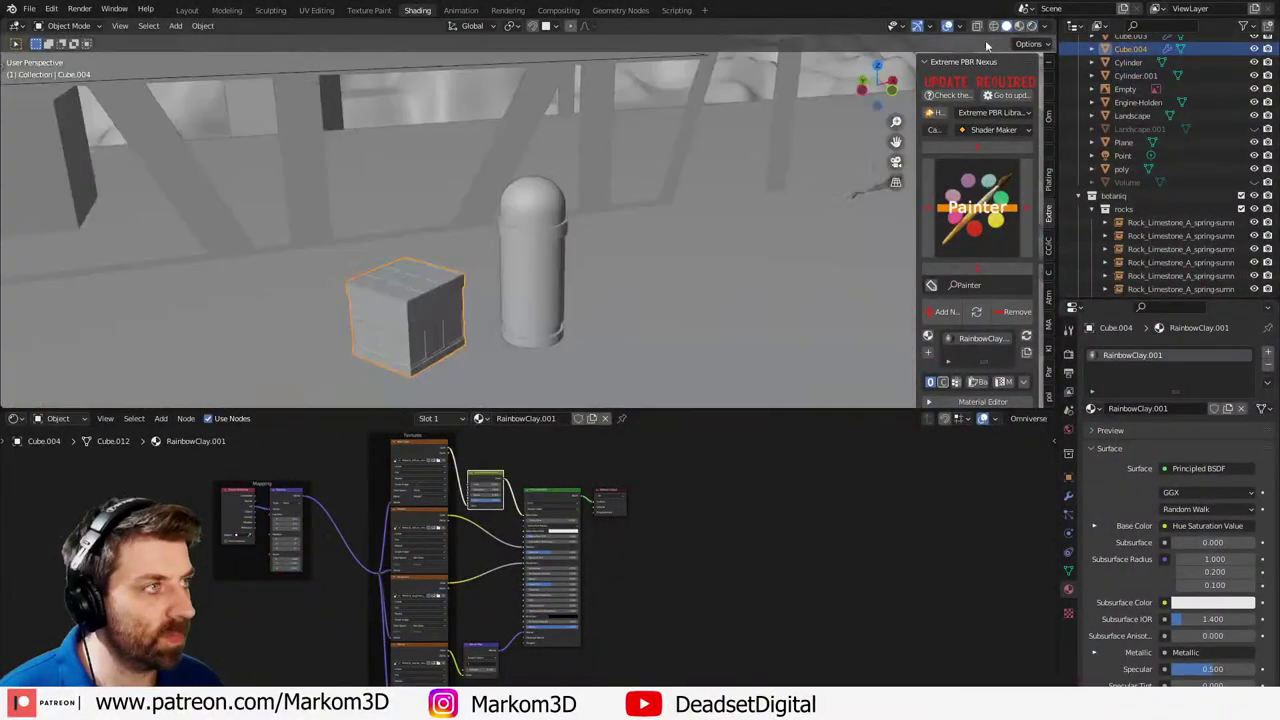
{"action": "key", "text": "KP_7"}
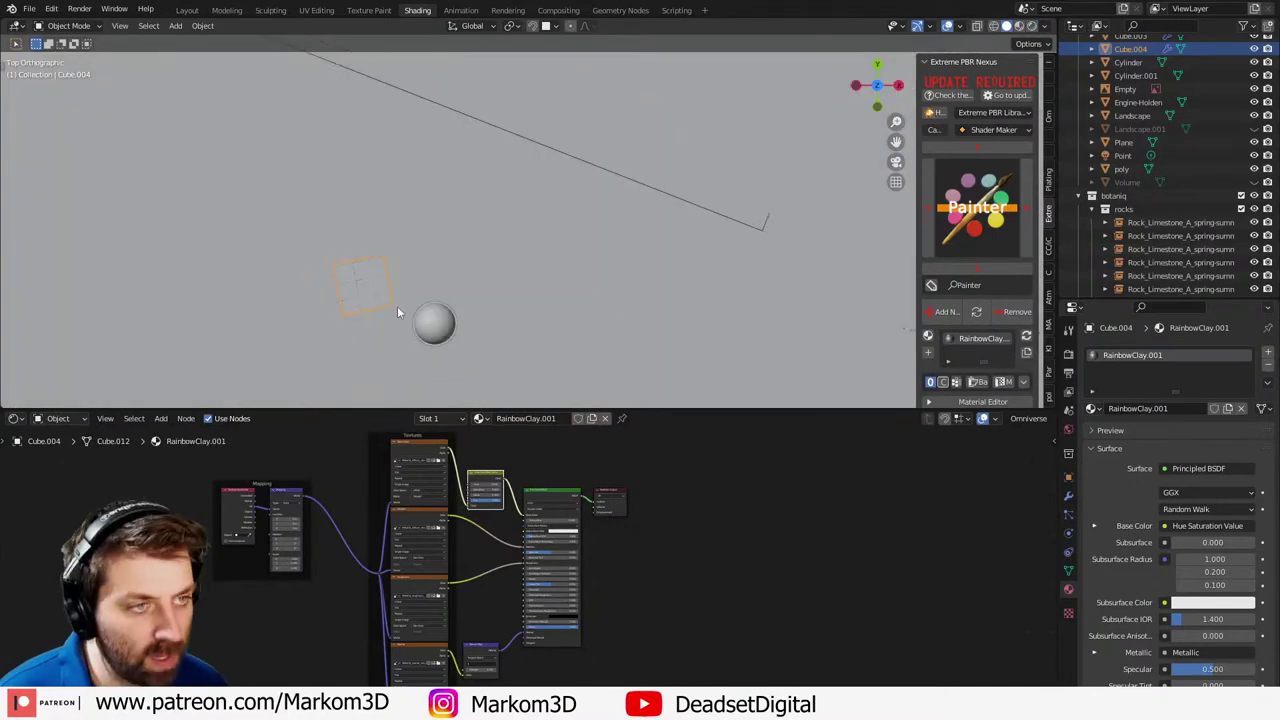
{"action": "middle_click_drag", "start_coordinate": [364, 314], "coordinate": [520, 289], "text": "shift"}
{"action": "key", "text": "shift+d"}
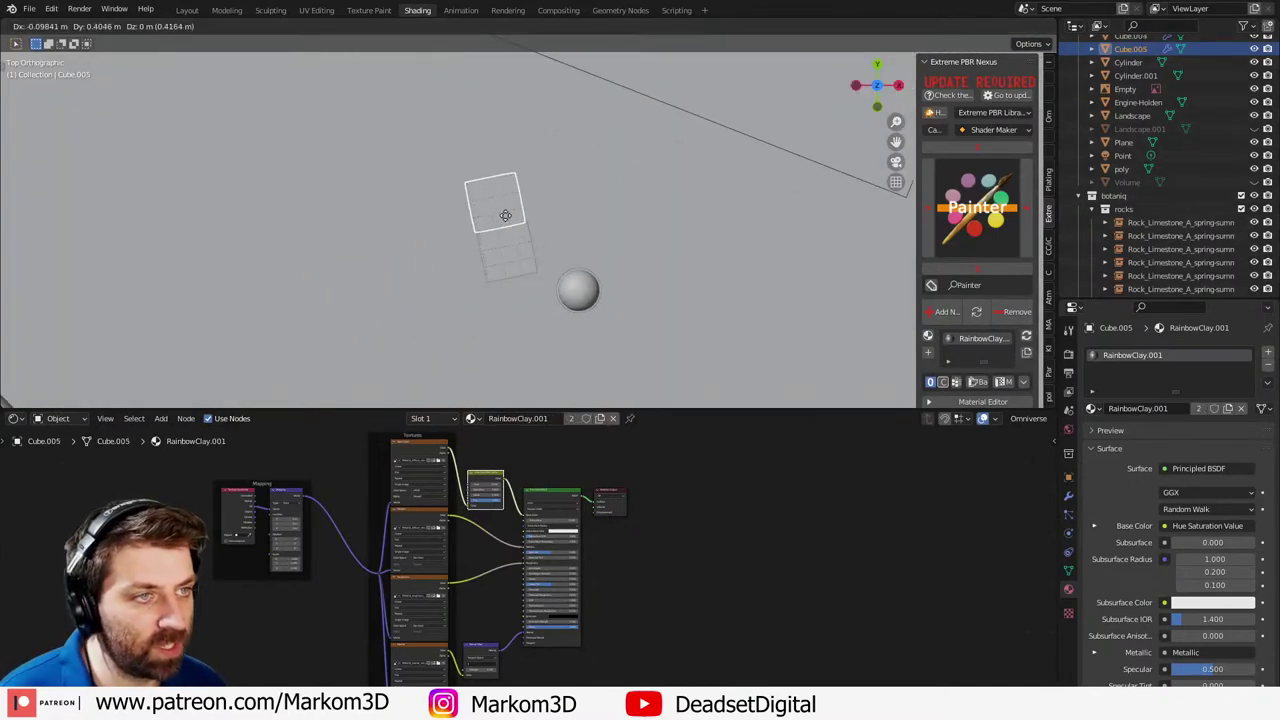
{"action": "left_click", "coordinate": [514, 214]}
{"action": "key", "text": "shift+d"}
{"action": "left_click", "coordinate": [480, 280]}
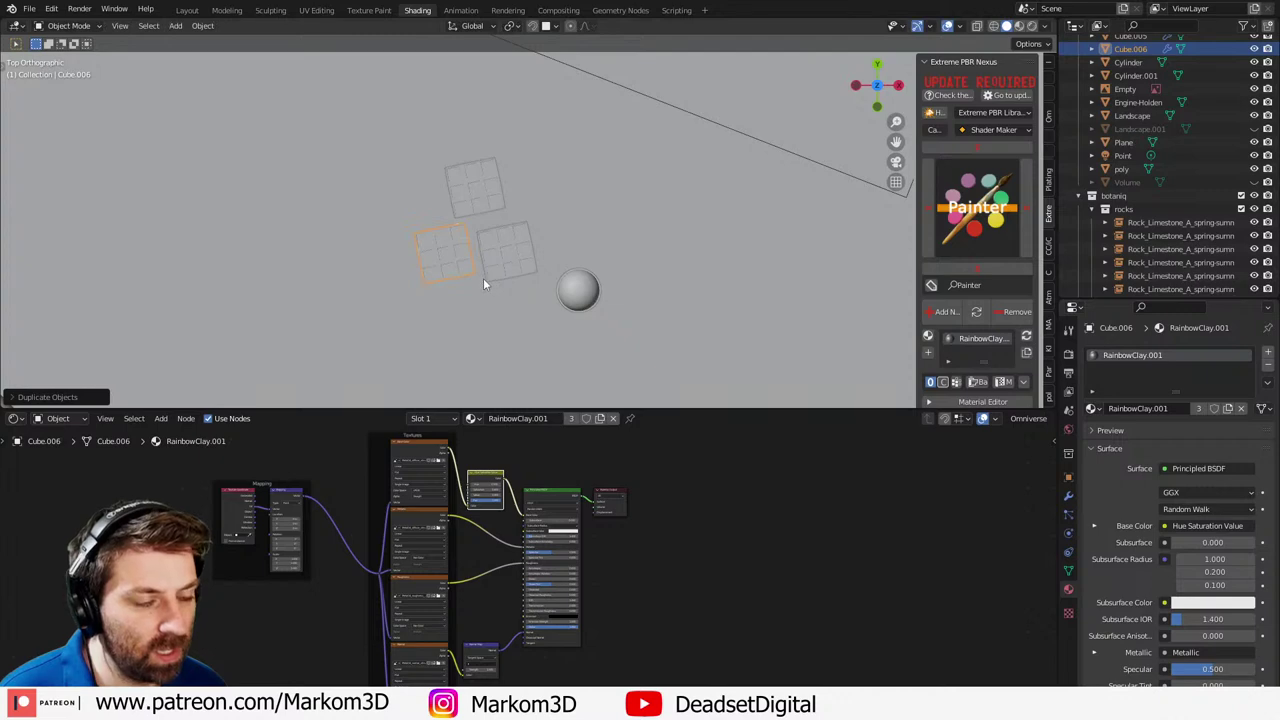
{"action": "key", "text": "ctrl+z"}
{"action": "key", "text": "ctrl+z"}
- Create four linked duplicates of the crate and arrange them around the original crate and the canister
{"action": "key", "text": "alt+d"}
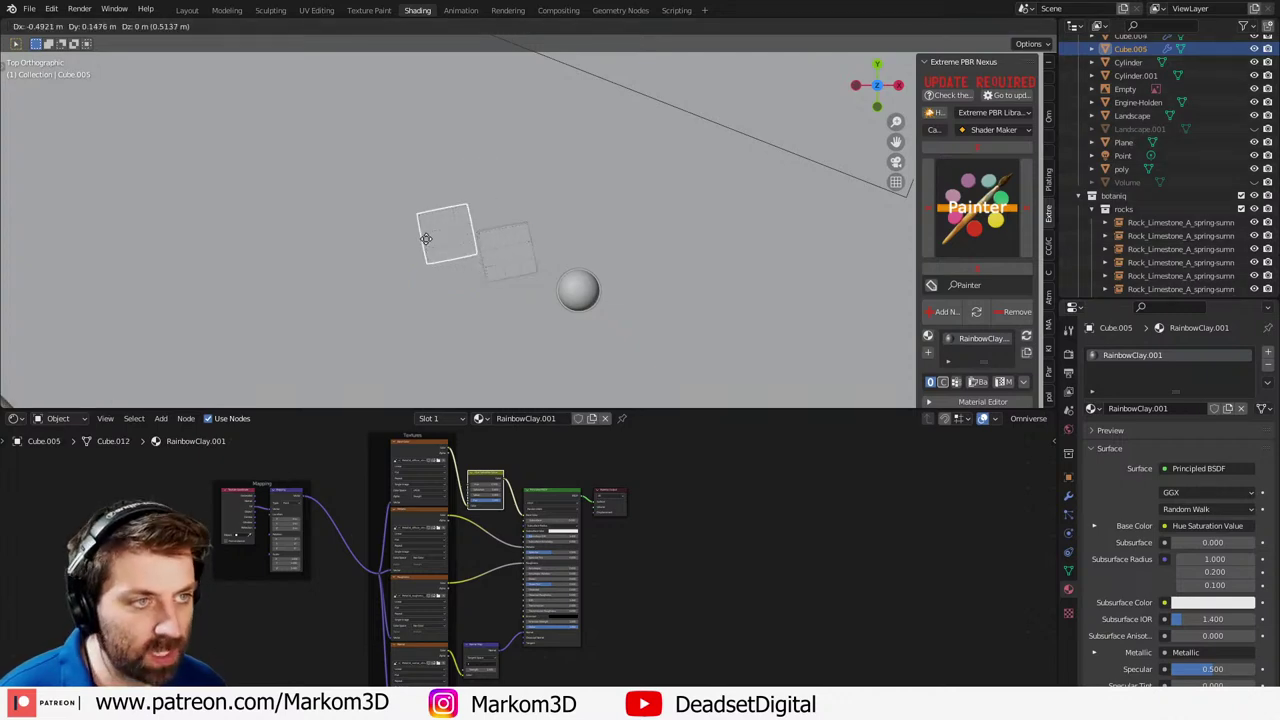
{"action": "left_click", "coordinate": [430, 262]}
{"action": "key", "text": "alt+d"}
{"action": "left_click", "coordinate": [470, 190]}
{"action": "key", "text": "alt+d"}
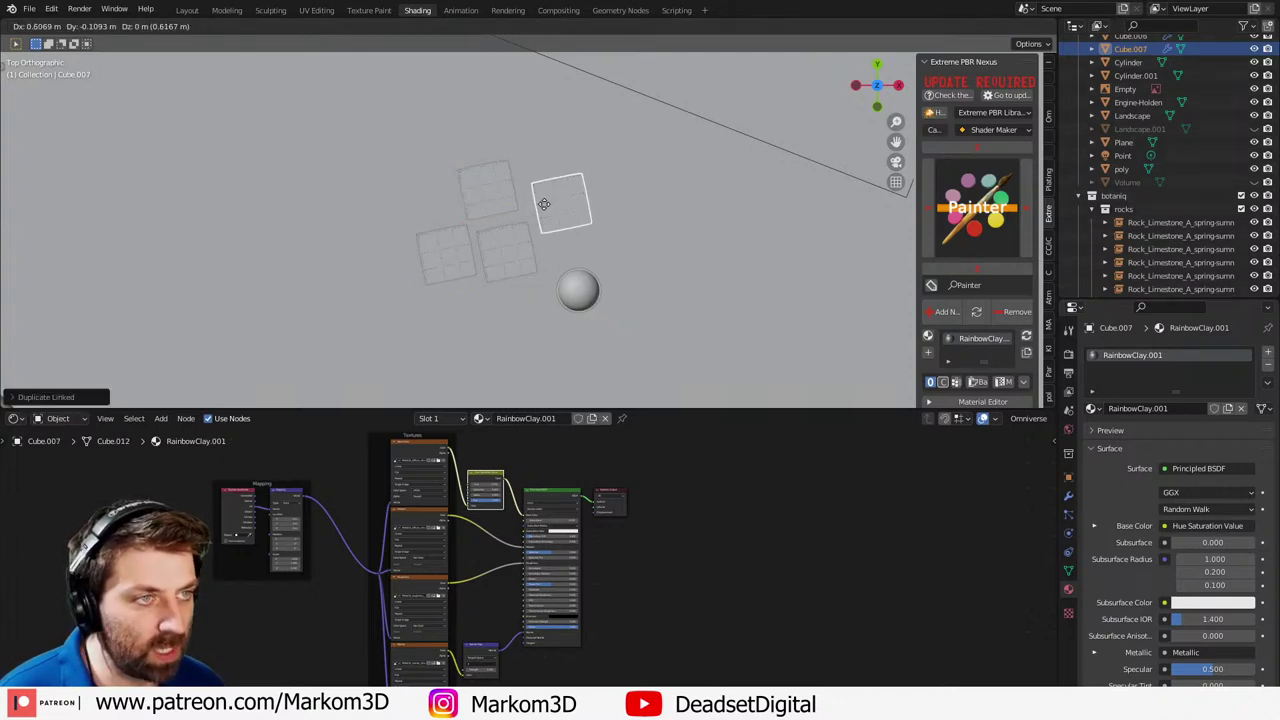
{"action": "left_click", "coordinate": [534, 190]}
{"action": "key", "text": "alt+d"}
{"action": "left_click", "coordinate": [603, 248]}
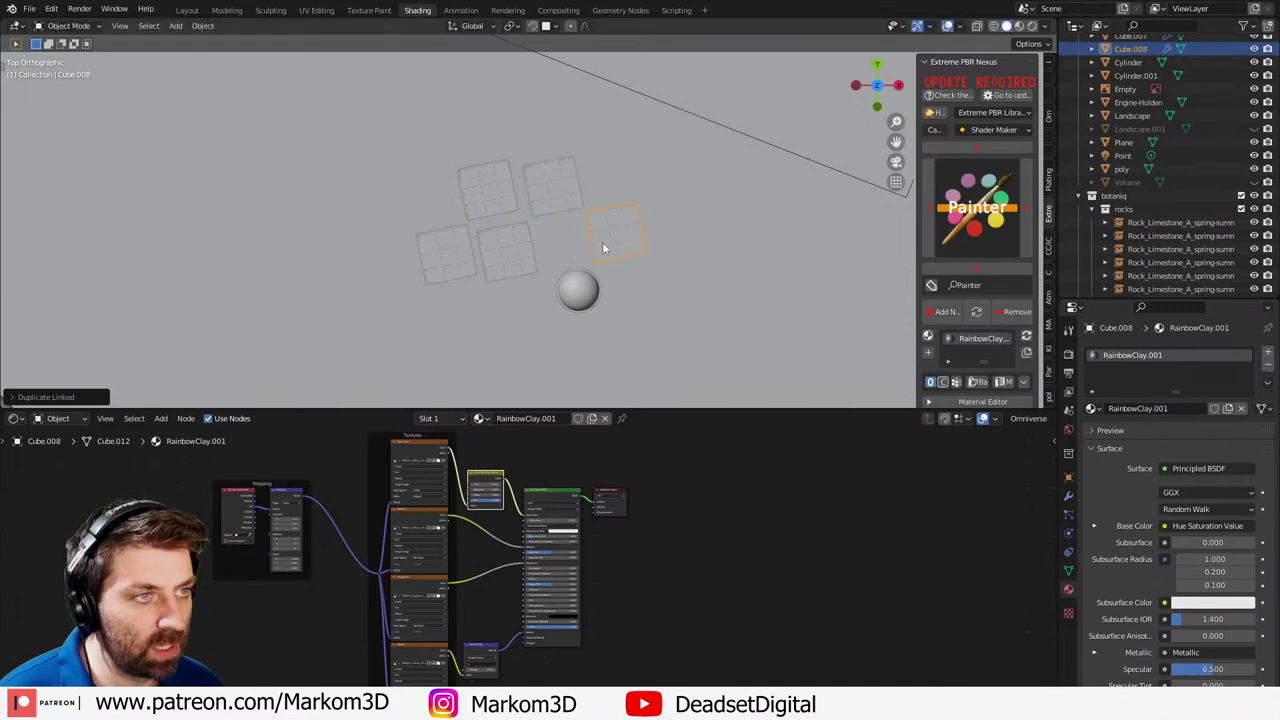
- Rotate the crates in the cluster individually to varied angles so their arrangement looks irregular
{"action": "key", "text": "r"}
{"action": "left_click", "coordinate": [615, 285]}
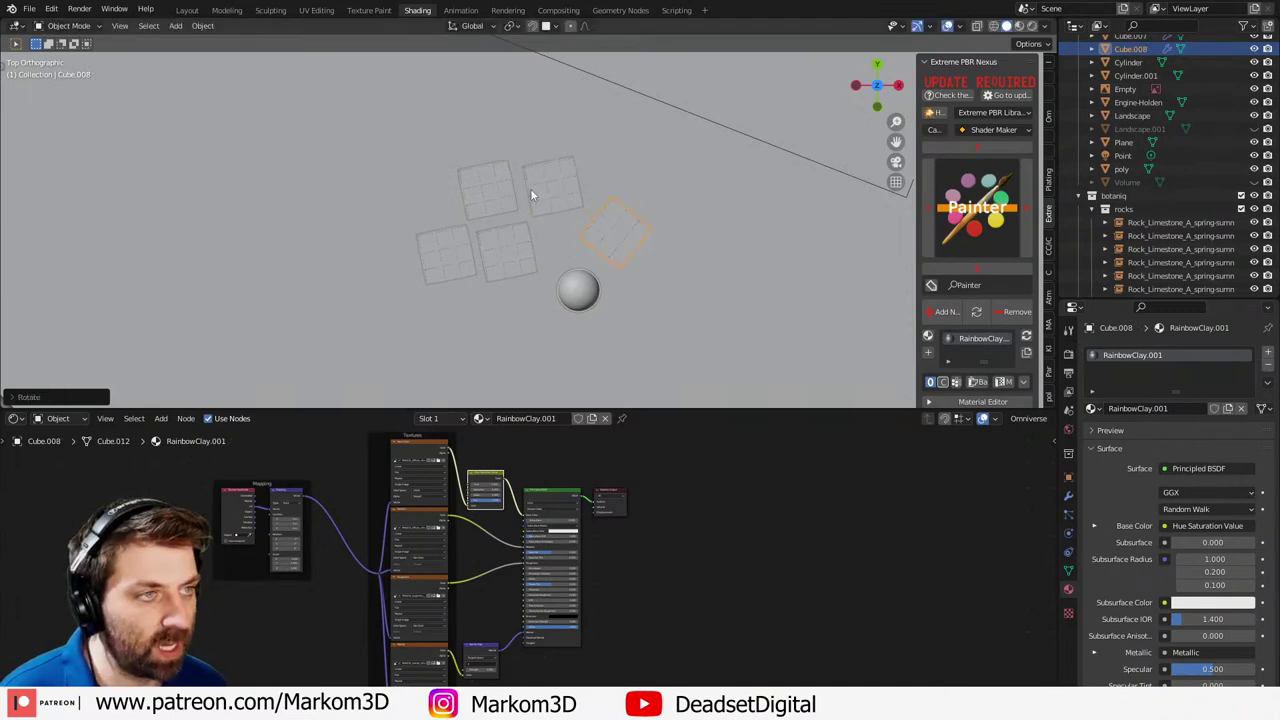
{"action": "left_click", "coordinate": [531, 194]}
{"action": "key", "text": "r"}
{"action": "left_click", "coordinate": [530, 220]}
{"action": "left_click", "coordinate": [490, 185]}
{"action": "left_click", "coordinate": [510, 255]}
{"action": "key", "text": "r"}
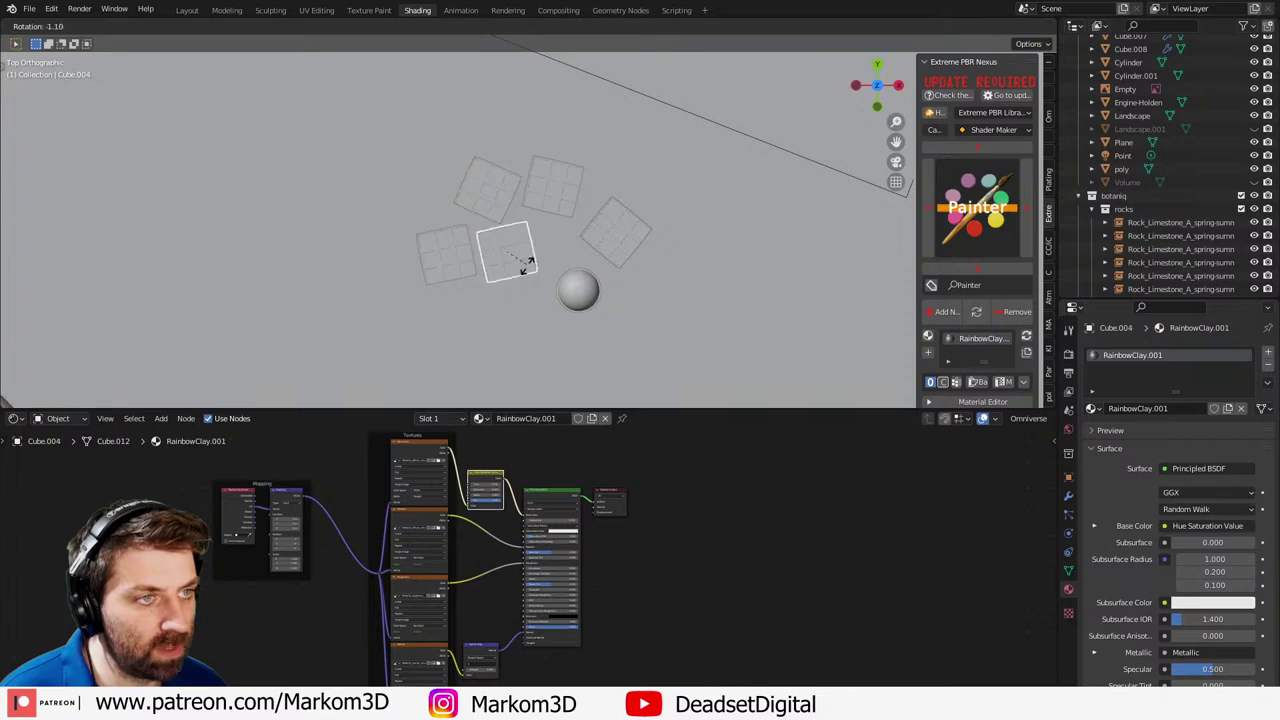
{"action": "left_click", "coordinate": [482, 268]}
{"action": "scroll", "coordinate": [502, 253], "scroll_direction": "down", "scroll_amount": 3}
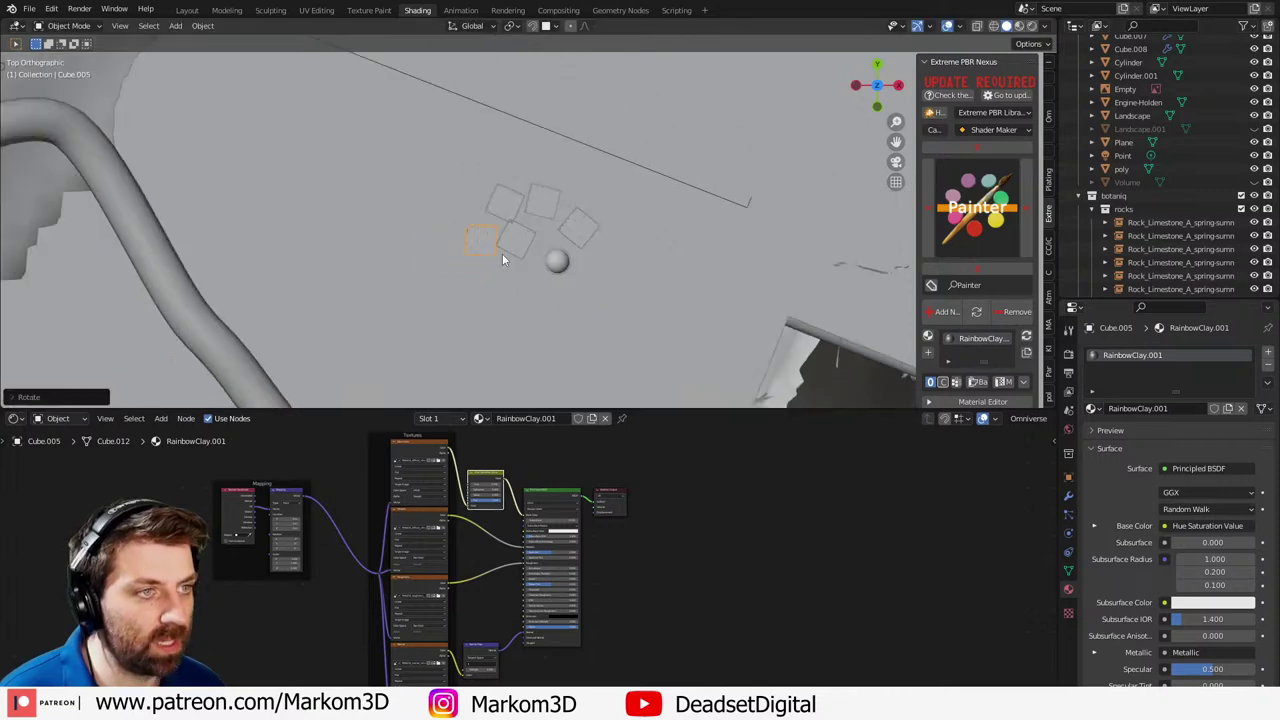
- Select all five crates, place two linked duplicates of the cluster toward the platform's far end, and rotate each group differently
{"action": "left_click", "coordinate": [480, 240], "text": "shift"}
{"action": "left_click", "coordinate": [506, 201], "text": "shift"}
{"action": "left_click", "coordinate": [578, 228], "text": "shift"}
{"action": "left_click", "coordinate": [547, 201], "text": "shift"}
{"action": "scroll", "coordinate": [544, 230], "scroll_direction": "down", "scroll_amount": 2}
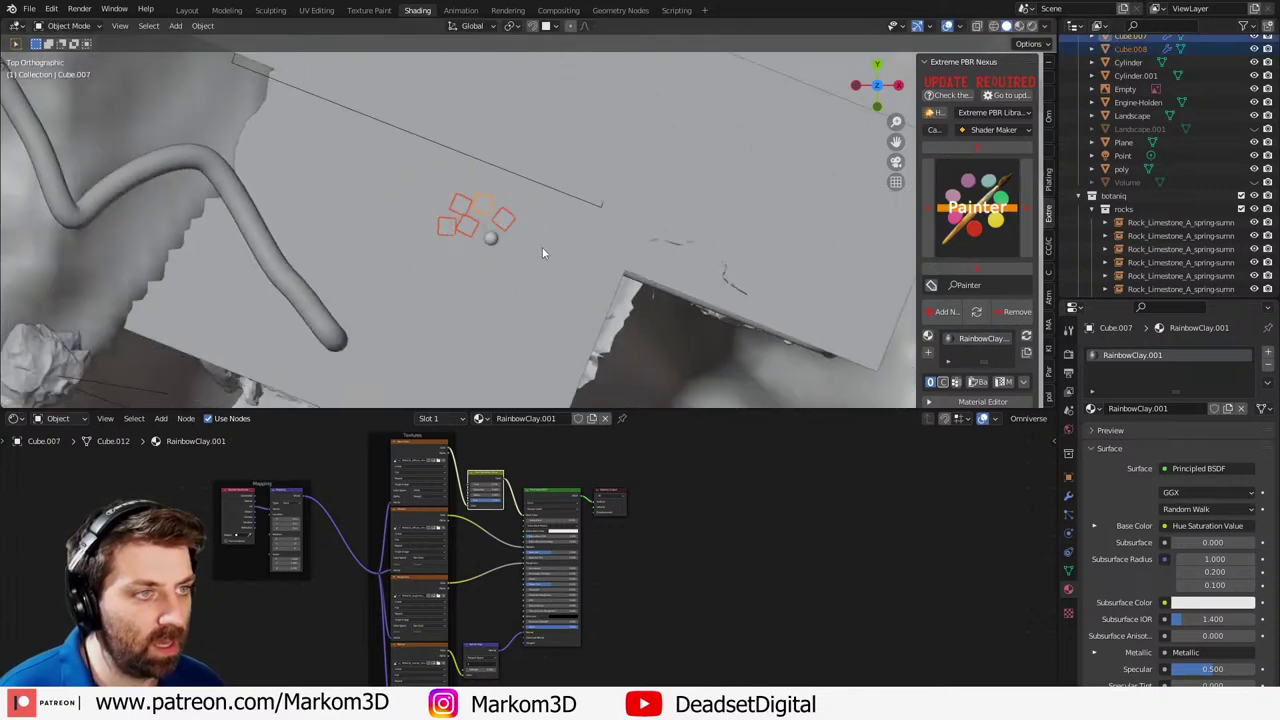
{"action": "key", "text": "shift+d"}
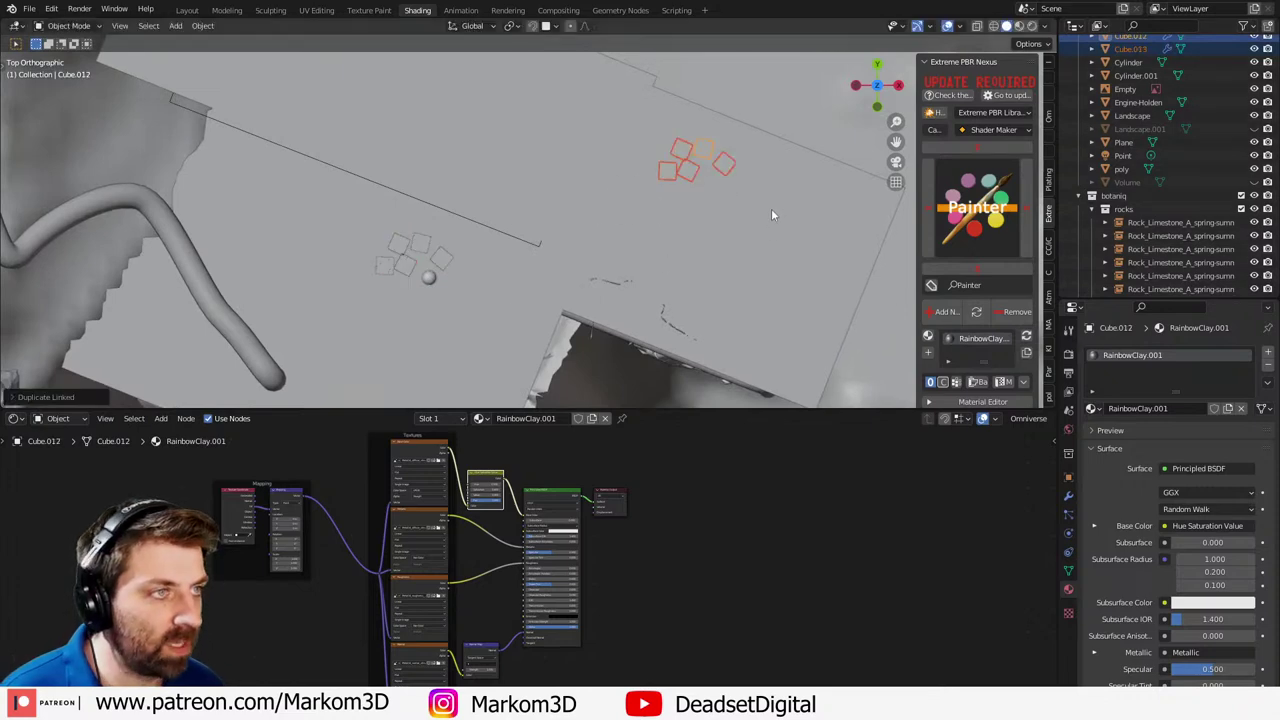
{"action": "key", "text": "r"}
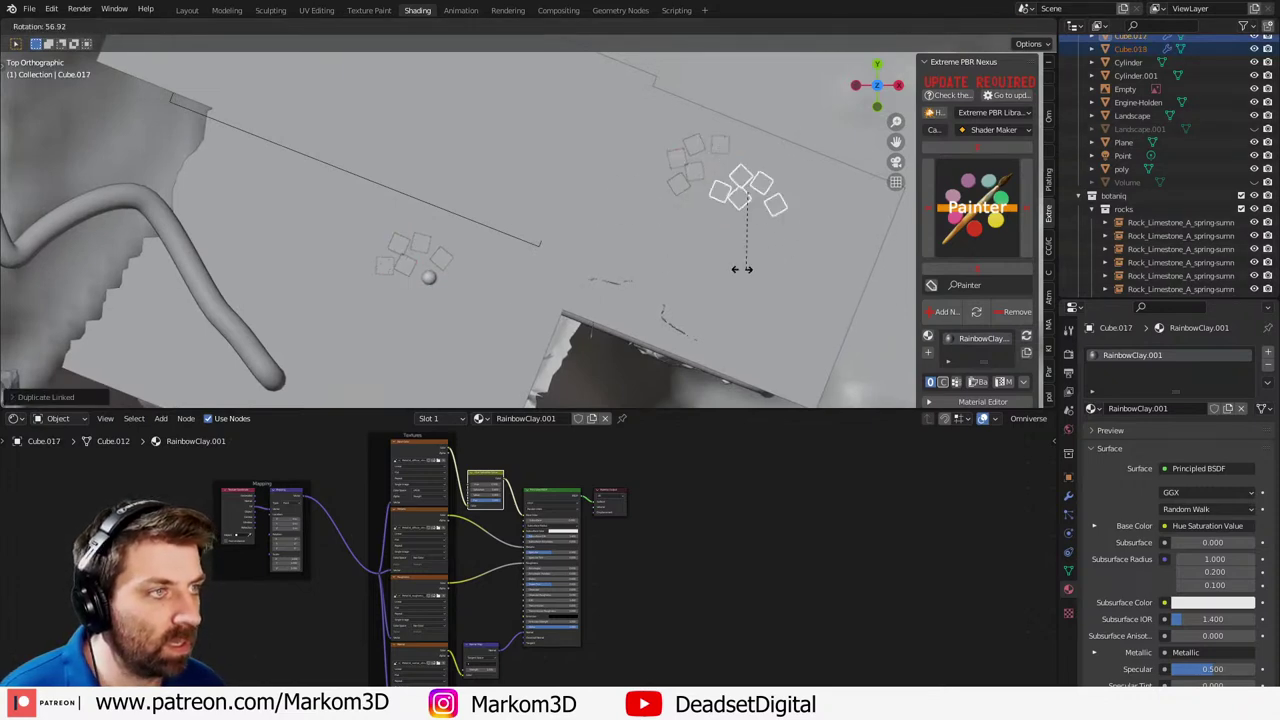
{"action": "left_click", "coordinate": [732, 267]}
- Add a third linked duplicate of the crate cluster beside the other copies, rotate it, and check the placement from the camera
{"action": "key", "text": "shift+d"}
{"action": "left_click", "coordinate": [700, 345]}
{"action": "key", "text": "r"}
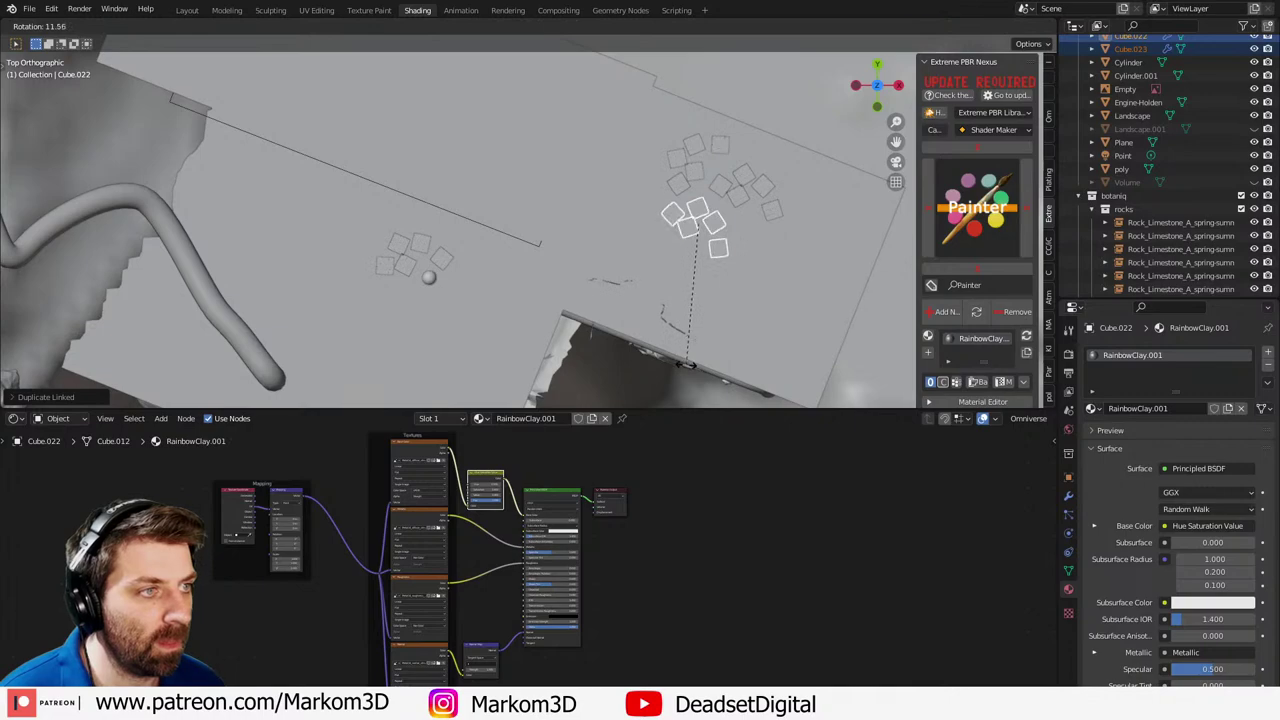
{"action": "left_click", "coordinate": [655, 275]}
{"action": "scroll", "coordinate": [611, 254], "scroll_direction": "down", "scroll_amount": 2}
{"action": "middle_click_drag", "start_coordinate": [611, 254], "coordinate": [611, 120]}
{"action": "key", "text": "KP_0"}
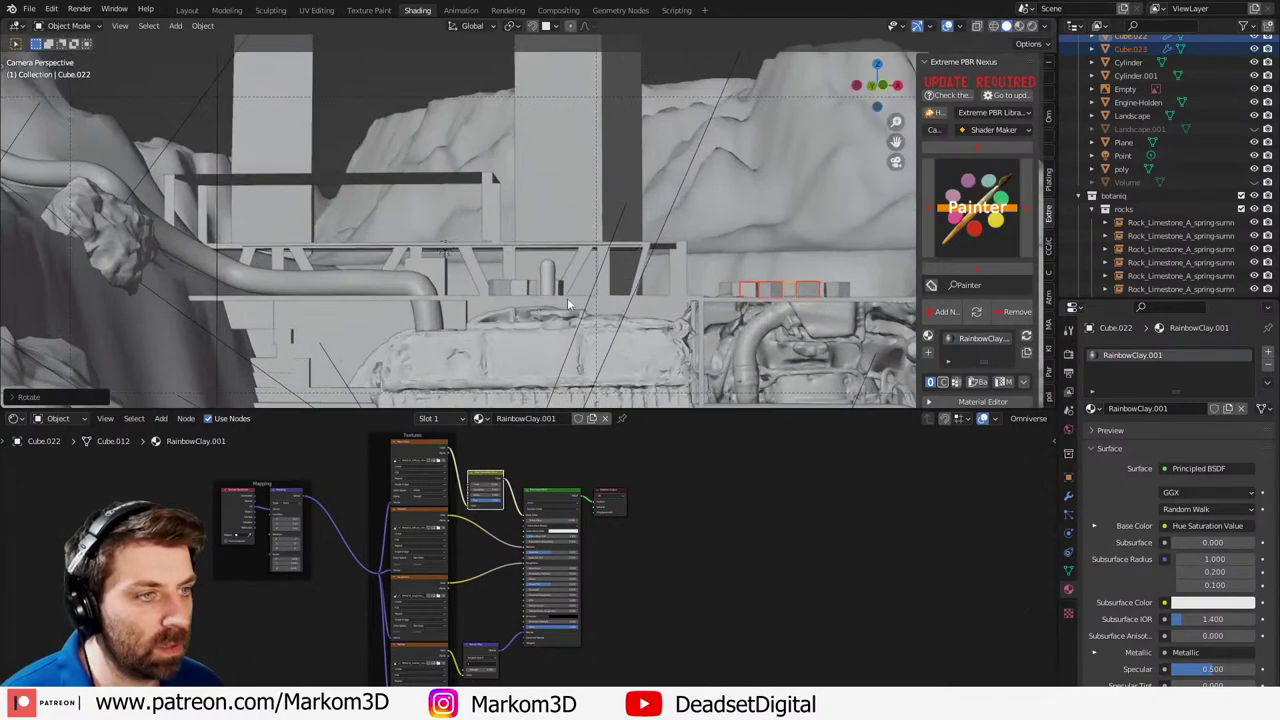
- Create six linked duplicates of the canister, scatter them beside the original crate cluster, and preview the camera view in rendered shading
{"action": "left_click", "coordinate": [548, 292]}
{"action": "key", "text": "KP_Decimal"}
{"action": "key", "text": "KP_7"}
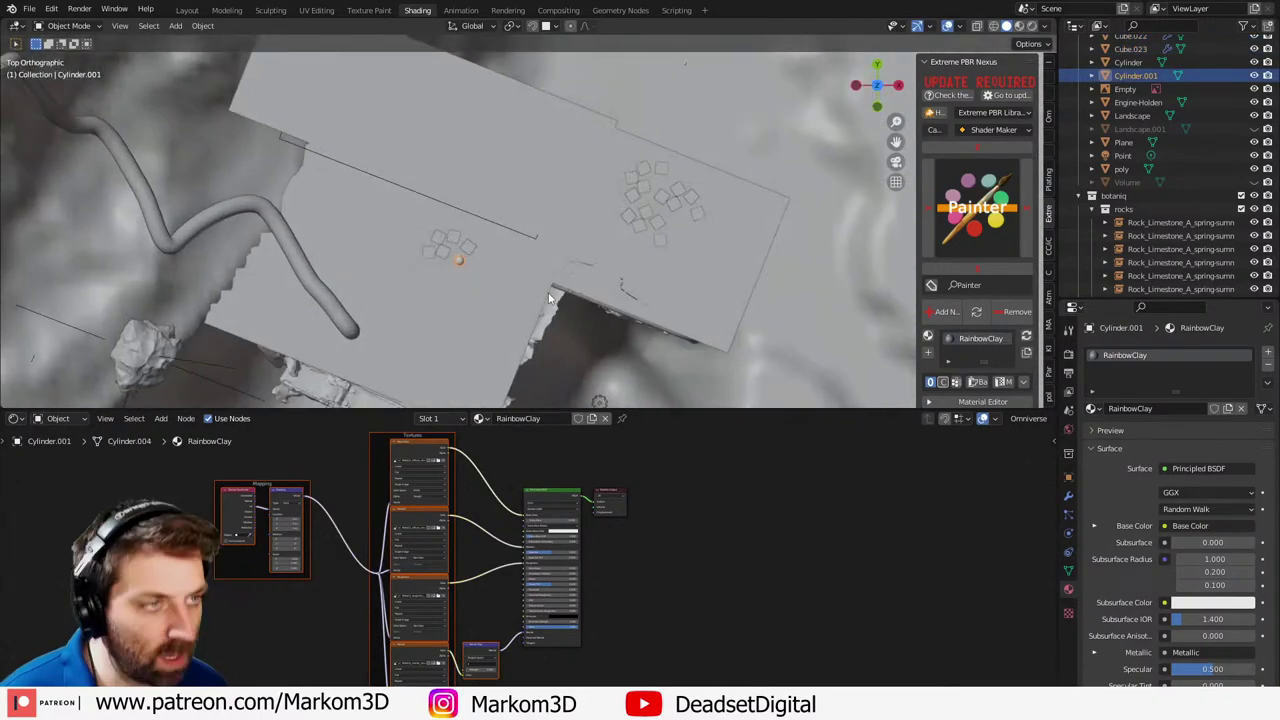
{"action": "scroll", "coordinate": [435, 300], "scroll_direction": "up", "scroll_amount": 2}
{"action": "middle_click_drag", "start_coordinate": [369, 294], "coordinate": [461, 245], "text": "shift"}
{"action": "key", "text": "alt+d"}
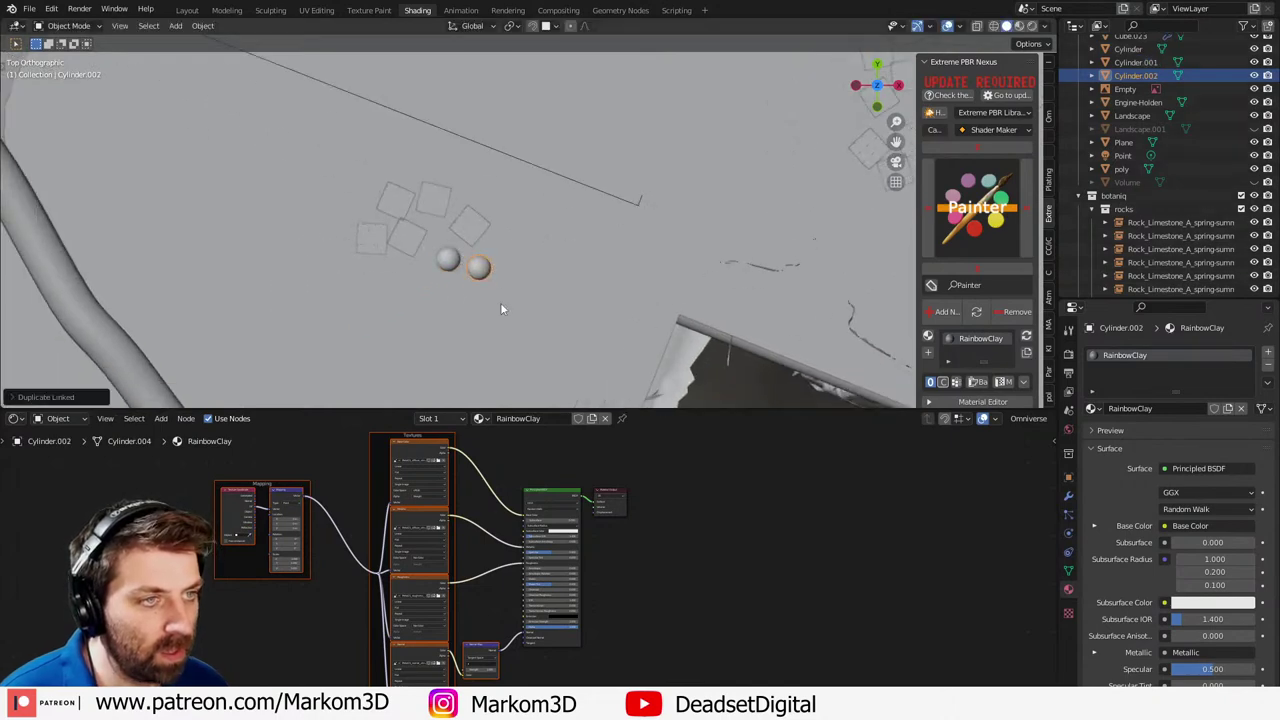
{"action": "left_click", "coordinate": [507, 299]}
{"action": "key", "text": "alt+d"}
{"action": "left_click", "coordinate": [534, 273]}
{"action": "key", "text": "alt+d"}
{"action": "left_click", "coordinate": [535, 248]}
{"action": "key", "text": "alt+d"}
{"action": "left_click", "coordinate": [571, 247]}
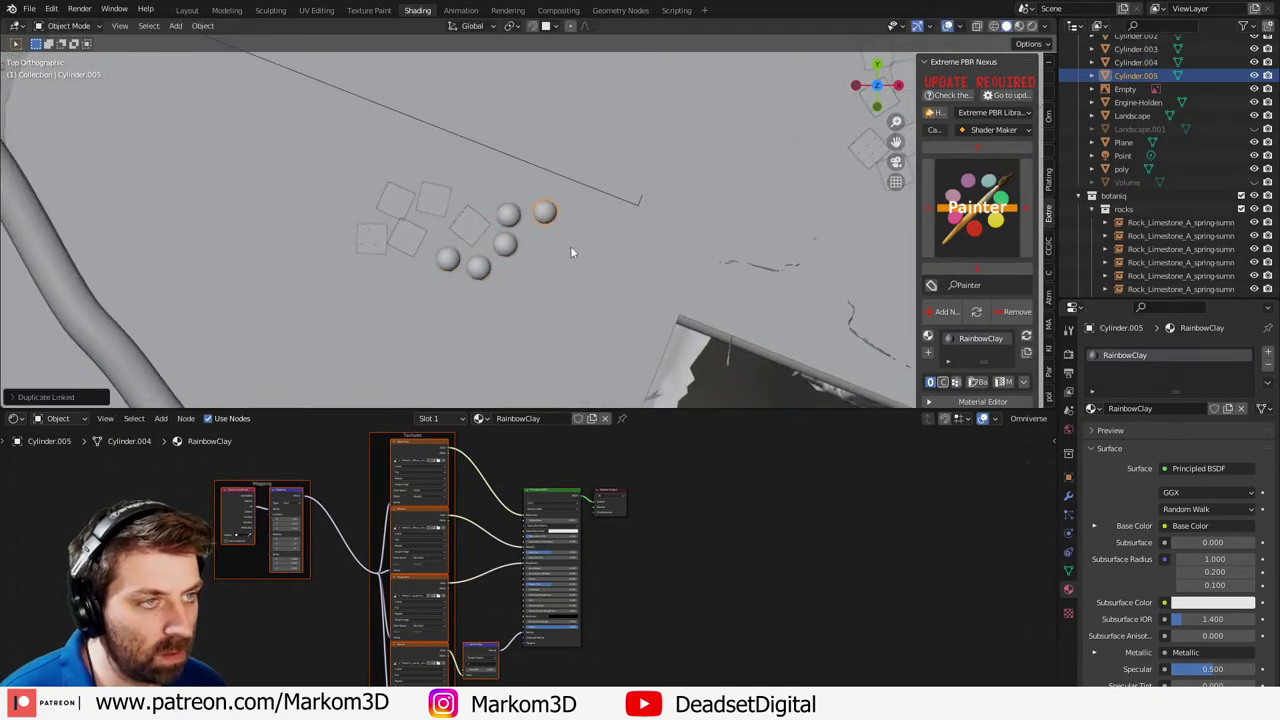
{"action": "key", "text": "alt+d"}
{"action": "left_click", "coordinate": [571, 280]}
{"action": "key", "text": "alt+d"}
{"action": "left_click", "coordinate": [523, 297]}
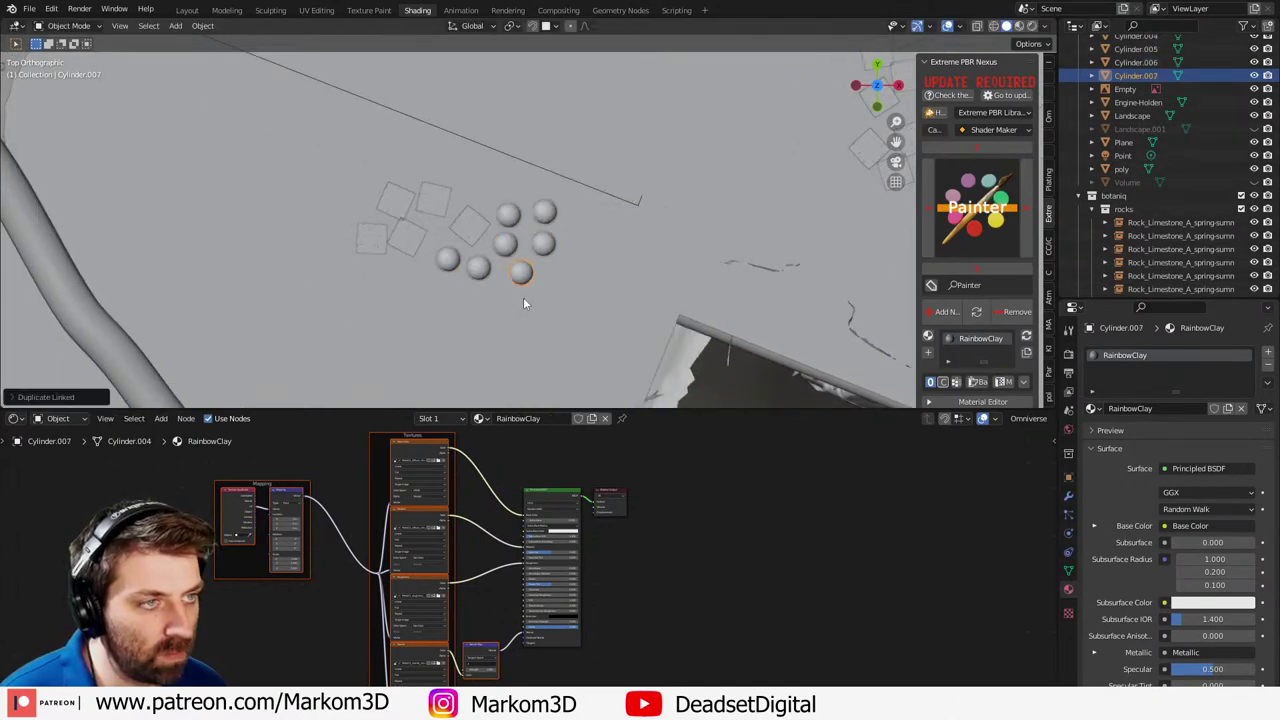
{"action": "key", "text": "KP_0"}
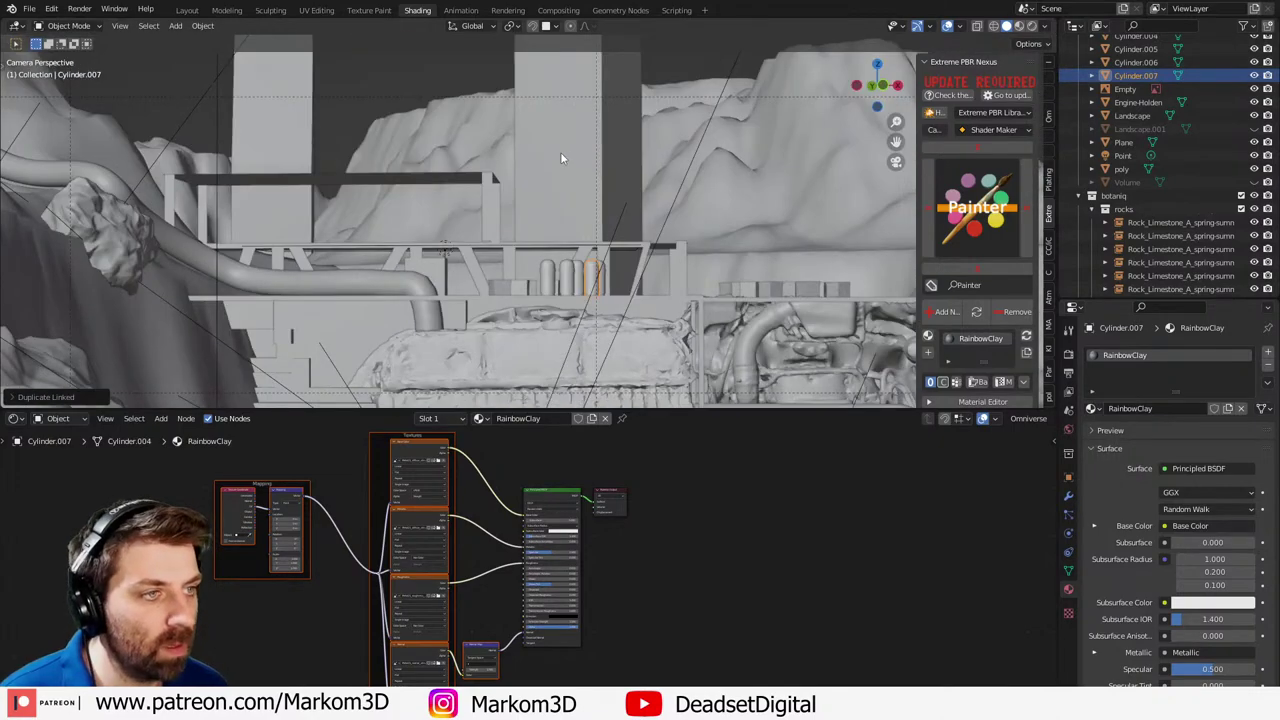
{"action": "key", "text": "z"}
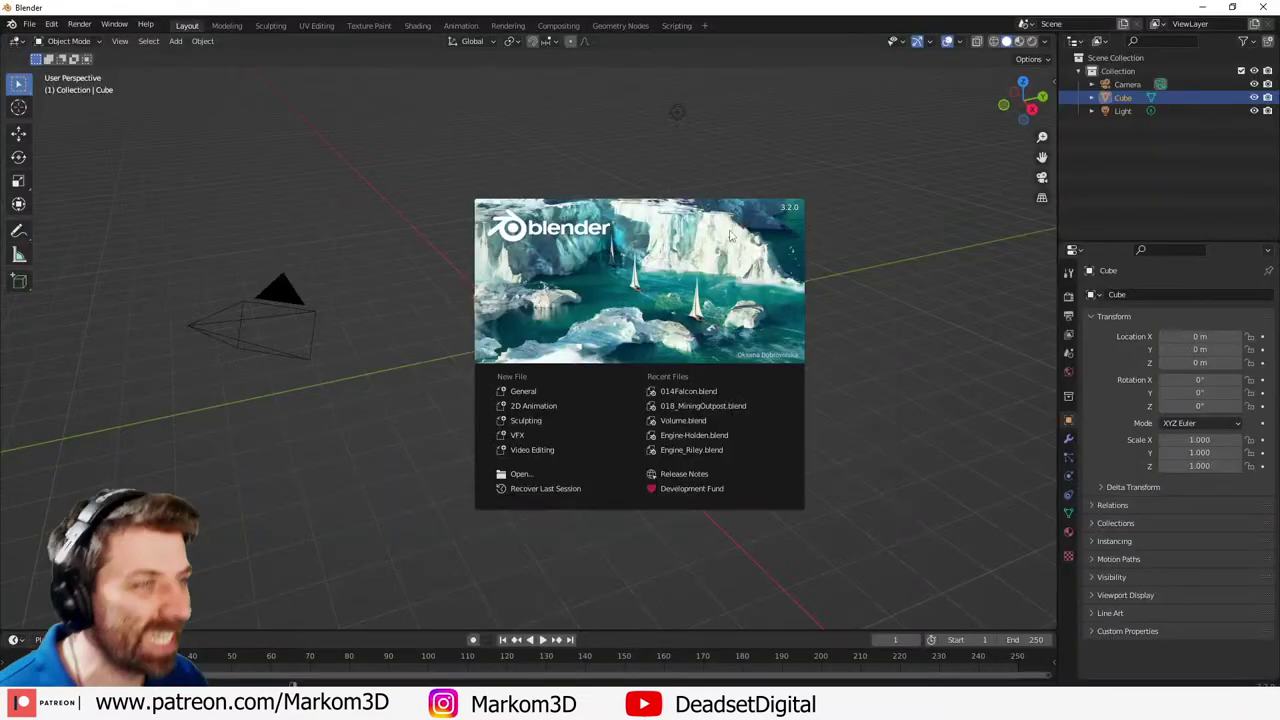
- Open the recent file 014Falcon.blend in the second Blender window to view its crates and canisters, and close that window
{"action": "left_click", "coordinate": [687, 396]}
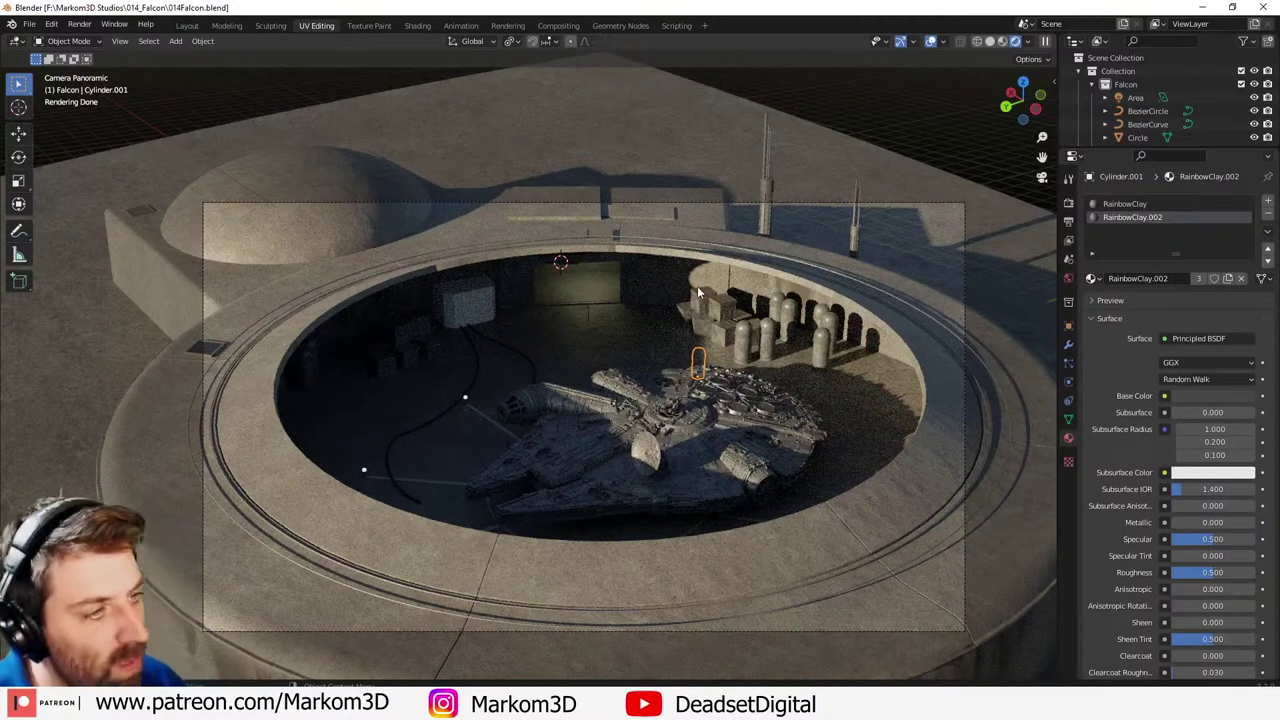
{"action": "key", "text": "alt+a"}
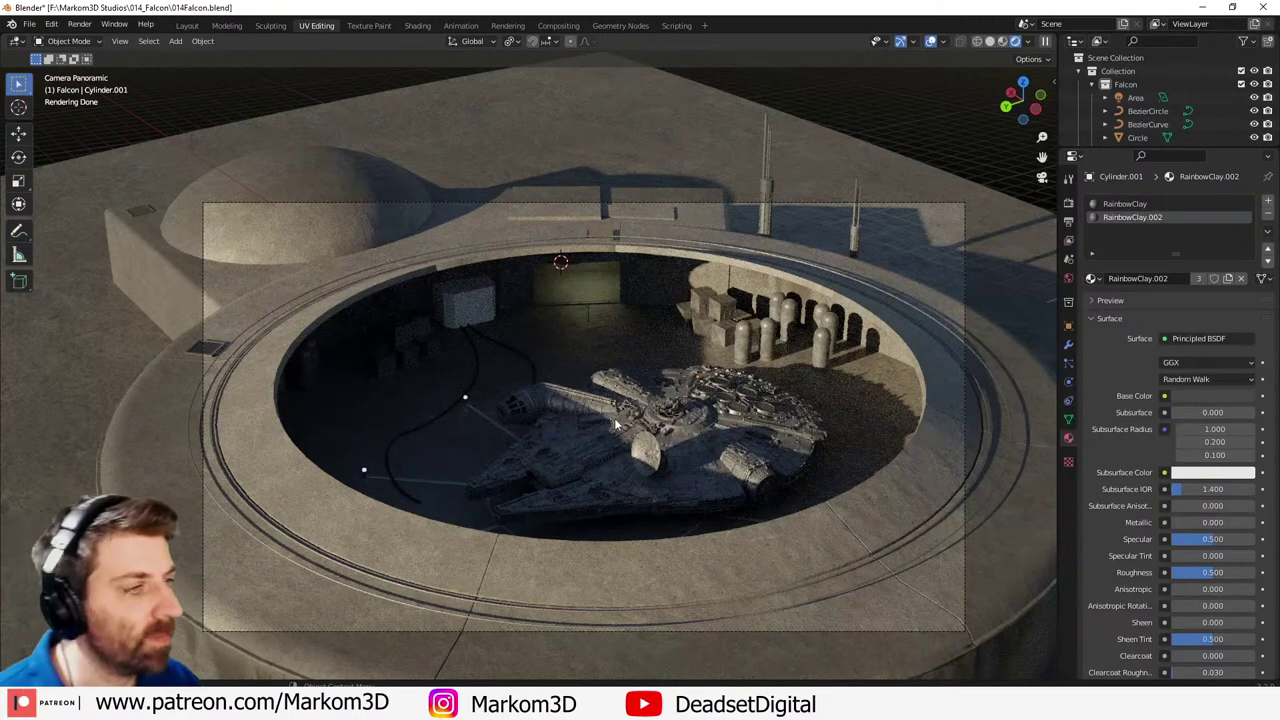
{"action": "left_click", "coordinate": [1263, 7]}
{"action": "left_click", "coordinate": [670, 378]}
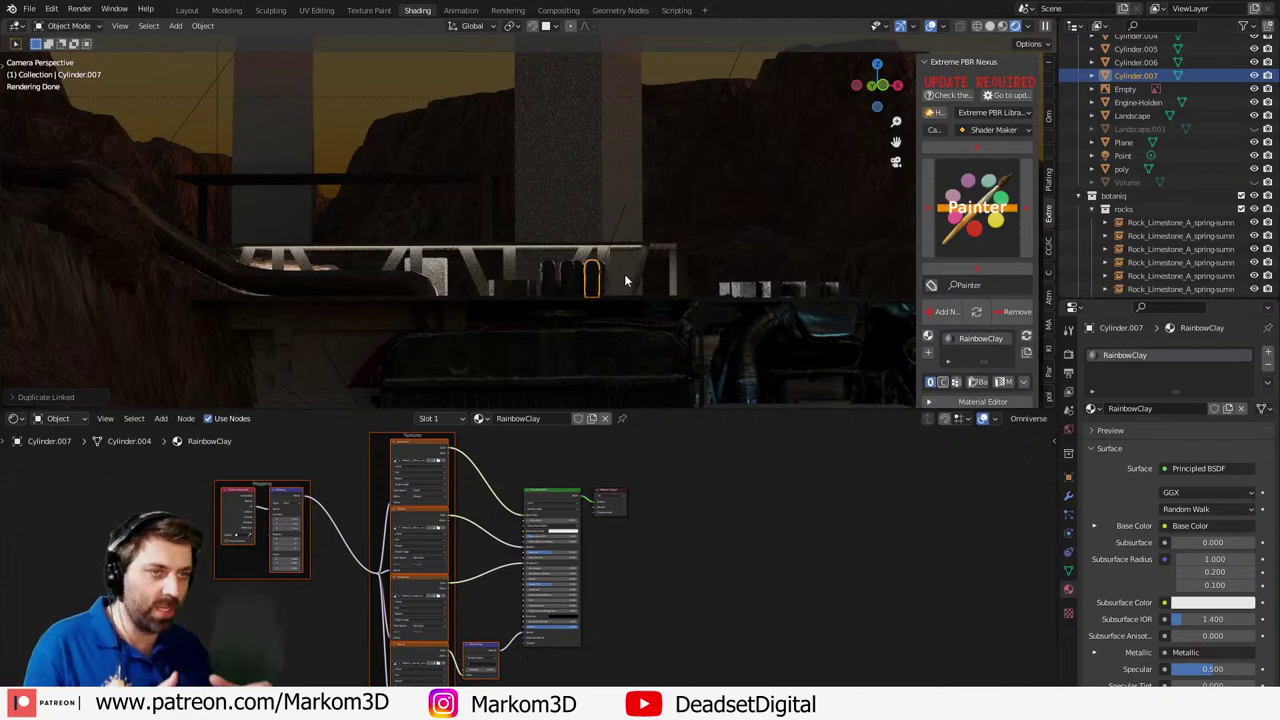
- Assign the existing Metal_Frame material to the panel objects Plane_RLExtr and Plane_RLExtr.001
{"action": "scroll", "coordinate": [745, 313], "scroll_direction": "down", "scroll_amount": 1}
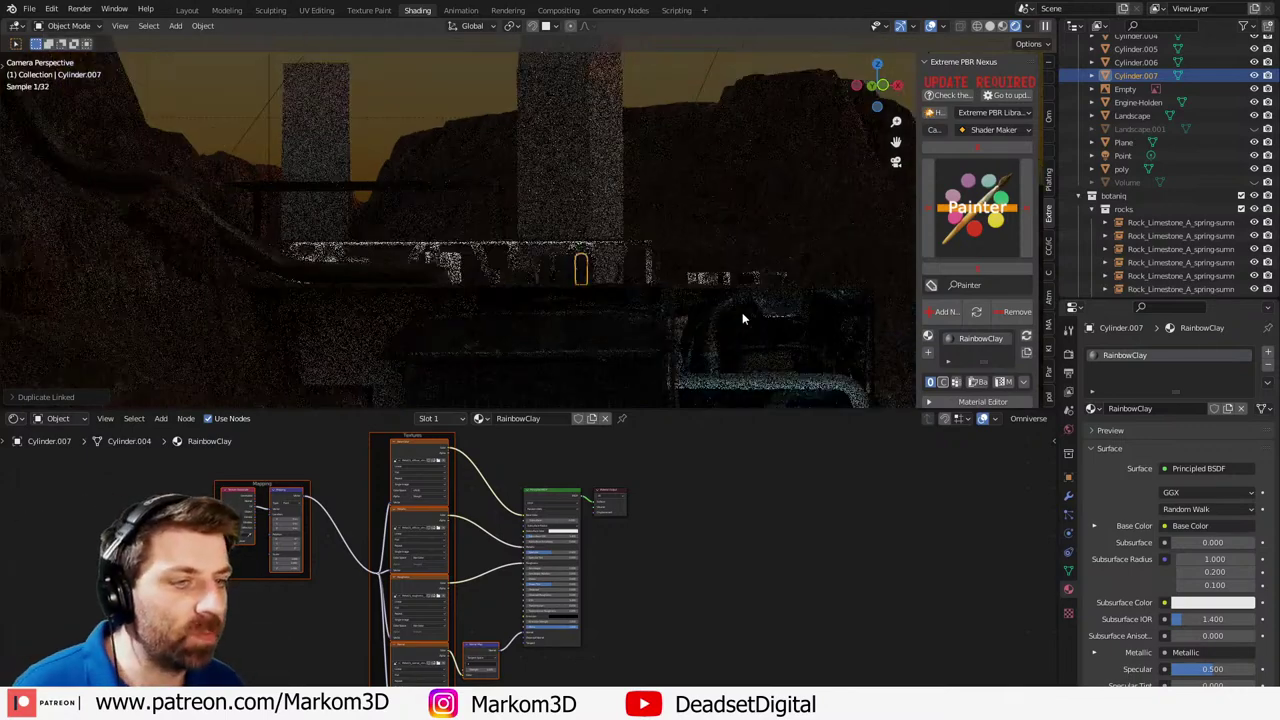
{"action": "scroll", "coordinate": [742, 318], "scroll_direction": "up", "scroll_amount": 2}
{"action": "left_click", "coordinate": [325, 272]}
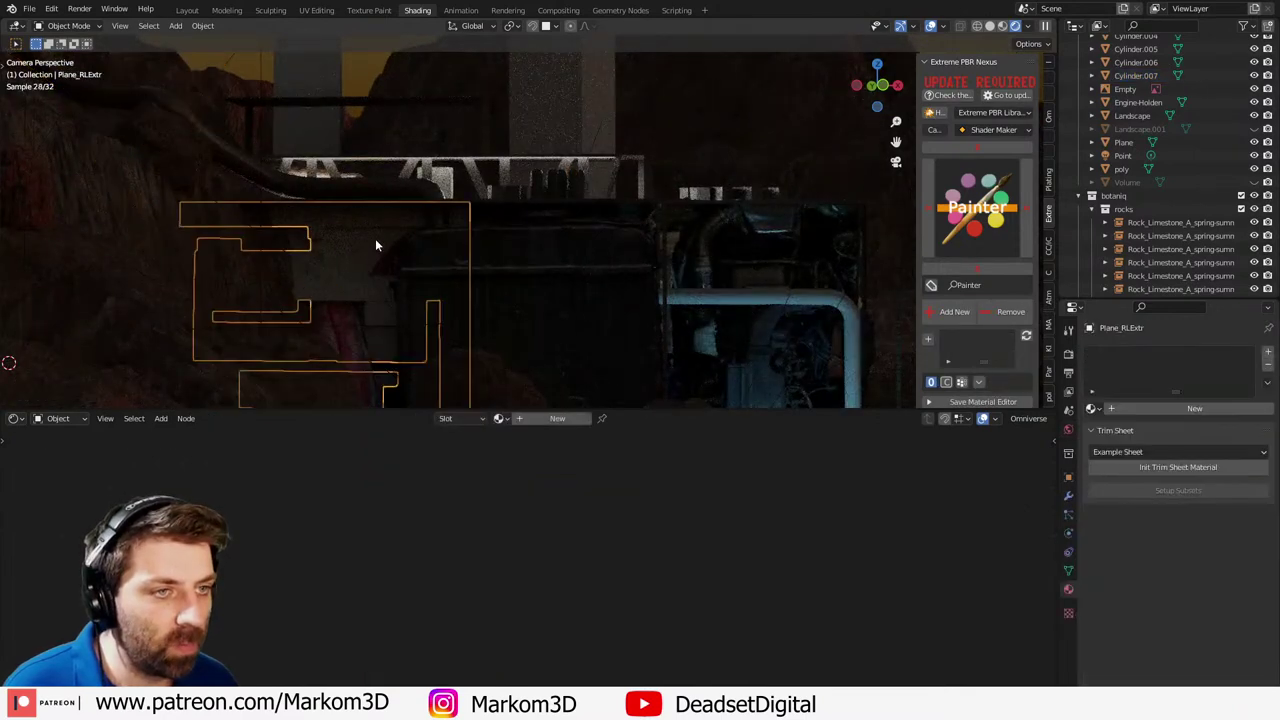
{"action": "left_click", "coordinate": [1091, 408]}
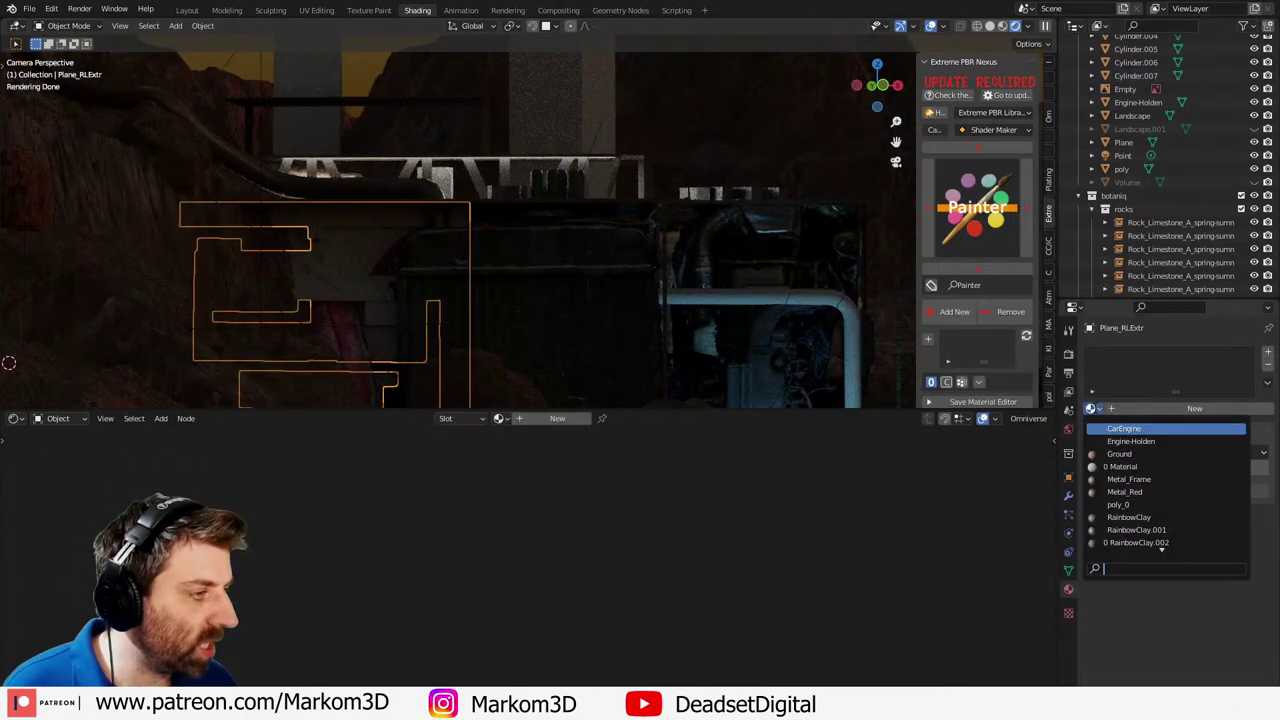
{"action": "left_click", "coordinate": [1137, 479]}
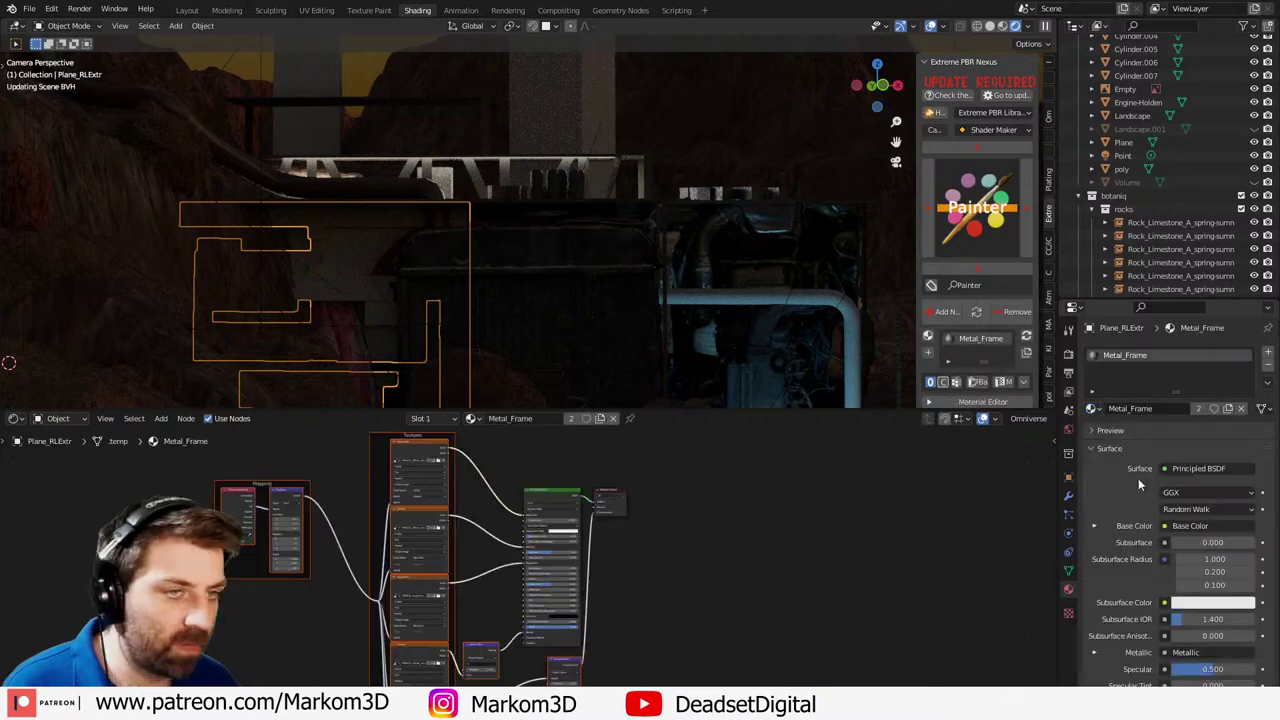
{"action": "left_click", "coordinate": [377, 321]}
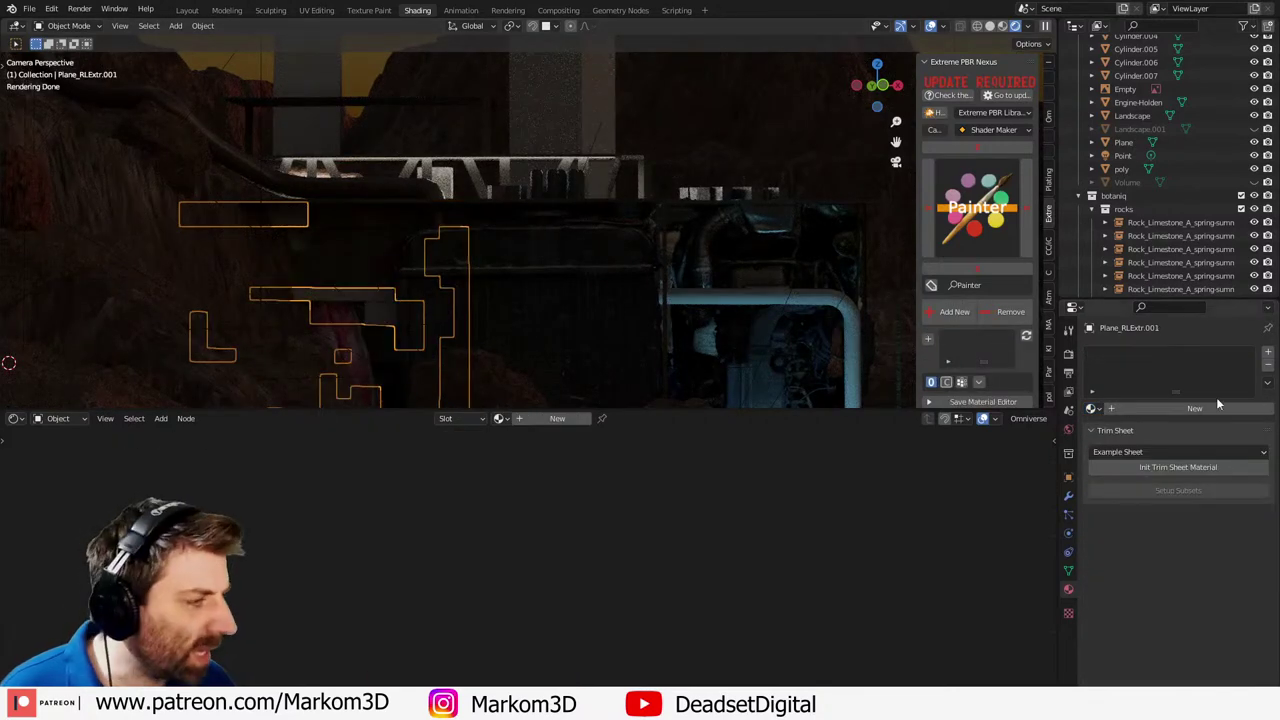
{"action": "left_click", "coordinate": [1092, 408]}
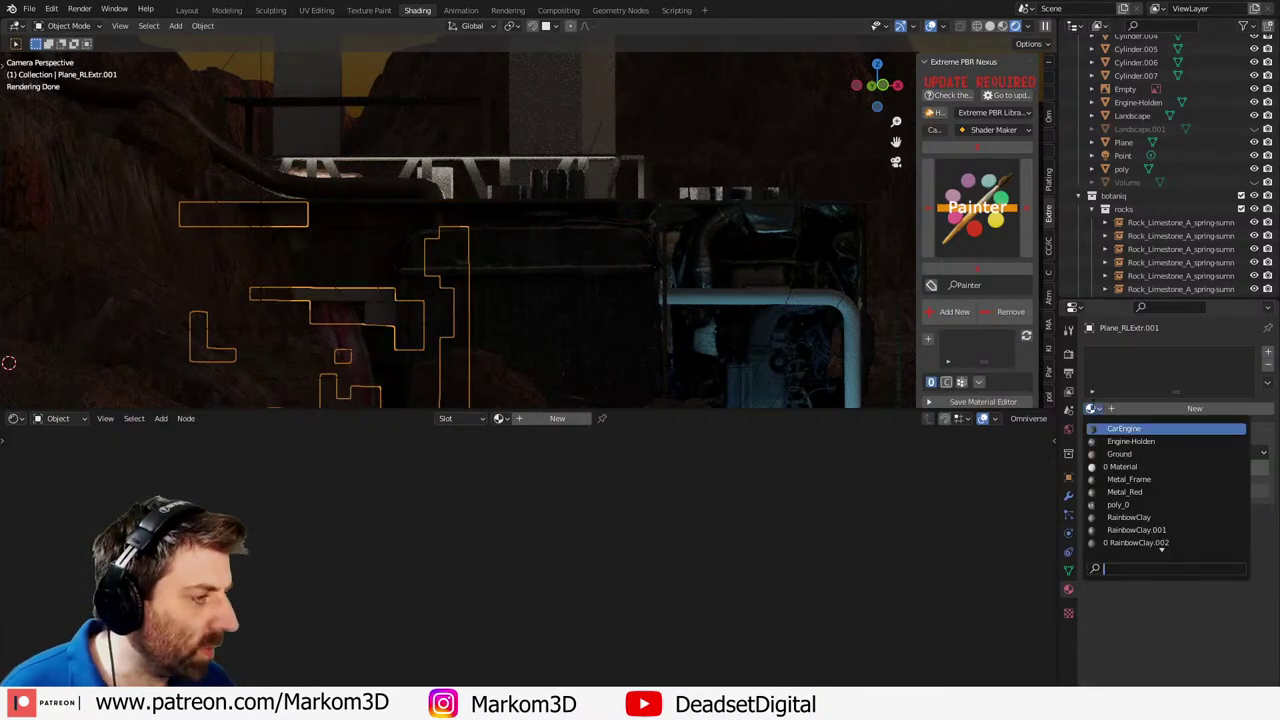
{"action": "left_click", "coordinate": [1153, 480]}
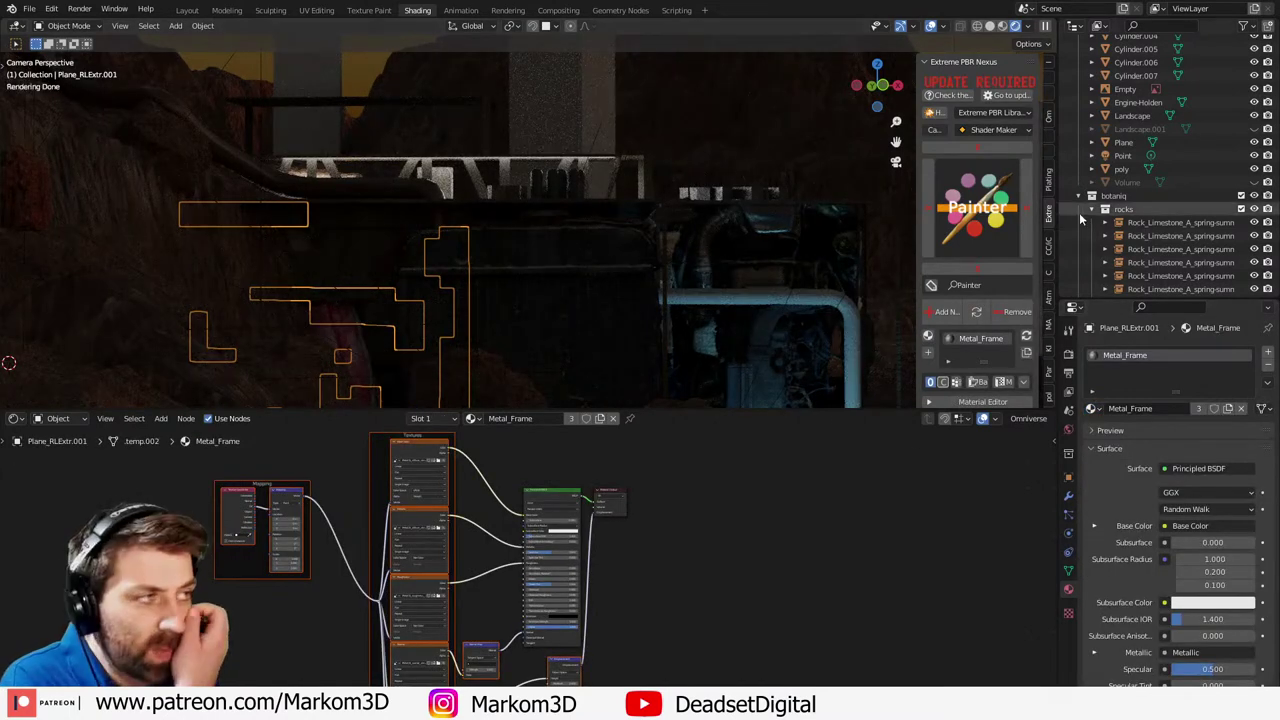
- Collapse the rocks collection in the outliner and make the Volume object visible in the viewport
{"action": "scroll", "coordinate": [1184, 237], "scroll_direction": "down", "scroll_amount": 4}
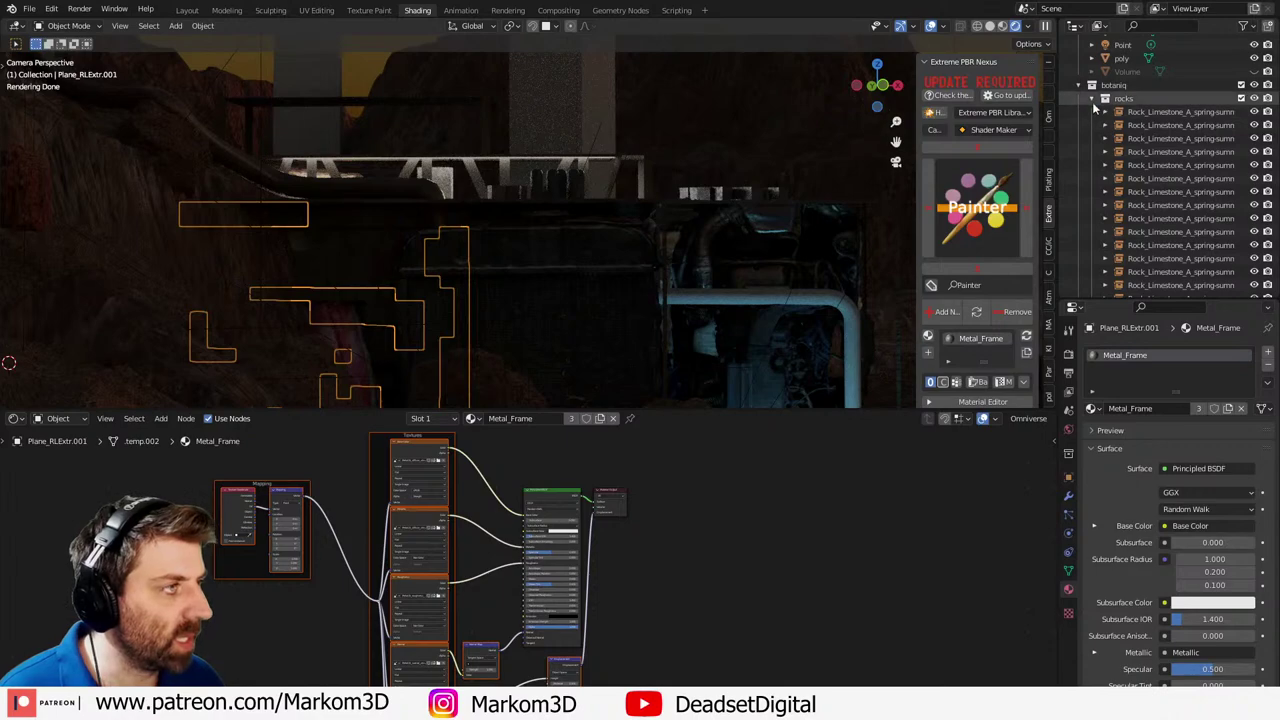
{"action": "left_click", "coordinate": [1105, 98]}
{"action": "scroll", "coordinate": [528, 327], "scroll_direction": "down", "scroll_amount": 2}
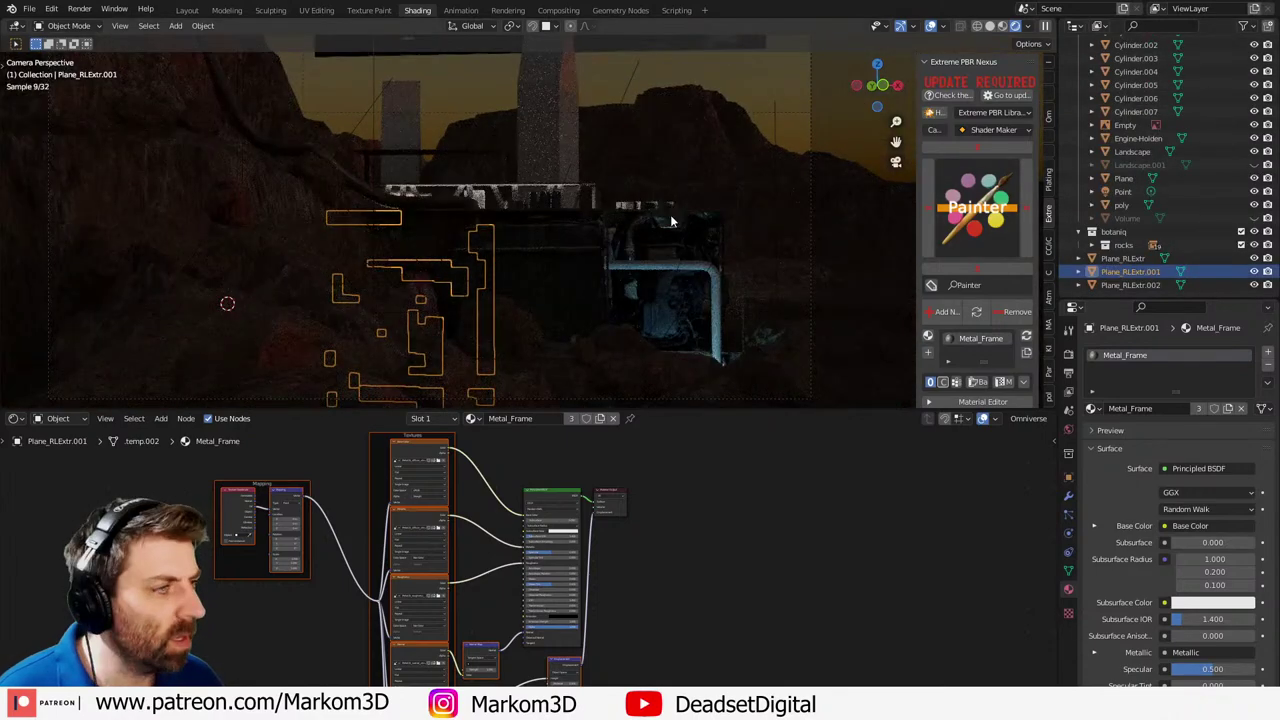
{"action": "scroll", "coordinate": [660, 218], "scroll_direction": "down", "scroll_amount": 2}
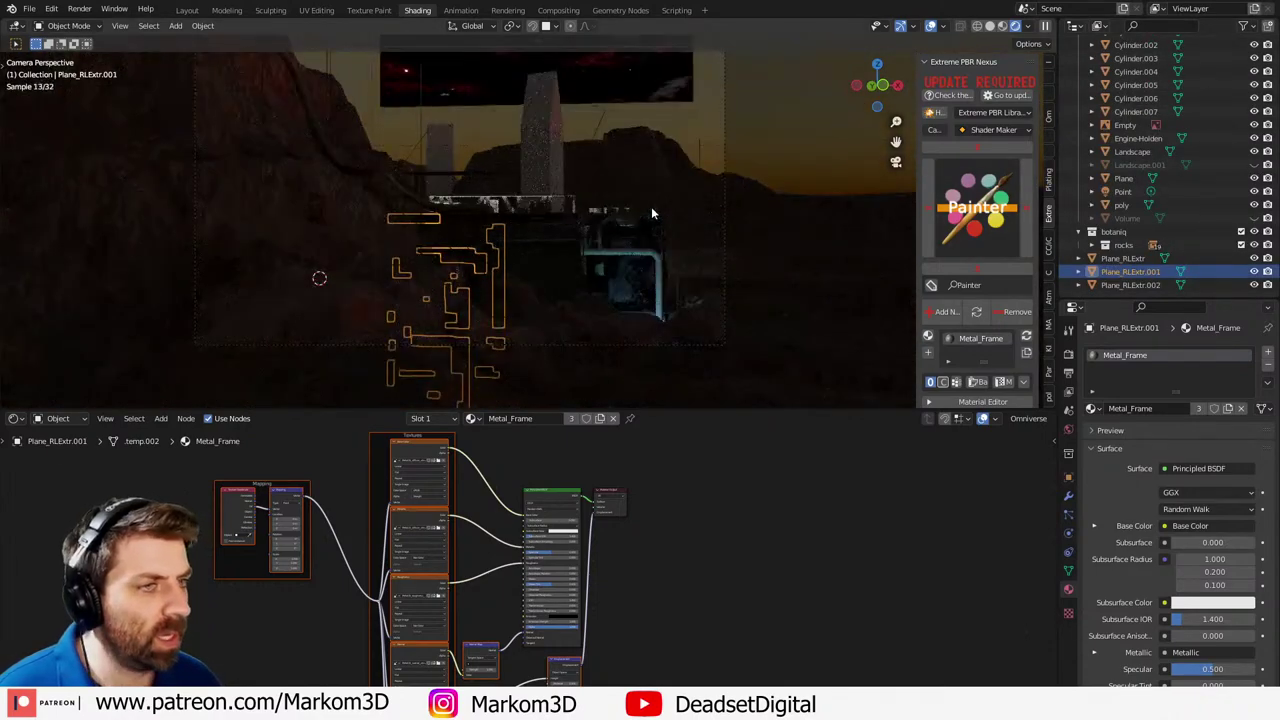
{"action": "left_click", "coordinate": [1254, 218]}
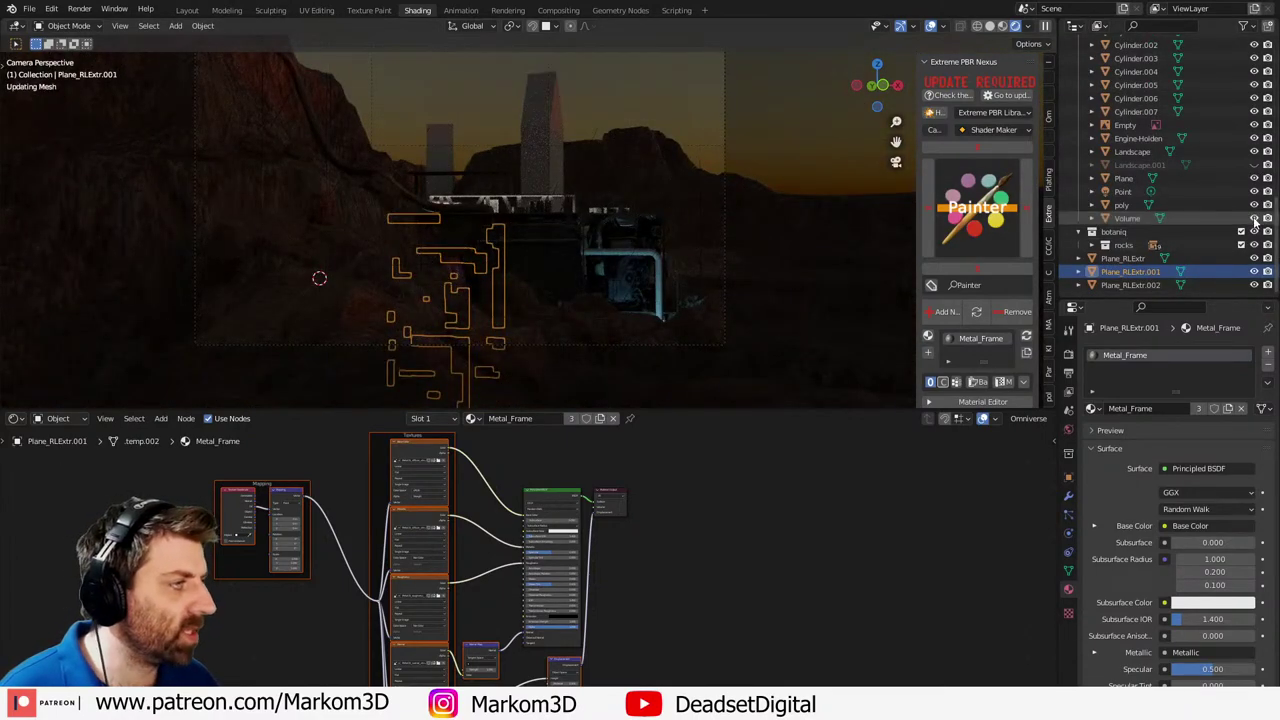
- Render the camera view, examine the full image, and return to the scene
{"action": "key", "text": "F12"}
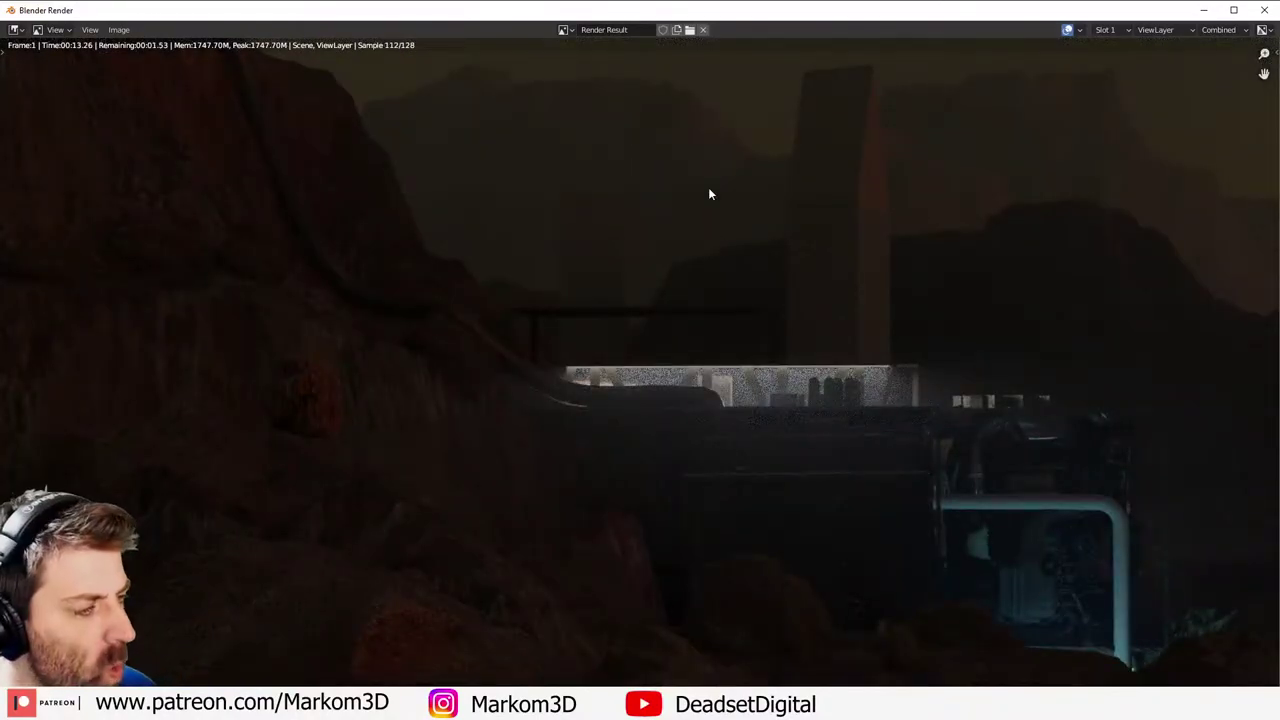
{"action": "scroll", "coordinate": [657, 343], "scroll_direction": "down", "scroll_amount": 1}
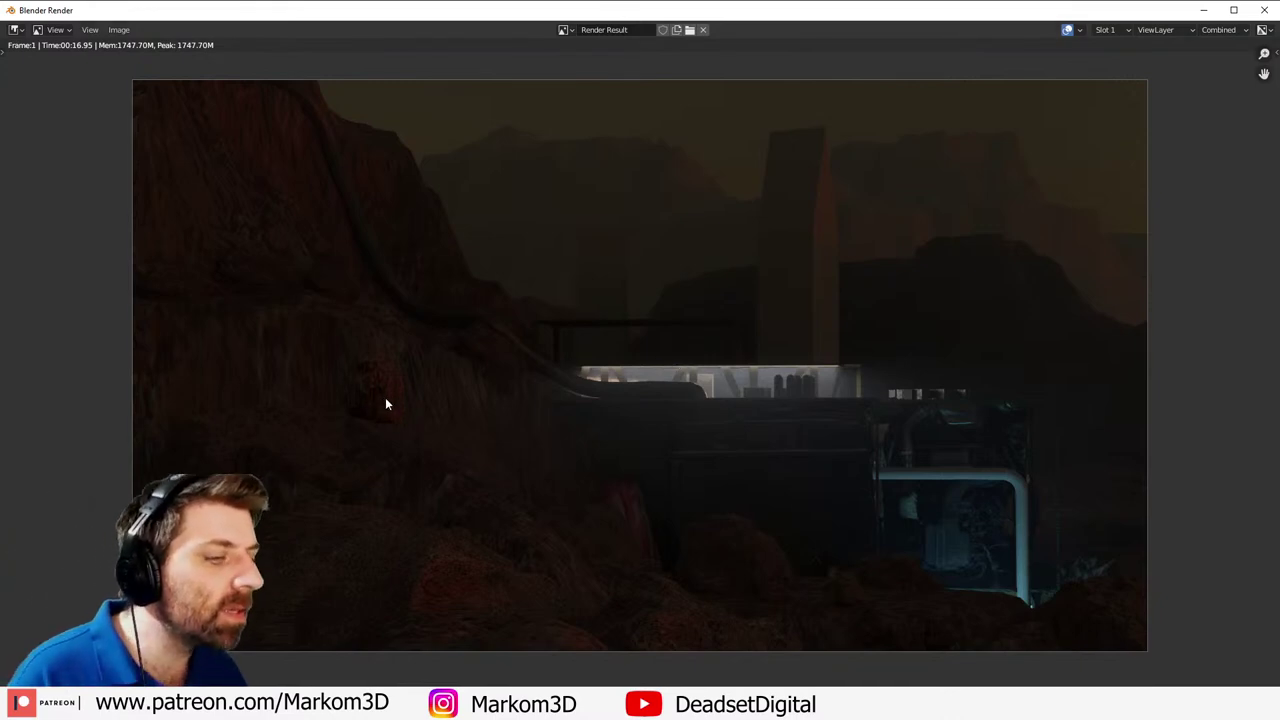
{"action": "key", "text": "Escape"}
- Select the reddish stray rock Rock_Limestone_A_spring-summer-autumn.011 on the cliff face, resize it and lower it along the Z axis
{"action": "left_click", "coordinate": [323, 208]}
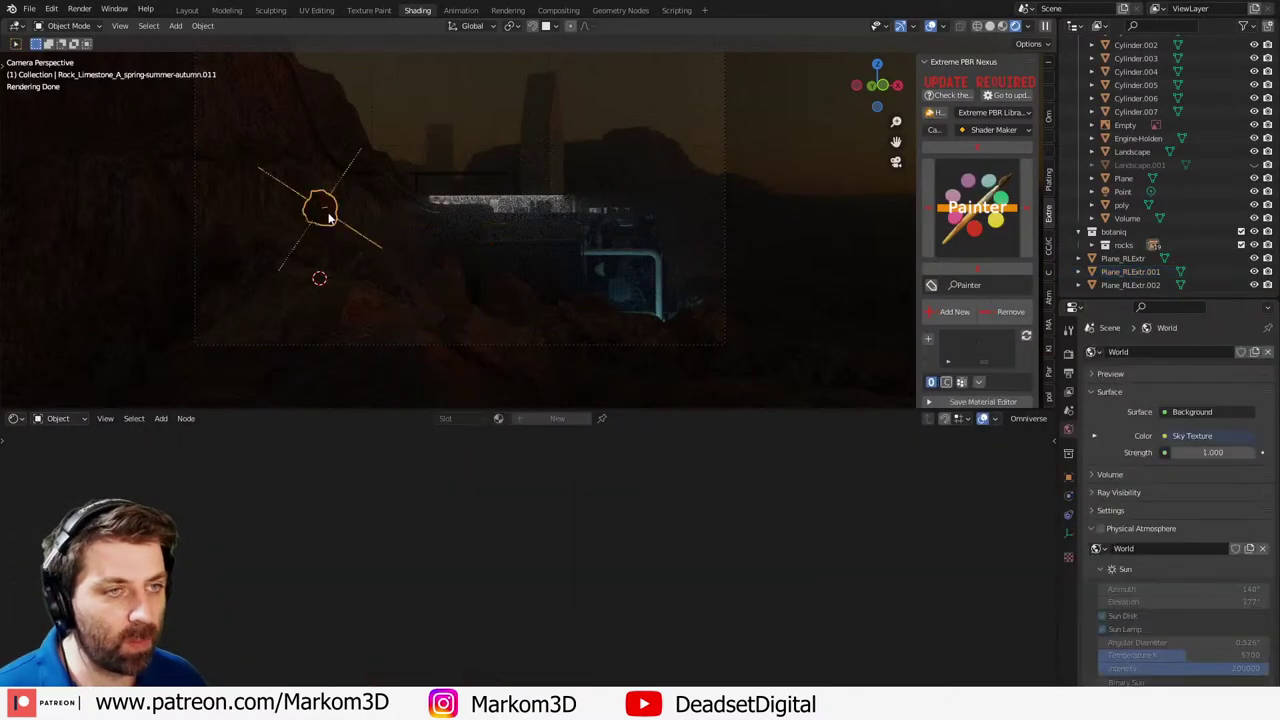
{"action": "key", "text": "KP_Decimal"}
{"action": "key", "text": "KP_0"}
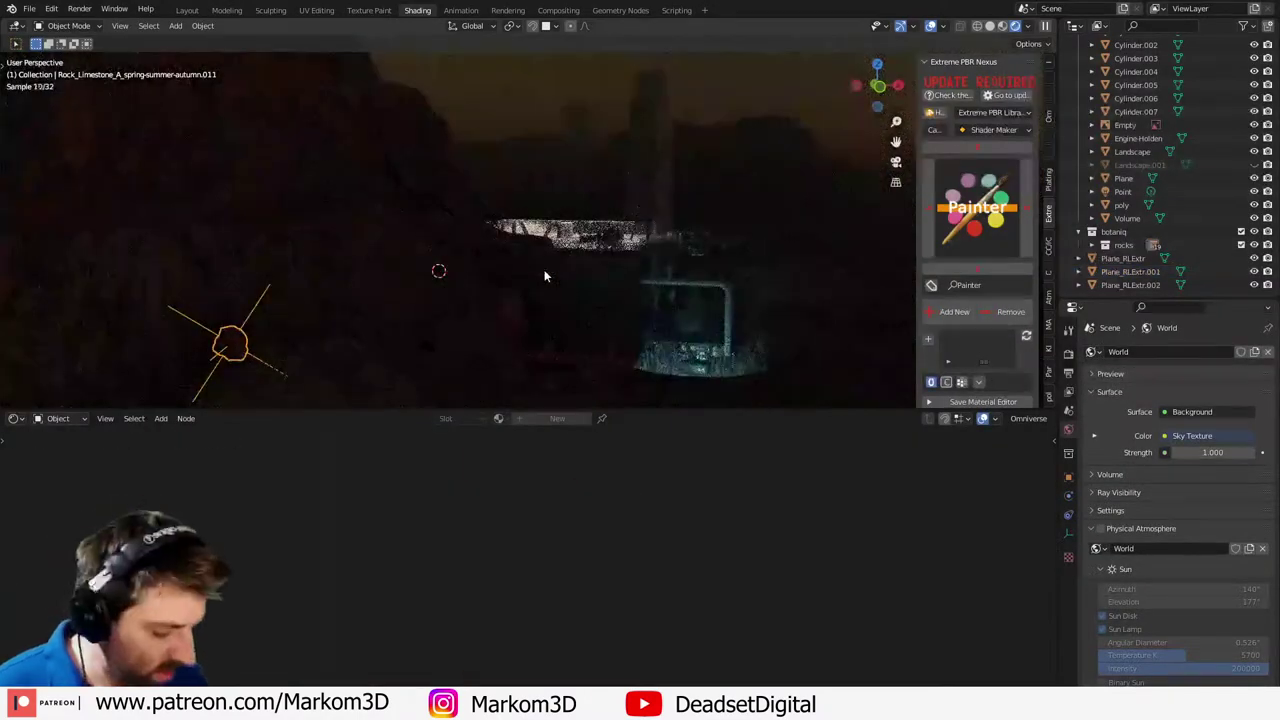
{"action": "key", "text": "KP_Decimal"}
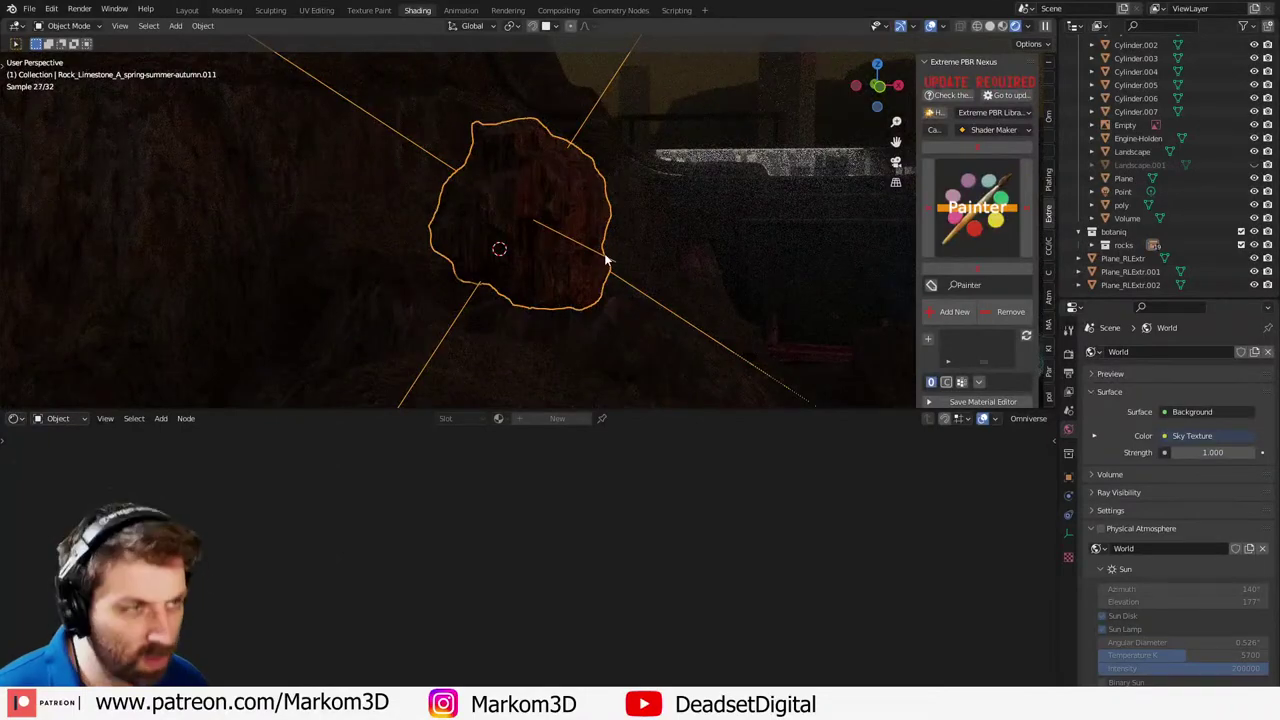
{"action": "key", "text": "g"}
{"action": "key", "text": "x"}
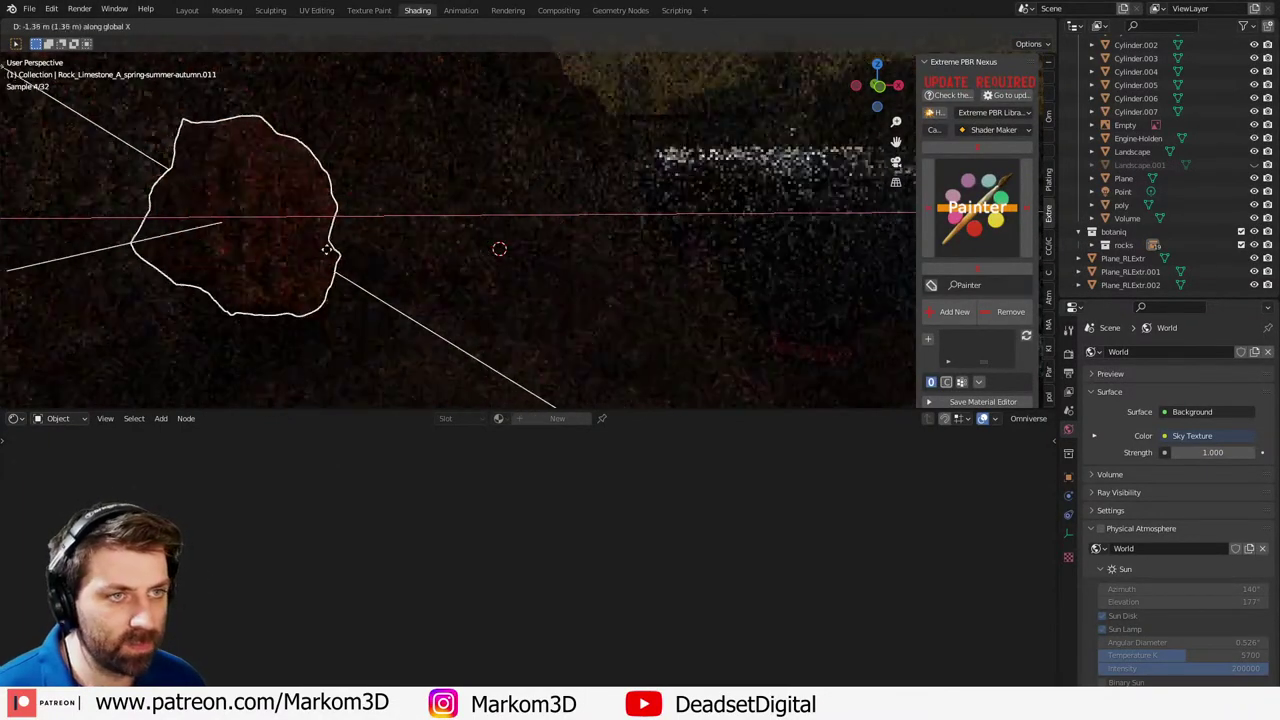
{"action": "right_click", "coordinate": [318, 246]}
{"action": "key", "text": "g"}
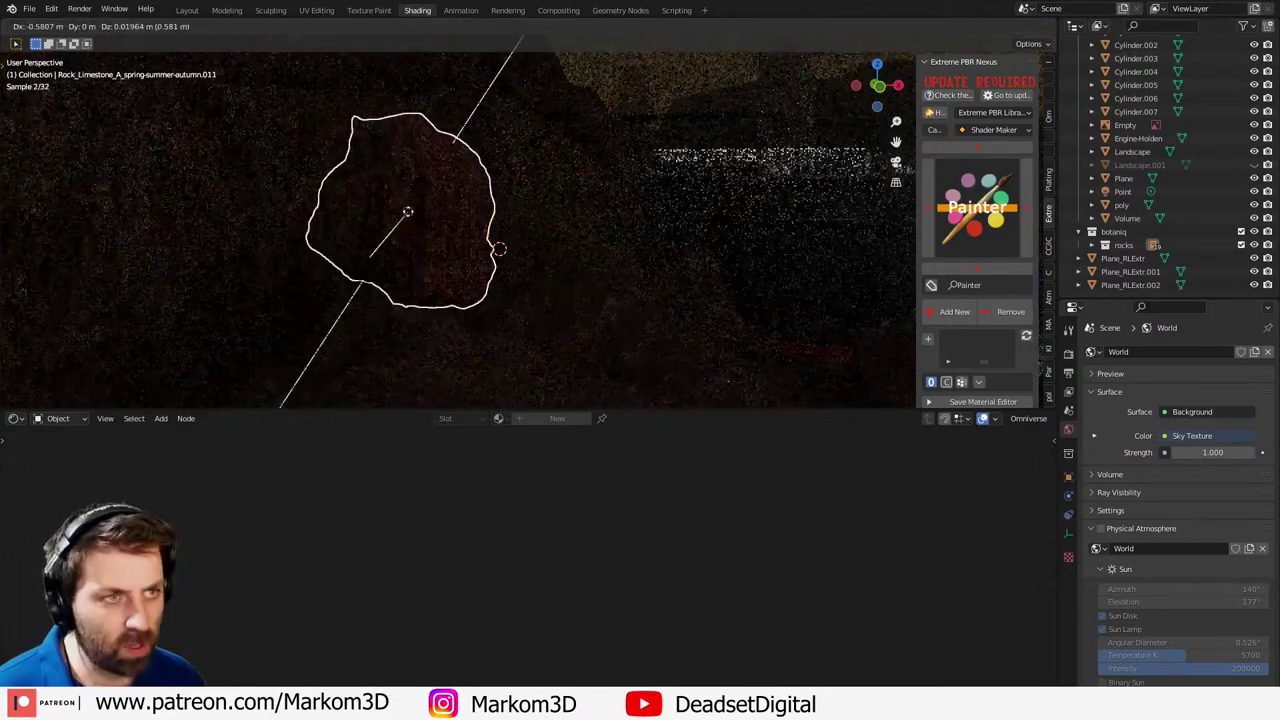
{"action": "key", "text": "z"}
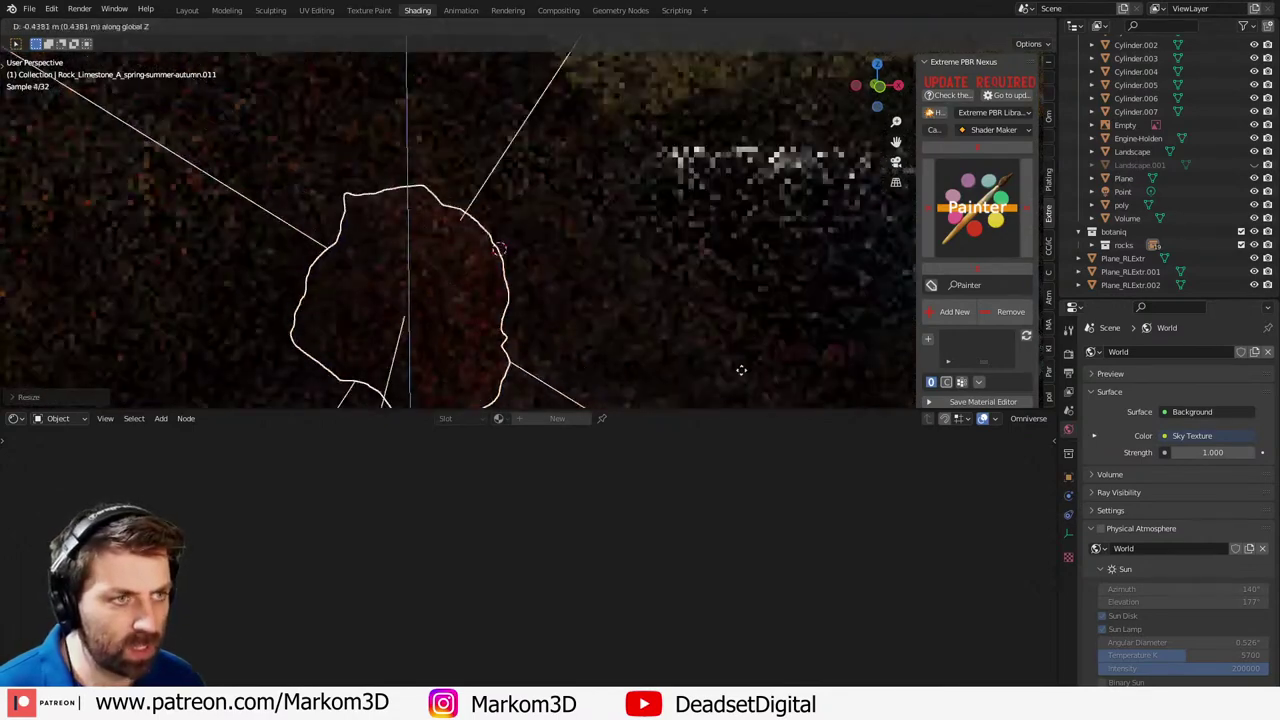
{"action": "left_click", "coordinate": [738, 390]}
{"action": "middle_click_drag", "start_coordinate": [602, 320], "coordinate": [686, 254]}
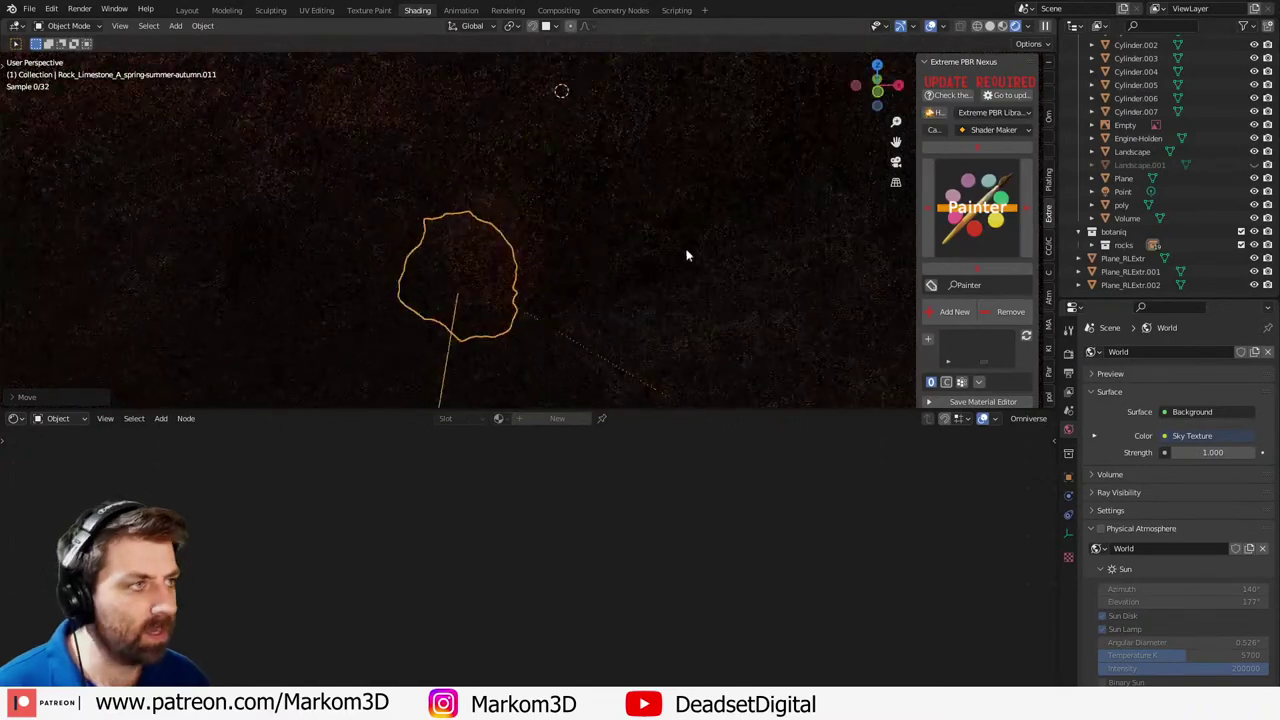
- Hide the Volume object in the viewport, and resize and reposition the selected limestone rock against the cliff
{"action": "left_click", "coordinate": [1254, 218]}
{"action": "middle_click_drag", "start_coordinate": [580, 203], "coordinate": [516, 201]}
{"action": "scroll", "coordinate": [485, 252], "scroll_direction": "down", "scroll_amount": 3}
{"action": "key", "text": "s"}
{"action": "left_click", "coordinate": [523, 210]}
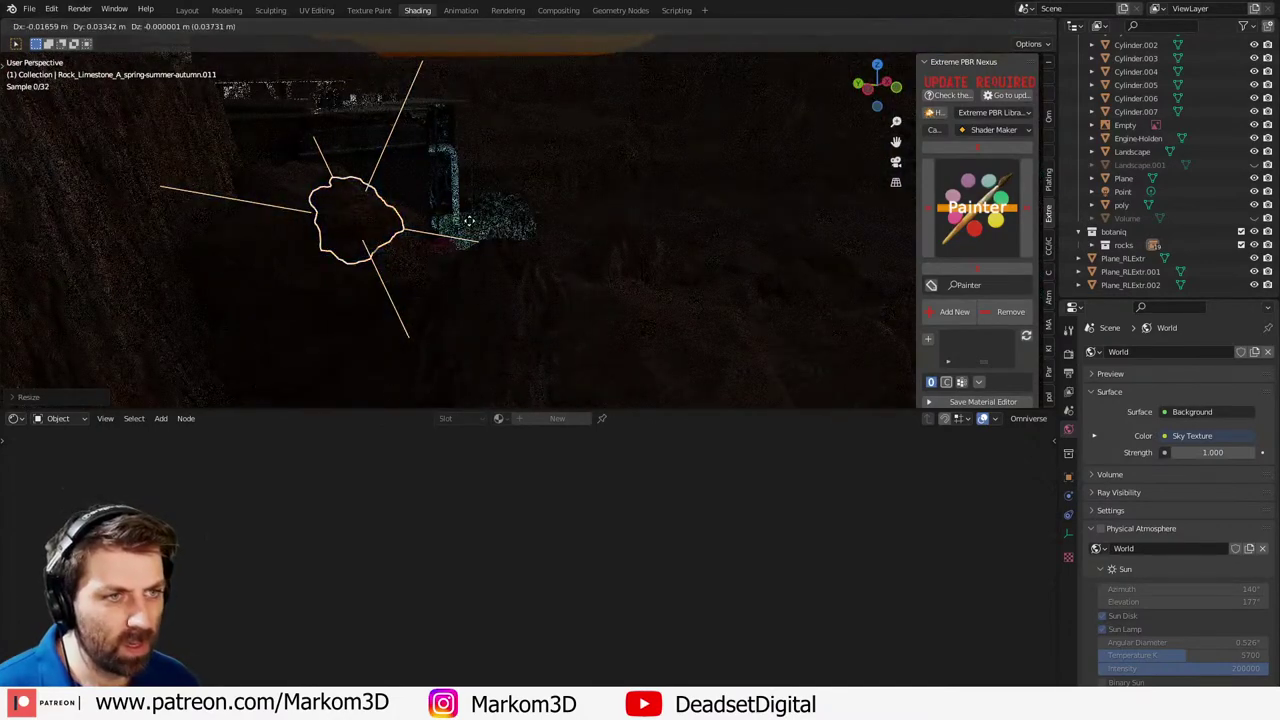
- Duplicate the limestone rock twice in the camera view, placing the copies on the cliff slope beside and below the descending pipe
{"action": "key", "text": "KP_0"}
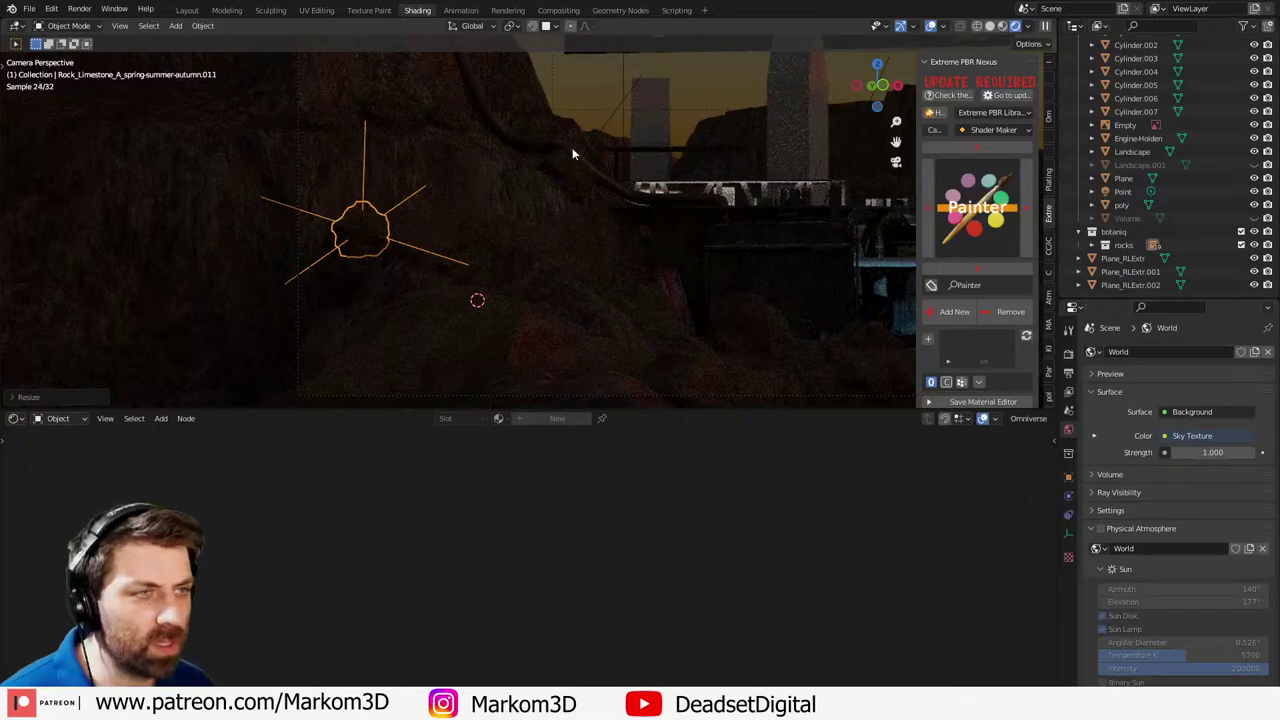
{"action": "key", "text": "g"}
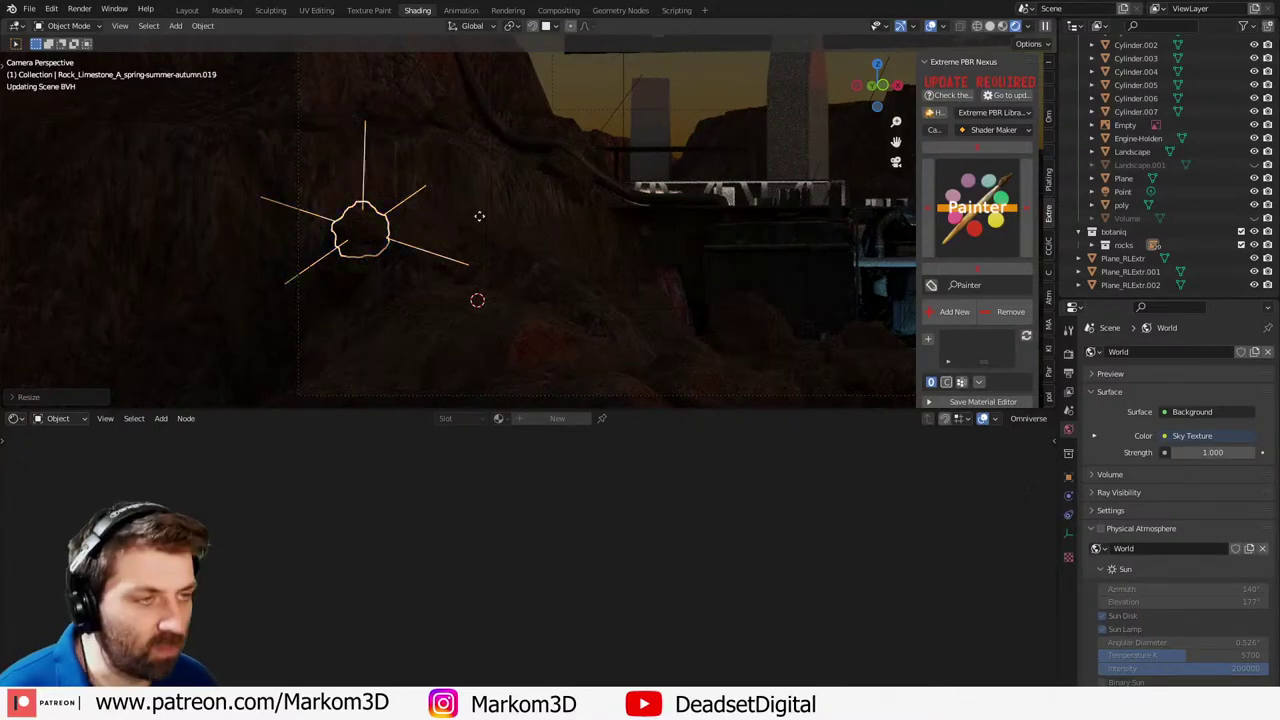
{"action": "left_click", "coordinate": [570, 240]}
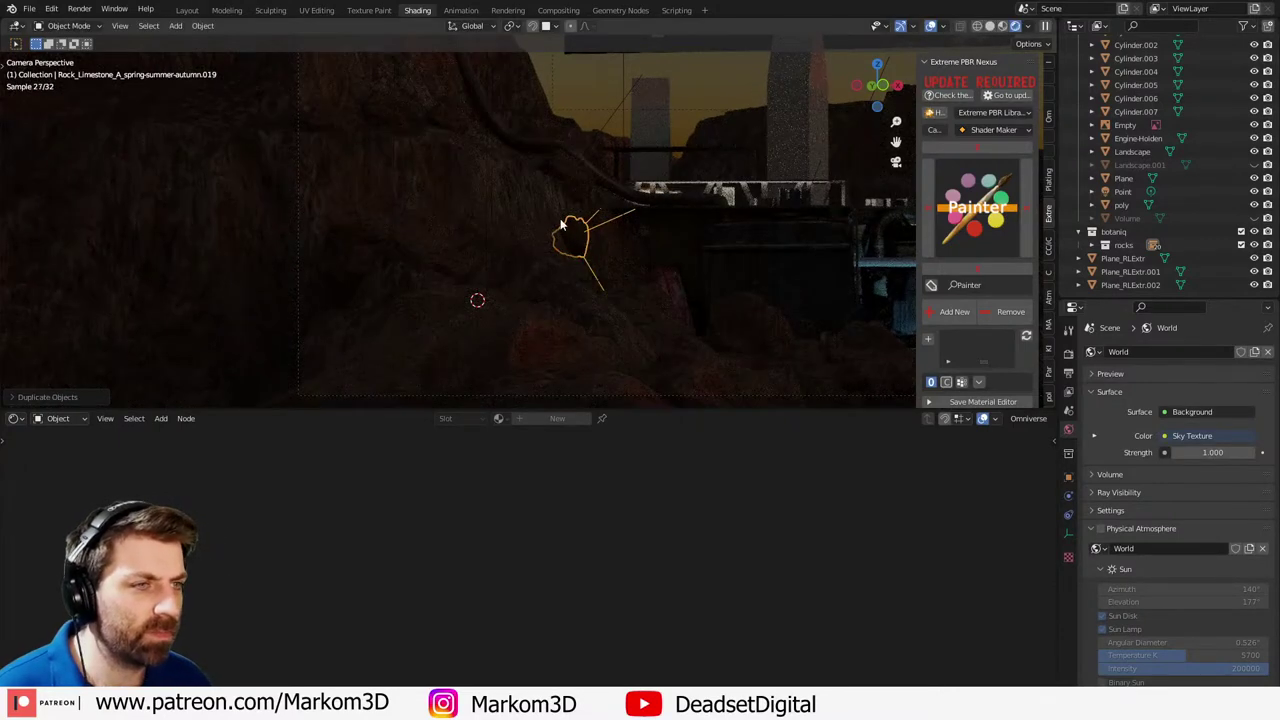
{"action": "key", "text": "shift+d"}
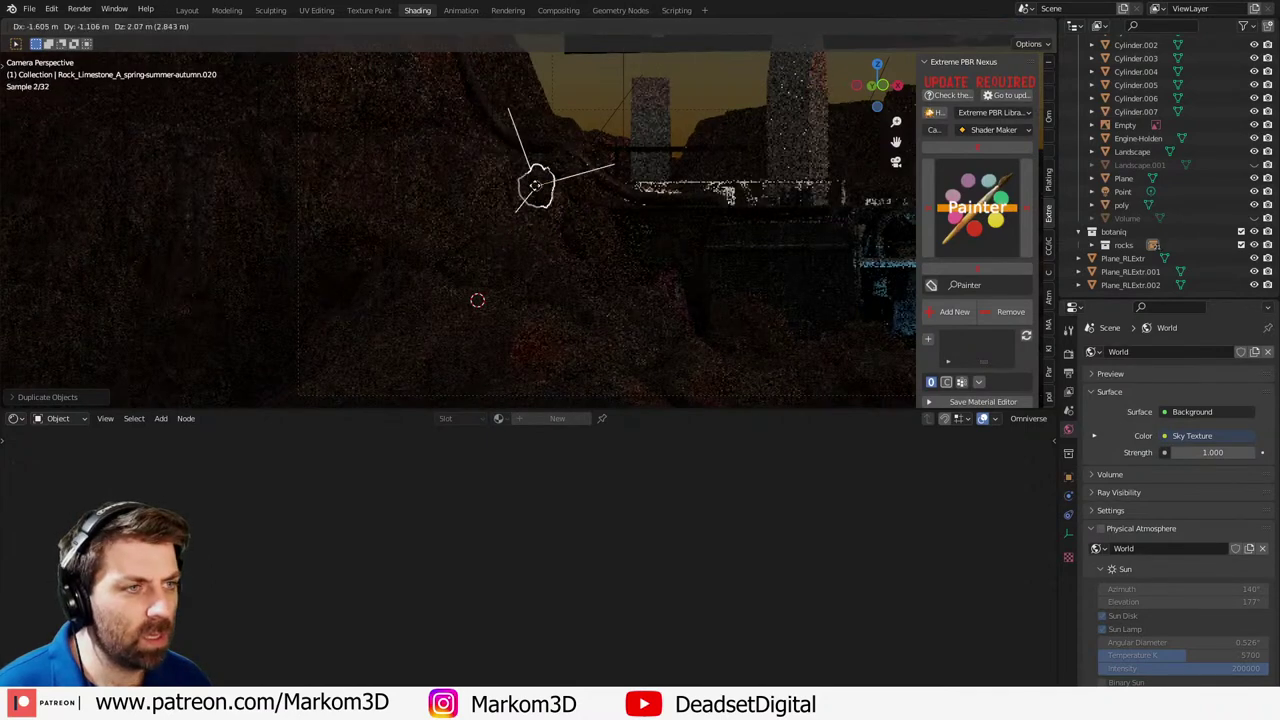
{"action": "left_click", "coordinate": [536, 198]}
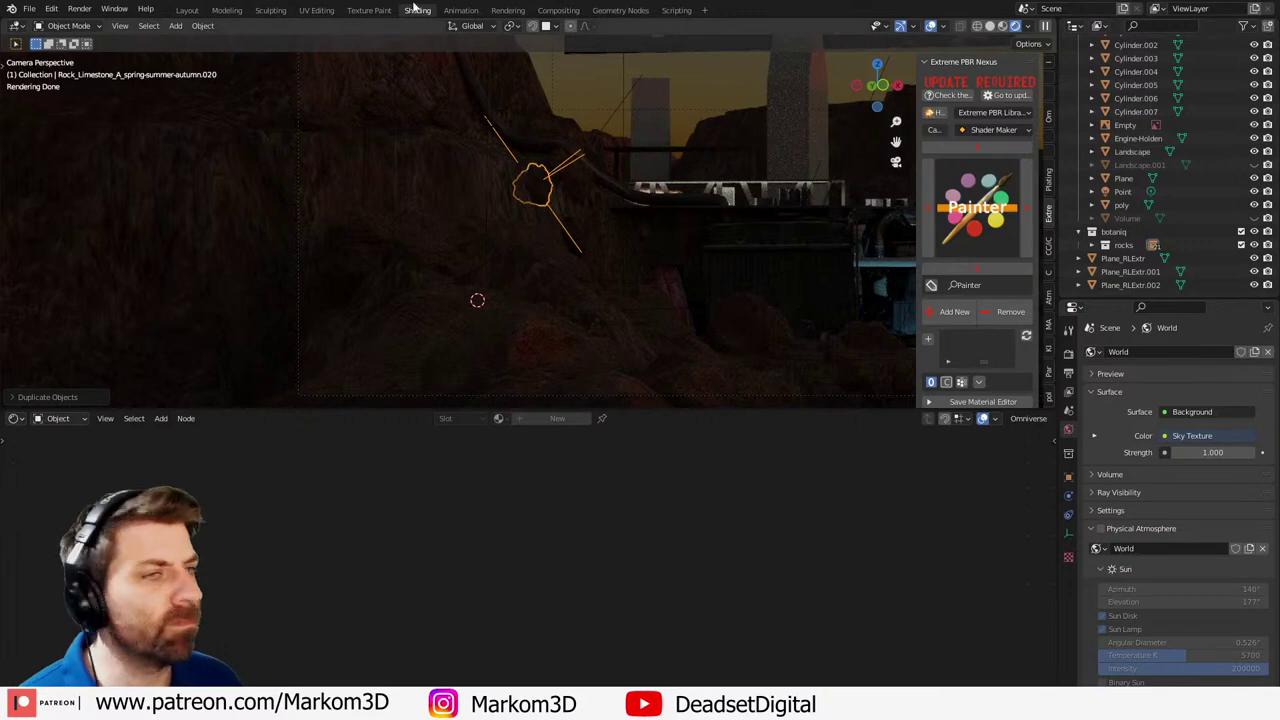
- Switch to the Layout workspace and assign the existing Metal_Red material to the bent Cylinder pipe in front of the engine
{"action": "left_click", "coordinate": [188, 10]}
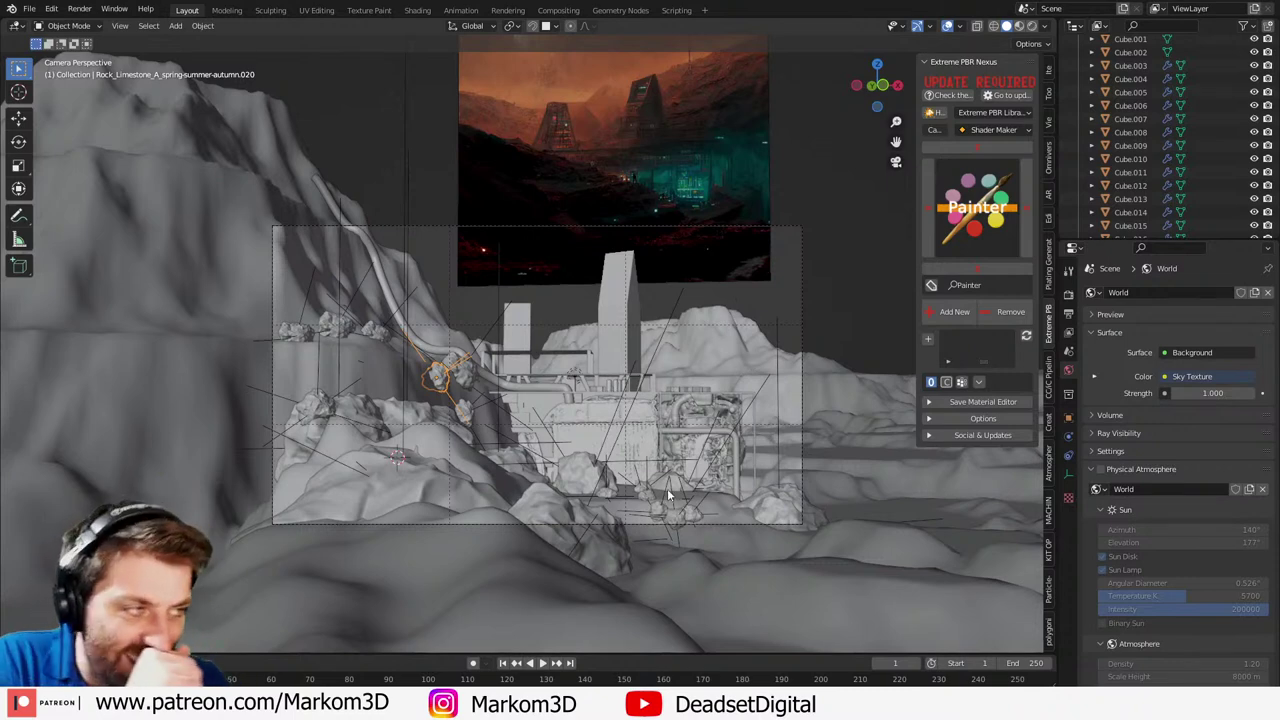
{"action": "left_click", "coordinate": [722, 438]}
{"action": "left_click", "coordinate": [1068, 530]}
{"action": "left_click", "coordinate": [1091, 349]}
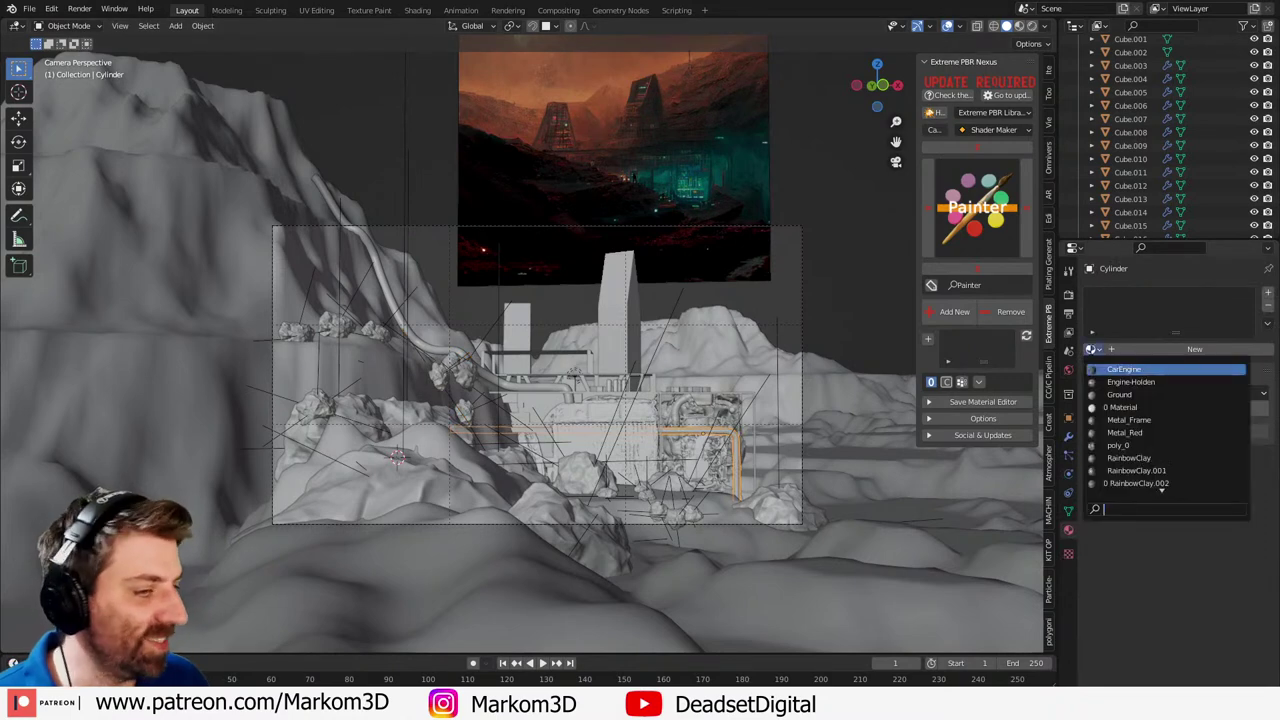
{"action": "left_click", "coordinate": [1124, 432]}
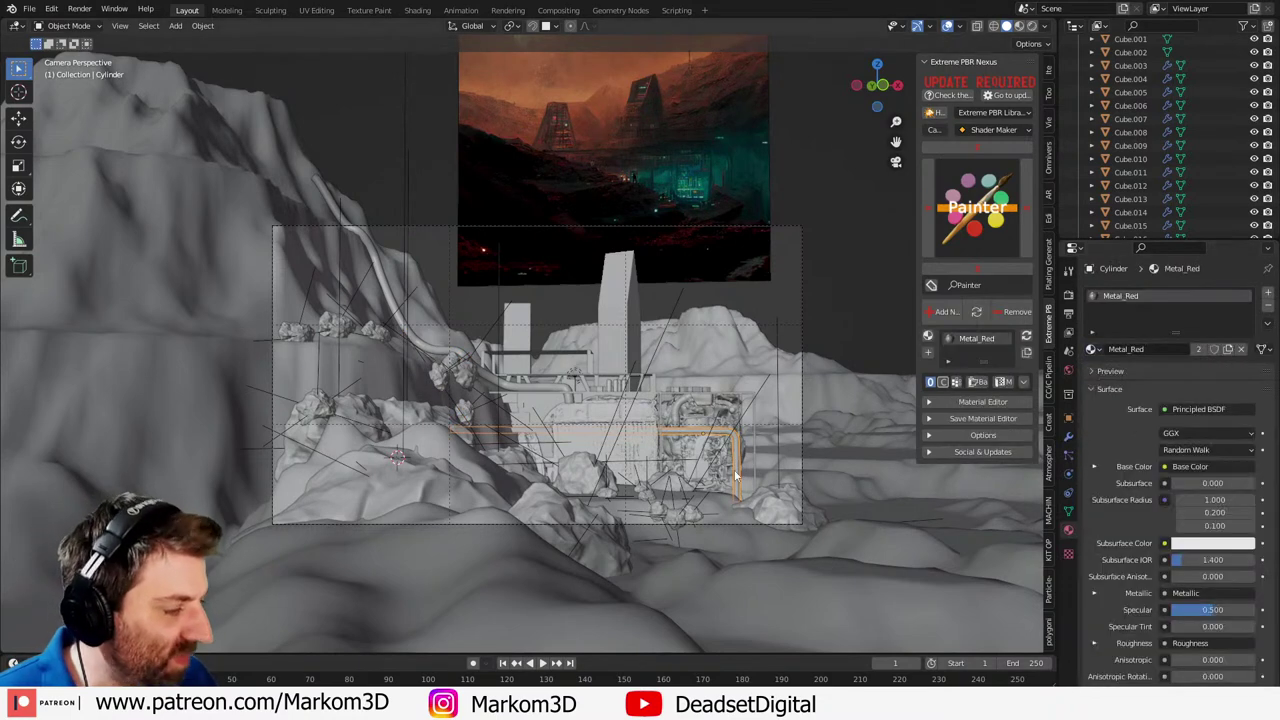
- Examine the pipe and engine area and compare it with the teal-lit structure in the reference painting
{"action": "middle_click_drag", "start_coordinate": [728, 472], "coordinate": [565, 472], "text": "shift"}
{"action": "scroll", "coordinate": [560, 475], "scroll_direction": "up", "scroll_amount": 3}
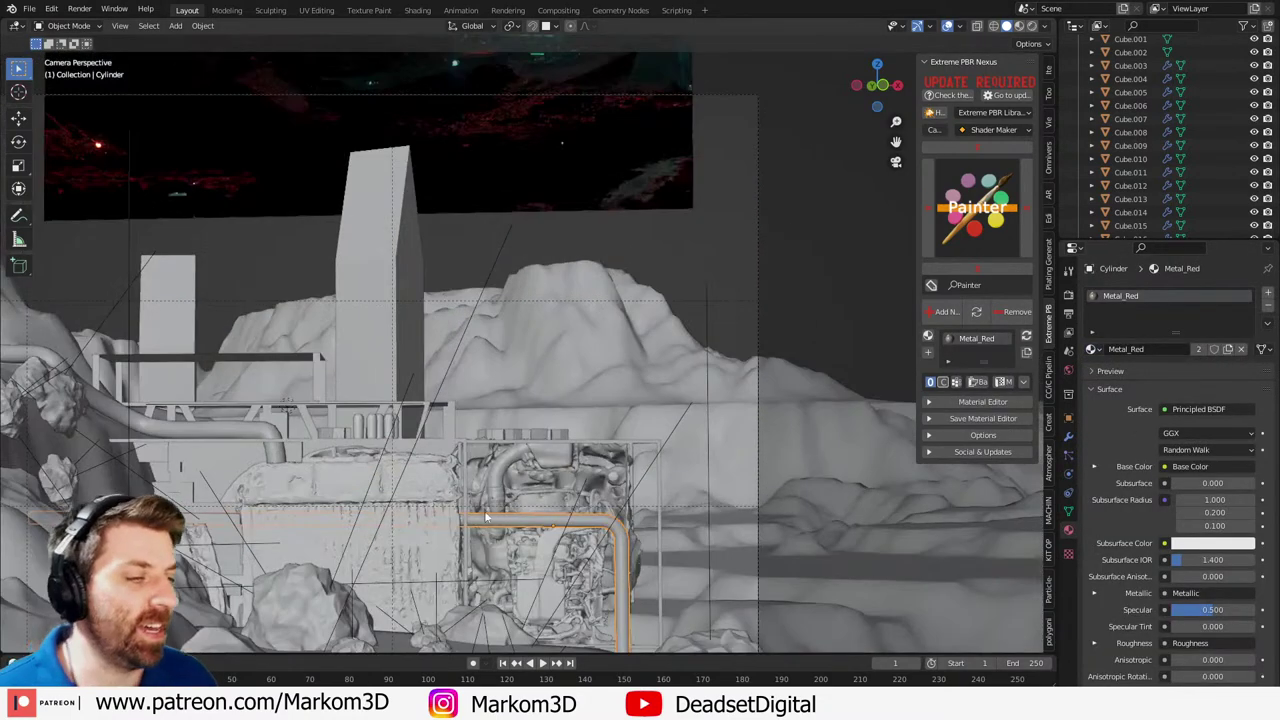
{"action": "middle_click_drag", "start_coordinate": [497, 517], "coordinate": [502, 342], "text": "shift"}
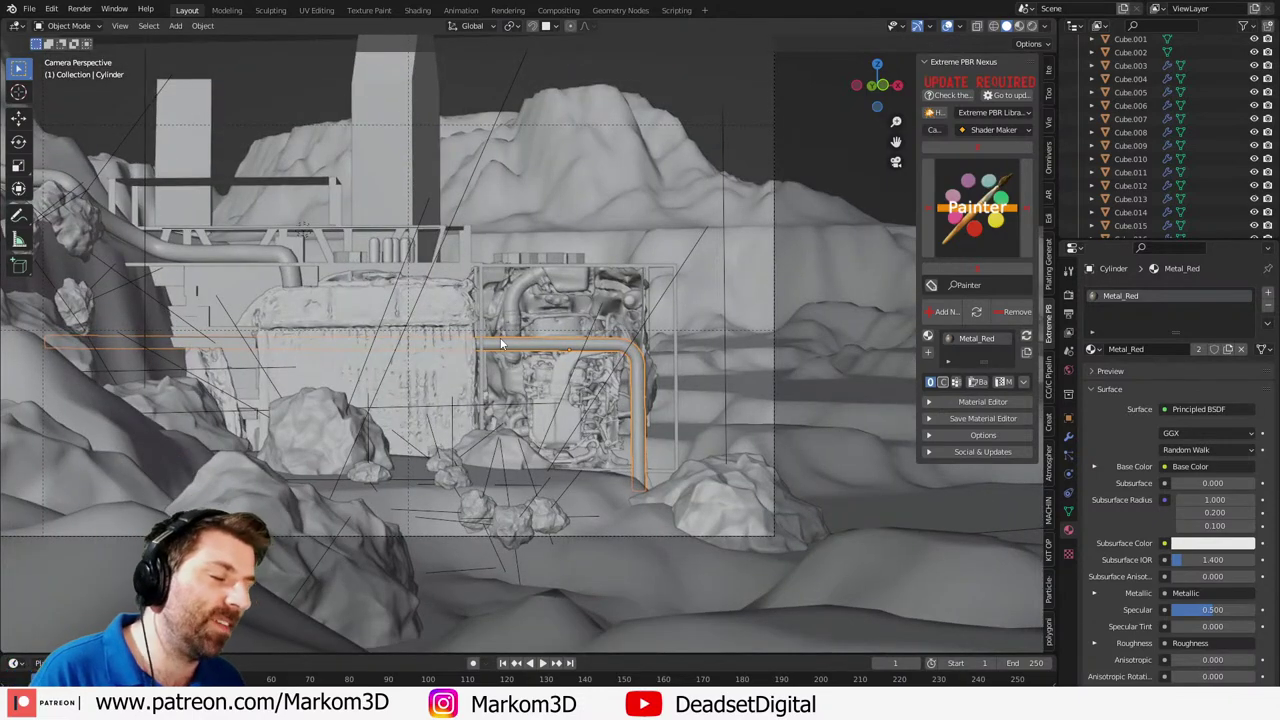
{"action": "scroll", "coordinate": [593, 347], "scroll_direction": "up", "scroll_amount": 2}
{"action": "scroll", "coordinate": [490, 325], "scroll_direction": "down", "scroll_amount": 5}
{"action": "middle_click_drag", "start_coordinate": [526, 166], "coordinate": [546, 404], "text": "shift"}
{"action": "scroll", "coordinate": [468, 418], "scroll_direction": "up", "scroll_amount": 4}
{"action": "scroll", "coordinate": [734, 264], "scroll_direction": "up", "scroll_amount": 4}
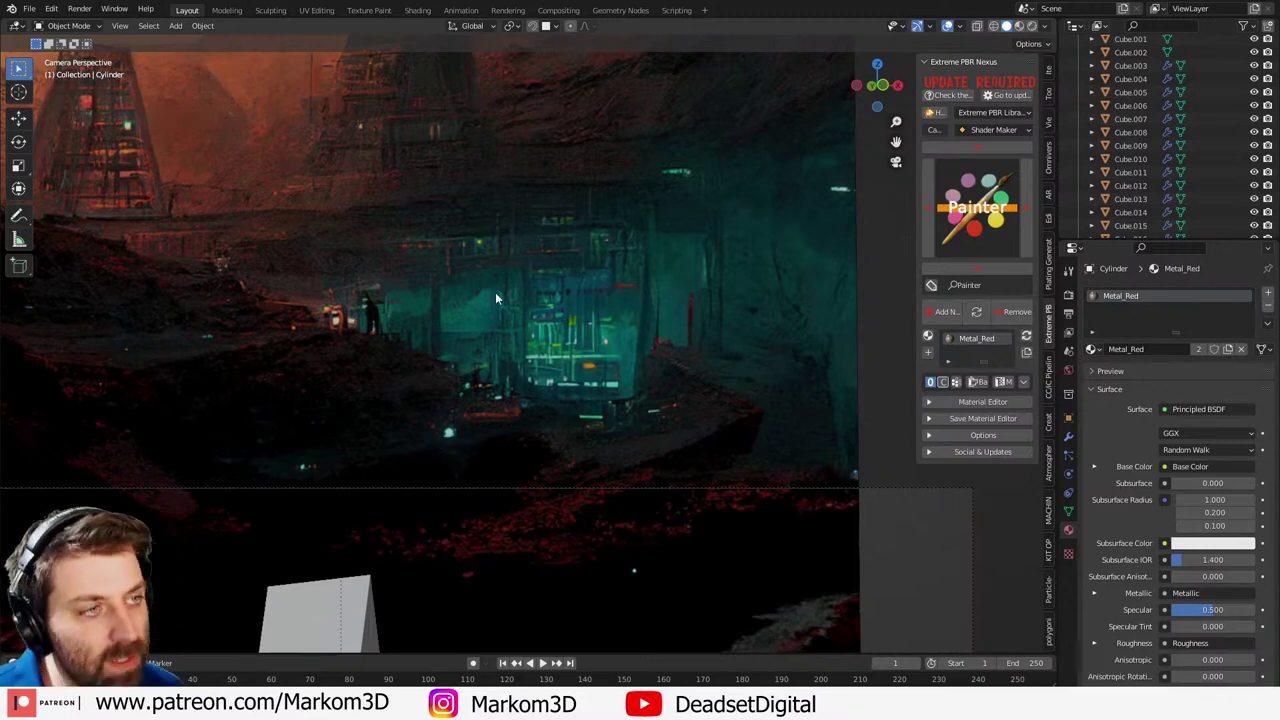
{"action": "scroll", "coordinate": [496, 296], "scroll_direction": "down", "scroll_amount": 4}
{"action": "middle_click_drag", "start_coordinate": [470, 412], "coordinate": [545, 132], "text": "shift"}
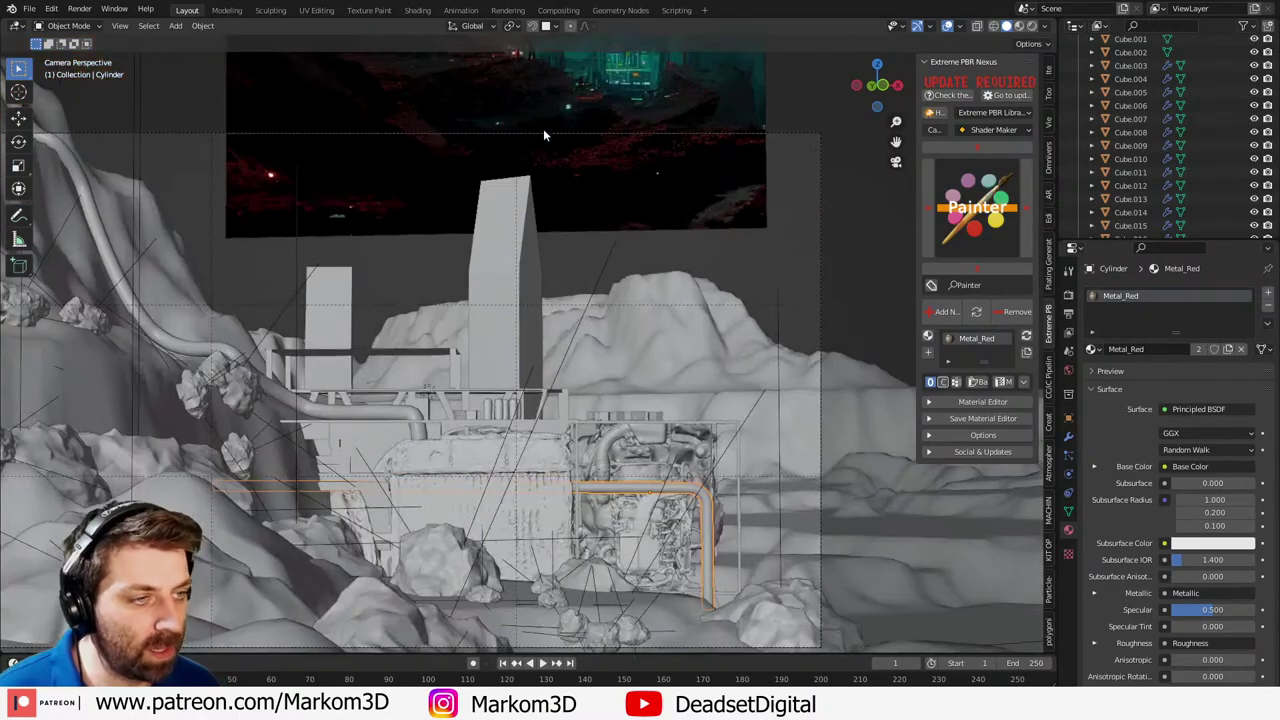
- Place the 3D cursor in front of the engine inside its frame and add a mesh plane there
{"action": "middle_click_drag", "start_coordinate": [648, 488], "coordinate": [438, 245]}
{"action": "scroll", "coordinate": [559, 314], "scroll_direction": "up", "scroll_amount": 4}
{"action": "scroll", "coordinate": [426, 333], "scroll_direction": "up", "scroll_amount": 3}
{"action": "key", "text": "shift+a"}
{"action": "mouse_move", "coordinate": [438, 222]}
{"action": "left_click", "coordinate": [540, 222]}
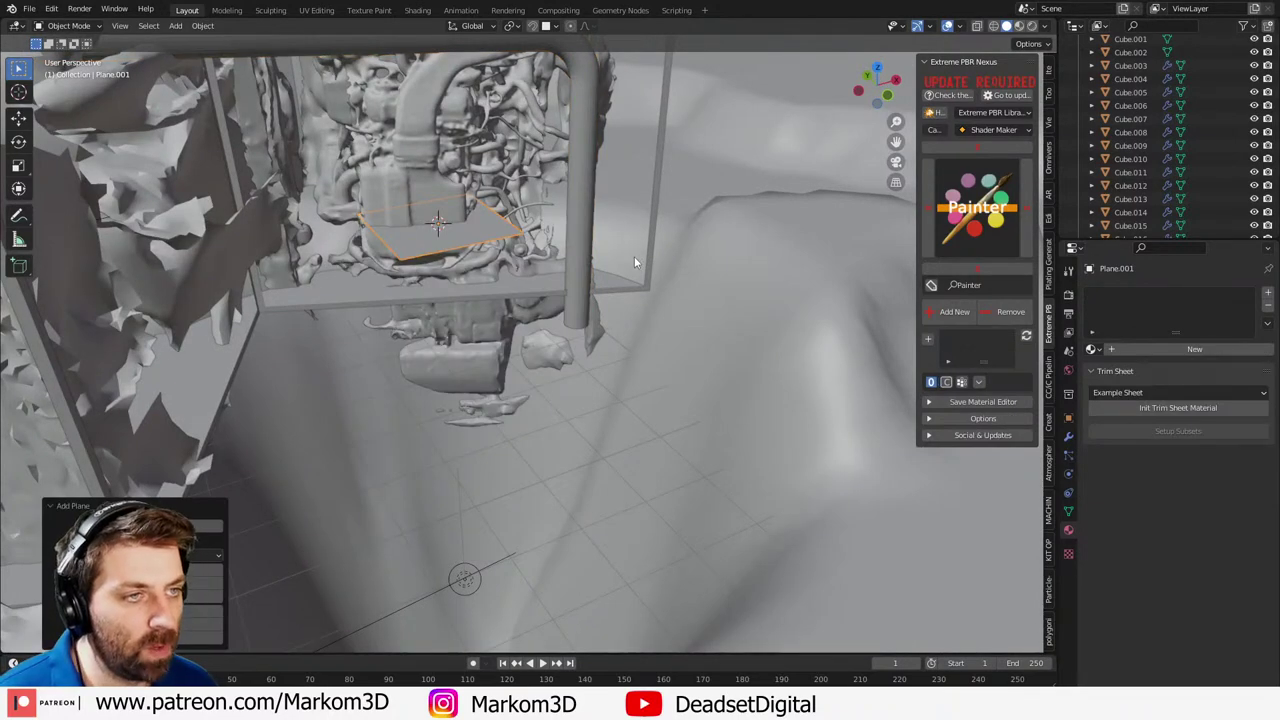
- Rotate the plane about Z to line up with the engine frame, and stand it upright by 90° about its local X axis
{"action": "key", "text": "r"}
{"action": "key", "text": "z"}
{"action": "left_click", "coordinate": [589, 303]}
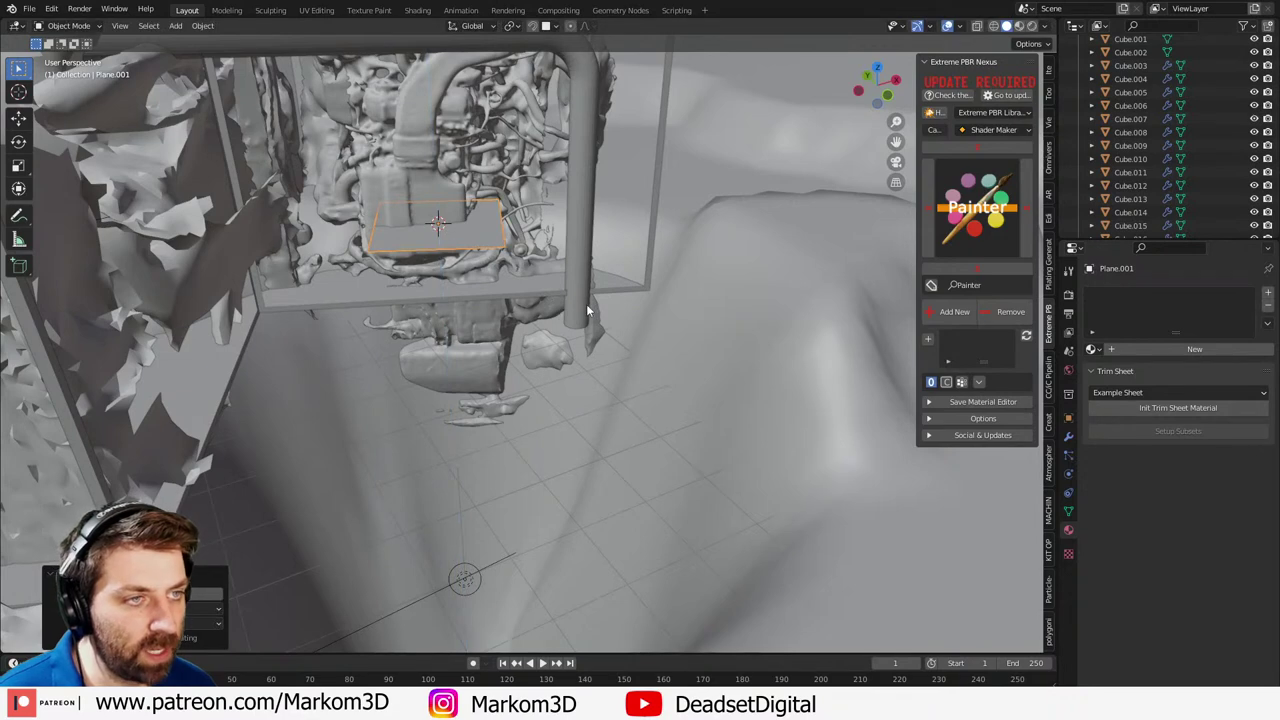
{"action": "key", "text": "r"}
{"action": "key", "text": "x"}
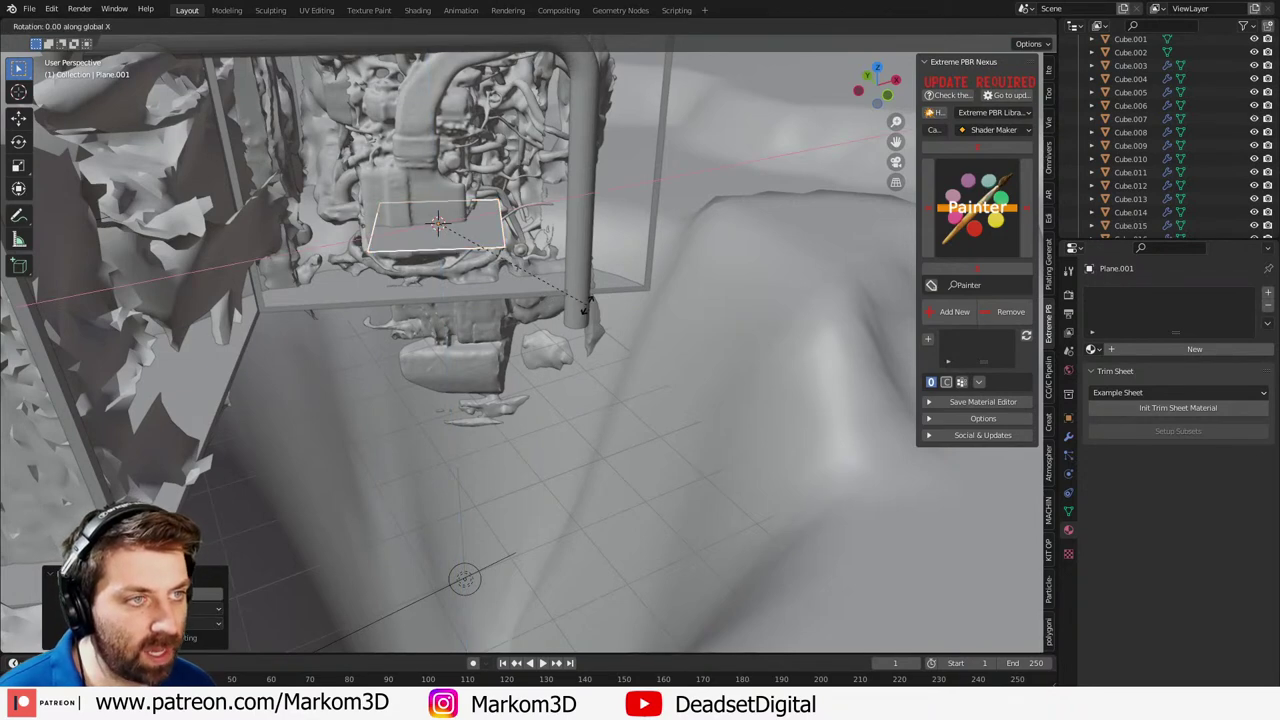
{"action": "key", "text": "x"}
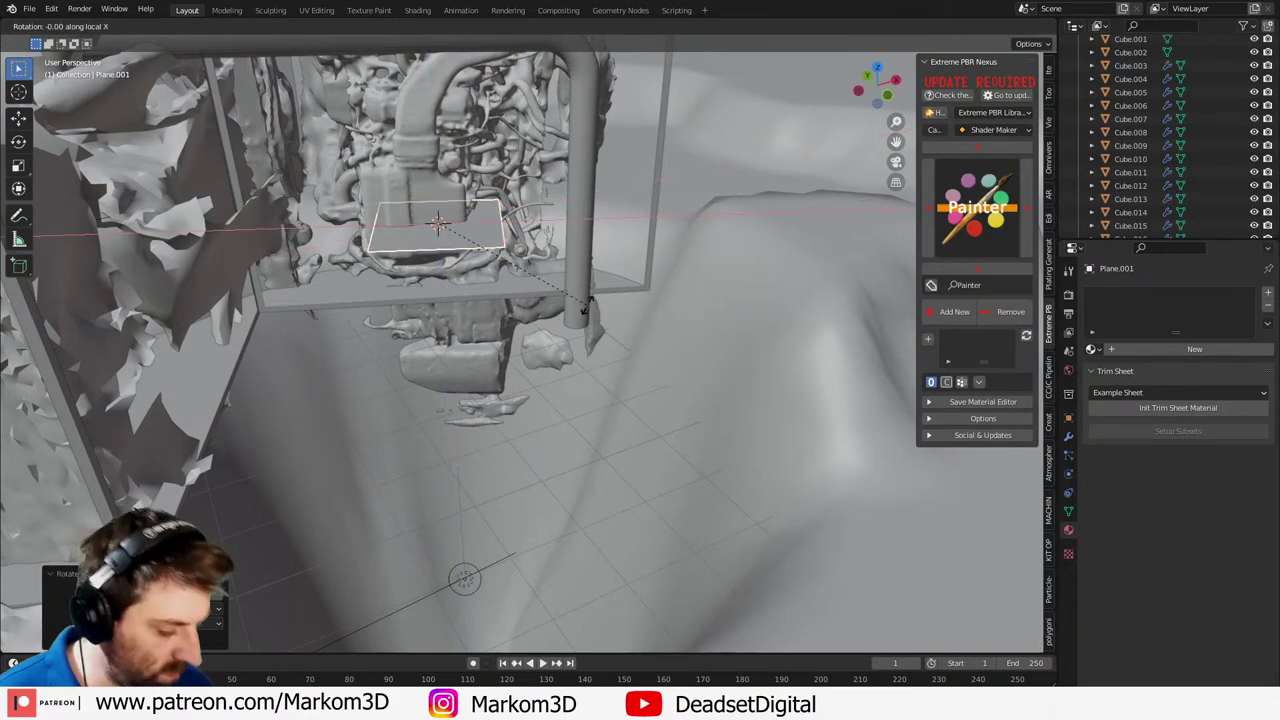
{"action": "type", "text": "90"}
{"action": "key", "text": "Return"}
- Scale up the upright plane and raise it along Z so it covers most of the engine frame's opening
{"action": "key", "text": "s"}
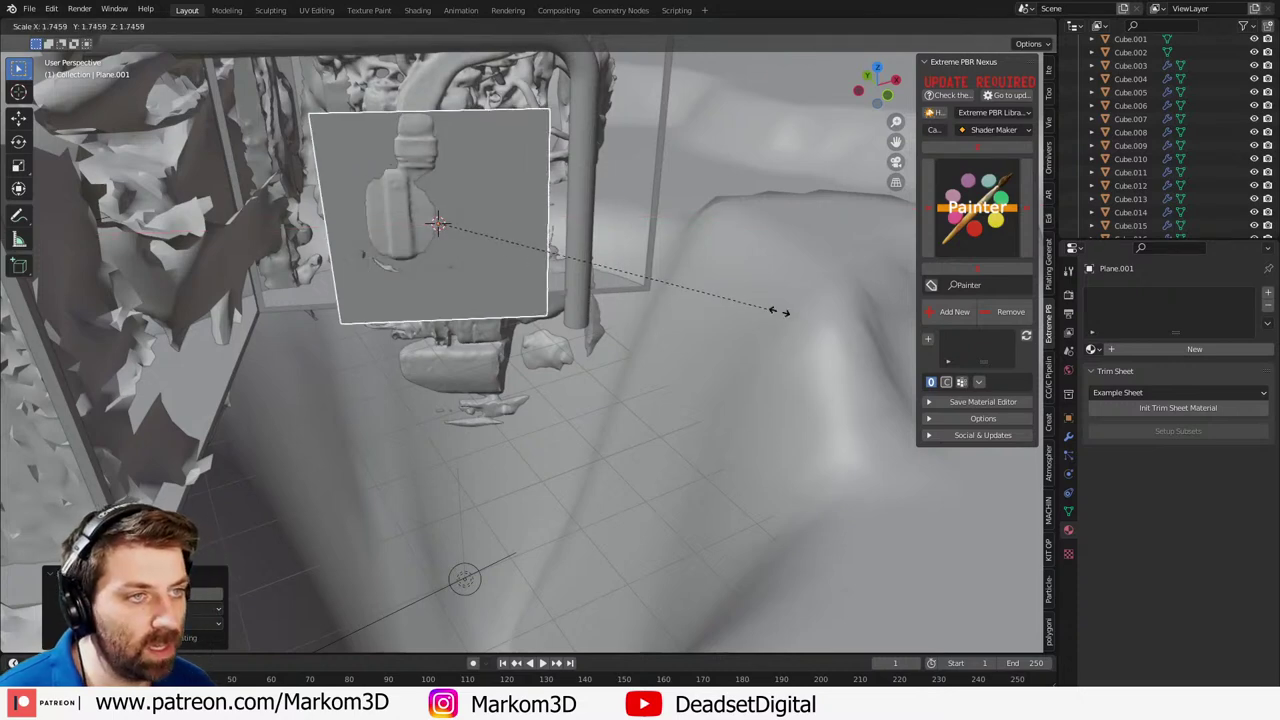
{"action": "left_click", "coordinate": [855, 314]}
{"action": "scroll", "coordinate": [645, 304], "scroll_direction": "down", "scroll_amount": 1}
{"action": "scroll", "coordinate": [645, 299], "scroll_direction": "down", "scroll_amount": 3}
{"action": "key", "text": "g"}
{"action": "key", "text": "z"}
{"action": "left_click", "coordinate": [648, 241]}
{"action": "key", "text": "s"}
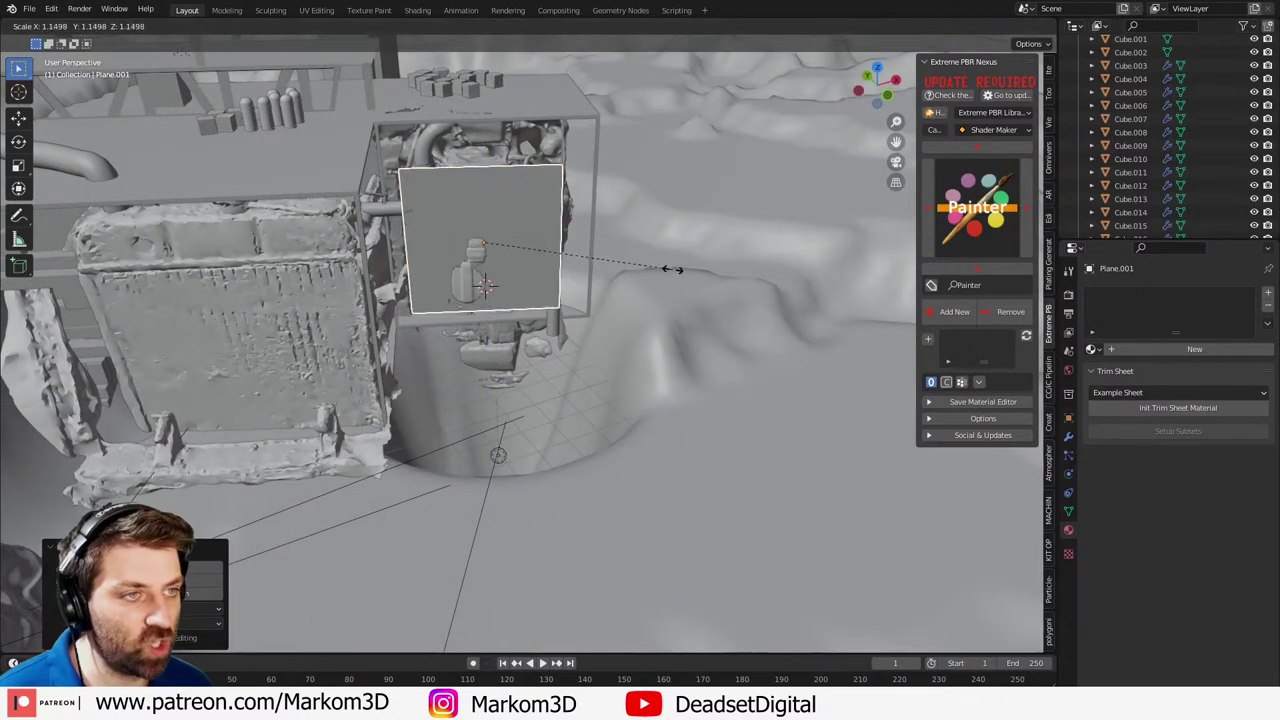
{"action": "left_click", "coordinate": [673, 270]}
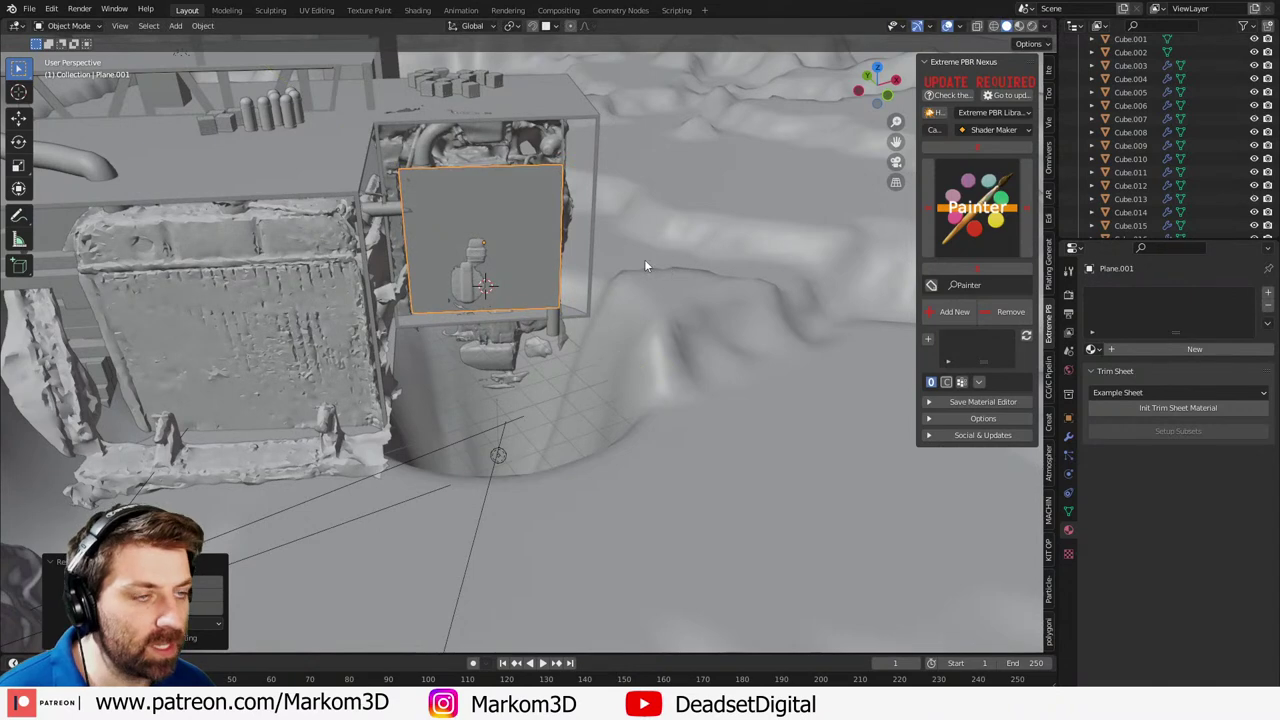
- Enter Edit Mode on the plane and subdivide its face repeatedly into a dense grid
{"action": "key", "text": "Tab"}
{"action": "right_click", "coordinate": [645, 264]}
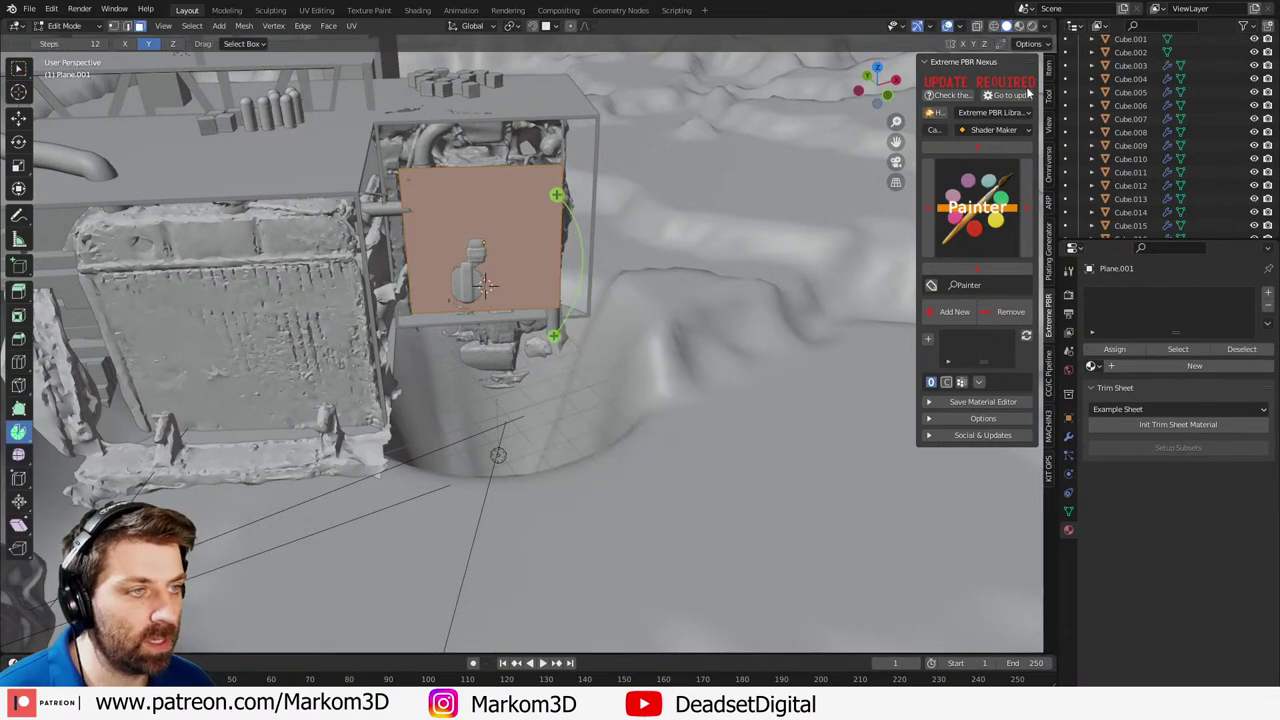
{"action": "right_click", "coordinate": [664, 199]}
{"action": "left_click", "coordinate": [664, 199]}
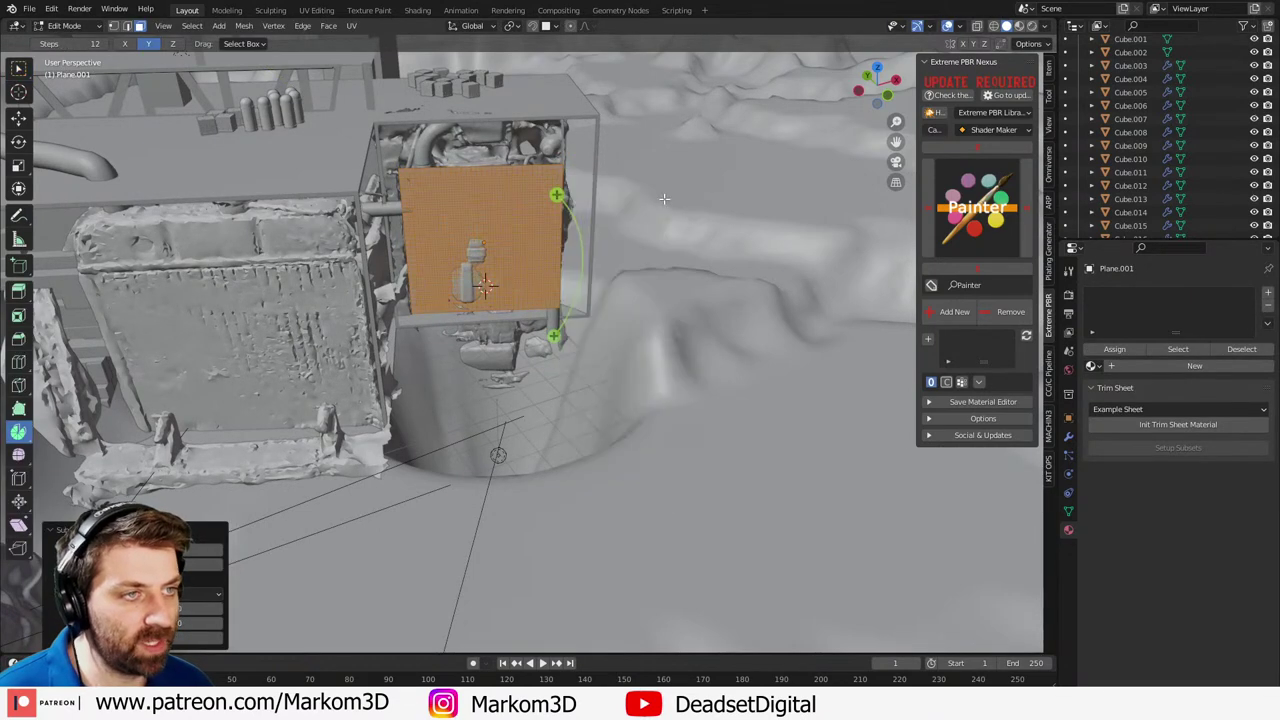
{"action": "key", "text": "ctrl+z"}
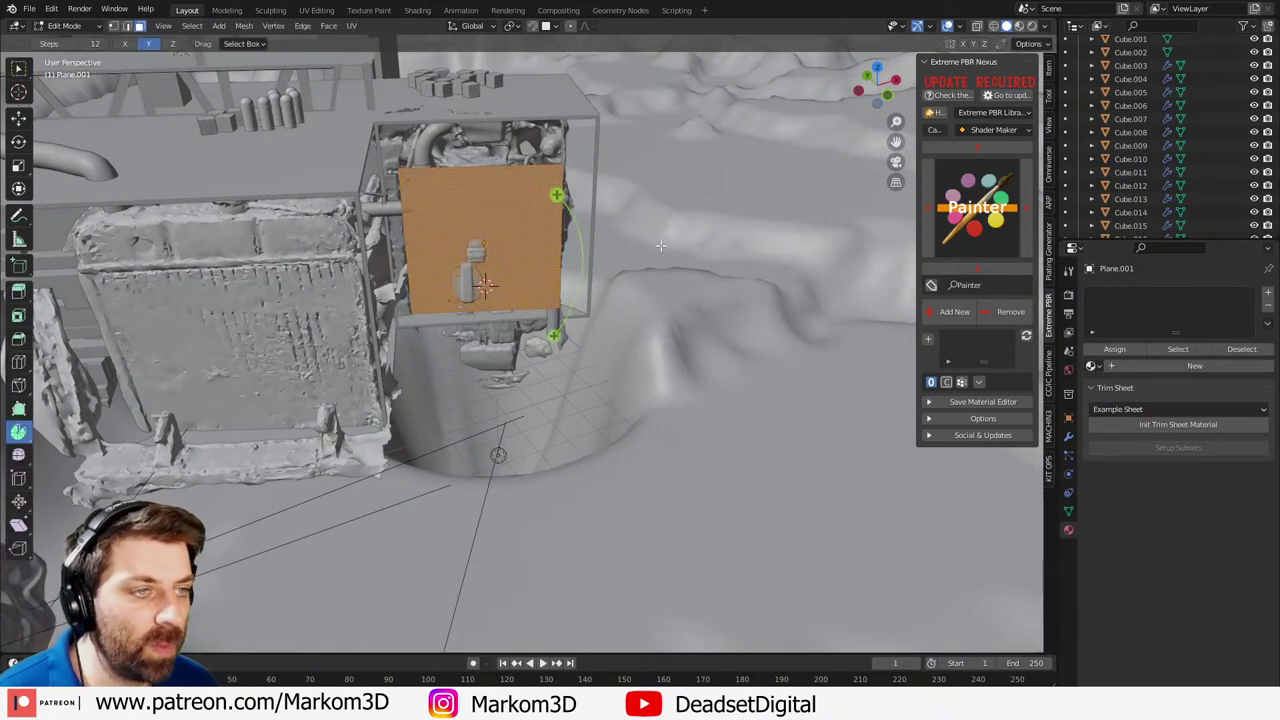
- Run Select Random on the plane's dense grid and switch its action to deselect random faces
{"action": "key", "text": "F3"}
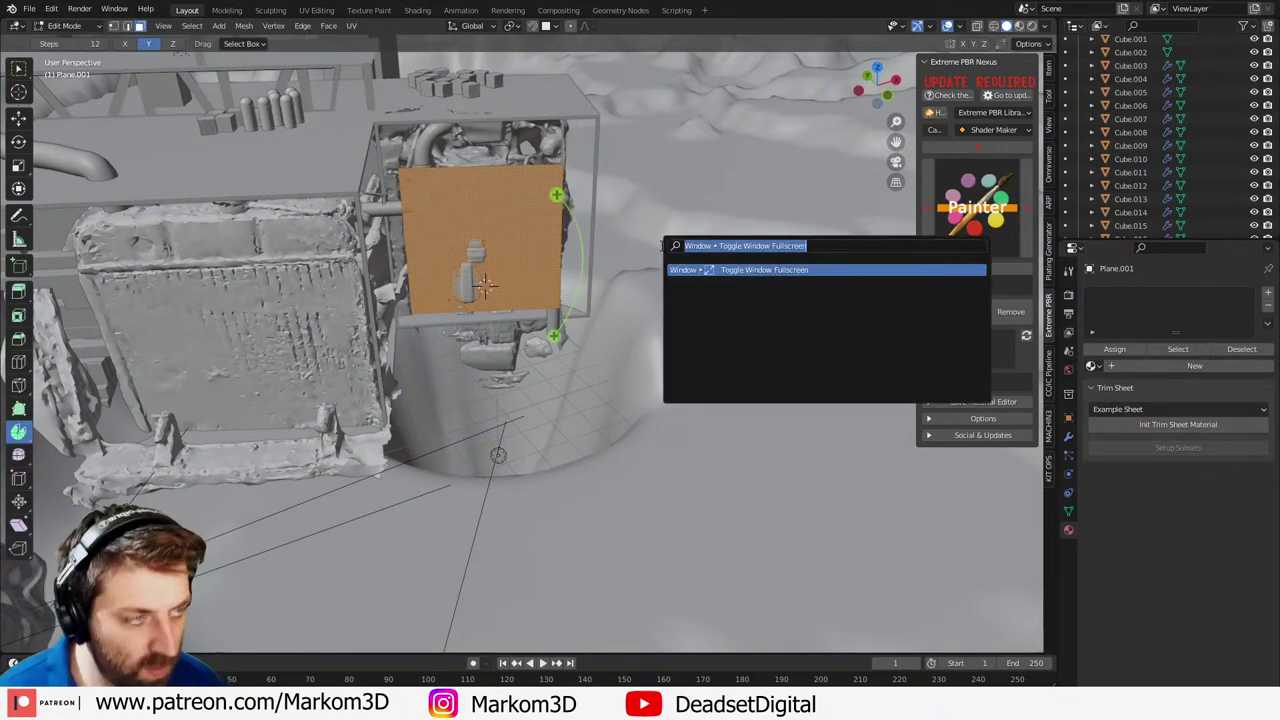
{"action": "type", "text": "dese"}
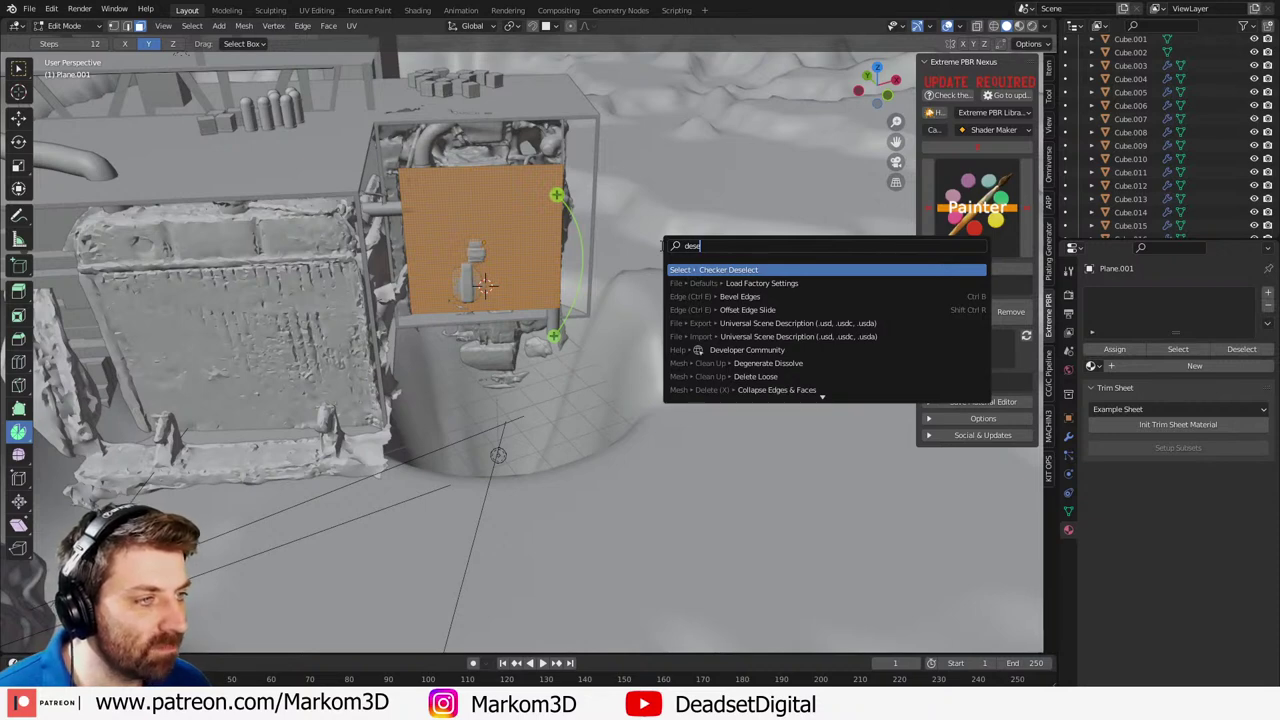
{"action": "key", "text": "BackSpace"}
{"action": "key", "text": "BackSpace"}
{"action": "key", "text": "BackSpace"}
{"action": "key", "text": "BackSpace"}
{"action": "type", "text": "random"}
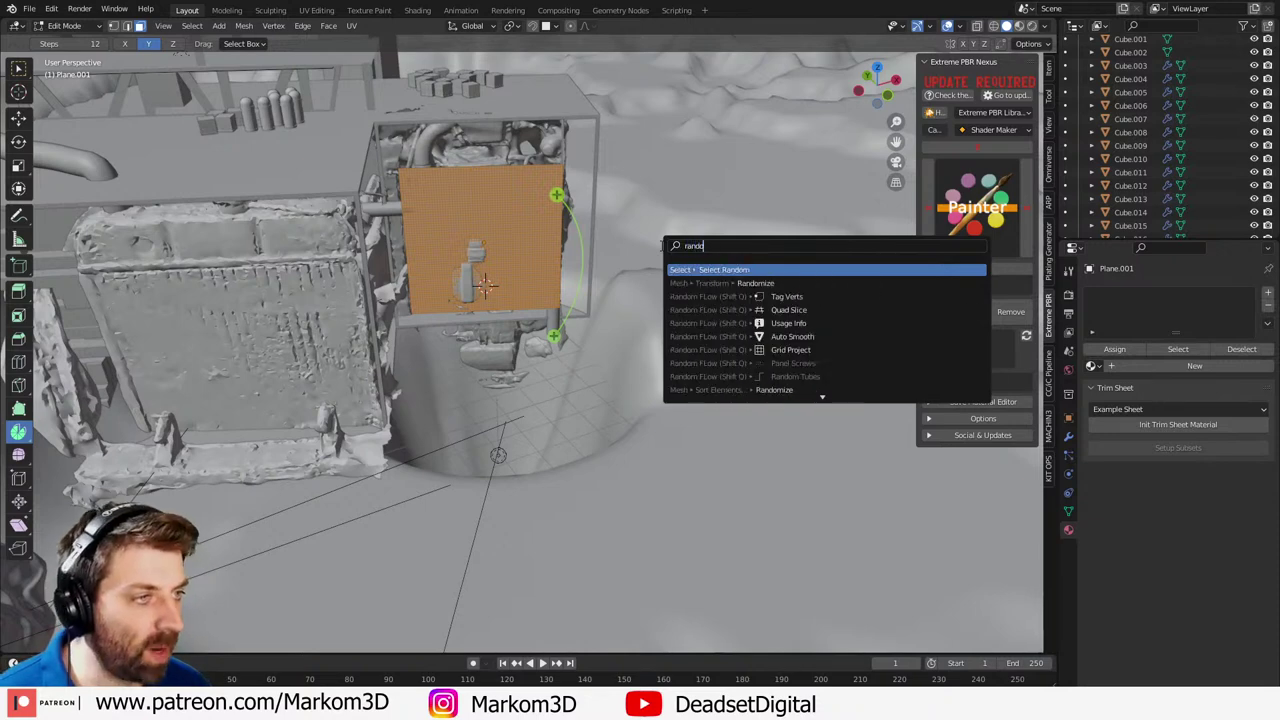
{"action": "key", "text": "Return"}
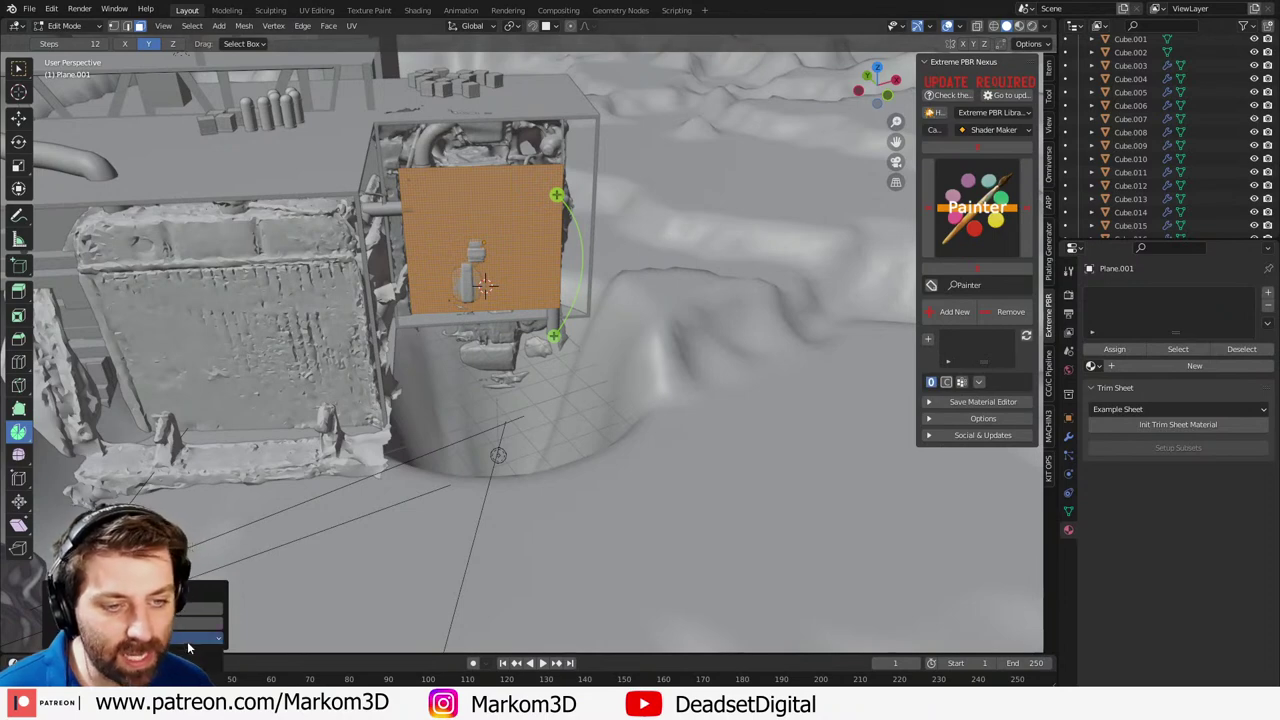
{"action": "left_click", "coordinate": [184, 667]}
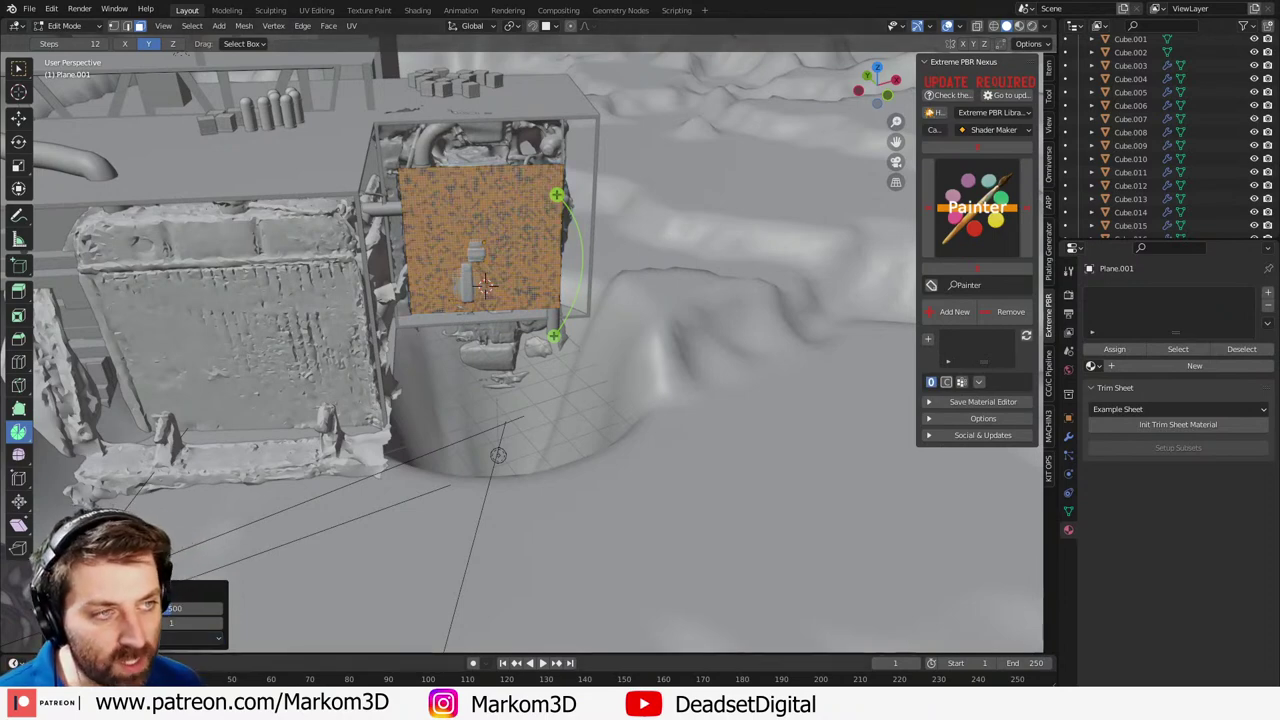
- Adjust the random face selection and delete the plane's faces until only a sparse scatter of small squares is left
{"action": "left_click", "coordinate": [188, 610]}
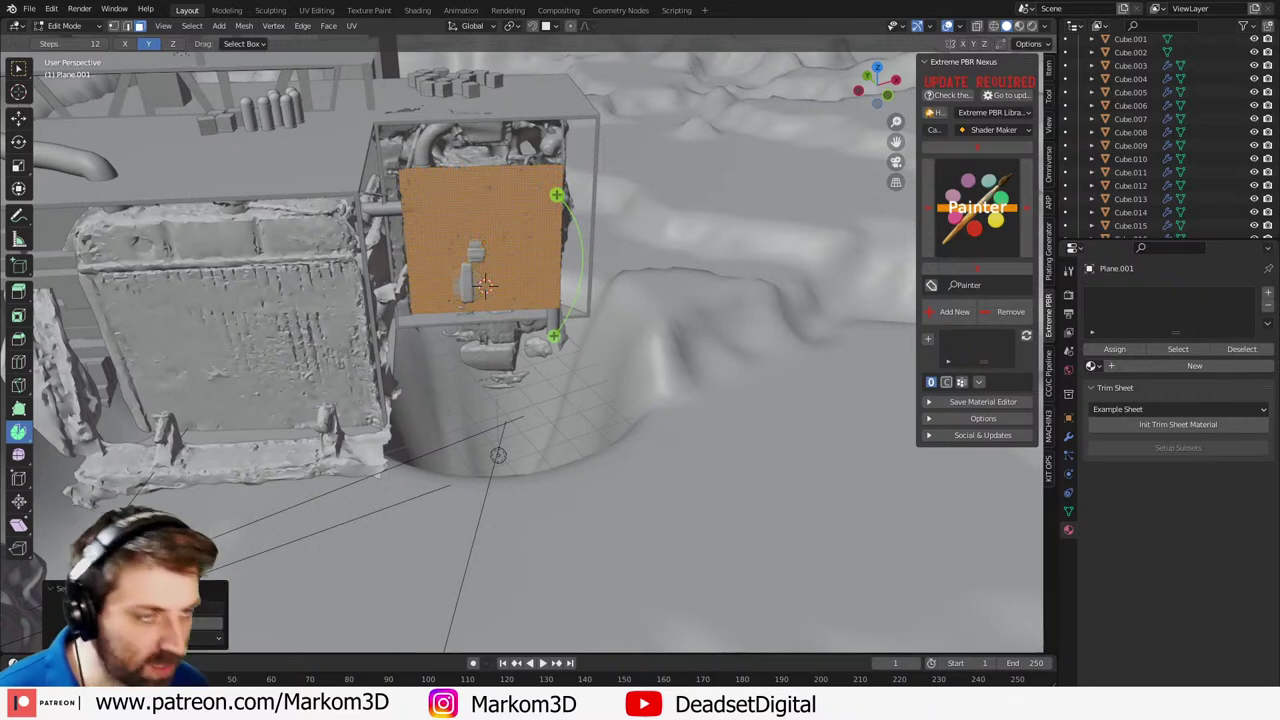
{"action": "left_click", "coordinate": [188, 610]}
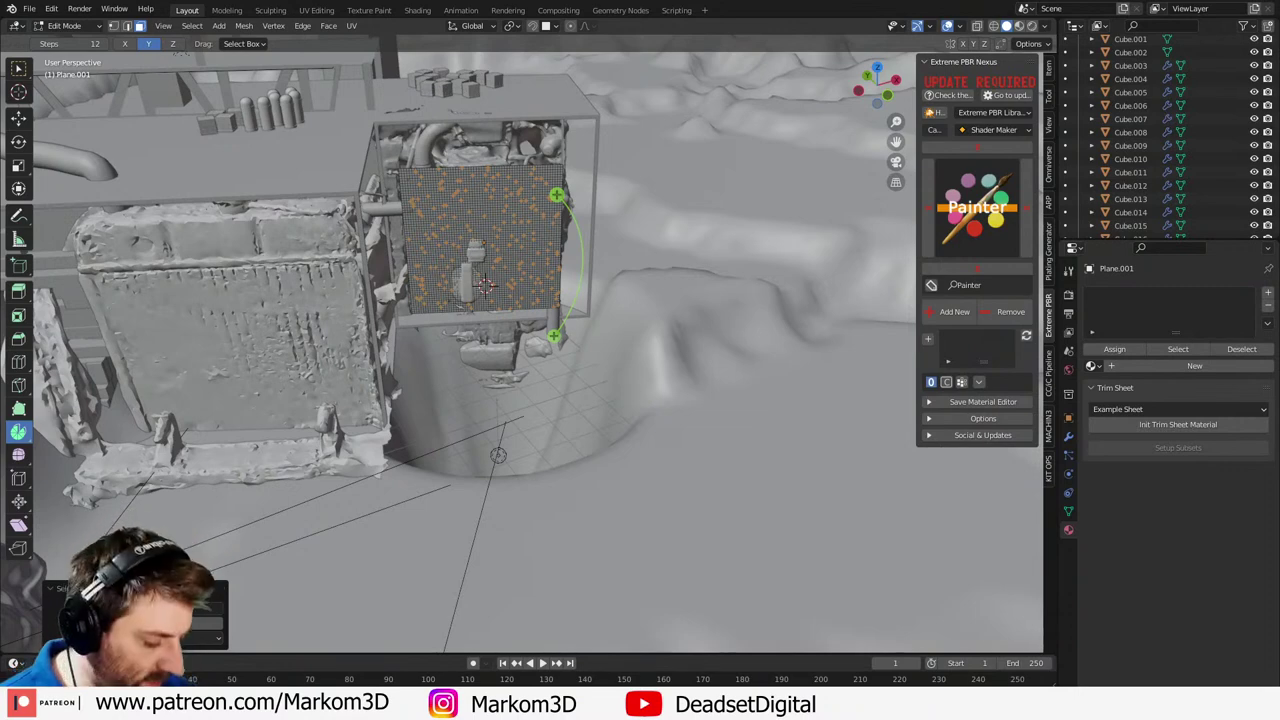
{"action": "right_click", "coordinate": [595, 186]}
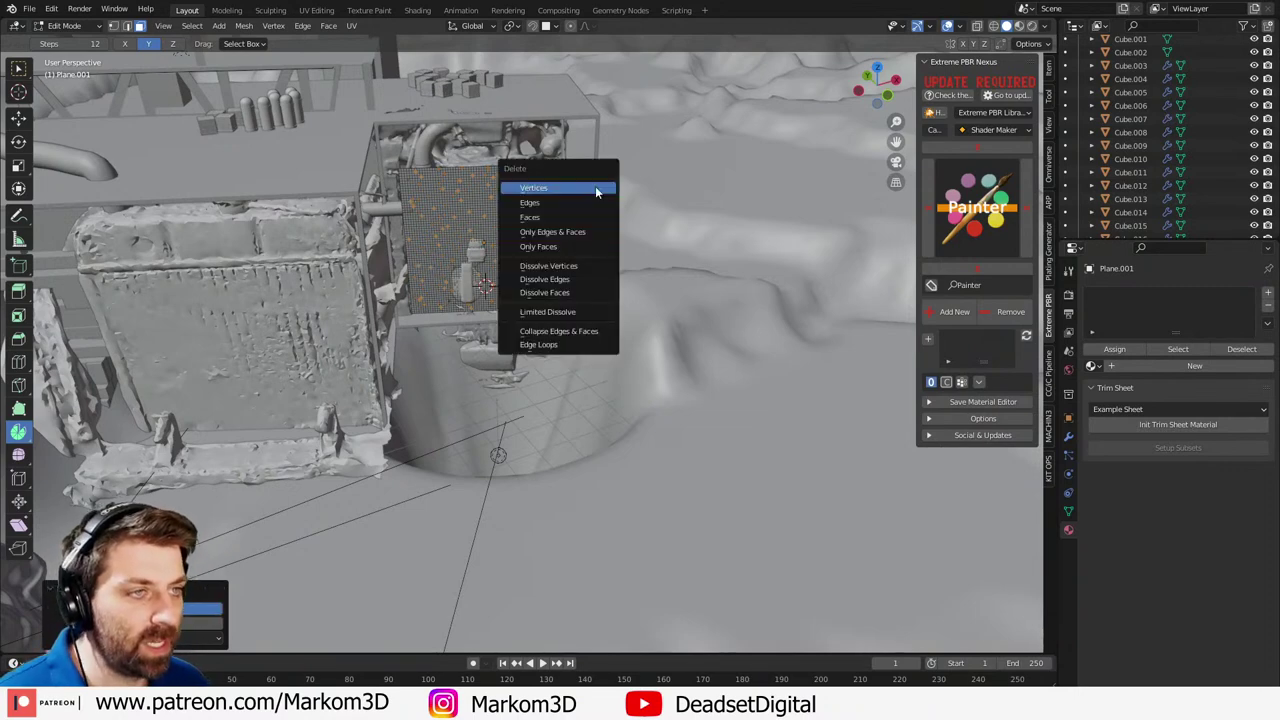
{"action": "left_click", "coordinate": [585, 215]}
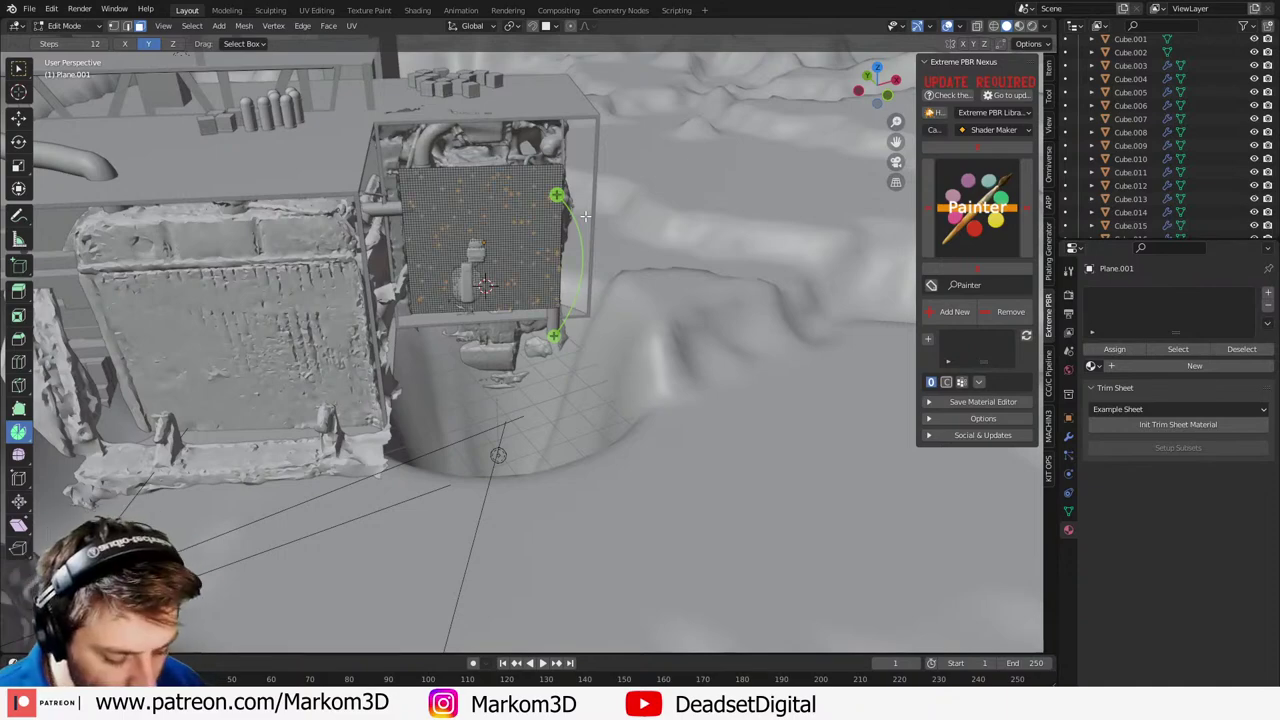
{"action": "key", "text": "a"}
{"action": "key", "text": "x"}
{"action": "left_click", "coordinate": [587, 221]}
{"action": "scroll", "coordinate": [586, 216], "scroll_direction": "up", "scroll_amount": 3}
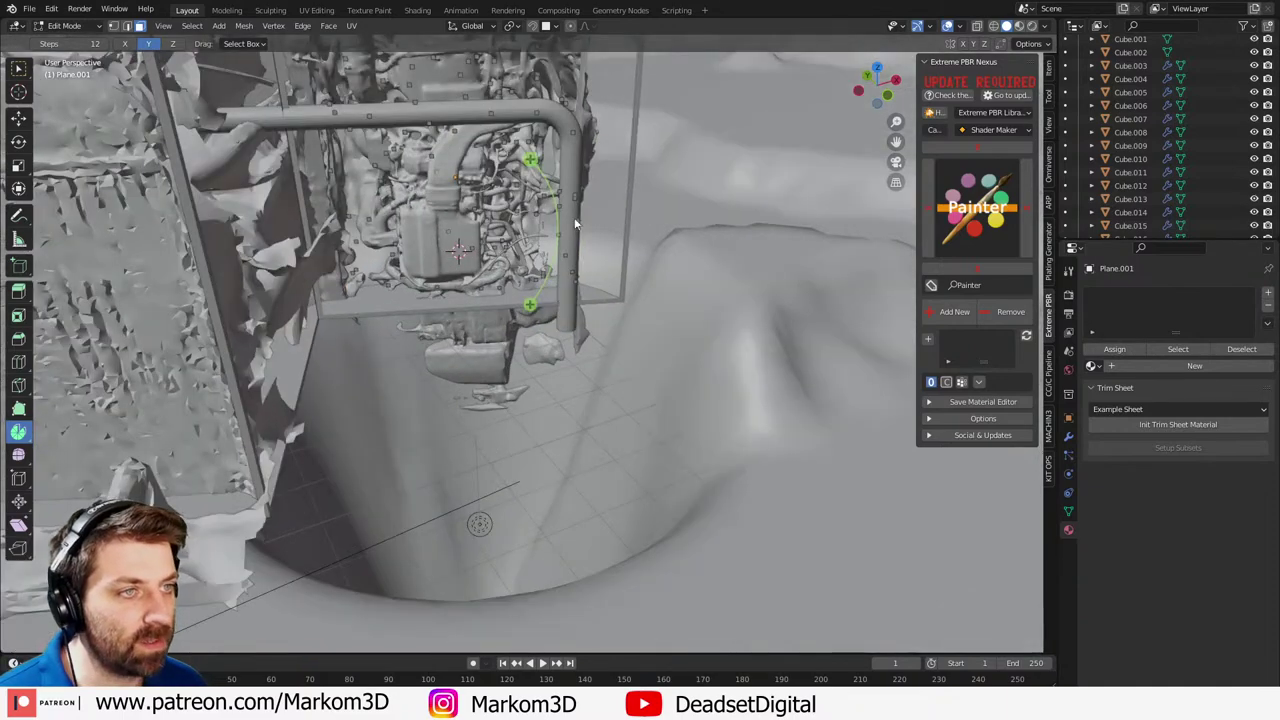
{"action": "key", "text": "Tab"}
- Give the scattered squares a new material with a bright green base colour and name it Light_Green
{"action": "middle_click_drag", "start_coordinate": [576, 224], "coordinate": [622, 222]}
{"action": "left_click", "coordinate": [1222, 349]}
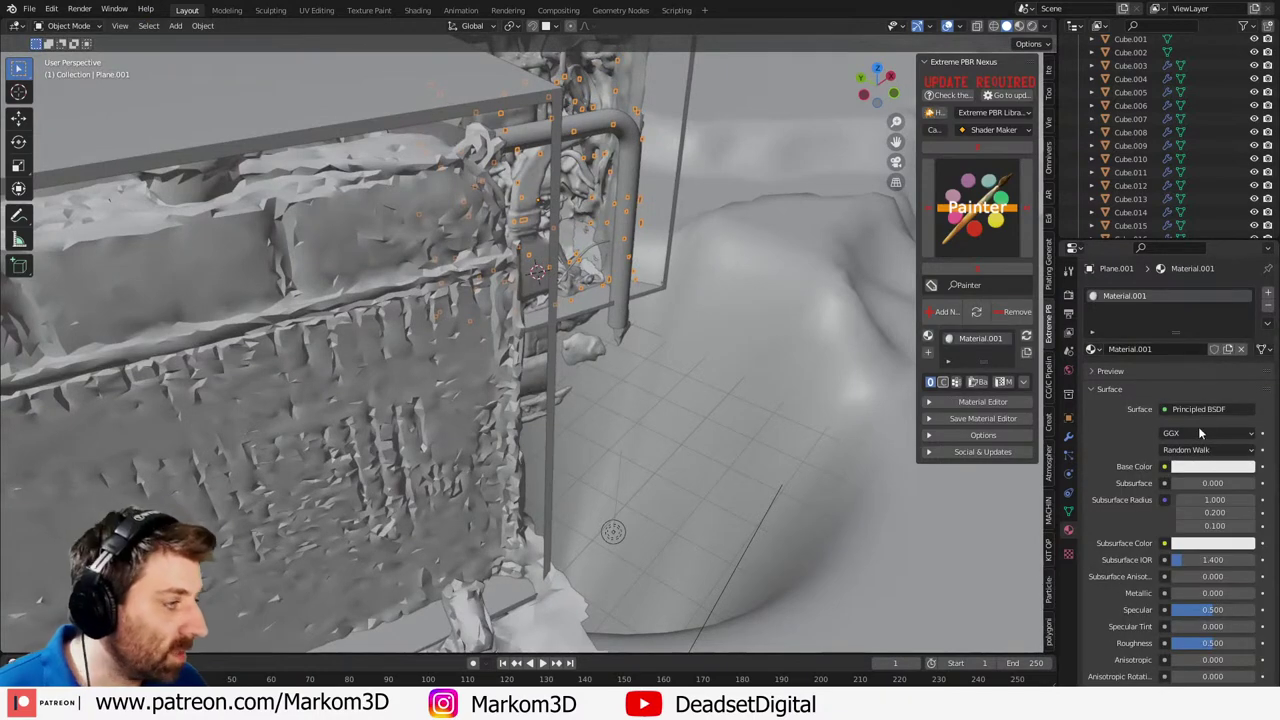
{"action": "left_click", "coordinate": [1203, 468]}
{"action": "left_click_drag", "start_coordinate": [1175, 329], "coordinate": [1143, 309]}
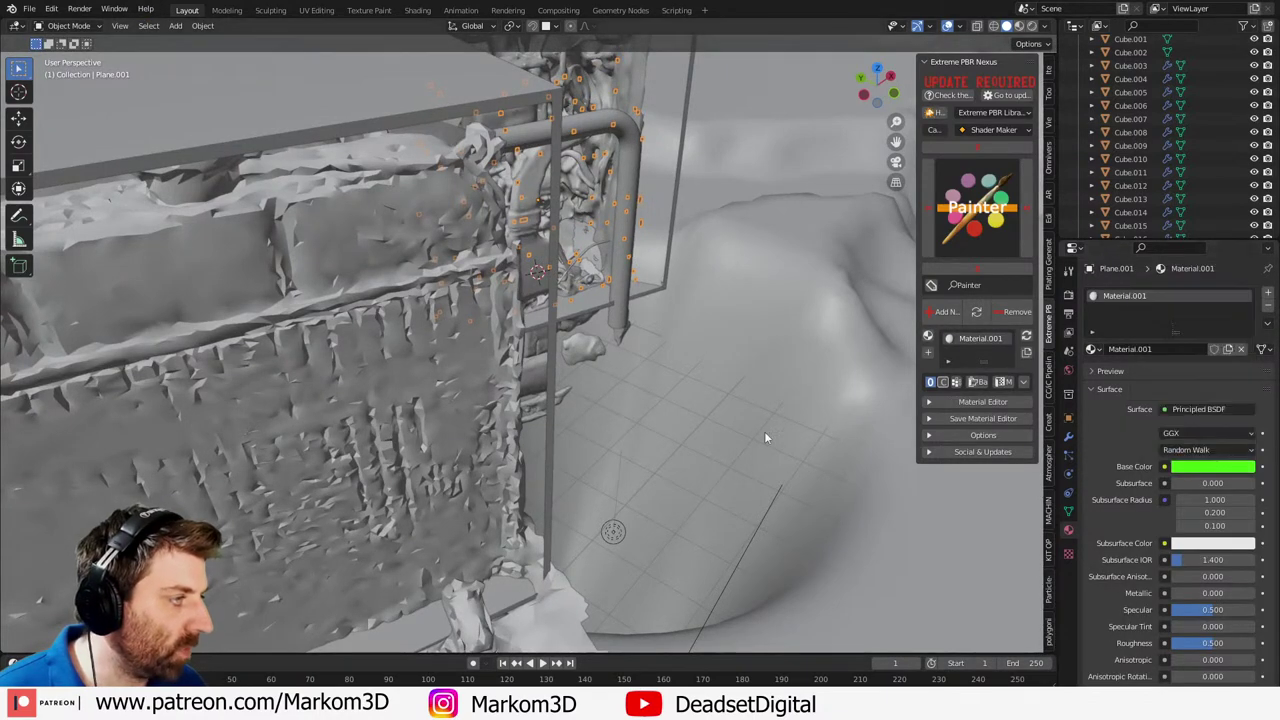
{"action": "double_click", "coordinate": [1172, 348]}
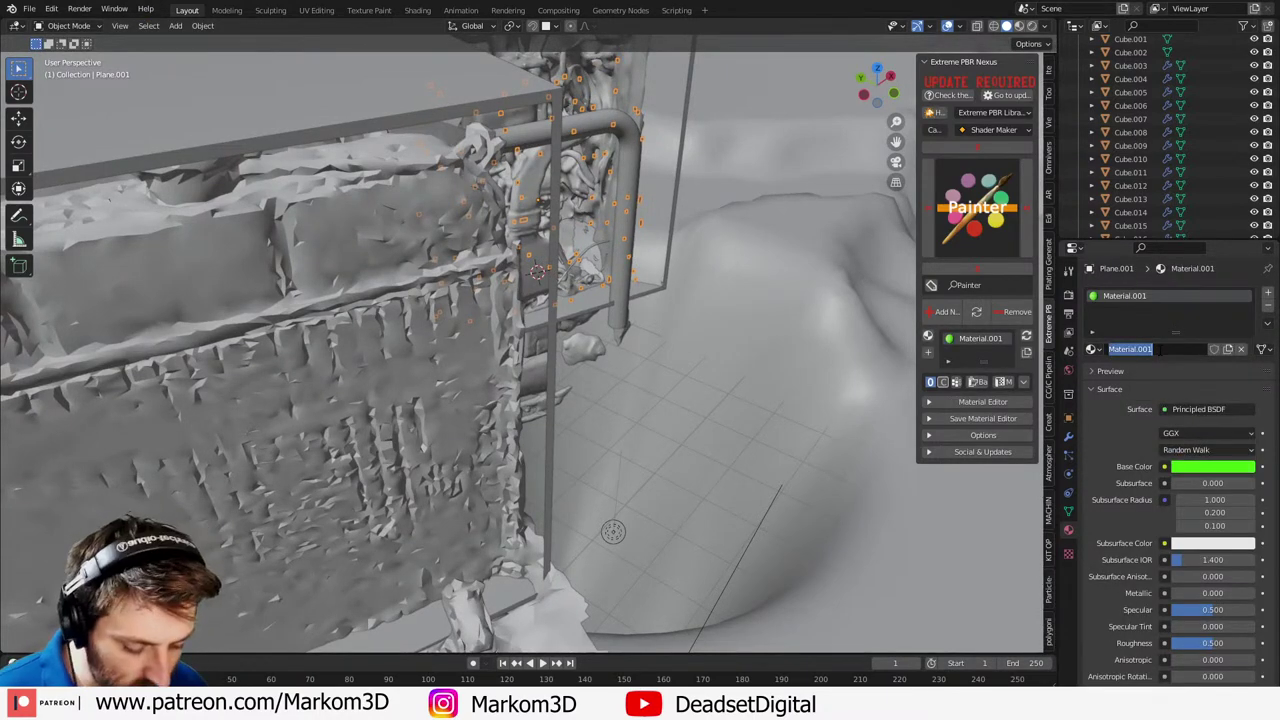
{"action": "type", "text": "l"}
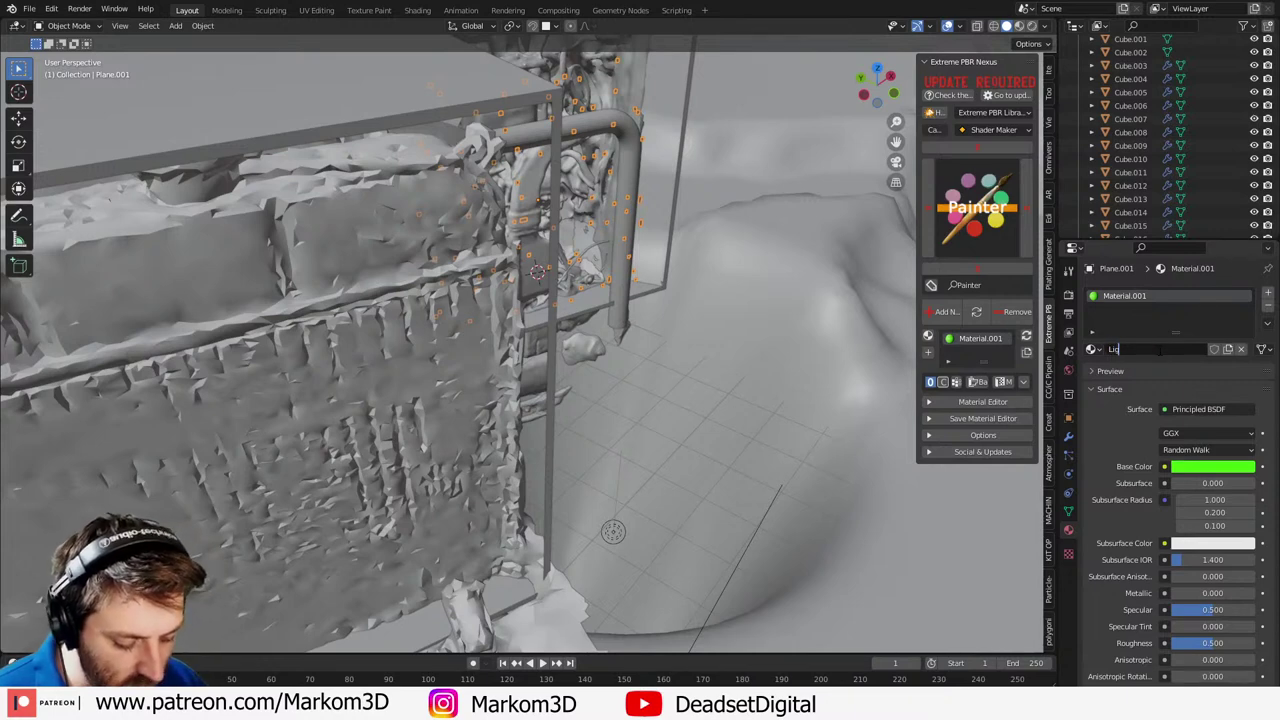
{"action": "type", "text": "ight_Green"}
{"action": "key", "text": "Return"}
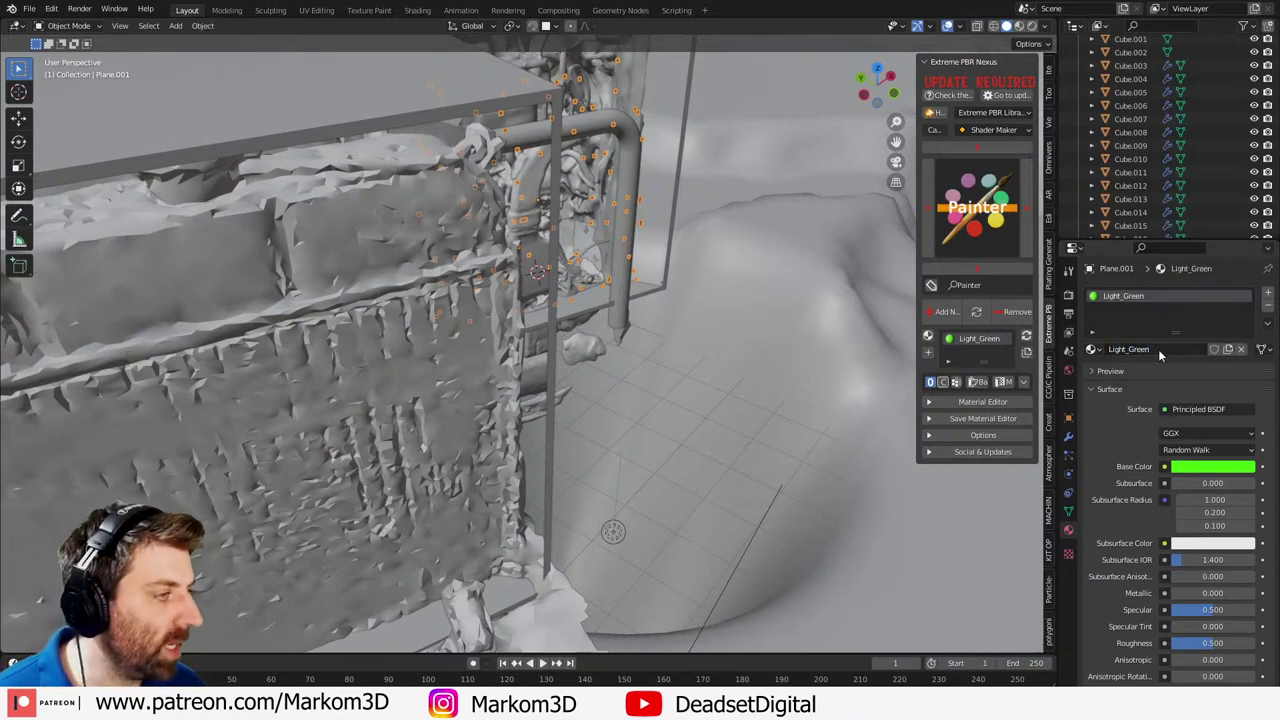
- Switch the Light_Green surface shader to Emission and choose a bright yellow-green emission colour
{"action": "left_click", "coordinate": [1199, 409]}
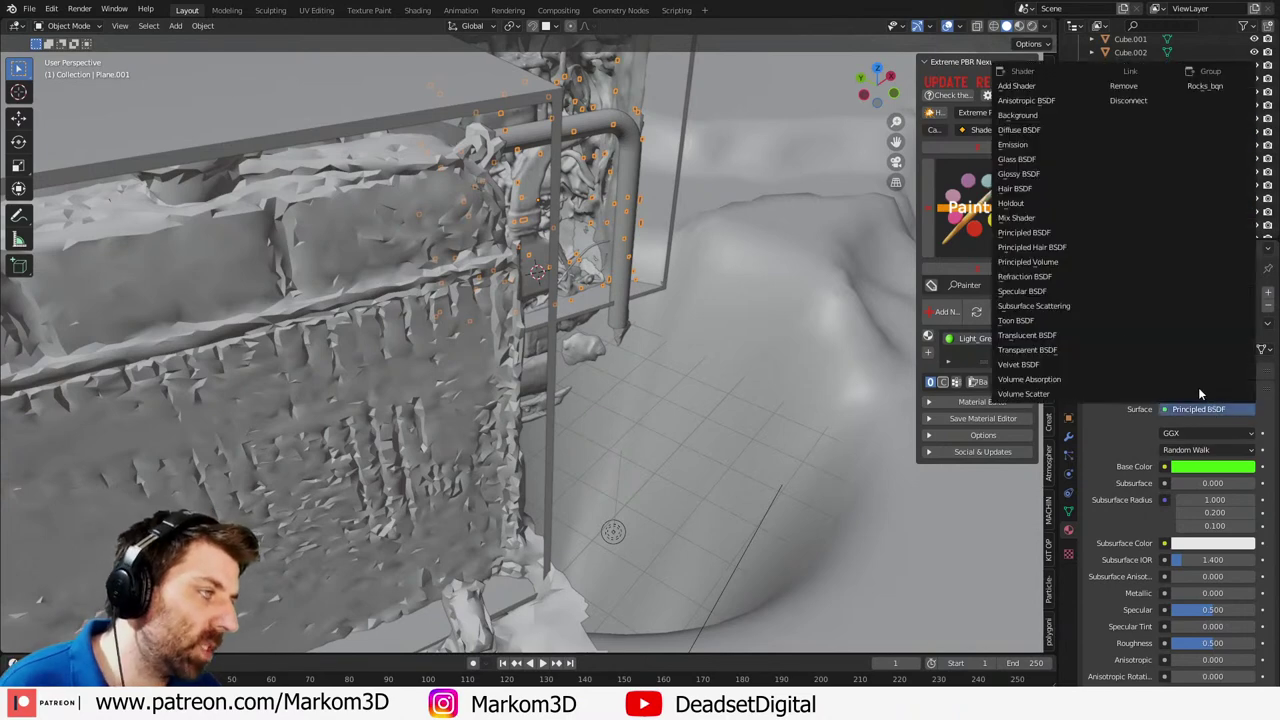
{"action": "left_click", "coordinate": [1030, 144]}
{"action": "left_click", "coordinate": [1218, 434]}
{"action": "left_click_drag", "start_coordinate": [1163, 283], "coordinate": [1150, 291]}
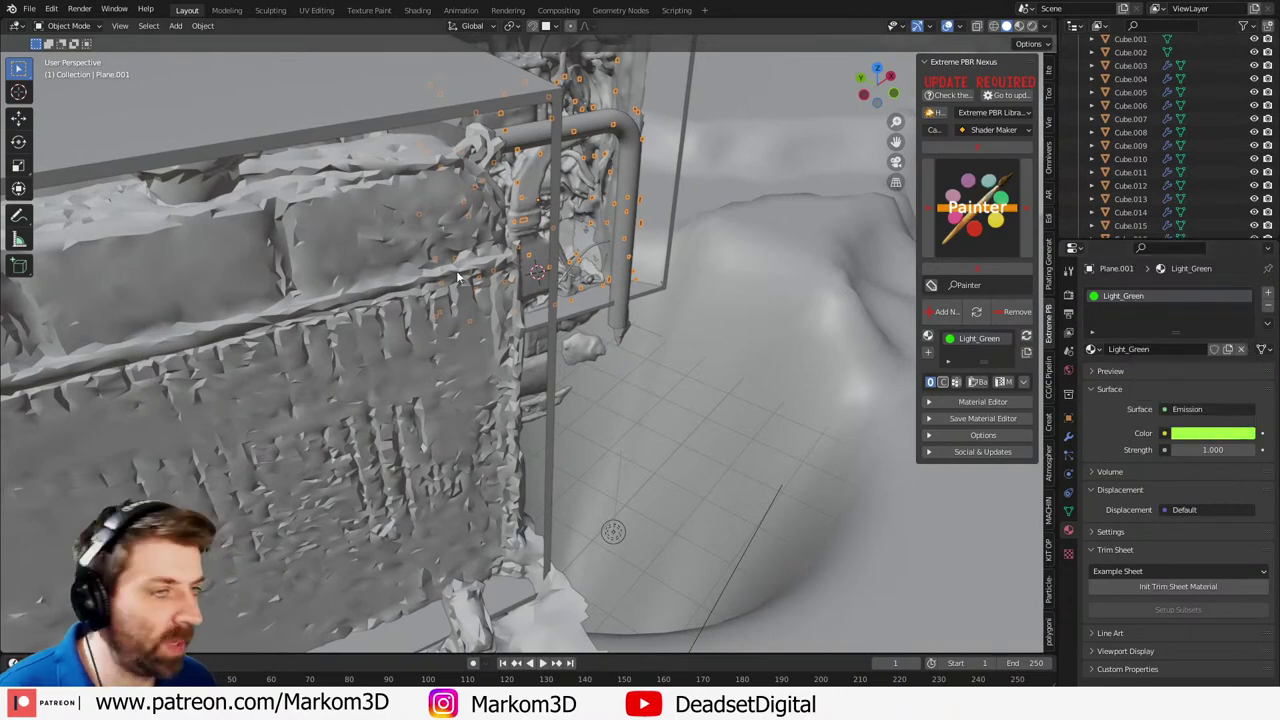
- Move the scattered squares upward along their local Y axis so they spread over the upper part of the engine
{"action": "middle_click_drag", "start_coordinate": [649, 257], "coordinate": [481, 298]}
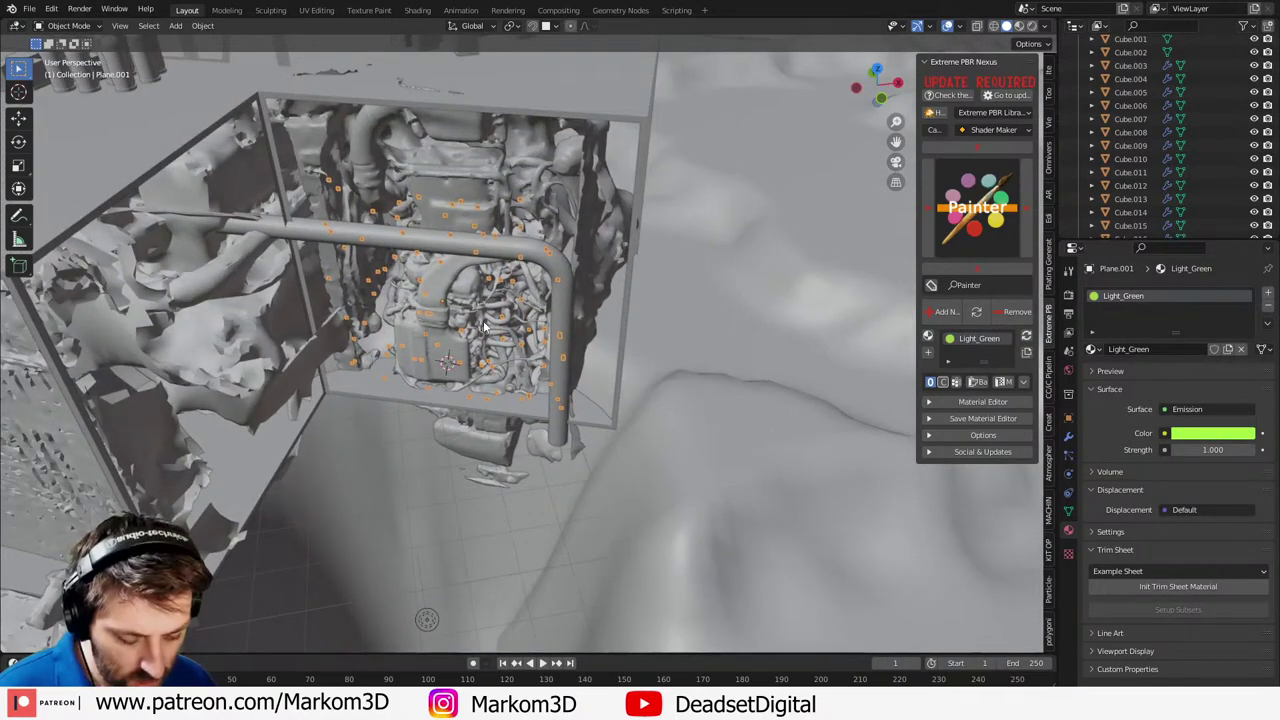
{"action": "key", "text": "g"}
{"action": "key", "text": "x"}
{"action": "key", "text": "x"}
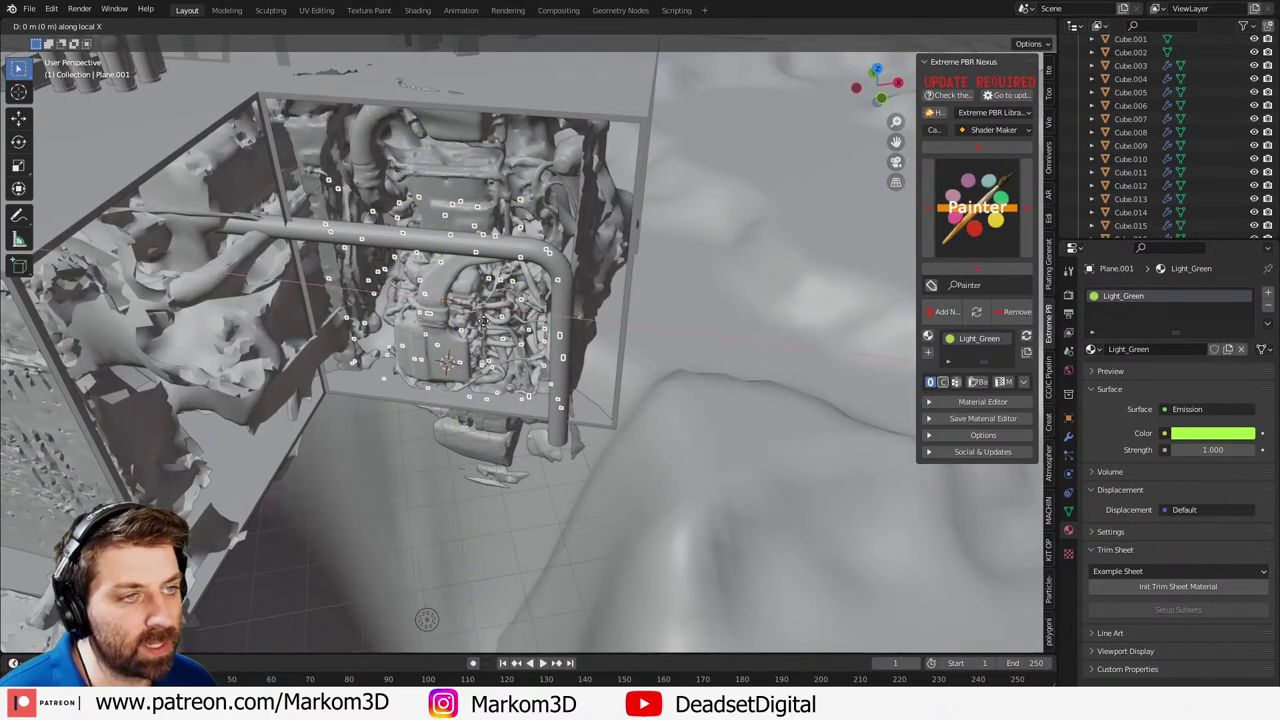
{"action": "key", "text": "y"}
{"action": "key", "text": "y"}
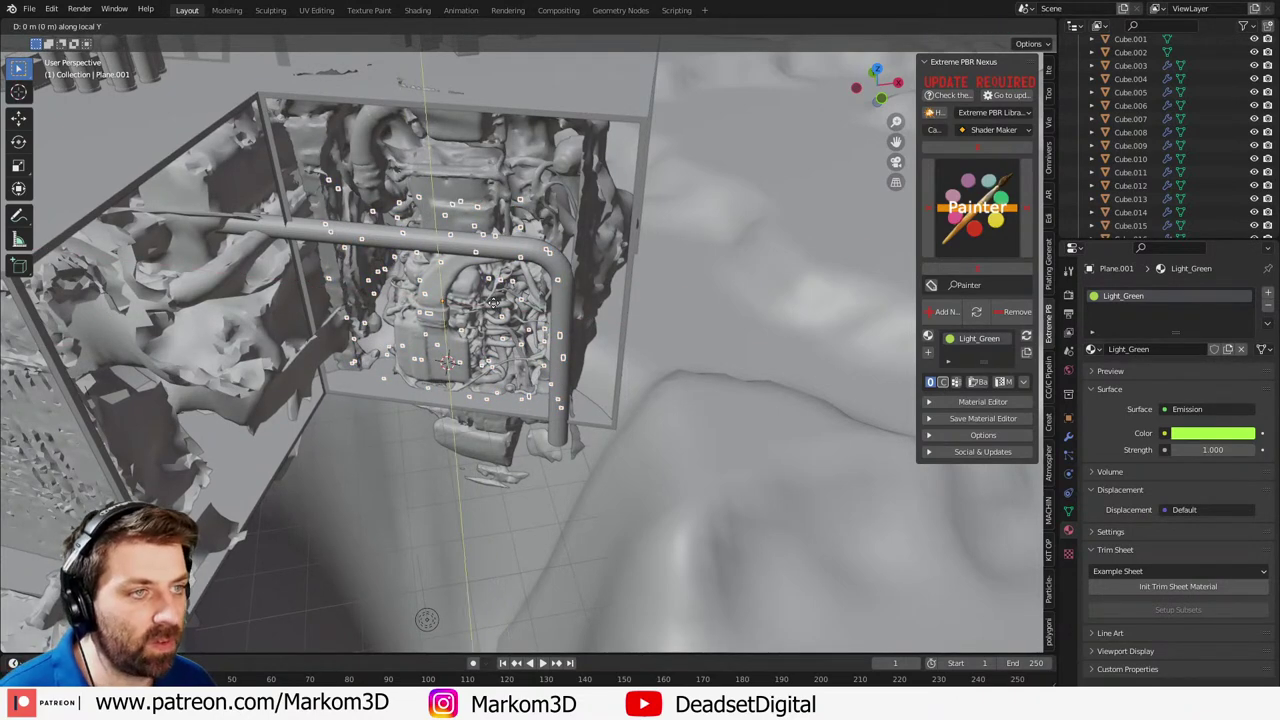
{"action": "left_click", "coordinate": [533, 275]}
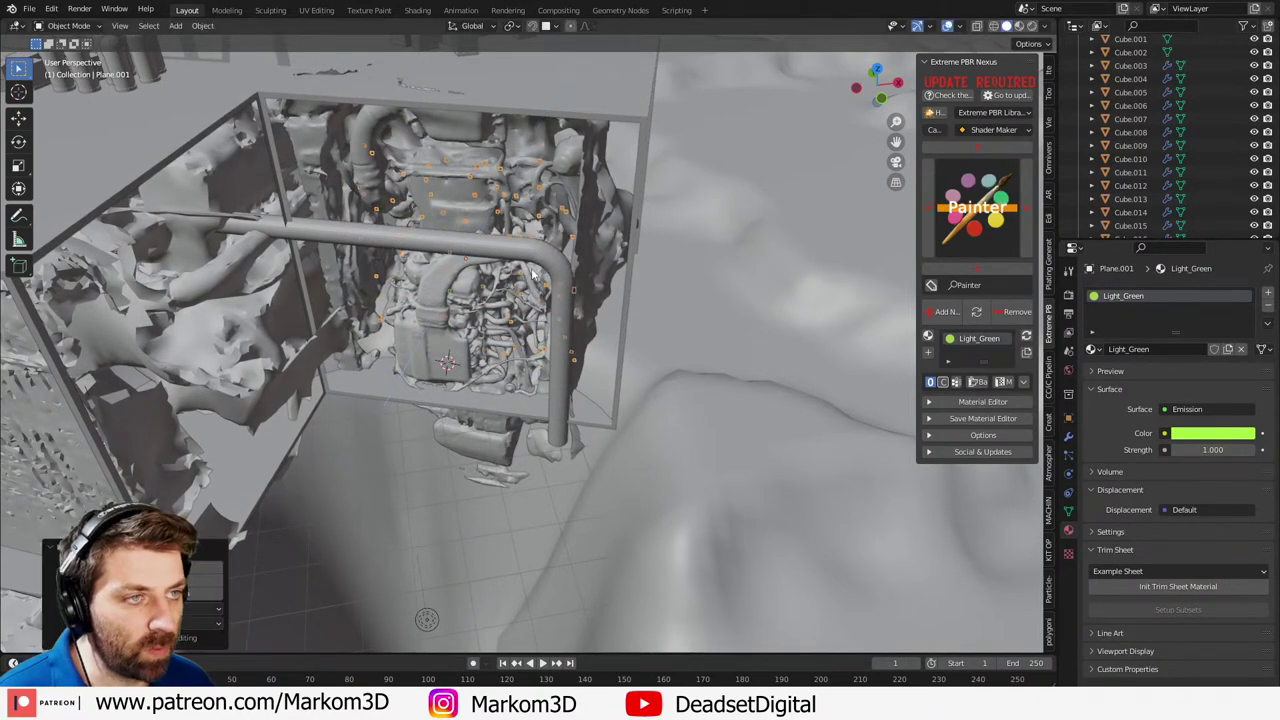
{"action": "middle_click_drag", "start_coordinate": [533, 275], "coordinate": [752, 249]}
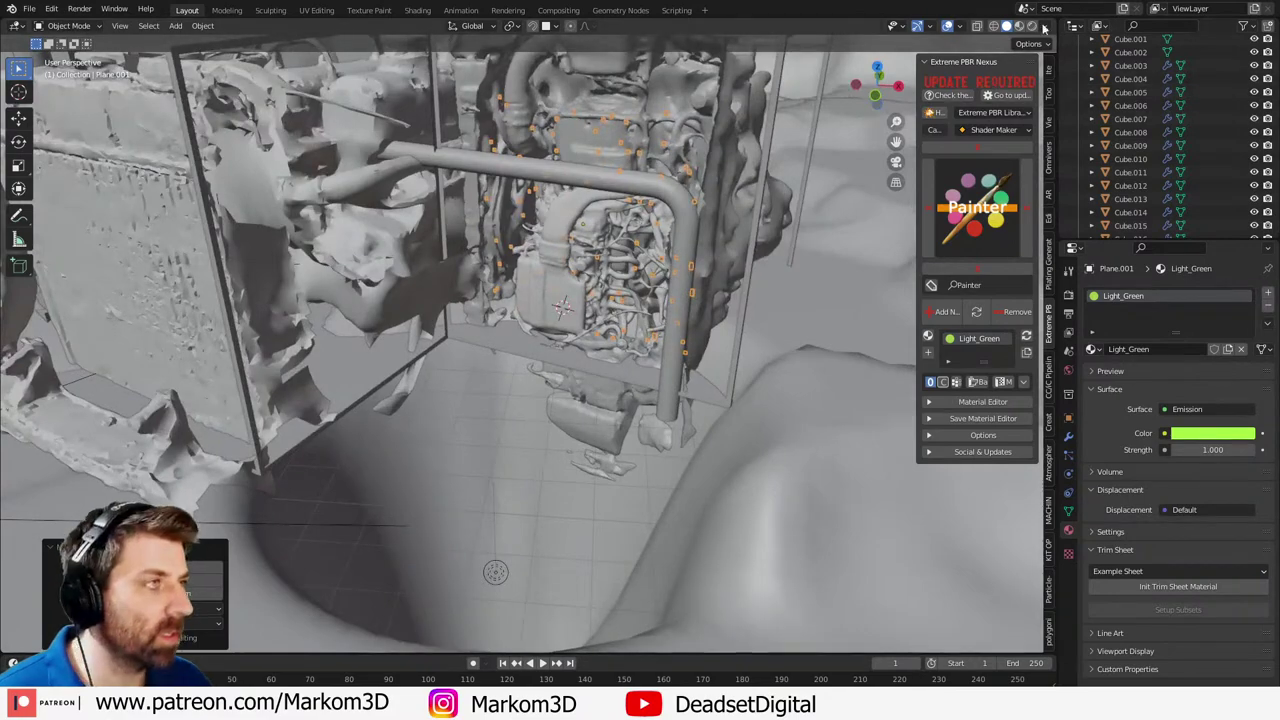
- Preview the scene rendered through the camera and set the Light_Green emission strength to 50
{"action": "key", "text": "z"}
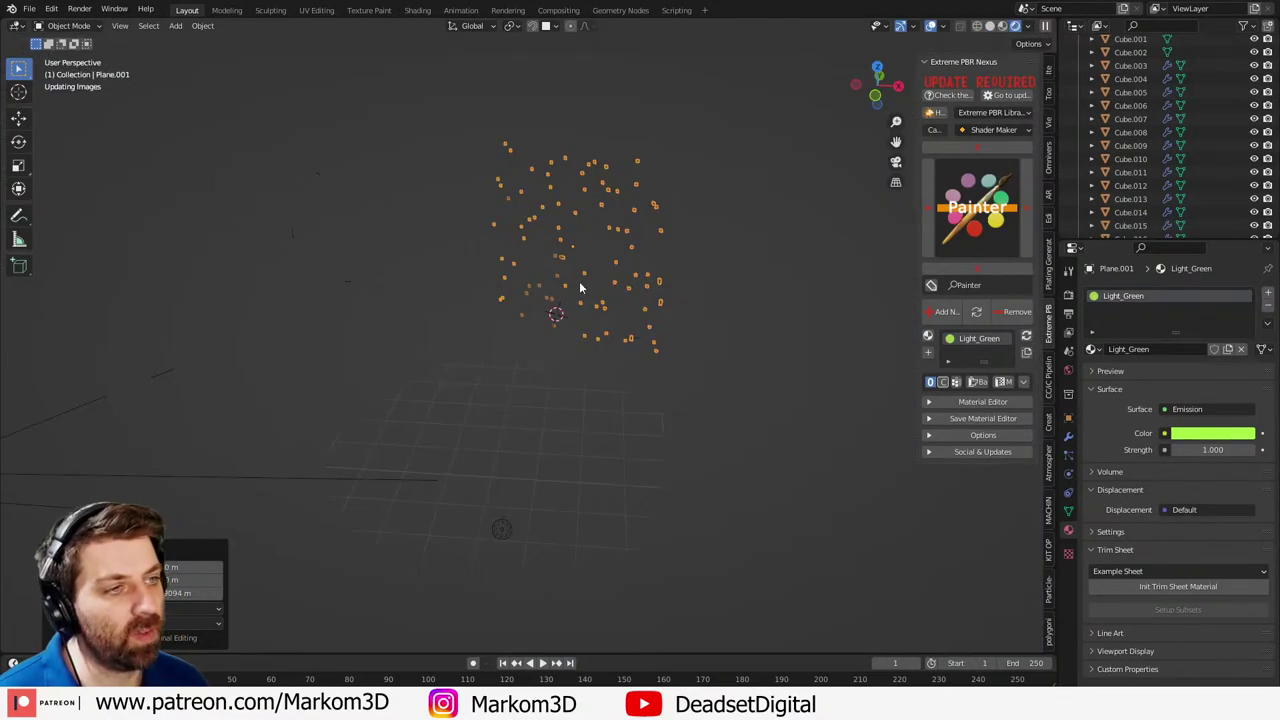
{"action": "key", "text": "KP_0"}
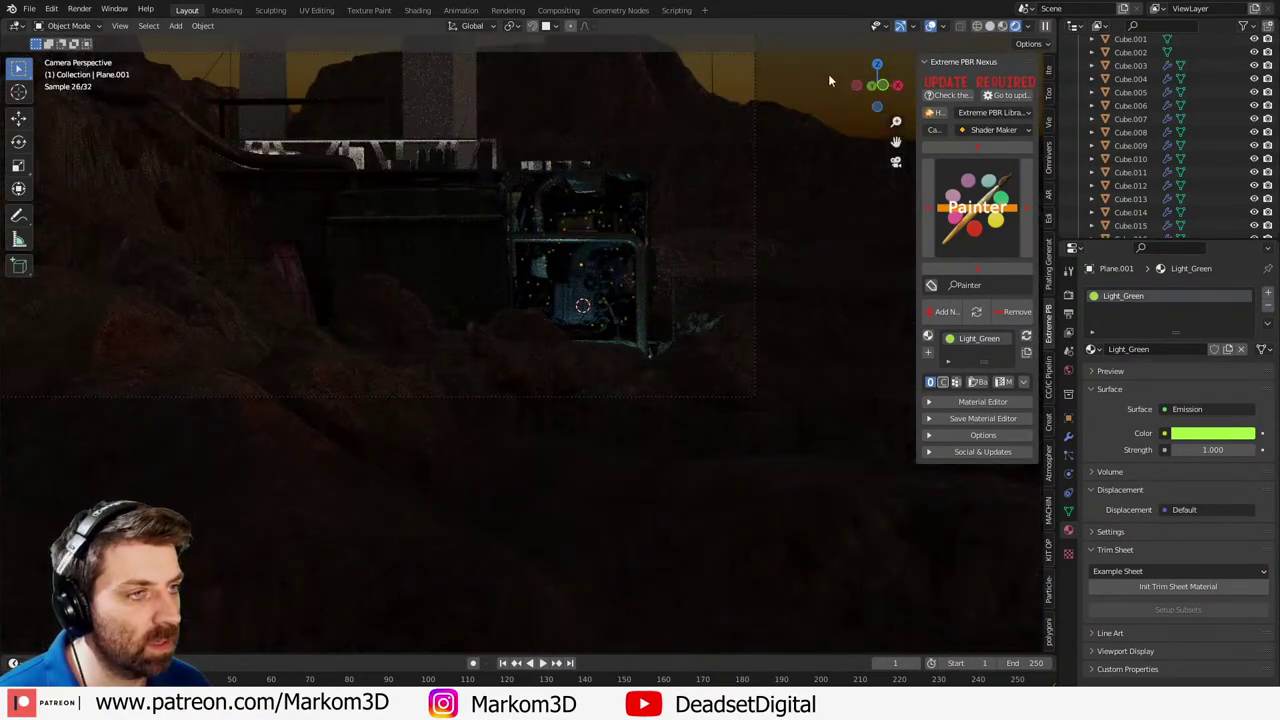
{"action": "left_click", "coordinate": [1210, 450]}
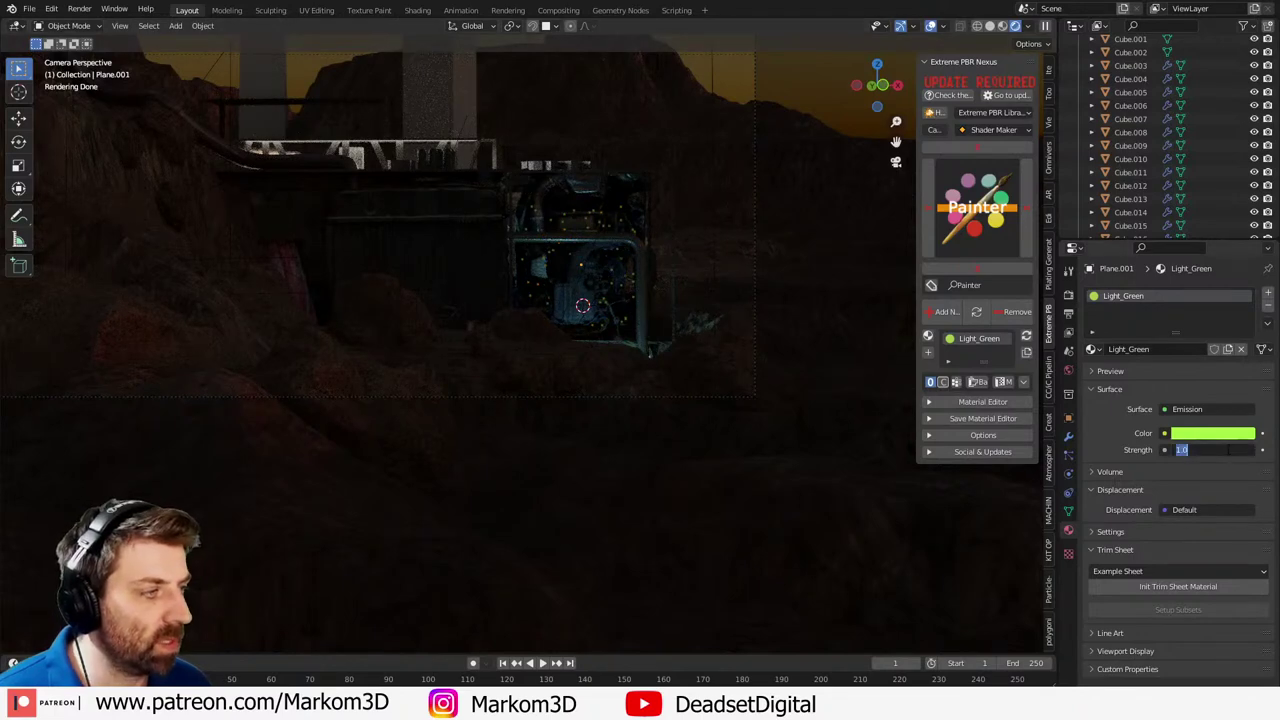
{"action": "type", "text": "50"}
{"action": "key", "text": "Return"}
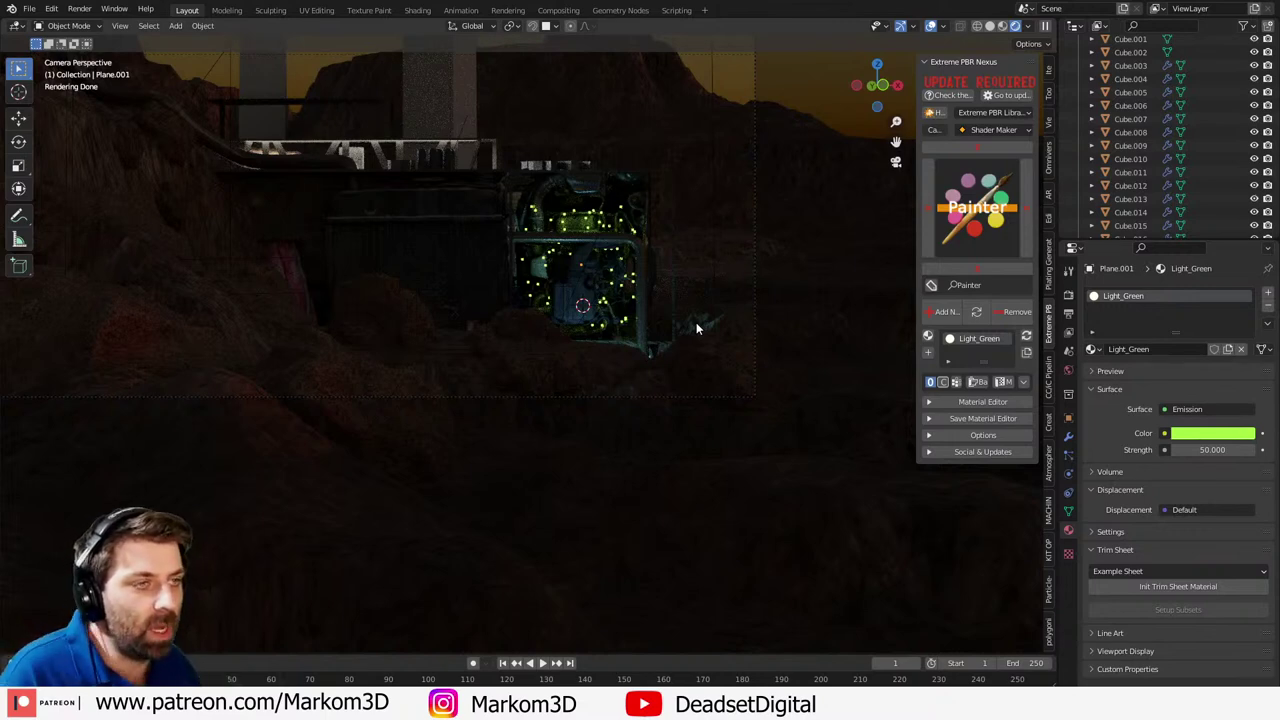
- Add a Subdivision Surface modifier to the glowing squares to round them off
{"action": "scroll", "coordinate": [711, 280], "scroll_direction": "up", "scroll_amount": 5}
{"action": "middle_click_drag", "start_coordinate": [844, 245], "coordinate": [670, 362], "text": "shift"}
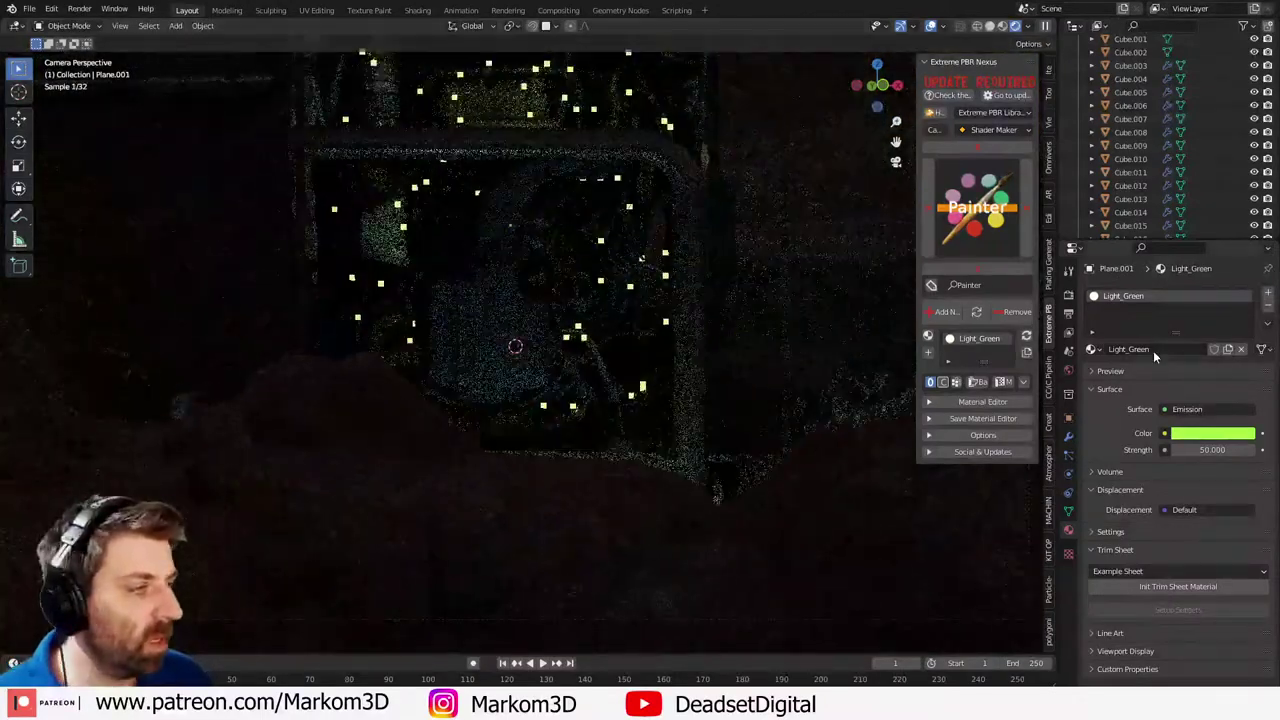
{"action": "left_click", "coordinate": [1068, 435]}
{"action": "left_click", "coordinate": [1118, 293]}
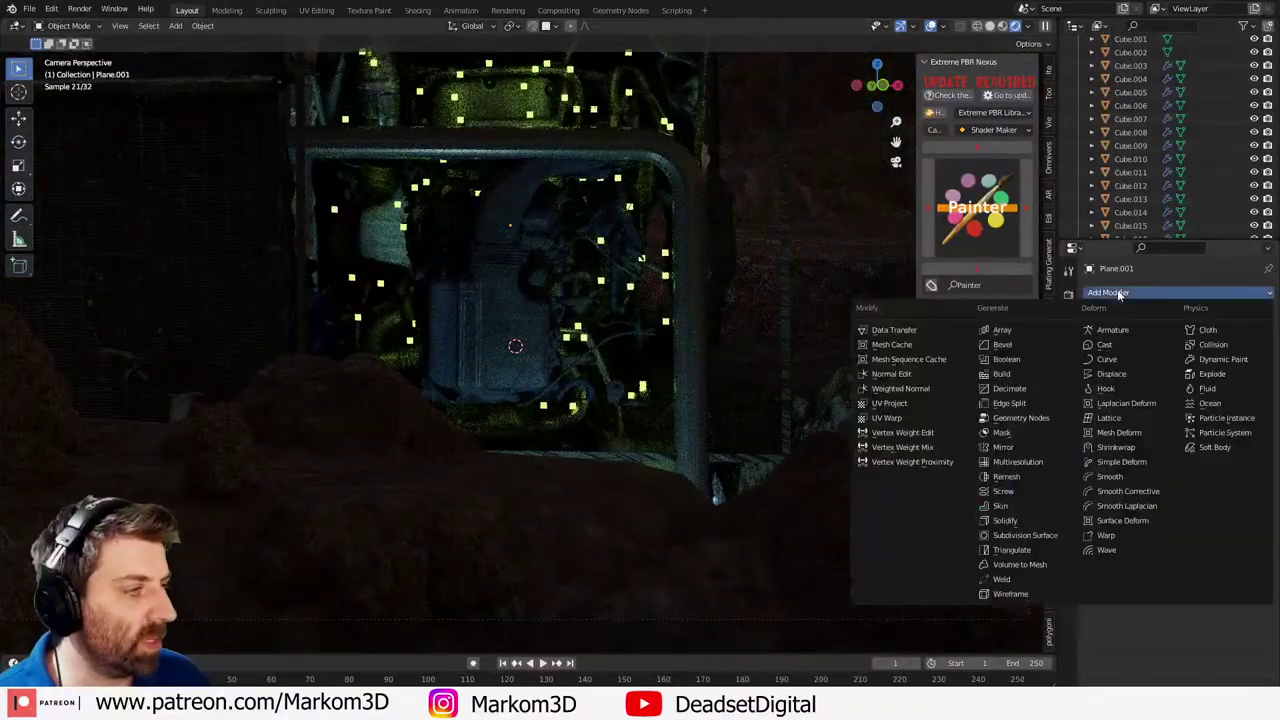
{"action": "left_click", "coordinate": [1066, 537]}
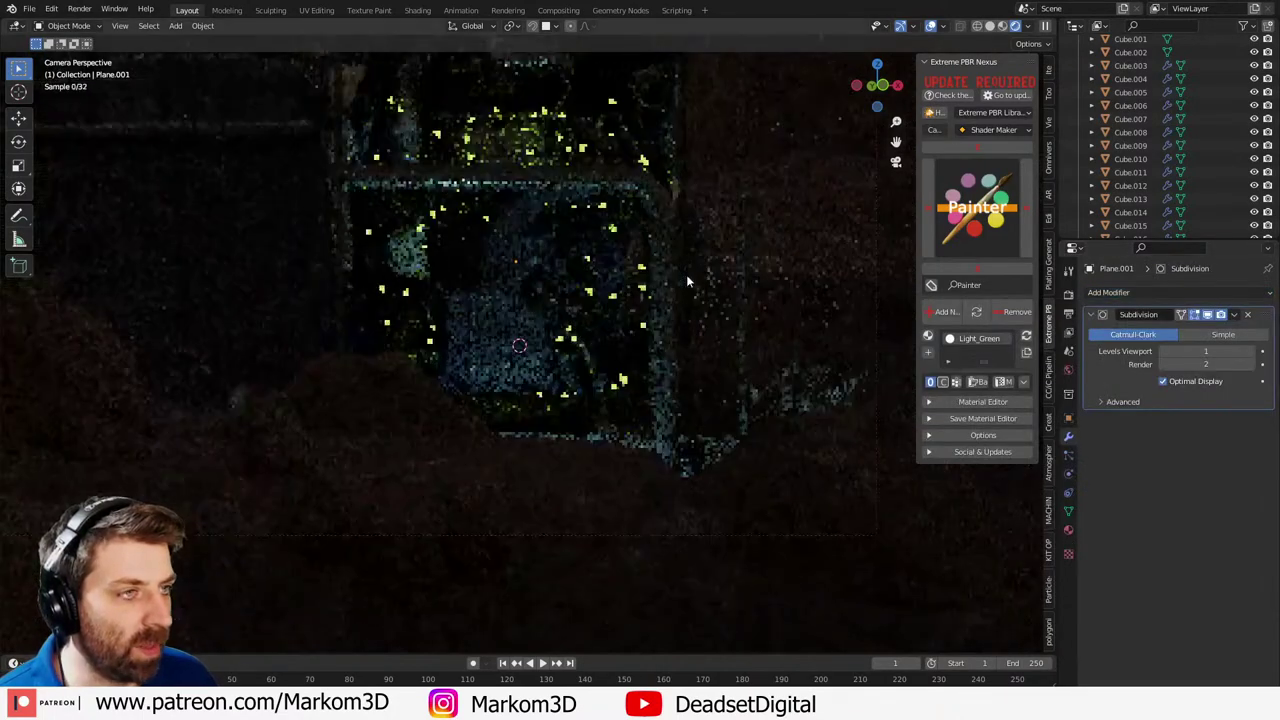
{"action": "scroll", "coordinate": [686, 274], "scroll_direction": "down", "scroll_amount": 3}
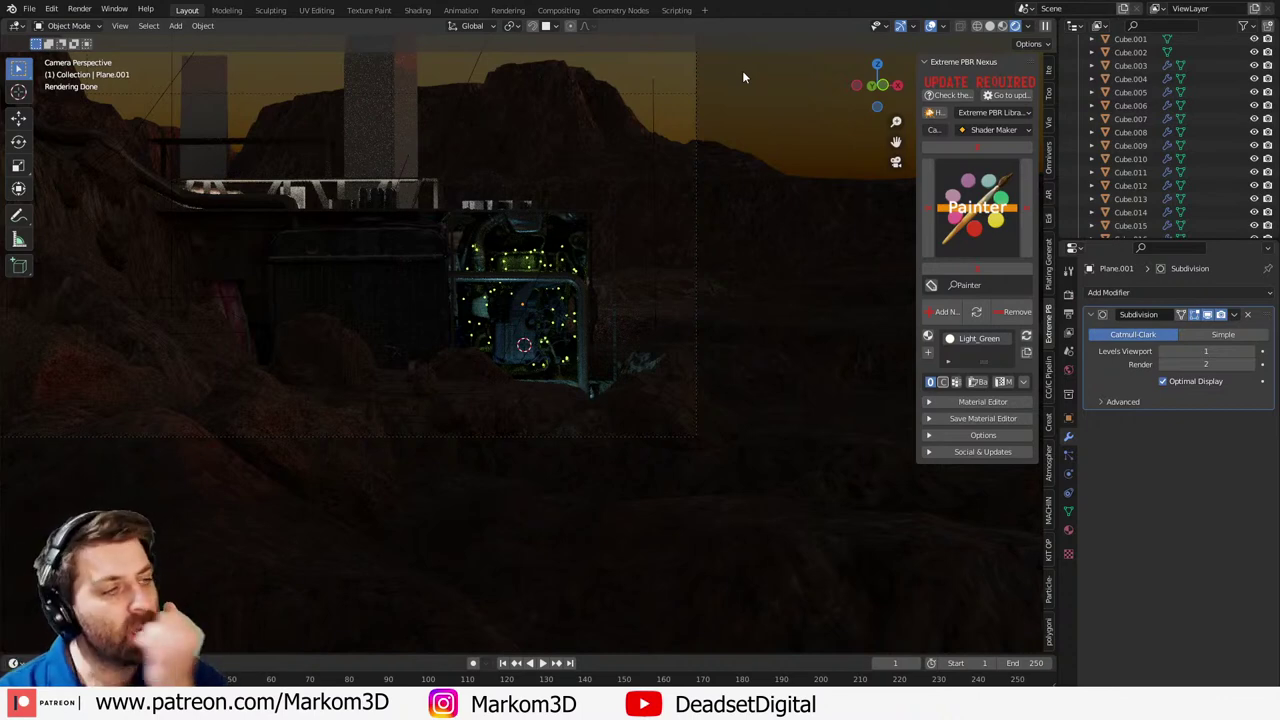
- Try a warm orange emission colour for the small lights and render the image into the first slot
{"action": "left_click", "coordinate": [1069, 531]}
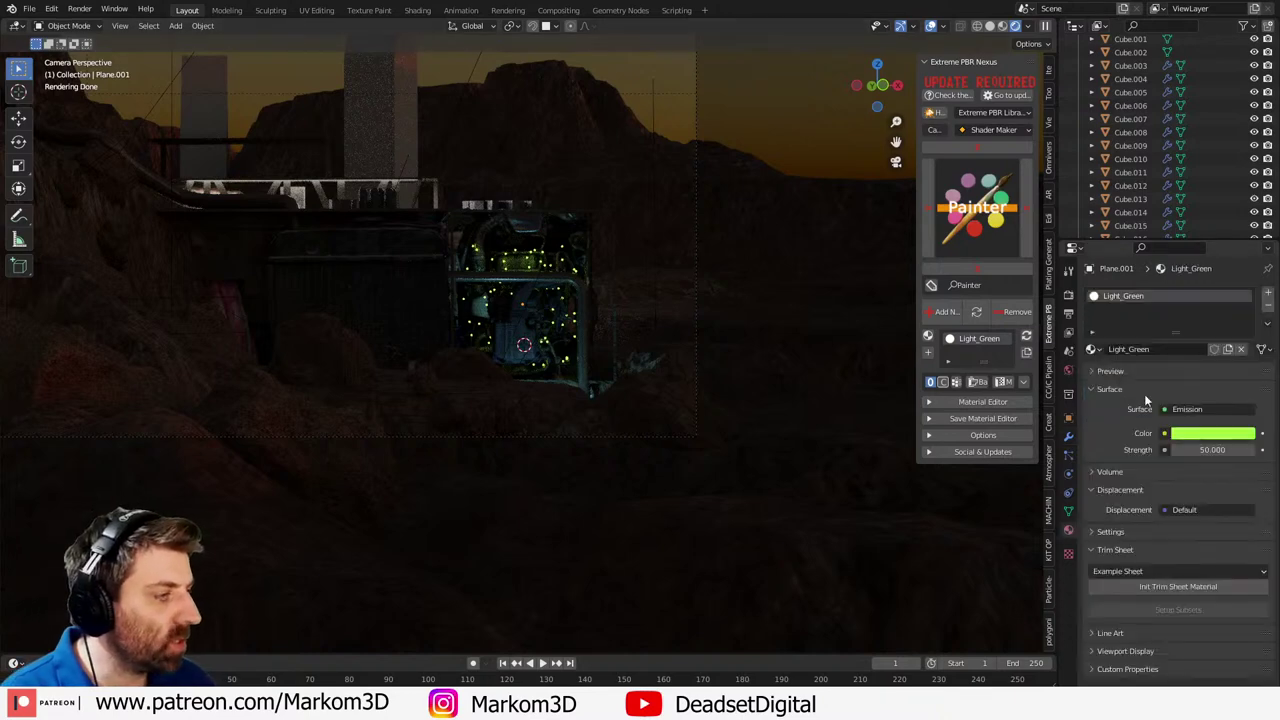
{"action": "left_click", "coordinate": [1193, 434]}
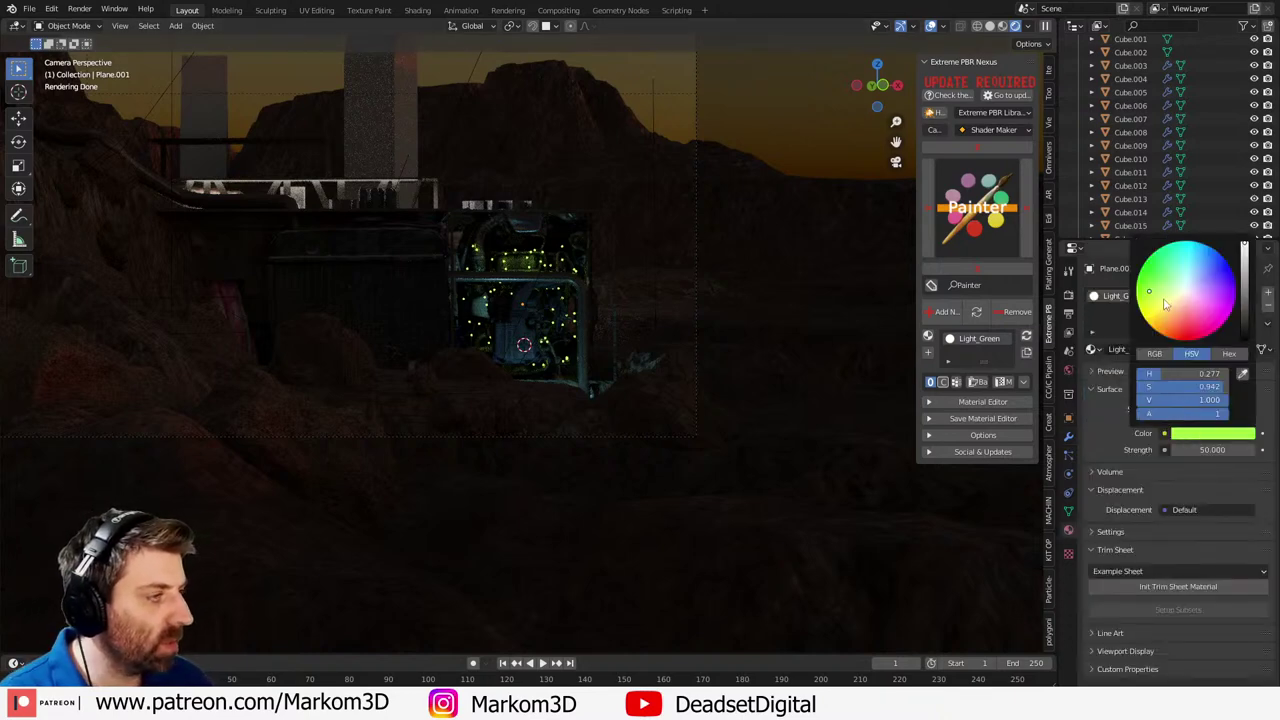
{"action": "left_click", "coordinate": [1222, 277]}
{"action": "mouse_move", "coordinate": [1222, 277]}
{"action": "left_mouse_down"}
{"action": "mouse_move", "coordinate": [1195, 265]}
{"action": "mouse_move", "coordinate": [1190, 289]}
{"action": "mouse_move", "coordinate": [1201, 249]}
{"action": "mouse_move", "coordinate": [1199, 303]}
{"action": "mouse_move", "coordinate": [1168, 341]}
{"action": "mouse_move", "coordinate": [1166, 316]}
{"action": "left_mouse_up"}
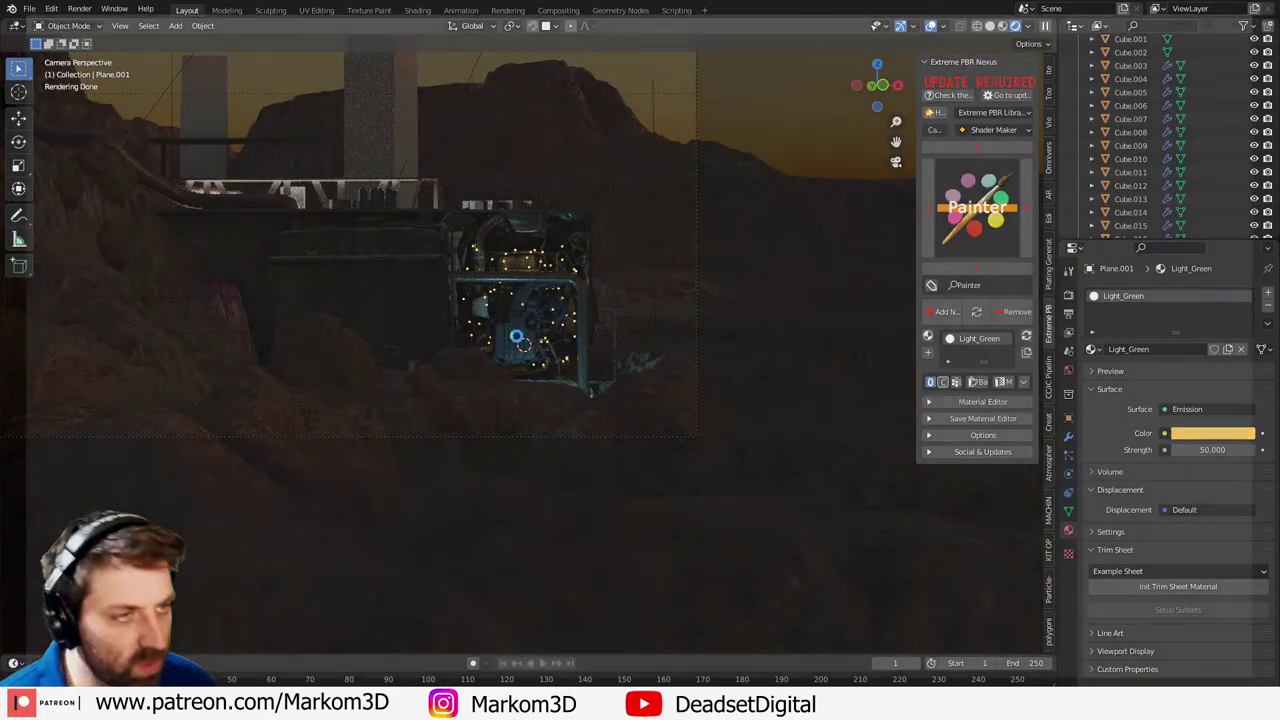
{"action": "key", "text": "F12"}
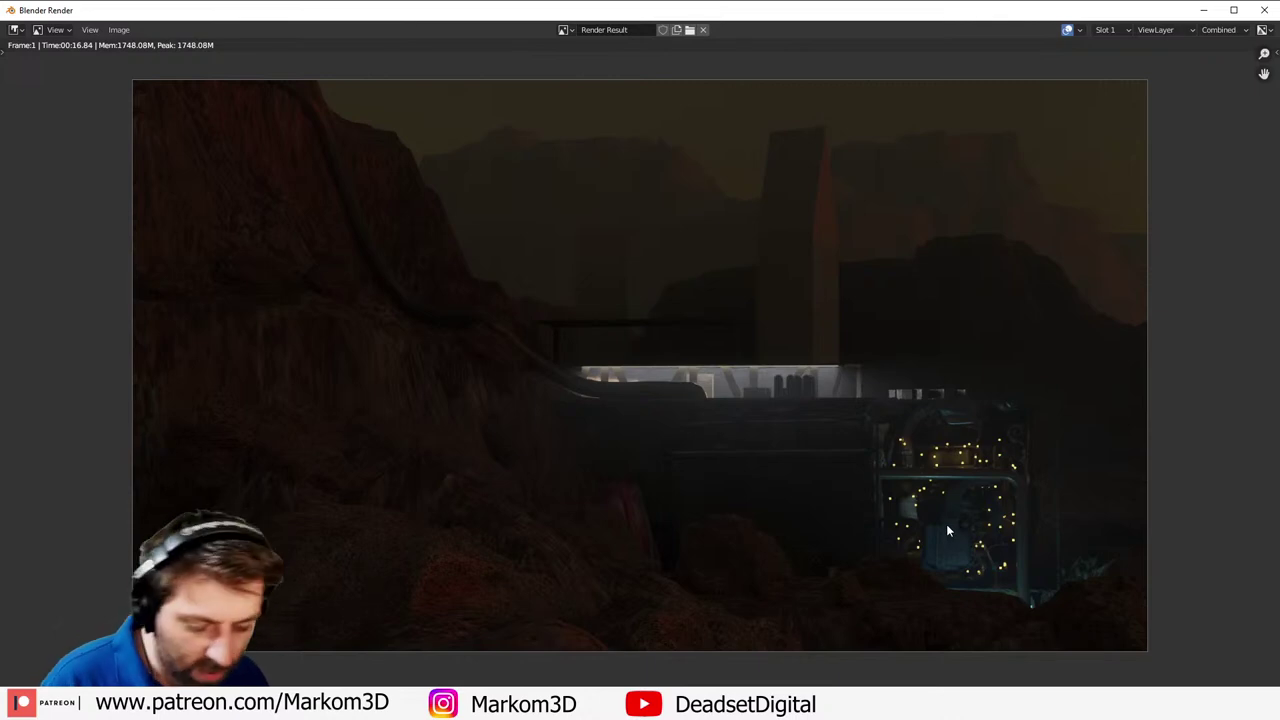
{"action": "key", "text": "Escape"}
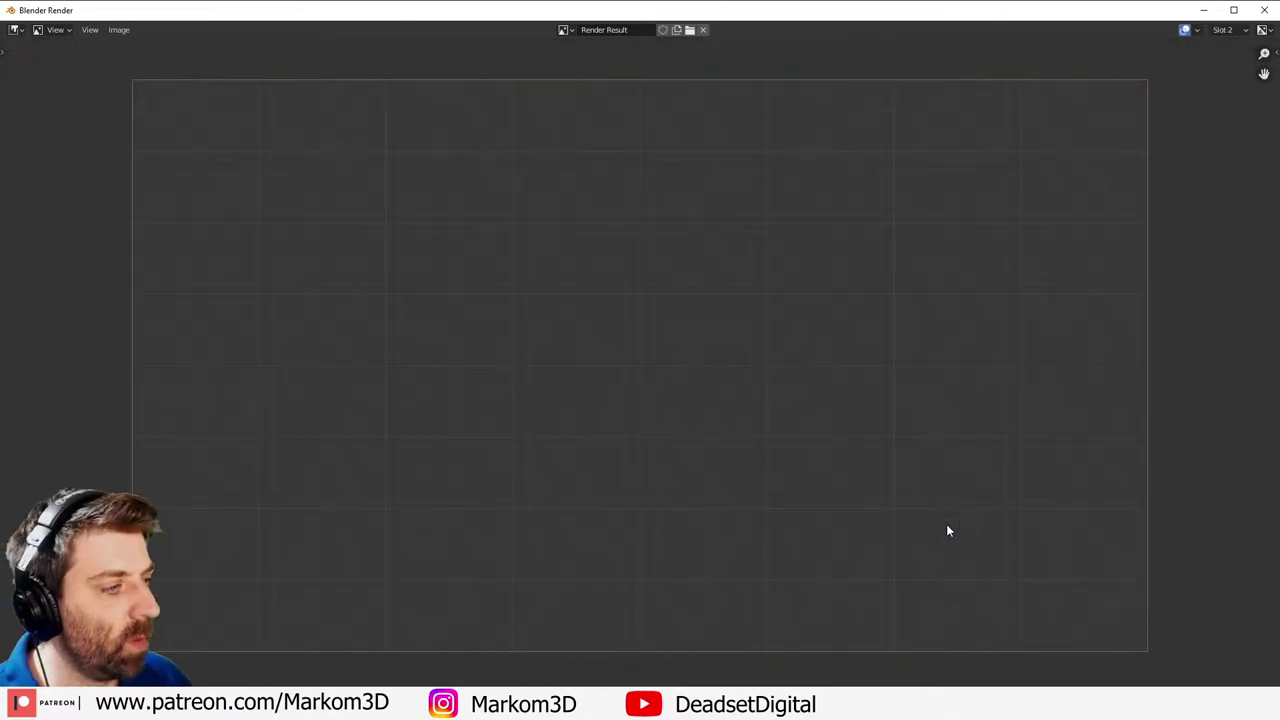
- Recolour the small lights' emission to light green and render again to compare it with the orange version
{"action": "left_click", "coordinate": [1213, 433]}
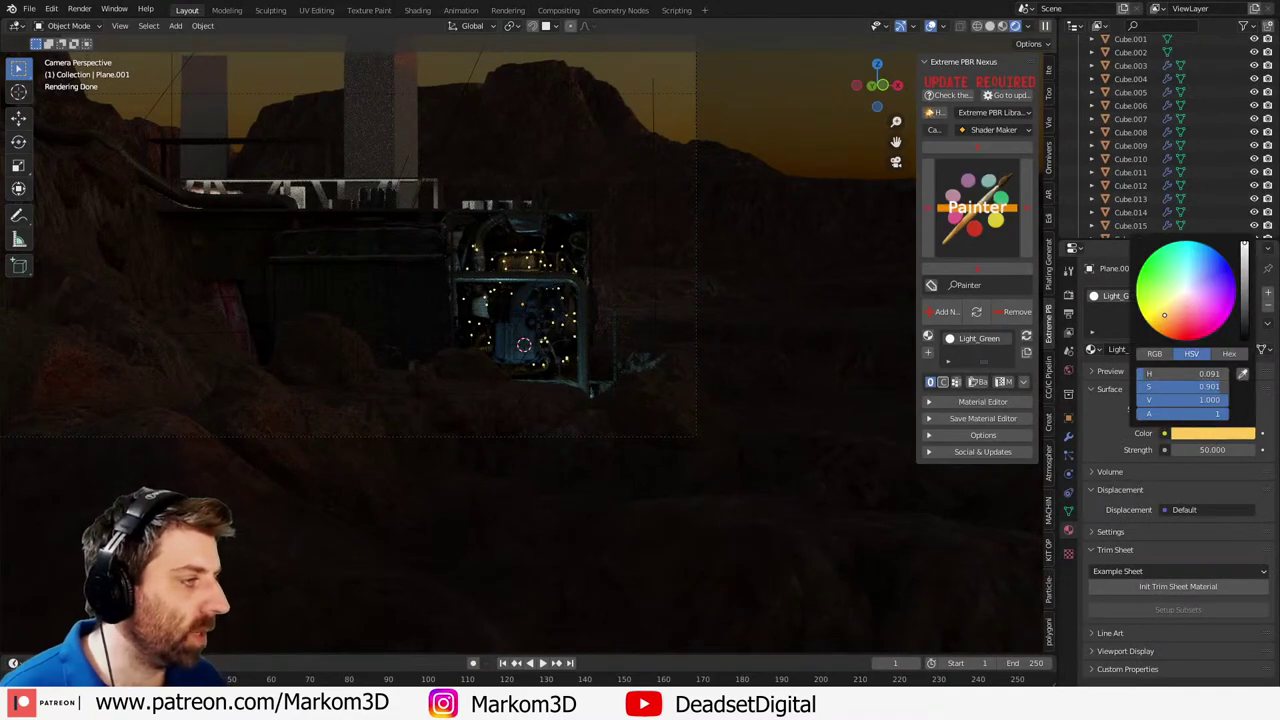
{"action": "left_click_drag", "start_coordinate": [1159, 308], "coordinate": [1150, 286]}
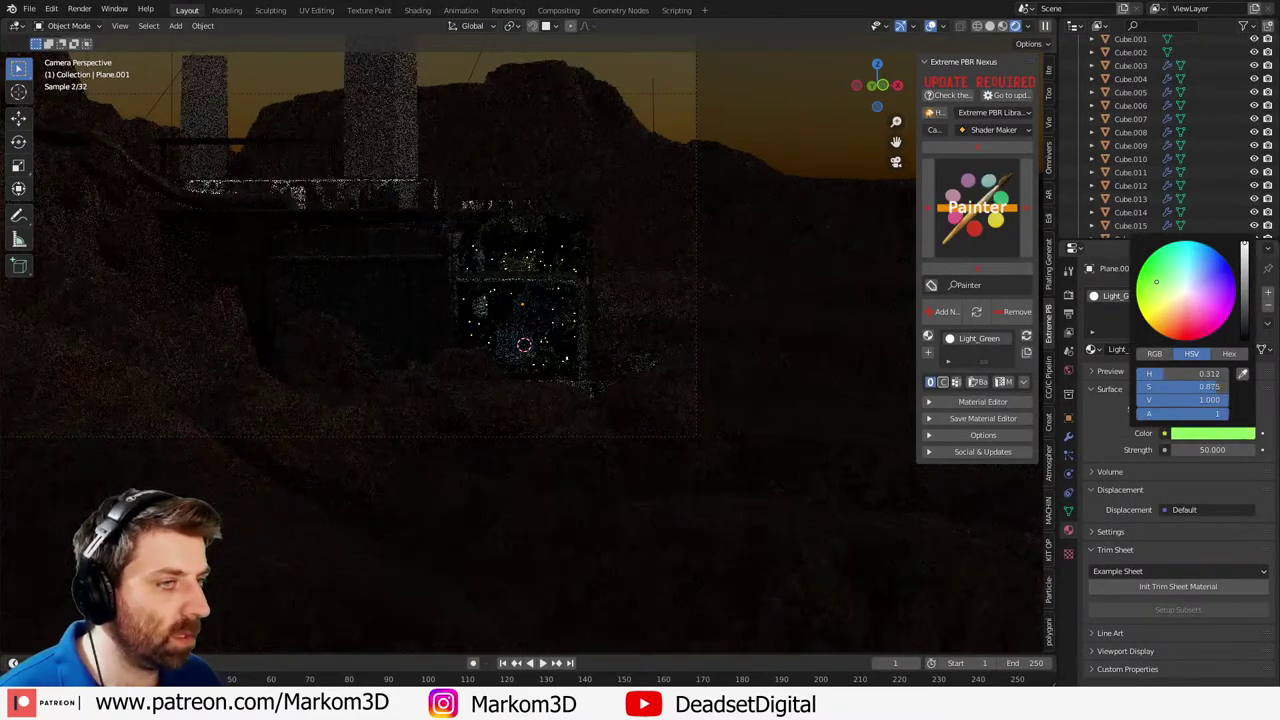
{"action": "key", "text": "F12"}
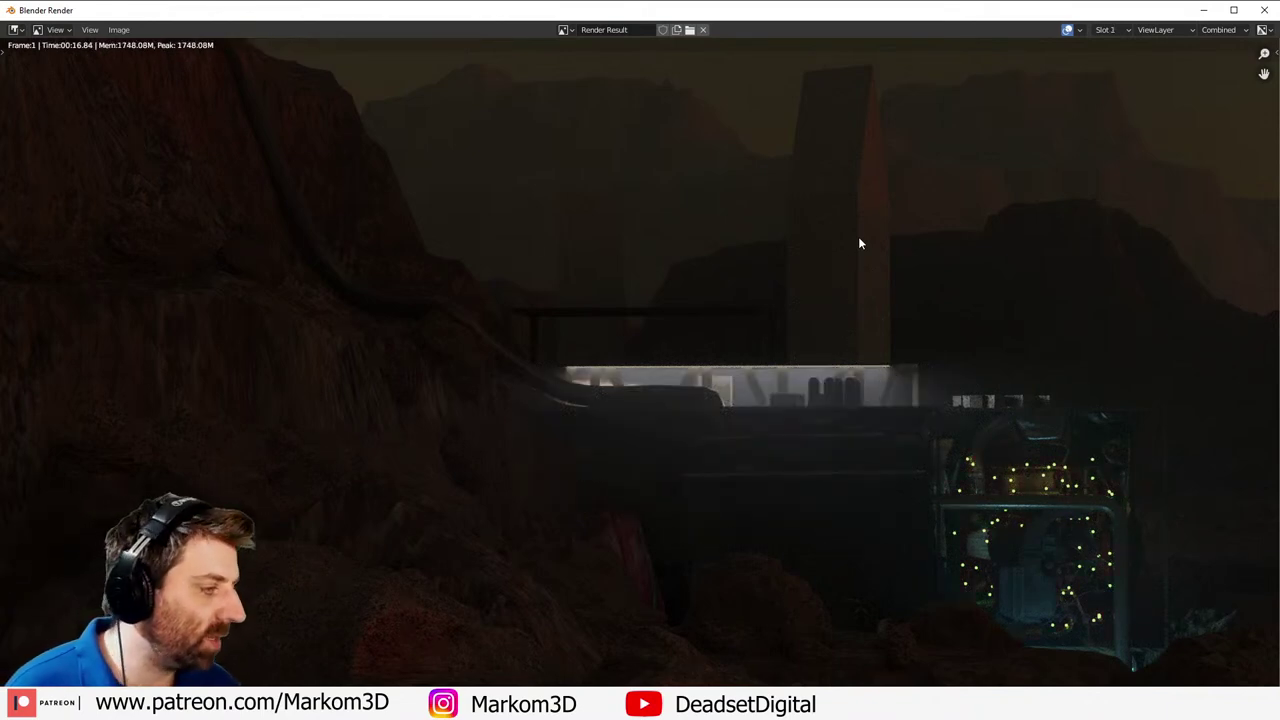
{"action": "key", "text": "j"}
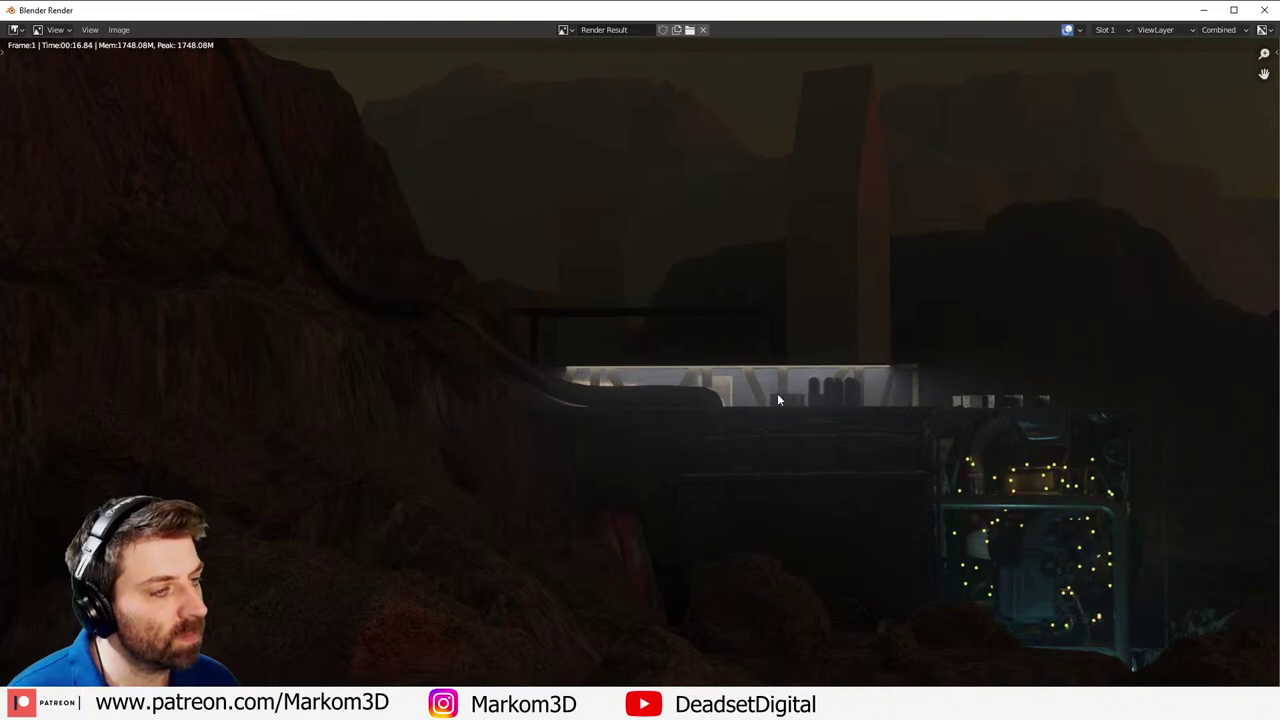
{"action": "key", "text": "Escape"}
- Select the area light above the platform and tint it warm yellow
{"action": "left_click", "coordinate": [303, 189]}
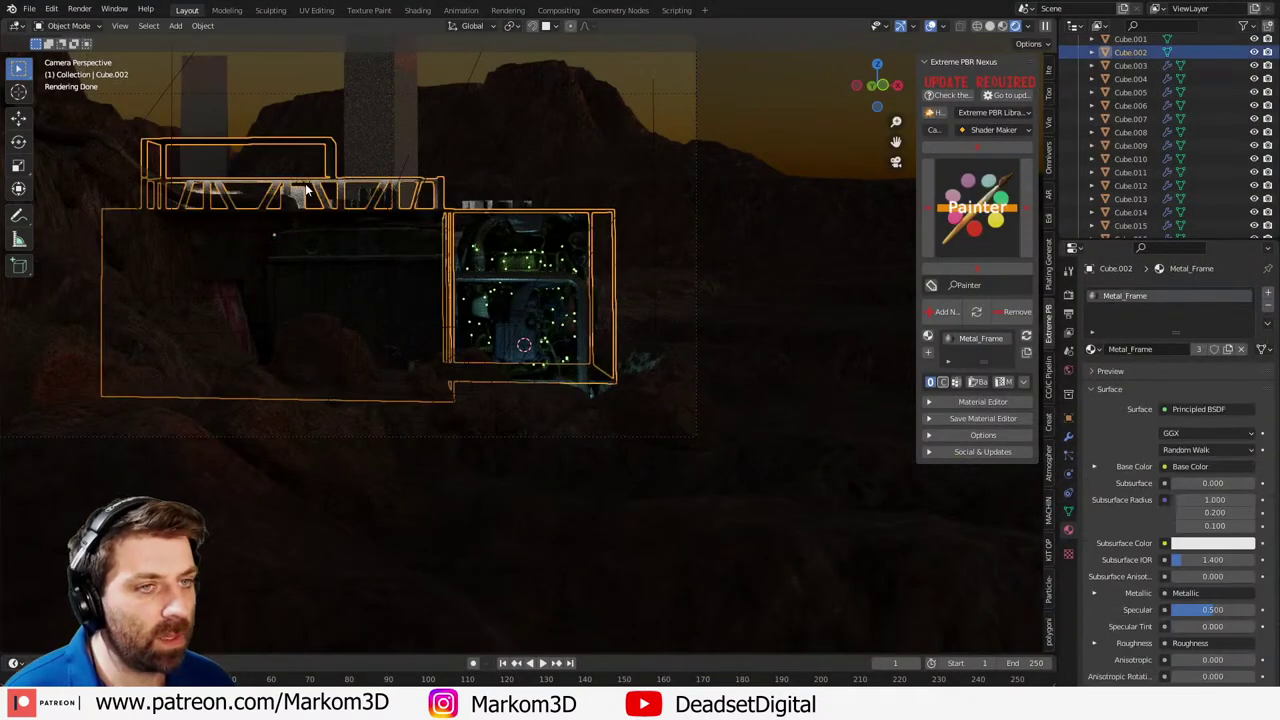
{"action": "left_click", "coordinate": [305, 185]}
{"action": "left_click", "coordinate": [1243, 370]}
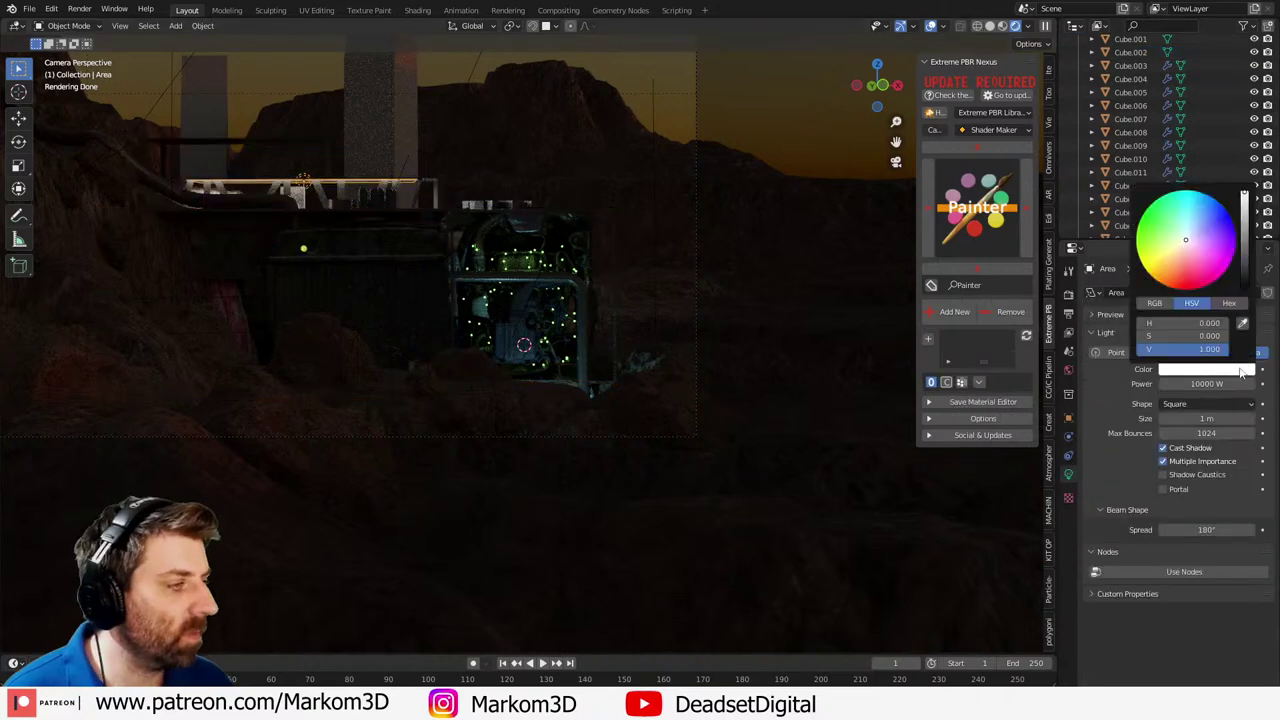
{"action": "left_click", "coordinate": [1175, 258]}
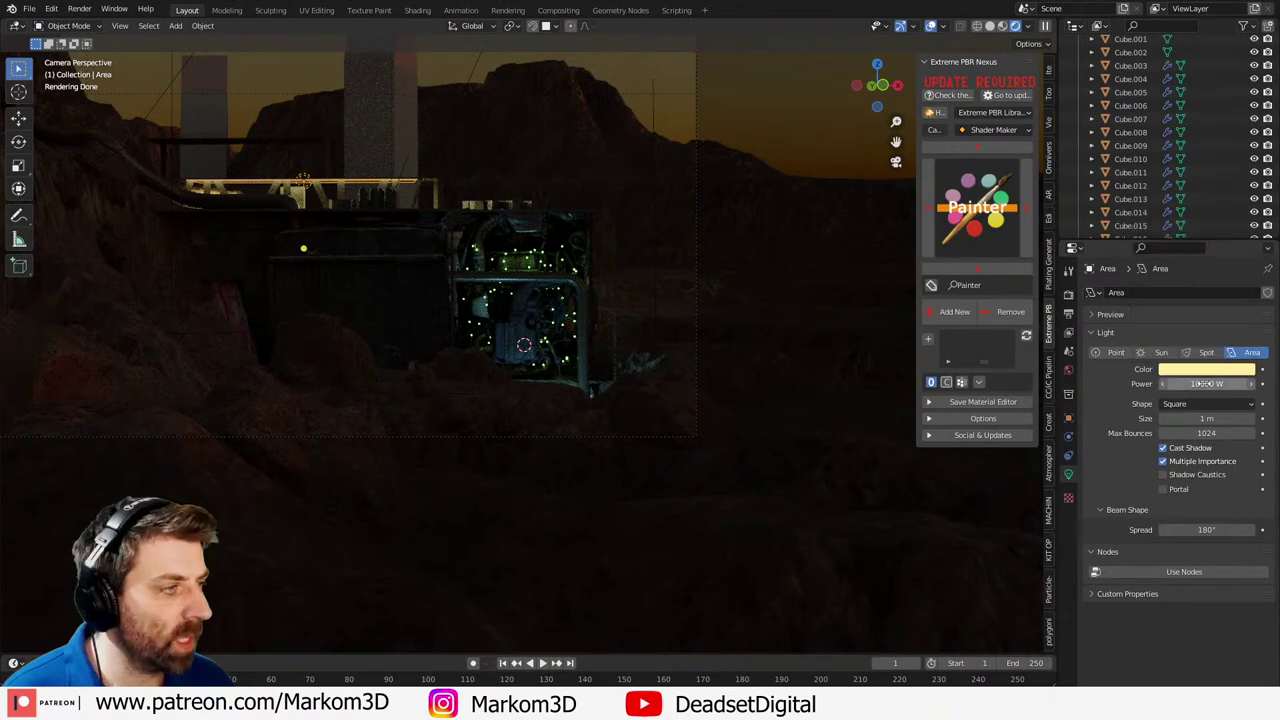
- Try a power of 5000 W on the area light, then set it to 1000 W
{"action": "left_click", "coordinate": [1177, 383]}
{"action": "type", "text": "5000"}
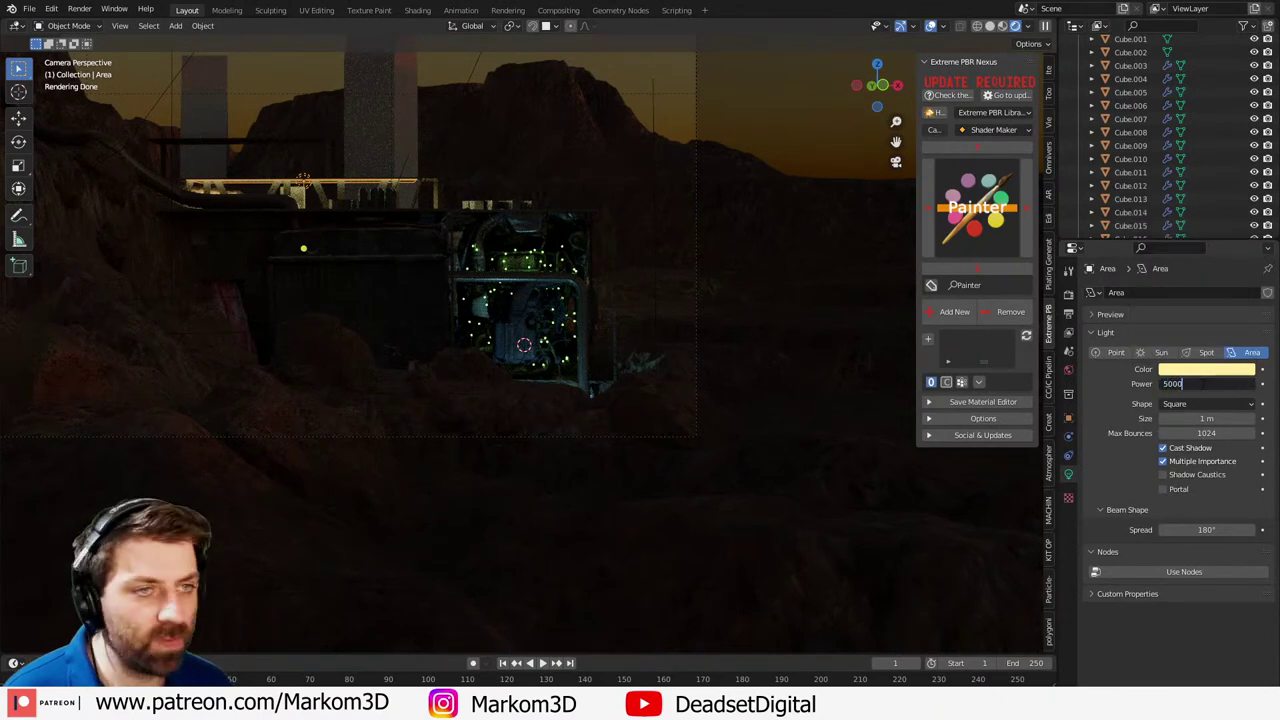
{"action": "key", "text": "Return"}
{"action": "left_click", "coordinate": [1202, 384]}
{"action": "type", "text": "1000"}
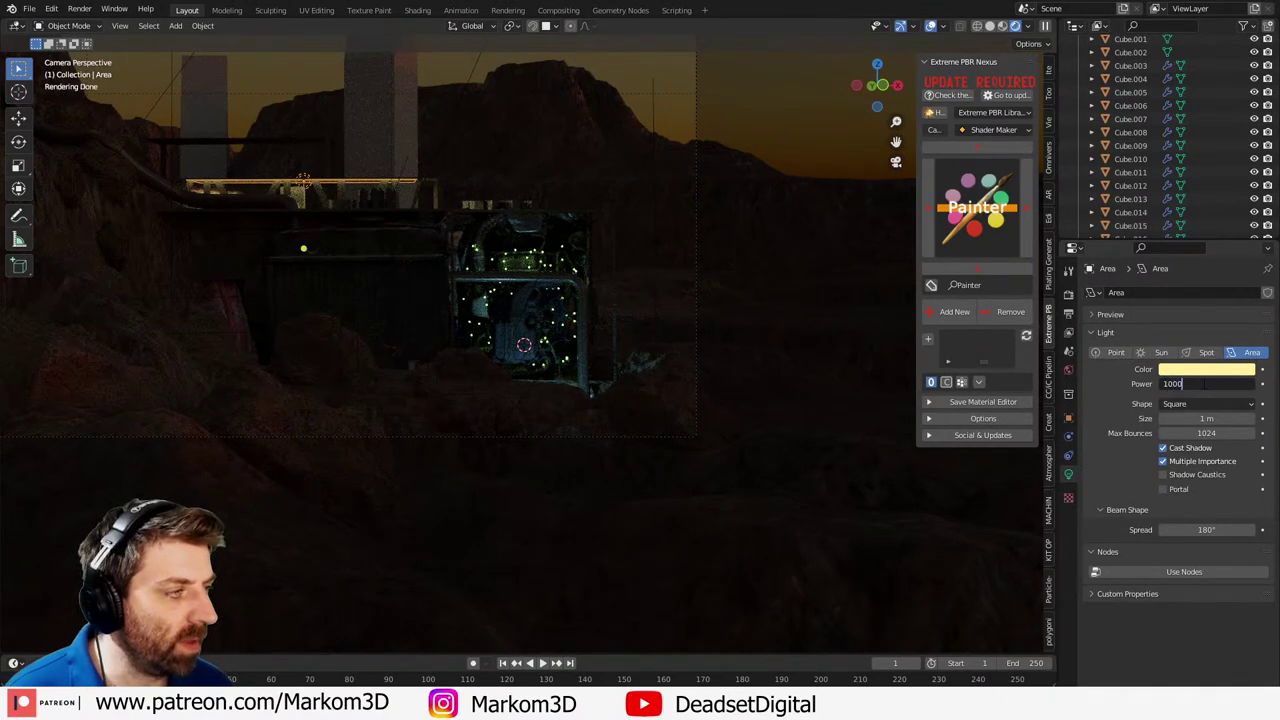
{"action": "key", "text": "Return"}
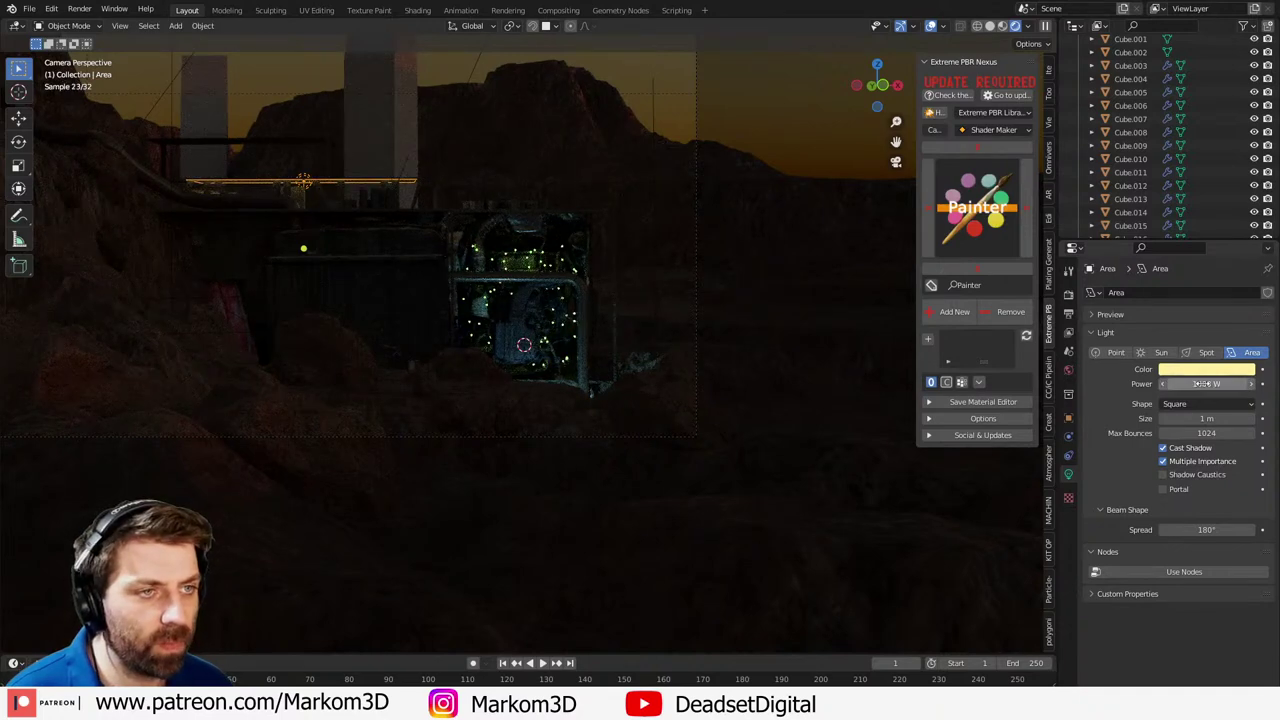
- Try light blue tints on the area light, ending with a paler blue
{"action": "left_click", "coordinate": [1205, 369]}
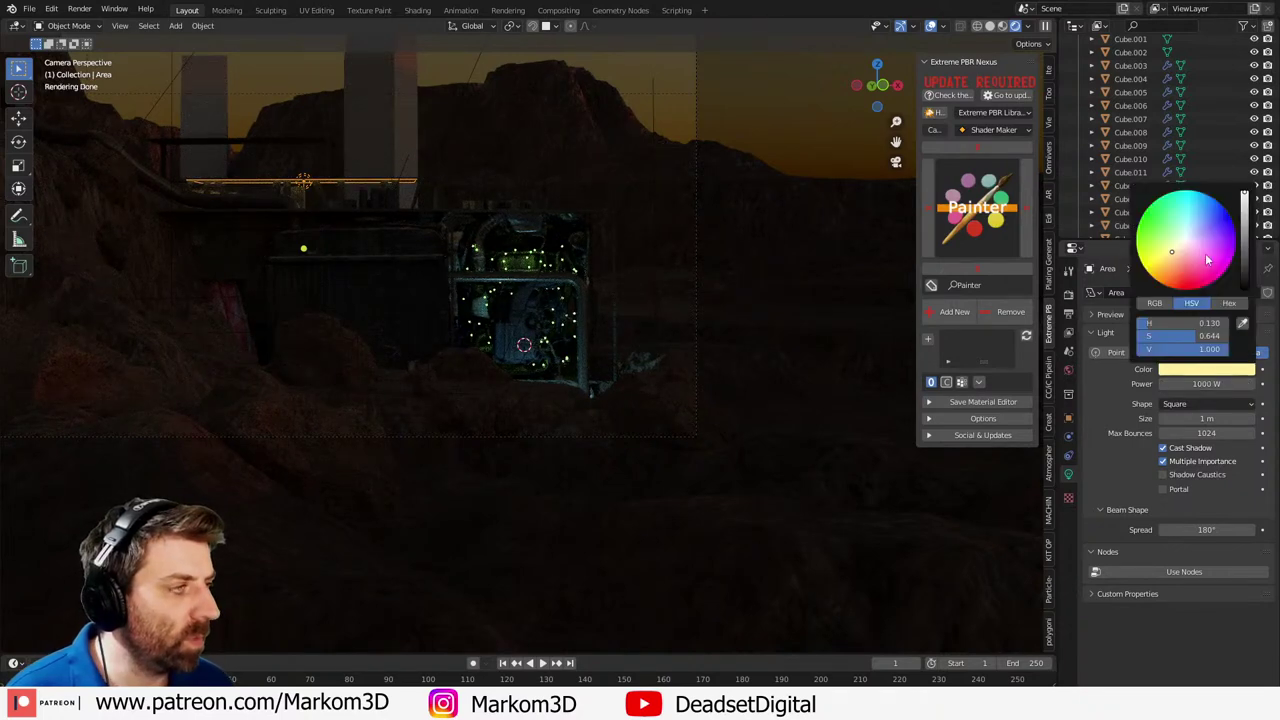
{"action": "left_click", "coordinate": [1194, 233]}
{"action": "left_click_drag", "start_coordinate": [1194, 233], "coordinate": [1194, 222]}
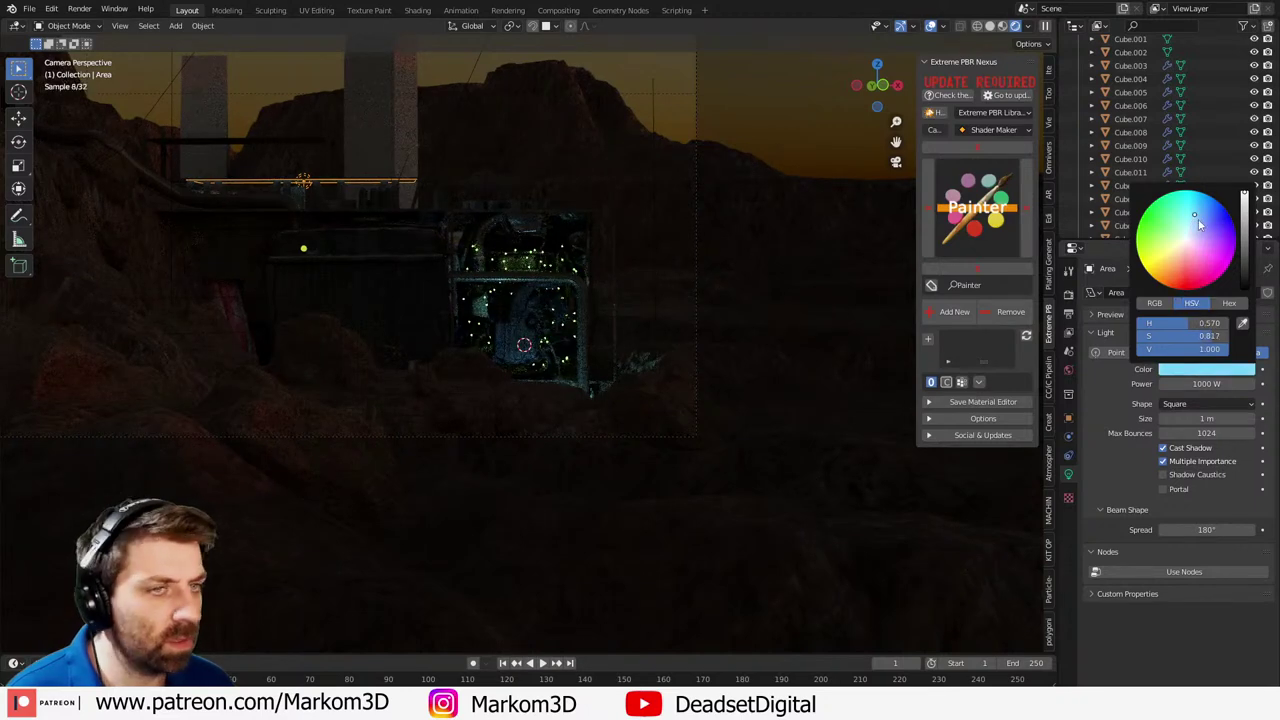
{"action": "left_click_drag", "start_coordinate": [1194, 220], "coordinate": [1197, 219]}
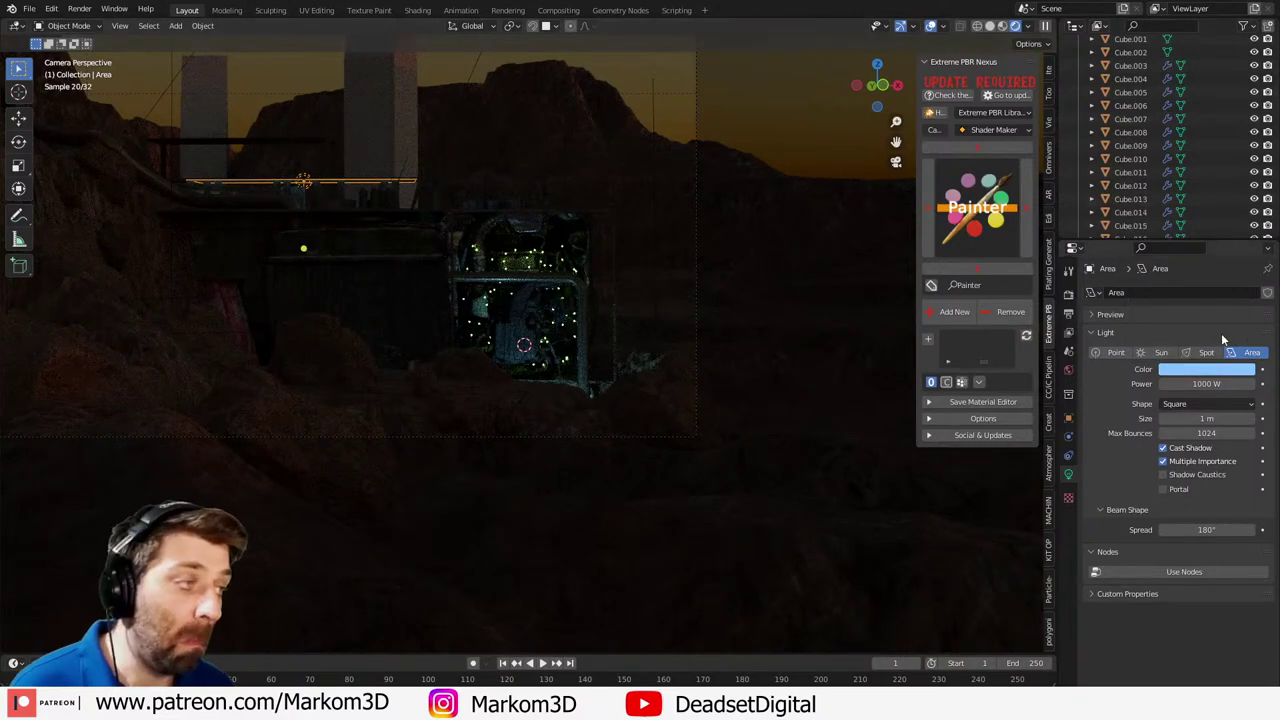
{"action": "left_click", "coordinate": [1218, 369]}
{"action": "left_click", "coordinate": [1194, 234]}
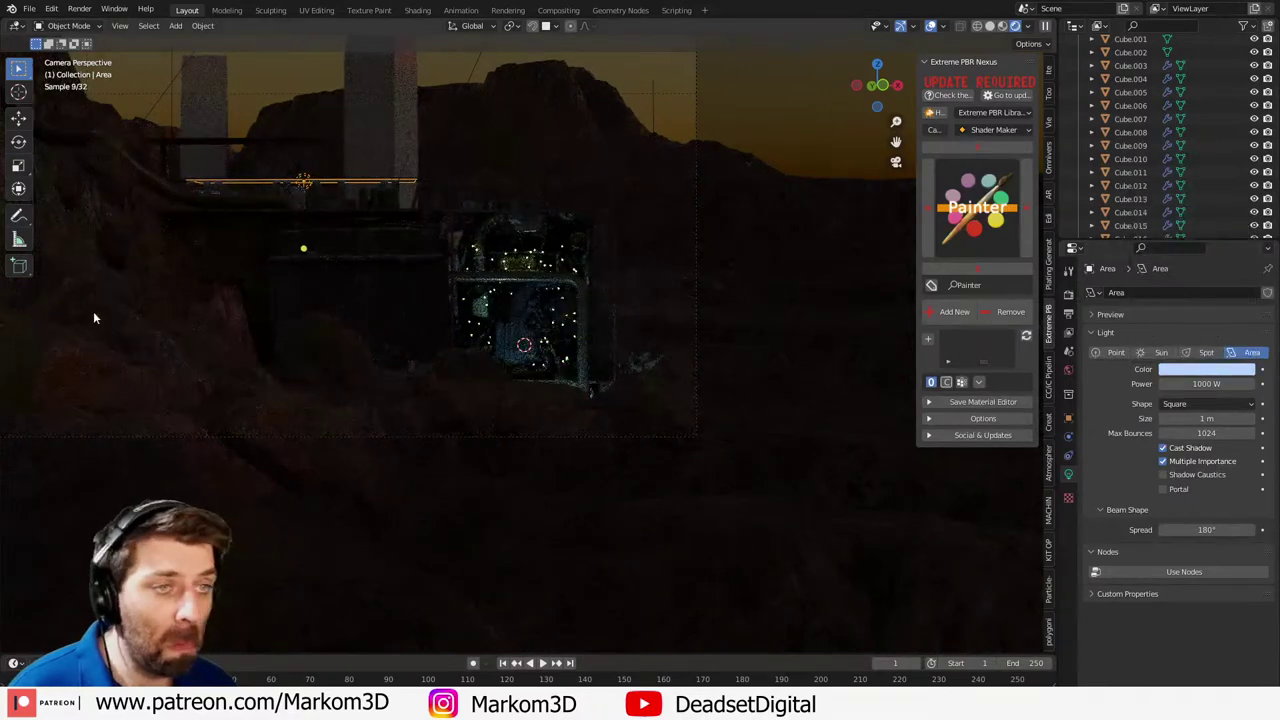
- Make the Volume object visible in the viewport again to judge the lighting through the haze
{"action": "scroll", "coordinate": [231, 282], "scroll_direction": "up", "scroll_amount": 3}
{"action": "middle_click_drag", "start_coordinate": [234, 280], "coordinate": [460, 344], "text": "shift"}
{"action": "scroll", "coordinate": [1201, 182], "scroll_direction": "down", "scroll_amount": 10}
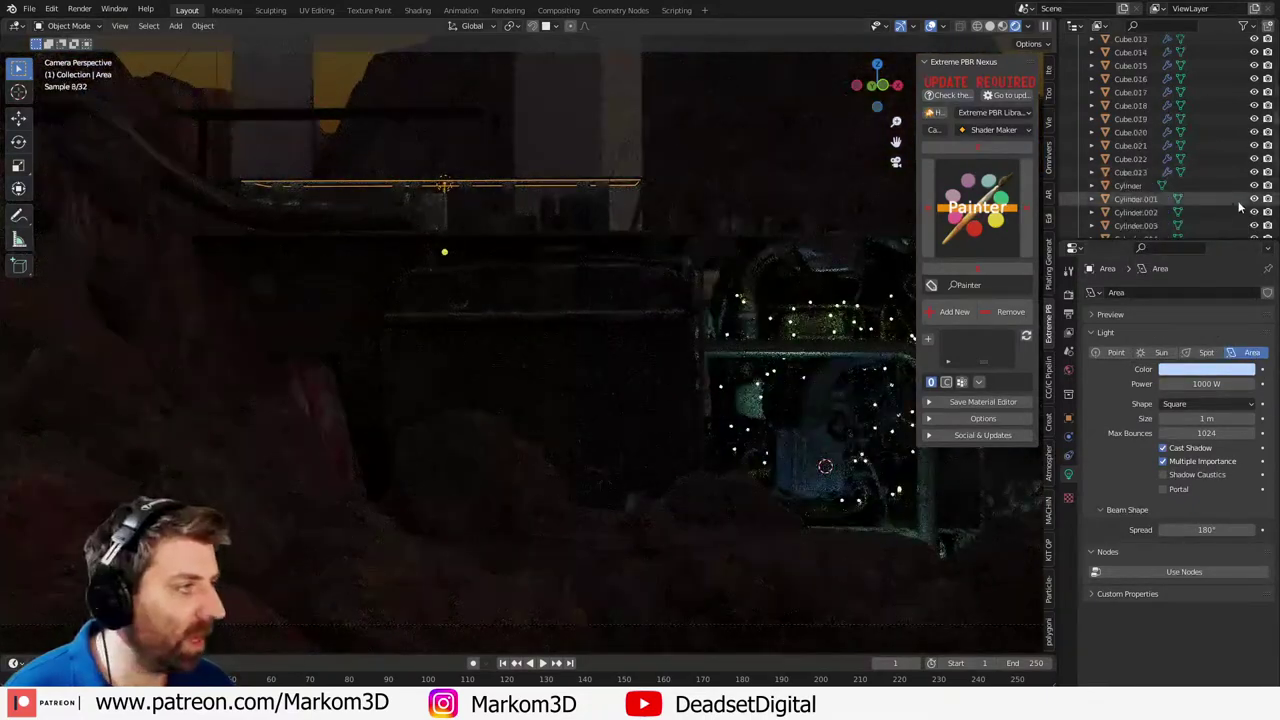
{"action": "left_click", "coordinate": [1254, 172]}
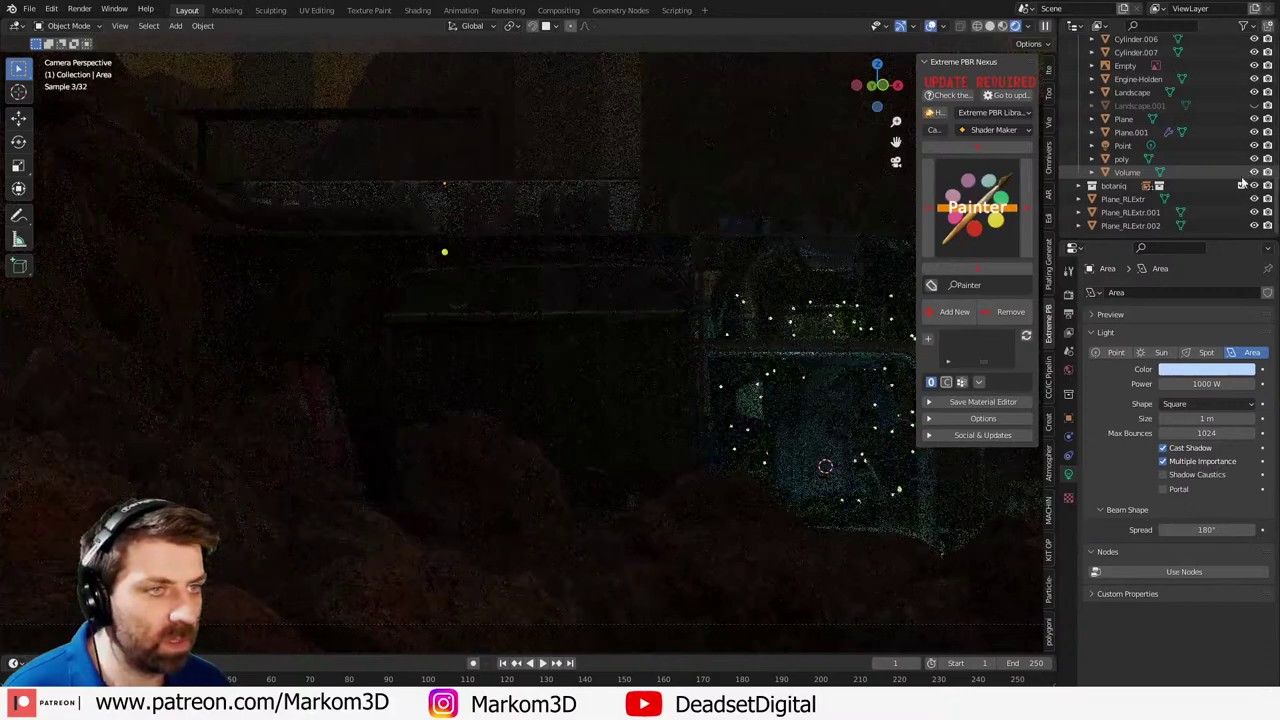
- Change the area light's colour to a pale warm yellow and check the whole camera frame
{"action": "left_click", "coordinate": [1160, 370]}
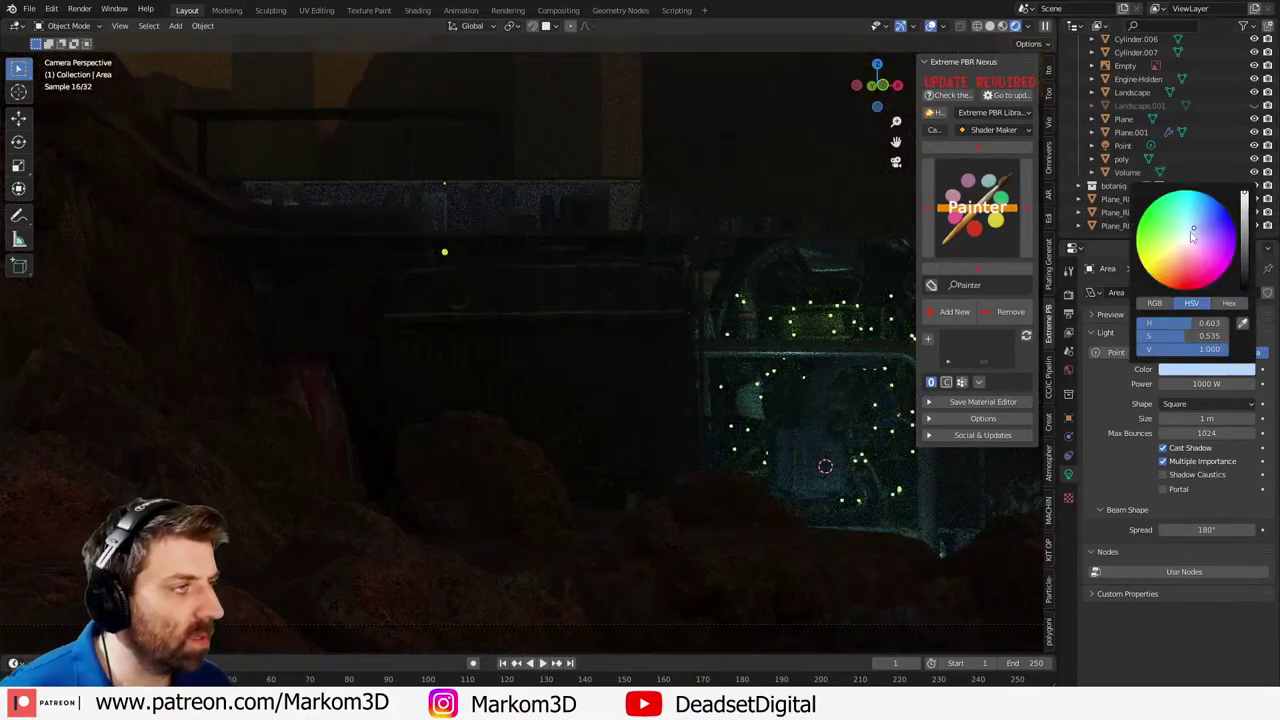
{"action": "left_click_drag", "start_coordinate": [1192, 234], "coordinate": [1177, 254]}
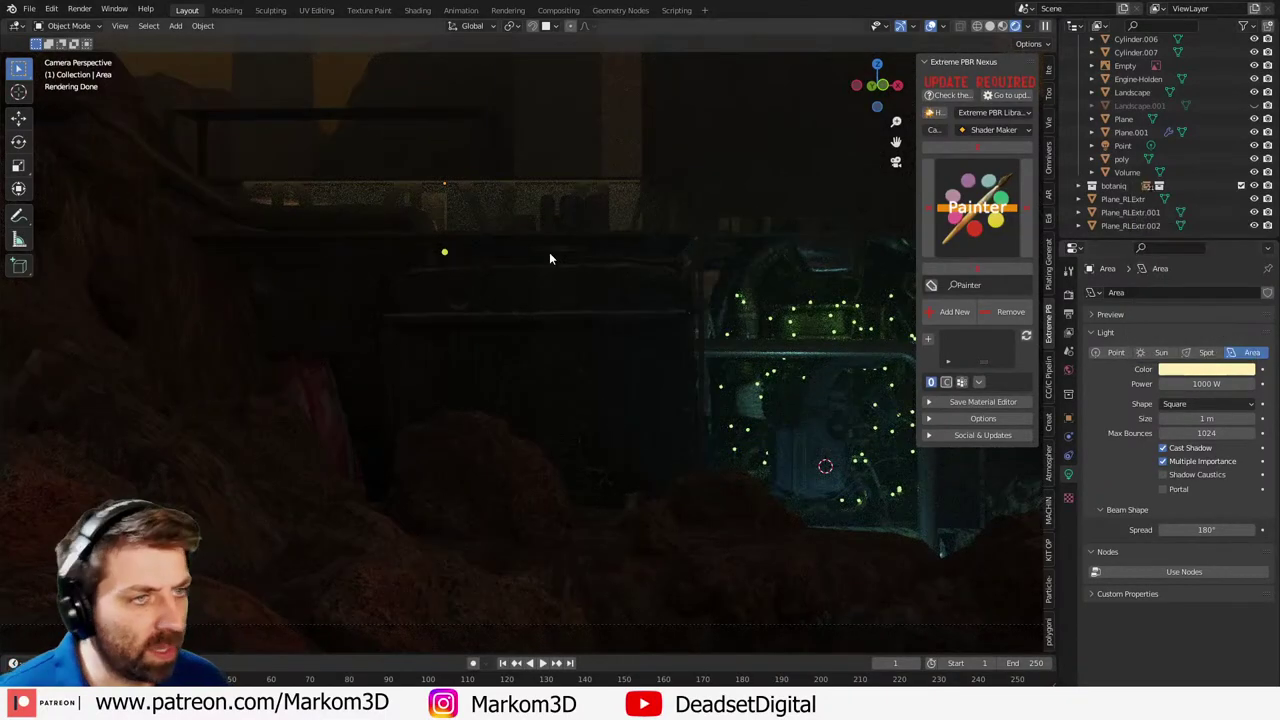
{"action": "scroll", "coordinate": [551, 254], "scroll_direction": "down", "scroll_amount": 4}
{"action": "scroll", "coordinate": [612, 257], "scroll_direction": "down", "scroll_amount": 2}
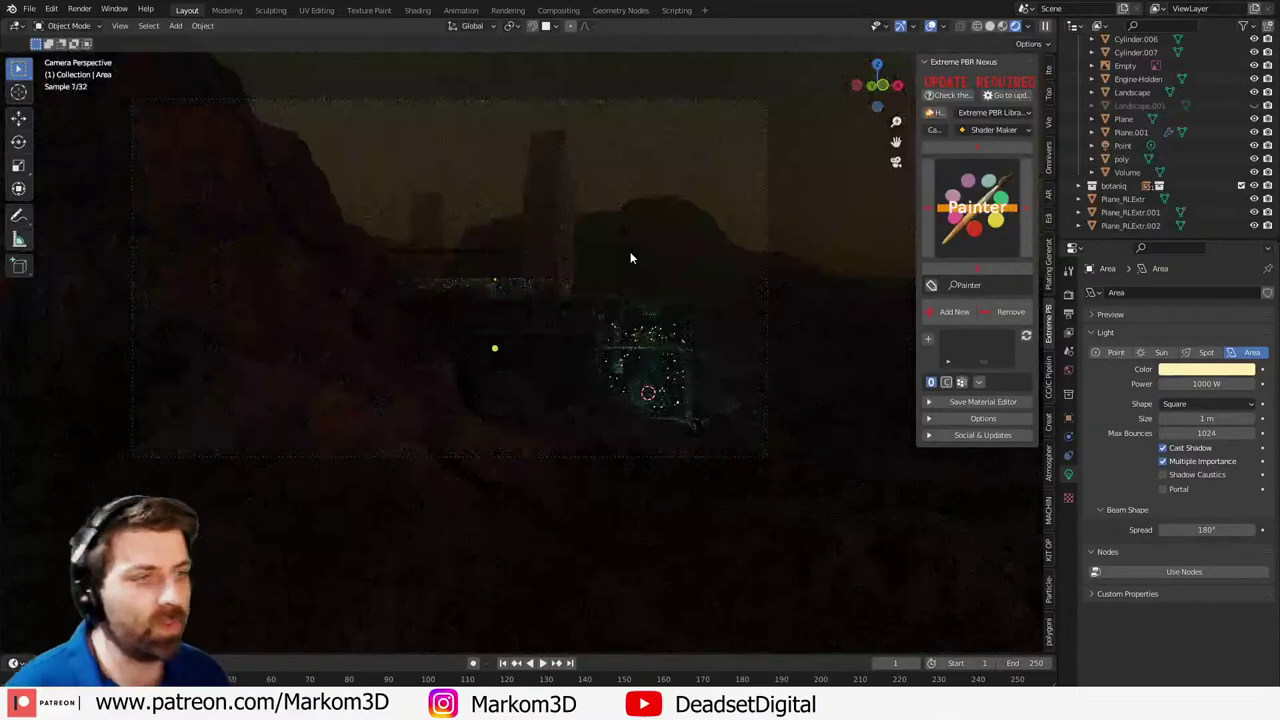
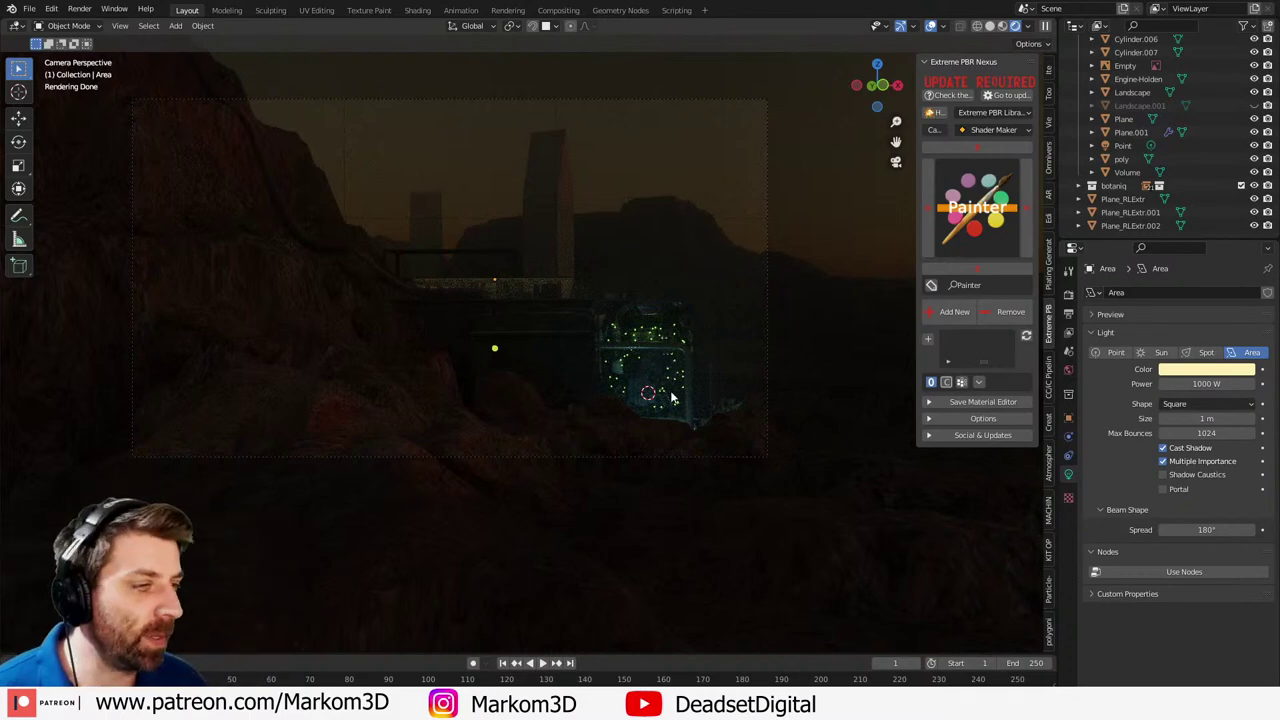
- Hide the Volume object in the viewport so that the small lights on the engine can be selected
{"action": "scroll", "coordinate": [700, 360], "scroll_direction": "up", "scroll_amount": 4}
{"action": "left_click", "coordinate": [815, 333]}
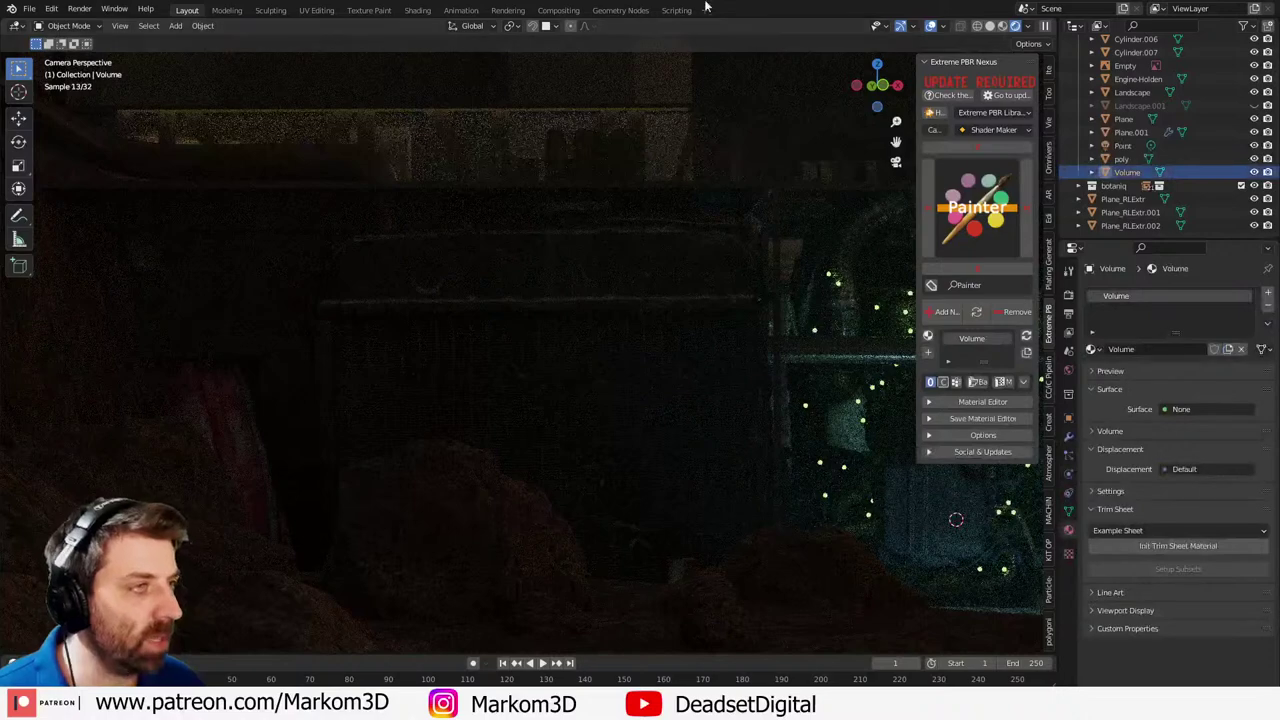
{"action": "left_click", "coordinate": [932, 27]}
{"action": "scroll", "coordinate": [781, 391], "scroll_direction": "down", "scroll_amount": 1}
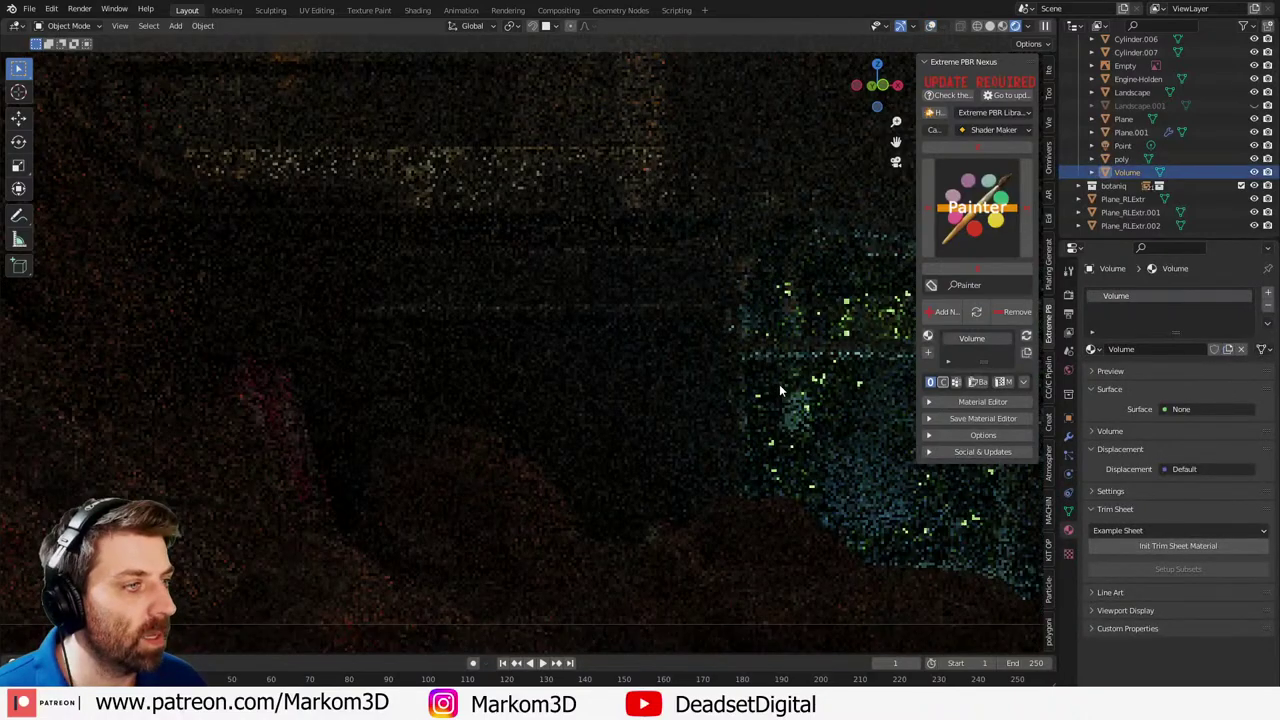
{"action": "key", "text": "KP_0"}
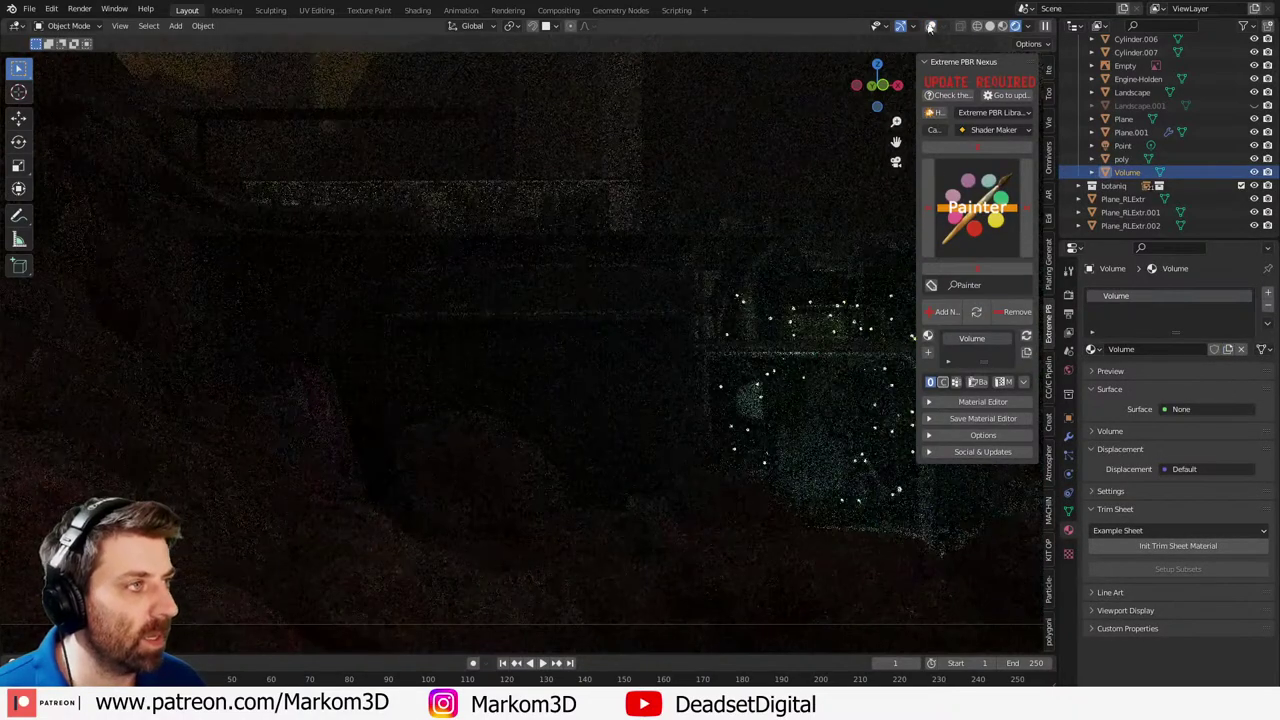
{"action": "left_click", "coordinate": [1254, 172]}
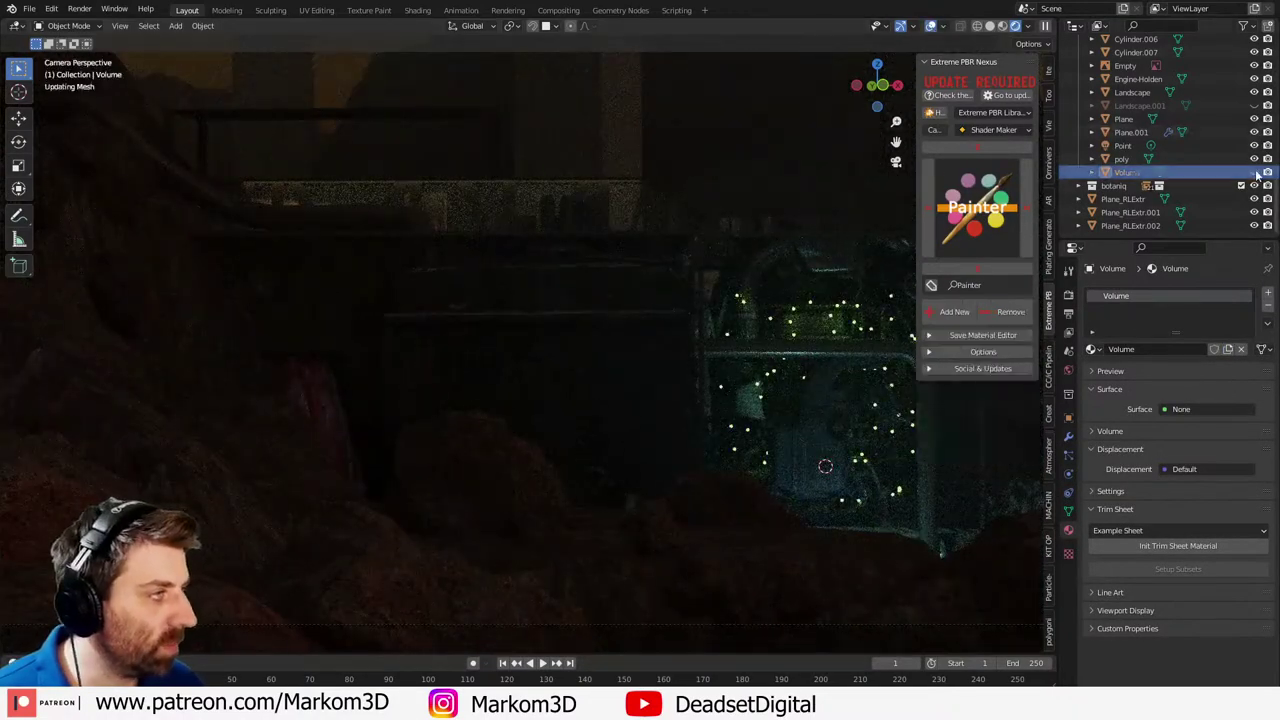
- Add a second material slot to the small lights' mesh with a new material named Light_Yellow
{"action": "left_click", "coordinate": [793, 314]}
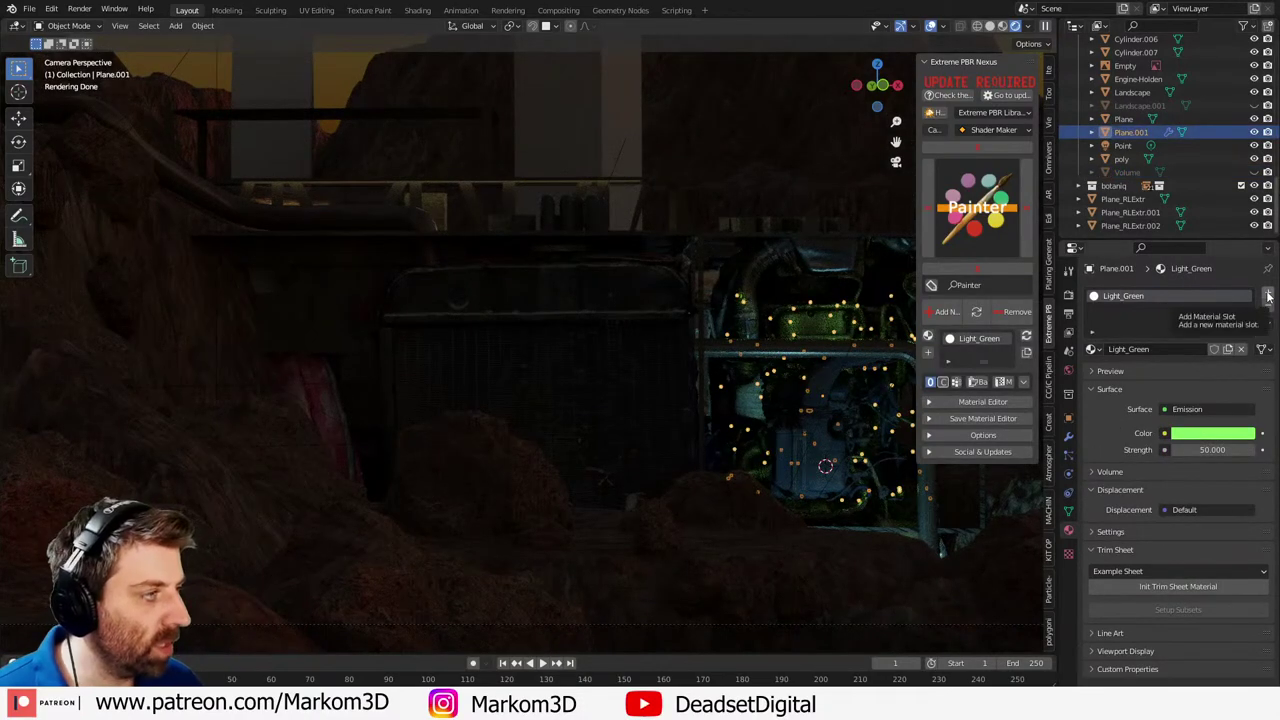
{"action": "left_click", "coordinate": [1268, 296]}
{"action": "left_click", "coordinate": [1151, 366]}
{"action": "double_click", "coordinate": [1130, 370]}
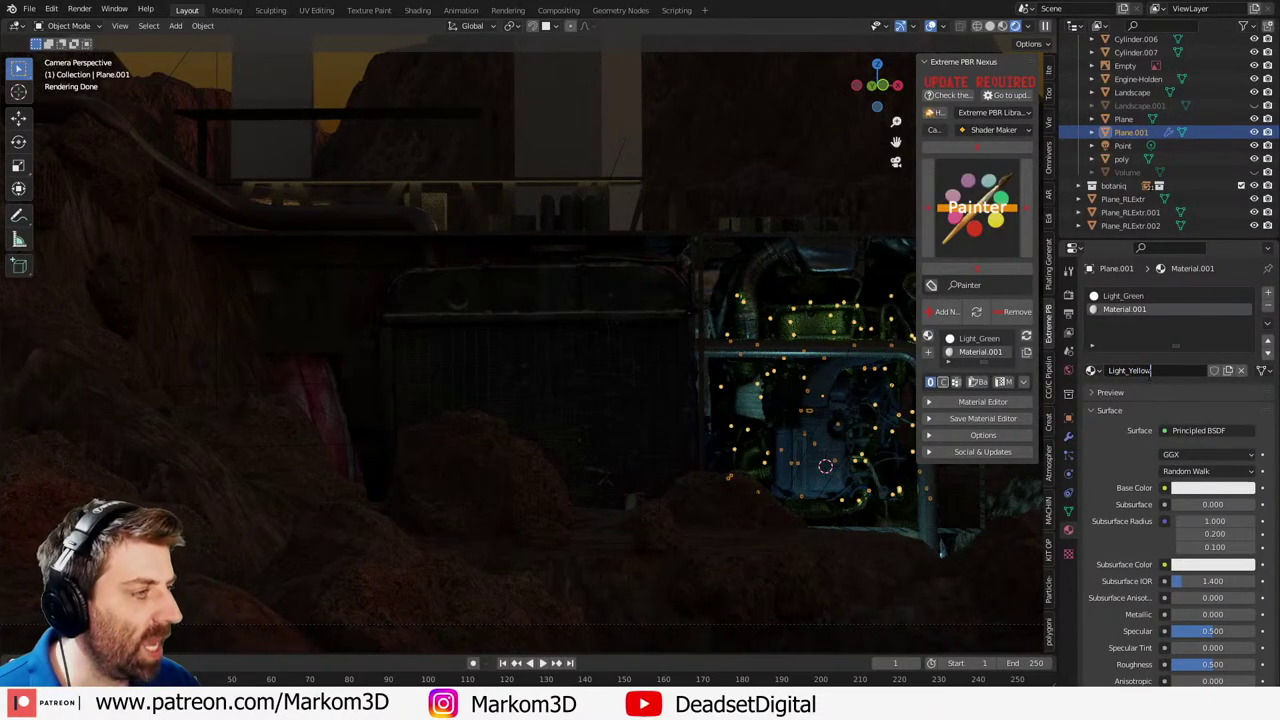
{"action": "type", "text": "Light_Yellow"}
{"action": "key", "text": "Return"}
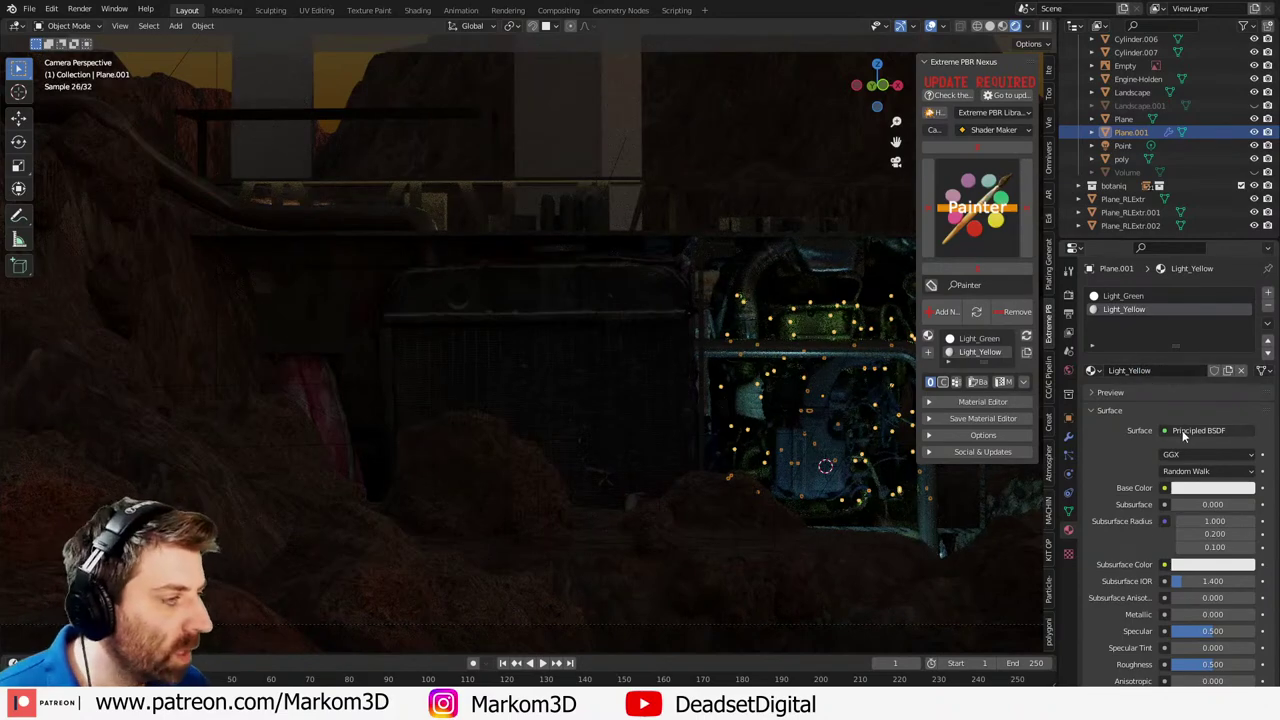
- Turn Light_Yellow into an Emission shader with a yellow colour and a strength of 50
{"action": "left_click", "coordinate": [1240, 433]}
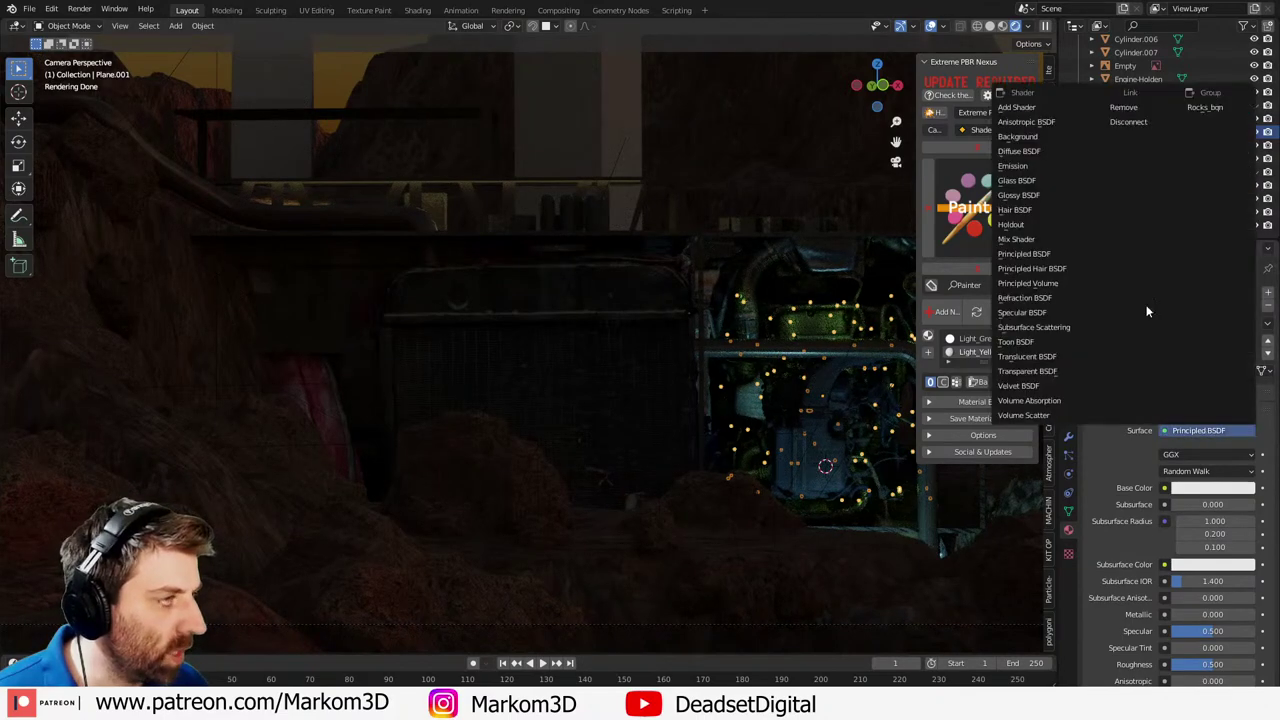
{"action": "left_click", "coordinate": [1043, 166]}
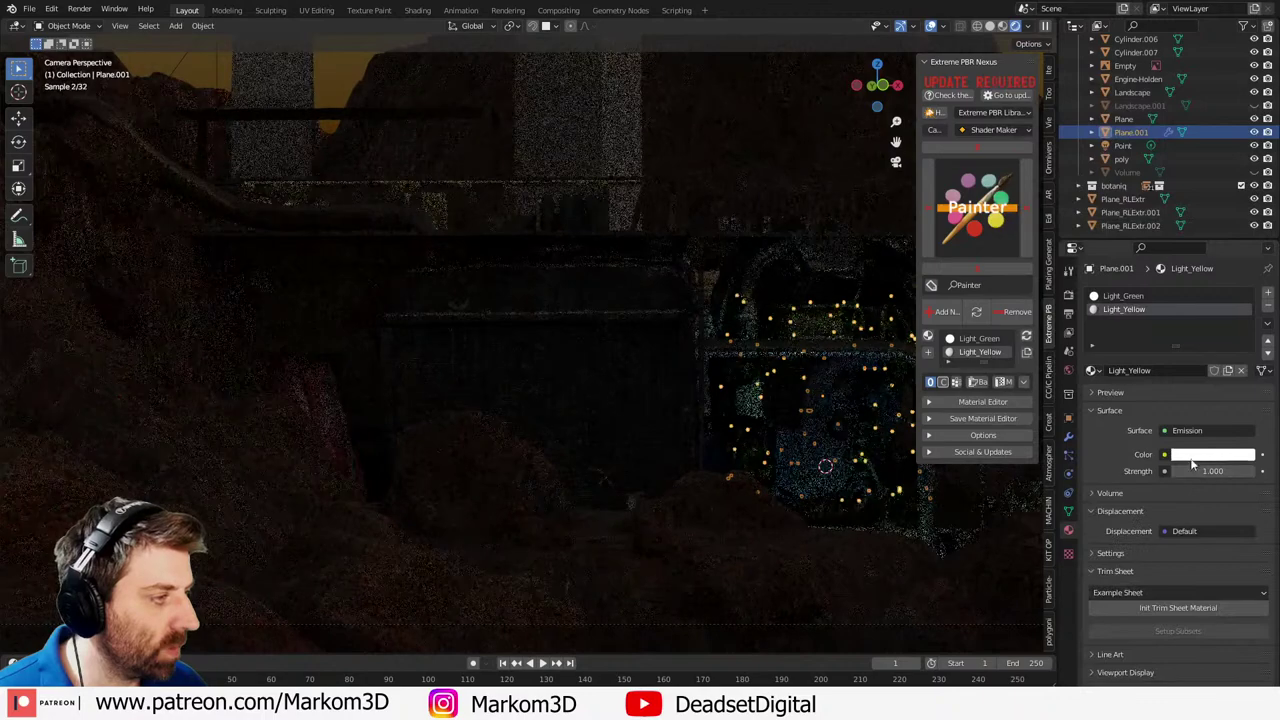
{"action": "left_click", "coordinate": [1212, 454]}
{"action": "left_click", "coordinate": [1160, 290]}
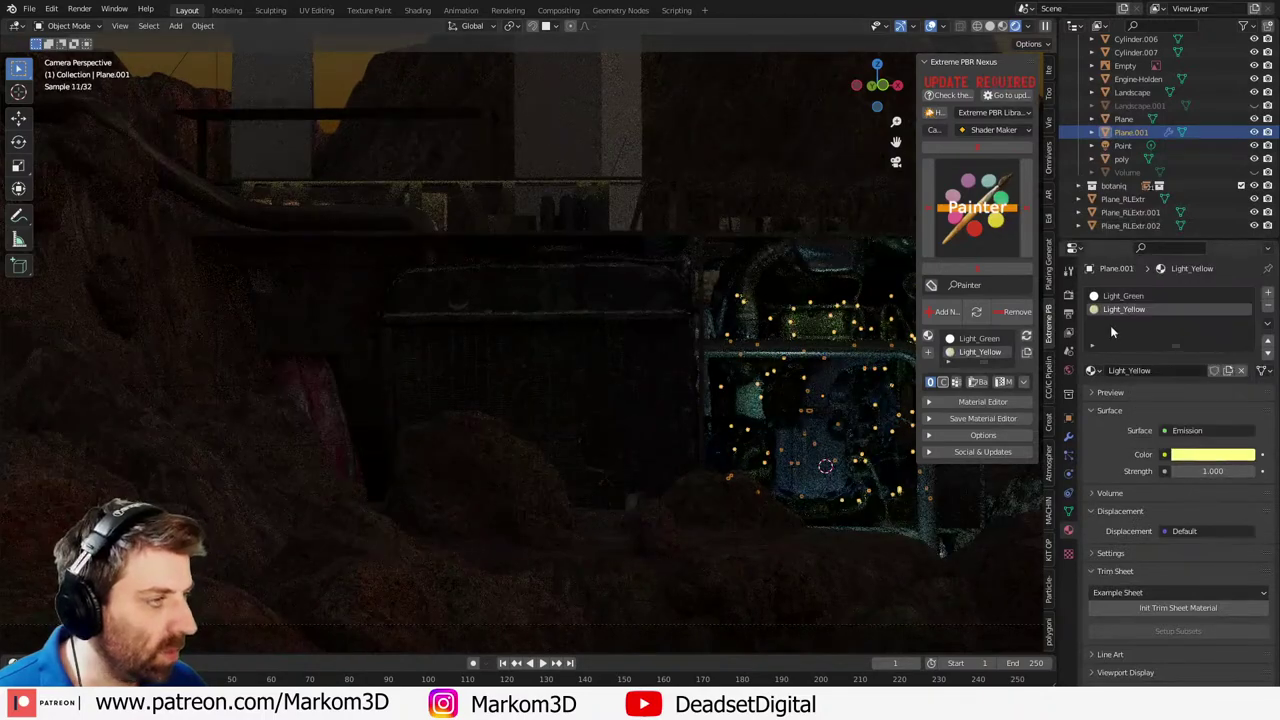
{"action": "left_click", "coordinate": [1122, 296]}
{"action": "left_click", "coordinate": [1122, 309]}
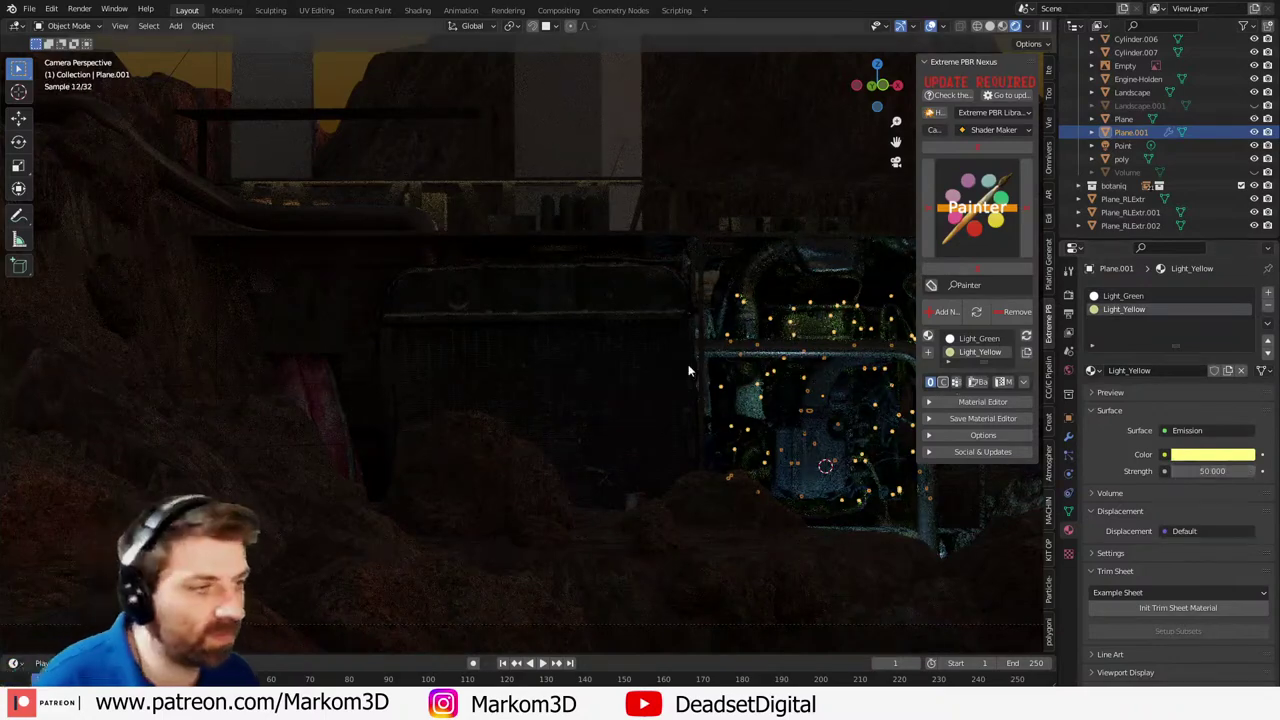
- Select faces of the small lights' mesh at random, assign Light_Yellow to them and return to Object Mode to inspect the lights
{"action": "key", "text": "Tab"}
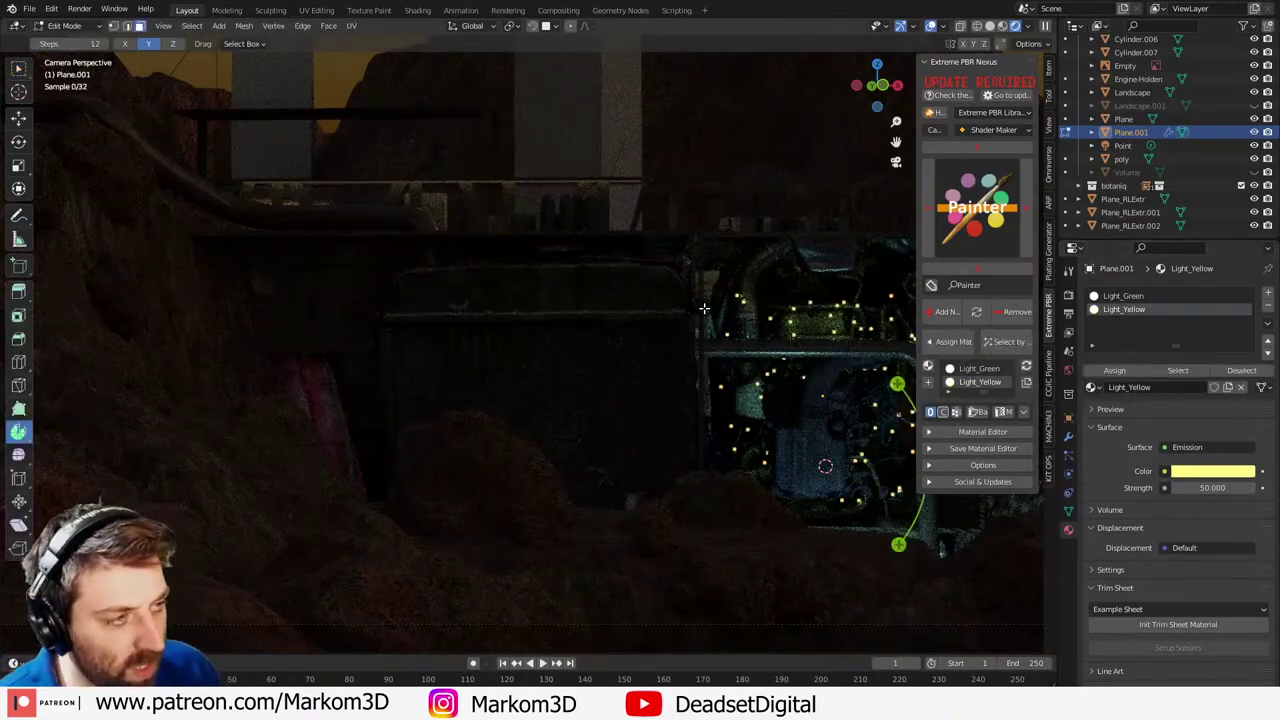
{"action": "key", "text": "F3"}
{"action": "key", "text": "Return"}
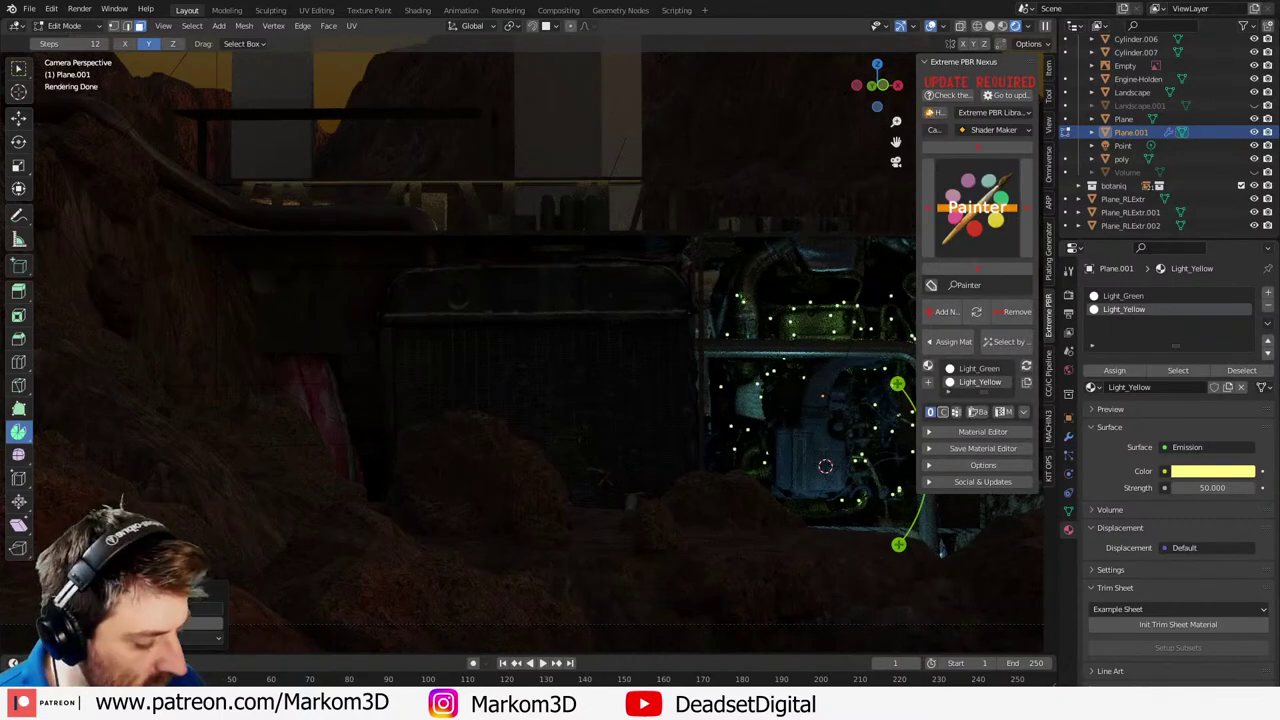
{"action": "key", "text": "Return"}
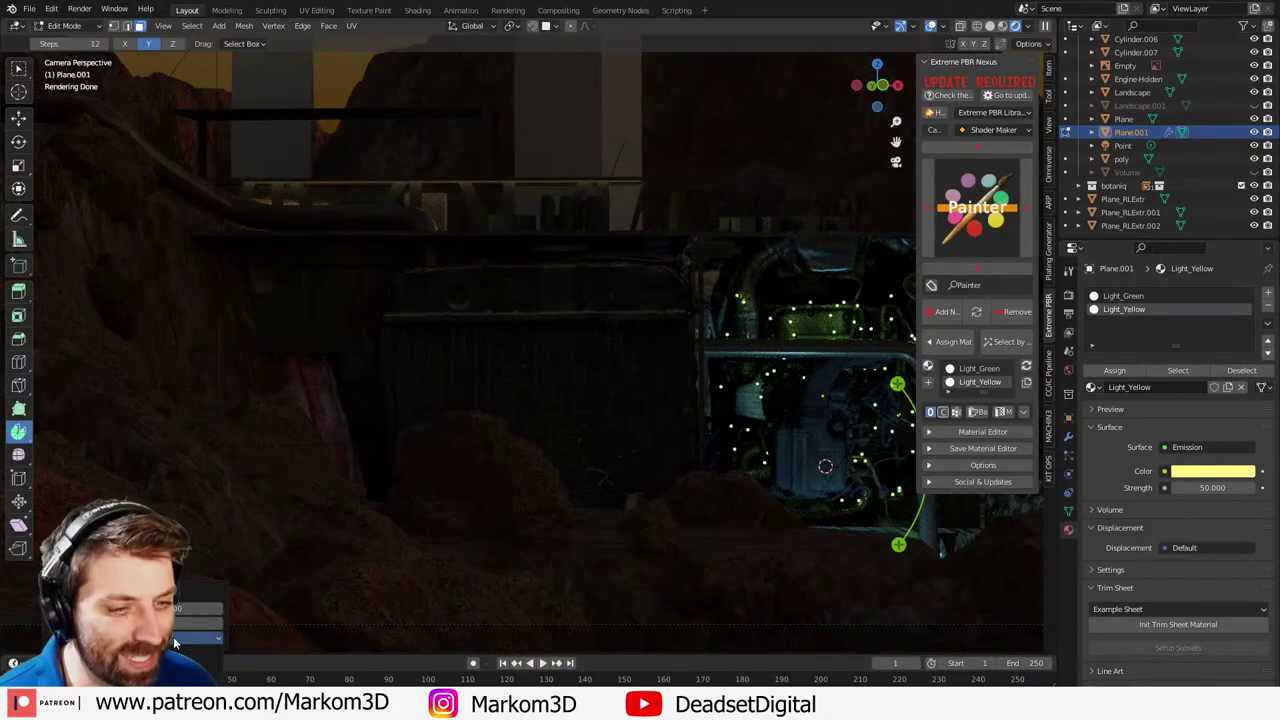
{"action": "left_click", "coordinate": [218, 623]}
{"action": "left_click", "coordinate": [1114, 370]}
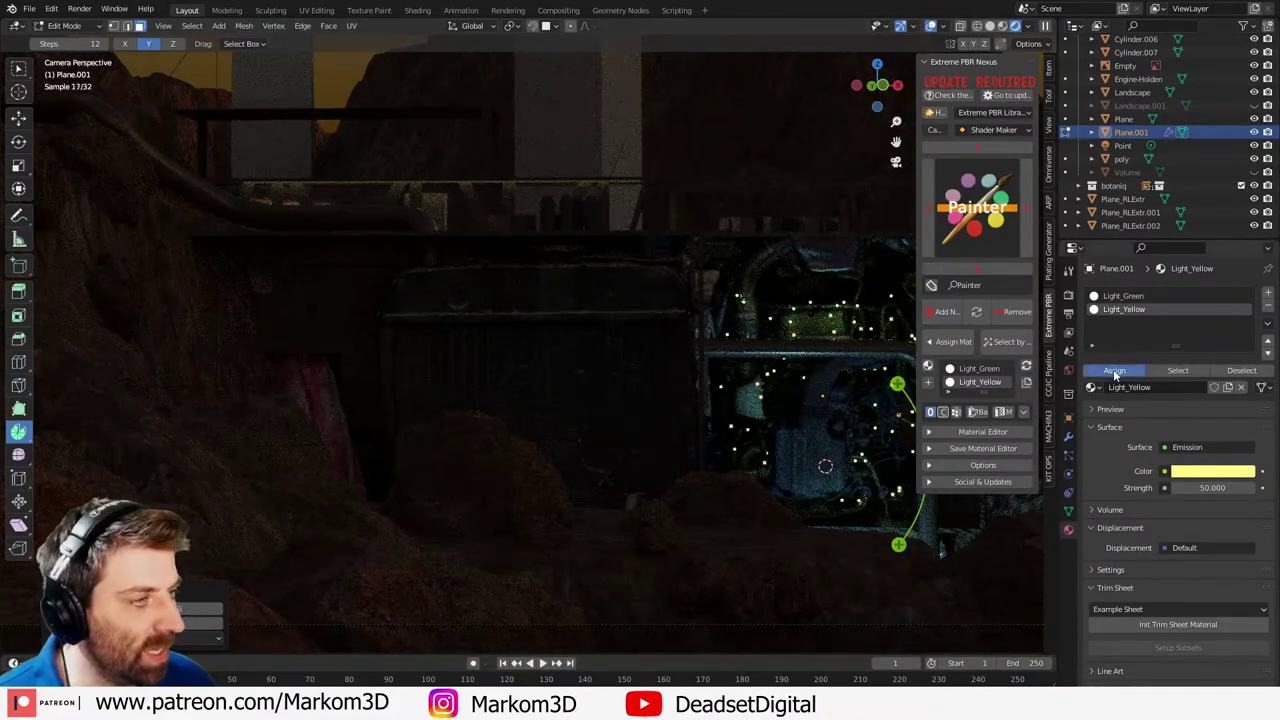
{"action": "scroll", "coordinate": [716, 394], "scroll_direction": "down", "scroll_amount": 1}
{"action": "key", "text": "Tab"}
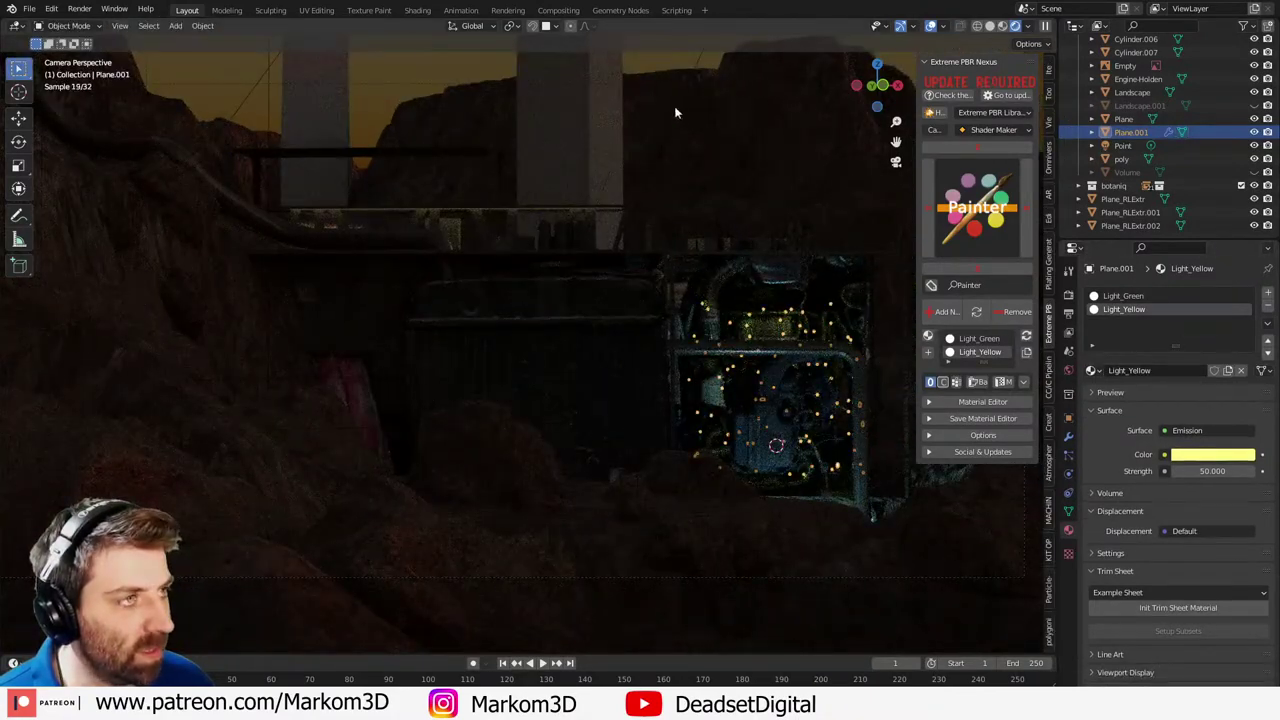
{"action": "middle_click_drag", "start_coordinate": [809, 110], "coordinate": [741, 138]}
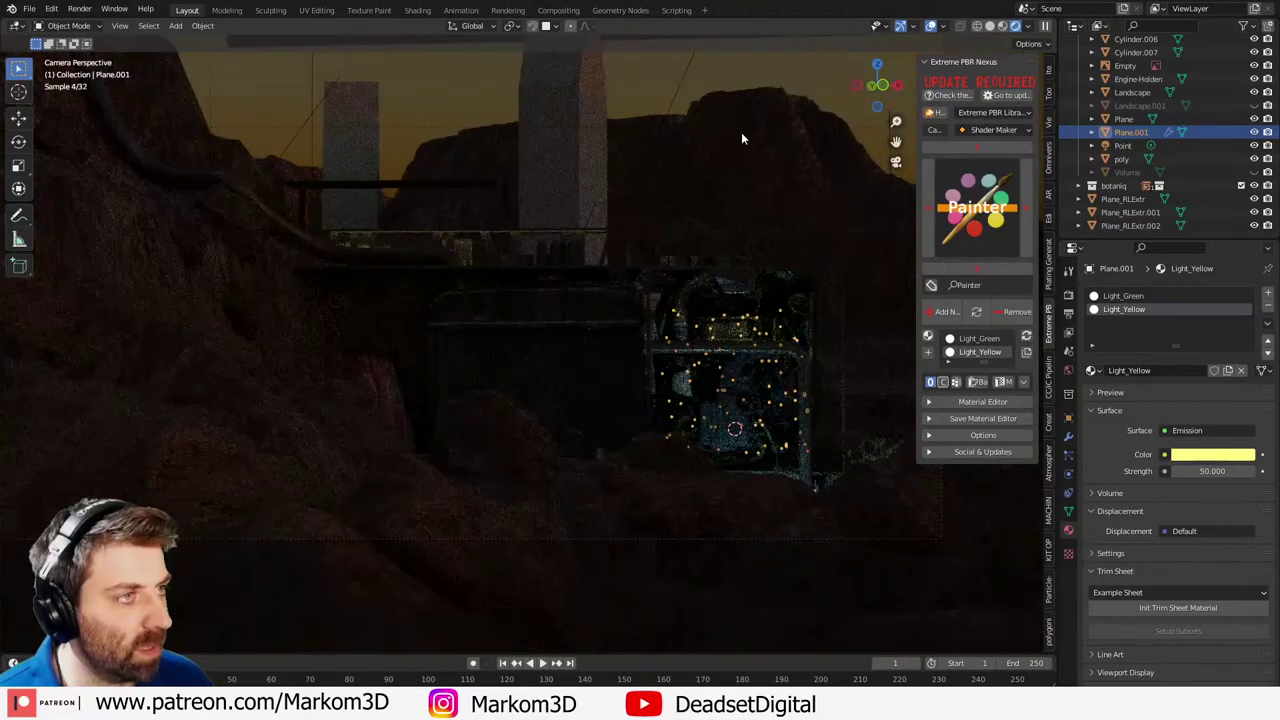
{"action": "left_click", "coordinate": [800, 69]}
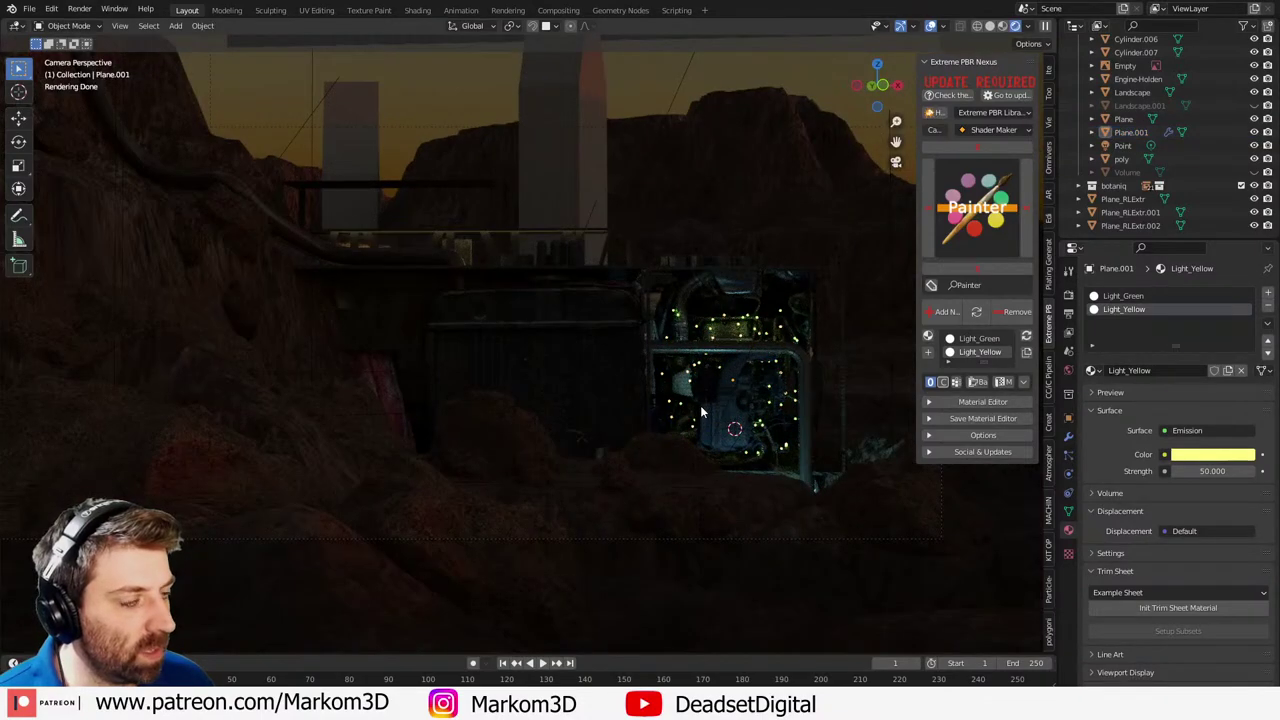
{"action": "scroll", "coordinate": [617, 420], "scroll_direction": "up", "scroll_amount": 3}
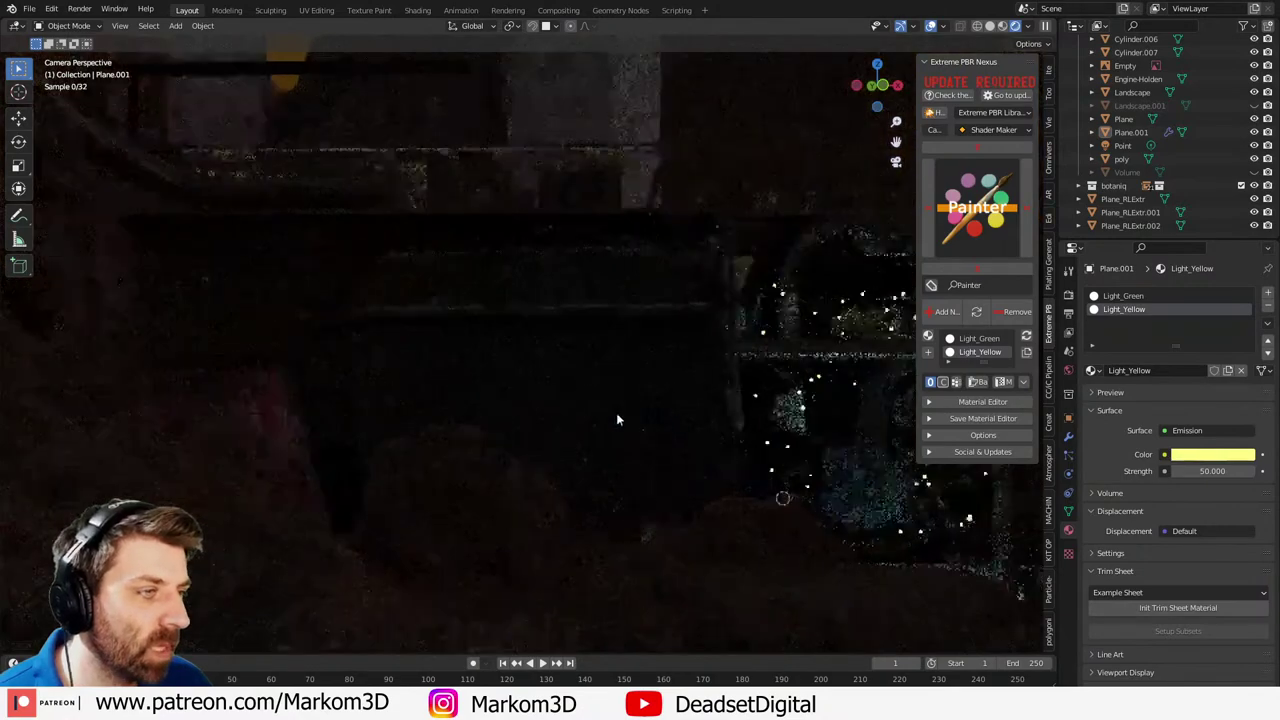
- Change Light_Yellow's emission colour to orange and check the lights in a test render with the Volume shown again
{"action": "scroll", "coordinate": [654, 388], "scroll_direction": "down", "scroll_amount": 2}
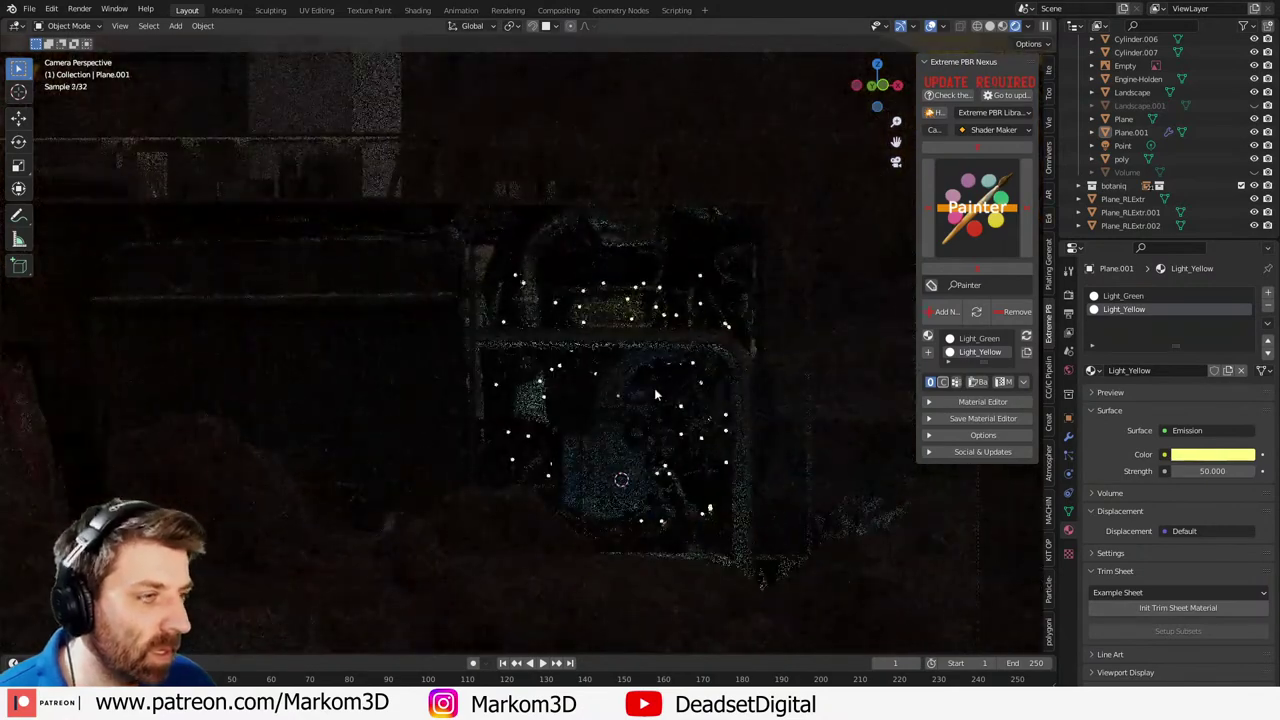
{"action": "left_click", "coordinate": [1254, 172]}
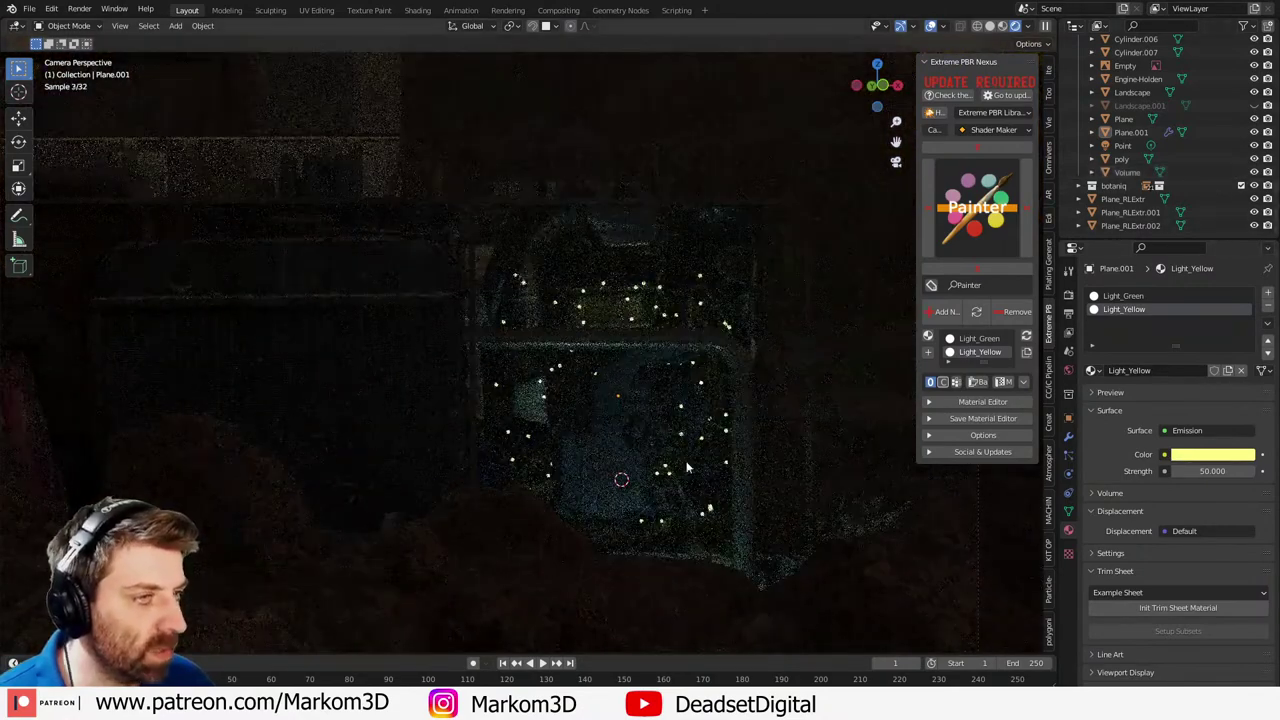
{"action": "left_click", "coordinate": [1198, 455]}
{"action": "left_click_drag", "start_coordinate": [1174, 341], "coordinate": [1173, 353]}
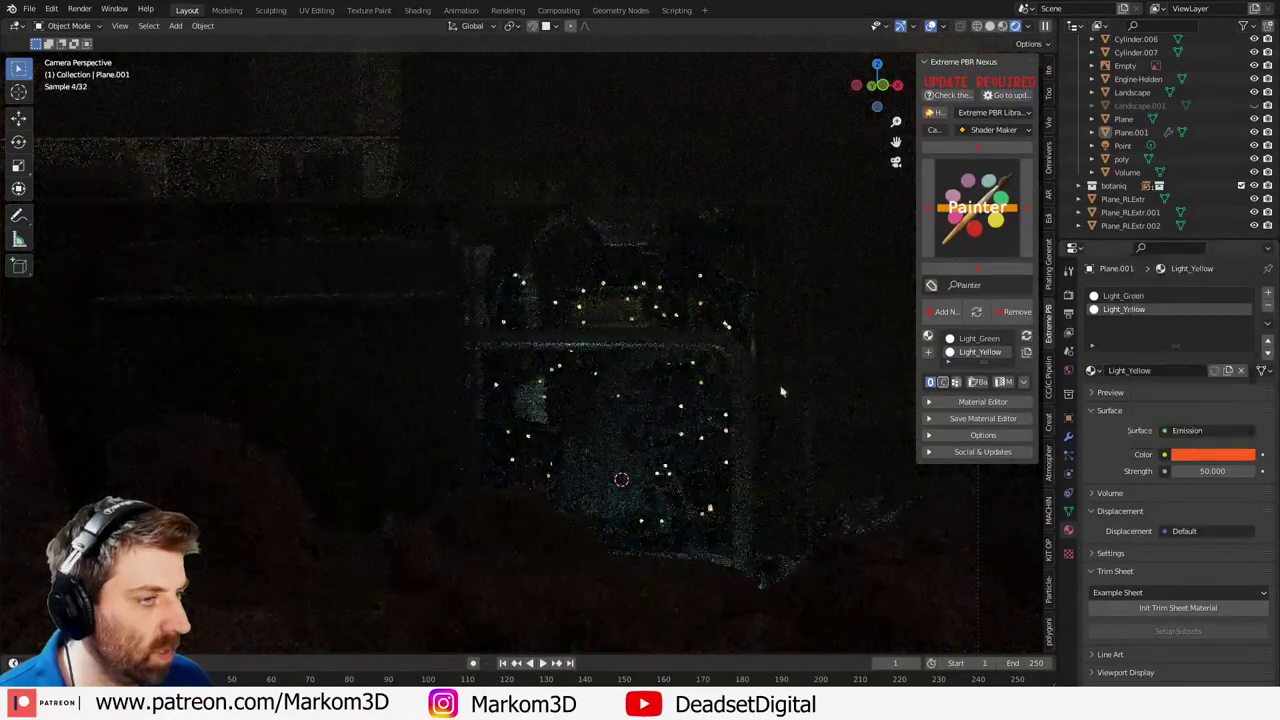
{"action": "key", "text": "F12"}
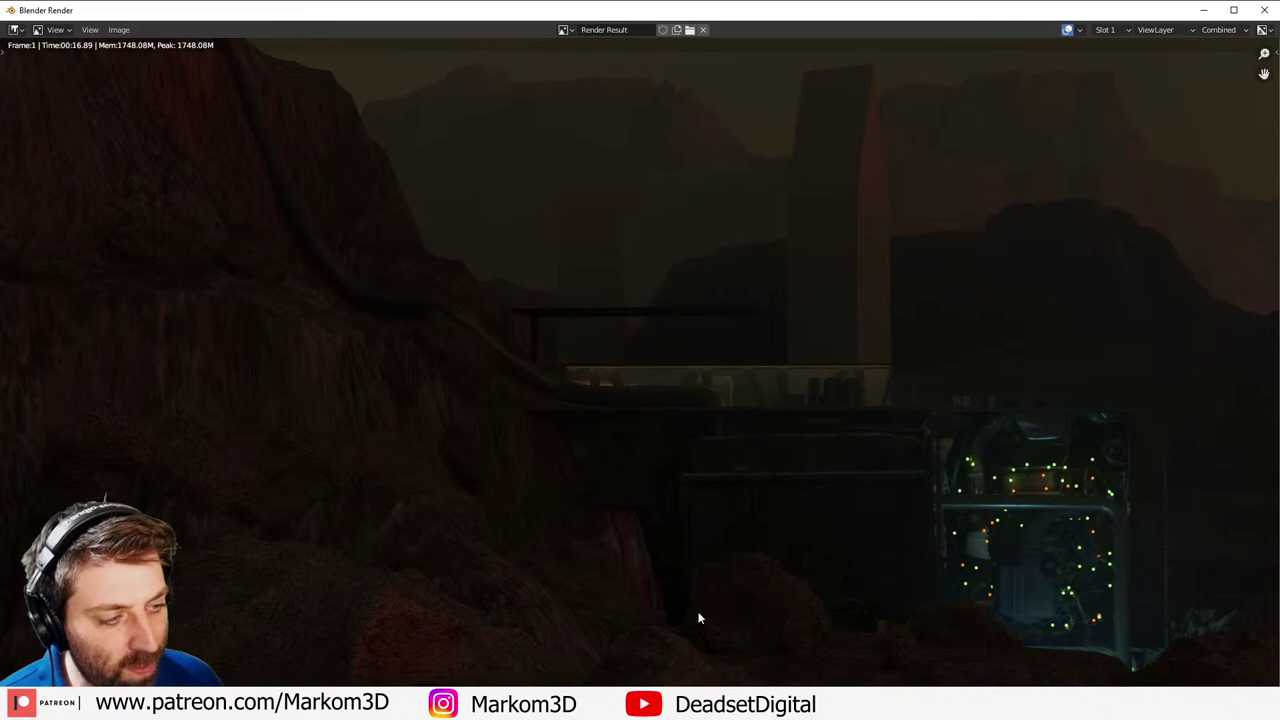
{"action": "key", "text": "Escape"}
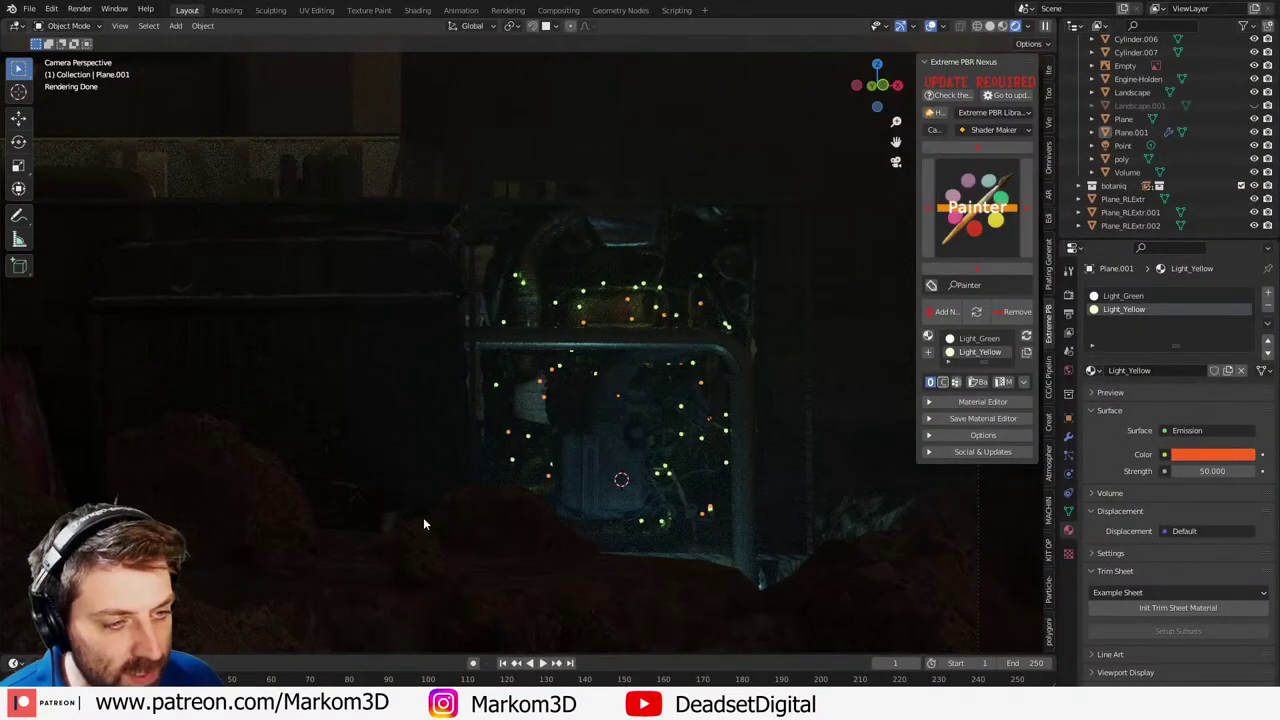
- Add an area light to the scene to light the outpost's base
{"action": "middle_click_drag", "start_coordinate": [291, 557], "coordinate": [618, 467]}
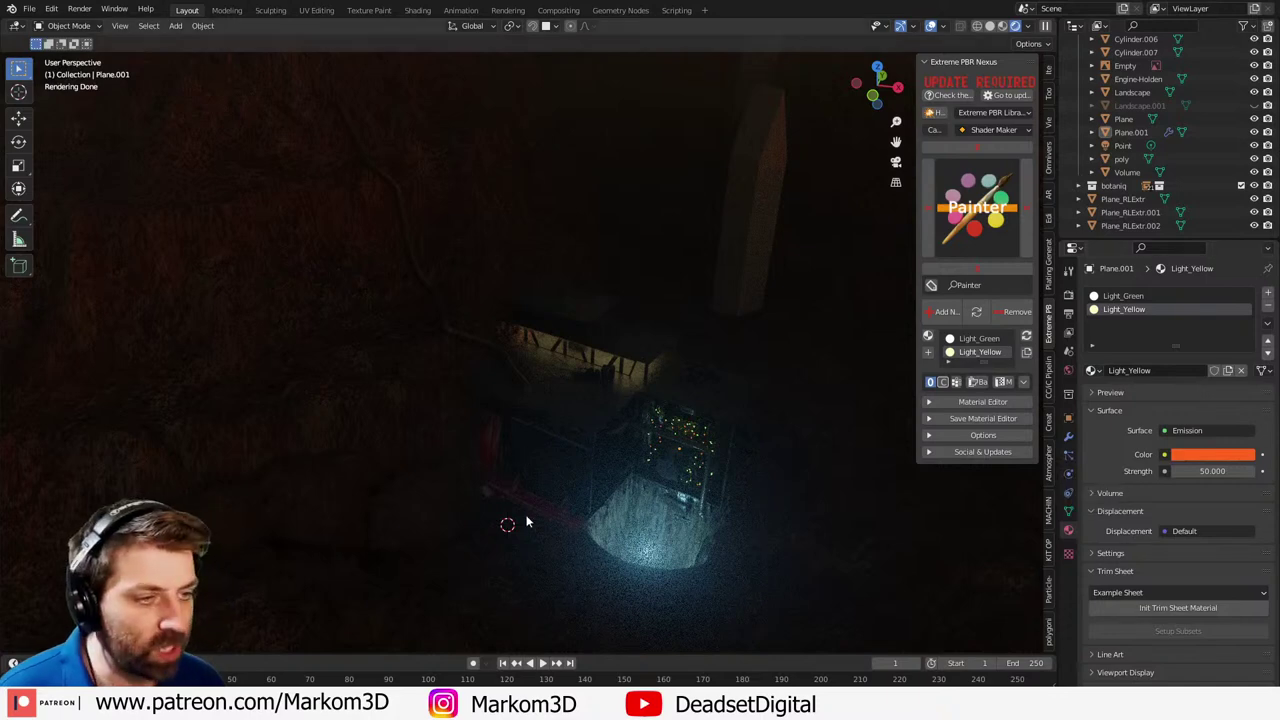
{"action": "key", "text": "shift+a"}
{"action": "mouse_move", "coordinate": [512, 448]}
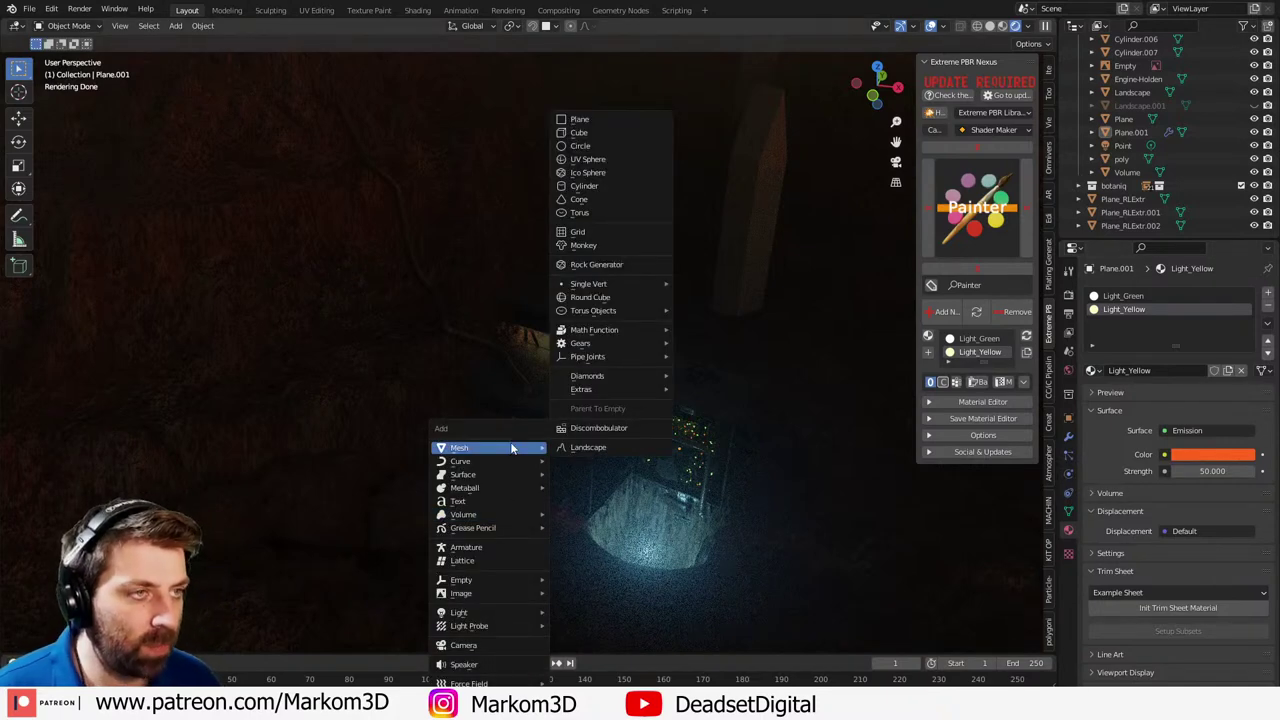
{"action": "mouse_move", "coordinate": [494, 514]}
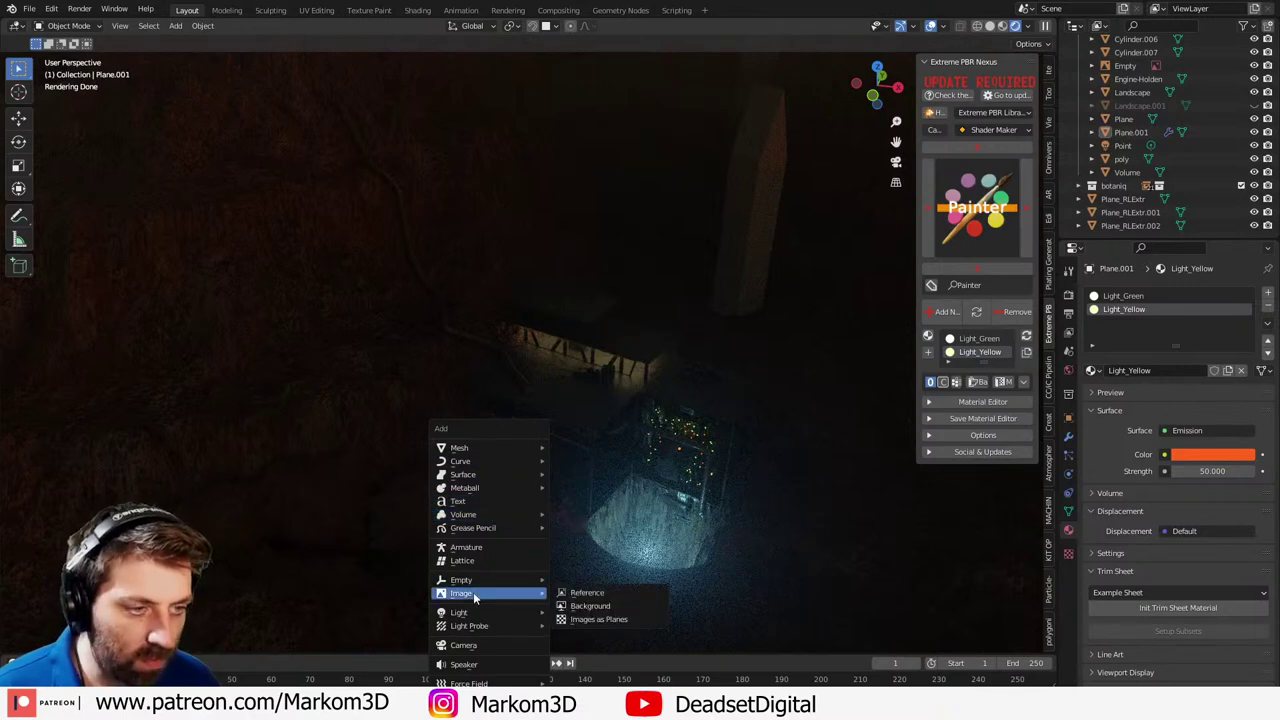
{"action": "mouse_move", "coordinate": [476, 615]}
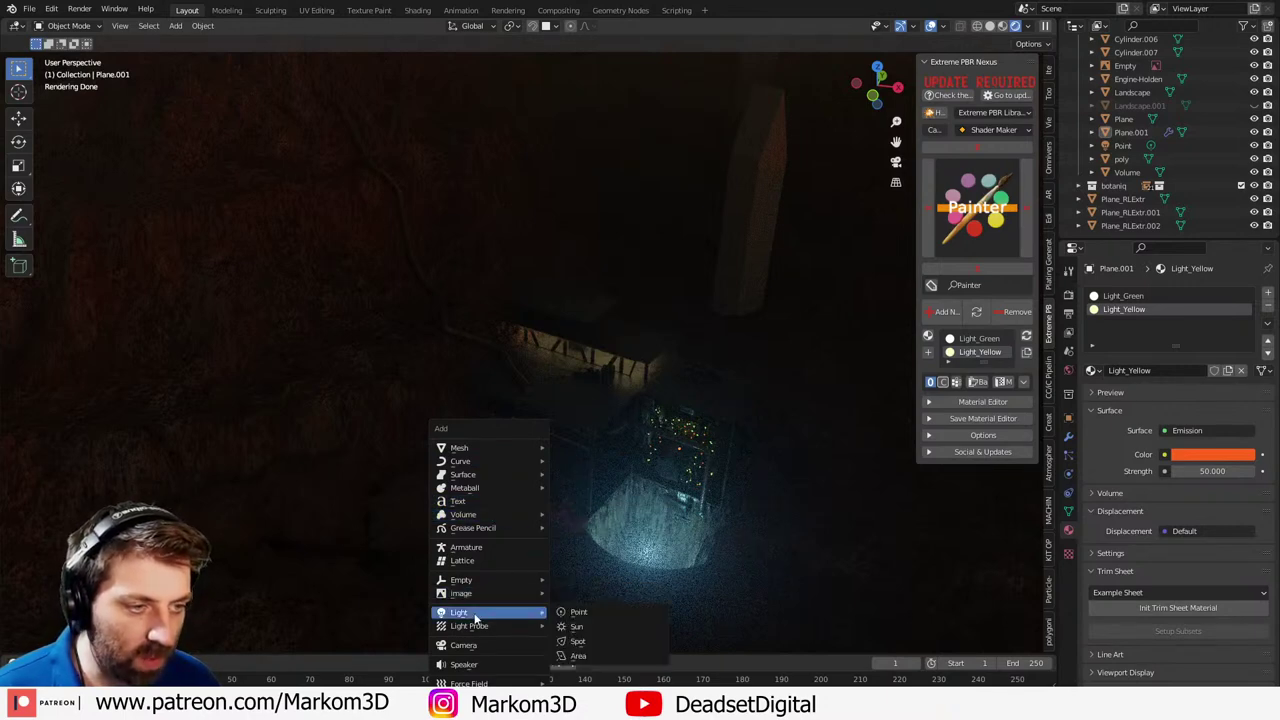
{"action": "left_click", "coordinate": [573, 657]}
- Try rotating the new area light about the X axis to aim it upward
{"action": "key", "text": "r"}
{"action": "key", "text": "z"}
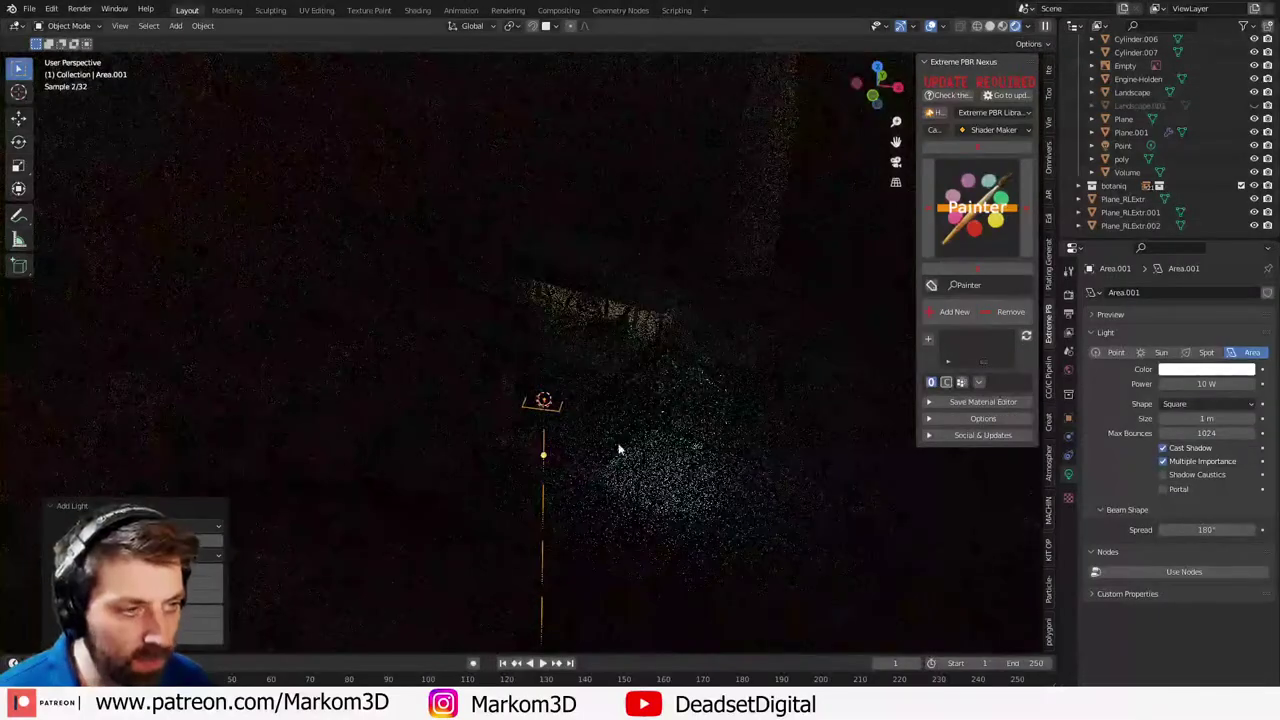
{"action": "key", "text": "x"}
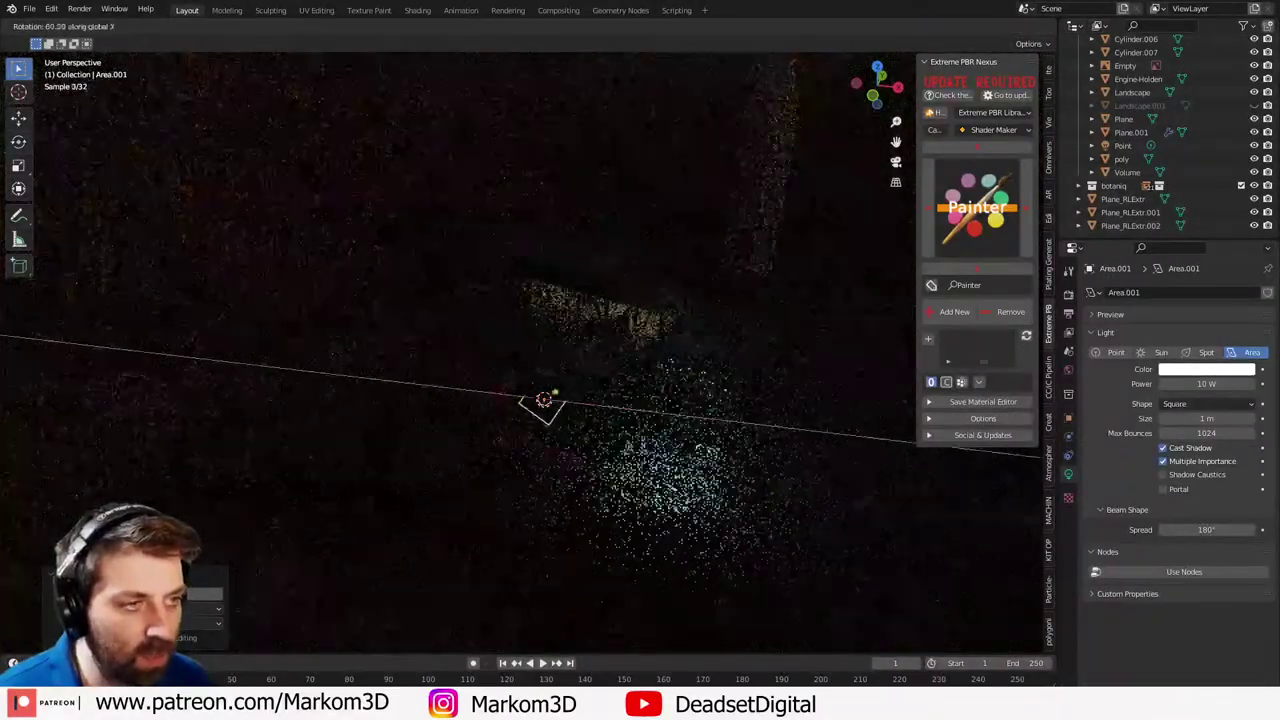
{"action": "left_click", "coordinate": [406, 269]}
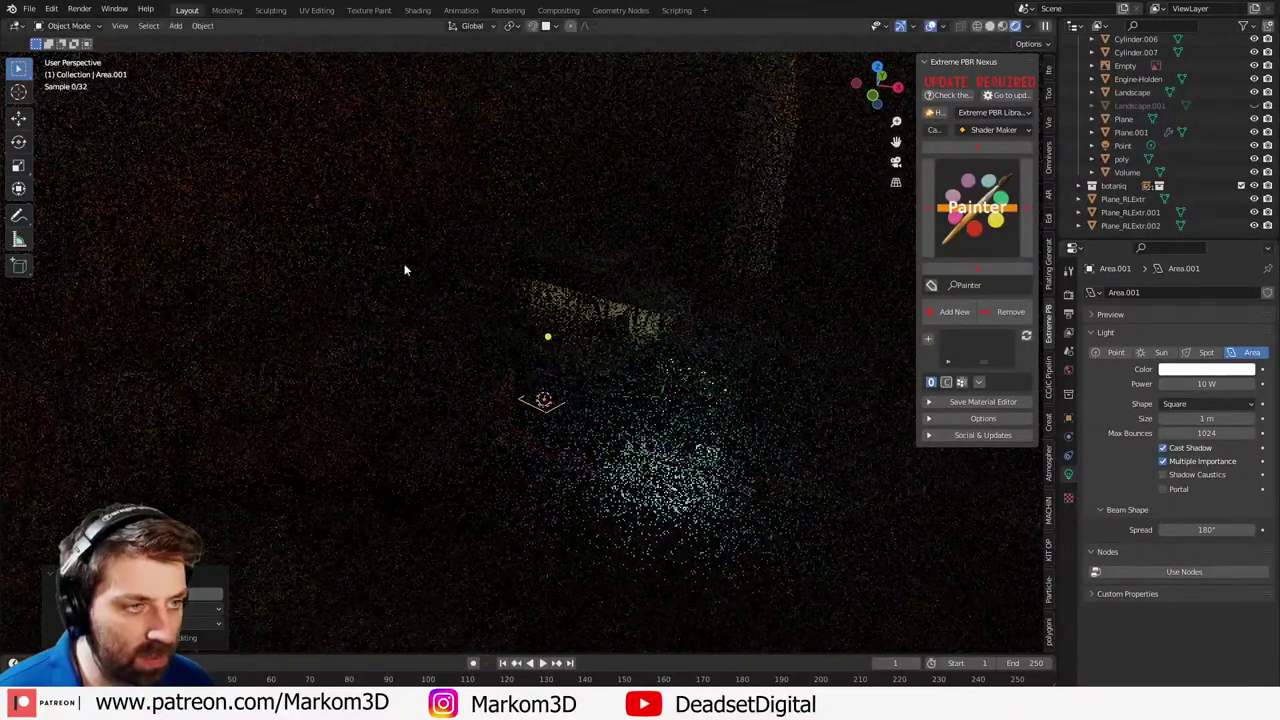
- Move the area light to the ground in front of the outpost's large container and rotate it 180° about the X axis
{"action": "middle_click_drag", "start_coordinate": [559, 384], "coordinate": [508, 402]}
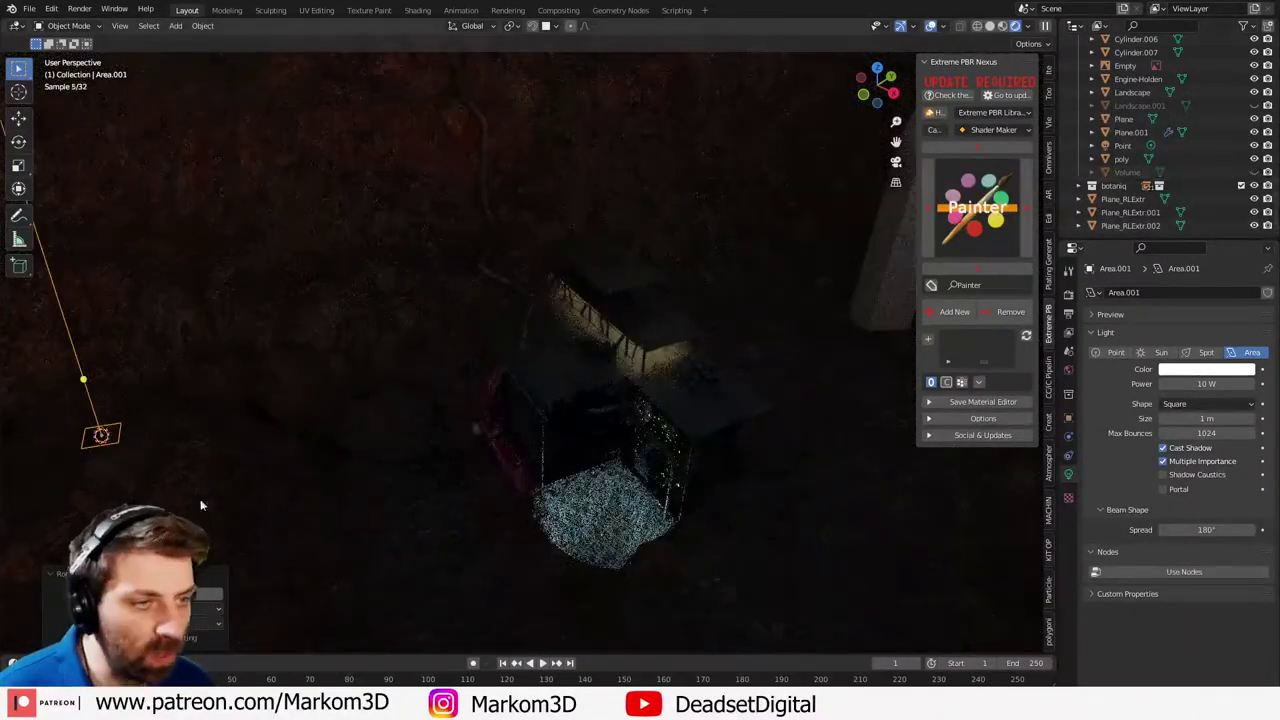
{"action": "key", "text": "g"}
{"action": "key", "text": "z"}
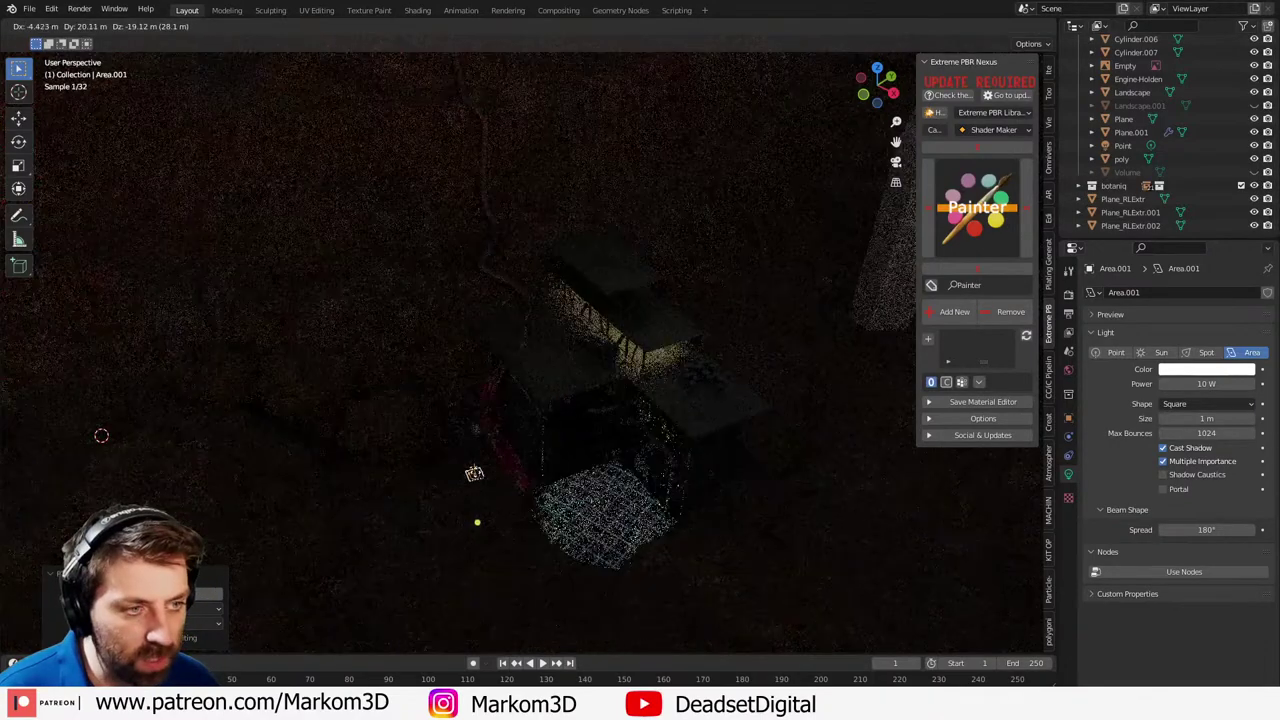
{"action": "left_click", "coordinate": [494, 466]}
{"action": "middle_click_drag", "start_coordinate": [474, 500], "coordinate": [550, 462]}
{"action": "key", "text": "r"}
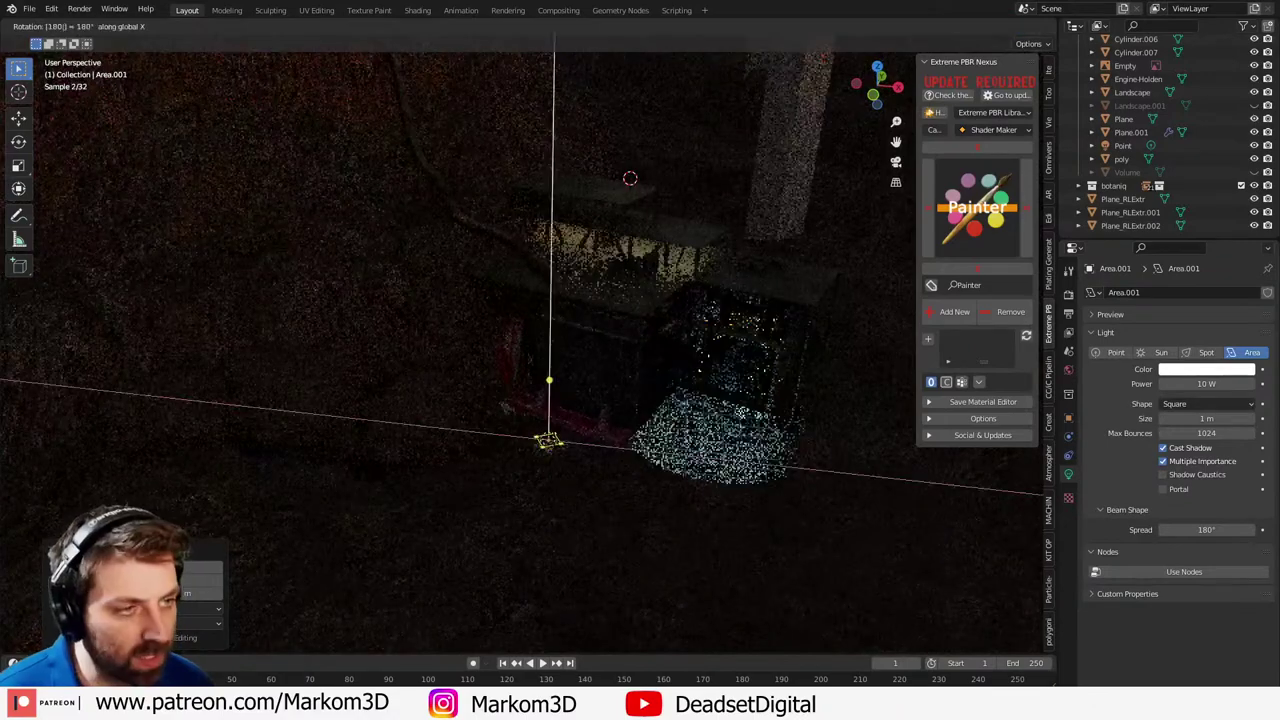
{"action": "key", "text": "Return"}
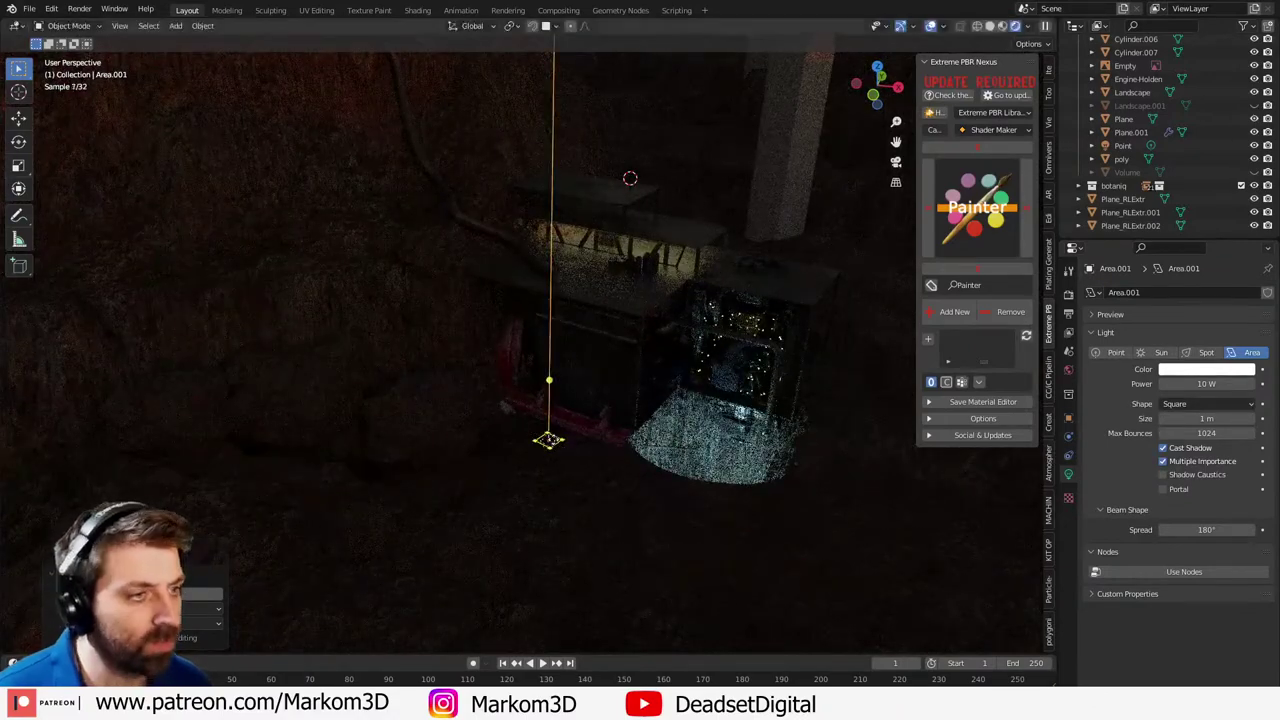
- Try a light blue colour and a power of 500 W on the area light
{"action": "left_click", "coordinate": [1232, 372]}
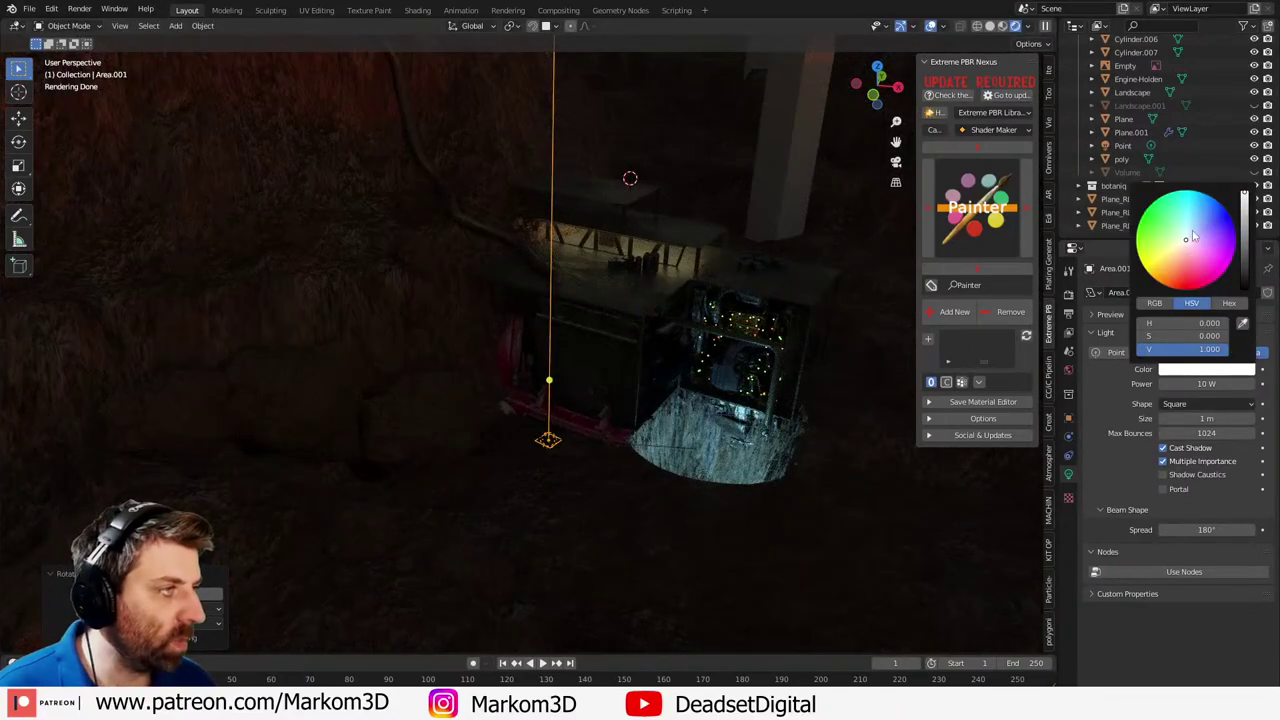
{"action": "left_click", "coordinate": [1193, 236]}
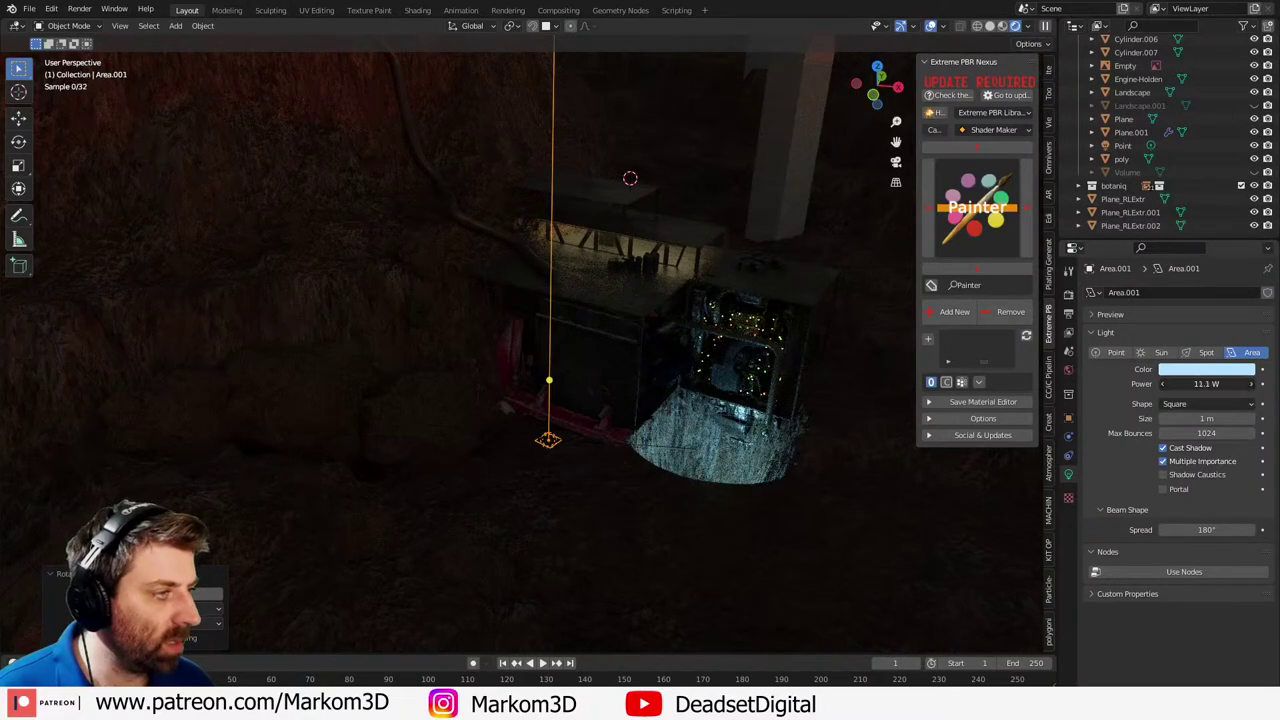
{"action": "left_click_drag", "start_coordinate": [1198, 385], "coordinate": [1228, 385]}
{"action": "left_click", "coordinate": [1198, 385]}
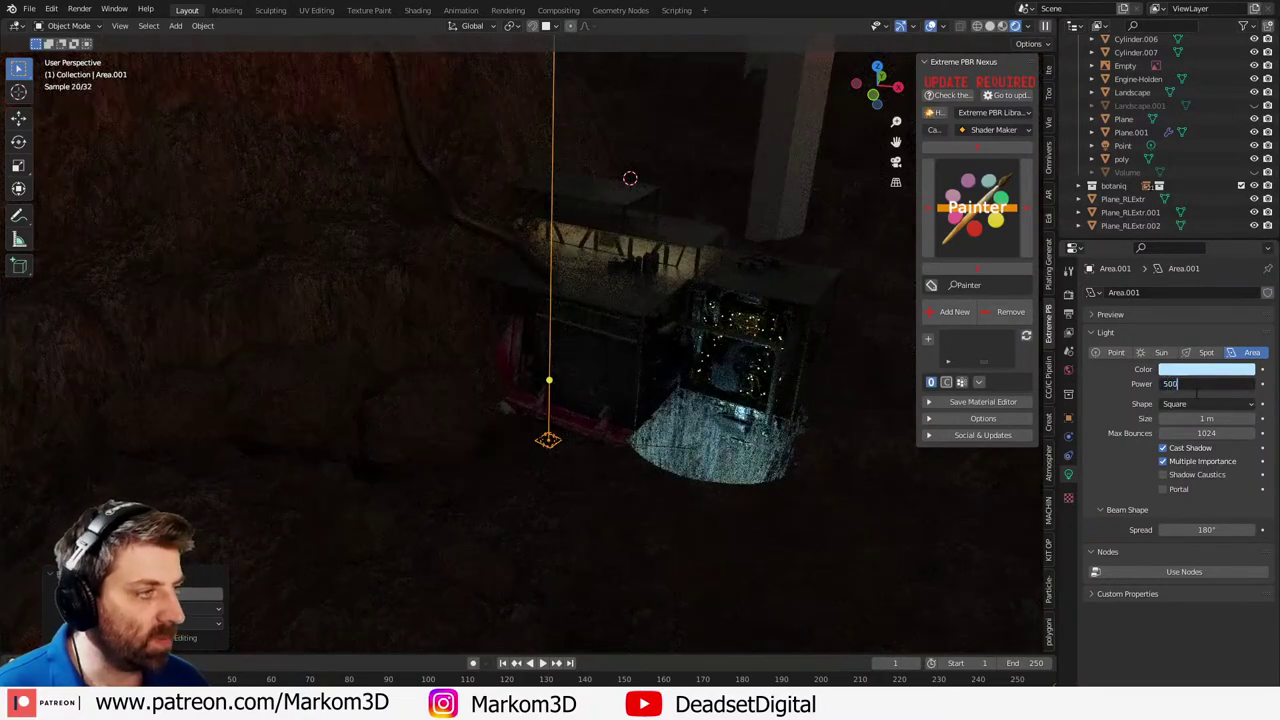
{"action": "type", "text": "5000"}
{"action": "key", "text": "Return"}
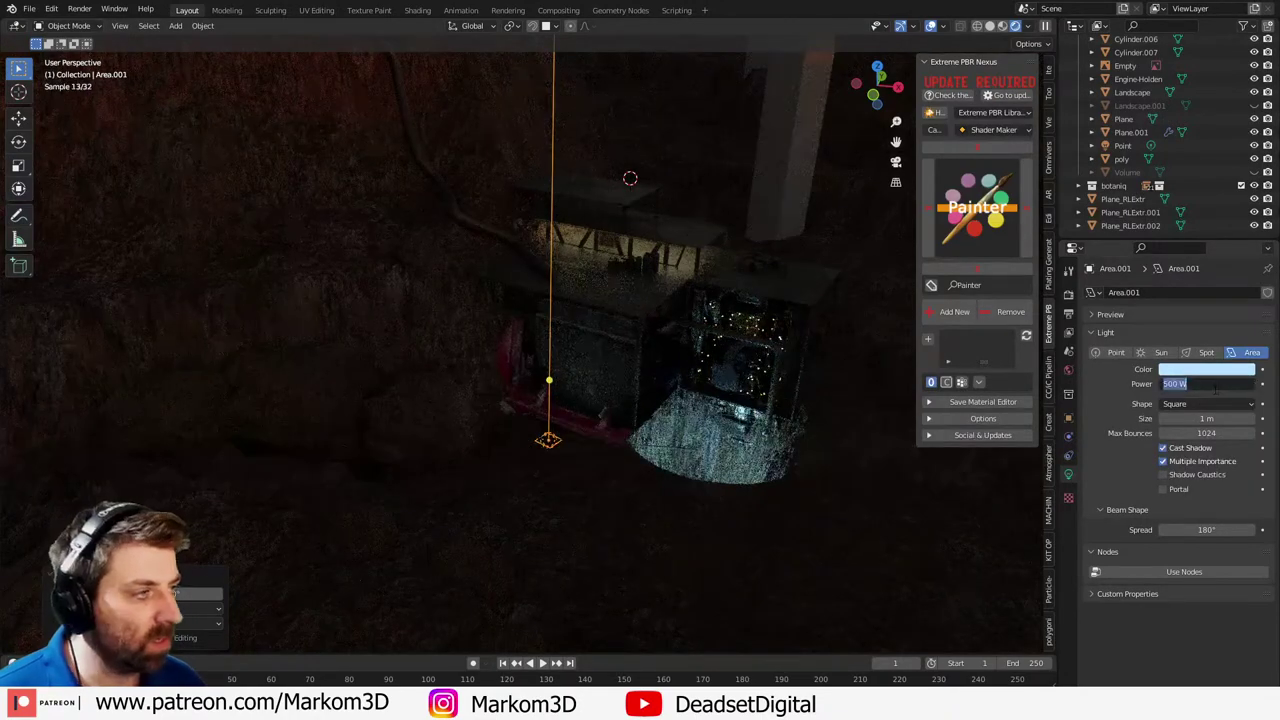
- Set the area light's power to 1000 W with a warm orange colour and check it through the camera with the Volume shown
{"action": "left_click", "coordinate": [1215, 390]}
{"action": "type", "text": "1000"}
{"action": "key", "text": "Return"}
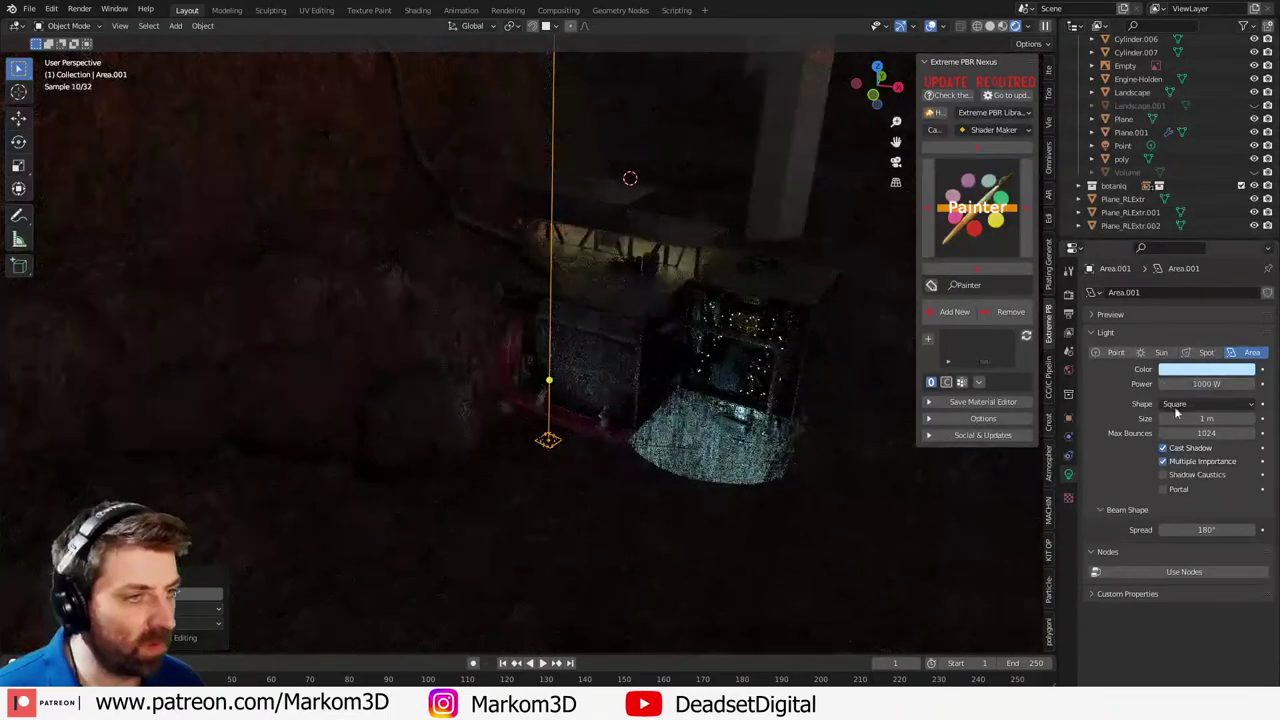
{"action": "left_click", "coordinate": [1232, 371]}
{"action": "left_click", "coordinate": [1176, 266]}
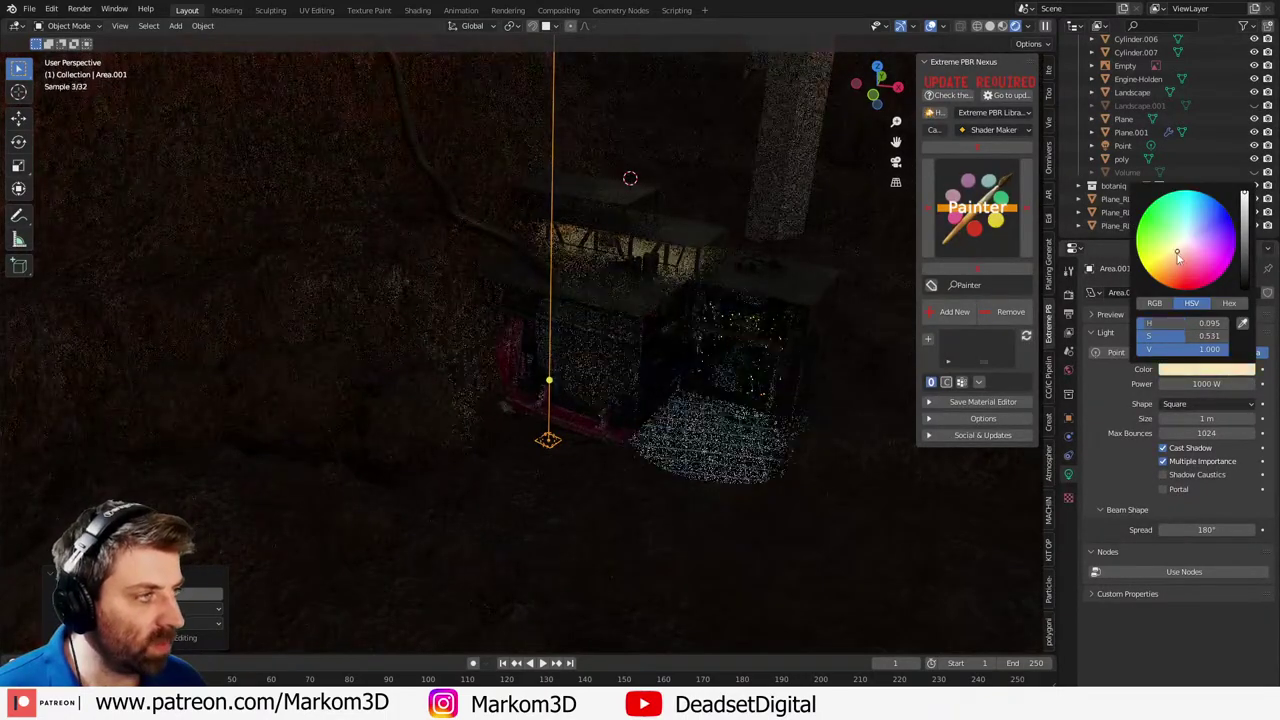
{"action": "key", "text": "KP_0"}
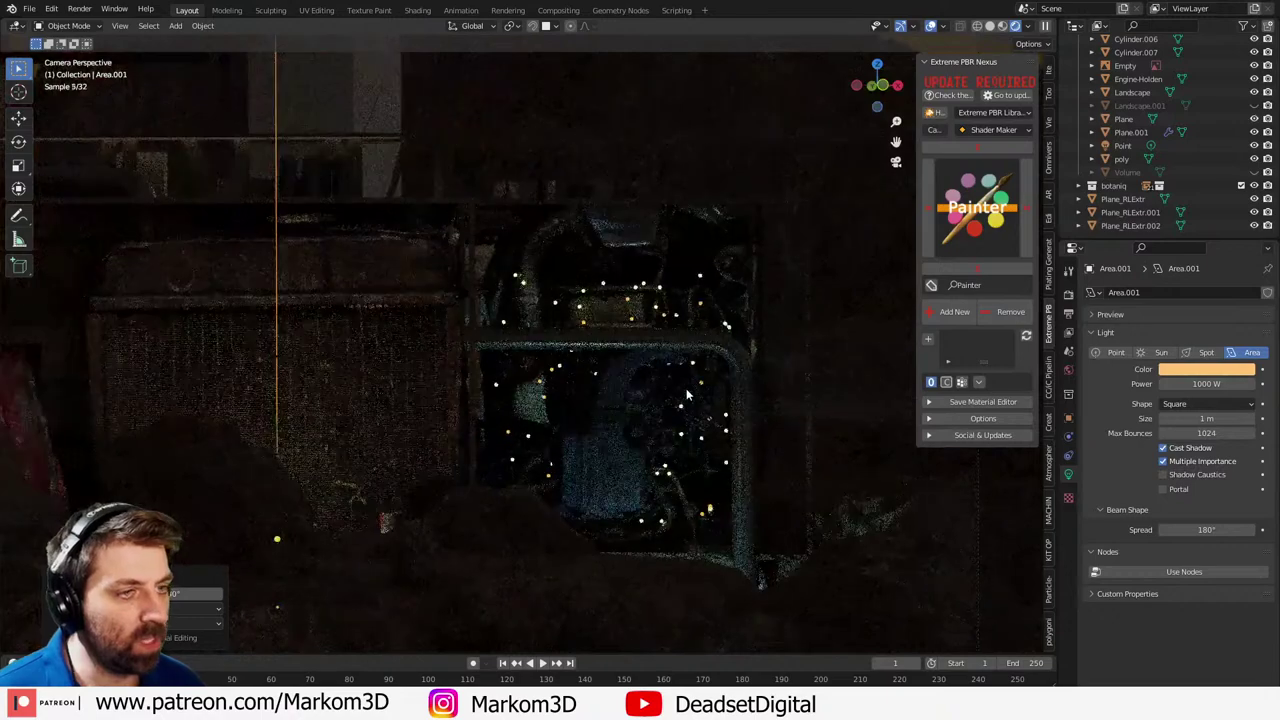
{"action": "scroll", "coordinate": [535, 440], "scroll_direction": "down", "scroll_amount": 3}
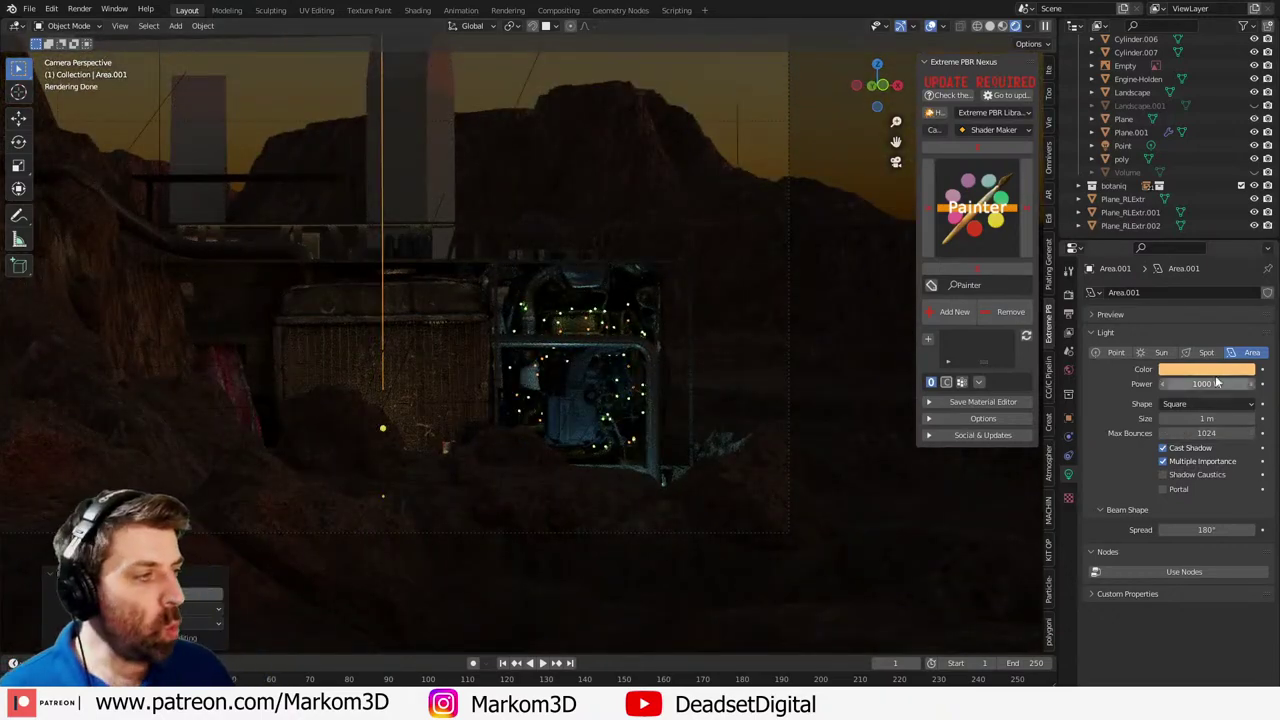
{"action": "left_click", "coordinate": [1254, 173]}
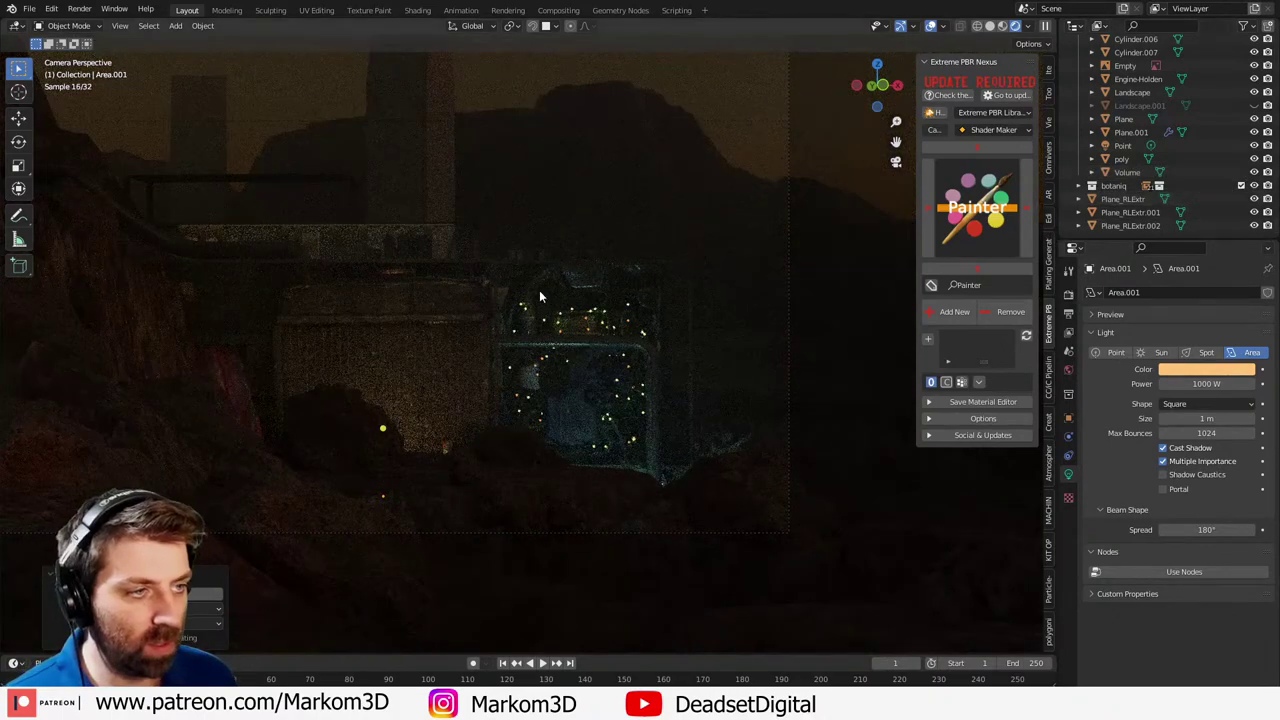
{"action": "scroll", "coordinate": [539, 294], "scroll_direction": "down", "scroll_amount": 1}
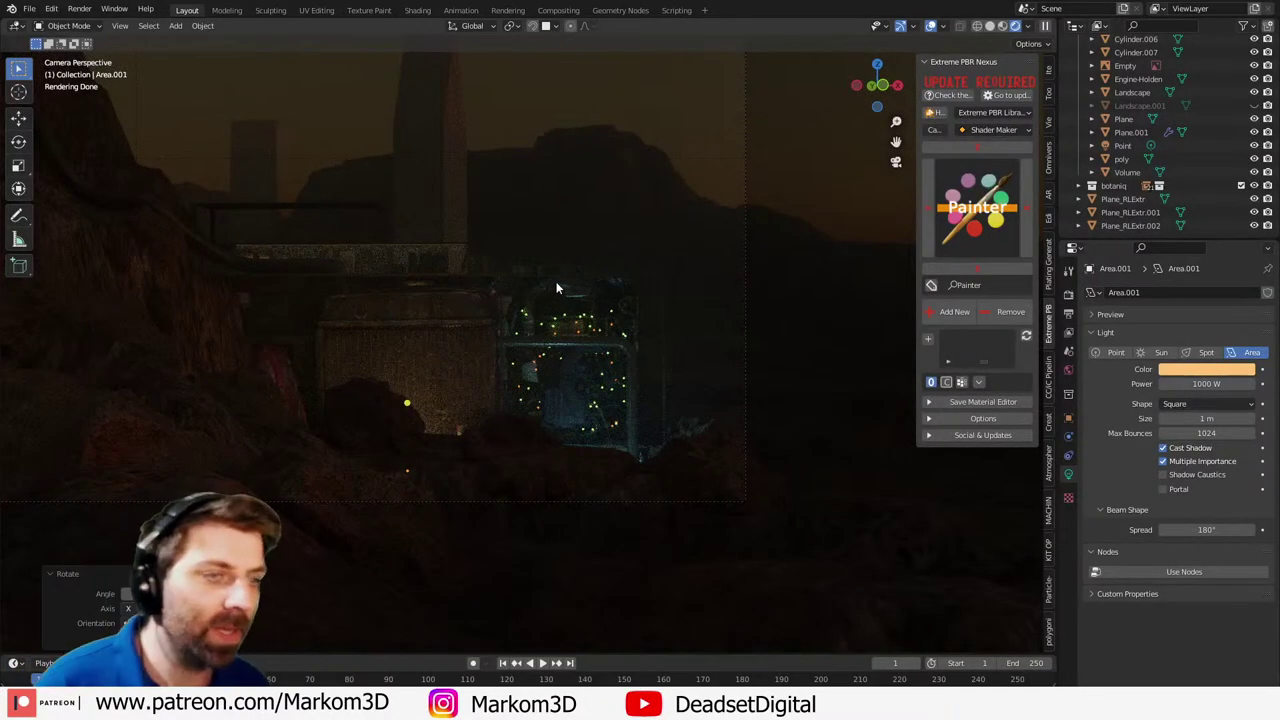
- Hide the Volume in solid shading and add another area light on the ground near the foot of the tower
{"action": "left_click", "coordinate": [990, 27]}
{"action": "mouse_move", "coordinate": [608, 245]}
{"action": "middle_mouse_down"}
{"action": "mouse_move", "coordinate": [557, 280]}
{"action": "mouse_move", "coordinate": [520, 330]}
{"action": "middle_mouse_up"}
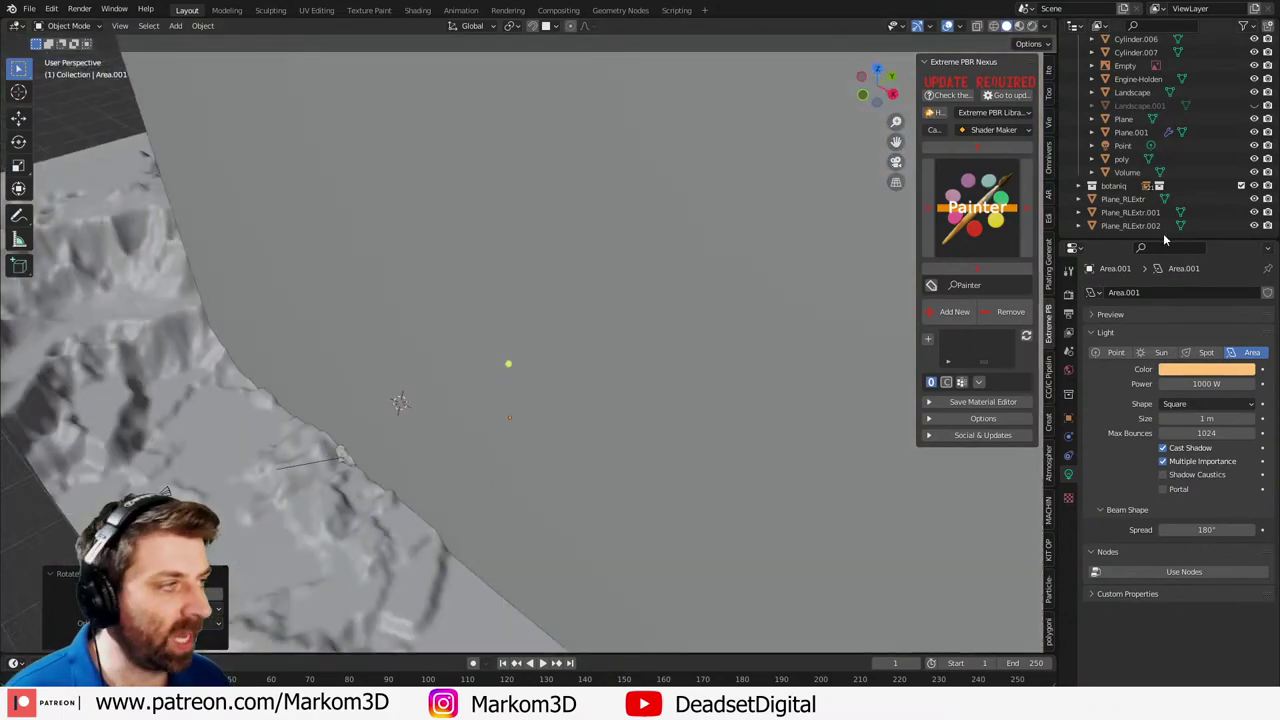
{"action": "left_click", "coordinate": [1253, 172]}
{"action": "middle_click_drag", "start_coordinate": [600, 290], "coordinate": [513, 345]}
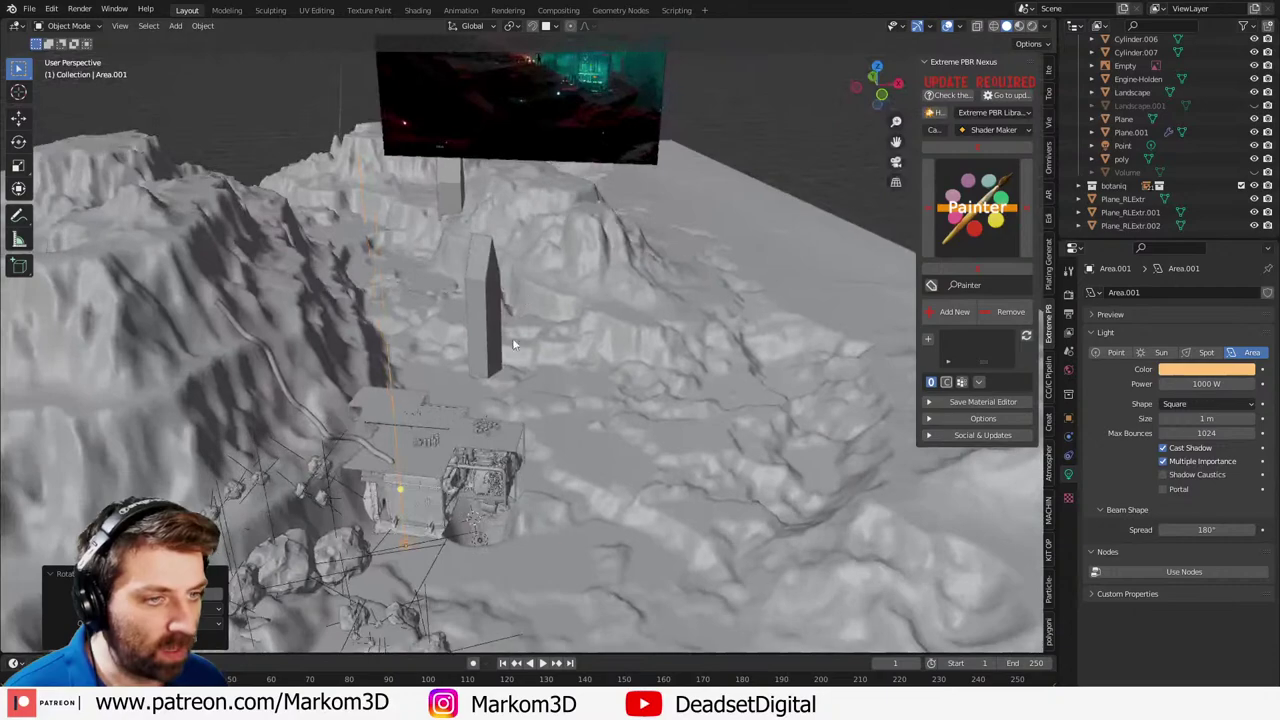
{"action": "scroll", "coordinate": [520, 330], "scroll_direction": "up", "scroll_amount": 5}
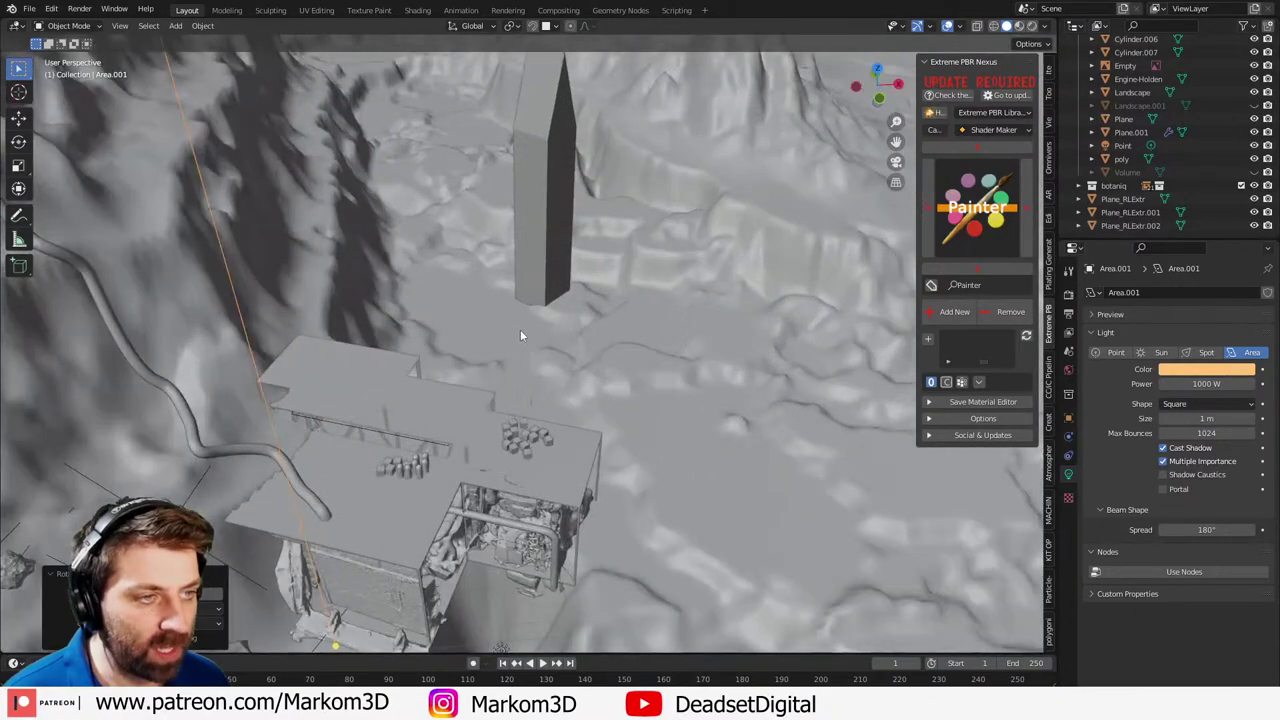
{"action": "key", "text": "shift+a"}
{"action": "mouse_move", "coordinate": [438, 346]}
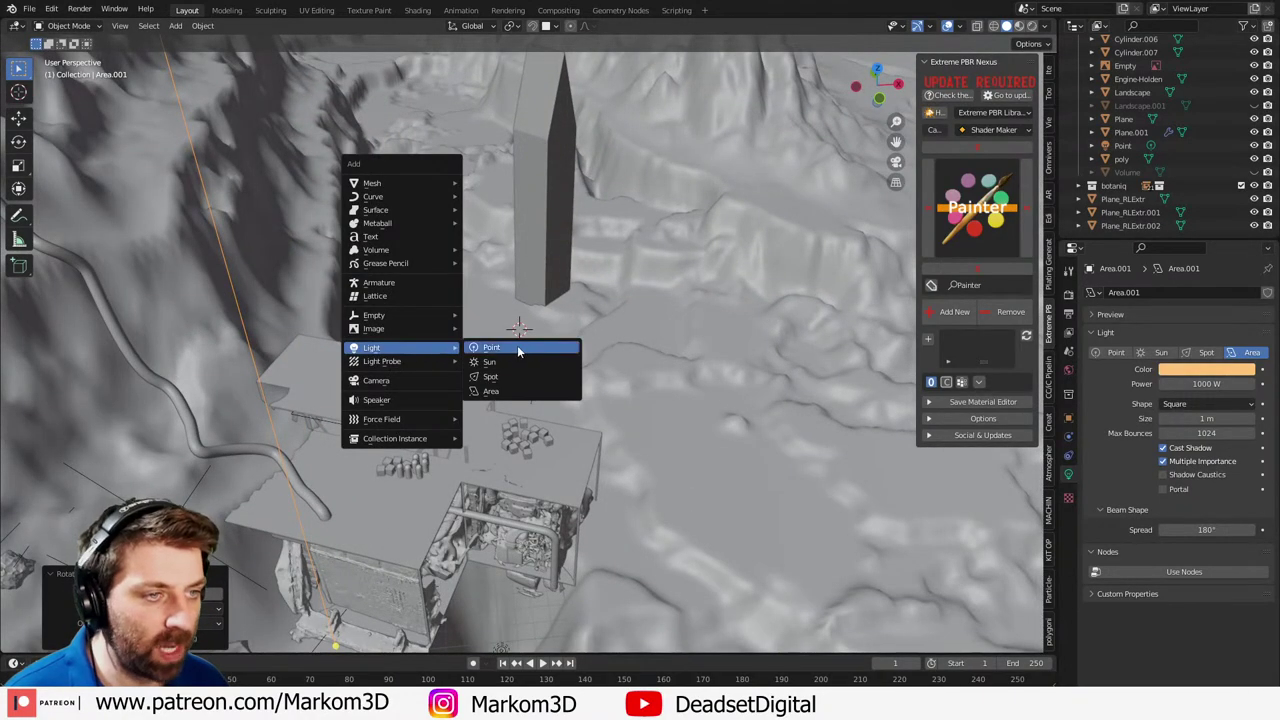
{"action": "left_click", "coordinate": [514, 393]}
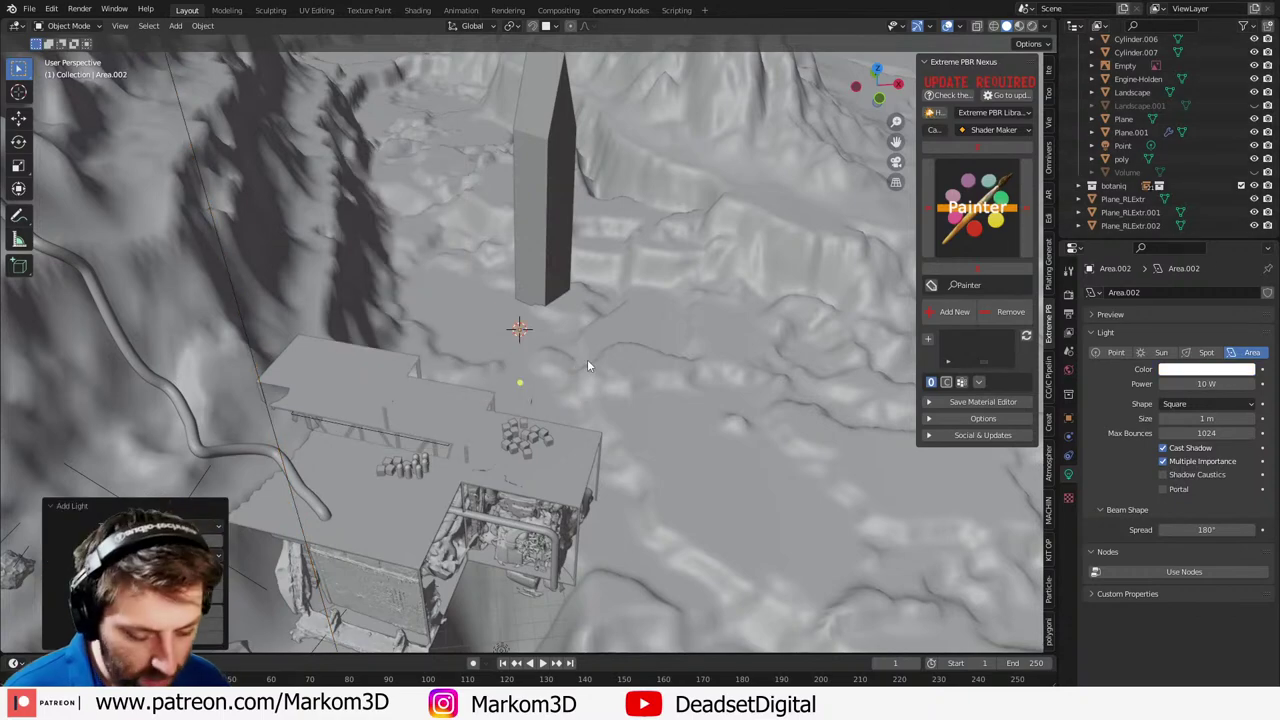
{"action": "key", "text": "r"}
{"action": "key", "text": "x"}
{"action": "key", "text": "x"}
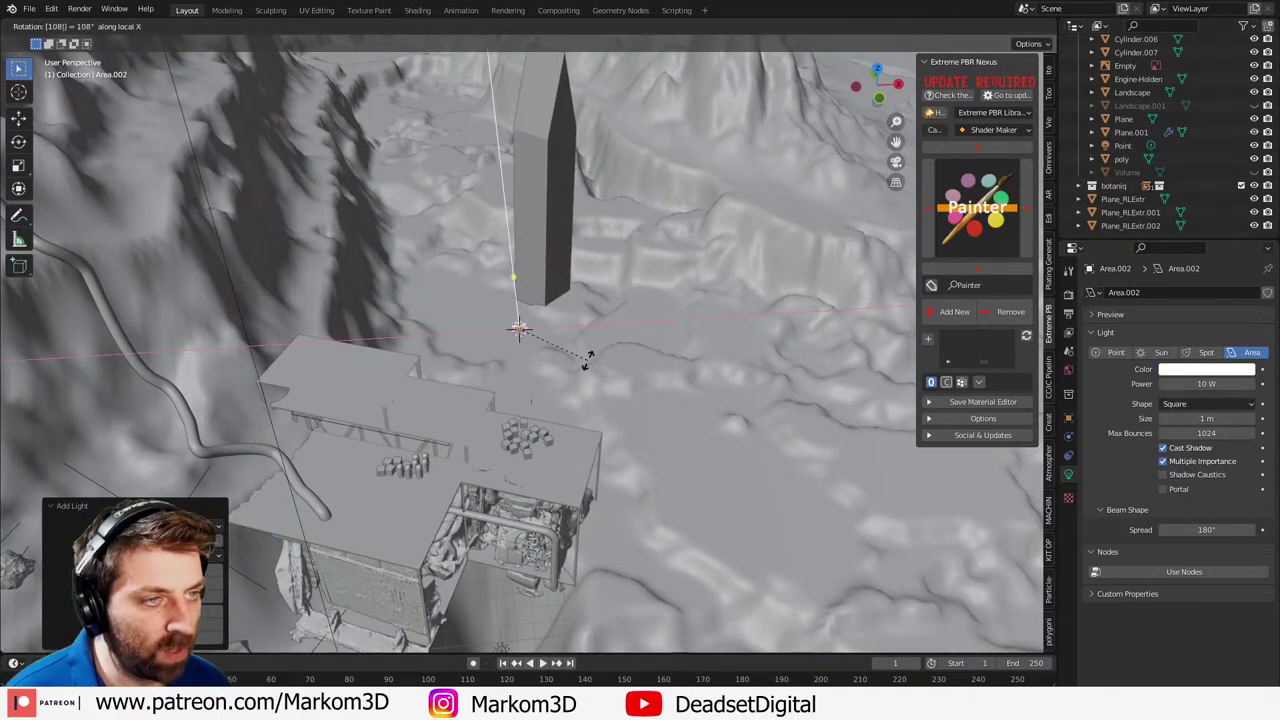
{"action": "key", "text": "Return"}
- Rotate the area light near the tower 180° about its local X axis
{"action": "middle_click_drag", "start_coordinate": [647, 361], "coordinate": [445, 355]}
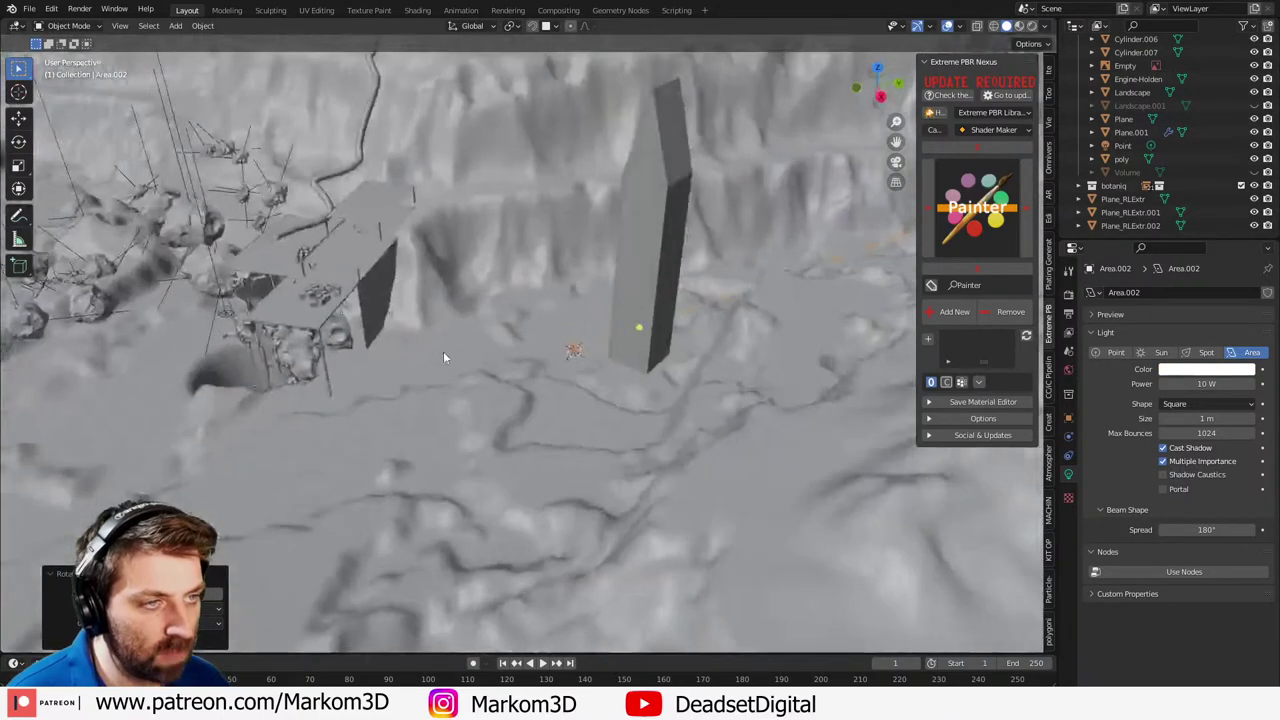
{"action": "type", "text": "rx"}
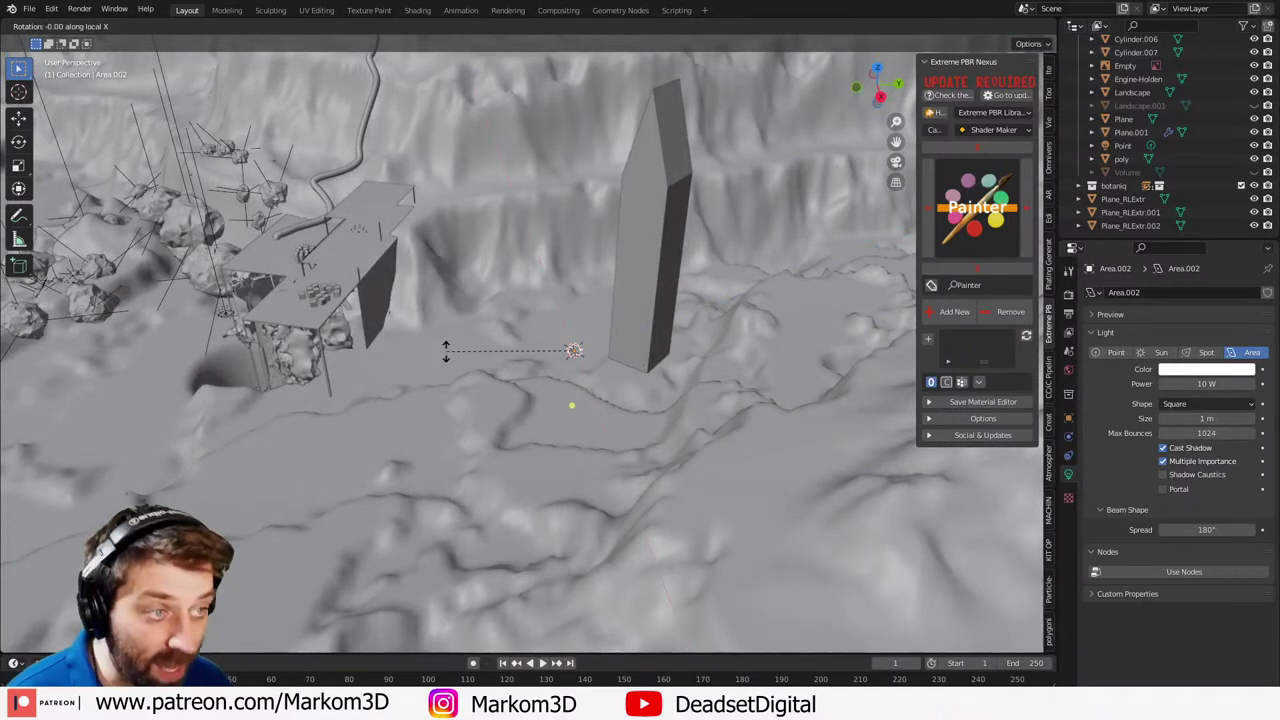
{"action": "type", "text": "x180"}
{"action": "key", "text": "Return"}
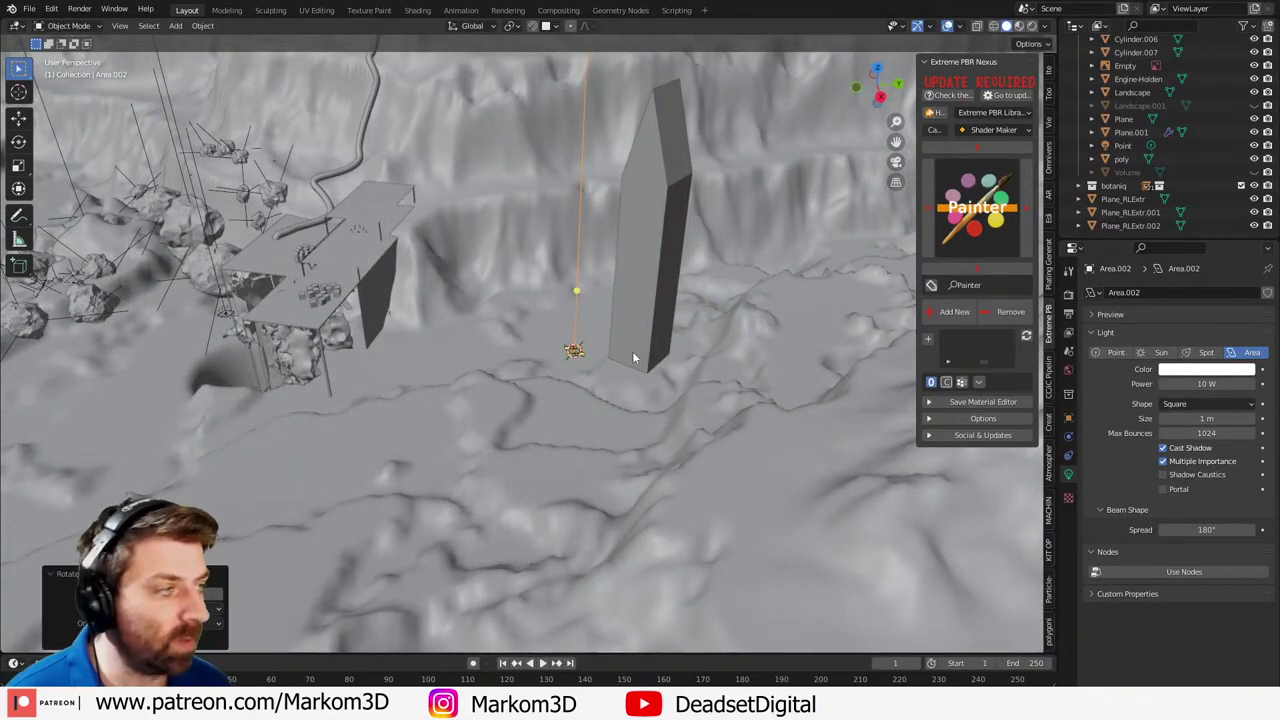
- Give the area light near the tower a light orange colour and 5000 W of power, and preview it through the camera with the Volume shown
{"action": "key", "text": "KP_0"}
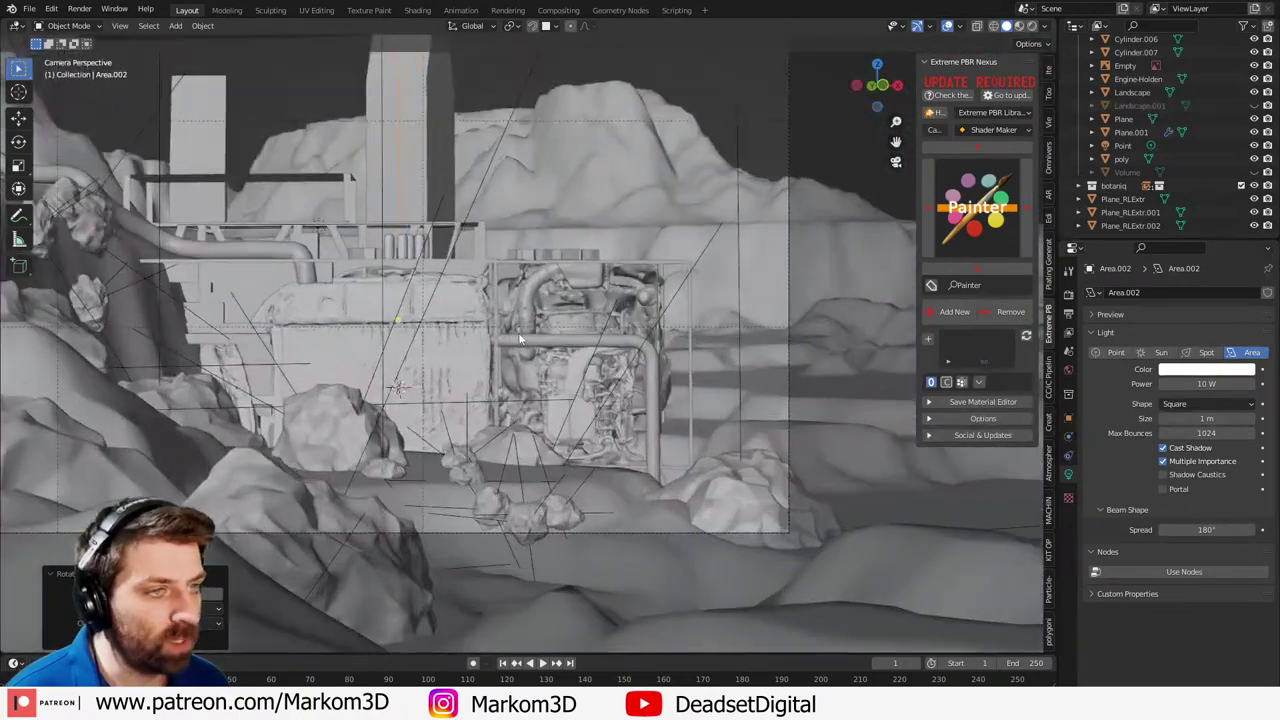
{"action": "left_click", "coordinate": [1207, 369]}
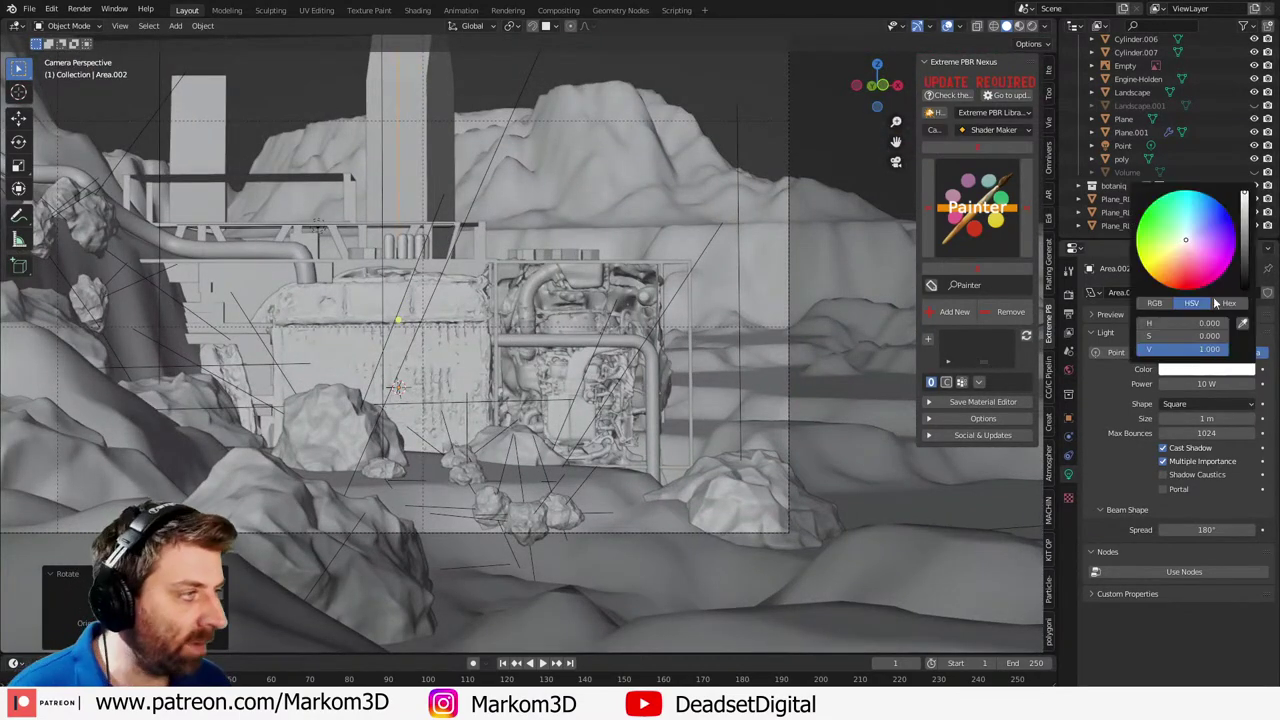
{"action": "left_click", "coordinate": [1178, 259]}
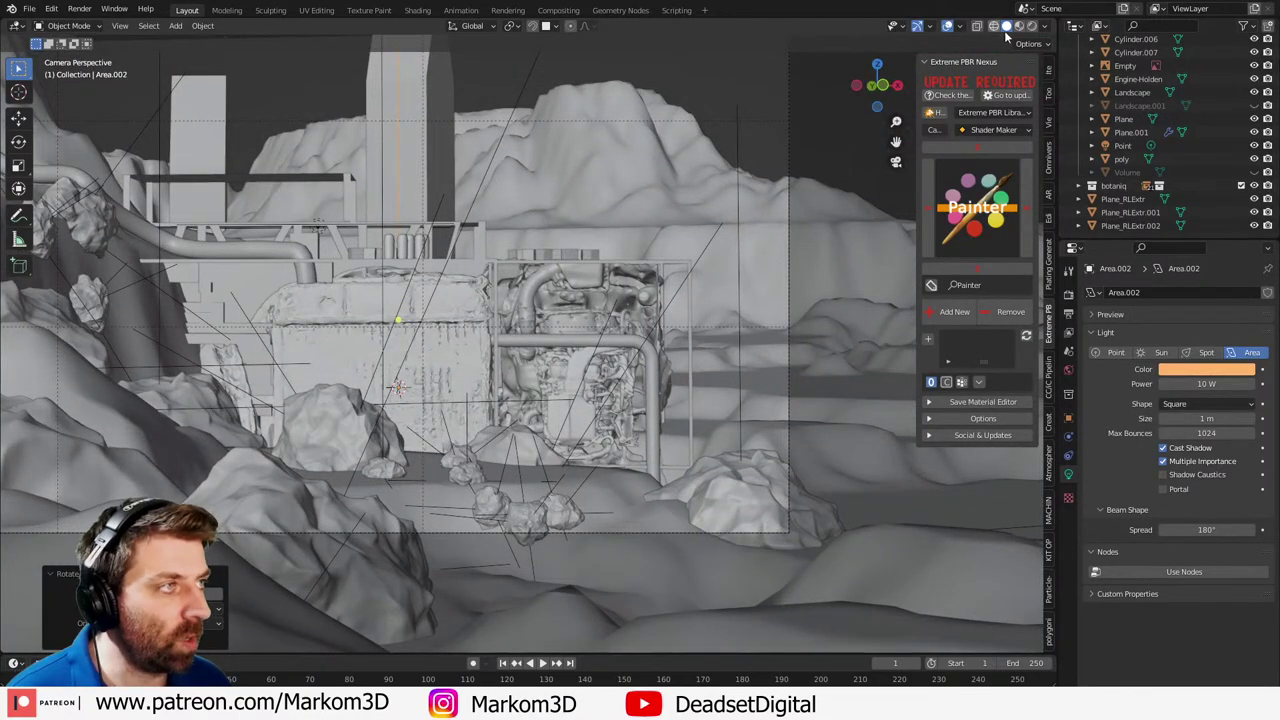
{"action": "key", "text": "z"}
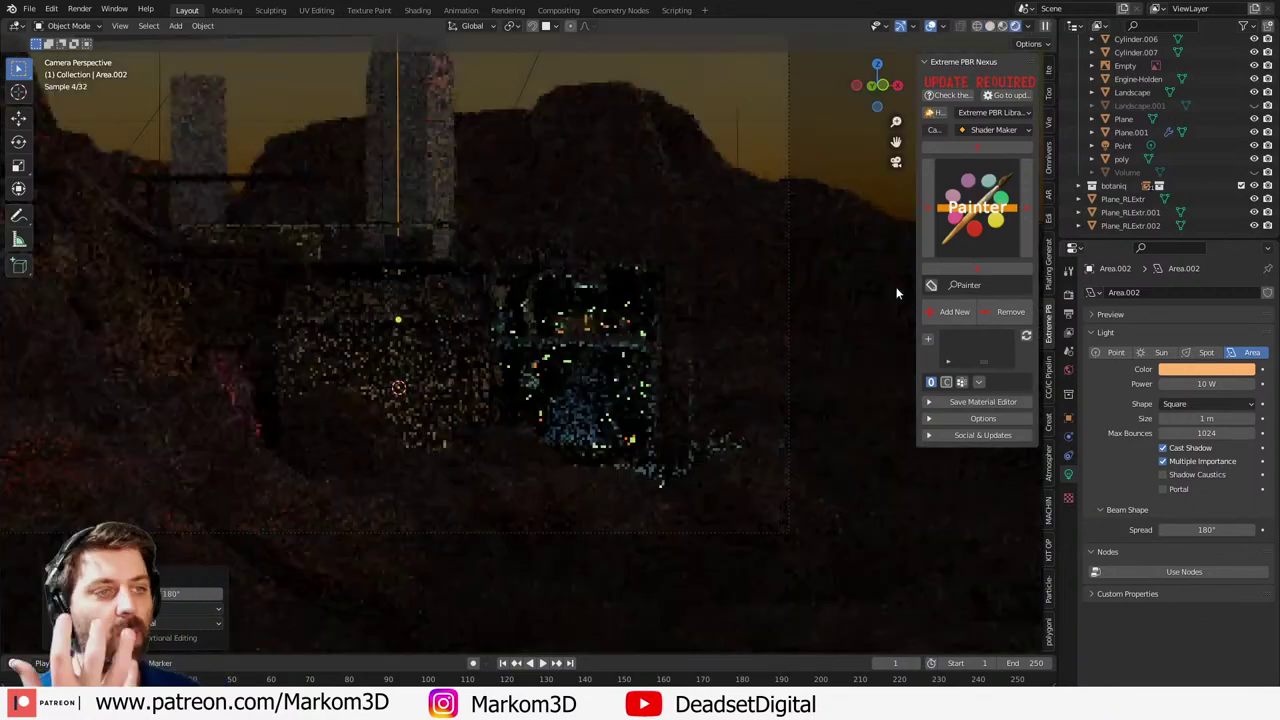
{"action": "double_click", "coordinate": [1207, 384]}
{"action": "type", "text": "5000"}
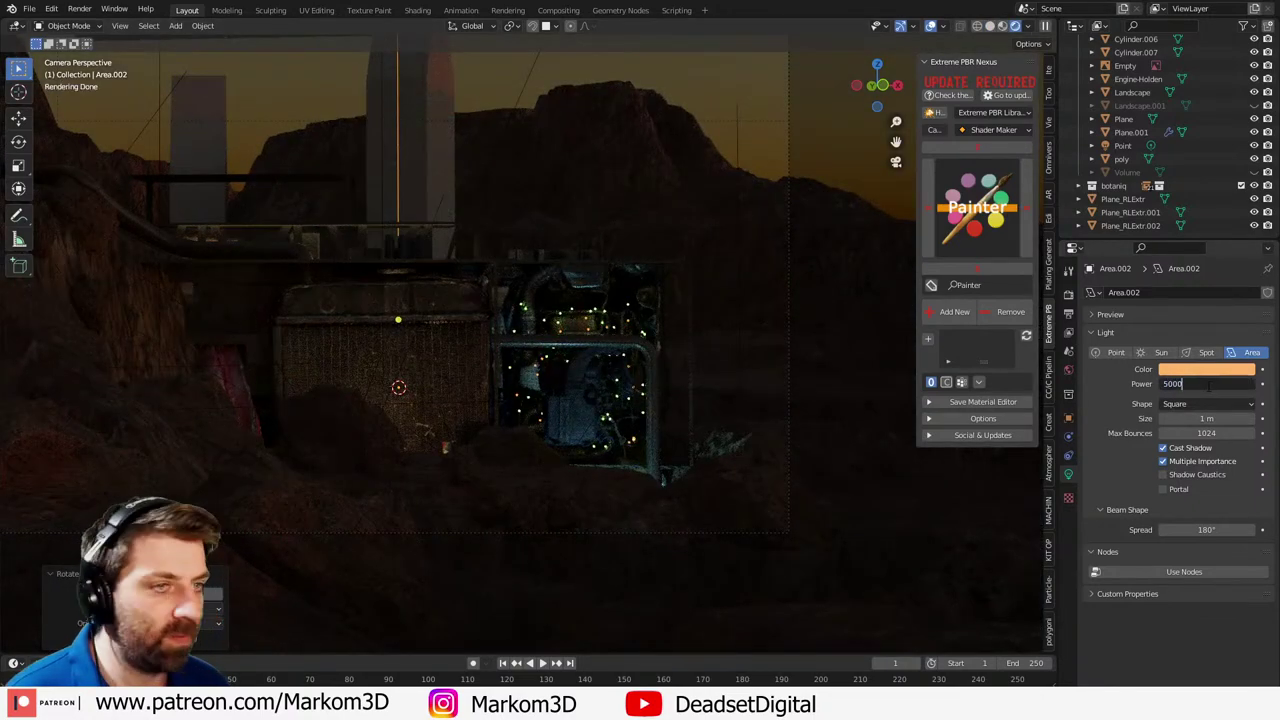
{"action": "key", "text": "Return"}
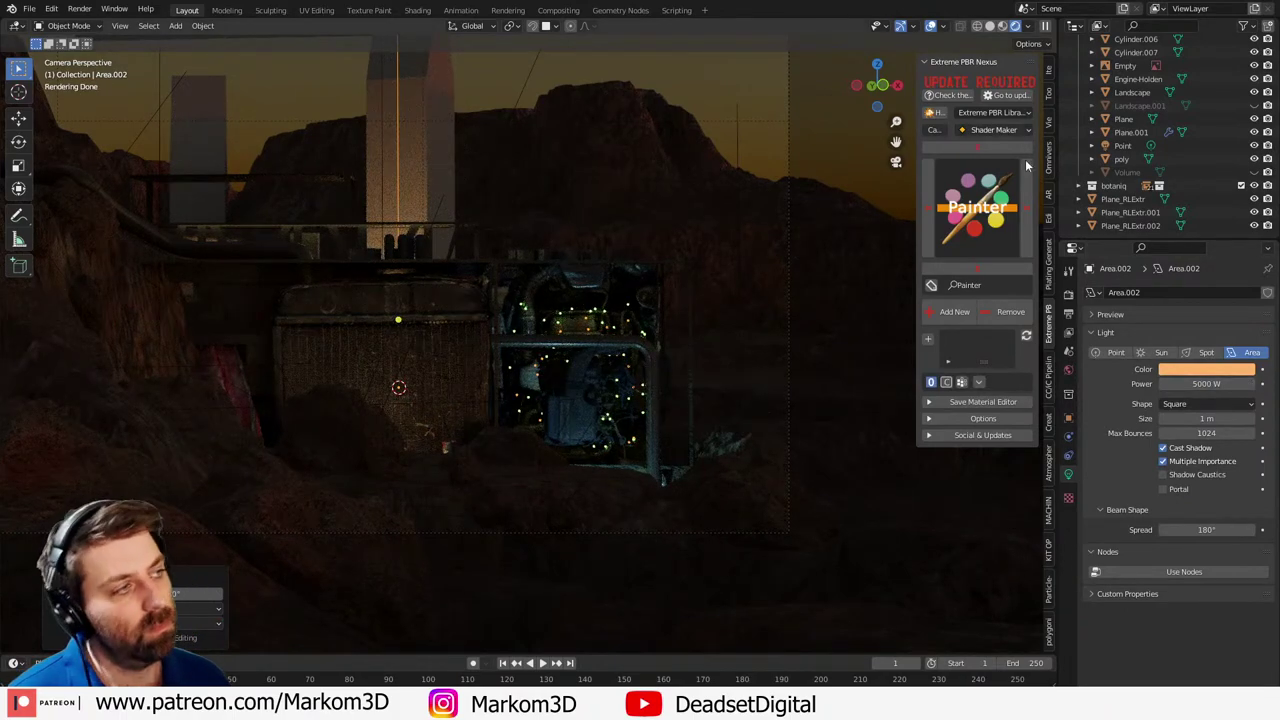
{"action": "left_click", "coordinate": [1254, 172]}
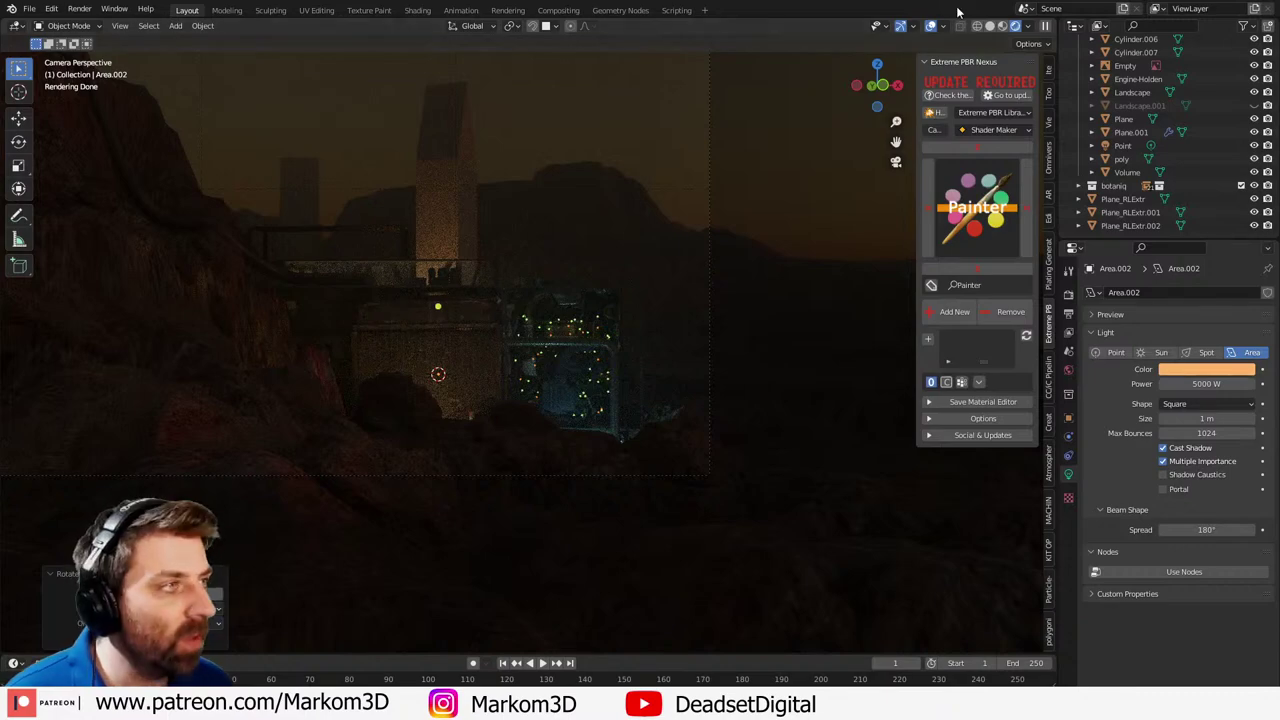
- Duplicate the tower's area light in the top view, place the copy towards the distant second tower, and preview it through the camera
{"action": "left_click", "coordinate": [990, 27]}
{"action": "mouse_move", "coordinate": [585, 318]}
{"action": "middle_mouse_down"}
{"action": "mouse_move", "coordinate": [533, 391]}
{"action": "mouse_move", "coordinate": [597, 385]}
{"action": "middle_mouse_up"}
{"action": "key", "text": "z"}
{"action": "key", "text": "KP_7"}
{"action": "key", "text": "KP_7"}
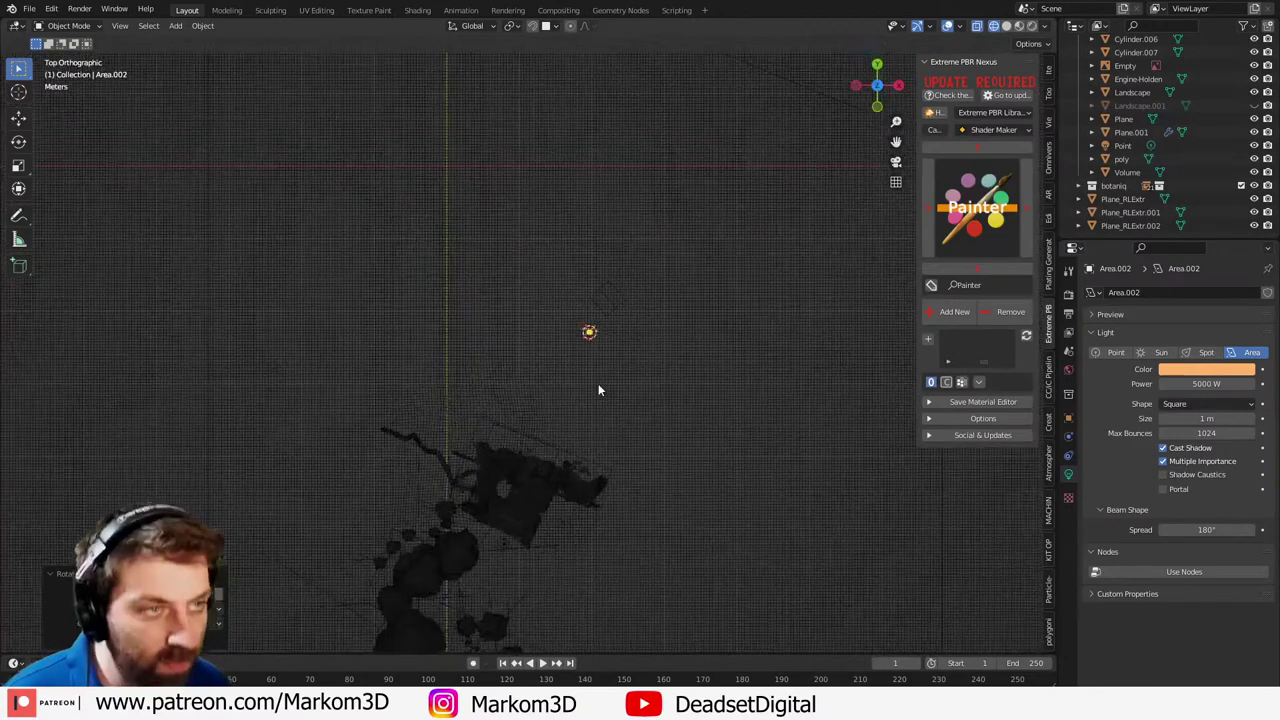
{"action": "scroll", "coordinate": [598, 383], "scroll_direction": "down", "scroll_amount": 4}
{"action": "key", "text": "shift+d"}
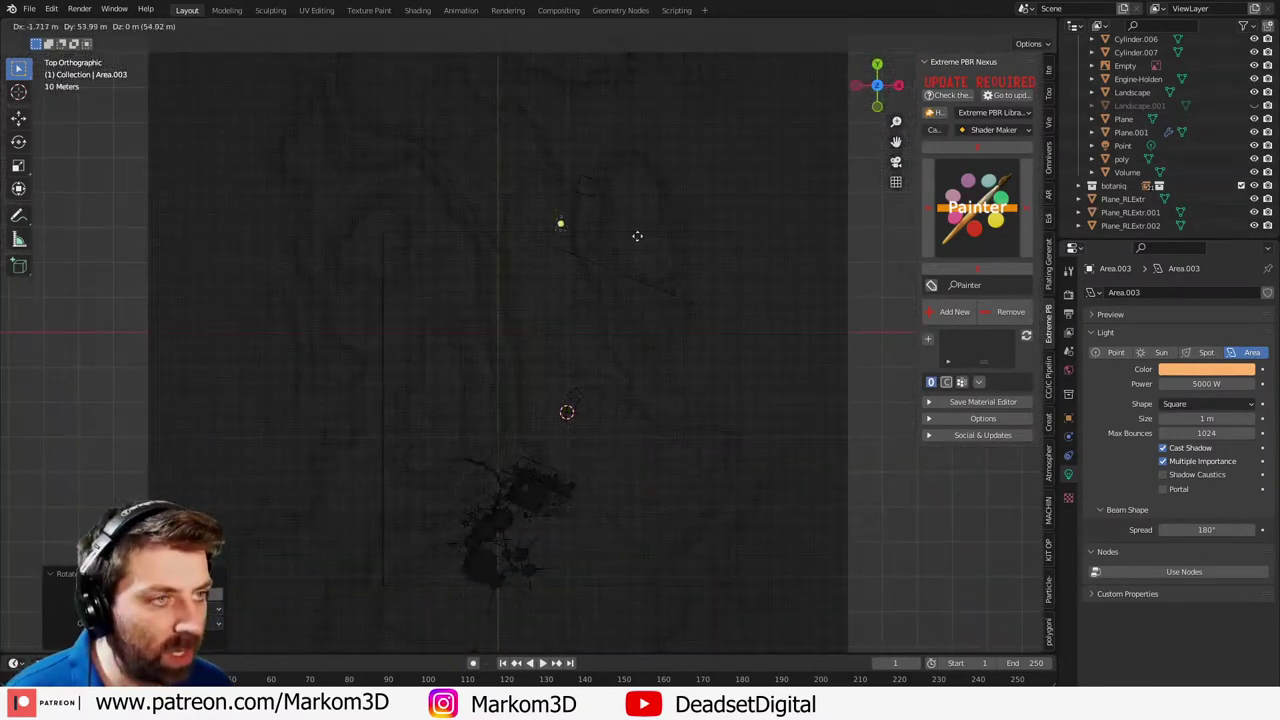
{"action": "left_click", "coordinate": [623, 250]}
{"action": "key", "text": "KP_0"}
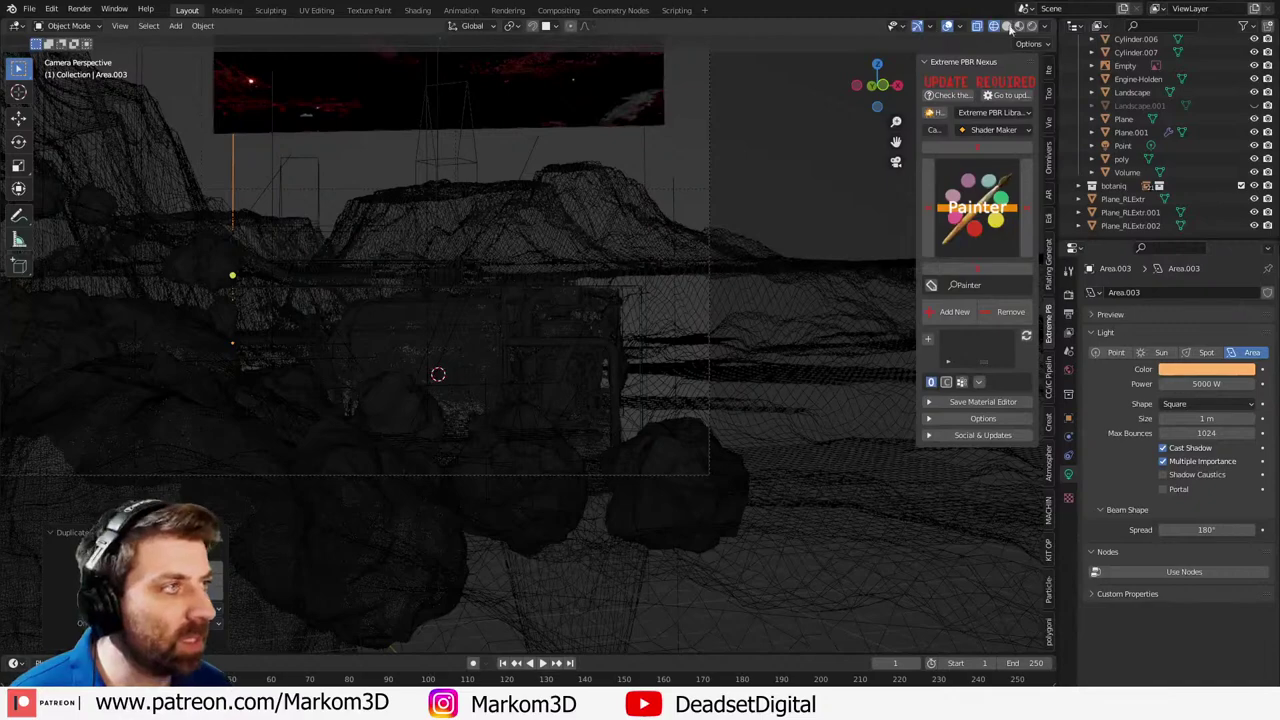
{"action": "key", "text": "shift+z"}
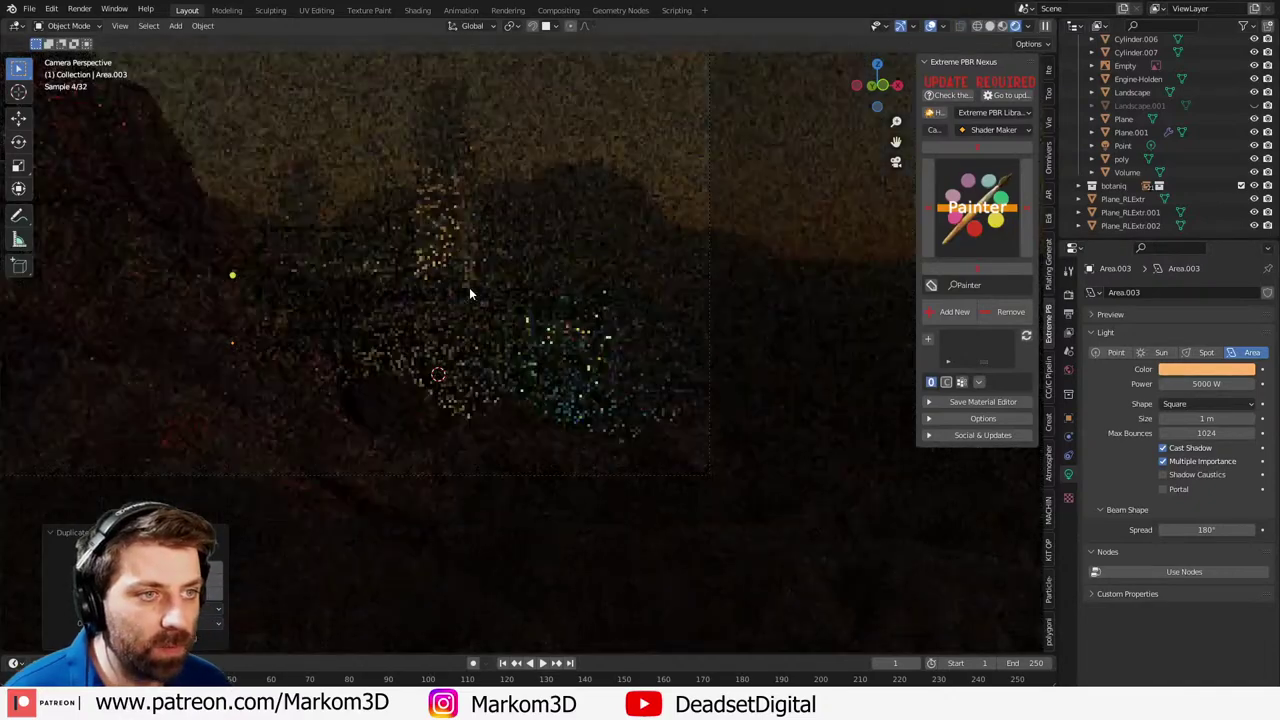
- Move the duplicated area light closer to the distant tower's base in the top view and raise it along the Z axis
{"action": "key", "text": "KP_7"}
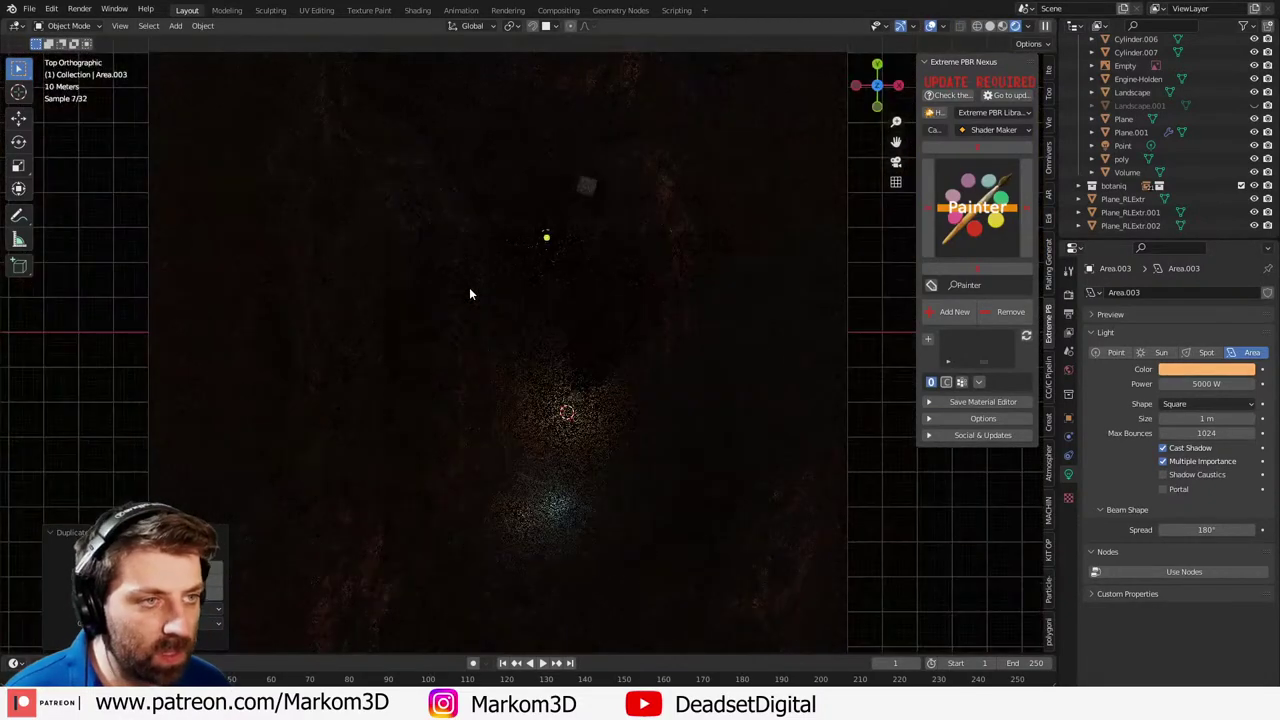
{"action": "key", "text": "g"}
{"action": "left_click", "coordinate": [597, 260]}
{"action": "middle_click_drag", "start_coordinate": [597, 260], "coordinate": [598, 229]}
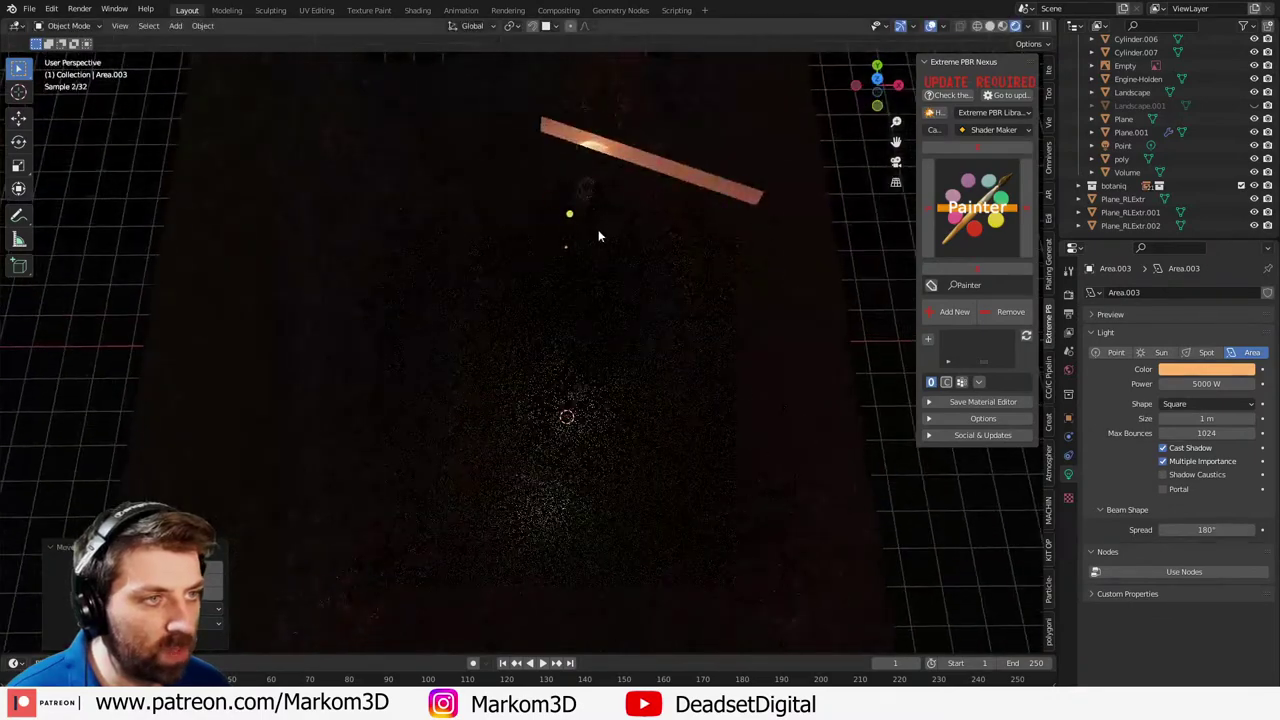
{"action": "key", "text": "g"}
{"action": "key", "text": "z"}
{"action": "left_click", "coordinate": [597, 215]}
{"action": "key", "text": "KP_0"}
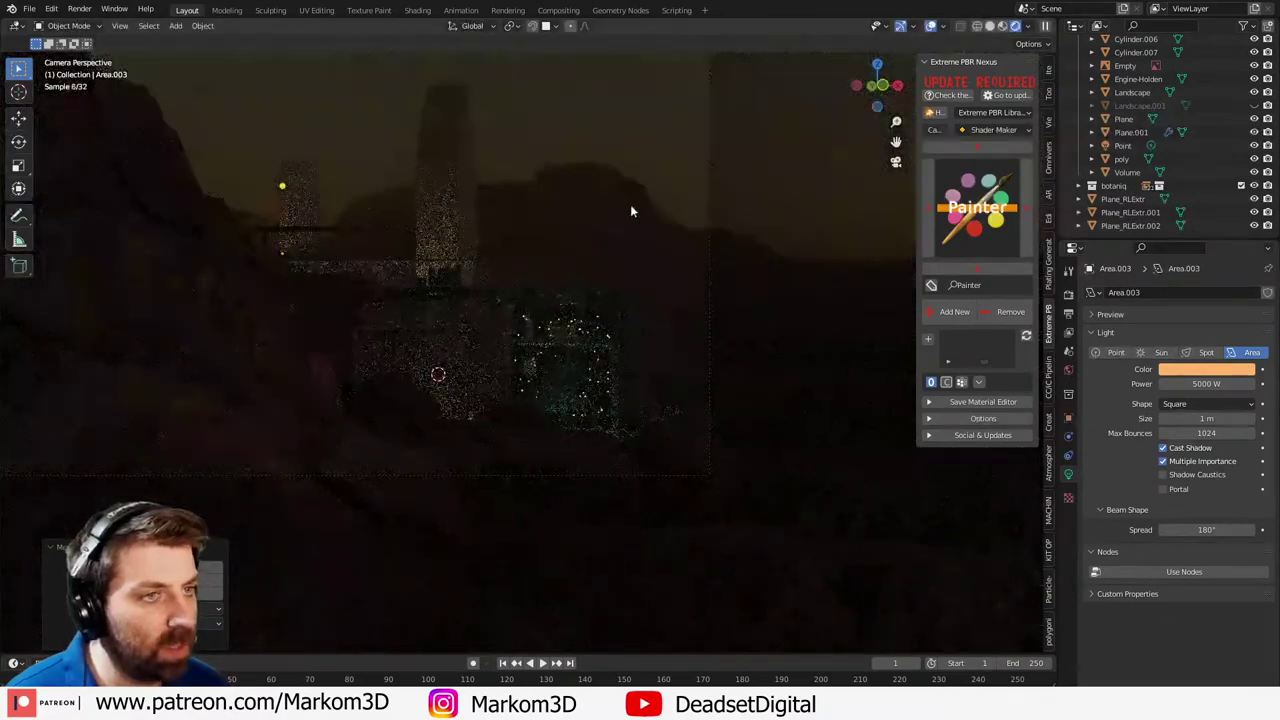
- Render the camera view to examine the lighting on both towers, and close the render window
{"action": "left_click", "coordinate": [831, 156]}
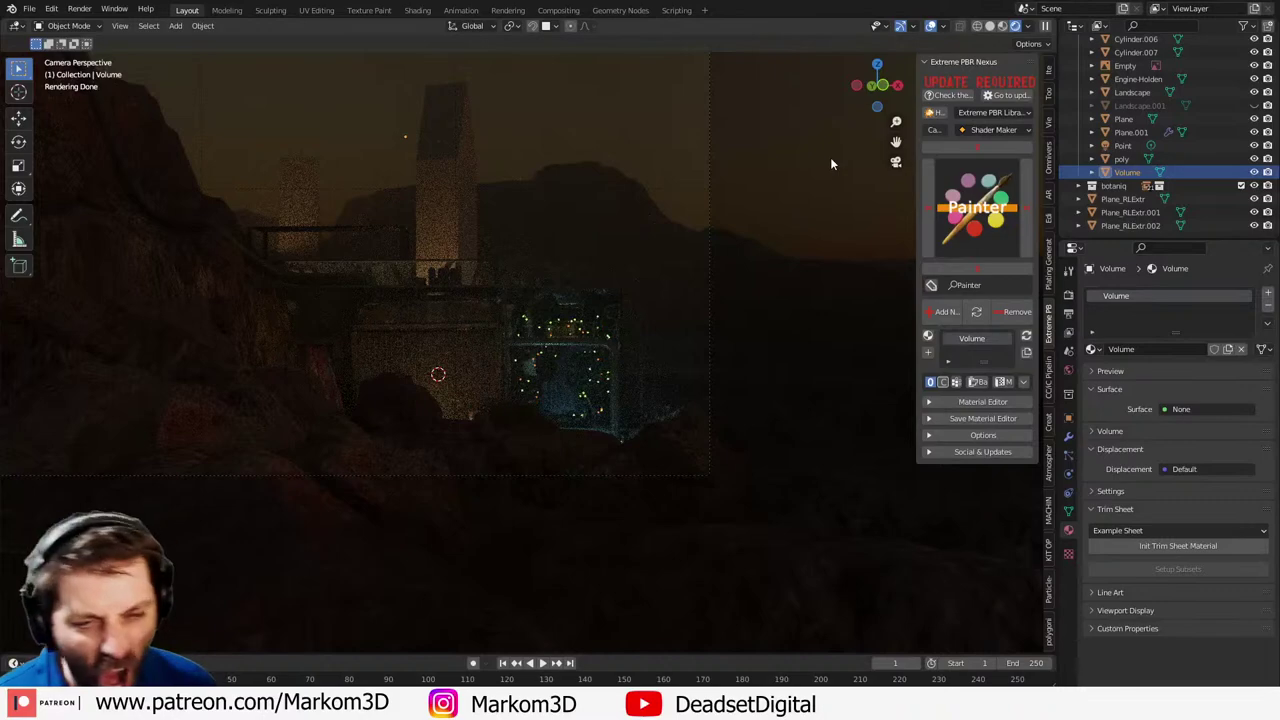
{"action": "key", "text": "F12"}
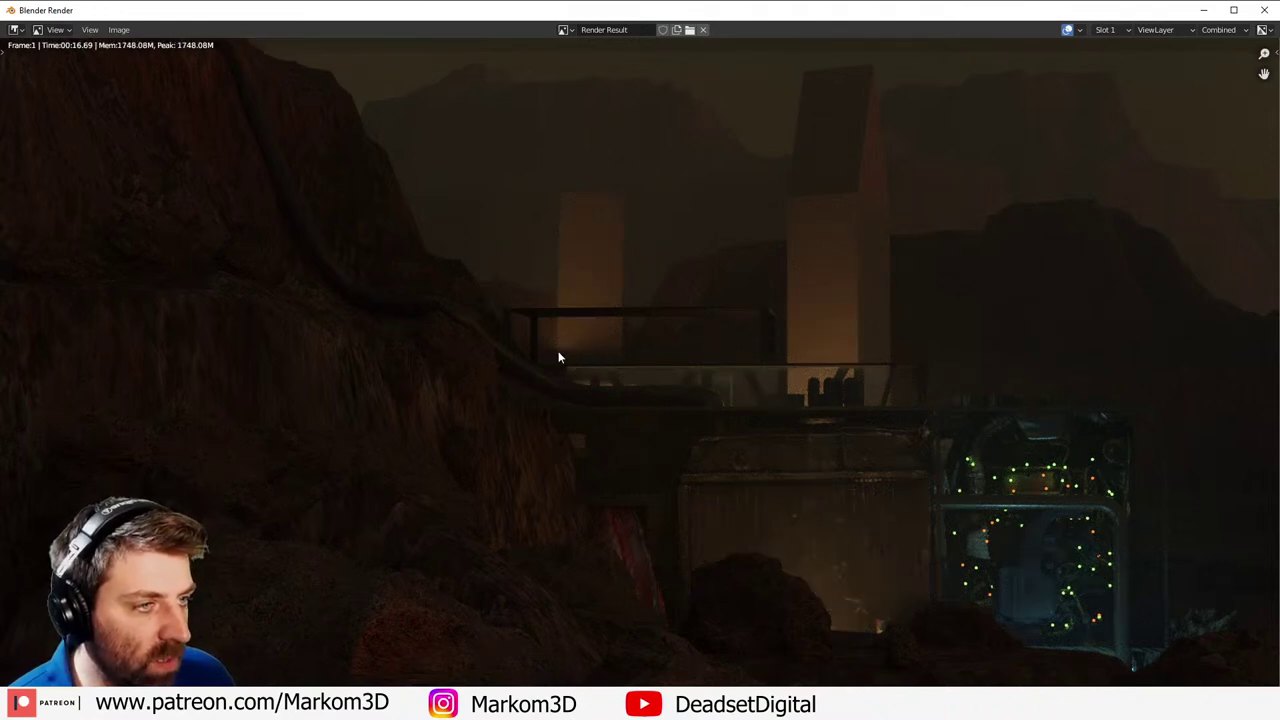
{"action": "key", "text": "Escape"}
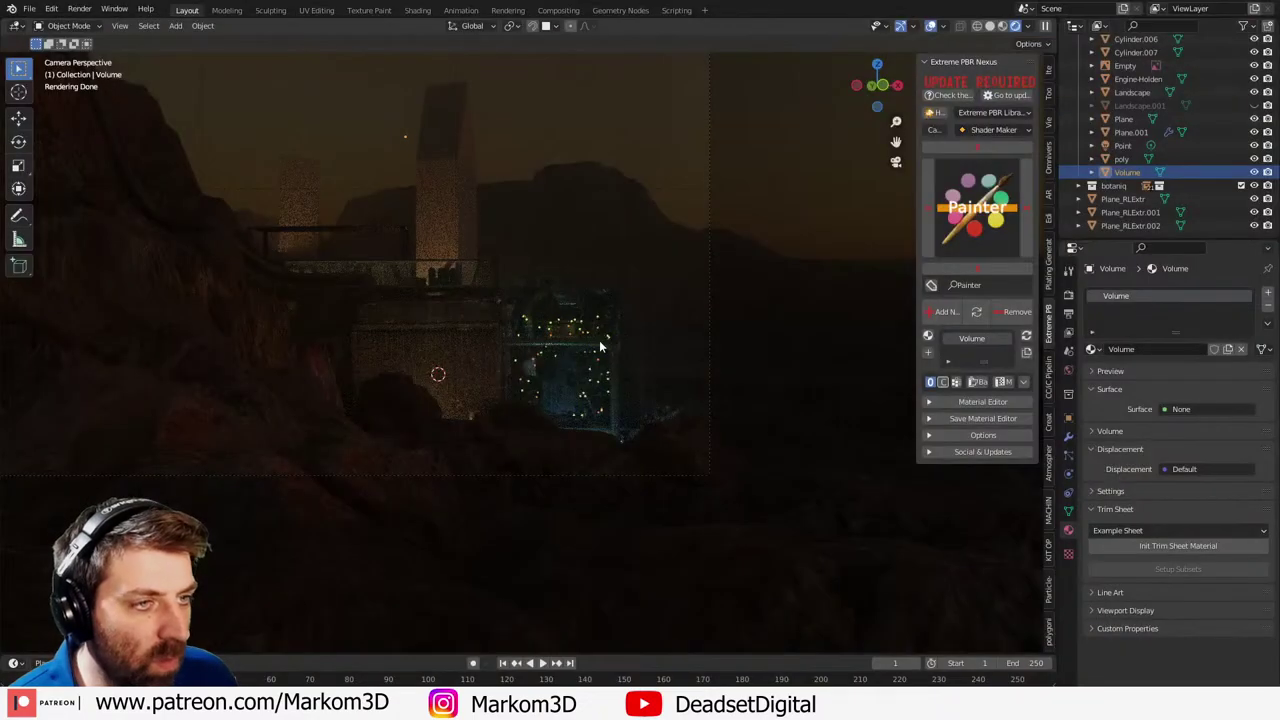
- With the Volume hidden, lower the distant tower's area light about 3.24 m along Z, and check it through the camera with the Volume shown
{"action": "scroll", "coordinate": [630, 353], "scroll_direction": "up", "scroll_amount": 2}
{"action": "middle_click_drag", "start_coordinate": [651, 351], "coordinate": [704, 305]}
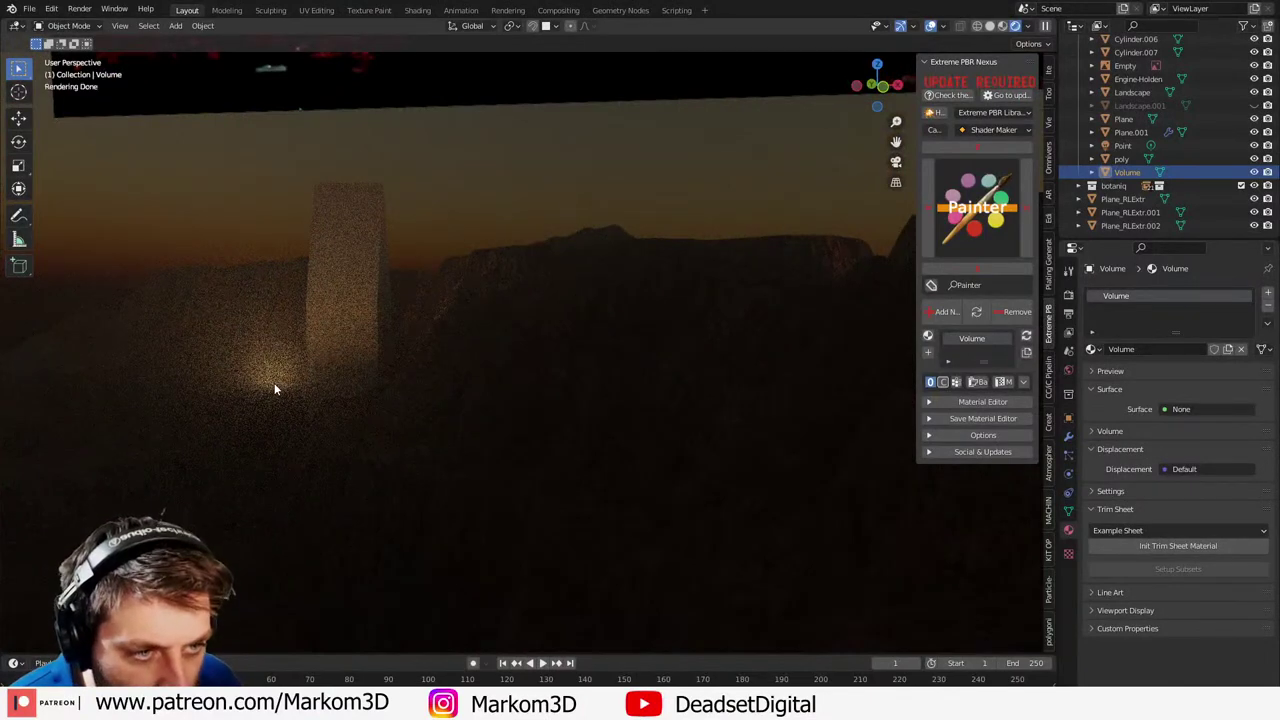
{"action": "key", "text": "h"}
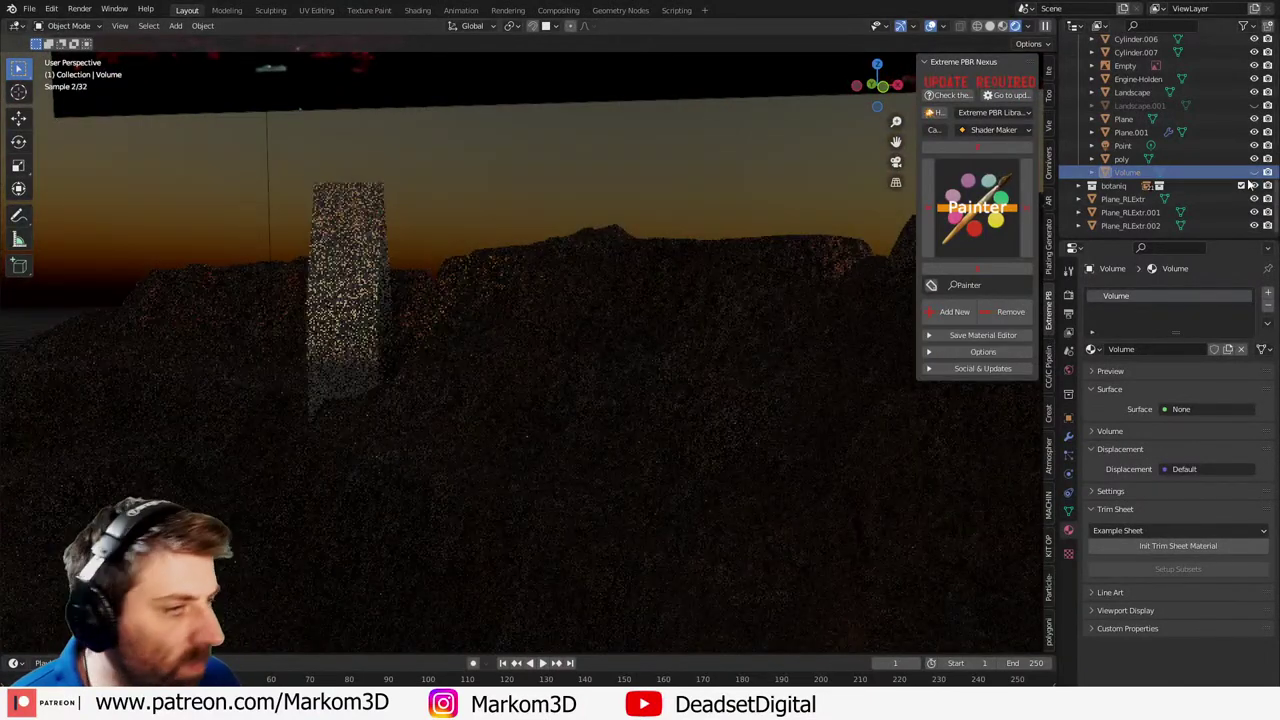
{"action": "left_click", "coordinate": [275, 379]}
{"action": "left_click", "coordinate": [273, 373]}
{"action": "key", "text": "g"}
{"action": "key", "text": "z"}
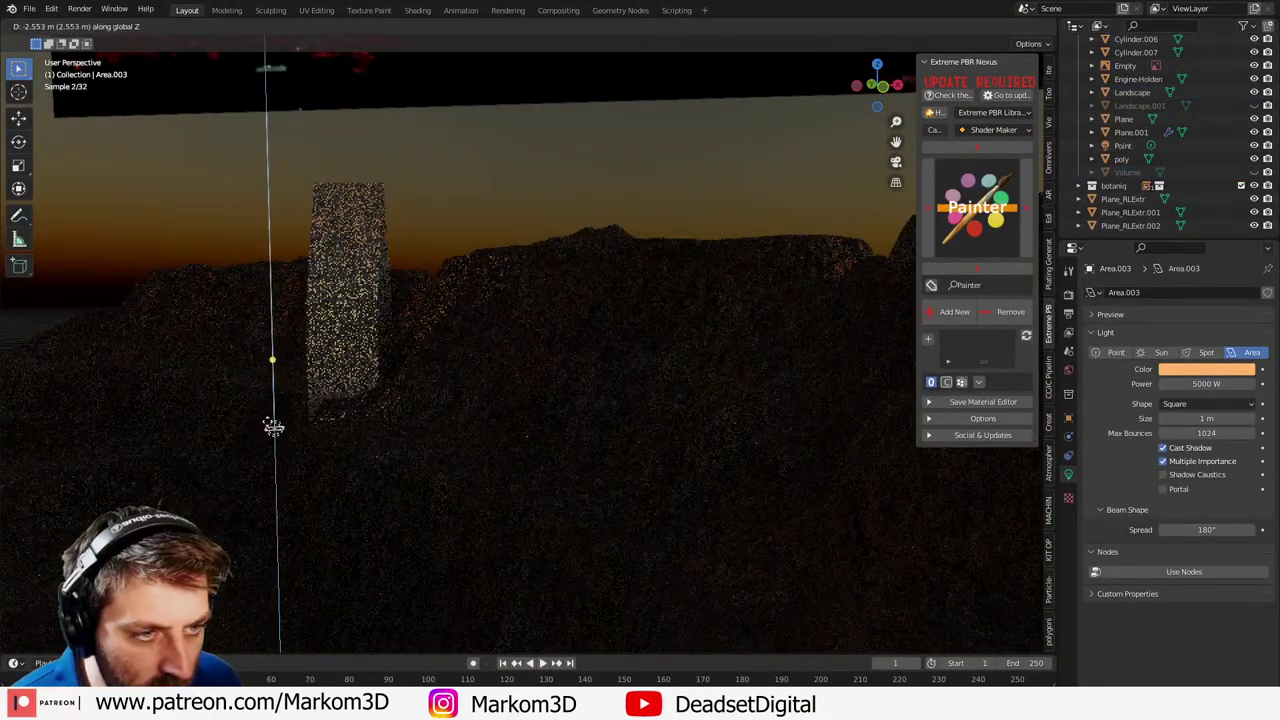
{"action": "left_click", "coordinate": [273, 437]}
{"action": "key", "text": "KP_0"}
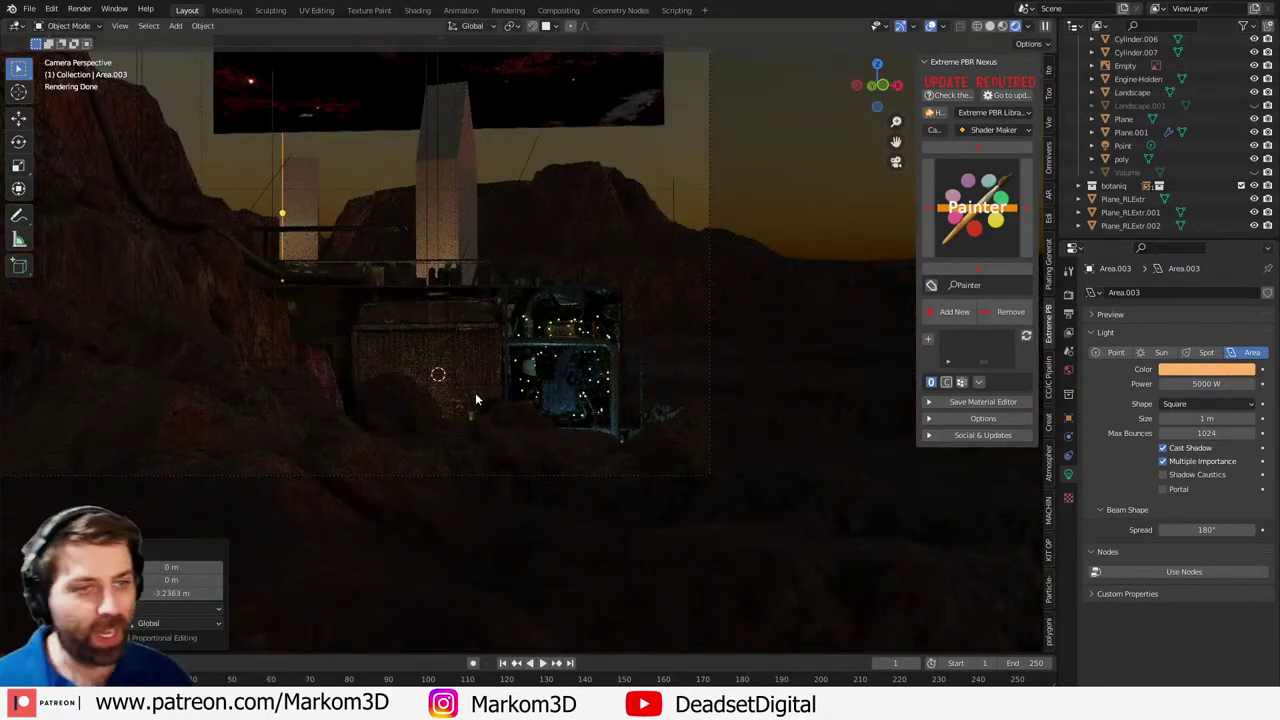
{"action": "left_click", "coordinate": [1254, 172]}
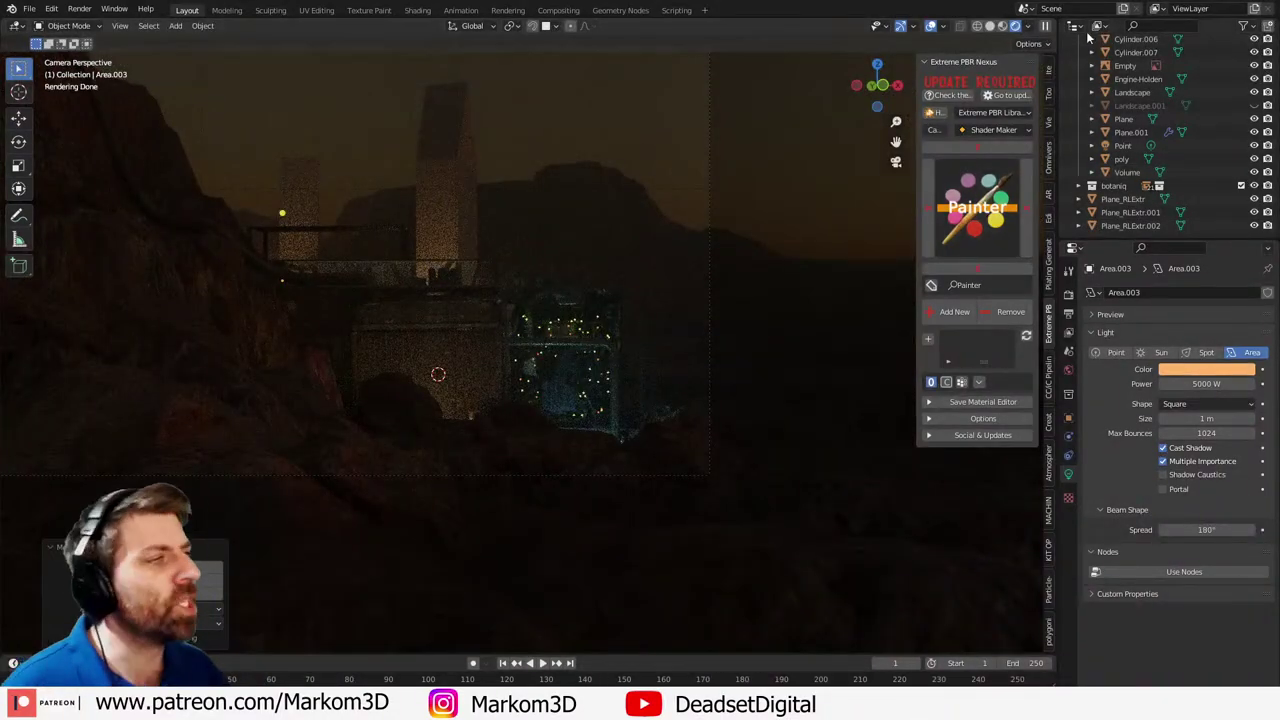
- Hide the Volume in solid shading, delete the raised posts and top beam above the outpost roof from the metal frame, and preview the render
{"action": "left_click", "coordinate": [990, 26]}
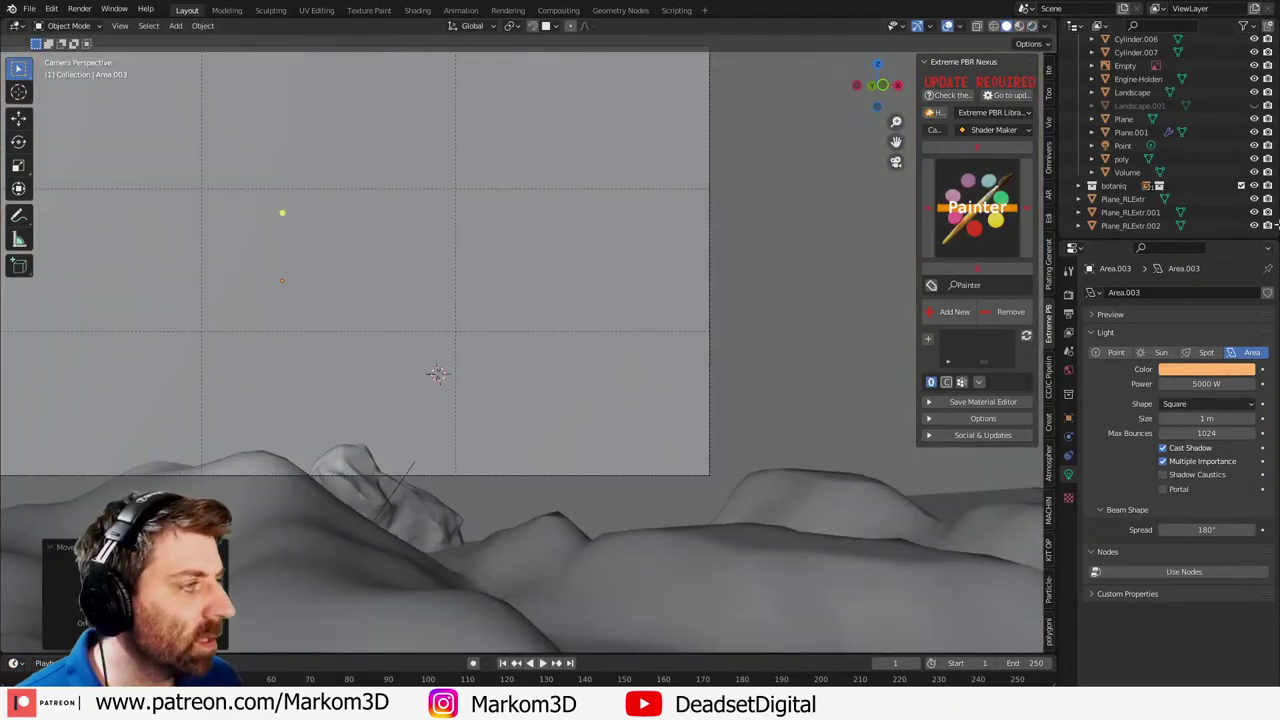
{"action": "left_click", "coordinate": [1254, 172]}
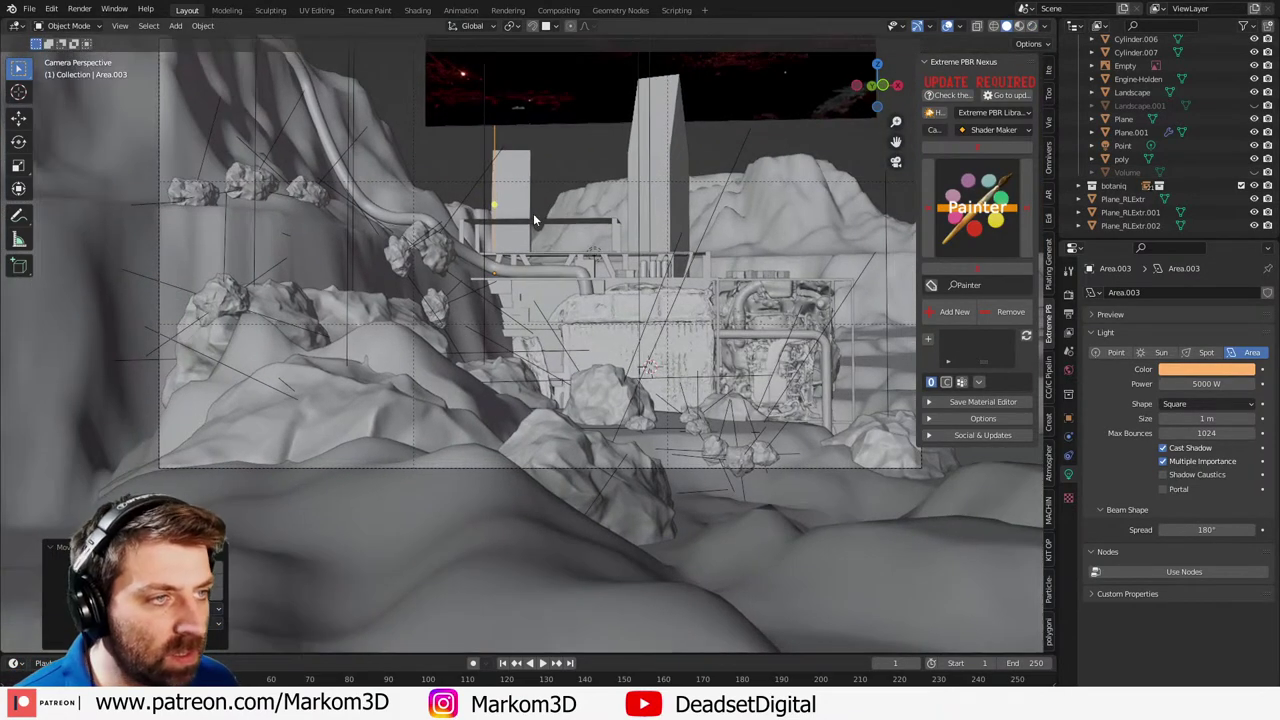
{"action": "left_click", "coordinate": [533, 213]}
{"action": "key", "text": "Tab"}
{"action": "scroll", "coordinate": [560, 210], "scroll_direction": "up", "scroll_amount": 3}
{"action": "left_click", "coordinate": [658, 184]}
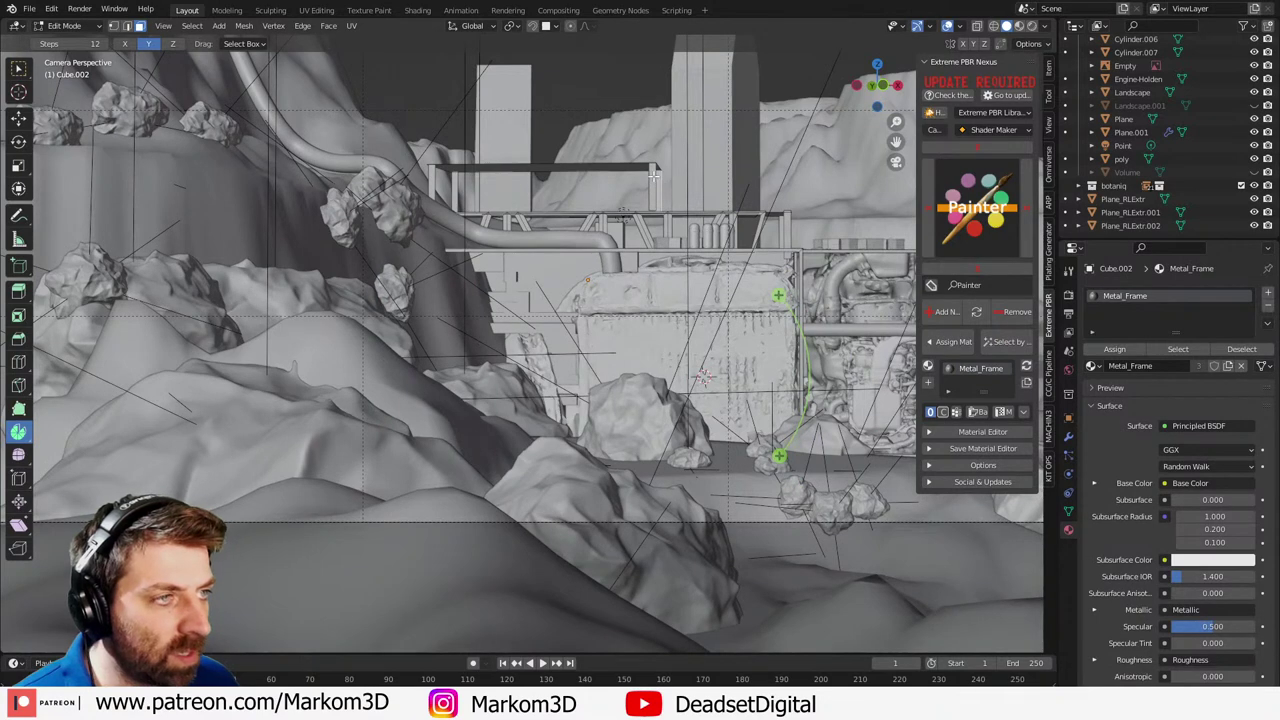
{"action": "left_click", "coordinate": [432, 181], "text": "shift"}
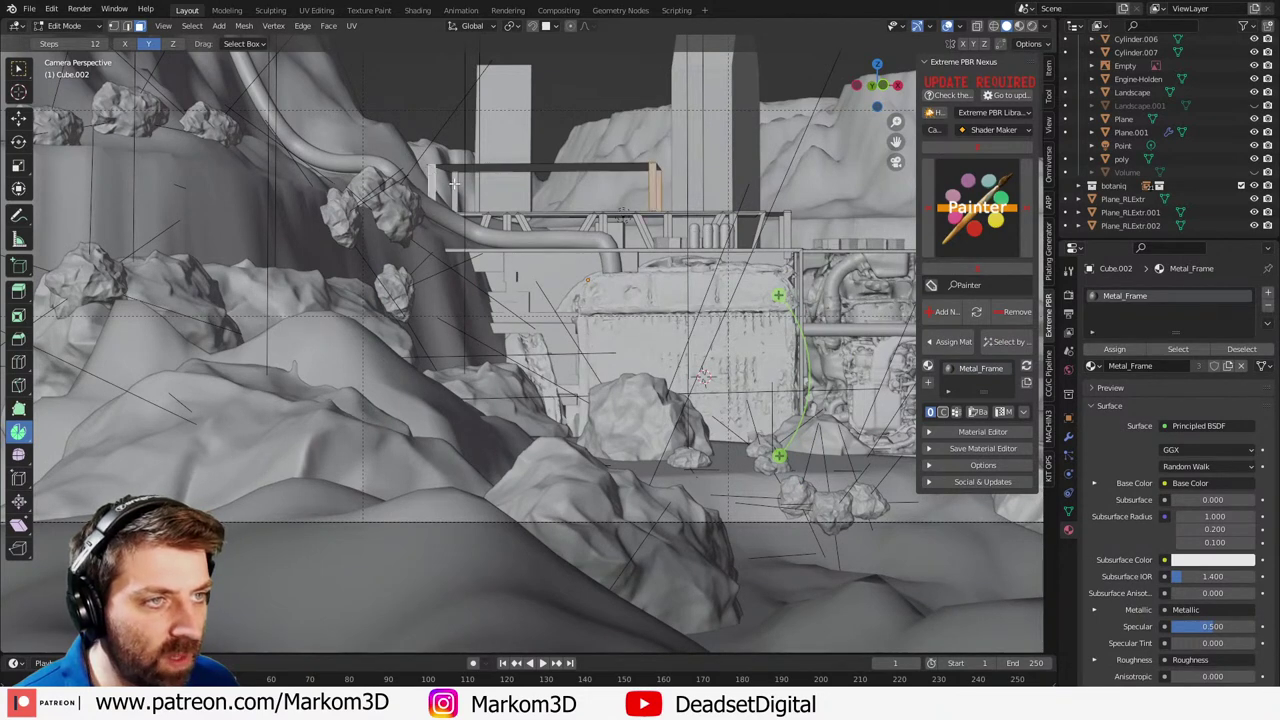
{"action": "left_click", "coordinate": [456, 181], "text": "shift"}
{"action": "left_click", "coordinate": [472, 167], "text": "shift"}
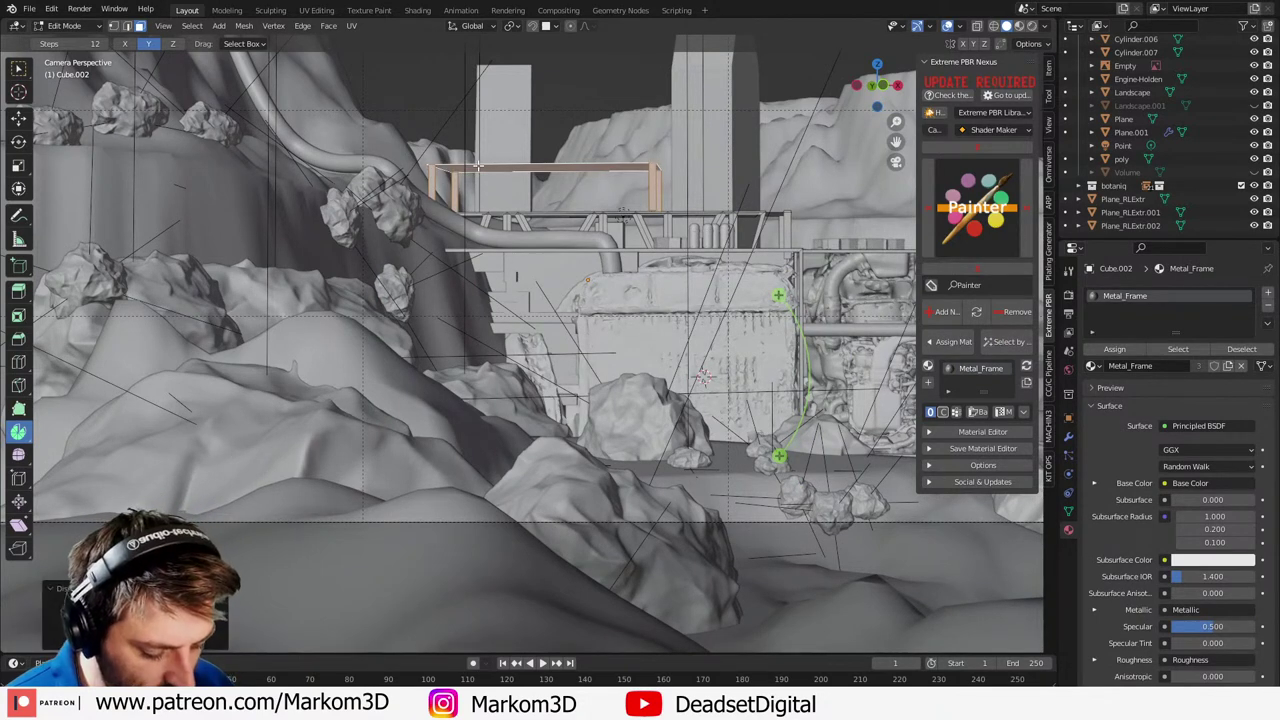
{"action": "key", "text": "x"}
{"action": "left_click", "coordinate": [474, 137]}
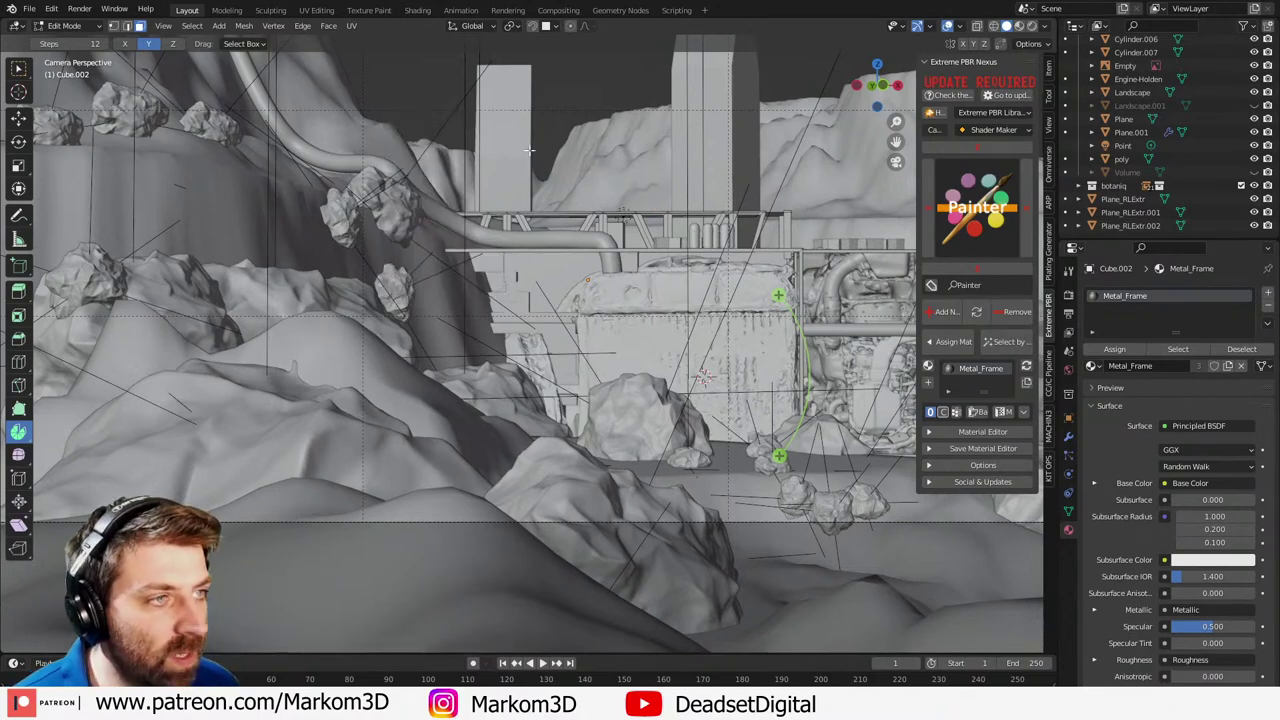
{"action": "scroll", "coordinate": [624, 214], "scroll_direction": "down", "scroll_amount": 2}
{"action": "key", "text": "Tab"}
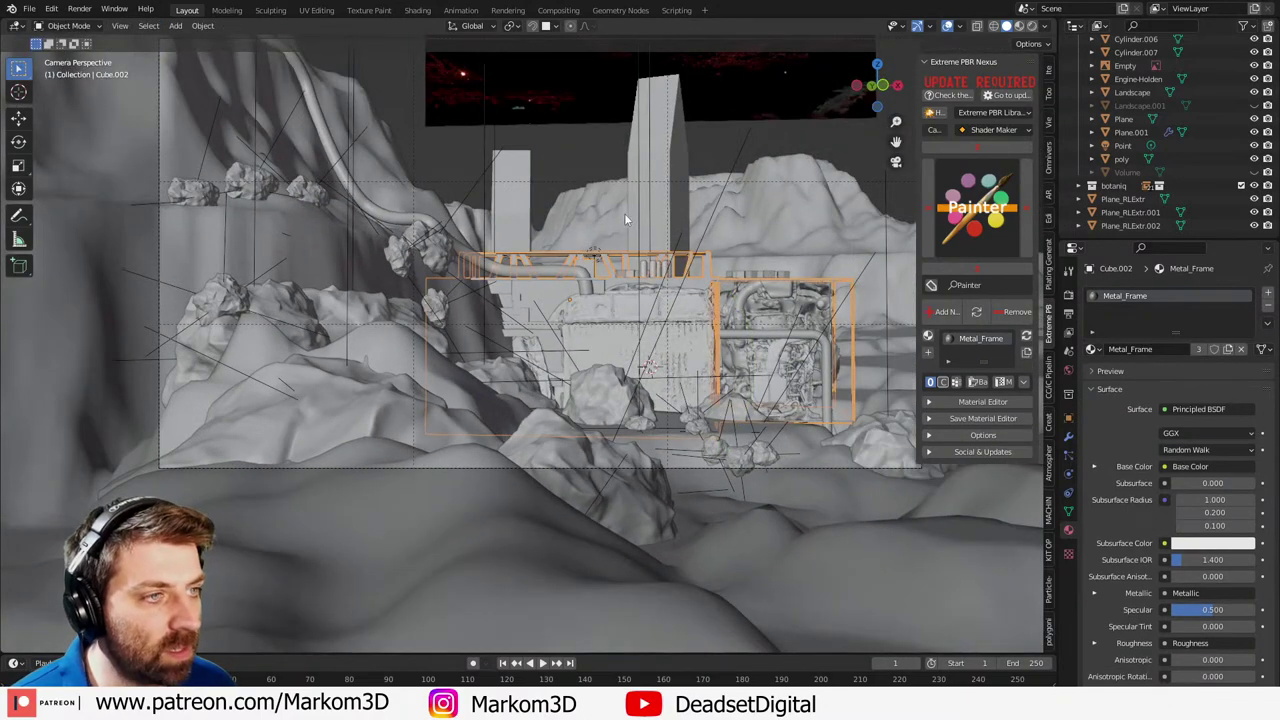
{"action": "left_click", "coordinate": [1032, 26]}
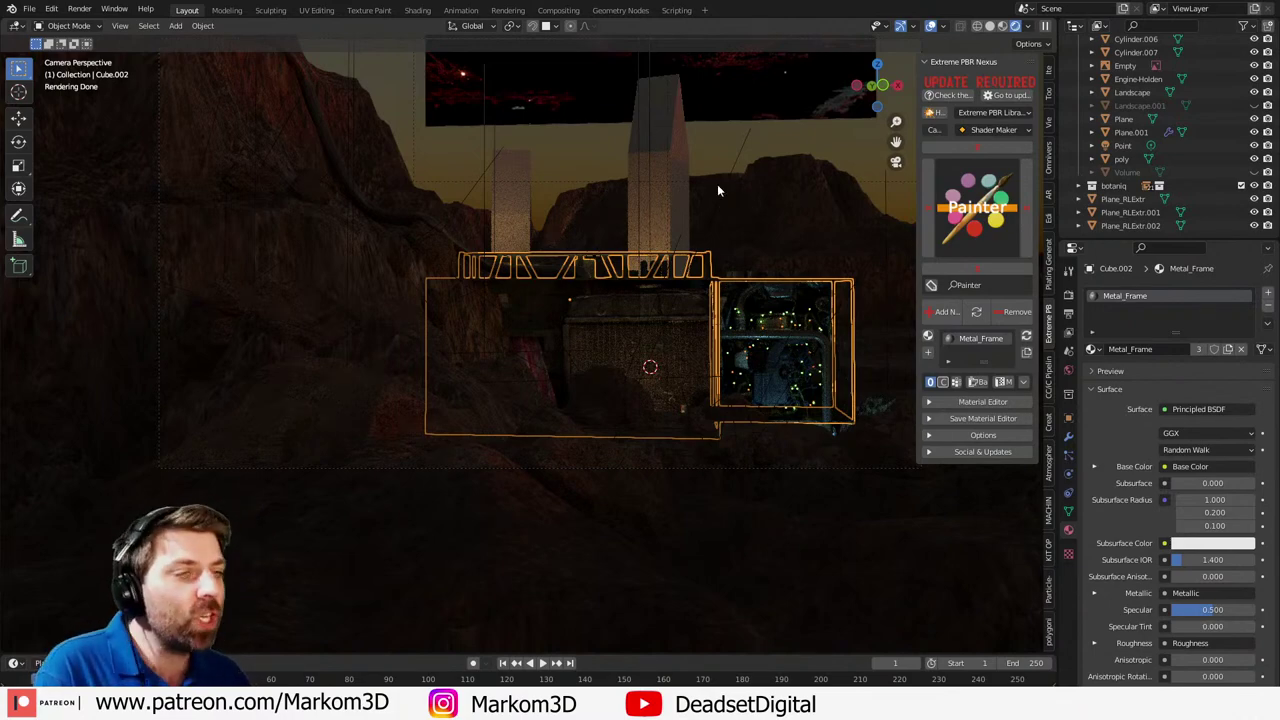
- In solid shading, place a linked duplicate of the nearer tower on empty ground beyond the landscape and clear its rotation
{"action": "scroll", "coordinate": [665, 214], "scroll_direction": "down", "scroll_amount": 3}
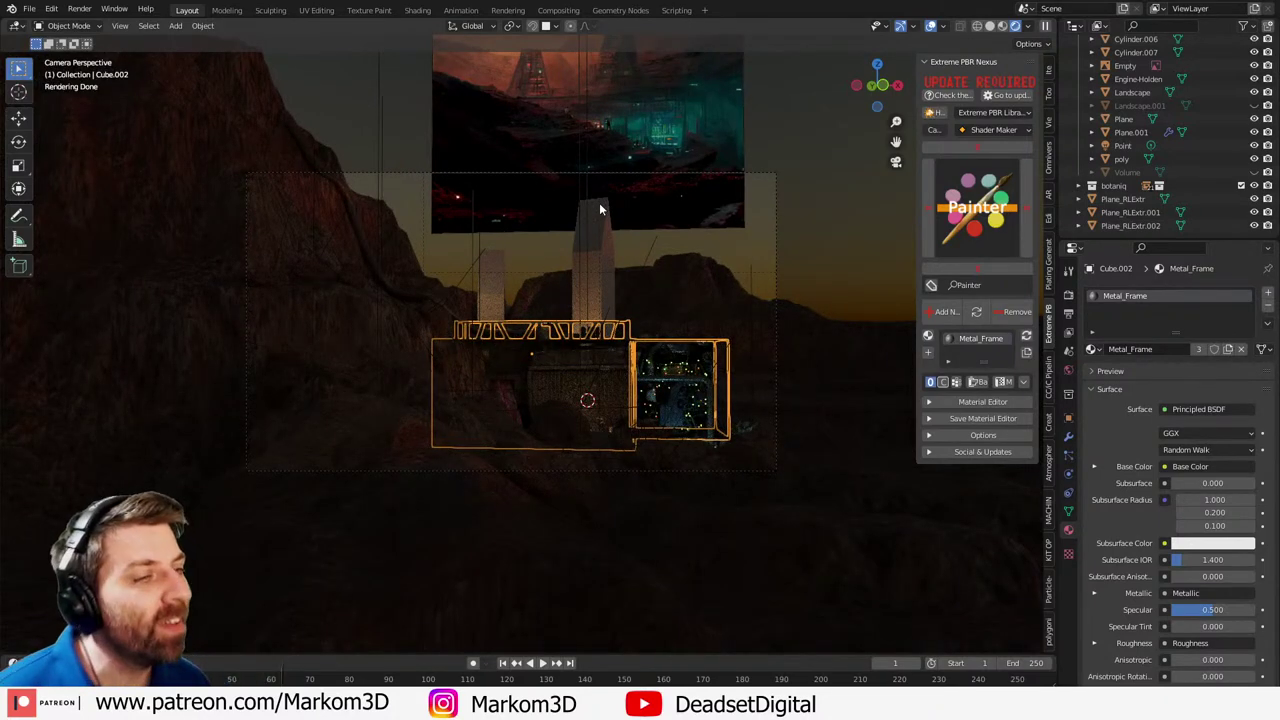
{"action": "left_click", "coordinate": [598, 303]}
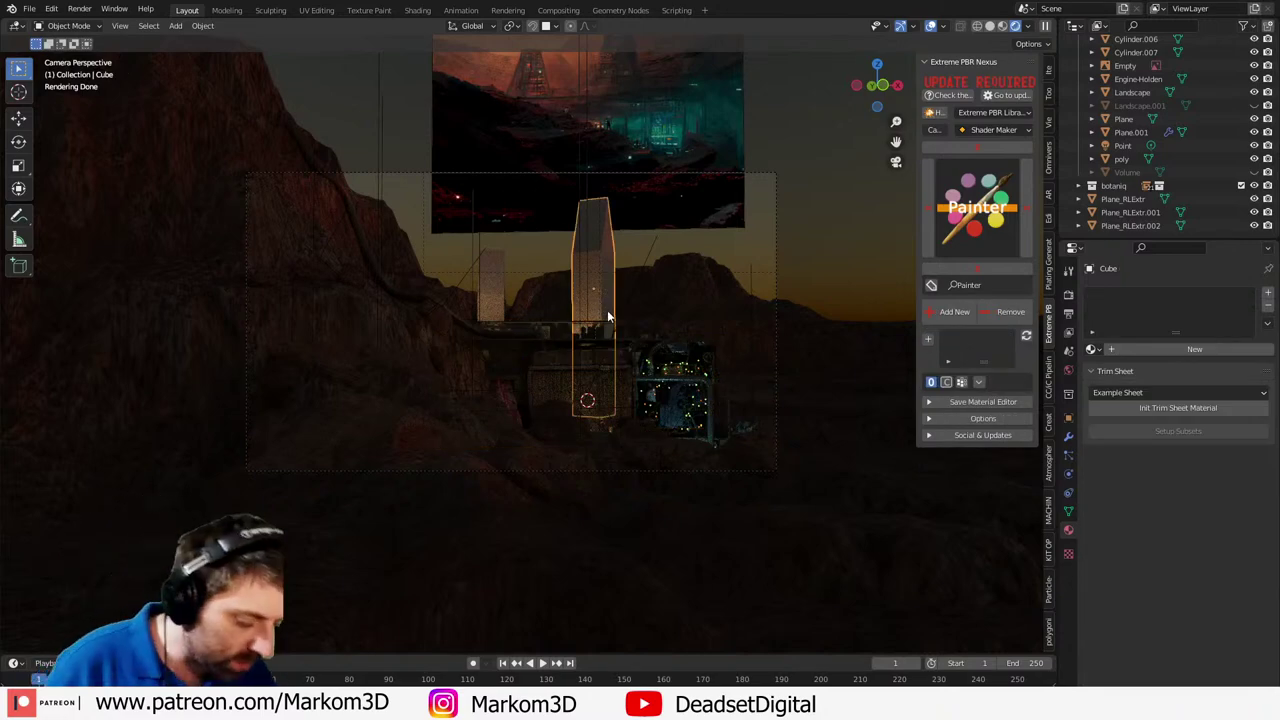
{"action": "key", "text": "KP_7"}
{"action": "left_click", "coordinate": [989, 26]}
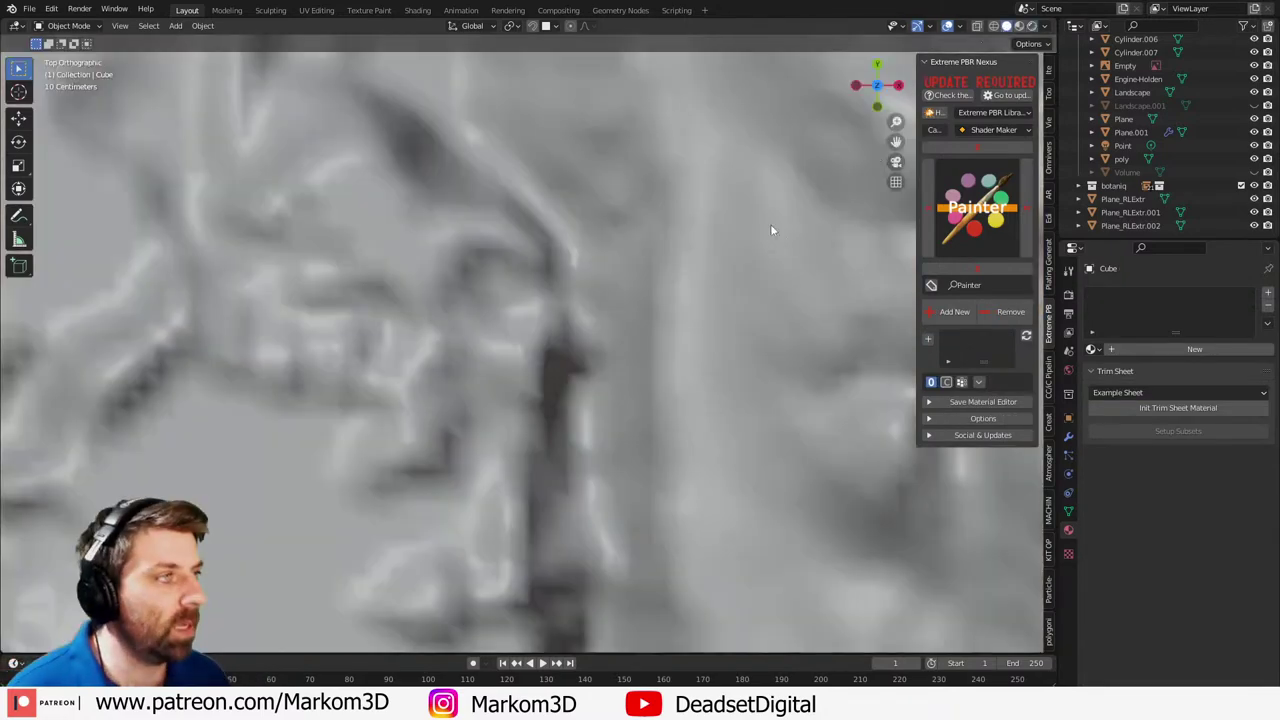
{"action": "scroll", "coordinate": [770, 224], "scroll_direction": "down", "scroll_amount": 15}
{"action": "scroll", "coordinate": [522, 430], "scroll_direction": "up", "scroll_amount": 2}
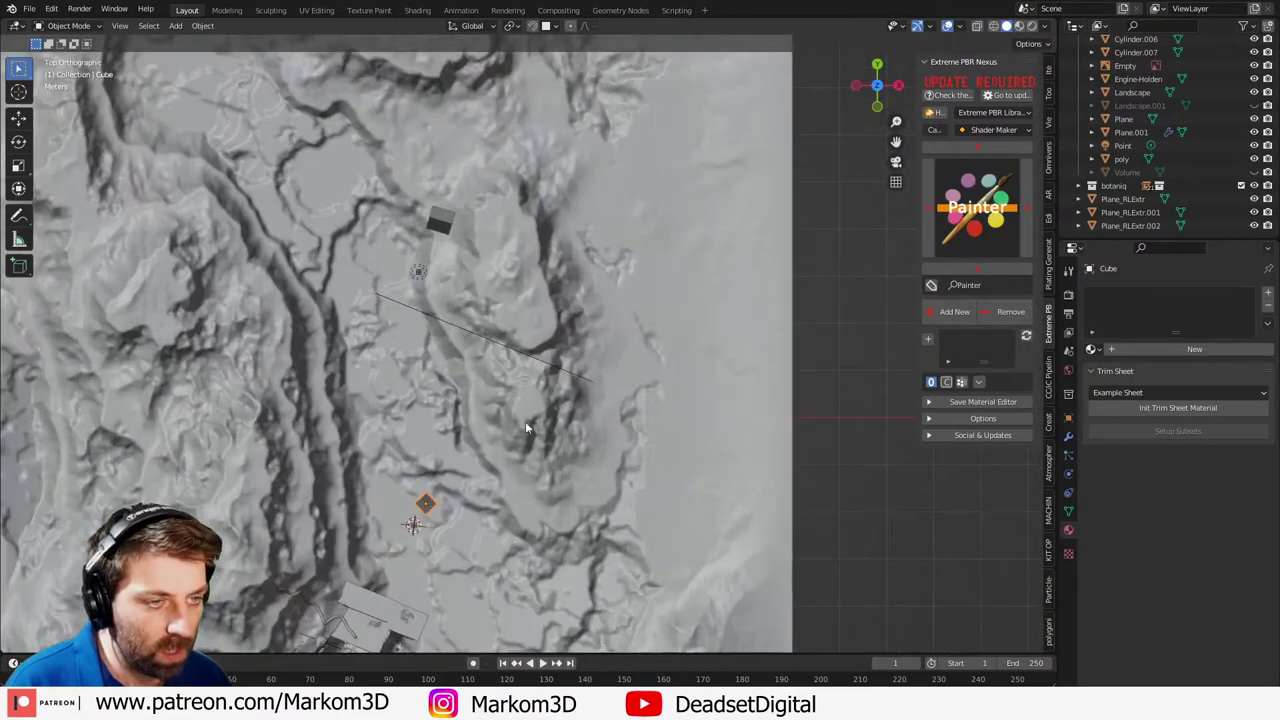
{"action": "scroll", "coordinate": [456, 502], "scroll_direction": "down", "scroll_amount": 3}
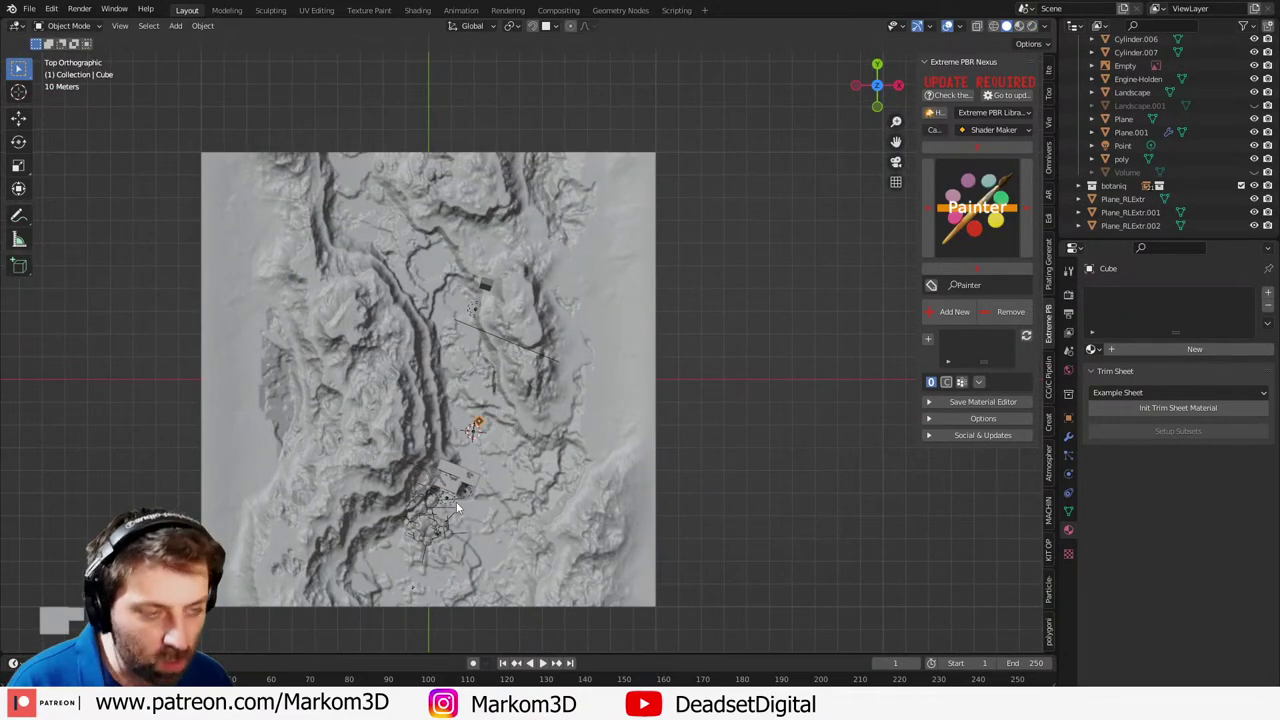
{"action": "key", "text": "alt+d"}
{"action": "left_click", "coordinate": [771, 528]}
{"action": "middle_click_drag", "start_coordinate": [771, 528], "coordinate": [606, 409]}
{"action": "key", "text": "alt+r"}
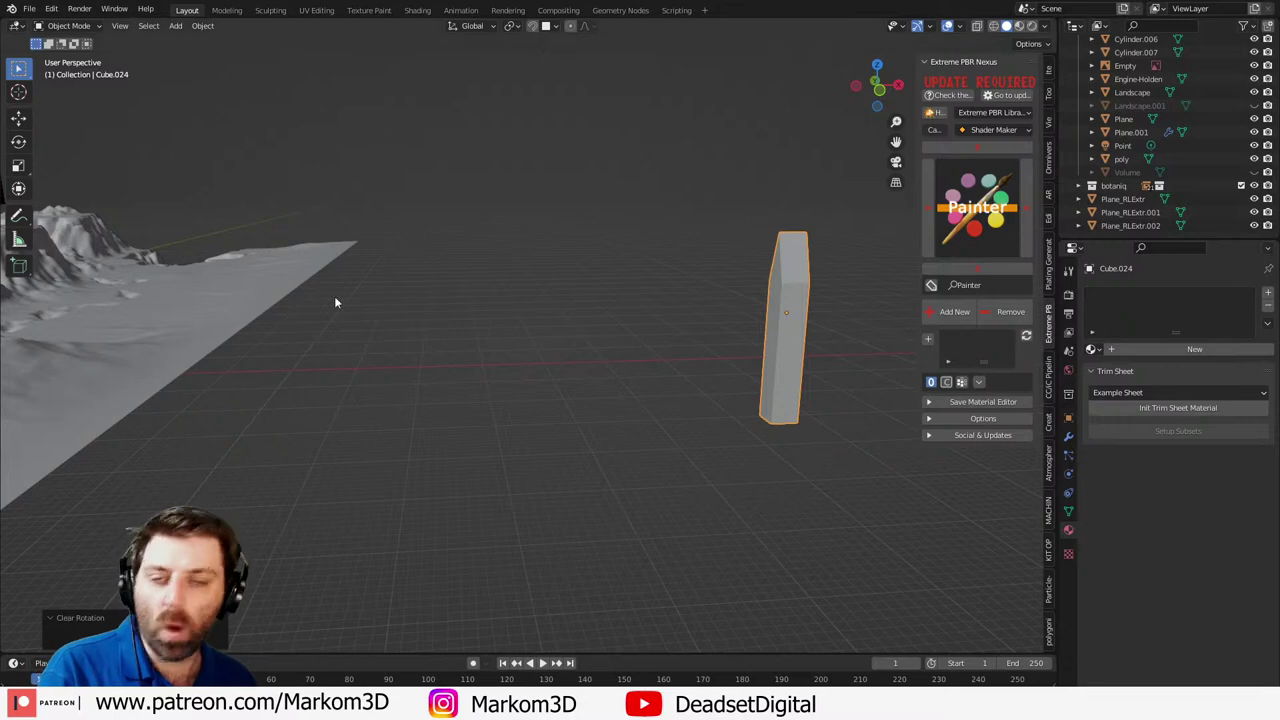
- Install the add-on pipeMare-master.zip from the Downloads folder, enable Pipe Nightmare, and close the preferences
{"action": "left_click", "coordinate": [51, 10]}
{"action": "left_click", "coordinate": [68, 203]}
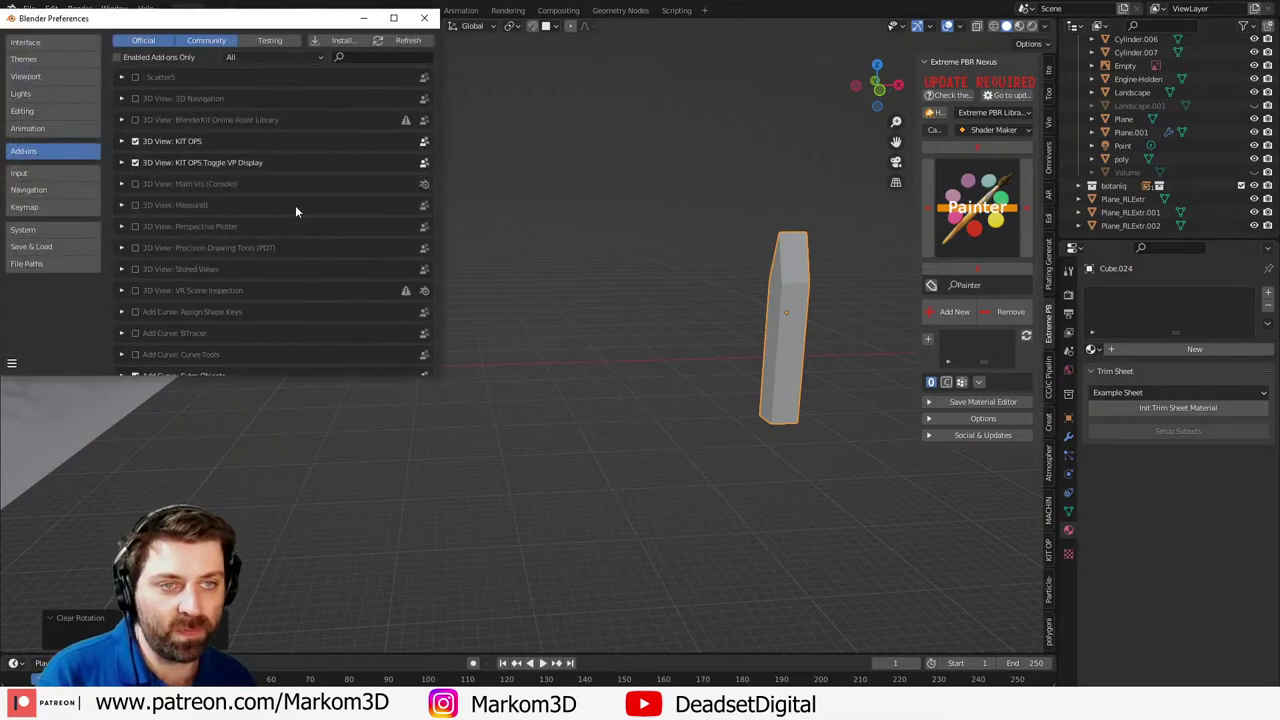
{"action": "left_click", "coordinate": [342, 40]}
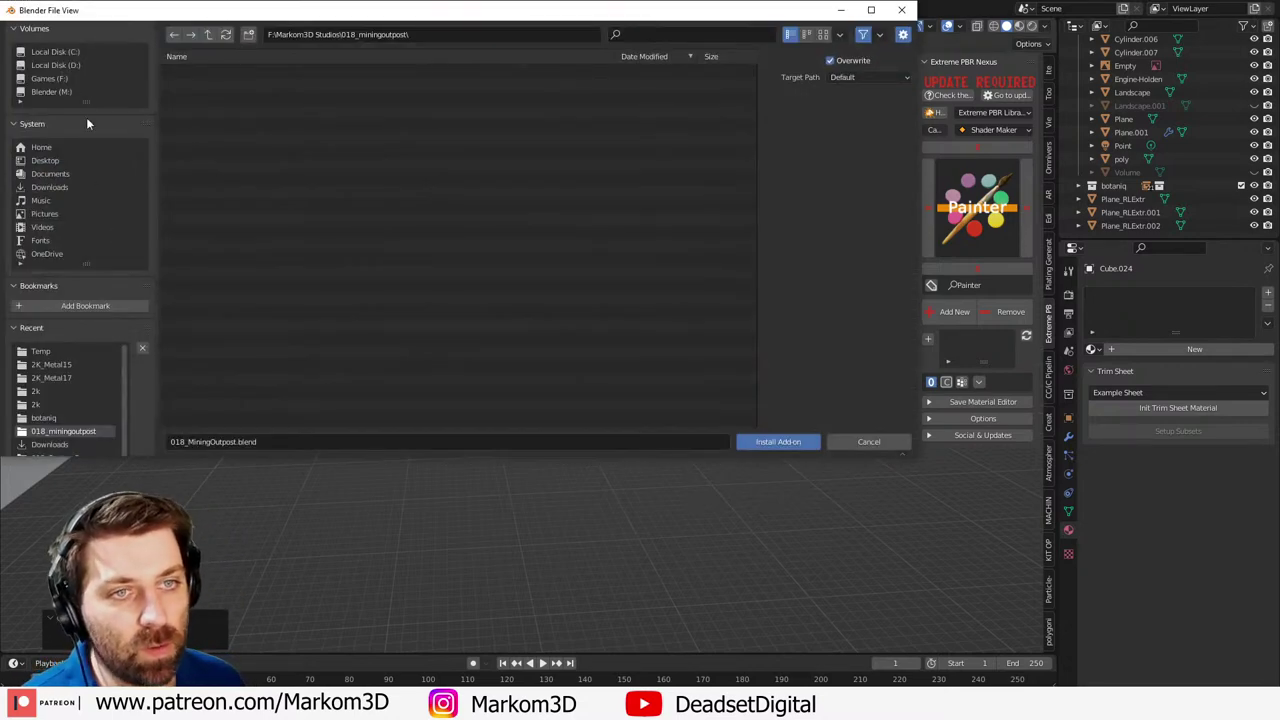
{"action": "left_click", "coordinate": [86, 187]}
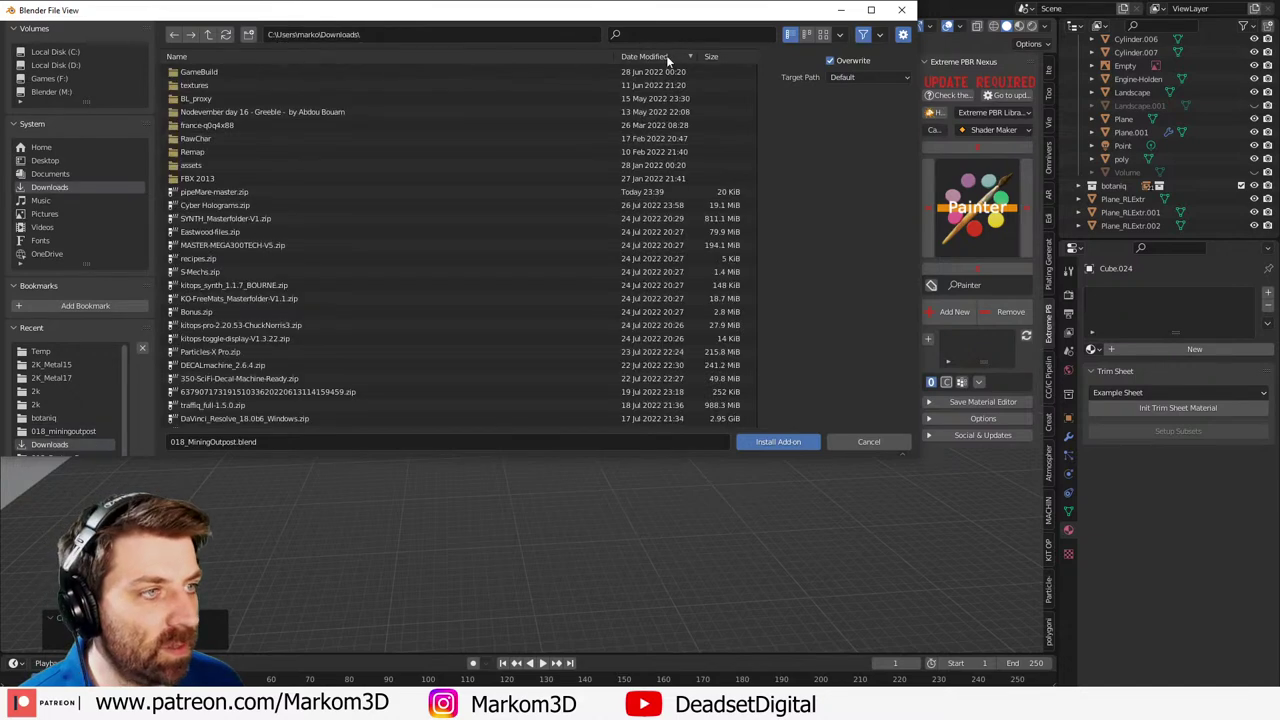
{"action": "double_click", "coordinate": [579, 193]}
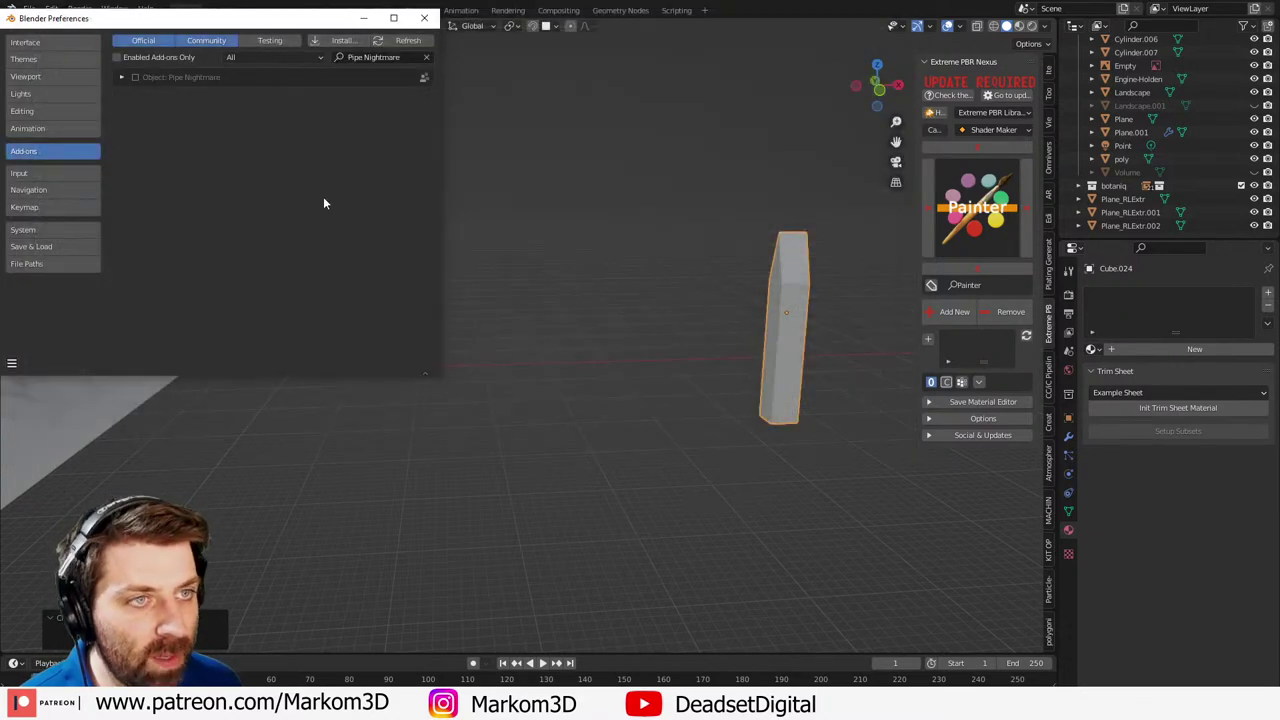
{"action": "left_click", "coordinate": [135, 77]}
{"action": "left_click", "coordinate": [122, 77]}
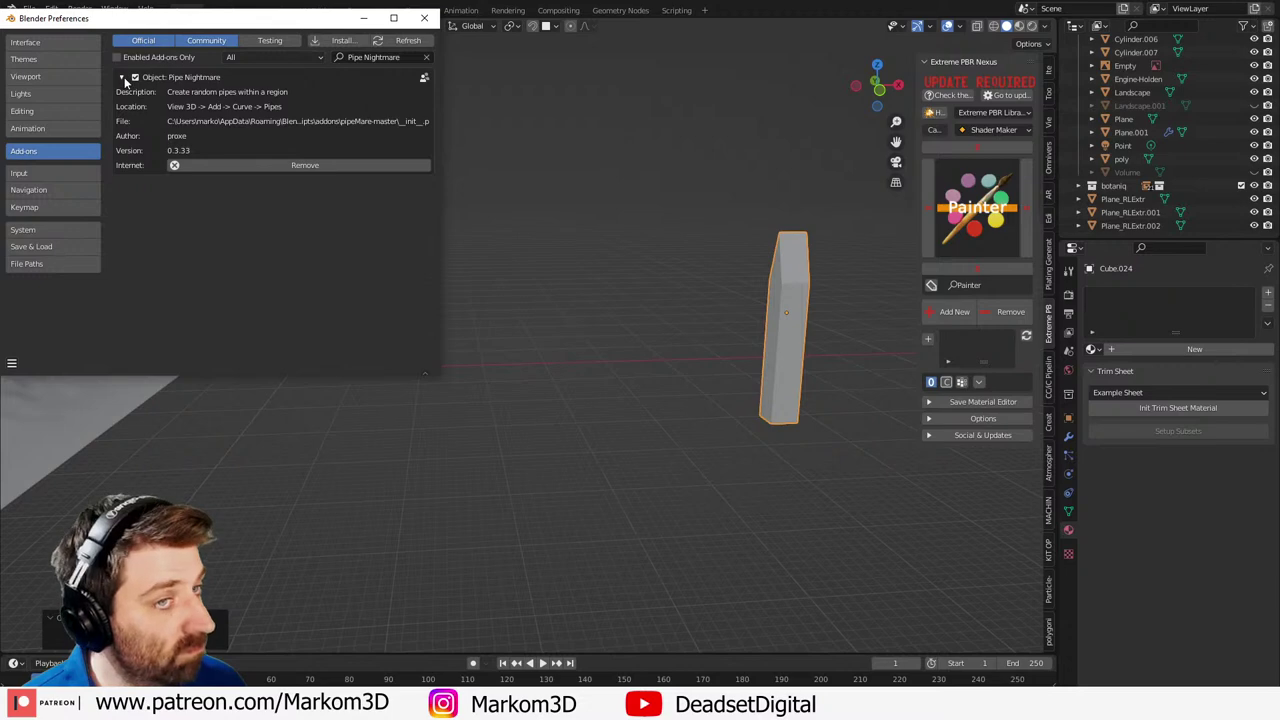
{"action": "left_click", "coordinate": [123, 77]}
{"action": "left_click", "coordinate": [424, 17]}
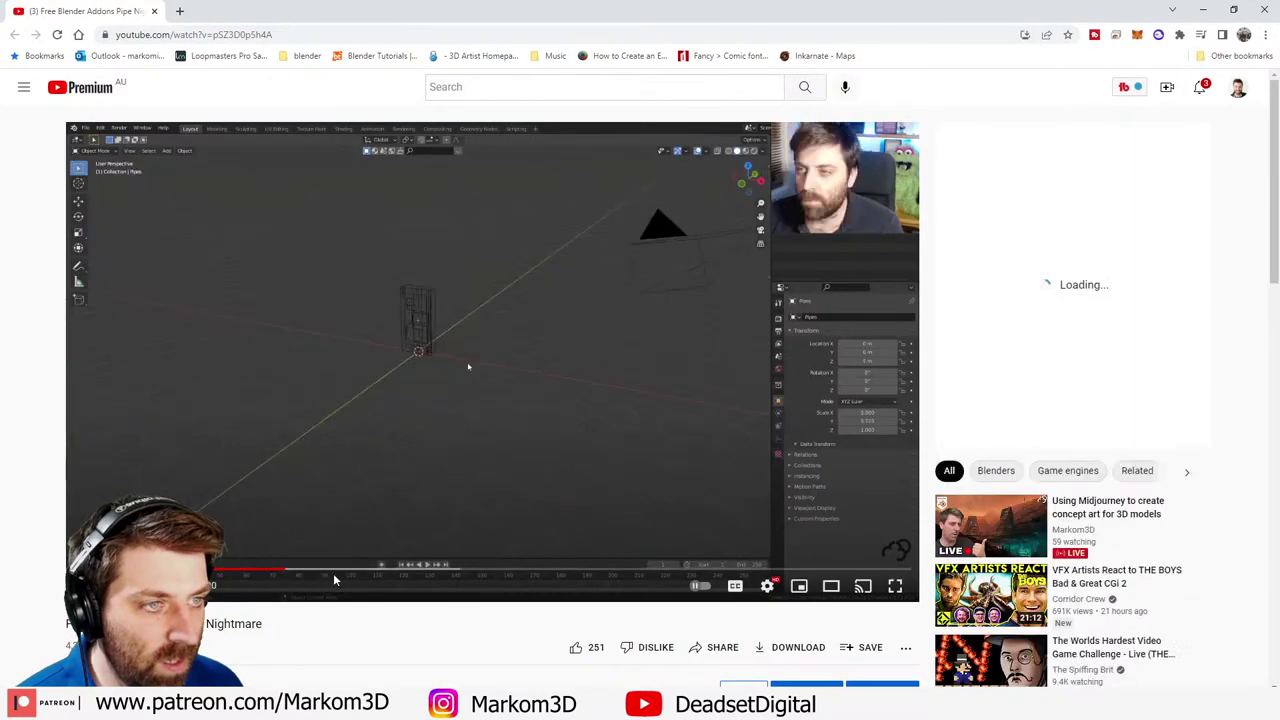
- Check the Pipe Nightmare video on YouTube for the Pipes command, and add a Pipes curve object at the tower copy in Blender
{"action": "left_click", "coordinate": [262, 571]}
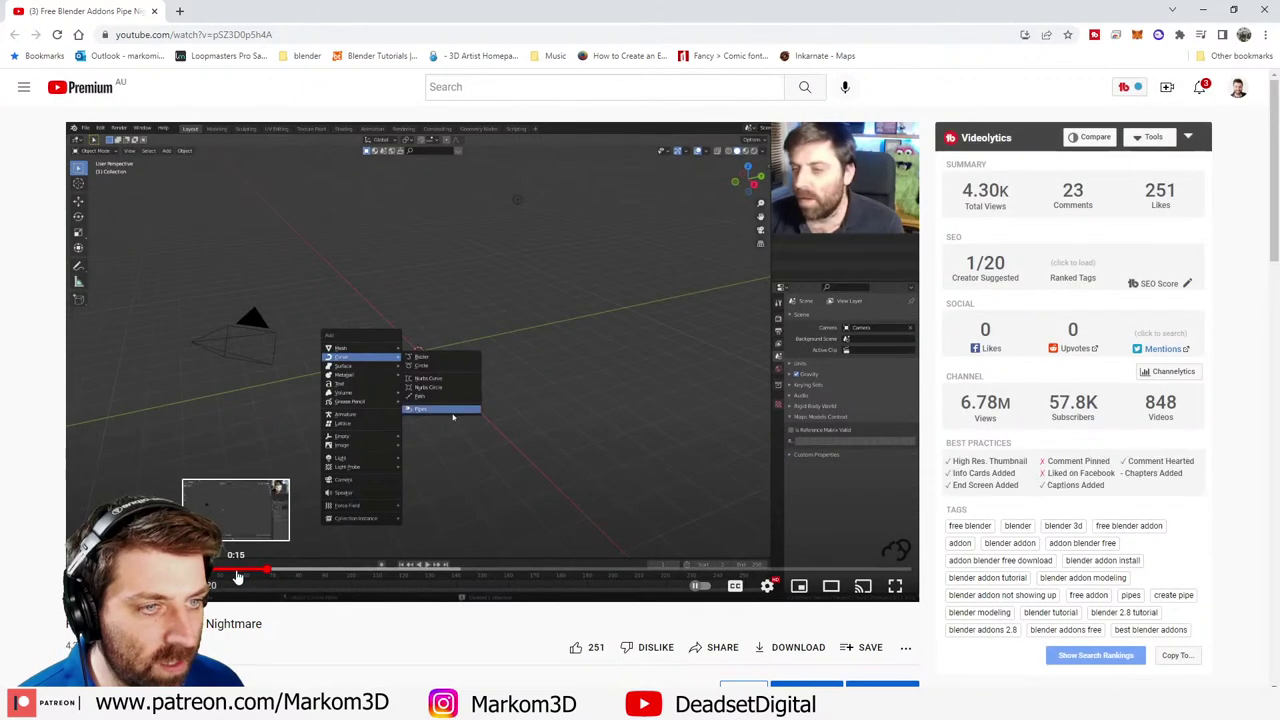
{"action": "key", "text": "space"}
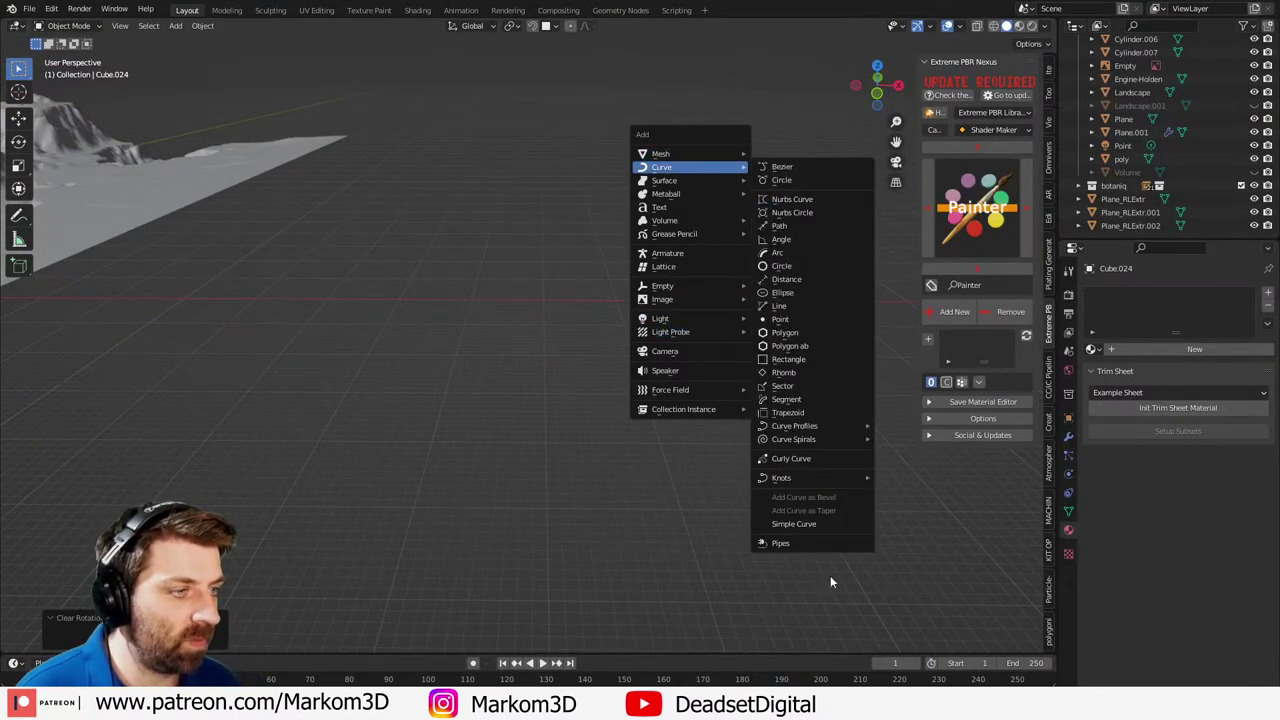
{"action": "left_click", "coordinate": [809, 544]}
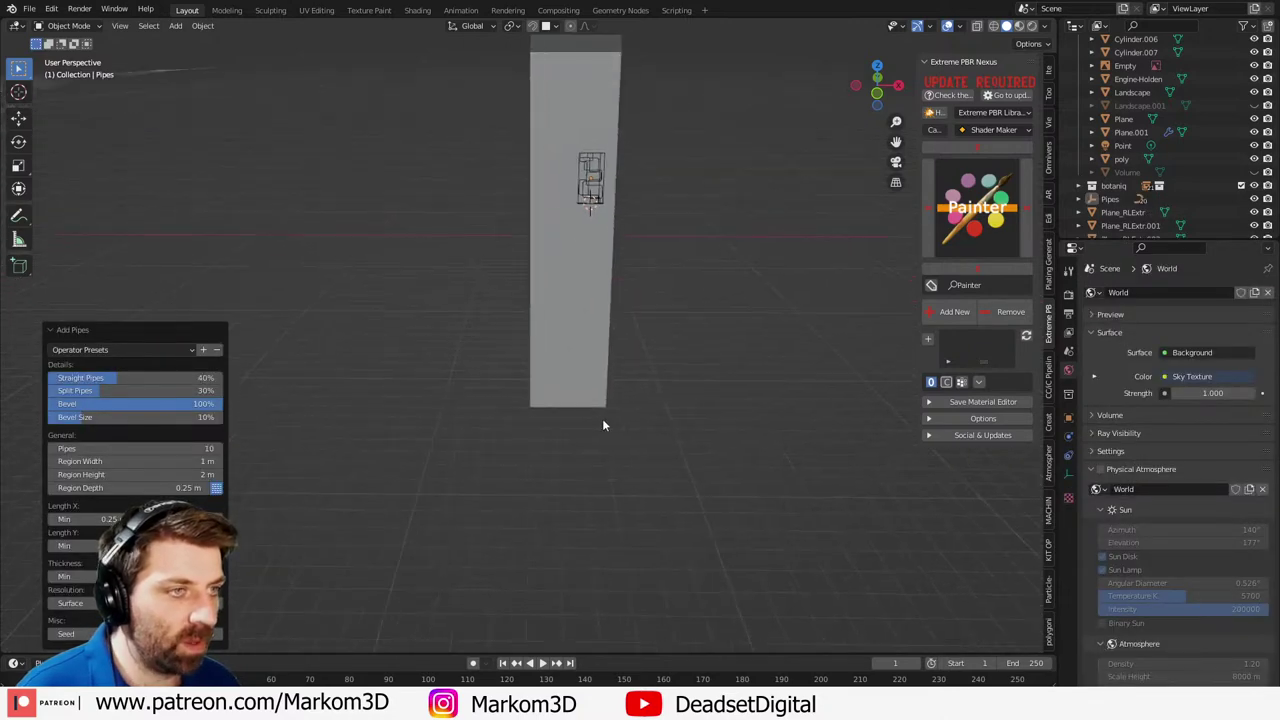
{"action": "middle_click_drag", "start_coordinate": [604, 425], "coordinate": [551, 437], "text": "shift"}
{"action": "scroll", "coordinate": [551, 437], "scroll_direction": "up", "scroll_amount": 3}
{"action": "middle_click_drag", "start_coordinate": [430, 432], "coordinate": [494, 417], "text": "shift"}
{"action": "middle_click_drag", "start_coordinate": [356, 384], "coordinate": [330, 428], "text": "shift"}
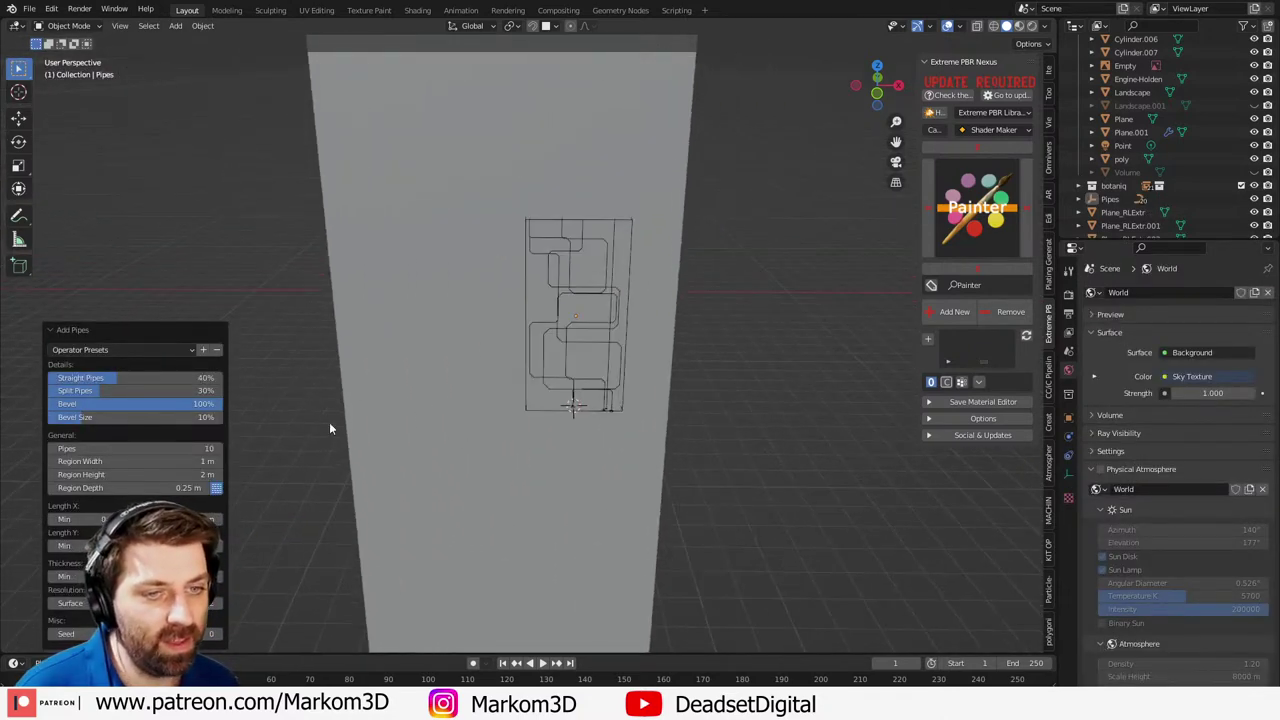
- Set the pipes' region width to 4.3 m and region height to 10 m
{"action": "scroll", "coordinate": [300, 445], "scroll_direction": "down", "scroll_amount": 4}
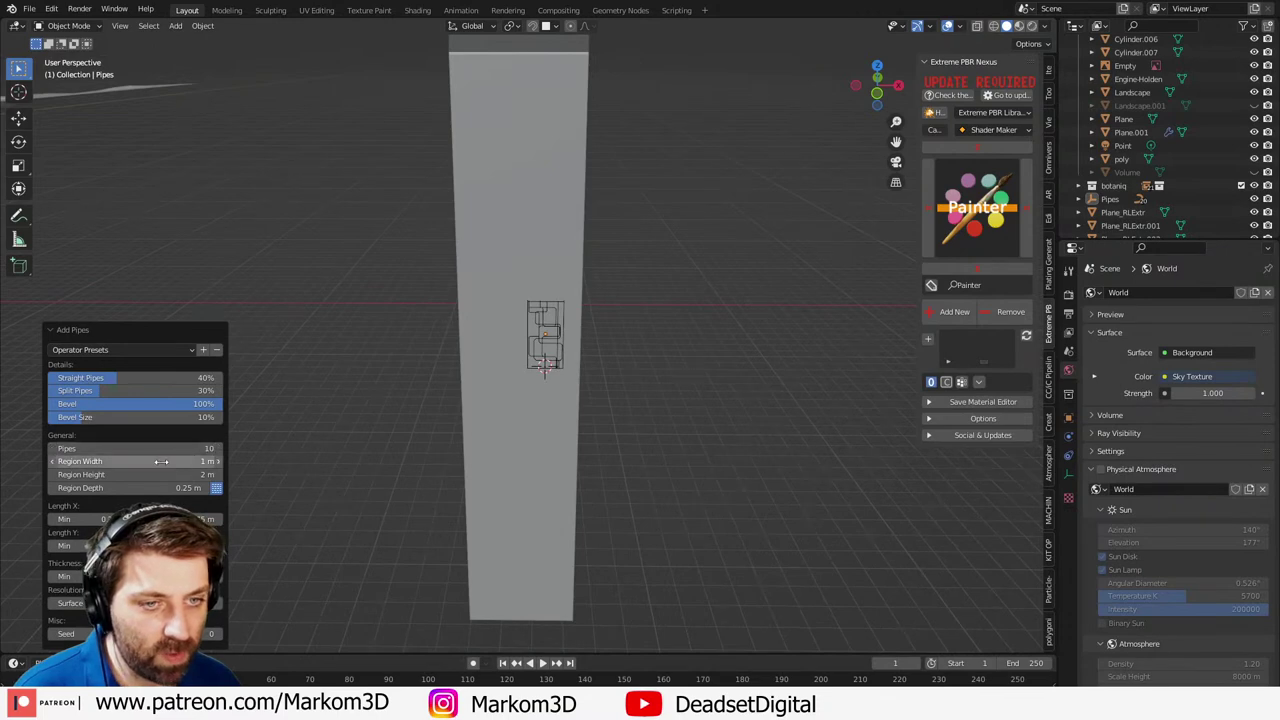
{"action": "mouse_move", "coordinate": [161, 461]}
{"action": "left_mouse_down"}
{"action": "mouse_move", "coordinate": [245, 461]}
{"action": "mouse_move", "coordinate": [138, 473]}
{"action": "mouse_move", "coordinate": [174, 460]}
{"action": "left_mouse_up"}
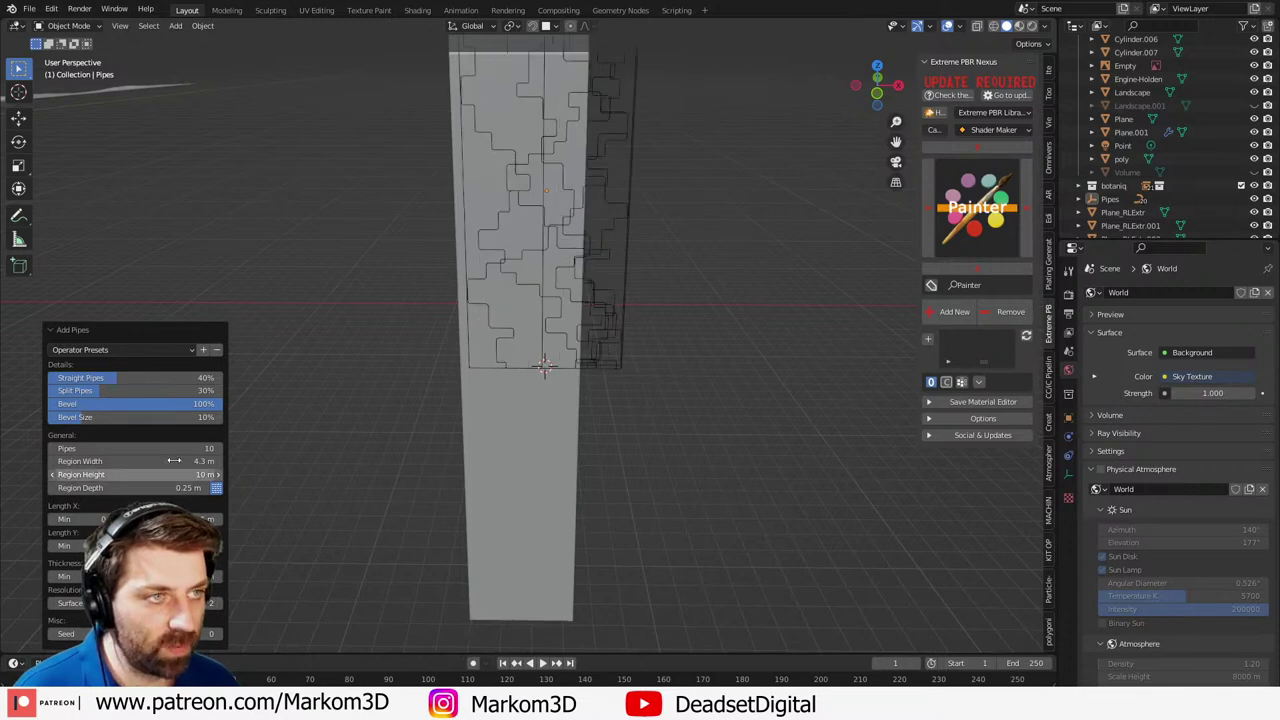
{"action": "mouse_move", "coordinate": [586, 270]}
{"action": "middle_mouse_down", "text": "shift"}
{"action": "mouse_move", "coordinate": [526, 357]}
{"action": "mouse_move", "coordinate": [563, 271]}
{"action": "middle_mouse_up", "text": "shift"}
{"action": "scroll", "coordinate": [548, 351], "scroll_direction": "down", "scroll_amount": 2}
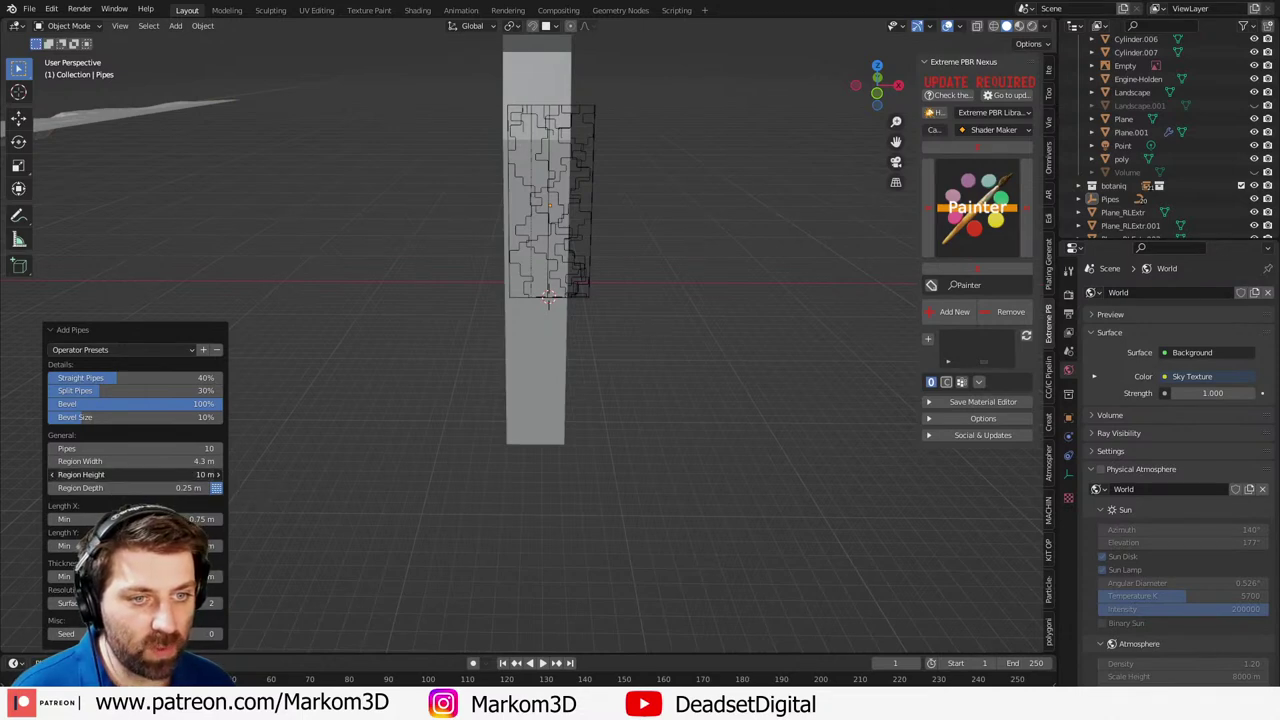
{"action": "left_click", "coordinate": [128, 474]}
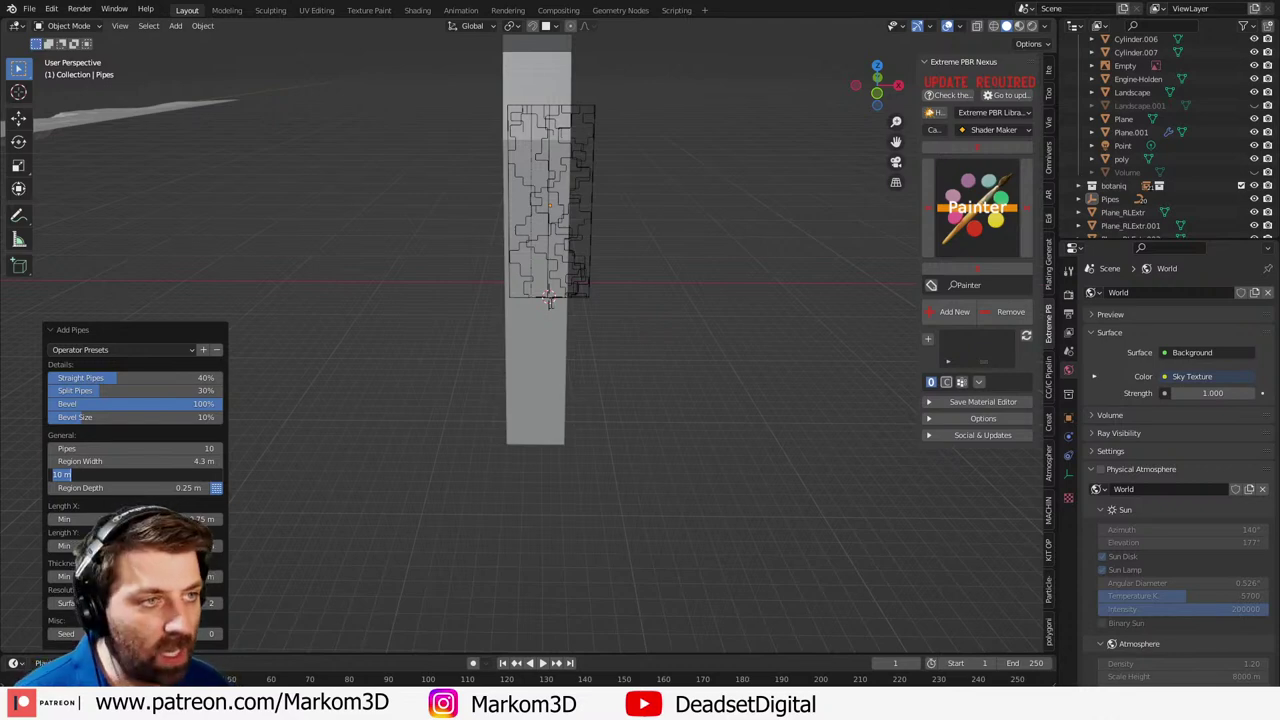
{"action": "left_click", "coordinate": [114, 425]}
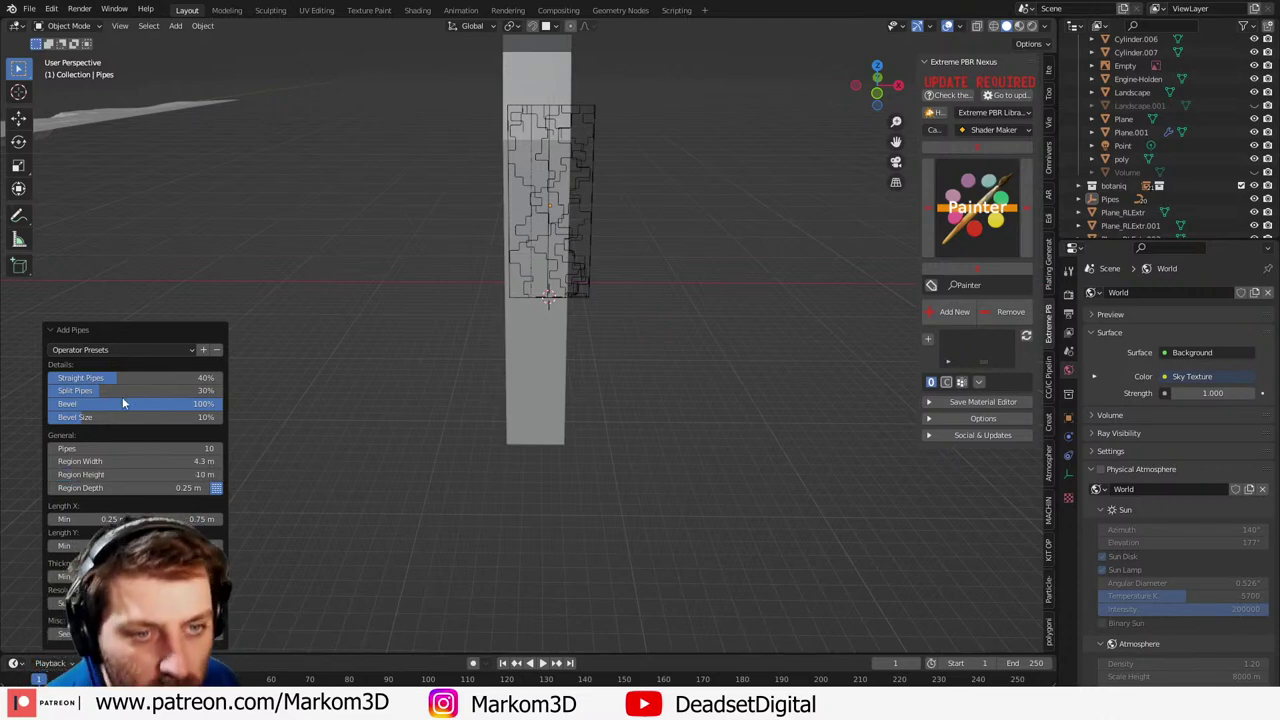
- Set Straight Pipes to 80% and Split Pipes to 75%, and raise the number of pipes to 50
{"action": "left_click", "coordinate": [142, 380]}
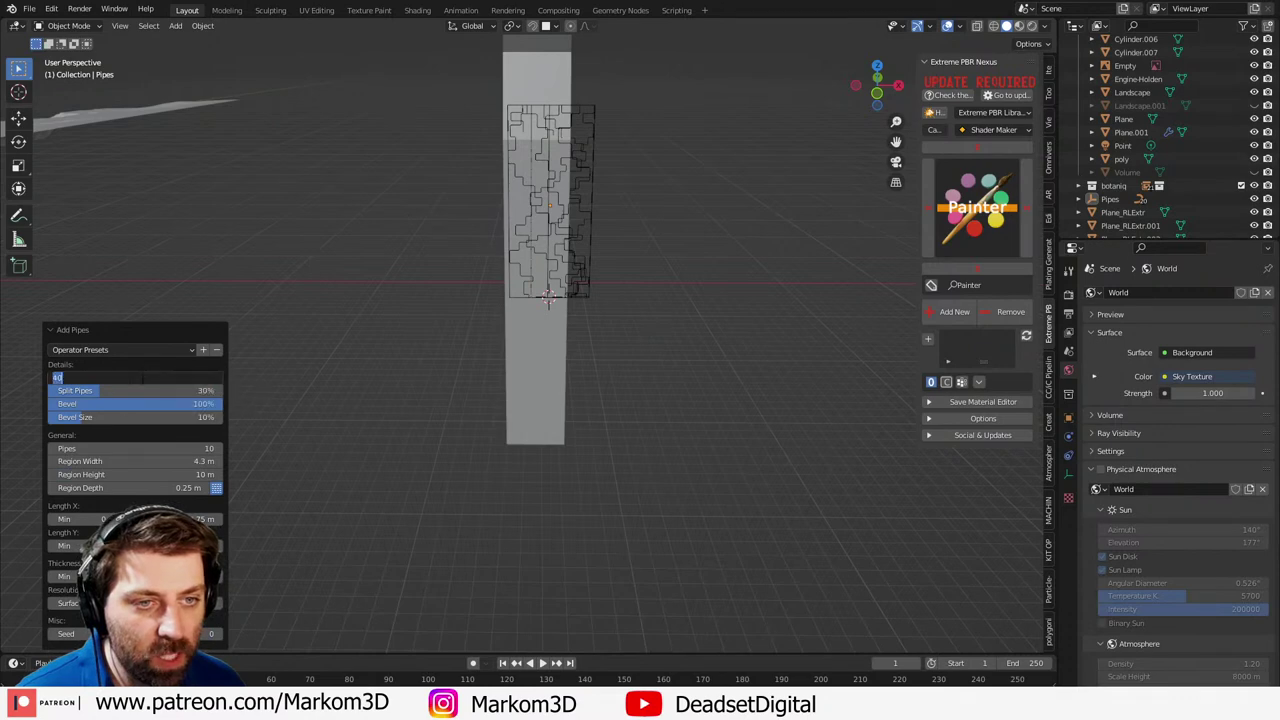
{"action": "key", "text": "Return"}
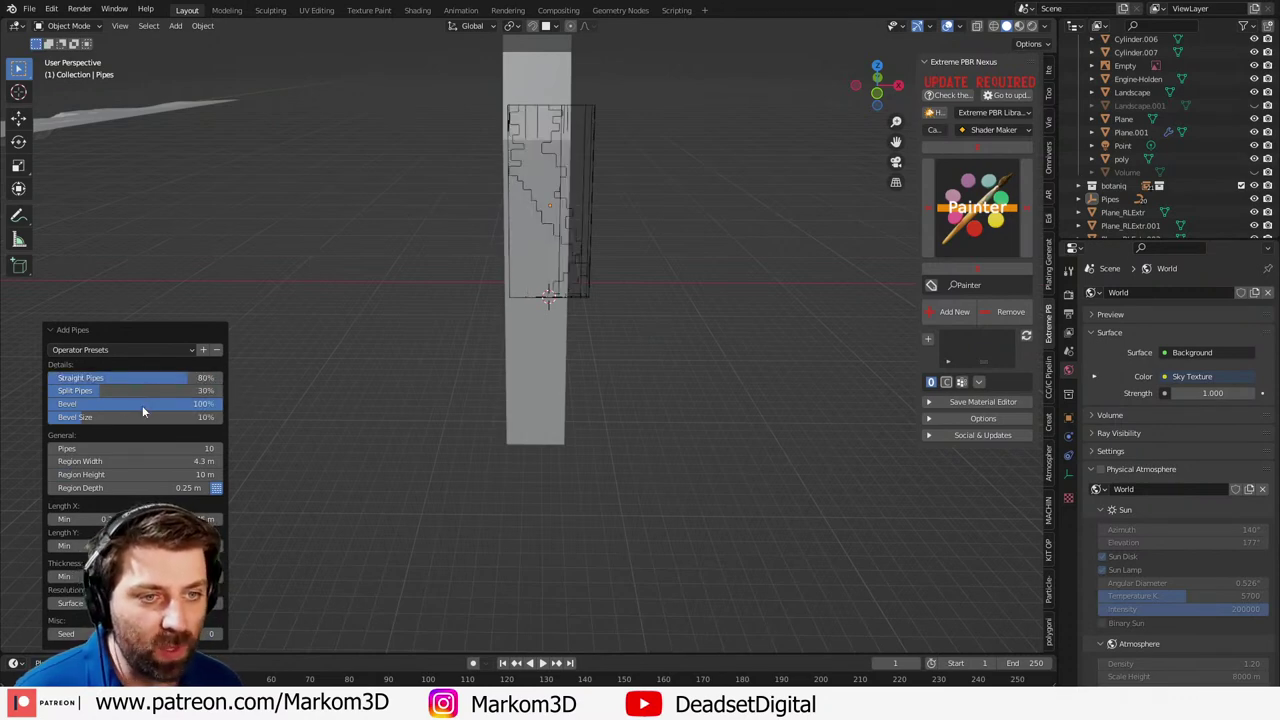
{"action": "mouse_move", "coordinate": [215, 403]}
{"action": "left_mouse_down"}
{"action": "mouse_move", "coordinate": [138, 403]}
{"action": "mouse_move", "coordinate": [222, 405]}
{"action": "left_mouse_up"}
{"action": "left_click_drag", "start_coordinate": [101, 390], "coordinate": [177, 390]}
{"action": "left_click", "coordinate": [157, 449]}
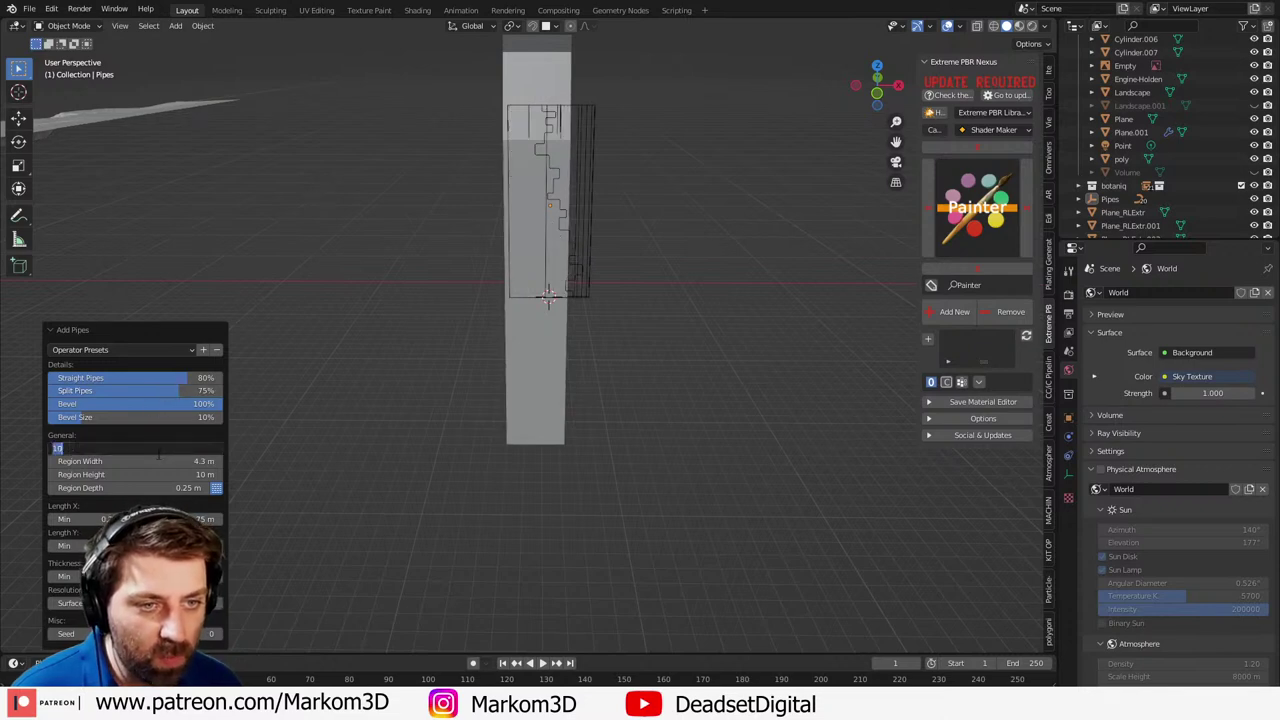
{"action": "type", "text": "50"}
{"action": "key", "text": "Return"}
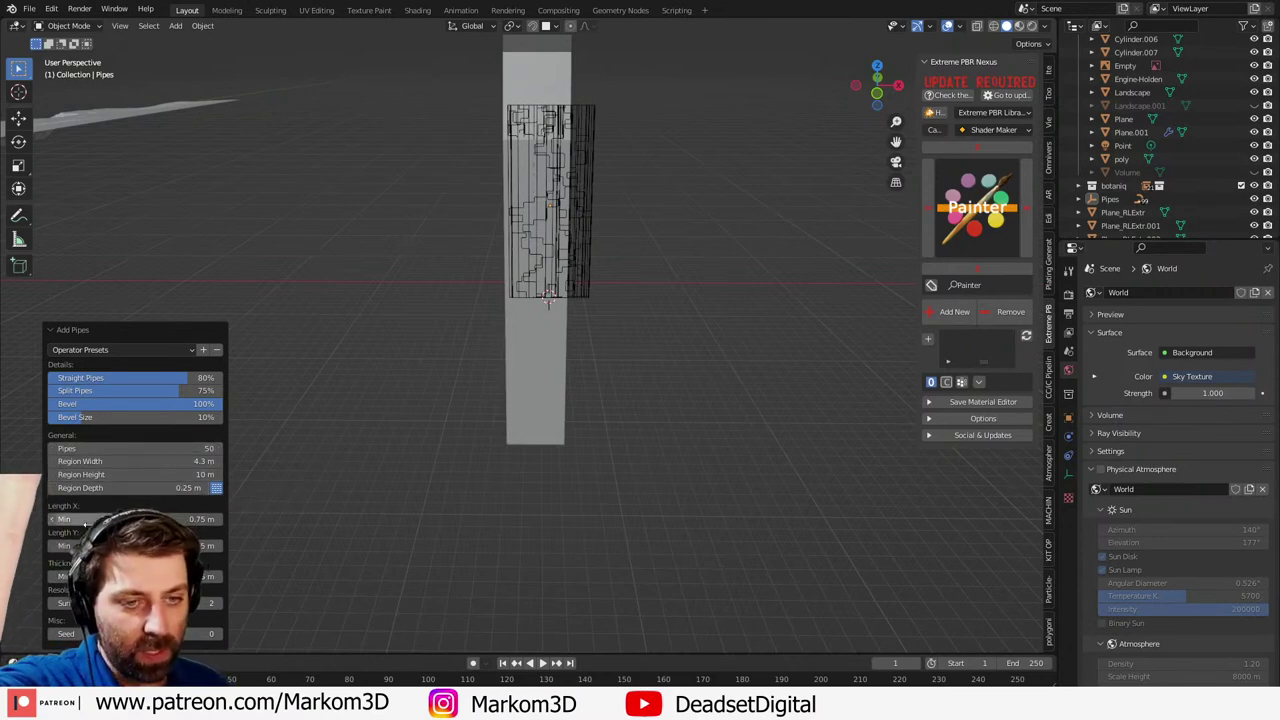
- Set the pipes' Length X range to a minimum of 0.1 m and a maximum of 0.5 m
{"action": "double_click", "coordinate": [80, 519]}
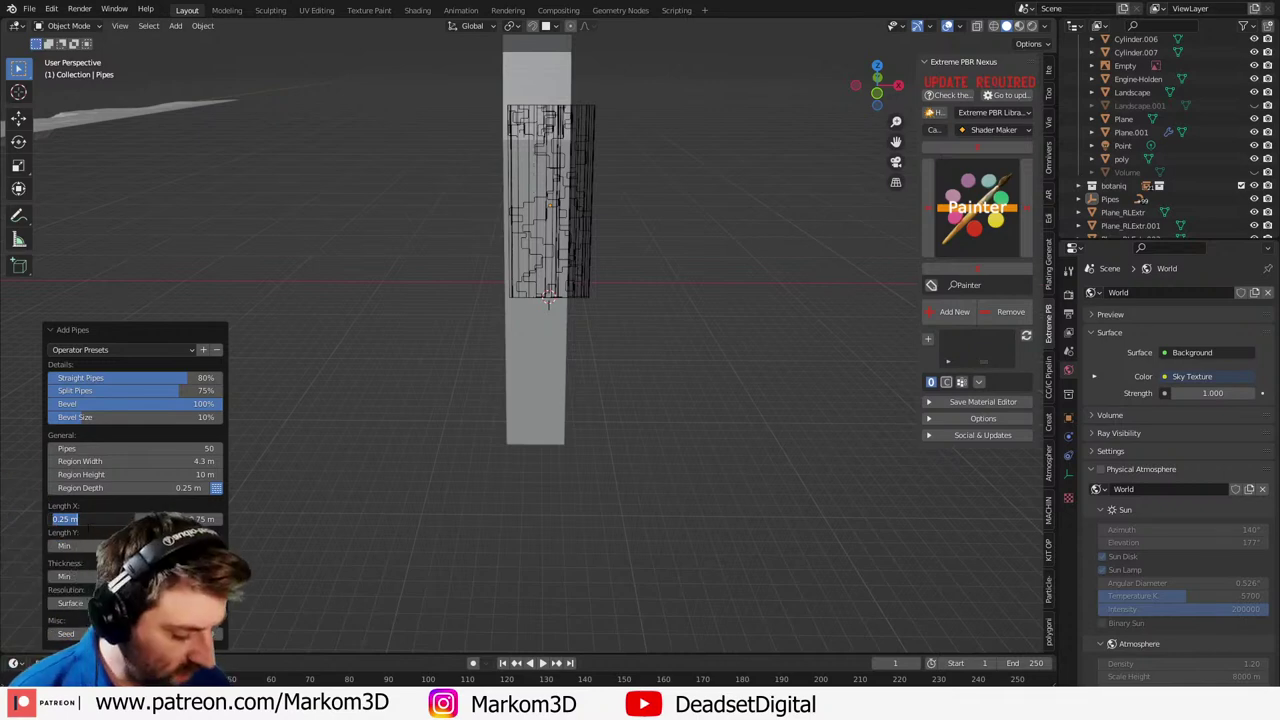
{"action": "key", "text": "Return"}
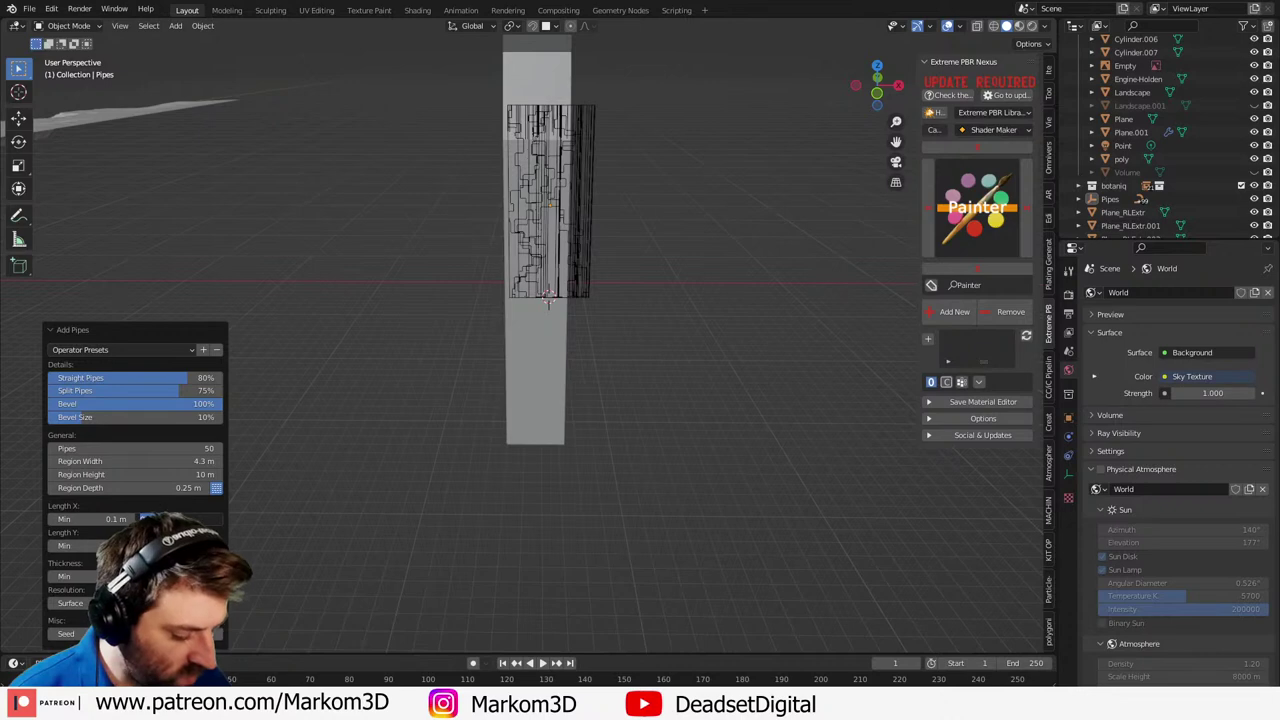
{"action": "key", "text": "Return"}
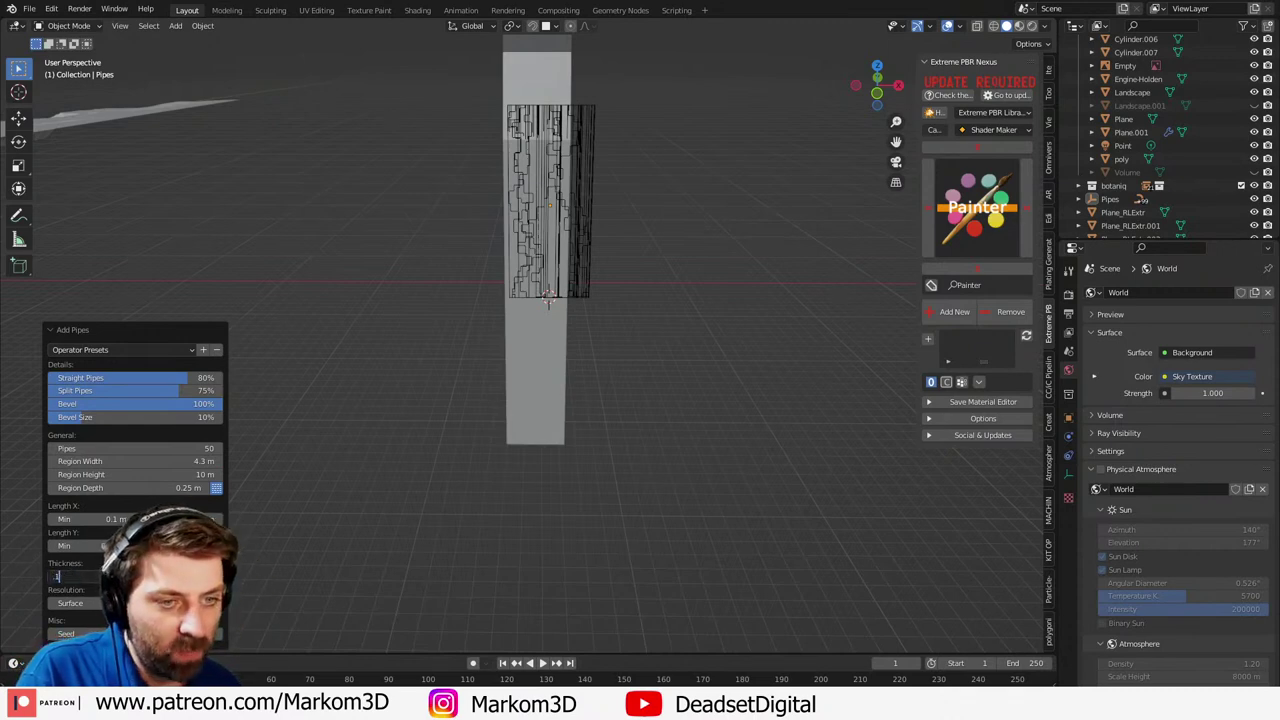
- Set the pipes' thickness range to a minimum of 0.1 m and a maximum of 0.5 m
{"action": "key", "text": "Return"}
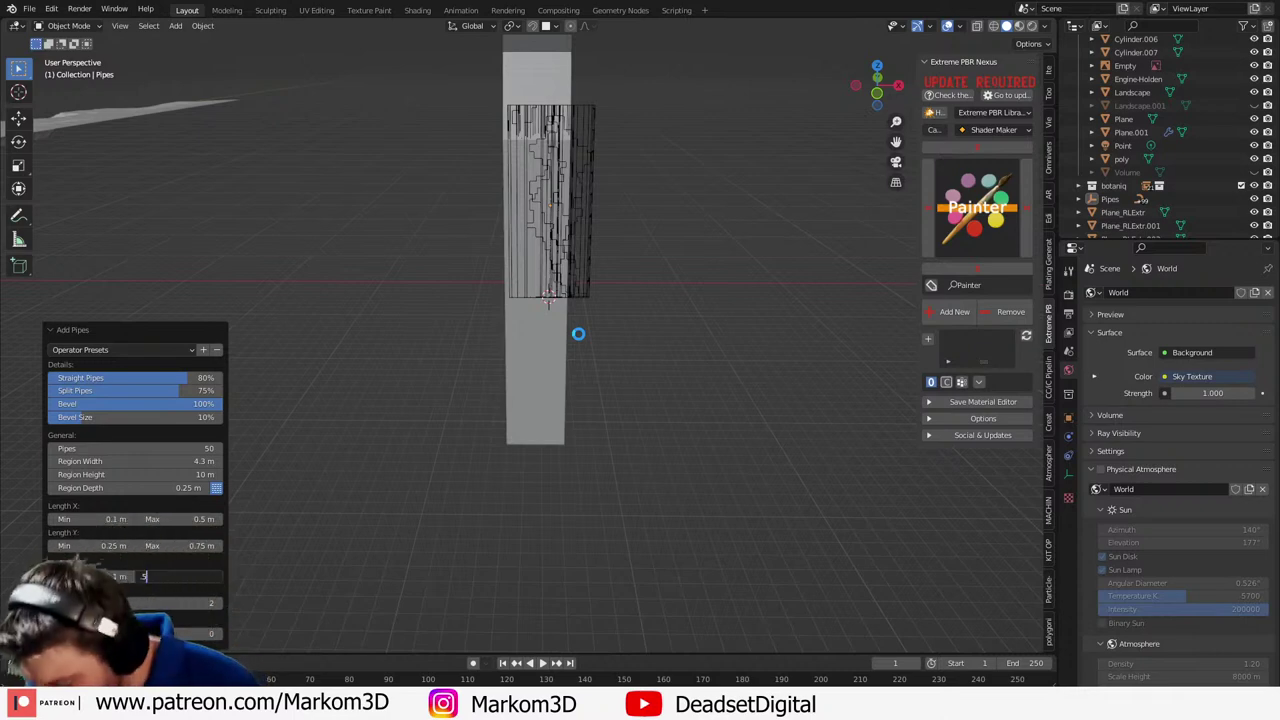
{"action": "type", "text": "5"}
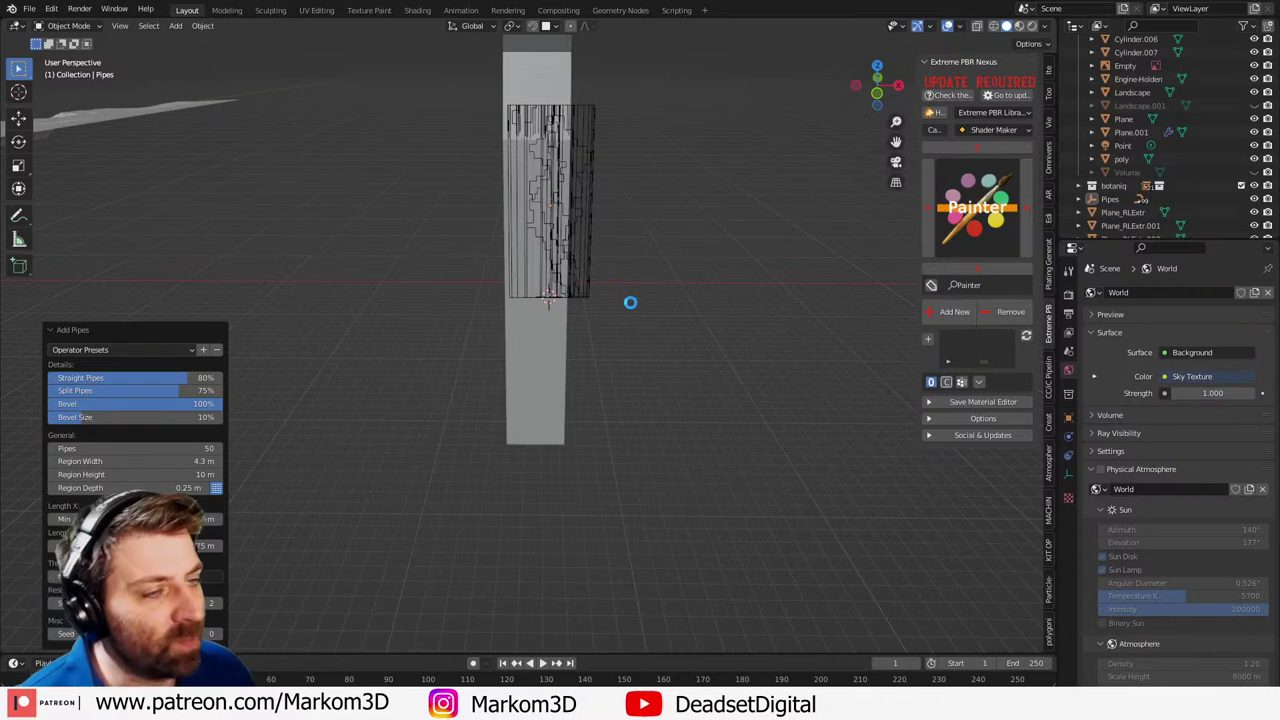
{"action": "type", "text": "5"}
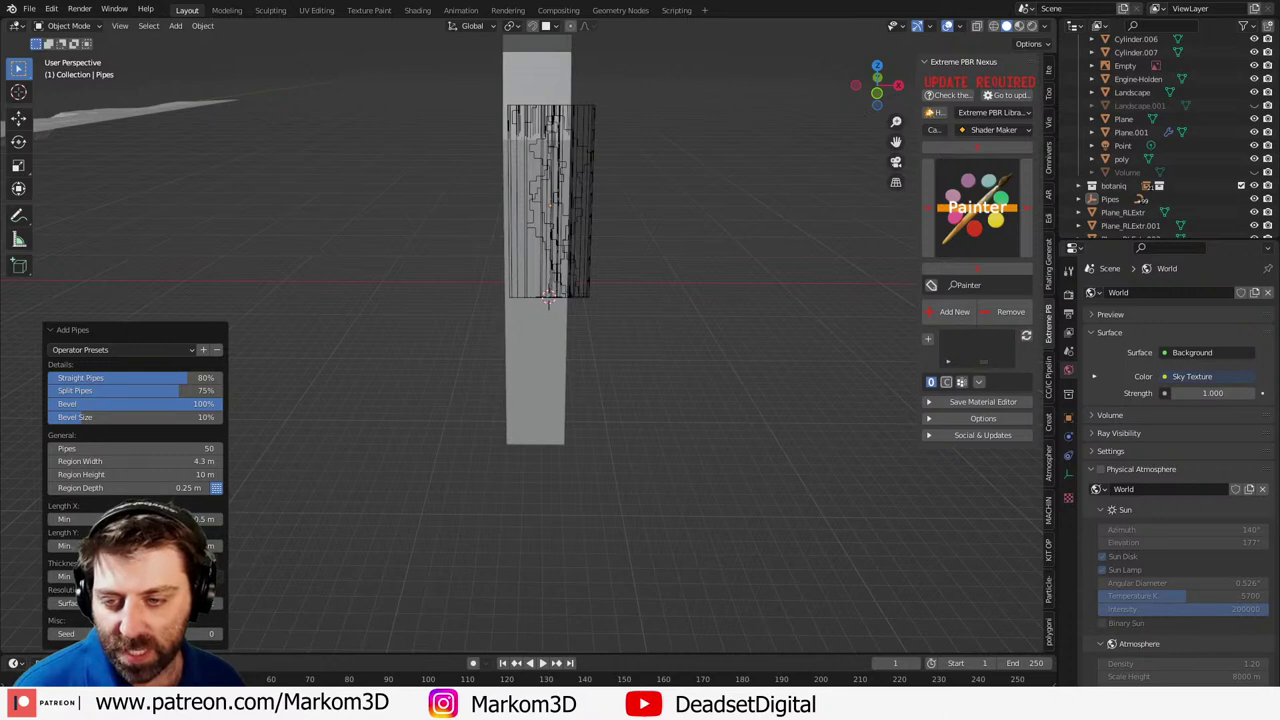
- Examine the CPU usage in Task Manager, close it, and check whether Blender responds
{"action": "key", "text": "ctrl+shift+Escape"}
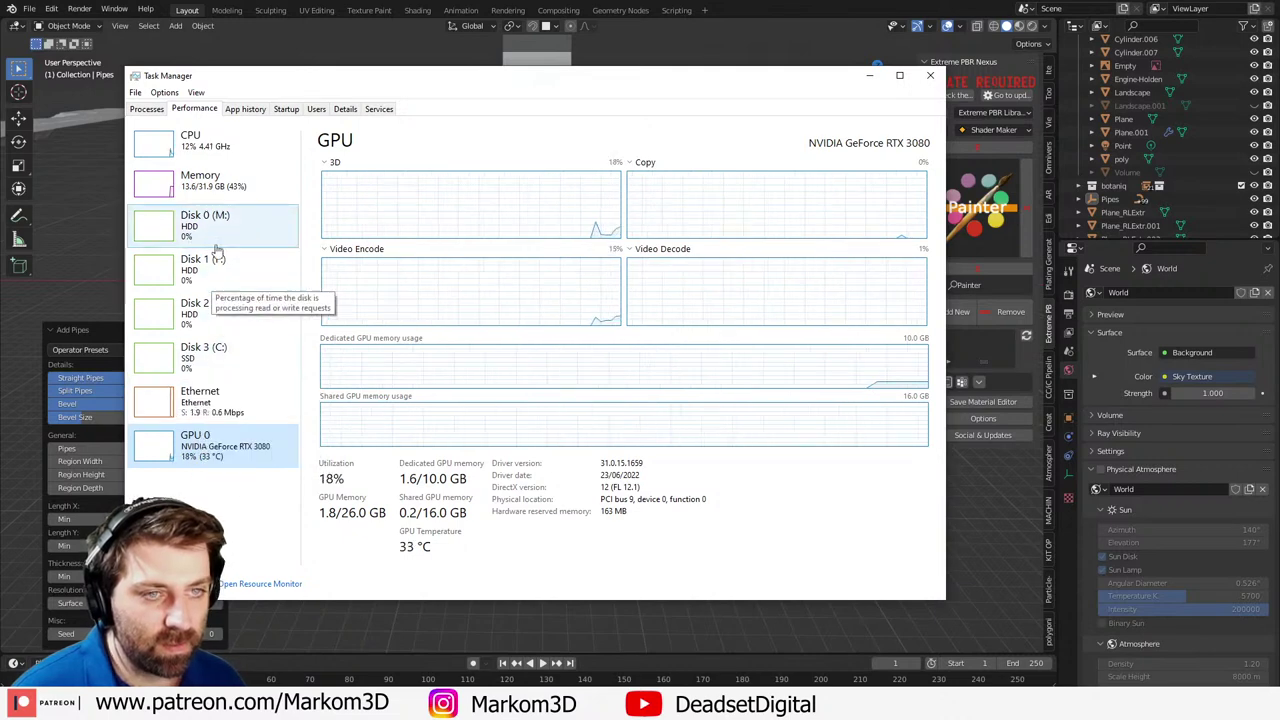
{"action": "left_click", "coordinate": [228, 147]}
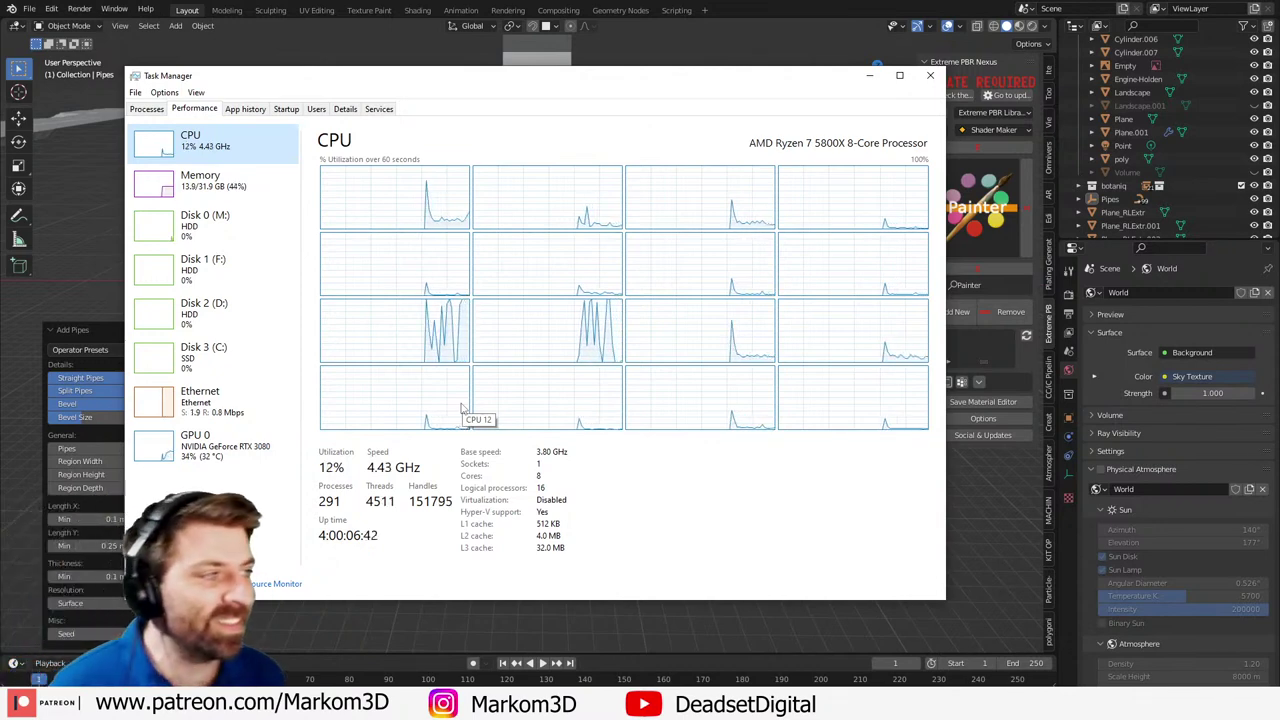
{"action": "left_click", "coordinate": [930, 75]}
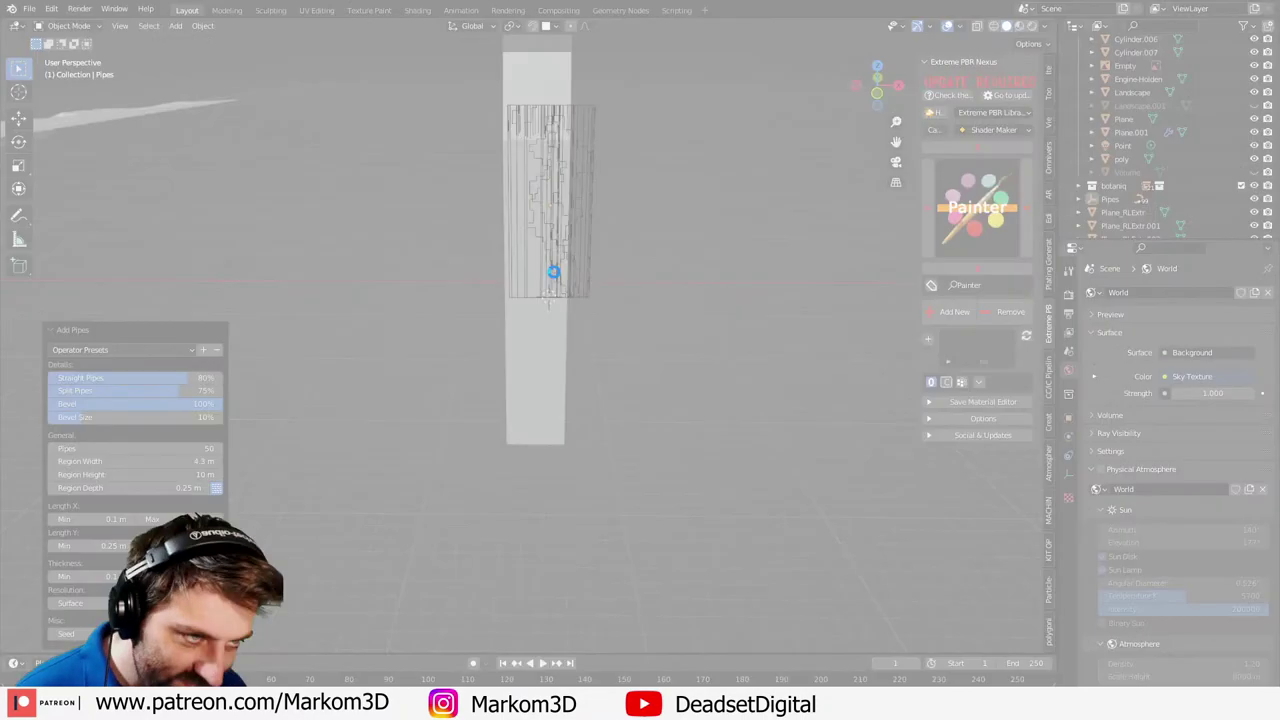
{"action": "left_click", "coordinate": [556, 272]}
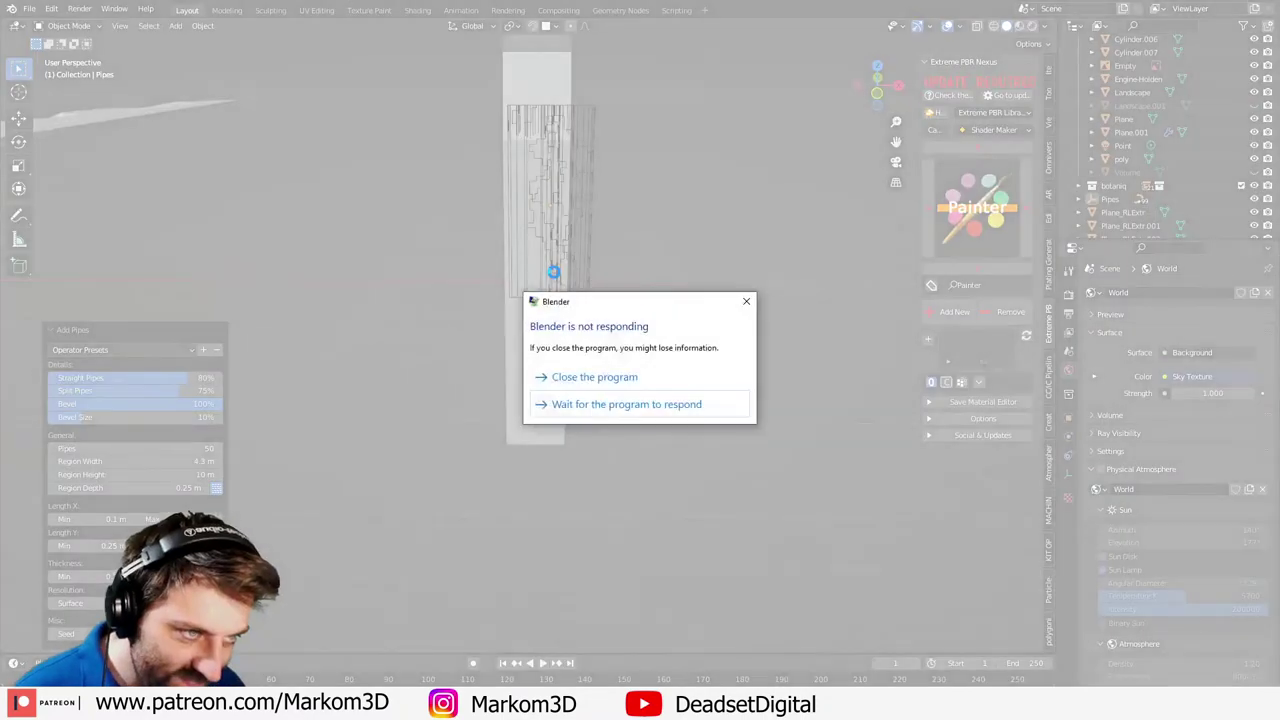
- Wait briefly for the frozen Blender session, close it, and relaunch Blender
{"action": "left_click", "coordinate": [590, 410]}
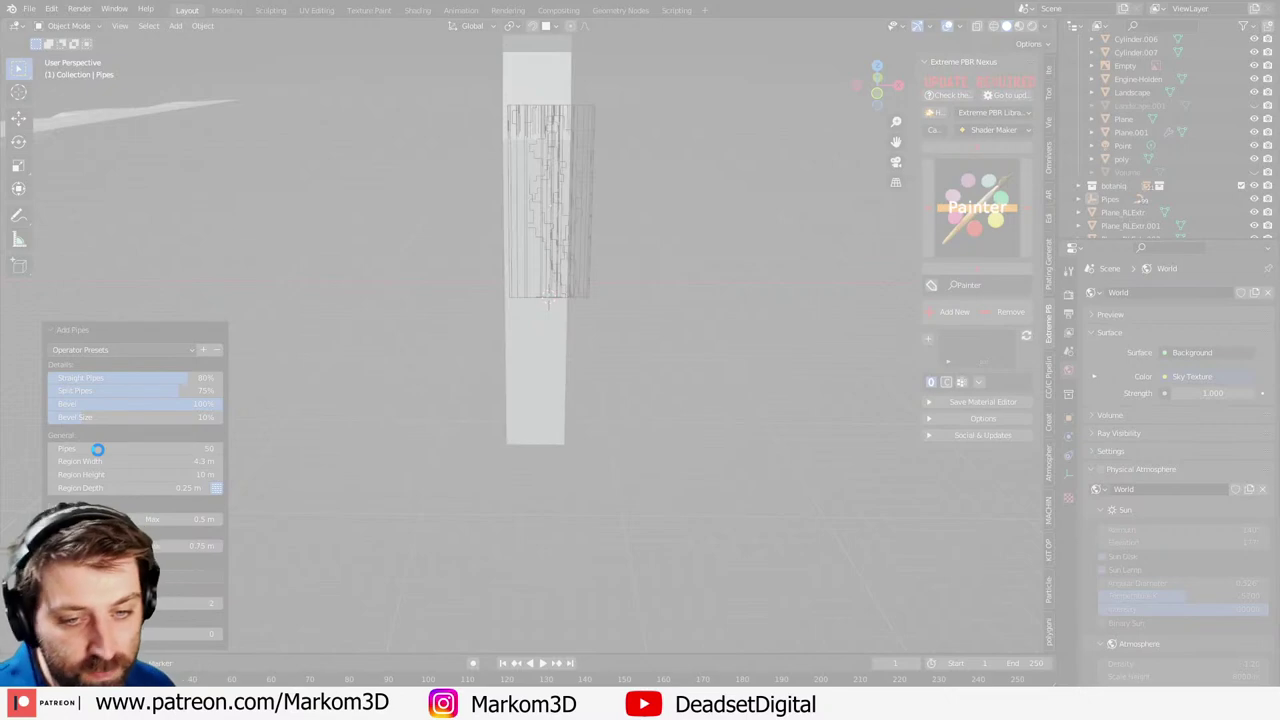
{"action": "left_click", "coordinate": [669, 376]}
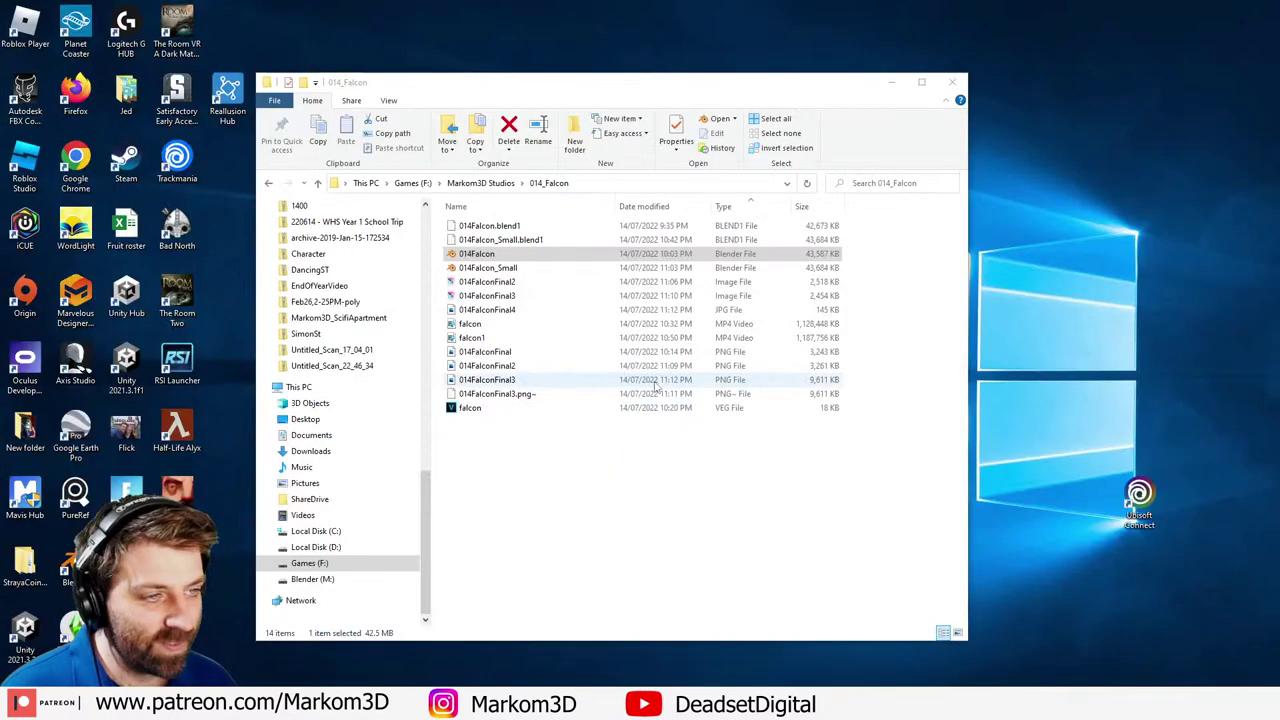
{"action": "key", "text": "Return"}
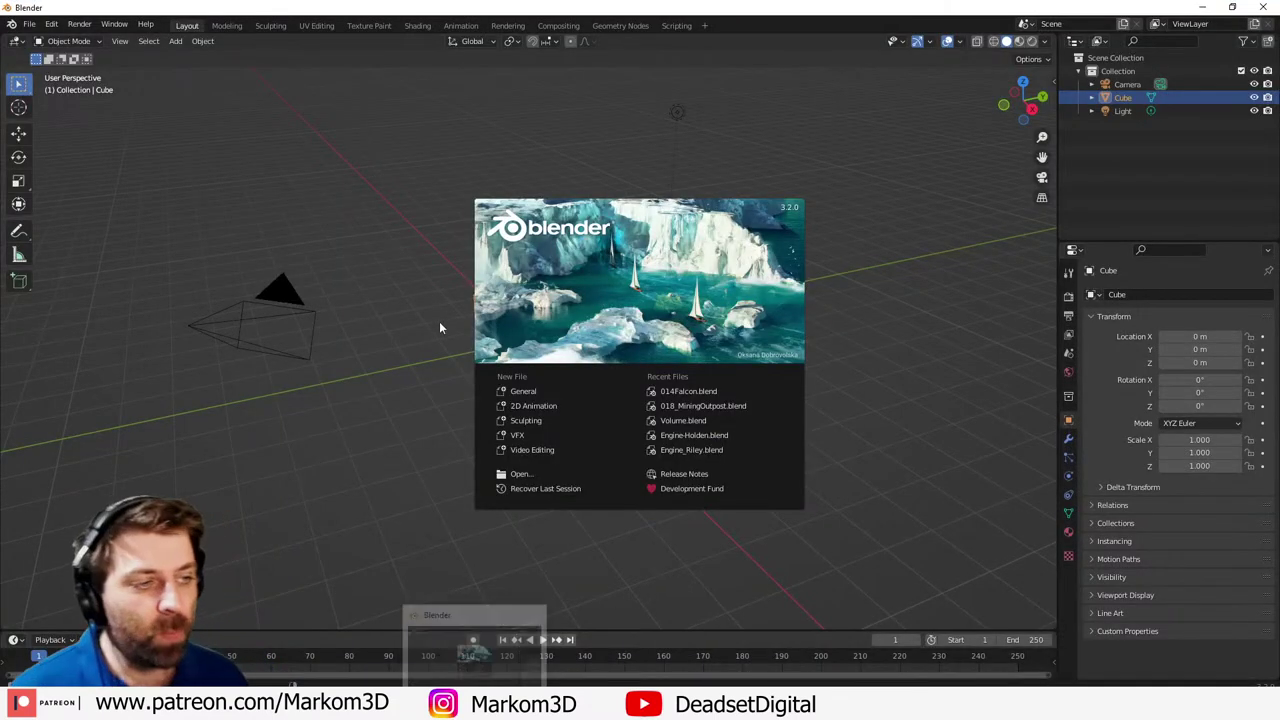
- Recover the scene from the auto-save file 018_MiningOutpost_14276_autosave.blend
{"action": "left_click", "coordinate": [53, 27]}
{"action": "left_click", "coordinate": [30, 24]}
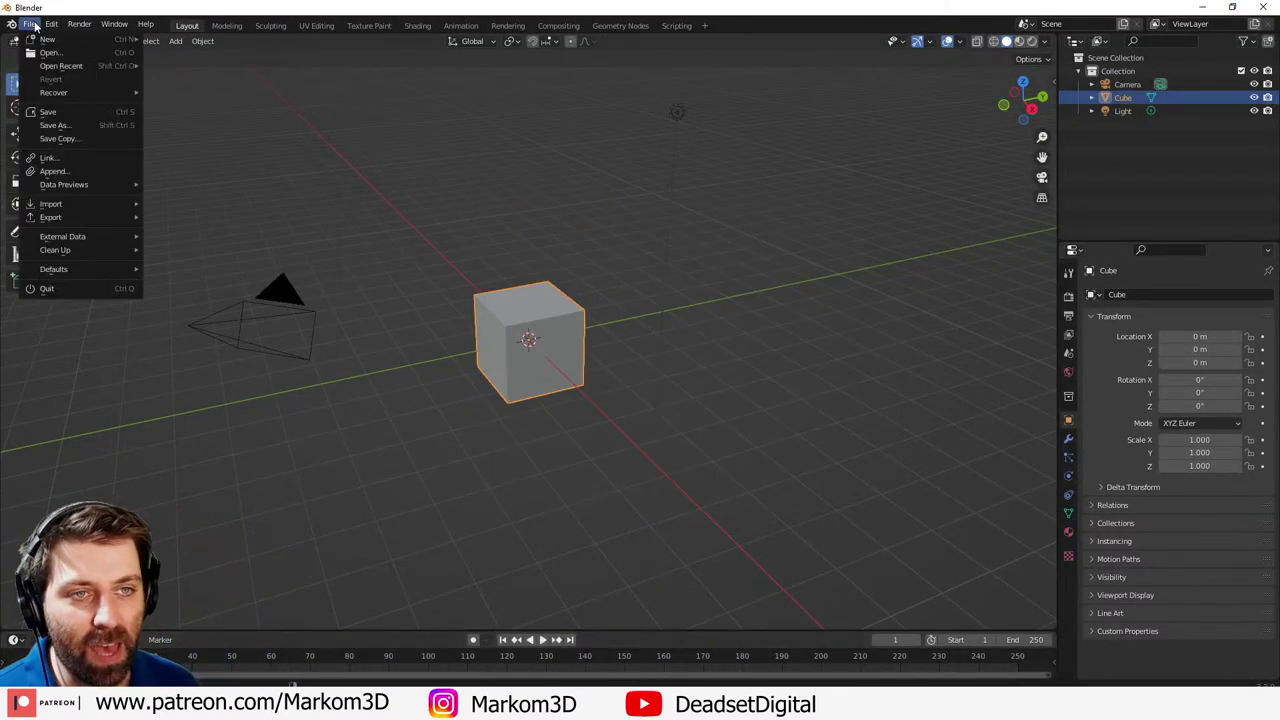
{"action": "left_click", "coordinate": [30, 24]}
{"action": "left_click", "coordinate": [30, 25]}
{"action": "mouse_move", "coordinate": [113, 94]}
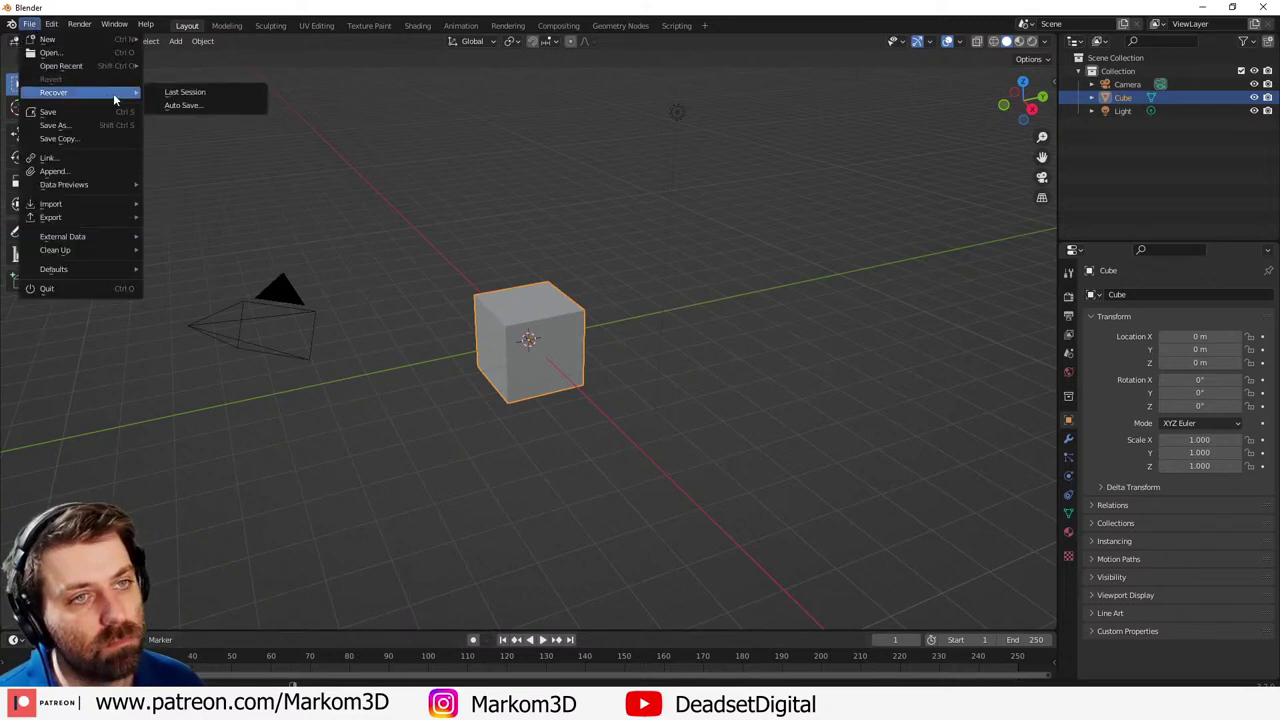
{"action": "left_click", "coordinate": [226, 105]}
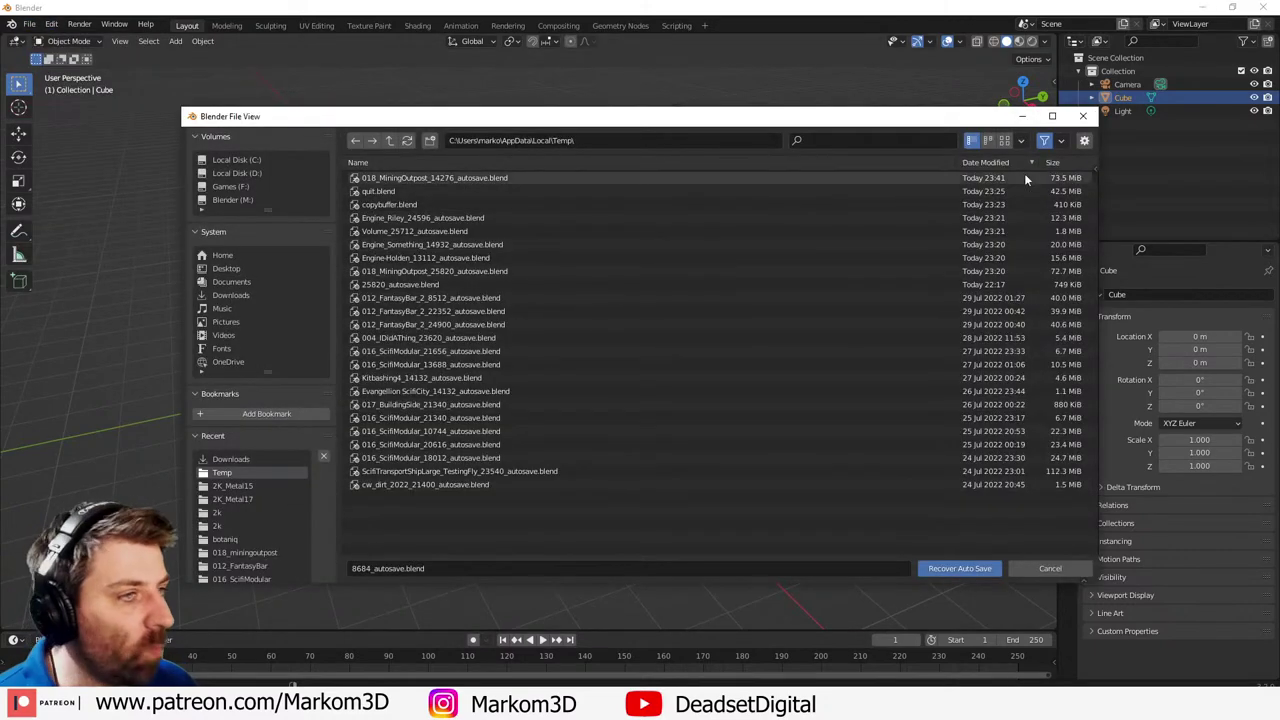
{"action": "double_click", "coordinate": [664, 177]}
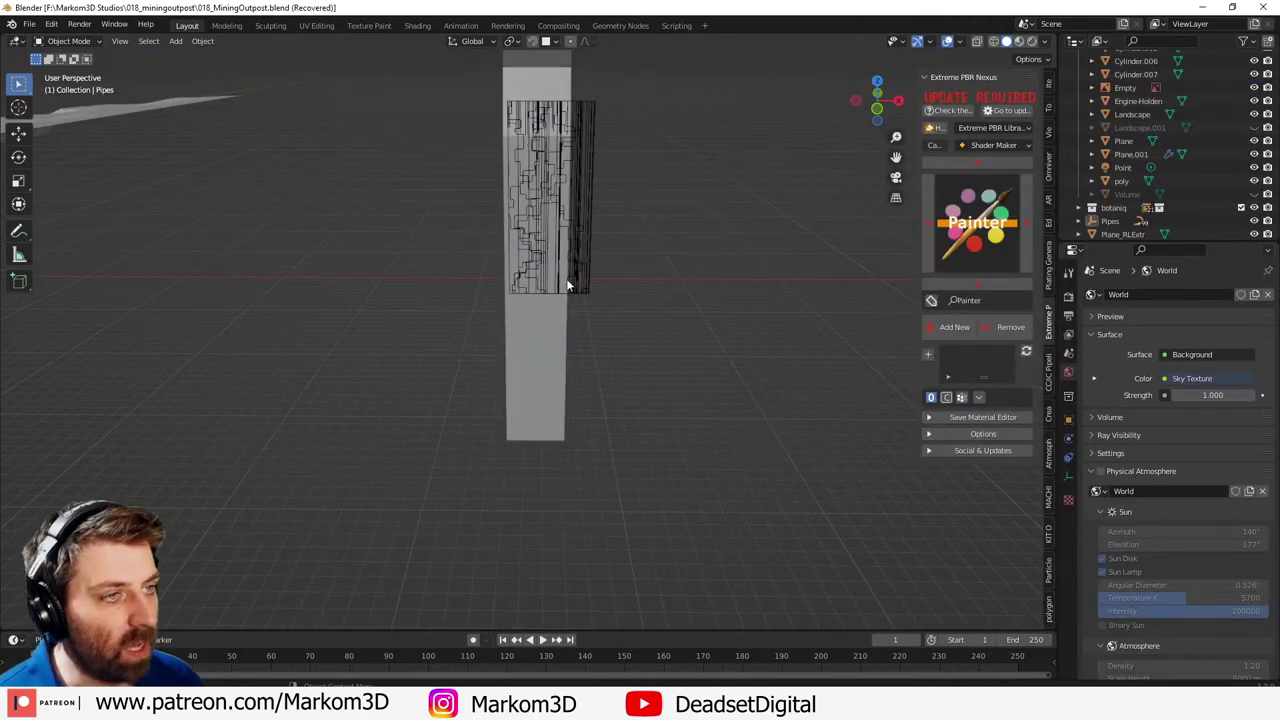
- Inspect individual generated pipes on the tower and delete the Pipes empty that encloses them
{"action": "left_click", "coordinate": [582, 275]}
{"action": "key", "text": "KP_Decimal"}
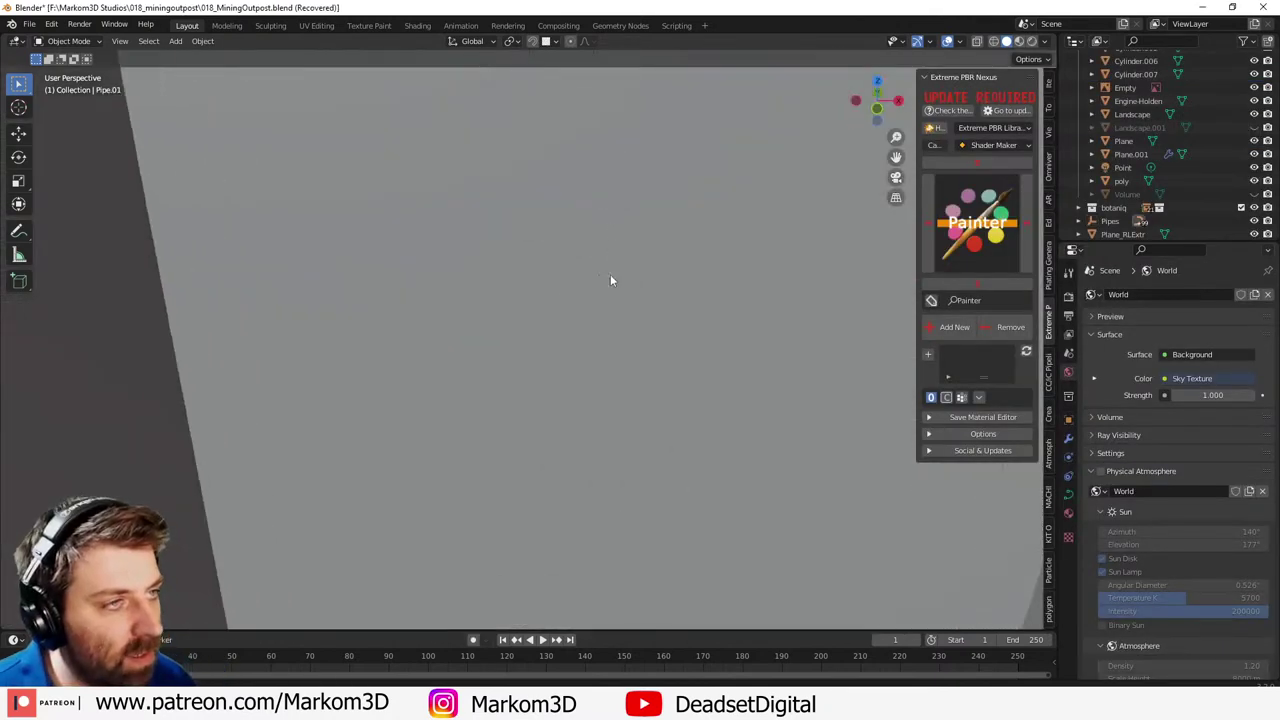
{"action": "scroll", "coordinate": [587, 378], "scroll_direction": "down", "scroll_amount": 6}
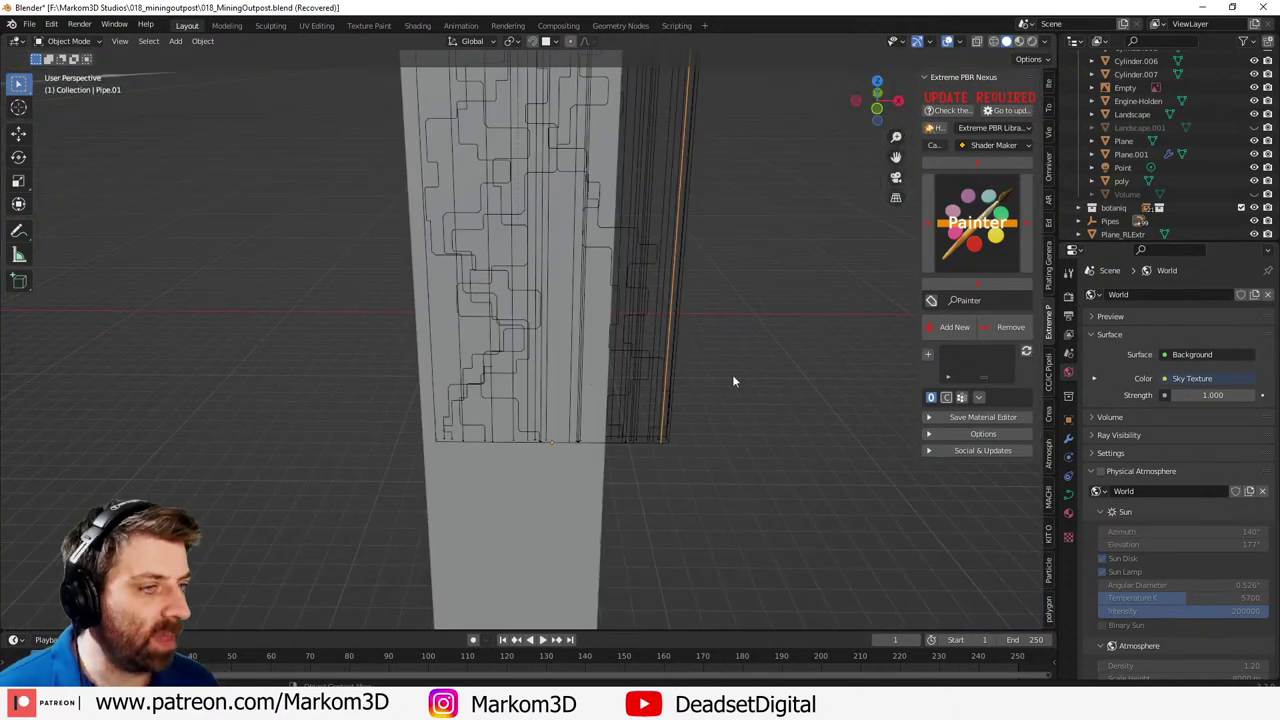
{"action": "left_click", "coordinate": [659, 359]}
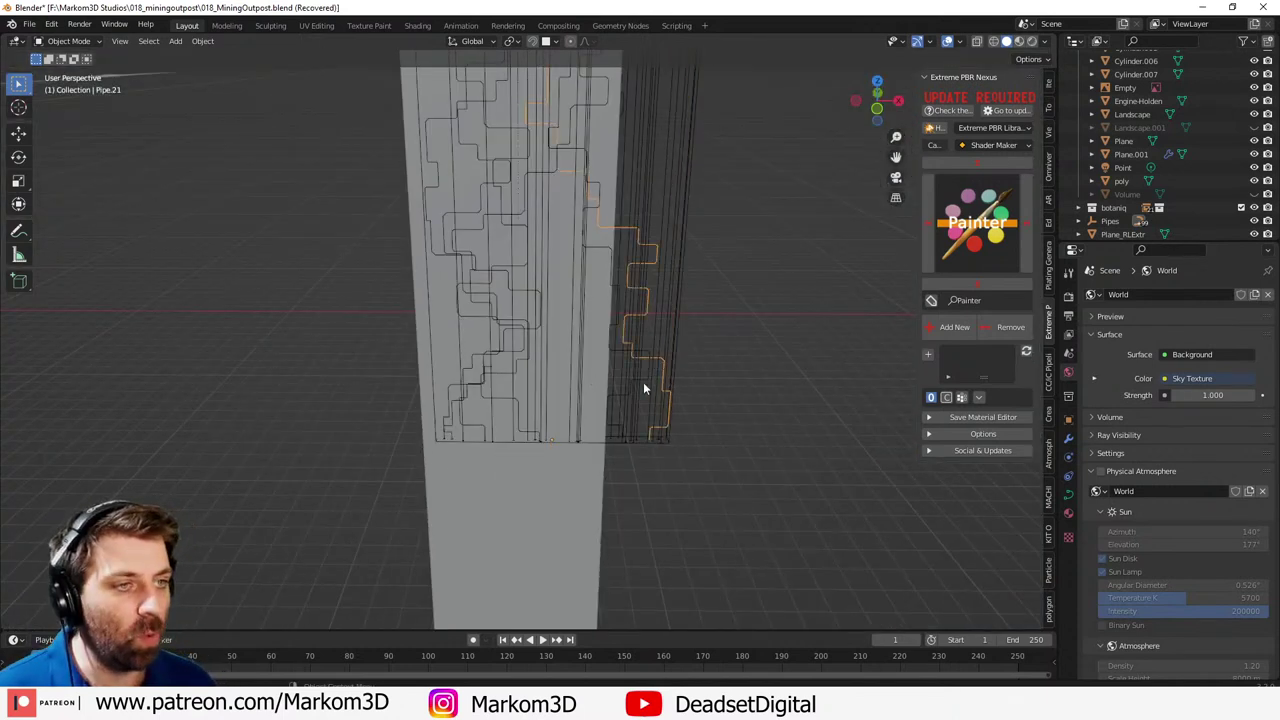
{"action": "left_click", "coordinate": [684, 328]}
{"action": "middle_click_drag", "start_coordinate": [708, 473], "coordinate": [694, 474]}
{"action": "scroll", "coordinate": [694, 474], "scroll_direction": "down", "scroll_amount": 3}
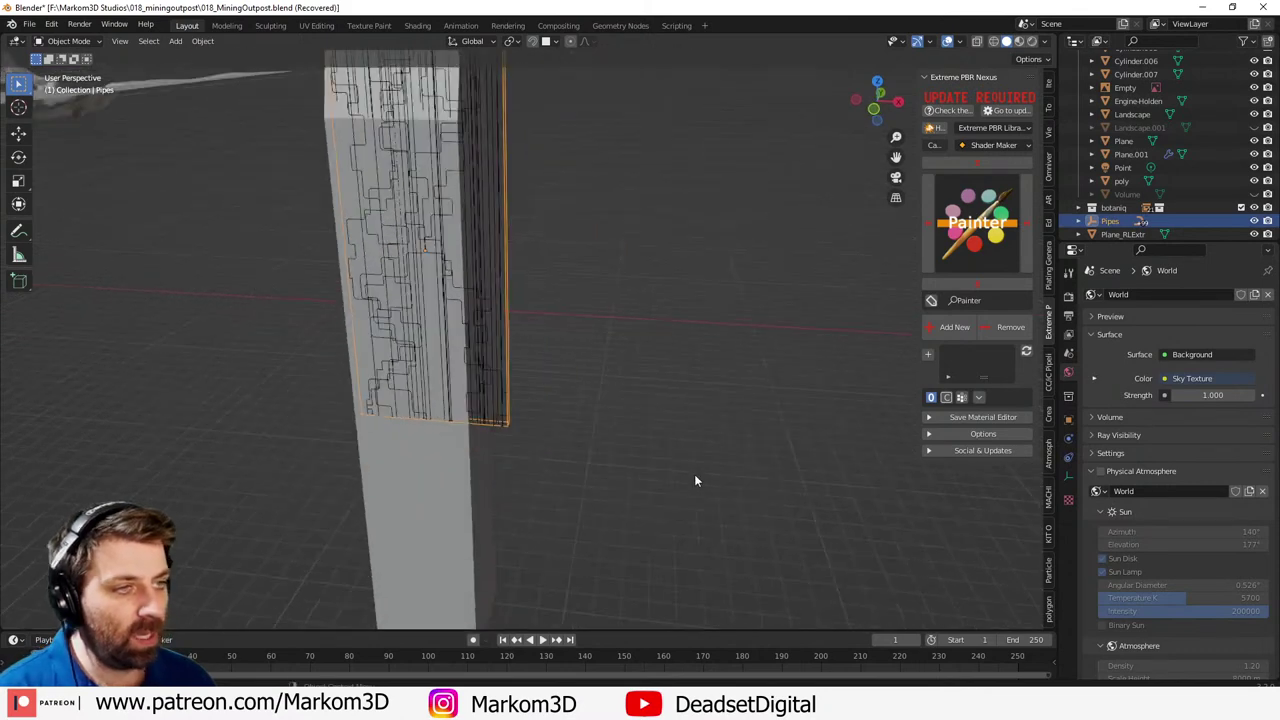
{"action": "key", "text": "Delete"}
{"action": "scroll", "coordinate": [596, 438], "scroll_direction": "down", "scroll_amount": 2}
- Select all generated curves from Pipe.01 through Pipe.50-profile and inspect them on the tower
{"action": "left_click", "coordinate": [514, 355]}
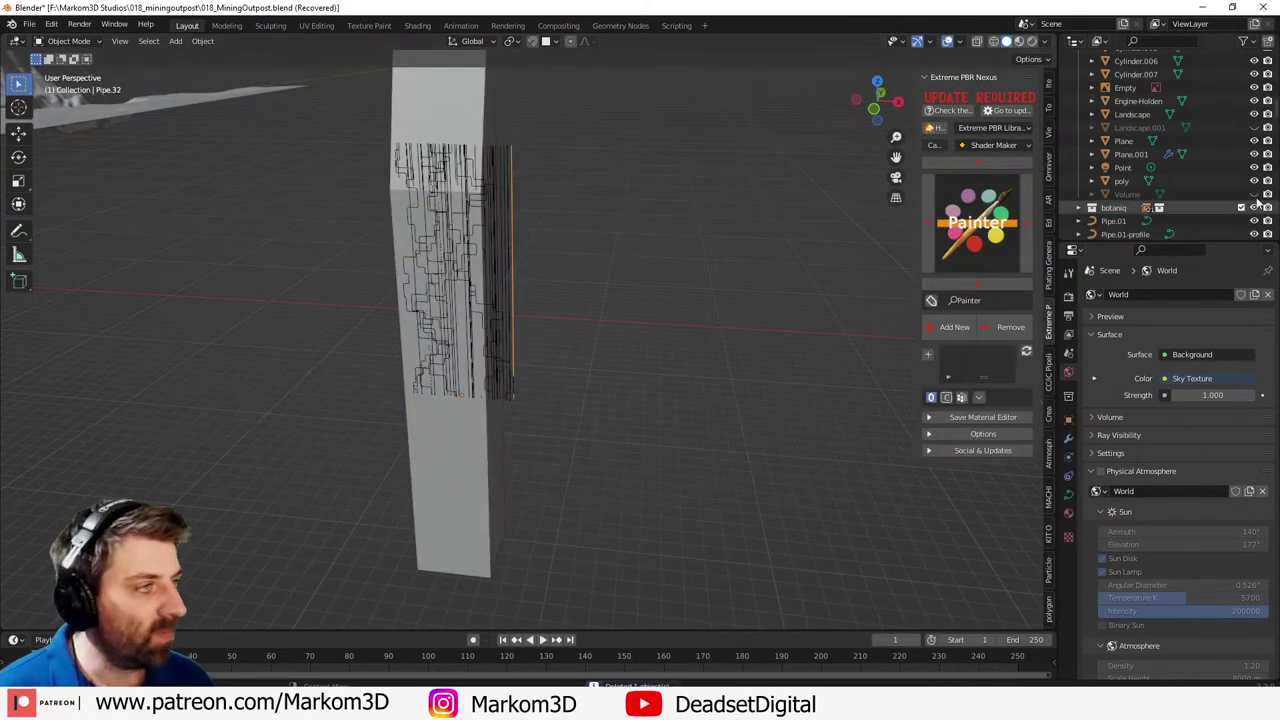
{"action": "scroll", "coordinate": [1120, 116], "scroll_direction": "down", "scroll_amount": 4}
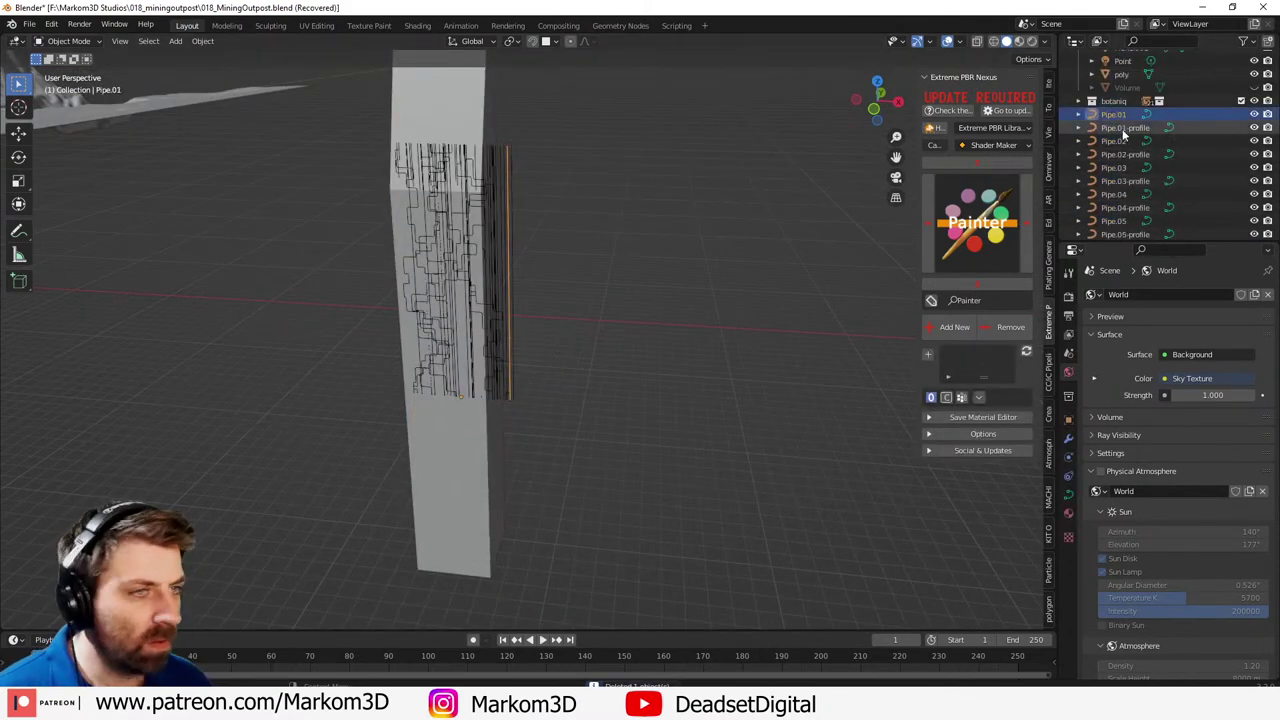
{"action": "left_click", "coordinate": [1123, 129]}
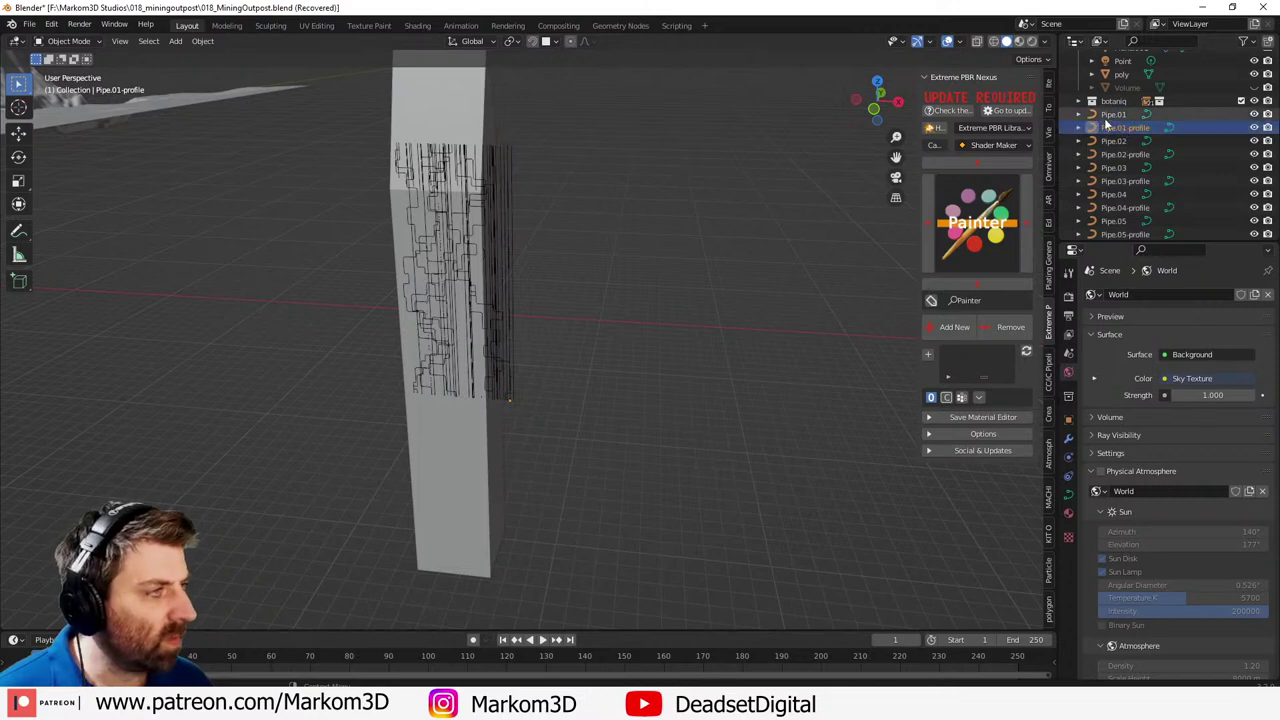
{"action": "left_click", "coordinate": [1114, 114]}
{"action": "scroll", "coordinate": [1116, 180], "scroll_direction": "down", "scroll_amount": 2}
{"action": "scroll", "coordinate": [1116, 180], "scroll_direction": "down", "scroll_amount": 15}
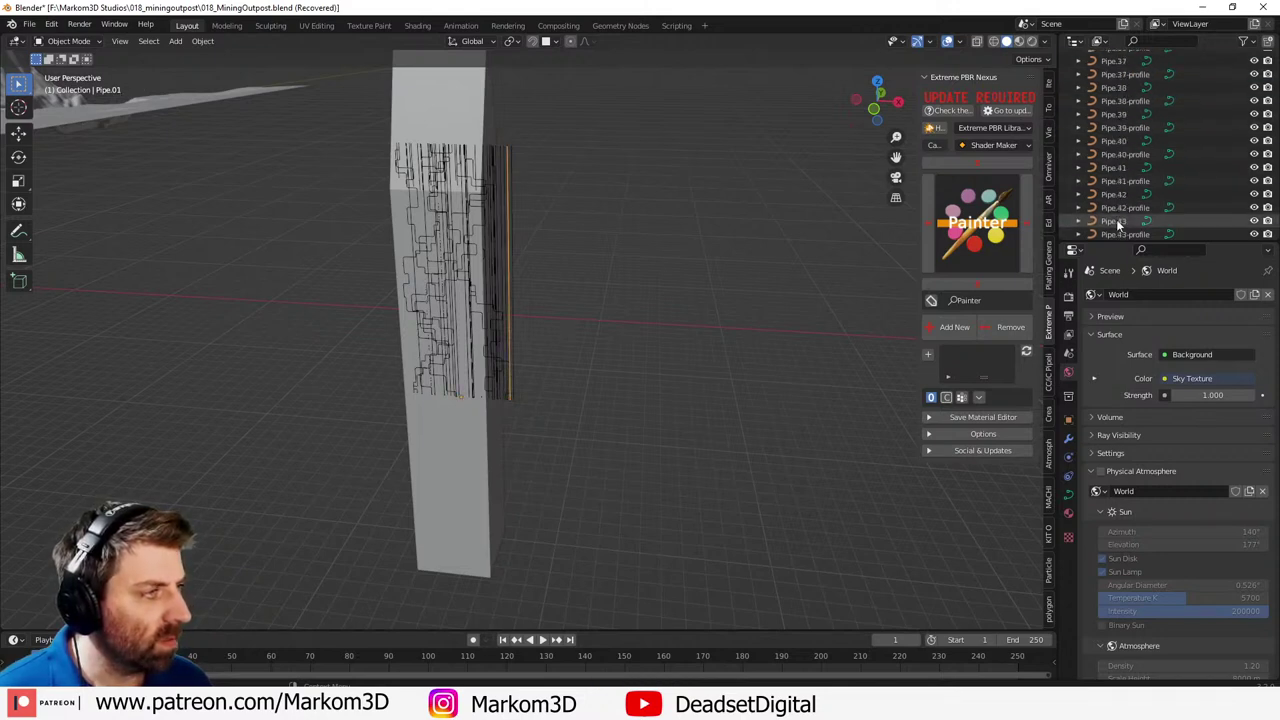
{"action": "left_click", "coordinate": [1124, 187], "text": "shift"}
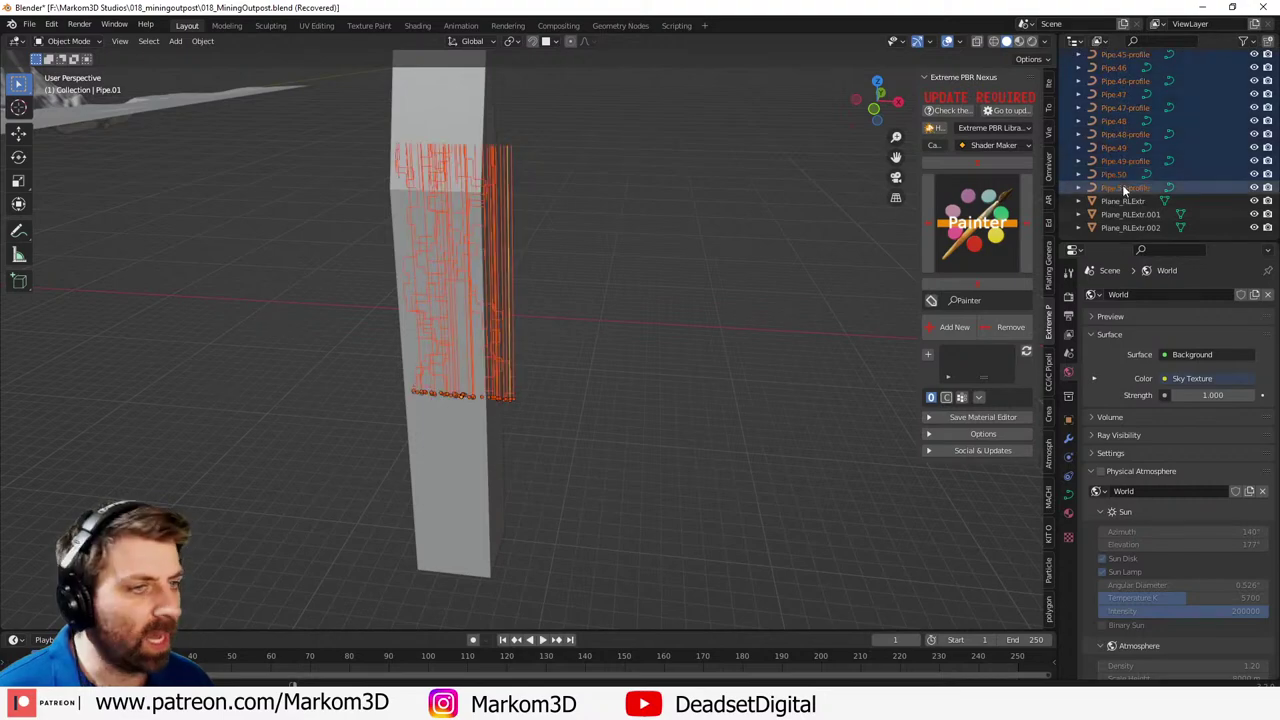
{"action": "scroll", "coordinate": [578, 410], "scroll_direction": "up", "scroll_amount": 2}
{"action": "scroll", "coordinate": [578, 414], "scroll_direction": "up", "scroll_amount": 4}
{"action": "scroll", "coordinate": [573, 420], "scroll_direction": "down", "scroll_amount": 3}
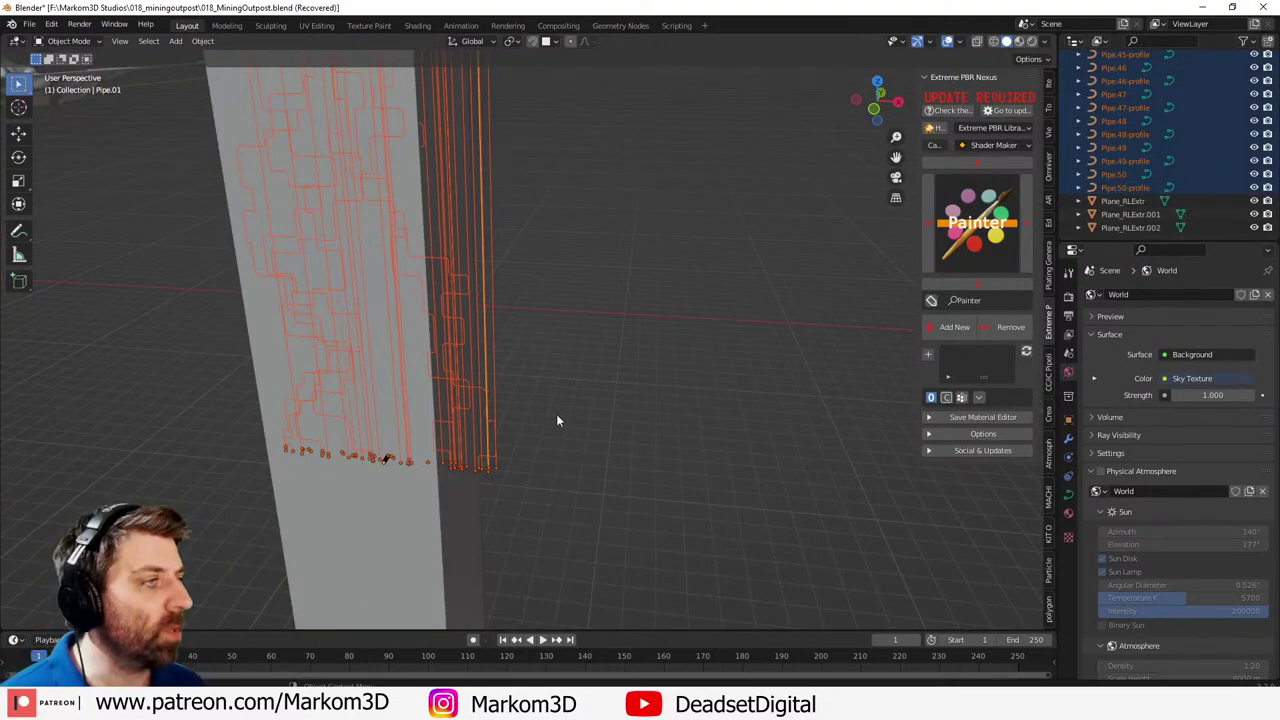
- Delete the Pipe.50-profile and Pipe.49-profile curves
{"action": "left_click", "coordinate": [1140, 185]}
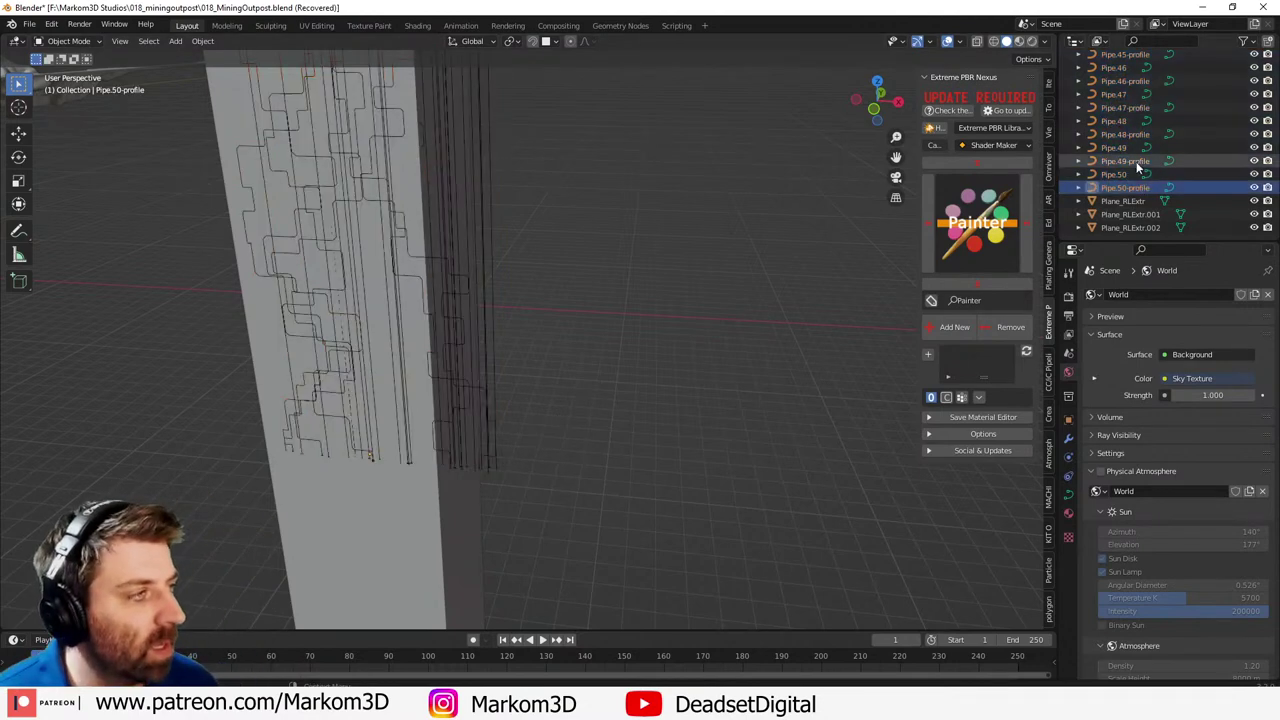
{"action": "left_click", "coordinate": [1134, 161], "text": "ctrl"}
{"action": "key", "text": "Delete"}
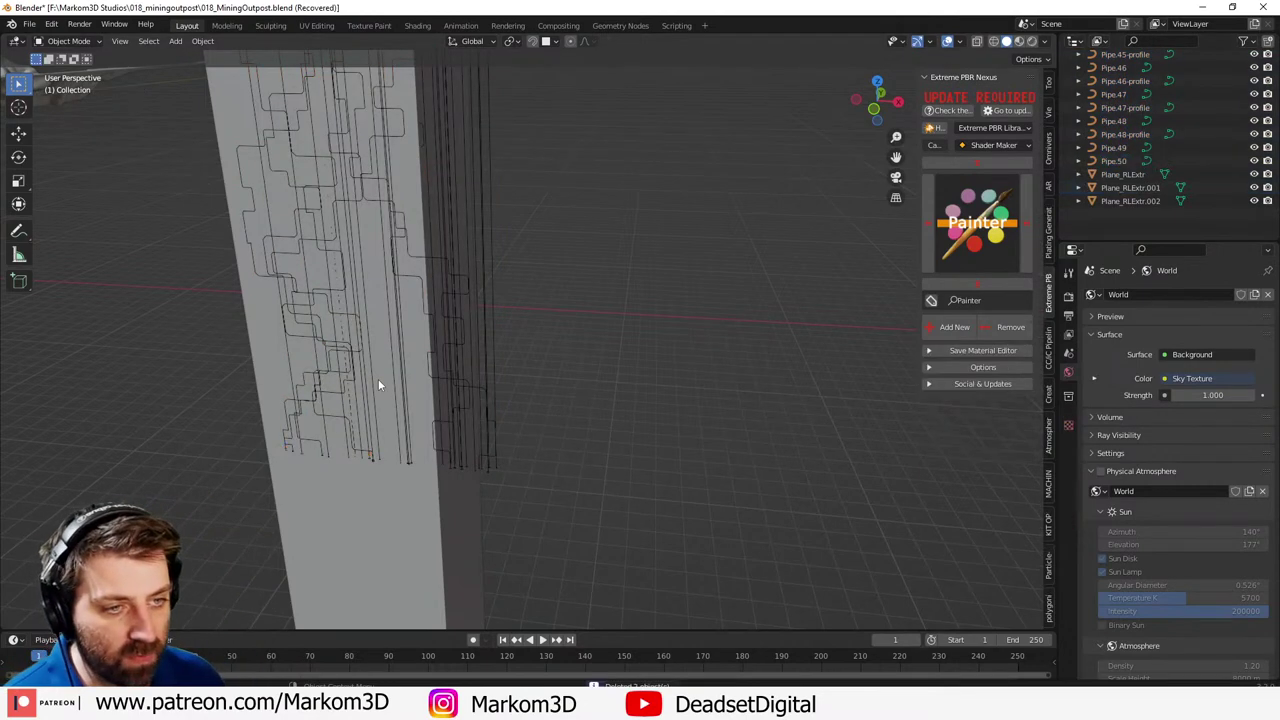
- Select only the profile curves from Pipe.48-profile up to Pipe.43-profile, leaving the pipe curves unselected
{"action": "left_click", "coordinate": [1134, 162]}
{"action": "left_click", "coordinate": [1138, 135], "text": "ctrl"}
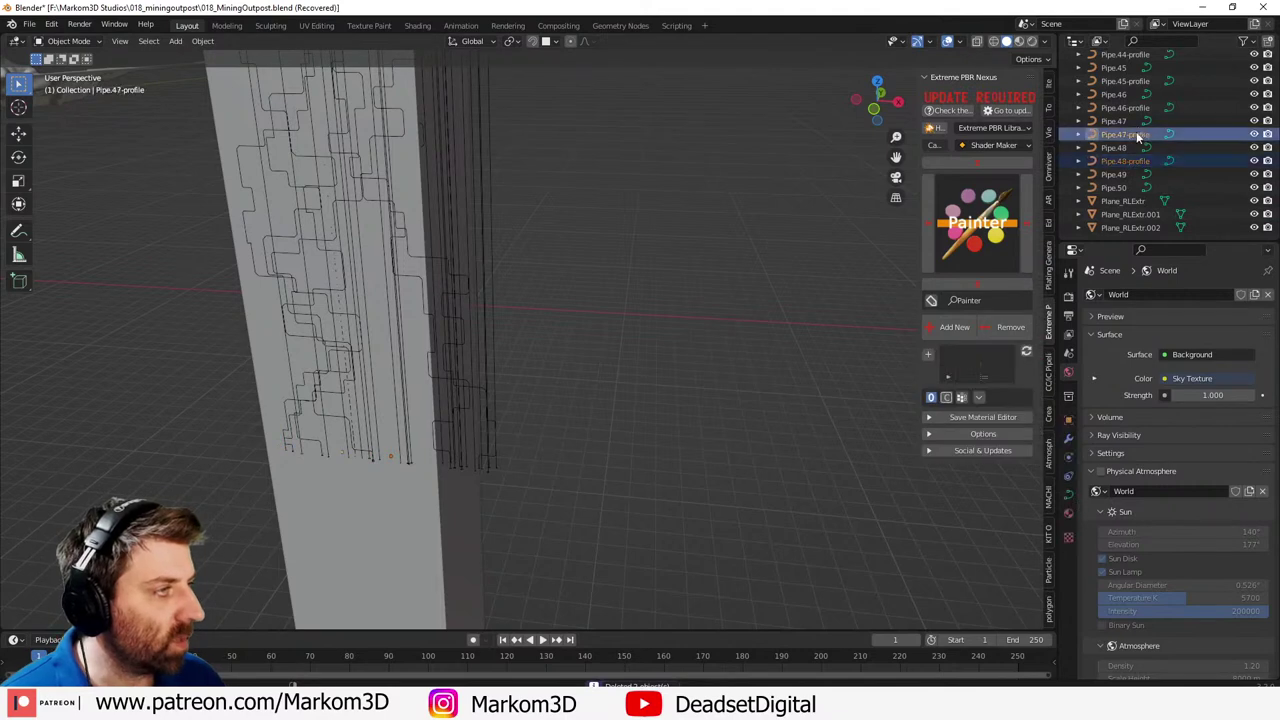
{"action": "left_click", "coordinate": [1138, 108], "text": "ctrl"}
{"action": "left_click", "coordinate": [1138, 82], "text": "ctrl"}
{"action": "scroll", "coordinate": [1136, 90], "scroll_direction": "up", "scroll_amount": 1}
{"action": "left_click", "coordinate": [1135, 80], "text": "ctrl"}
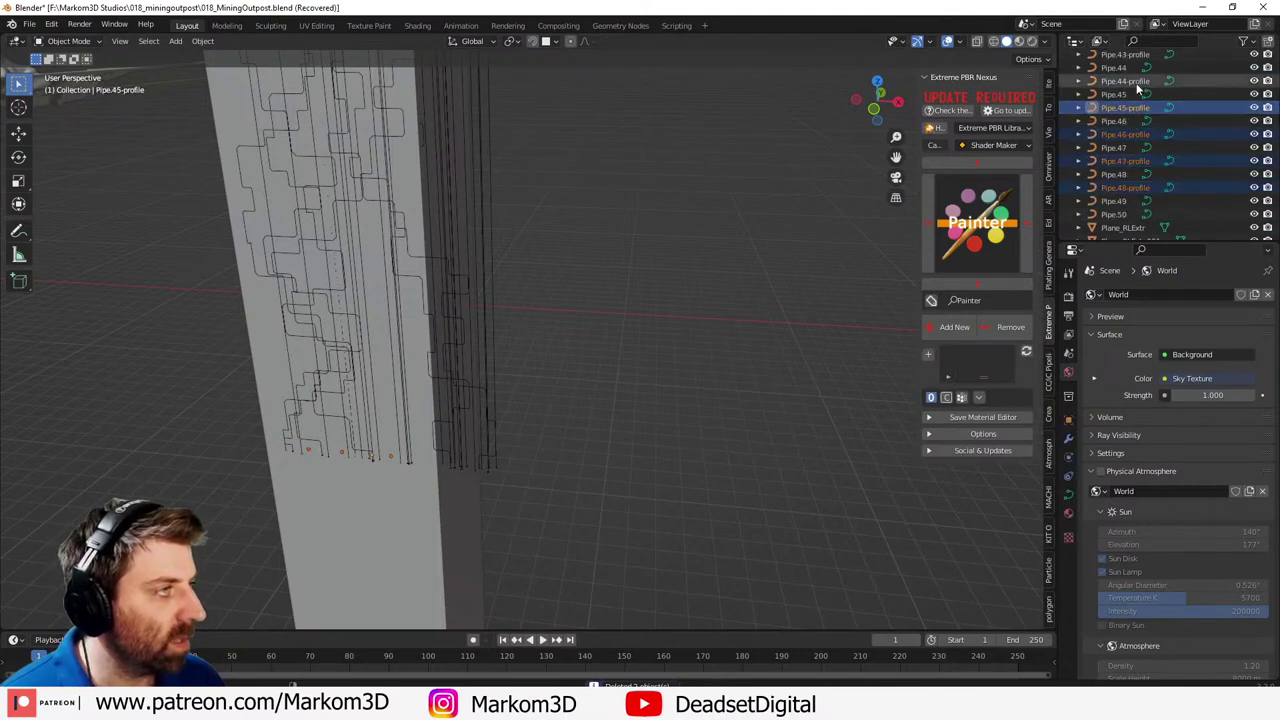
{"action": "left_click", "coordinate": [1135, 54], "text": "ctrl"}
{"action": "scroll", "coordinate": [1137, 166], "scroll_direction": "up", "scroll_amount": 5}
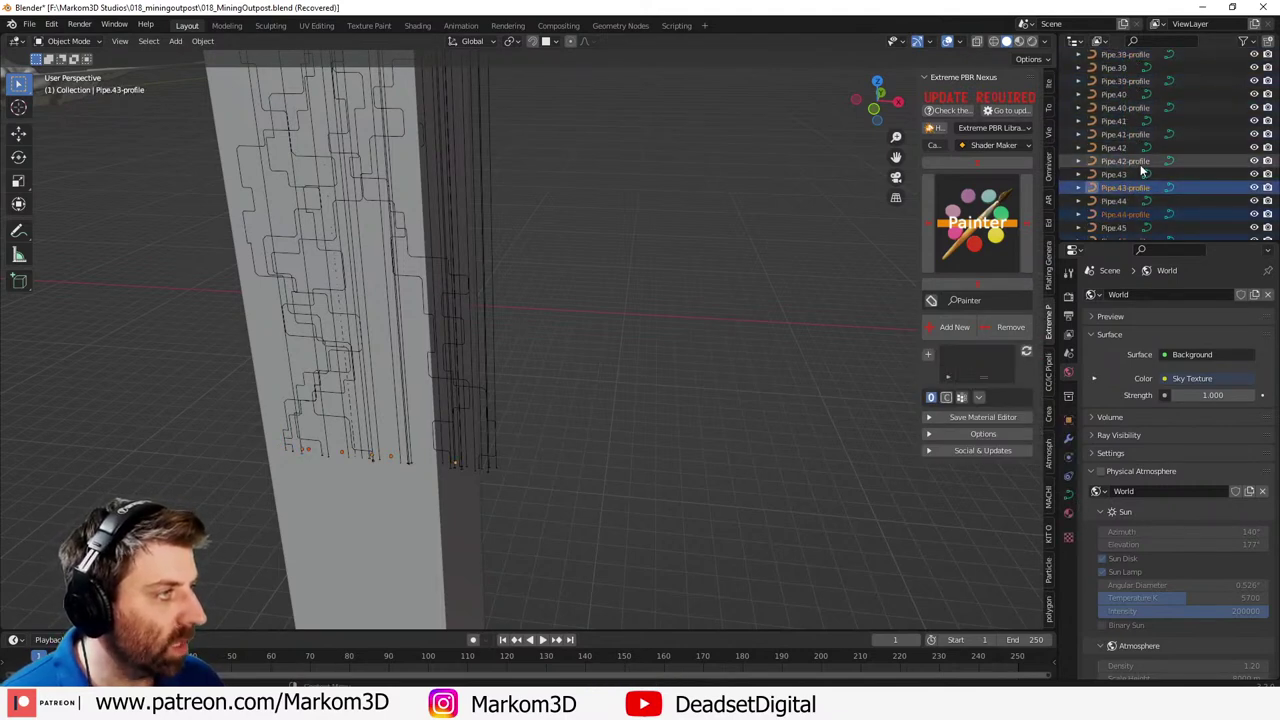
{"action": "left_click", "coordinate": [1139, 161]}
{"action": "left_click", "coordinate": [1137, 134]}
{"action": "left_click", "coordinate": [1135, 110]}
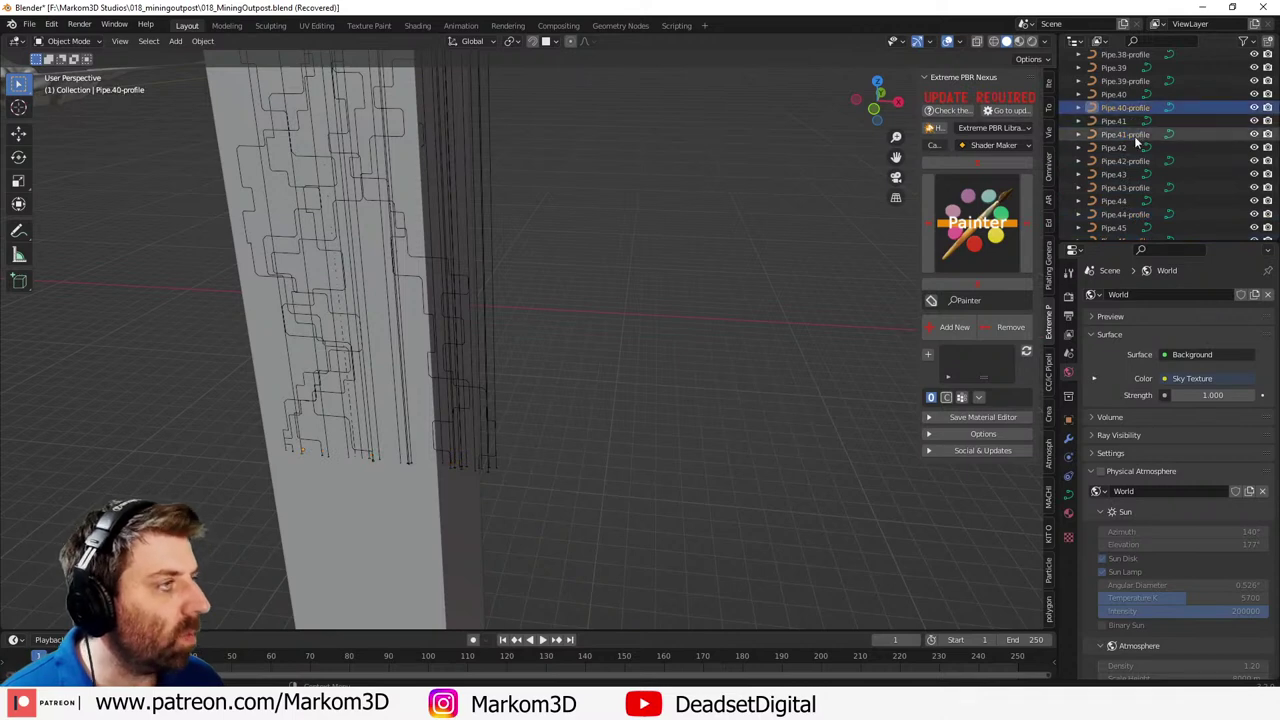
{"action": "key", "text": "ctrl+z"}
{"action": "key", "text": "ctrl+z"}
{"action": "key", "text": "ctrl+z"}
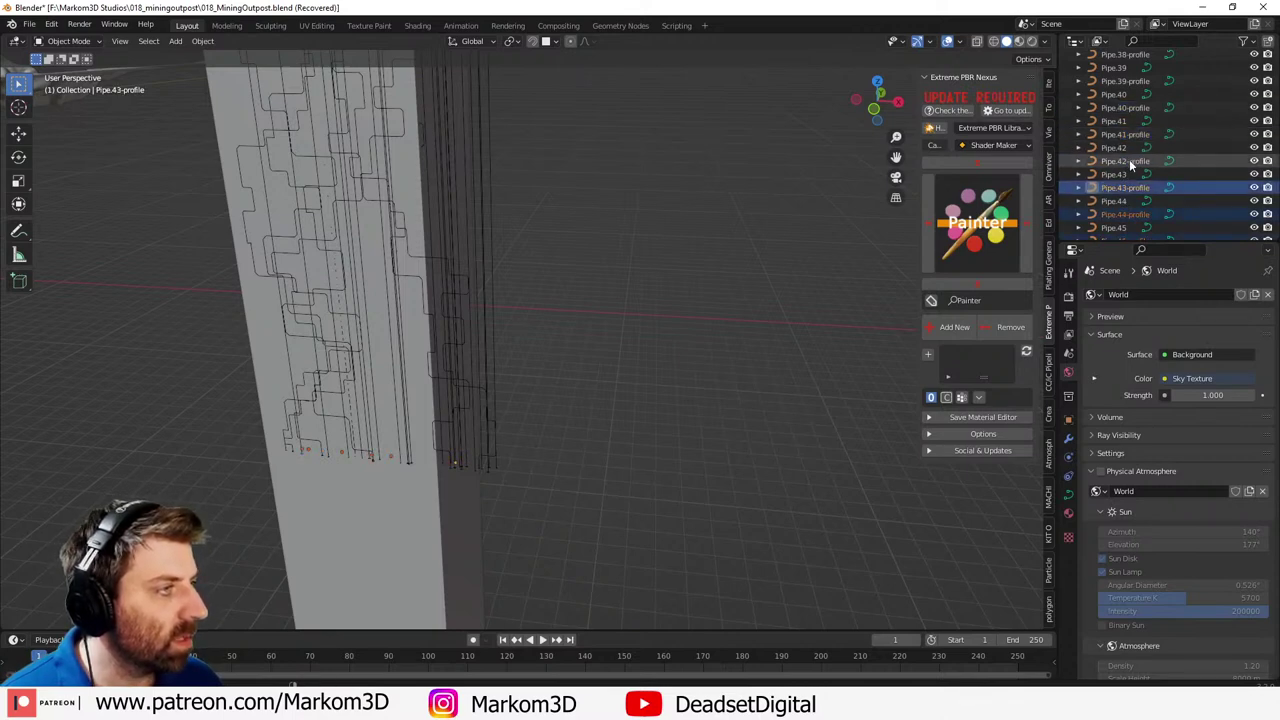
- Add the profile curves from Pipe.42-profile up to Pipe.34-profile to the selection
{"action": "left_click", "coordinate": [1131, 161], "text": "ctrl"}
{"action": "left_click", "coordinate": [1133, 134], "text": "ctrl"}
{"action": "left_click", "coordinate": [1131, 108], "text": "ctrl"}
{"action": "left_click", "coordinate": [1131, 82], "text": "ctrl"}
{"action": "left_click", "coordinate": [1131, 56], "text": "ctrl"}
{"action": "scroll", "coordinate": [1132, 104], "scroll_direction": "up", "scroll_amount": 1}
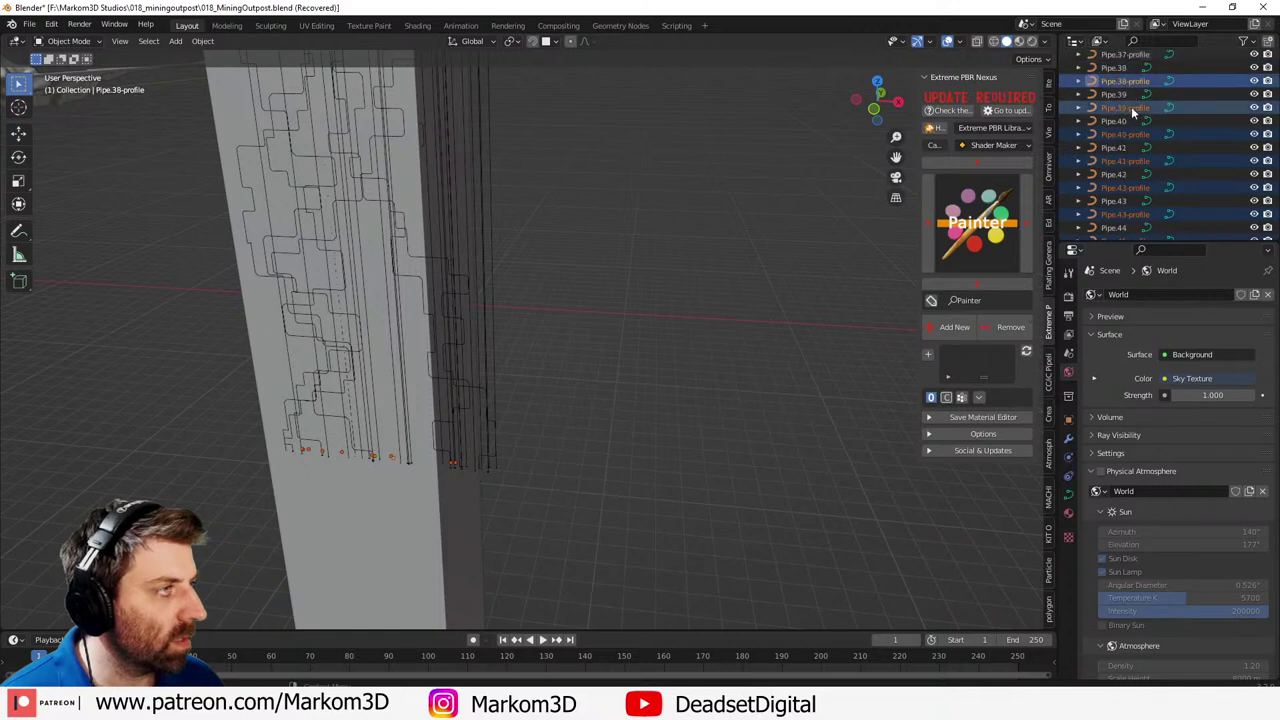
{"action": "scroll", "coordinate": [1132, 108], "scroll_direction": "up", "scroll_amount": 3}
{"action": "left_click", "coordinate": [1138, 134], "text": "ctrl"}
{"action": "left_click", "coordinate": [1136, 108], "text": "ctrl"}
{"action": "left_click", "coordinate": [1134, 81], "text": "ctrl"}
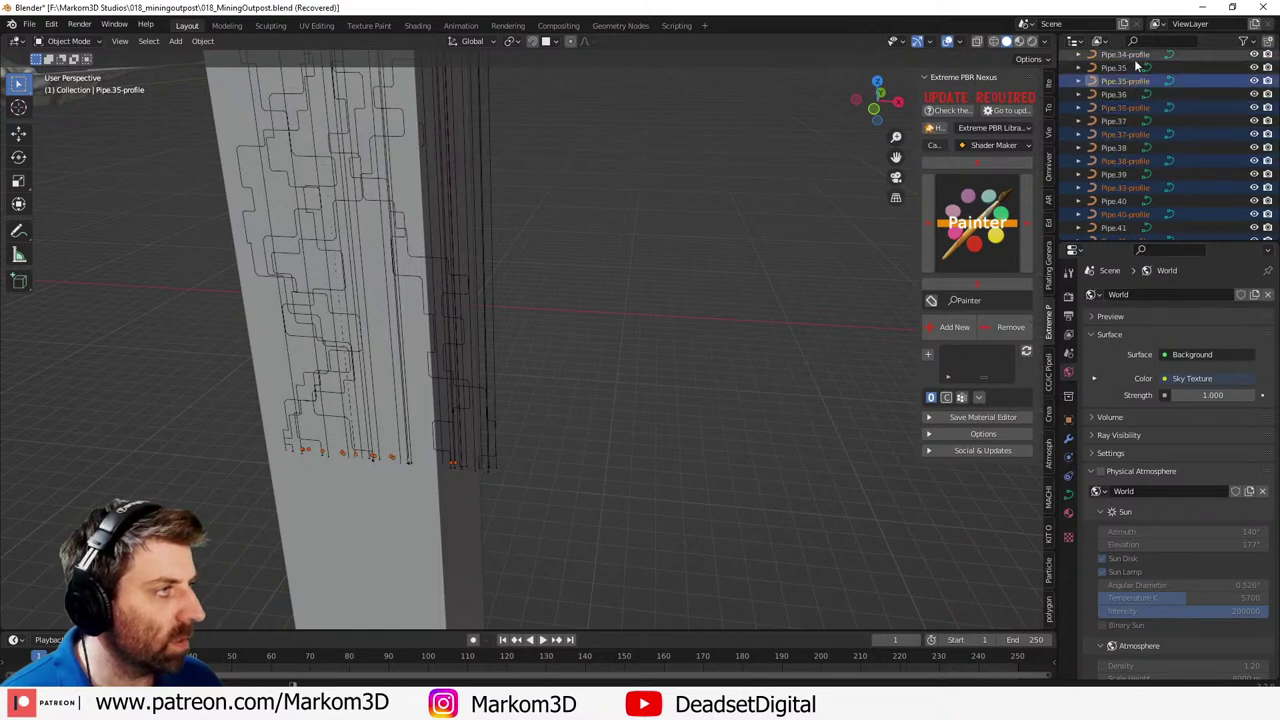
{"action": "scroll", "coordinate": [1137, 100], "scroll_direction": "up", "scroll_amount": 5}
{"action": "left_click", "coordinate": [1137, 158]}
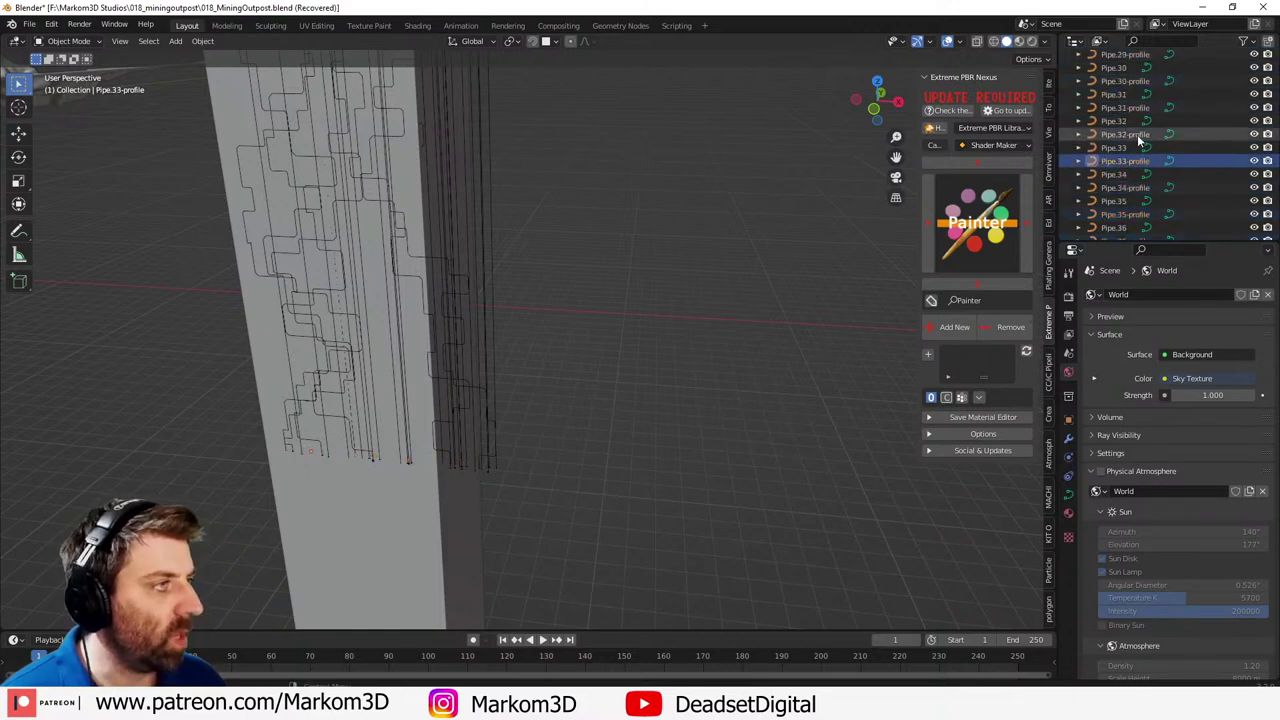
{"action": "left_click", "coordinate": [1138, 136]}
{"action": "key", "text": "ctrl+z"}
{"action": "key", "text": "ctrl+z"}
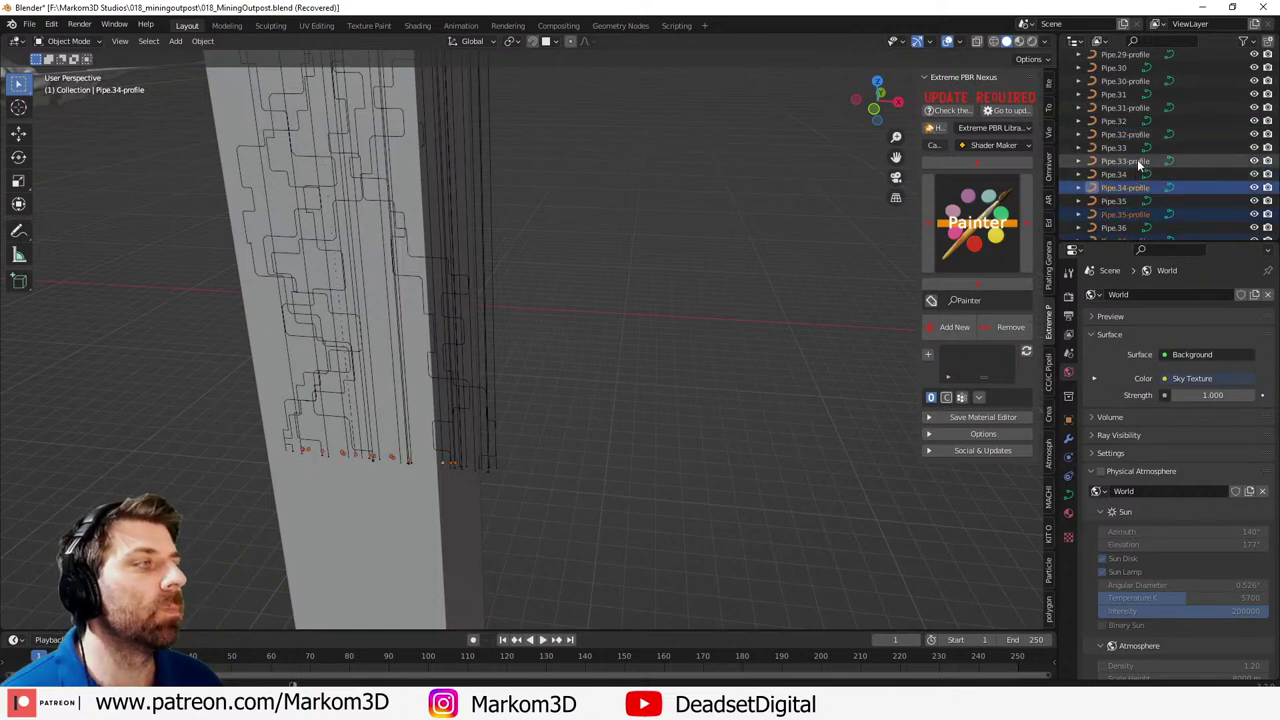
- Add the profile curves from Pipe.33-profile up to Pipe.23-profile to the selection
{"action": "left_click", "coordinate": [1137, 160], "text": "ctrl"}
{"action": "left_click", "coordinate": [1137, 134], "text": "ctrl"}
{"action": "left_click", "coordinate": [1136, 107], "text": "ctrl"}
{"action": "left_click", "coordinate": [1136, 80], "text": "ctrl"}
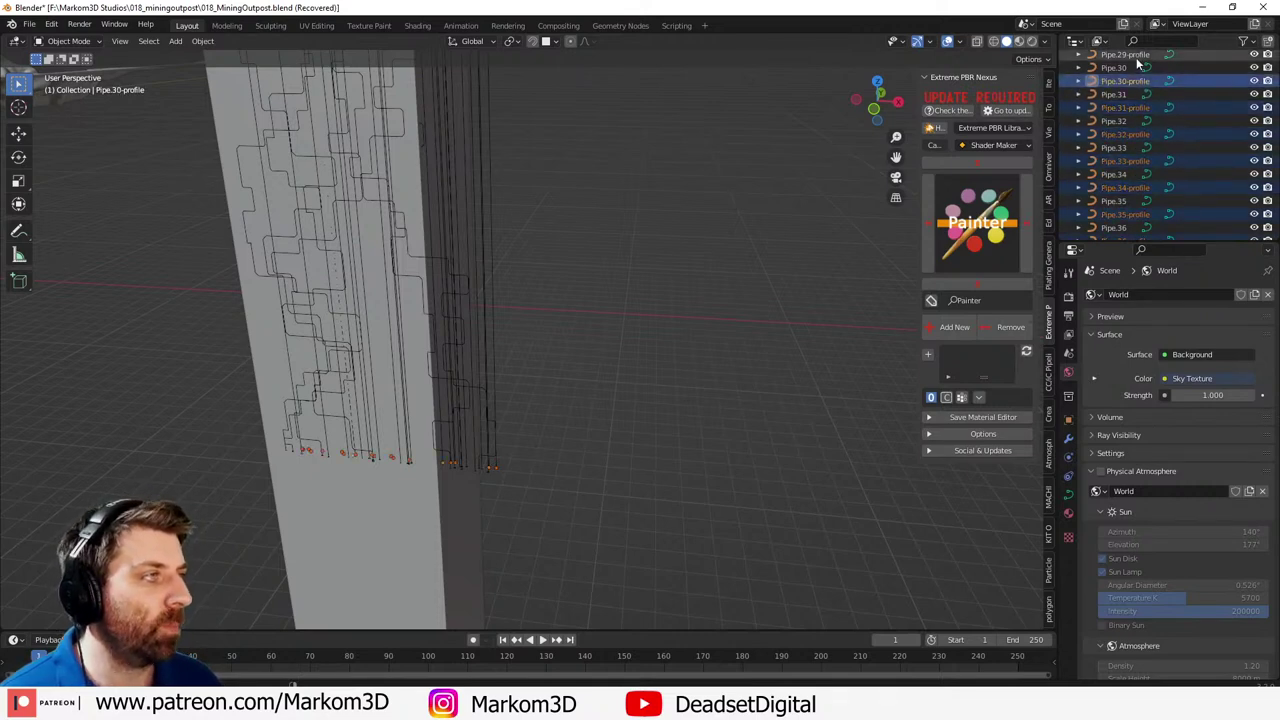
{"action": "left_click", "coordinate": [1136, 55], "text": "ctrl"}
{"action": "scroll", "coordinate": [1138, 206], "scroll_direction": "up", "scroll_amount": 6}
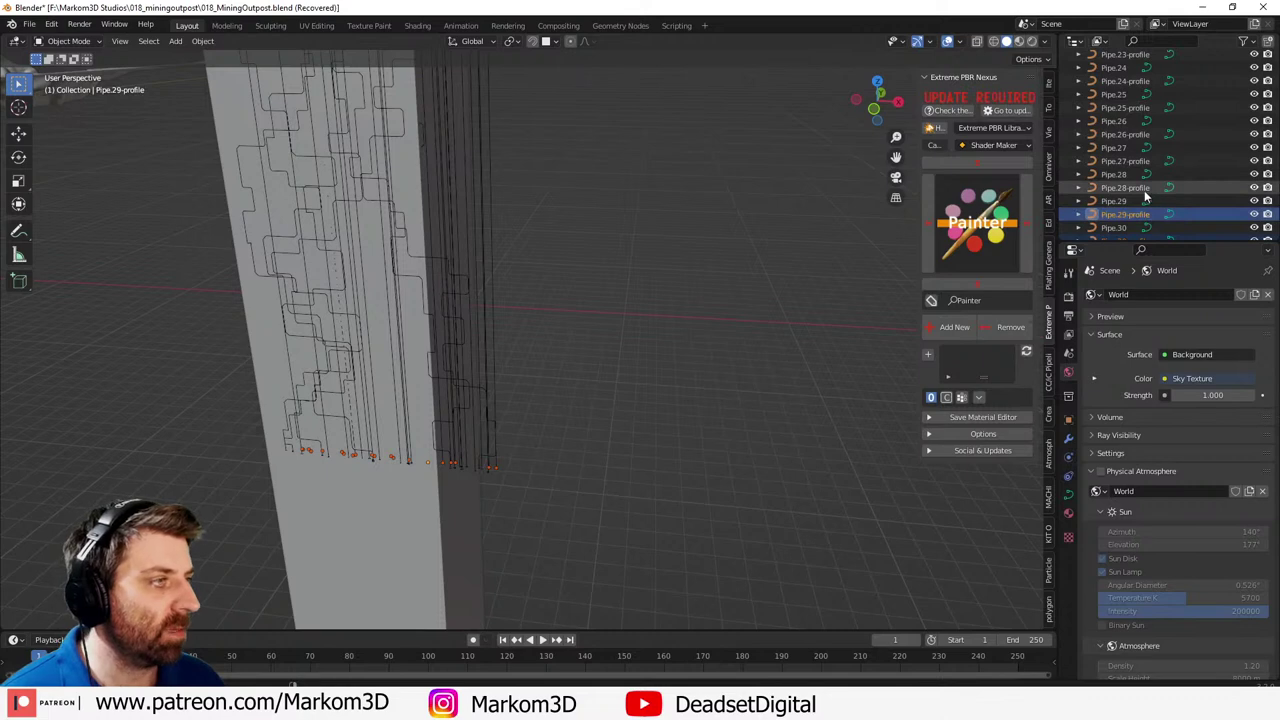
{"action": "left_click", "coordinate": [1142, 187], "text": "ctrl"}
{"action": "left_click", "coordinate": [1141, 160], "text": "ctrl"}
{"action": "left_click", "coordinate": [1141, 134], "text": "ctrl"}
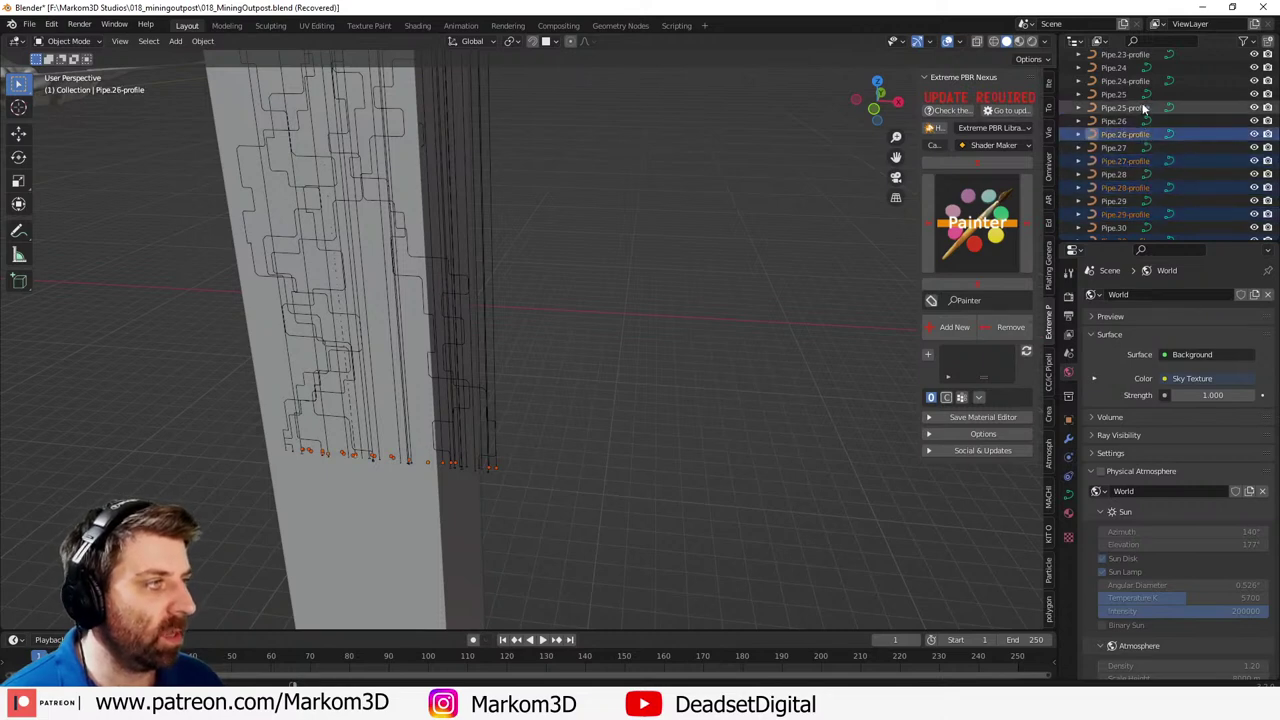
{"action": "left_click", "coordinate": [1141, 107], "text": "ctrl"}
{"action": "left_click", "coordinate": [1141, 80], "text": "ctrl"}
{"action": "left_click", "coordinate": [1141, 54], "text": "ctrl"}
- Add the profile curves from Pipe.22-profile up to Pipe.12-profile to the selection
{"action": "scroll", "coordinate": [1140, 100], "scroll_direction": "up", "scroll_amount": 5}
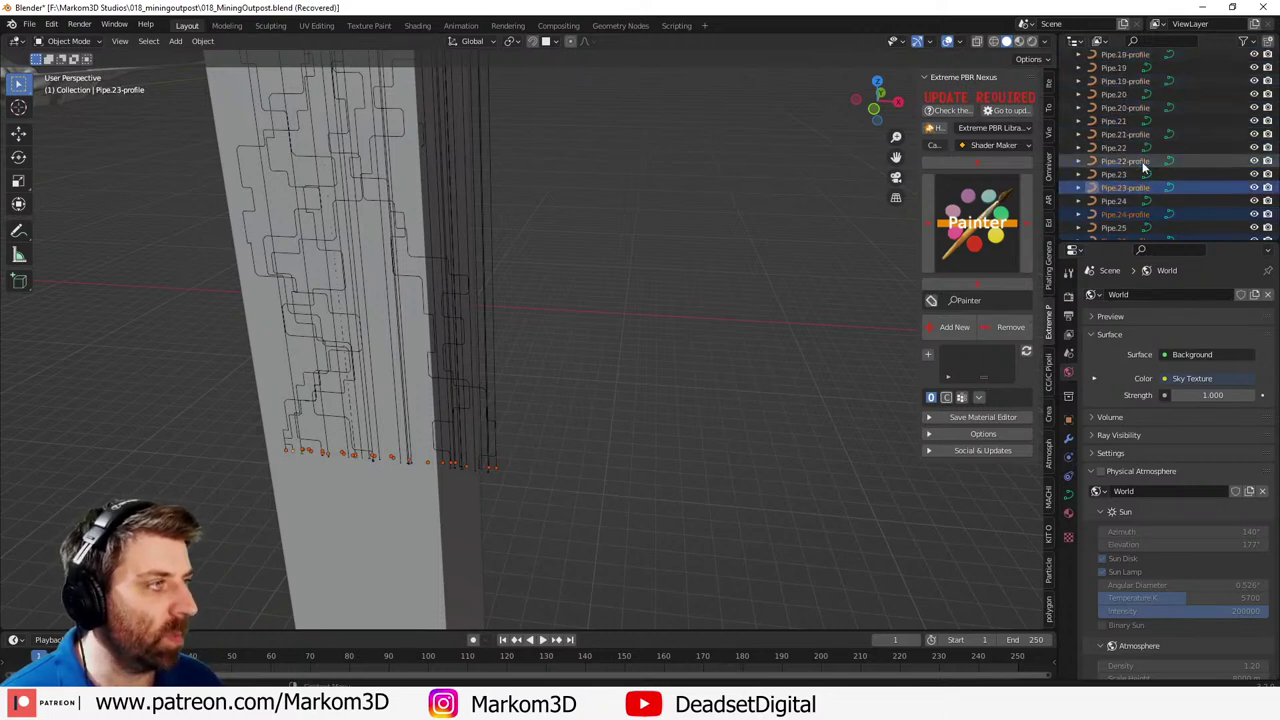
{"action": "left_click", "coordinate": [1142, 160], "text": "ctrl"}
{"action": "left_click", "coordinate": [1141, 134], "text": "ctrl"}
{"action": "left_click", "coordinate": [1141, 107], "text": "ctrl"}
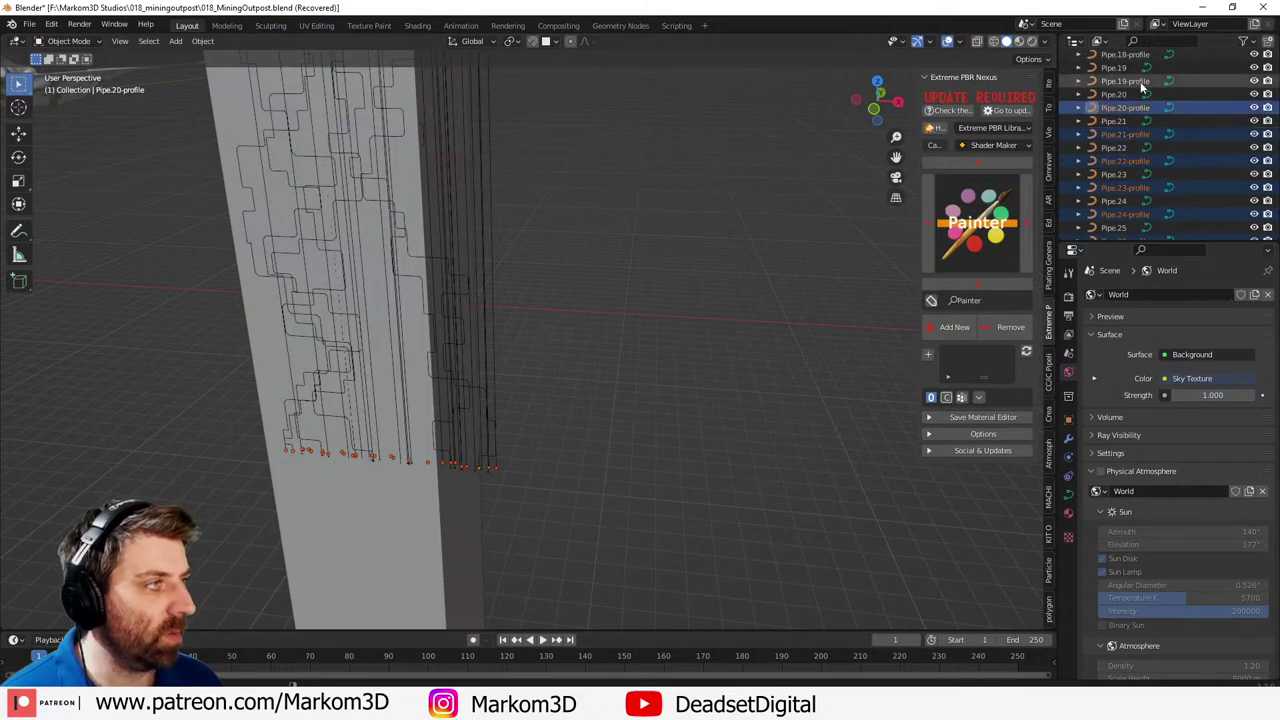
{"action": "left_click", "coordinate": [1141, 80], "text": "ctrl"}
{"action": "left_click", "coordinate": [1141, 54], "text": "ctrl"}
{"action": "scroll", "coordinate": [1140, 59], "scroll_direction": "up", "scroll_amount": 6}
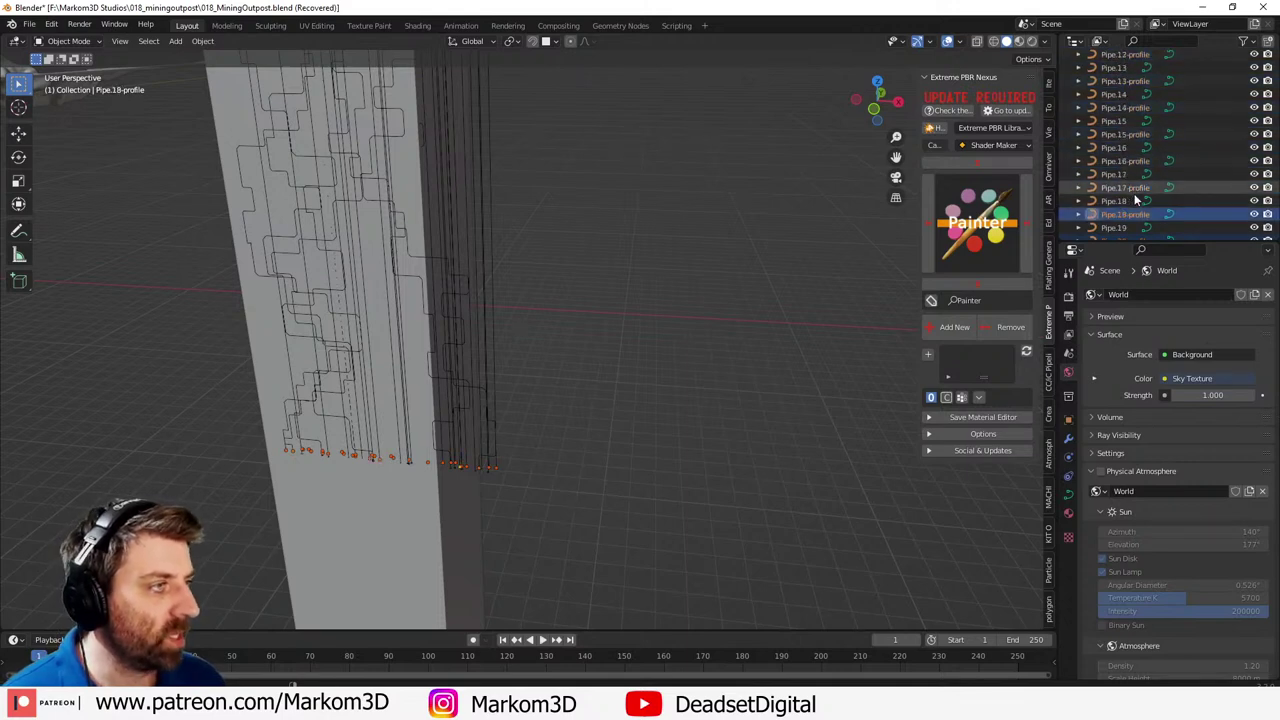
{"action": "left_click", "coordinate": [1141, 187], "text": "ctrl"}
{"action": "left_click", "coordinate": [1141, 160], "text": "ctrl"}
{"action": "left_click", "coordinate": [1141, 134], "text": "ctrl"}
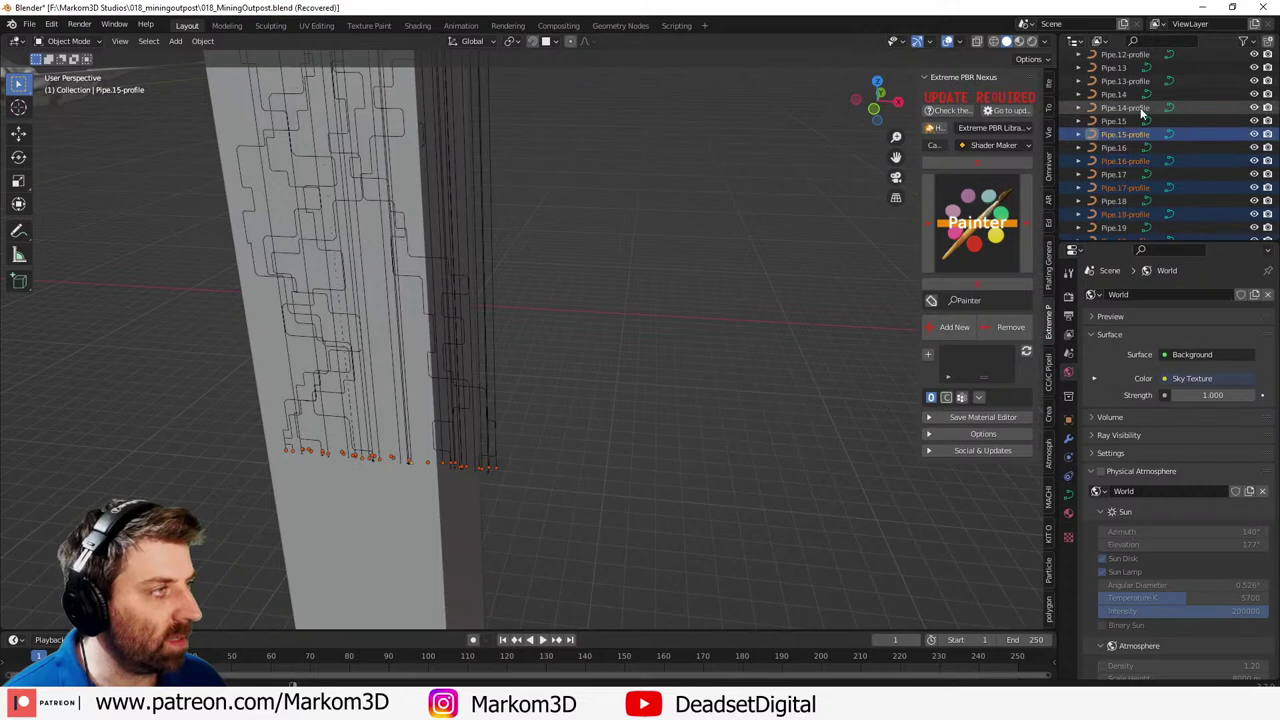
{"action": "left_click", "coordinate": [1141, 107], "text": "ctrl"}
{"action": "left_click", "coordinate": [1141, 80], "text": "ctrl"}
{"action": "left_click", "coordinate": [1141, 54], "text": "ctrl"}
- Extend the selection with the profile curves from Pipe.11-profile up to Pipe.01-profile and delete all selected profile curves
{"action": "scroll", "coordinate": [1141, 60], "scroll_direction": "up", "scroll_amount": 5}
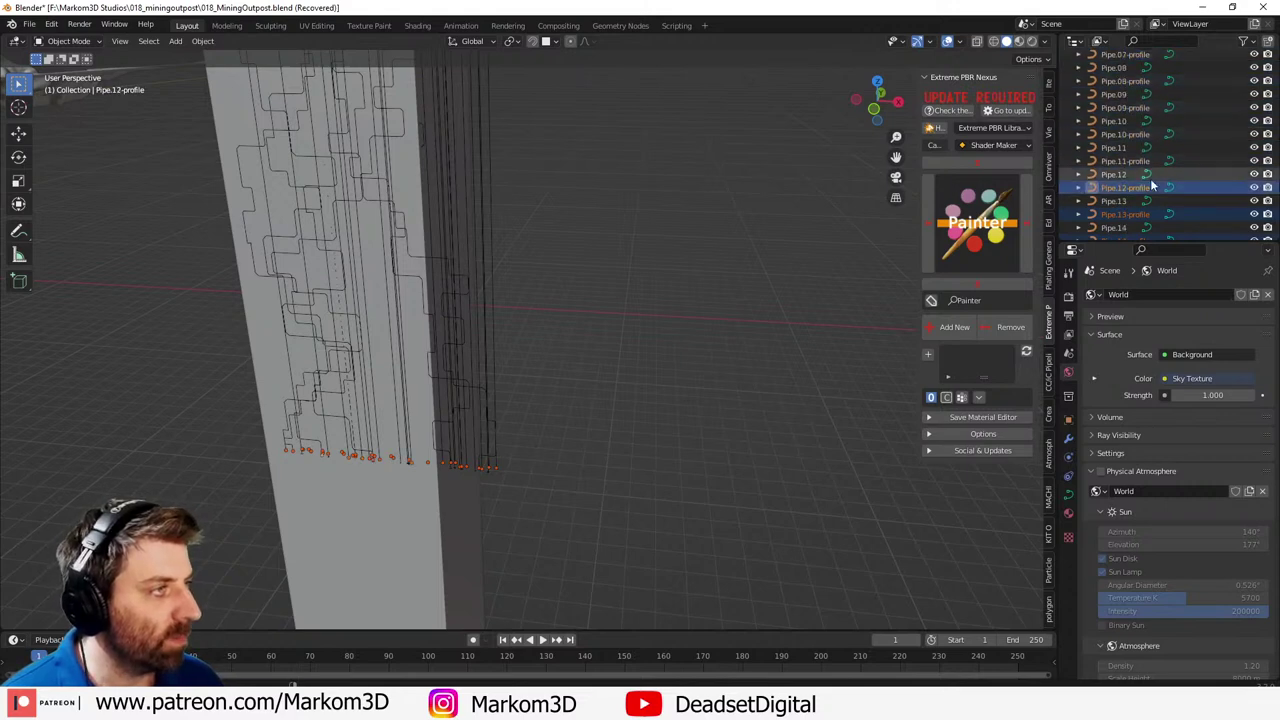
{"action": "left_click", "coordinate": [1141, 160], "text": "ctrl"}
{"action": "left_click", "coordinate": [1141, 134], "text": "ctrl"}
{"action": "left_click", "coordinate": [1139, 107], "text": "ctrl"}
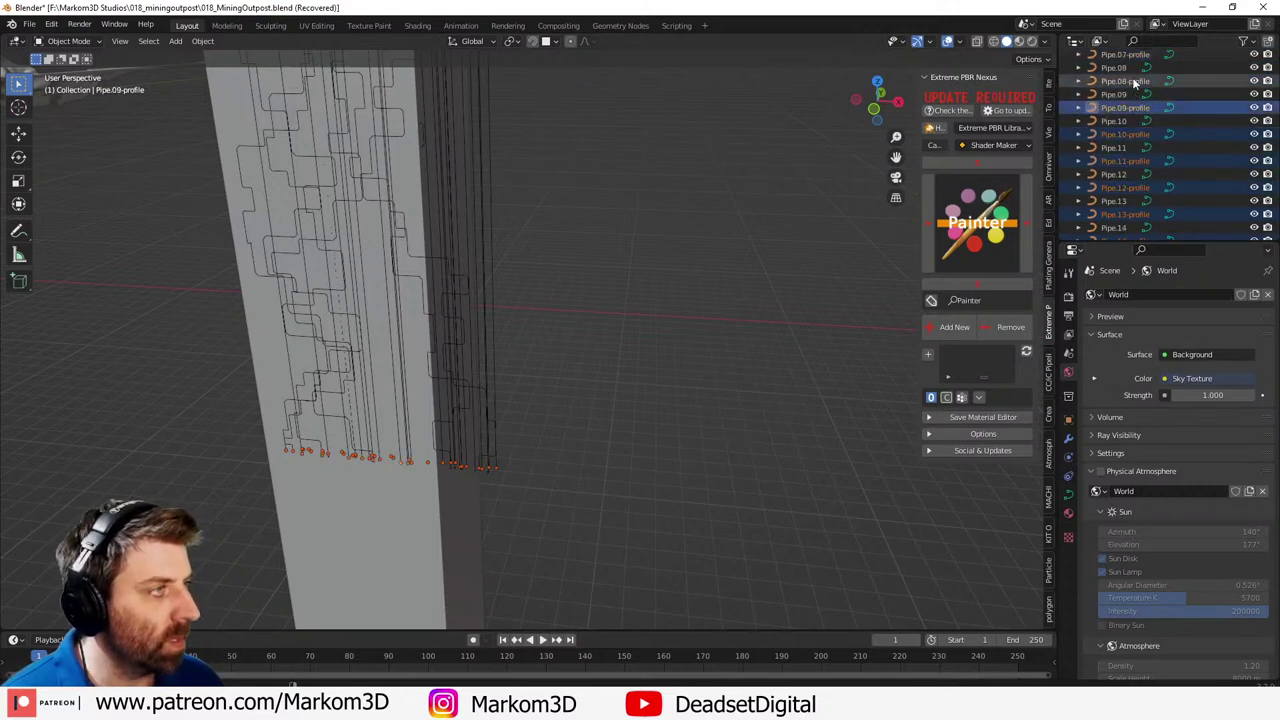
{"action": "left_click", "coordinate": [1133, 82], "text": "ctrl"}
{"action": "scroll", "coordinate": [1134, 60], "scroll_direction": "up", "scroll_amount": 5}
{"action": "left_click", "coordinate": [1143, 187], "text": "ctrl"}
{"action": "left_click", "coordinate": [1141, 160], "text": "ctrl"}
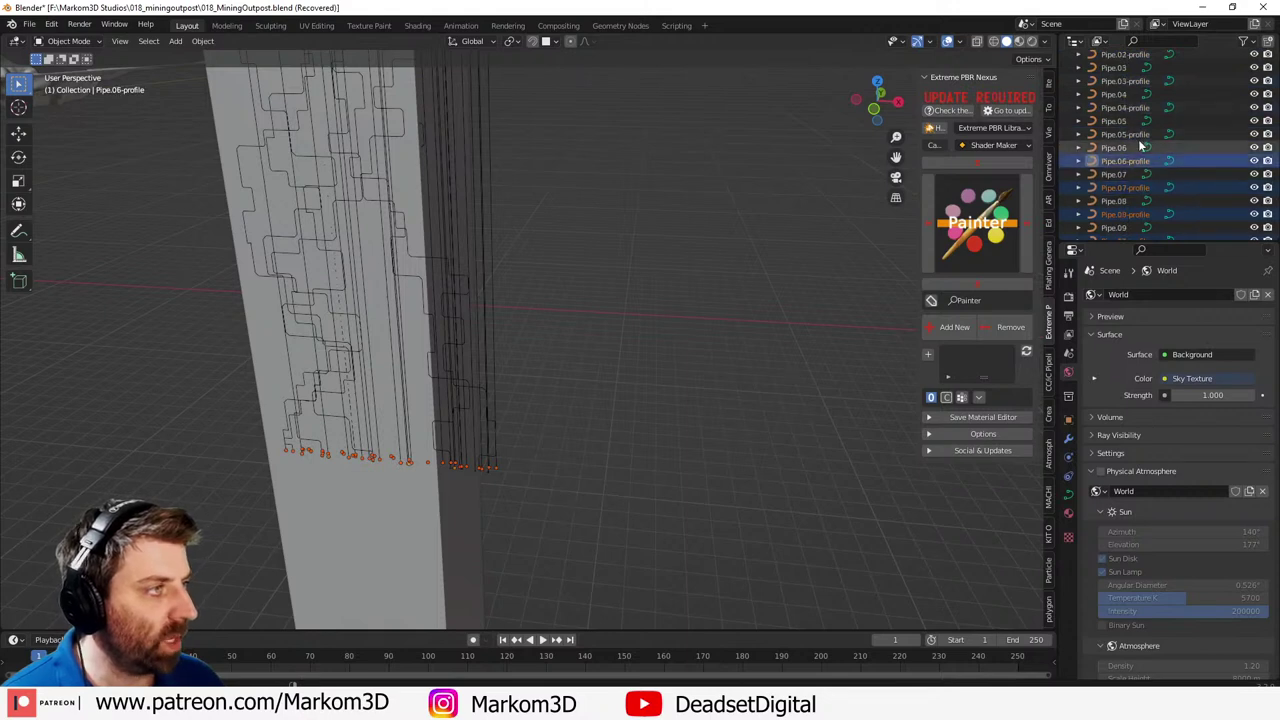
{"action": "left_click", "coordinate": [1140, 134], "text": "ctrl"}
{"action": "left_click", "coordinate": [1140, 107], "text": "ctrl"}
{"action": "left_click", "coordinate": [1137, 82], "text": "ctrl"}
{"action": "left_click", "coordinate": [1137, 54], "text": "ctrl"}
{"action": "scroll", "coordinate": [1136, 60], "scroll_direction": "up", "scroll_amount": 1}
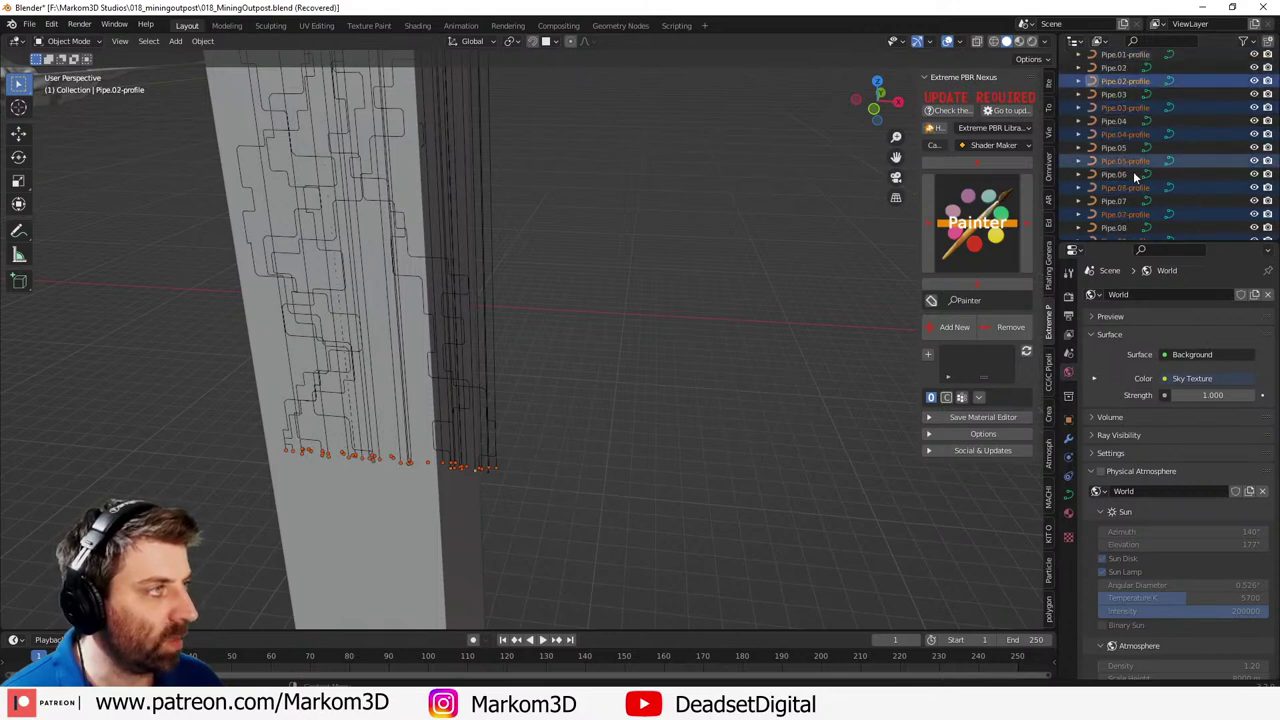
{"action": "key", "text": "x"}
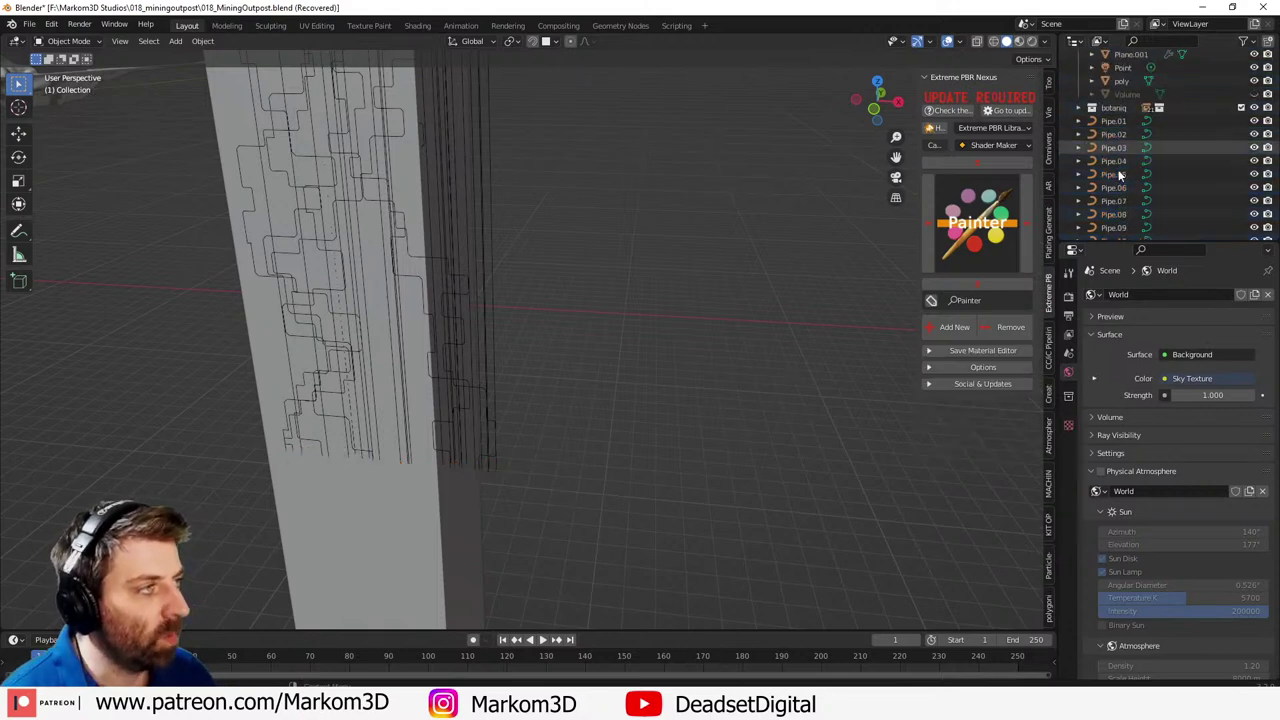
- Select all pipe curves from Pipe.01 through Pipe.50 and join them into one curve object
{"action": "left_click", "coordinate": [1115, 123]}
{"action": "scroll", "coordinate": [1135, 178], "scroll_direction": "down", "scroll_amount": 20}
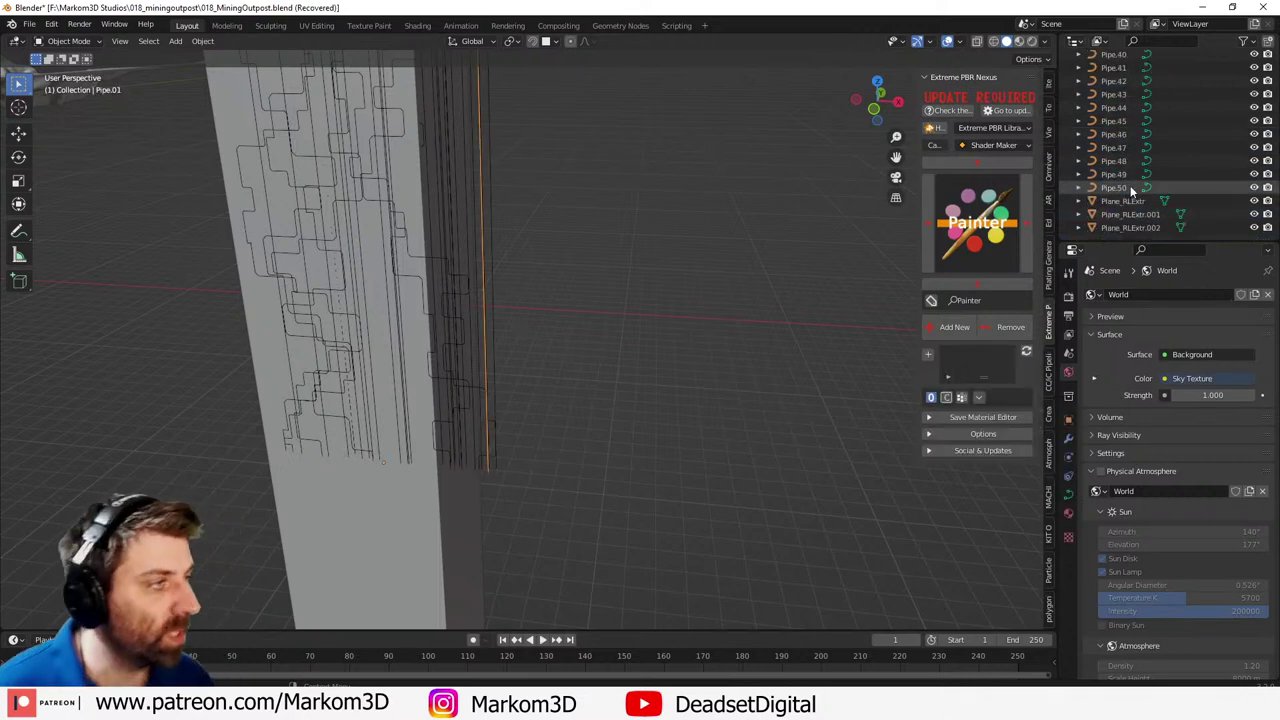
{"action": "left_click", "coordinate": [1127, 184], "text": "shift"}
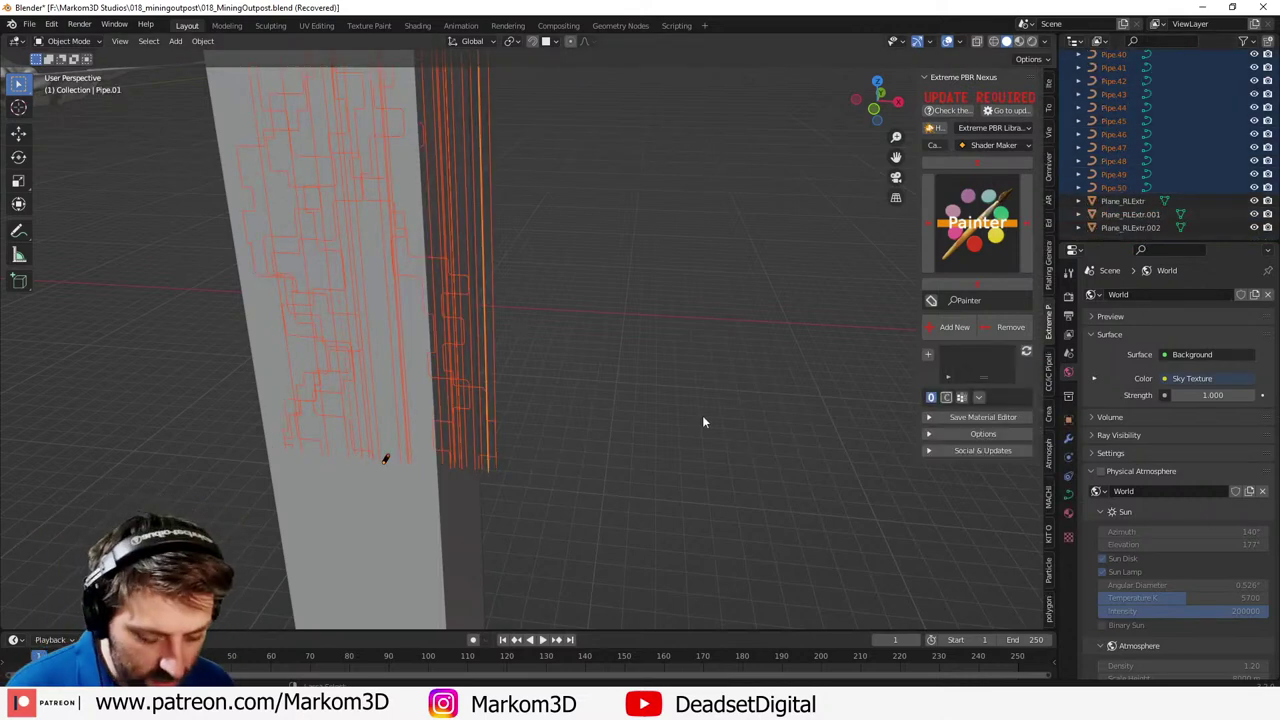
{"action": "key", "text": "ctrl+j"}
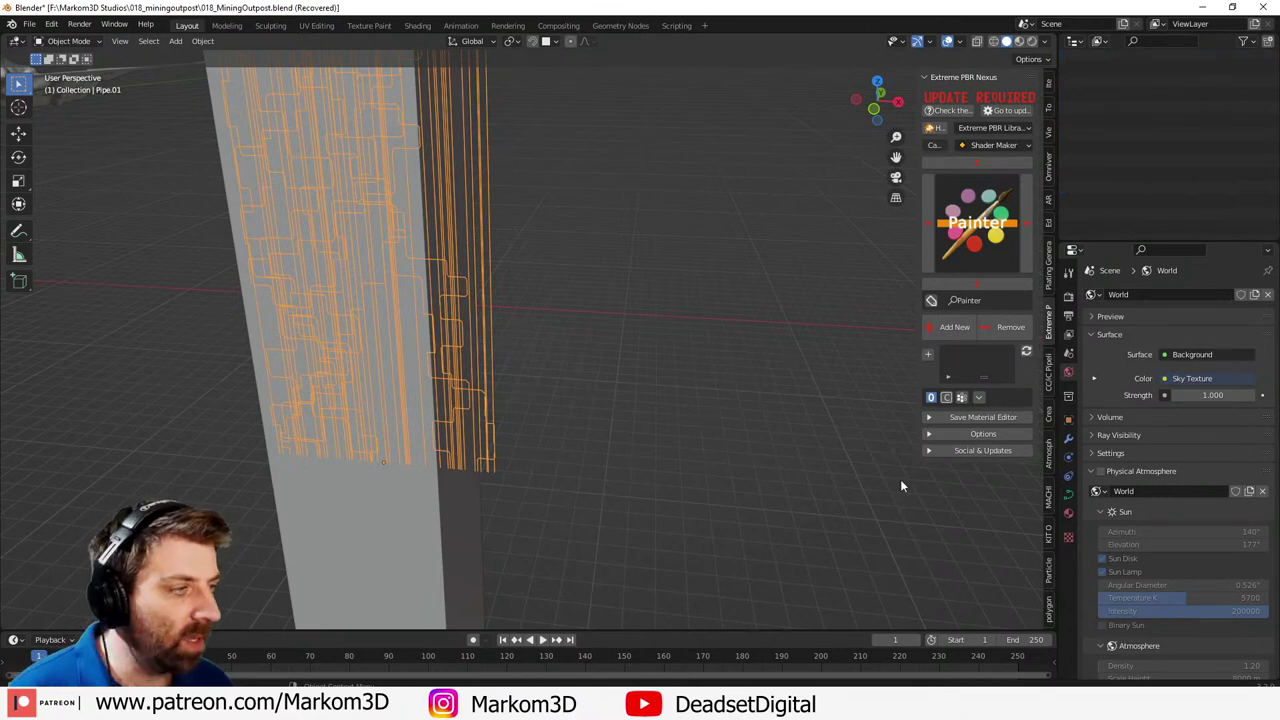
- Give the joined pipe curves thickness with a round bevel depth of 0.02 m
{"action": "left_click", "coordinate": [1067, 496]}
{"action": "scroll", "coordinate": [1225, 540], "scroll_direction": "down", "scroll_amount": 3}
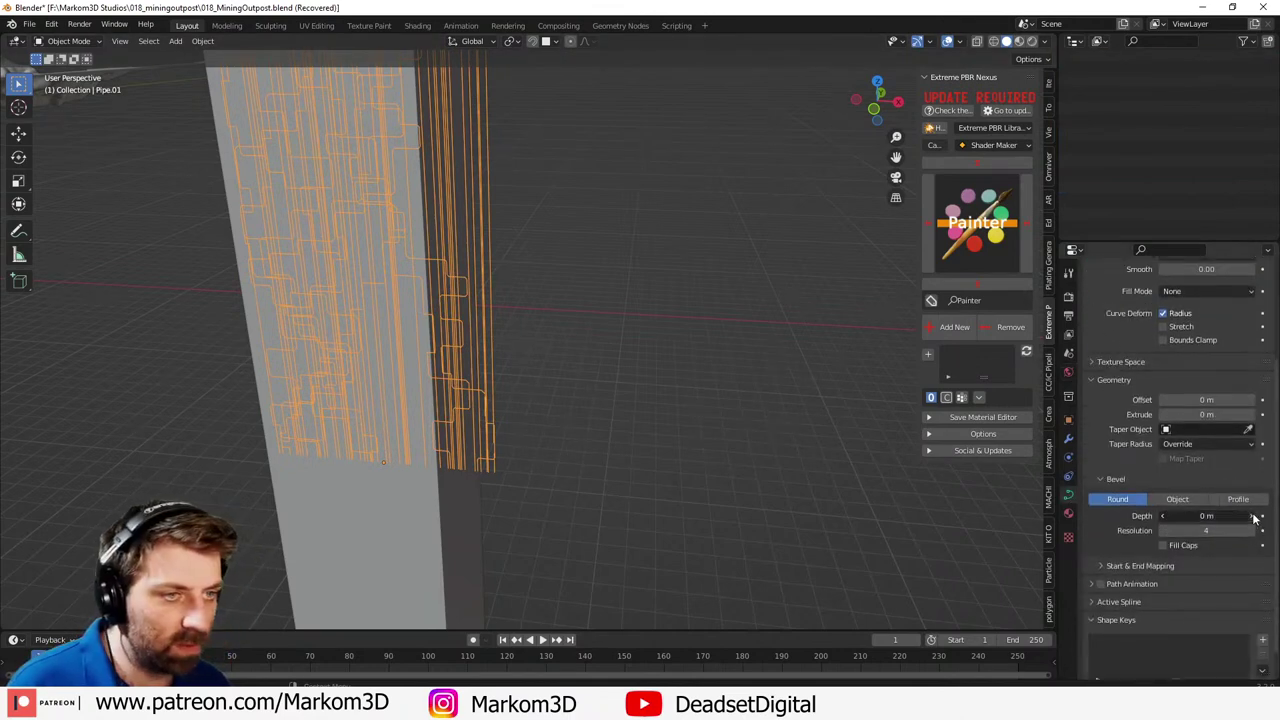
{"action": "left_click", "coordinate": [1253, 516]}
{"action": "left_click", "coordinate": [1253, 516]}
{"action": "middle_click_drag", "start_coordinate": [685, 482], "coordinate": [571, 443]}
{"action": "scroll", "coordinate": [567, 443], "scroll_direction": "up", "scroll_amount": 3}
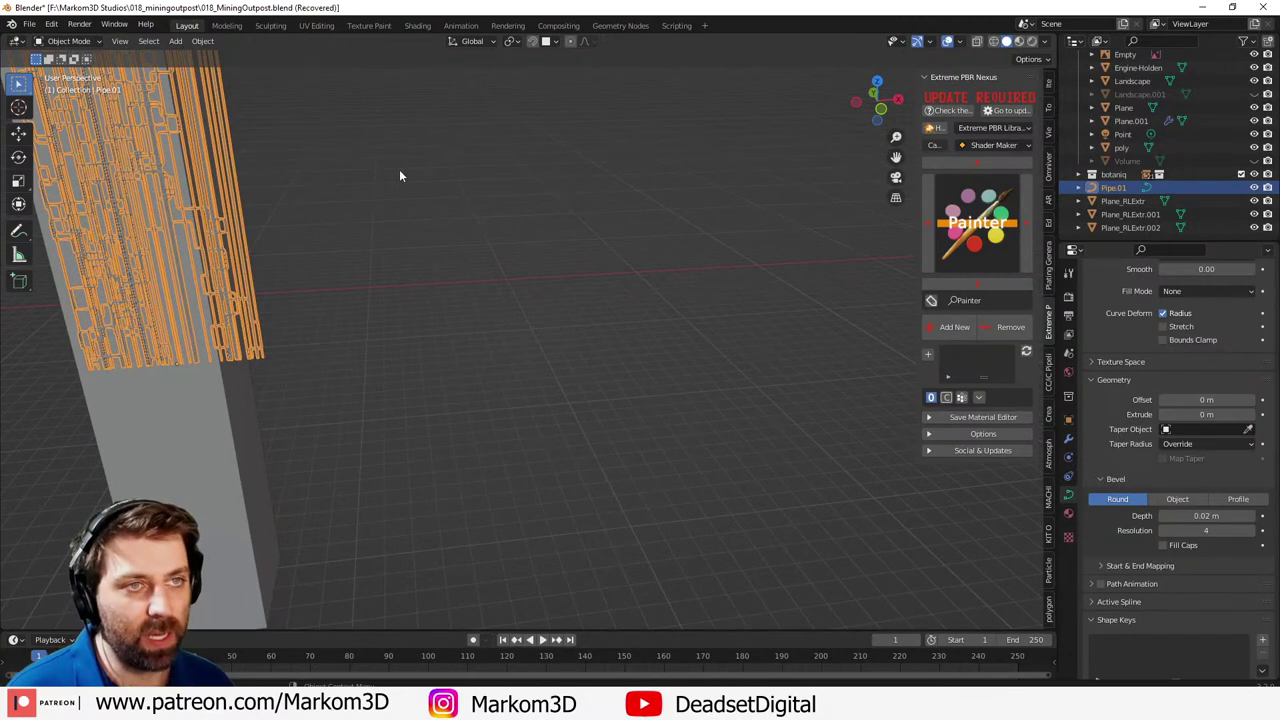
- Save the mining outpost file and switch the program window to full screen
{"action": "key", "text": "ctrl+s"}
{"action": "key", "text": "F3"}
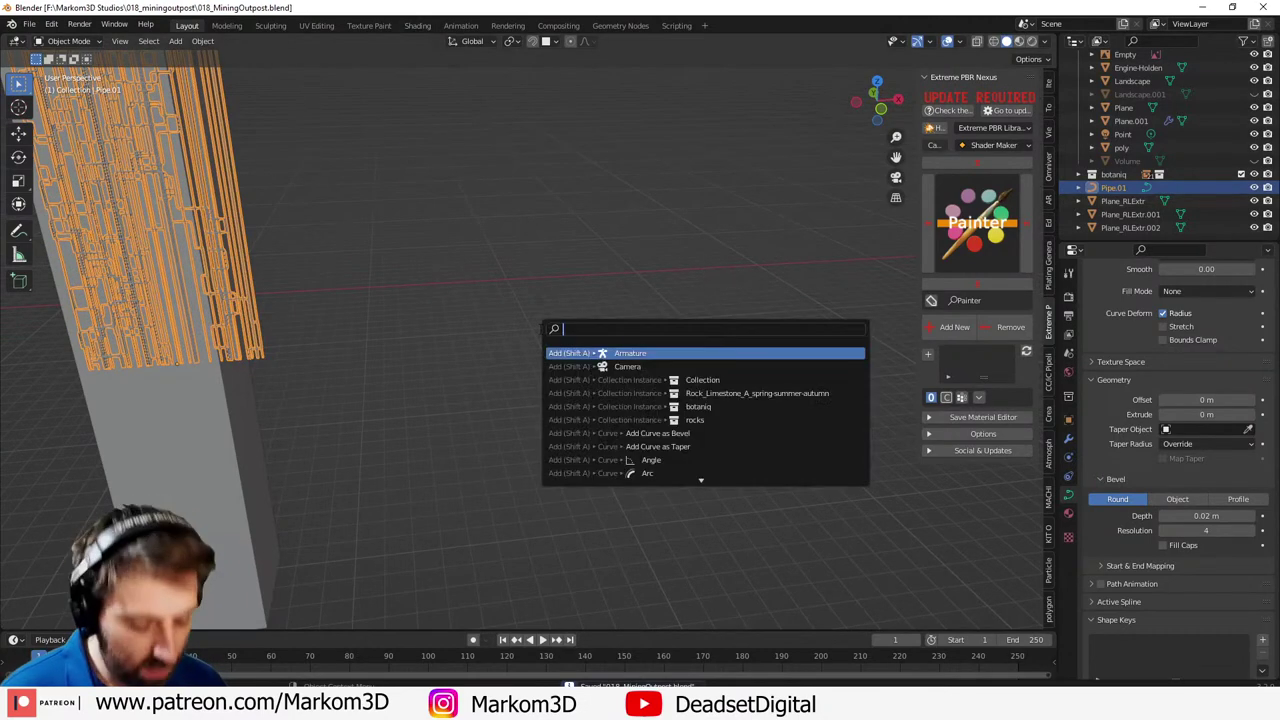
{"action": "type", "text": "full"}
{"action": "key", "text": "Return"}
- In the front view, move the joined pipes off the tower to its right side and scale them up
{"action": "scroll", "coordinate": [527, 408], "scroll_direction": "down", "scroll_amount": 3}
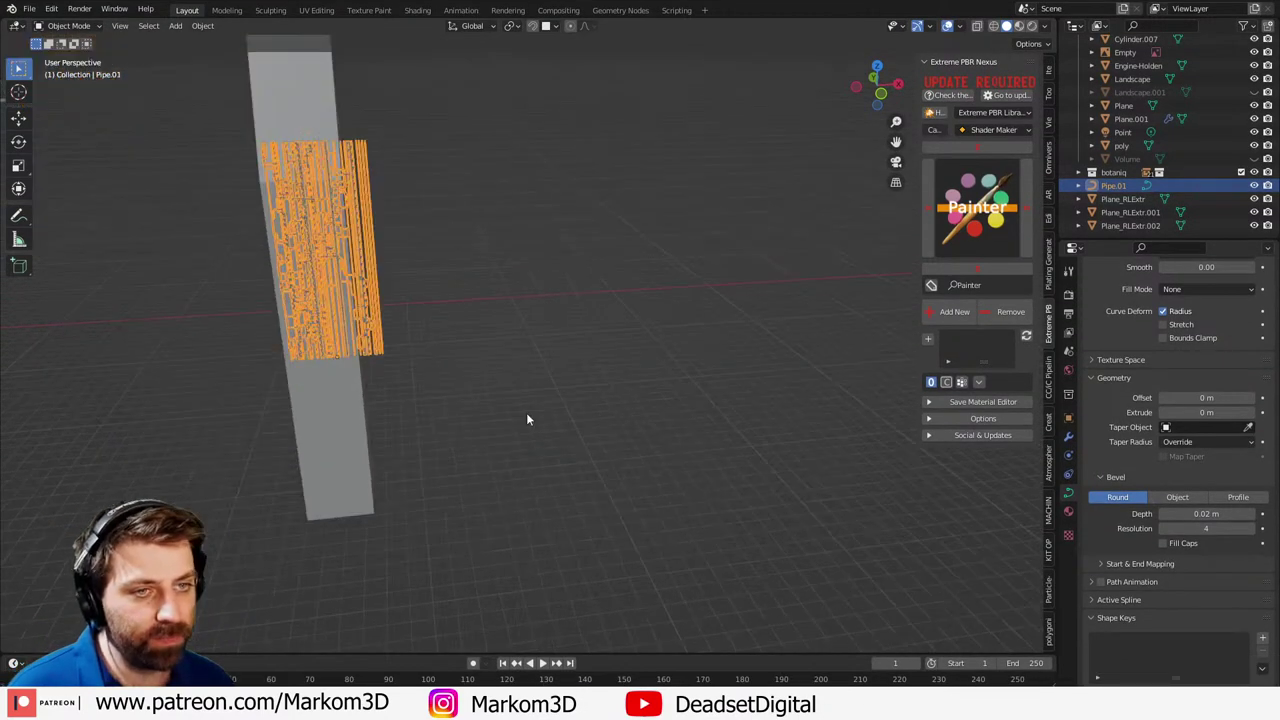
{"action": "middle_click_drag", "start_coordinate": [386, 433], "coordinate": [461, 437], "text": "shift"}
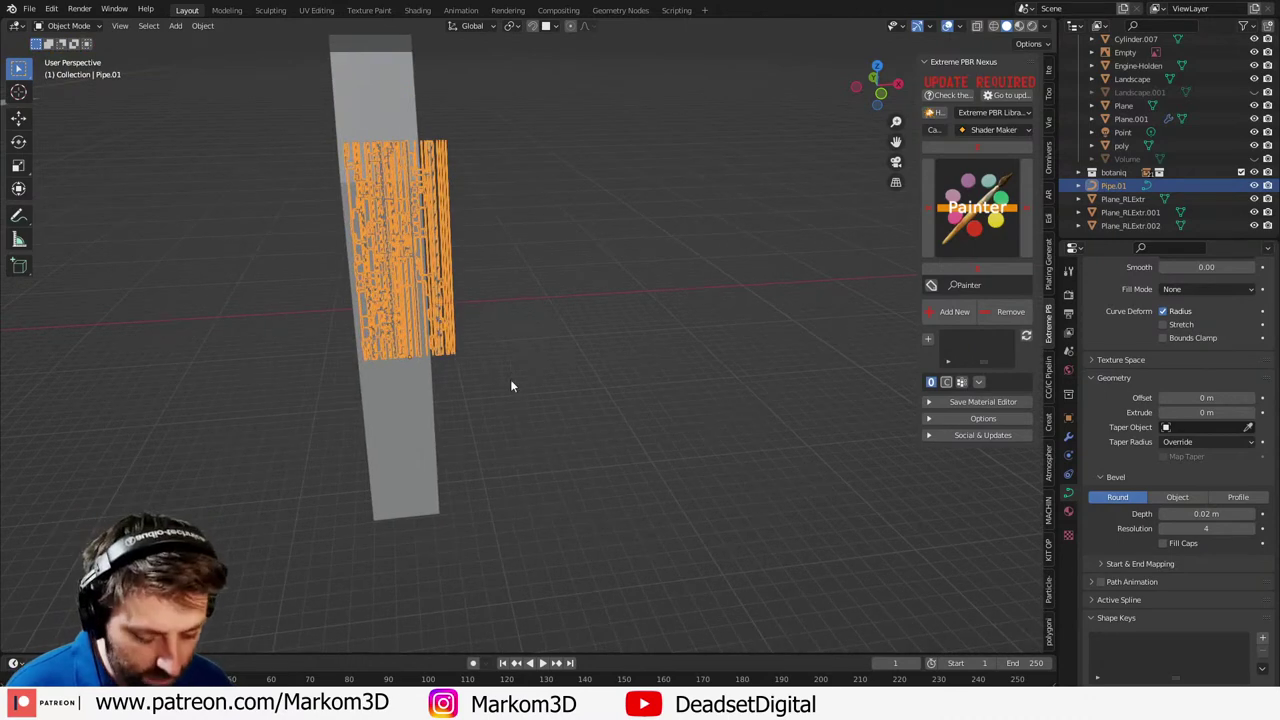
{"action": "key", "text": "KP_7"}
{"action": "key", "text": "KP_1"}
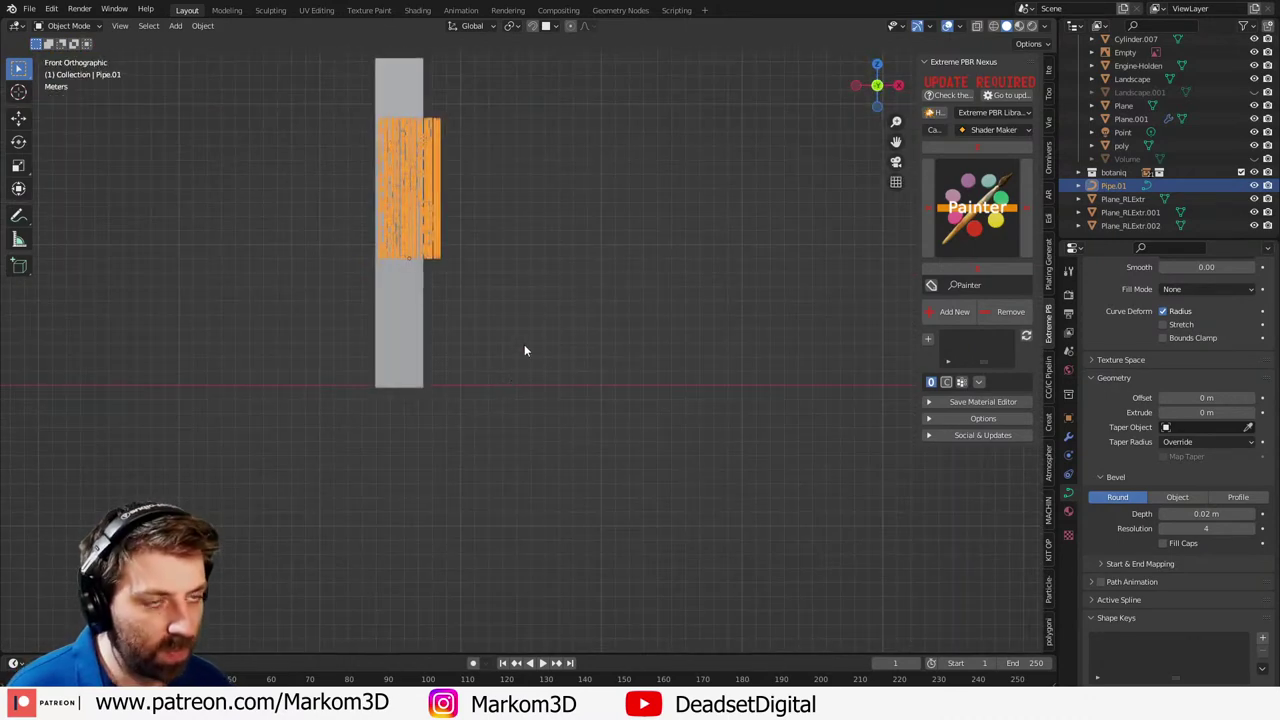
{"action": "key", "text": "g"}
{"action": "left_click", "coordinate": [655, 346]}
{"action": "key", "text": "s"}
{"action": "left_click", "coordinate": [727, 365]}
{"action": "key", "text": "g"}
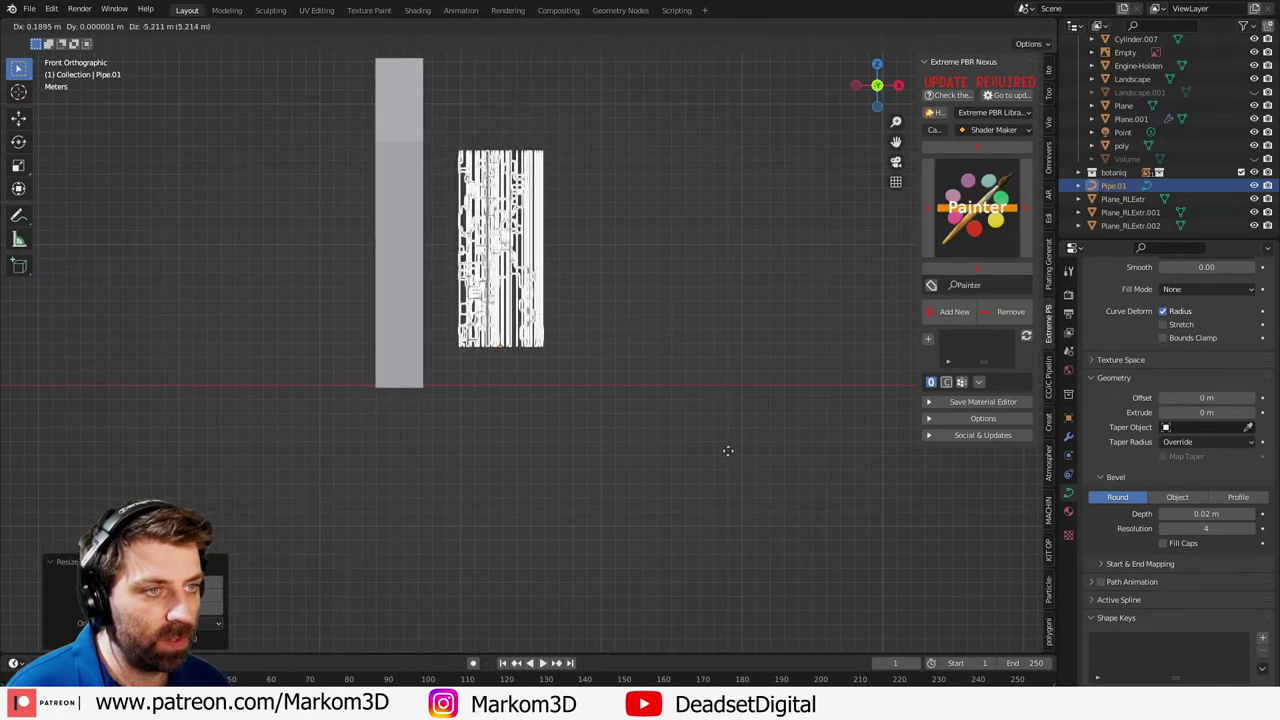
{"action": "left_click", "coordinate": [757, 447]}
{"action": "key", "text": "s"}
{"action": "left_click", "coordinate": [831, 456]}
- Duplicate the enlarged pipe object along the X axis and place the copy to its right
{"action": "middle_click_drag", "start_coordinate": [619, 404], "coordinate": [612, 445], "text": "shift"}
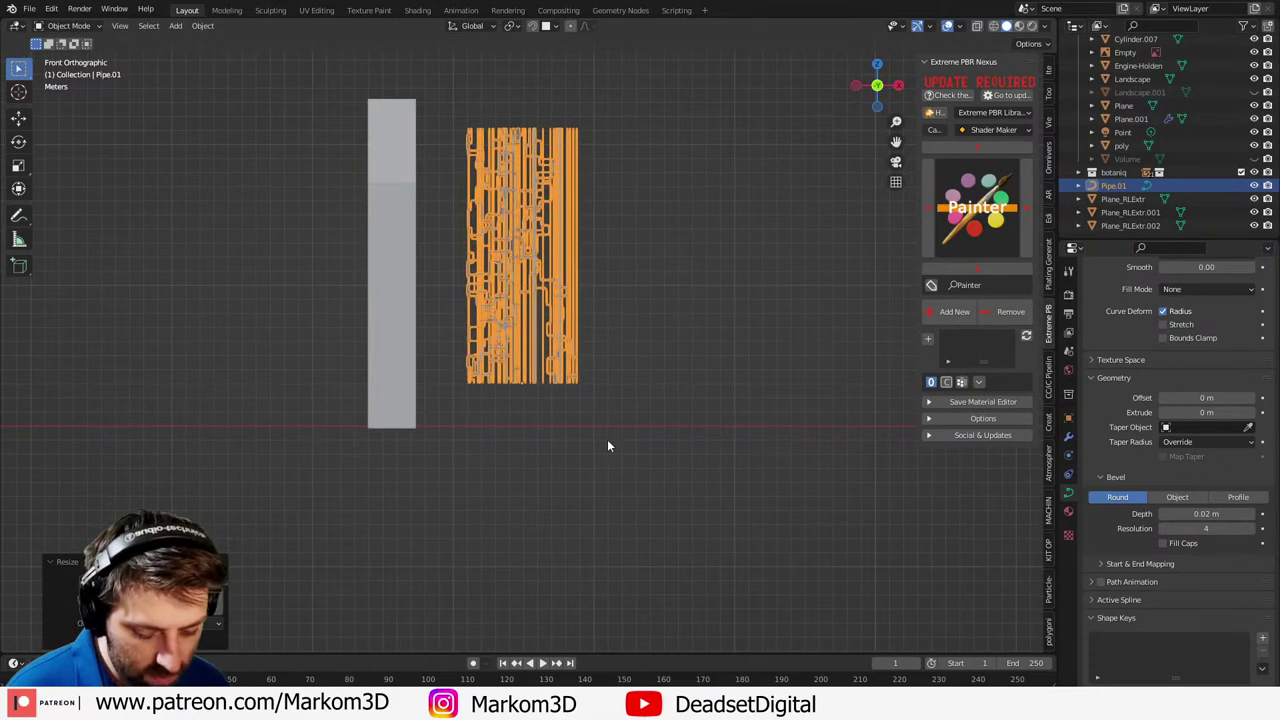
{"action": "key", "text": "shift+d"}
{"action": "key", "text": "x"}
{"action": "left_click", "coordinate": [746, 450]}
{"action": "middle_click_drag", "start_coordinate": [596, 395], "coordinate": [578, 407], "text": "shift"}
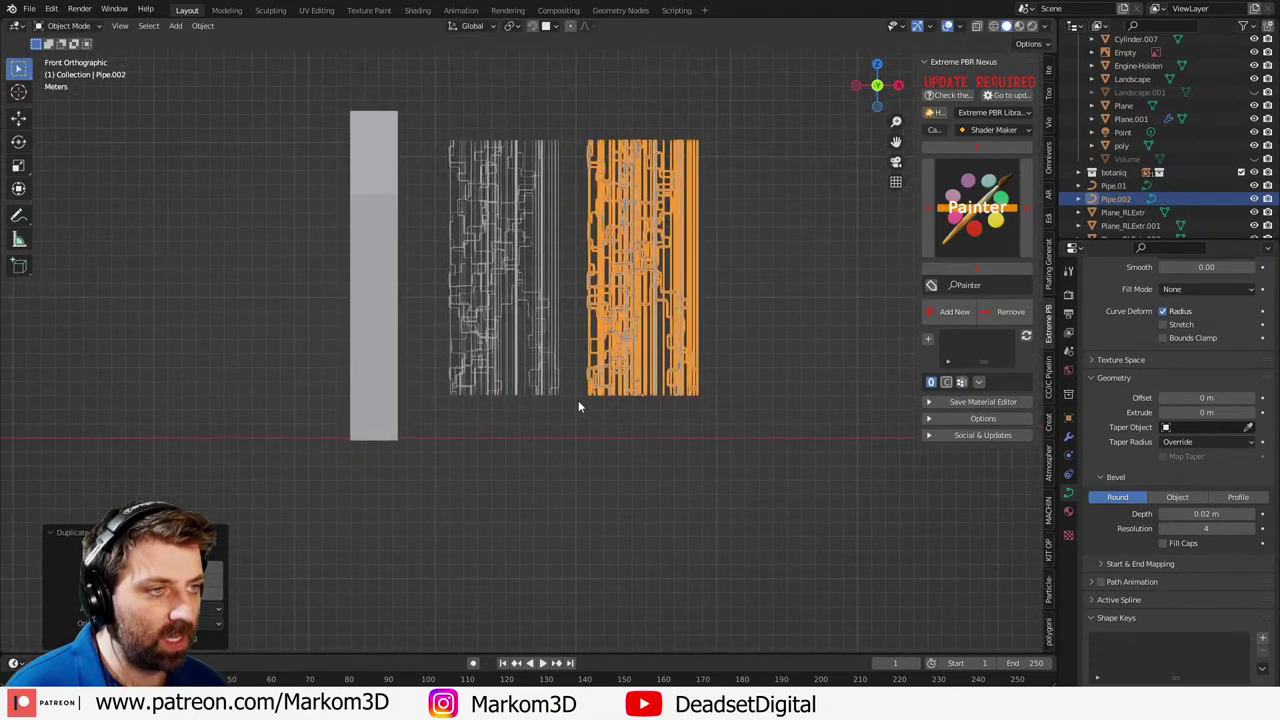
- In the original Pipe.01 object, delete every pipe strand linked to points in its right half, leaving a narrower bundle
{"action": "key", "text": "Tab"}
{"action": "scroll", "coordinate": [554, 259], "scroll_direction": "up", "scroll_amount": 2}
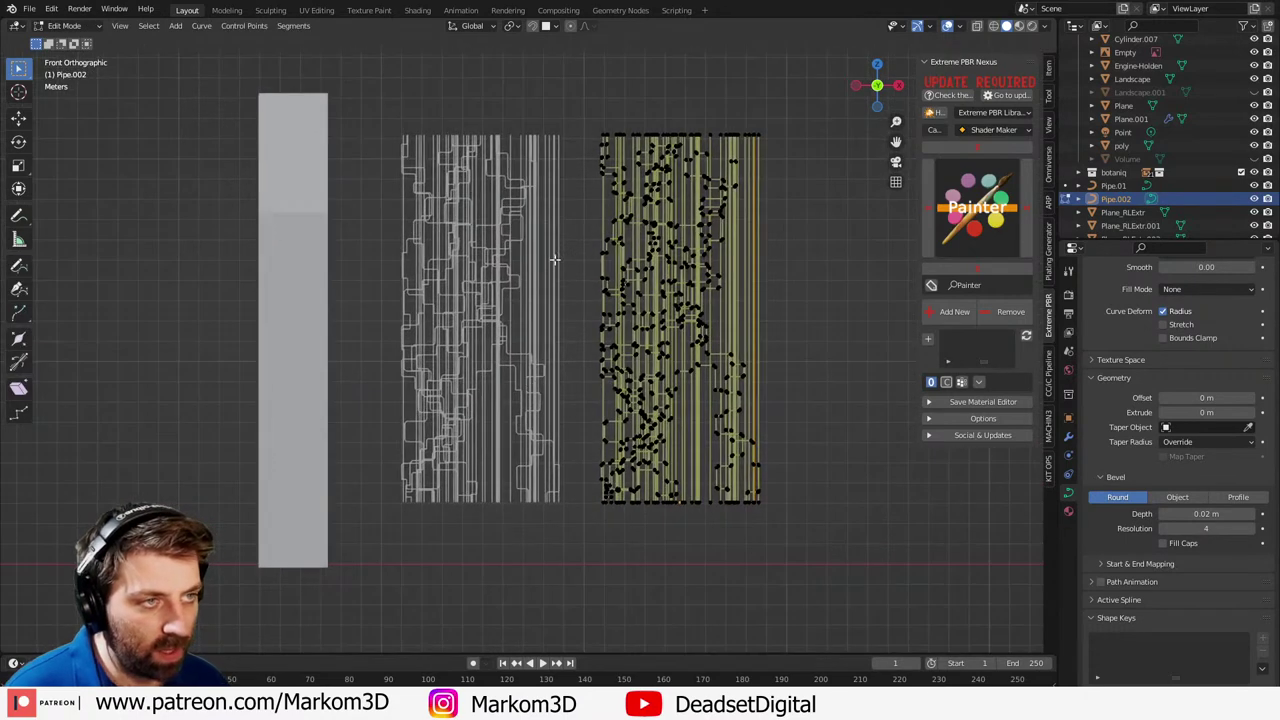
{"action": "key", "text": "Tab"}
{"action": "left_click", "coordinate": [560, 265]}
{"action": "key", "text": "Tab"}
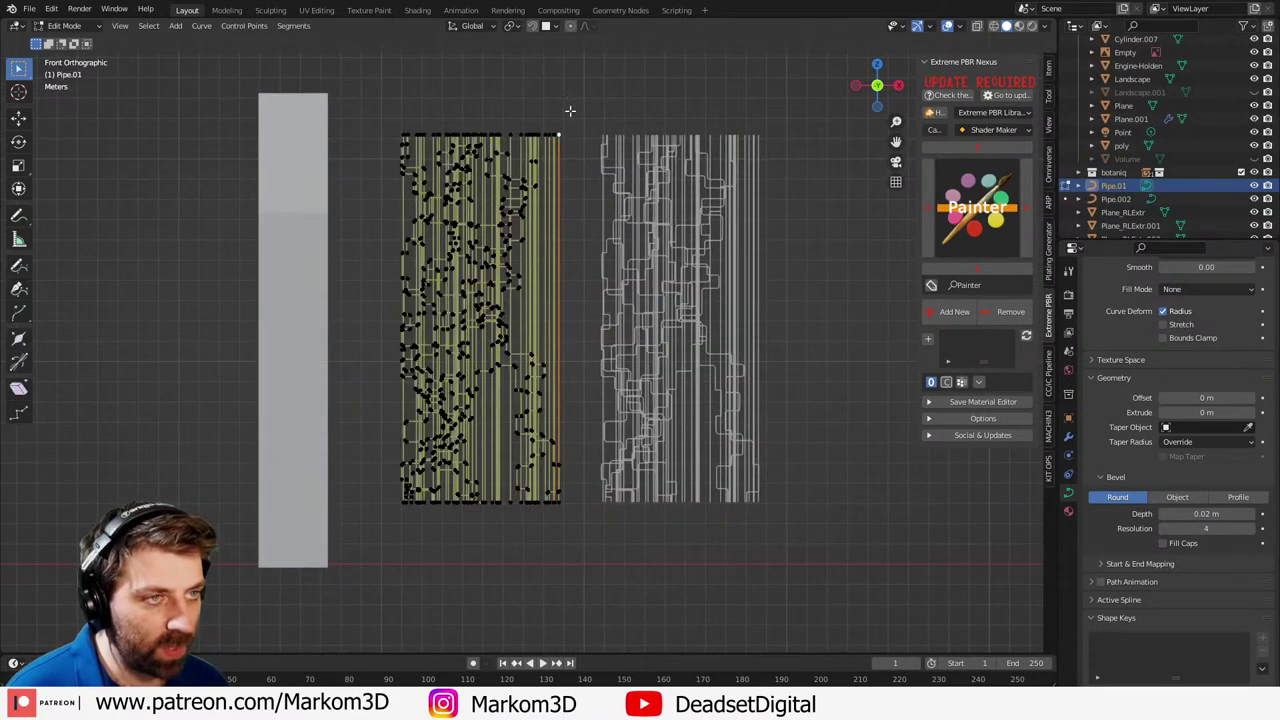
{"action": "left_click_drag", "start_coordinate": [587, 95], "coordinate": [470, 654]}
{"action": "key", "text": "ctrl+l"}
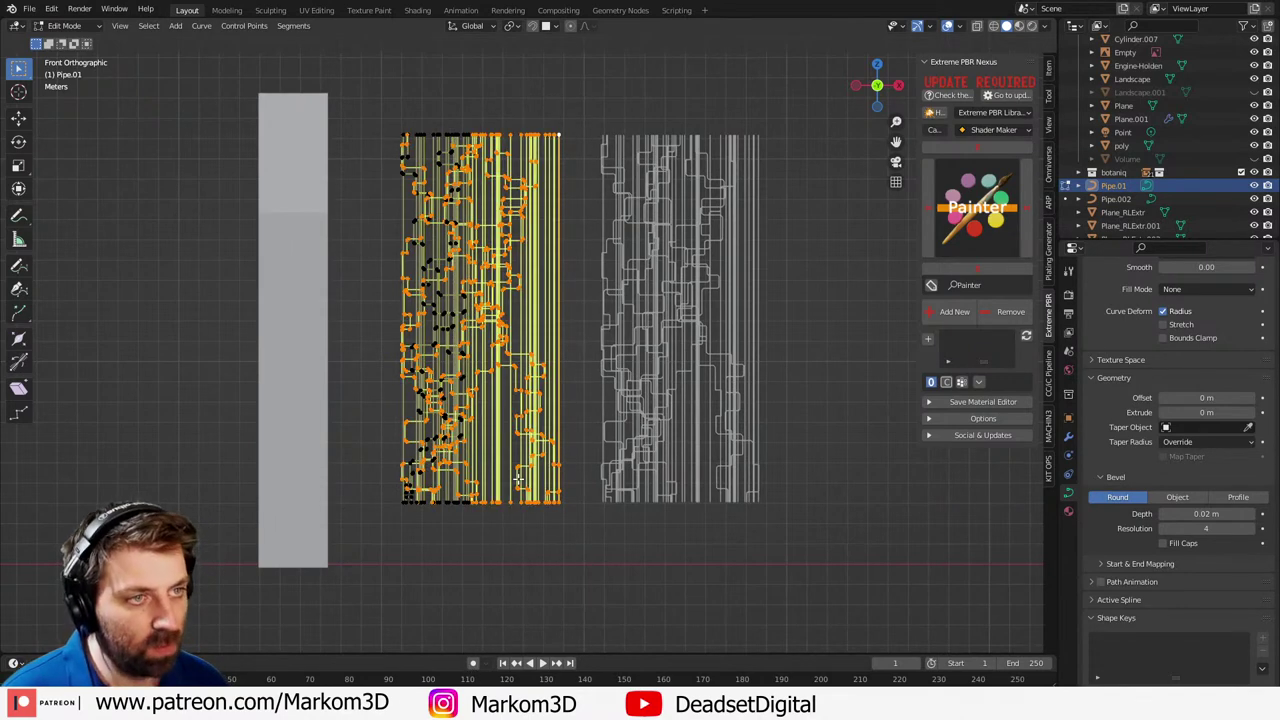
{"action": "key", "text": "x"}
{"action": "left_click", "coordinate": [518, 479]}
{"action": "scroll", "coordinate": [518, 479], "scroll_direction": "down", "scroll_amount": 1}
{"action": "key", "text": "Tab"}
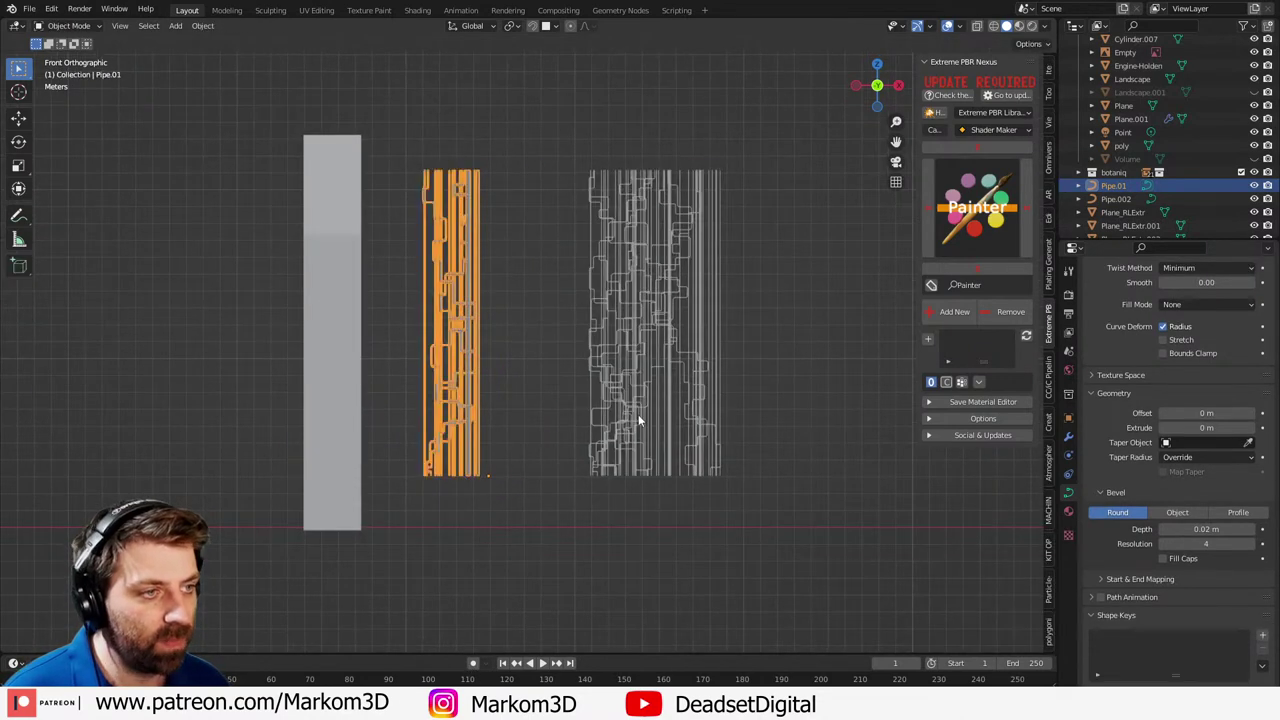
- Try to delete the strands linked to points in the middle band of the duplicated Pipe.002, and undo the deletion
{"action": "left_click", "coordinate": [638, 414]}
{"action": "key", "text": "Tab"}
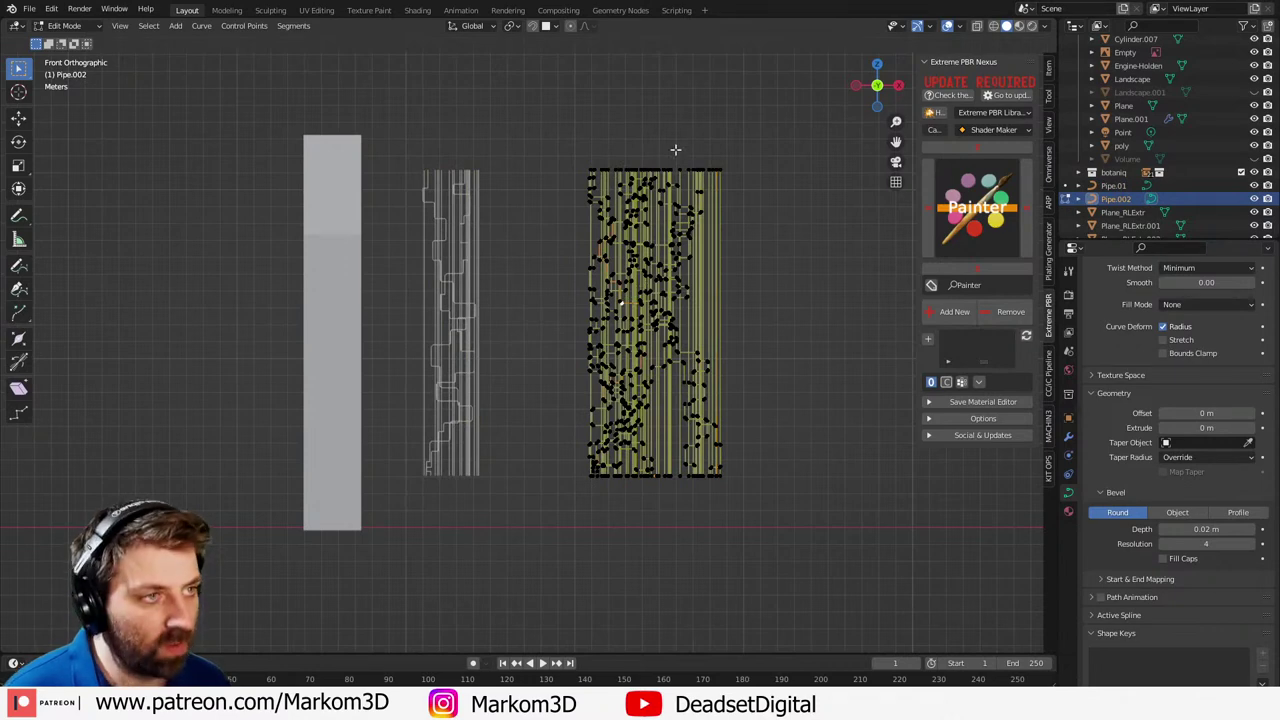
{"action": "key", "text": "b"}
{"action": "left_click_drag", "start_coordinate": [680, 128], "coordinate": [634, 531]}
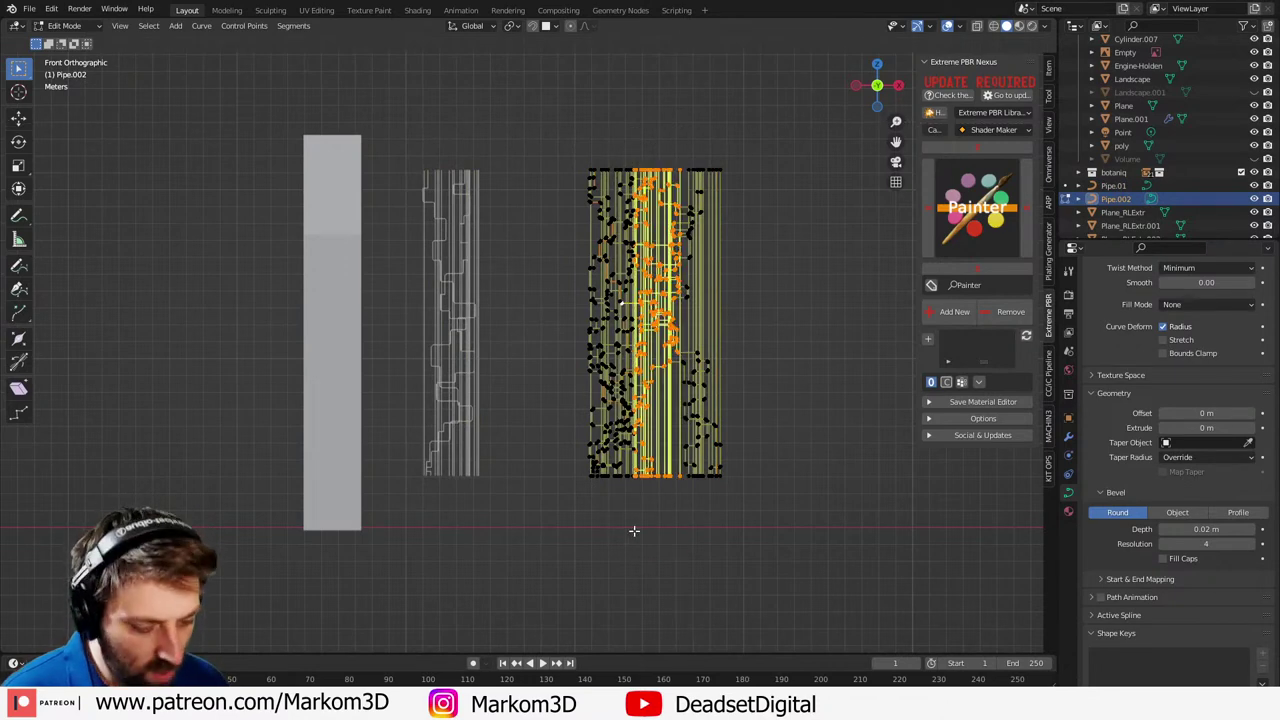
{"action": "key", "text": "ctrl+l"}
{"action": "key", "text": "x"}
{"action": "left_click", "coordinate": [634, 533]}
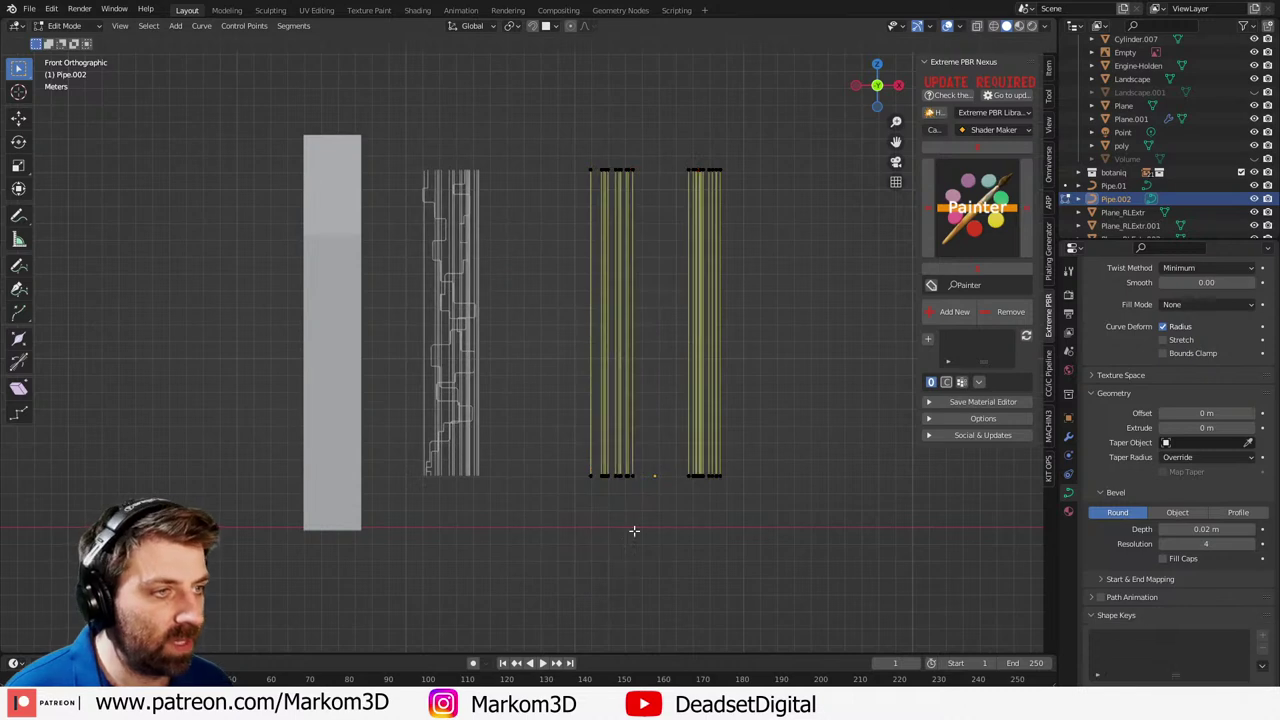
{"action": "key", "text": "ctrl+z"}
{"action": "key", "text": "alt+a"}
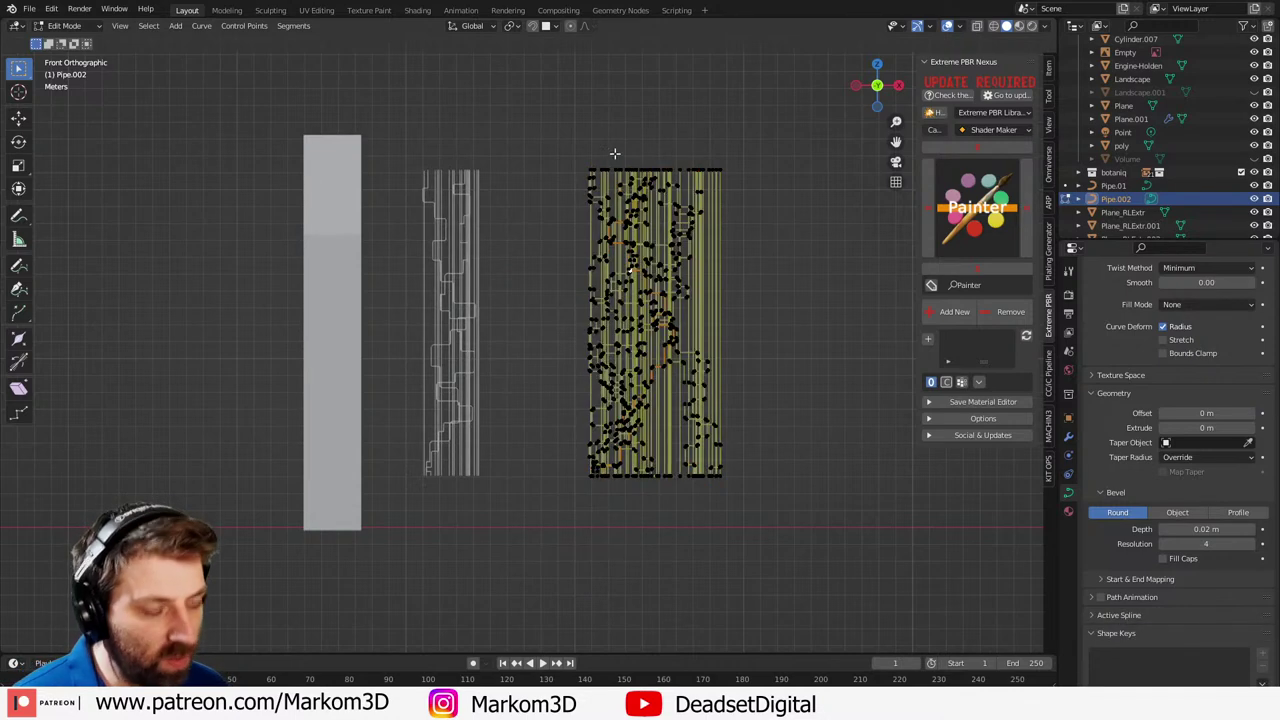
- Try to delete only the strands linked to points in a thin vertical strip at the middle of Pipe.002
{"action": "key", "text": "b"}
{"action": "left_click_drag", "start_coordinate": [645, 130], "coordinate": [636, 596]}
{"action": "key", "text": "ctrl+l"}
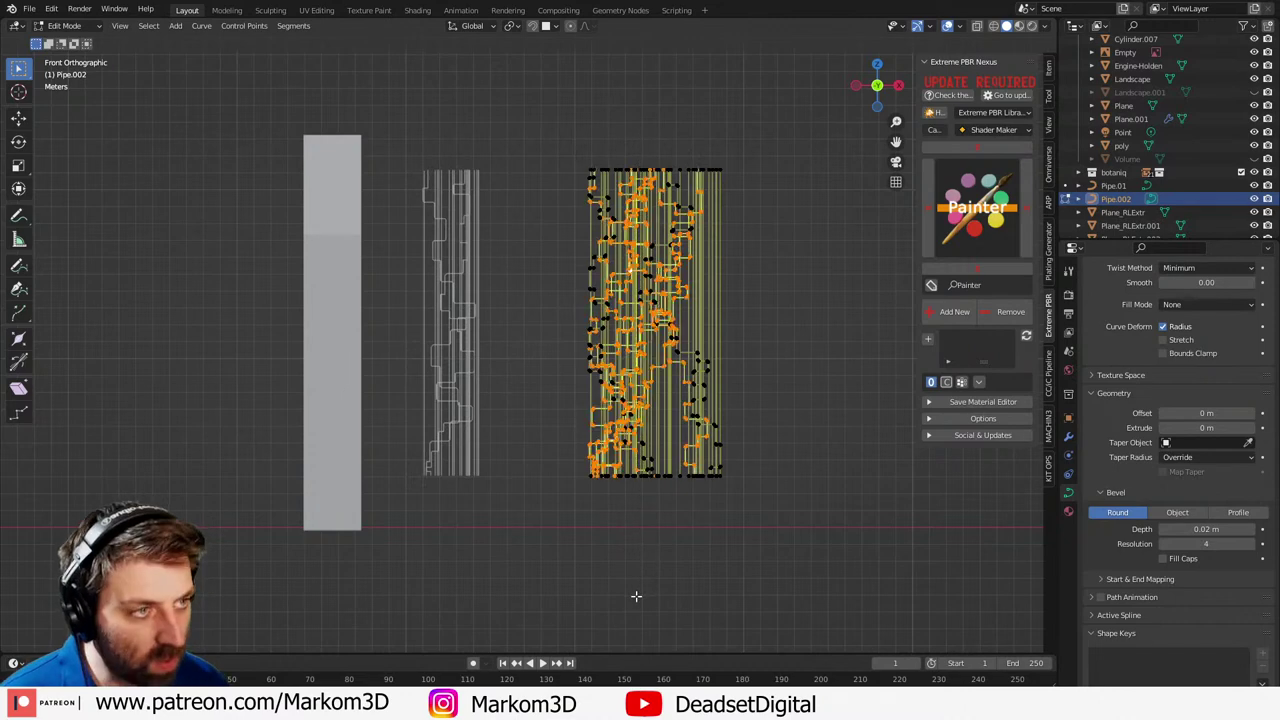
{"action": "key", "text": "x"}
{"action": "left_click", "coordinate": [637, 598]}
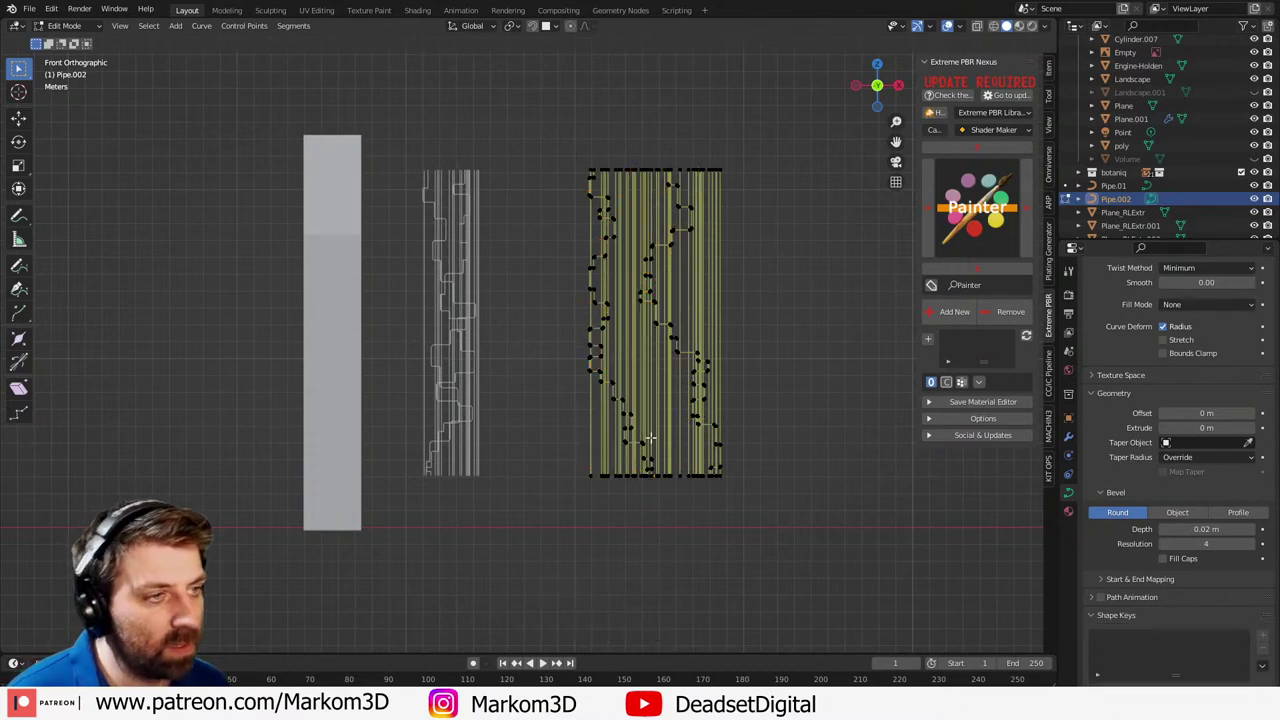
{"action": "key", "text": "Tab"}
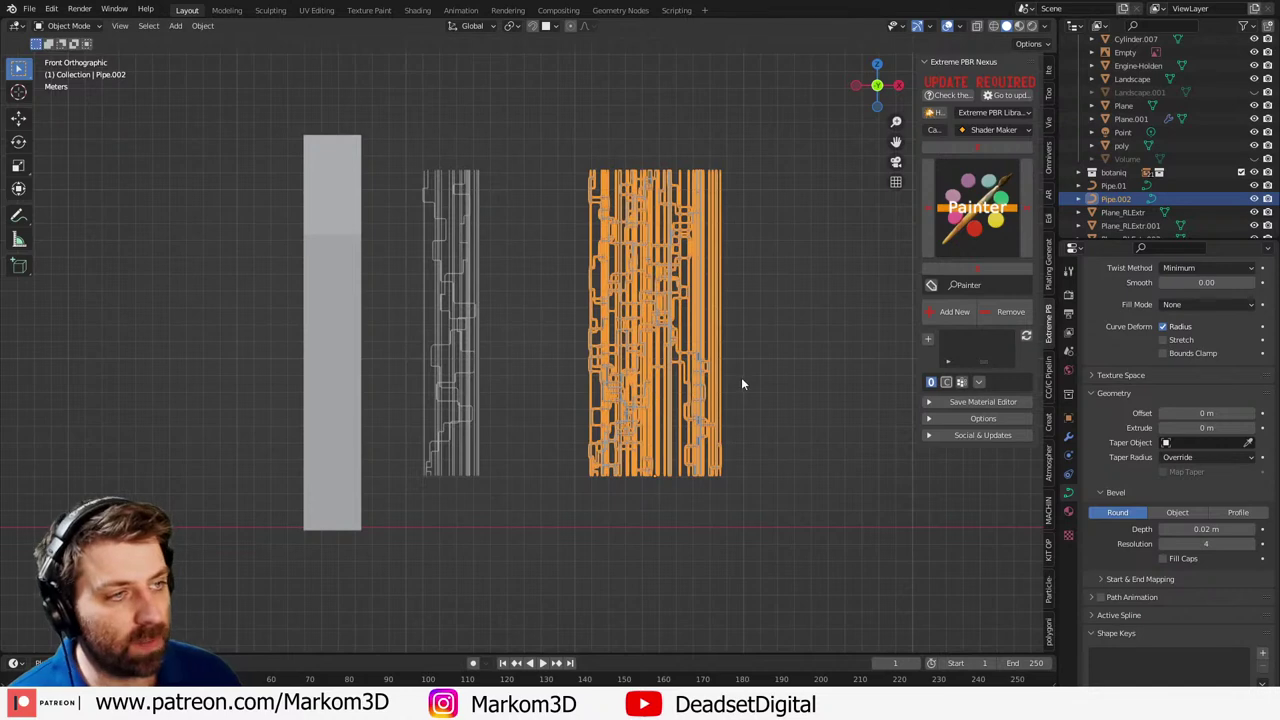
- Move Pipe.002 onto the front of the tower block and shrink it along X to roughly the block's width
{"action": "key", "text": "g"}
{"action": "left_click", "coordinate": [447, 417]}
{"action": "key", "text": "s"}
{"action": "right_click", "coordinate": [695, 391]}
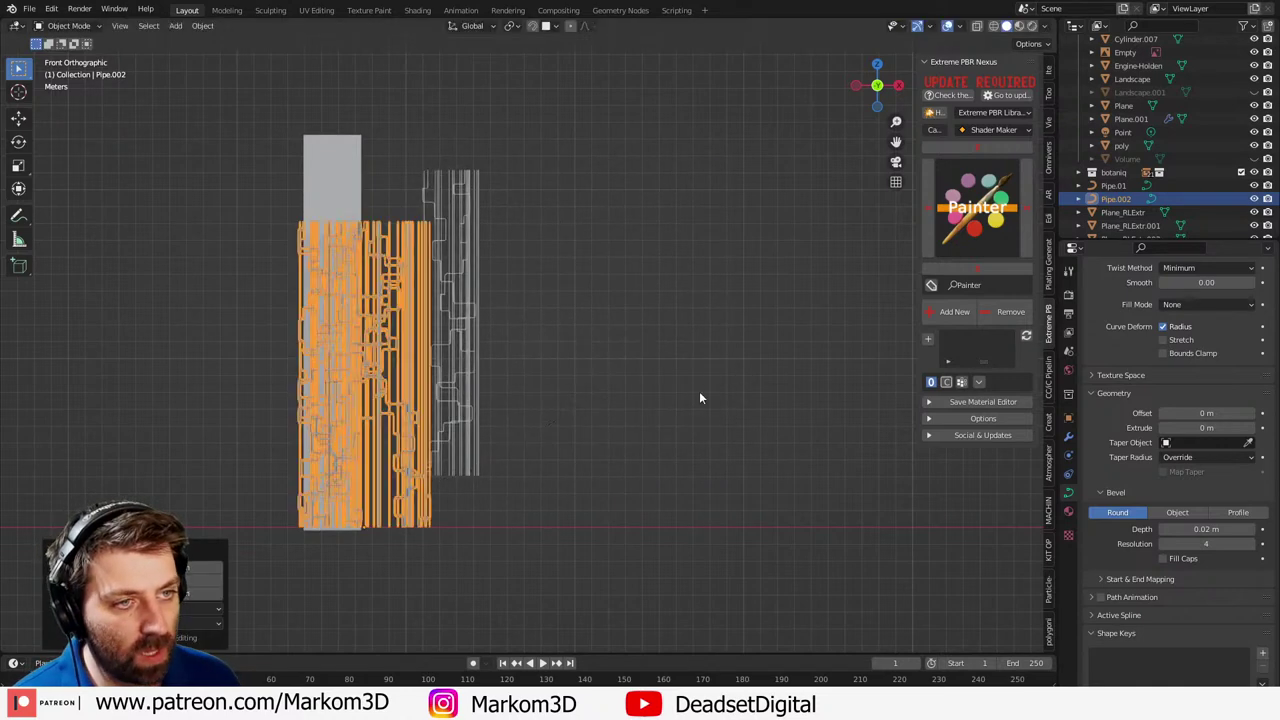
{"action": "key", "text": "s"}
{"action": "key", "text": "x"}
{"action": "left_click", "coordinate": [569, 440]}
- Reposition and slightly scale down Pipe.002 so it fits within the edges of the tower block's front face
{"action": "key", "text": "g"}
{"action": "left_click", "coordinate": [537, 441]}
{"action": "key", "text": "s"}
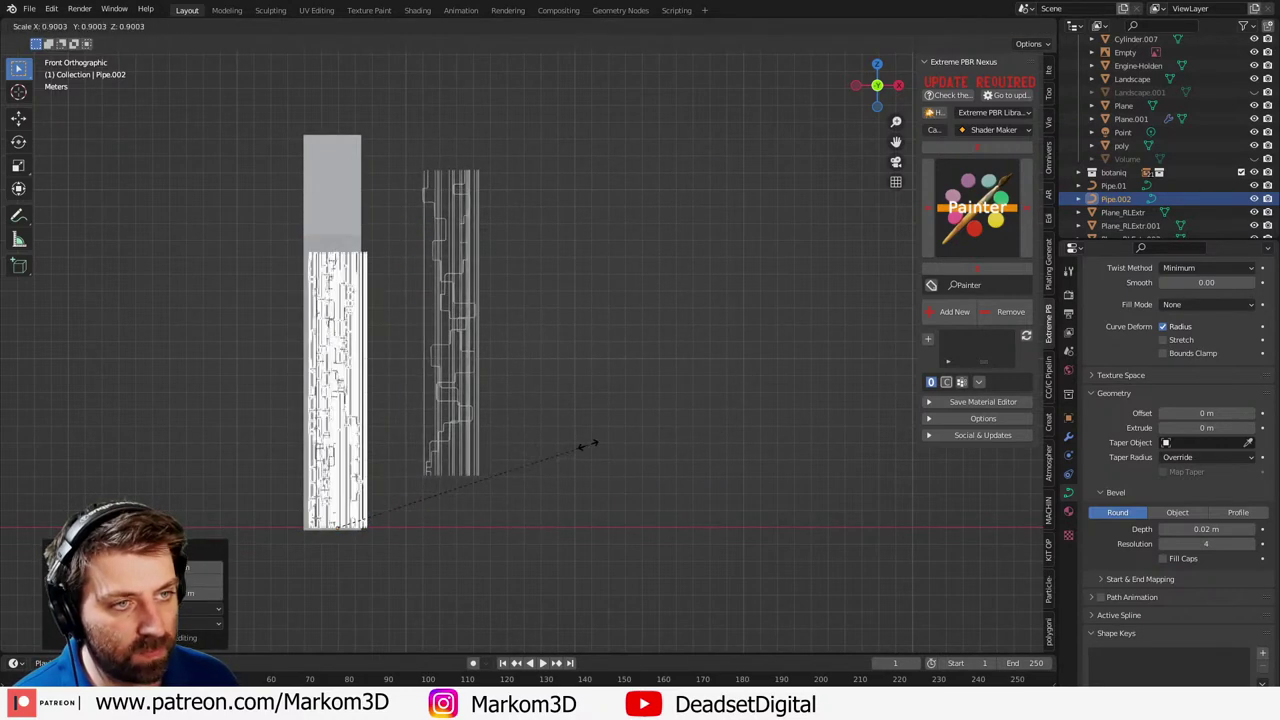
{"action": "left_click", "coordinate": [631, 458]}
{"action": "key", "text": "g"}
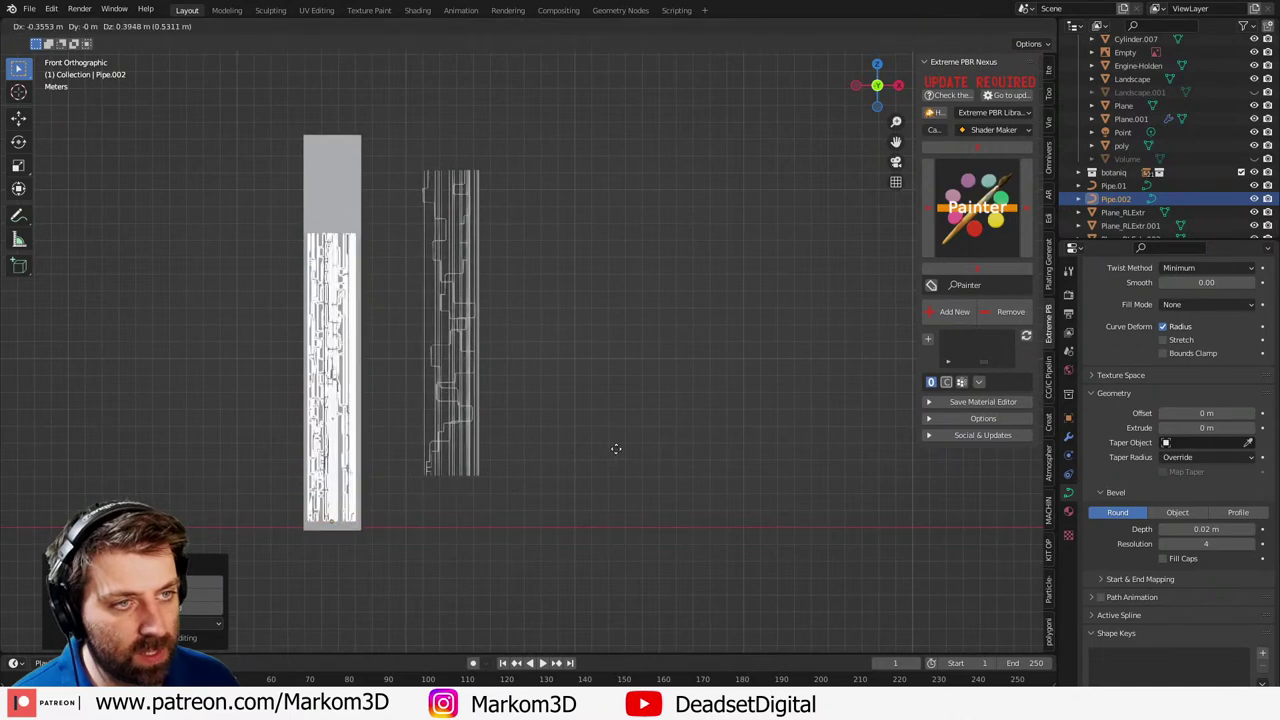
{"action": "left_click", "coordinate": [616, 452]}
{"action": "middle_click_drag", "start_coordinate": [500, 448], "coordinate": [648, 460]}
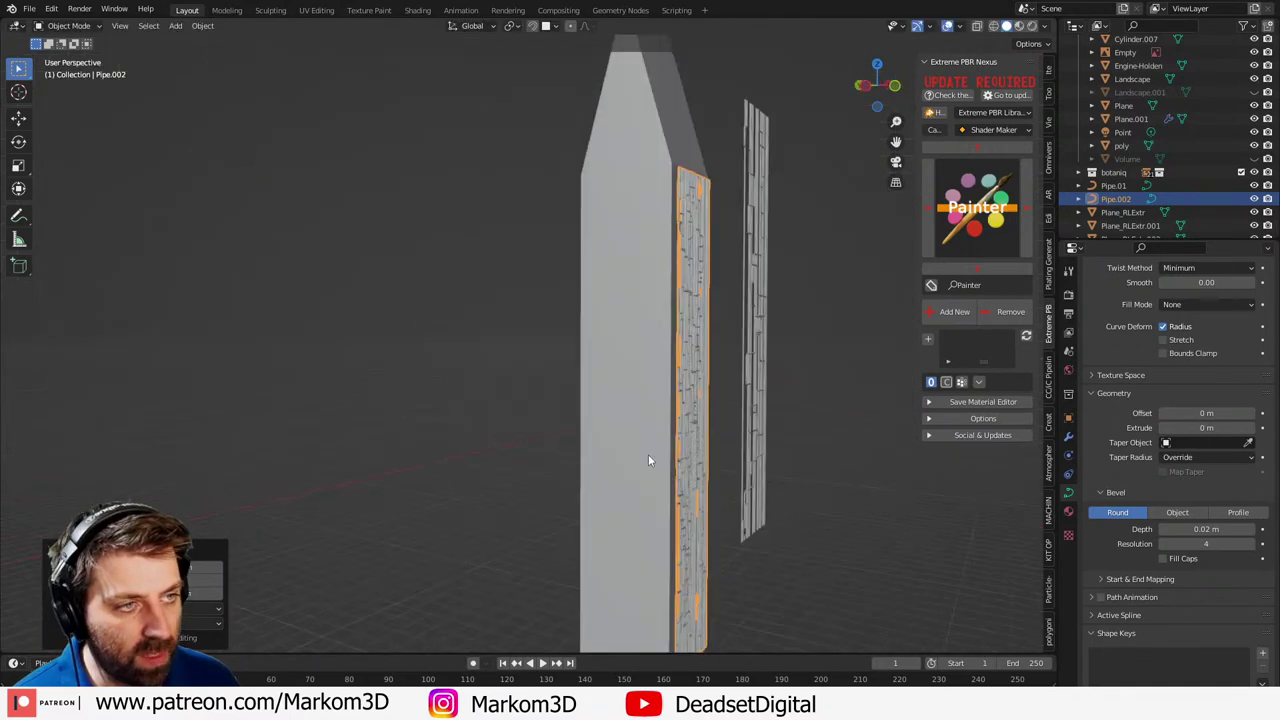
- Inset the tower block's front face behind the pipes by about 0.01 m, leaving a thin border around it
{"action": "left_click", "coordinate": [667, 387]}
{"action": "middle_click_drag", "start_coordinate": [671, 388], "coordinate": [614, 334]}
{"action": "key", "text": "Tab"}
{"action": "left_click", "coordinate": [604, 313]}
{"action": "middle_click_drag", "start_coordinate": [705, 405], "coordinate": [948, 541]}
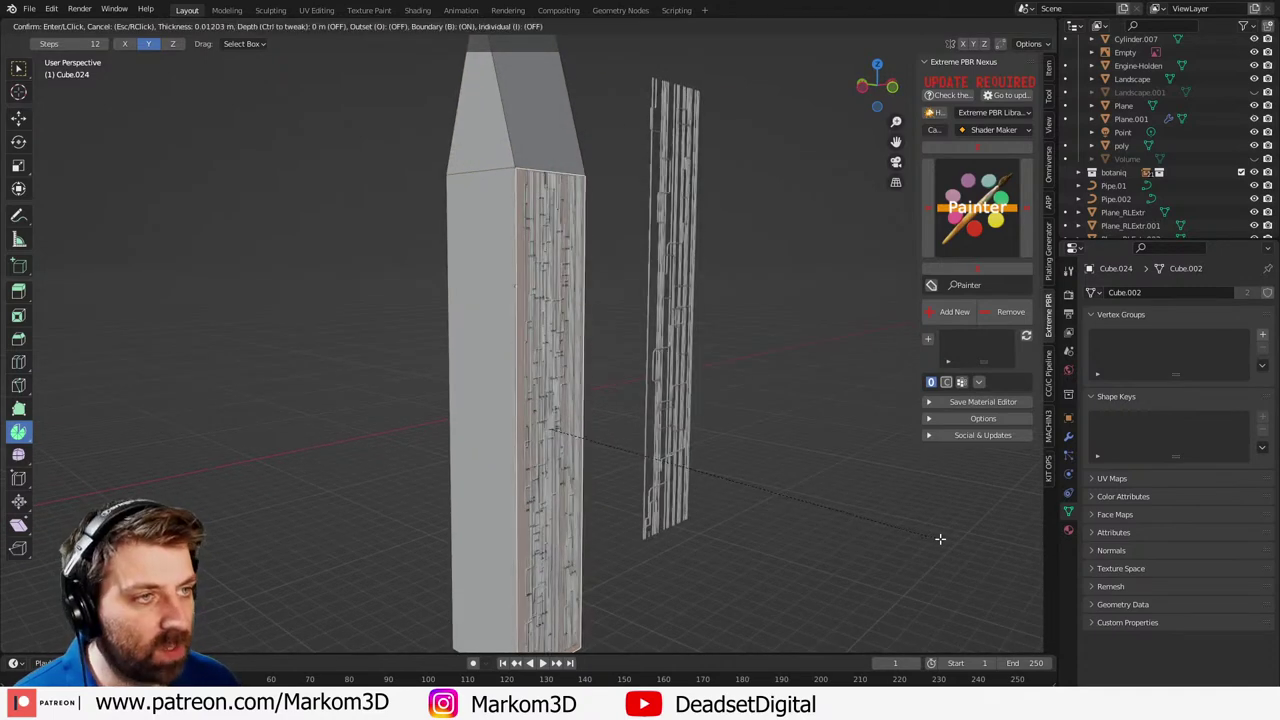
{"action": "left_click", "coordinate": [919, 536]}
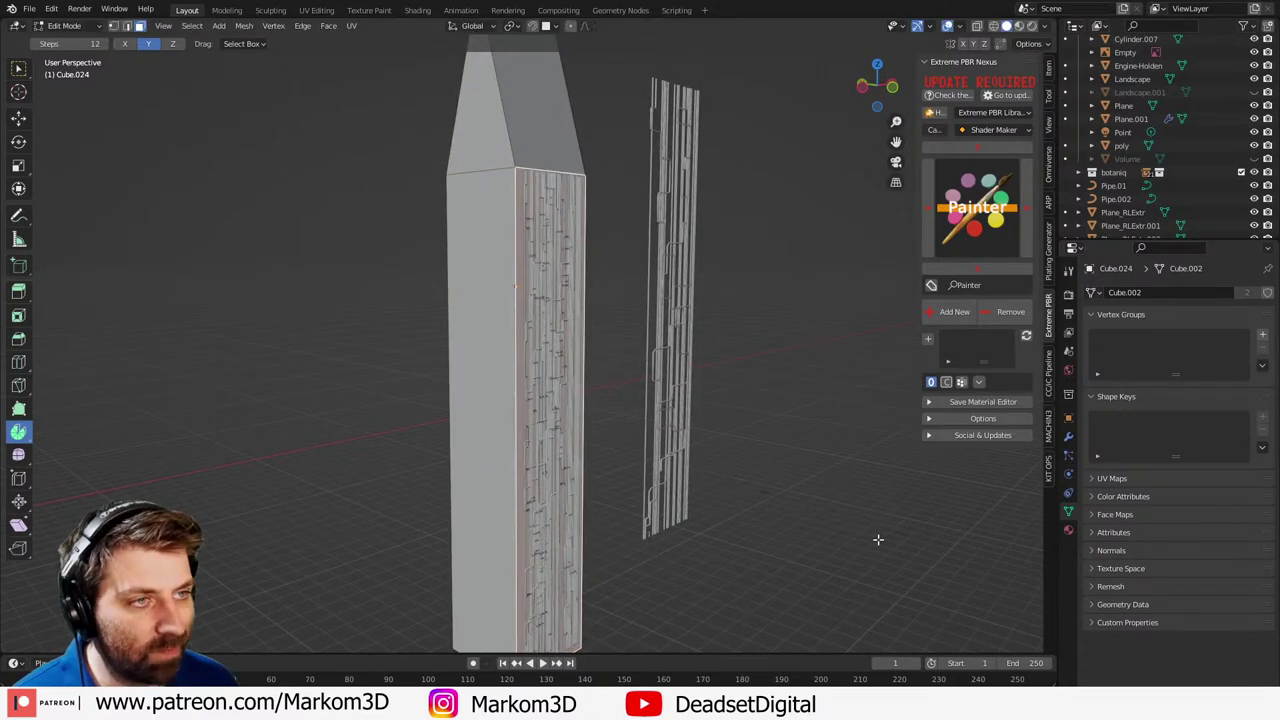
- Inset the tall side faces of the tower to leave a thin border around each panel
{"action": "key", "text": "l"}
{"action": "key", "text": "ctrl+z"}
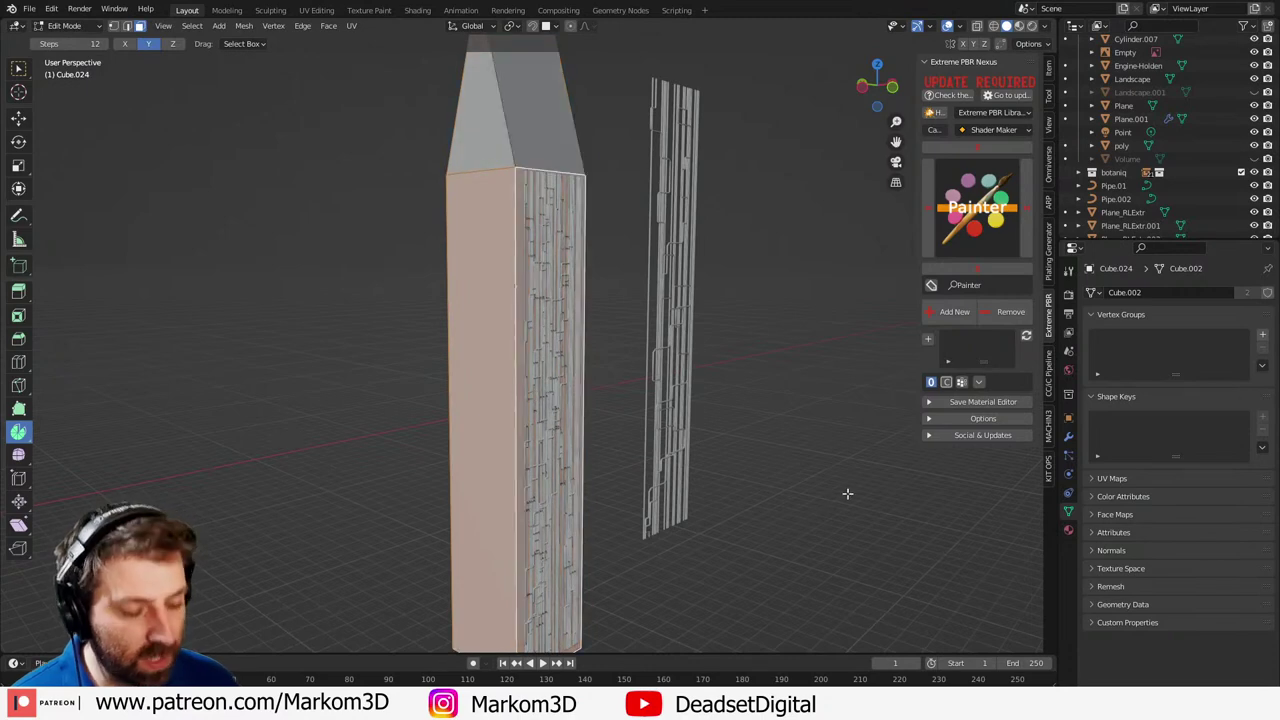
{"action": "key", "text": "i"}
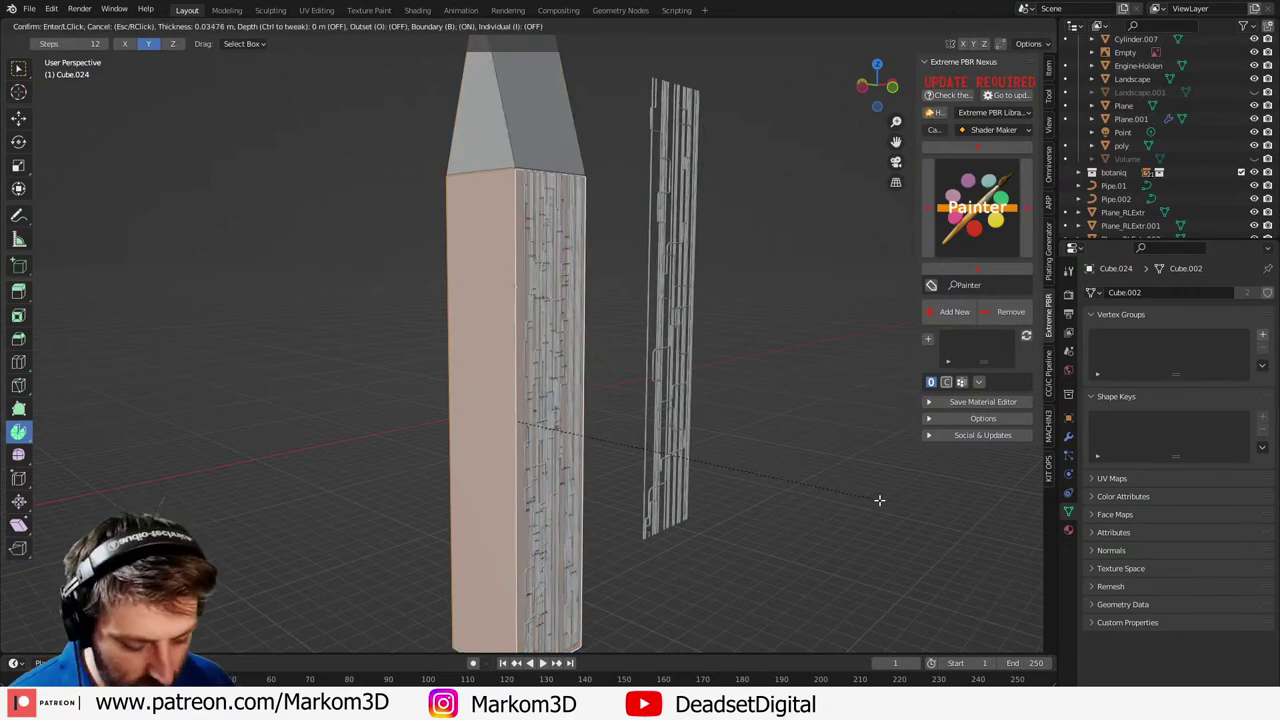
{"action": "left_click", "coordinate": [872, 496]}
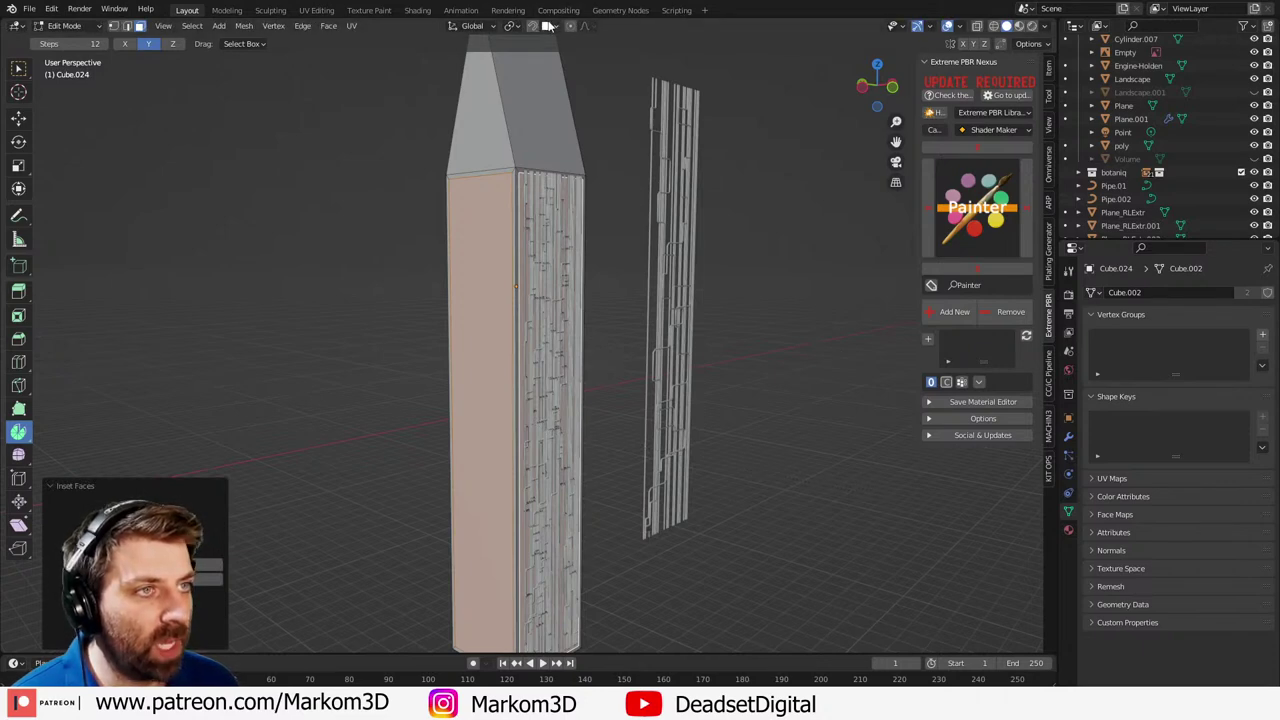
- Extrude the inset side faces inward along their normals to recess them into the tower
{"action": "left_click", "coordinate": [513, 27]}
{"action": "left_click", "coordinate": [545, 70]}
{"action": "key", "text": "e"}
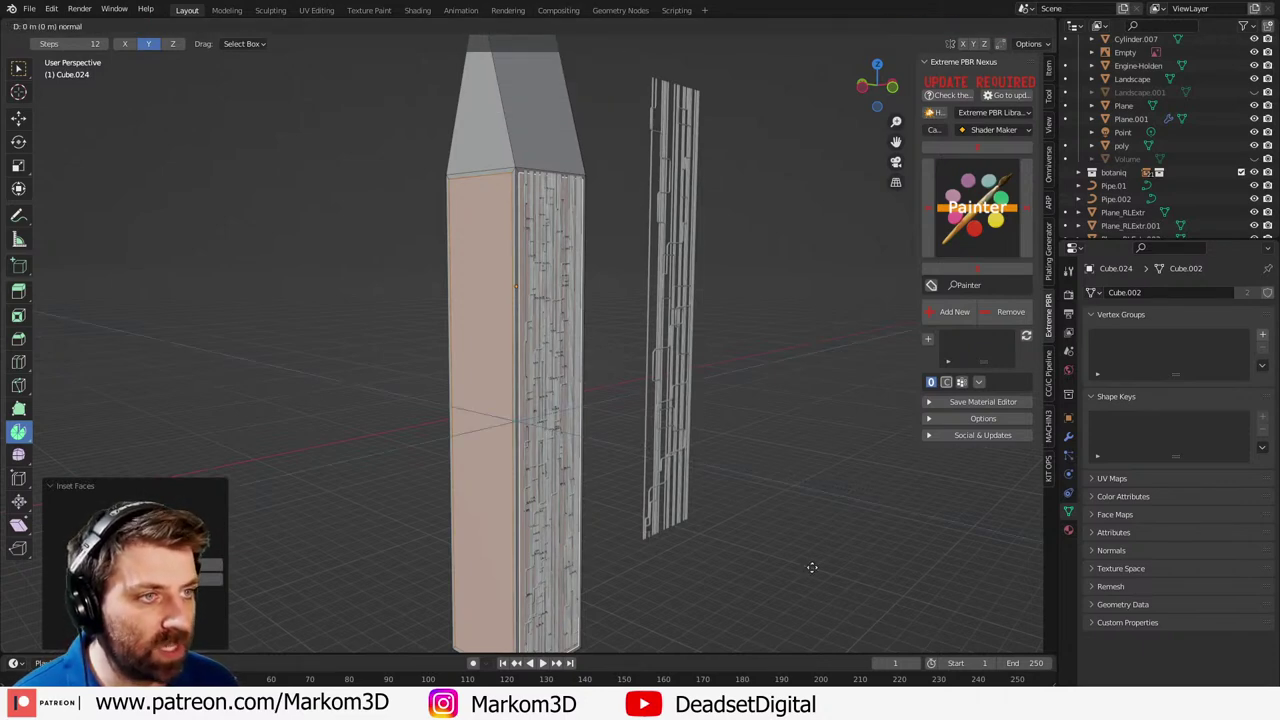
{"action": "right_click", "coordinate": [812, 567]}
{"action": "key", "text": "Tab"}
- Move the pipe detail panel on the tower along the Y axis into the recessed side face
{"action": "left_click", "coordinate": [578, 418]}
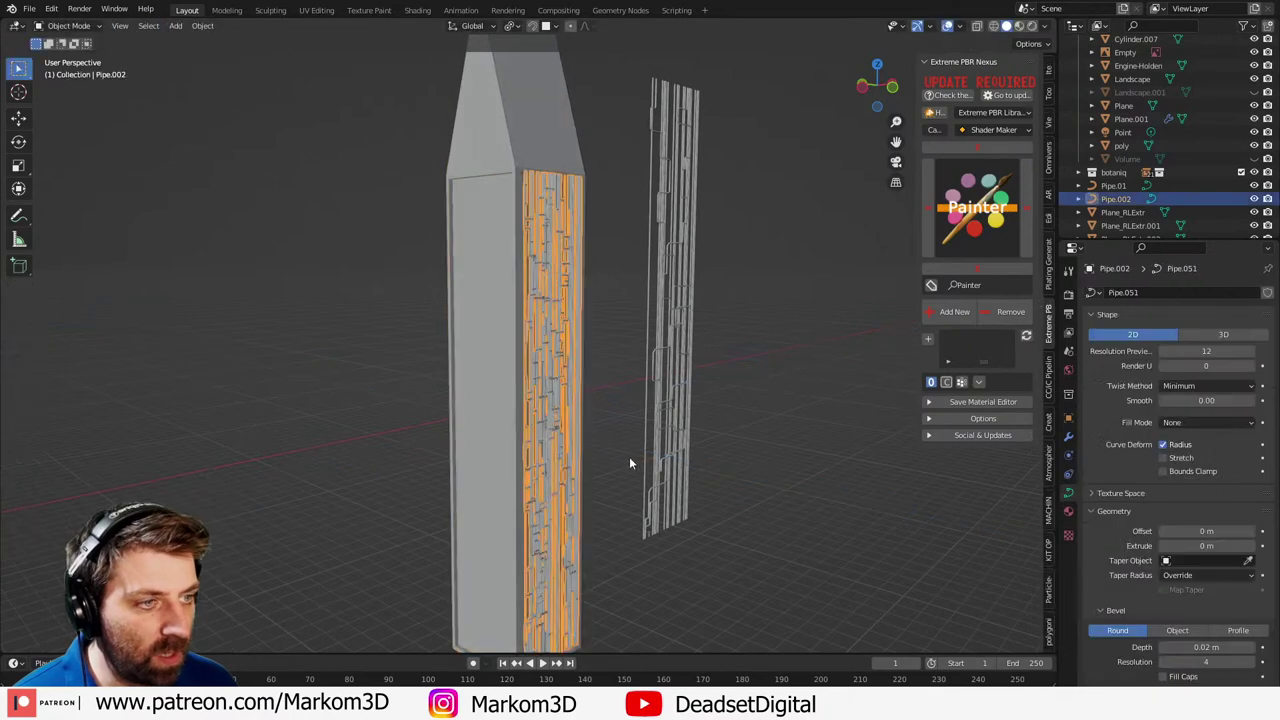
{"action": "middle_click_drag", "start_coordinate": [629, 456], "coordinate": [704, 537]}
{"action": "key", "text": "g"}
{"action": "key", "text": "y"}
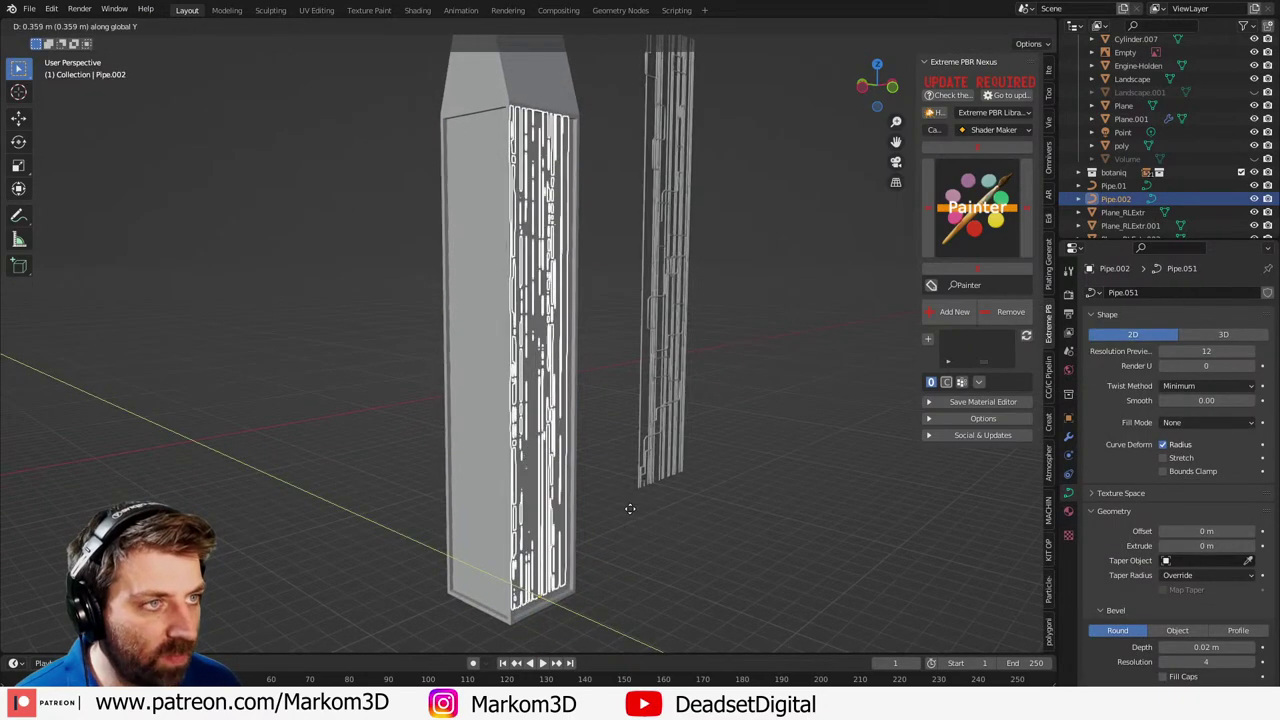
{"action": "left_click", "coordinate": [659, 520]}
{"action": "left_click", "coordinate": [800, 532]}
{"action": "middle_click_drag", "start_coordinate": [800, 534], "coordinate": [522, 413]}
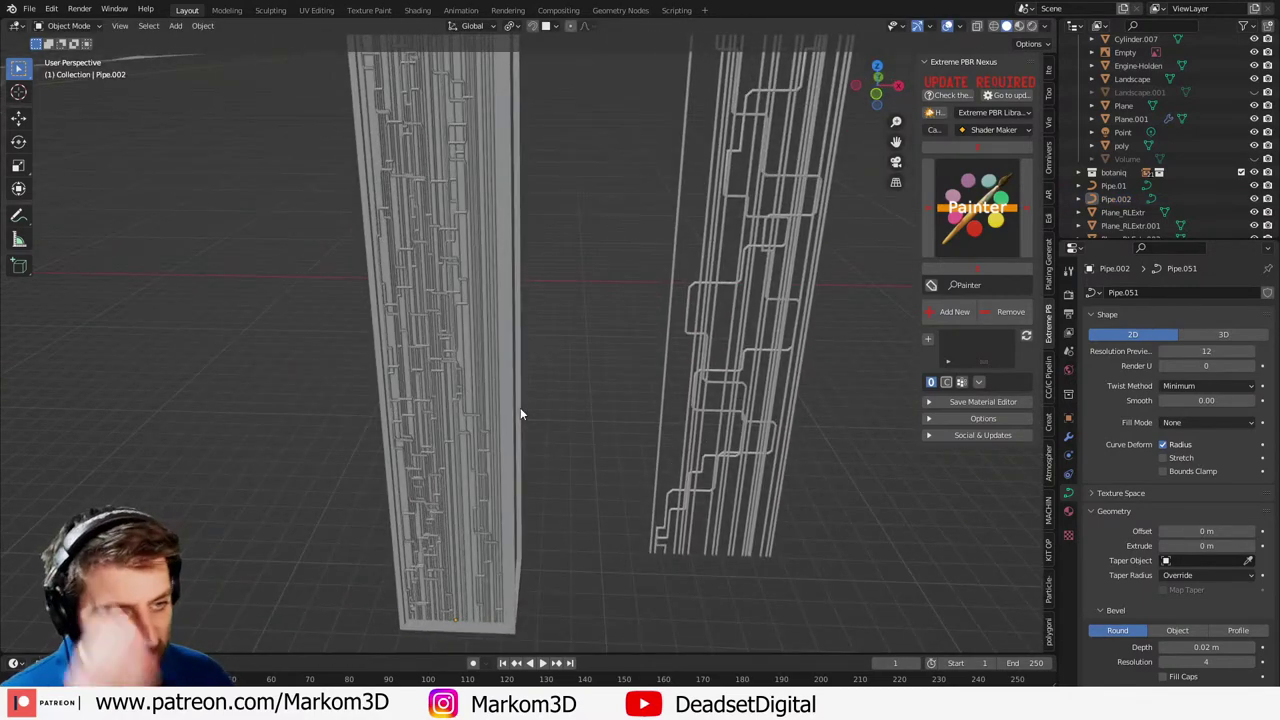
- Snap the 3D cursor to the tower's origin and set the transform pivot to 3D Cursor for the pipe panel
{"action": "middle_click_drag", "start_coordinate": [477, 462], "coordinate": [386, 531]}
{"action": "left_click", "coordinate": [382, 525]}
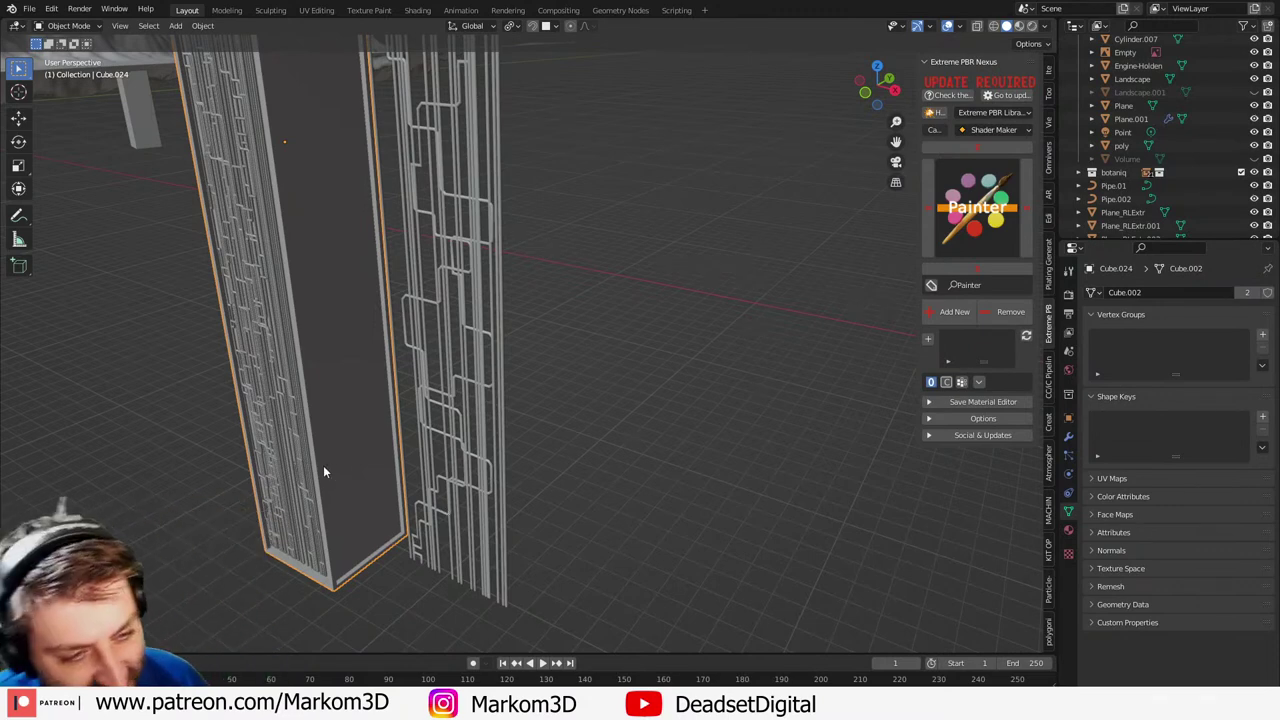
{"action": "key", "text": "shift+s"}
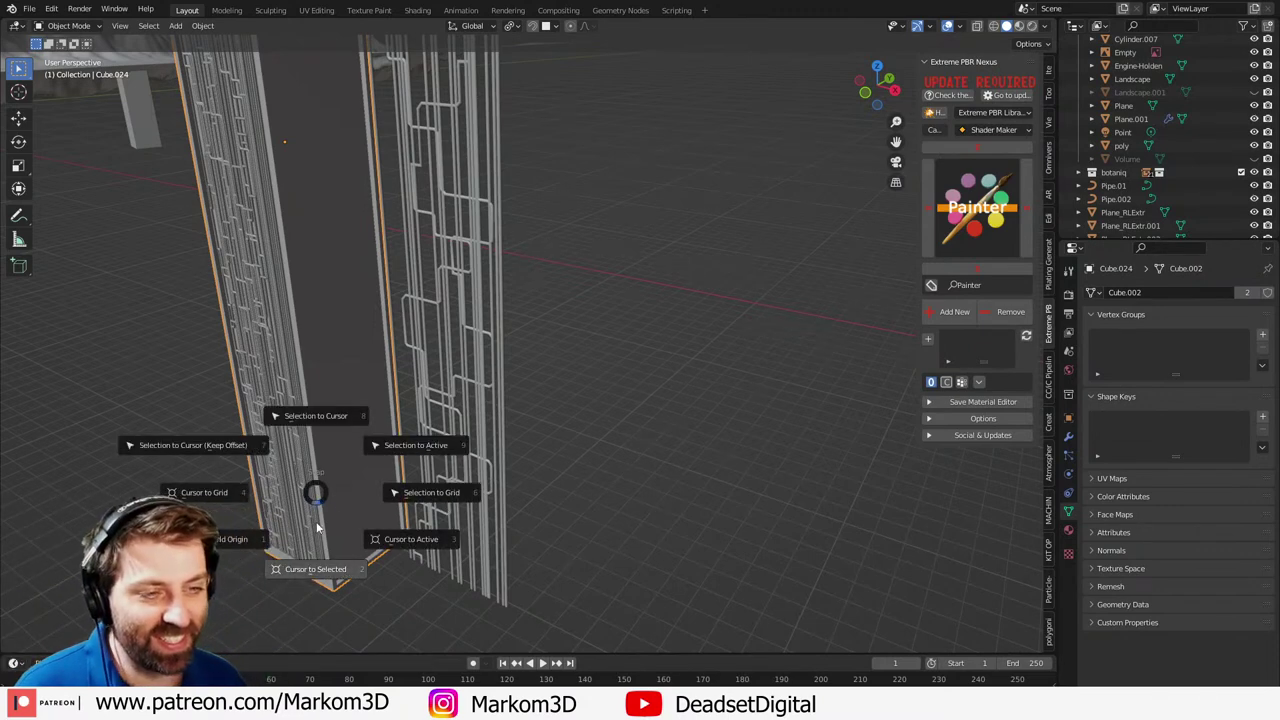
{"action": "left_click", "coordinate": [320, 578]}
{"action": "left_click", "coordinate": [314, 525]}
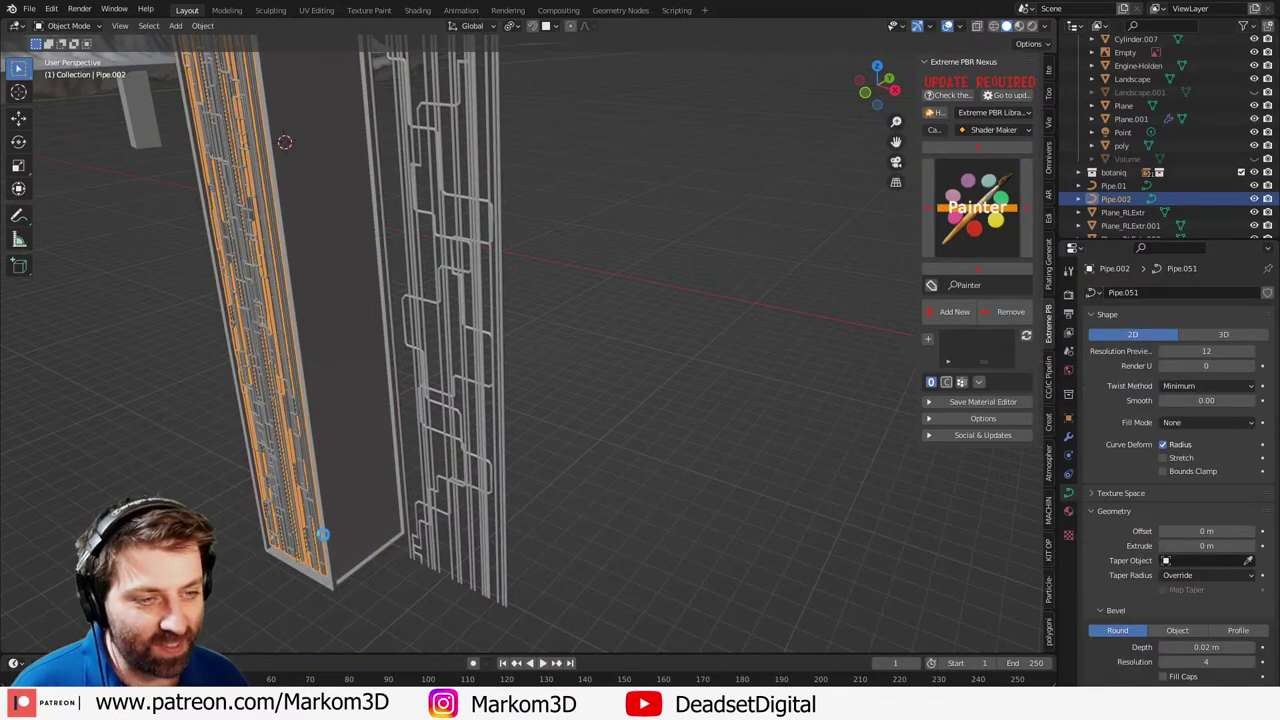
{"action": "left_click", "coordinate": [512, 25]}
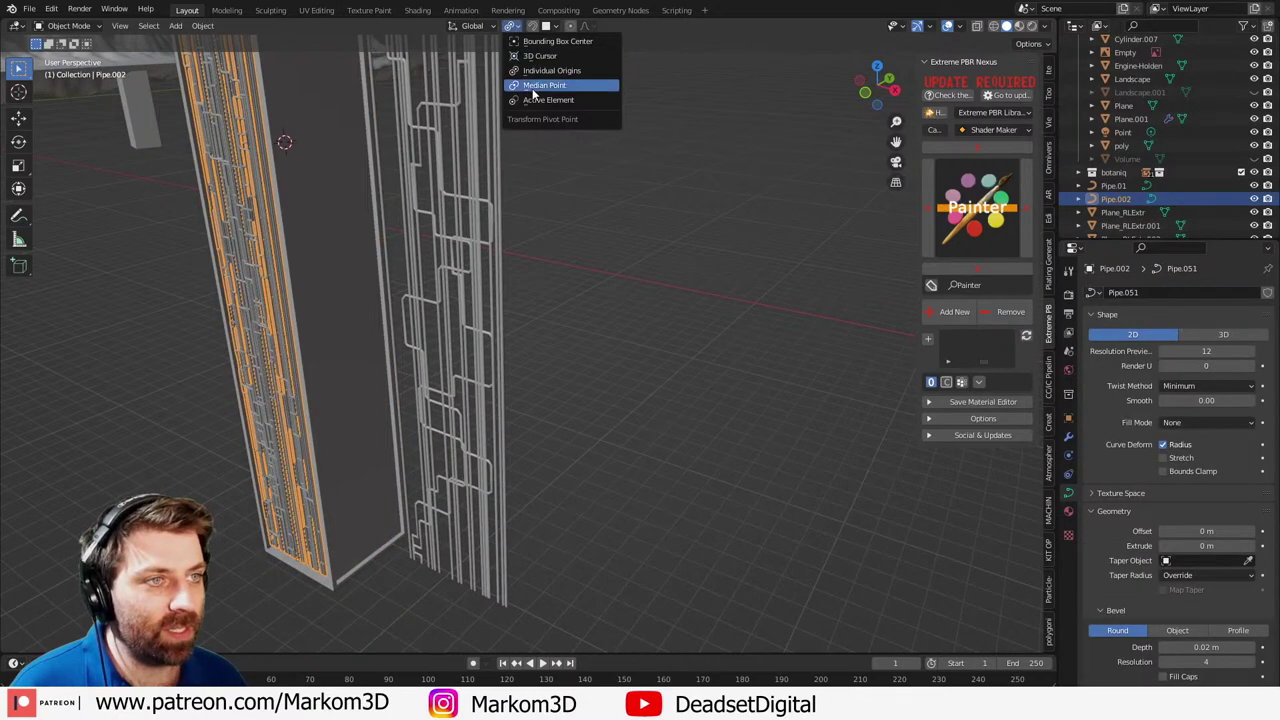
{"action": "left_click", "coordinate": [534, 56]}
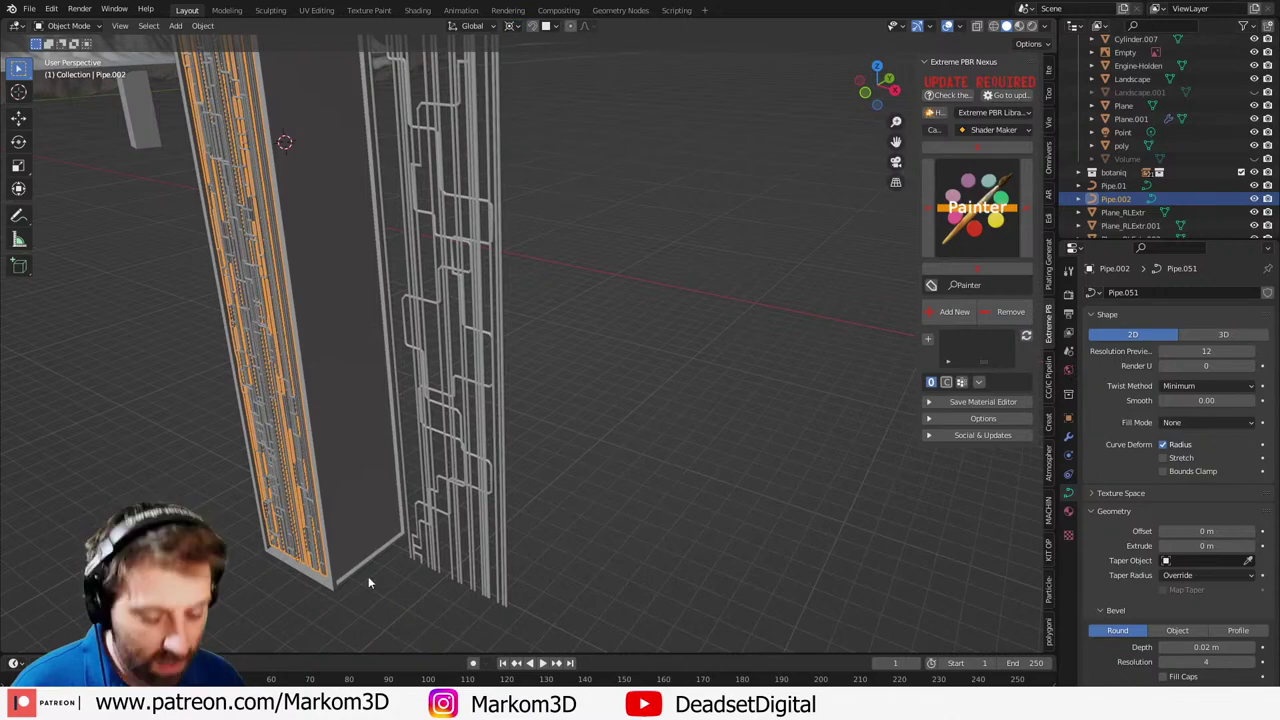
- Duplicate the pipe panel and rotate the copy 180° about the Z axis onto the tower's opposite face
{"action": "key", "text": "shift+d"}
{"action": "key", "text": "r"}
{"action": "key", "text": "z"}
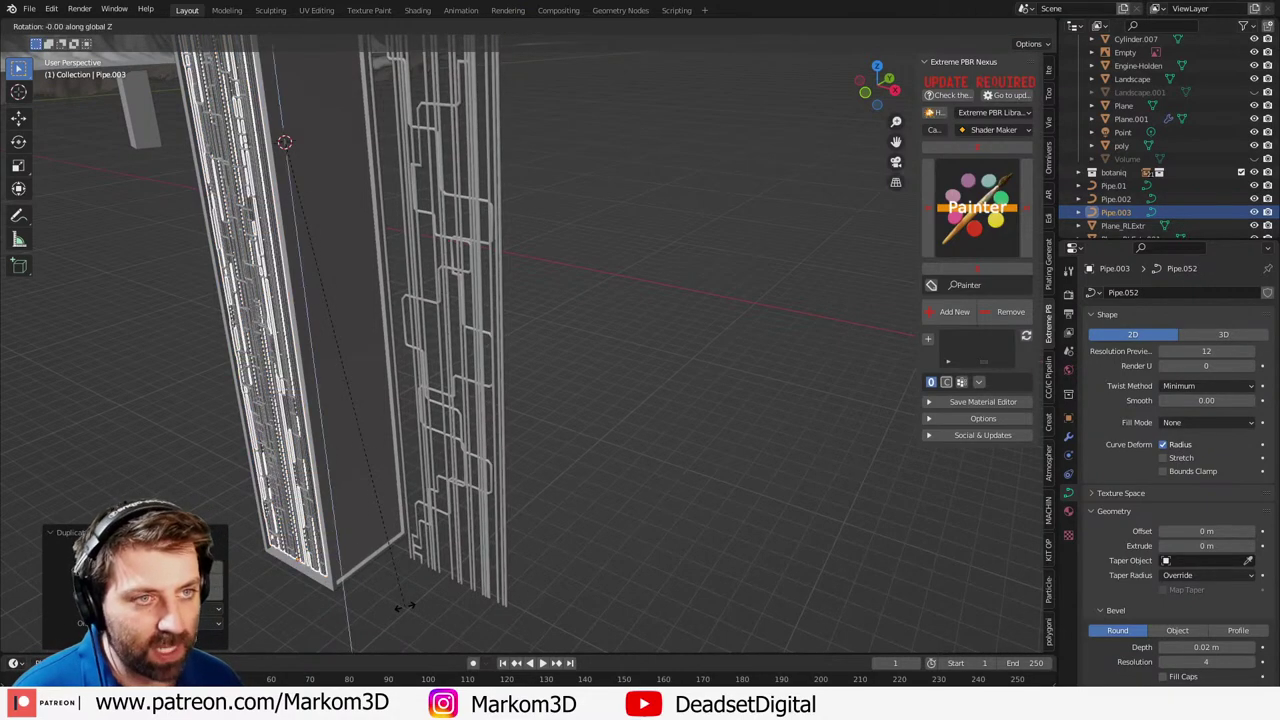
{"action": "key", "text": "1"}
{"action": "key", "text": "8"}
{"action": "key", "text": "Return"}
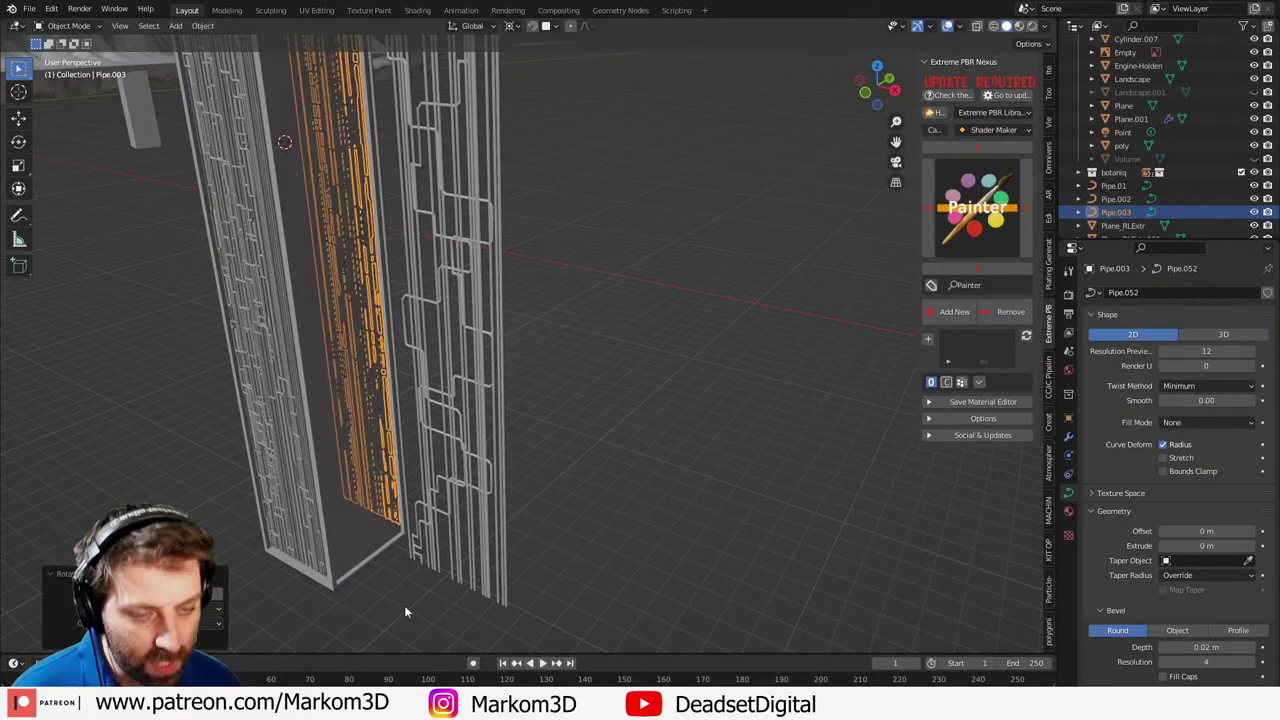
- Duplicate both pipe panels and rotate the copies a quarter turn about the Z axis onto the tower's two remaining faces
{"action": "left_click", "coordinate": [309, 489], "text": "shift"}
{"action": "key", "text": "shift+d"}
{"action": "key", "text": "r"}
{"action": "key", "text": "z"}
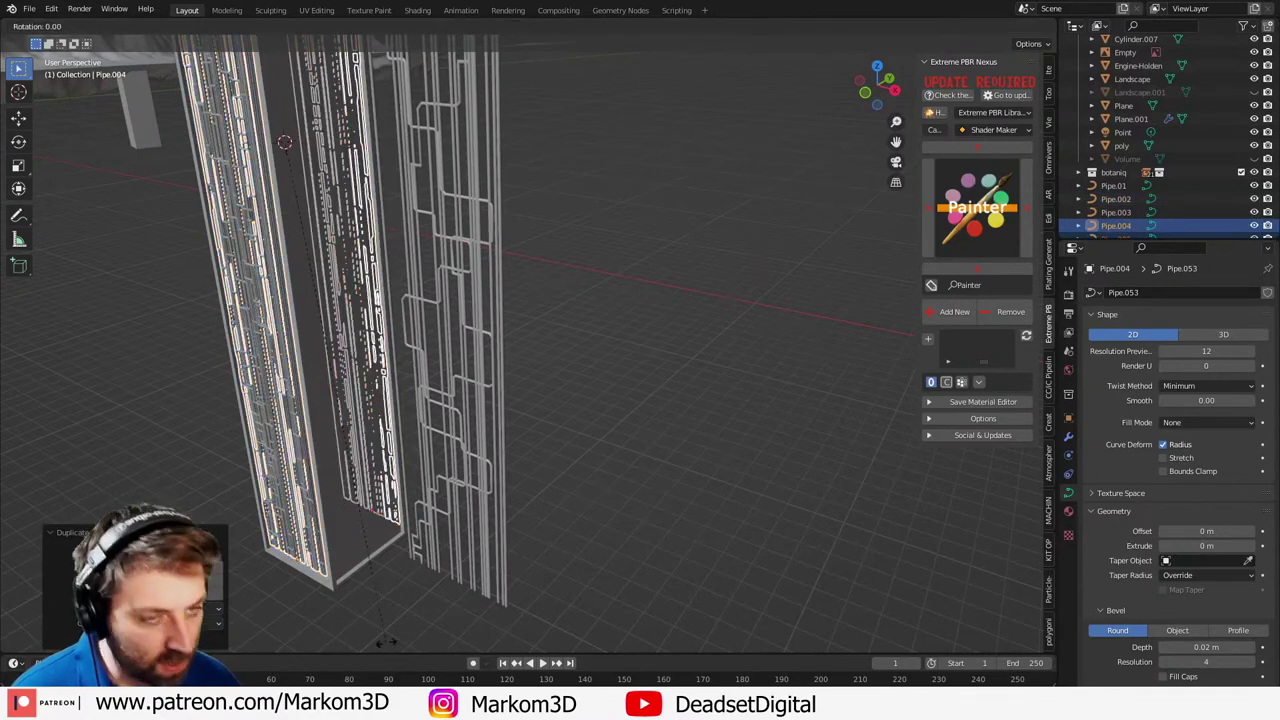
{"action": "key", "text": "1"}
{"action": "key", "text": "8"}
{"action": "key", "text": "Return"}
{"action": "left_click", "coordinate": [386, 641]}
- Convert the four pipe panels around the tower from curves to meshes
{"action": "middle_click_drag", "start_coordinate": [386, 641], "coordinate": [584, 522]}
{"action": "left_click", "coordinate": [583, 492]}
{"action": "left_click", "coordinate": [583, 488]}
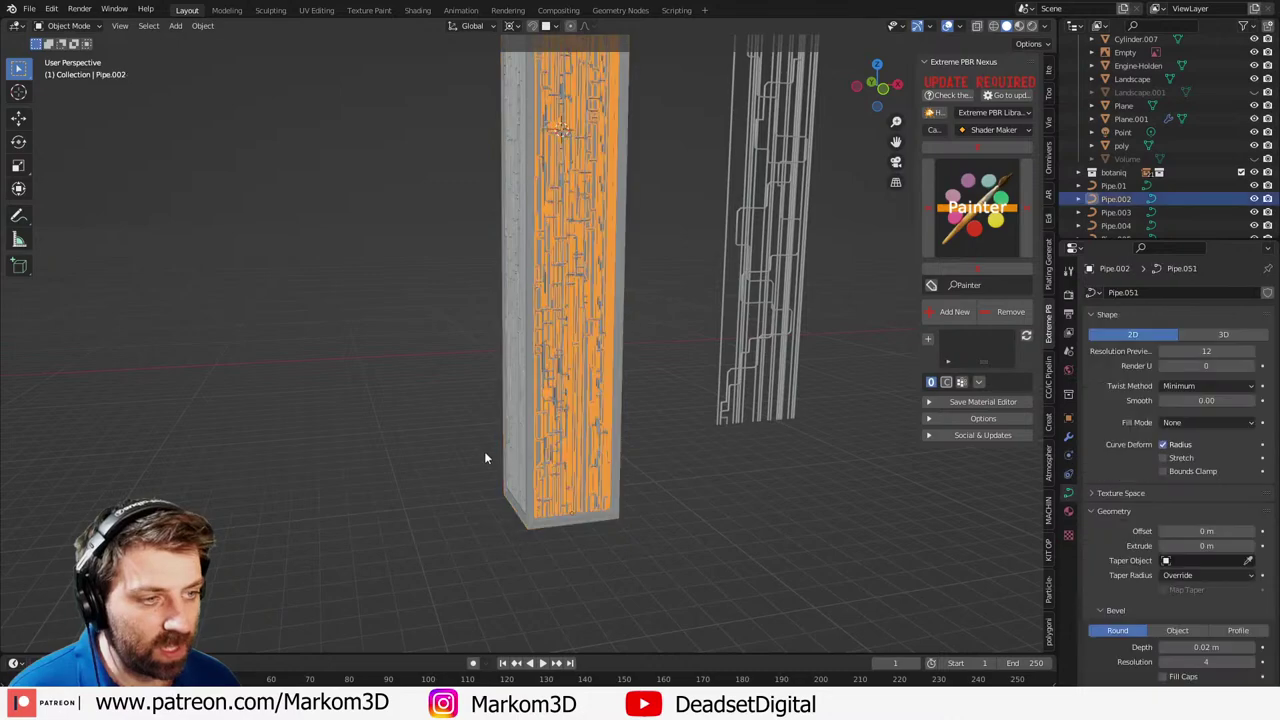
{"action": "left_click", "coordinate": [523, 451], "text": "shift"}
{"action": "middle_click_drag", "start_coordinate": [525, 452], "coordinate": [500, 462]}
{"action": "left_click", "coordinate": [362, 408], "text": "shift"}
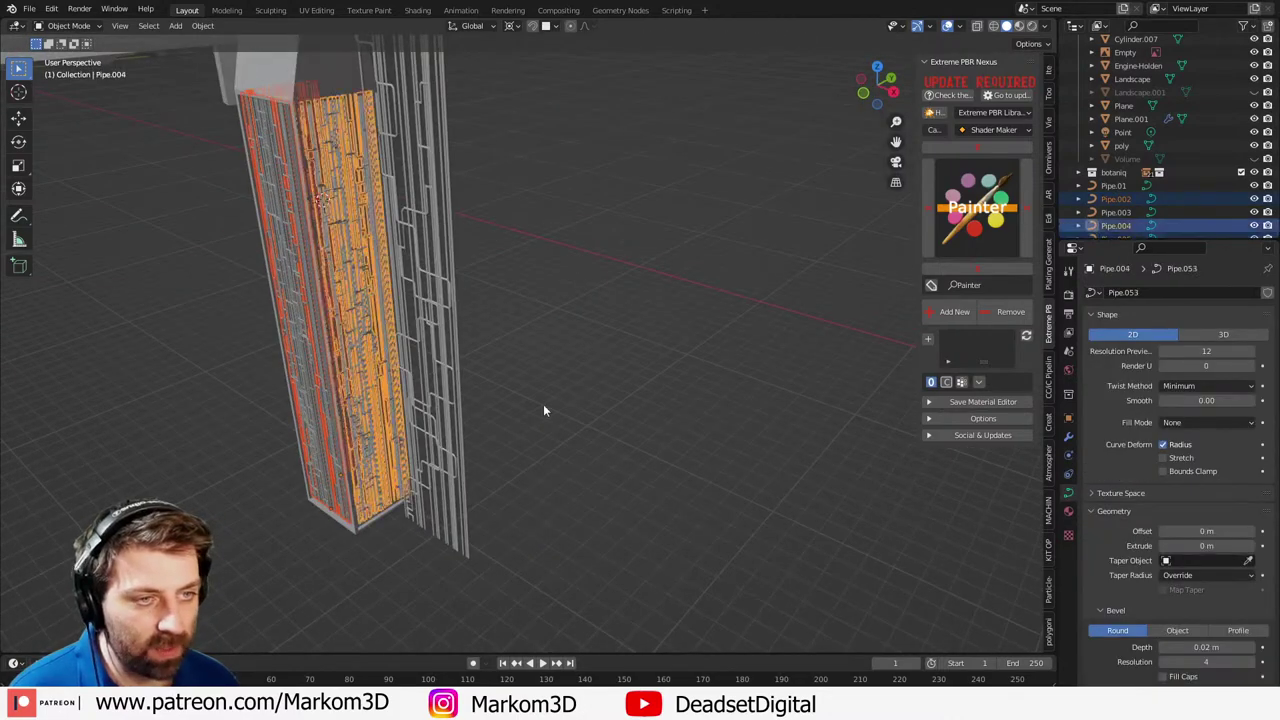
{"action": "middle_click_drag", "start_coordinate": [543, 404], "coordinate": [420, 408]}
{"action": "left_click", "coordinate": [487, 303], "text": "shift"}
{"action": "middle_click_drag", "start_coordinate": [487, 303], "coordinate": [470, 357]}
{"action": "key", "text": "F3"}
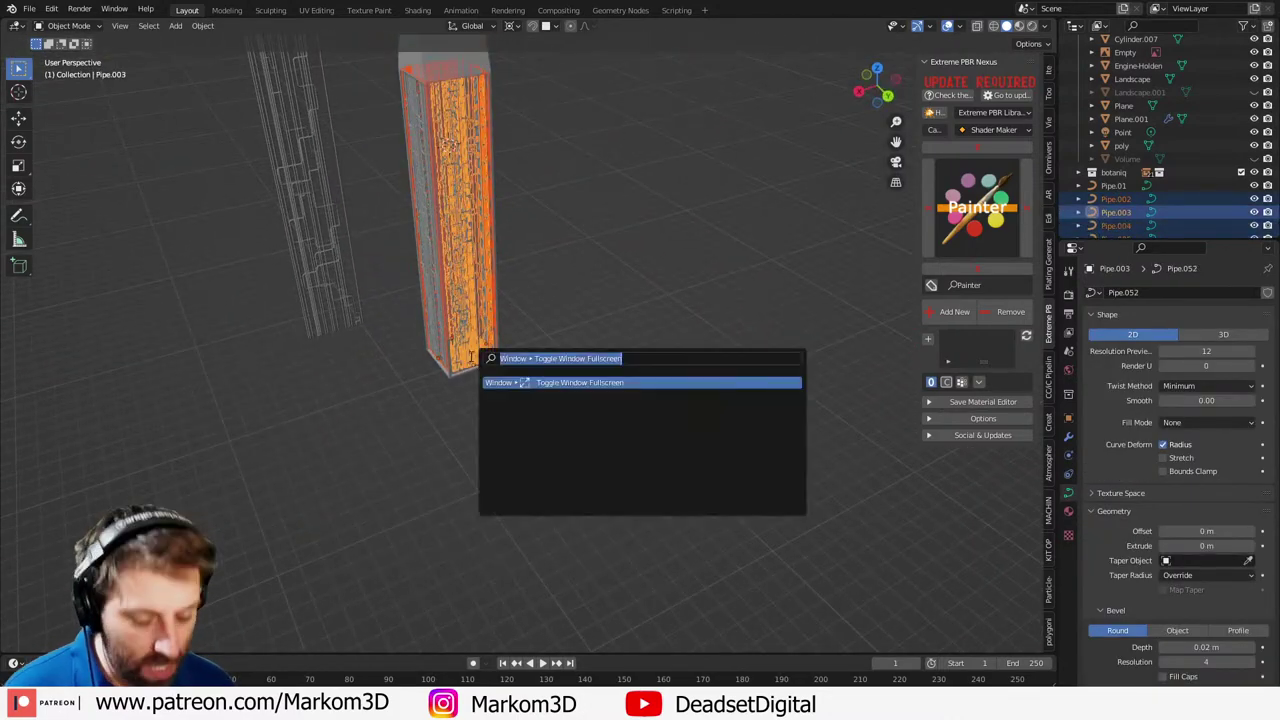
{"action": "type", "text": "convert"}
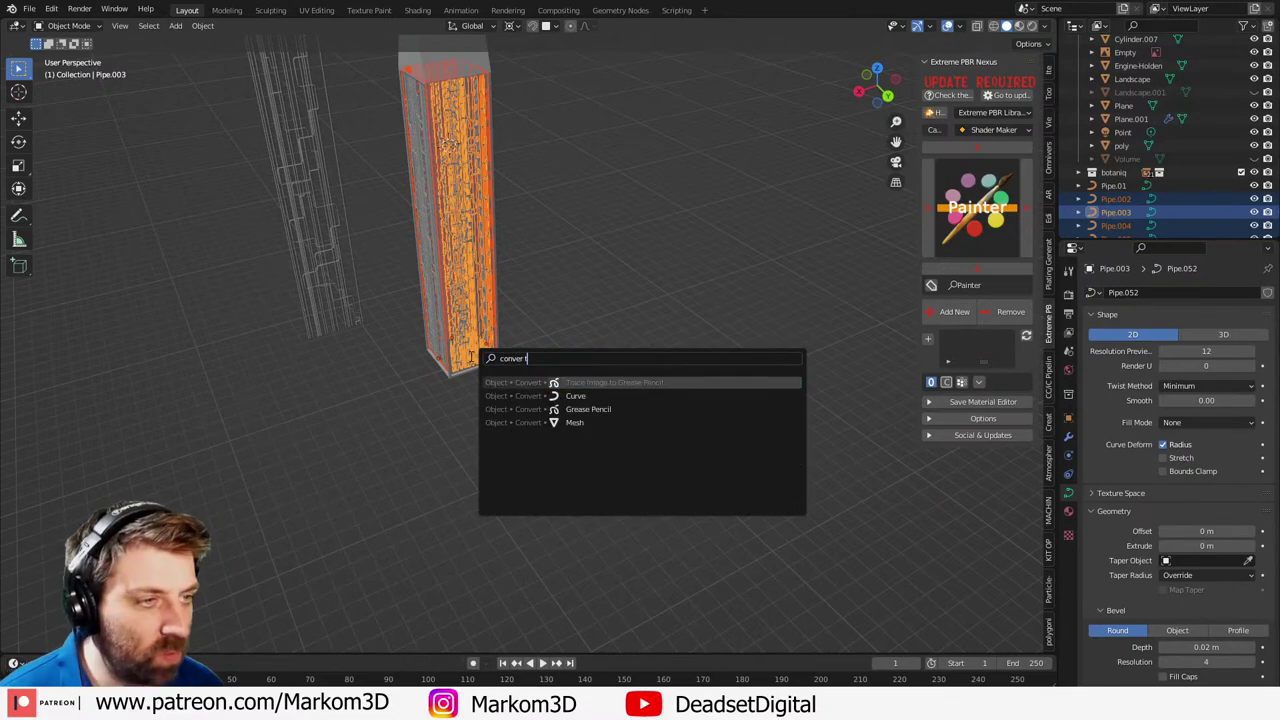
{"action": "key", "text": "Down"}
{"action": "key", "text": "Down"}
{"action": "key", "text": "Down"}
{"action": "key", "text": "Return"}
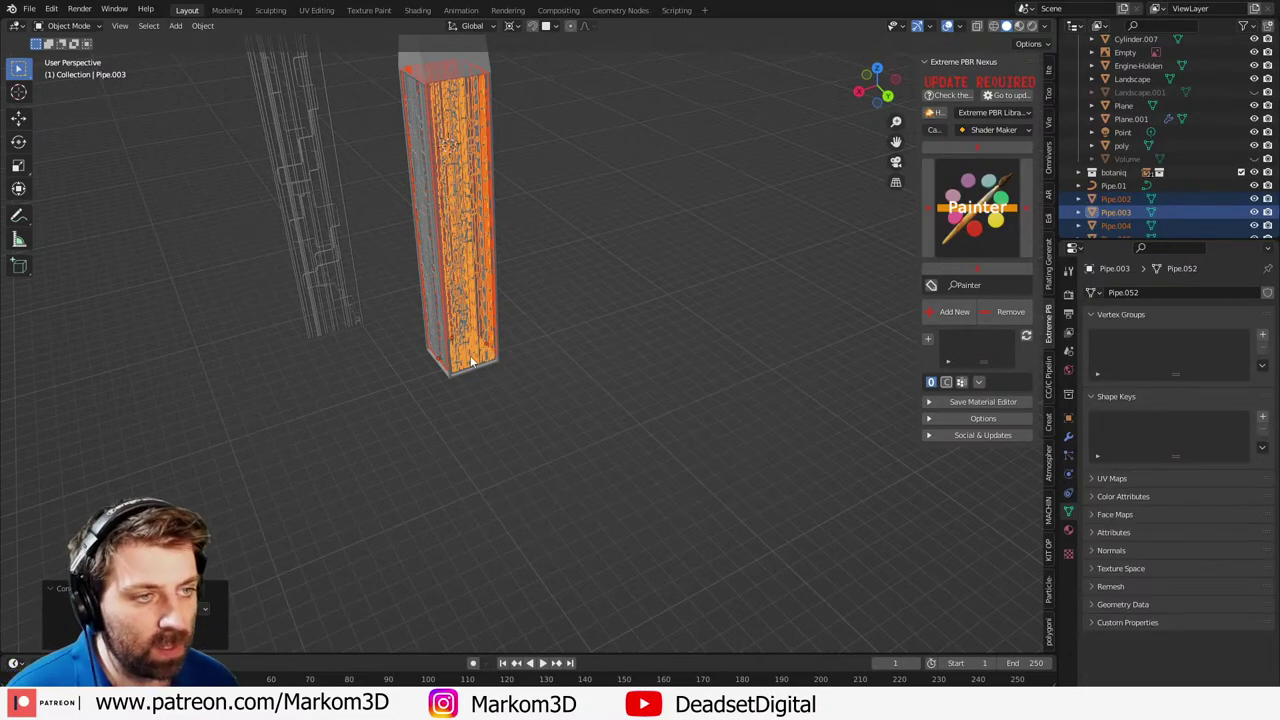
- Join the four converted pipe panels into the tower mesh, with the tower as the active object
{"action": "scroll", "coordinate": [472, 360], "scroll_direction": "up", "scroll_amount": 2}
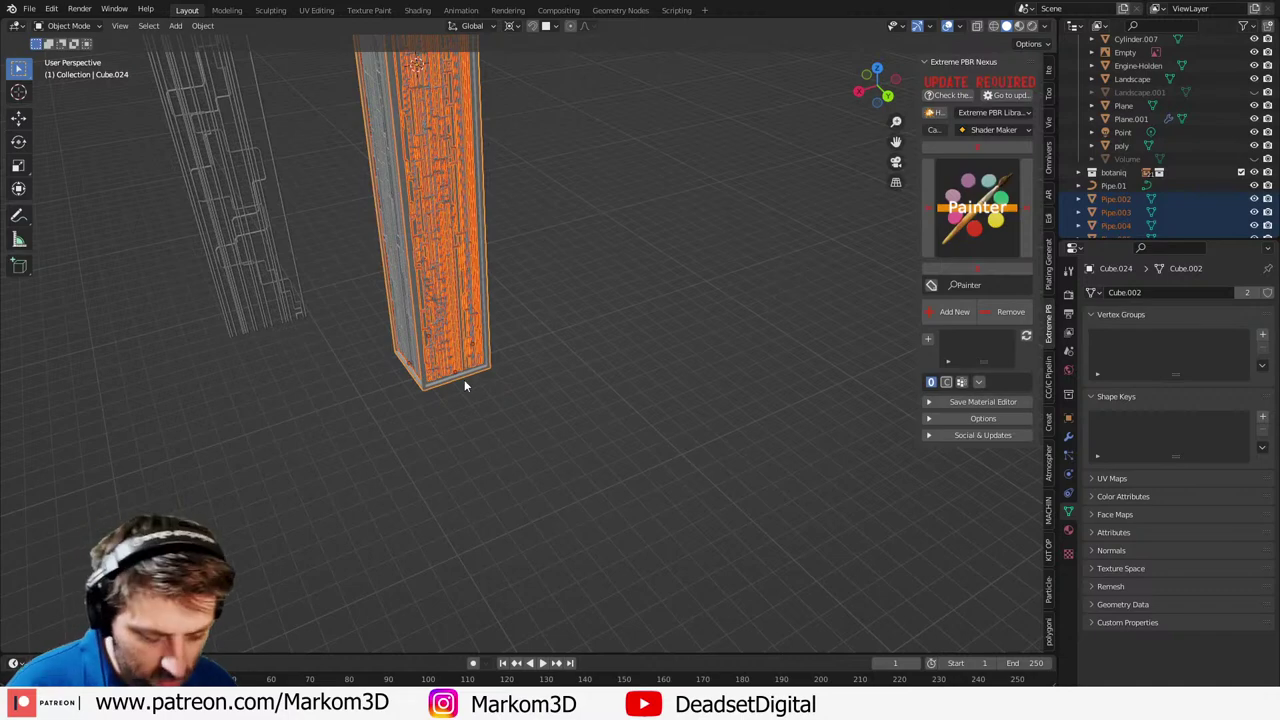
{"action": "left_click", "coordinate": [464, 379]}
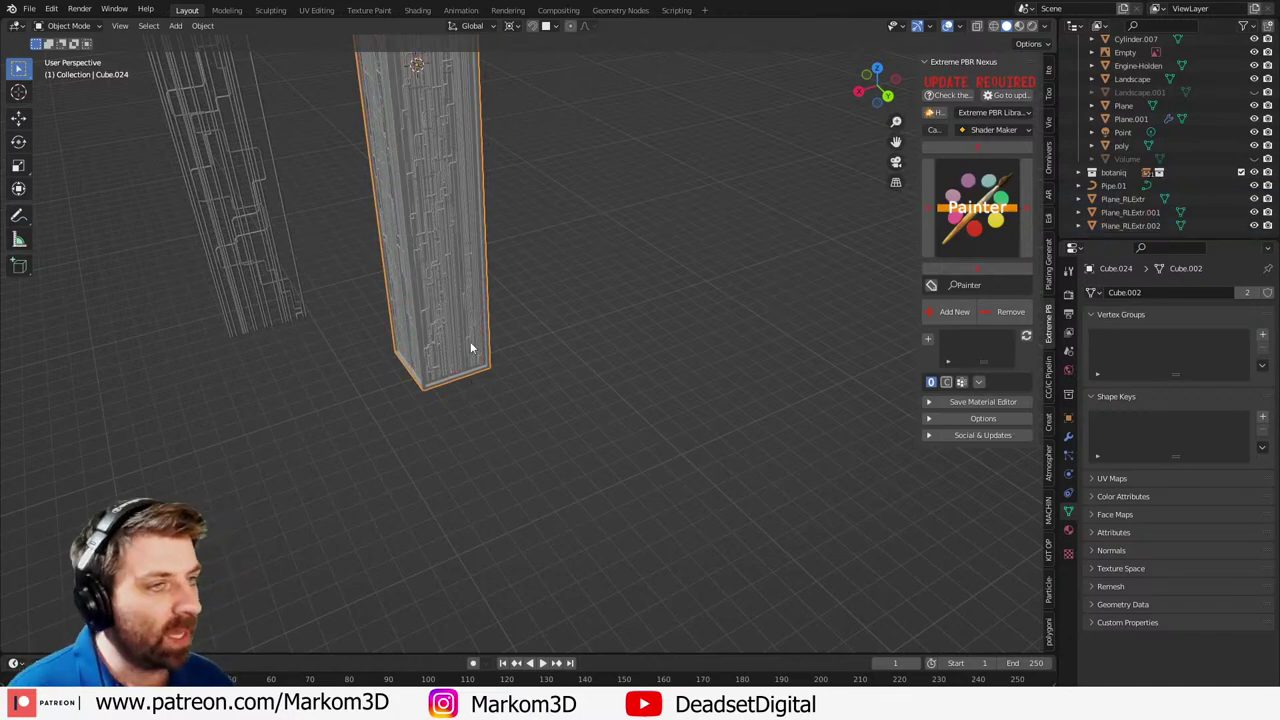
{"action": "scroll", "coordinate": [470, 342], "scroll_direction": "down", "scroll_amount": 3}
{"action": "middle_click_drag", "start_coordinate": [463, 341], "coordinate": [603, 306]}
- Check the detailed tower through the scene camera in rendered shading, and return to solid shading
{"action": "scroll", "coordinate": [603, 306], "scroll_direction": "down", "scroll_amount": 6}
{"action": "middle_click_drag", "start_coordinate": [301, 217], "coordinate": [750, 300], "text": "shift"}
{"action": "scroll", "coordinate": [172, 460], "scroll_direction": "up", "scroll_amount": 2}
{"action": "middle_click_drag", "start_coordinate": [172, 460], "coordinate": [385, 311], "text": "shift"}
{"action": "key", "text": "KP_0"}
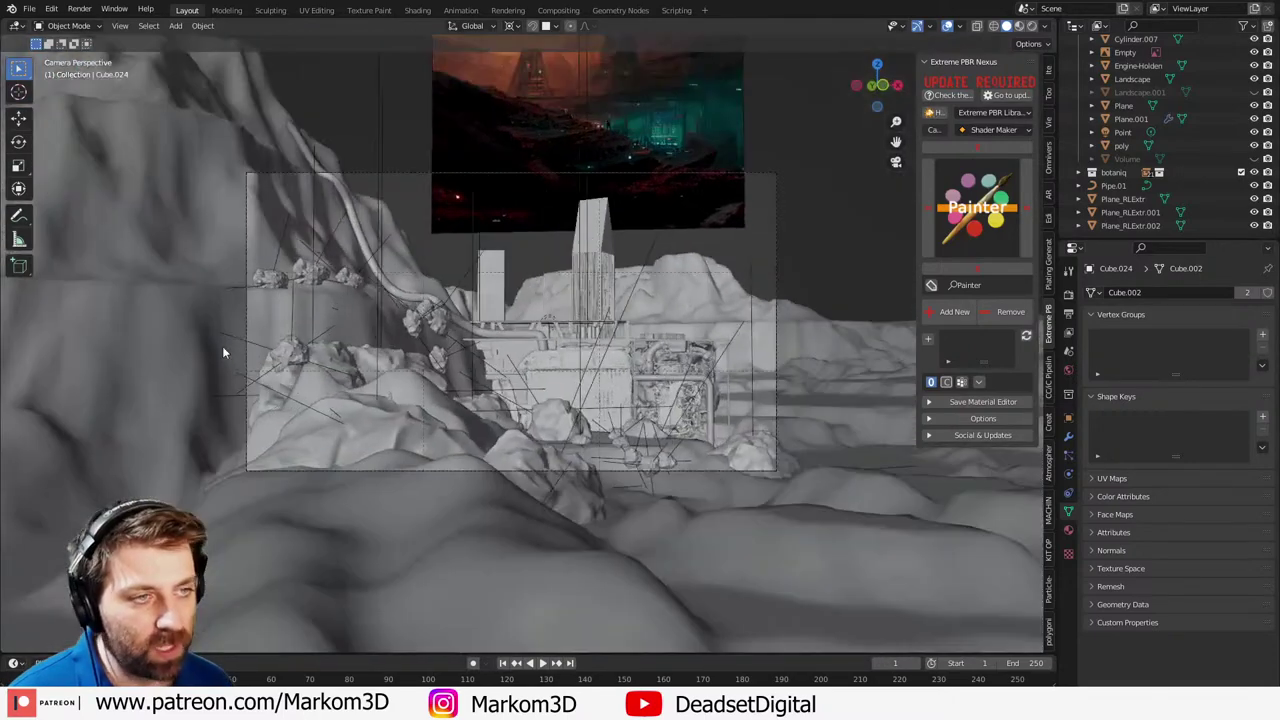
{"action": "scroll", "coordinate": [222, 346], "scroll_direction": "up", "scroll_amount": 3}
{"action": "left_click", "coordinate": [1045, 26]}
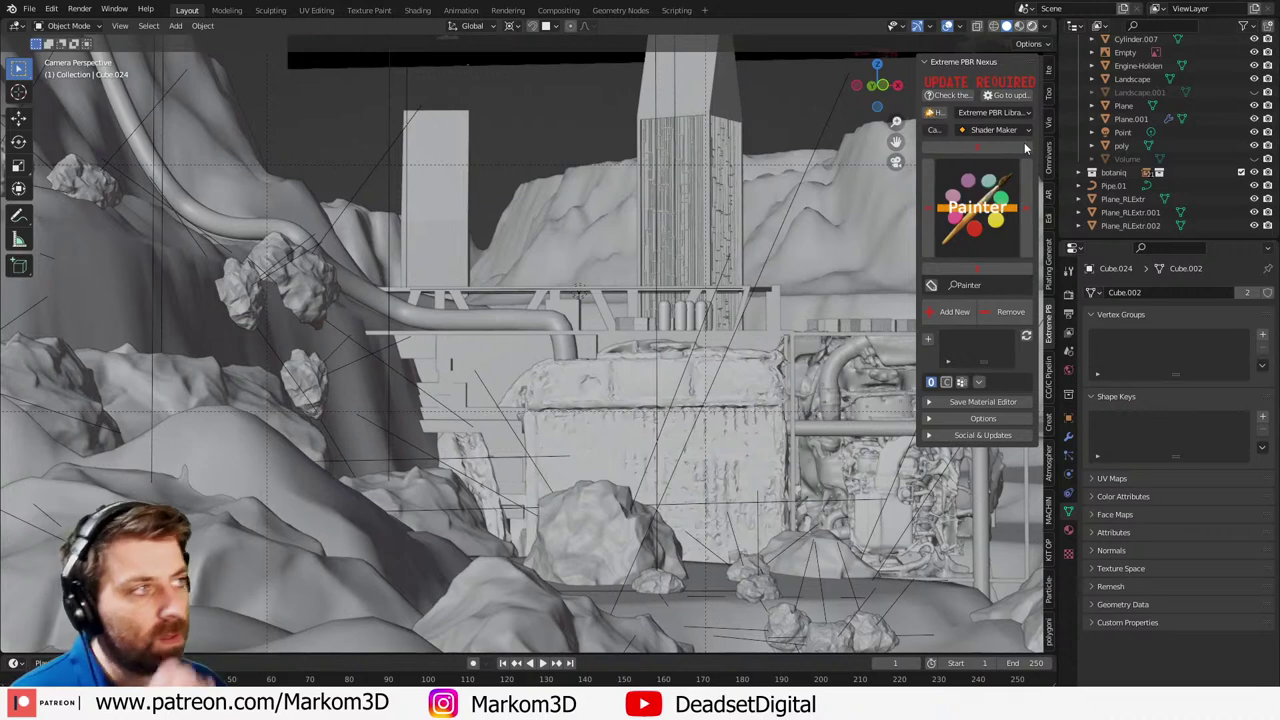
{"action": "left_click", "coordinate": [1032, 26]}
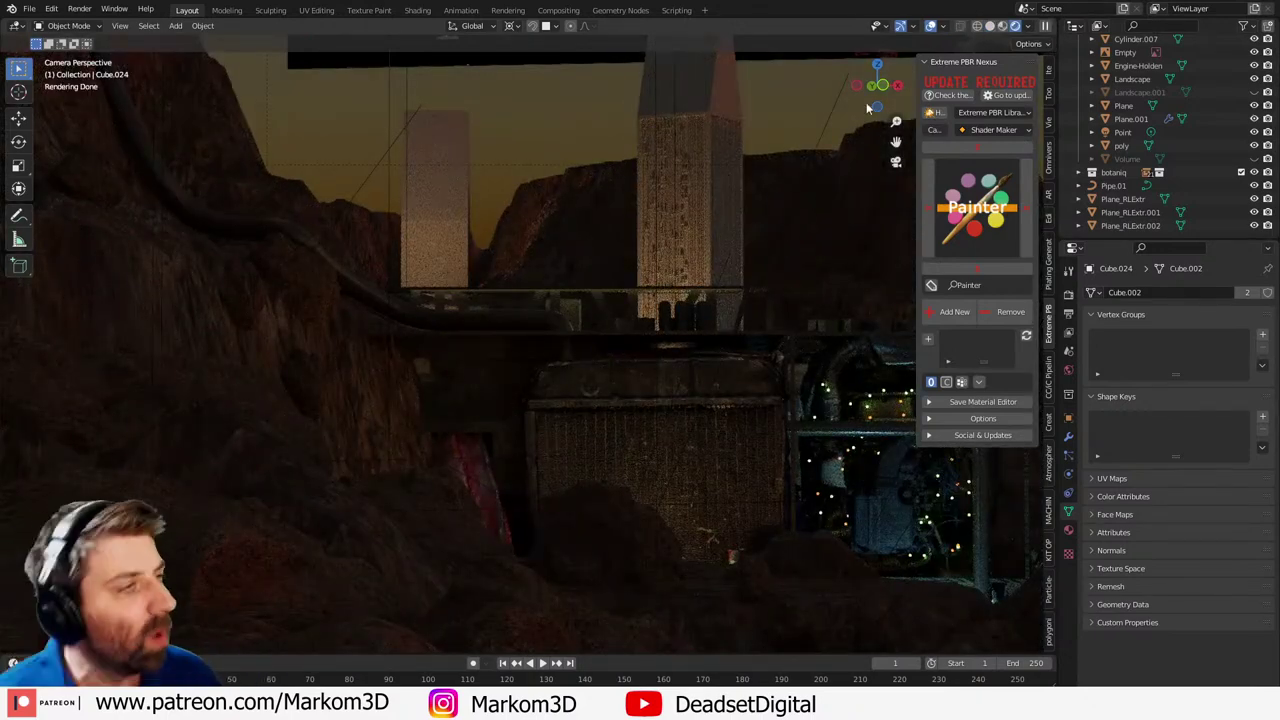
{"action": "left_click", "coordinate": [990, 26]}
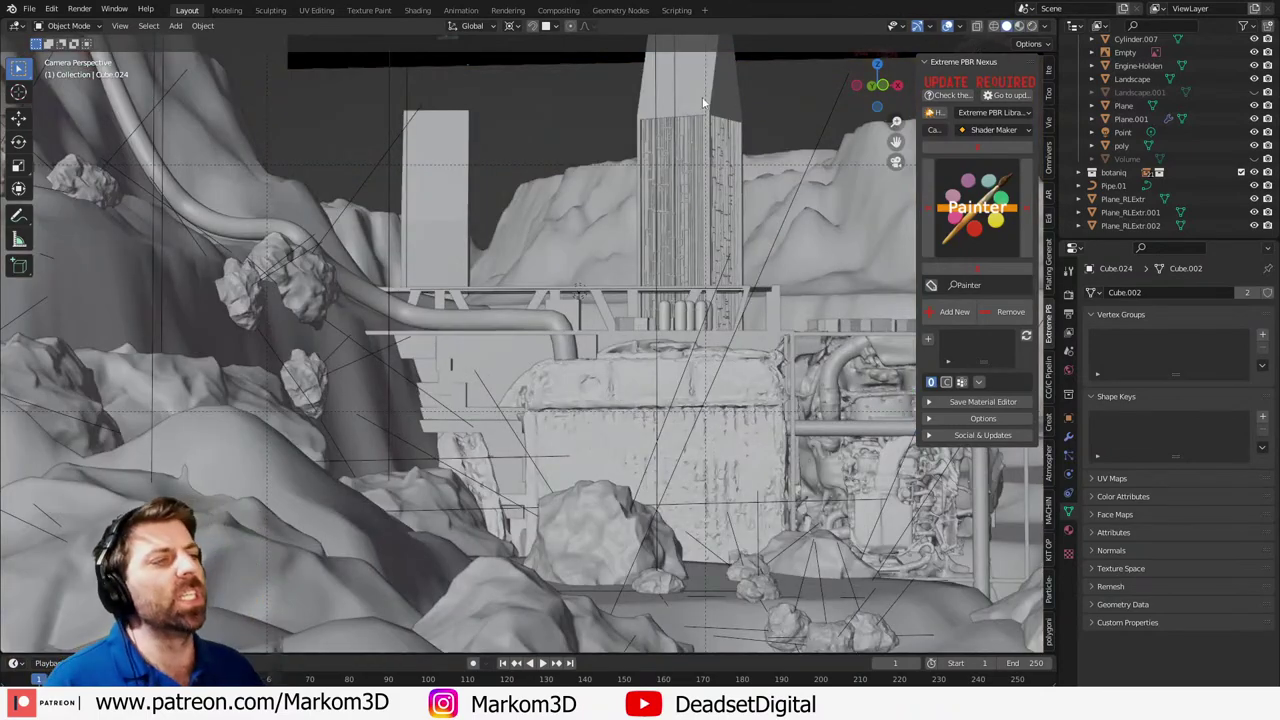
- Select the detailed tower in the landscape scene and isolate it in local view
{"action": "left_click", "coordinate": [703, 99]}
{"action": "scroll", "coordinate": [744, 249], "scroll_direction": "down", "scroll_amount": 4}
{"action": "middle_click_drag", "start_coordinate": [657, 310], "coordinate": [181, 265], "text": "shift"}
{"action": "scroll", "coordinate": [669, 264], "scroll_direction": "down", "scroll_amount": 3}
{"action": "middle_click_drag", "start_coordinate": [890, 328], "coordinate": [738, 282], "text": "shift"}
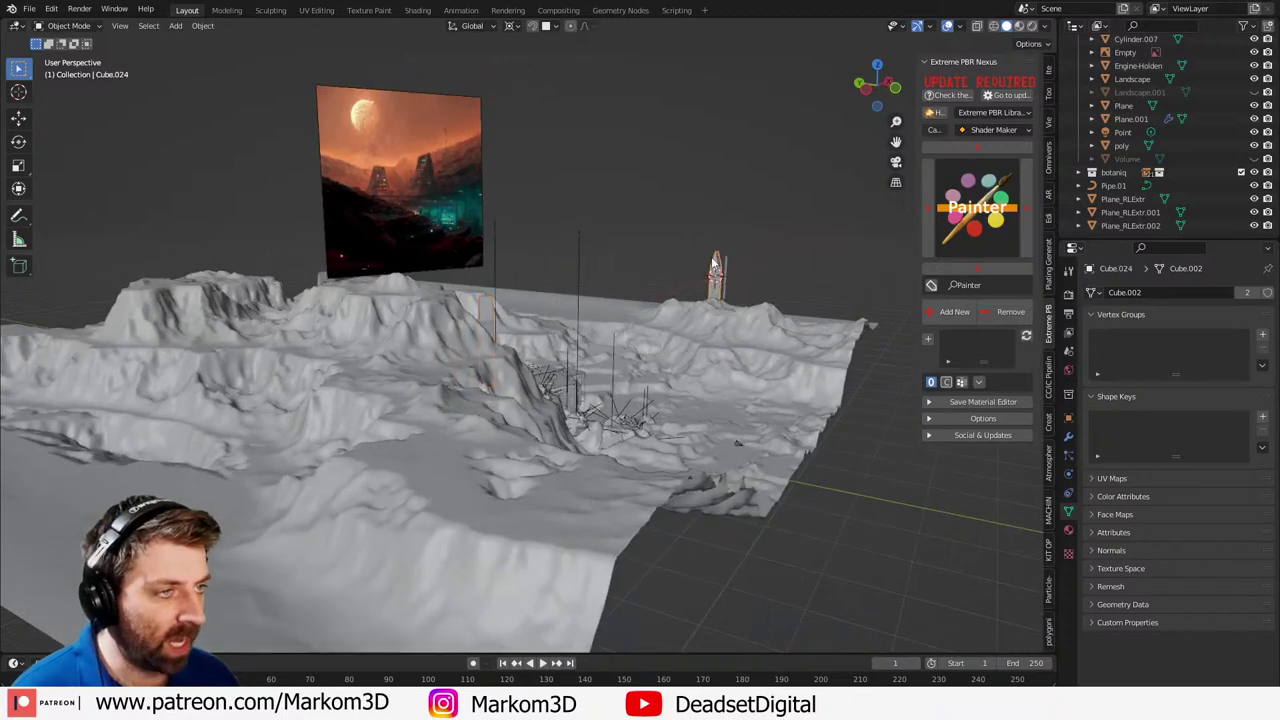
{"action": "key", "text": "KP_0"}
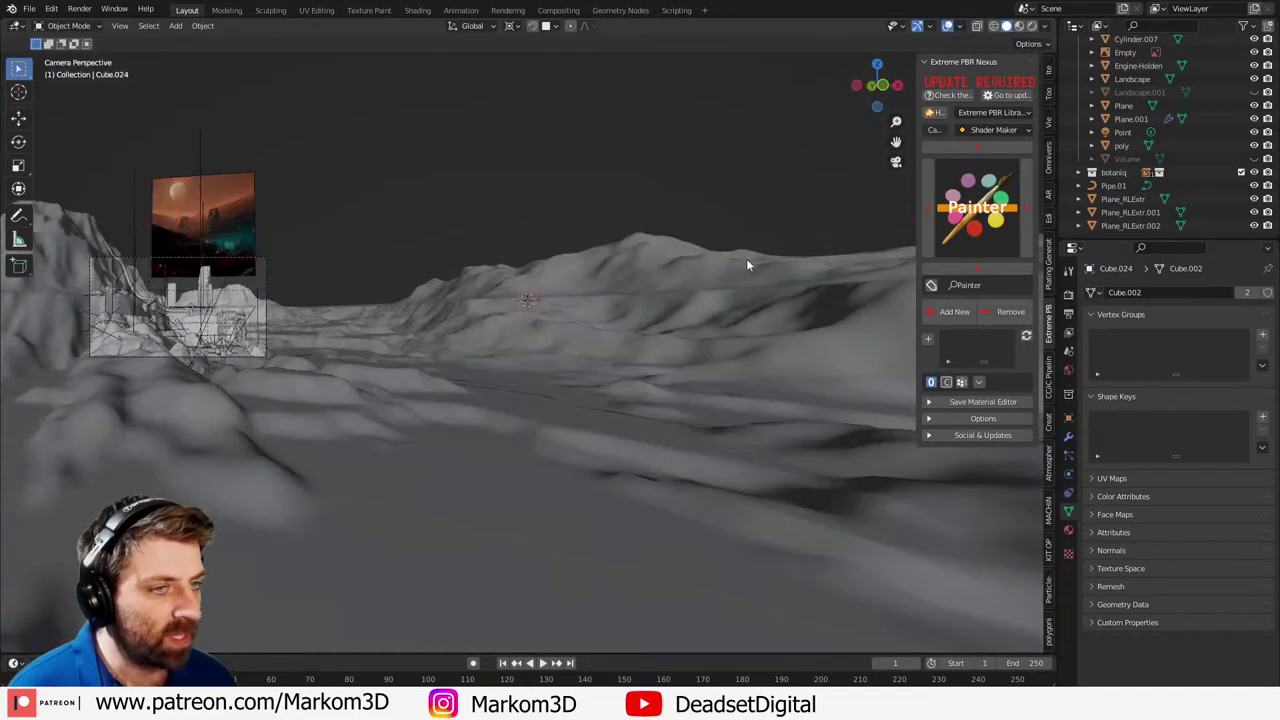
{"action": "middle_click_drag", "start_coordinate": [535, 313], "coordinate": [513, 317]}
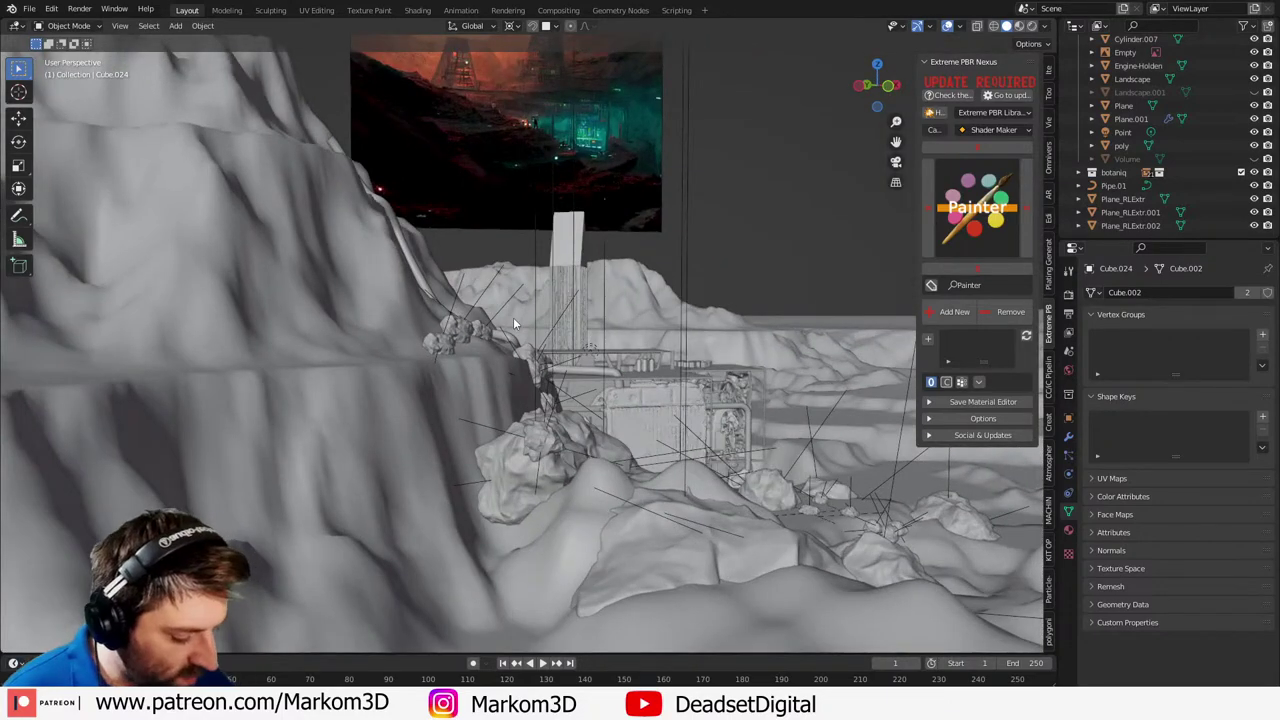
{"action": "key", "text": "KP_Divide"}
{"action": "scroll", "coordinate": [515, 318], "scroll_direction": "up", "scroll_amount": 3}
- Separate the selected recessed side faces from the tower mesh into their own object
{"action": "key", "text": "Tab"}
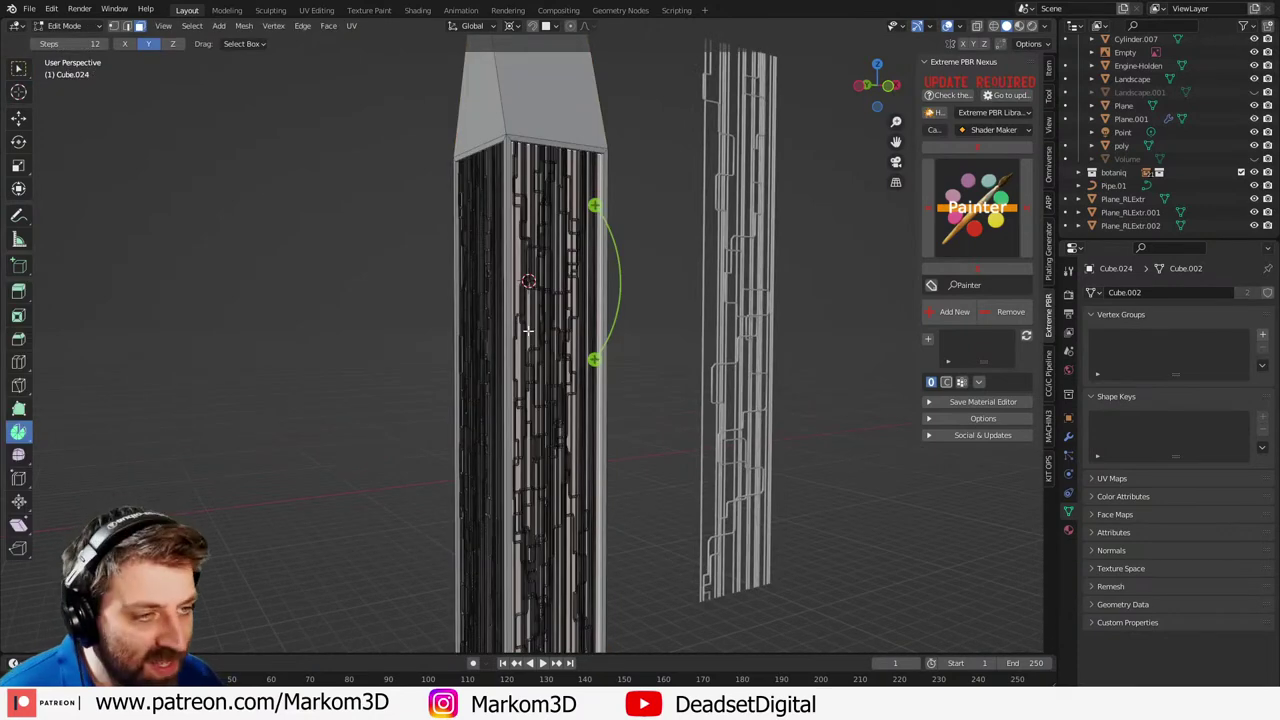
{"action": "middle_click_drag", "start_coordinate": [528, 331], "coordinate": [592, 348]}
{"action": "key", "text": "p"}
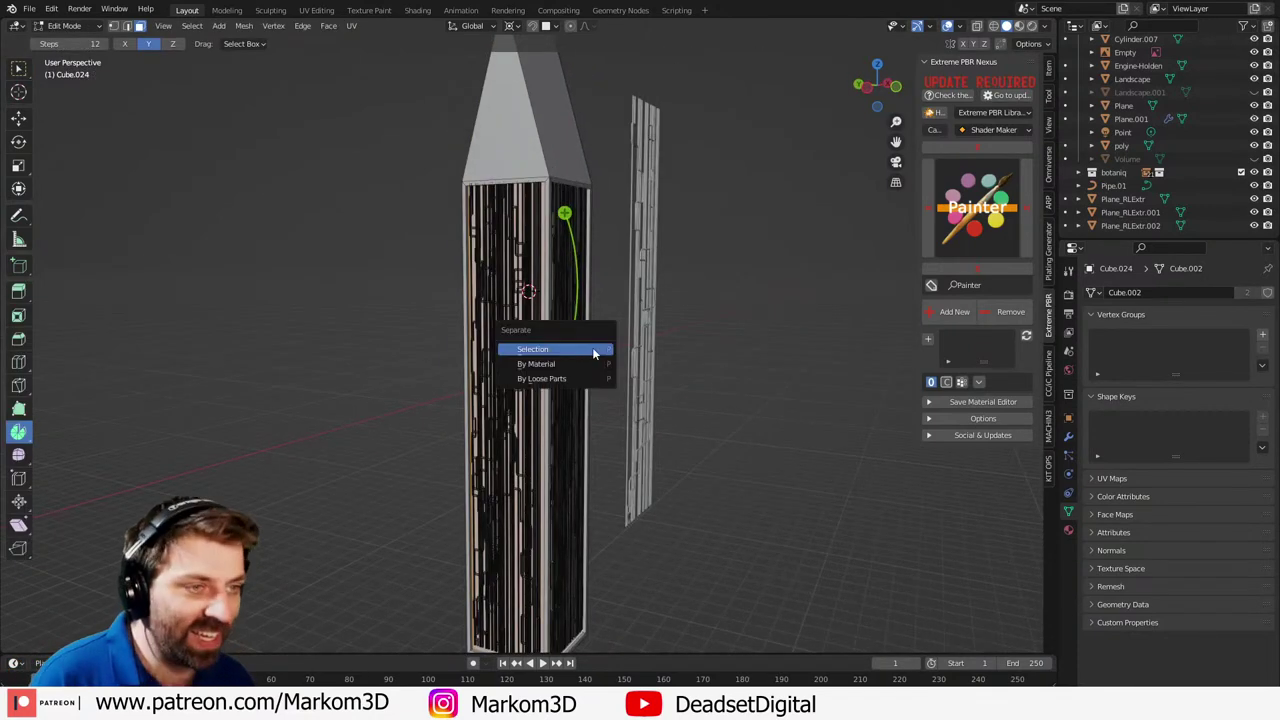
{"action": "left_click", "coordinate": [595, 349]}
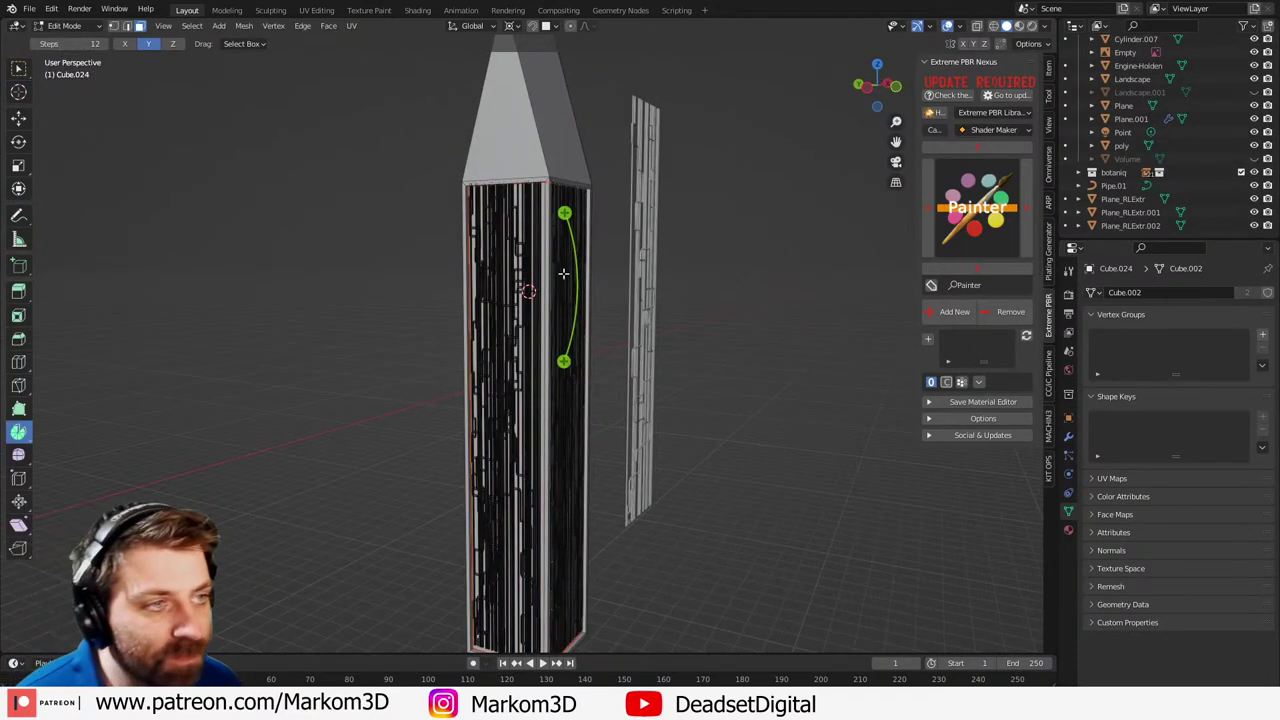
{"action": "key", "text": "Tab"}
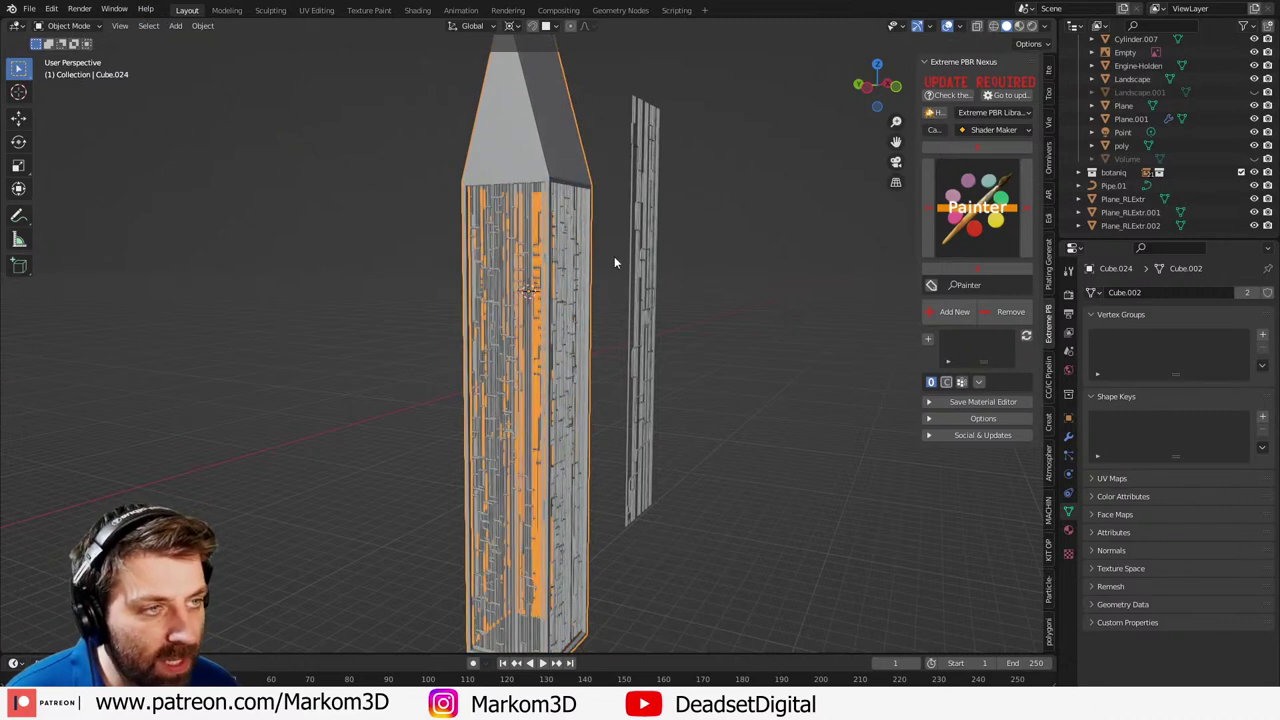
- Show the model in wireframe shading and open the separated side-face object in Edit Mode
{"action": "key", "text": "z"}
{"action": "left_click", "coordinate": [544, 250]}
{"action": "left_click", "coordinate": [551, 245]}
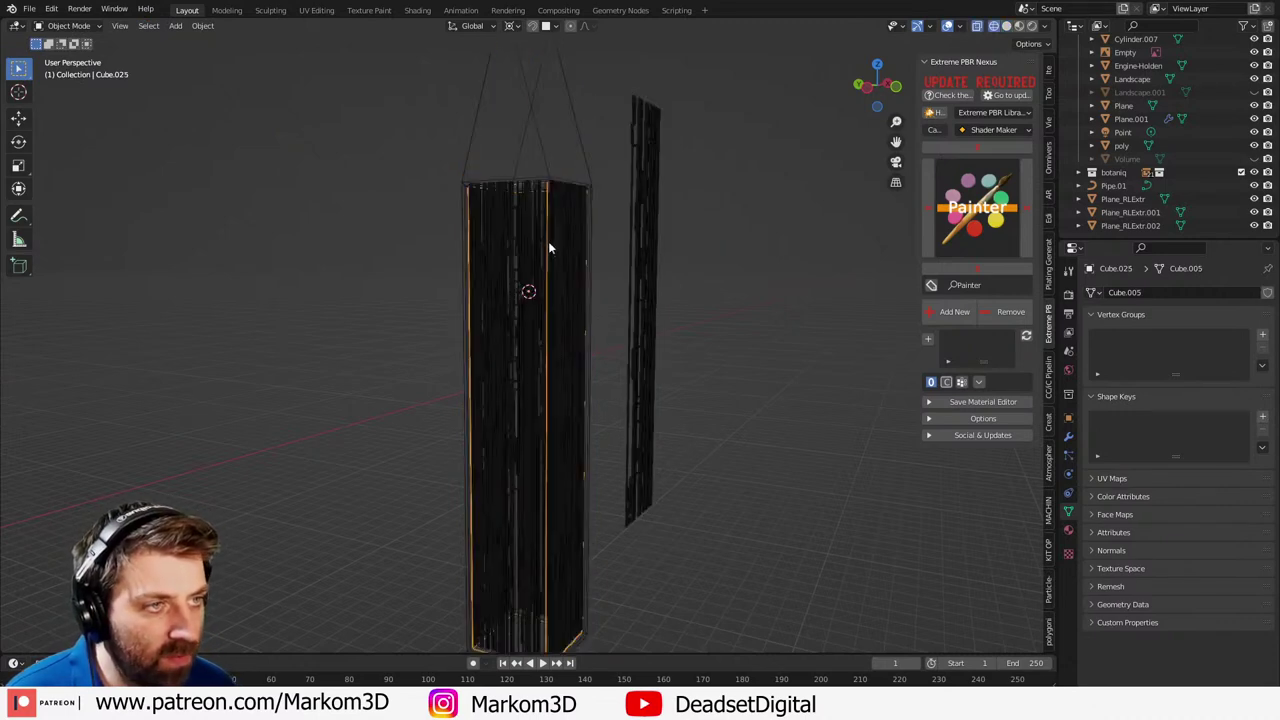
{"action": "key", "text": "Tab"}
{"action": "middle_click_drag", "start_coordinate": [654, 346], "coordinate": [670, 356]}
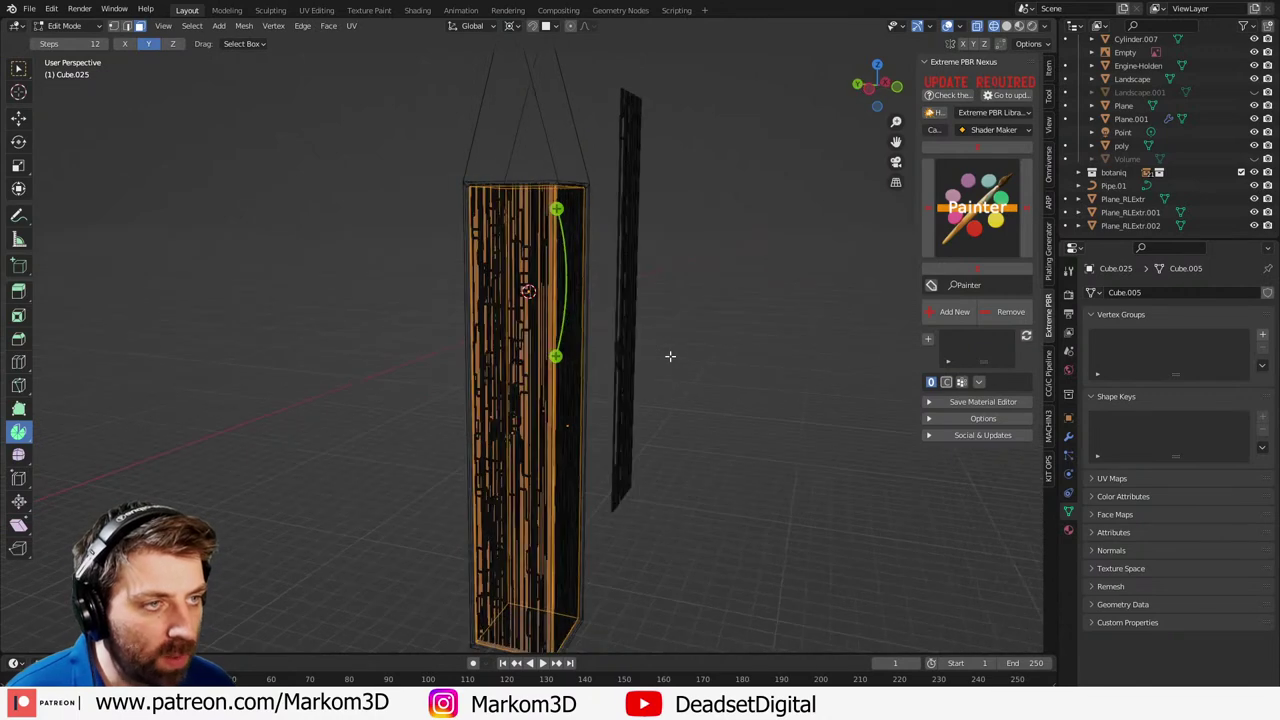
- Scale the separated side faces horizontally by about 1.009, leaving the Z axis unscaled
{"action": "key", "text": "s"}
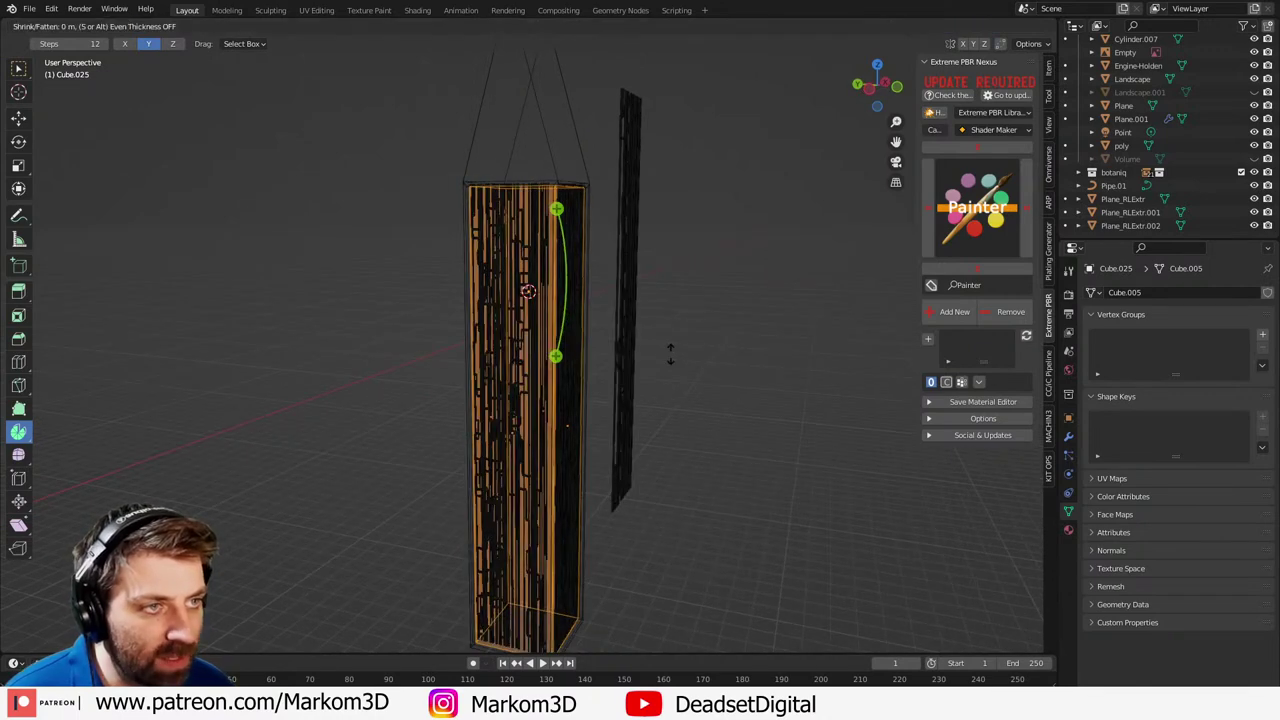
{"action": "key", "text": "shift+z"}
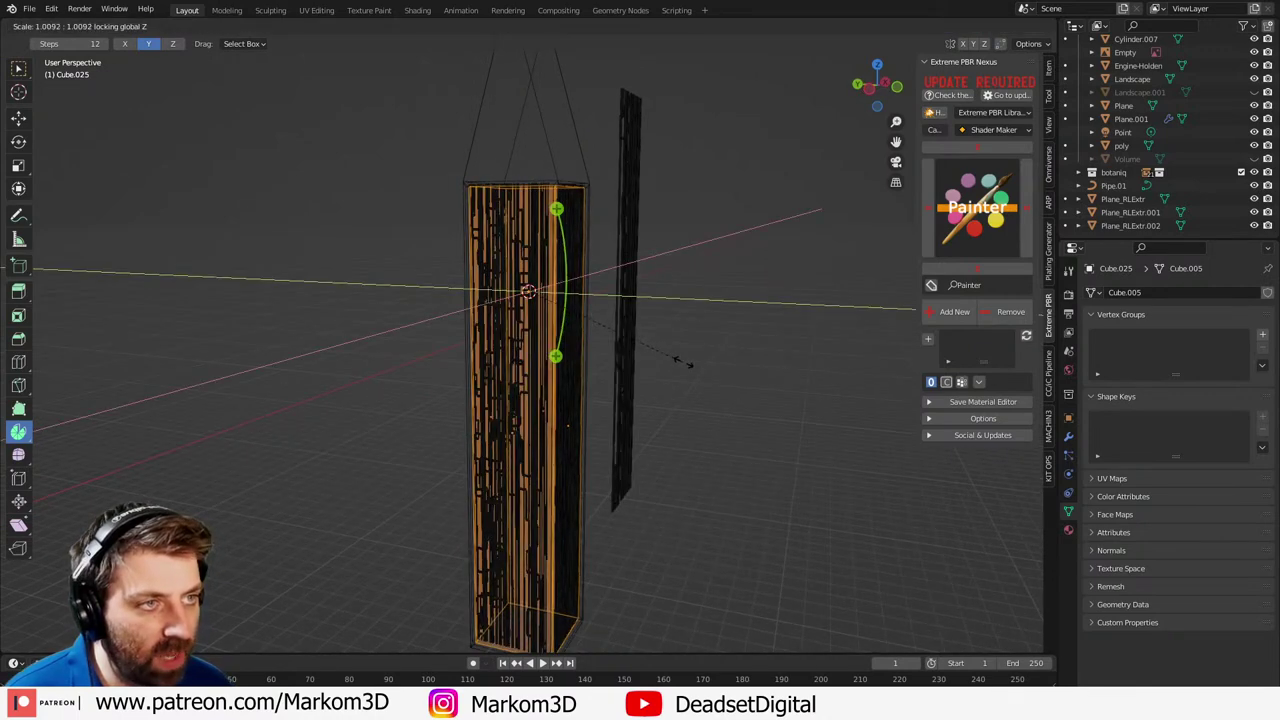
{"action": "left_click", "coordinate": [686, 368]}
{"action": "middle_click_drag", "start_coordinate": [683, 374], "coordinate": [548, 461]}
{"action": "scroll", "coordinate": [564, 463], "scroll_direction": "up", "scroll_amount": 13}
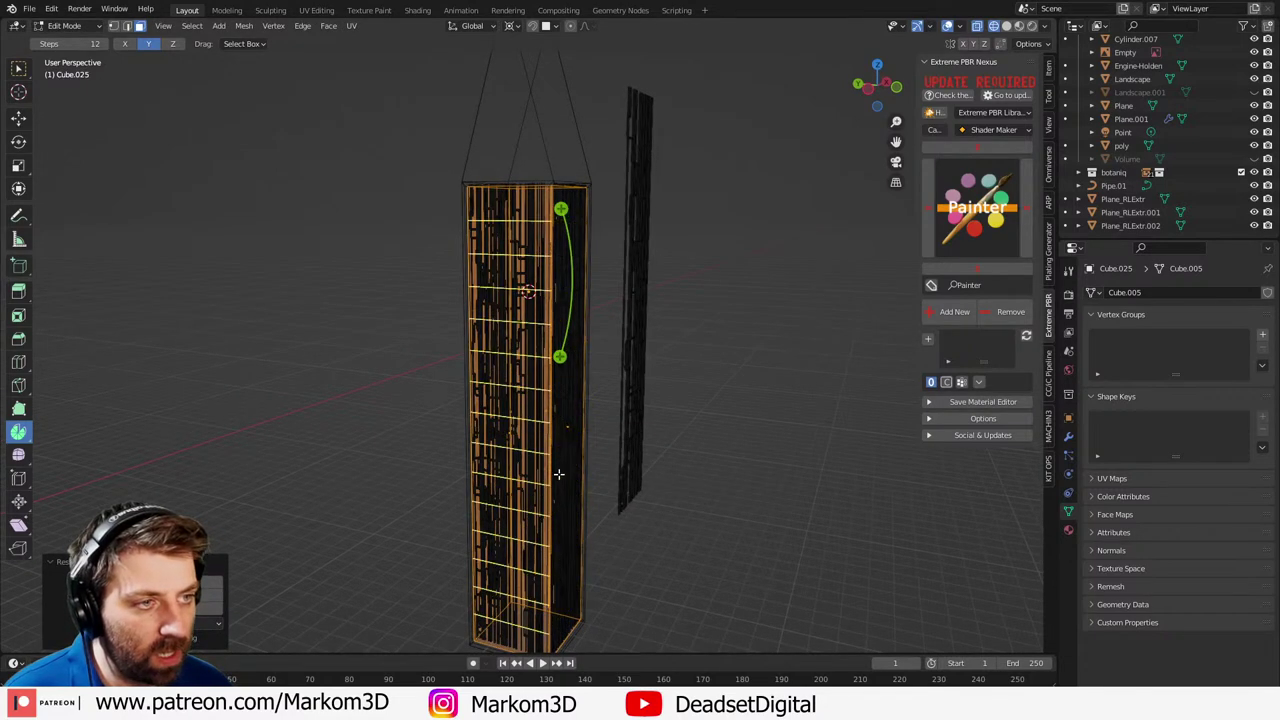
{"action": "key", "text": "Escape"}
- Slightly rescale the side faces without changing their height, and merge their vertices by distance at 0.0101 m
{"action": "middle_click_drag", "start_coordinate": [630, 376], "coordinate": [558, 448]}
{"action": "scroll", "coordinate": [556, 445], "scroll_direction": "up", "scroll_amount": 4}
{"action": "middle_click_drag", "start_coordinate": [510, 260], "coordinate": [537, 430], "text": "shift"}
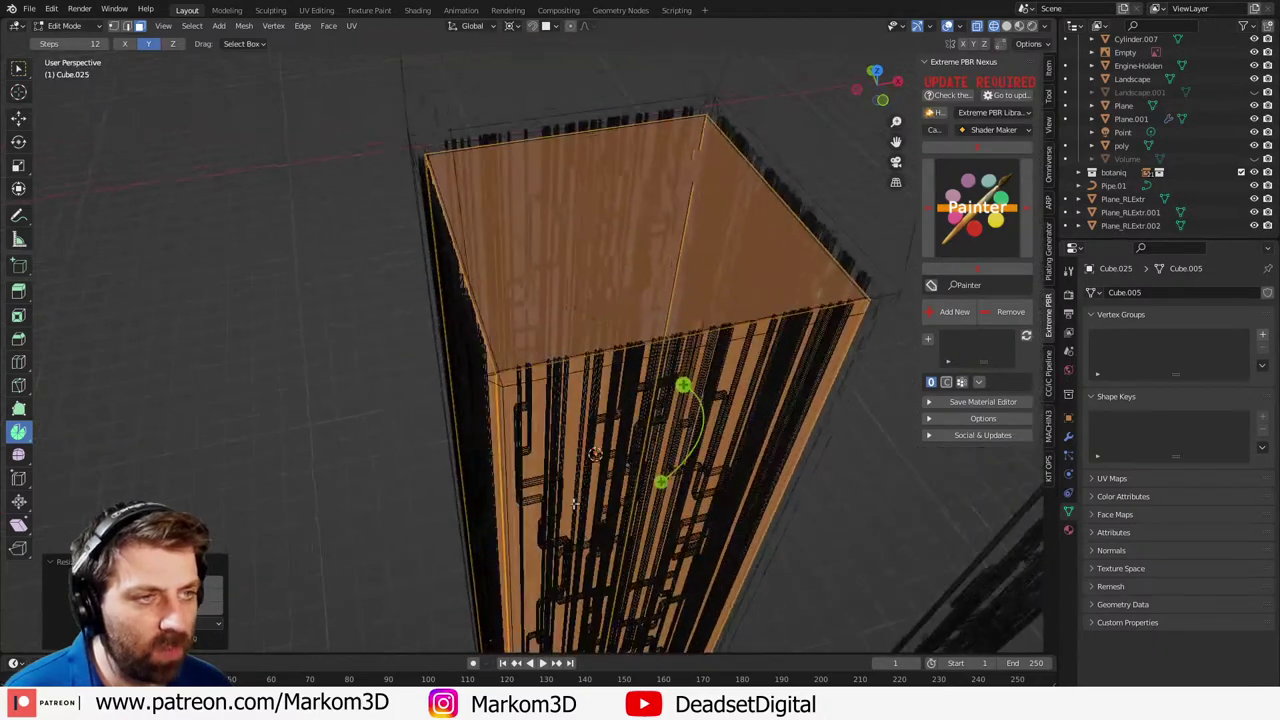
{"action": "scroll", "coordinate": [535, 418], "scroll_direction": "up", "scroll_amount": 2}
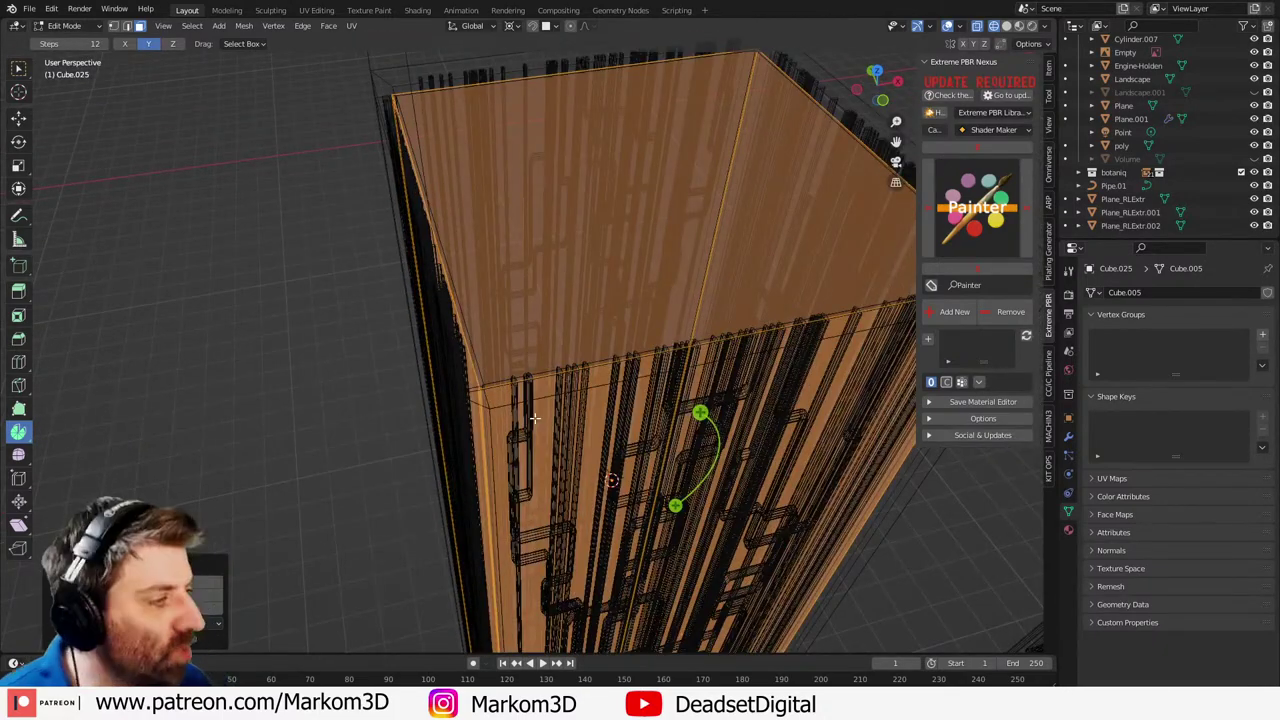
{"action": "key", "text": "s"}
{"action": "left_click", "coordinate": [505, 423]}
{"action": "key", "text": "m"}
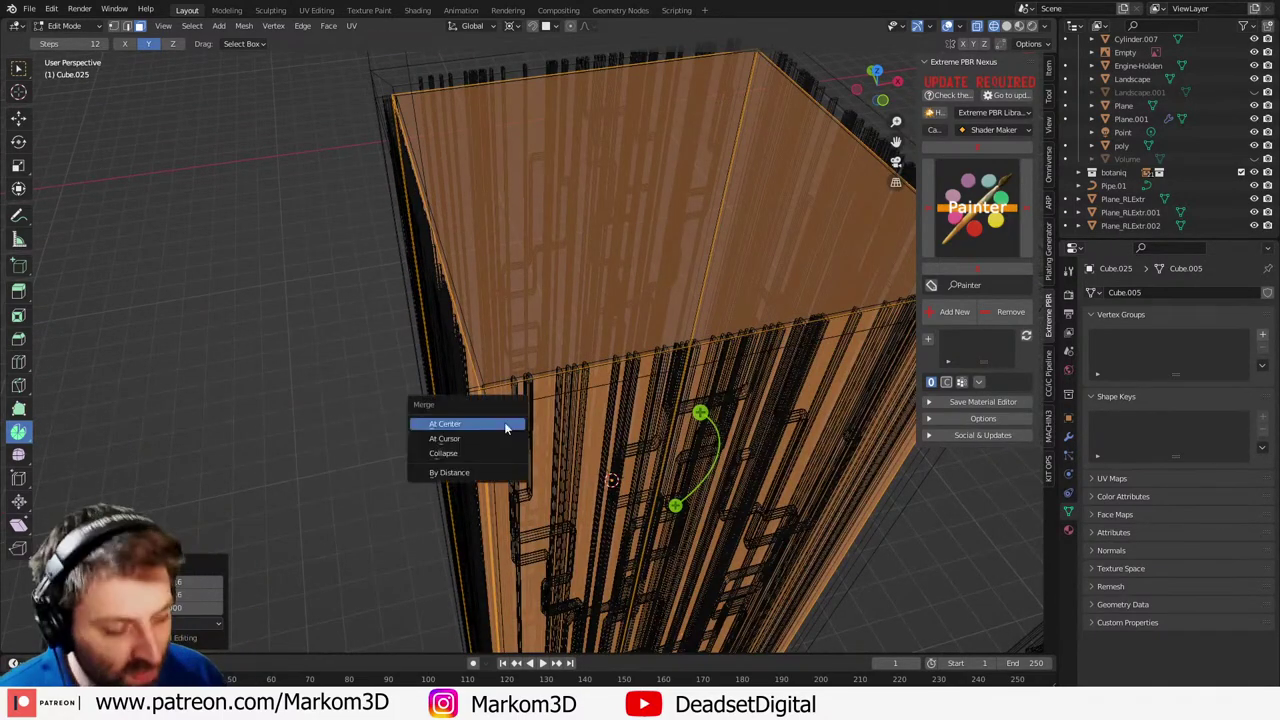
{"action": "left_click", "coordinate": [490, 472]}
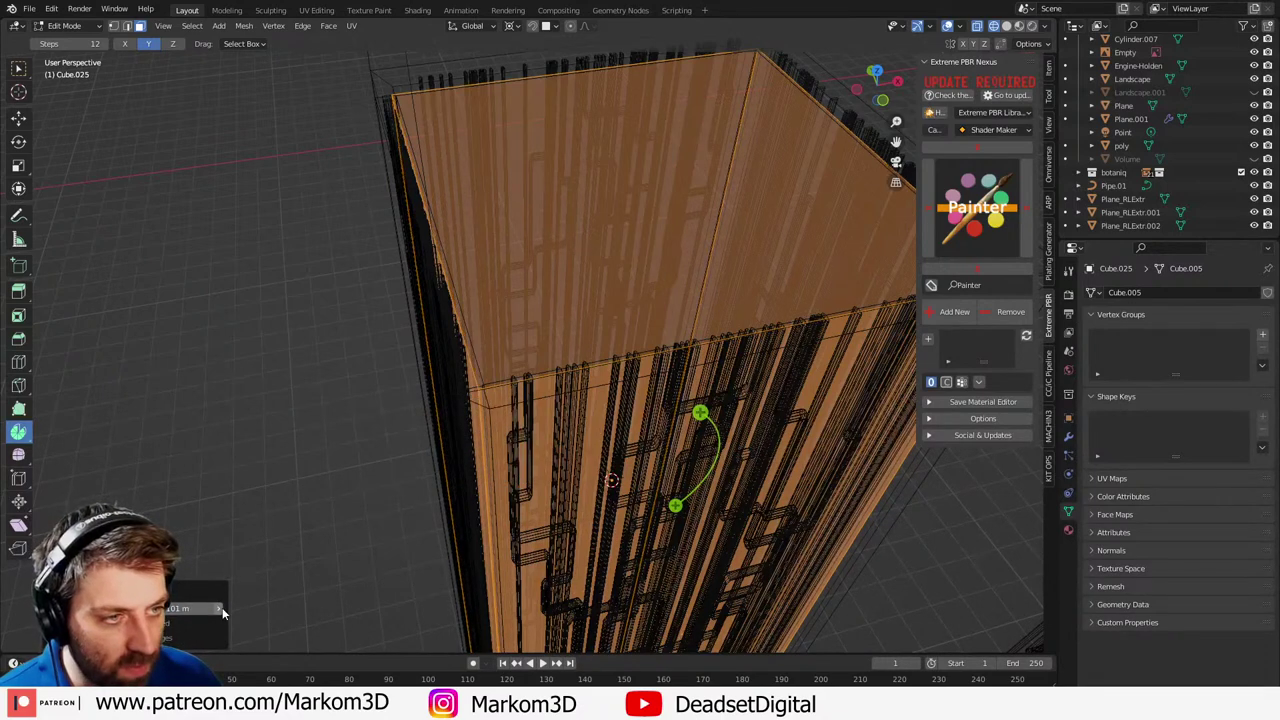
- Add a stack of evenly spaced horizontal loop cuts along the full height of the side faces
{"action": "scroll", "coordinate": [615, 455], "scroll_direction": "down", "scroll_amount": 2}
{"action": "middle_click_drag", "start_coordinate": [596, 522], "coordinate": [602, 455]}
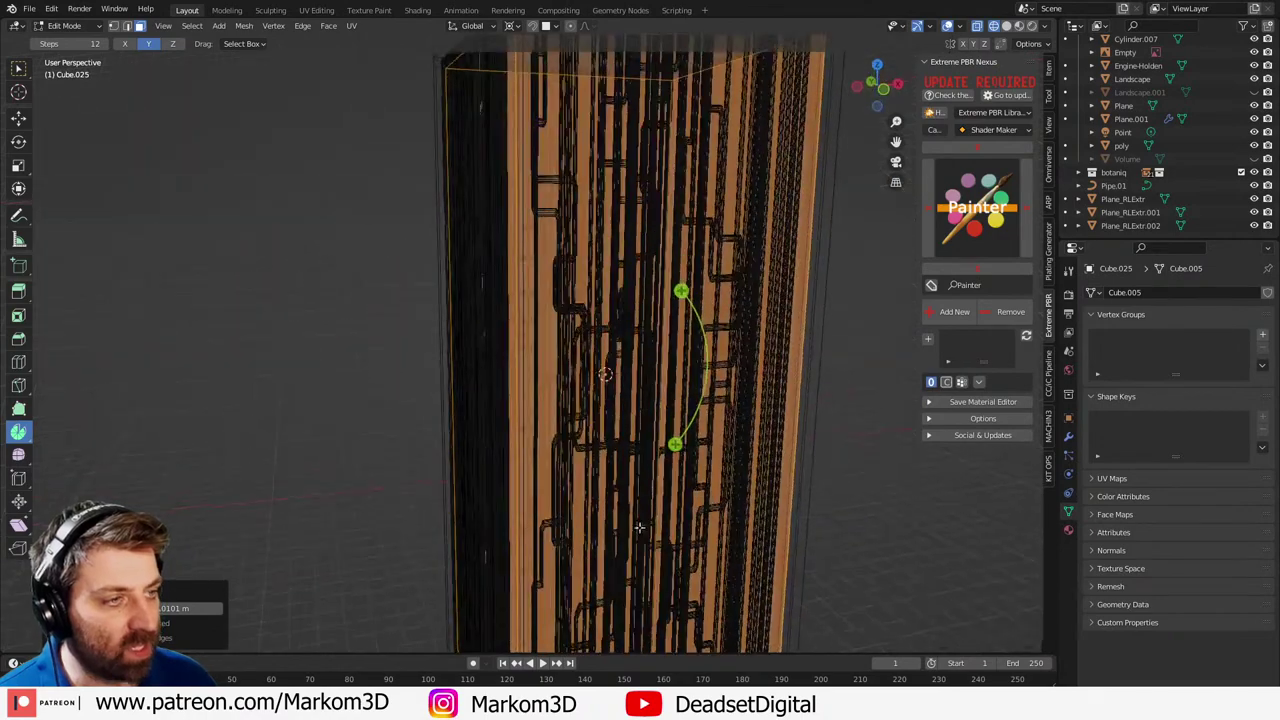
{"action": "scroll", "coordinate": [640, 455], "scroll_direction": "down", "scroll_amount": 4}
{"action": "middle_click_drag", "start_coordinate": [679, 470], "coordinate": [668, 400], "text": "shift"}
{"action": "key", "text": "ctrl+r"}
{"action": "scroll", "coordinate": [661, 391], "scroll_direction": "up", "scroll_amount": 7}
{"action": "scroll", "coordinate": [660, 390], "scroll_direction": "up", "scroll_amount": 15}
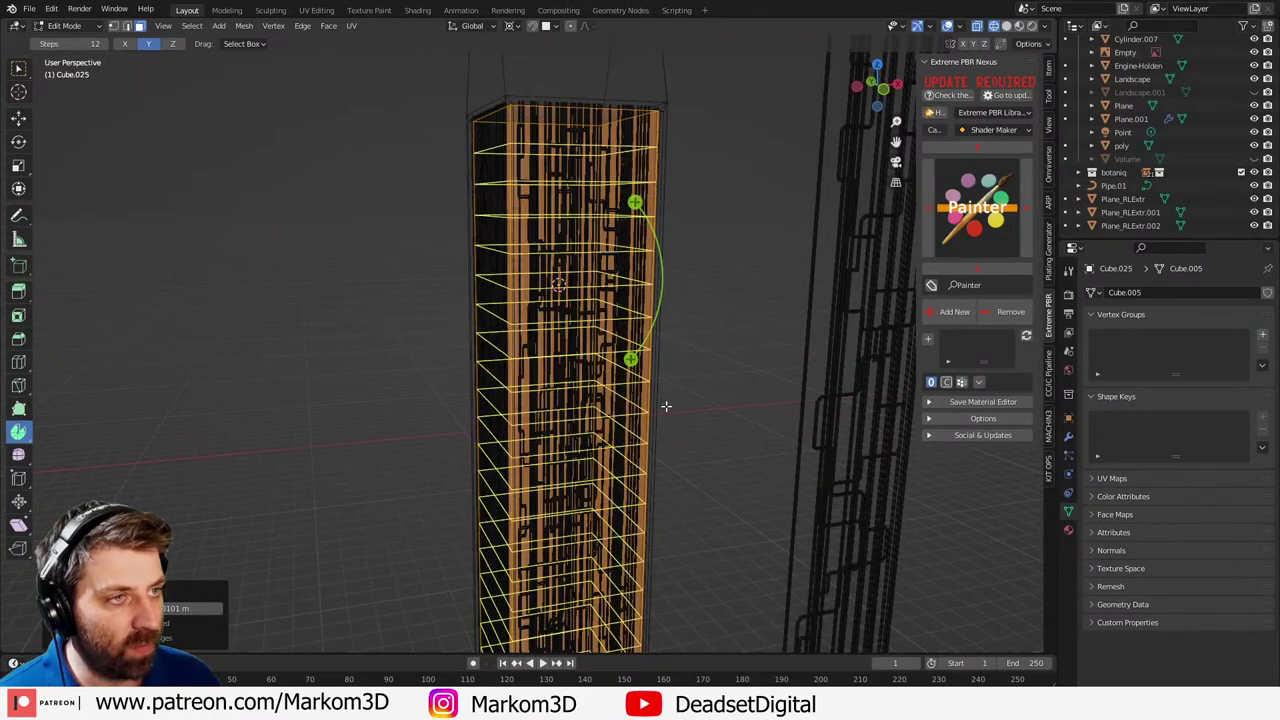
{"action": "scroll", "coordinate": [668, 412], "scroll_direction": "down", "scroll_amount": 4}
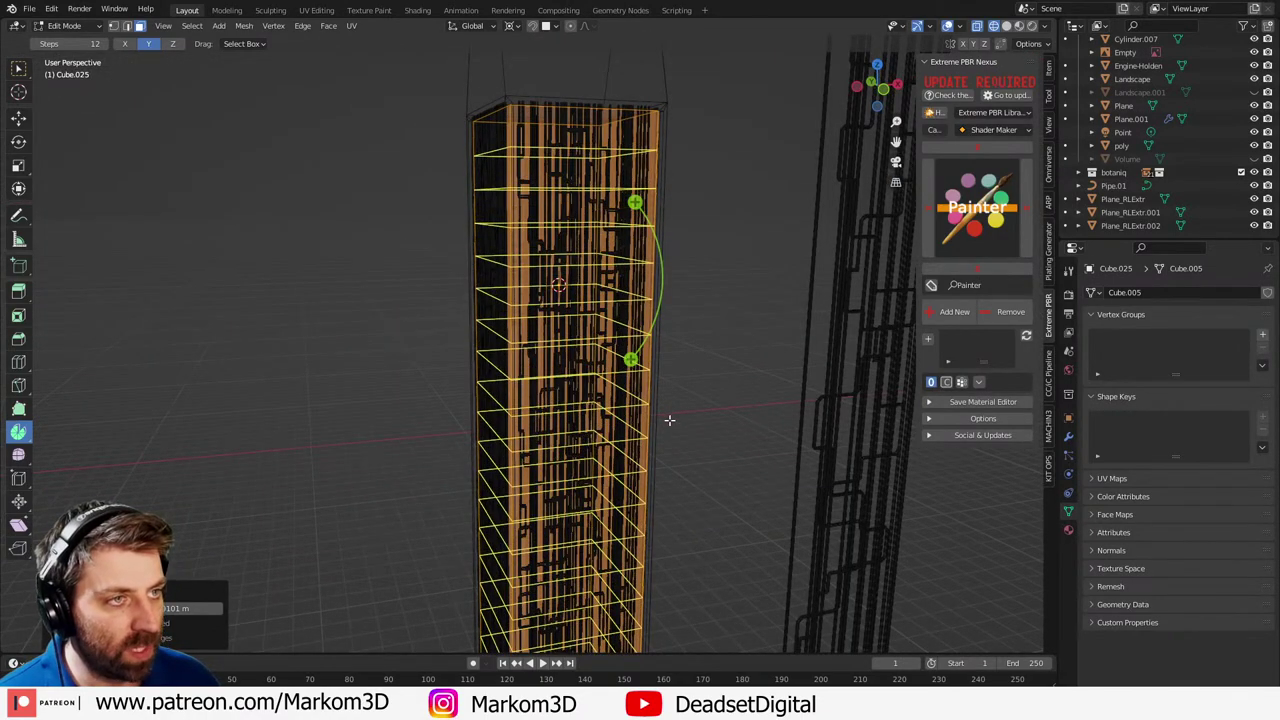
{"action": "scroll", "coordinate": [669, 424], "scroll_direction": "down", "scroll_amount": 6}
{"action": "left_click", "coordinate": [670, 433]}
{"action": "right_click", "coordinate": [672, 433]}
- Select the whole side-face mesh and subdivide it repeatedly into a dense grid
{"action": "key", "text": "a"}
{"action": "scroll", "coordinate": [693, 443], "scroll_direction": "down", "scroll_amount": 1}
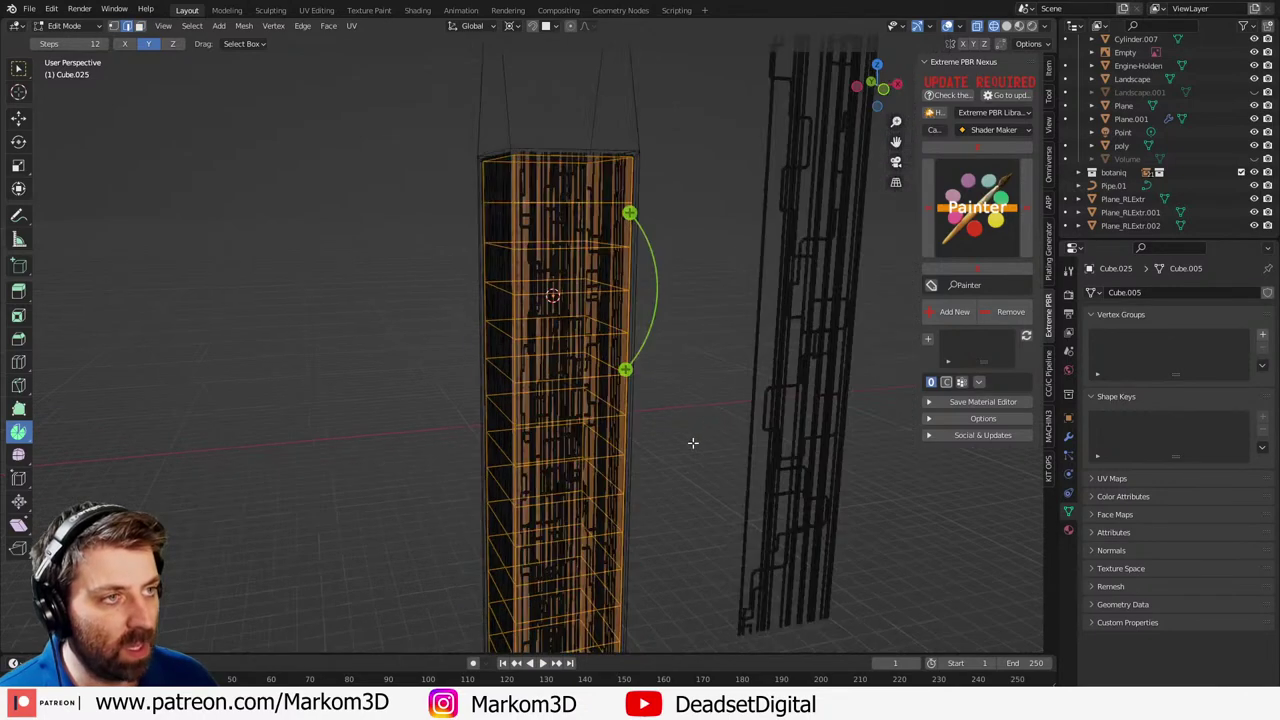
{"action": "middle_click_drag", "start_coordinate": [692, 442], "coordinate": [694, 446]}
{"action": "right_click", "coordinate": [694, 446]}
{"action": "left_click", "coordinate": [666, 302]}
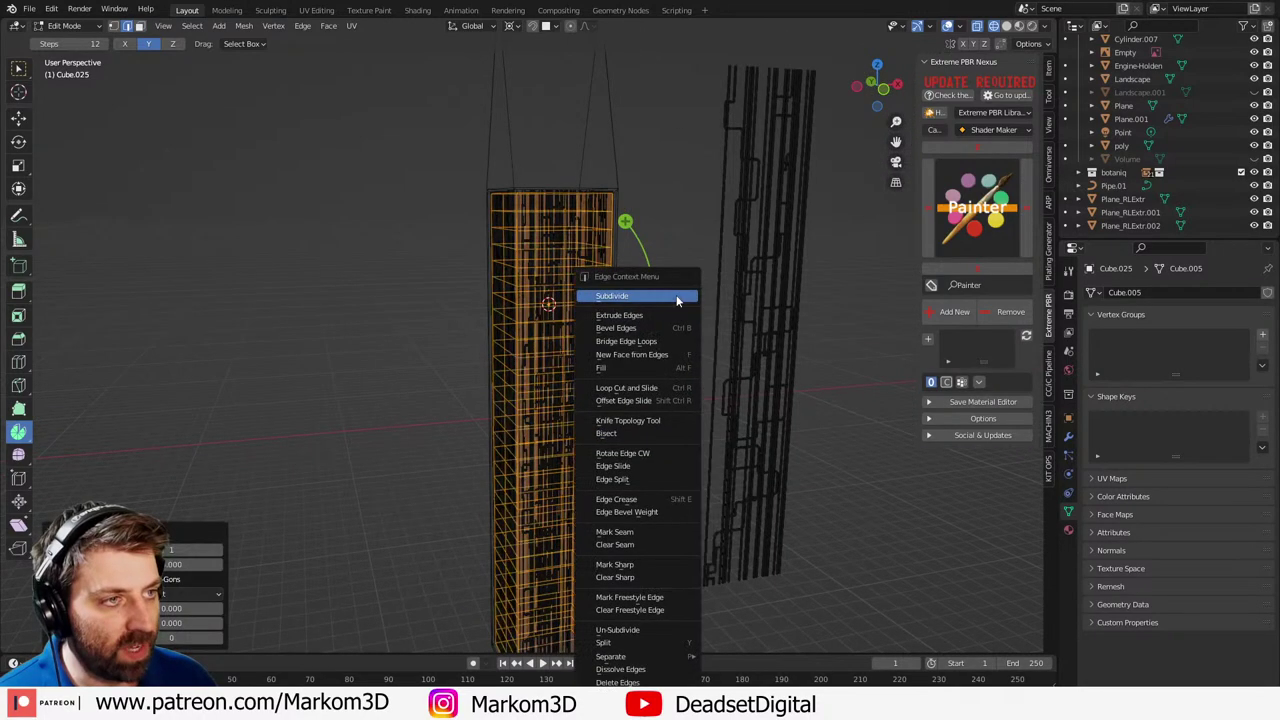
{"action": "middle_click_drag", "start_coordinate": [676, 295], "coordinate": [771, 329]}
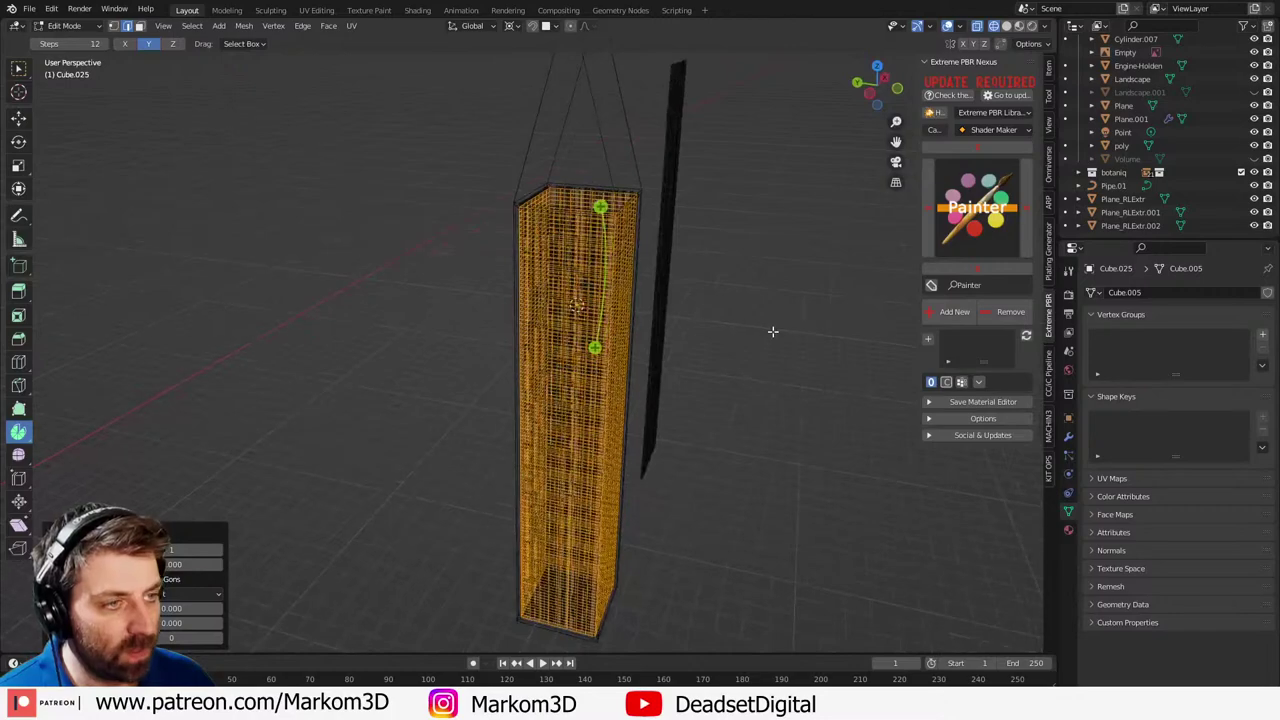
- Select all the grid faces and use Select Random to deselect most of them, leaving a few scattered ones selected
{"action": "key", "text": "Tab"}
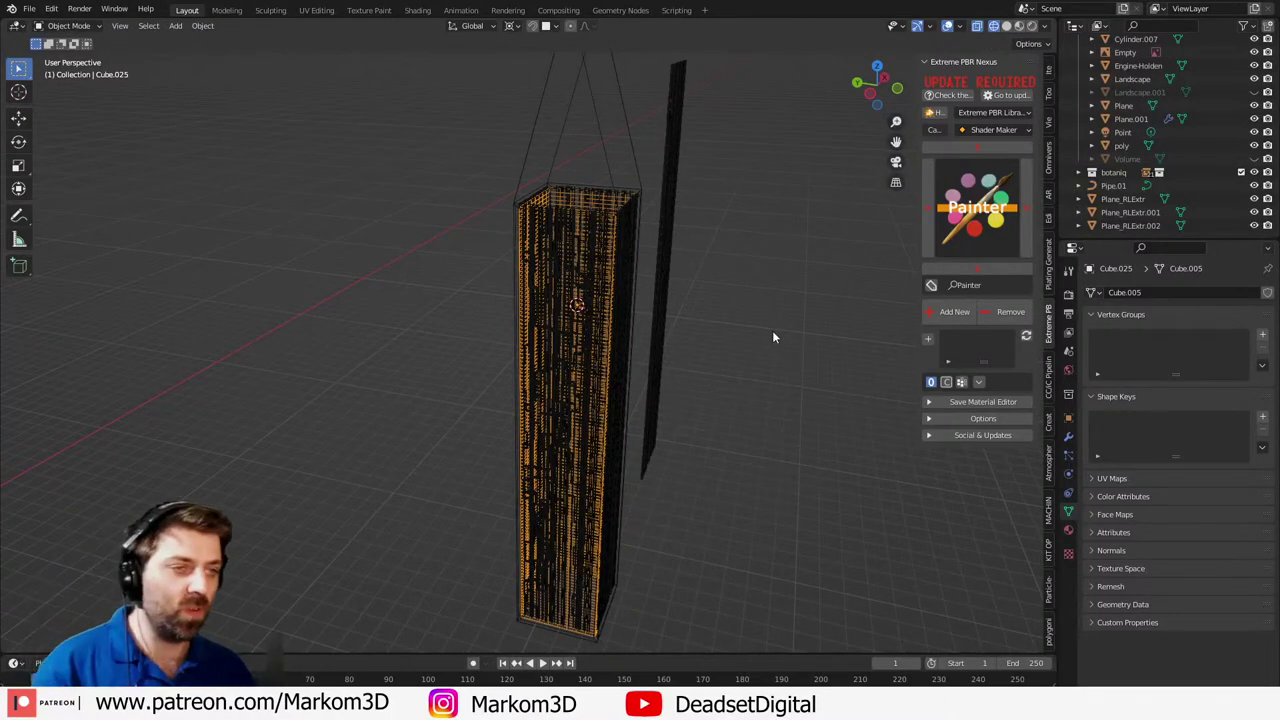
{"action": "key", "text": "Tab"}
{"action": "key", "text": "alt+a"}
{"action": "key", "text": "a"}
{"action": "key", "text": "3"}
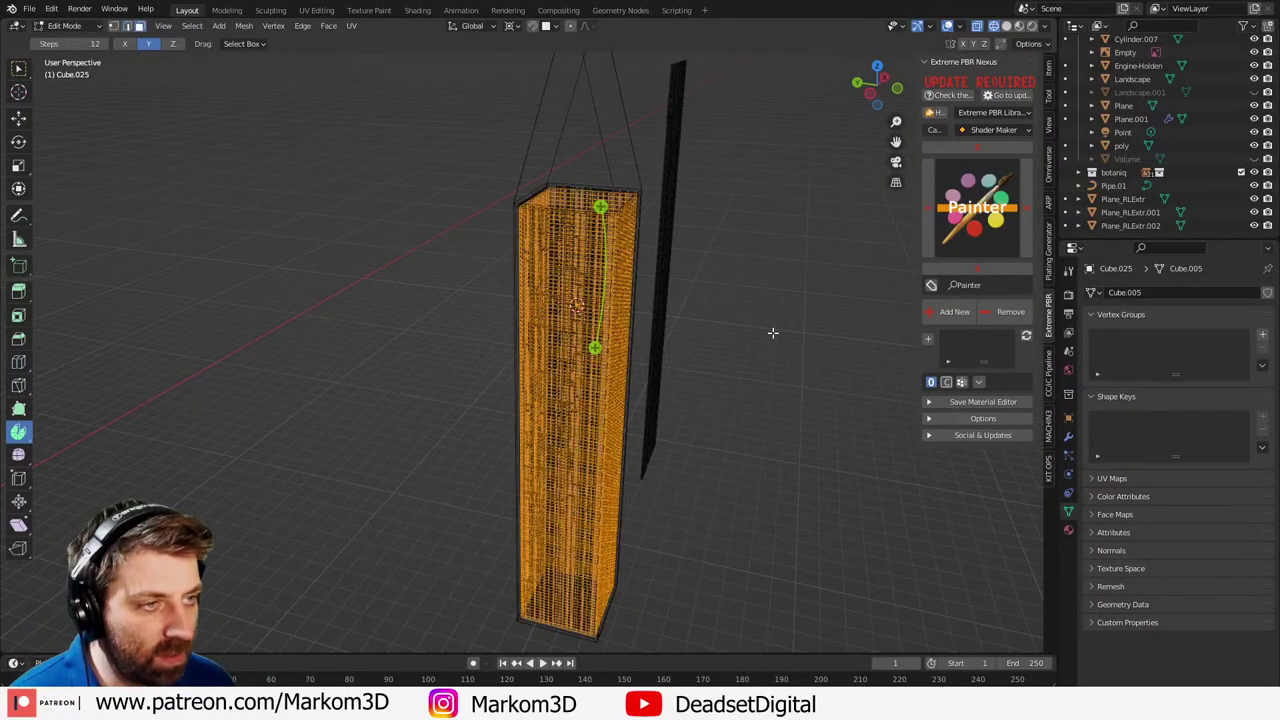
{"action": "middle_click_drag", "start_coordinate": [773, 332], "coordinate": [616, 404]}
{"action": "scroll", "coordinate": [595, 359], "scroll_direction": "up", "scroll_amount": 5}
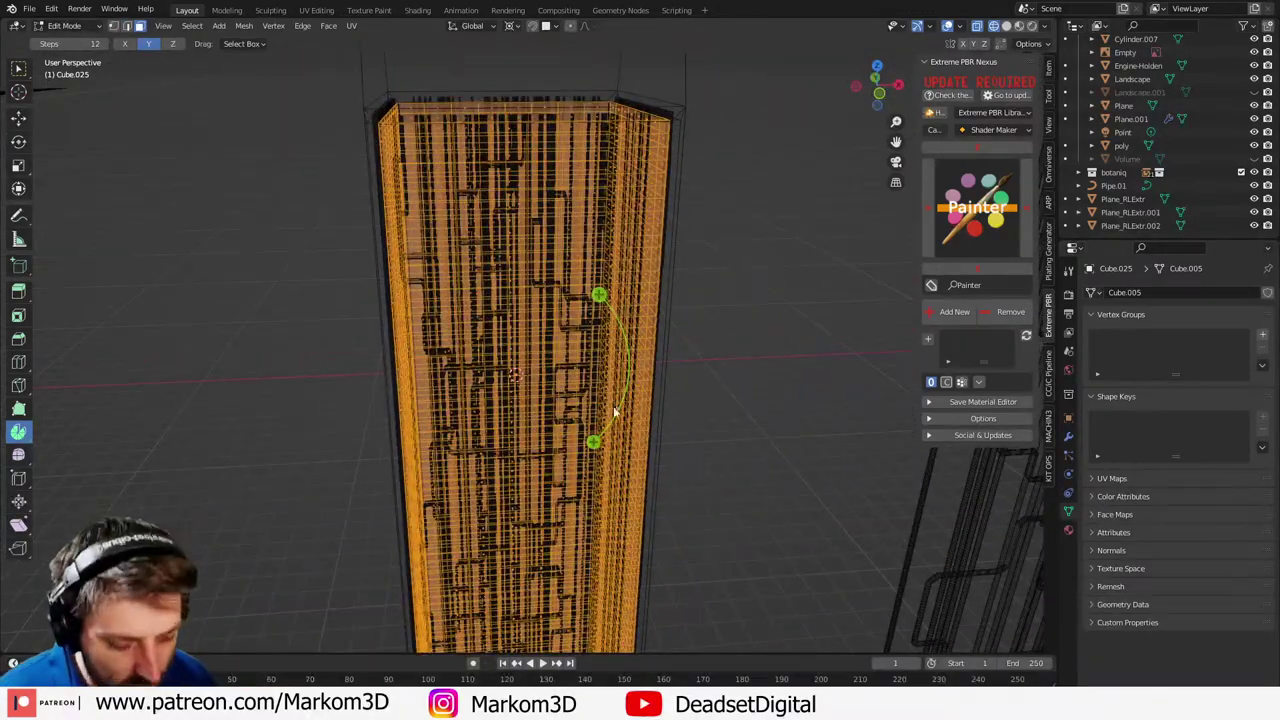
{"action": "key", "text": "F3"}
{"action": "type", "text": "random"}
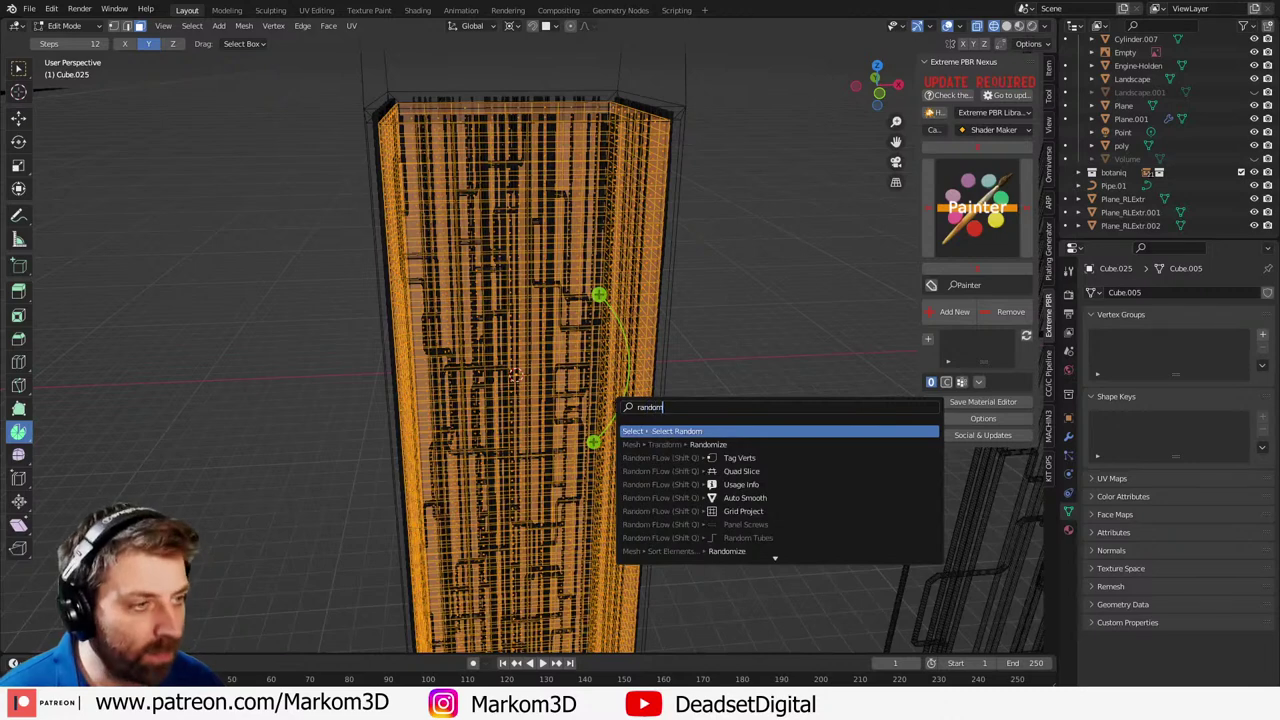
{"action": "key", "text": "Return"}
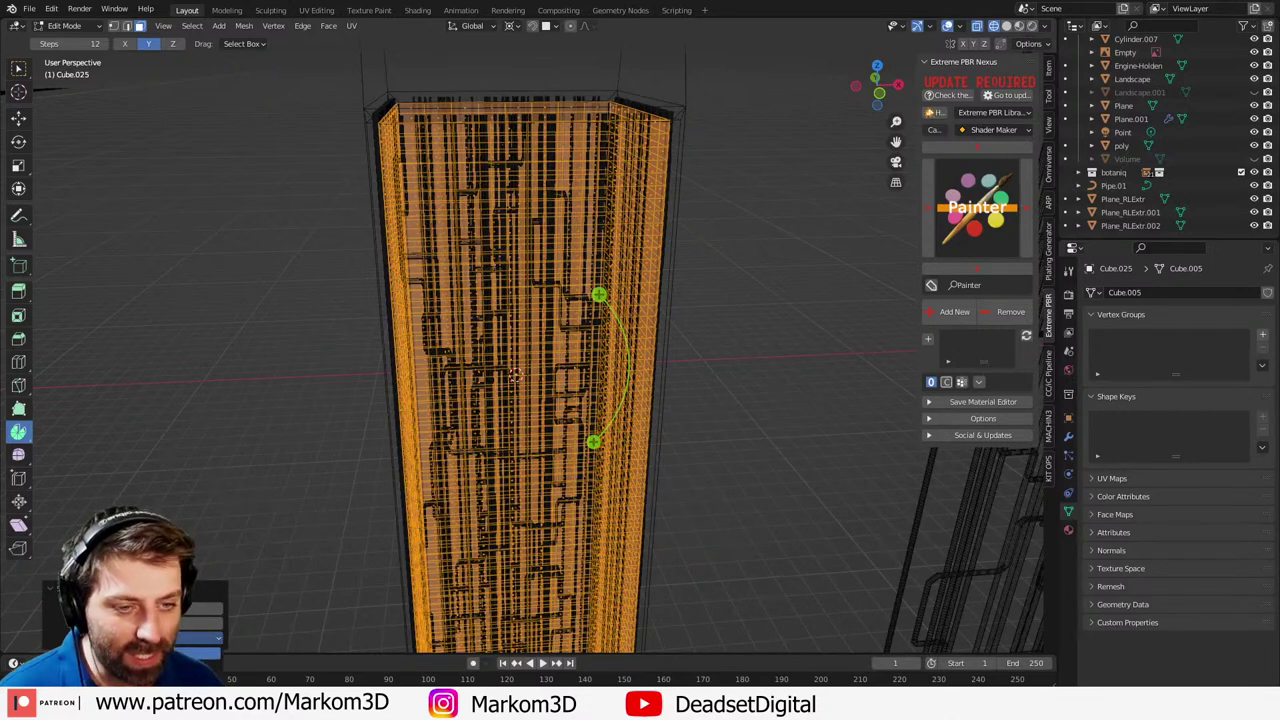
{"action": "left_click", "coordinate": [175, 667]}
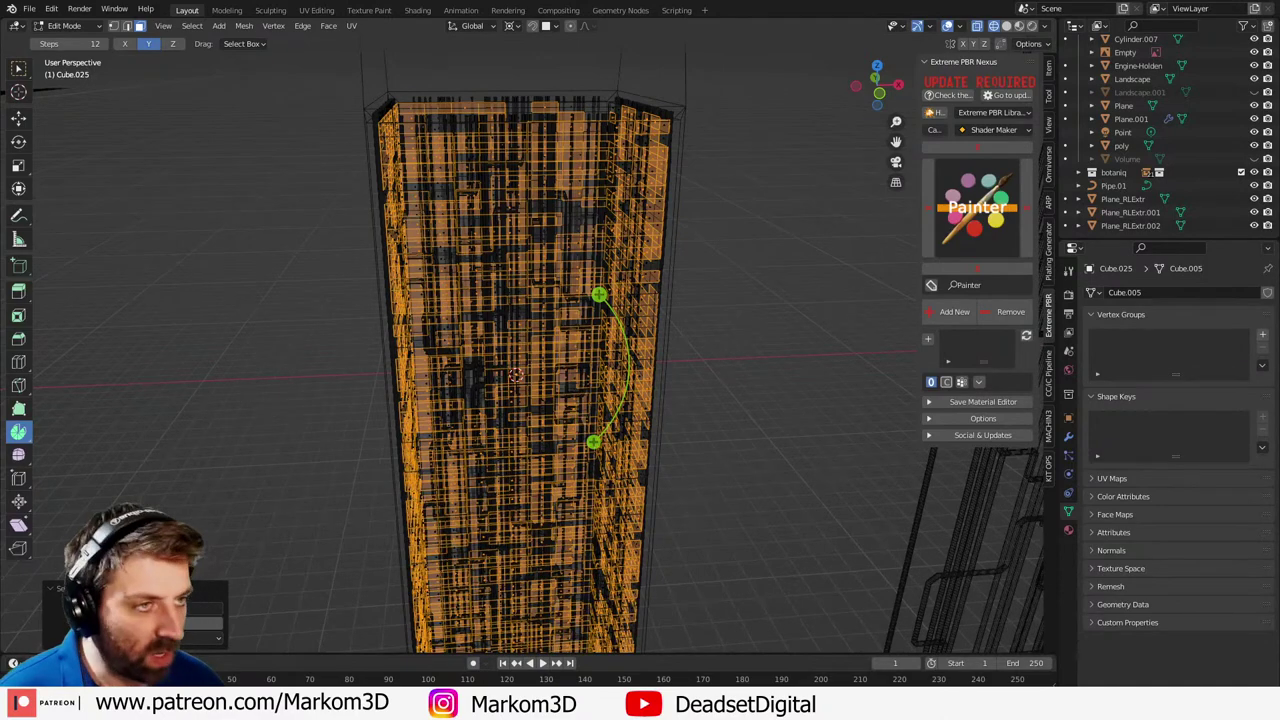
{"action": "left_click_drag", "start_coordinate": [165, 608], "coordinate": [218, 608]}
- Try deleting the scattered selected faces, and undo the deletion
{"action": "scroll", "coordinate": [377, 377], "scroll_direction": "down", "scroll_amount": 5}
{"action": "middle_click_drag", "start_coordinate": [377, 377], "coordinate": [528, 371]}
{"action": "key", "text": "x"}
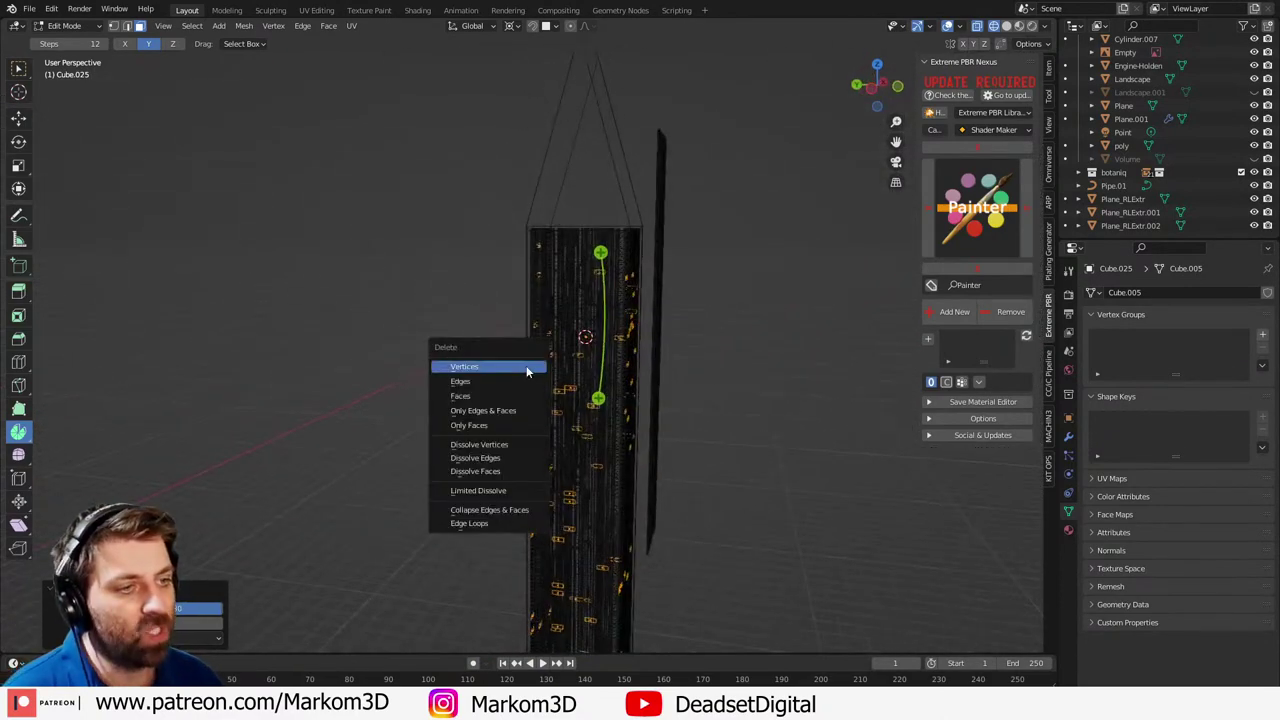
{"action": "left_click", "coordinate": [513, 396]}
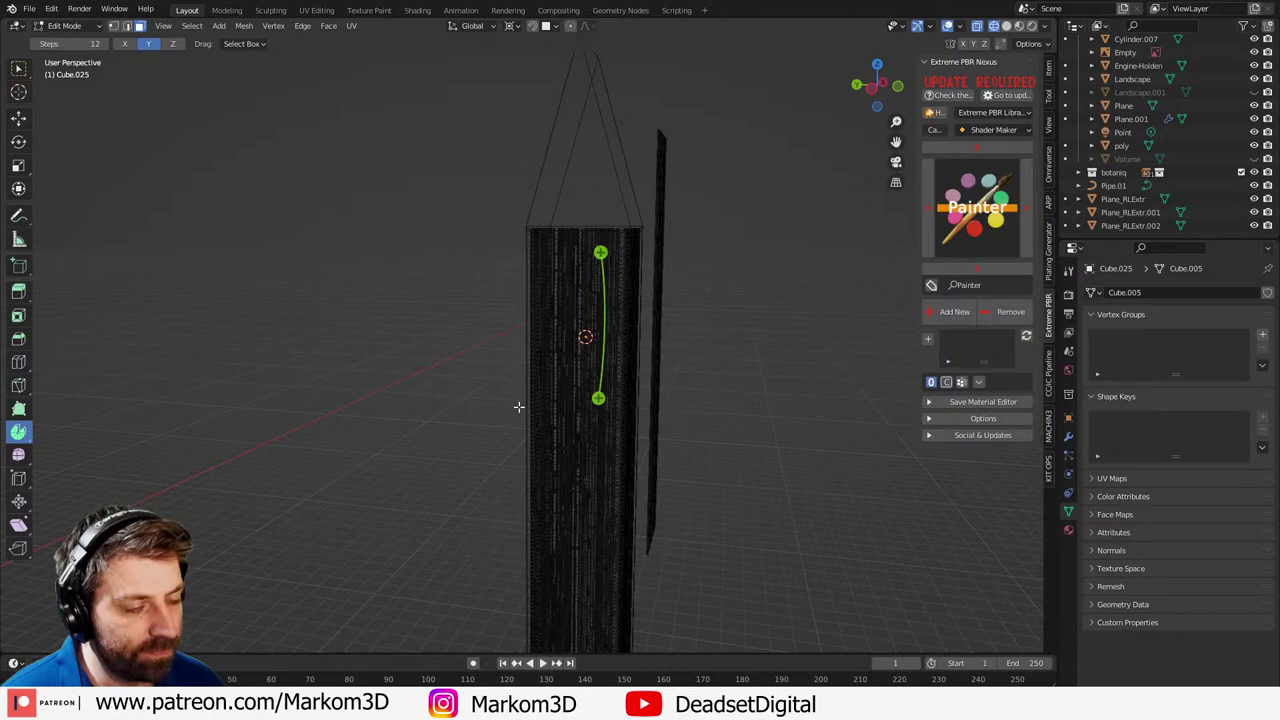
{"action": "key", "text": "ctrl+z"}
- Invert the face selection, delete those faces to keep only the scattered ones, and return to Object Mode
{"action": "key", "text": "ctrl+l"}
{"action": "key", "text": "x"}
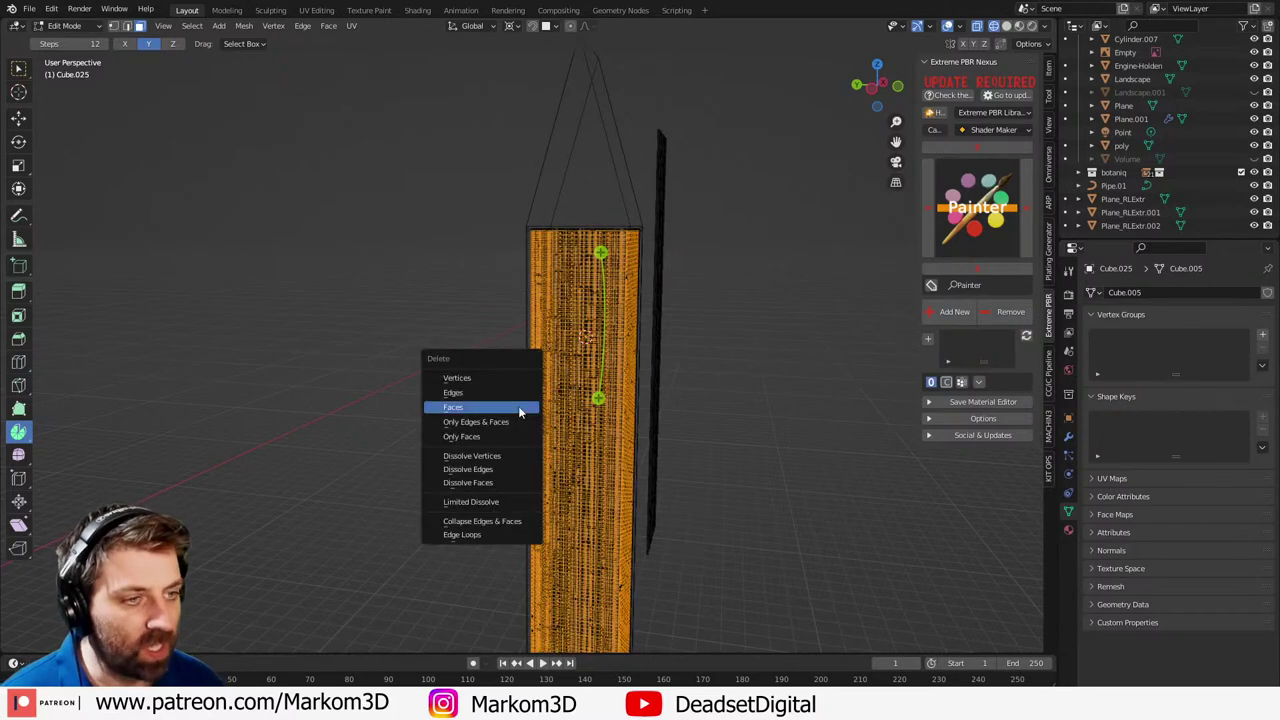
{"action": "left_click", "coordinate": [519, 411]}
{"action": "key", "text": "Tab"}
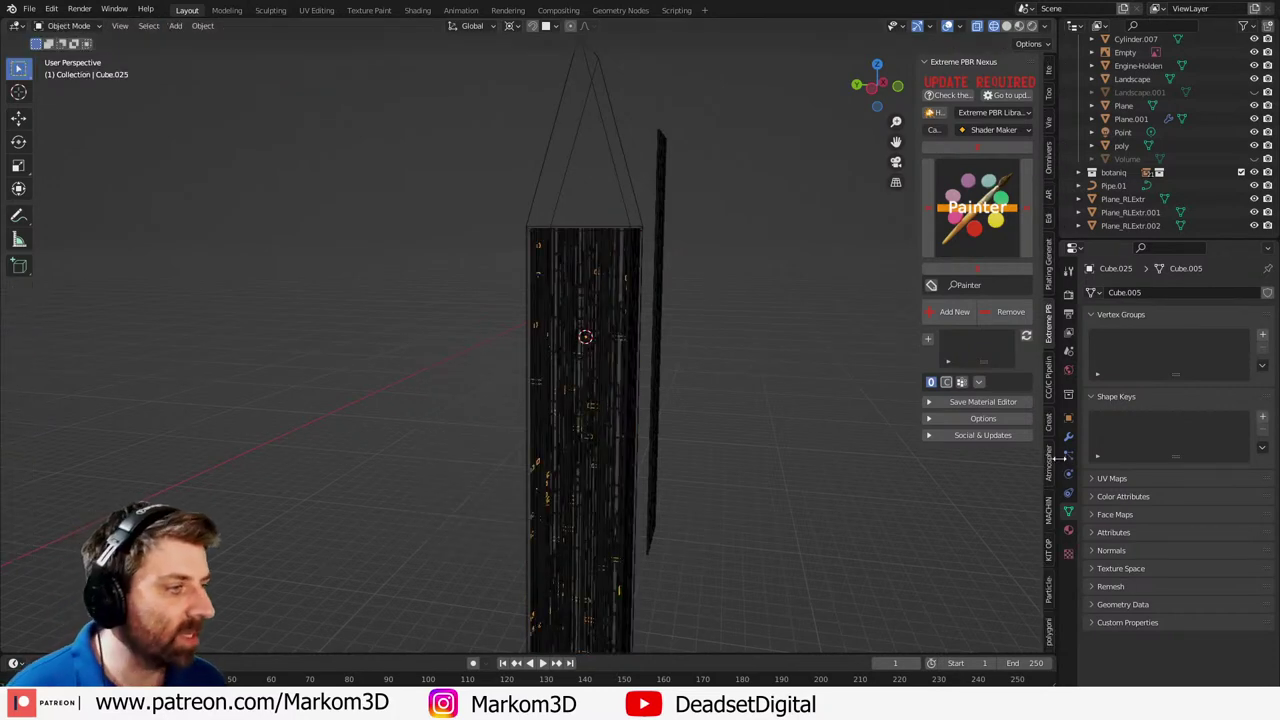
- Assign the existing Light_Yellow material to the scattered-face object
{"action": "left_click", "coordinate": [1068, 533]}
{"action": "left_click", "coordinate": [1090, 348]}
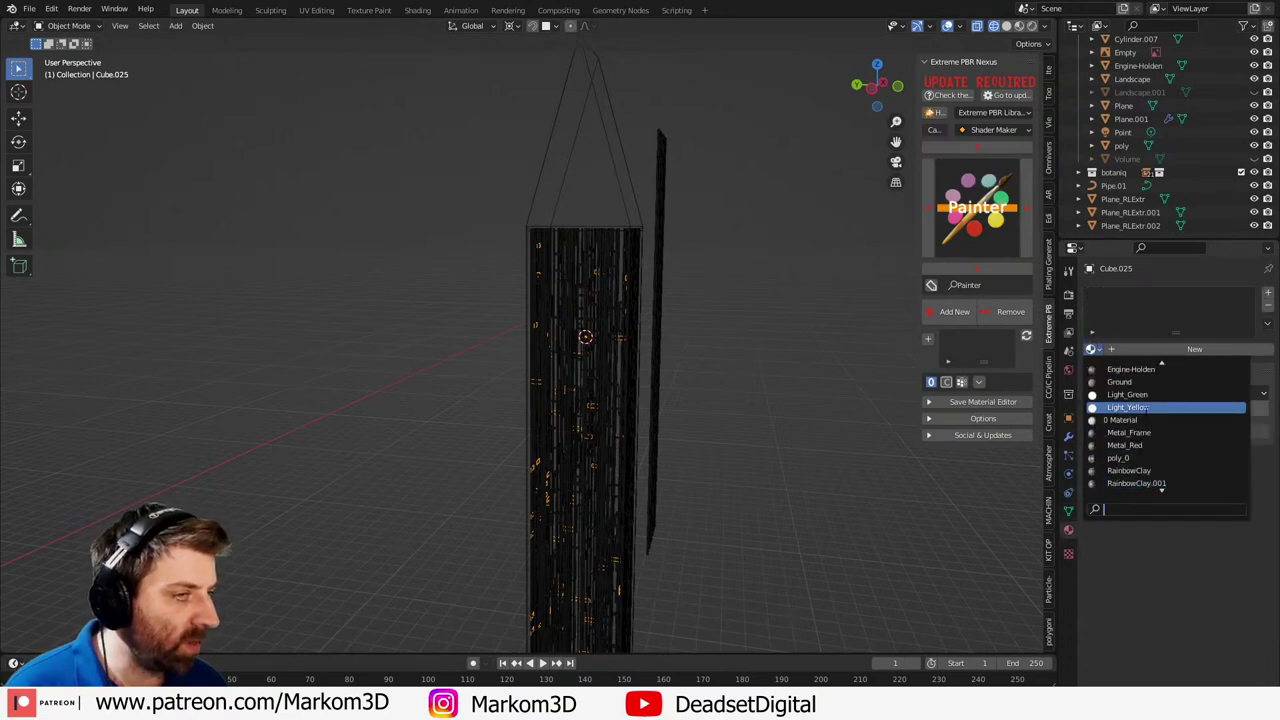
{"action": "left_click", "coordinate": [1124, 419]}
- Try the Light_Yellow material on the whole tower in the rendered scene camera view, and undo it
{"action": "scroll", "coordinate": [810, 435], "scroll_direction": "down", "scroll_amount": 6}
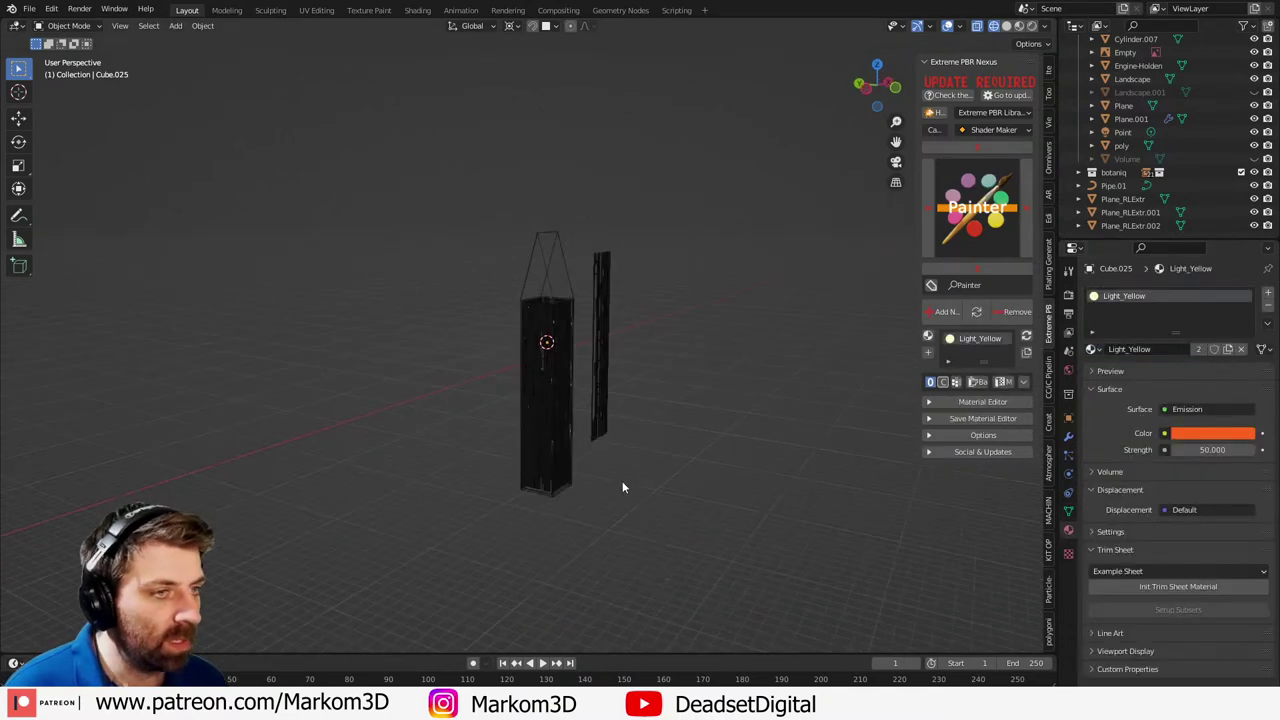
{"action": "scroll", "coordinate": [656, 419], "scroll_direction": "down", "scroll_amount": 4}
{"action": "scroll", "coordinate": [640, 440], "scroll_direction": "up", "scroll_amount": 10}
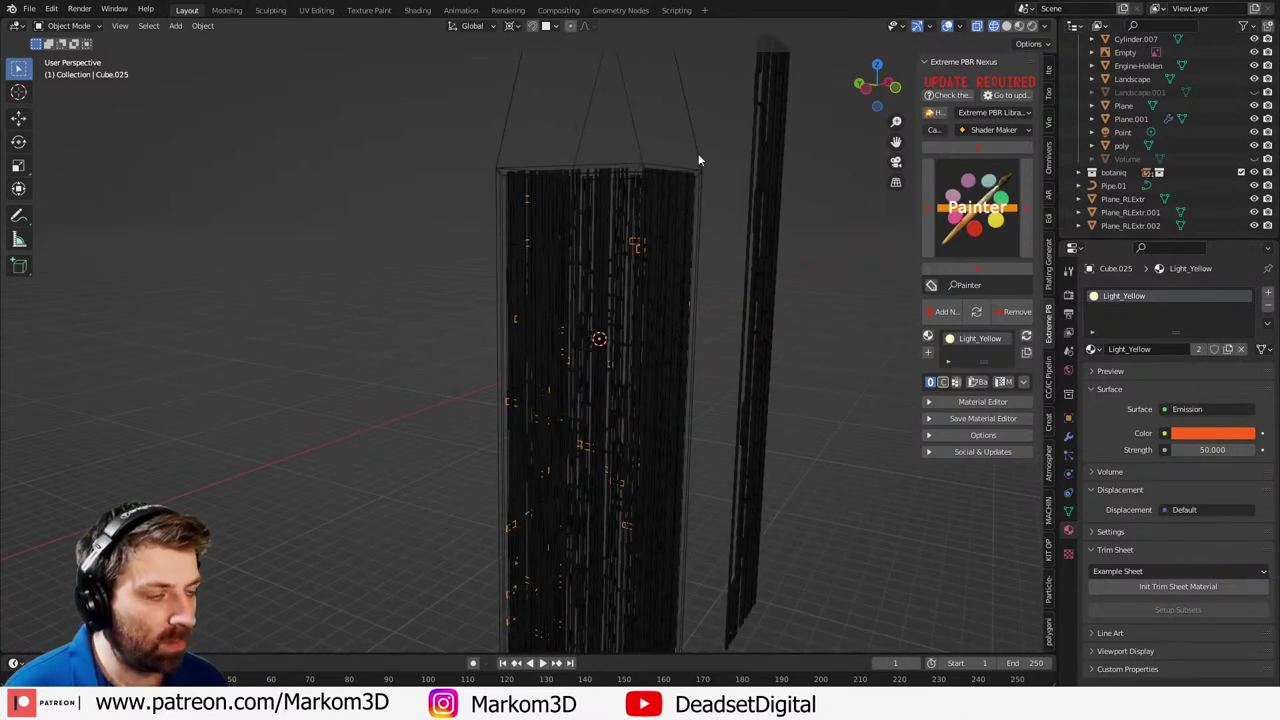
{"action": "left_click", "coordinate": [701, 164]}
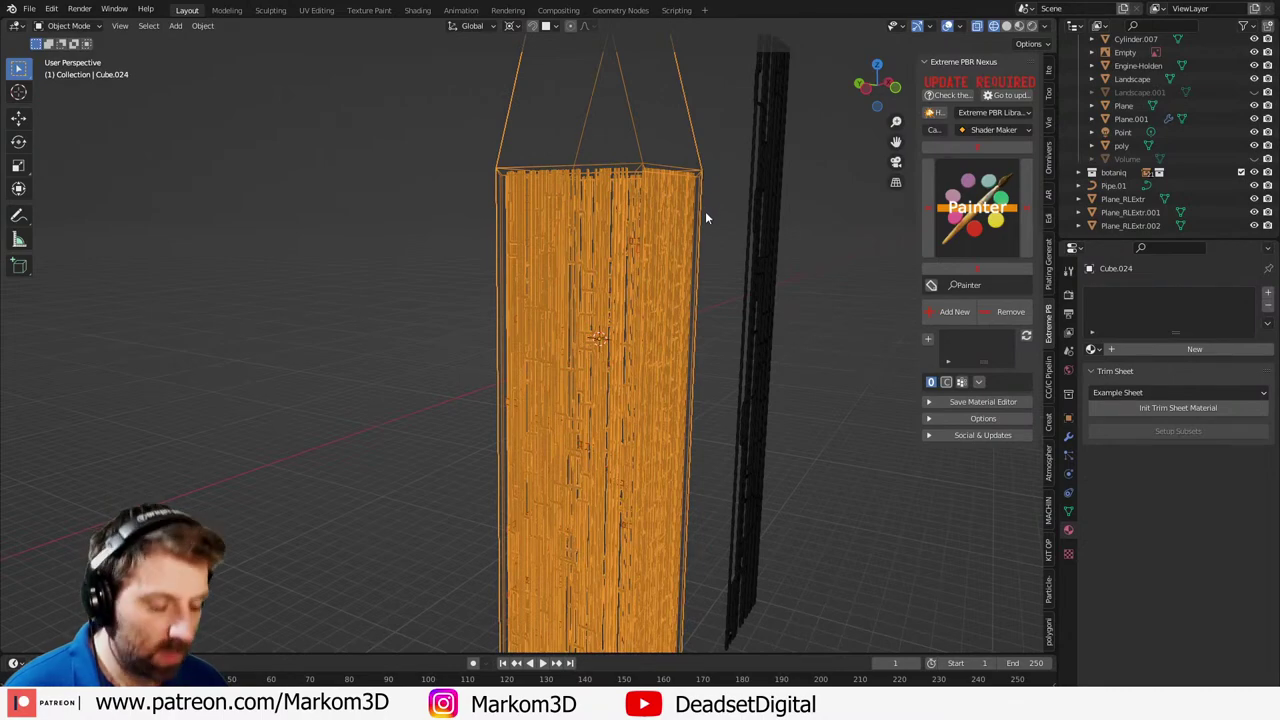
{"action": "key", "text": "KP_0"}
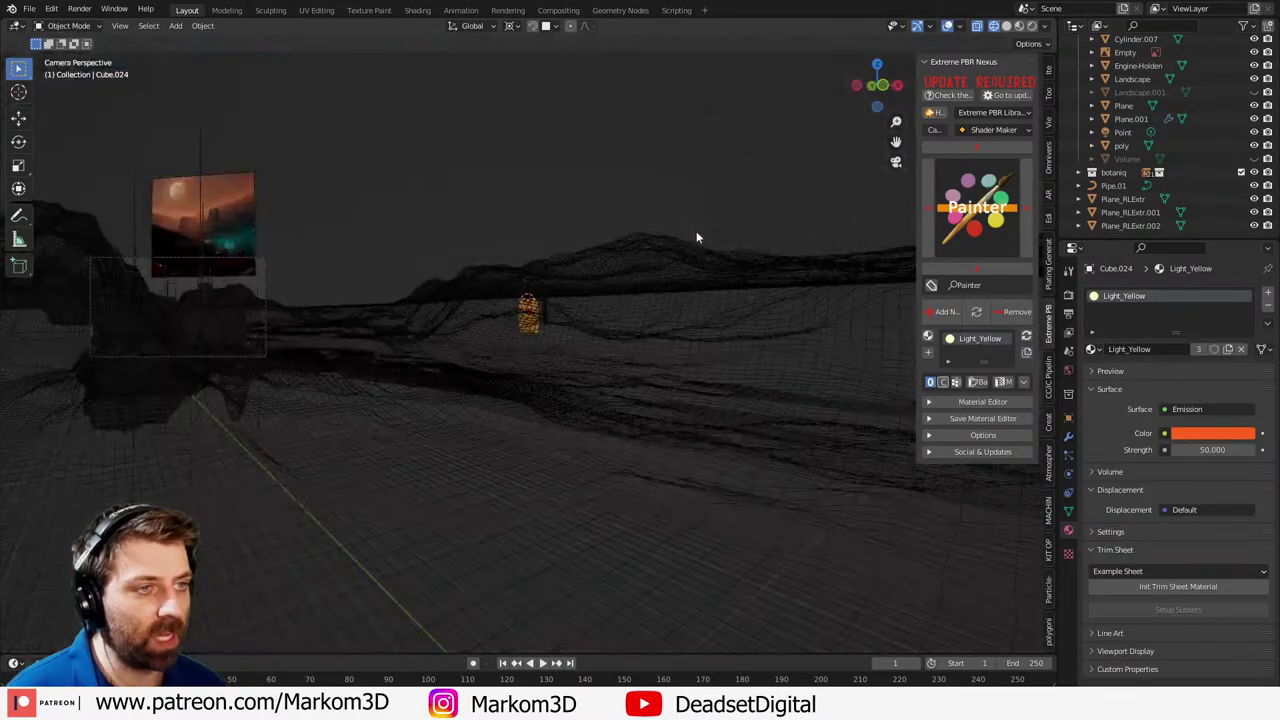
{"action": "scroll", "coordinate": [193, 265], "scroll_direction": "up", "scroll_amount": 1}
{"action": "middle_click_drag", "start_coordinate": [145, 280], "coordinate": [396, 290], "text": "shift"}
{"action": "scroll", "coordinate": [716, 338], "scroll_direction": "up", "scroll_amount": 7}
{"action": "middle_click_drag", "start_coordinate": [685, 311], "coordinate": [400, 331], "text": "shift"}
{"action": "scroll", "coordinate": [400, 331], "scroll_direction": "up", "scroll_amount": 2}
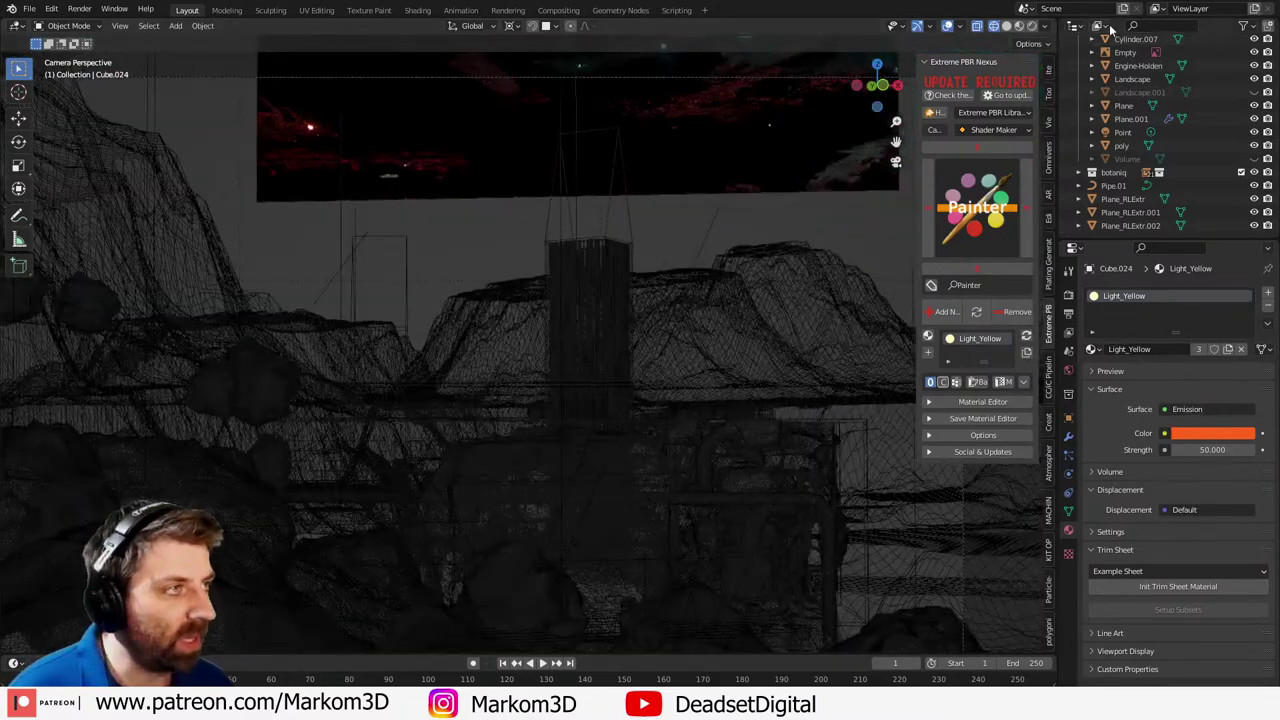
{"action": "left_click", "coordinate": [1033, 27]}
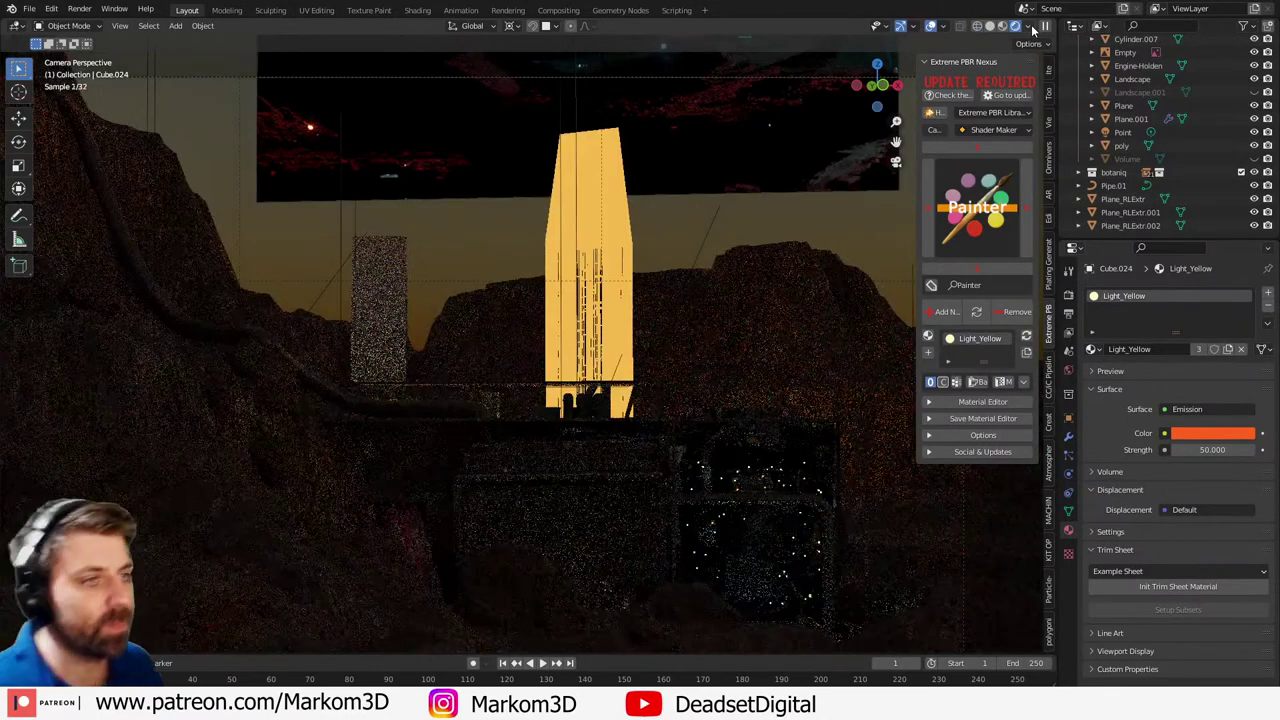
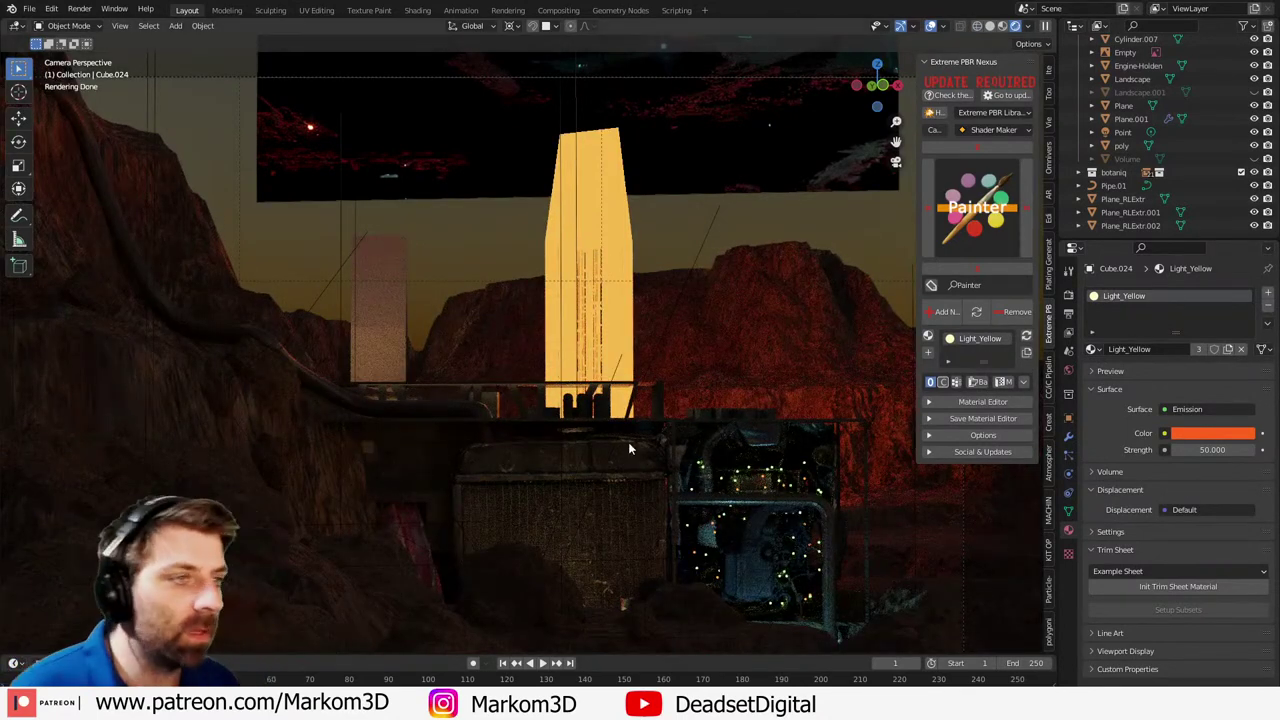
{"action": "key", "text": "ctrl+z"}
- Add two material slots to the tower in Edit Mode and set the second one to Light_Yellow
{"action": "middle_click_drag", "start_coordinate": [667, 364], "coordinate": [522, 429]}
{"action": "scroll", "coordinate": [659, 355], "scroll_direction": "down", "scroll_amount": 6}
{"action": "scroll", "coordinate": [576, 387], "scroll_direction": "up", "scroll_amount": 7}
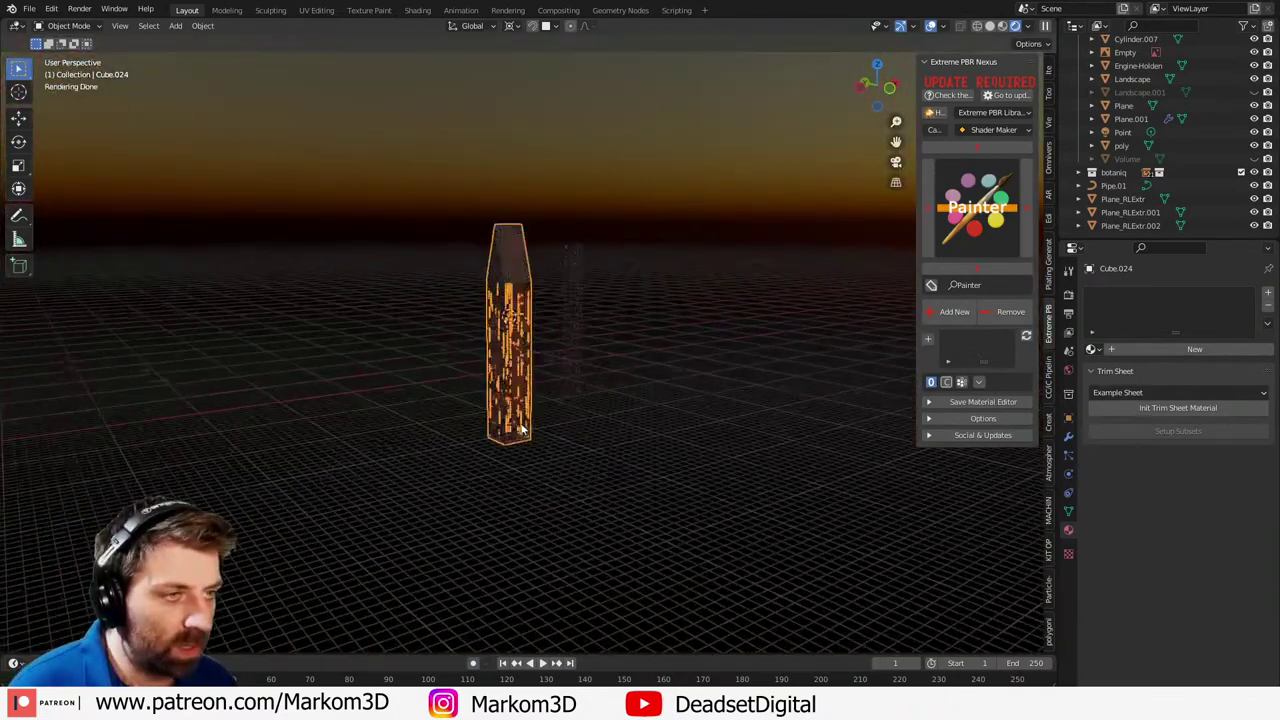
{"action": "key", "text": "Tab"}
{"action": "middle_click_drag", "start_coordinate": [520, 377], "coordinate": [660, 426]}
{"action": "left_click", "coordinate": [1268, 294]}
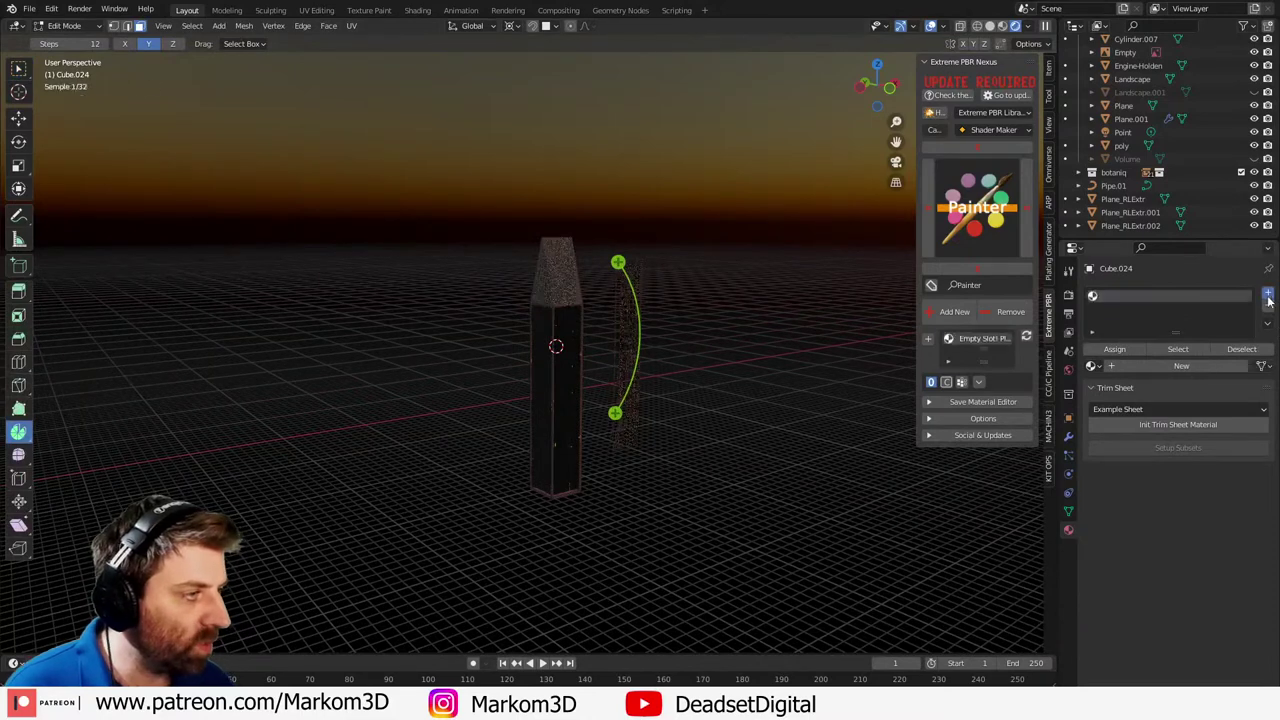
{"action": "left_click", "coordinate": [1268, 294]}
{"action": "left_click", "coordinate": [1092, 387]}
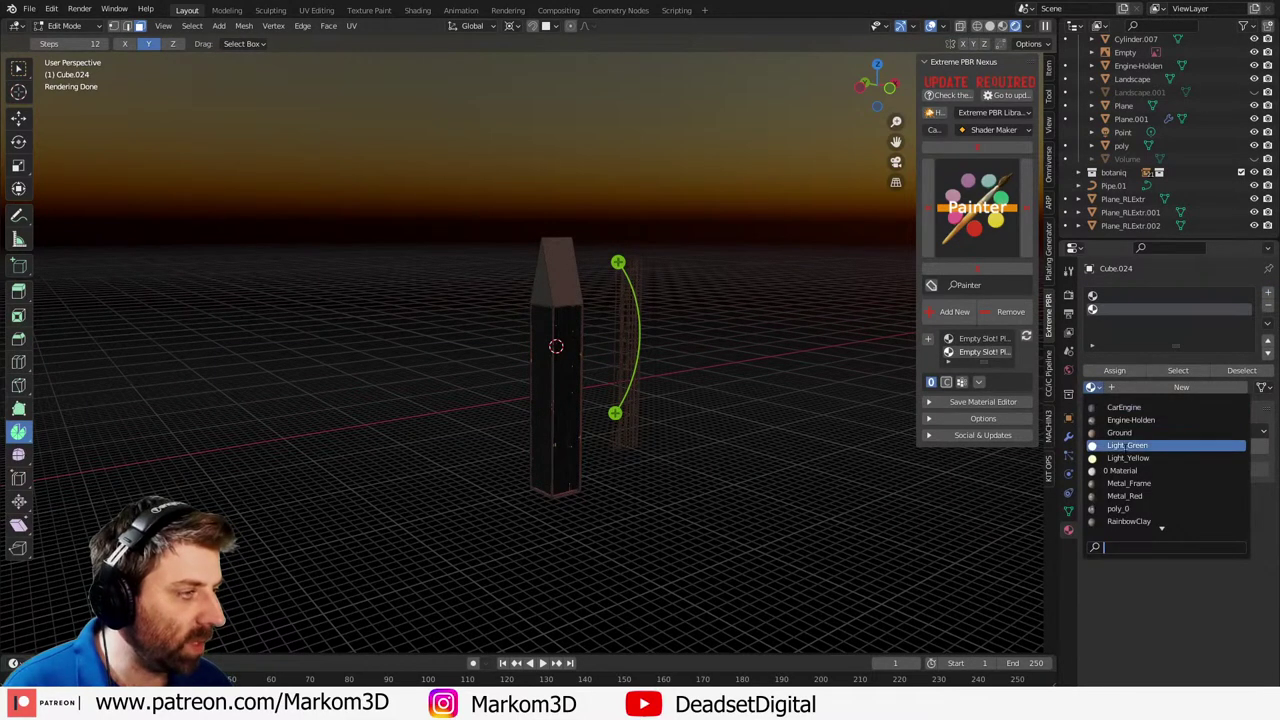
{"action": "left_click", "coordinate": [1116, 455]}
- Set the tower's first material slot to the existing Metal_Frame material and return to Object Mode
{"action": "left_click", "coordinate": [550, 263]}
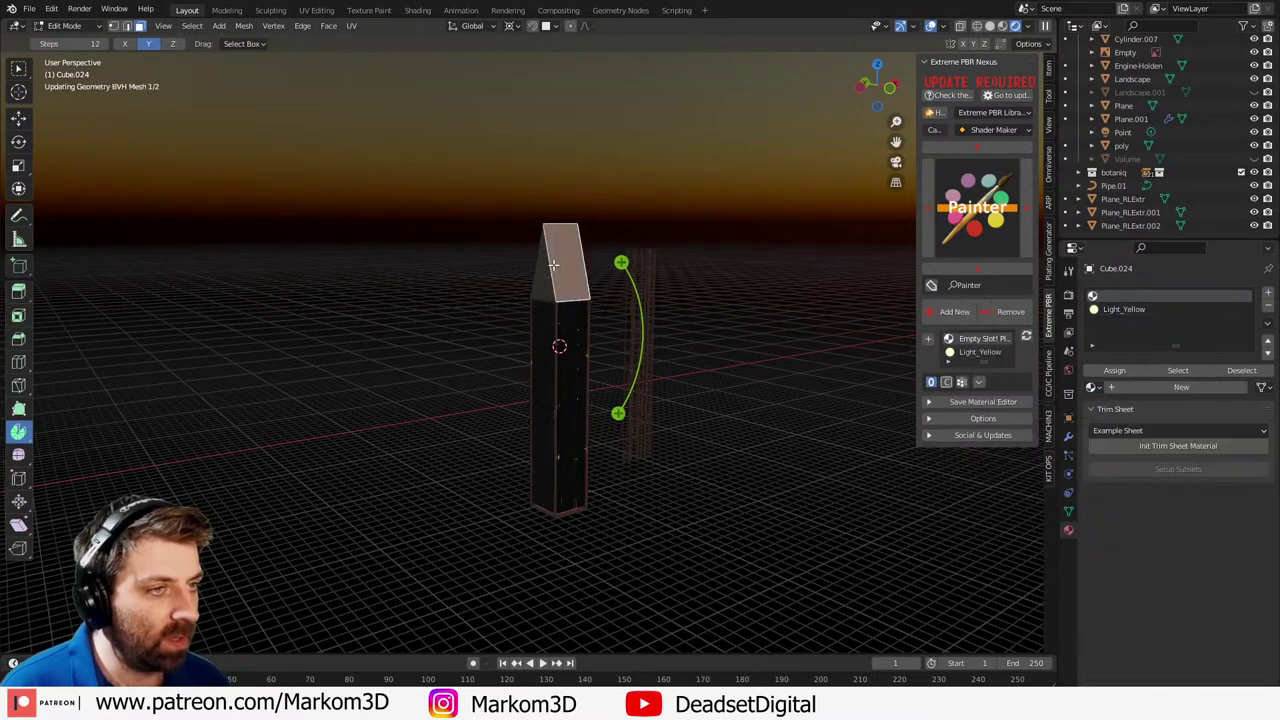
{"action": "left_click", "coordinate": [1092, 387]}
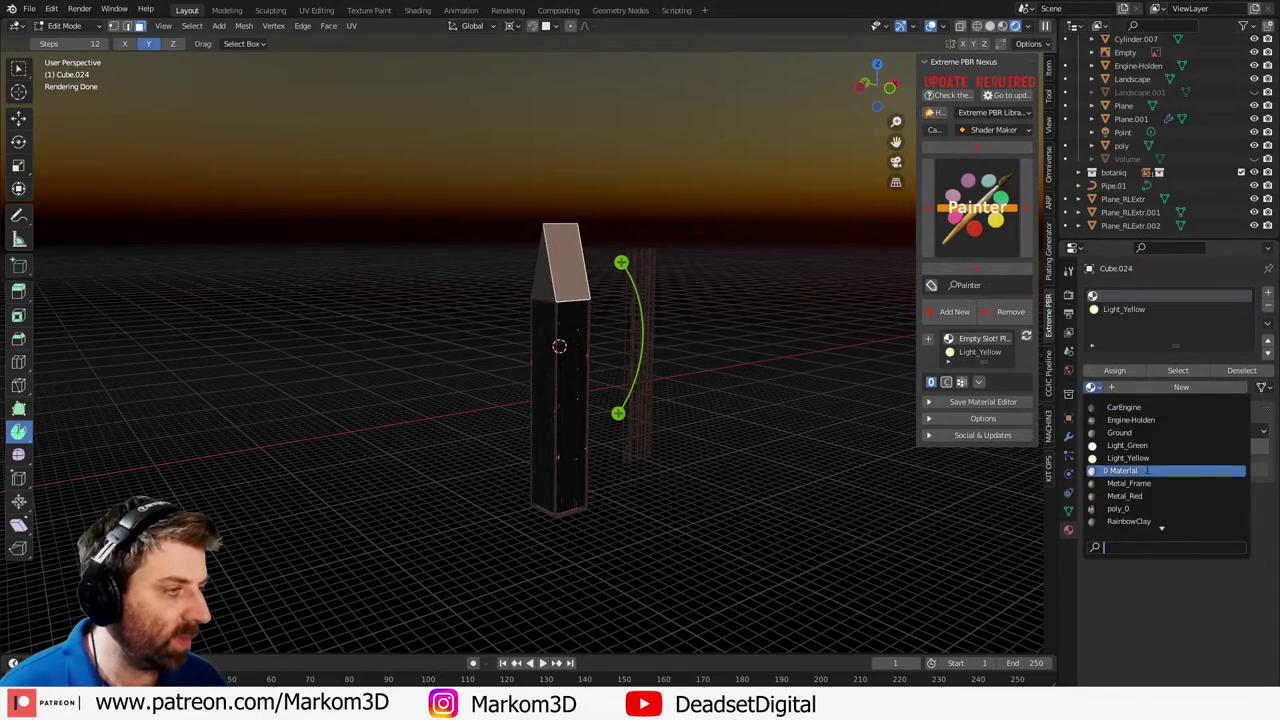
{"action": "scroll", "coordinate": [1146, 496], "scroll_direction": "down", "scroll_amount": 5}
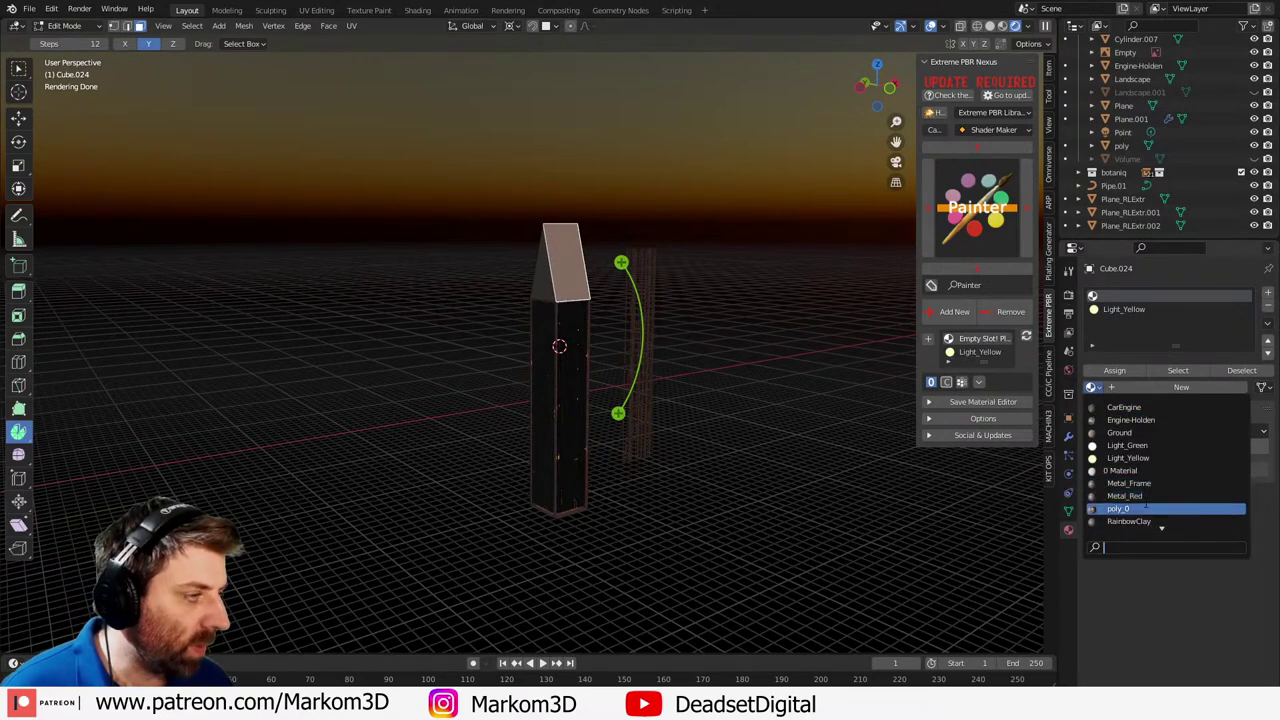
{"action": "scroll", "coordinate": [1143, 508], "scroll_direction": "down", "scroll_amount": 2}
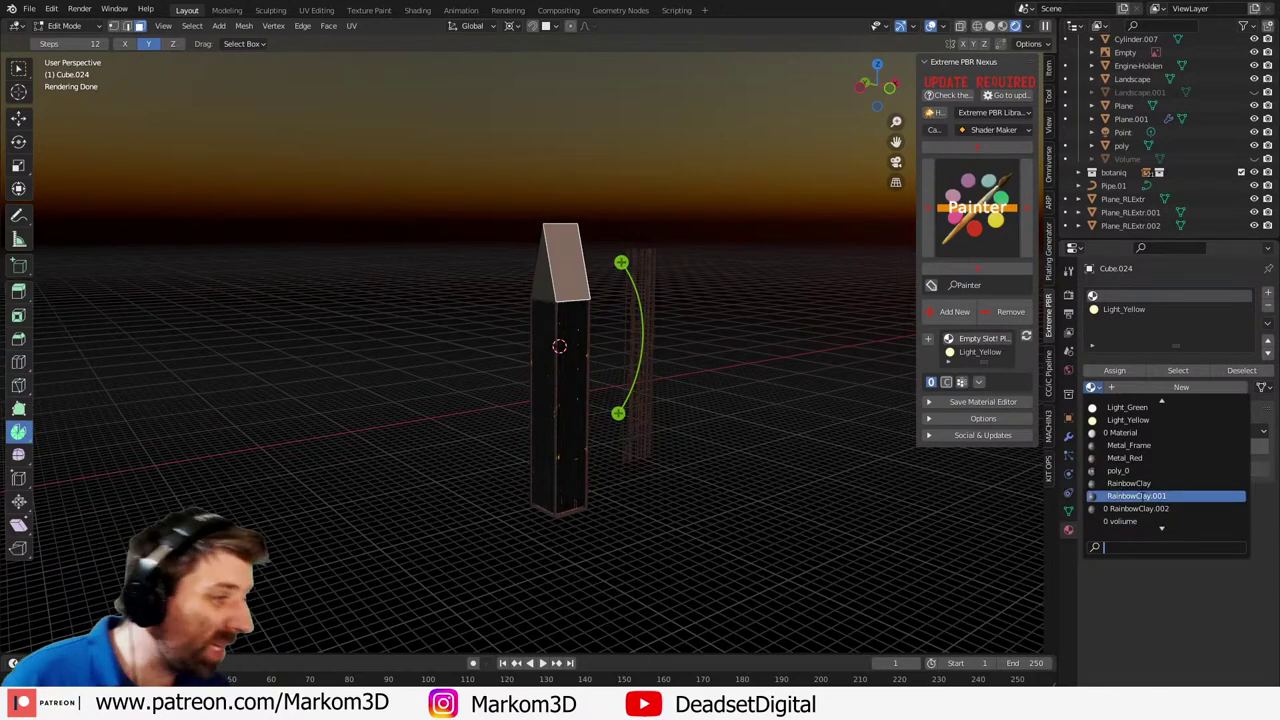
{"action": "scroll", "coordinate": [1143, 480], "scroll_direction": "up", "scroll_amount": 3}
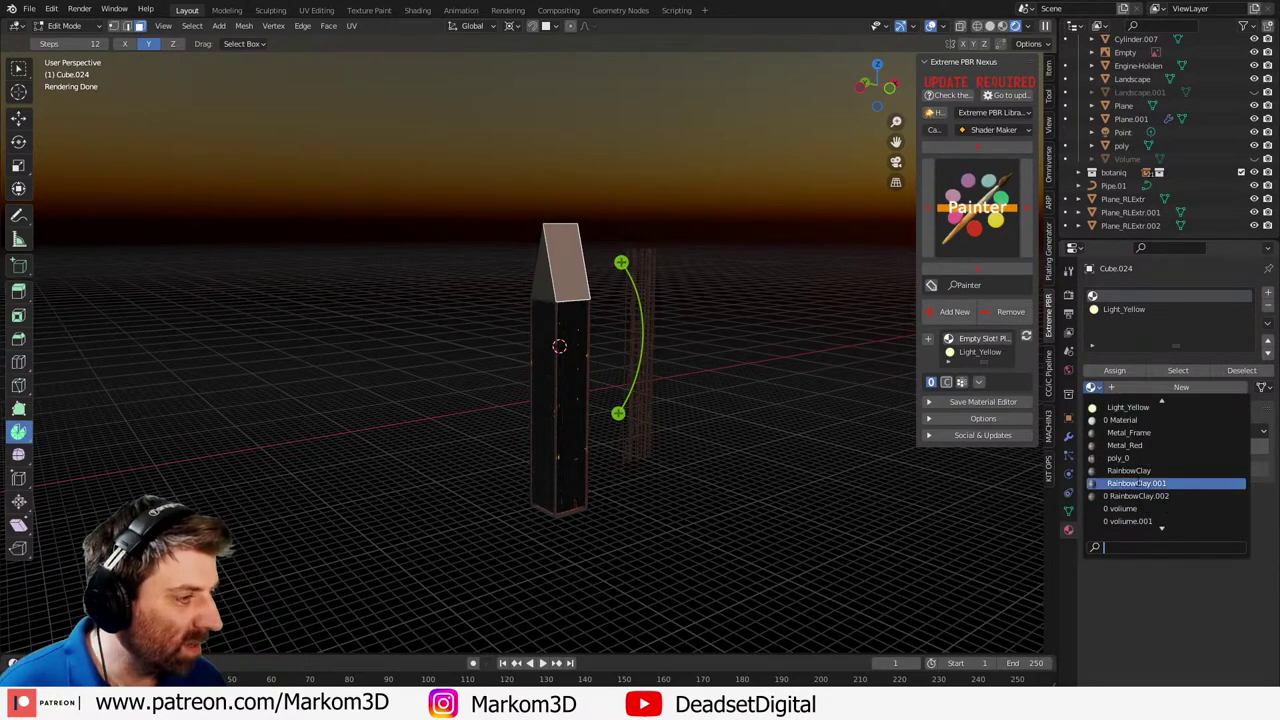
{"action": "left_click", "coordinate": [1140, 434]}
{"action": "key", "text": "Tab"}
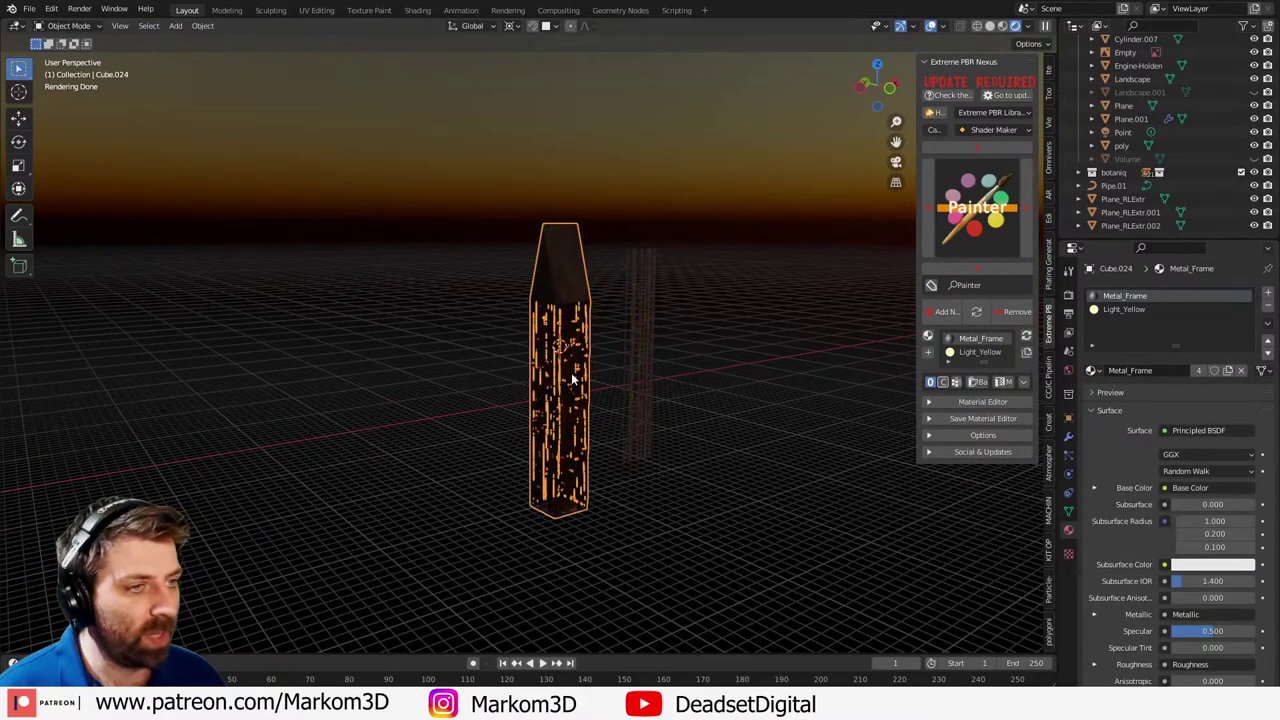
- Render the scene from the camera and examine how the tower's lights look in the image
{"action": "key", "text": "KP_0"}
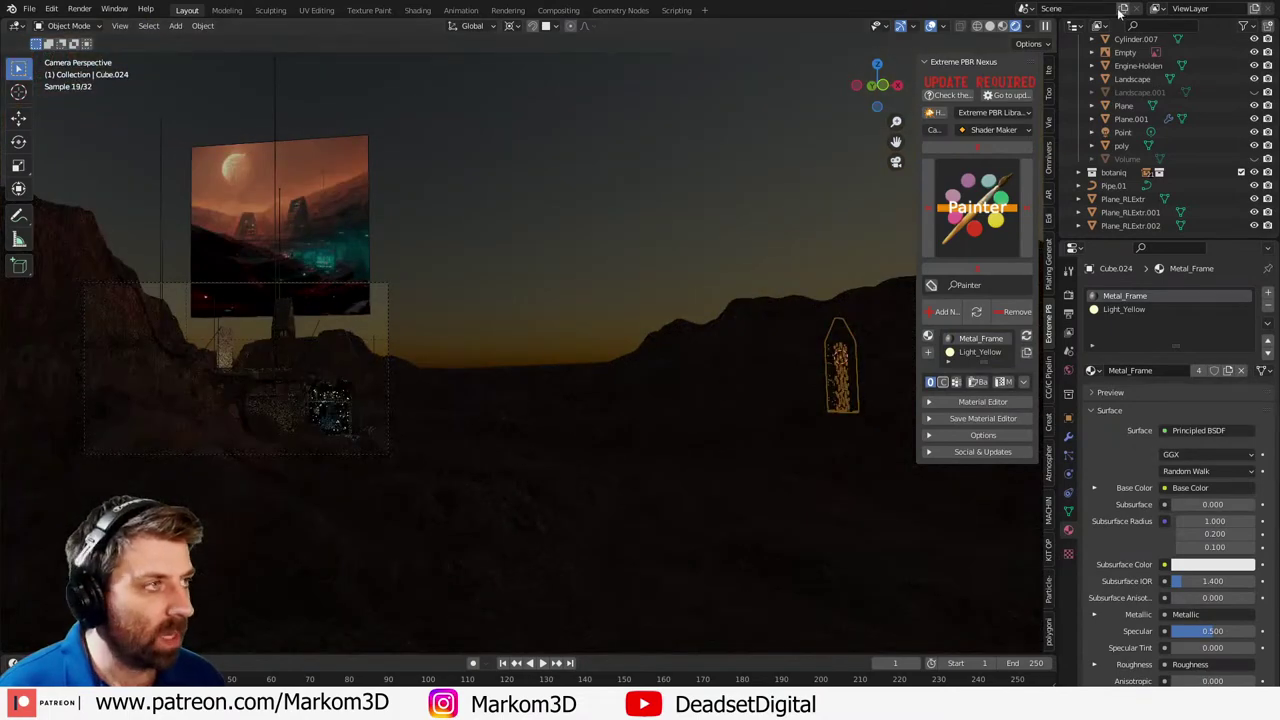
{"action": "scroll", "coordinate": [584, 346], "scroll_direction": "up", "scroll_amount": 2}
{"action": "middle_click_drag", "start_coordinate": [388, 370], "coordinate": [604, 396], "text": "shift"}
{"action": "scroll", "coordinate": [602, 386], "scroll_direction": "up", "scroll_amount": 2}
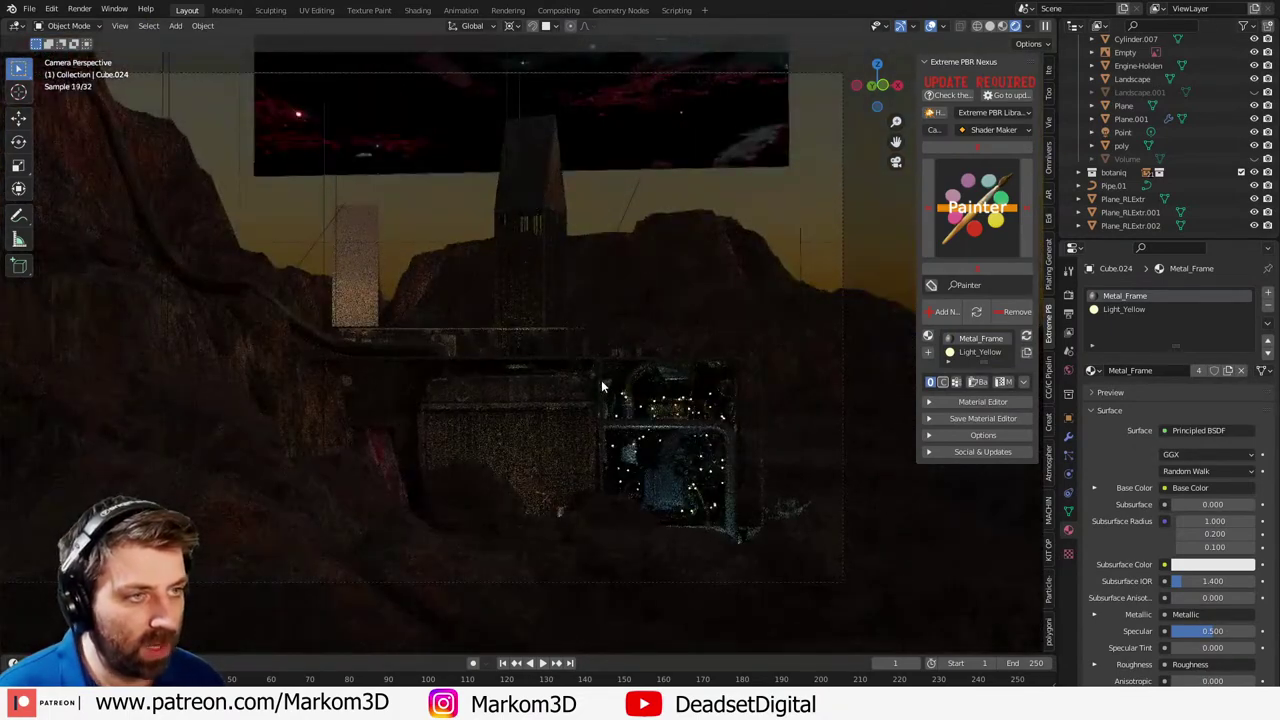
{"action": "key", "text": "F12"}
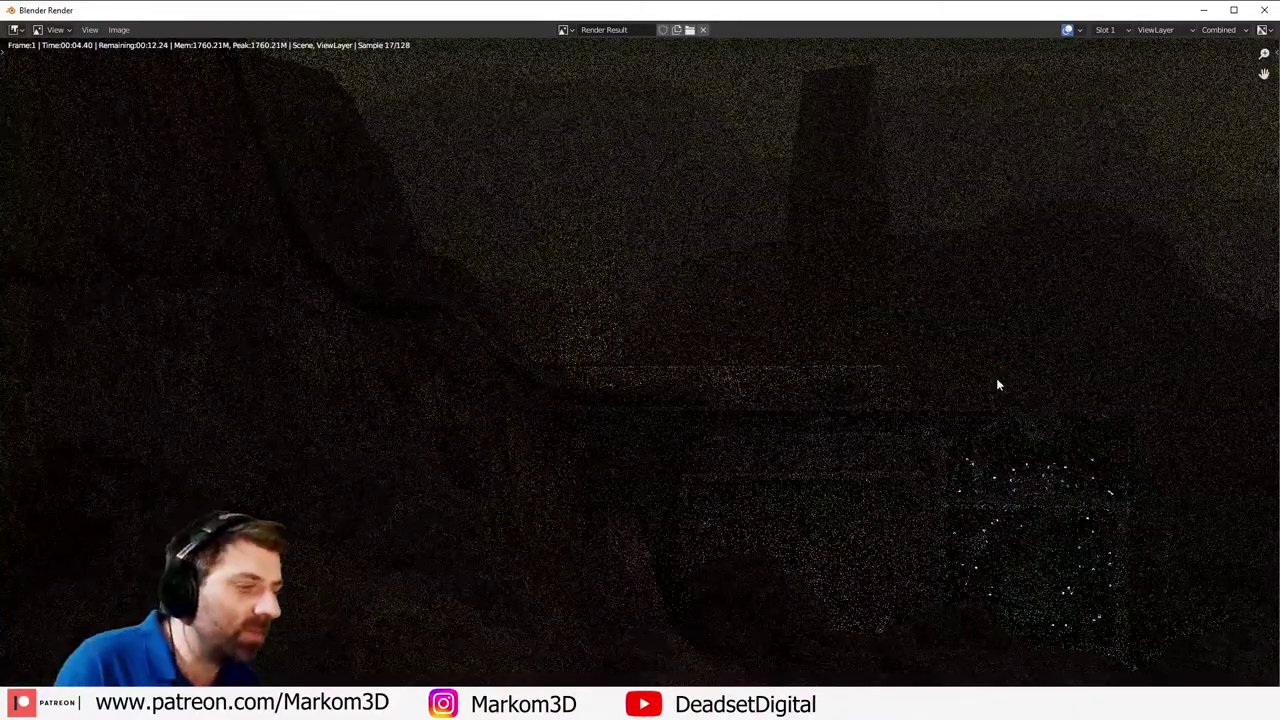
{"action": "scroll", "coordinate": [788, 394], "scroll_direction": "down", "scroll_amount": 2}
{"action": "scroll", "coordinate": [787, 394], "scroll_direction": "up", "scroll_amount": 1}
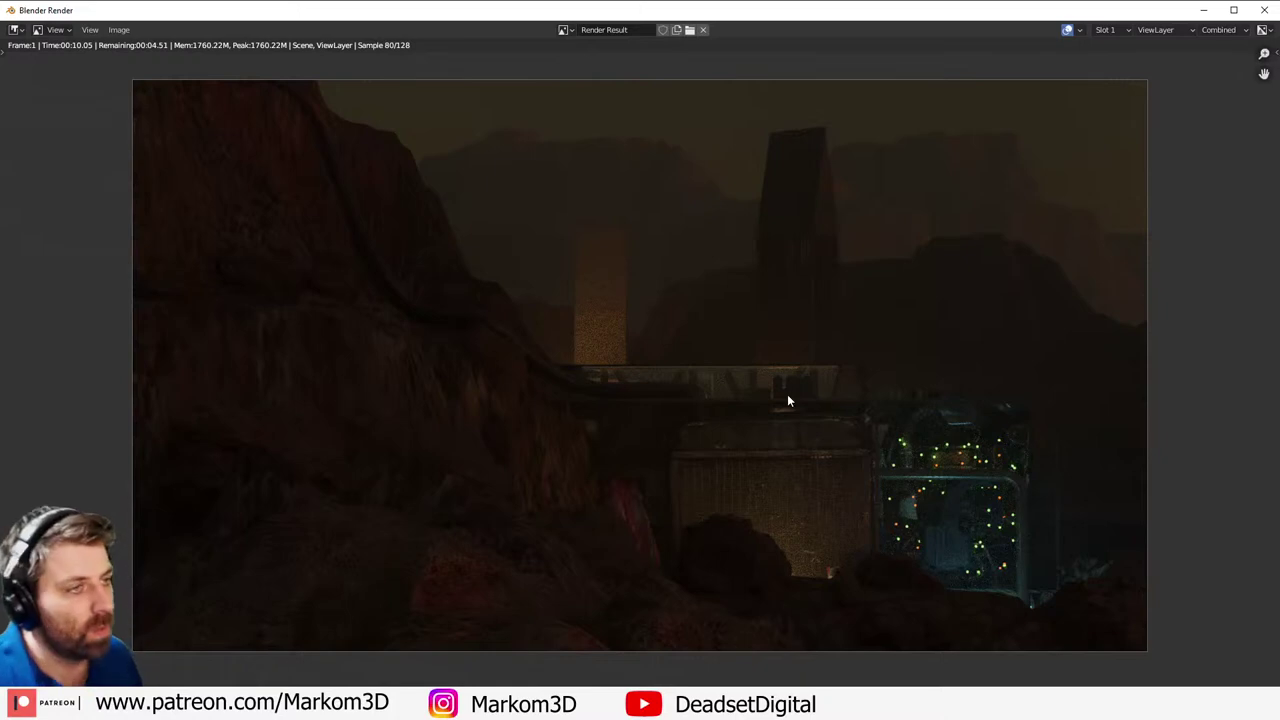
{"action": "scroll", "coordinate": [855, 318], "scroll_direction": "up", "scroll_amount": 2}
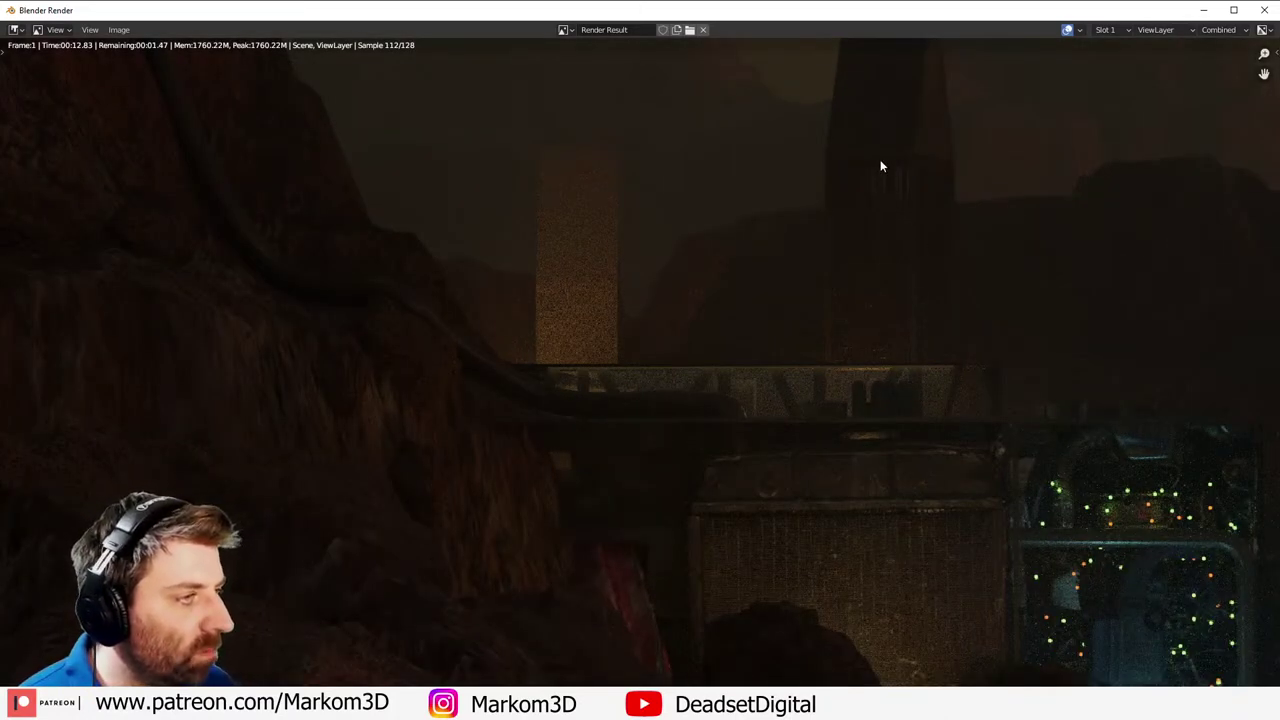
{"action": "key", "text": "Escape"}
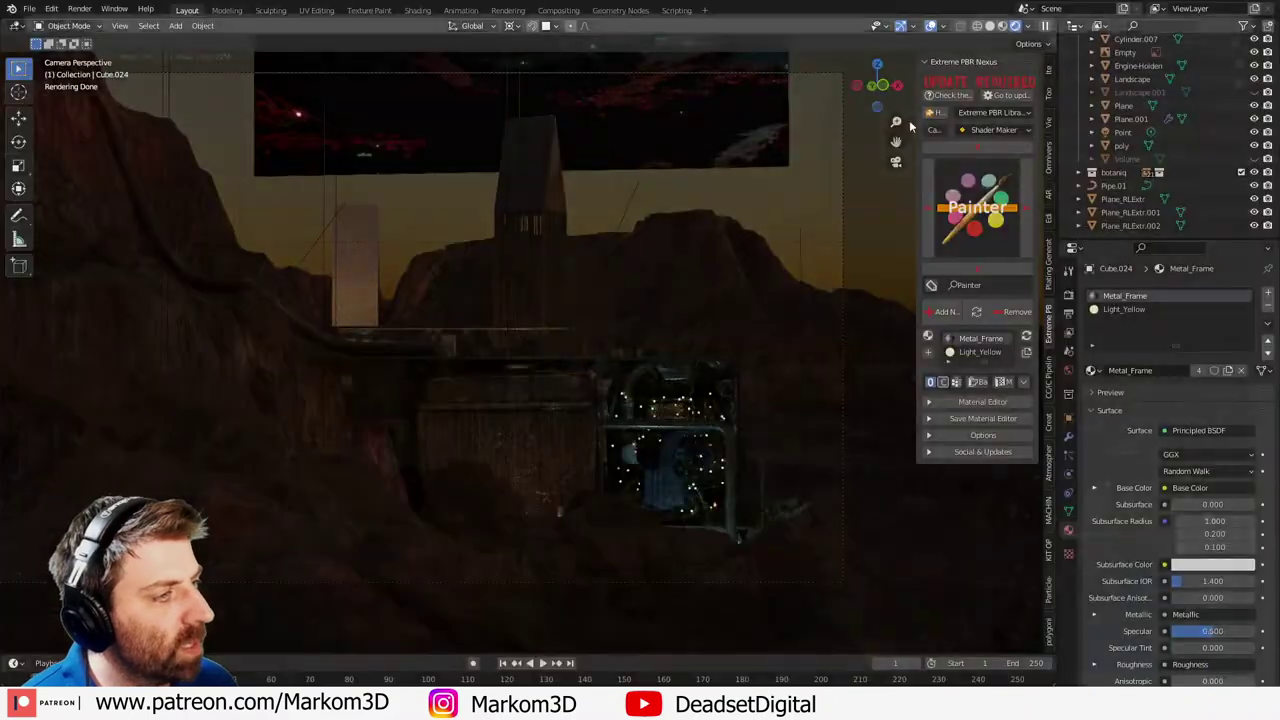
- Open the tower standing in the landscape for mesh editing and display it in wireframe
{"action": "left_click", "coordinate": [546, 228]}
{"action": "scroll", "coordinate": [546, 230], "scroll_direction": "up", "scroll_amount": 4}
{"action": "mouse_move", "coordinate": [548, 236]}
{"action": "middle_mouse_down", "text": "shift"}
{"action": "mouse_move", "coordinate": [547, 356]}
{"action": "mouse_move", "coordinate": [361, 347]}
{"action": "middle_mouse_up", "text": "shift"}
{"action": "key", "text": "z"}
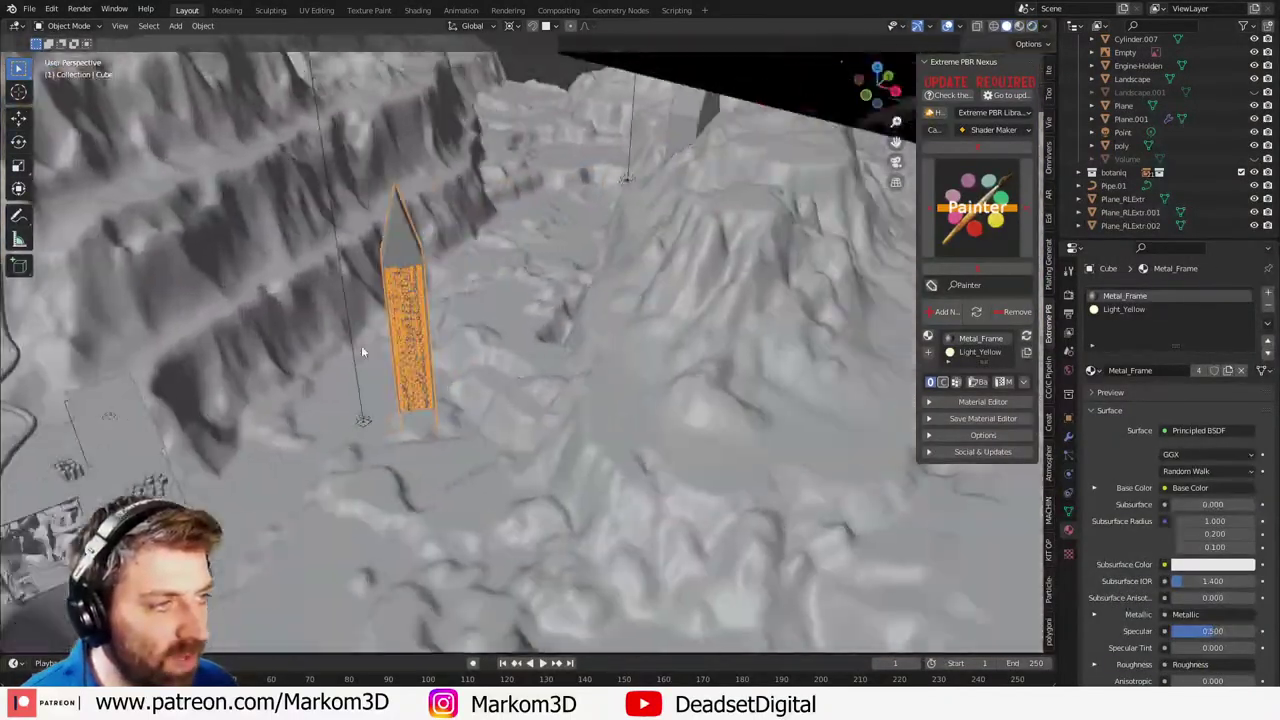
{"action": "scroll", "coordinate": [361, 347], "scroll_direction": "up", "scroll_amount": 4}
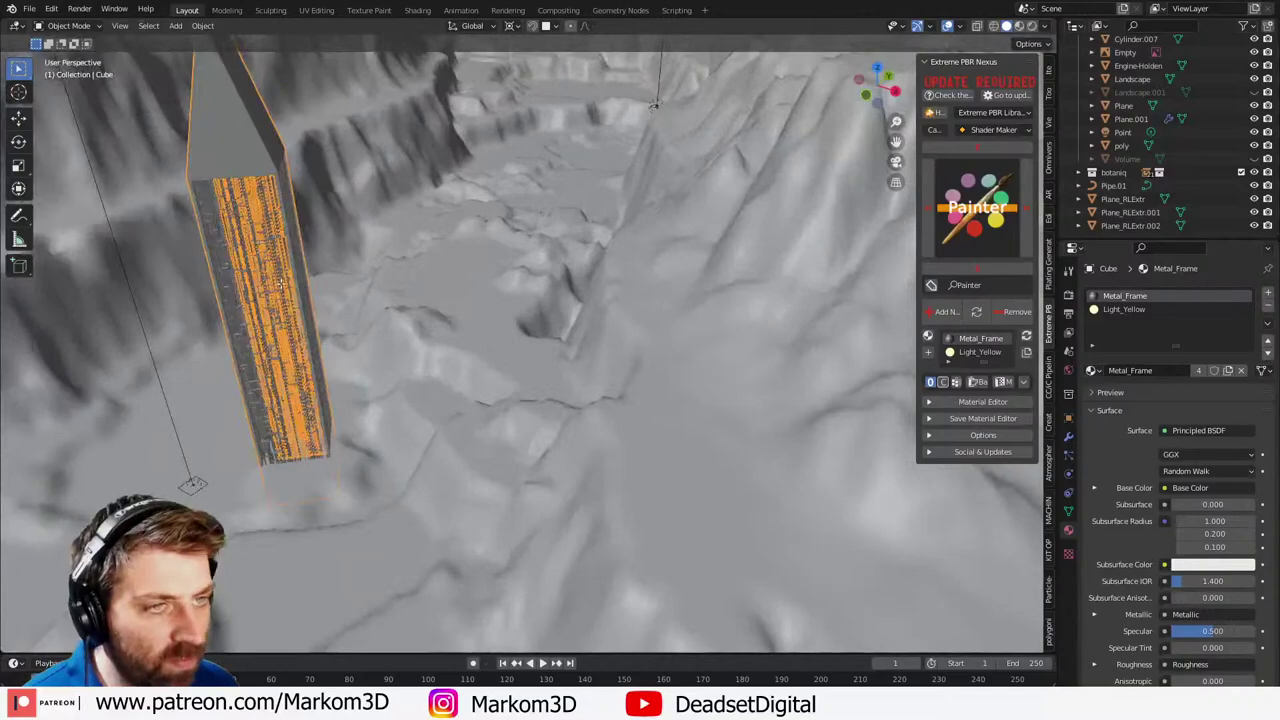
{"action": "key", "text": "Tab"}
{"action": "mouse_move", "coordinate": [275, 278]}
{"action": "middle_mouse_down", "text": "shift"}
{"action": "mouse_move", "coordinate": [392, 271]}
{"action": "mouse_move", "coordinate": [503, 236]}
{"action": "middle_mouse_up", "text": "shift"}
{"action": "key", "text": "z"}
{"action": "left_click", "coordinate": [302, 272]}
{"action": "key", "text": "a"}
{"action": "scroll", "coordinate": [340, 260], "scroll_direction": "up", "scroll_amount": 3}
{"action": "middle_click_drag", "start_coordinate": [202, 422], "coordinate": [415, 411]}
{"action": "scroll", "coordinate": [414, 410], "scroll_direction": "down", "scroll_amount": 5}
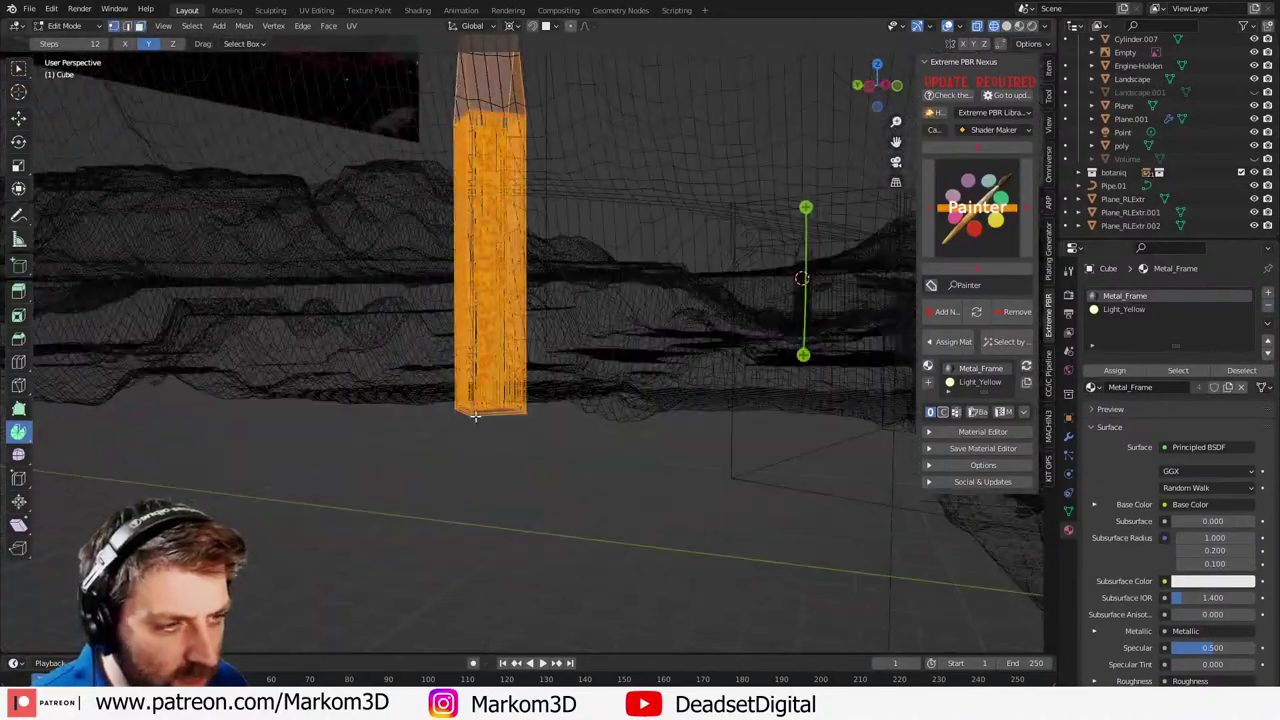
- Hide the linked outer shell of the landscape tower and select the remaining pipe geometry
{"action": "left_click", "coordinate": [462, 418]}
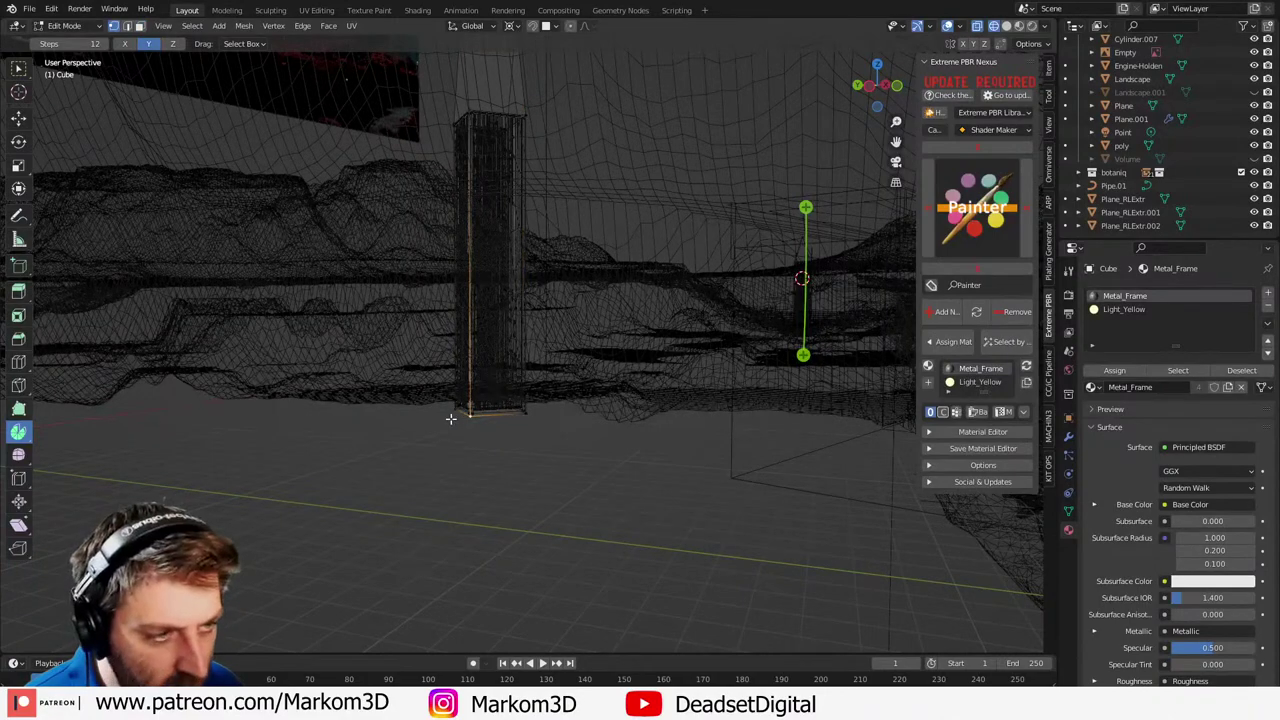
{"action": "key", "text": "a"}
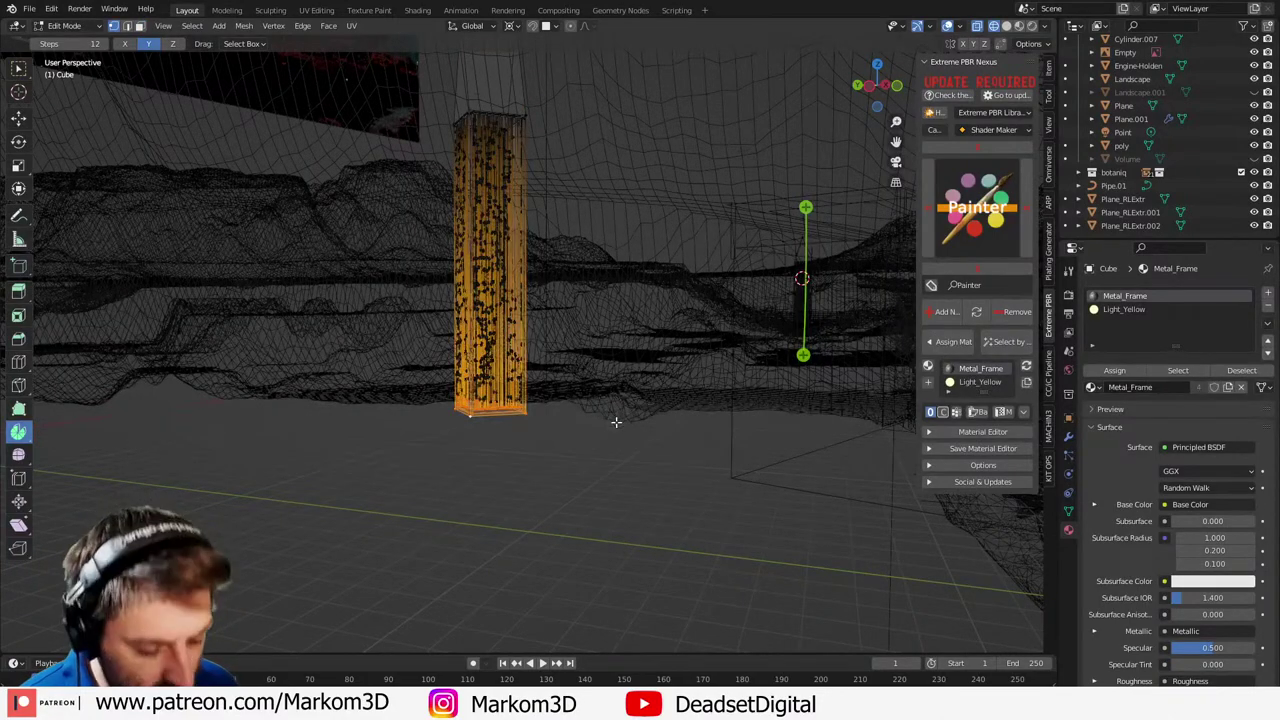
{"action": "key", "text": "ctrl+l"}
{"action": "key", "text": "h"}
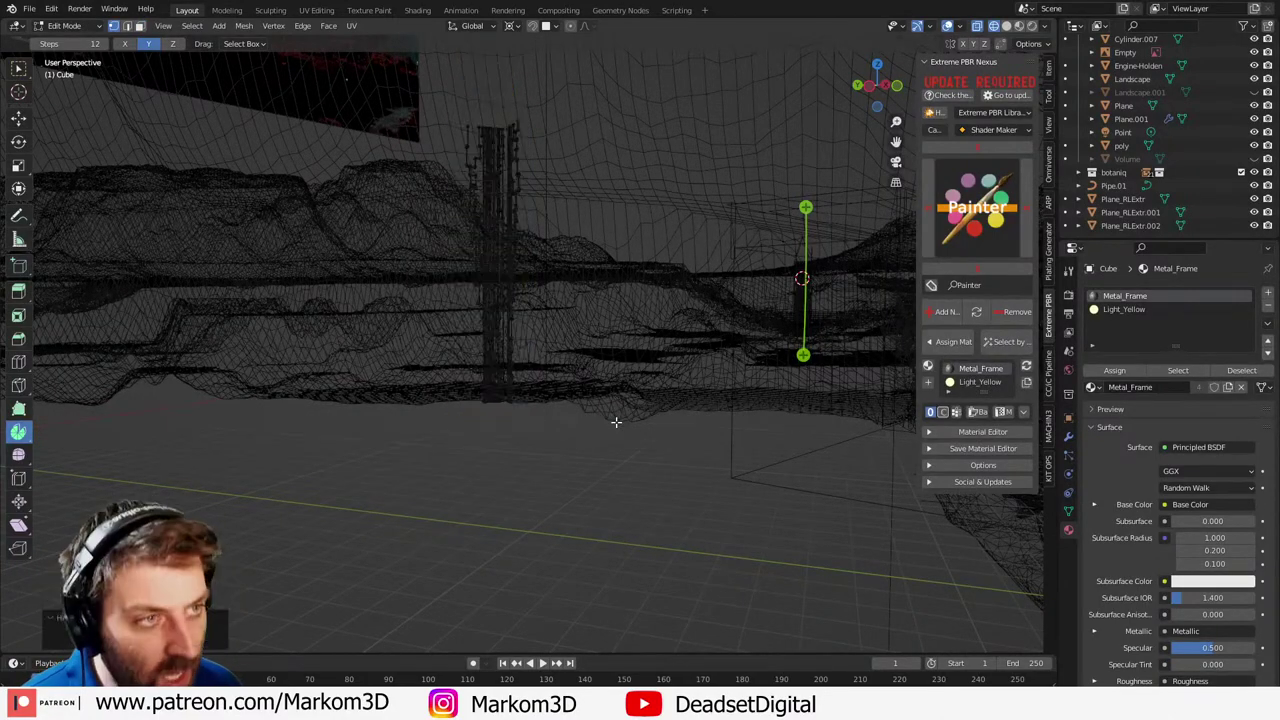
{"action": "middle_click_drag", "start_coordinate": [595, 395], "coordinate": [506, 401]}
{"action": "key", "text": "a"}
- Leave Edit Mode, select the original tower outside the landscape and frame it in the view
{"action": "middle_click_drag", "start_coordinate": [486, 308], "coordinate": [280, 371]}
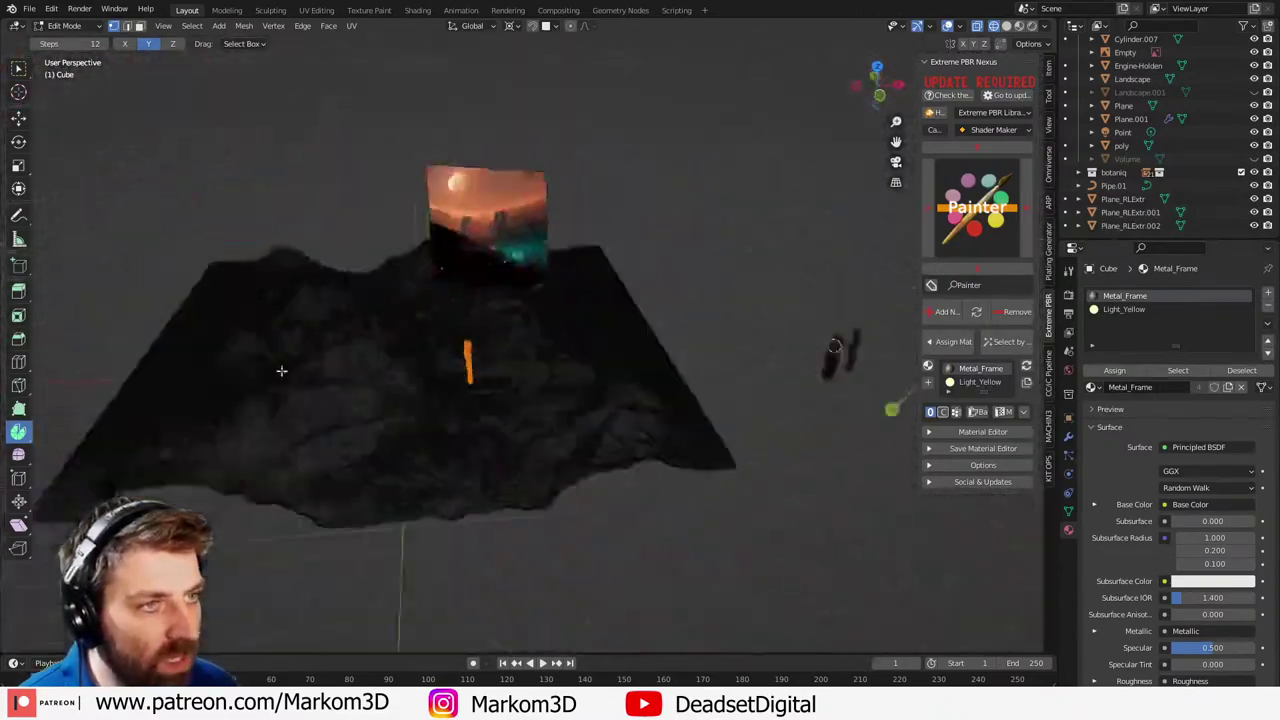
{"action": "scroll", "coordinate": [280, 371], "scroll_direction": "up", "scroll_amount": 3}
{"action": "middle_click_drag", "start_coordinate": [651, 323], "coordinate": [374, 323], "text": "shift"}
{"action": "scroll", "coordinate": [400, 290], "scroll_direction": "up", "scroll_amount": 2}
{"action": "key", "text": "Tab"}
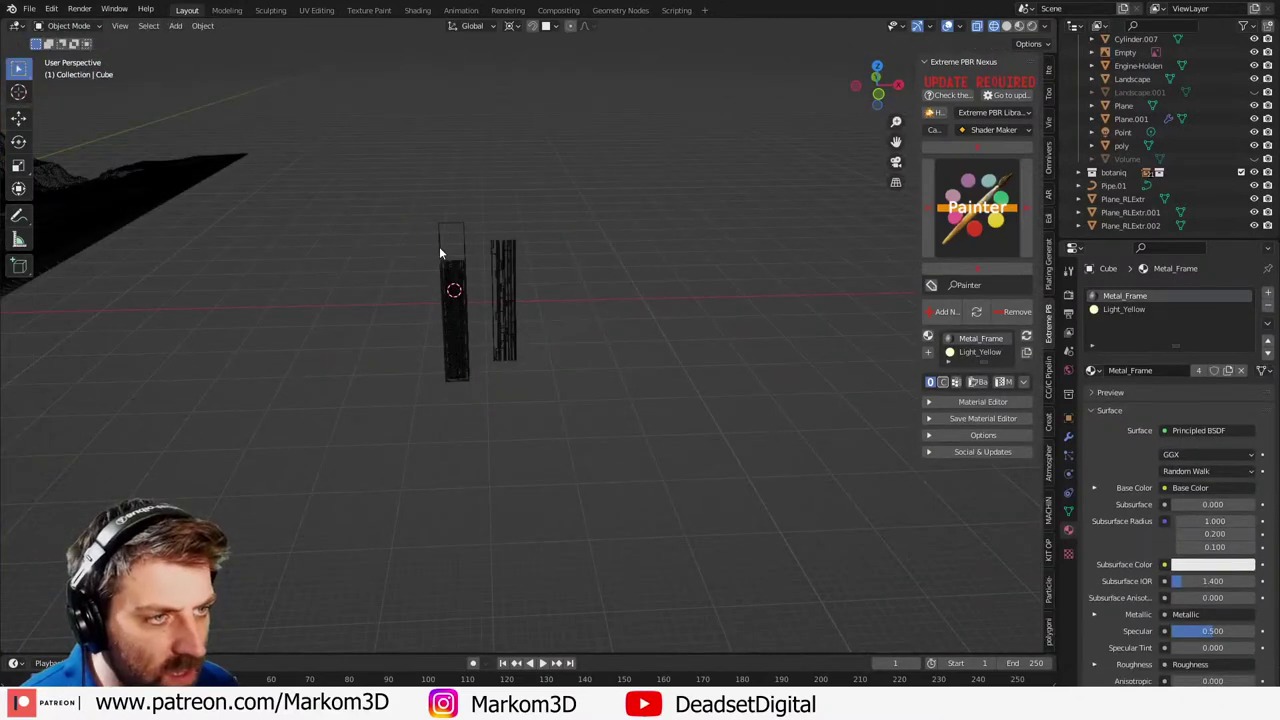
{"action": "left_click", "coordinate": [450, 284]}
{"action": "middle_click_drag", "start_coordinate": [443, 291], "coordinate": [491, 306]}
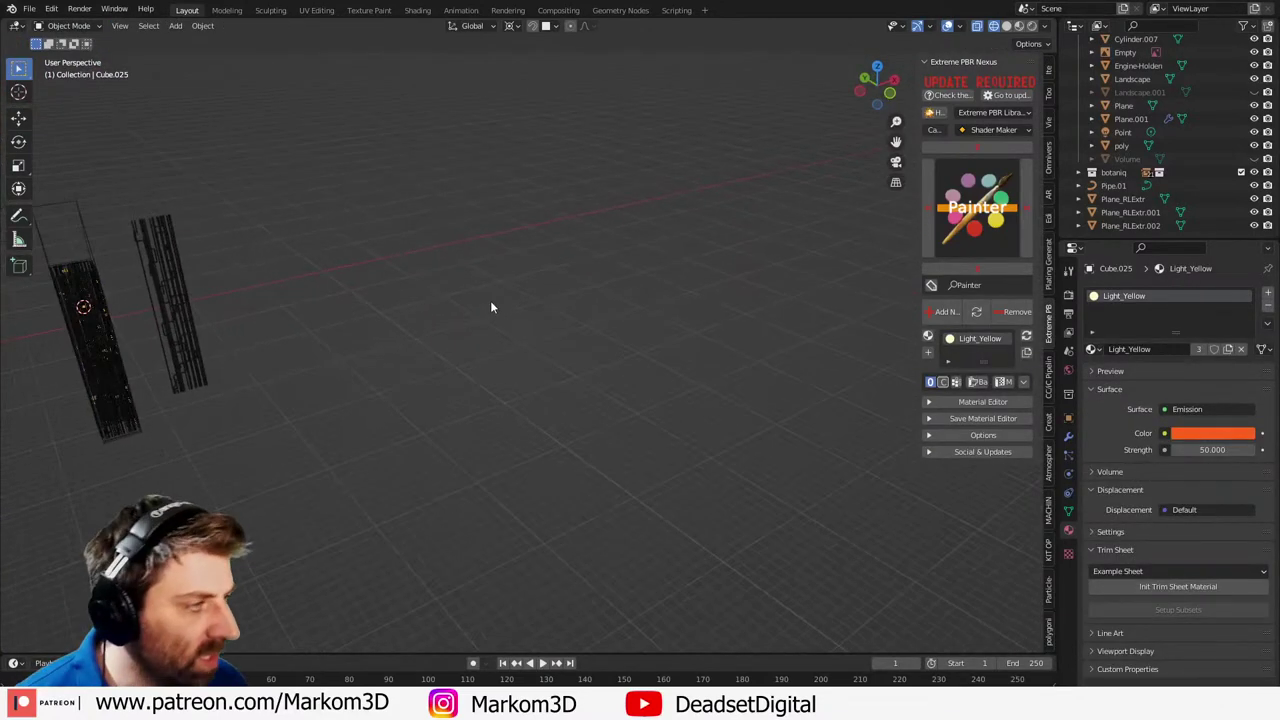
{"action": "left_click", "coordinate": [80, 248]}
{"action": "middle_click_drag", "start_coordinate": [80, 248], "coordinate": [265, 370]}
{"action": "key", "text": "KP_Decimal"}
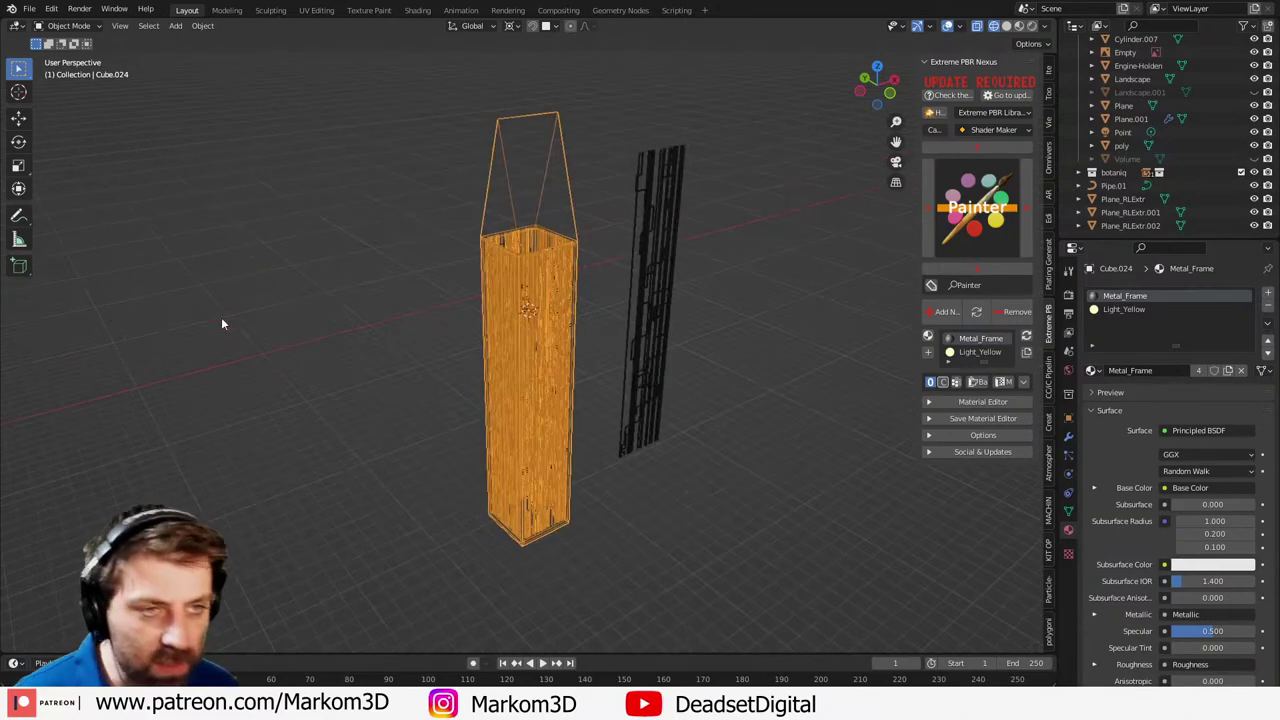
- Enter Edit Mode on the original tower and reveal all of its hidden geometry
{"action": "middle_click_drag", "start_coordinate": [420, 286], "coordinate": [485, 273]}
{"action": "scroll", "coordinate": [577, 278], "scroll_direction": "up", "scroll_amount": 1}
{"action": "middle_click_drag", "start_coordinate": [577, 278], "coordinate": [524, 295]}
{"action": "scroll", "coordinate": [564, 283], "scroll_direction": "up", "scroll_amount": 1}
{"action": "key", "text": "Tab"}
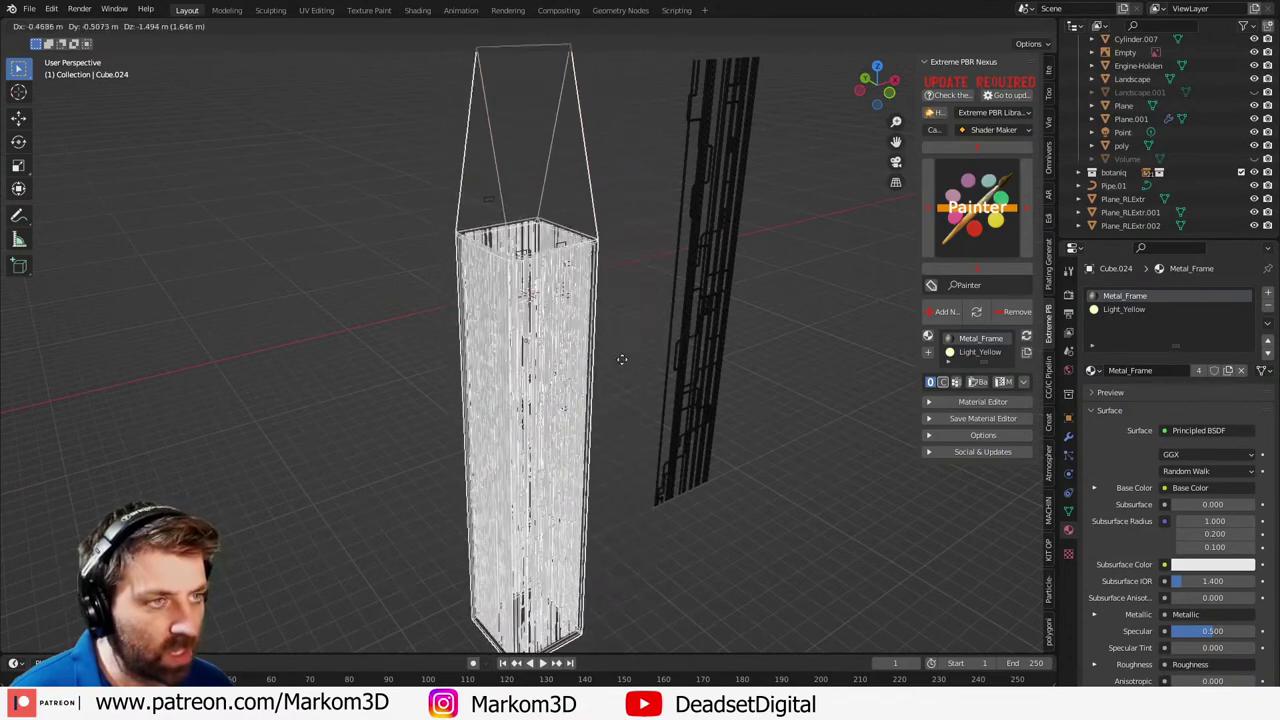
{"action": "key", "text": "Tab"}
{"action": "key", "text": "Tab"}
{"action": "scroll", "coordinate": [590, 252], "scroll_direction": "up", "scroll_amount": 1}
{"action": "key", "text": "Tab"}
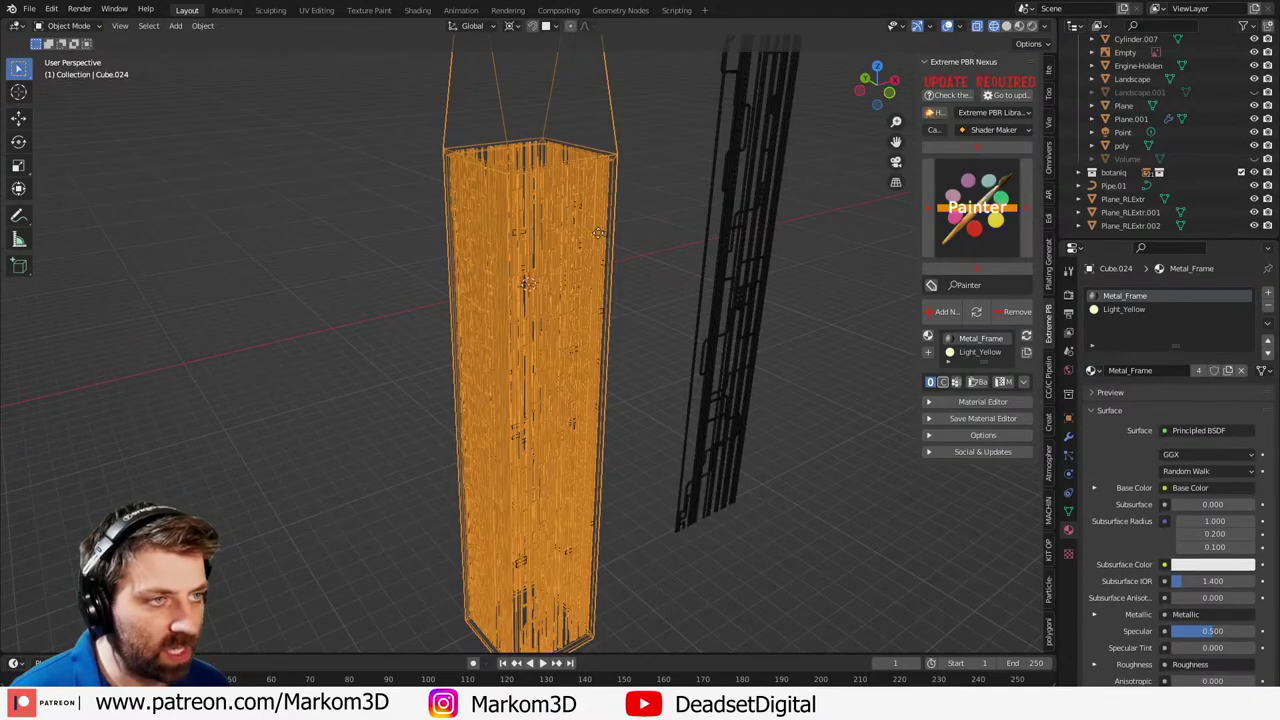
{"action": "key", "text": "Tab"}
{"action": "middle_click_drag", "start_coordinate": [580, 272], "coordinate": [535, 420]}
{"action": "left_click", "coordinate": [549, 470]}
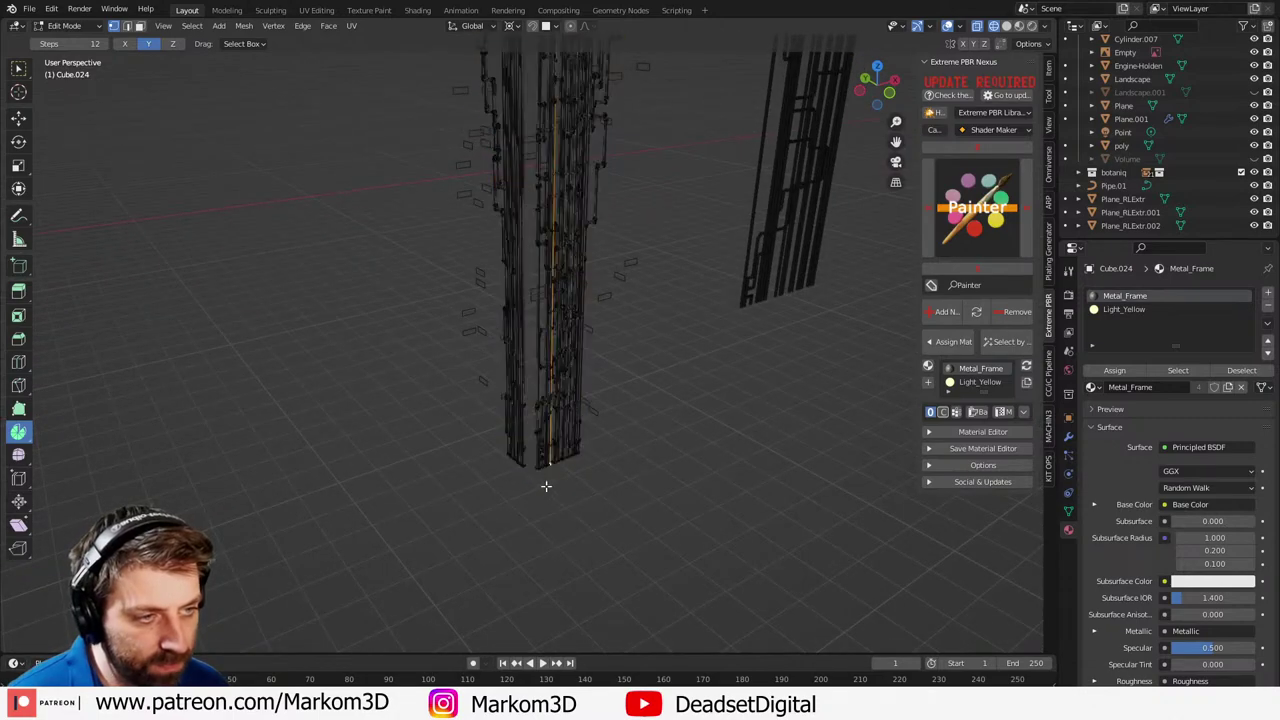
{"action": "key", "text": "a"}
{"action": "scroll", "coordinate": [543, 488], "scroll_direction": "up", "scroll_amount": 5}
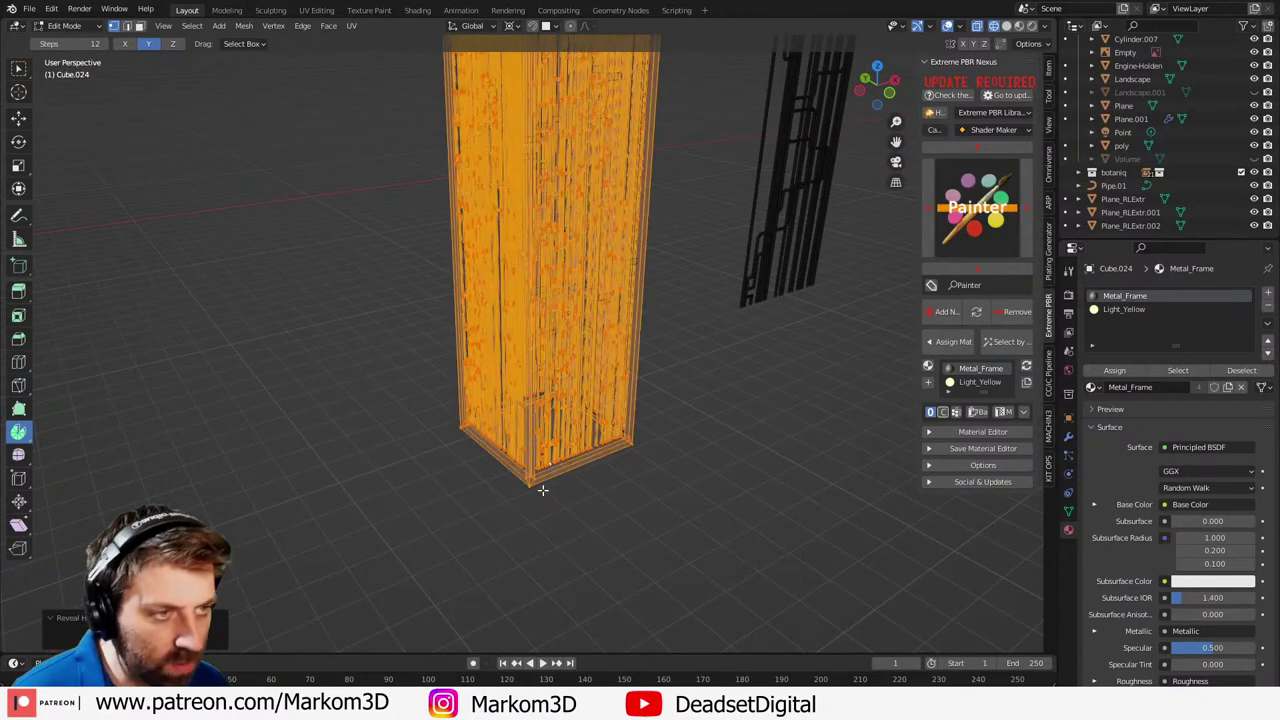
- Select the geometry linked to the tower frame's bottom corner, invert the selection and hide the pipes
{"action": "left_click", "coordinate": [537, 469]}
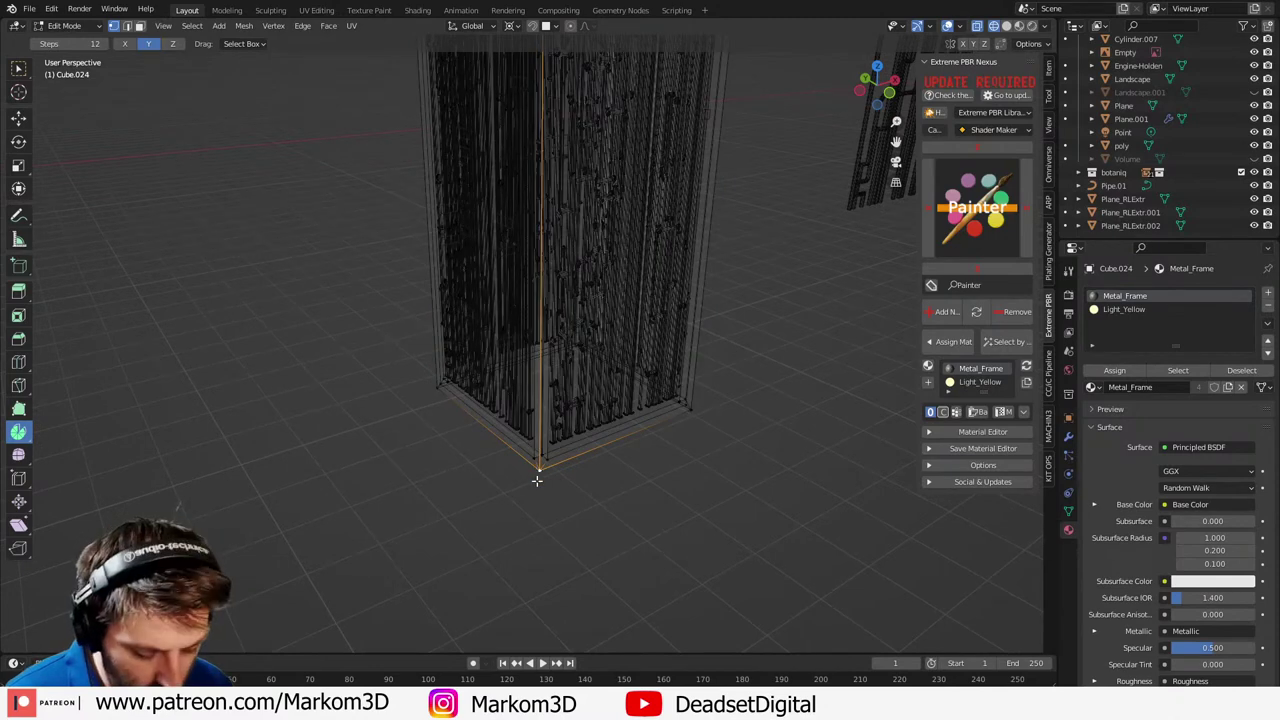
{"action": "key", "text": "ctrl+l"}
{"action": "key", "text": "ctrl+i"}
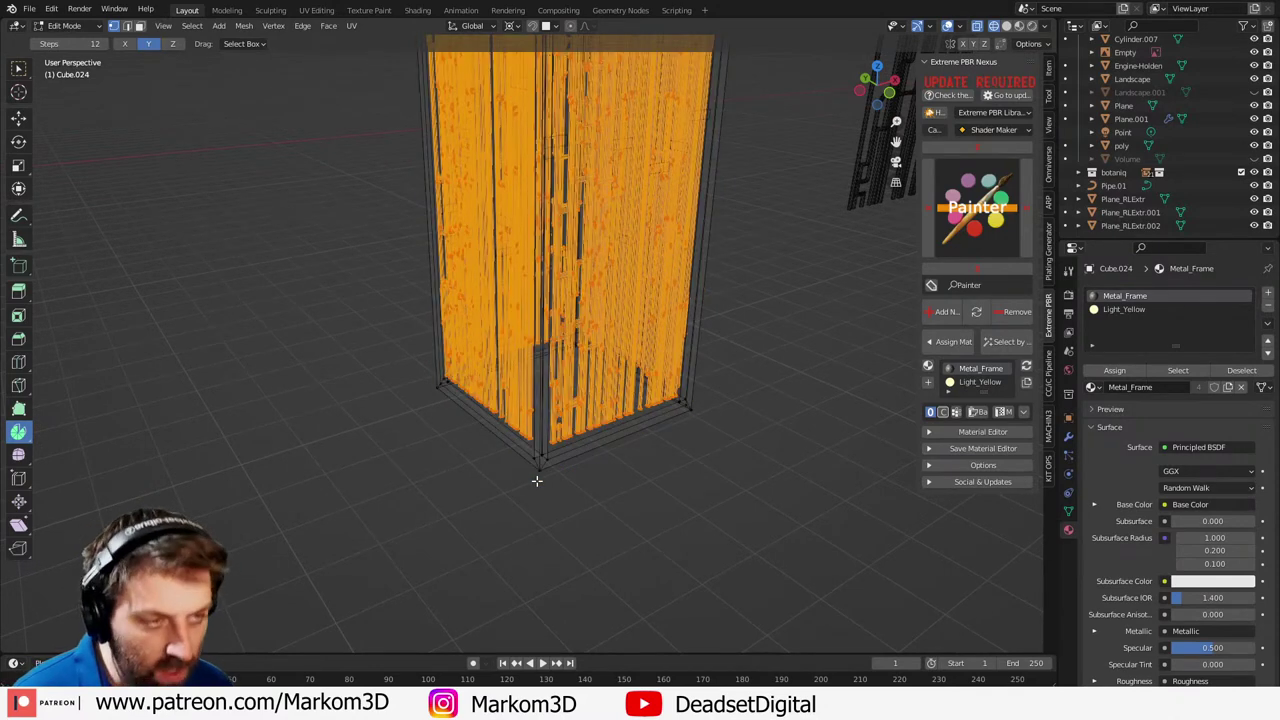
{"action": "key", "text": "h"}
- Try to fill a face between two vertical edges on an open side of the tower in edge mode, and undo it
{"action": "left_click", "coordinate": [652, 414]}
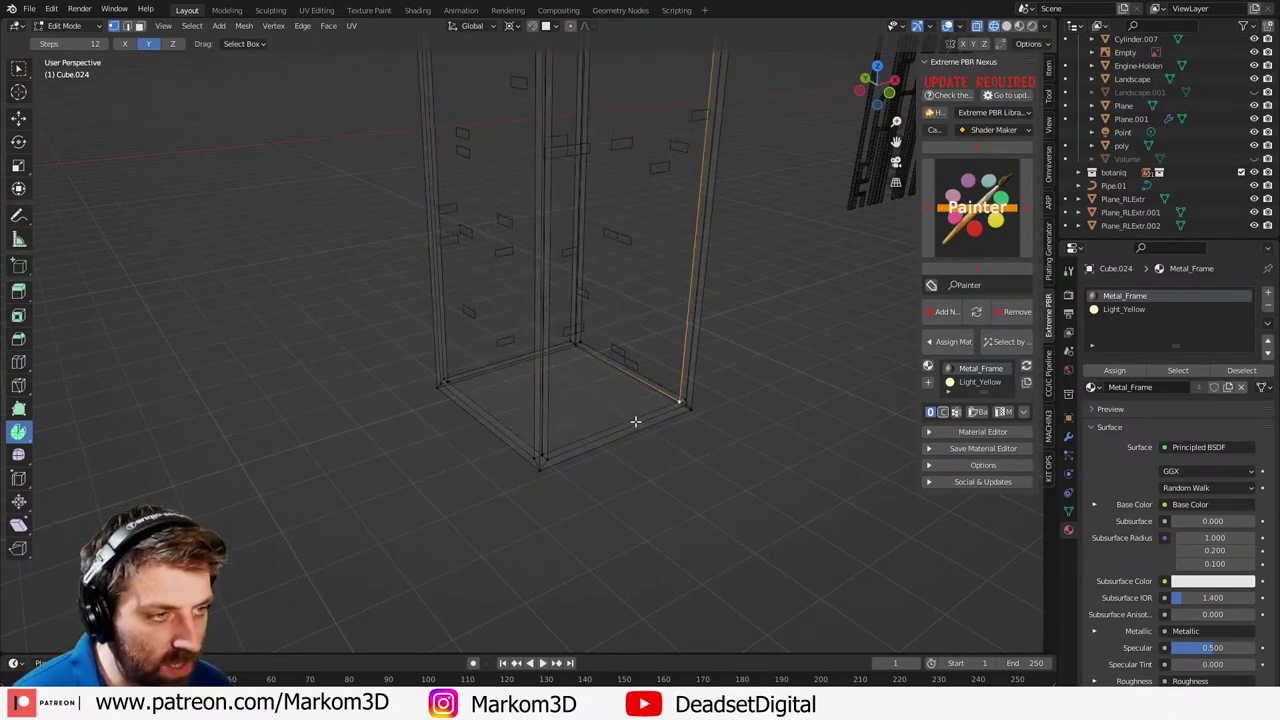
{"action": "key", "text": "2"}
{"action": "left_click", "coordinate": [634, 419]}
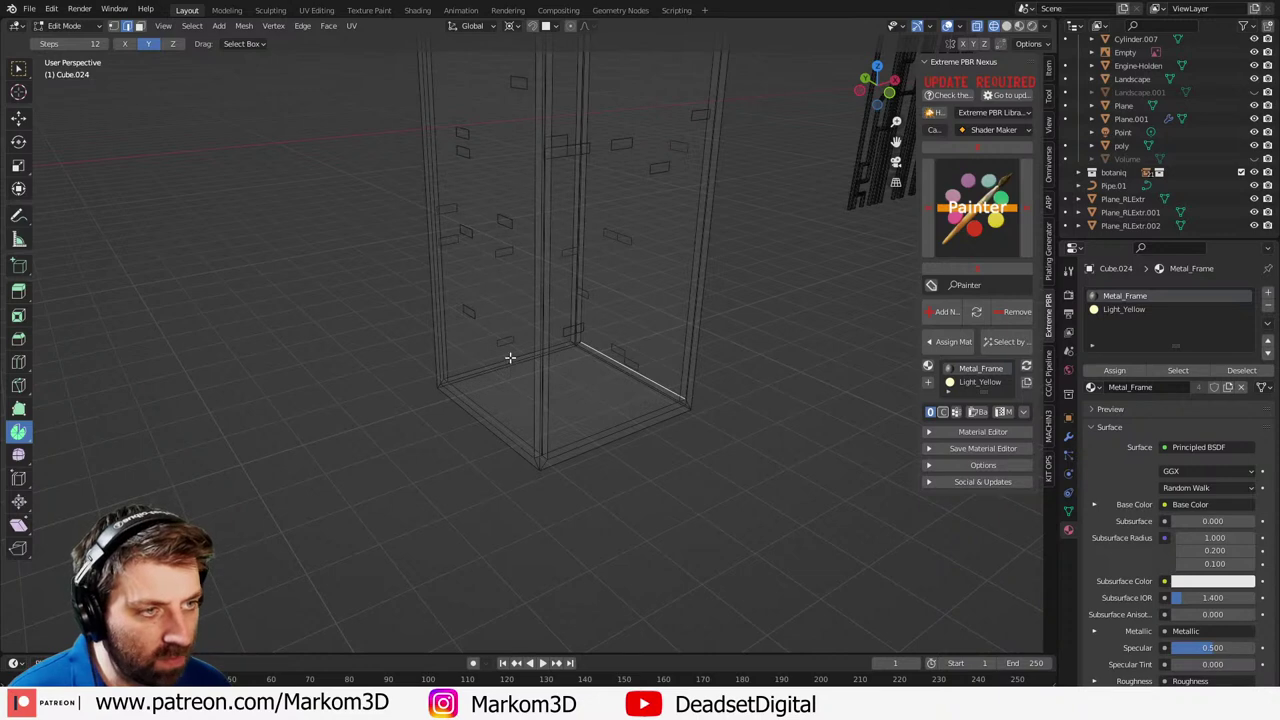
{"action": "left_click", "coordinate": [585, 304]}
{"action": "key", "text": "ctrl+b"}
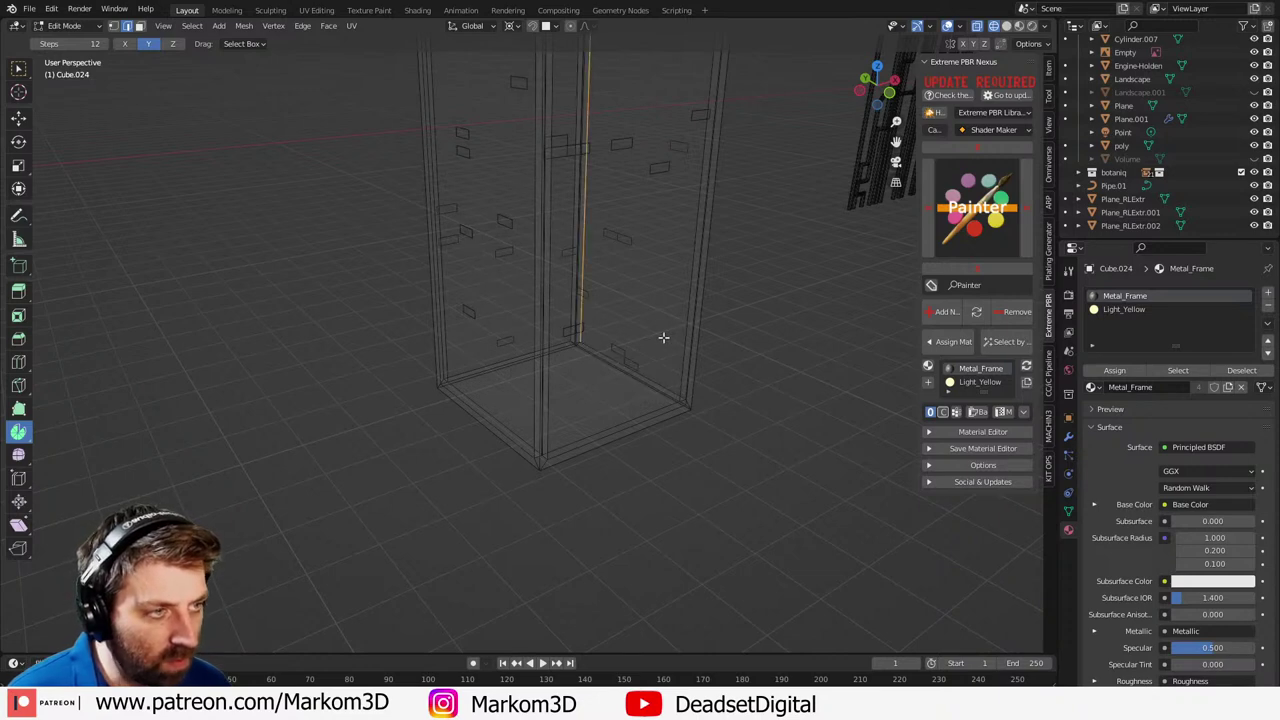
{"action": "key", "text": "f"}
{"action": "middle_click_drag", "start_coordinate": [600, 333], "coordinate": [506, 525]}
{"action": "key", "text": "alt+a"}
{"action": "left_click", "coordinate": [303, 500]}
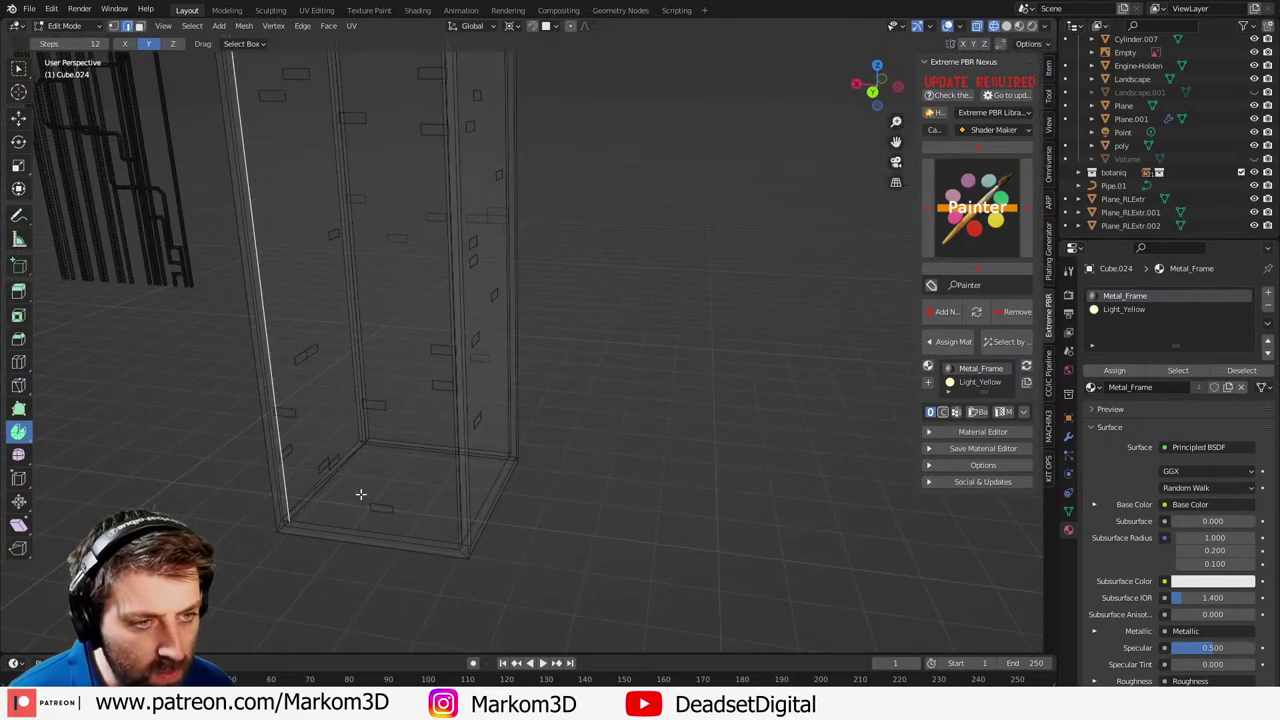
{"action": "key", "text": "ctrl+z"}
{"action": "key", "text": "ctrl+z"}
{"action": "key", "text": "ctrl+z"}
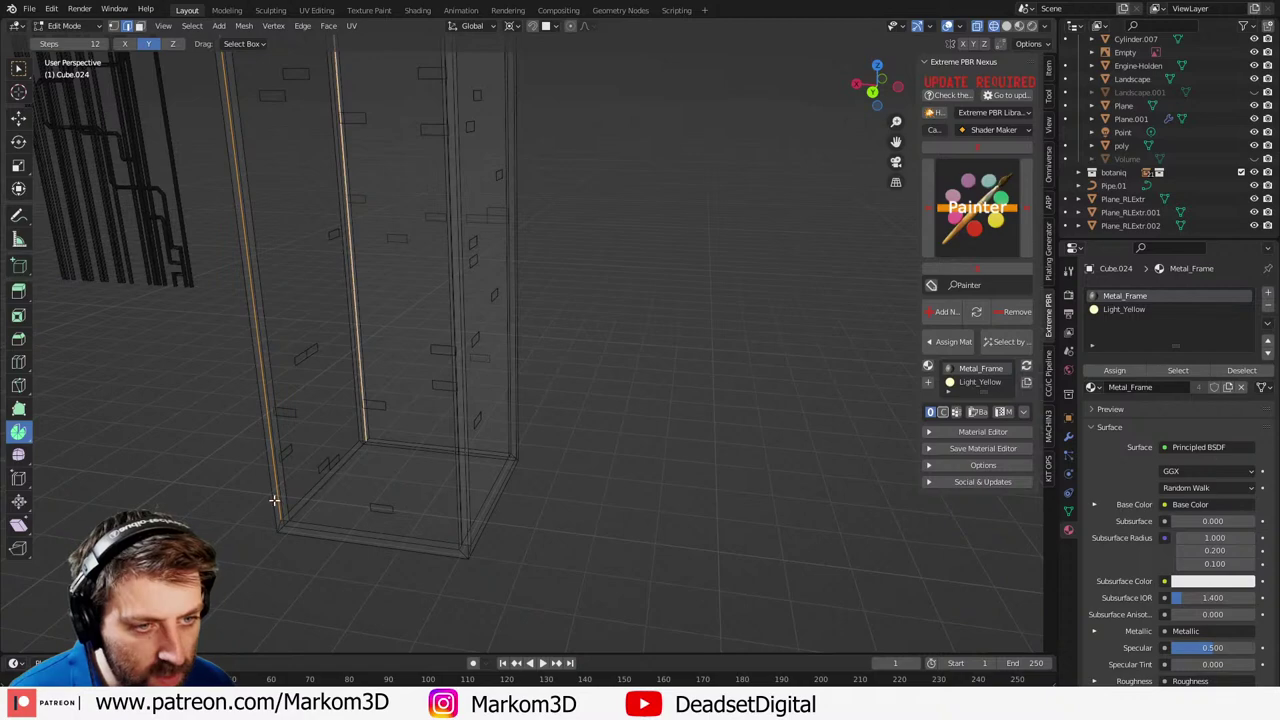
- Fill the open recessed side with a face between its inner vertical edges and inspect it in solid shading
{"action": "left_click", "coordinate": [325, 500]}
{"action": "middle_click_drag", "start_coordinate": [329, 501], "coordinate": [517, 480]}
{"action": "key", "text": "z"}
{"action": "left_click", "coordinate": [600, 478]}
{"action": "middle_click_drag", "start_coordinate": [600, 478], "coordinate": [554, 423]}
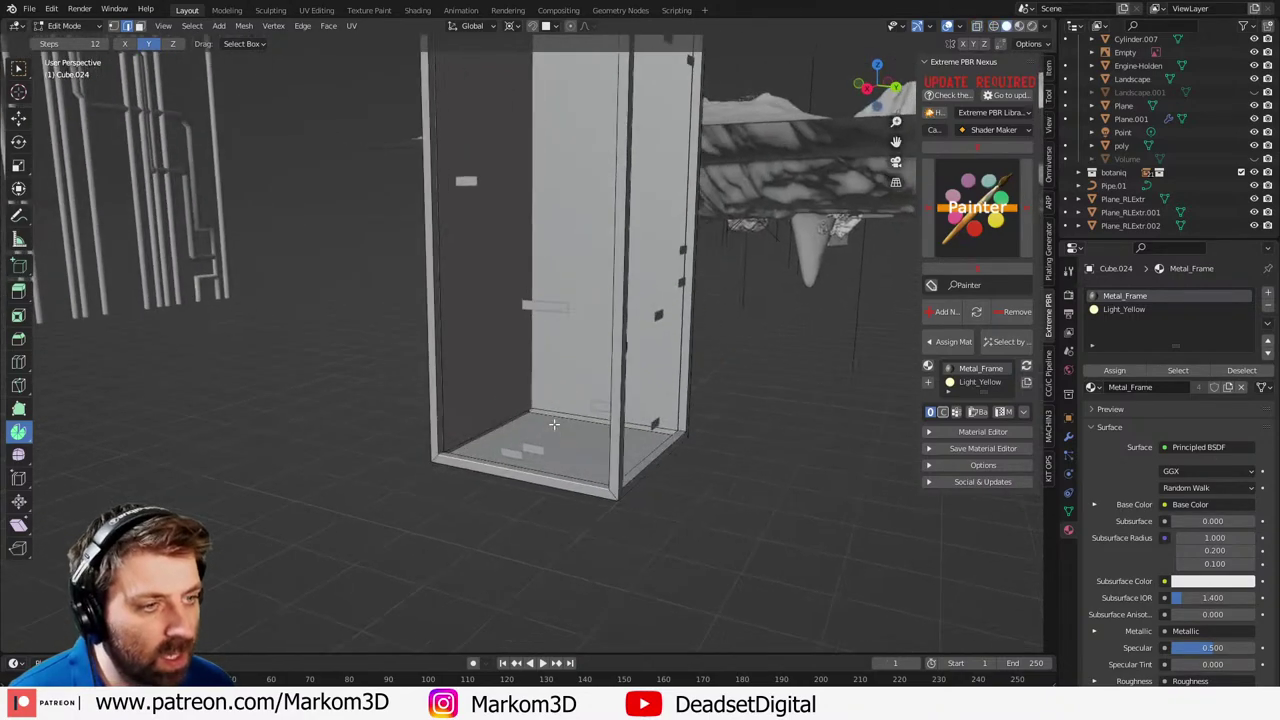
{"action": "scroll", "coordinate": [496, 470], "scroll_direction": "up", "scroll_amount": 3}
{"action": "middle_click_drag", "start_coordinate": [393, 495], "coordinate": [389, 448]}
{"action": "left_click", "coordinate": [750, 439]}
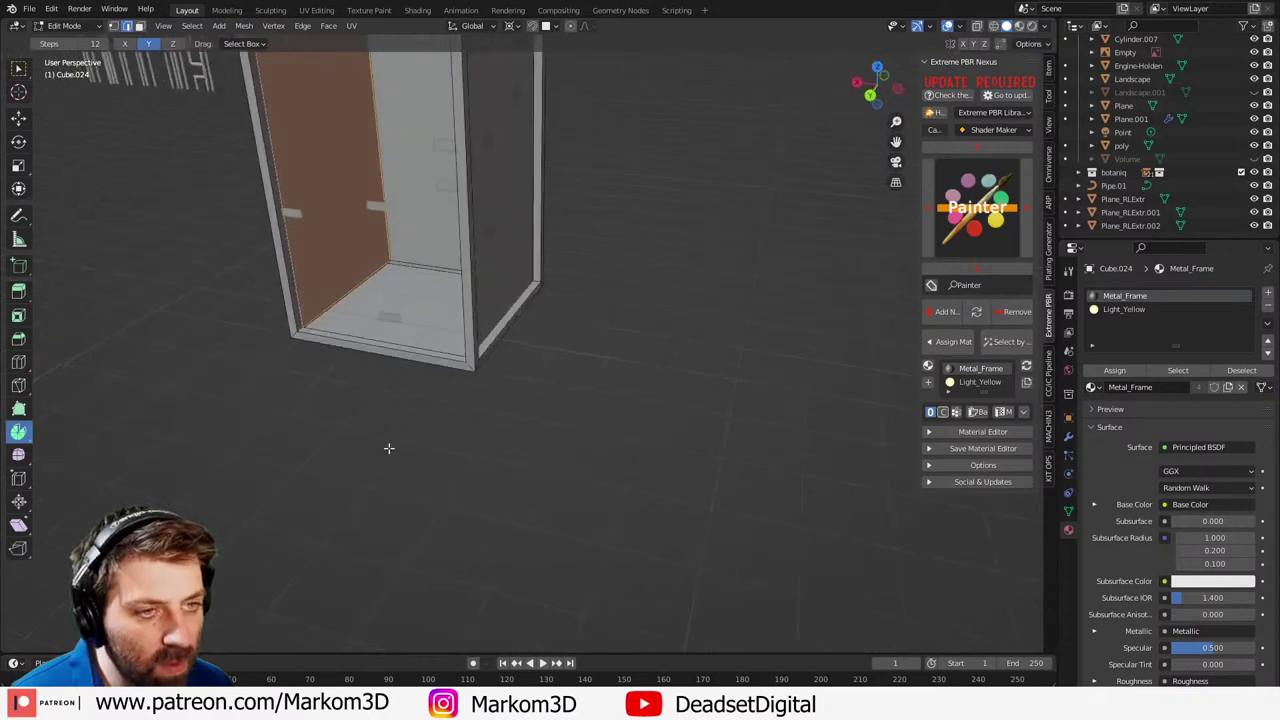
- Fill the remaining open recessed side of the tower with a face between its inner vertical edges and leave Edit Mode
{"action": "left_click", "coordinate": [298, 302]}
{"action": "middle_click_drag", "start_coordinate": [348, 324], "coordinate": [479, 341]}
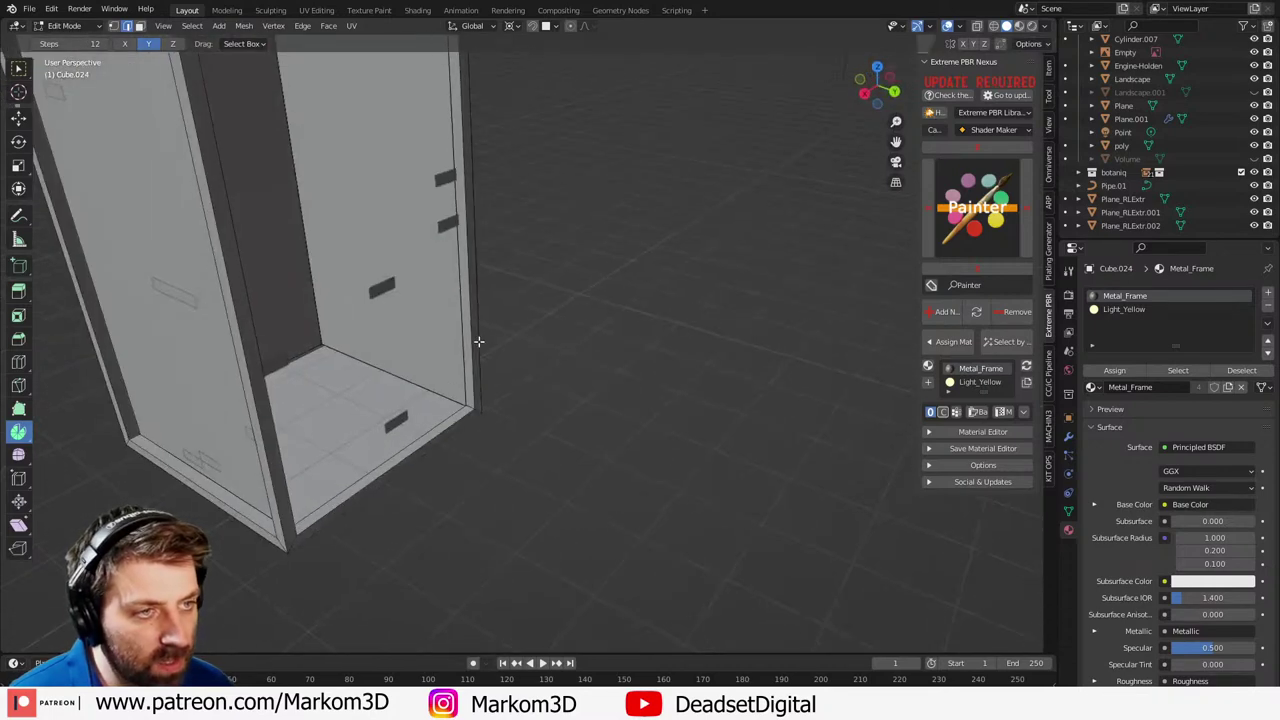
{"action": "left_click", "coordinate": [461, 342], "text": "shift"}
{"action": "key", "text": "f"}
{"action": "scroll", "coordinate": [461, 342], "scroll_direction": "down", "scroll_amount": 2}
{"action": "key", "text": "Tab"}
{"action": "middle_click_drag", "start_coordinate": [552, 422], "coordinate": [460, 440]}
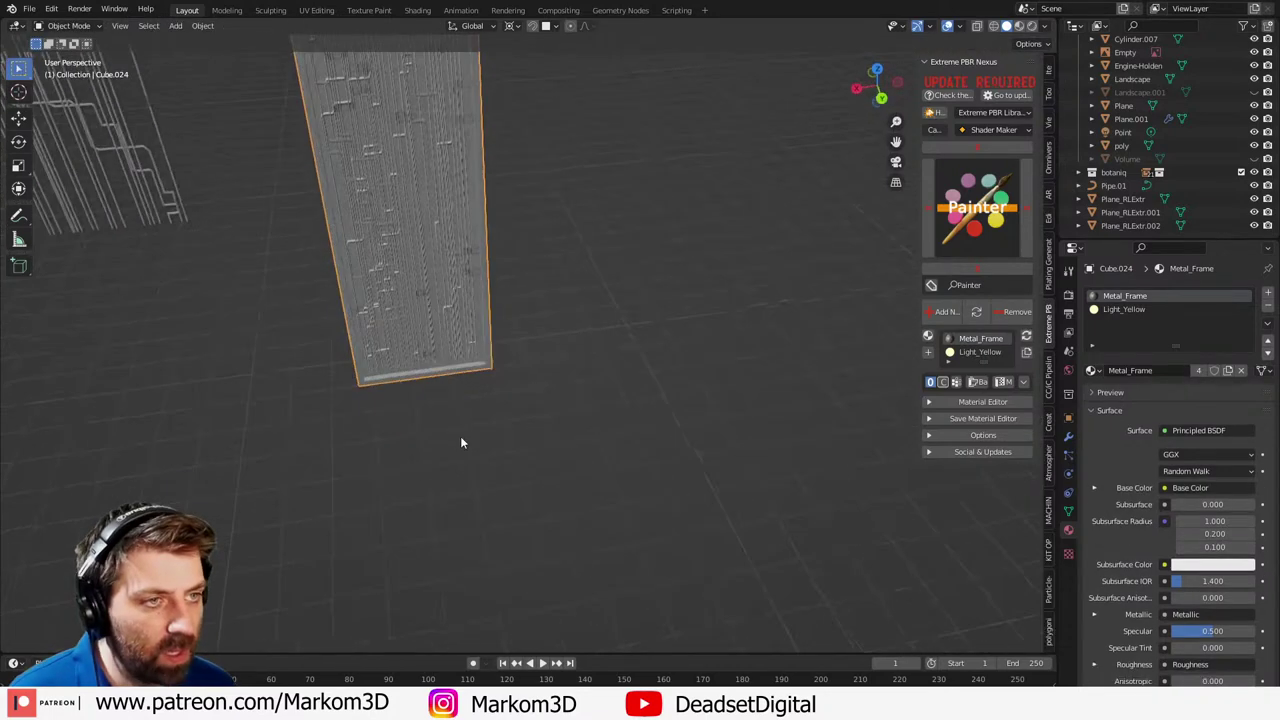
{"action": "middle_click_drag", "start_coordinate": [460, 284], "coordinate": [593, 323]}
{"action": "scroll", "coordinate": [600, 318], "scroll_direction": "up", "scroll_amount": 3}
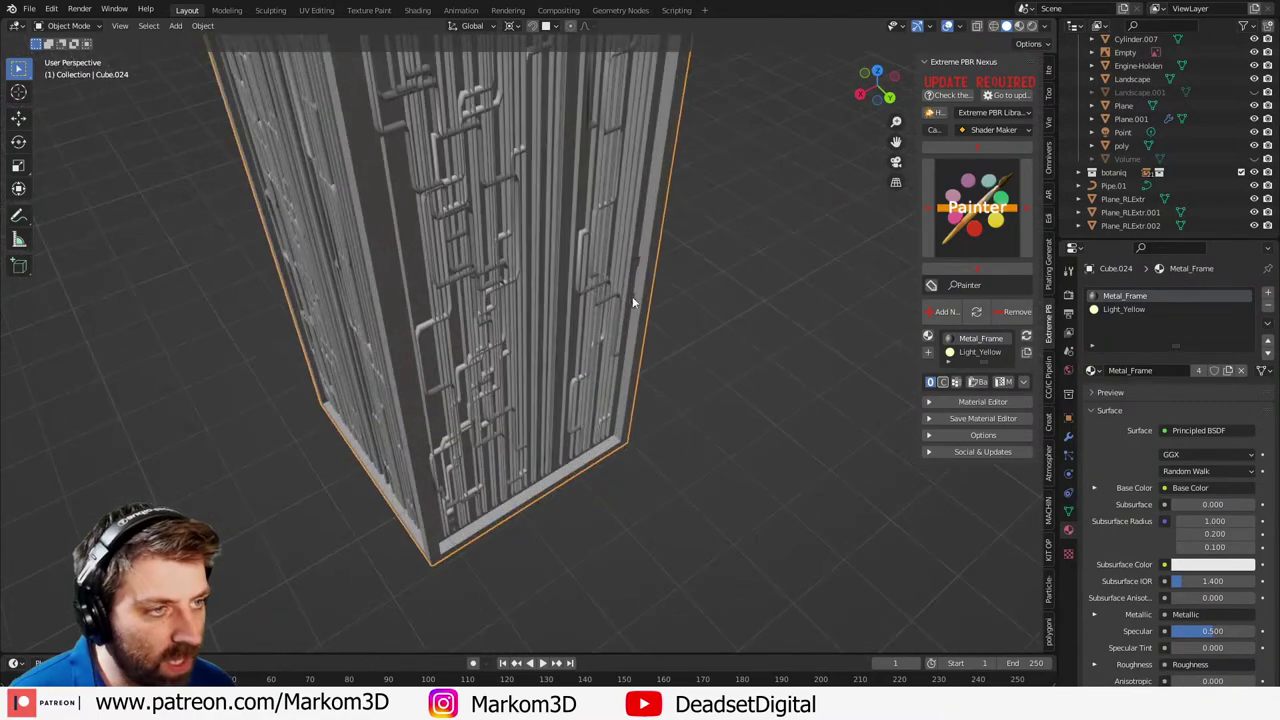
{"action": "key", "text": "Tab"}
{"action": "key", "text": "Tab"}
{"action": "key", "text": "Tab"}
{"action": "key", "text": "Tab"}
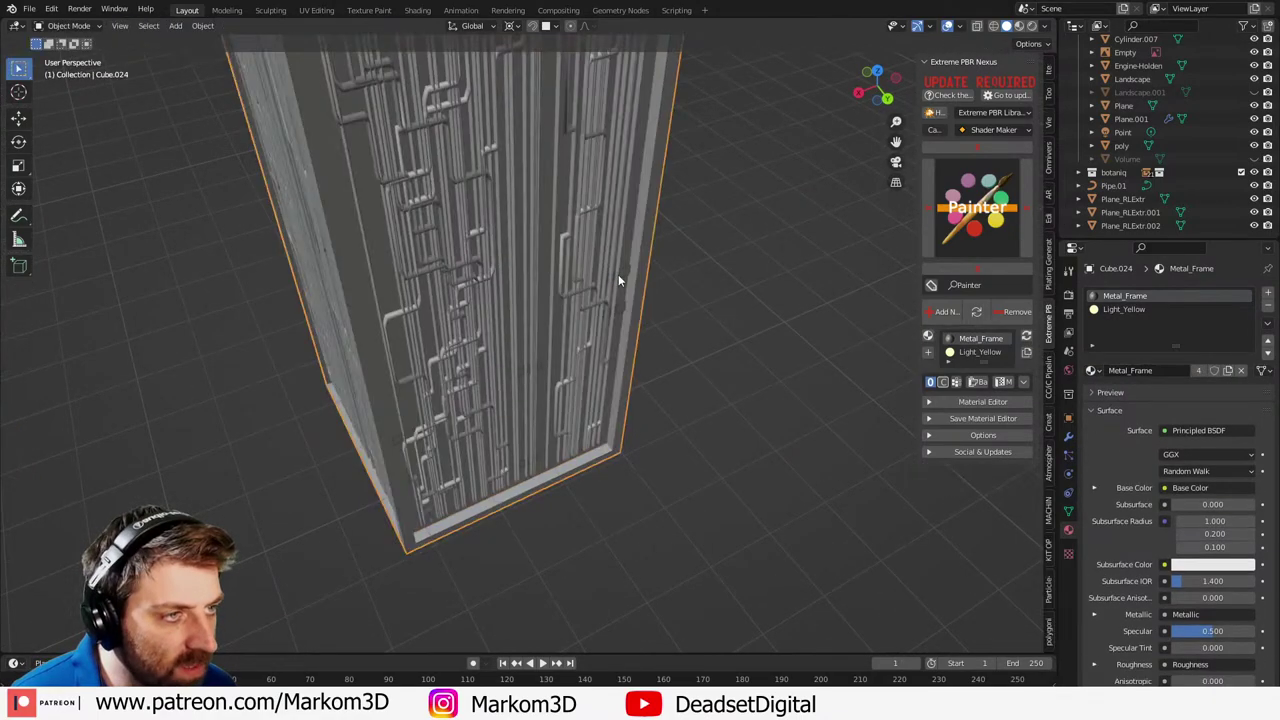
- Rescale the Light_Yellow windows horizontally in Edit Mode, excluding the Z axis, to adjust their depth within the tower's recessed sides
{"action": "left_click", "coordinate": [623, 275]}
{"action": "key", "text": "Tab"}
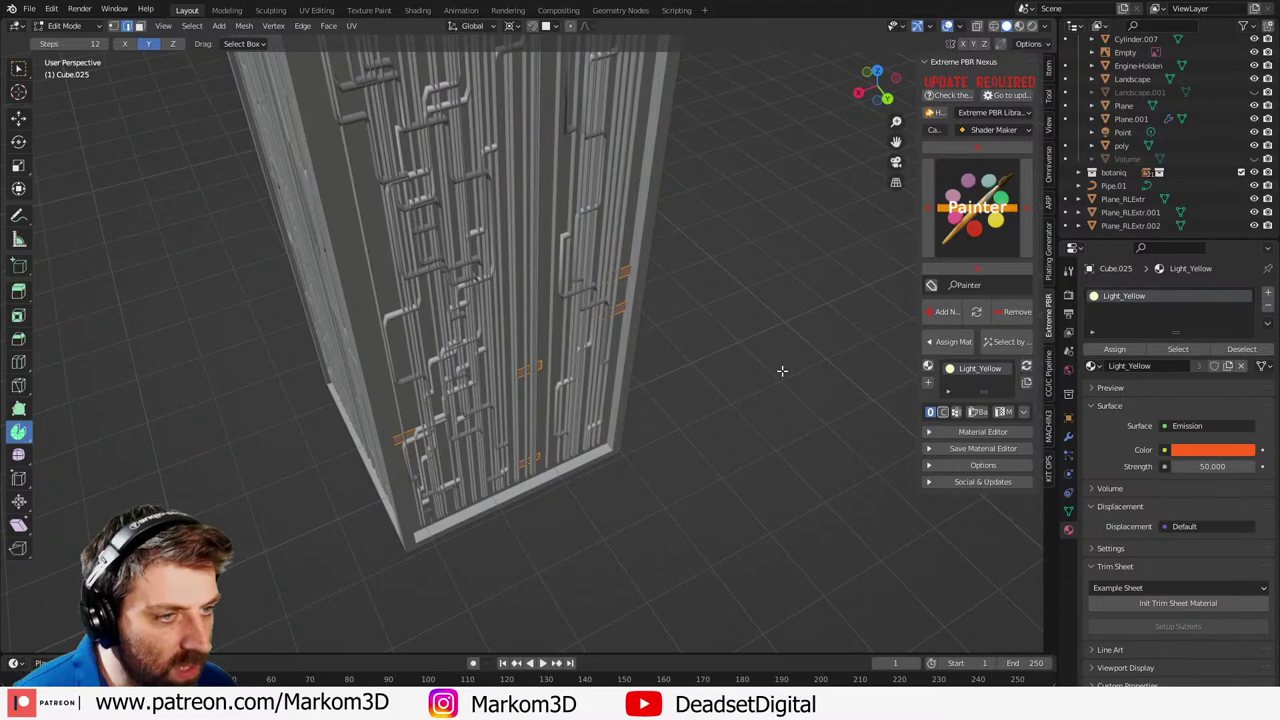
{"action": "key", "text": "s"}
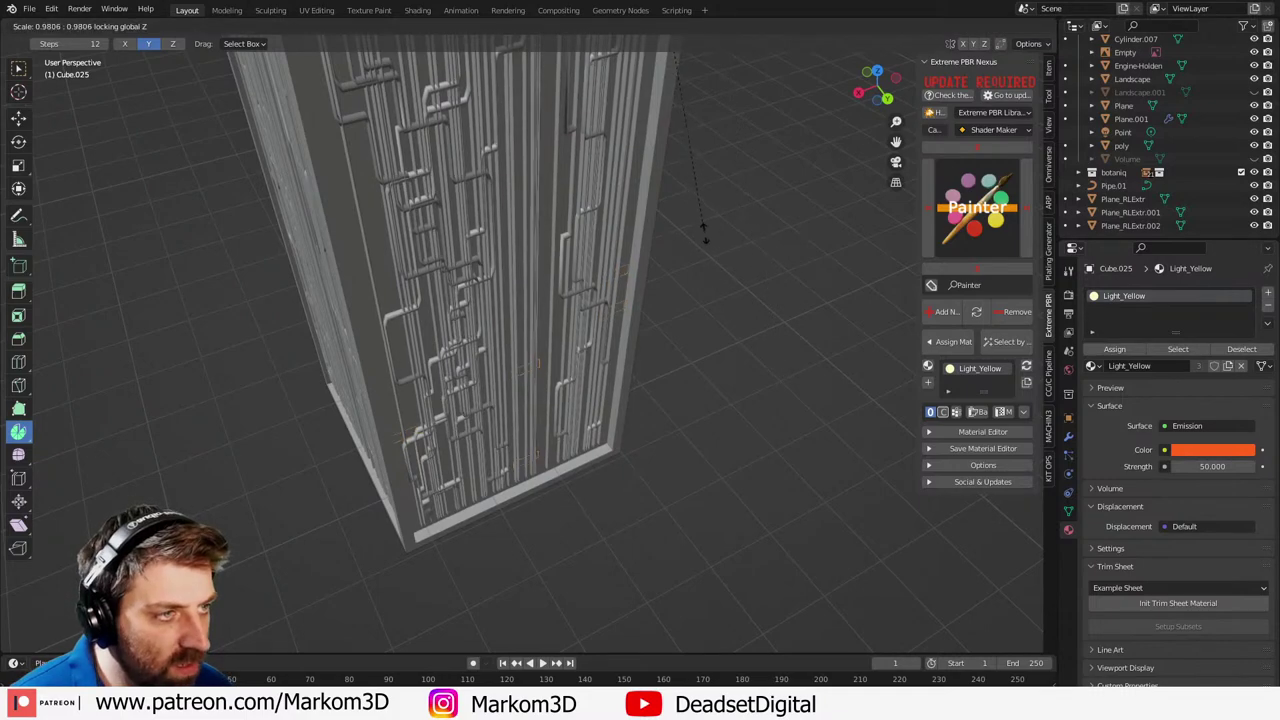
{"action": "left_click", "coordinate": [709, 242]}
{"action": "key", "text": "alt+z"}
{"action": "key", "text": "alt+z"}
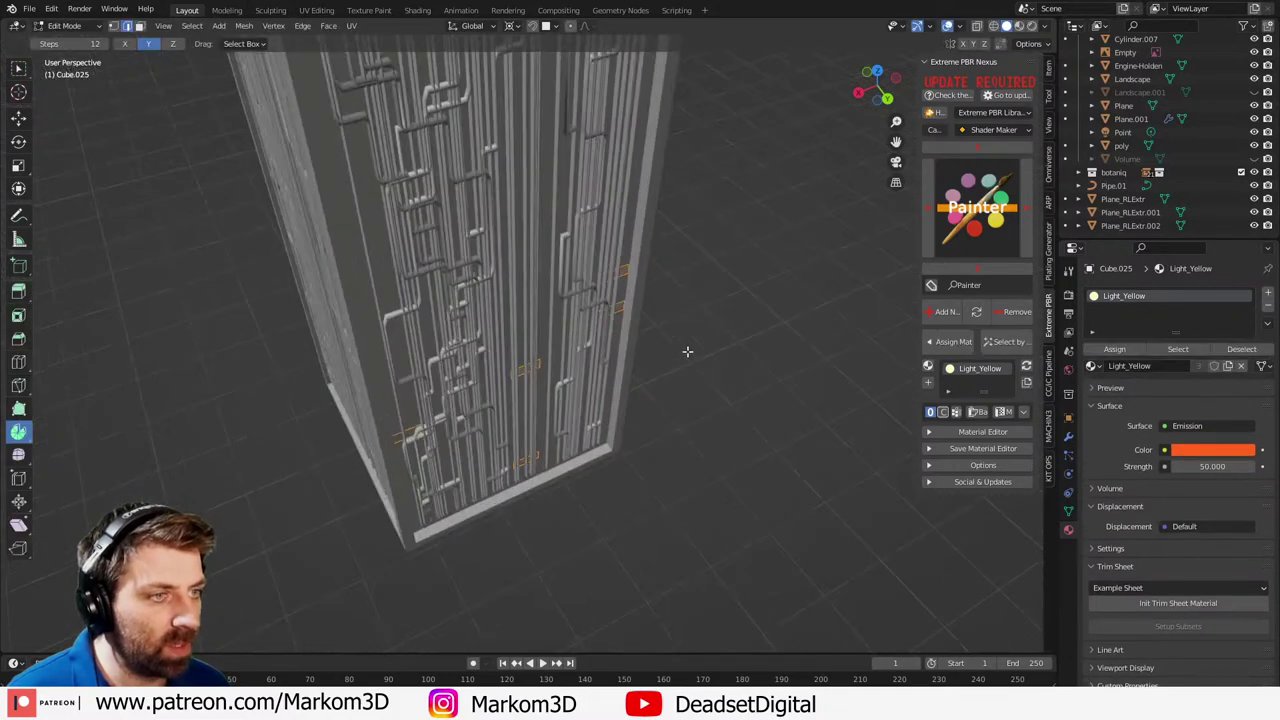
{"action": "middle_click_drag", "start_coordinate": [686, 351], "coordinate": [547, 372]}
{"action": "scroll", "coordinate": [604, 373], "scroll_direction": "up", "scroll_amount": 3}
{"action": "key", "text": "s"}
{"action": "key", "text": "shift+z"}
{"action": "left_click", "coordinate": [663, 382]}
- Join the Light_Yellow windows to the tower in Object Mode
{"action": "scroll", "coordinate": [663, 382], "scroll_direction": "down", "scroll_amount": 5}
{"action": "key", "text": "Tab"}
{"action": "left_click", "coordinate": [531, 356], "text": "shift"}
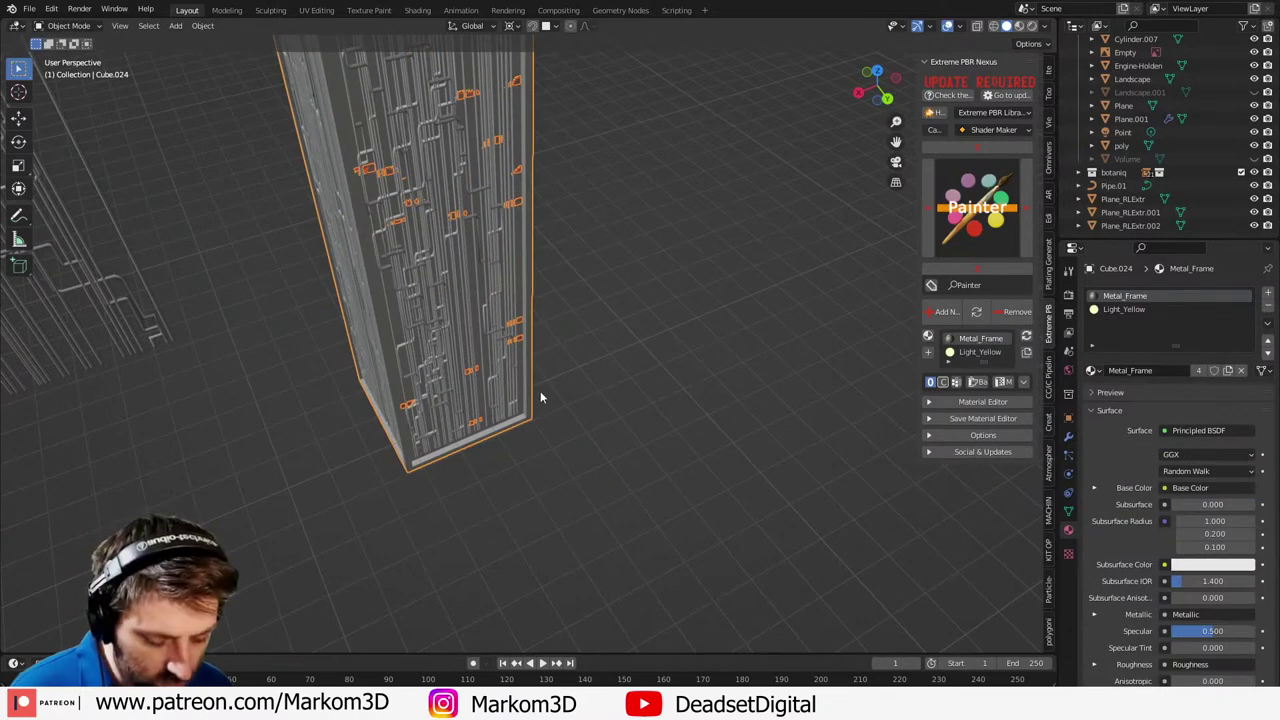
{"action": "key", "text": "ctrl+j"}
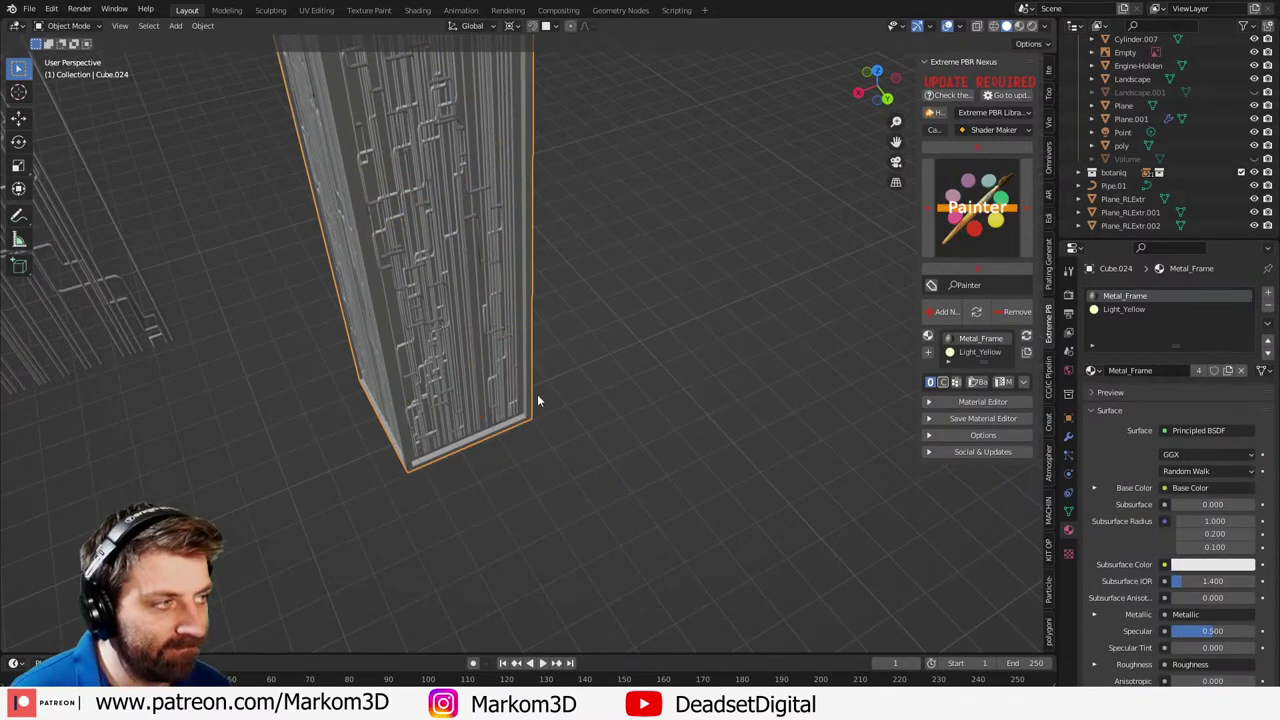
- Check the tower's windows through the scene camera in rendered shading
{"action": "key", "text": "KP_0"}
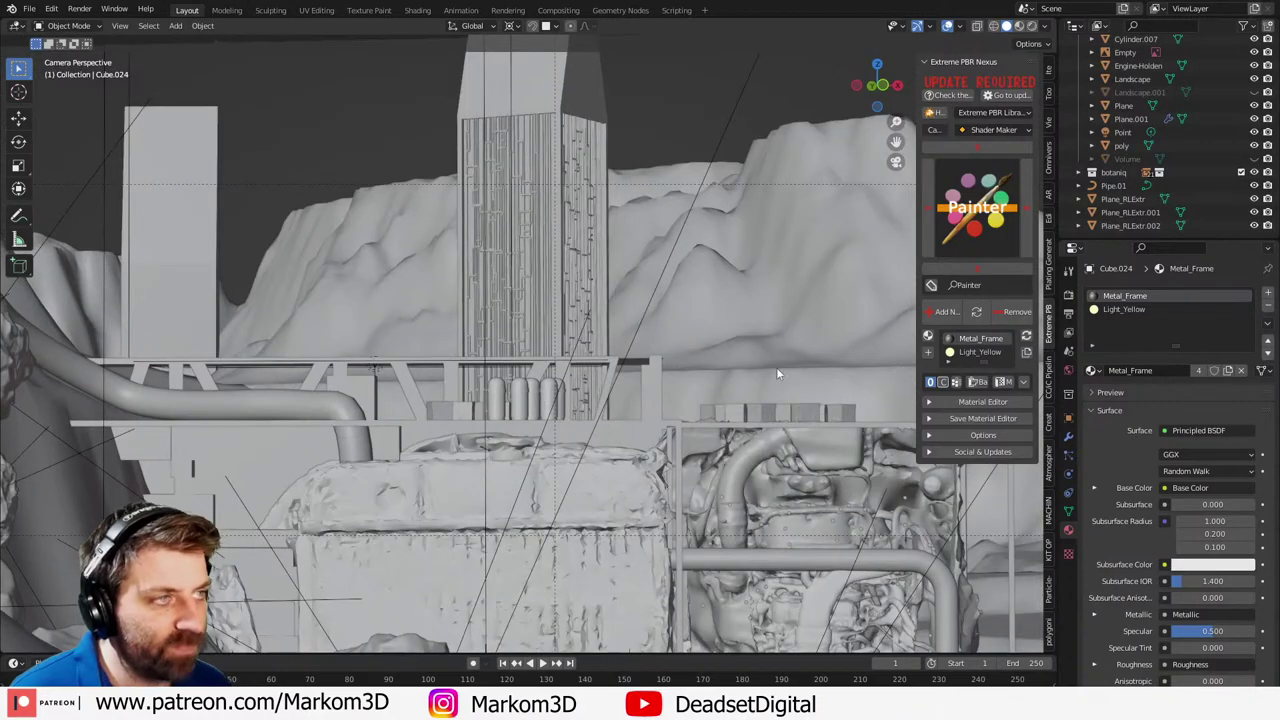
{"action": "key", "text": "shift+z"}
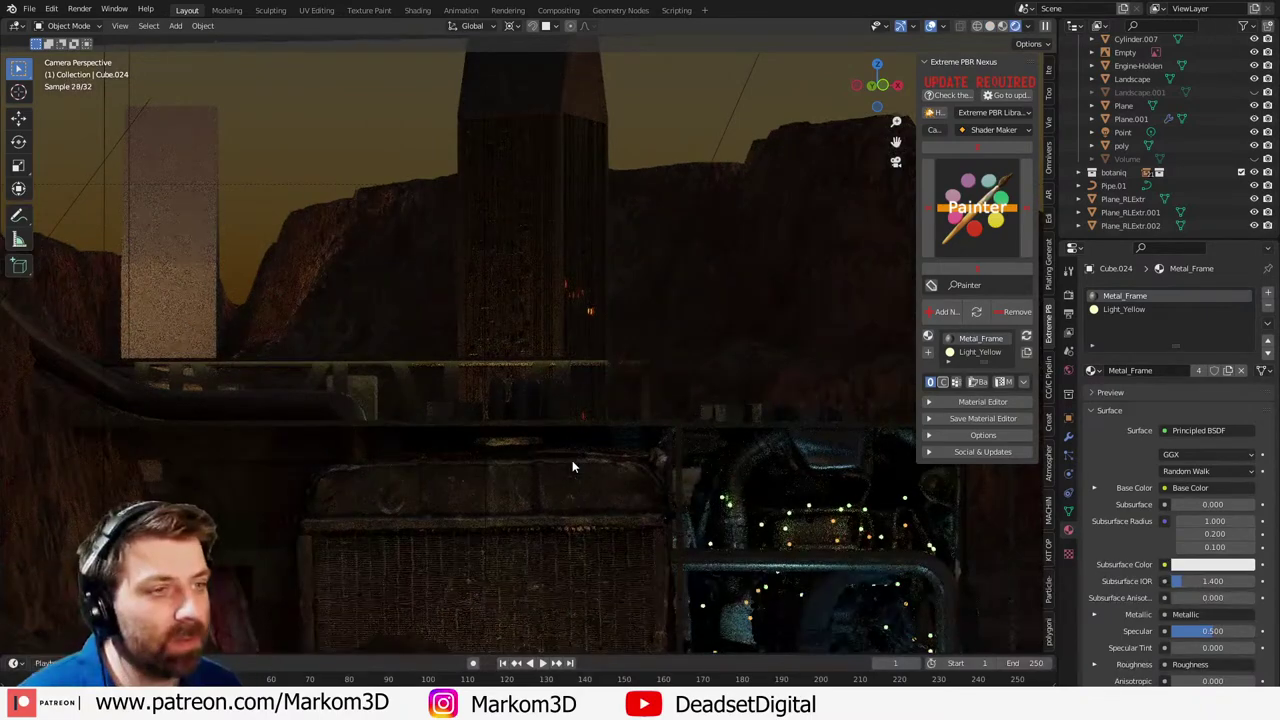
{"action": "left_click", "coordinate": [710, 348]}
{"action": "left_click", "coordinate": [707, 338]}
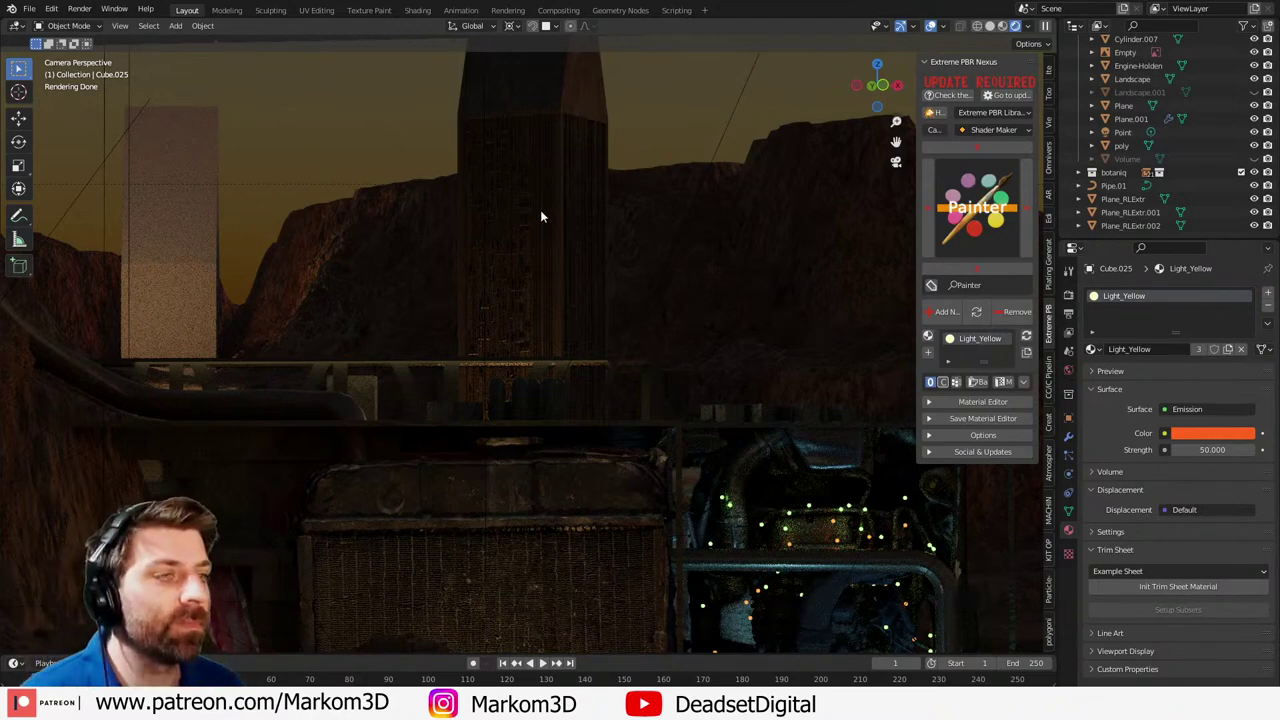
- Switch from rendered to solid shading, go to the pipe-covered tower and enter Edit Mode on its Light_Yellow windows
{"action": "middle_click_drag", "start_coordinate": [772, 243], "coordinate": [767, 257]}
{"action": "scroll", "coordinate": [767, 257], "scroll_direction": "down", "scroll_amount": 8}
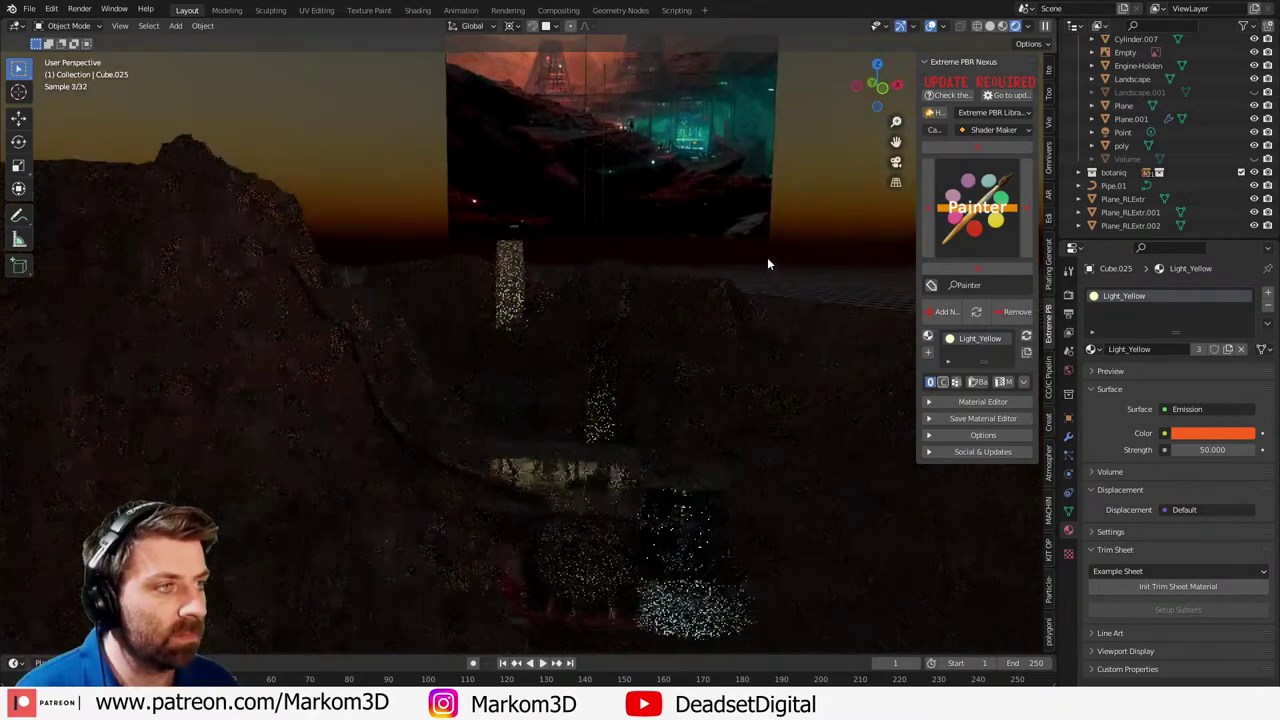
{"action": "left_click", "coordinate": [990, 26]}
{"action": "middle_click_drag", "start_coordinate": [870, 335], "coordinate": [285, 375], "text": "shift"}
{"action": "scroll", "coordinate": [440, 436], "scroll_direction": "up", "scroll_amount": 8}
{"action": "middle_click_drag", "start_coordinate": [272, 496], "coordinate": [470, 459]}
{"action": "key", "text": "Tab"}
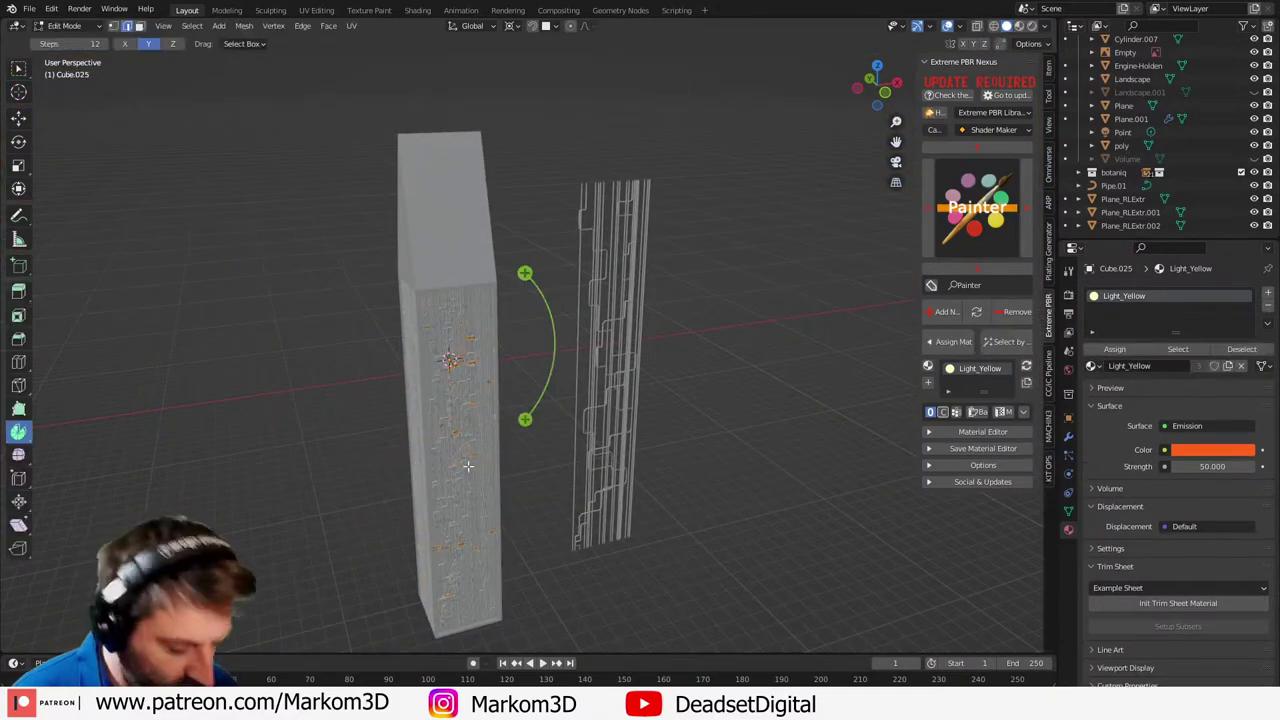
- In top wireframe view, scale the windows outward by about 1.01 on X and Y, and select the tower in Object Mode
{"action": "key", "text": "KP_7"}
{"action": "key", "text": "z"}
{"action": "left_click", "coordinate": [414, 459]}
{"action": "scroll", "coordinate": [415, 455], "scroll_direction": "up", "scroll_amount": 10}
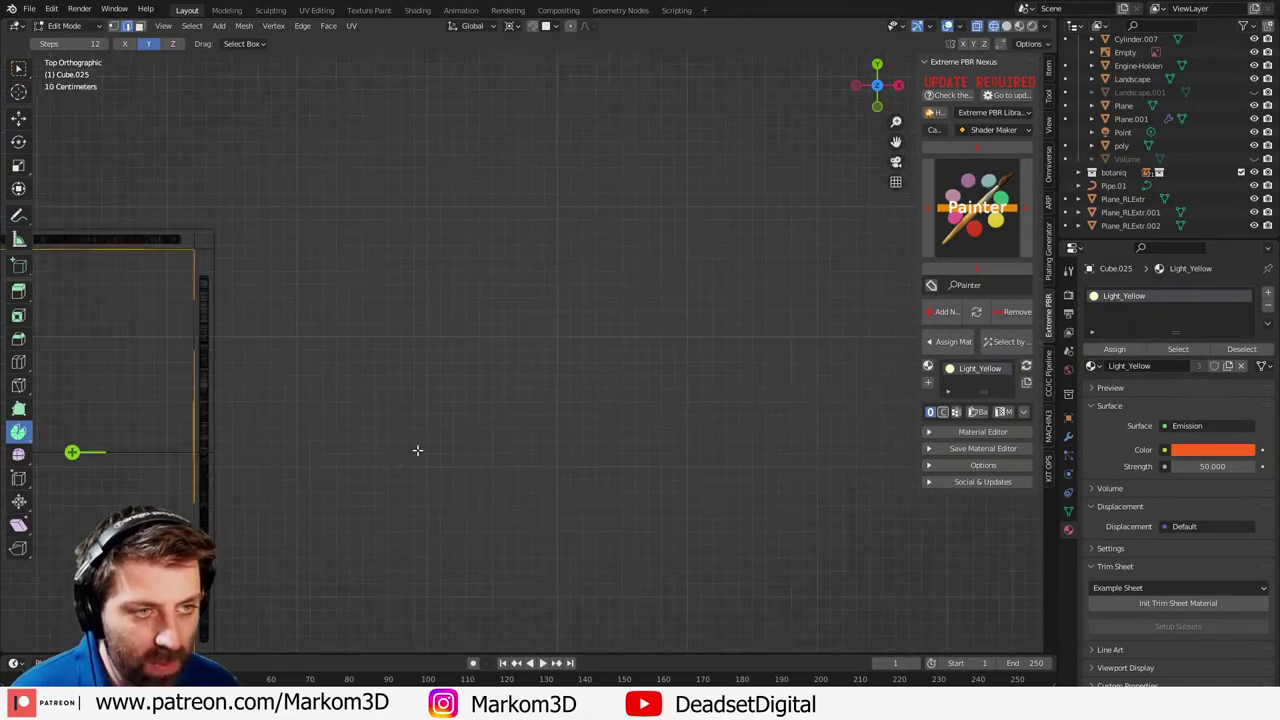
{"action": "mouse_move", "coordinate": [235, 445]}
{"action": "middle_mouse_down", "text": "shift"}
{"action": "mouse_move", "coordinate": [283, 414]}
{"action": "mouse_move", "coordinate": [559, 361]}
{"action": "middle_mouse_up", "text": "shift"}
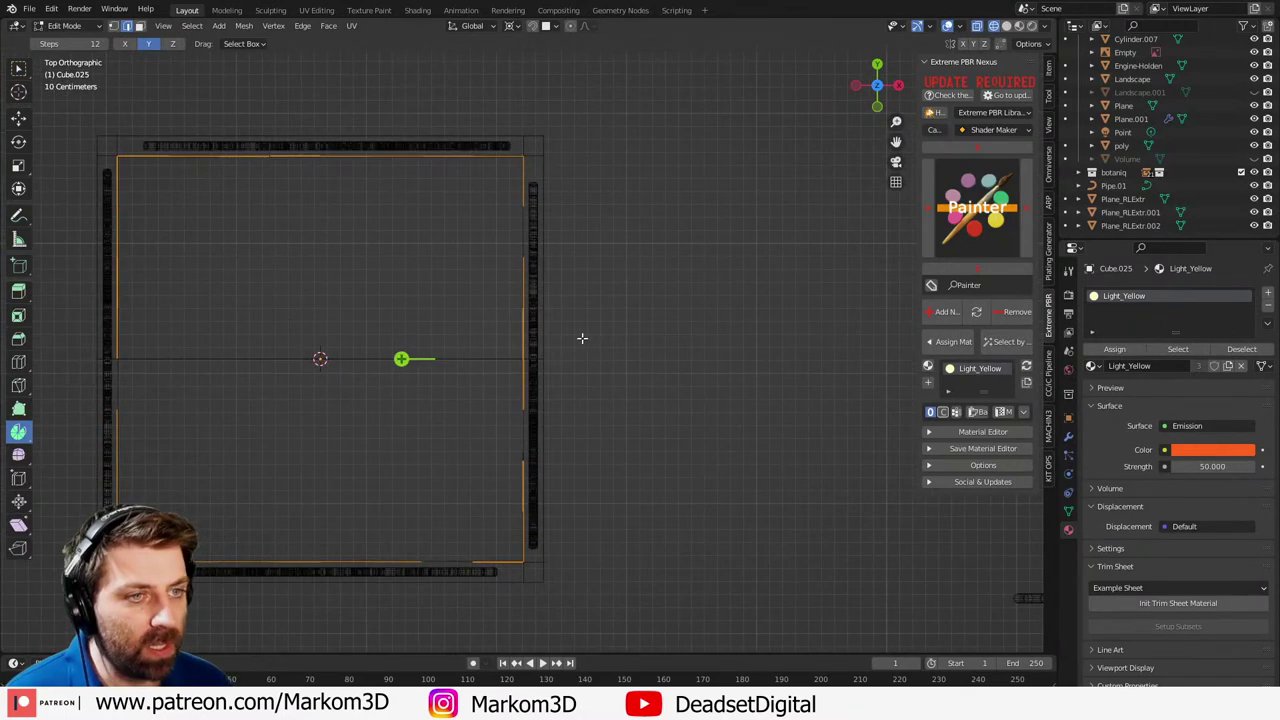
{"action": "key", "text": "s"}
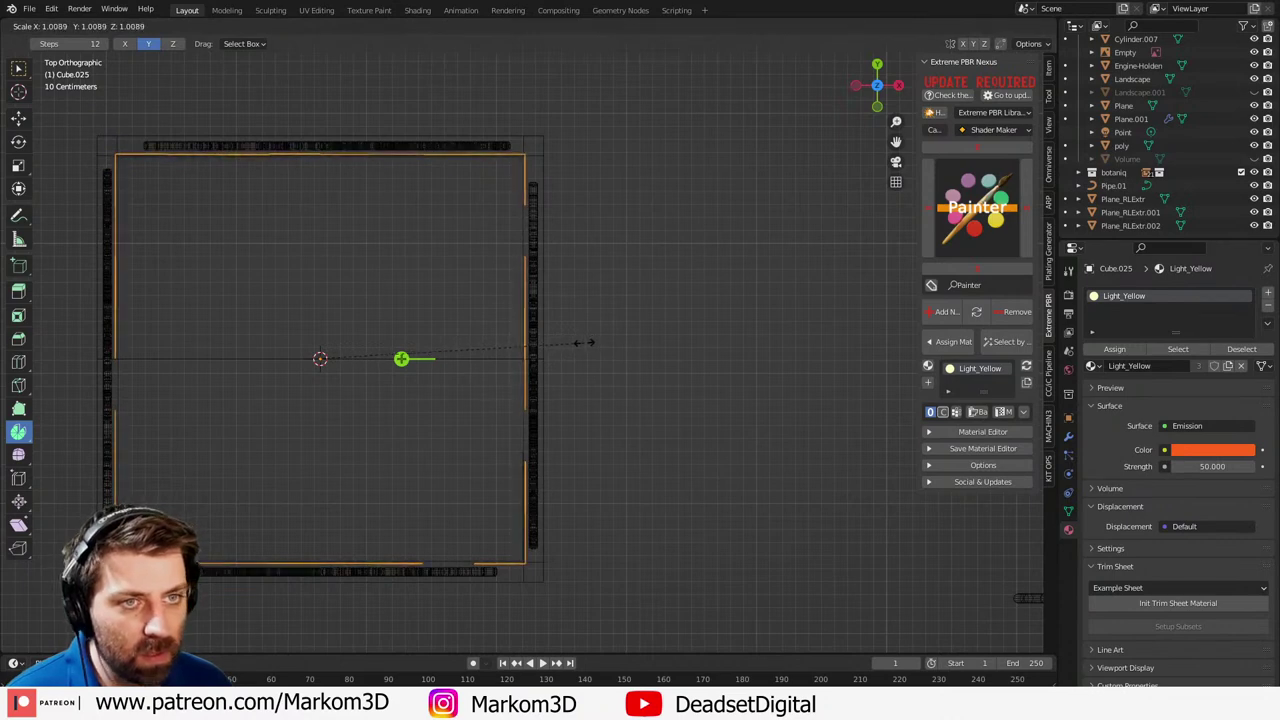
{"action": "left_click", "coordinate": [603, 364]}
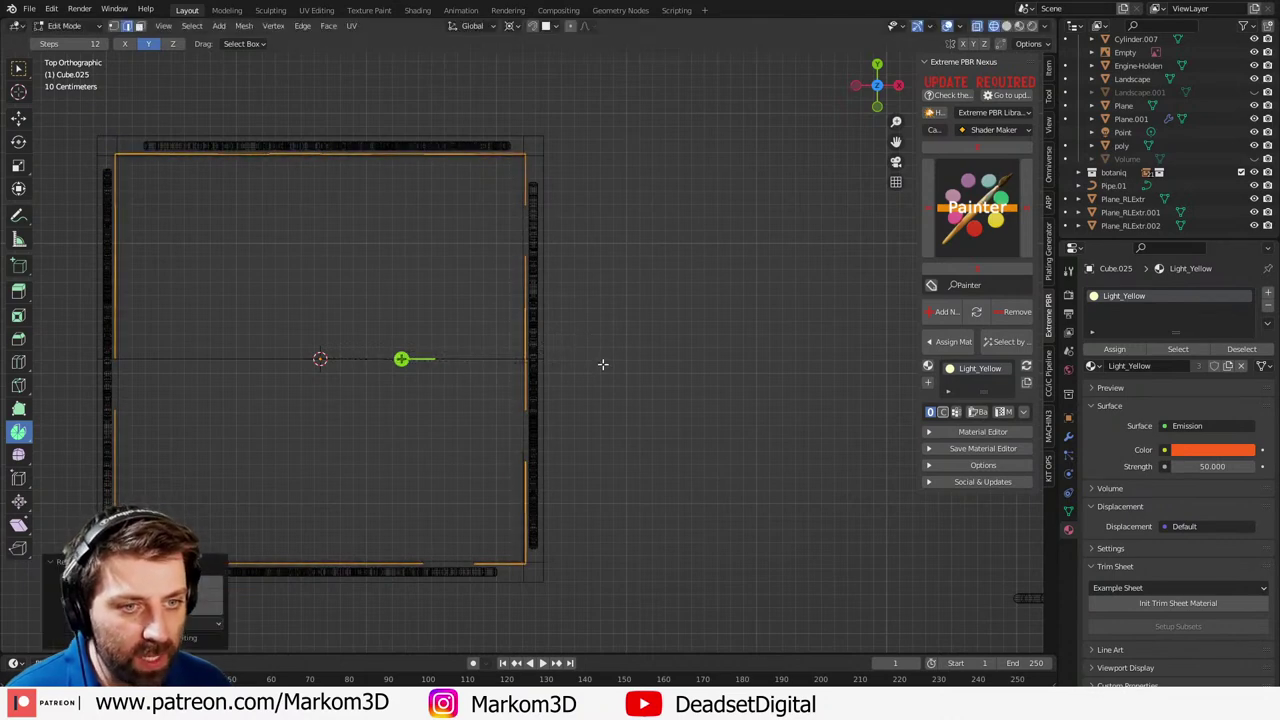
{"action": "scroll", "coordinate": [552, 437], "scroll_direction": "down", "scroll_amount": 3}
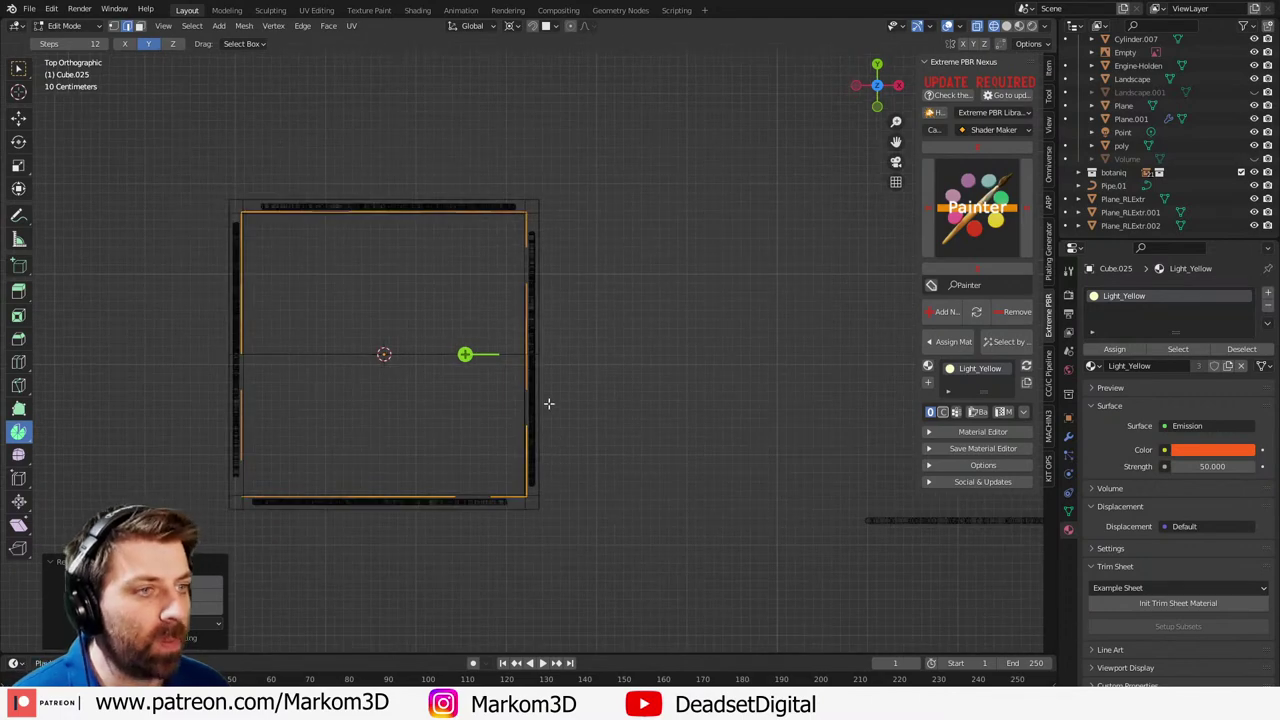
{"action": "key", "text": "Tab"}
{"action": "left_click", "coordinate": [546, 206]}
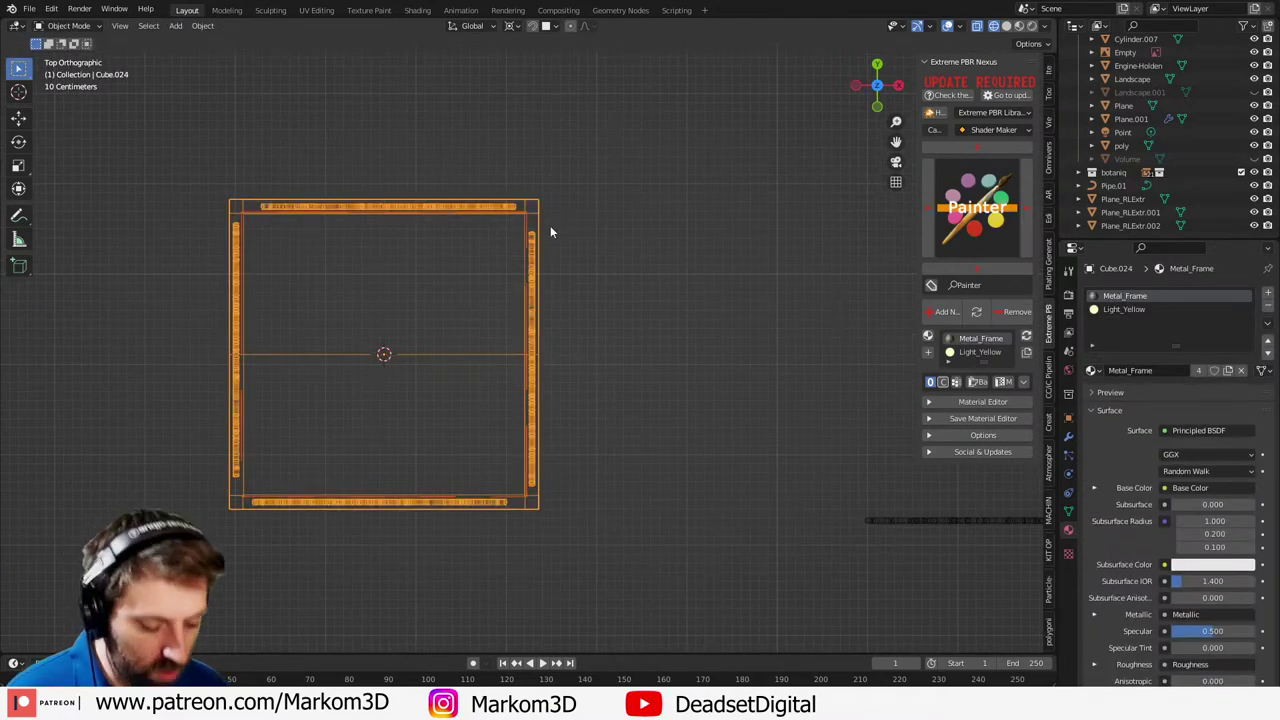
- Preview the lit tower through the camera in rendered shading, render the full image, inspect it and close the render window
{"action": "key", "text": "KP_0"}
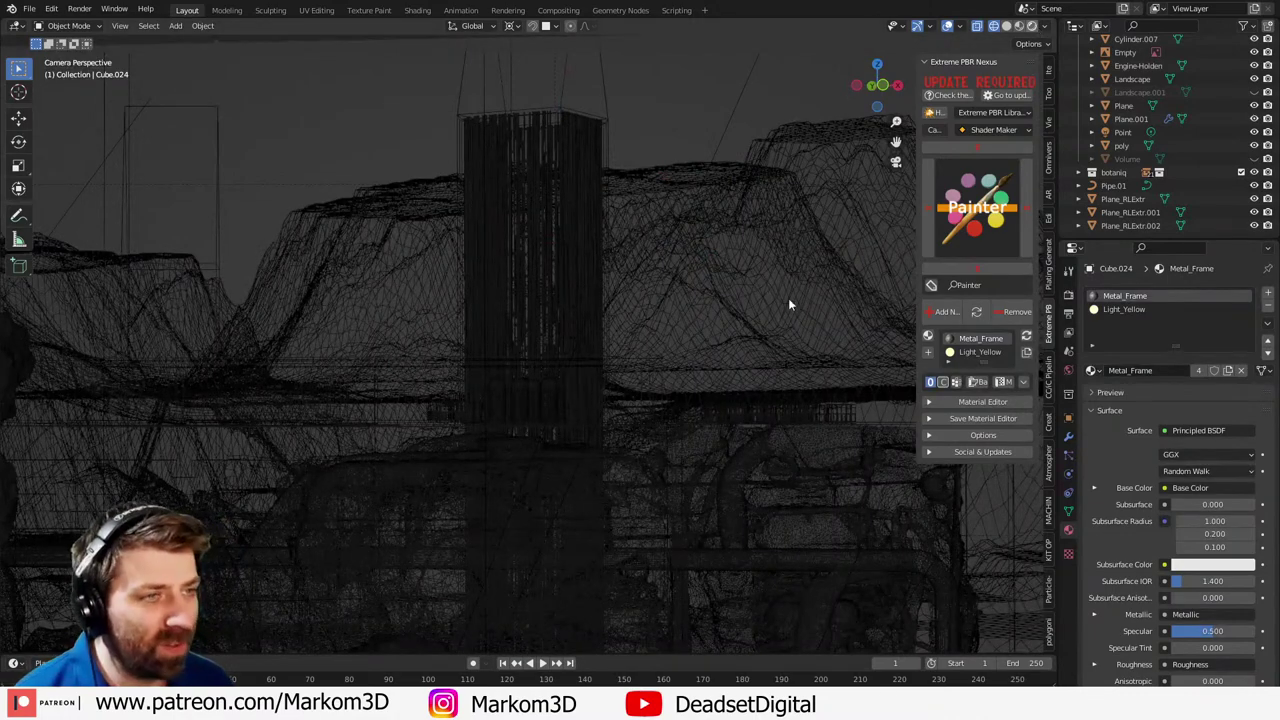
{"action": "key", "text": "shift+z"}
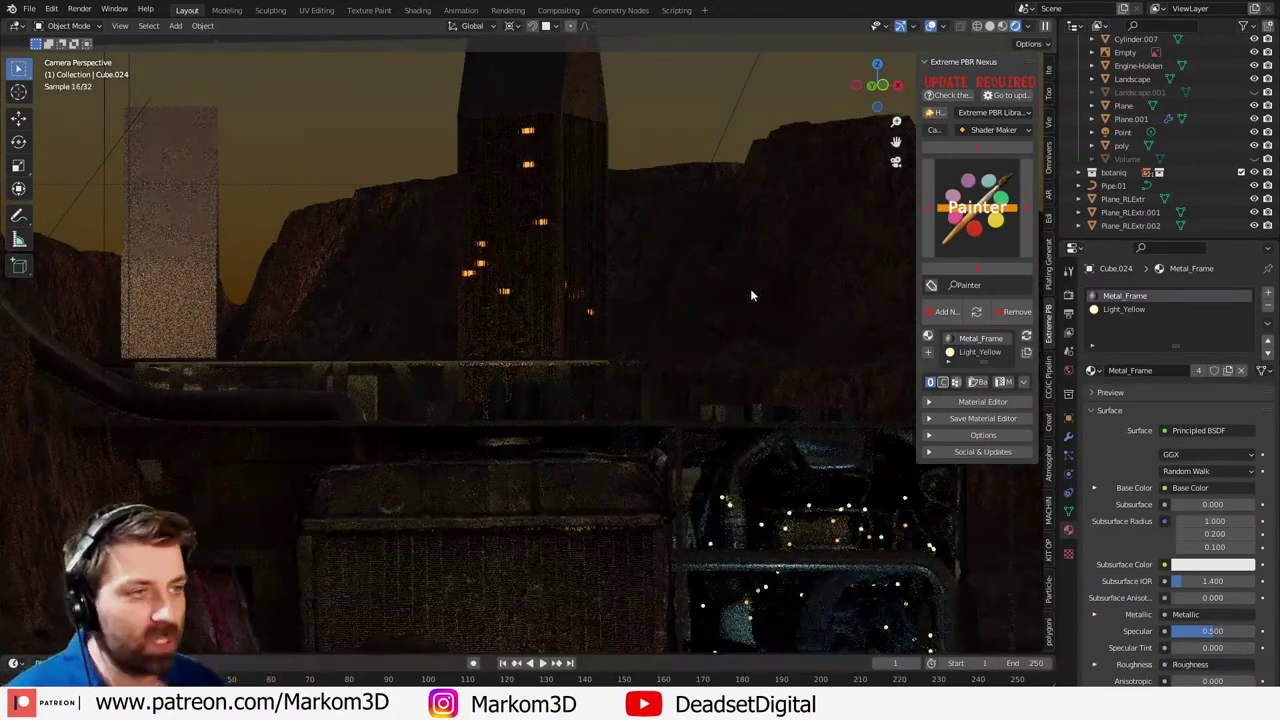
{"action": "key", "text": "F12"}
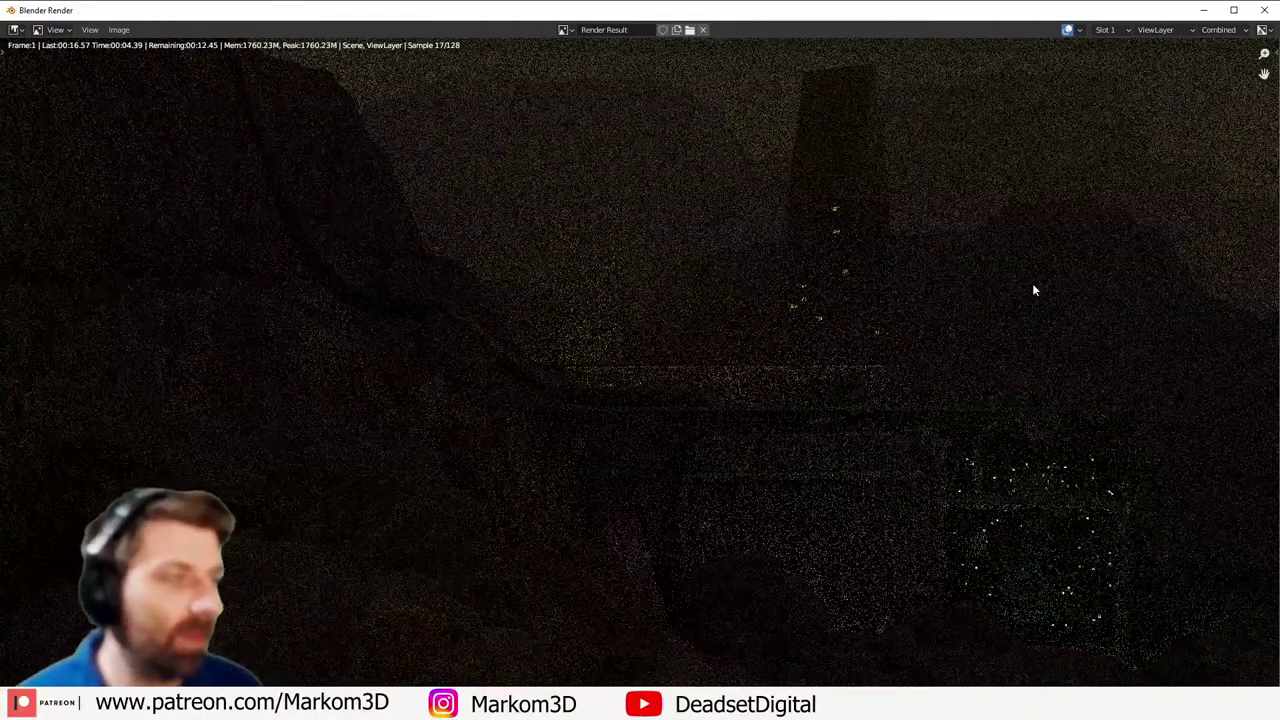
{"action": "scroll", "coordinate": [1034, 290], "scroll_direction": "down", "scroll_amount": 1}
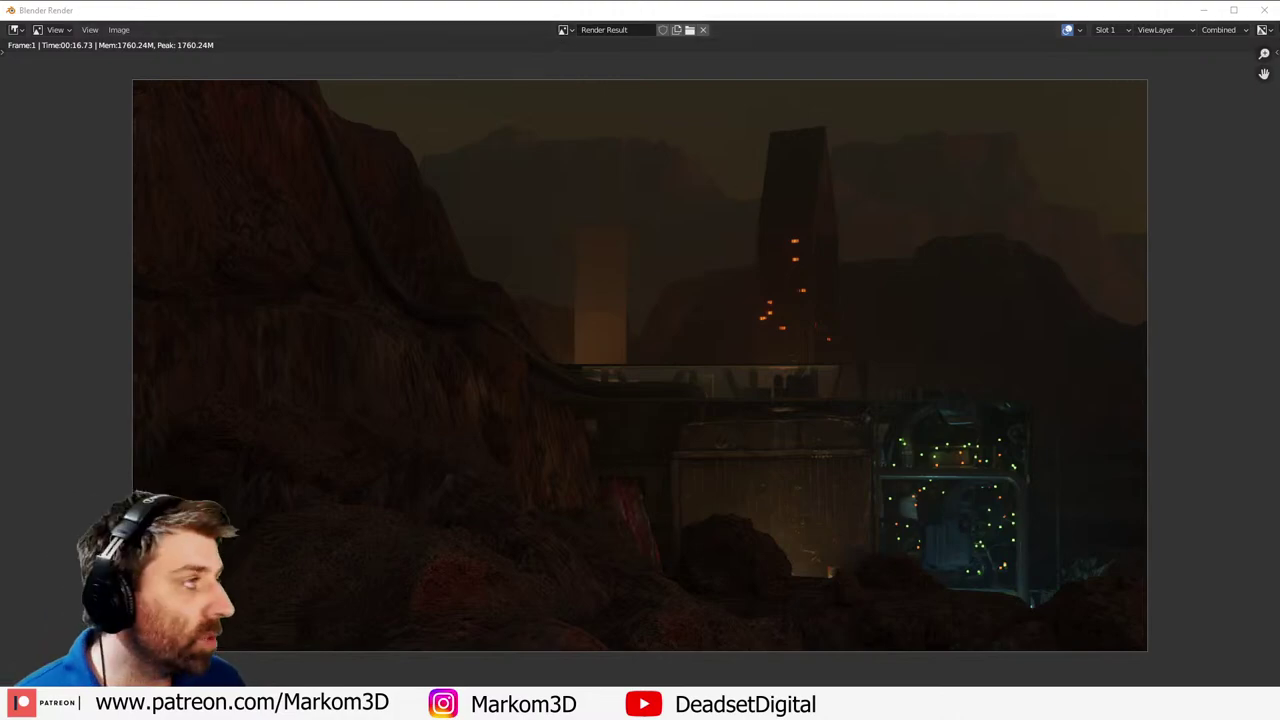
{"action": "left_click", "coordinate": [1264, 10]}
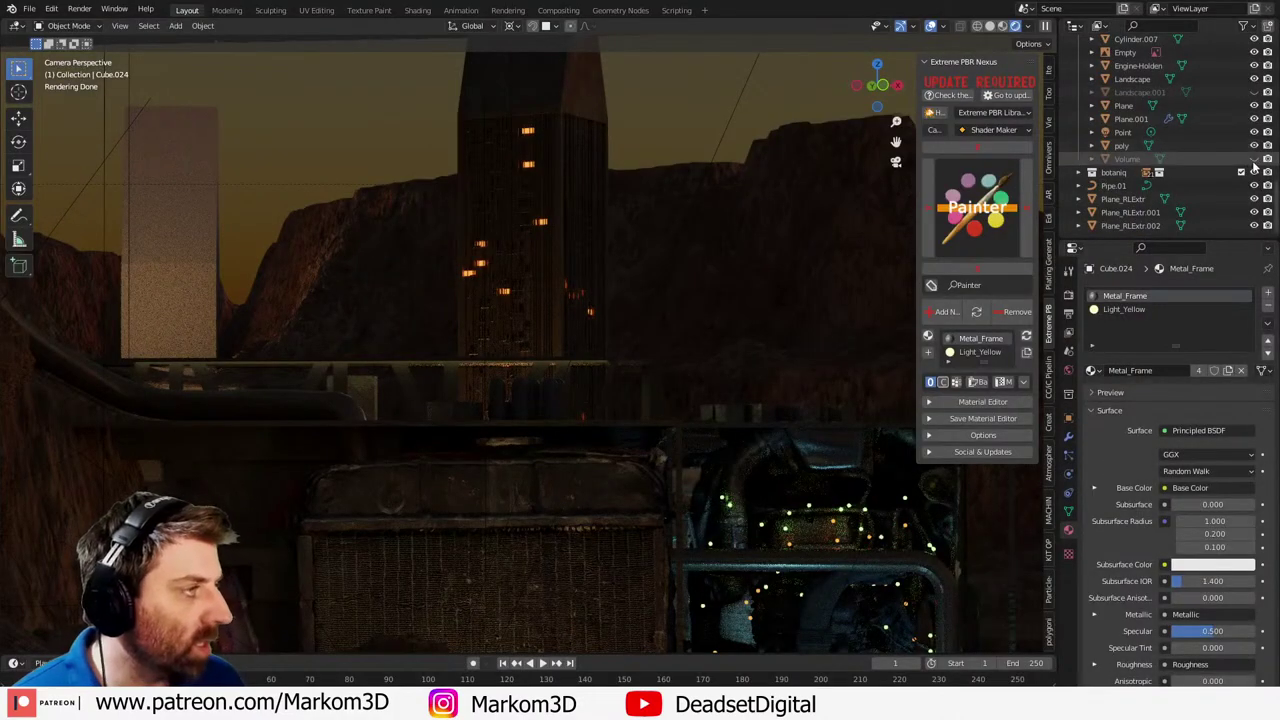
- Show the Volume object in the viewport and set the film exposure to 0.3
{"action": "left_click", "coordinate": [1254, 159]}
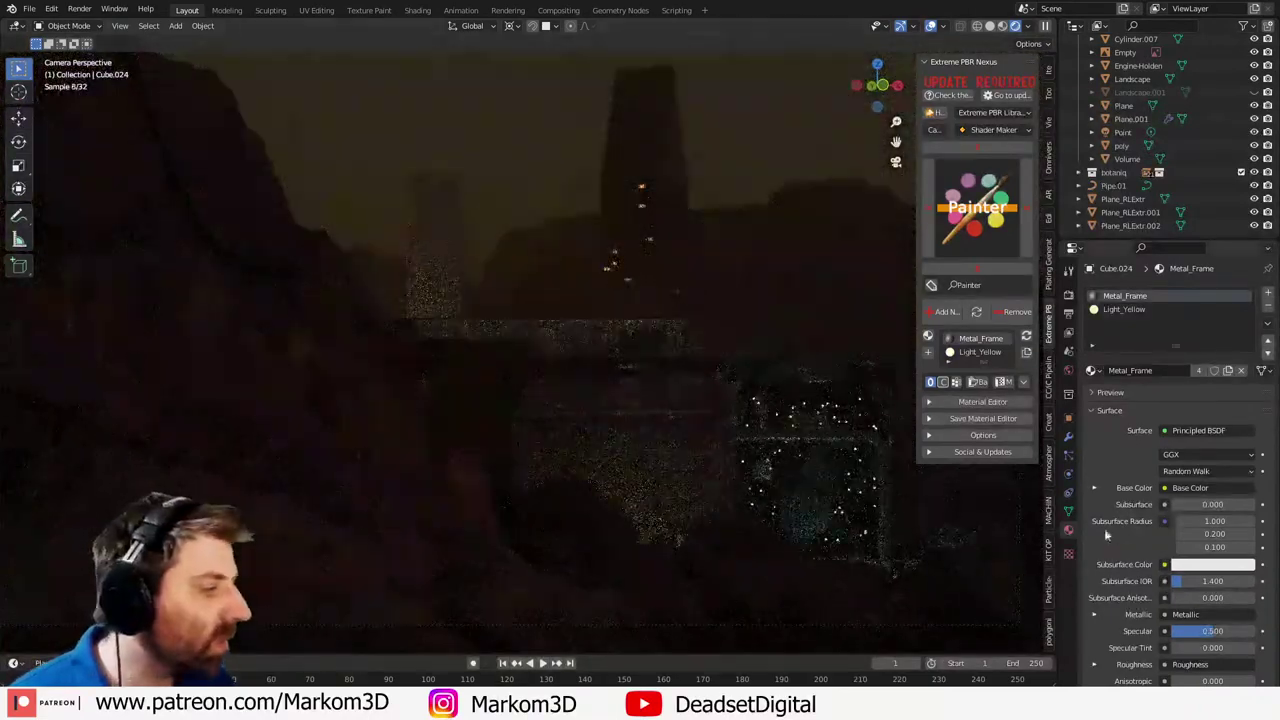
{"action": "left_click", "coordinate": [1068, 295]}
{"action": "scroll", "coordinate": [1105, 530], "scroll_direction": "down", "scroll_amount": 3}
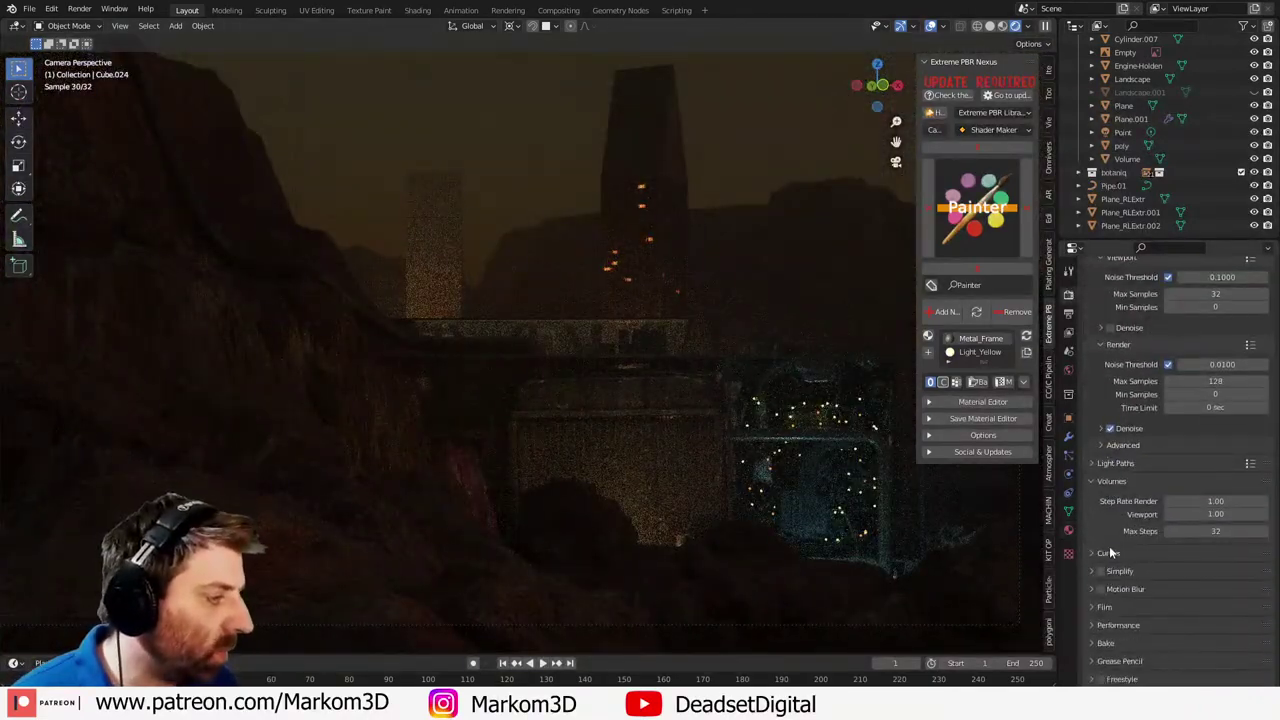
{"action": "left_click", "coordinate": [1090, 605]}
{"action": "scroll", "coordinate": [1190, 560], "scroll_direction": "down", "scroll_amount": 2}
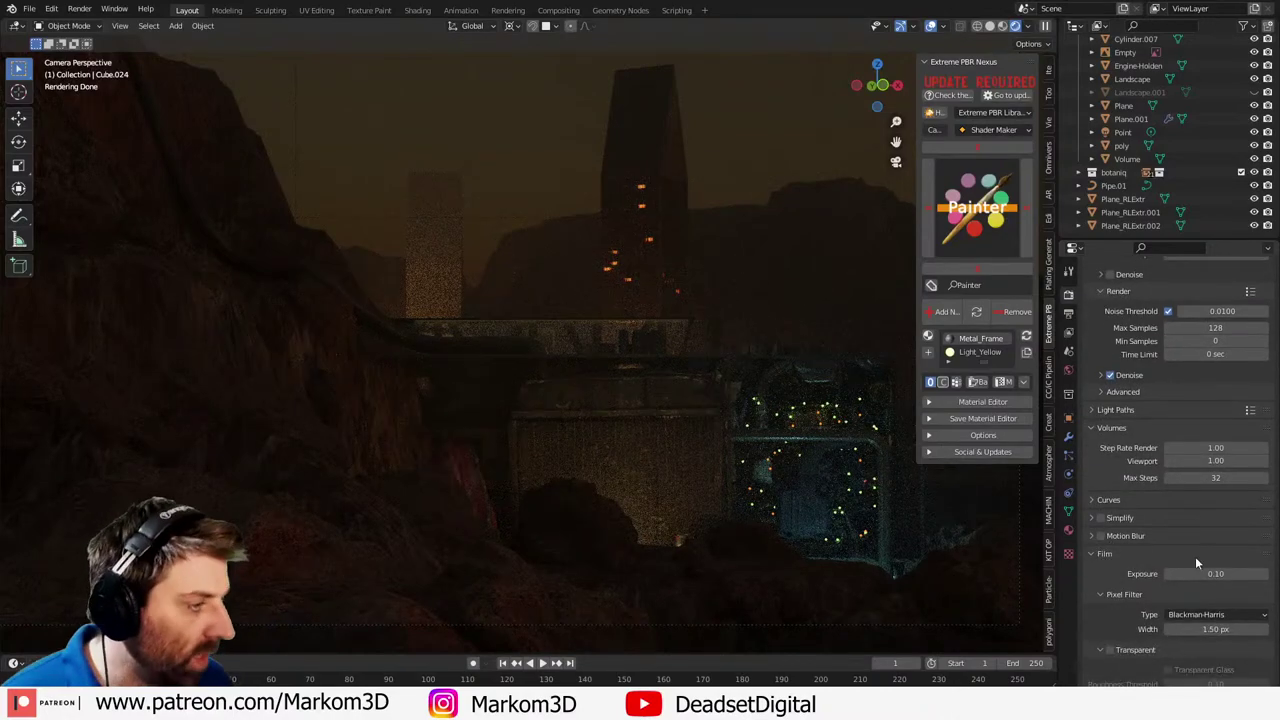
{"action": "left_click", "coordinate": [1205, 573]}
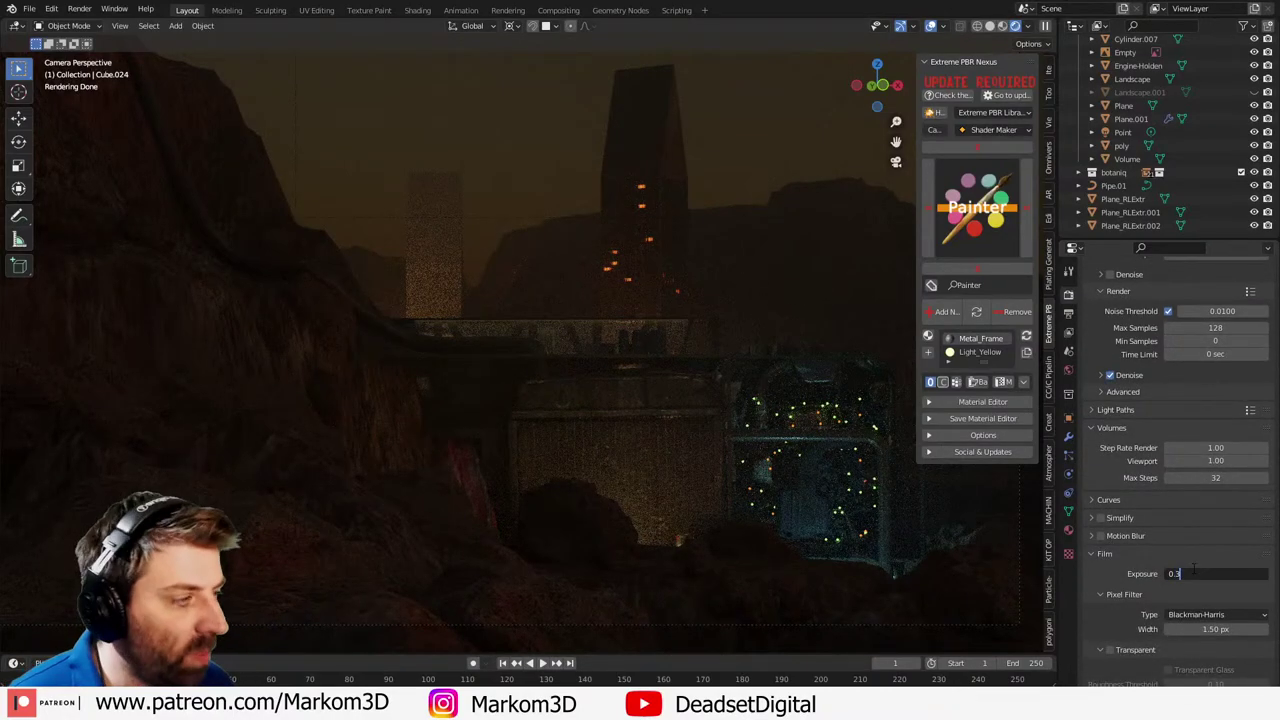
{"action": "type", "text": "0.3"}
{"action": "key", "text": "Return"}
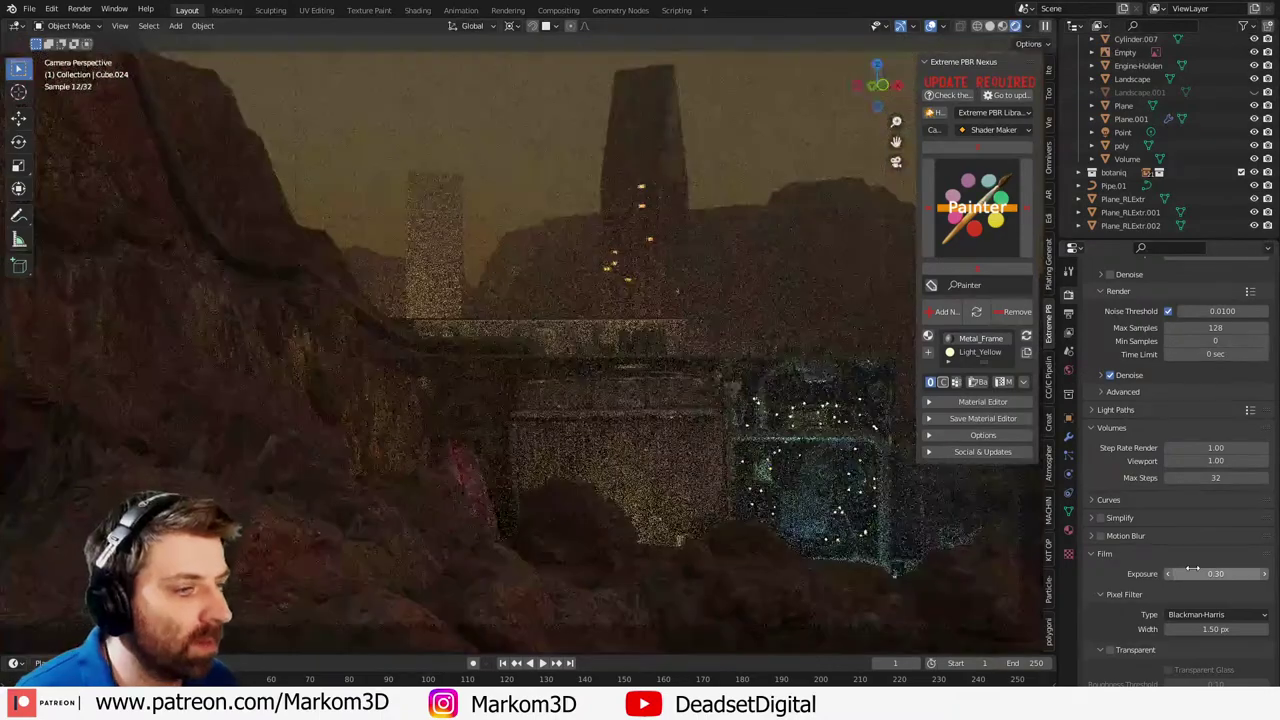
- Try a film exposure of 0.2 and set it back to 0.1
{"action": "left_click", "coordinate": [1195, 573]}
{"action": "type", "text": ".2"}
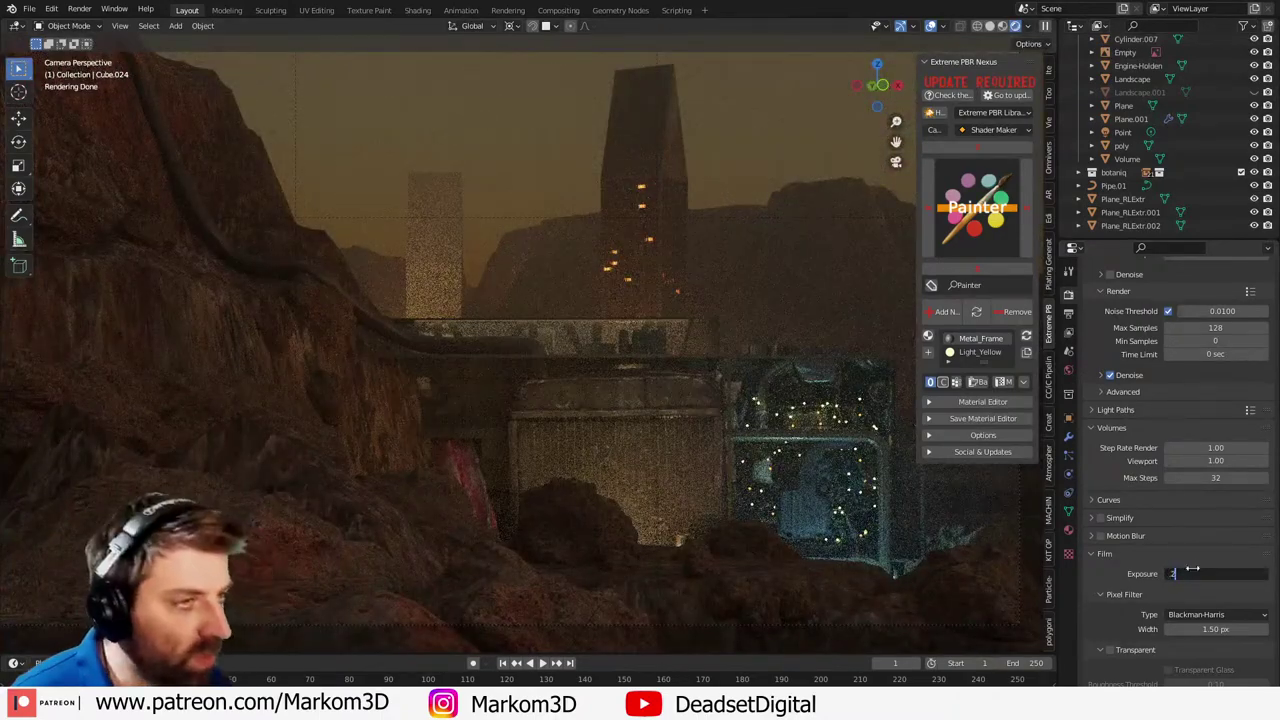
{"action": "key", "text": "Return"}
{"action": "left_click", "coordinate": [1193, 569]}
{"action": "type", "text": ".1"}
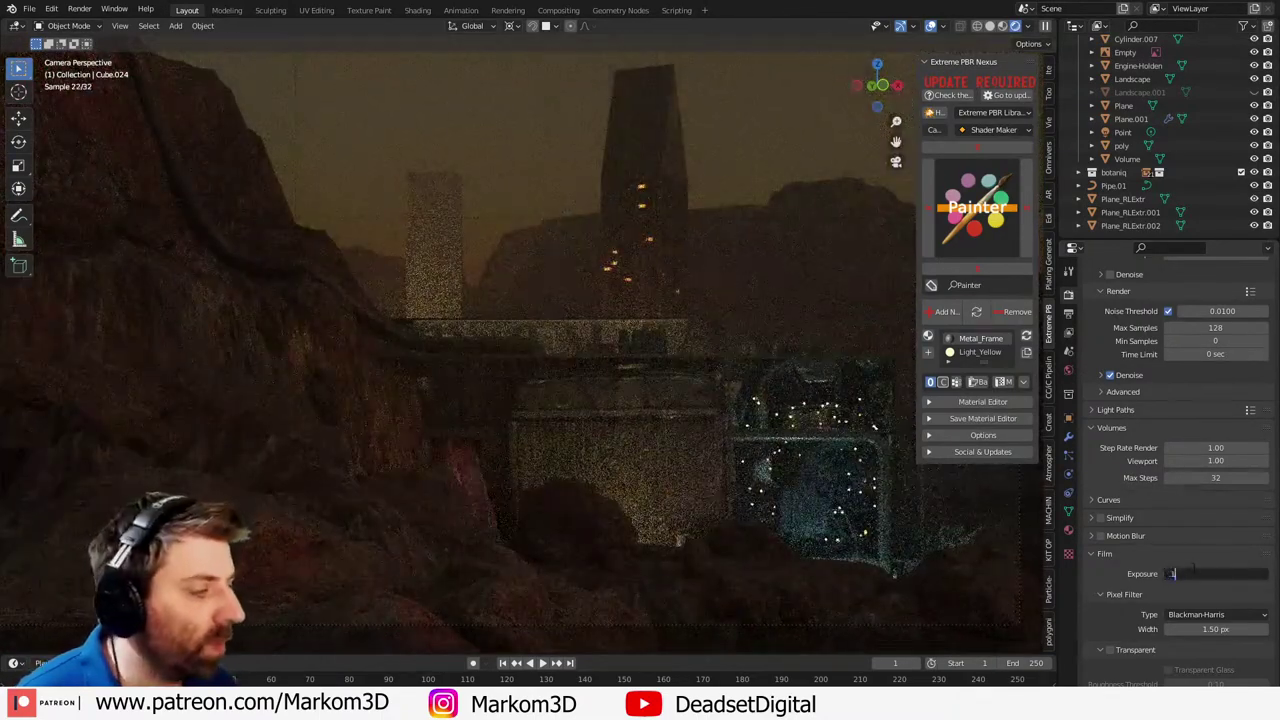
{"action": "key", "text": "Return"}
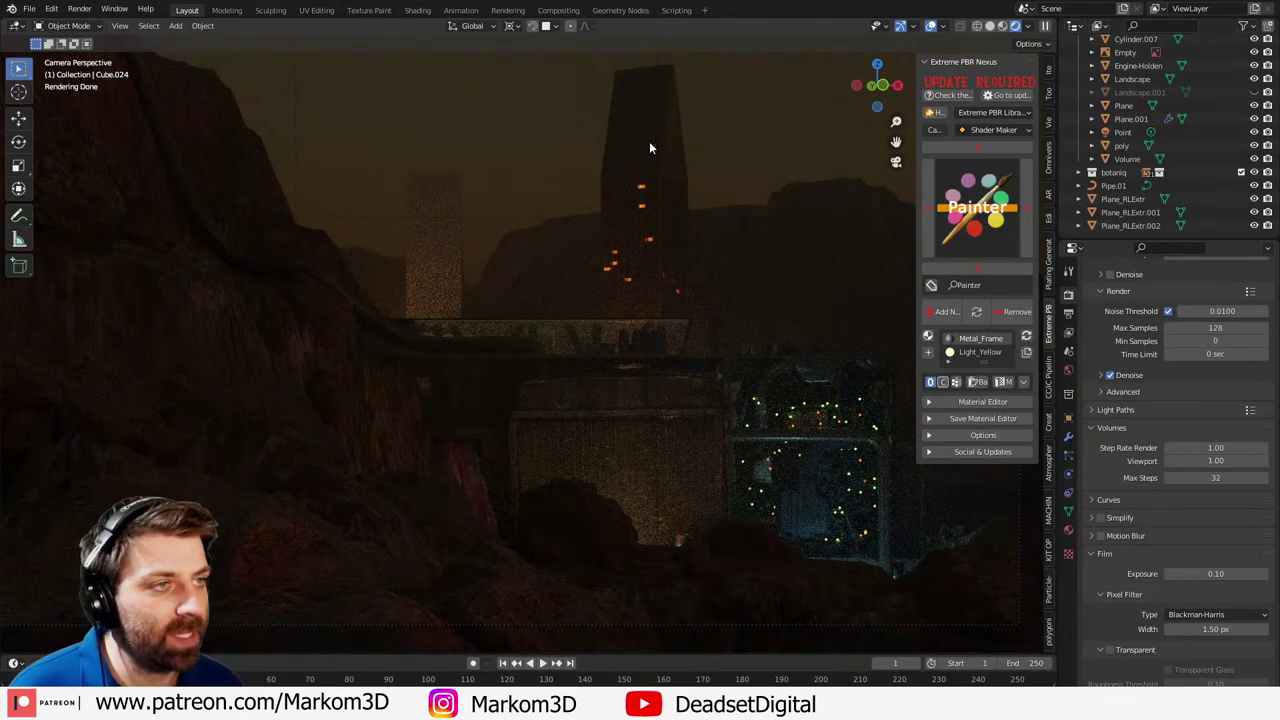
- Switch to solid shading, hide the Volume object and select the pipe-covered tower in the landscape
{"action": "left_click", "coordinate": [989, 27]}
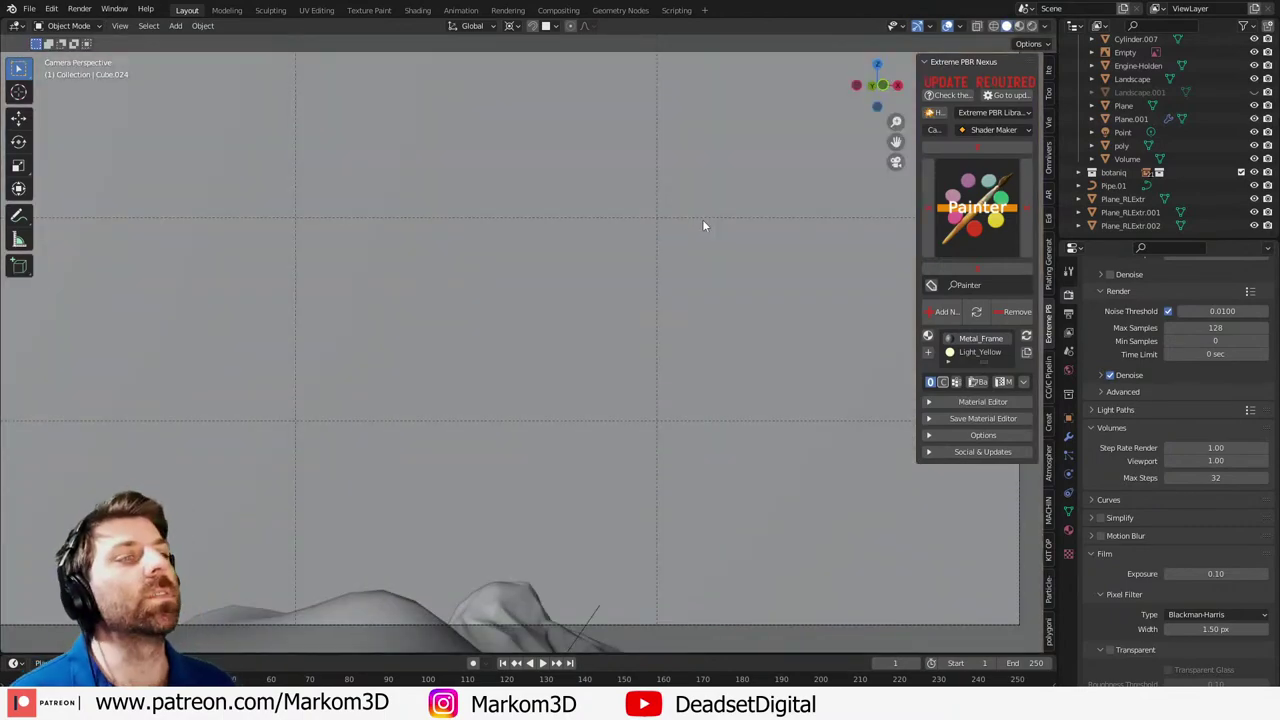
{"action": "left_click", "coordinate": [1254, 159]}
{"action": "middle_click_drag", "start_coordinate": [872, 226], "coordinate": [467, 382]}
{"action": "left_click", "coordinate": [464, 384]}
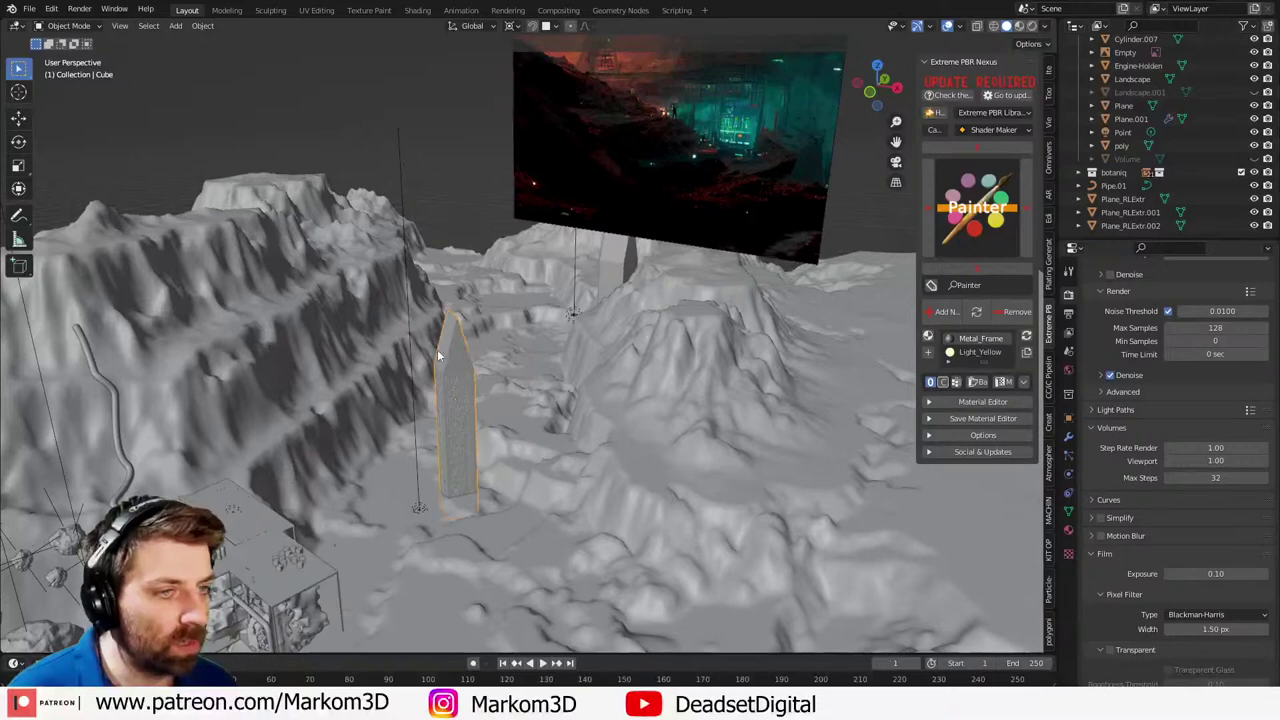
- Add evenly spaced horizontal loop cuts around the tower's tapered top and bevel them into narrow bands about 0.07 m wide
{"action": "scroll", "coordinate": [400, 392], "scroll_direction": "up", "scroll_amount": 5}
{"action": "key", "text": "Tab"}
{"action": "key", "text": "KP_Decimal"}
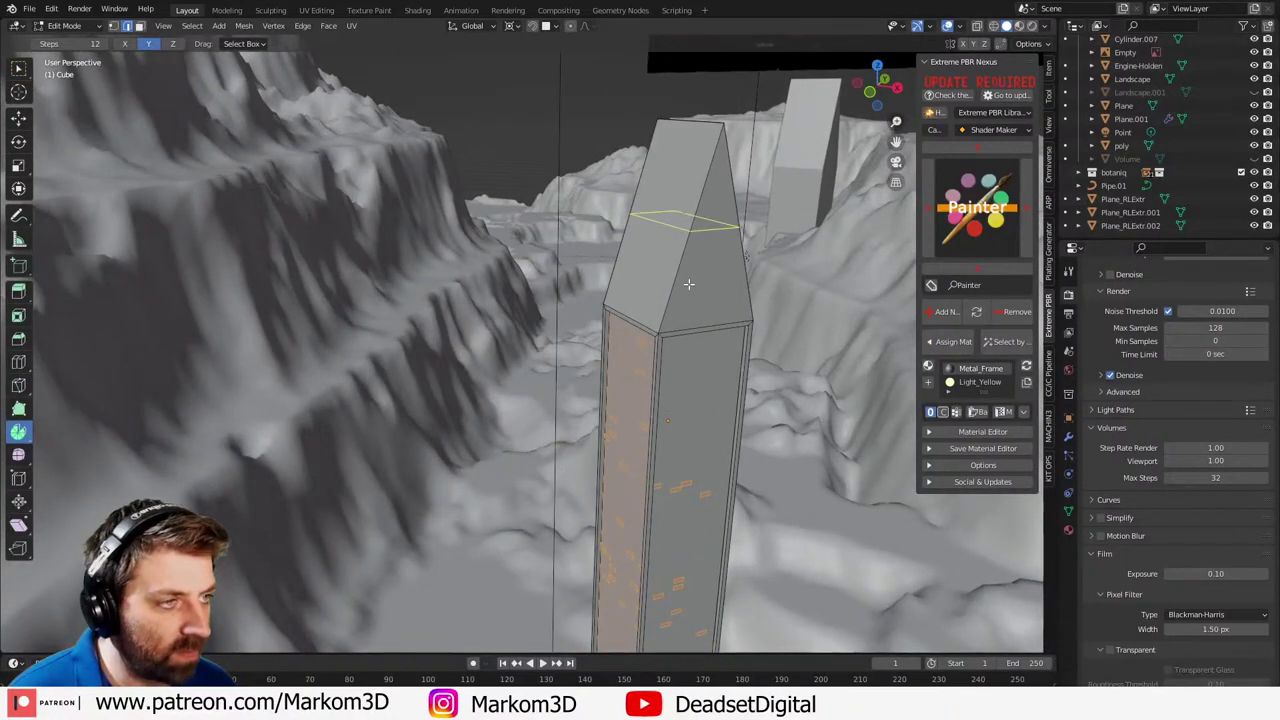
{"action": "key", "text": "ctrl+r"}
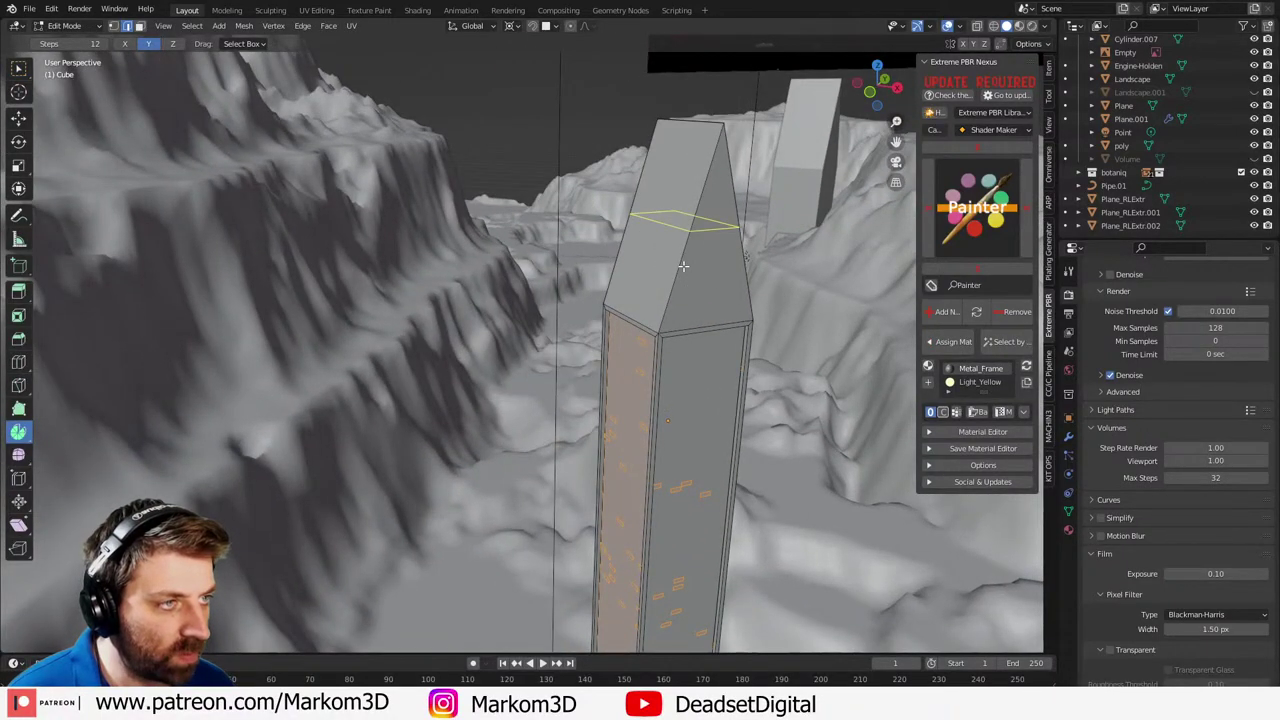
{"action": "scroll", "coordinate": [682, 265], "scroll_direction": "up", "scroll_amount": 8}
{"action": "left_click", "coordinate": [682, 268]}
{"action": "right_click", "coordinate": [682, 268]}
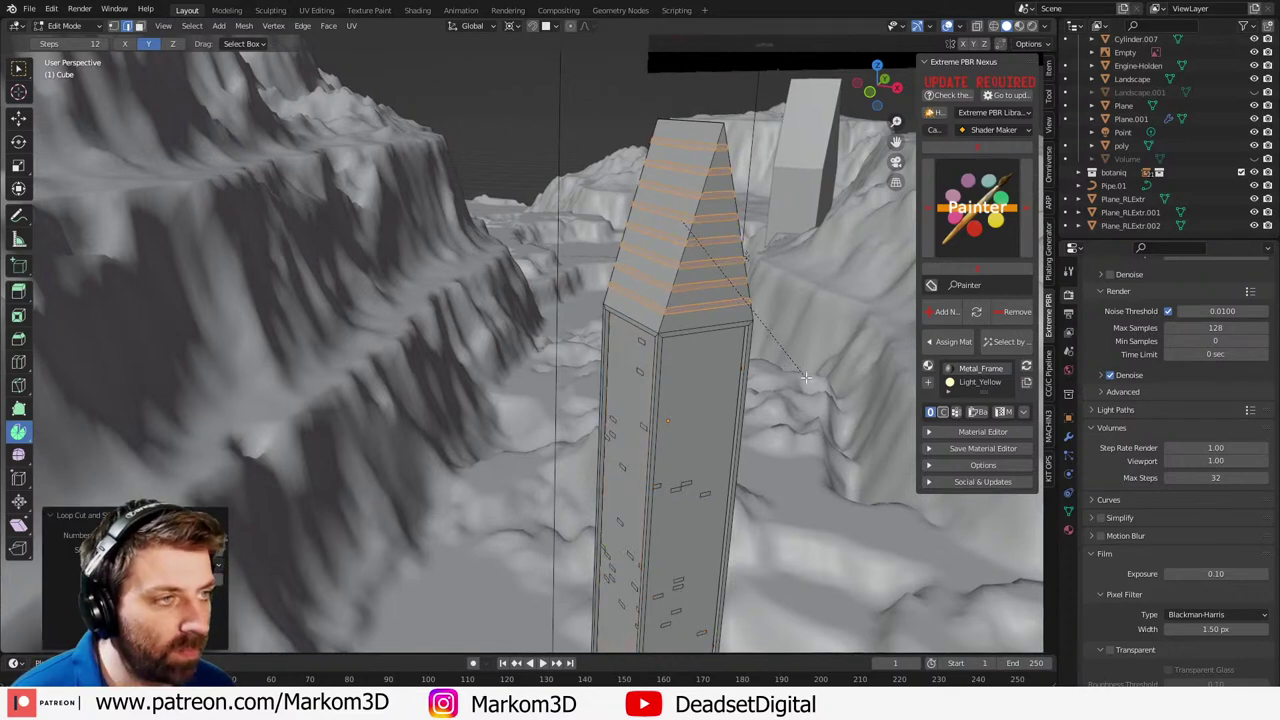
{"action": "left_click", "coordinate": [812, 383]}
- Duplicate the beveled bands in place, fatten them slightly outward and separate them into their own object
{"action": "middle_click_drag", "start_coordinate": [812, 383], "coordinate": [698, 353]}
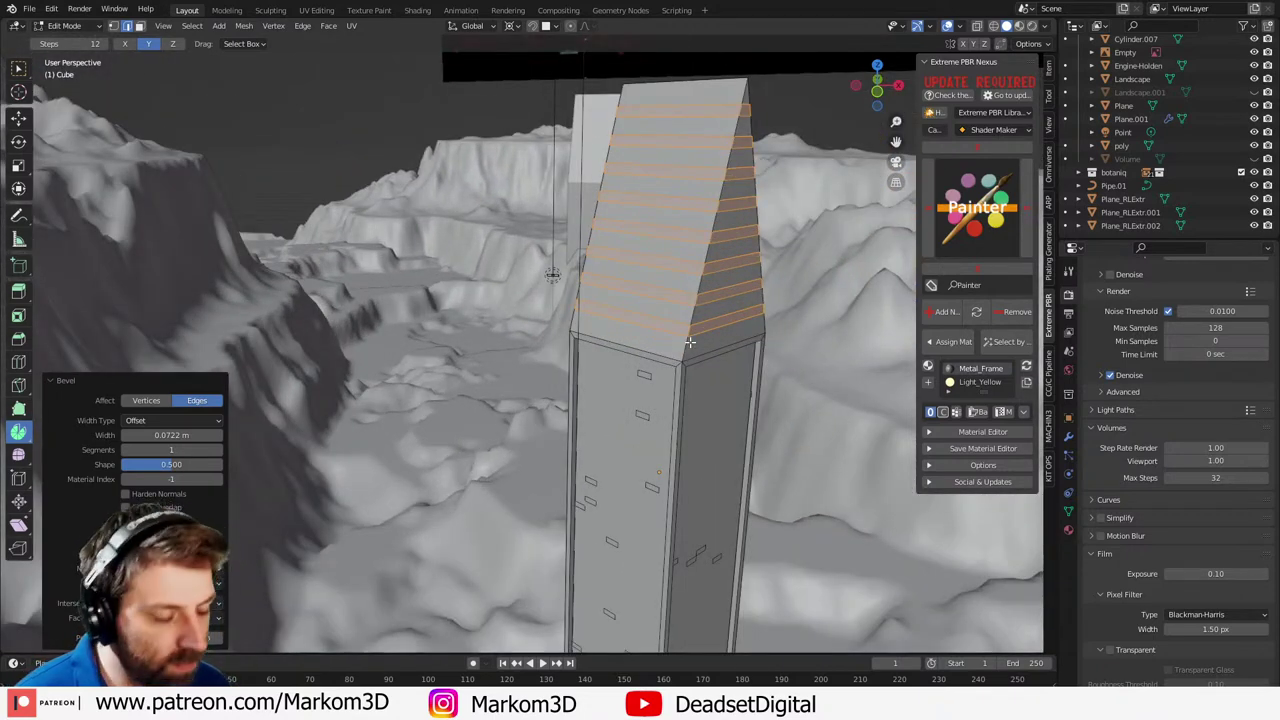
{"action": "key", "text": "shift+d"}
{"action": "right_click", "coordinate": [694, 386]}
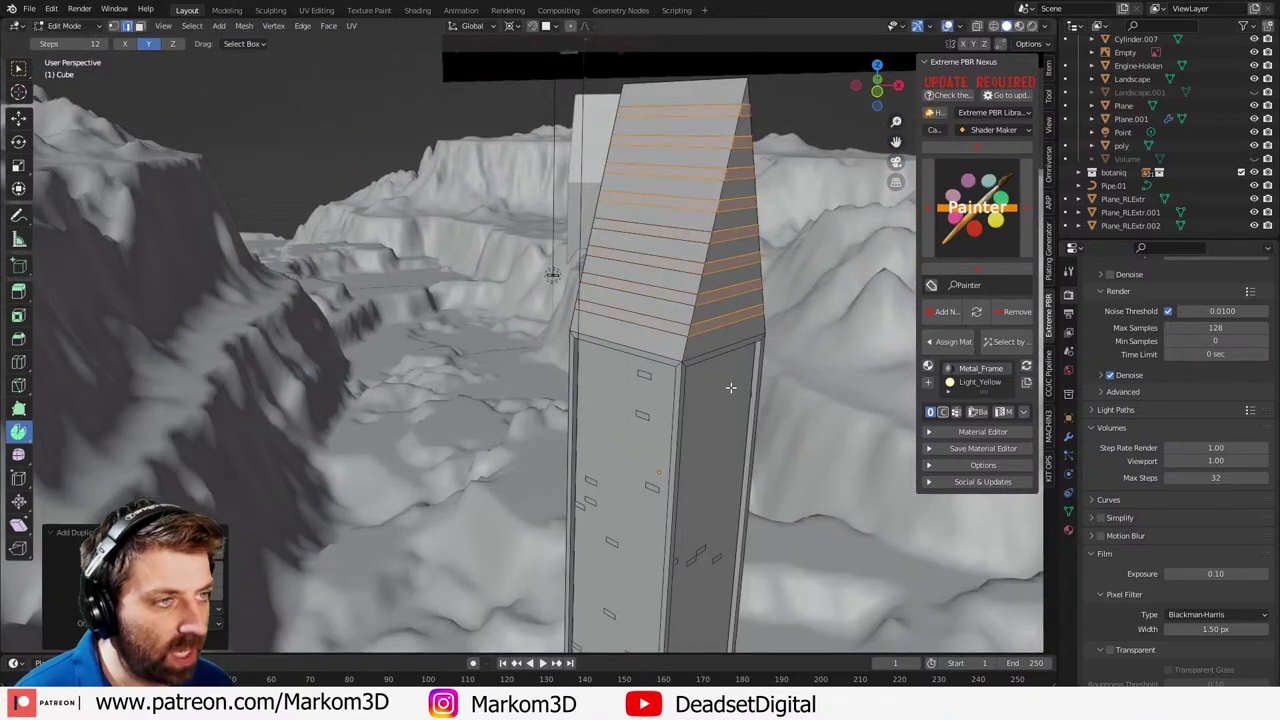
{"action": "key", "text": "alt+s"}
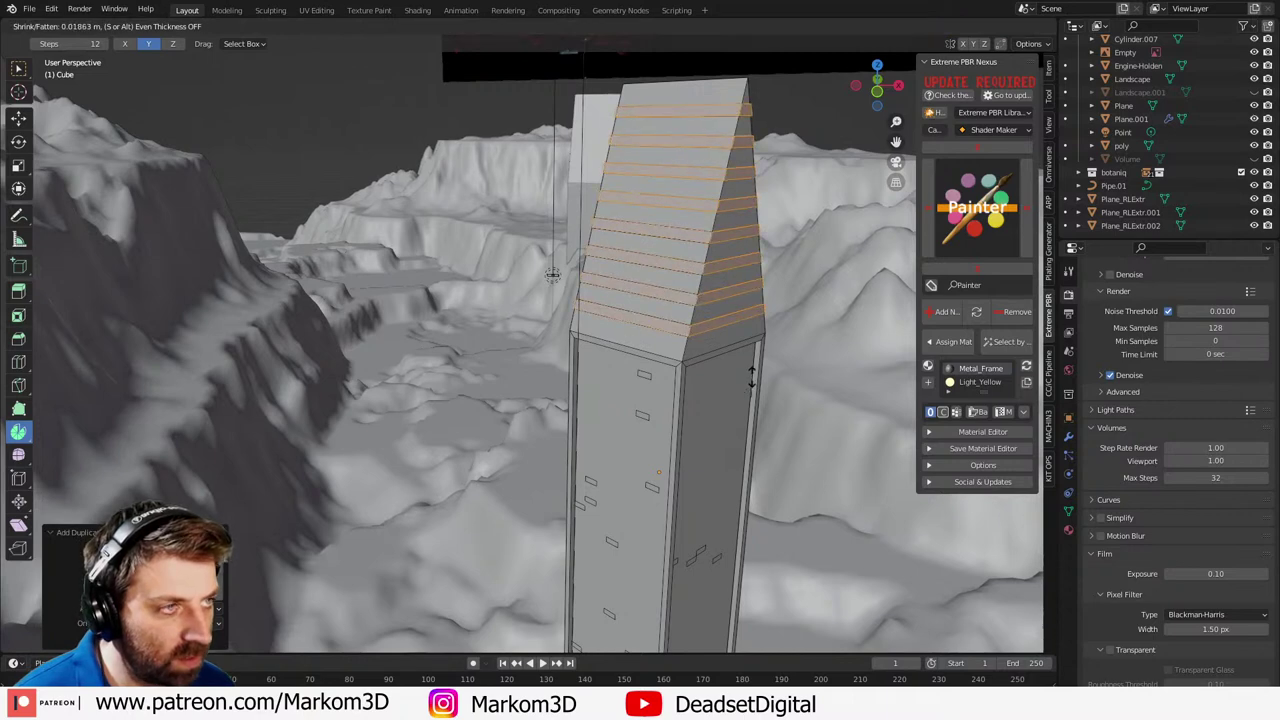
{"action": "left_click", "coordinate": [758, 372]}
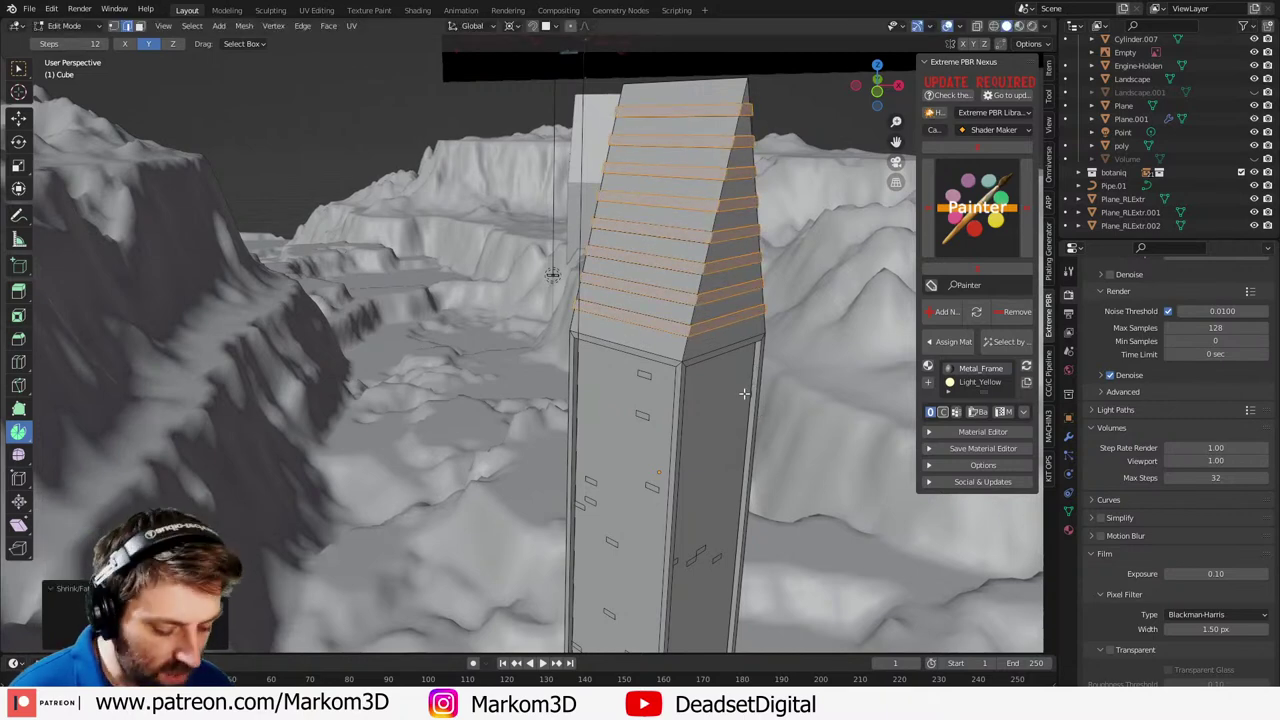
{"action": "key", "text": "p"}
{"action": "left_click", "coordinate": [744, 393]}
{"action": "key", "text": "Tab"}
- Select the separated bands object and select all of its faces in Edit Mode
{"action": "left_click", "coordinate": [731, 316]}
{"action": "key", "text": "Tab"}
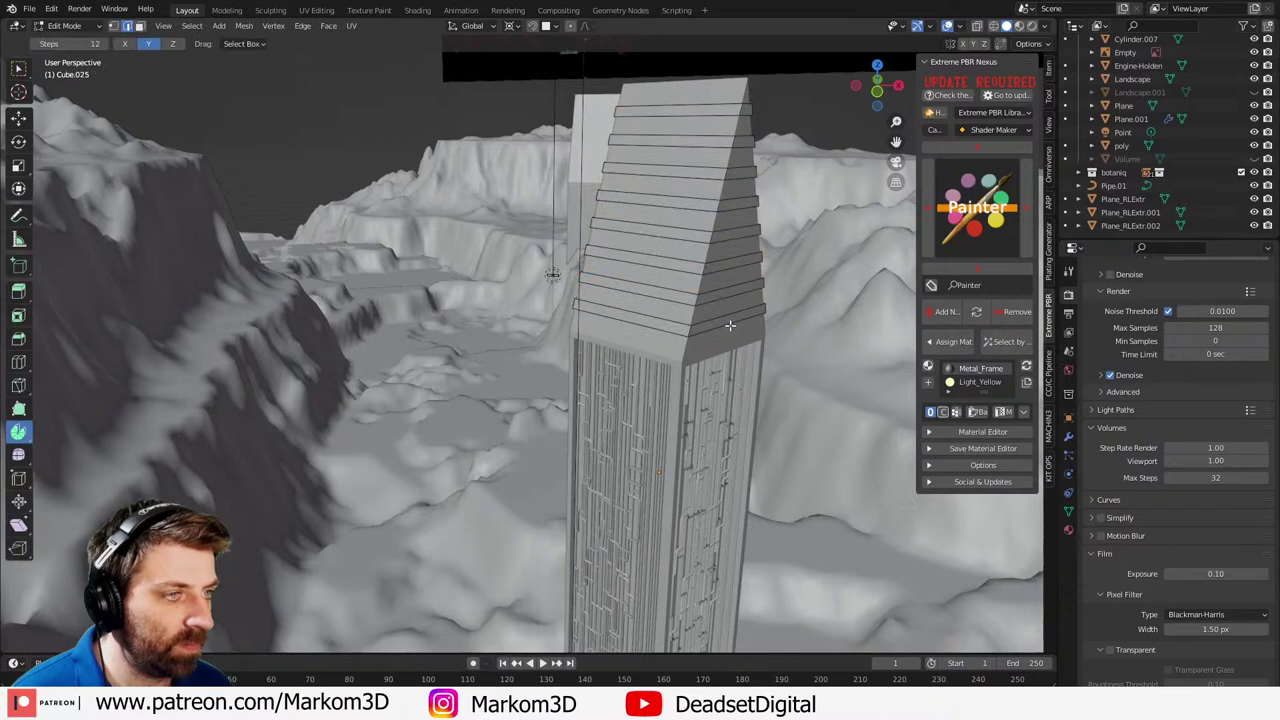
{"action": "key", "text": "a"}
{"action": "middle_click_drag", "start_coordinate": [714, 337], "coordinate": [763, 338]}
{"action": "middle_click_drag", "start_coordinate": [870, 316], "coordinate": [720, 338], "text": "shift"}
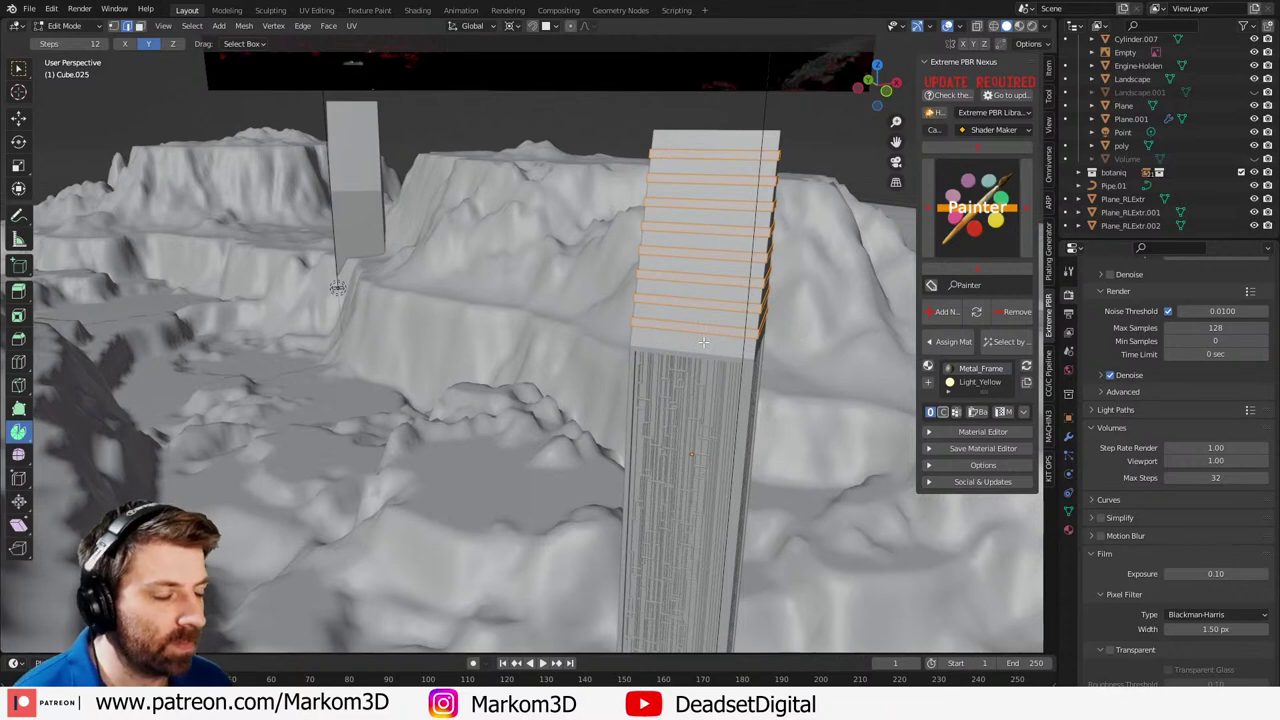
{"action": "middle_click_drag", "start_coordinate": [704, 342], "coordinate": [686, 333]}
{"action": "key", "text": "Tab"}
- Add a third material slot to the bands object and create a new material named Glass in it
{"action": "left_click", "coordinate": [1068, 531]}
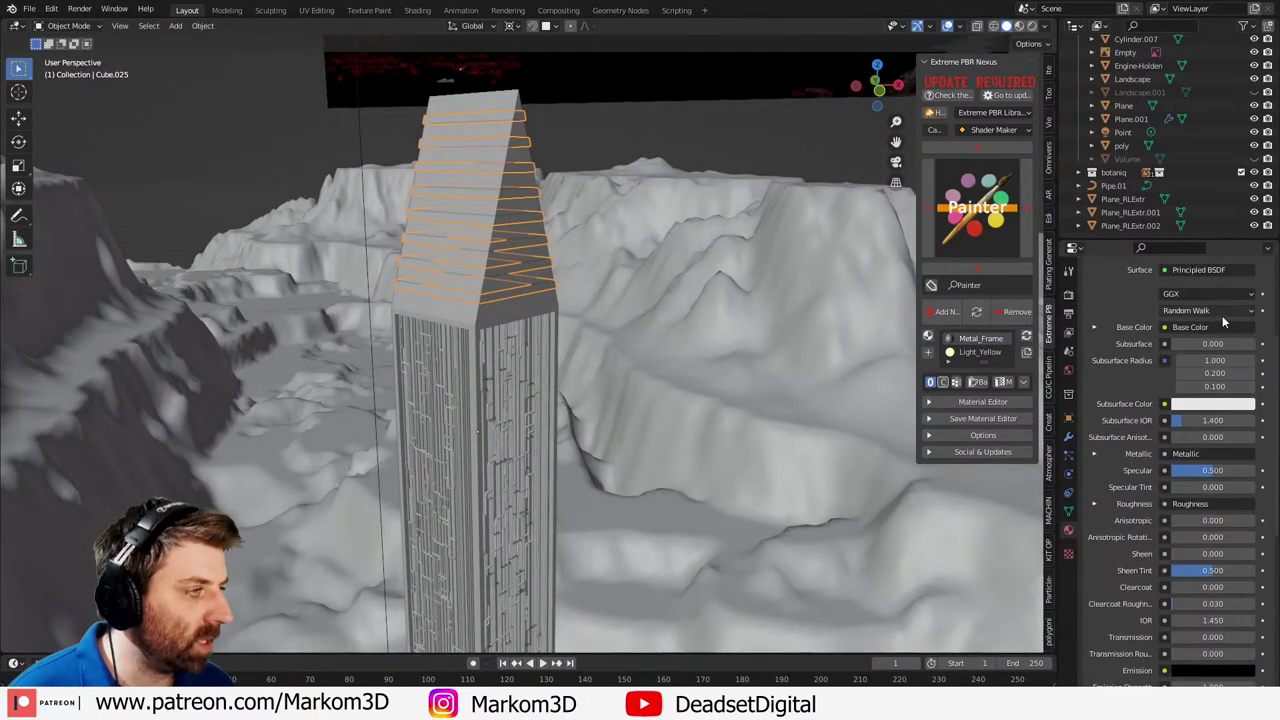
{"action": "scroll", "coordinate": [1222, 315], "scroll_direction": "up", "scroll_amount": 5}
{"action": "left_click", "coordinate": [1268, 293]}
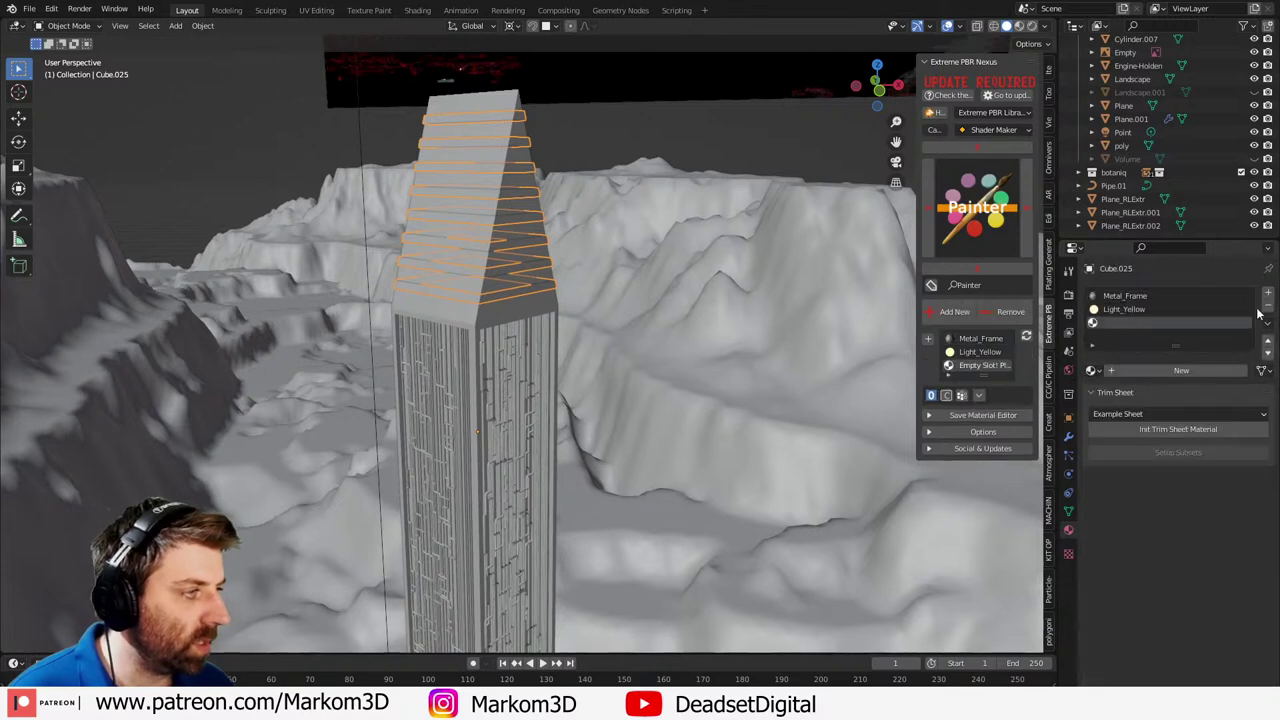
{"action": "double_click", "coordinate": [1196, 370]}
{"action": "type", "text": "Clas"}
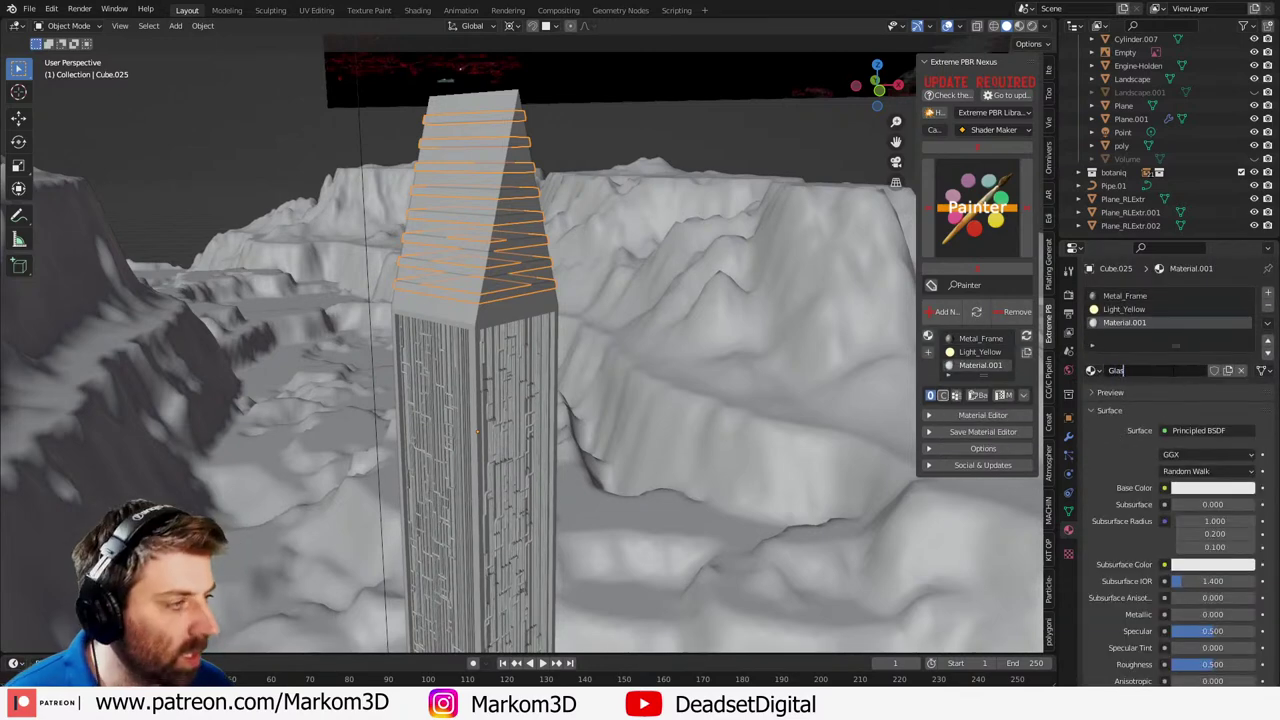
{"action": "type", "text": "s"}
{"action": "key", "text": "Return"}
- Set the Glass material's metallic to 1, specular to 0.65 and roughness to 0, and preview the bands in rendered shading
{"action": "scroll", "coordinate": [1144, 536], "scroll_direction": "down", "scroll_amount": 4}
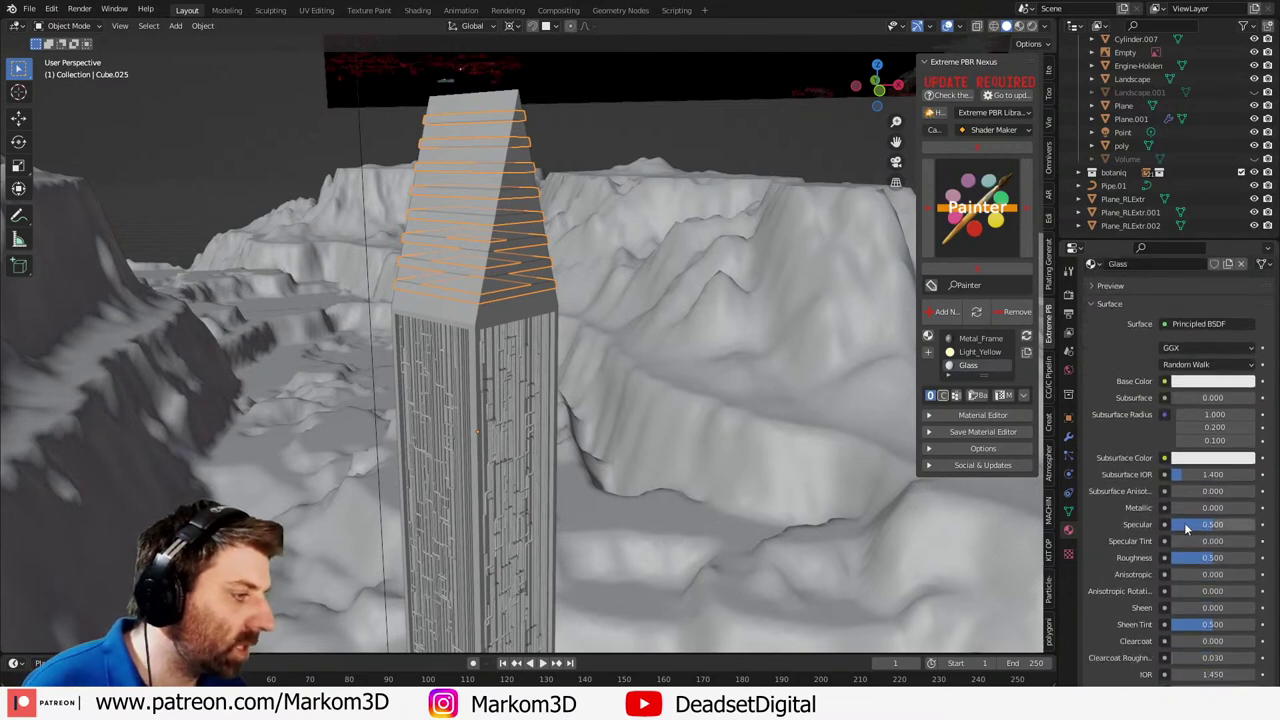
{"action": "left_click_drag", "start_coordinate": [1188, 509], "coordinate": [1170, 558]}
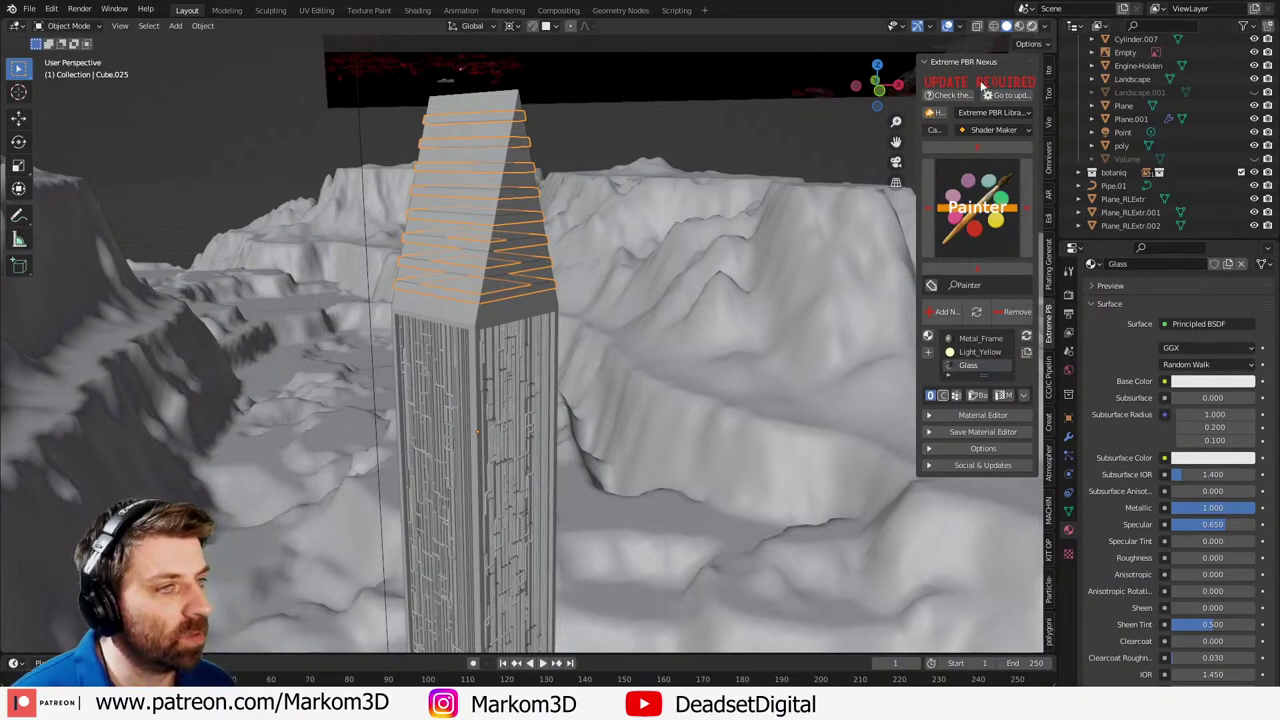
{"action": "key", "text": "z"}
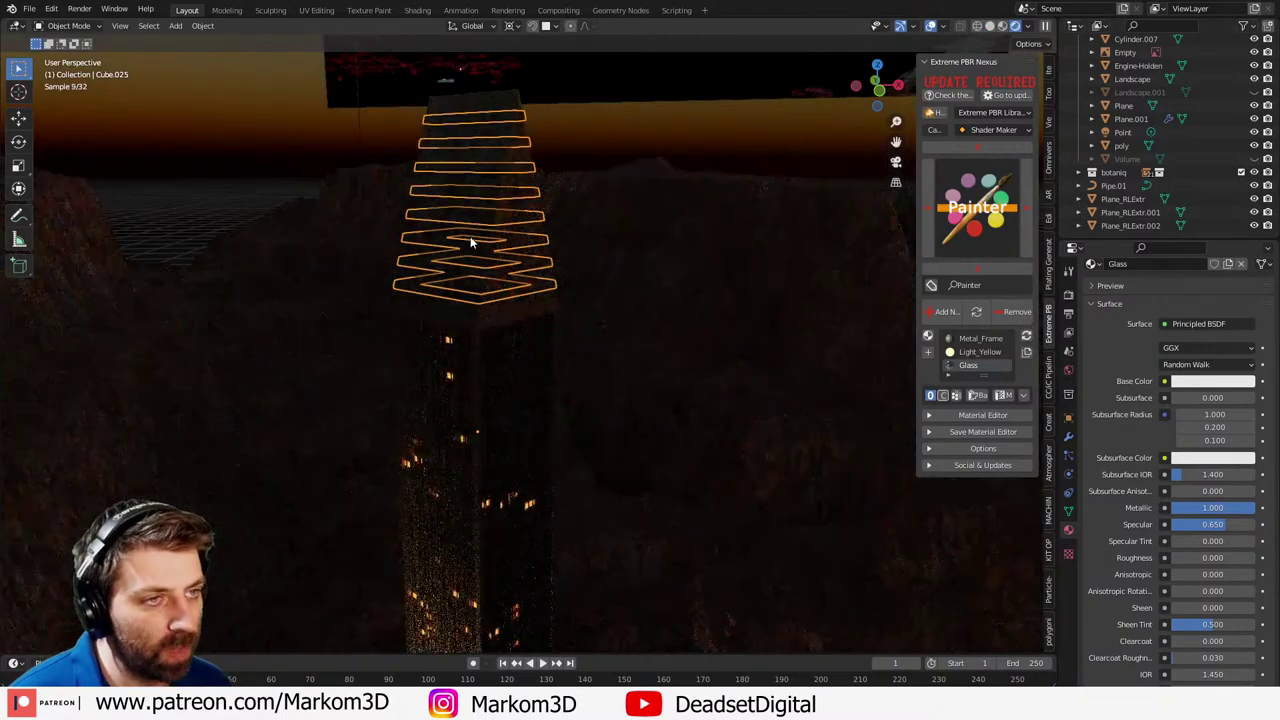
{"action": "mouse_move", "coordinate": [470, 238]}
{"action": "middle_mouse_down"}
{"action": "mouse_move", "coordinate": [680, 214]}
{"action": "mouse_move", "coordinate": [706, 380]}
{"action": "middle_mouse_up"}
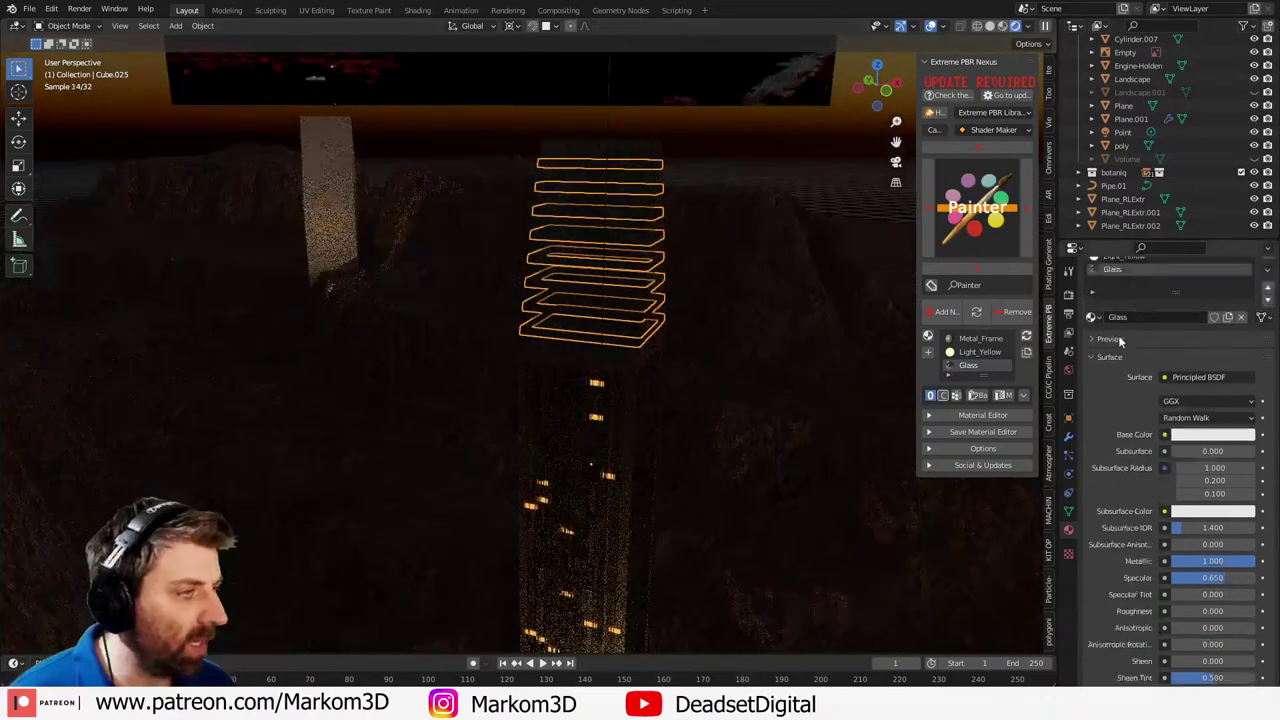
- Assign the Glass material to all faces of the bands and check them in rendered shading
{"action": "key", "text": "Tab"}
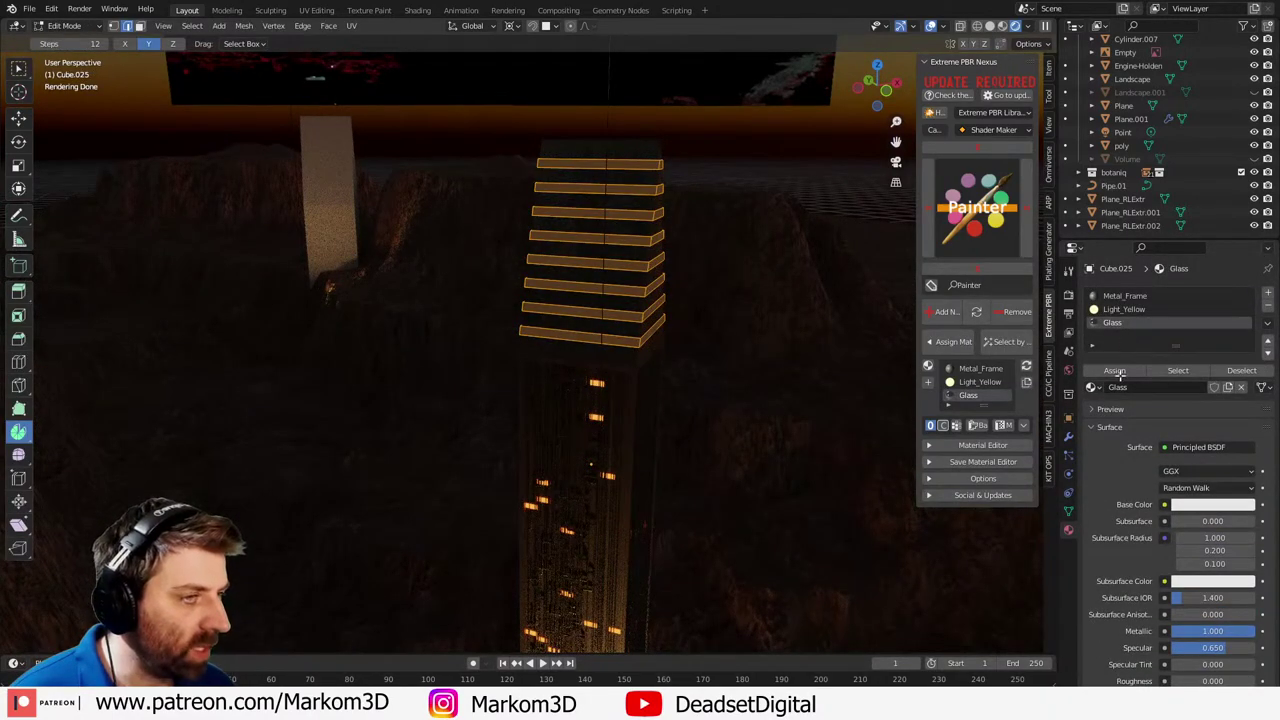
{"action": "left_click", "coordinate": [1116, 370]}
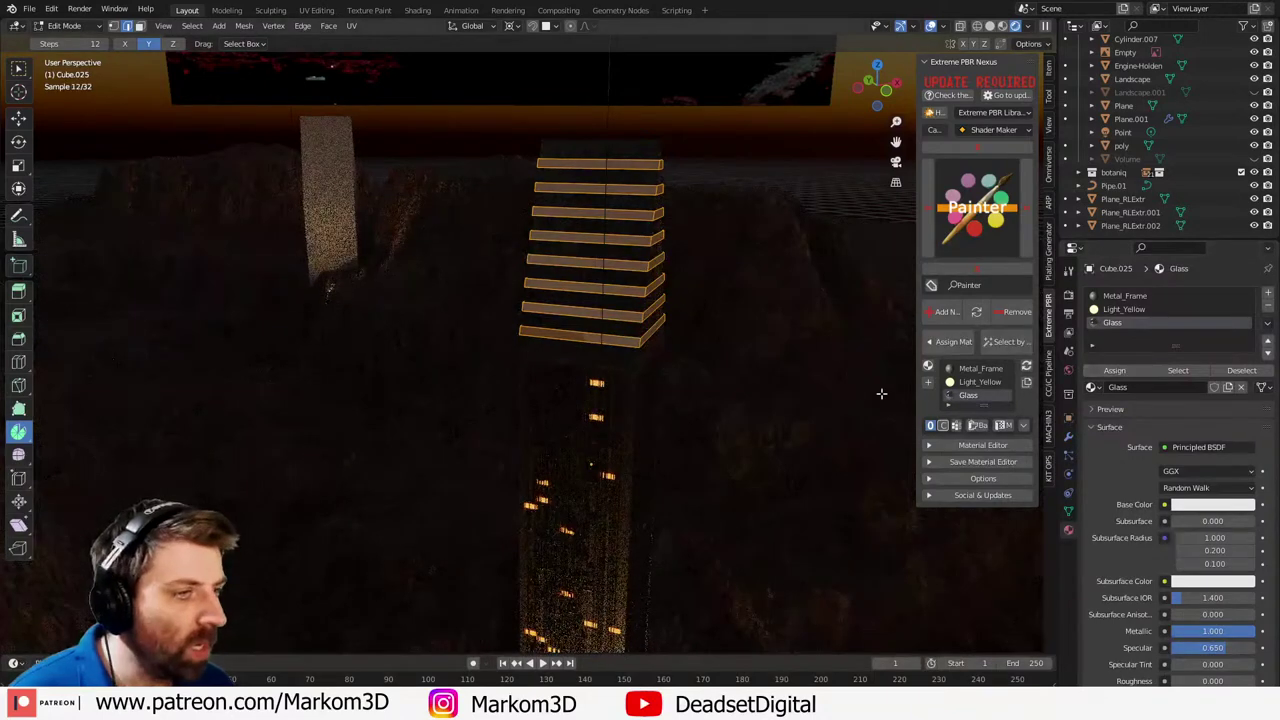
{"action": "key", "text": "Tab"}
{"action": "middle_click_drag", "start_coordinate": [665, 320], "coordinate": [646, 337]}
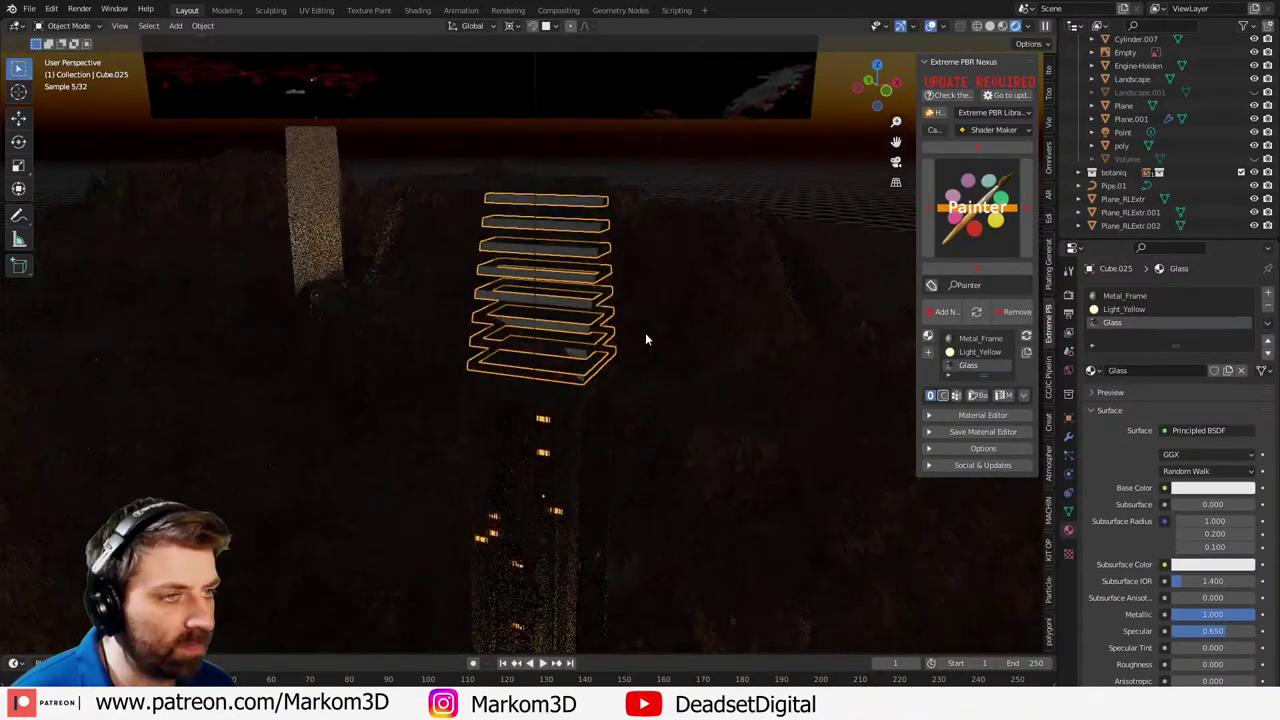
- Cut a lengthwise loop down the middle of the tower's sloped top face and bevel it about 0.19 m into a strip
{"action": "left_click", "coordinate": [561, 391]}
{"action": "key", "text": "Tab"}
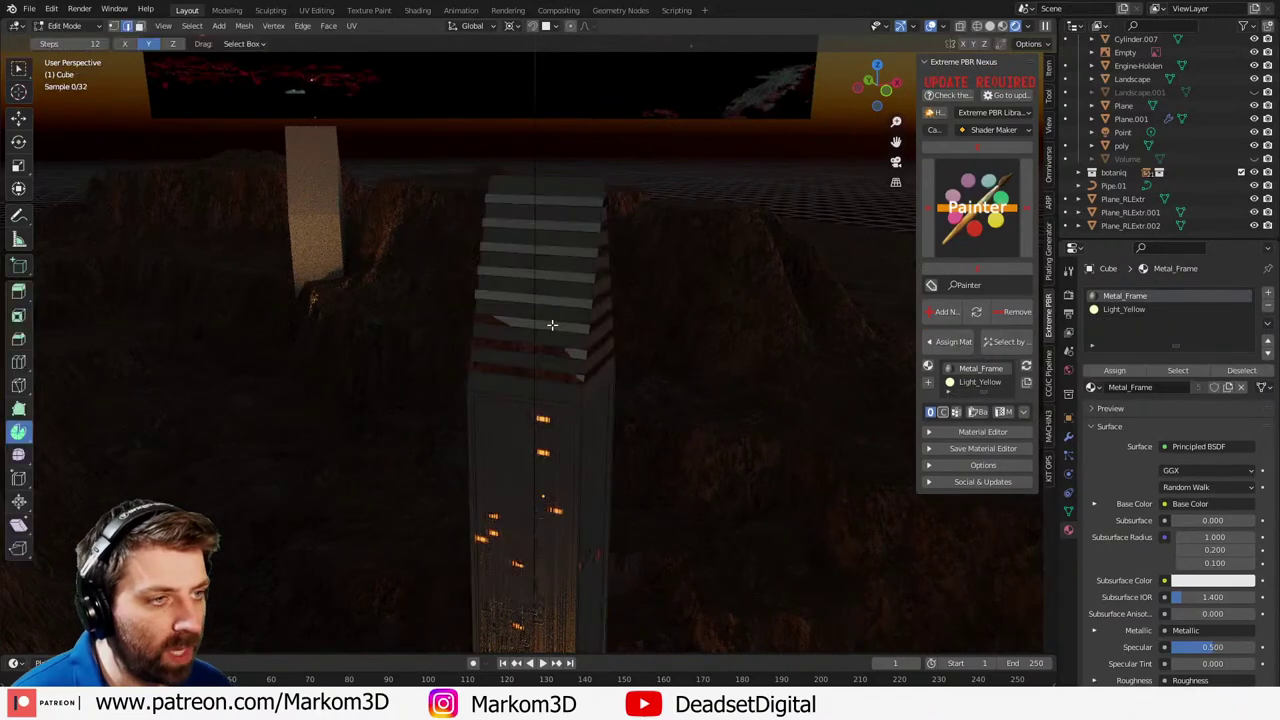
{"action": "left_click", "coordinate": [557, 218]}
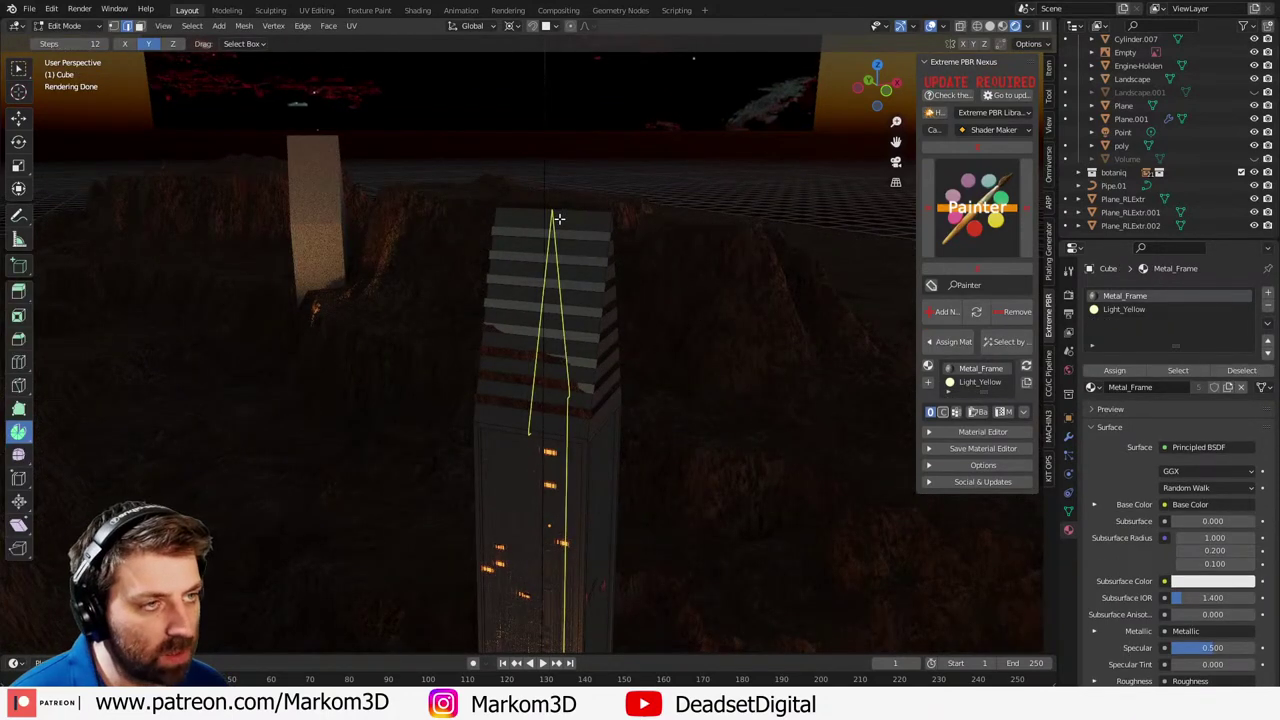
{"action": "left_click", "coordinate": [557, 218]}
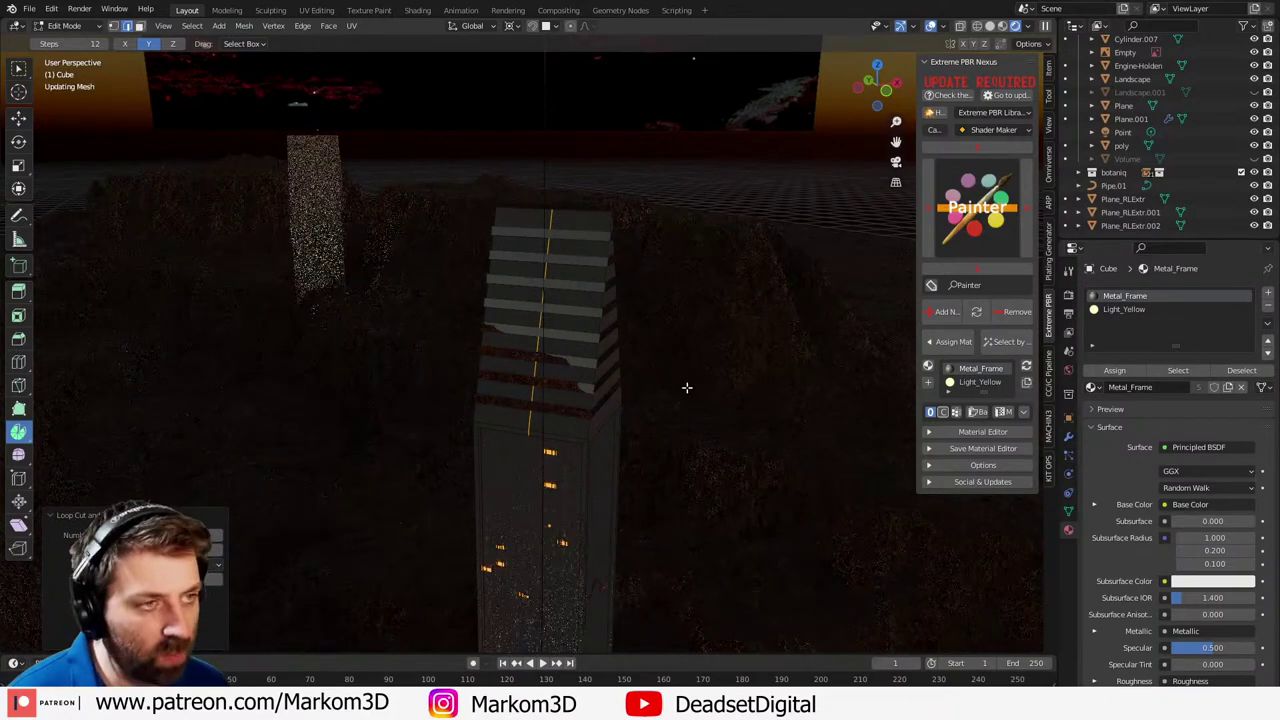
{"action": "key", "text": "ctrl+b"}
{"action": "left_click", "coordinate": [772, 411]}
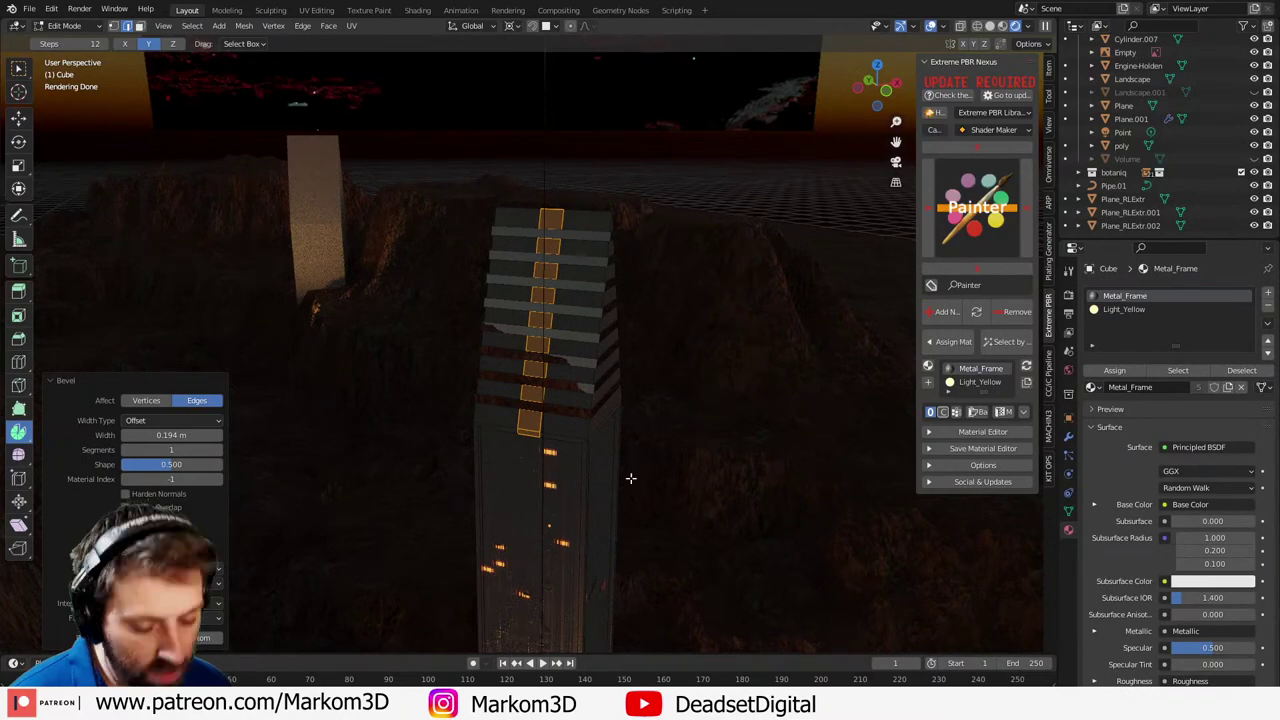
- Extrude the middle strip and fatten it outward past the bands as a raised rib, then return to solid shading in Object Mode
{"action": "key", "text": "e"}
{"action": "right_click", "coordinate": [662, 466]}
{"action": "key", "text": "alt+s"}
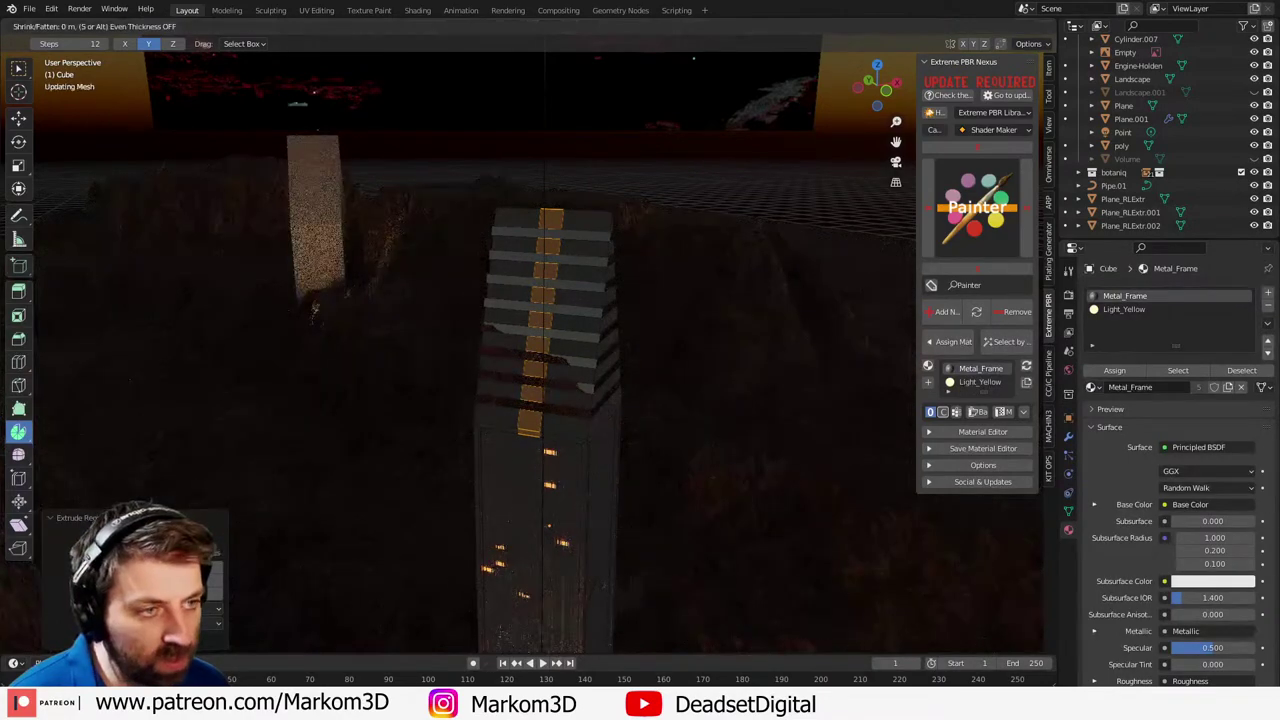
{"action": "left_click", "coordinate": [684, 456]}
{"action": "key", "text": "alt+s"}
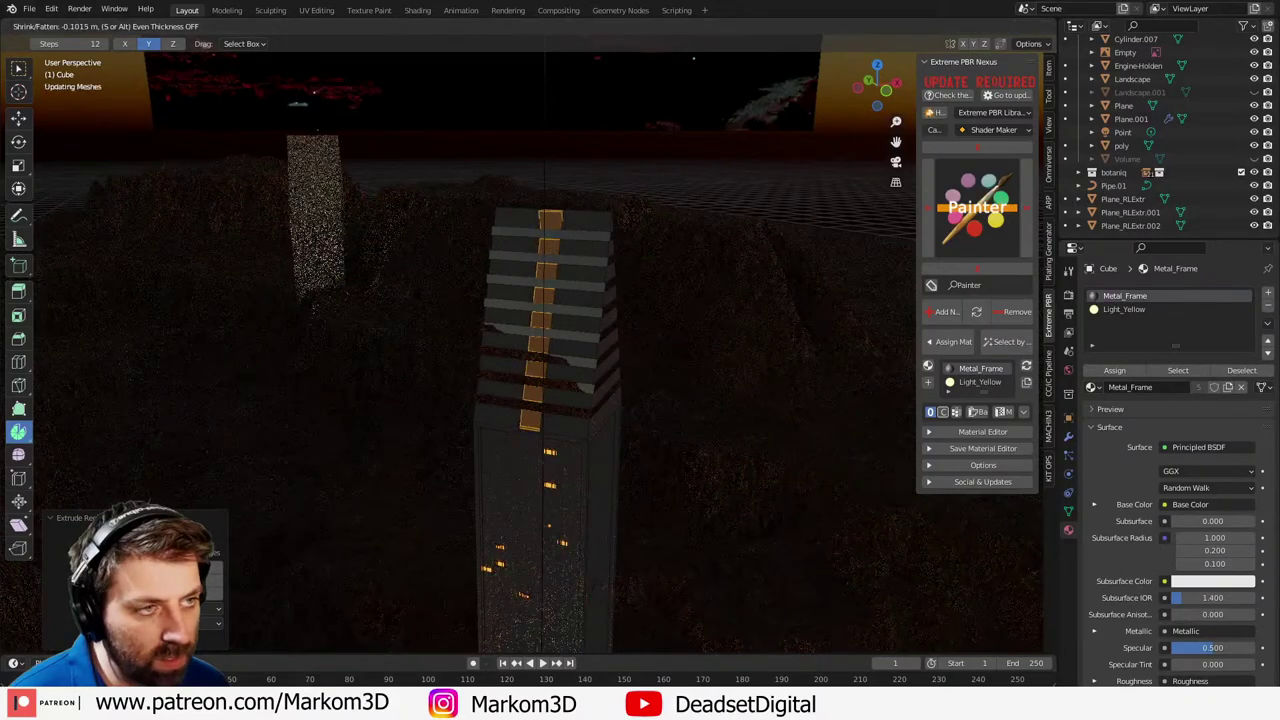
{"action": "left_click", "coordinate": [688, 452]}
{"action": "key", "text": "z"}
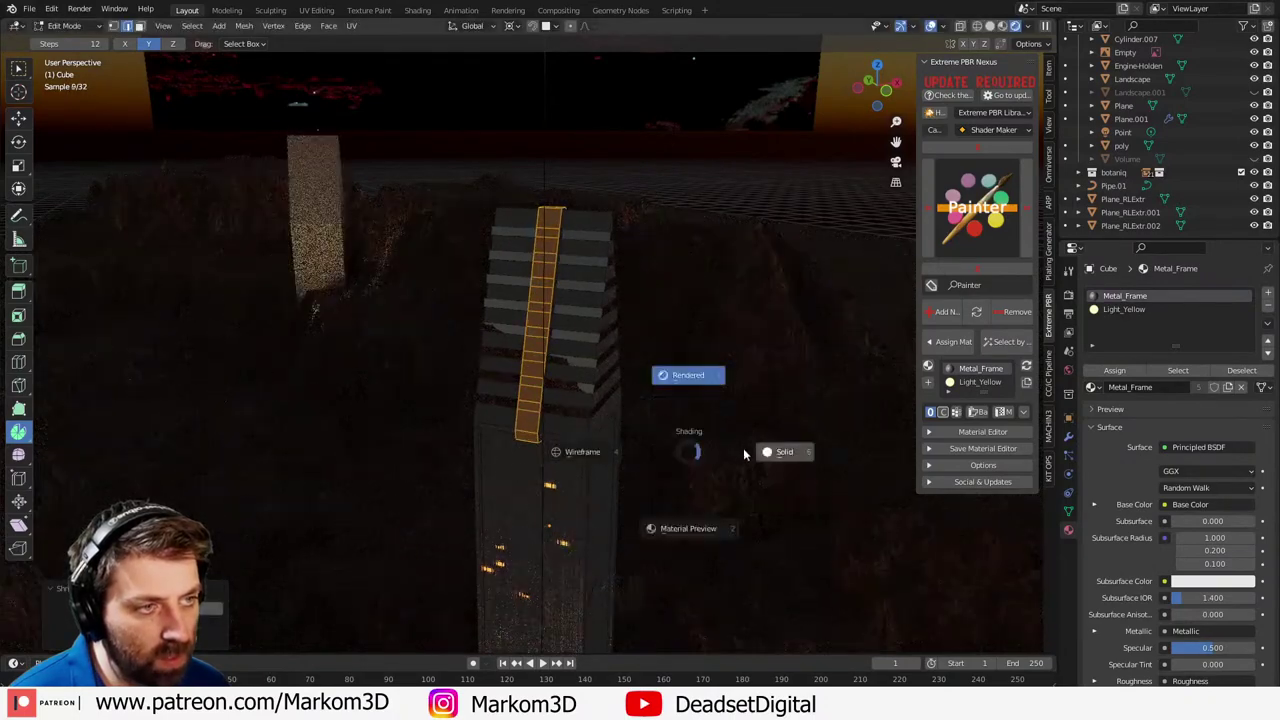
{"action": "left_click", "coordinate": [746, 449]}
{"action": "key", "text": "Tab"}
{"action": "mouse_move", "coordinate": [744, 449]}
{"action": "middle_mouse_down"}
{"action": "mouse_move", "coordinate": [587, 471]}
{"action": "mouse_move", "coordinate": [703, 443]}
{"action": "middle_mouse_up"}
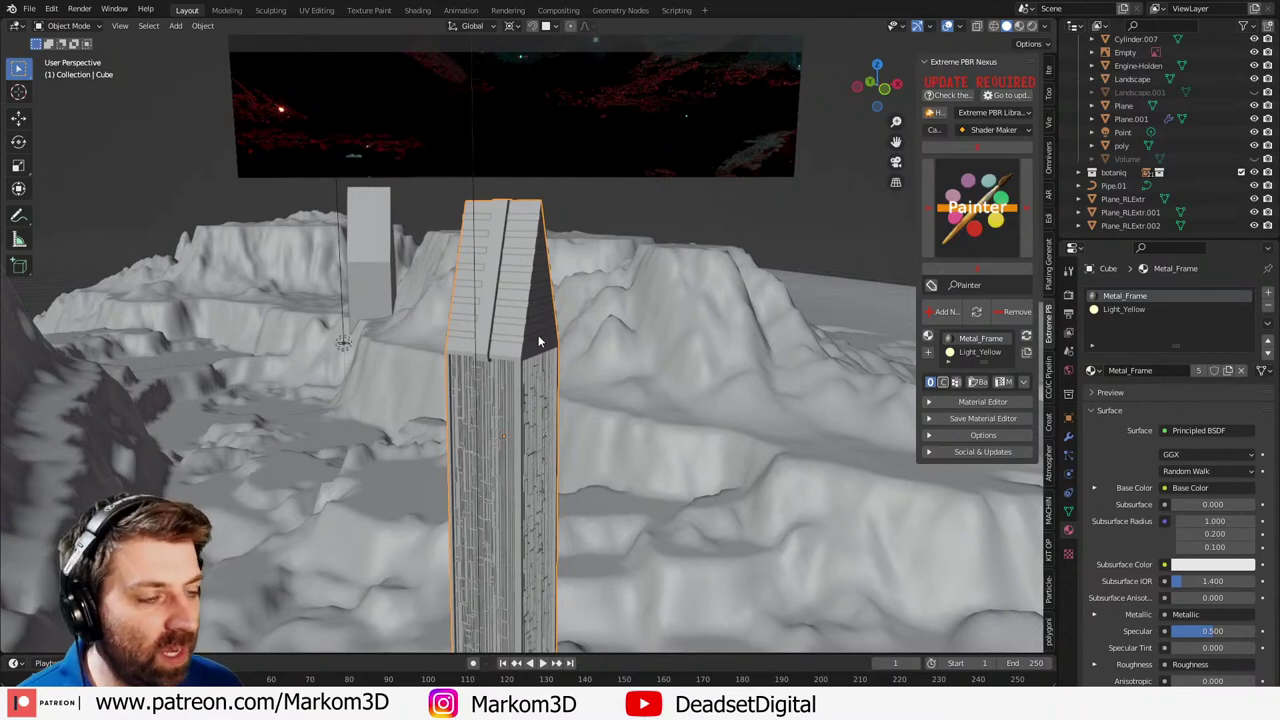
- Preview the banded tower through the camera in rendered shading, with the Volume object shown
{"action": "key", "text": "KP_0"}
{"action": "key", "text": "Right"}
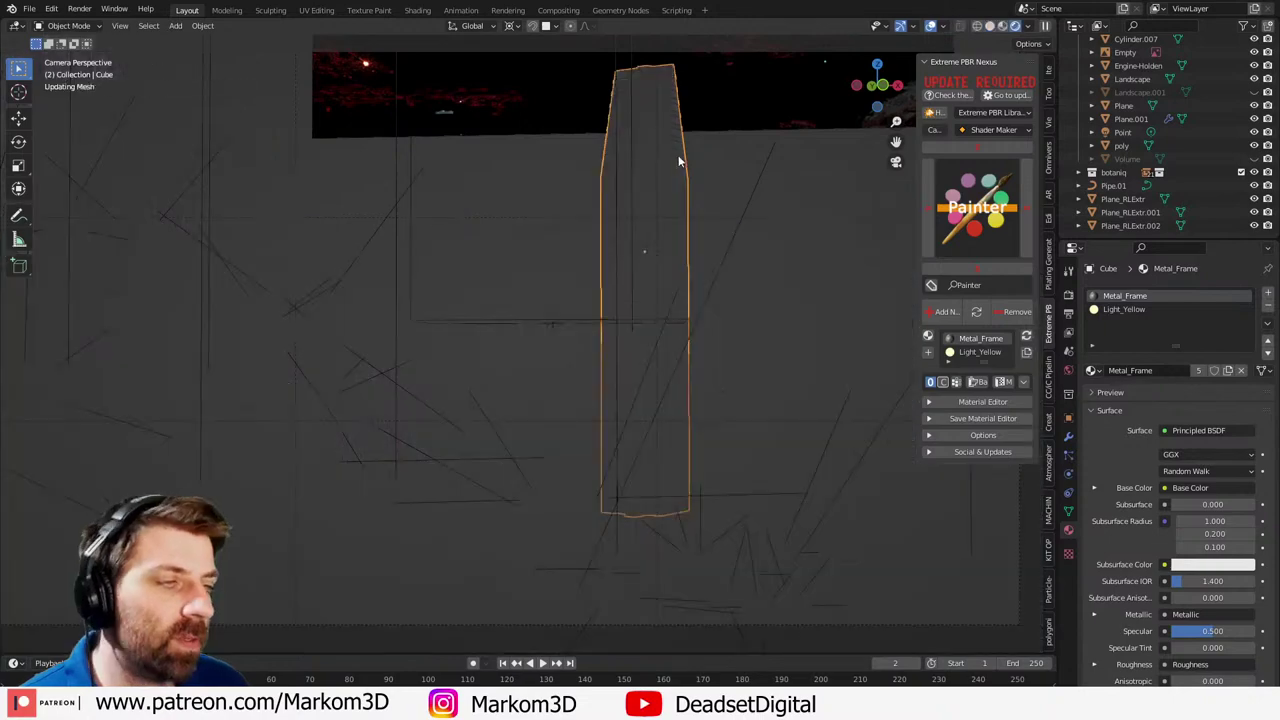
{"action": "scroll", "coordinate": [685, 164], "scroll_direction": "down", "scroll_amount": 1}
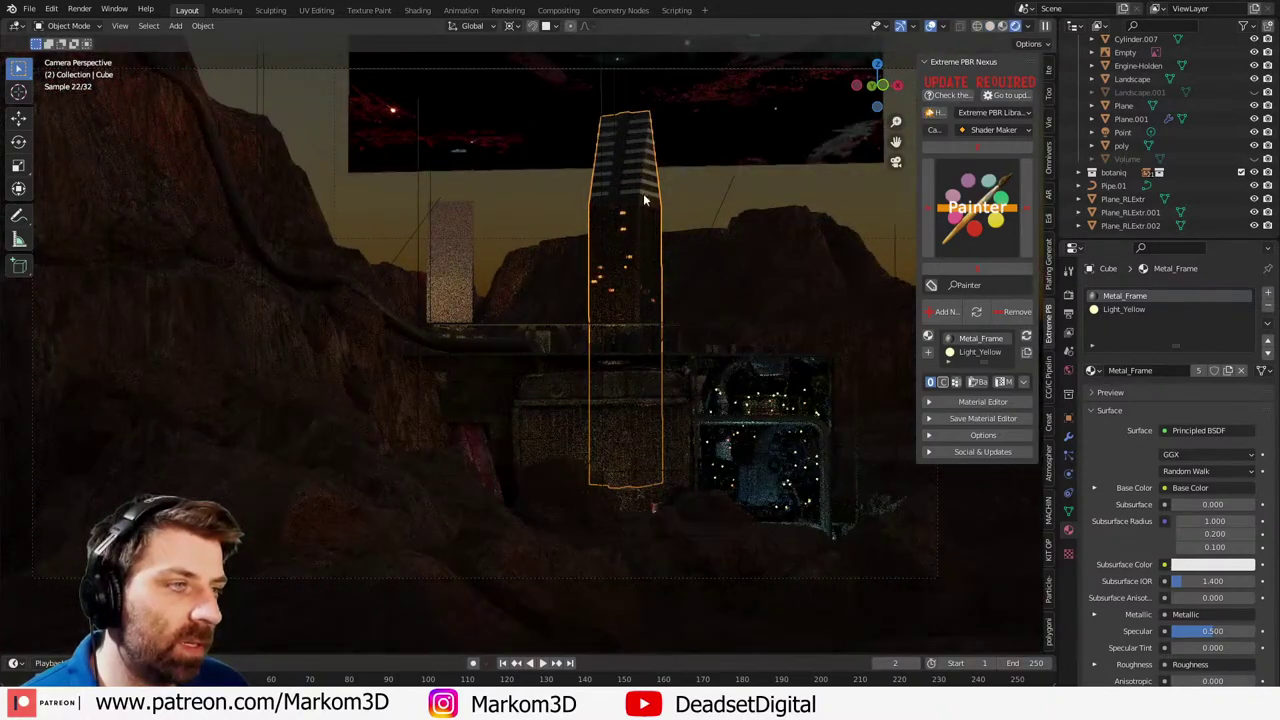
{"action": "left_click", "coordinate": [1254, 159]}
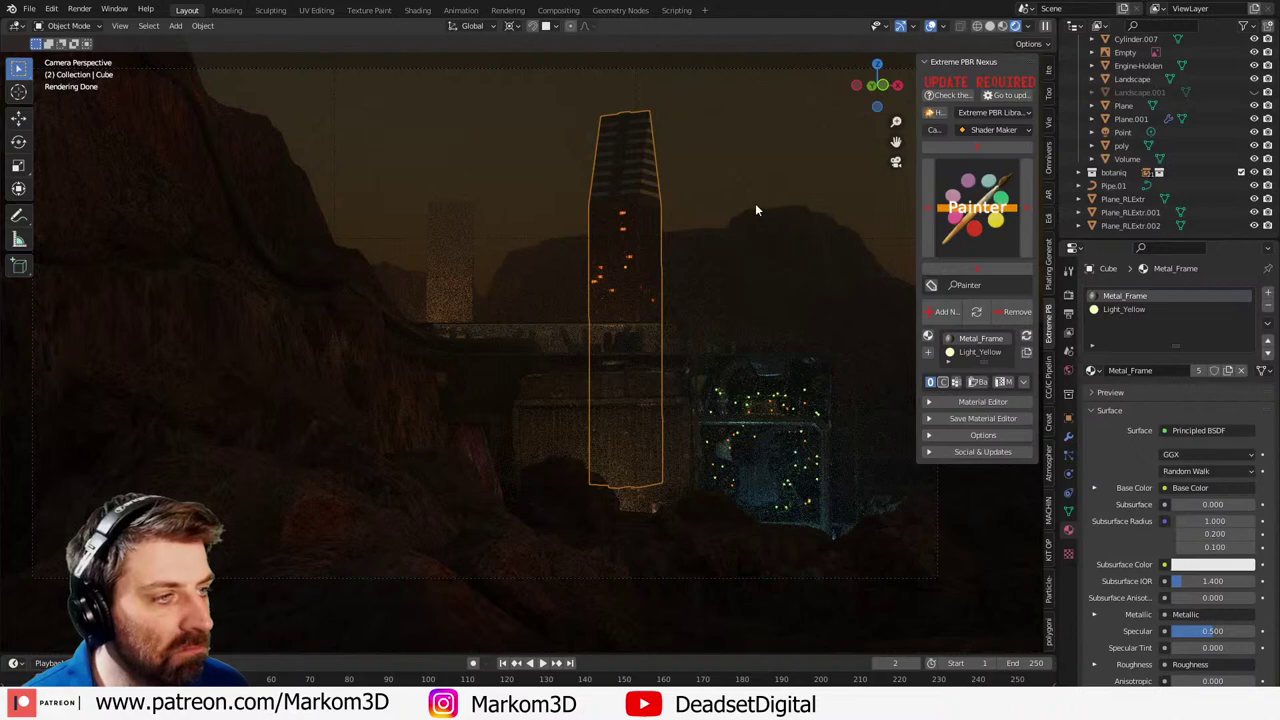
{"action": "scroll", "coordinate": [723, 224], "scroll_direction": "down", "scroll_amount": 1}
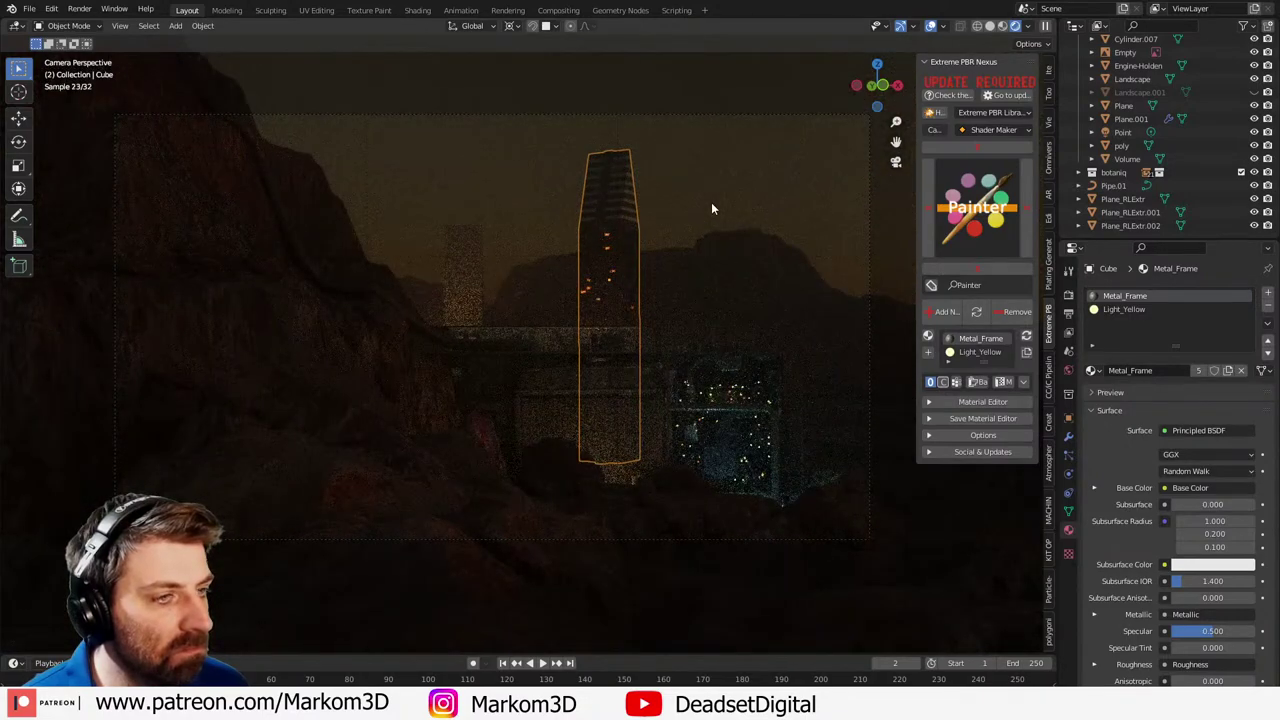
{"action": "left_click", "coordinate": [619, 220]}
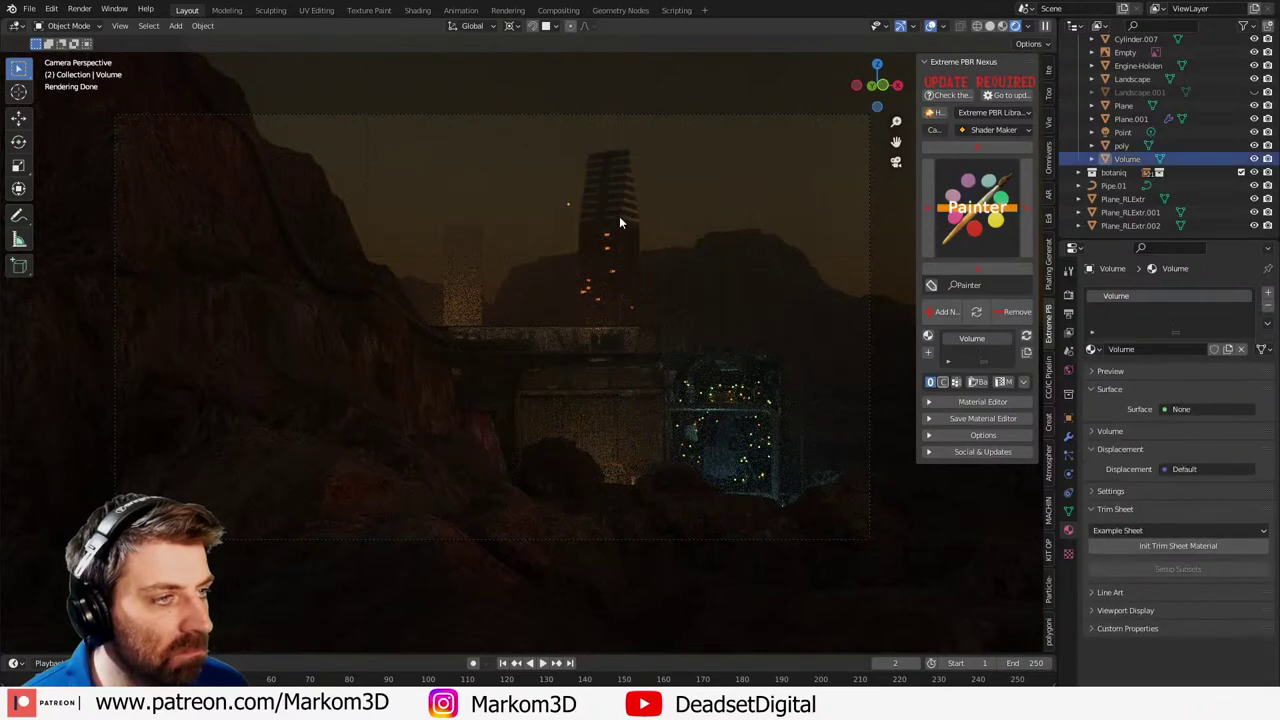
- Switch to solid shading, hide the Volume object, and select the tower in the top view of the landscape
{"action": "left_click", "coordinate": [990, 28]}
{"action": "left_click", "coordinate": [1254, 158]}
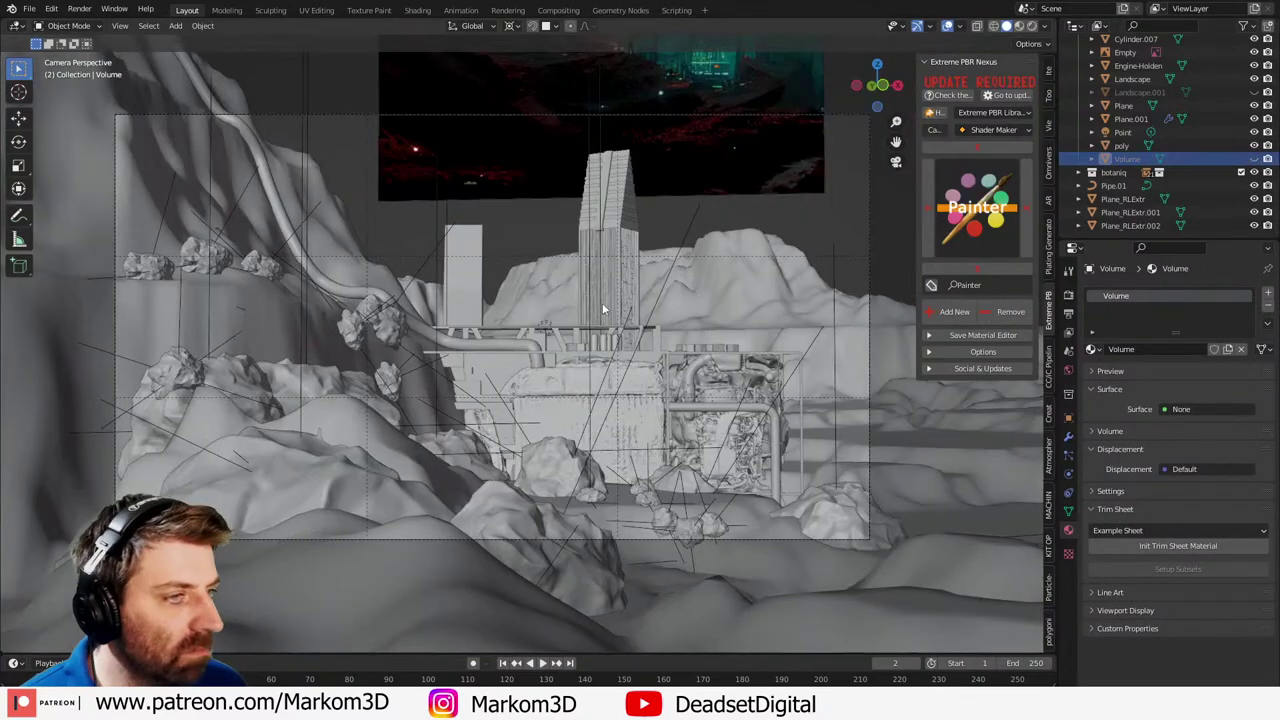
{"action": "left_click", "coordinate": [605, 245]}
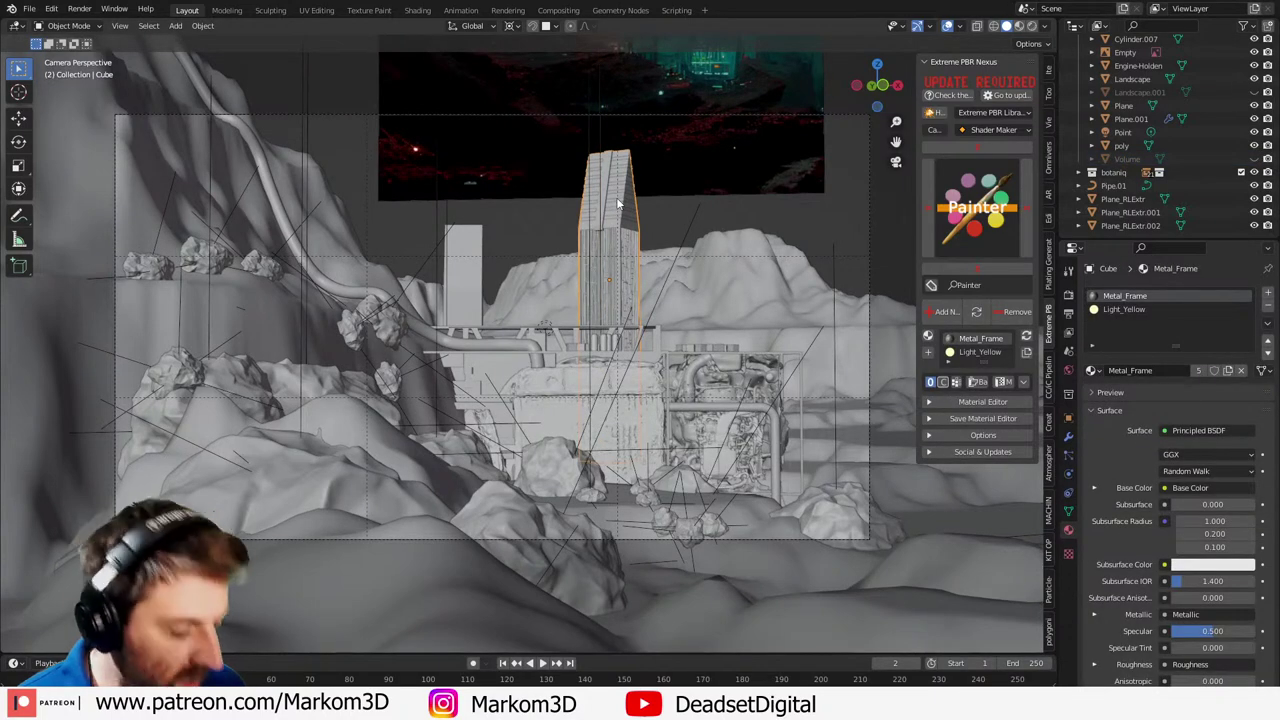
{"action": "key", "text": "KP_7"}
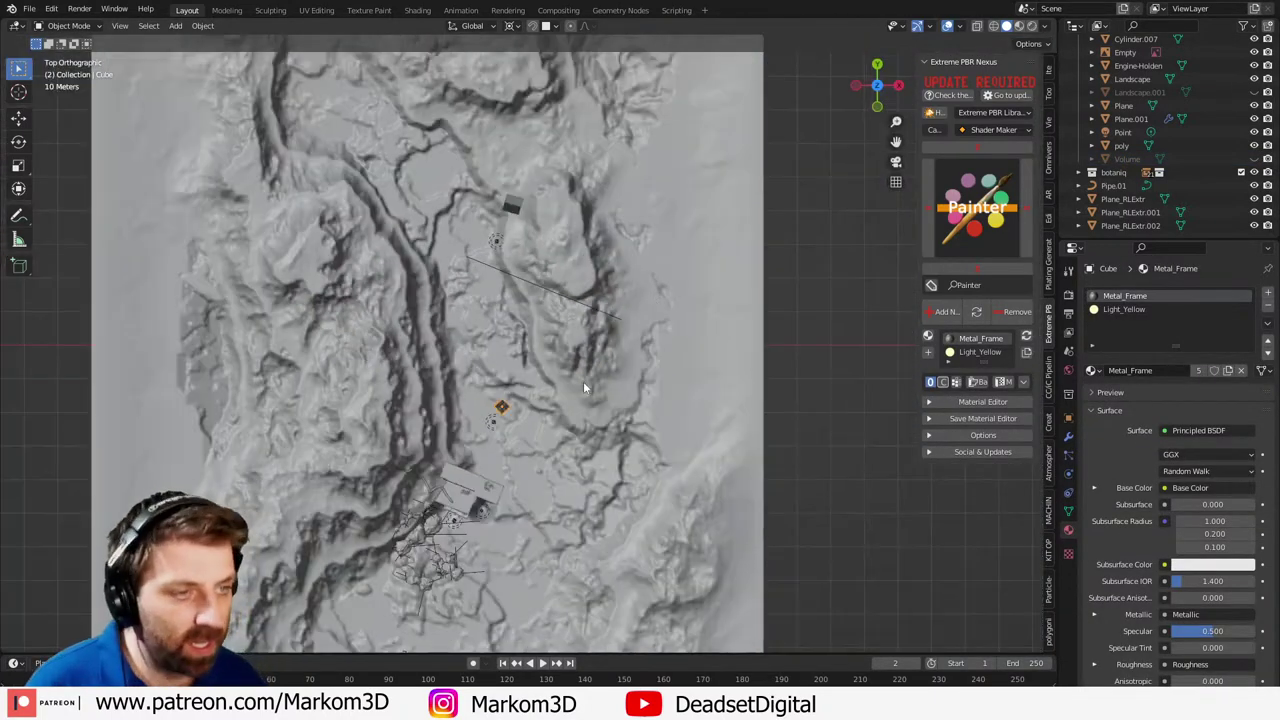
- Duplicate the tower onto the distant block, about 60 m away along Y, try rotating the copy, and change the transform pivot point
{"action": "key", "text": "shift+d"}
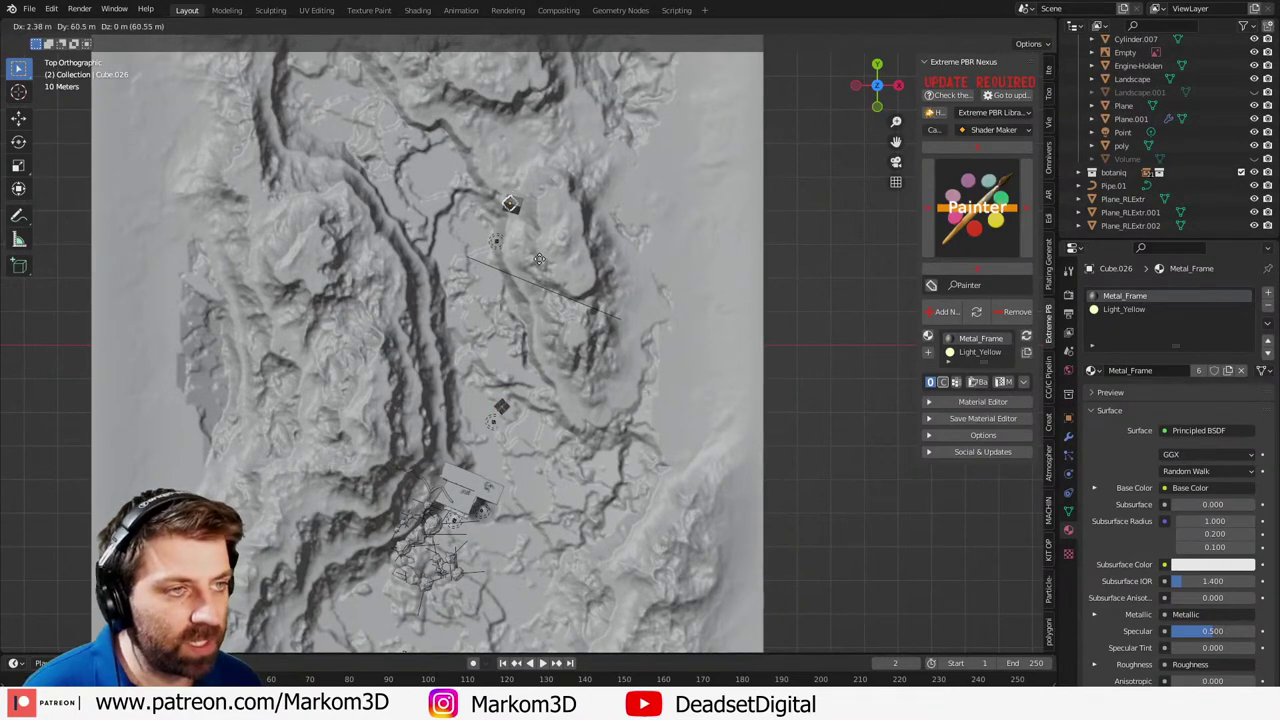
{"action": "left_click", "coordinate": [522, 280]}
{"action": "key", "text": "r"}
{"action": "left_click", "coordinate": [548, 249]}
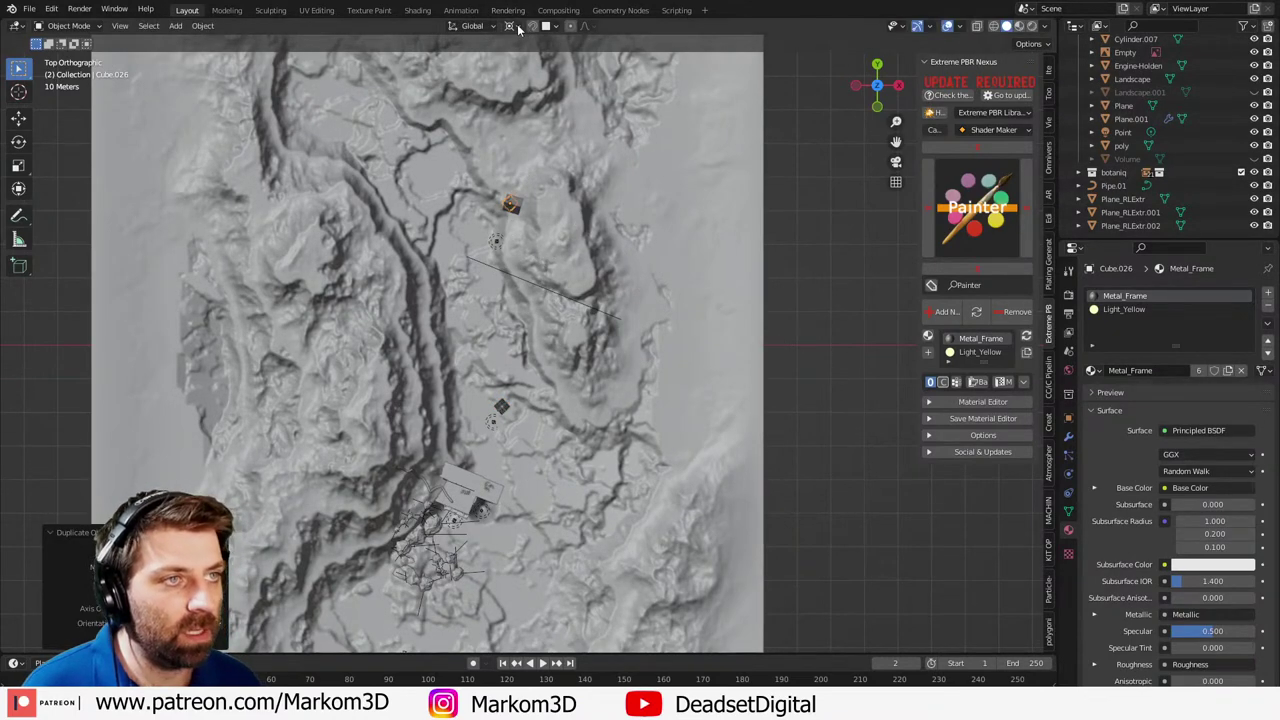
{"action": "left_click", "coordinate": [512, 26]}
{"action": "left_click", "coordinate": [551, 86]}
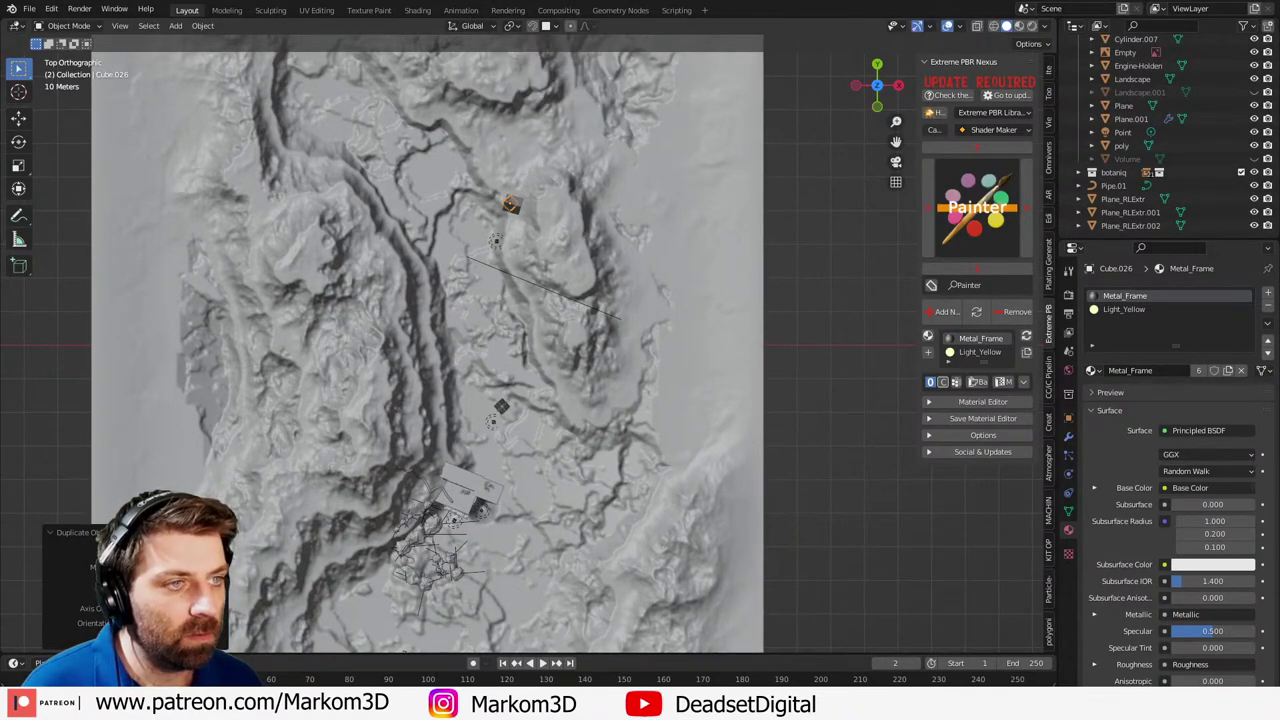
- Delete the old block at the tower copy's spot and raise the copy about 0.44 m along Z in the camera view
{"action": "key", "text": "Delete"}
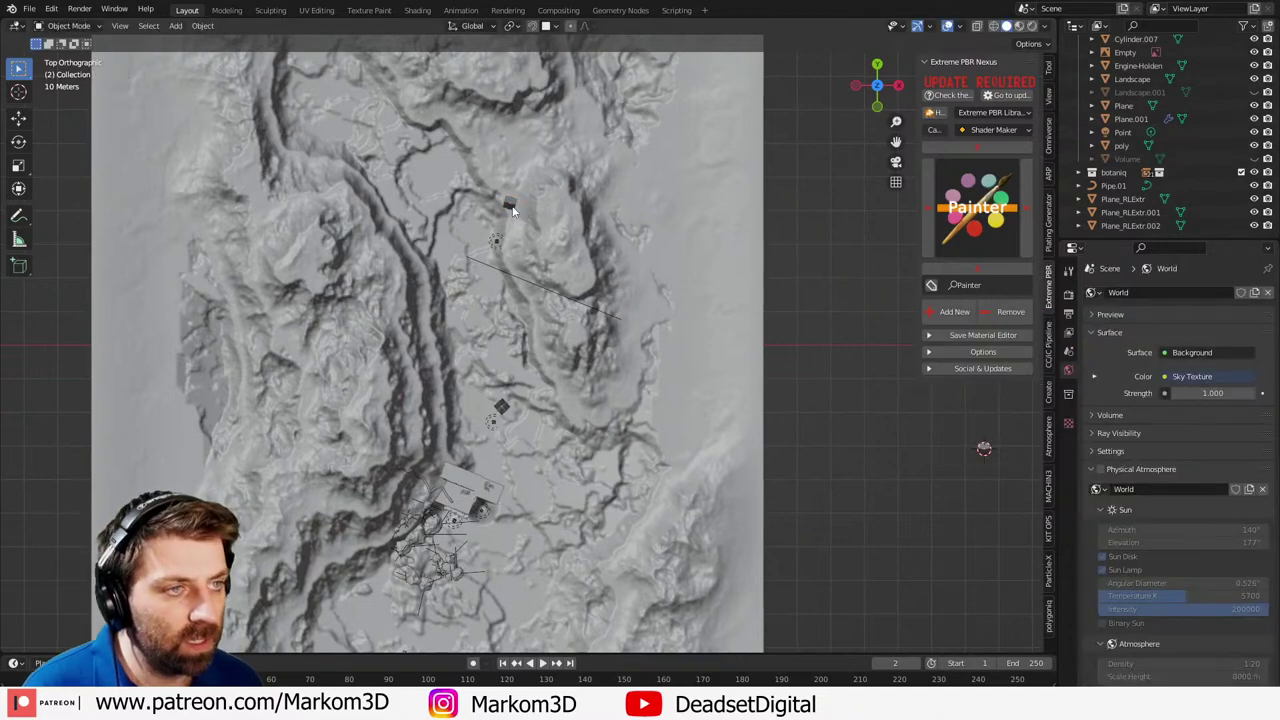
{"action": "key", "text": "ctrl+z"}
{"action": "middle_click_drag", "start_coordinate": [503, 214], "coordinate": [502, 249]}
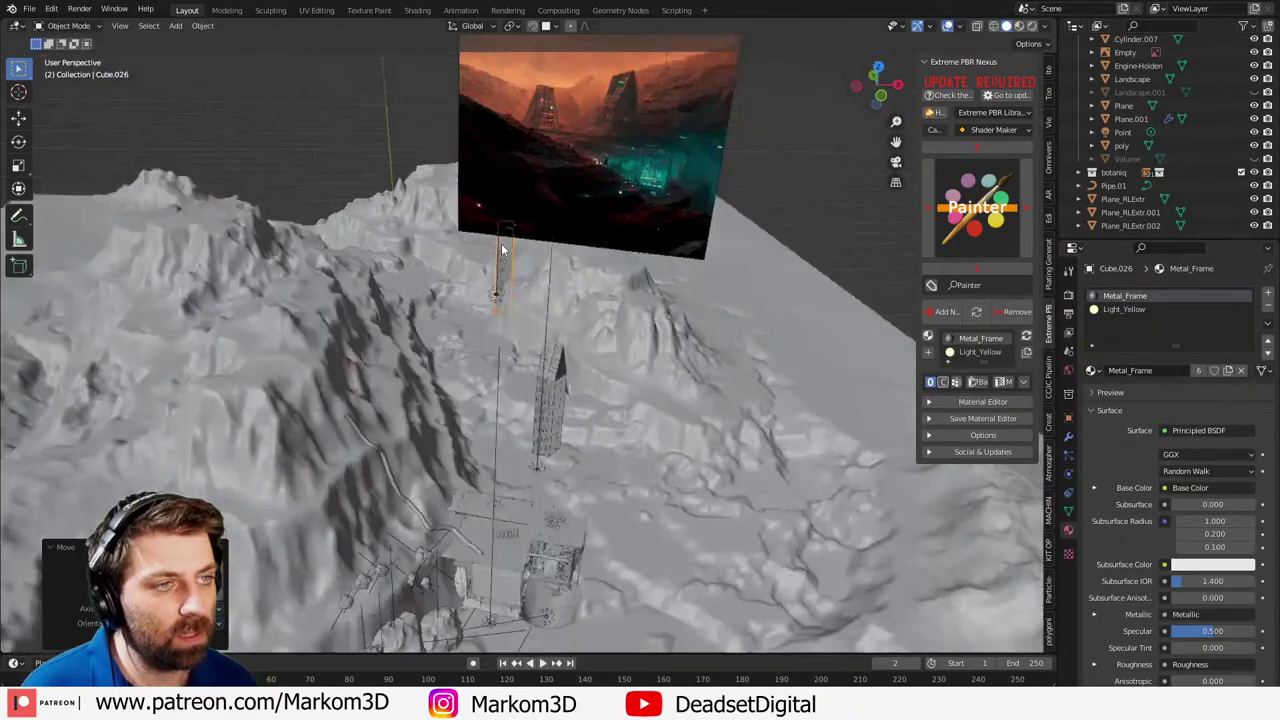
{"action": "key", "text": "KP_0"}
{"action": "key", "text": "g"}
{"action": "key", "text": "z"}
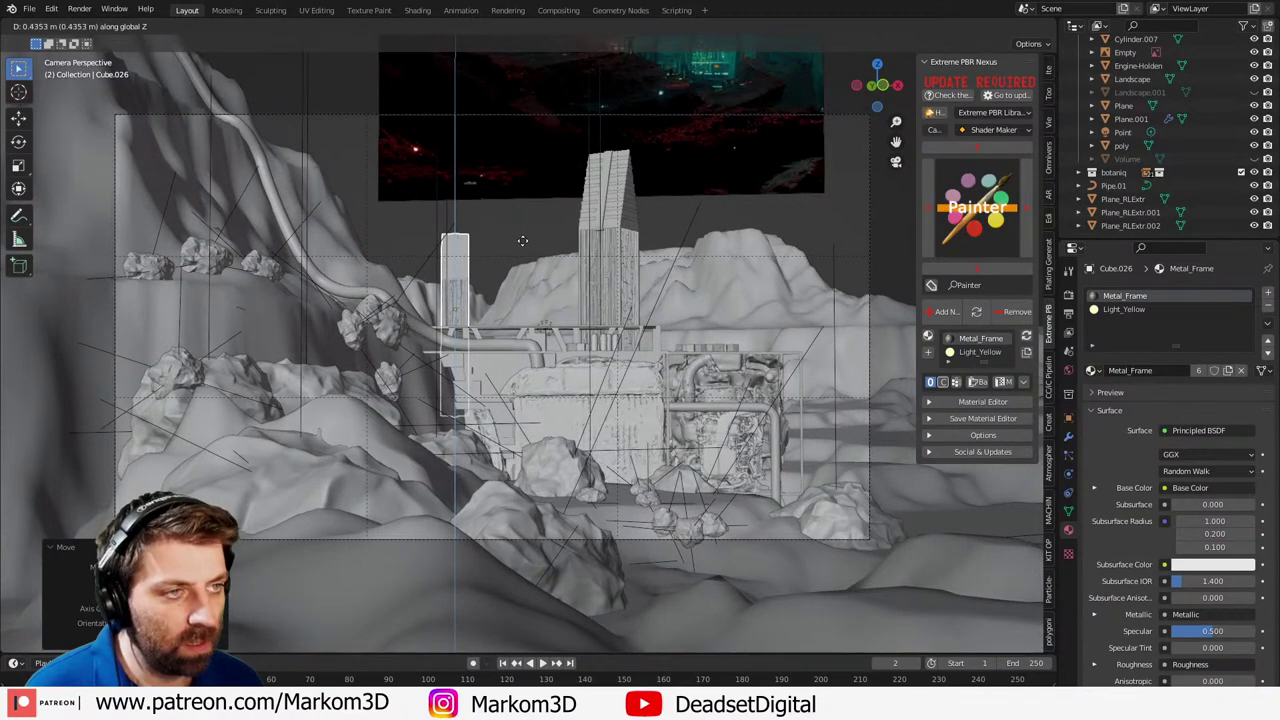
{"action": "left_click", "coordinate": [522, 241]}
- Show the hidden Landscape.001 object, check it through the camera, and delete it
{"action": "middle_click_drag", "start_coordinate": [522, 241], "coordinate": [630, 339]}
{"action": "left_click", "coordinate": [630, 339]}
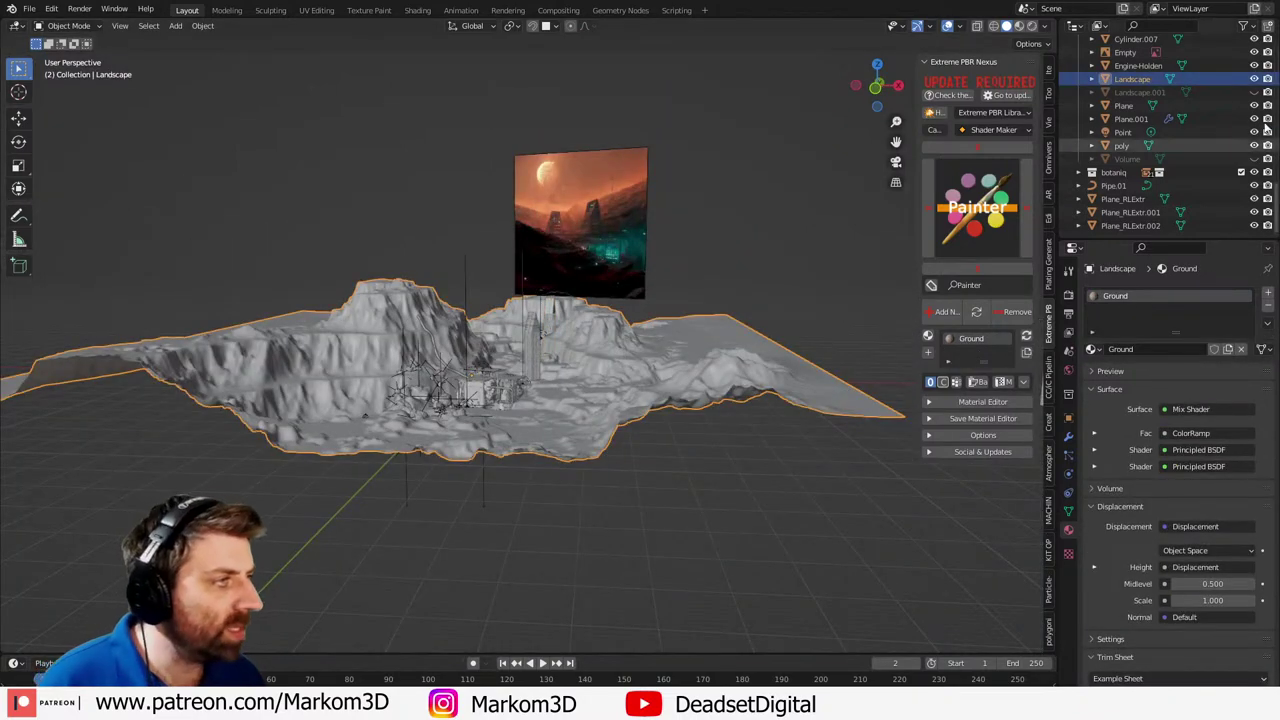
{"action": "left_click", "coordinate": [1254, 92]}
{"action": "middle_click_drag", "start_coordinate": [837, 228], "coordinate": [908, 241]}
{"action": "key", "text": "KP_0"}
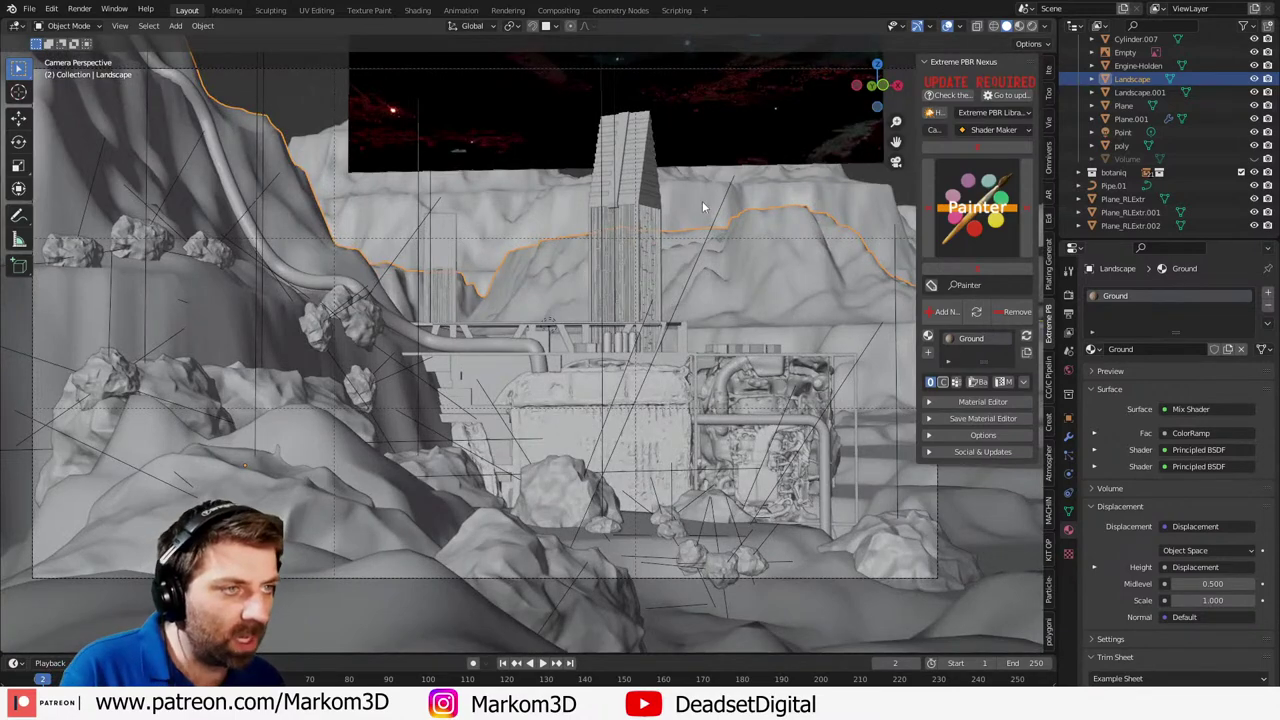
{"action": "left_click", "coordinate": [702, 206]}
{"action": "key", "text": "Delete"}
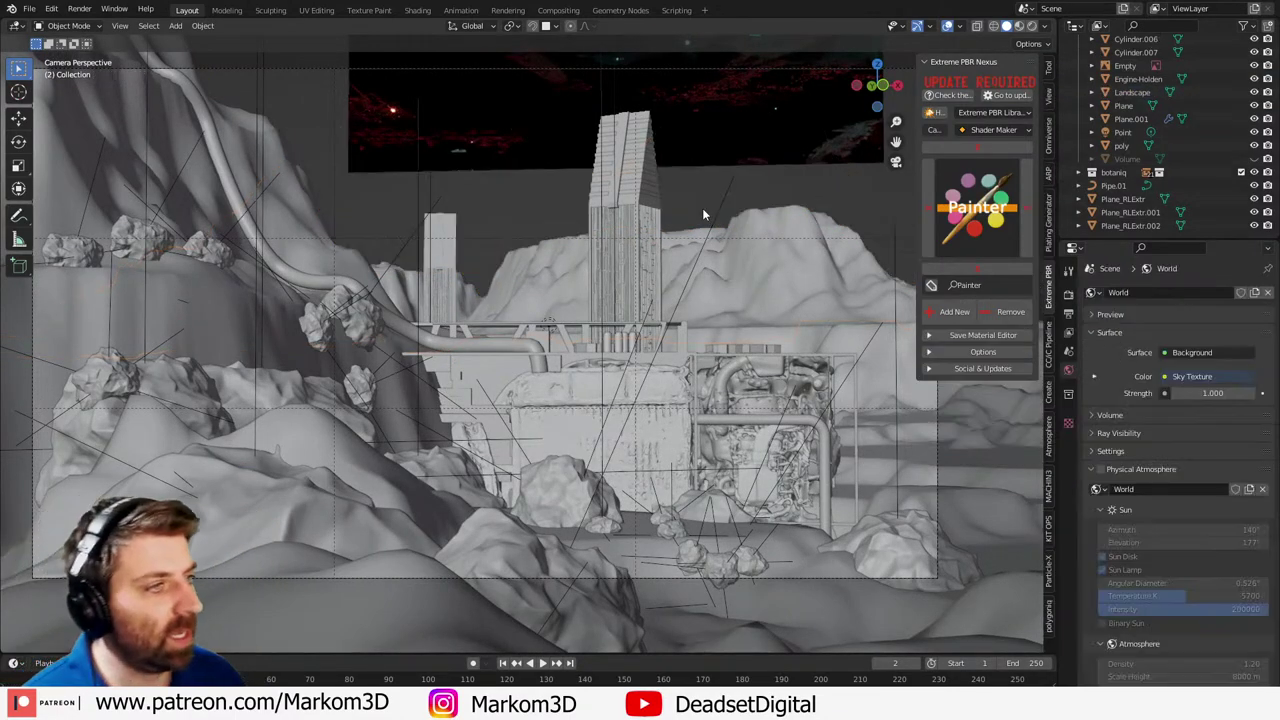
- Duplicate the landscape in top view, then rotate, enlarge and move the copy behind the original terrain
{"action": "left_click", "coordinate": [713, 319]}
{"action": "key", "text": "KP_7"}
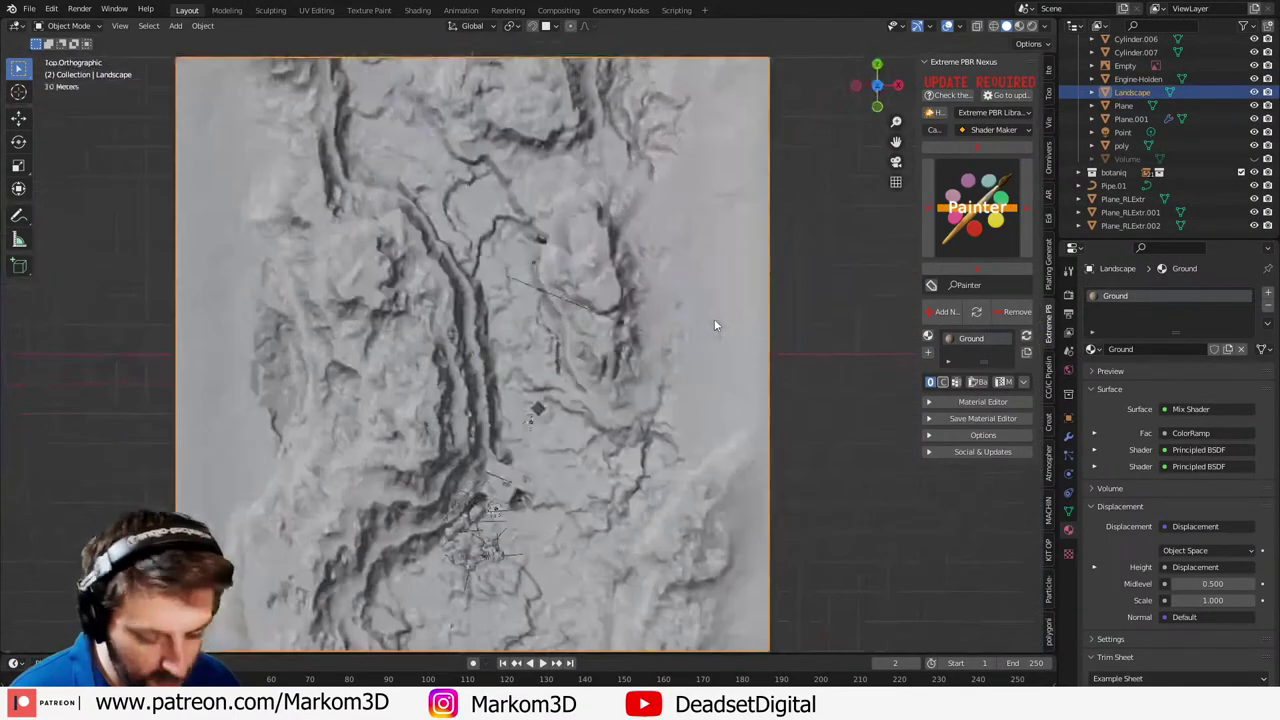
{"action": "scroll", "coordinate": [697, 327], "scroll_direction": "down", "scroll_amount": 4}
{"action": "key", "text": "shift+d"}
{"action": "key", "text": "r"}
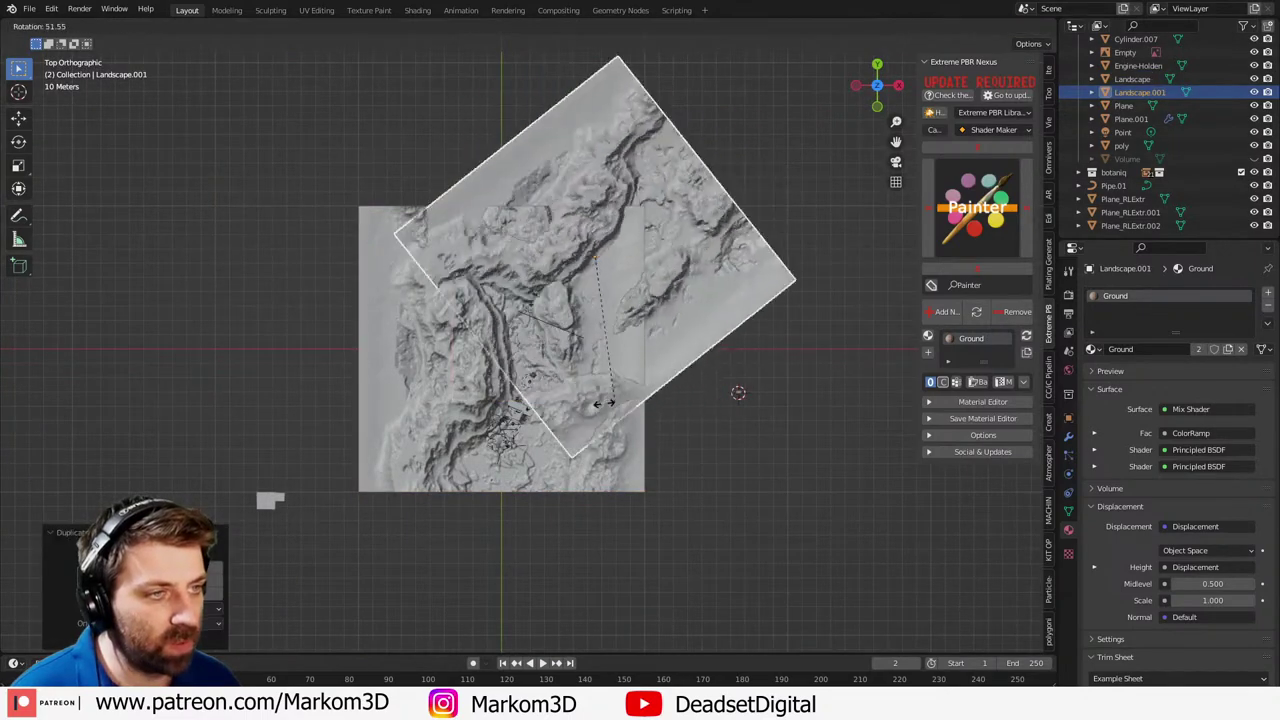
{"action": "left_click", "coordinate": [563, 350]}
{"action": "key", "text": "s"}
{"action": "left_click", "coordinate": [814, 376]}
{"action": "key", "text": "g"}
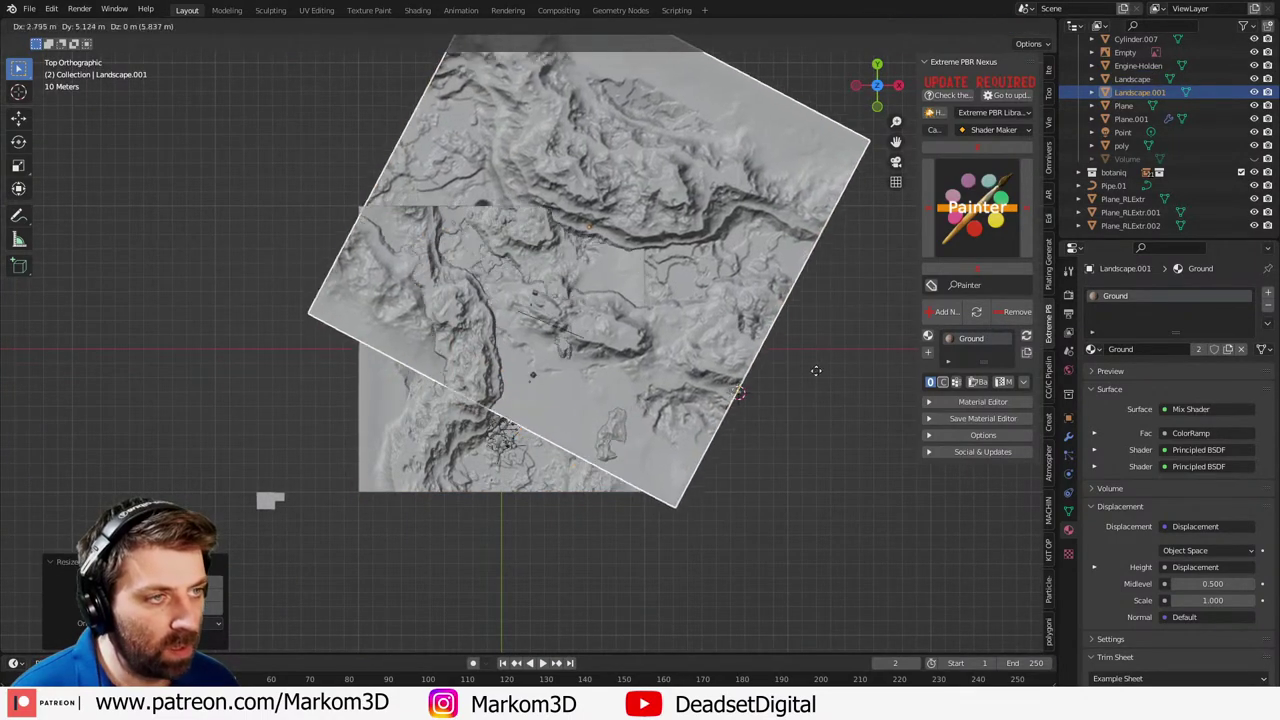
{"action": "left_click", "coordinate": [823, 369]}
- Enlarge the landscape copy further against the camera view and shift it farther back in top view
{"action": "key", "text": "KP_1"}
{"action": "key", "text": "KP_0"}
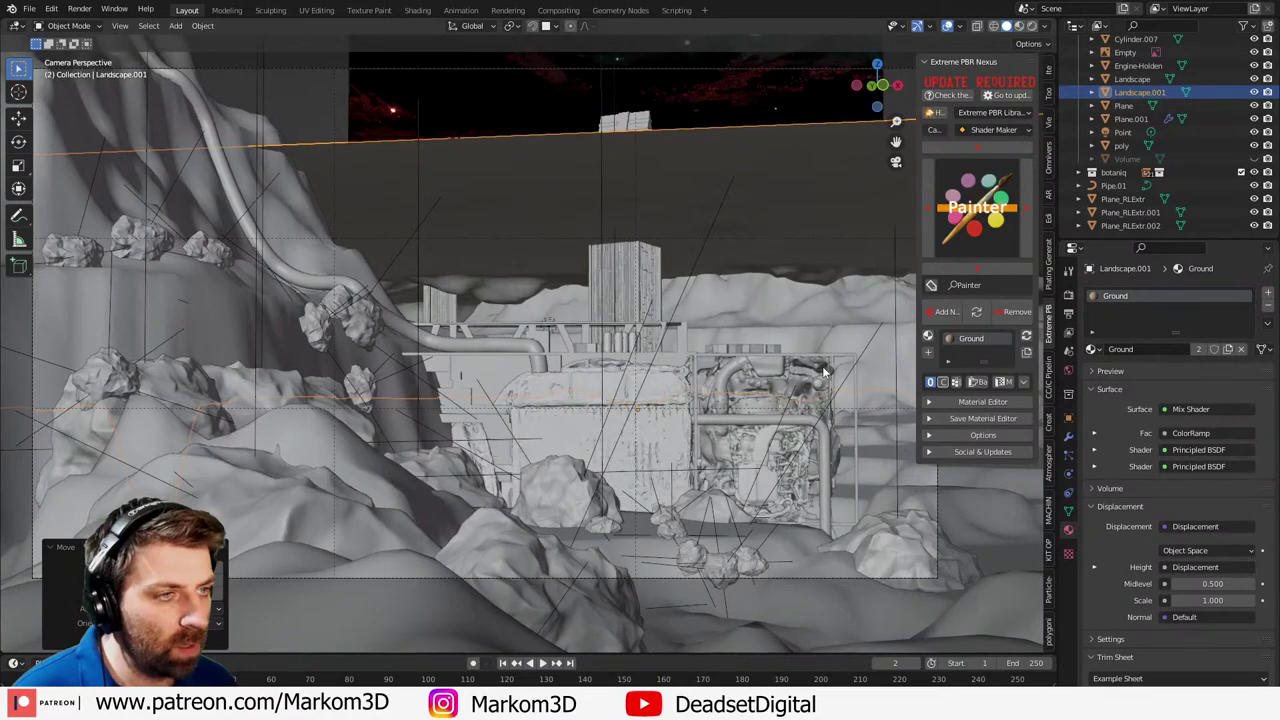
{"action": "key", "text": "s"}
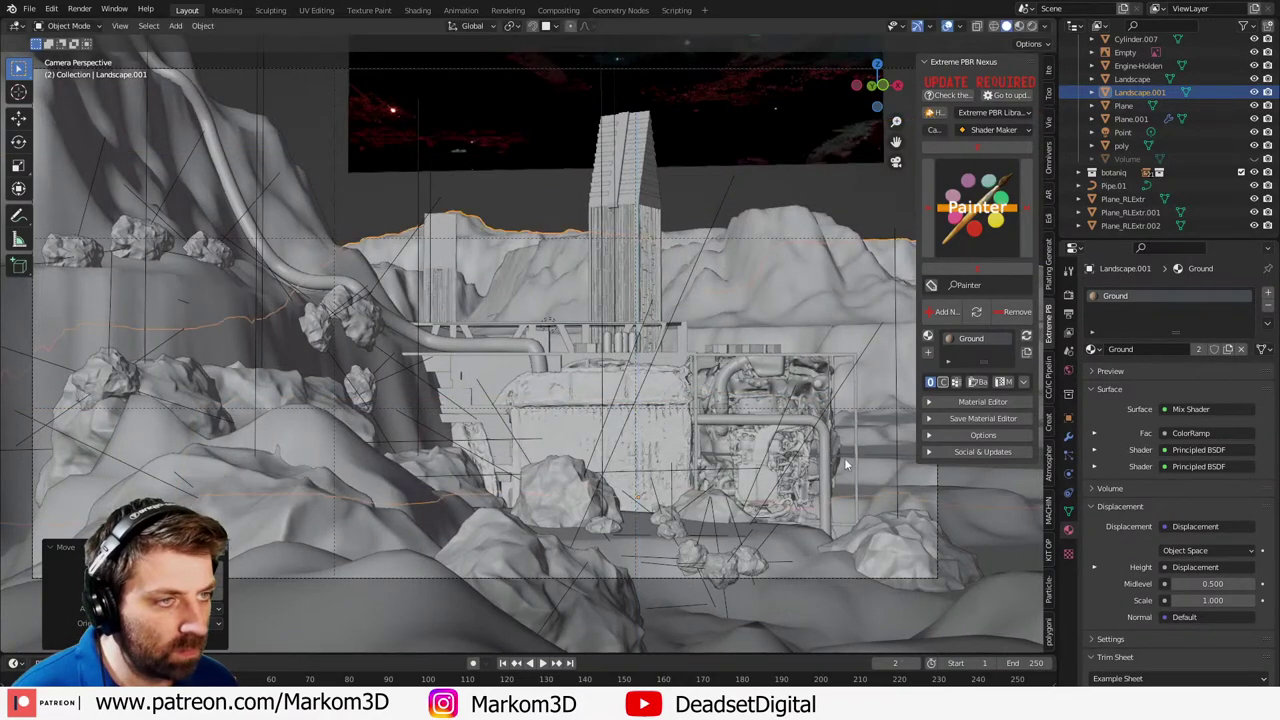
{"action": "left_click", "coordinate": [903, 483]}
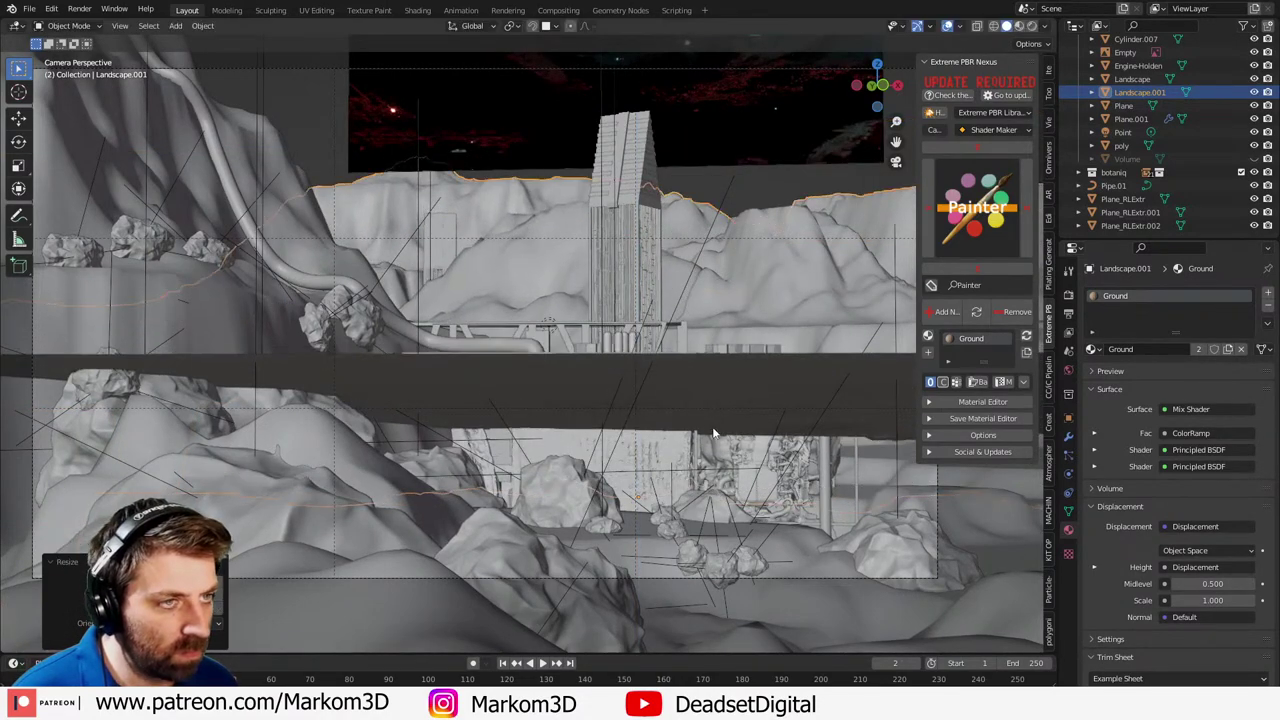
{"action": "key", "text": "KP_7"}
{"action": "scroll", "coordinate": [702, 425], "scroll_direction": "down", "scroll_amount": 1}
{"action": "key", "text": "g"}
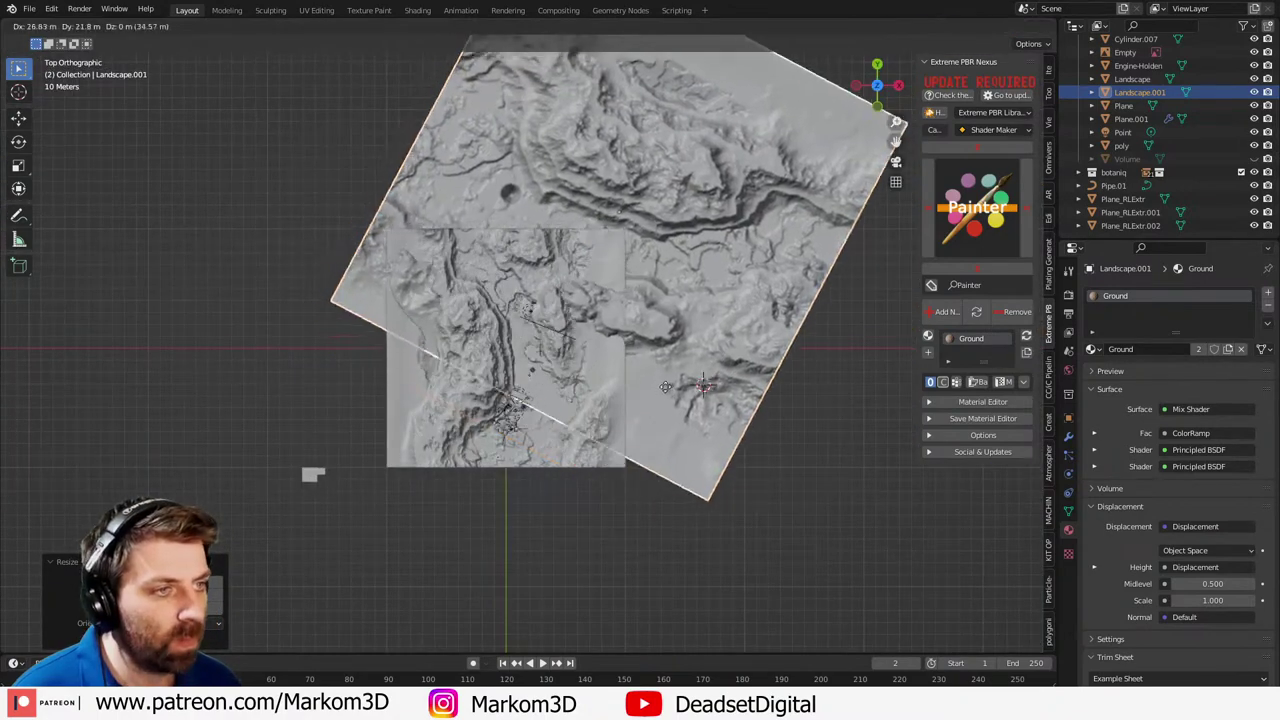
{"action": "left_click", "coordinate": [659, 394]}
- Circle-select the part of the landscape copy that overlaps and surrounds the original terrain, and delete its faces
{"action": "key", "text": "Tab"}
{"action": "key", "text": "alt+a"}
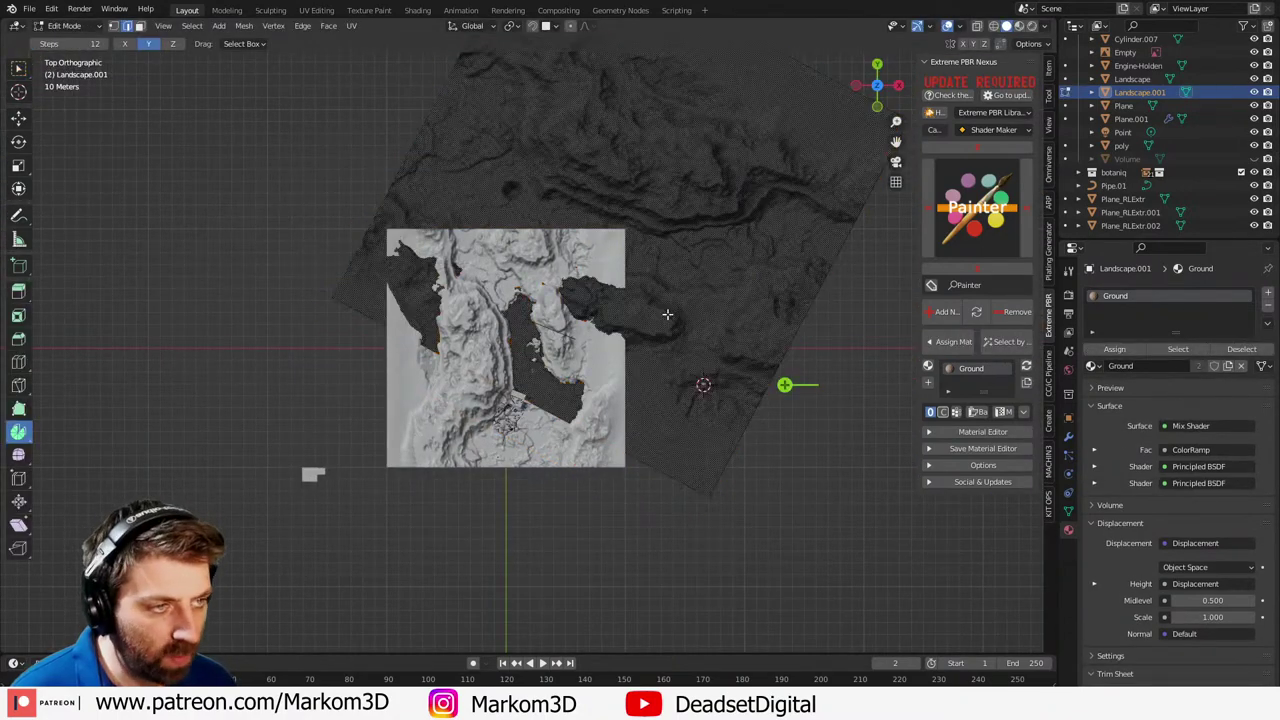
{"action": "key", "text": "c"}
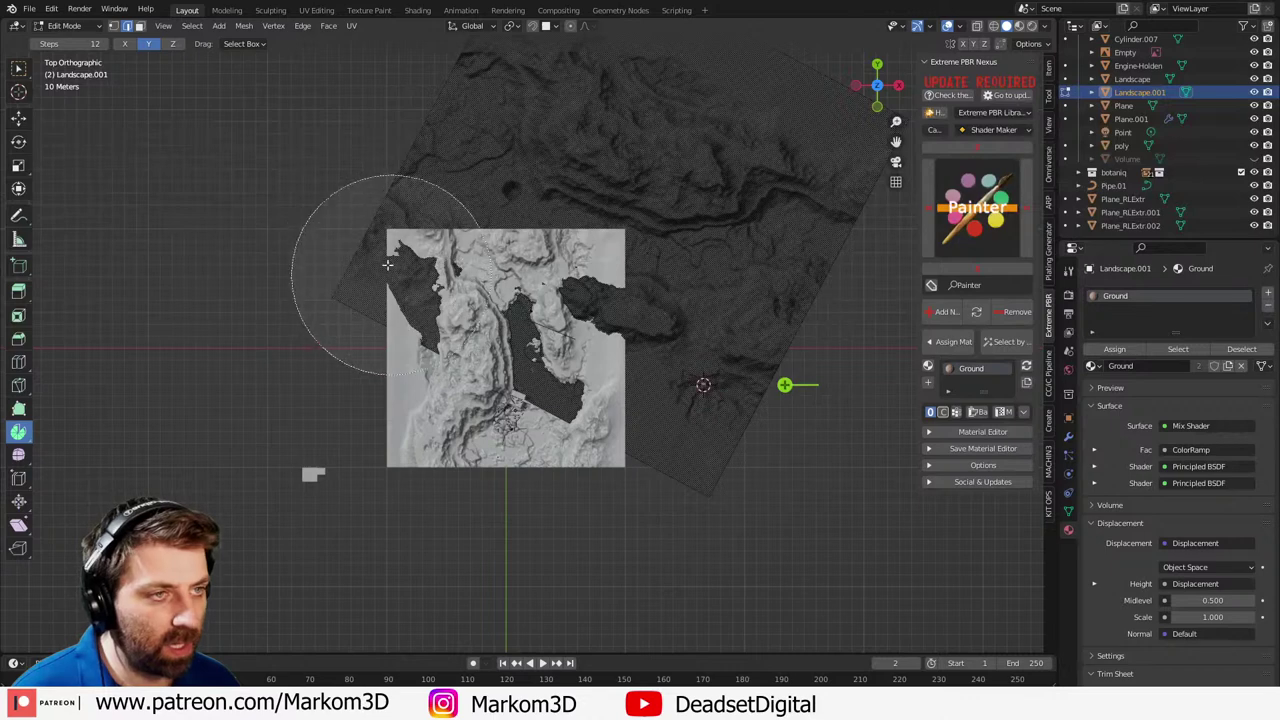
{"action": "mouse_move", "coordinate": [366, 257]}
{"action": "left_mouse_down"}
{"action": "mouse_move", "coordinate": [410, 220]}
{"action": "mouse_move", "coordinate": [757, 405]}
{"action": "mouse_move", "coordinate": [234, 194]}
{"action": "left_mouse_up"}
{"action": "right_click", "coordinate": [234, 194]}
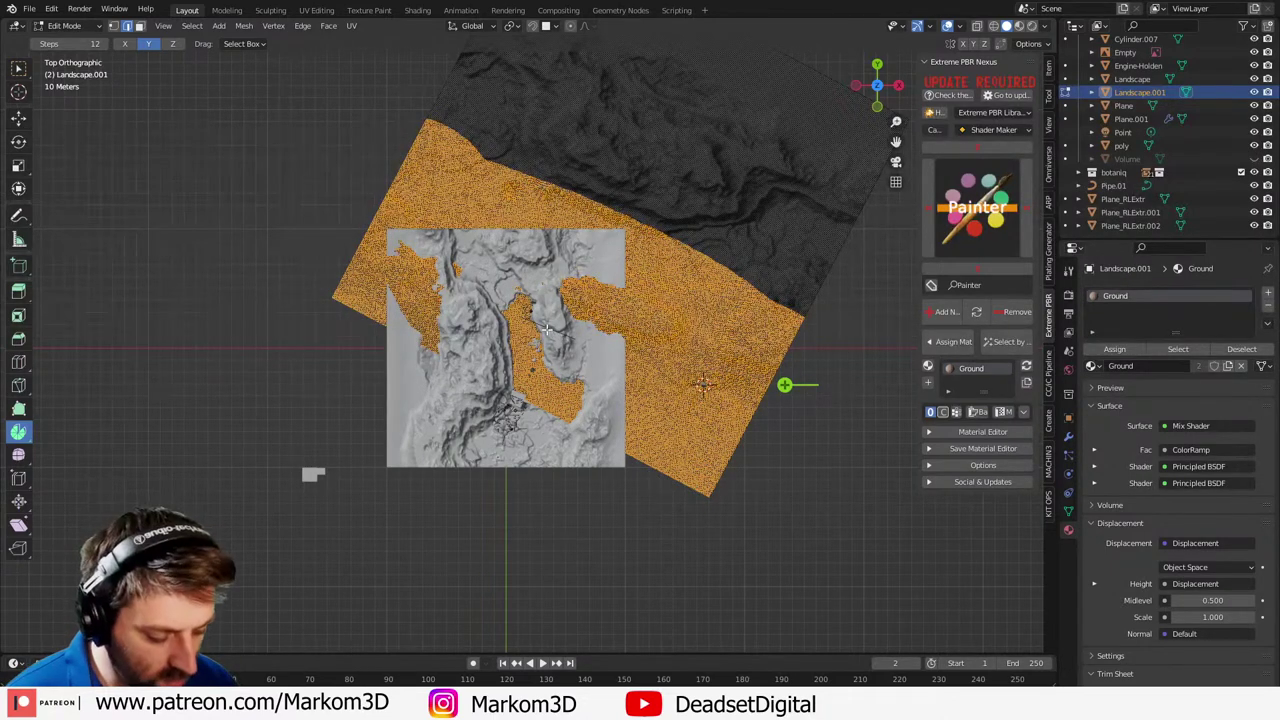
{"action": "key", "text": "3"}
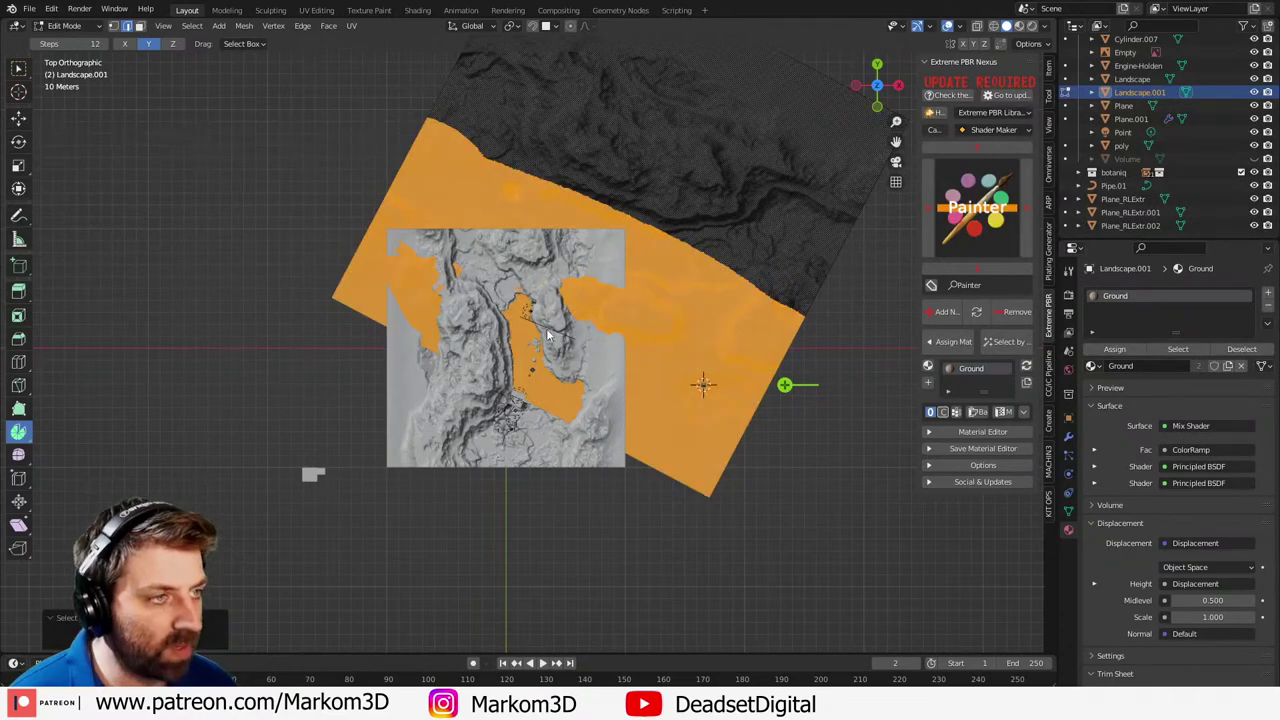
{"action": "key", "text": "x"}
{"action": "left_click", "coordinate": [555, 309]}
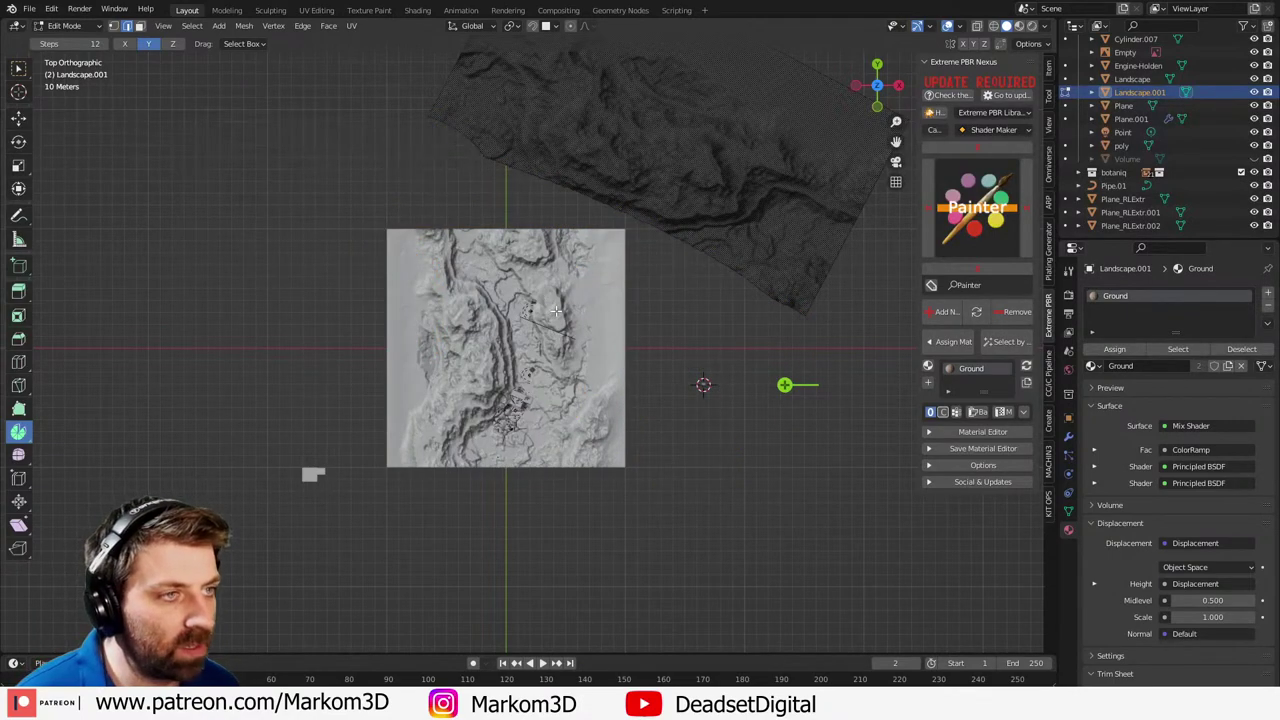
- Raise the trimmed landscape copy along Z and shift it about 14.7 m sideways as background mountains behind the towers
{"action": "key", "text": "KP_0"}
{"action": "key", "text": "Tab"}
{"action": "key", "text": "g"}
{"action": "key", "text": "z"}
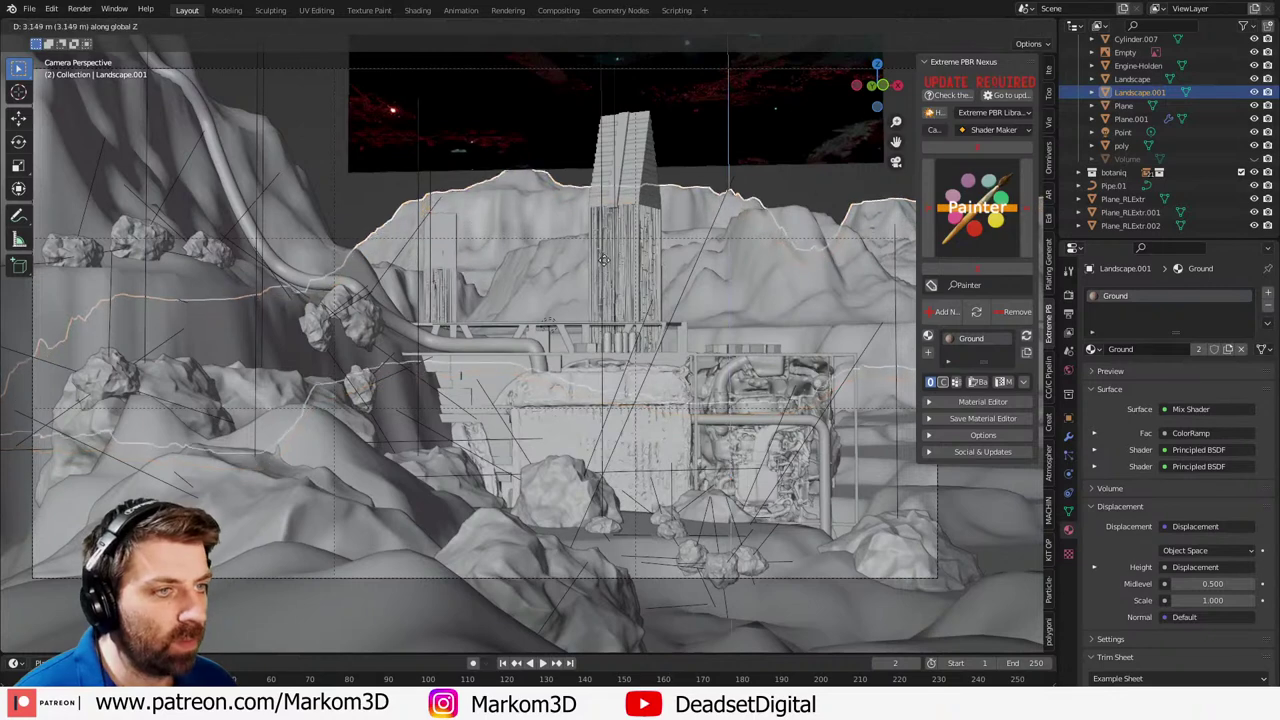
{"action": "left_click", "coordinate": [778, 243]}
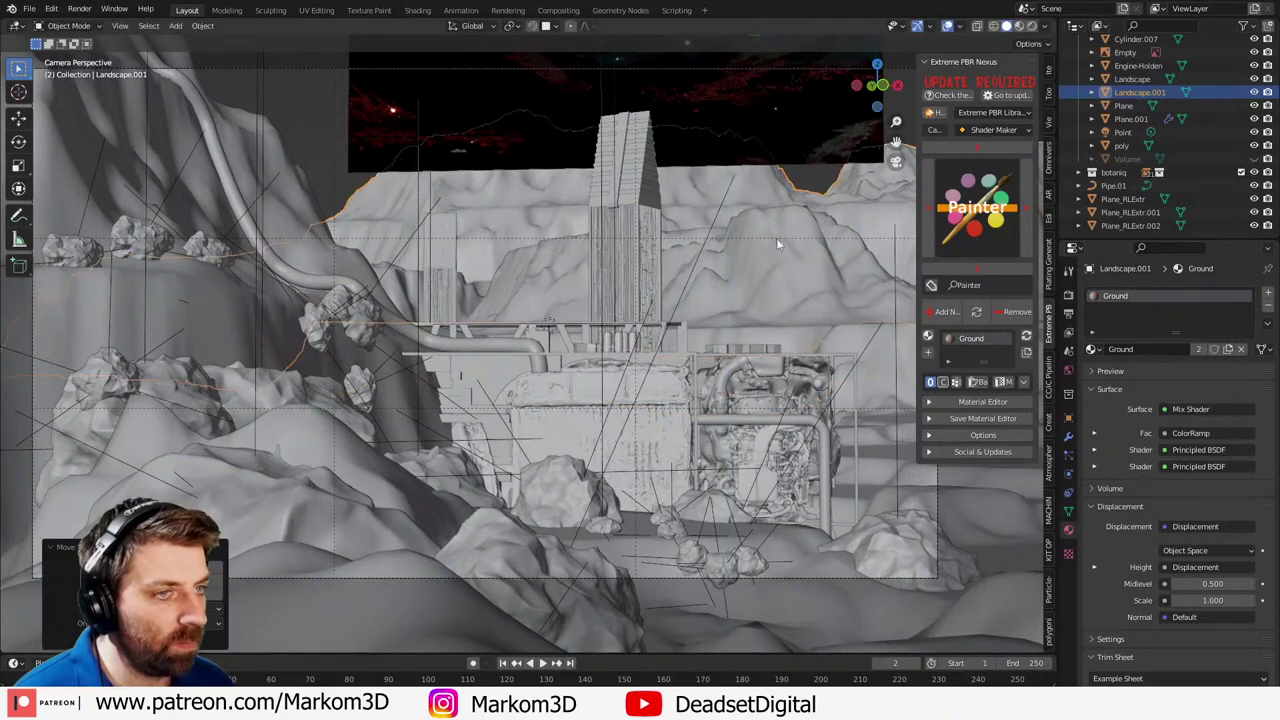
{"action": "key", "text": "g"}
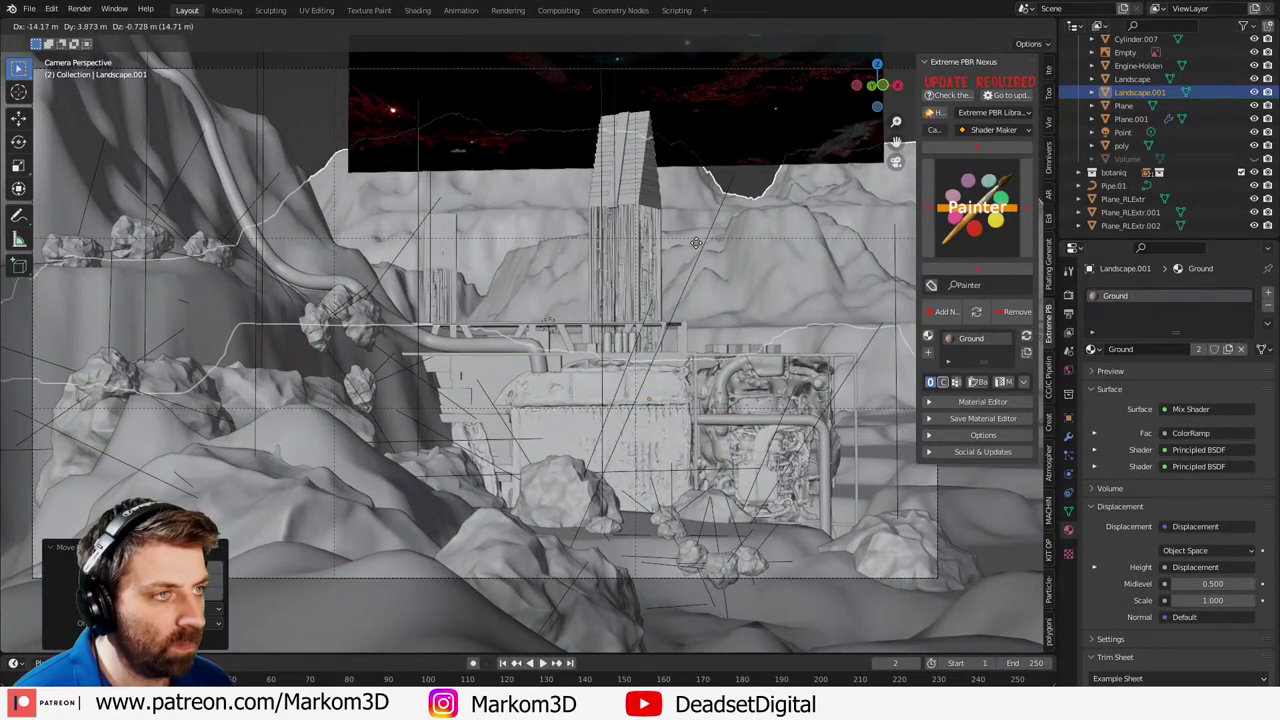
{"action": "left_click", "coordinate": [696, 251]}
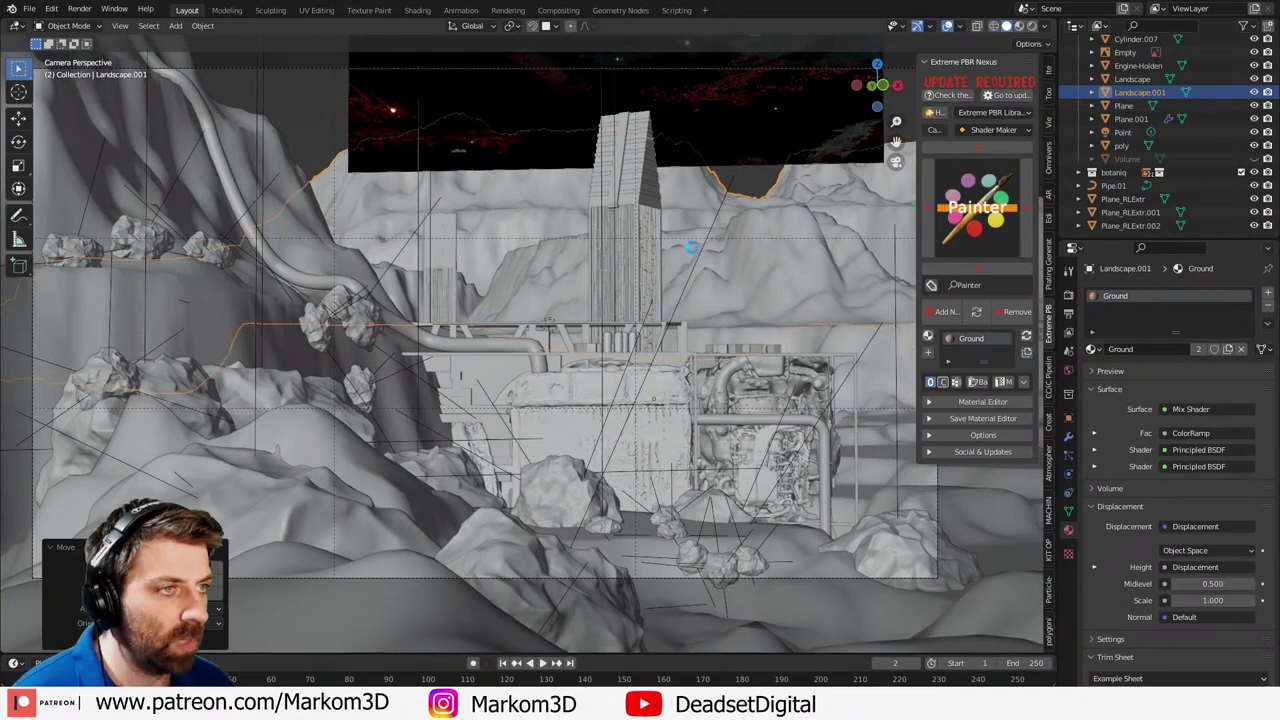
- Move the reference image up above the camera frame
{"action": "scroll", "coordinate": [692, 252], "scroll_direction": "down", "scroll_amount": 4}
{"action": "left_click", "coordinate": [615, 247]}
{"action": "key", "text": "g"}
{"action": "left_click", "coordinate": [549, 163]}
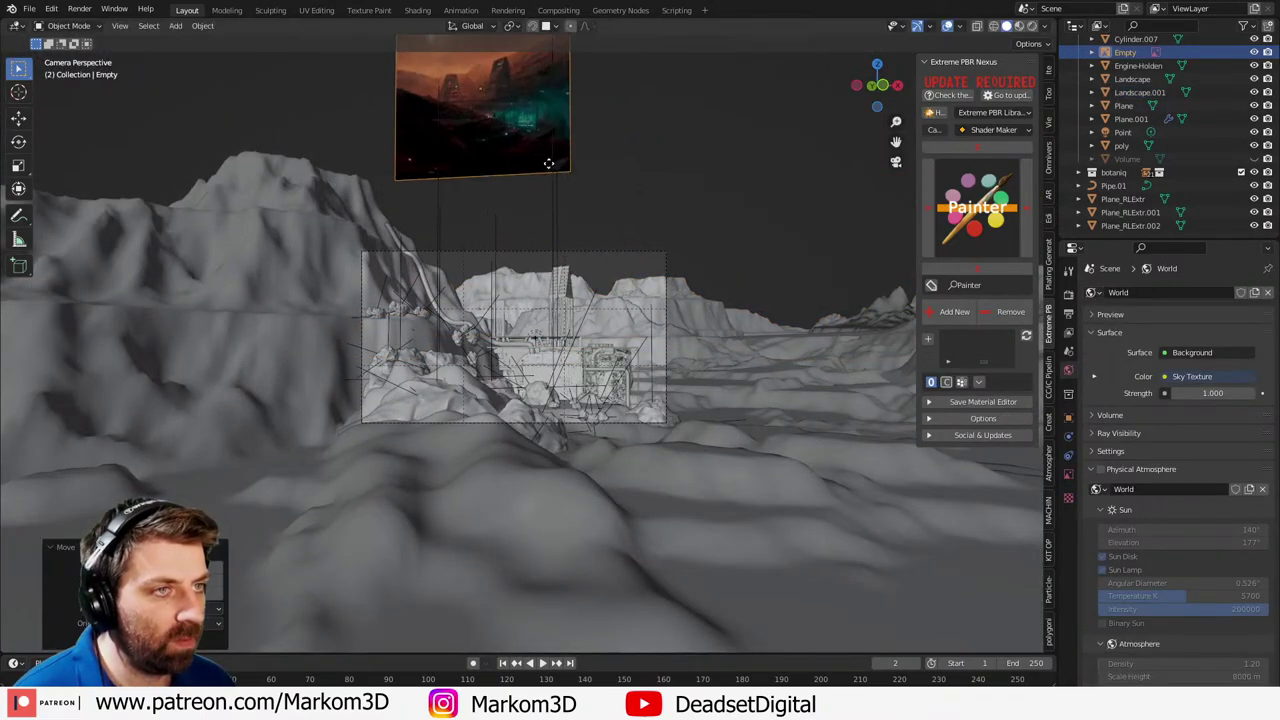
- Preview the scene in rendered shading, then render the camera view and examine the towers against the background mountains
{"action": "left_click", "coordinate": [1031, 27]}
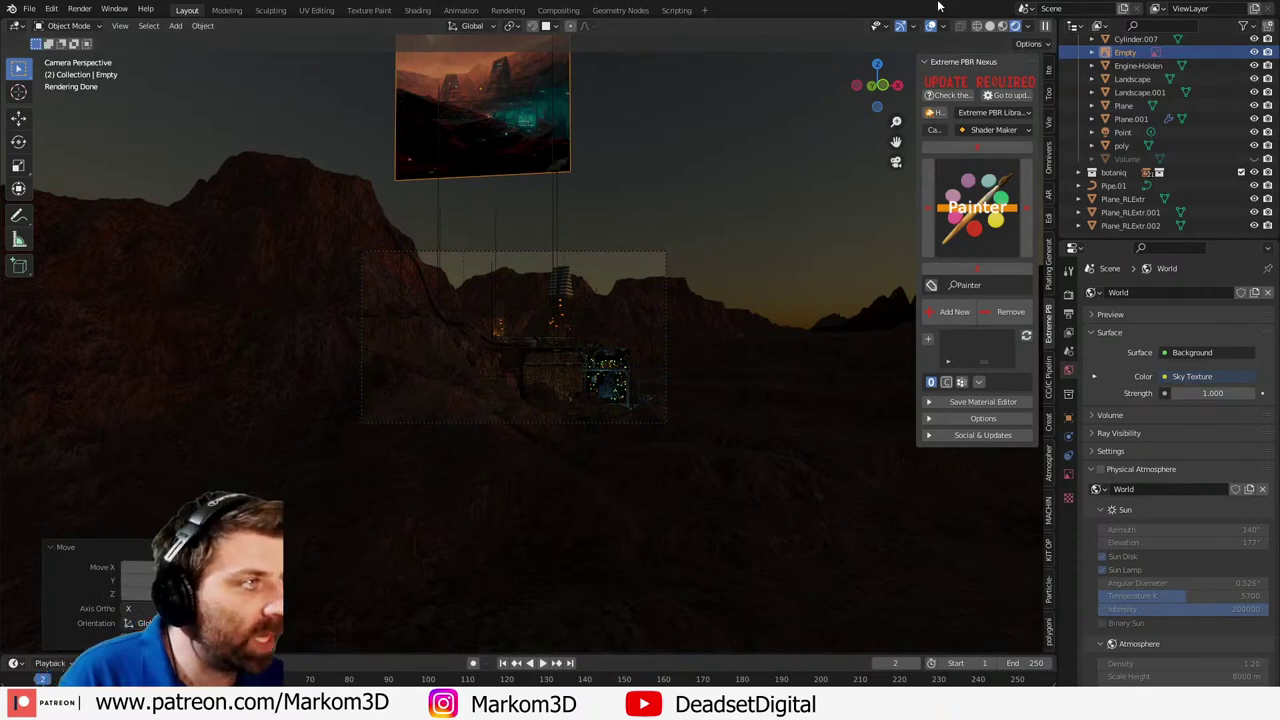
{"action": "left_click", "coordinate": [990, 26]}
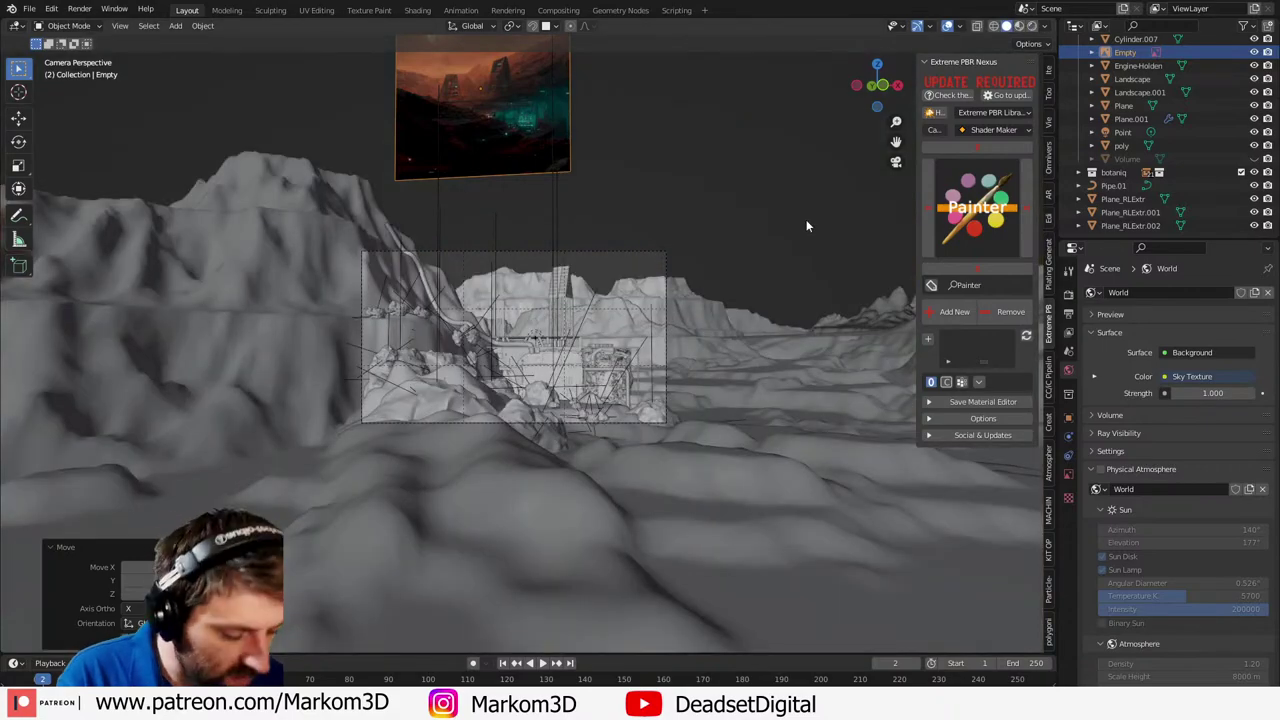
{"action": "key", "text": "F12"}
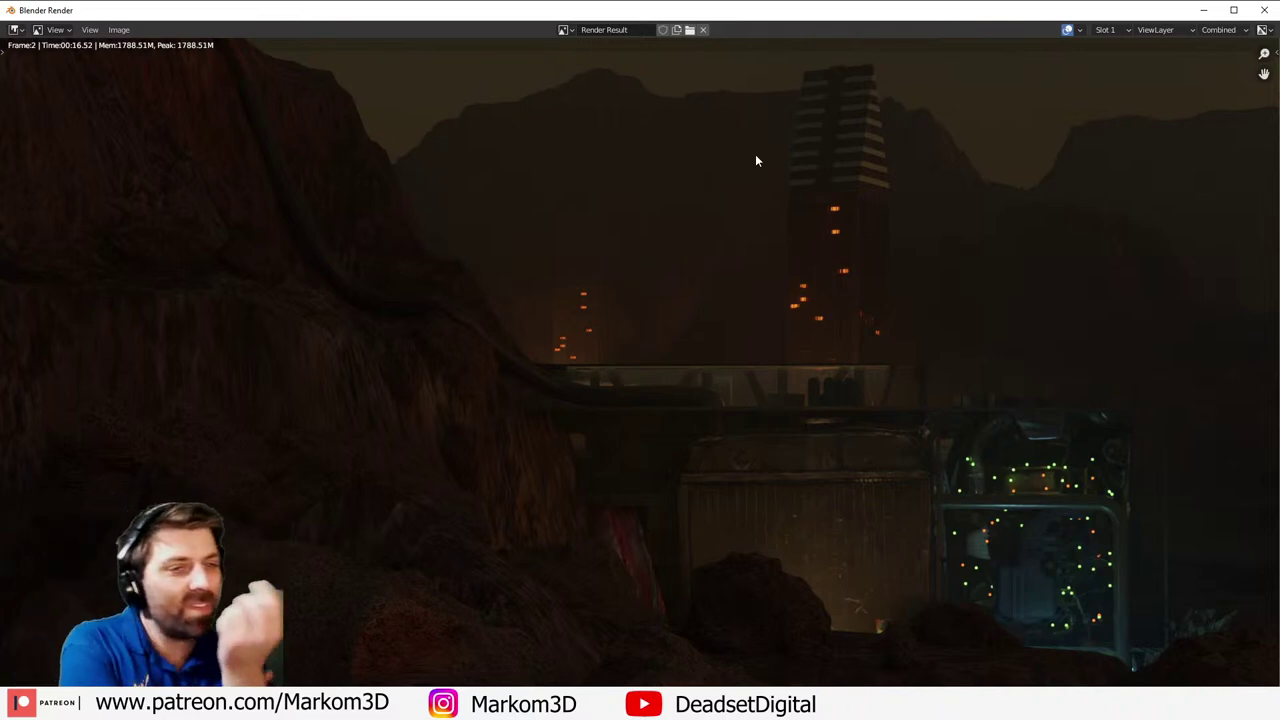
{"action": "scroll", "coordinate": [660, 203], "scroll_direction": "down", "scroll_amount": 3}
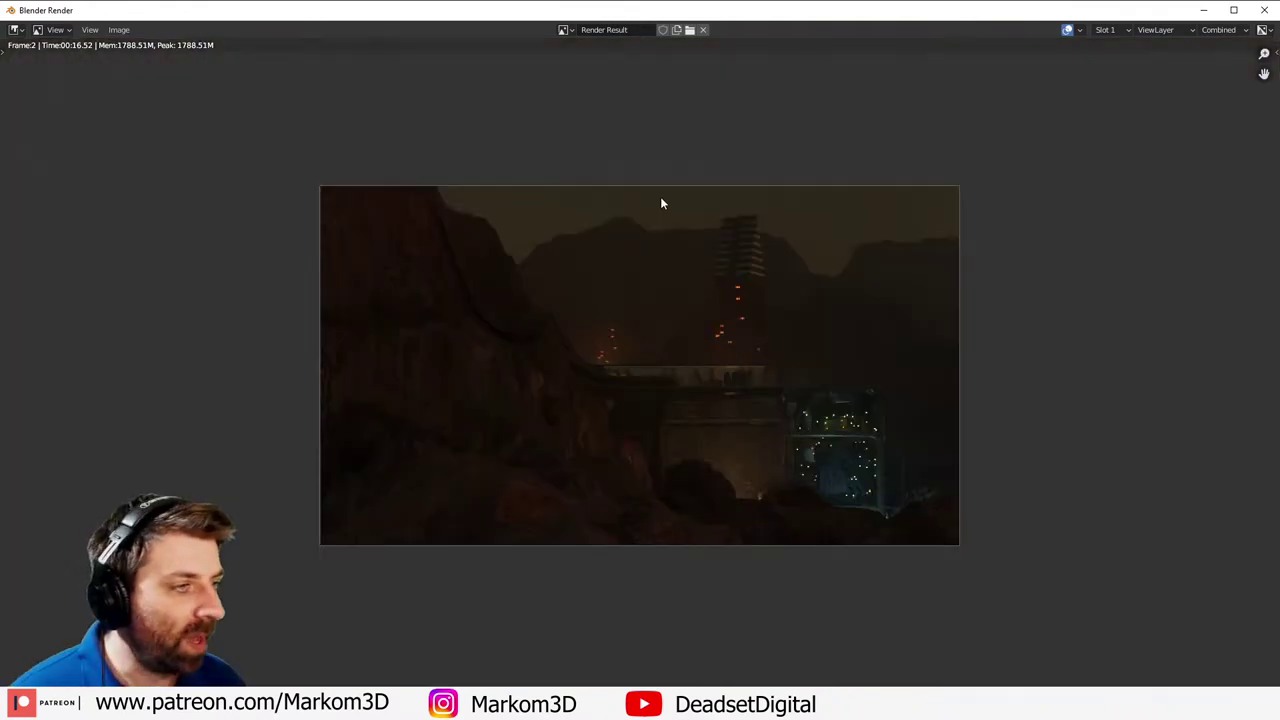
{"action": "scroll", "coordinate": [720, 357], "scroll_direction": "up", "scroll_amount": 1}
{"action": "middle_click_drag", "start_coordinate": [714, 357], "coordinate": [697, 321]}
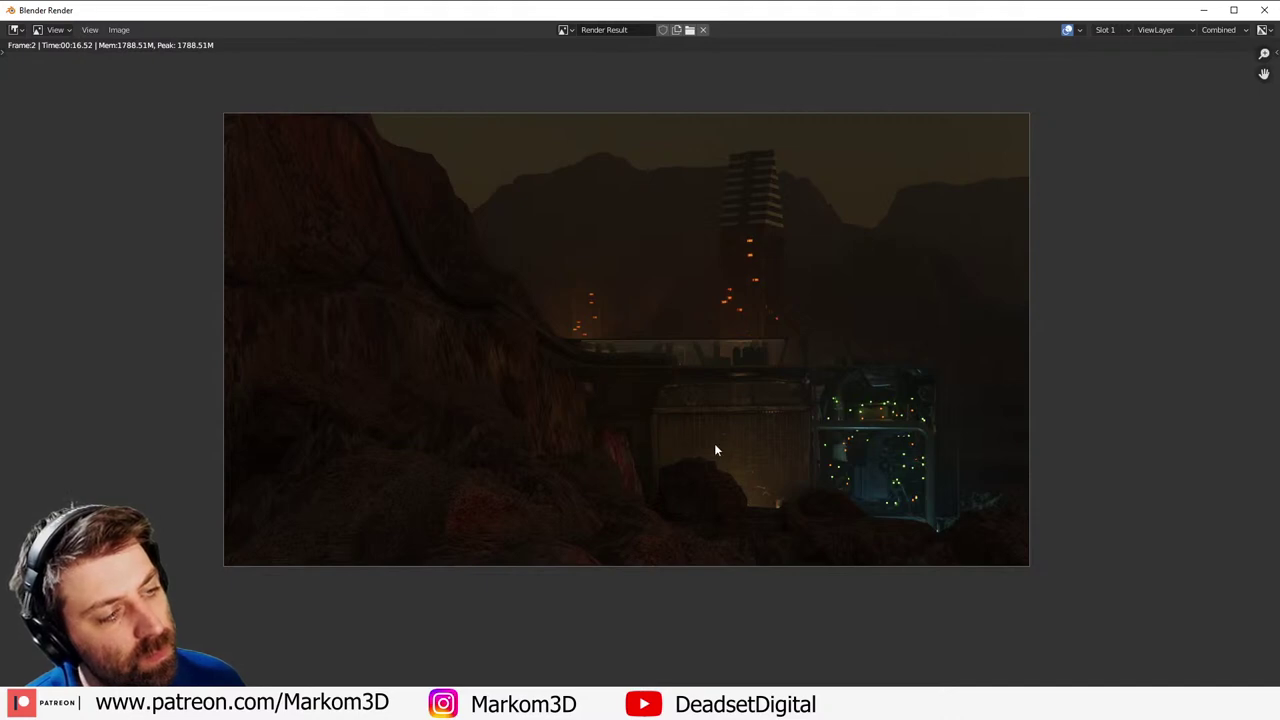
{"action": "key", "text": "Escape"}
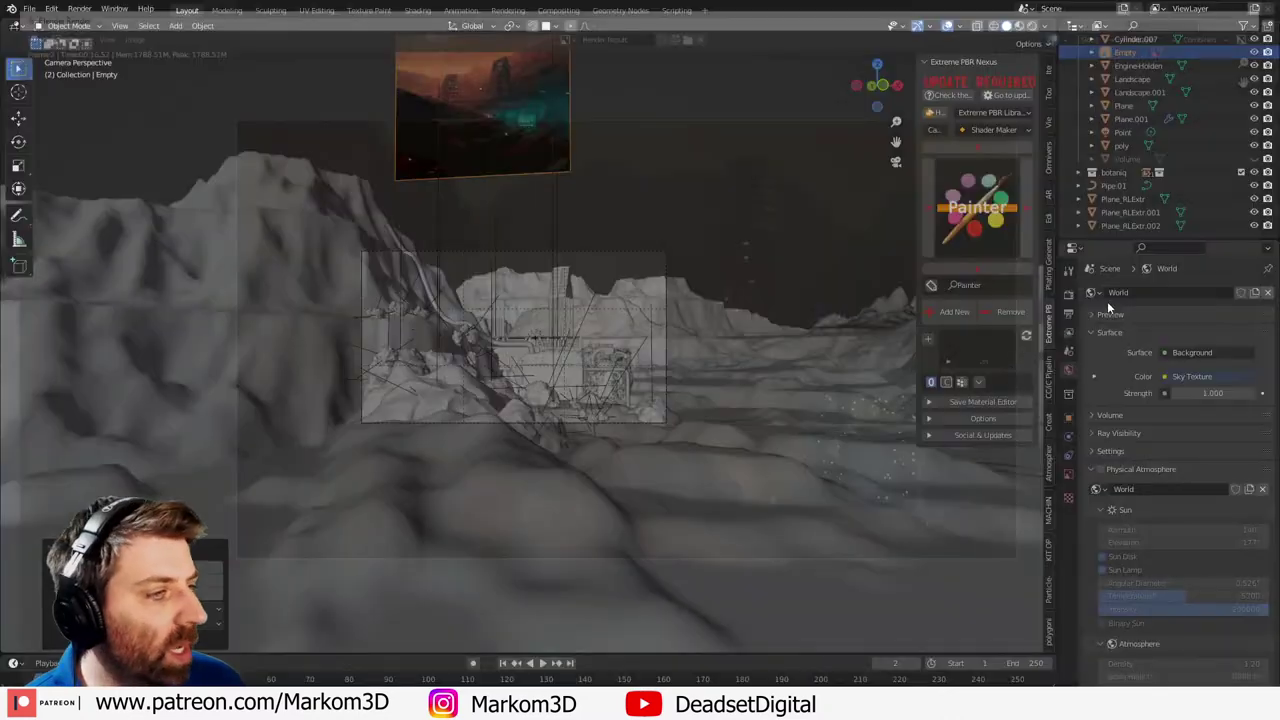
- Select the camera and enable its depth of field
{"action": "left_click", "coordinate": [667, 303]}
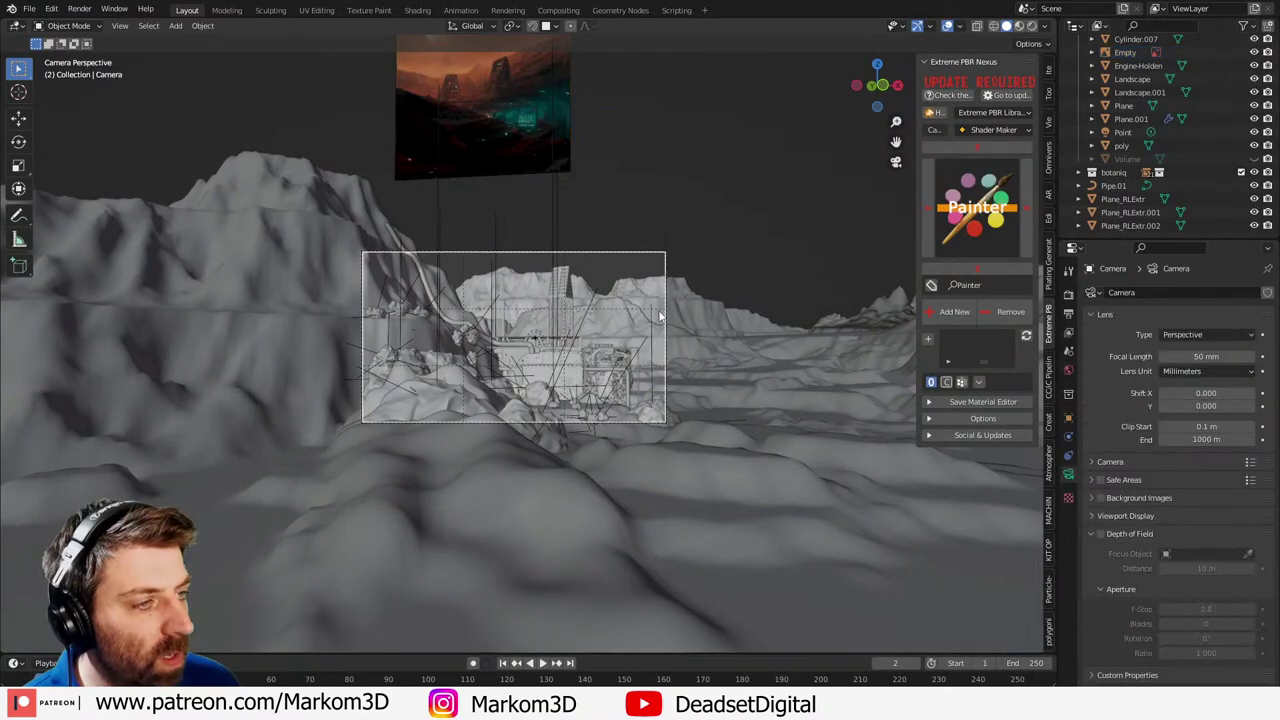
{"action": "scroll", "coordinate": [627, 416], "scroll_direction": "up", "scroll_amount": 3}
{"action": "middle_click_drag", "start_coordinate": [626, 419], "coordinate": [617, 304], "text": "shift"}
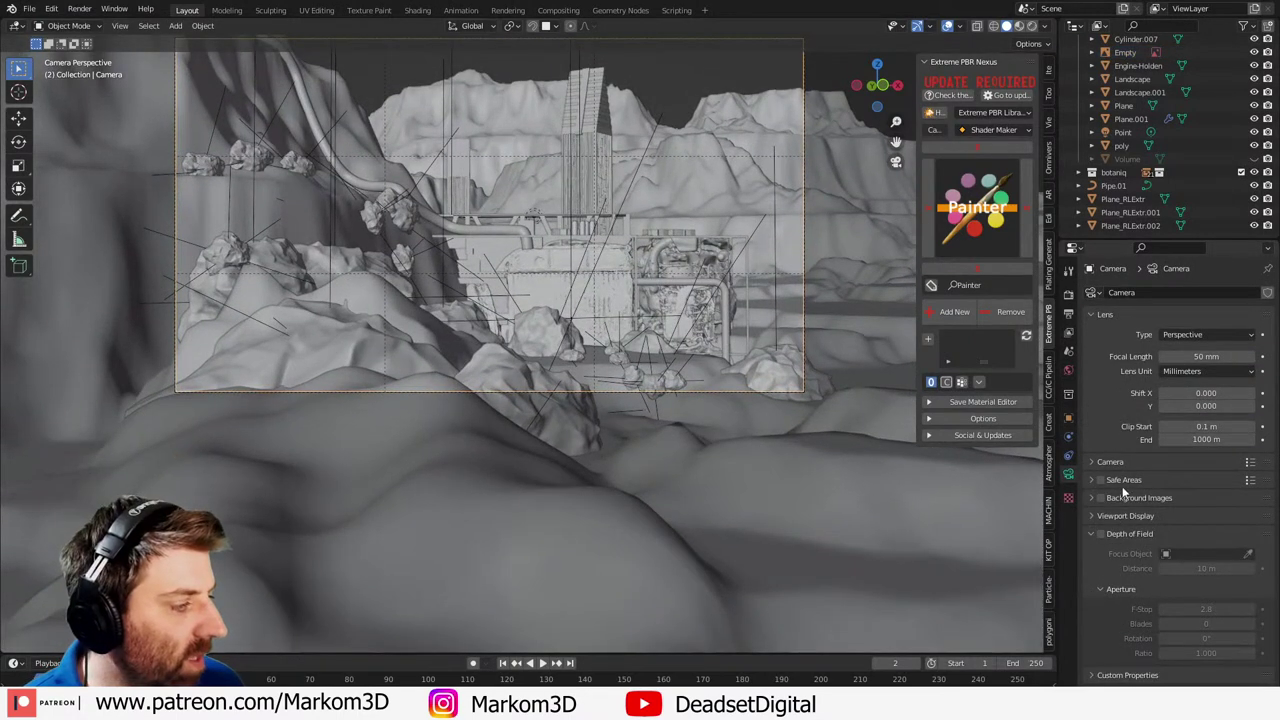
{"action": "left_click", "coordinate": [1100, 533]}
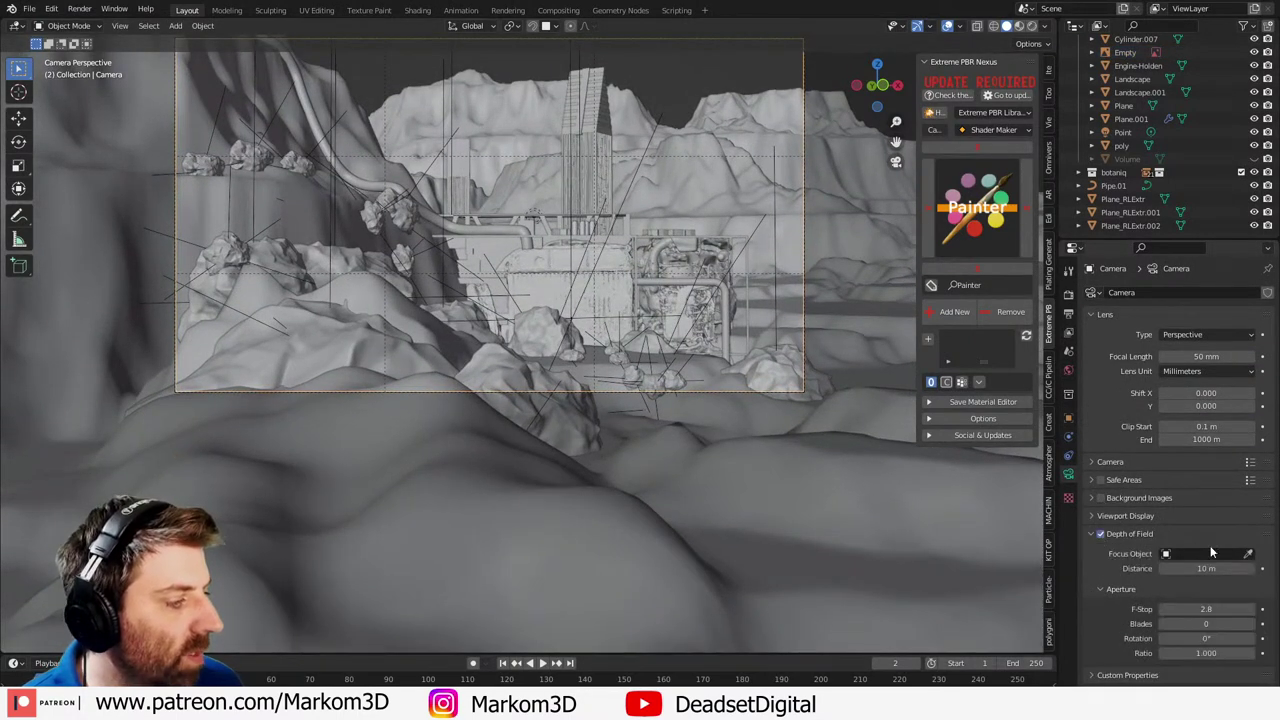
- Set the camera's depth of field to focus on the poly rock object and preview the scene in rendered shading
{"action": "left_click", "coordinate": [1248, 555]}
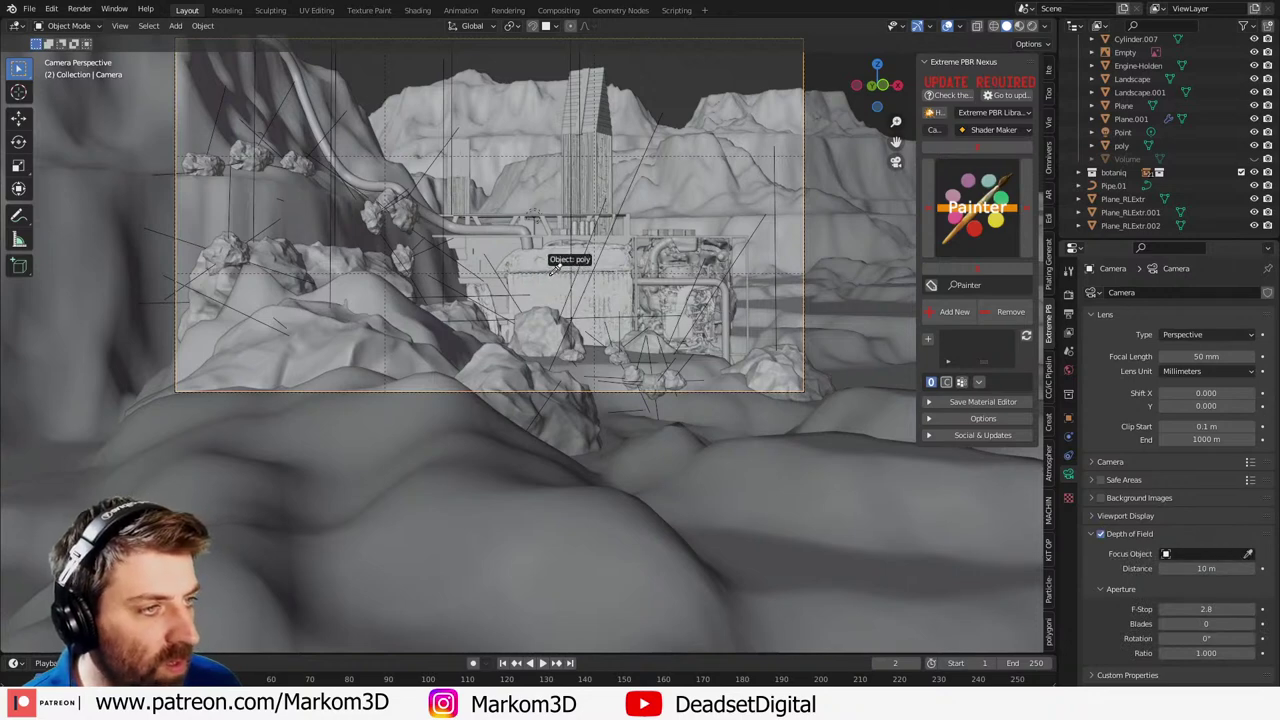
{"action": "left_click", "coordinate": [552, 264]}
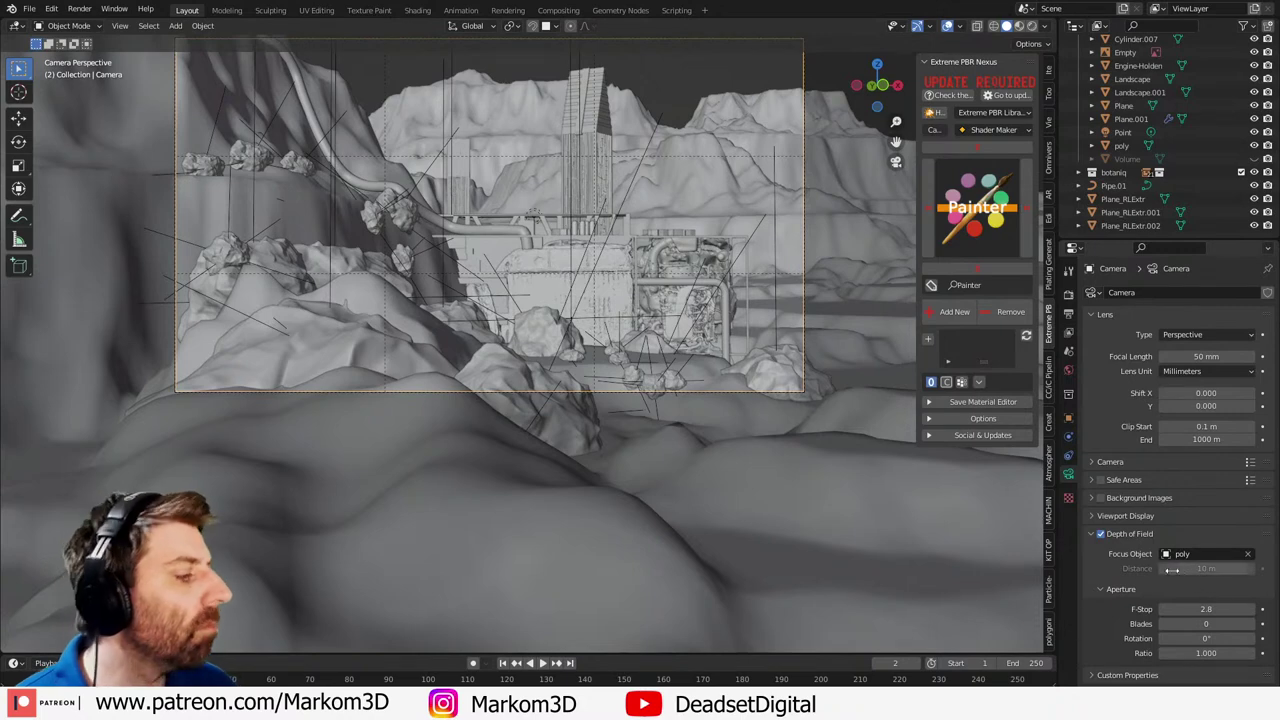
{"action": "left_click", "coordinate": [1031, 27]}
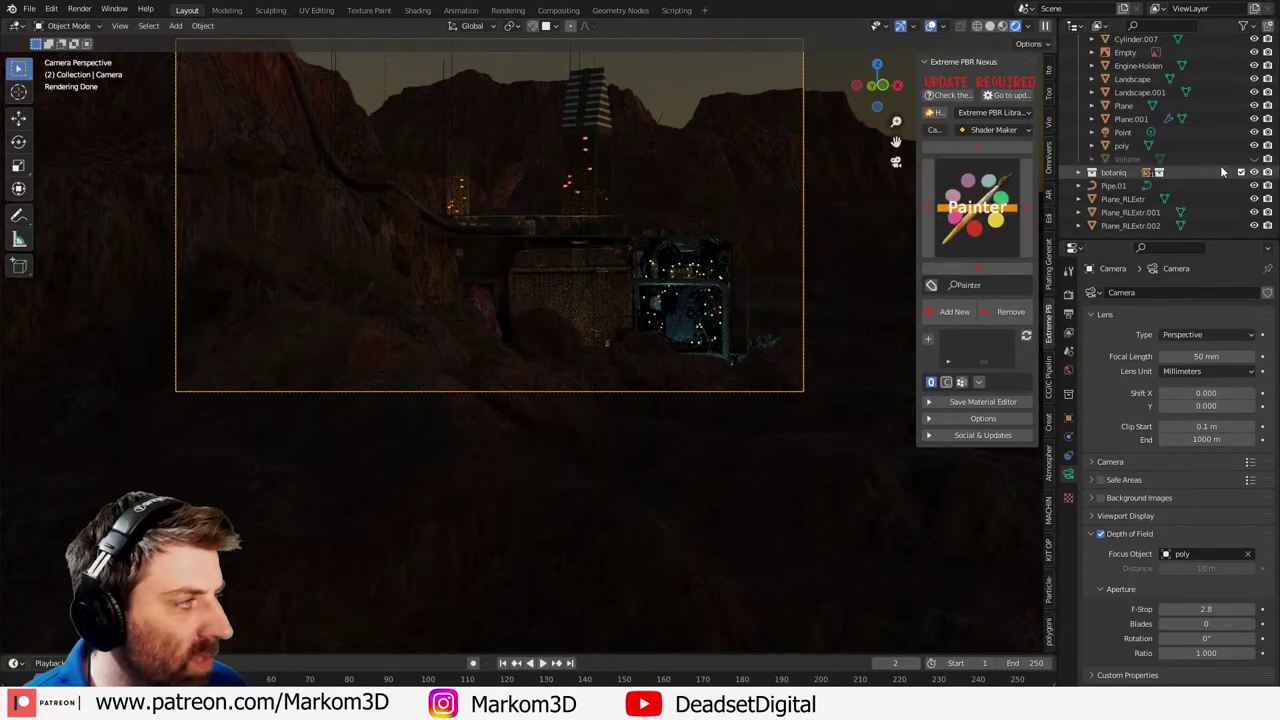
{"action": "left_click", "coordinate": [543, 281]}
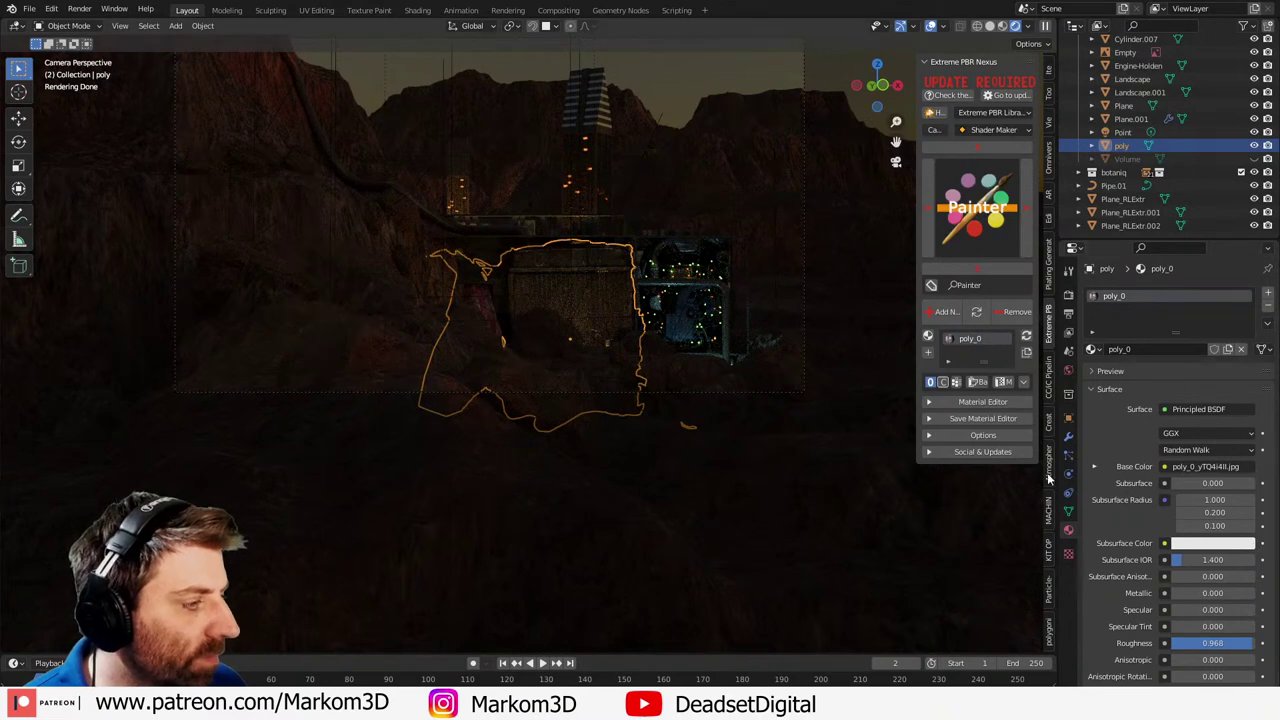
- Rotate the smaller tower behind the engine building about 95° around the global Z axis
{"action": "left_click", "coordinate": [461, 190]}
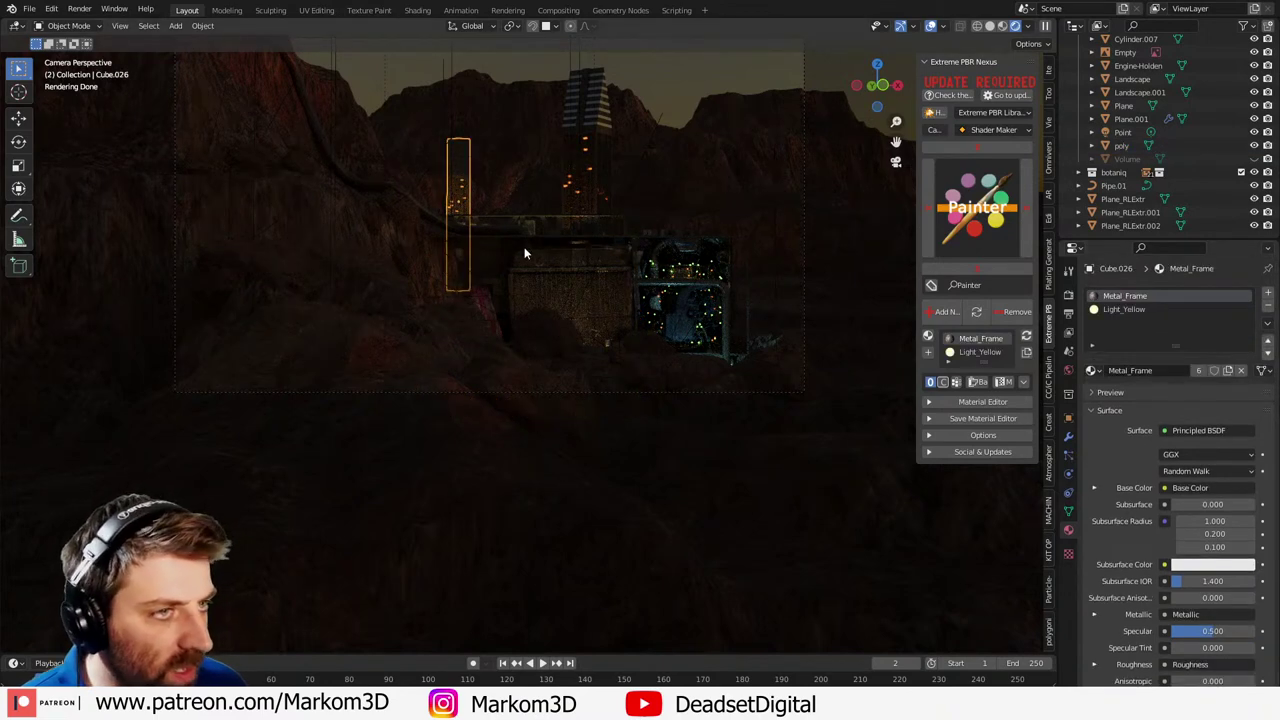
{"action": "key", "text": "r"}
{"action": "key", "text": "z"}
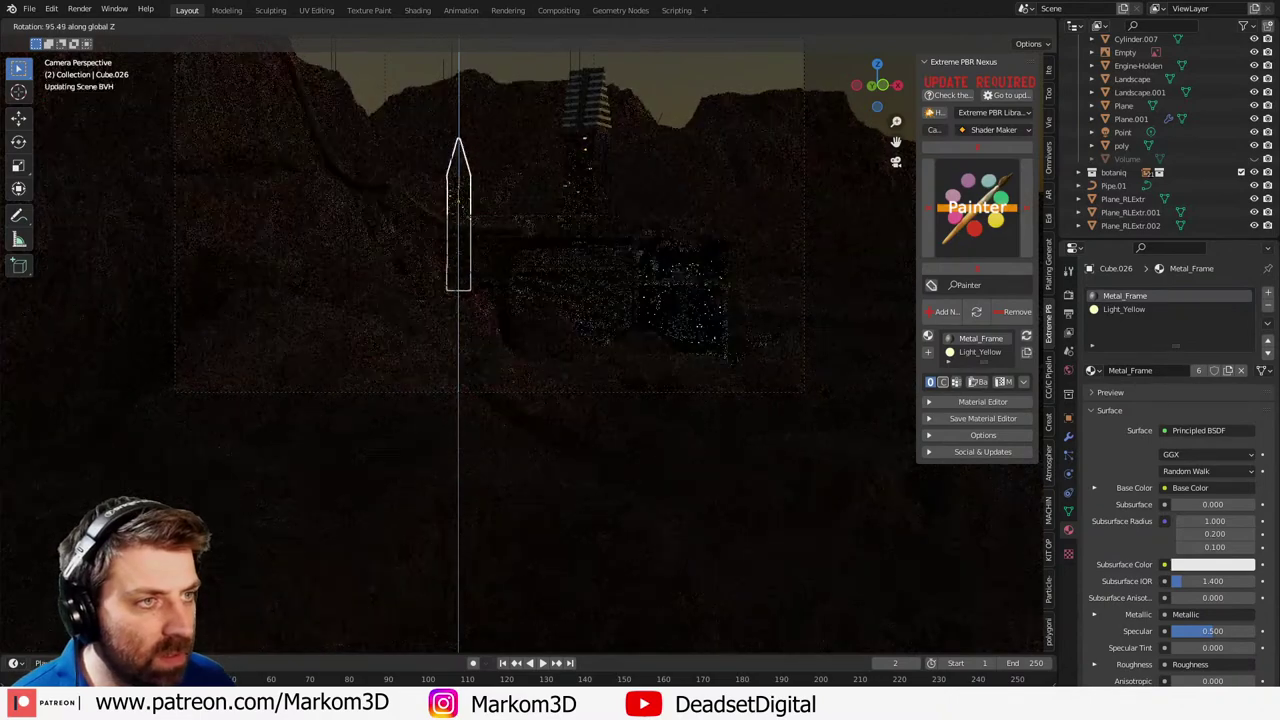
{"action": "left_click", "coordinate": [481, 289]}
- Rotate and reposition the background mountain landscape, Landscape.001, in the top view
{"action": "left_click", "coordinate": [628, 215]}
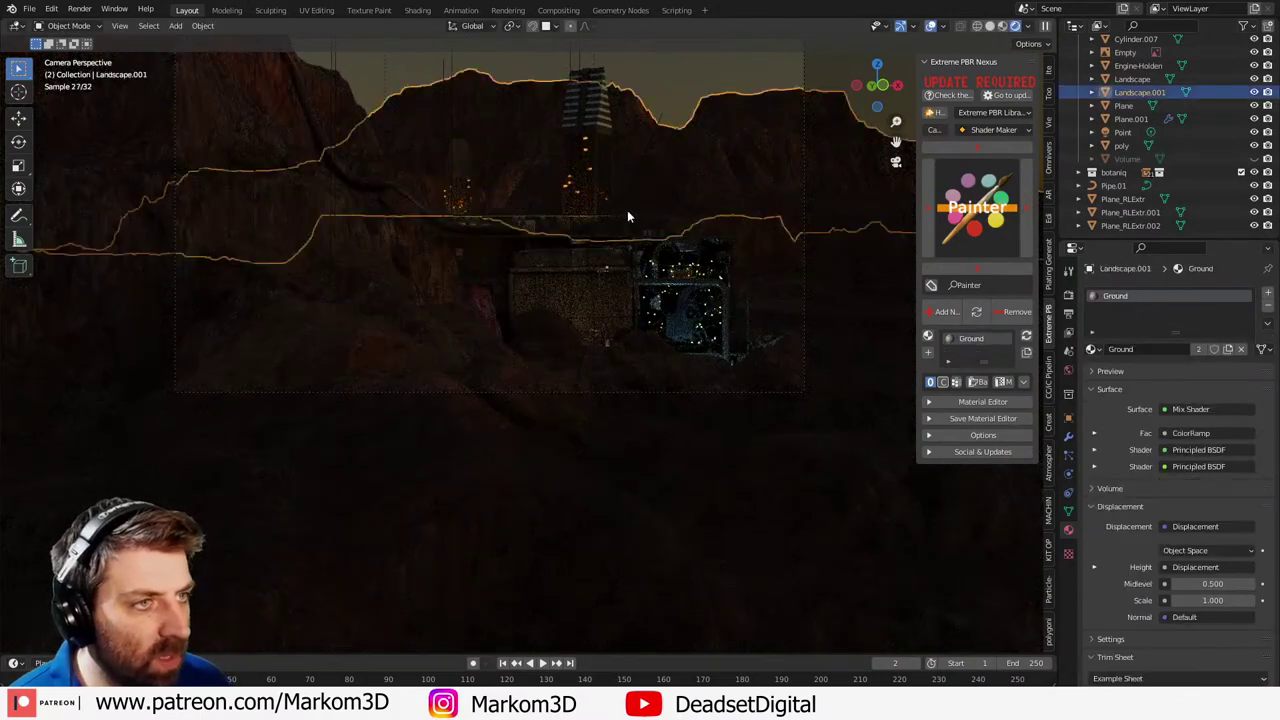
{"action": "key", "text": "KP_7"}
{"action": "type", "text": "r"}
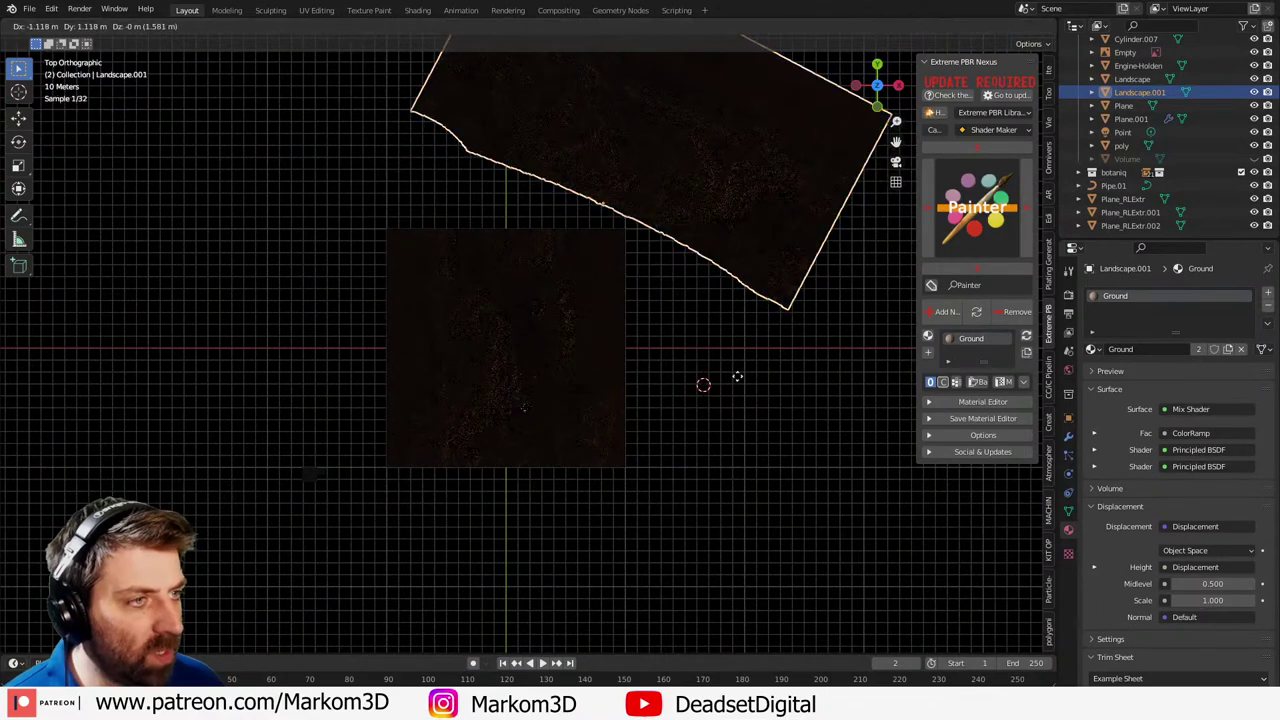
{"action": "type", "text": "-29"}
{"action": "left_click", "coordinate": [753, 288]}
{"action": "key", "text": "g"}
{"action": "left_click", "coordinate": [749, 296]}
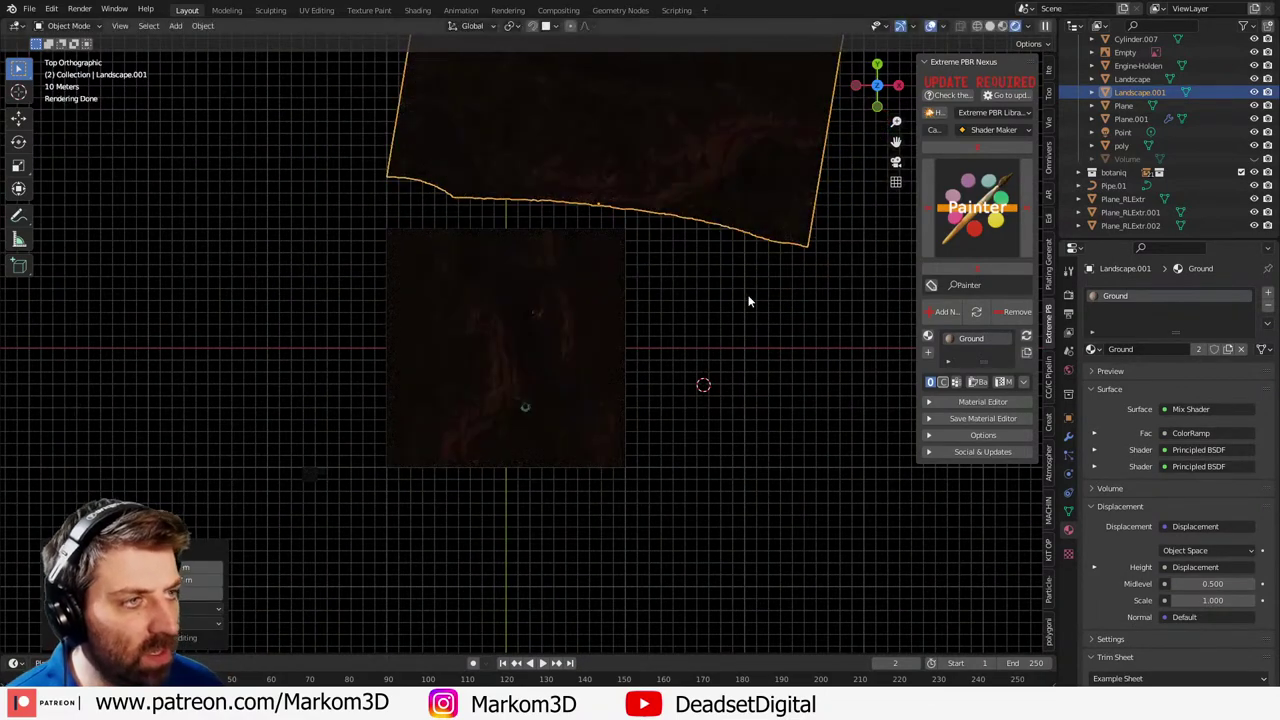
- Return to the camera view and turn the background mountains around the Z axis to adjust their skyline
{"action": "key", "text": "KP_0"}
{"action": "key", "text": "r"}
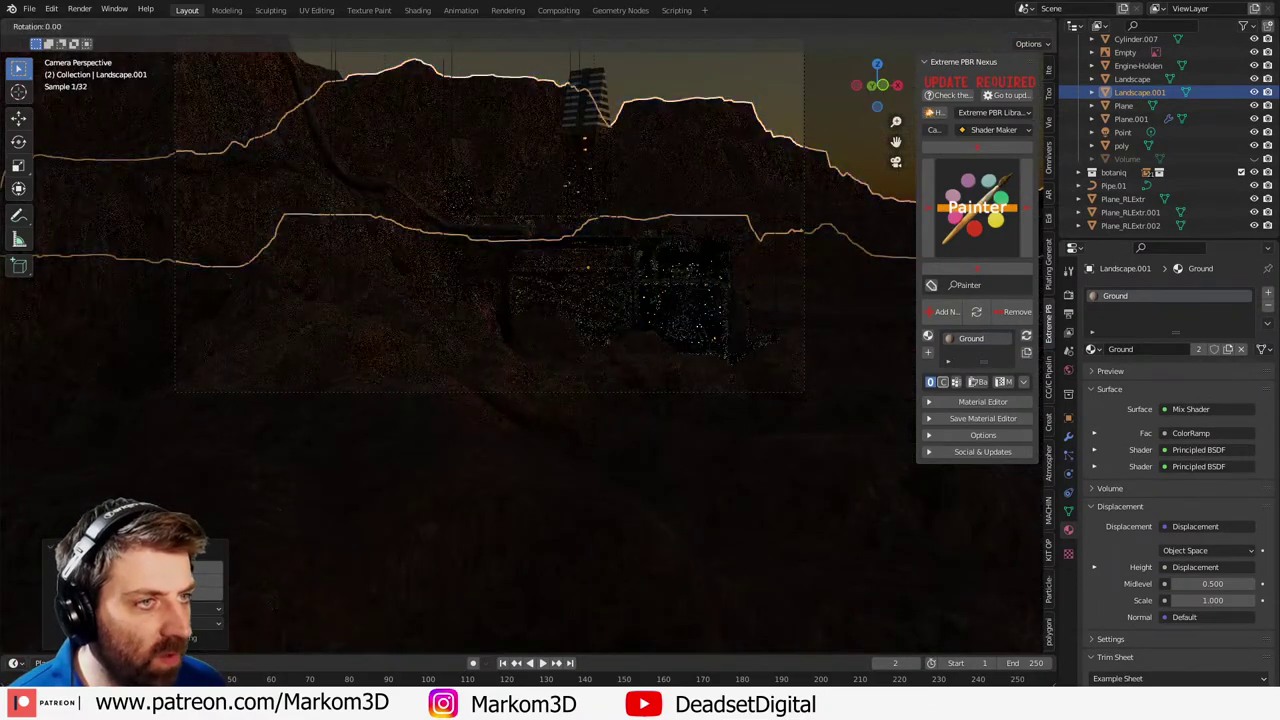
{"action": "key", "text": "z"}
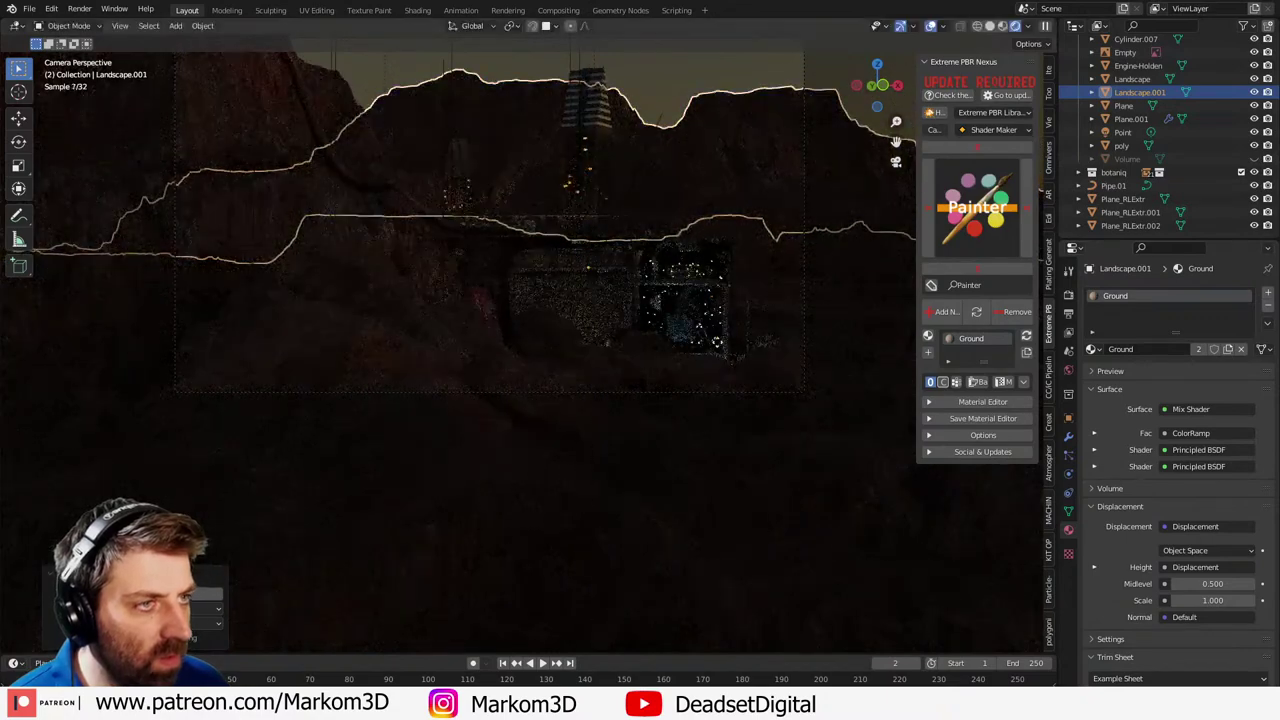
{"action": "left_click", "coordinate": [620, 226]}
- Unhide the Volume object and set the camera's depth of field F-Stop to 1.2
{"action": "middle_click_drag", "start_coordinate": [620, 228], "coordinate": [612, 233], "text": "shift"}
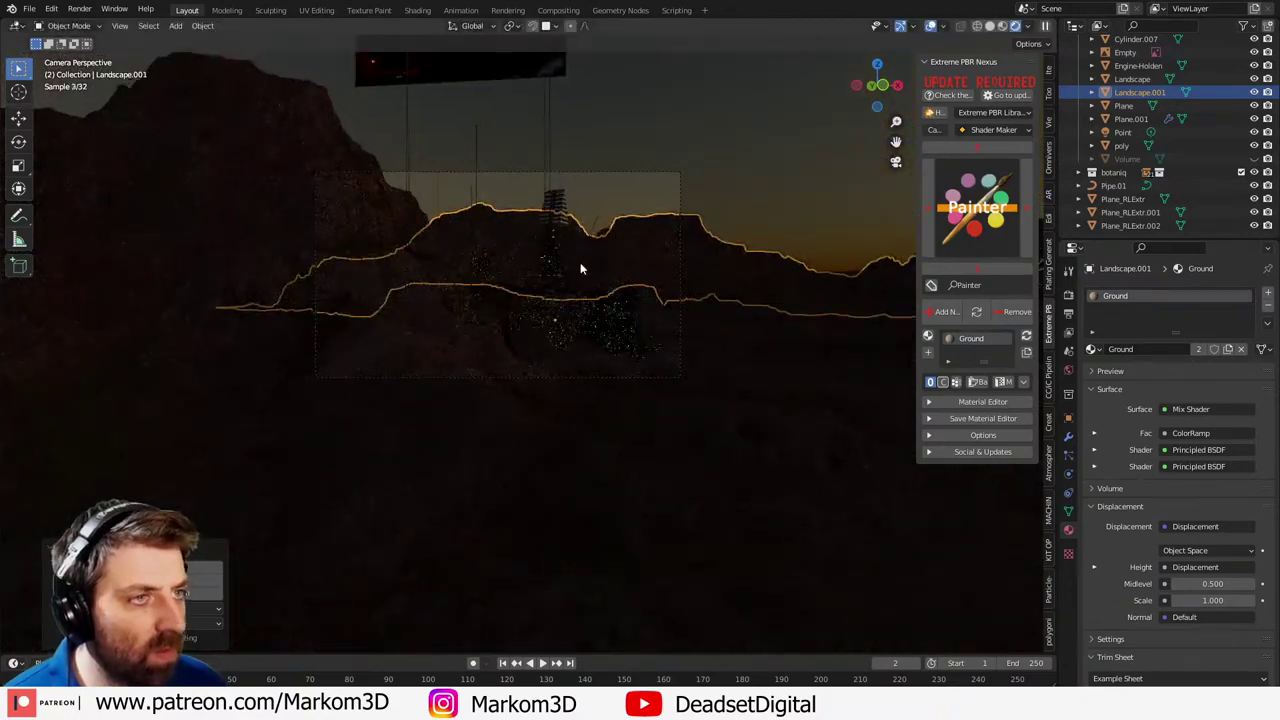
{"action": "left_click", "coordinate": [1255, 158]}
{"action": "scroll", "coordinate": [523, 286], "scroll_direction": "up", "scroll_amount": 4}
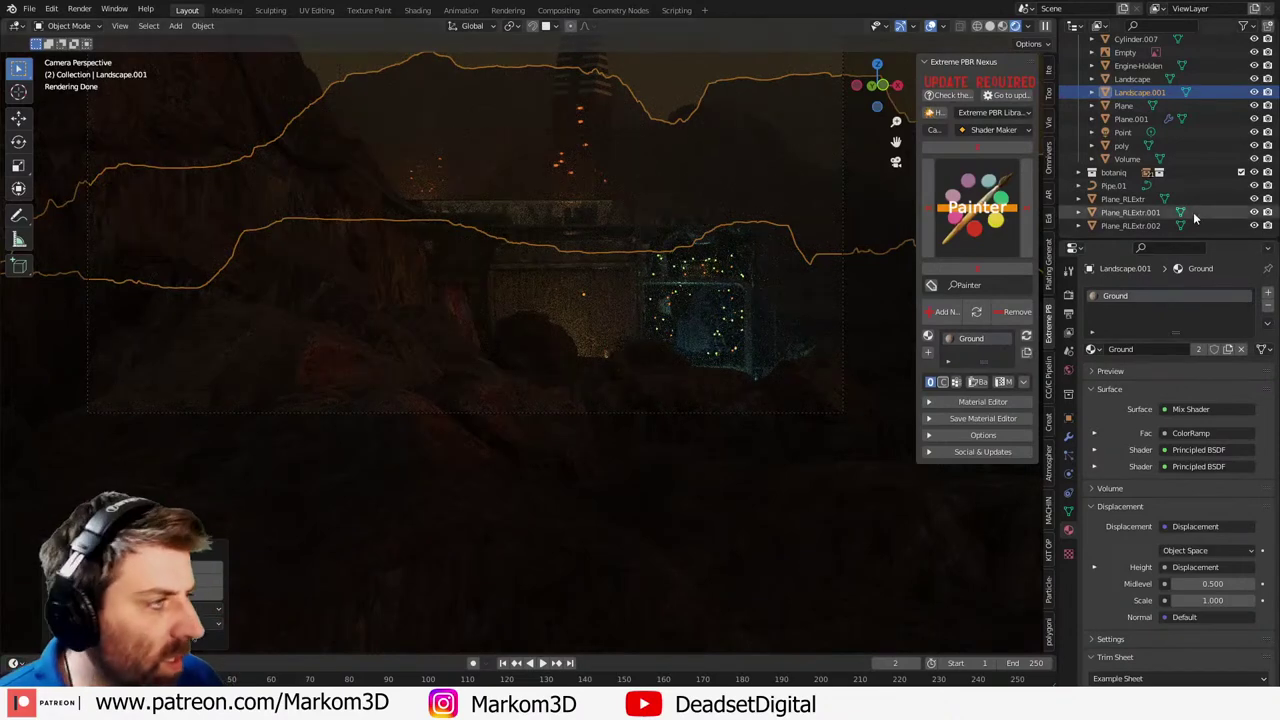
{"action": "left_click", "coordinate": [842, 228]}
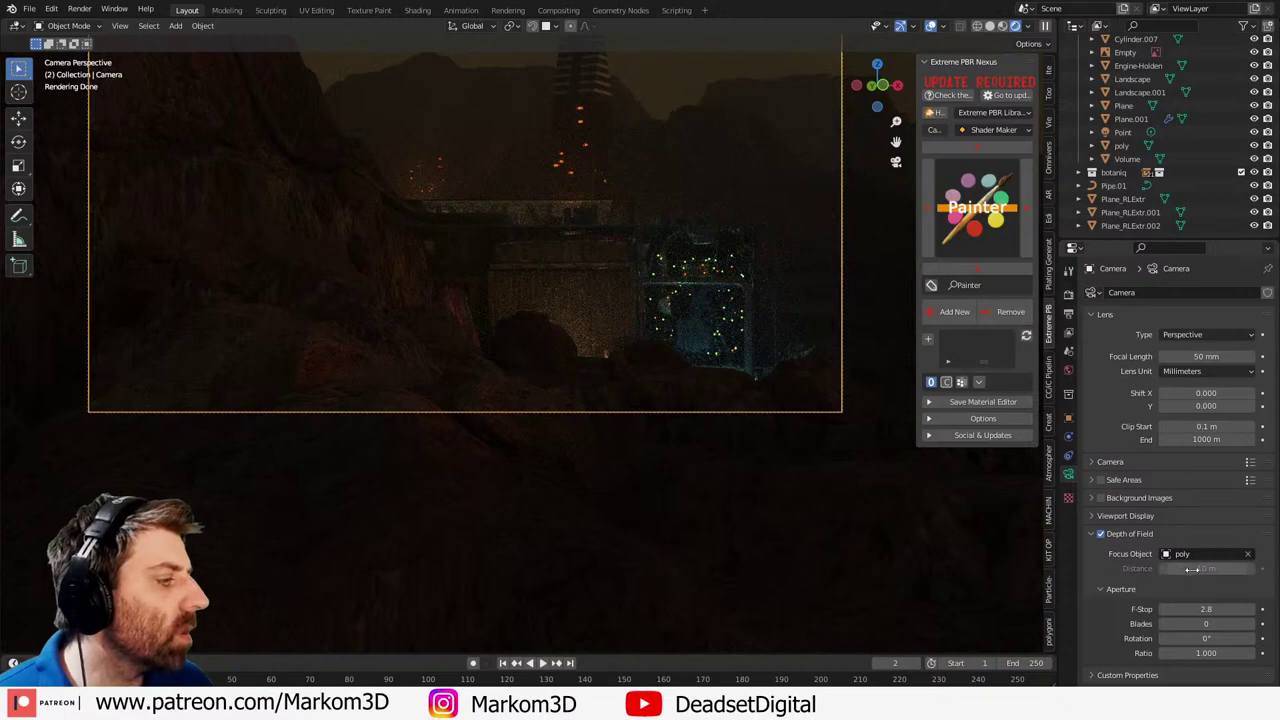
{"action": "left_click", "coordinate": [1203, 609]}
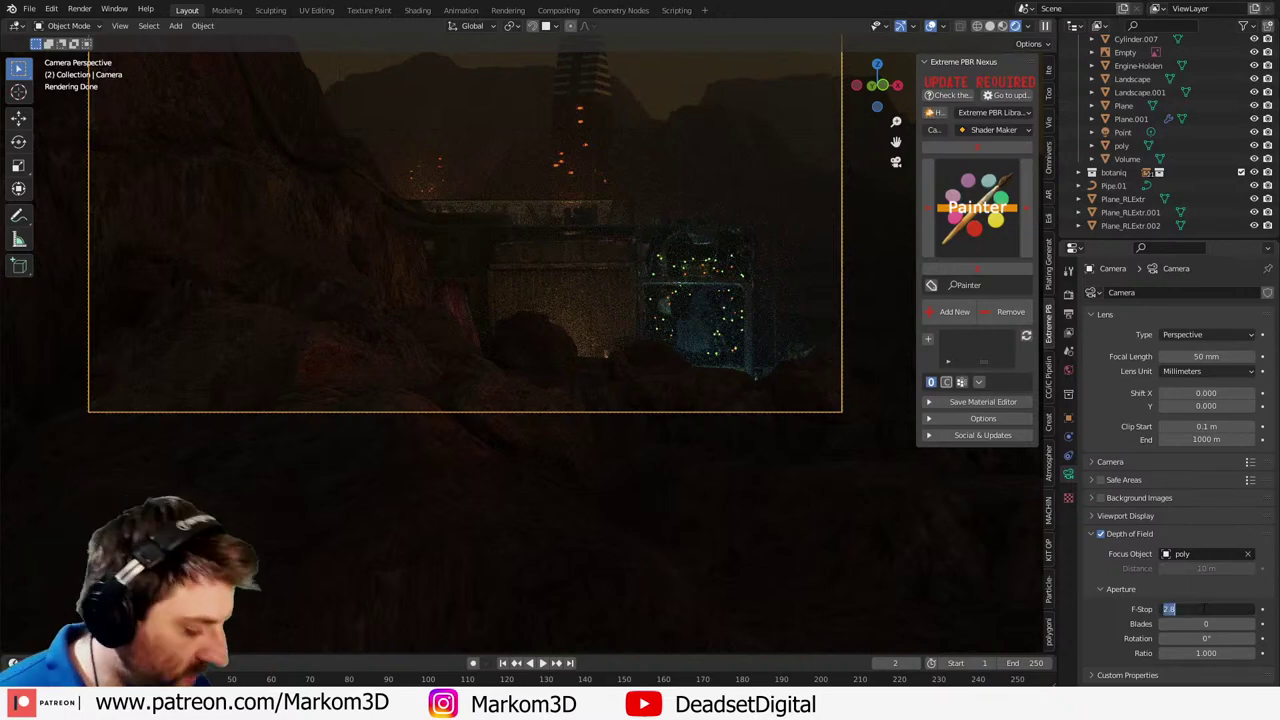
{"action": "type", "text": "1.2"}
{"action": "key", "text": "Return"}
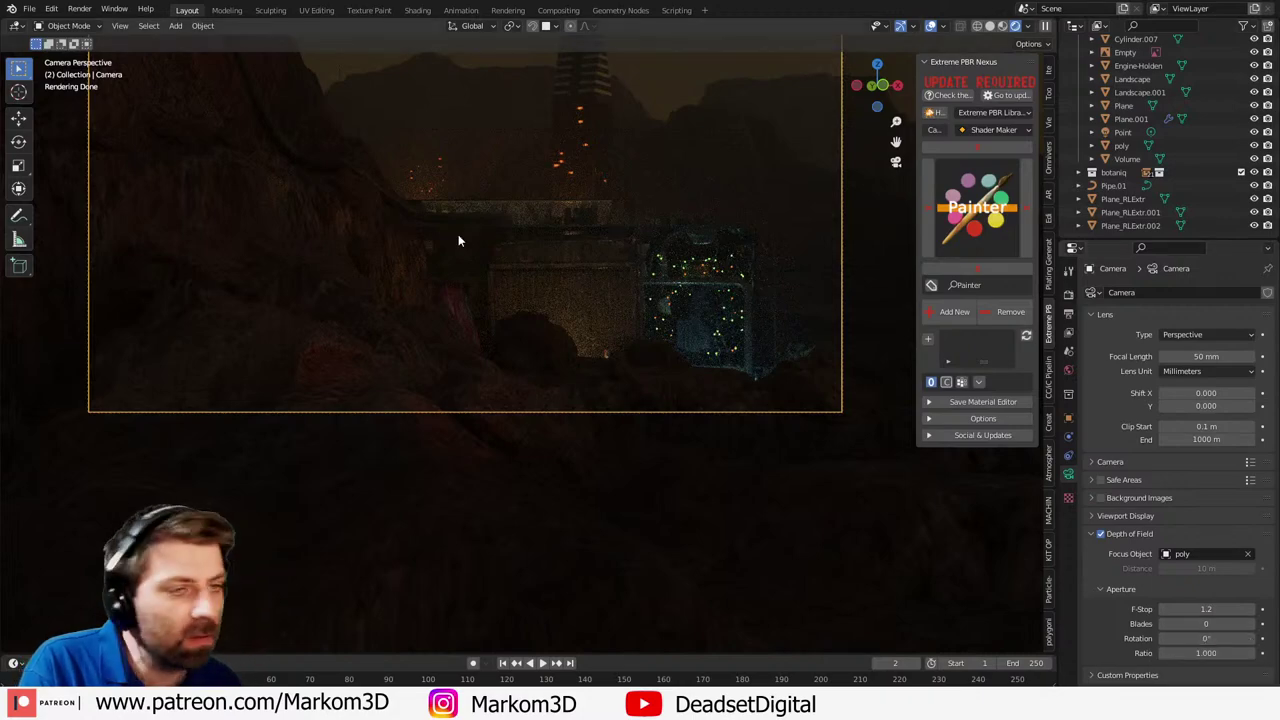
- Examine the depth of field blur on the engine building, the tower and the background mountains in the rendered camera view
{"action": "scroll", "coordinate": [541, 310], "scroll_direction": "up", "scroll_amount": 4}
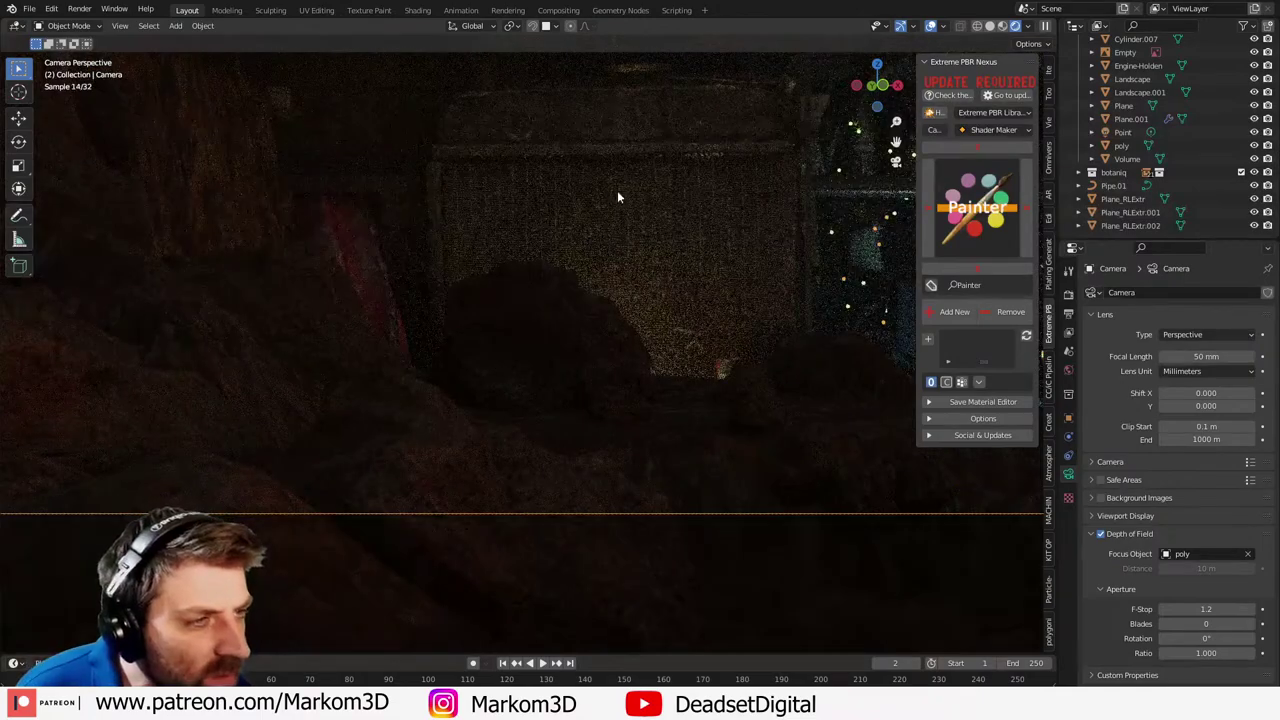
{"action": "middle_click_drag", "start_coordinate": [501, 190], "coordinate": [442, 280], "text": "shift"}
{"action": "middle_click_drag", "start_coordinate": [600, 168], "coordinate": [655, 435], "text": "shift"}
{"action": "middle_click_drag", "start_coordinate": [450, 70], "coordinate": [532, 267], "text": "shift"}
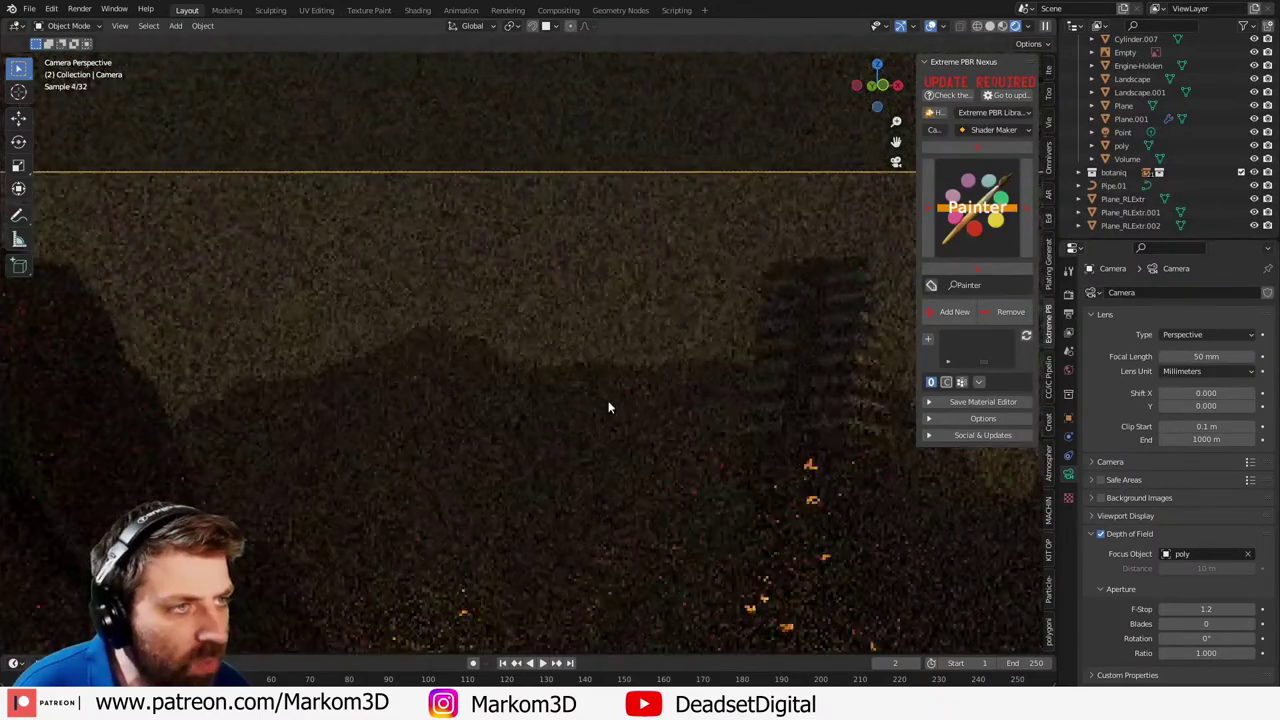
{"action": "scroll", "coordinate": [488, 328], "scroll_direction": "up", "scroll_amount": 4}
{"action": "scroll", "coordinate": [629, 381], "scroll_direction": "down", "scroll_amount": 3}
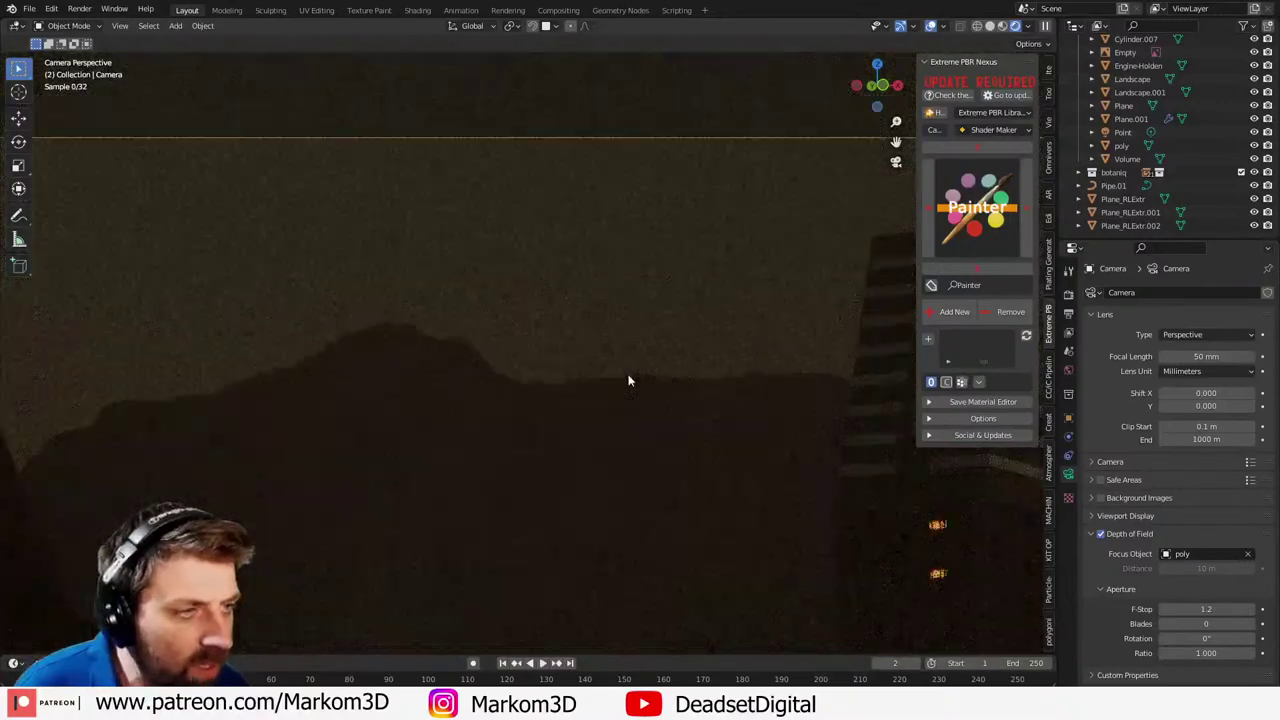
{"action": "scroll", "coordinate": [629, 381], "scroll_direction": "down", "scroll_amount": 4}
{"action": "scroll", "coordinate": [532, 267], "scroll_direction": "down", "scroll_amount": 3}
{"action": "scroll", "coordinate": [436, 362], "scroll_direction": "up", "scroll_amount": 1}
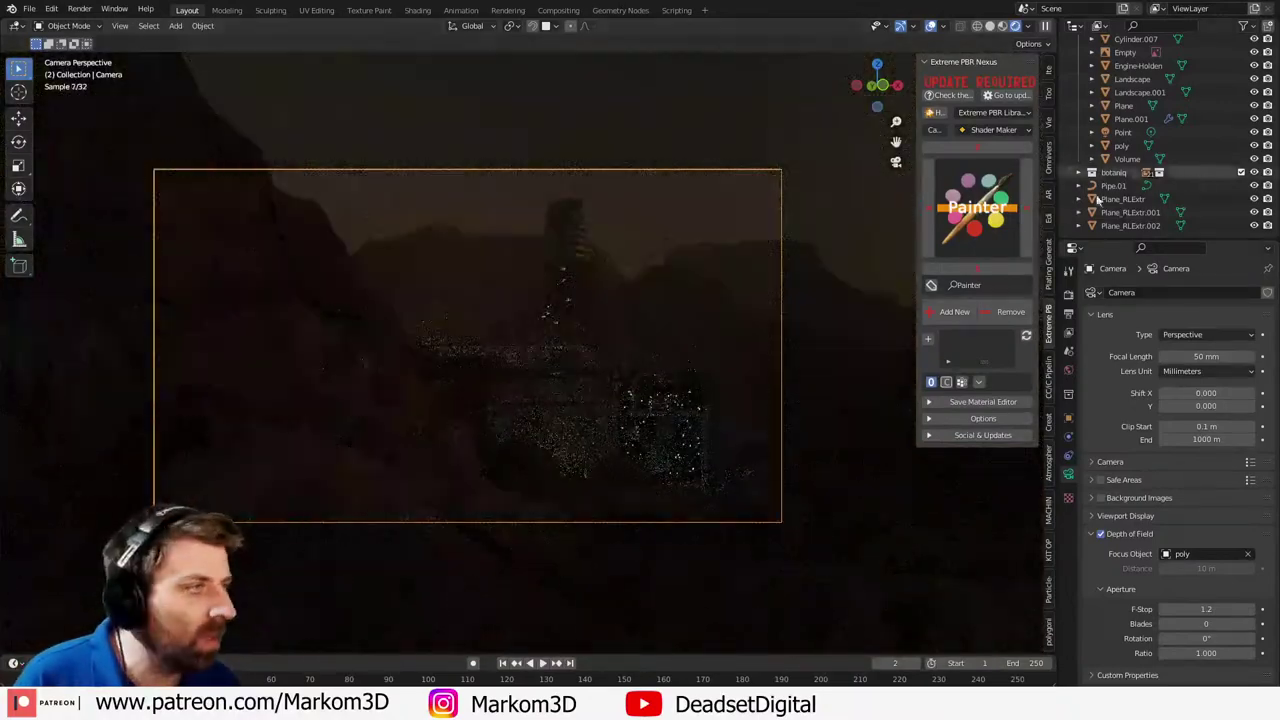
- Hide the Volume object and select the area light near the smaller tower, Area.003, for editing in the camera view
{"action": "middle_click_drag", "start_coordinate": [436, 362], "coordinate": [640, 240]}
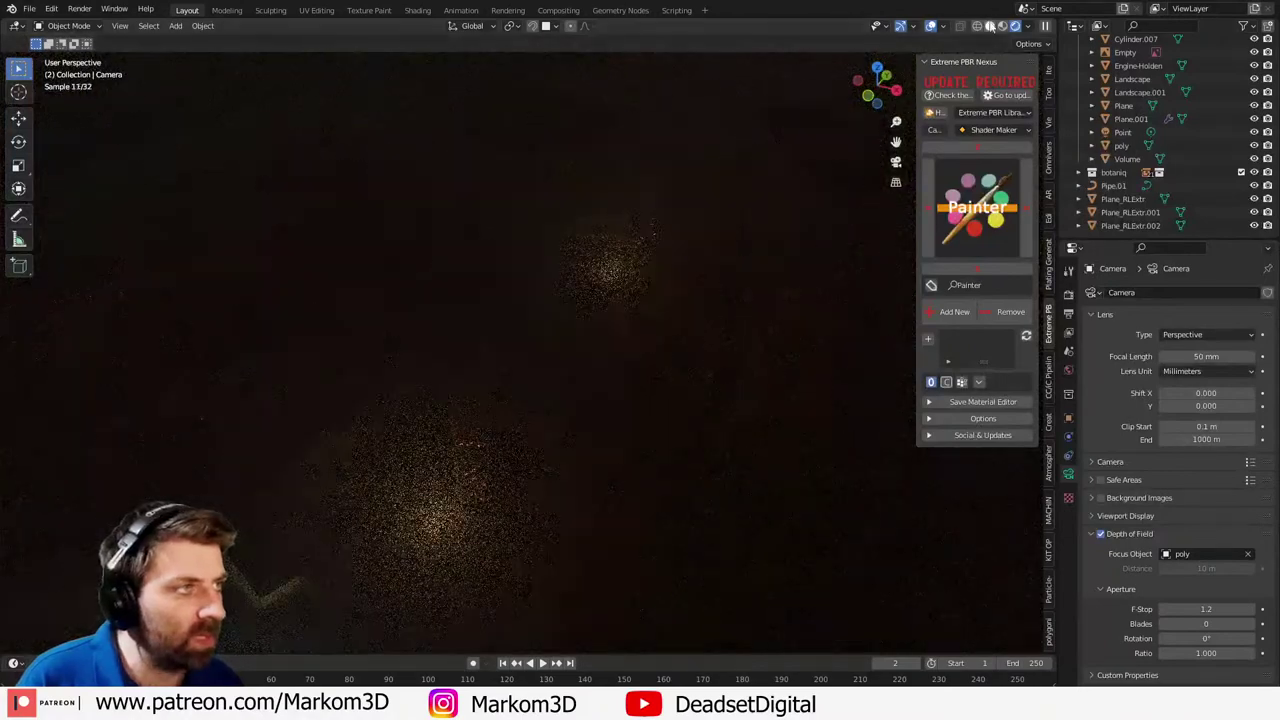
{"action": "left_click", "coordinate": [989, 27]}
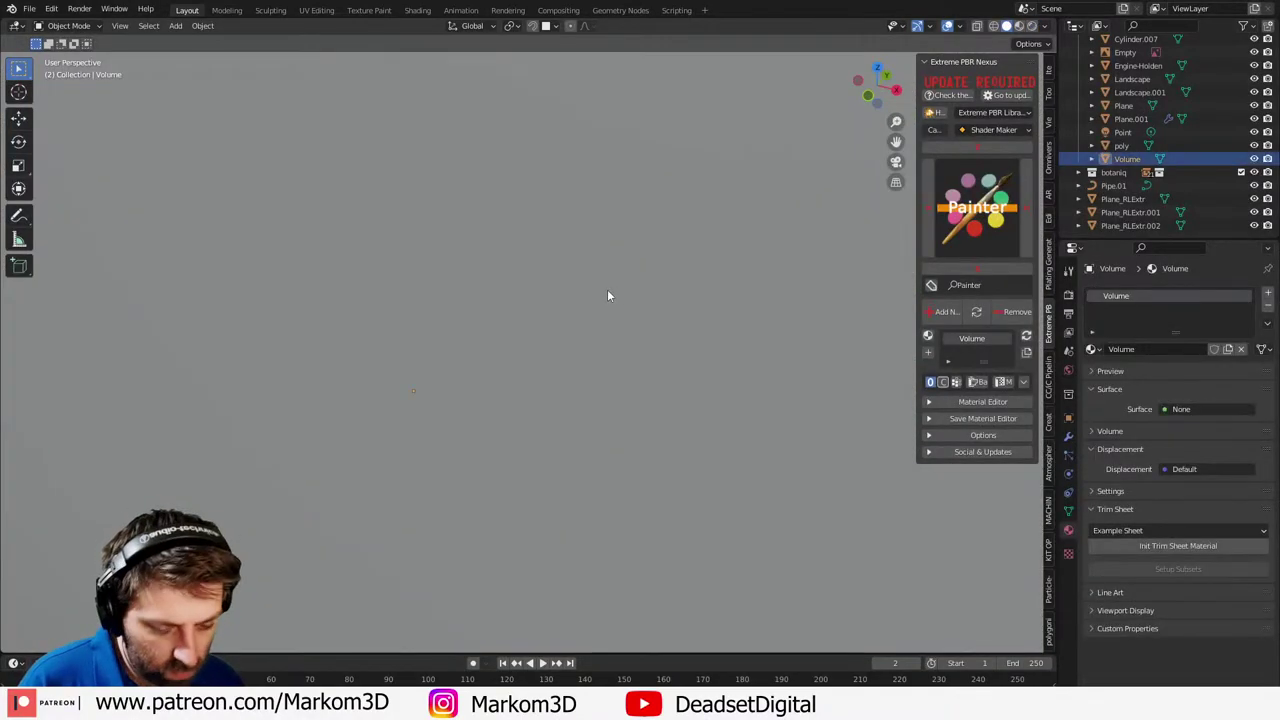
{"action": "left_click", "coordinate": [1127, 158]}
{"action": "left_click", "coordinate": [1254, 158]}
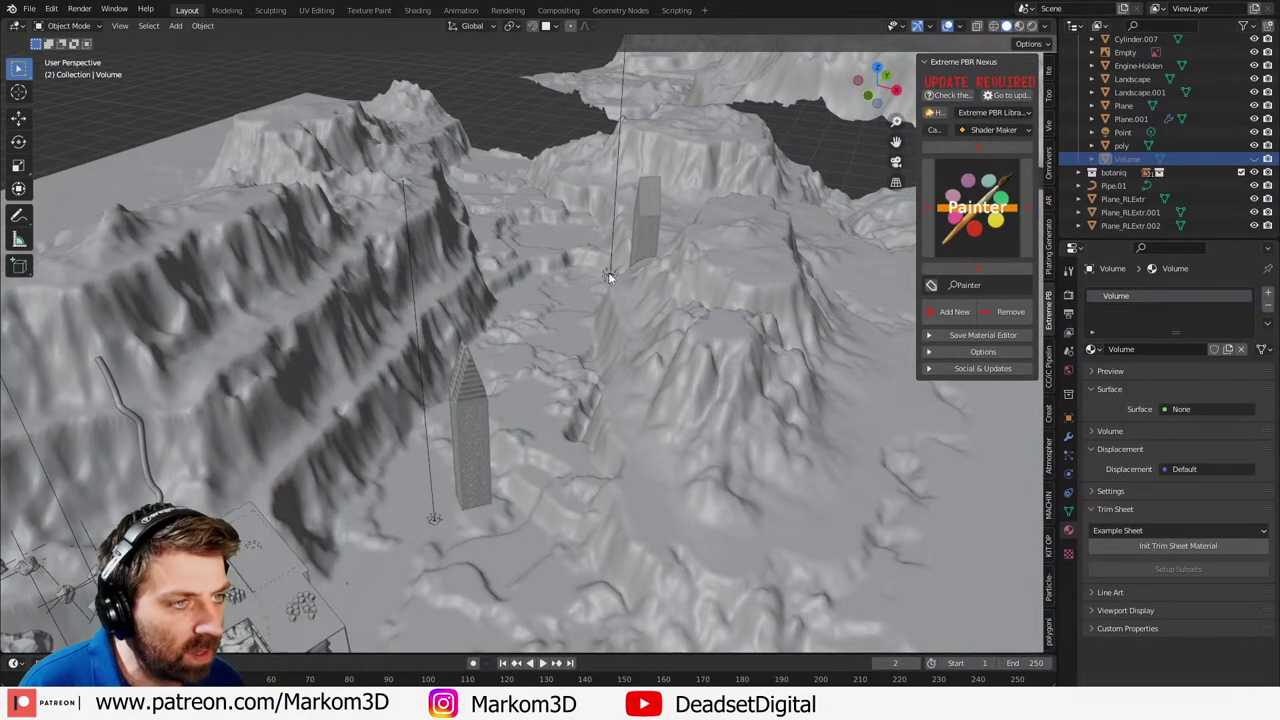
{"action": "left_click", "coordinate": [608, 277]}
{"action": "key", "text": "KP_0"}
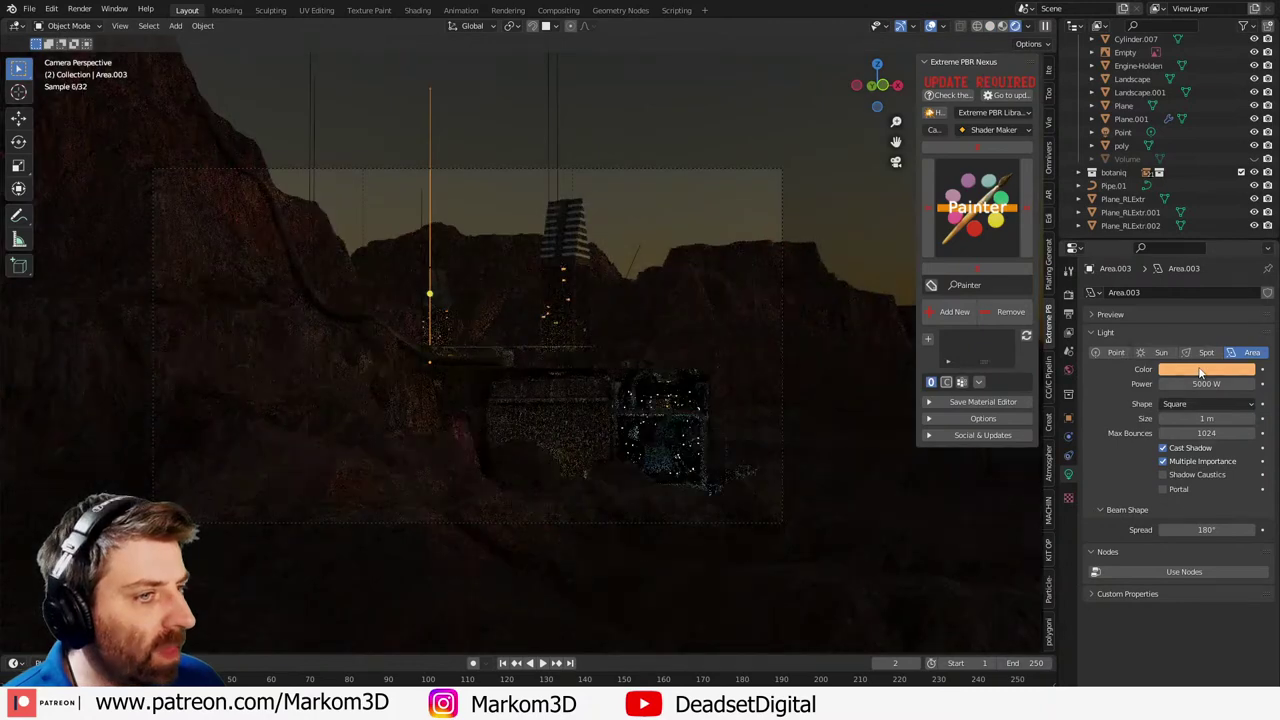
- Change the area light's colour to pale cyan and set its power to 1000 W
{"action": "left_click", "coordinate": [1205, 370]}
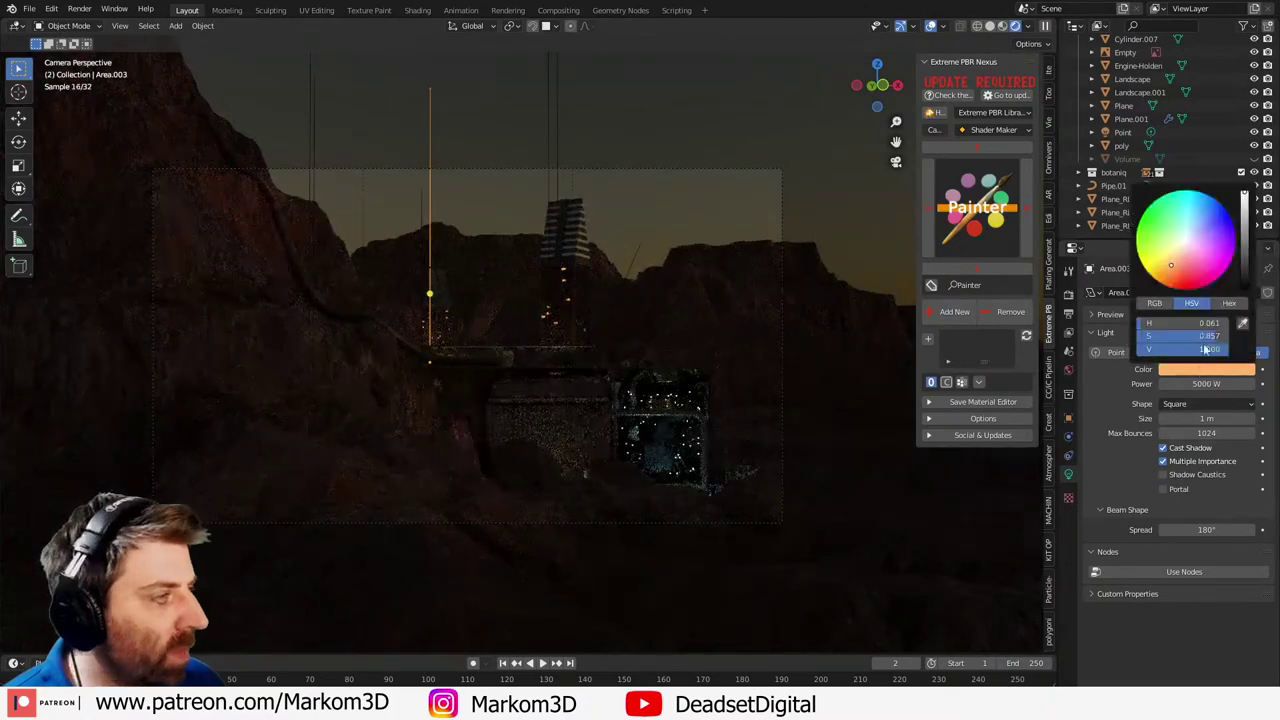
{"action": "mouse_move", "coordinate": [1185, 236]}
{"action": "left_mouse_down"}
{"action": "mouse_move", "coordinate": [1205, 206]}
{"action": "mouse_move", "coordinate": [1213, 234]}
{"action": "mouse_move", "coordinate": [1177, 226]}
{"action": "left_mouse_up"}
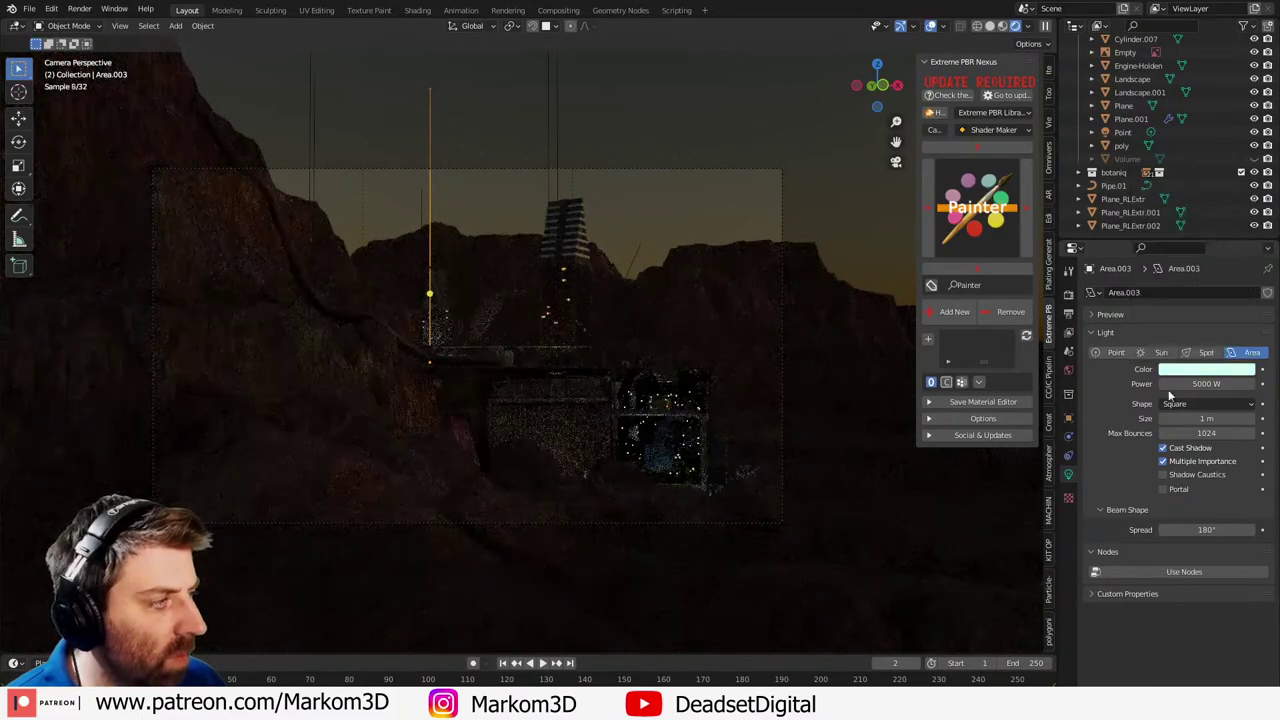
{"action": "double_click", "coordinate": [1200, 383]}
{"action": "type", "text": "100"}
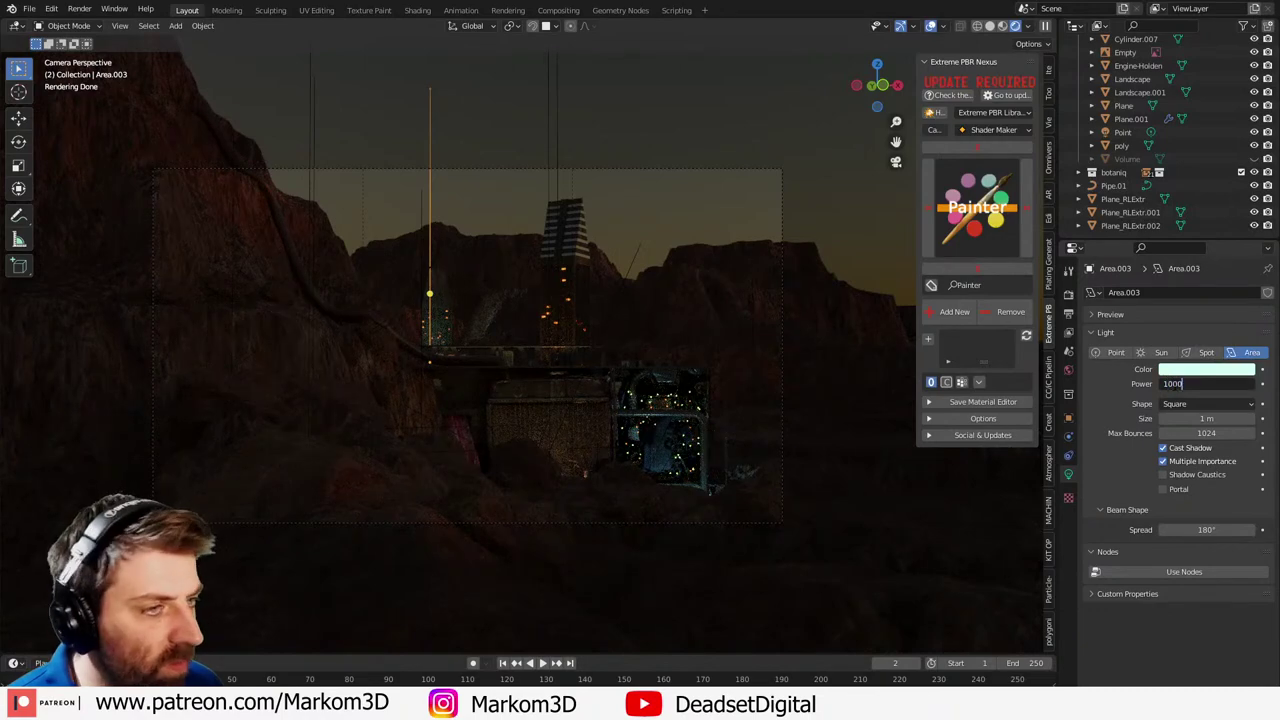
{"action": "key", "text": "Return"}
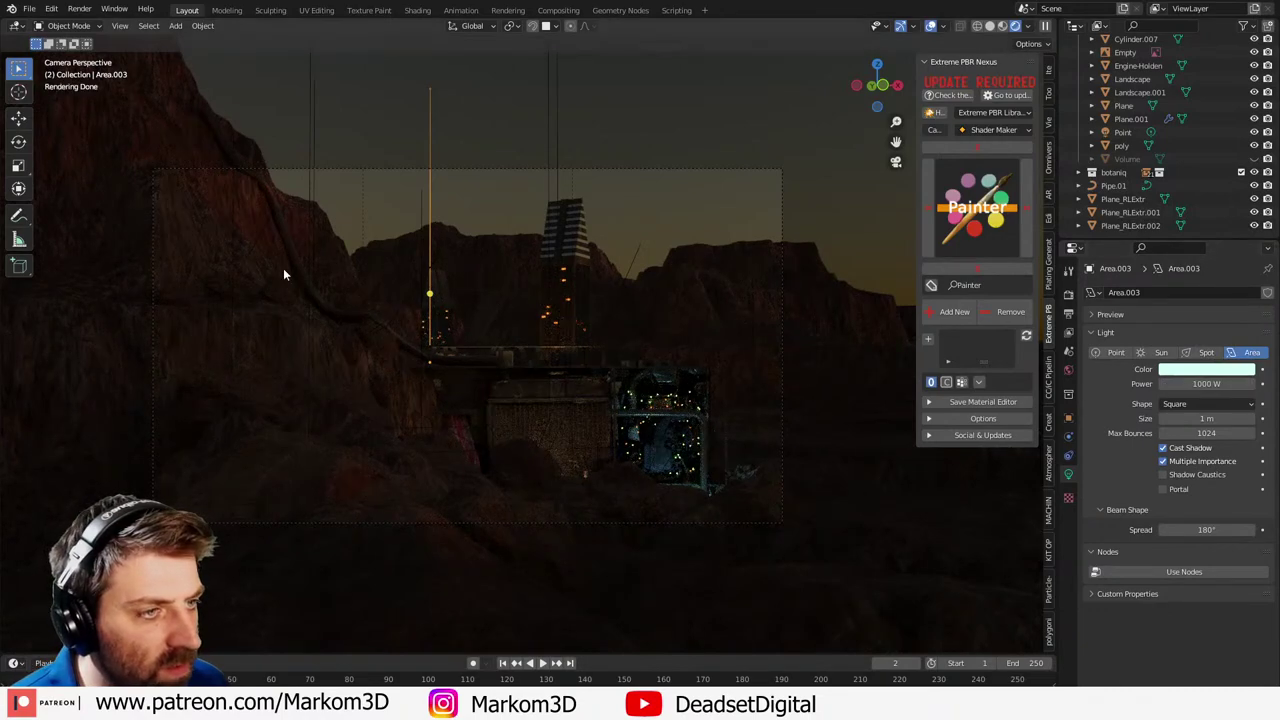
- Change the area light's colour to a soft warm yellow
{"action": "scroll", "coordinate": [393, 281], "scroll_direction": "up", "scroll_amount": 4}
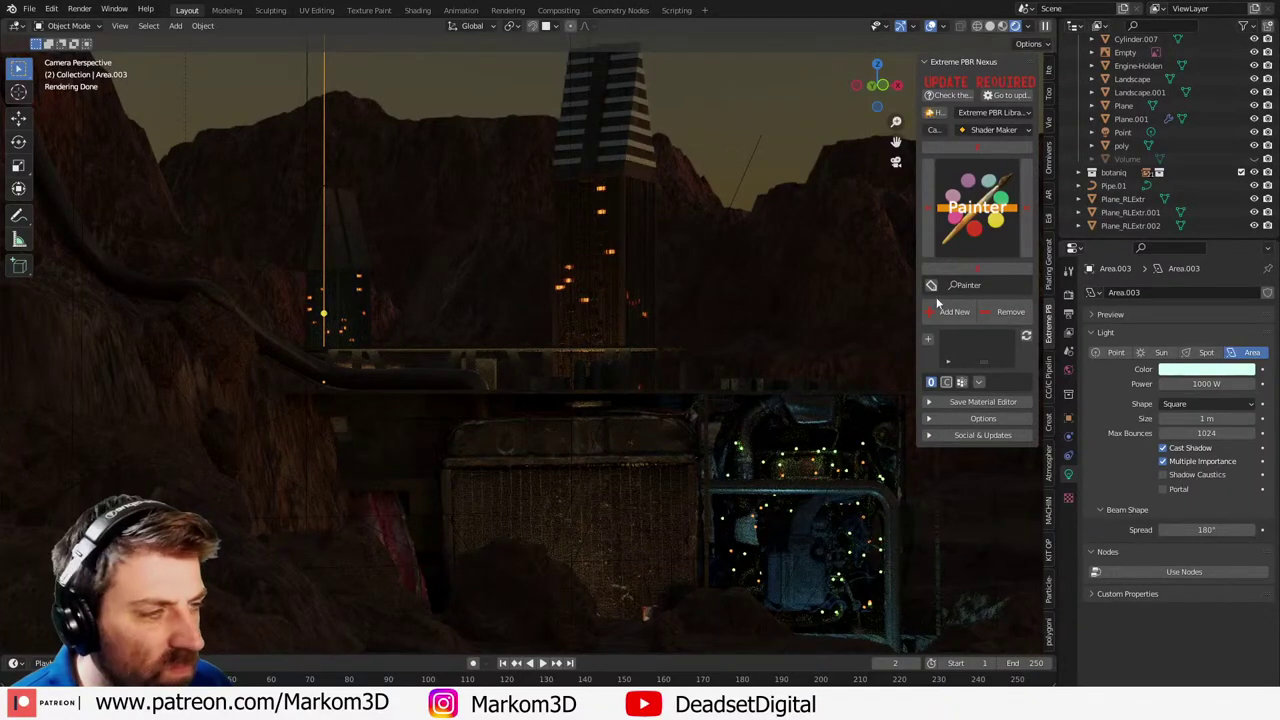
{"action": "left_click", "coordinate": [1178, 383]}
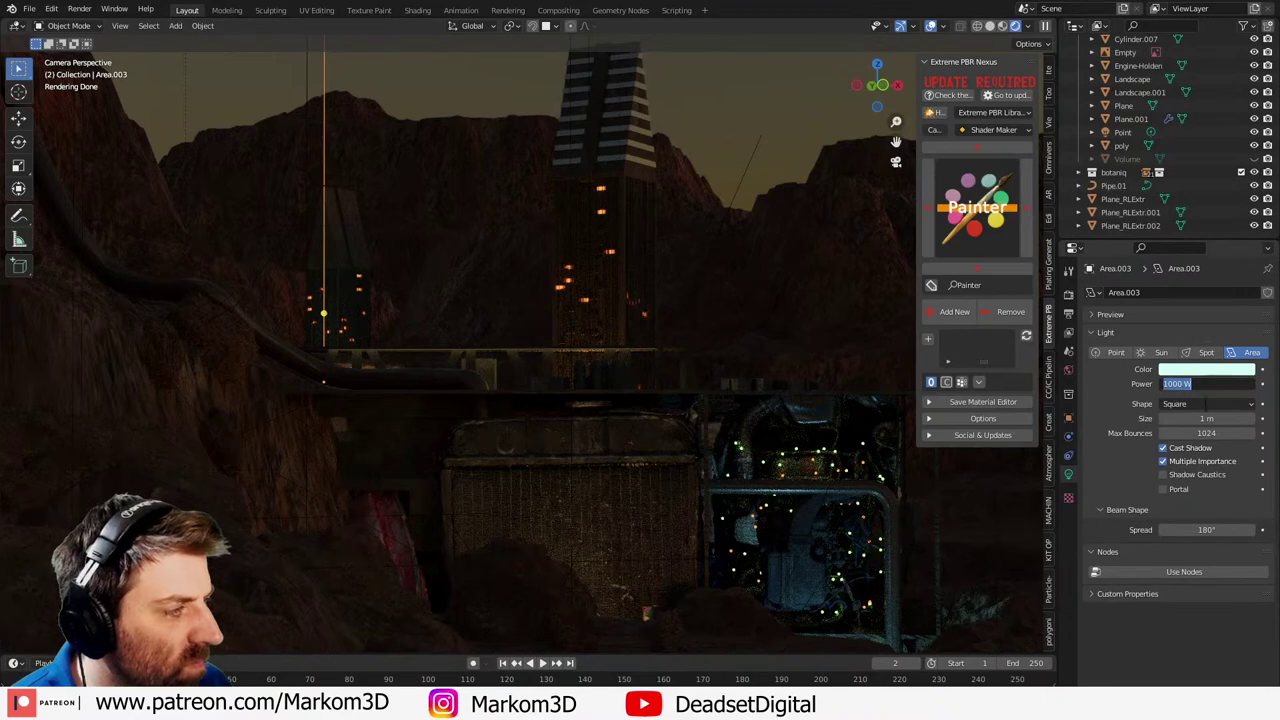
{"action": "left_click", "coordinate": [1197, 371]}
{"action": "left_click", "coordinate": [1197, 371]}
{"action": "mouse_move", "coordinate": [1184, 249]}
{"action": "left_mouse_down"}
{"action": "mouse_move", "coordinate": [1171, 257]}
{"action": "mouse_move", "coordinate": [1214, 254]}
{"action": "mouse_move", "coordinate": [1218, 235]}
{"action": "mouse_move", "coordinate": [1194, 212]}
{"action": "mouse_move", "coordinate": [1160, 250]}
{"action": "left_mouse_up"}
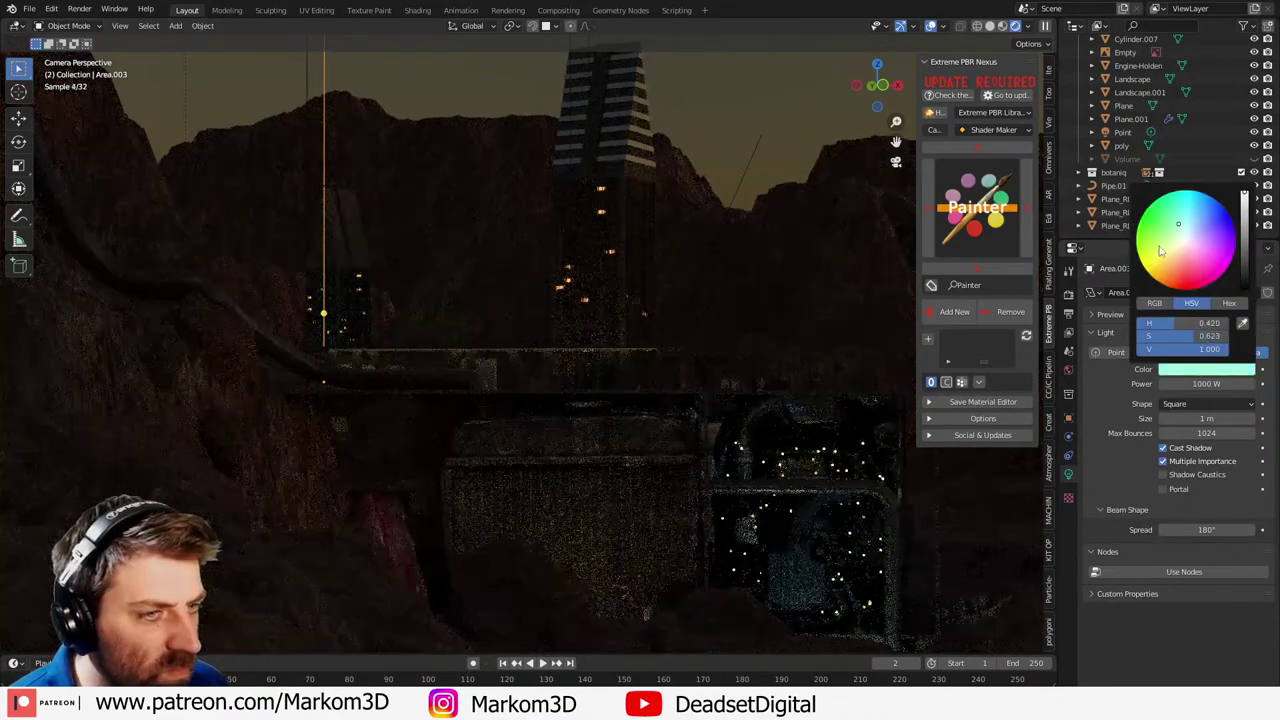
{"action": "left_click", "coordinate": [1181, 240]}
{"action": "left_click_drag", "start_coordinate": [1180, 254], "coordinate": [1170, 257]}
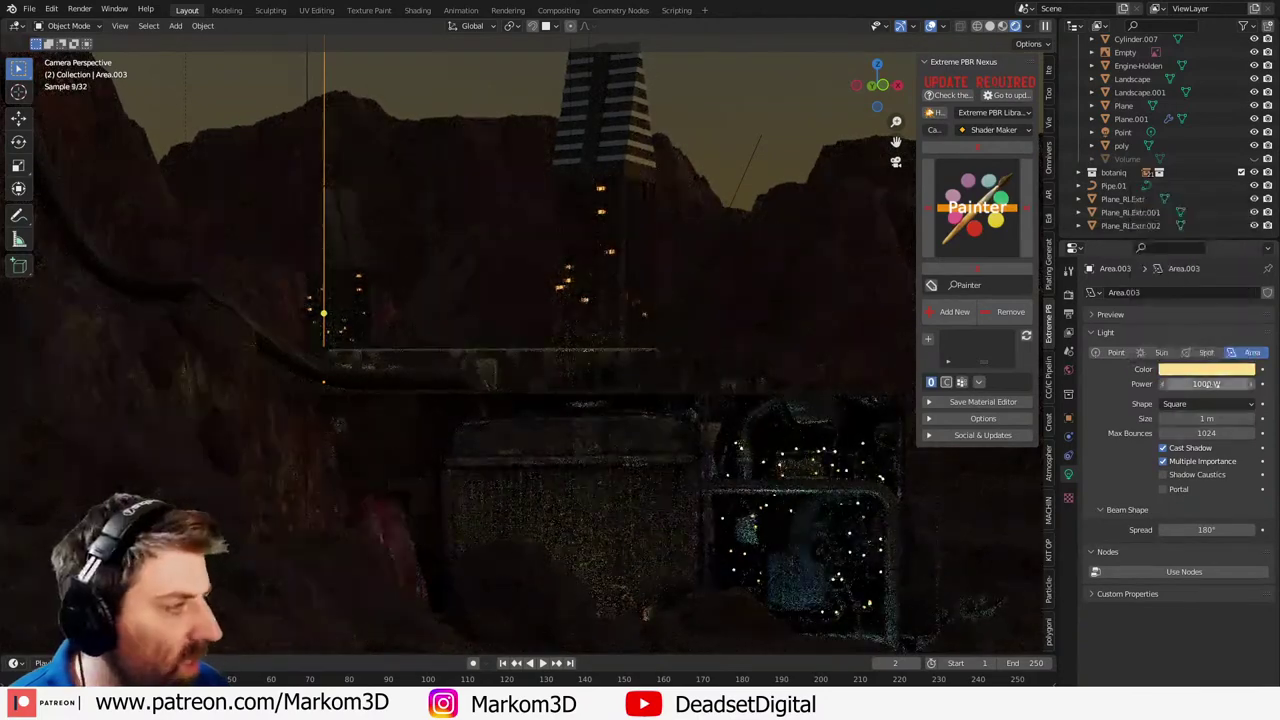
- Try a power of 50000 W on the area light, then set it to 5000 W
{"action": "double_click", "coordinate": [1205, 384]}
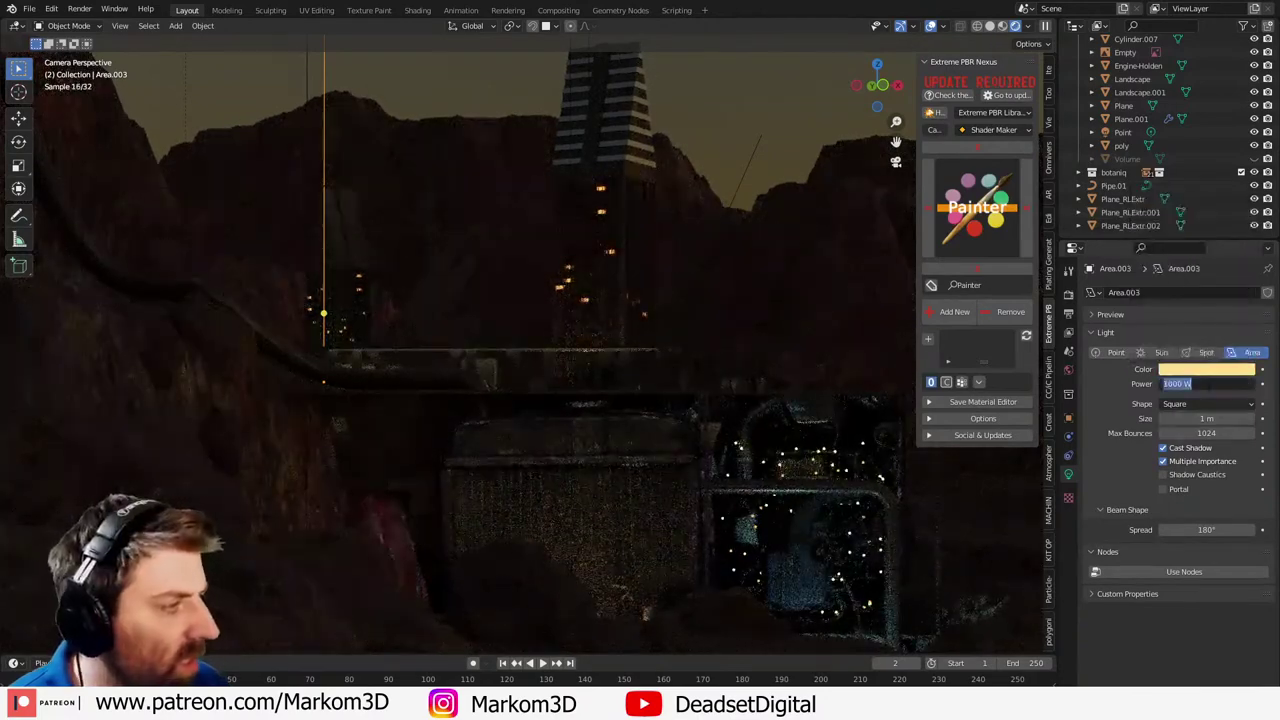
{"action": "type", "text": "50000"}
{"action": "key", "text": "Return"}
{"action": "double_click", "coordinate": [1207, 384]}
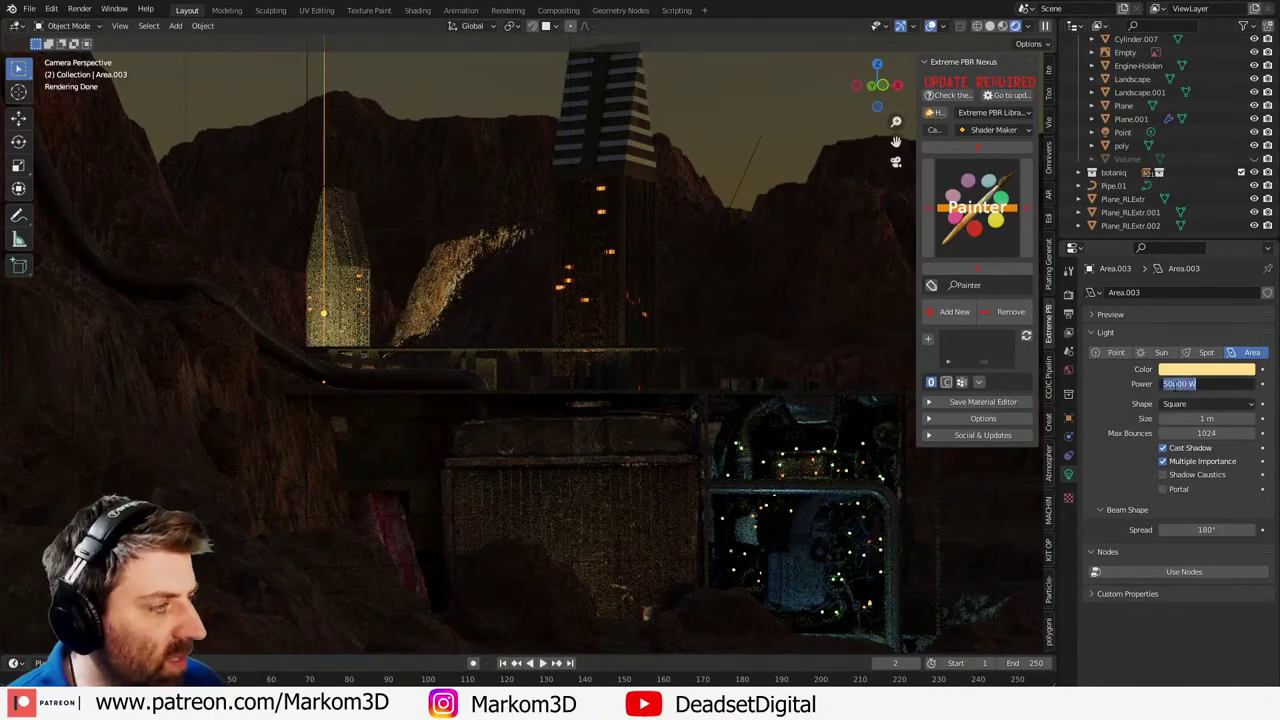
{"action": "left_click", "coordinate": [1175, 385]}
{"action": "key", "text": "Return"}
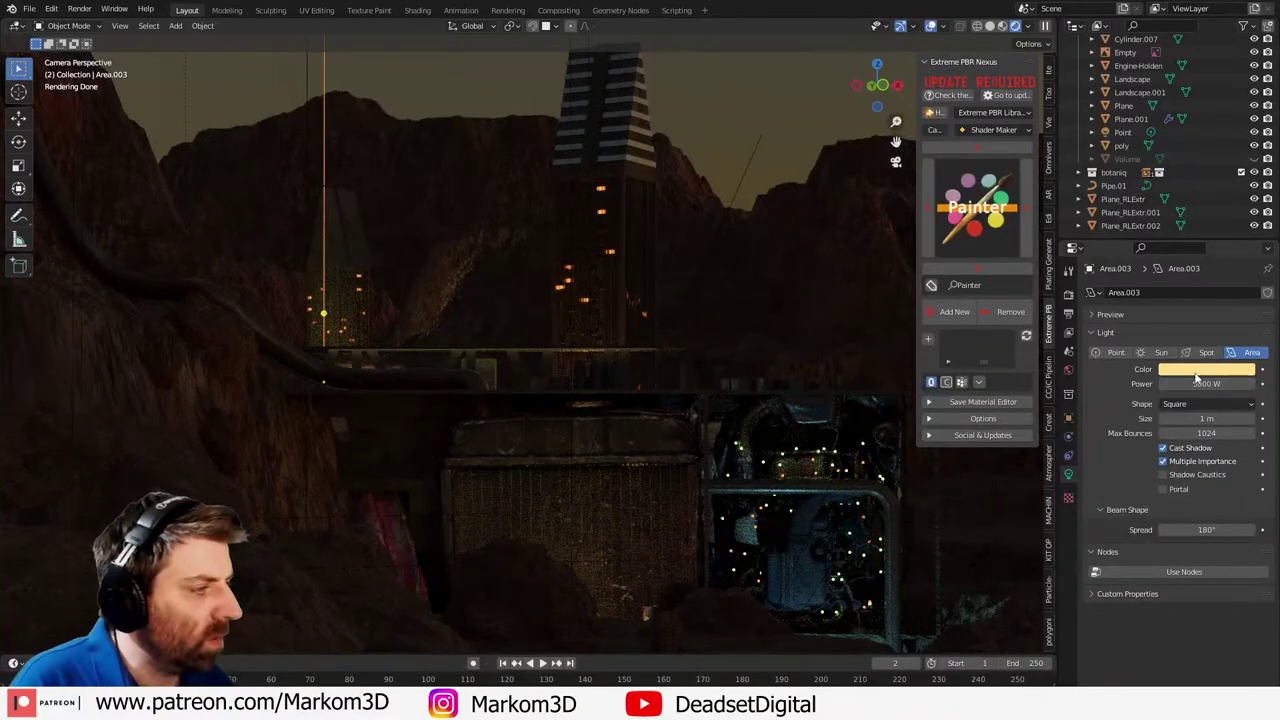
- Change the area light's colour to a warm orange
{"action": "left_click", "coordinate": [1205, 370]}
{"action": "left_click", "coordinate": [1175, 269]}
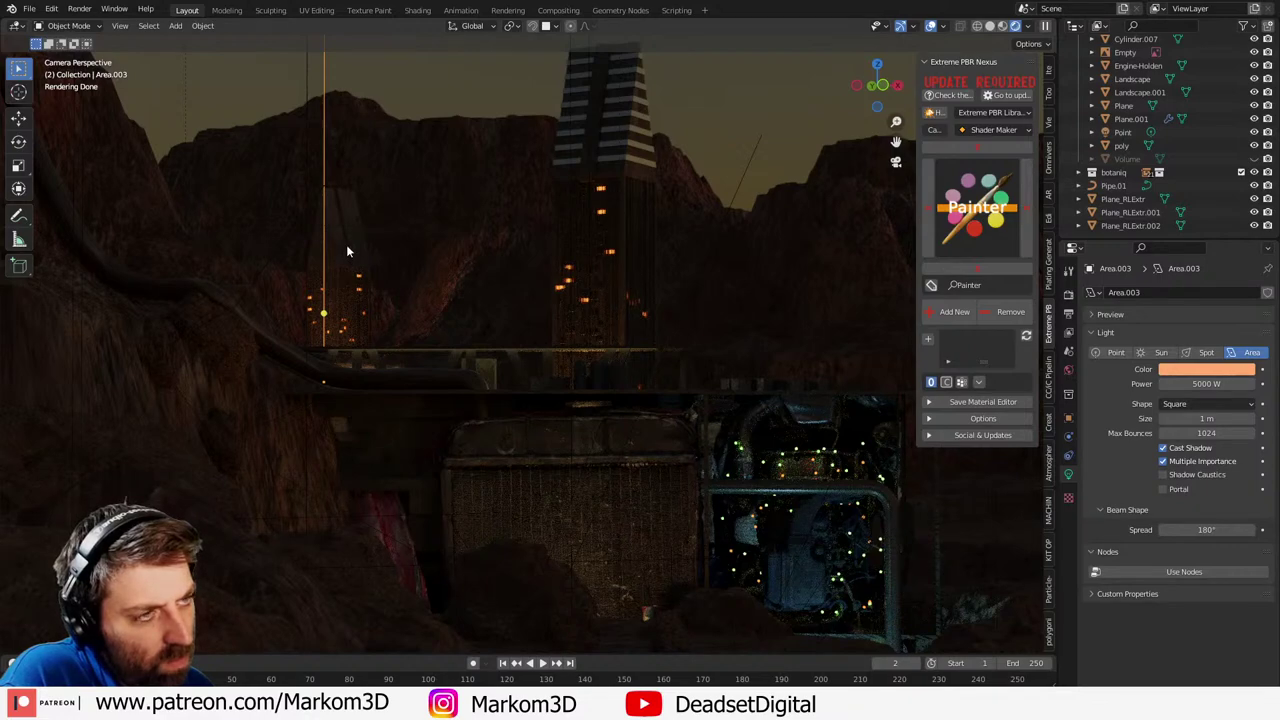
- Duplicate the larger tower's slatted roof panels and snap one set to the smaller tower using the 3D cursor
{"action": "left_click", "coordinate": [621, 156]}
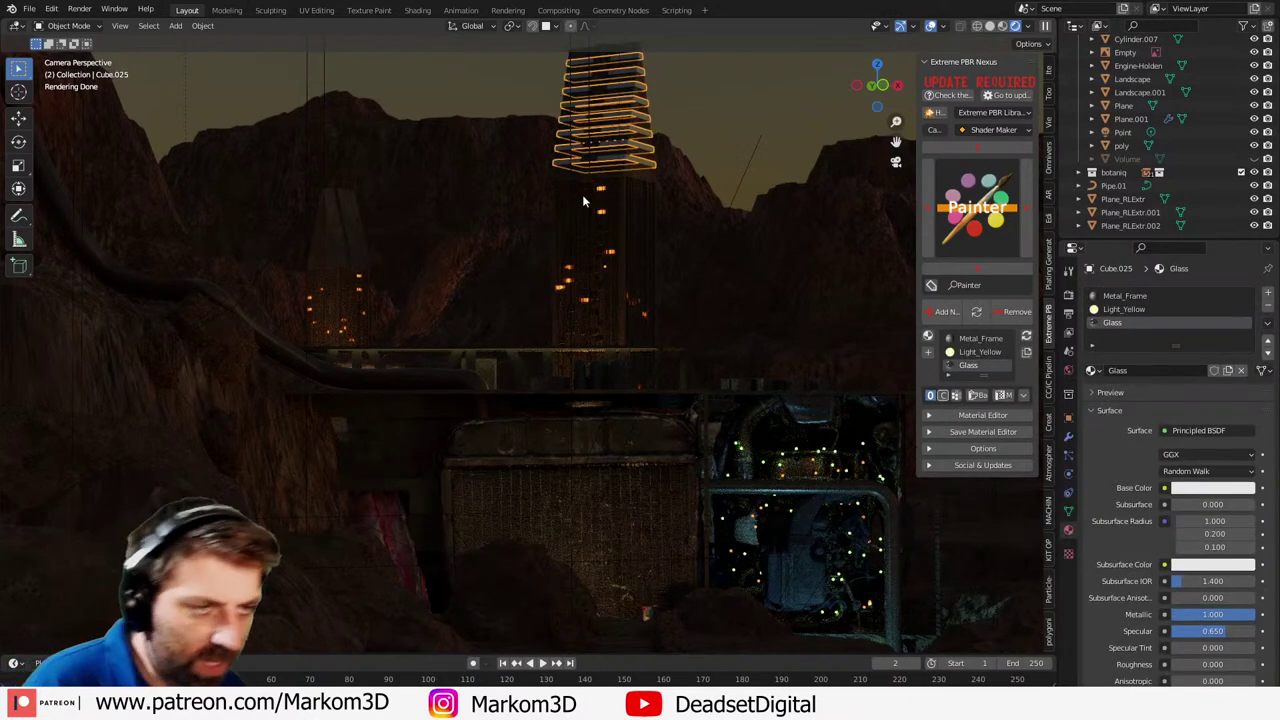
{"action": "key", "text": "shift+d"}
{"action": "right_click", "coordinate": [343, 236]}
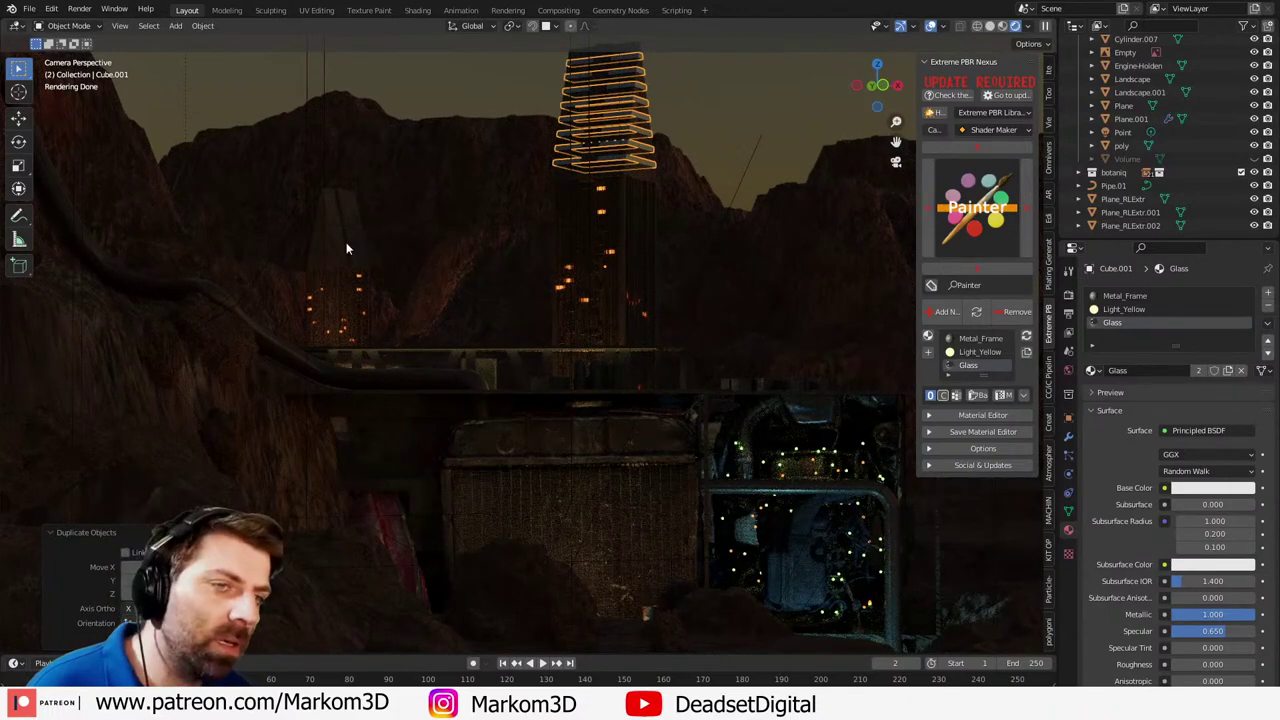
{"action": "left_click", "coordinate": [349, 251]}
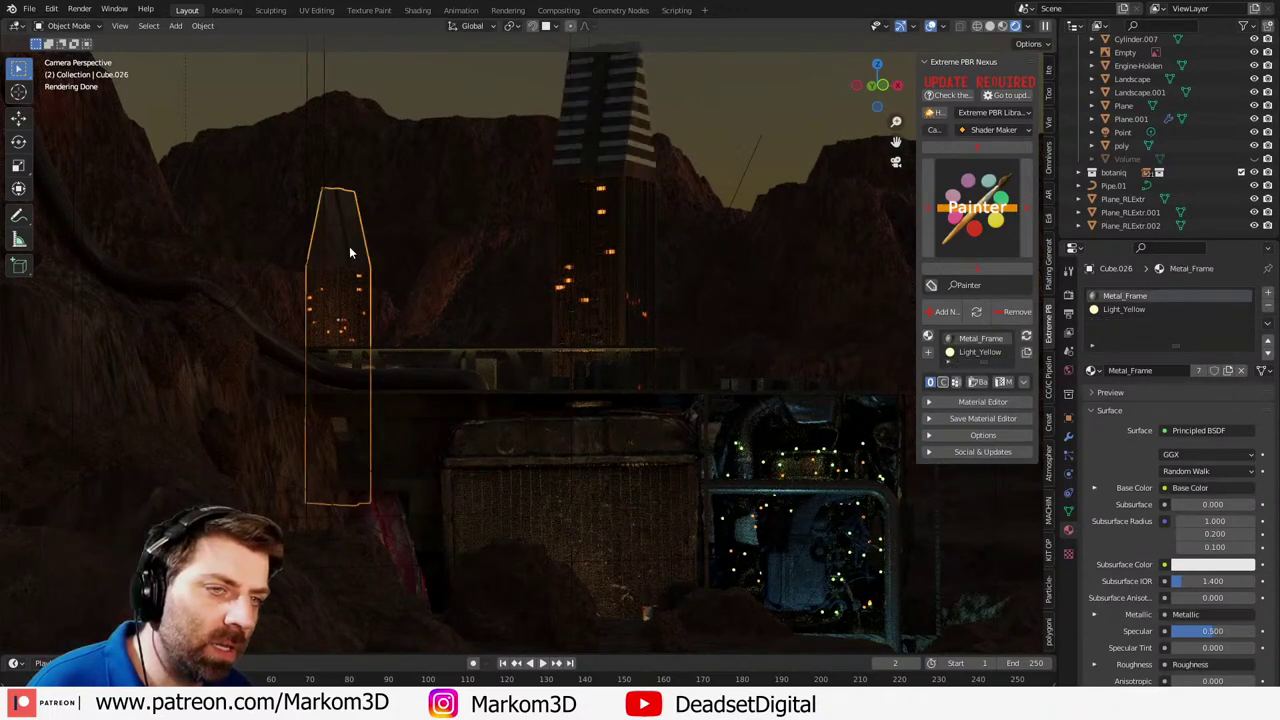
{"action": "key", "text": "shift+s"}
{"action": "left_click", "coordinate": [350, 325]}
{"action": "left_click", "coordinate": [625, 162]}
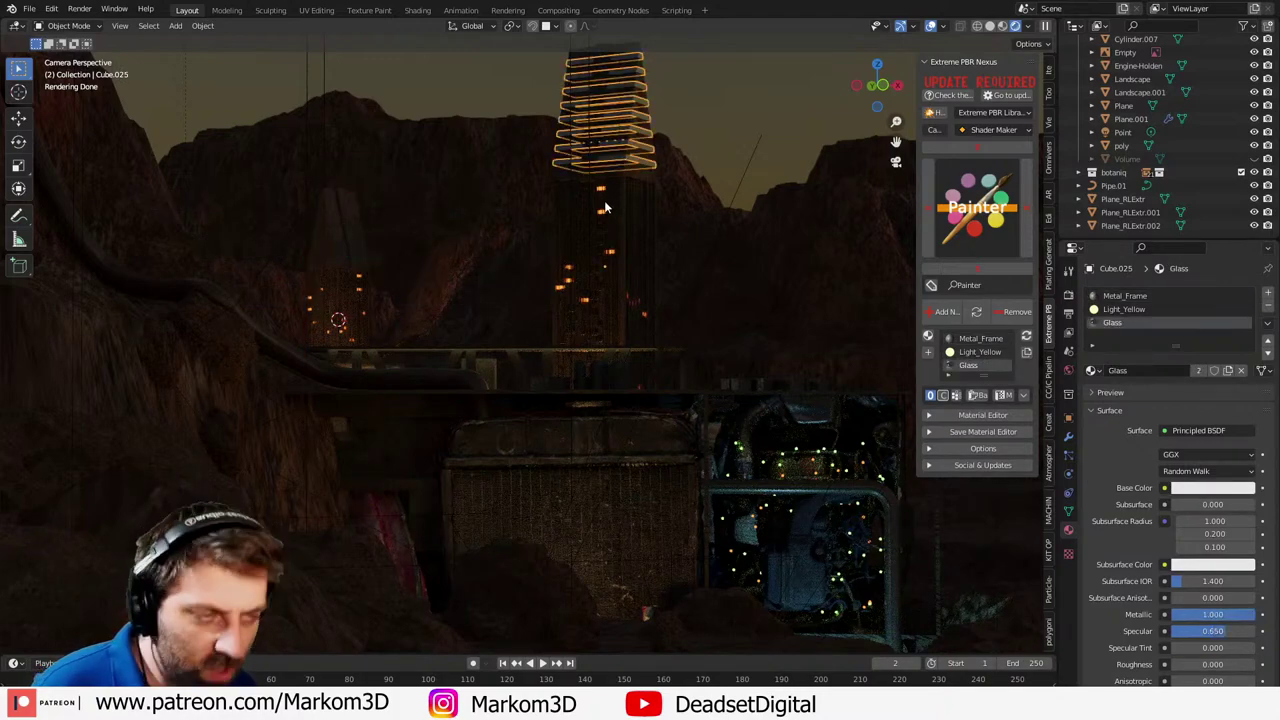
{"action": "key", "text": "shift+s"}
{"action": "left_click", "coordinate": [603, 124]}
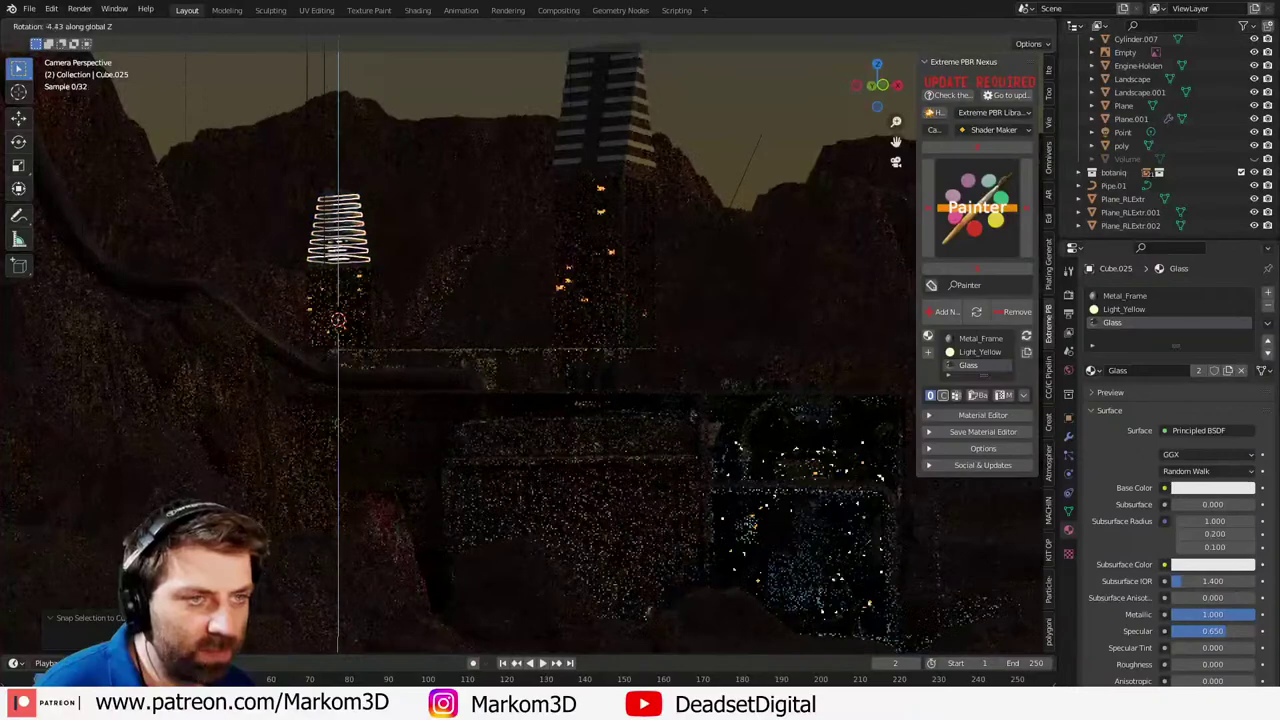
- In wireframe top view, rotate the snapped roof panels about 80° around Z to line up with the smaller tower
{"action": "key", "text": "KP_7"}
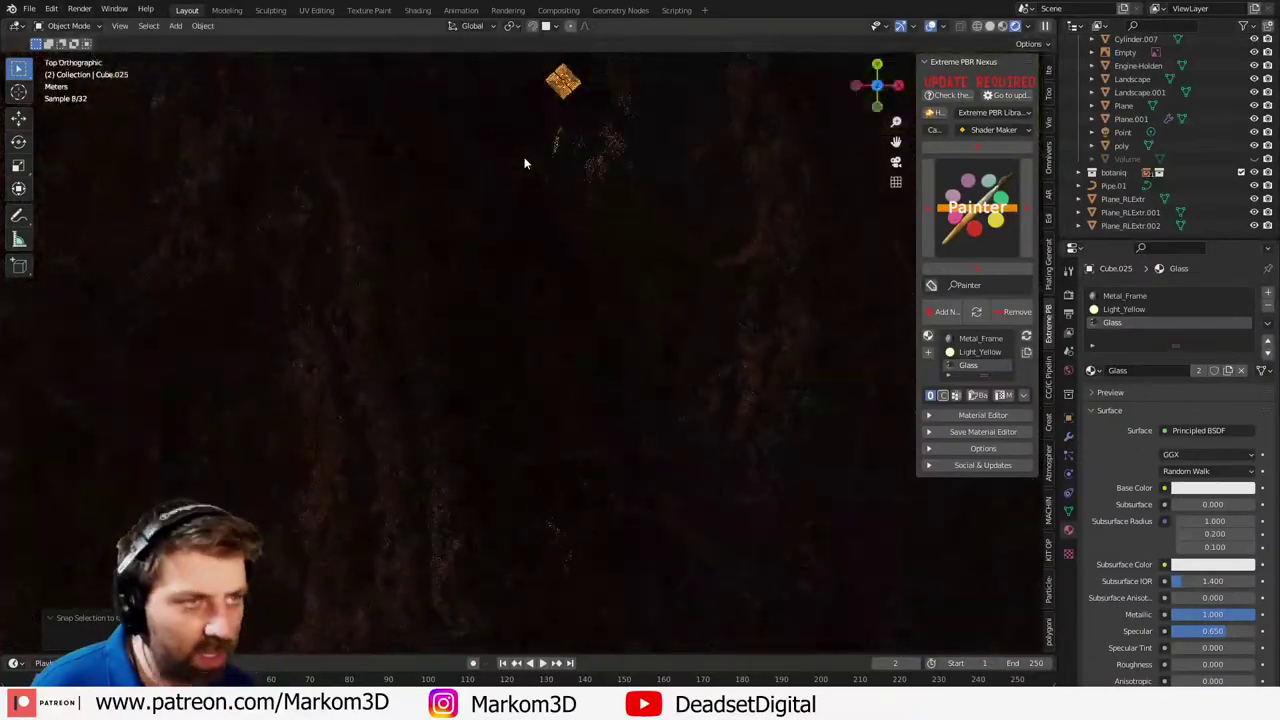
{"action": "key", "text": "z"}
{"action": "left_click", "coordinate": [472, 167]}
{"action": "middle_click_drag", "start_coordinate": [542, 157], "coordinate": [481, 336], "text": "shift"}
{"action": "scroll", "coordinate": [481, 337], "scroll_direction": "up", "scroll_amount": 5}
{"action": "middle_click_drag", "start_coordinate": [482, 180], "coordinate": [549, 408], "text": "shift"}
{"action": "scroll", "coordinate": [556, 409], "scroll_direction": "up", "scroll_amount": 2}
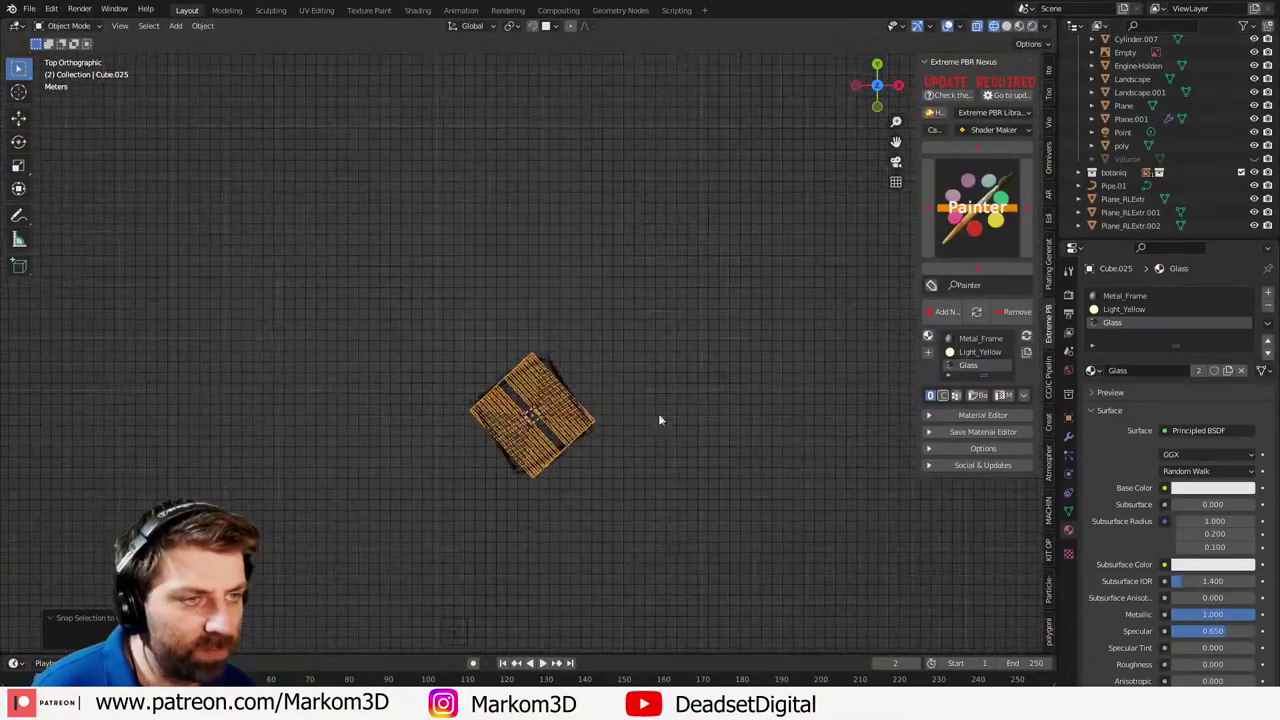
{"action": "key", "text": "r"}
{"action": "key", "text": "z"}
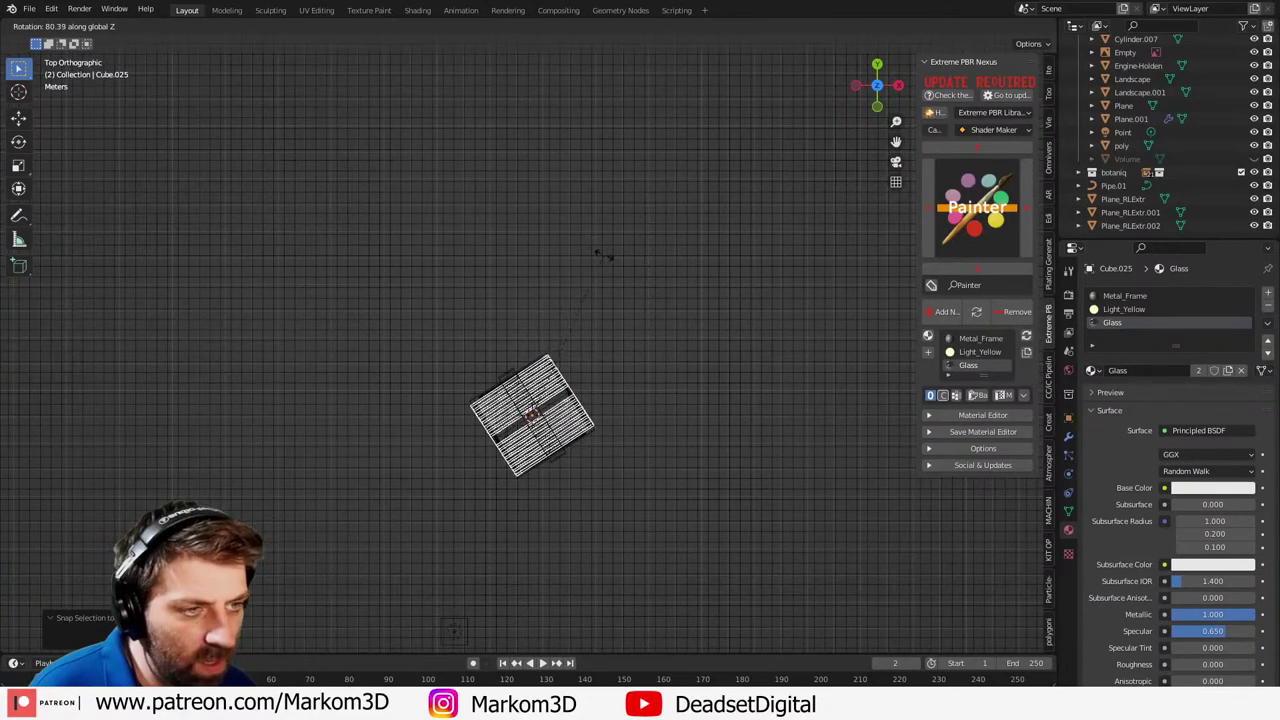
{"action": "left_click", "coordinate": [639, 294]}
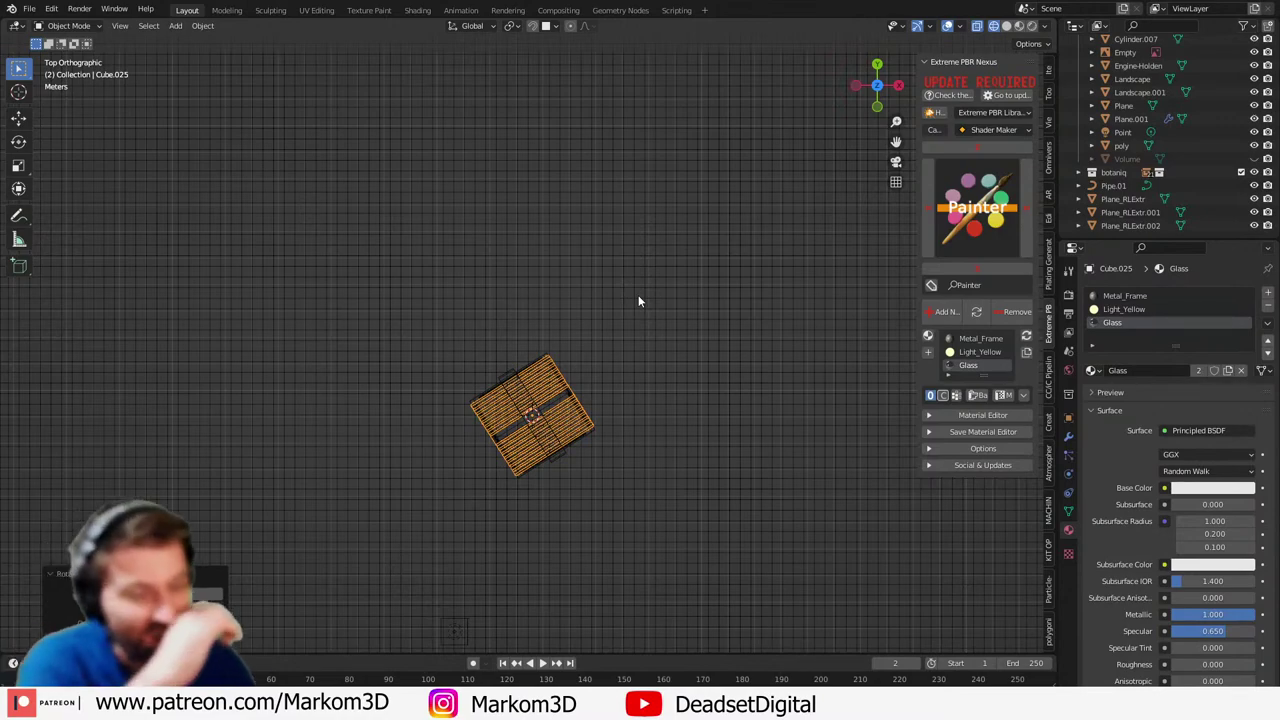
- Fine-tune the roof panels' rotation against the smaller tower's edges and inspect the fit in solid shading
{"action": "scroll", "coordinate": [432, 515], "scroll_direction": "up", "scroll_amount": 6}
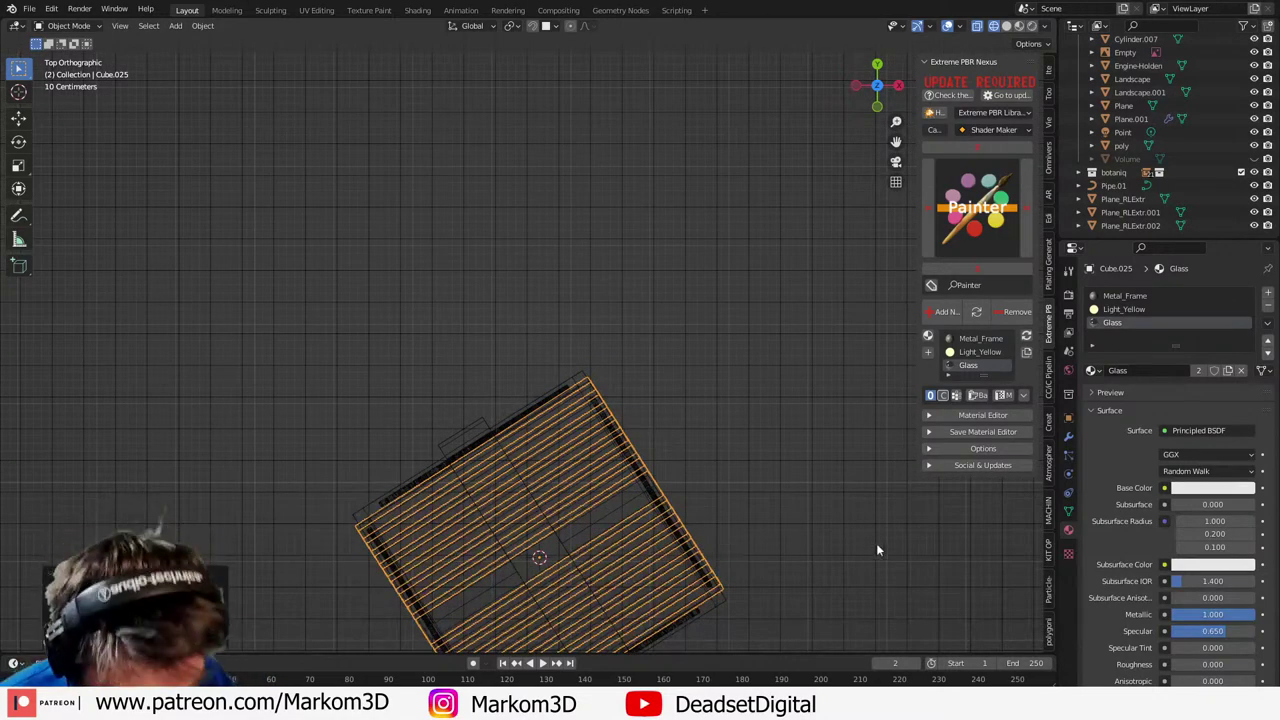
{"action": "key", "text": "r"}
{"action": "left_click", "coordinate": [913, 573]}
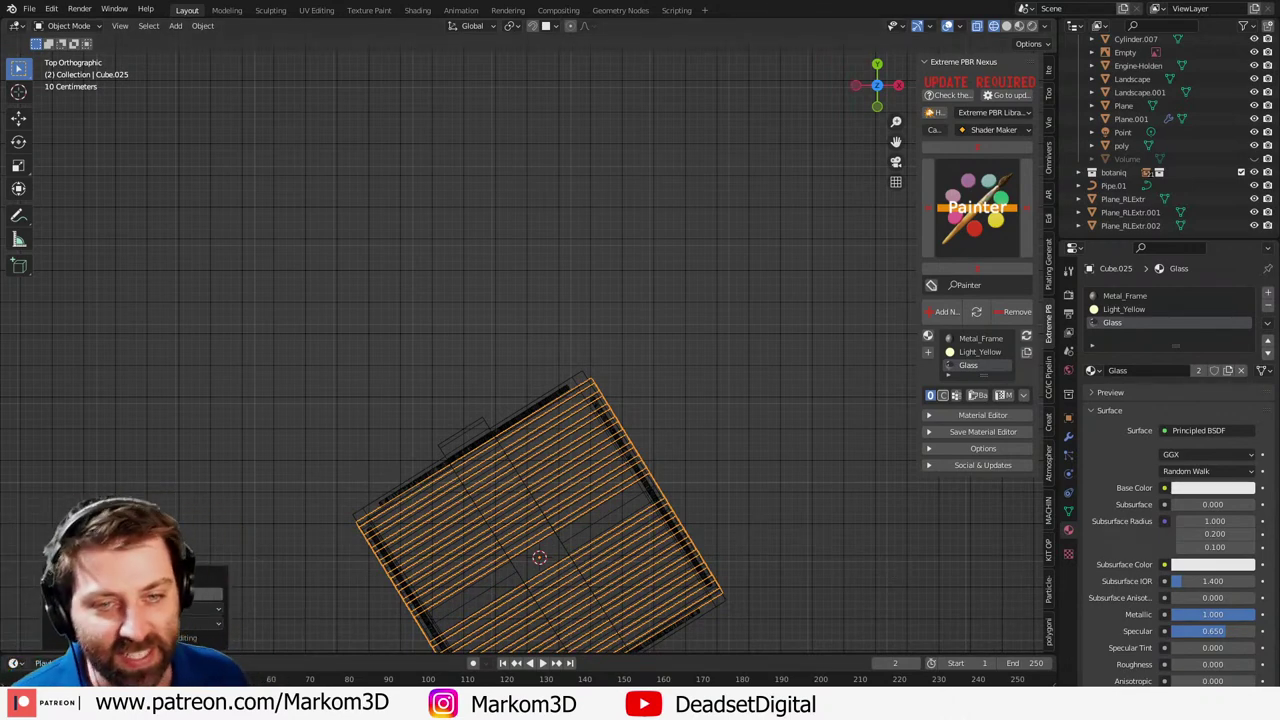
{"action": "middle_click_drag", "start_coordinate": [625, 505], "coordinate": [630, 455]}
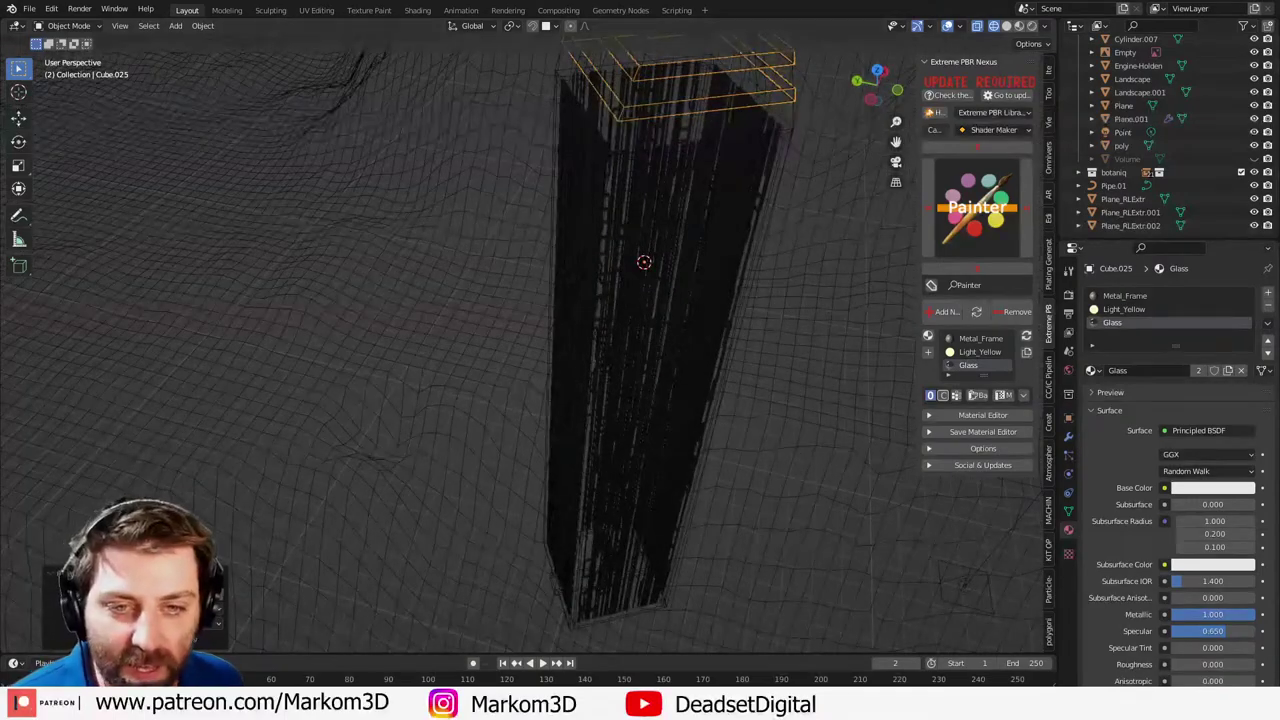
{"action": "scroll", "coordinate": [654, 289], "scroll_direction": "down", "scroll_amount": 5}
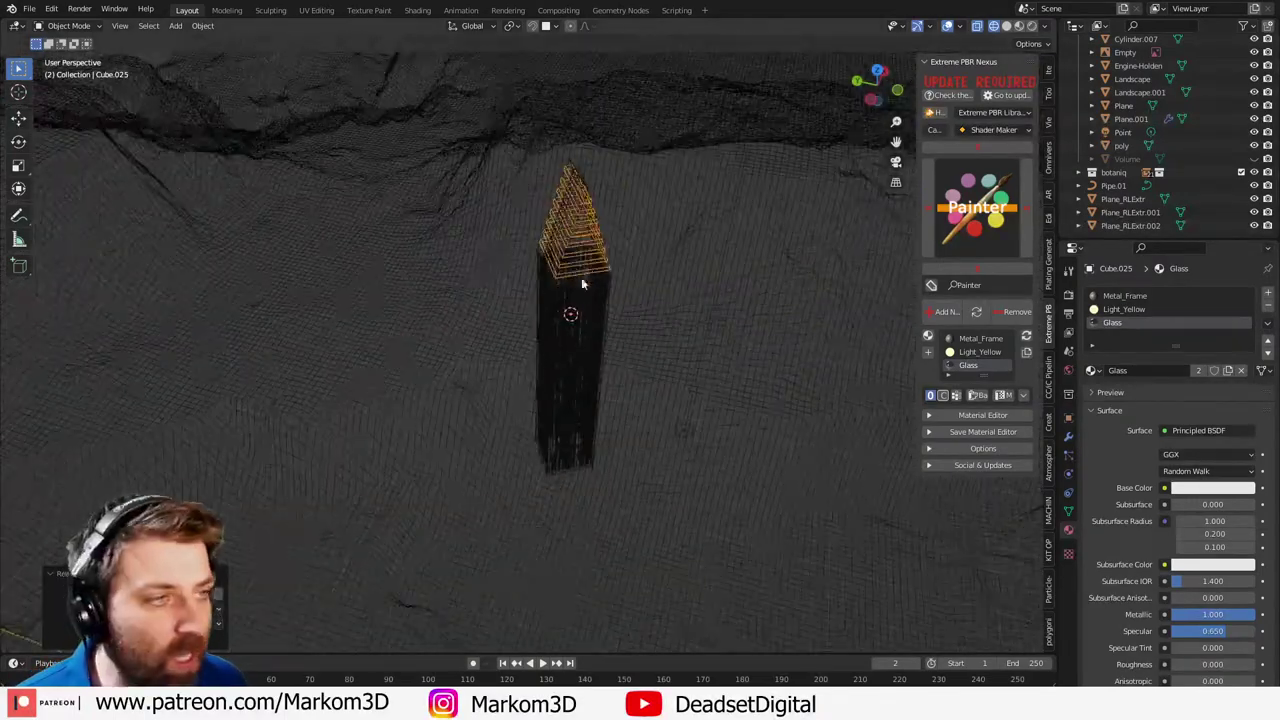
{"action": "middle_click_drag", "start_coordinate": [581, 277], "coordinate": [717, 319]}
{"action": "scroll", "coordinate": [717, 319], "scroll_direction": "up", "scroll_amount": 2}
{"action": "key", "text": "z"}
{"action": "left_click", "coordinate": [775, 314]}
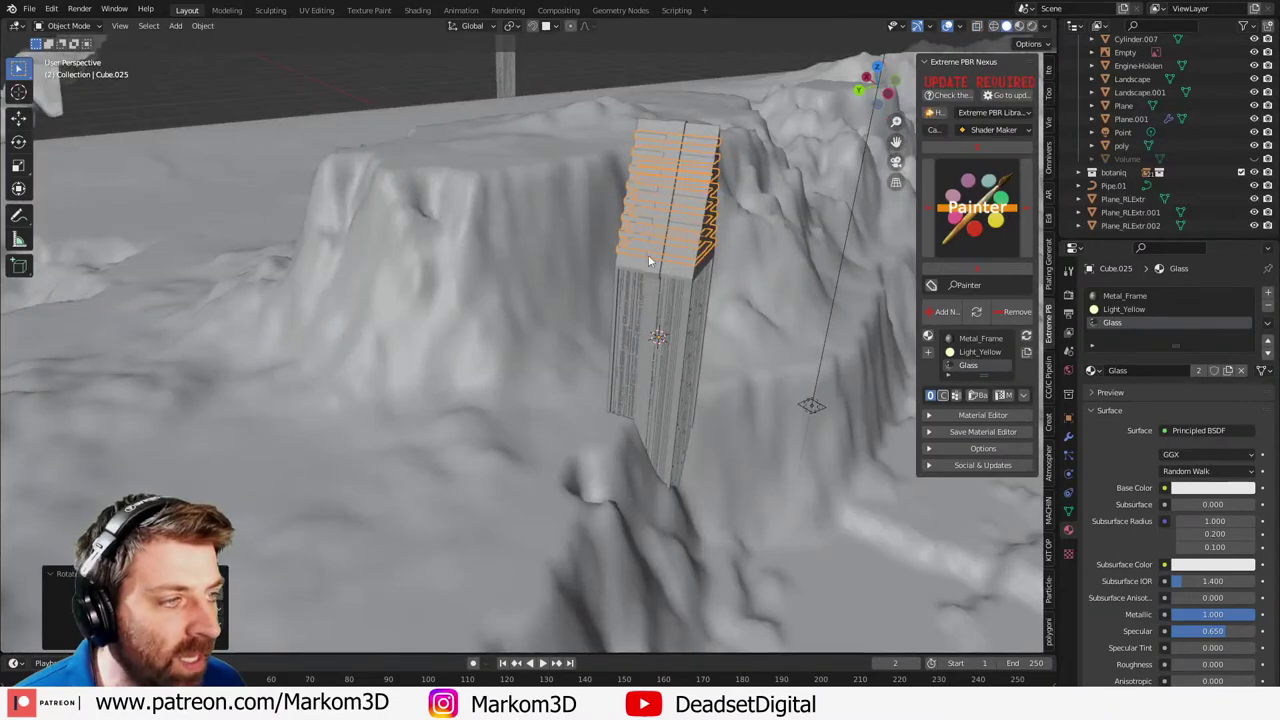
- Select the area light beside the smaller tower and reposition it
{"action": "scroll", "coordinate": [648, 258], "scroll_direction": "down", "scroll_amount": 3}
{"action": "middle_click_drag", "start_coordinate": [636, 252], "coordinate": [541, 396]}
{"action": "left_click", "coordinate": [718, 425]}
{"action": "scroll", "coordinate": [756, 349], "scroll_direction": "down", "scroll_amount": 6}
{"action": "scroll", "coordinate": [748, 364], "scroll_direction": "up", "scroll_amount": 3}
{"action": "scroll", "coordinate": [441, 352], "scroll_direction": "up", "scroll_amount": 2}
{"action": "scroll", "coordinate": [541, 398], "scroll_direction": "down", "scroll_amount": 6}
{"action": "key", "text": "KP_7"}
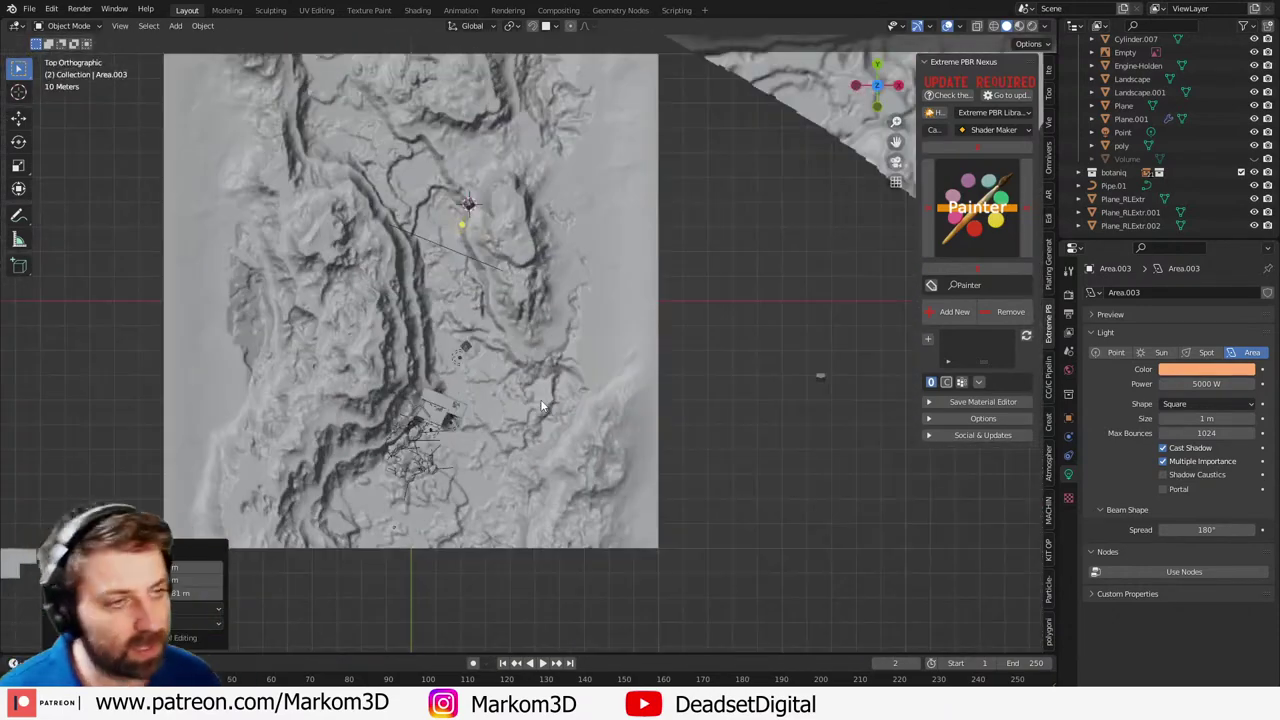
{"action": "key", "text": "shift+s"}
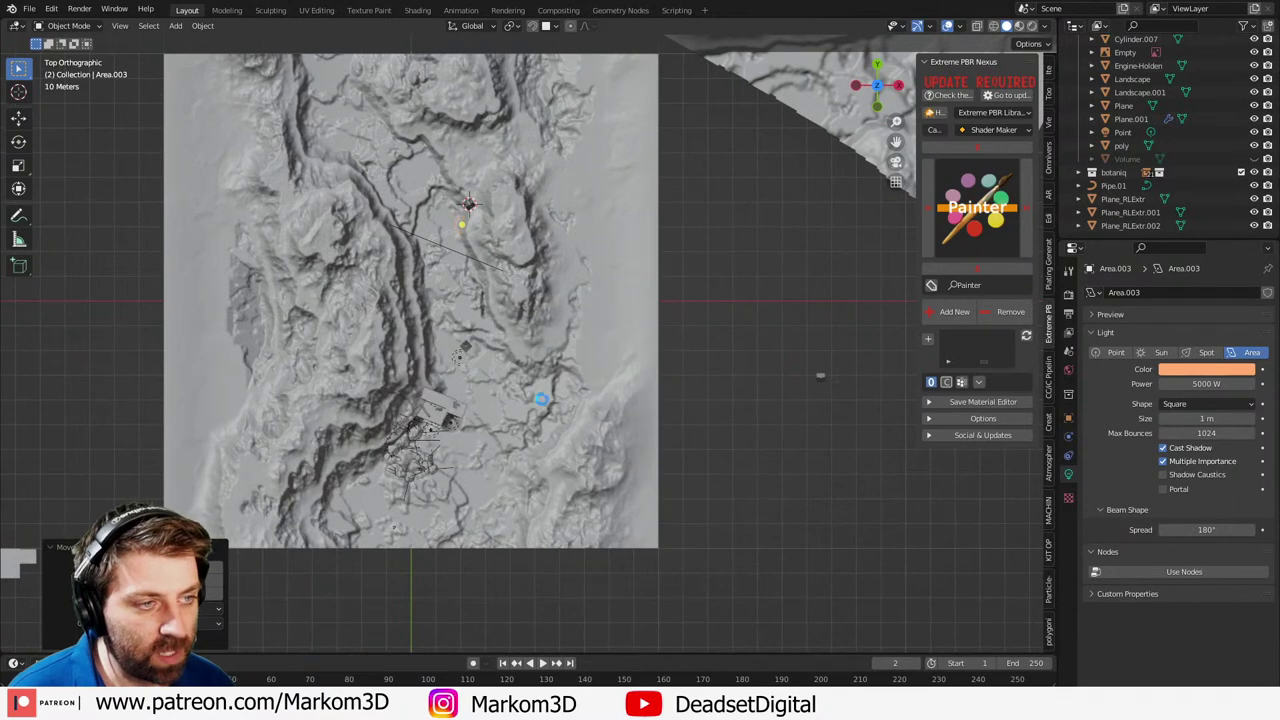
{"action": "middle_click_drag", "start_coordinate": [567, 443], "coordinate": [472, 421], "text": "shift"}
{"action": "key", "text": "shift+a"}
{"action": "mouse_move", "coordinate": [560, 397]}
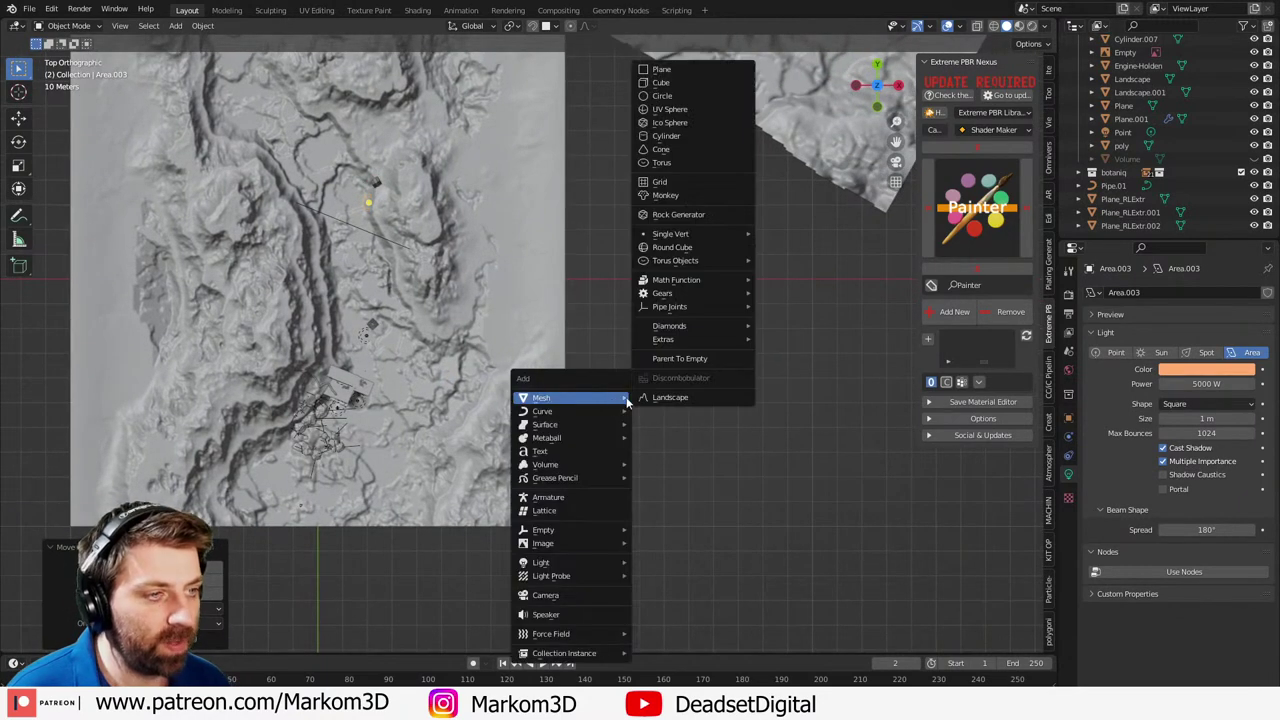
{"action": "left_click", "coordinate": [680, 214]}
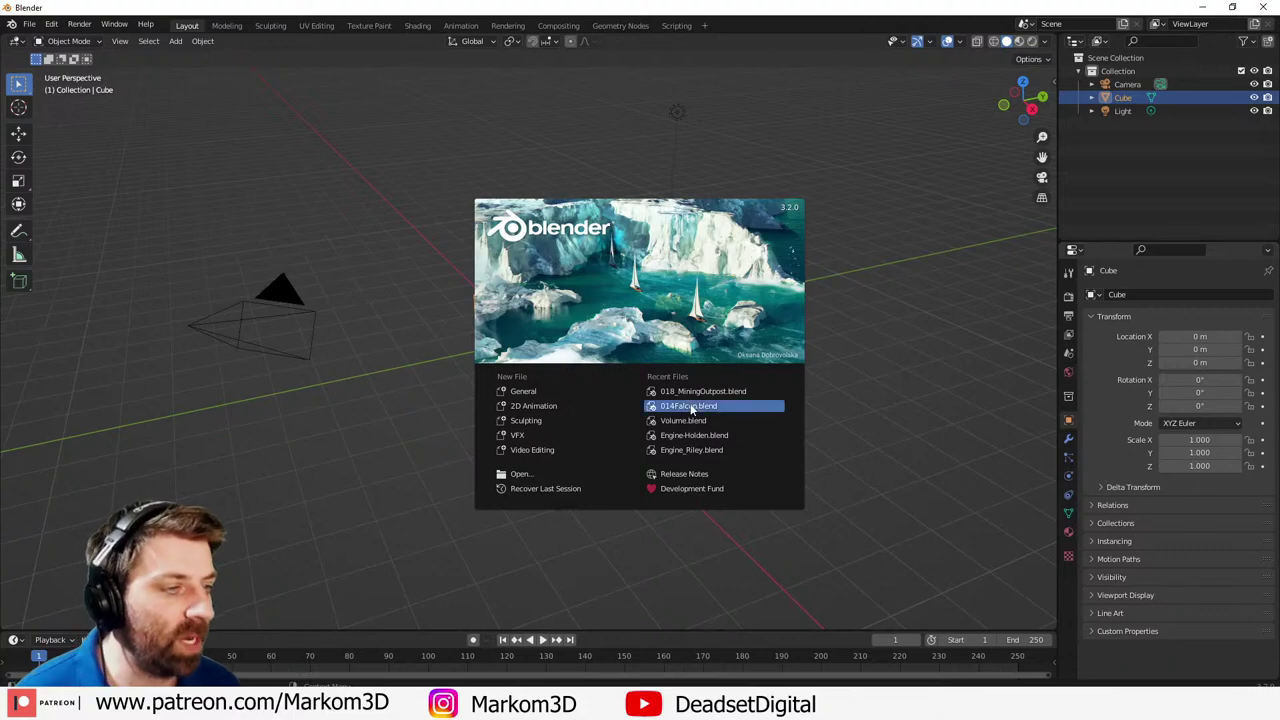
- Open 014Falcon.blend in a second Blender window, copy the tall antenna object, and close that window without saving
{"action": "left_click", "coordinate": [713, 406]}
{"action": "left_click", "coordinate": [719, 260]}
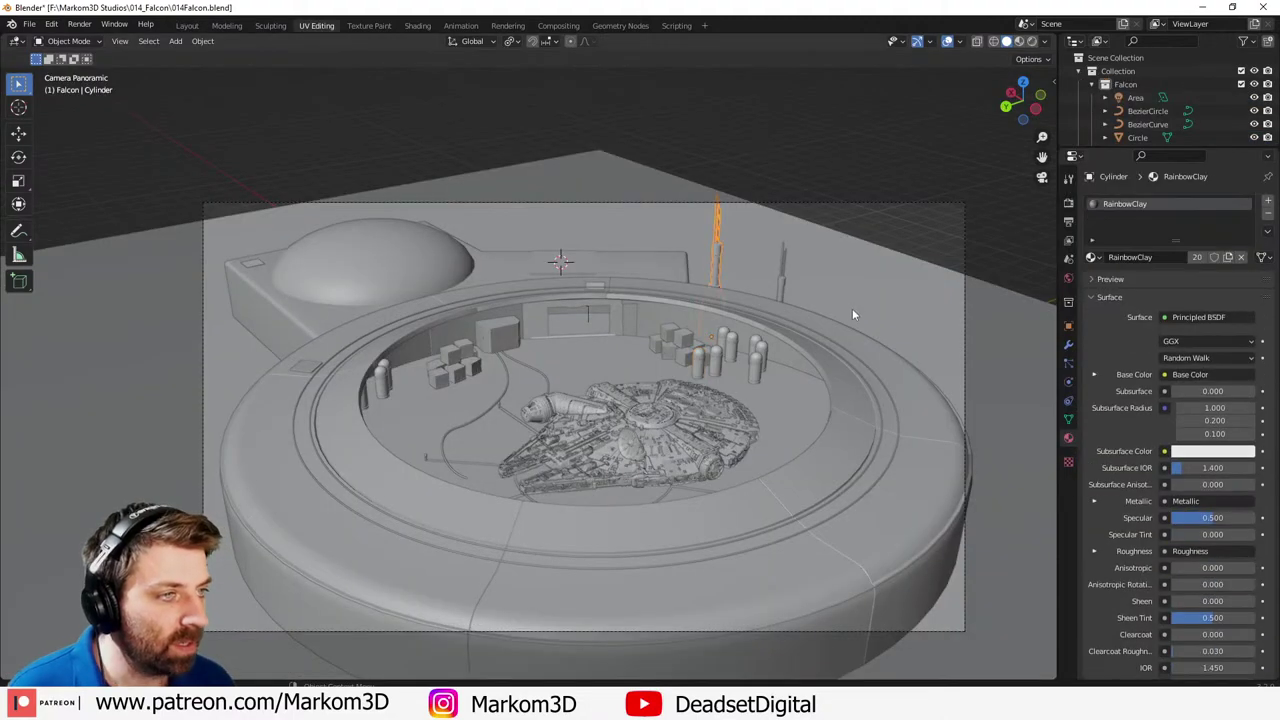
{"action": "middle_click_drag", "start_coordinate": [852, 308], "coordinate": [662, 352]}
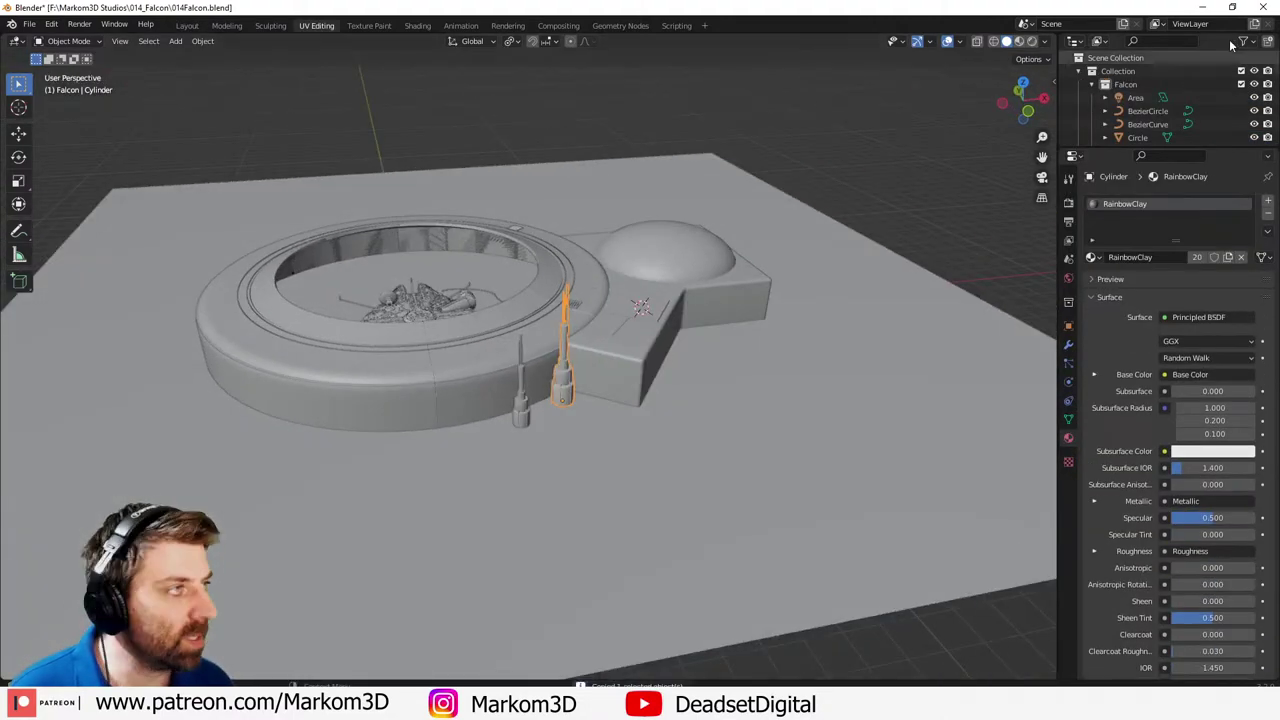
{"action": "left_click", "coordinate": [1262, 7]}
{"action": "left_click", "coordinate": [677, 379]}
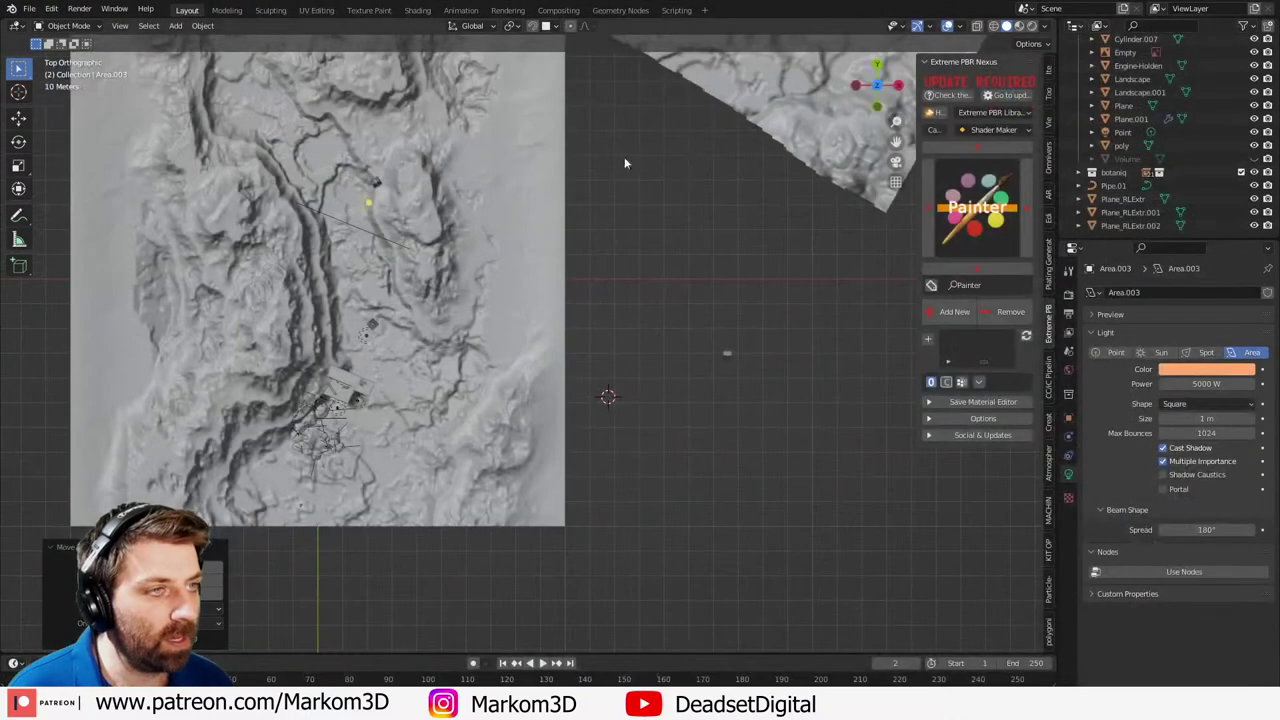
- Paste the copied antenna into the landscape scene and move it to the roof of the larger tower
{"action": "middle_click_drag", "start_coordinate": [459, 342], "coordinate": [432, 248]}
{"action": "scroll", "coordinate": [432, 248], "scroll_direction": "up", "scroll_amount": 5}
{"action": "scroll", "coordinate": [531, 381], "scroll_direction": "up", "scroll_amount": 3}
{"action": "key", "text": "g"}
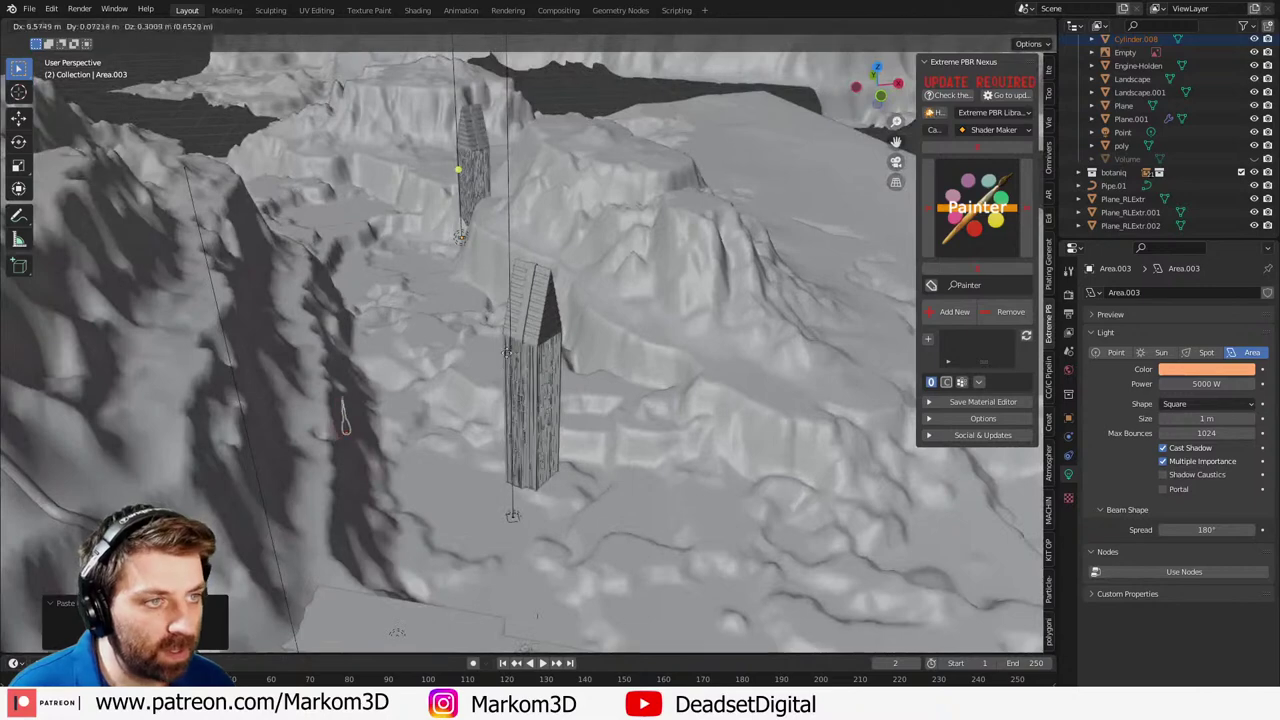
{"action": "left_click", "coordinate": [571, 373]}
{"action": "scroll", "coordinate": [571, 376], "scroll_direction": "up", "scroll_amount": 3}
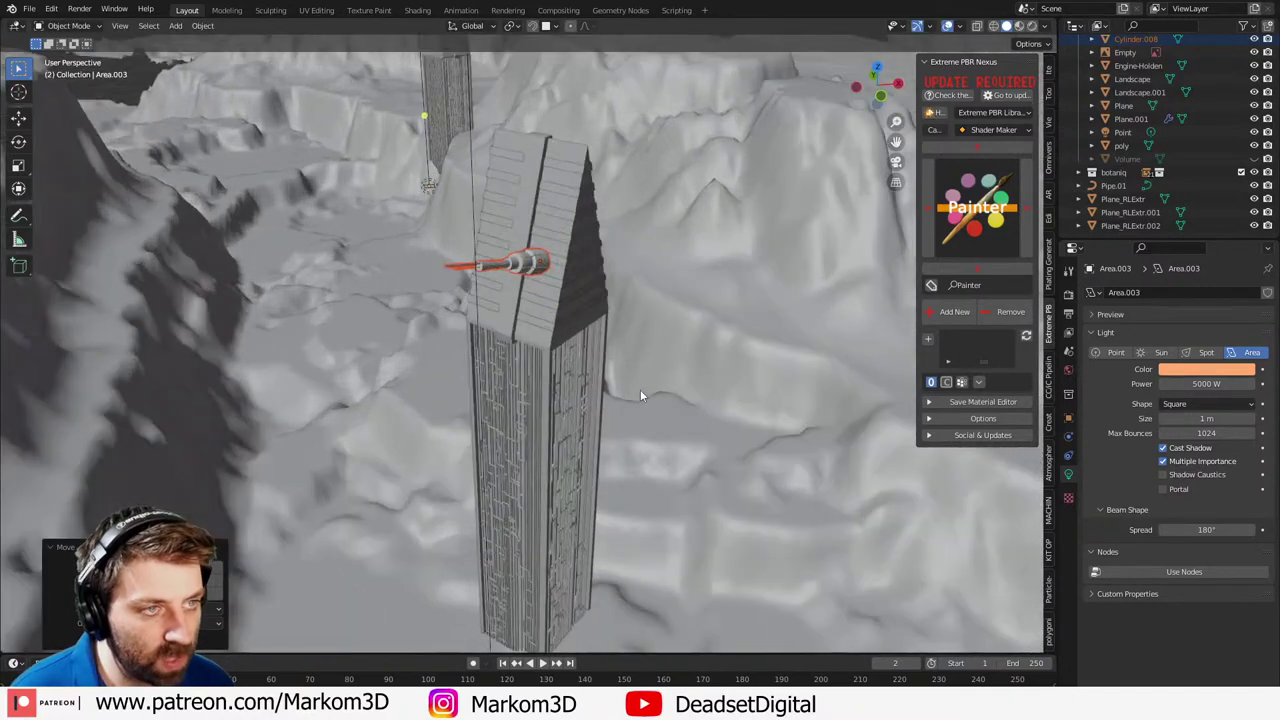
{"action": "type", "text": "rx90"}
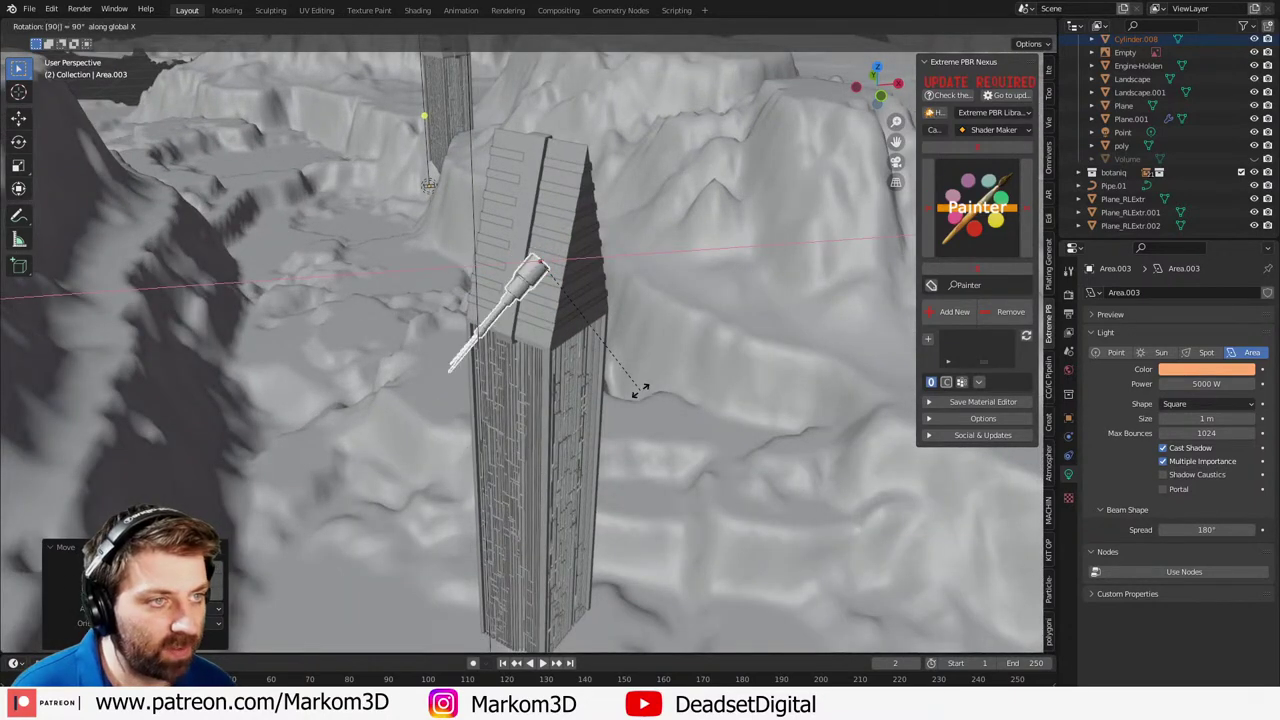
{"action": "type", "text": "r"}
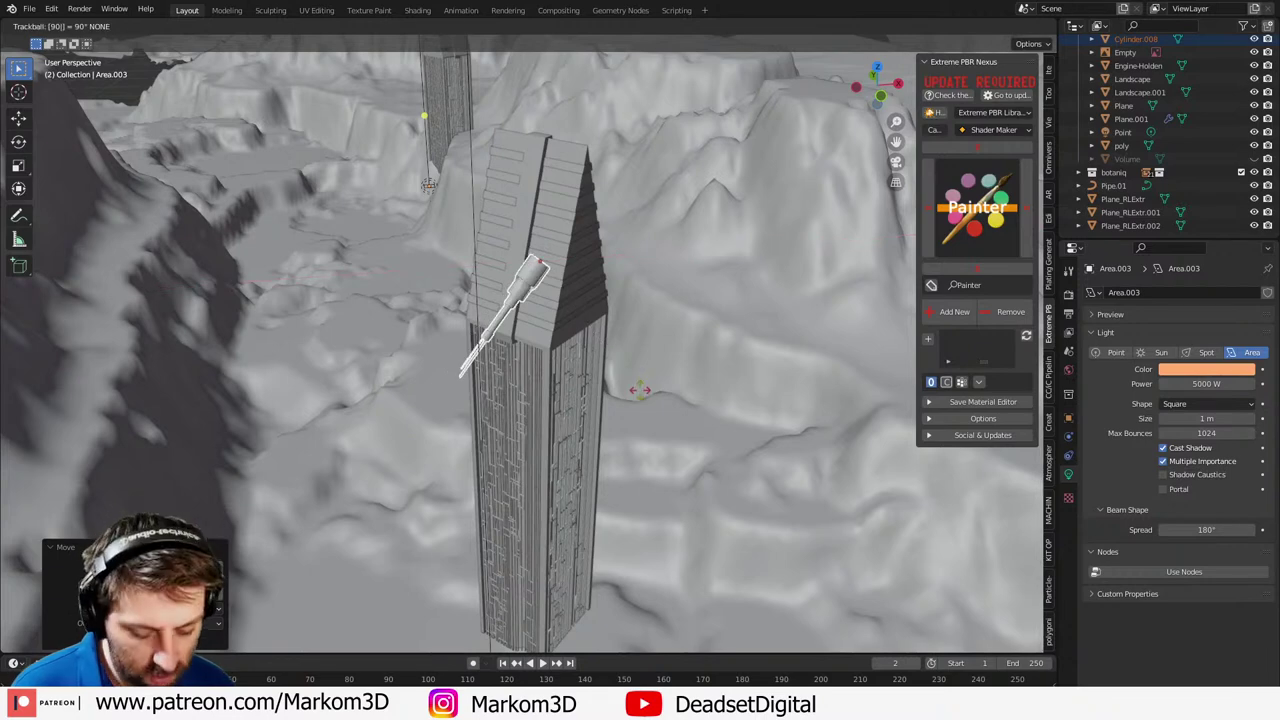
{"action": "type", "text": "r"}
{"action": "key", "text": "x"}
{"action": "key", "text": "x"}
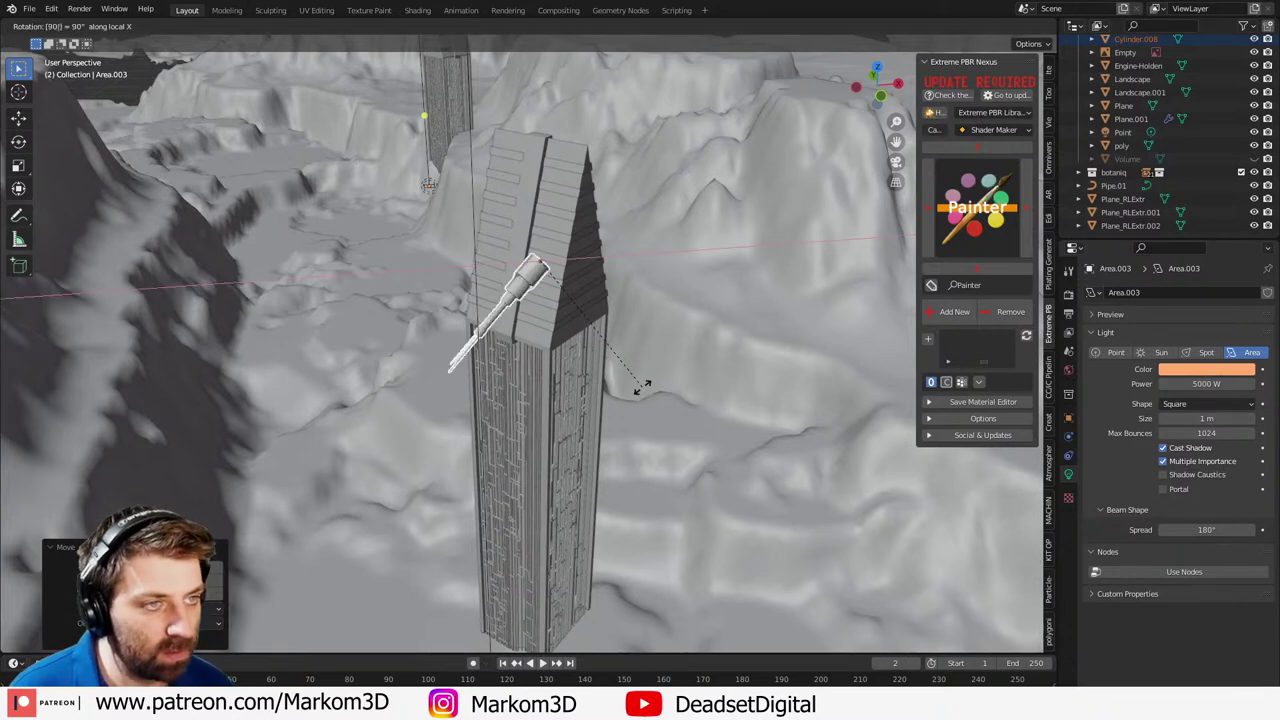
{"action": "key", "text": "Escape"}
{"action": "key", "text": "r"}
{"action": "key", "text": "x"}
{"action": "key", "text": "x"}
{"action": "key", "text": "x"}
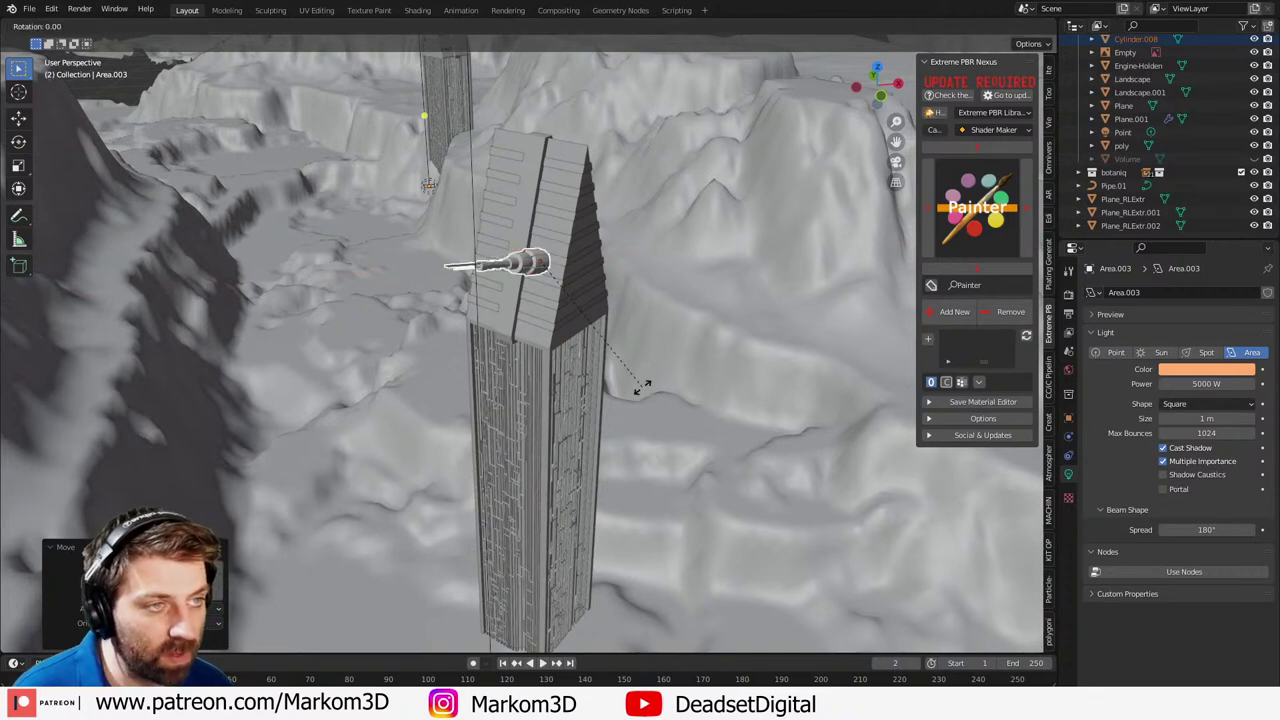
{"action": "key", "text": "x"}
{"action": "key", "text": "Escape"}
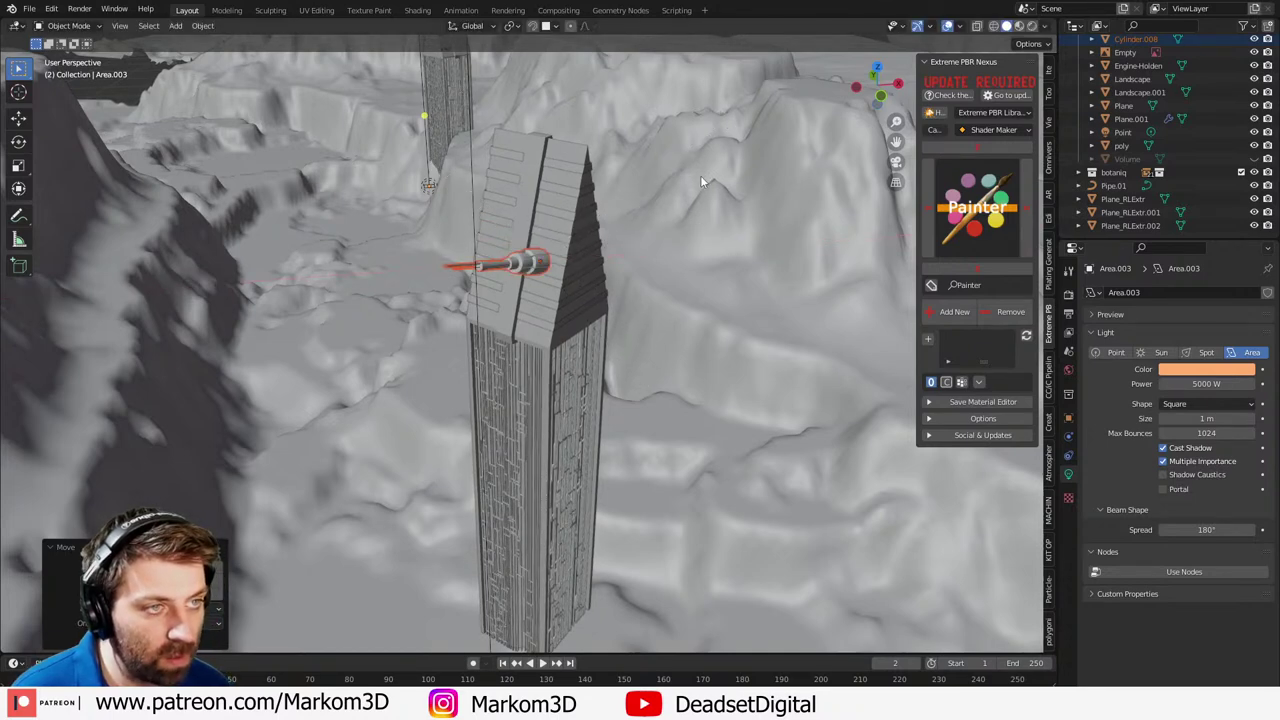
- Rotate the antenna upright, correcting its tilt in the right view and the front view
{"action": "key", "text": "KP_3"}
{"action": "middle_click_drag", "start_coordinate": [230, 212], "coordinate": [633, 375], "text": "shift"}
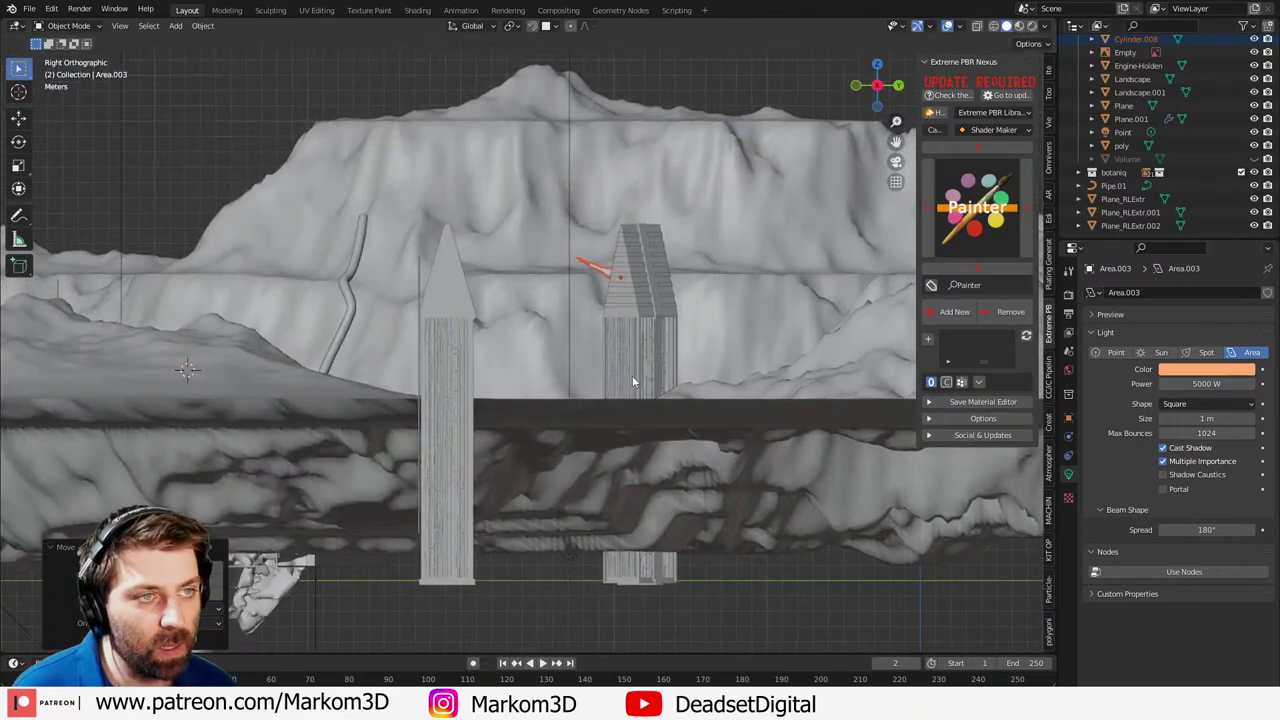
{"action": "scroll", "coordinate": [875, 307], "scroll_direction": "up", "scroll_amount": 4}
{"action": "key", "text": "r"}
{"action": "left_click", "coordinate": [682, 386]}
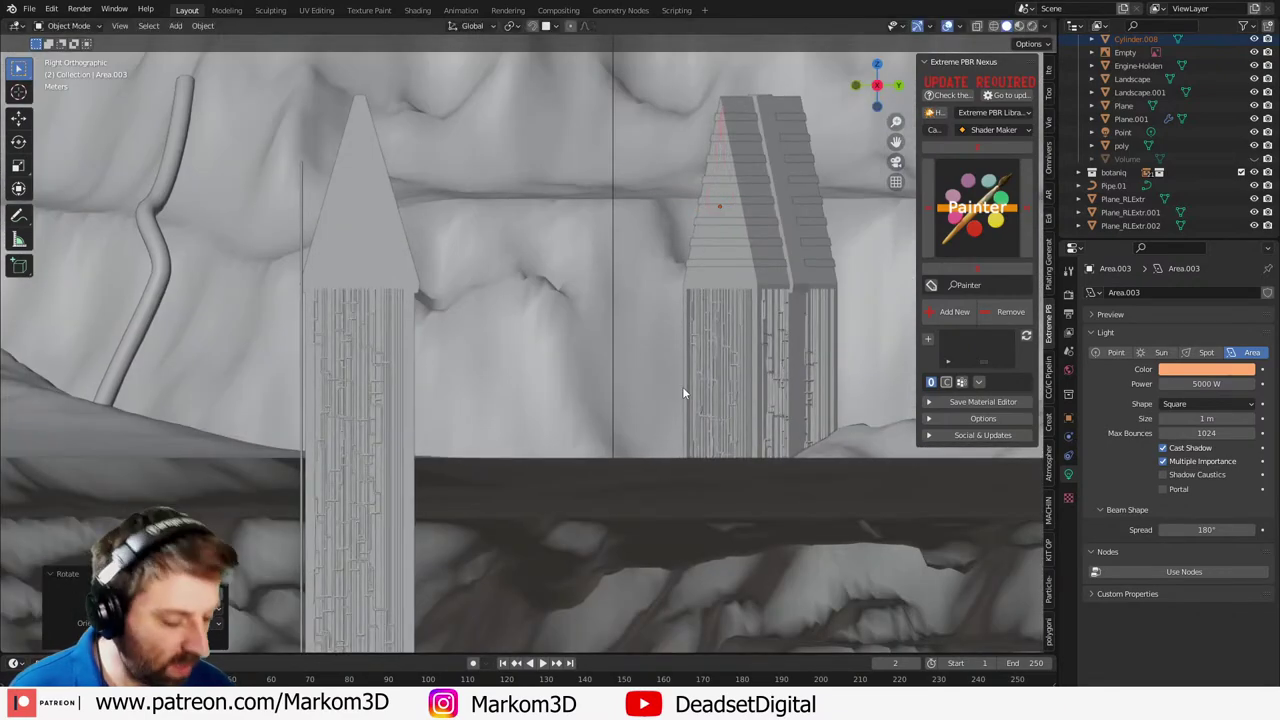
{"action": "key", "text": "KP_1"}
{"action": "key", "text": "r"}
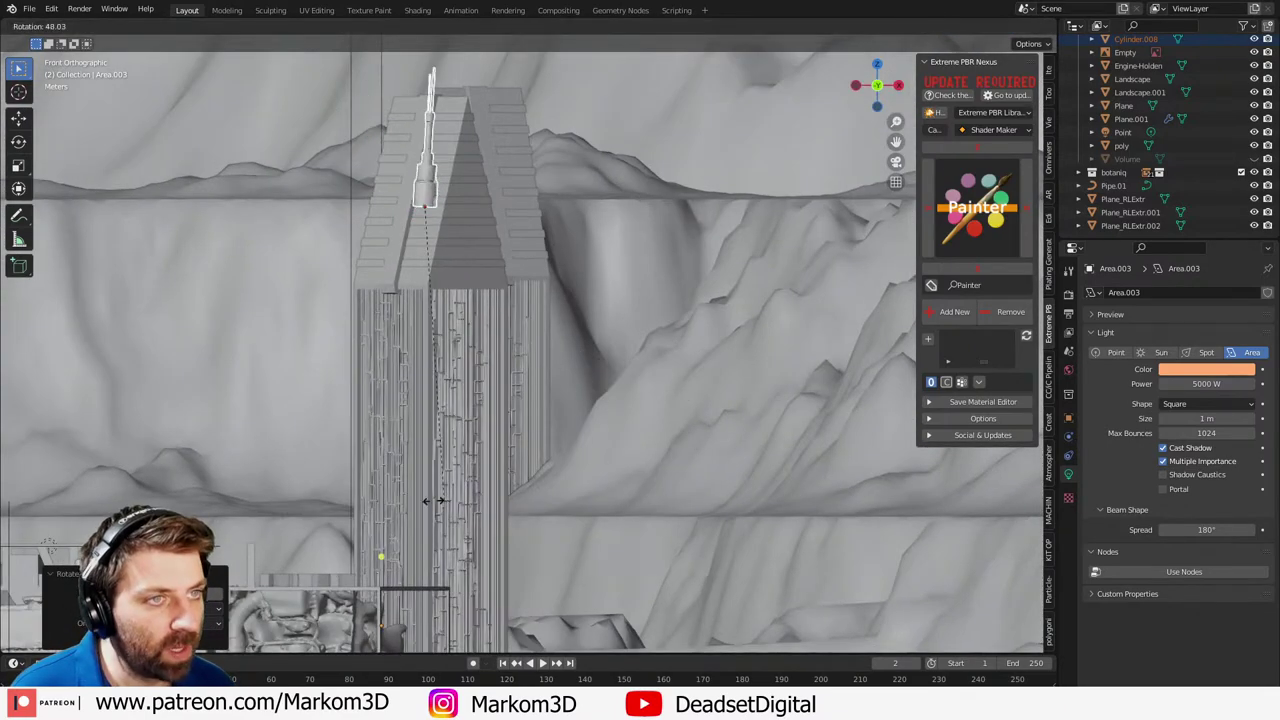
{"action": "left_click", "coordinate": [462, 435]}
- Scale the antenna down and move it up towards the peak of the larger tower's roof
{"action": "key", "text": "s"}
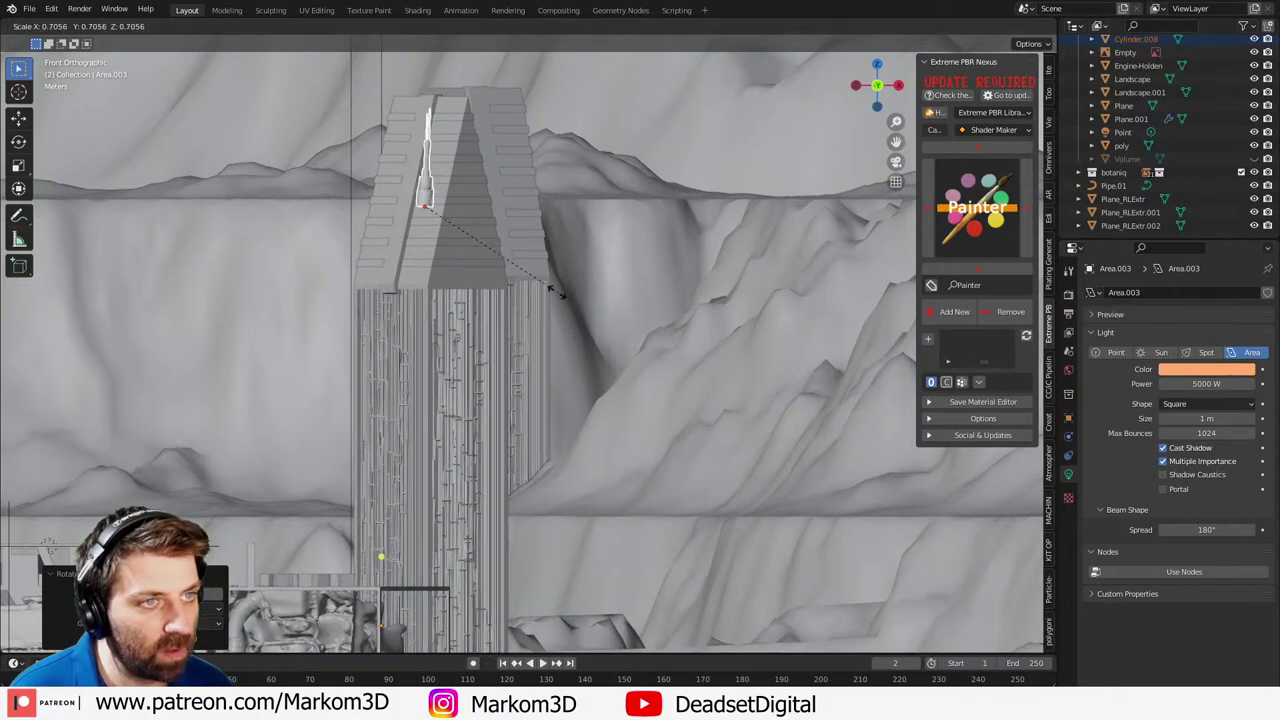
{"action": "left_click", "coordinate": [480, 256]}
{"action": "key", "text": "g"}
{"action": "left_click", "coordinate": [516, 162]}
- Centre the antenna on the flat cap of the larger tower's roof in top view
{"action": "middle_click_drag", "start_coordinate": [516, 162], "coordinate": [522, 344]}
{"action": "key", "text": "KP_7"}
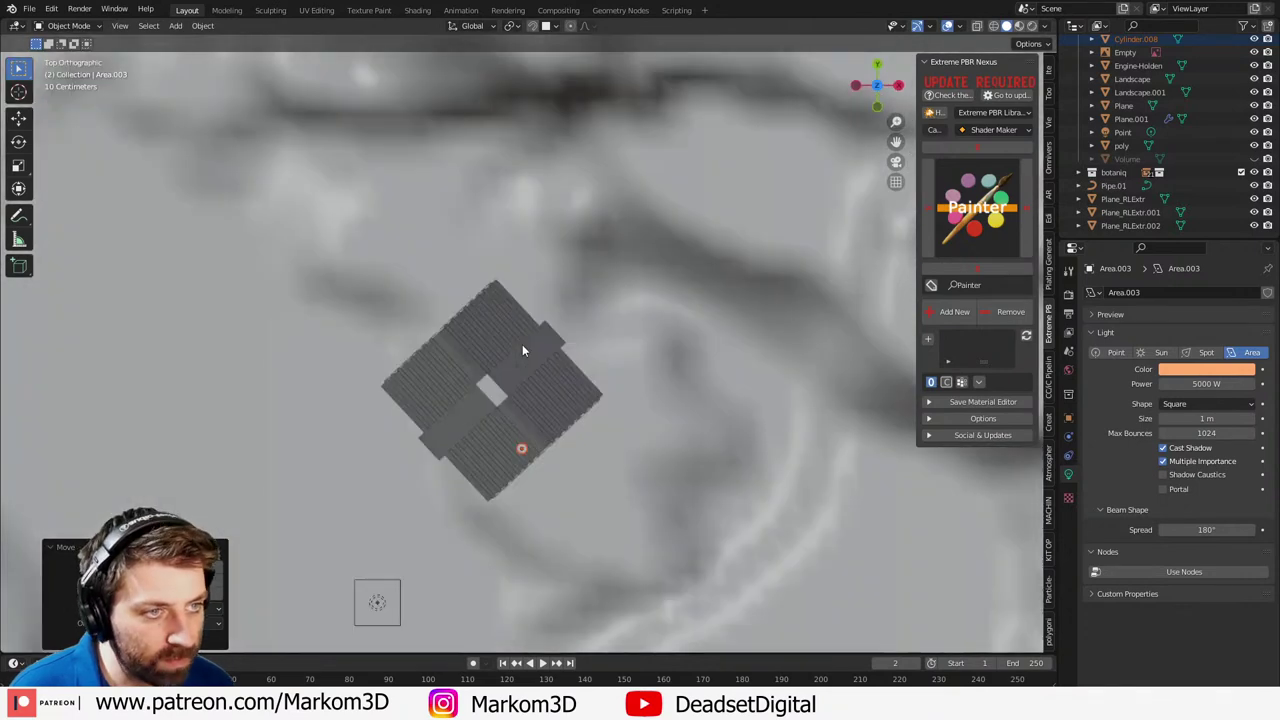
{"action": "scroll", "coordinate": [504, 449], "scroll_direction": "up", "scroll_amount": 5}
{"action": "middle_click_drag", "start_coordinate": [504, 456], "coordinate": [594, 295], "text": "shift"}
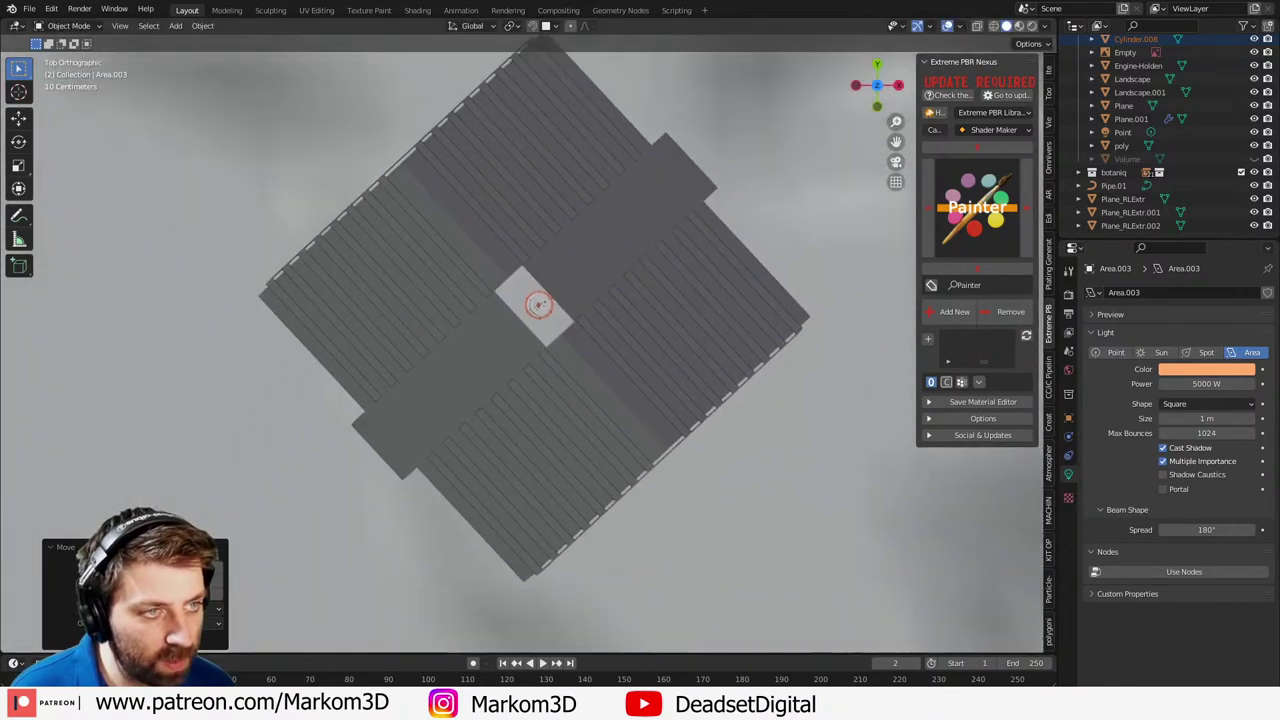
- Straighten the main antenna by rotating it about 0.6° around global X and about -1.9° around global Y
{"action": "middle_click_drag", "start_coordinate": [624, 366], "coordinate": [649, 283], "text": "shift"}
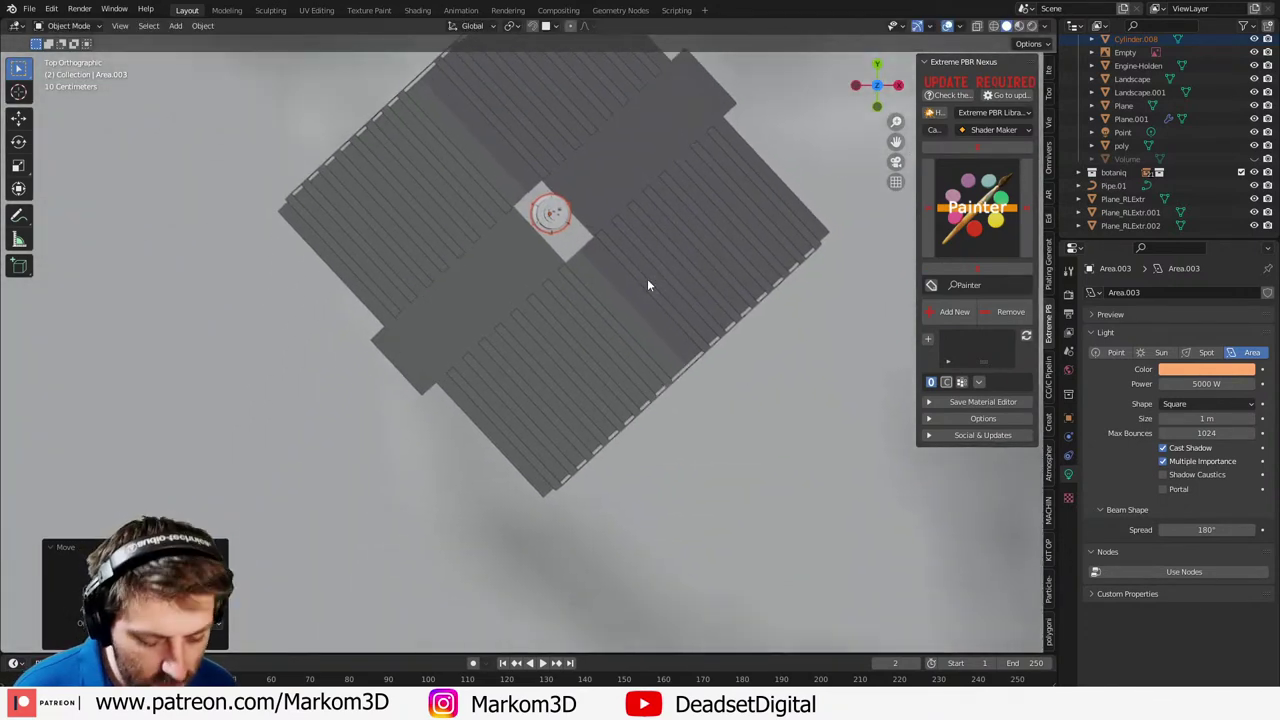
{"action": "key", "text": "r"}
{"action": "key", "text": "x"}
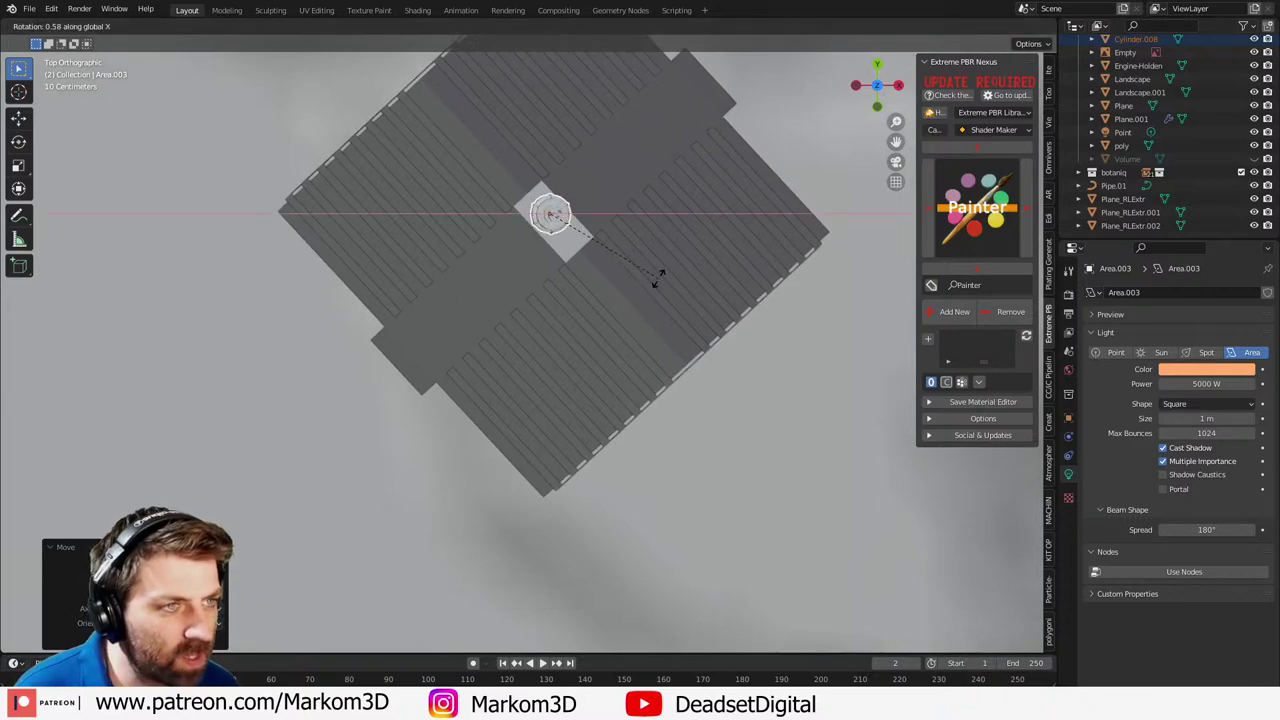
{"action": "left_click", "coordinate": [660, 280]}
{"action": "key", "text": "r"}
{"action": "key", "text": "y"}
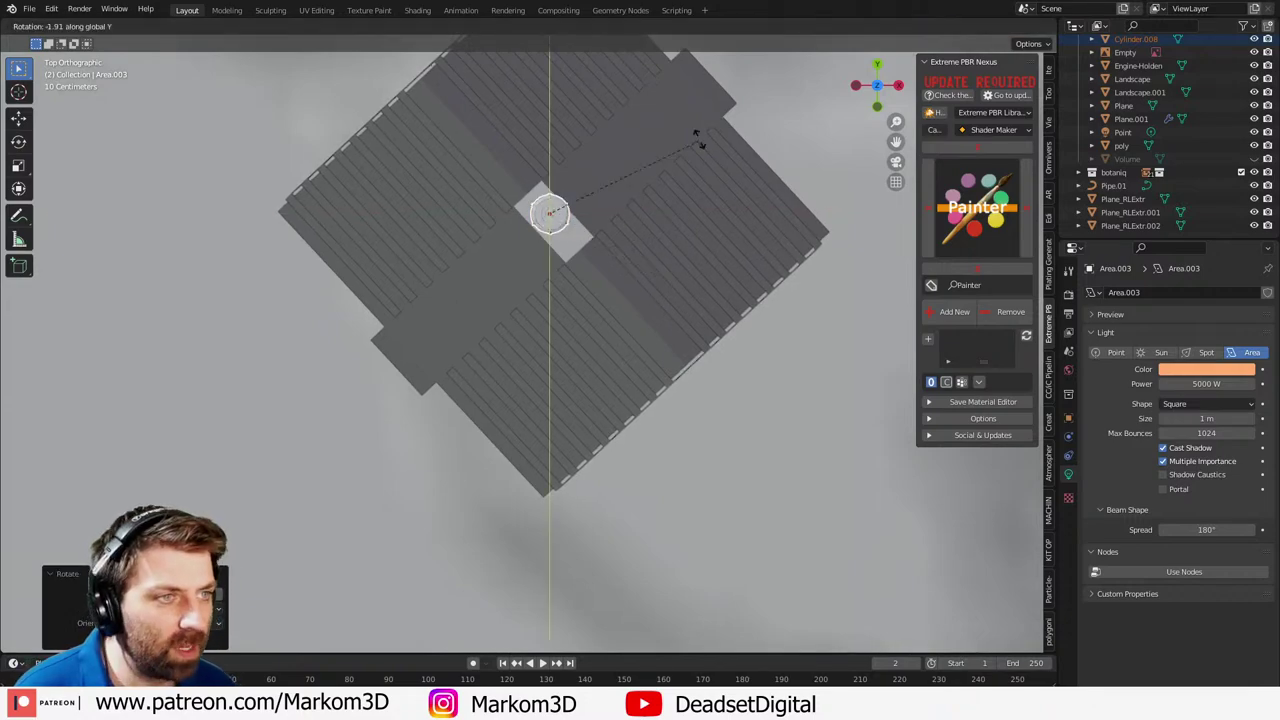
{"action": "left_click", "coordinate": [697, 136]}
- Stretch the main antenna vertically and lower it along Z so its base sits on the tower's roof cap
{"action": "middle_click_drag", "start_coordinate": [696, 112], "coordinate": [619, 343]}
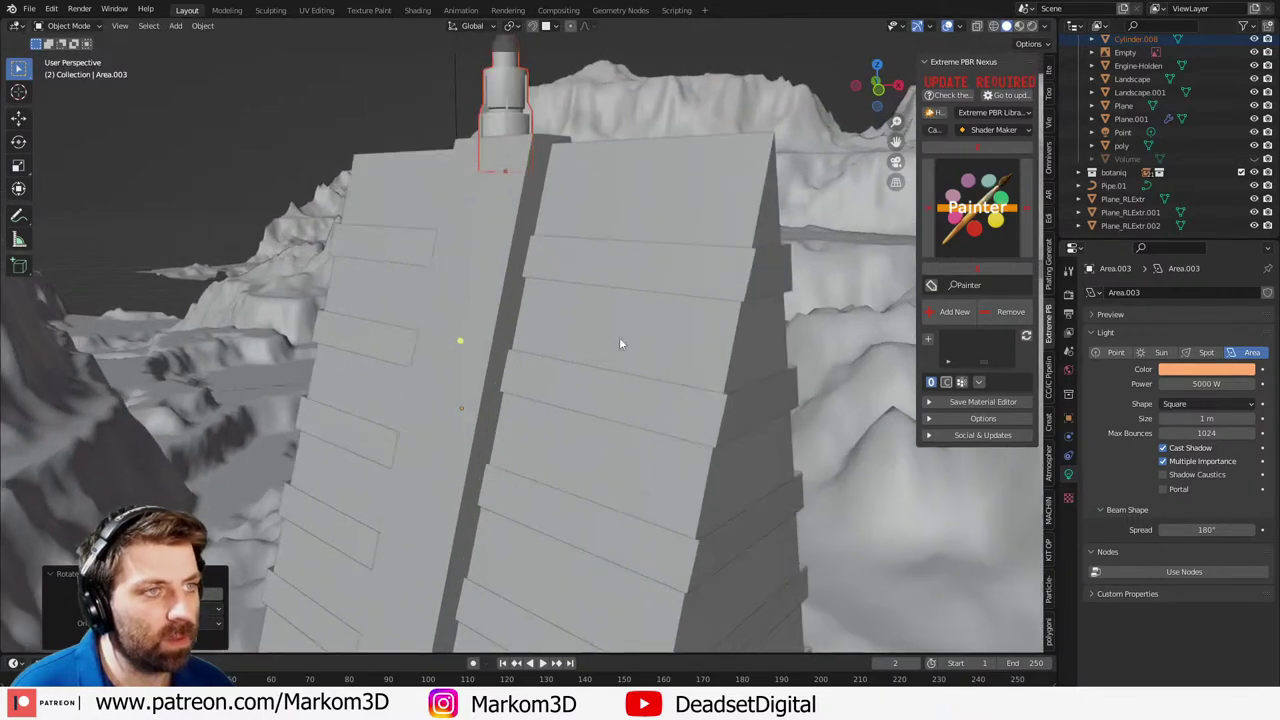
{"action": "key", "text": "s"}
{"action": "key", "text": "z"}
{"action": "left_click", "coordinate": [831, 593]}
{"action": "scroll", "coordinate": [553, 213], "scroll_direction": "down", "scroll_amount": 4}
{"action": "key", "text": "g"}
{"action": "key", "text": "z"}
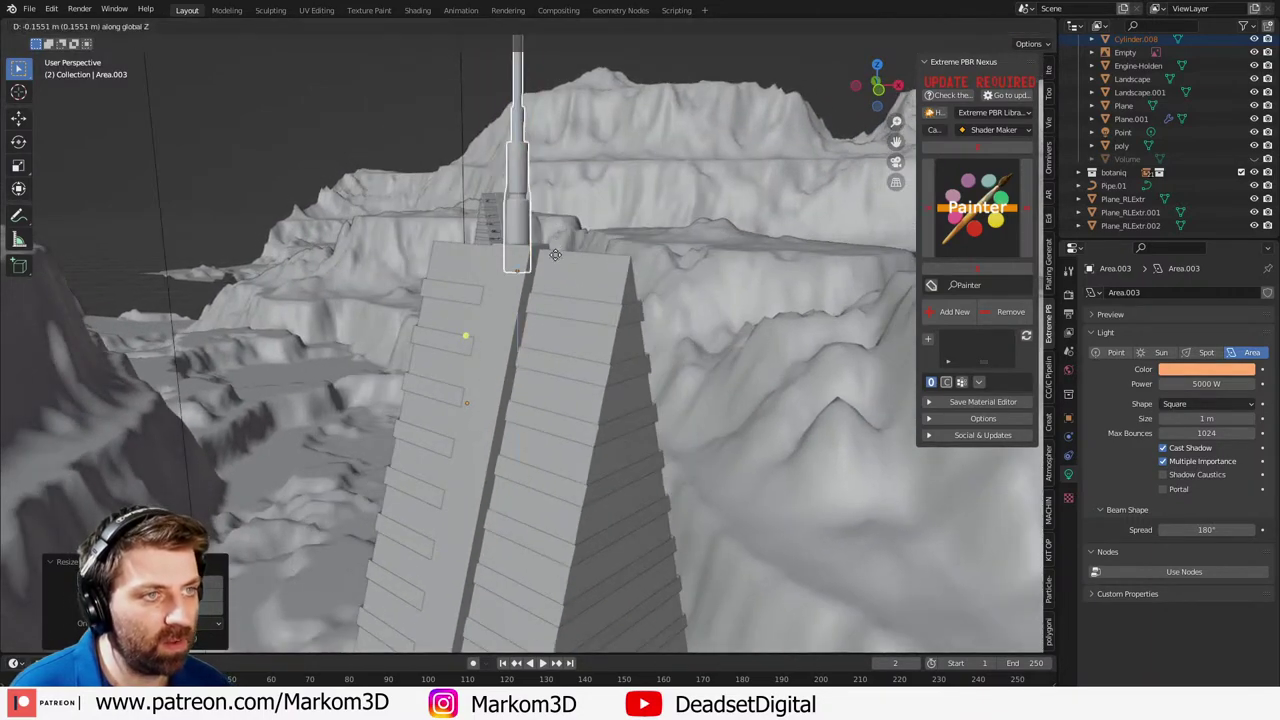
{"action": "left_click", "coordinate": [544, 292]}
- In top view, duplicate the main antenna, scale the copy down and place it beside the roof cap
{"action": "middle_click_drag", "start_coordinate": [544, 292], "coordinate": [598, 315]}
{"action": "key", "text": "KP_7"}
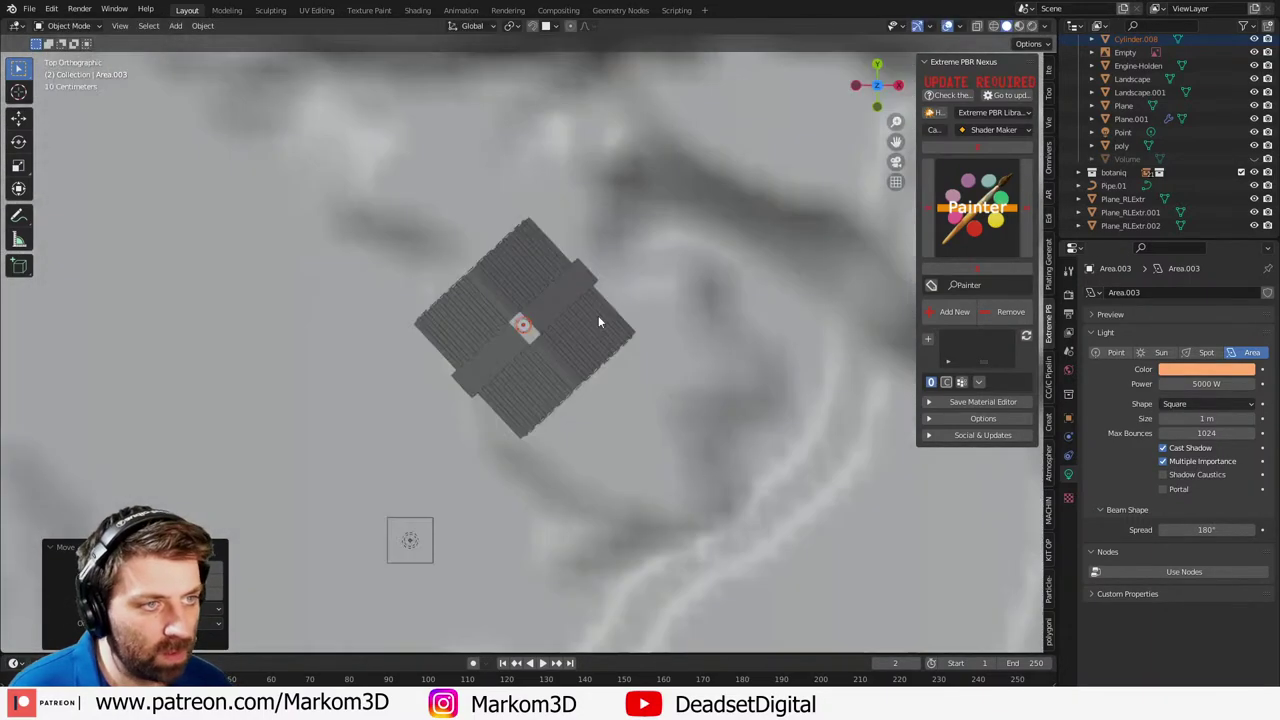
{"action": "scroll", "coordinate": [597, 317], "scroll_direction": "up", "scroll_amount": 4}
{"action": "key", "text": "s"}
{"action": "left_click", "coordinate": [612, 326]}
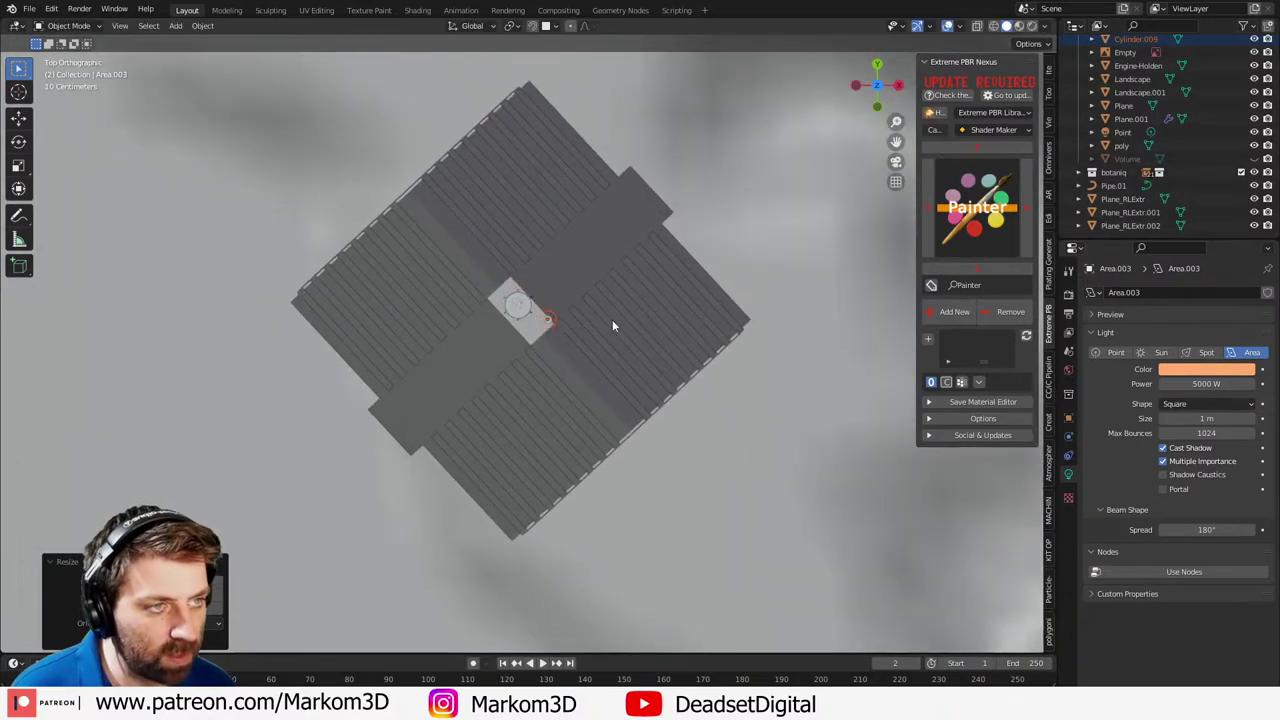
{"action": "key", "text": "g"}
{"action": "left_click", "coordinate": [603, 332]}
- Lower the small antenna copy along Z to meet the tower's roof
{"action": "middle_click_drag", "start_coordinate": [603, 332], "coordinate": [562, 250]}
{"action": "key", "text": "g"}
{"action": "key", "text": "z"}
{"action": "left_click", "coordinate": [543, 221]}
{"action": "scroll", "coordinate": [650, 246], "scroll_direction": "down", "scroll_amount": 2}
- Duplicate the small antenna in top view, place the copy farther from the roof cap and rotate it around Z
{"action": "key", "text": "KP_7"}
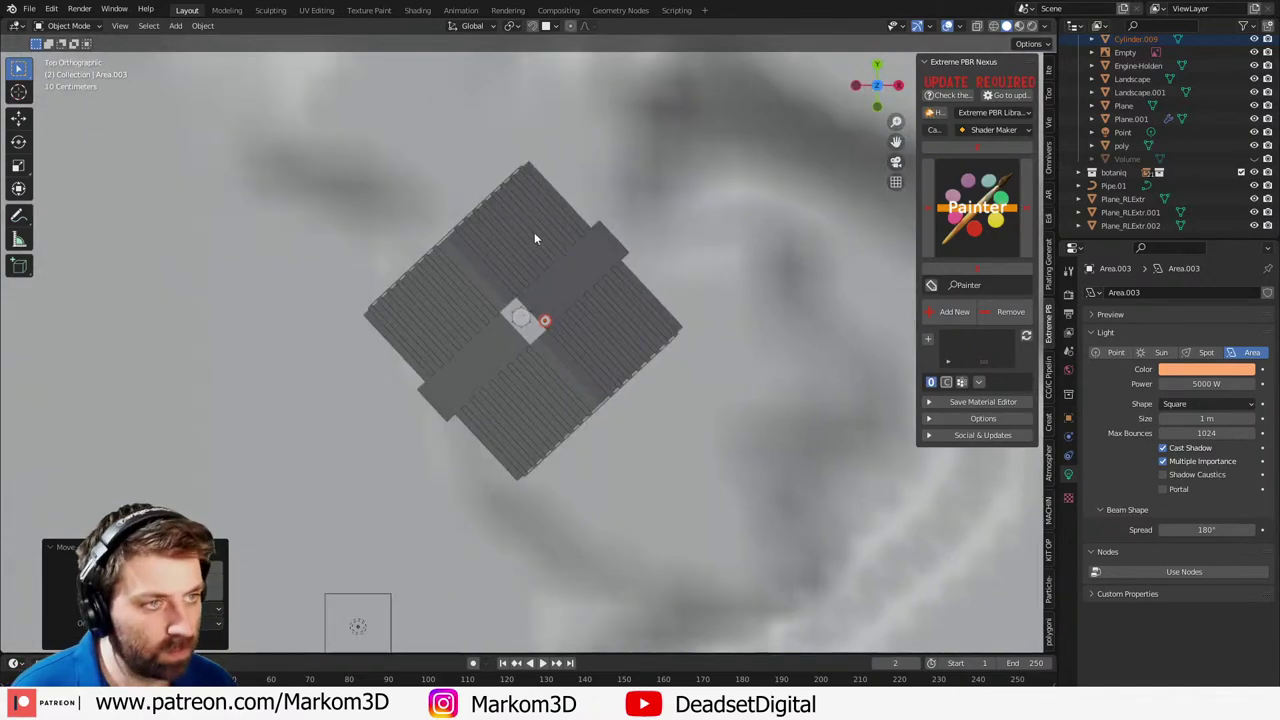
{"action": "key", "text": "shift+d"}
{"action": "left_click", "coordinate": [552, 280]}
{"action": "middle_click_drag", "start_coordinate": [590, 388], "coordinate": [678, 318]}
{"action": "key", "text": "r"}
{"action": "key", "text": "z"}
{"action": "left_click", "coordinate": [544, 549]}
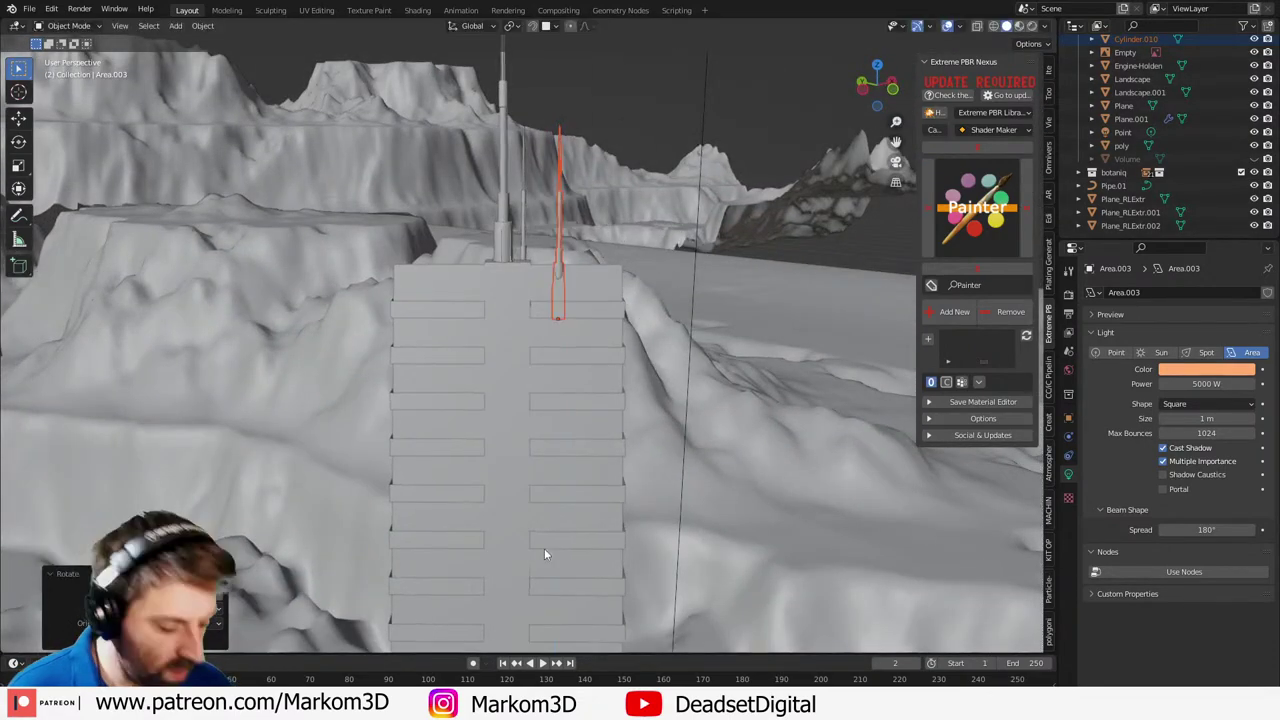
- Add another small antenna copy about 1.8 m away, on the opposite side of the roof cap
{"action": "key", "text": "KP_7"}
{"action": "key", "text": "g"}
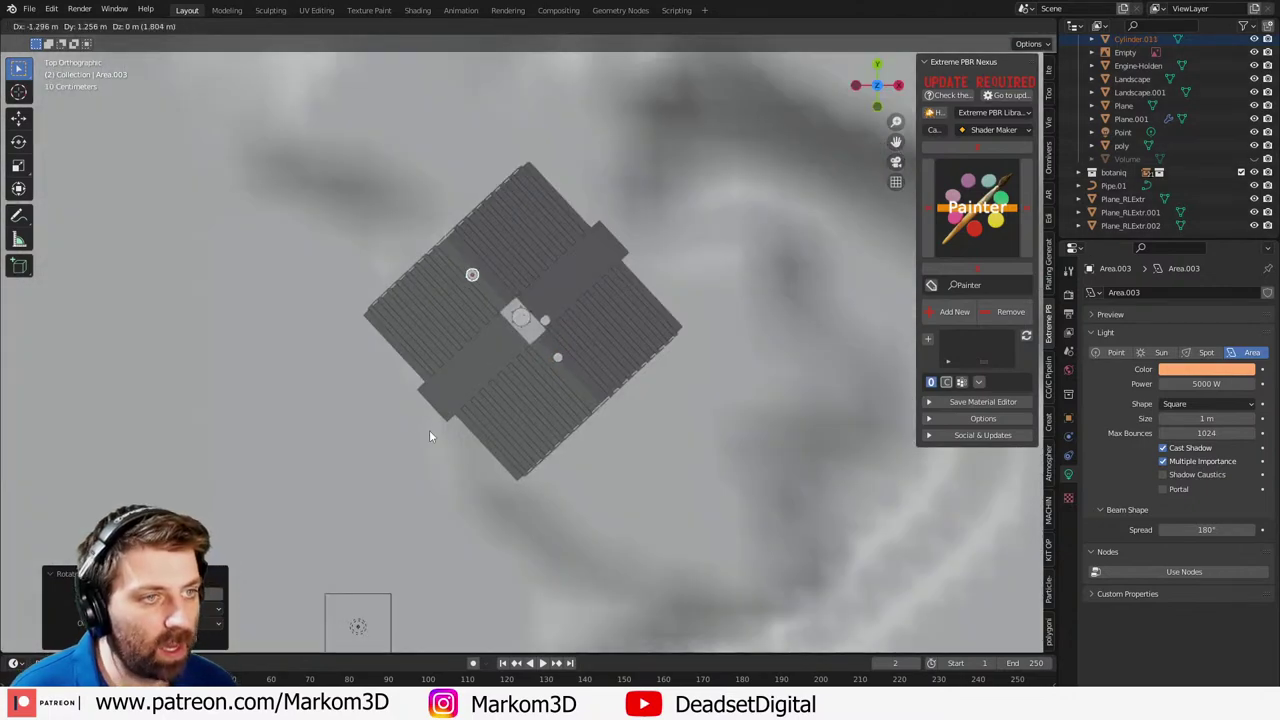
{"action": "left_click", "coordinate": [429, 436]}
{"action": "middle_click_drag", "start_coordinate": [429, 434], "coordinate": [524, 298]}
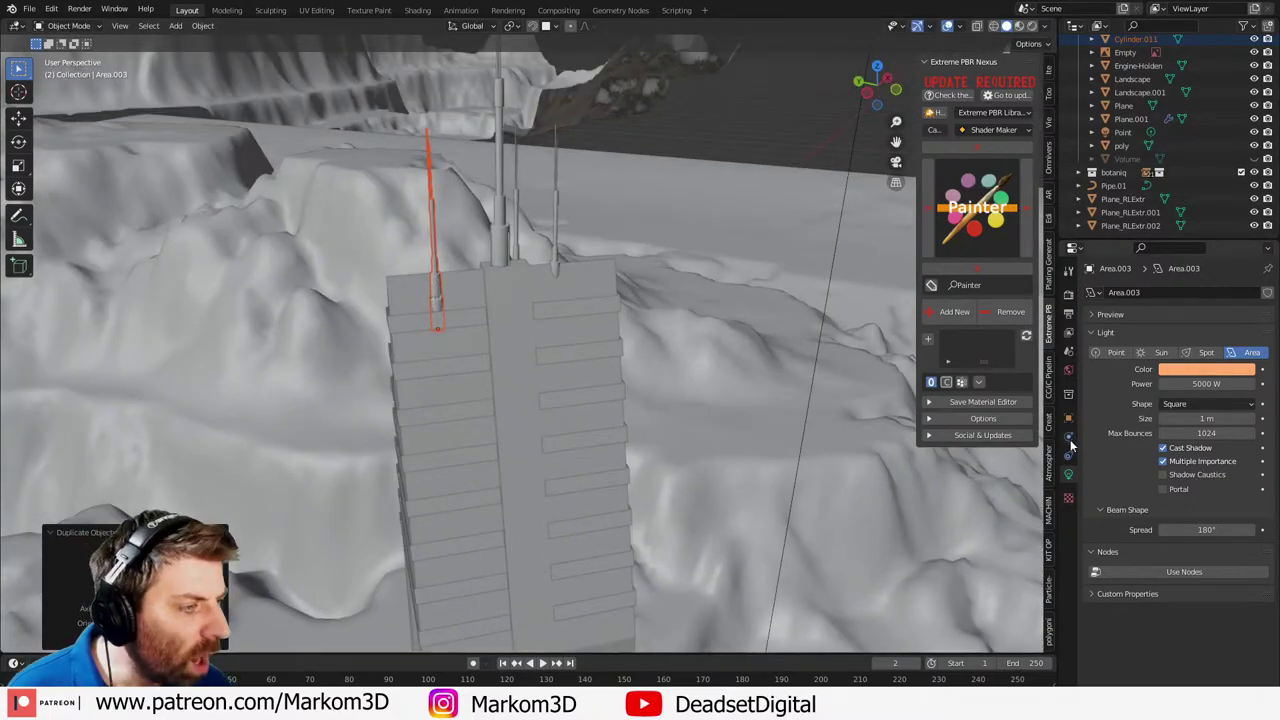
- Select the newest small antenna and display its material settings for inspection
{"action": "left_click", "coordinate": [1068, 370]}
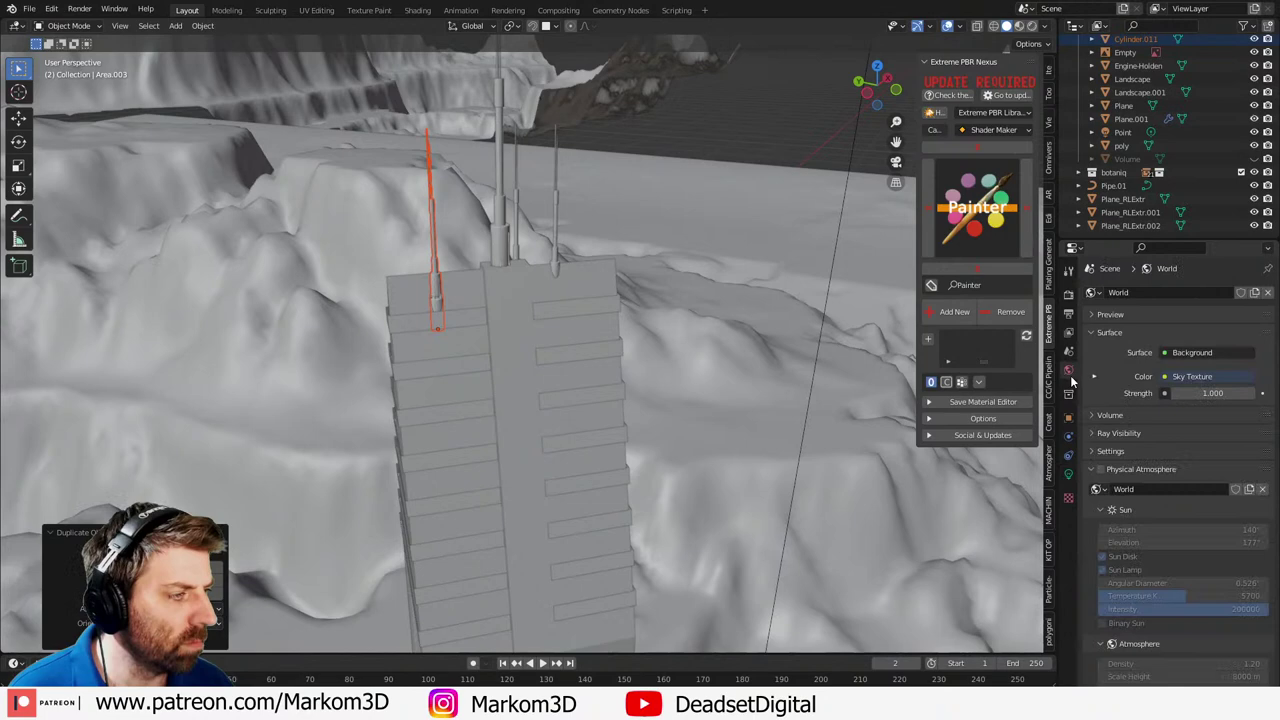
{"action": "left_click", "coordinate": [1069, 471]}
{"action": "left_click", "coordinate": [441, 243]}
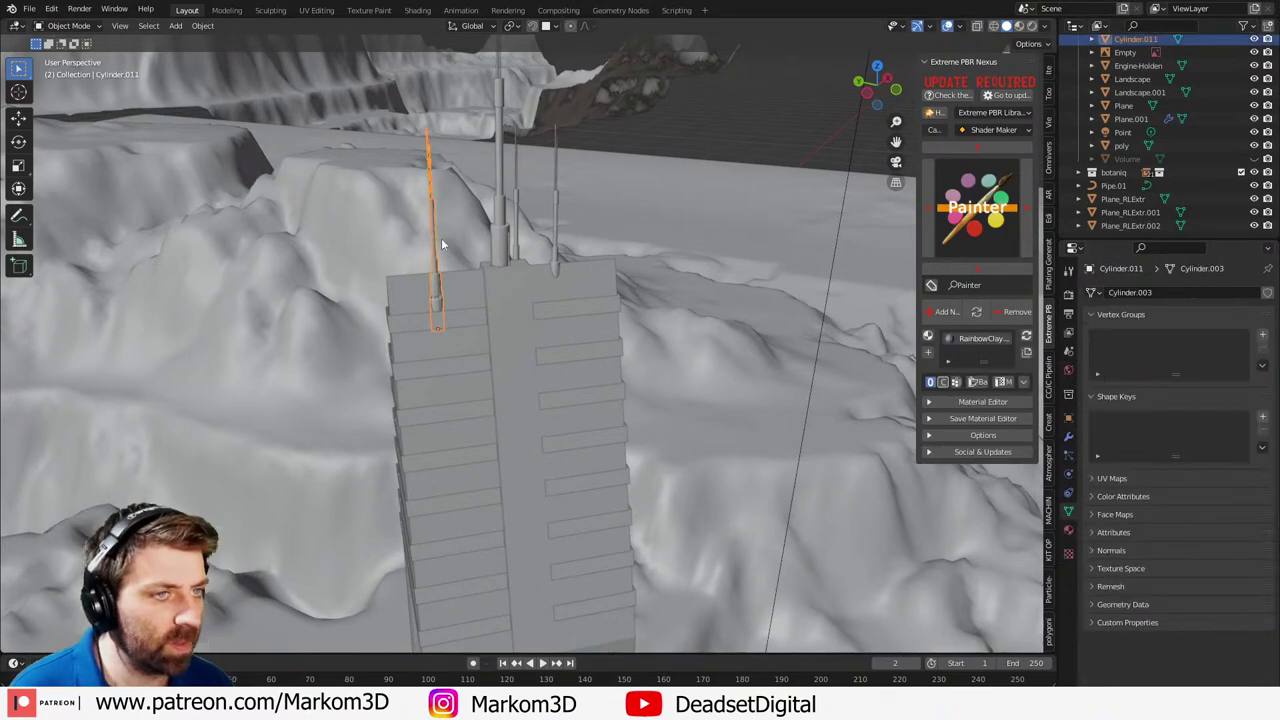
{"action": "left_click", "coordinate": [1069, 531]}
{"action": "scroll", "coordinate": [412, 320], "scroll_direction": "up", "scroll_amount": 5}
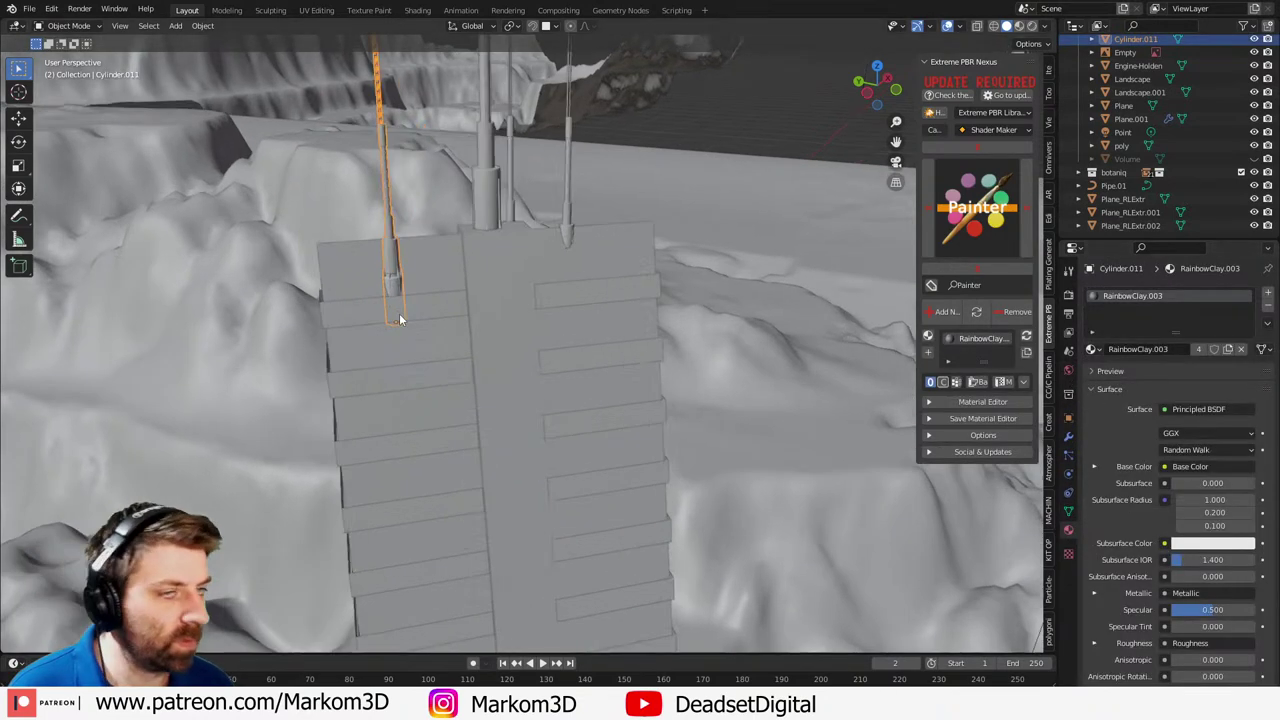
{"action": "middle_click_drag", "start_coordinate": [431, 382], "coordinate": [543, 284]}
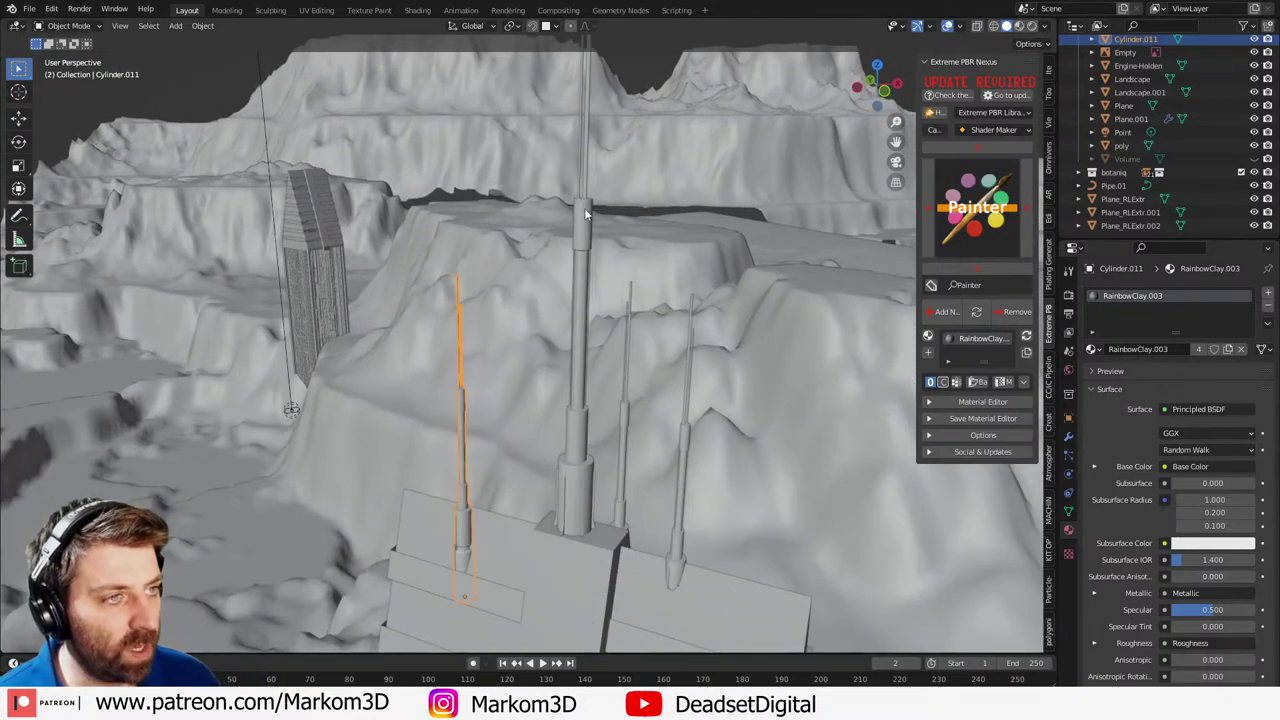
{"action": "key", "text": "shift+a"}
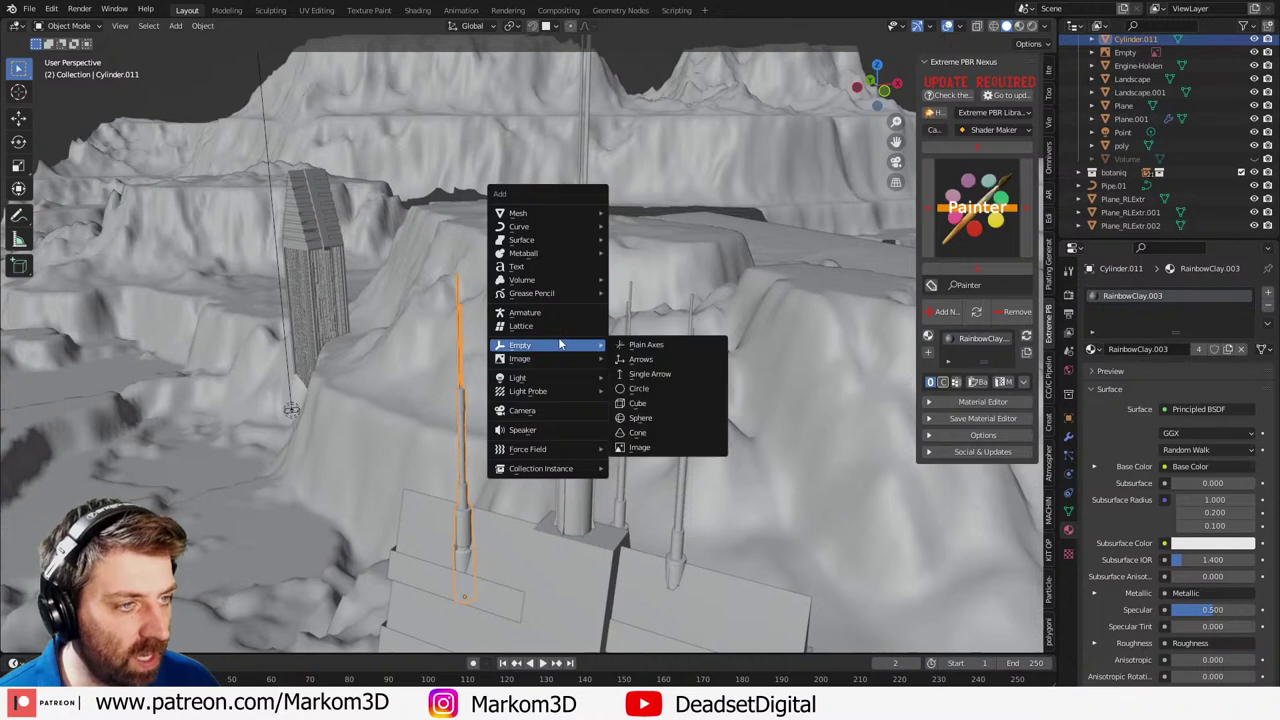
{"action": "mouse_move", "coordinate": [561, 378]}
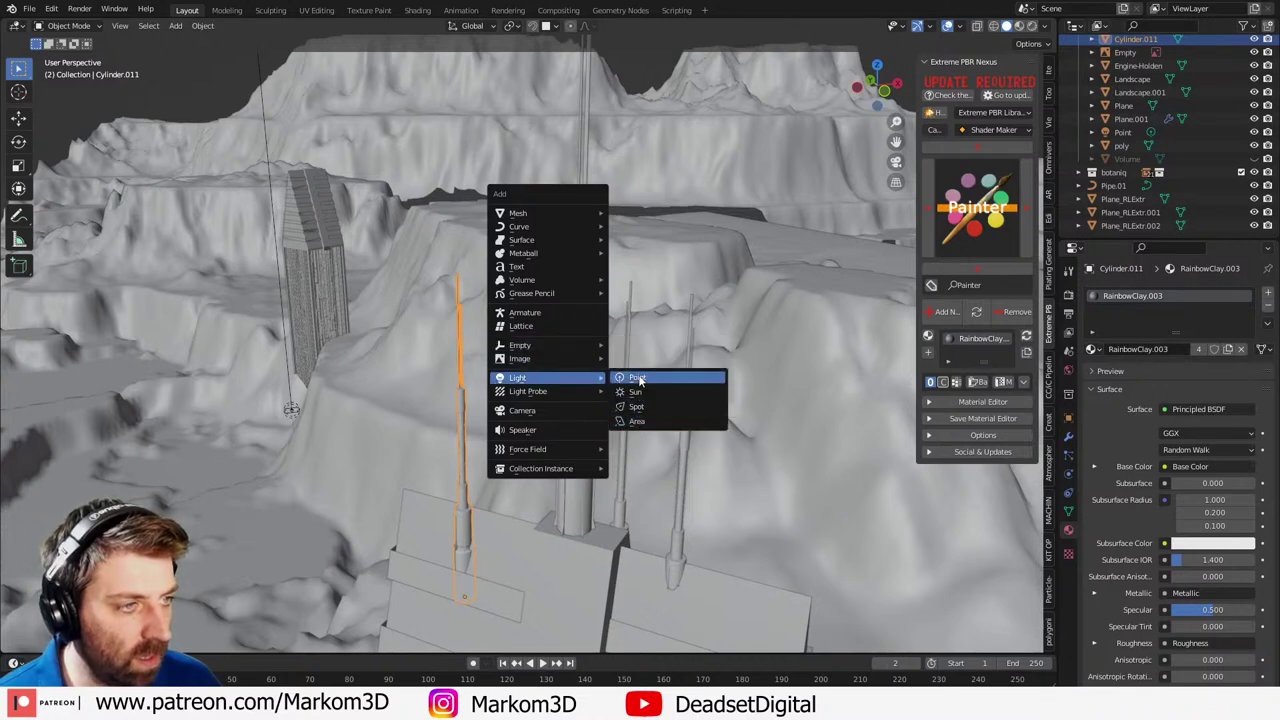
{"action": "left_click", "coordinate": [639, 378]}
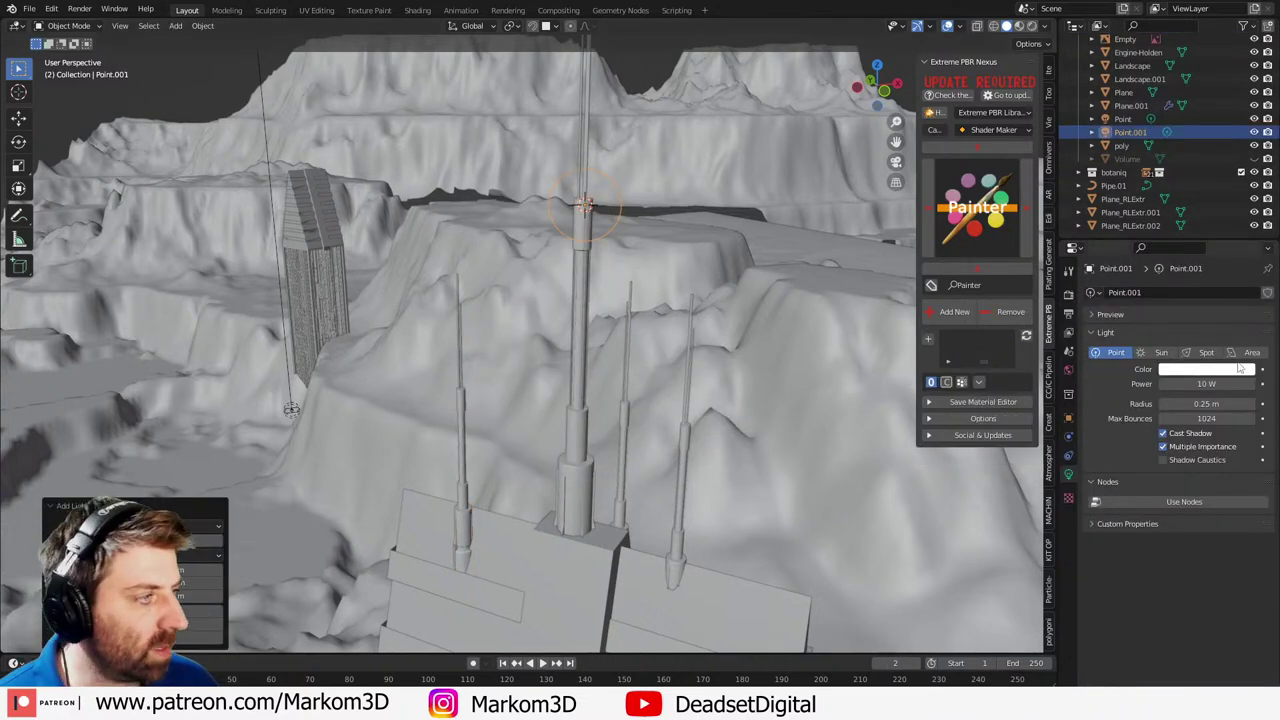
{"action": "left_click", "coordinate": [1203, 370]}
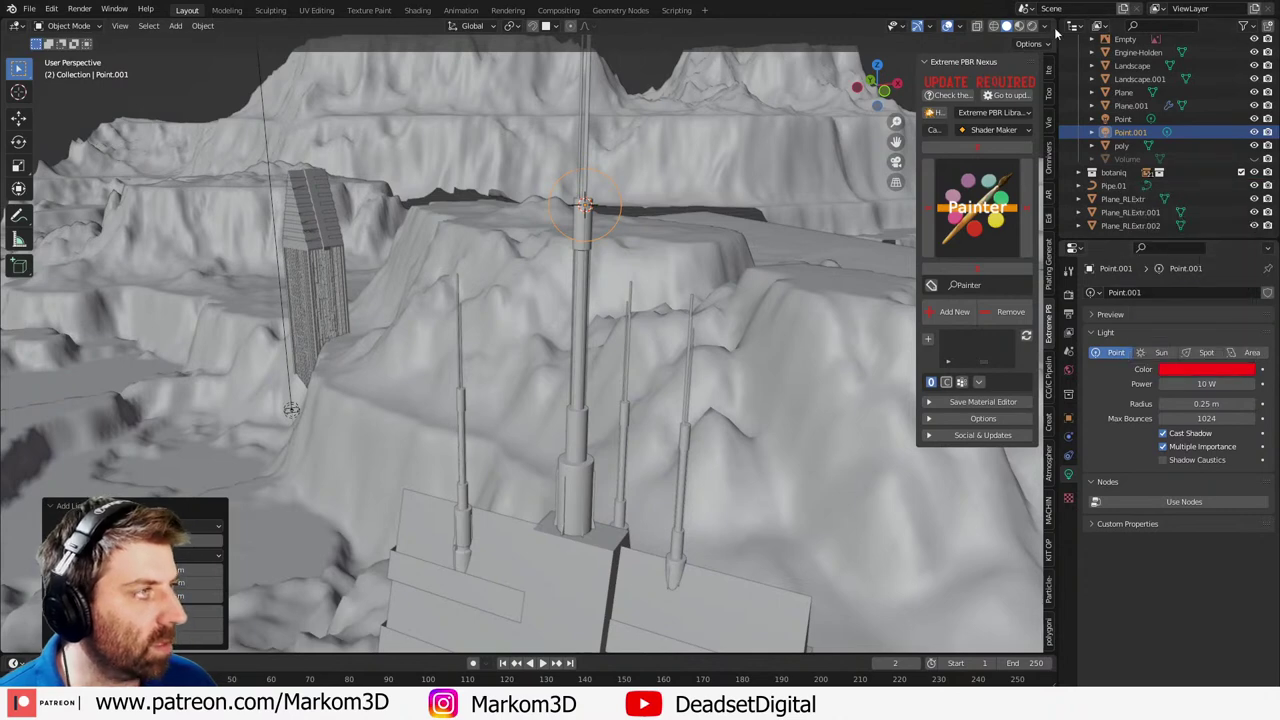
{"action": "key", "text": "shift+z"}
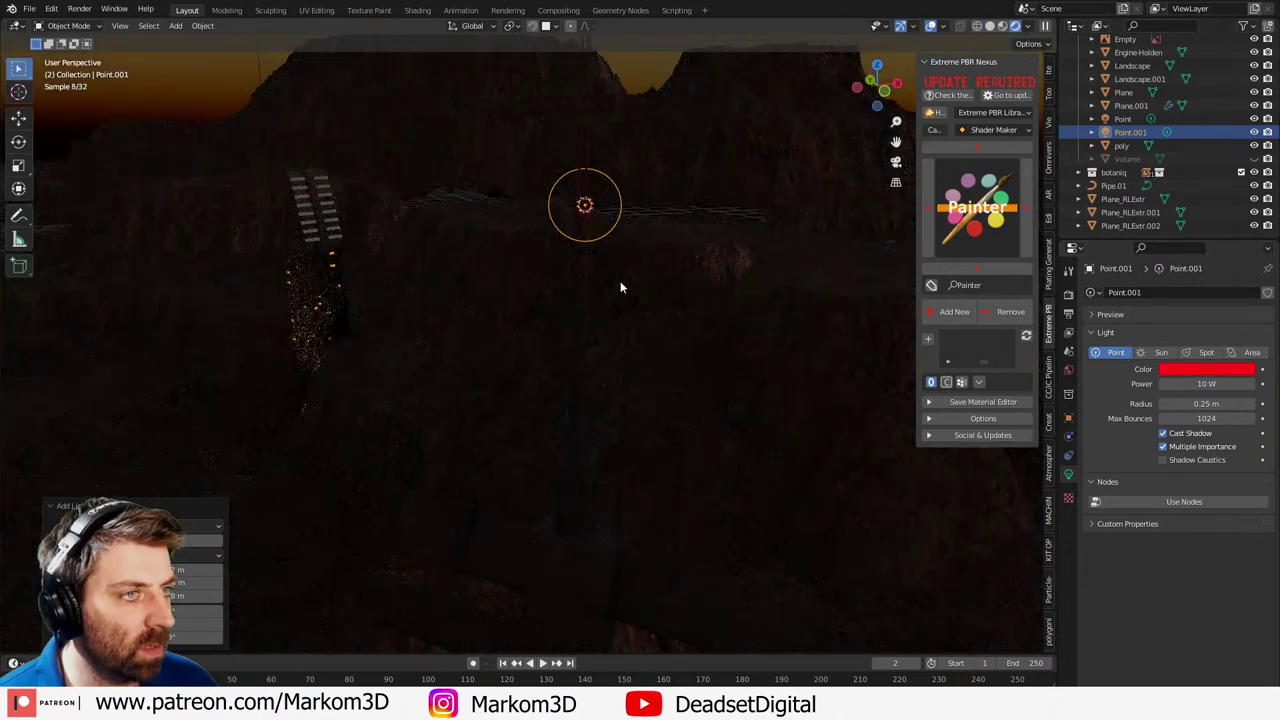
{"action": "key", "text": "g"}
{"action": "key", "text": "z"}
{"action": "left_click", "coordinate": [620, 270]}
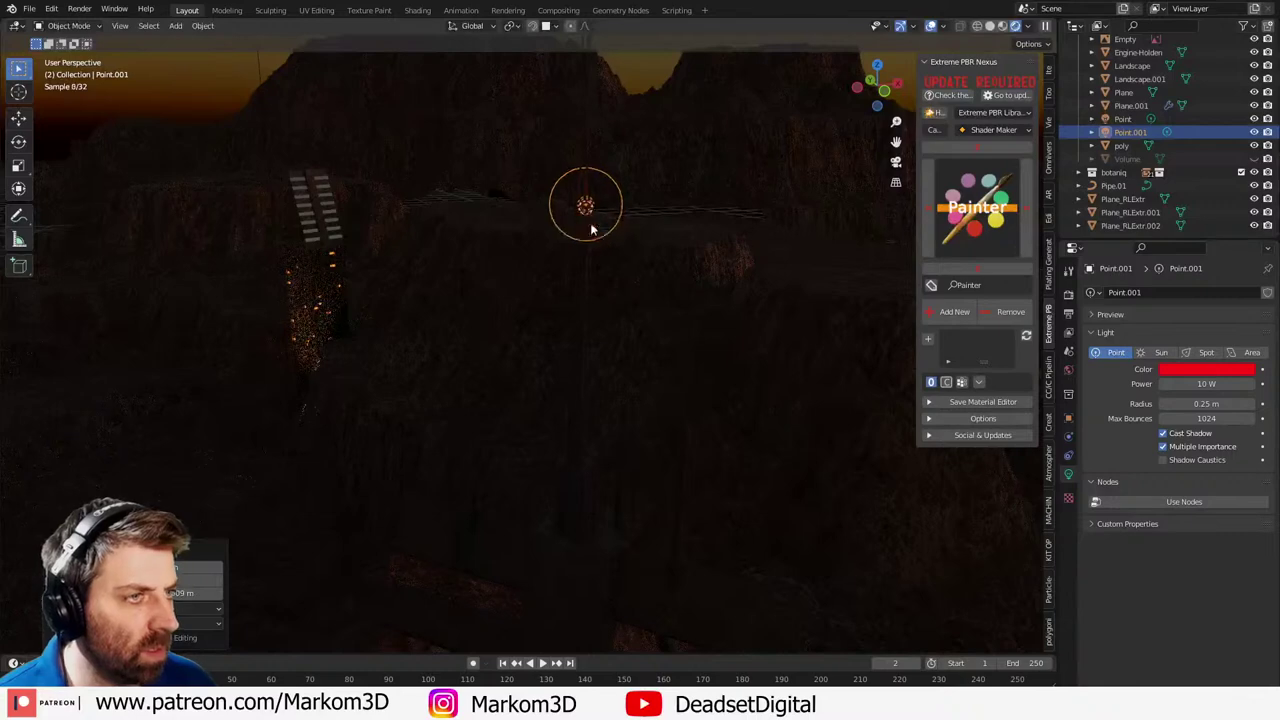
{"action": "middle_click_drag", "start_coordinate": [590, 222], "coordinate": [620, 343], "text": "shift"}
{"action": "key", "text": "Delete"}
- Open the main antenna's mesh for editing in solid shading with its thin top rods in view
{"action": "left_click", "coordinate": [609, 288]}
{"action": "key", "text": "Tab"}
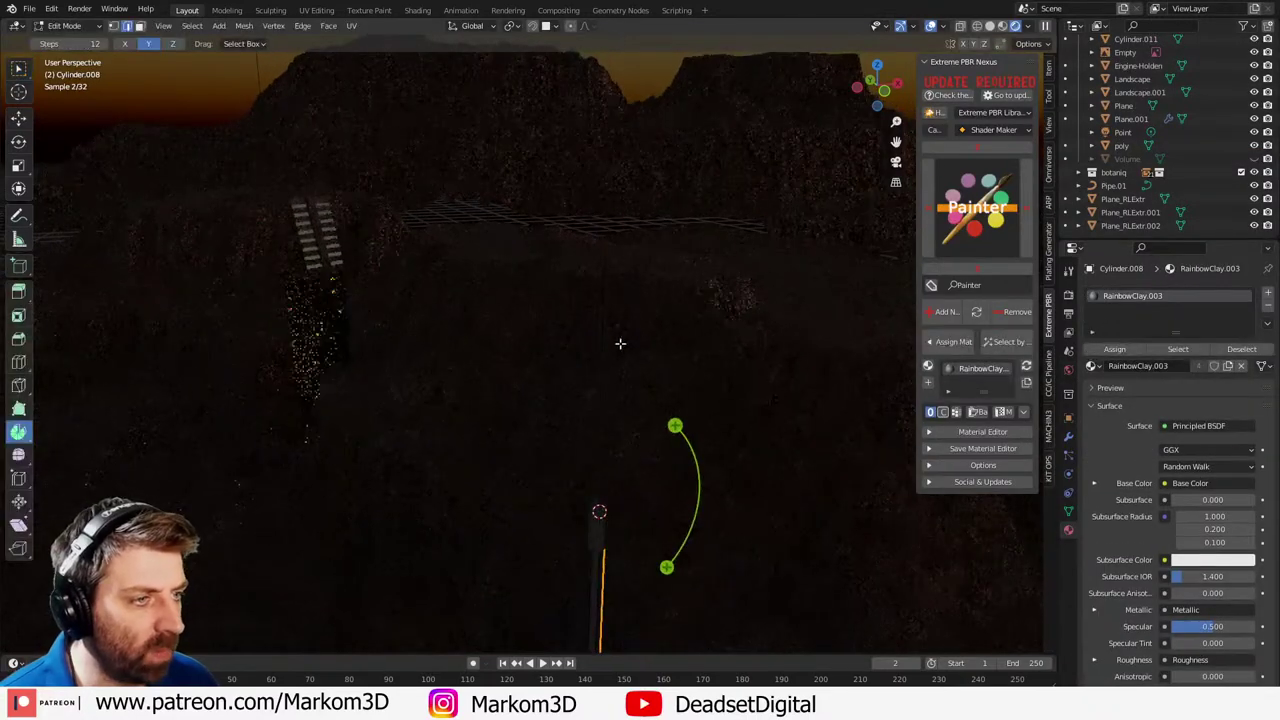
{"action": "left_click", "coordinate": [991, 27]}
{"action": "scroll", "coordinate": [628, 310], "scroll_direction": "up", "scroll_amount": 4}
{"action": "middle_click_drag", "start_coordinate": [690, 375], "coordinate": [570, 410], "text": "shift"}
{"action": "scroll", "coordinate": [570, 410], "scroll_direction": "up", "scroll_amount": 2}
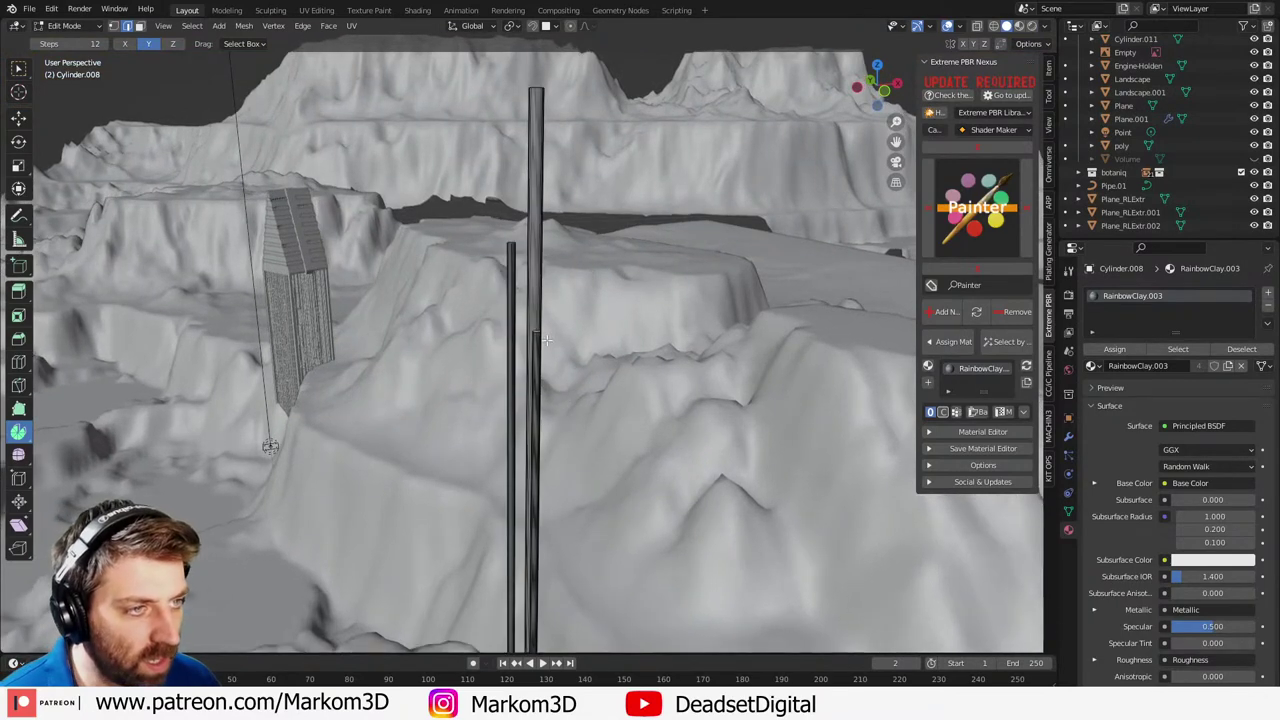
- Extrude the top faces of the main antenna's thin rods slightly upwards to form short light caps
{"action": "left_click", "coordinate": [537, 331]}
{"action": "middle_click_drag", "start_coordinate": [536, 331], "coordinate": [544, 353]}
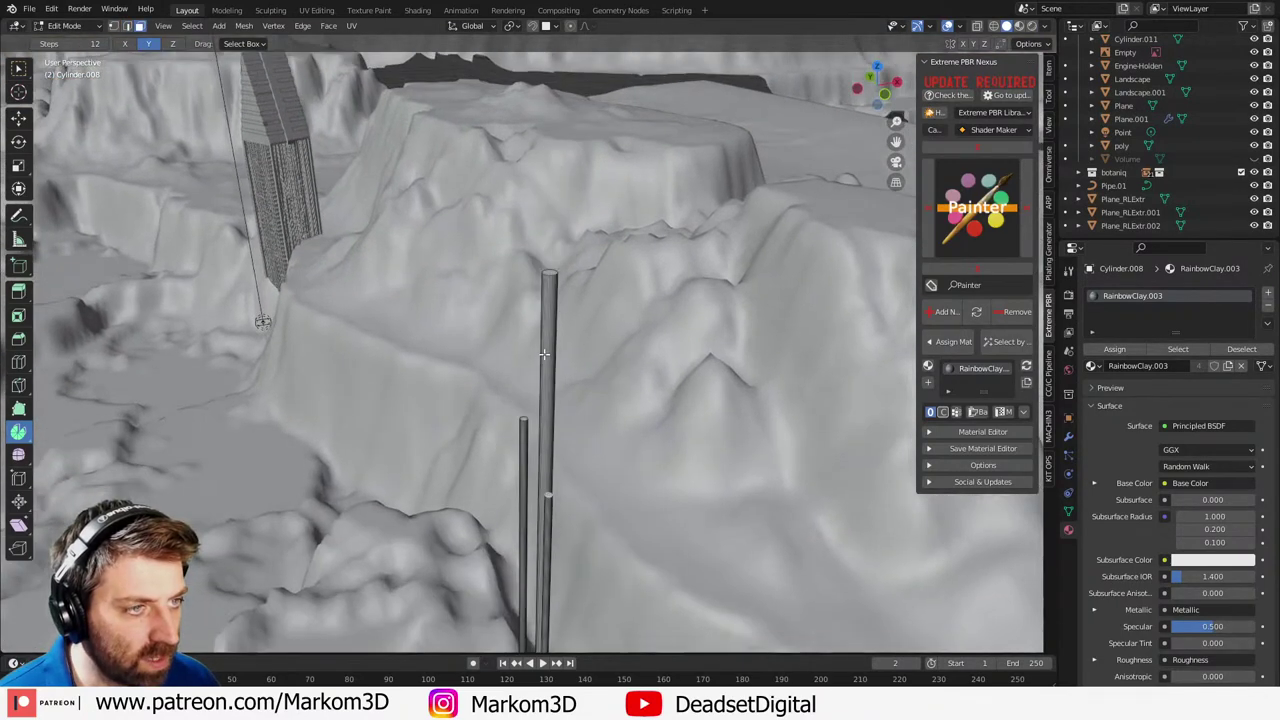
{"action": "scroll", "coordinate": [548, 487], "scroll_direction": "up", "scroll_amount": 4}
{"action": "scroll", "coordinate": [552, 390], "scroll_direction": "down", "scroll_amount": 4}
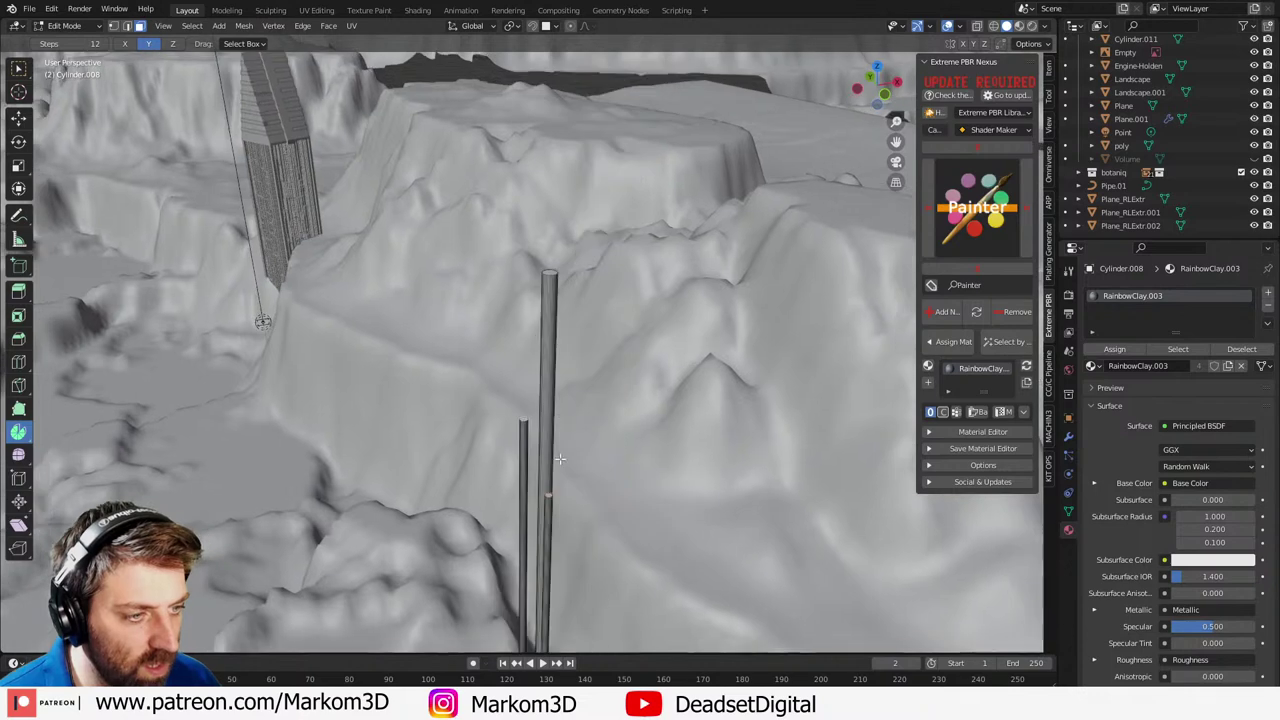
{"action": "key", "text": "e"}
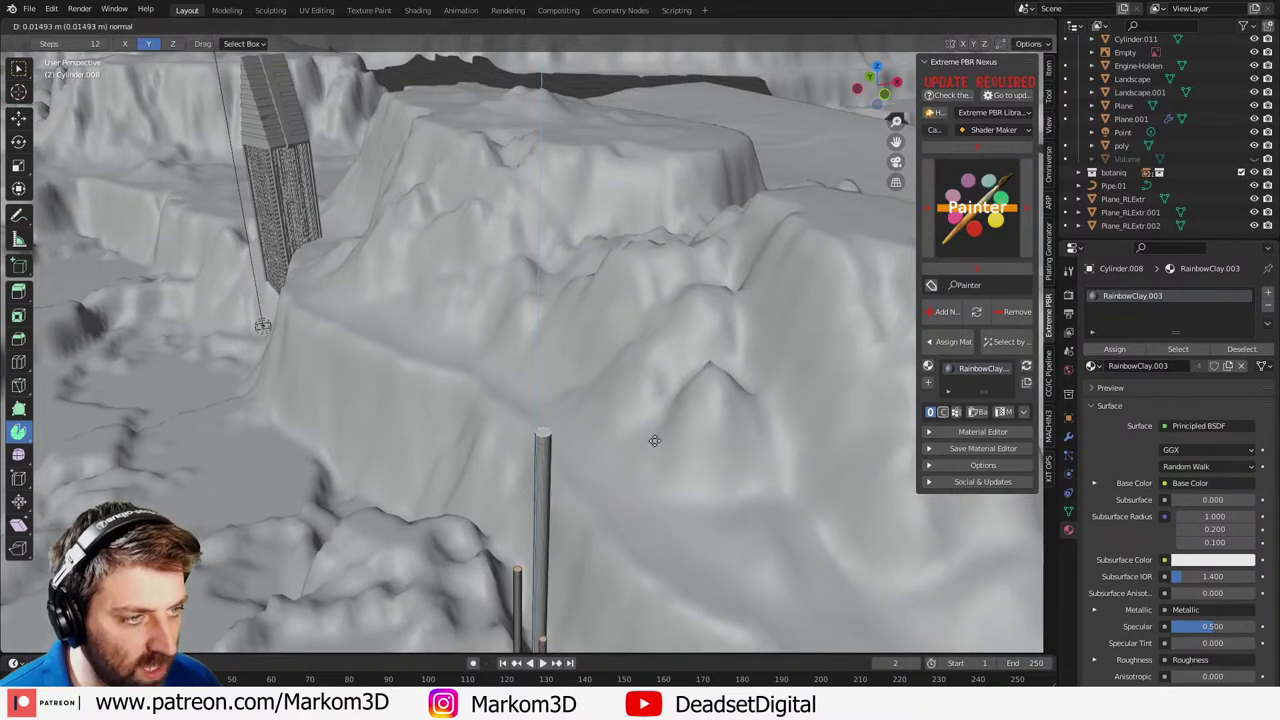
{"action": "left_click", "coordinate": [652, 424]}
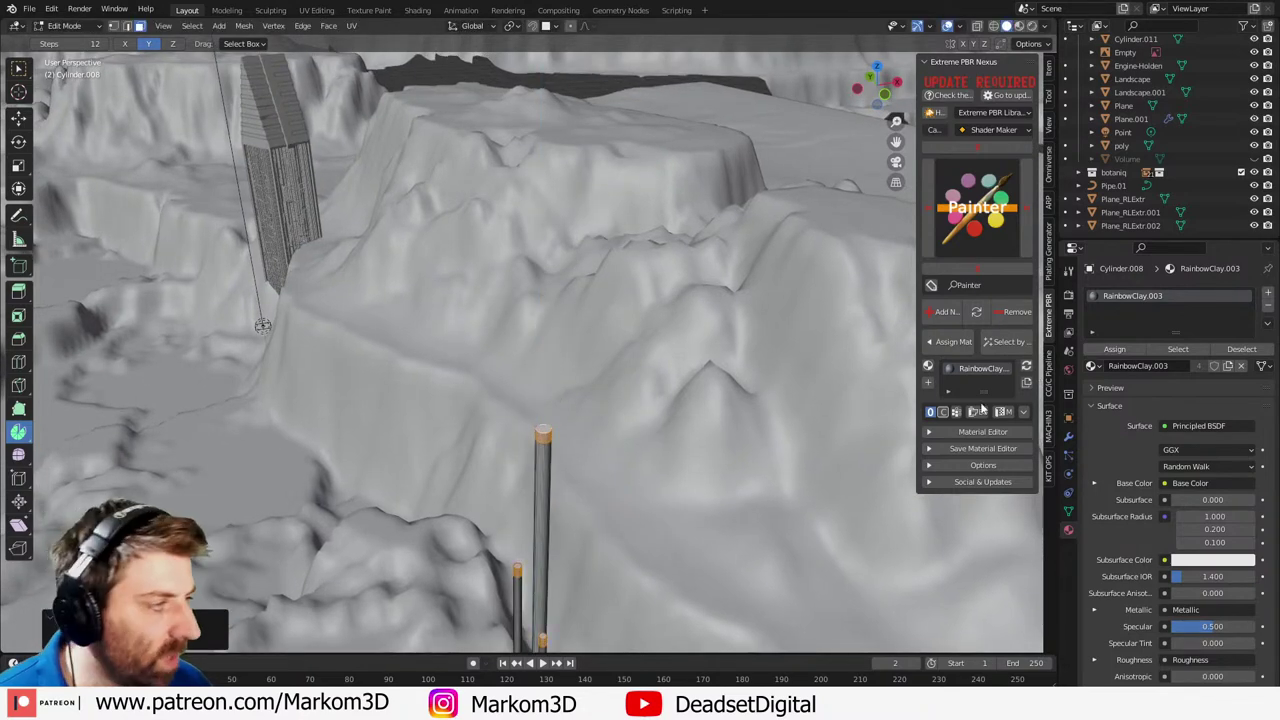
- Add a second material slot to the main antenna, load Light_Yellow into it and make an independent copy of that material
{"action": "left_click", "coordinate": [1268, 292]}
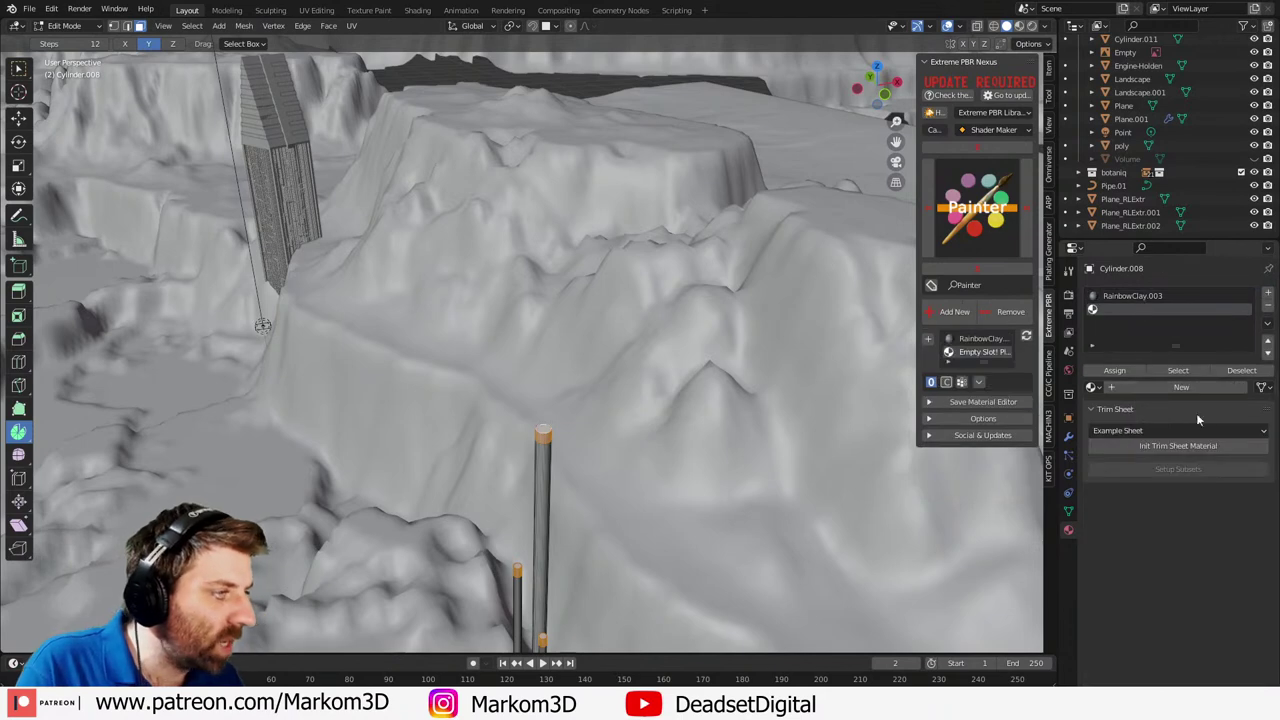
{"action": "left_click", "coordinate": [1094, 387]}
{"action": "left_click", "coordinate": [1160, 466]}
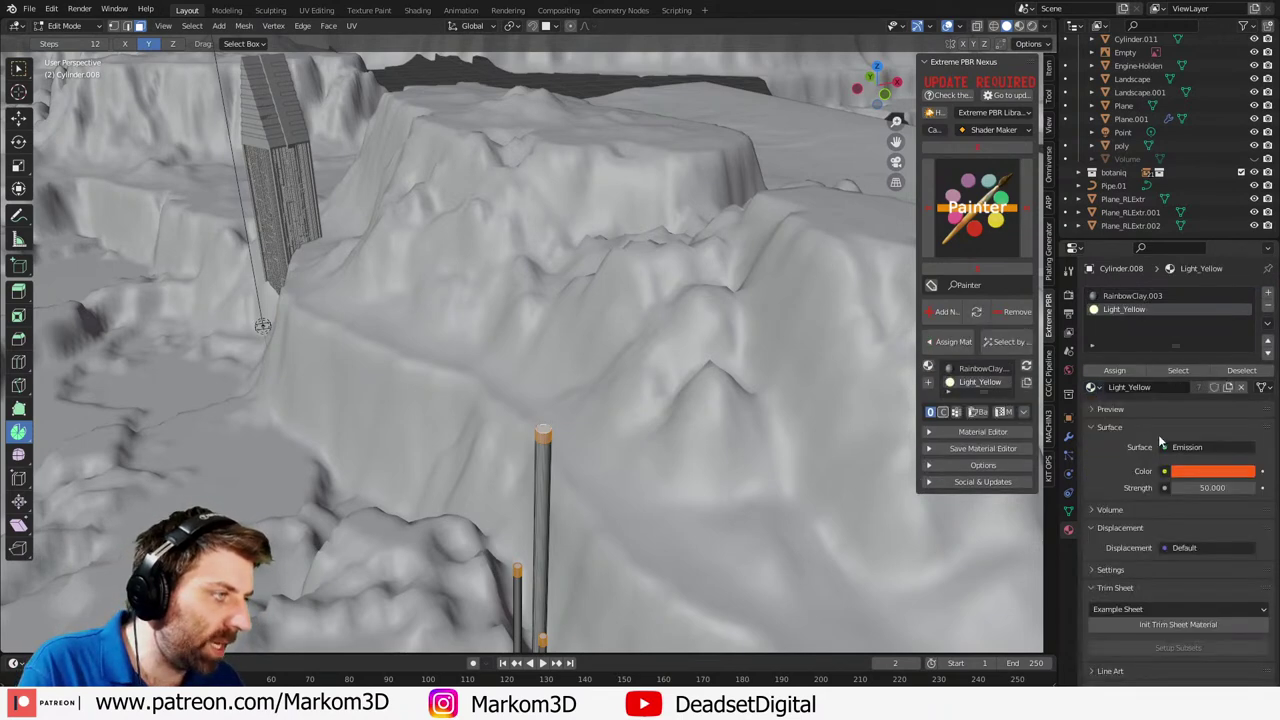
{"action": "double_click", "coordinate": [1138, 388]}
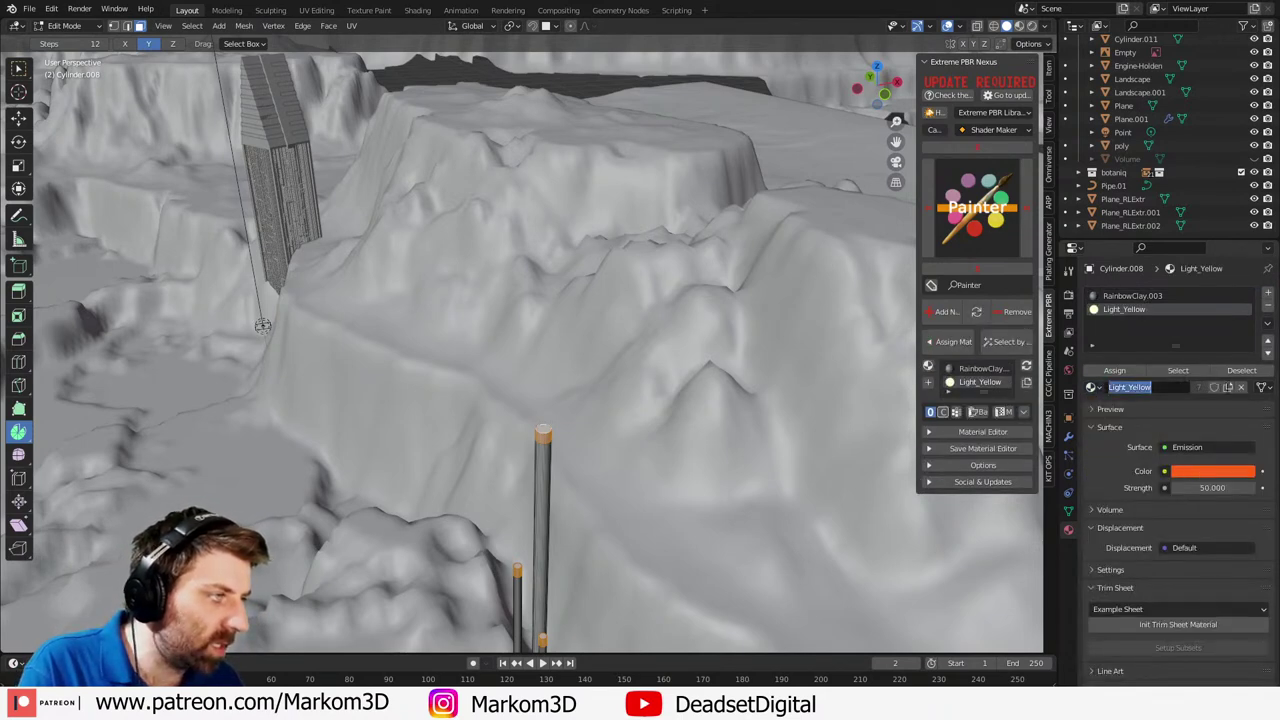
{"action": "left_click", "coordinate": [1199, 388]}
{"action": "left_click", "coordinate": [1199, 388]}
- Rename the copied emission material Light_Red and set its colour to pure red
{"action": "double_click", "coordinate": [1150, 389]}
{"action": "left_click_drag", "start_coordinate": [1129, 387], "coordinate": [1172, 388]}
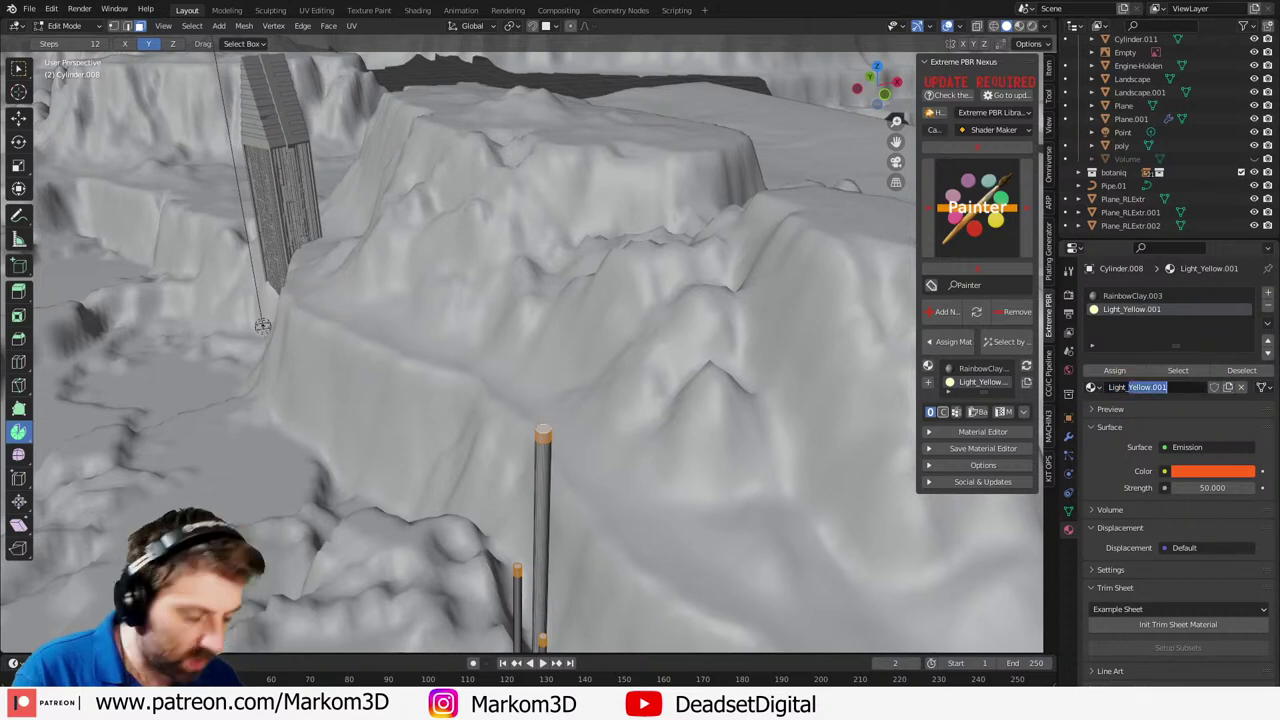
{"action": "type", "text": "Red"}
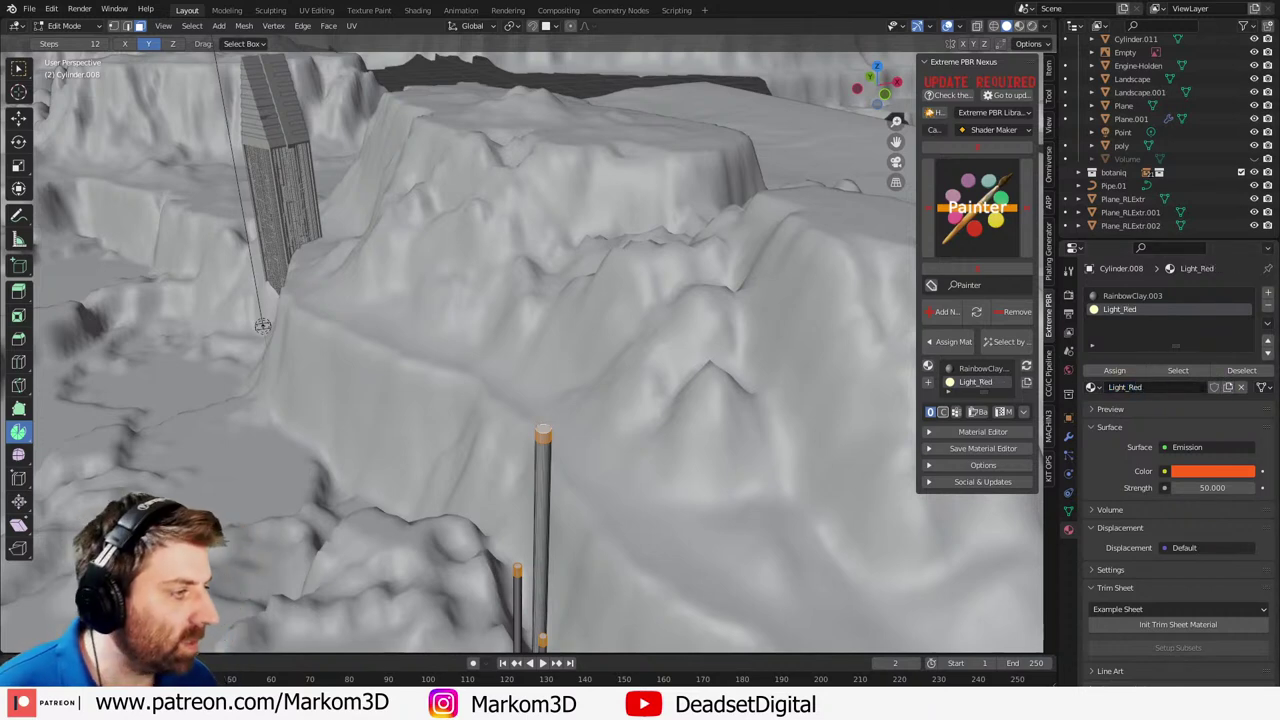
{"action": "left_click", "coordinate": [1204, 473]}
{"action": "left_click_drag", "start_coordinate": [1194, 412], "coordinate": [1185, 412]}
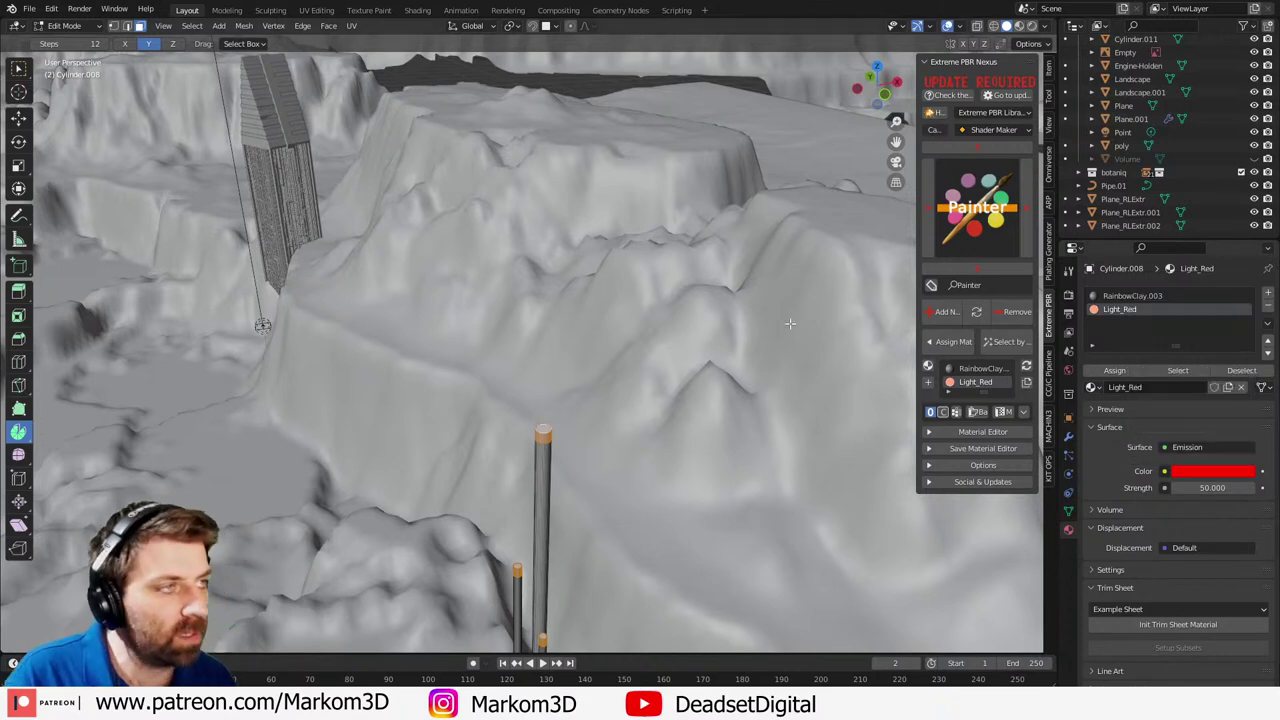
- Leave mesh editing and check the red-tipped antenna in rendered shading through the scene camera
{"action": "scroll", "coordinate": [632, 282], "scroll_direction": "down", "scroll_amount": 4}
{"action": "key", "text": "Tab"}
{"action": "left_click", "coordinate": [1034, 26]}
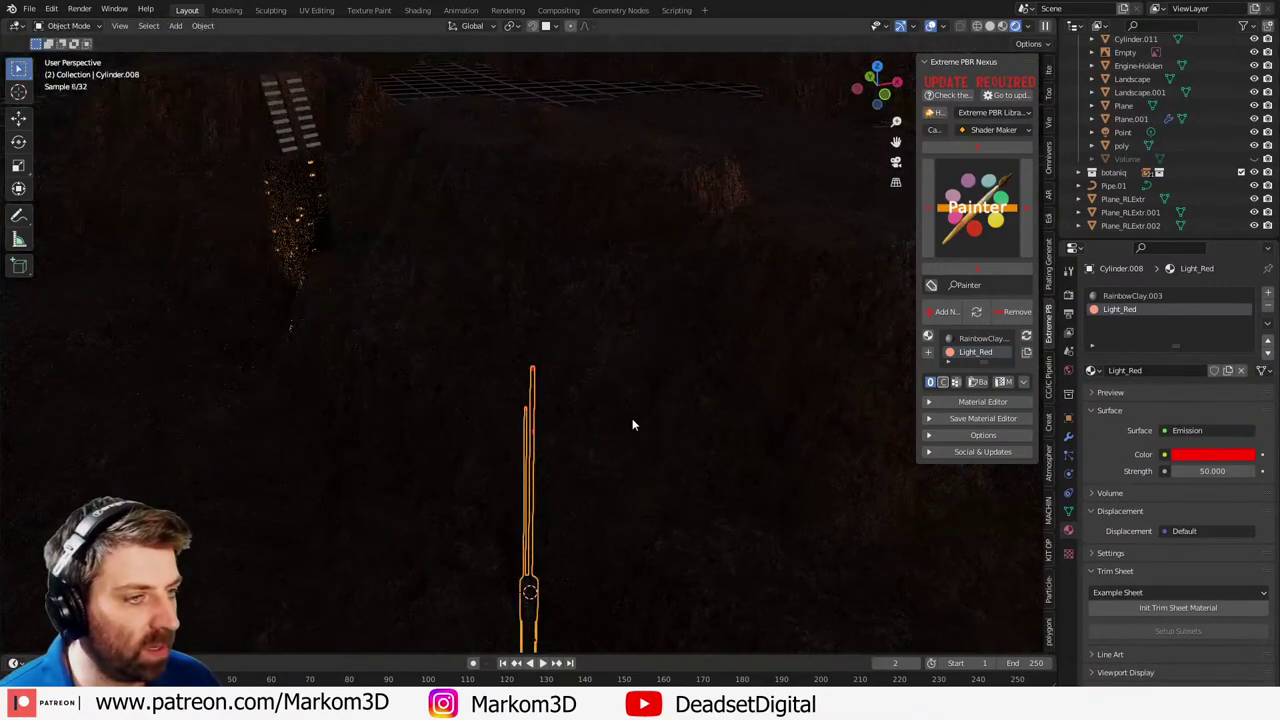
{"action": "key", "text": "KP_0"}
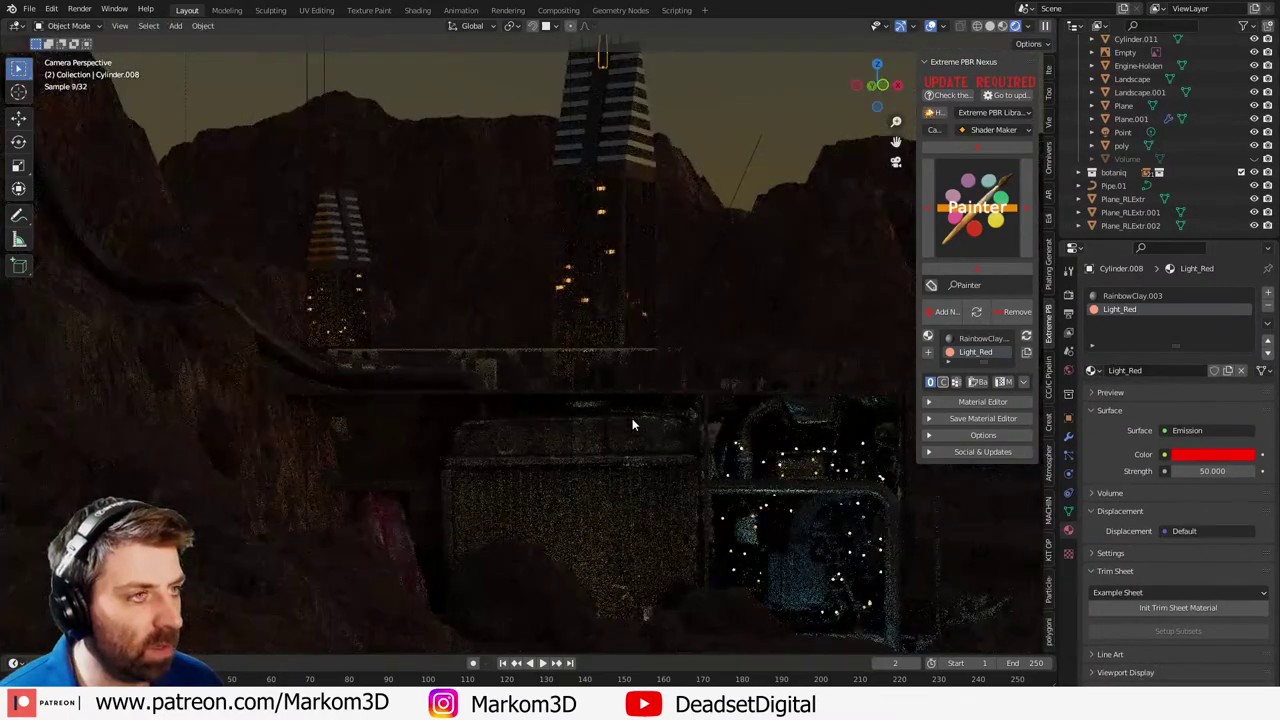
- Return to solid shading and delete the three old secondary antennas from the near tower's roof
{"action": "scroll", "coordinate": [632, 418], "scroll_direction": "down", "scroll_amount": 3}
{"action": "middle_click_drag", "start_coordinate": [645, 240], "coordinate": [643, 283], "text": "shift"}
{"action": "scroll", "coordinate": [643, 283], "scroll_direction": "up", "scroll_amount": 2}
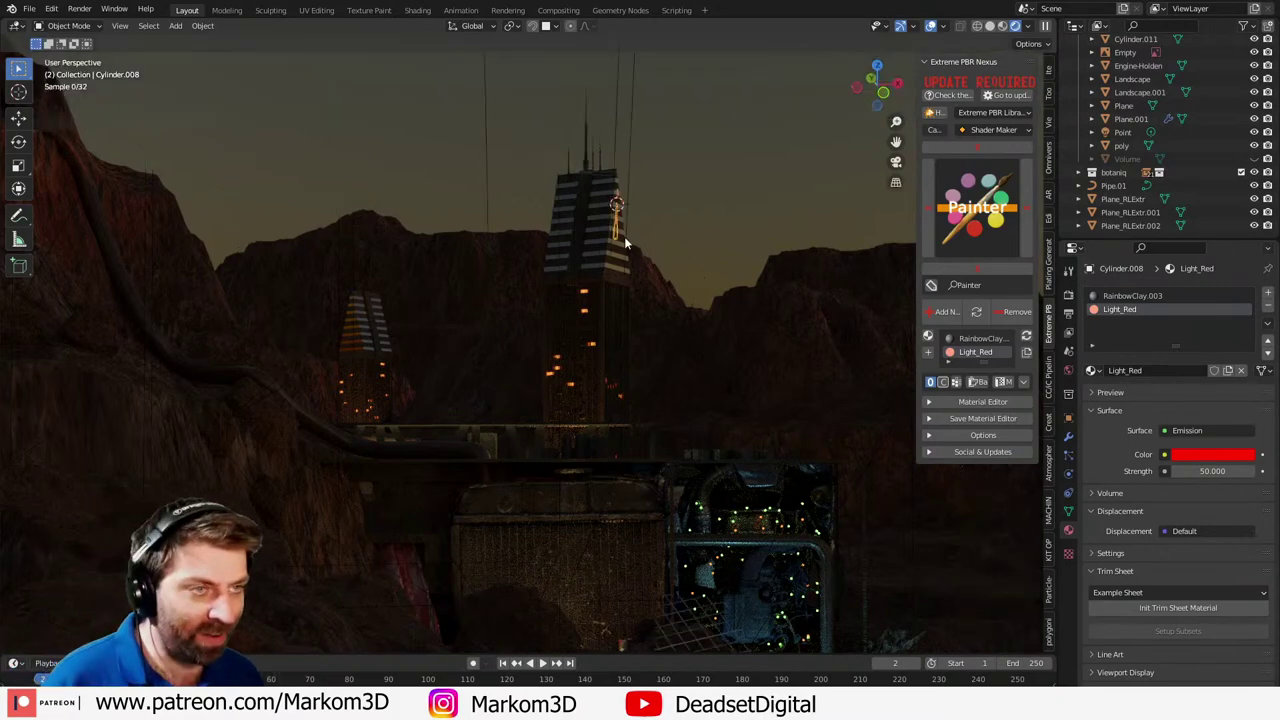
{"action": "middle_click_drag", "start_coordinate": [624, 236], "coordinate": [716, 243]}
{"action": "left_click", "coordinate": [990, 27]}
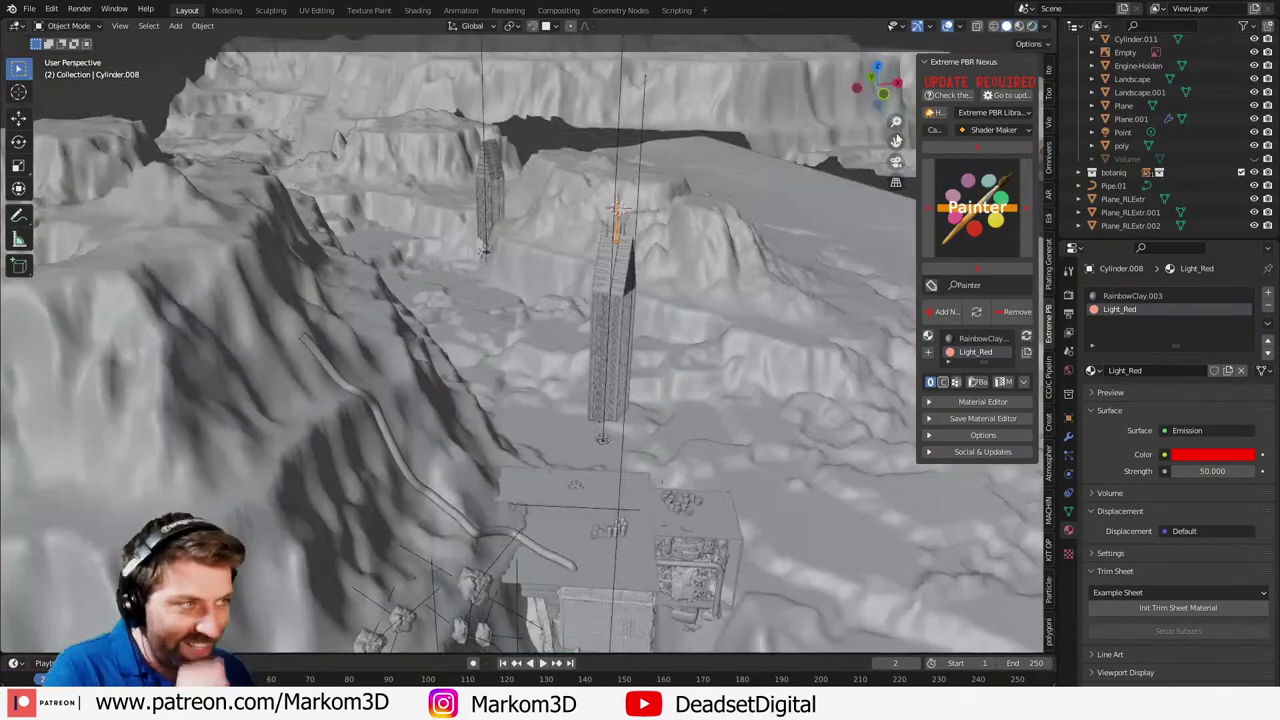
{"action": "mouse_move", "coordinate": [420, 330]}
{"action": "middle_mouse_down"}
{"action": "mouse_move", "coordinate": [378, 349]}
{"action": "mouse_move", "coordinate": [463, 314]}
{"action": "mouse_move", "coordinate": [331, 363]}
{"action": "middle_mouse_up"}
{"action": "left_click", "coordinate": [173, 280]}
{"action": "left_click", "coordinate": [171, 281], "text": "shift"}
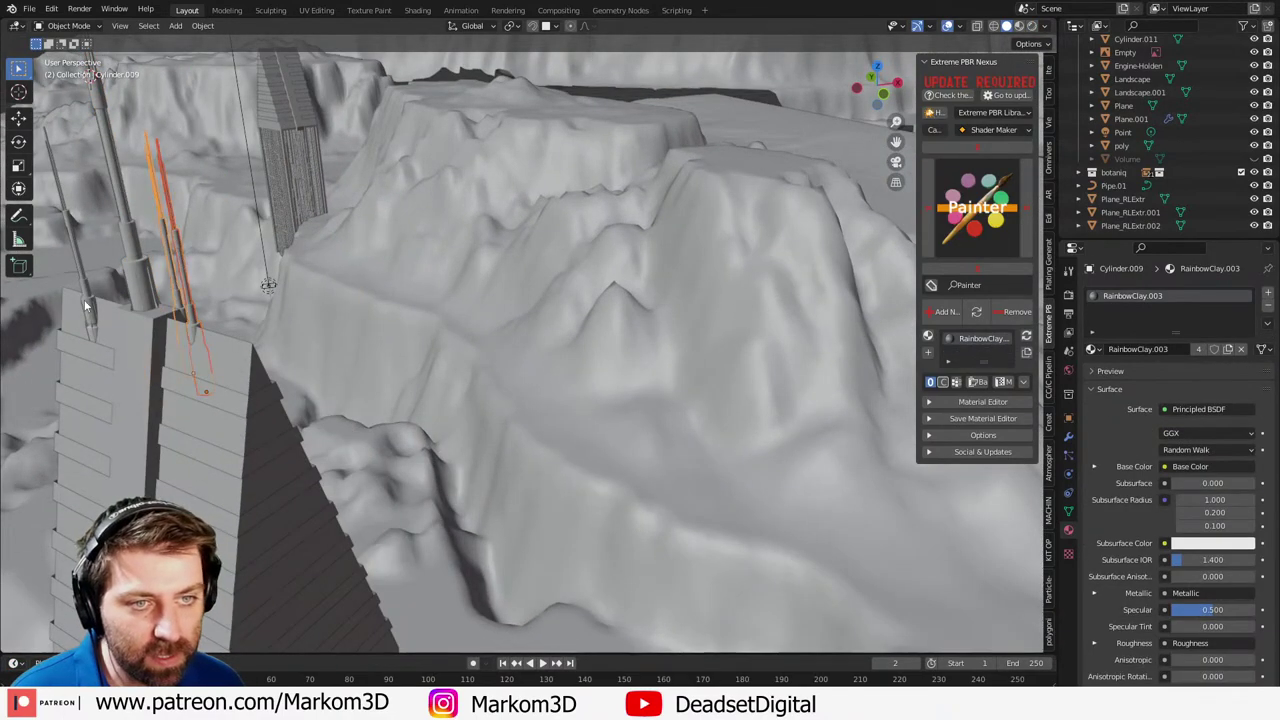
{"action": "left_click", "coordinate": [90, 301], "text": "shift"}
{"action": "key", "text": "Delete"}
- Duplicate the red-tipped main antenna, scale the copy down and set it onto the roof beside the main one
{"action": "left_click", "coordinate": [134, 295]}
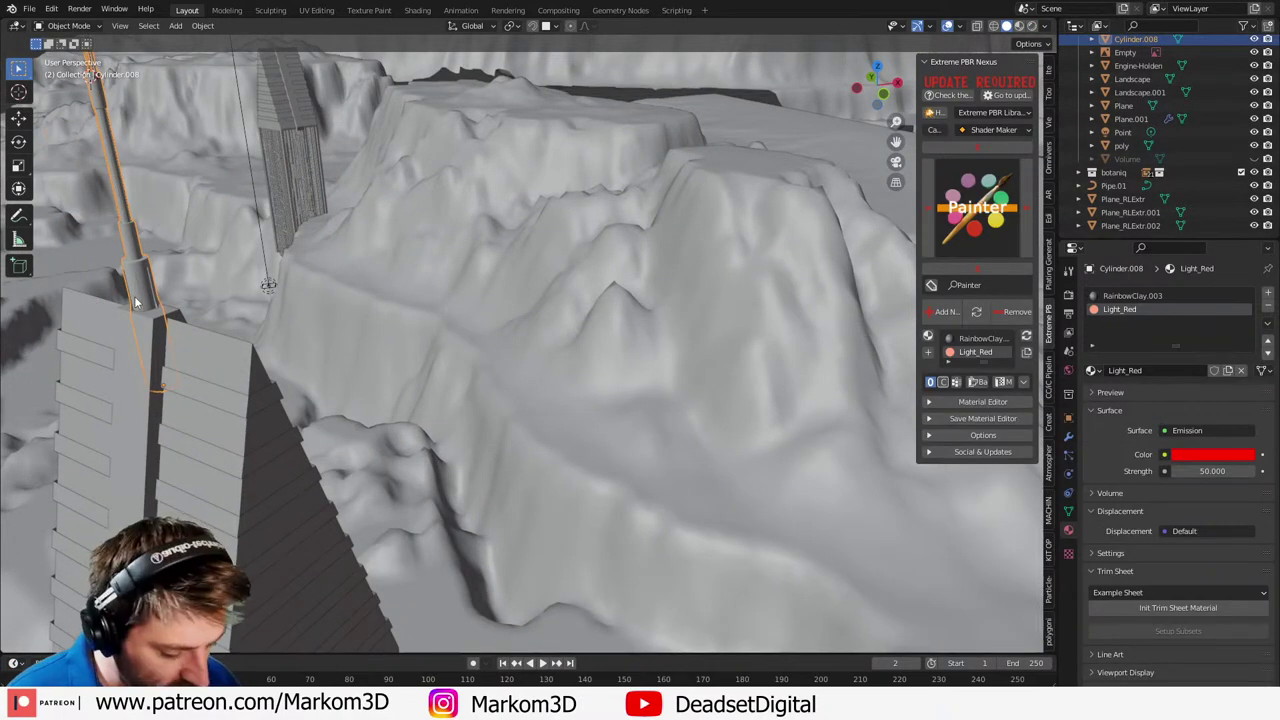
{"action": "key", "text": "KP_7"}
{"action": "middle_click_drag", "start_coordinate": [135, 298], "coordinate": [646, 362]}
{"action": "key", "text": "KP_7"}
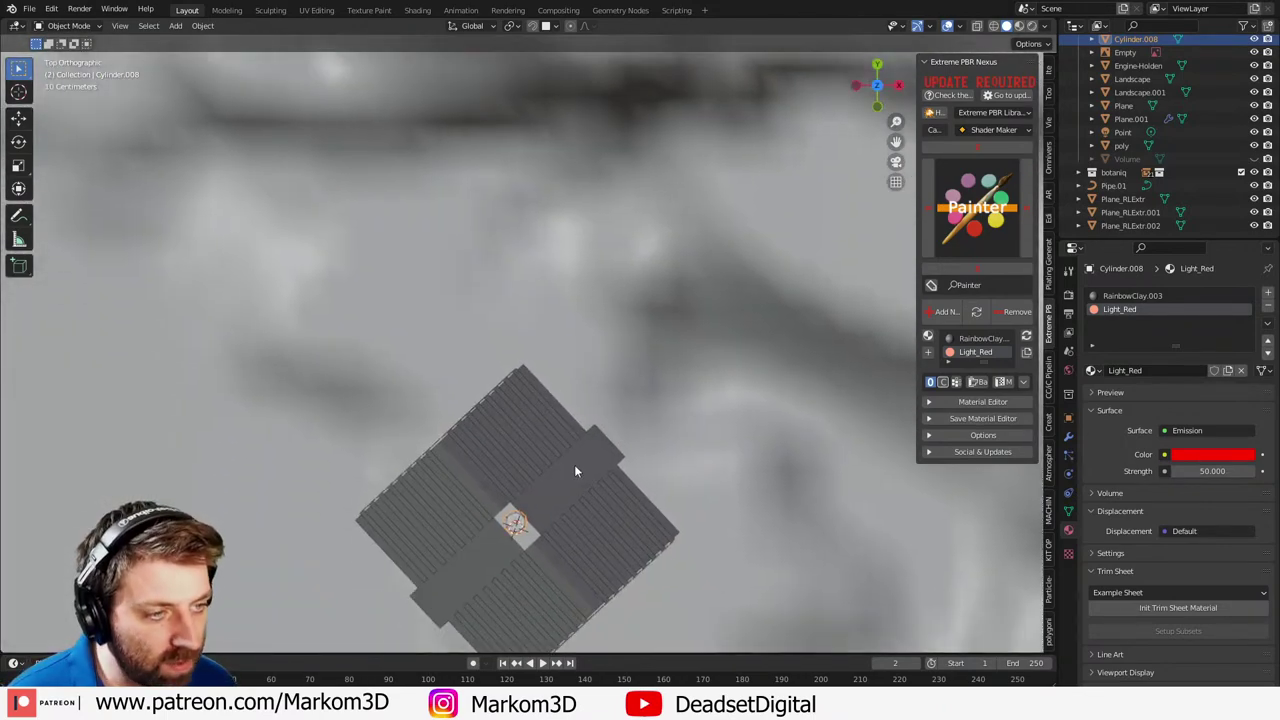
{"action": "key", "text": "shift+d"}
{"action": "left_click", "coordinate": [585, 572]}
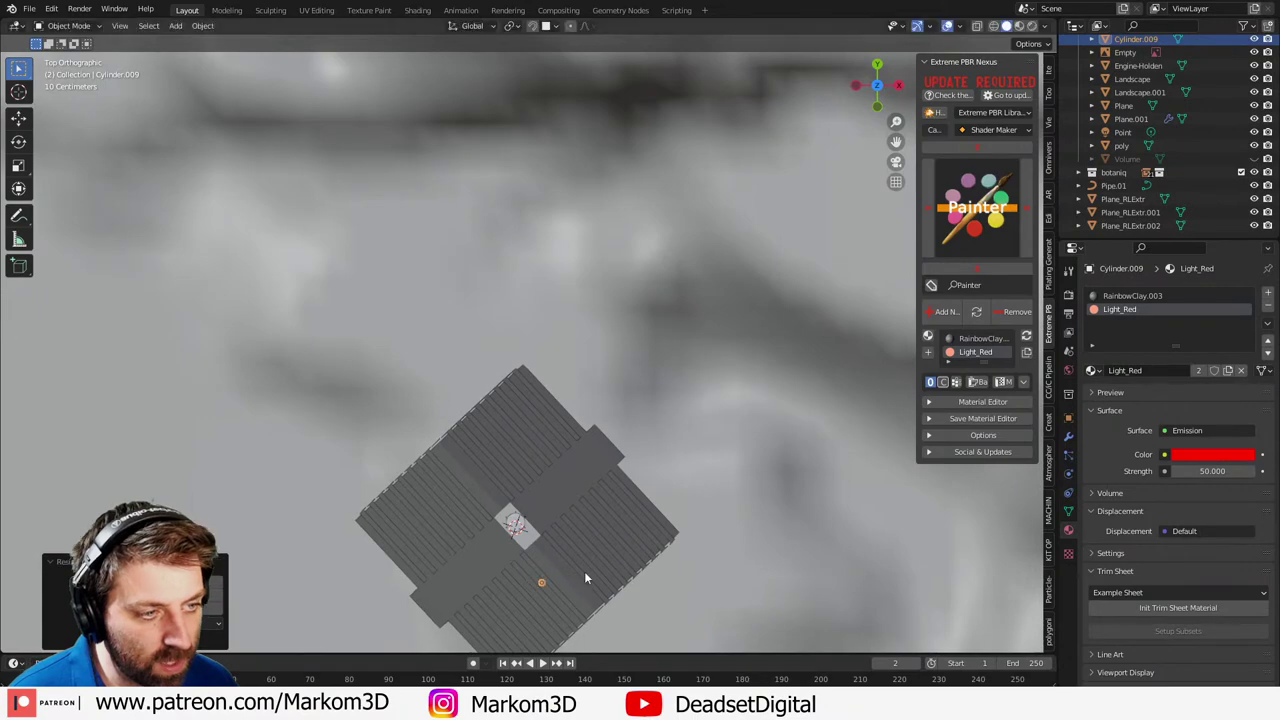
{"action": "middle_click_drag", "start_coordinate": [585, 572], "coordinate": [680, 427]}
{"action": "key", "text": "g"}
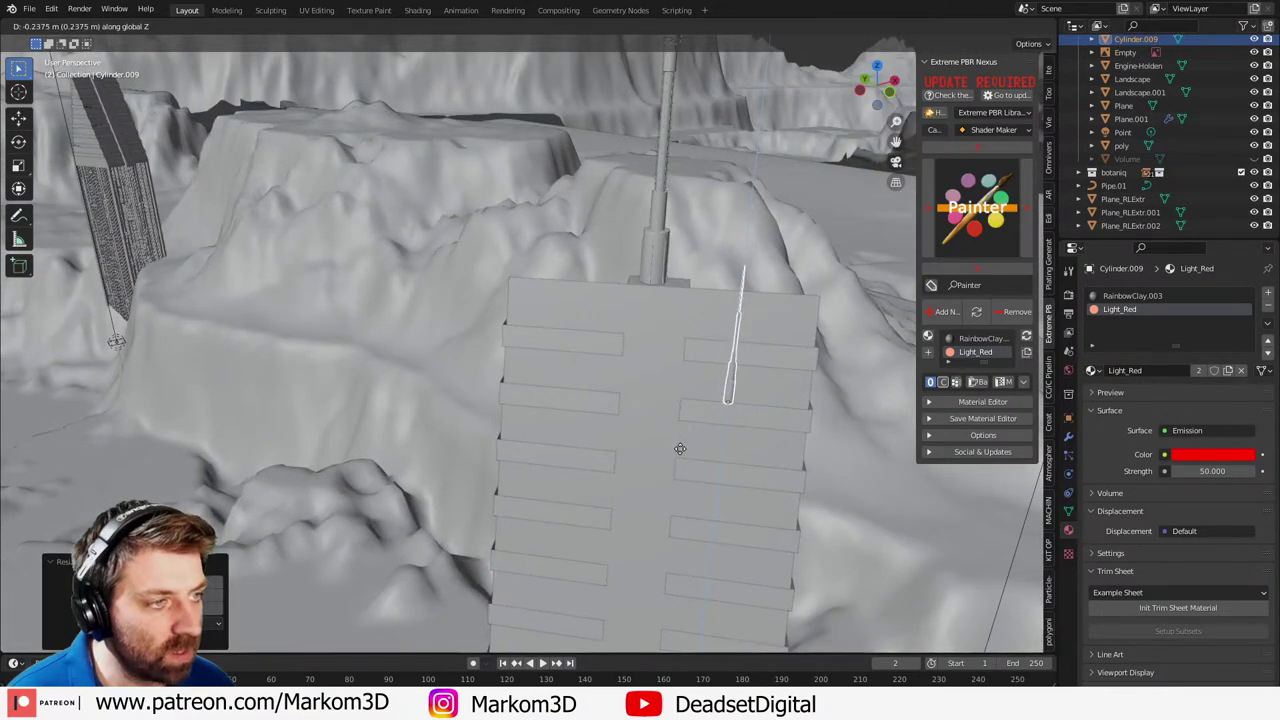
{"action": "left_click", "coordinate": [686, 464]}
- Duplicate the small antenna, enlarge the copy and seat it on the opposite side of the main antenna
{"action": "key", "text": "KP_1"}
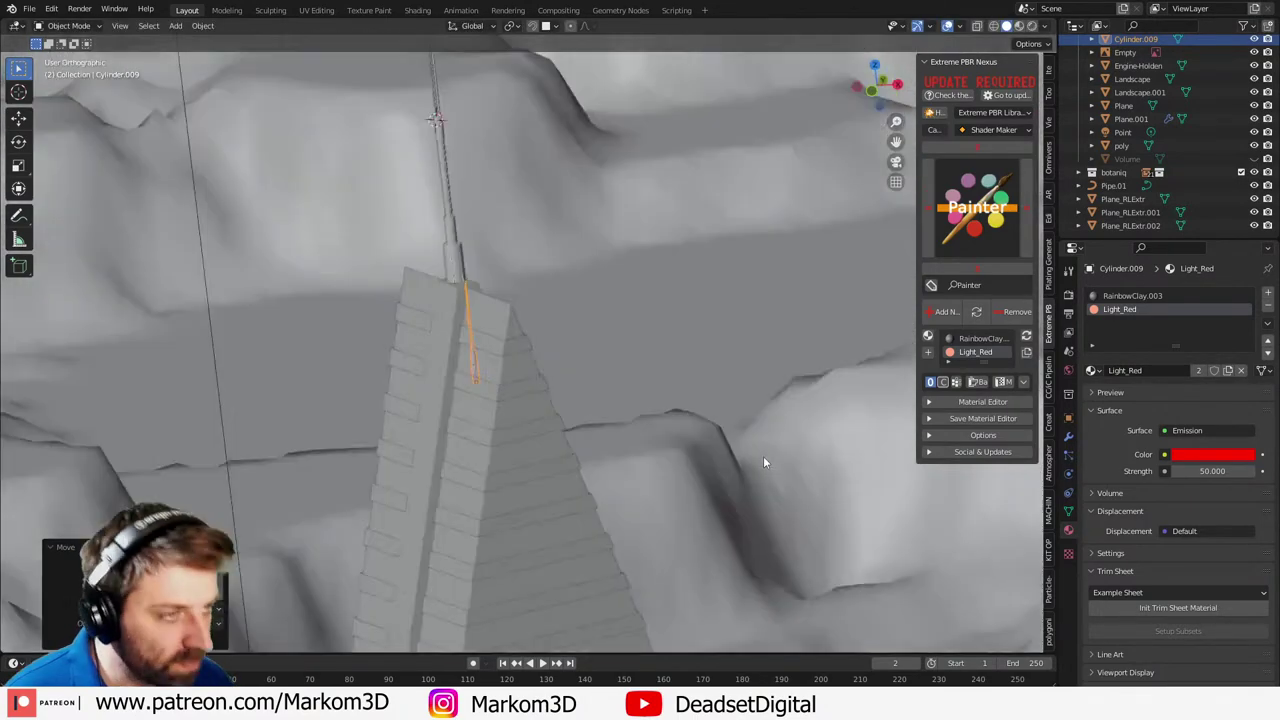
{"action": "key", "text": "shift+d"}
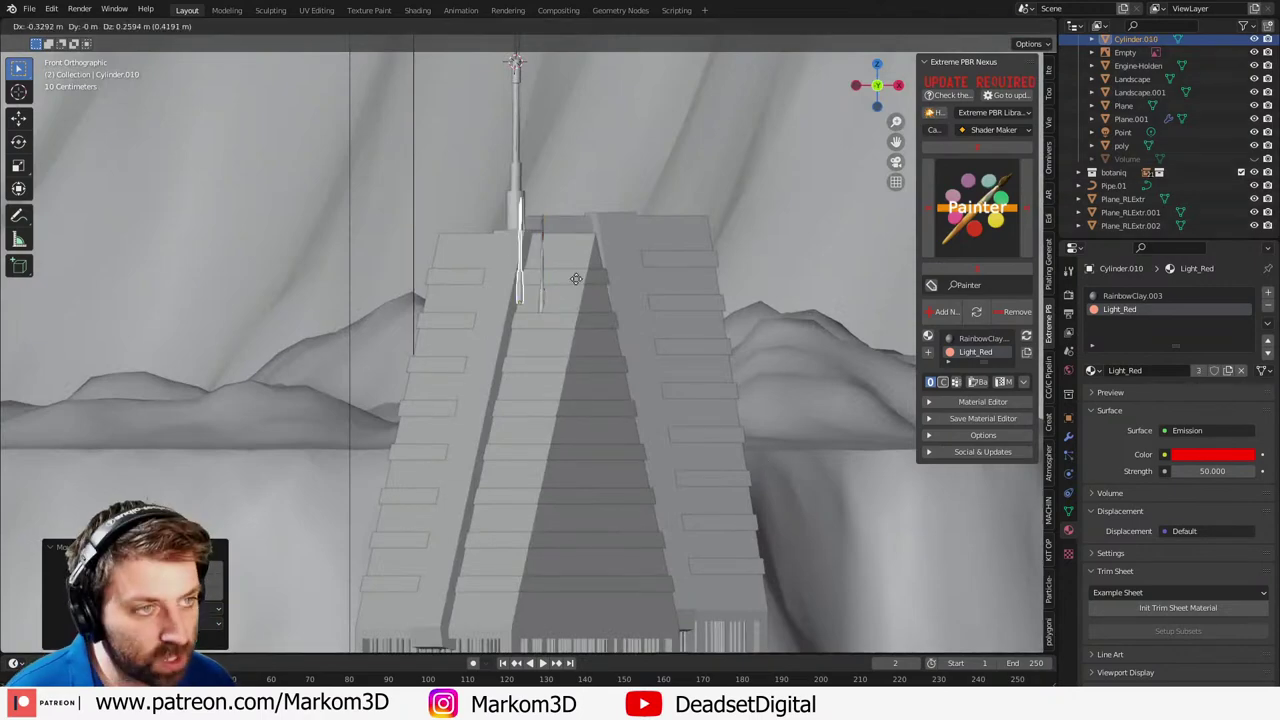
{"action": "left_click", "coordinate": [543, 240]}
{"action": "key", "text": "s"}
{"action": "left_click", "coordinate": [612, 277]}
{"action": "middle_click_drag", "start_coordinate": [612, 277], "coordinate": [760, 367]}
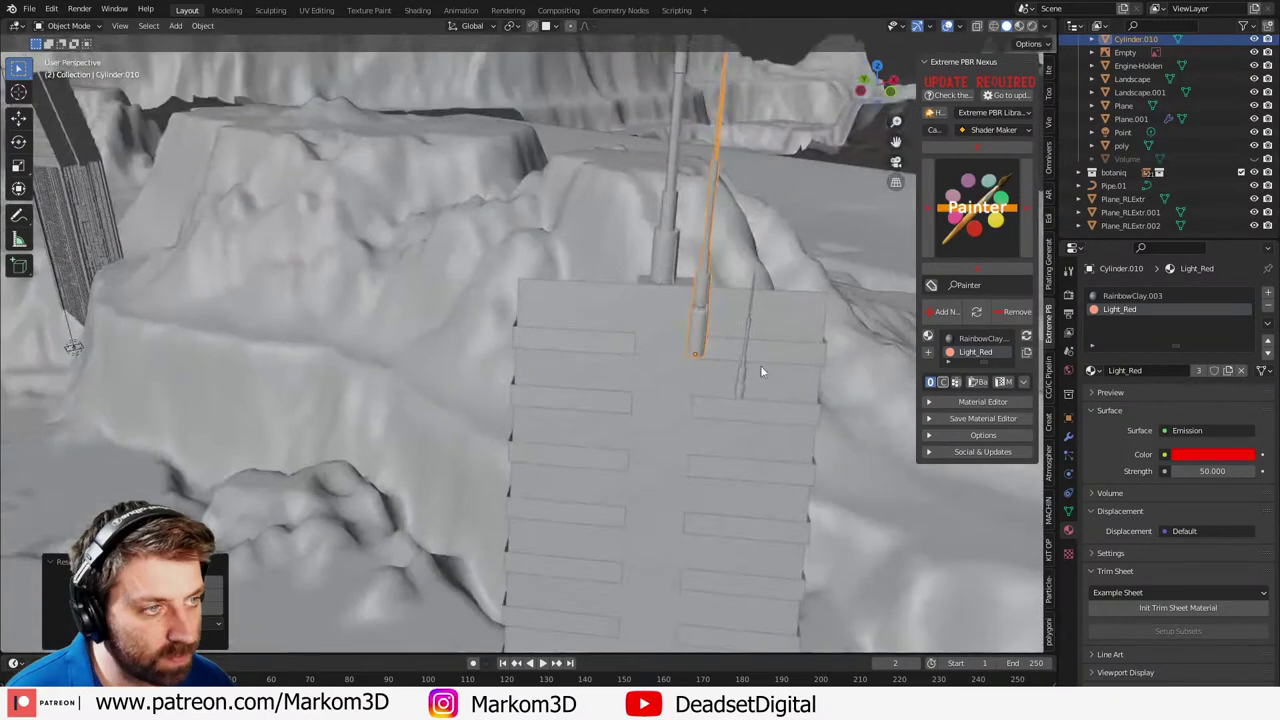
{"action": "key", "text": "g"}
{"action": "left_click", "coordinate": [673, 346]}
{"action": "middle_click_drag", "start_coordinate": [673, 344], "coordinate": [659, 289]}
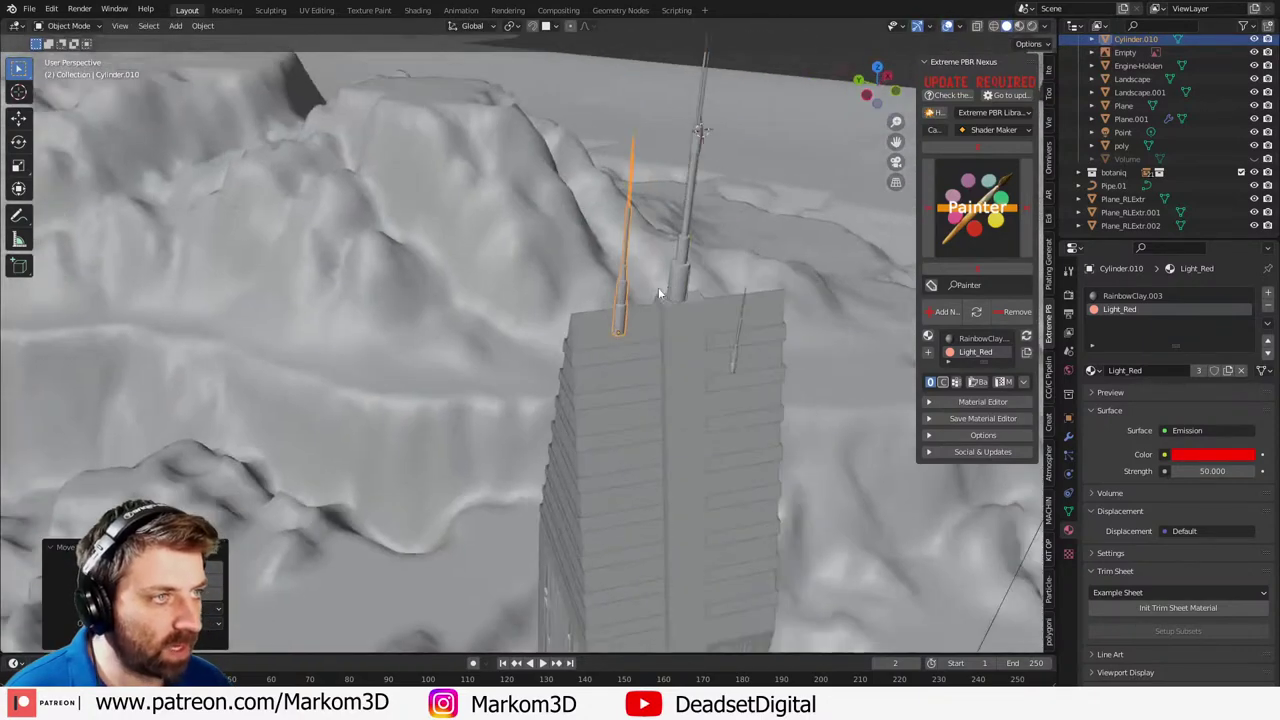
{"action": "key", "text": "g"}
{"action": "left_click", "coordinate": [665, 311]}
- Duplicate the enlarged side antenna in top view and place the copy close beside the main antenna
{"action": "key", "text": "KP_7"}
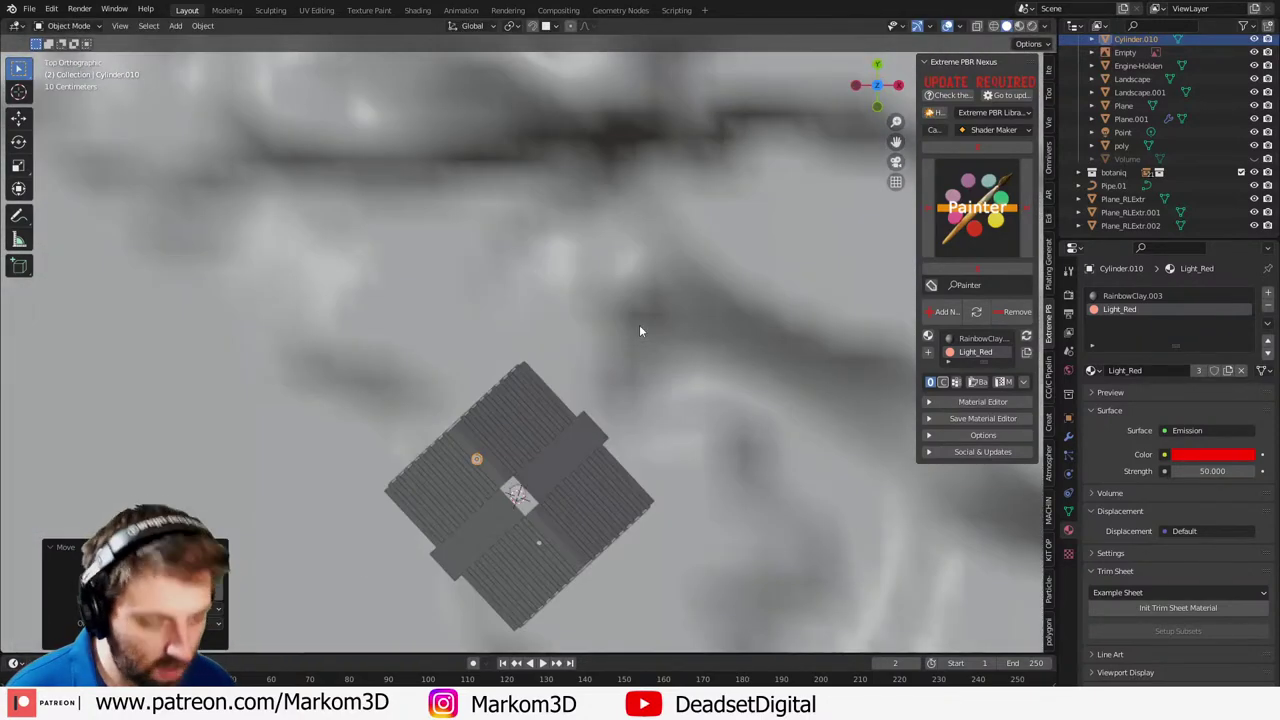
{"action": "key", "text": "shift+d"}
{"action": "left_click", "coordinate": [691, 497]}
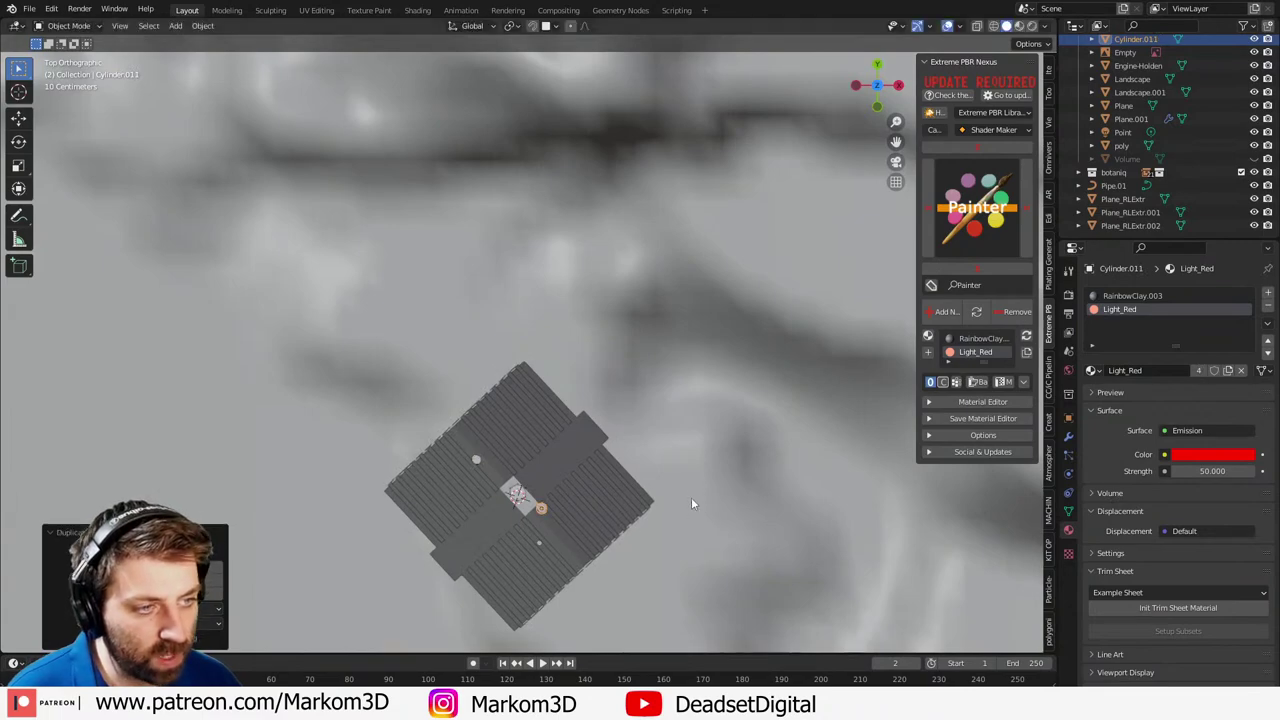
- Duplicate that side antenna and place the copy at the top of the far tower
{"action": "middle_click_drag", "start_coordinate": [691, 497], "coordinate": [652, 380]}
{"action": "key", "text": "shift+d"}
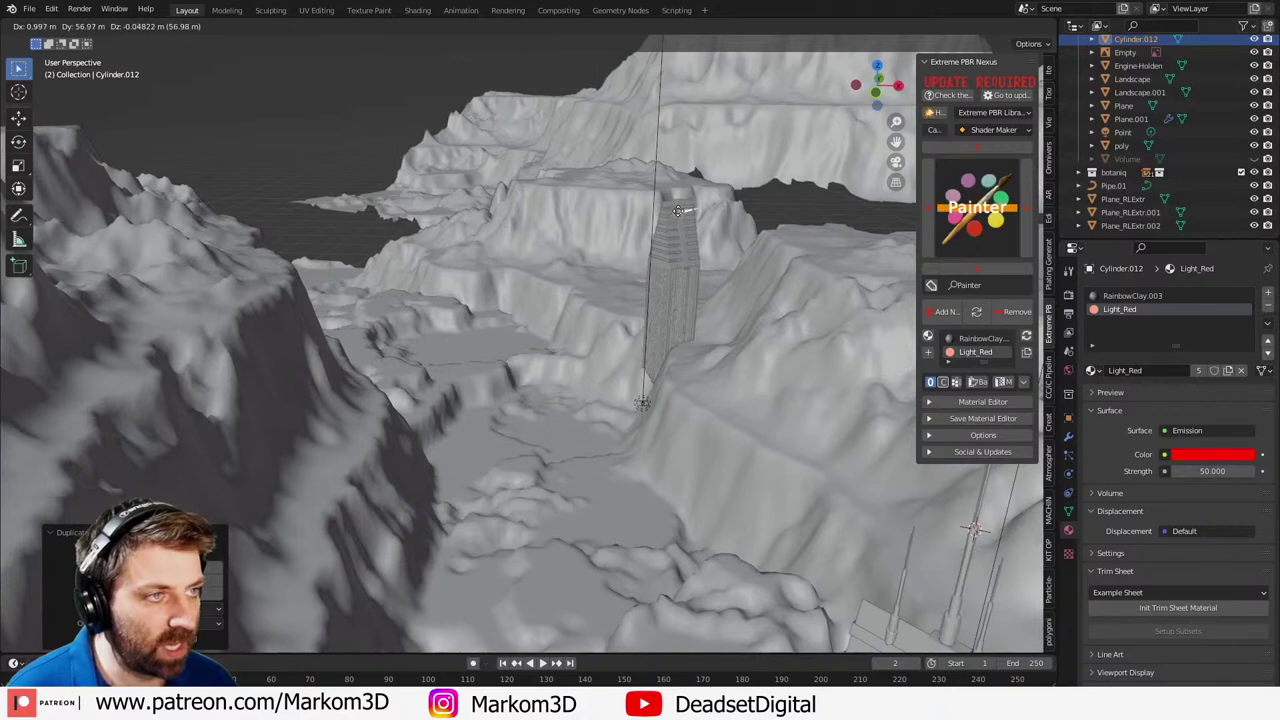
{"action": "left_click", "coordinate": [653, 236]}
{"action": "key", "text": "KP_Decimal"}
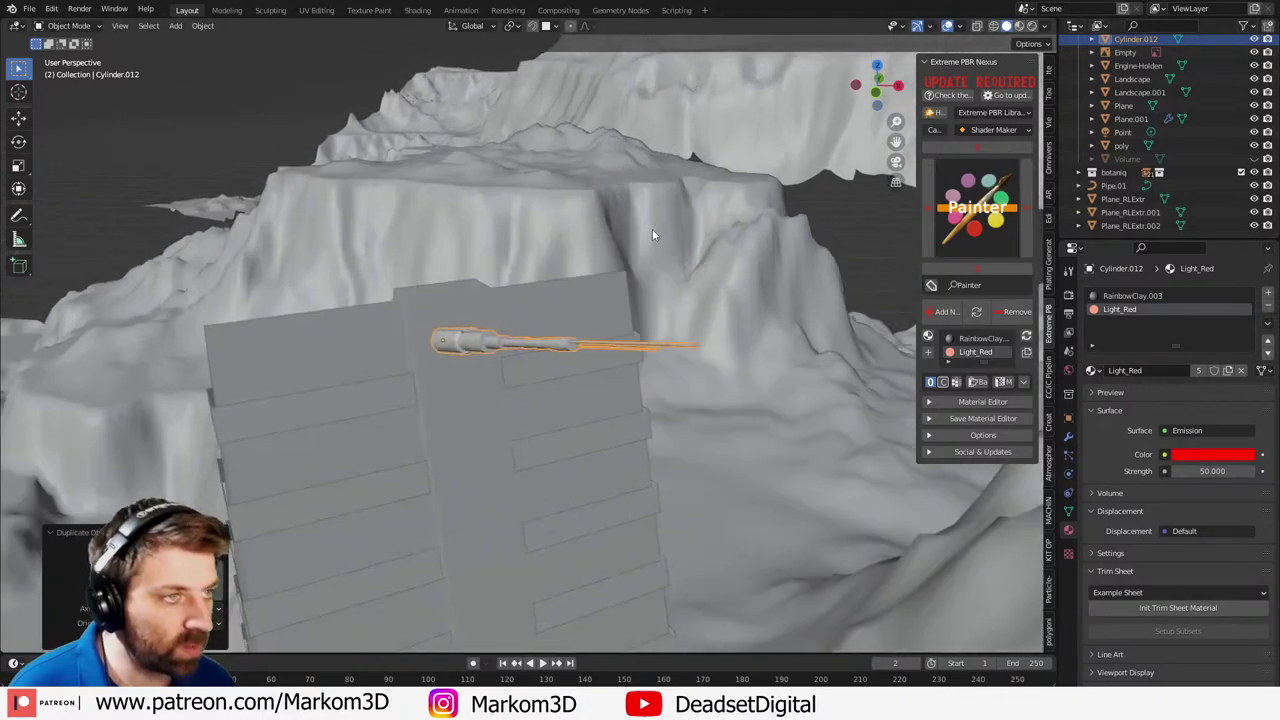
{"action": "middle_click_drag", "start_coordinate": [596, 452], "coordinate": [591, 547]}
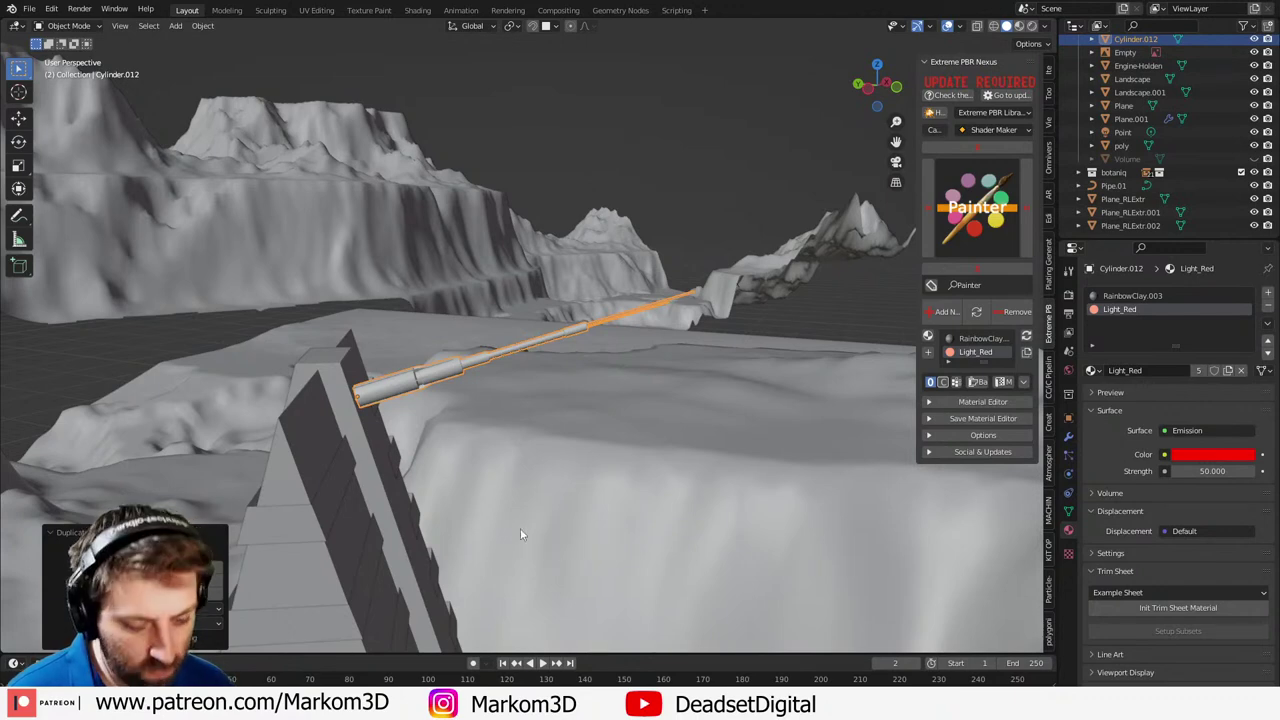
- Rotate the far tower's antenna about its local X axis until it stands upright
{"action": "key", "text": "r"}
{"action": "key", "text": "y"}
{"action": "key", "text": "y"}
{"action": "key", "text": "x"}
{"action": "key", "text": "x"}
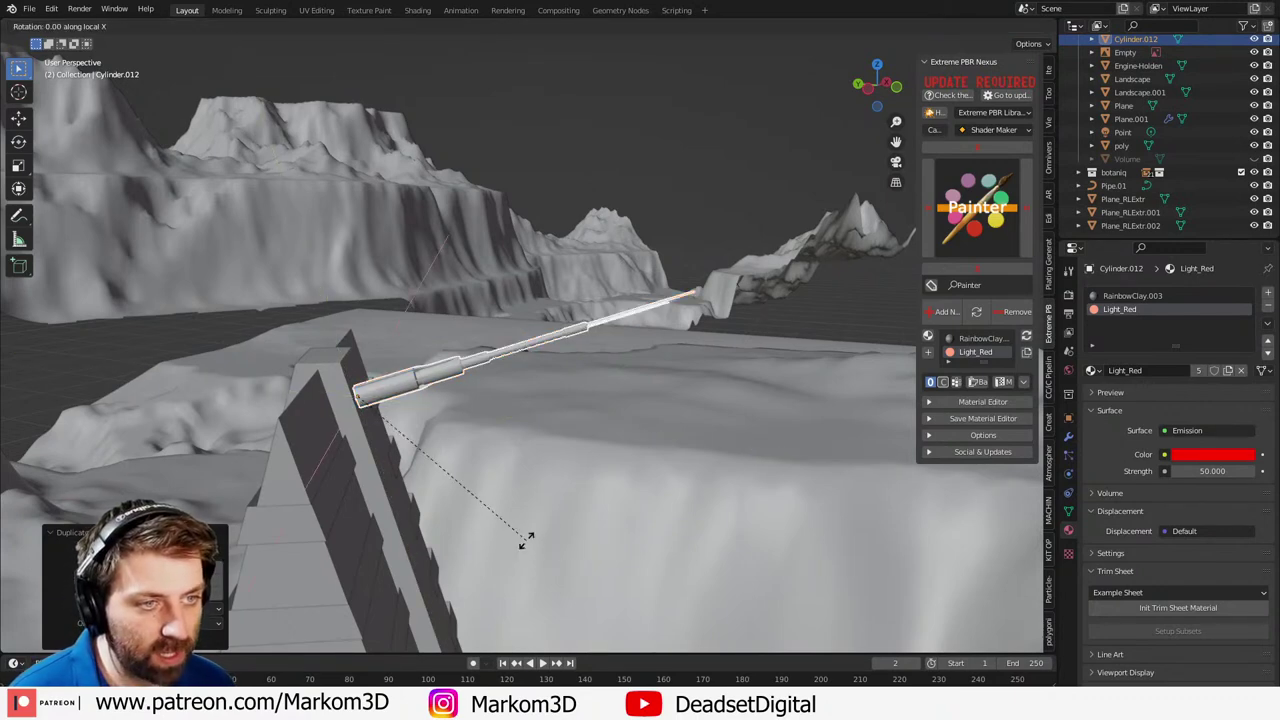
{"action": "left_click", "coordinate": [384, 378]}
{"action": "middle_click_drag", "start_coordinate": [390, 433], "coordinate": [500, 337]}
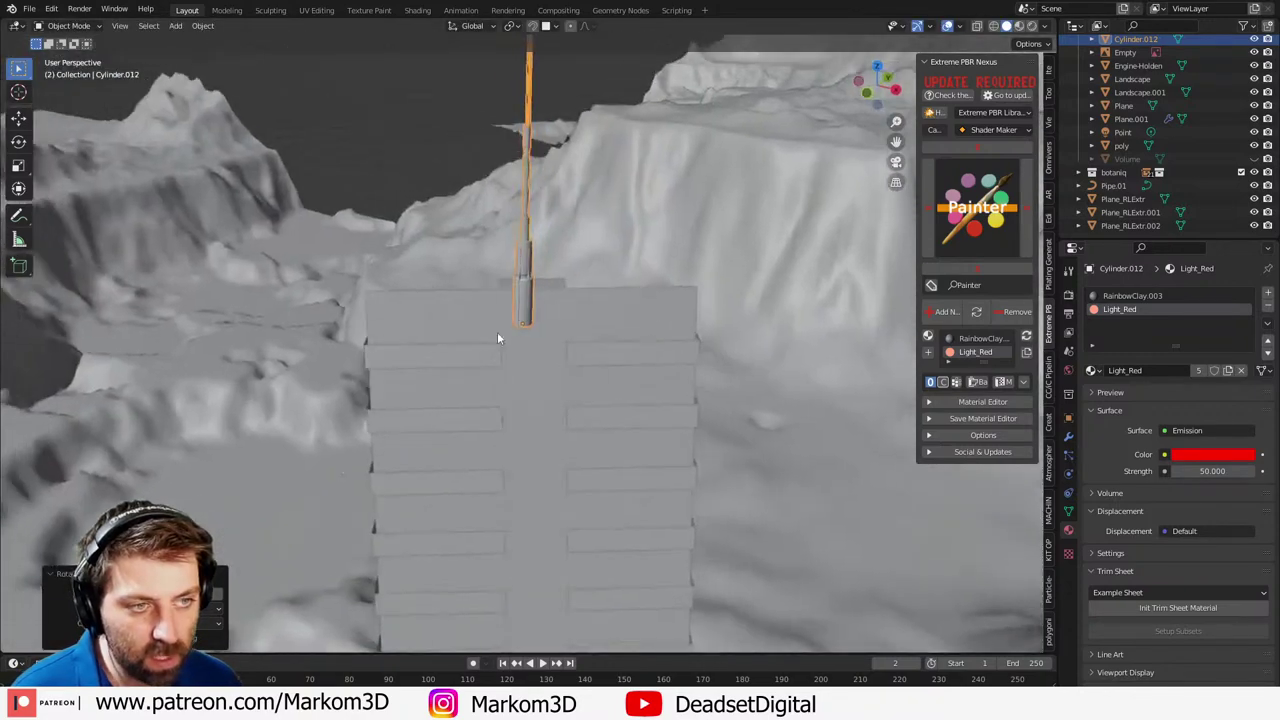
- Duplicate the upright antenna twice and spread the copies across the far tower's roof
{"action": "key", "text": "shift+d"}
{"action": "left_click", "coordinate": [392, 357]}
{"action": "middle_click_drag", "start_coordinate": [398, 358], "coordinate": [594, 396]}
{"action": "key", "text": "shift+d"}
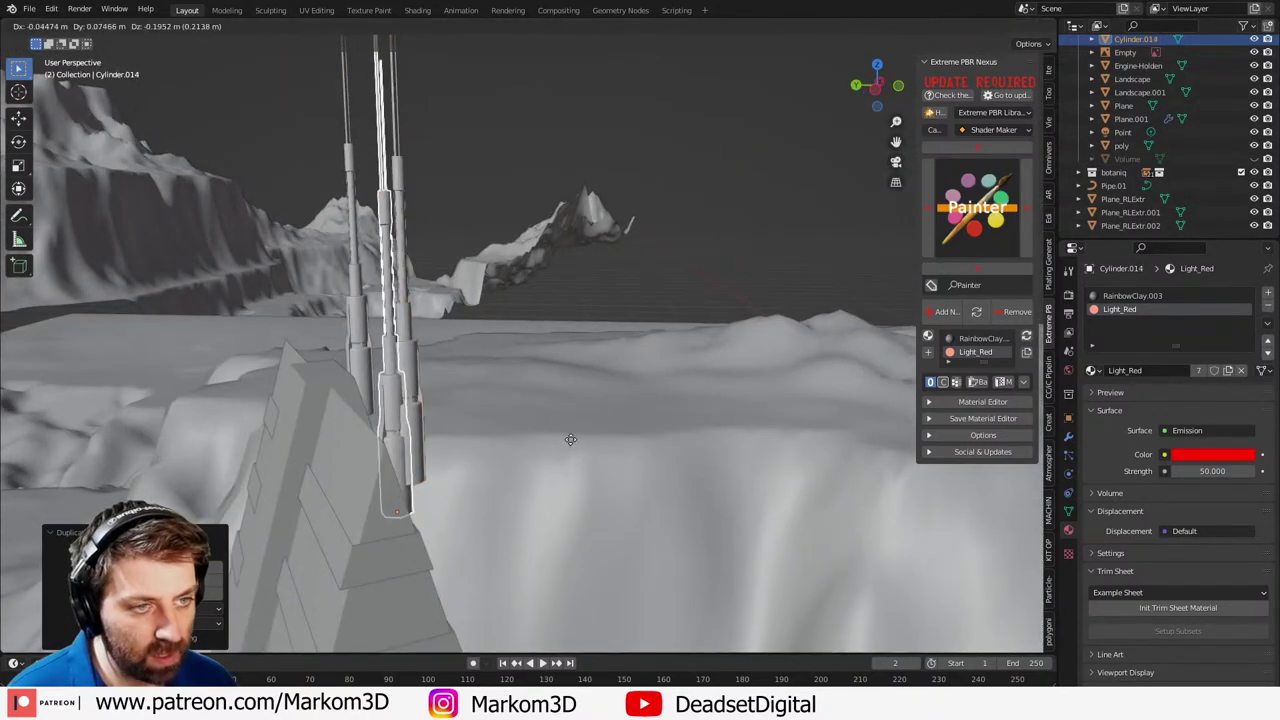
{"action": "left_click", "coordinate": [540, 458]}
- Reposition the first copied antenna on the far tower and scale it up by about 2.18 as the tallest mast
{"action": "middle_click_drag", "start_coordinate": [540, 458], "coordinate": [429, 413]}
{"action": "left_click", "coordinate": [596, 360]}
{"action": "key", "text": "g"}
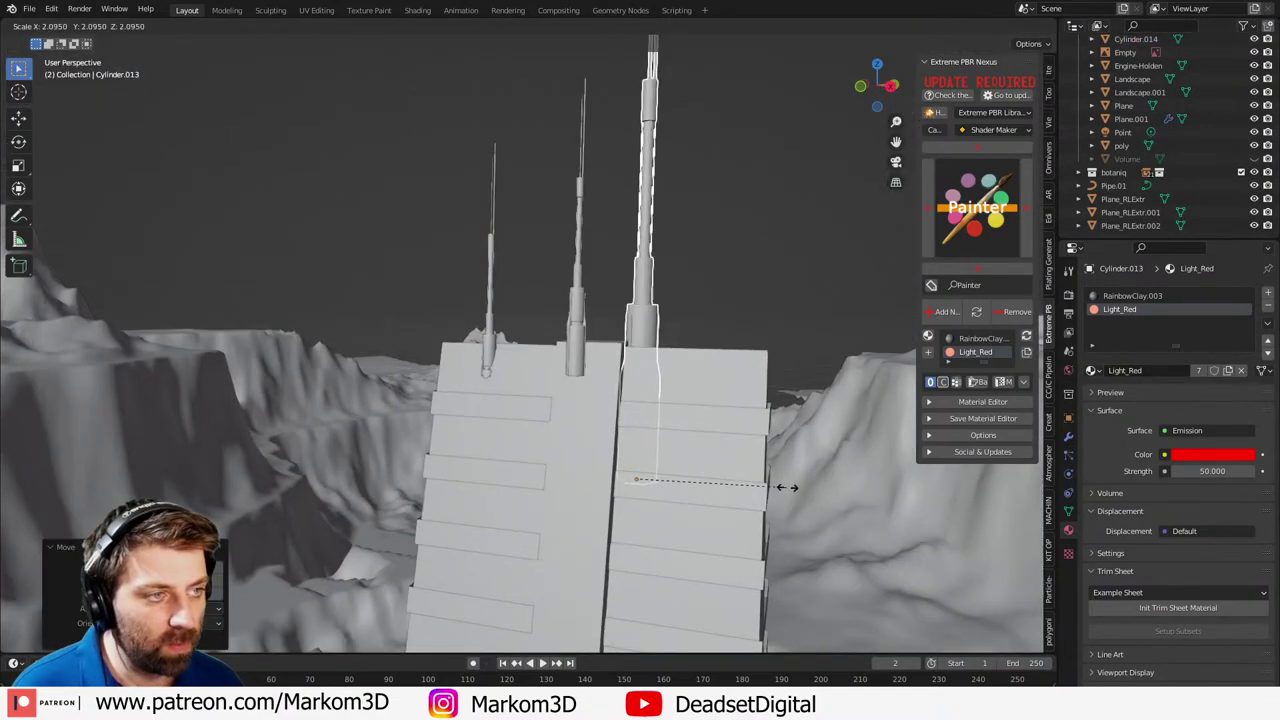
{"action": "left_click", "coordinate": [665, 442]}
- Check both towers' antennas in rendered shading through the scene camera, then return to solid shading
{"action": "middle_click_drag", "start_coordinate": [665, 442], "coordinate": [601, 459]}
{"action": "key", "text": "KP_0"}
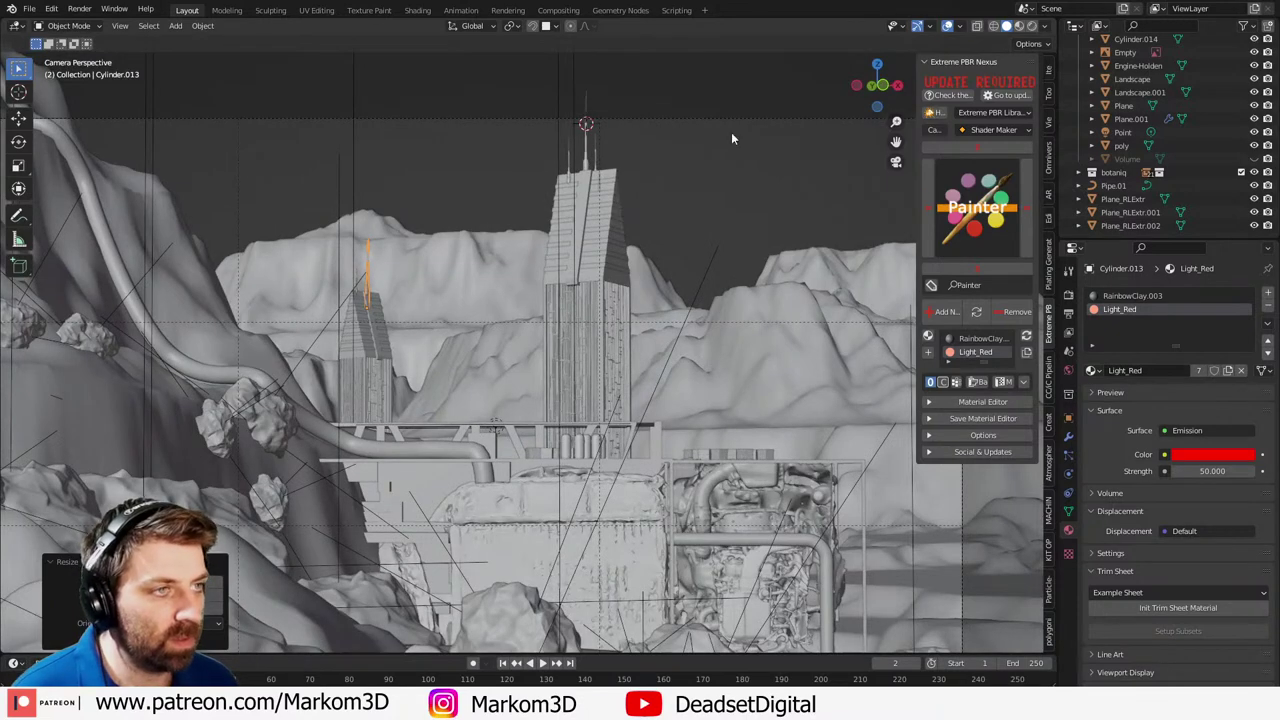
{"action": "left_click", "coordinate": [1035, 27]}
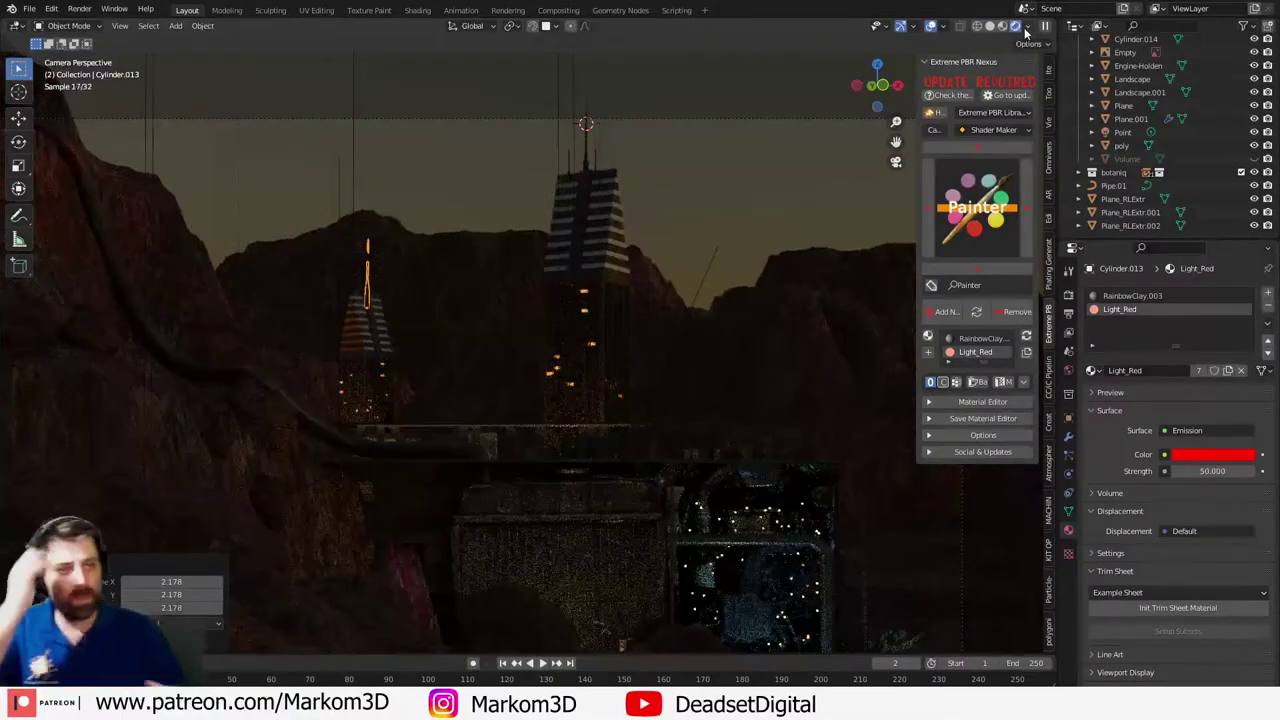
{"action": "left_click", "coordinate": [990, 27]}
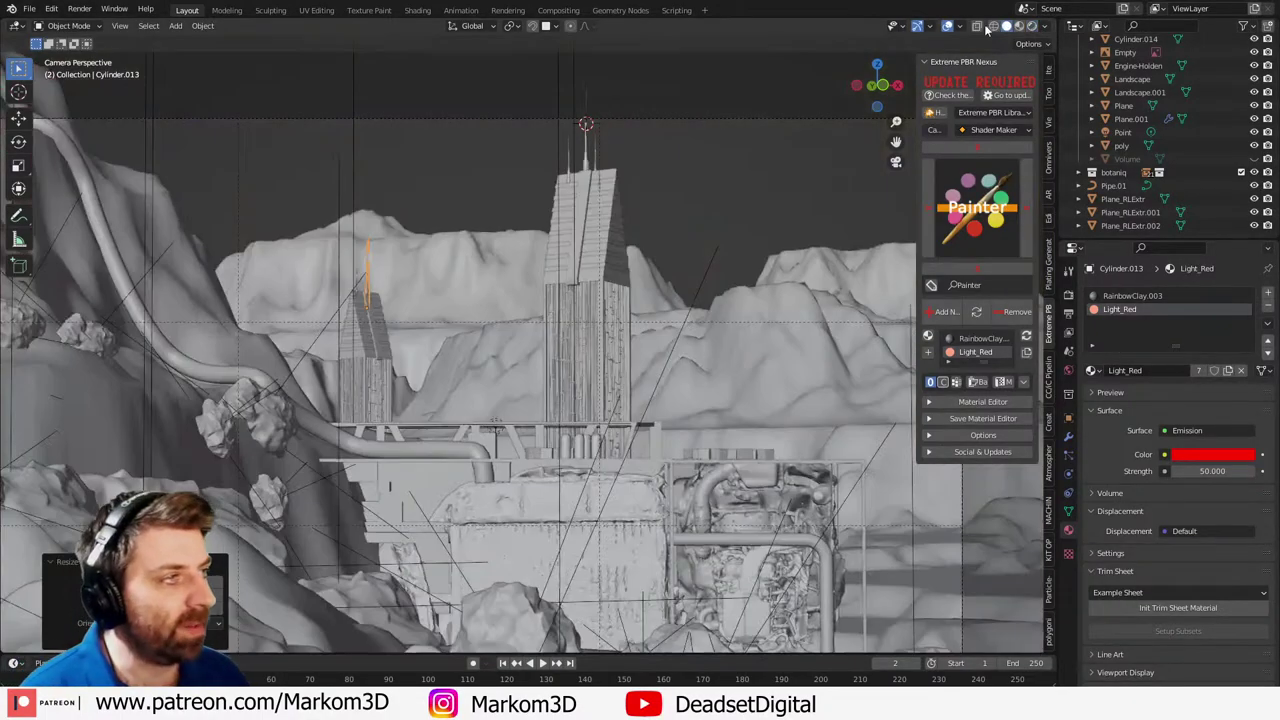
- Render the frame, examine the antenna tips on both towers up close and close the render
{"action": "key", "text": "F12"}
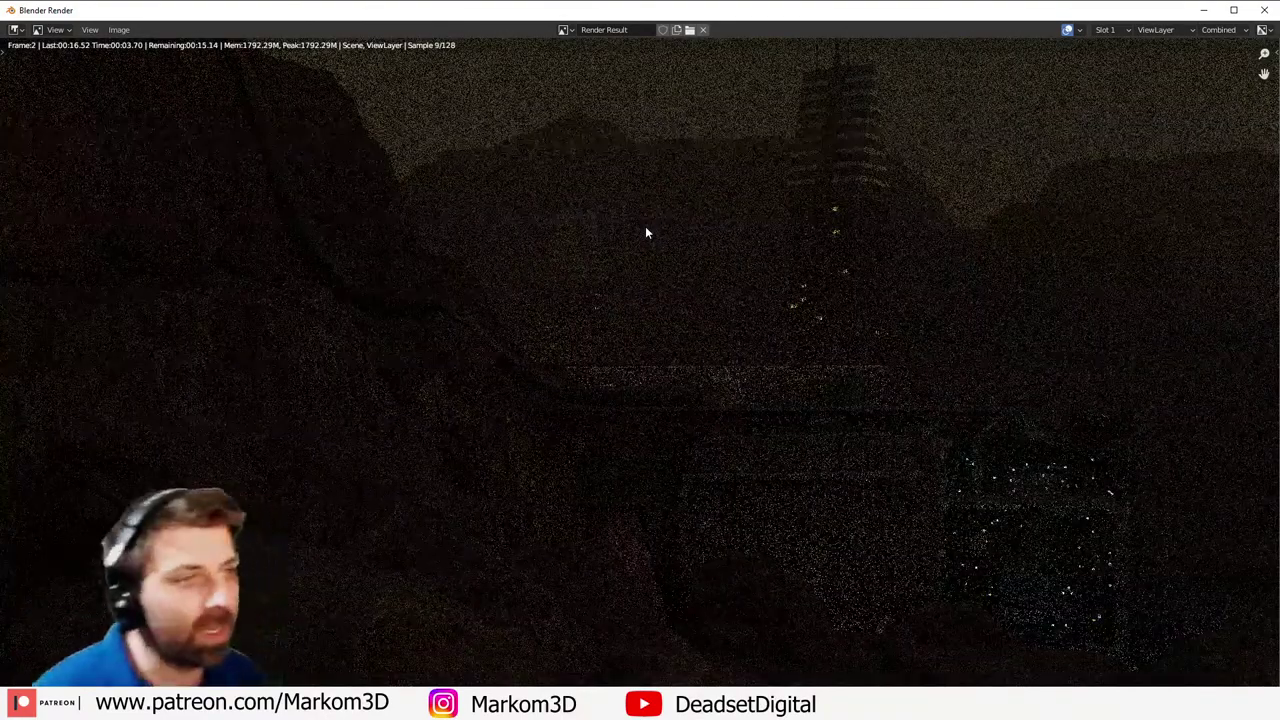
{"action": "scroll", "coordinate": [740, 195], "scroll_direction": "down", "scroll_amount": 3}
{"action": "scroll", "coordinate": [700, 200], "scroll_direction": "up", "scroll_amount": 3}
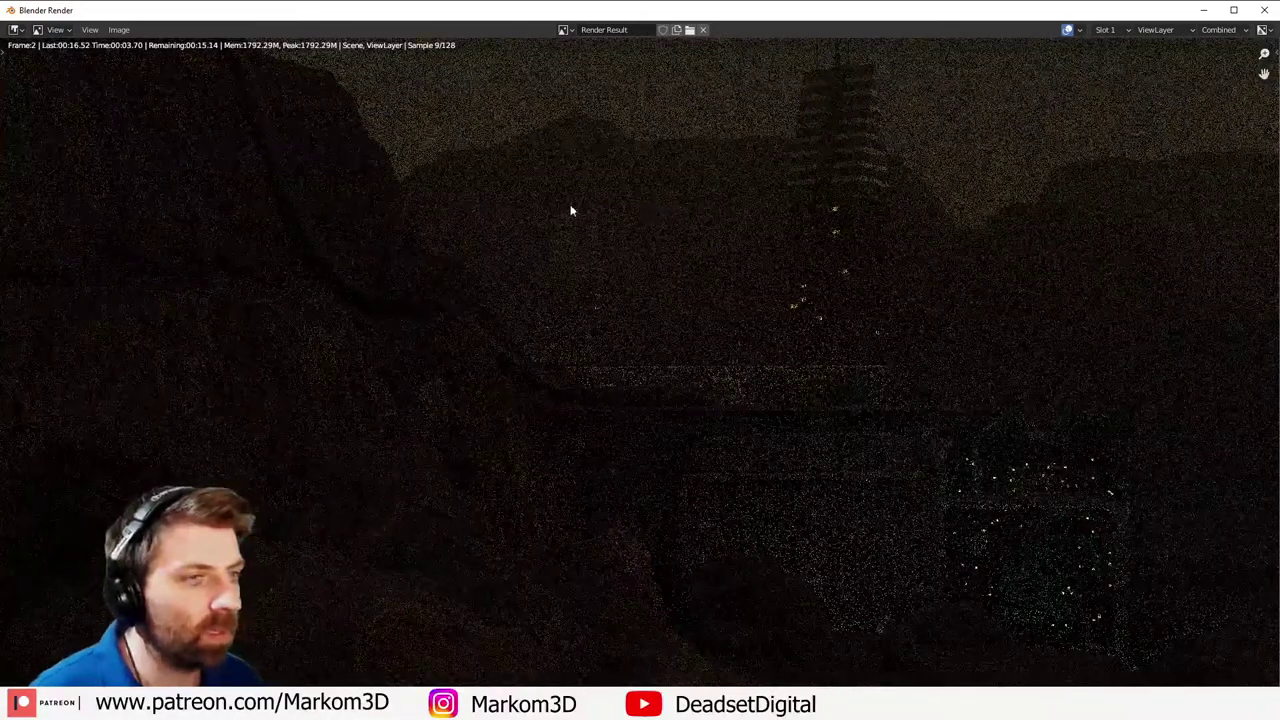
{"action": "scroll", "coordinate": [574, 200], "scroll_direction": "up", "scroll_amount": 2}
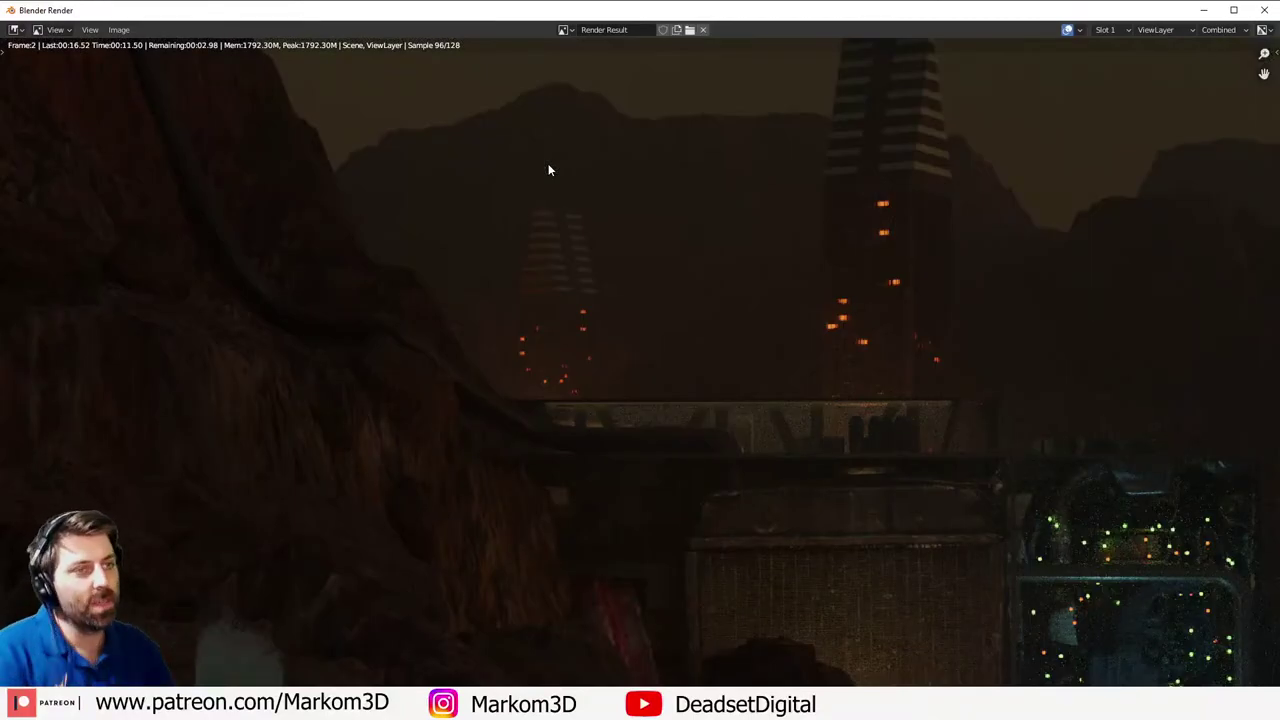
{"action": "scroll", "coordinate": [666, 298], "scroll_direction": "down", "scroll_amount": 2}
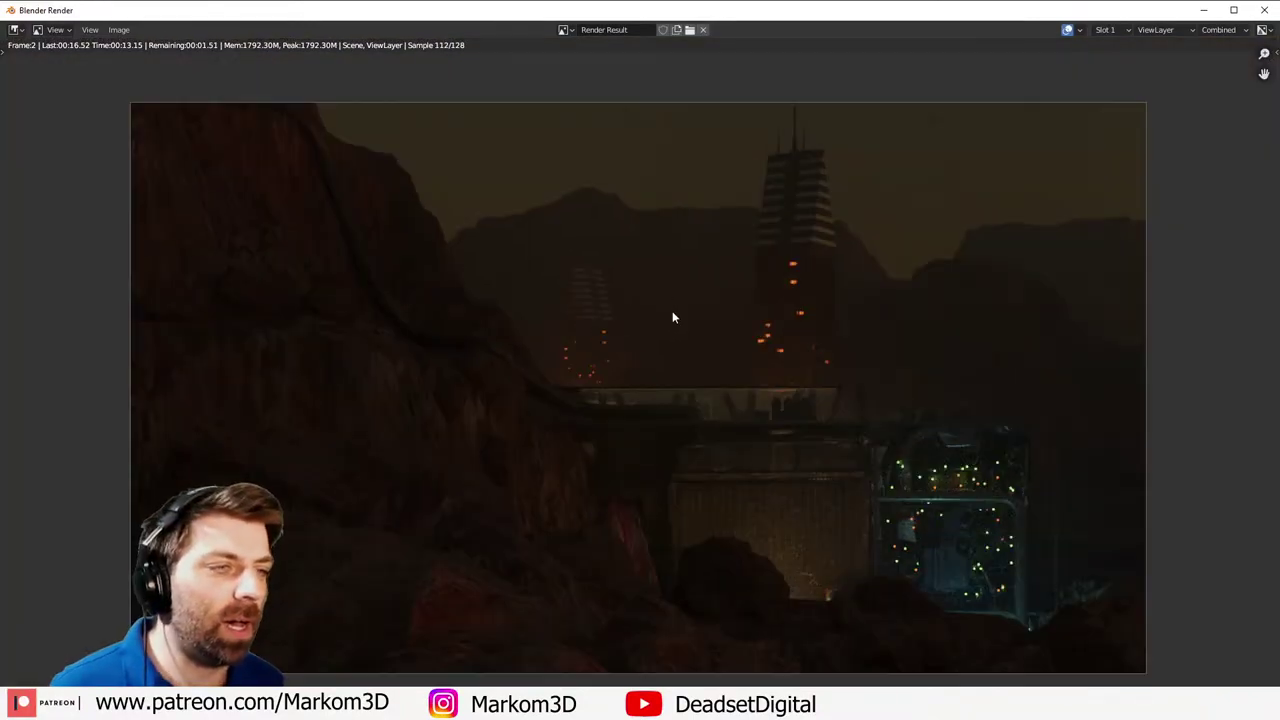
{"action": "scroll", "coordinate": [670, 330], "scroll_direction": "down", "scroll_amount": 2}
{"action": "middle_click_drag", "start_coordinate": [663, 374], "coordinate": [590, 360]}
{"action": "scroll", "coordinate": [733, 261], "scroll_direction": "up", "scroll_amount": 3}
{"action": "middle_click_drag", "start_coordinate": [705, 273], "coordinate": [608, 407]}
{"action": "scroll", "coordinate": [510, 358], "scroll_direction": "down", "scroll_amount": 2}
{"action": "middle_click_drag", "start_coordinate": [507, 364], "coordinate": [548, 302]}
{"action": "key", "text": "Escape"}
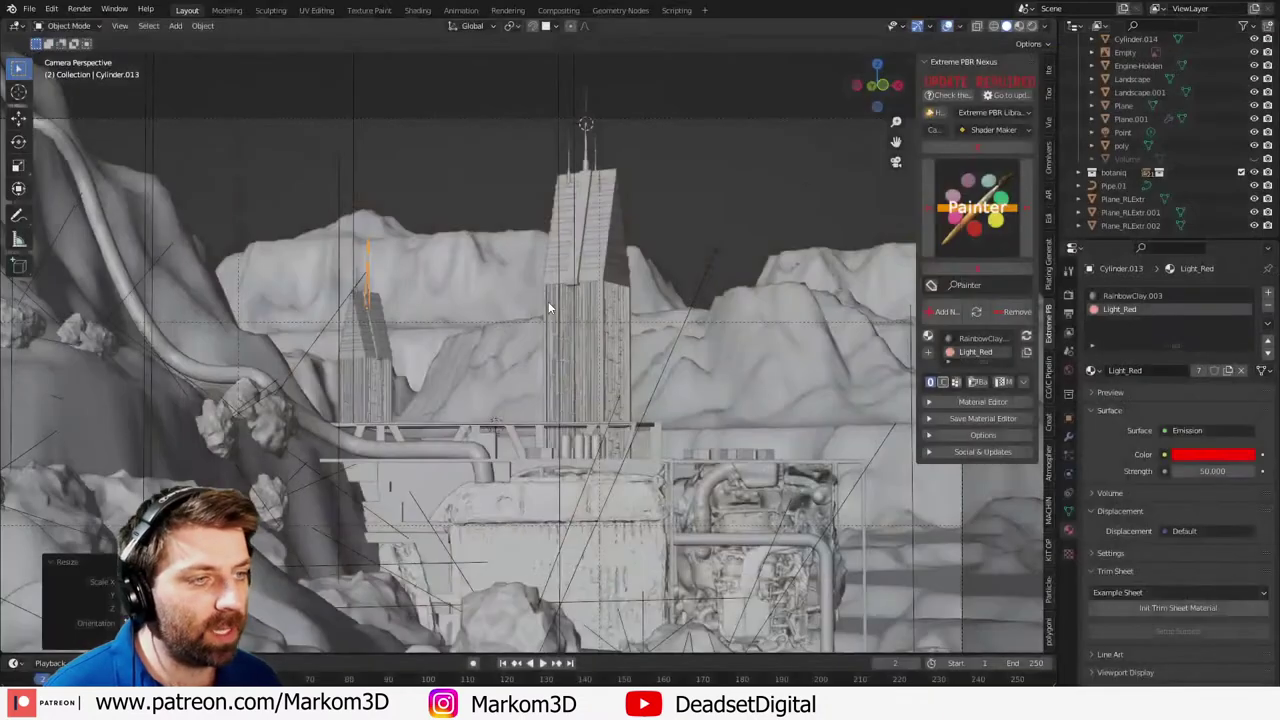
- Set the Light_Red emission strength to 5000 and preview the warning lights in rendered shading
{"action": "left_click", "coordinate": [1213, 471]}
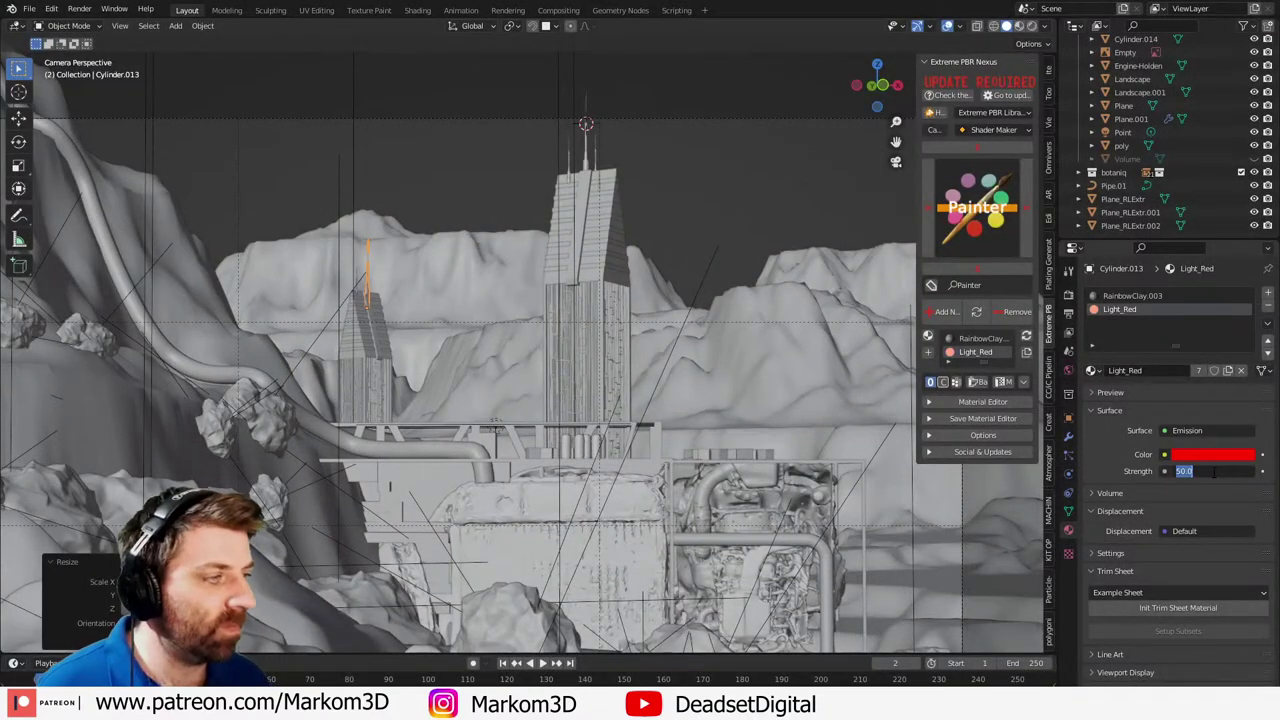
{"action": "type", "text": "5000"}
{"action": "key", "text": "Return"}
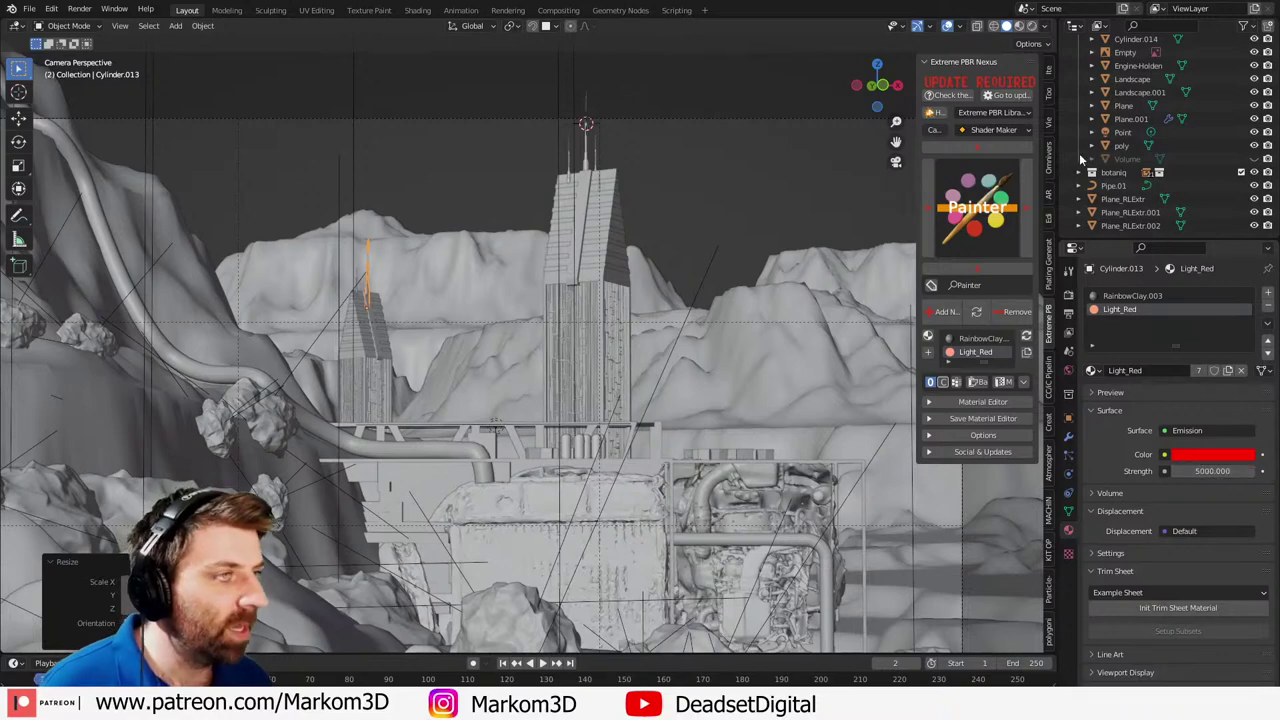
{"action": "left_click", "coordinate": [1031, 26]}
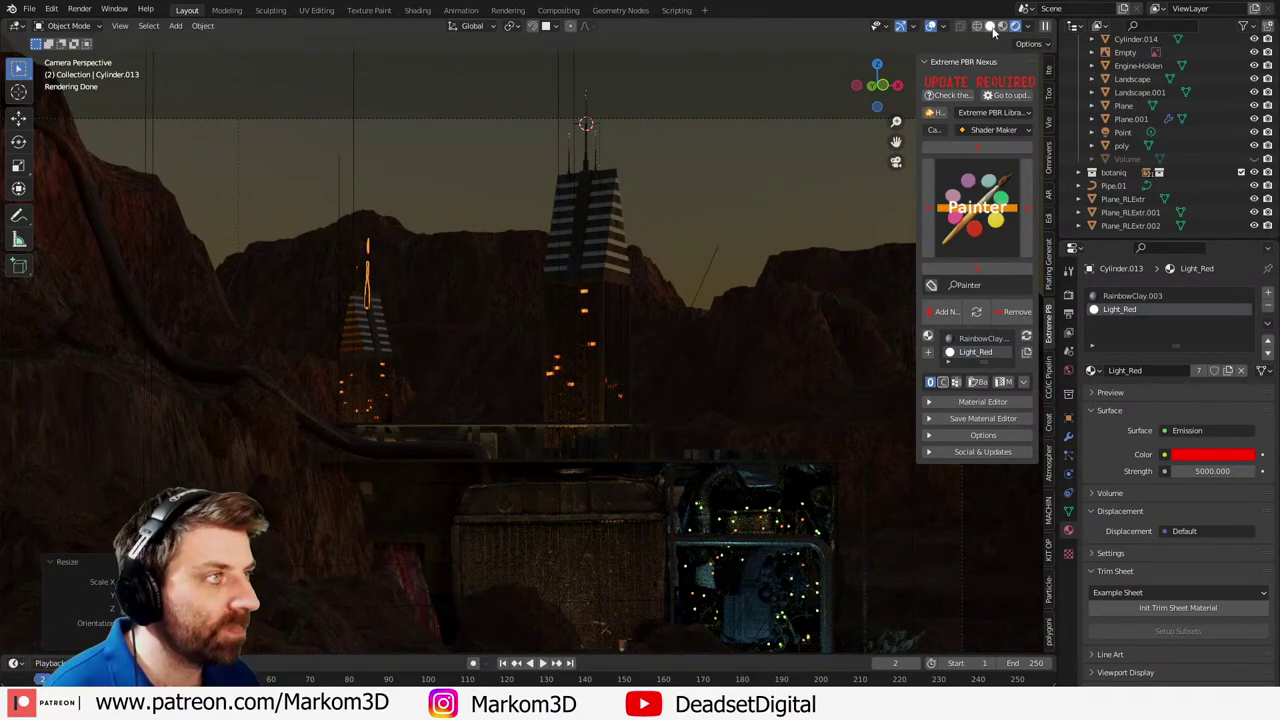
{"action": "left_click", "coordinate": [989, 26]}
- Render the frame again with the brighter warning lights and view the whole image
{"action": "key", "text": "F12"}
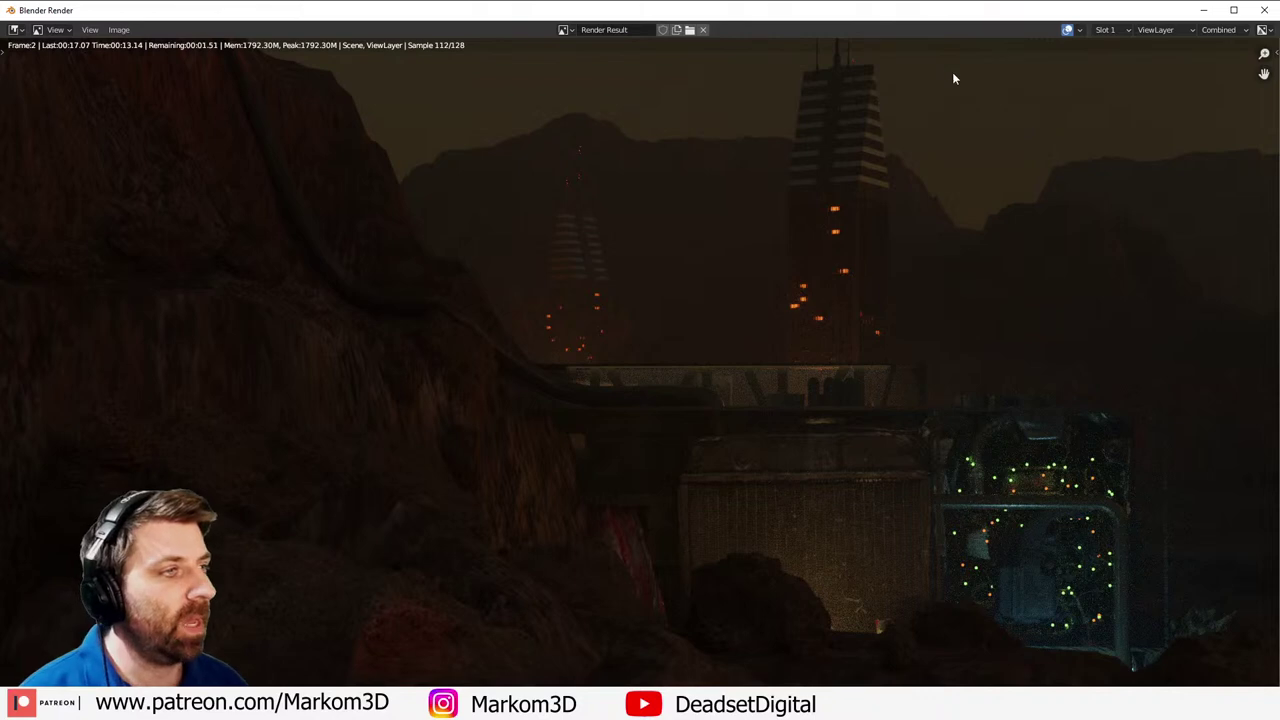
{"action": "scroll", "coordinate": [900, 110], "scroll_direction": "down", "scroll_amount": 1}
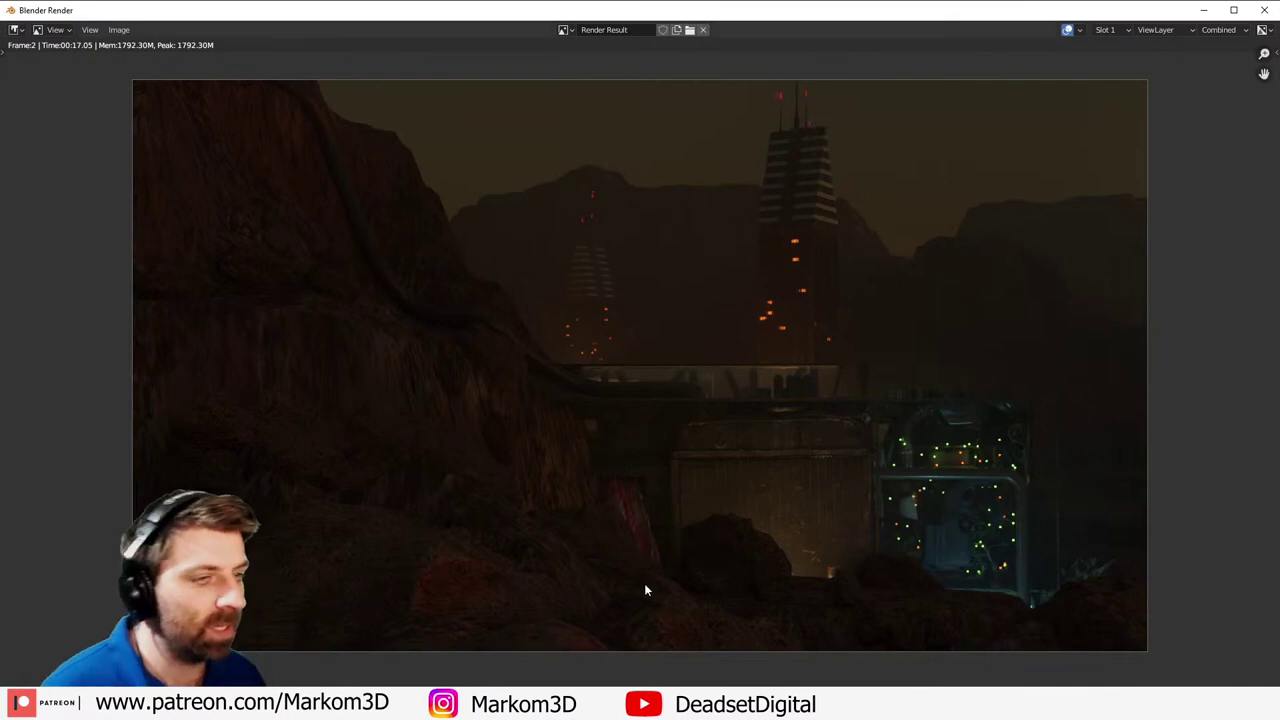
{"action": "scroll", "coordinate": [980, 428], "scroll_direction": "down", "scroll_amount": 1}
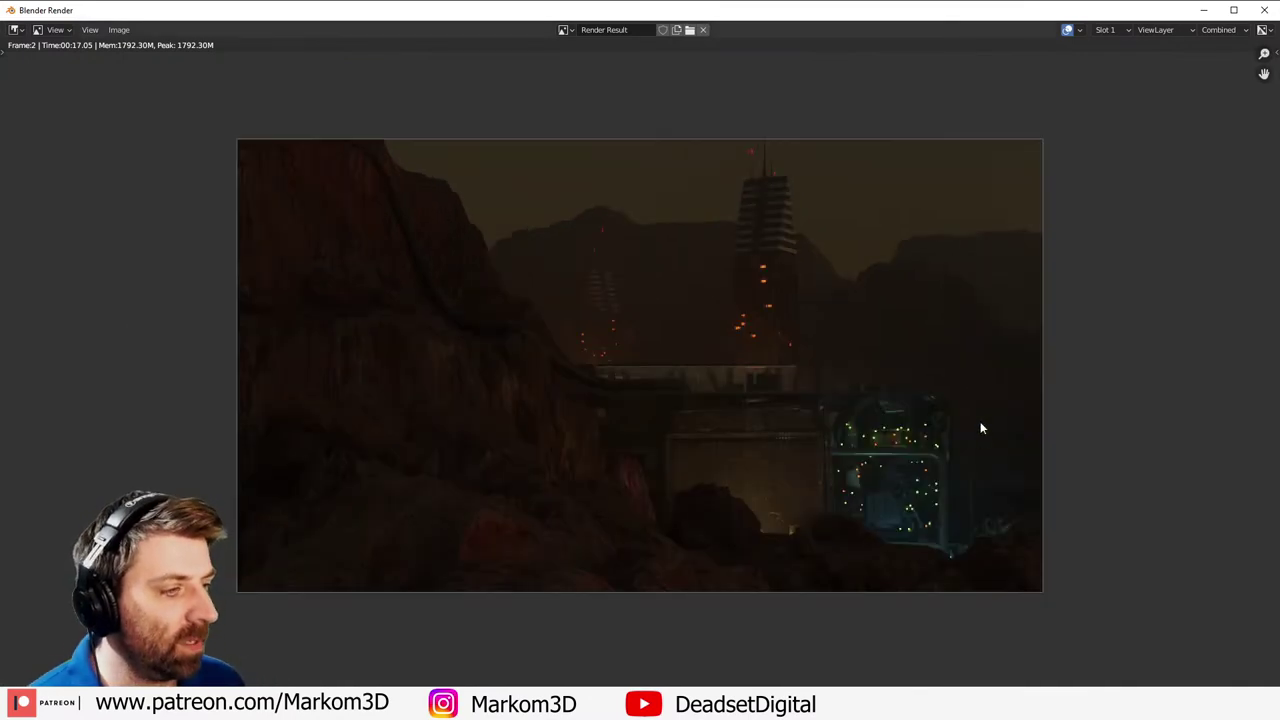
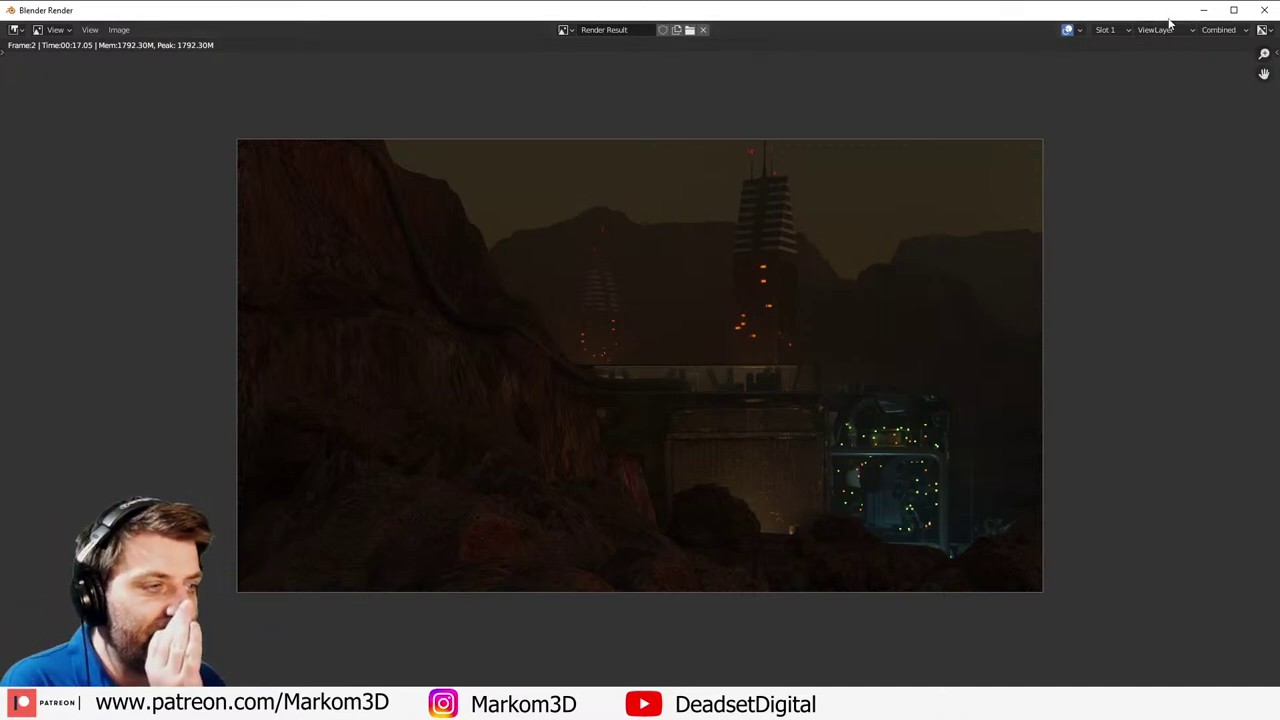
- Close the render, switch to File Explorer and open the Library\ScifiShips folder on the Blender (M:) drive
{"action": "left_click", "coordinate": [1261, 12]}
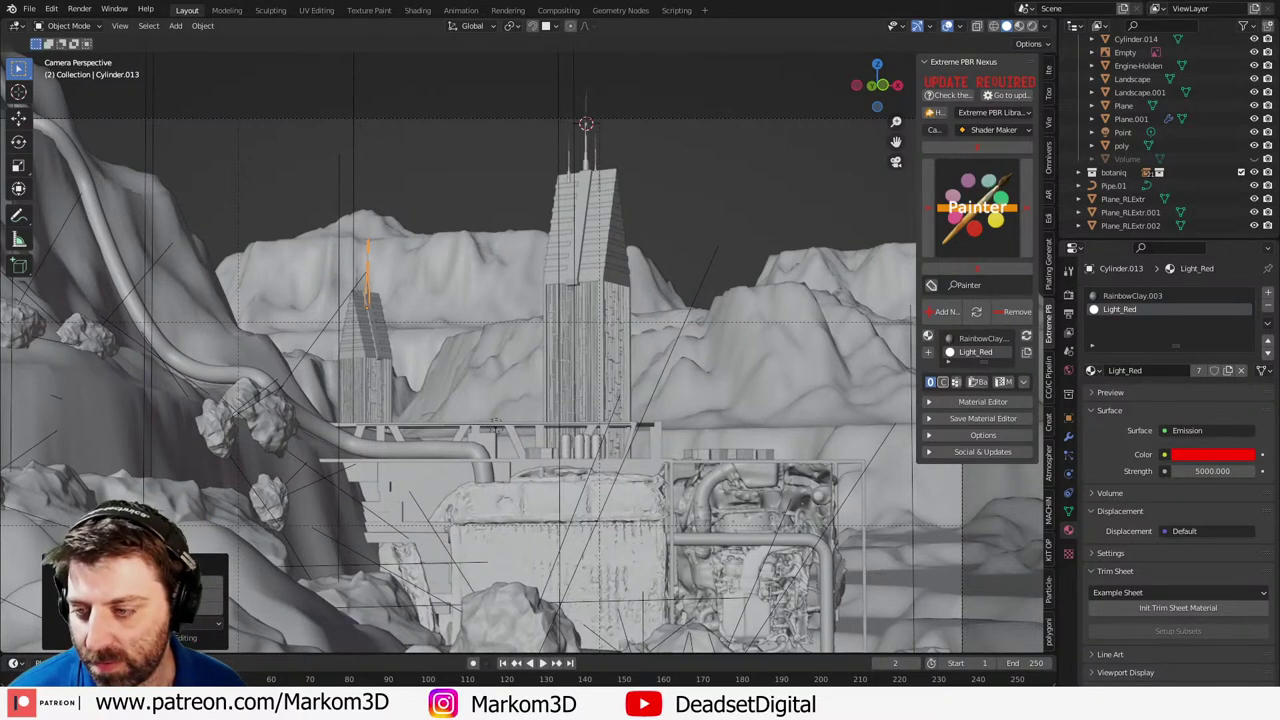
{"action": "key", "text": "alt+Tab"}
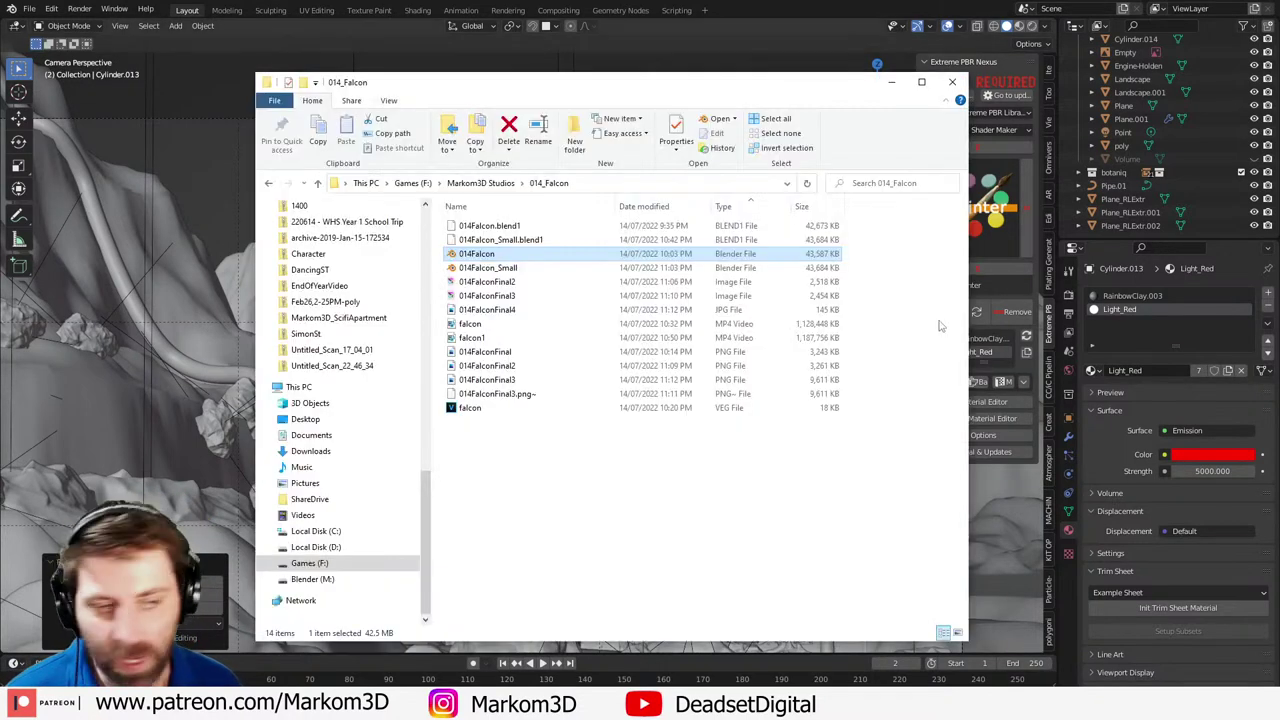
{"action": "left_click", "coordinate": [312, 563]}
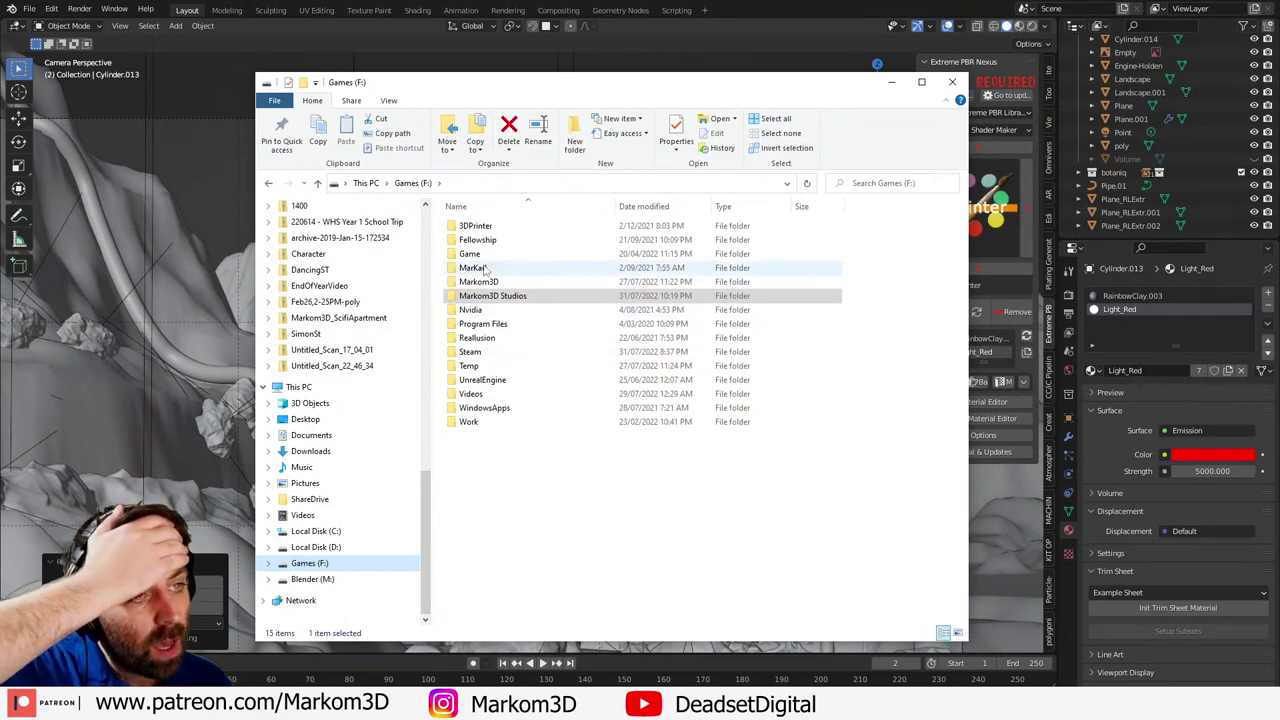
{"action": "left_click", "coordinate": [357, 579]}
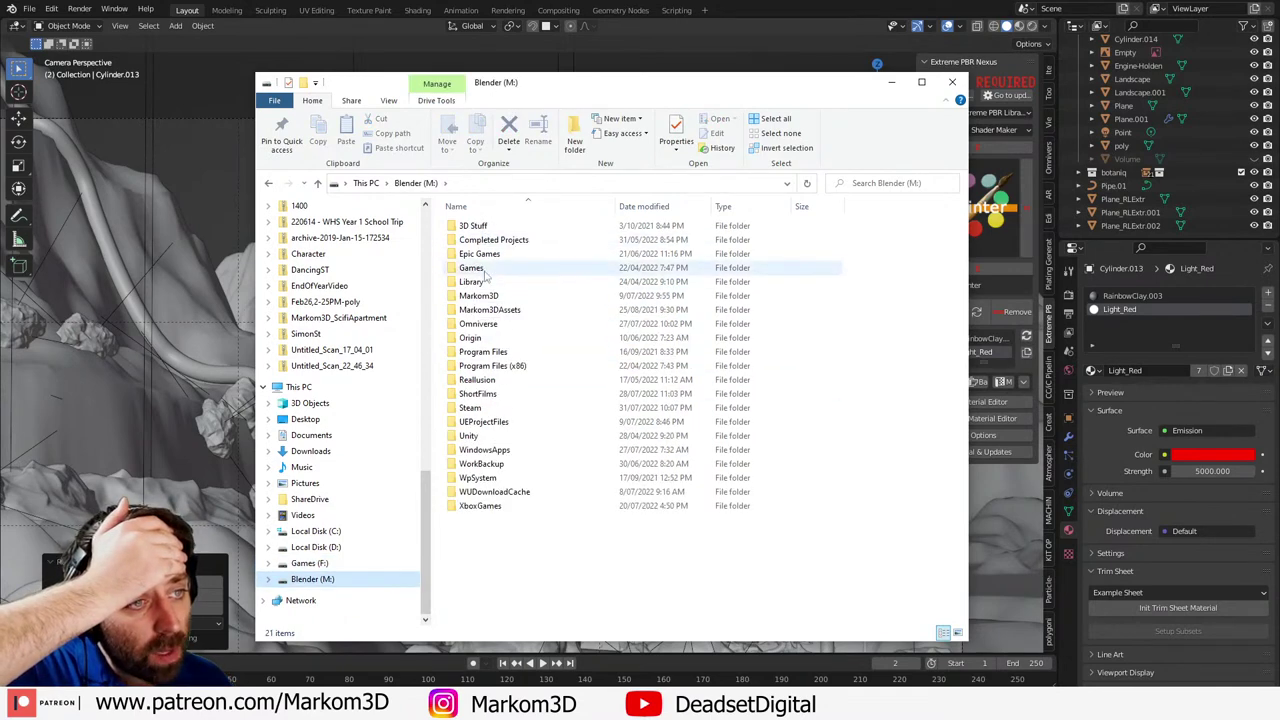
{"action": "double_click", "coordinate": [488, 284]}
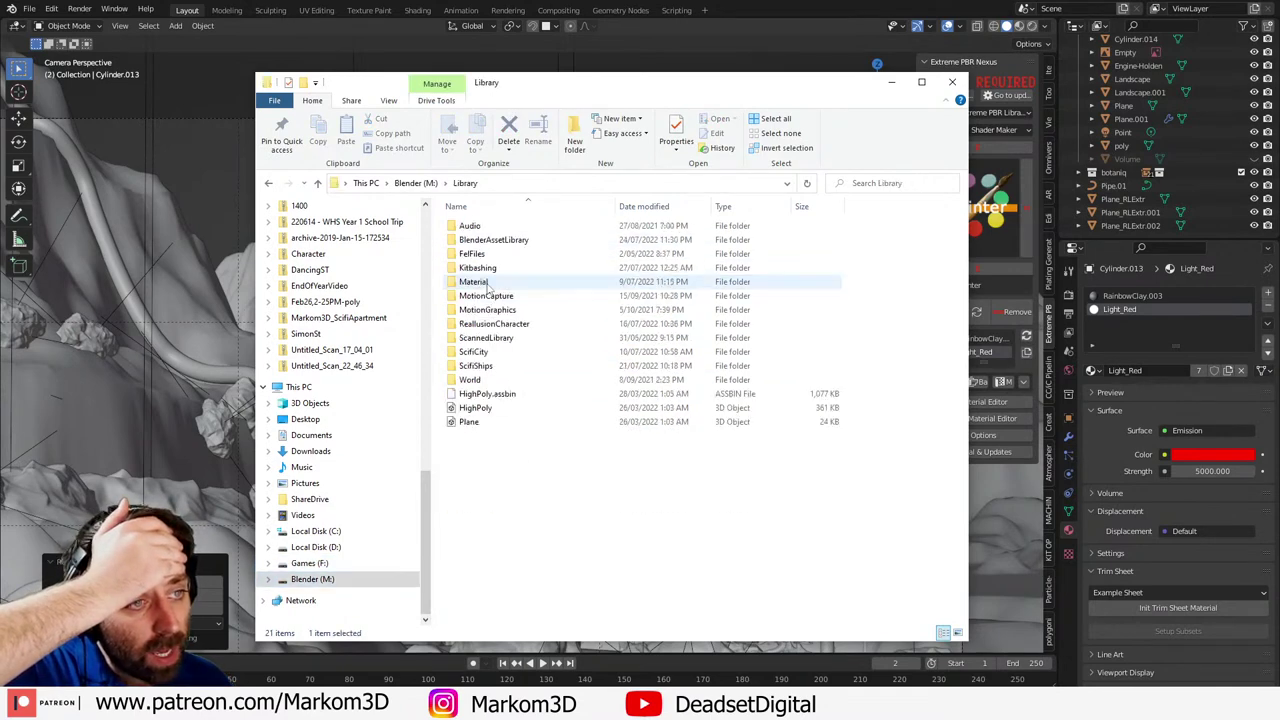
{"action": "left_click", "coordinate": [495, 367]}
{"action": "double_click", "coordinate": [497, 367]}
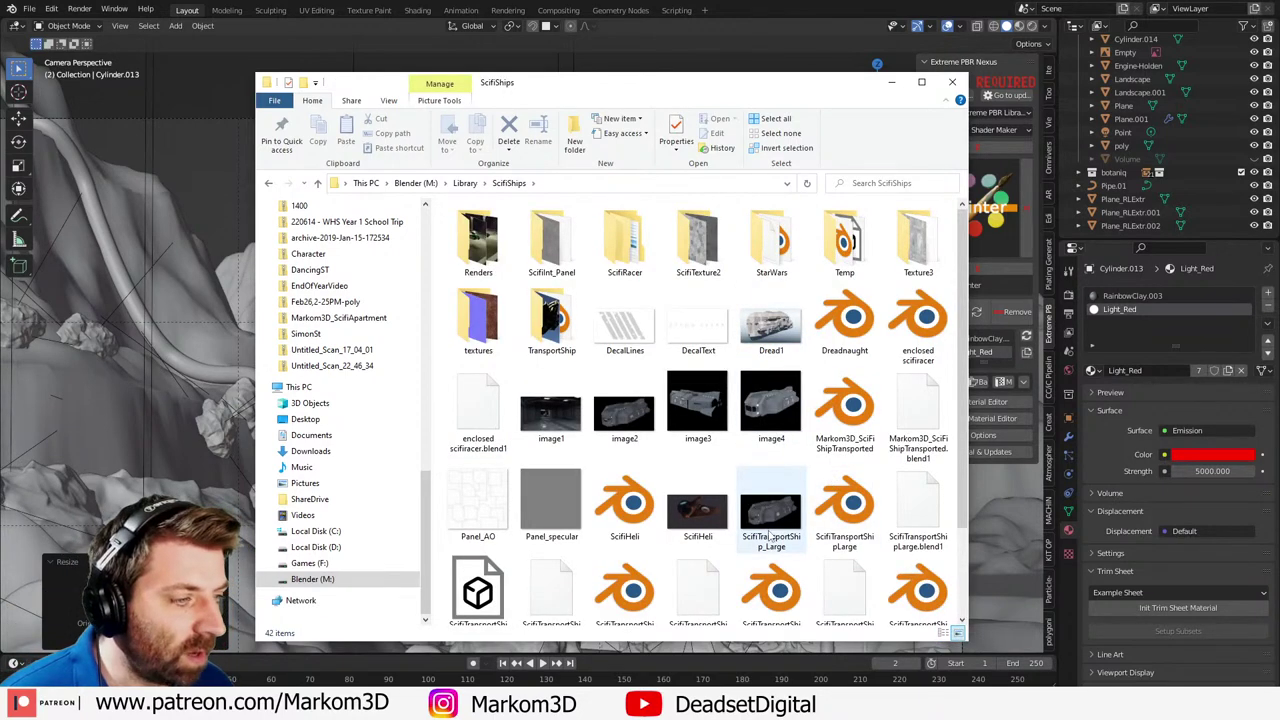
- Open Markom3D_SciFiShipTransported.blend from the ScifiShips folder and examine its spaceship as a candidate for the scene
{"action": "scroll", "coordinate": [770, 537], "scroll_direction": "down", "scroll_amount": 2}
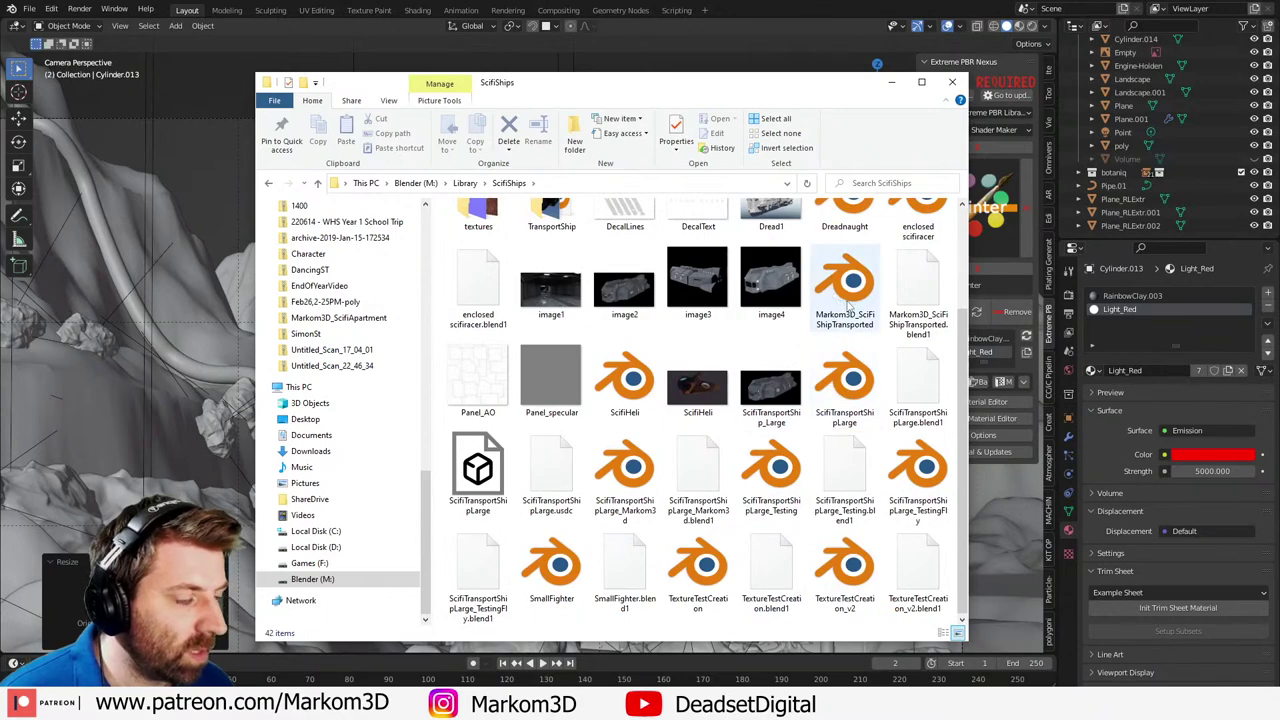
{"action": "scroll", "coordinate": [848, 300], "scroll_direction": "up", "scroll_amount": 2}
{"action": "double_click", "coordinate": [850, 410]}
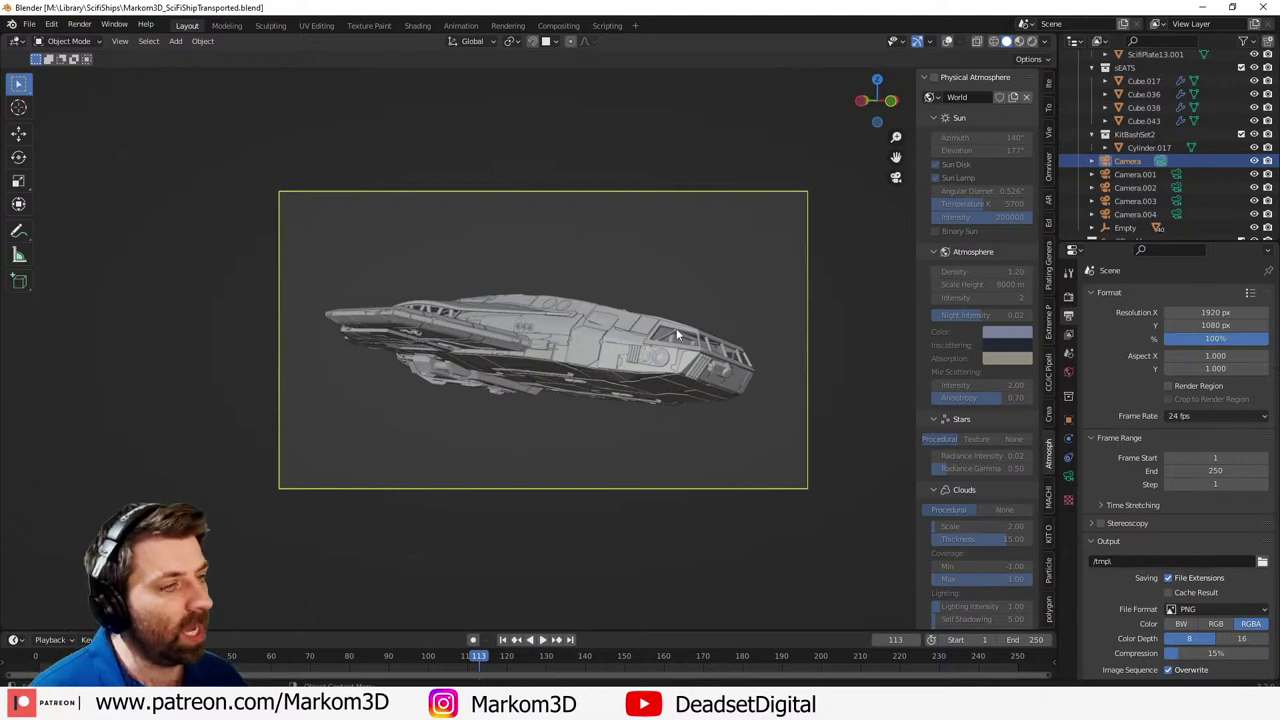
{"action": "middle_click_drag", "start_coordinate": [680, 395], "coordinate": [397, 319]}
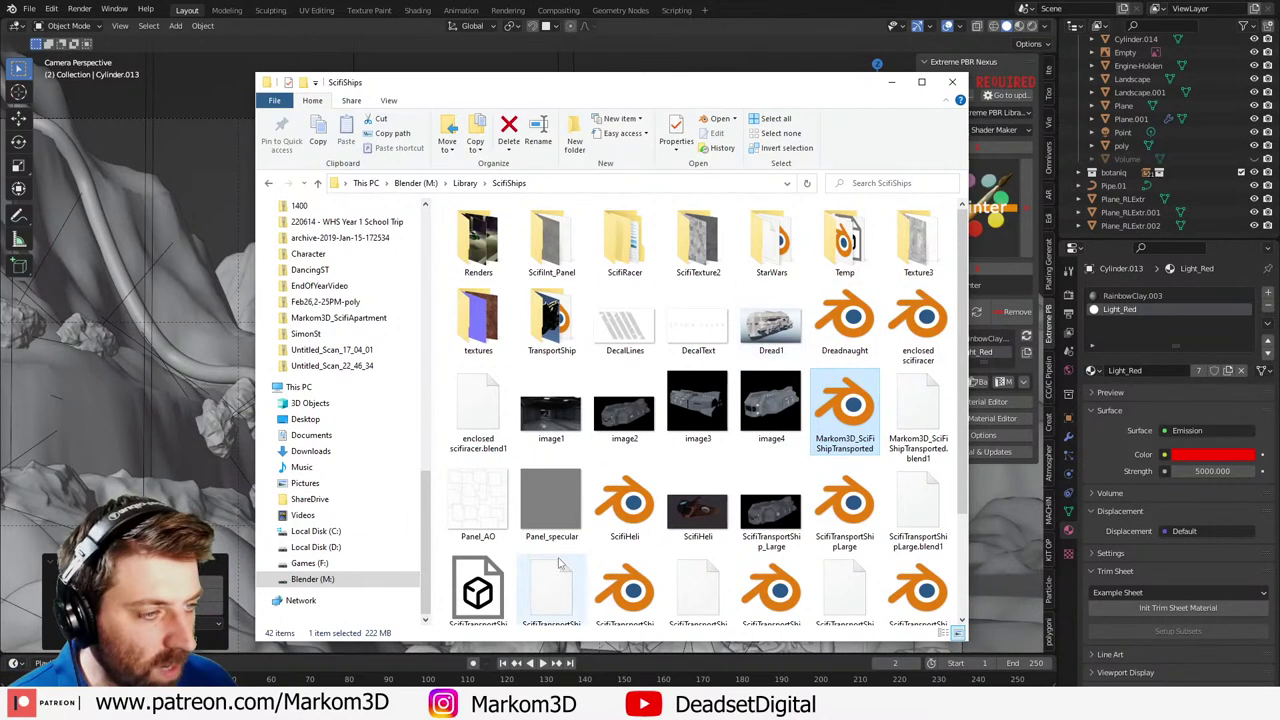
- Open ScifiTransportShipLarge_Markom3d.blend from the ScifiShips folder and view the whole transport ship
{"action": "scroll", "coordinate": [692, 420], "scroll_direction": "down", "scroll_amount": 2}
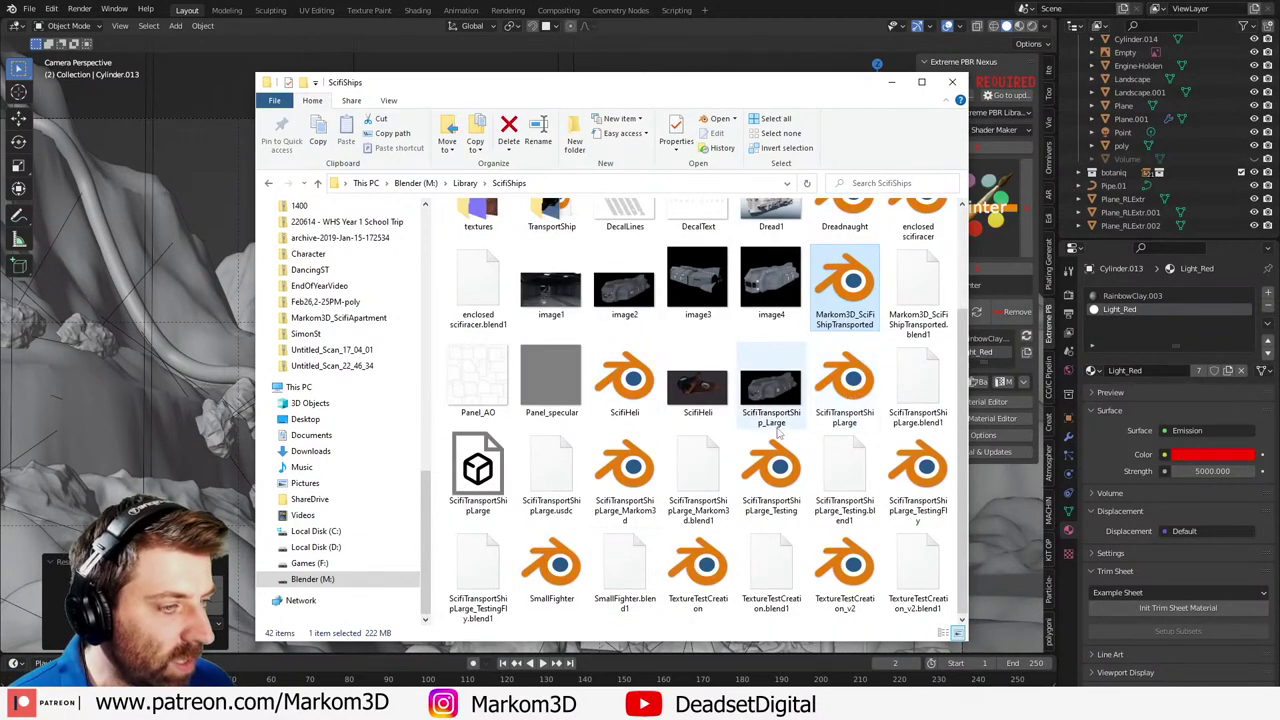
{"action": "double_click", "coordinate": [632, 491]}
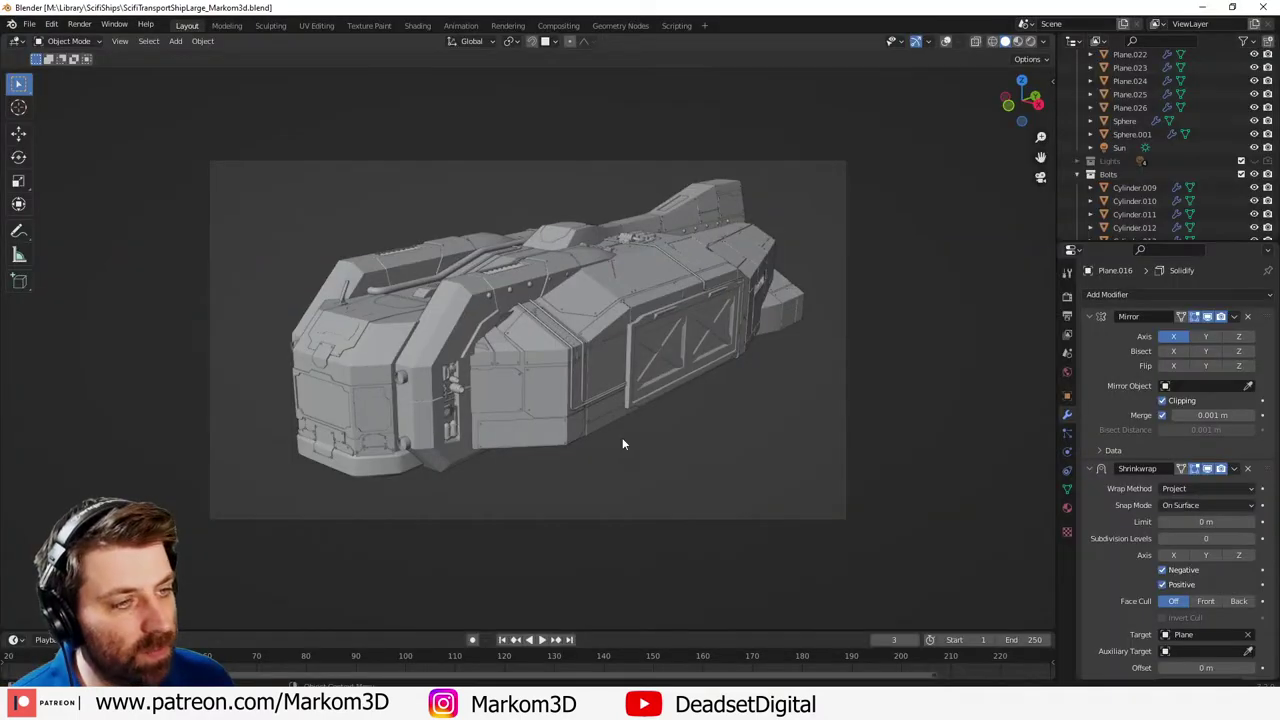
{"action": "scroll", "coordinate": [588, 371], "scroll_direction": "down", "scroll_amount": 2}
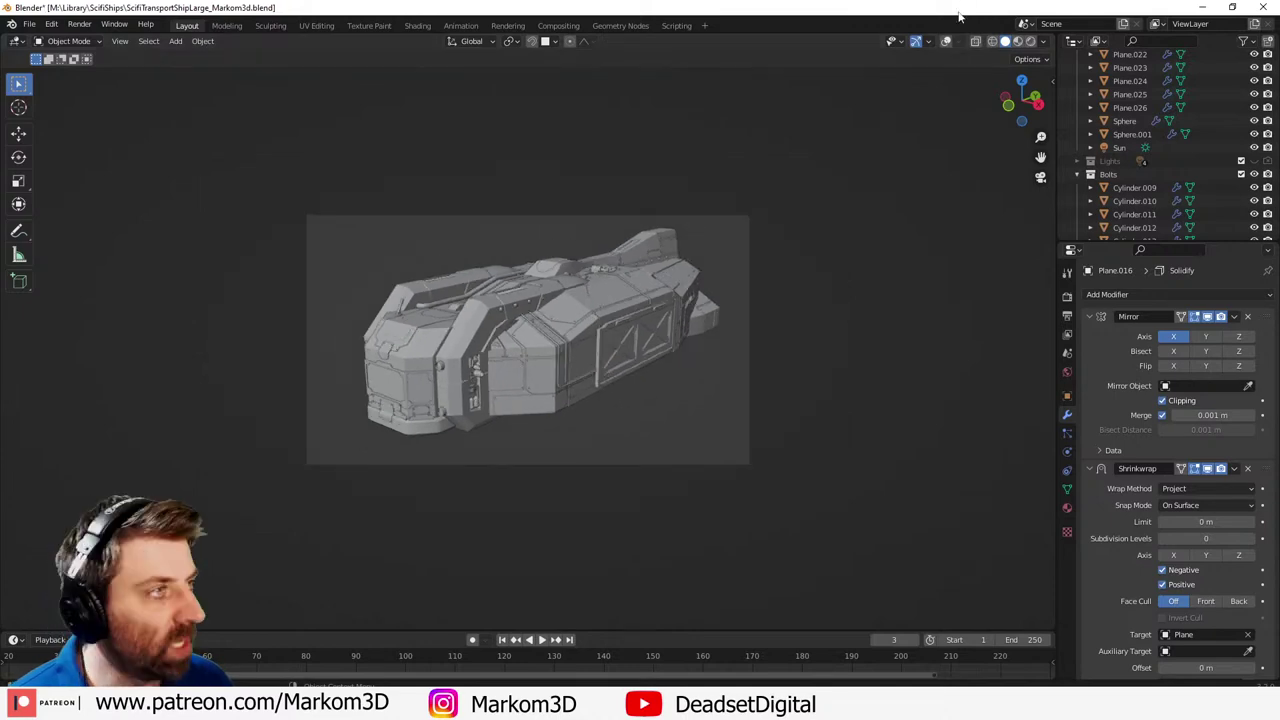
- Show the viewport overlays, circle-select all parts of the transport ship and copy them
{"action": "left_click", "coordinate": [944, 43]}
{"action": "middle_click_drag", "start_coordinate": [600, 300], "coordinate": [551, 342]}
{"action": "key", "text": "c"}
{"action": "mouse_move", "coordinate": [455, 318]}
{"action": "left_mouse_down"}
{"action": "mouse_move", "coordinate": [786, 290]}
{"action": "mouse_move", "coordinate": [777, 326]}
{"action": "left_mouse_up"}
{"action": "right_click", "coordinate": [777, 326]}
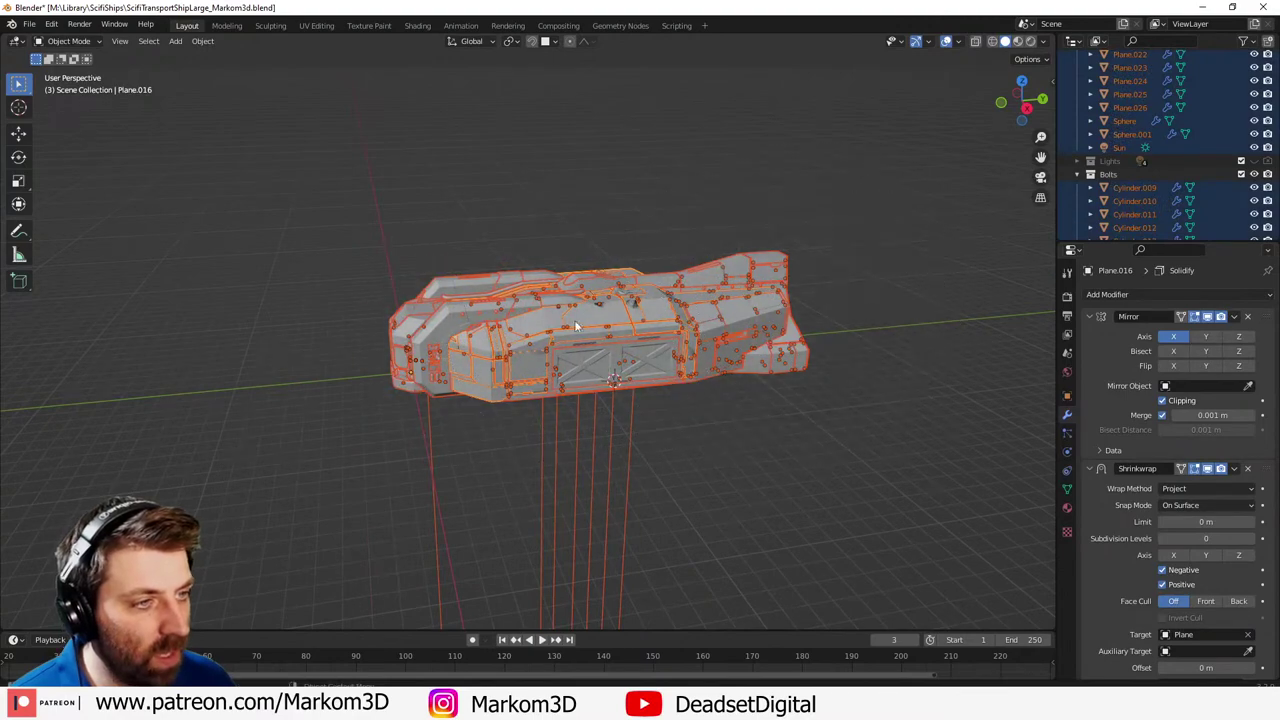
{"action": "scroll", "coordinate": [615, 358], "scroll_direction": "up", "scroll_amount": 2}
{"action": "key", "text": "ctrl+c"}
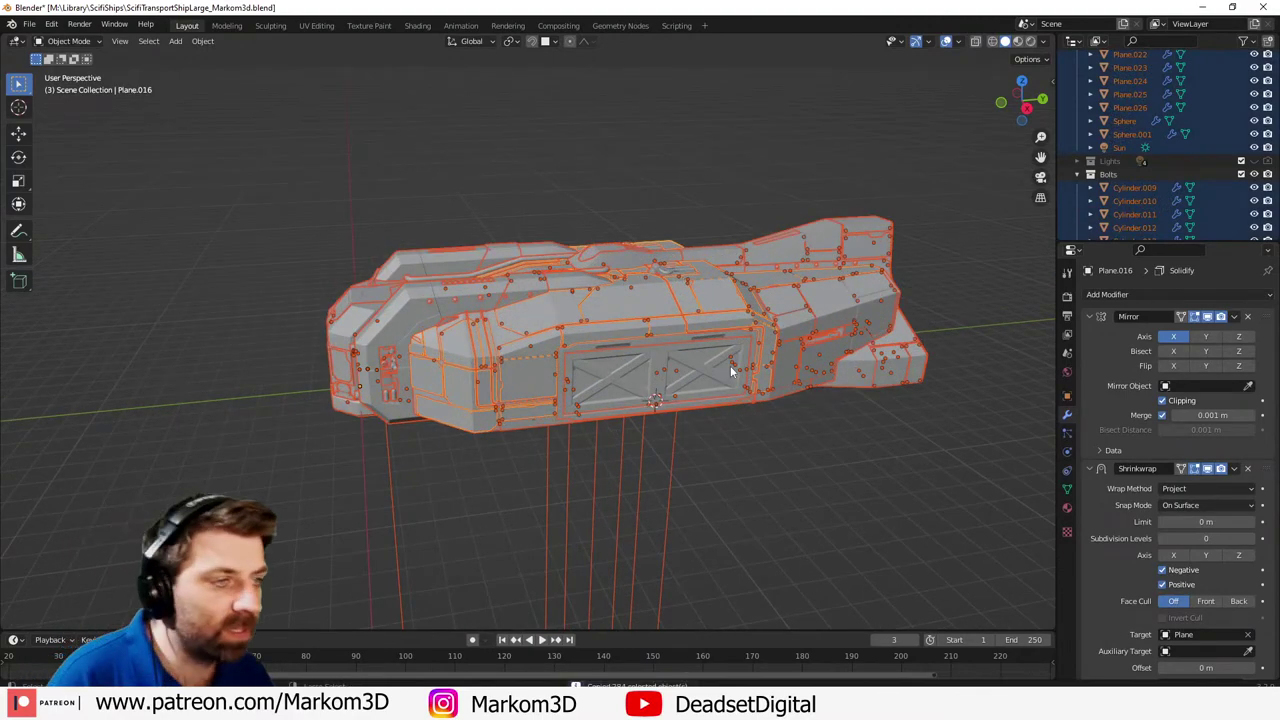
- Return to the rocky landscape file and paste the copied transport ship into the scene
{"action": "left_click", "coordinate": [1204, 11]}
{"action": "left_click", "coordinate": [894, 82]}
{"action": "middle_click_drag", "start_coordinate": [694, 357], "coordinate": [650, 399]}
{"action": "scroll", "coordinate": [650, 399], "scroll_direction": "down", "scroll_amount": 6}
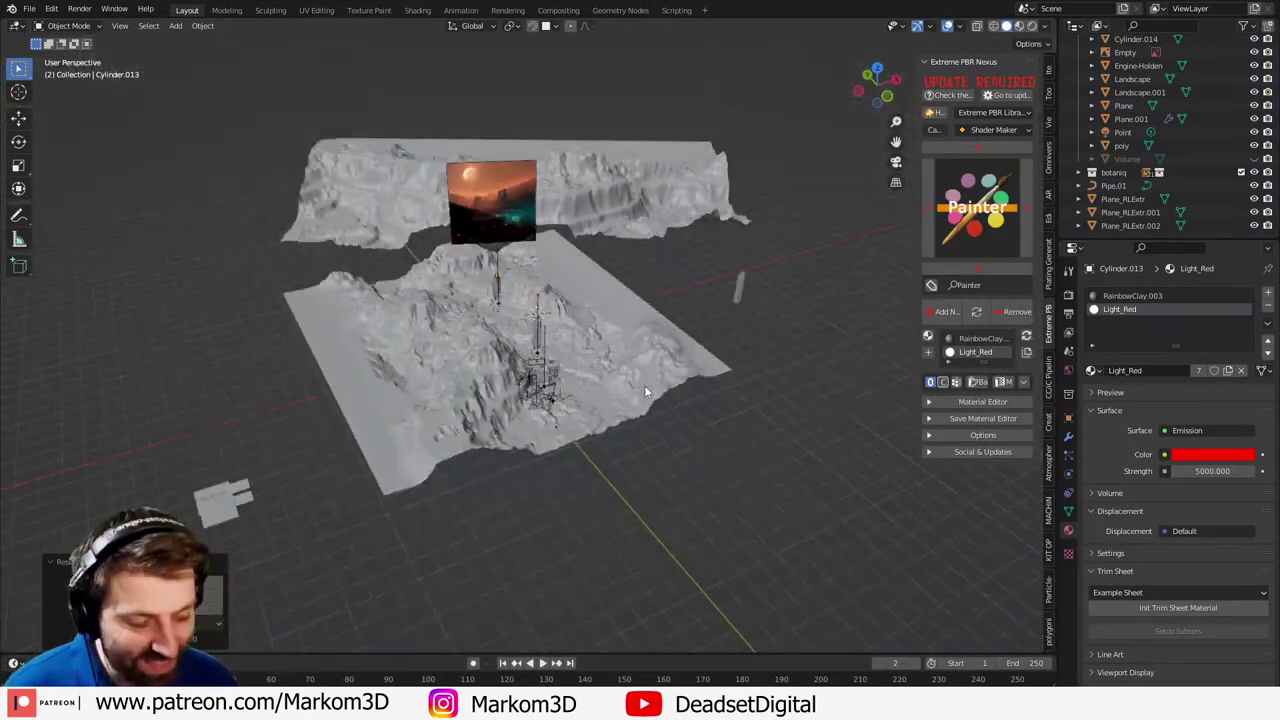
{"action": "key", "text": "ctrl+v"}
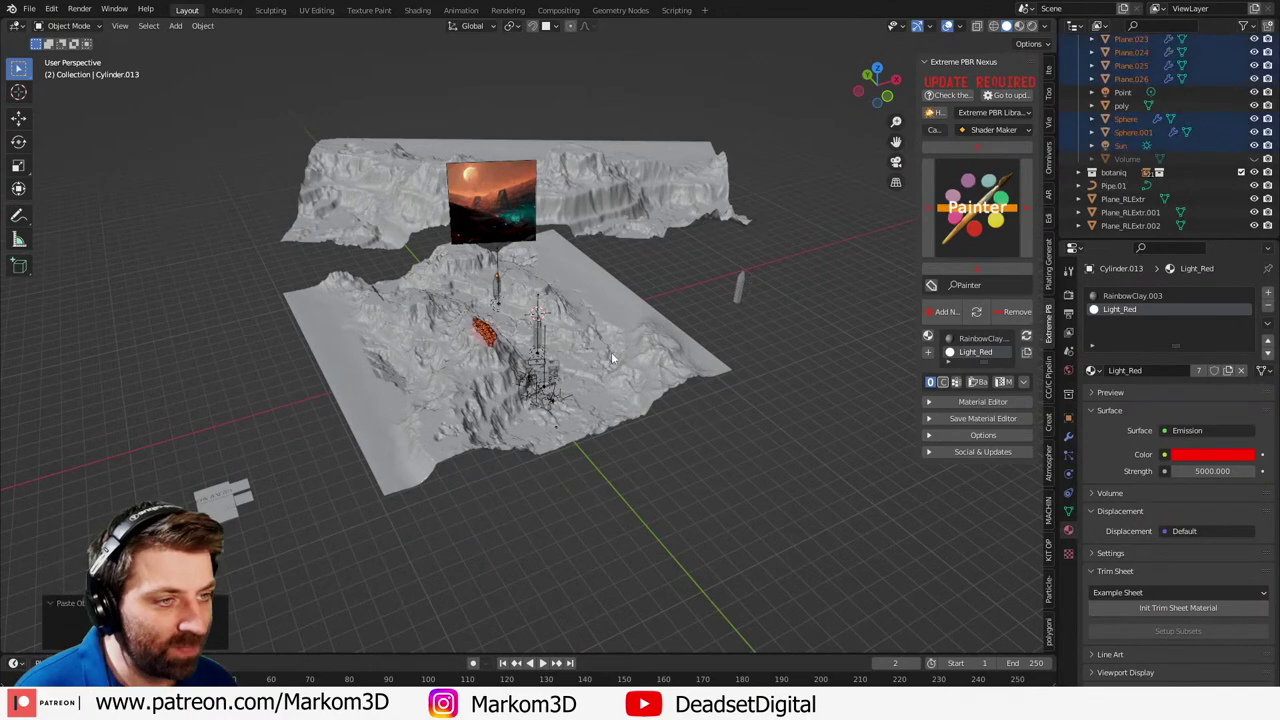
- Move the pasted ship off the landscape onto the empty area beside the terrain
{"action": "scroll", "coordinate": [580, 352], "scroll_direction": "up", "scroll_amount": 3}
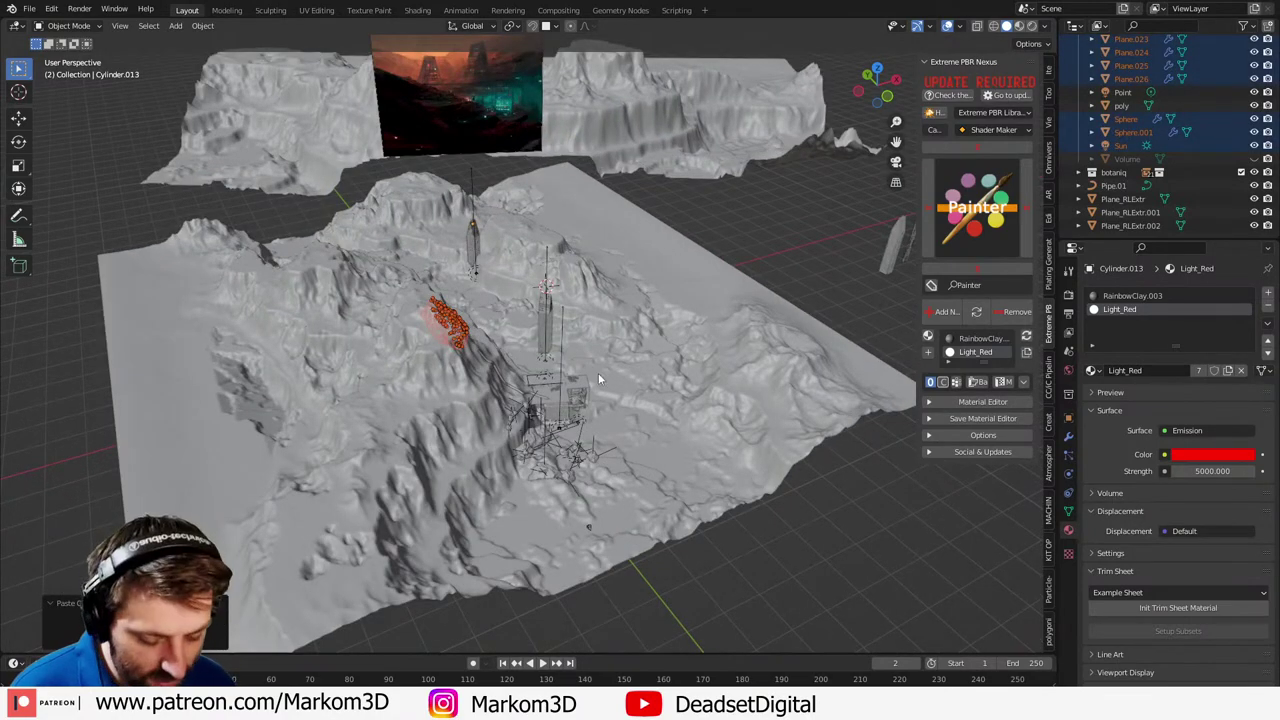
{"action": "scroll", "coordinate": [600, 376], "scroll_direction": "down", "scroll_amount": 1}
{"action": "key", "text": "g"}
{"action": "left_click", "coordinate": [128, 319]}
{"action": "middle_click_drag", "start_coordinate": [128, 319], "coordinate": [643, 400], "text": "shift"}
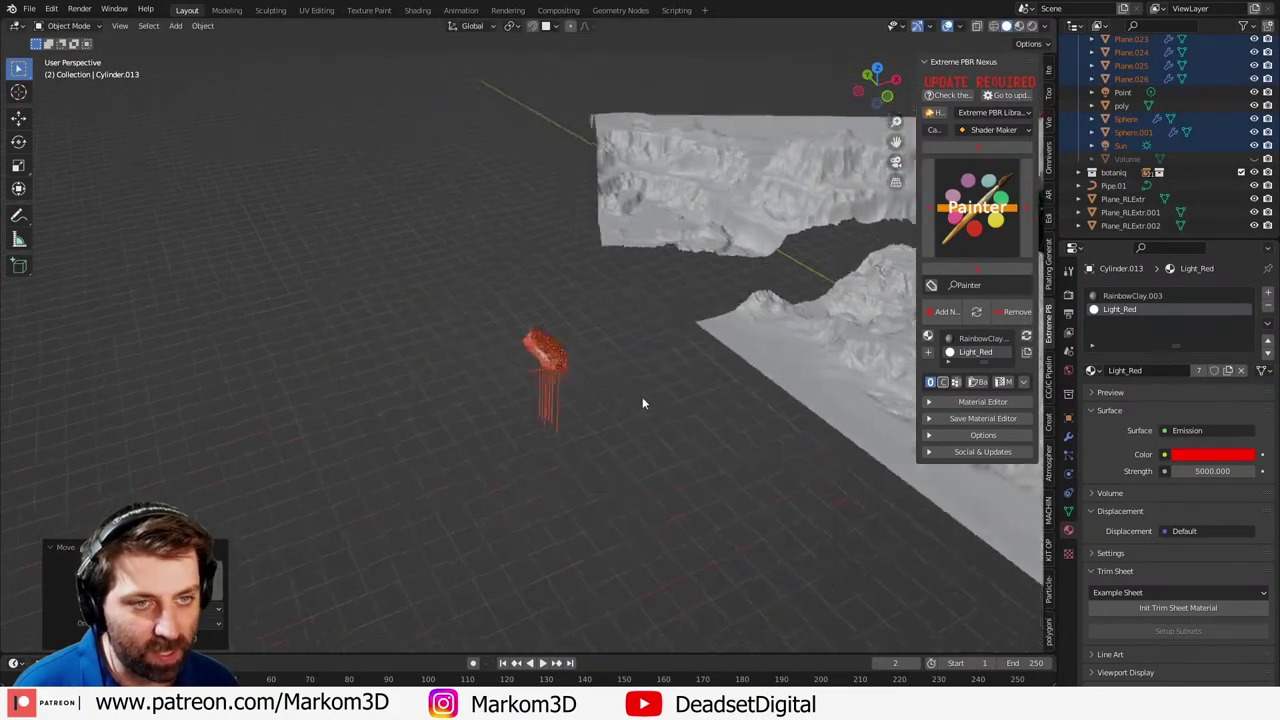
- Snap the 3D cursor to the selected ship and add a cube empty there, scaled up to surround the hull
{"action": "scroll", "coordinate": [600, 405], "scroll_direction": "up", "scroll_amount": 6}
{"action": "key", "text": "shift+s"}
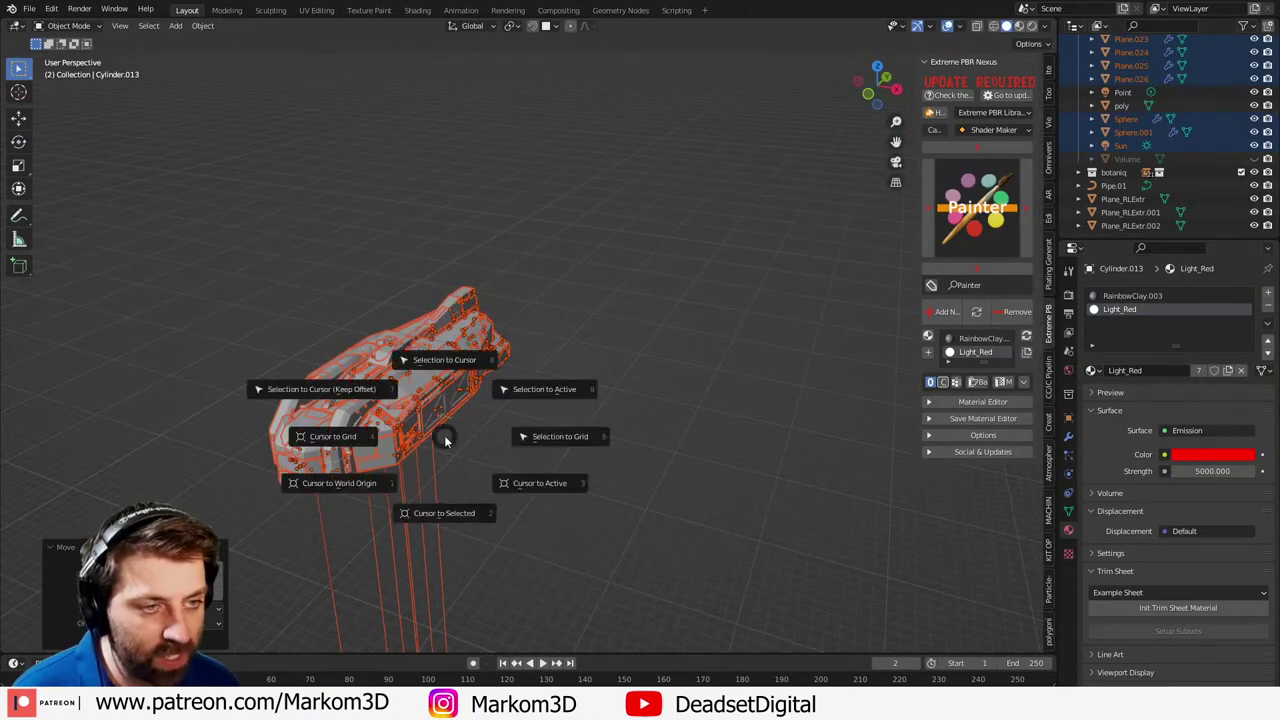
{"action": "left_click", "coordinate": [443, 485]}
{"action": "middle_click_drag", "start_coordinate": [443, 485], "coordinate": [586, 388]}
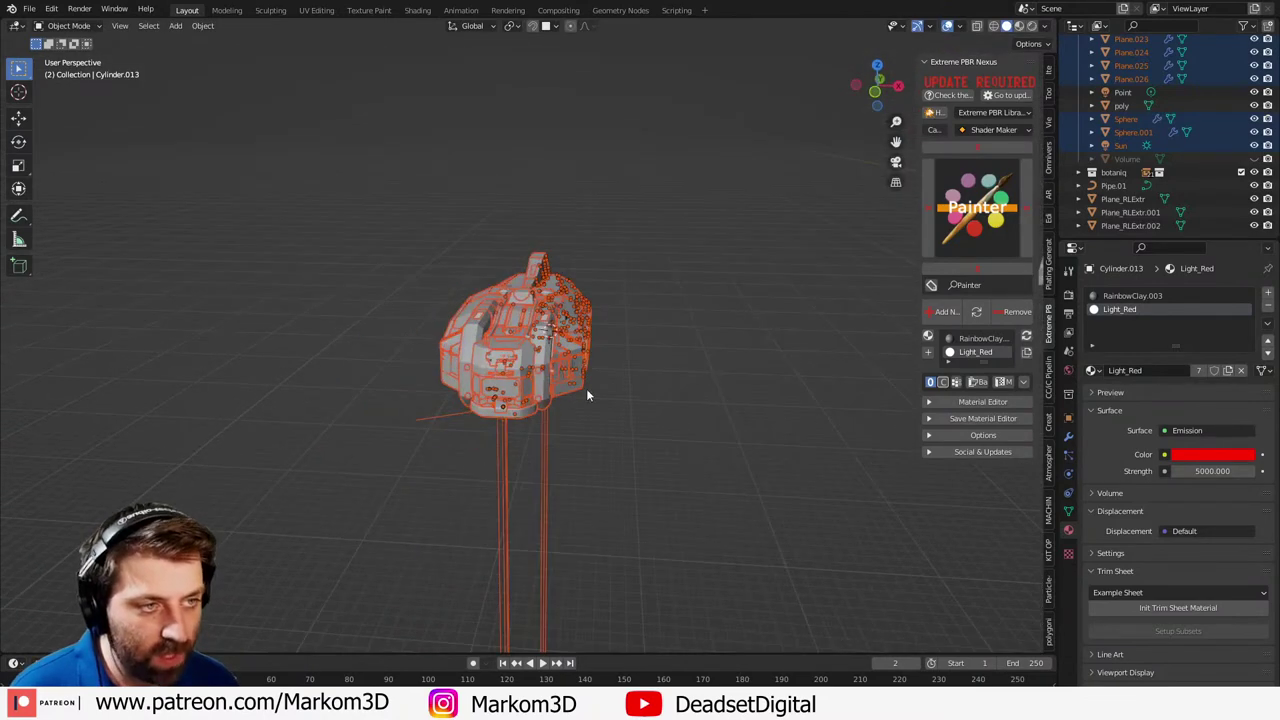
{"action": "scroll", "coordinate": [586, 394], "scroll_direction": "up", "scroll_amount": 2}
{"action": "key", "text": "shift+a"}
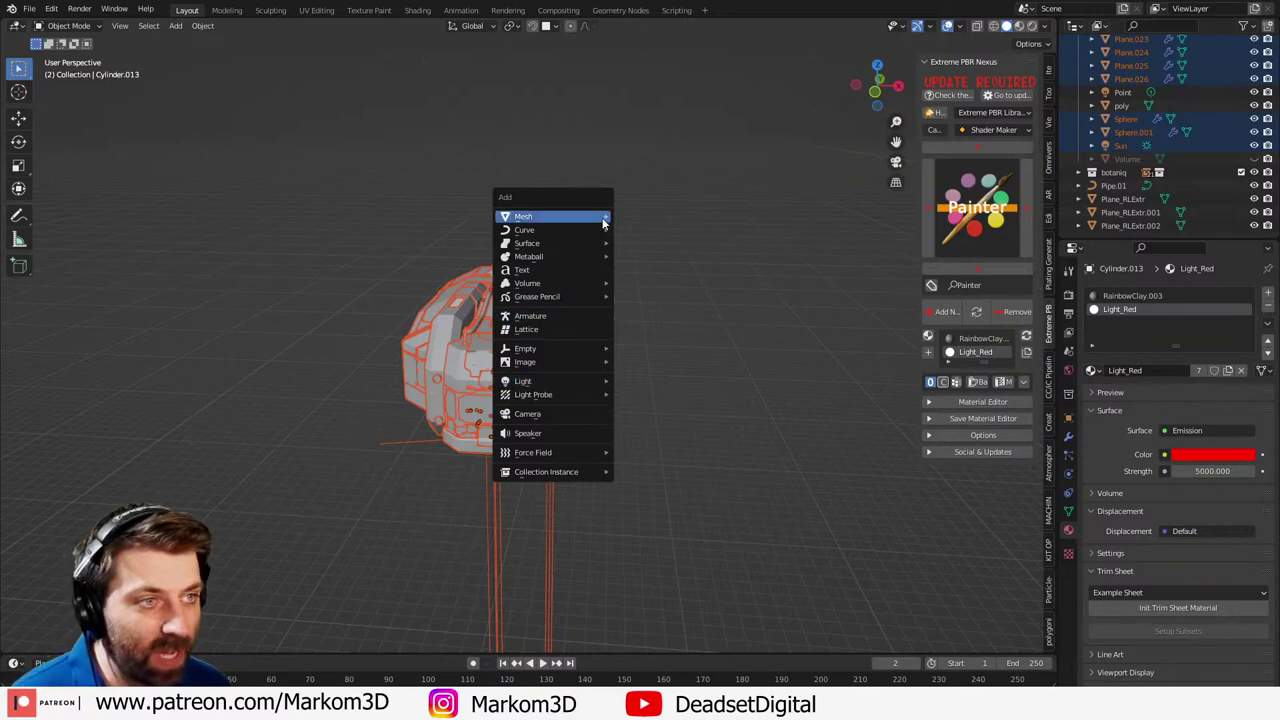
{"action": "mouse_move", "coordinate": [590, 348]}
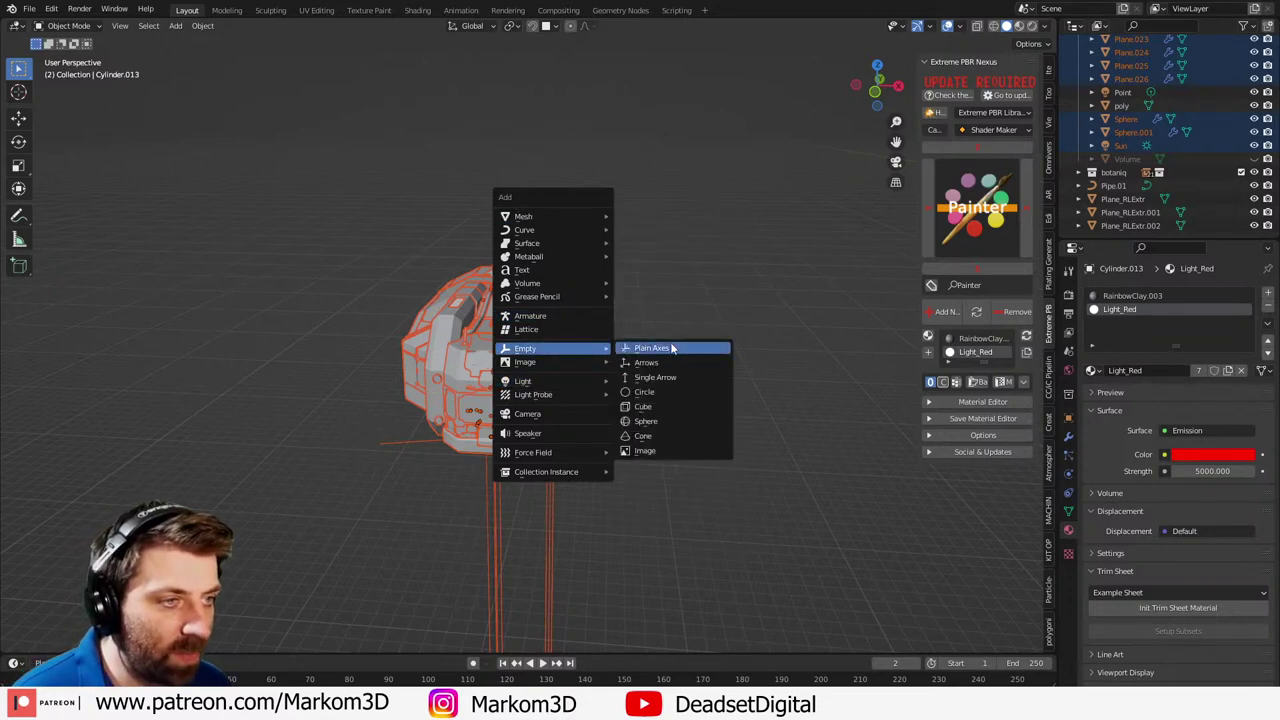
{"action": "left_click", "coordinate": [674, 407]}
{"action": "key", "text": "s"}
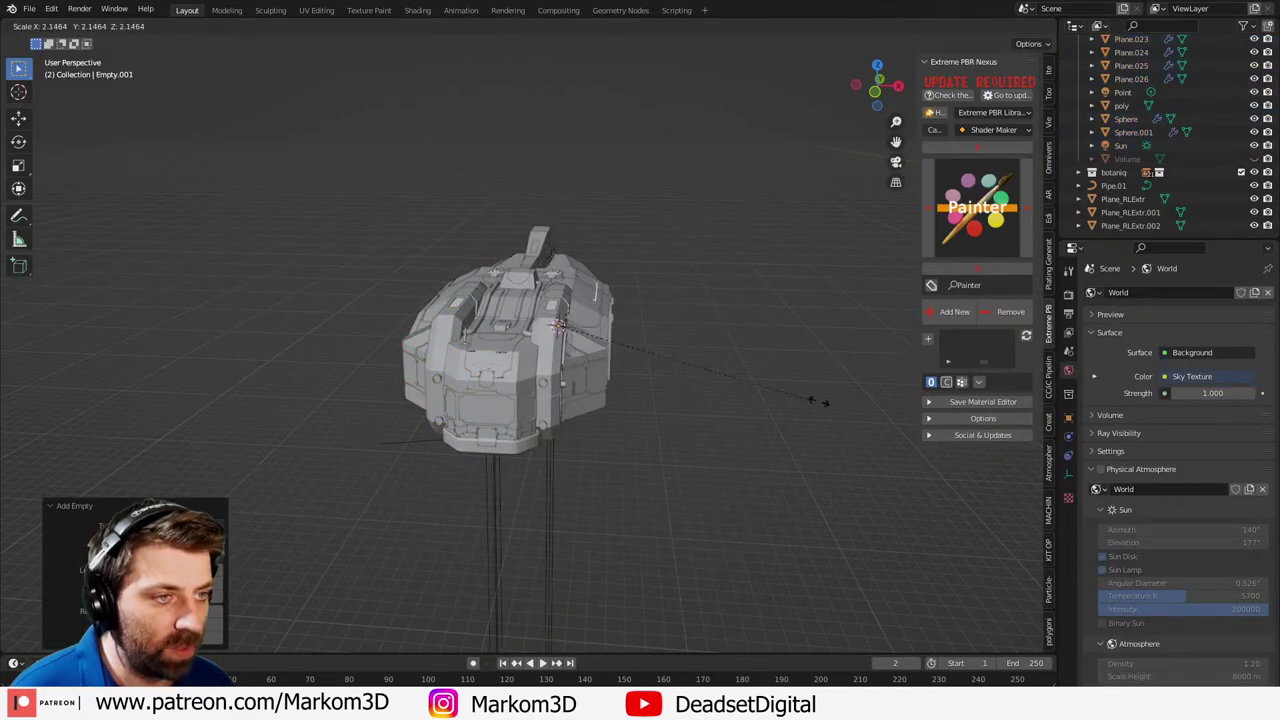
{"action": "left_click", "coordinate": [440, 552]}
- Select the ship's main hull inside the cube empty
{"action": "left_click", "coordinate": [507, 364]}
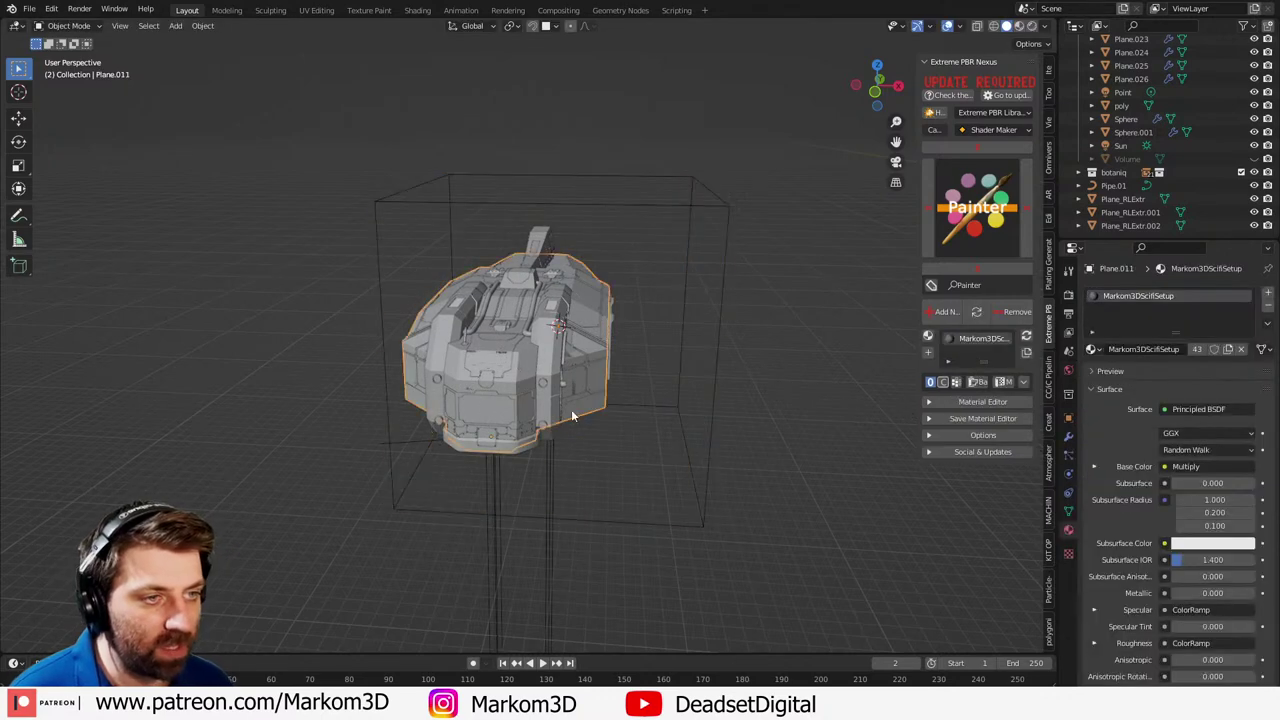
- Snap the 3D cursor to the selected ship hull, and snap the cube-shaped empty to the cursor
{"action": "key", "text": "shift+s"}
{"action": "left_click", "coordinate": [597, 481]}
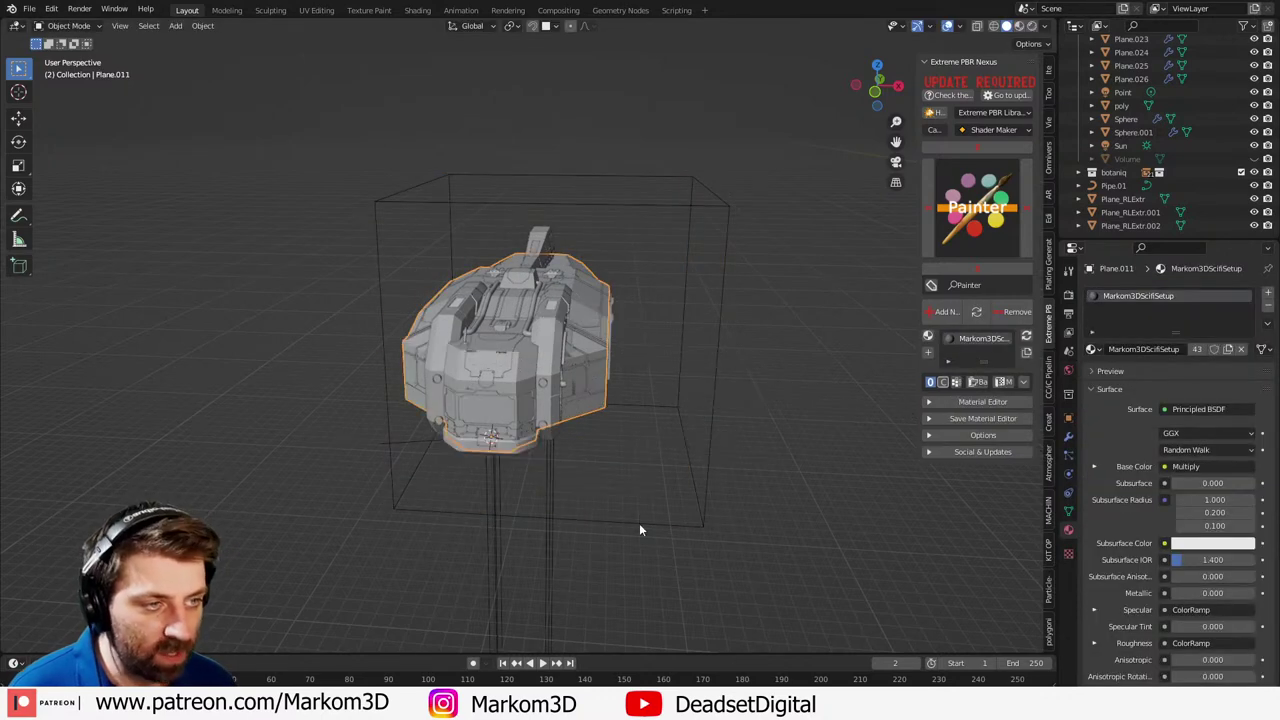
{"action": "left_click", "coordinate": [637, 521]}
{"action": "key", "text": "shift+s"}
{"action": "left_click", "coordinate": [605, 437]}
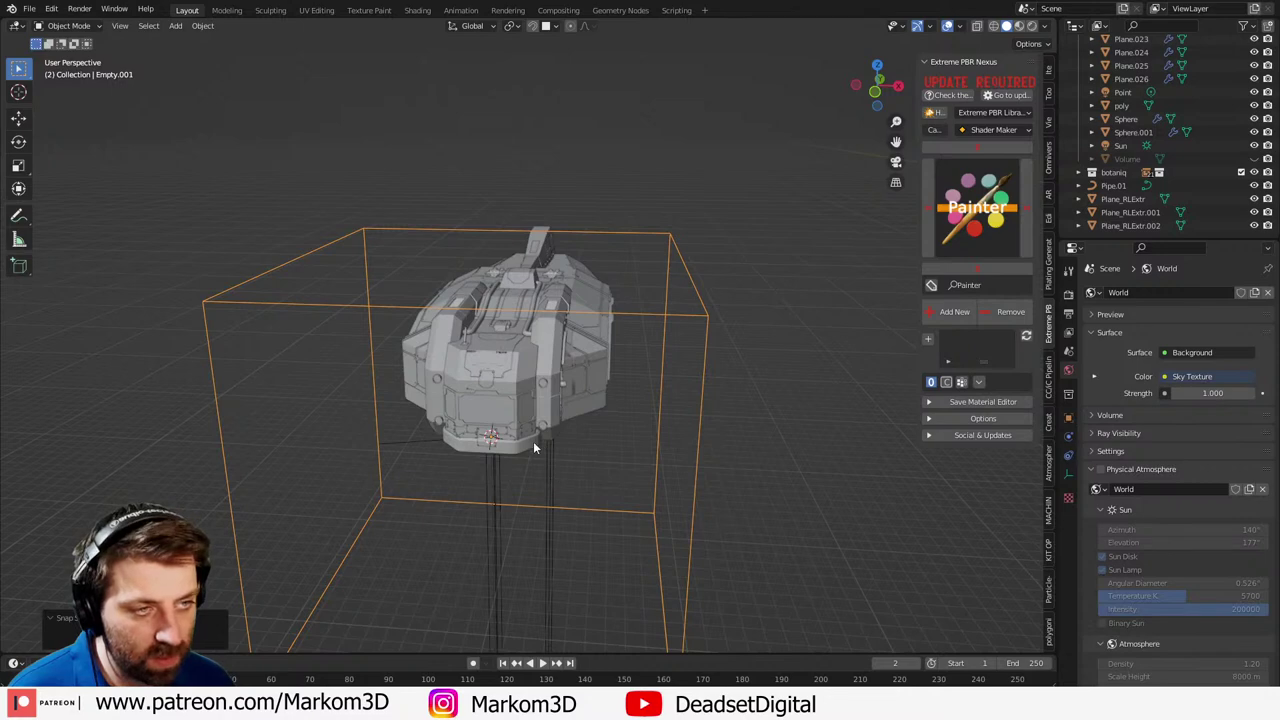
- Centre the empty on the ship and scale it along Z and Y so its box encloses the ship
{"action": "middle_click_drag", "start_coordinate": [533, 447], "coordinate": [359, 468]}
{"action": "left_click", "coordinate": [342, 415]}
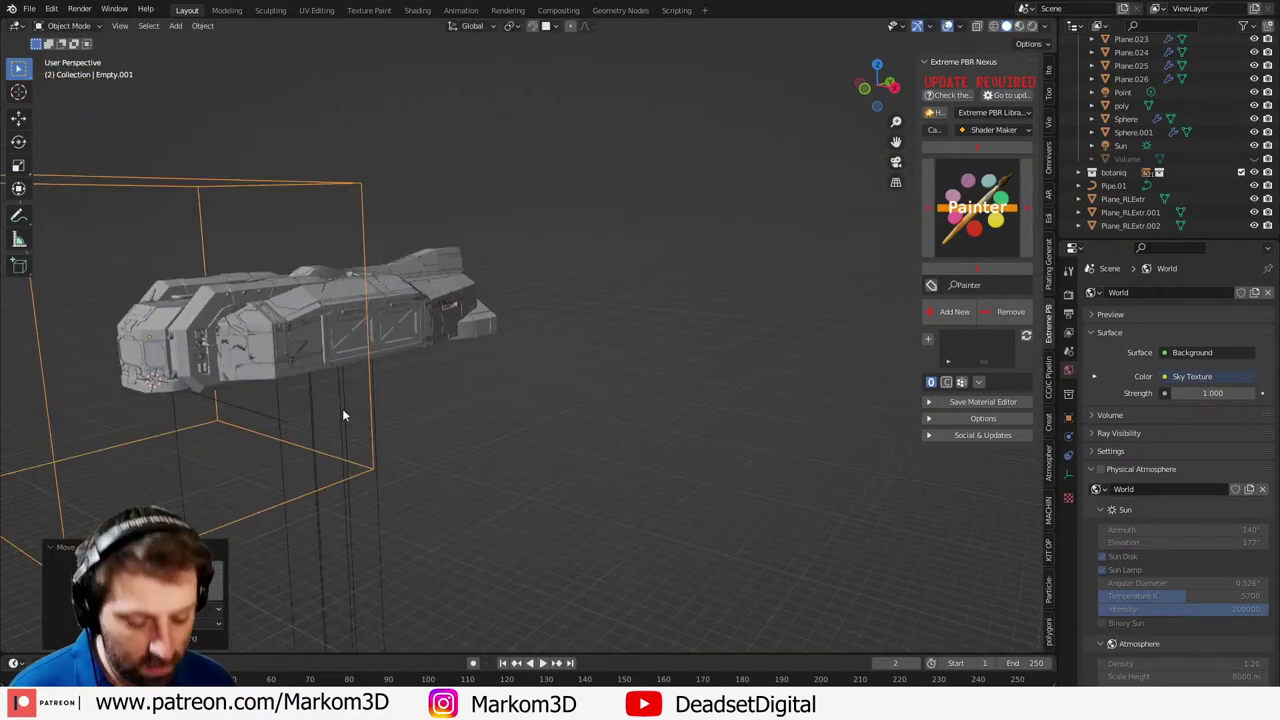
{"action": "key", "text": "s"}
{"action": "key", "text": "z"}
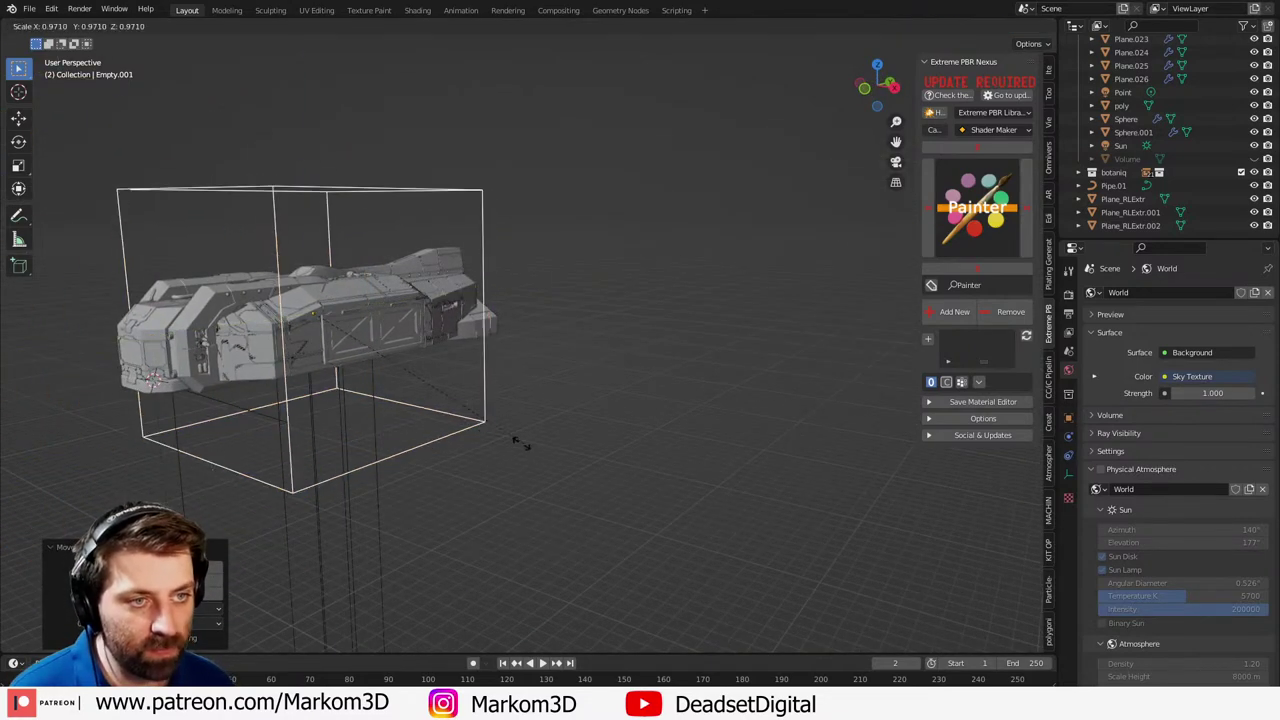
{"action": "left_click", "coordinate": [435, 389]}
{"action": "middle_click_drag", "start_coordinate": [435, 389], "coordinate": [383, 449]}
{"action": "key", "text": "s"}
{"action": "key", "text": "y"}
{"action": "left_click", "coordinate": [491, 477]}
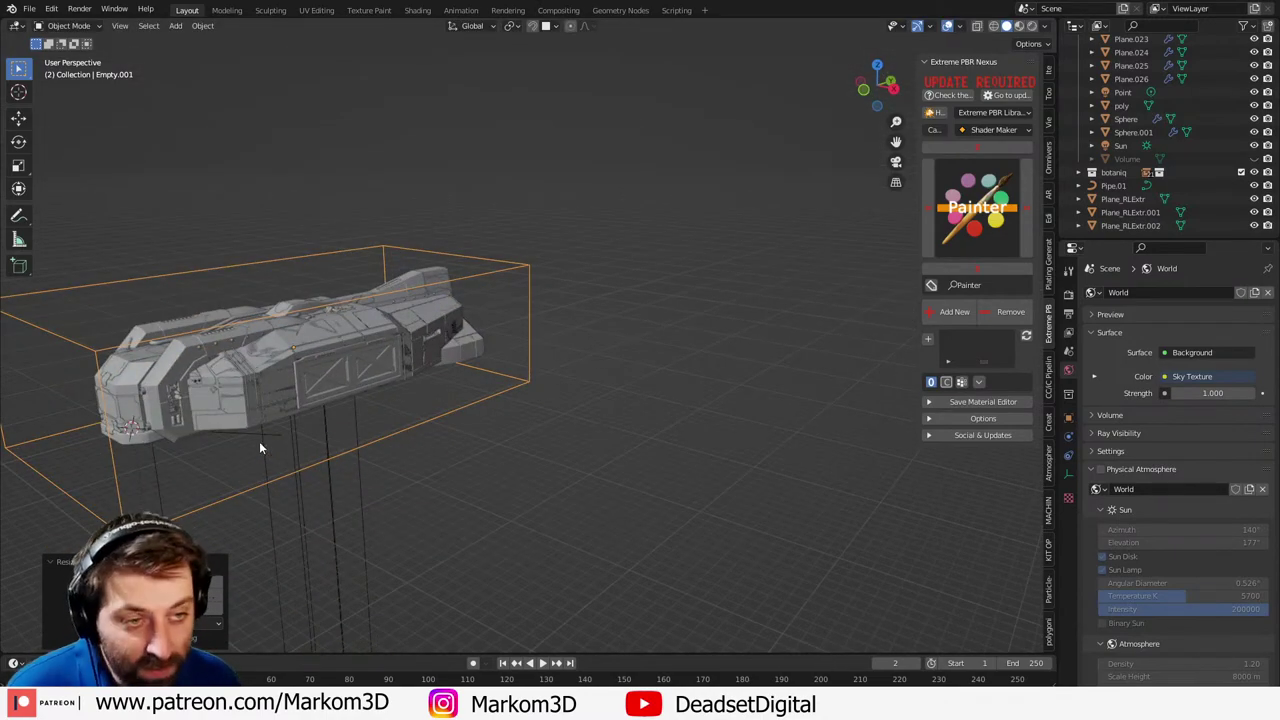
- Select all the ship parts together with the empty and parent them to it using the Object option
{"action": "key", "text": "c"}
{"action": "mouse_move", "coordinate": [272, 371]}
{"action": "left_mouse_down"}
{"action": "mouse_move", "coordinate": [282, 334]}
{"action": "mouse_move", "coordinate": [228, 368]}
{"action": "mouse_move", "coordinate": [97, 382]}
{"action": "left_mouse_up"}
{"action": "right_click", "coordinate": [97, 382]}
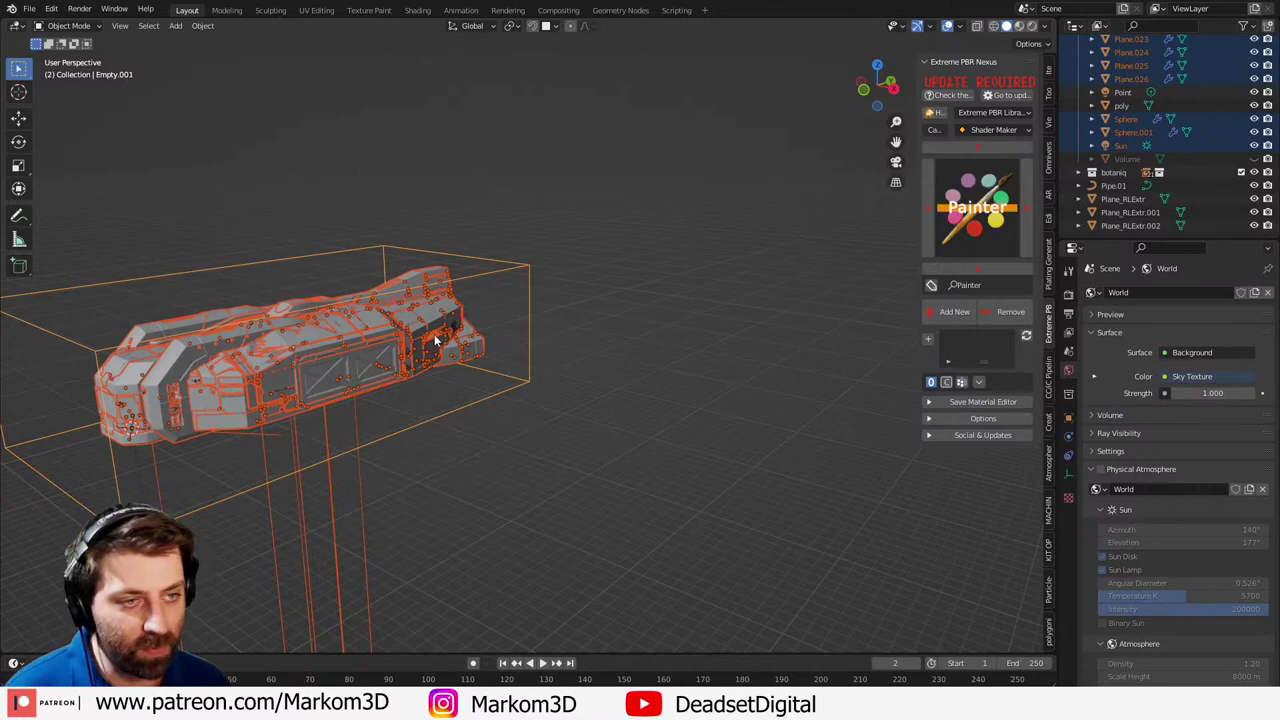
{"action": "key", "text": "ctrl+p"}
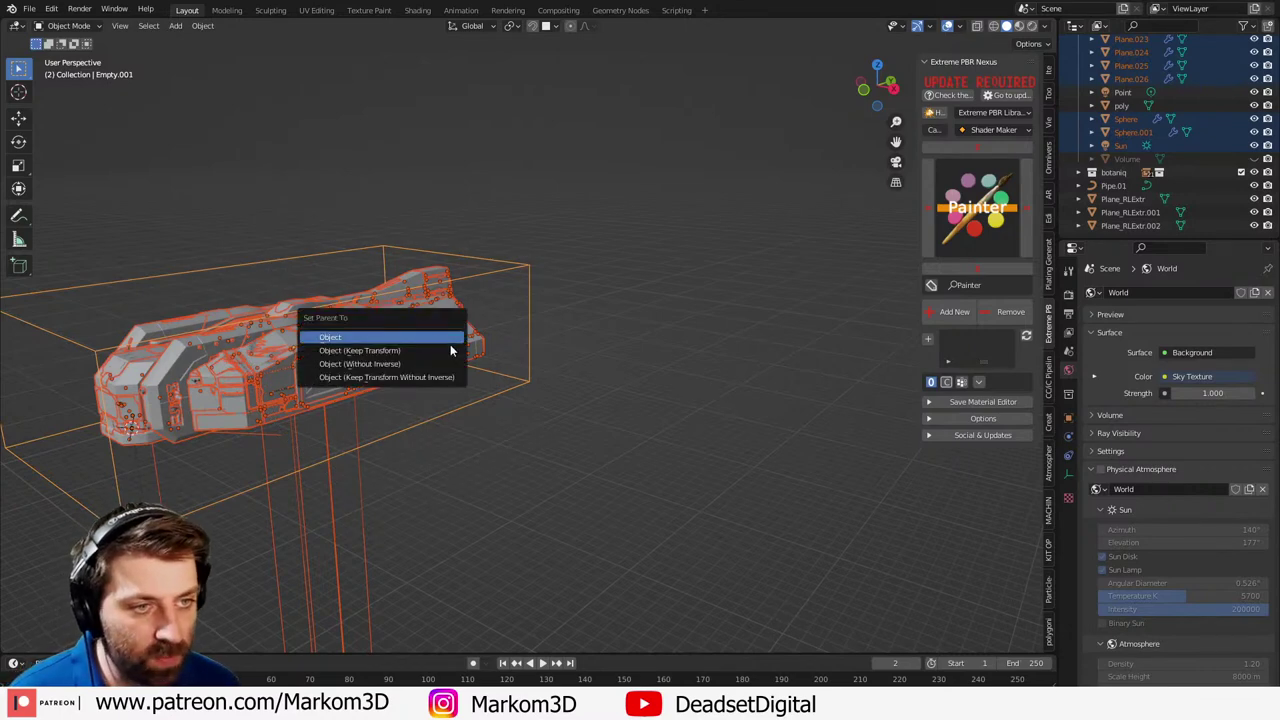
{"action": "key", "text": "Return"}
{"action": "left_click", "coordinate": [418, 424]}
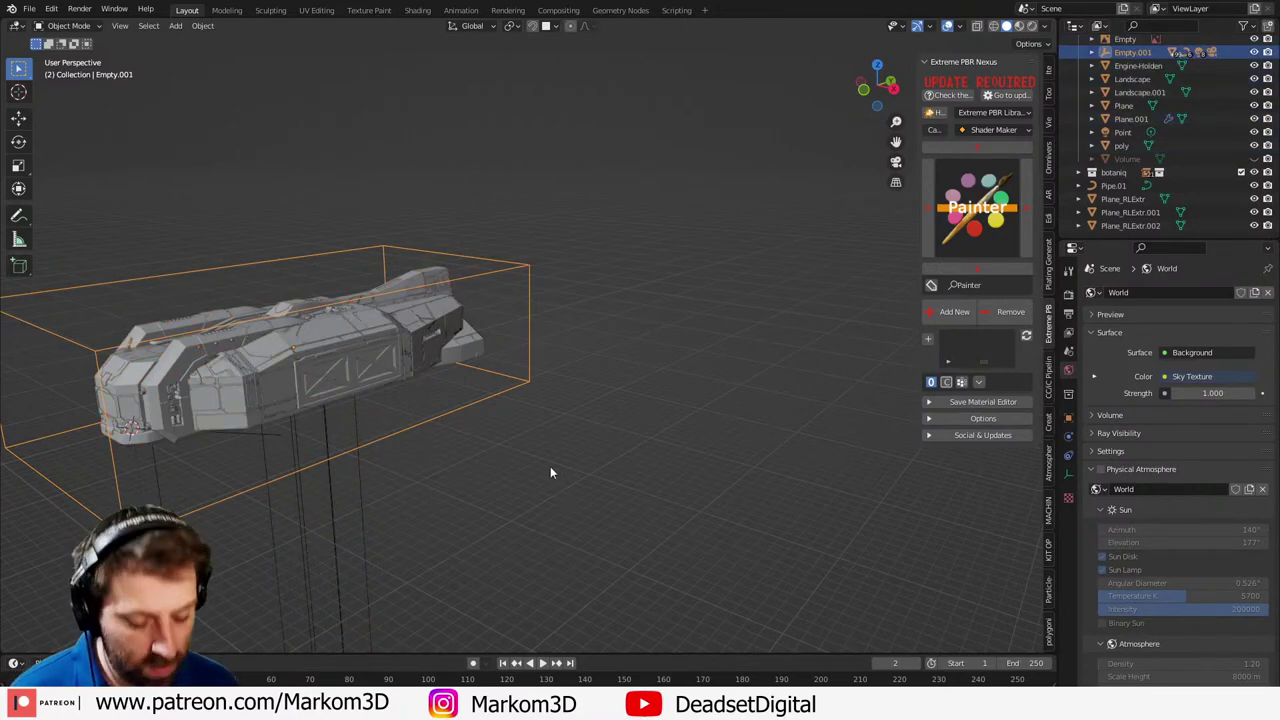
{"action": "key", "text": "g"}
{"action": "right_click", "coordinate": [566, 487]}
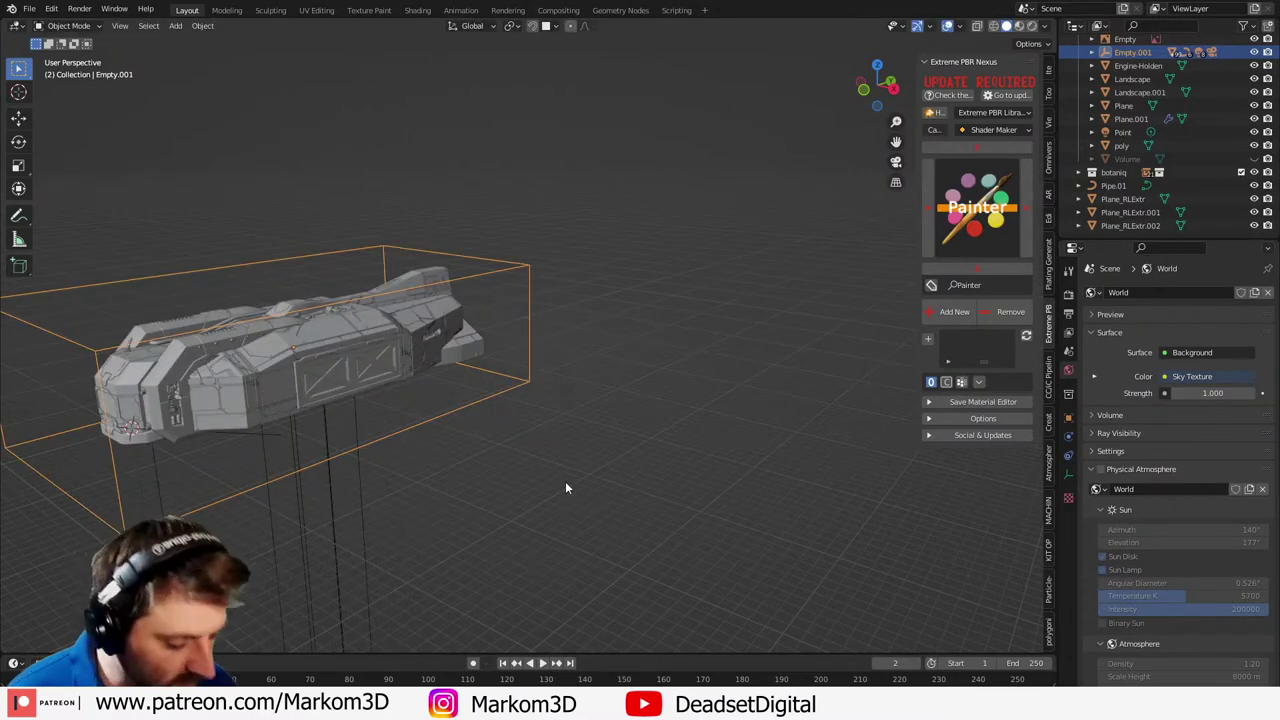
- In top view, move the empty with the ship over the landscape, next to the platform structure
{"action": "key", "text": "KP_7"}
{"action": "scroll", "coordinate": [565, 485], "scroll_direction": "down", "scroll_amount": 5}
{"action": "key", "text": "g"}
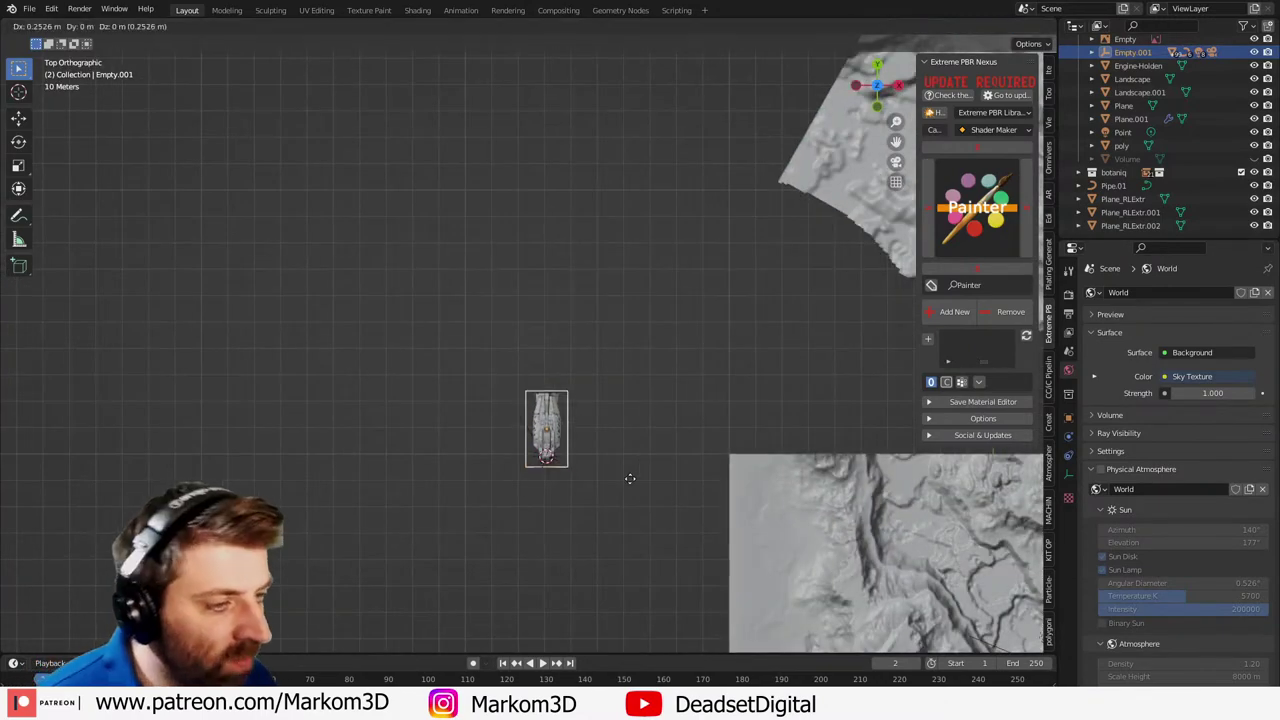
{"action": "left_click", "coordinate": [917, 624]}
{"action": "middle_click_drag", "start_coordinate": [850, 510], "coordinate": [632, 248], "text": "shift"}
{"action": "key", "text": "g"}
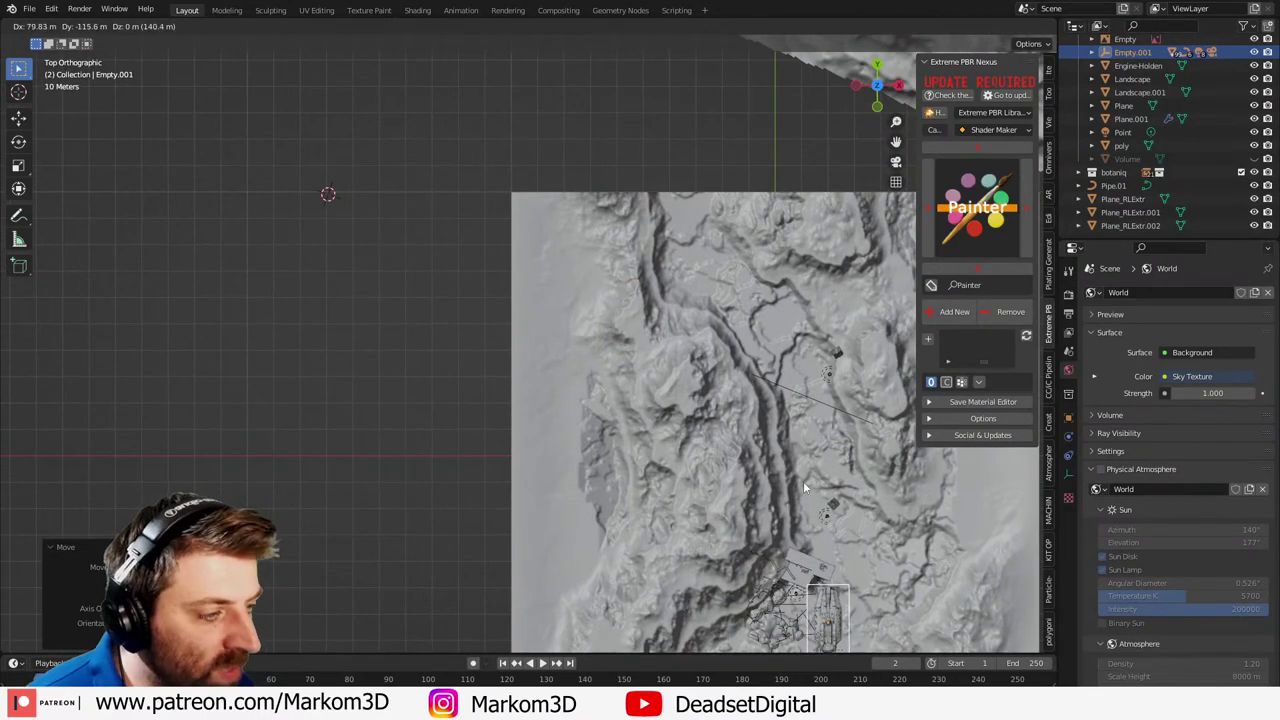
{"action": "left_click", "coordinate": [804, 487]}
- Rotate the ship to match the platform's direction, scale it down and place it over the platform
{"action": "middle_click_drag", "start_coordinate": [804, 487], "coordinate": [654, 255], "text": "shift"}
{"action": "scroll", "coordinate": [654, 255], "scroll_direction": "up", "scroll_amount": 3}
{"action": "key", "text": "r"}
{"action": "left_click", "coordinate": [850, 554]}
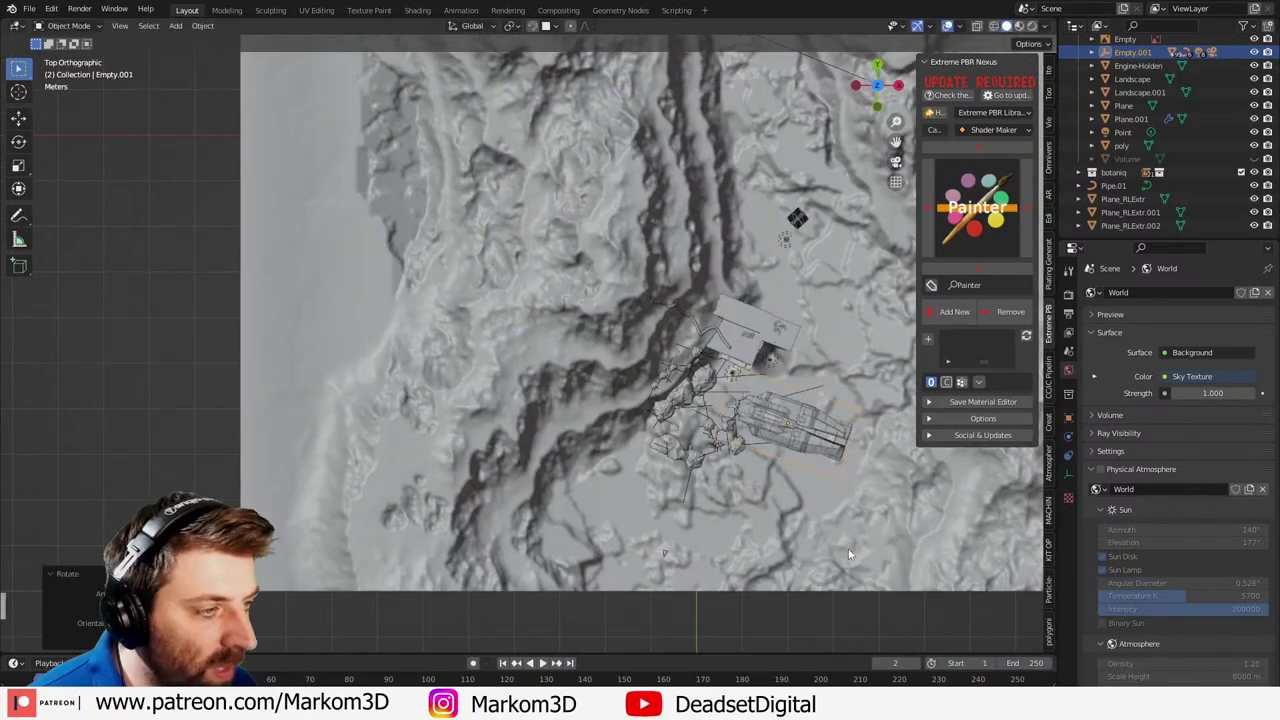
{"action": "key", "text": "s"}
{"action": "left_click", "coordinate": [778, 486]}
{"action": "key", "text": "g"}
{"action": "left_click", "coordinate": [804, 382]}
- Scale the ship down further so that it fits within the platform's width
{"action": "scroll", "coordinate": [722, 360], "scroll_direction": "up", "scroll_amount": 4}
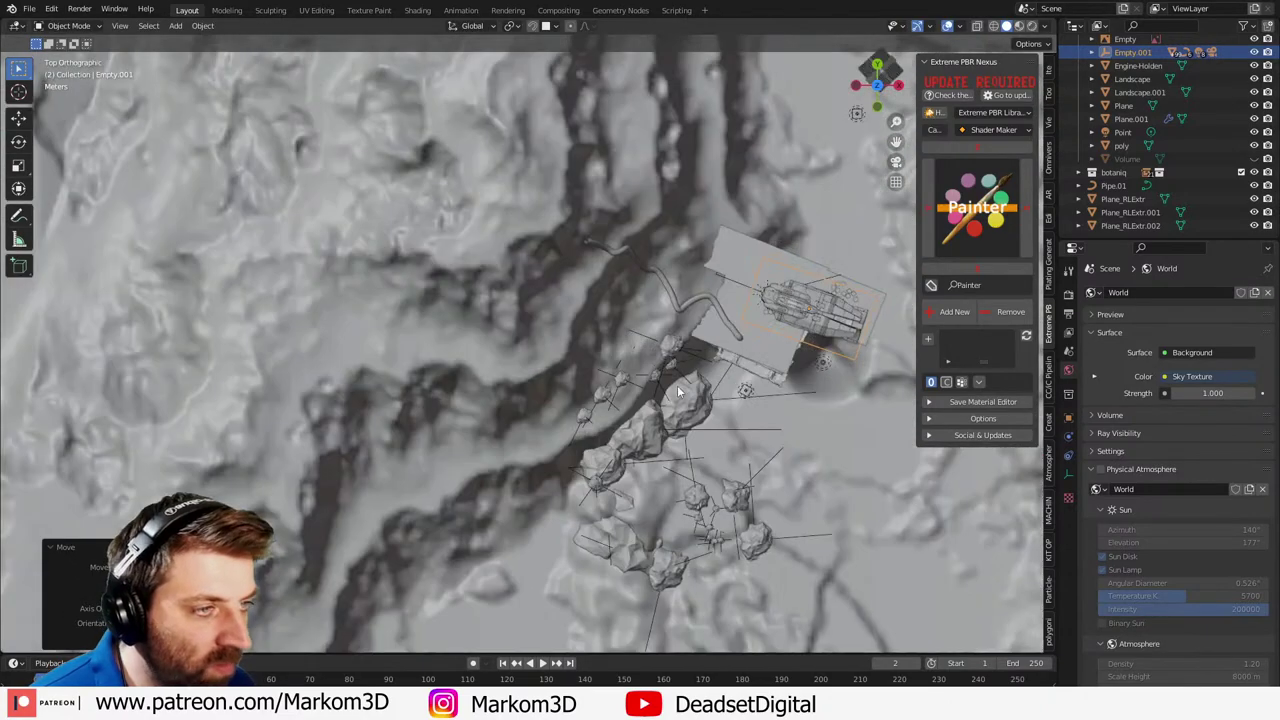
{"action": "scroll", "coordinate": [678, 392], "scroll_direction": "up", "scroll_amount": 5}
{"action": "key", "text": "s"}
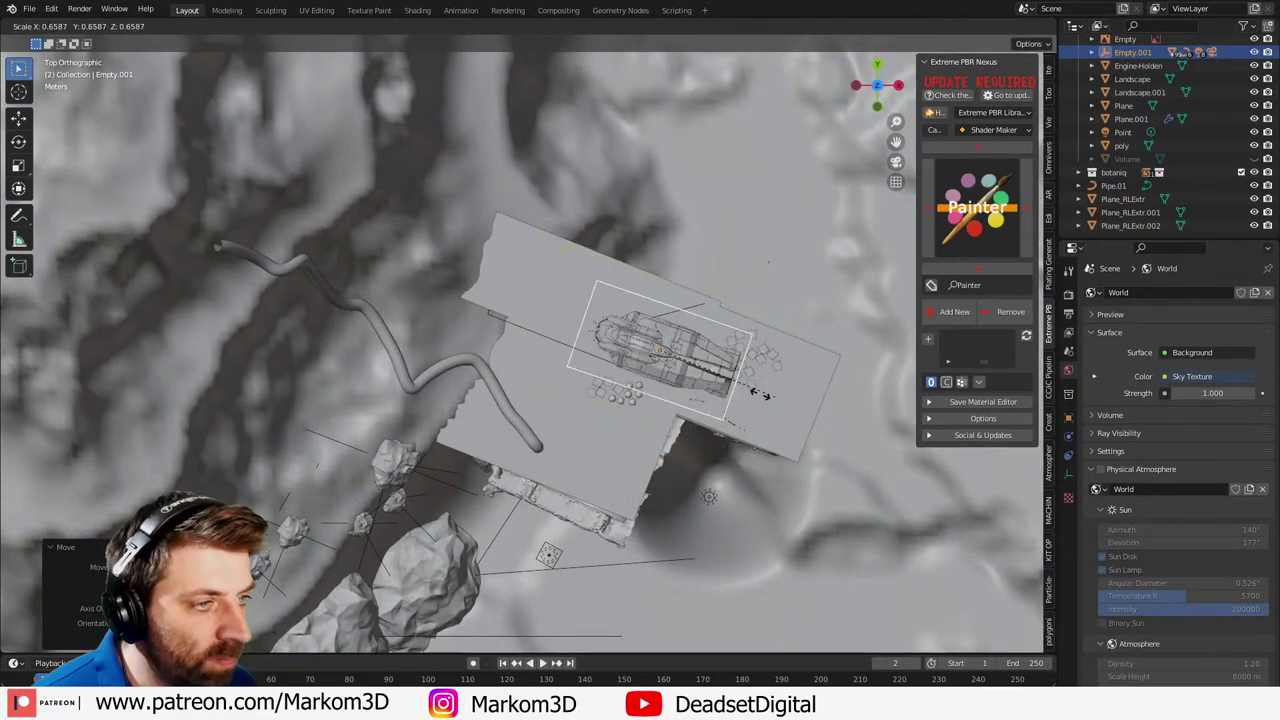
{"action": "left_click", "coordinate": [686, 394]}
- Lower the ship along the Z axis towards the platform deck
{"action": "middle_click_drag", "start_coordinate": [686, 394], "coordinate": [648, 323]}
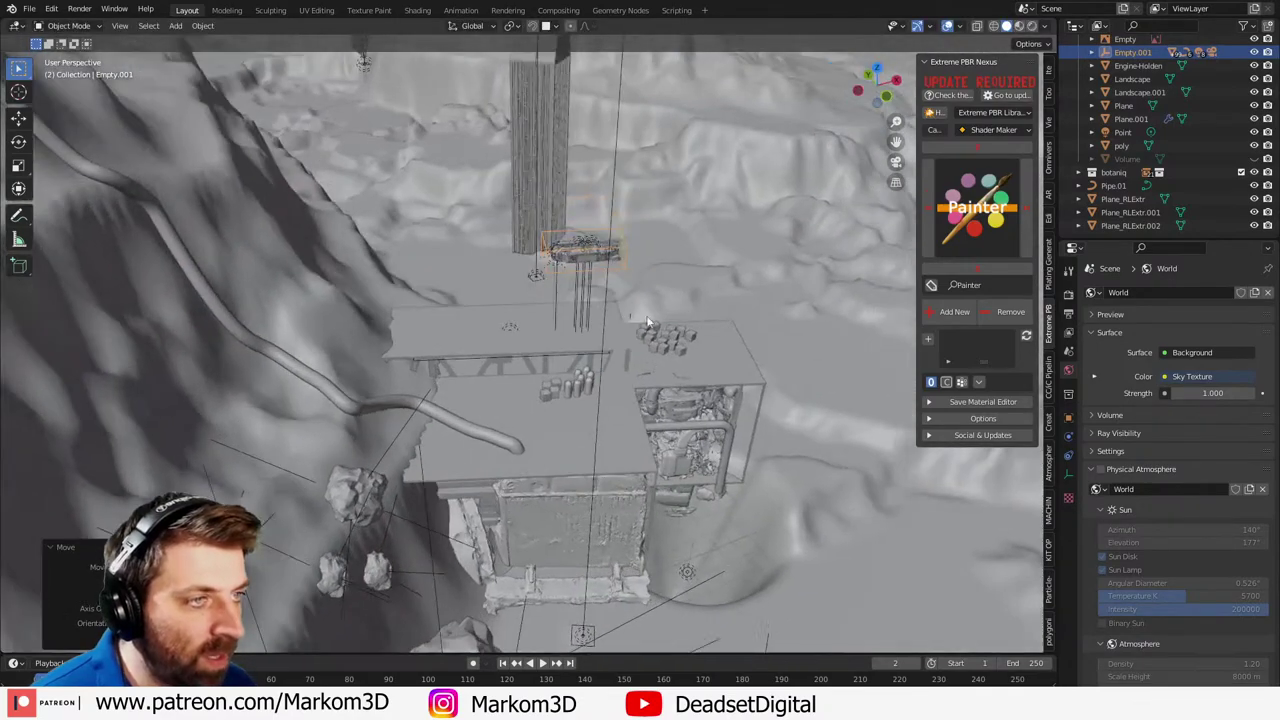
{"action": "middle_click_drag", "start_coordinate": [619, 240], "coordinate": [585, 212]}
{"action": "scroll", "coordinate": [690, 198], "scroll_direction": "up", "scroll_amount": 3}
{"action": "key", "text": "g"}
{"action": "key", "text": "z"}
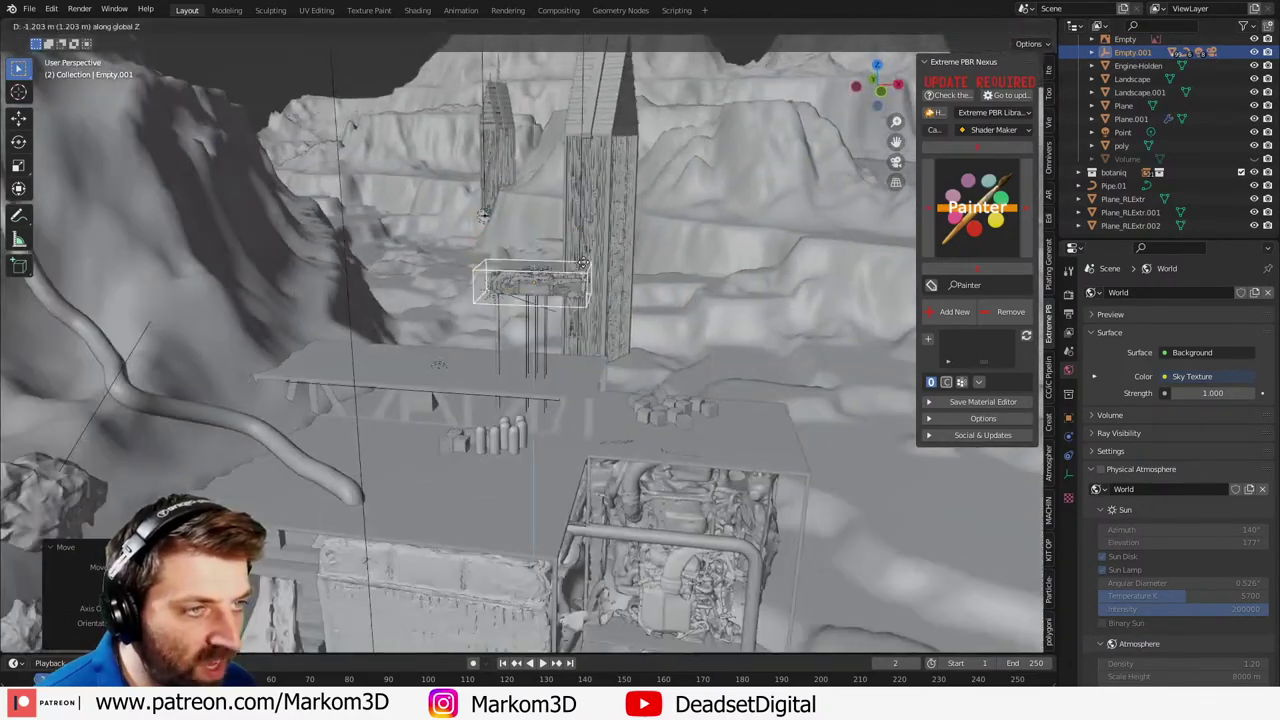
{"action": "left_click", "coordinate": [578, 334]}
- Rotate the ship about 16° around the global Z axis and lower it closer to the platform deck
{"action": "scroll", "coordinate": [563, 354], "scroll_direction": "up", "scroll_amount": 4}
{"action": "key", "text": "r"}
{"action": "key", "text": "z"}
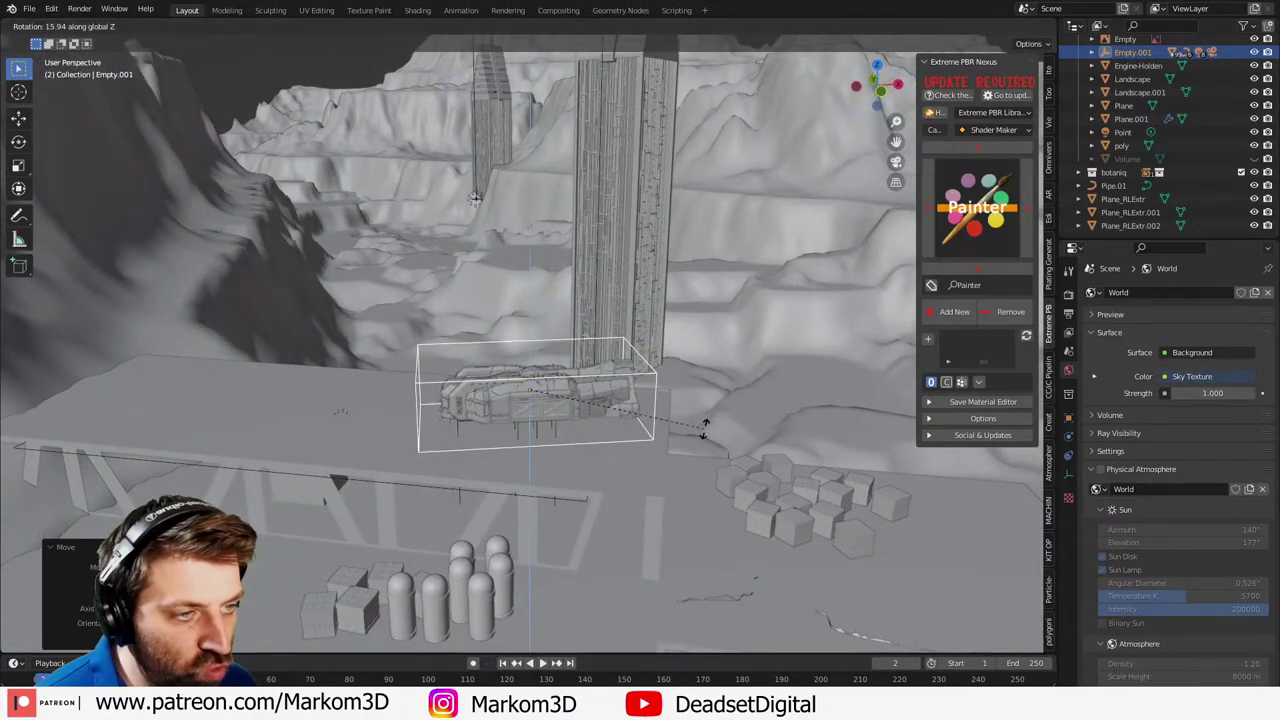
{"action": "left_click", "coordinate": [705, 428]}
{"action": "middle_click_drag", "start_coordinate": [705, 428], "coordinate": [682, 298]}
{"action": "key", "text": "g"}
{"action": "key", "text": "z"}
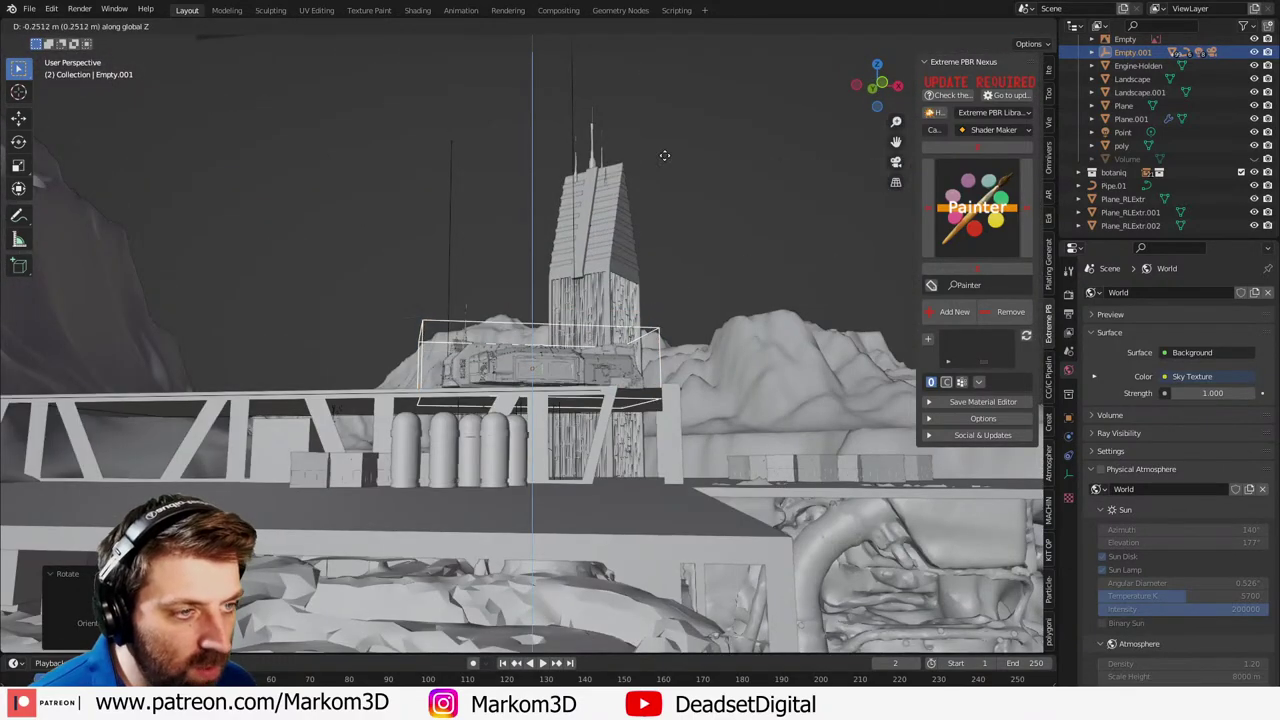
{"action": "left_click", "coordinate": [657, 206]}
- In camera view, lower the ship along Z until it rests on the platform deck
{"action": "middle_click_drag", "start_coordinate": [656, 208], "coordinate": [632, 255]}
{"action": "key", "text": "KP_0"}
{"action": "scroll", "coordinate": [635, 263], "scroll_direction": "up", "scroll_amount": 5}
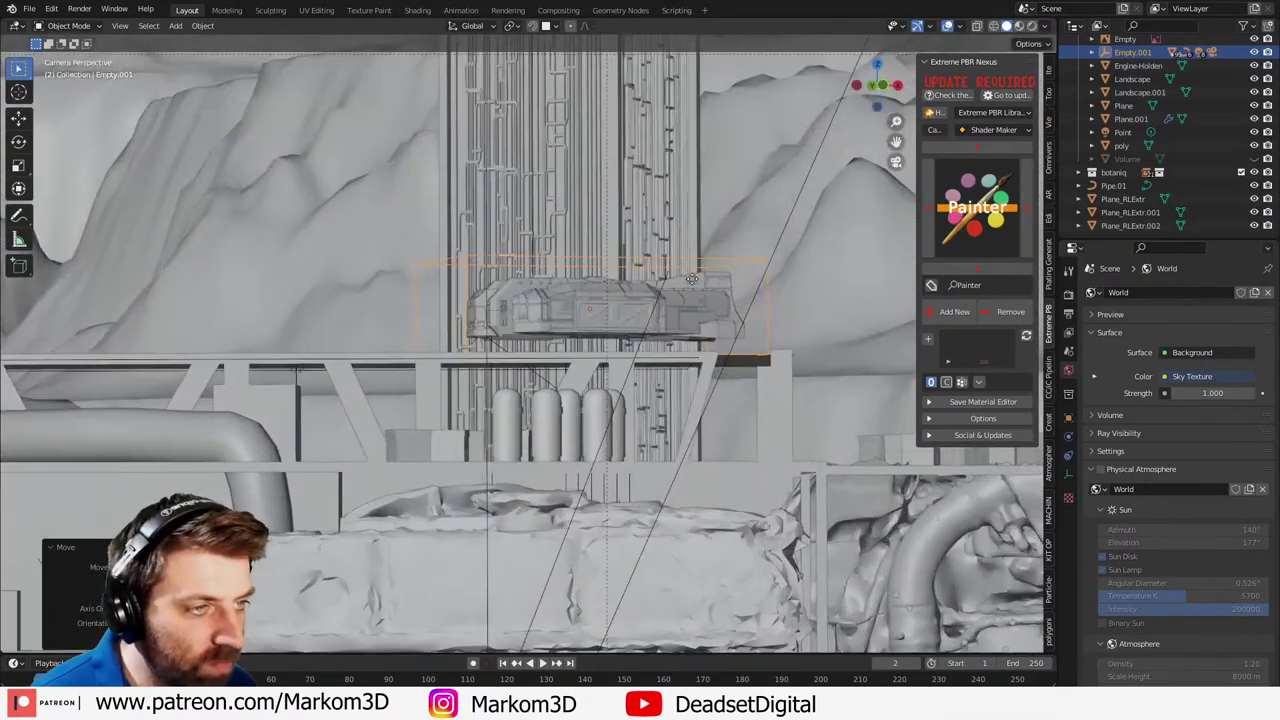
{"action": "key", "text": "g"}
{"action": "key", "text": "z"}
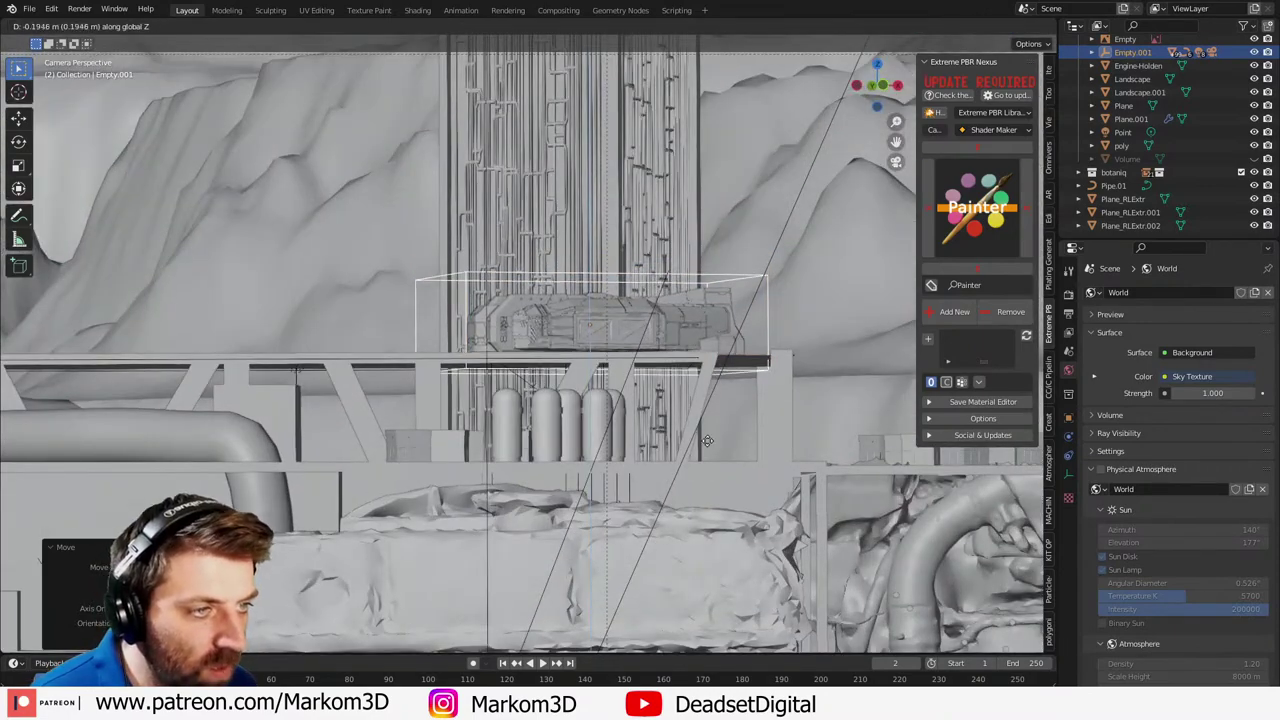
{"action": "left_click", "coordinate": [677, 400]}
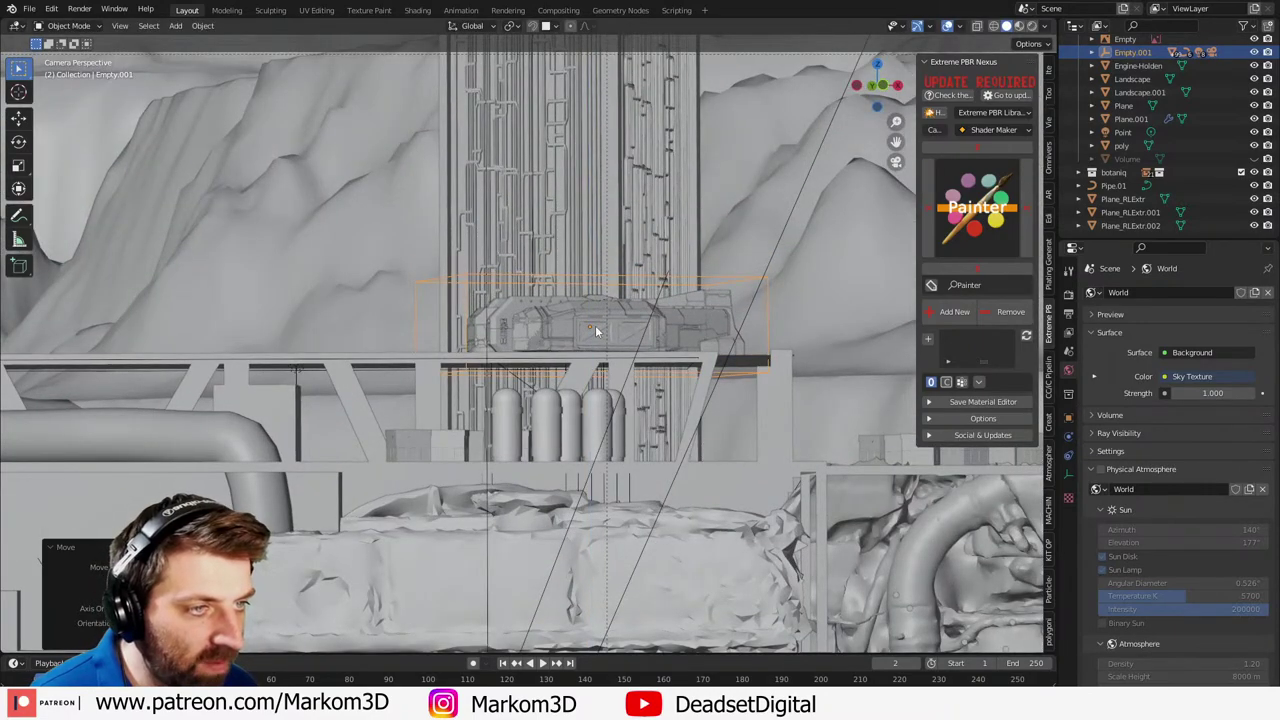
- Turn the landed ship around the global Z axis to angle its nose slightly towards the camera
{"action": "key", "text": "r"}
{"action": "key", "text": "z"}
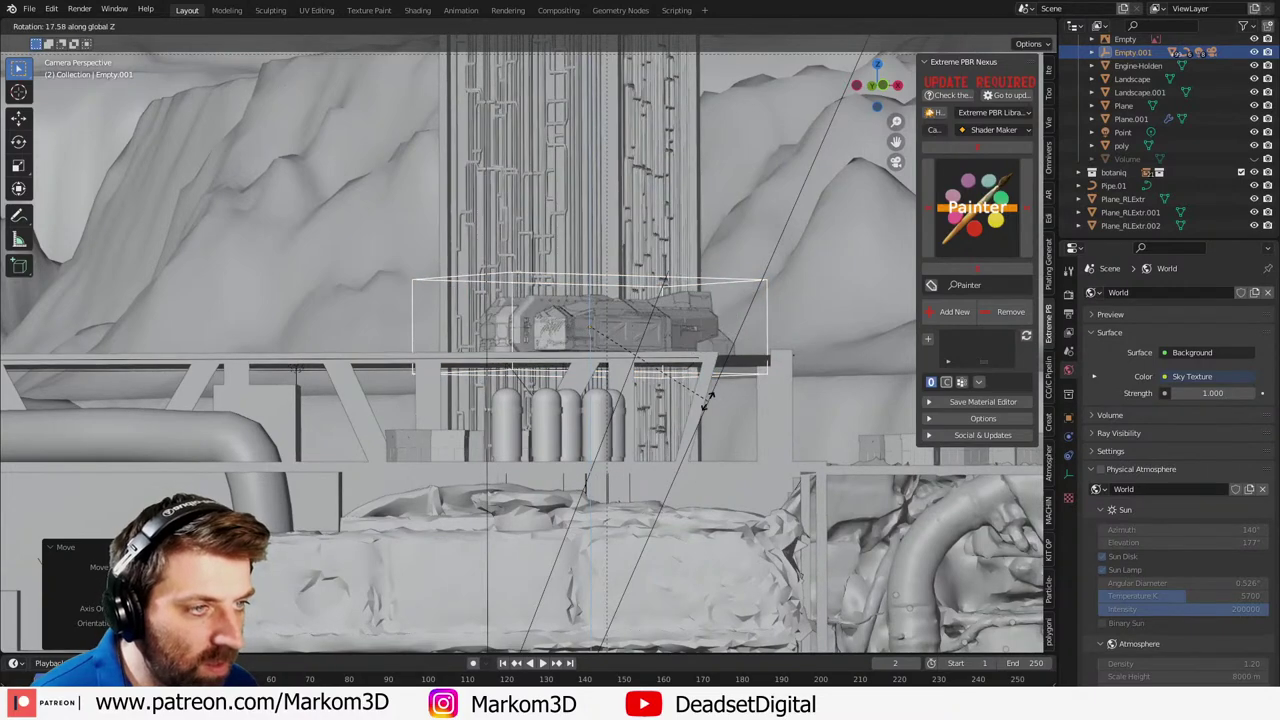
{"action": "left_click", "coordinate": [690, 387]}
- Apply the Mirror modifier on the ship's side cargo door
{"action": "scroll", "coordinate": [610, 346], "scroll_direction": "up", "scroll_amount": 3}
{"action": "left_click", "coordinate": [630, 268]}
{"action": "middle_click_drag", "start_coordinate": [599, 273], "coordinate": [496, 297], "text": "shift"}
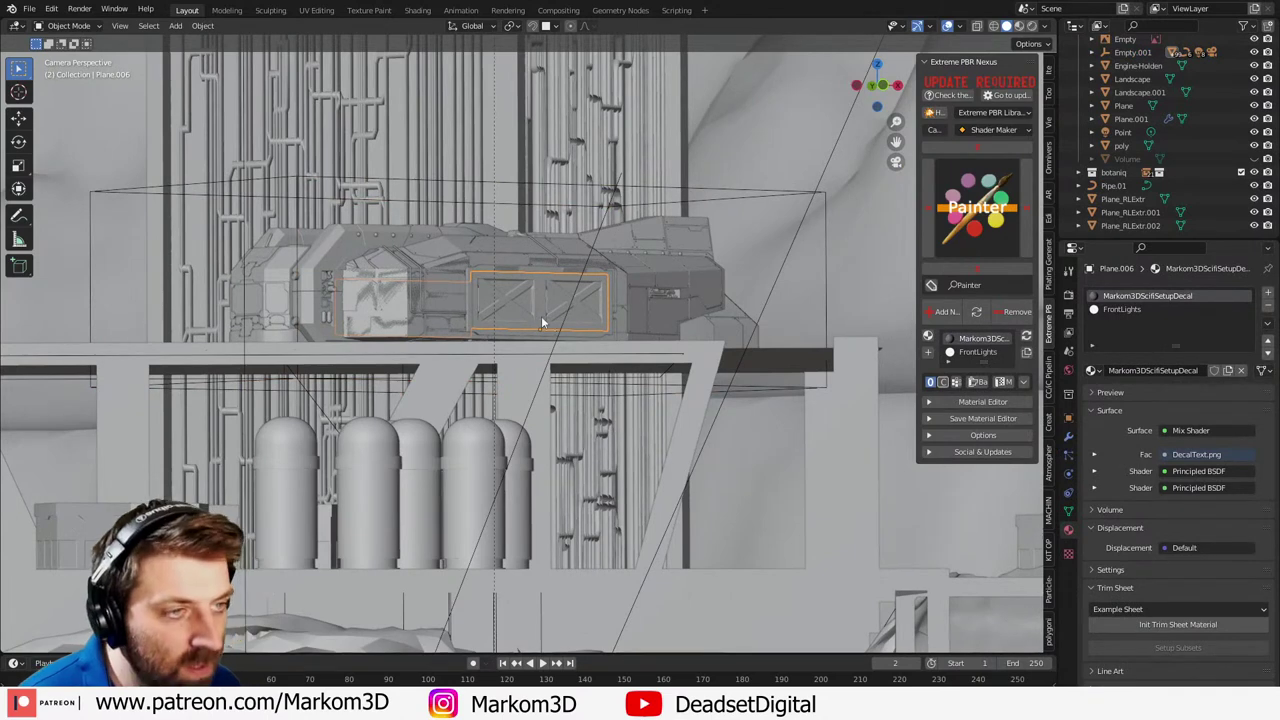
{"action": "left_click", "coordinate": [1068, 438]}
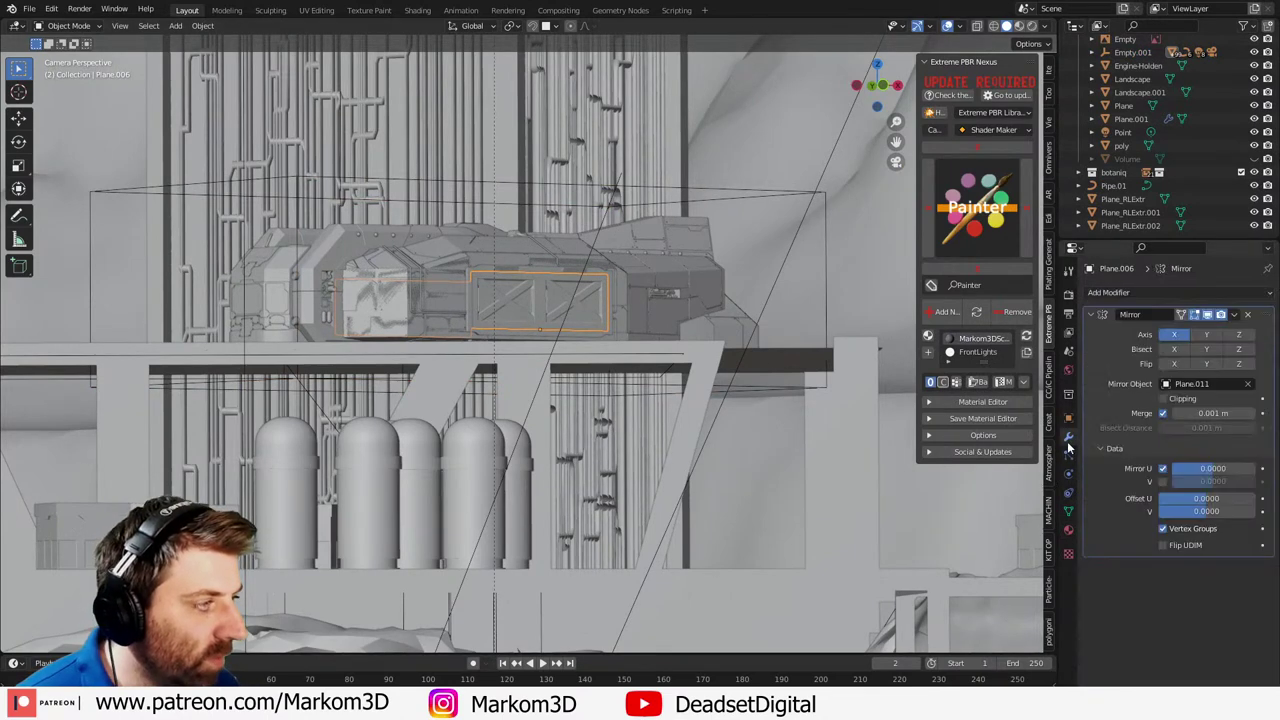
{"action": "key", "text": "ctrl+x"}
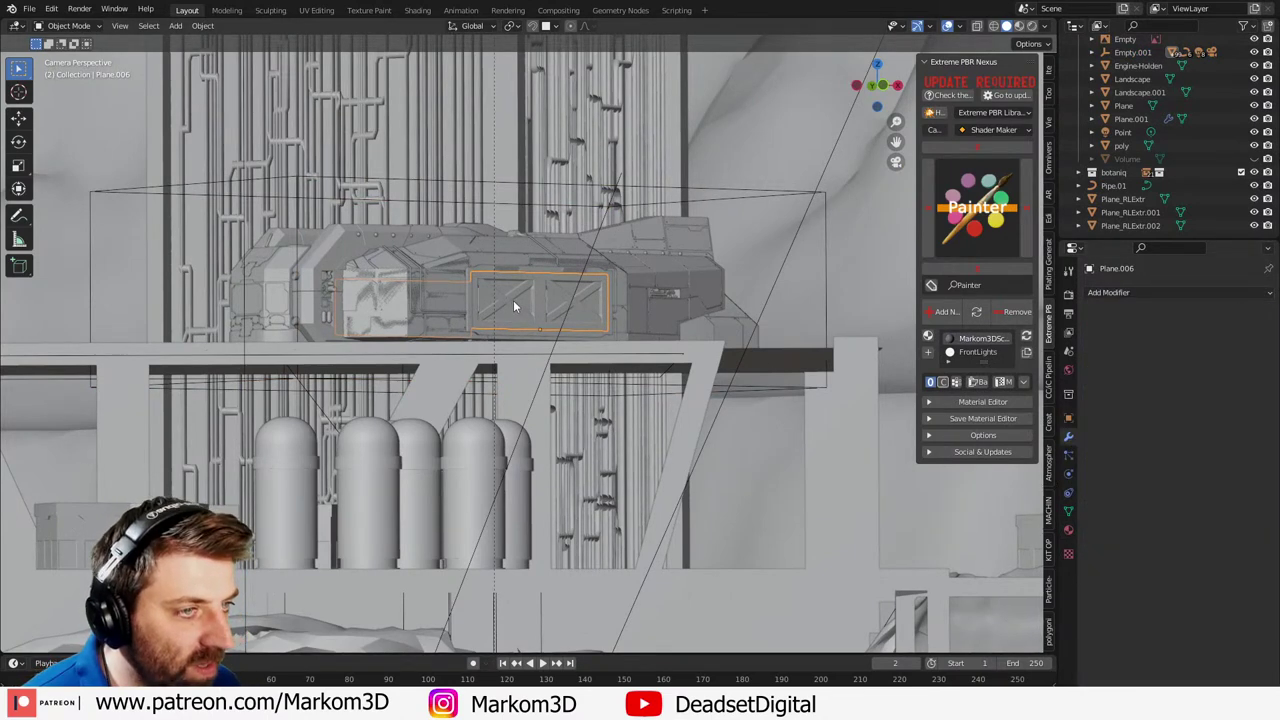
- Separate the linked faces of the camera-side cargo door into their own object
{"action": "key", "text": "Tab"}
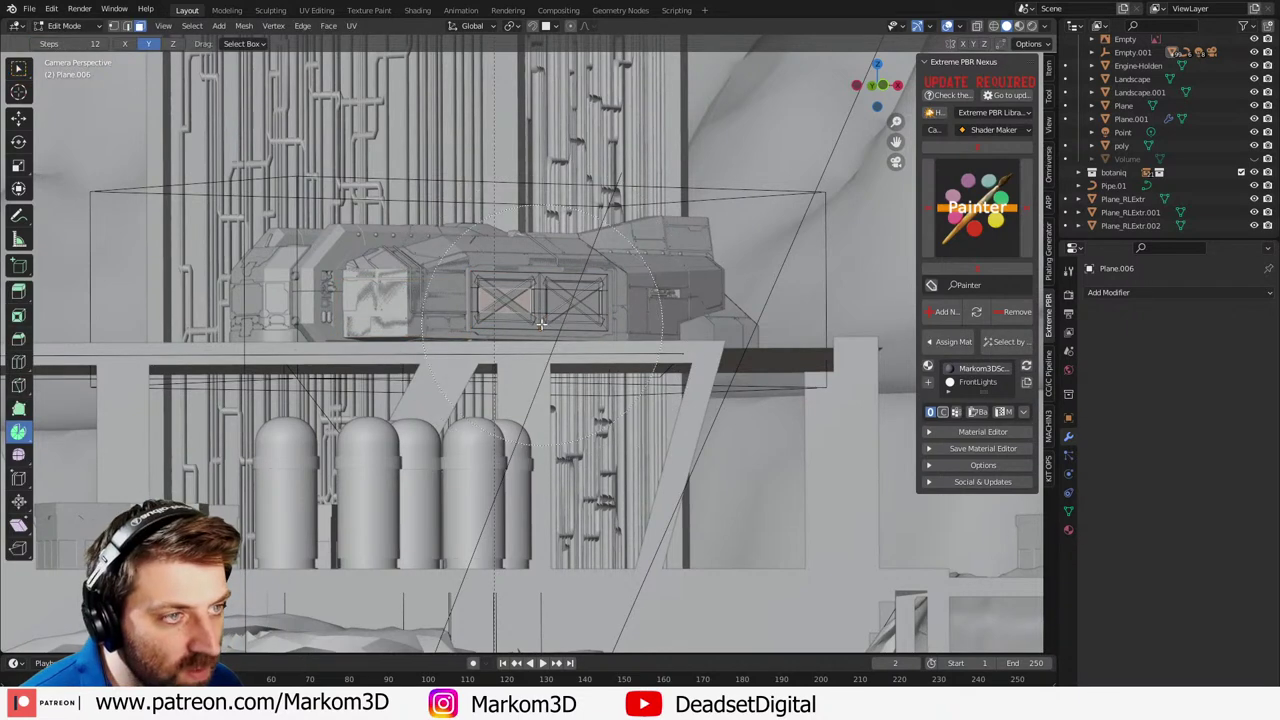
{"action": "key", "text": "l"}
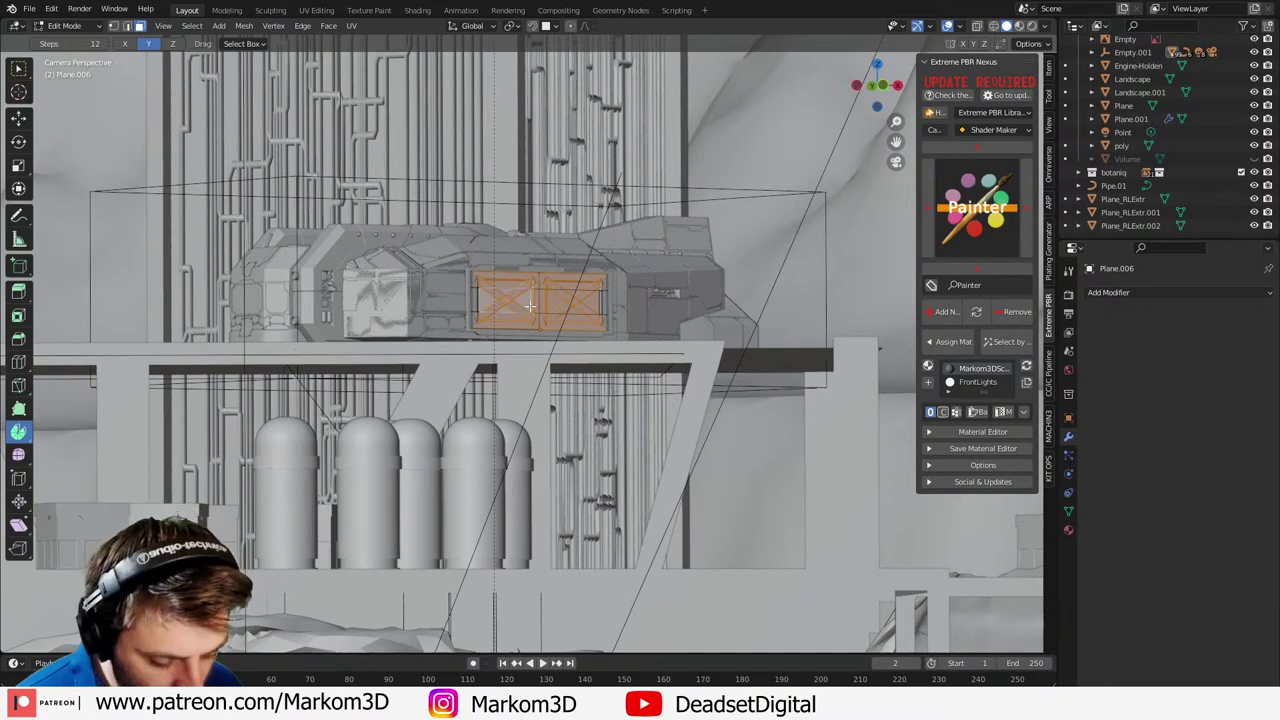
{"action": "key", "text": "l"}
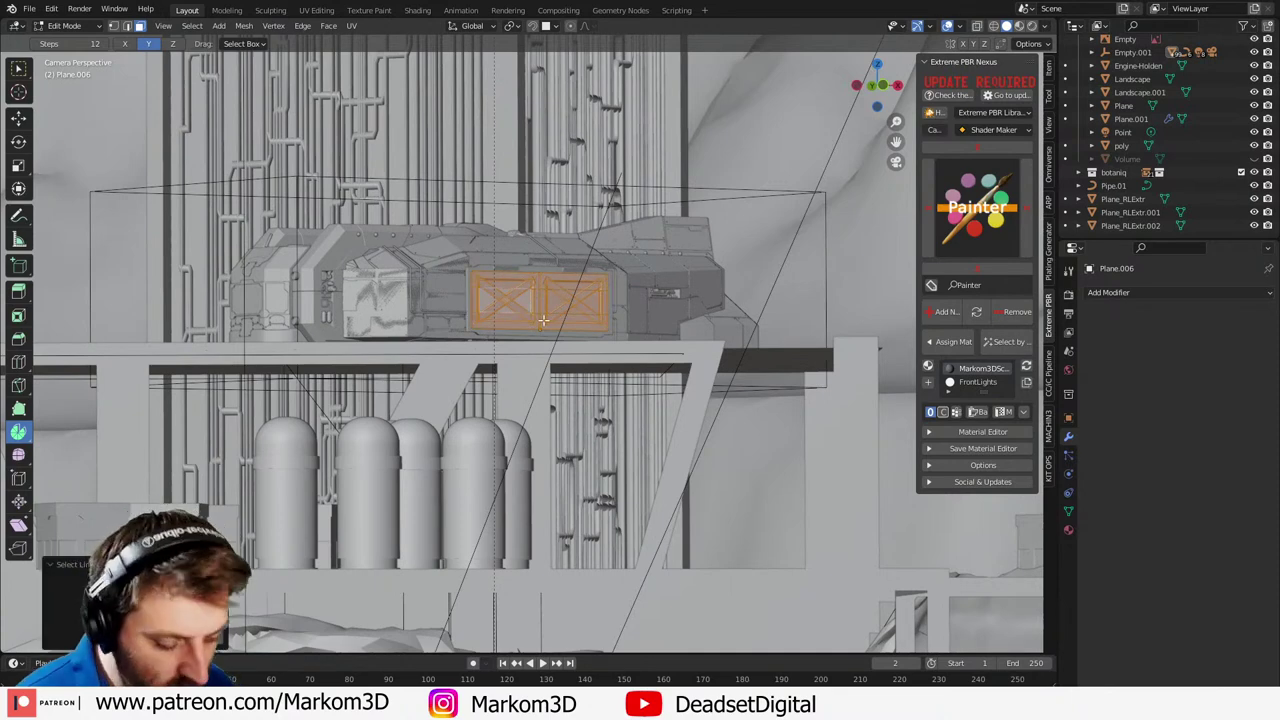
{"action": "key", "text": "p"}
{"action": "left_click", "coordinate": [543, 319]}
{"action": "key", "text": "Tab"}
{"action": "left_click", "coordinate": [536, 309]}
{"action": "key", "text": "Tab"}
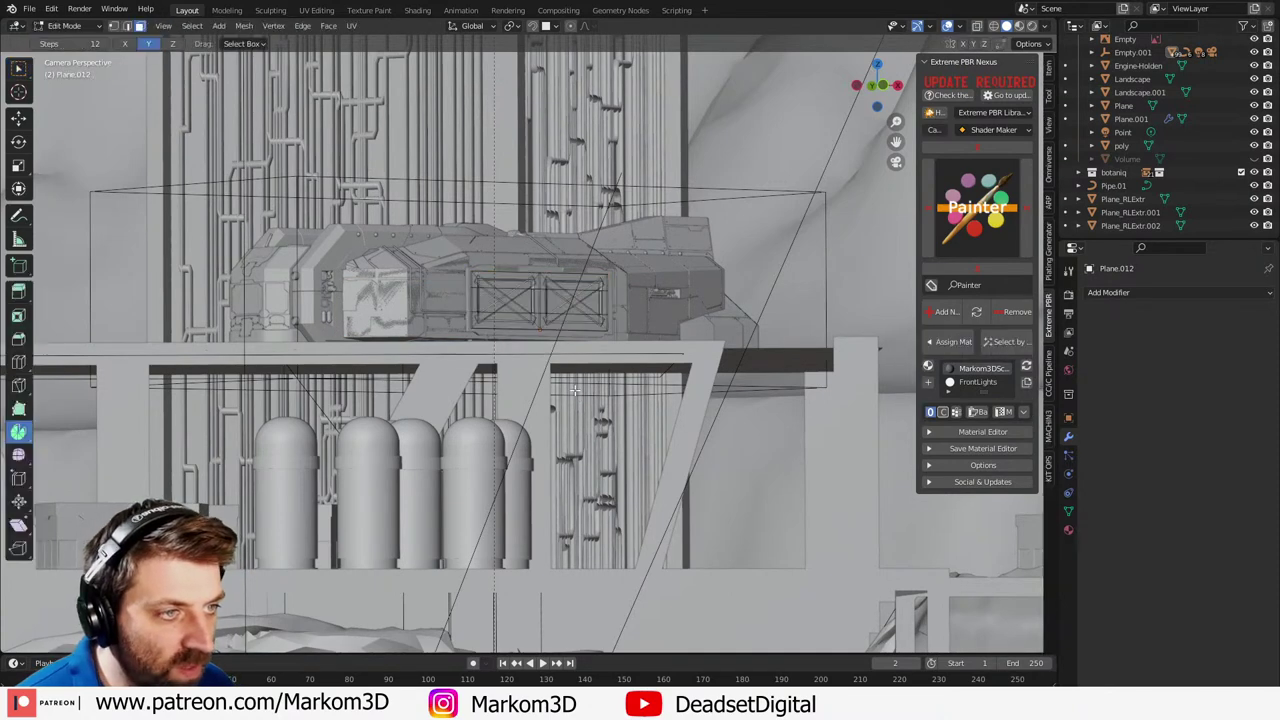
{"action": "key", "text": "Tab"}
- Rotate the separated cargo door around its local Y axis to fold it down as a ramp
{"action": "key", "text": "r"}
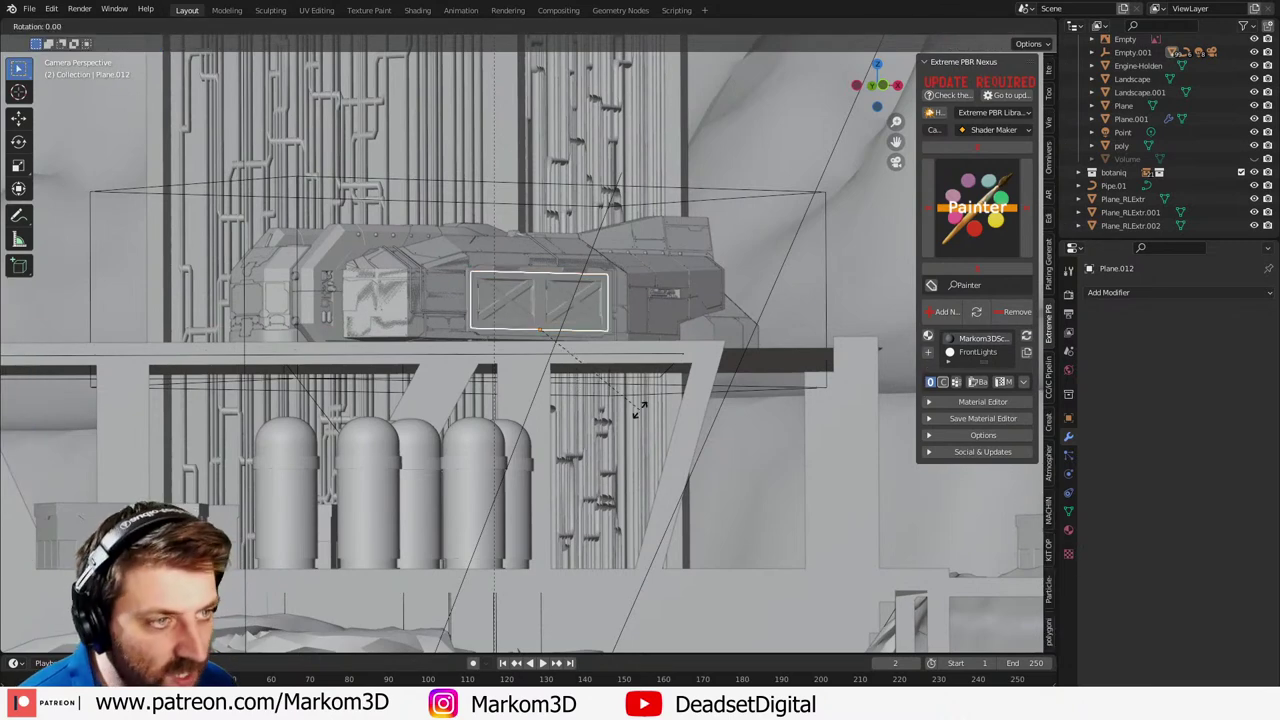
{"action": "key", "text": "y"}
{"action": "right_click", "coordinate": [633, 401]}
{"action": "key", "text": "r"}
{"action": "key", "text": "y"}
{"action": "key", "text": "y"}
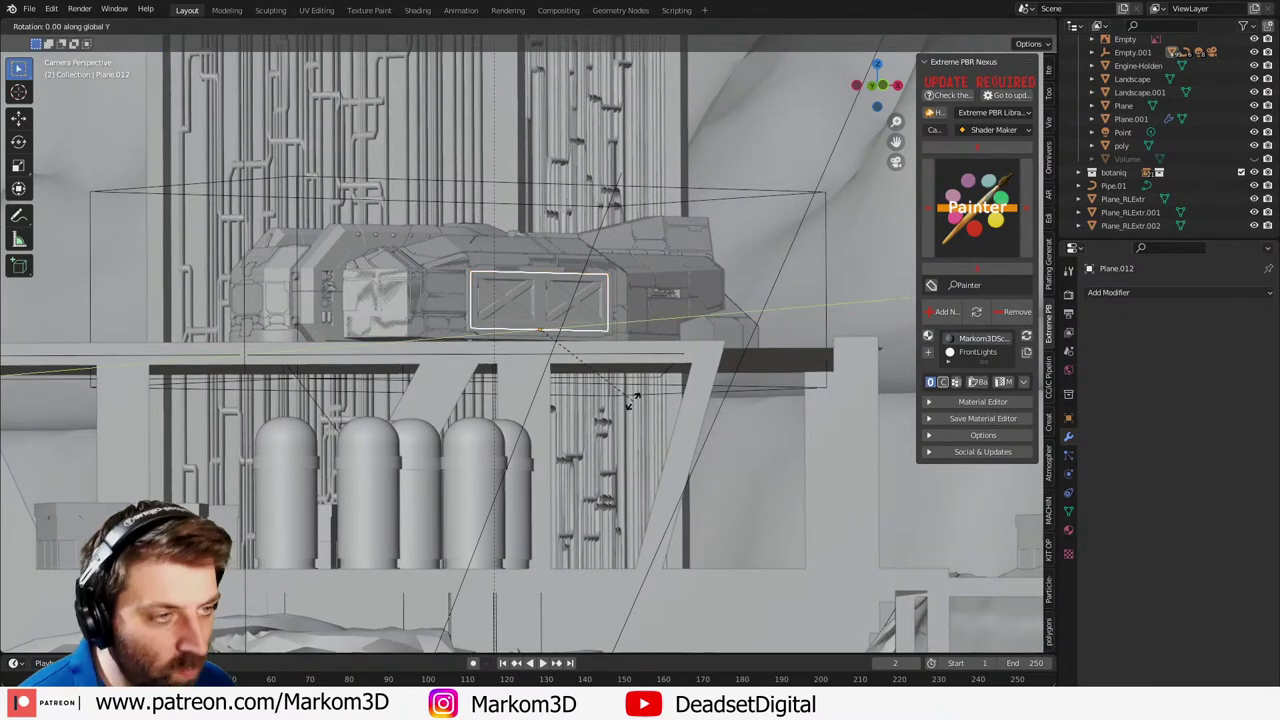
{"action": "left_click", "coordinate": [367, 481]}
- Duplicate a crate from the pile on the platform into the ship's cargo bay and scale the copy down to fit
{"action": "middle_click_drag", "start_coordinate": [433, 454], "coordinate": [351, 514]}
{"action": "scroll", "coordinate": [500, 542], "scroll_direction": "up", "scroll_amount": 5}
{"action": "scroll", "coordinate": [504, 382], "scroll_direction": "up", "scroll_amount": 5}
{"action": "middle_click_drag", "start_coordinate": [654, 570], "coordinate": [610, 394], "text": "shift"}
{"action": "middle_click_drag", "start_coordinate": [810, 429], "coordinate": [717, 427]}
{"action": "left_click", "coordinate": [714, 429]}
{"action": "middle_click_drag", "start_coordinate": [621, 422], "coordinate": [666, 448]}
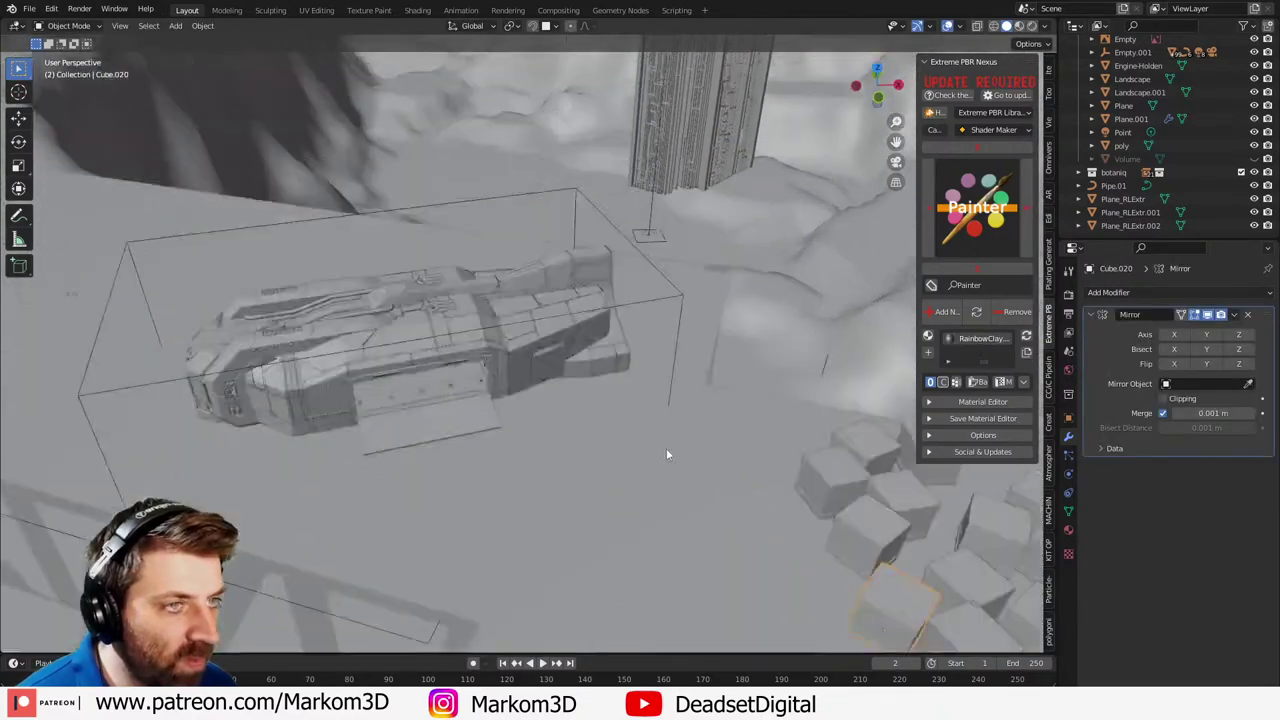
{"action": "scroll", "coordinate": [786, 400], "scroll_direction": "up", "scroll_amount": 8}
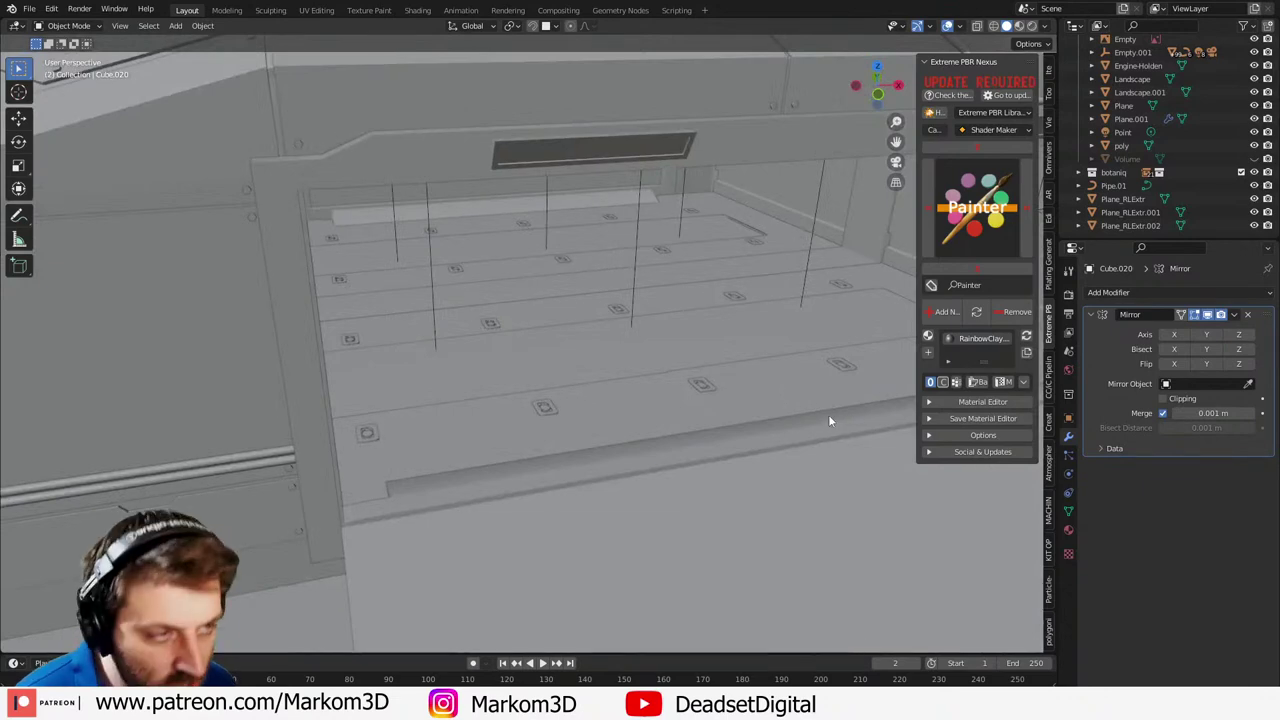
{"action": "key", "text": "shift+d"}
{"action": "left_click", "coordinate": [680, 342]}
{"action": "key", "text": "s"}
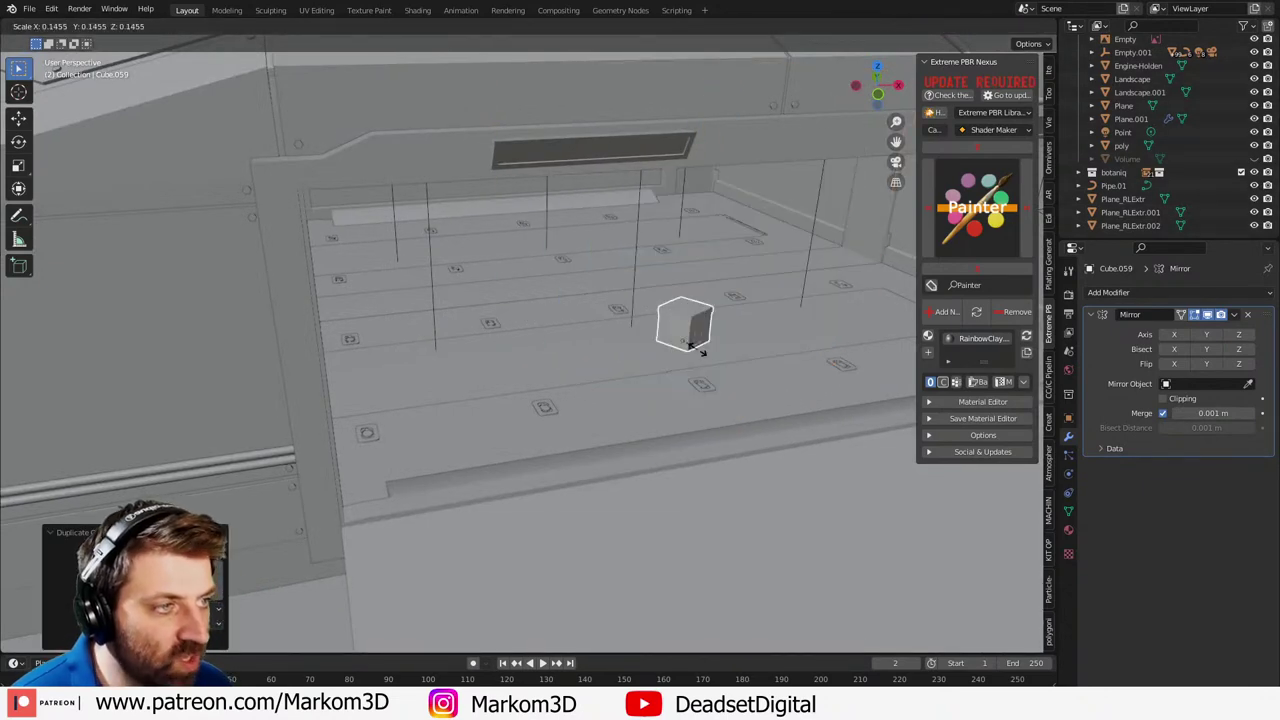
{"action": "left_click", "coordinate": [729, 362]}
- Place two further copies of the scaled-down crate beside it in the ship's cargo bay
{"action": "key", "text": "shift+d"}
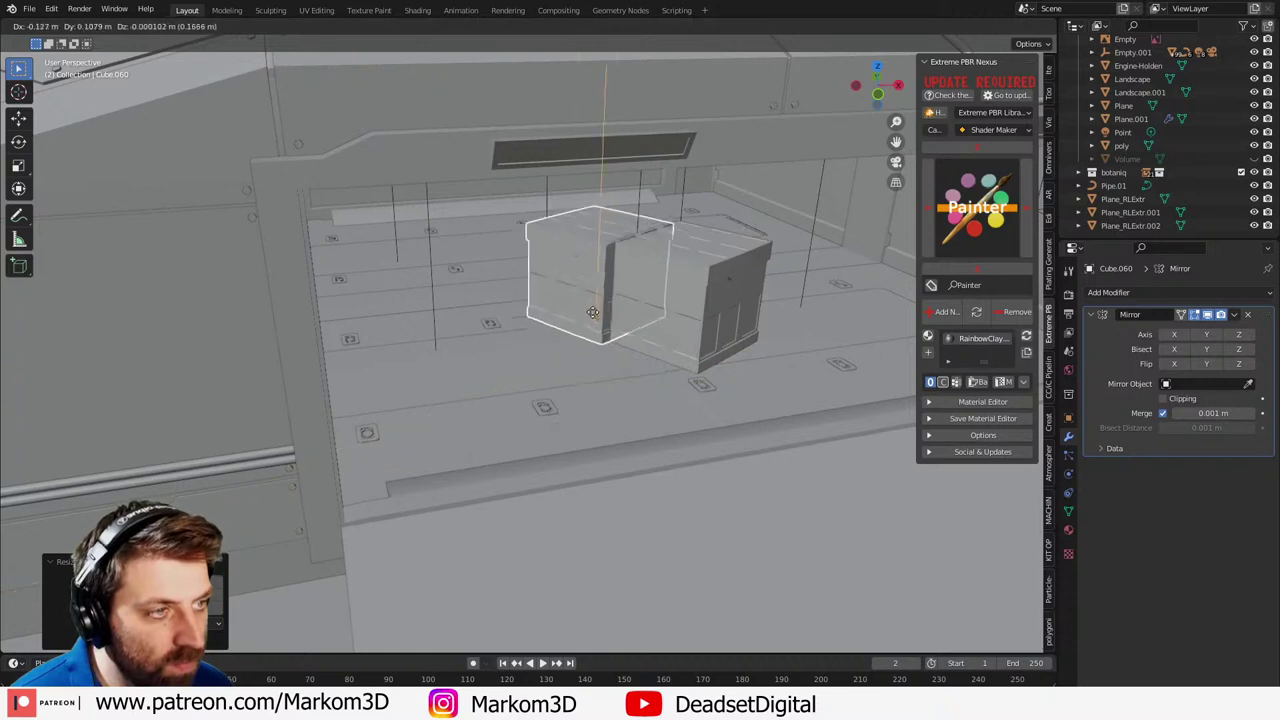
{"action": "left_click", "coordinate": [540, 304]}
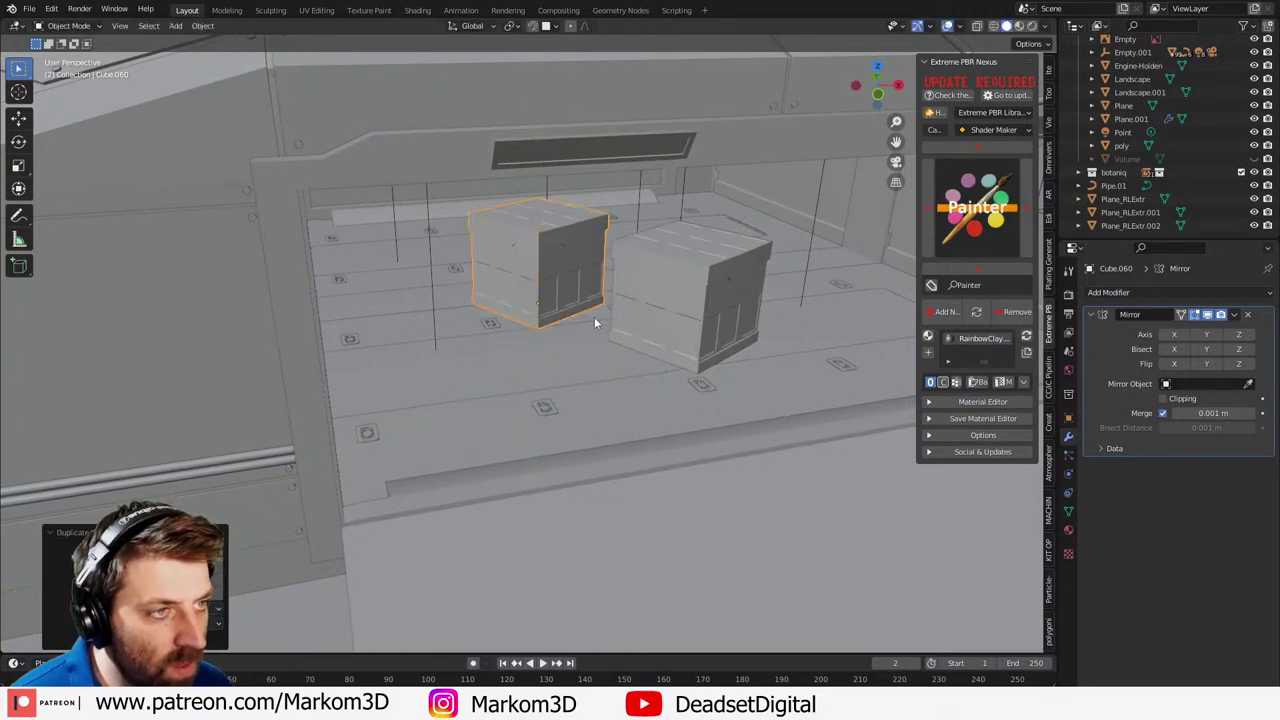
{"action": "key", "text": "shift+d"}
{"action": "left_click", "coordinate": [845, 288]}
- Rotate the two newly placed cargo bay crates around the Z axis so their orientations vary
{"action": "key", "text": "r"}
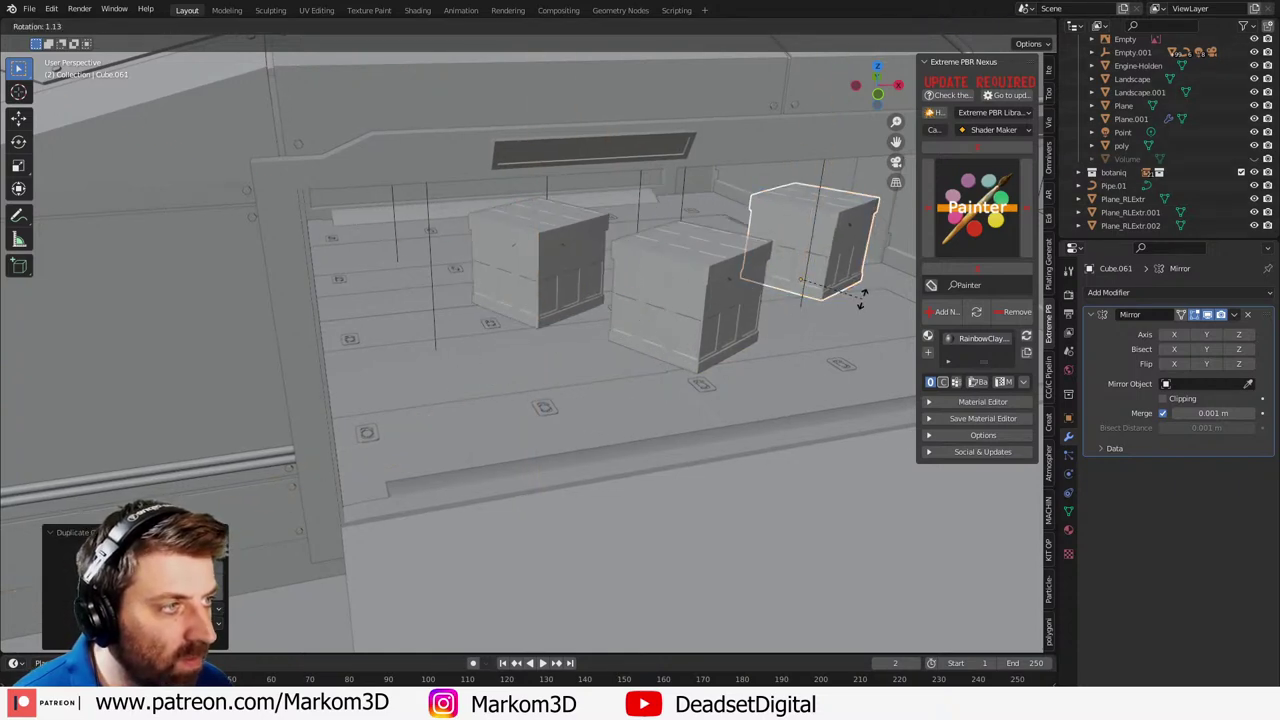
{"action": "key", "text": "z"}
{"action": "left_click", "coordinate": [785, 326]}
{"action": "left_click", "coordinate": [582, 285]}
{"action": "key", "text": "r"}
{"action": "key", "text": "z"}
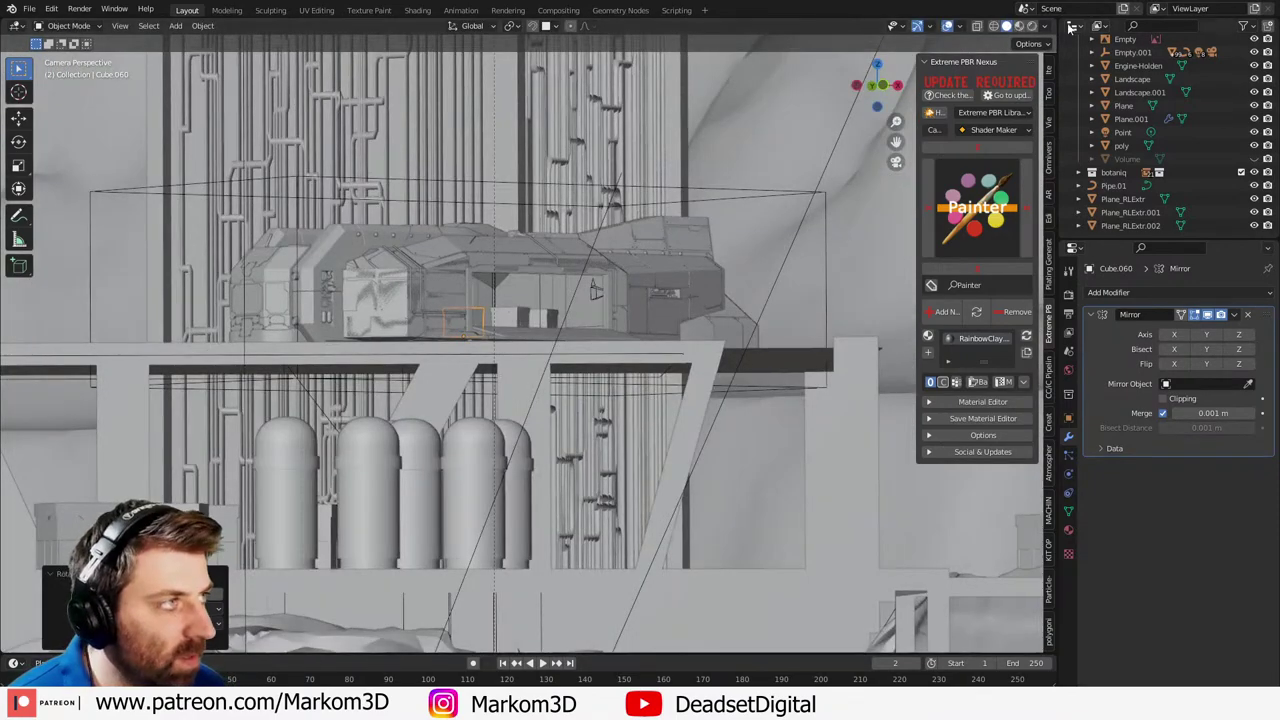
- Render the scene from the camera and inspect the ship on the platform
{"action": "left_click", "coordinate": [1031, 26]}
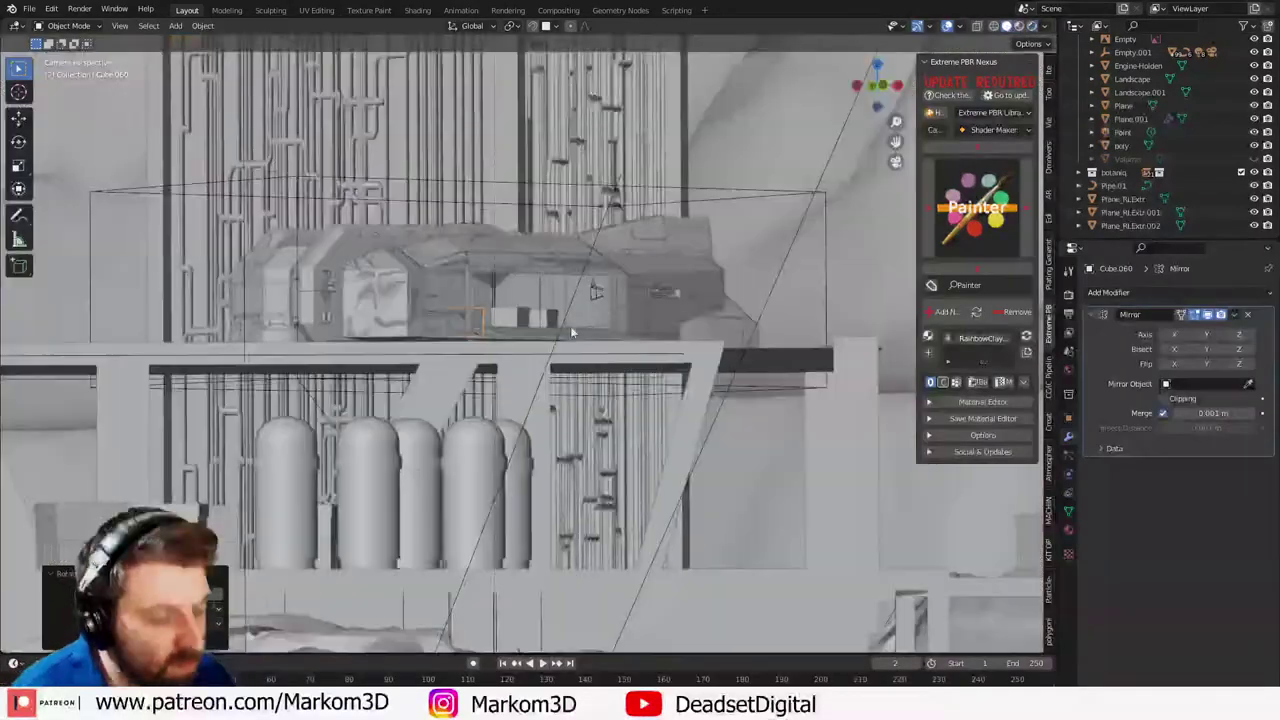
{"action": "key", "text": "F12"}
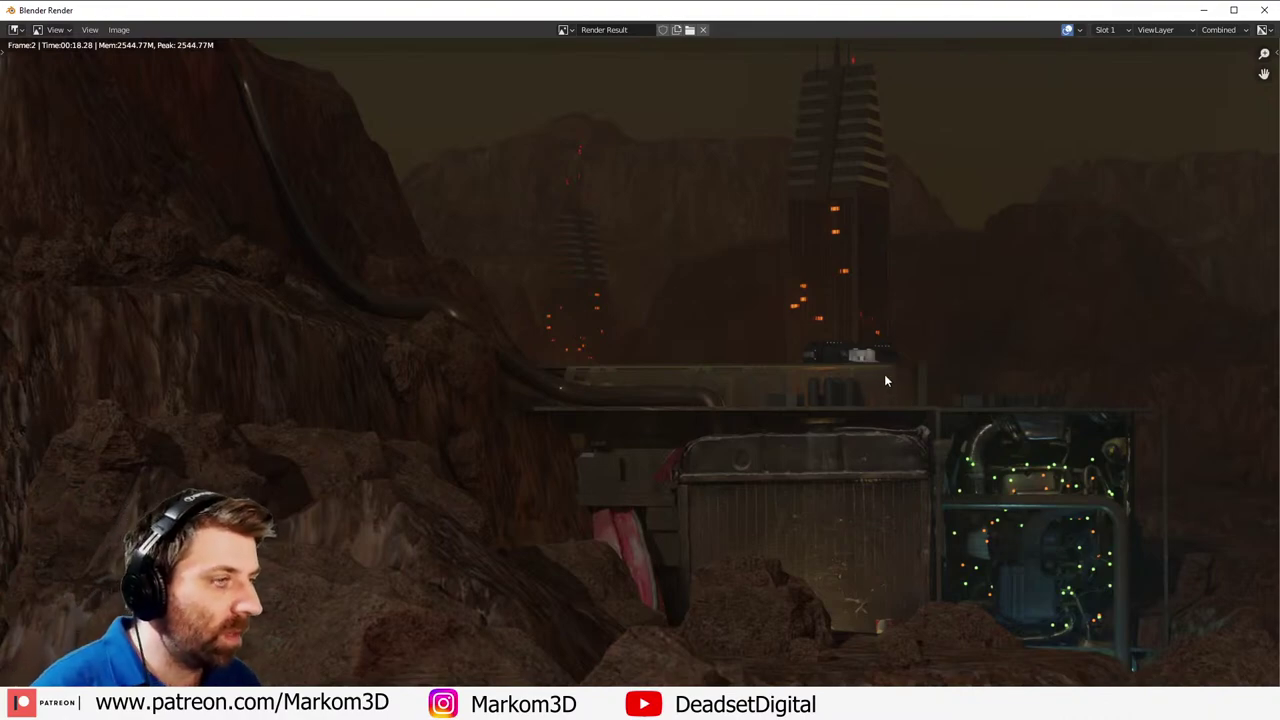
{"action": "middle_click_drag", "start_coordinate": [884, 376], "coordinate": [769, 382]}
{"action": "scroll", "coordinate": [769, 382], "scroll_direction": "up", "scroll_amount": 3}
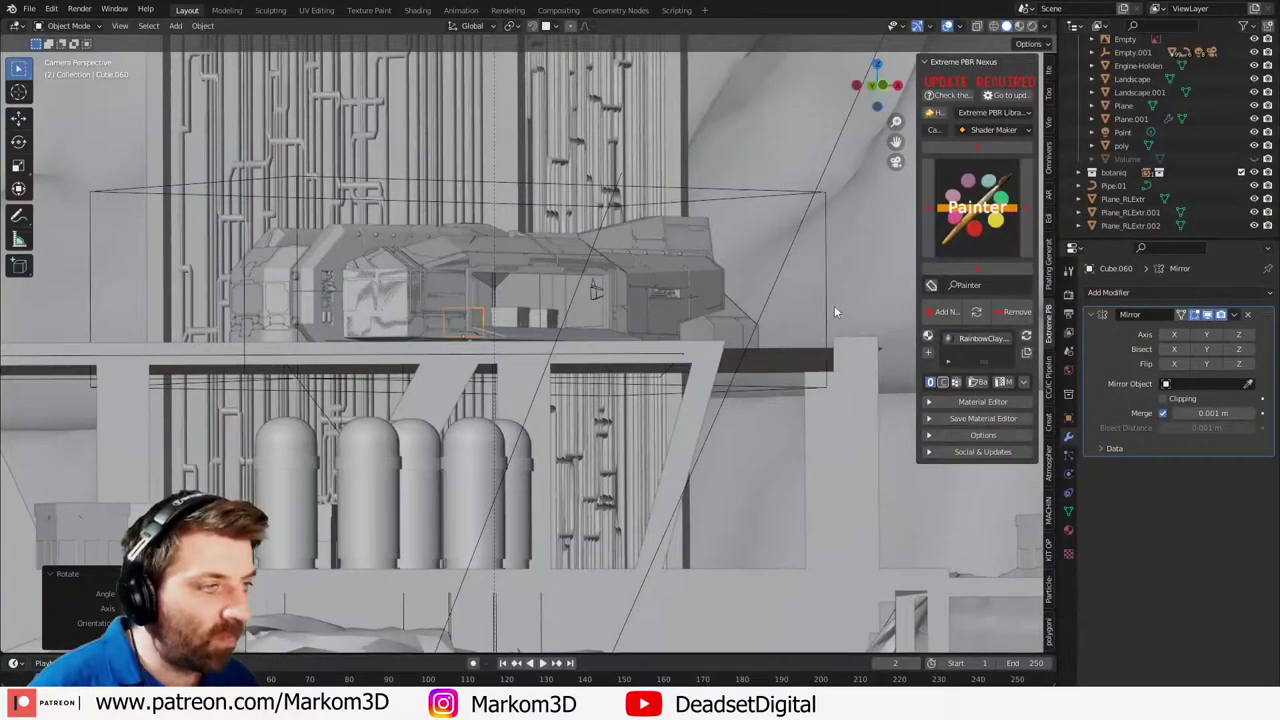
{"action": "left_click", "coordinate": [828, 306]}
{"action": "key", "text": "s"}
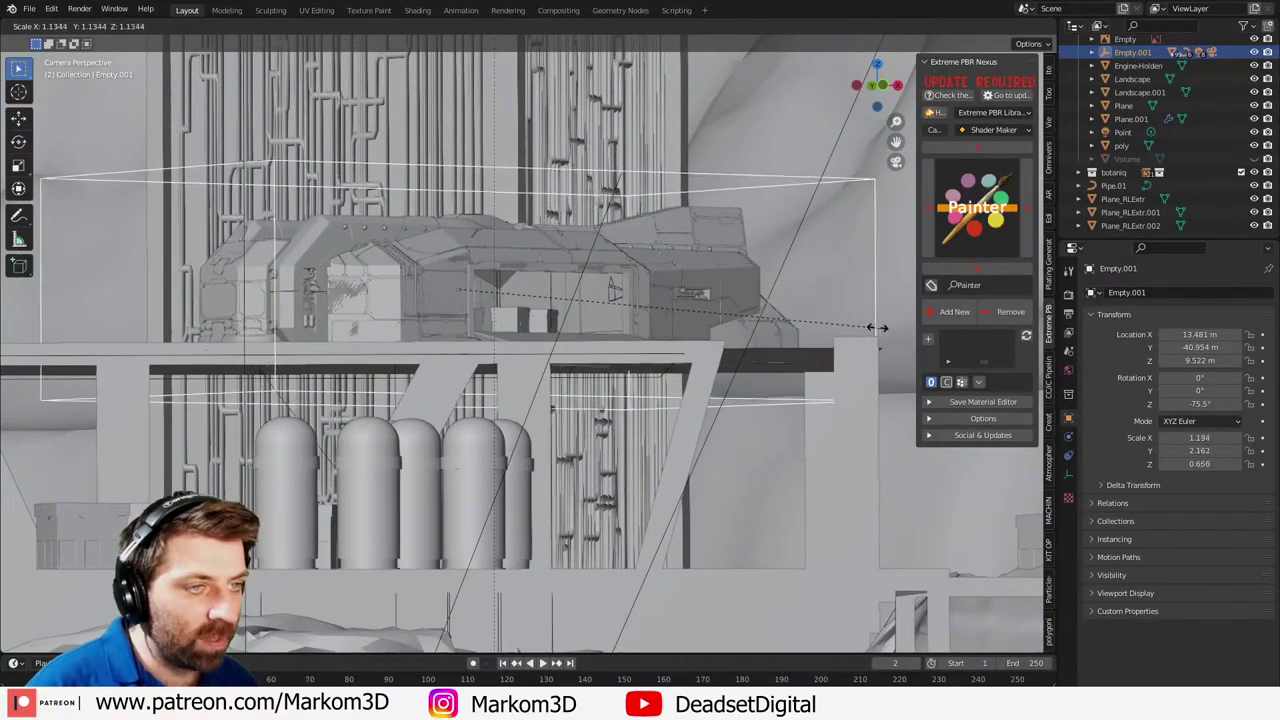
{"action": "right_click", "coordinate": [849, 311]}
- Scale the ship's parent empty together with the three cargo crates up about 1.4 times and raise them slightly along Z
{"action": "left_click", "coordinate": [483, 319], "text": "shift"}
{"action": "left_click", "coordinate": [524, 327], "text": "shift"}
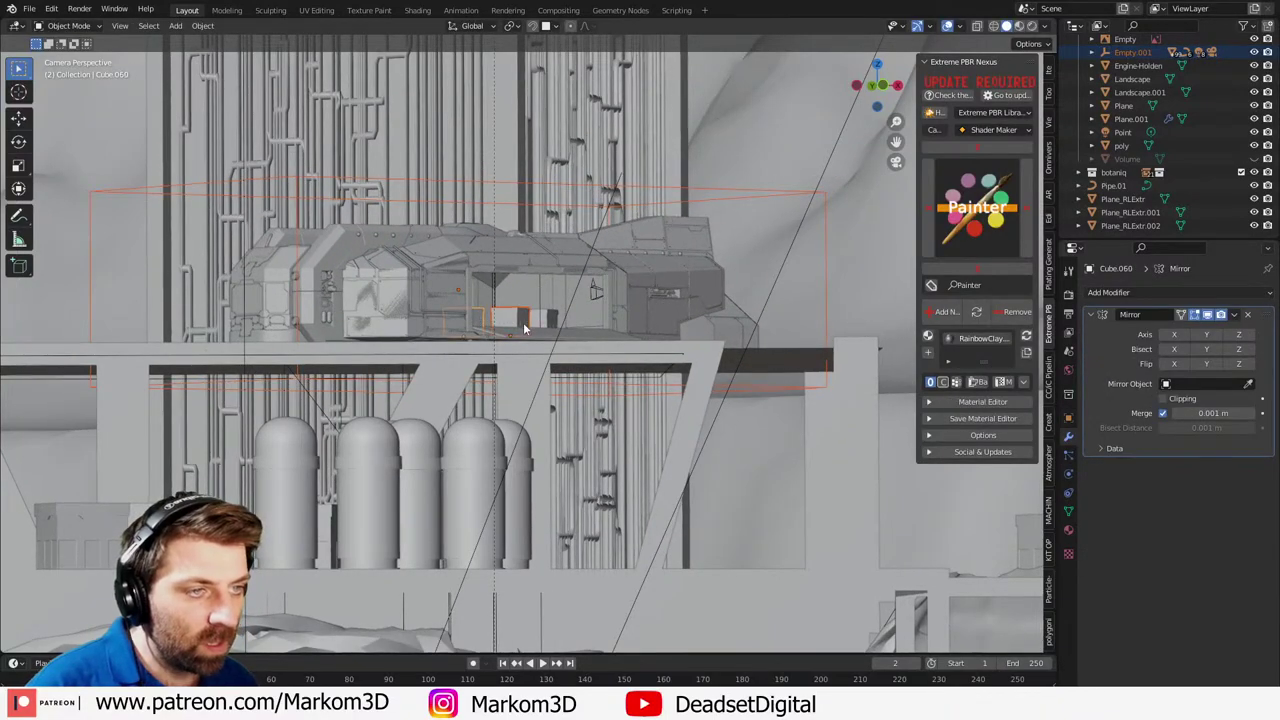
{"action": "left_click", "coordinate": [536, 322]}
{"action": "left_click", "coordinate": [516, 316]}
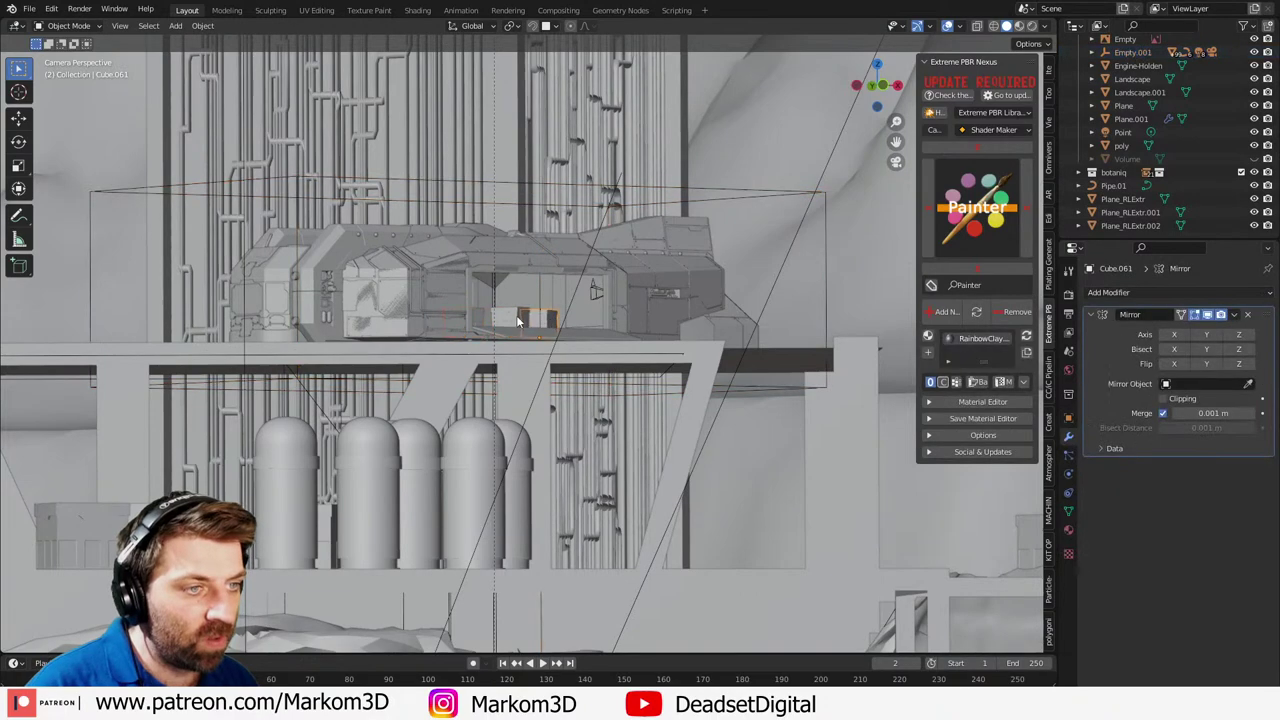
{"action": "left_click", "coordinate": [750, 192]}
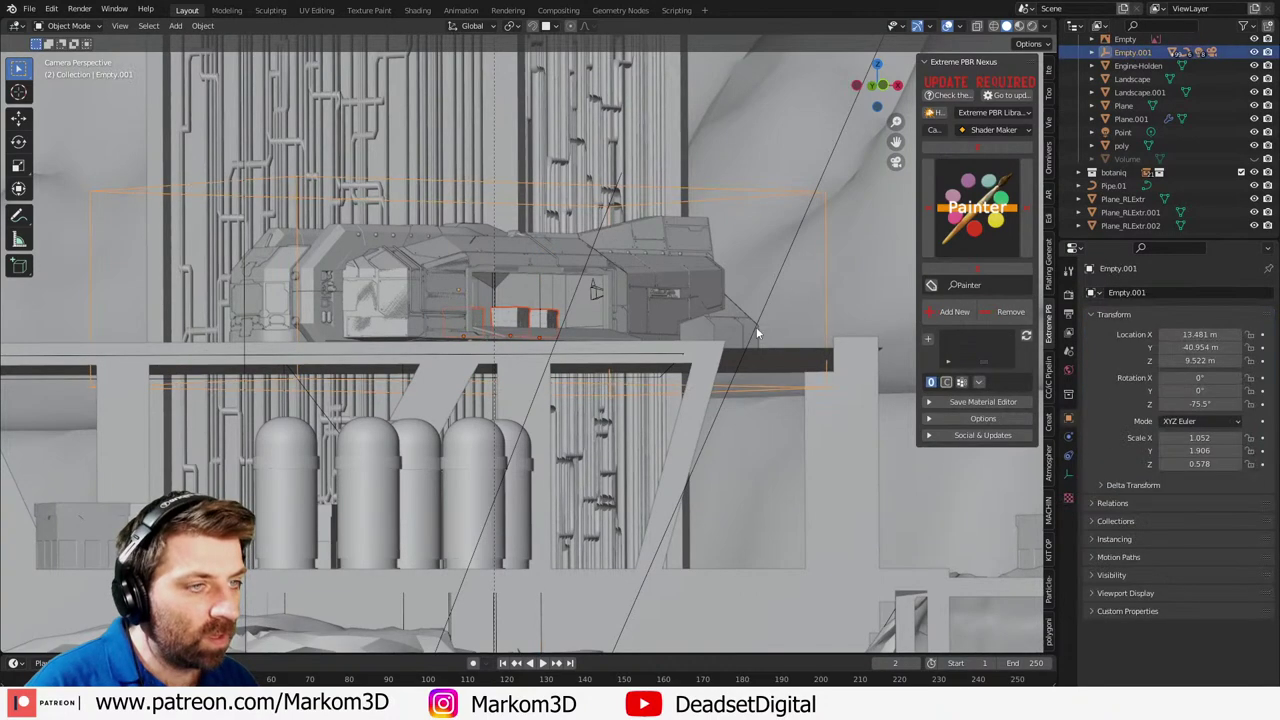
{"action": "key", "text": "s"}
{"action": "left_click", "coordinate": [879, 346]}
{"action": "key", "text": "g"}
{"action": "key", "text": "z"}
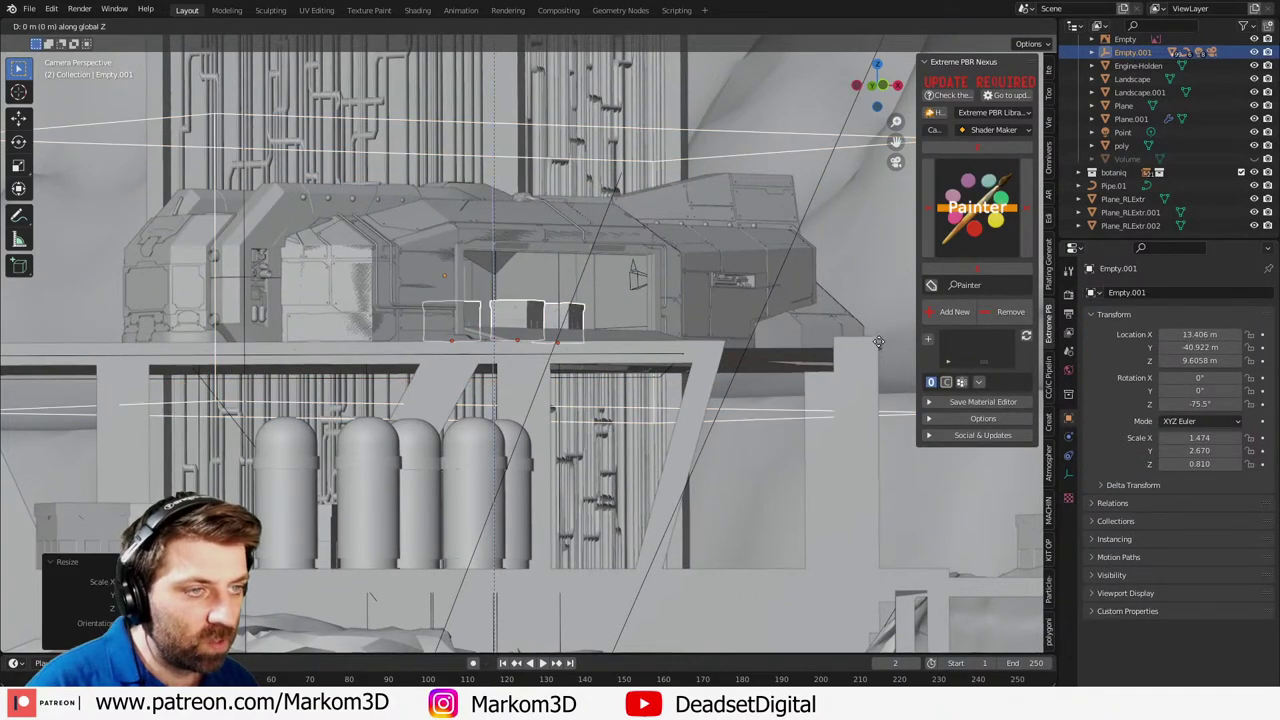
{"action": "left_click", "coordinate": [843, 278]}
- Enlarge the ship and its crates further, bringing the parent empty's scale to about 1.720, 3.114 and 0.945
{"action": "middle_click_drag", "start_coordinate": [680, 300], "coordinate": [588, 341]}
{"action": "scroll", "coordinate": [588, 340], "scroll_direction": "up", "scroll_amount": 8}
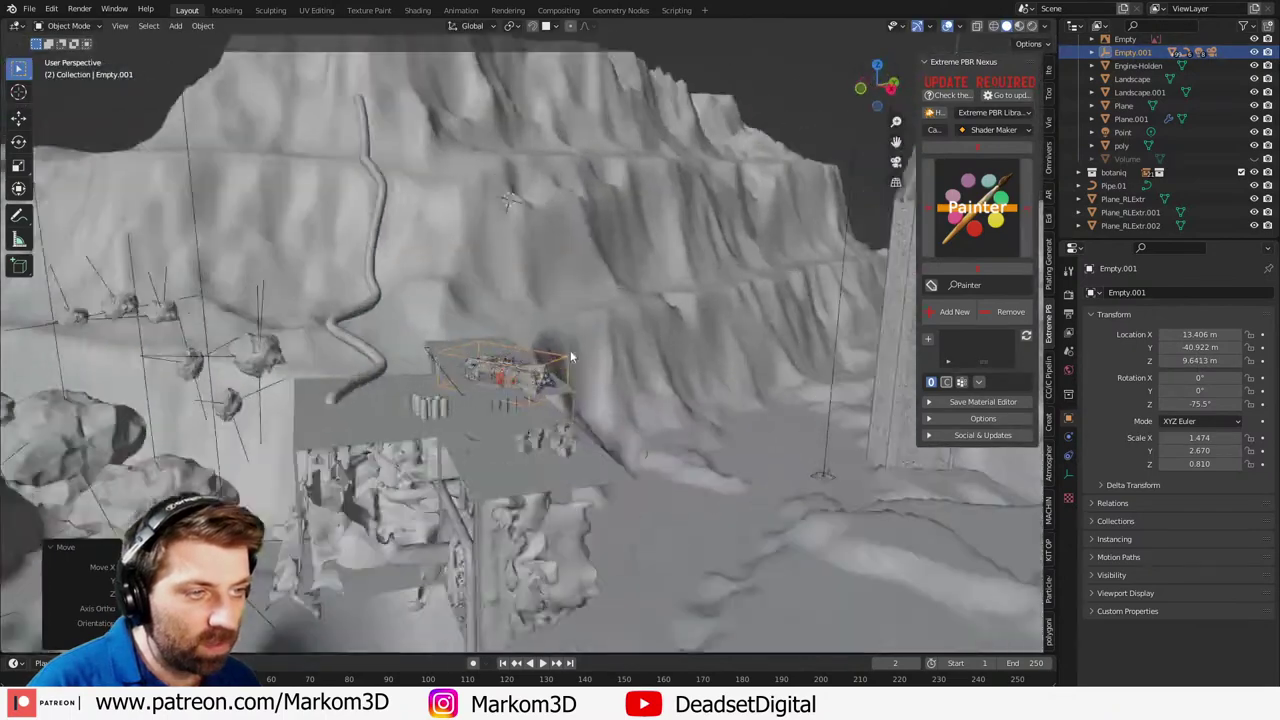
{"action": "key", "text": "s"}
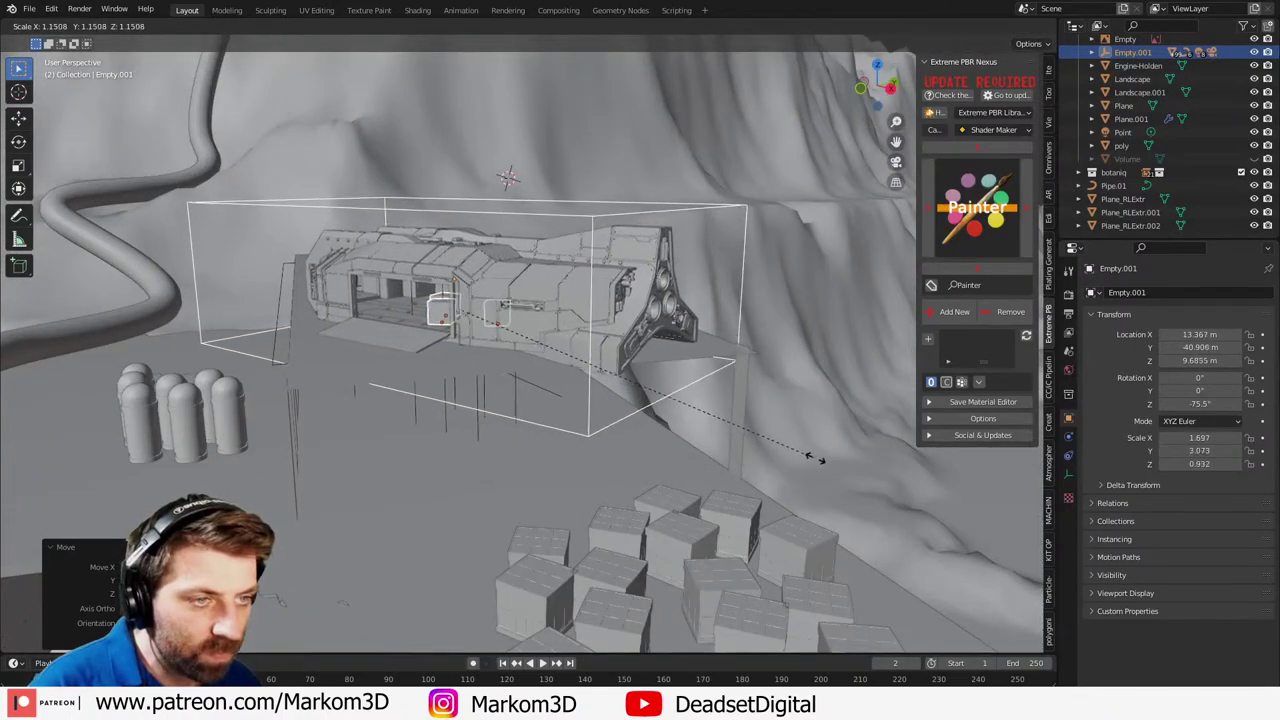
{"action": "left_click", "coordinate": [810, 455]}
{"action": "middle_click_drag", "start_coordinate": [810, 455], "coordinate": [812, 461]}
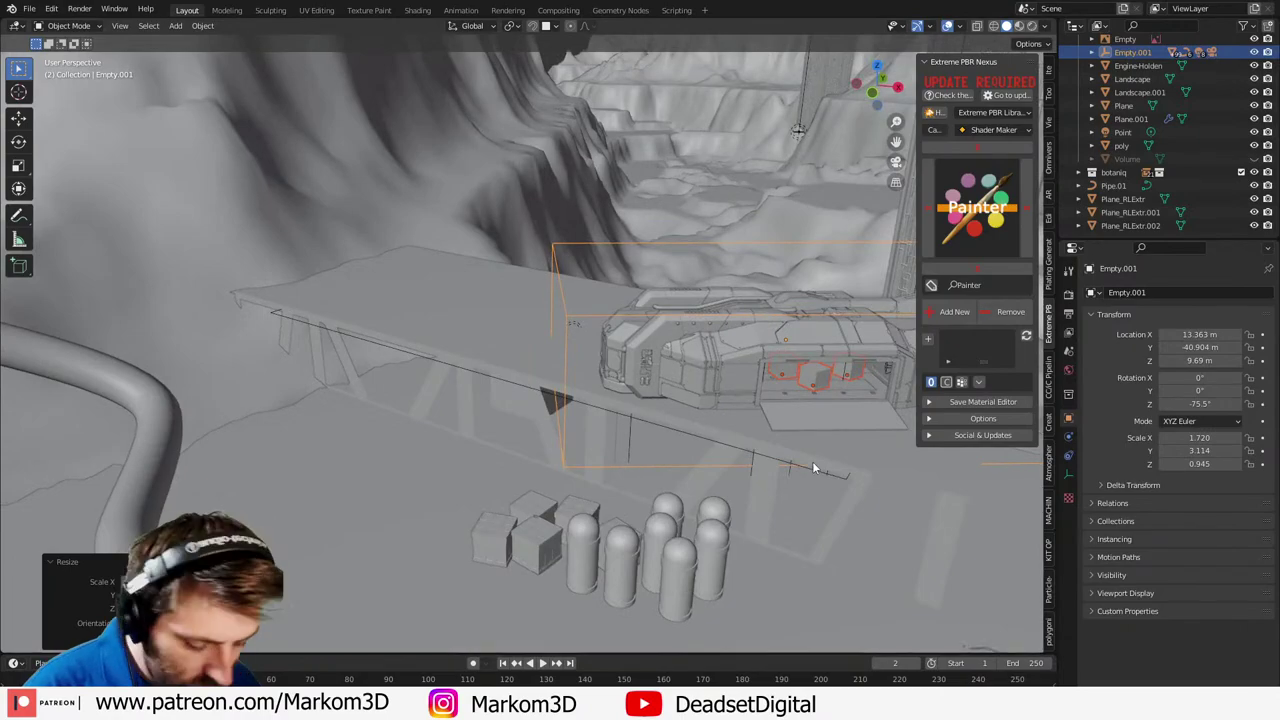
- Reposition the ship and its crates on the platform from above, placing the parent empty at about X 13.017 m, Y -40.515 m
{"action": "key", "text": "KP_7"}
{"action": "scroll", "coordinate": [896, 570], "scroll_direction": "down", "scroll_amount": 2}
{"action": "key", "text": "g"}
{"action": "left_click", "coordinate": [891, 558]}
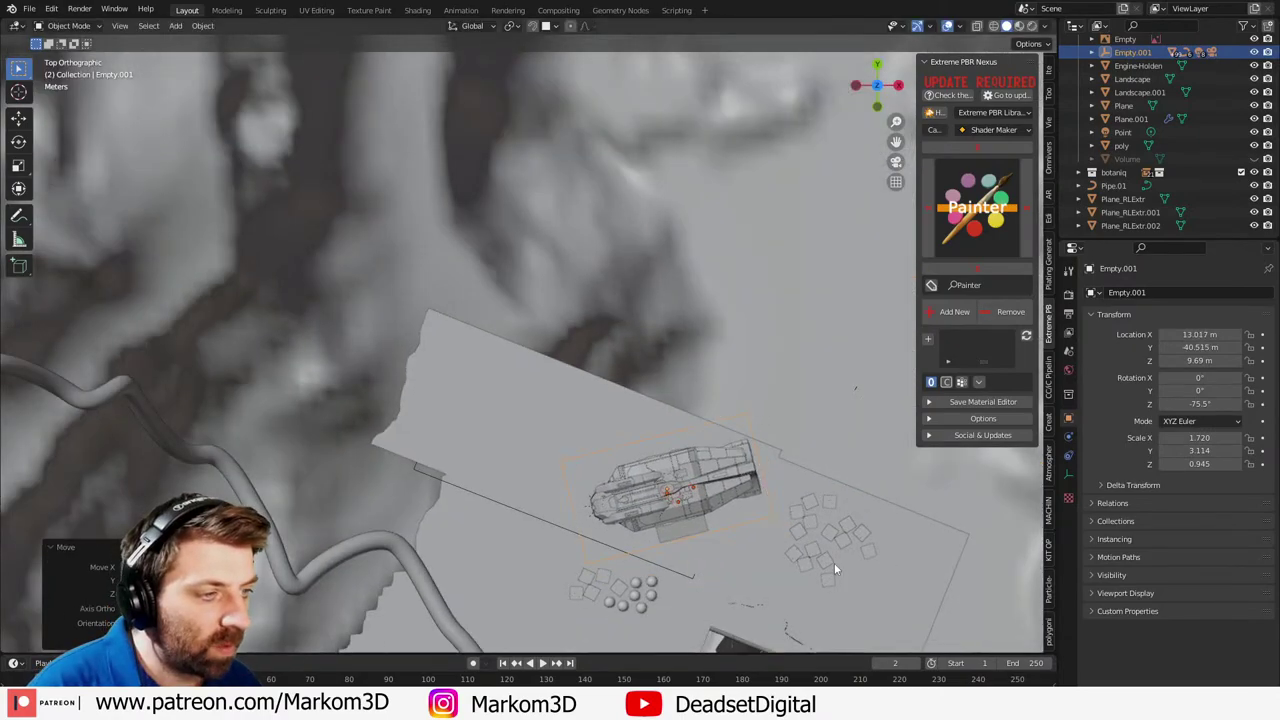
{"action": "middle_click_drag", "start_coordinate": [834, 563], "coordinate": [893, 462]}
{"action": "key", "text": "KP_0"}
{"action": "scroll", "coordinate": [880, 459], "scroll_direction": "down", "scroll_amount": 14}
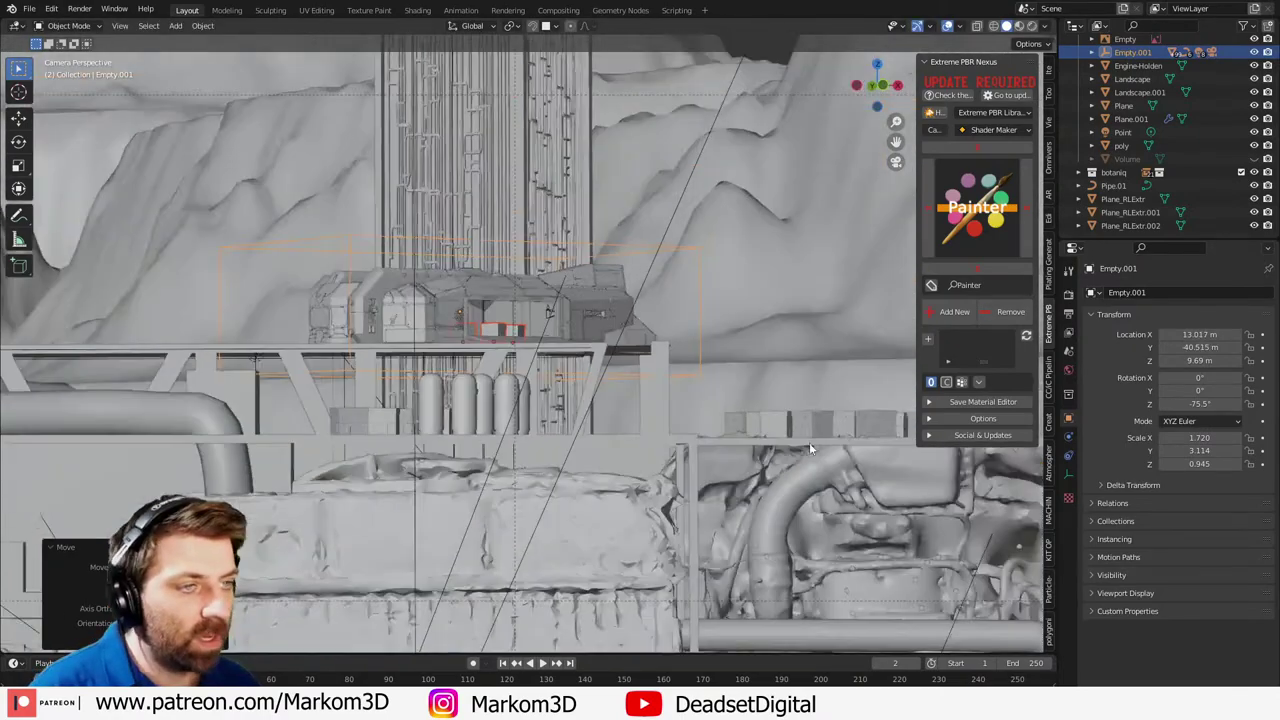
{"action": "middle_click_drag", "start_coordinate": [797, 458], "coordinate": [840, 458], "text": "shift"}
{"action": "scroll", "coordinate": [849, 470], "scroll_direction": "up", "scroll_amount": 2}
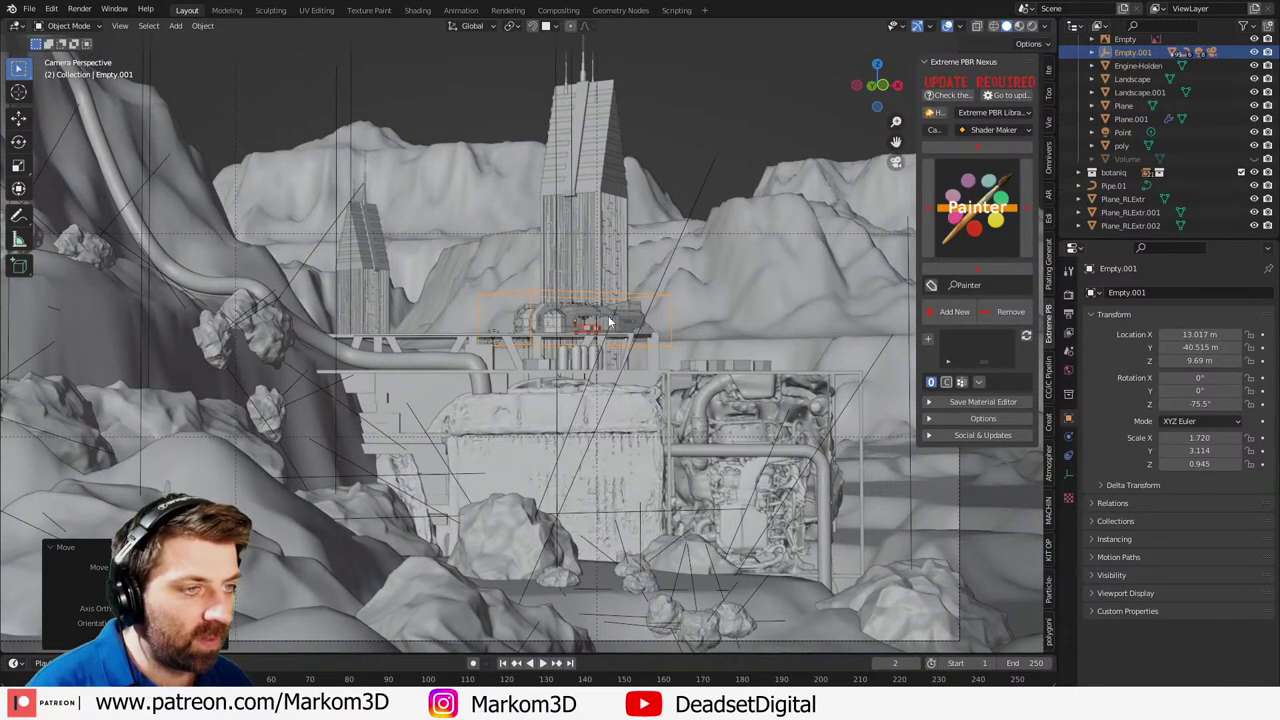
{"action": "key", "text": "g"}
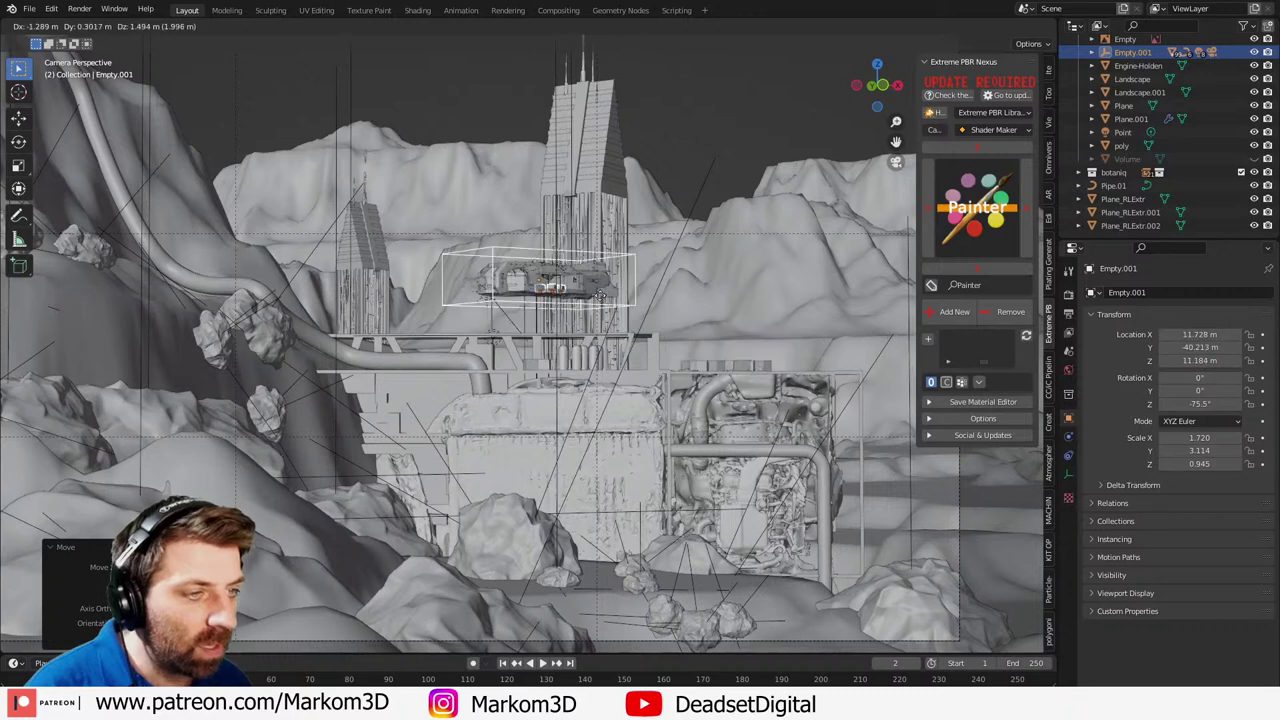
{"action": "left_click", "coordinate": [613, 477]}
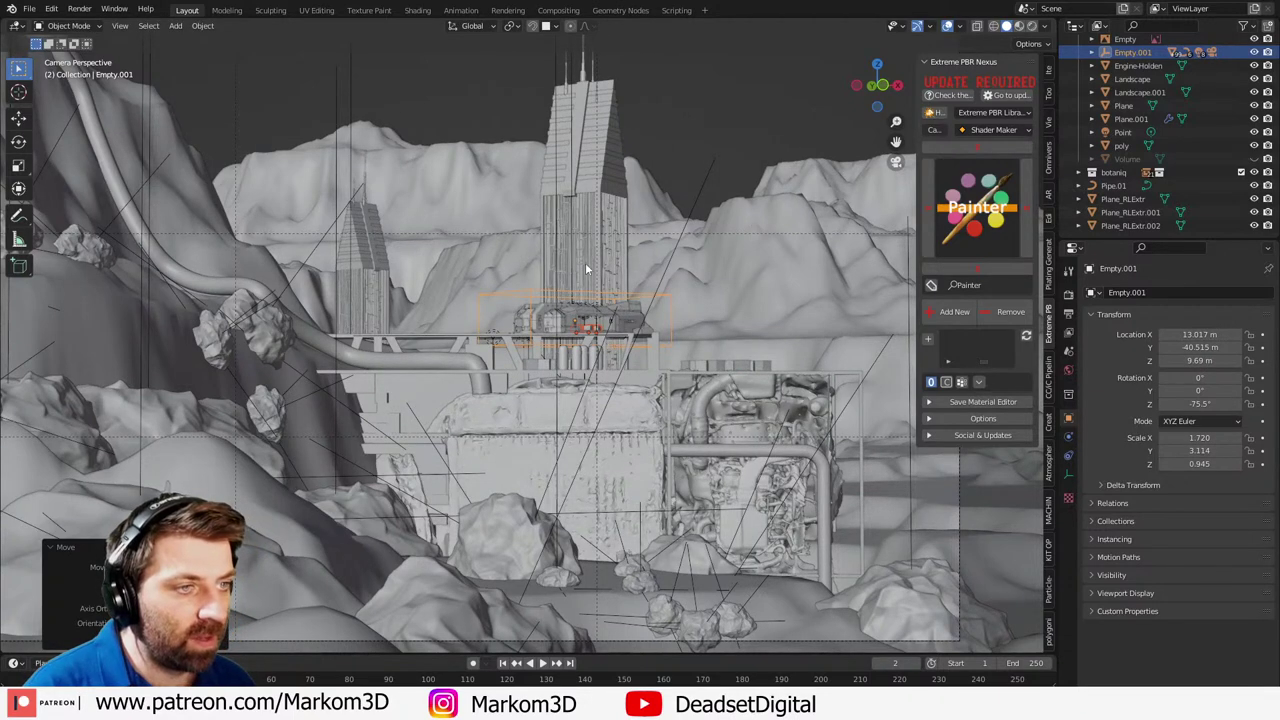
{"action": "key", "text": "g"}
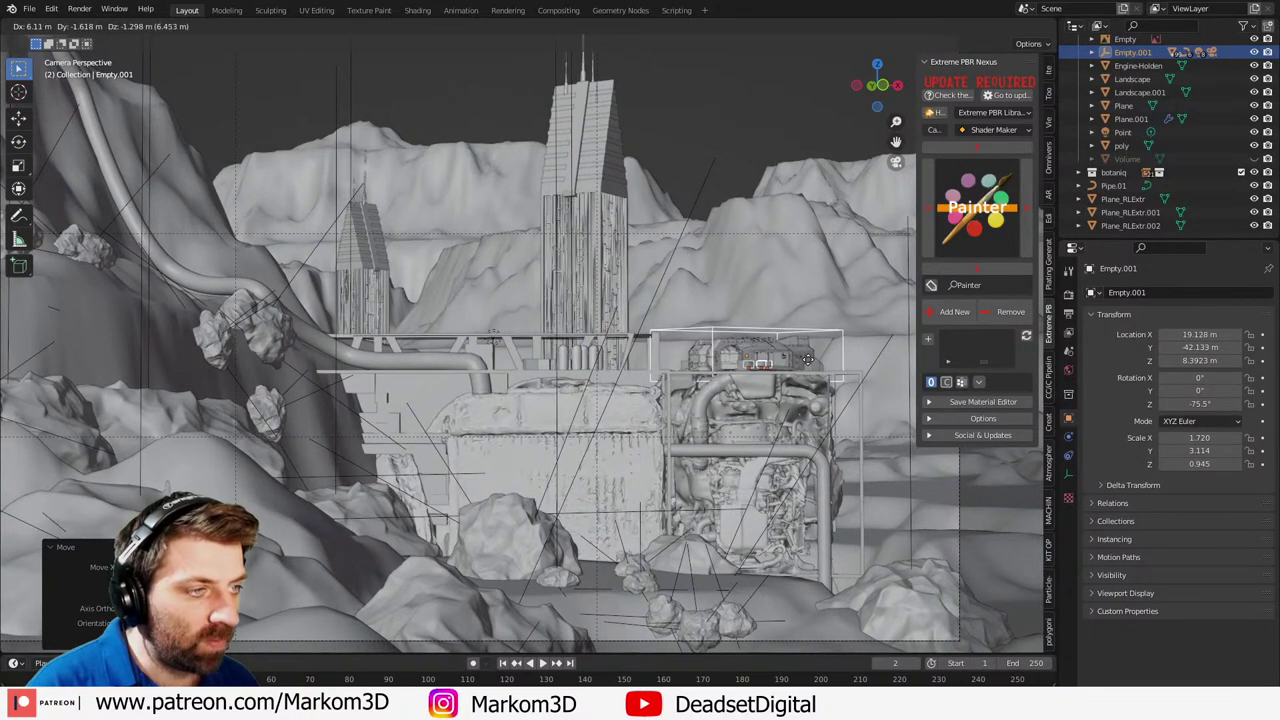
{"action": "key", "text": "Escape"}
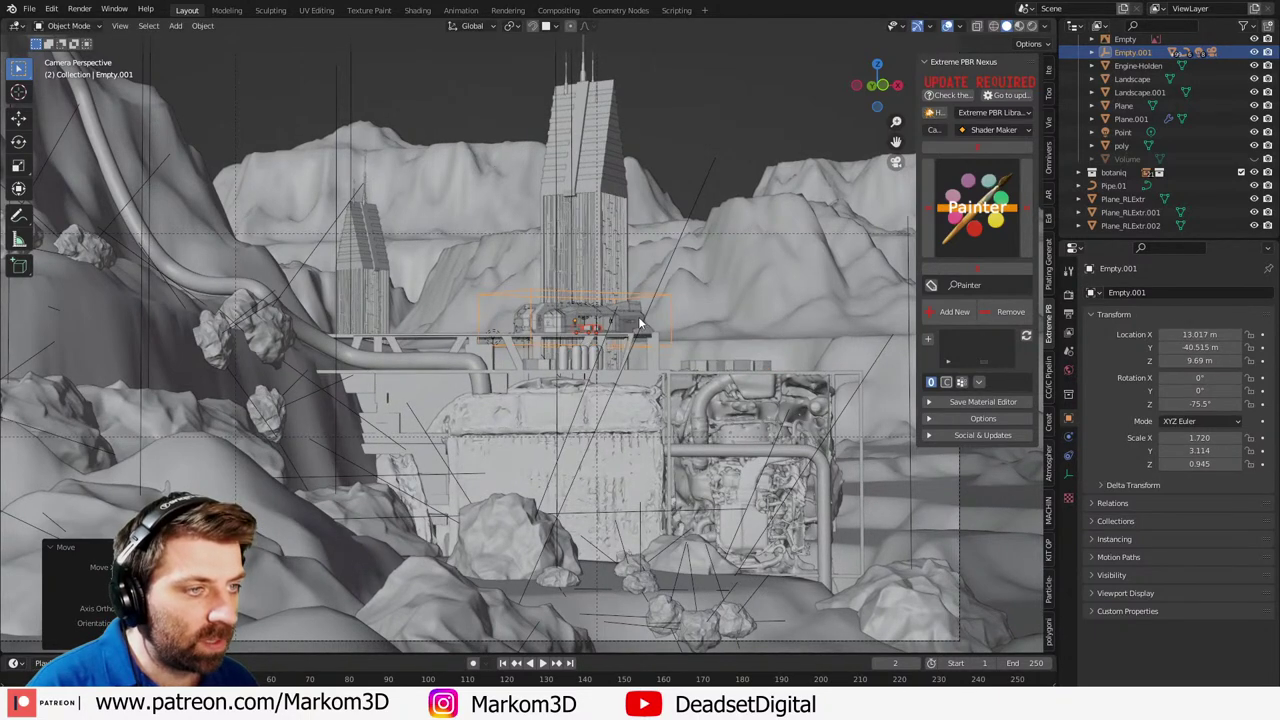
- Scale the ship and crates up about 1.2 times and seat them on the platform with the parent empty at about Z 9.900 m
{"action": "key", "text": "s"}
{"action": "left_click", "coordinate": [713, 342]}
{"action": "key", "text": "g"}
{"action": "key", "text": "z"}
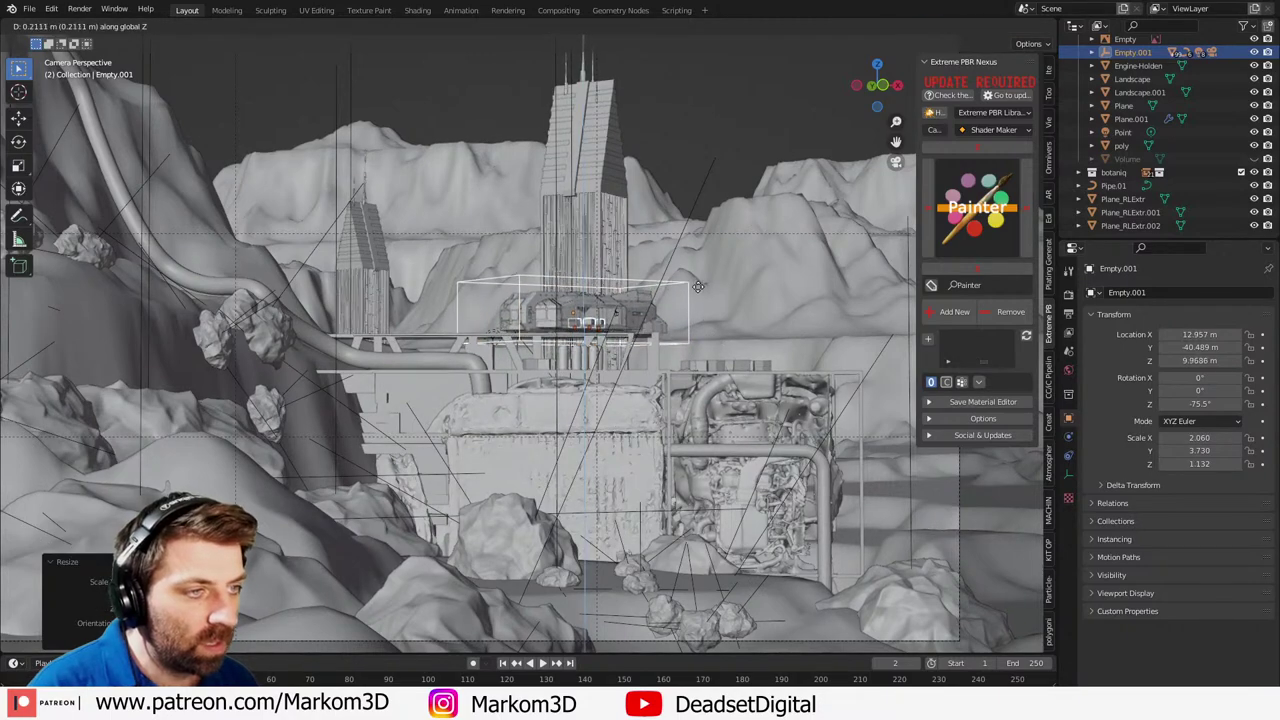
{"action": "left_click", "coordinate": [685, 340]}
{"action": "scroll", "coordinate": [665, 389], "scroll_direction": "up", "scroll_amount": 6}
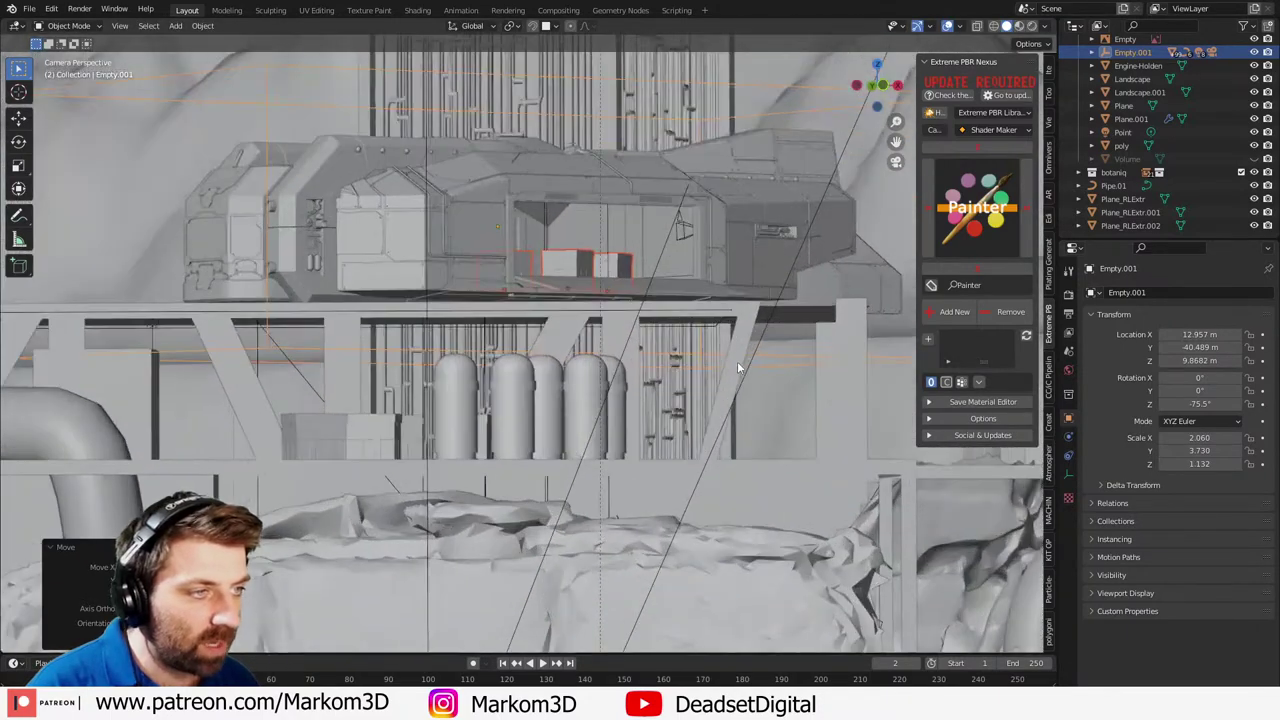
{"action": "key", "text": "g"}
{"action": "key", "text": "z"}
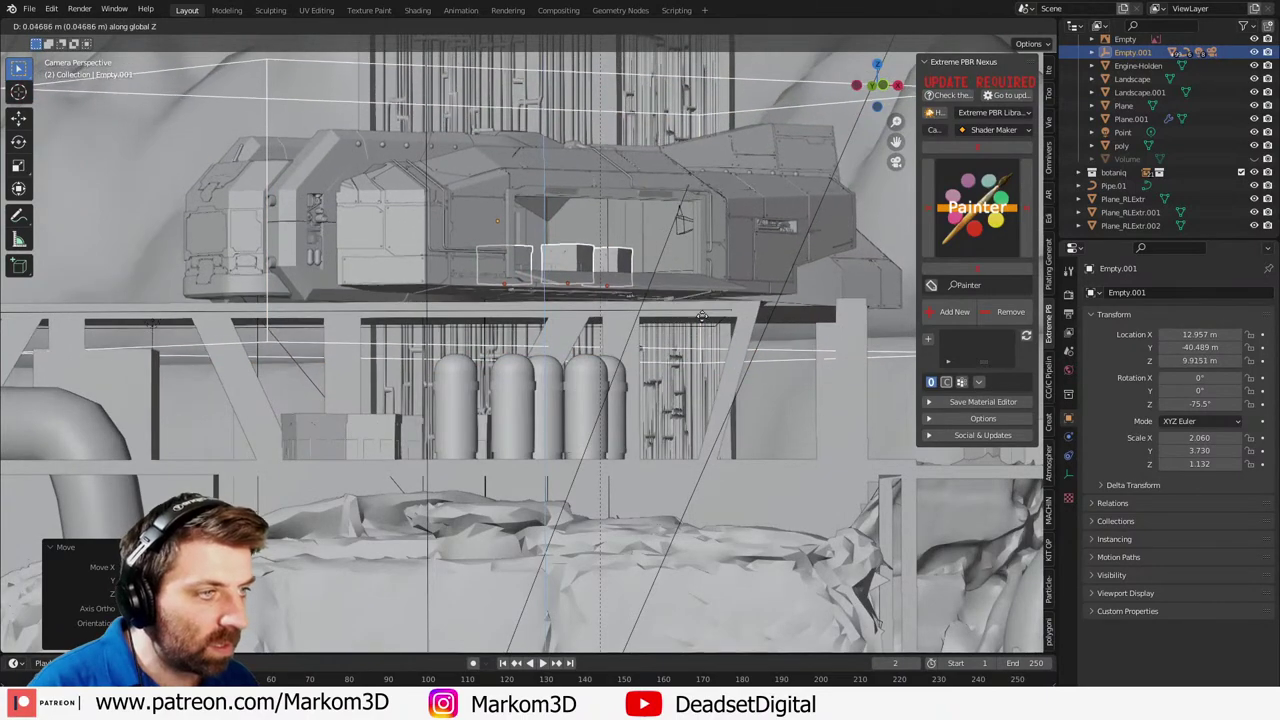
{"action": "left_click", "coordinate": [706, 322]}
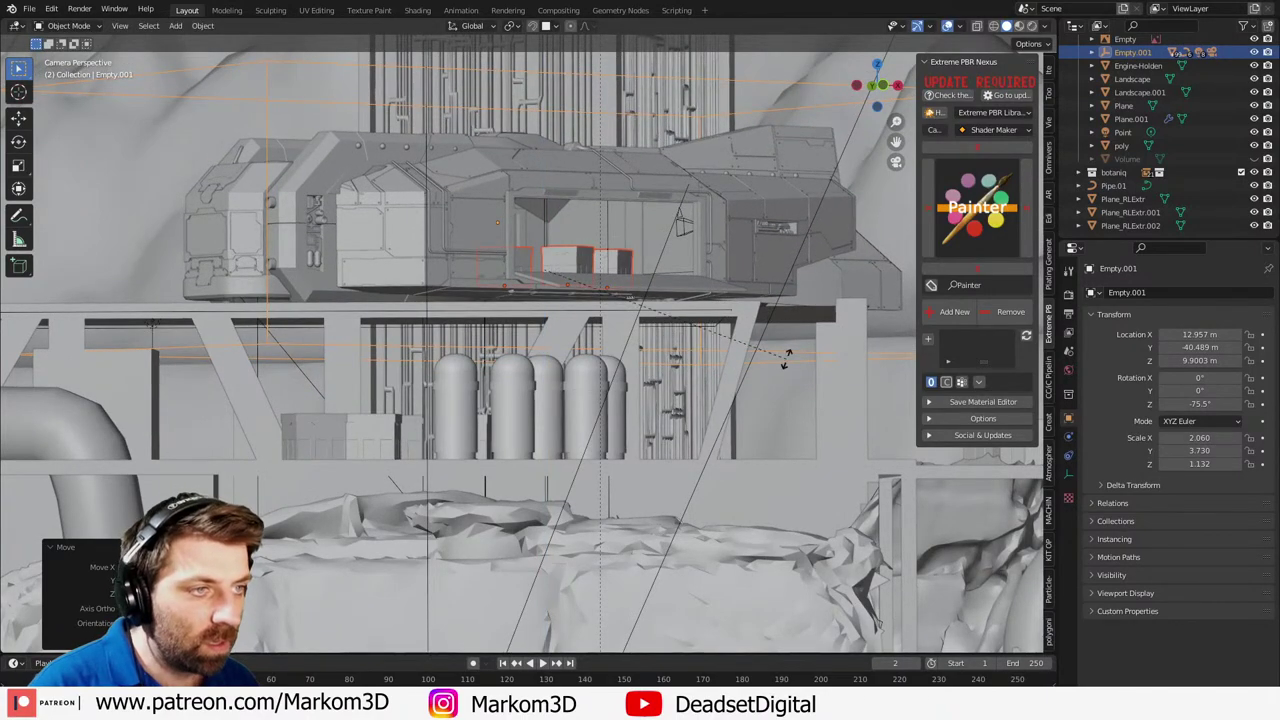
- Rotate the ship and crates about 11° around Z and lower them onto the platform to about Z 9.887 m
{"action": "key", "text": "r"}
{"action": "key", "text": "z"}
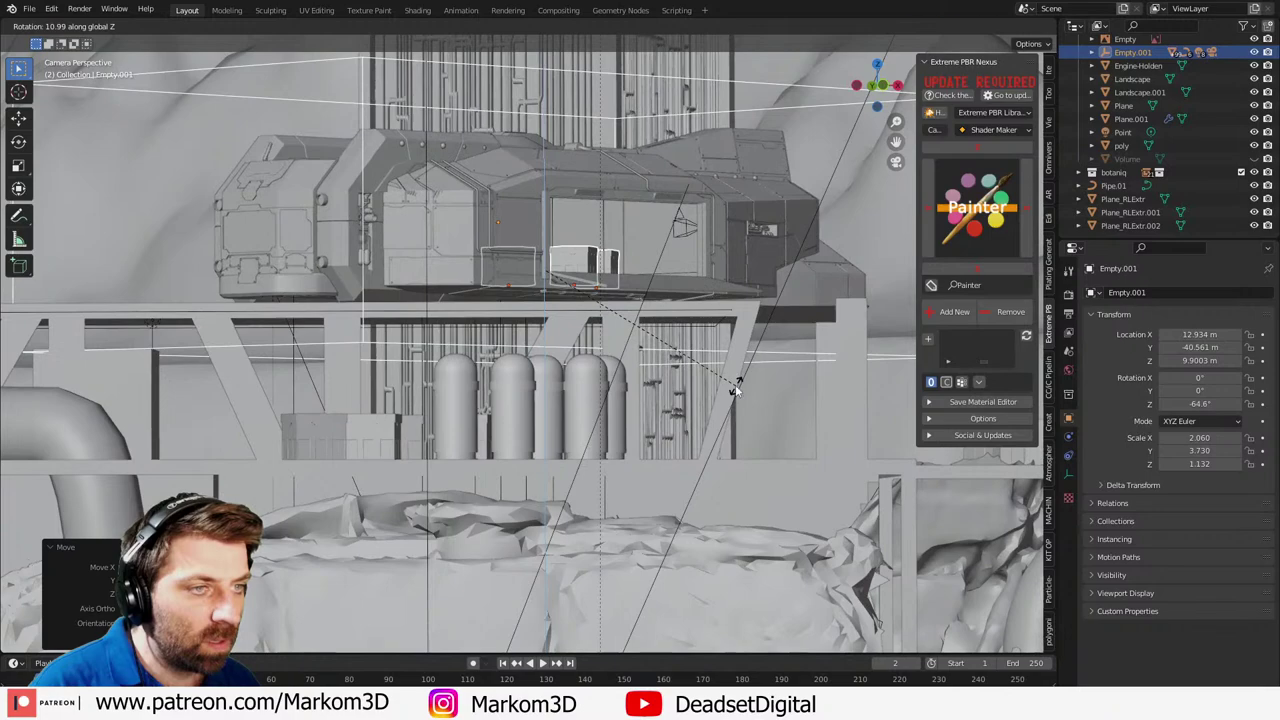
{"action": "left_click", "coordinate": [736, 388]}
{"action": "key", "text": "g"}
{"action": "key", "text": "z"}
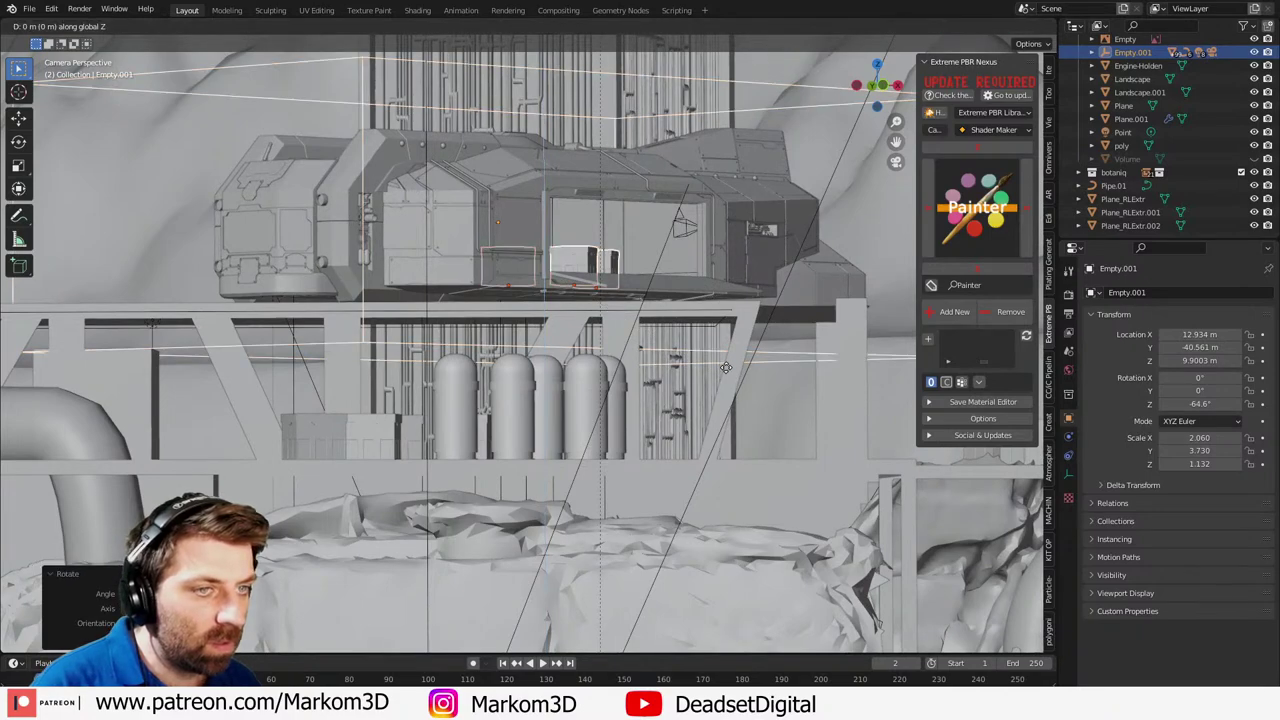
{"action": "left_click", "coordinate": [739, 374]}
- Render the camera view again and check the enlarged ship's size and position in the full image
{"action": "key", "text": "F12"}
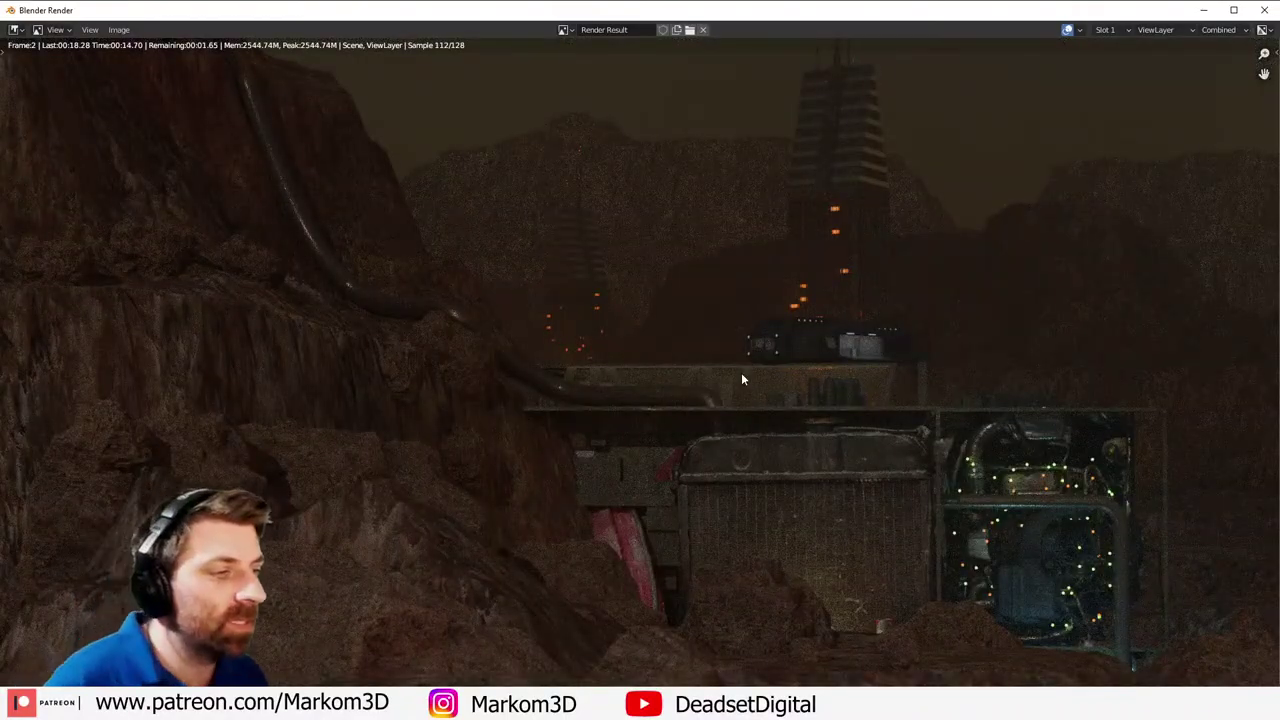
{"action": "scroll", "coordinate": [741, 378], "scroll_direction": "down", "scroll_amount": 4}
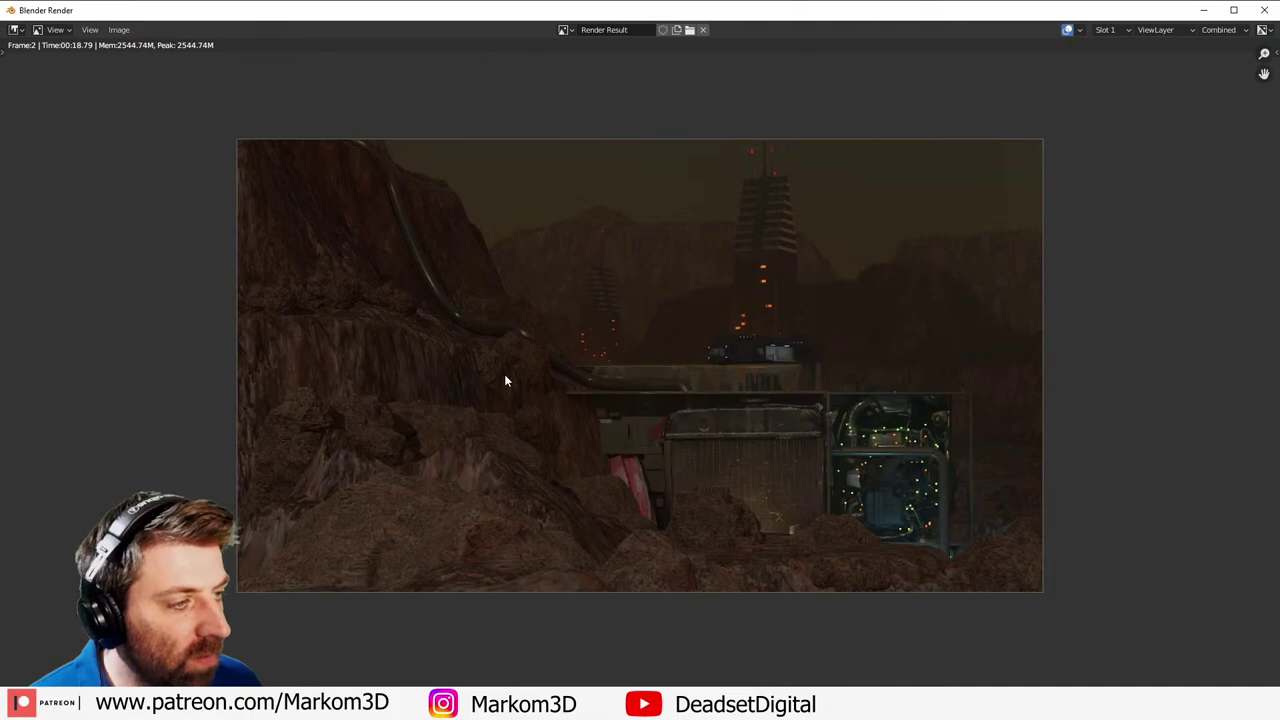
{"action": "key", "text": "Escape"}
- Unhide the Volume object in the viewport
{"action": "scroll", "coordinate": [518, 380], "scroll_direction": "down", "scroll_amount": 8}
{"action": "middle_click_drag", "start_coordinate": [518, 380], "coordinate": [592, 430]}
{"action": "scroll", "coordinate": [455, 416], "scroll_direction": "down", "scroll_amount": 3}
{"action": "key", "text": "a"}
{"action": "scroll", "coordinate": [592, 430], "scroll_direction": "up", "scroll_amount": 5}
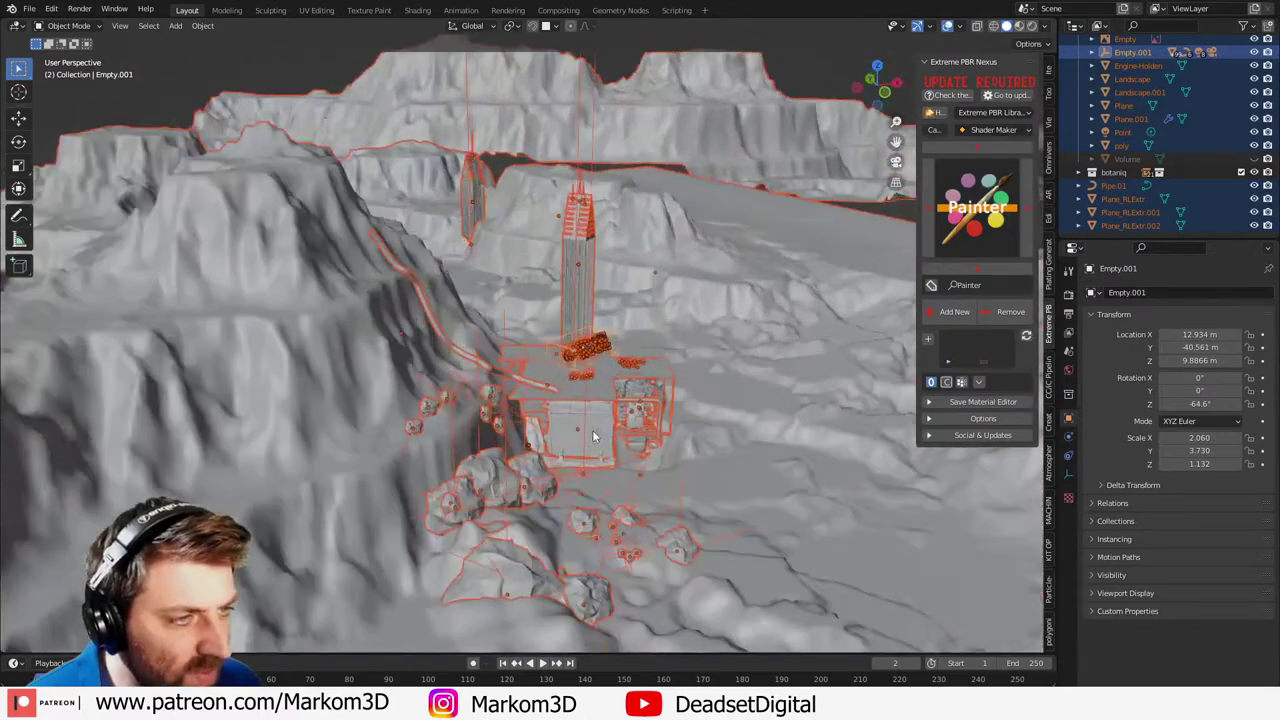
{"action": "scroll", "coordinate": [592, 430], "scroll_direction": "up", "scroll_amount": 1}
{"action": "left_click", "coordinate": [1254, 159]}
{"action": "middle_click_drag", "start_coordinate": [778, 351], "coordinate": [760, 354]}
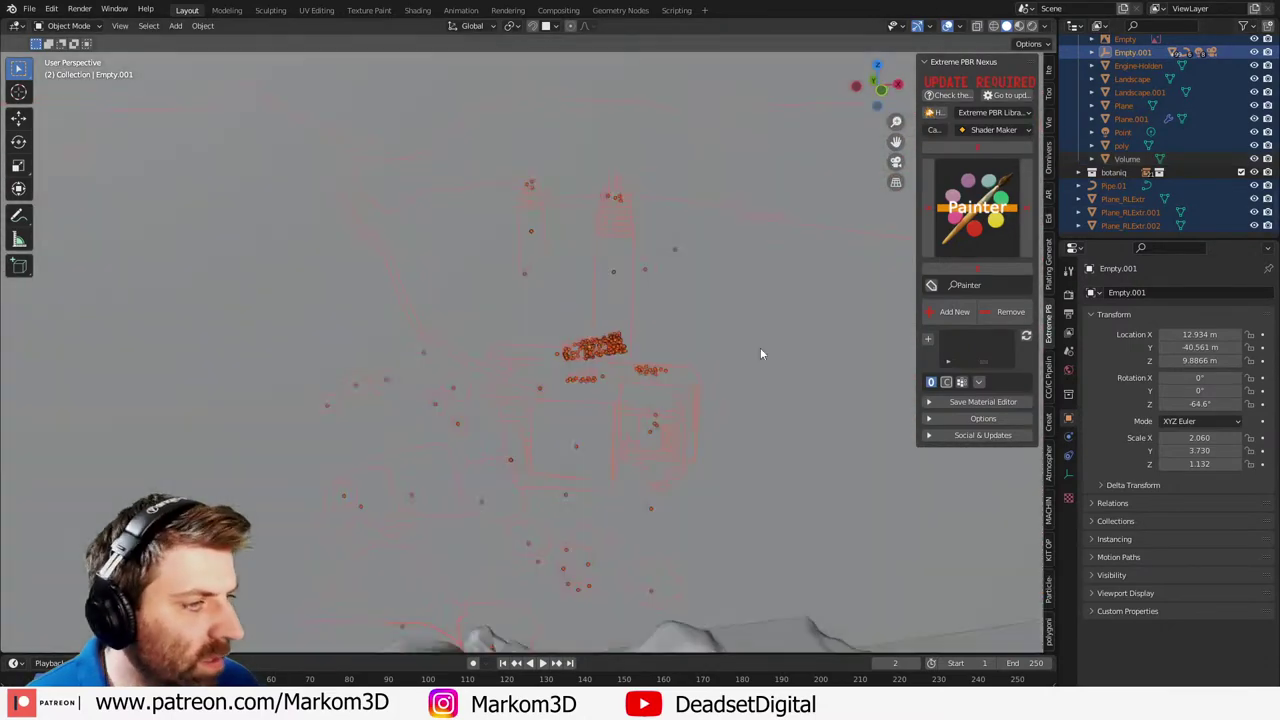
- Select the Volume object from the camera view and preview the scene in rendered shading
{"action": "key", "text": "KP_0"}
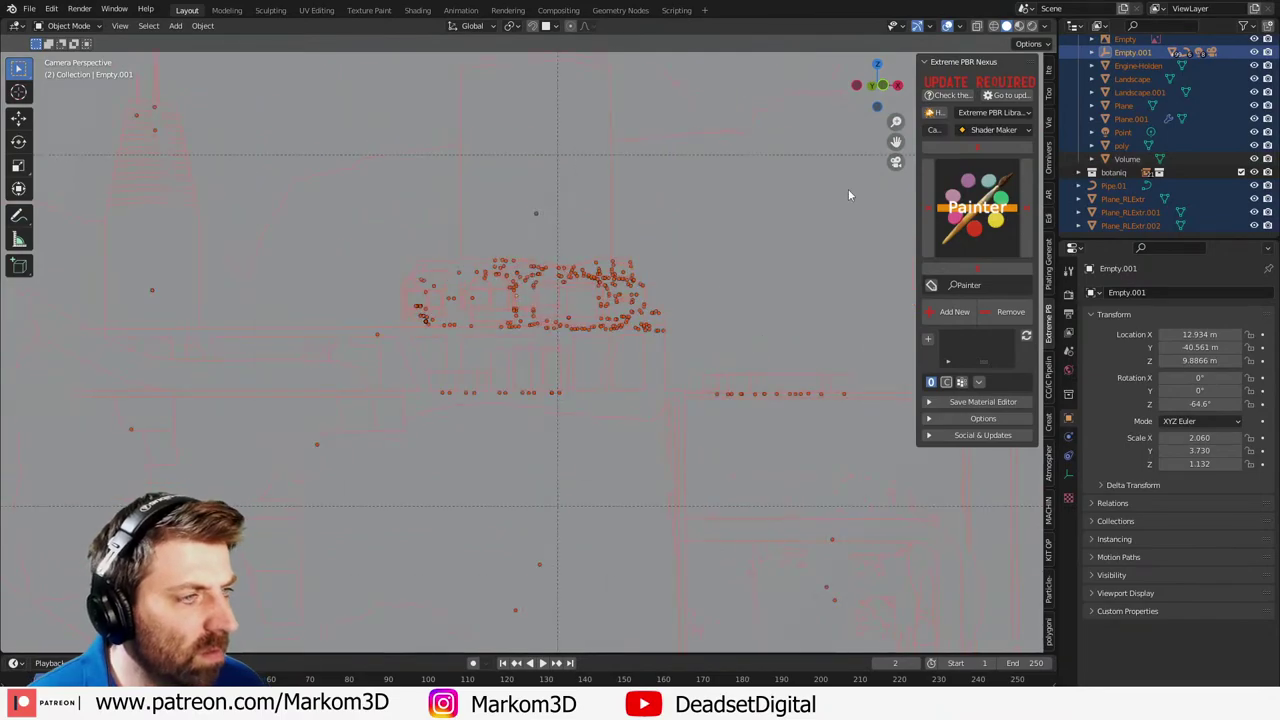
{"action": "left_click", "coordinate": [849, 187]}
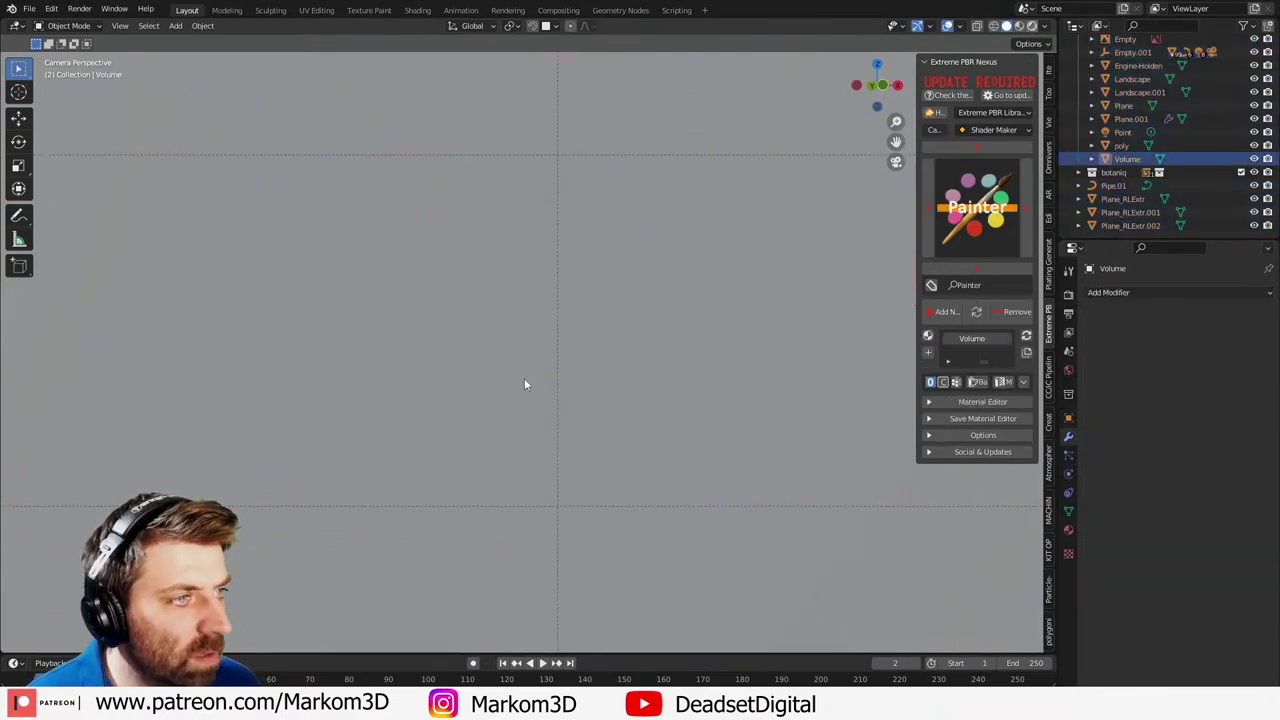
{"action": "left_click", "coordinate": [1031, 26]}
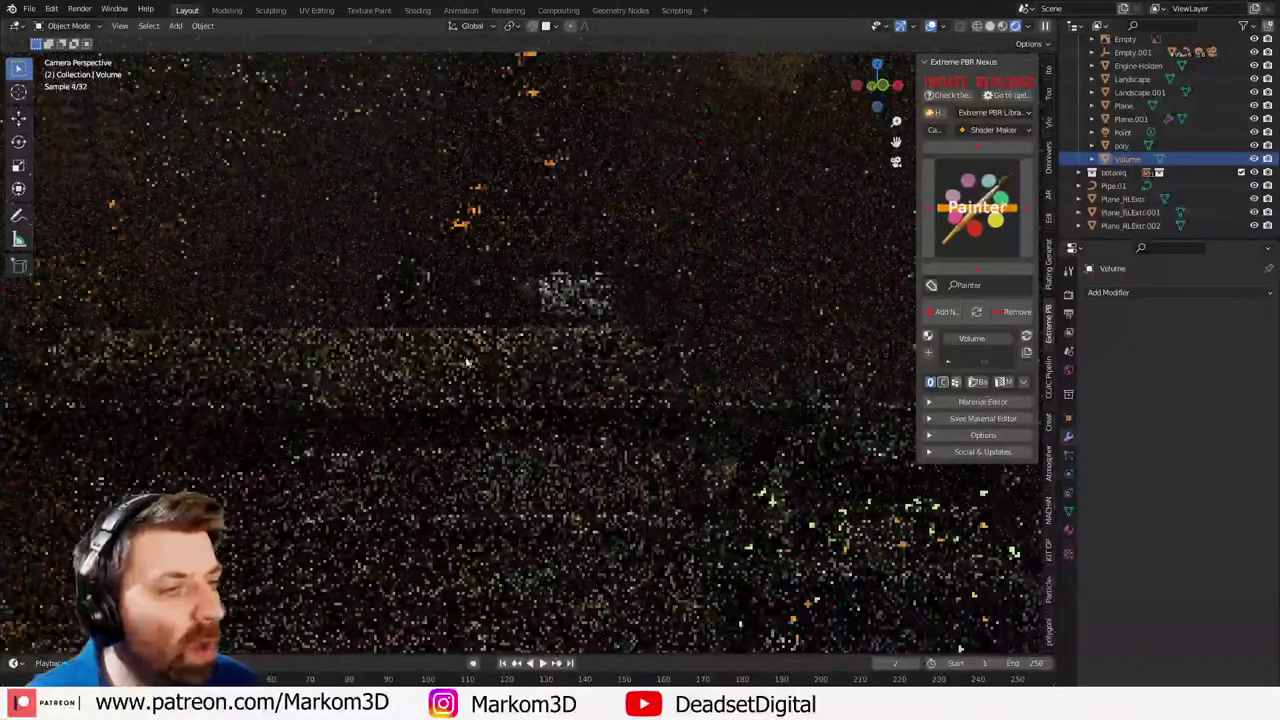
- Switch the viewport to solid shading outside the camera and hide the Volume object to expose the ship
{"action": "left_click", "coordinate": [989, 27]}
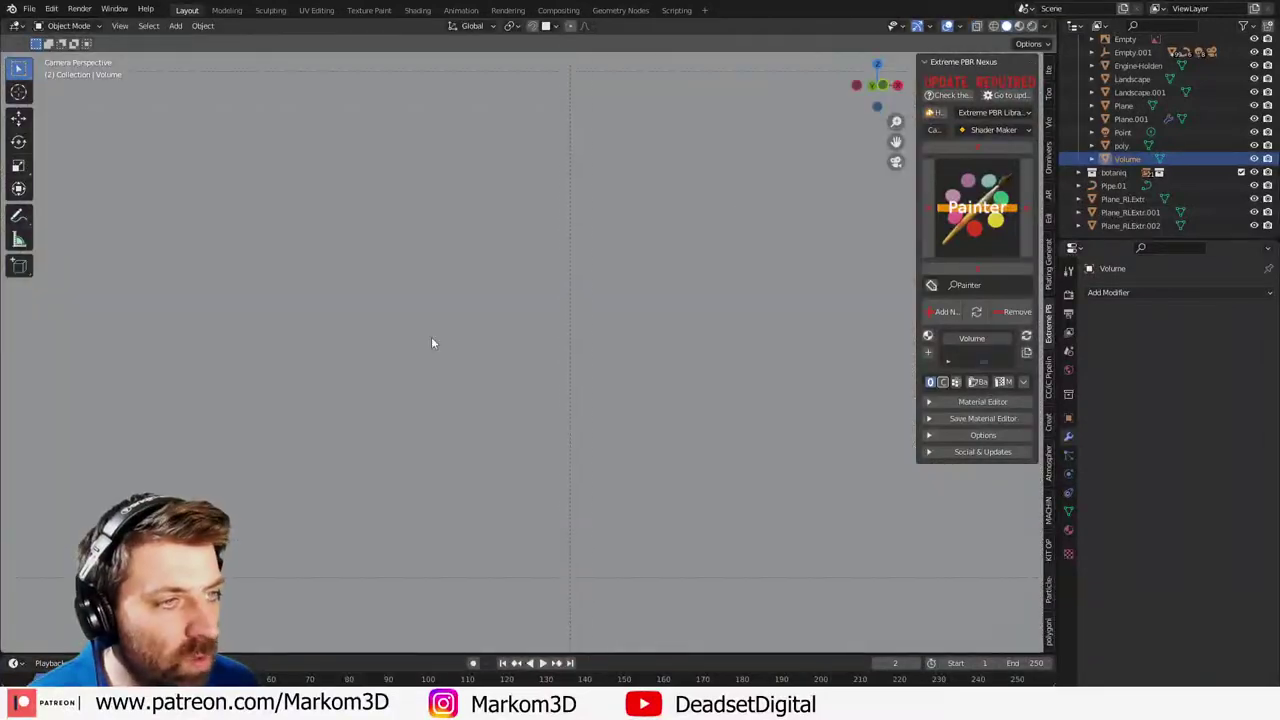
{"action": "key", "text": "KP_0"}
{"action": "scroll", "coordinate": [600, 277], "scroll_direction": "up", "scroll_amount": 5}
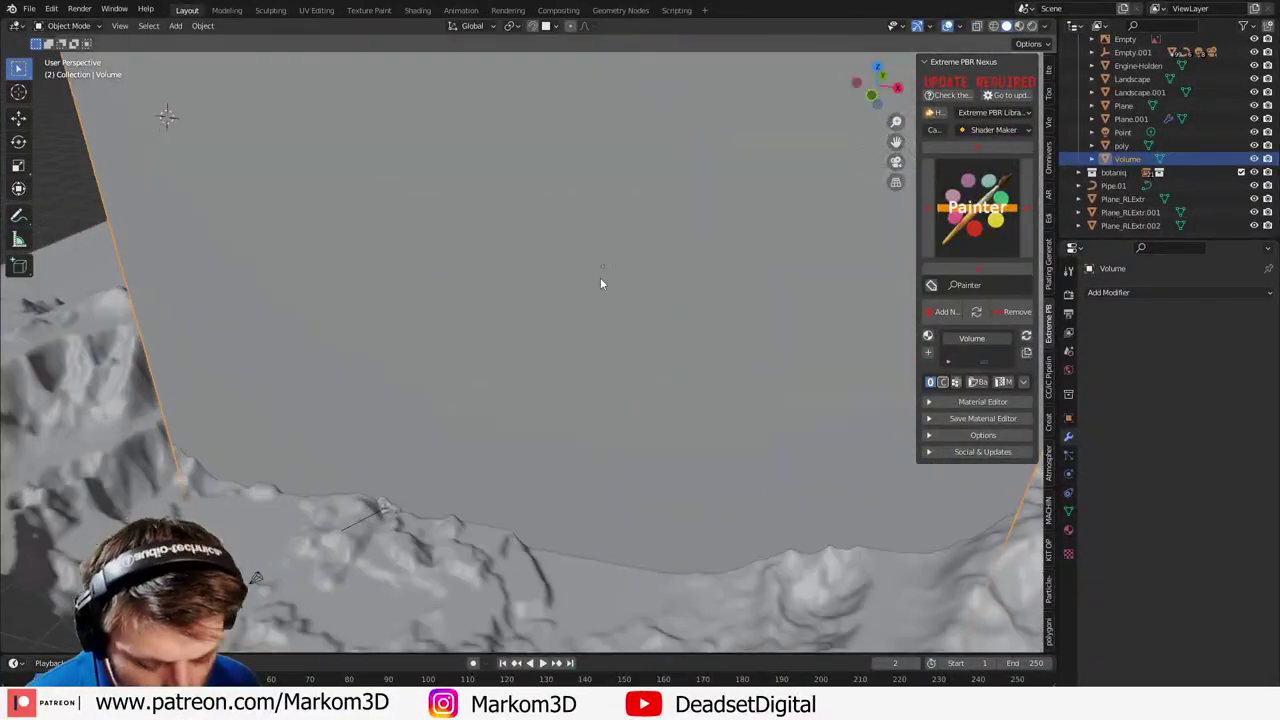
{"action": "key", "text": "h"}
{"action": "scroll", "coordinate": [519, 330], "scroll_direction": "up", "scroll_amount": 5}
{"action": "middle_click_drag", "start_coordinate": [592, 568], "coordinate": [636, 399], "text": "shift"}
{"action": "scroll", "coordinate": [636, 399], "scroll_direction": "up", "scroll_amount": 2}
{"action": "scroll", "coordinate": [636, 404], "scroll_direction": "up", "scroll_amount": 3}
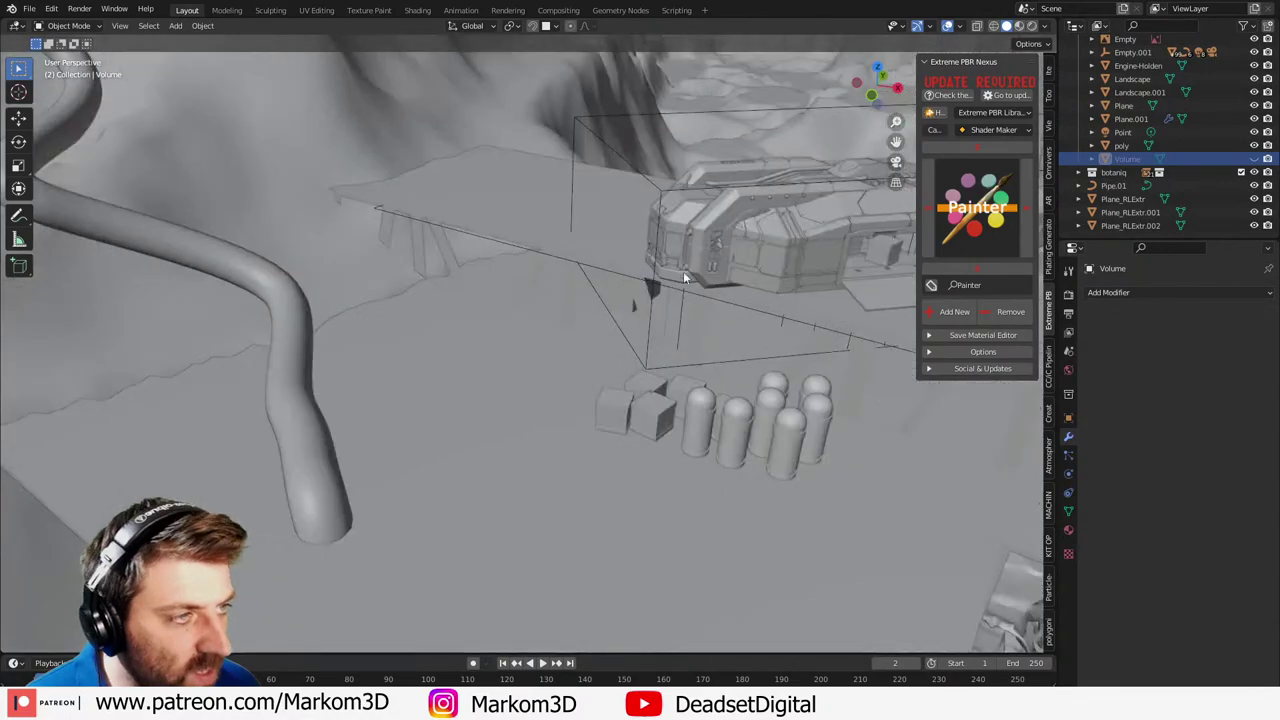
- Examine the ship and the surrounding landscape's lighting in rendered shading from outside the camera view
{"action": "left_click", "coordinate": [691, 240]}
{"action": "middle_click_drag", "start_coordinate": [698, 262], "coordinate": [686, 297]}
{"action": "scroll", "coordinate": [686, 297], "scroll_direction": "down", "scroll_amount": 6}
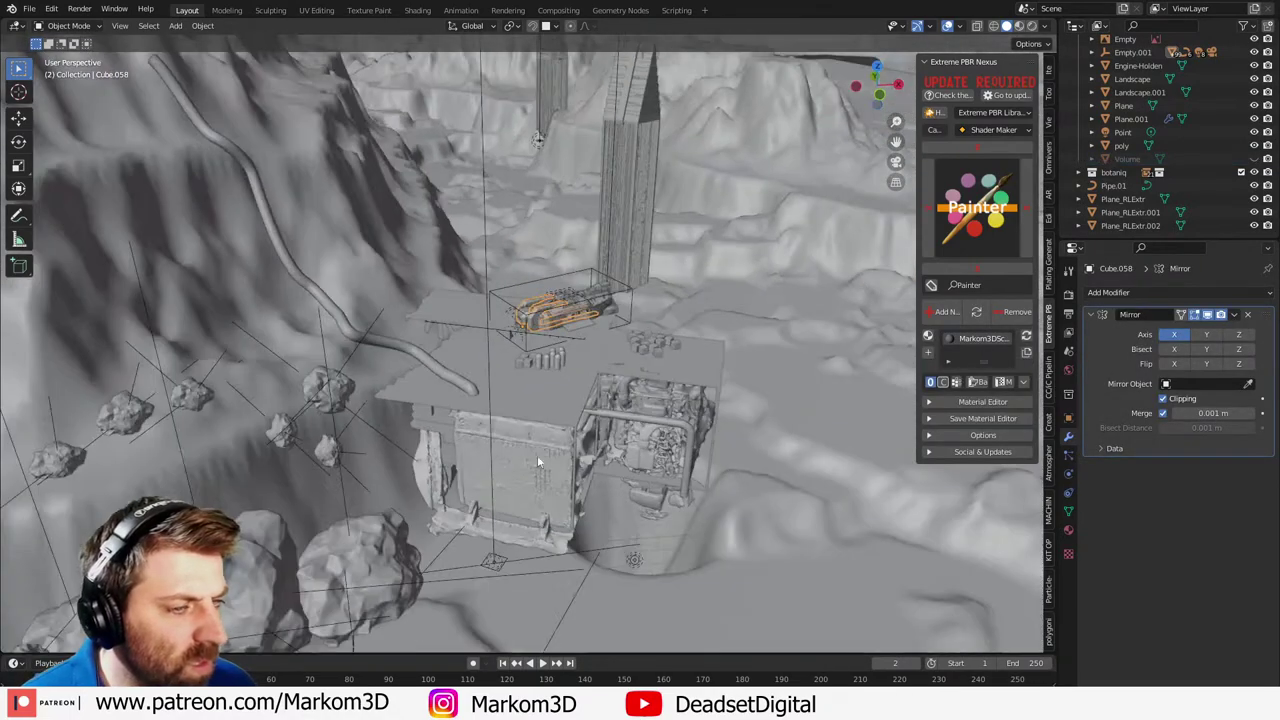
{"action": "middle_click_drag", "start_coordinate": [537, 455], "coordinate": [651, 322]}
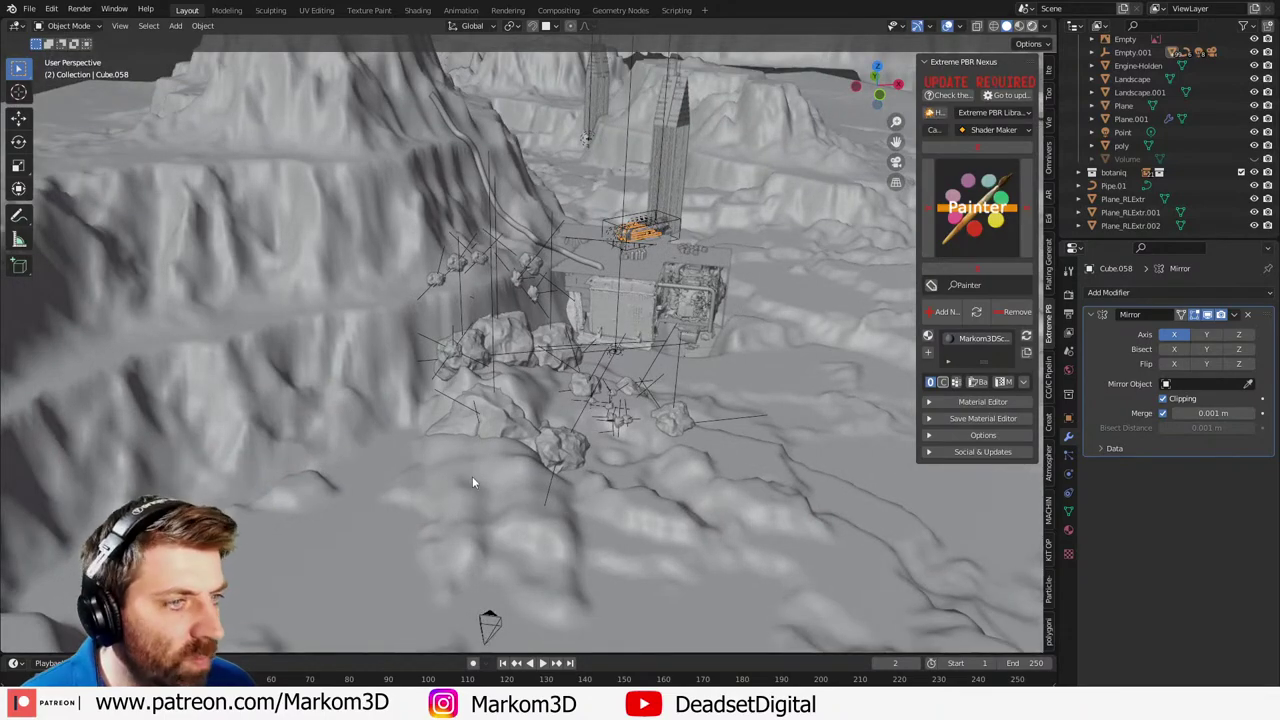
{"action": "key", "text": "shift+z"}
{"action": "key", "text": "z"}
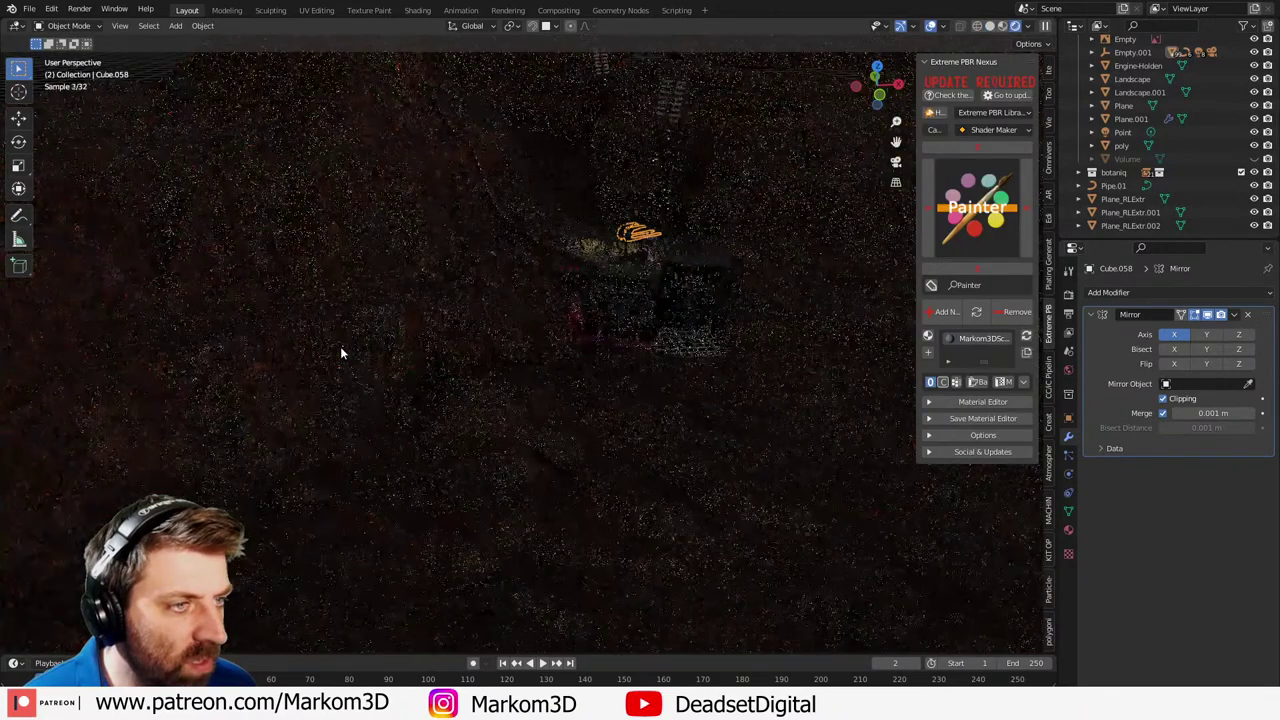
{"action": "scroll", "coordinate": [366, 322], "scroll_direction": "down", "scroll_amount": 2}
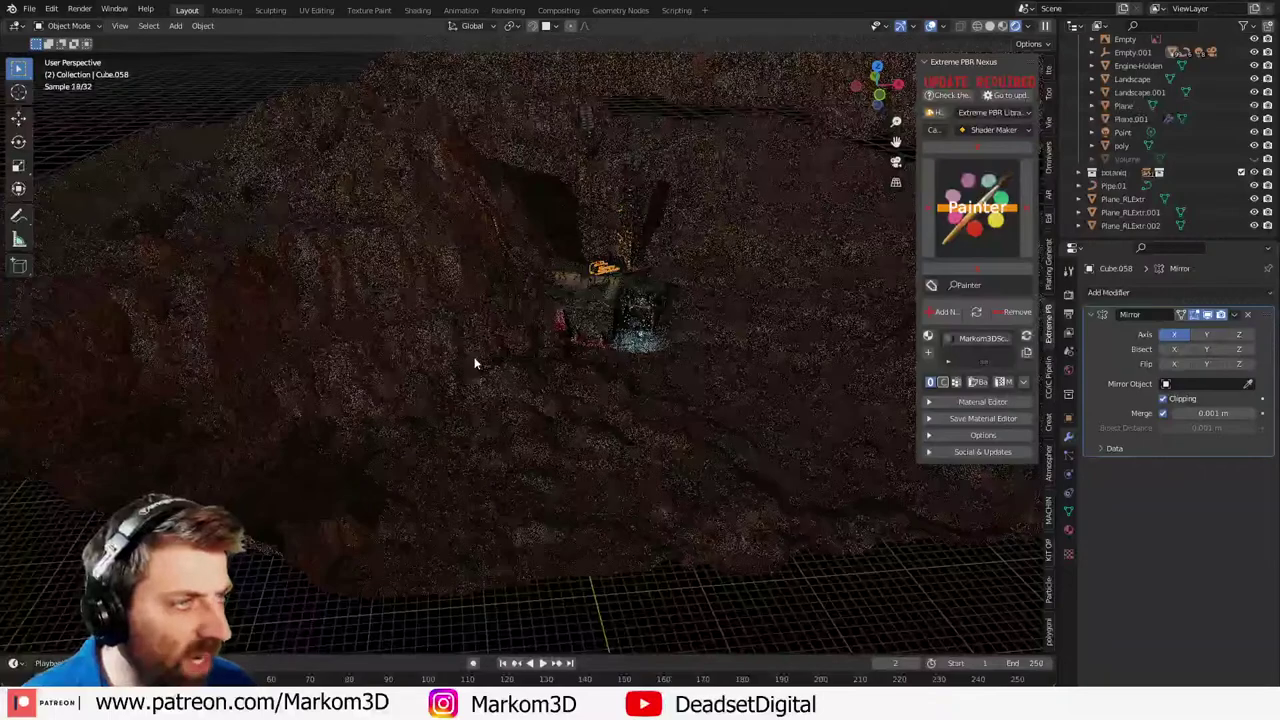
{"action": "middle_click_drag", "start_coordinate": [477, 363], "coordinate": [519, 365]}
{"action": "scroll", "coordinate": [518, 365], "scroll_direction": "down", "scroll_amount": 6}
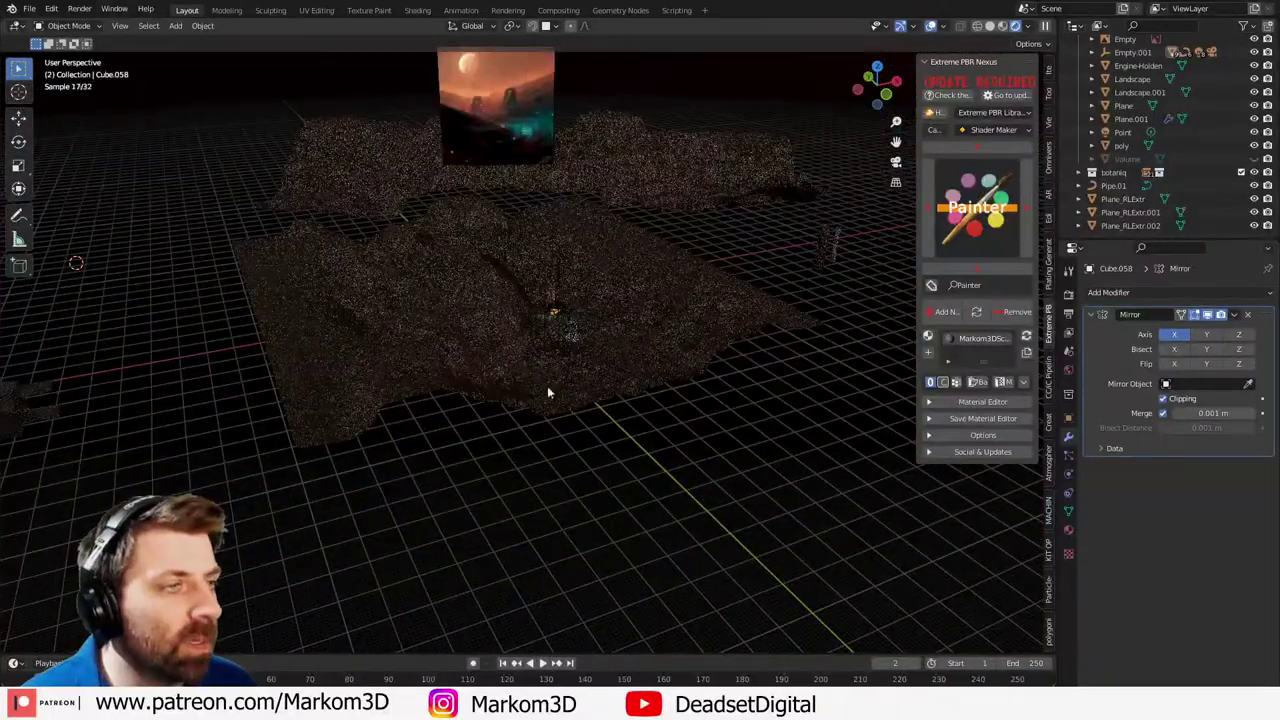
{"action": "scroll", "coordinate": [1106, 185], "scroll_direction": "up", "scroll_amount": 3}
- Find the Sun light among the children of Empty.001 and delete it
{"action": "left_click", "coordinate": [1115, 133]}
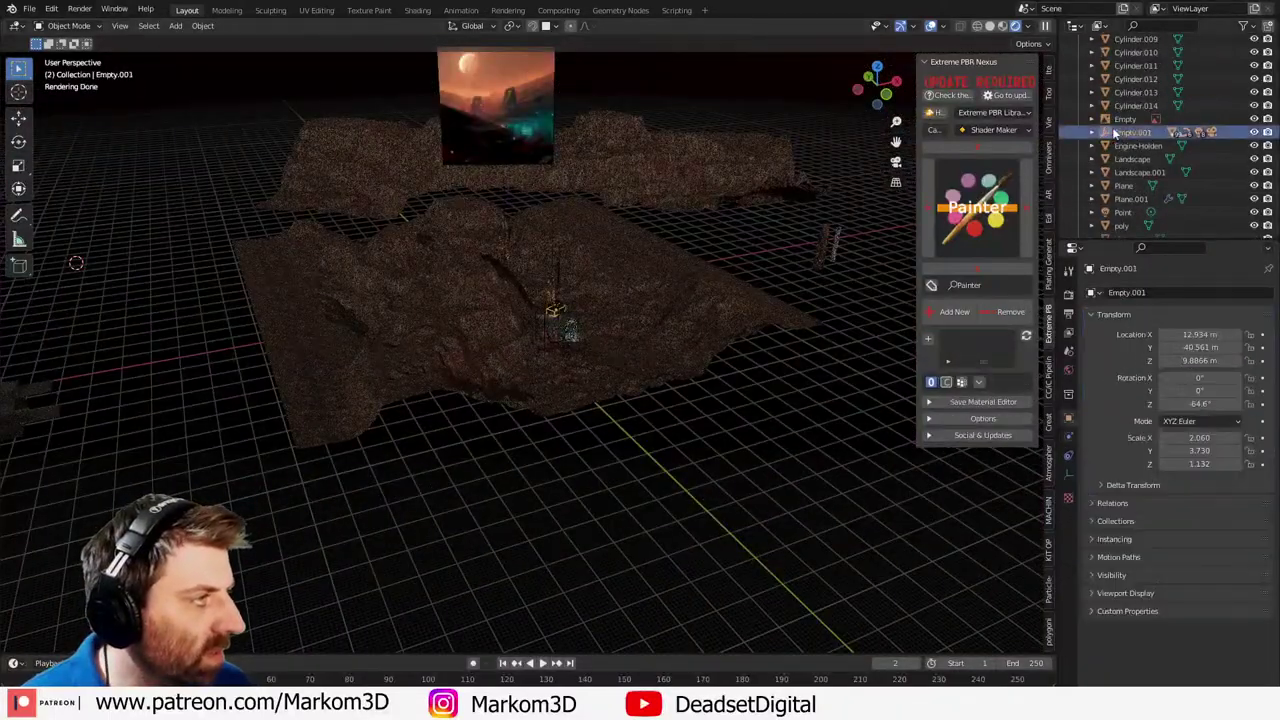
{"action": "left_click", "coordinate": [1091, 133]}
{"action": "scroll", "coordinate": [1091, 133], "scroll_direction": "down", "scroll_amount": 1}
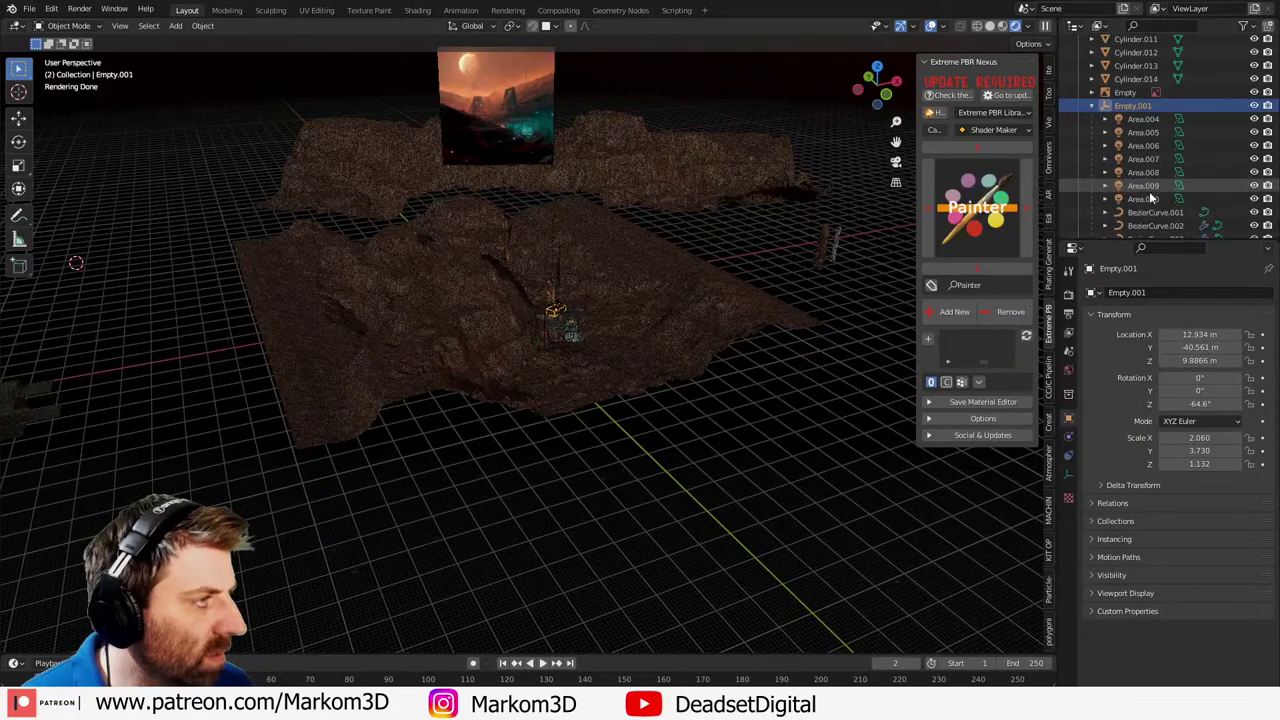
{"action": "scroll", "coordinate": [1149, 200], "scroll_direction": "down", "scroll_amount": 10}
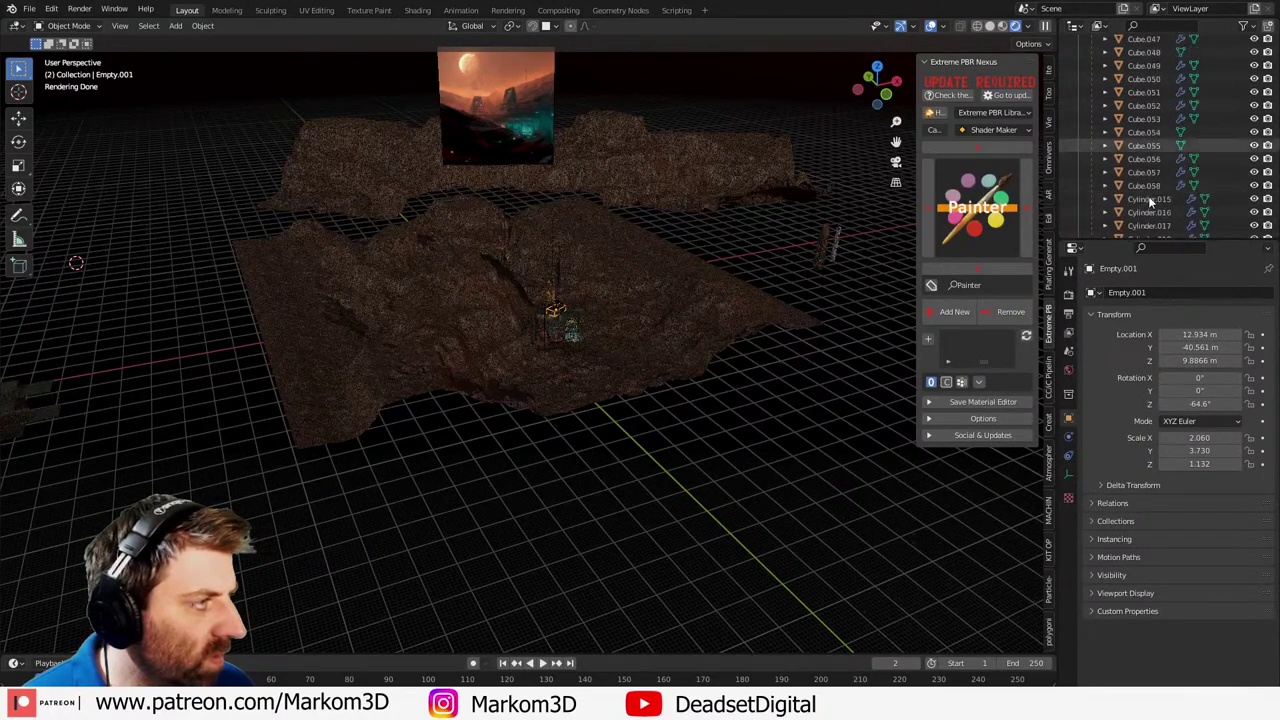
{"action": "scroll", "coordinate": [1153, 201], "scroll_direction": "down", "scroll_amount": 10}
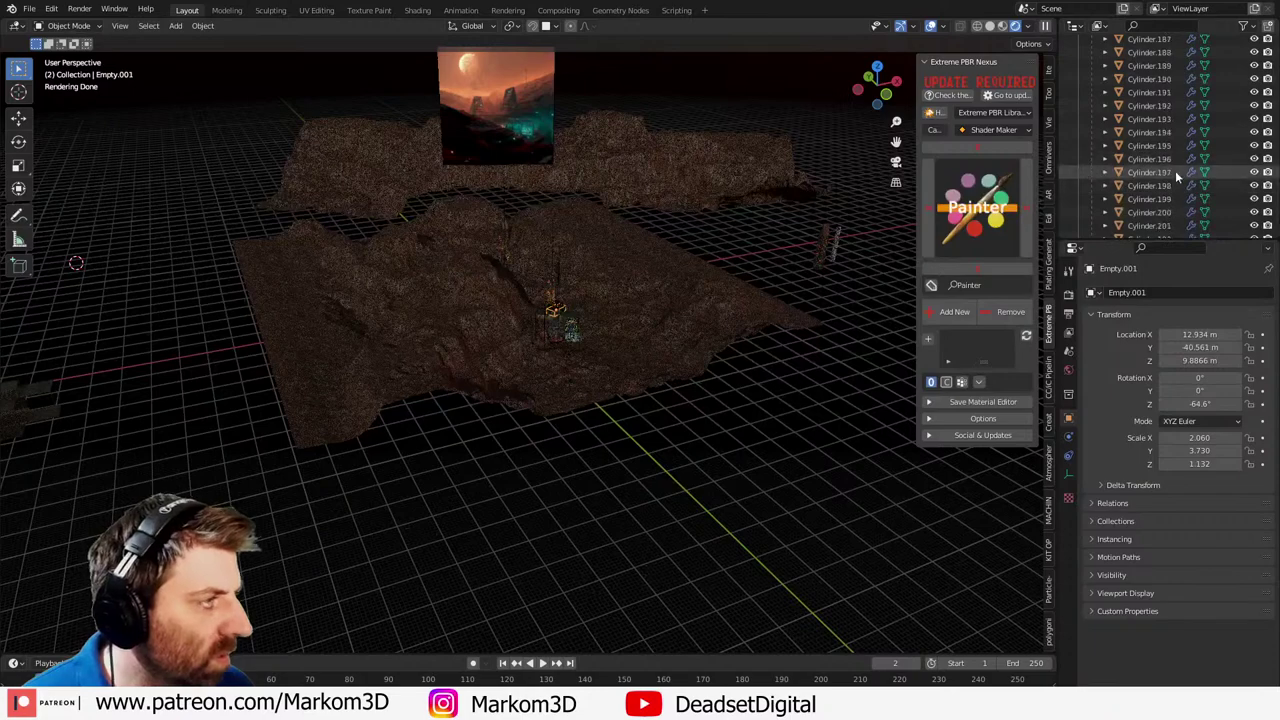
{"action": "scroll", "coordinate": [1172, 173], "scroll_direction": "up", "scroll_amount": 4}
{"action": "left_click", "coordinate": [1172, 173]}
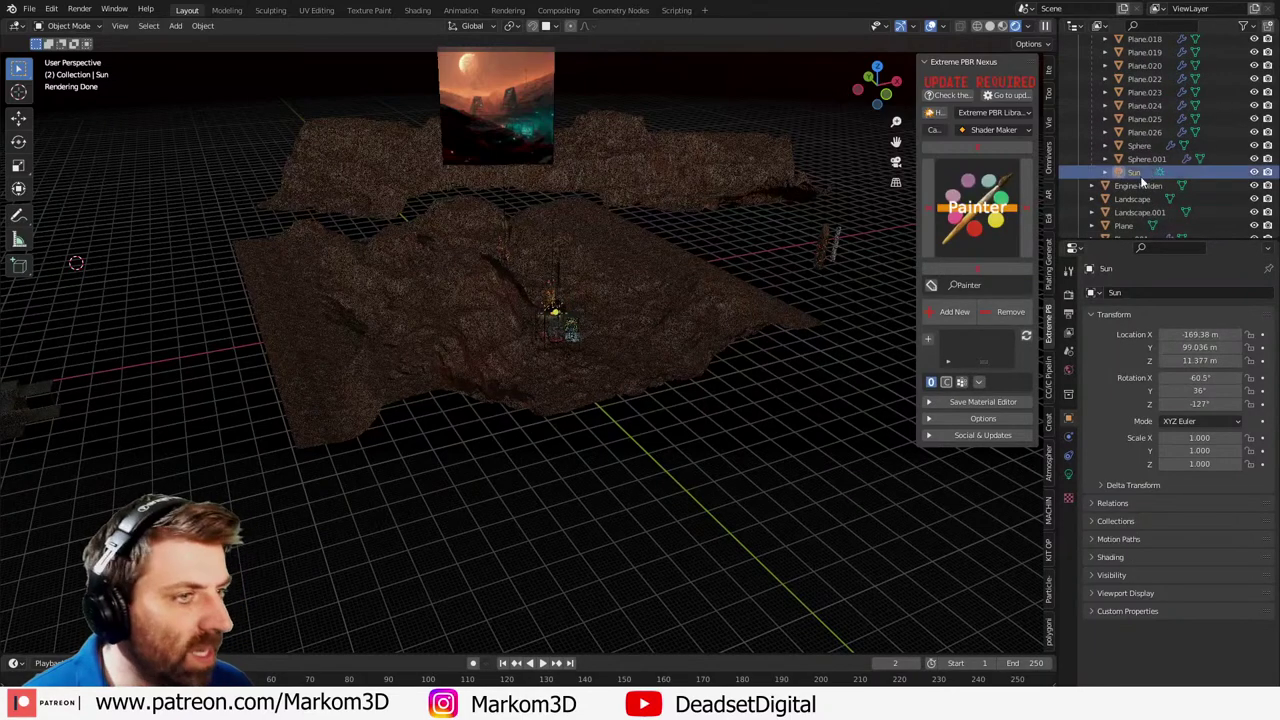
{"action": "key", "text": "Delete"}
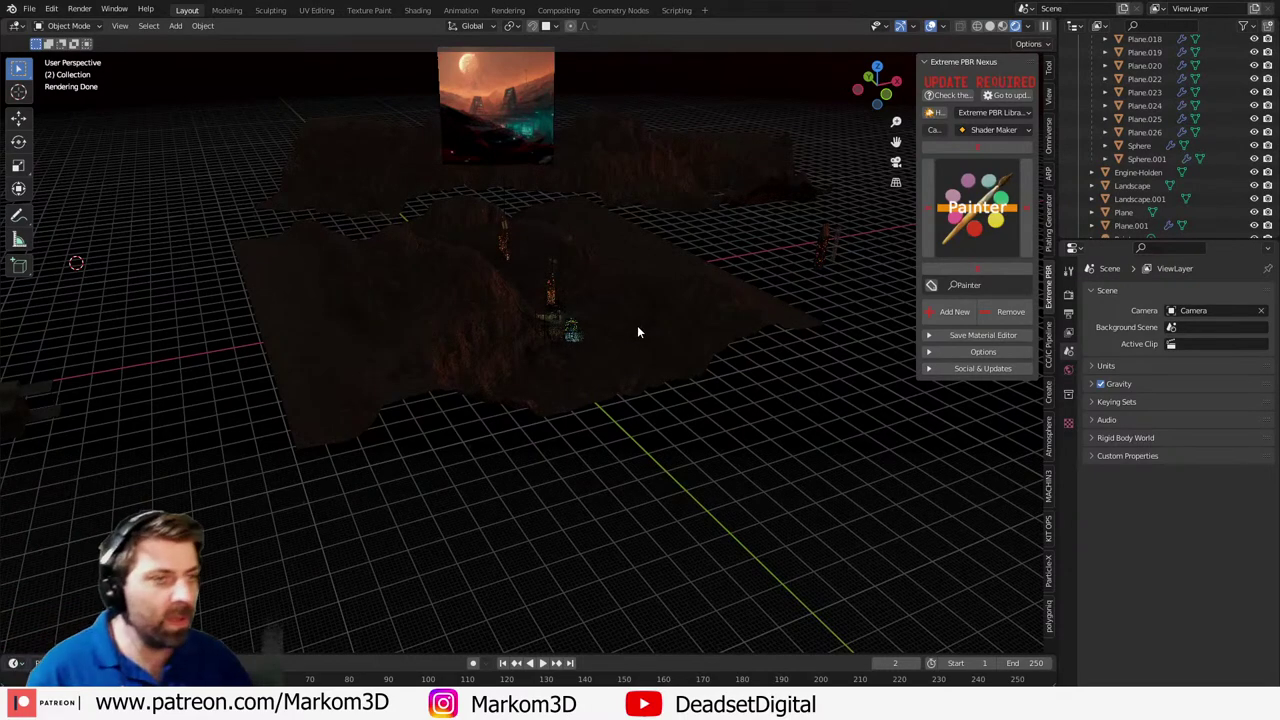
- Preview the ship from the camera in rendered shading and render the full image to check its lighting and placement
{"action": "key", "text": "KP_0"}
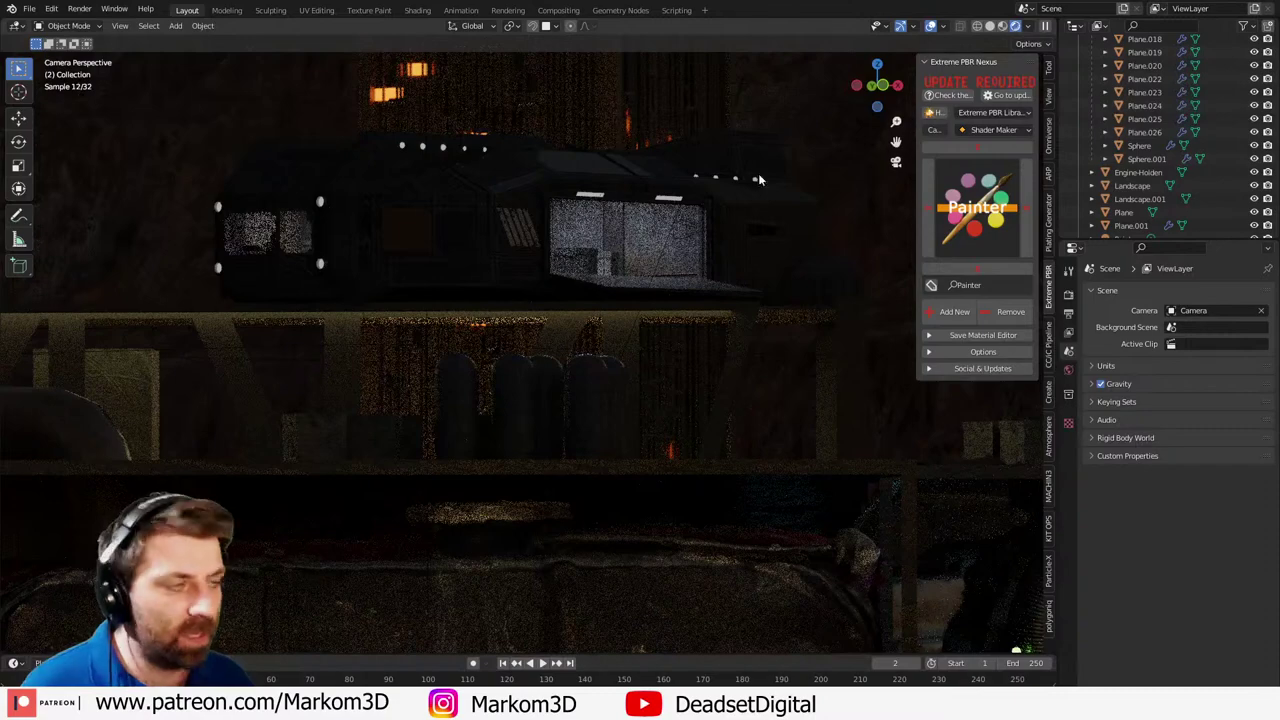
{"action": "left_click", "coordinate": [990, 26]}
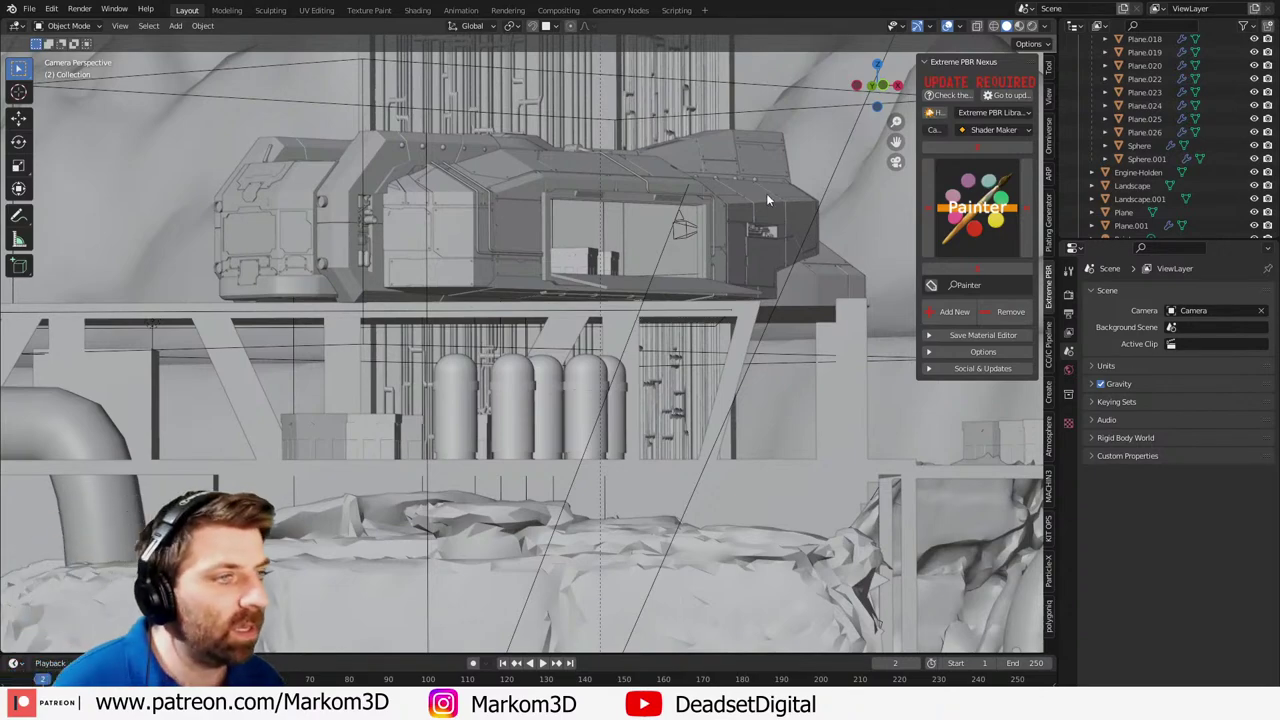
{"action": "scroll", "coordinate": [607, 328], "scroll_direction": "down", "scroll_amount": 5}
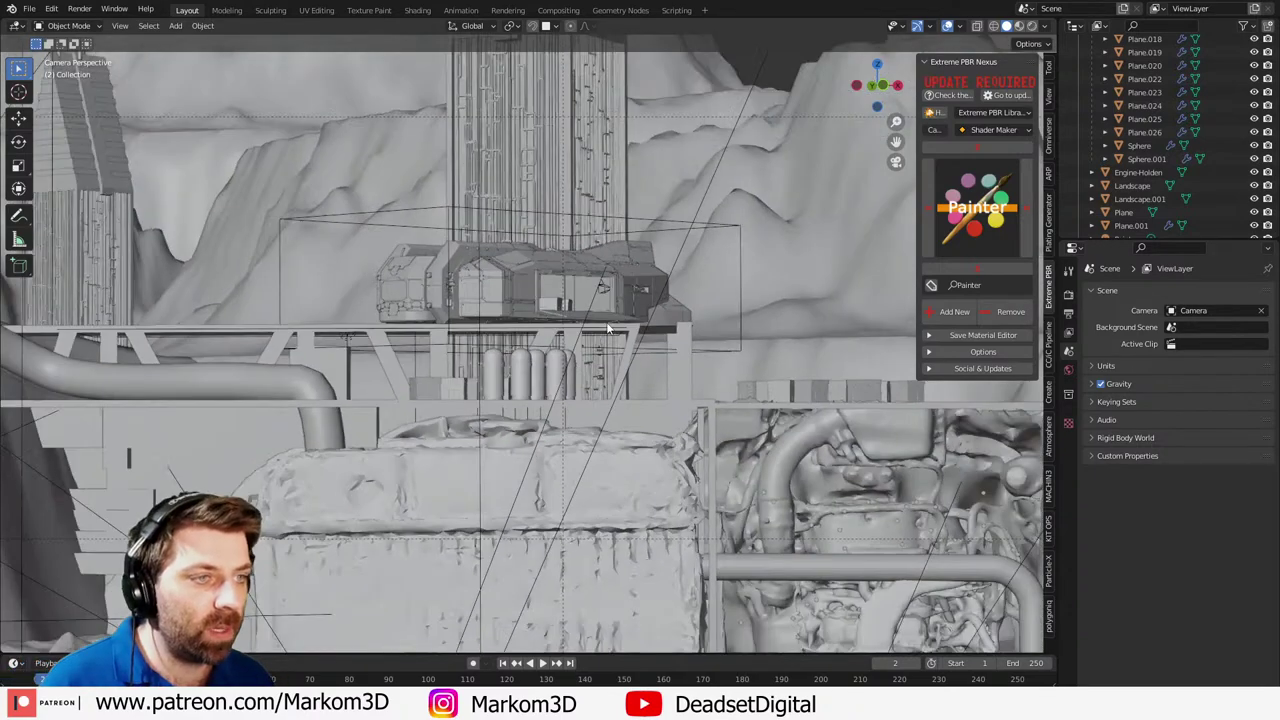
{"action": "key", "text": "F12"}
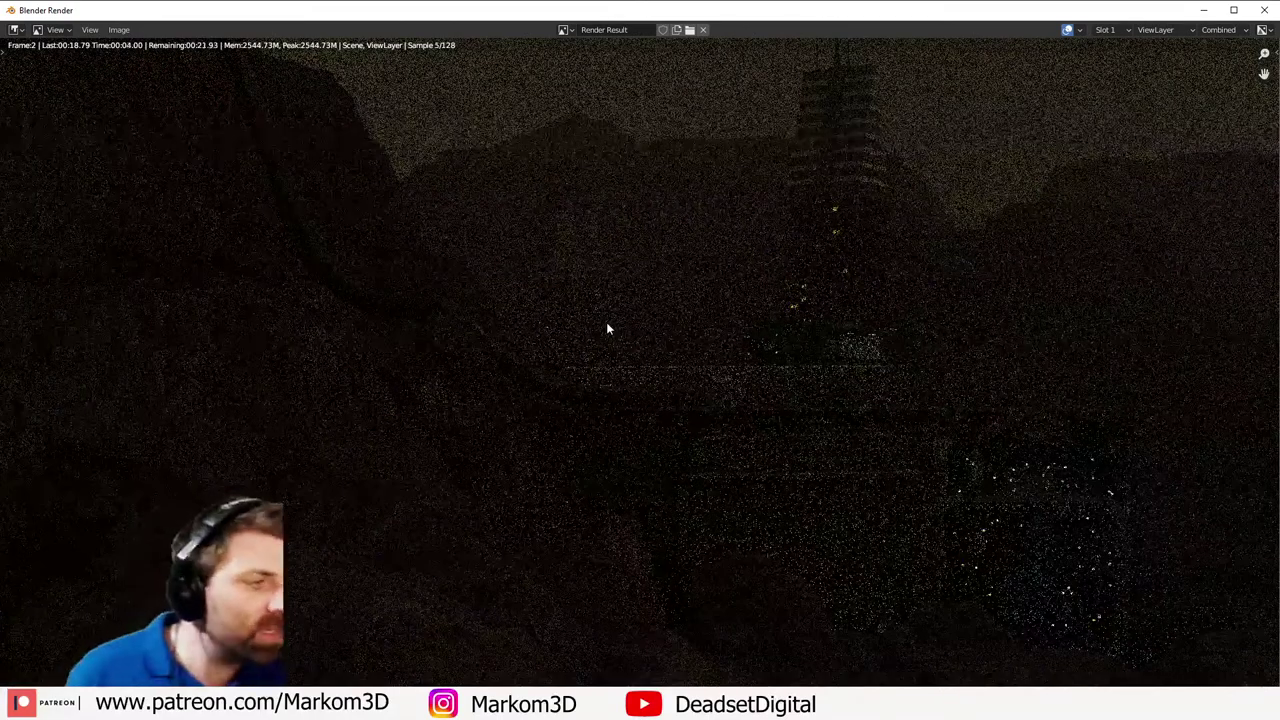
{"action": "scroll", "coordinate": [791, 380], "scroll_direction": "down", "scroll_amount": 1}
{"action": "scroll", "coordinate": [791, 380], "scroll_direction": "up", "scroll_amount": 1}
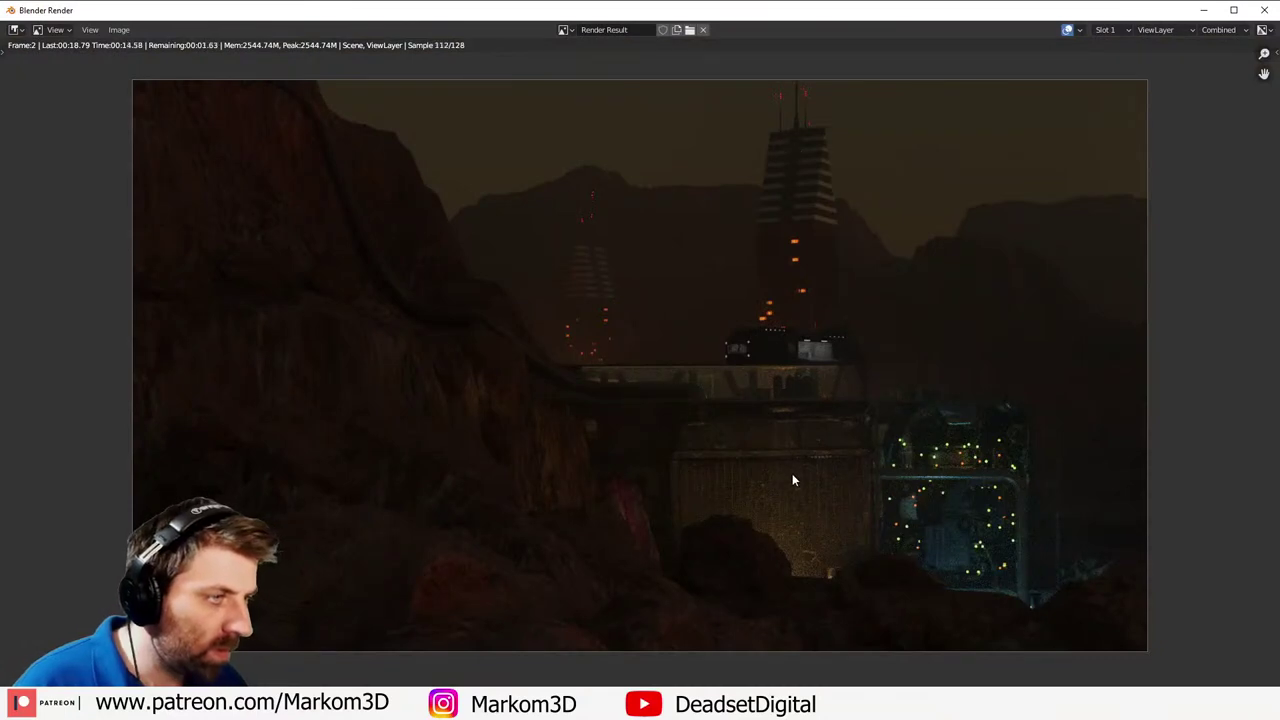
{"action": "scroll", "coordinate": [792, 473], "scroll_direction": "up", "scroll_amount": 1}
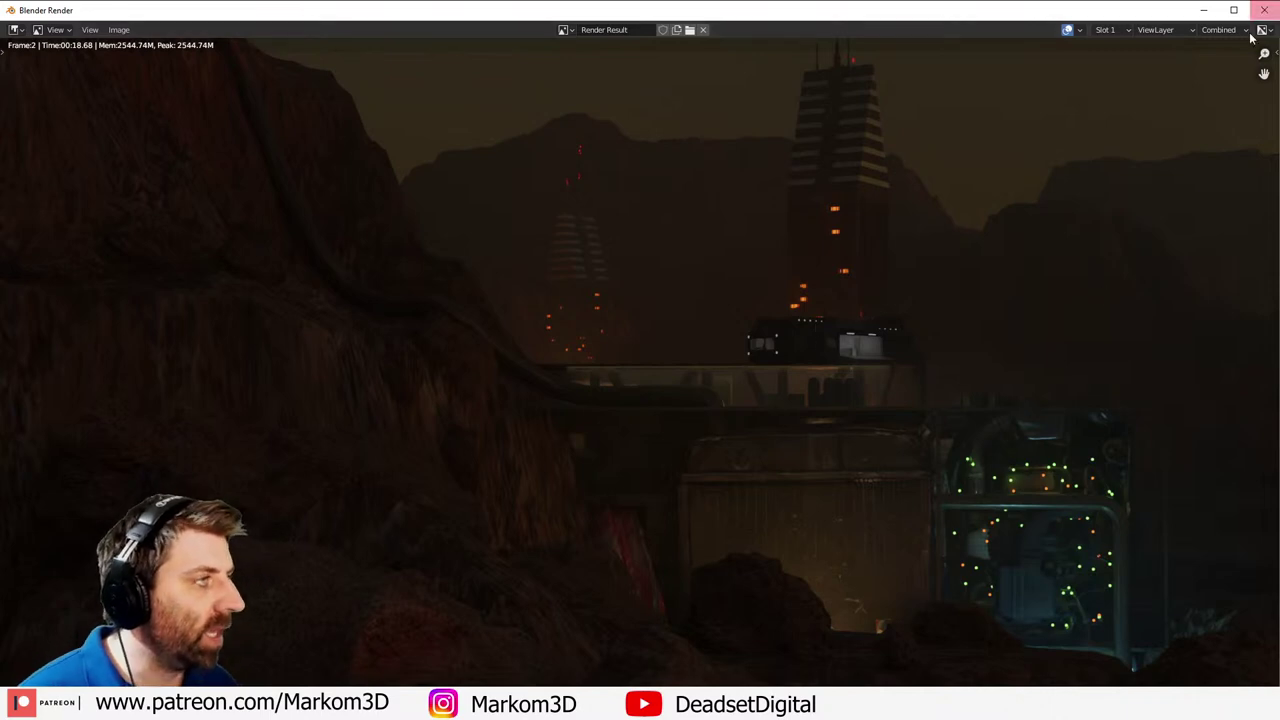
{"action": "scroll", "coordinate": [990, 415], "scroll_direction": "down", "scroll_amount": 1}
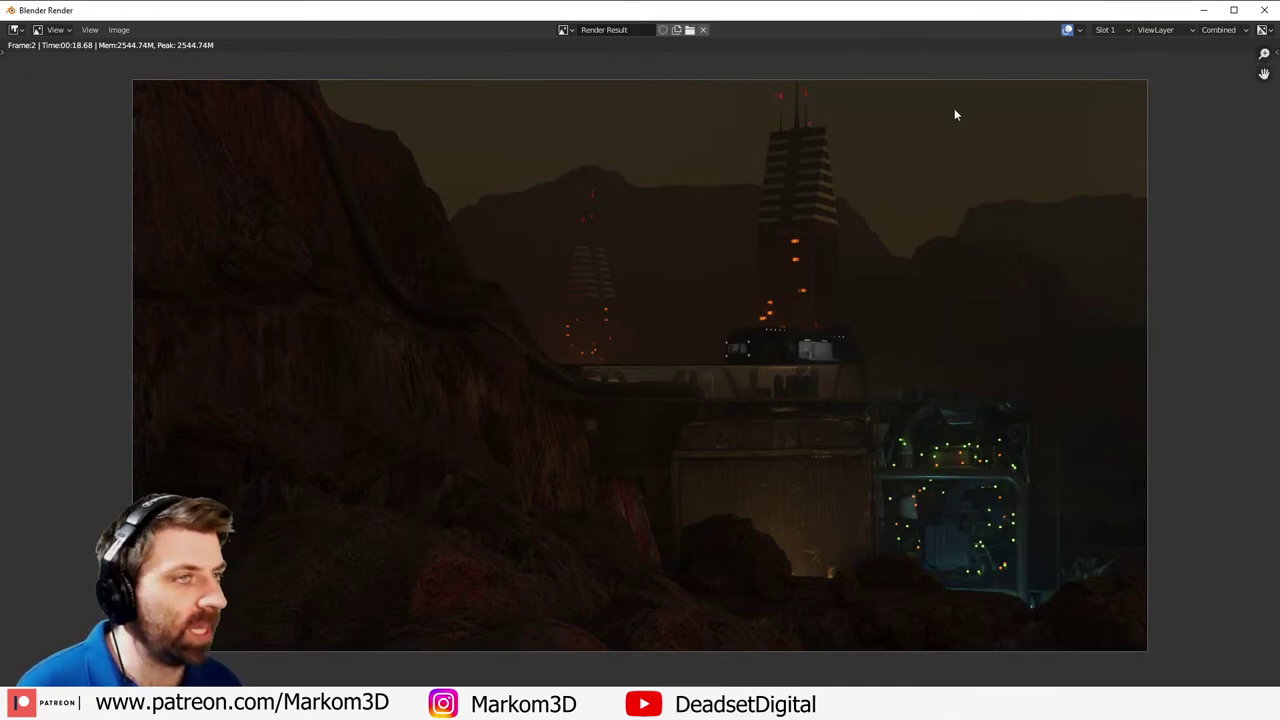
{"action": "left_click", "coordinate": [1264, 10]}
- Move the ship's parent empty in top view off the platform's edge, clear of the crates
{"action": "left_click", "coordinate": [706, 320]}
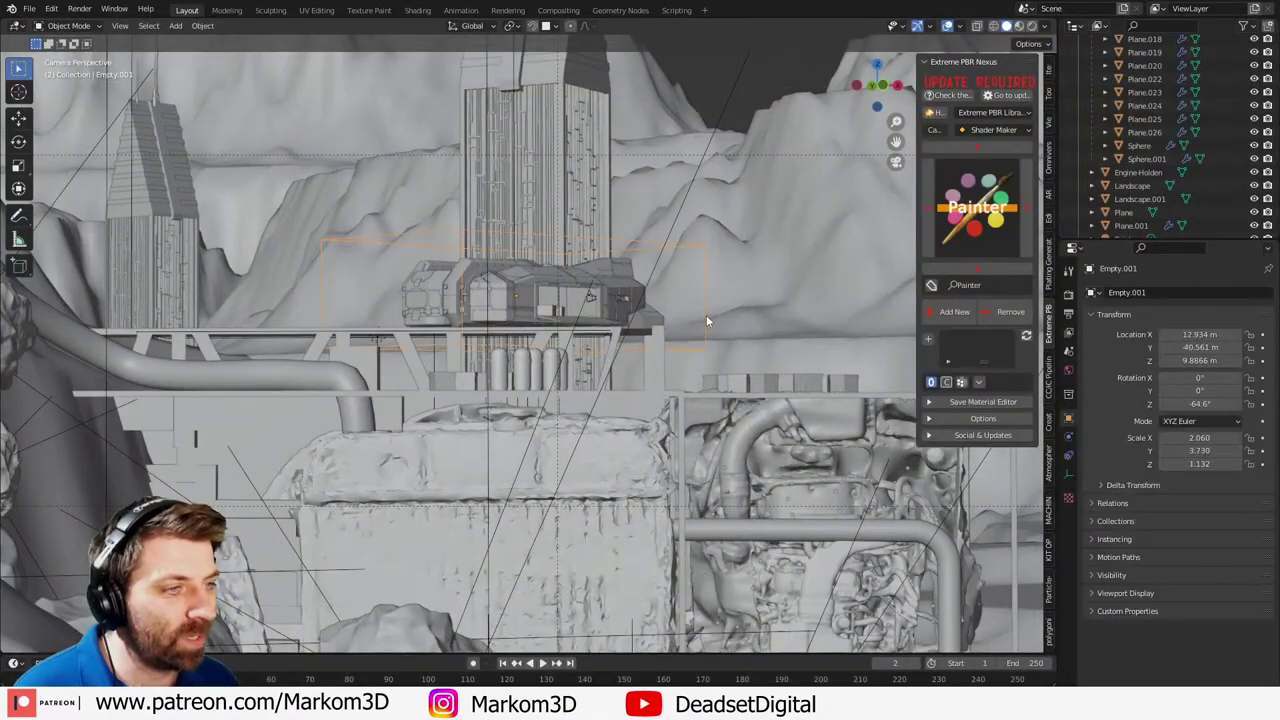
{"action": "key", "text": "KP_7"}
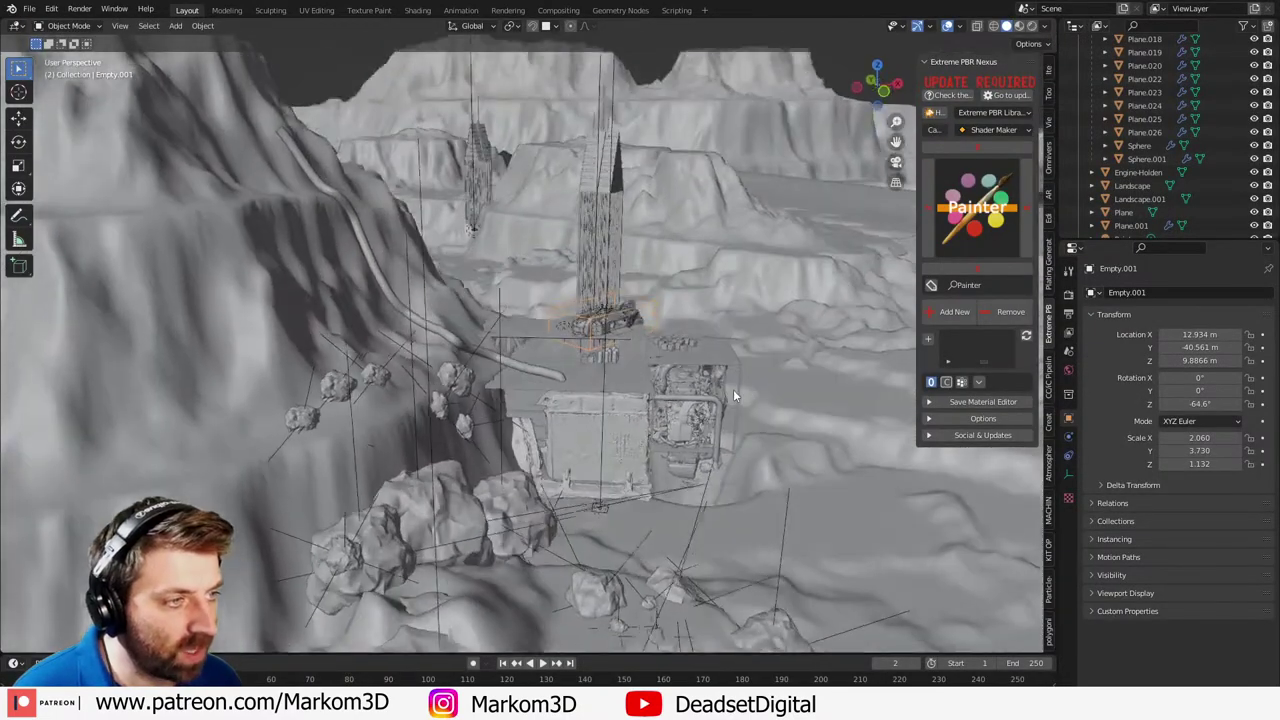
{"action": "scroll", "coordinate": [717, 425], "scroll_direction": "up", "scroll_amount": 2}
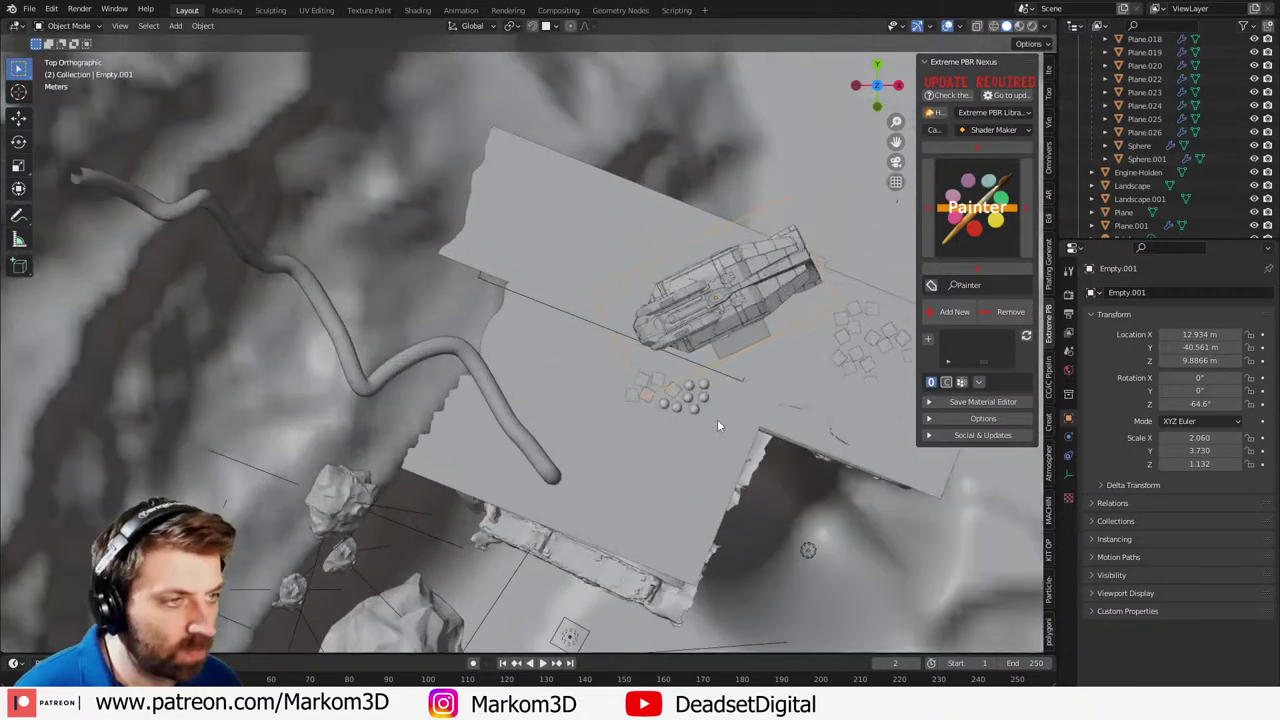
{"action": "key", "text": "g"}
{"action": "left_click", "coordinate": [684, 420]}
{"action": "key", "text": "g"}
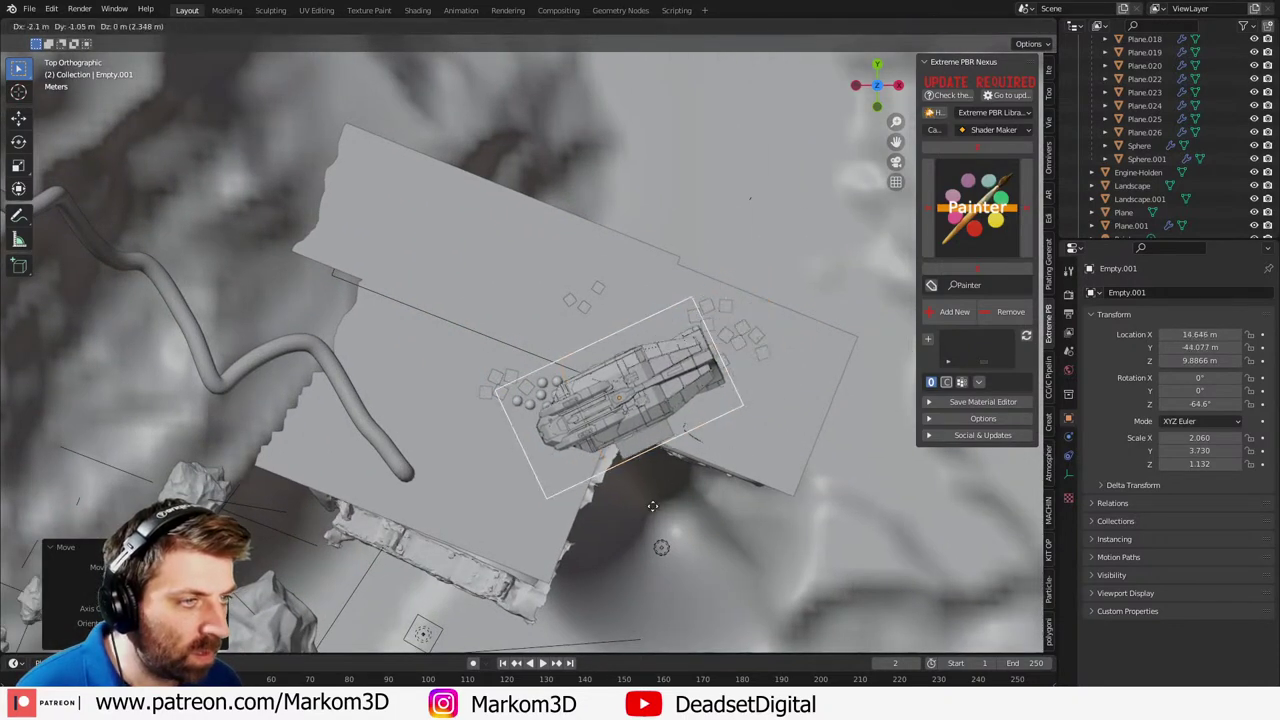
{"action": "left_click", "coordinate": [754, 398]}
- Select the front cluster of crates at the engine end of the platform, move it beside the large curved pipe and rotate it
{"action": "left_click", "coordinate": [707, 369]}
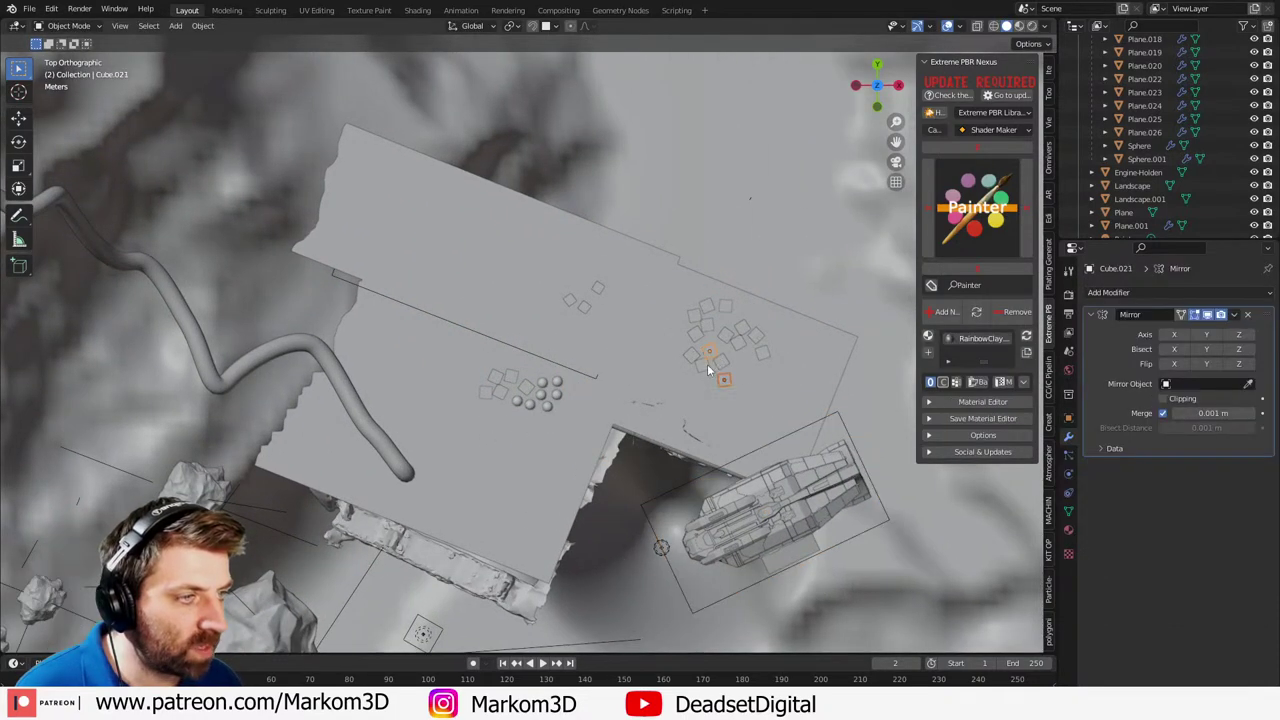
{"action": "left_click", "coordinate": [739, 342], "text": "shift"}
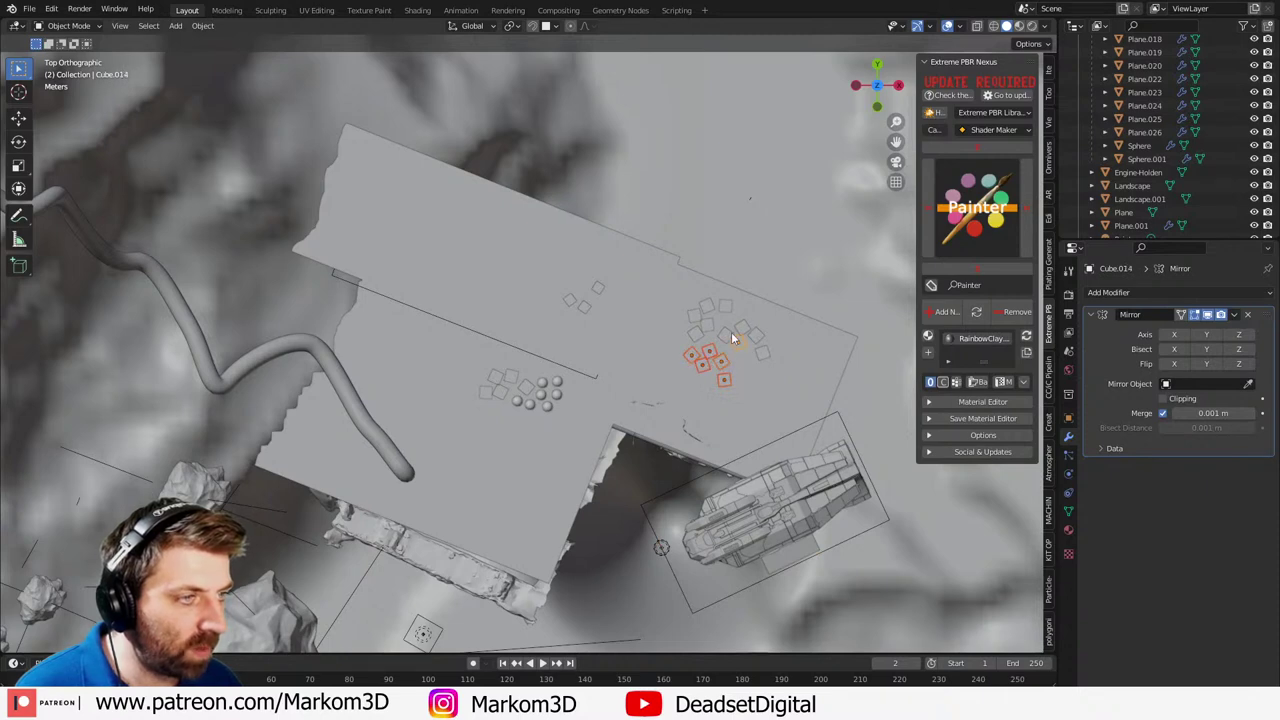
{"action": "left_click", "coordinate": [743, 330], "text": "shift"}
{"action": "key", "text": "g"}
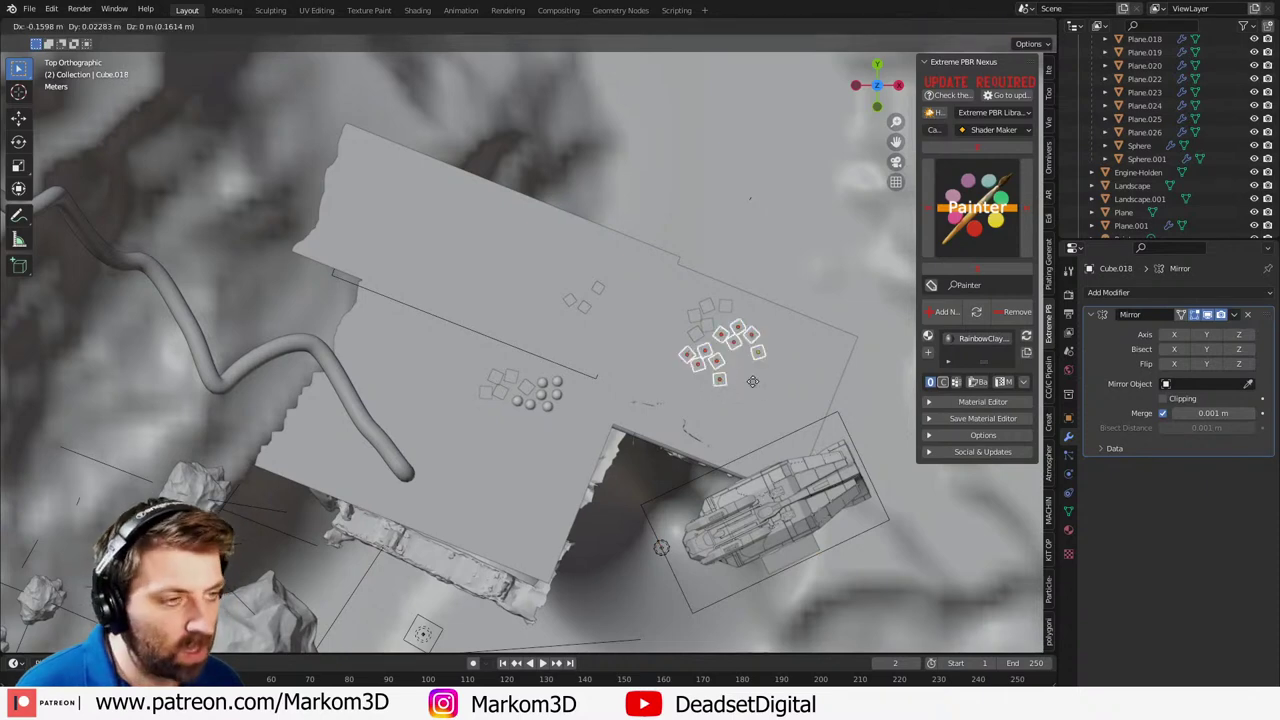
{"action": "left_click", "coordinate": [431, 385]}
{"action": "key", "text": "r"}
{"action": "left_click", "coordinate": [396, 412]}
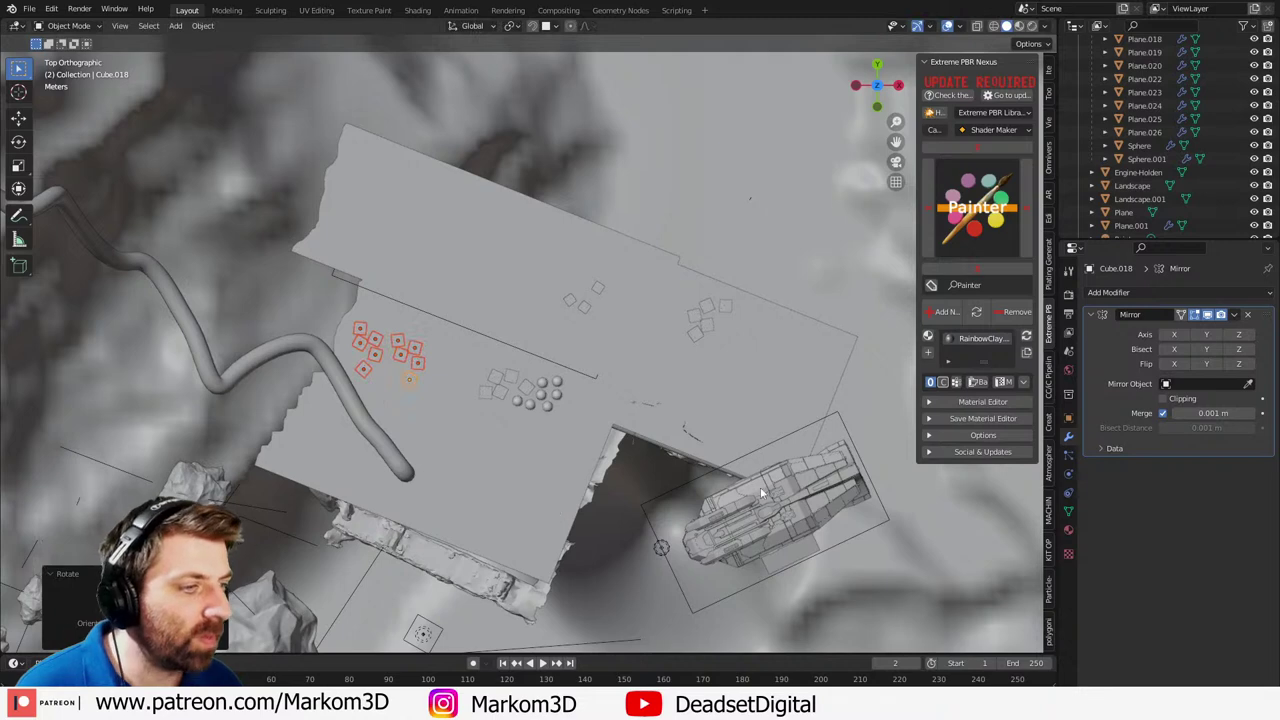
- Move the ship above the engine end of the platform at about X 18.071 m, Y -43.575 m, and rotate it to about -84.9° around Z
{"action": "left_click", "coordinate": [753, 454]}
{"action": "key", "text": "g"}
{"action": "left_click", "coordinate": [770, 374]}
{"action": "key", "text": "r"}
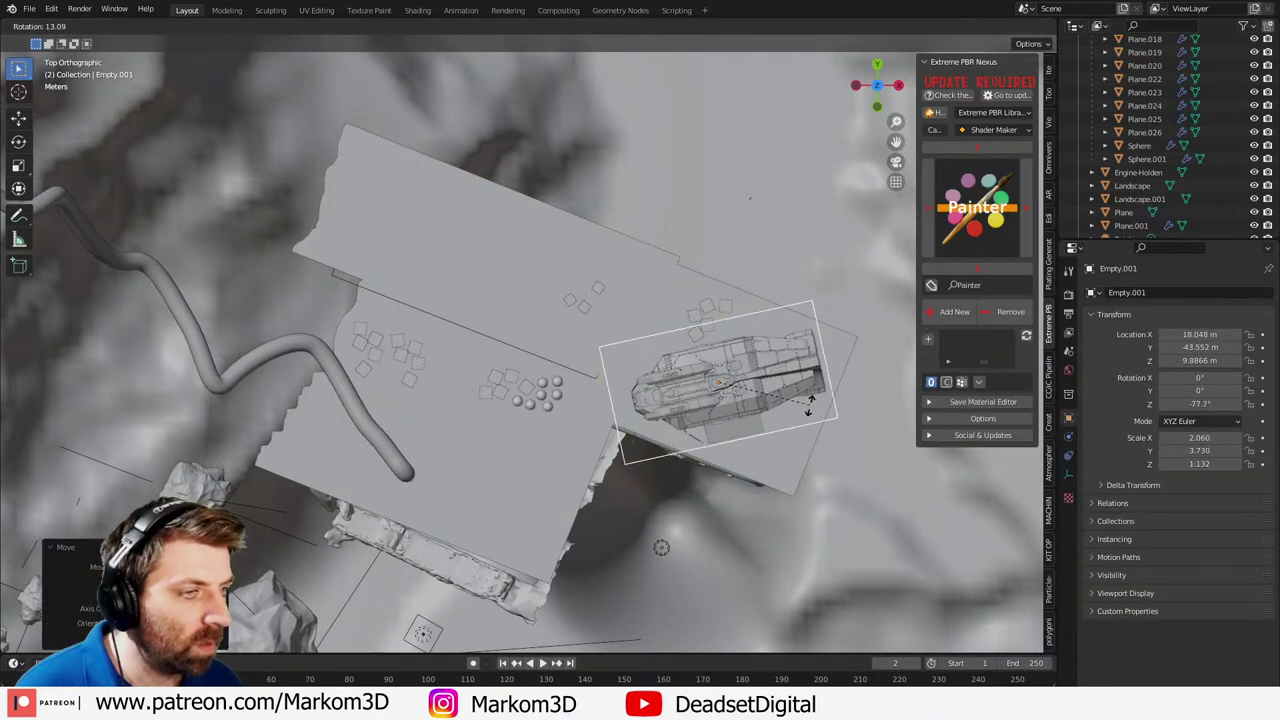
{"action": "left_click", "coordinate": [810, 418]}
{"action": "key", "text": "g"}
{"action": "left_click", "coordinate": [815, 425]}
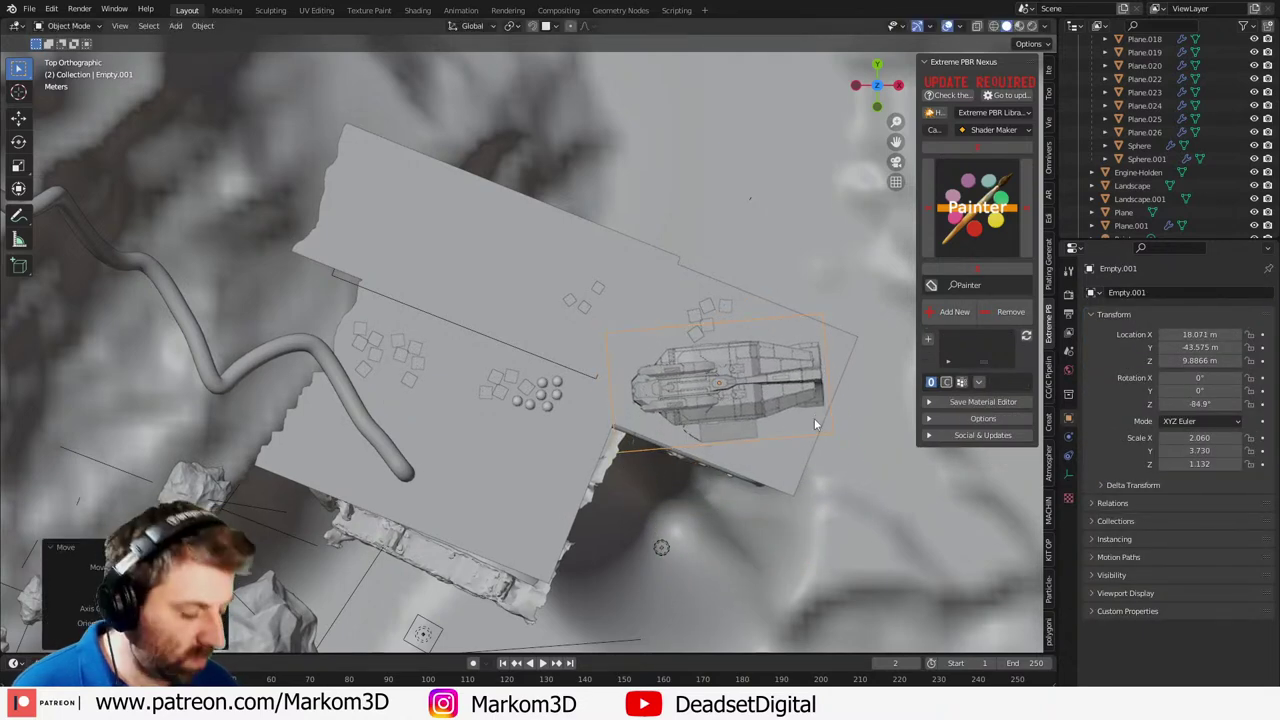
- Lower the ship about 1.367 m along Z in front view onto the deck above the engine
{"action": "key", "text": "KP_1"}
{"action": "scroll", "coordinate": [720, 405], "scroll_direction": "up", "scroll_amount": 4}
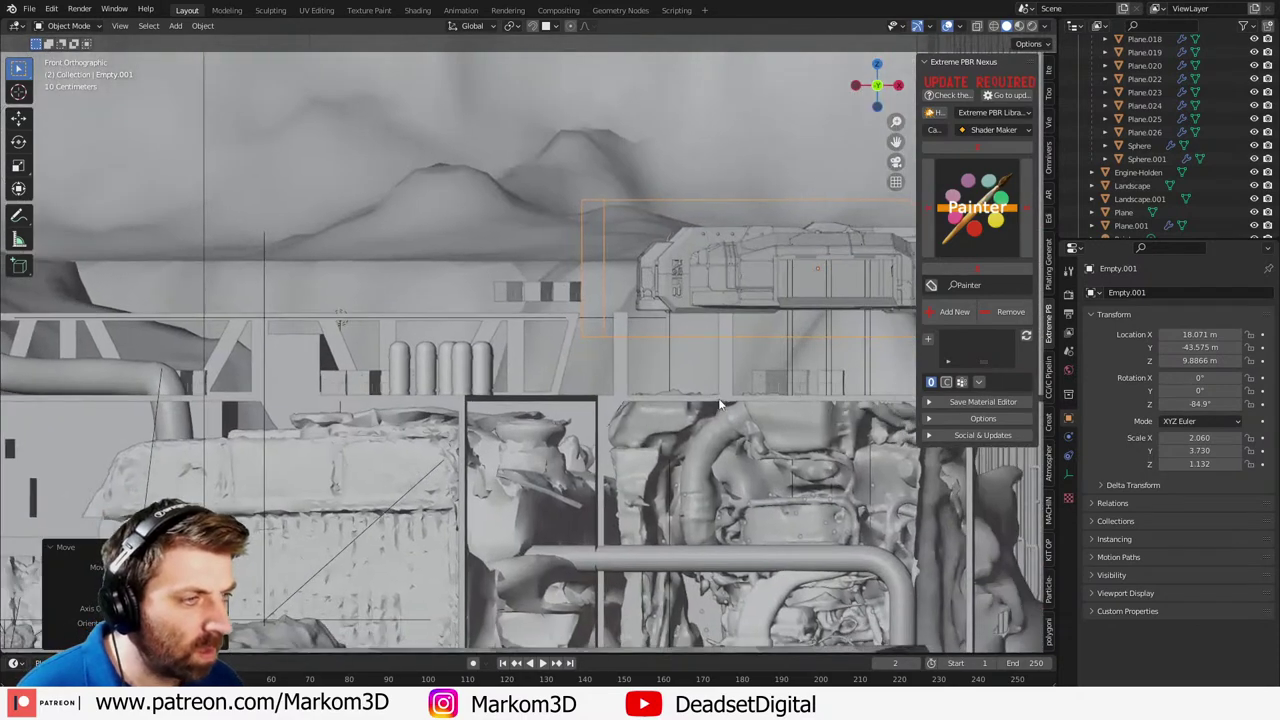
{"action": "key", "text": "g"}
{"action": "key", "text": "z"}
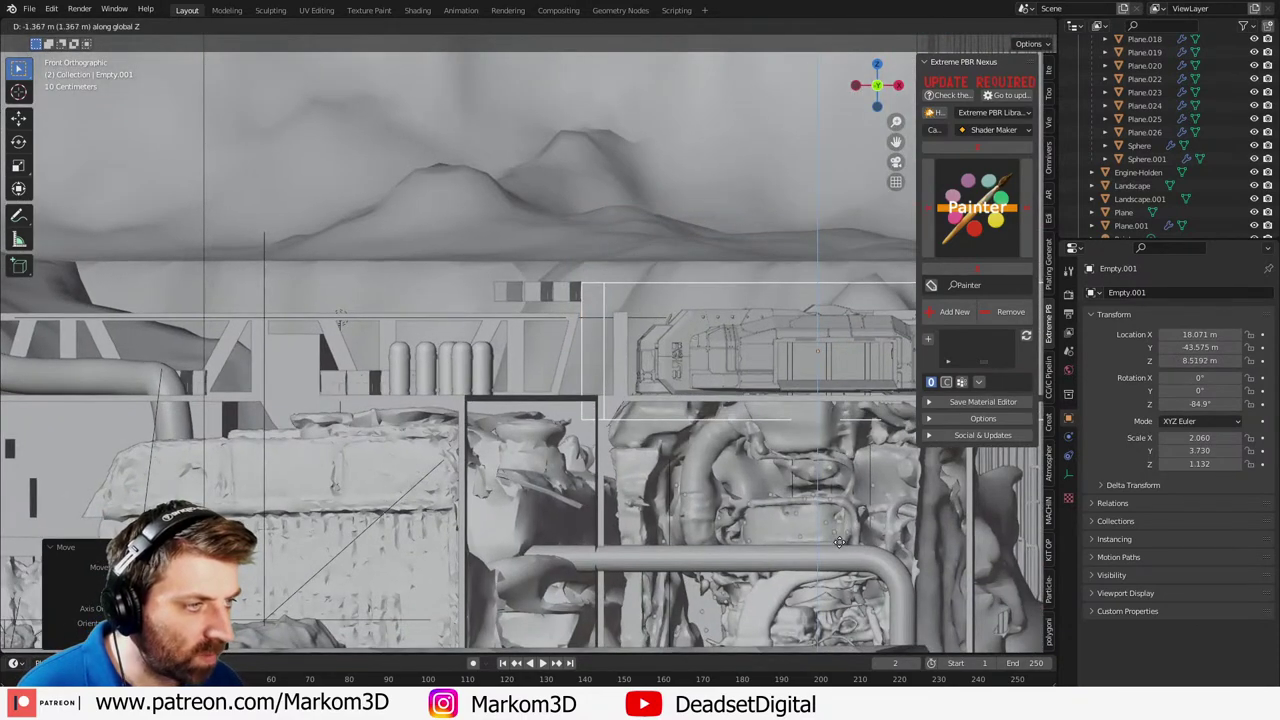
{"action": "left_click", "coordinate": [839, 542]}
- Render the current frame from the camera and examine the ship's placement and lighting above the engine
{"action": "middle_click_drag", "start_coordinate": [813, 460], "coordinate": [477, 398], "text": "shift"}
{"action": "key", "text": "KP_0"}
{"action": "scroll", "coordinate": [477, 398], "scroll_direction": "up", "scroll_amount": 1}
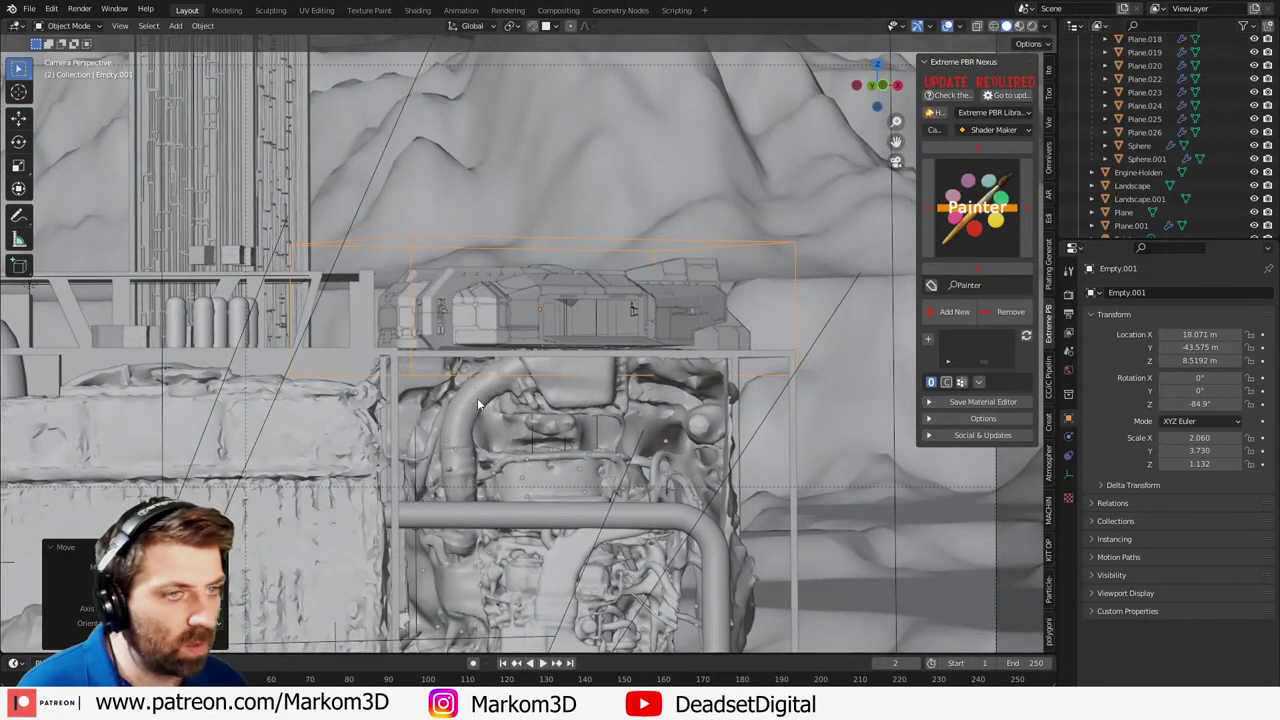
{"action": "key", "text": "F12"}
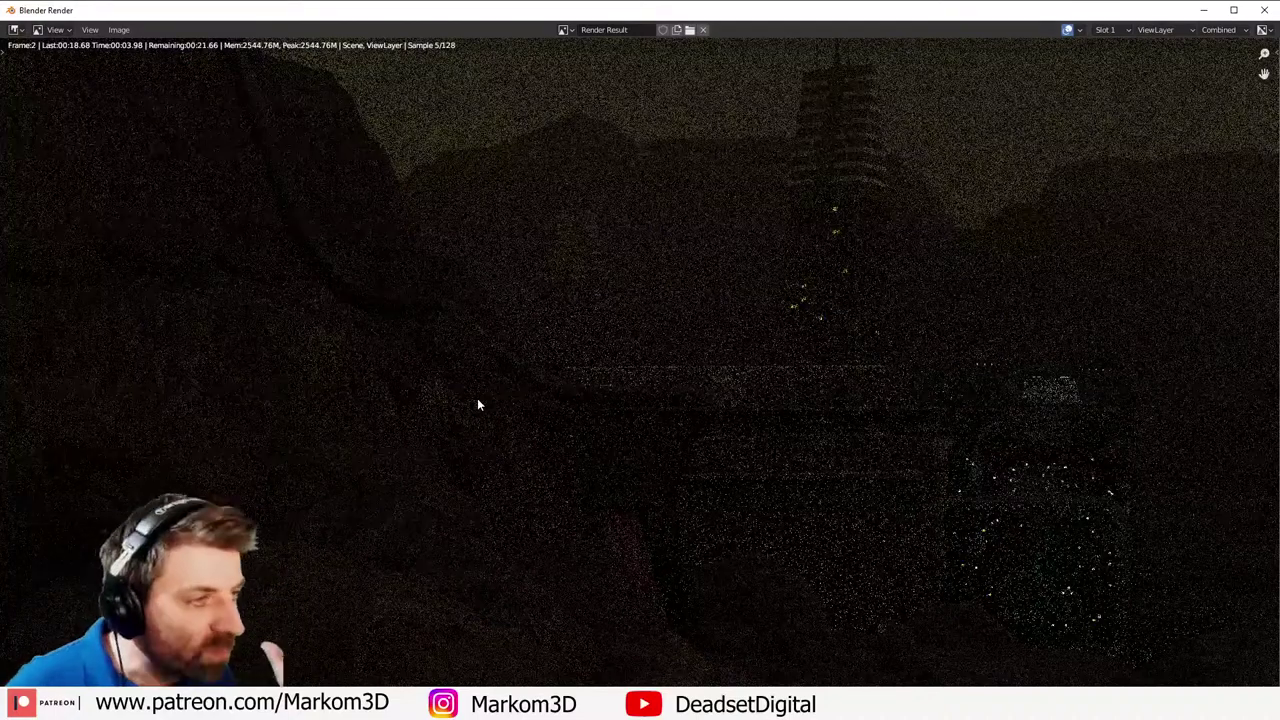
{"action": "scroll", "coordinate": [602, 428], "scroll_direction": "down", "scroll_amount": 1}
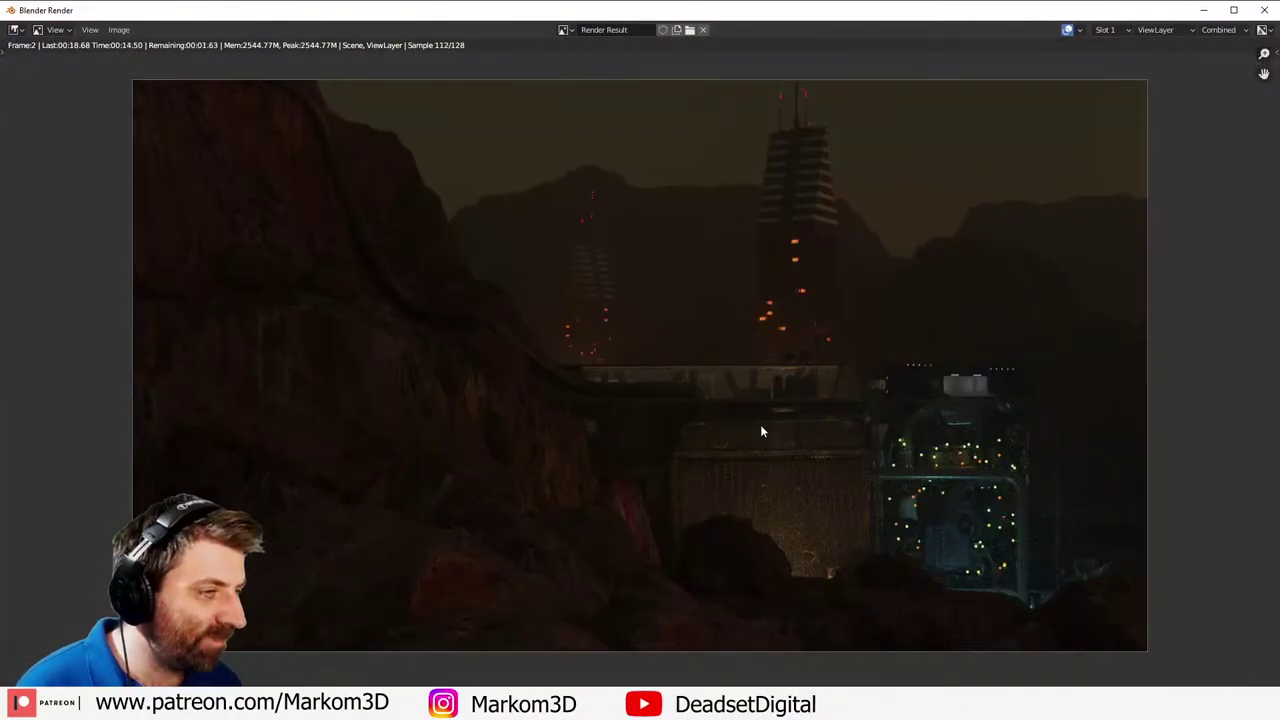
{"action": "scroll", "coordinate": [824, 428], "scroll_direction": "up", "scroll_amount": 1}
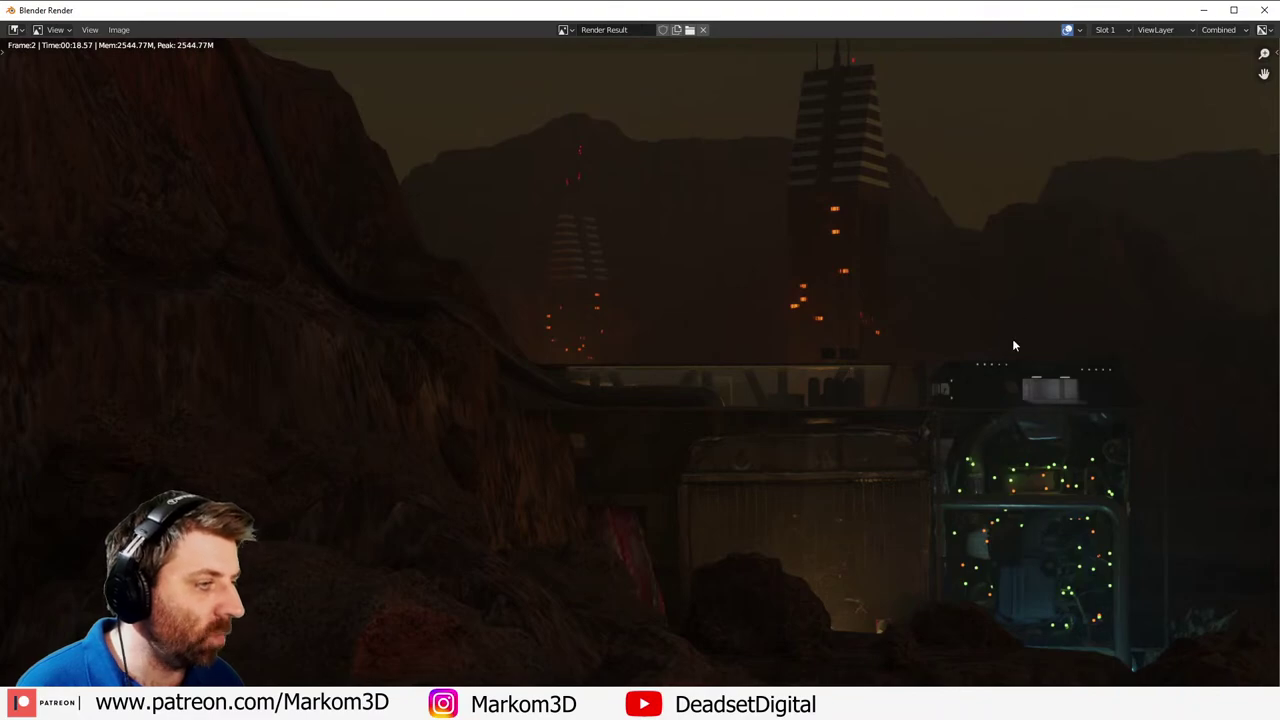
{"action": "key", "text": "Escape"}
- Add an area light above the platform beside the ship's nose and rotate it to about -66.4° around X and 62.3° around Z
{"action": "middle_click_drag", "start_coordinate": [609, 335], "coordinate": [529, 411]}
{"action": "key", "text": "shift+a"}
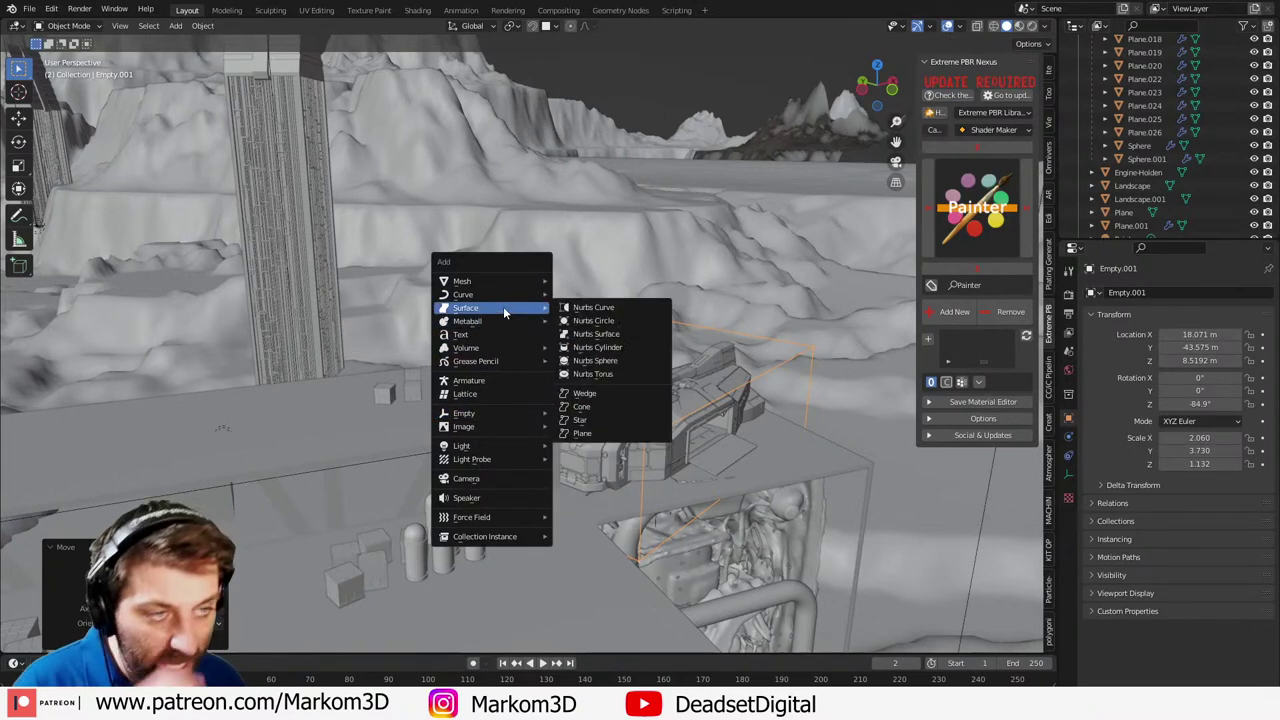
{"action": "mouse_move", "coordinate": [502, 446]}
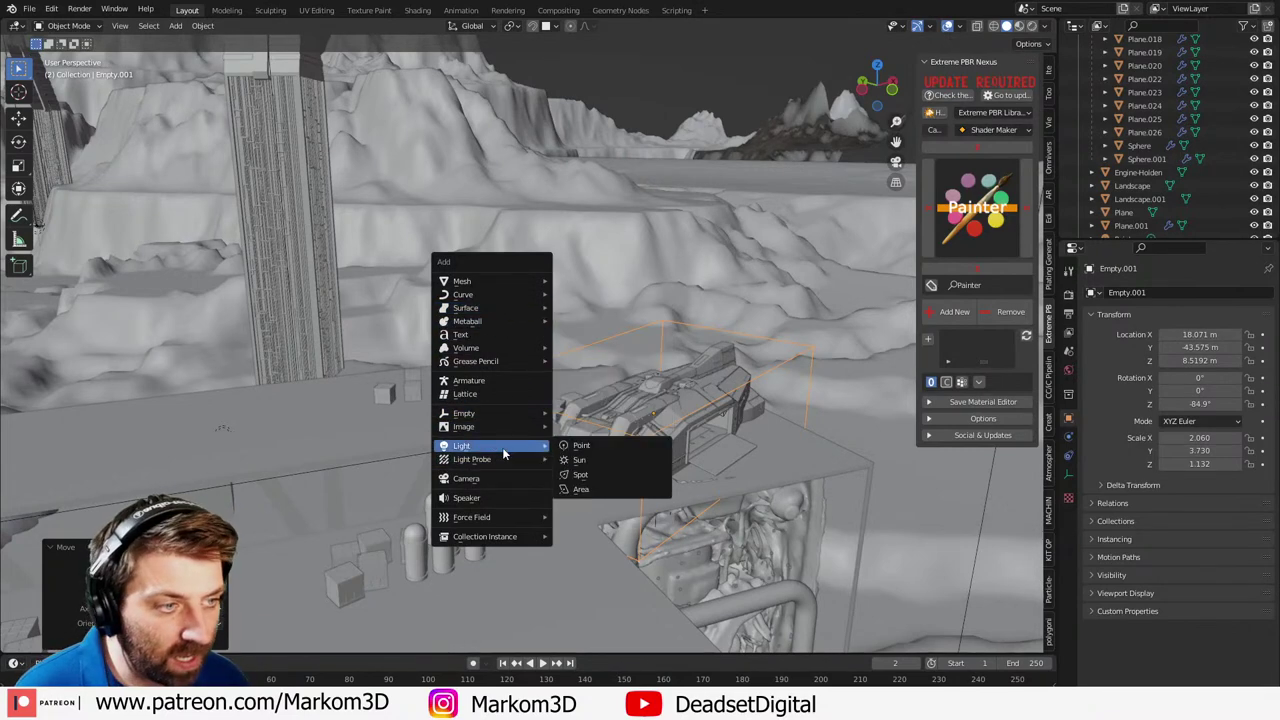
{"action": "left_click", "coordinate": [612, 490]}
{"action": "key", "text": "r"}
{"action": "key", "text": "x"}
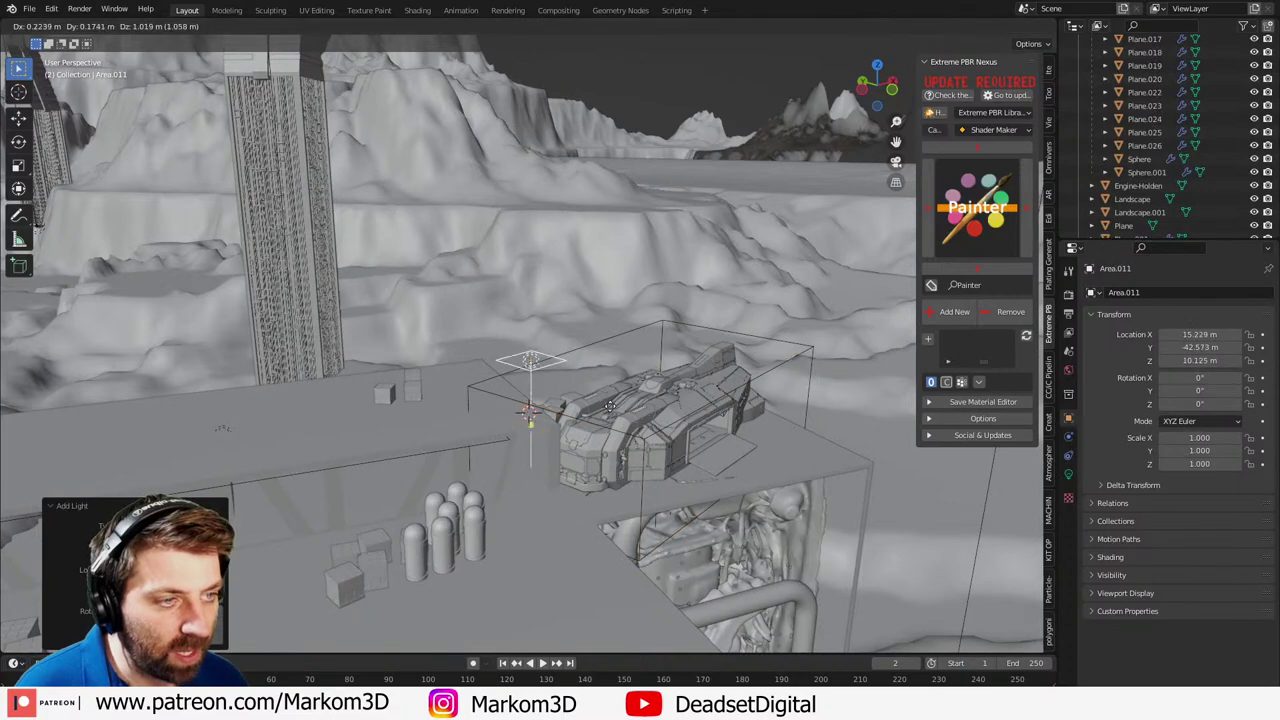
{"action": "left_click", "coordinate": [645, 330]}
{"action": "key", "text": "r"}
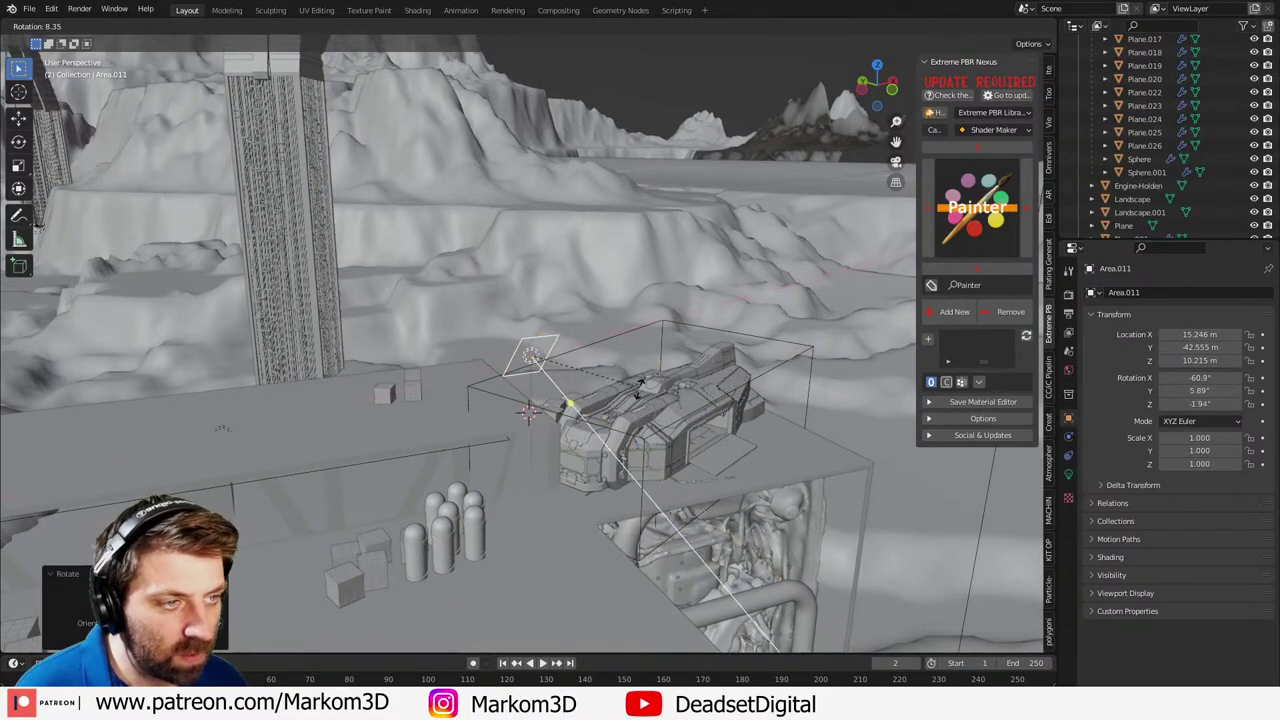
{"action": "key", "text": "z"}
{"action": "left_click", "coordinate": [790, 618]}
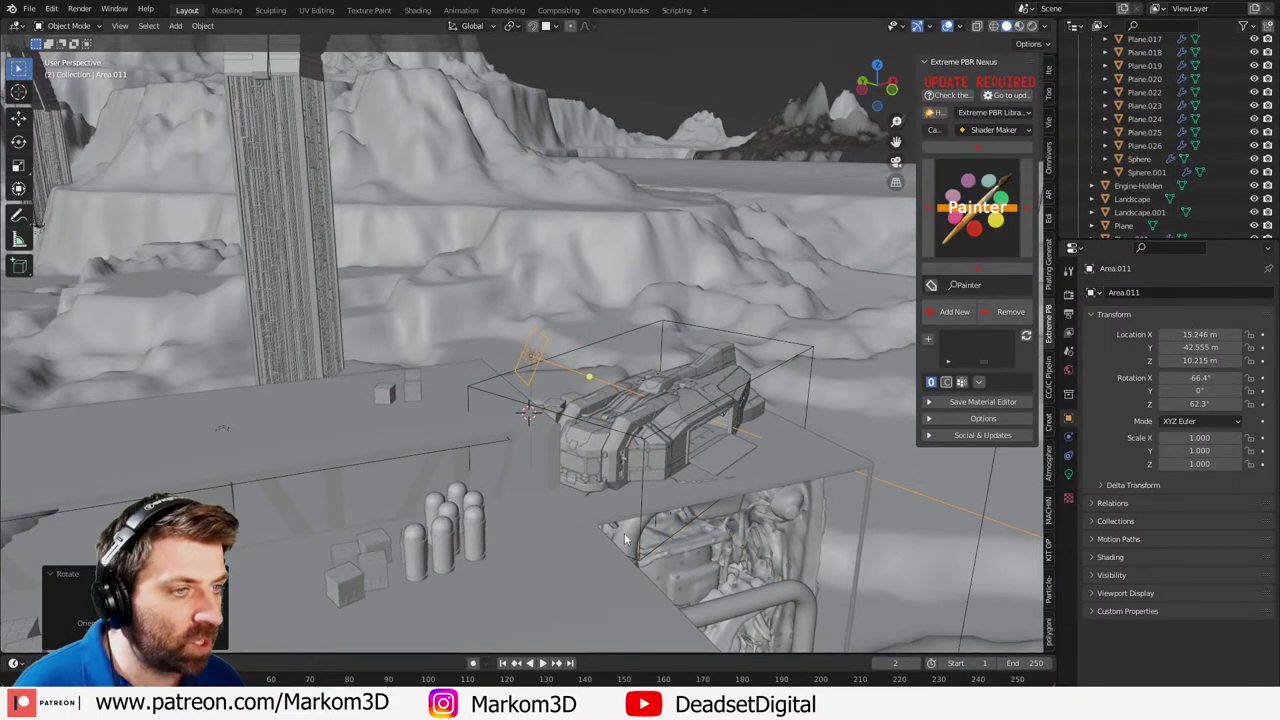
- Move the area light beside the ship's nose to about X 15.442 m, Y -42.658 m, Z 10.118 m
{"action": "middle_click_drag", "start_coordinate": [625, 540], "coordinate": [640, 468]}
{"action": "key", "text": "g"}
{"action": "key", "text": "z"}
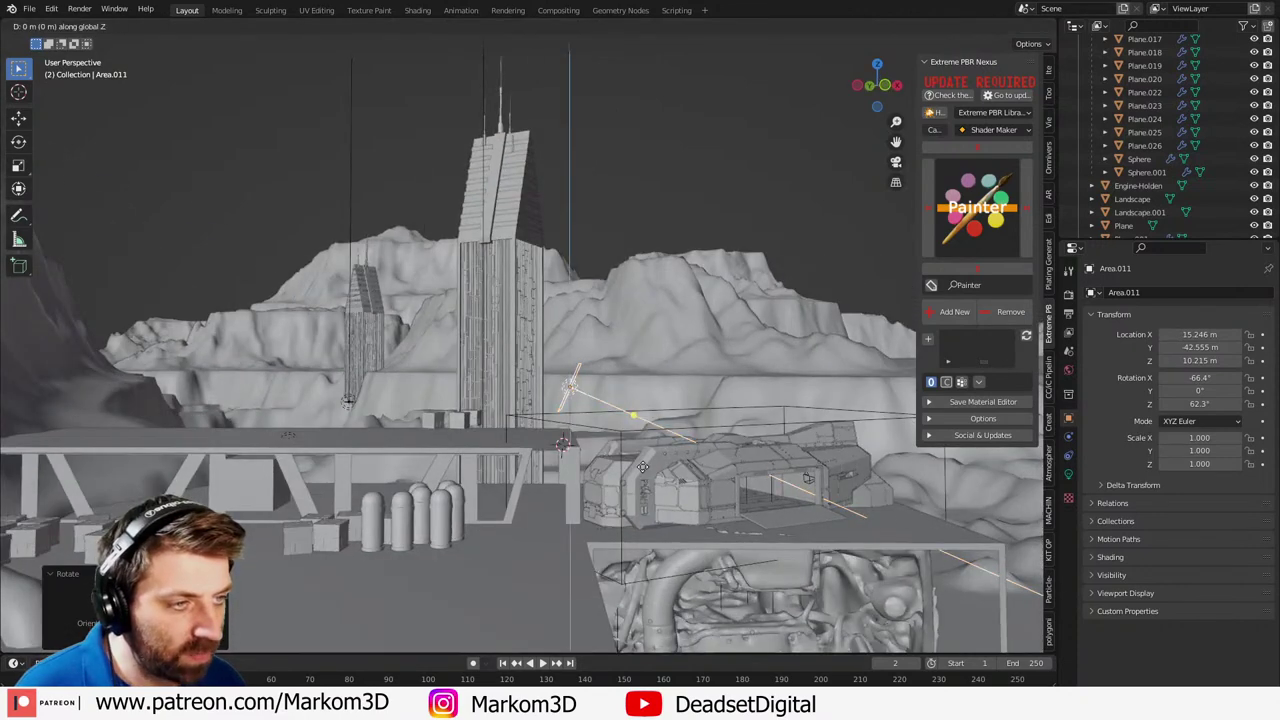
{"action": "left_click", "coordinate": [650, 474]}
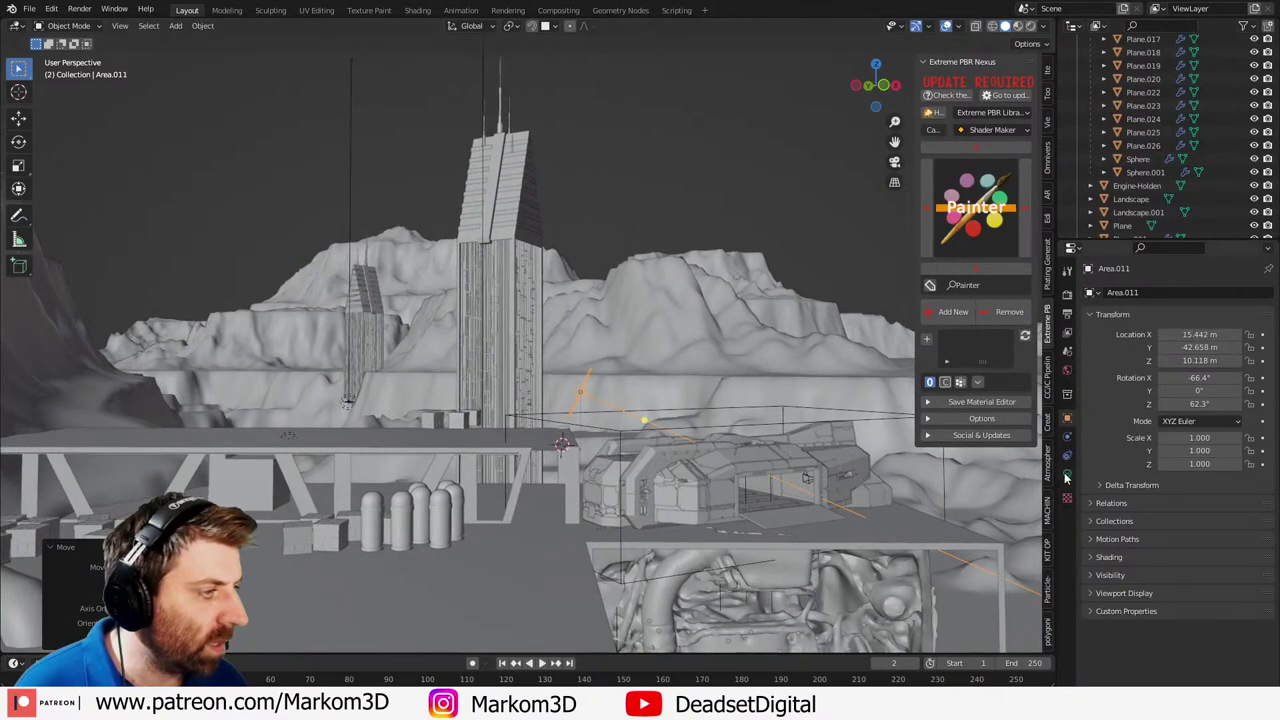
- Give the area light a pale yellow color with hue 0.134 and saturation 0.569, and set its power to 200 W
{"action": "left_click", "coordinate": [1066, 476]}
{"action": "left_click", "coordinate": [1210, 370]}
{"action": "left_click", "coordinate": [1172, 245]}
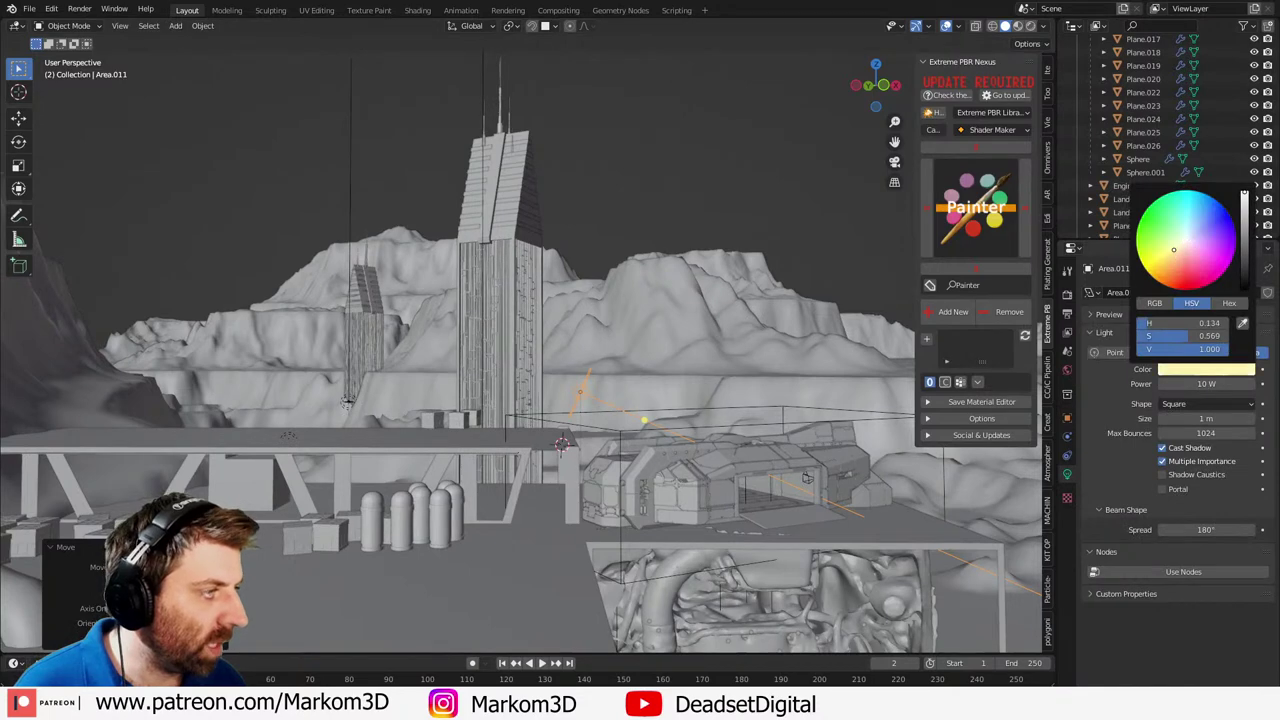
{"action": "double_click", "coordinate": [1196, 384]}
{"action": "type", "text": "20"}
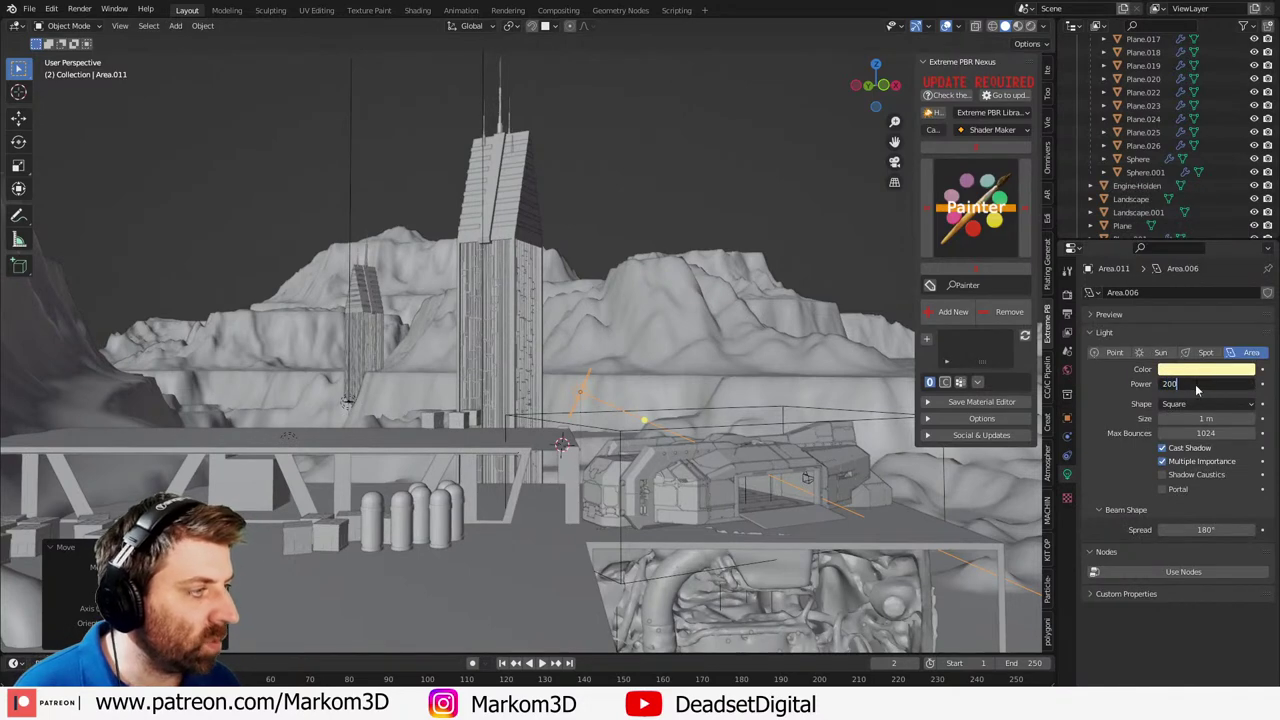
{"action": "type", "text": "0"}
{"action": "key", "text": "Return"}
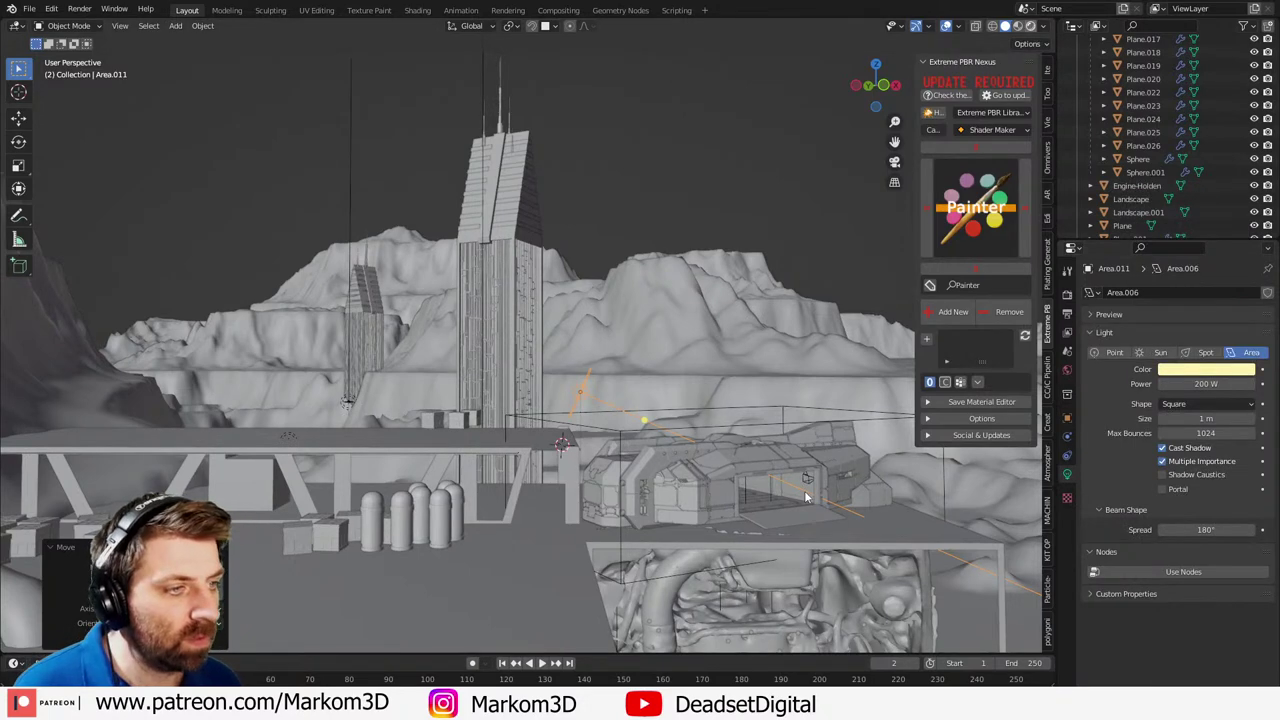
- Preview the scene in rendered shading and, in top view, rotate the area light and move it just ahead of the ship's nose
{"action": "key", "text": "z"}
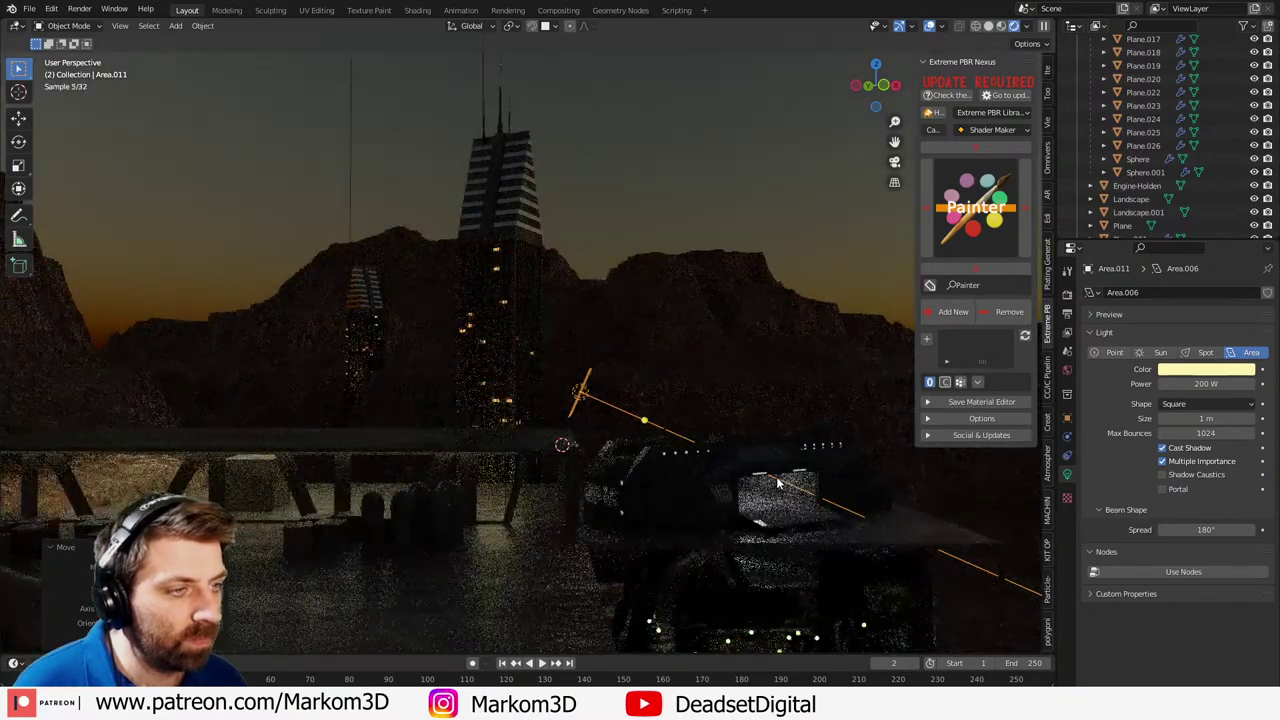
{"action": "key", "text": "KP_7"}
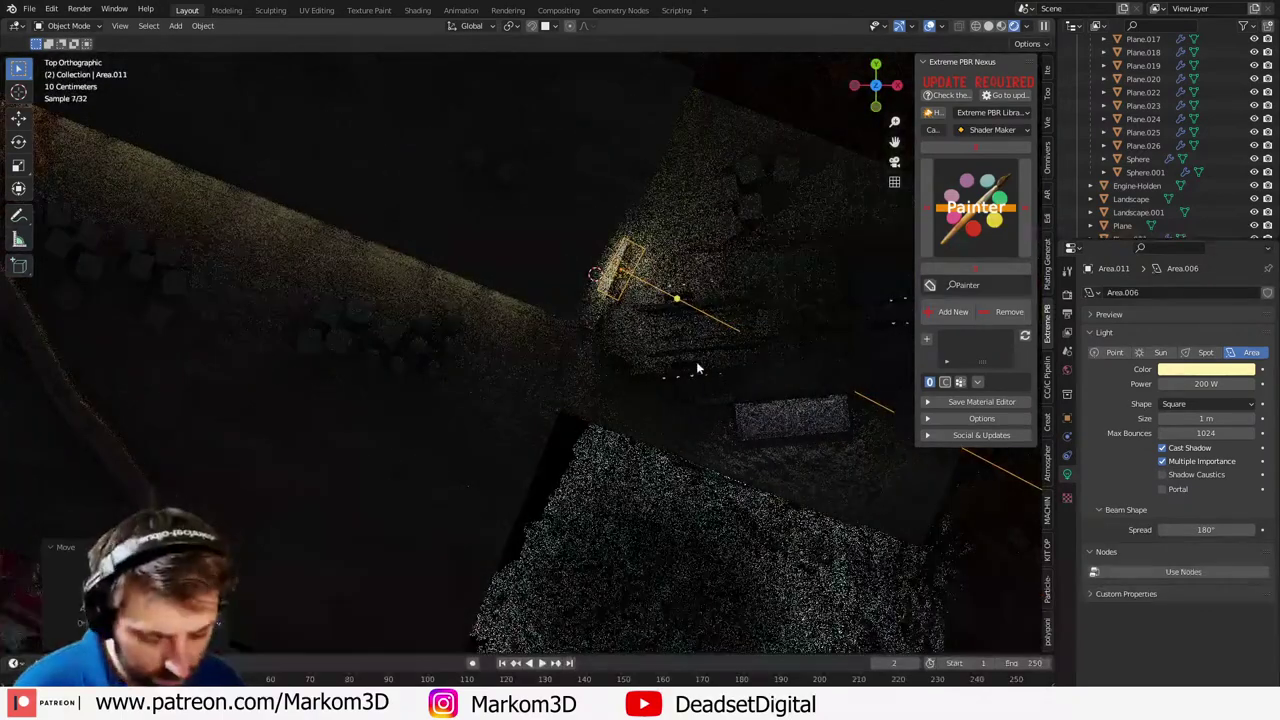
{"action": "key", "text": "r"}
{"action": "left_click", "coordinate": [848, 396]}
{"action": "key", "text": "g"}
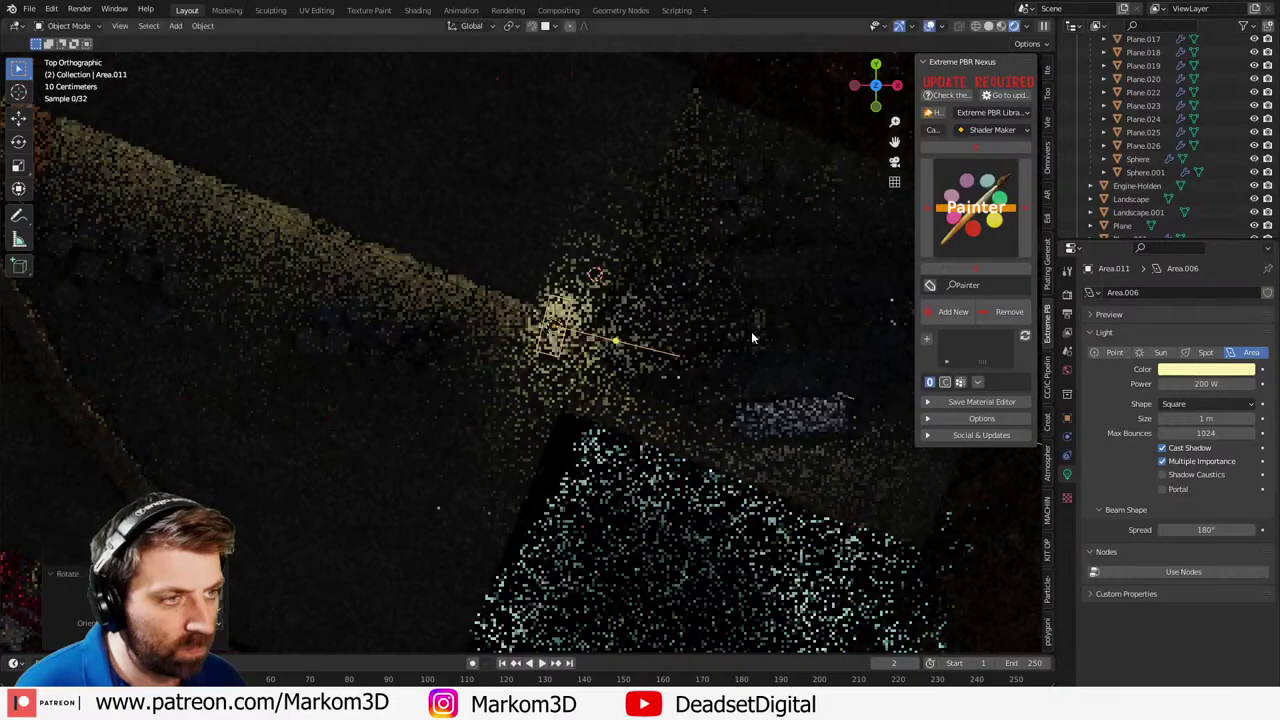
{"action": "left_click", "coordinate": [812, 344]}
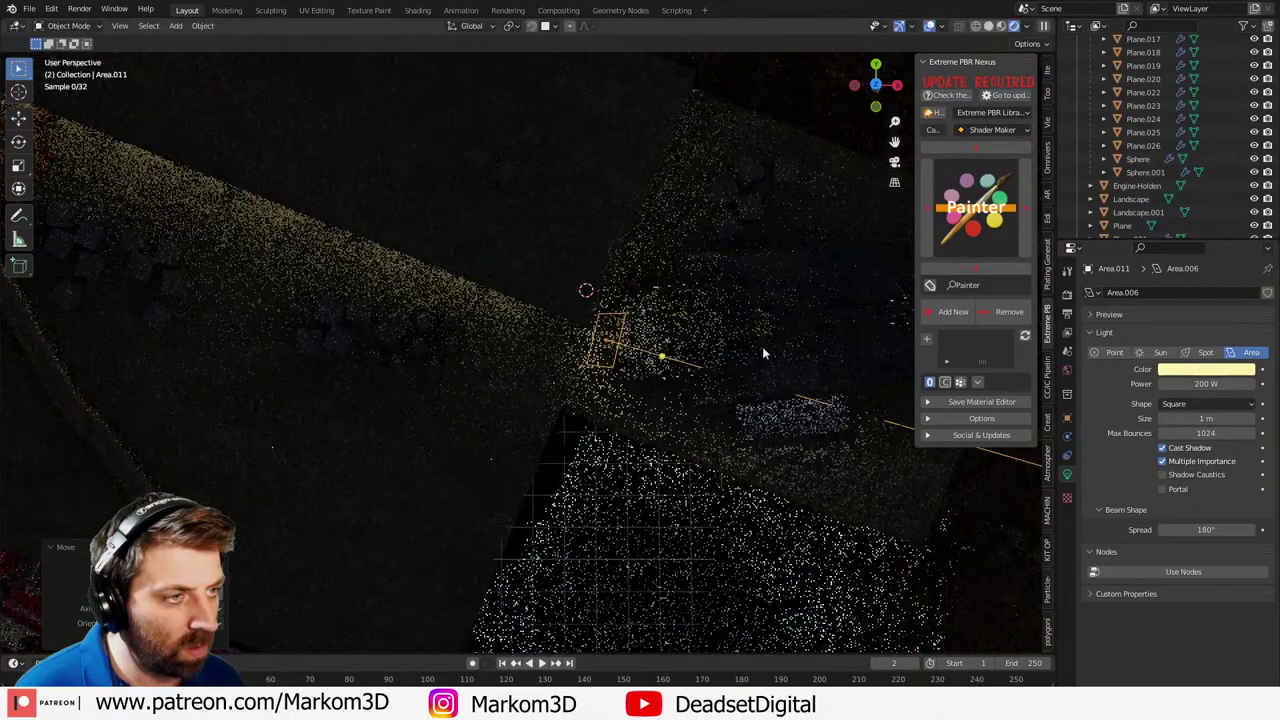
{"action": "key", "text": "KP_0"}
{"action": "scroll", "coordinate": [525, 330], "scroll_direction": "up", "scroll_amount": 2}
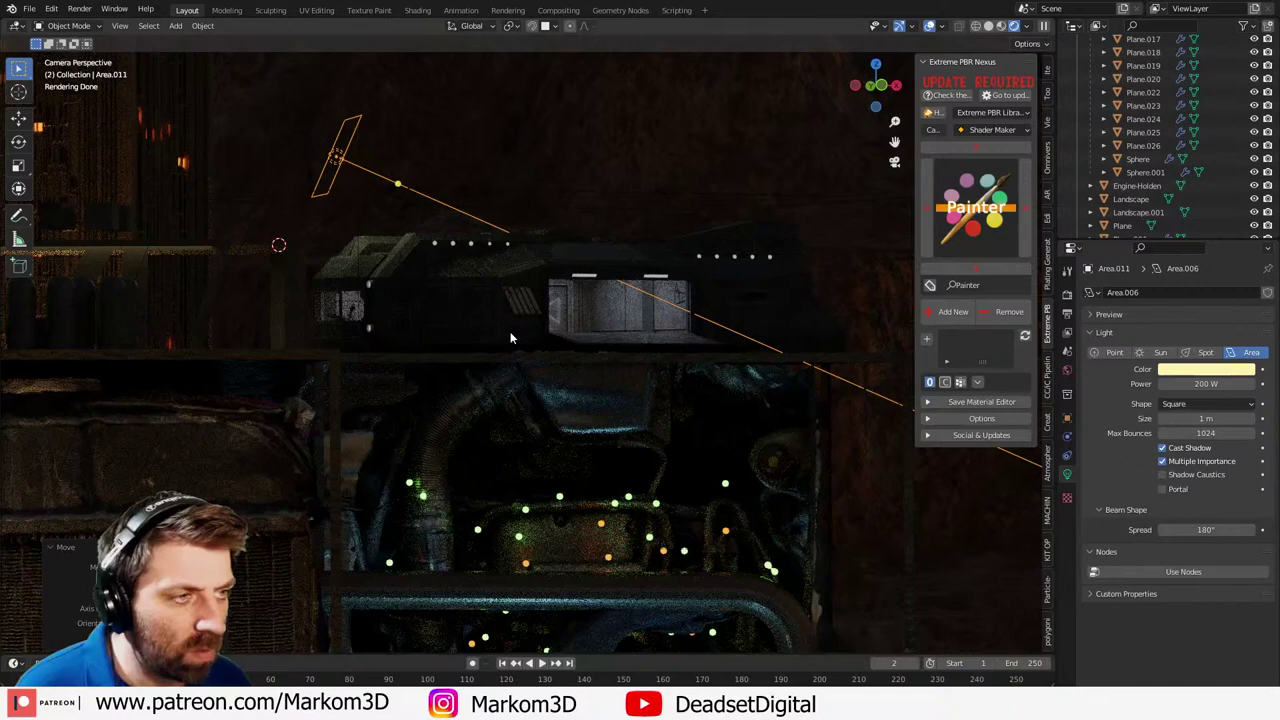
- In top view, move the area light to the platform corner beside the engine and rotate it toward the ship's lit side door
{"action": "key", "text": "KP_0"}
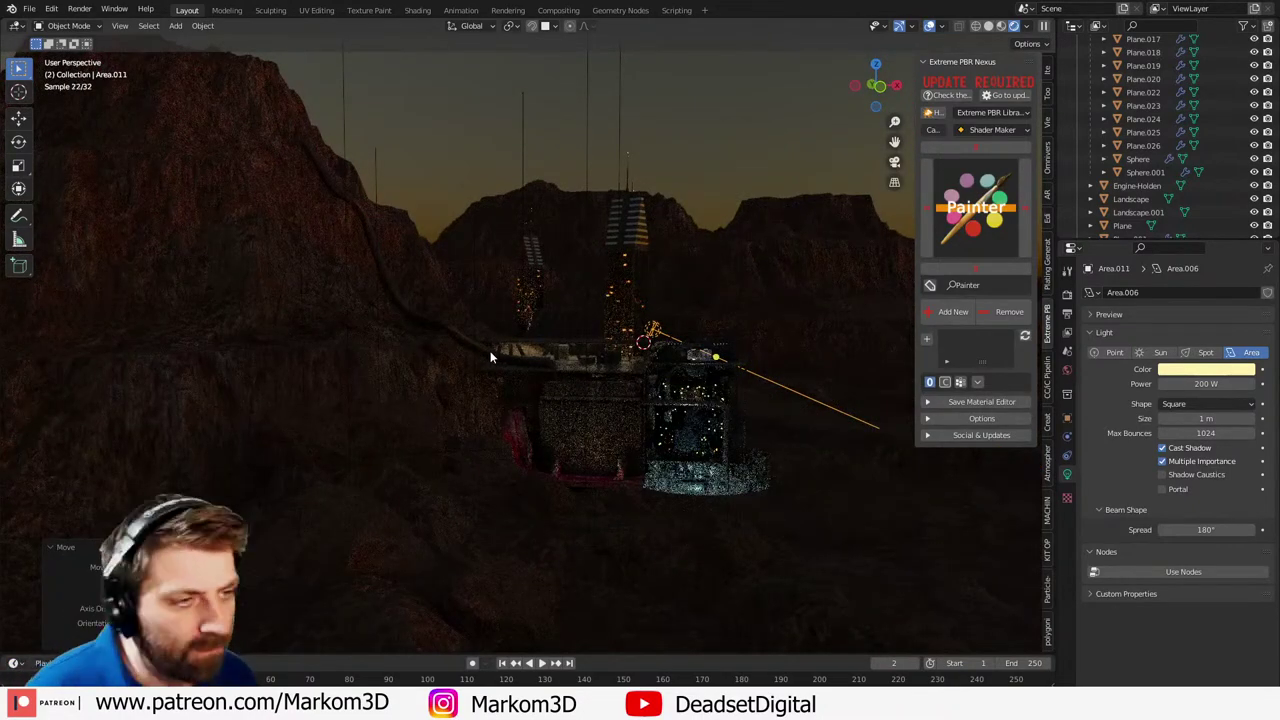
{"action": "key", "text": "KP_7"}
{"action": "scroll", "coordinate": [736, 383], "scroll_direction": "up", "scroll_amount": 1}
{"action": "middle_click_drag", "start_coordinate": [736, 383], "coordinate": [535, 358], "text": "shift"}
{"action": "key", "text": "KP_7"}
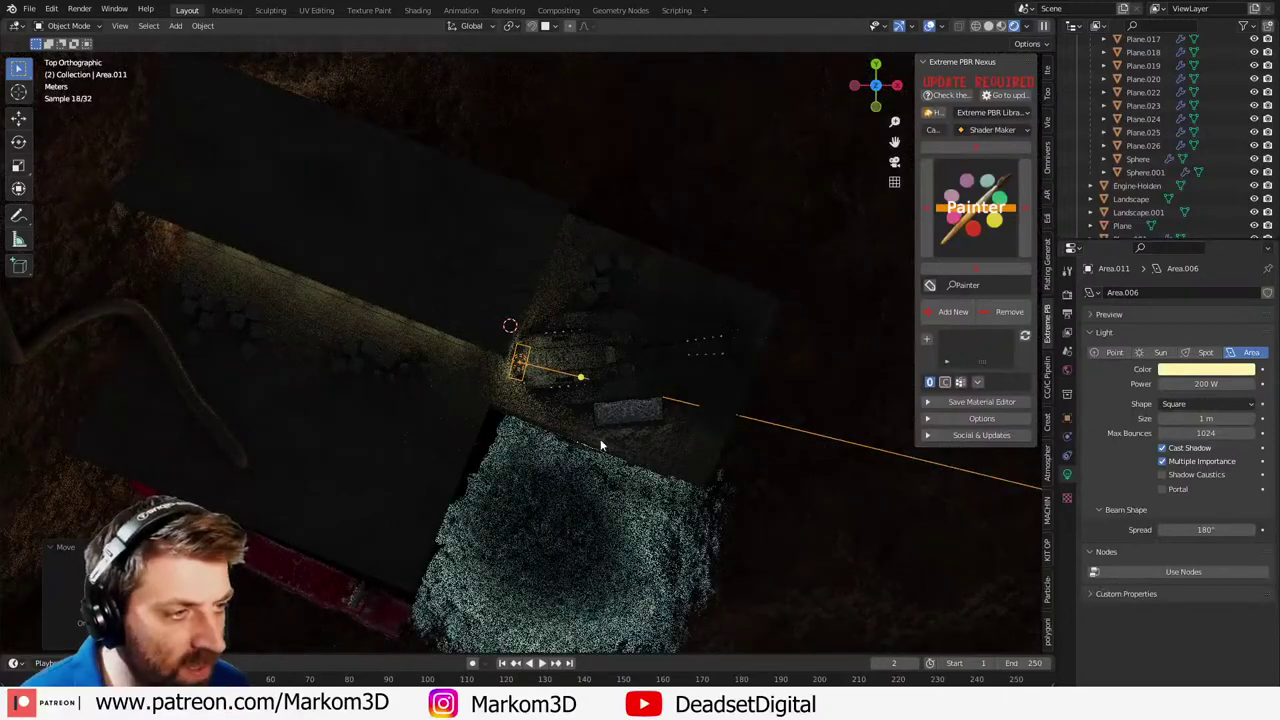
{"action": "left_click", "coordinate": [701, 422]}
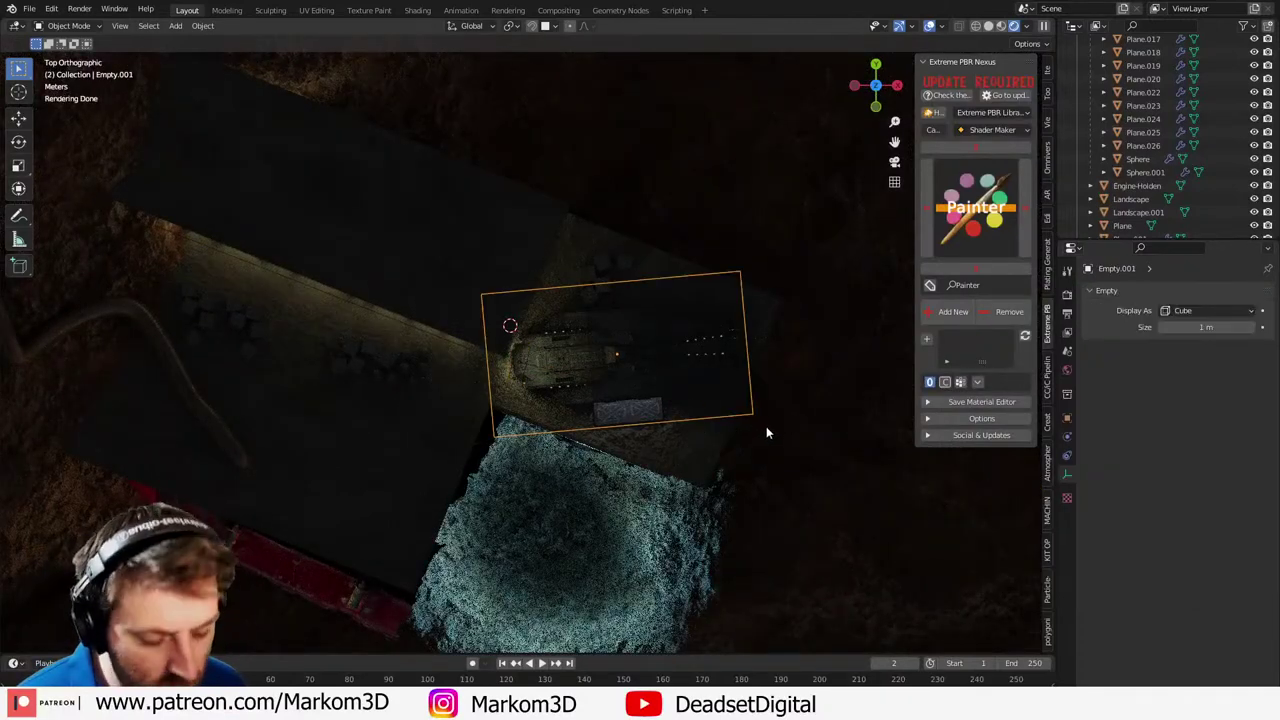
{"action": "left_click", "coordinate": [516, 376]}
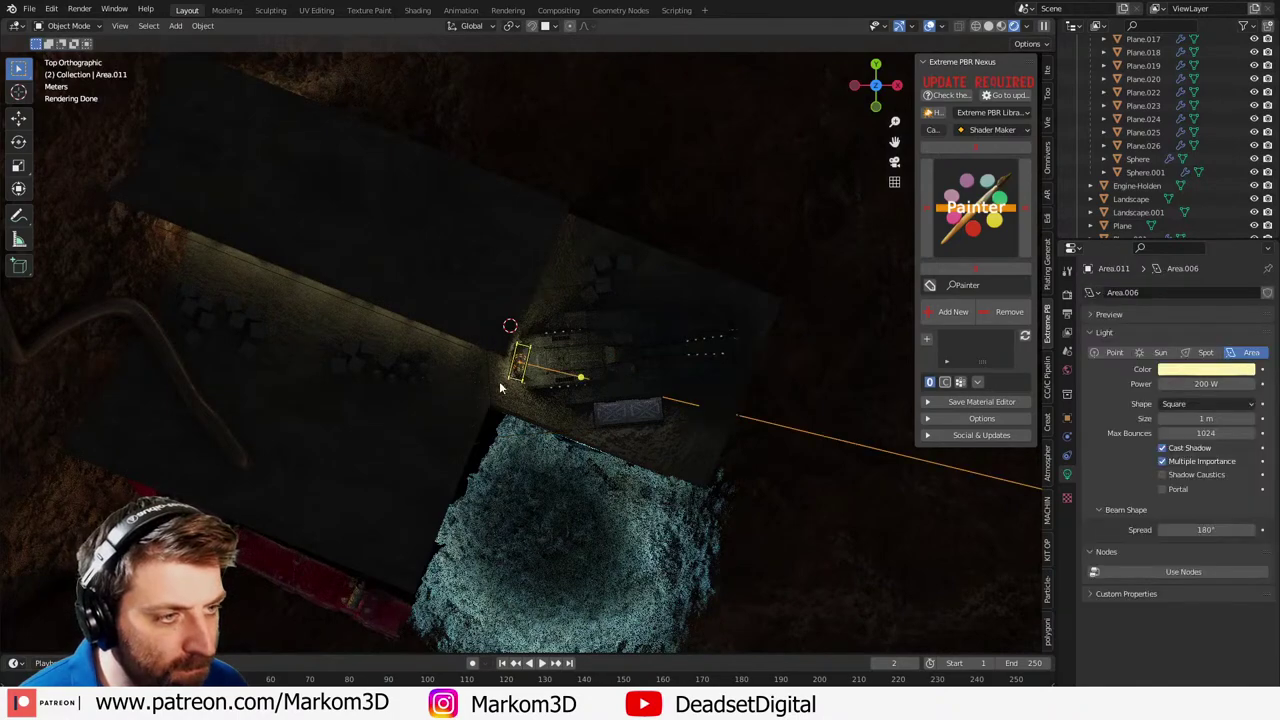
{"action": "key", "text": "r"}
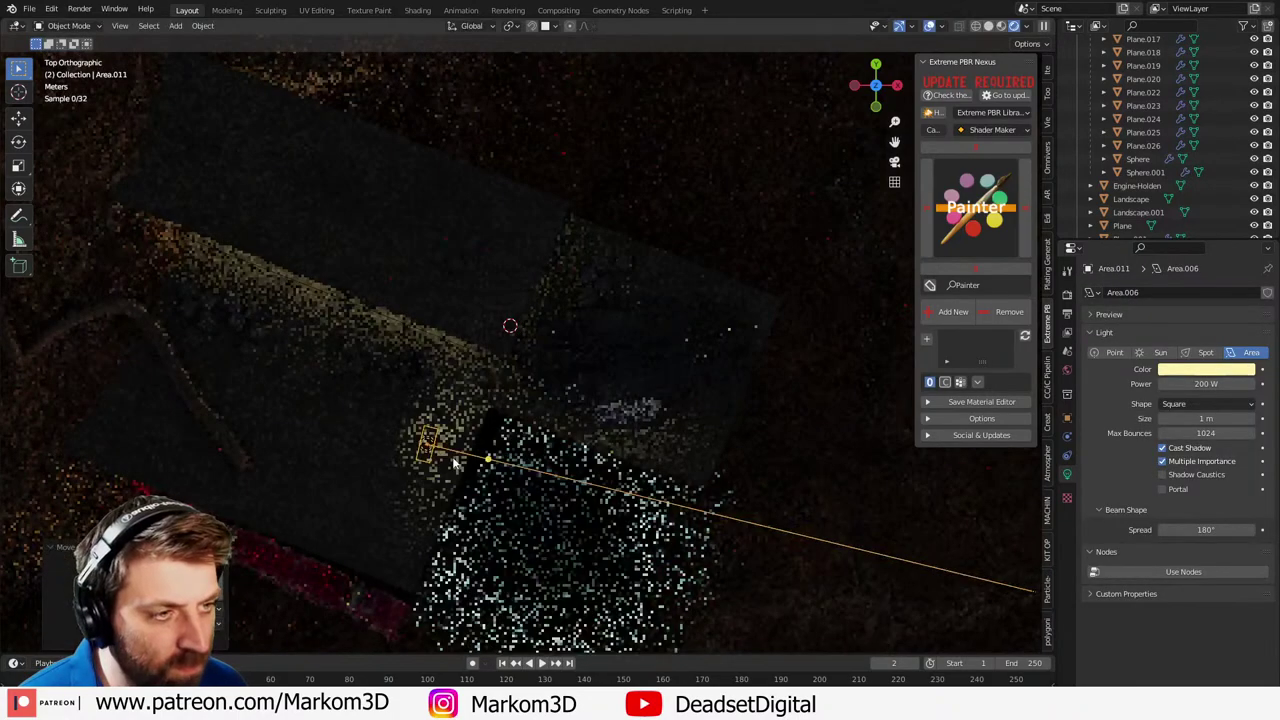
{"action": "left_click", "coordinate": [565, 455]}
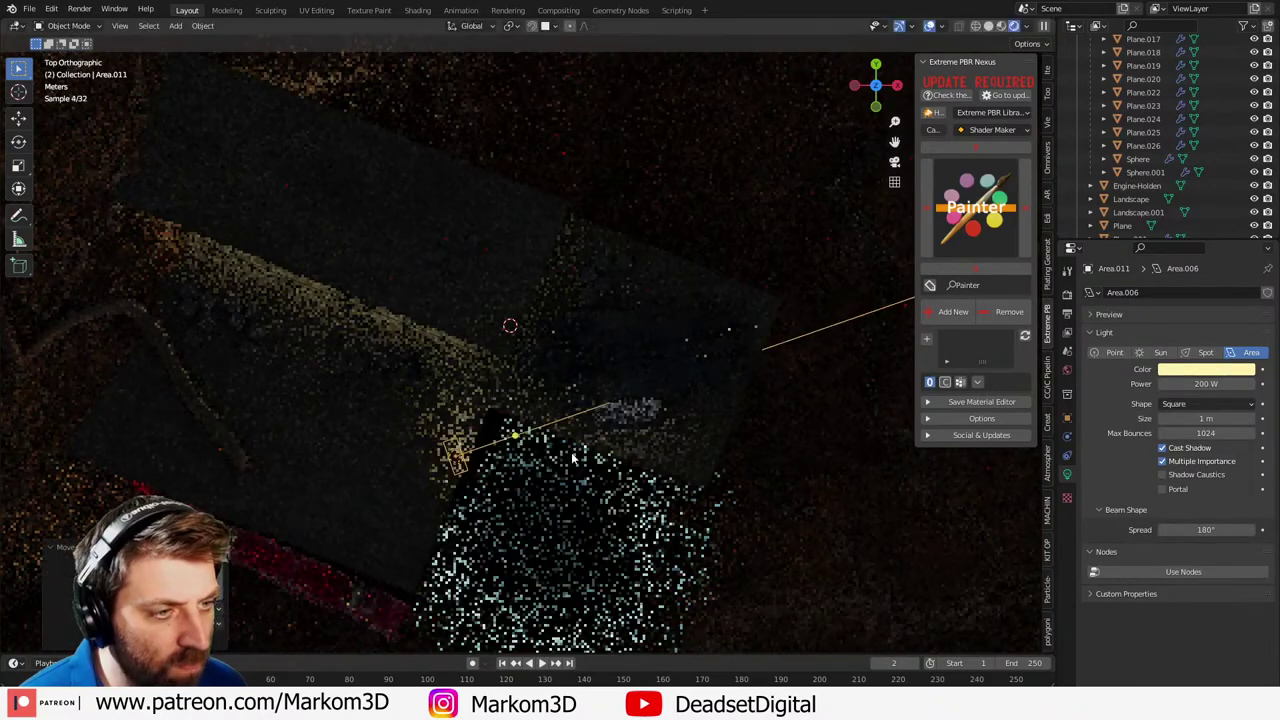
- In camera view, raise the area light higher above the deck and rotate its beam more steeply down toward the ship
{"action": "key", "text": "KP_0"}
{"action": "key", "text": "g"}
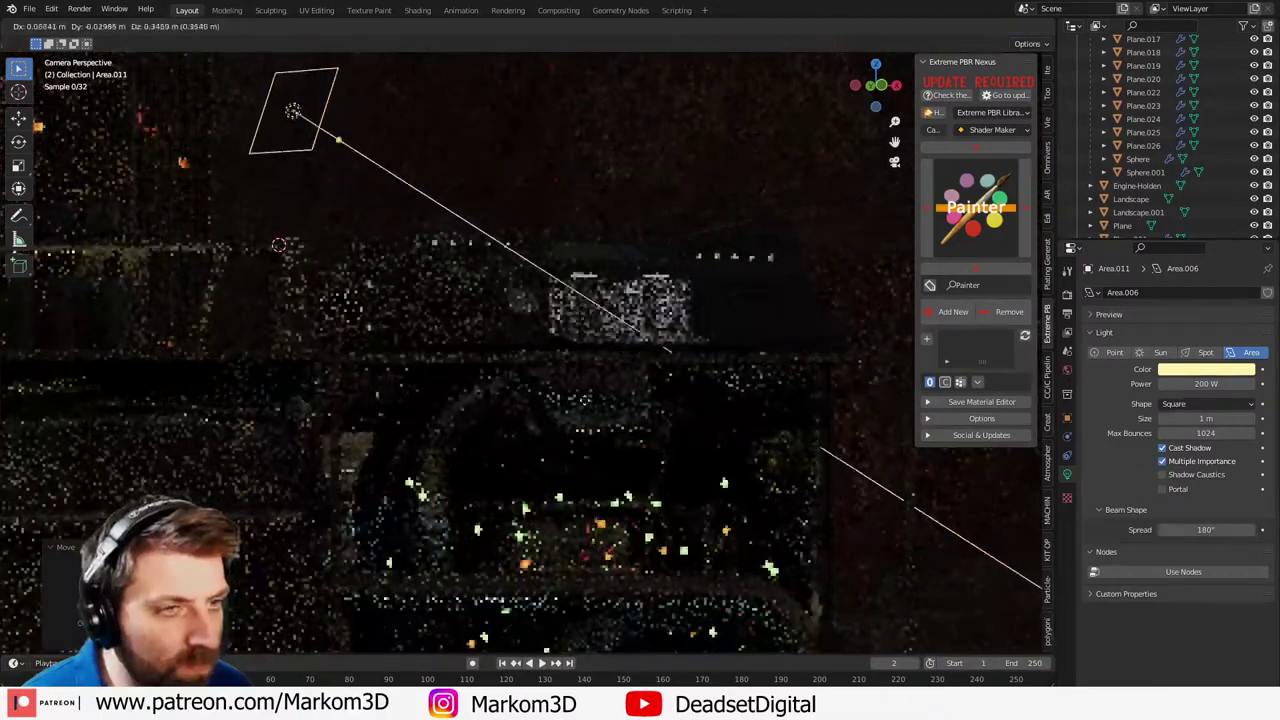
{"action": "key", "text": "r"}
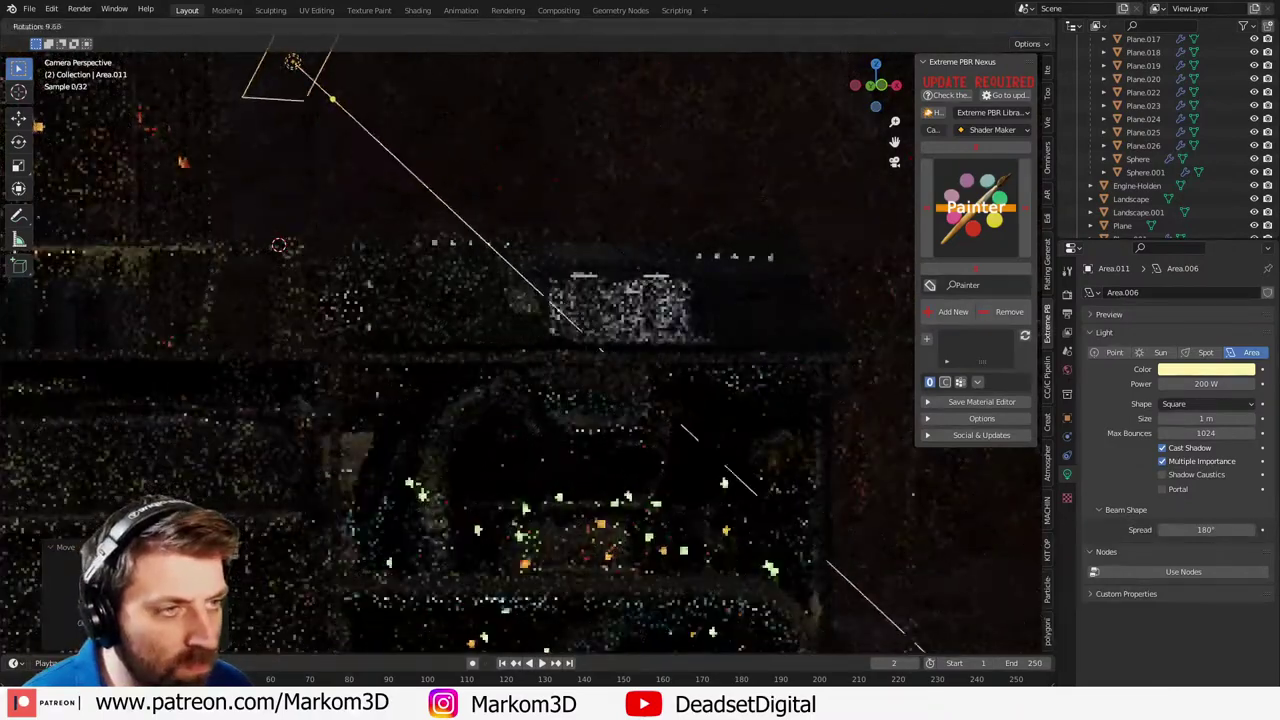
{"action": "left_click", "coordinate": [557, 494]}
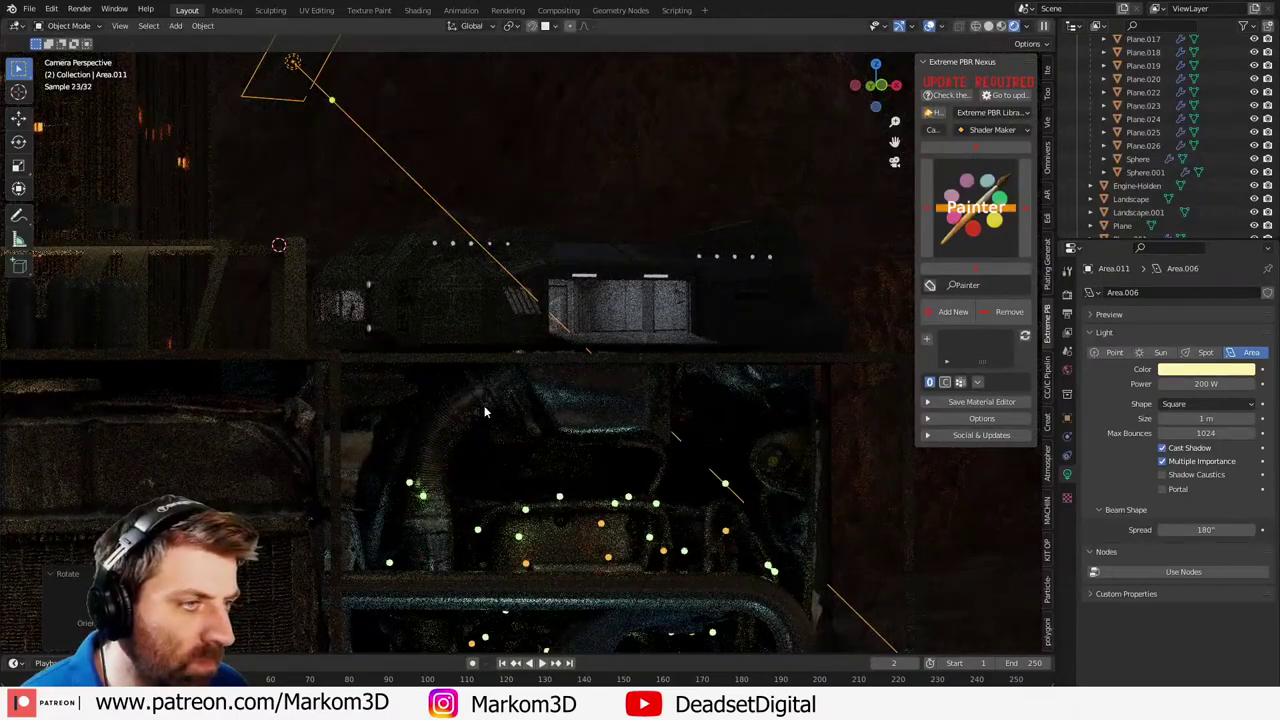
{"action": "scroll", "coordinate": [493, 398], "scroll_direction": "down", "scroll_amount": 4}
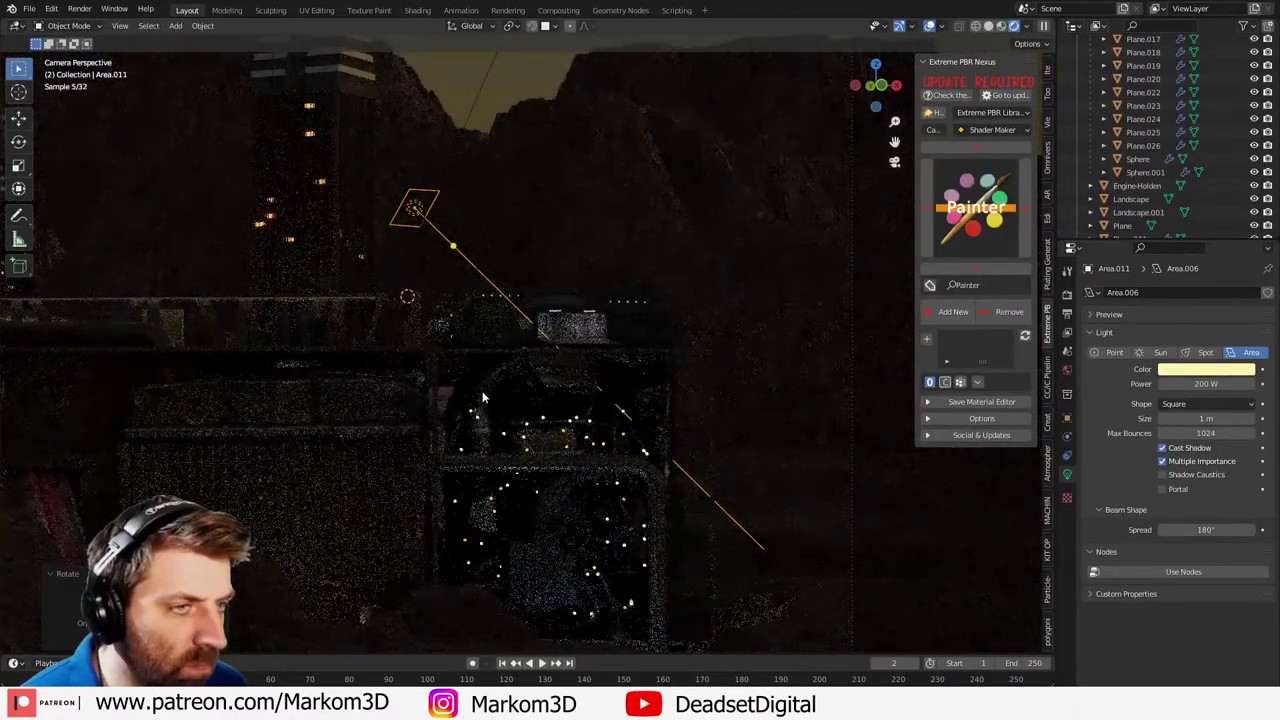
{"action": "middle_click_drag", "start_coordinate": [447, 393], "coordinate": [523, 392], "text": "shift"}
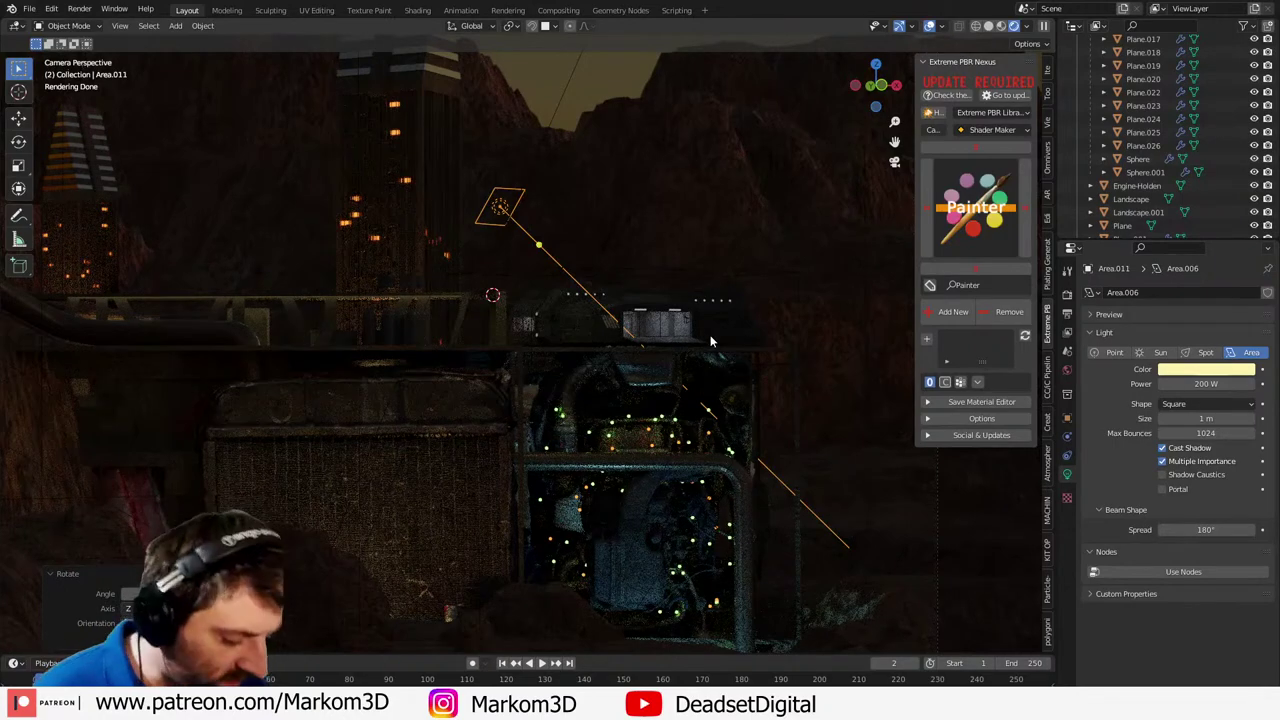
- In top view, add a mesh circle on the platform, enlarge it and centre it around the ship
{"action": "key", "text": "KP_7"}
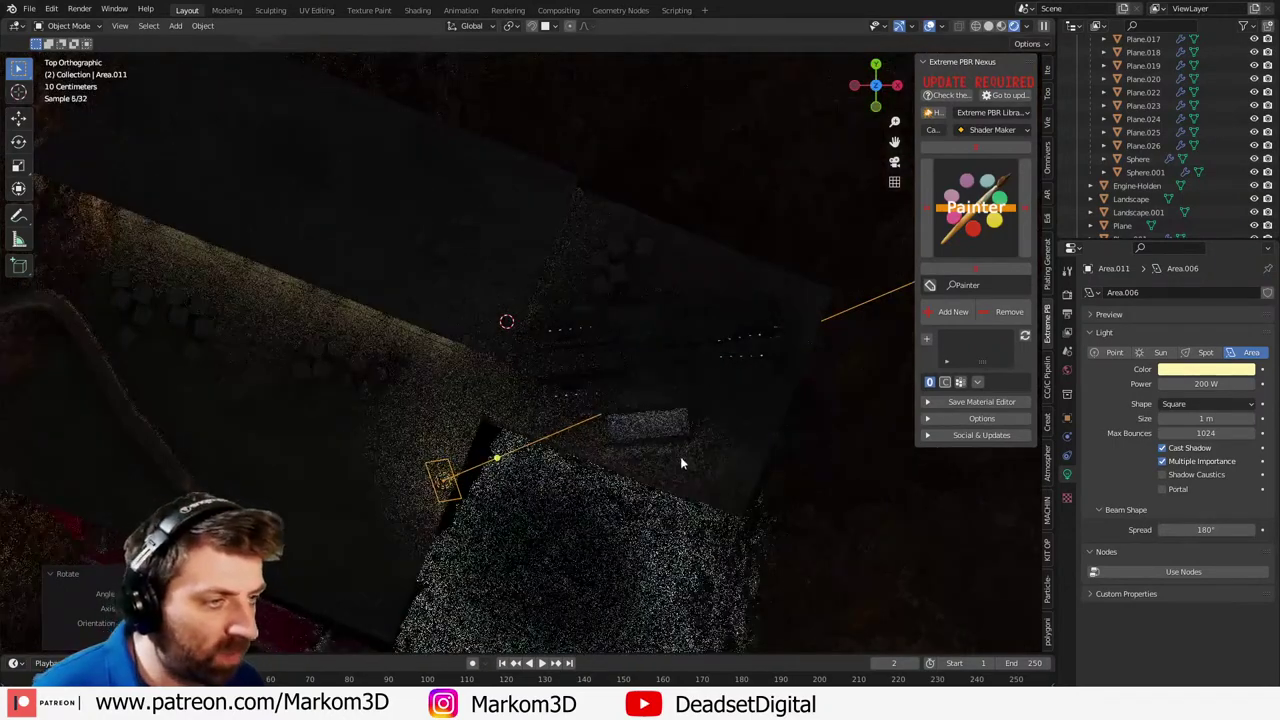
{"action": "key", "text": "shift+a"}
{"action": "mouse_move", "coordinate": [646, 292]}
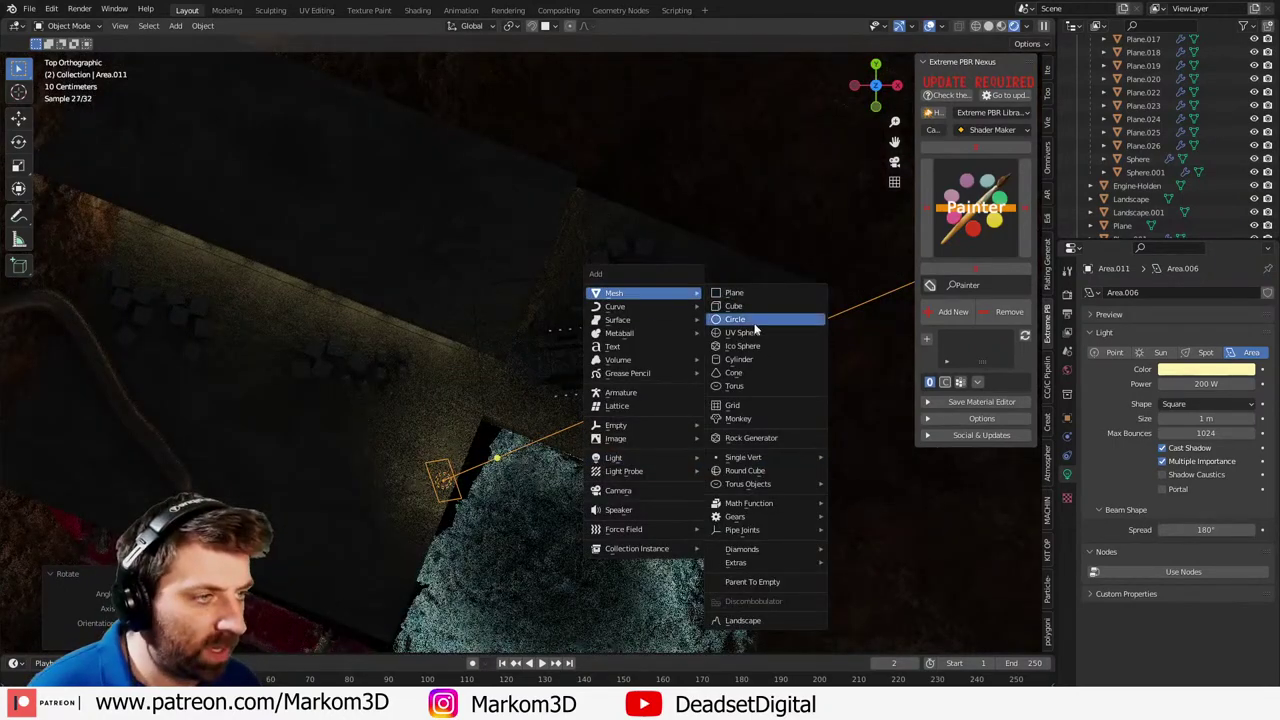
{"action": "left_click", "coordinate": [748, 319]}
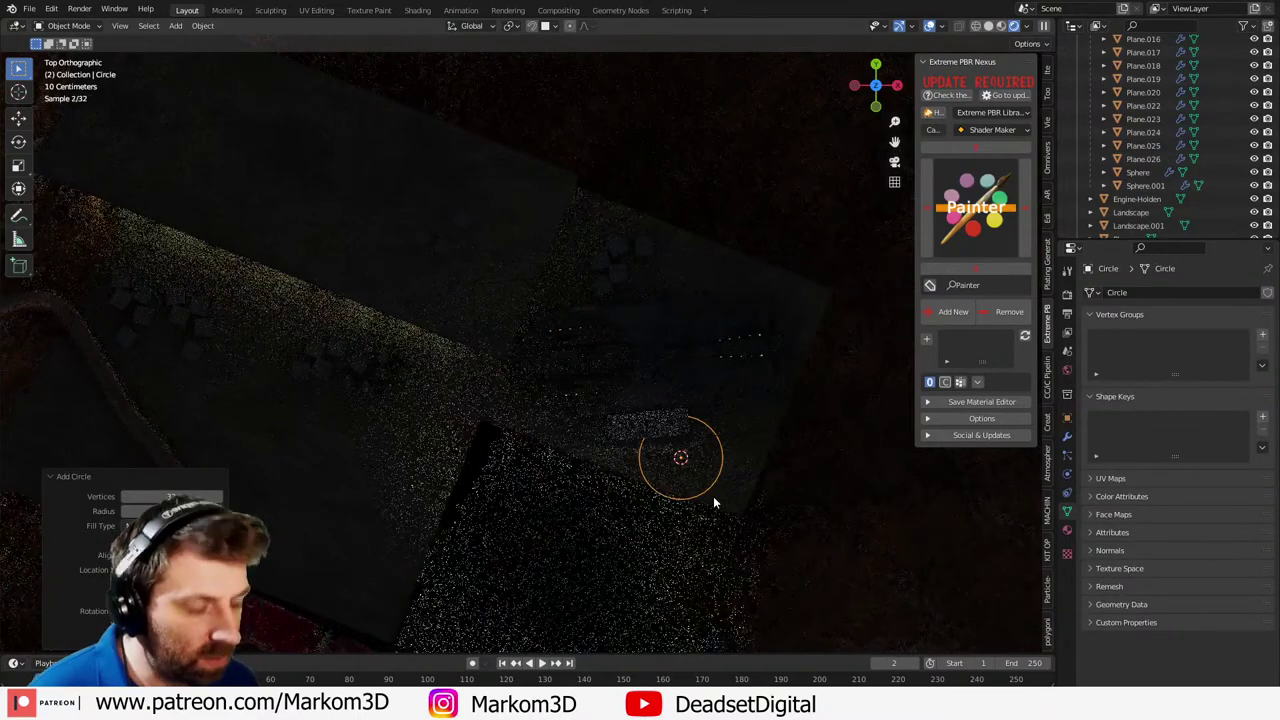
{"action": "key", "text": "Tab"}
{"action": "key", "text": "s"}
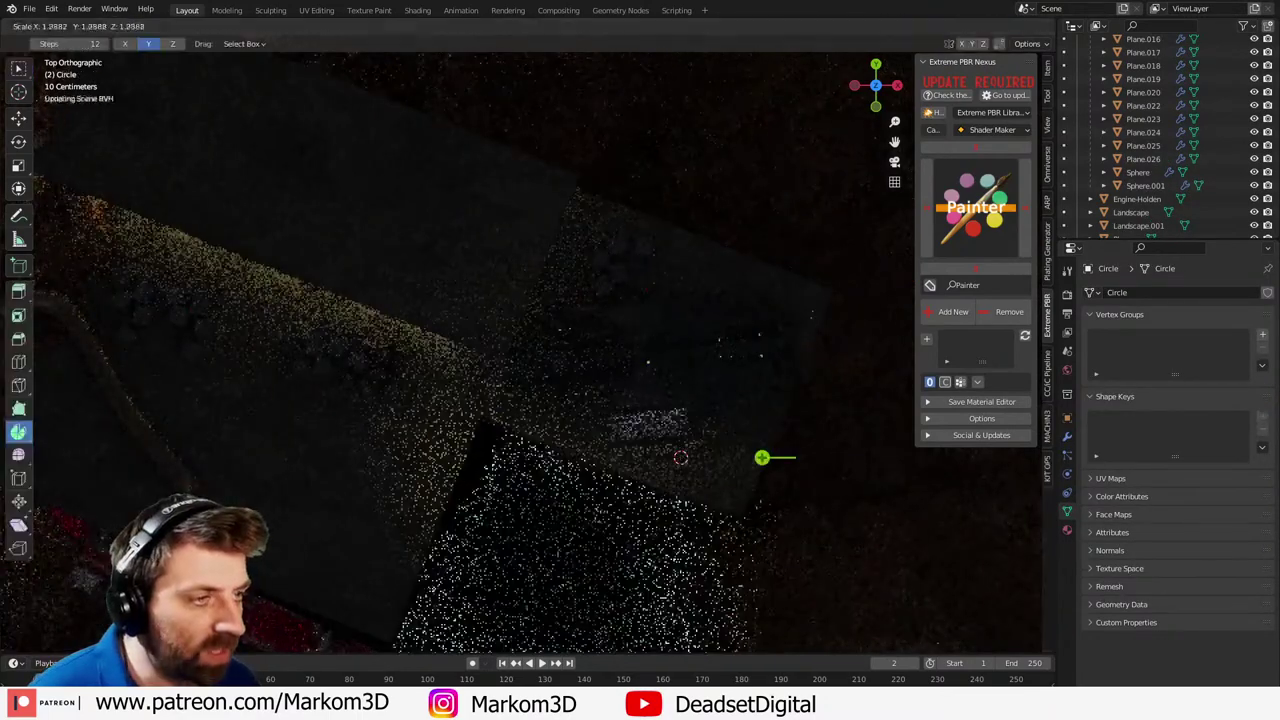
{"action": "left_click", "coordinate": [863, 516]}
{"action": "key", "text": "g"}
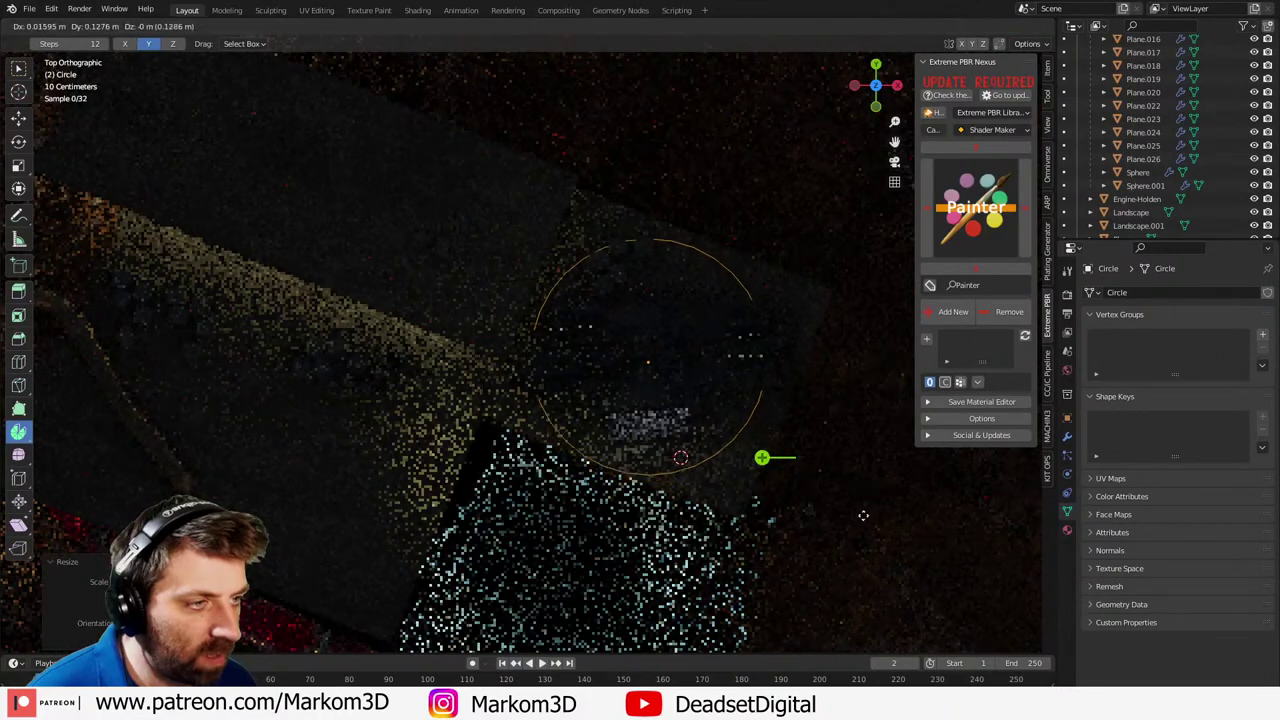
{"action": "left_click", "coordinate": [831, 500]}
{"action": "key", "text": "Tab"}
- Switch to solid shading and open the circle around the ship for mesh editing
{"action": "key", "text": "a"}
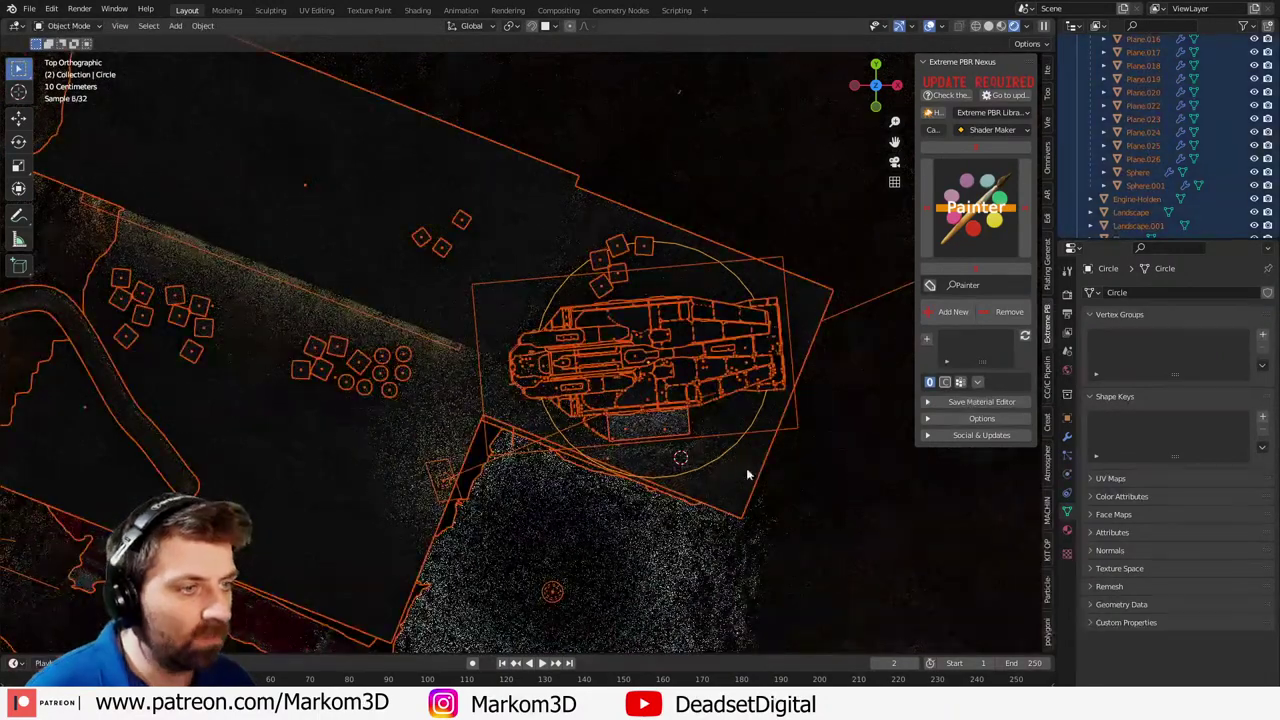
{"action": "left_click", "coordinate": [707, 461]}
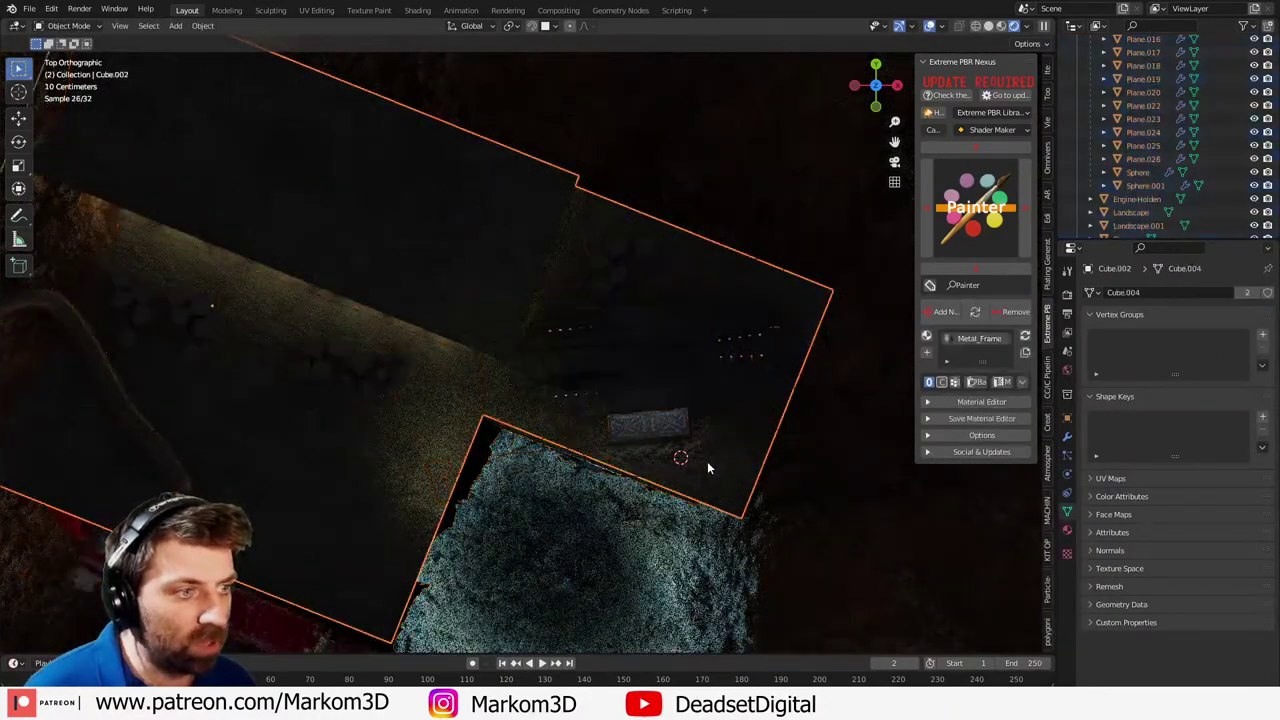
{"action": "left_click", "coordinate": [707, 463]}
{"action": "left_click", "coordinate": [716, 460]}
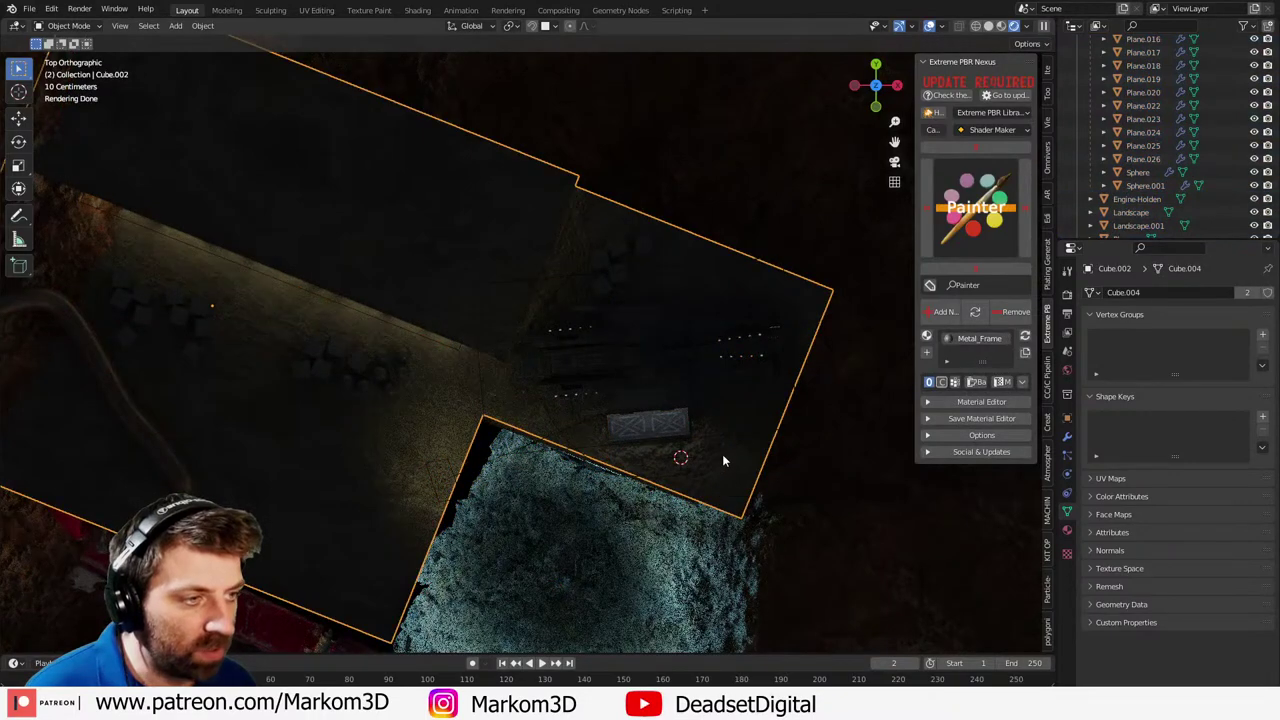
{"action": "middle_click_drag", "start_coordinate": [738, 449], "coordinate": [530, 345]}
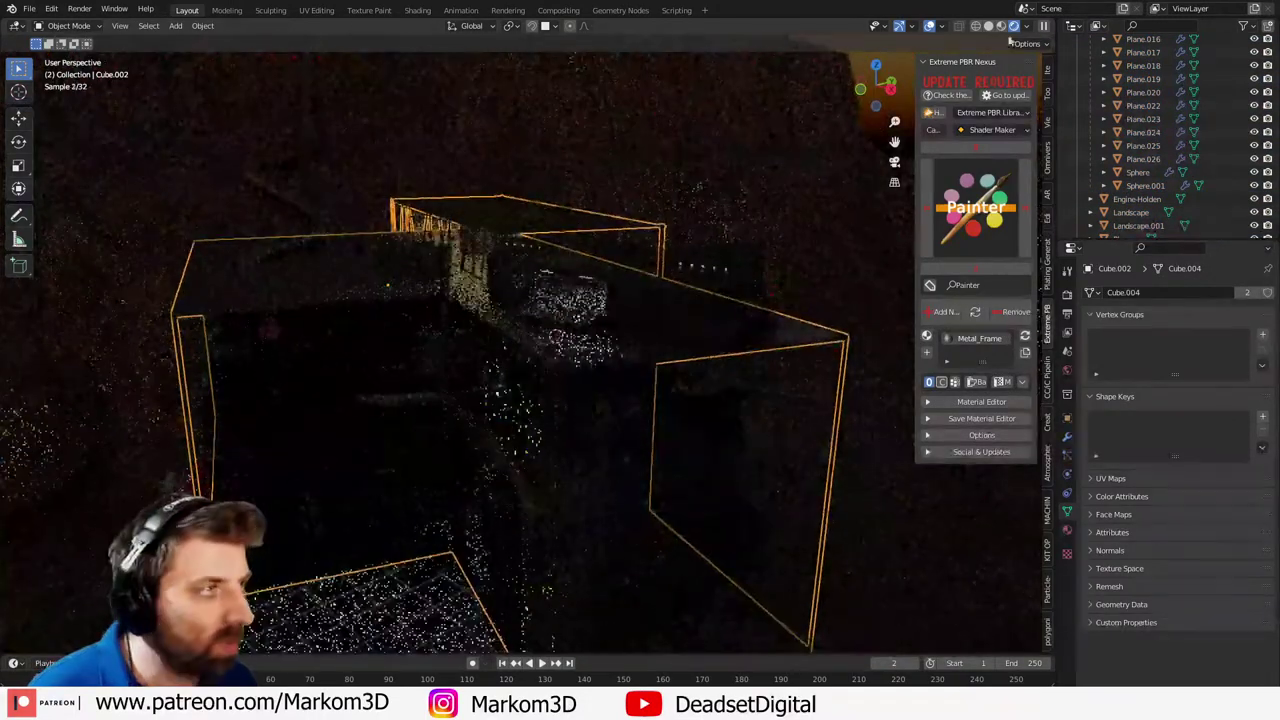
{"action": "left_click", "coordinate": [988, 26]}
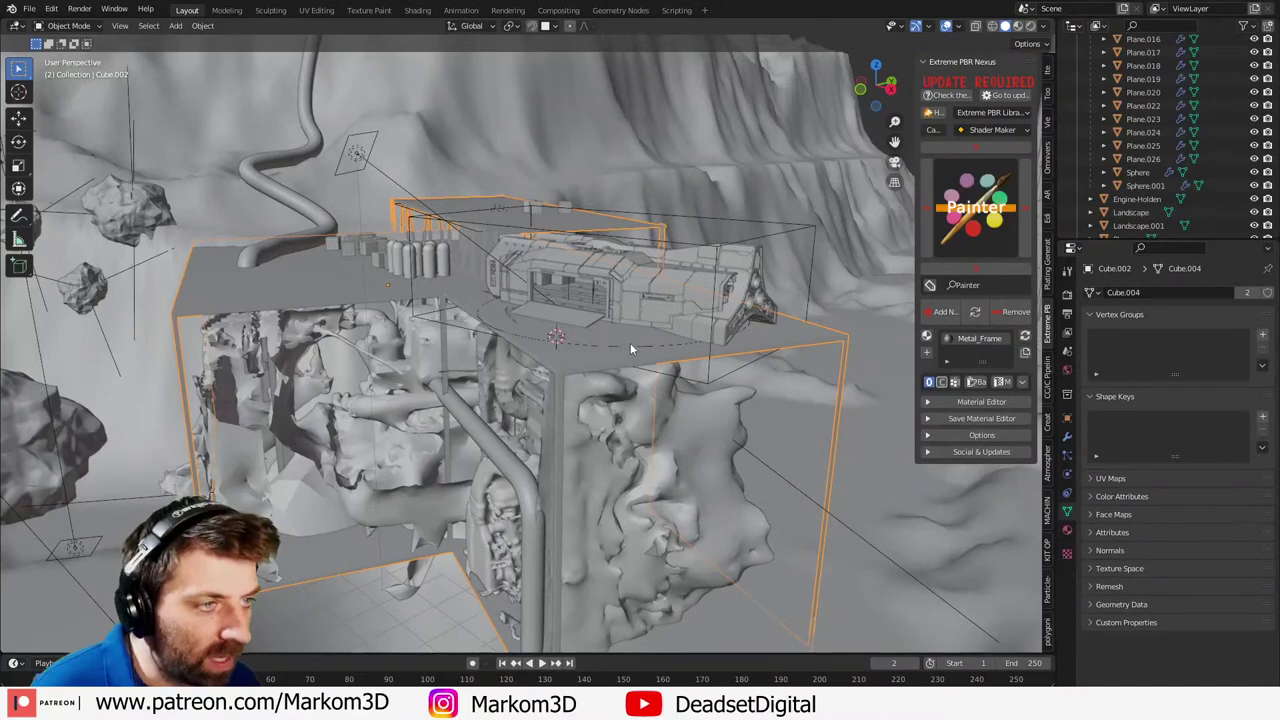
{"action": "scroll", "coordinate": [640, 363], "scroll_direction": "up", "scroll_amount": 3}
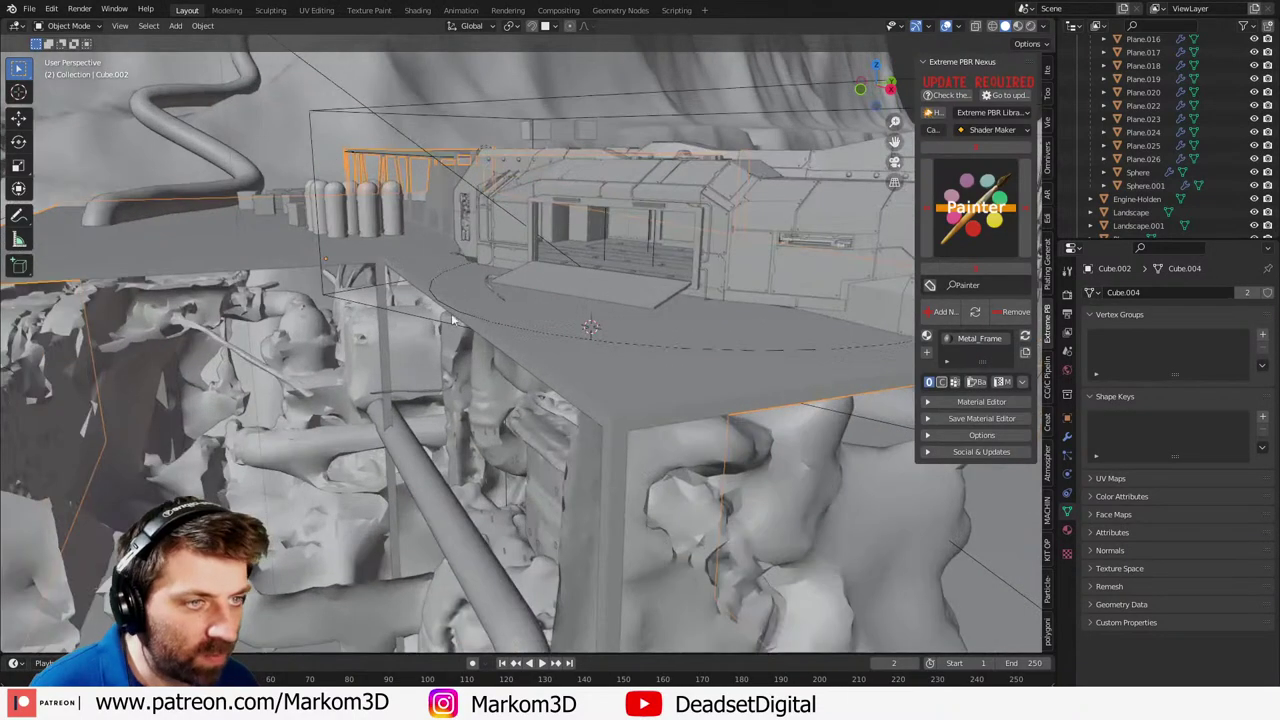
{"action": "left_click", "coordinate": [429, 294]}
{"action": "key", "text": "Tab"}
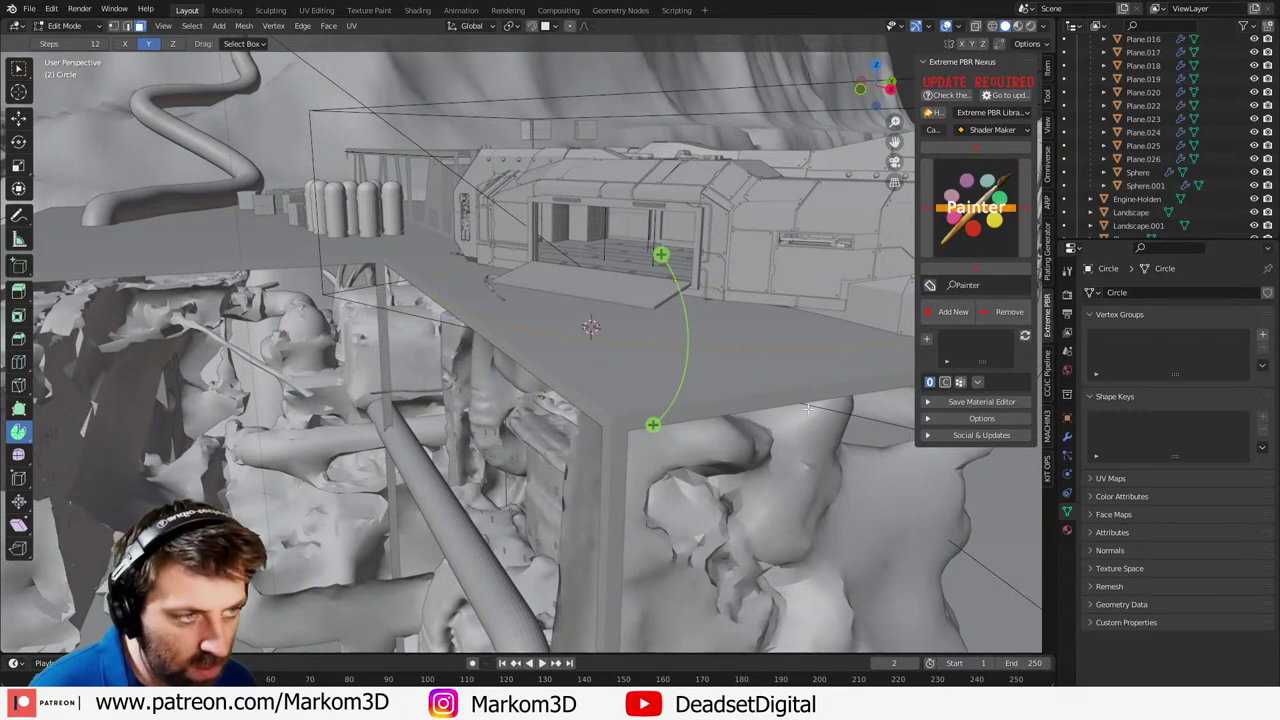
{"action": "key", "text": "s"}
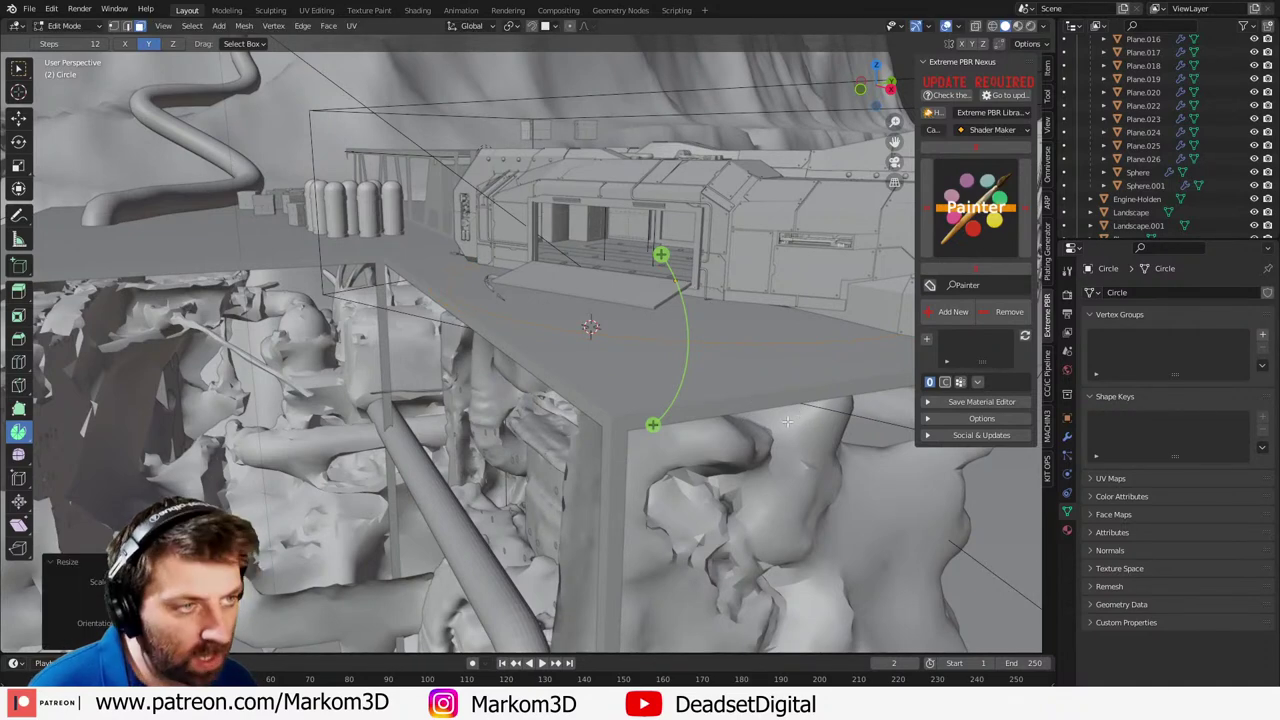
{"action": "key", "text": "e"}
{"action": "key", "text": "Escape"}
{"action": "key", "text": "s"}
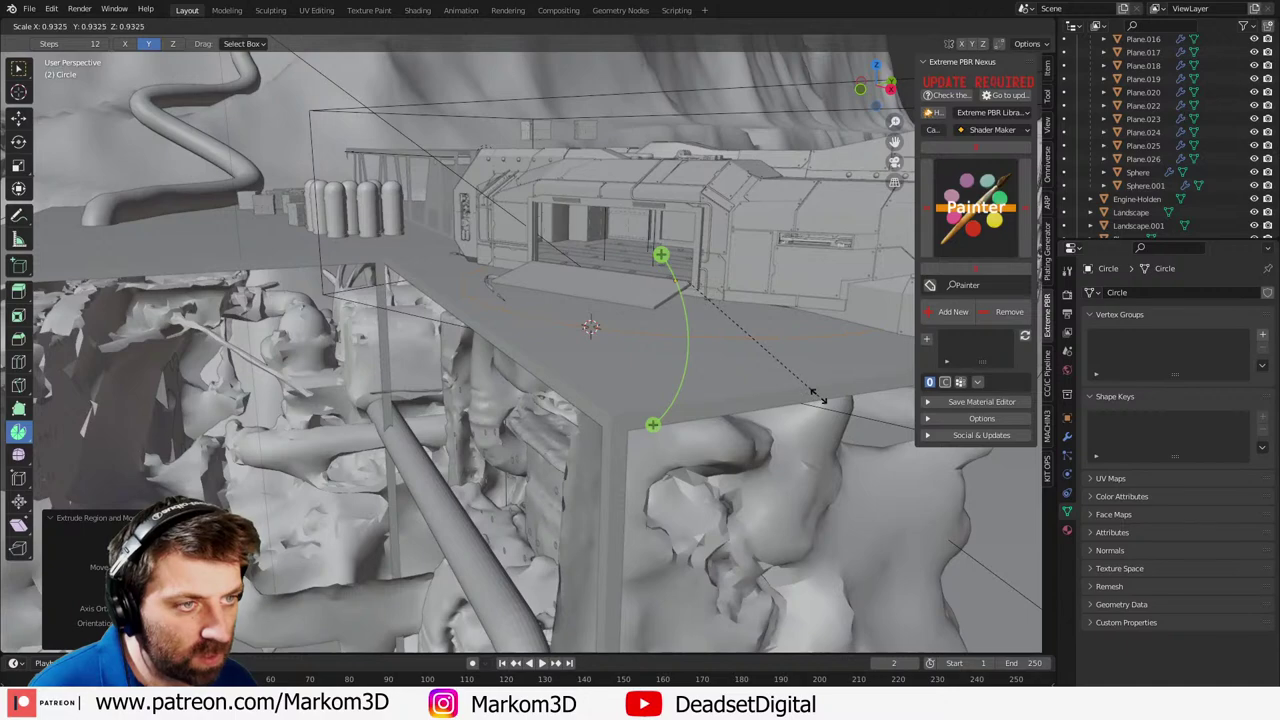
{"action": "key", "text": "Escape"}
- In wireframe and vertex mode, extrude the circle's outline and scale it slightly inward to form a narrow flat ring
{"action": "key", "text": "alt+z"}
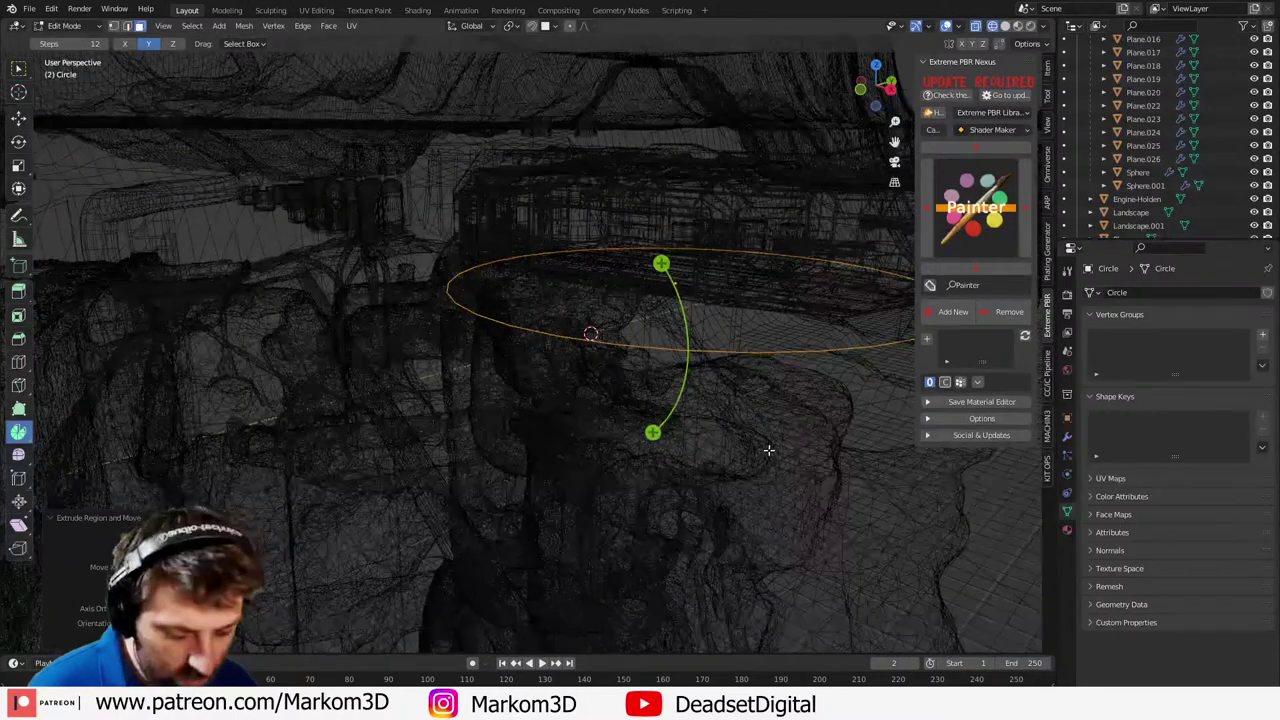
{"action": "key", "text": "s"}
{"action": "right_click", "coordinate": [801, 437]}
{"action": "key", "text": "1"}
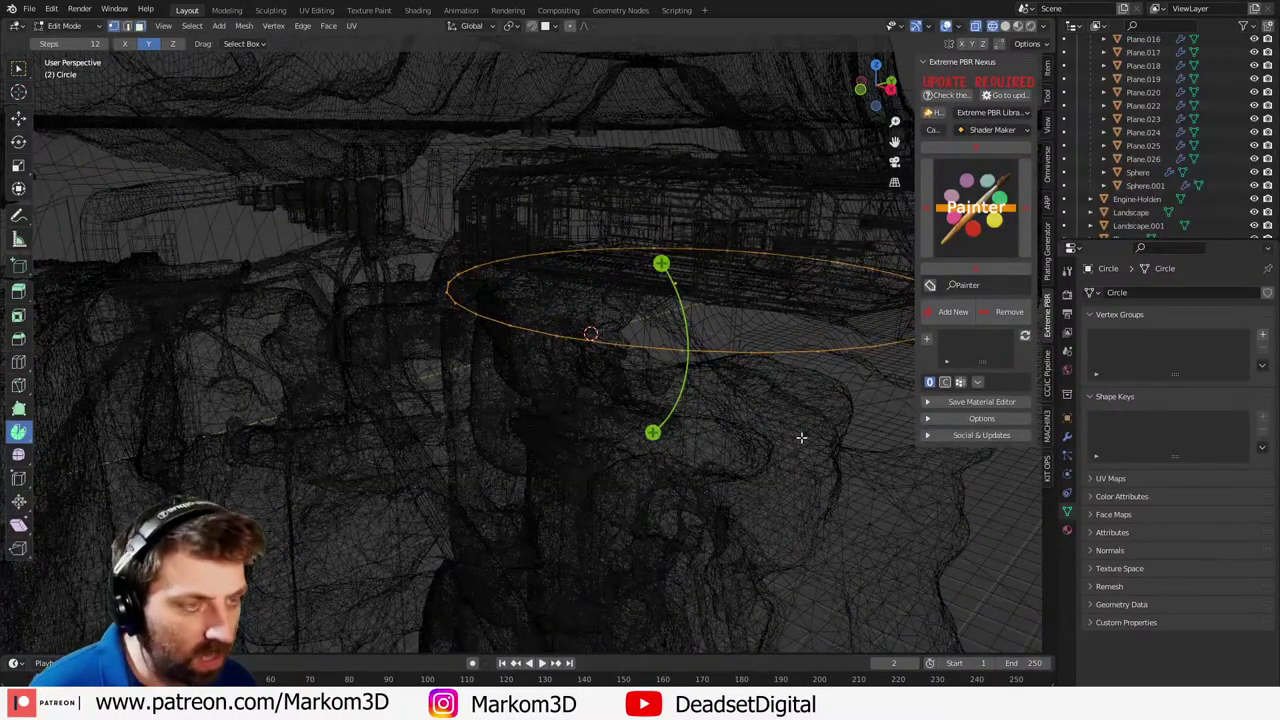
{"action": "key", "text": "e"}
{"action": "right_click", "coordinate": [803, 452]}
{"action": "key", "text": "s"}
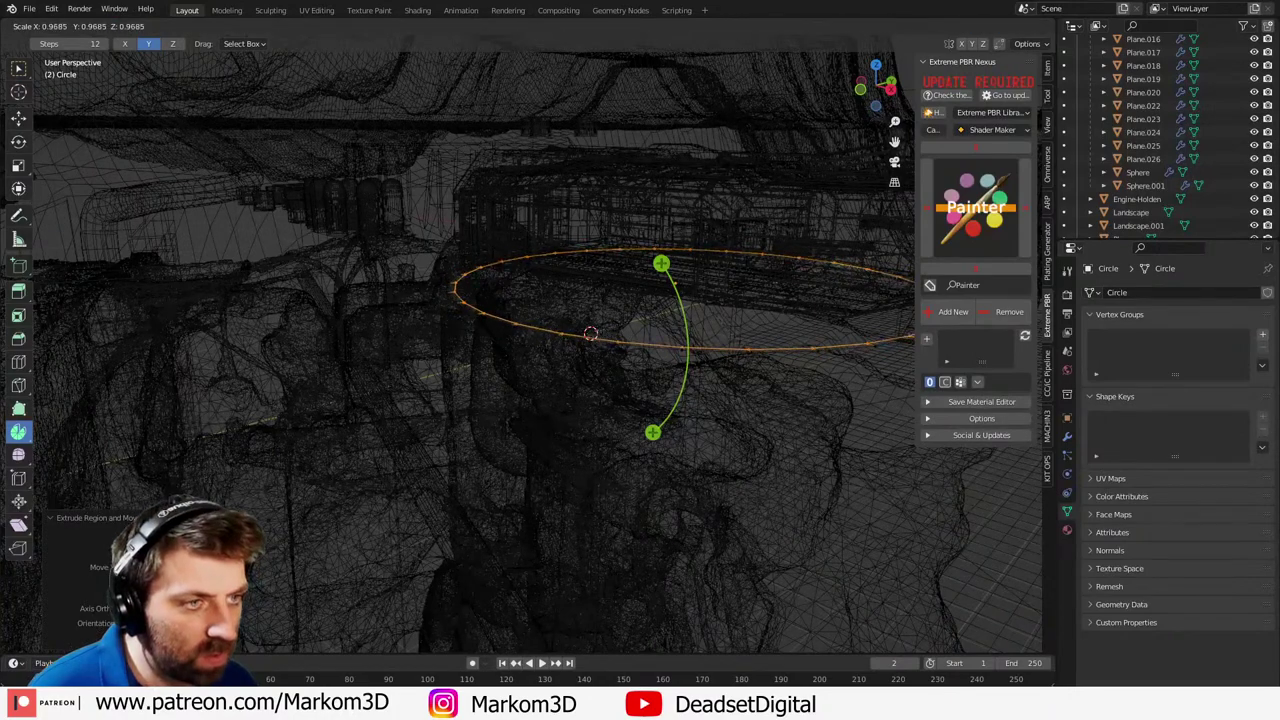
{"action": "left_click", "coordinate": [824, 442]}
{"action": "middle_click_drag", "start_coordinate": [614, 418], "coordinate": [640, 432]}
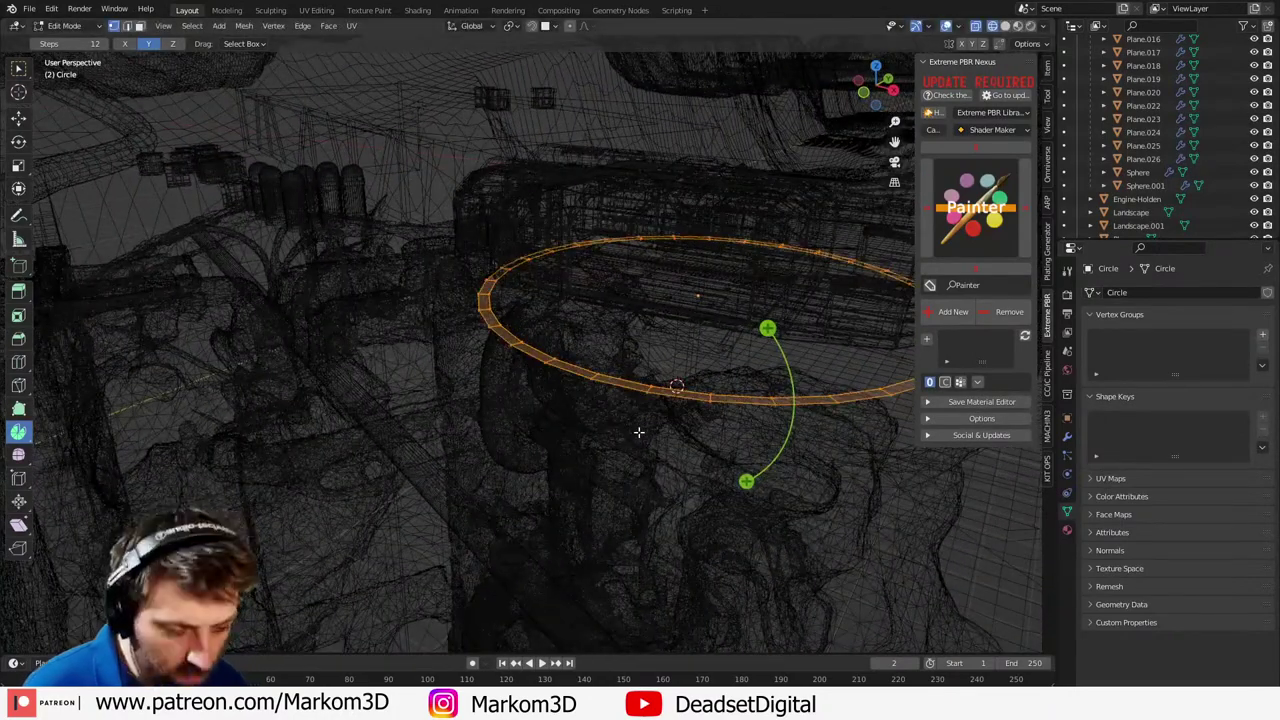
- In top view, keep only every second face of the ring selected by circle-deselecting the faces between them
{"action": "key", "text": "3"}
{"action": "left_click", "coordinate": [633, 387]}
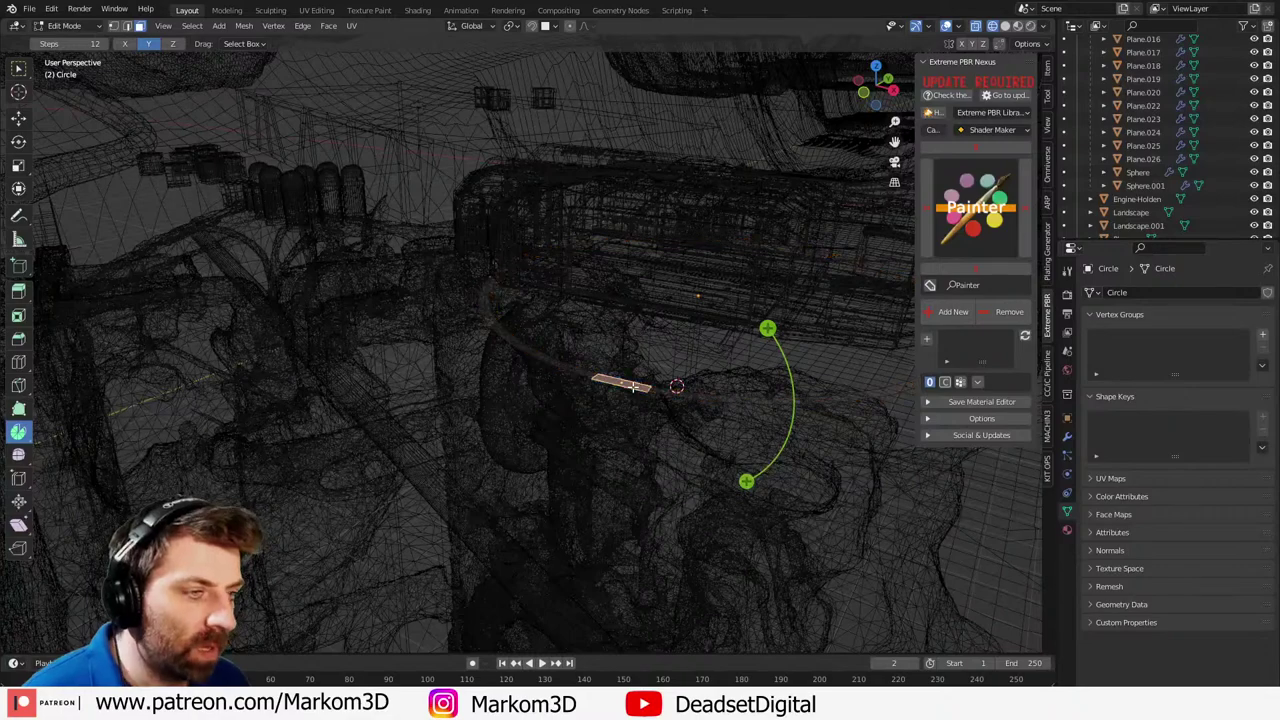
{"action": "key", "text": "KP_7"}
{"action": "key", "text": "a"}
{"action": "middle_click_drag", "start_coordinate": [680, 496], "coordinate": [642, 466], "text": "shift"}
{"action": "scroll", "coordinate": [643, 443], "scroll_direction": "up", "scroll_amount": 2}
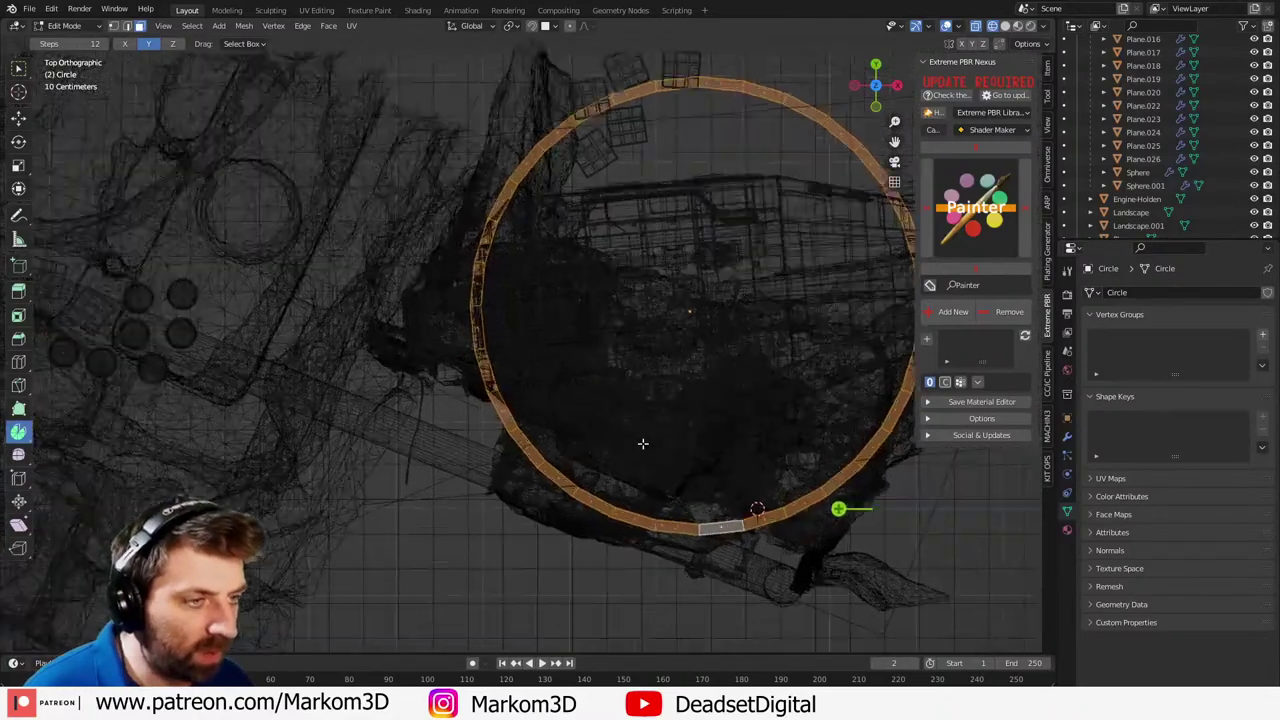
{"action": "middle_click_drag", "start_coordinate": [714, 543], "coordinate": [635, 428], "text": "shift"}
{"action": "key", "text": "c"}
{"action": "scroll", "coordinate": [636, 454], "scroll_direction": "up", "scroll_amount": 3}
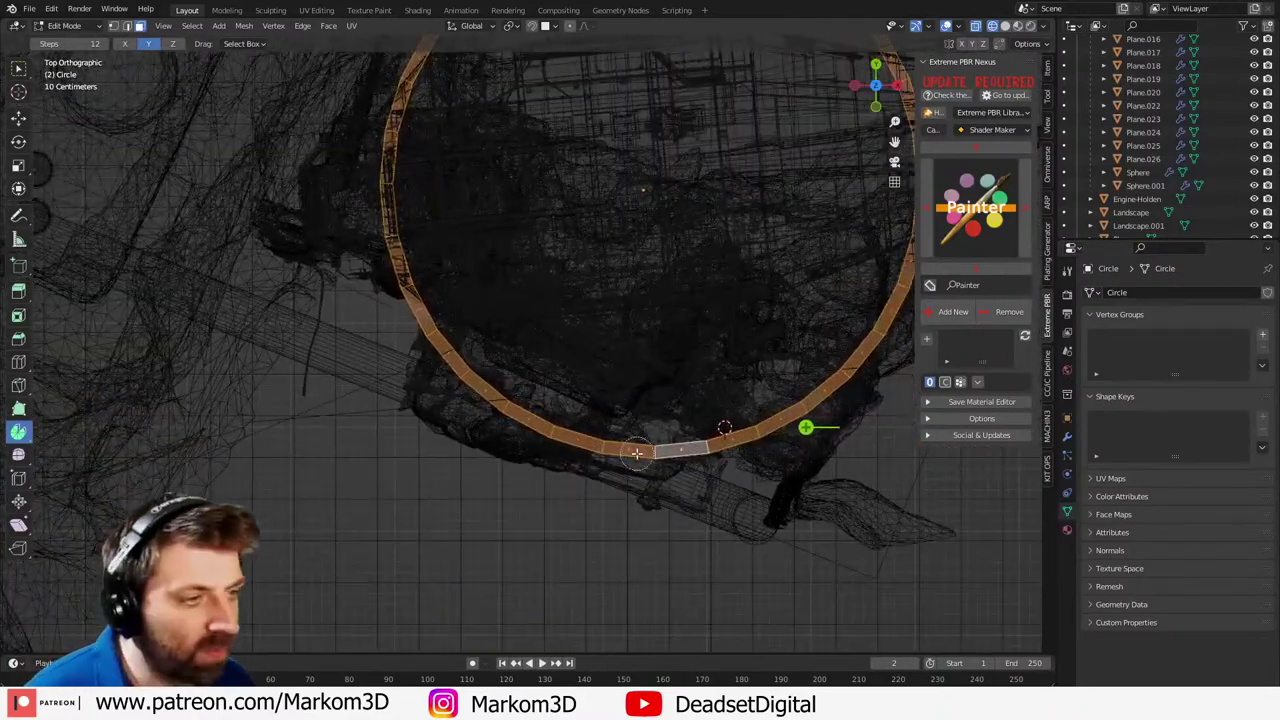
{"action": "middle_click", "coordinate": [625, 450]}
{"action": "middle_click", "coordinate": [733, 431]}
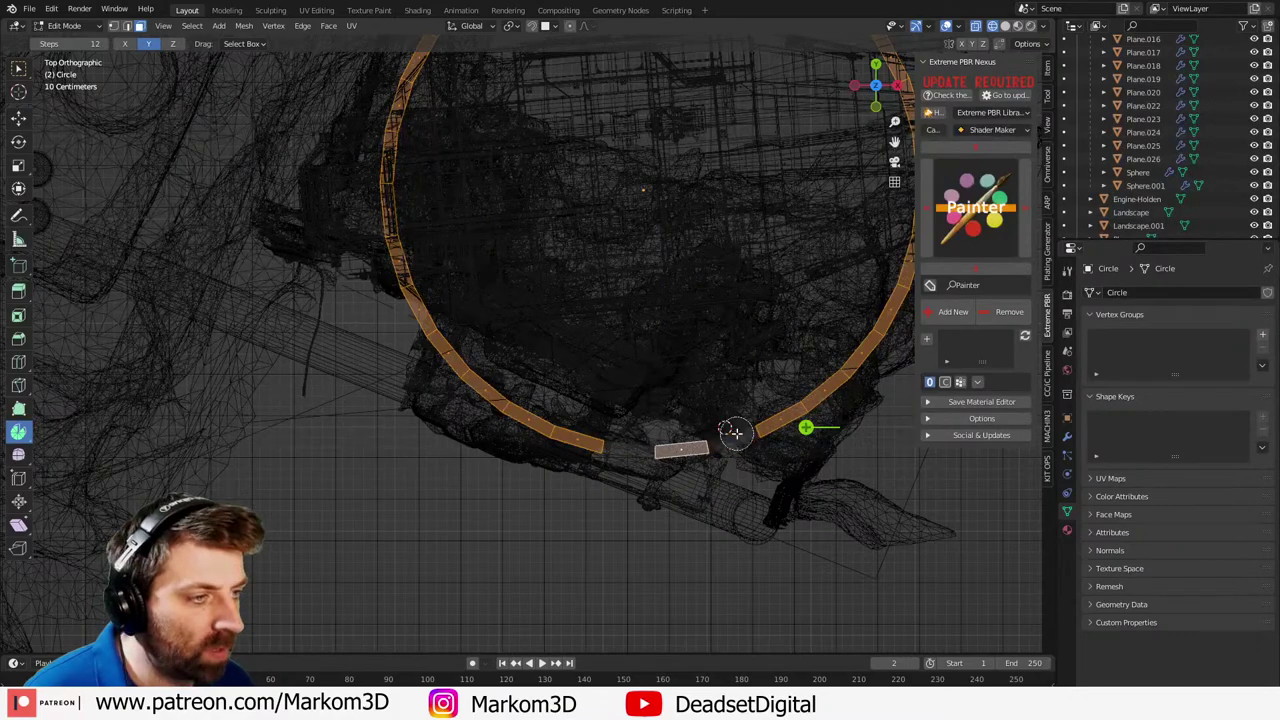
{"action": "middle_click_drag", "start_coordinate": [736, 434], "coordinate": [606, 468], "text": "shift"}
{"action": "middle_click", "coordinate": [696, 427]}
{"action": "mouse_move", "coordinate": [700, 424]}
{"action": "middle_mouse_down"}
{"action": "mouse_move", "coordinate": [763, 329]}
{"action": "mouse_move", "coordinate": [797, 226]}
{"action": "mouse_move", "coordinate": [790, 334]}
{"action": "mouse_move", "coordinate": [794, 268]}
{"action": "mouse_move", "coordinate": [760, 180]}
{"action": "mouse_move", "coordinate": [669, 109]}
{"action": "mouse_move", "coordinate": [533, 87]}
{"action": "mouse_move", "coordinate": [369, 140]}
{"action": "mouse_move", "coordinate": [293, 228]}
{"action": "mouse_move", "coordinate": [283, 354]}
{"action": "mouse_move", "coordinate": [291, 423]}
{"action": "mouse_move", "coordinate": [345, 535]}
{"action": "mouse_move", "coordinate": [440, 586]}
{"action": "mouse_move", "coordinate": [414, 588]}
{"action": "middle_mouse_up"}
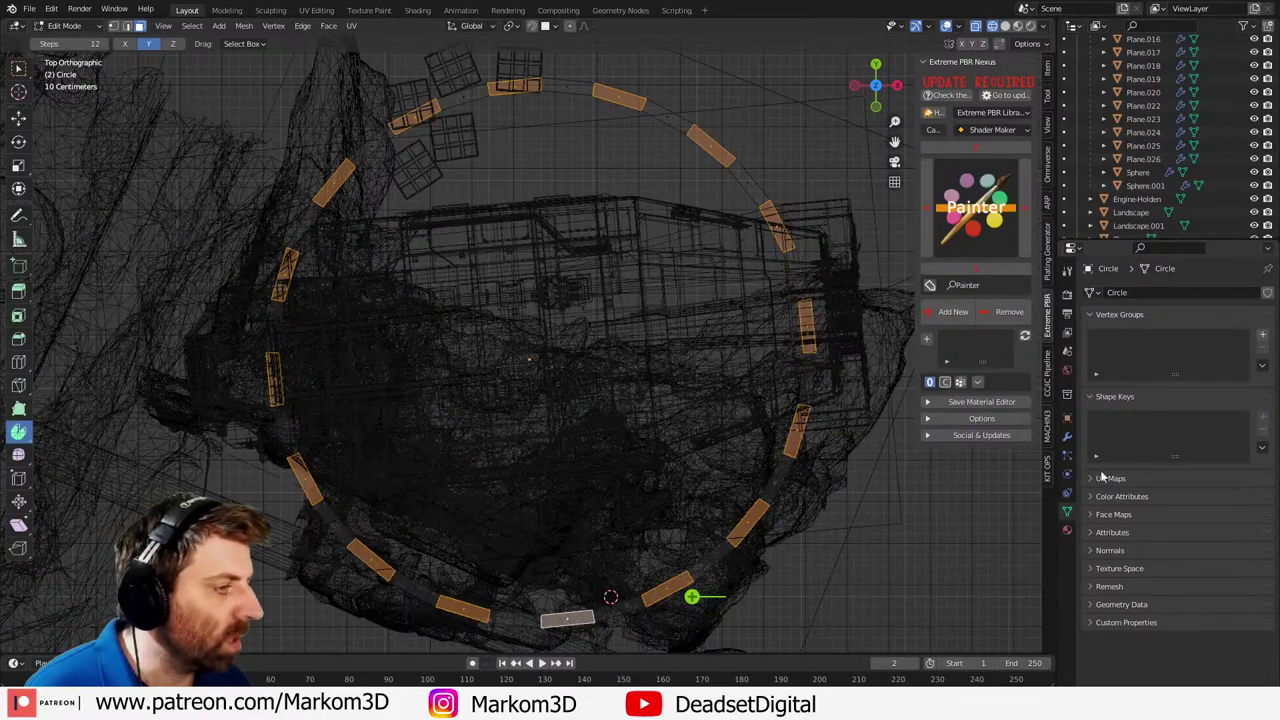
- Apply the existing FrontLights material to the ring
{"action": "left_click", "coordinate": [1067, 531]}
{"action": "left_click", "coordinate": [1091, 366]}
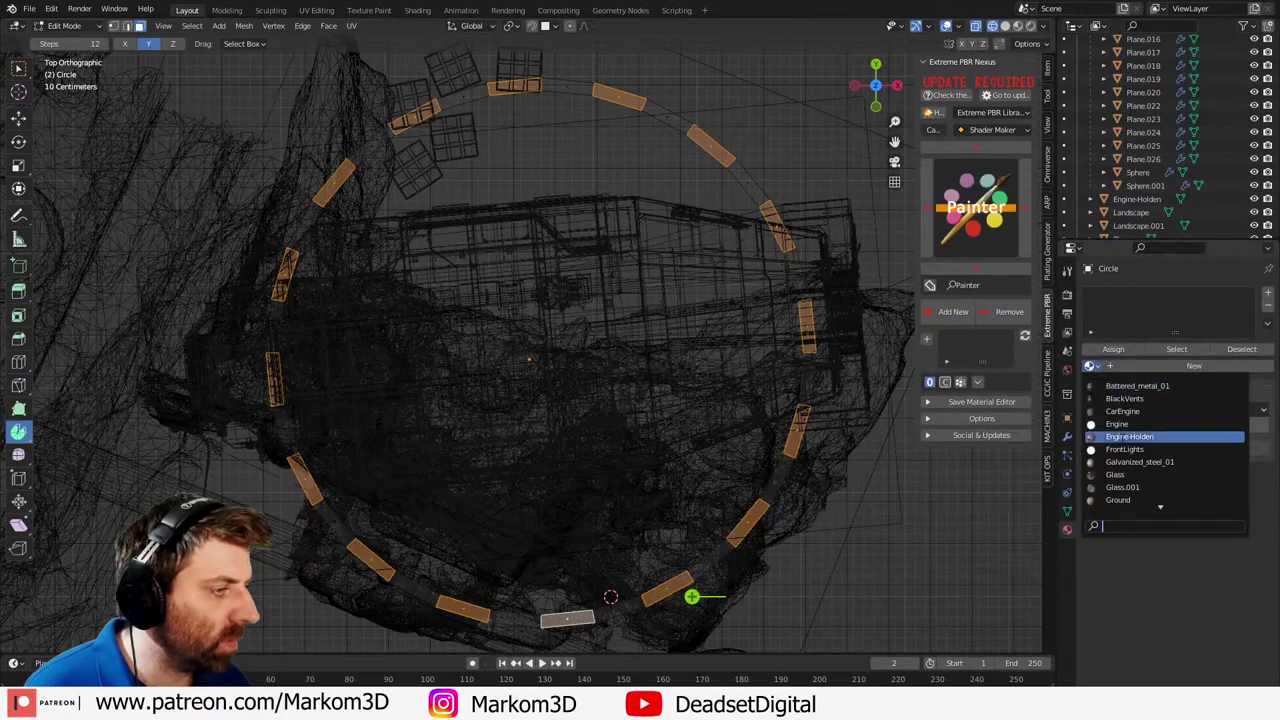
{"action": "left_click", "coordinate": [1124, 449]}
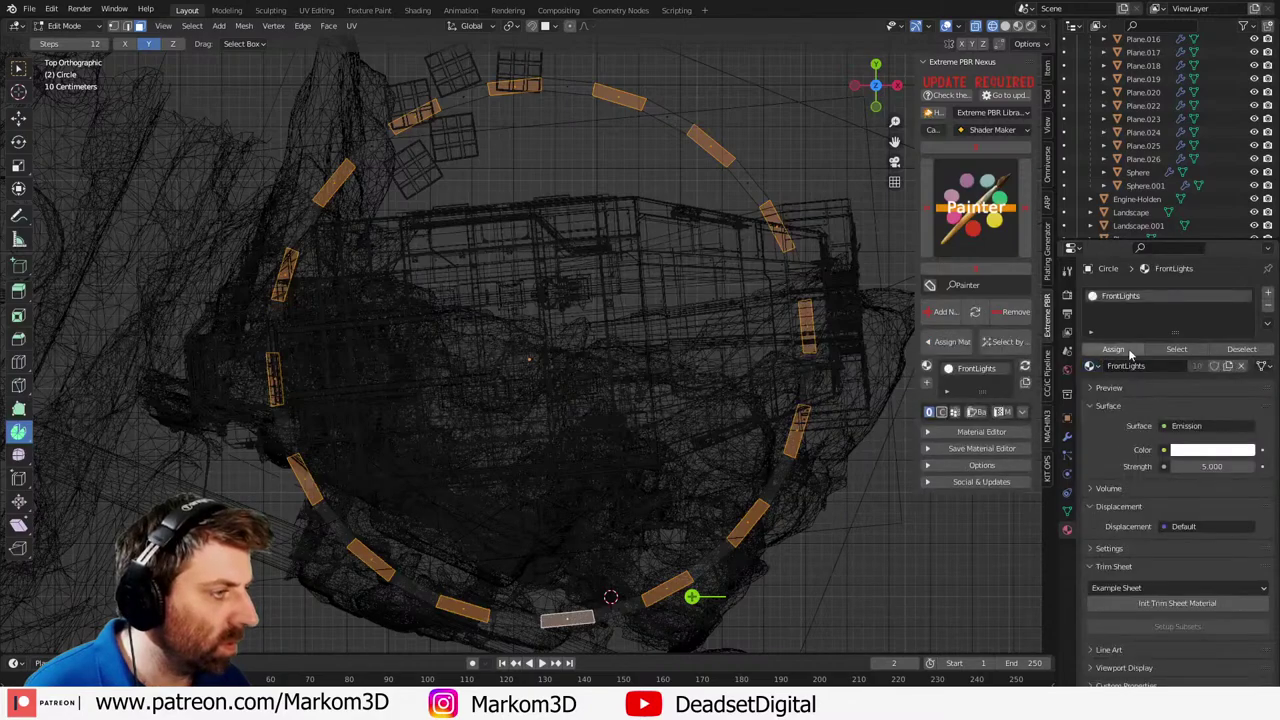
- In rendered camera view, extrude the ring's selected alternate faces by about 0.02 m along their normals
{"action": "scroll", "coordinate": [711, 469], "scroll_direction": "down", "scroll_amount": 3}
{"action": "key", "text": "Tab"}
{"action": "middle_click_drag", "start_coordinate": [648, 454], "coordinate": [686, 354]}
{"action": "key", "text": "KP_0"}
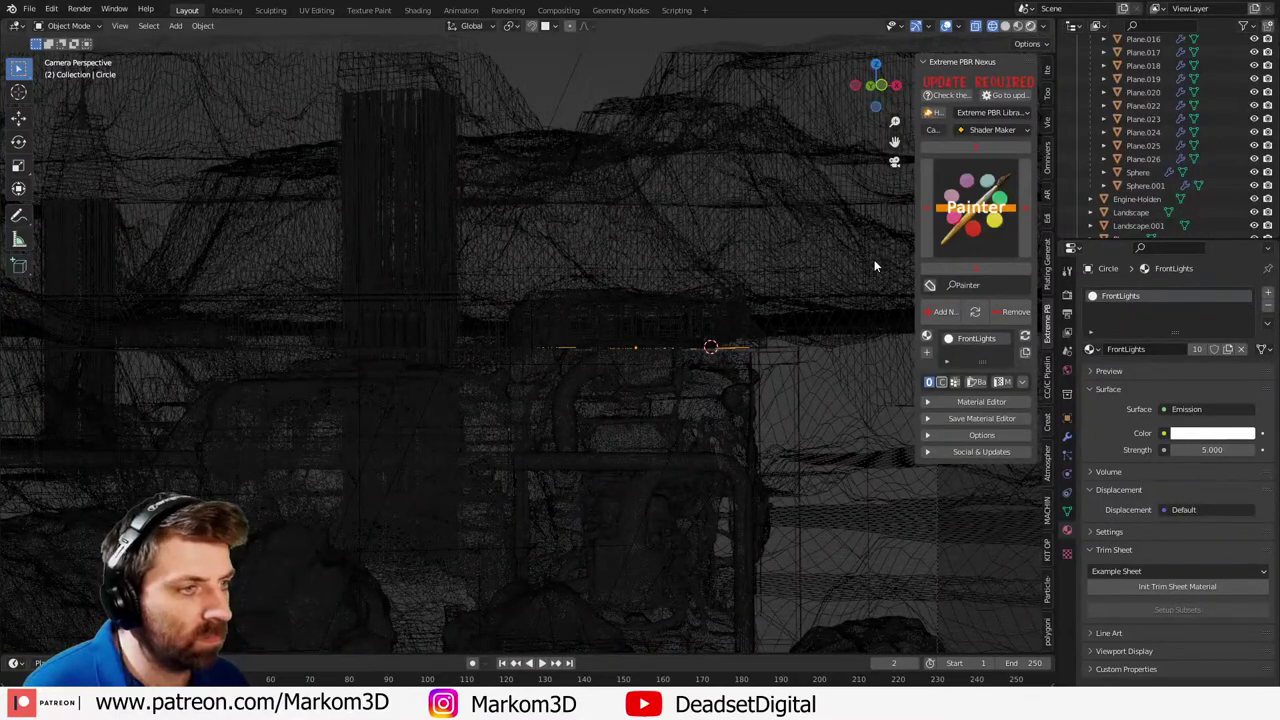
{"action": "key", "text": "shift+z"}
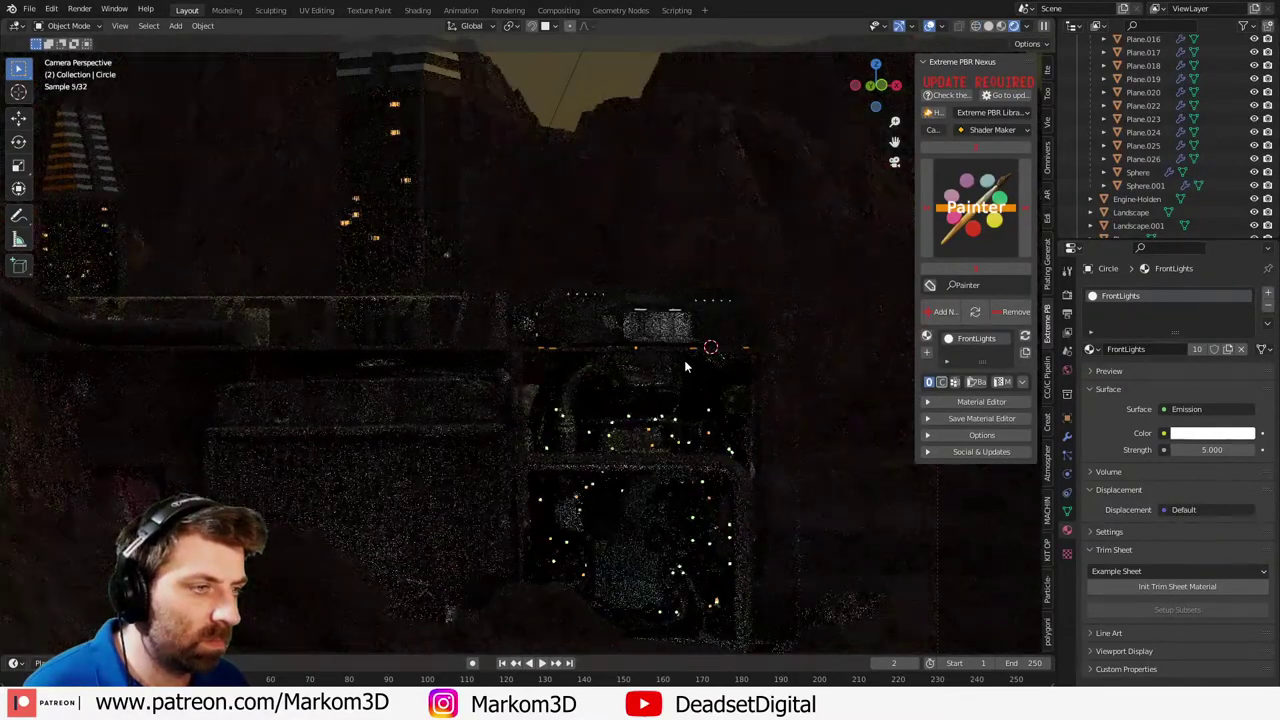
{"action": "key", "text": "Tab"}
{"action": "middle_click_drag", "start_coordinate": [715, 360], "coordinate": [624, 370], "text": "shift"}
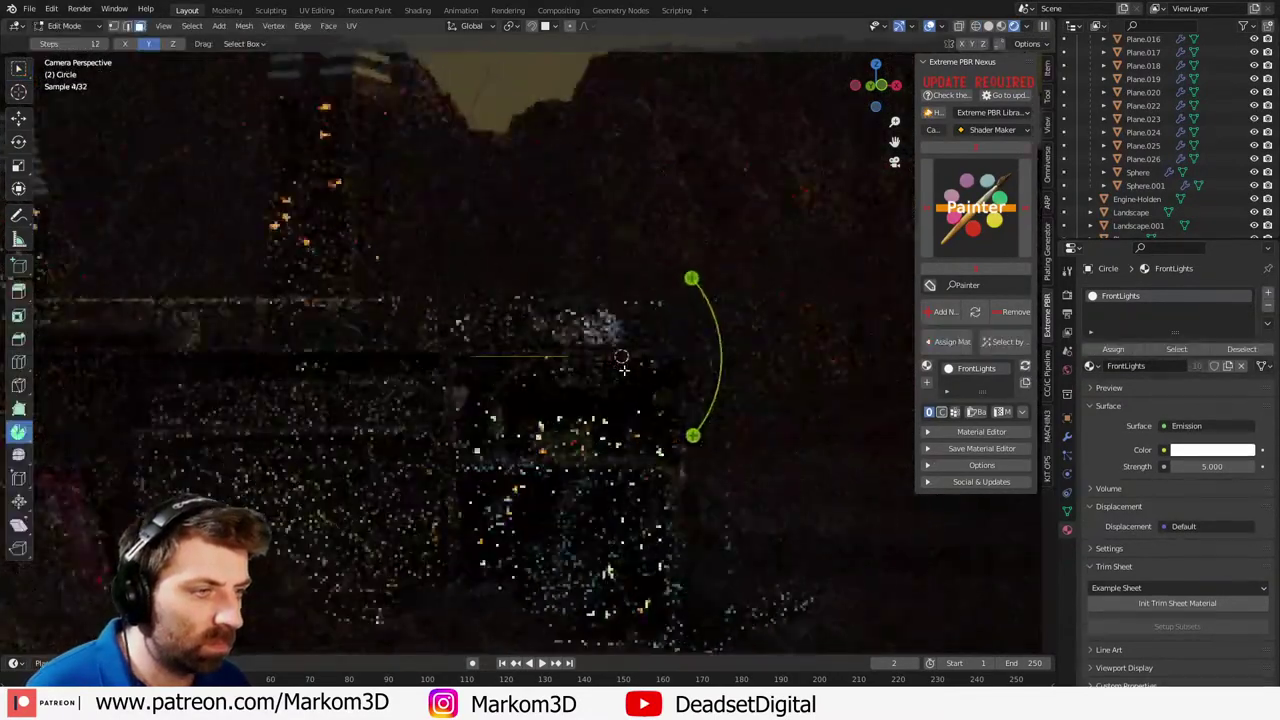
{"action": "scroll", "coordinate": [624, 370], "scroll_direction": "up", "scroll_amount": 2}
{"action": "key", "text": "e"}
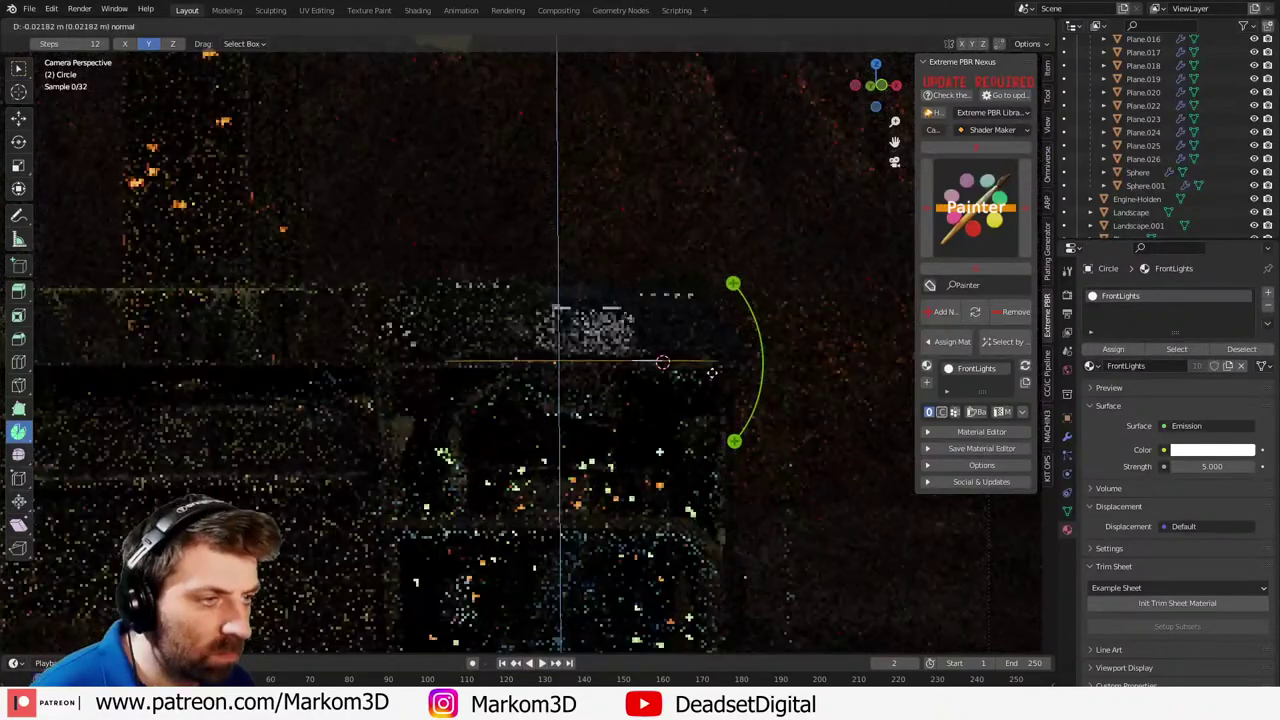
{"action": "left_click", "coordinate": [712, 376]}
{"action": "key", "text": "Tab"}
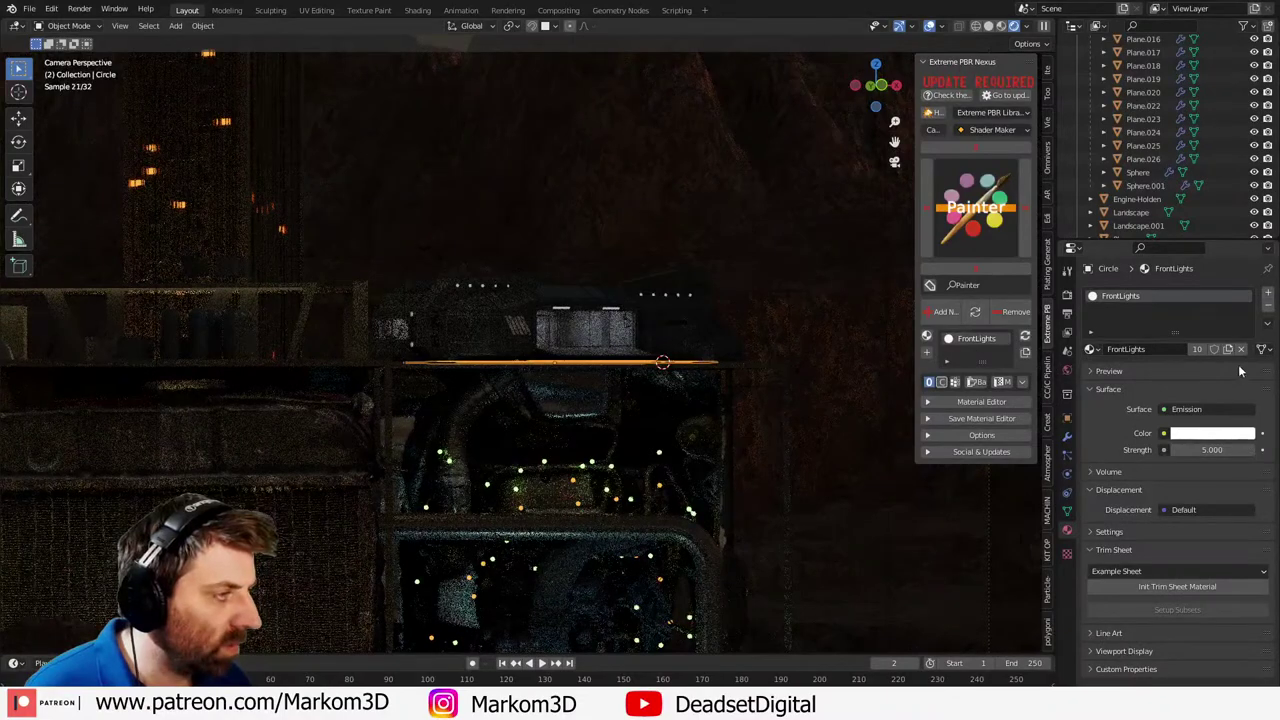
- Replace the ring's material with a new one named LandingPad
{"action": "left_click", "coordinate": [1268, 323]}
{"action": "left_click", "coordinate": [1146, 348]}
{"action": "double_click", "coordinate": [1146, 348]}
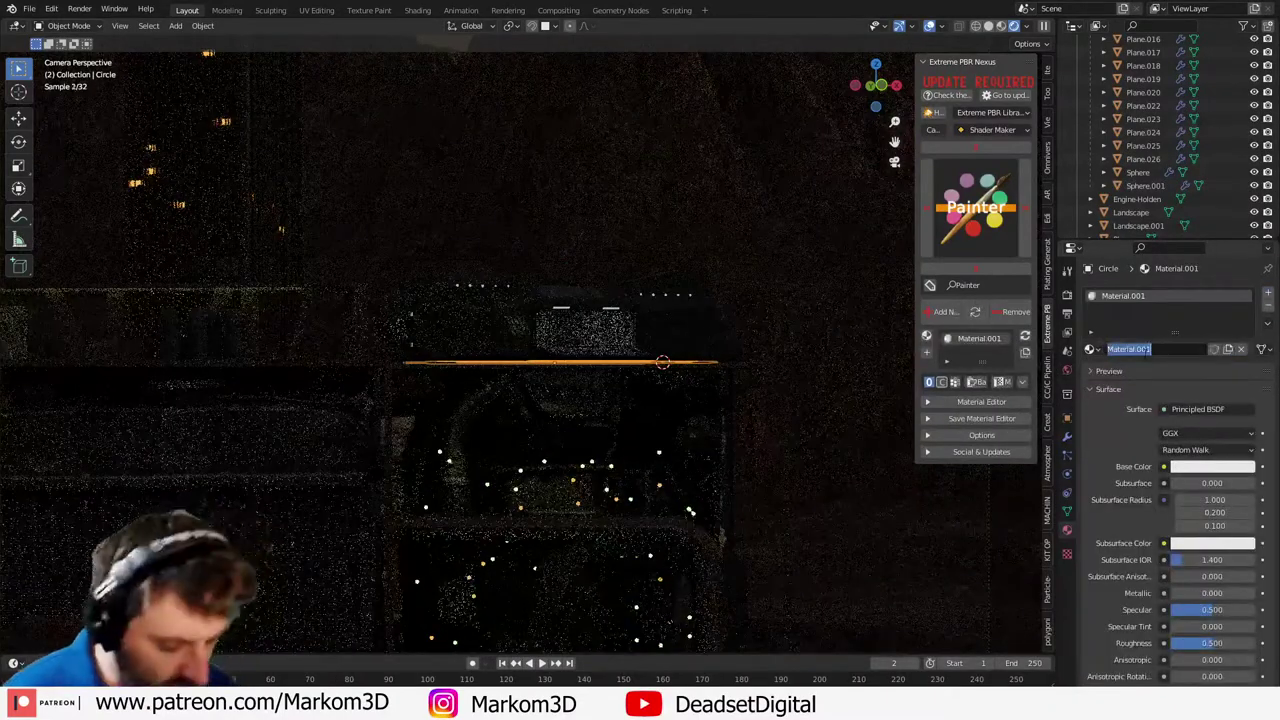
{"action": "type", "text": "Landing"}
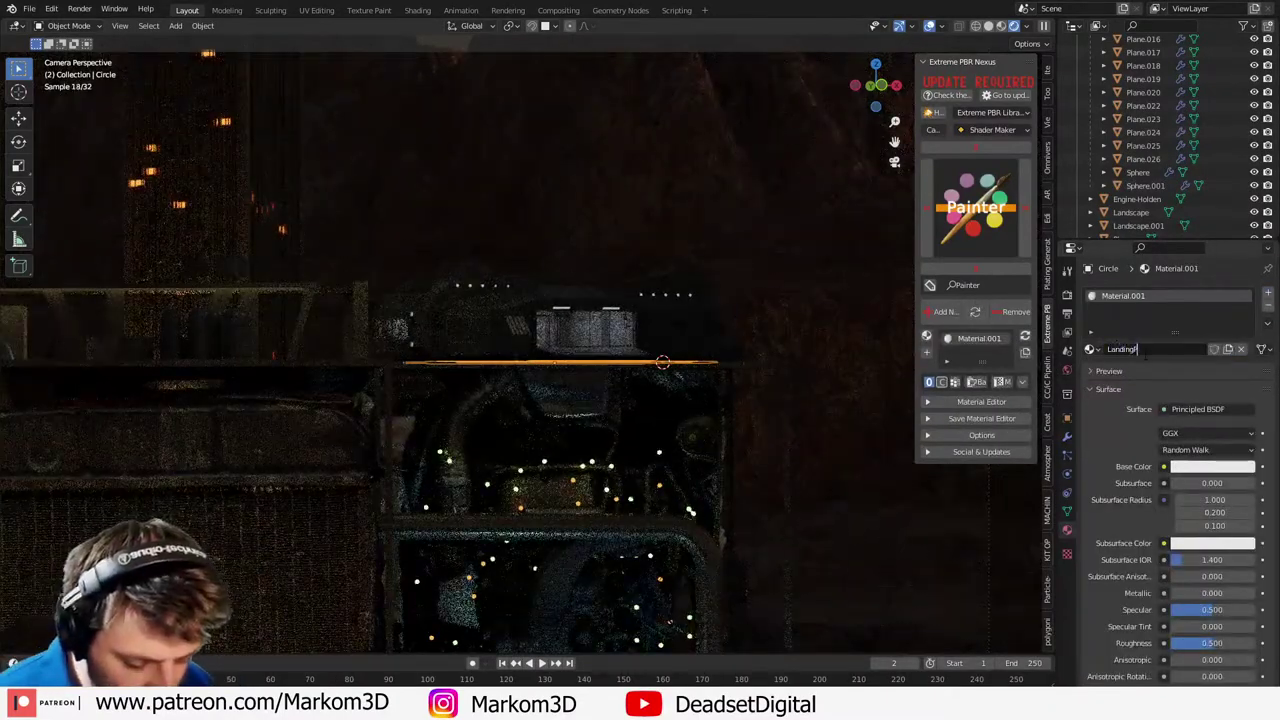
{"action": "type", "text": "Pad"}
{"action": "key", "text": "Return"}
- Switch the LandingPad material's surface to an Emission shader and set its strength to 10
{"action": "left_click", "coordinate": [1210, 466]}
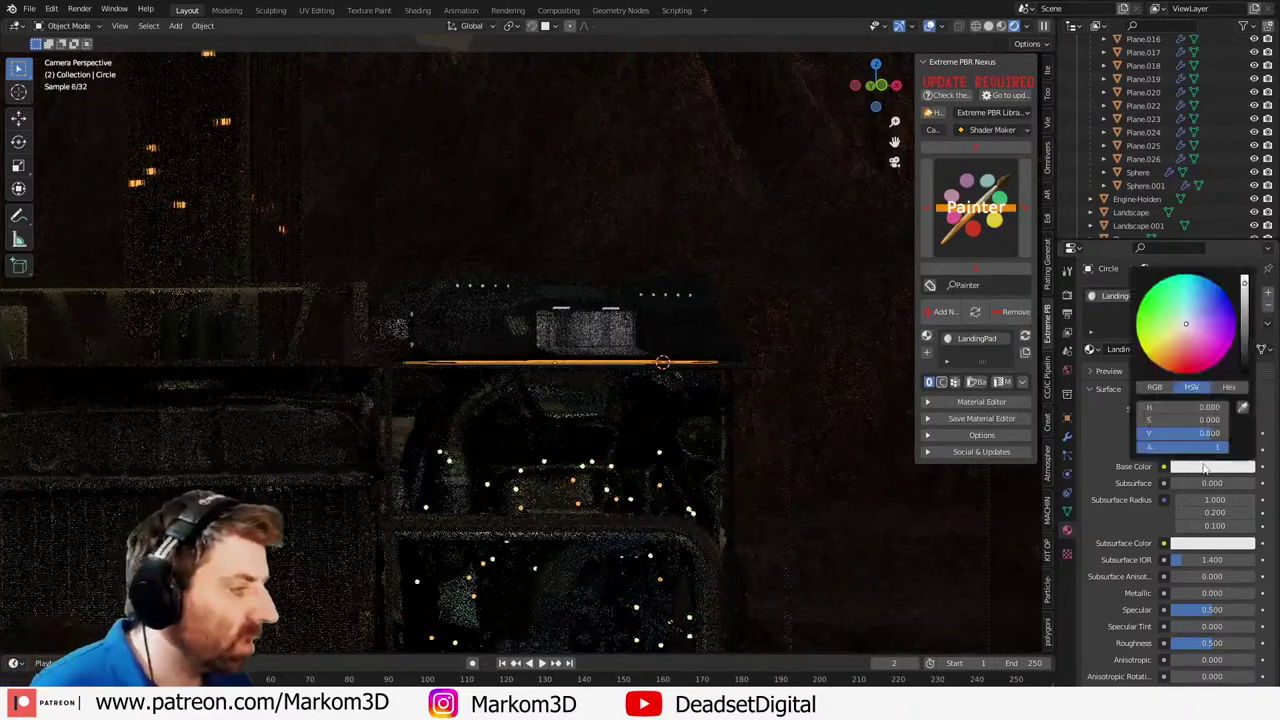
{"action": "left_click", "coordinate": [1200, 409]}
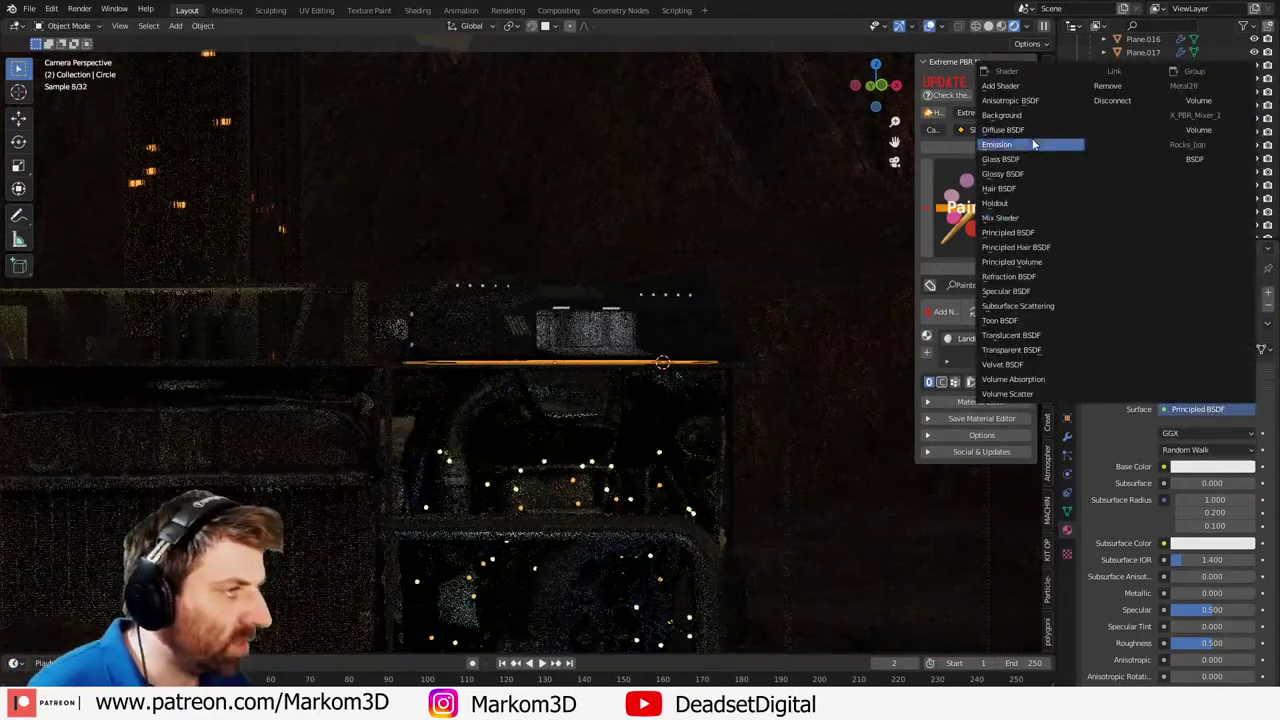
{"action": "left_click", "coordinate": [1030, 146]}
{"action": "left_click", "coordinate": [1200, 449]}
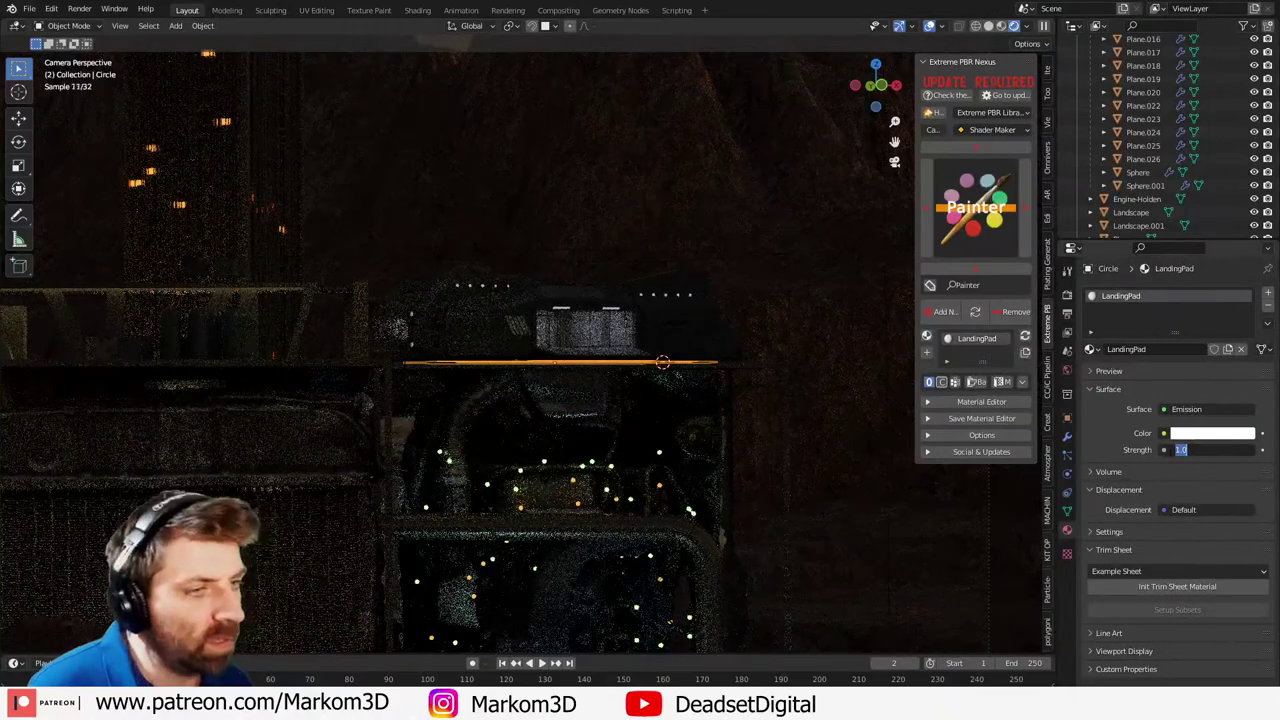
{"action": "key", "text": "Return"}
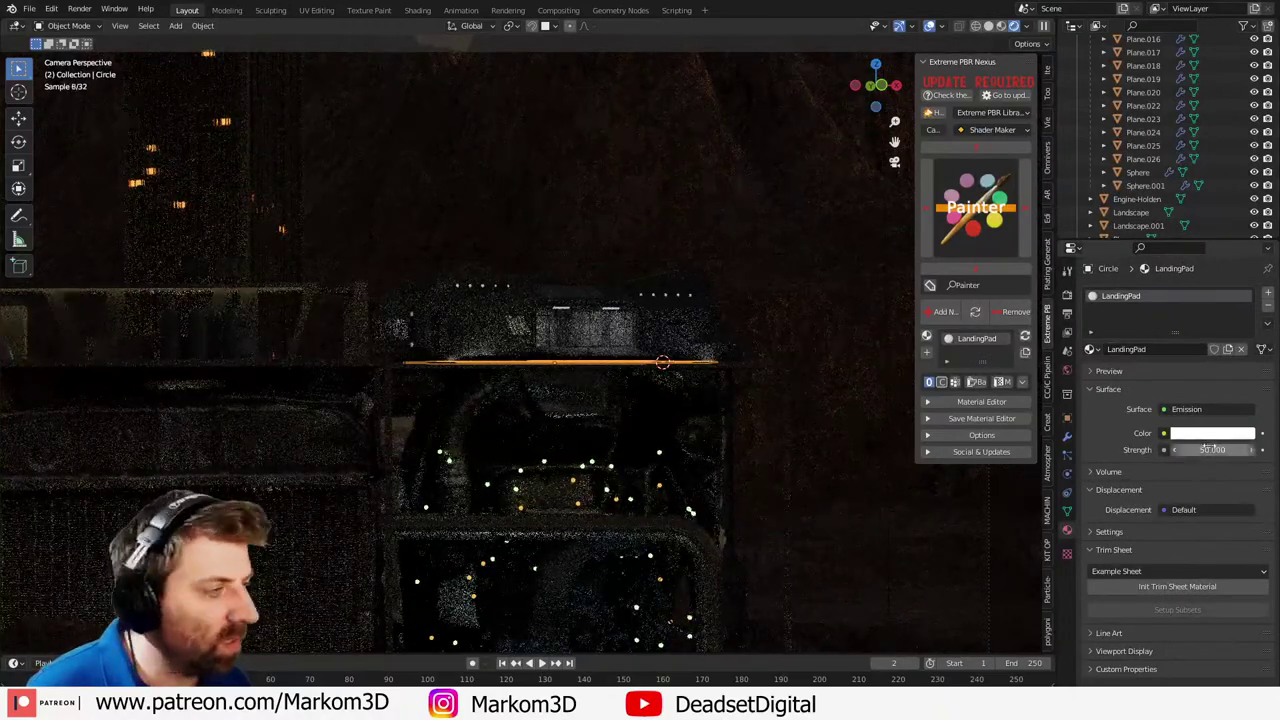
{"action": "left_click", "coordinate": [1190, 467]}
{"action": "left_click", "coordinate": [1192, 451]}
{"action": "type", "text": "10"}
{"action": "key", "text": "Return"}
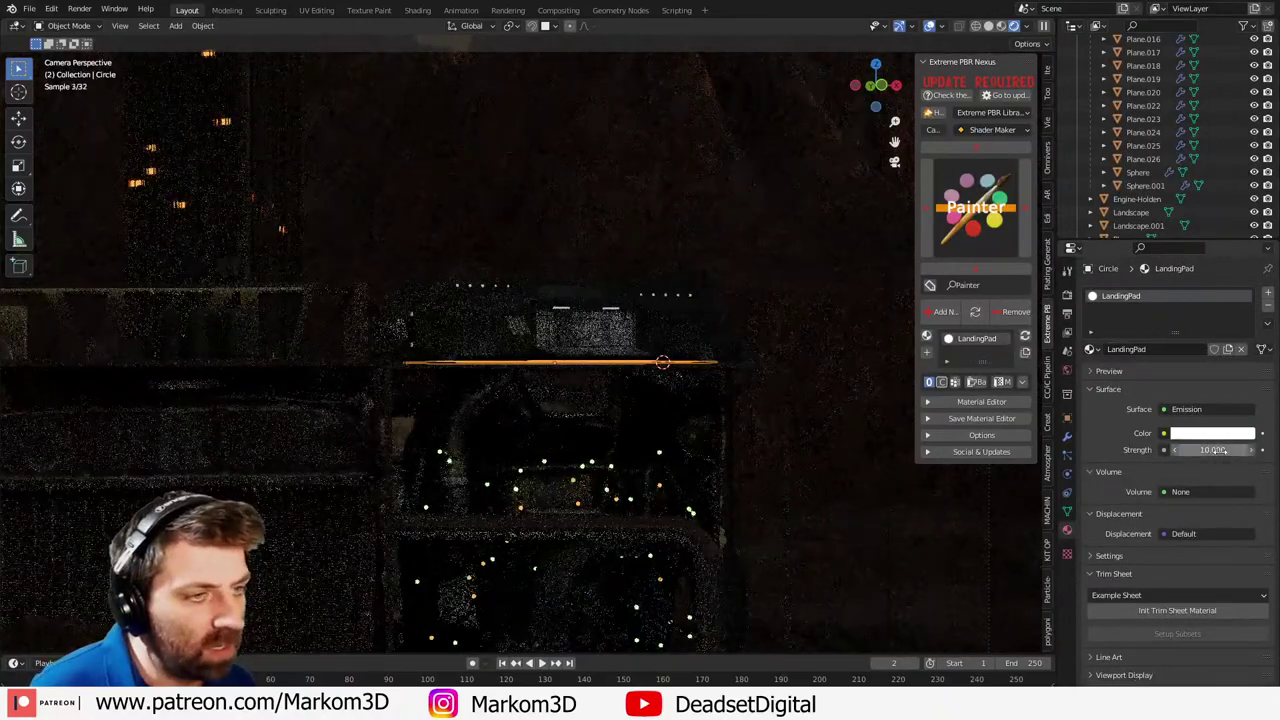
- Render the camera view and examine the ship and the glowing landing-pad ring in the result
{"action": "left_click", "coordinate": [792, 220]}
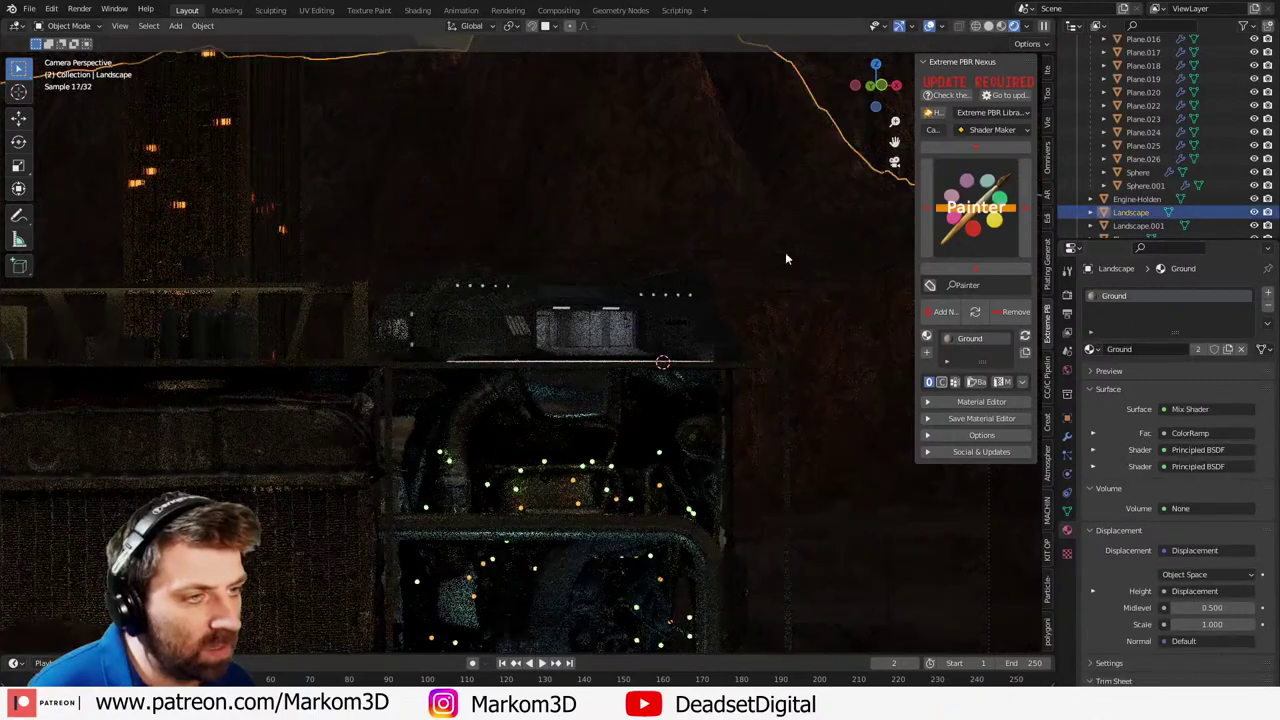
{"action": "key", "text": "F12"}
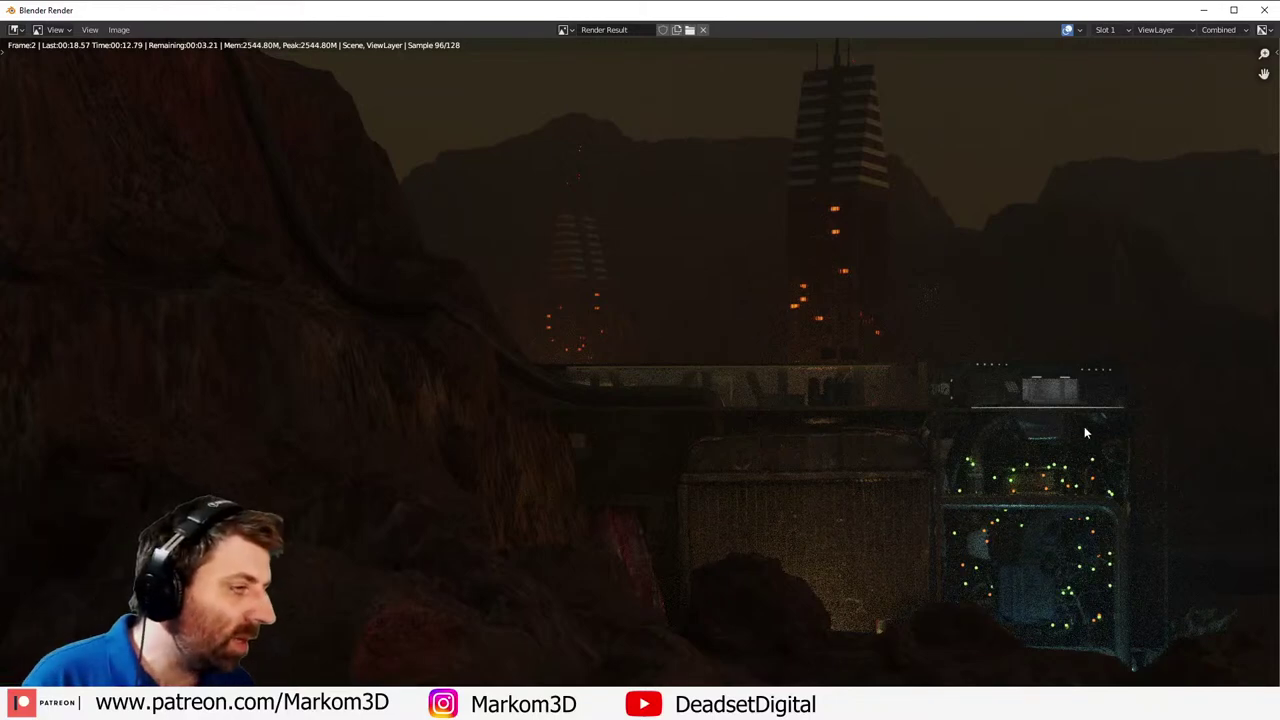
{"action": "middle_click_drag", "start_coordinate": [1084, 426], "coordinate": [810, 415]}
{"action": "scroll", "coordinate": [944, 457], "scroll_direction": "up", "scroll_amount": 3}
{"action": "scroll", "coordinate": [944, 457], "scroll_direction": "down", "scroll_amount": 3}
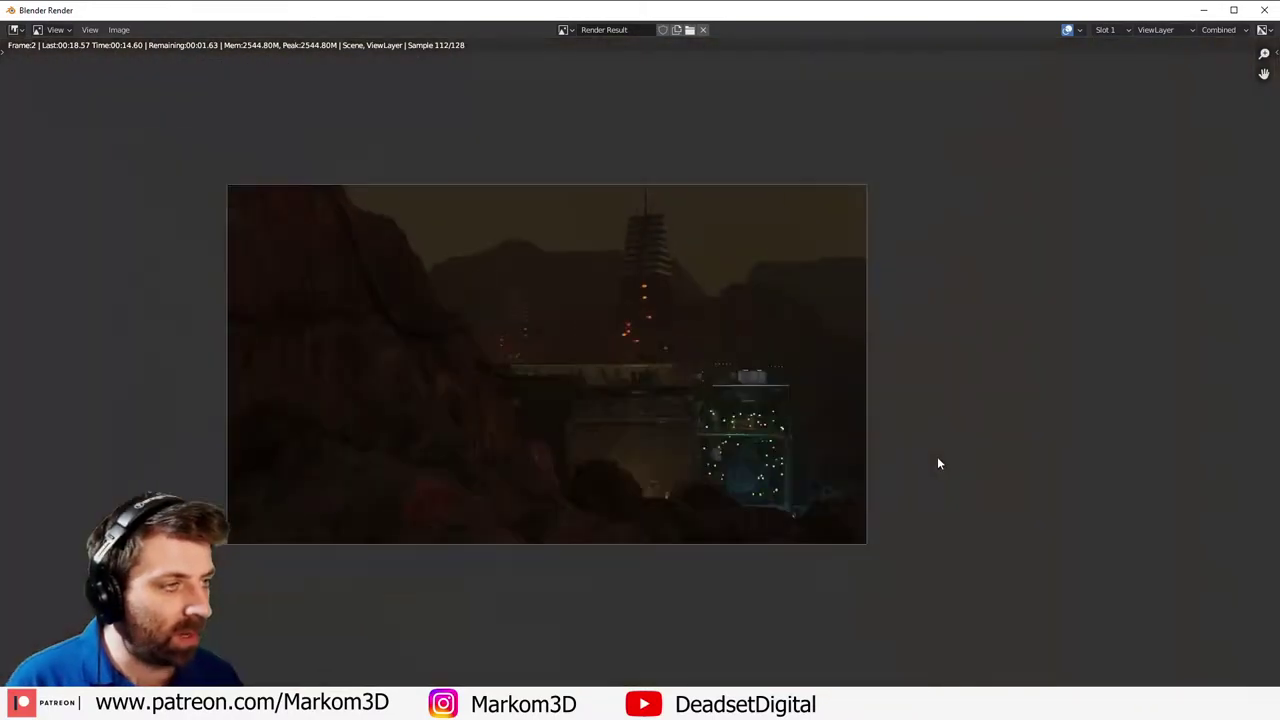
{"action": "middle_click_drag", "start_coordinate": [735, 460], "coordinate": [792, 428]}
{"action": "scroll", "coordinate": [792, 428], "scroll_direction": "up", "scroll_amount": 2}
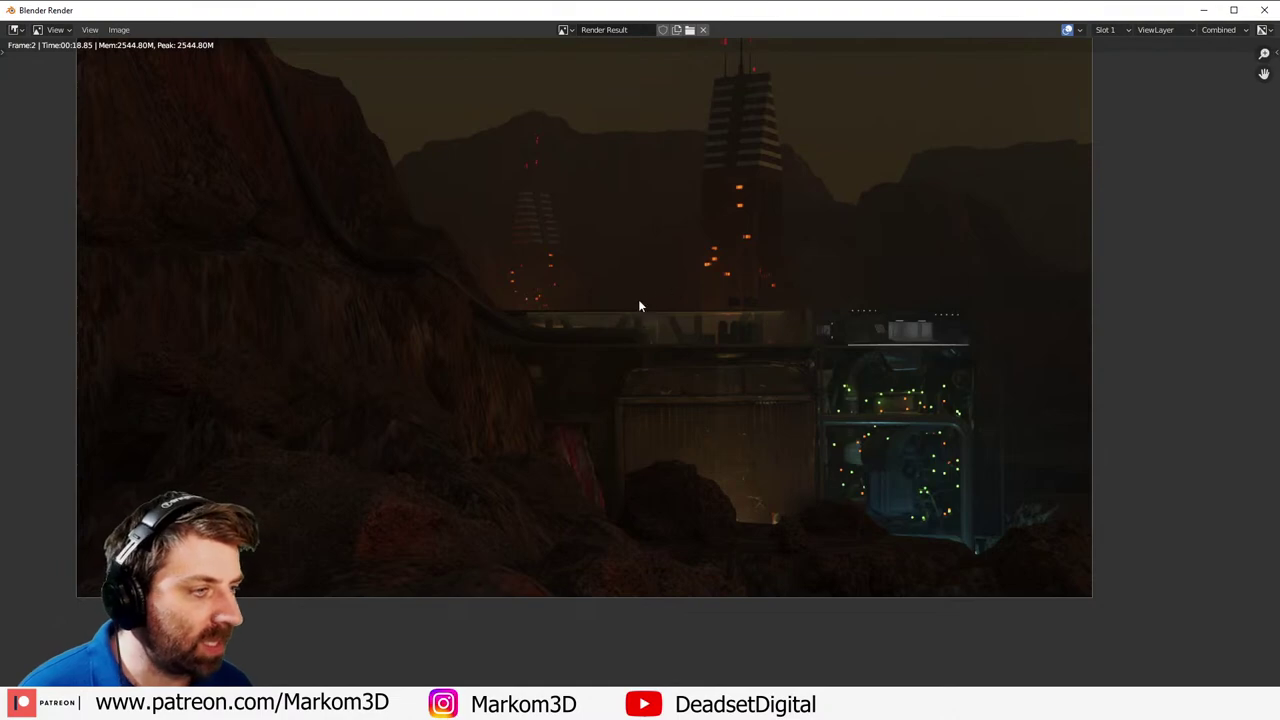
{"action": "left_click", "coordinate": [1264, 9]}
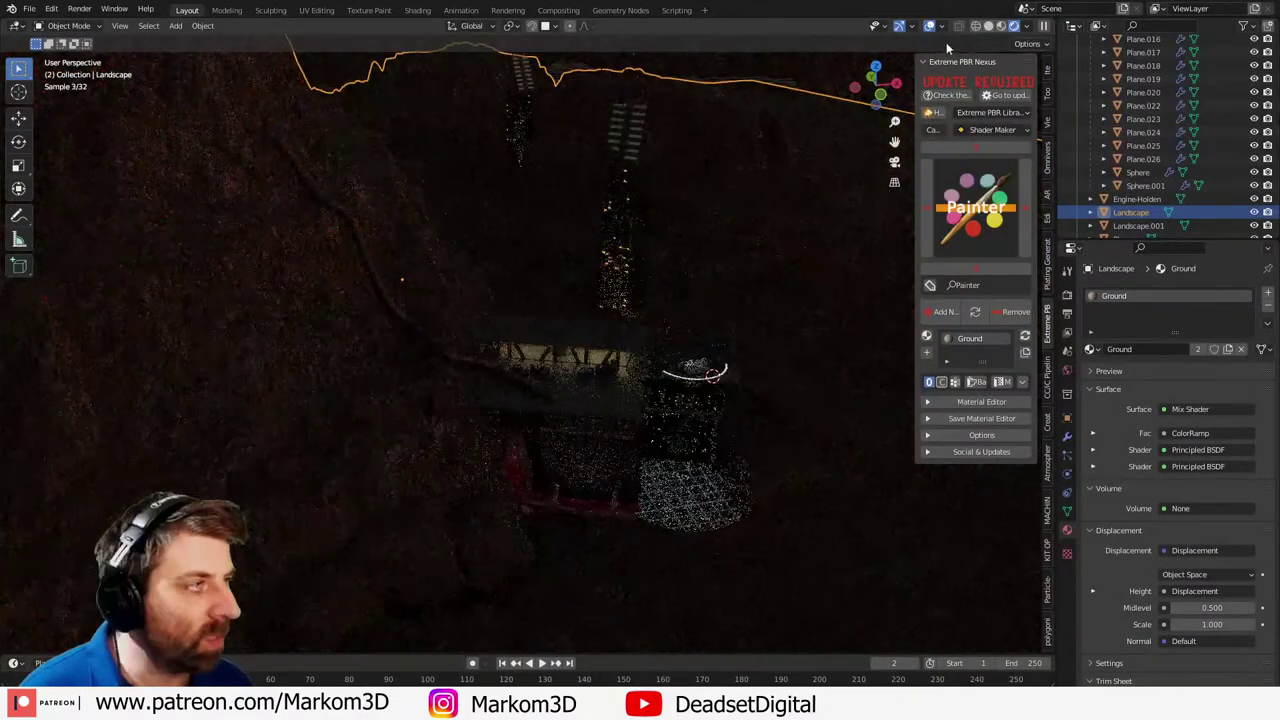
- In solid shading, select the landing-pad ring and the ship's parent empty, and move them together over the upper platform in top view
{"action": "left_click", "coordinate": [988, 26]}
{"action": "middle_click_drag", "start_coordinate": [678, 508], "coordinate": [574, 456], "text": "shift"}
{"action": "scroll", "coordinate": [598, 444], "scroll_direction": "up", "scroll_amount": 5}
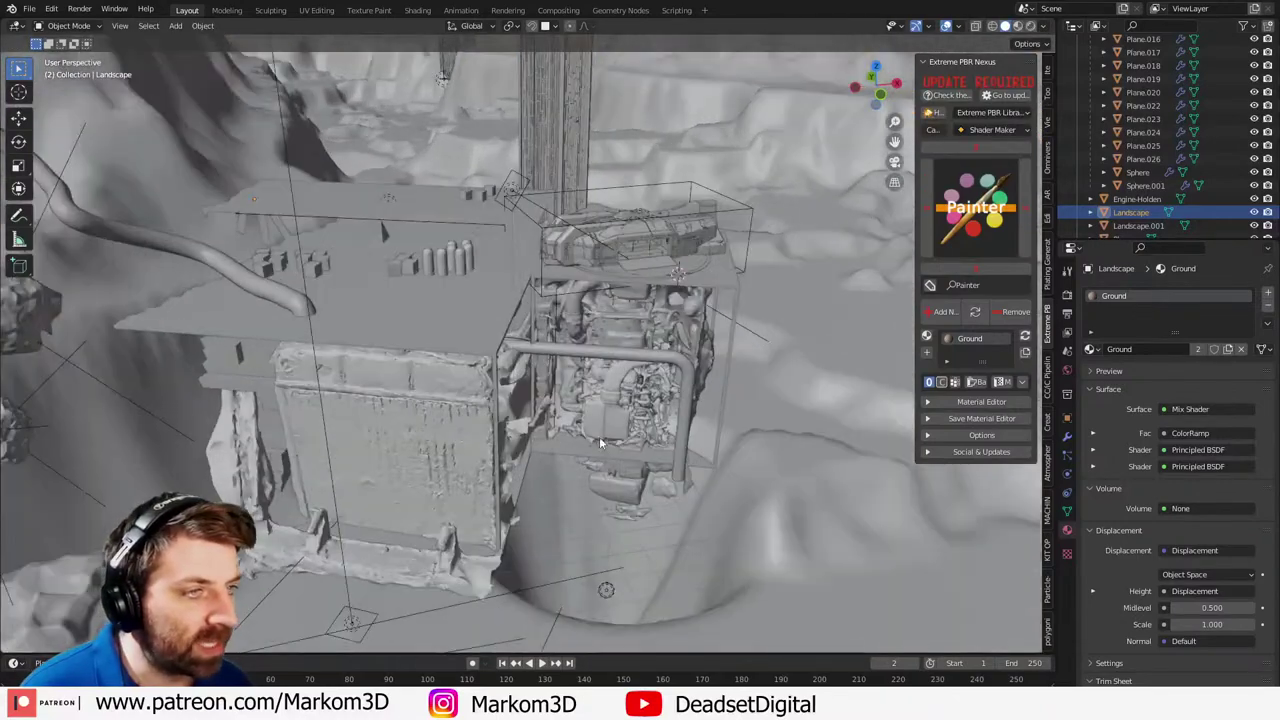
{"action": "left_click", "coordinate": [690, 274]}
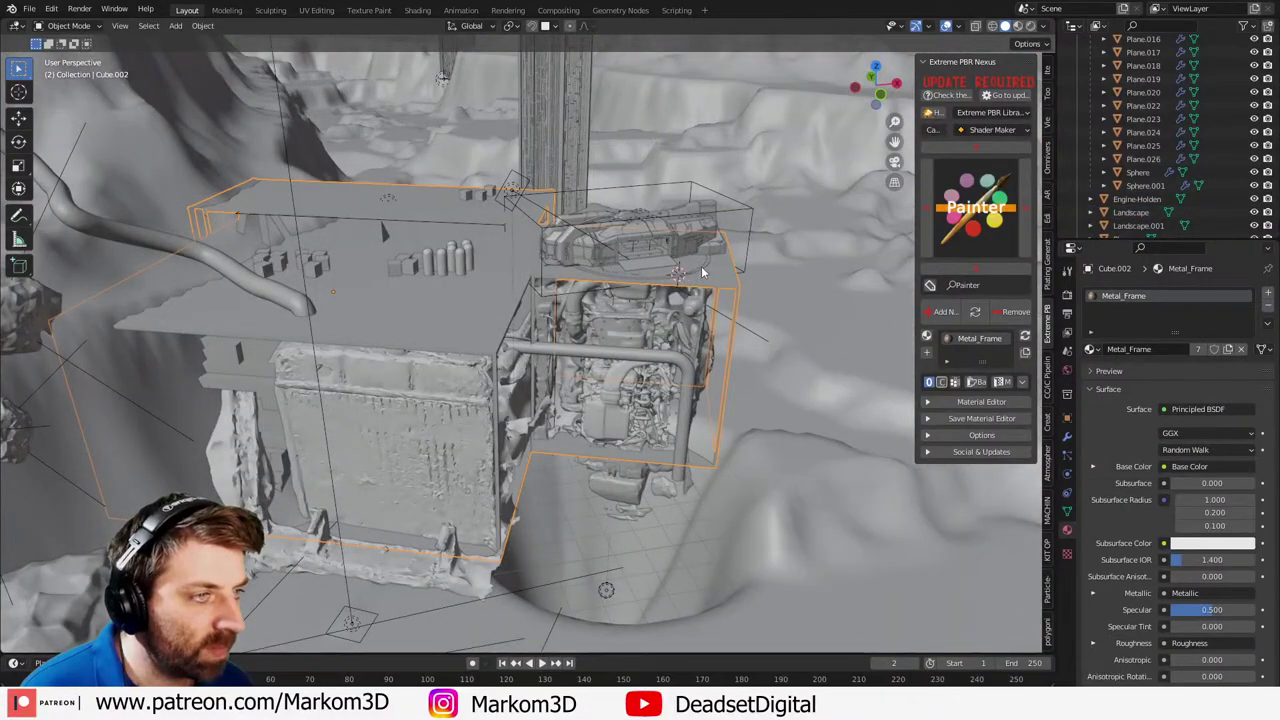
{"action": "left_click", "coordinate": [708, 268]}
{"action": "middle_click_drag", "start_coordinate": [714, 270], "coordinate": [677, 296], "text": "shift"}
{"action": "left_click", "coordinate": [715, 249], "text": "shift"}
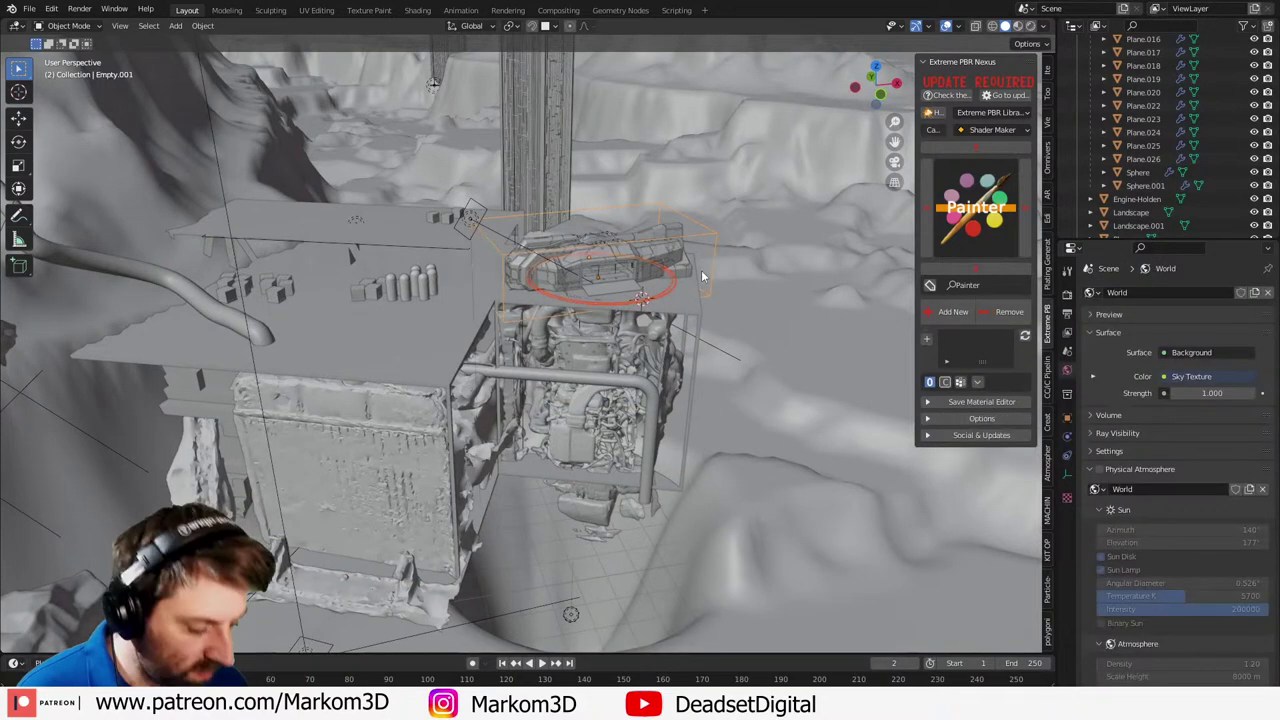
{"action": "key", "text": "KP_7"}
{"action": "scroll", "coordinate": [716, 283], "scroll_direction": "down", "scroll_amount": 2}
{"action": "key", "text": "g"}
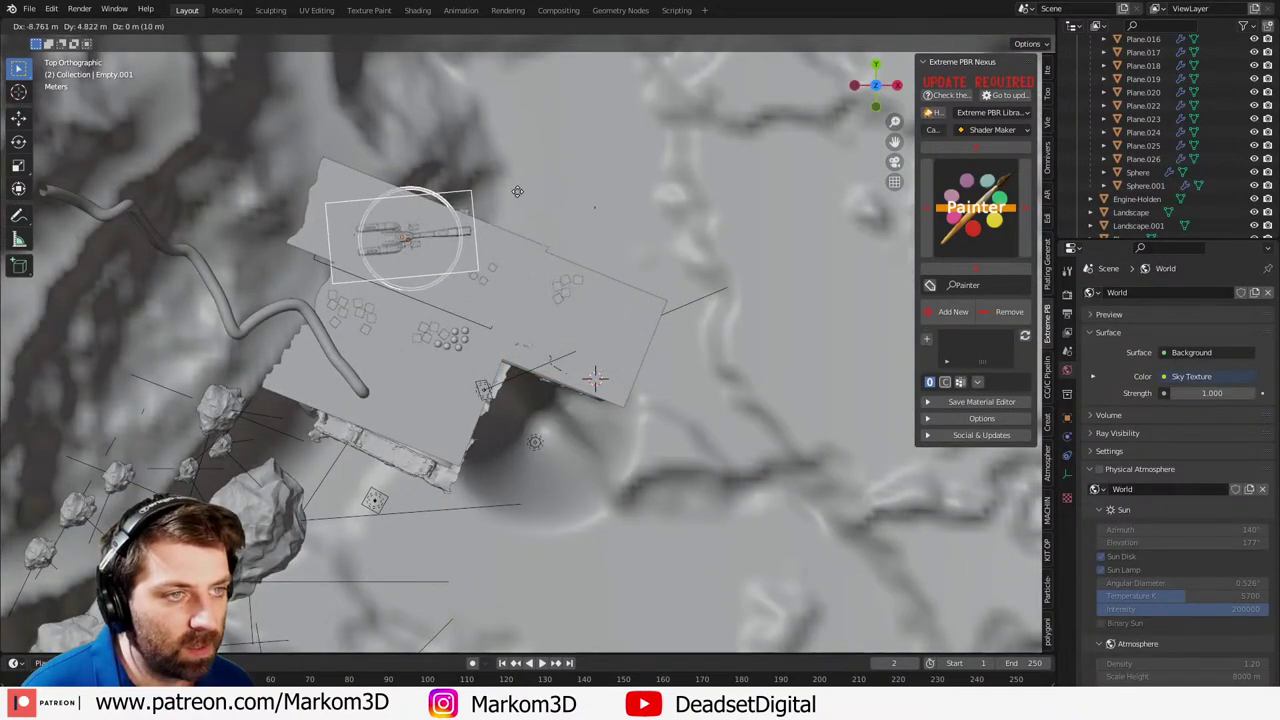
{"action": "left_click", "coordinate": [592, 287]}
- Adjust the height of the ship and ring along global Z so they rest on the upper platform's deck
{"action": "middle_click_drag", "start_coordinate": [592, 287], "coordinate": [622, 290]}
{"action": "key", "text": "g"}
{"action": "key", "text": "z"}
{"action": "left_click", "coordinate": [548, 215]}
{"action": "scroll", "coordinate": [540, 225], "scroll_direction": "up", "scroll_amount": 5}
{"action": "middle_click_drag", "start_coordinate": [622, 290], "coordinate": [662, 307], "text": "shift"}
{"action": "scroll", "coordinate": [662, 304], "scroll_direction": "up", "scroll_amount": 5}
{"action": "key", "text": "g"}
{"action": "key", "text": "z"}
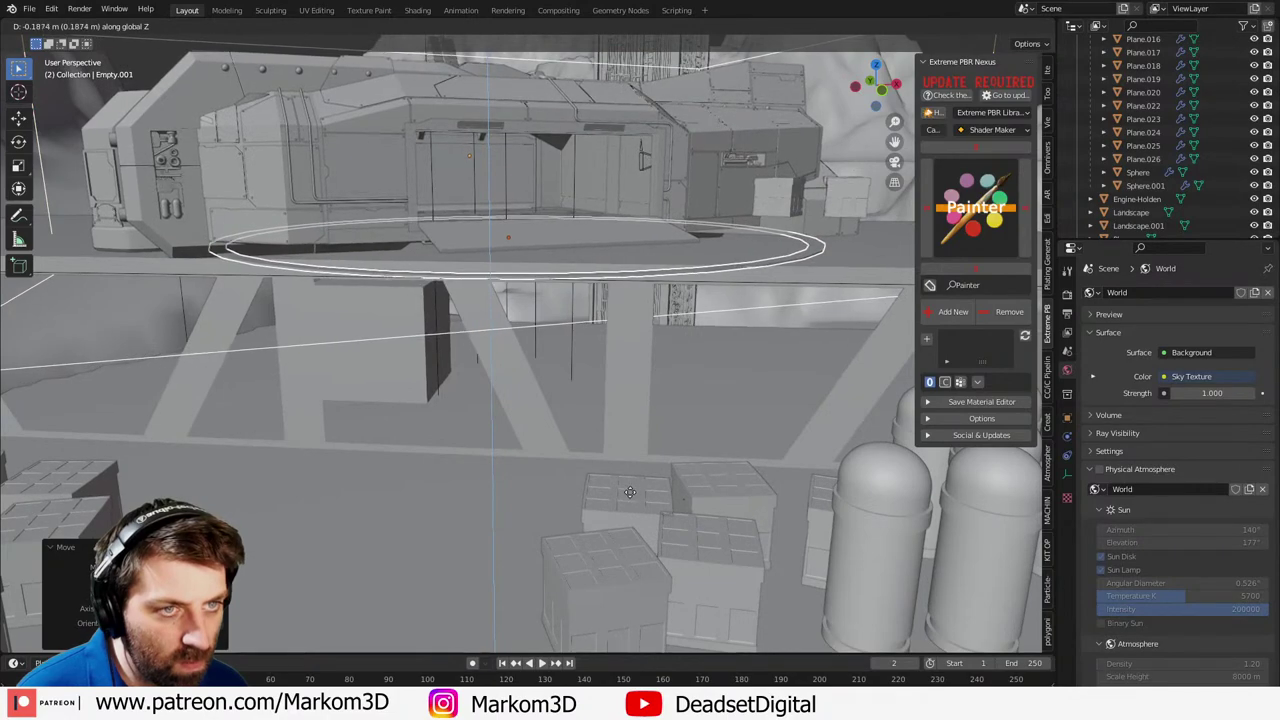
{"action": "left_click", "coordinate": [635, 480]}
- Check the placement through the camera, and shift the ship and ring about 1 m toward negative X in top view
{"action": "key", "text": "KP_7"}
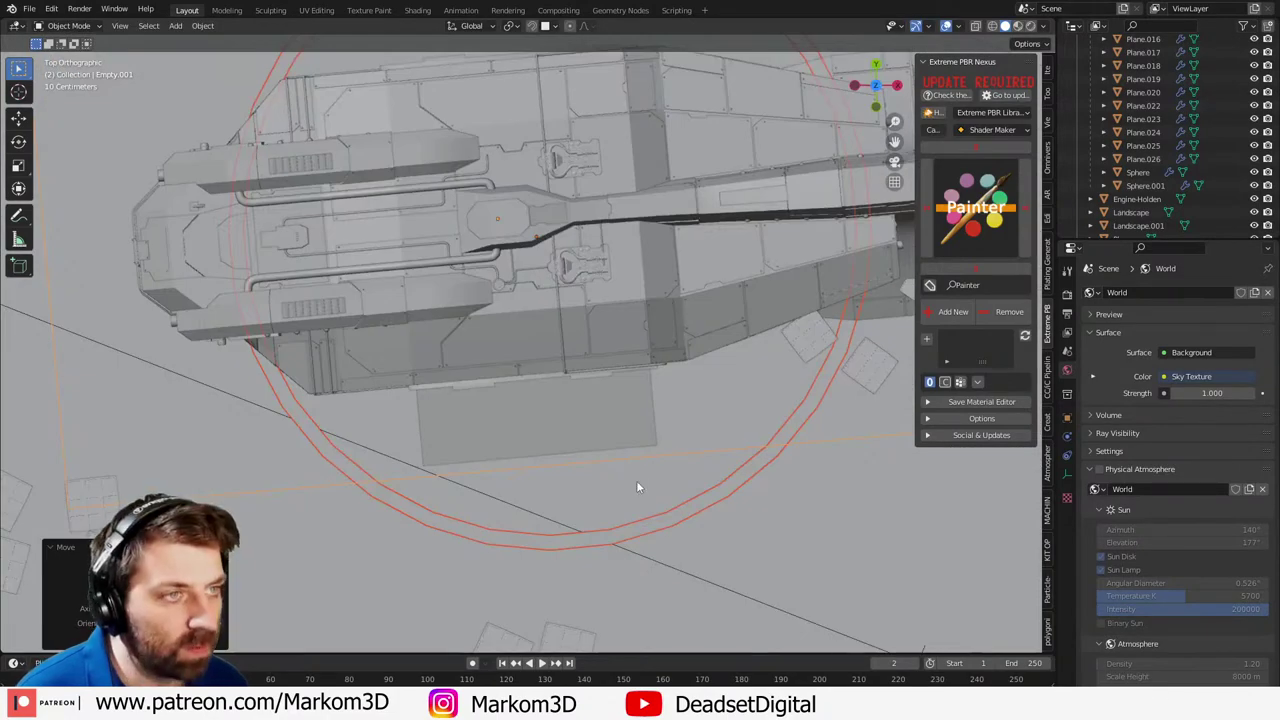
{"action": "scroll", "coordinate": [636, 482], "scroll_direction": "down", "scroll_amount": 6}
{"action": "key", "text": "KP_0"}
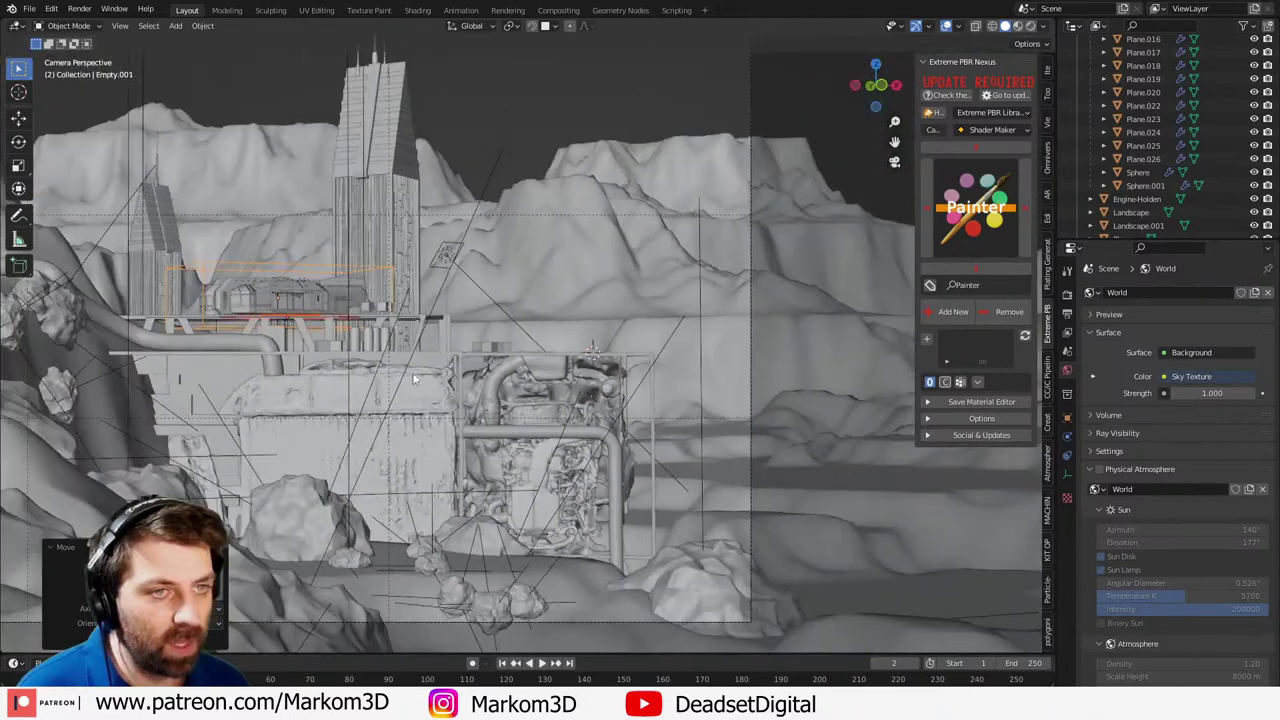
{"action": "middle_click_drag", "start_coordinate": [412, 375], "coordinate": [500, 351], "text": "shift"}
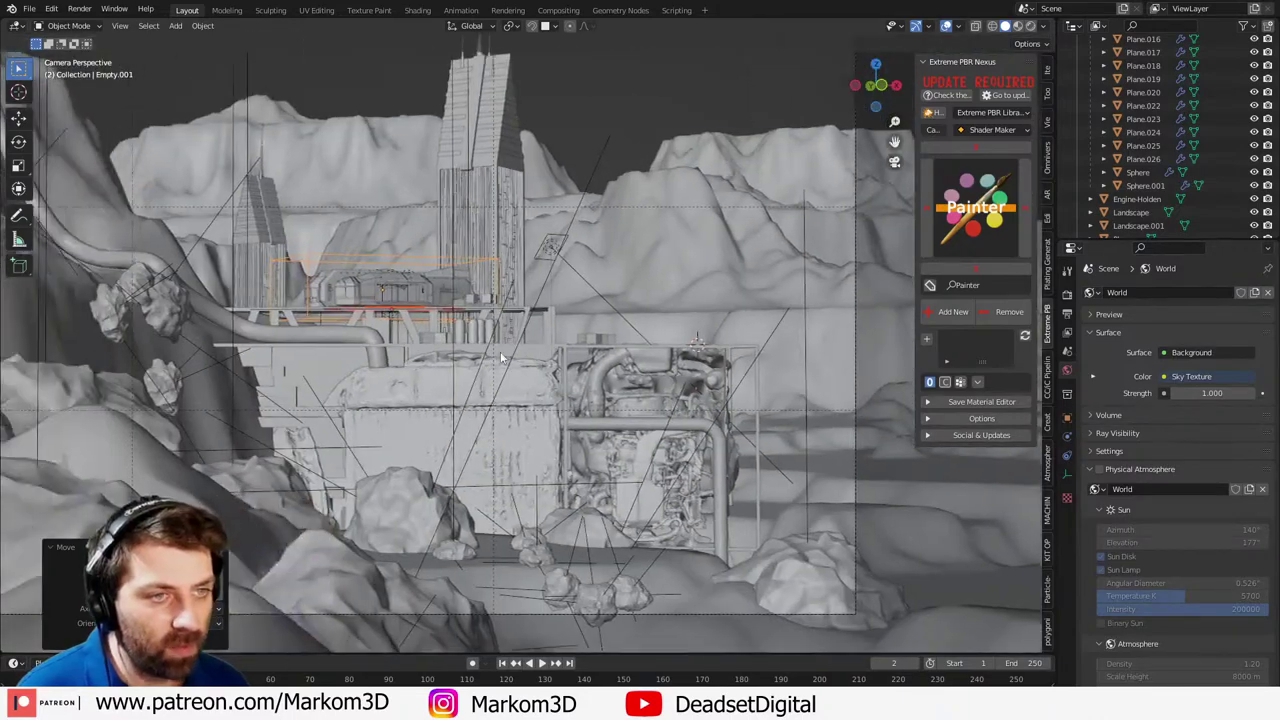
{"action": "scroll", "coordinate": [500, 351], "scroll_direction": "up", "scroll_amount": 2}
{"action": "key", "text": "g"}
{"action": "key", "text": "x"}
{"action": "key", "text": "x"}
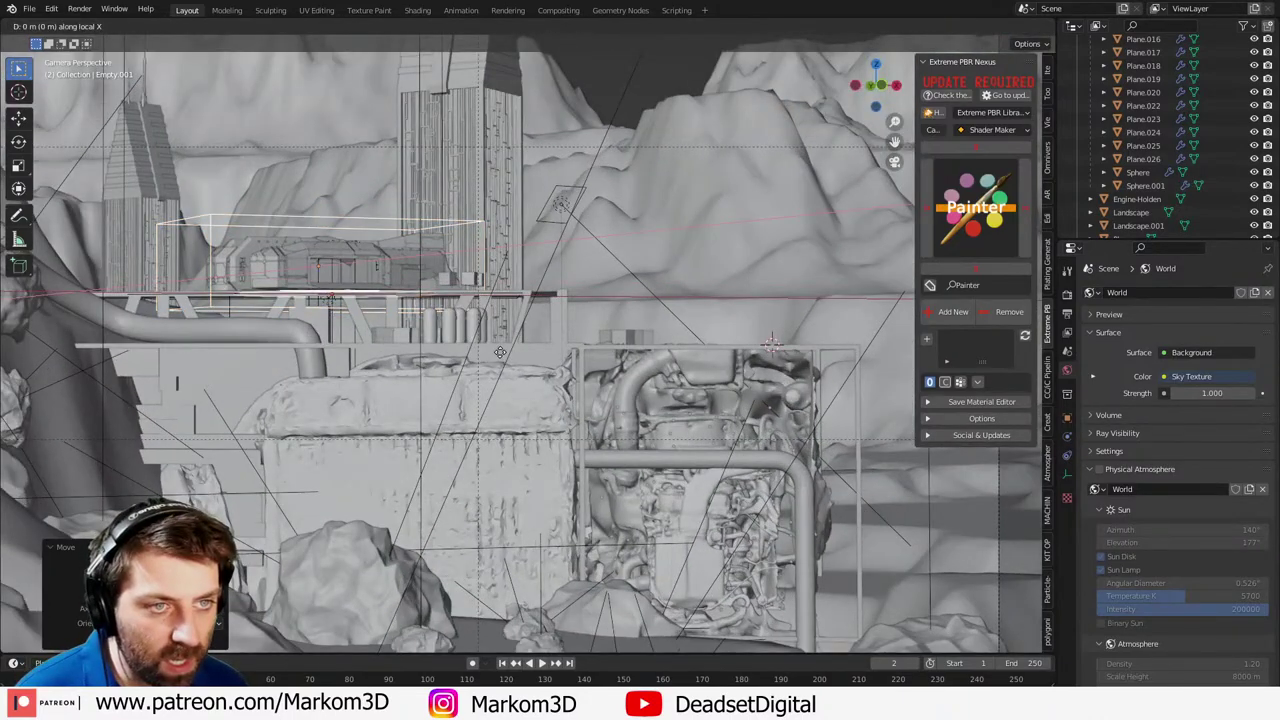
{"action": "left_click", "coordinate": [501, 354]}
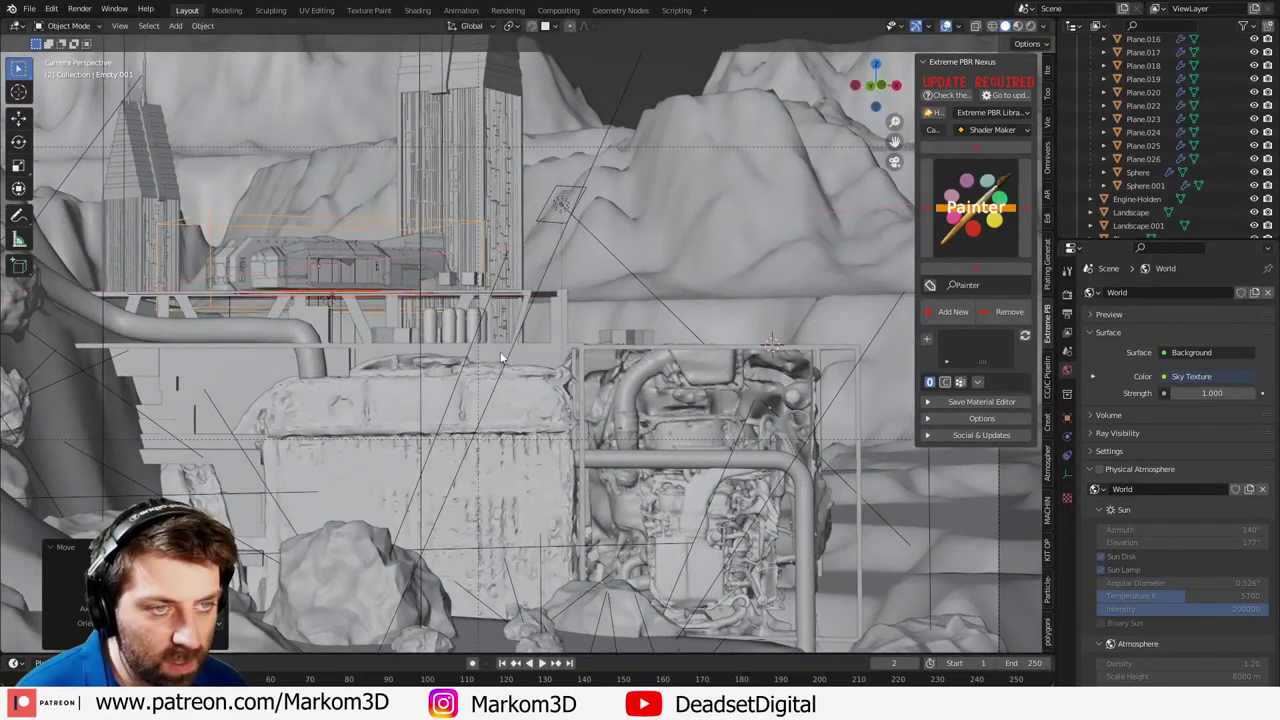
{"action": "key", "text": "KP_0"}
{"action": "key", "text": "r"}
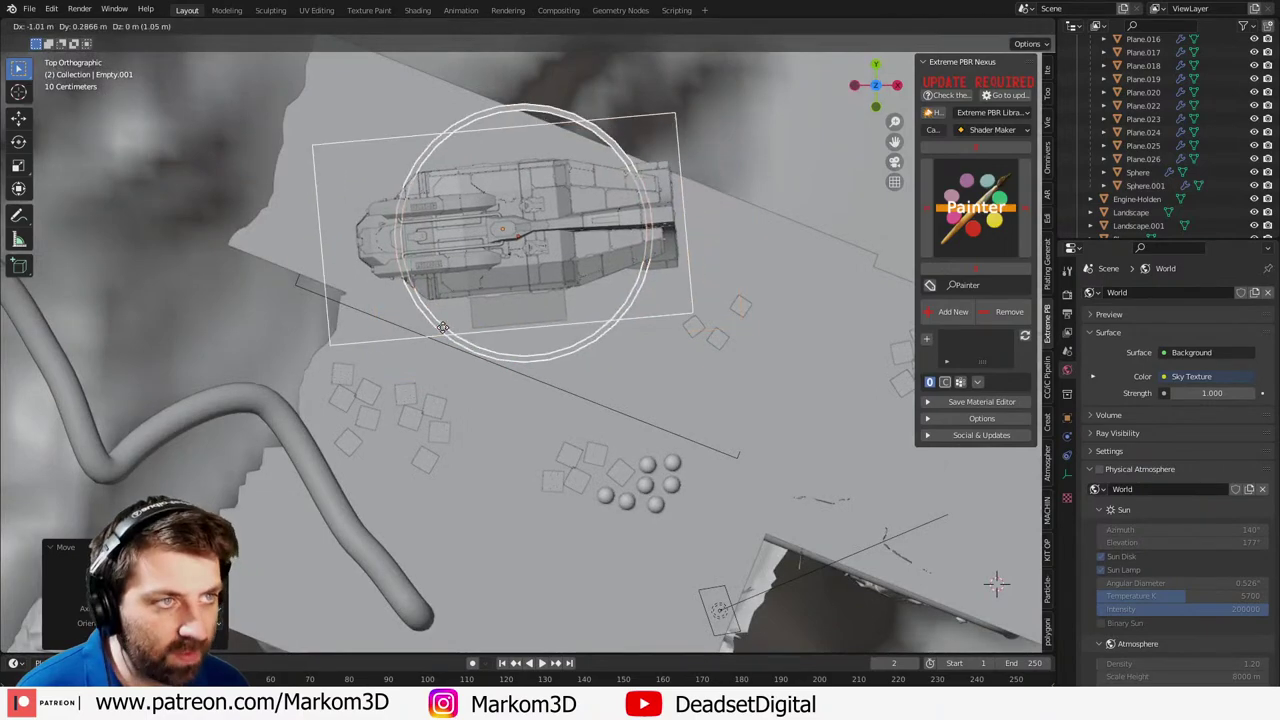
{"action": "left_click", "coordinate": [430, 336]}
- In camera view, lower the three crates beside the ship along Z onto the upper platform's deck
{"action": "key", "text": "KP_0"}
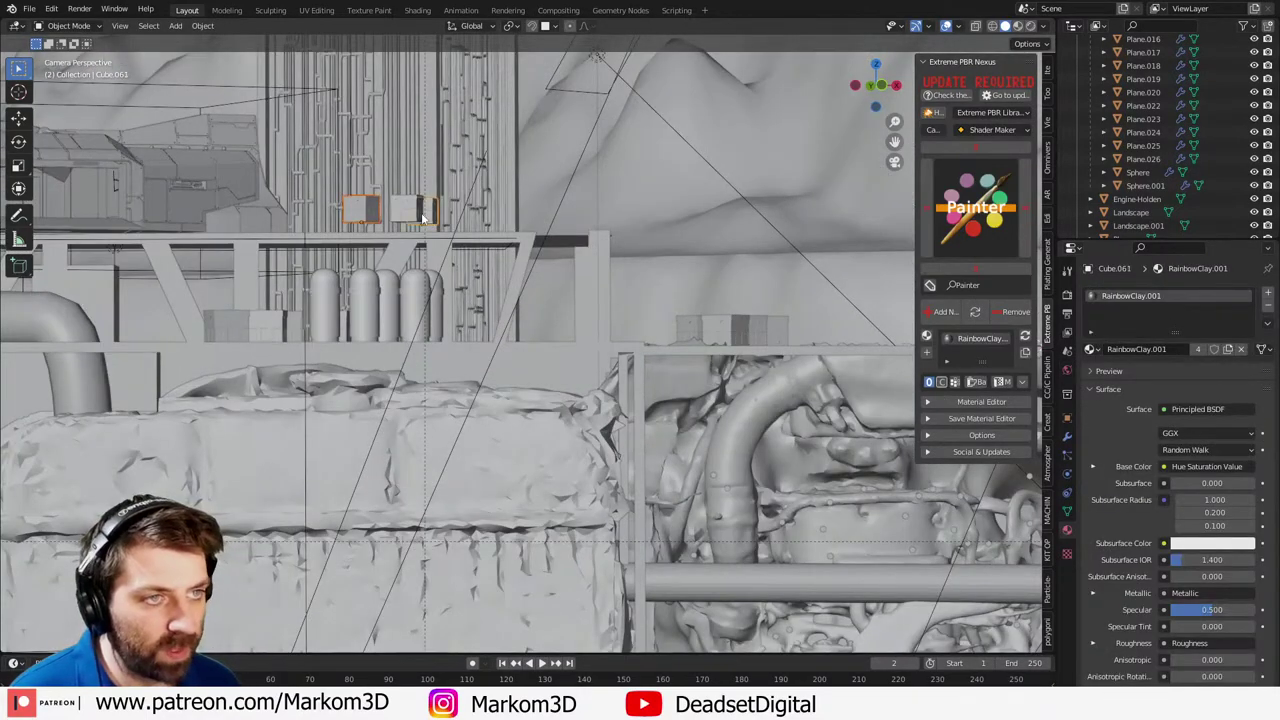
{"action": "left_click", "coordinate": [412, 212], "text": "shift"}
{"action": "key", "text": "g"}
{"action": "key", "text": "z"}
{"action": "left_click", "coordinate": [408, 290]}
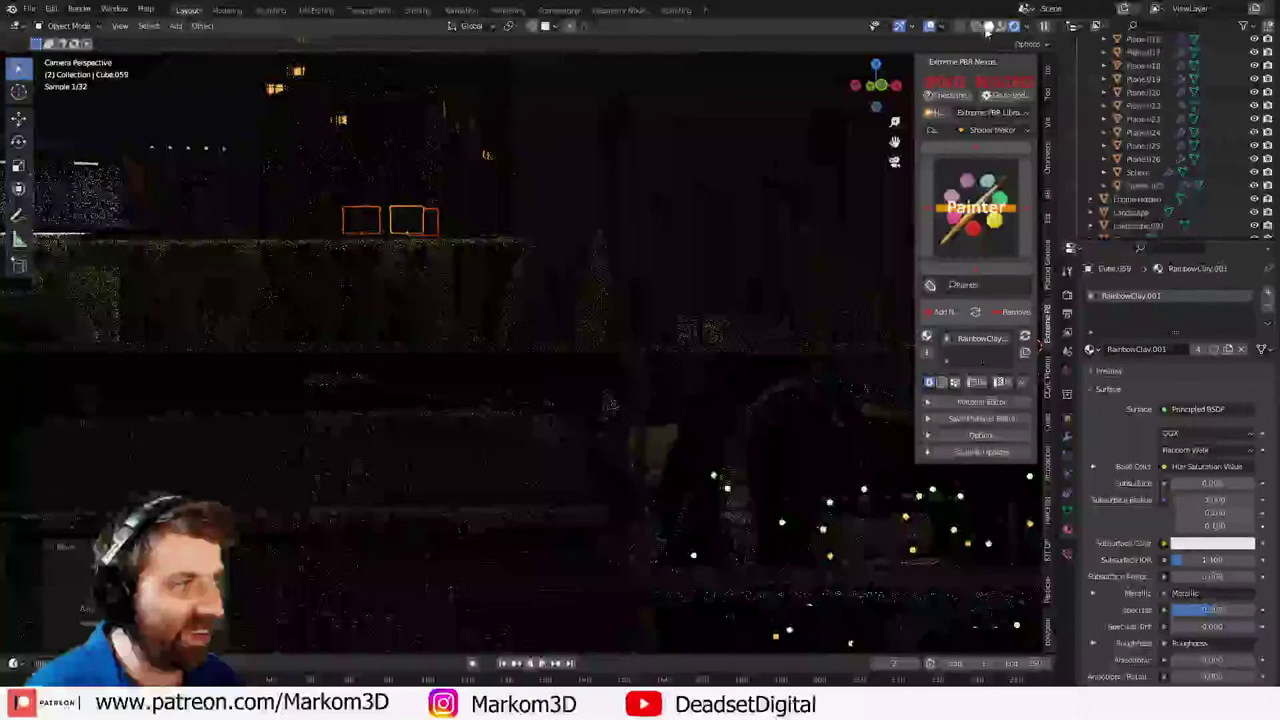
{"action": "left_click", "coordinate": [1005, 26]}
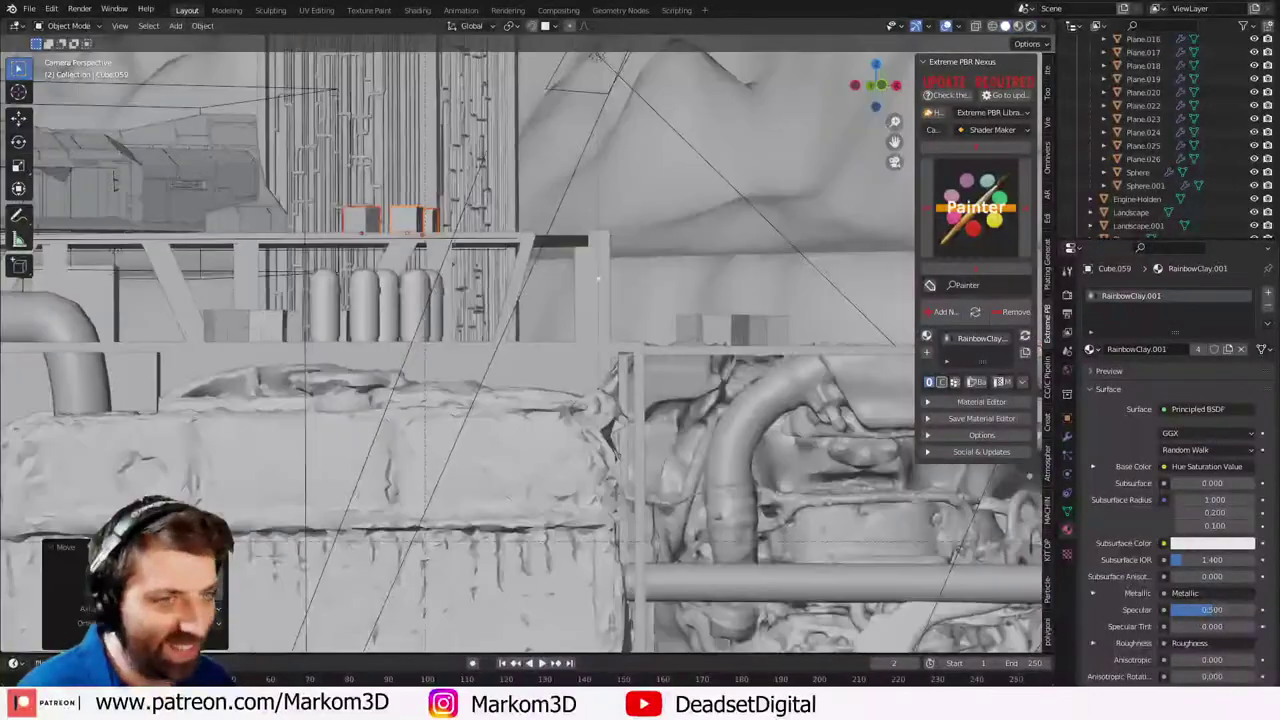
- Render the scene again and examine the ship's new position on the upper platform
{"action": "key", "text": "F12"}
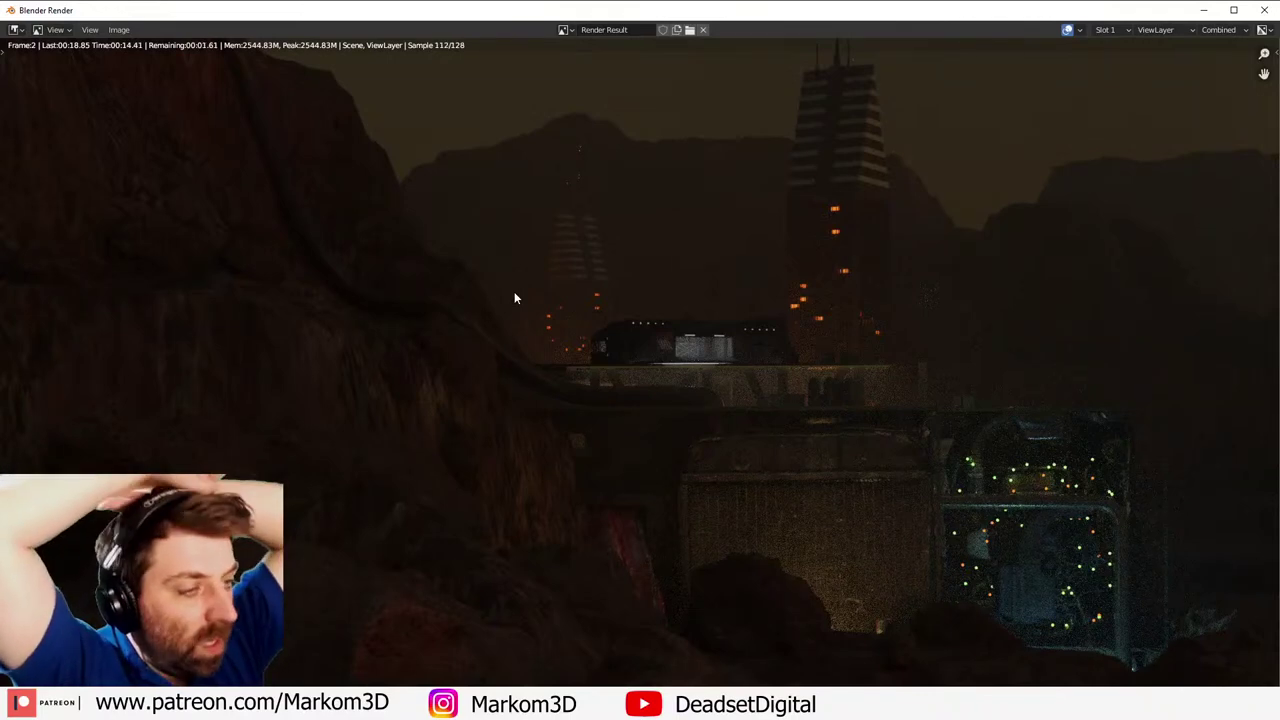
{"action": "scroll", "coordinate": [530, 315], "scroll_direction": "down", "scroll_amount": 2}
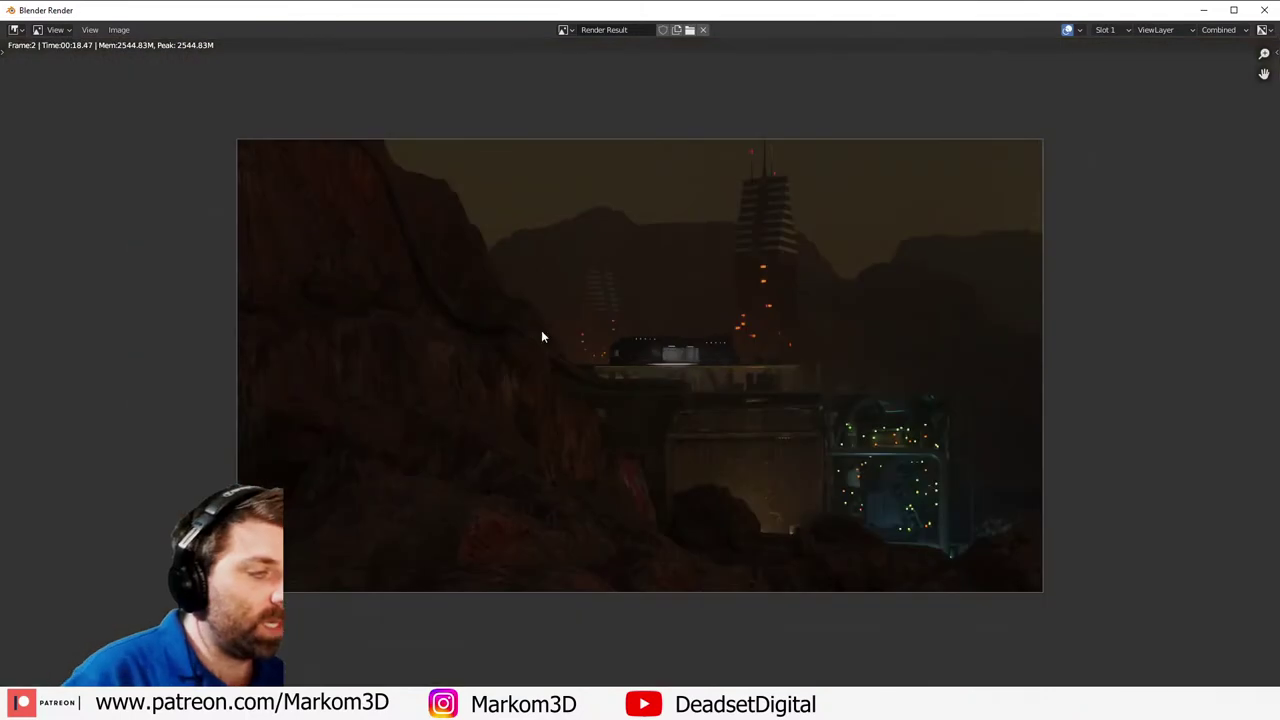
{"action": "scroll", "coordinate": [676, 410], "scroll_direction": "up", "scroll_amount": 5}
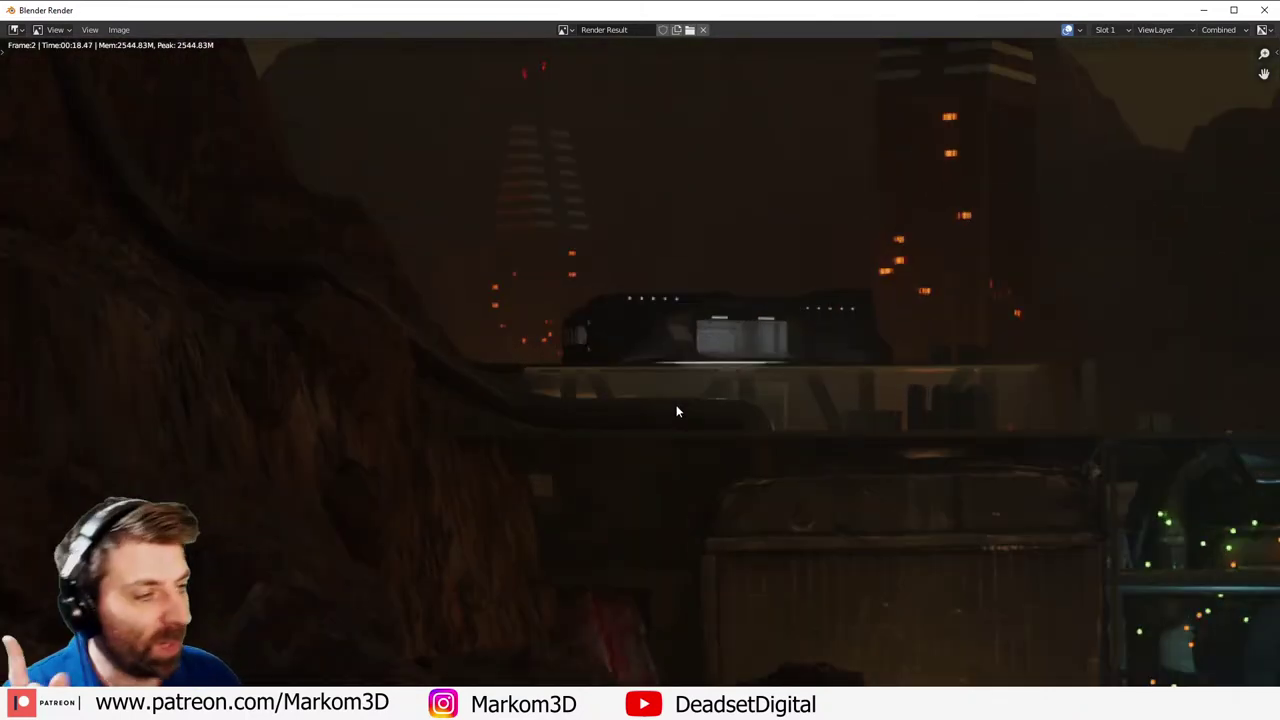
{"action": "scroll", "coordinate": [714, 440], "scroll_direction": "down", "scroll_amount": 1}
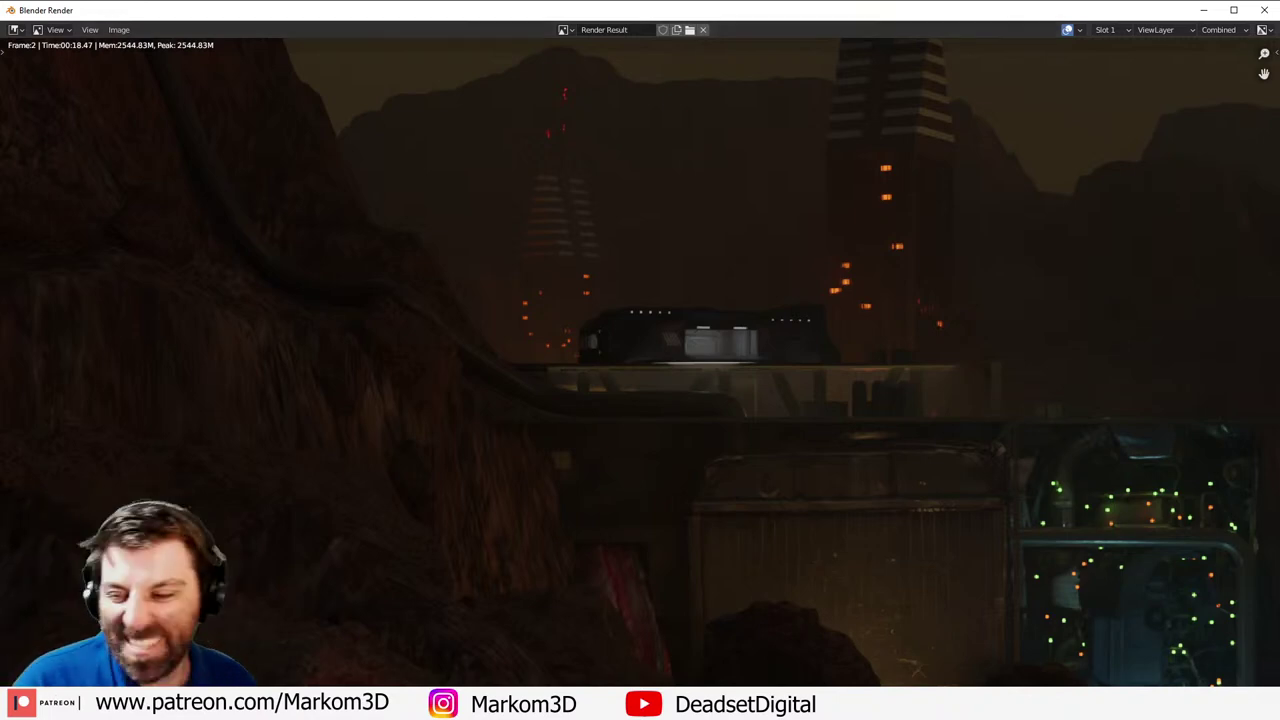
{"action": "key", "text": "alt+Tab"}
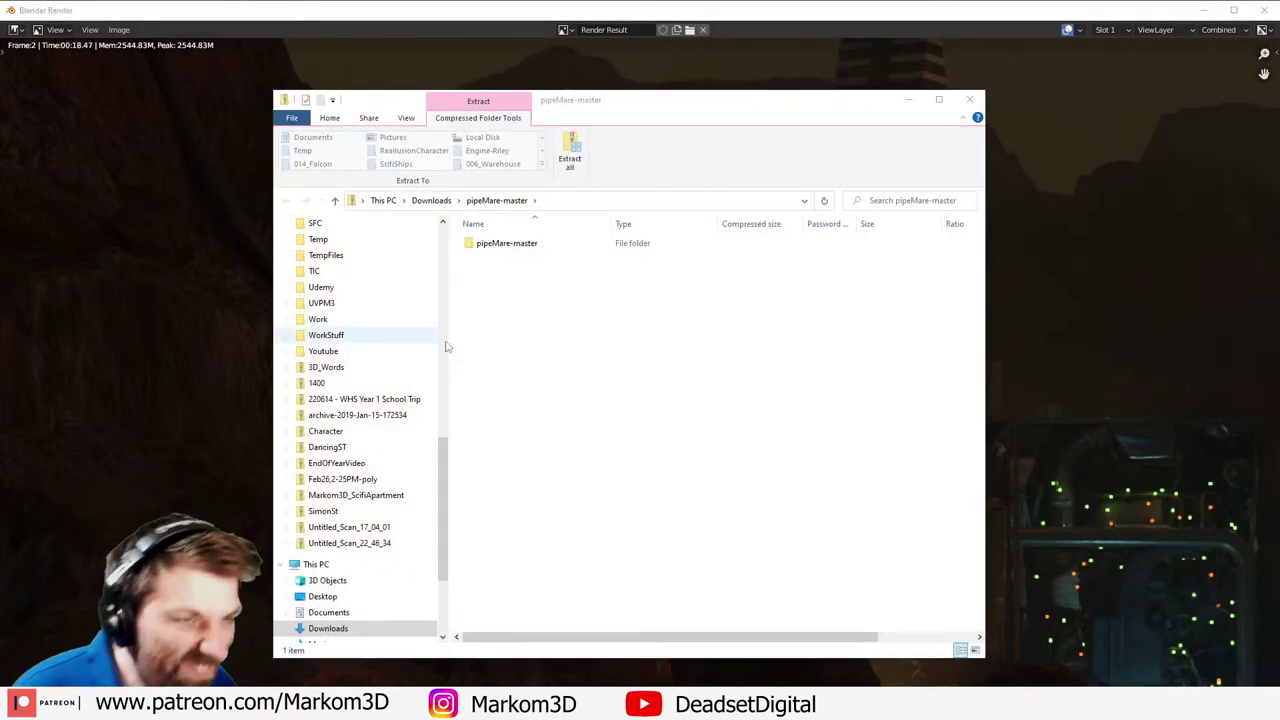
{"action": "left_click", "coordinate": [908, 99]}
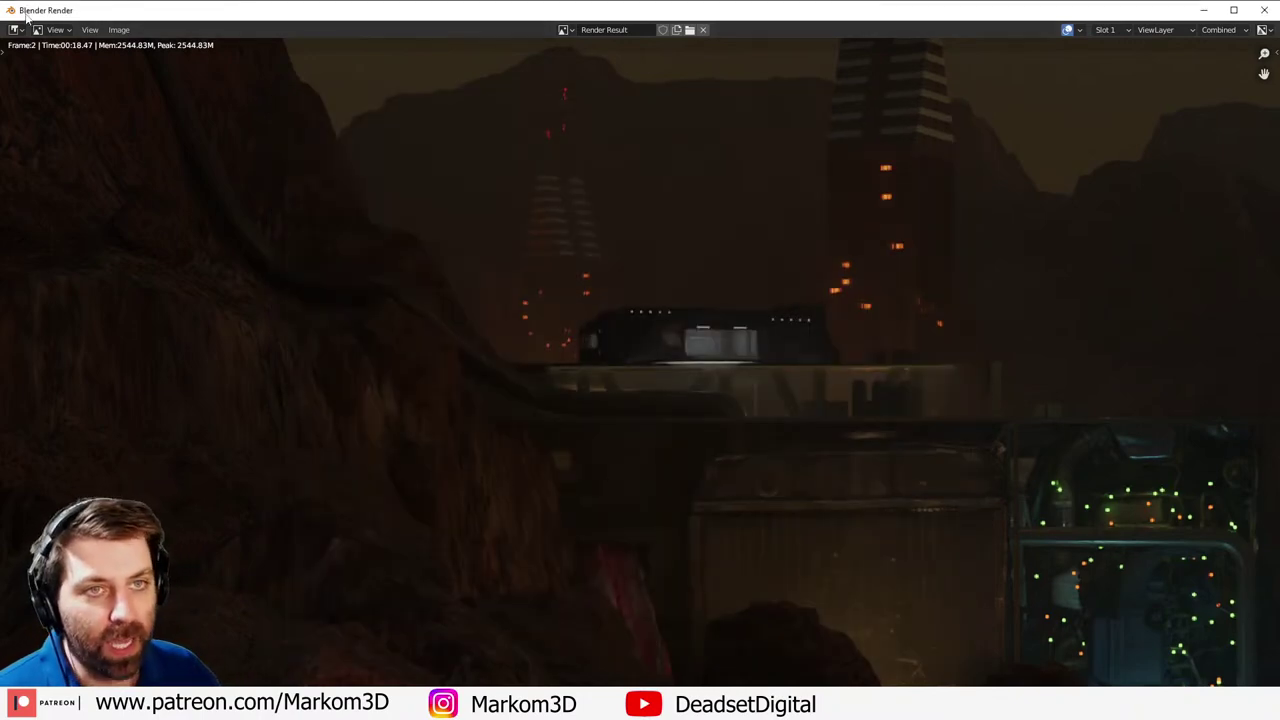
{"action": "left_click", "coordinate": [1264, 9]}
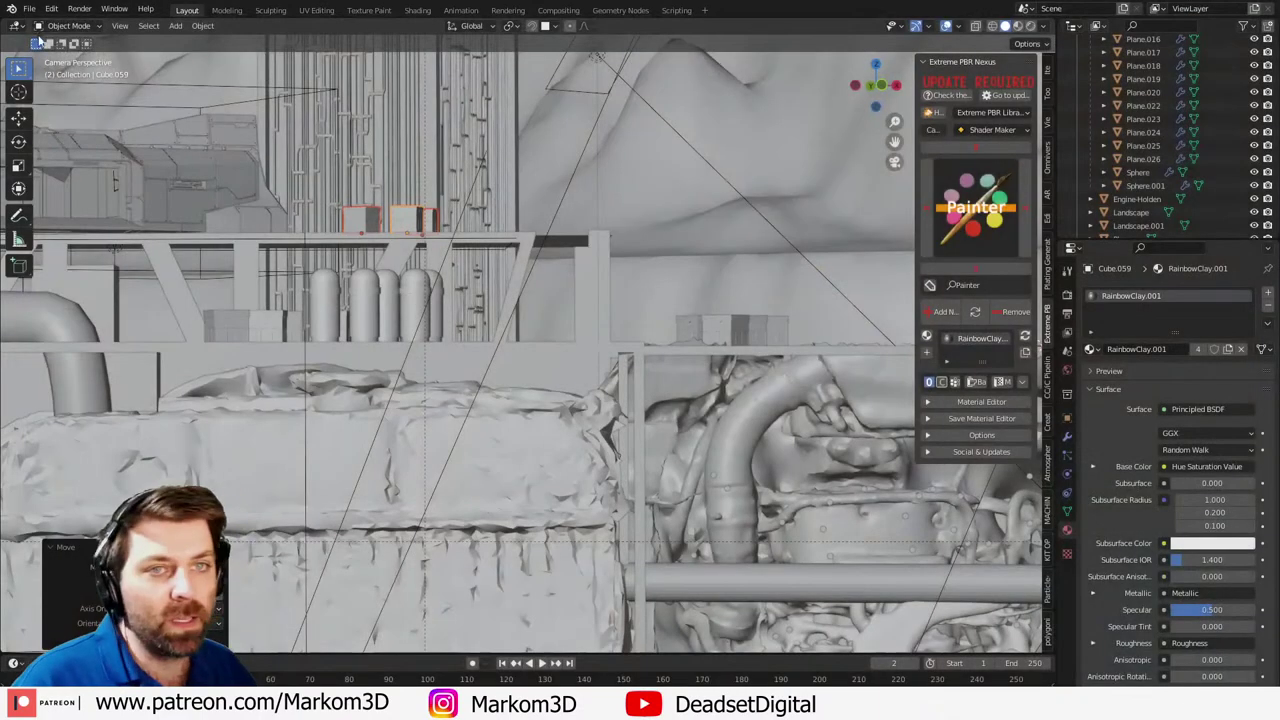
- Save a copy of the scene as 018_MiningOutpost_Patreon_Markom3D.blend in the 018_miningoutpost folder
{"action": "left_click", "coordinate": [29, 8]}
{"action": "left_click", "coordinate": [52, 109]}
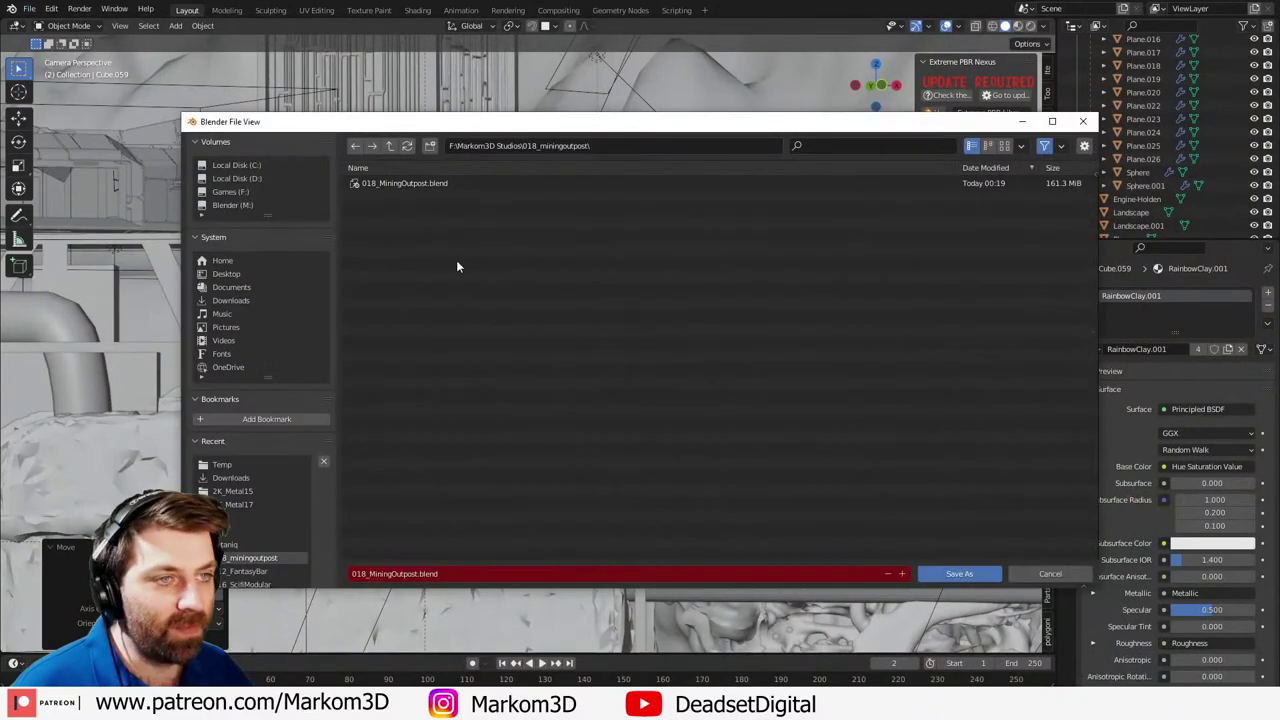
{"action": "left_click", "coordinate": [419, 573]}
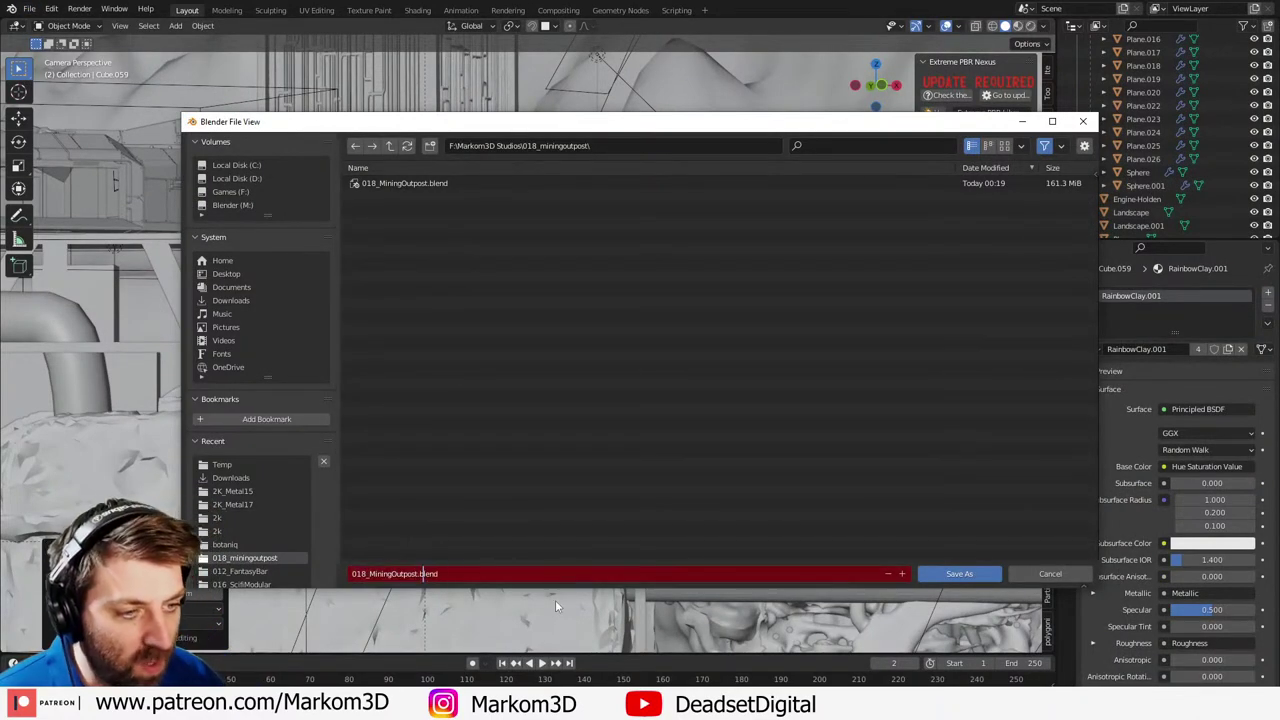
{"action": "type", "text": "_Patreon"}
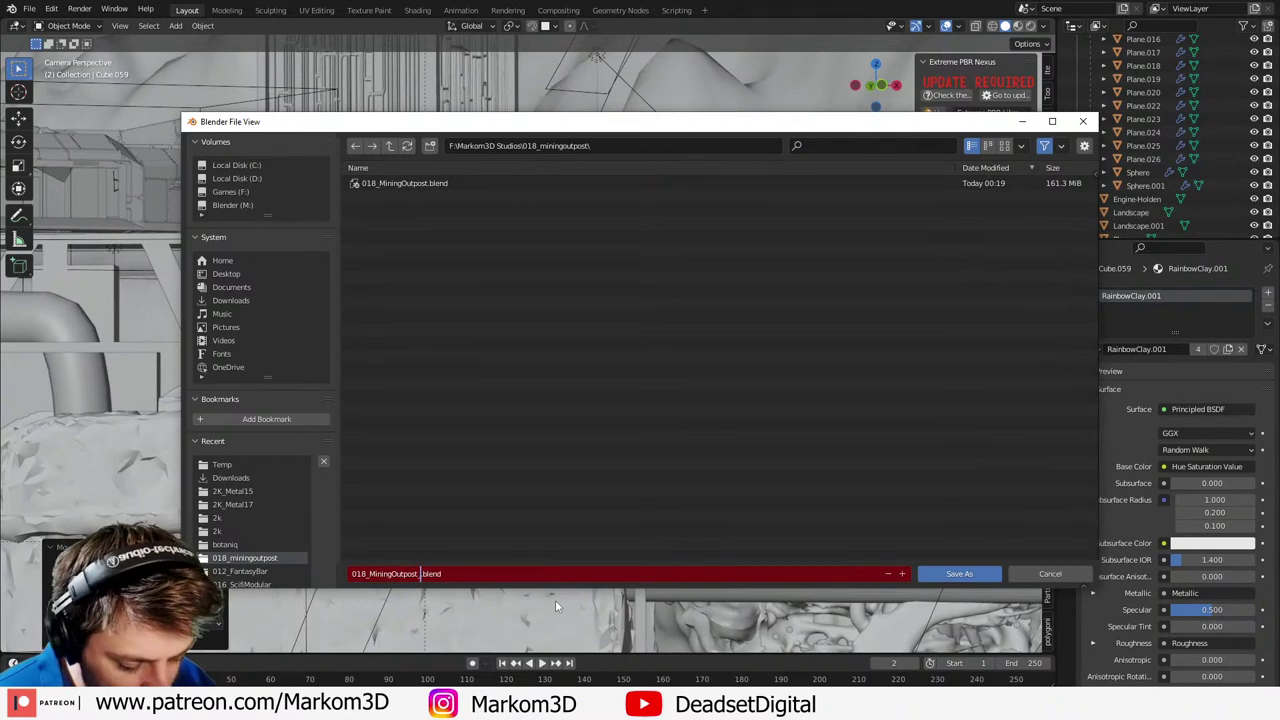
{"action": "type", "text": "_Markom3D"}
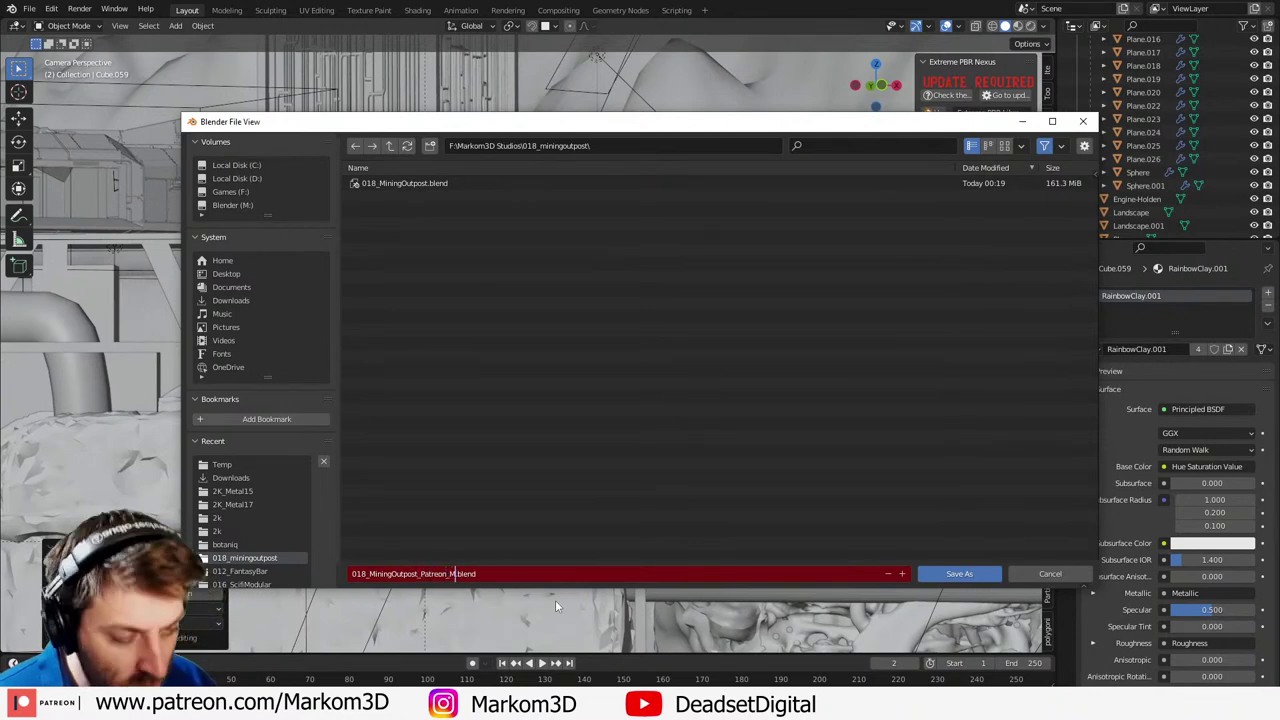
{"action": "key", "text": "Return"}
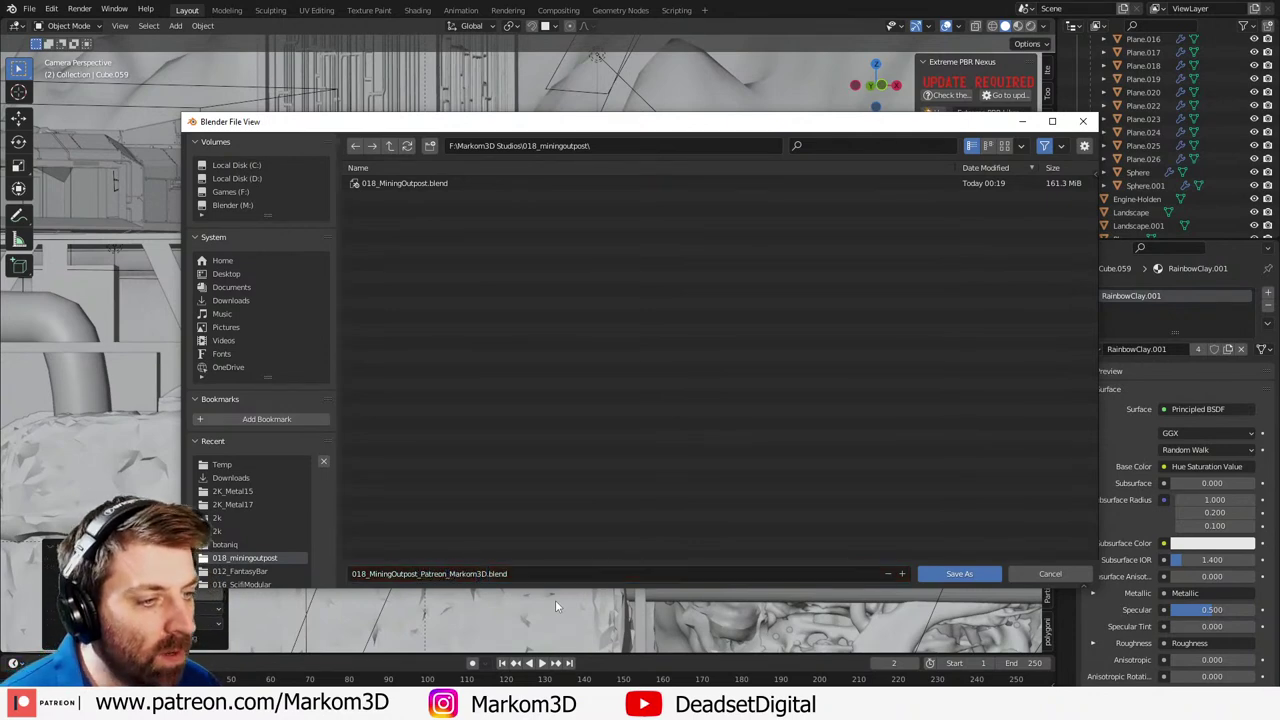
{"action": "left_click", "coordinate": [933, 575]}
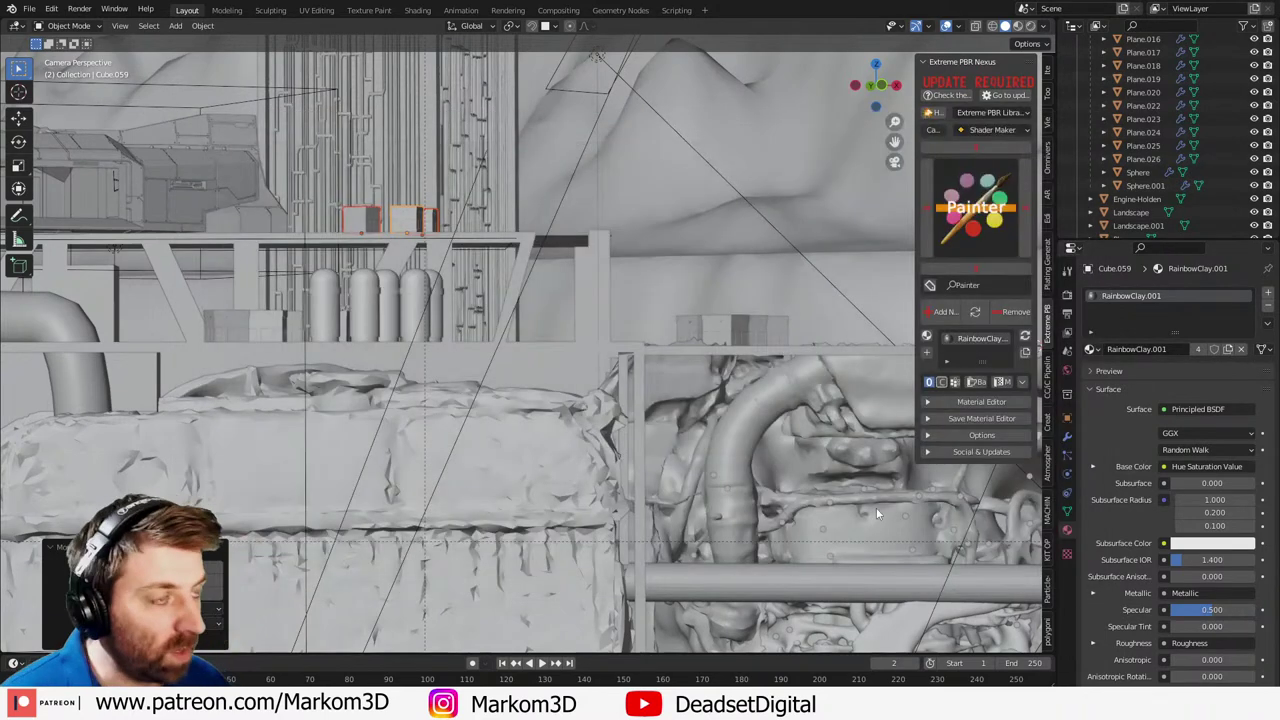
- Save the scene again over the original 018_MiningOutpost.blend file
{"action": "left_click", "coordinate": [29, 8]}
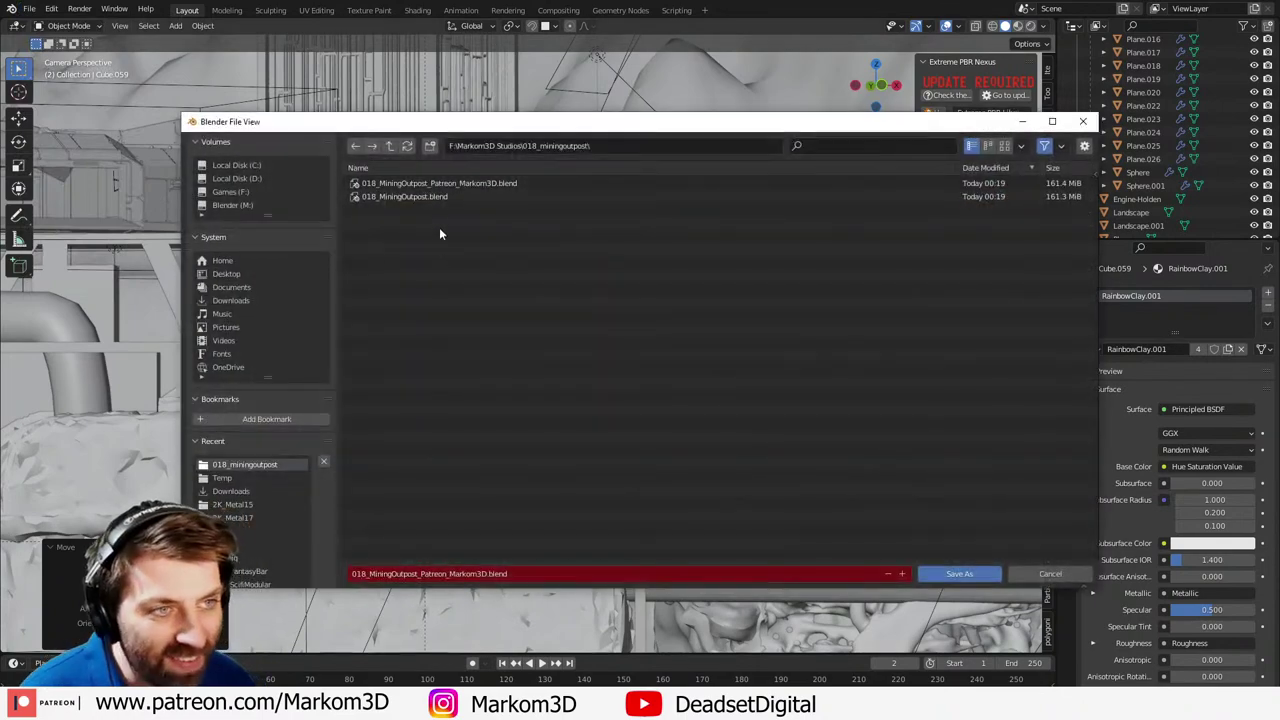
{"action": "left_click", "coordinate": [440, 198]}
{"action": "left_click", "coordinate": [960, 574]}
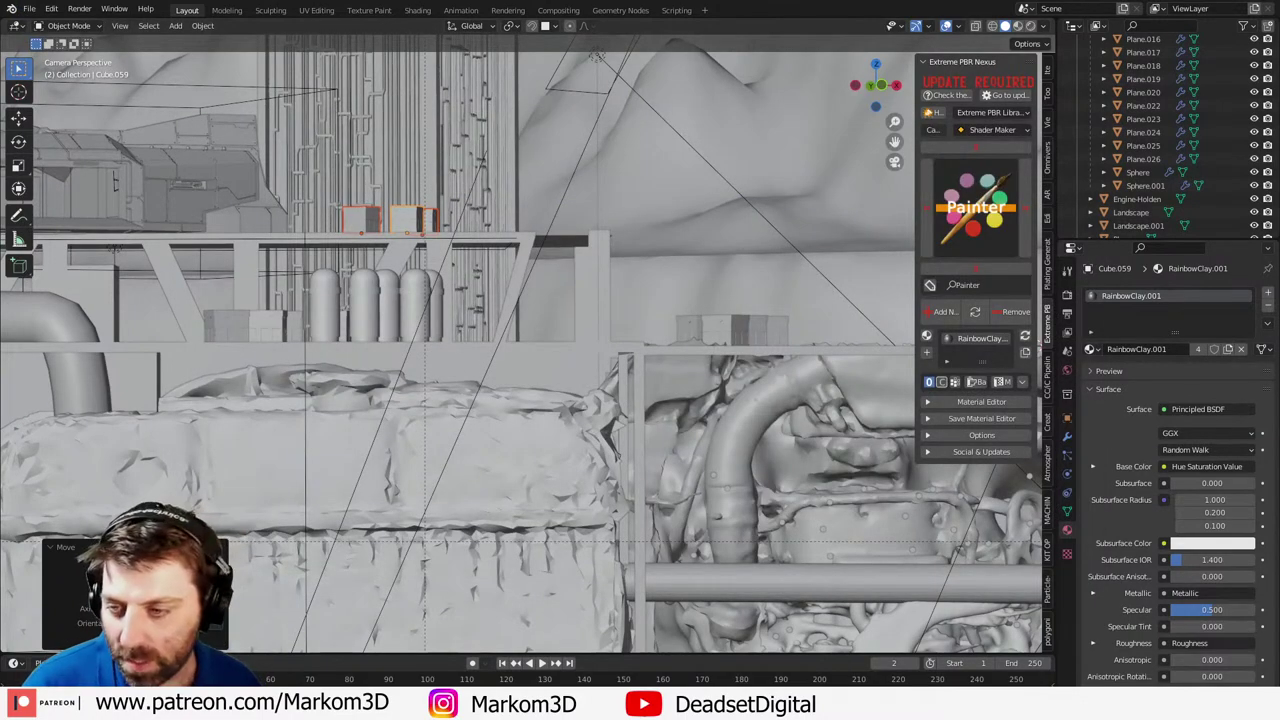
- Launch Character Creator v4.02 and close the SciFiTransportShipLarge_Markom3d.blend window without saving its changes
{"action": "key", "text": "super"}
{"action": "type", "text": "chara"}
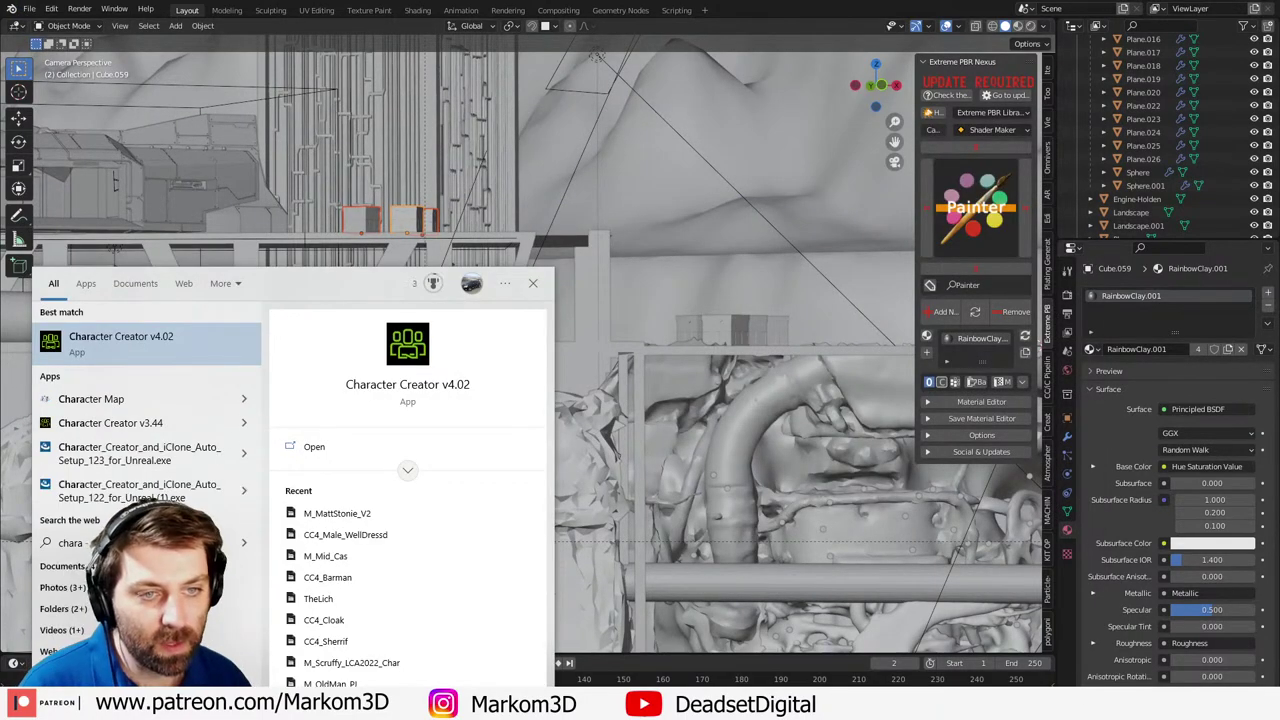
{"action": "key", "text": "Return"}
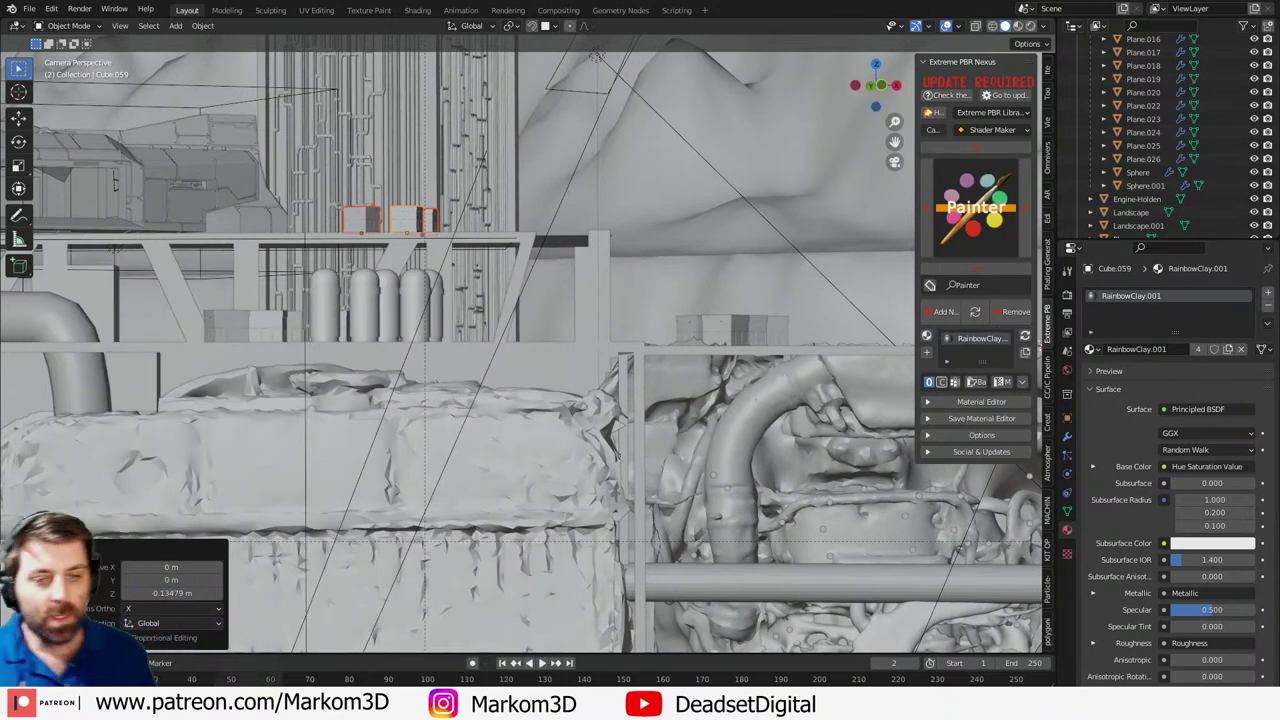
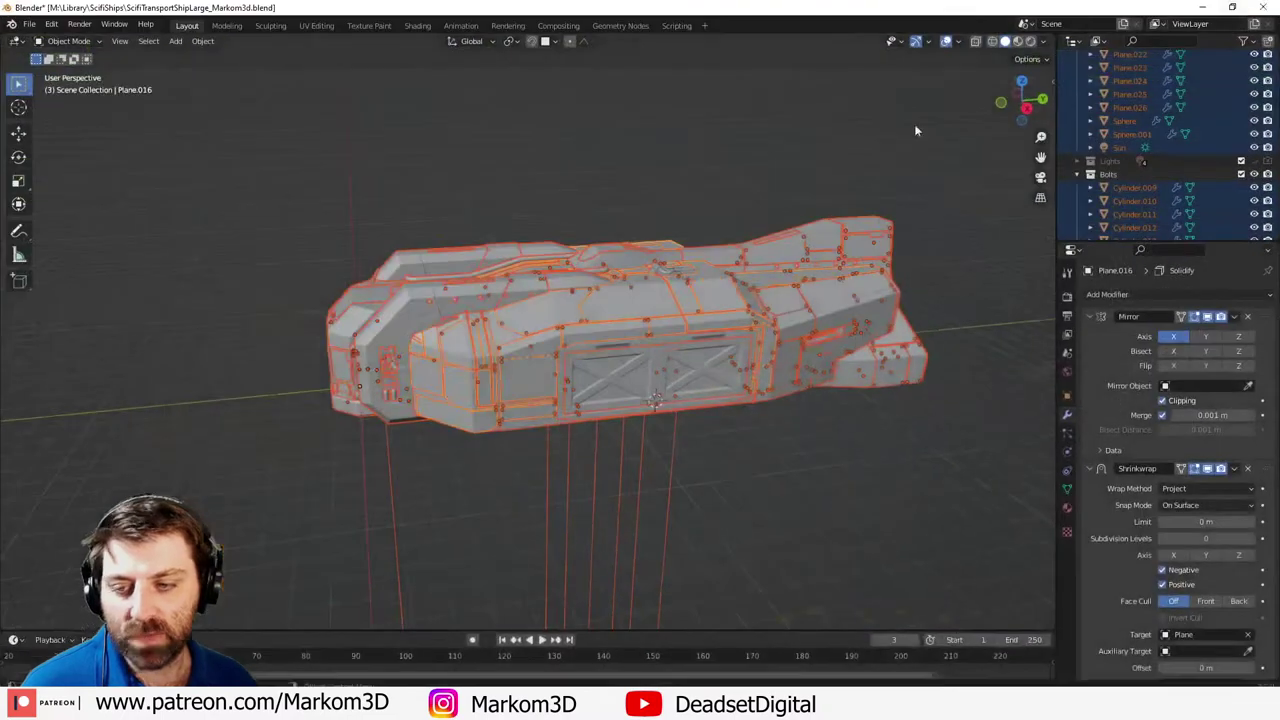
{"action": "left_click", "coordinate": [1262, 7]}
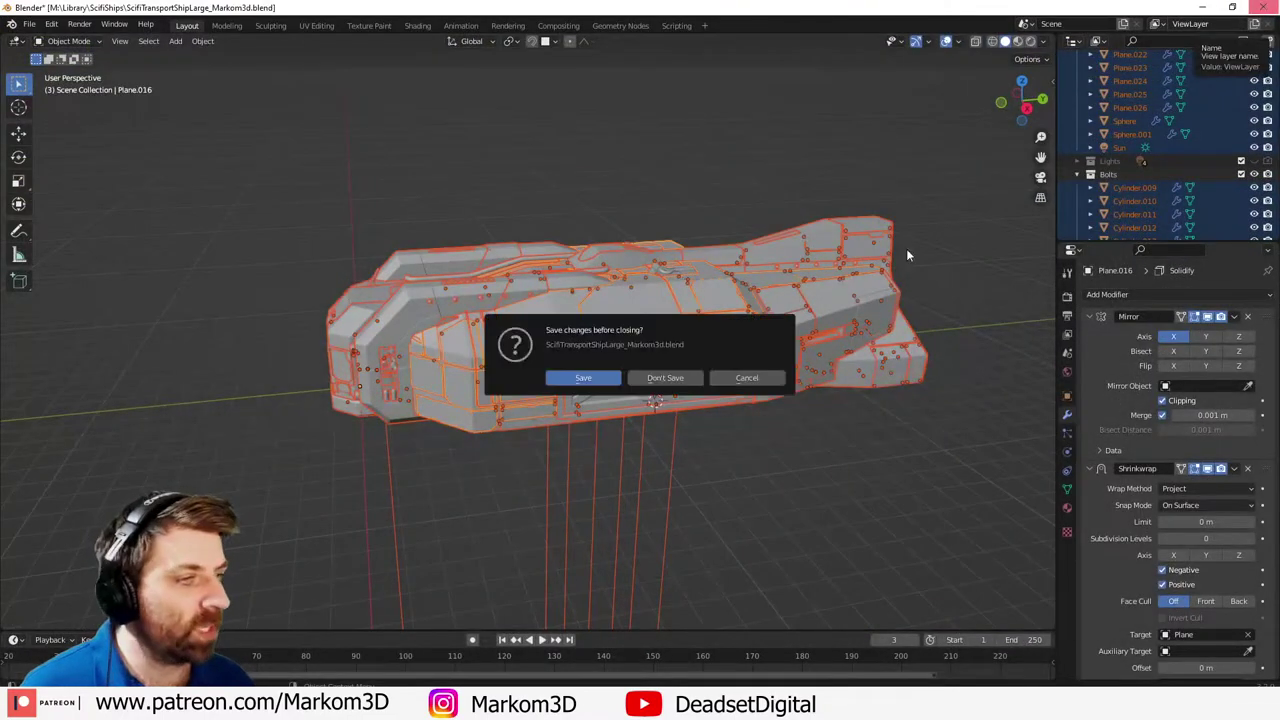
{"action": "left_click", "coordinate": [684, 375]}
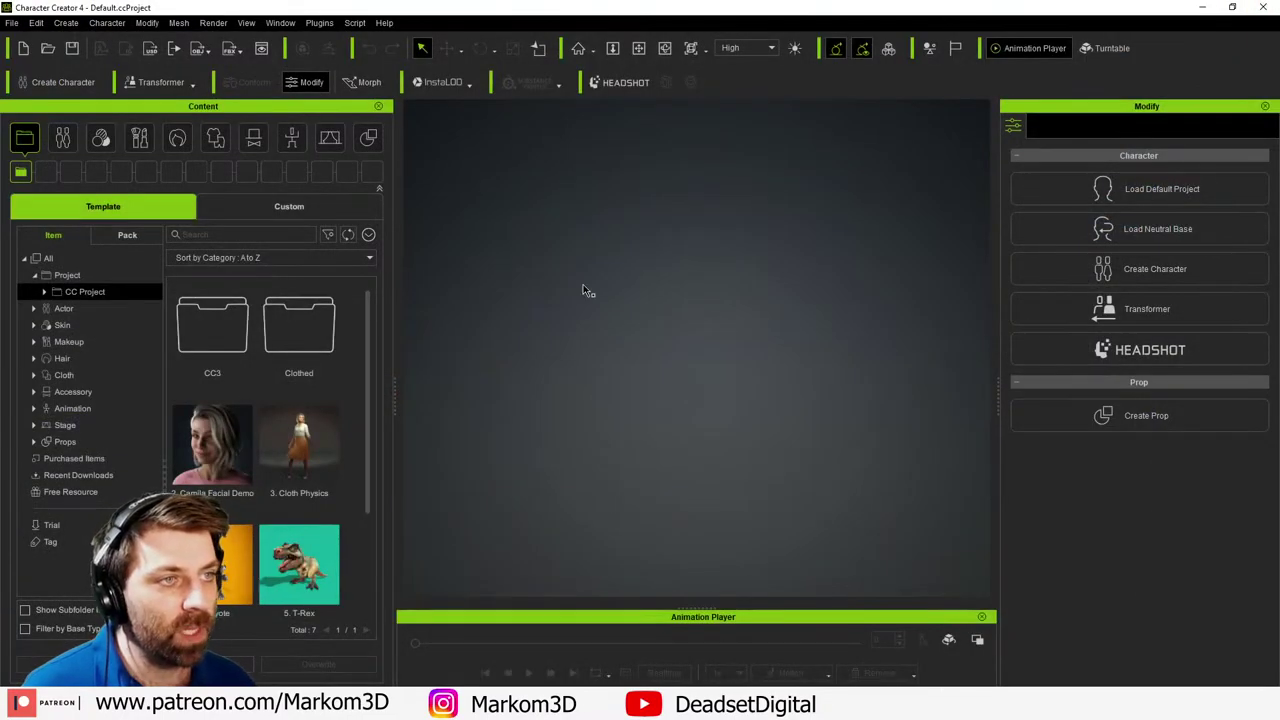
- Open the M_Scruffy_LCA2022_Char.ccProject armored character in Character Creator
{"action": "left_click", "coordinate": [11, 22]}
{"action": "mouse_move", "coordinate": [150, 78]}
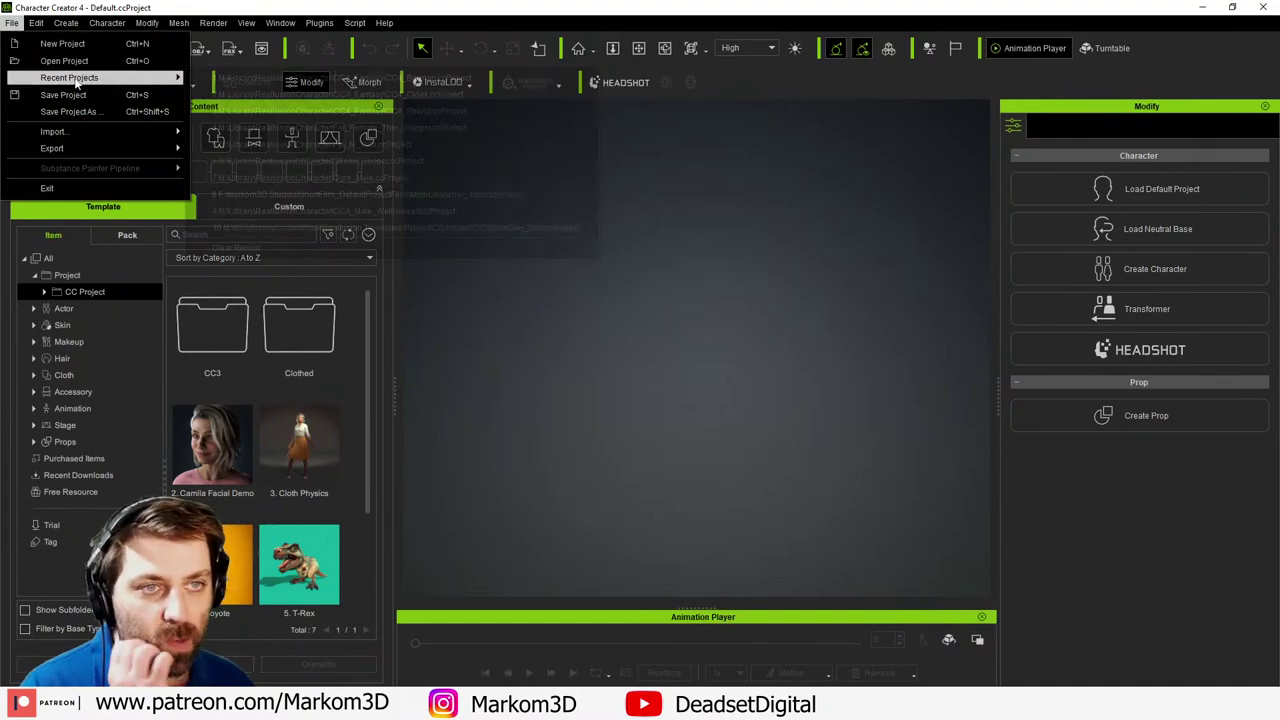
{"action": "left_click", "coordinate": [64, 60]}
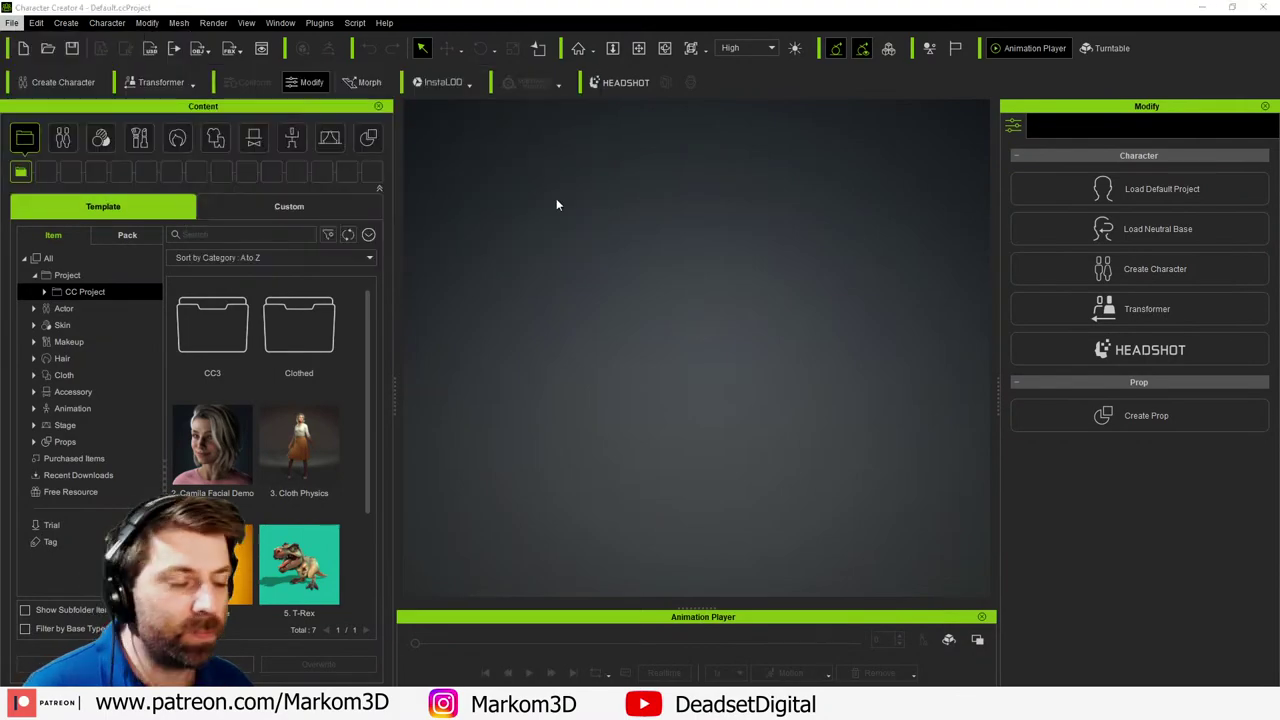
{"action": "left_click_drag", "start_coordinate": [682, 115], "coordinate": [0, 122]}
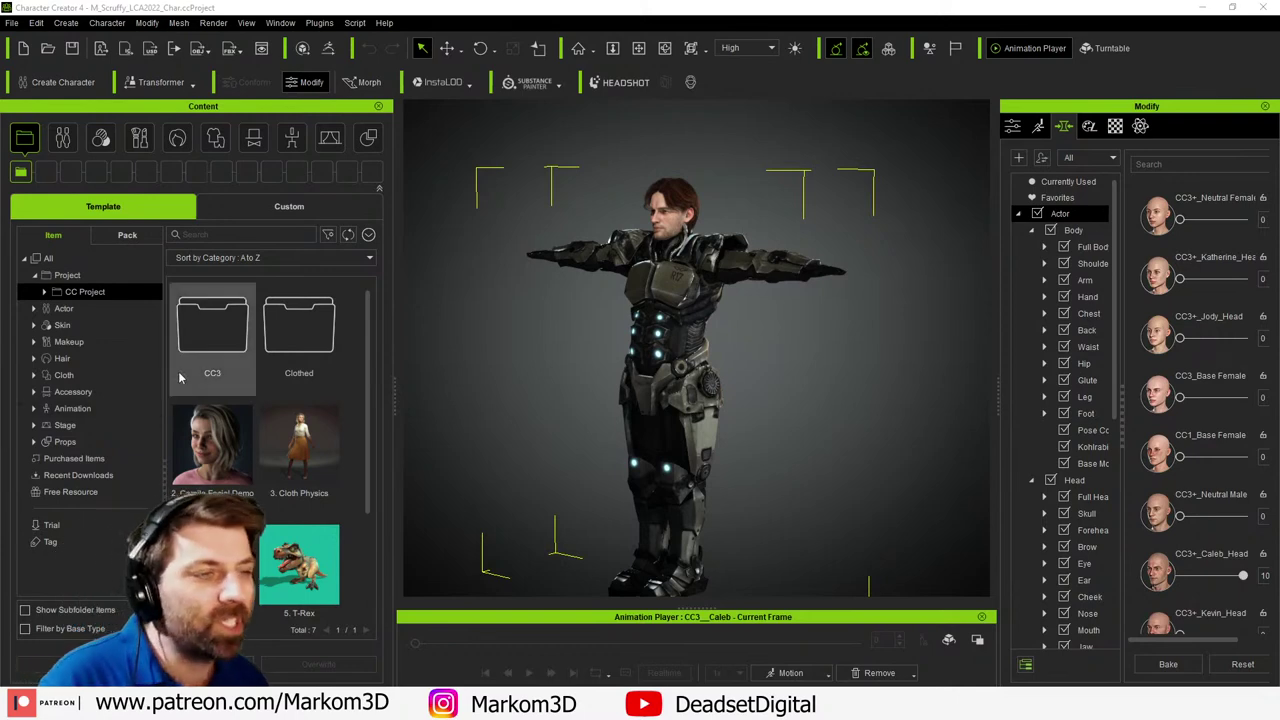
- Browse the content library's Cloth categories, including Full-body and Others, for extra armor pieces
{"action": "left_click", "coordinate": [68, 142]}
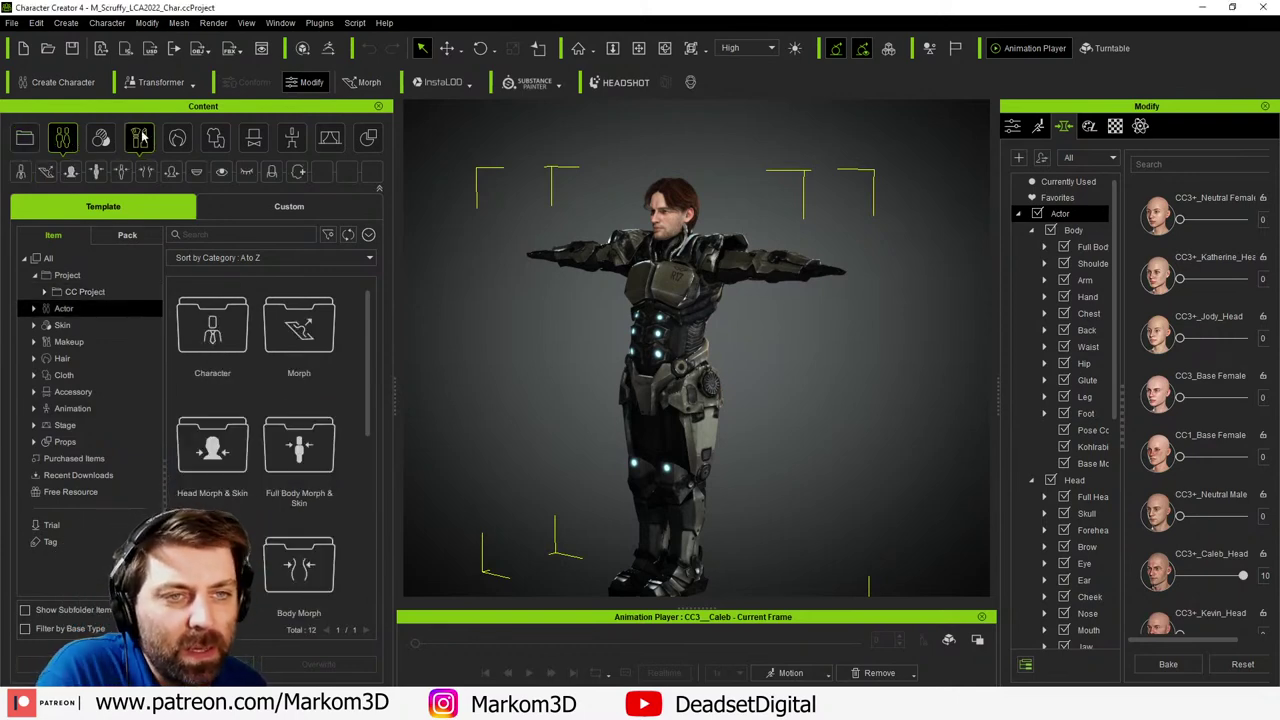
{"action": "left_click", "coordinate": [214, 140]}
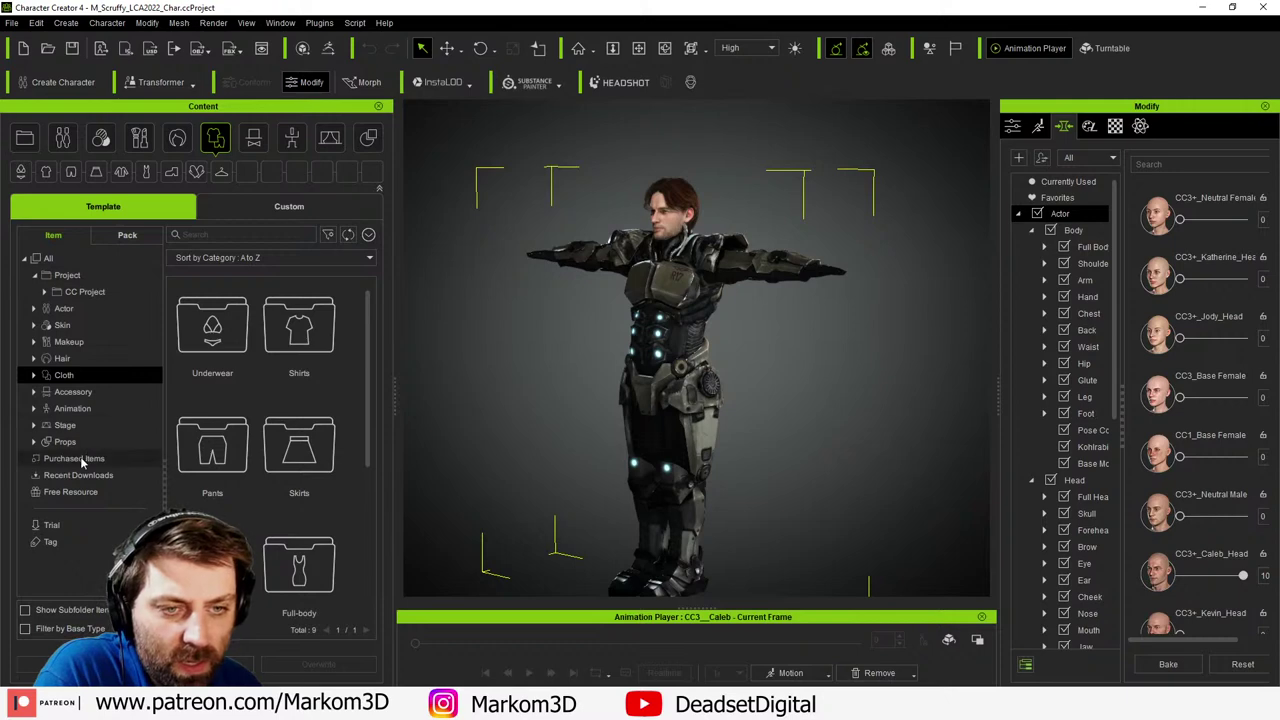
{"action": "left_click", "coordinate": [33, 376]}
{"action": "scroll", "coordinate": [45, 440], "scroll_direction": "down", "scroll_amount": 1}
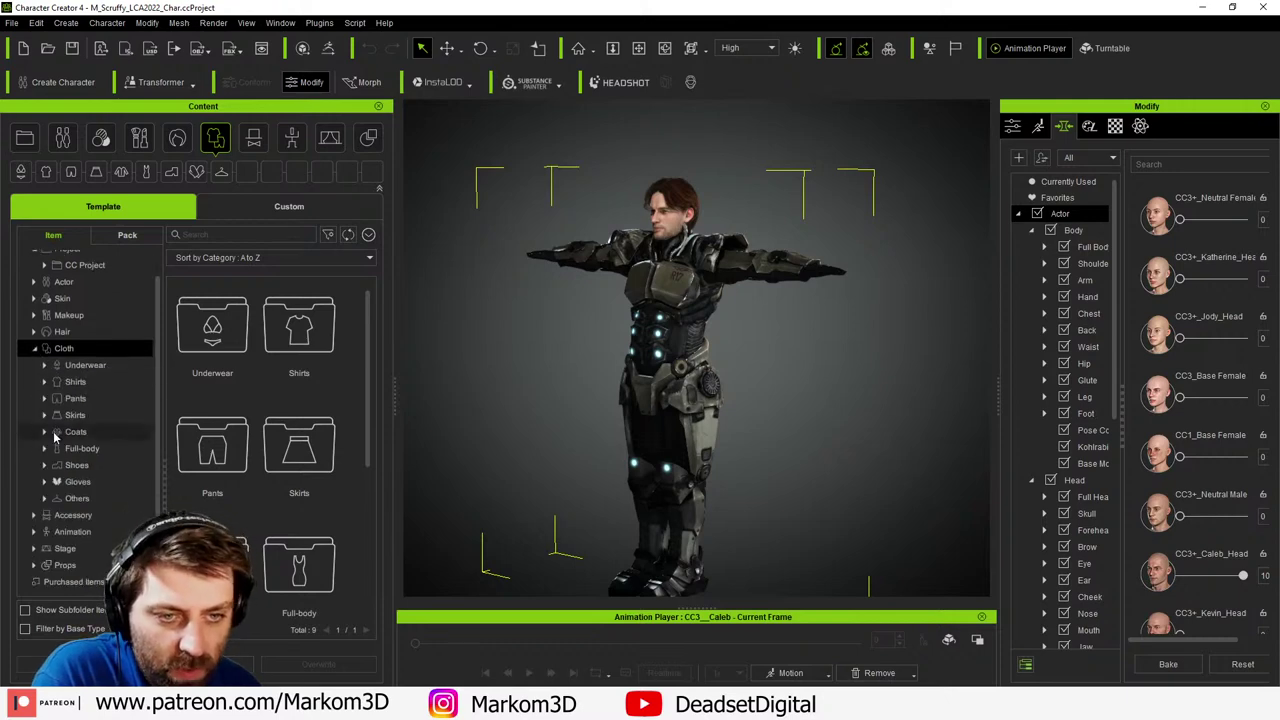
{"action": "scroll", "coordinate": [47, 503], "scroll_direction": "down", "scroll_amount": 3}
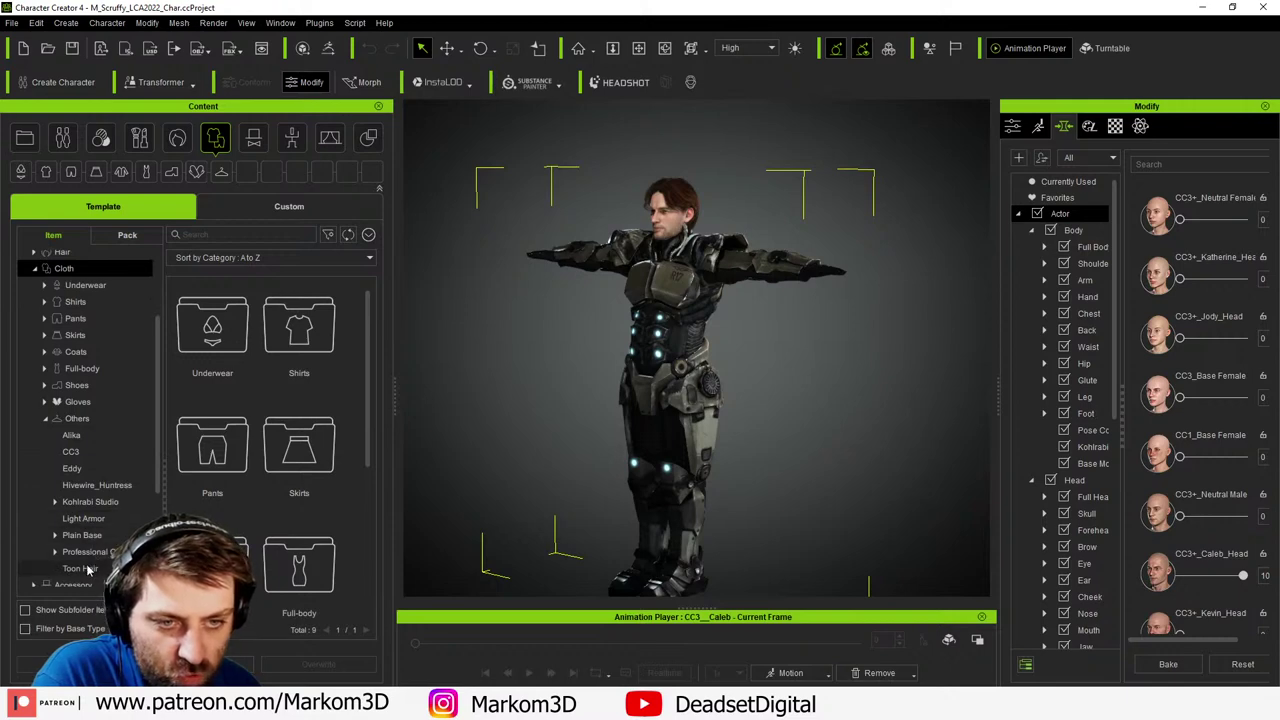
{"action": "left_click", "coordinate": [48, 369]}
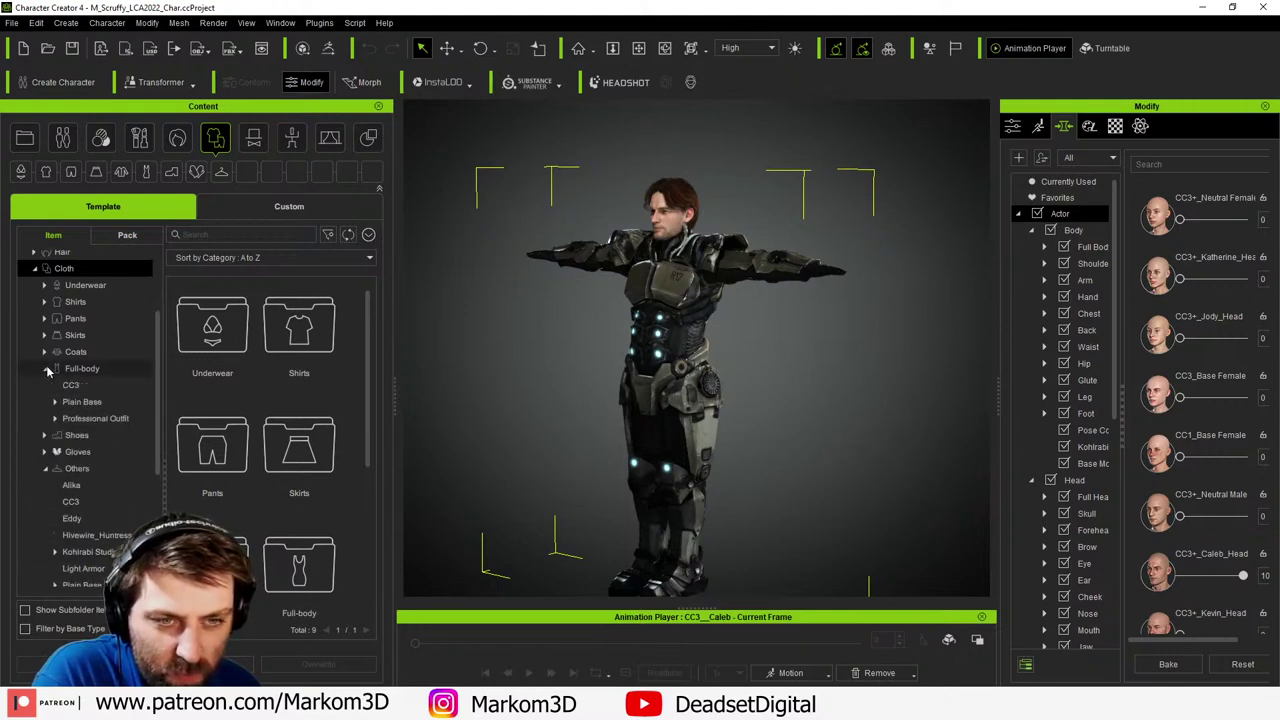
{"action": "left_click", "coordinate": [48, 369]}
- Examine the clothing packs under Others, such as Alika, Eddy, Hivewire_Huntress, Light Armor and Professional Outfit
{"action": "left_click", "coordinate": [70, 435]}
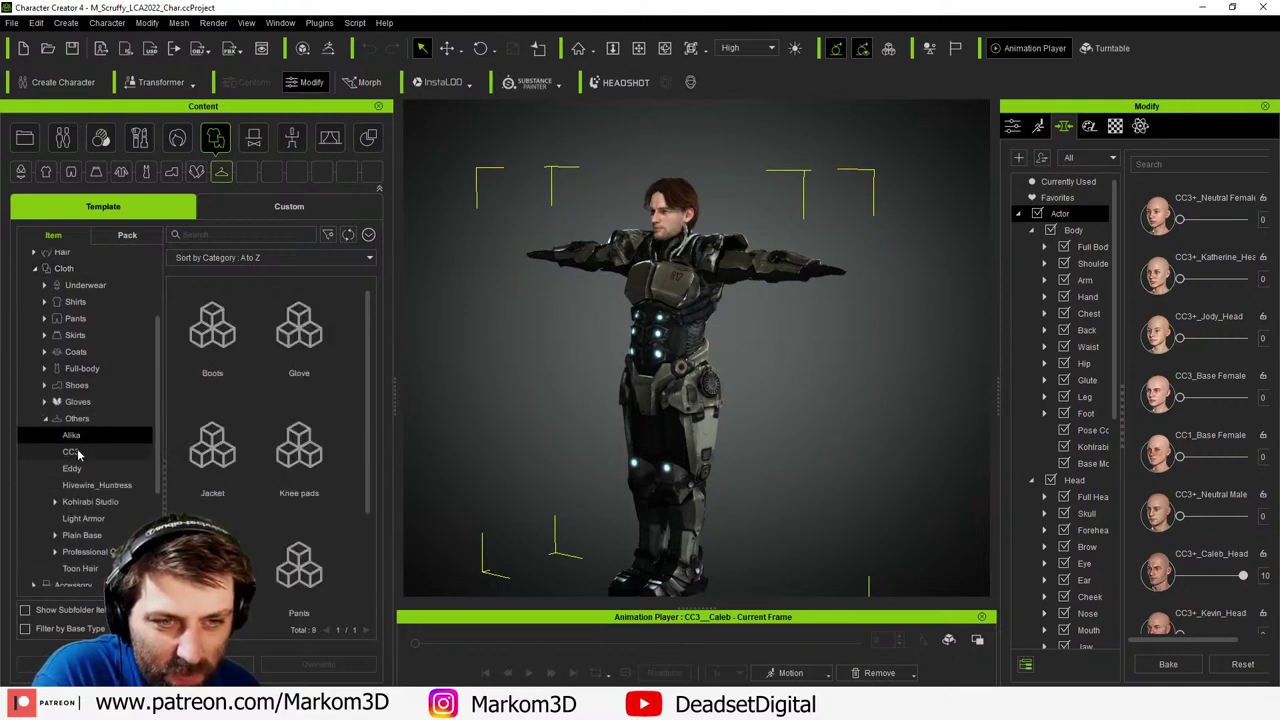
{"action": "left_click", "coordinate": [72, 452]}
{"action": "left_click", "coordinate": [72, 469]}
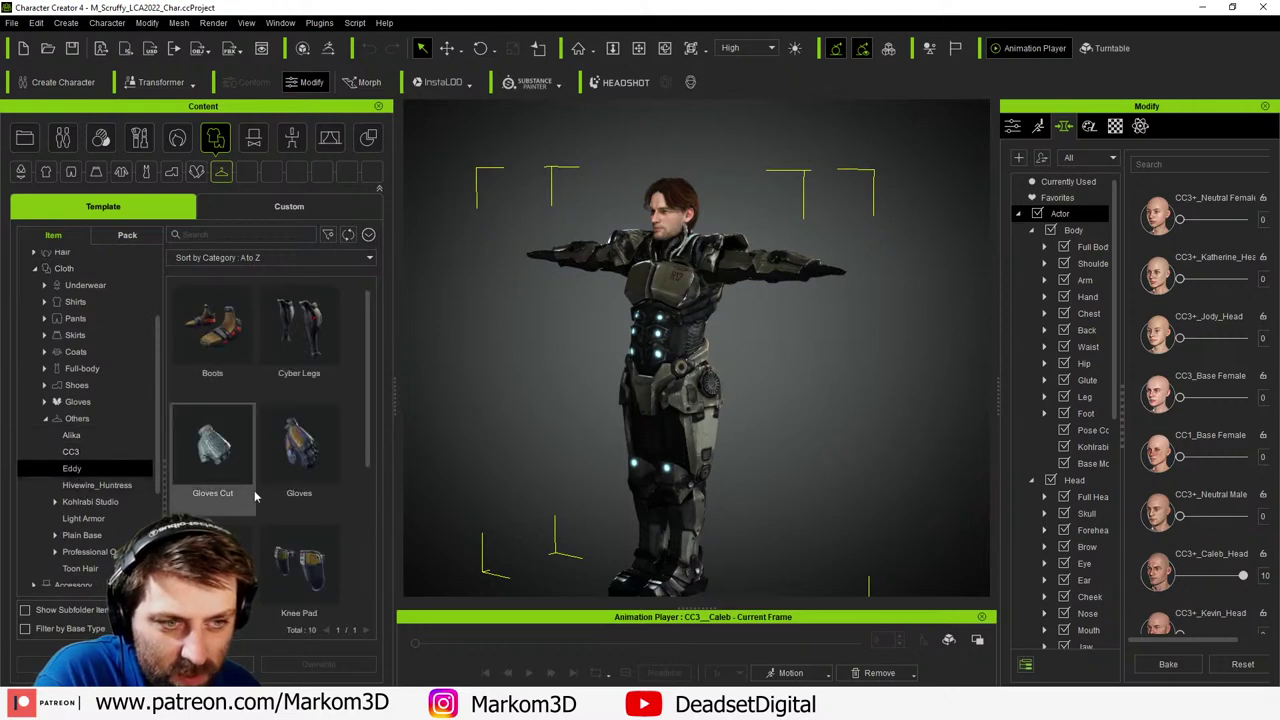
{"action": "scroll", "coordinate": [165, 488], "scroll_direction": "down", "scroll_amount": 2}
{"action": "left_click", "coordinate": [36, 485]}
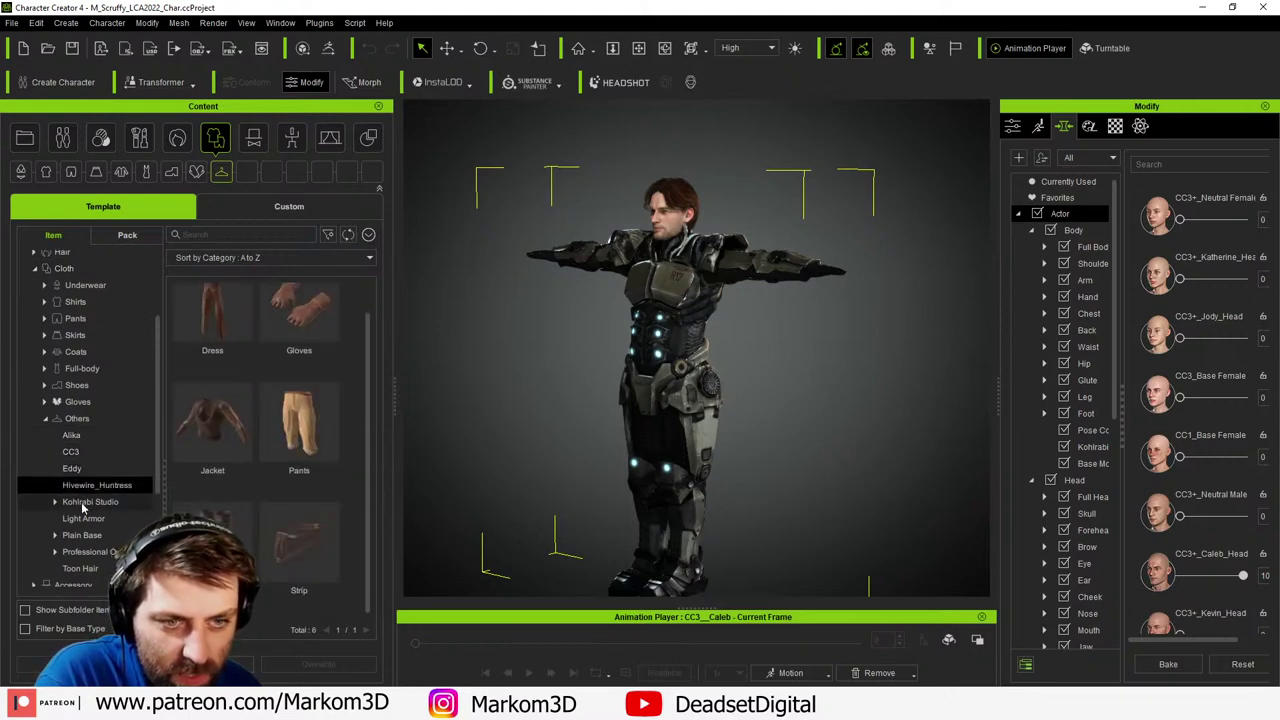
{"action": "left_click", "coordinate": [50, 502]}
{"action": "left_click", "coordinate": [80, 520]}
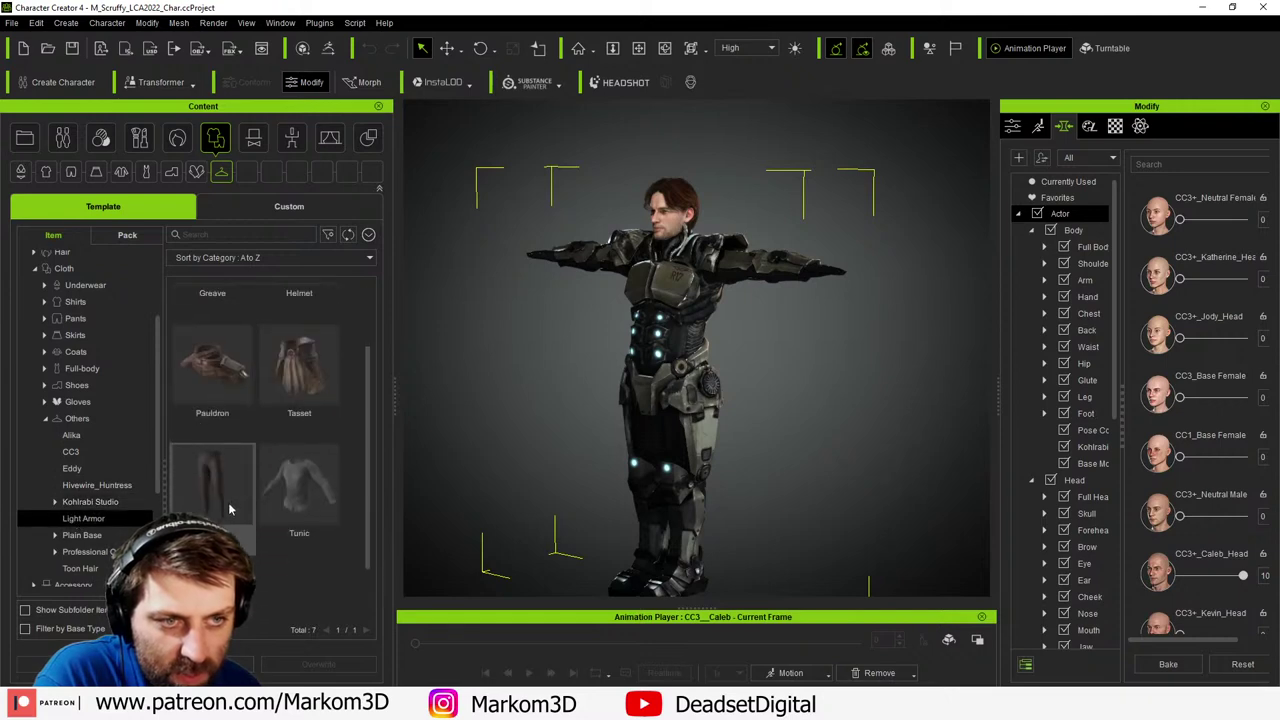
{"action": "left_click", "coordinate": [56, 537]}
{"action": "left_click", "coordinate": [76, 556]}
{"action": "left_click", "coordinate": [92, 539]}
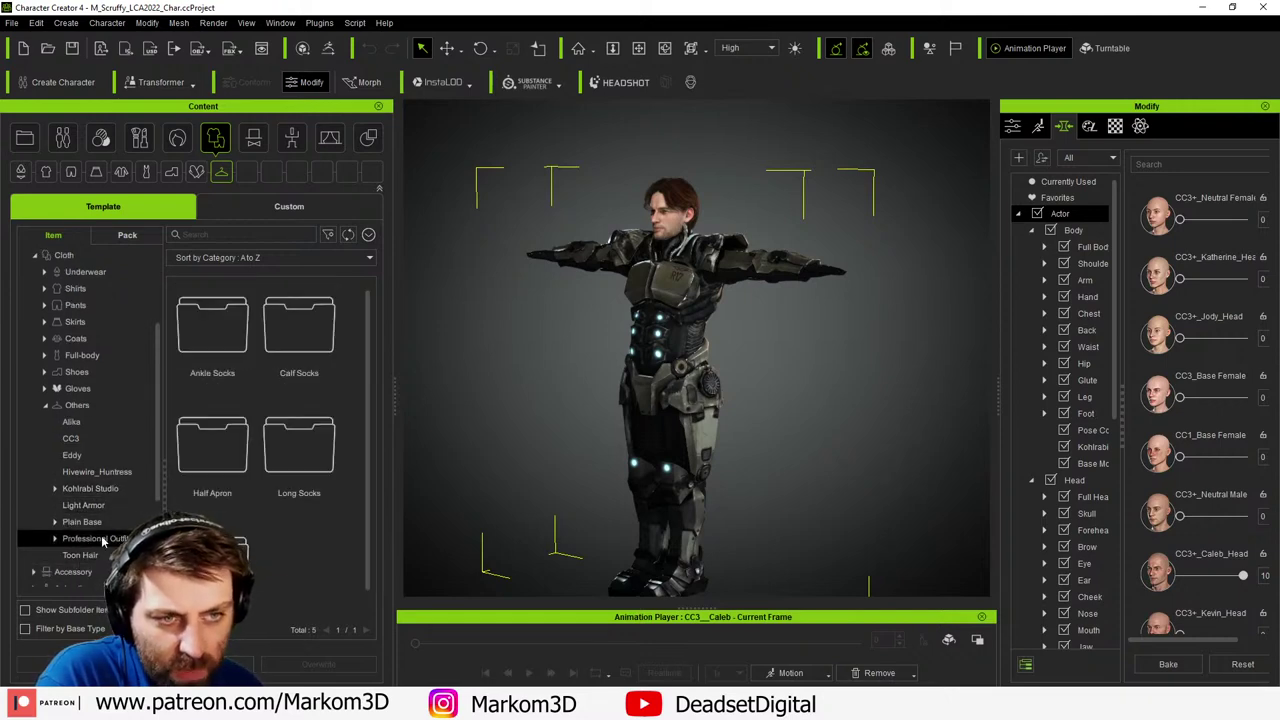
{"action": "left_click", "coordinate": [74, 405]}
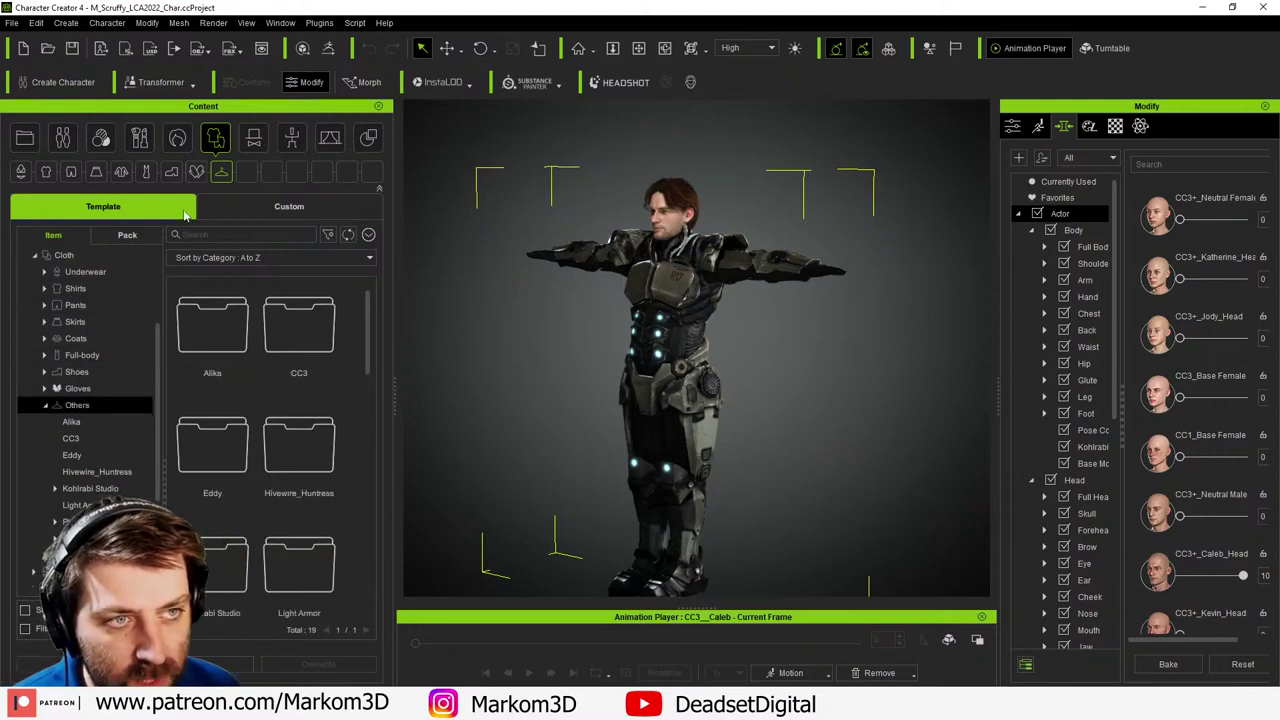
- Add the Steel_Helmet head accessory from the Battle Mech Series Brute Armor_Male set to the character
{"action": "left_click", "coordinate": [177, 138]}
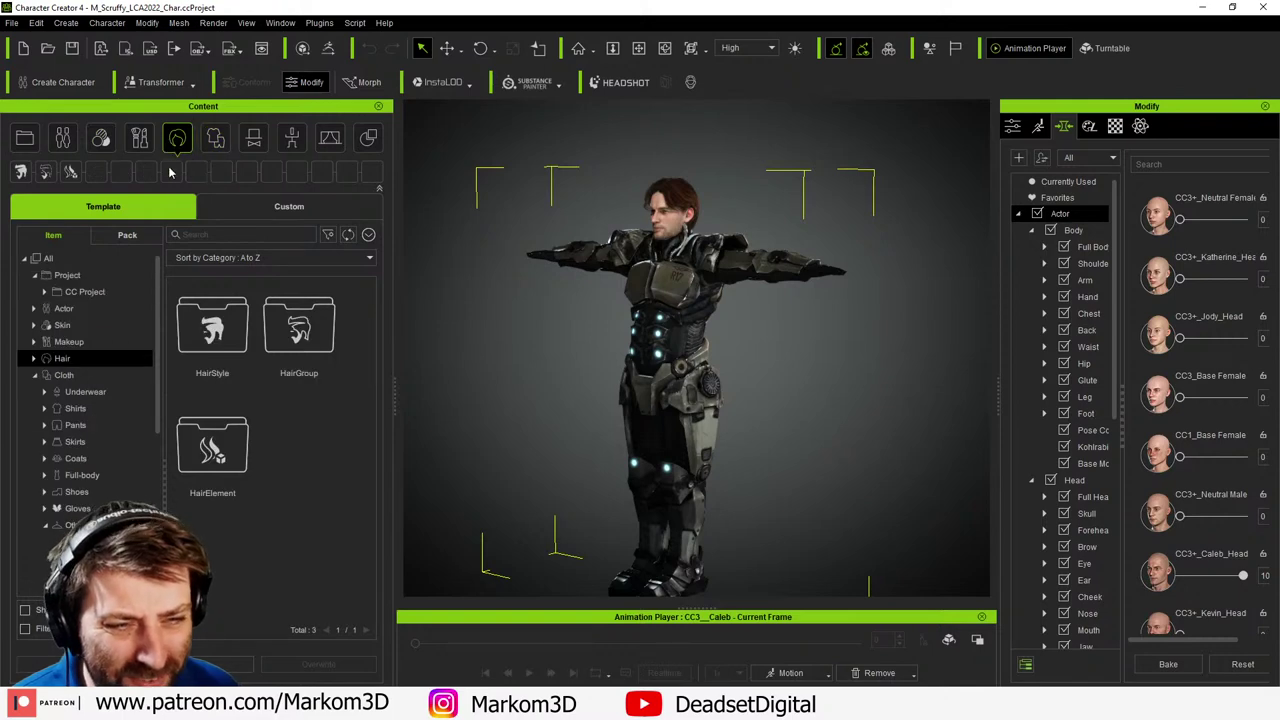
{"action": "left_click", "coordinate": [289, 139]}
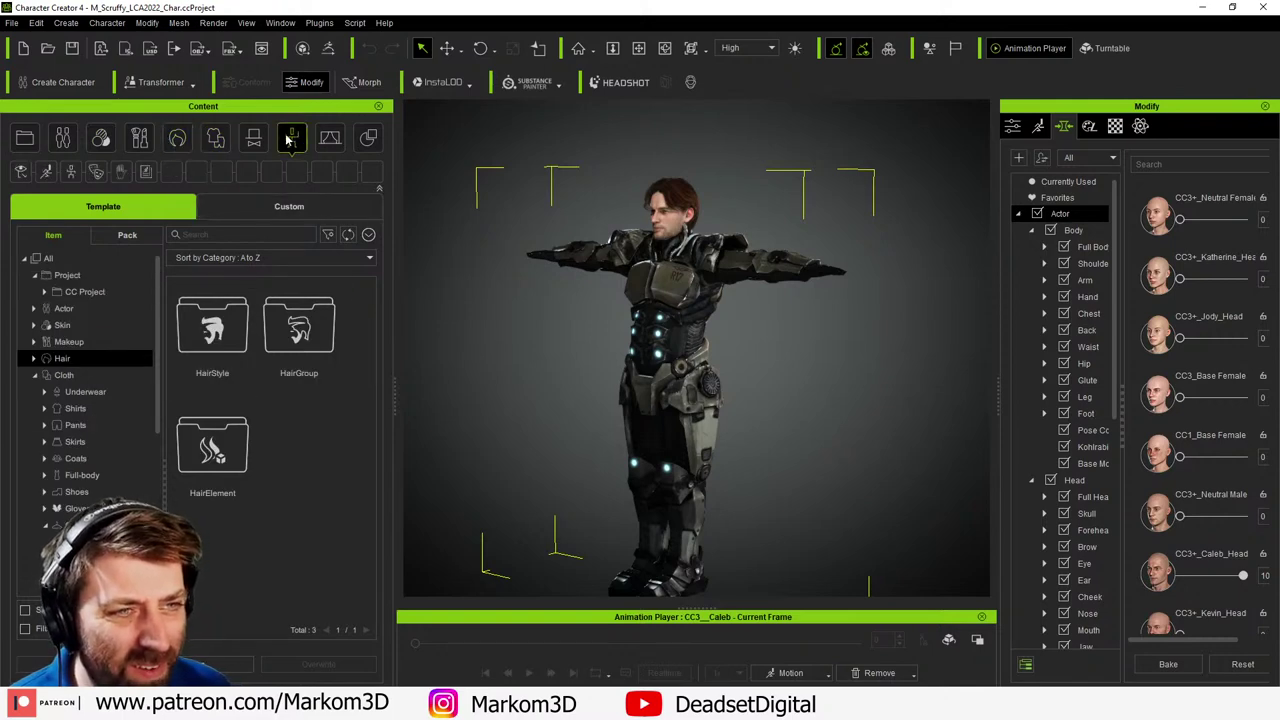
{"action": "left_click", "coordinate": [258, 141]}
{"action": "left_click", "coordinate": [20, 171]}
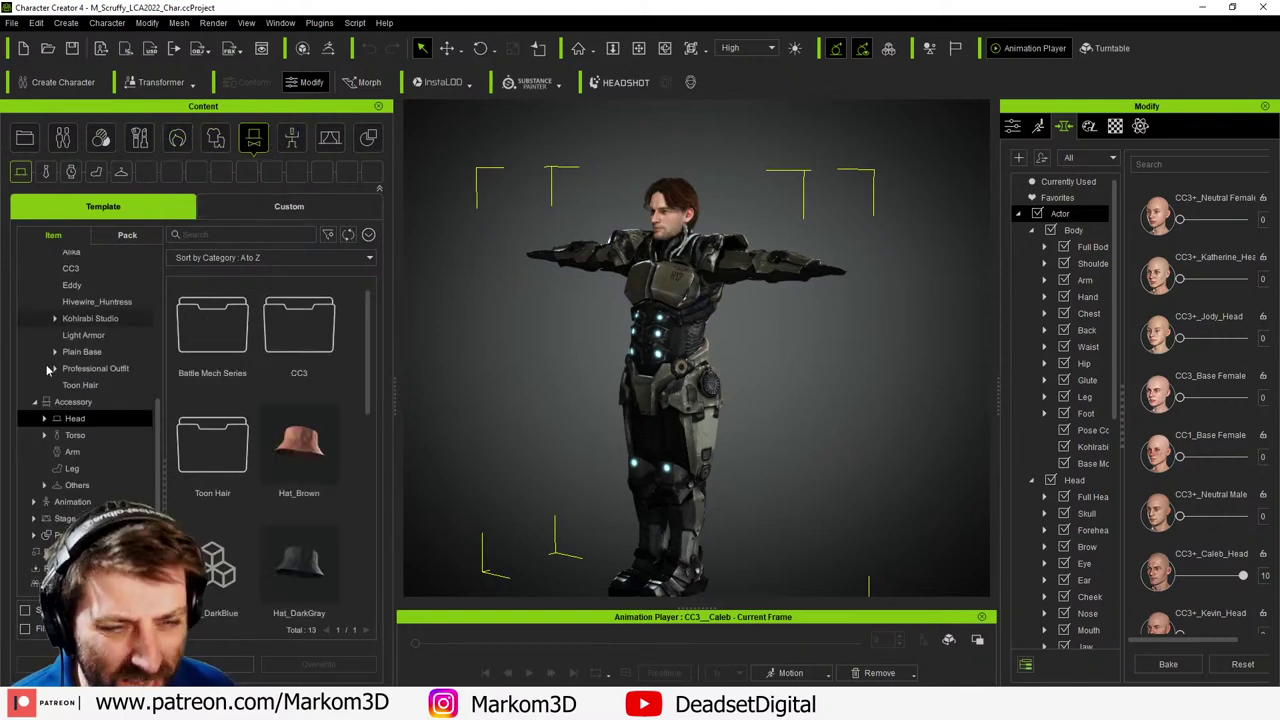
{"action": "double_click", "coordinate": [213, 330]}
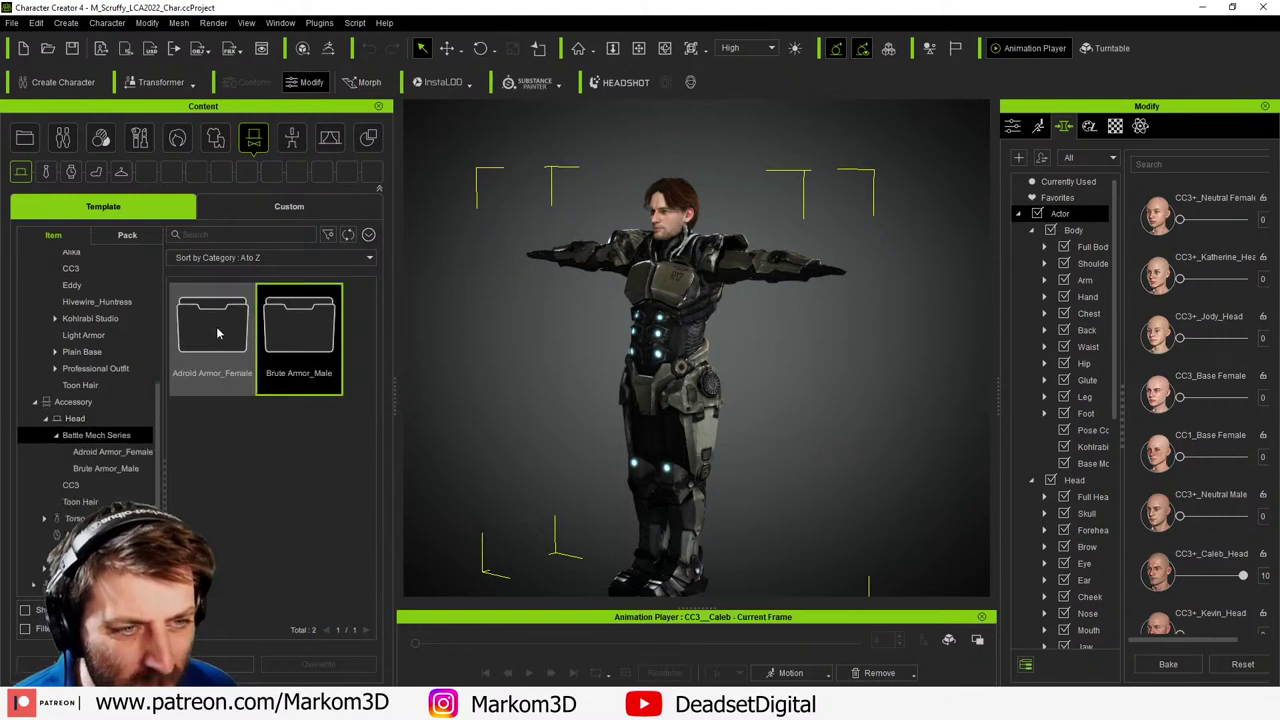
{"action": "double_click", "coordinate": [315, 347]}
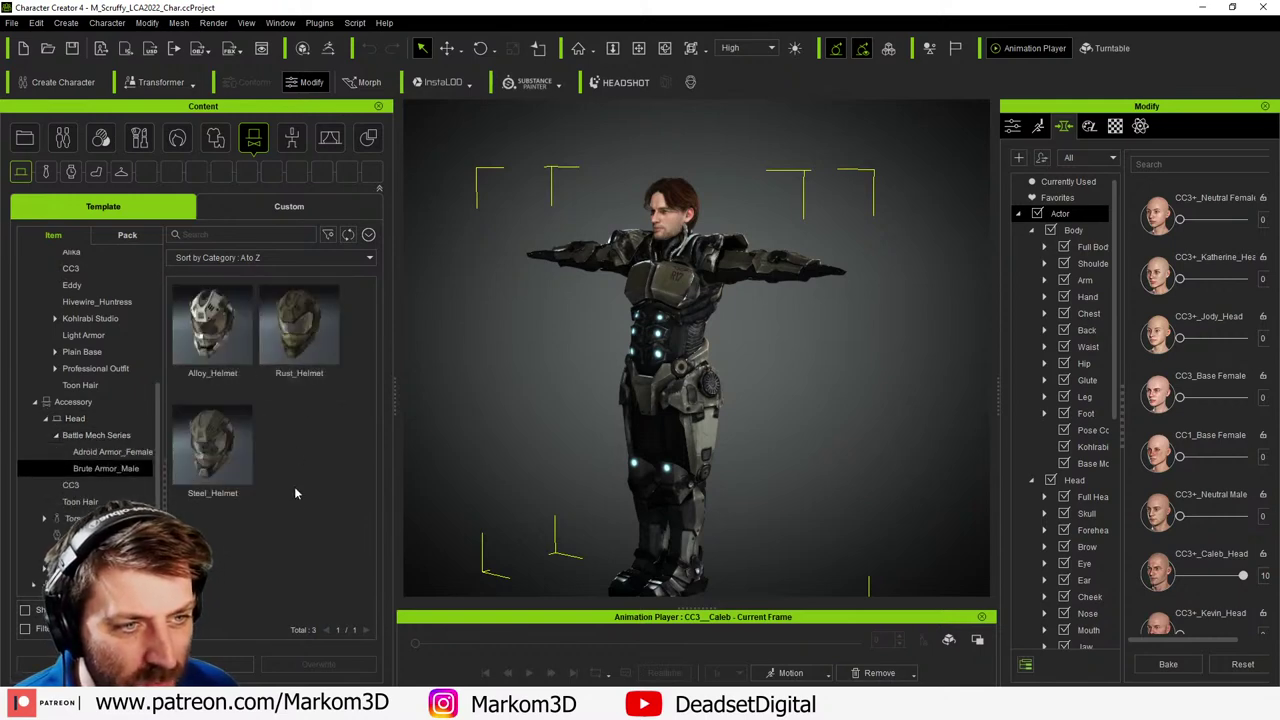
{"action": "double_click", "coordinate": [215, 448]}
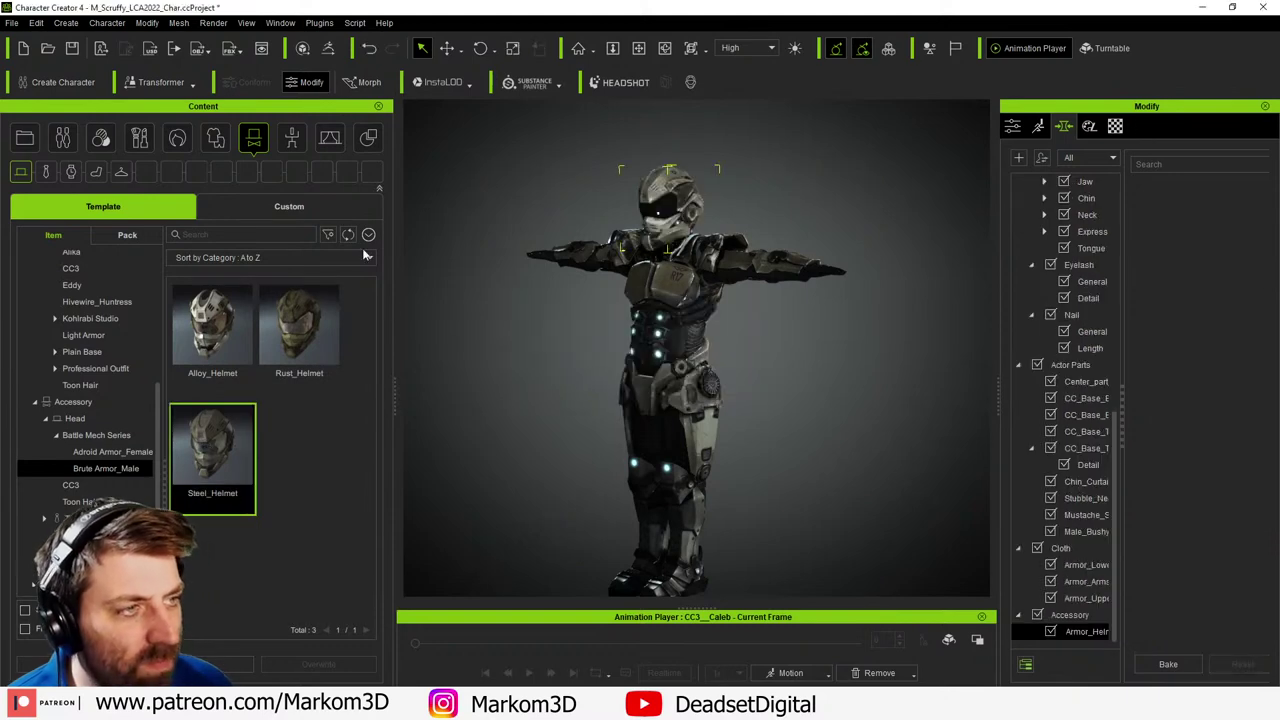
- Start an FBX export of the clothed character with Blender as the target tool preset
{"action": "left_click", "coordinate": [11, 22]}
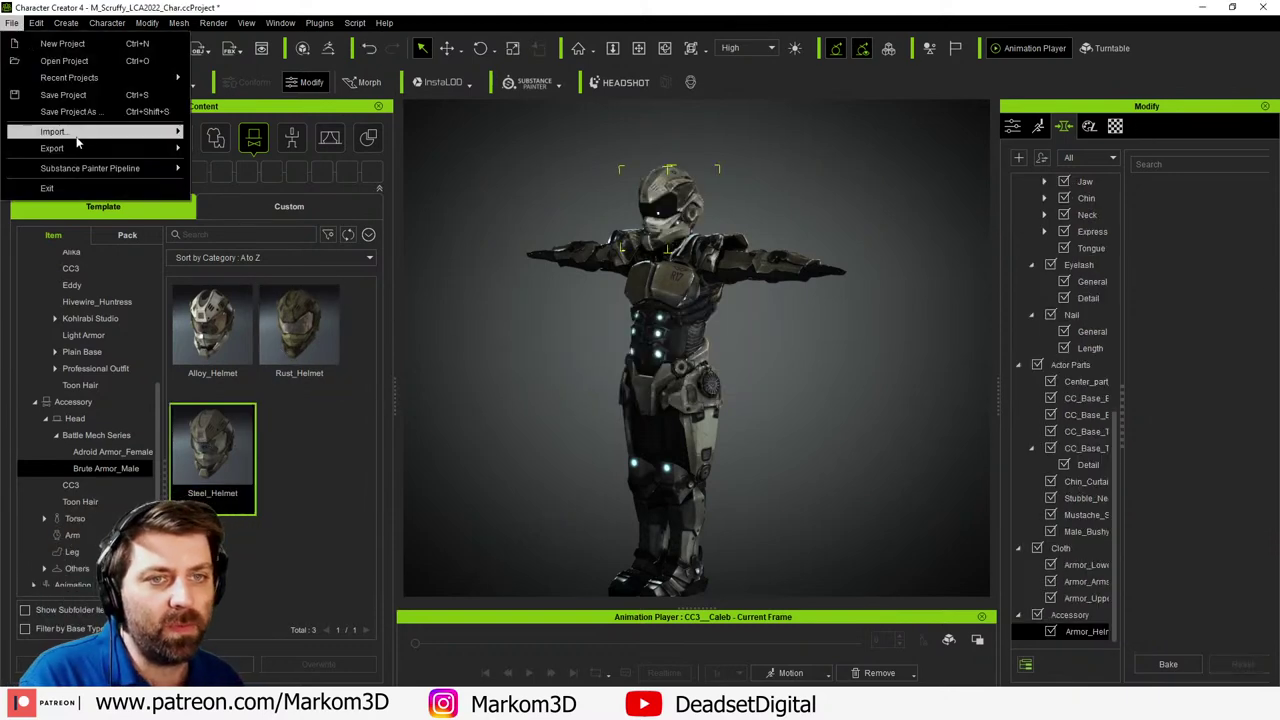
{"action": "mouse_move", "coordinate": [78, 148]}
{"action": "mouse_move", "coordinate": [253, 222]}
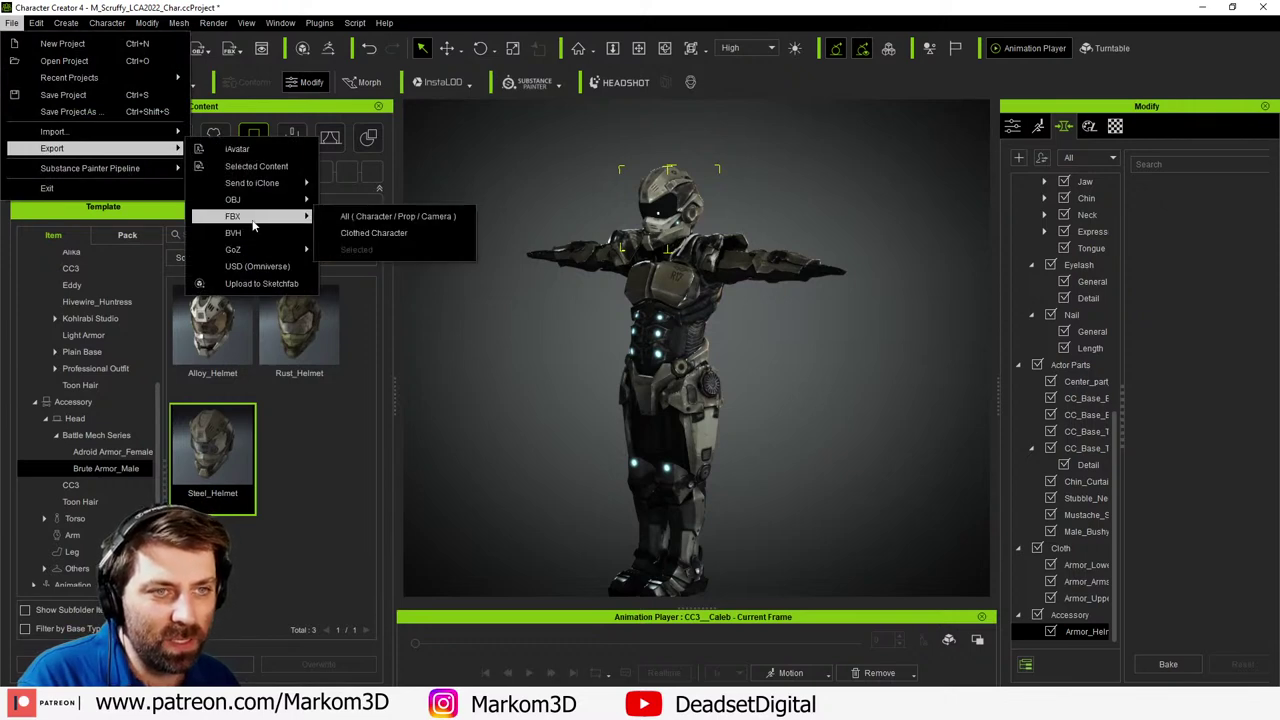
{"action": "left_click", "coordinate": [432, 236]}
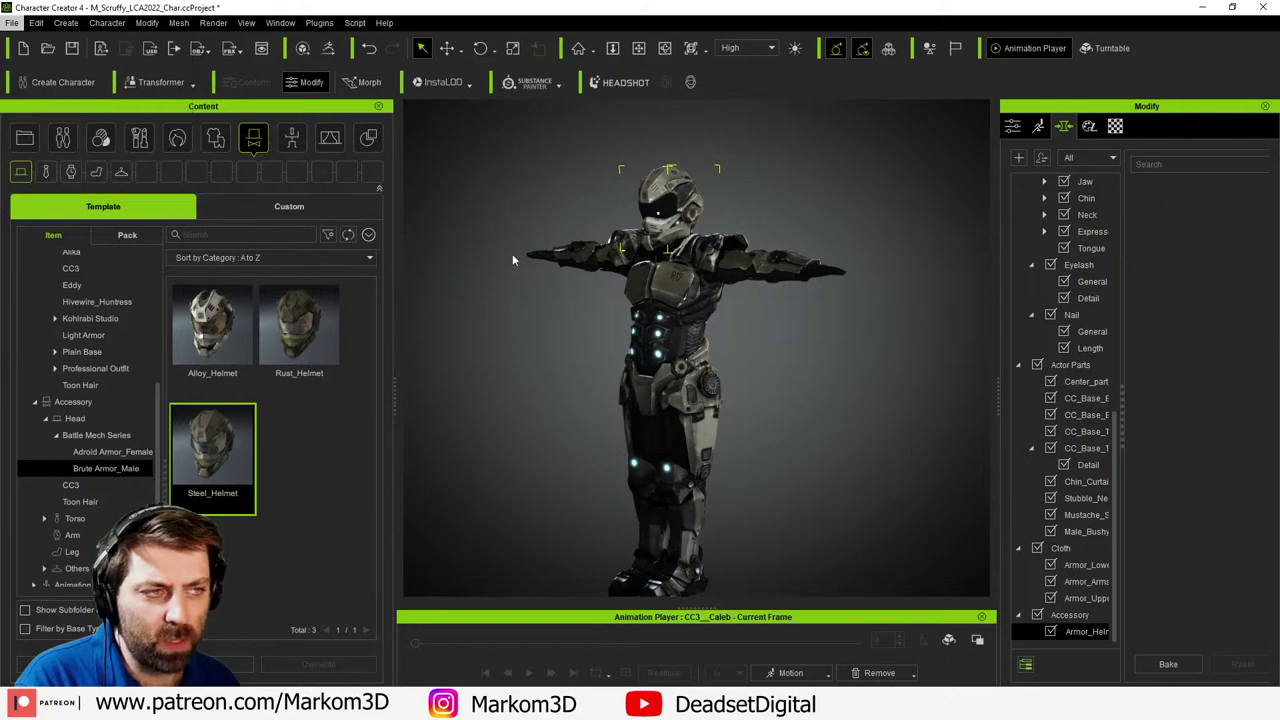
{"action": "left_click", "coordinate": [441, 104]}
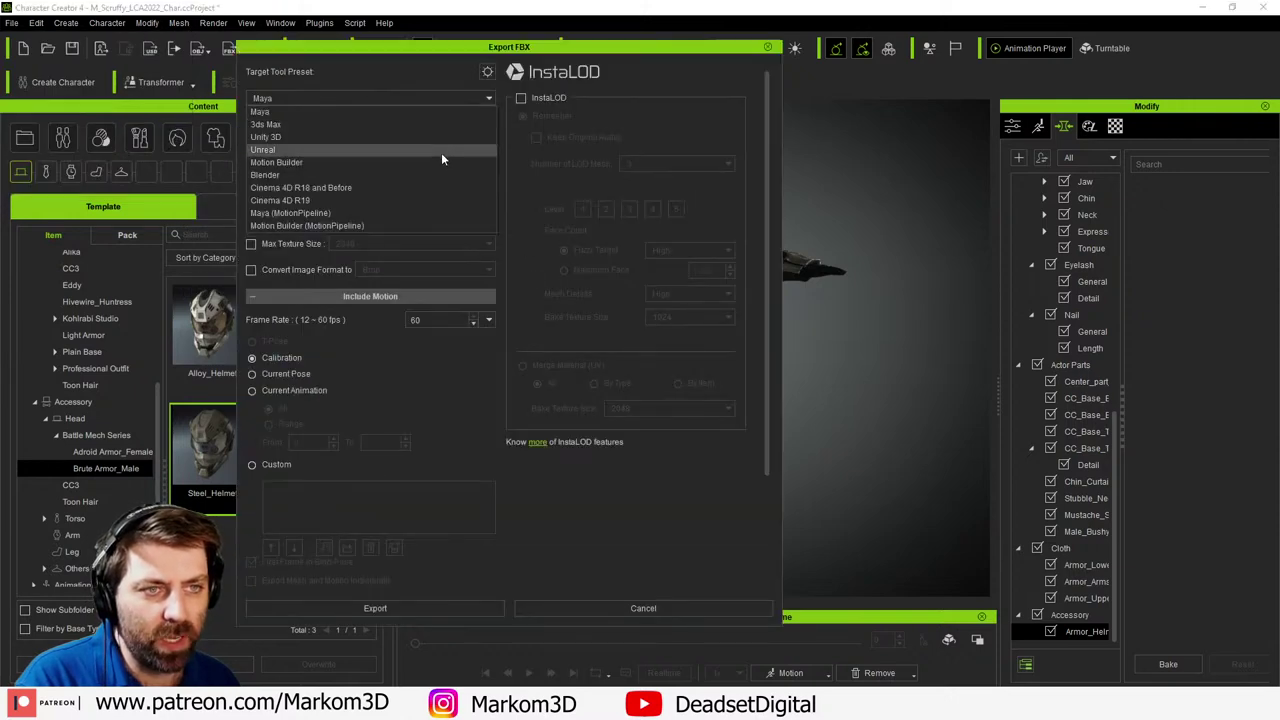
{"action": "left_click", "coordinate": [440, 168]}
- Set the FBX export options to Mesh, and enable deleting hidden faces and merging beard and brows into one object
{"action": "left_click", "coordinate": [448, 145]}
{"action": "left_click", "coordinate": [447, 142]}
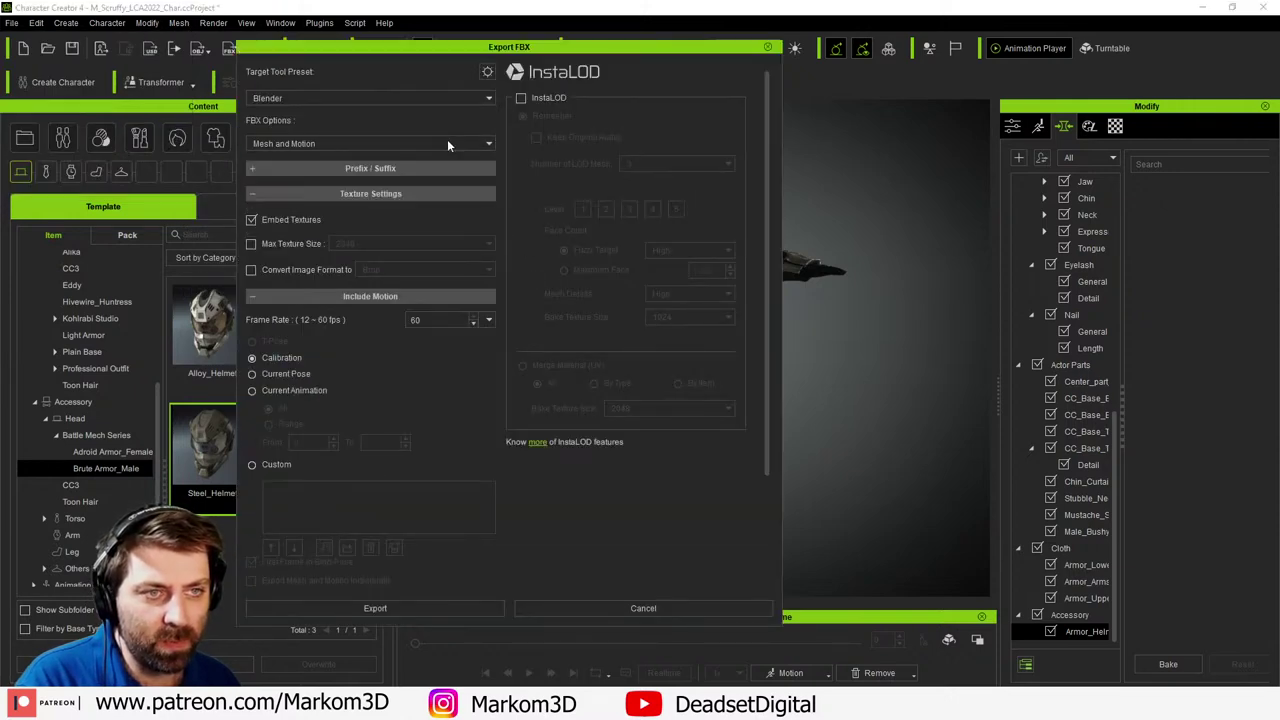
{"action": "left_click", "coordinate": [447, 142]}
{"action": "left_click", "coordinate": [442, 157]}
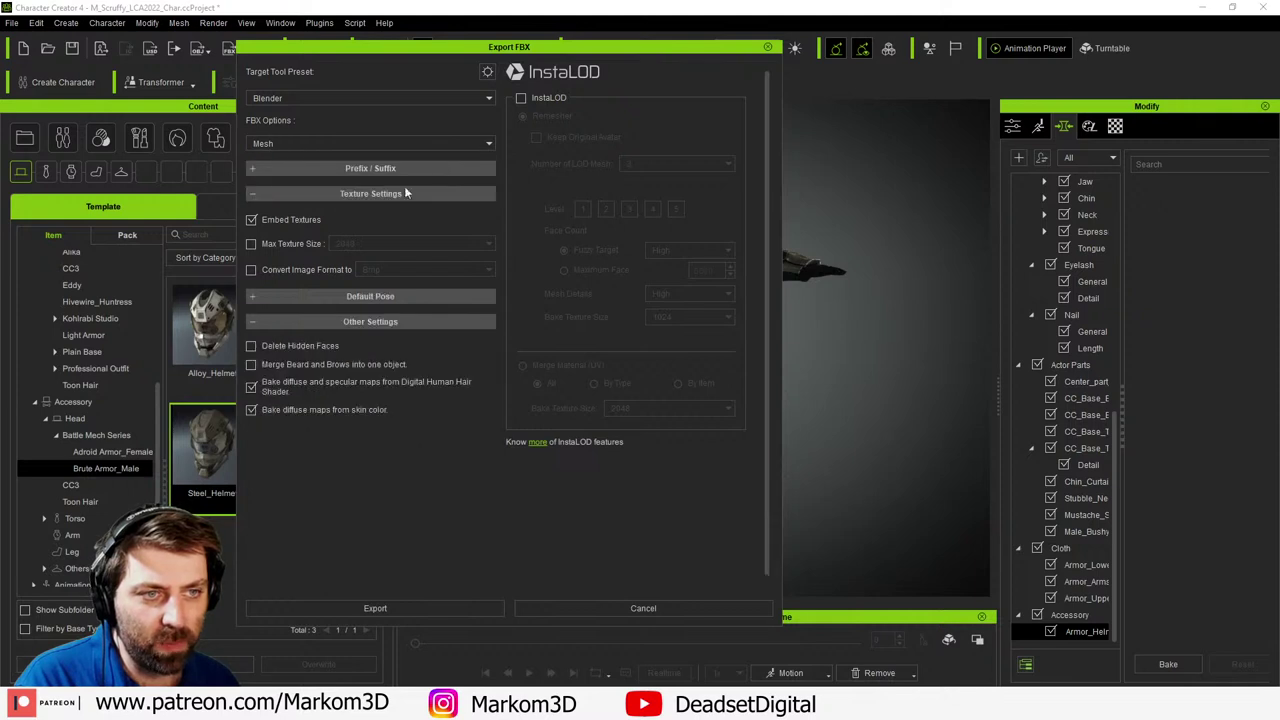
{"action": "left_click", "coordinate": [250, 368]}
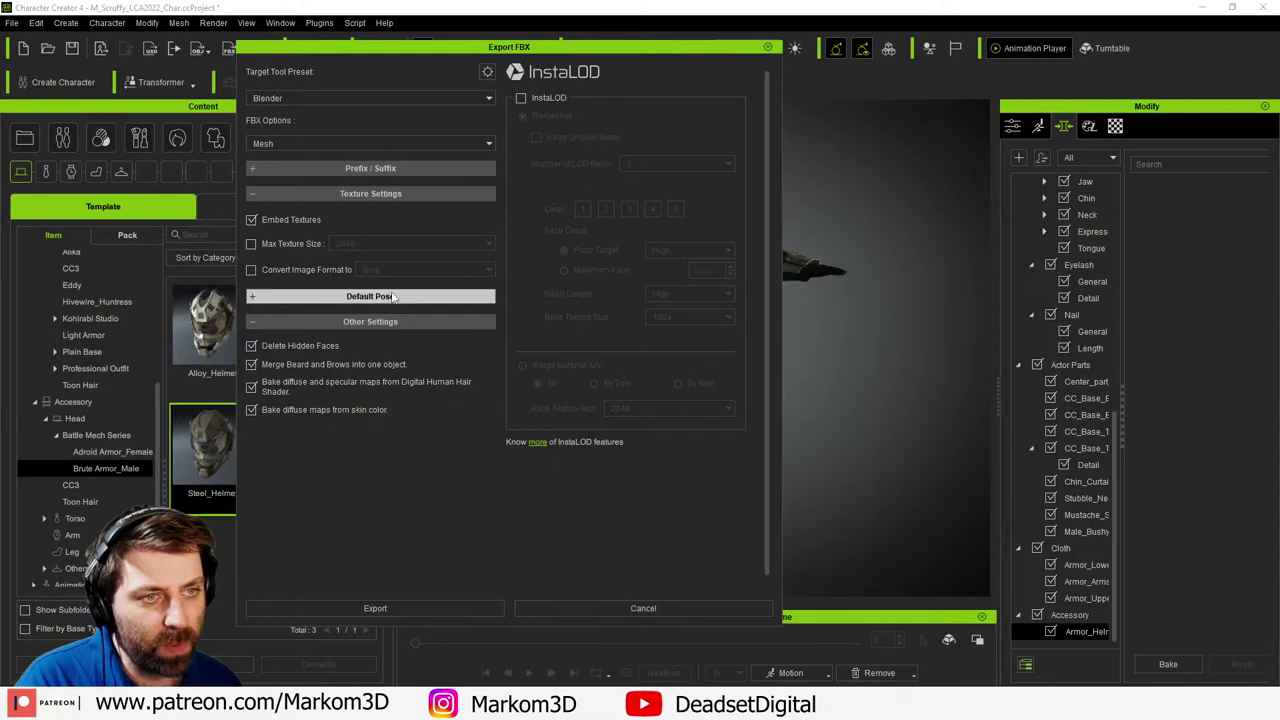
- Export the armored character as FBX, accepting the re-import warning and saving the file
{"action": "left_click", "coordinate": [389, 610]}
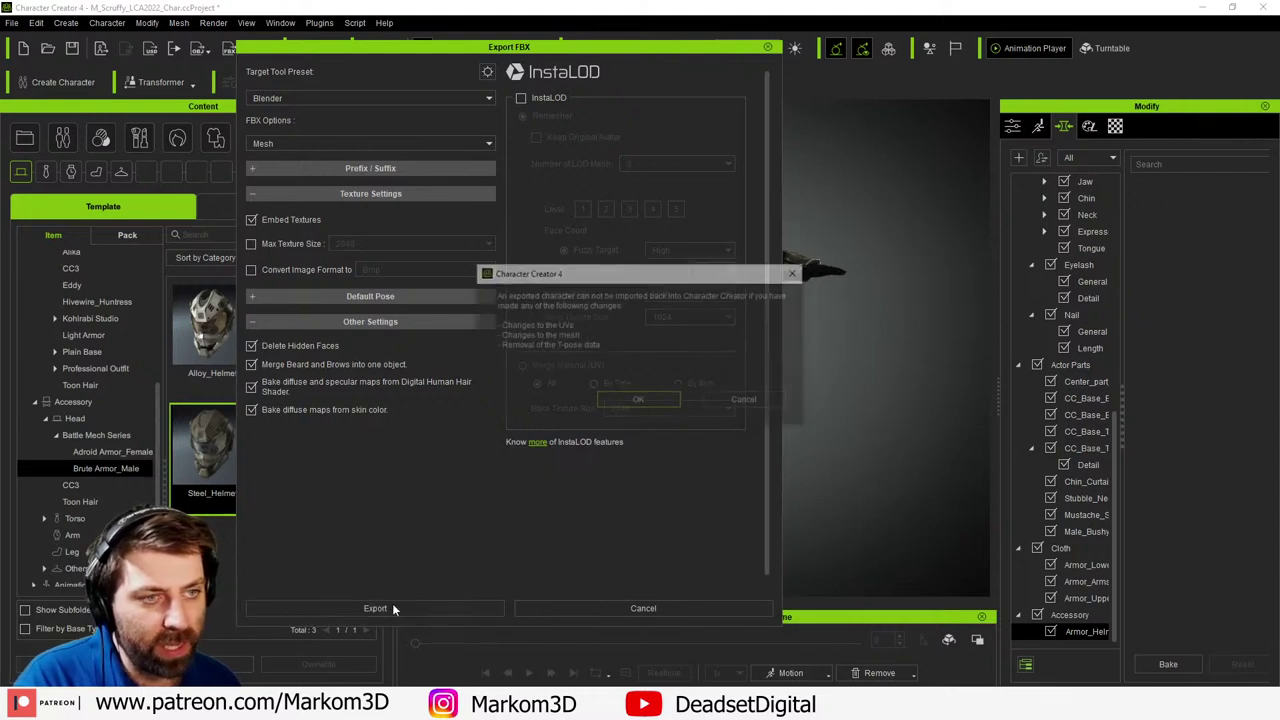
{"action": "left_click", "coordinate": [628, 401]}
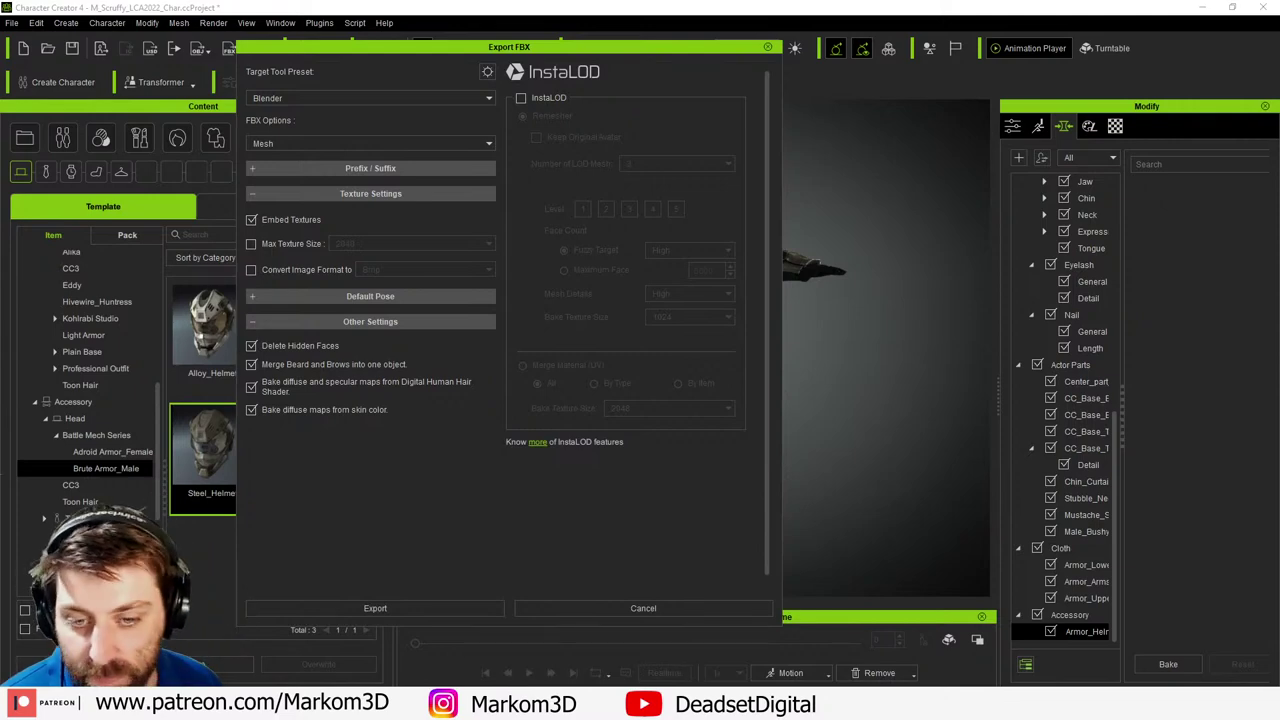
{"action": "key", "text": "Return"}
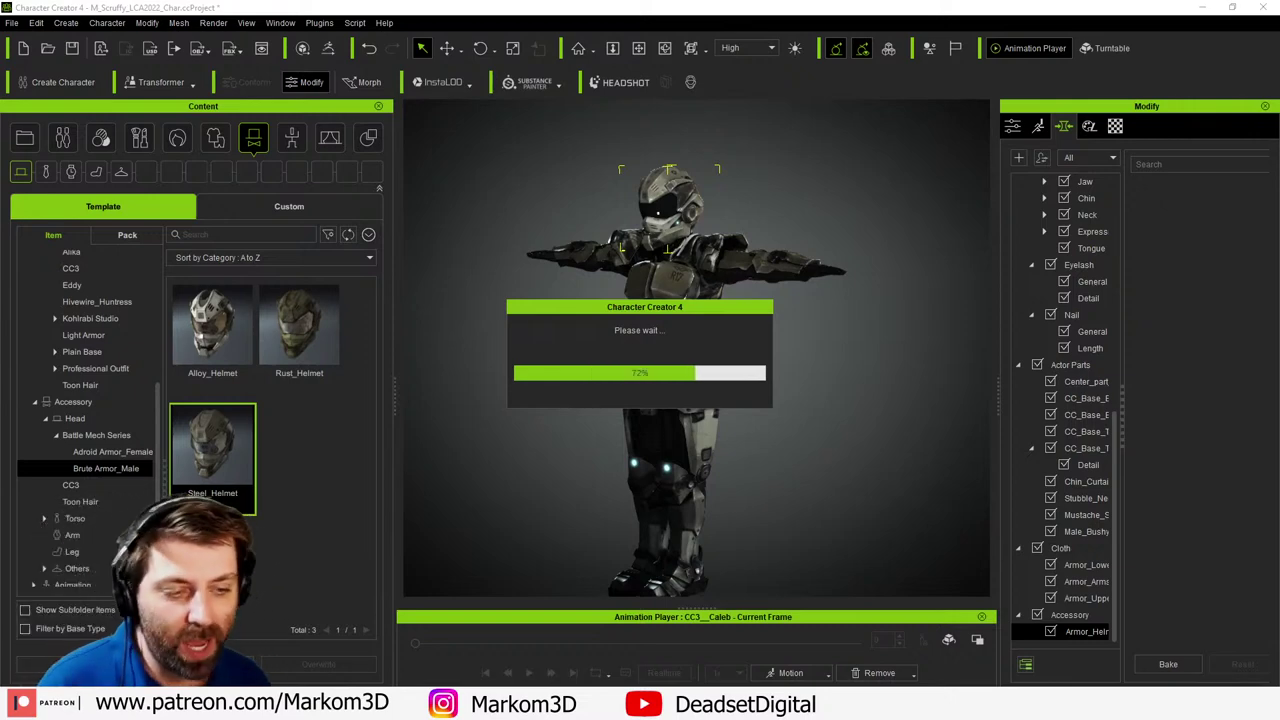
- Open Task Manager and check the performance graphs for memory, CPU, Ethernet and GPU 0 during the export
{"action": "right_click", "coordinate": [760, 700]}
{"action": "left_click", "coordinate": [800, 649]}
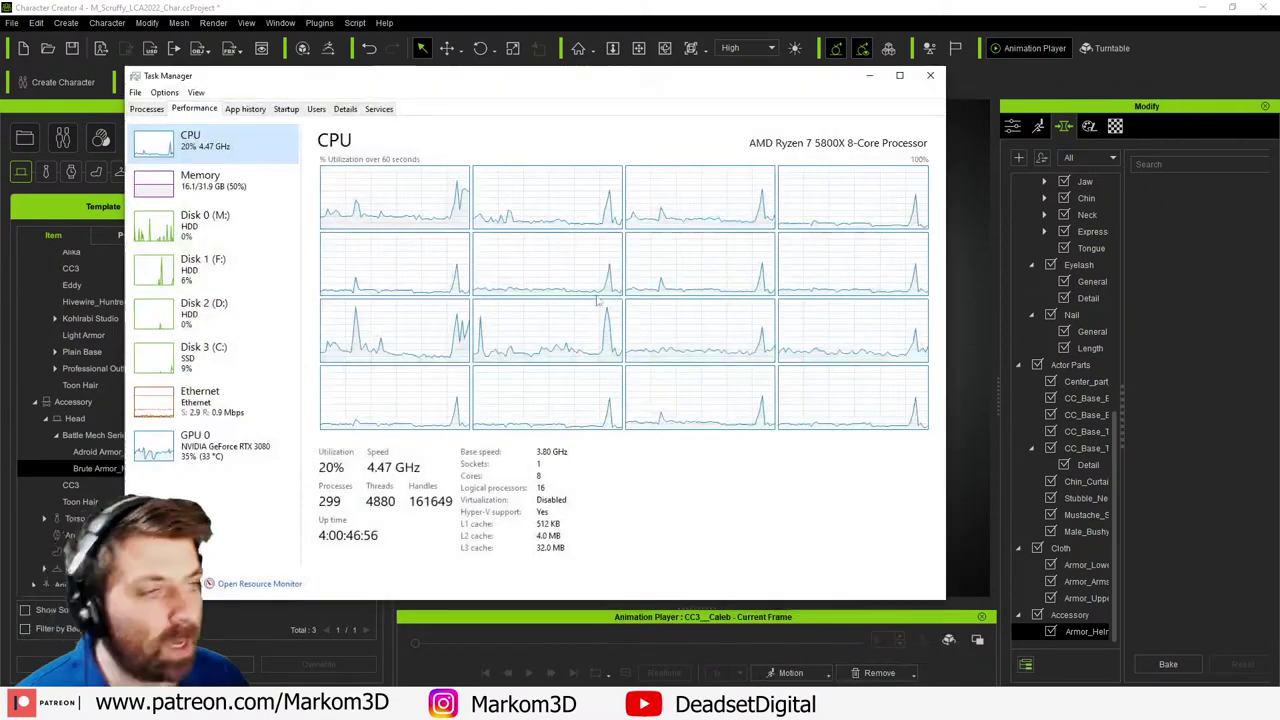
{"action": "left_click", "coordinate": [203, 180]}
{"action": "left_click", "coordinate": [232, 158]}
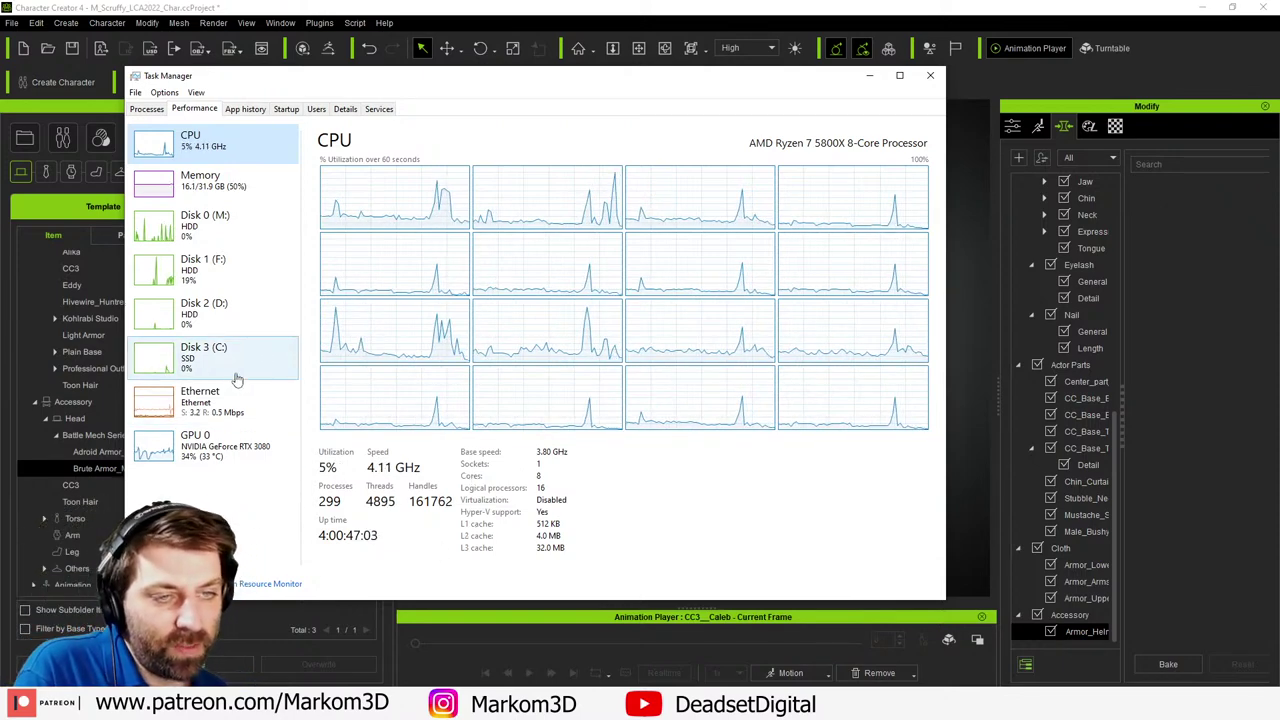
{"action": "left_click", "coordinate": [215, 405]}
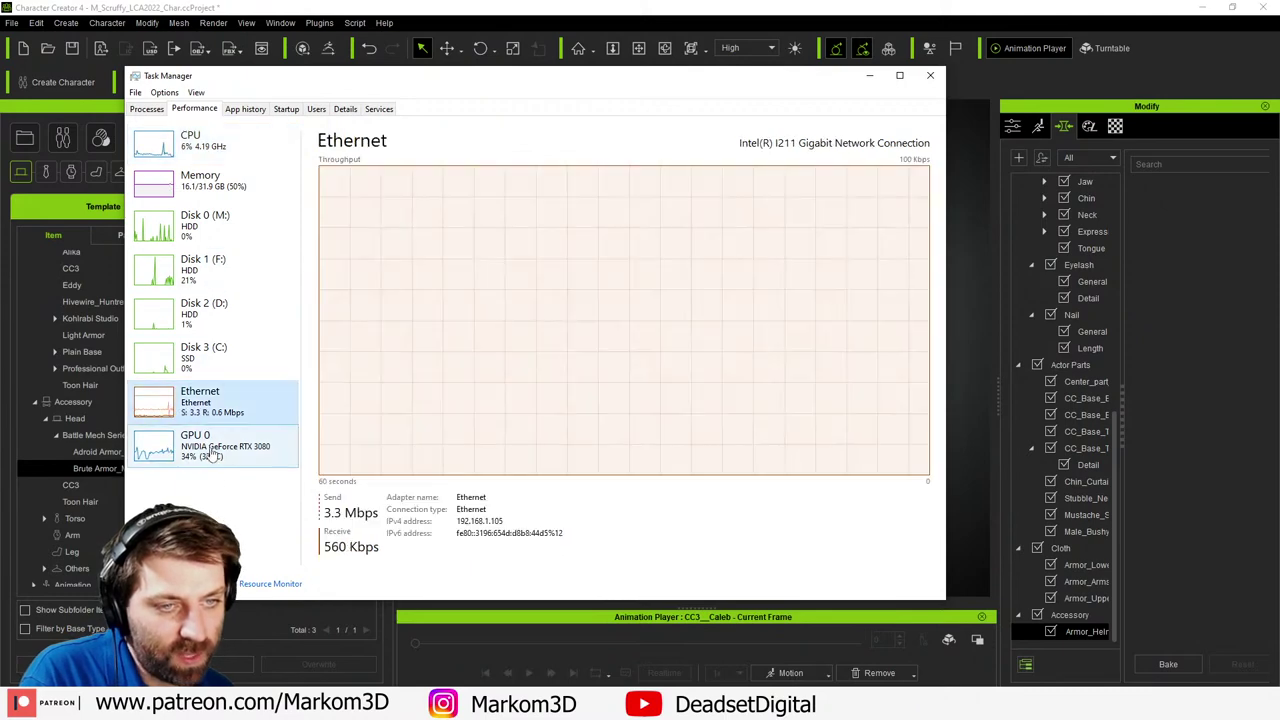
{"action": "left_click", "coordinate": [214, 450]}
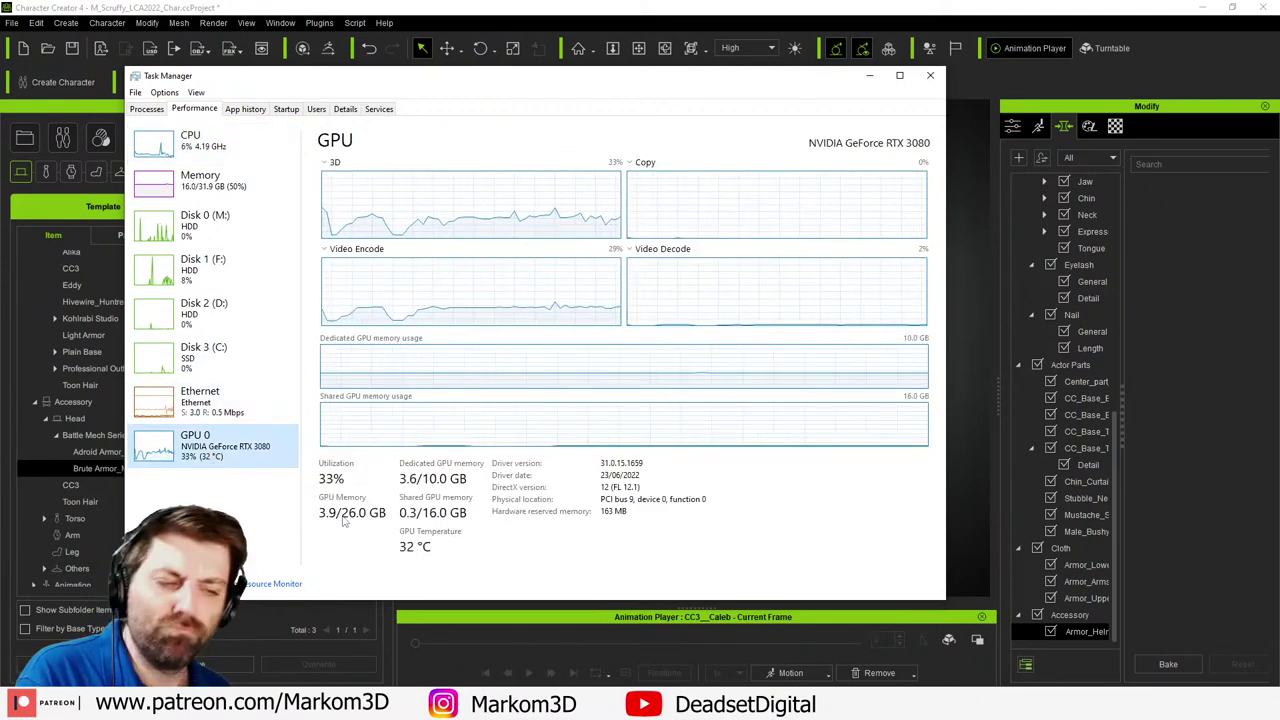
{"action": "left_click", "coordinate": [869, 75]}
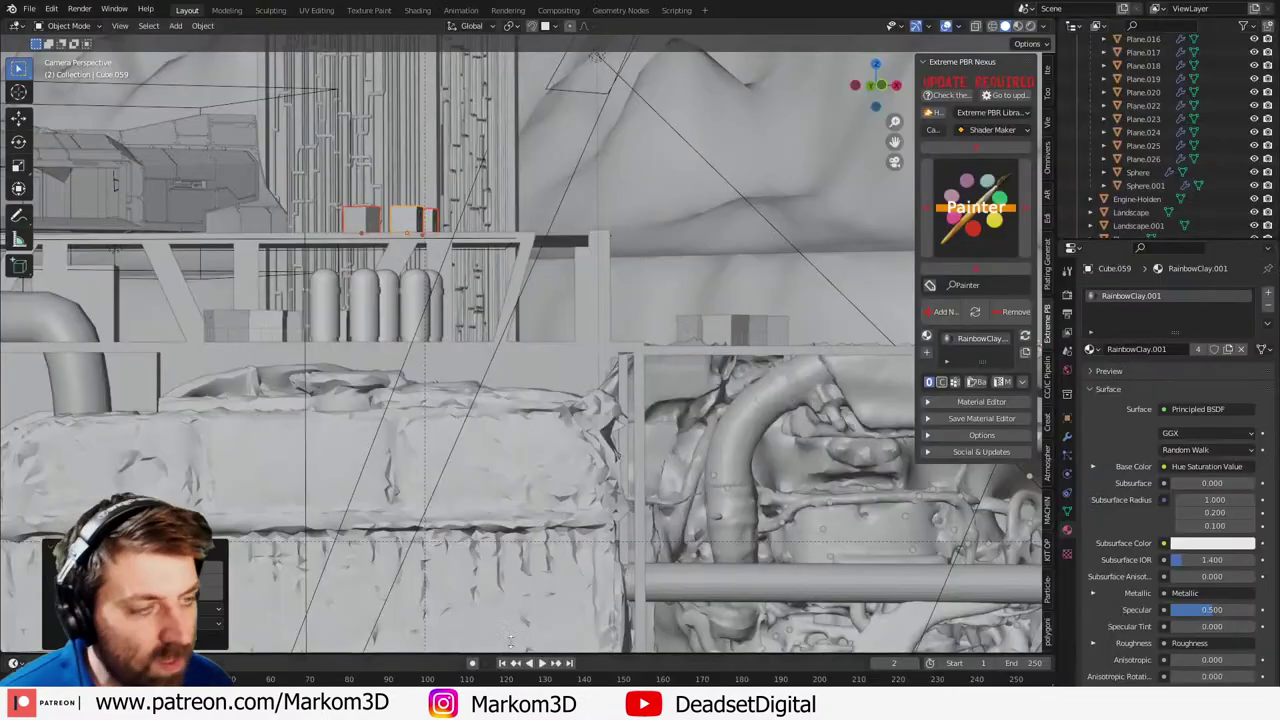
- In Blender, place the 3D cursor on the outpost platform and import the exported character through the CC/iC Pipeline add-on
{"action": "middle_click_drag", "start_coordinate": [560, 330], "coordinate": [588, 402]}
{"action": "right_click", "coordinate": [588, 409], "text": "shift"}
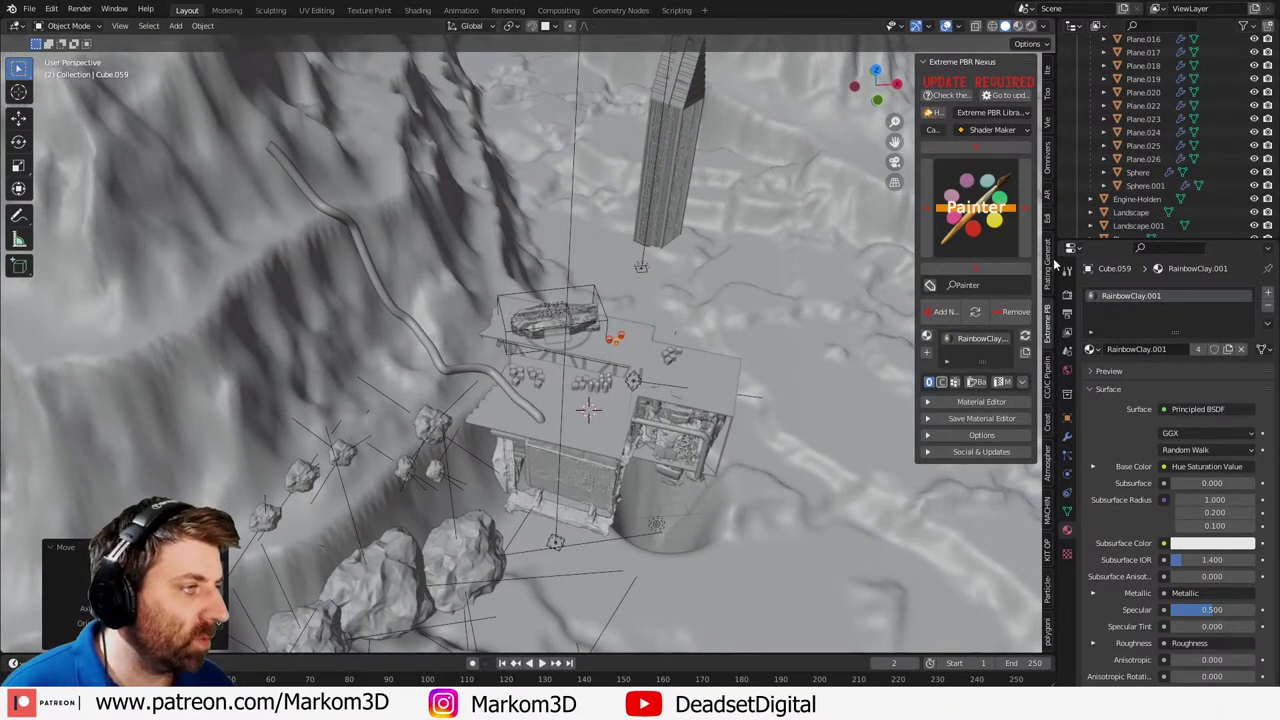
{"action": "left_click", "coordinate": [1048, 388]}
{"action": "left_click", "coordinate": [982, 172]}
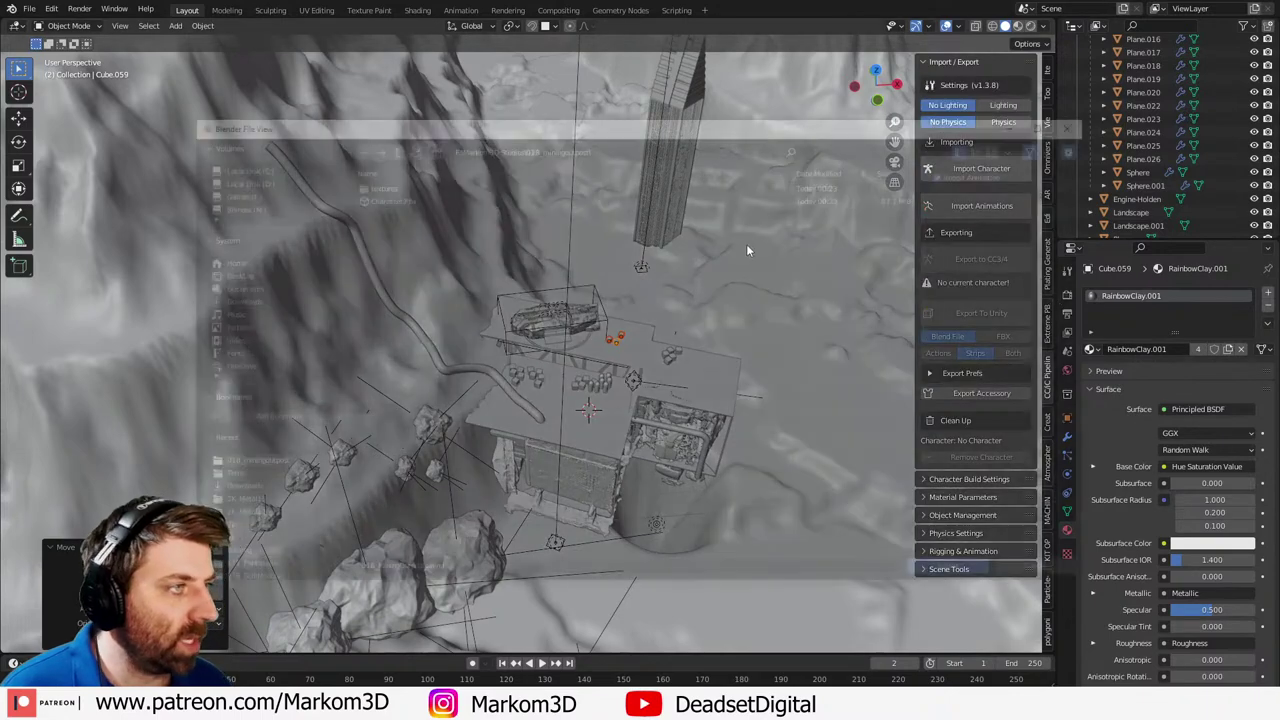
{"action": "double_click", "coordinate": [372, 197]}
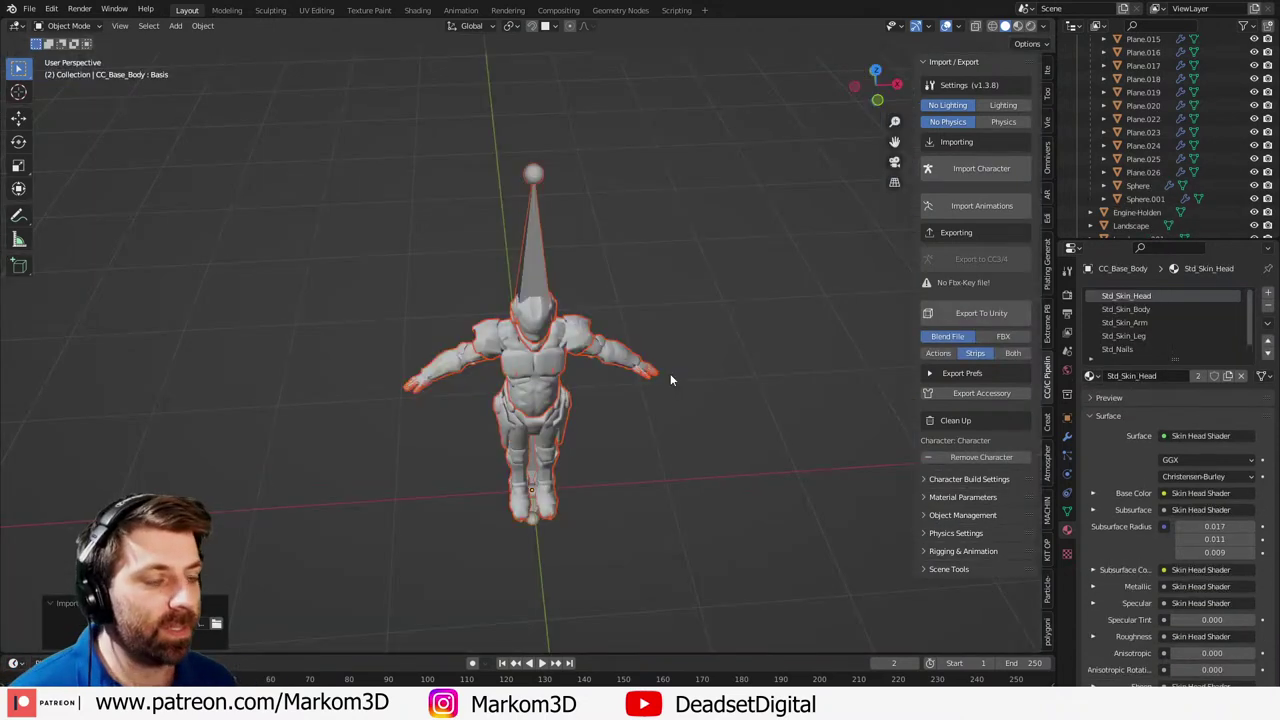
- Try to convert the character's armature with Auto-Rig Pro Quick Rig using the Character Creator + preset, and undo the conversion
{"action": "scroll", "coordinate": [665, 385], "scroll_direction": "down", "scroll_amount": 10}
{"action": "scroll", "coordinate": [600, 438], "scroll_direction": "down", "scroll_amount": 15}
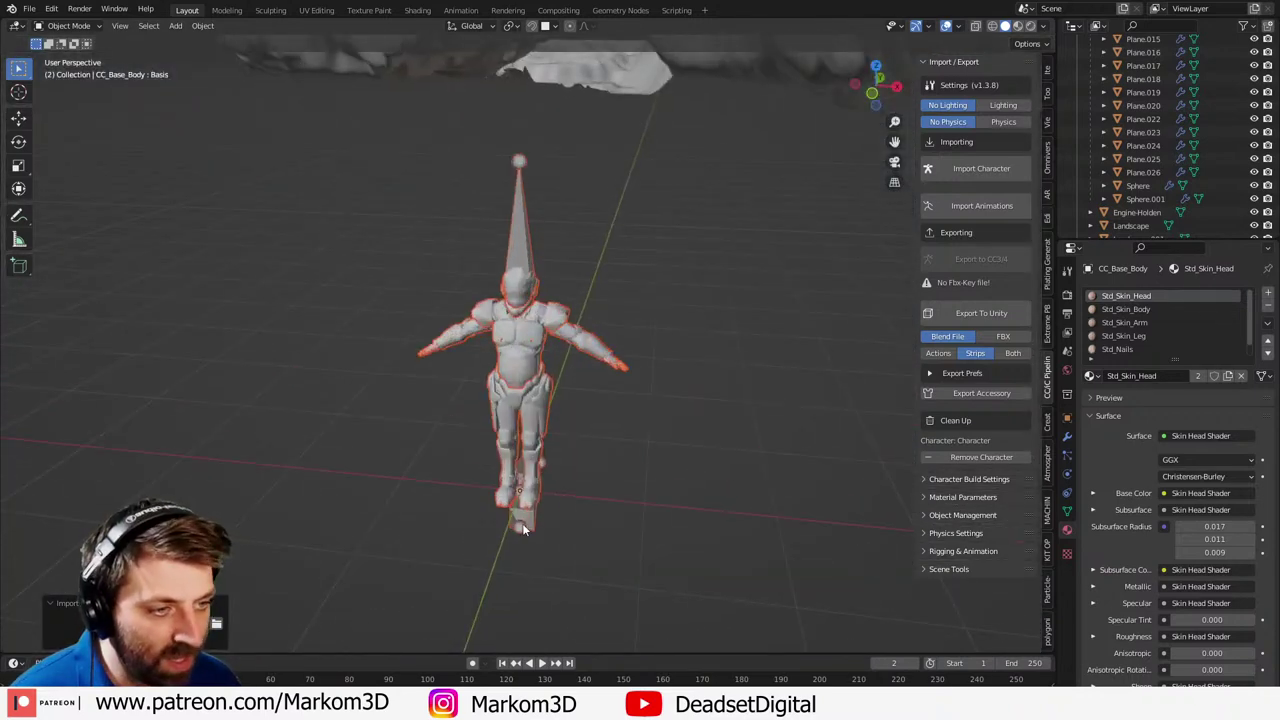
{"action": "left_click", "coordinate": [522, 527]}
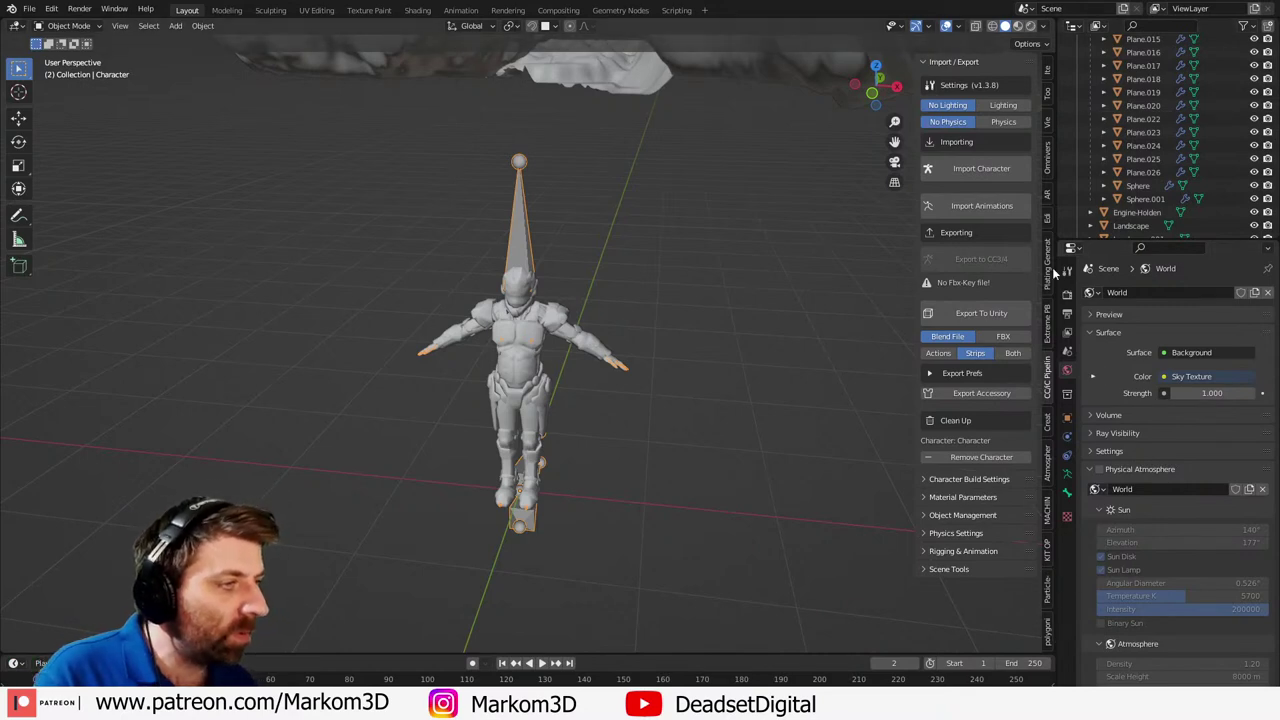
{"action": "left_click", "coordinate": [1047, 192]}
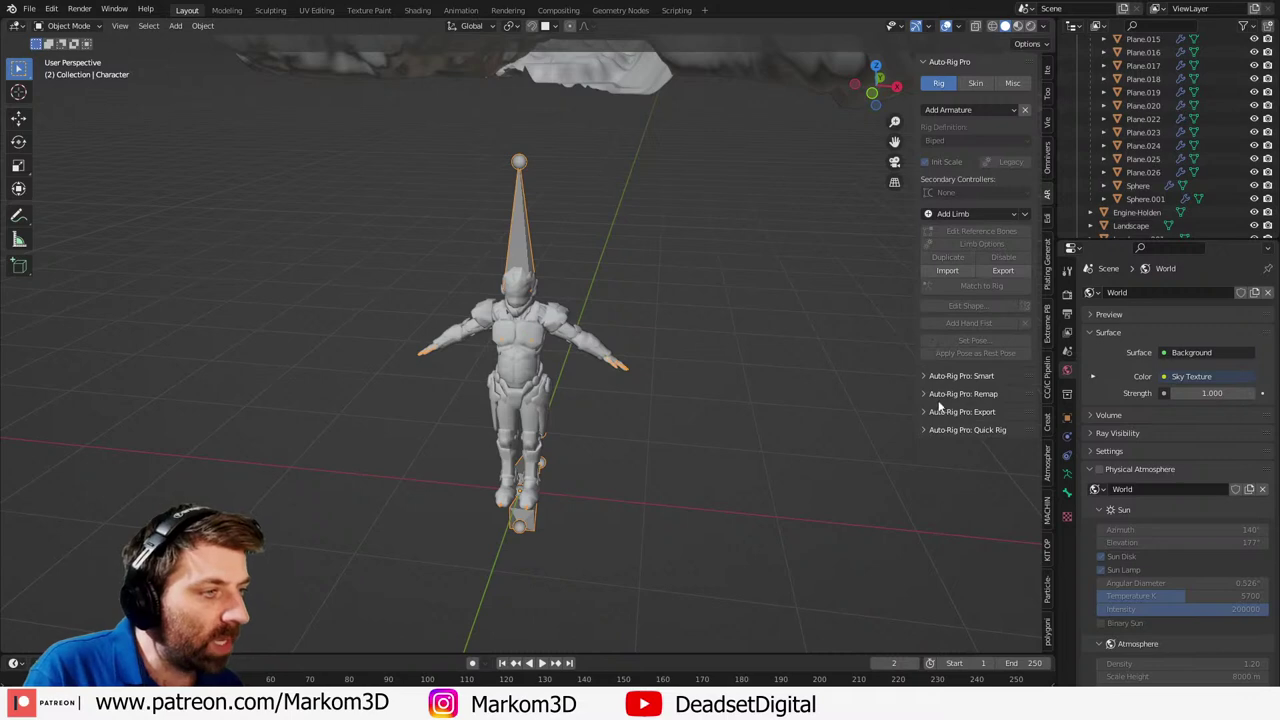
{"action": "left_click", "coordinate": [921, 432]}
{"action": "left_click", "coordinate": [972, 475]}
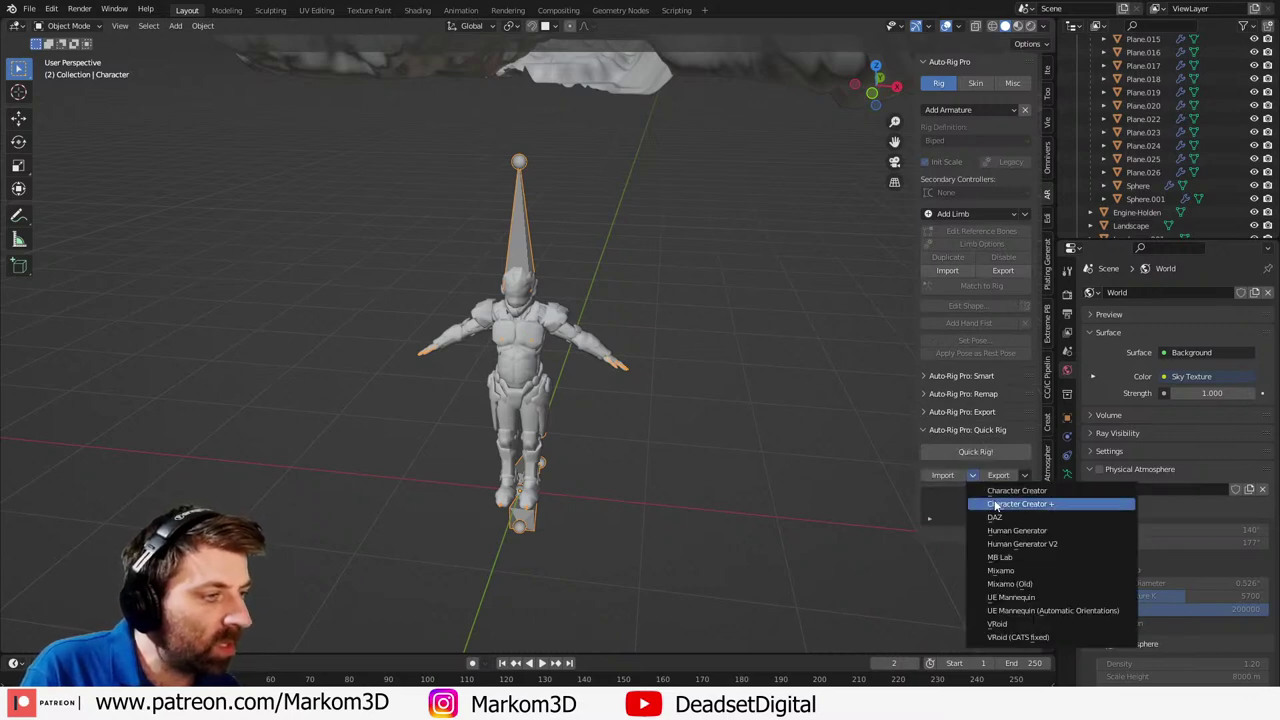
{"action": "left_click", "coordinate": [1000, 504]}
{"action": "left_click", "coordinate": [971, 540]}
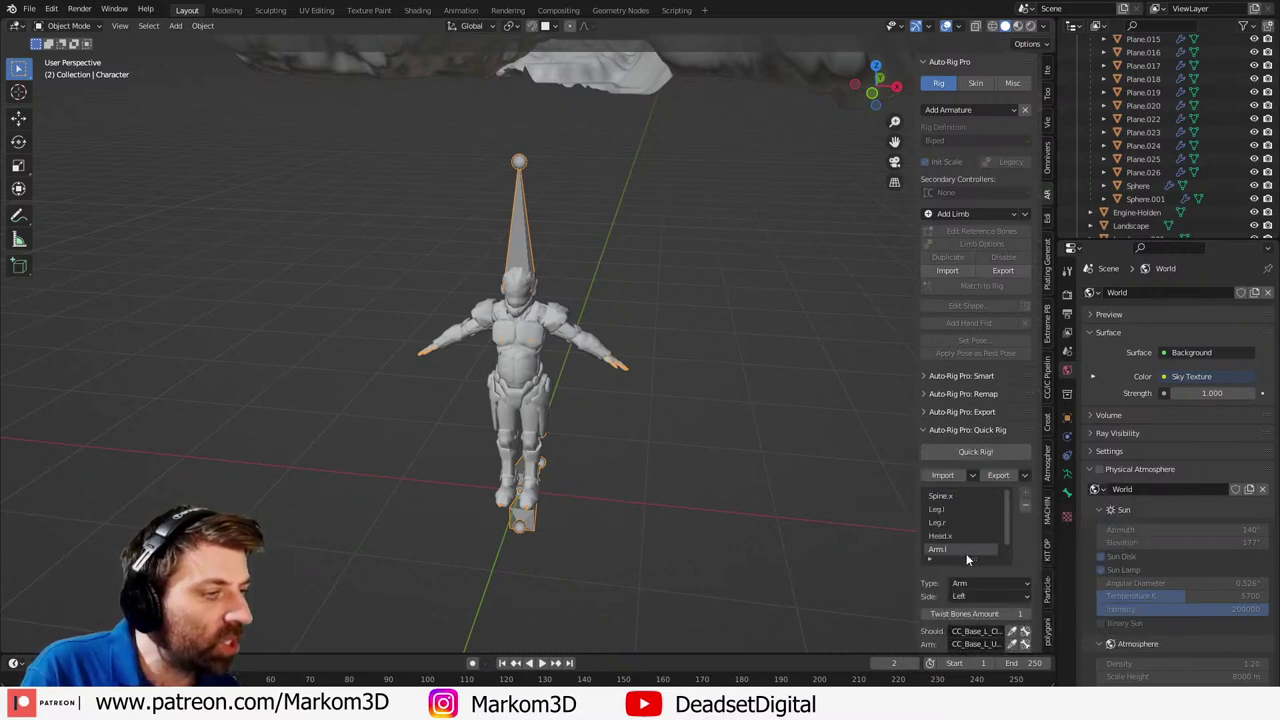
{"action": "left_click", "coordinate": [962, 452]}
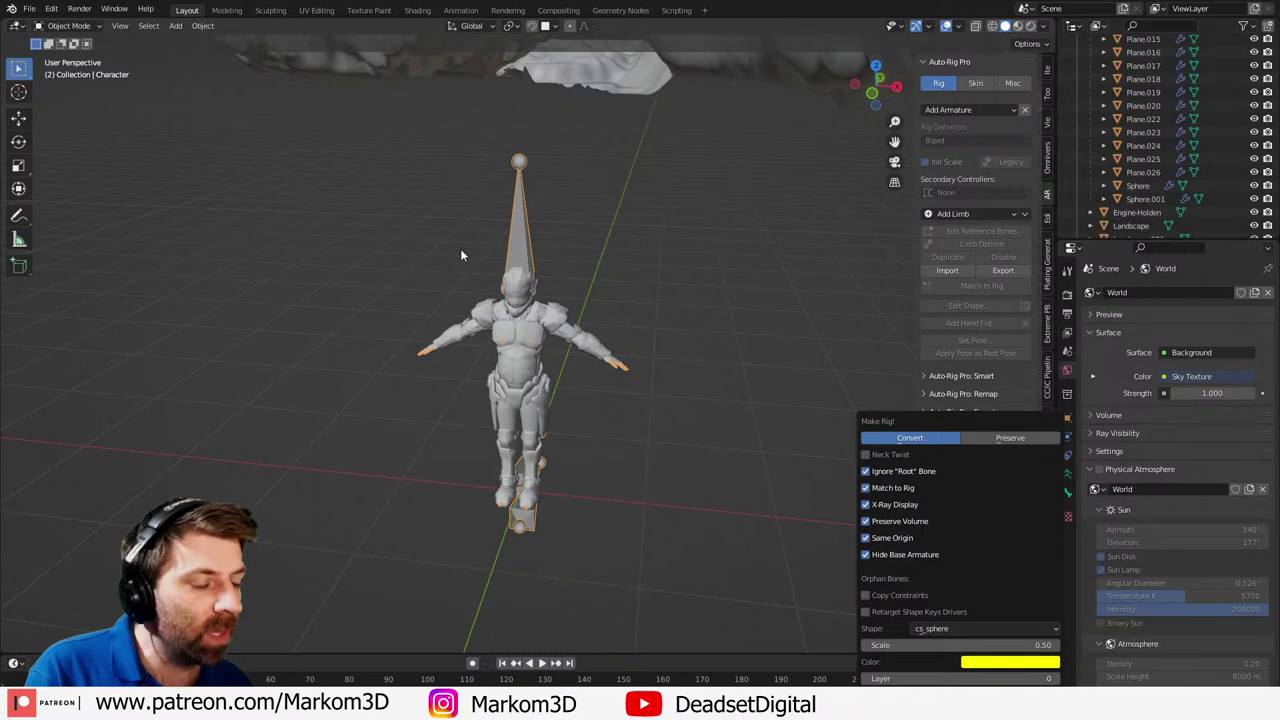
{"action": "key", "text": "Return"}
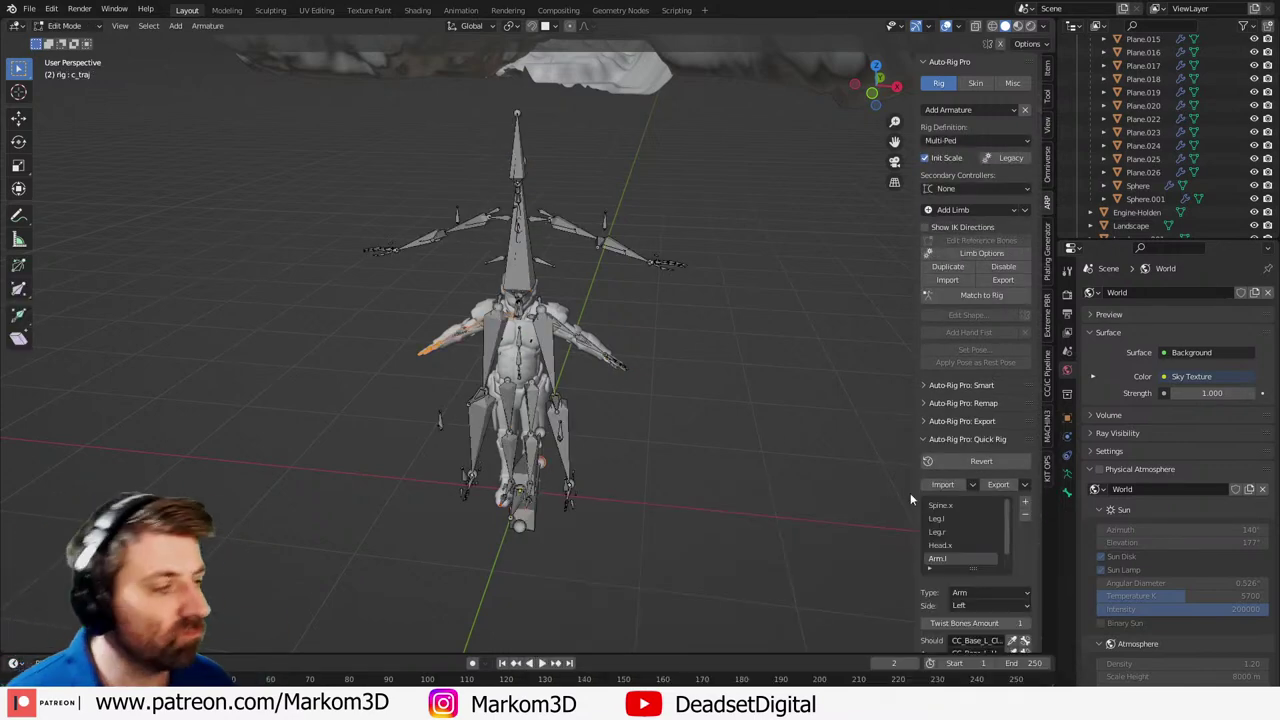
{"action": "key", "text": "ctrl+z"}
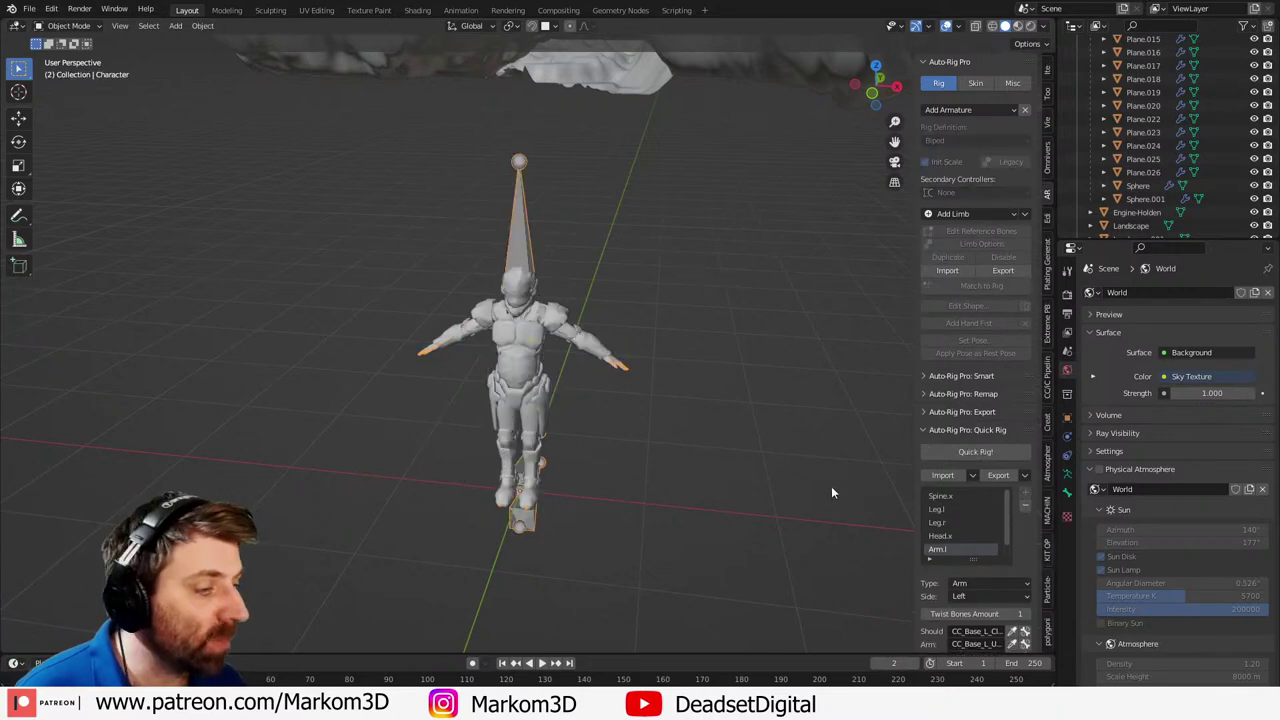
- Try Quick Rig again on the armature with the plain Character Creator preset in Convert mode, and undo it
{"action": "left_click", "coordinate": [972, 475]}
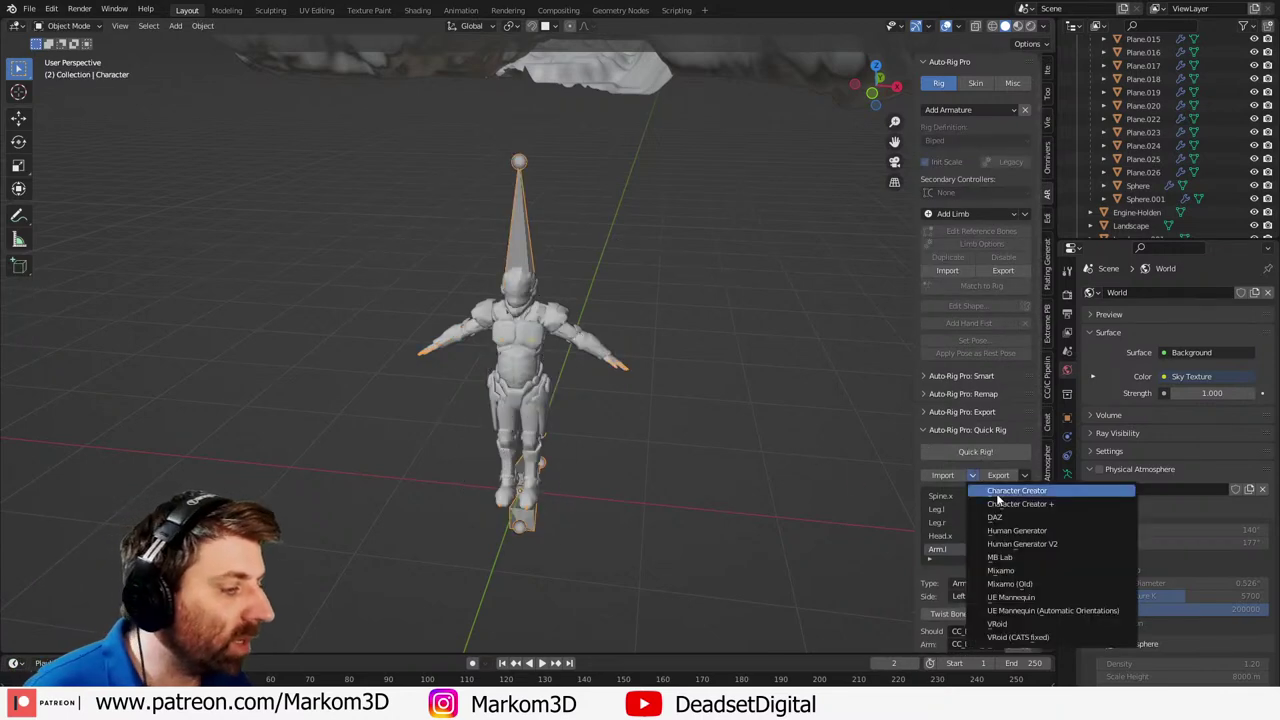
{"action": "left_click", "coordinate": [996, 492]}
{"action": "left_click", "coordinate": [983, 534]}
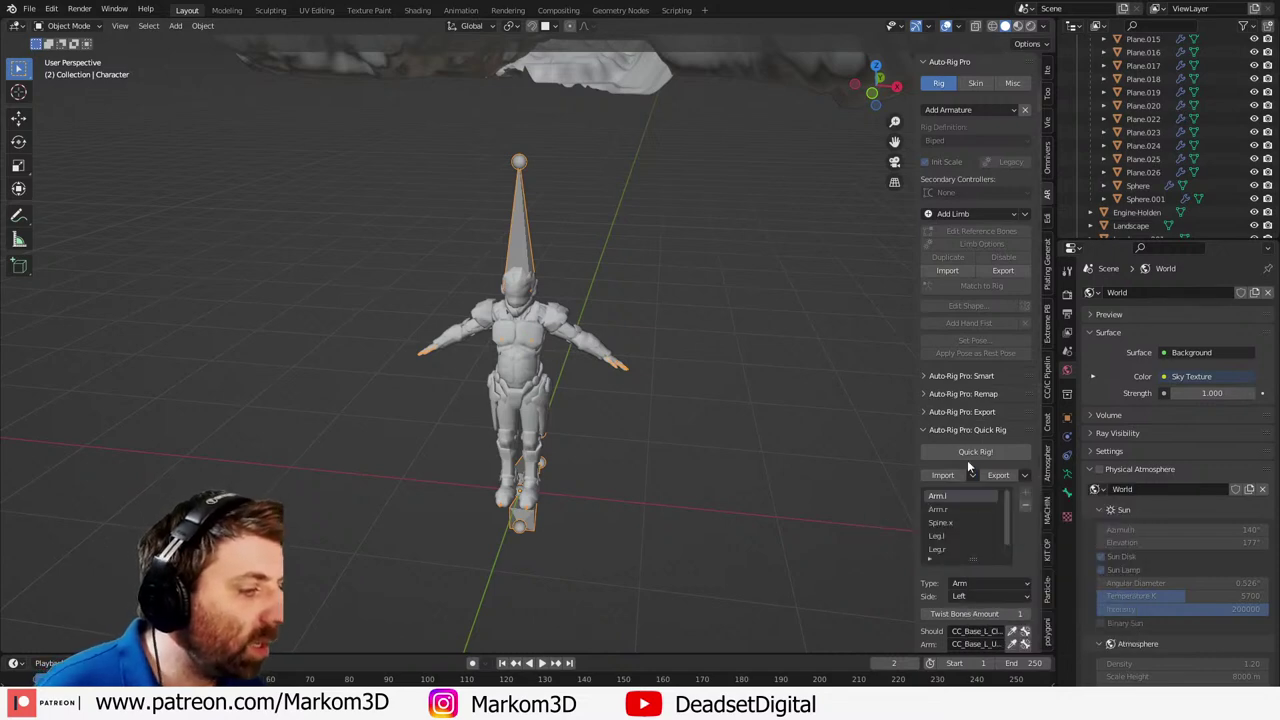
{"action": "left_click", "coordinate": [968, 452]}
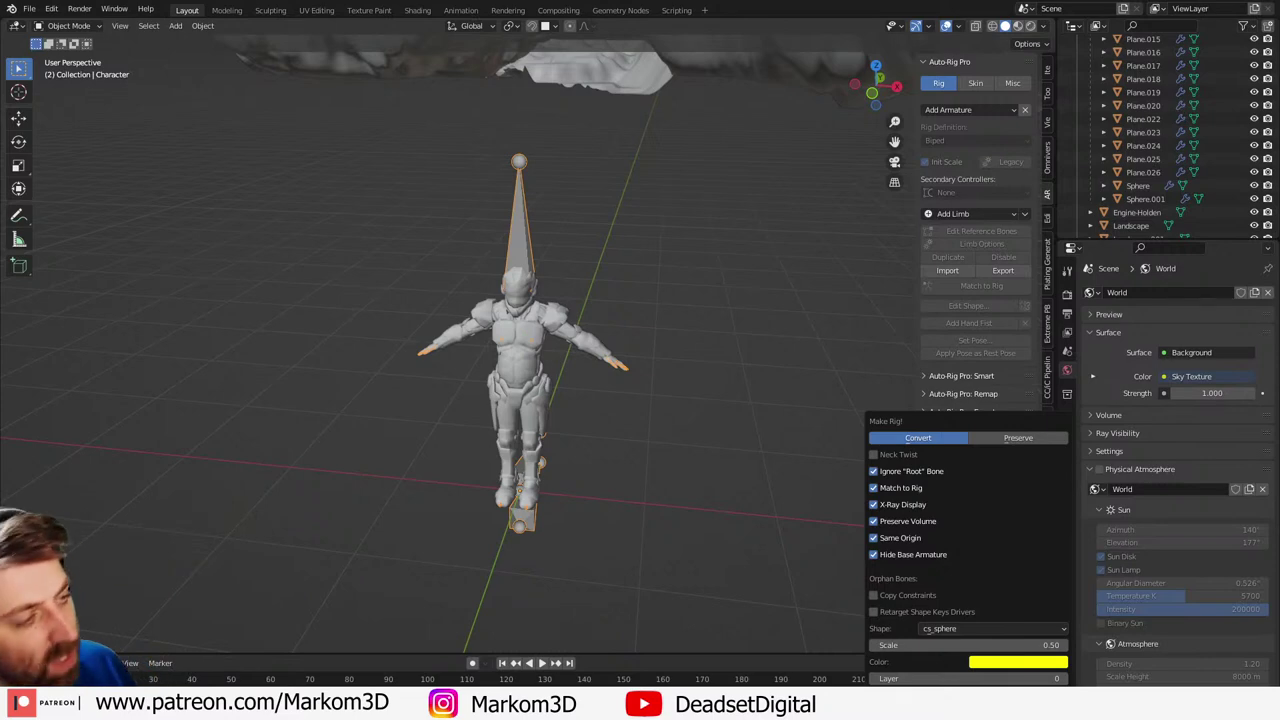
{"action": "key", "text": "Return"}
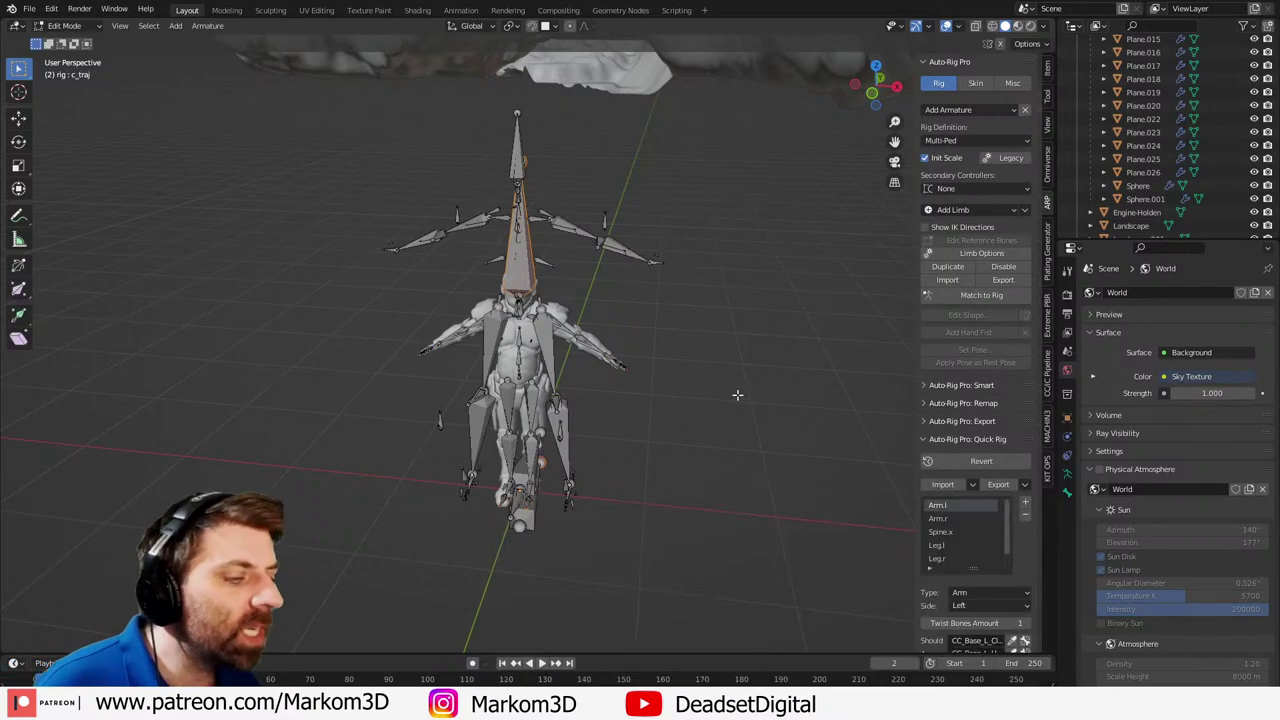
{"action": "key", "text": "ctrl+z"}
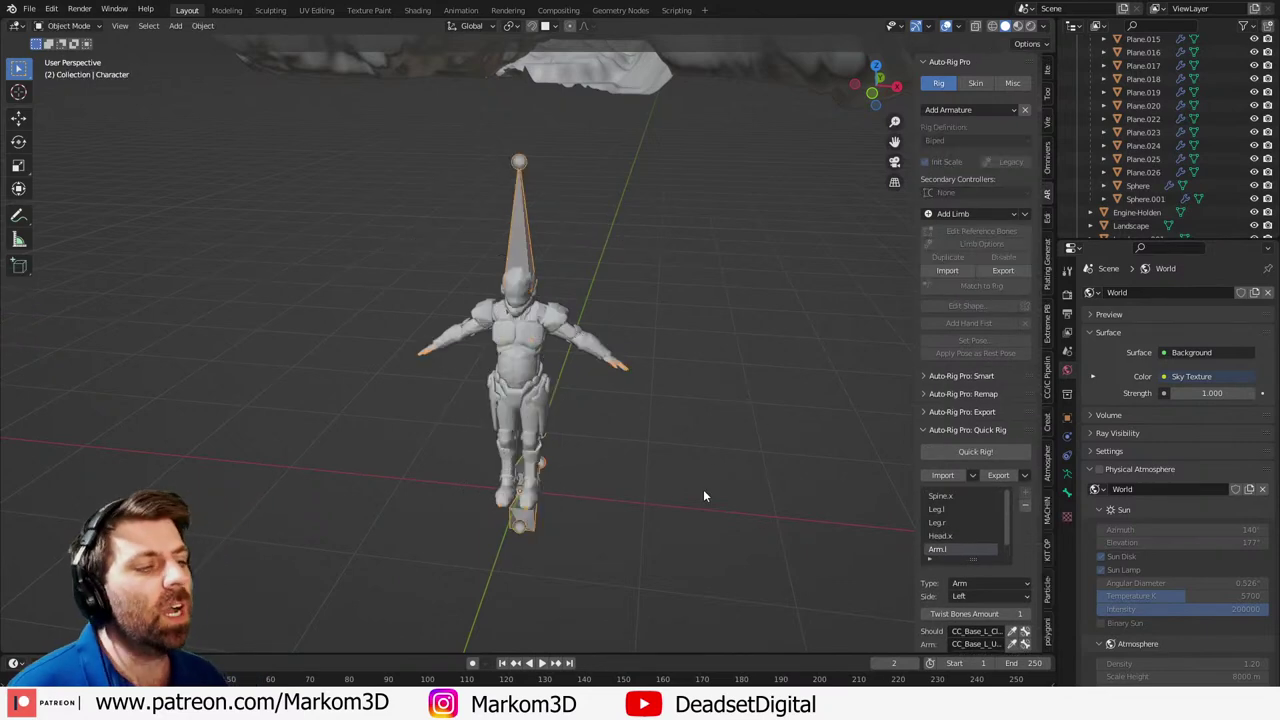
{"action": "mouse_move", "coordinate": [611, 523]}
{"action": "middle_mouse_down"}
{"action": "mouse_move", "coordinate": [607, 490]}
{"action": "mouse_move", "coordinate": [720, 477]}
{"action": "mouse_move", "coordinate": [594, 528]}
{"action": "middle_mouse_up"}
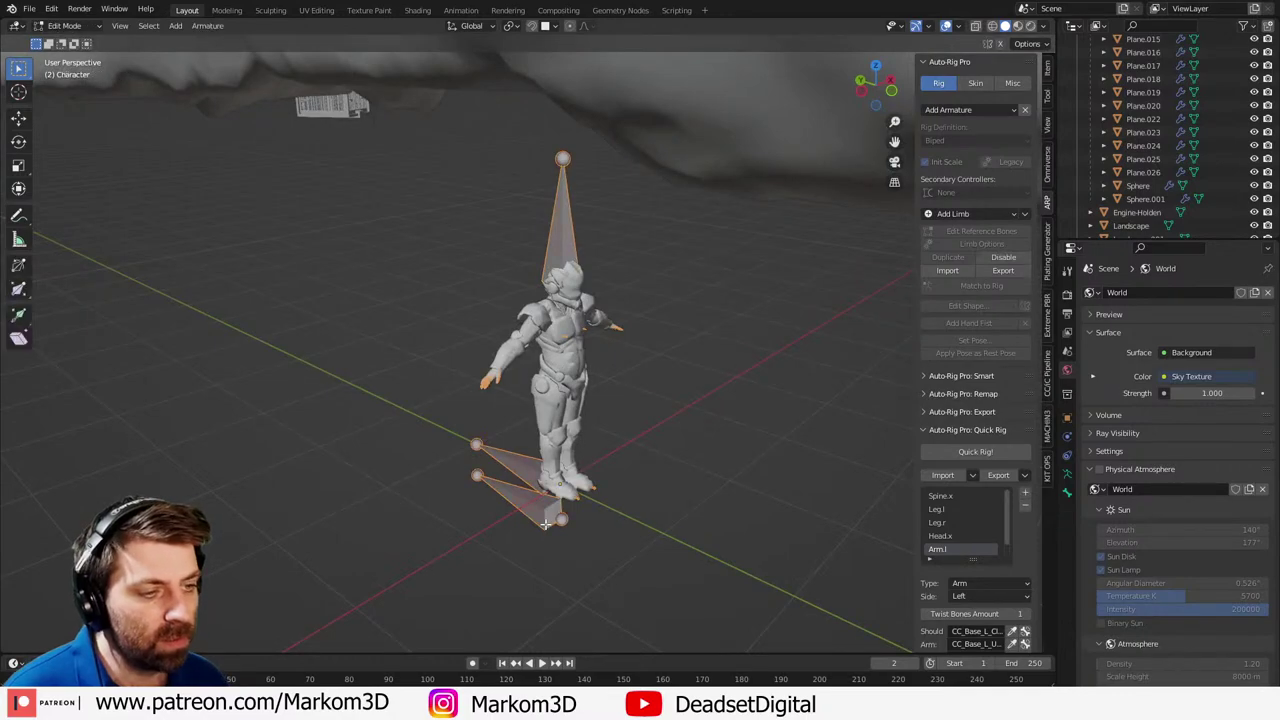
{"action": "scroll", "coordinate": [529, 402], "scroll_direction": "down", "scroll_amount": 5}
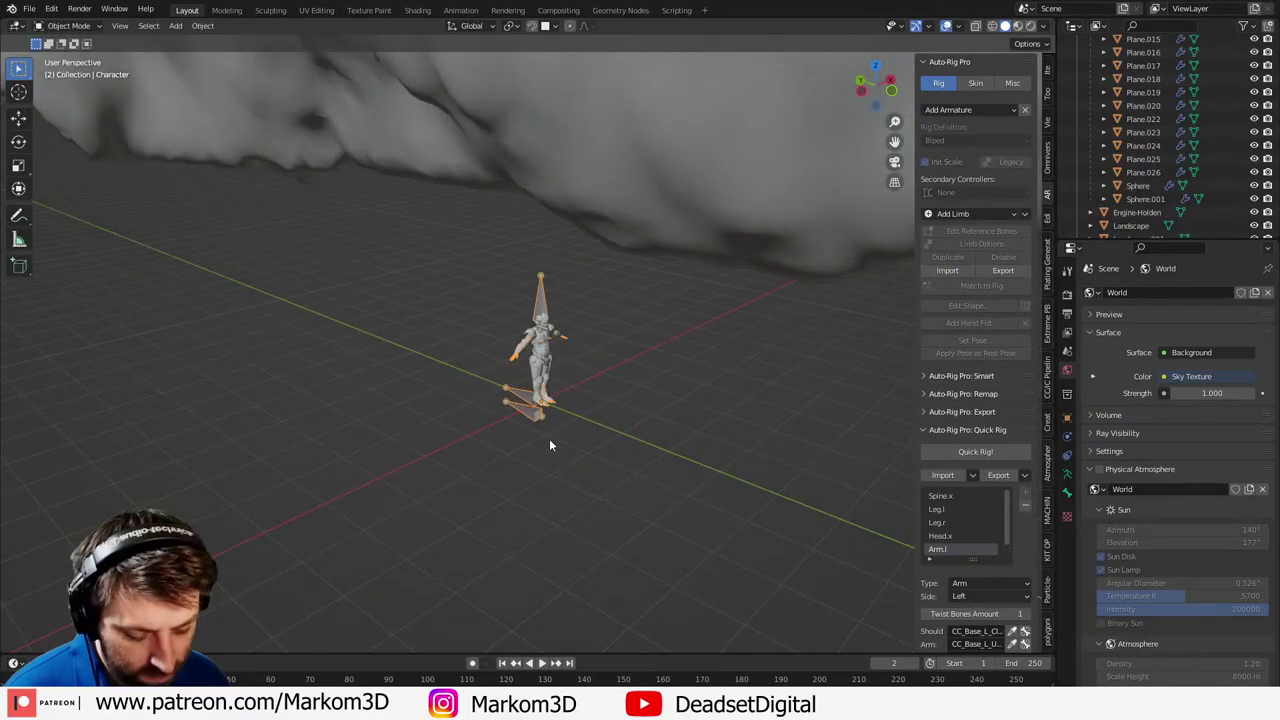
{"action": "key", "text": "g"}
{"action": "right_click", "coordinate": [606, 418]}
- Move the character's armature from the world origin onto the mining outpost platform
{"action": "scroll", "coordinate": [614, 415], "scroll_direction": "down", "scroll_amount": 12}
{"action": "middle_click_drag", "start_coordinate": [614, 415], "coordinate": [548, 406]}
{"action": "scroll", "coordinate": [530, 418], "scroll_direction": "down", "scroll_amount": 7}
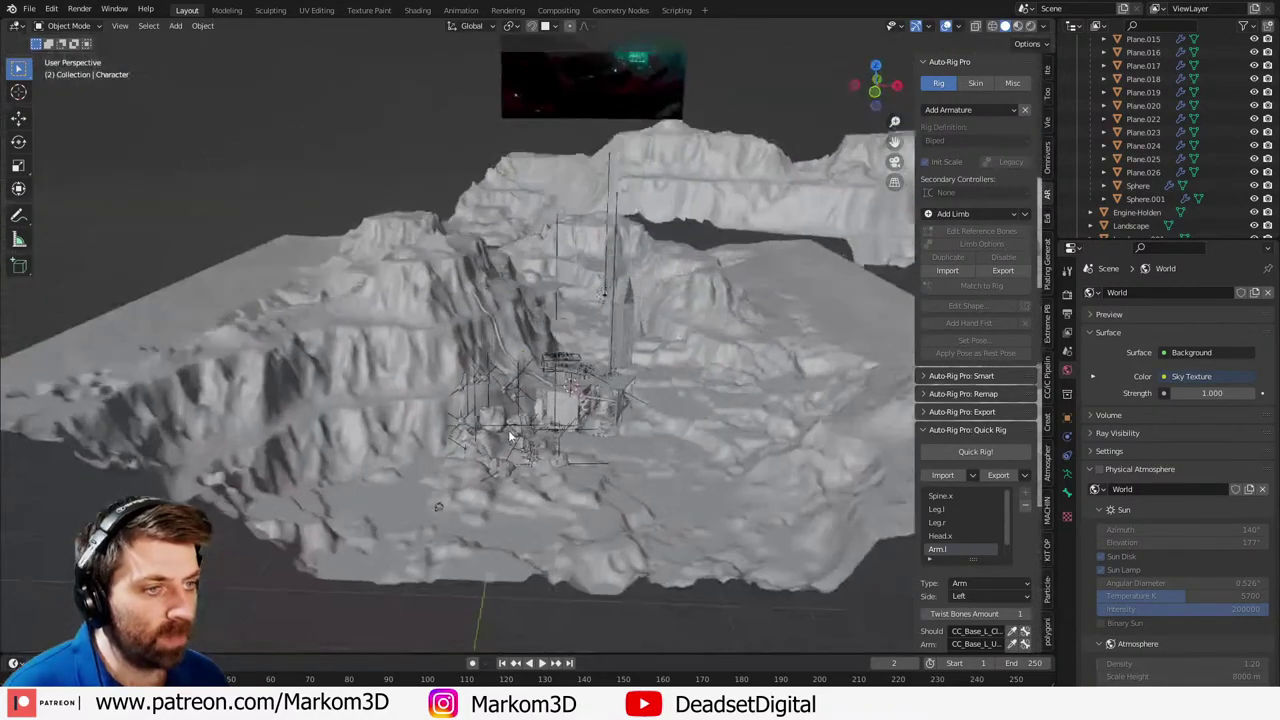
{"action": "scroll", "coordinate": [560, 452], "scroll_direction": "up", "scroll_amount": 7}
{"action": "middle_click_drag", "start_coordinate": [607, 476], "coordinate": [570, 384], "text": "shift"}
{"action": "scroll", "coordinate": [570, 384], "scroll_direction": "up", "scroll_amount": 7}
{"action": "scroll", "coordinate": [439, 357], "scroll_direction": "down", "scroll_amount": 9}
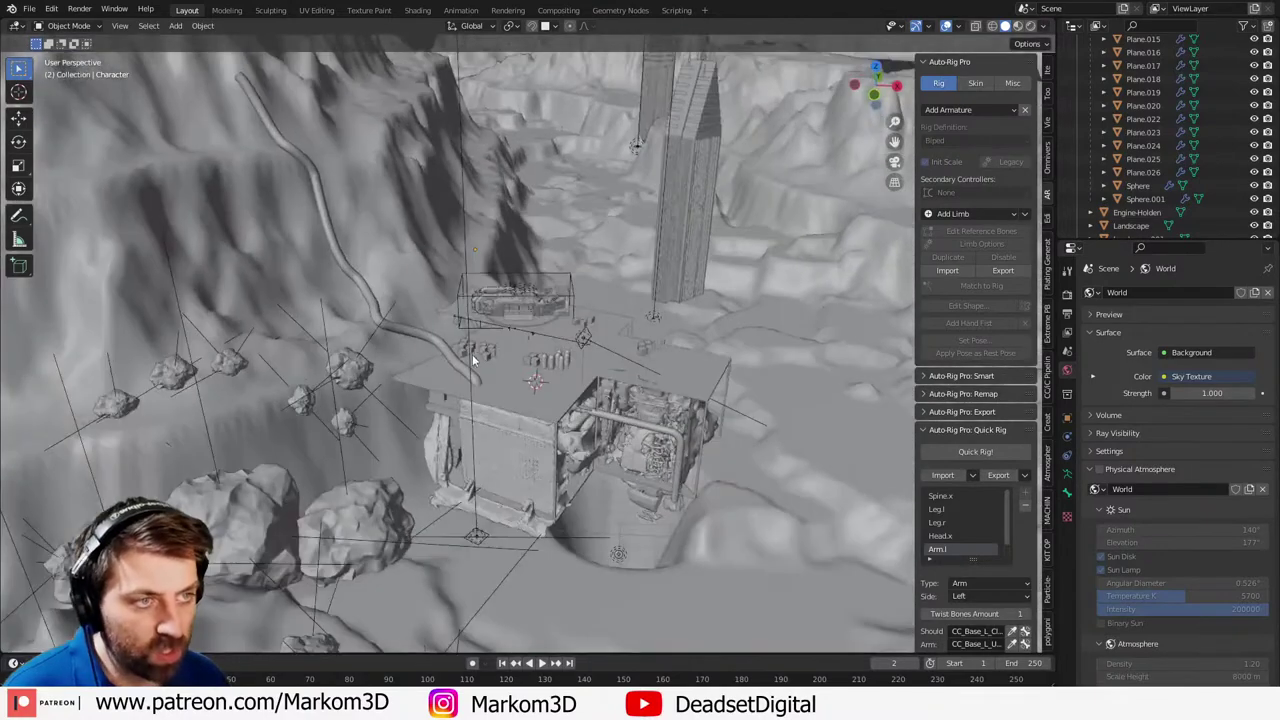
{"action": "key", "text": "g"}
{"action": "left_click", "coordinate": [606, 388]}
- Rotate the character's armature 90 degrees about its local X axis and scale it down to suit the outpost
{"action": "key", "text": "KP_Decimal"}
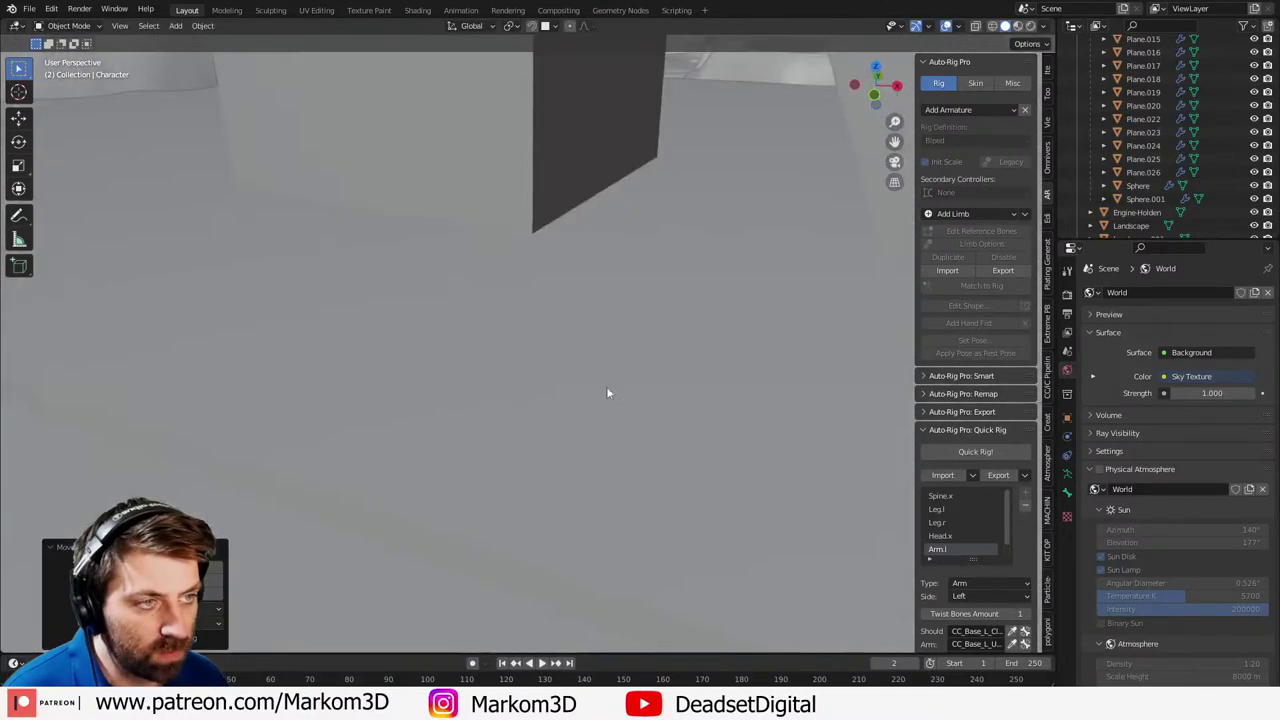
{"action": "scroll", "coordinate": [590, 386], "scroll_direction": "down", "scroll_amount": 5}
{"action": "scroll", "coordinate": [560, 374], "scroll_direction": "up", "scroll_amount": 8}
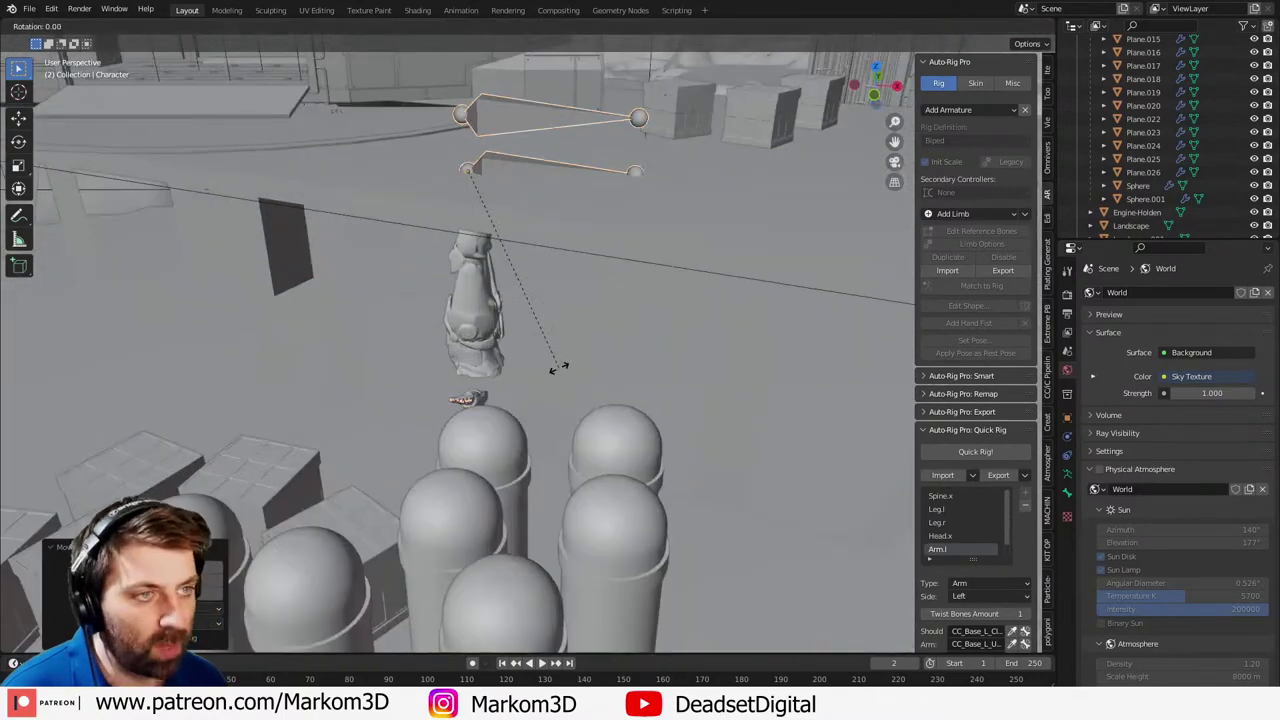
{"action": "key", "text": "r"}
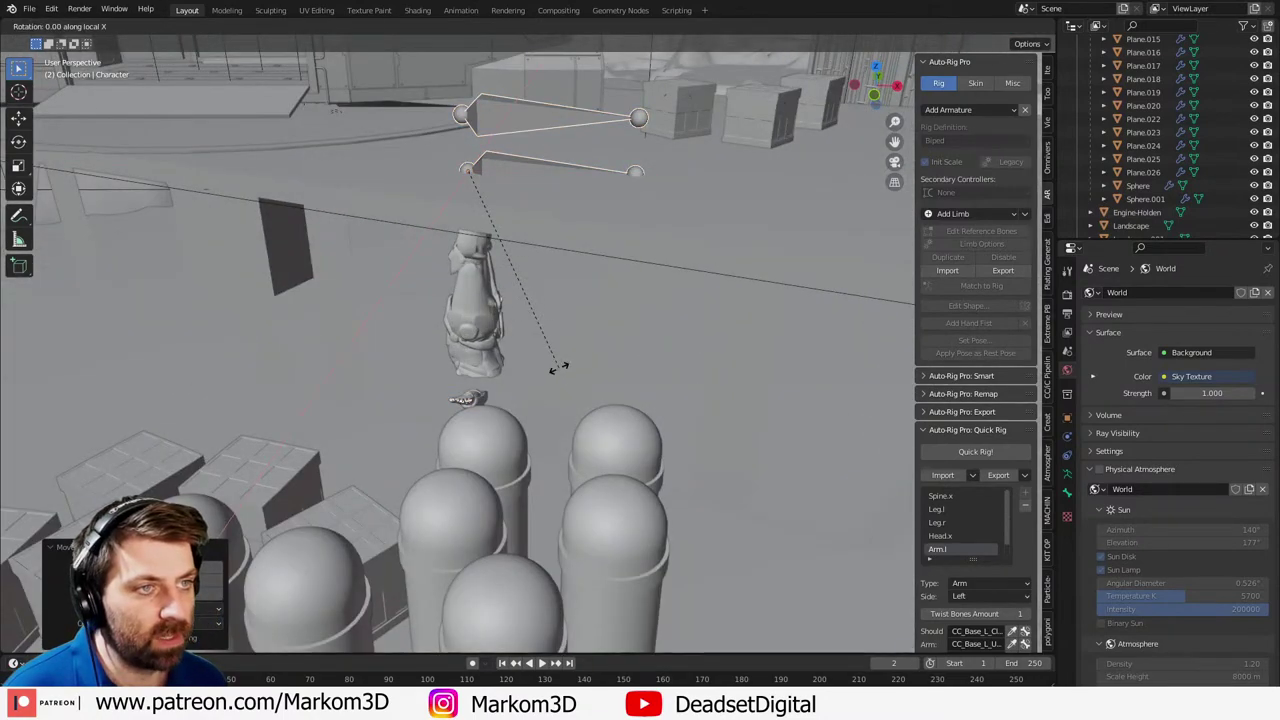
{"action": "type", "text": "90"}
{"action": "key", "text": "Return"}
{"action": "scroll", "coordinate": [558, 366], "scroll_direction": "down", "scroll_amount": 3}
{"action": "scroll", "coordinate": [624, 214], "scroll_direction": "up", "scroll_amount": 1}
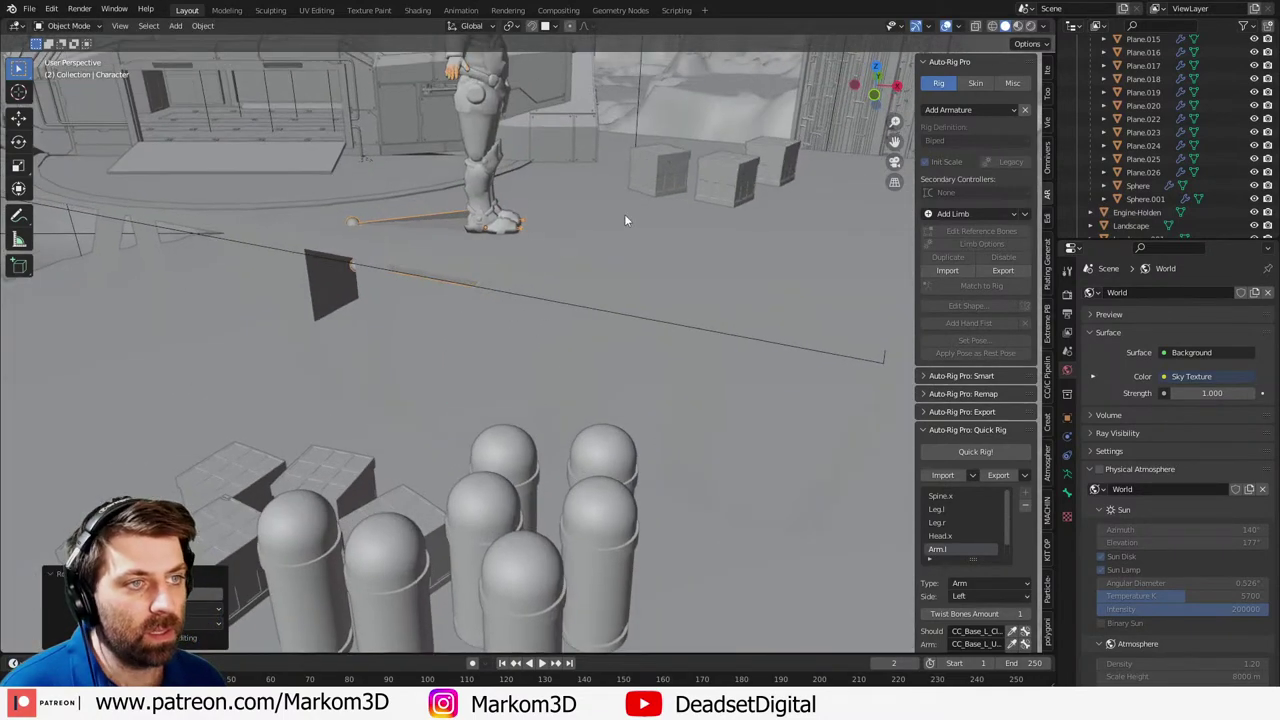
{"action": "key", "text": "s"}
{"action": "left_click", "coordinate": [529, 214]}
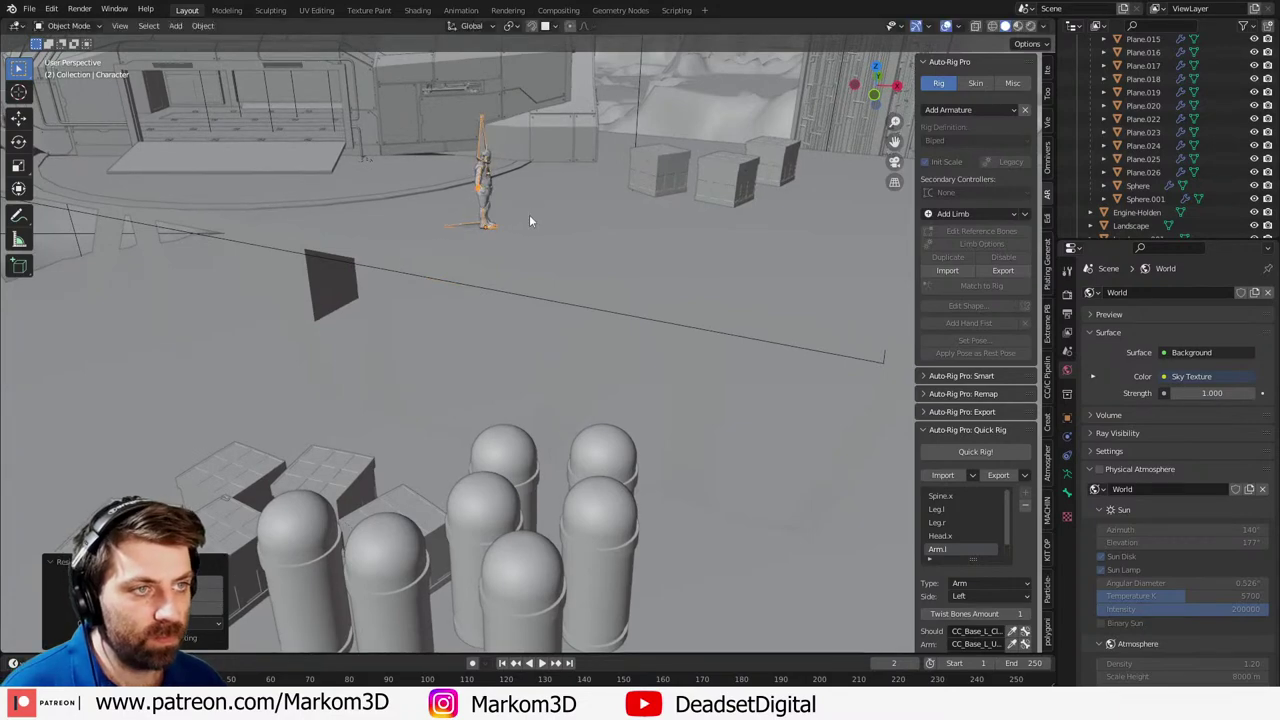
- Put the character's armature in Pose Mode and display the viewport in wireframe shading
{"action": "scroll", "coordinate": [529, 214], "scroll_direction": "up", "scroll_amount": 2}
{"action": "middle_click_drag", "start_coordinate": [529, 214], "coordinate": [461, 240]}
{"action": "scroll", "coordinate": [481, 314], "scroll_direction": "up", "scroll_amount": 1}
{"action": "middle_click_drag", "start_coordinate": [461, 240], "coordinate": [502, 332], "text": "shift"}
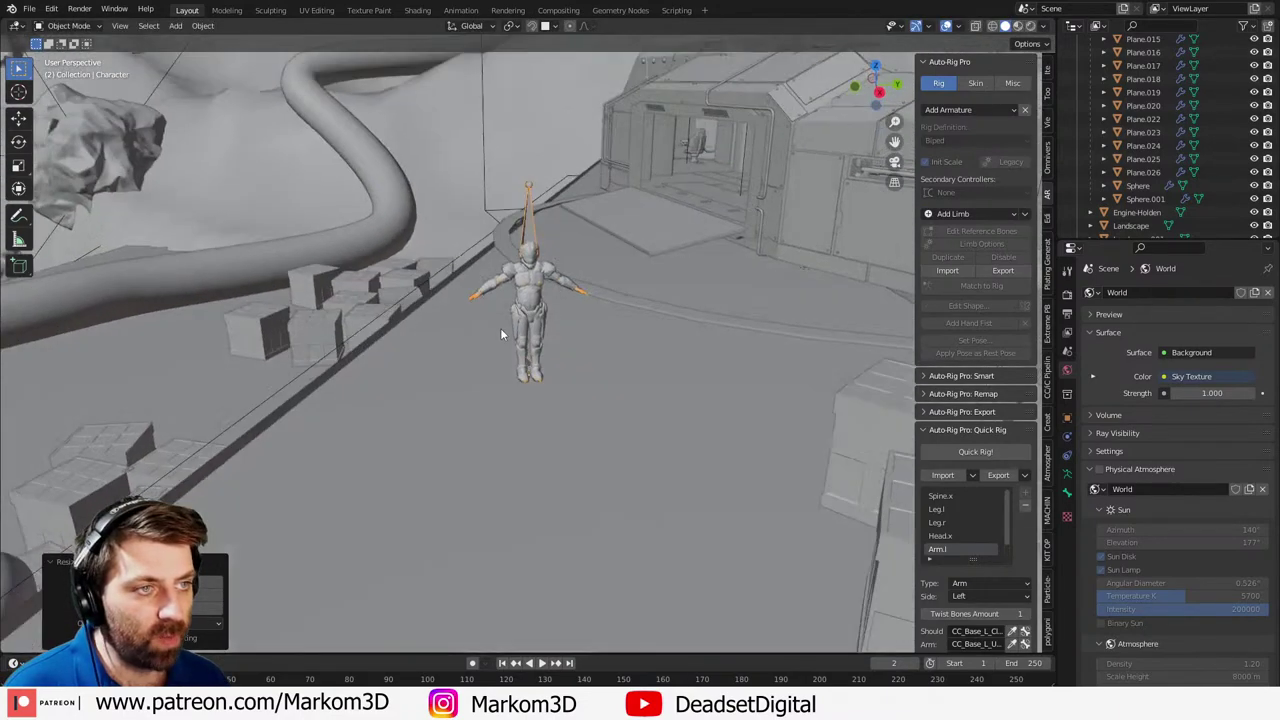
{"action": "scroll", "coordinate": [500, 328], "scroll_direction": "up", "scroll_amount": 8}
{"action": "middle_click_drag", "start_coordinate": [508, 236], "coordinate": [508, 434], "text": "shift"}
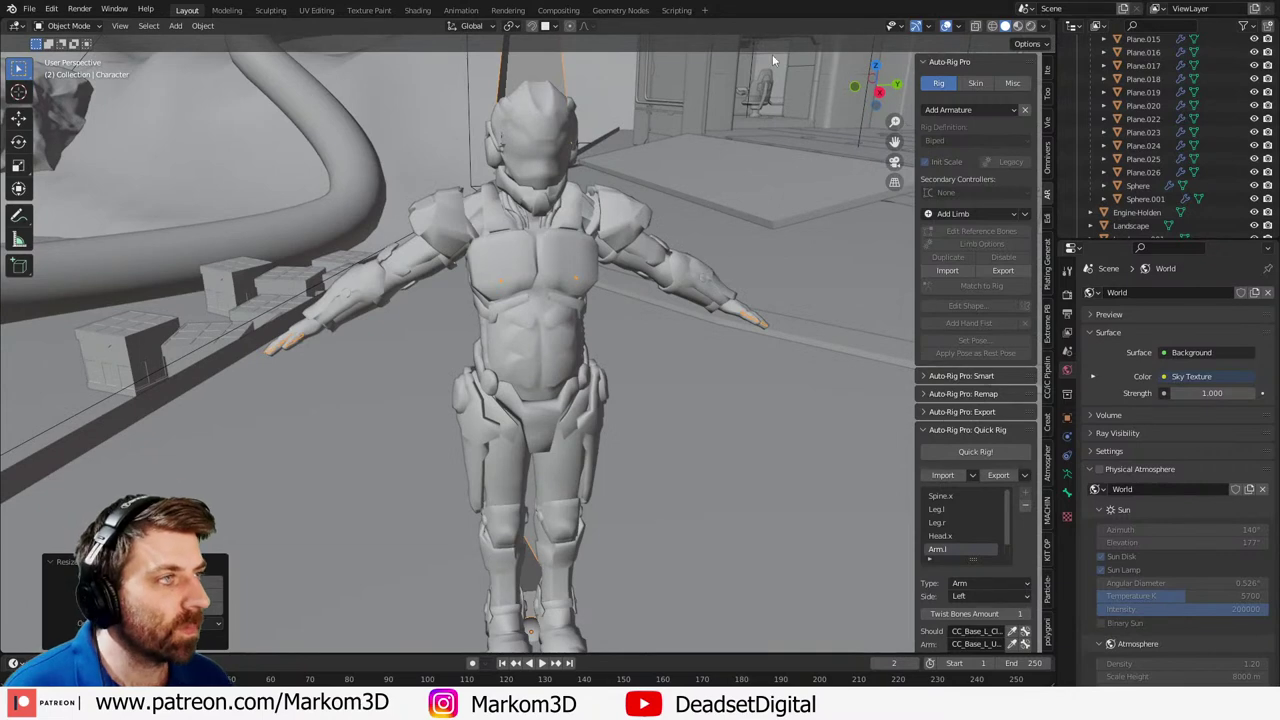
{"action": "left_click", "coordinate": [70, 25]}
{"action": "left_click", "coordinate": [69, 70]}
{"action": "key", "text": "z"}
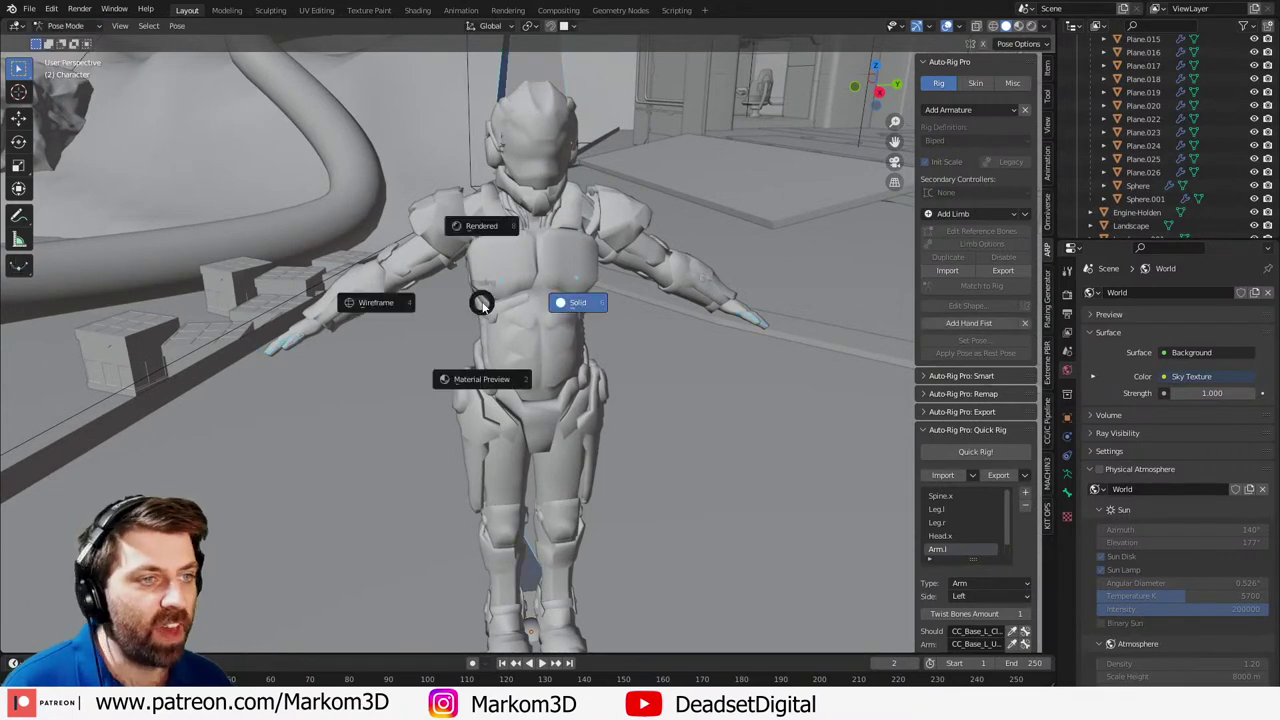
{"action": "left_click", "coordinate": [428, 302]}
- Try hiding the right upper-arm twist bone CC_Base_R_UpperarmTwist02 and test-rotating CC_Base_R_Upperarm, including about its local X axis
{"action": "left_click", "coordinate": [440, 252]}
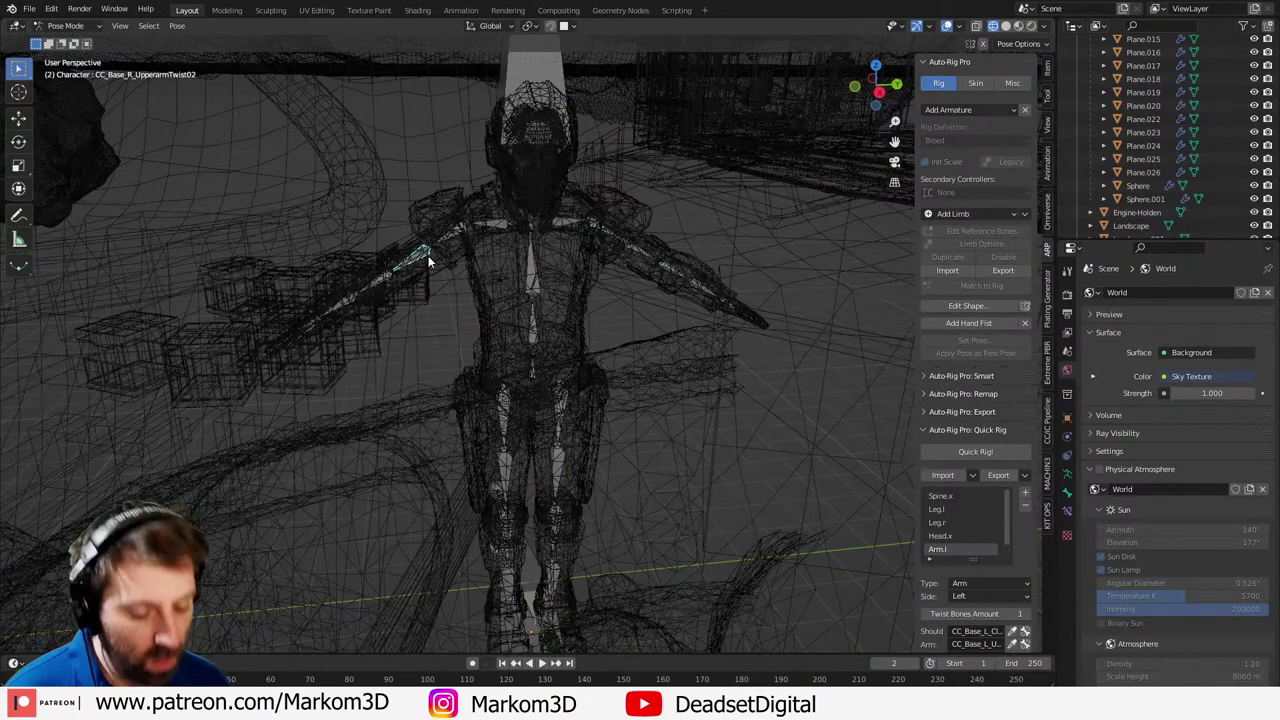
{"action": "key", "text": "h"}
{"action": "left_click", "coordinate": [450, 245]}
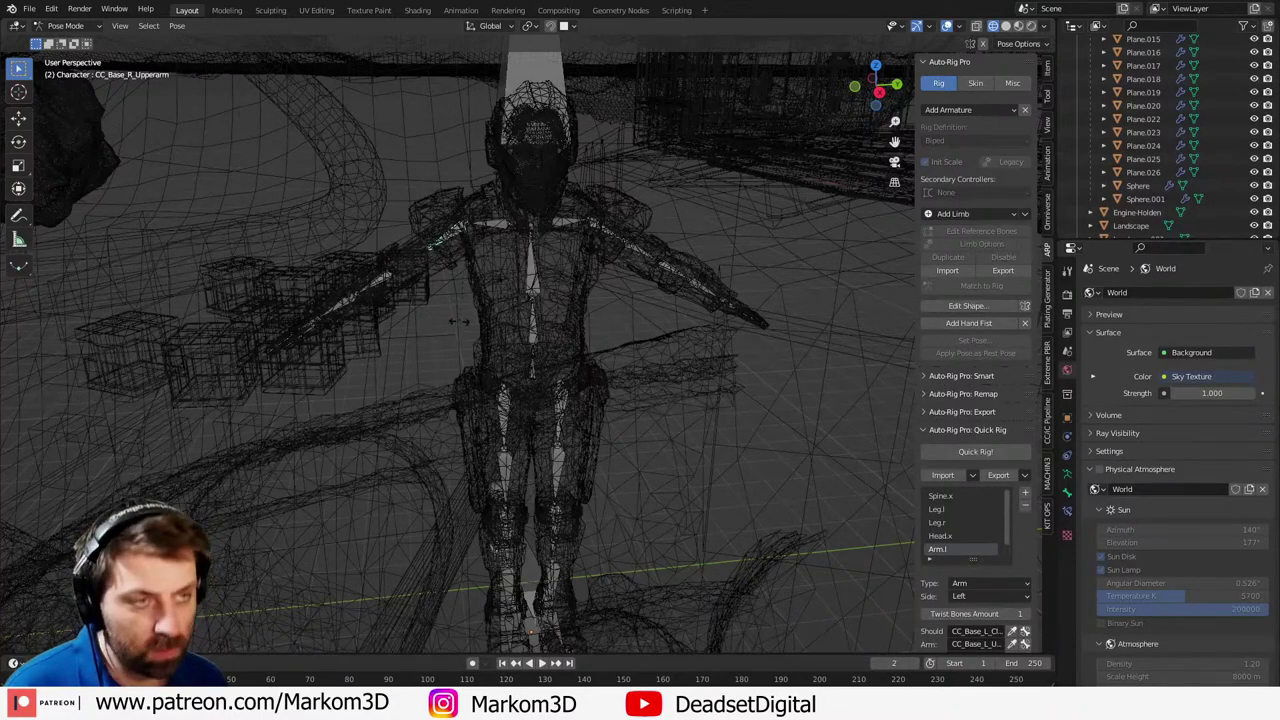
{"action": "key", "text": "r"}
{"action": "left_click", "coordinate": [532, 333]}
{"action": "key", "text": "r"}
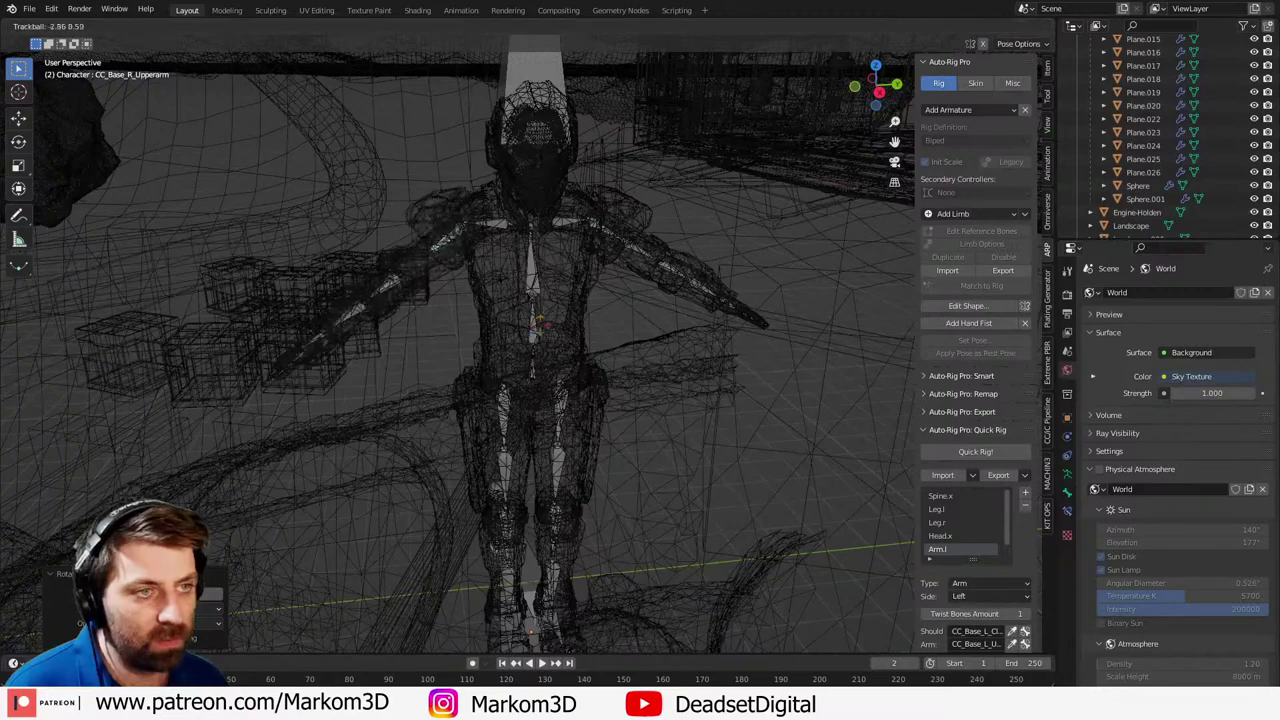
{"action": "key", "text": "x"}
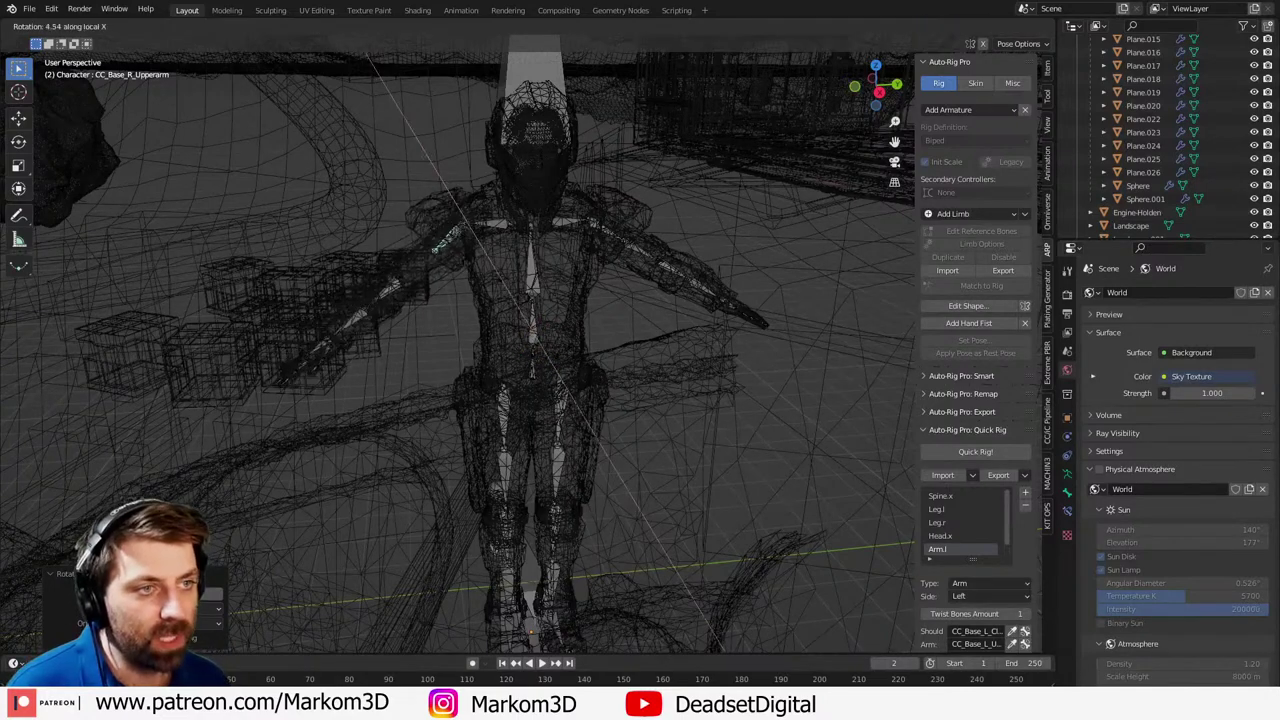
{"action": "left_click", "coordinate": [565, 351]}
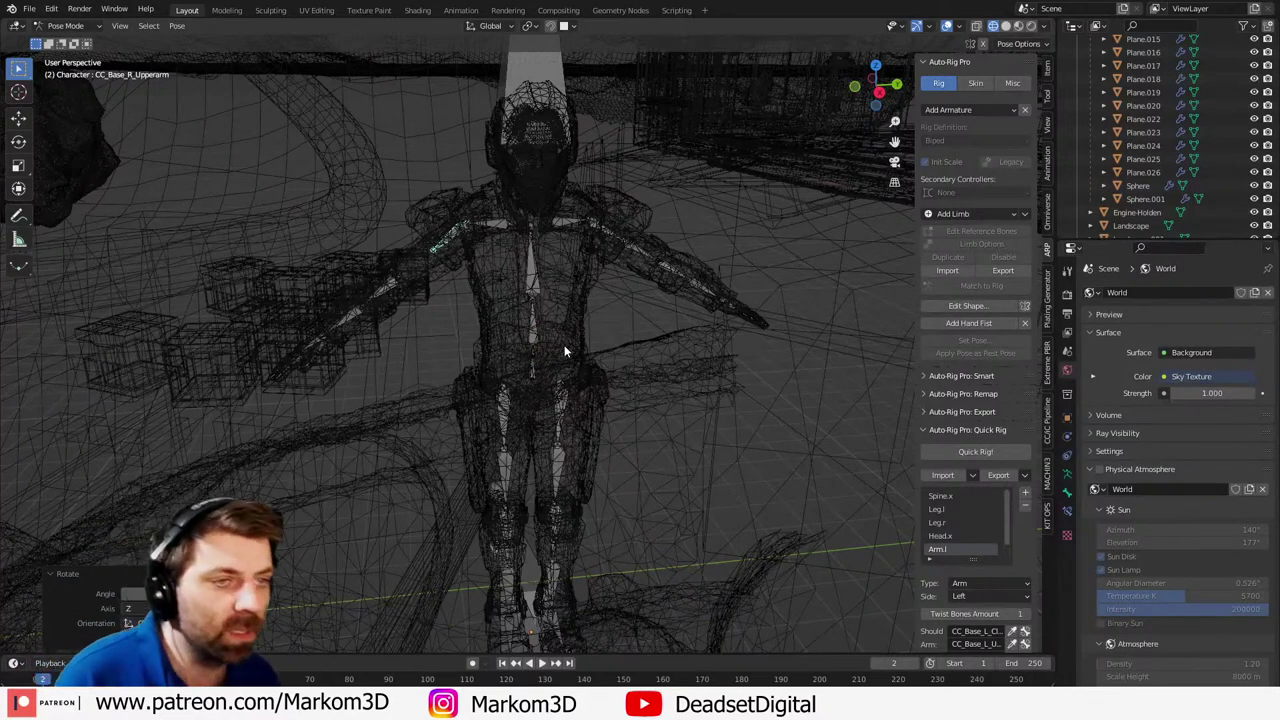
{"action": "left_click", "coordinate": [535, 355]}
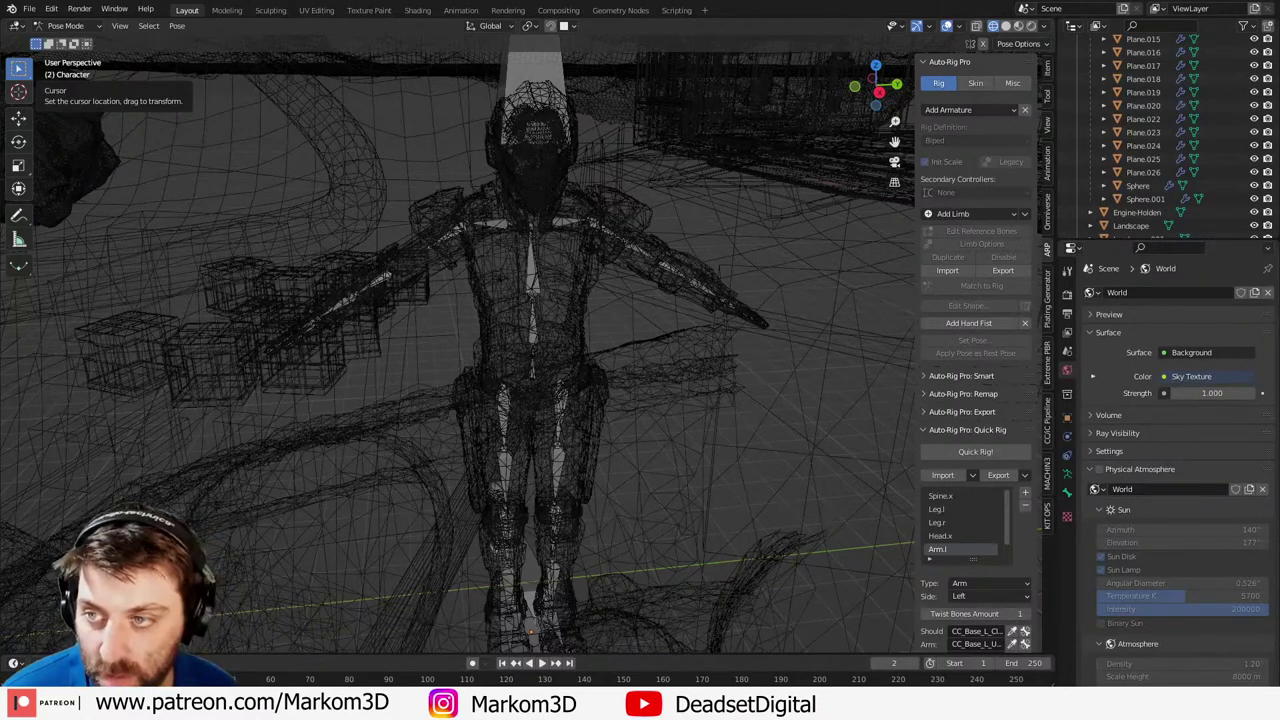
- Return the armature to Object Mode, find the Auto-Rig Pro: Quick Rig add-on in the preferences with "qui", and remove it
{"action": "left_click", "coordinate": [60, 26]}
{"action": "left_click", "coordinate": [69, 44]}
{"action": "left_click", "coordinate": [73, 9]}
{"action": "mouse_move", "coordinate": [54, 10]}
{"action": "left_click", "coordinate": [118, 203]}
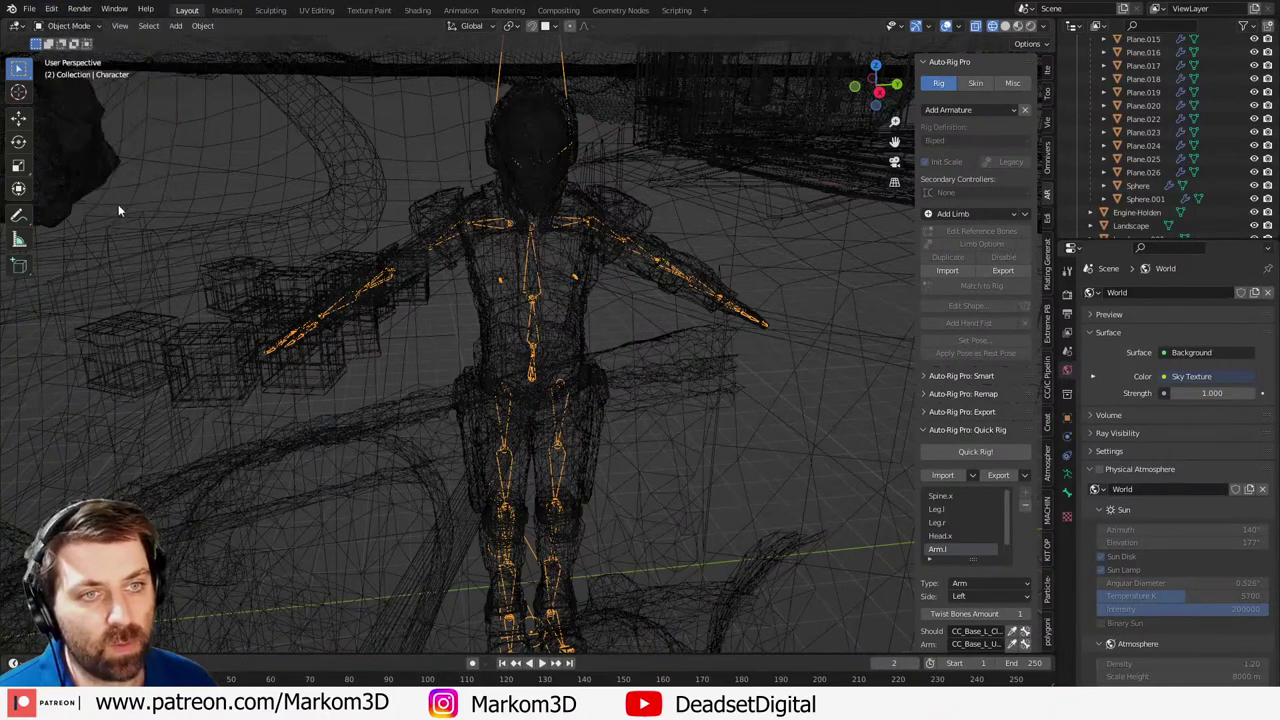
{"action": "type", "text": "qui"}
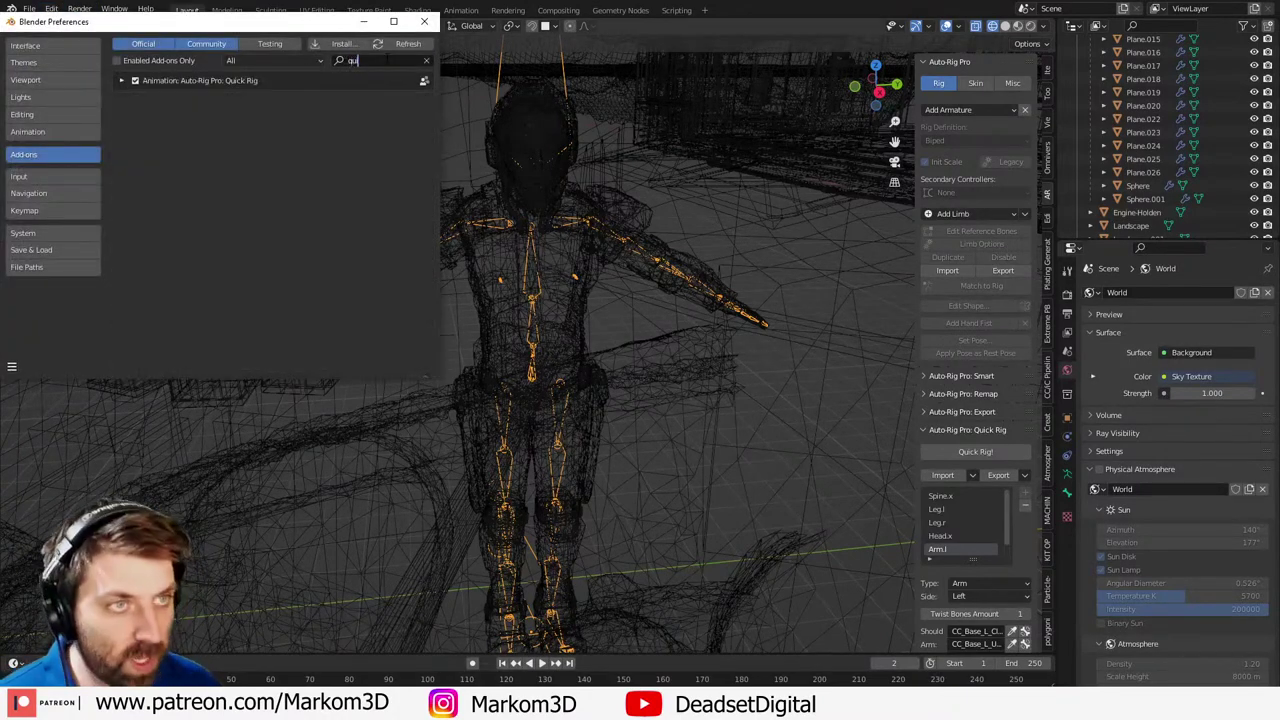
{"action": "left_click", "coordinate": [122, 82]}
{"action": "left_click", "coordinate": [332, 170]}
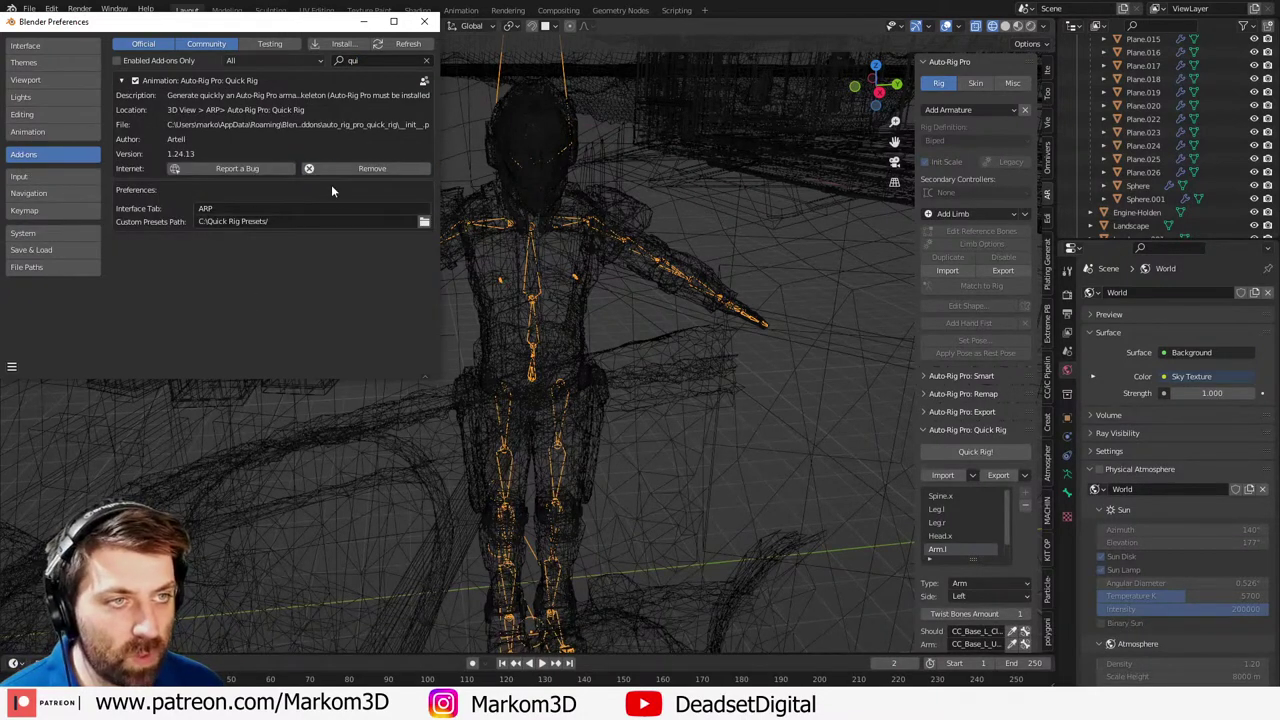
{"action": "left_click", "coordinate": [340, 172]}
{"action": "left_click", "coordinate": [330, 224]}
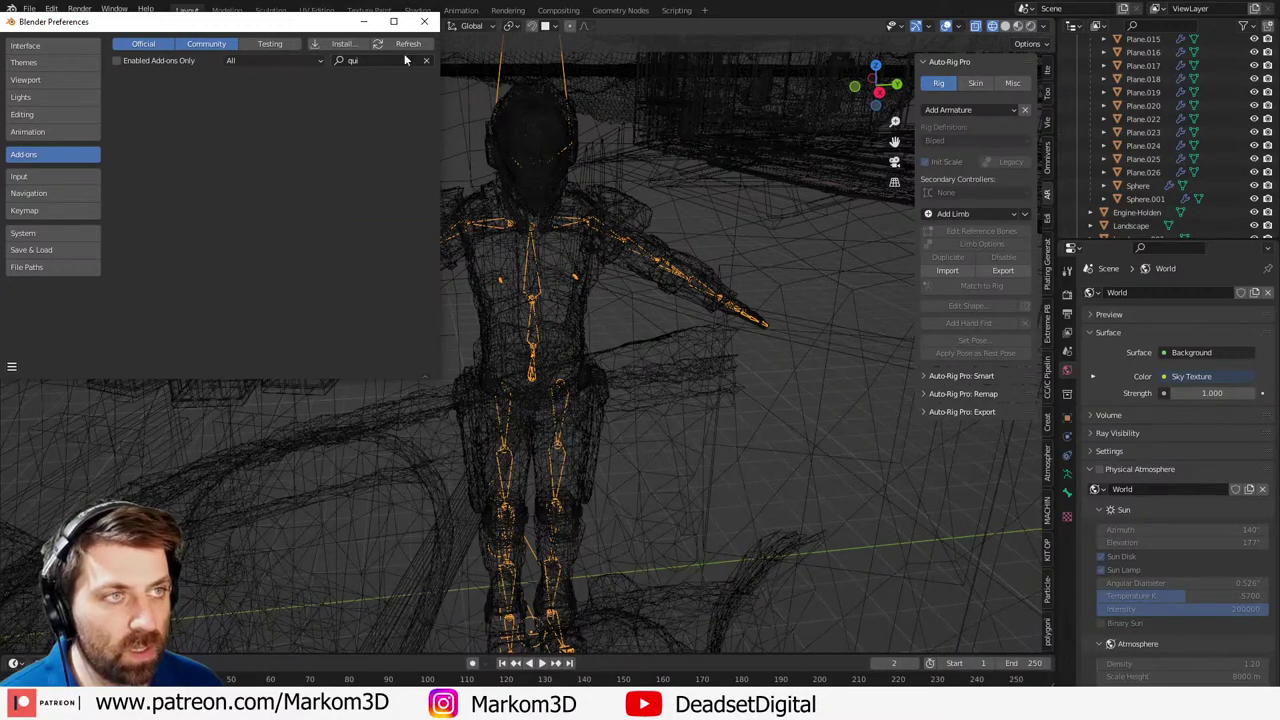
- Install auto_rig_pro_quick_rig_1.25.15.zip from the Downloads folder, enable the Quick Rig add-on and close the preferences
{"action": "left_click", "coordinate": [340, 44]}
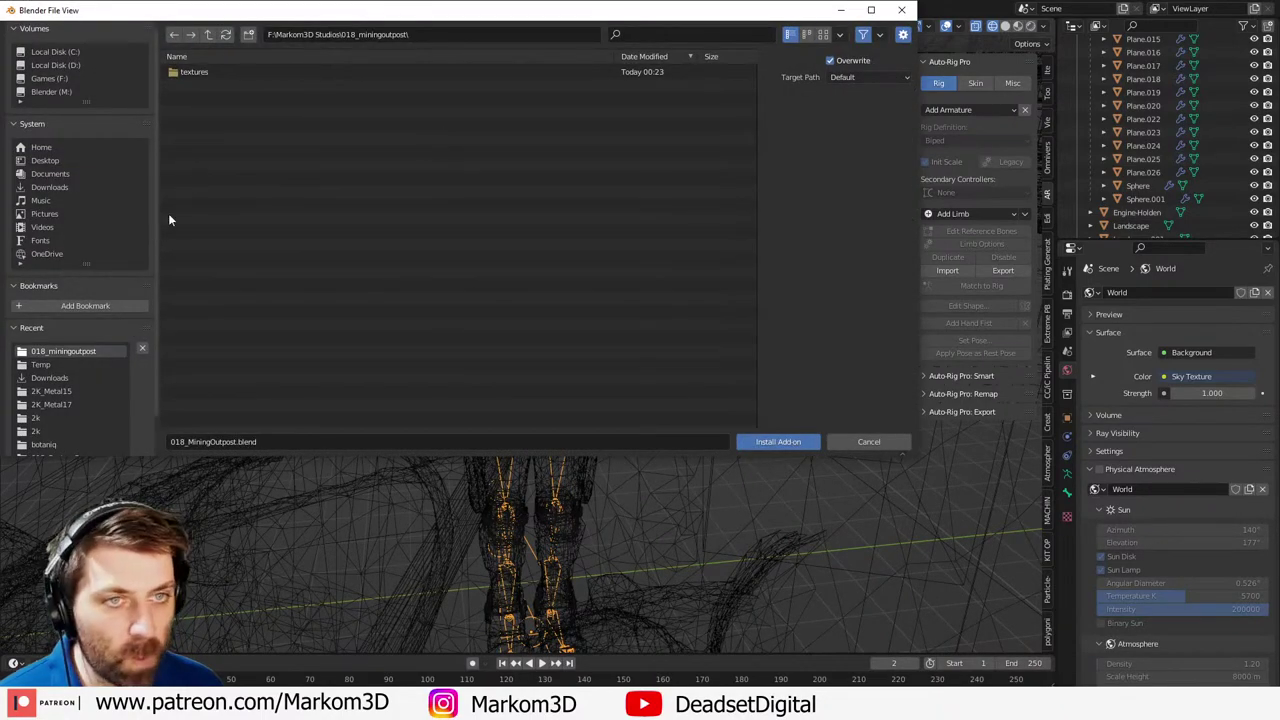
{"action": "left_click", "coordinate": [66, 187]}
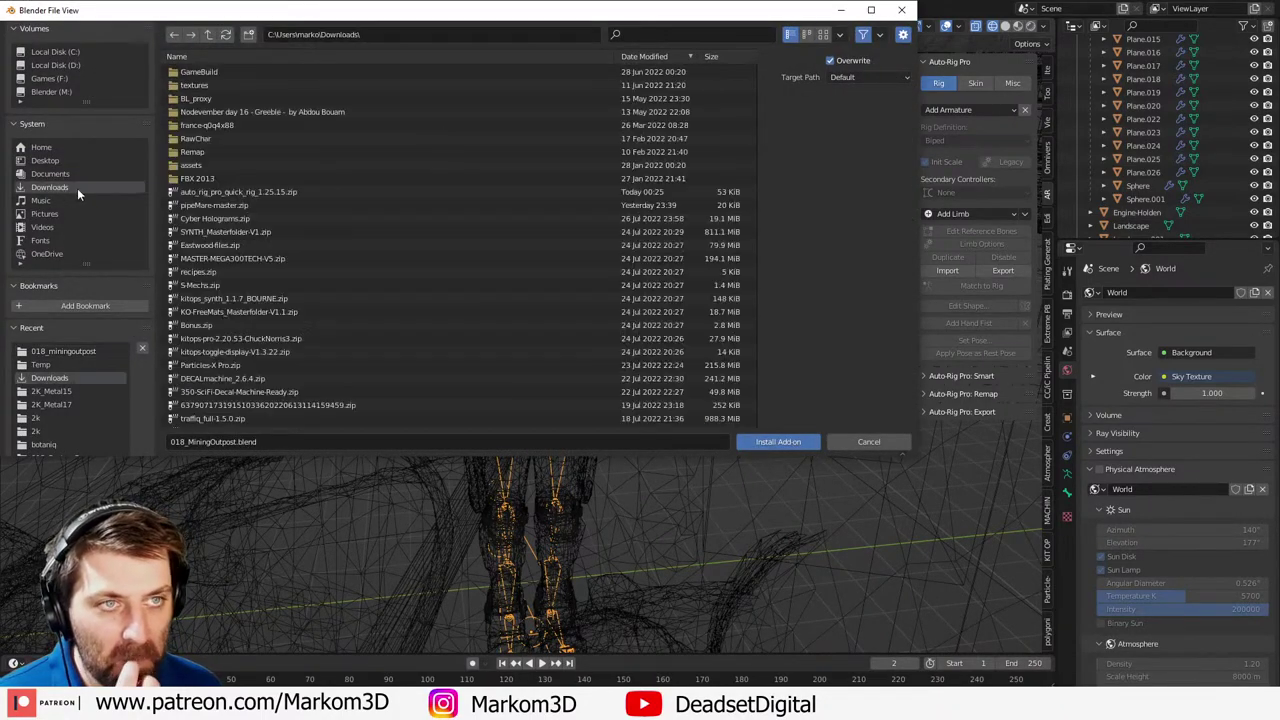
{"action": "double_click", "coordinate": [666, 193]}
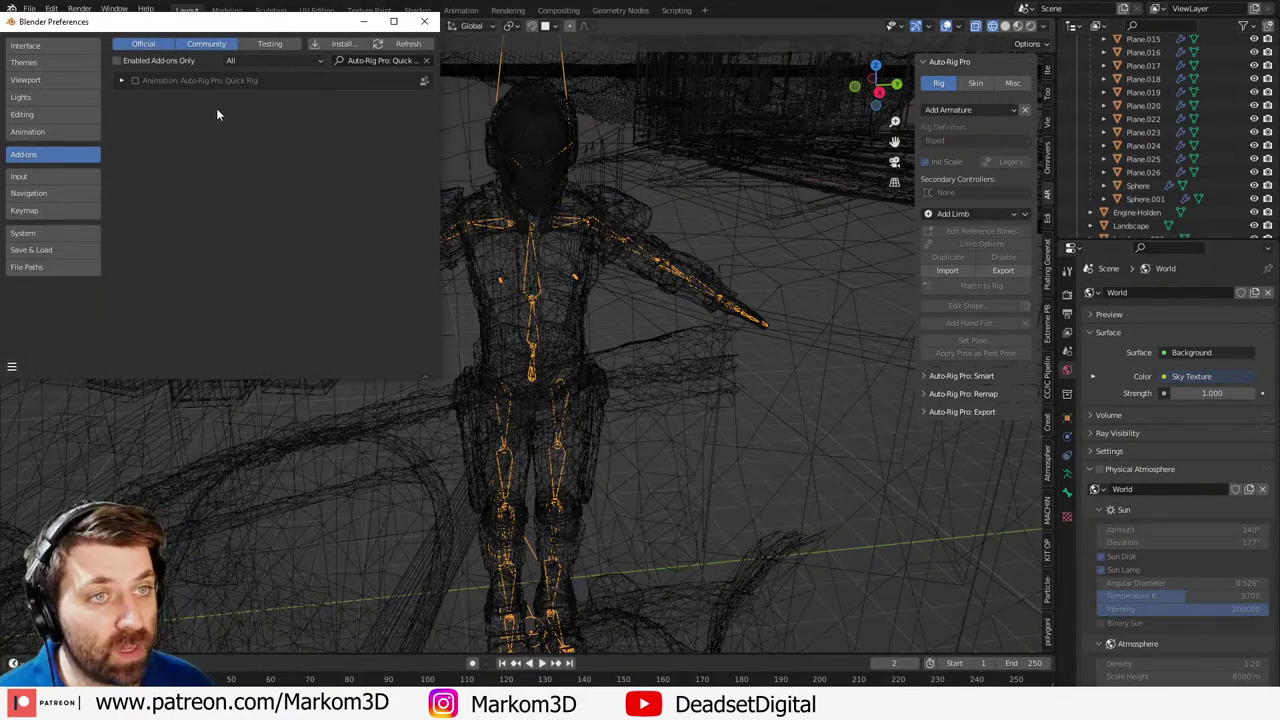
{"action": "left_click", "coordinate": [135, 81]}
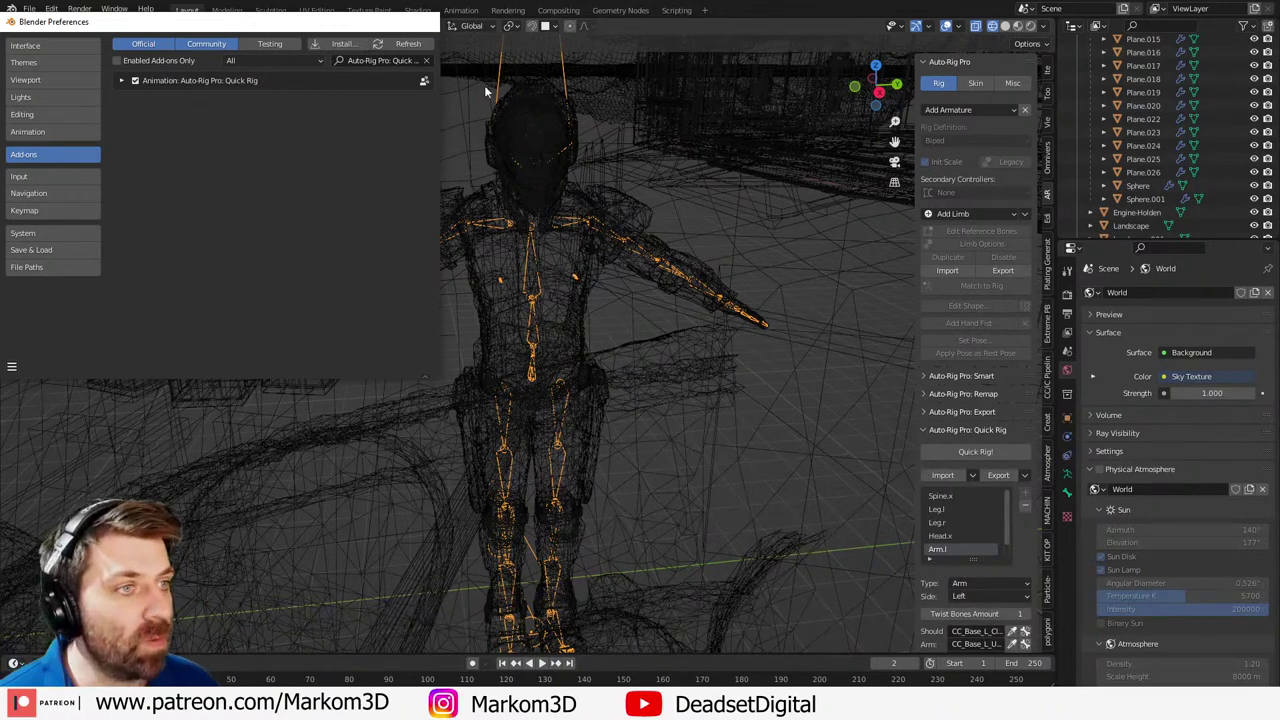
{"action": "left_click", "coordinate": [424, 21]}
- Load the Character Creator + preset in Quick Rig, clearing the current limbs, and try converting the character's armature
{"action": "left_click", "coordinate": [990, 474]}
{"action": "left_click", "coordinate": [990, 511]}
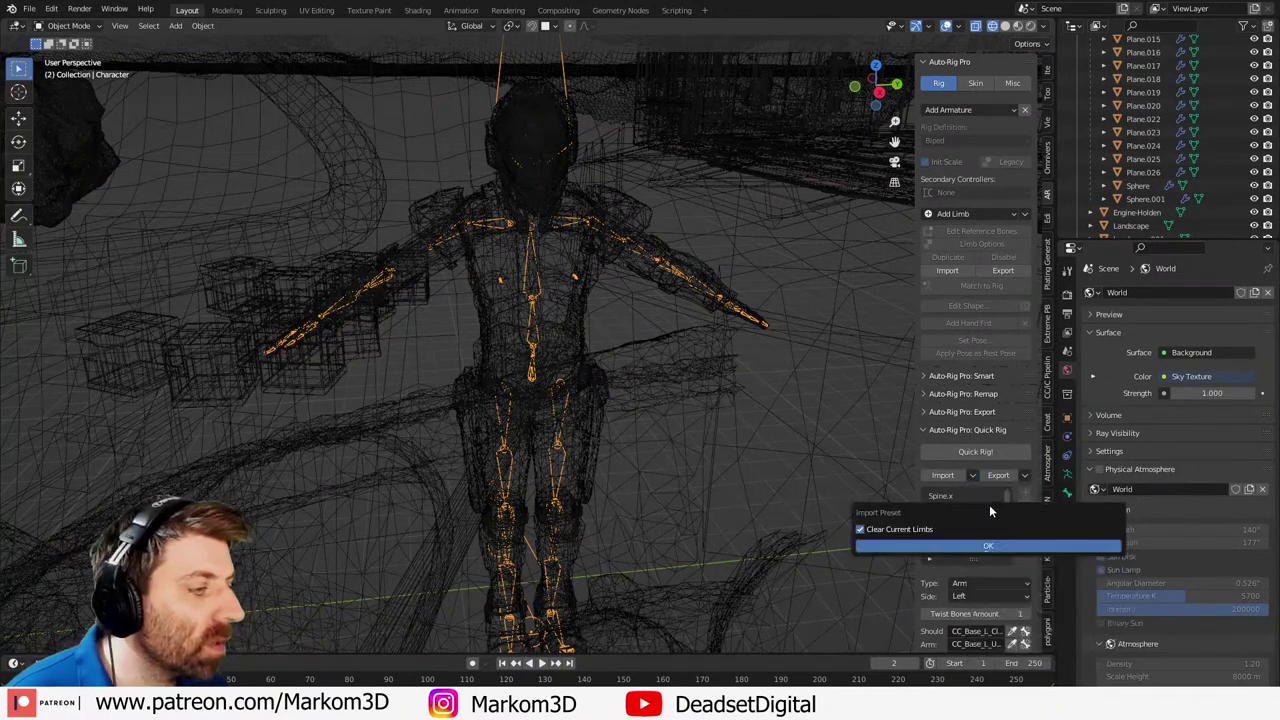
{"action": "left_click", "coordinate": [987, 548]}
{"action": "left_click", "coordinate": [972, 475]}
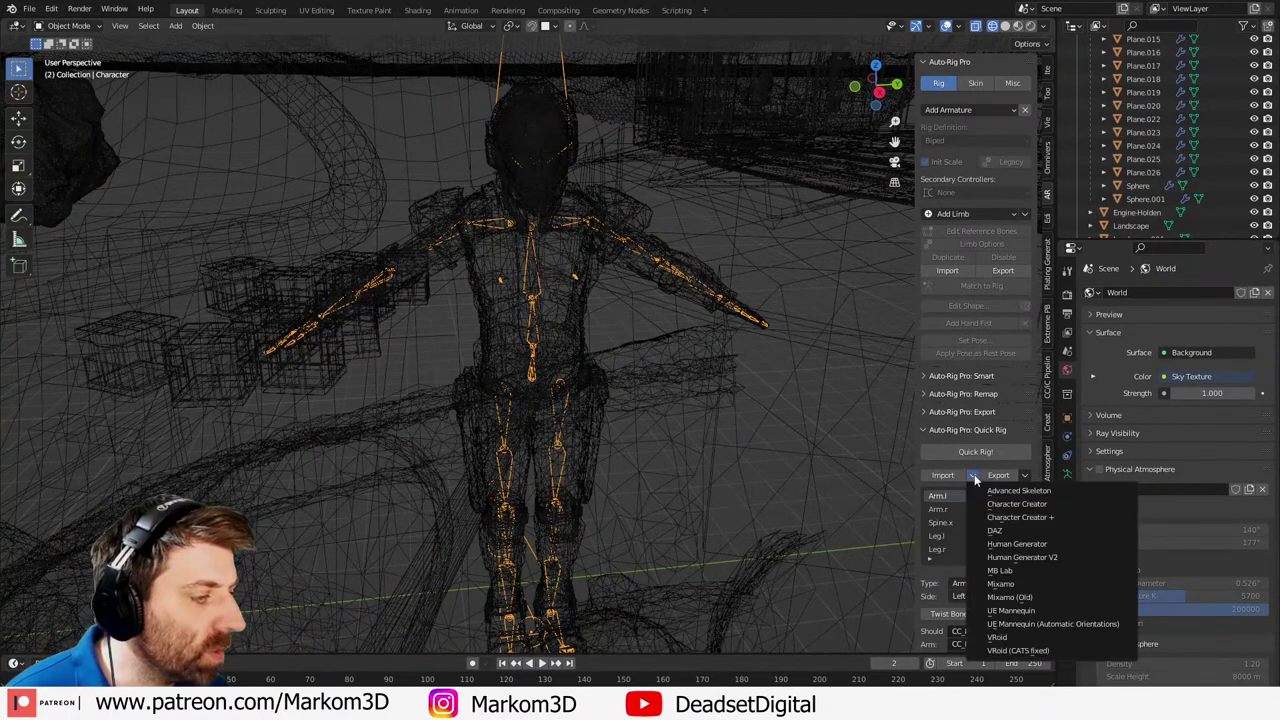
{"action": "left_click", "coordinate": [1021, 518]}
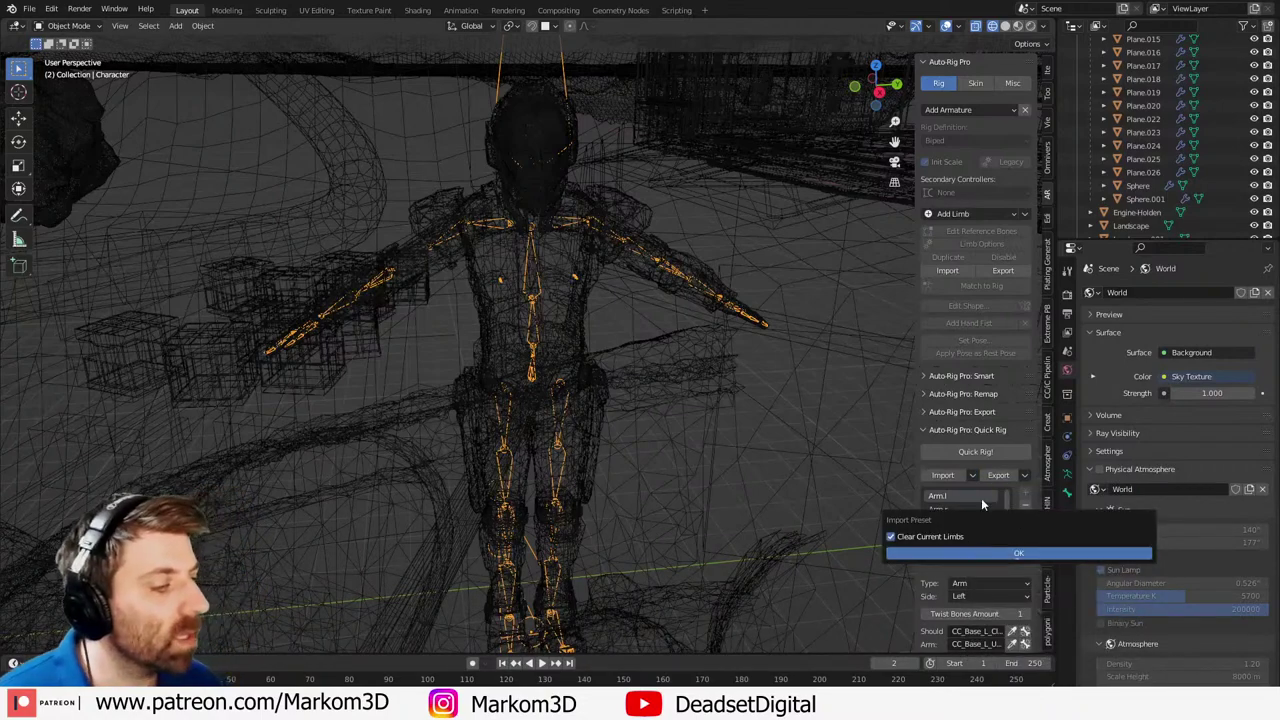
{"action": "left_click", "coordinate": [985, 549]}
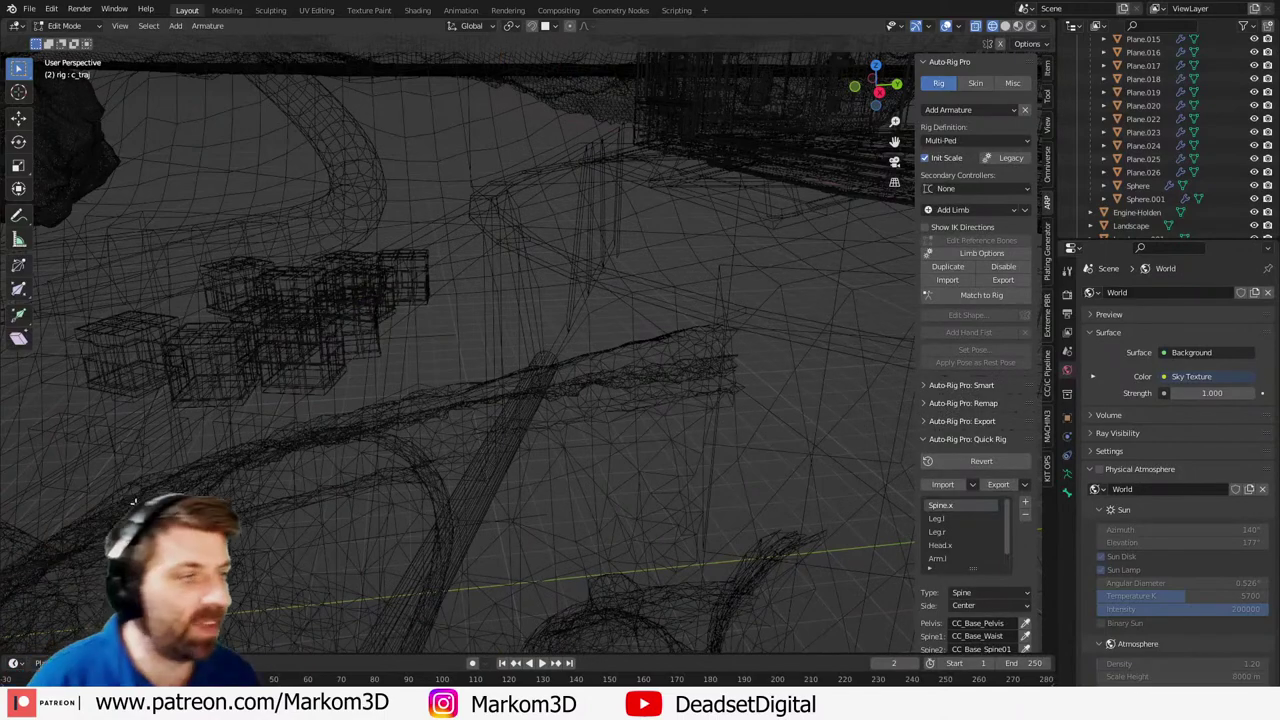
- Inspect the generated rig around the character, revert the Quick Rig conversion and return the armature to Object Mode
{"action": "scroll", "coordinate": [418, 441], "scroll_direction": "down", "scroll_amount": 12}
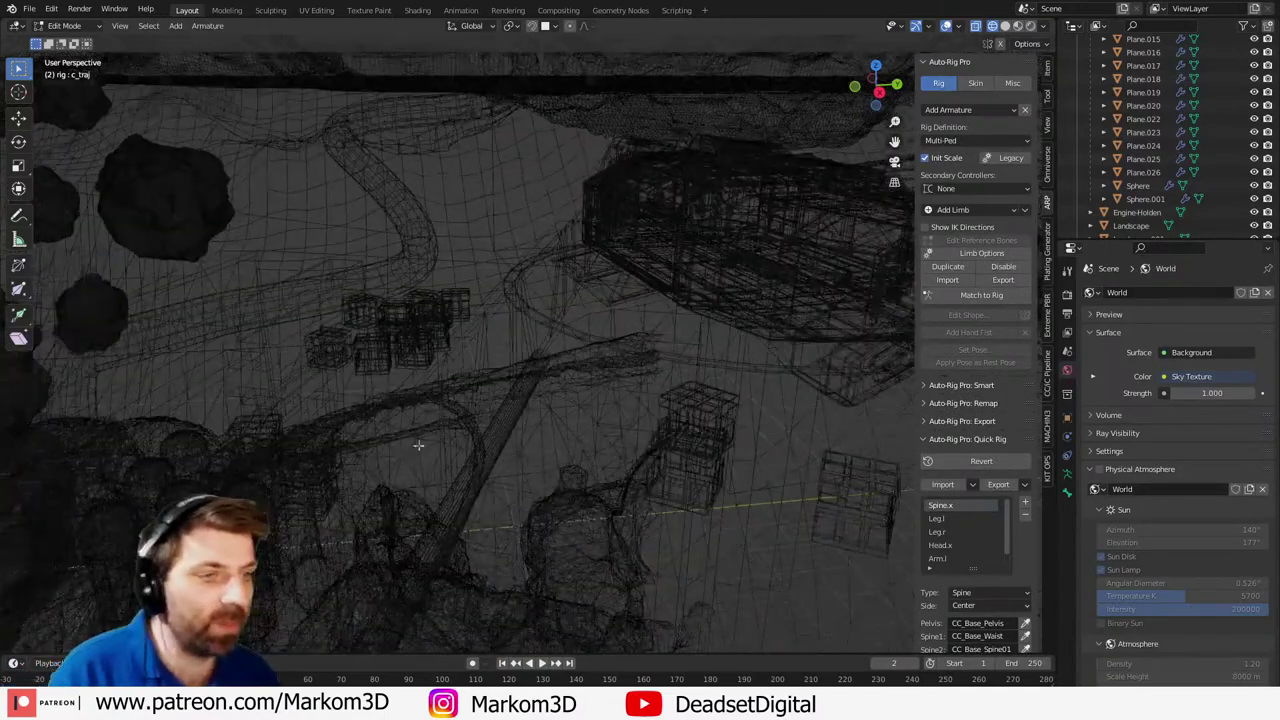
{"action": "key", "text": "KP_Decimal"}
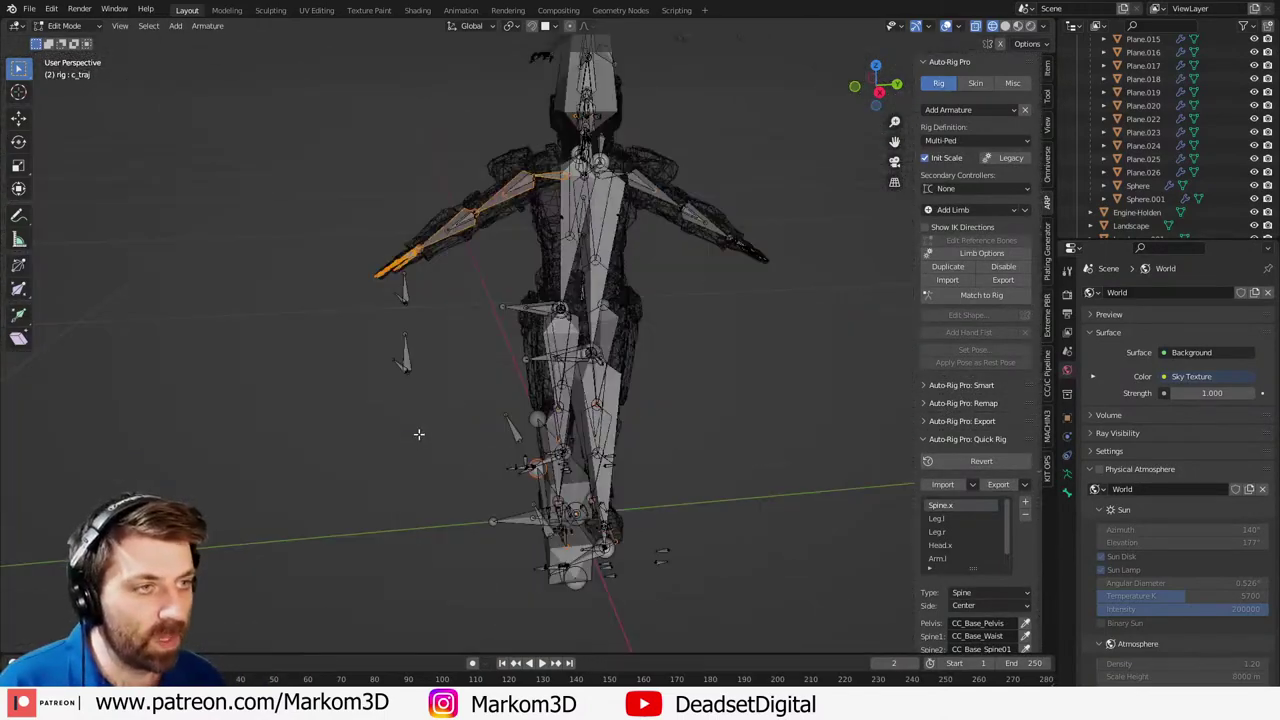
{"action": "mouse_move", "coordinate": [419, 434]}
{"action": "middle_mouse_down"}
{"action": "mouse_move", "coordinate": [677, 449]}
{"action": "mouse_move", "coordinate": [424, 427]}
{"action": "middle_mouse_up"}
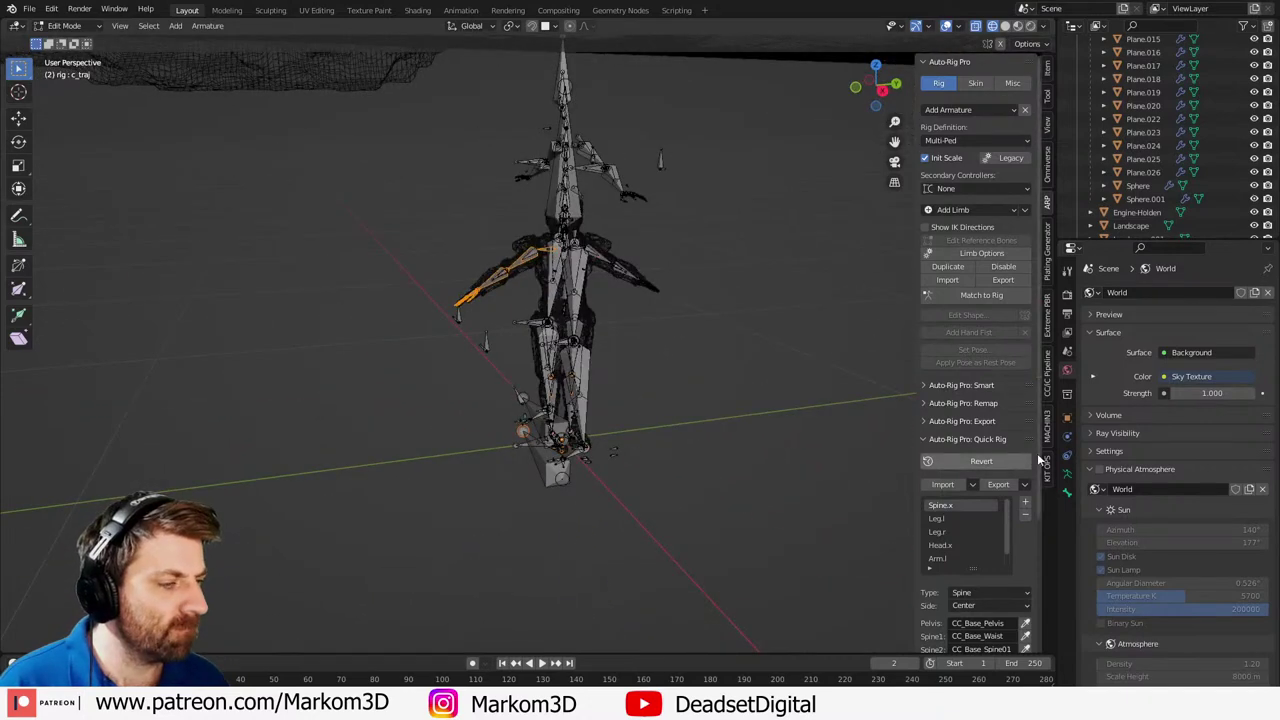
{"action": "left_click", "coordinate": [940, 463]}
{"action": "left_click", "coordinate": [541, 466]}
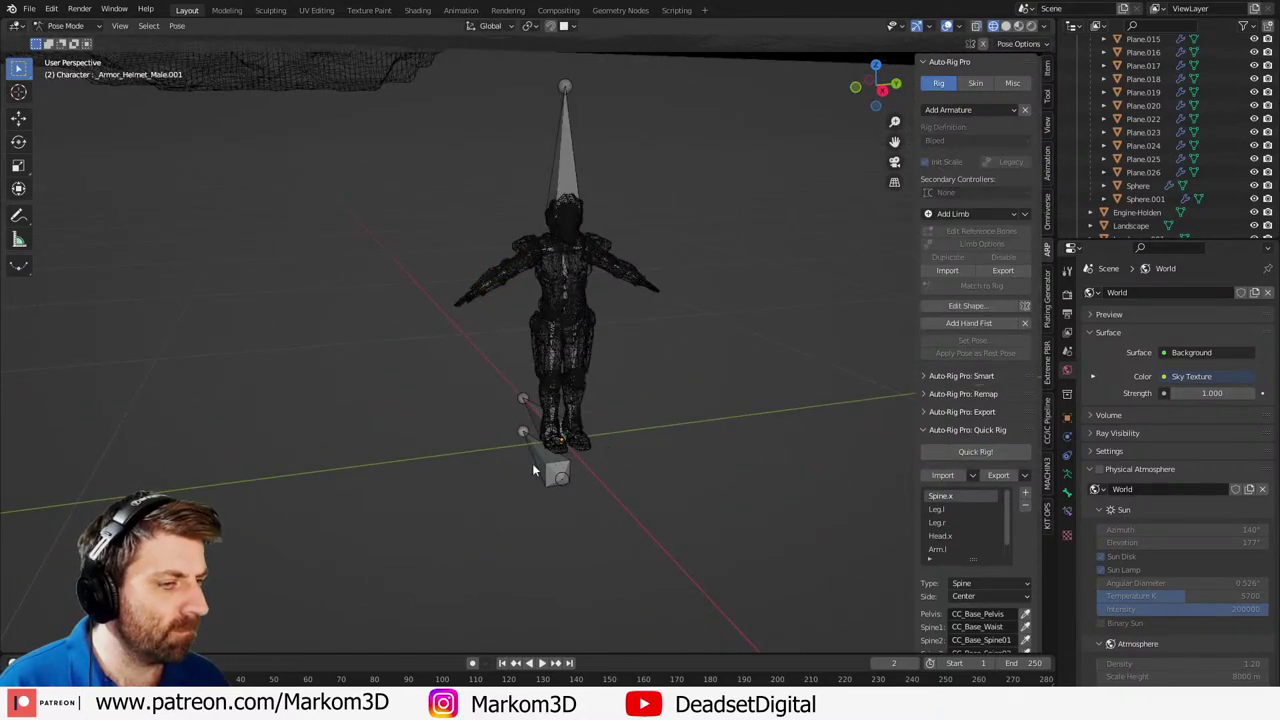
{"action": "left_click", "coordinate": [104, 29]}
{"action": "left_click", "coordinate": [65, 38]}
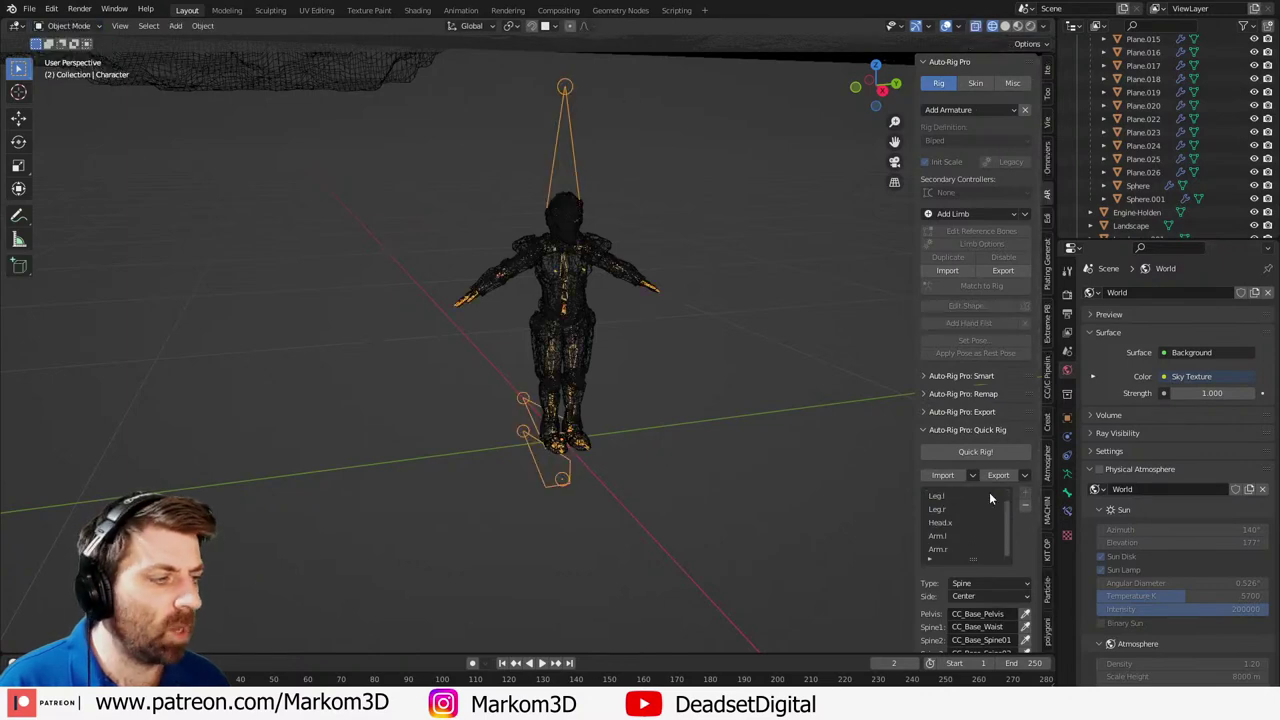
- Review the Quick Rig spine bone assignments and put the character's armature in Edit Mode
{"action": "scroll", "coordinate": [1025, 546], "scroll_direction": "down", "scroll_amount": 3}
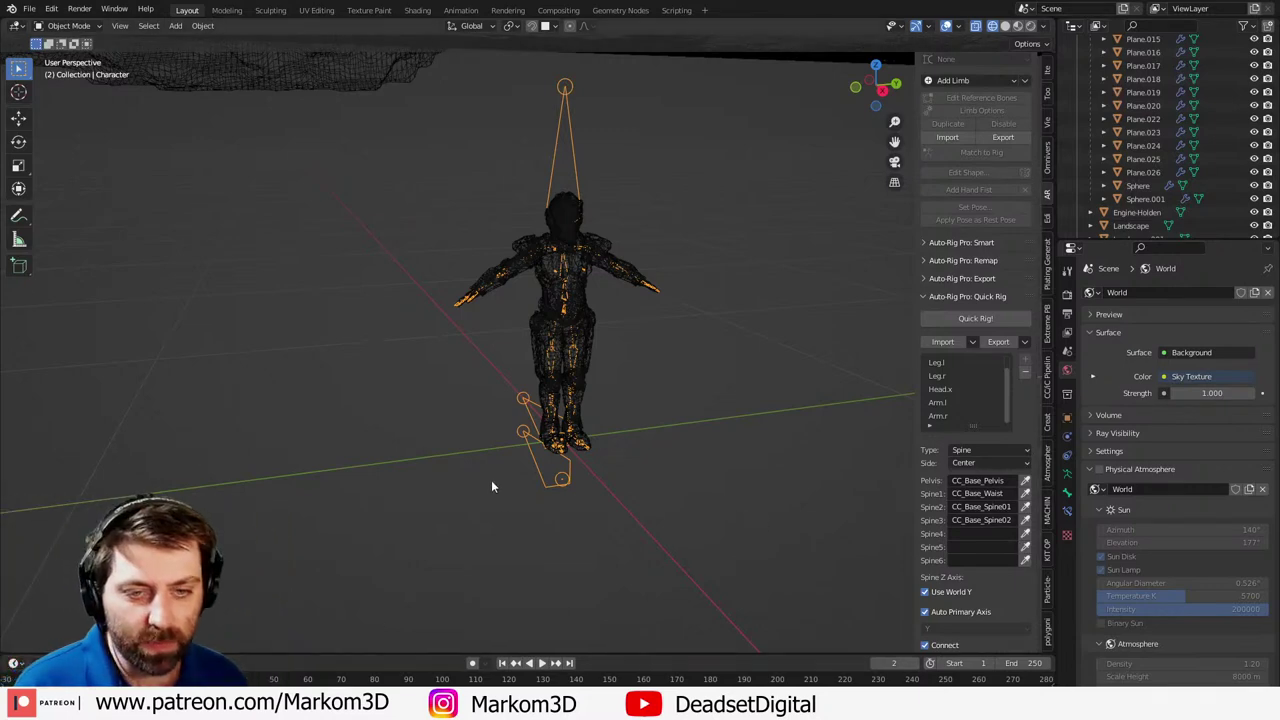
{"action": "middle_click_drag", "start_coordinate": [491, 486], "coordinate": [430, 424]}
{"action": "scroll", "coordinate": [434, 484], "scroll_direction": "up", "scroll_amount": 4}
{"action": "middle_click_drag", "start_coordinate": [490, 455], "coordinate": [430, 472], "text": "shift"}
{"action": "key", "text": "Tab"}
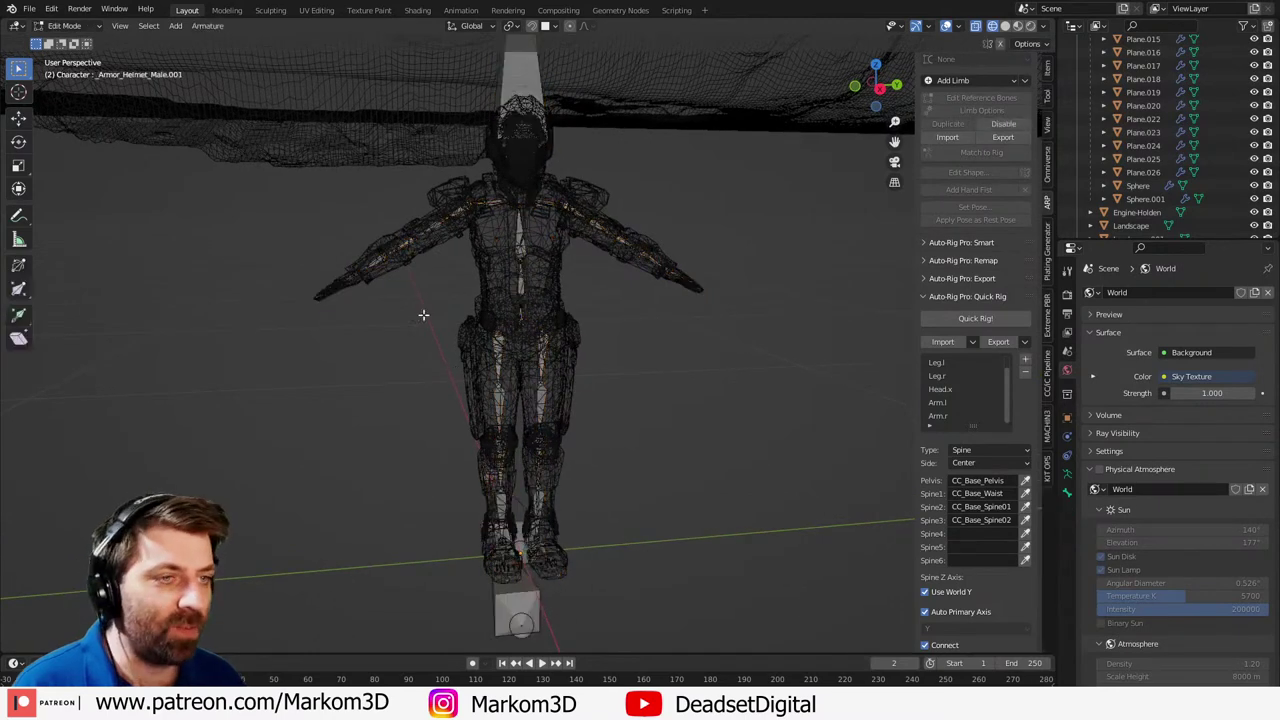
- Switch the character's armature to Pose Mode and lower the right upper arm about 38 degrees toward the body in side view
{"action": "middle_click_drag", "start_coordinate": [423, 315], "coordinate": [447, 290]}
{"action": "left_click", "coordinate": [85, 27]}
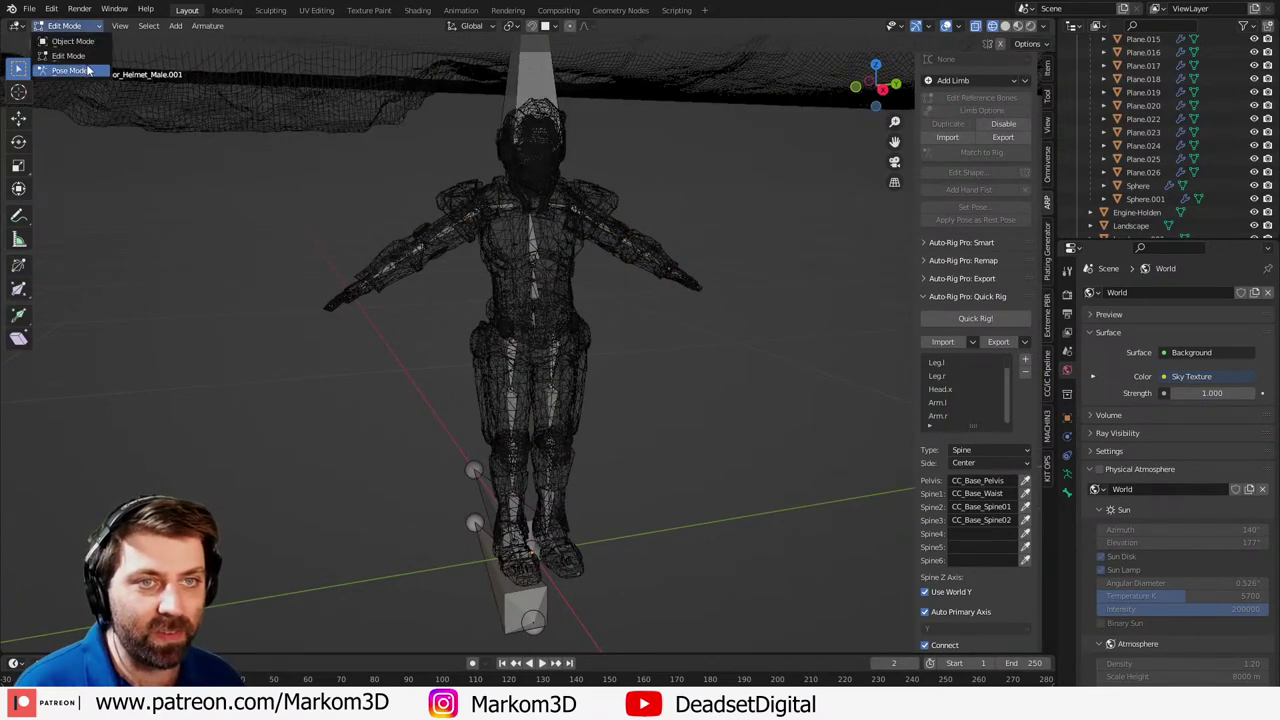
{"action": "left_click", "coordinate": [70, 71]}
{"action": "scroll", "coordinate": [350, 197], "scroll_direction": "up", "scroll_amount": 2}
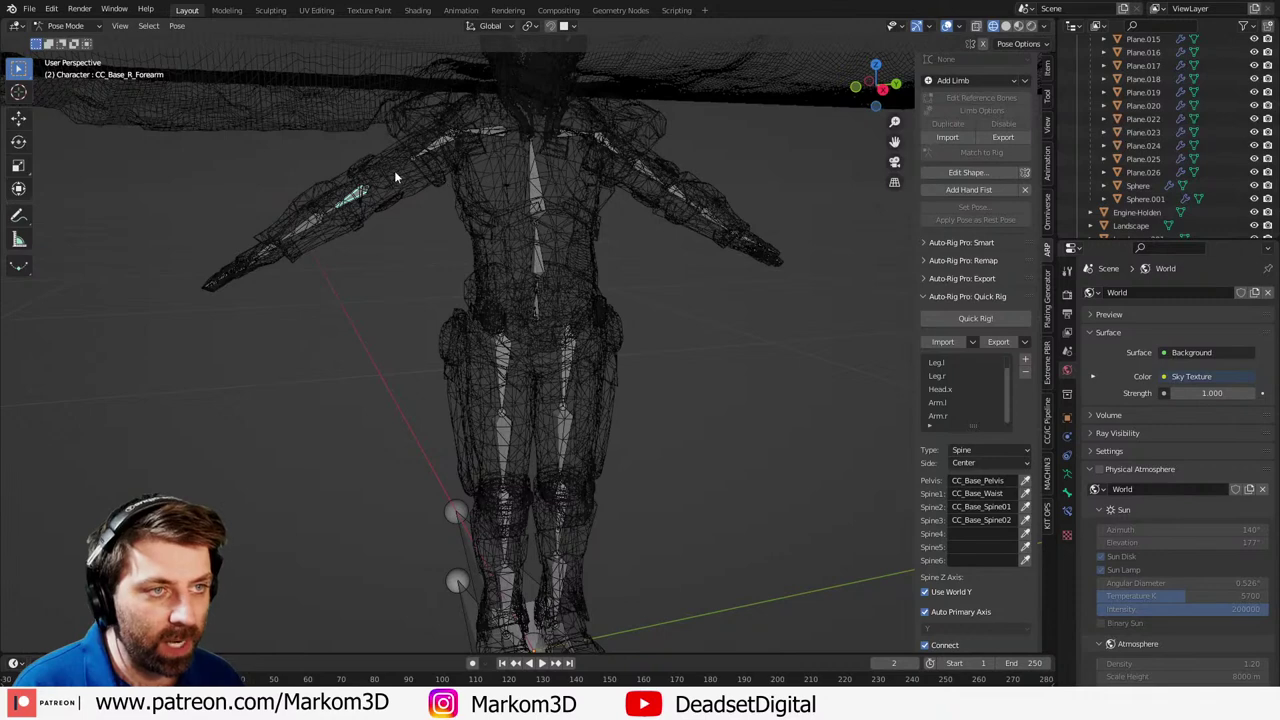
{"action": "key", "text": "KP_3"}
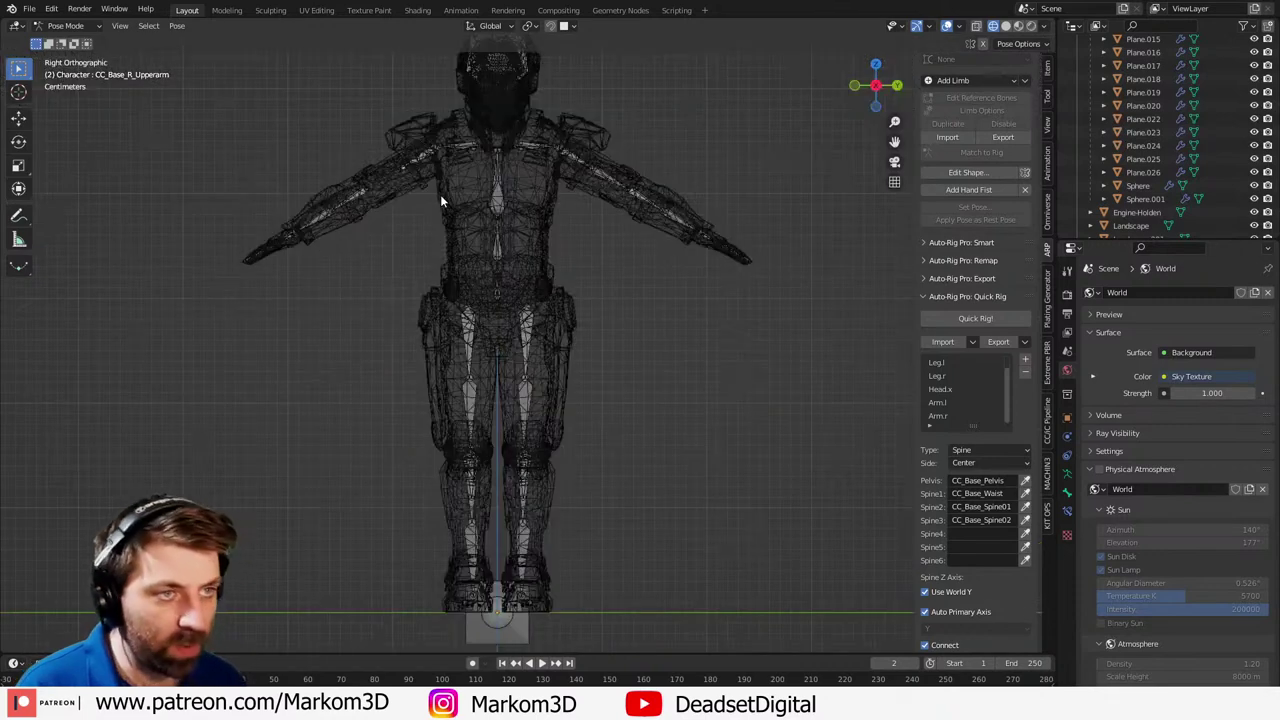
{"action": "key", "text": "r"}
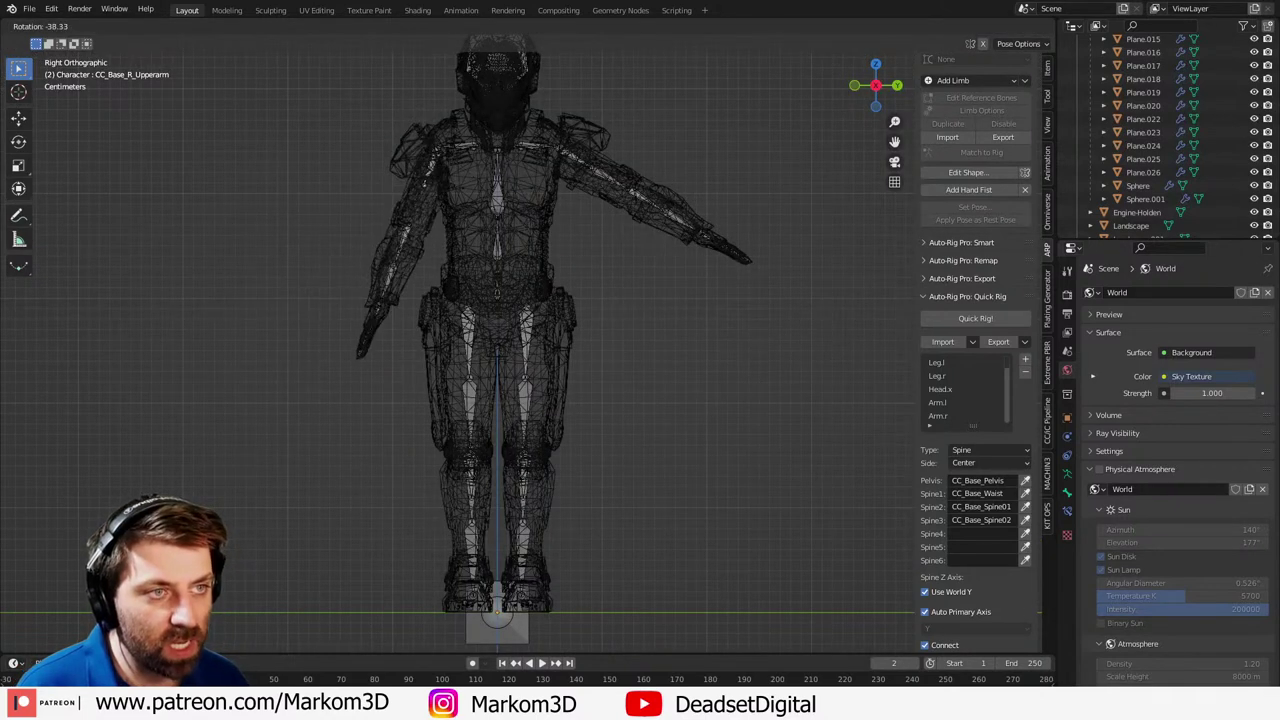
- Lower the left upper arm toward the body and bend the left forearm forward about 39 degrees
{"action": "left_click", "coordinate": [590, 154]}
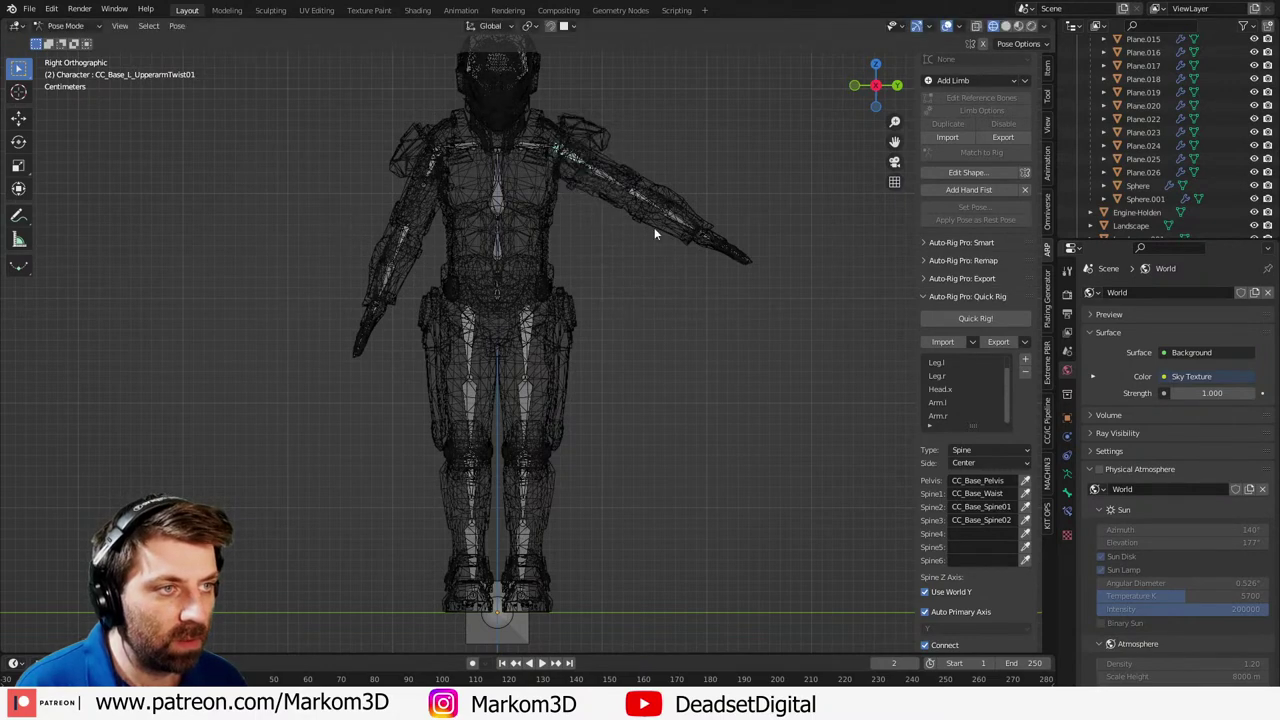
{"action": "left_click", "coordinate": [577, 164]}
{"action": "key", "text": "r"}
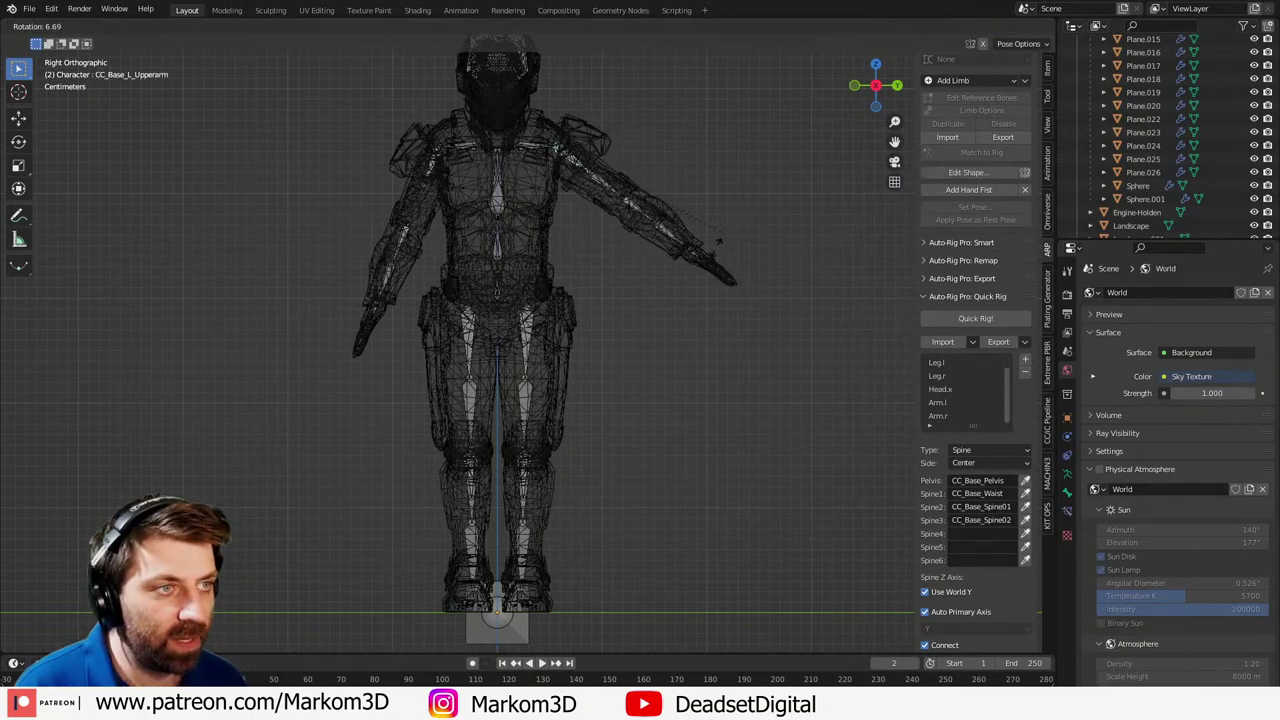
{"action": "left_click", "coordinate": [643, 304]}
{"action": "scroll", "coordinate": [595, 330], "scroll_direction": "up", "scroll_amount": 3}
{"action": "middle_click_drag", "start_coordinate": [643, 304], "coordinate": [423, 283]}
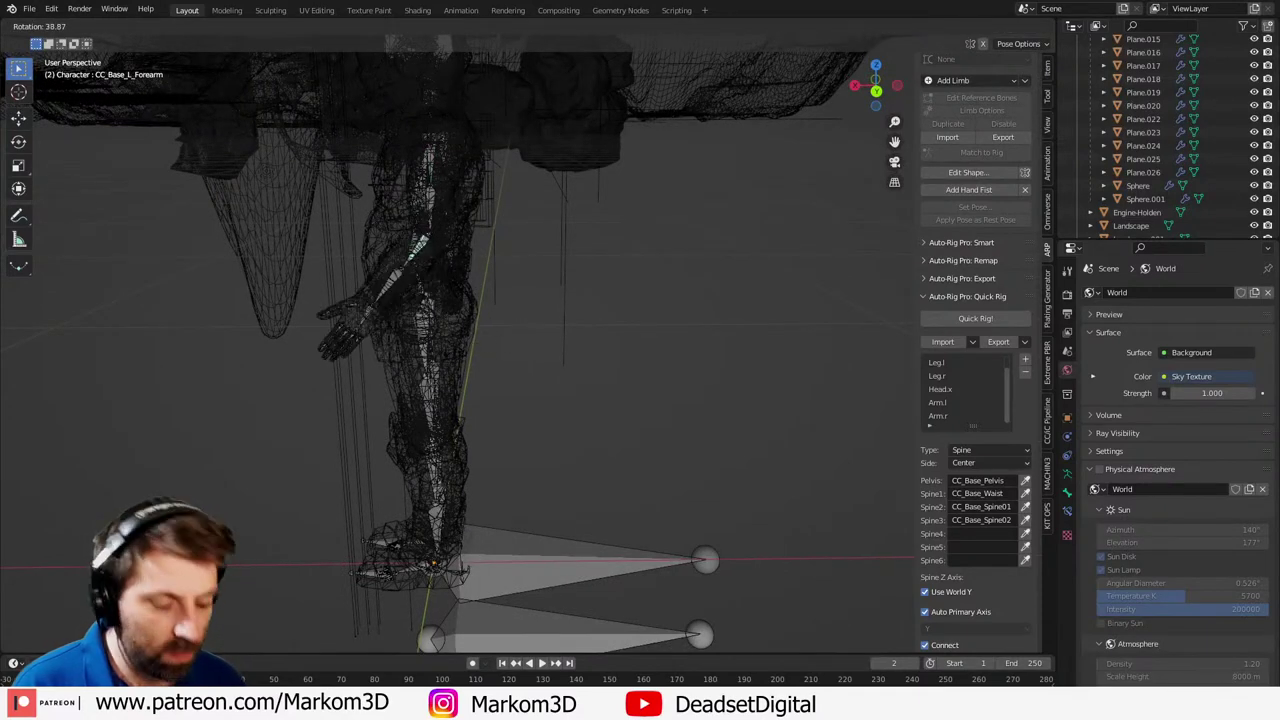
{"action": "key", "text": "KP_3"}
{"action": "key", "text": "KP_1"}
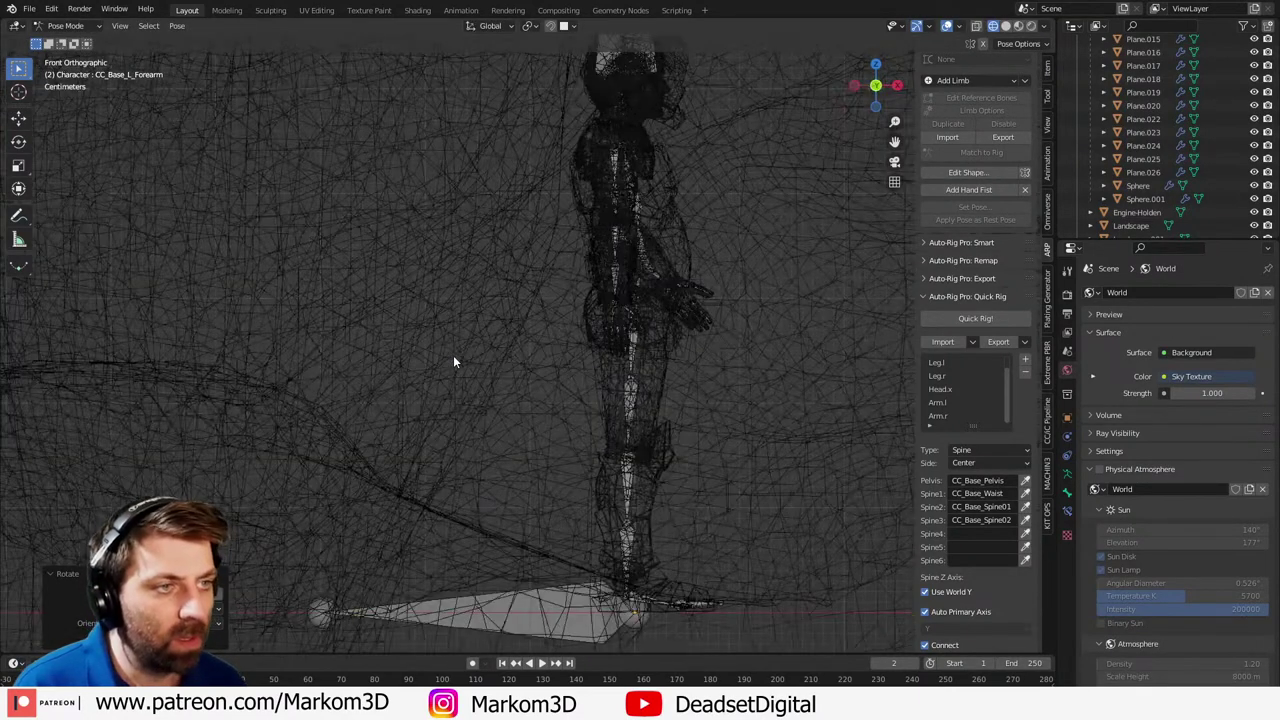
- Hide the right forearm's twist bone and elbow share bone so the main forearm bone can be picked
{"action": "left_click", "coordinate": [616, 328]}
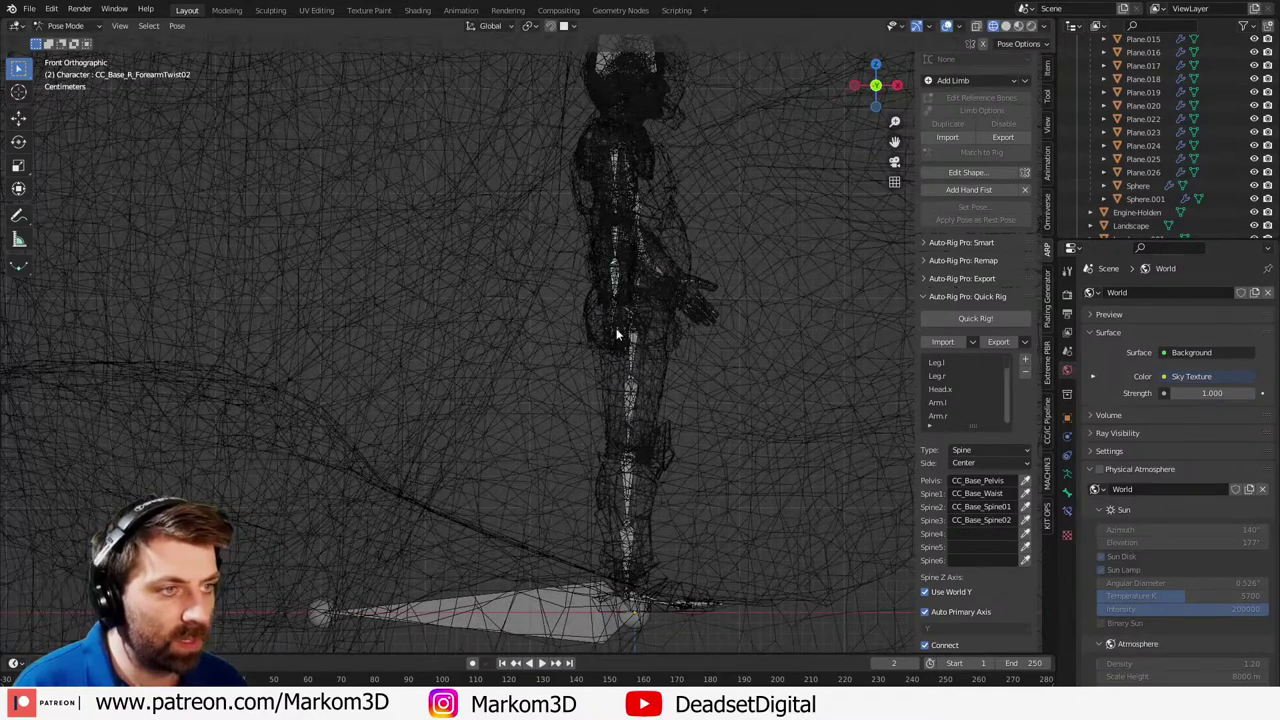
{"action": "left_click", "coordinate": [626, 256]}
{"action": "key", "text": "r"}
{"action": "right_click", "coordinate": [728, 260]}
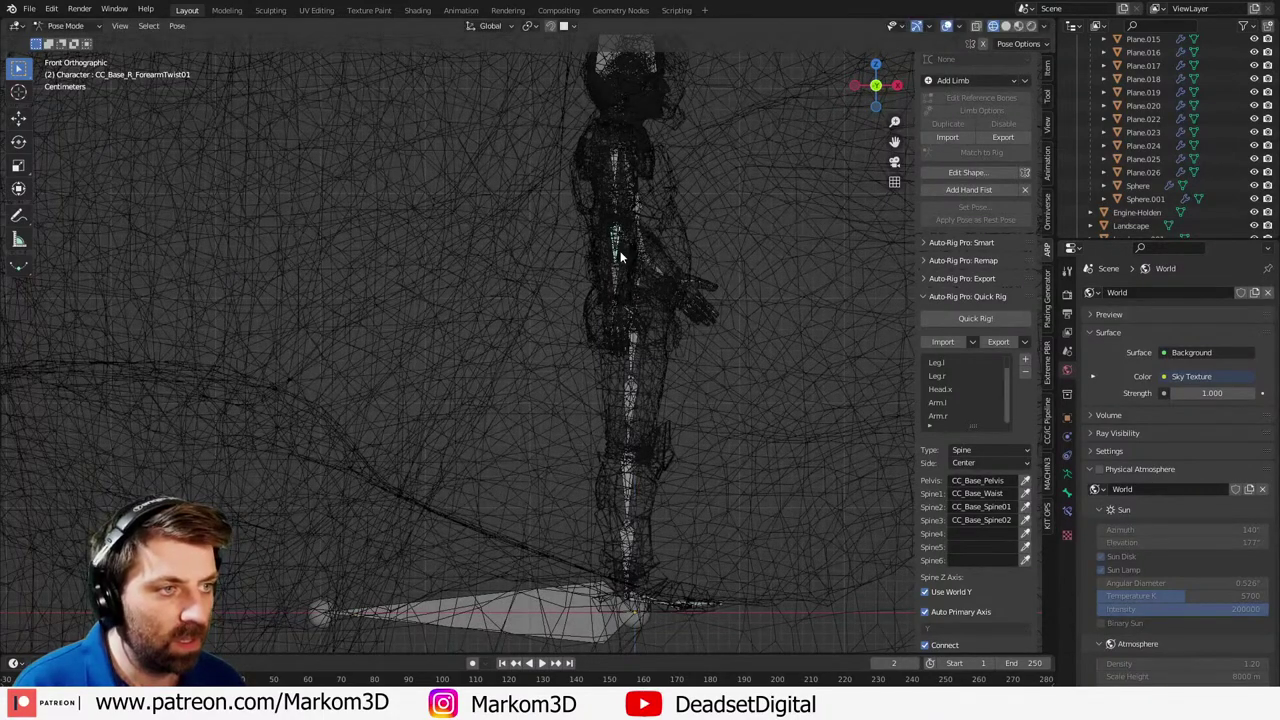
{"action": "key", "text": "h"}
{"action": "left_click", "coordinate": [617, 252]}
{"action": "key", "text": "r"}
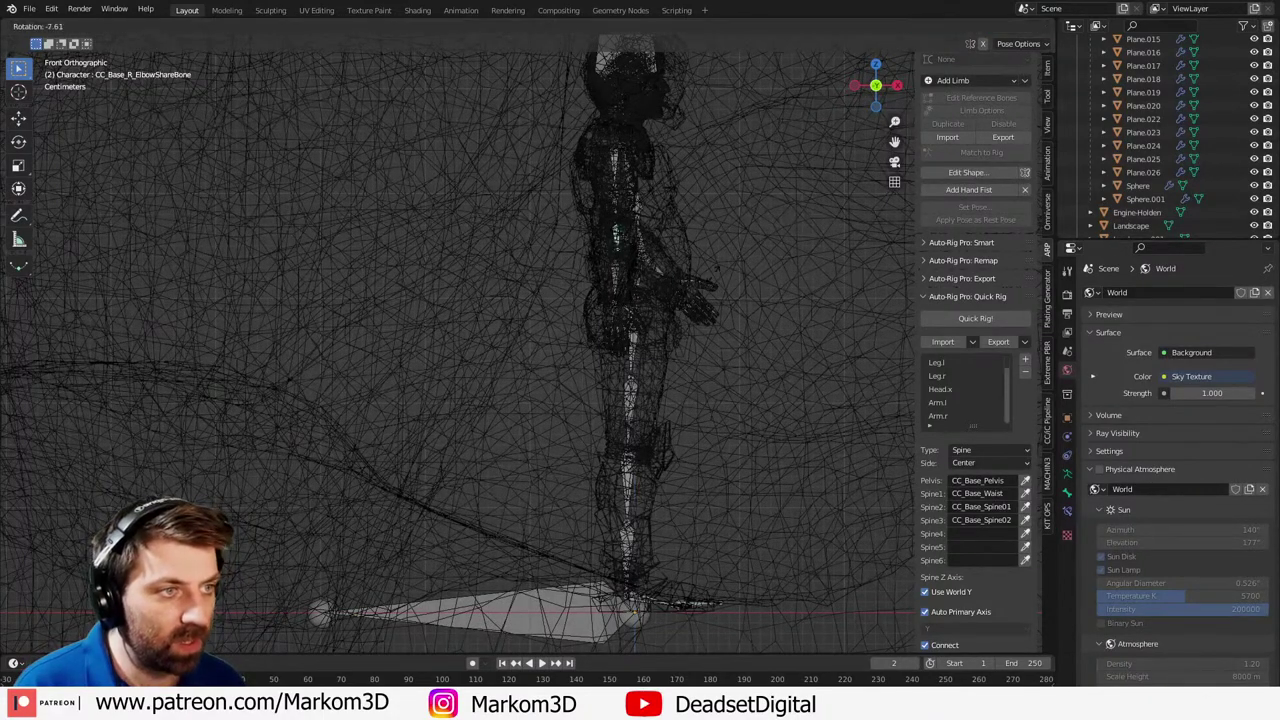
{"action": "right_click", "coordinate": [719, 275]}
{"action": "key", "text": "h"}
- Bend the right forearm slightly forward and swing the right upper arm backward in the front orthographic view
{"action": "left_click", "coordinate": [616, 236]}
{"action": "key", "text": "r"}
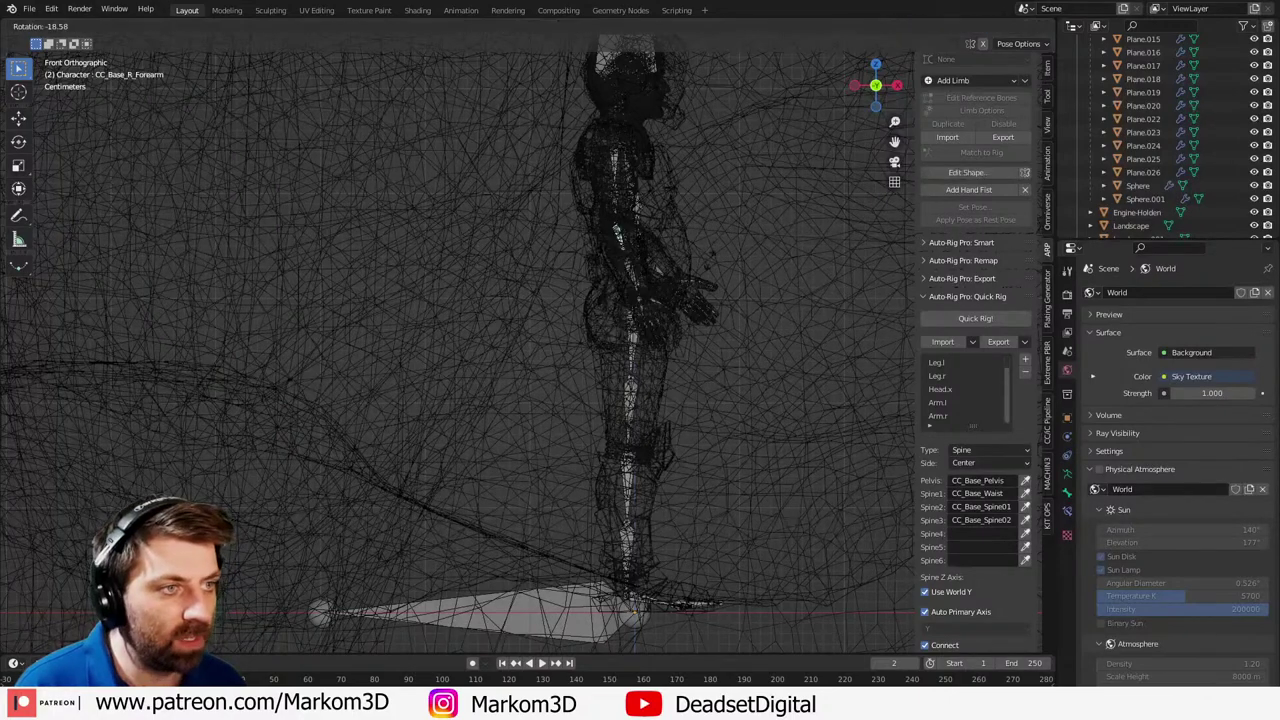
{"action": "left_click", "coordinate": [713, 242]}
{"action": "left_click", "coordinate": [613, 168]}
{"action": "key", "text": "r"}
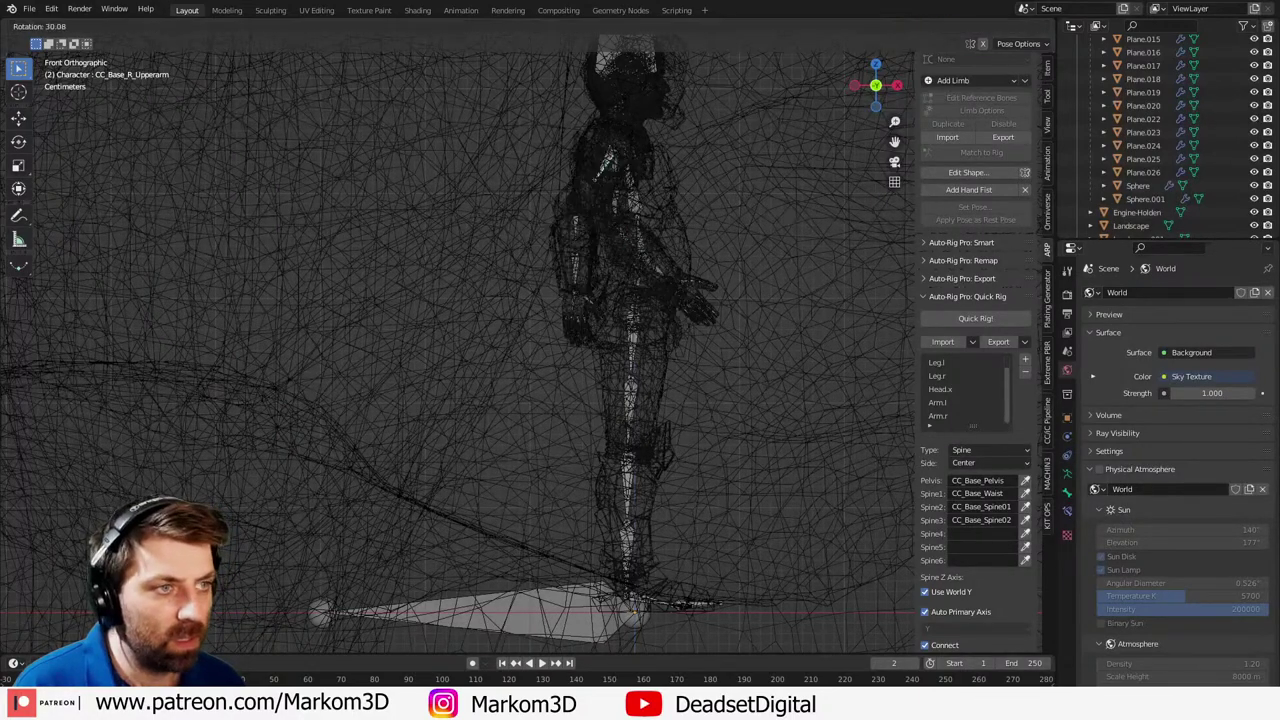
{"action": "left_click", "coordinate": [735, 380]}
{"action": "middle_click_drag", "start_coordinate": [734, 381], "coordinate": [710, 333], "text": "shift"}
- Hide the right thigh's twist bones so the main thigh bone can be picked
{"action": "left_click", "coordinate": [612, 346]}
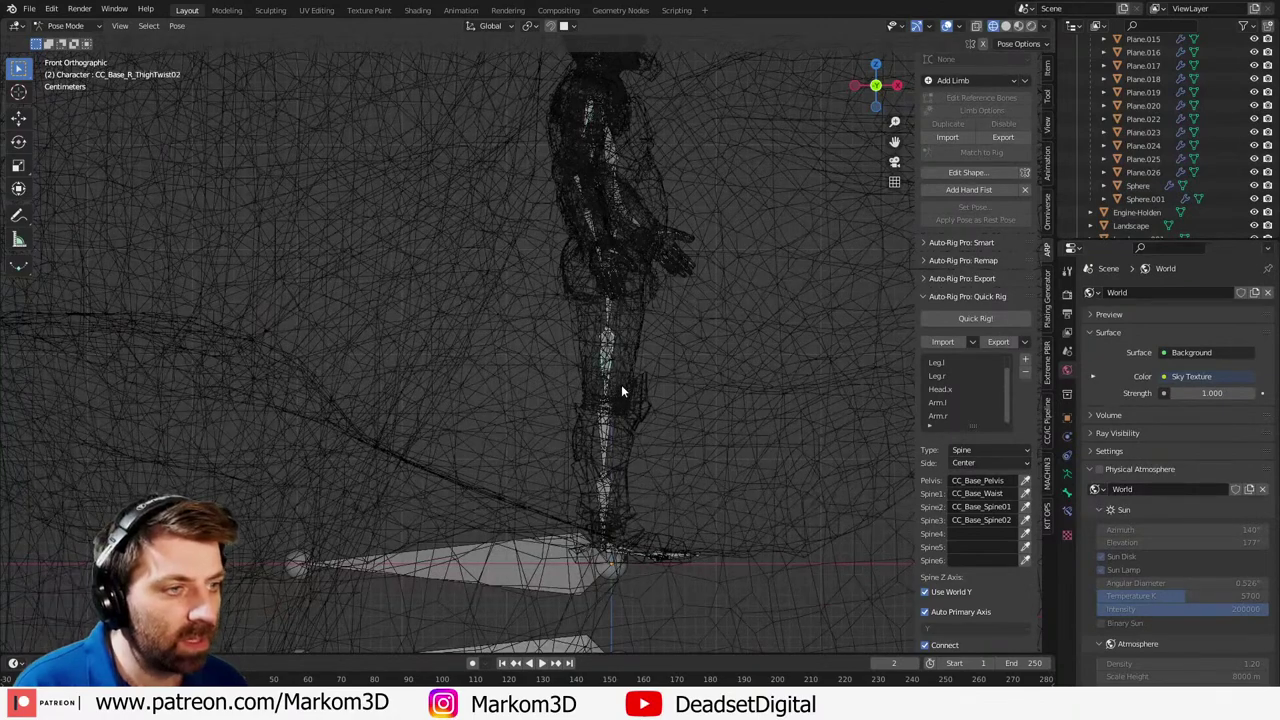
{"action": "key", "text": "r"}
{"action": "right_click", "coordinate": [621, 384]}
{"action": "left_click", "coordinate": [612, 312]}
{"action": "middle_click_drag", "start_coordinate": [612, 312], "coordinate": [666, 374]}
{"action": "key", "text": "KP_1"}
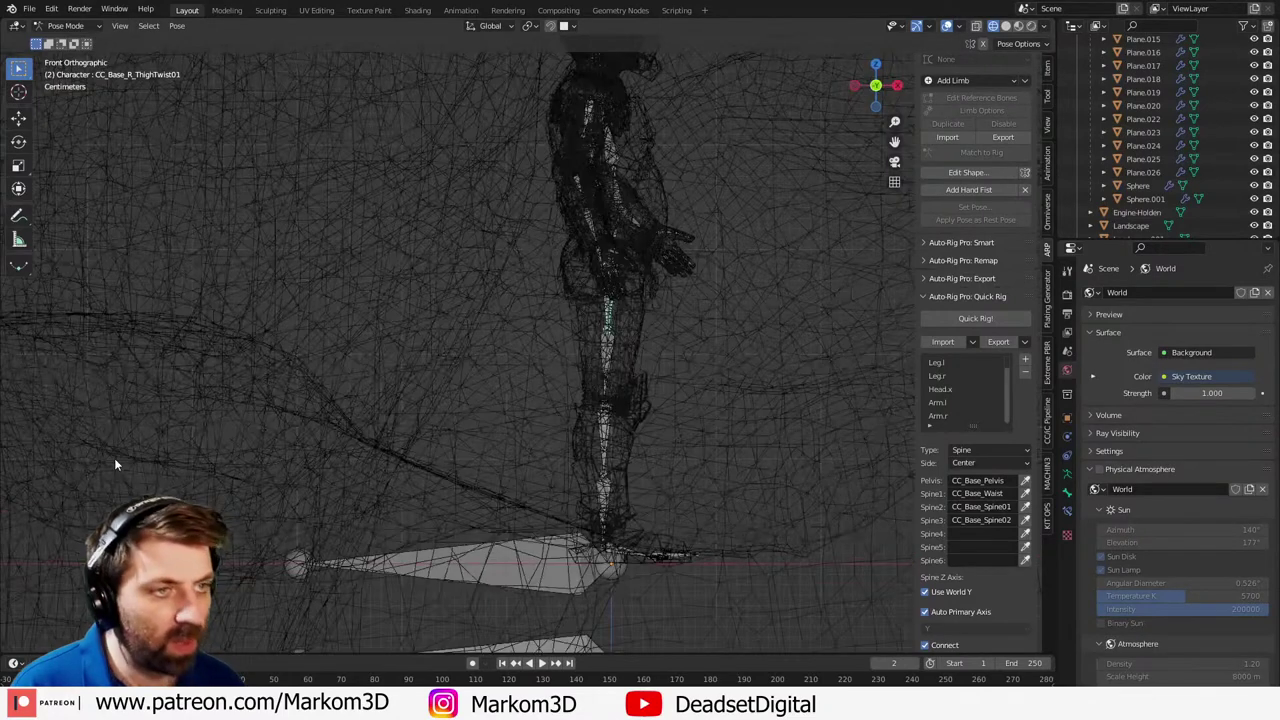
{"action": "key", "text": "r"}
{"action": "right_click", "coordinate": [296, 456]}
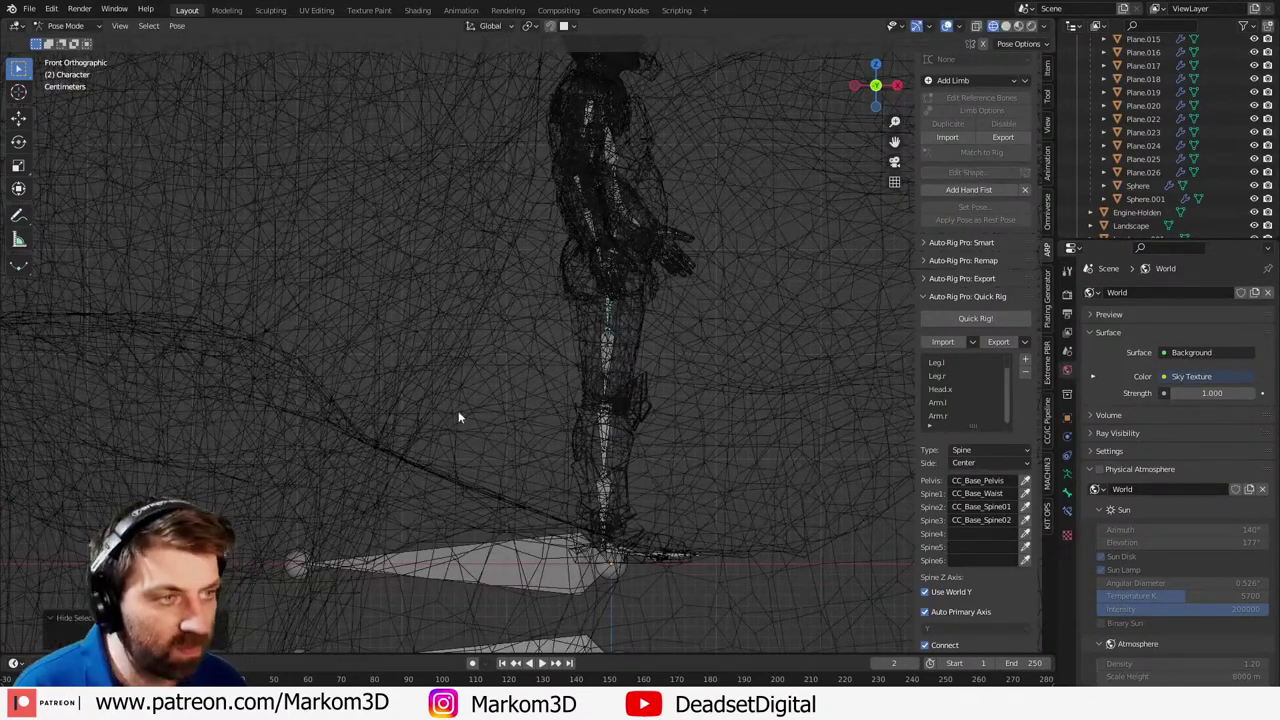
- Rotate the right thigh forward into a slight step in the front orthographic view
{"action": "left_click", "coordinate": [614, 310]}
{"action": "key", "text": "r"}
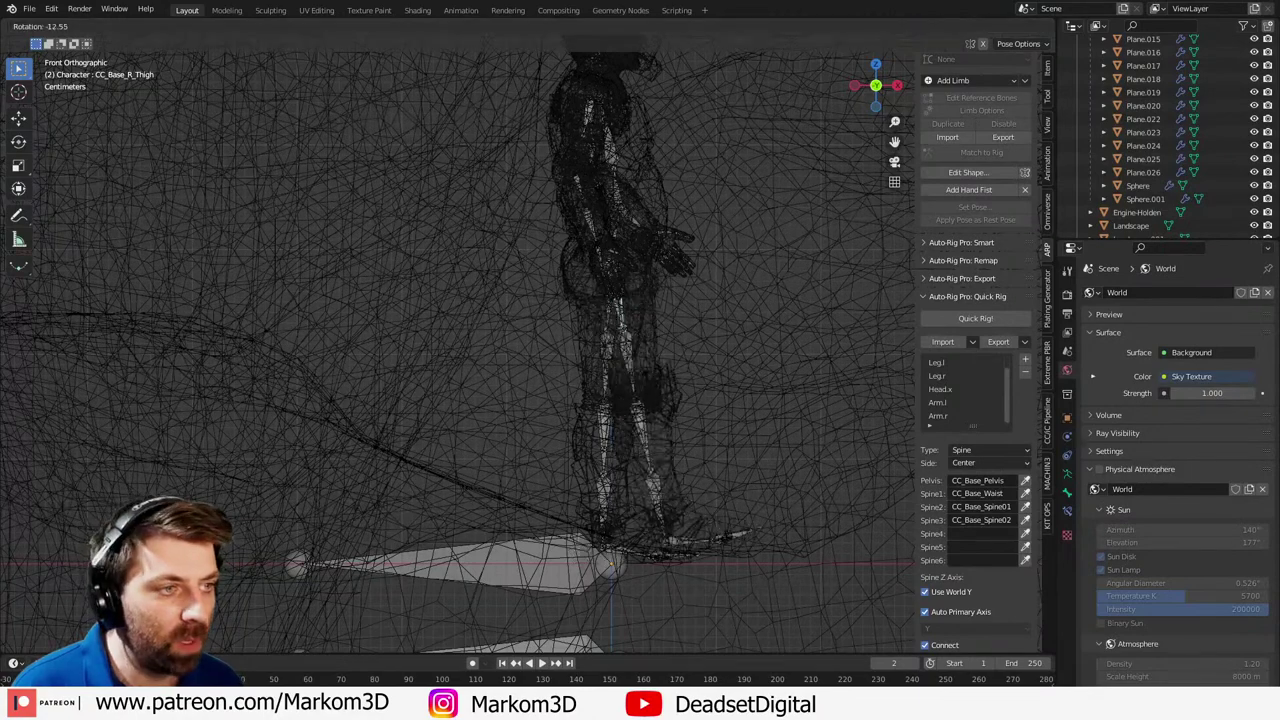
{"action": "left_click", "coordinate": [652, 372]}
{"action": "middle_click_drag", "start_coordinate": [652, 372], "coordinate": [609, 384]}
{"action": "key", "text": "KP_3"}
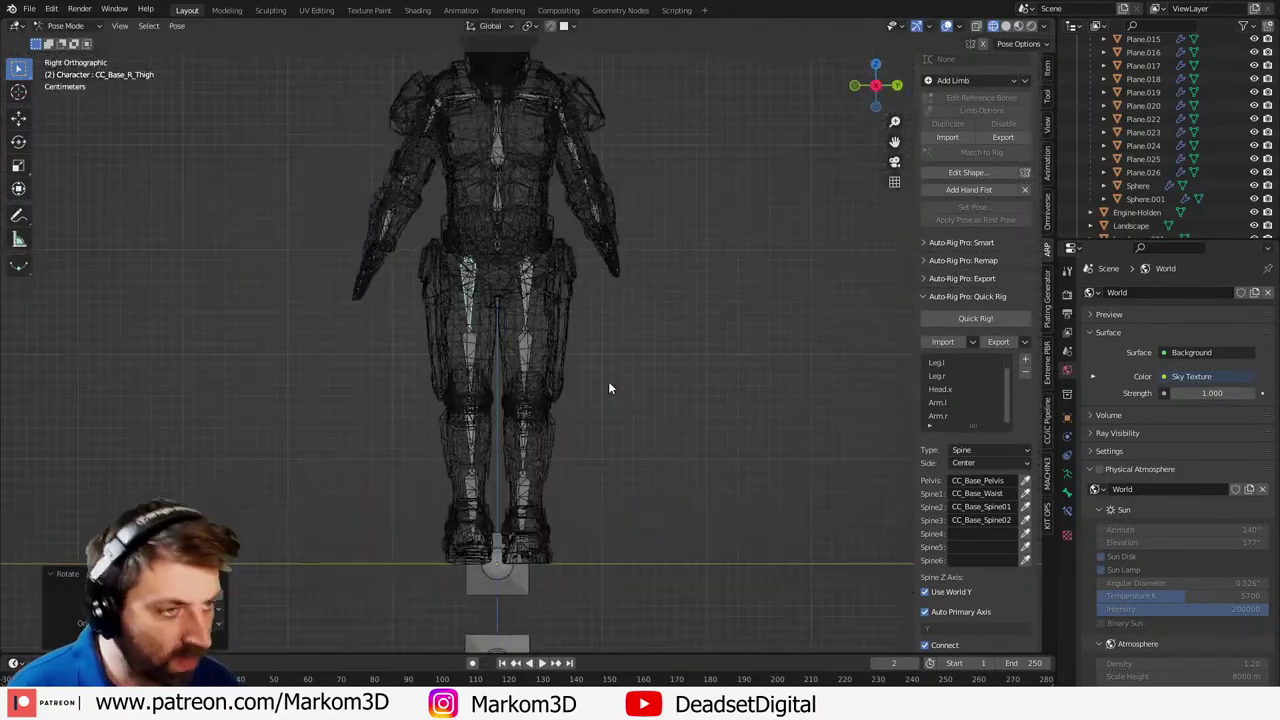
{"action": "key", "text": "KP_1"}
{"action": "key", "text": "r"}
{"action": "left_click", "coordinate": [657, 449]}
- Hide the right calf's twist bone and rotate the right calf about 12 degrees back to bend the knee
{"action": "middle_click_drag", "start_coordinate": [661, 449], "coordinate": [659, 436], "text": "shift"}
{"action": "left_click", "coordinate": [655, 435]}
{"action": "key", "text": "h"}
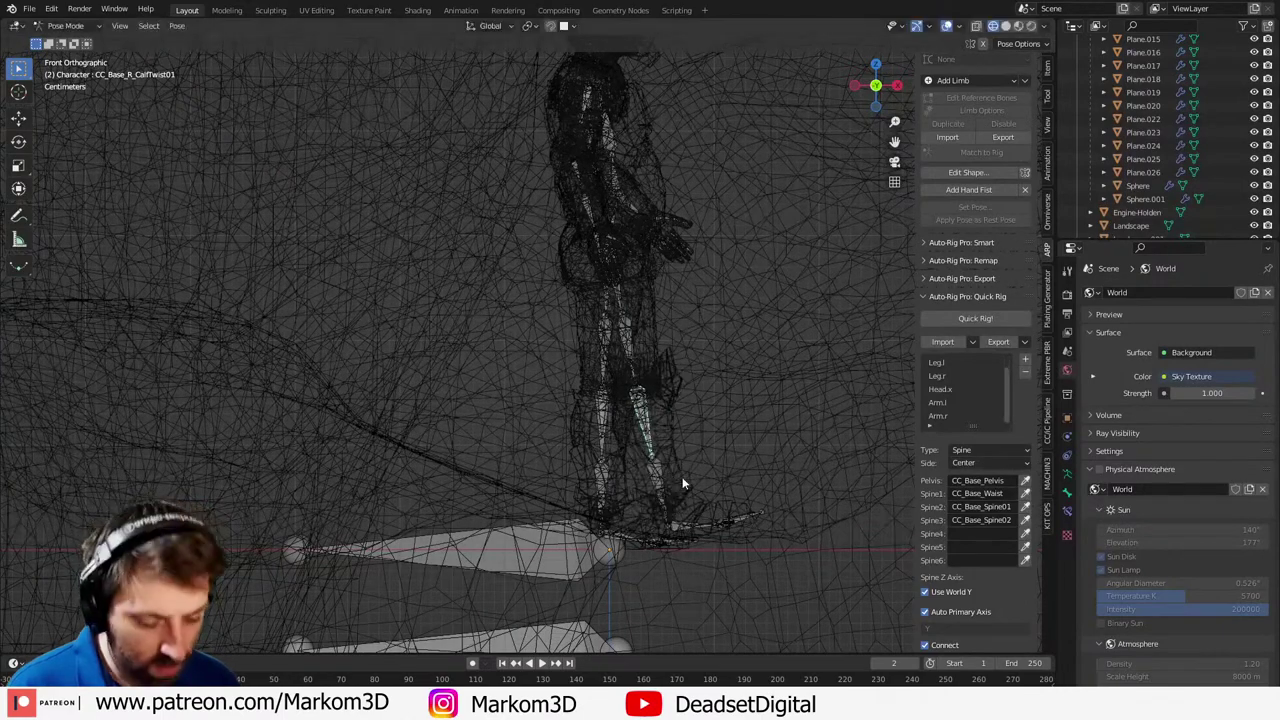
{"action": "left_click", "coordinate": [650, 424]}
{"action": "key", "text": "r"}
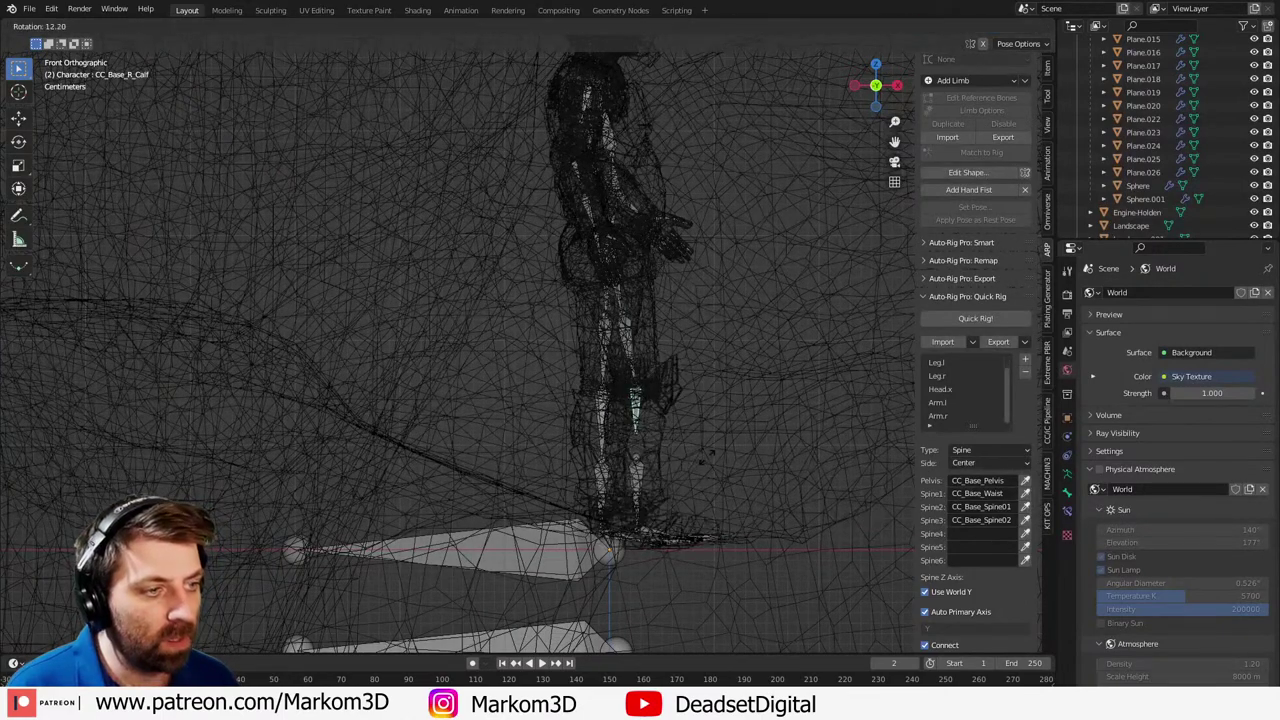
{"action": "left_click", "coordinate": [660, 469]}
{"action": "middle_click_drag", "start_coordinate": [660, 469], "coordinate": [634, 459], "text": "shift"}
- Get past the left thigh's twist bone and rotate the main left thigh bone slightly backward
{"action": "left_click", "coordinate": [575, 352]}
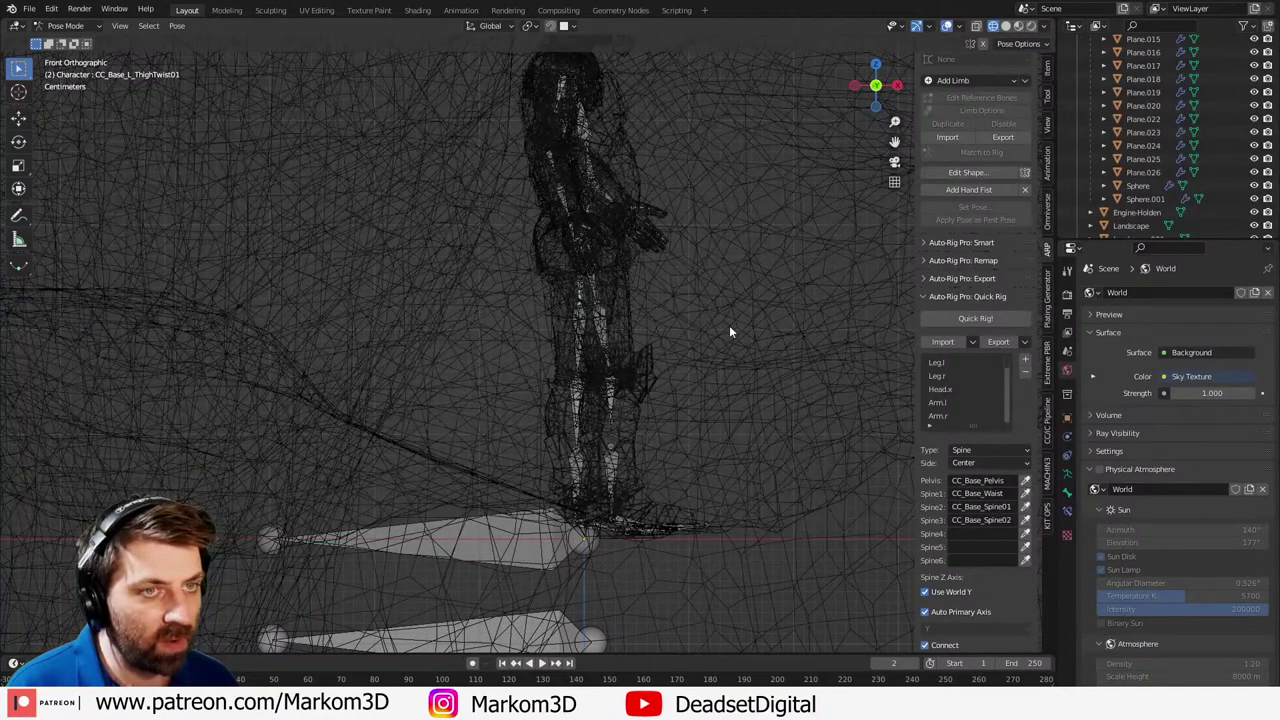
{"action": "key", "text": "h"}
{"action": "key", "text": "ctrl+z"}
{"action": "key", "text": "r"}
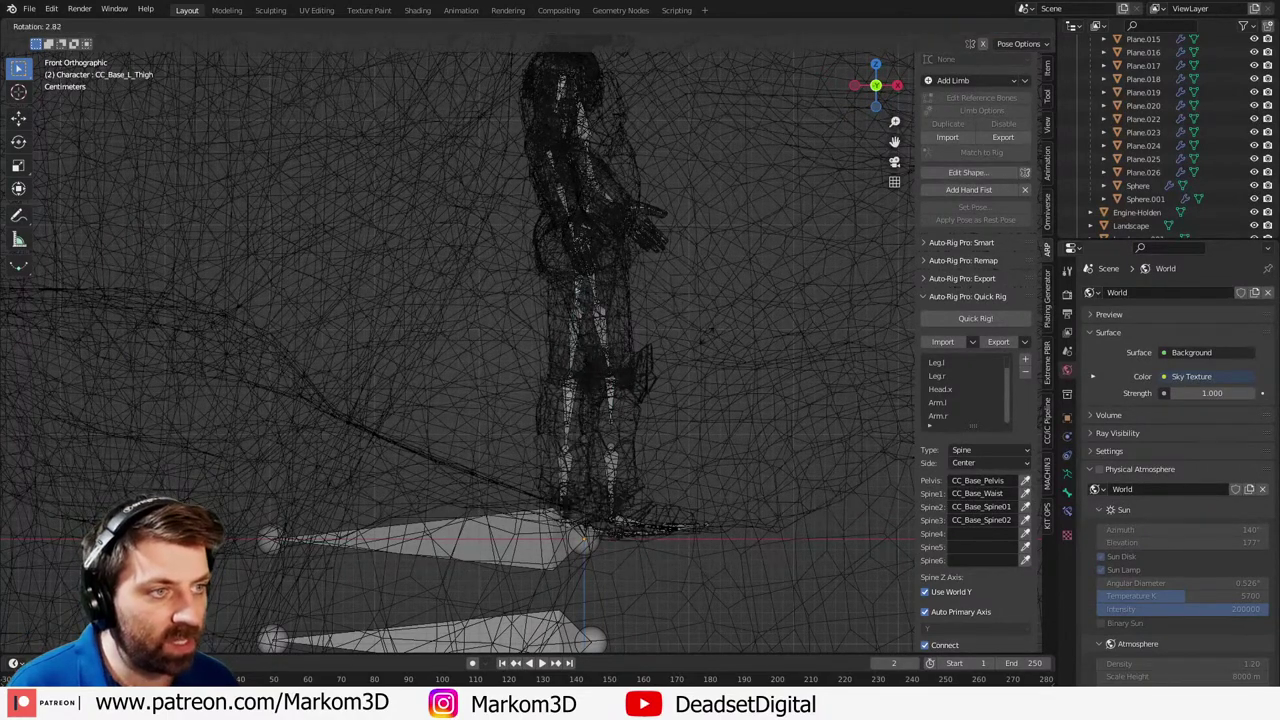
{"action": "left_click", "coordinate": [698, 338]}
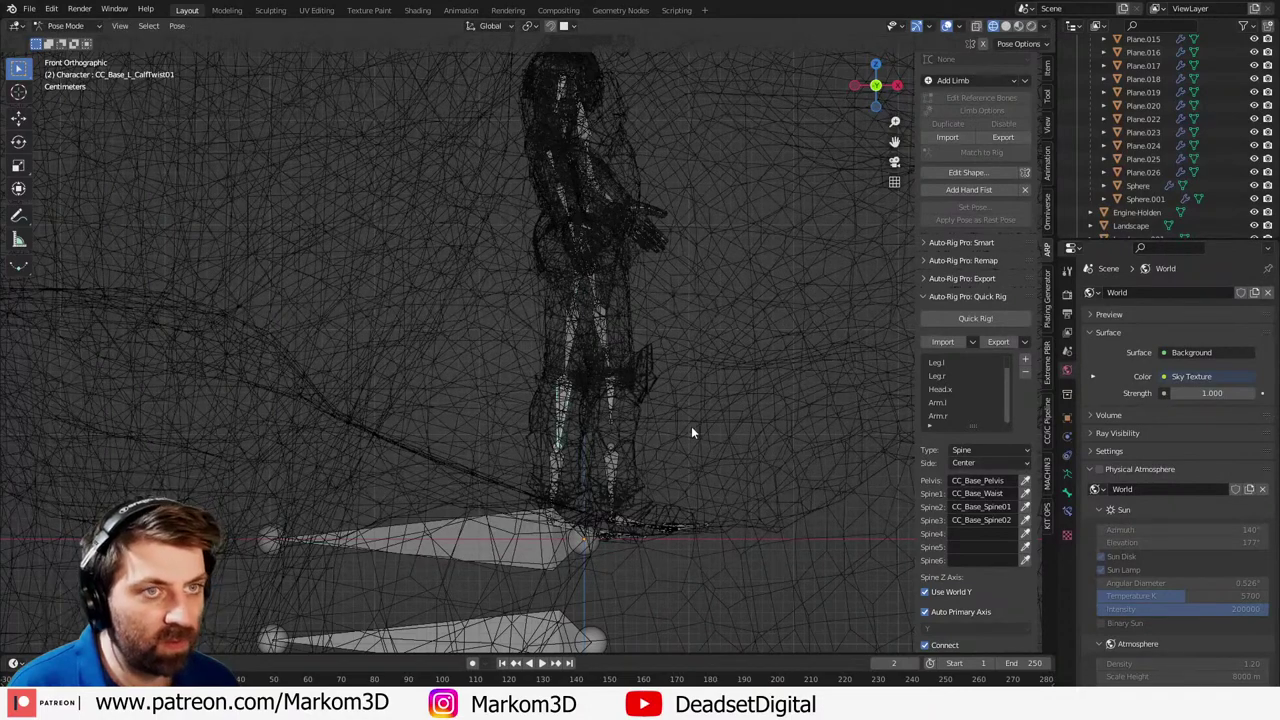
- Hide the left calf's twist bone and rotate the left calf backward
{"action": "key", "text": "r"}
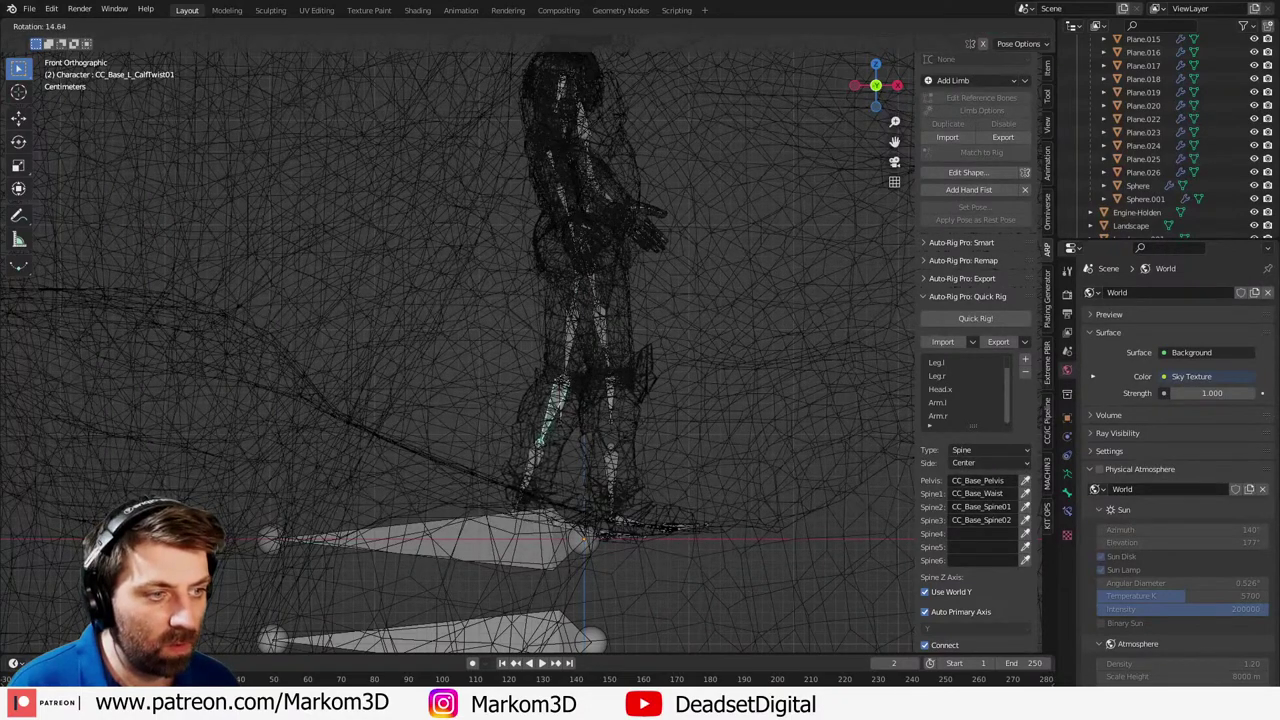
{"action": "right_click", "coordinate": [637, 438]}
{"action": "key", "text": "h"}
{"action": "left_click", "coordinate": [565, 412]}
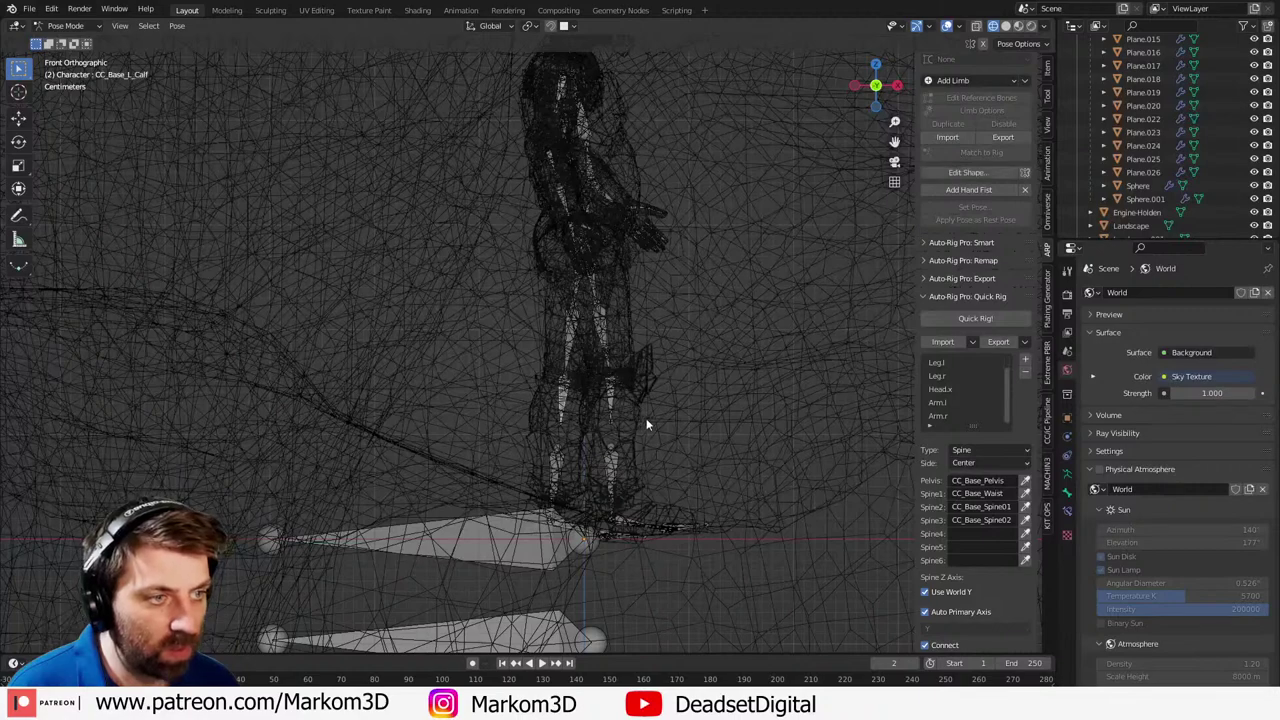
{"action": "key", "text": "r"}
{"action": "left_click", "coordinate": [640, 432]}
{"action": "middle_click_drag", "start_coordinate": [575, 461], "coordinate": [553, 432], "text": "shift"}
- Rotate the left foot bone at the ankle to suit the bent leg
{"action": "left_click", "coordinate": [516, 503]}
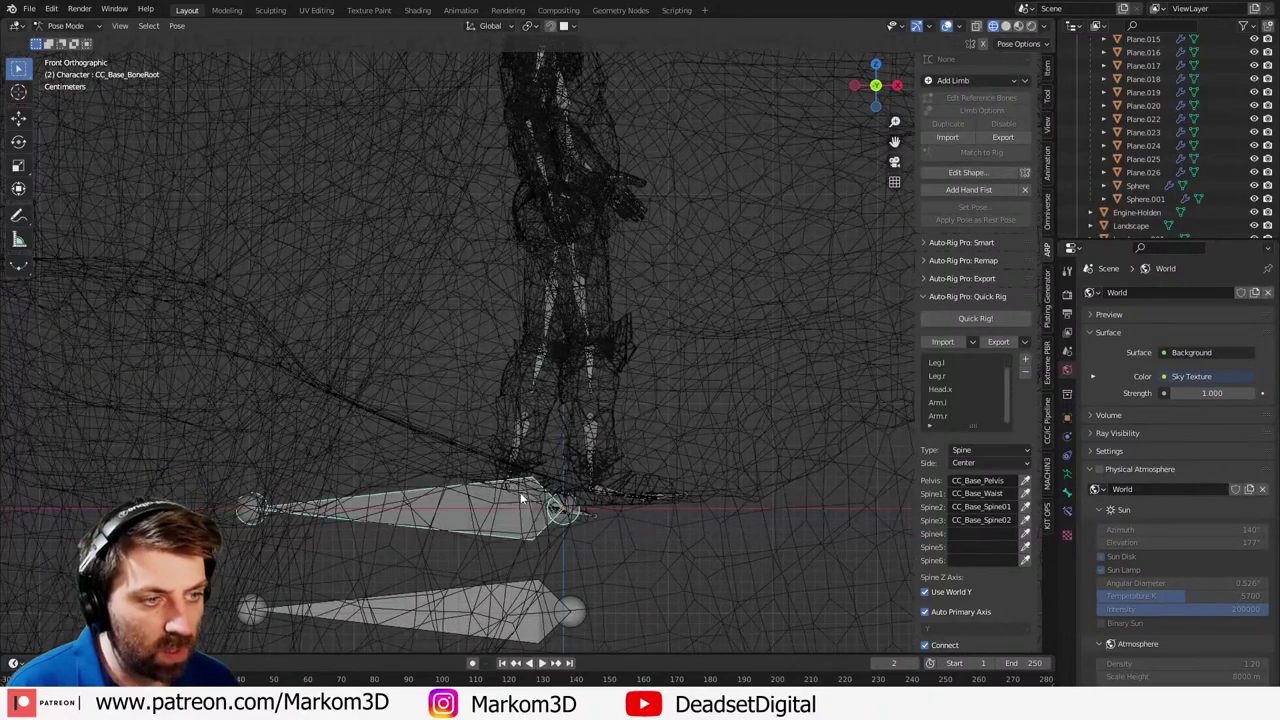
{"action": "left_click", "coordinate": [600, 485]}
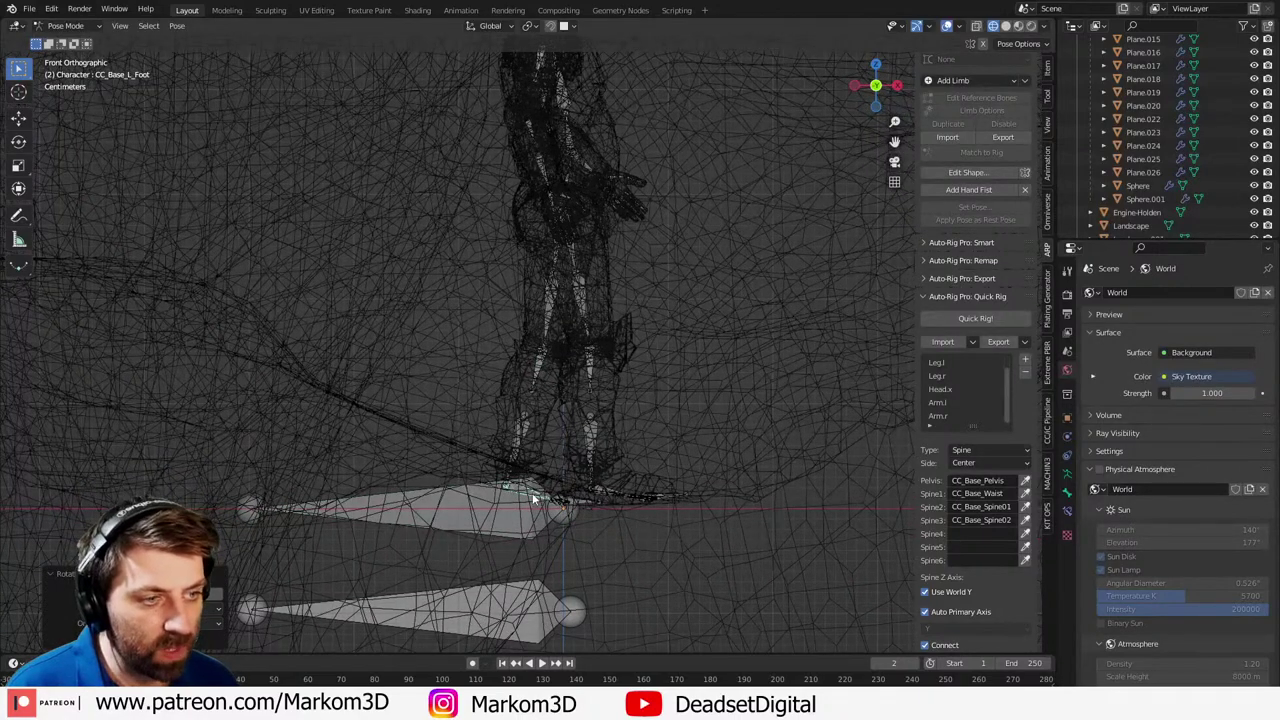
{"action": "middle_click_drag", "start_coordinate": [532, 492], "coordinate": [612, 355]}
{"action": "middle_click_drag", "start_coordinate": [539, 266], "coordinate": [527, 434]}
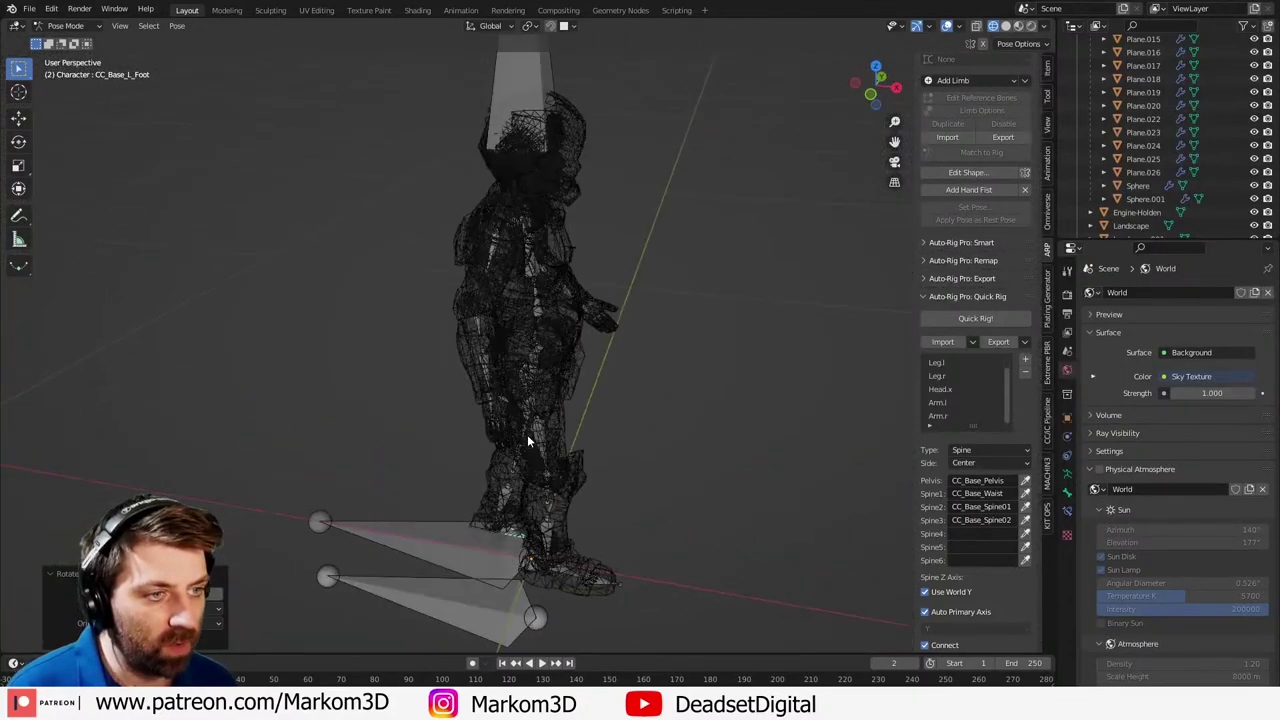
- Select the right hand's finger bones and set the transform pivot to Individual Origins
{"action": "scroll", "coordinate": [512, 456], "scroll_direction": "up", "scroll_amount": 6}
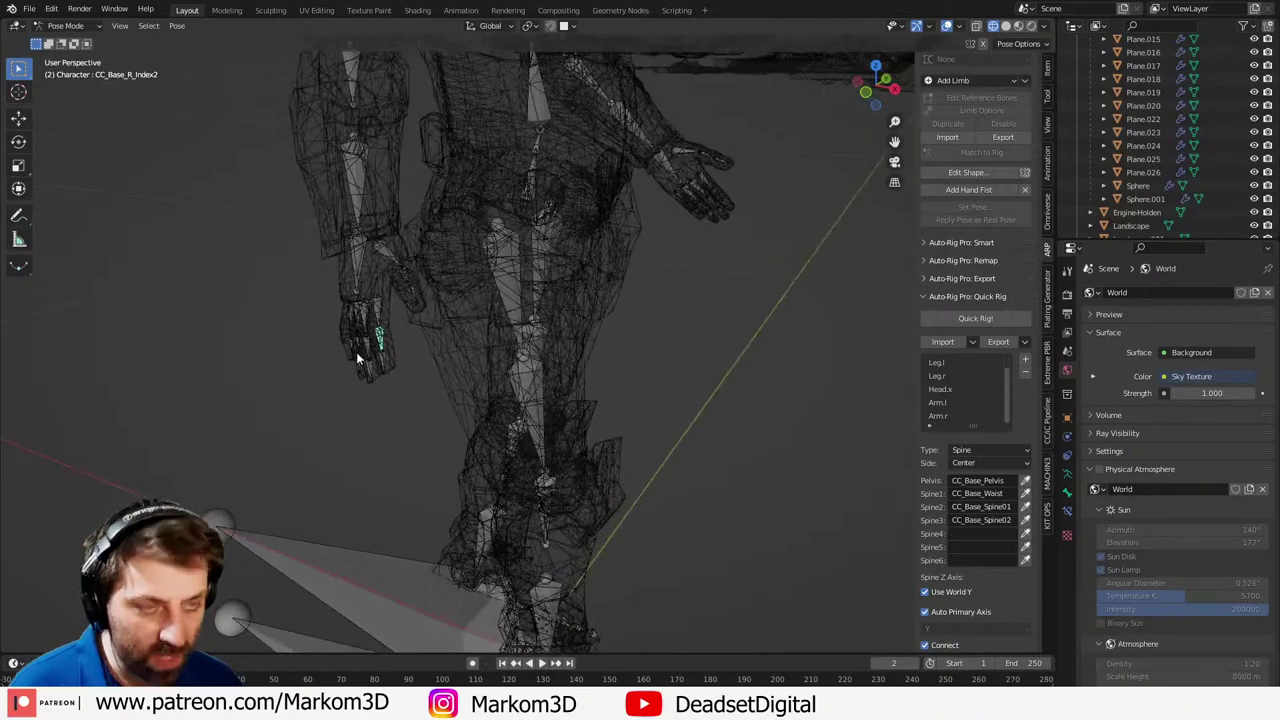
{"action": "key", "text": "c"}
{"action": "mouse_move", "coordinate": [356, 352]}
{"action": "left_mouse_down"}
{"action": "mouse_move", "coordinate": [368, 312]}
{"action": "mouse_move", "coordinate": [370, 378]}
{"action": "left_mouse_up"}
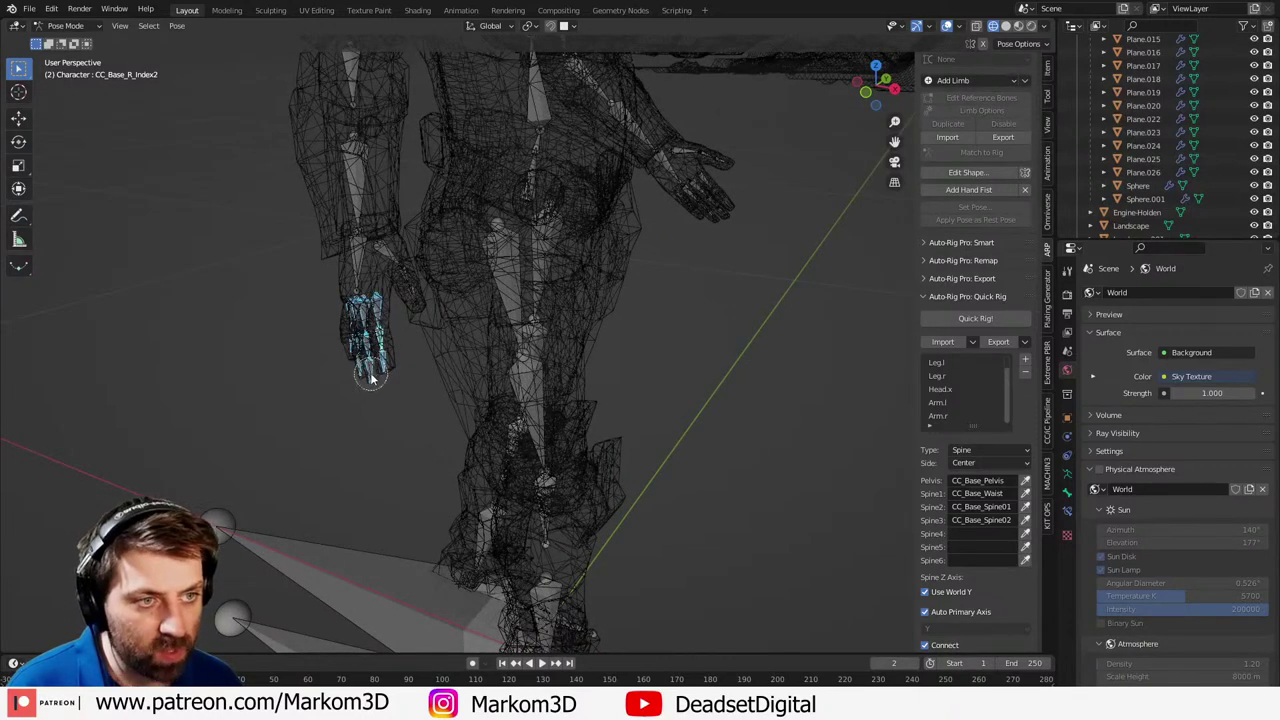
{"action": "left_click", "coordinate": [529, 27]}
{"action": "left_click", "coordinate": [567, 71]}
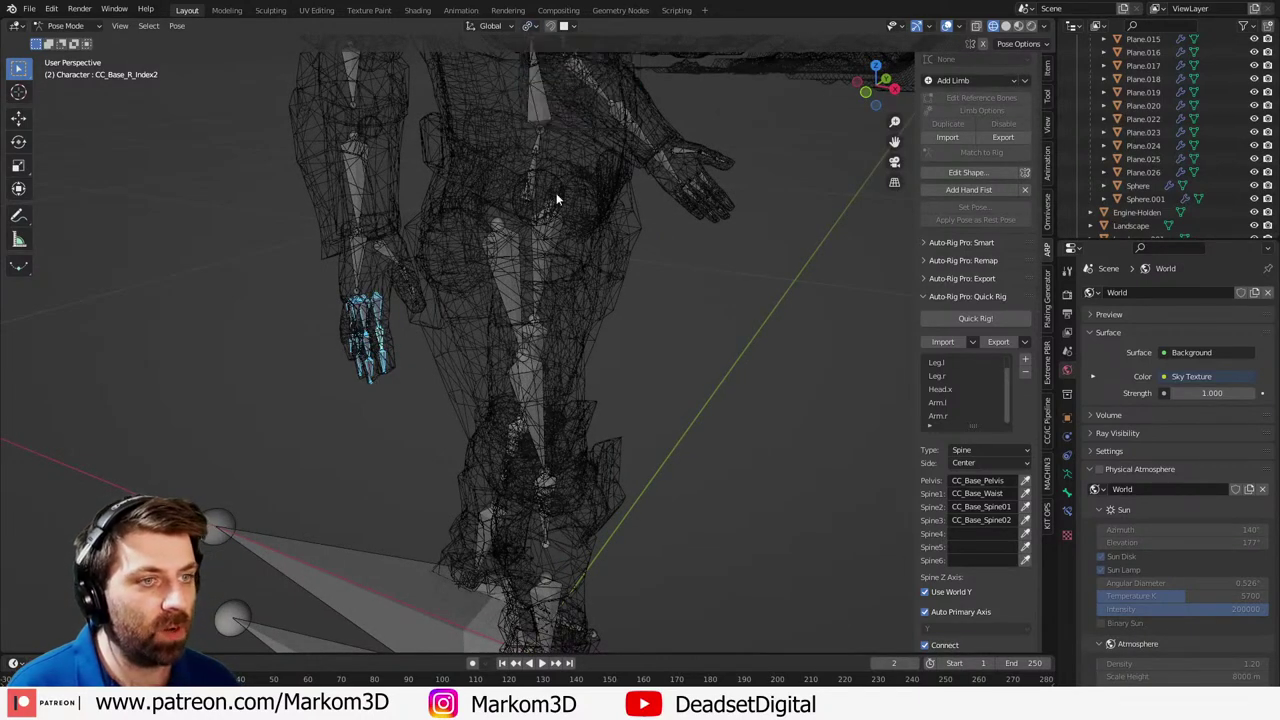
{"action": "key", "text": "r"}
{"action": "key", "text": "x"}
{"action": "key", "text": "x"}
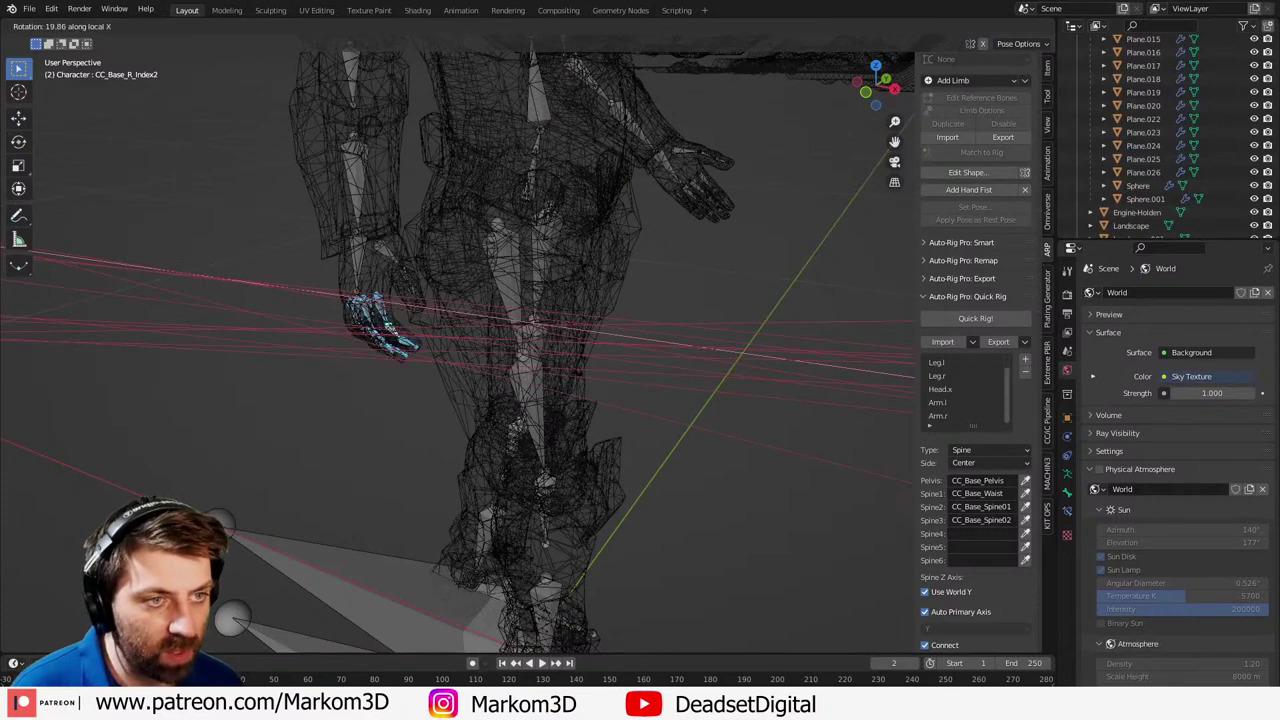
{"action": "key", "text": "Escape"}
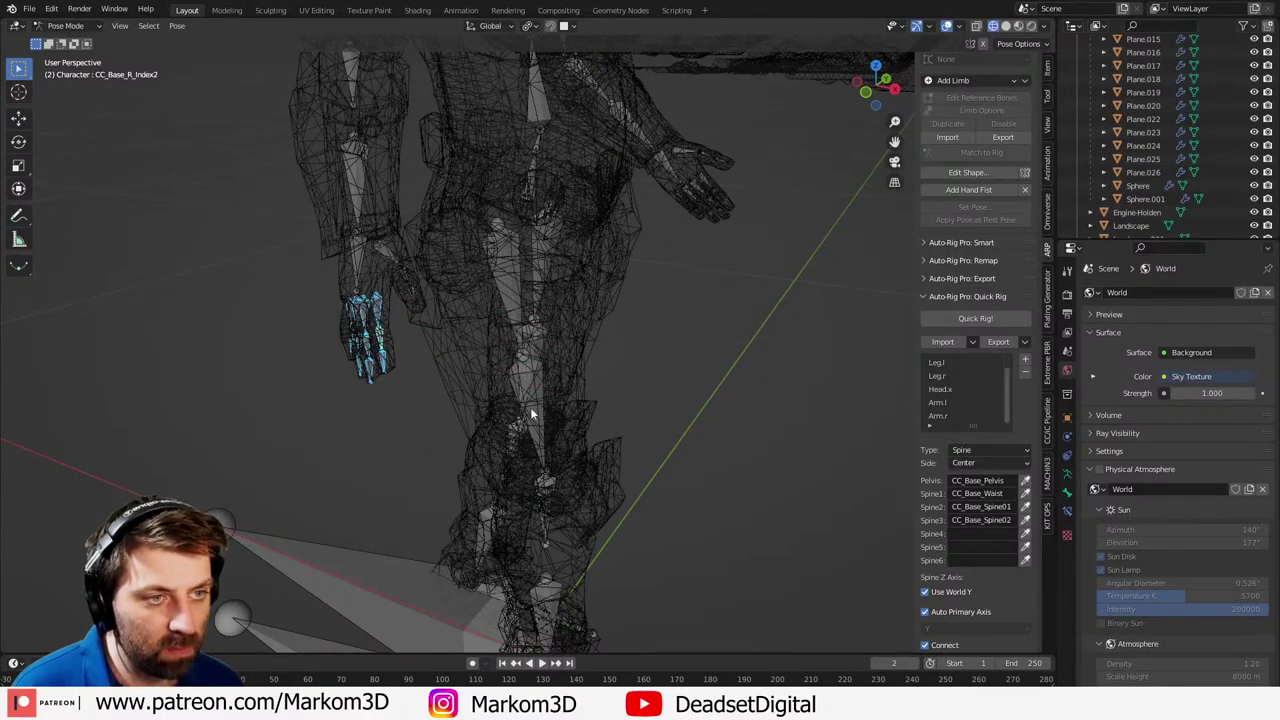
- Curl the right hand's fingers by rotating the selected finger bones around their local Z axis
{"action": "key", "text": "r"}
{"action": "key", "text": "z"}
{"action": "key", "text": "z"}
{"action": "left_click", "coordinate": [449, 342]}
- Curl the left hand's fingers by selecting their bones and rotating them around the local Z axis
{"action": "middle_click_drag", "start_coordinate": [449, 349], "coordinate": [545, 292]}
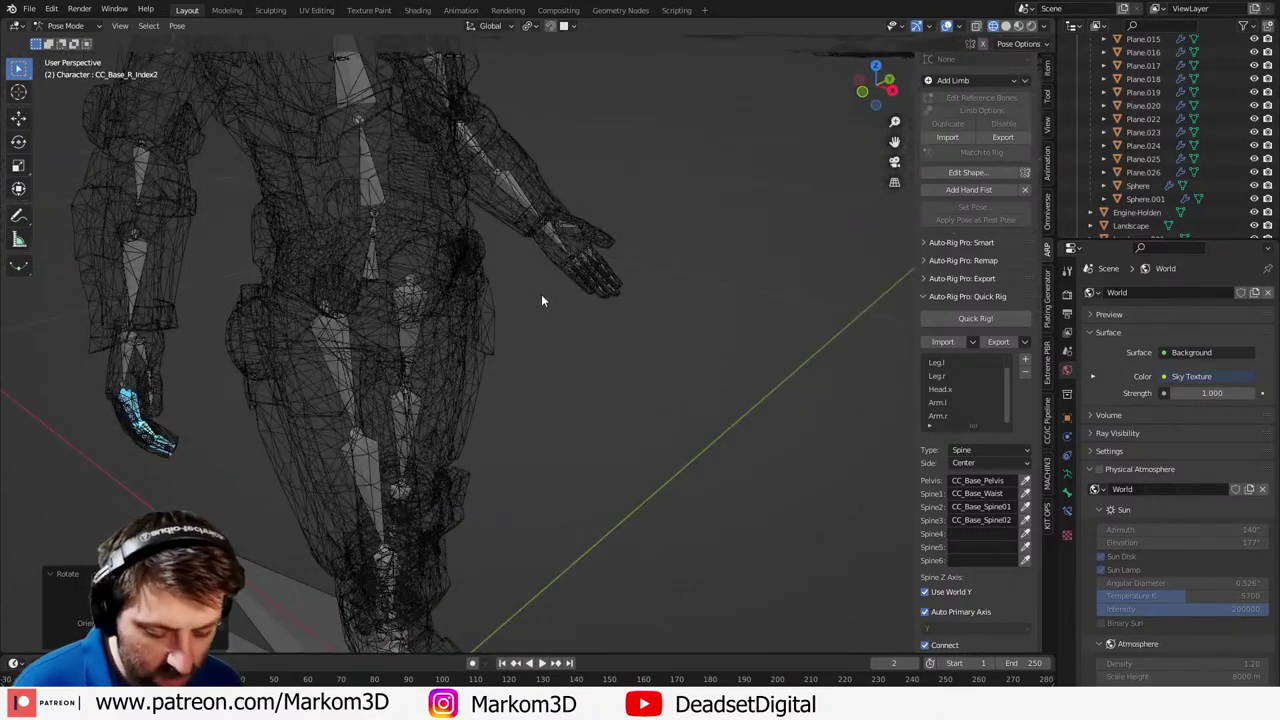
{"action": "left_click", "coordinate": [594, 274]}
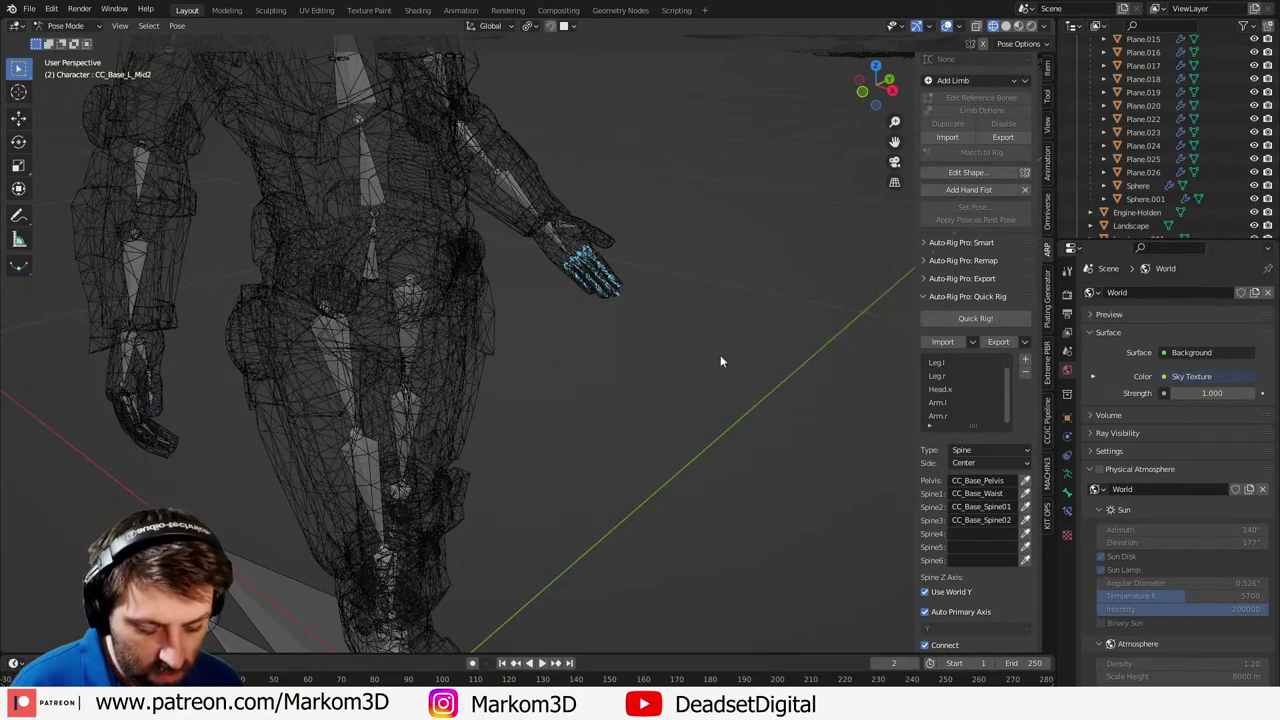
{"action": "key", "text": "r"}
{"action": "key", "text": "z"}
{"action": "key", "text": "z"}
{"action": "left_click", "coordinate": [660, 378]}
- Select all of the armature's bones in Pose Mode and return the character to Object Mode
{"action": "middle_click_drag", "start_coordinate": [660, 378], "coordinate": [453, 513]}
{"action": "key", "text": "Tab"}
{"action": "left_click", "coordinate": [90, 27]}
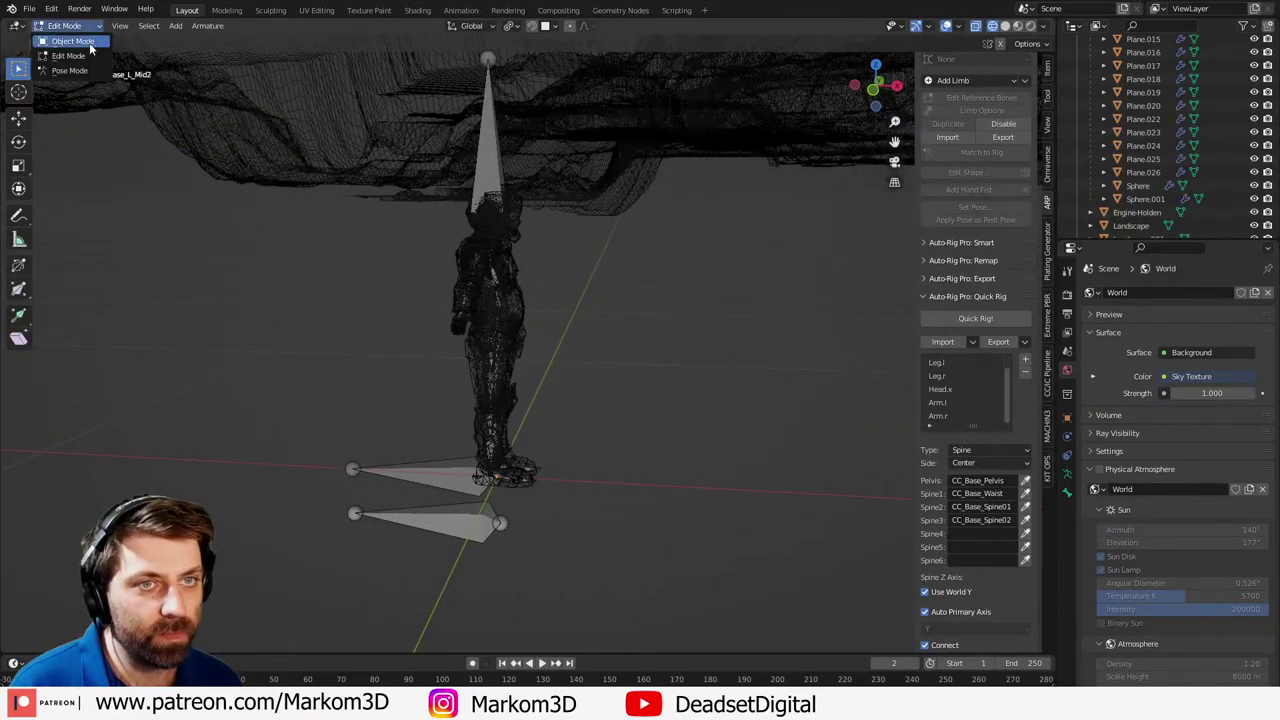
{"action": "left_click", "coordinate": [92, 46]}
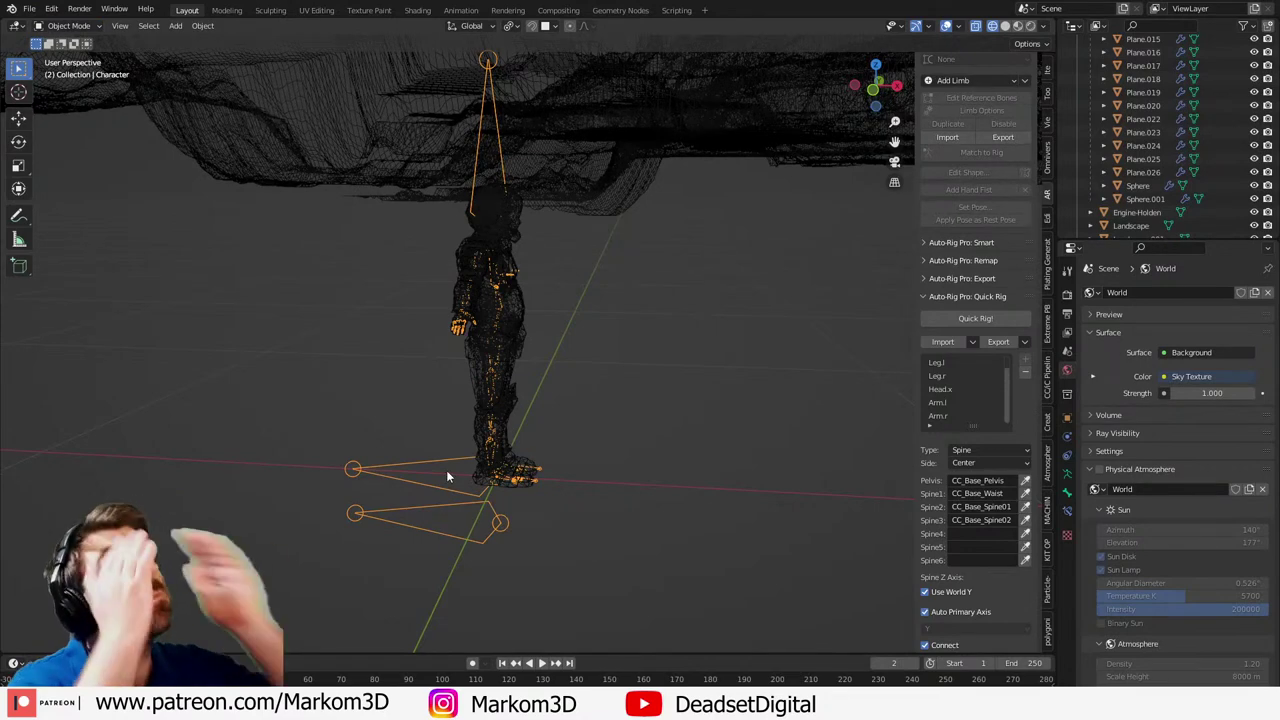
{"action": "key", "text": "ctrl+Tab"}
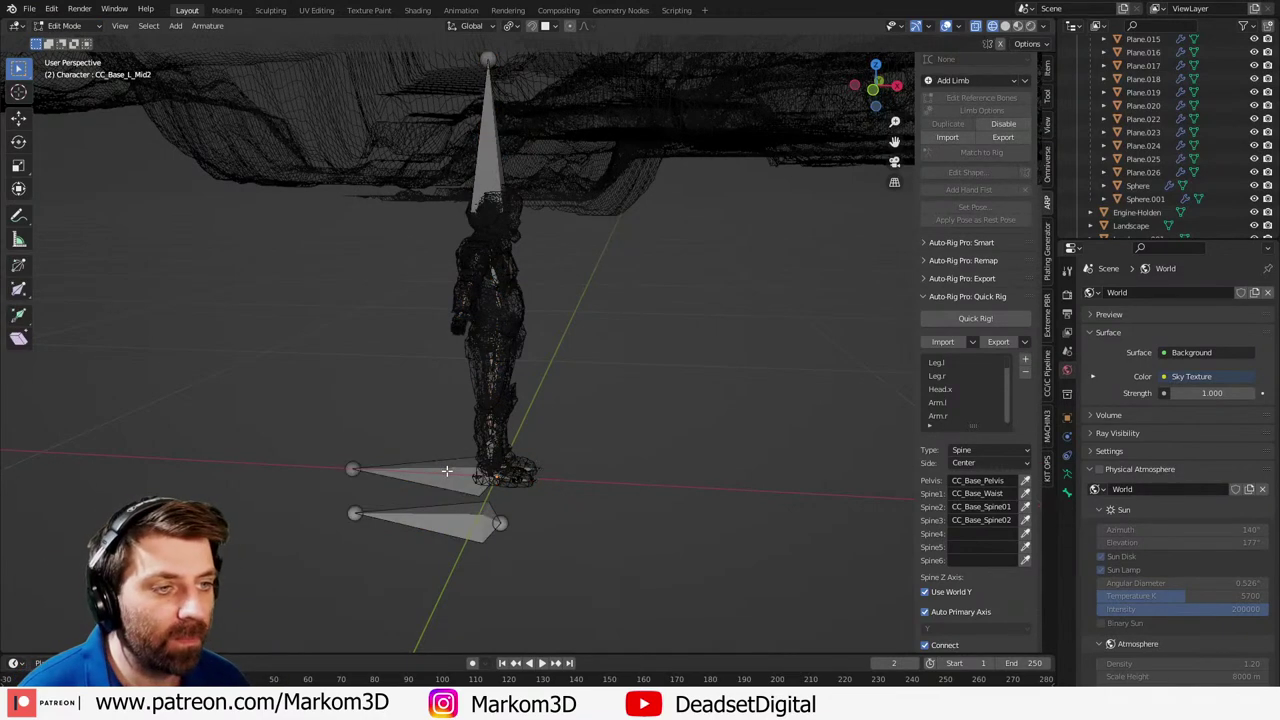
{"action": "key", "text": "a"}
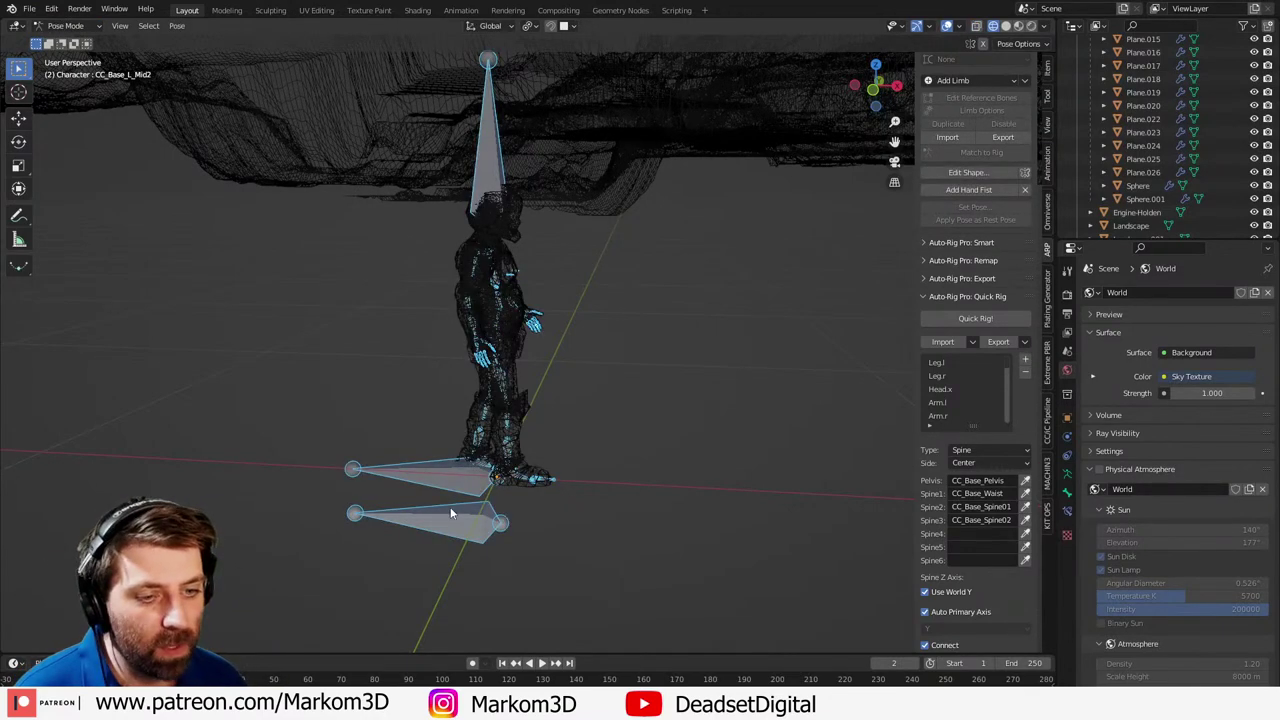
{"action": "left_click", "coordinate": [65, 25]}
{"action": "left_click", "coordinate": [82, 38]}
{"action": "scroll", "coordinate": [461, 534], "scroll_direction": "down", "scroll_amount": 2}
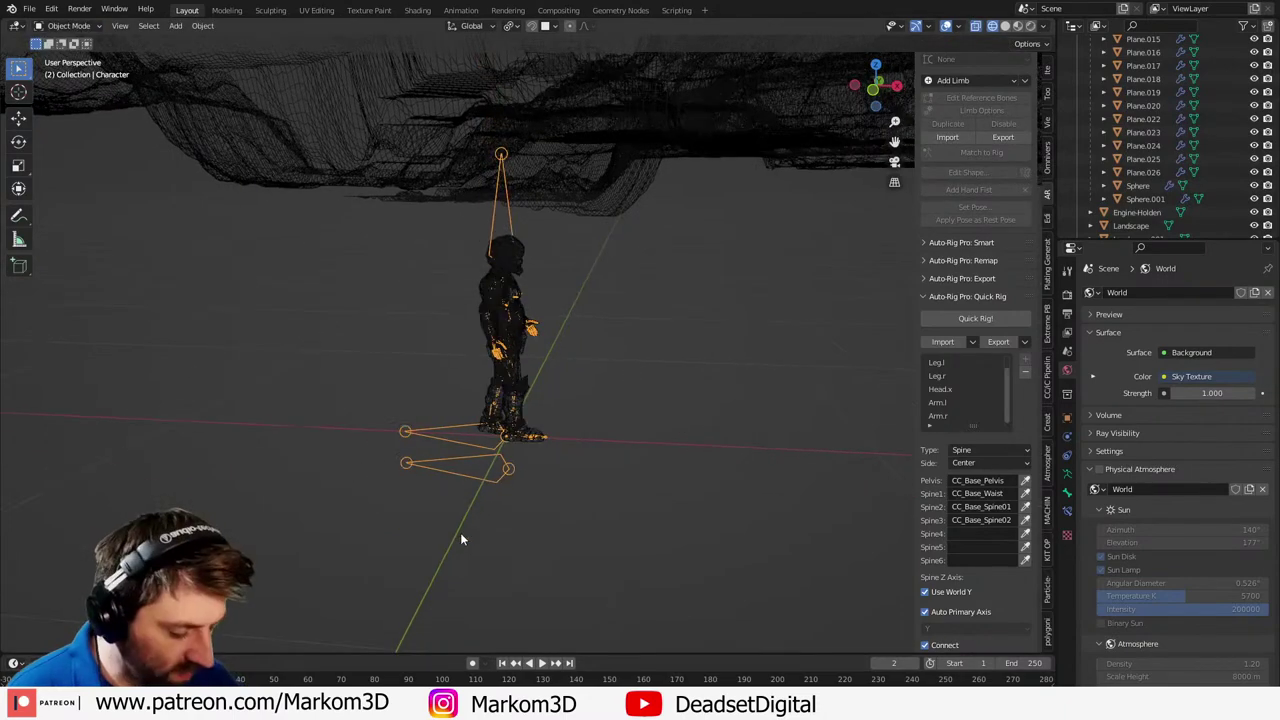
- Switch to solid shading, move the character onto the outpost's deck and adjust its height along global Z
{"action": "key", "text": "KP_7"}
{"action": "scroll", "coordinate": [551, 414], "scroll_direction": "down", "scroll_amount": 10}
{"action": "mouse_move", "coordinate": [551, 414]}
{"action": "middle_mouse_down"}
{"action": "mouse_move", "coordinate": [485, 333]}
{"action": "mouse_move", "coordinate": [494, 350]}
{"action": "mouse_move", "coordinate": [550, 328]}
{"action": "mouse_move", "coordinate": [578, 406]}
{"action": "middle_mouse_up"}
{"action": "key", "text": "z"}
{"action": "left_click", "coordinate": [612, 322]}
{"action": "scroll", "coordinate": [578, 410], "scroll_direction": "up", "scroll_amount": 4}
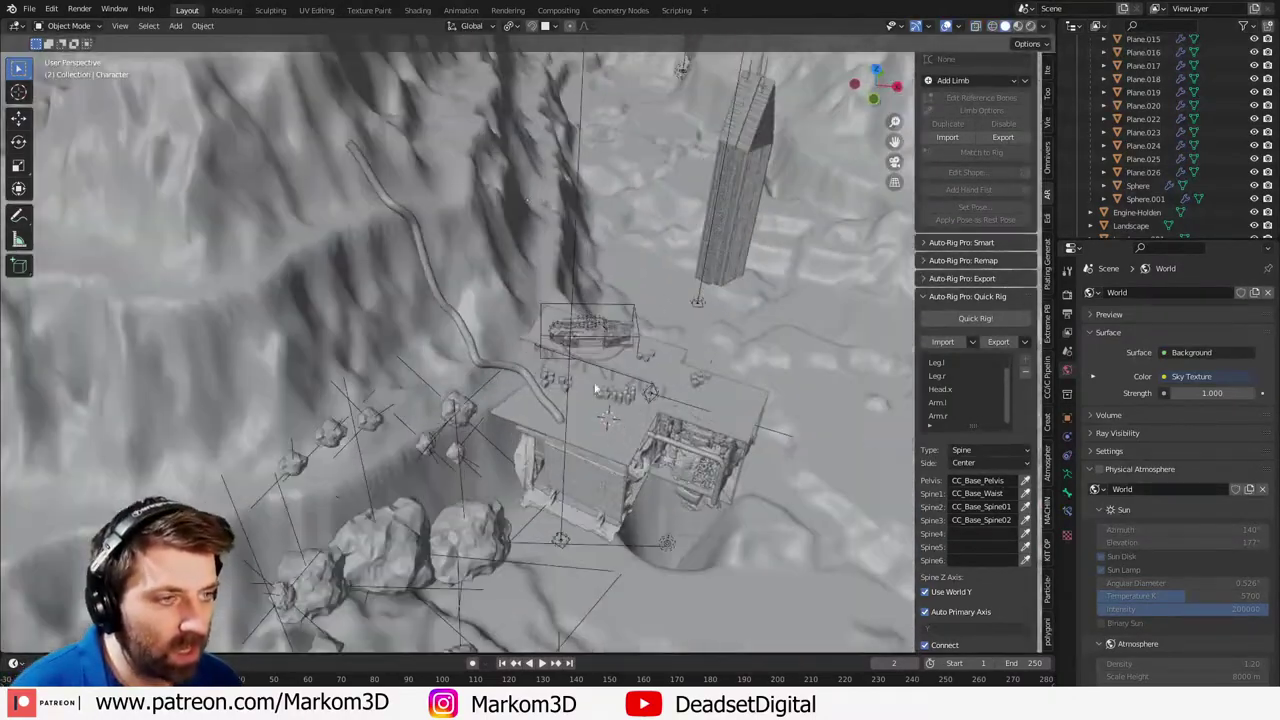
{"action": "key", "text": "g"}
{"action": "left_click", "coordinate": [648, 385]}
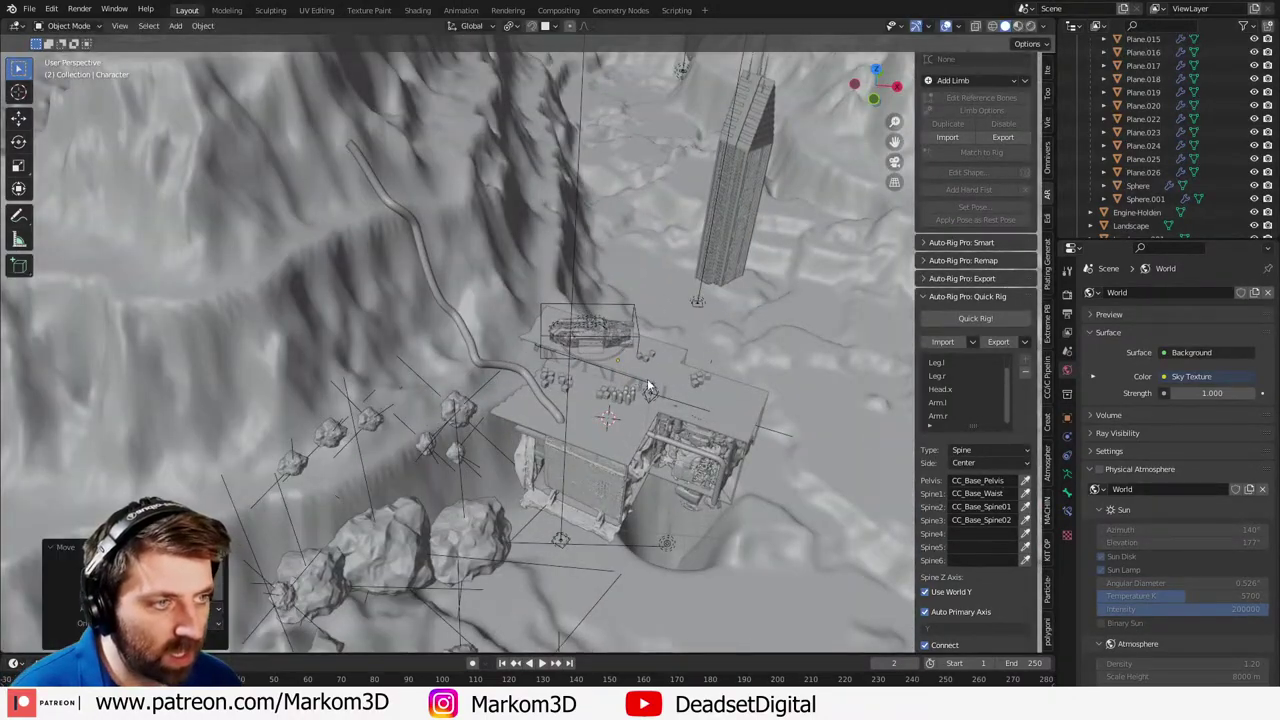
{"action": "scroll", "coordinate": [648, 386], "scroll_direction": "up", "scroll_amount": 10}
{"action": "middle_click_drag", "start_coordinate": [554, 388], "coordinate": [565, 393], "text": "shift"}
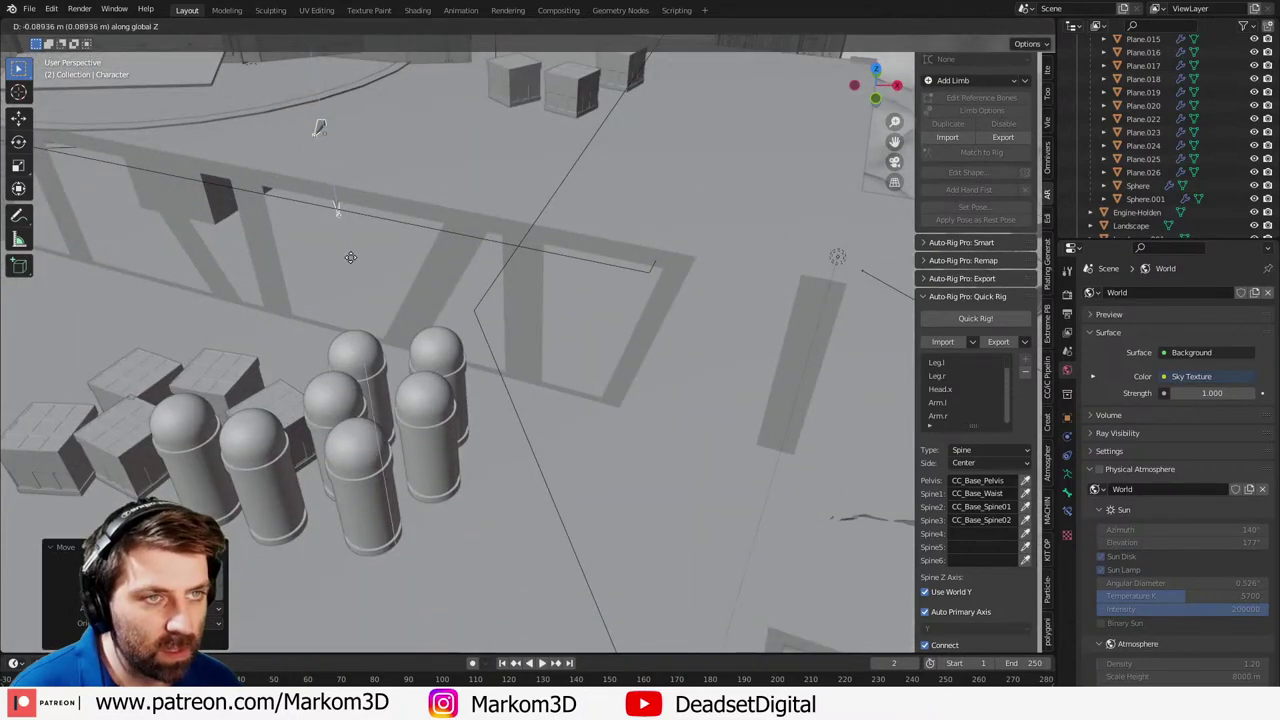
- Try rotating the character 180° around its local X axis and undo it
{"action": "type", "text": "r1"}
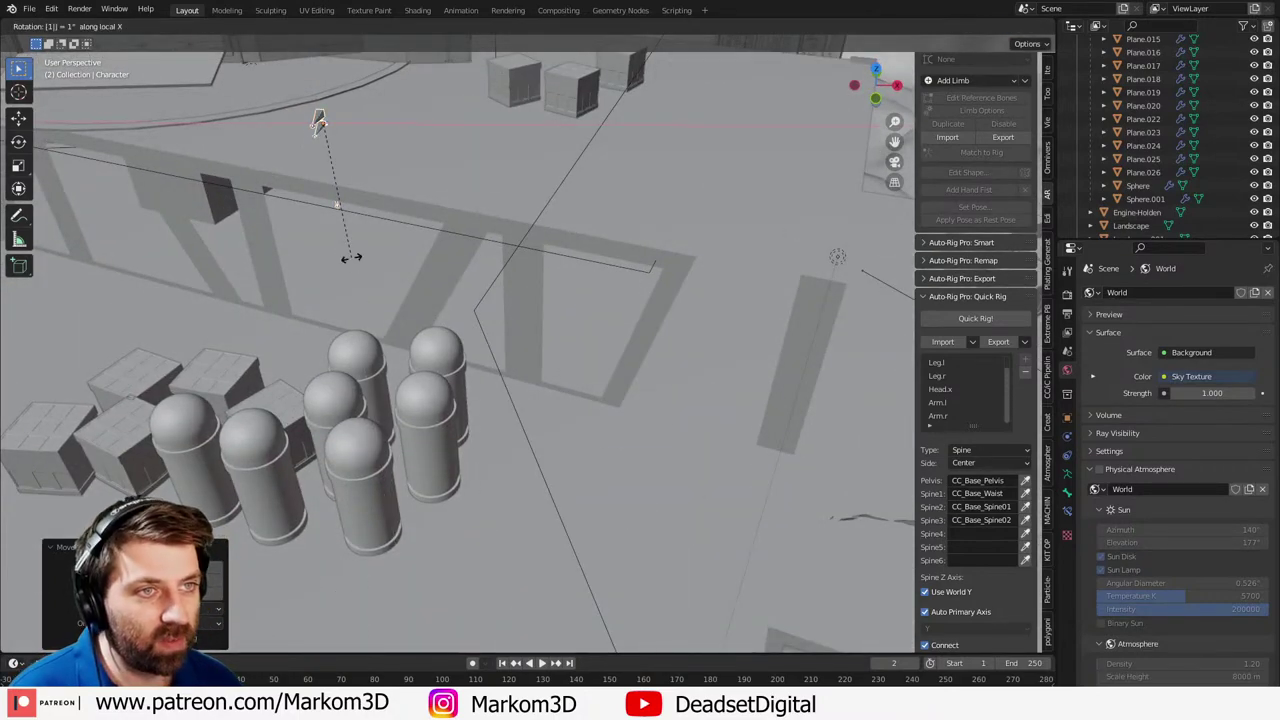
{"action": "type", "text": "80"}
{"action": "key", "text": "Return"}
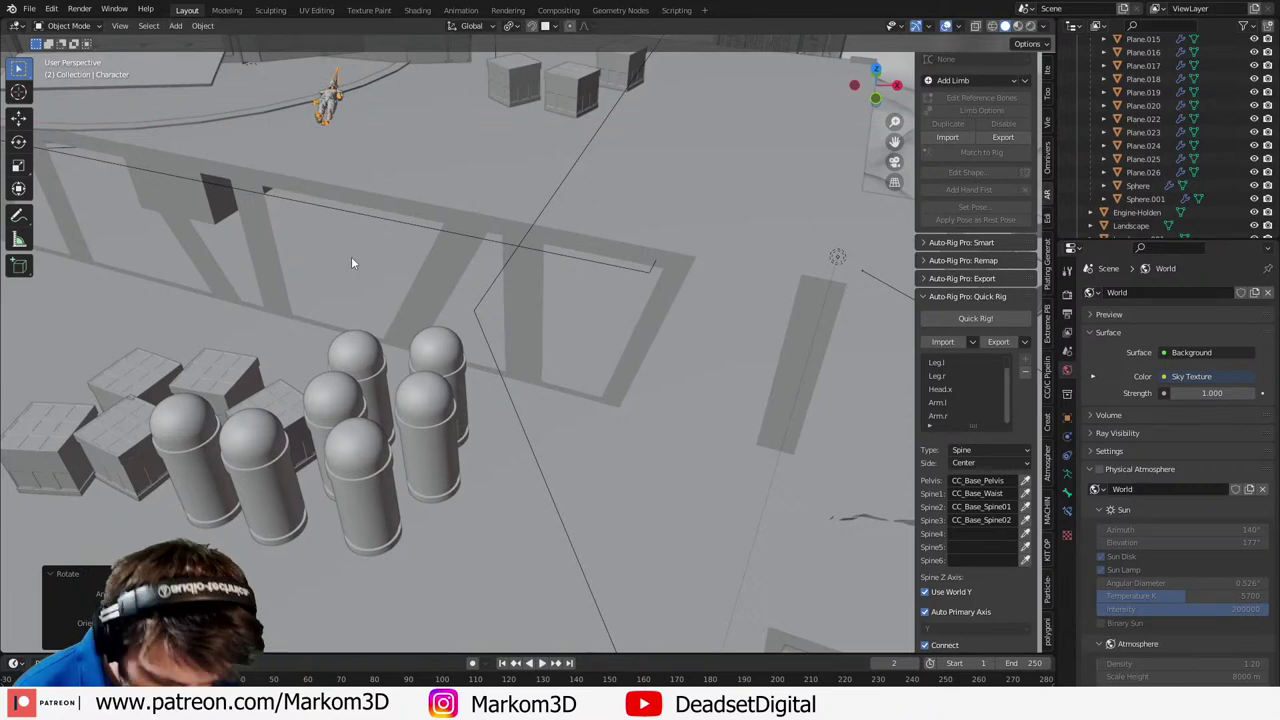
{"action": "key", "text": "ctrl+z"}
- Rotate the placed character 180° around its local X axis again
{"action": "key", "text": "r"}
{"action": "key", "text": "z"}
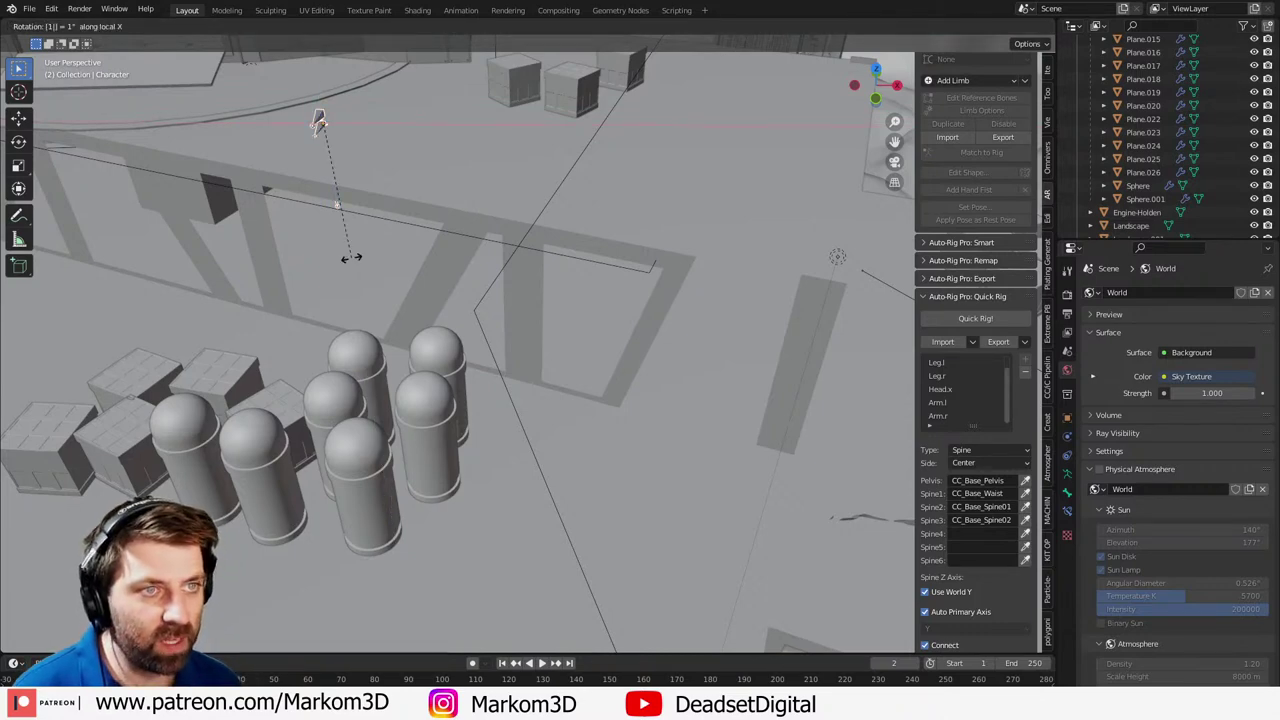
{"action": "type", "text": "80"}
{"action": "key", "text": "Return"}
- Frame the character on the deck and rescale it to suit the outpost's proportions
{"action": "scroll", "coordinate": [350, 252], "scroll_direction": "down", "scroll_amount": 10}
{"action": "middle_click_drag", "start_coordinate": [330, 172], "coordinate": [477, 232], "text": "shift"}
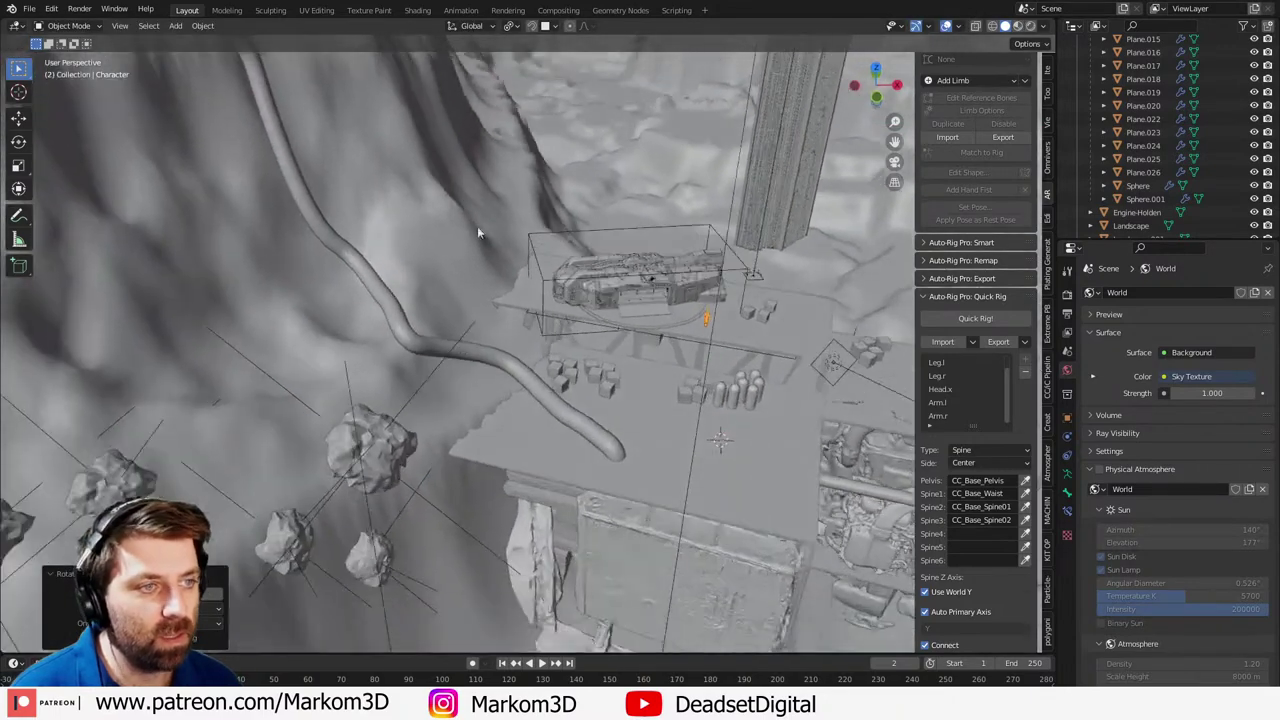
{"action": "scroll", "coordinate": [690, 355], "scroll_direction": "up", "scroll_amount": 8}
{"action": "middle_click_drag", "start_coordinate": [594, 361], "coordinate": [651, 382], "text": "shift"}
{"action": "key", "text": "KP_Decimal"}
{"action": "key", "text": "s"}
{"action": "left_click", "coordinate": [704, 414]}
- Join all meshes under the Character armature, from _Armor_Helmet_Male to Chin_Curtain_Sparse, into one object
{"action": "scroll", "coordinate": [1163, 203], "scroll_direction": "down", "scroll_amount": 6}
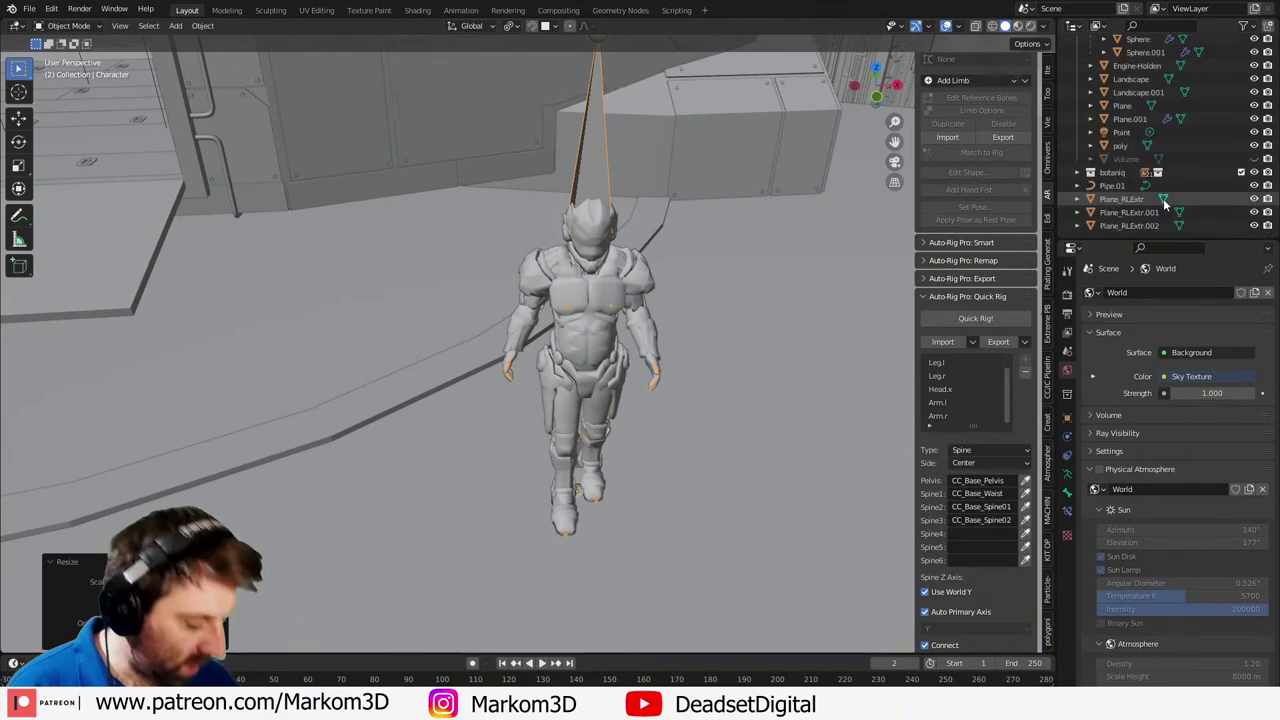
{"action": "scroll", "coordinate": [1163, 203], "scroll_direction": "up", "scroll_amount": 8}
{"action": "left_click", "coordinate": [1091, 130]}
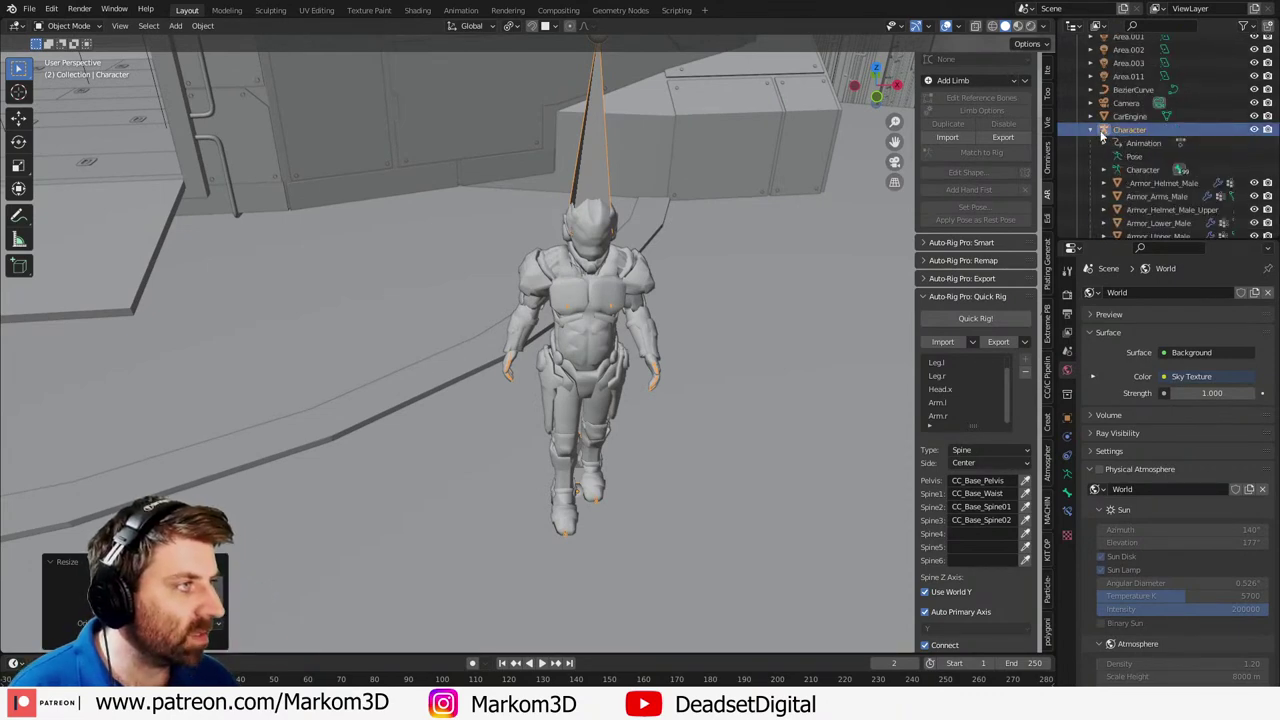
{"action": "left_click", "coordinate": [1138, 182]}
{"action": "scroll", "coordinate": [1138, 182], "scroll_direction": "down", "scroll_amount": 2}
{"action": "scroll", "coordinate": [1140, 184], "scroll_direction": "down", "scroll_amount": 3}
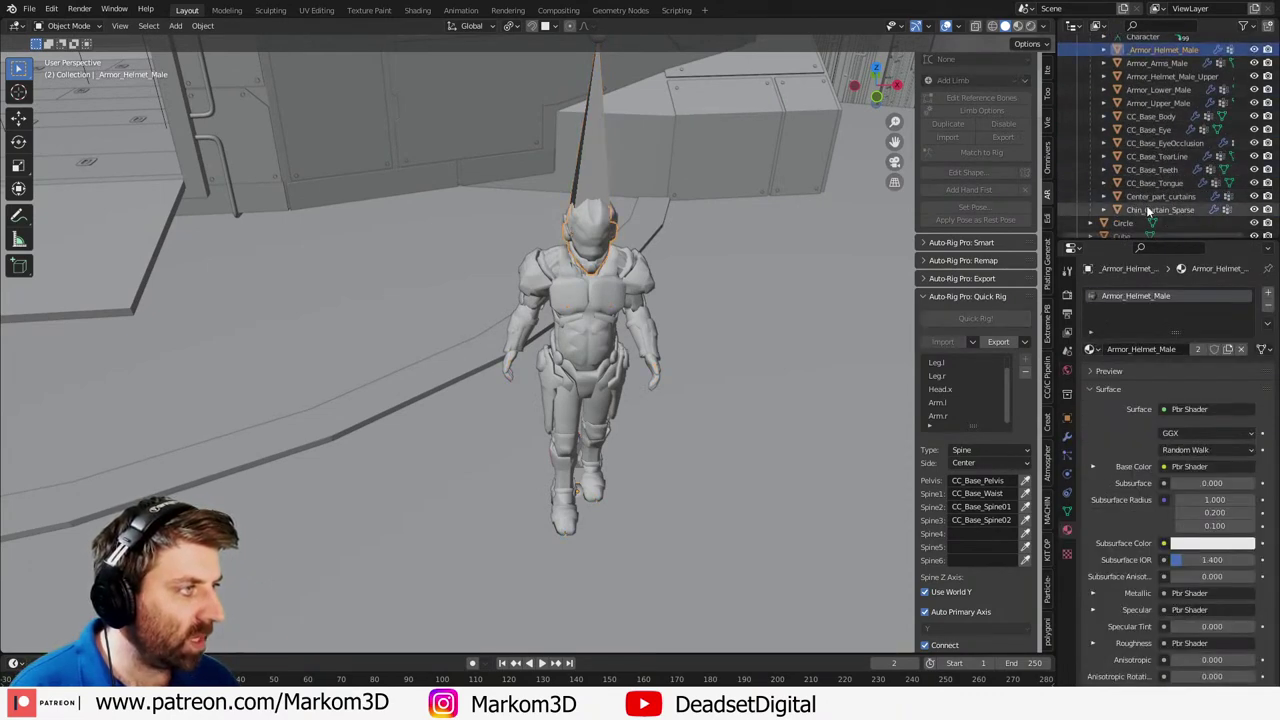
{"action": "left_click", "coordinate": [1146, 208], "text": "shift"}
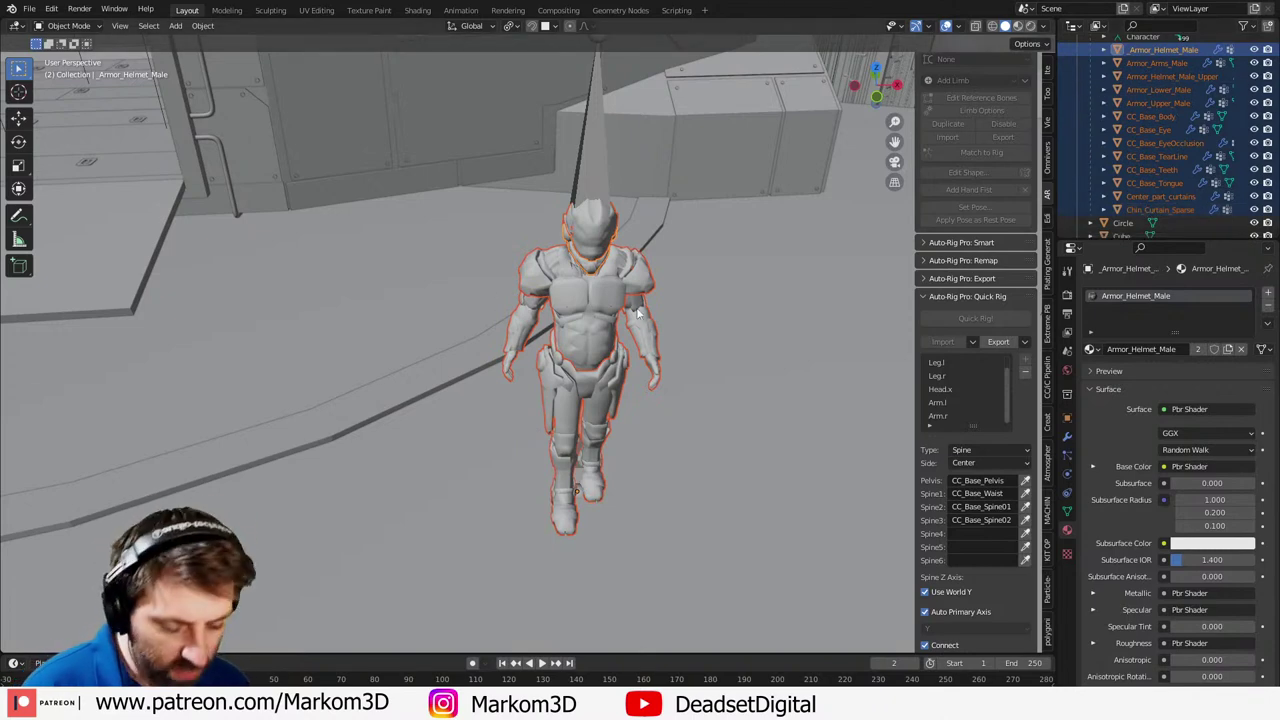
{"action": "key", "text": "ctrl+j"}
- Select only the Character armature, check it in wireframe and return to solid shading
{"action": "scroll", "coordinate": [1206, 129], "scroll_direction": "up", "scroll_amount": 2}
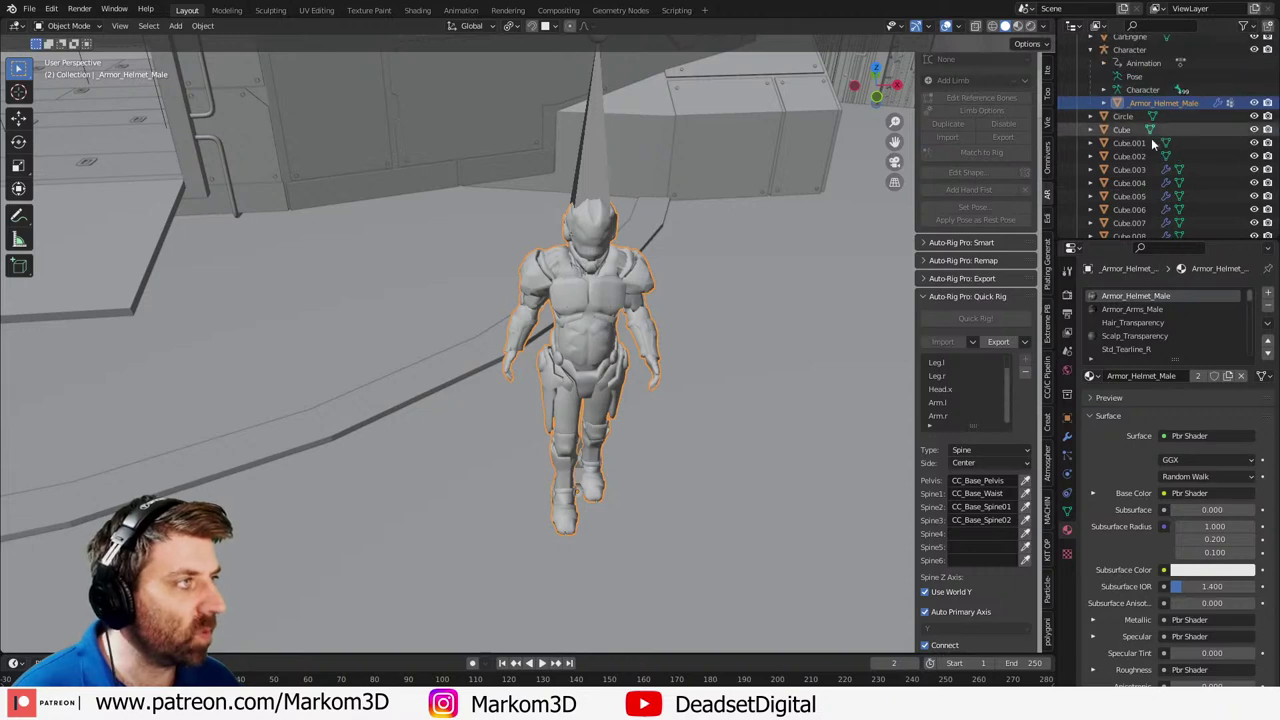
{"action": "left_click", "coordinate": [1128, 52]}
{"action": "left_click", "coordinate": [1136, 102], "text": "shift"}
{"action": "scroll", "coordinate": [774, 340], "scroll_direction": "down", "scroll_amount": 3}
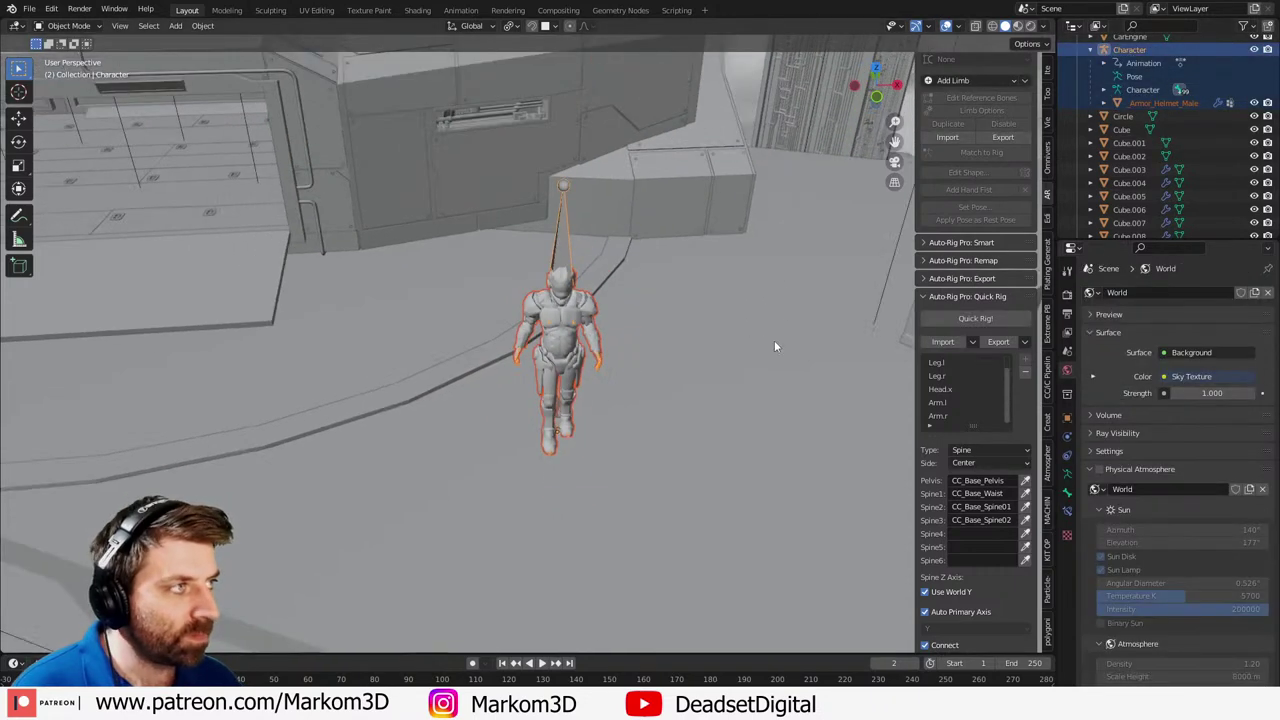
{"action": "left_click", "coordinate": [1128, 50]}
{"action": "key", "text": "t"}
{"action": "key", "text": "z"}
{"action": "left_click", "coordinate": [634, 441]}
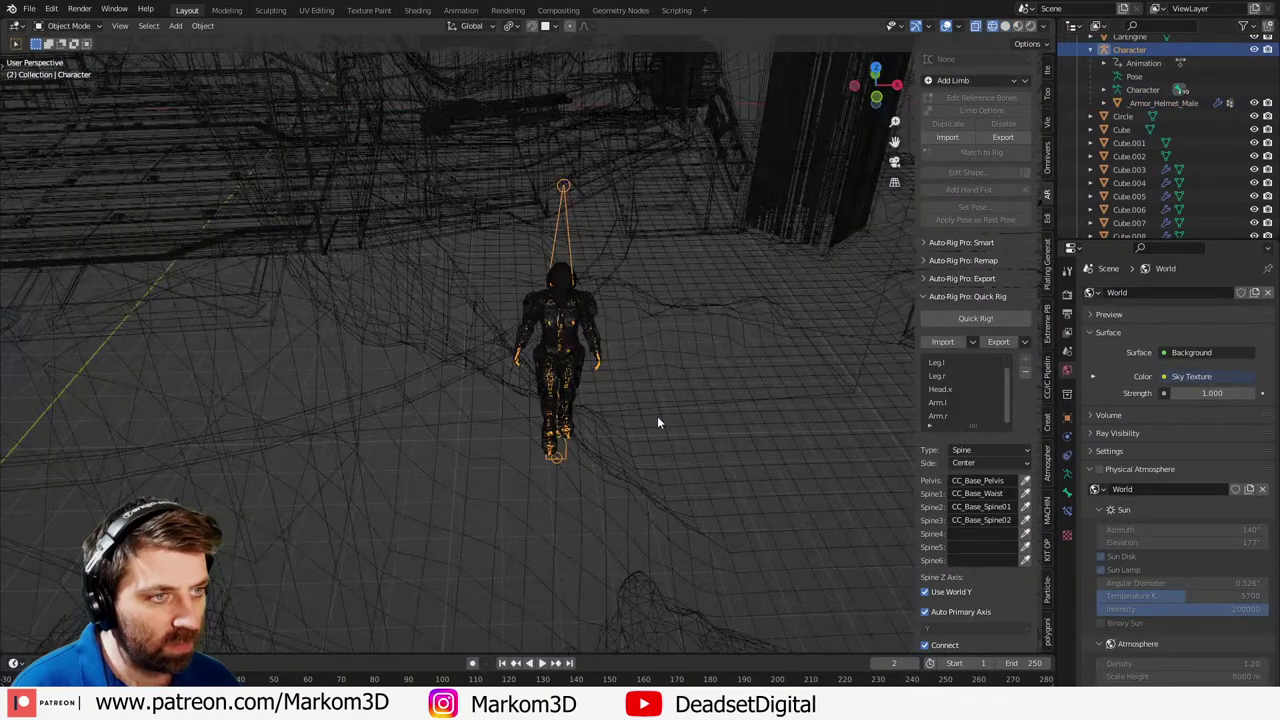
{"action": "left_click", "coordinate": [990, 25]}
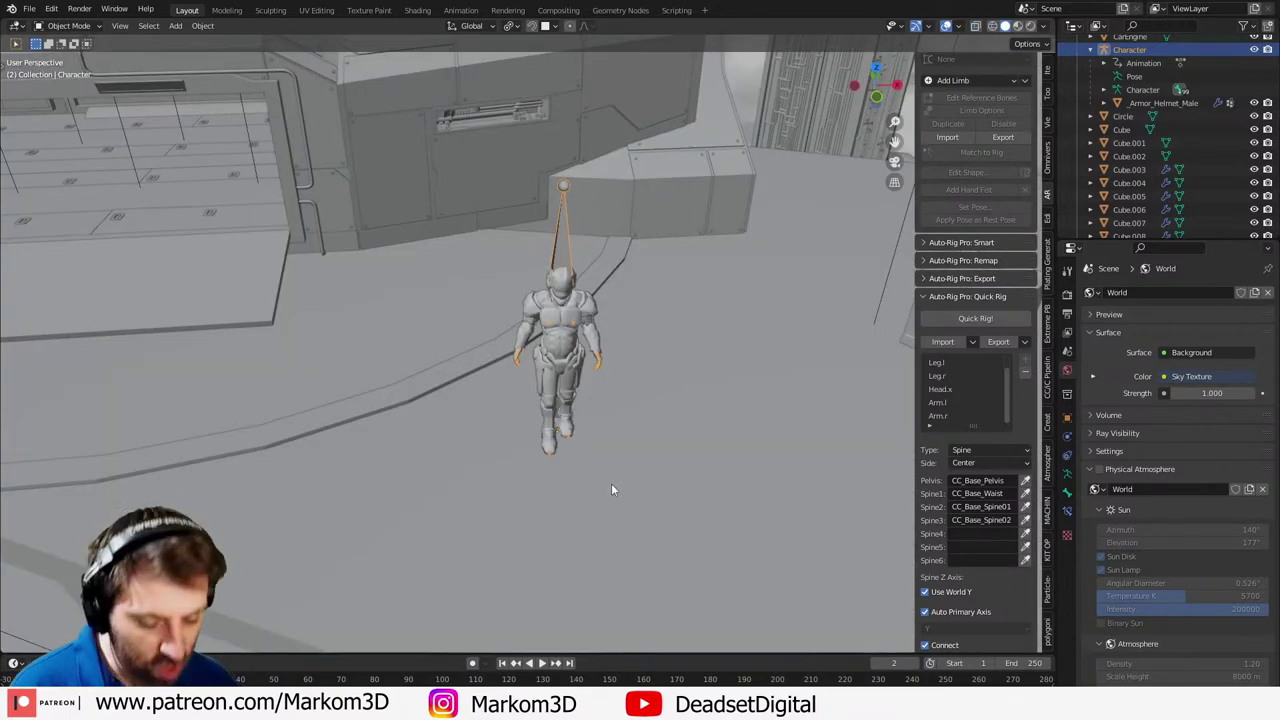
- Rotate the character around the vertical axis so it stands sideways on the deck
{"action": "key", "text": "s"}
{"action": "key", "text": "z"}
{"action": "left_click", "coordinate": [490, 514]}
{"action": "middle_click_drag", "start_coordinate": [522, 486], "coordinate": [548, 473], "text": "shift"}
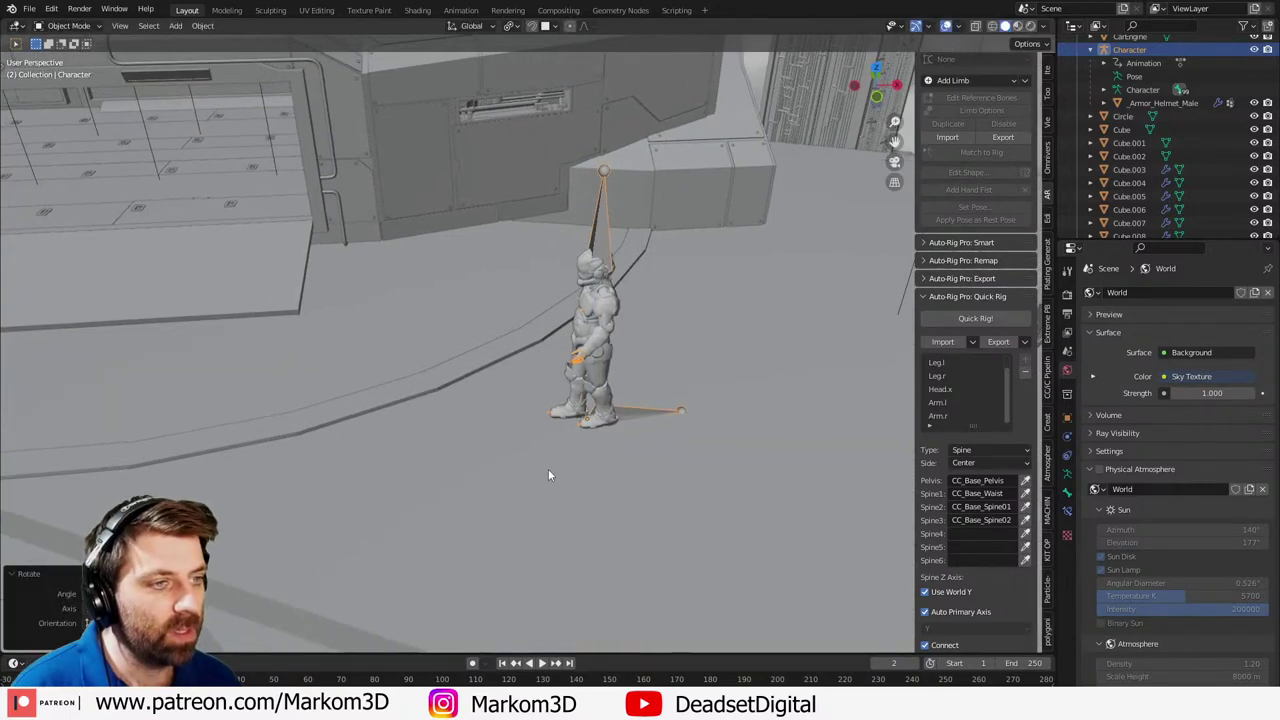
- Duplicate the character's armature and joined mesh, place the copy nearer the building and rotate it to face another way
{"action": "left_click", "coordinate": [1140, 102]}
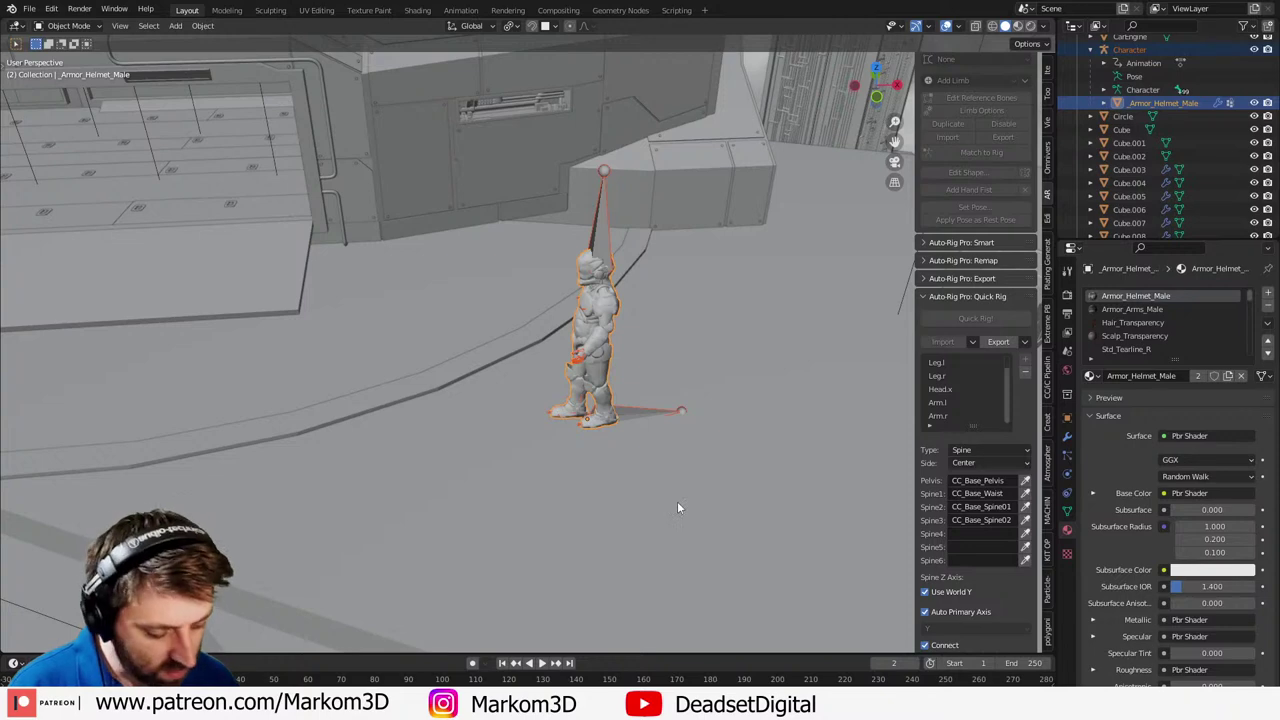
{"action": "key", "text": "KP_7"}
{"action": "key", "text": "shift+d"}
{"action": "key", "text": "r"}
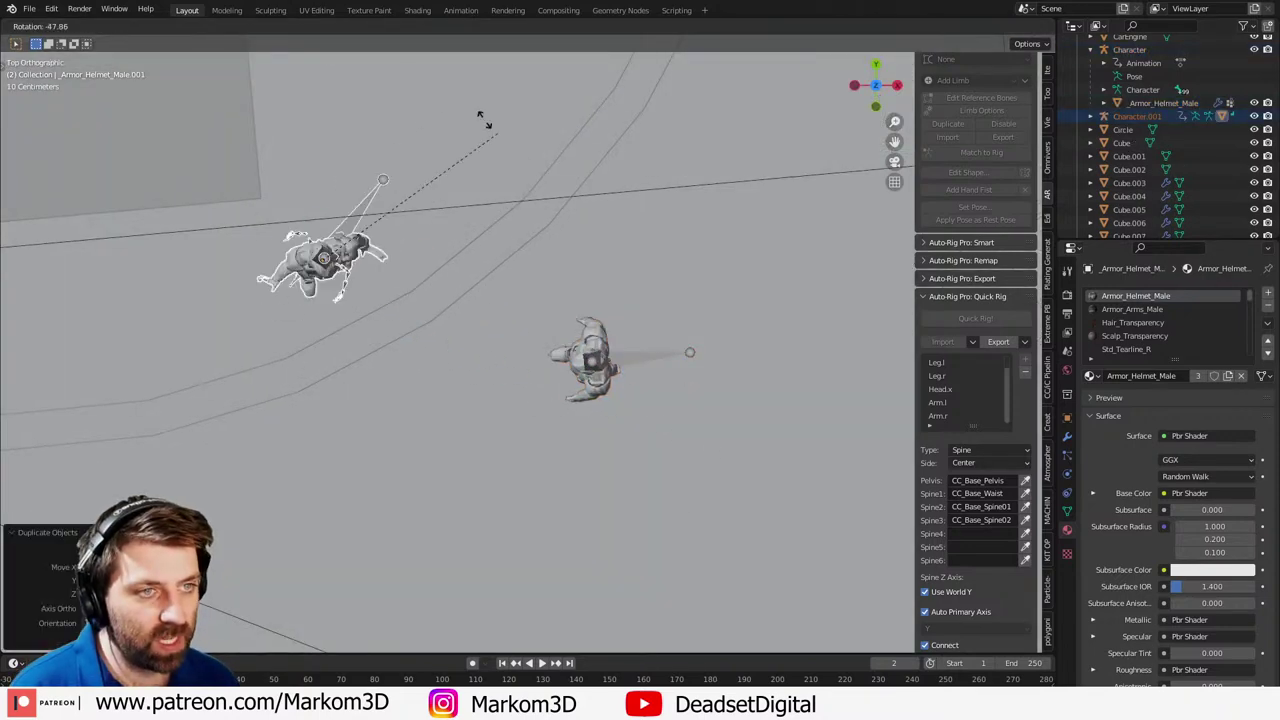
{"action": "left_click", "coordinate": [368, 259]}
{"action": "left_click", "coordinate": [367, 260]}
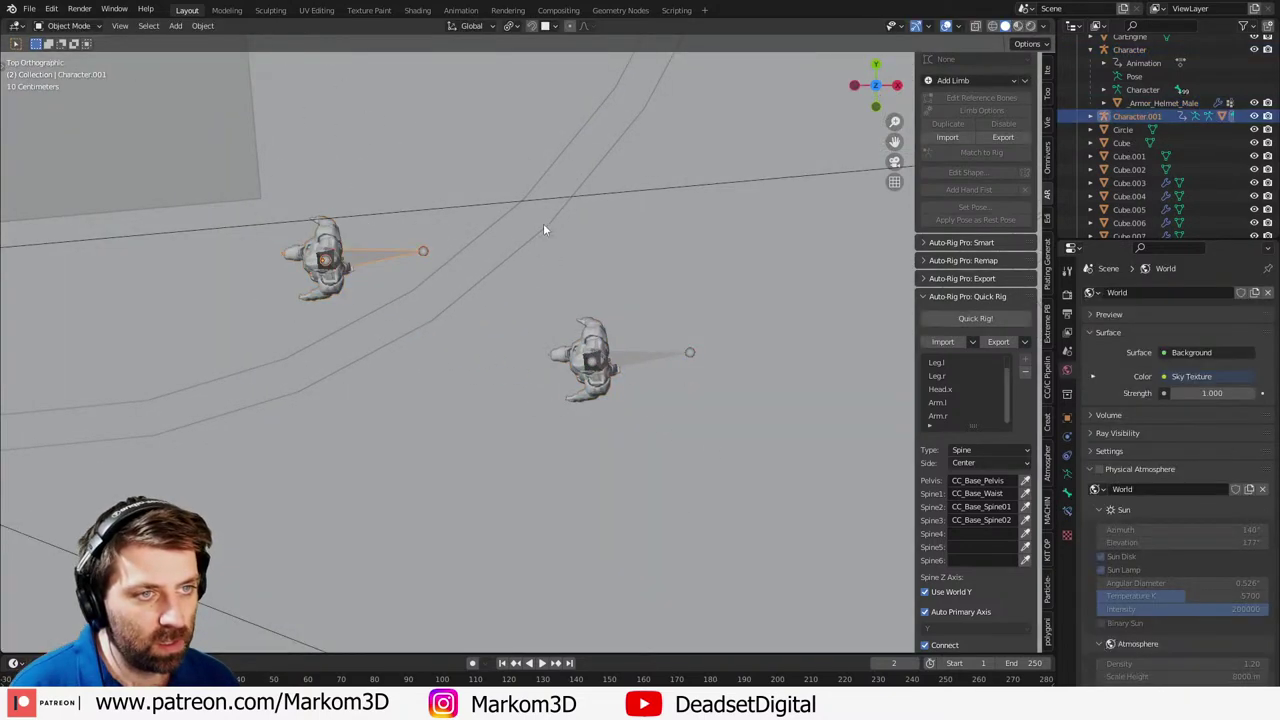
{"action": "key", "text": "r"}
{"action": "left_click", "coordinate": [347, 278]}
{"action": "middle_click_drag", "start_coordinate": [347, 278], "coordinate": [442, 206]}
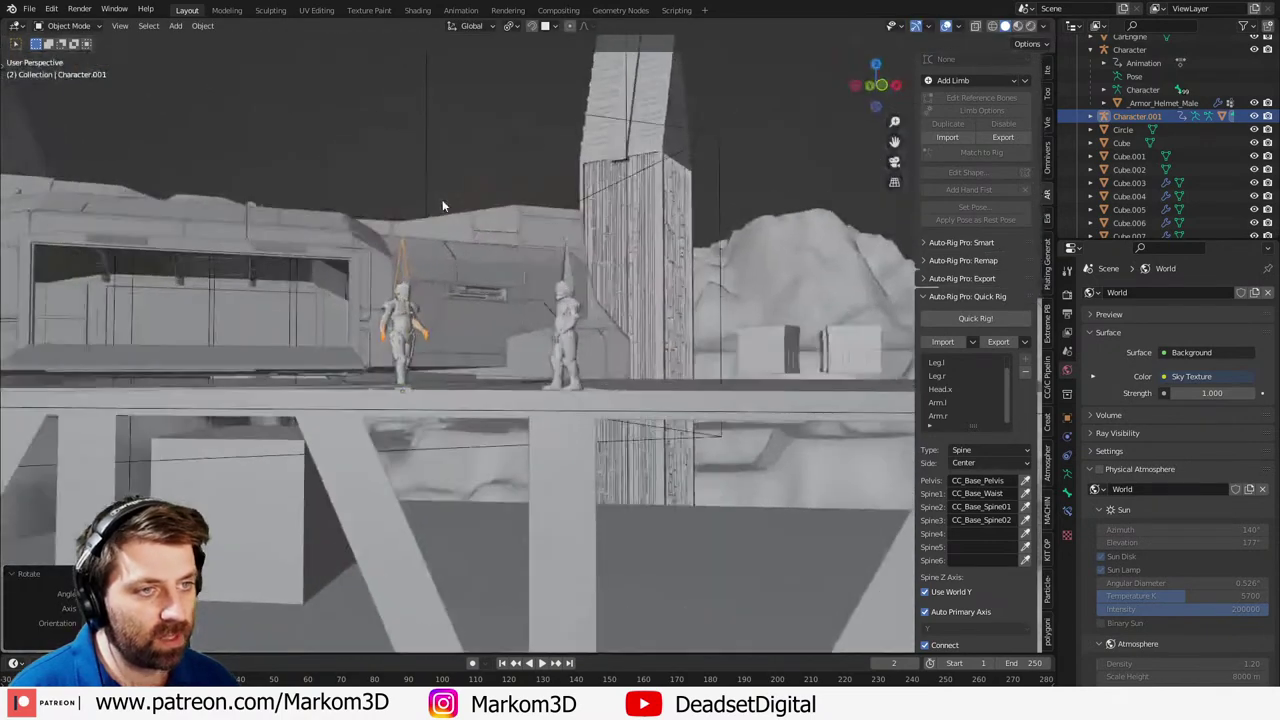
- Examine the placement and scale of both characters through the scene camera
{"action": "key", "text": "KP_0"}
{"action": "scroll", "coordinate": [449, 293], "scroll_direction": "up", "scroll_amount": 2}
{"action": "middle_click_drag", "start_coordinate": [449, 293], "coordinate": [627, 362], "text": "shift"}
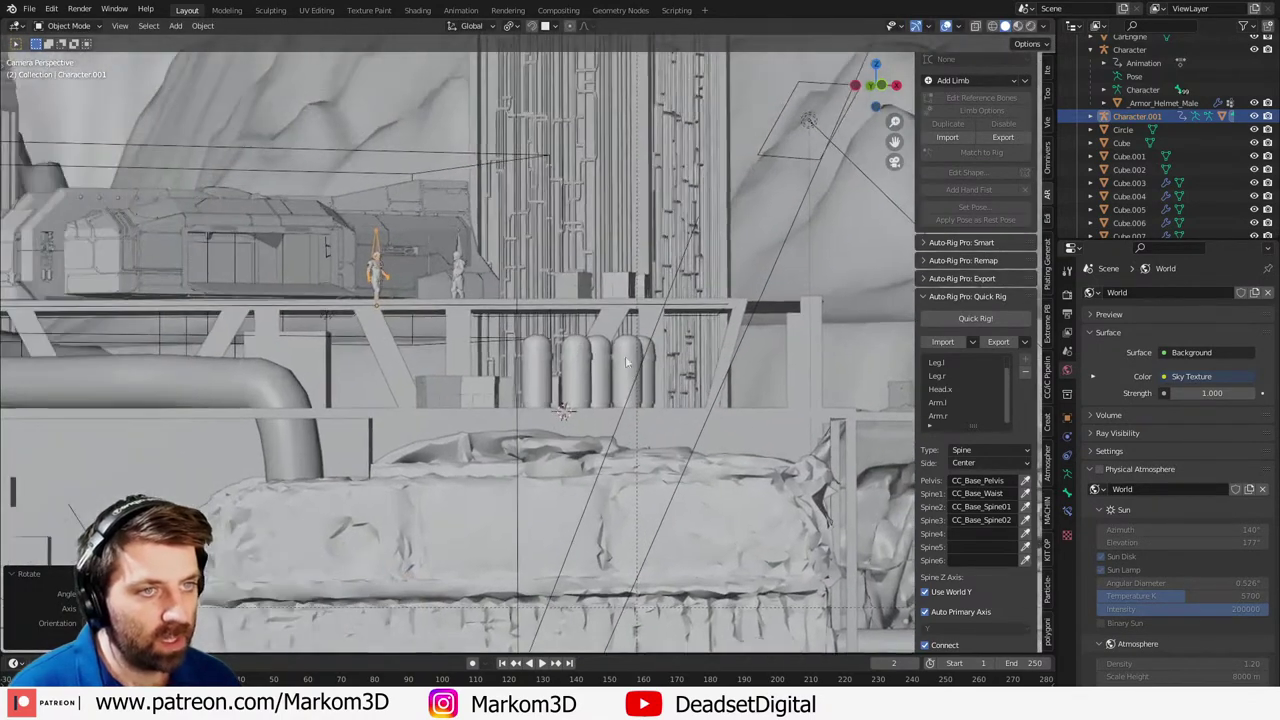
{"action": "scroll", "coordinate": [627, 362], "scroll_direction": "up", "scroll_amount": 1}
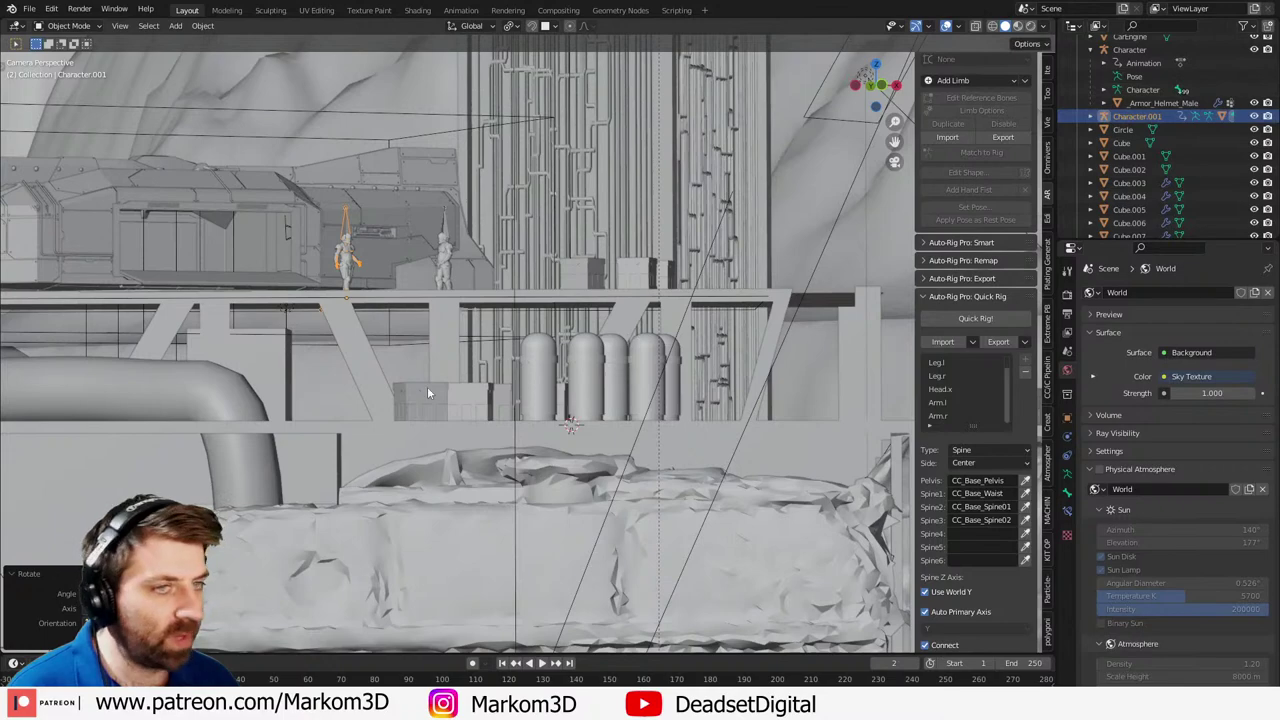
{"action": "scroll", "coordinate": [427, 386], "scroll_direction": "down", "scroll_amount": 5}
{"action": "middle_click_drag", "start_coordinate": [420, 369], "coordinate": [446, 345], "text": "shift"}
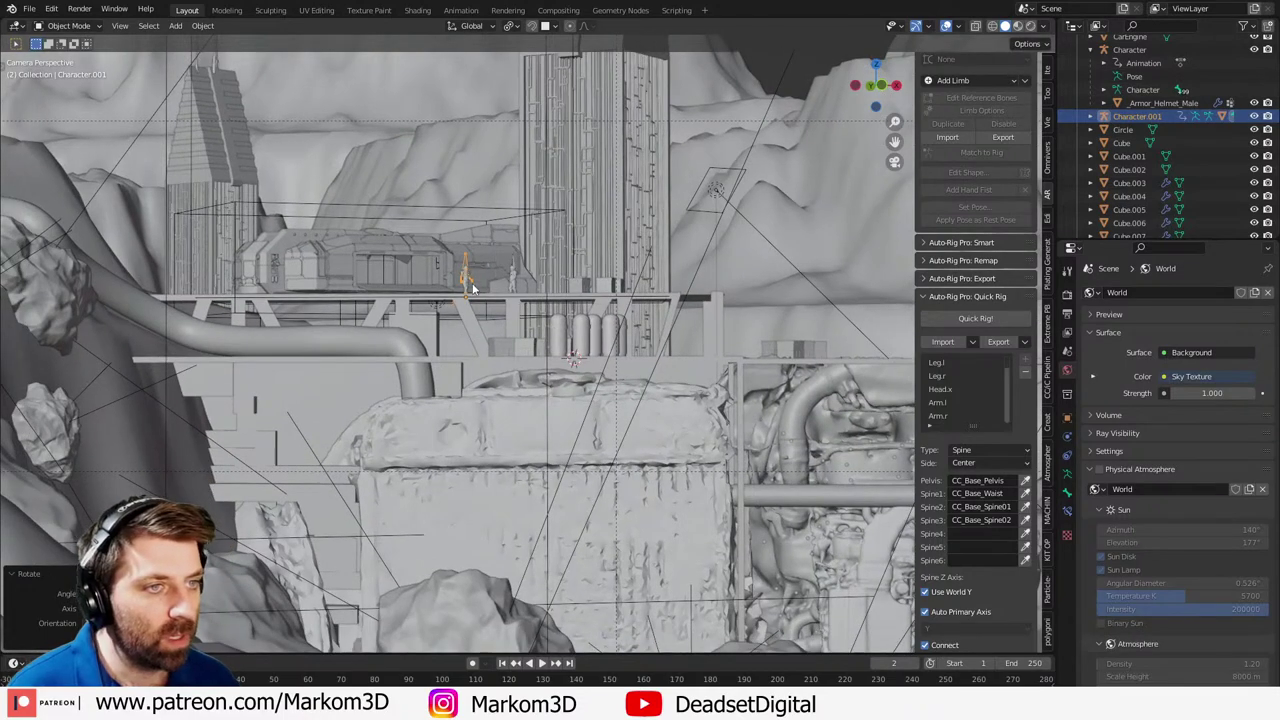
- Preview the camera view with rendered shading, then return the viewport to solid shading
{"action": "left_click", "coordinate": [1139, 117]}
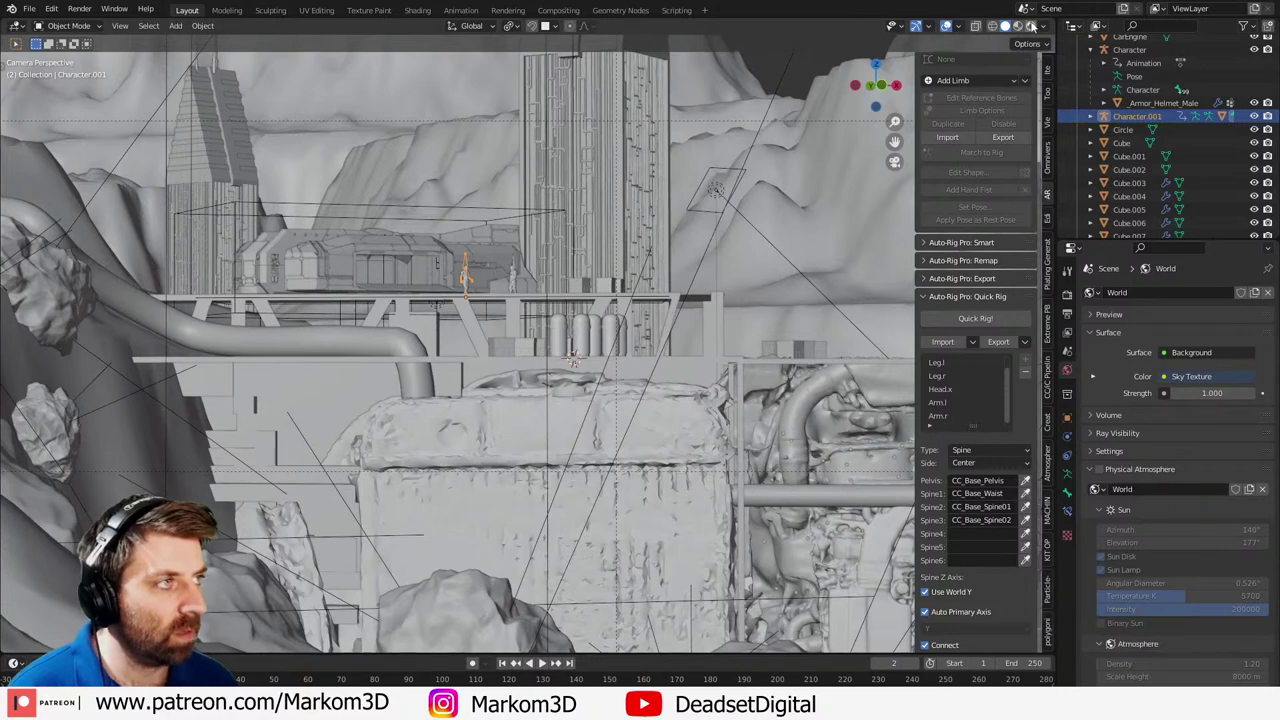
{"action": "left_click", "coordinate": [1030, 25]}
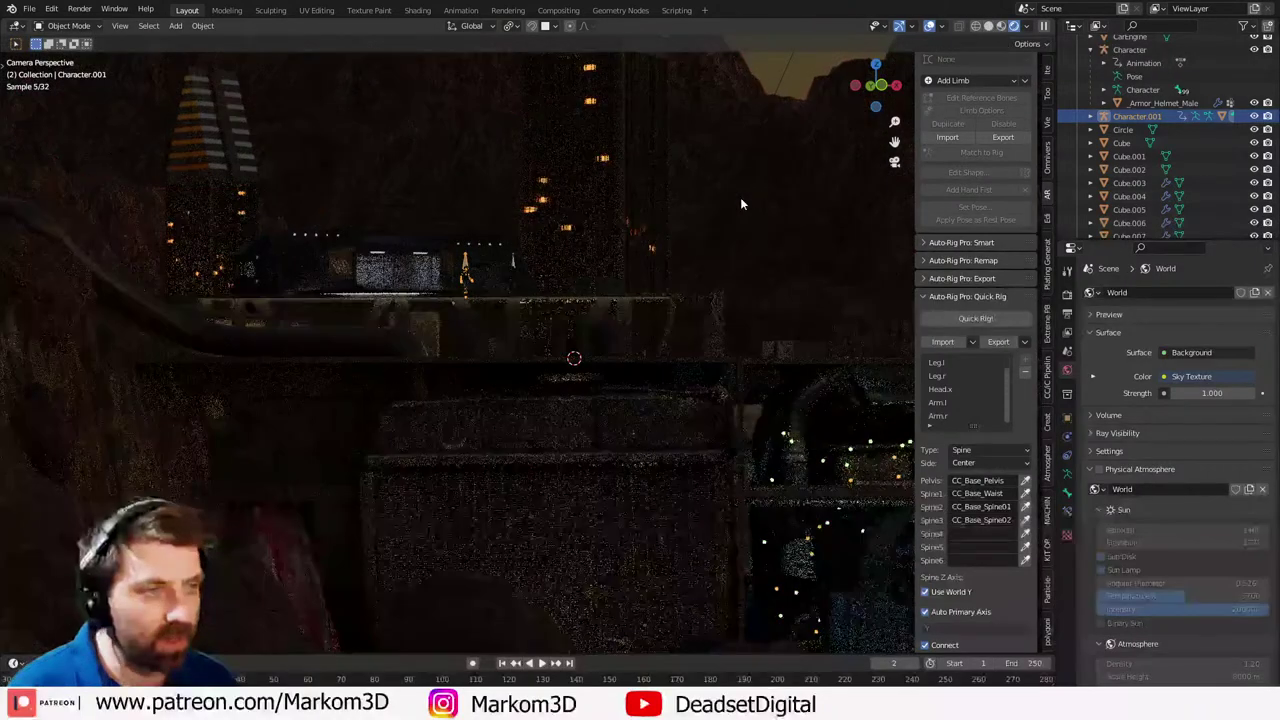
{"action": "left_click_drag", "start_coordinate": [740, 197], "coordinate": [680, 226]}
{"action": "scroll", "coordinate": [577, 277], "scroll_direction": "up", "scroll_amount": 3}
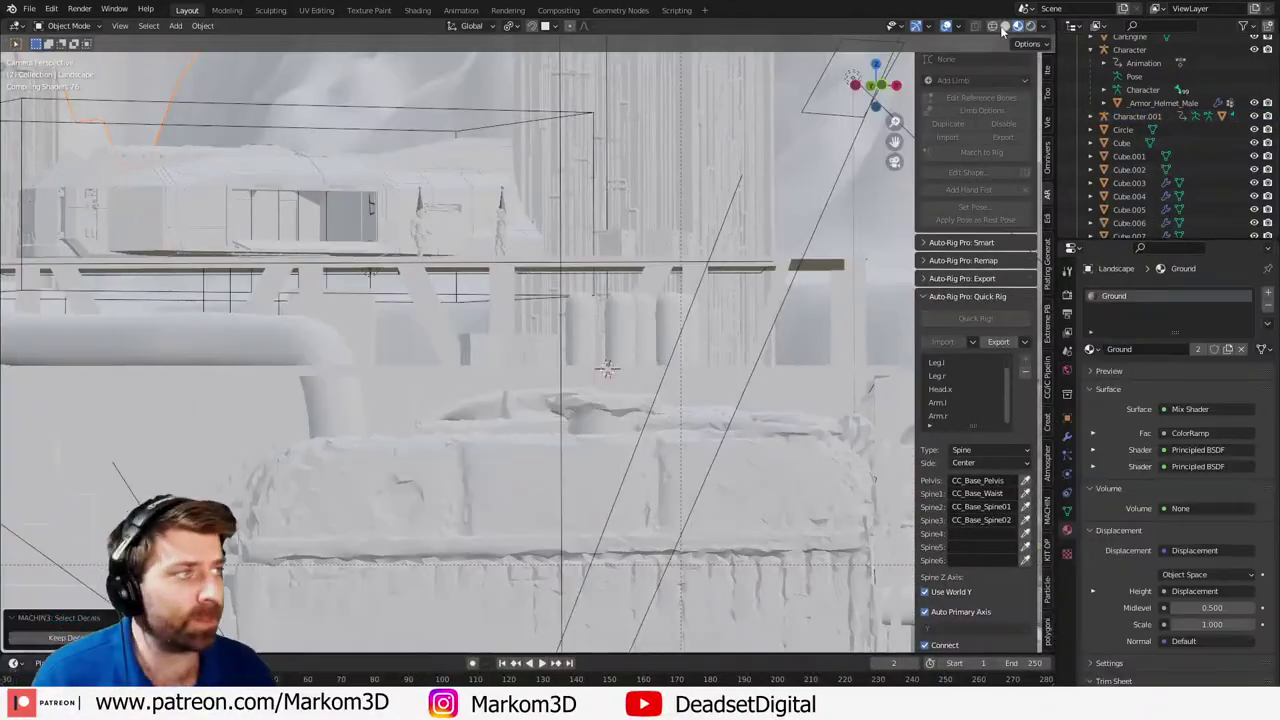
{"action": "left_click", "coordinate": [1004, 27]}
- Move the sideways-standing original character into the building's lit opening and rotate it around the vertical axis to face outward
{"action": "mouse_move", "coordinate": [597, 308]}
{"action": "middle_mouse_down"}
{"action": "mouse_move", "coordinate": [590, 336]}
{"action": "mouse_move", "coordinate": [297, 416]}
{"action": "mouse_move", "coordinate": [557, 412]}
{"action": "middle_mouse_up"}
{"action": "scroll", "coordinate": [482, 361], "scroll_direction": "up", "scroll_amount": 3}
{"action": "scroll", "coordinate": [451, 368], "scroll_direction": "up", "scroll_amount": 3}
{"action": "scroll", "coordinate": [297, 416], "scroll_direction": "up", "scroll_amount": 3}
{"action": "scroll", "coordinate": [557, 412], "scroll_direction": "up", "scroll_amount": 3}
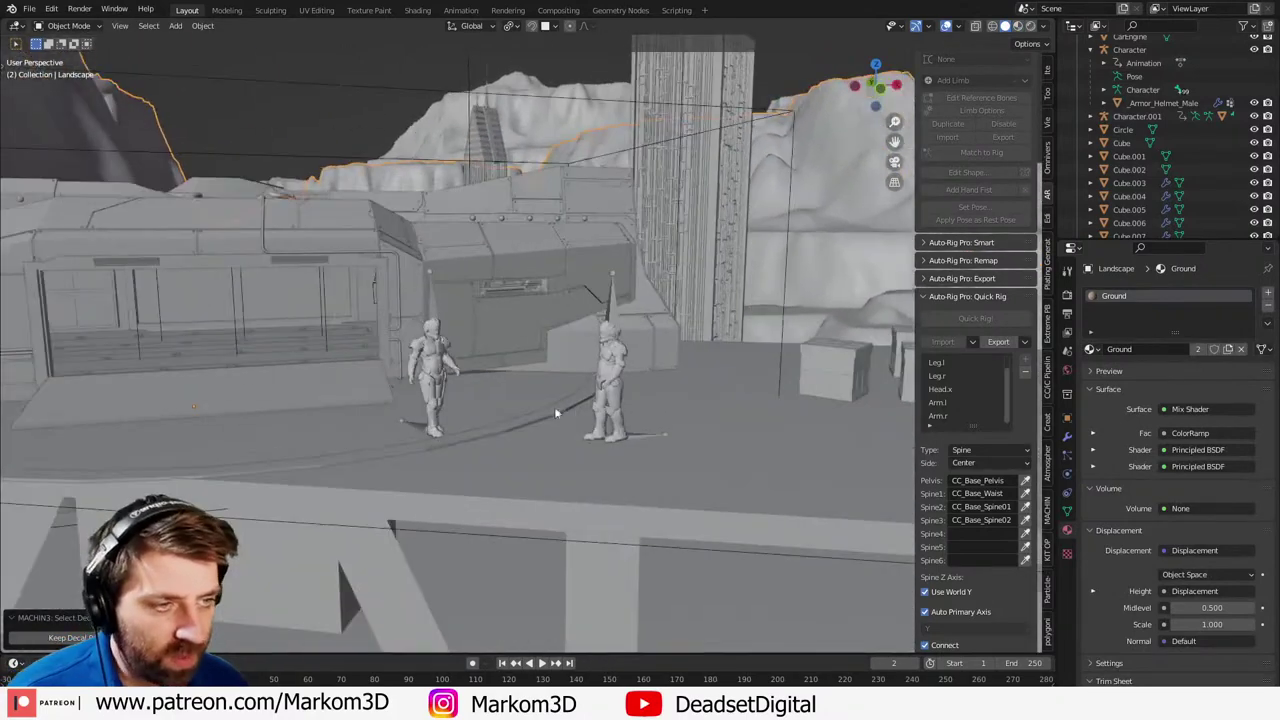
{"action": "left_click", "coordinate": [635, 436]}
{"action": "key", "text": "g"}
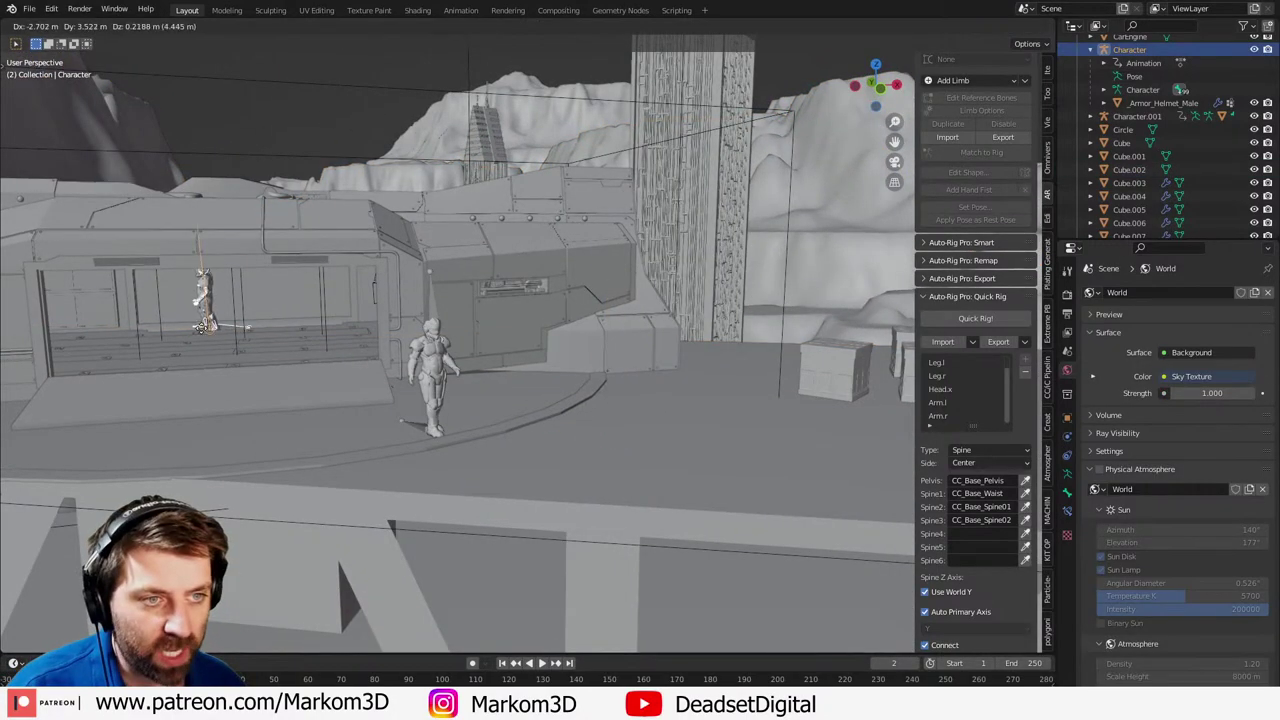
{"action": "left_click", "coordinate": [218, 364]}
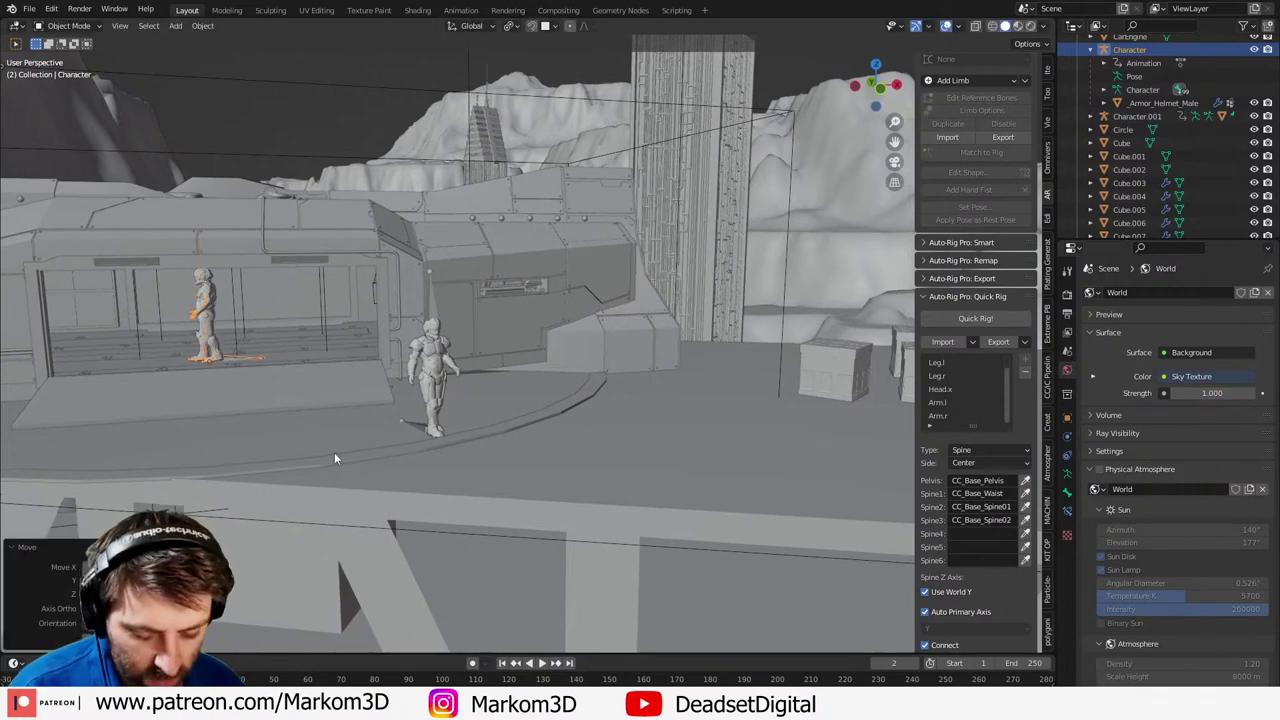
{"action": "key", "text": "r"}
{"action": "key", "text": "z"}
{"action": "left_click", "coordinate": [481, 438]}
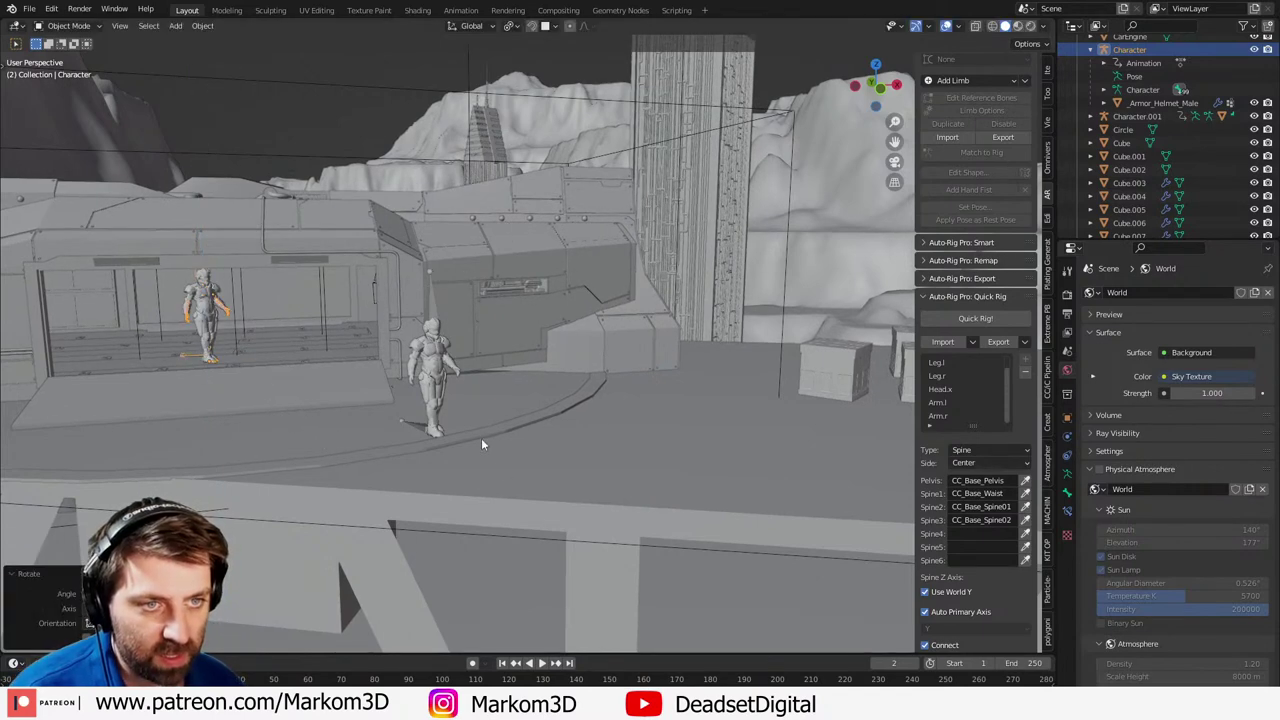
- Rotate the duplicated character on the deck around the vertical axis so it turns toward the building
{"action": "left_click", "coordinate": [408, 423]}
{"action": "left_click", "coordinate": [408, 423]}
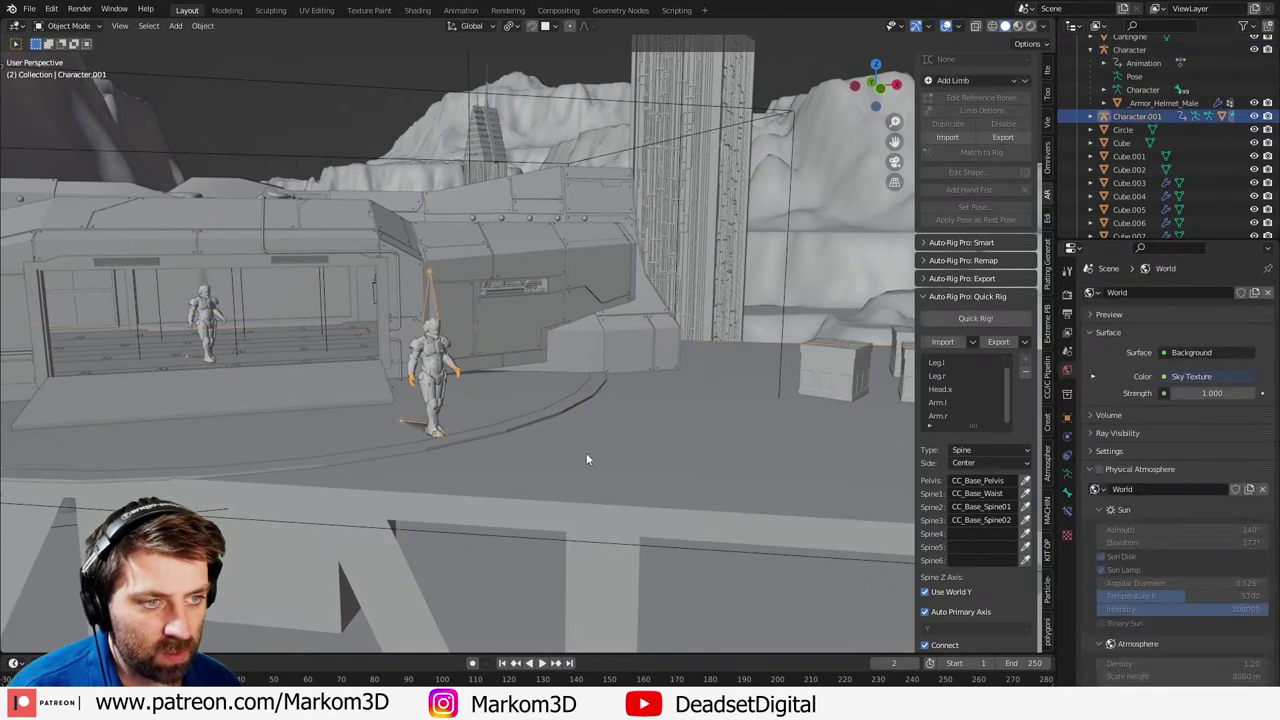
{"action": "key", "text": "r"}
{"action": "key", "text": "z"}
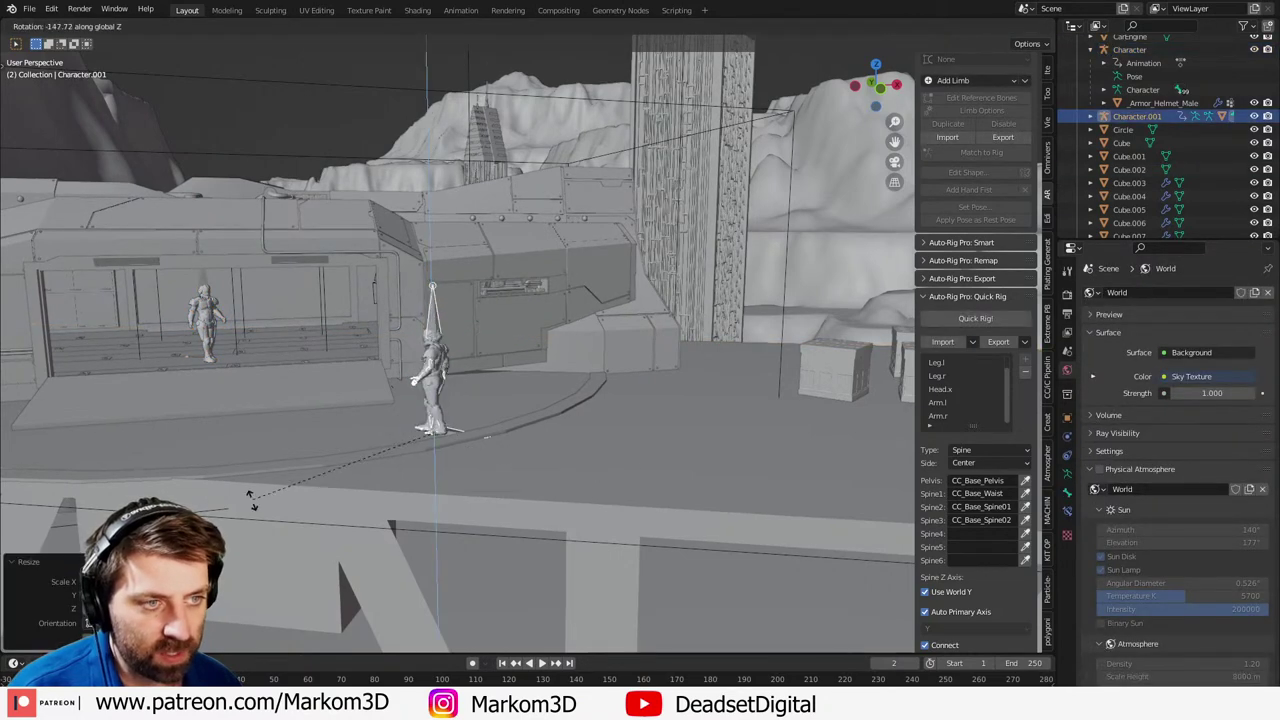
{"action": "left_click", "coordinate": [209, 435]}
- From the top view, move the duplicated character in front of the entrance ramp and rotate it to face the opening
{"action": "key", "text": "KP_7"}
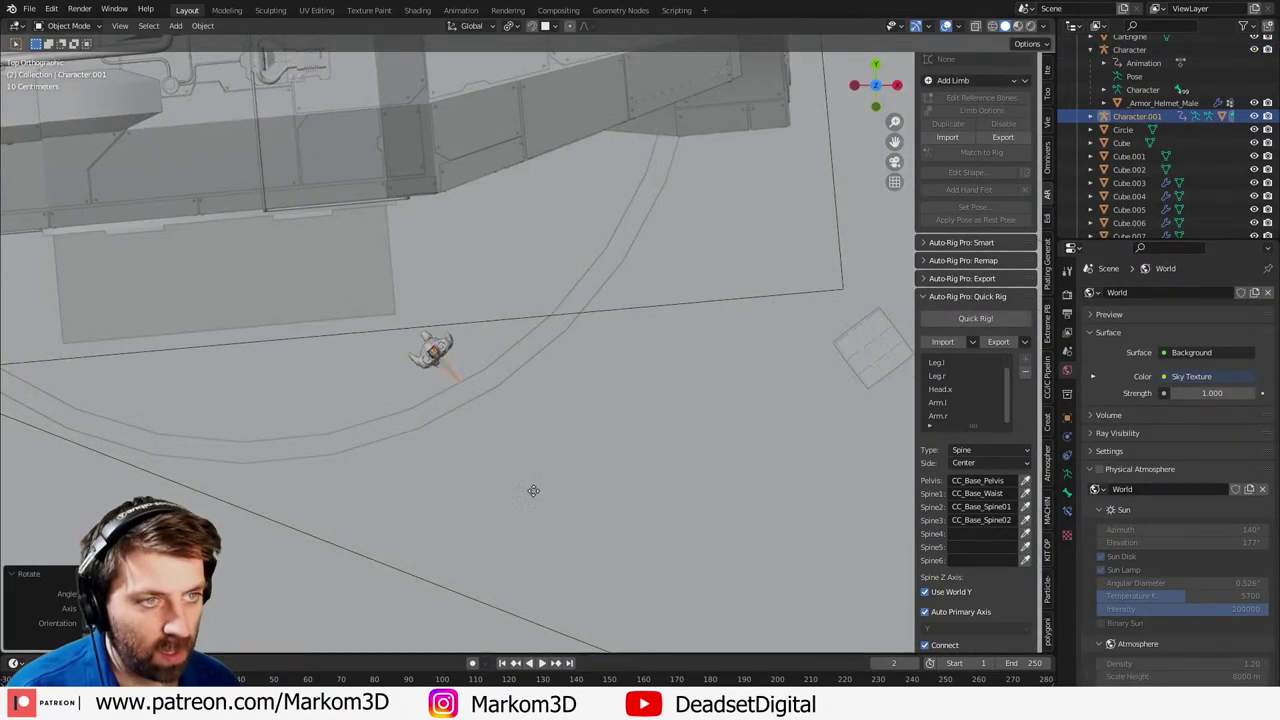
{"action": "key", "text": "g"}
{"action": "left_click", "coordinate": [420, 505]}
{"action": "key", "text": "r"}
{"action": "left_click", "coordinate": [371, 530]}
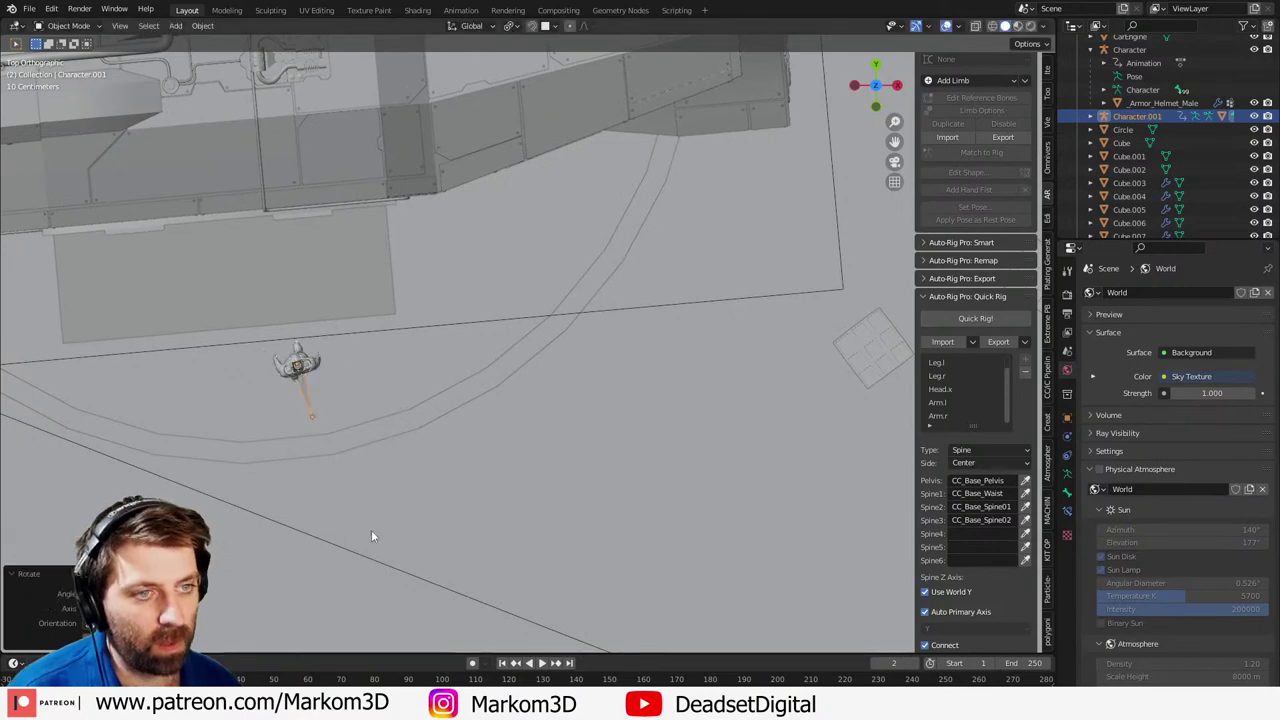
- Render the scene through the camera and view the whole resulting image
{"action": "key", "text": "KP_0"}
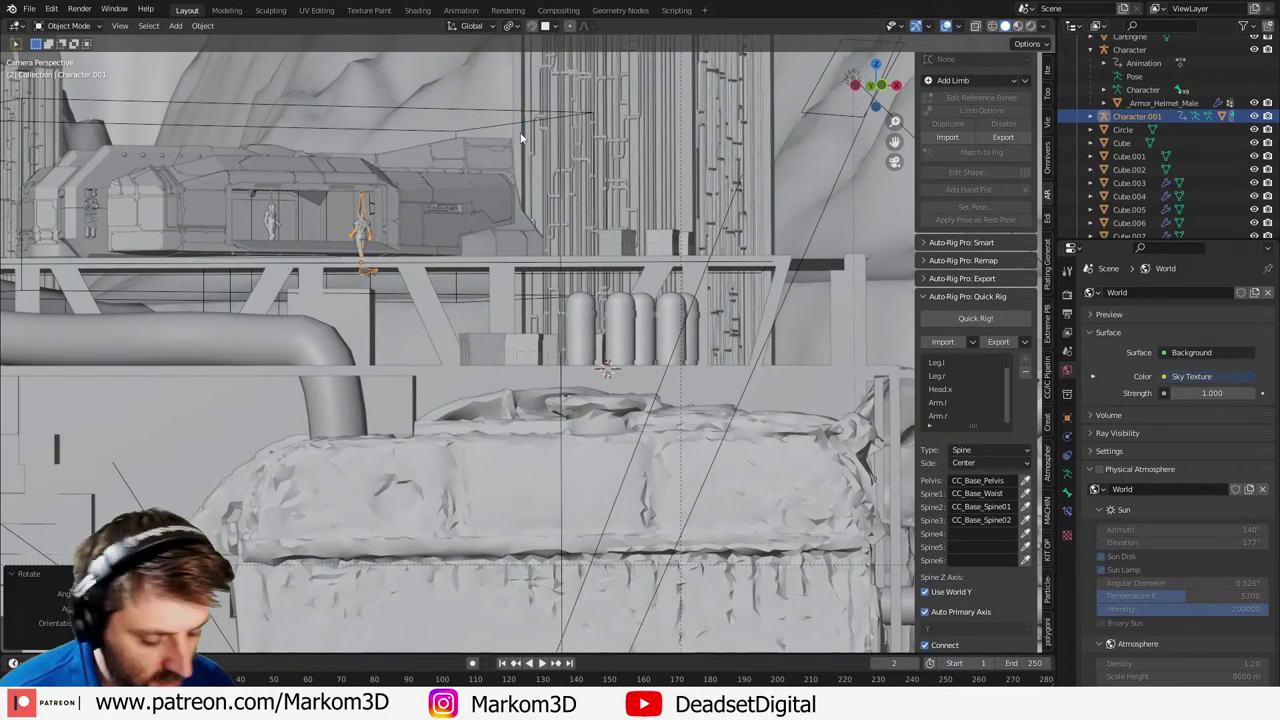
{"action": "key", "text": "F12"}
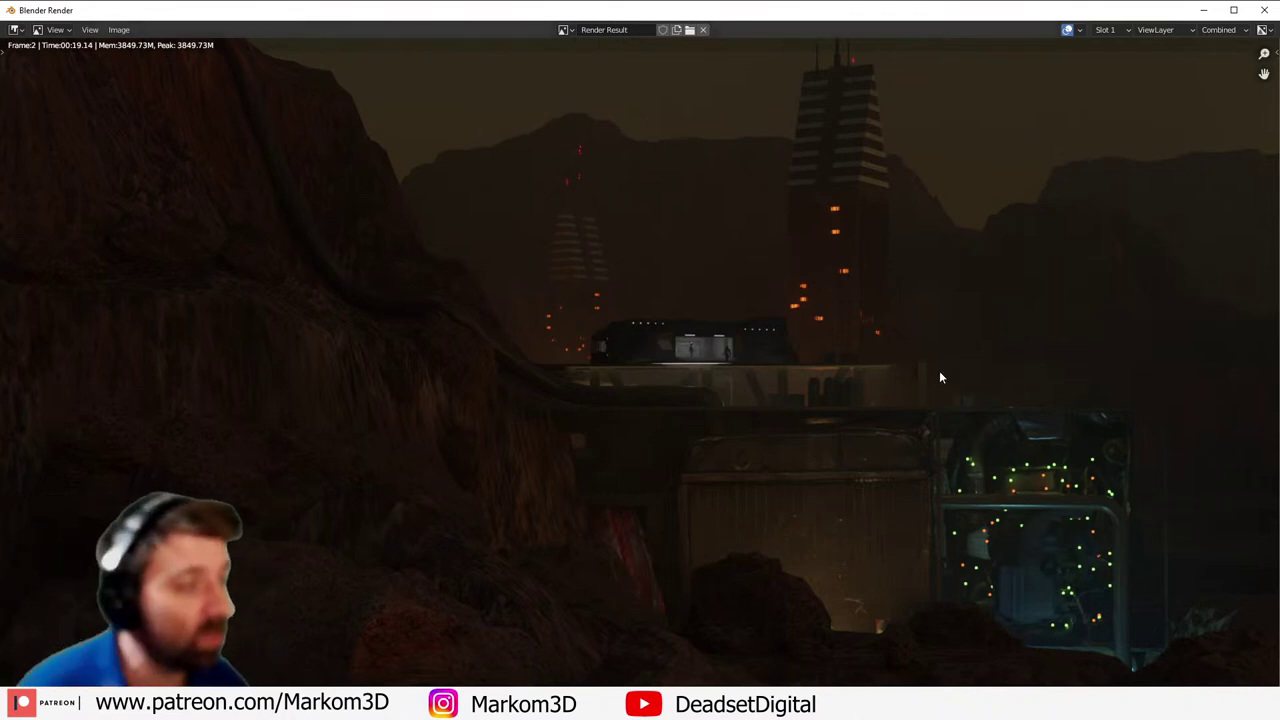
{"action": "scroll", "coordinate": [862, 434], "scroll_direction": "down", "scroll_amount": 1}
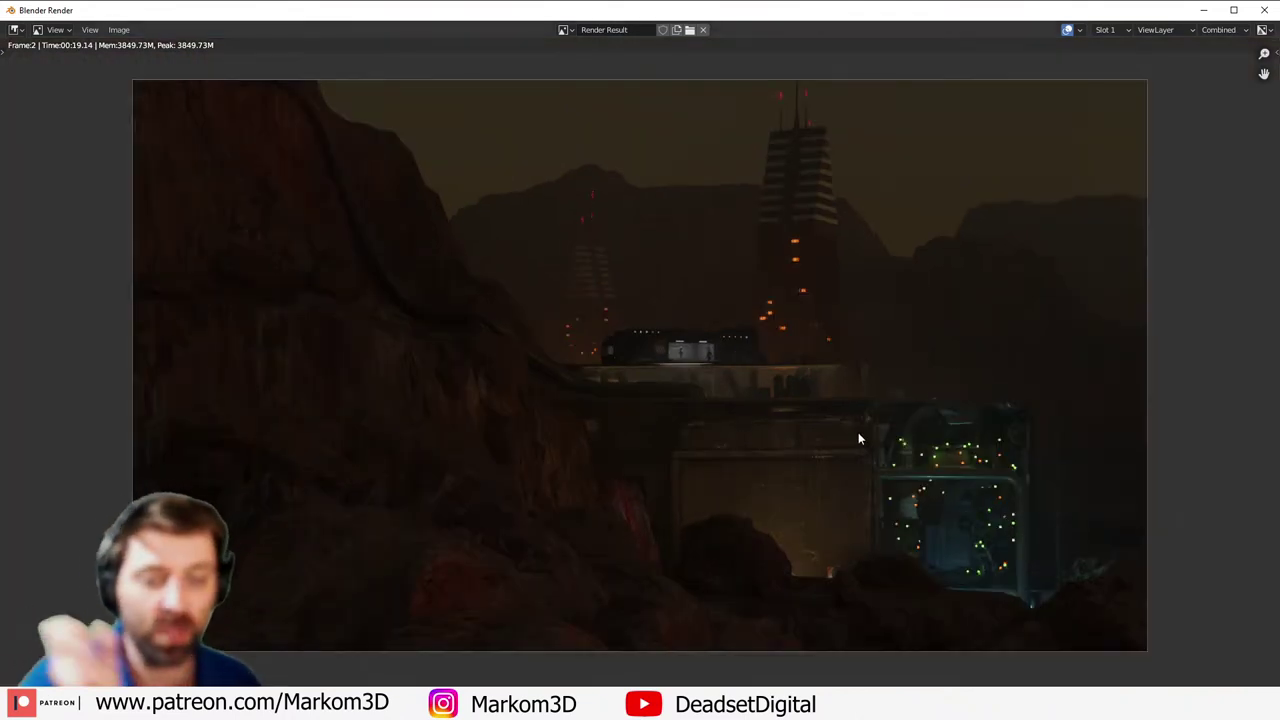